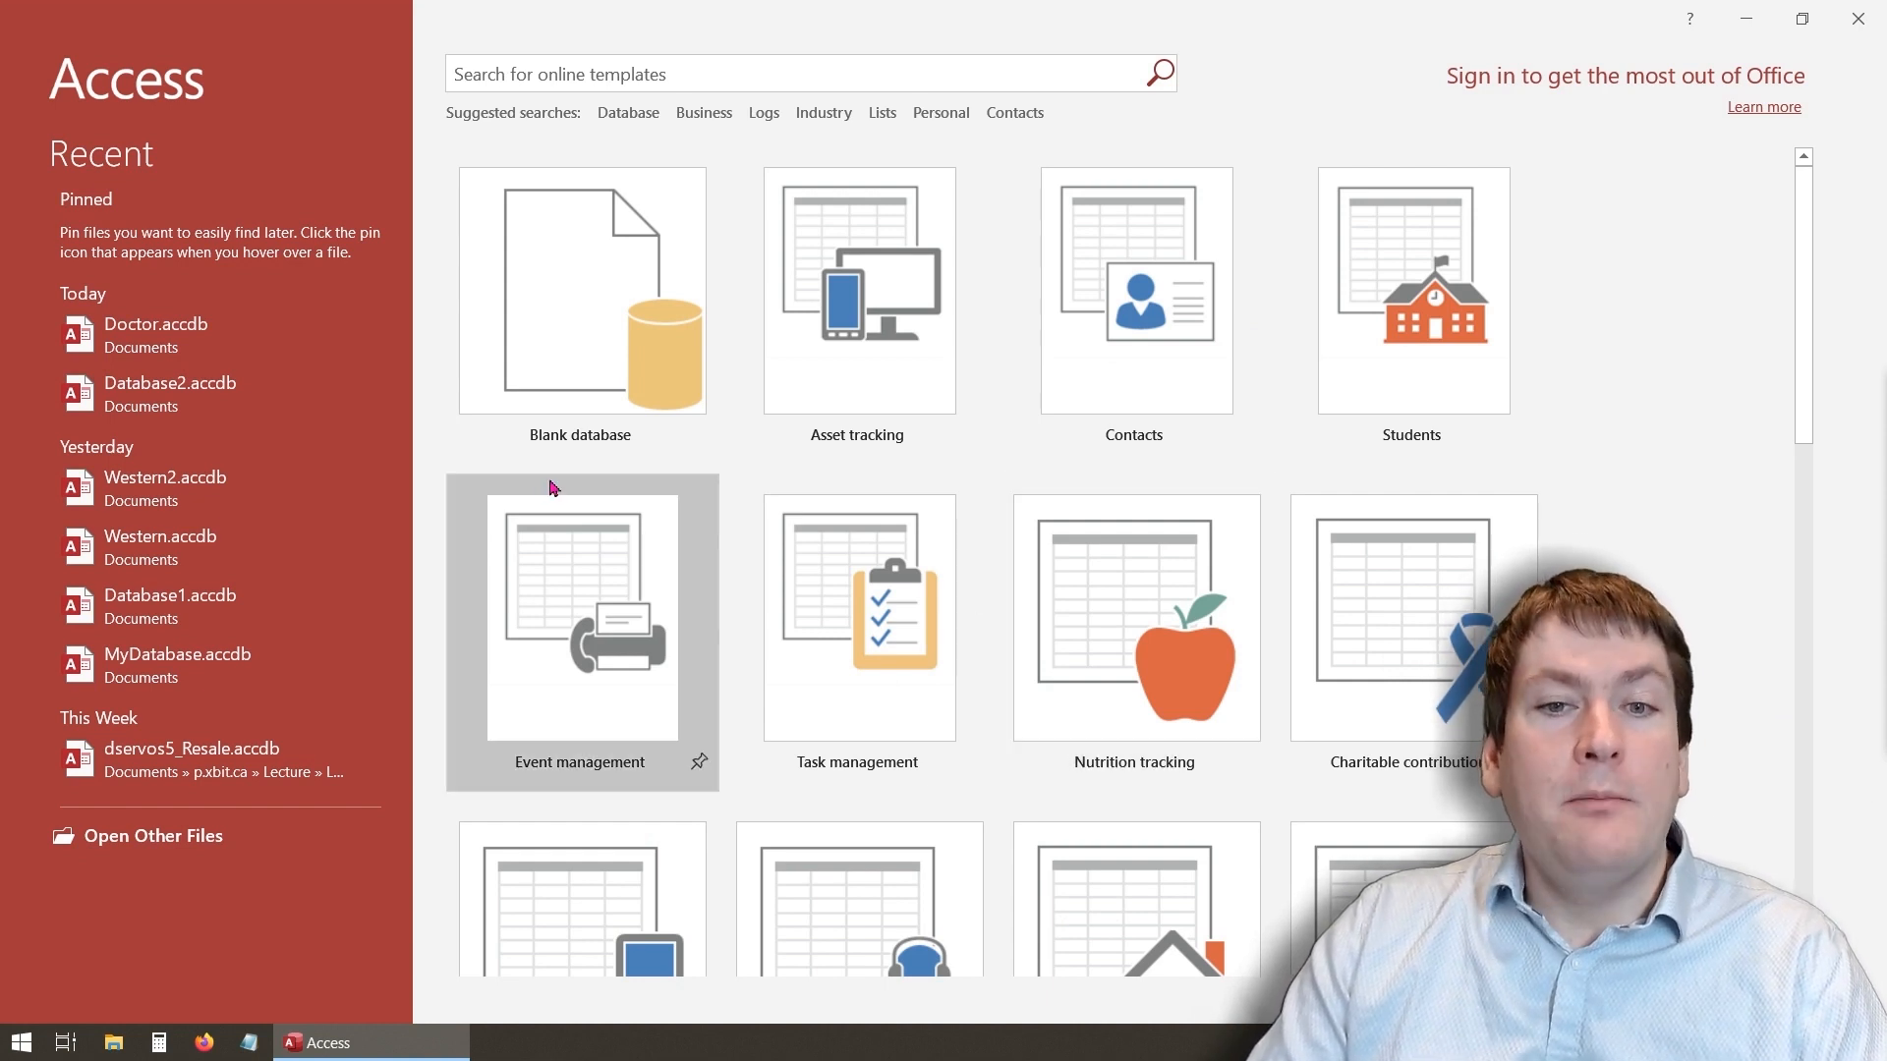
- Start a blank database and browse to the Desktop as its save location
{"action": "left_click", "coordinate": [627, 308]}
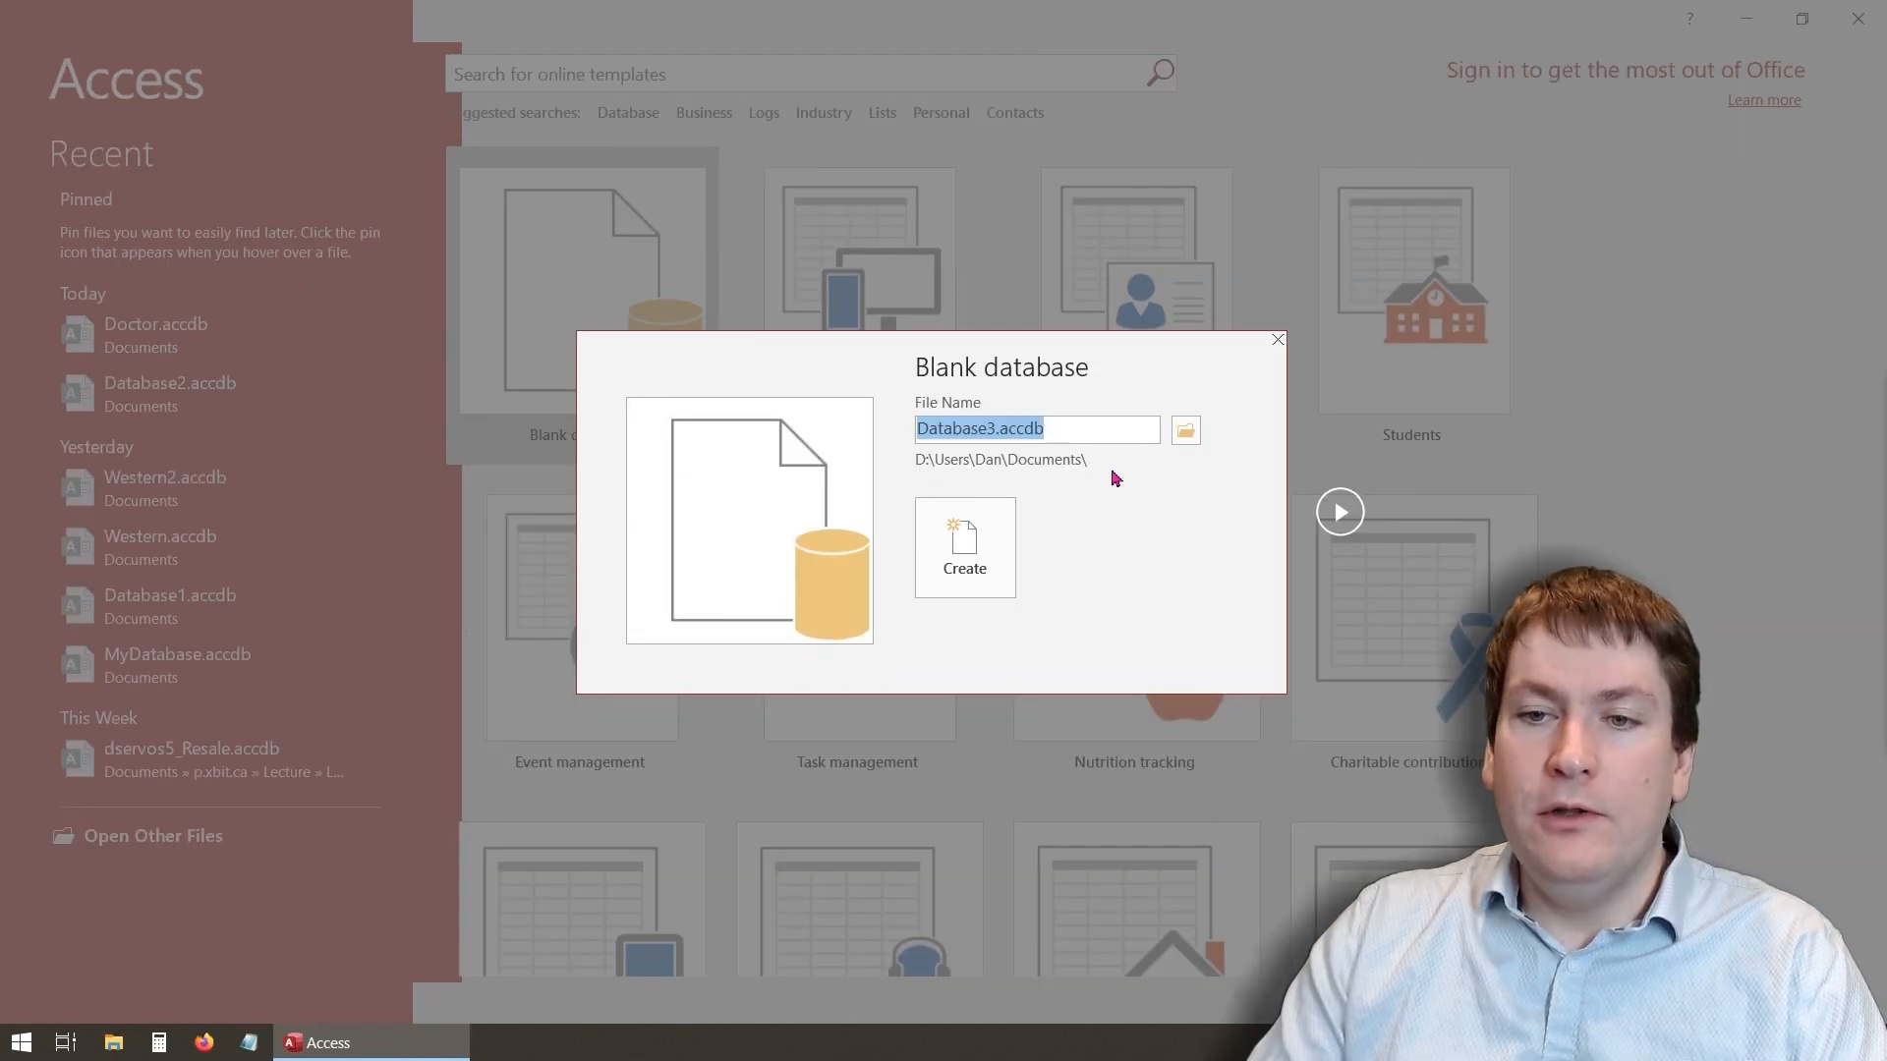
{"action": "left_click", "coordinate": [1192, 432]}
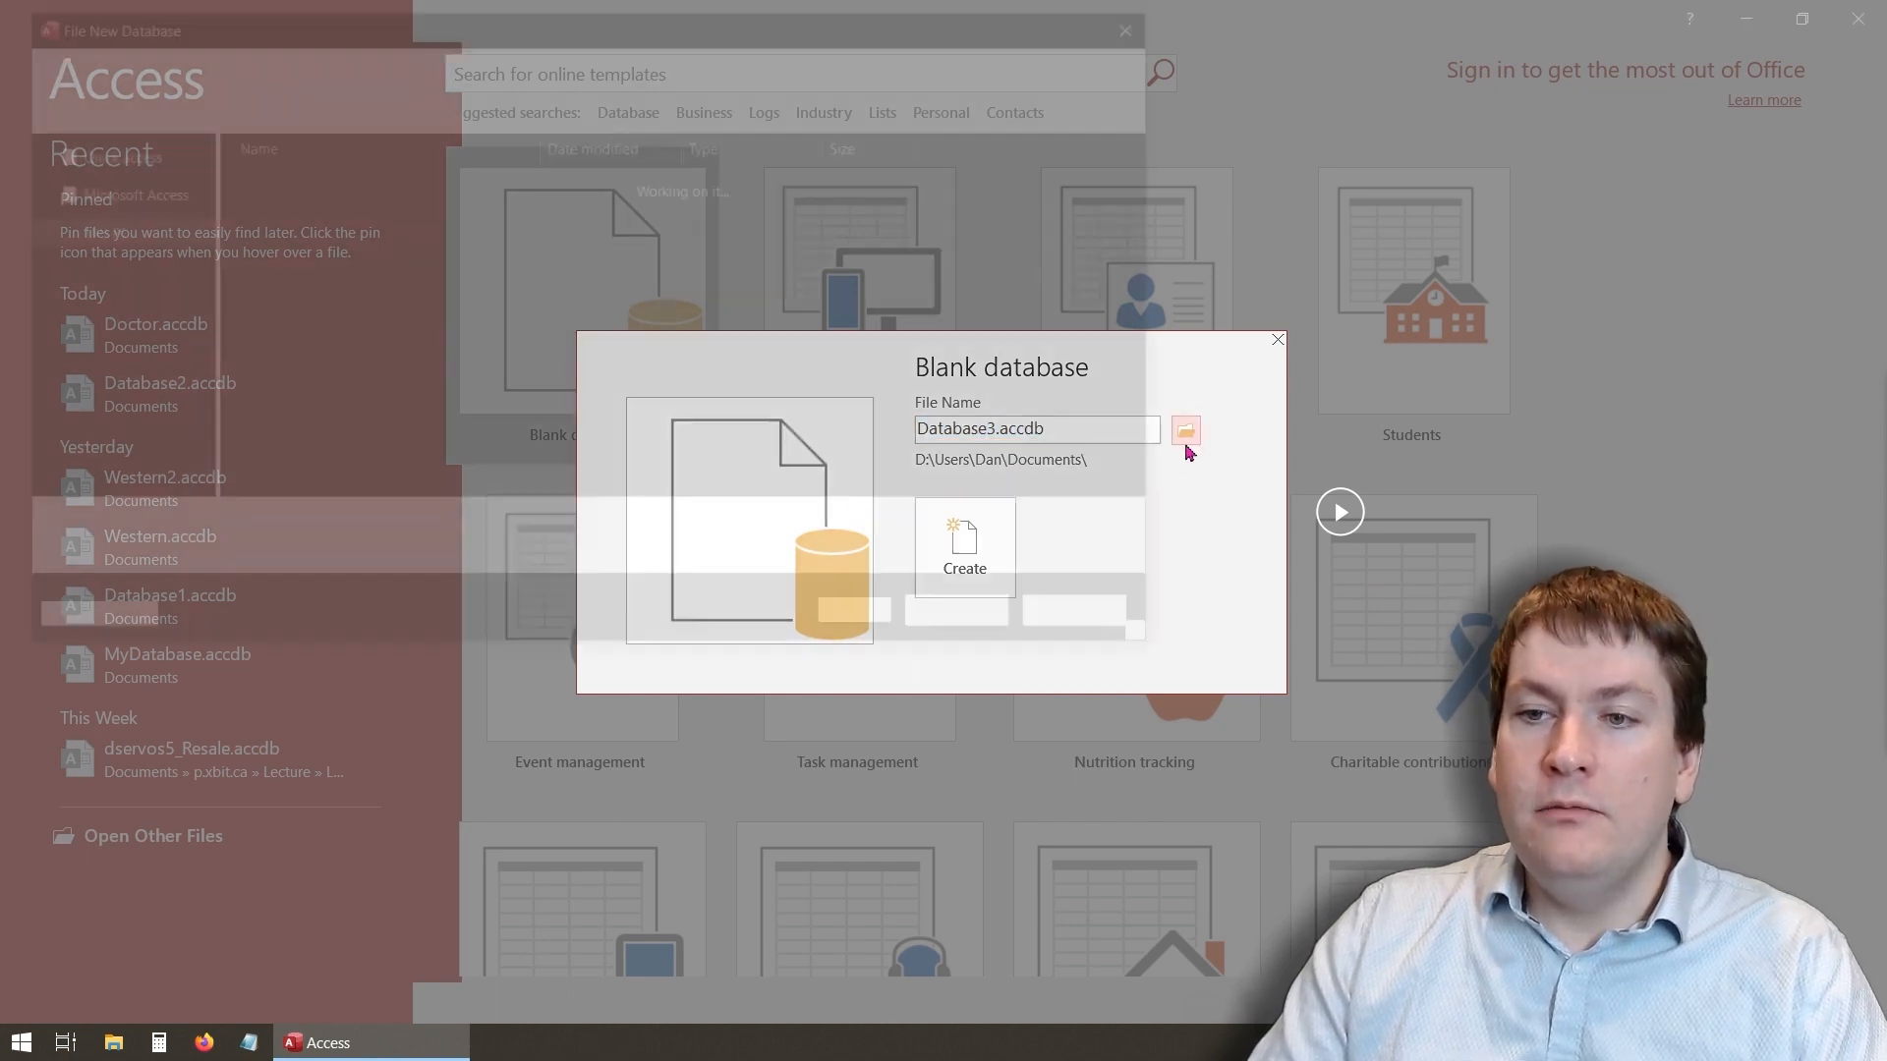
{"action": "scroll", "coordinate": [113, 216], "scroll_direction": "up", "scroll_amount": 3}
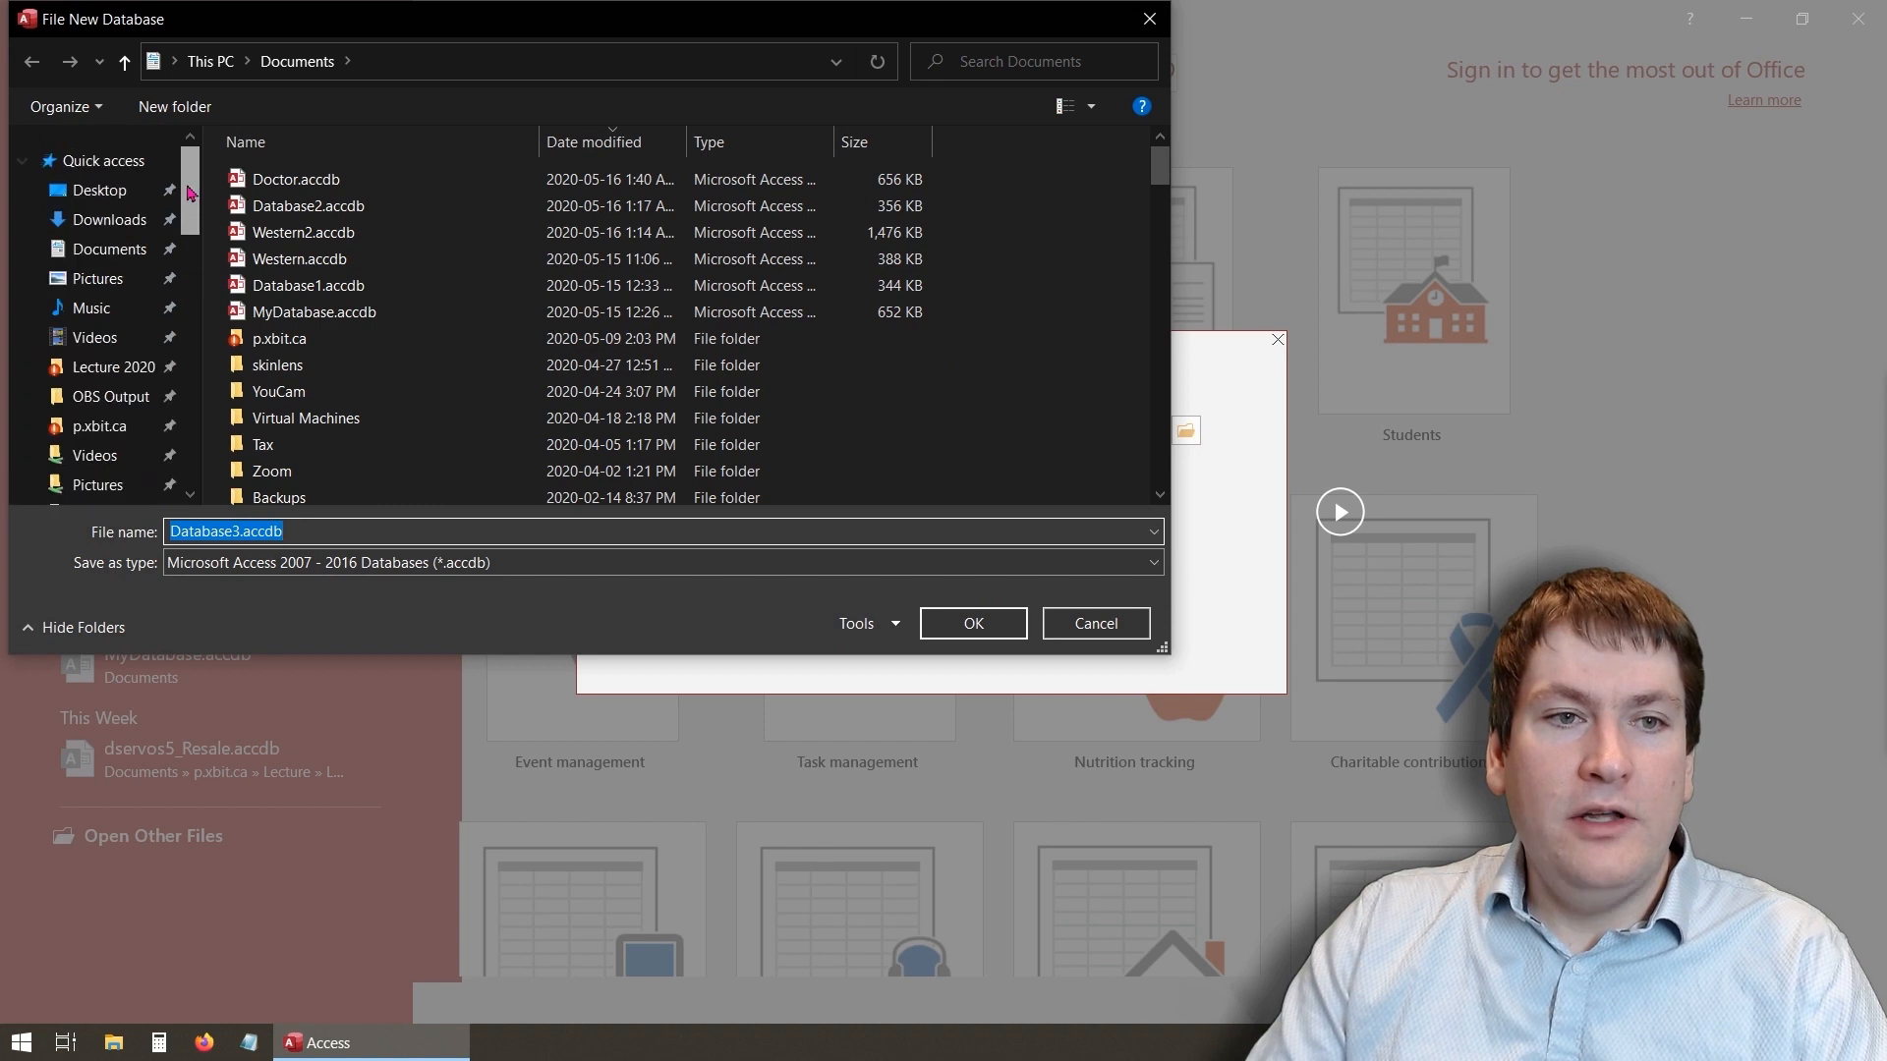
{"action": "left_click", "coordinate": [99, 190]}
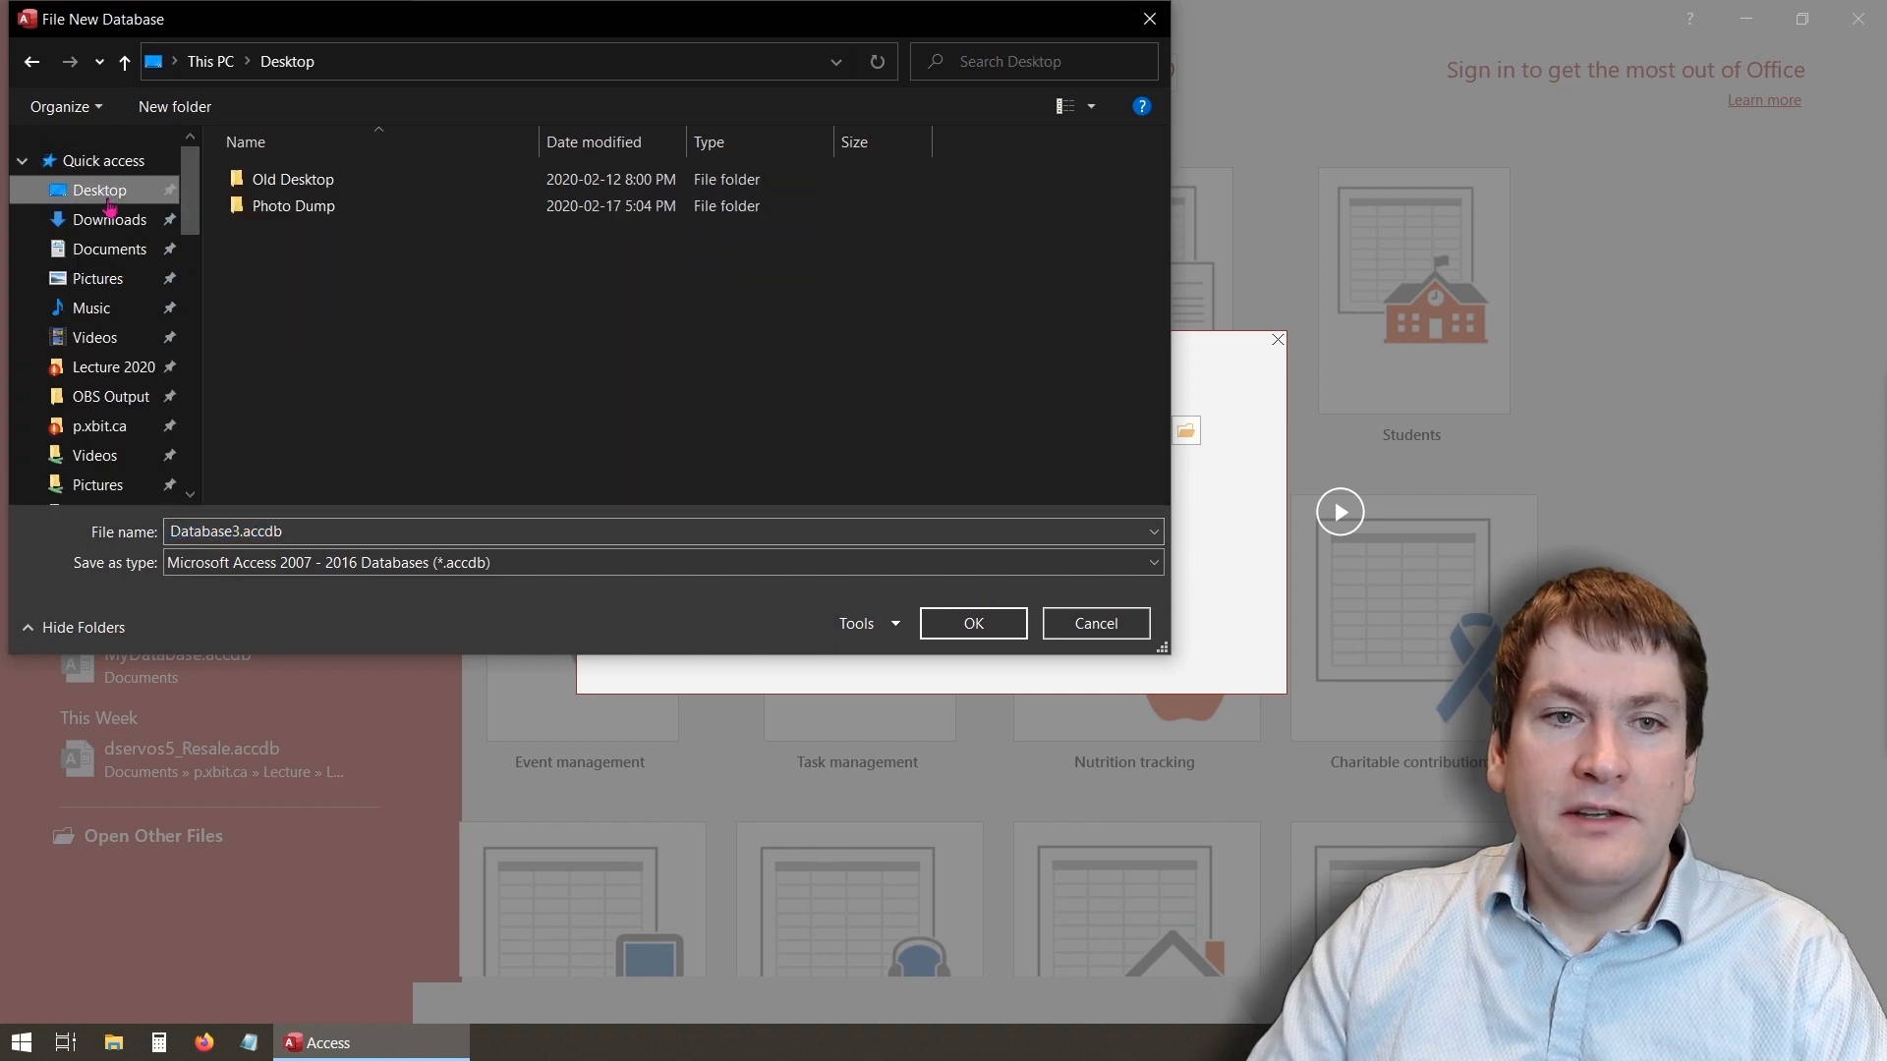
- Name the new database file mydatabase.accdb
{"action": "left_click", "coordinate": [245, 532]}
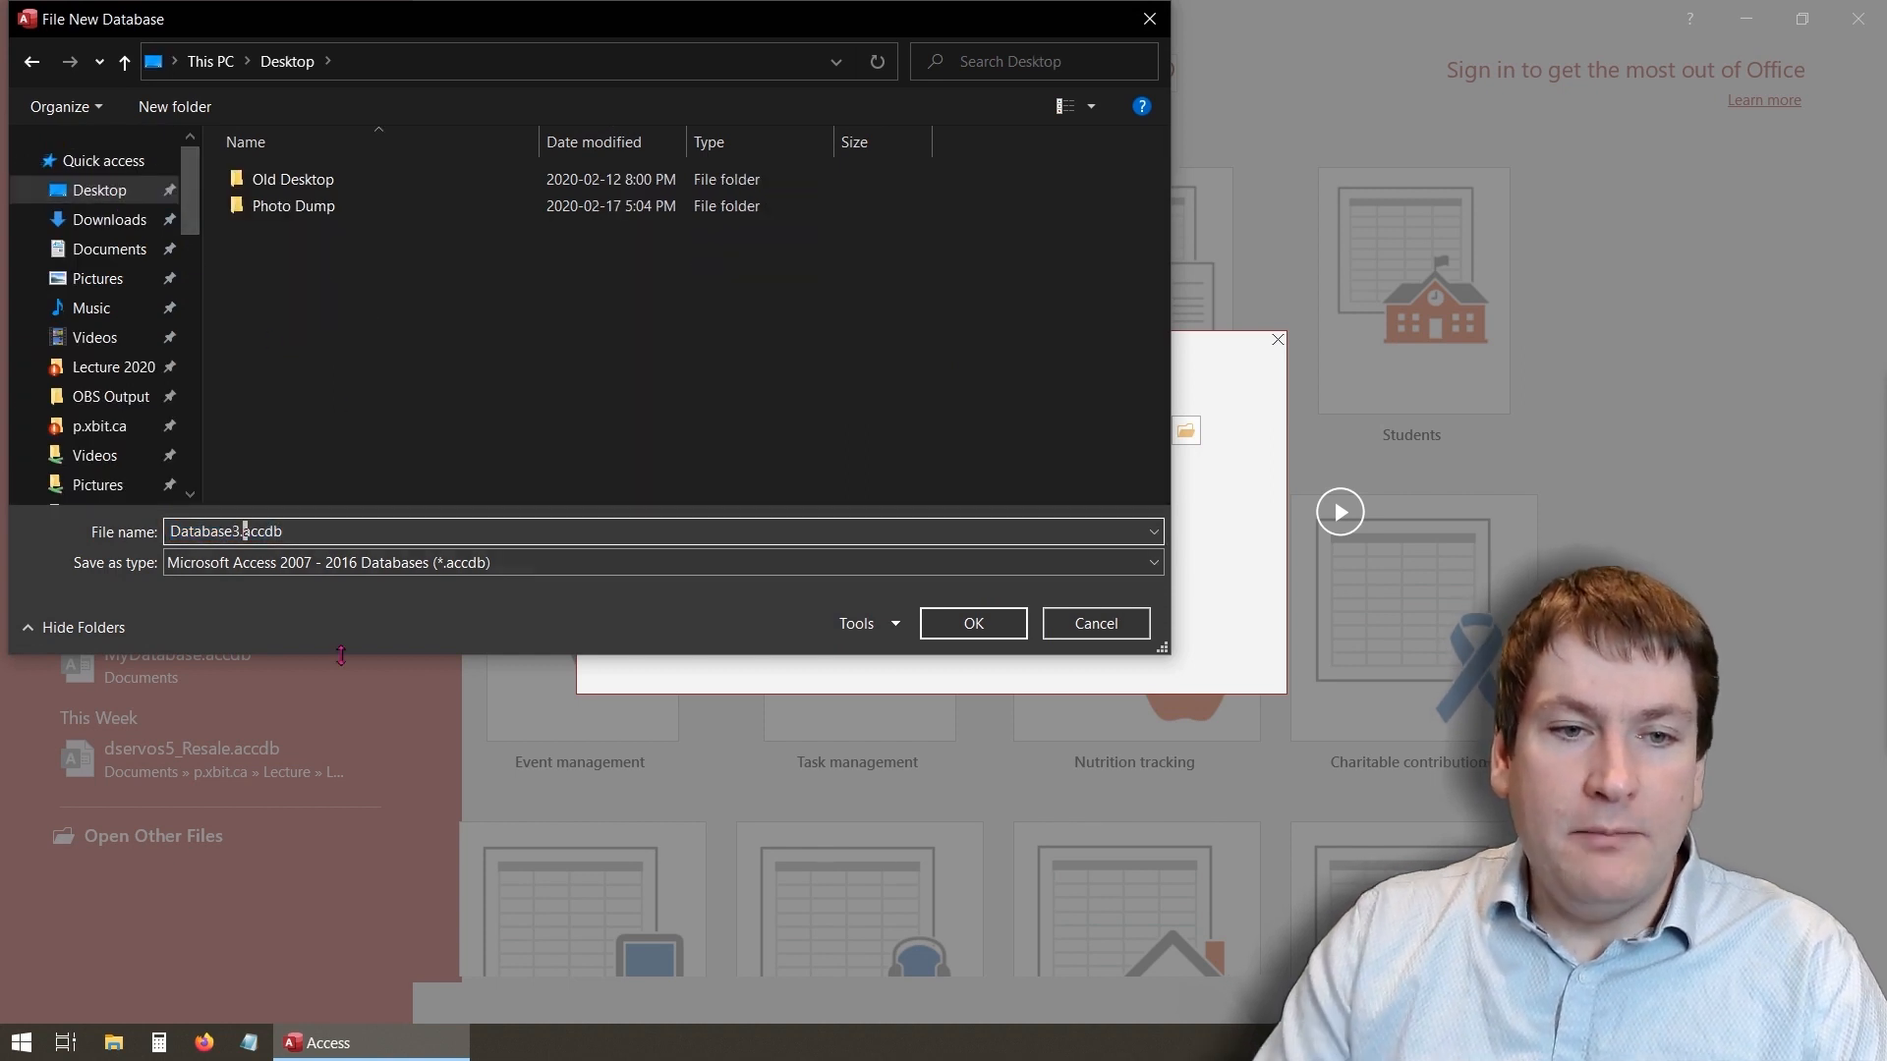
{"action": "key", "text": "BackSpace"}
{"action": "key", "text": "BackSpace"}
{"action": "key", "text": "BackSpace"}
{"action": "key", "text": "BackSpace"}
{"action": "key", "text": "BackSpace"}
{"action": "key", "text": "BackSpace"}
{"action": "key", "text": "BackSpace"}
{"action": "key", "text": "BackSpace"}
{"action": "key", "text": "BackSpace"}
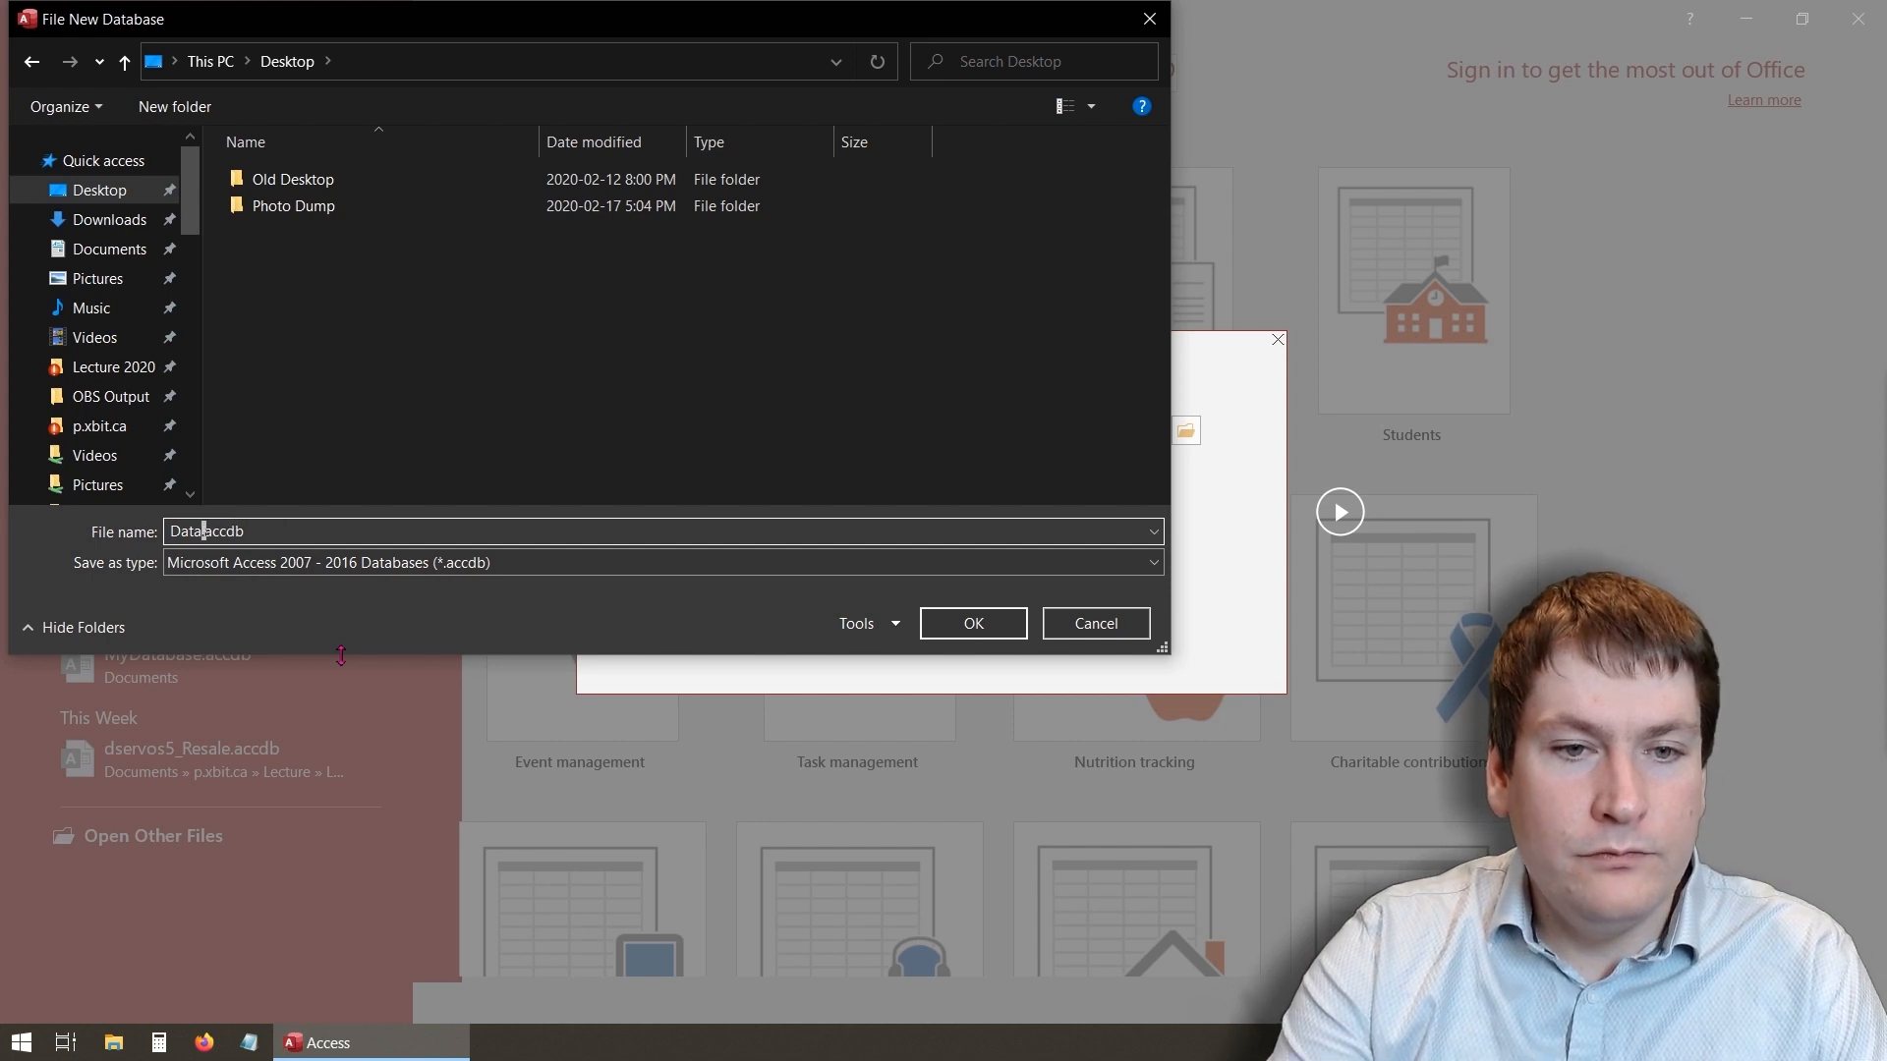
{"action": "type", "text": "mydataba"}
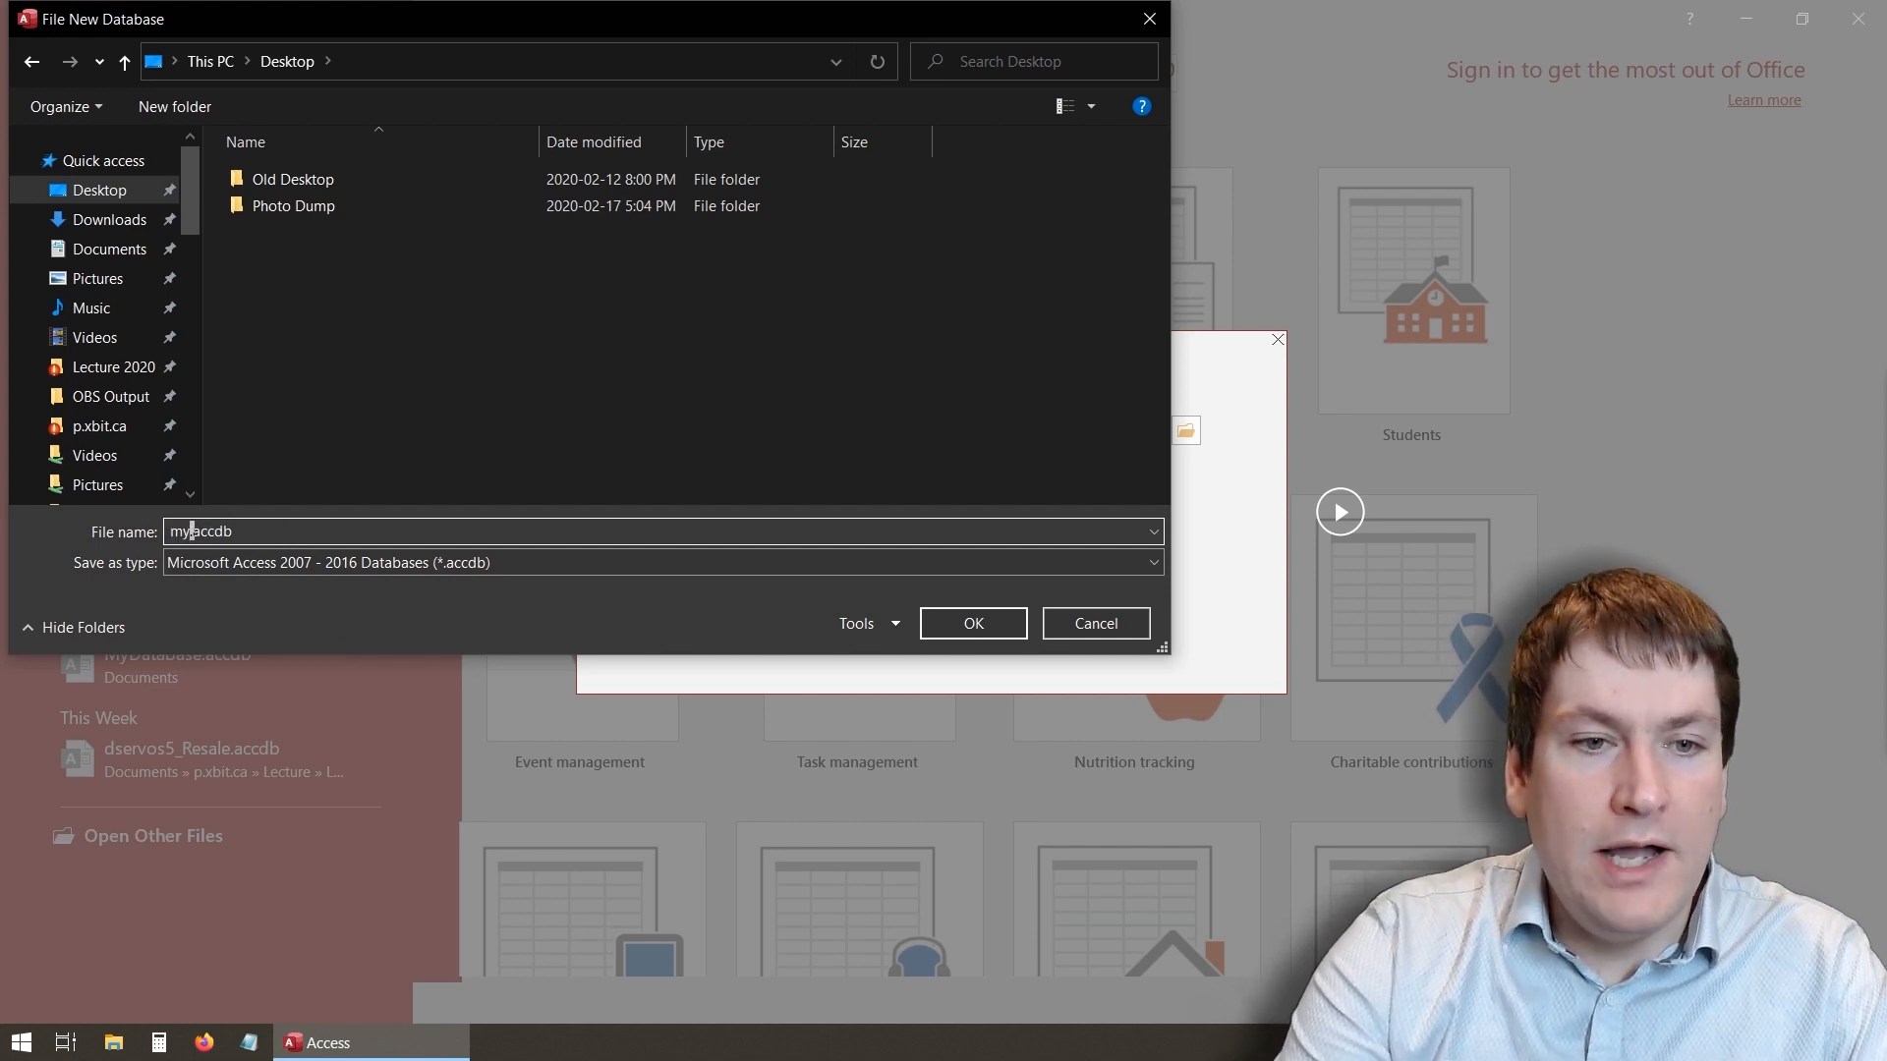
{"action": "type", "text": "se"}
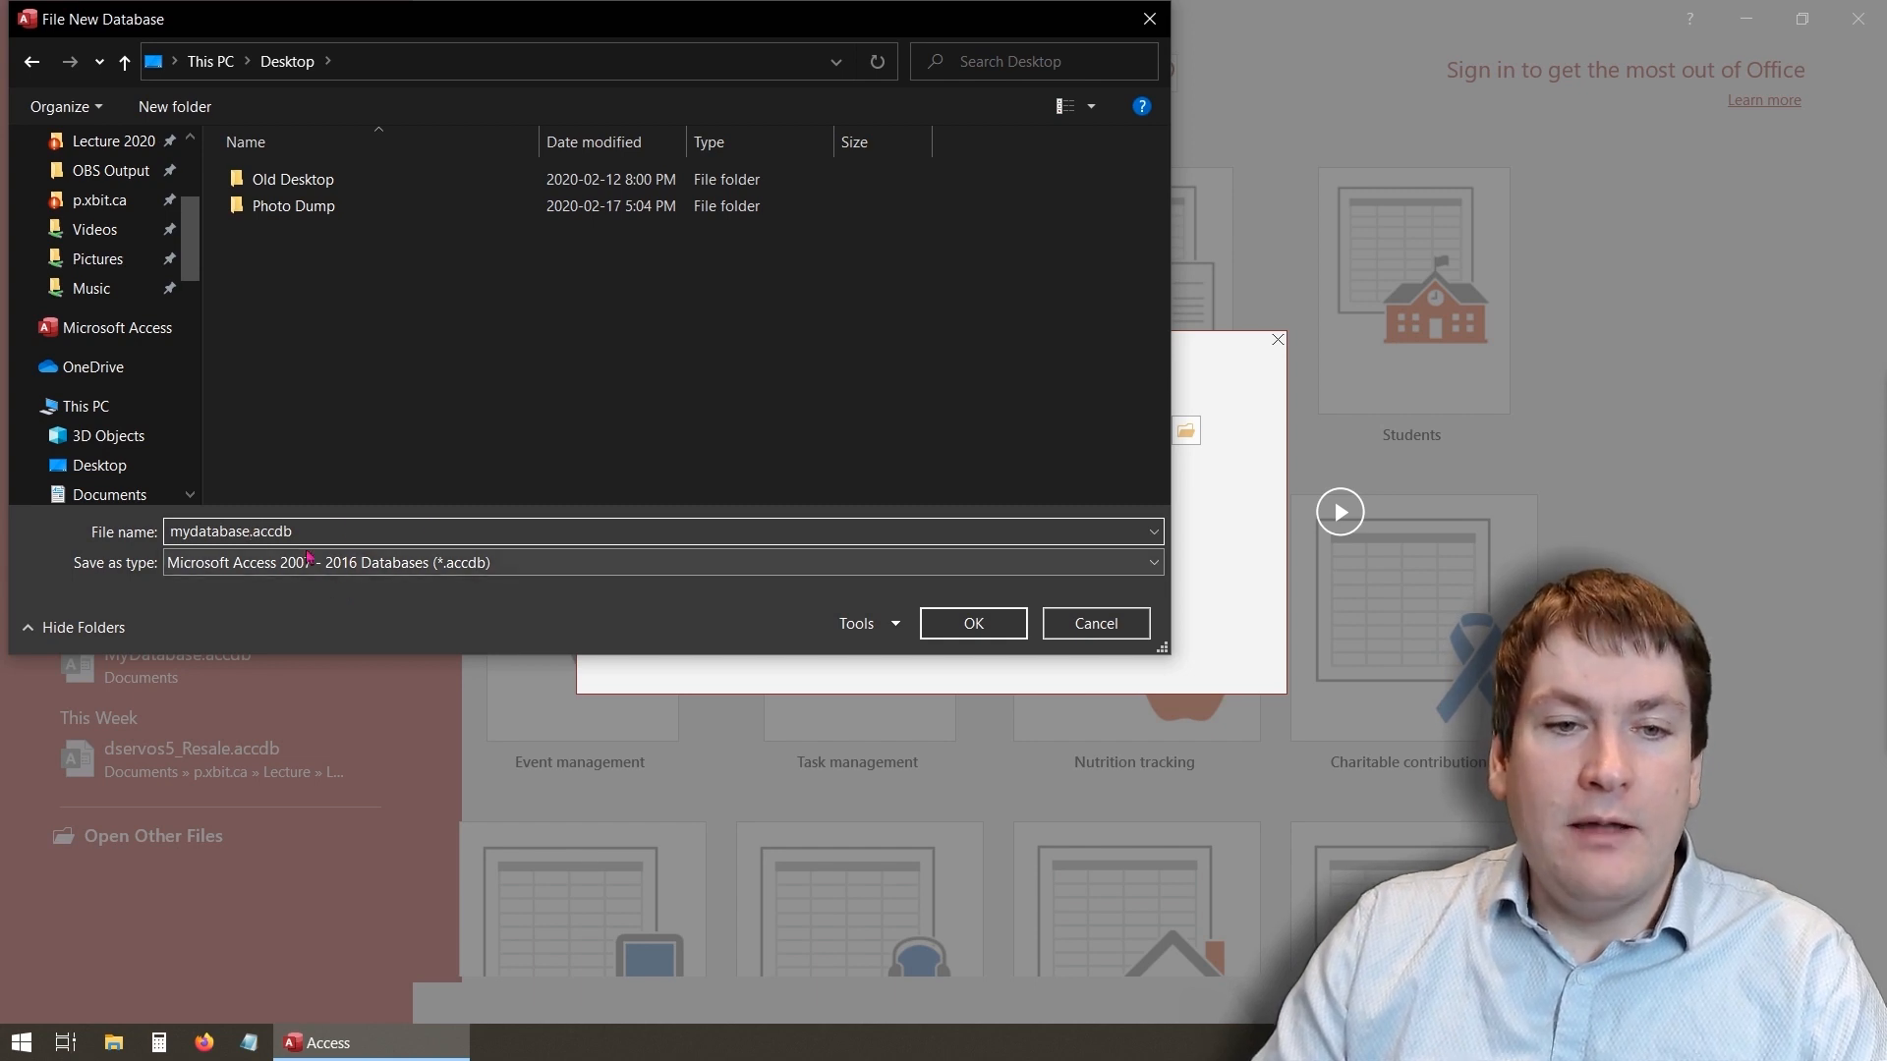
- Keep the Microsoft Access 2007 - 2016 Databases file type, confirm the location and create the blank database
{"action": "left_click", "coordinate": [402, 564]}
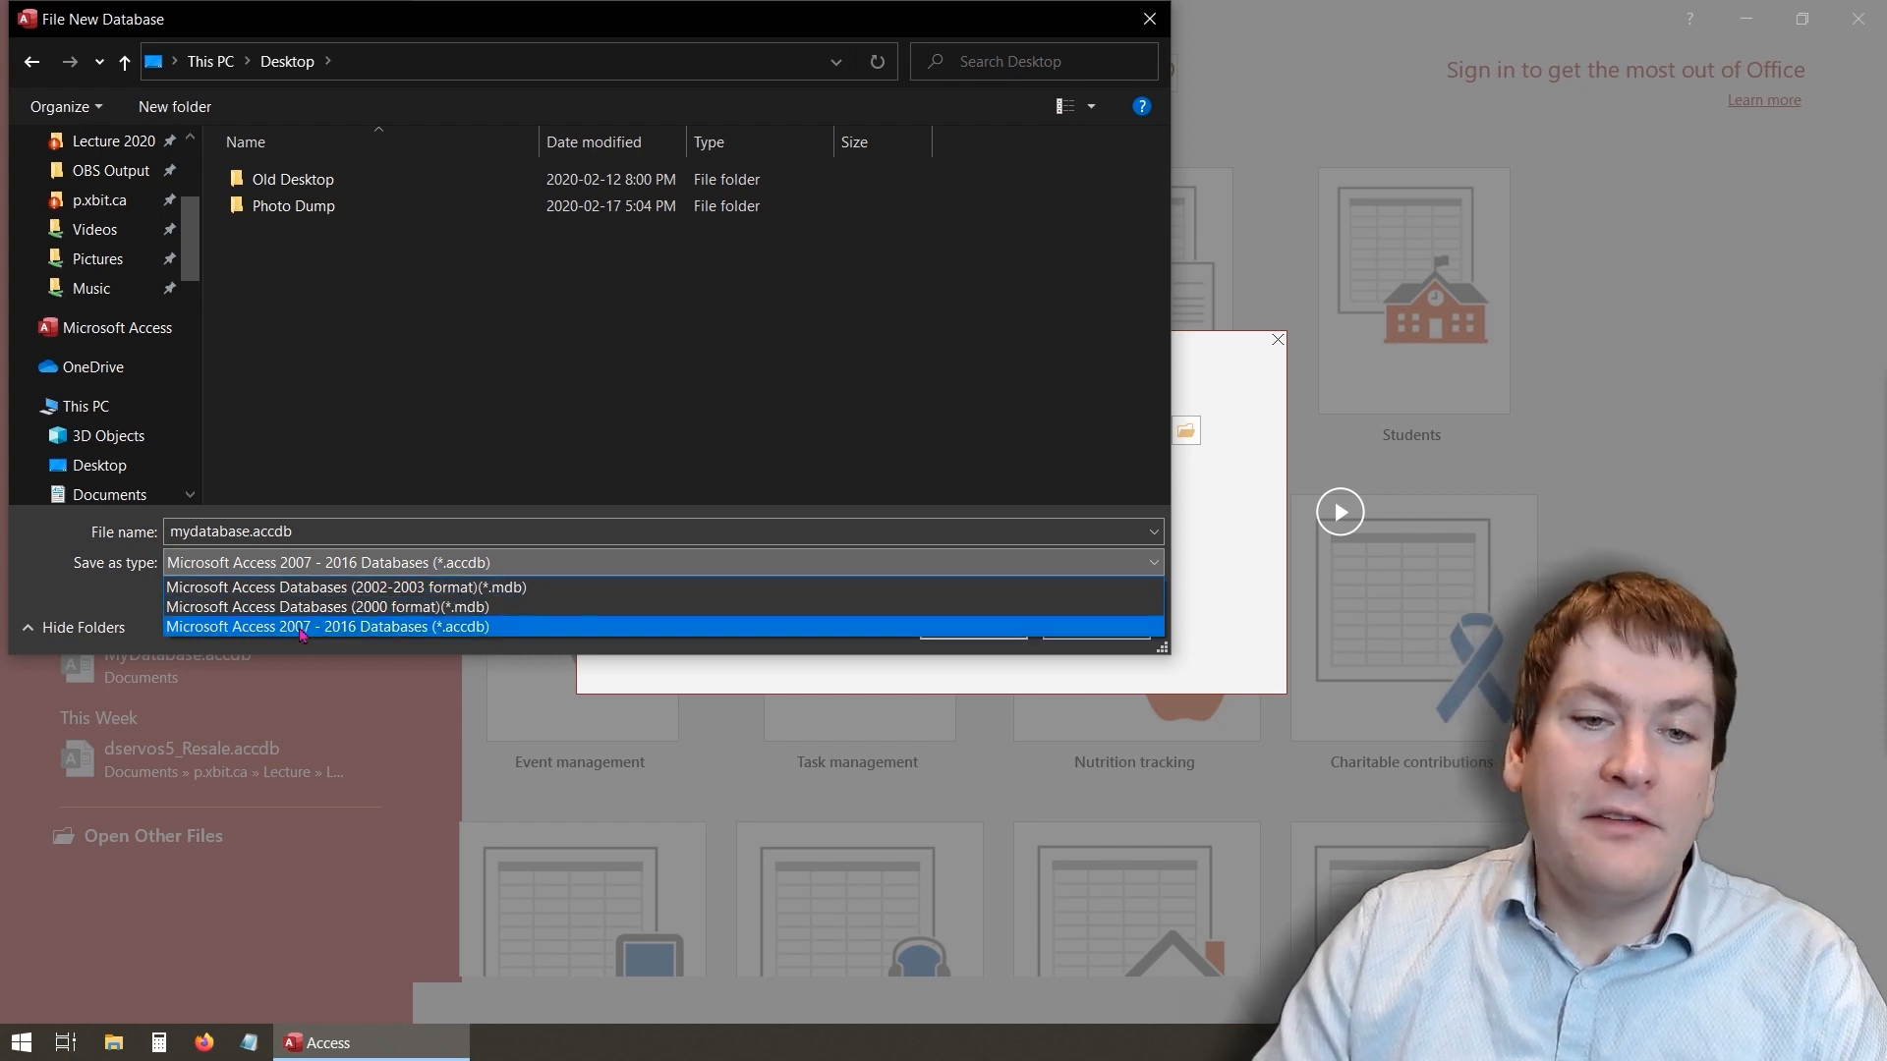
{"action": "left_click", "coordinate": [360, 627]}
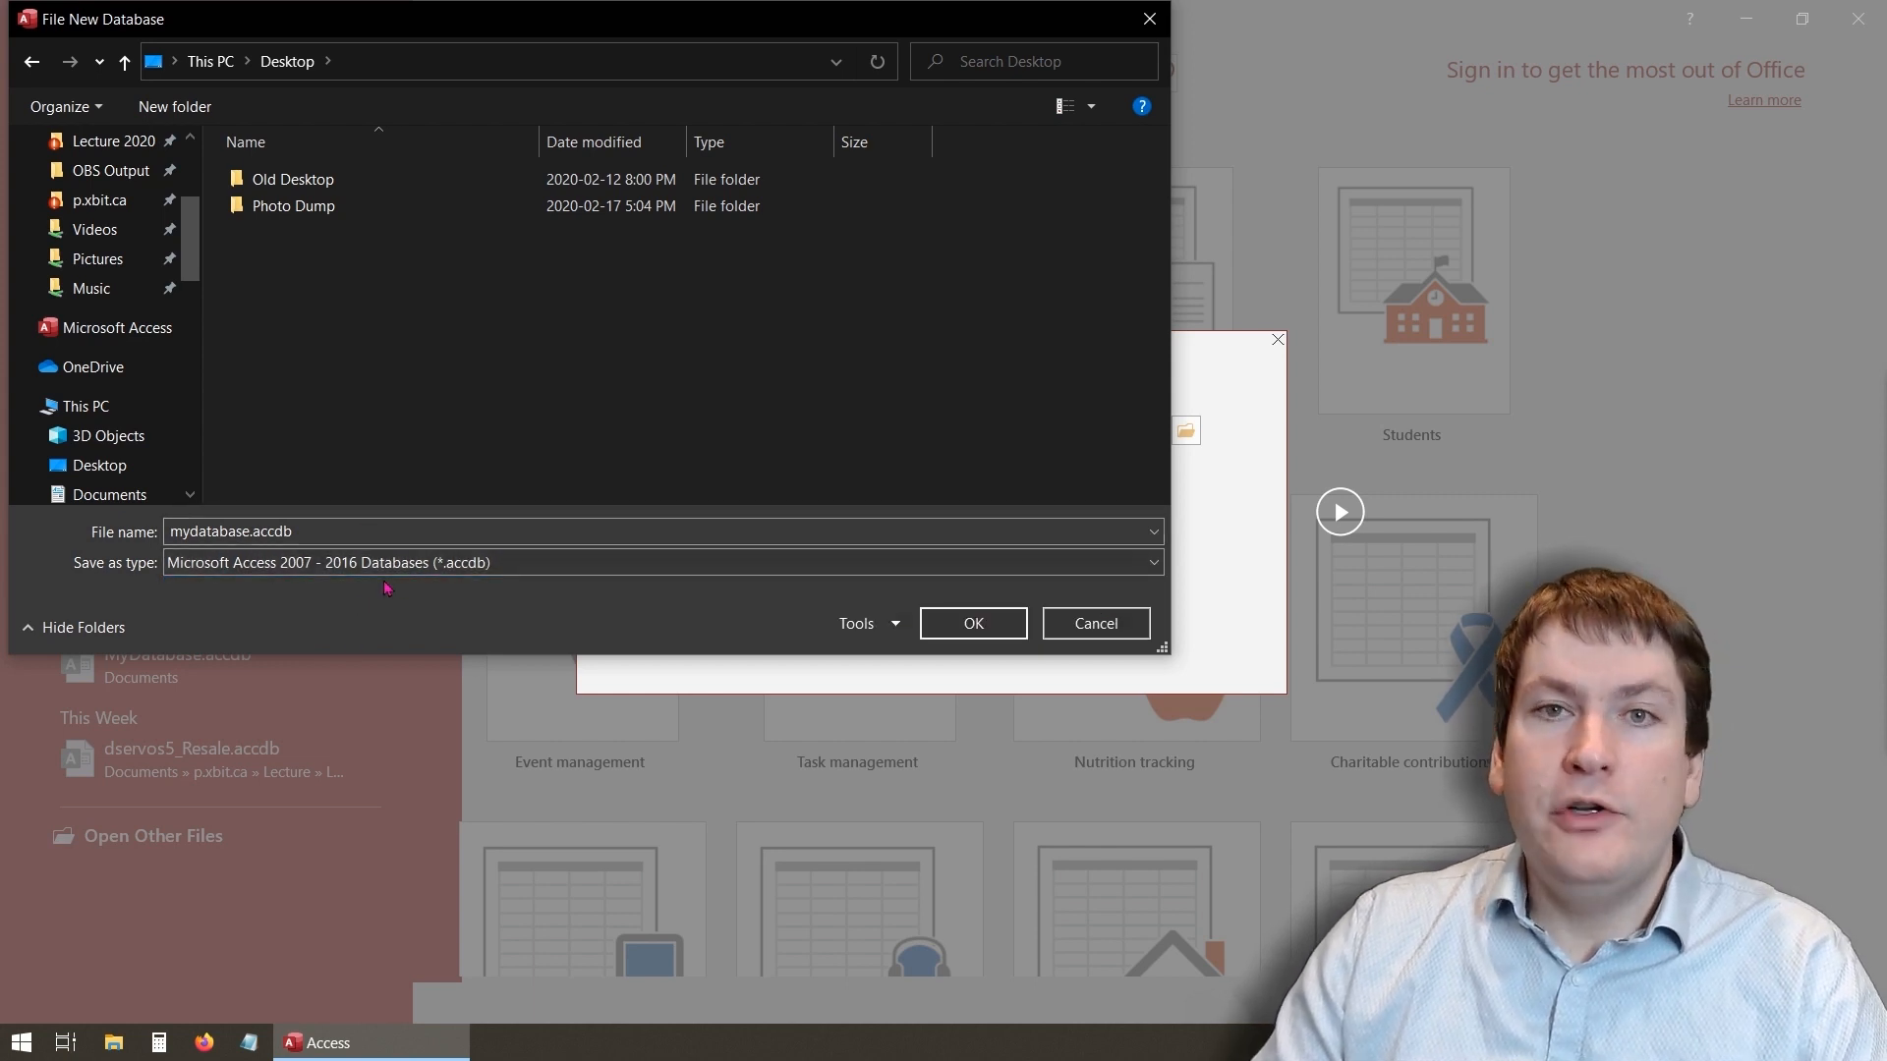
{"action": "left_click", "coordinate": [974, 623]}
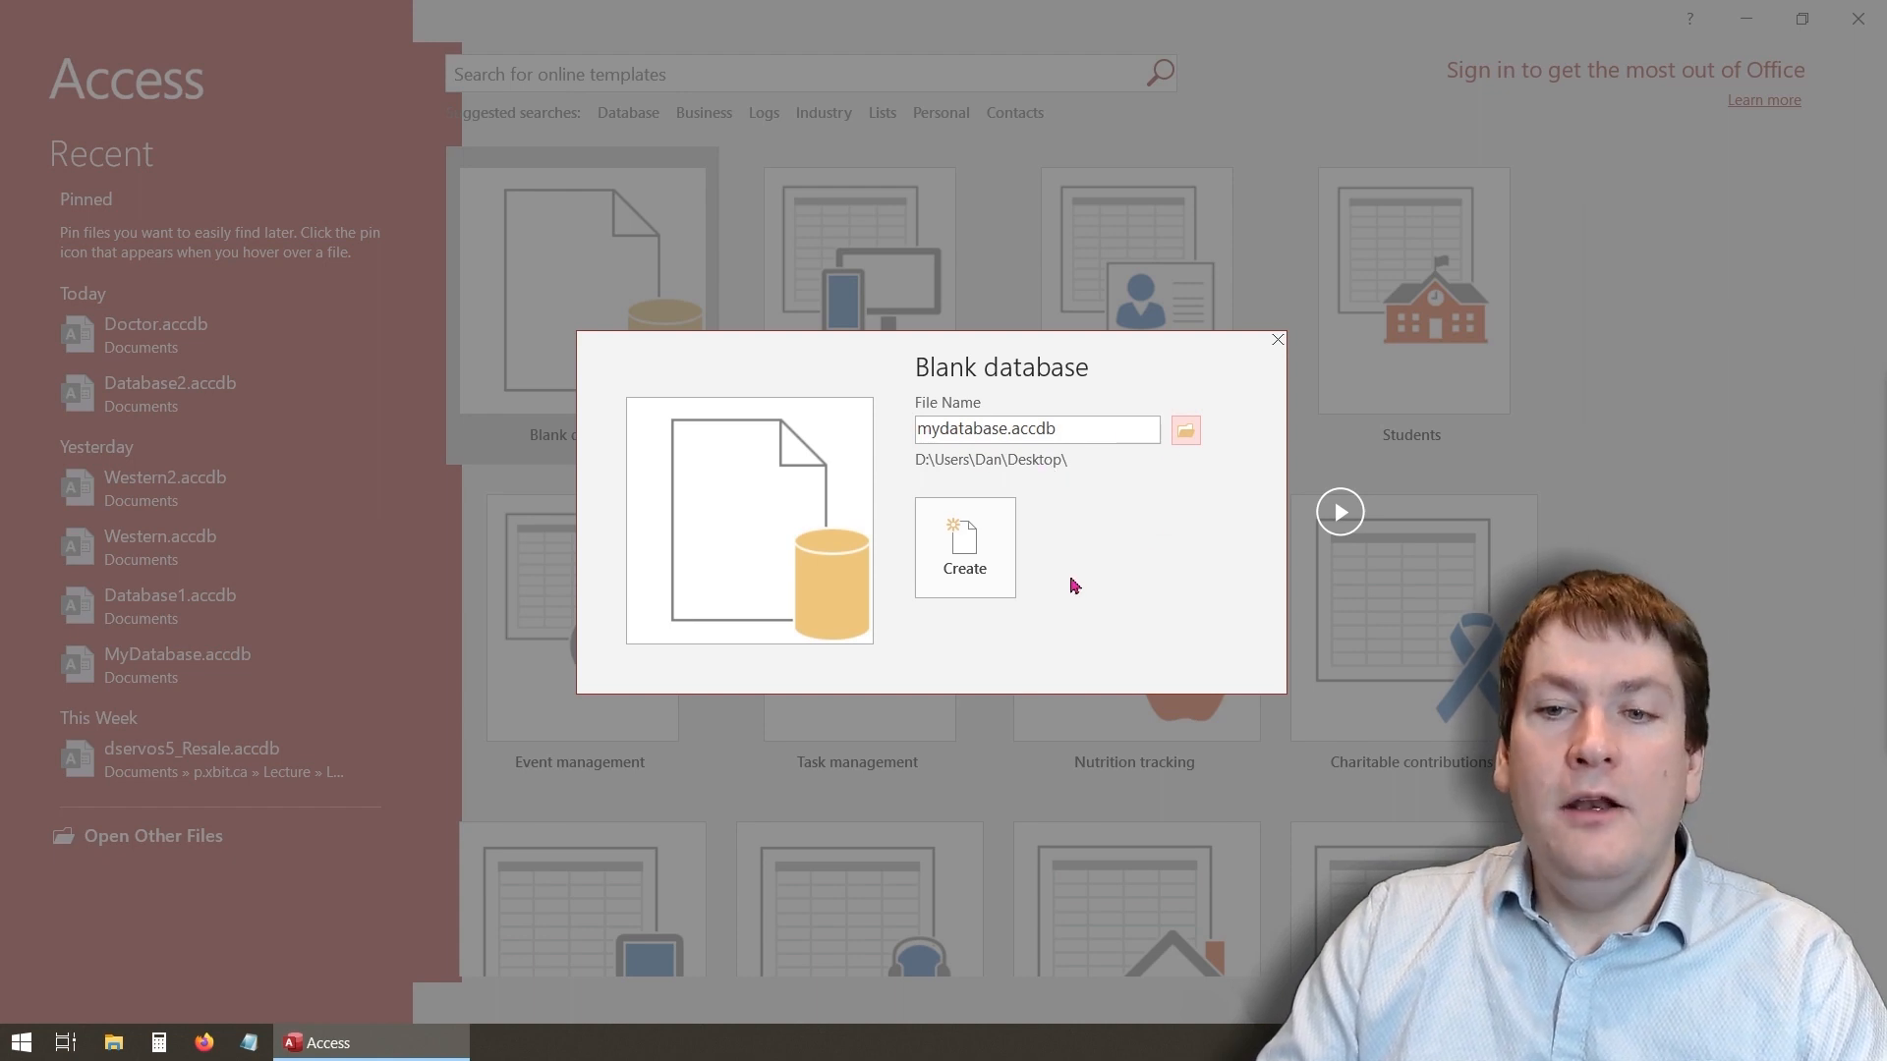
{"action": "left_click", "coordinate": [999, 560]}
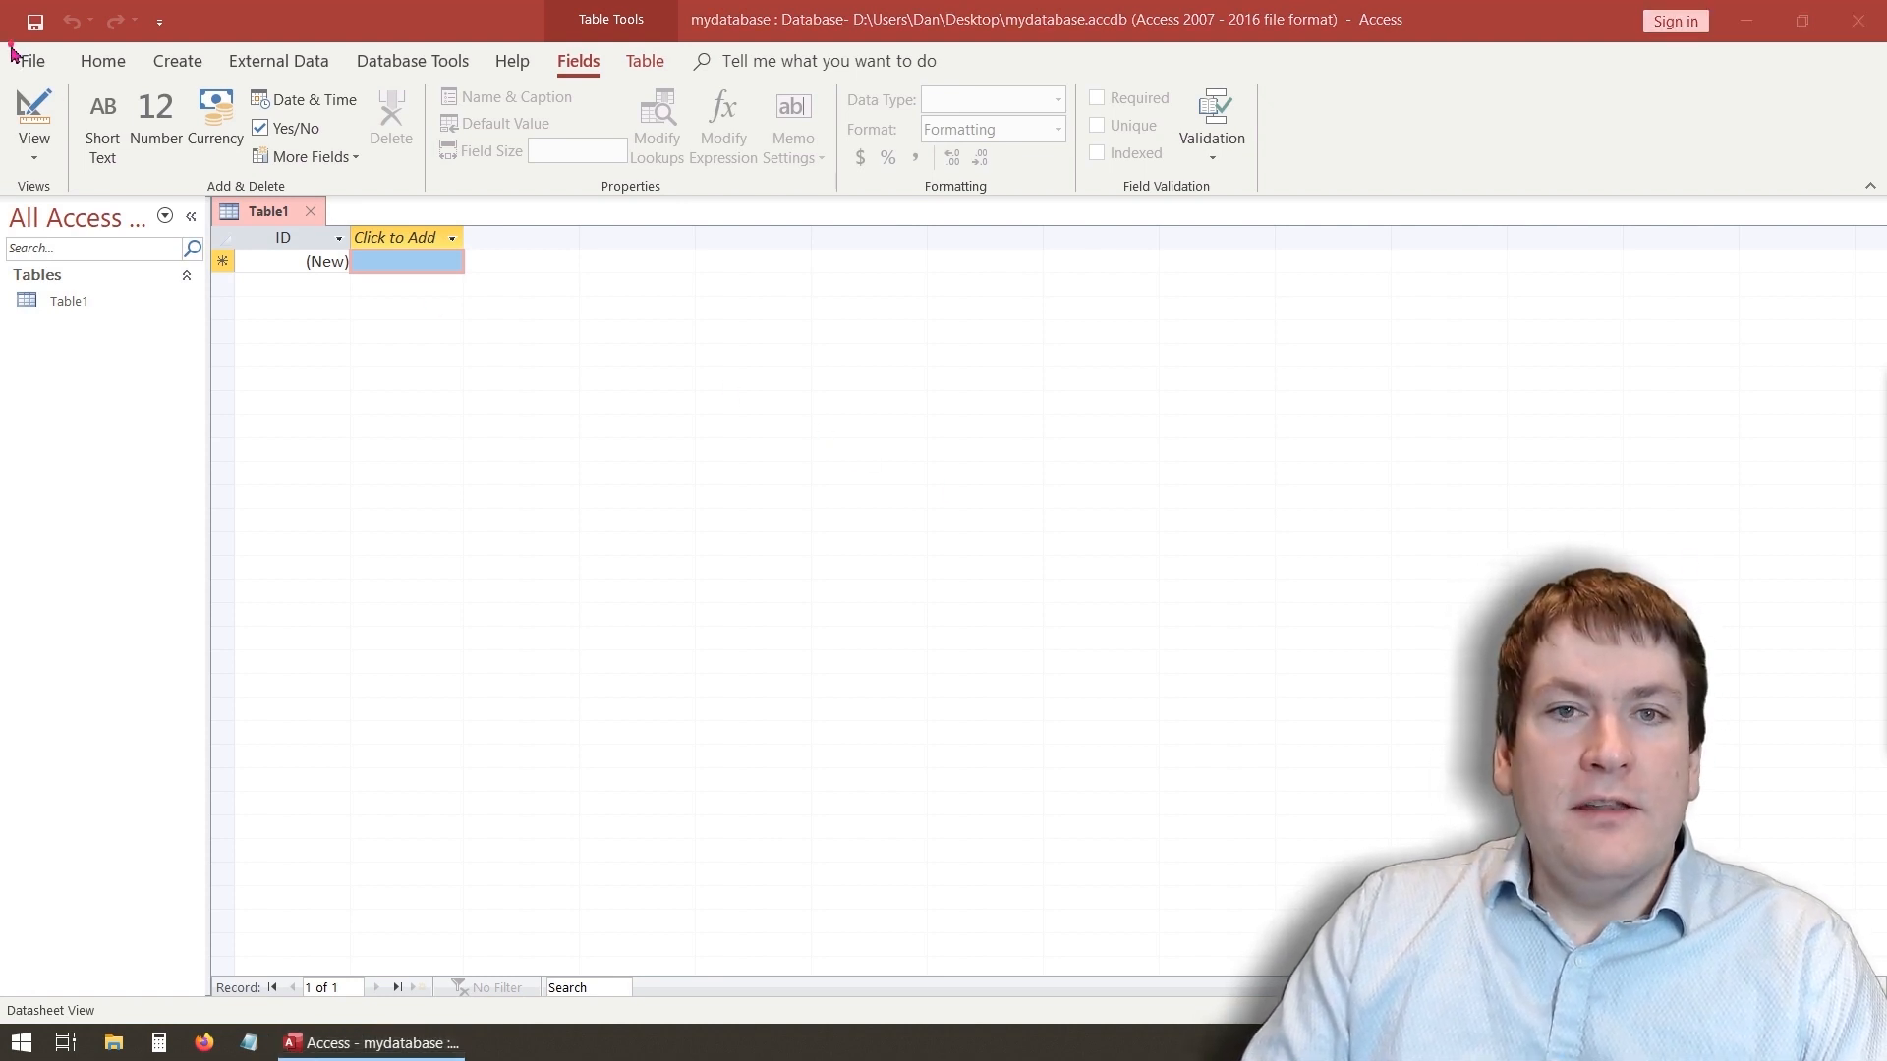
- Examine the ribbon tabs and the File backstage view to see the available commands
{"action": "mouse_move", "coordinate": [10, 44]}
{"action": "left_mouse_down"}
{"action": "mouse_move", "coordinate": [1314, 173]}
{"action": "mouse_move", "coordinate": [1274, 202]}
{"action": "left_mouse_up"}
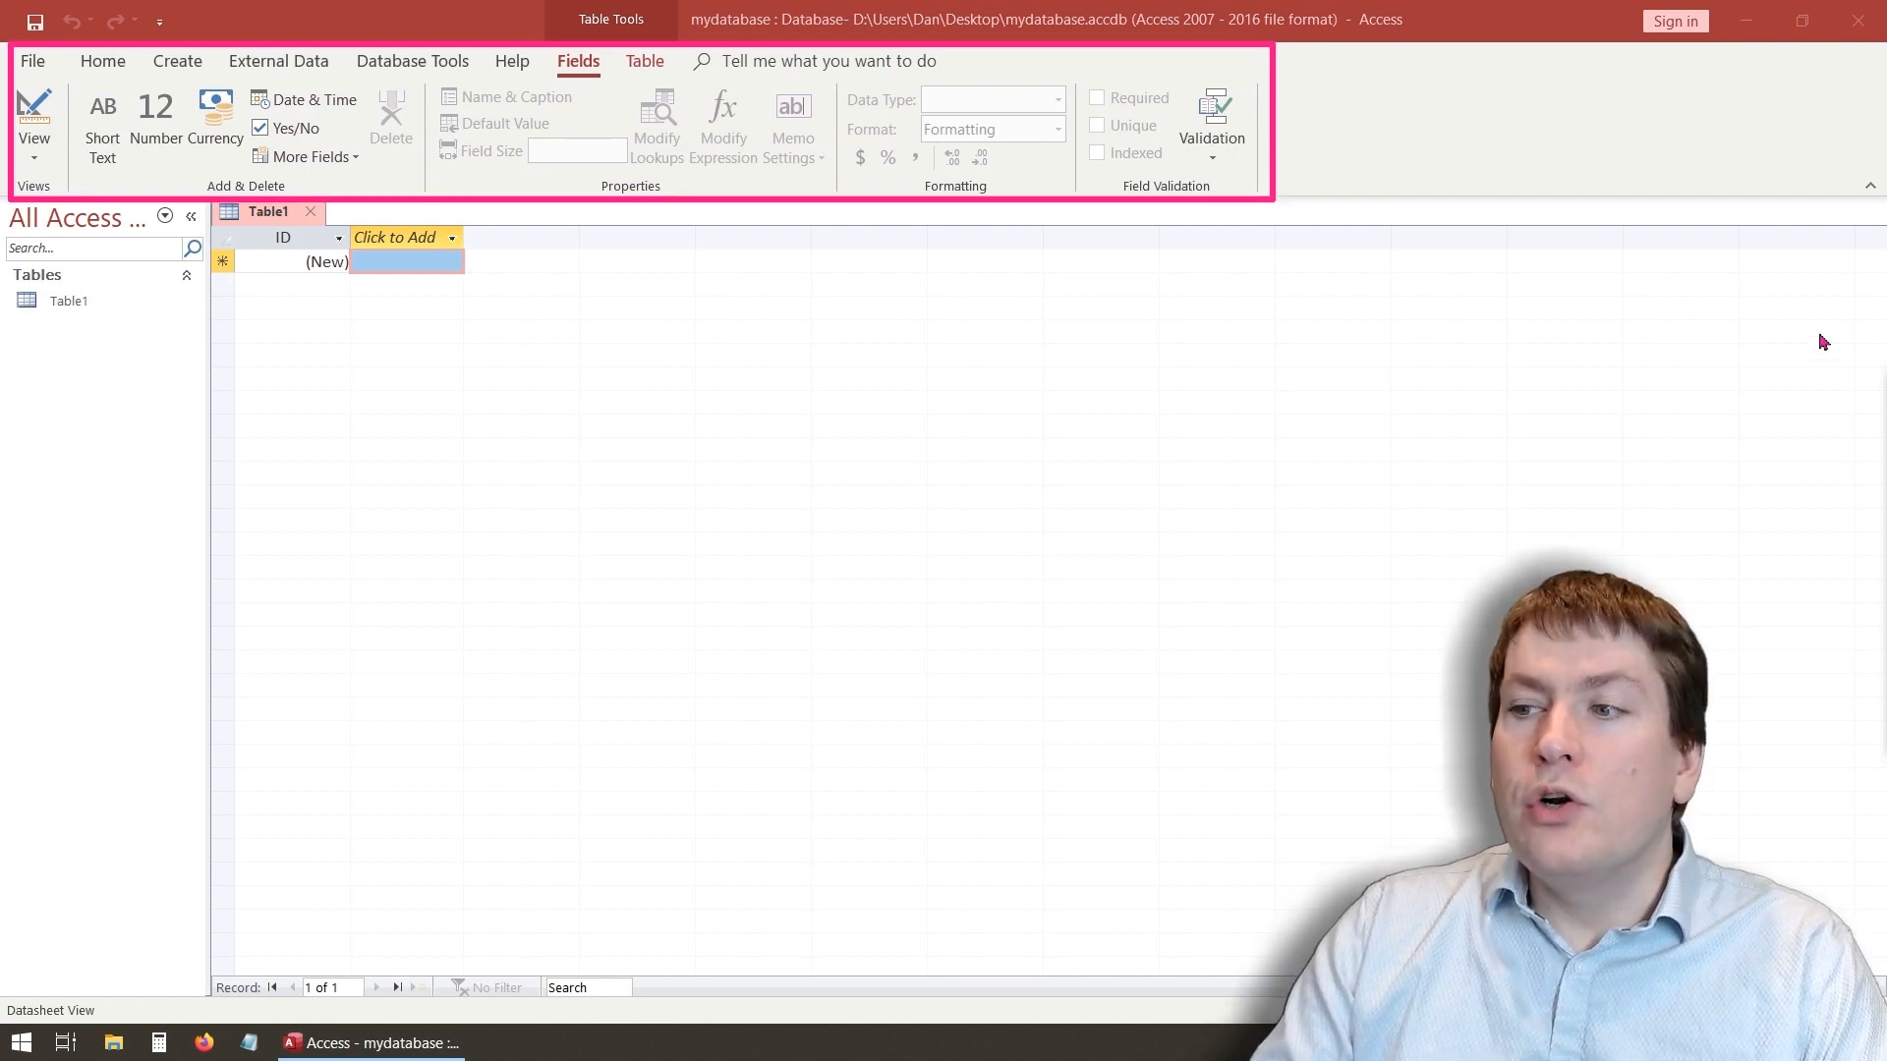
{"action": "key", "text": "Escape"}
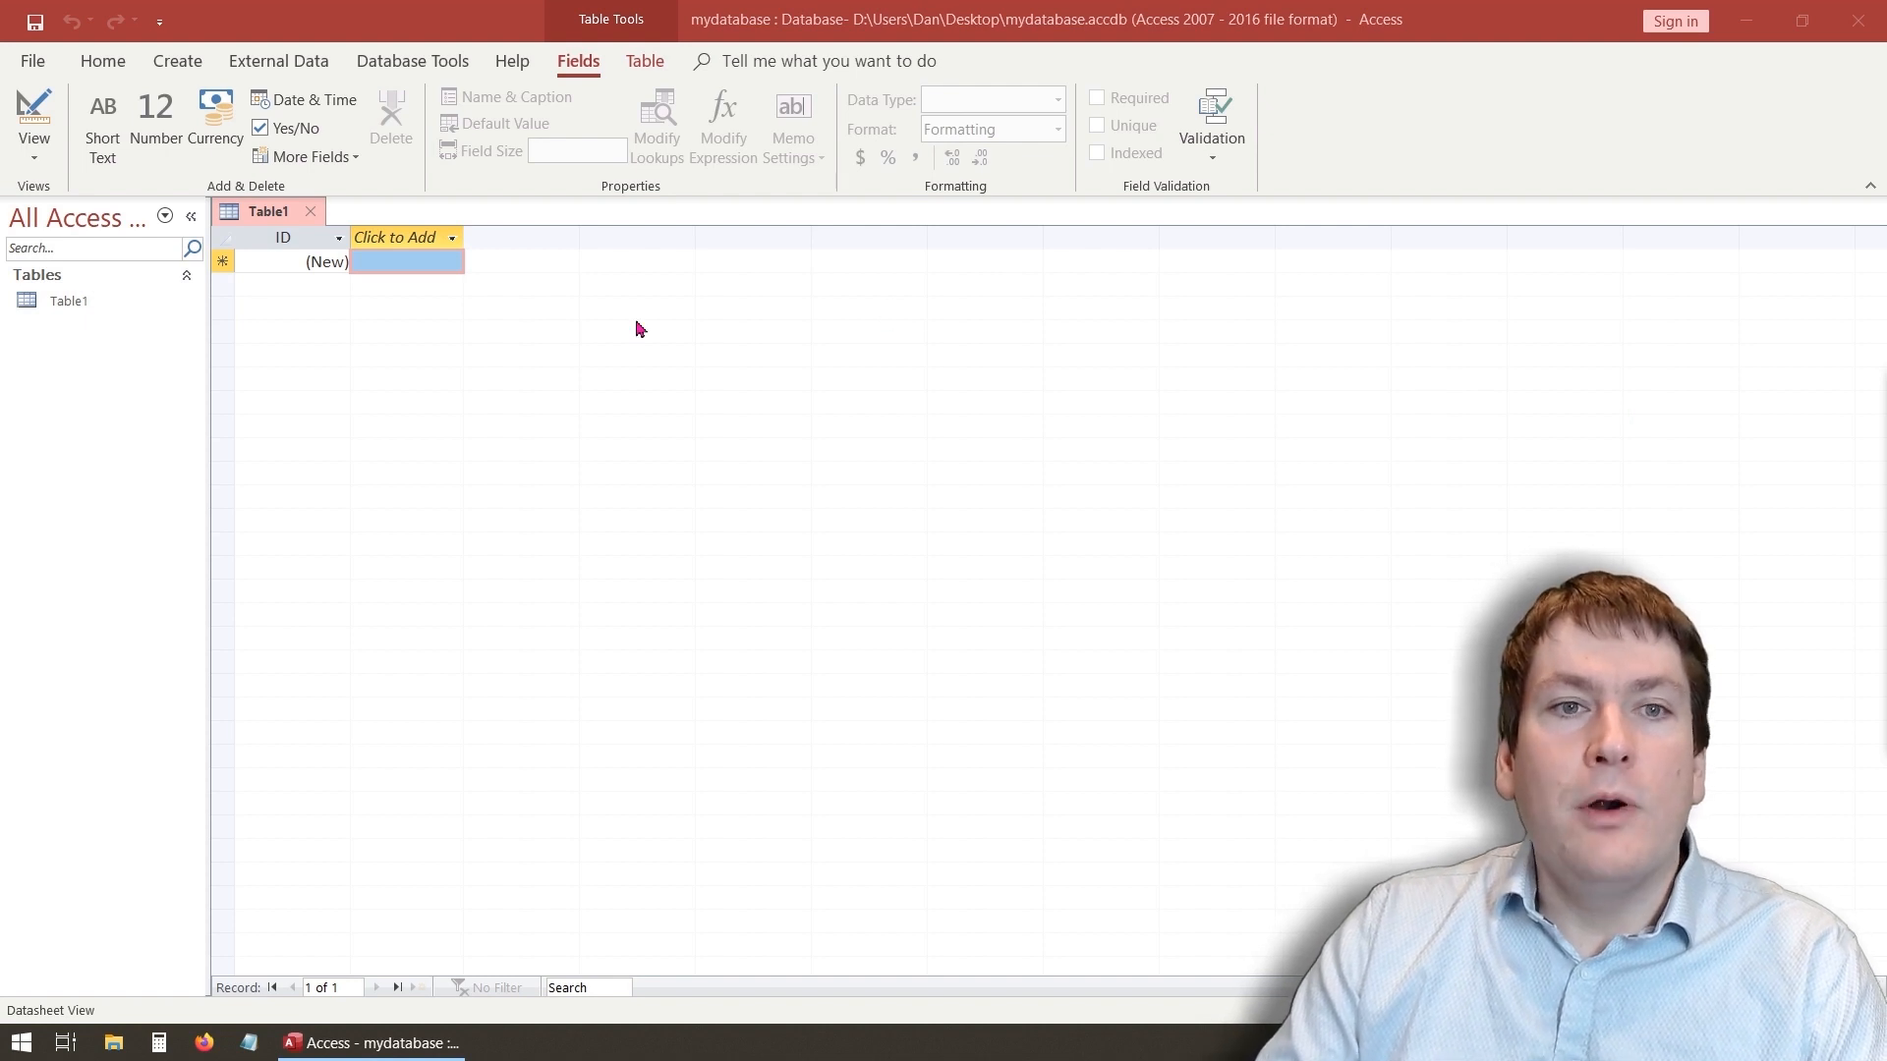
{"action": "left_click", "coordinate": [46, 63]}
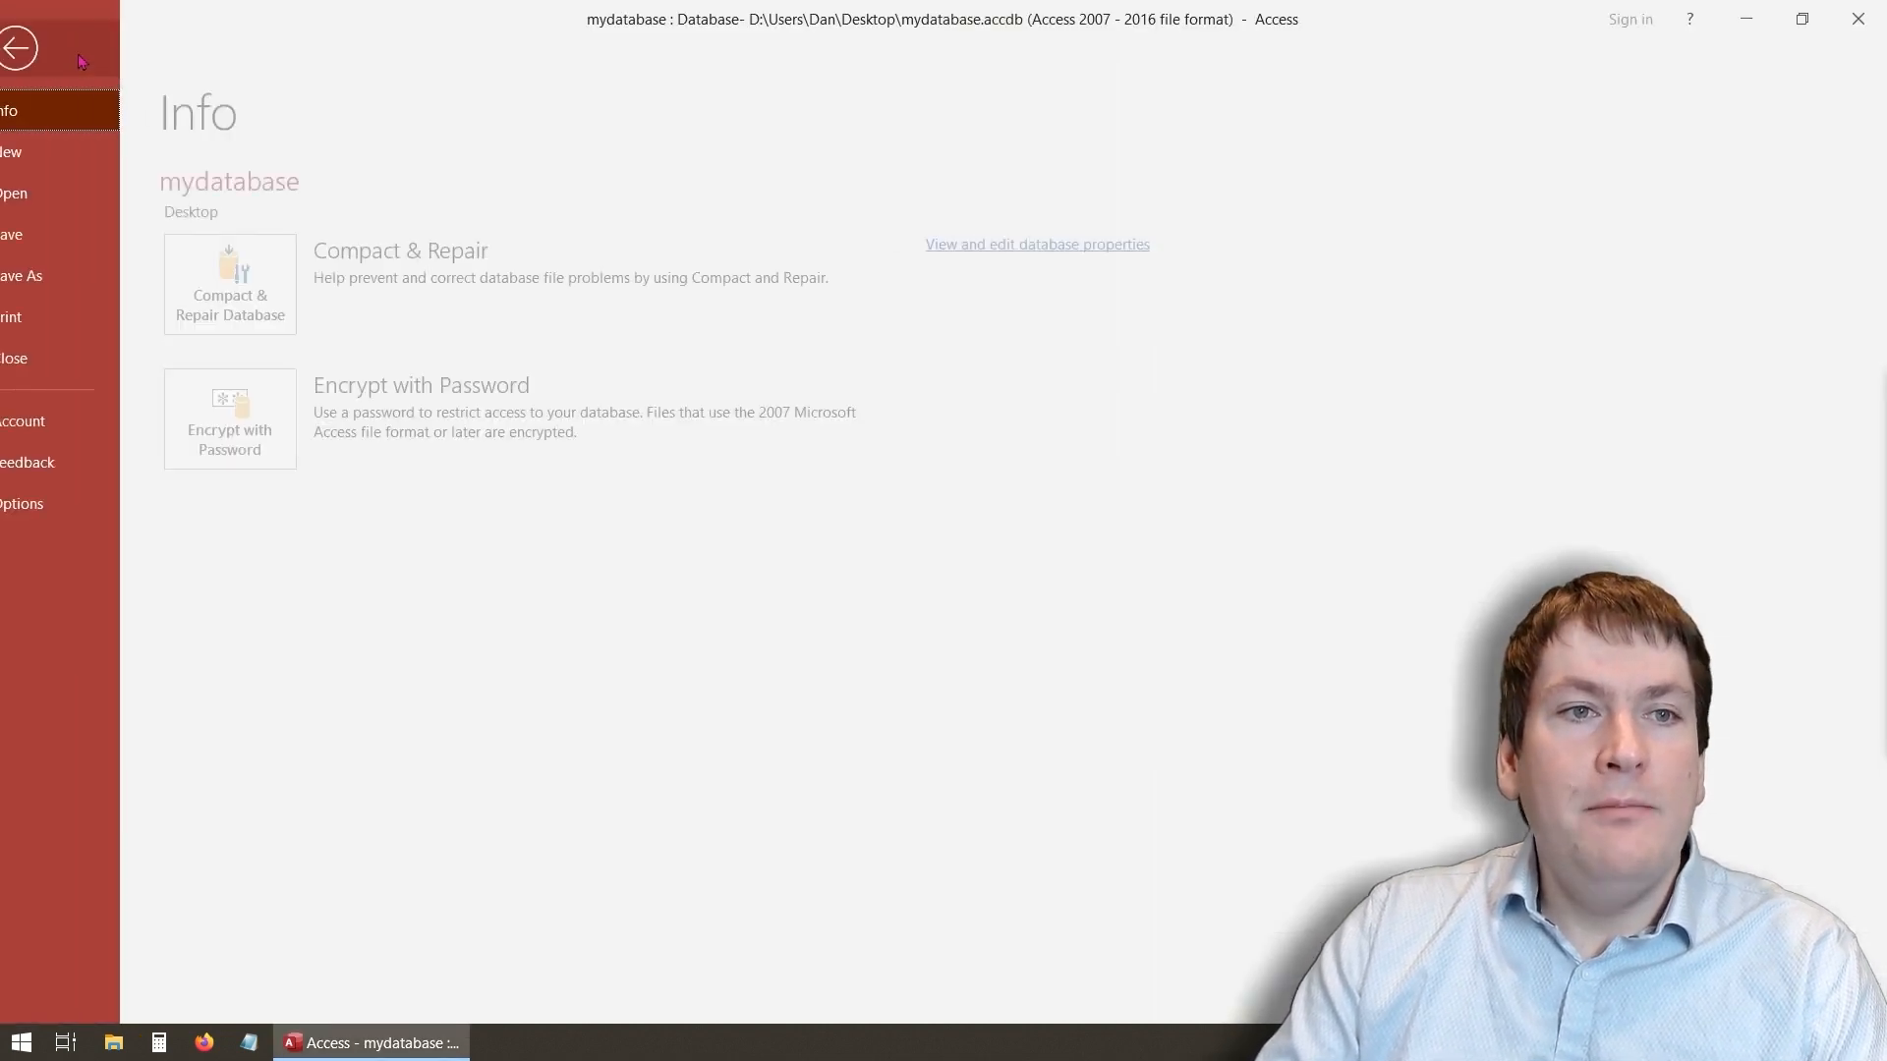
{"action": "left_click", "coordinate": [69, 56]}
{"action": "left_click", "coordinate": [176, 60]}
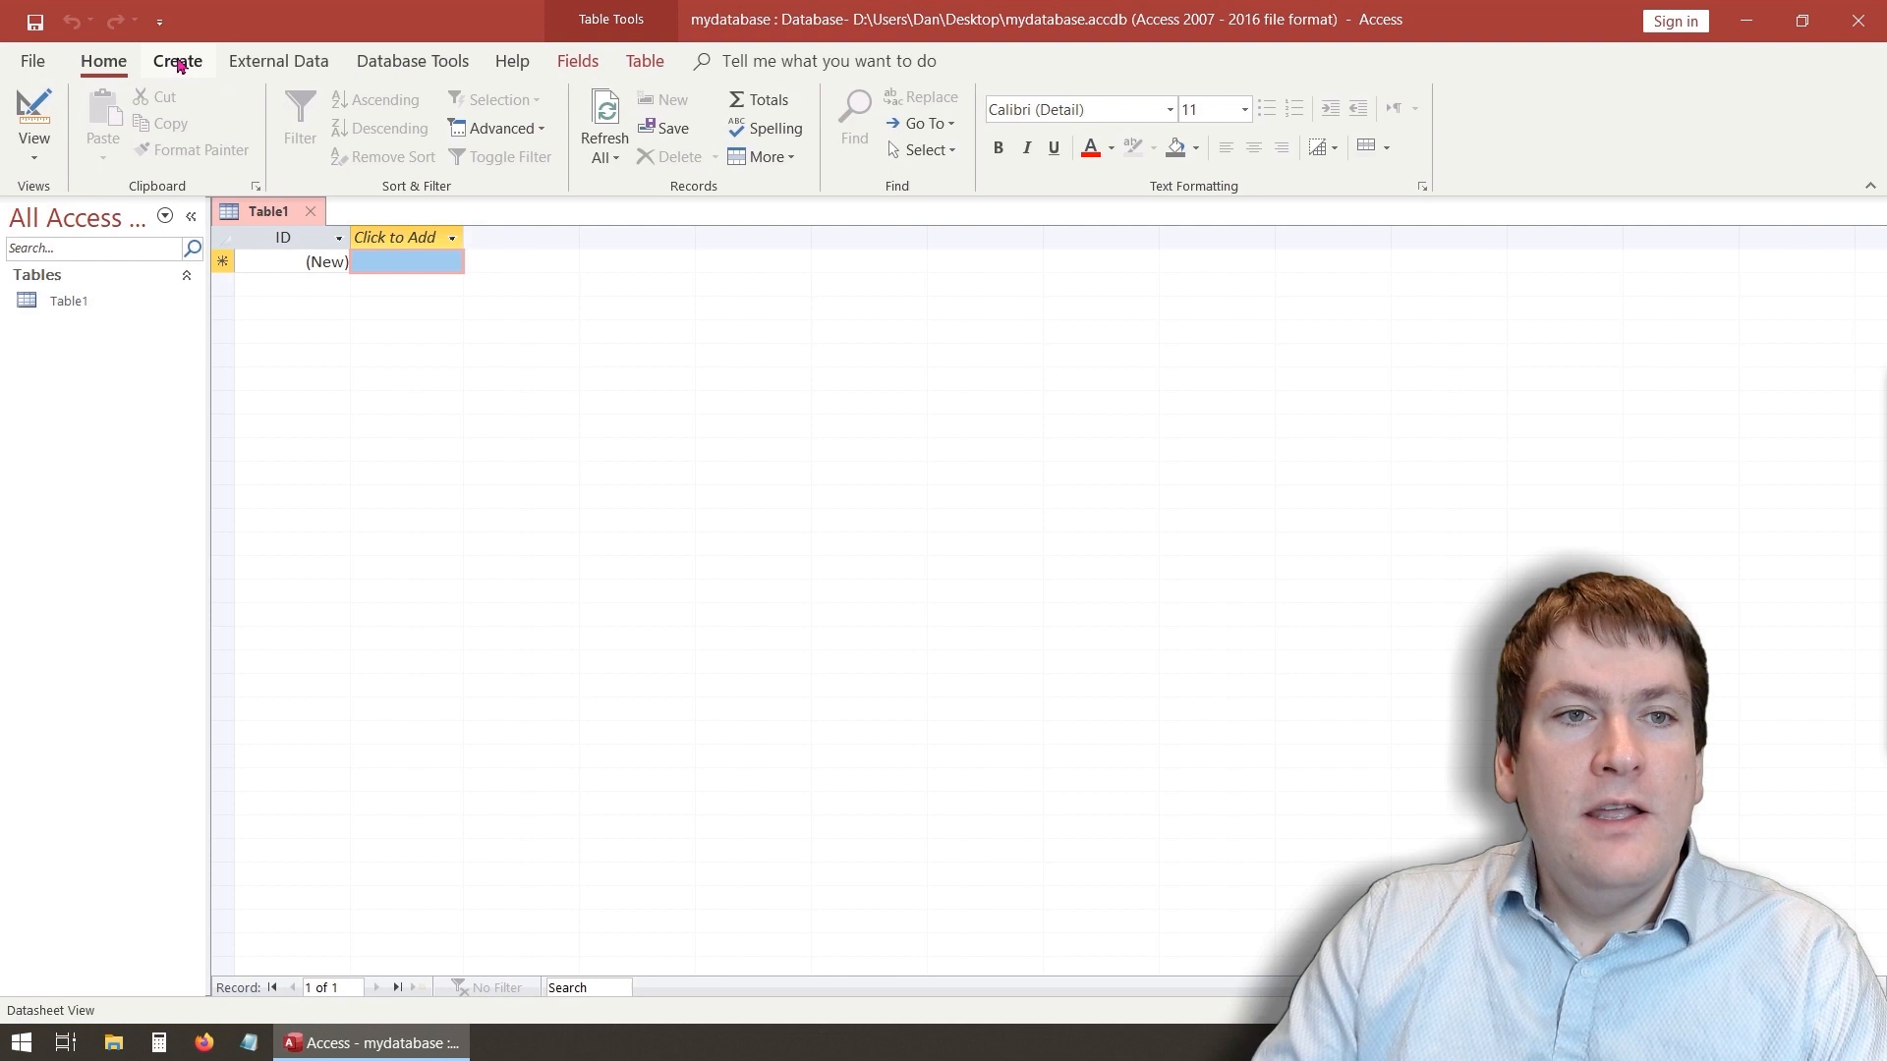
{"action": "left_click", "coordinate": [305, 61]}
{"action": "left_click", "coordinate": [413, 60]}
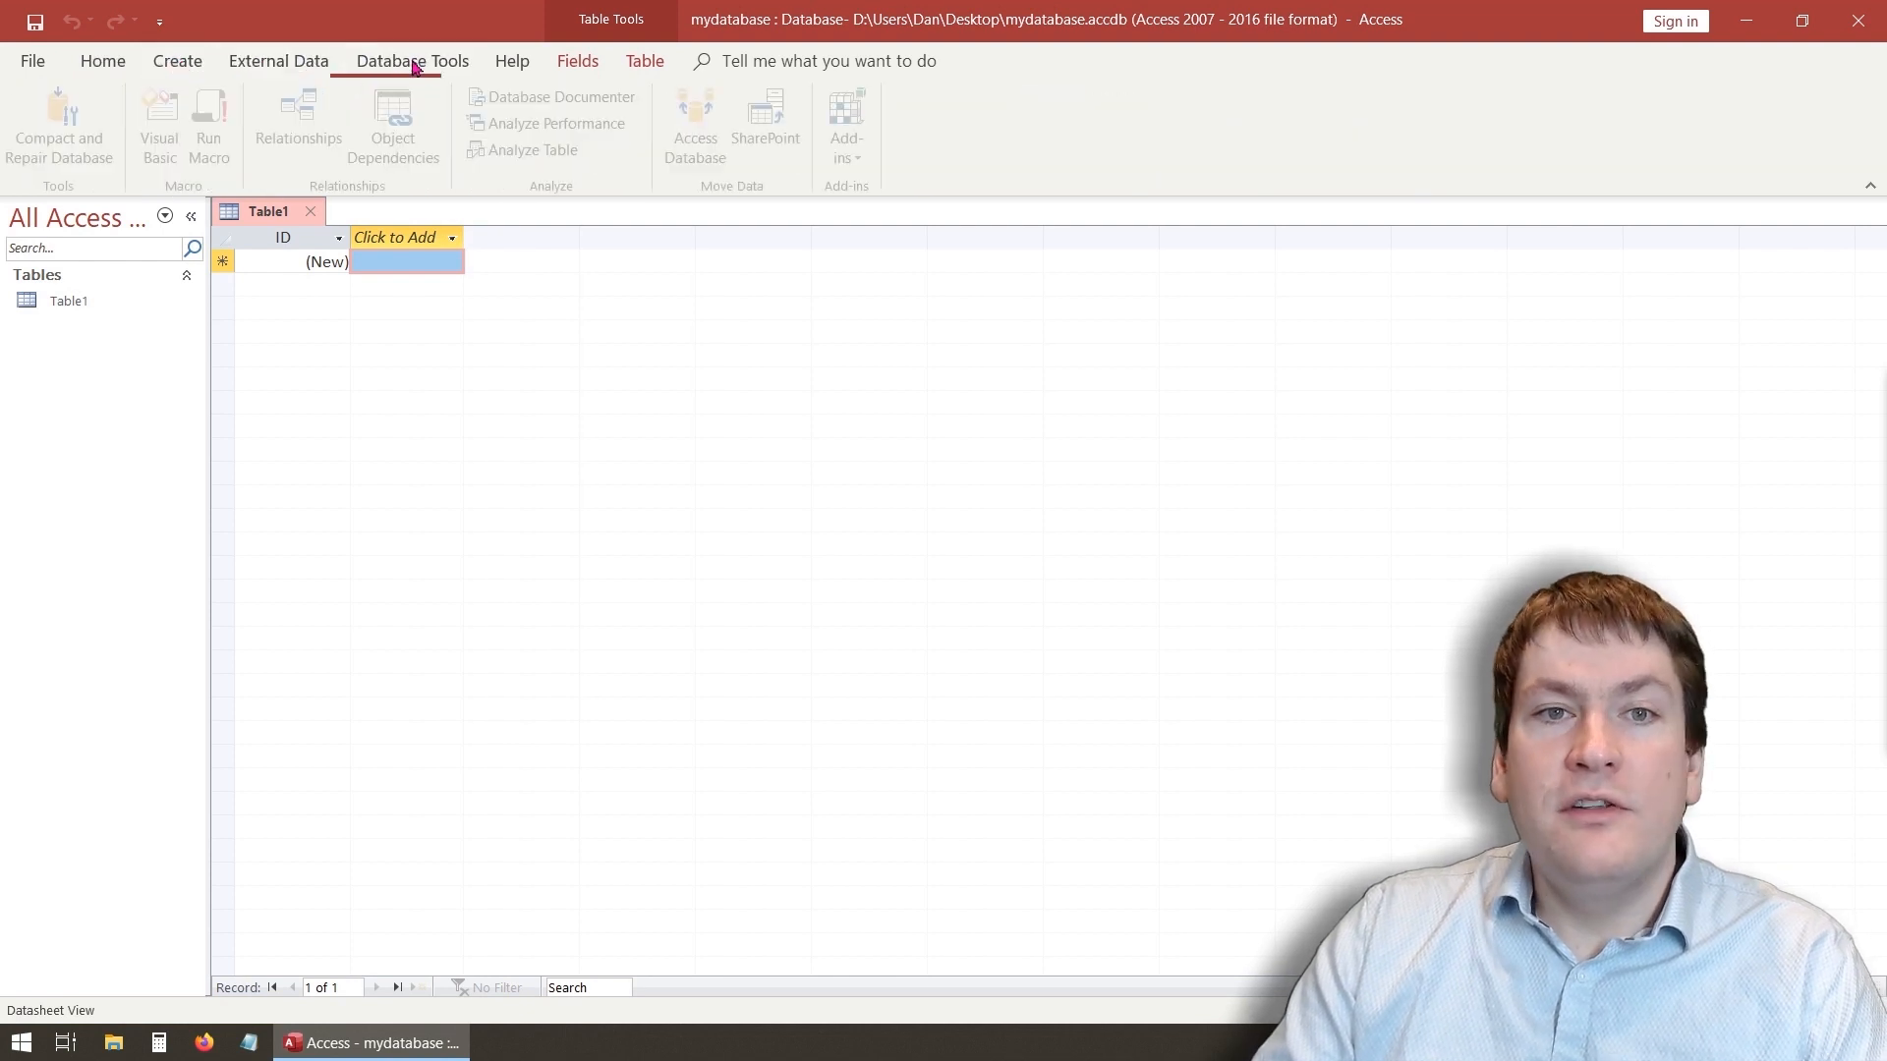
{"action": "left_click", "coordinate": [512, 63]}
{"action": "left_click", "coordinate": [578, 61]}
{"action": "left_click", "coordinate": [645, 61]}
{"action": "left_click", "coordinate": [578, 61]}
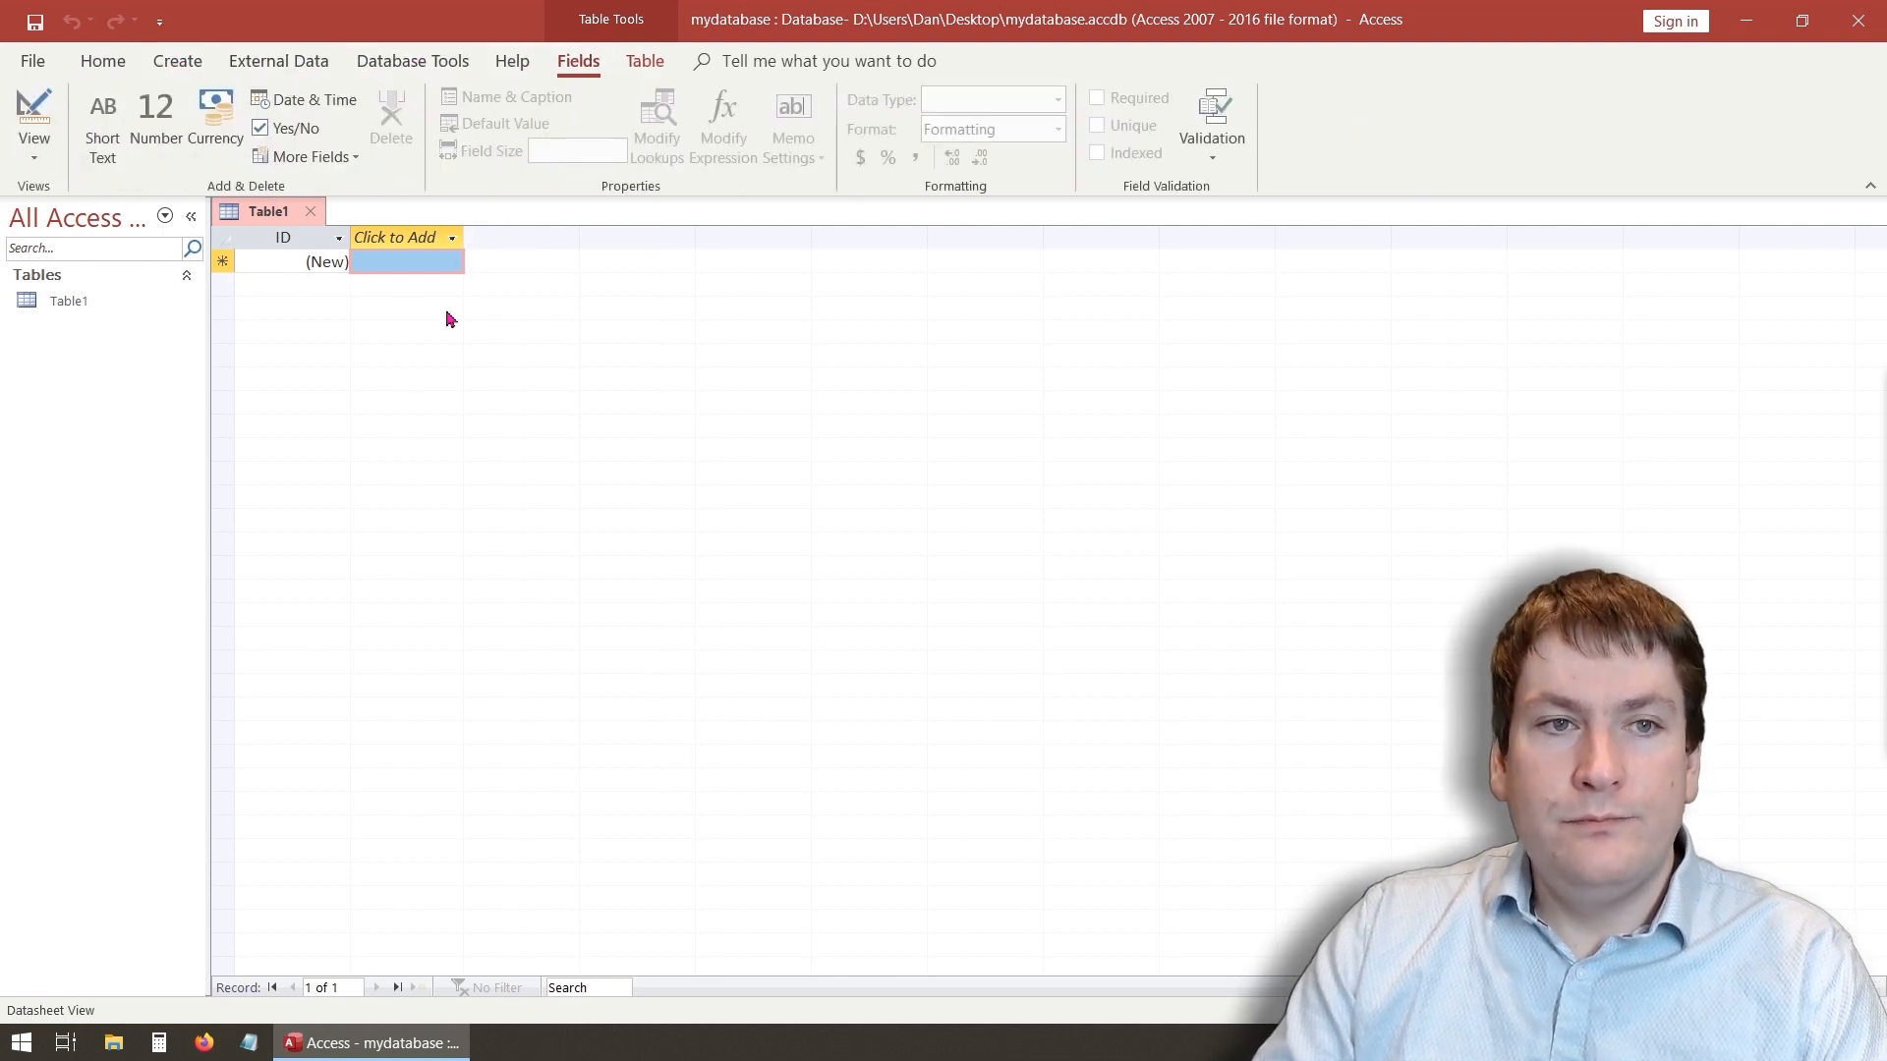
- Set the datasheet font size to 22
{"action": "left_click", "coordinate": [106, 63]}
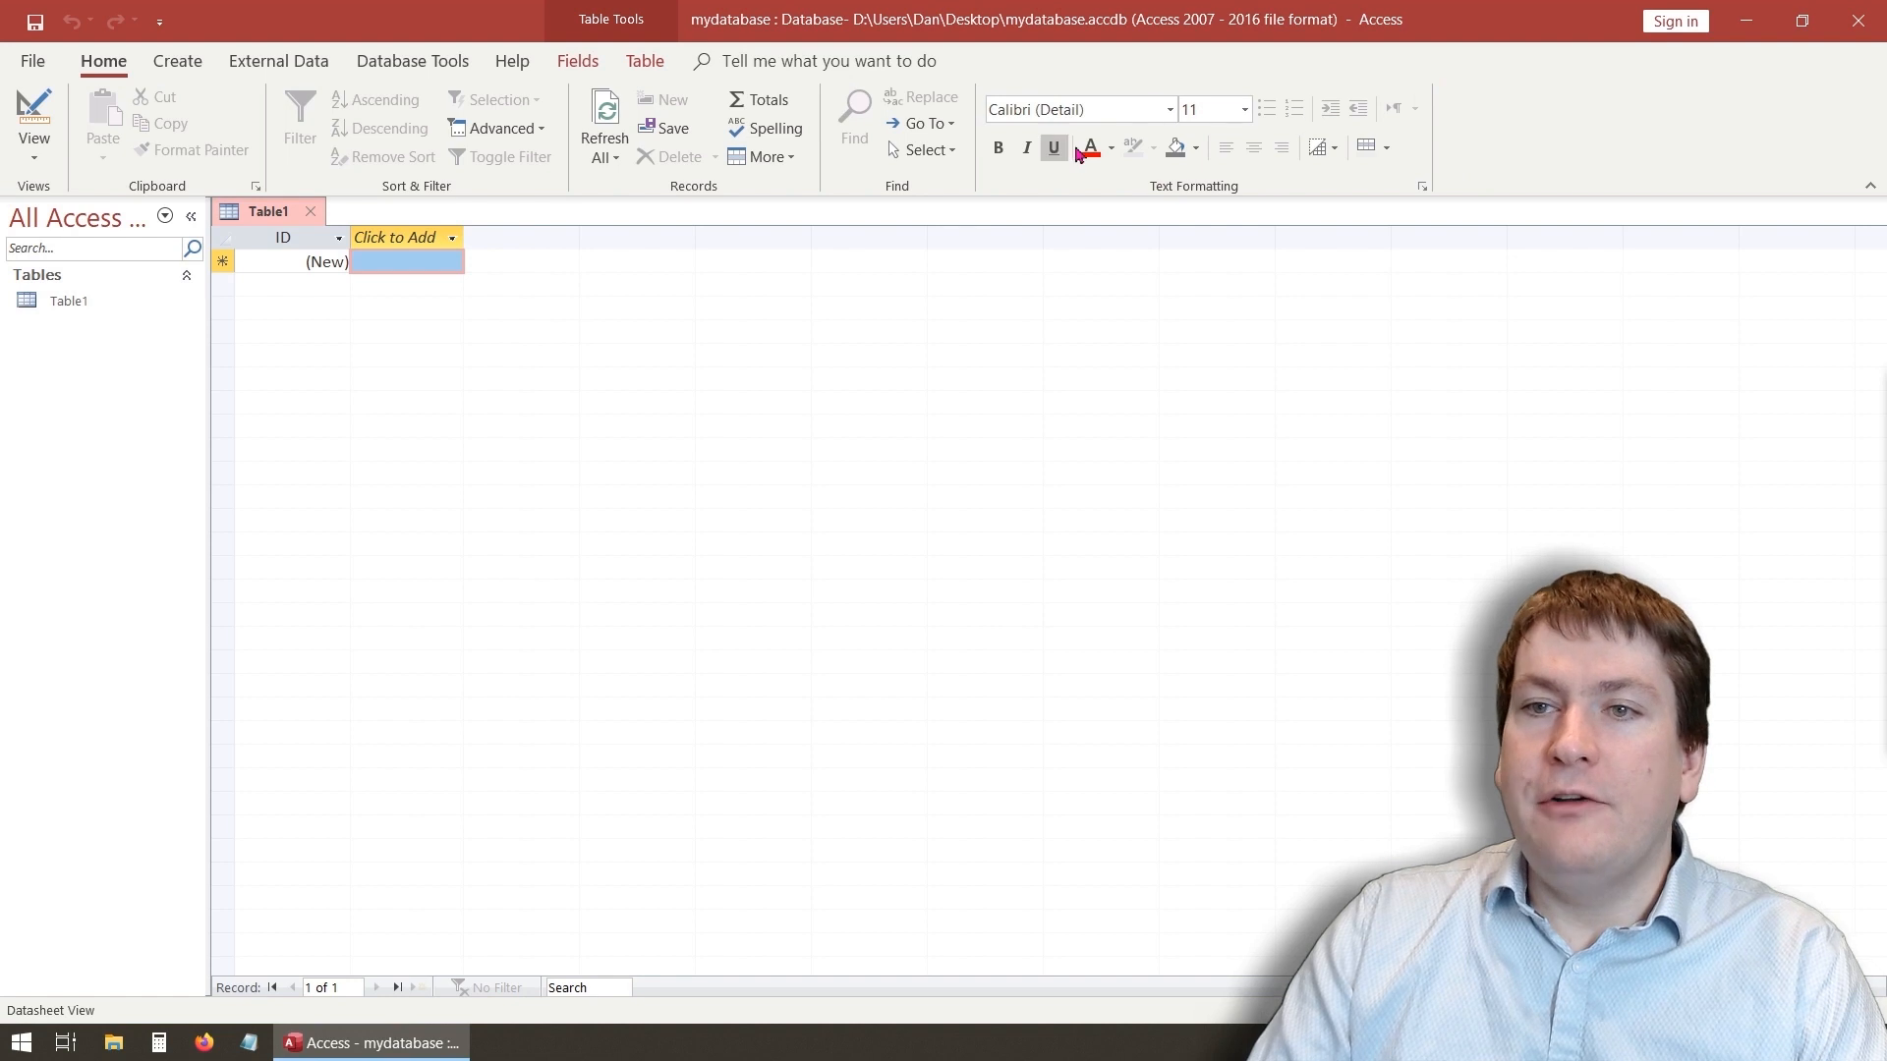
{"action": "left_click", "coordinate": [1246, 111]}
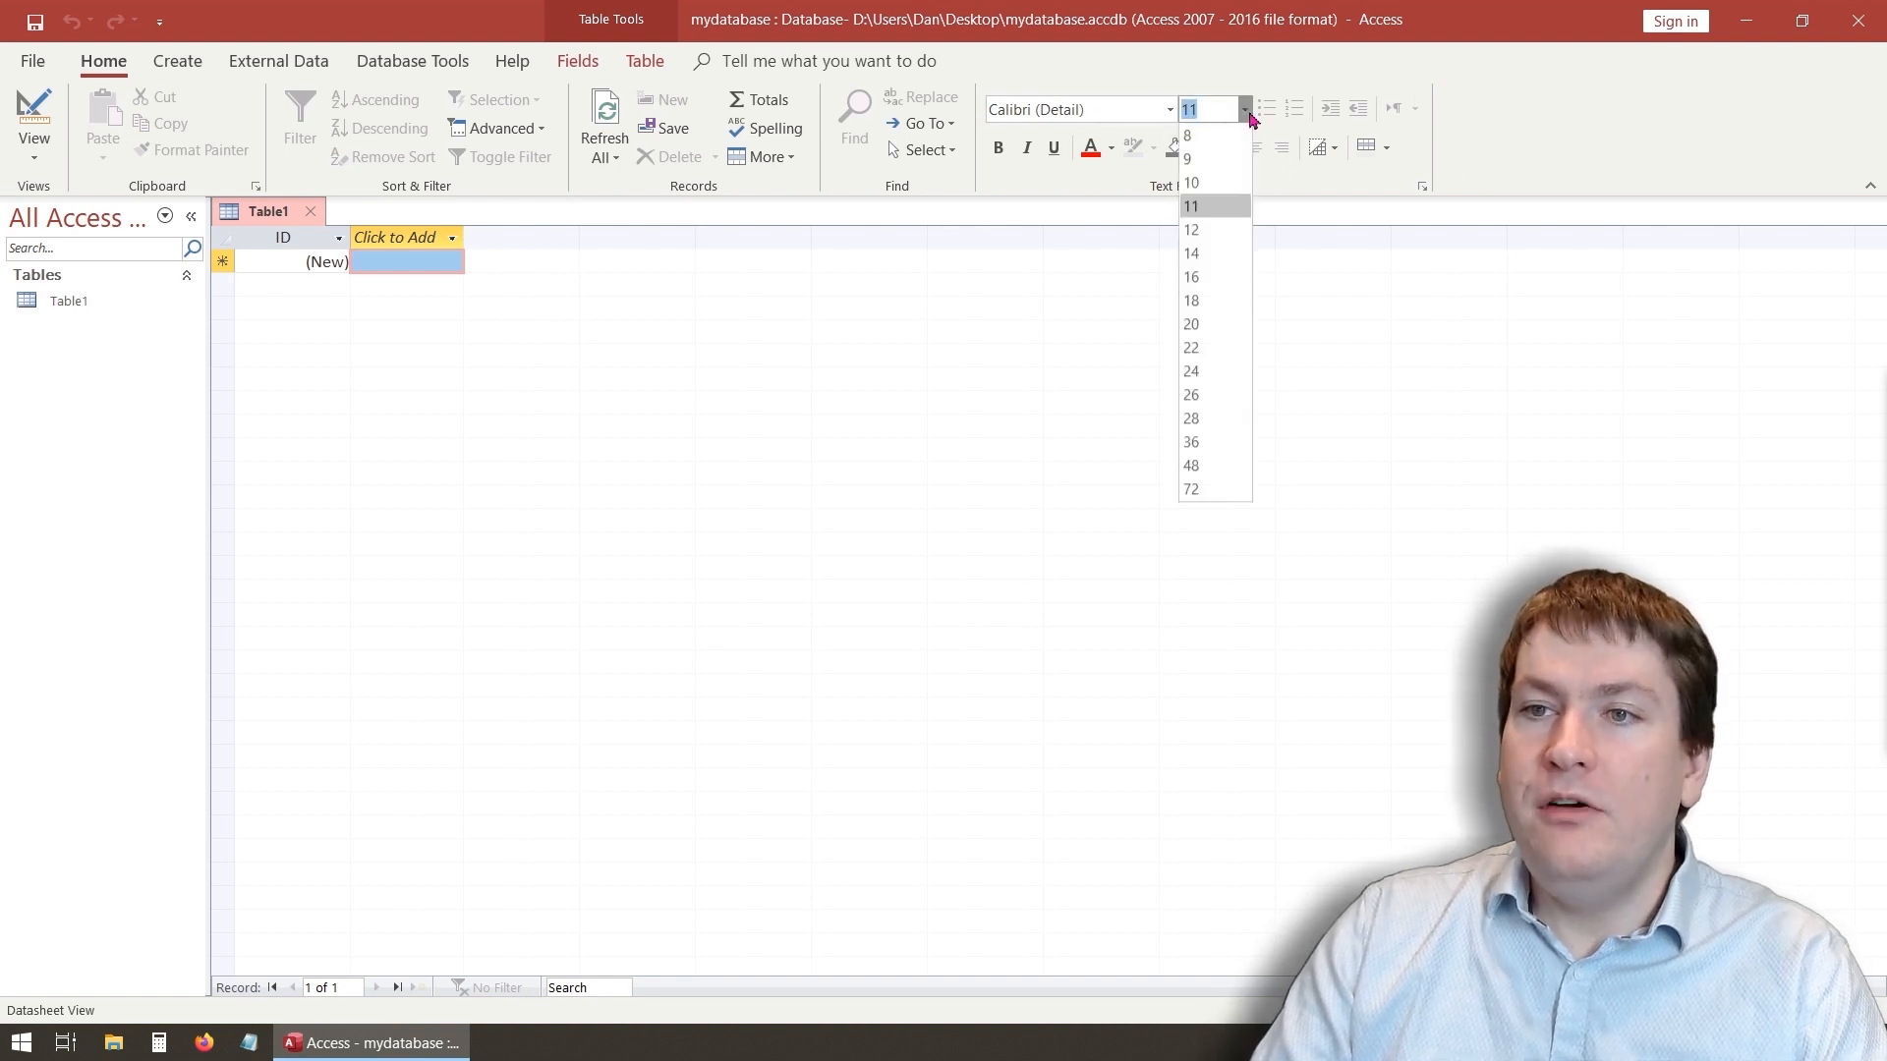
{"action": "left_click", "coordinate": [1226, 351]}
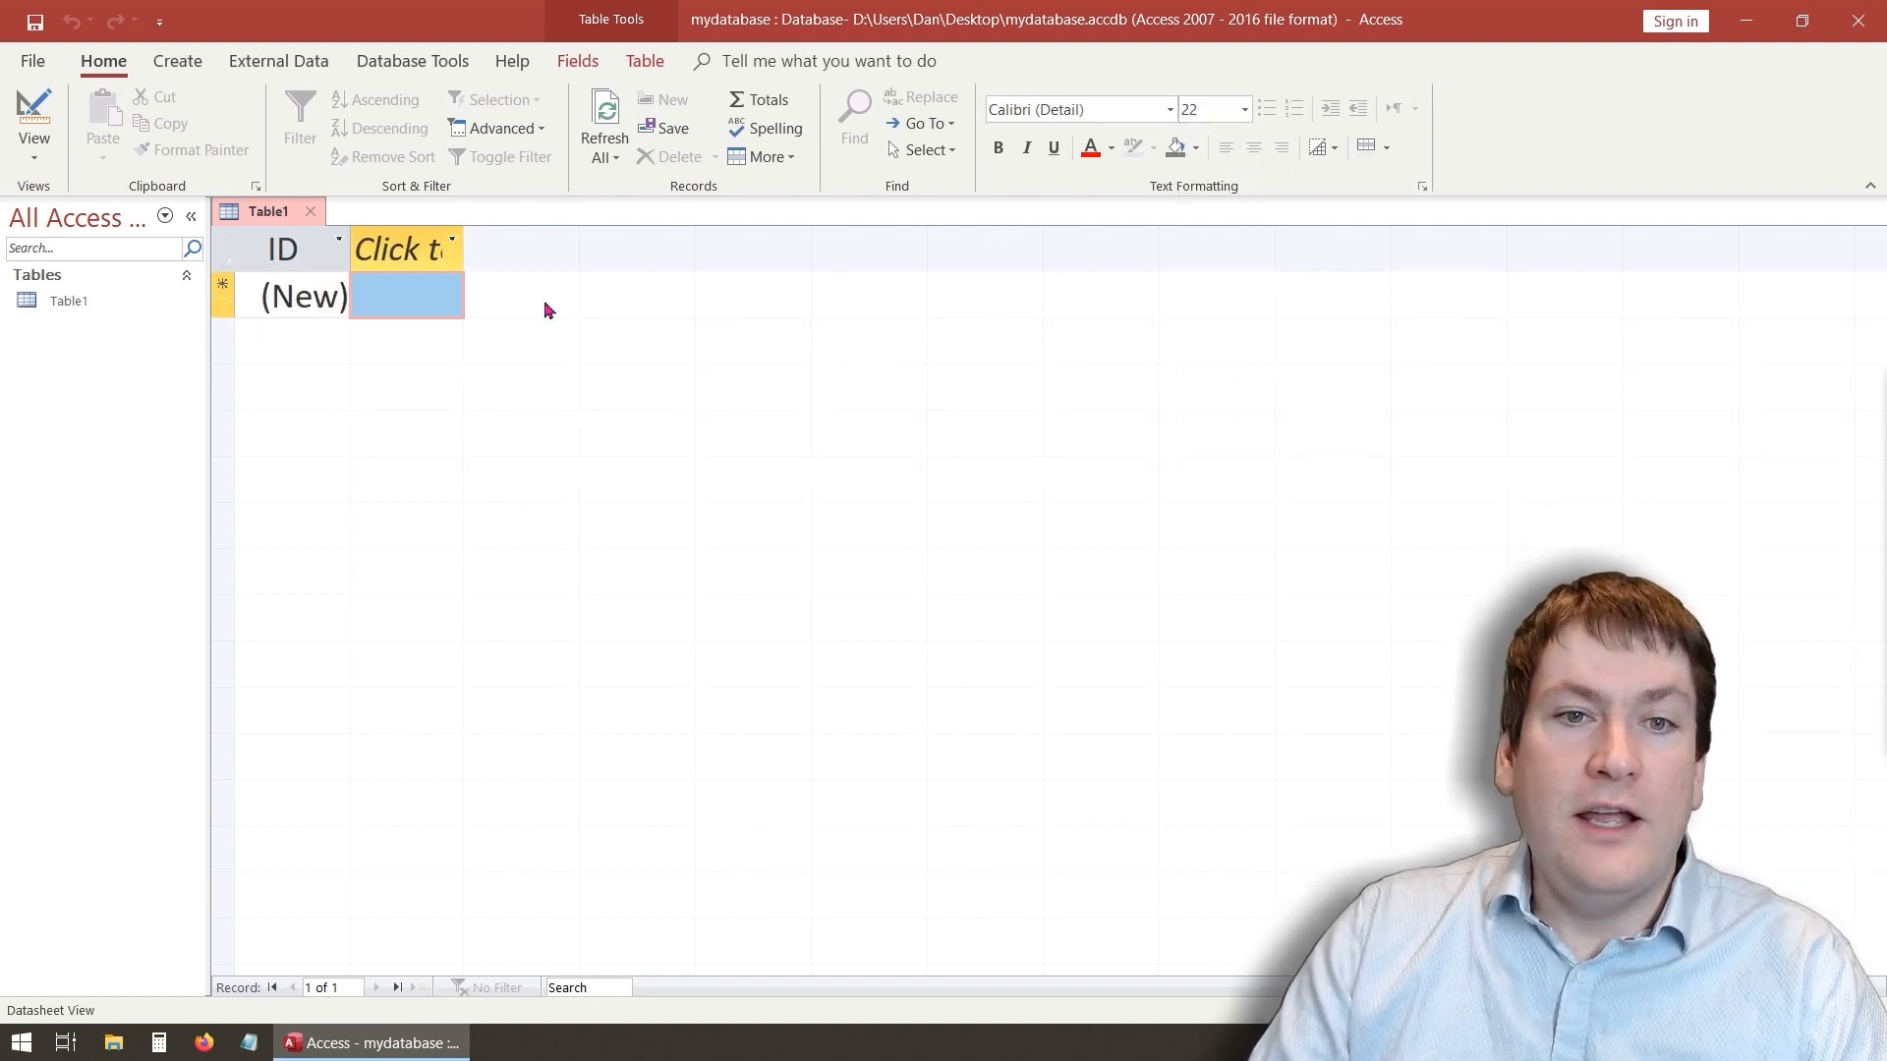
- Set the datasheet font size to 10 and reset the font colour to the default
{"action": "left_click", "coordinate": [1236, 109]}
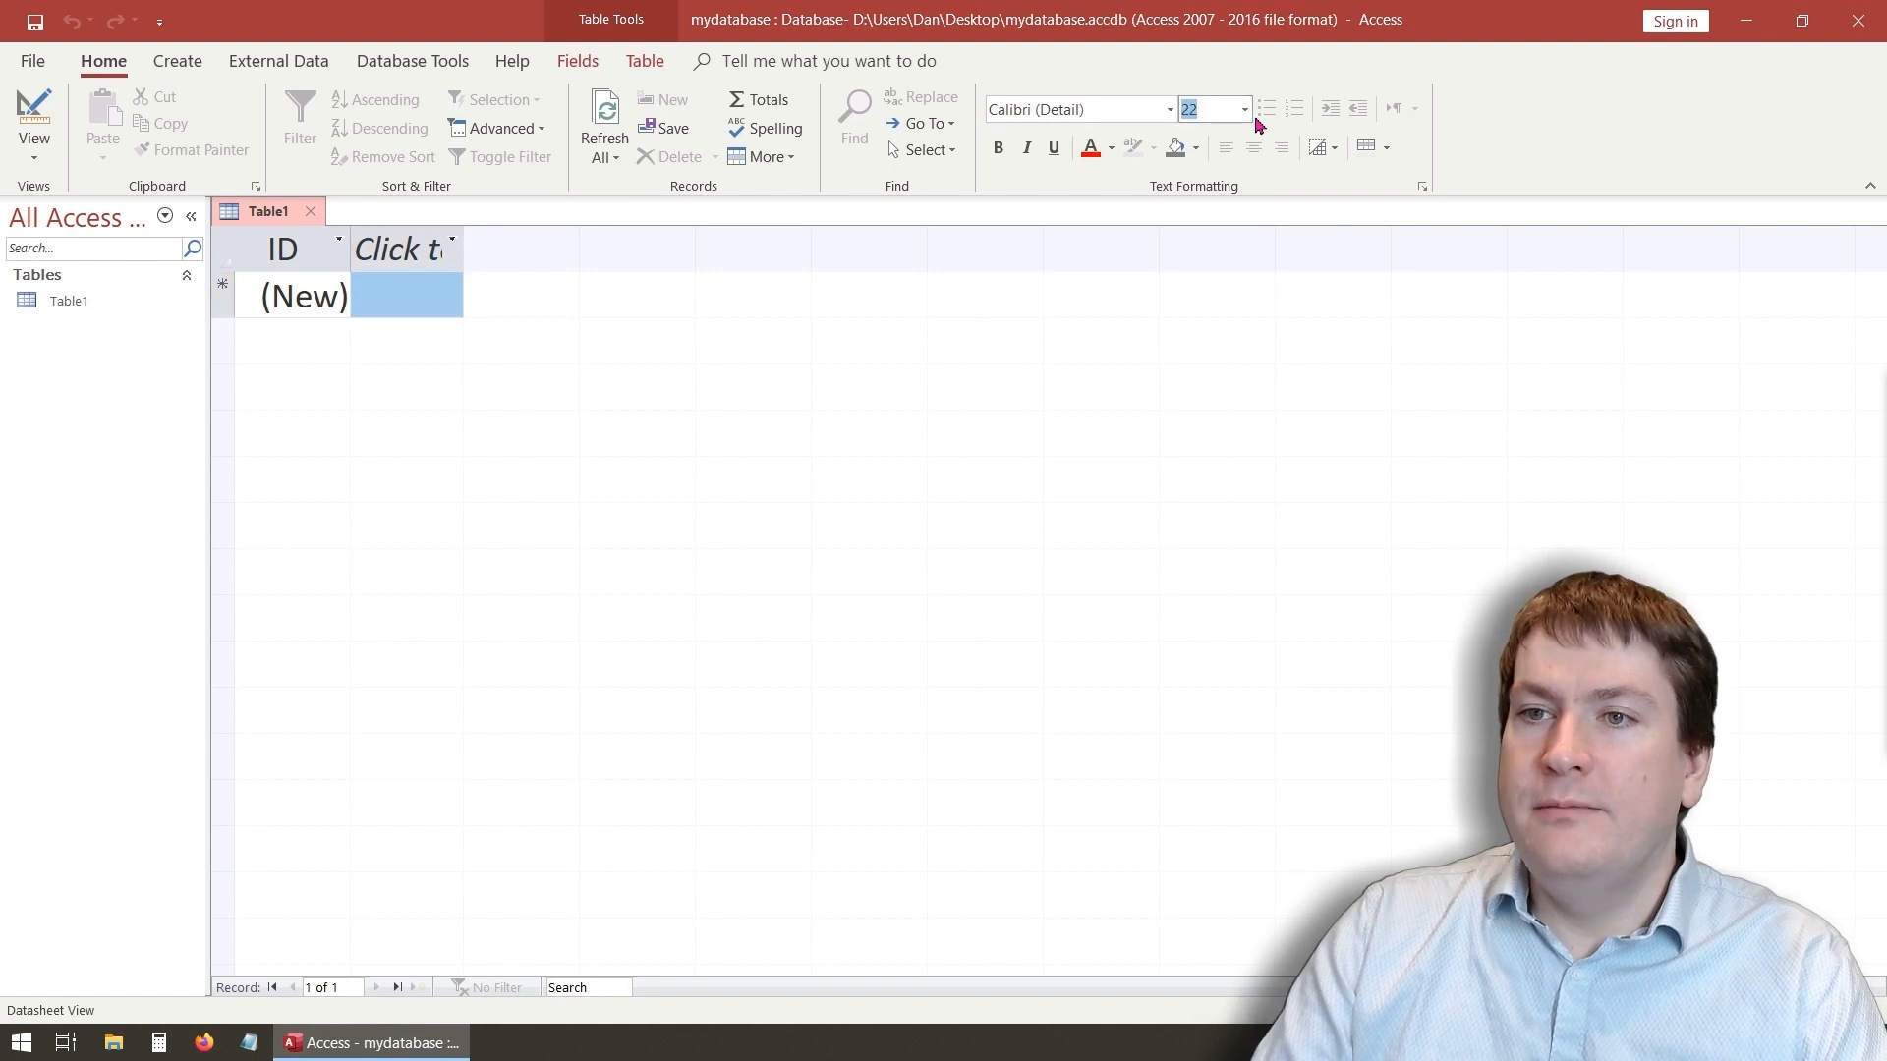
{"action": "left_click", "coordinate": [1245, 109]}
{"action": "left_click", "coordinate": [1235, 186]}
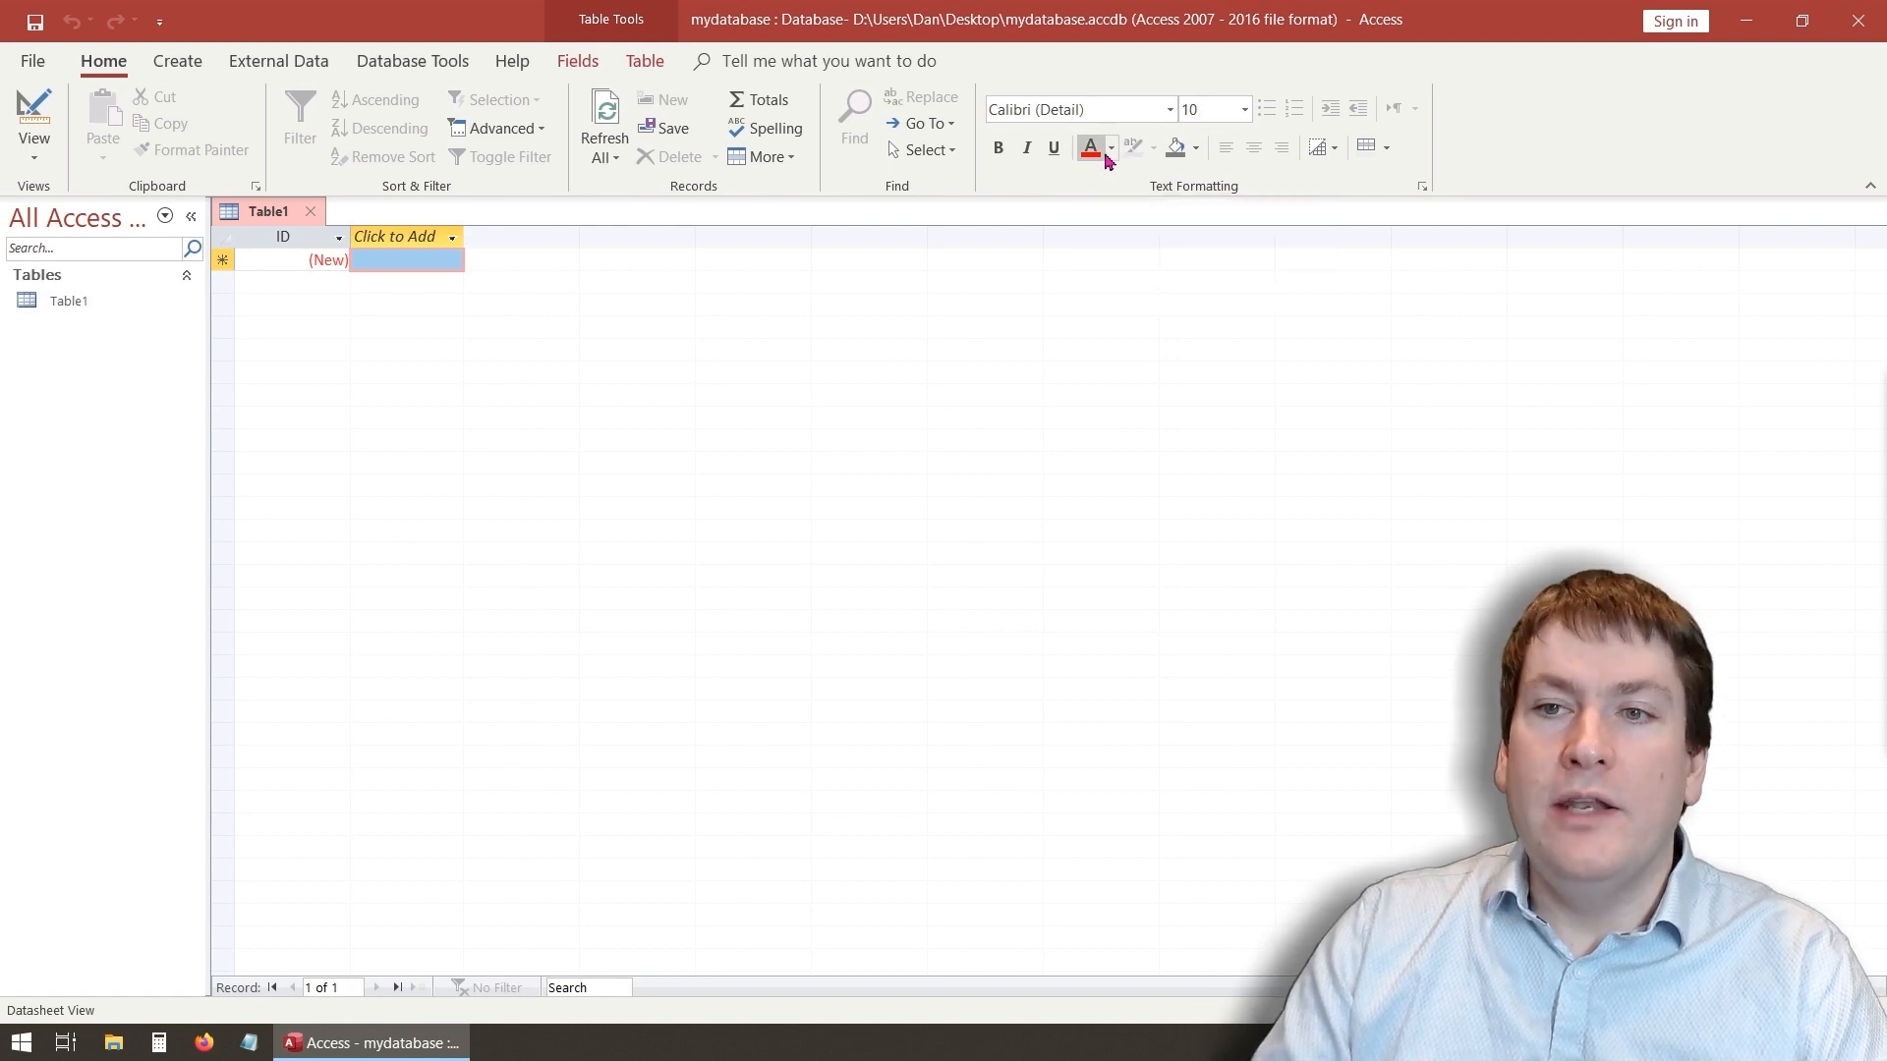
{"action": "left_click", "coordinate": [1109, 149]}
{"action": "left_click", "coordinate": [1101, 173]}
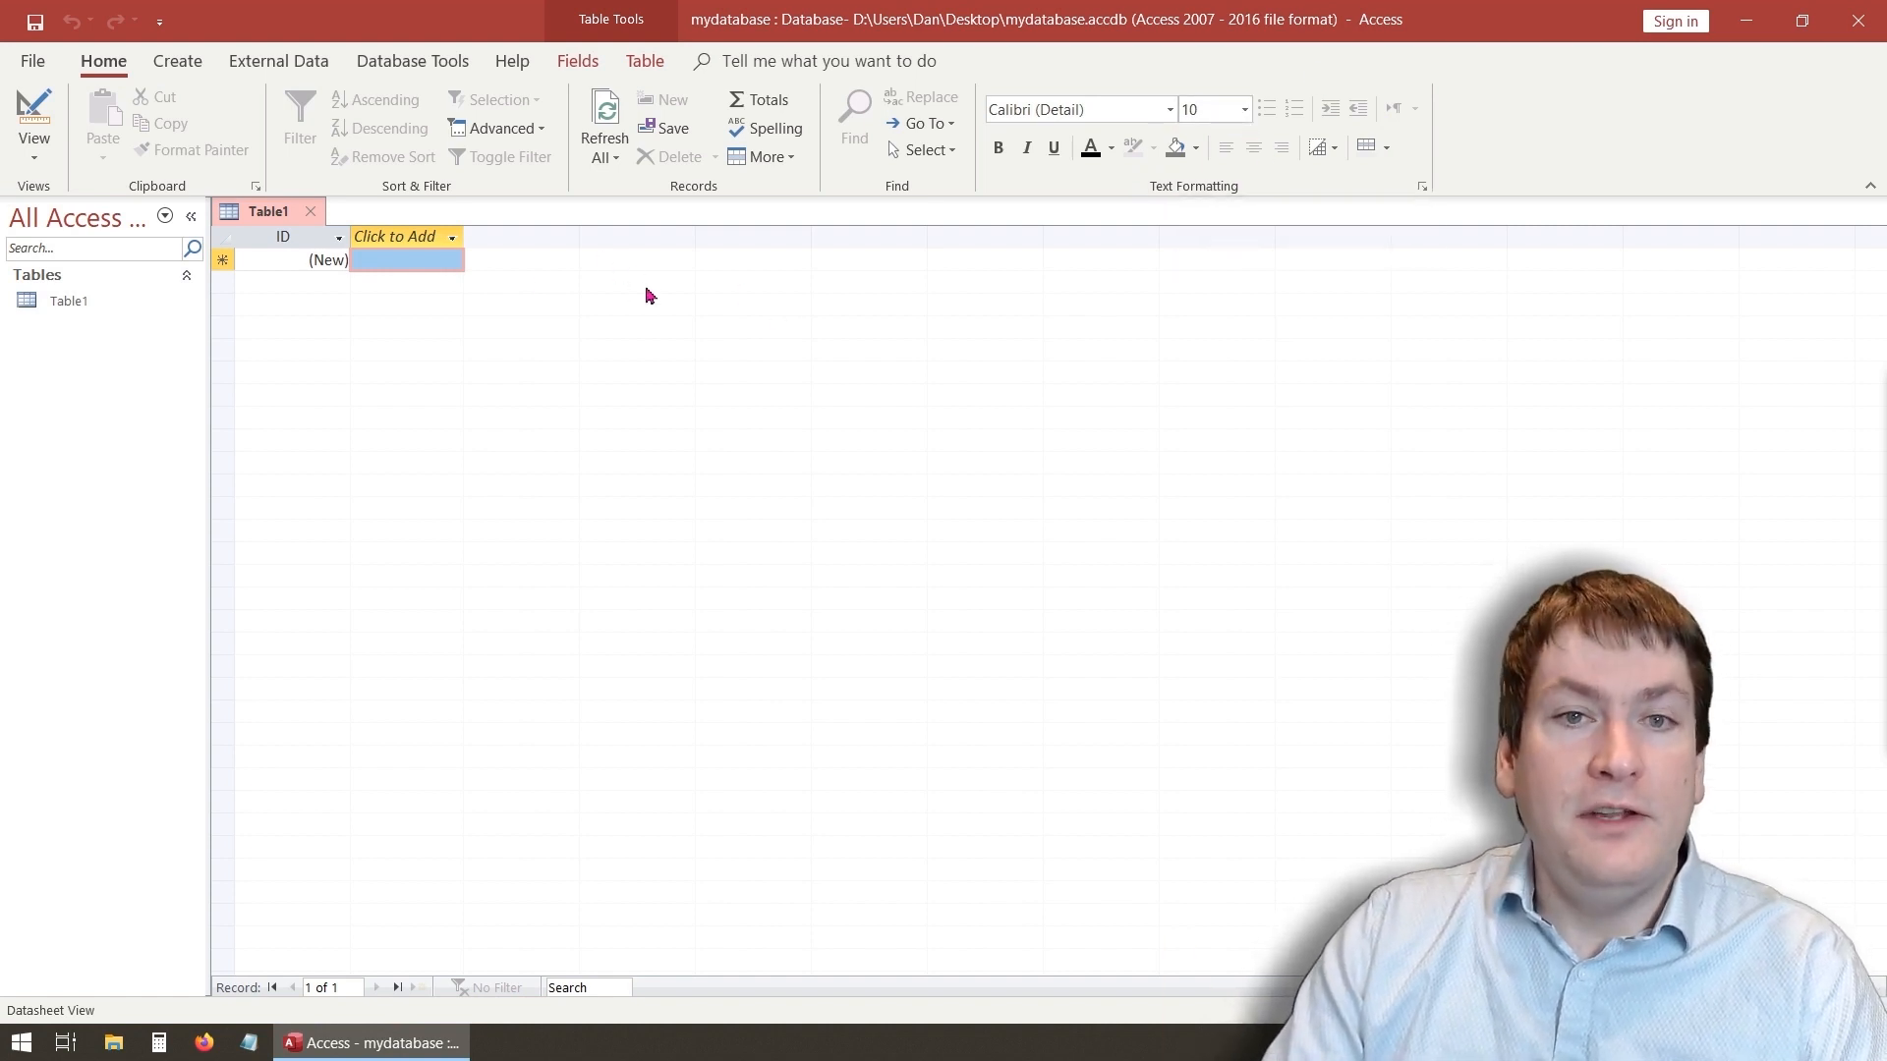
- Review the Create, External Data, Database Tools and Help ribbon tabs
{"action": "left_click", "coordinate": [177, 64]}
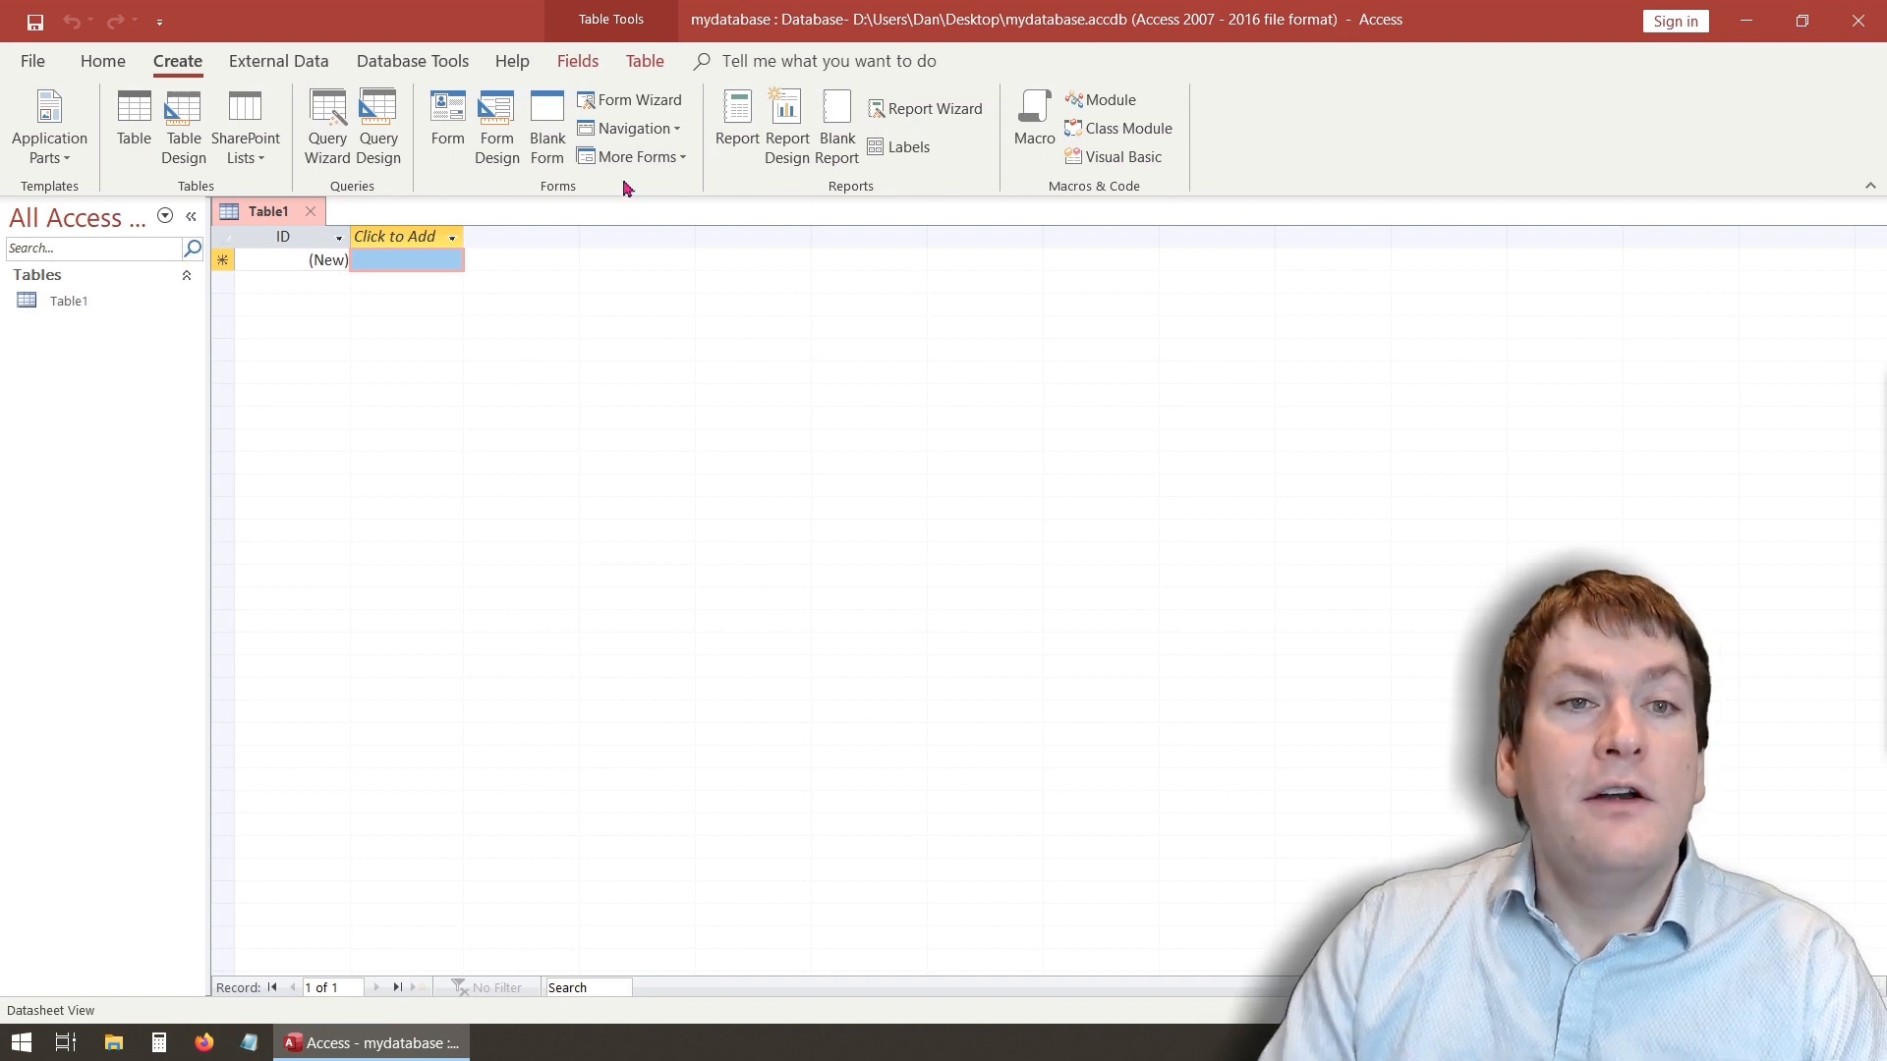
{"action": "left_click", "coordinate": [279, 63]}
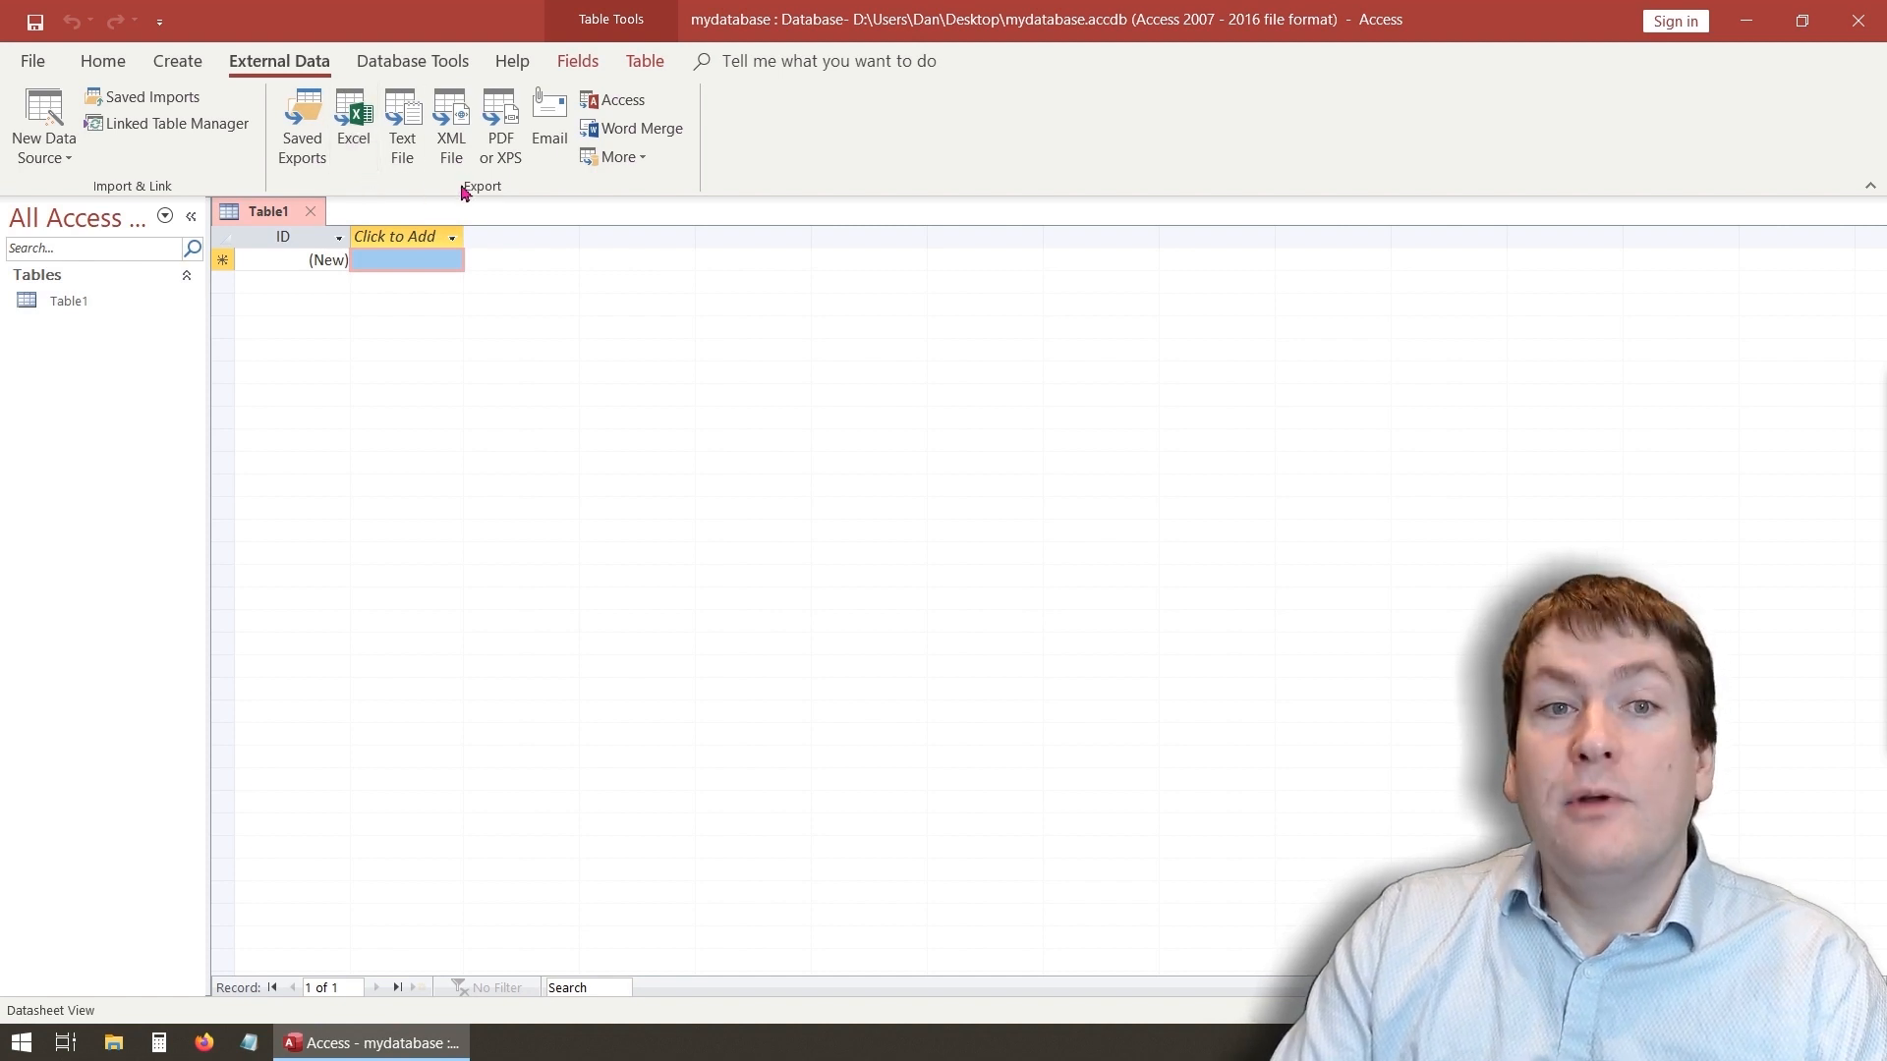
{"action": "left_click", "coordinate": [396, 69]}
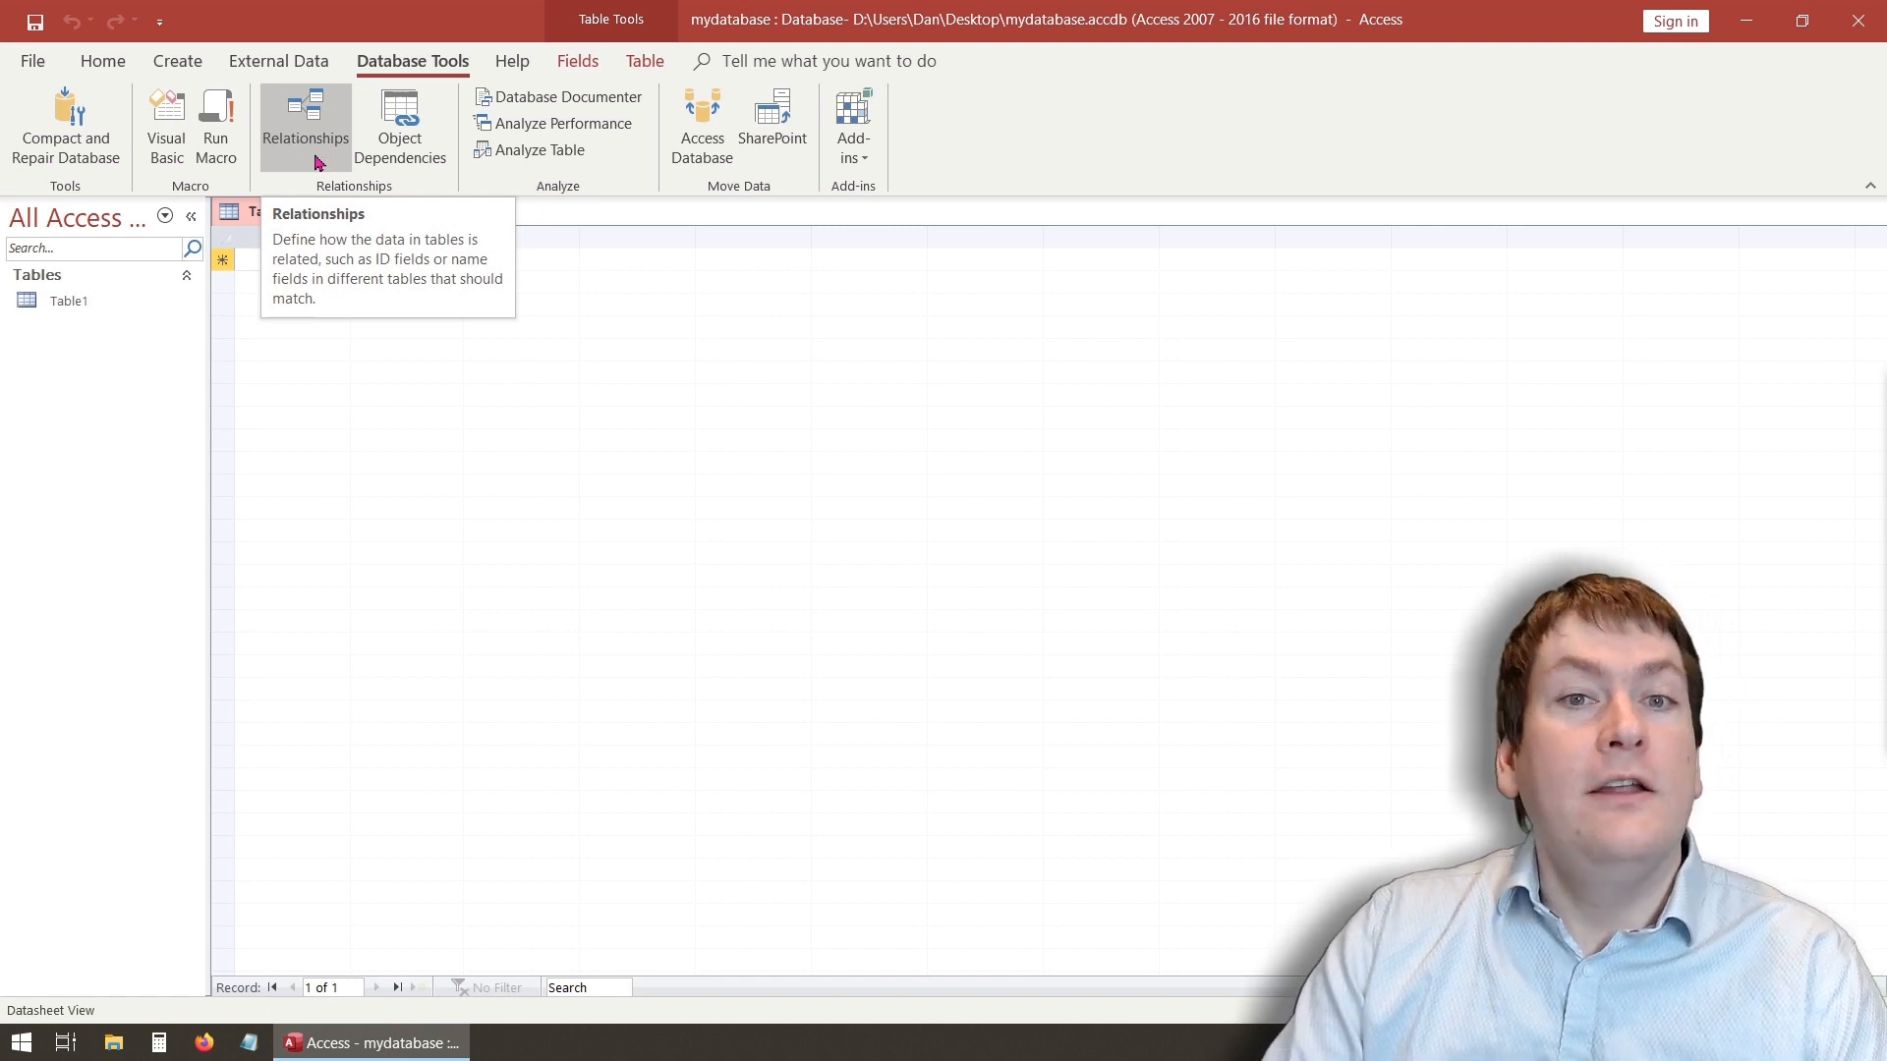
{"action": "left_click", "coordinate": [511, 61]}
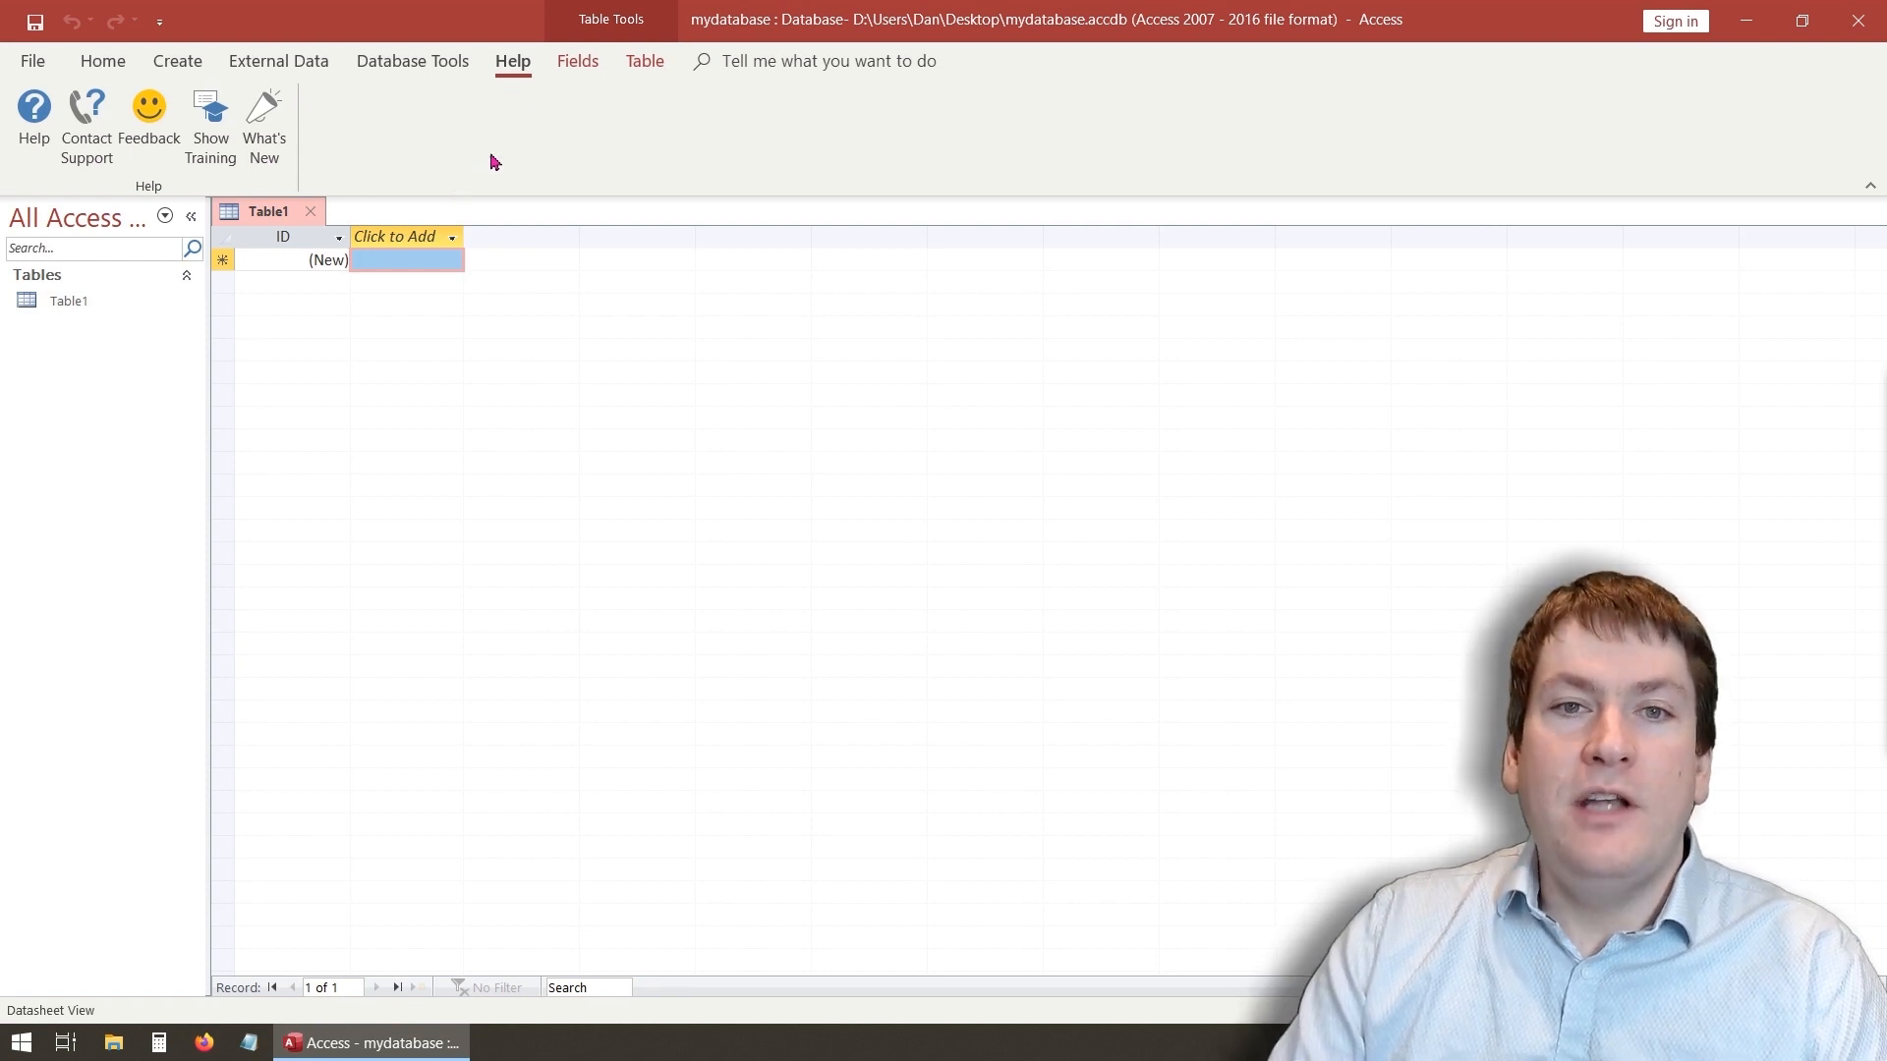
- Open the Help pane and search it for create database
{"action": "left_click", "coordinate": [29, 130]}
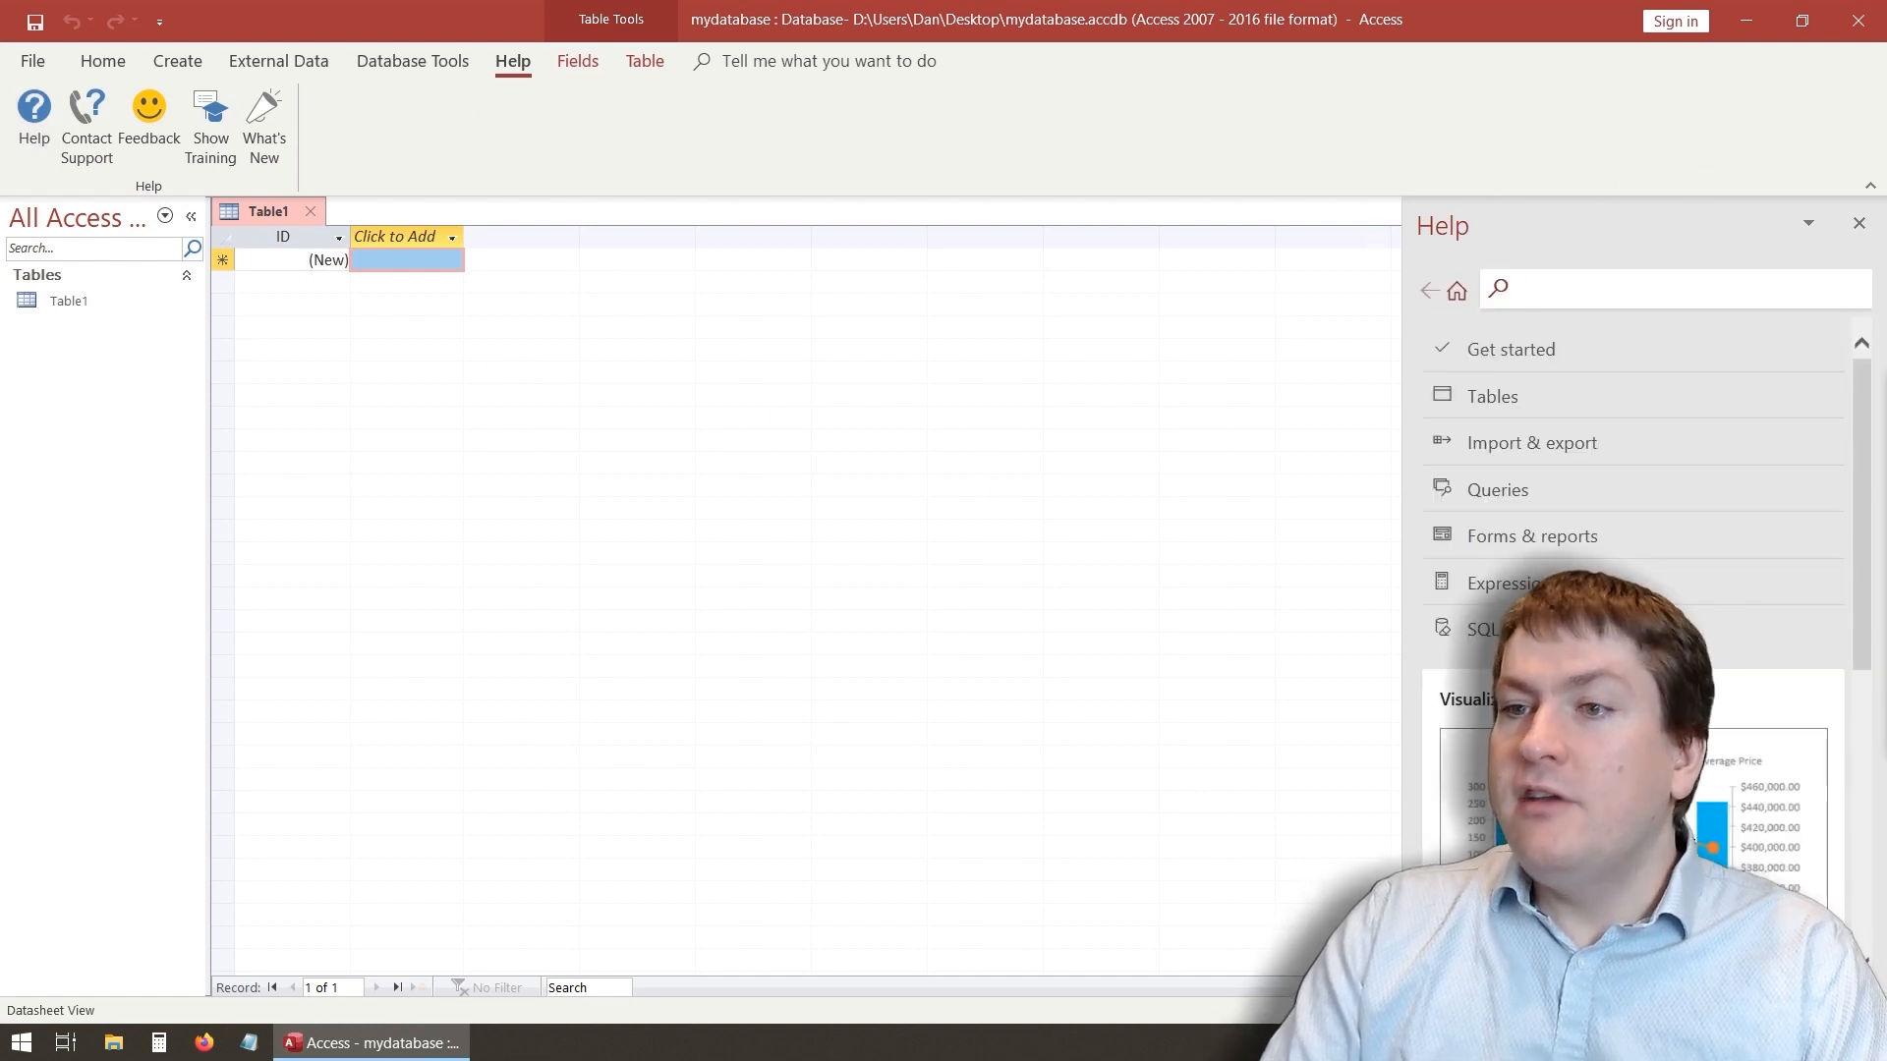
{"action": "left_click", "coordinate": [1638, 292]}
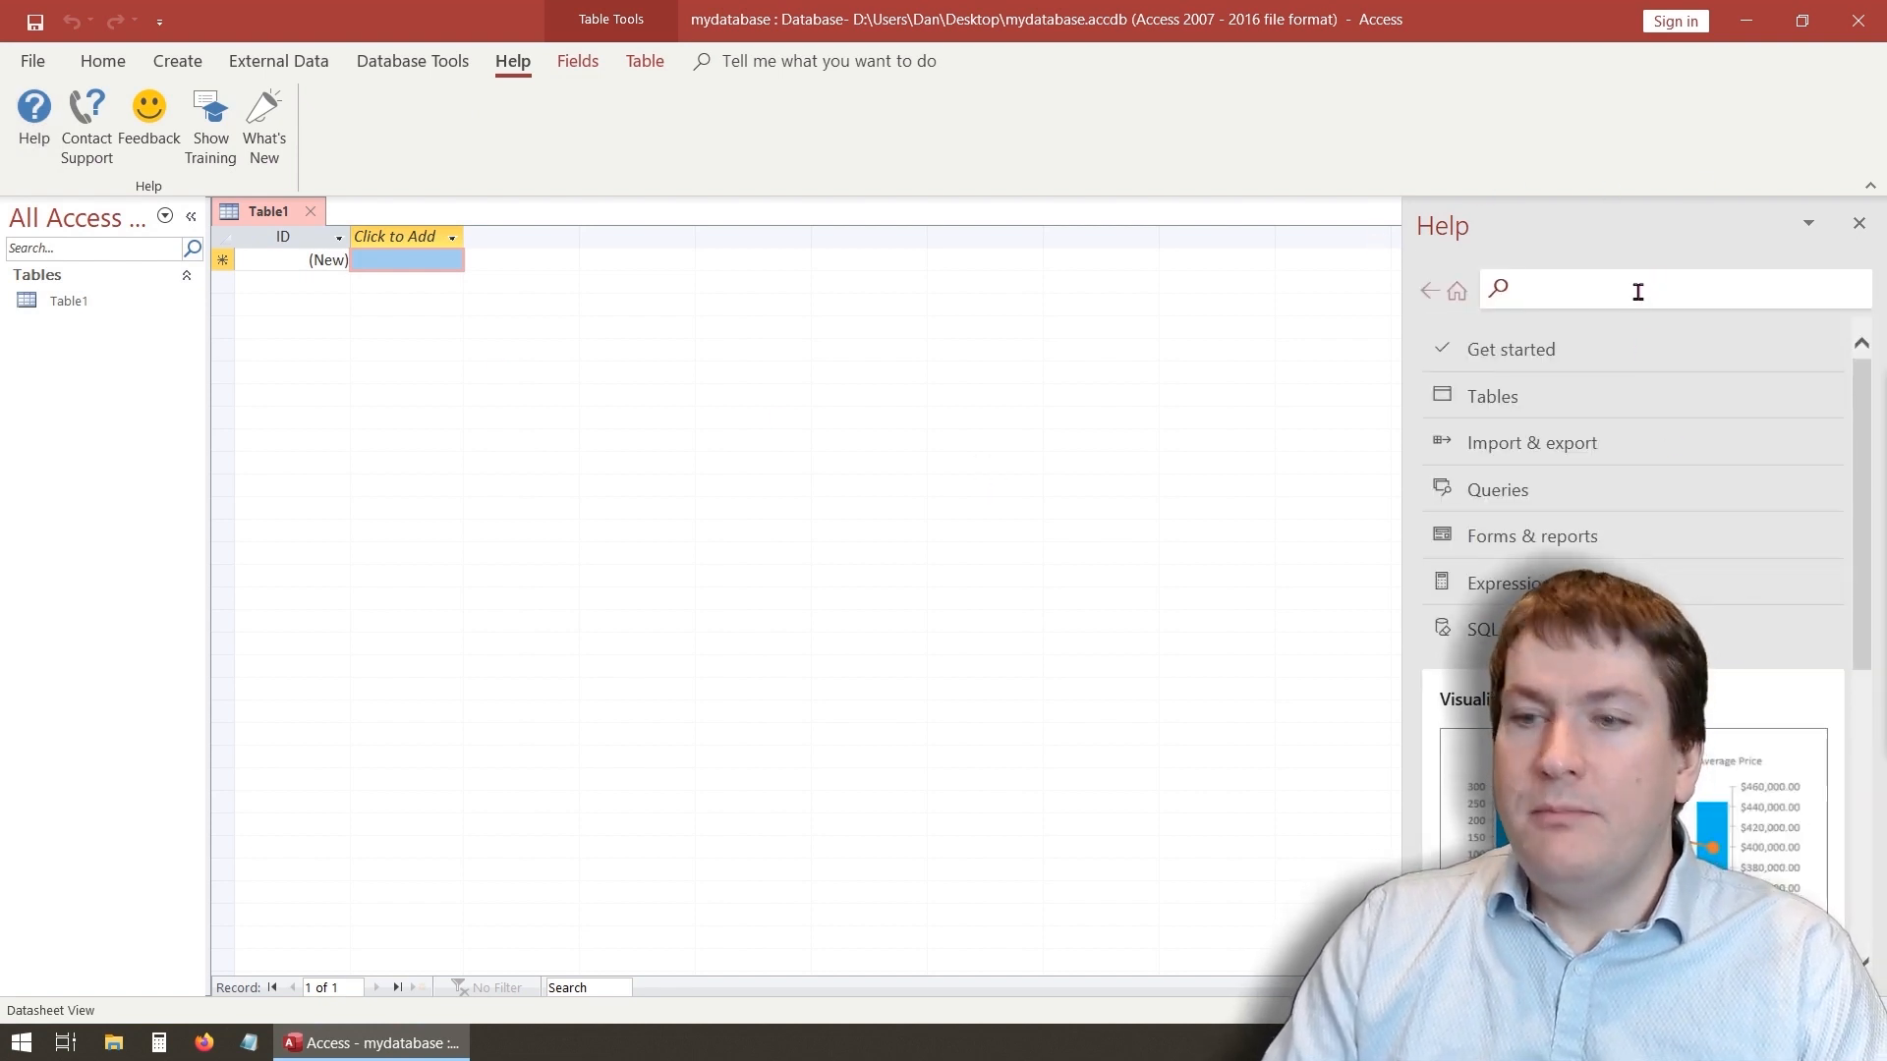
{"action": "type", "text": "create database"}
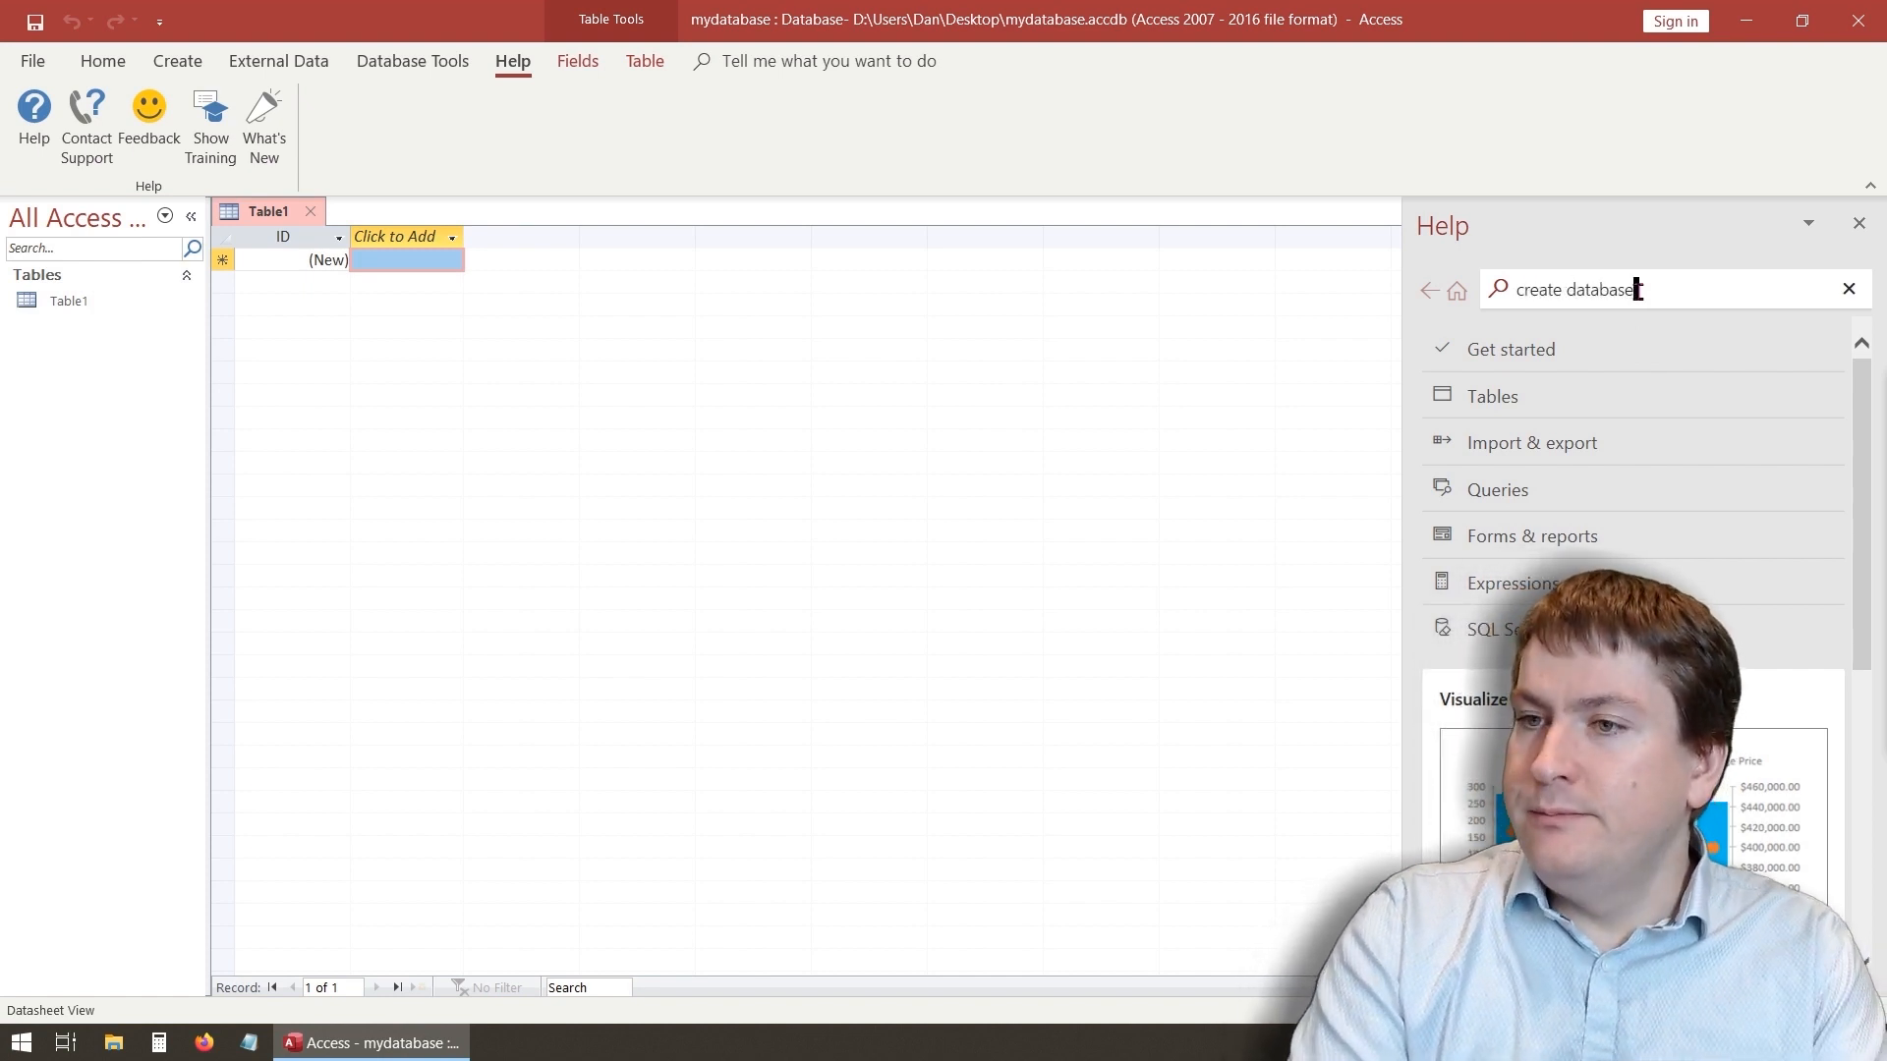
{"action": "key", "text": "Return"}
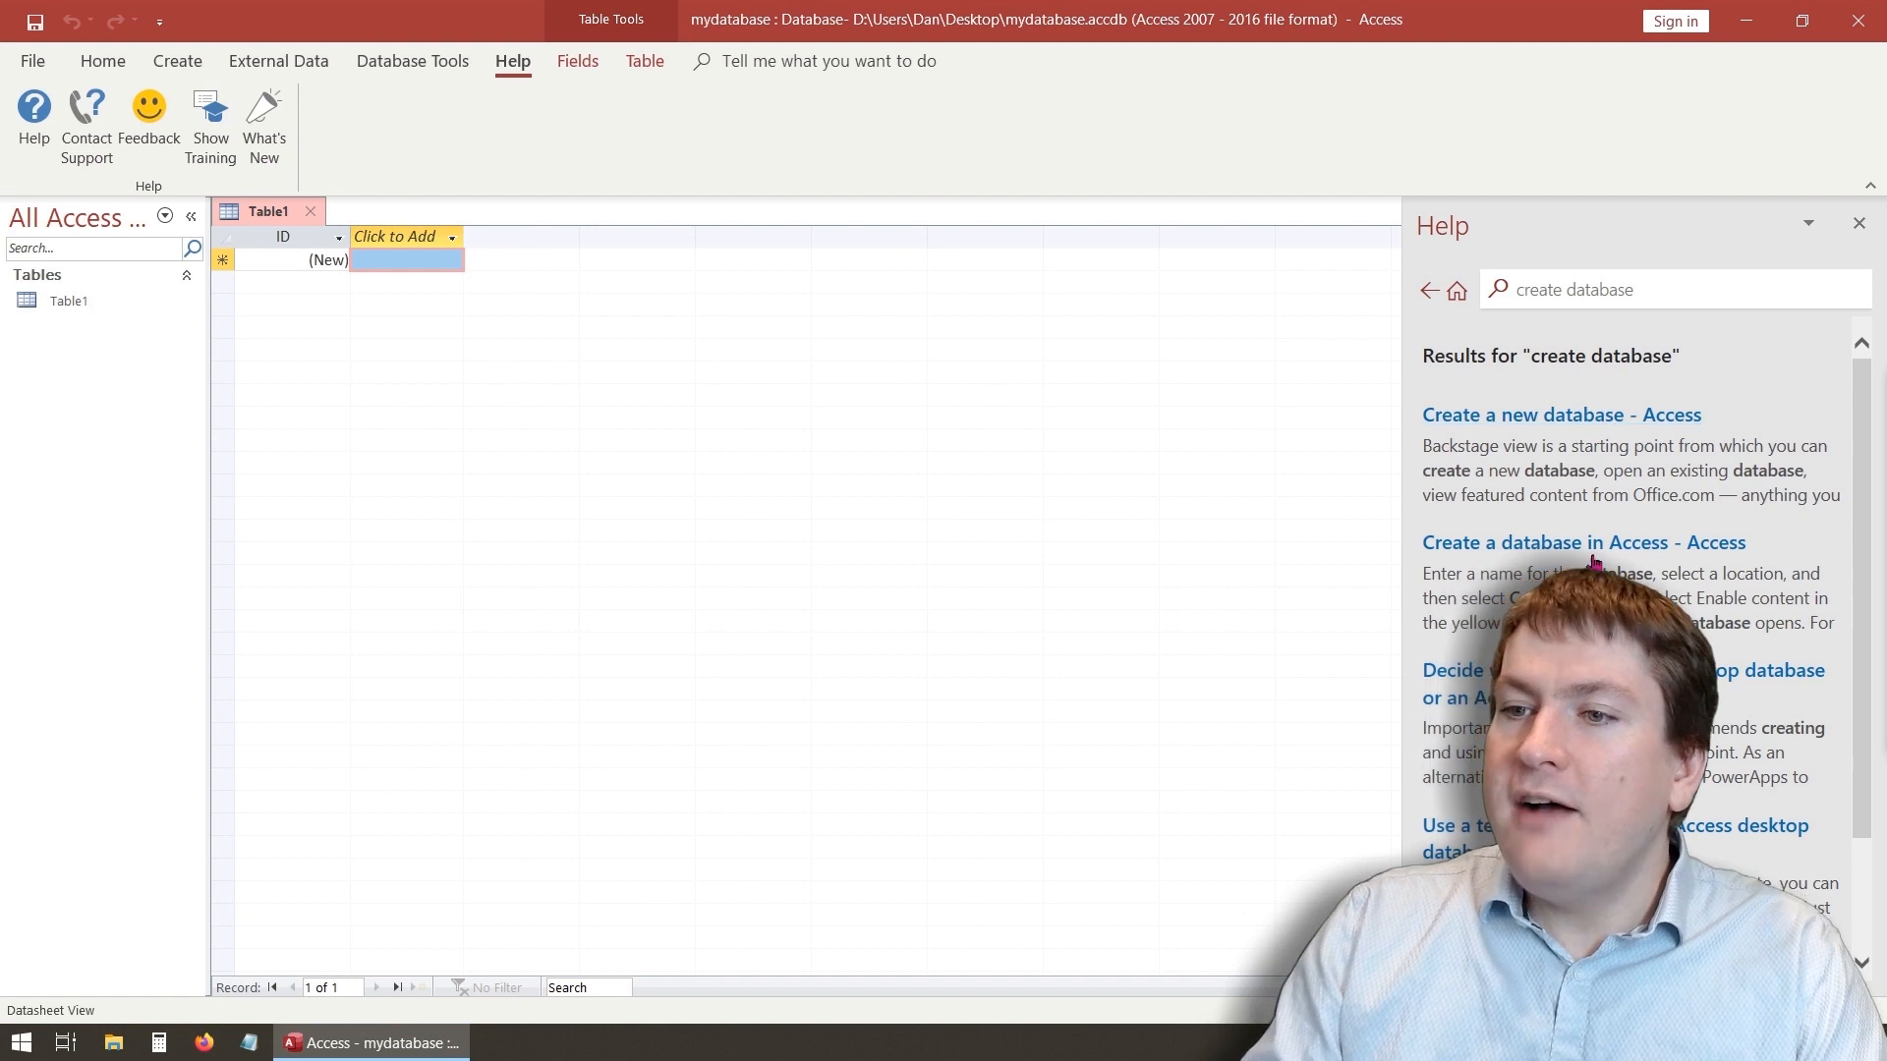
- Read the Create a new database help article, then close the Help pane
{"action": "left_click", "coordinate": [1540, 433]}
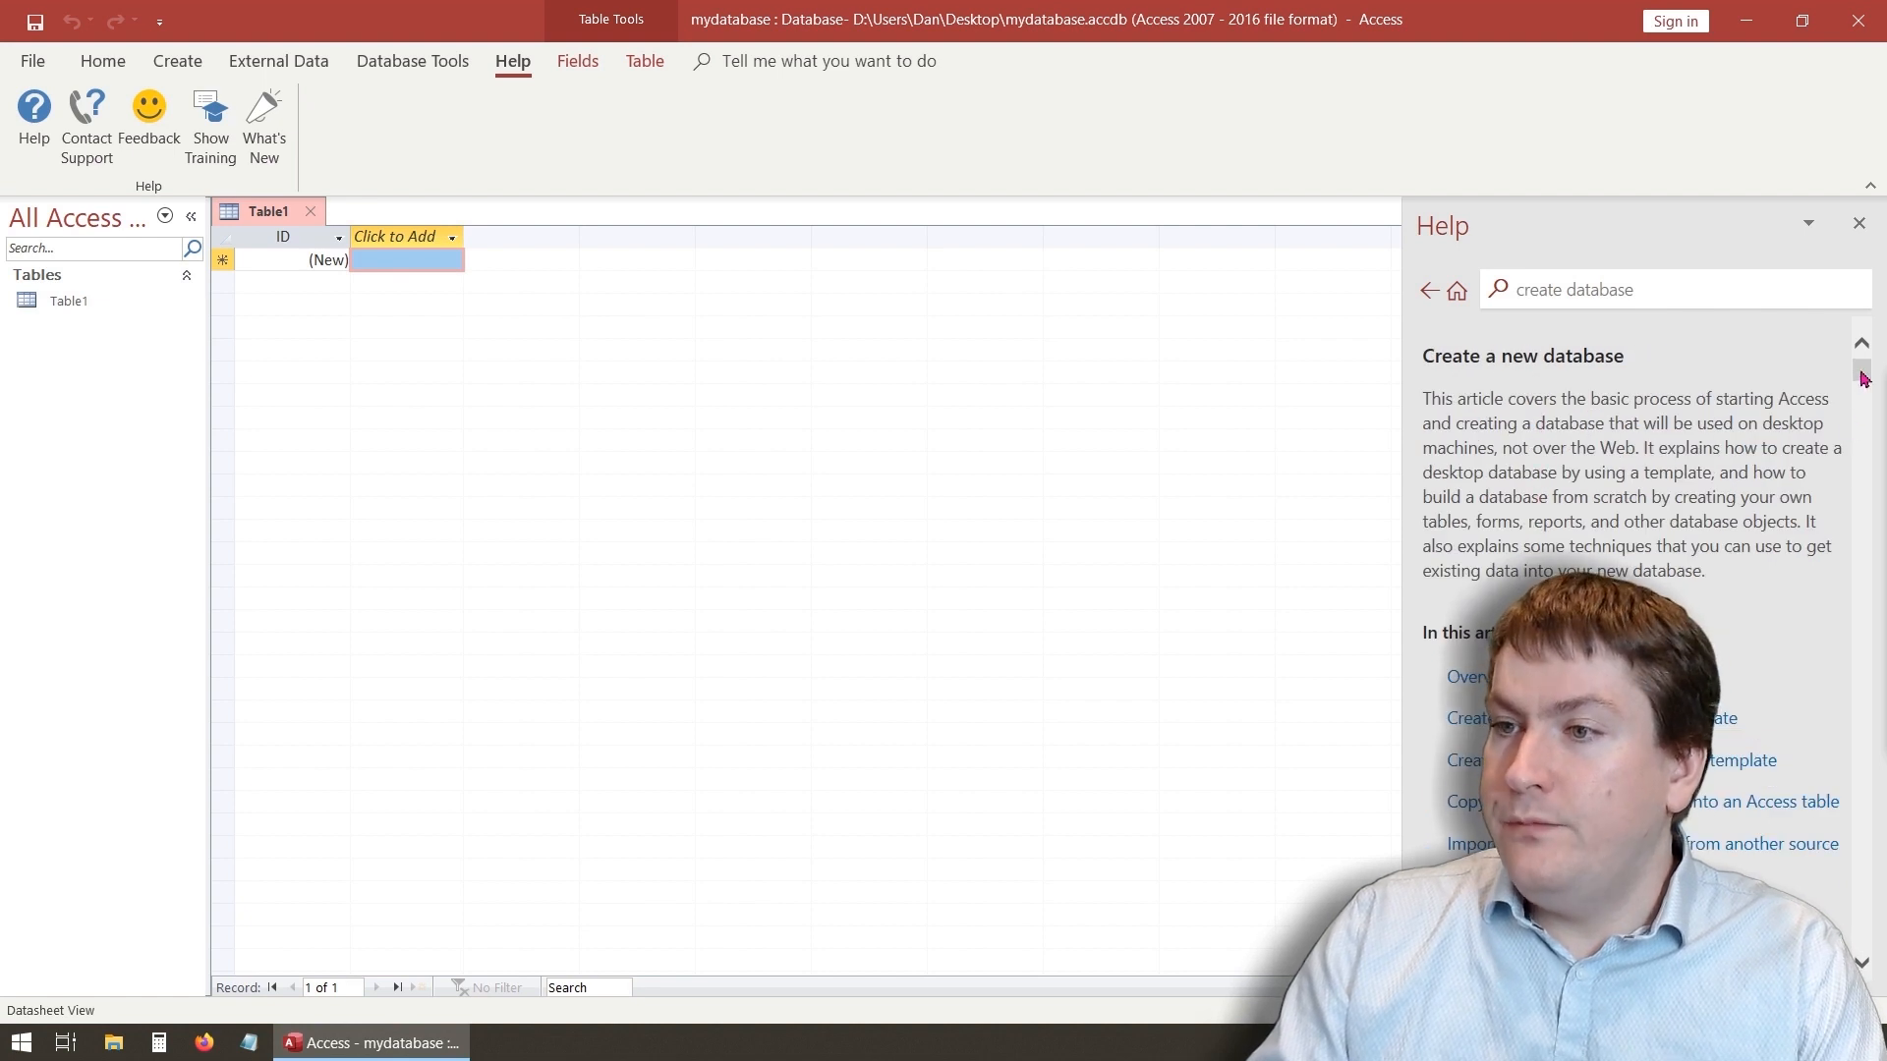
{"action": "mouse_move", "coordinate": [1865, 378]}
{"action": "left_mouse_down"}
{"action": "mouse_move", "coordinate": [1866, 583]}
{"action": "mouse_move", "coordinate": [1865, 369]}
{"action": "left_mouse_up"}
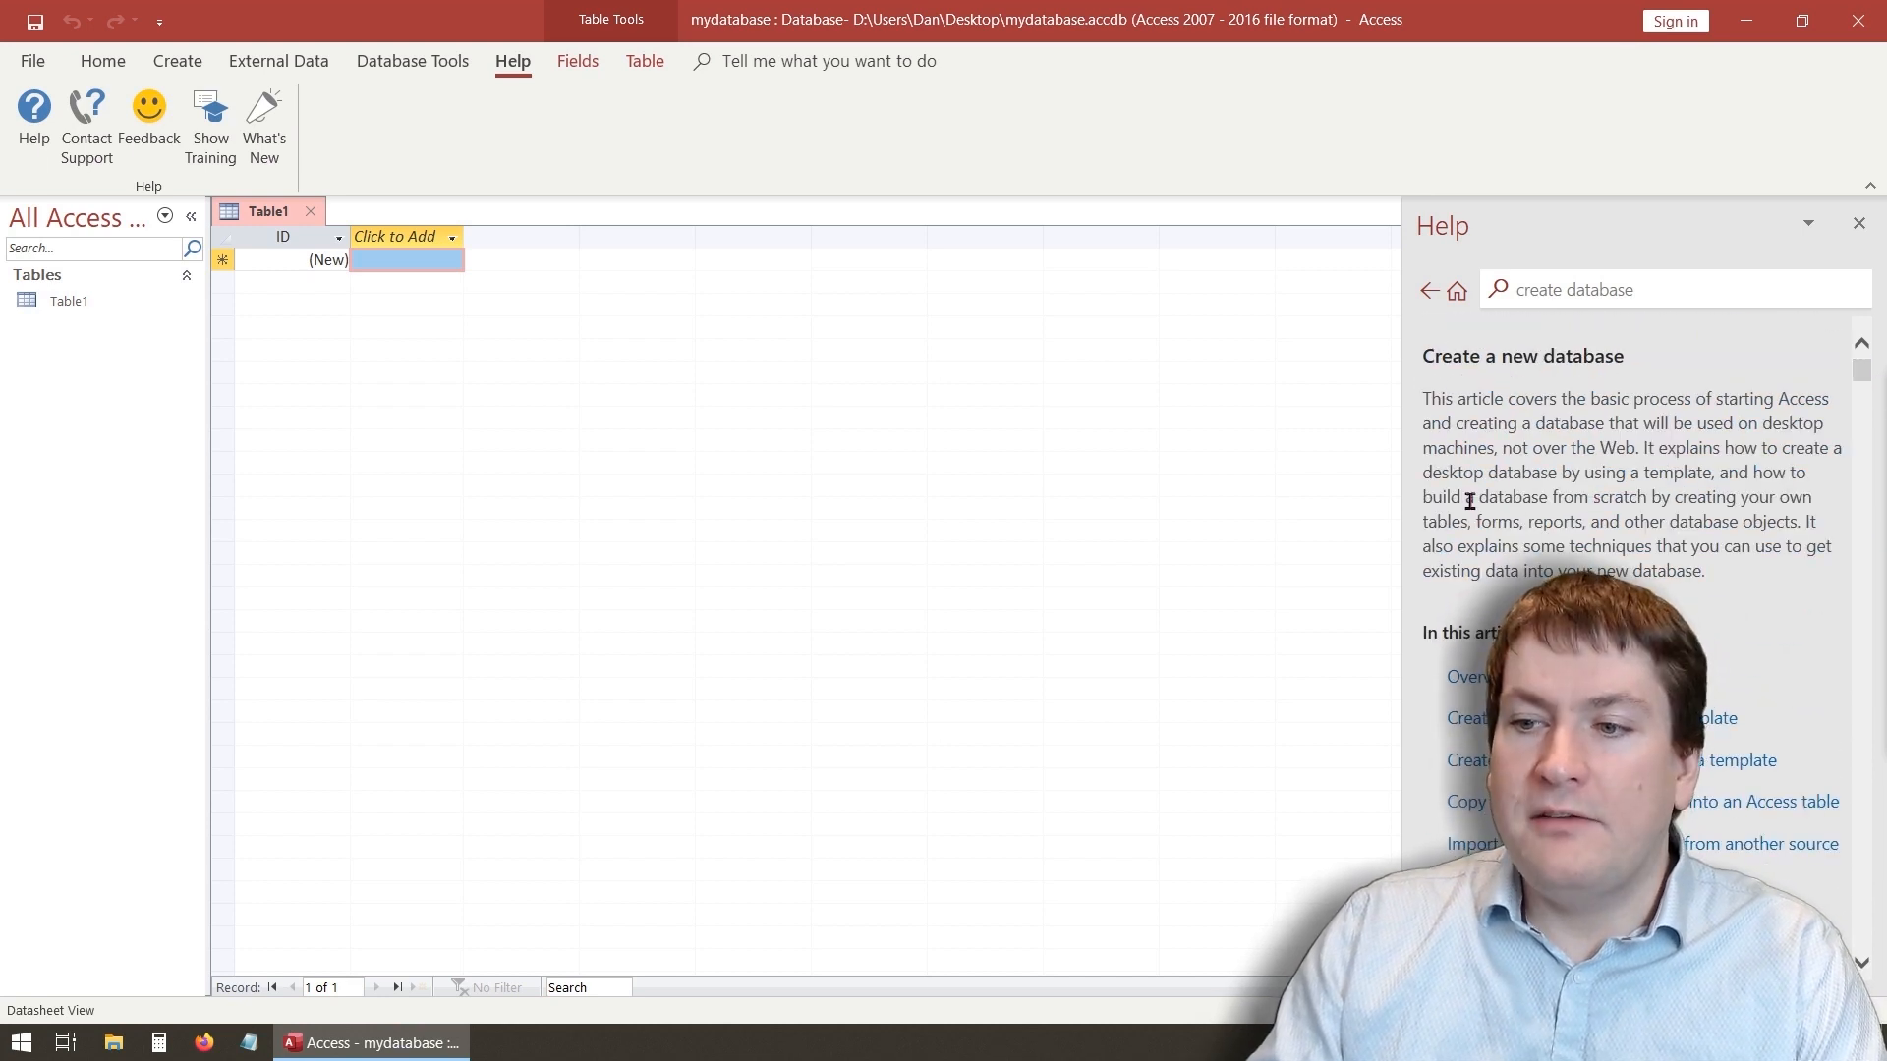
{"action": "left_click", "coordinate": [1859, 223]}
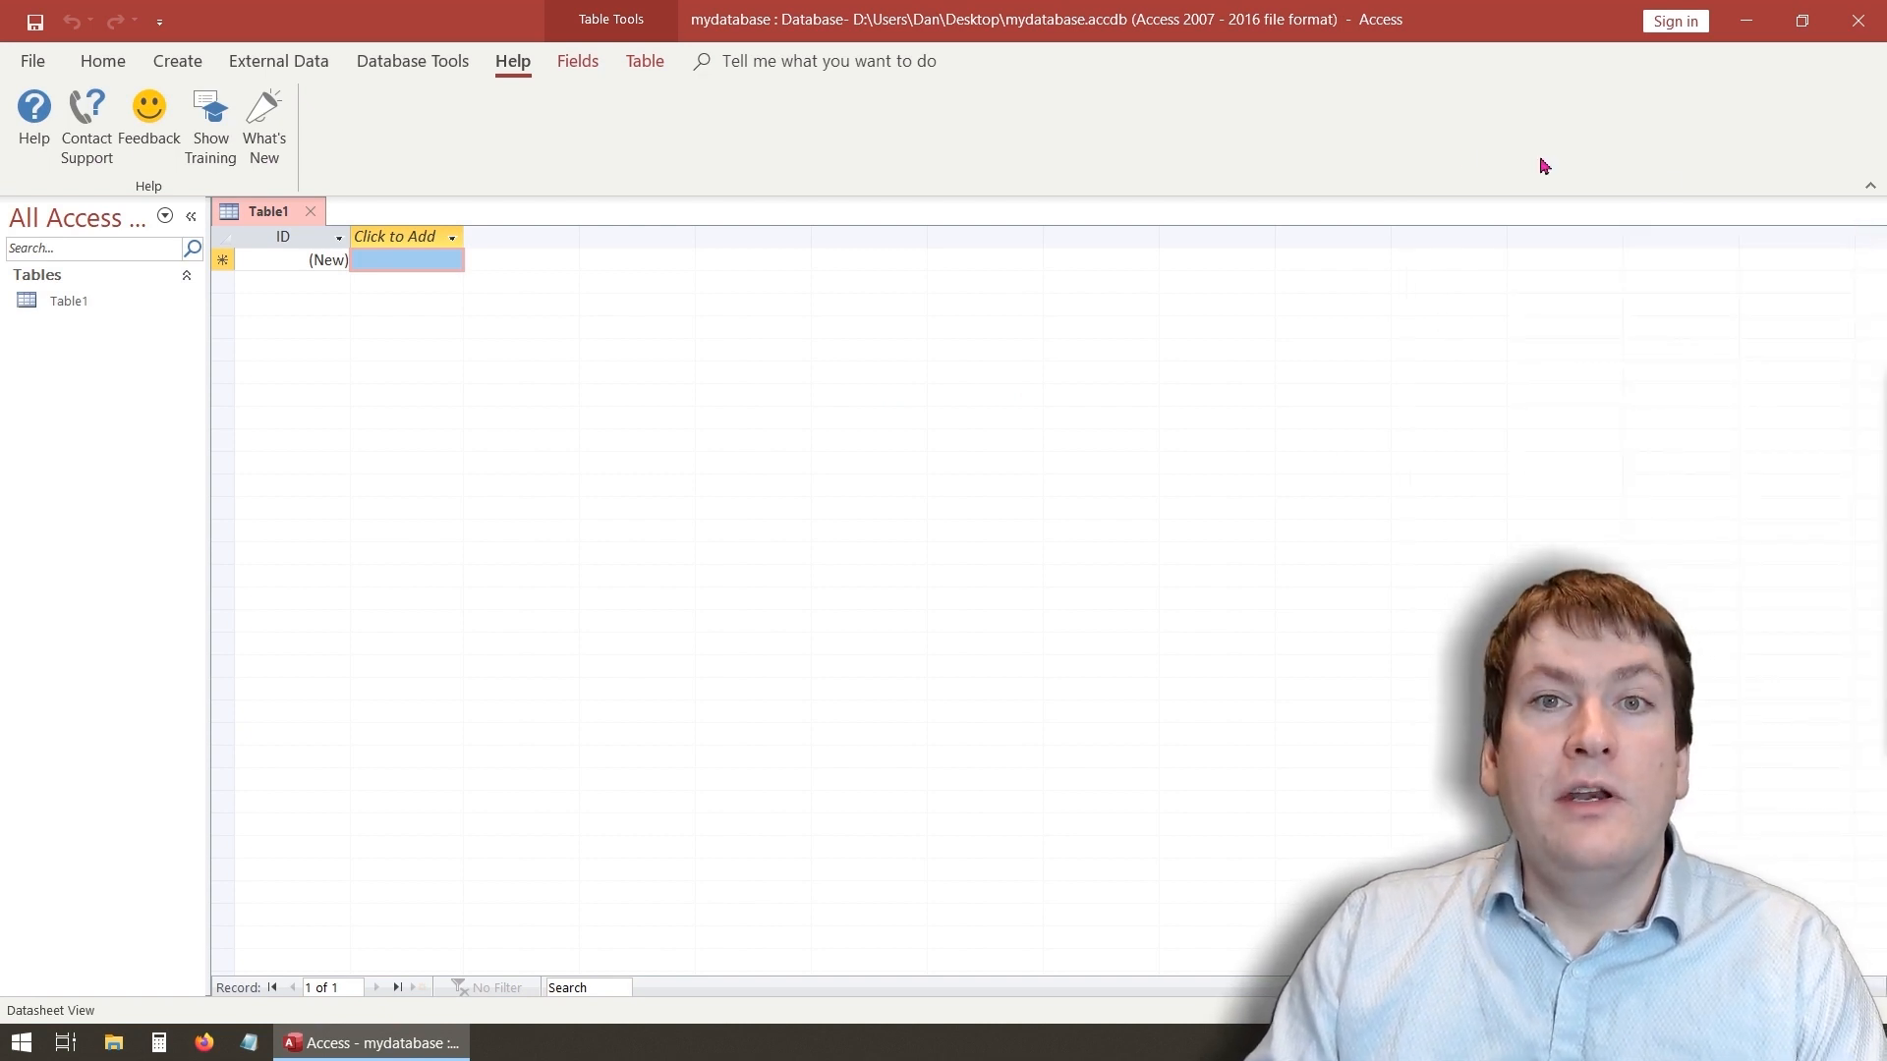
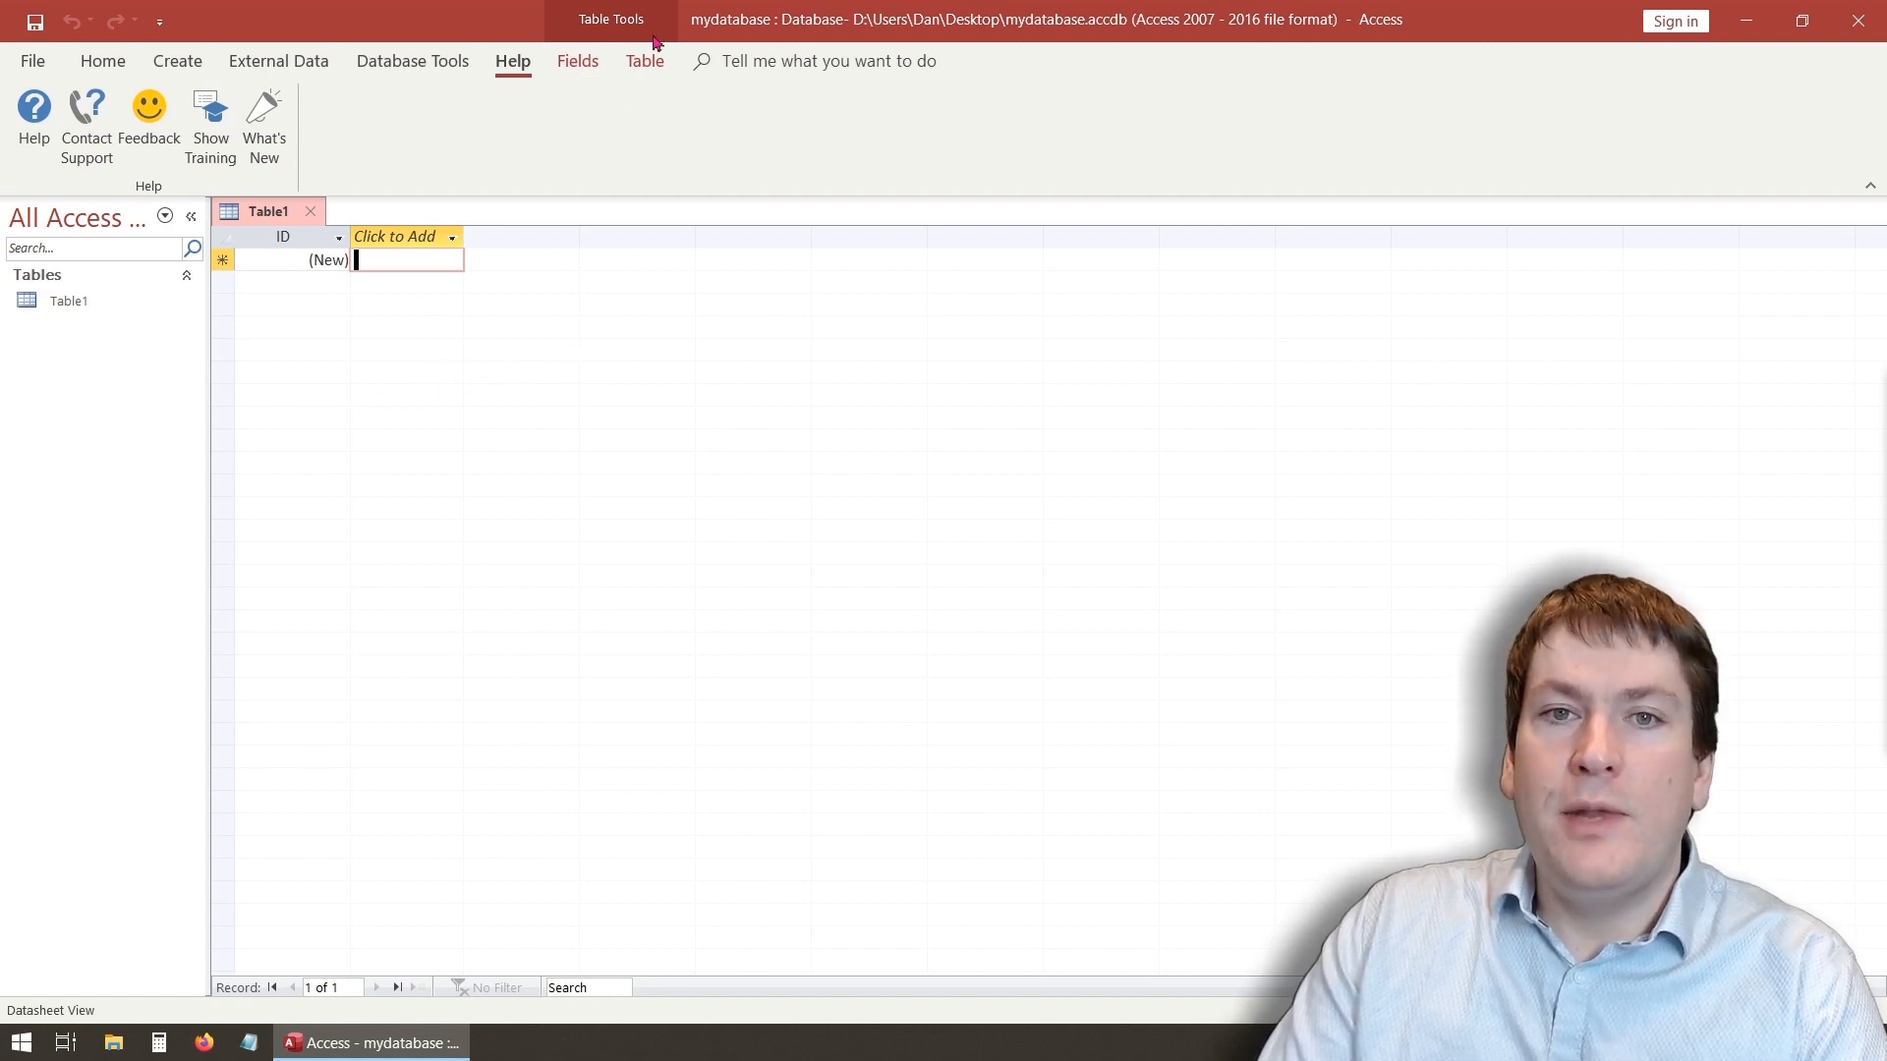
- Review the Fields and Table tabs of the Table Tools ribbon
{"action": "left_click", "coordinate": [580, 65]}
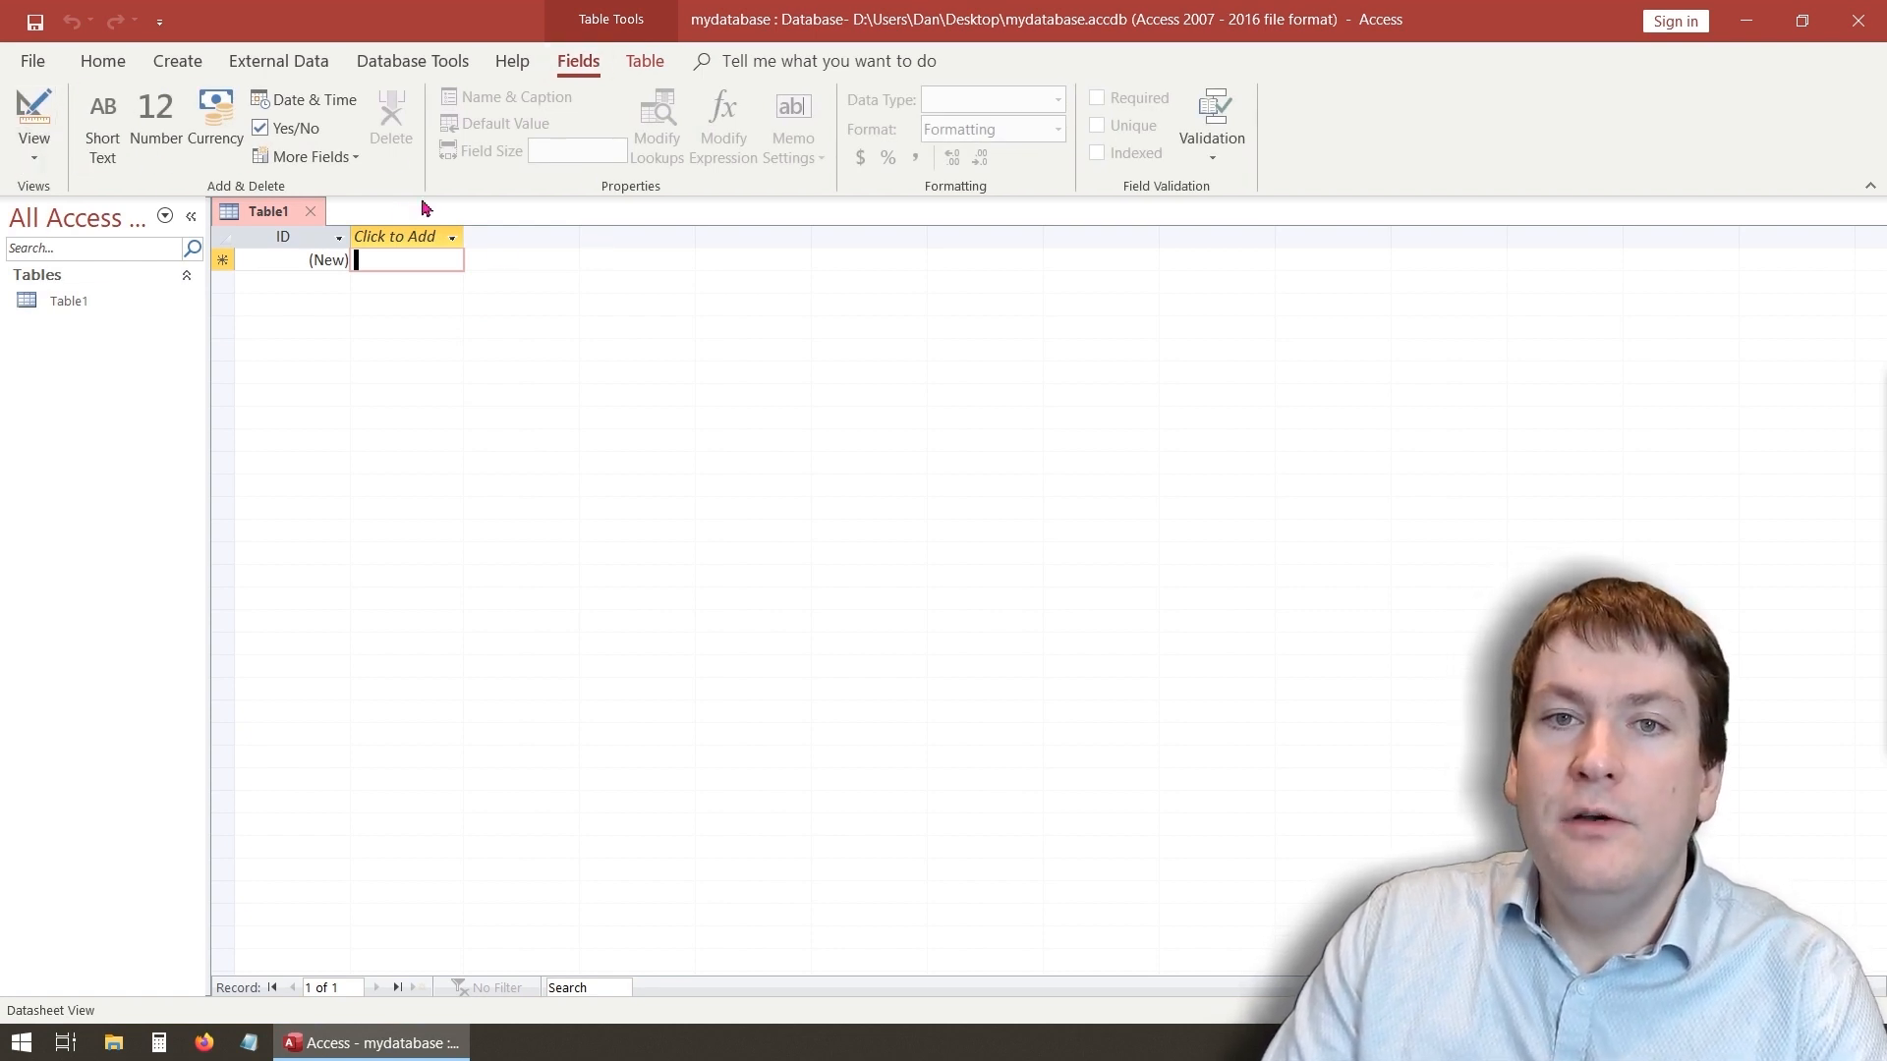
{"action": "left_click", "coordinate": [647, 65]}
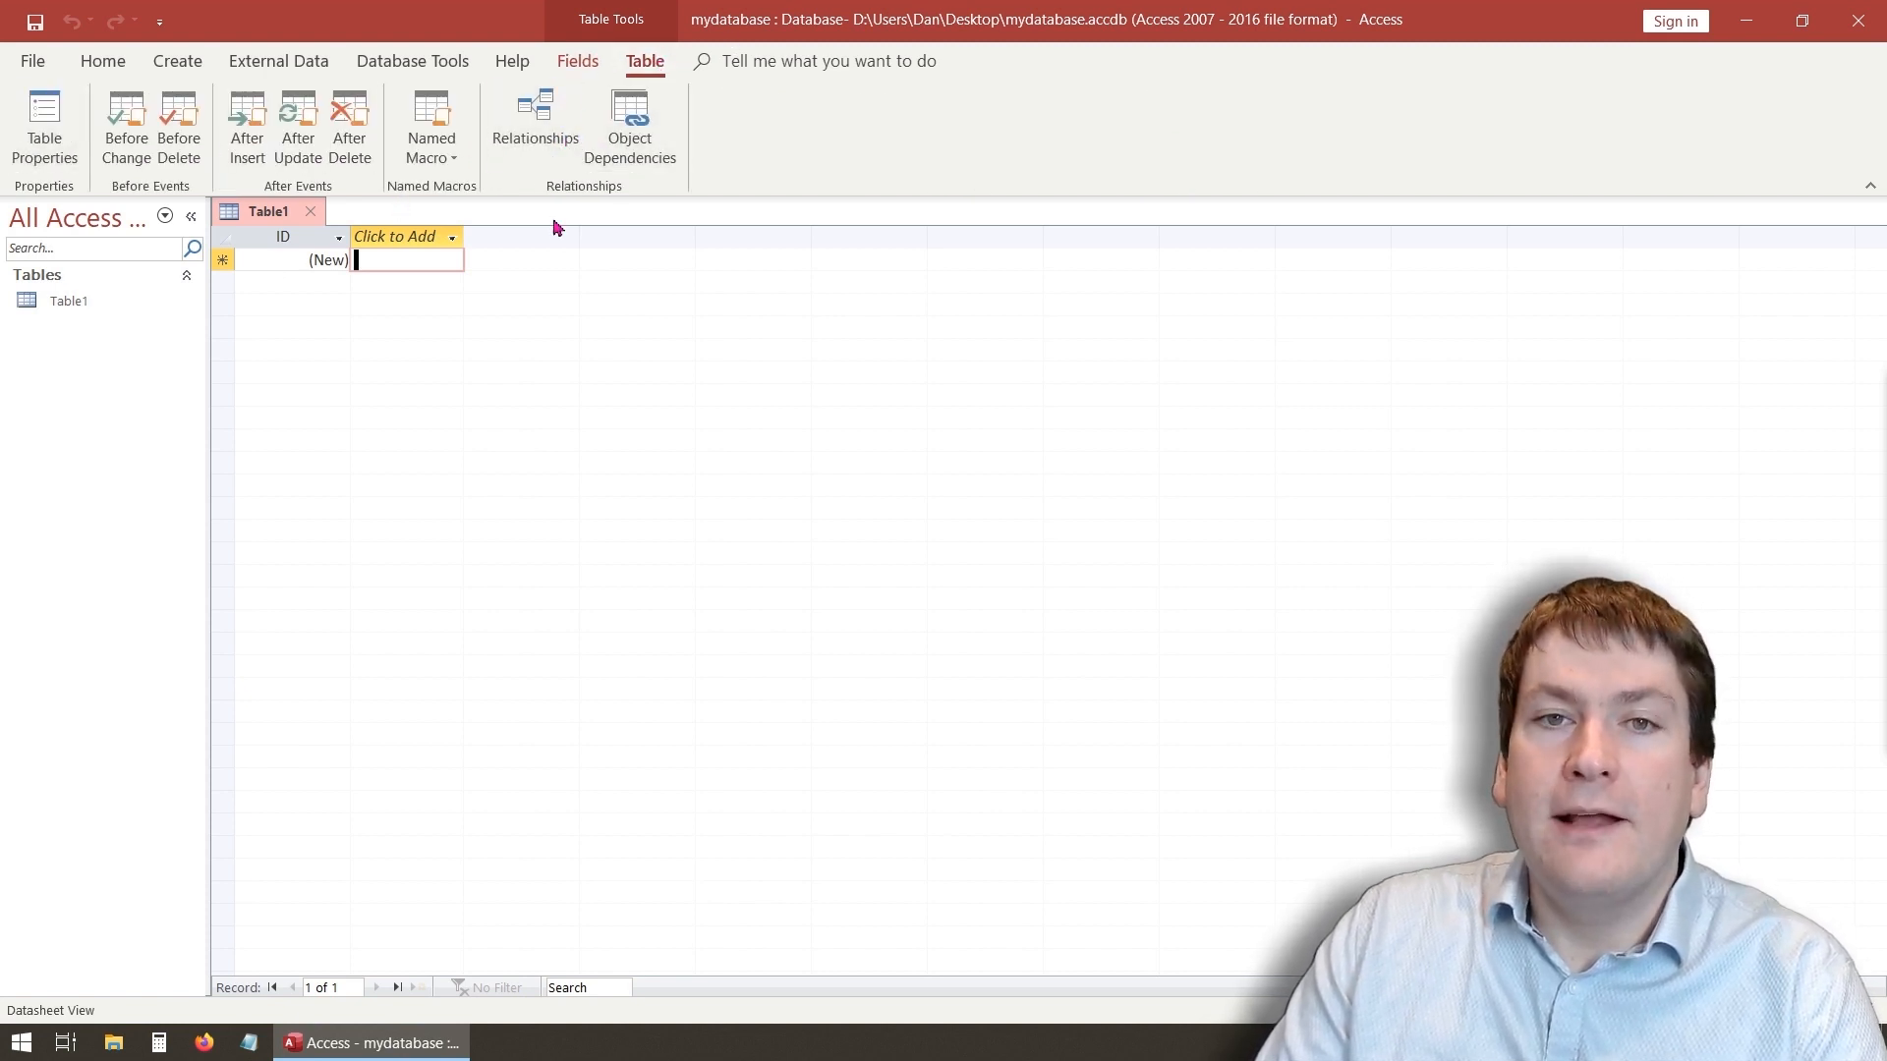
{"action": "left_click", "coordinate": [579, 65]}
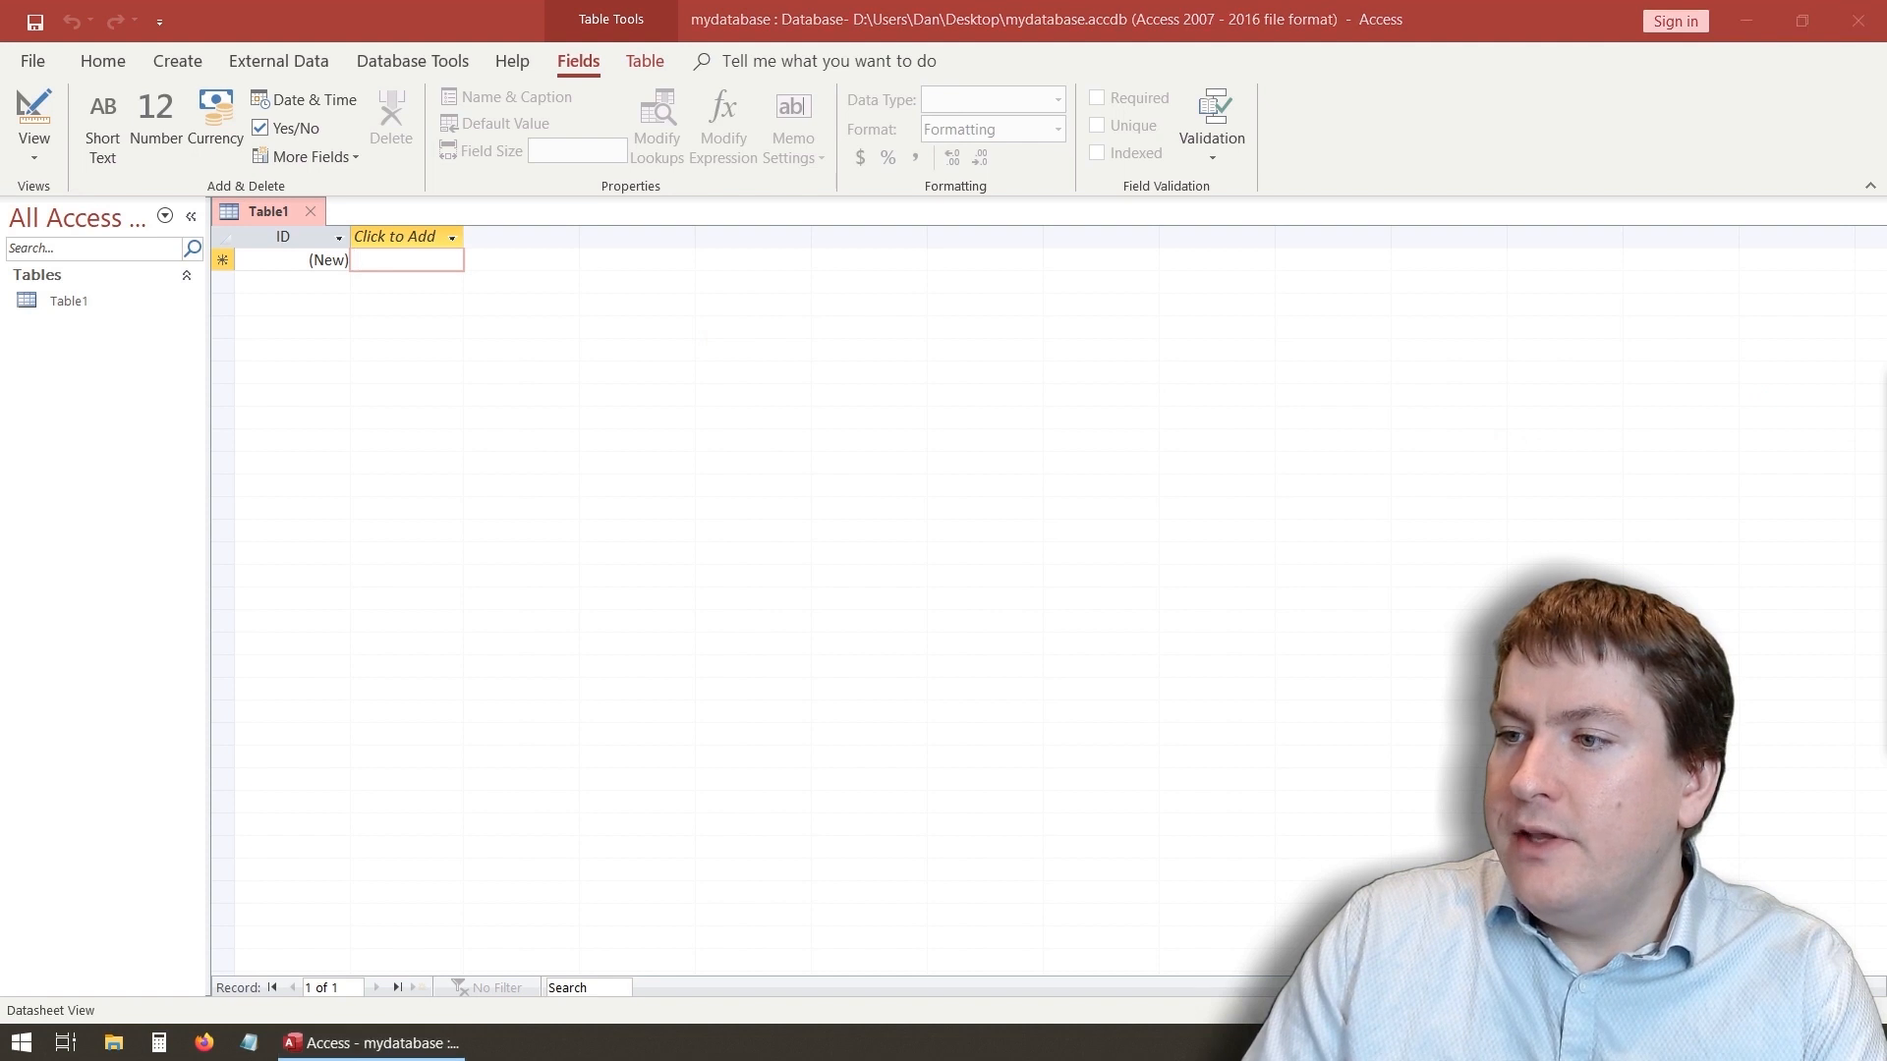
{"action": "mouse_move", "coordinate": [208, 218]}
{"action": "left_mouse_down"}
{"action": "mouse_move", "coordinate": [521, 267]}
{"action": "mouse_move", "coordinate": [1288, 258]}
{"action": "left_mouse_up"}
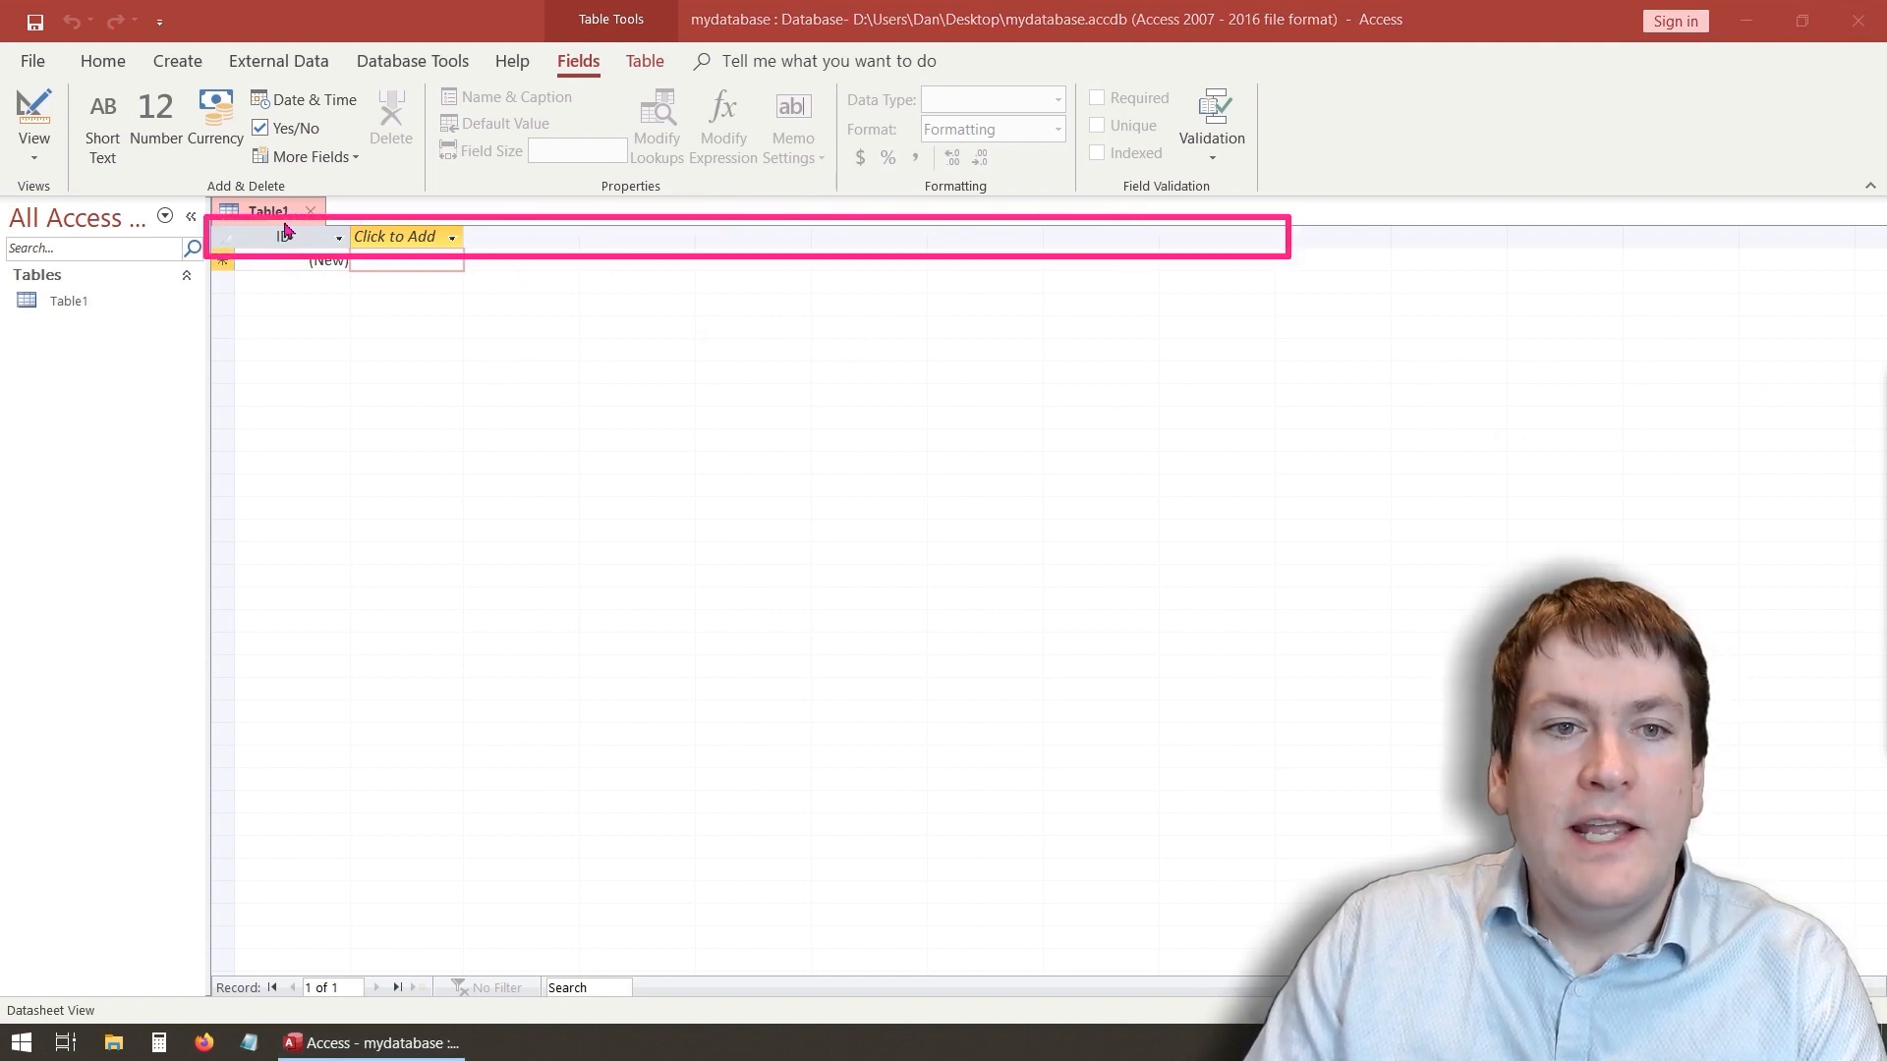
{"action": "mouse_move", "coordinate": [220, 251]}
{"action": "left_mouse_down"}
{"action": "mouse_move", "coordinate": [293, 702]}
{"action": "mouse_move", "coordinate": [282, 932]}
{"action": "mouse_move", "coordinate": [514, 902]}
{"action": "mouse_move", "coordinate": [295, 986]}
{"action": "mouse_move", "coordinate": [239, 975]}
{"action": "left_mouse_up"}
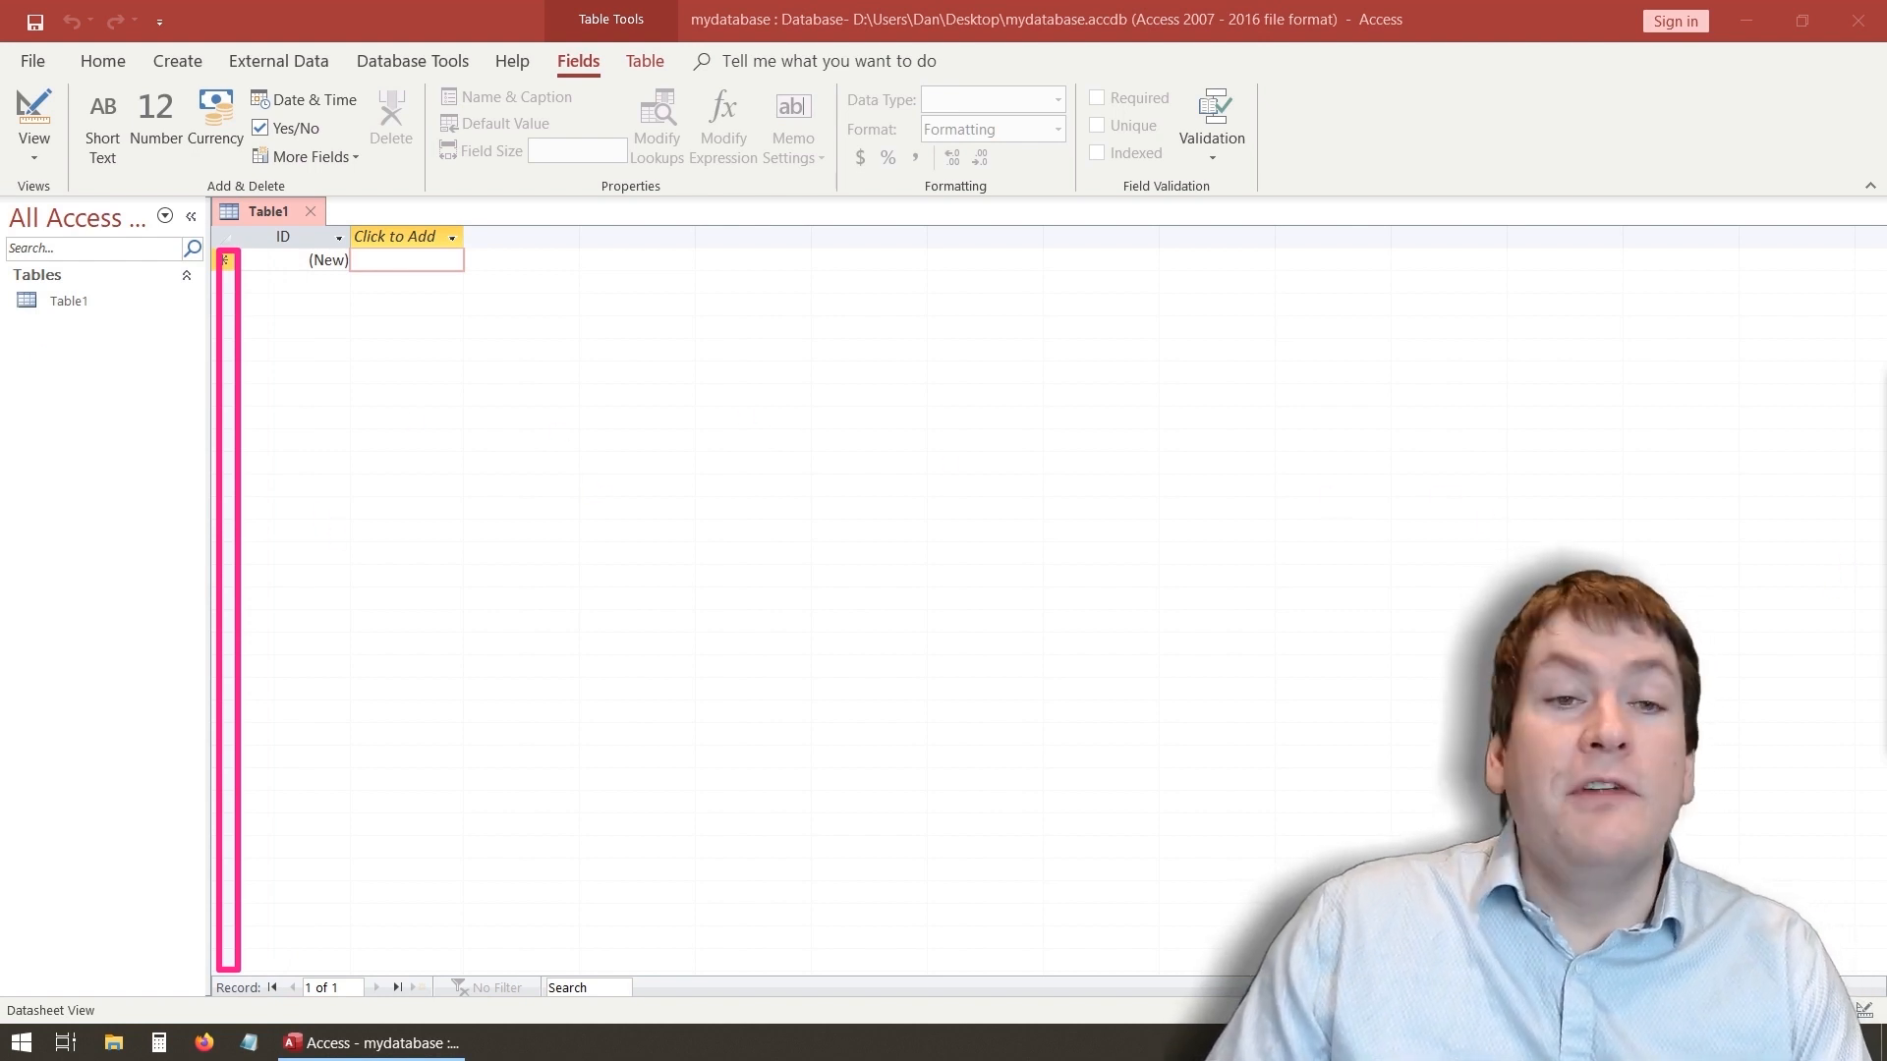
{"action": "key", "text": "Escape"}
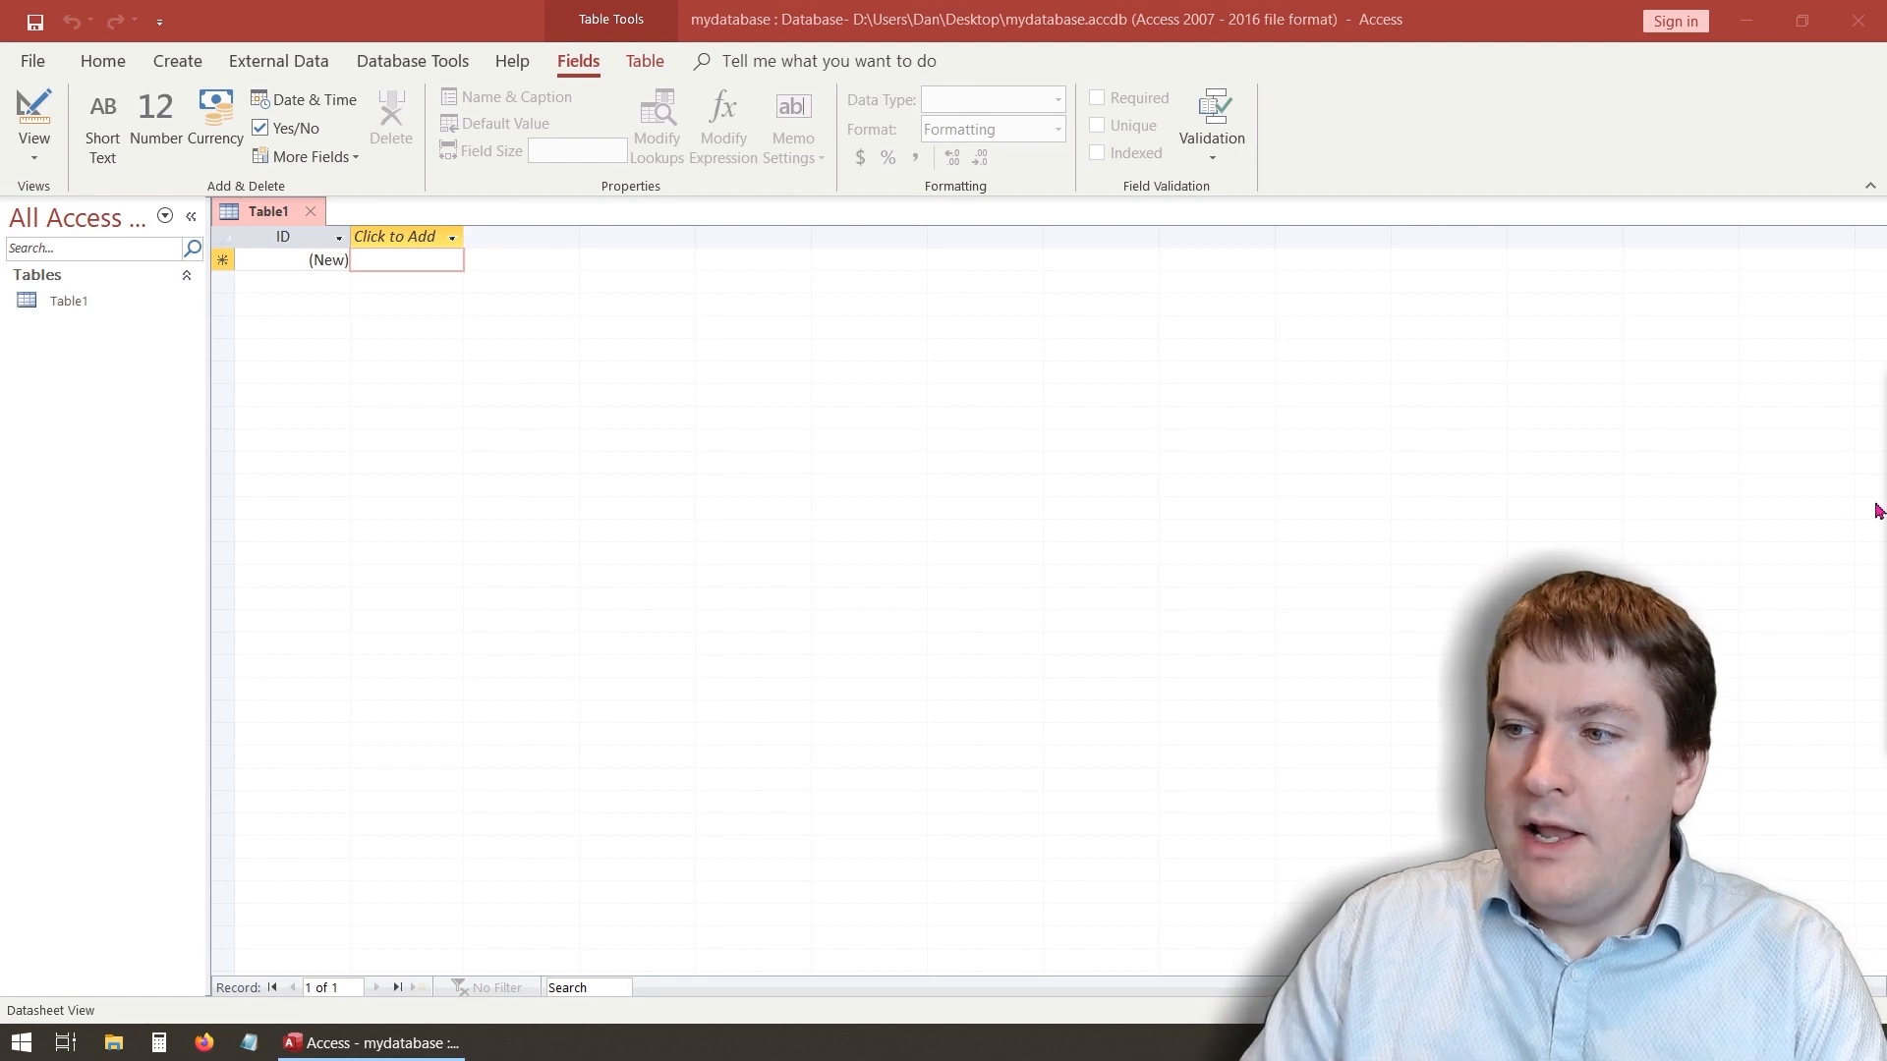
{"action": "left_click_drag", "start_coordinate": [183, 979], "coordinate": [701, 1006]}
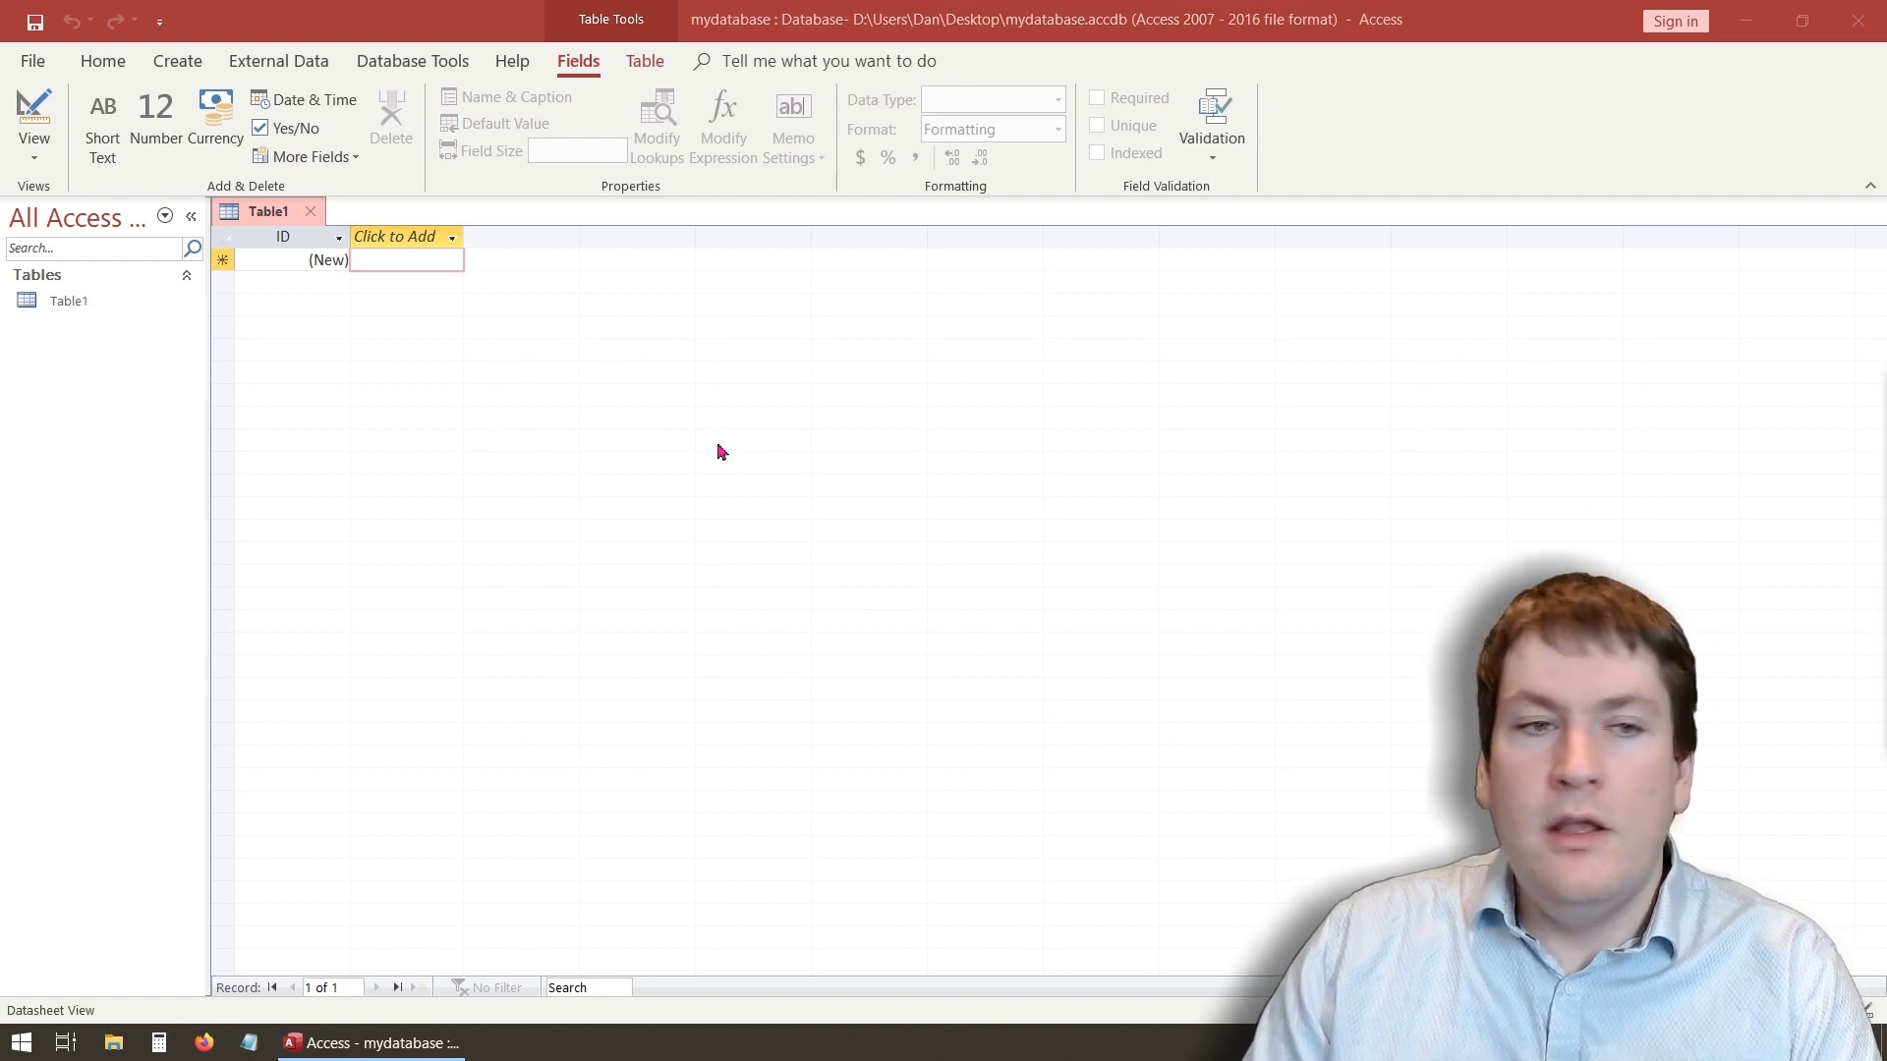
{"action": "mouse_move", "coordinate": [3, 201]}
{"action": "left_mouse_down"}
{"action": "mouse_move", "coordinate": [91, 376]}
{"action": "mouse_move", "coordinate": [143, 846]}
{"action": "mouse_move", "coordinate": [206, 946]}
{"action": "left_mouse_up"}
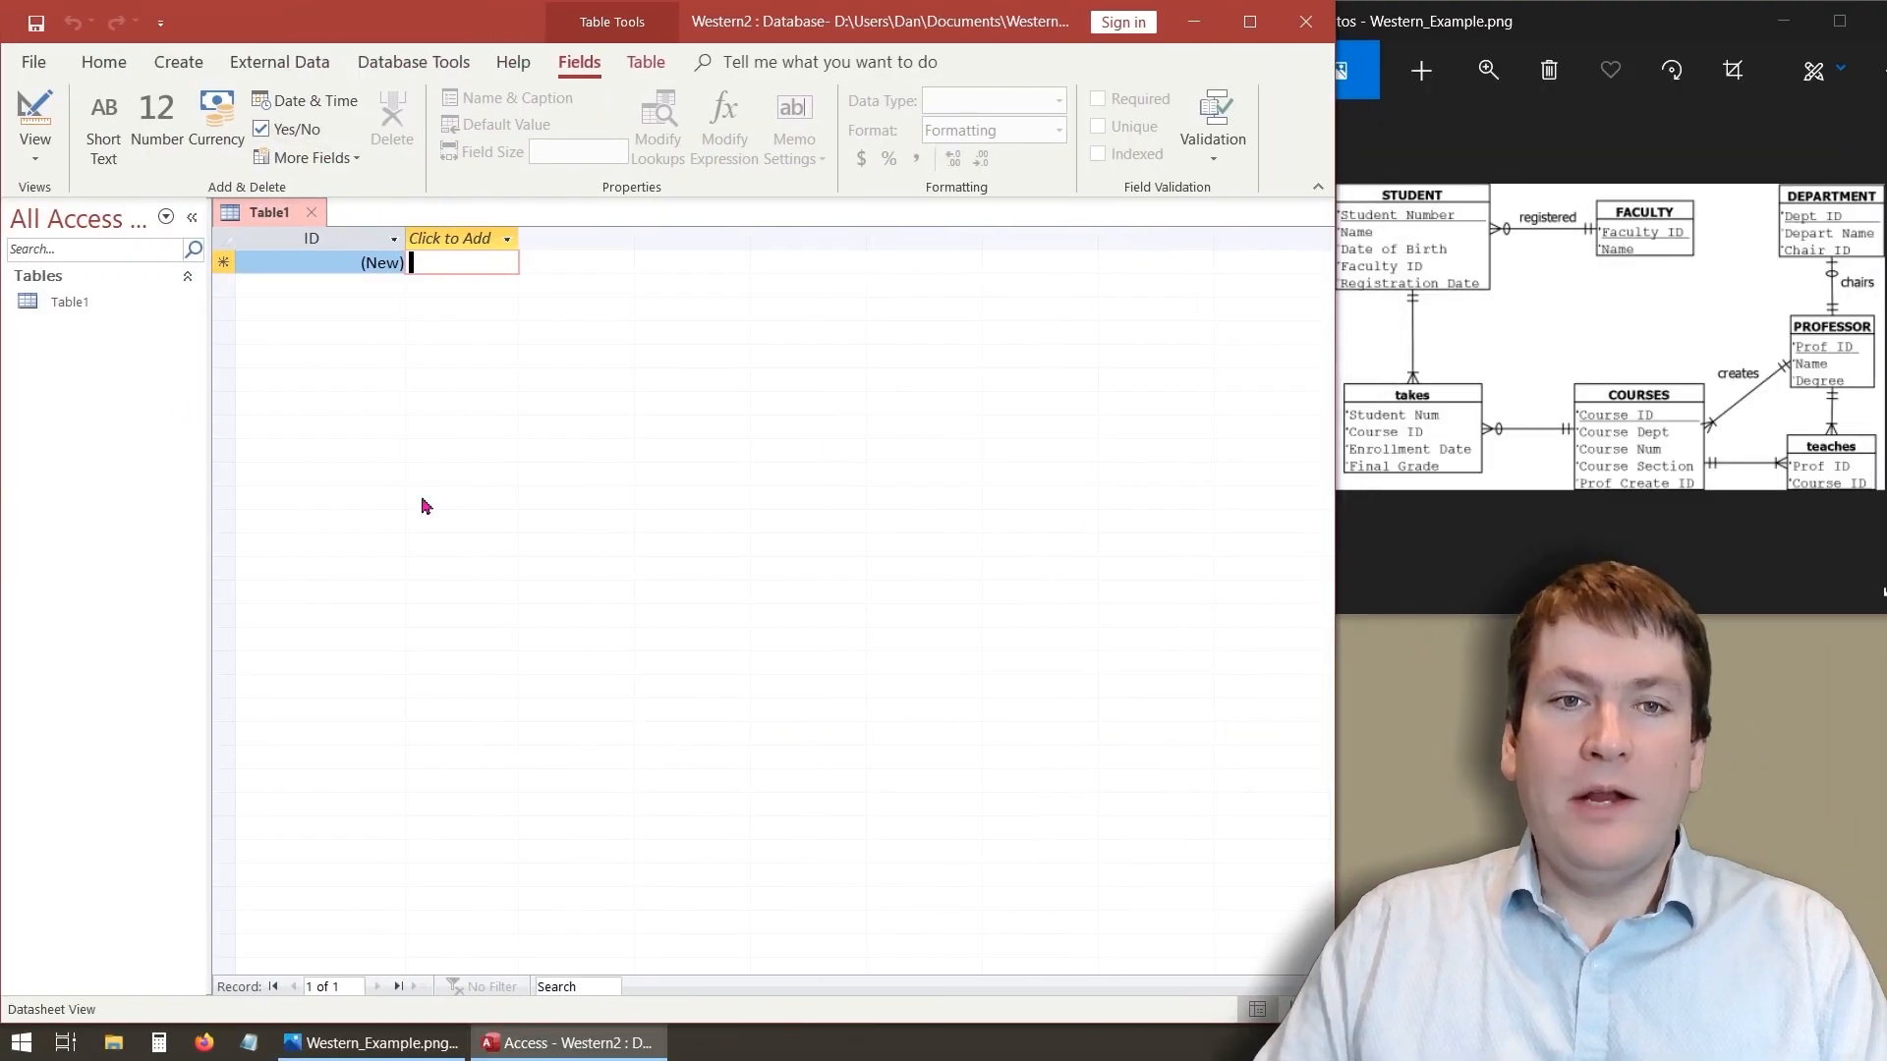
- Examine the STUDENT entity and its attributes in the ER diagram image beside the database
{"action": "left_click", "coordinate": [1471, 142]}
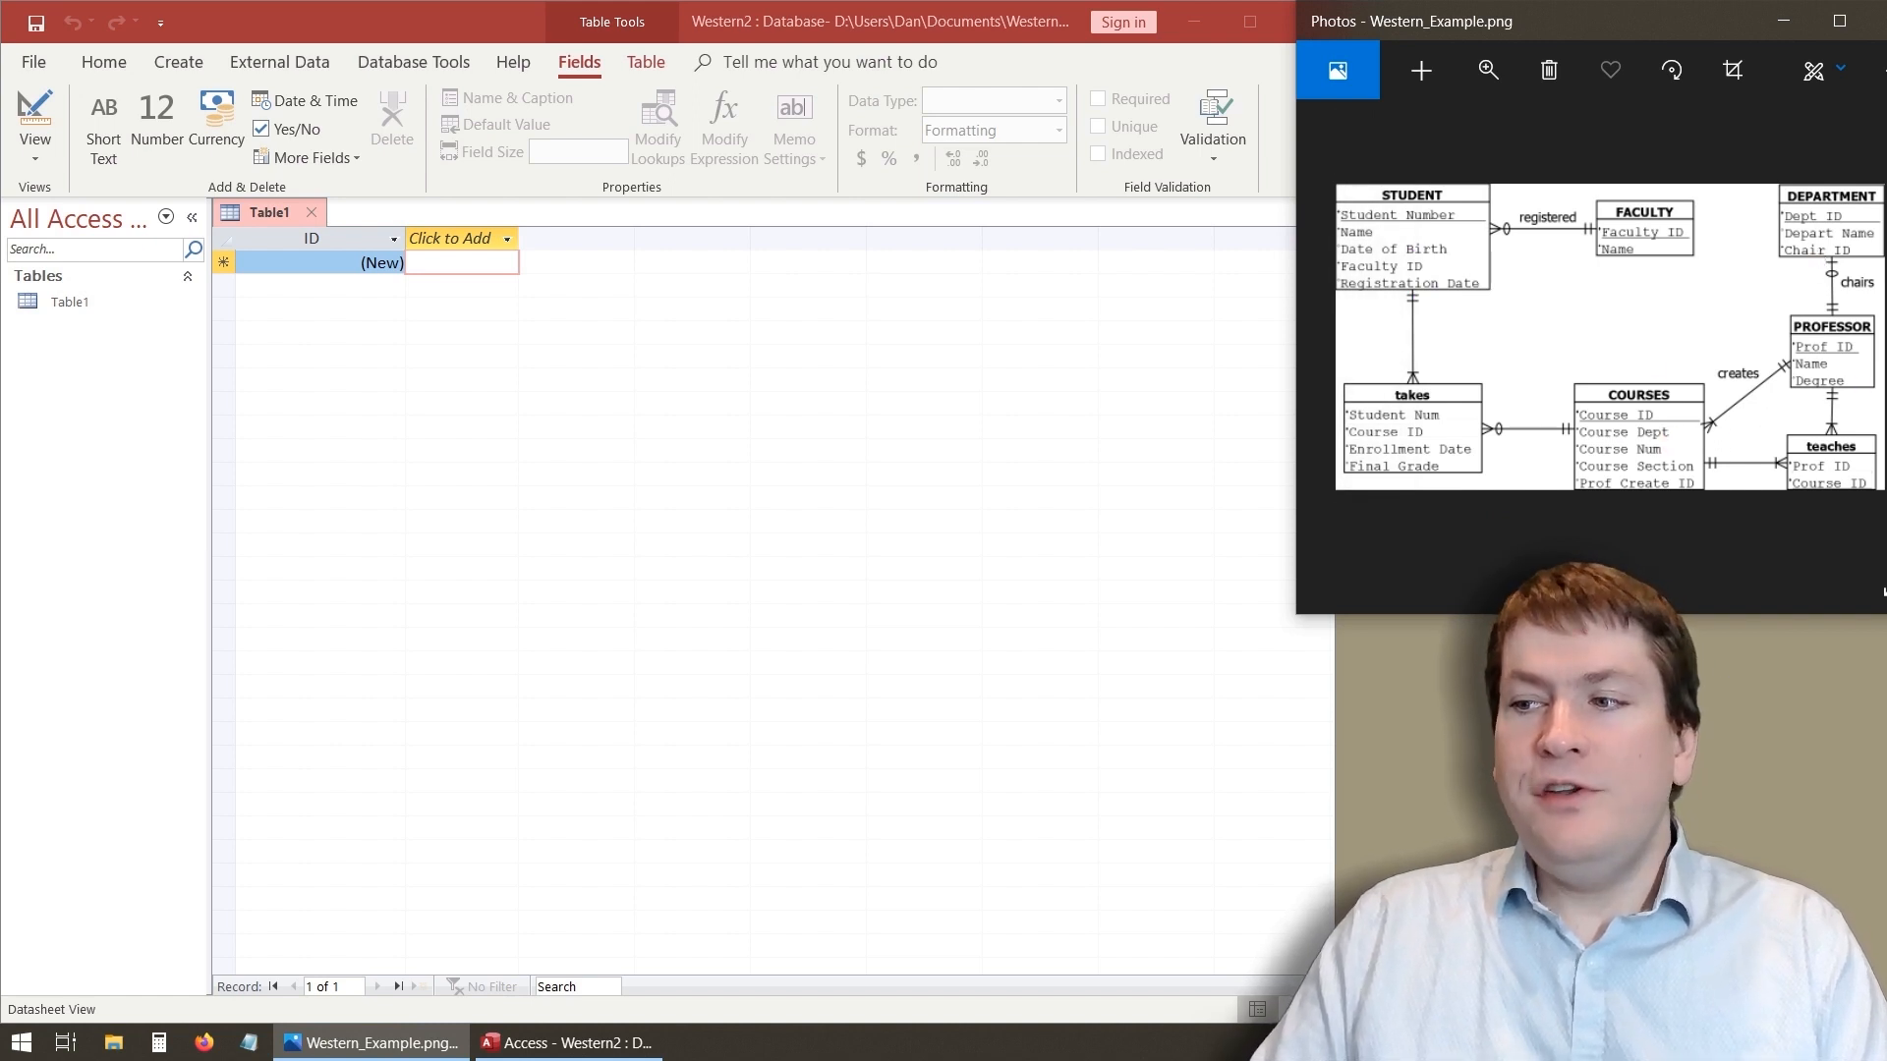
{"action": "mouse_move", "coordinate": [1314, 166]}
{"action": "left_mouse_down"}
{"action": "mouse_move", "coordinate": [1537, 303]}
{"action": "mouse_move", "coordinate": [1510, 309]}
{"action": "left_mouse_up"}
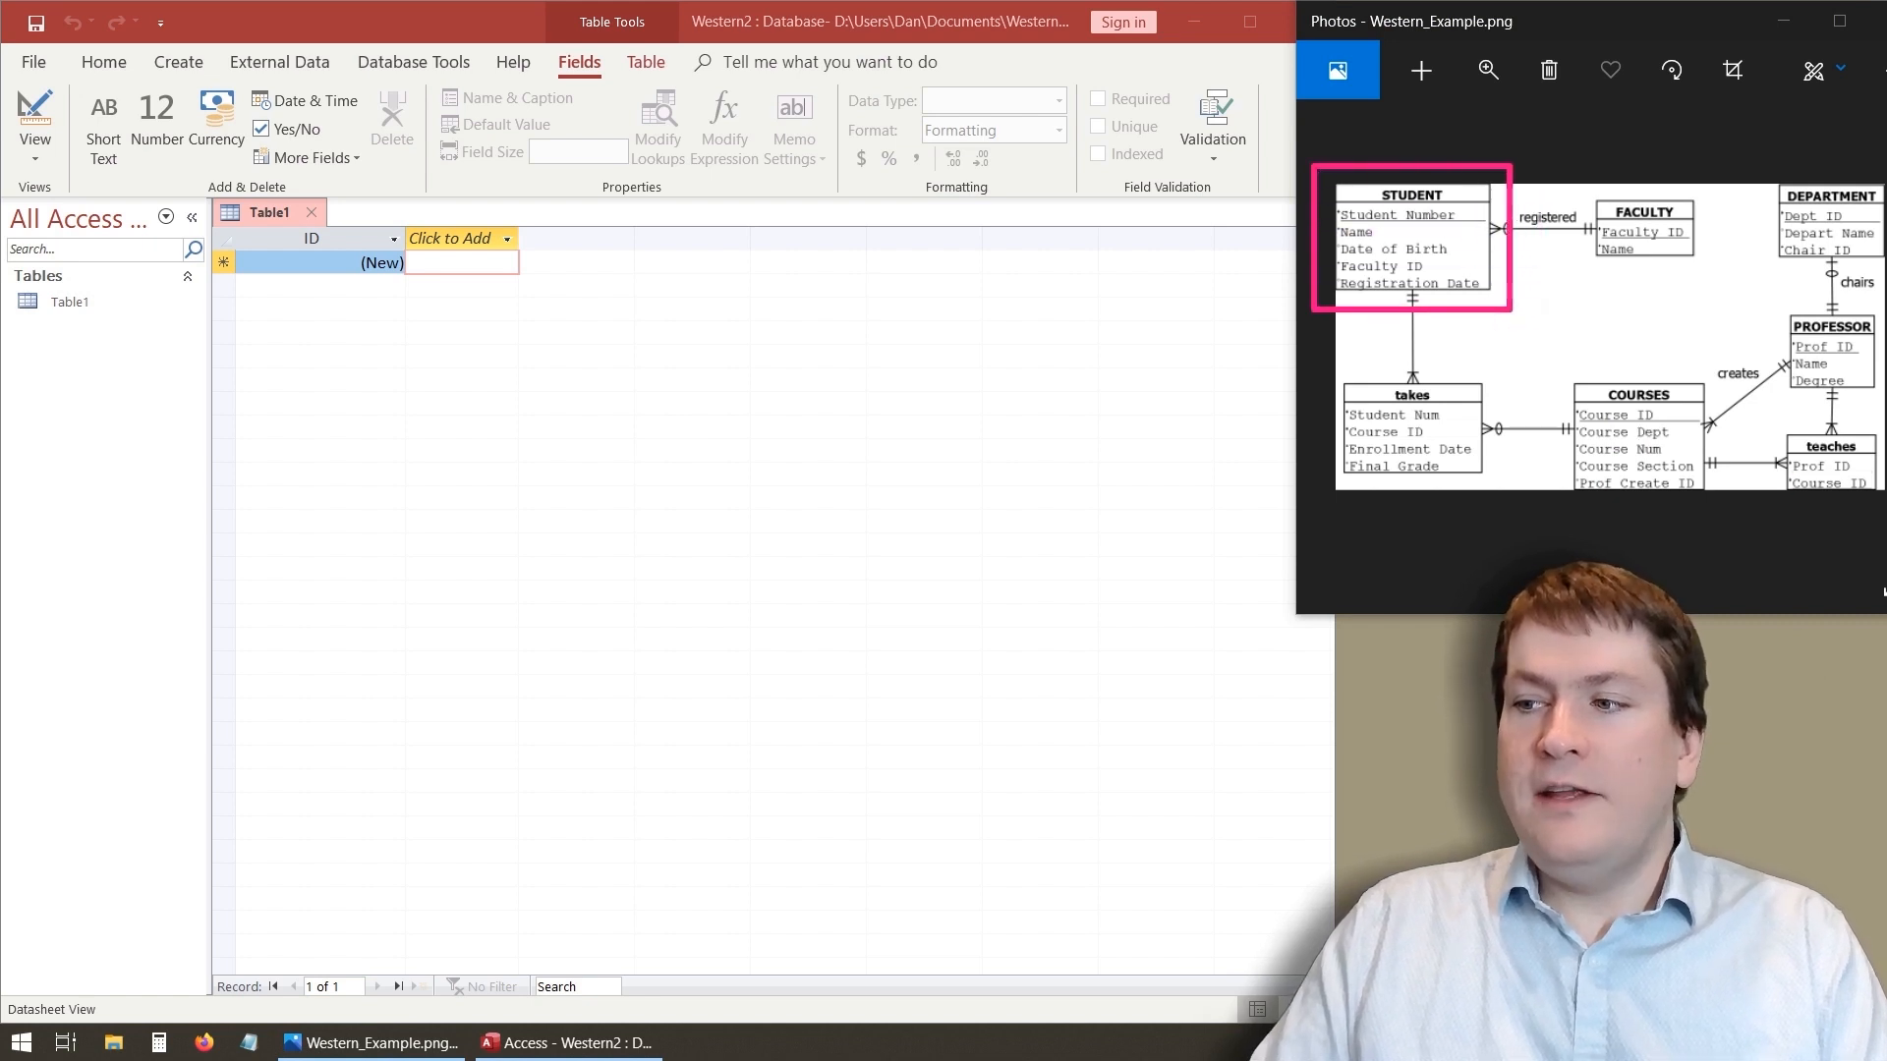
{"action": "mouse_move", "coordinate": [1342, 175]}
{"action": "left_mouse_down"}
{"action": "mouse_move", "coordinate": [461, 244]}
{"action": "mouse_move", "coordinate": [245, 211]}
{"action": "mouse_move", "coordinate": [262, 223]}
{"action": "left_mouse_up"}
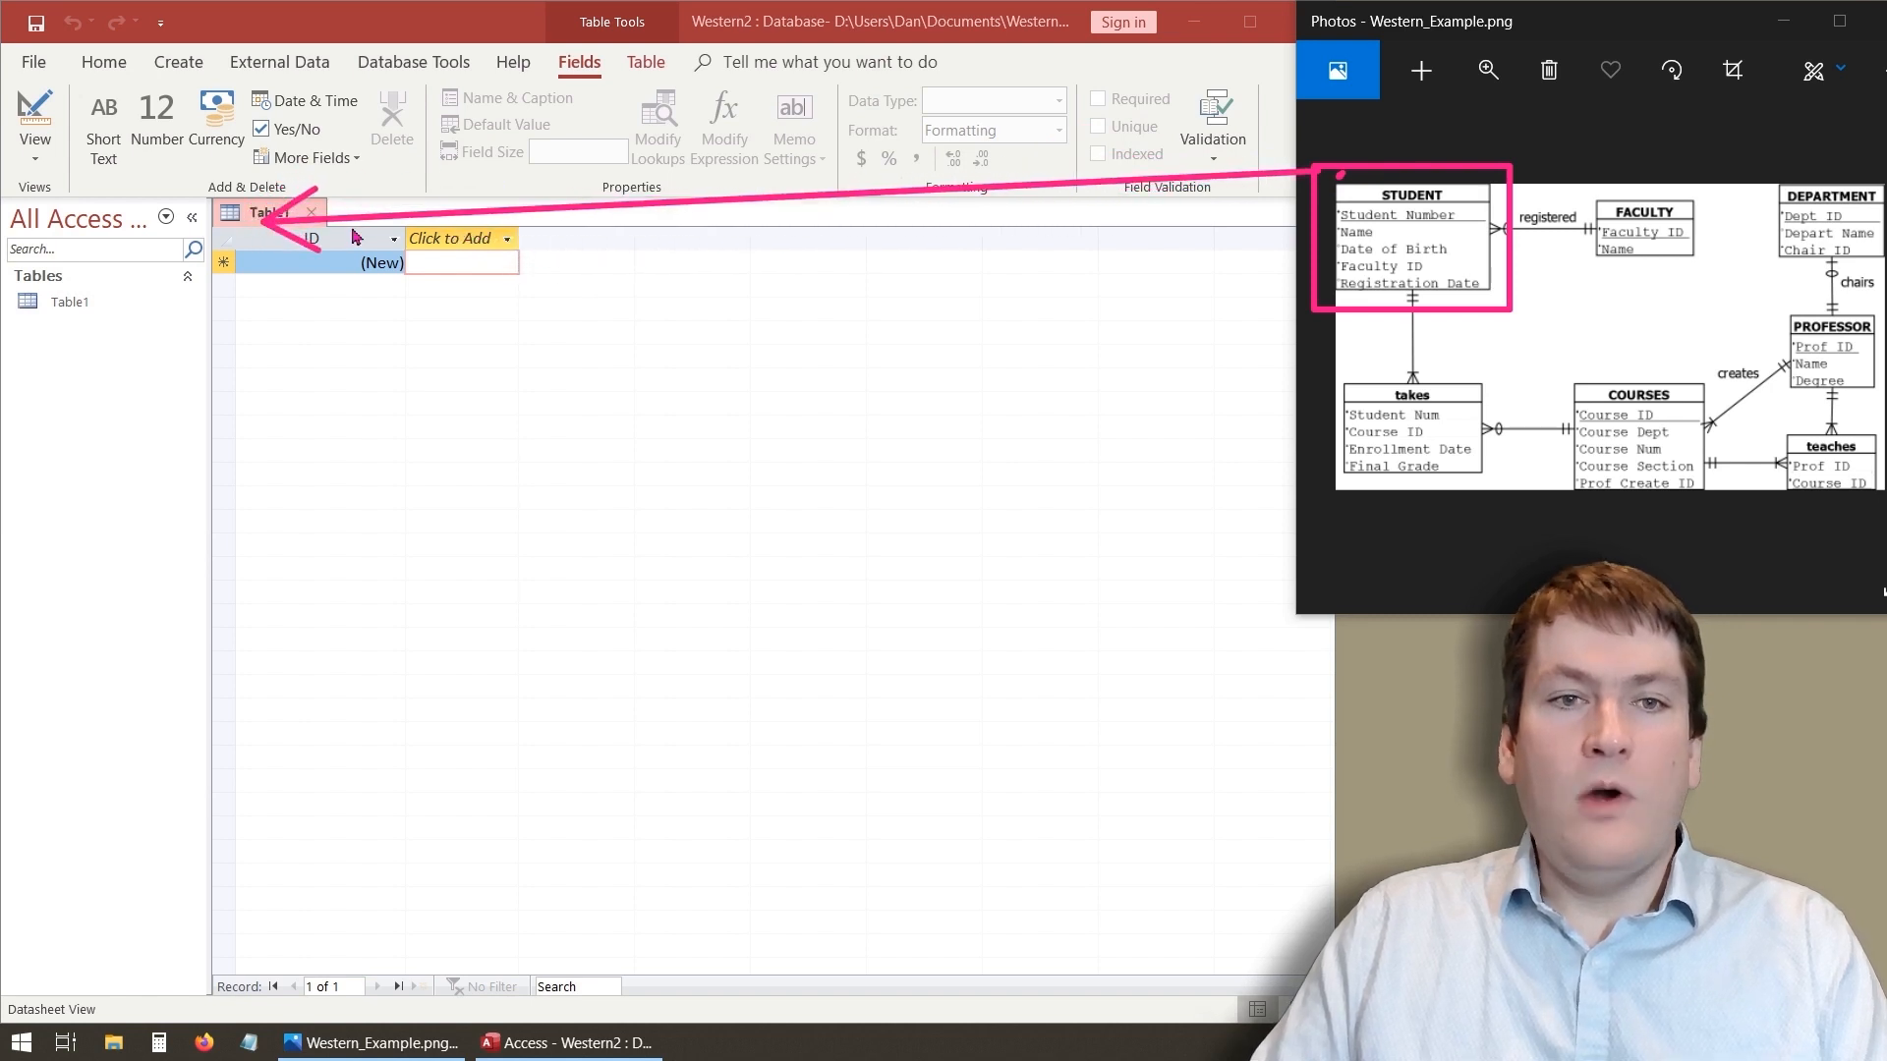
{"action": "key", "text": "Escape"}
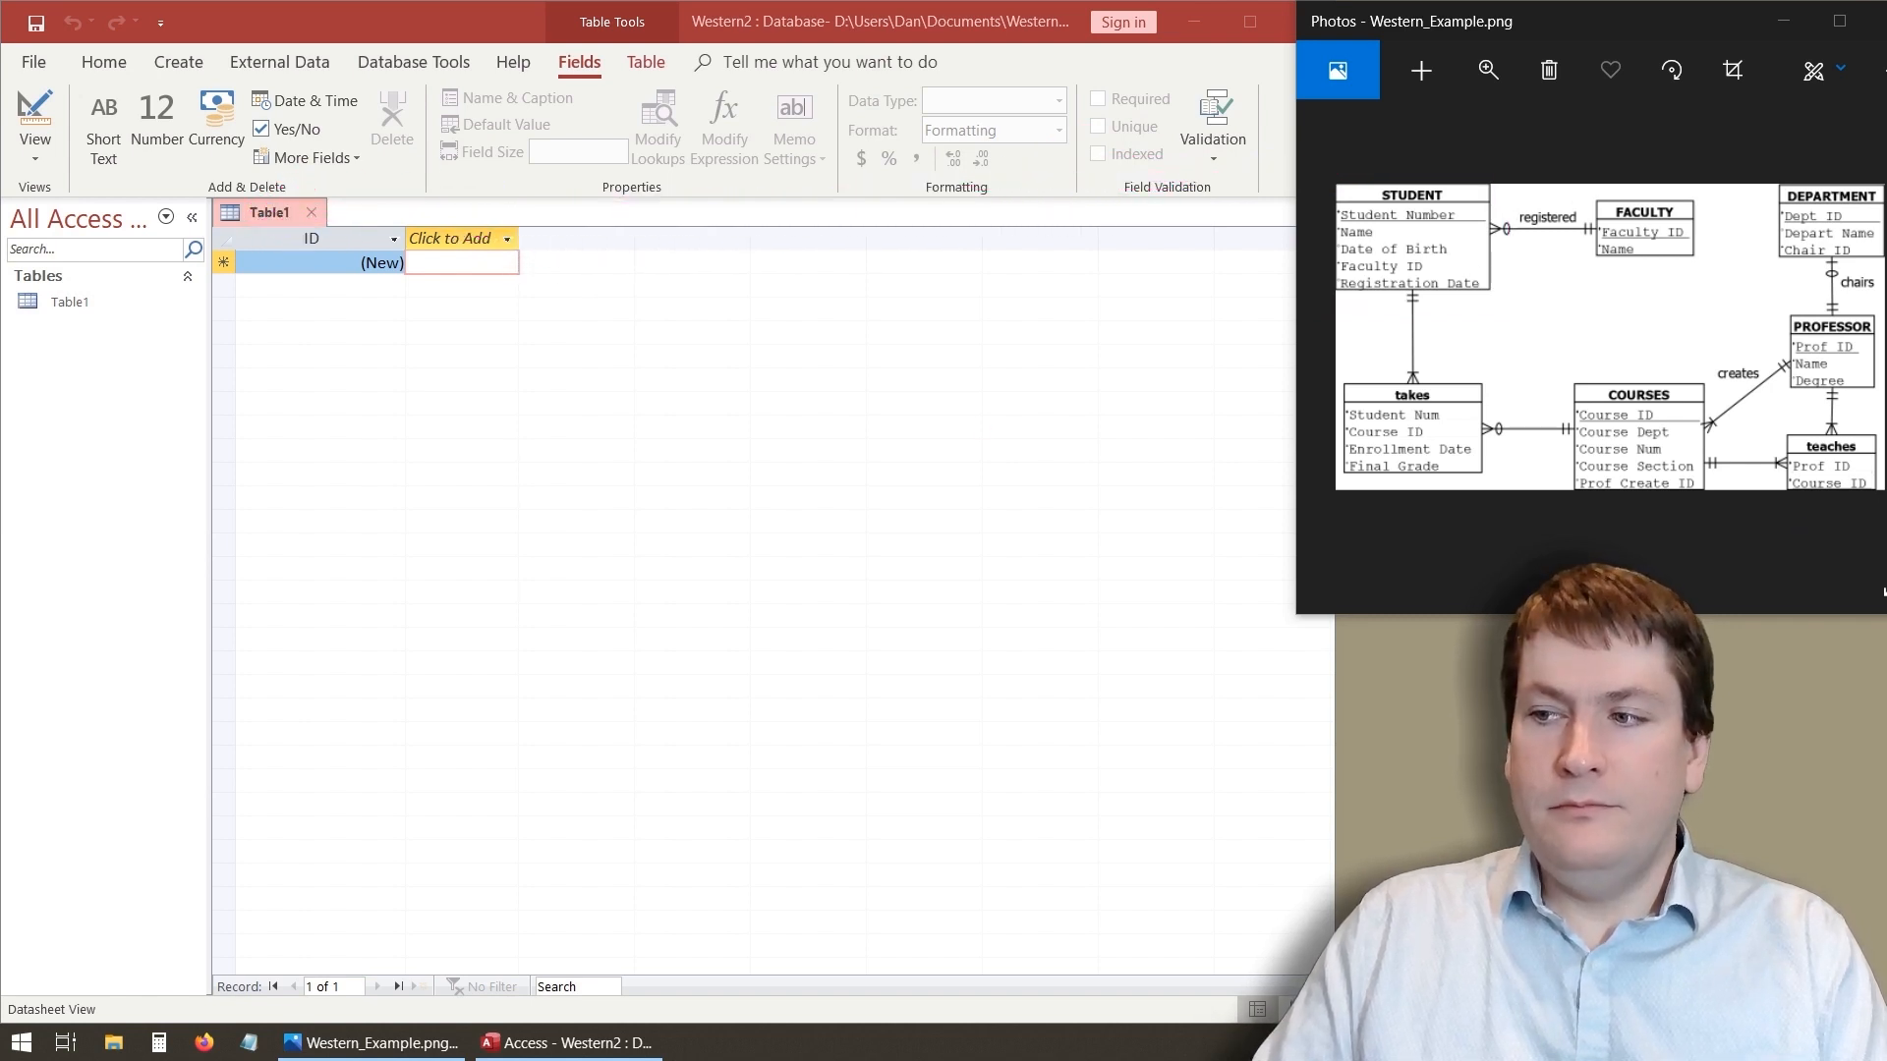
{"action": "left_click", "coordinate": [301, 324]}
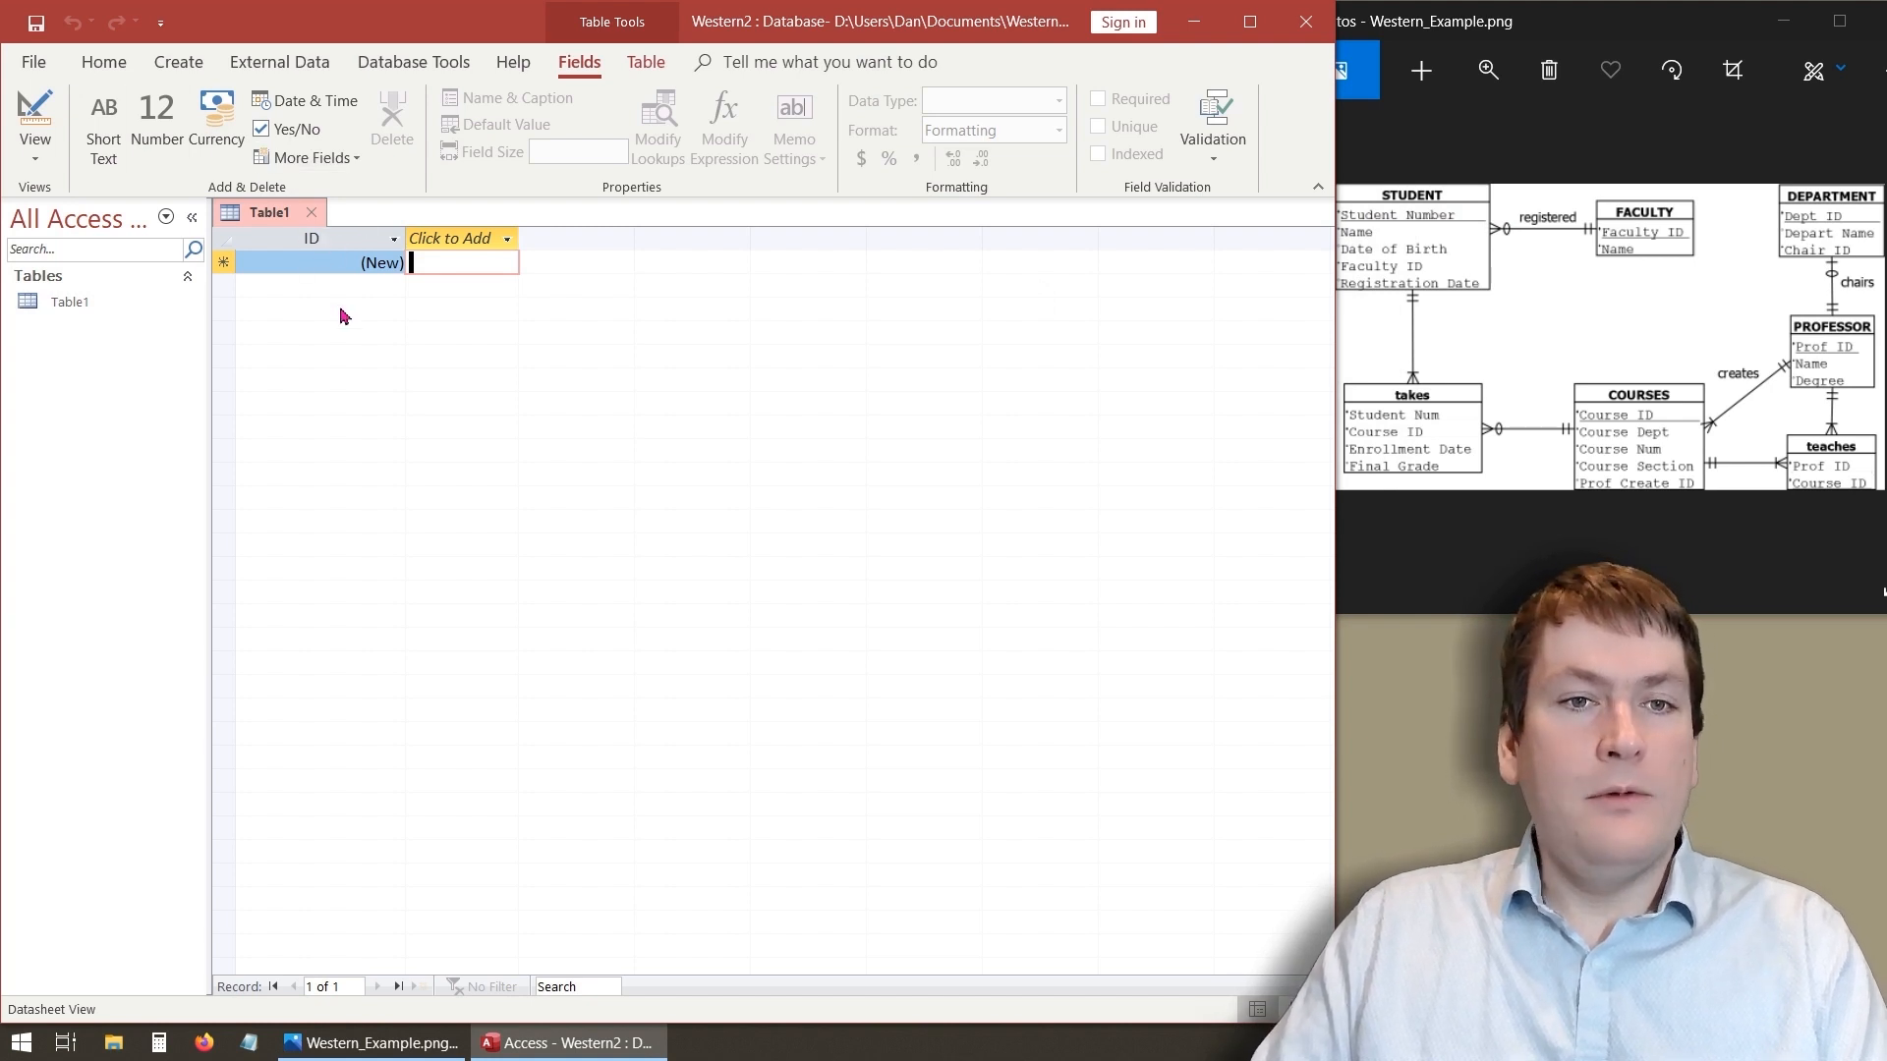
- Rename the table's ID field as StudentNumber
{"action": "double_click", "coordinate": [316, 239]}
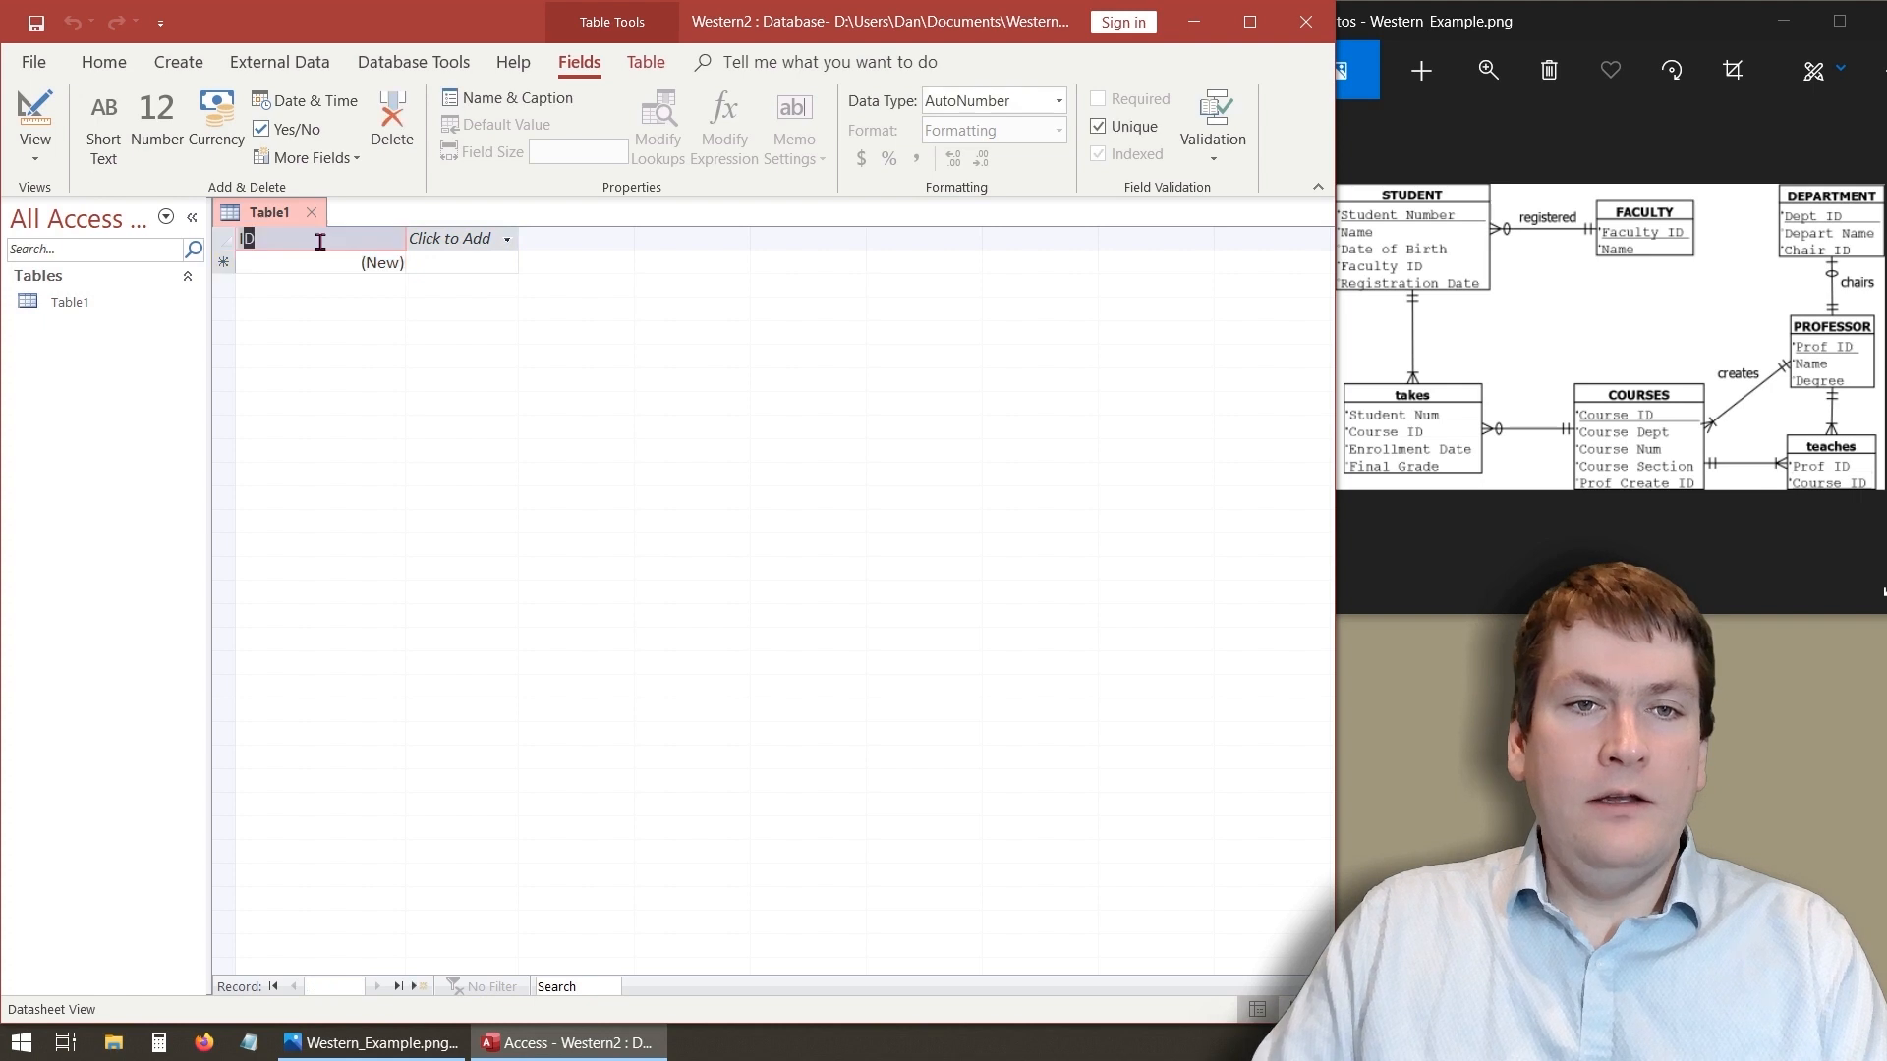
{"action": "type", "text": "S"}
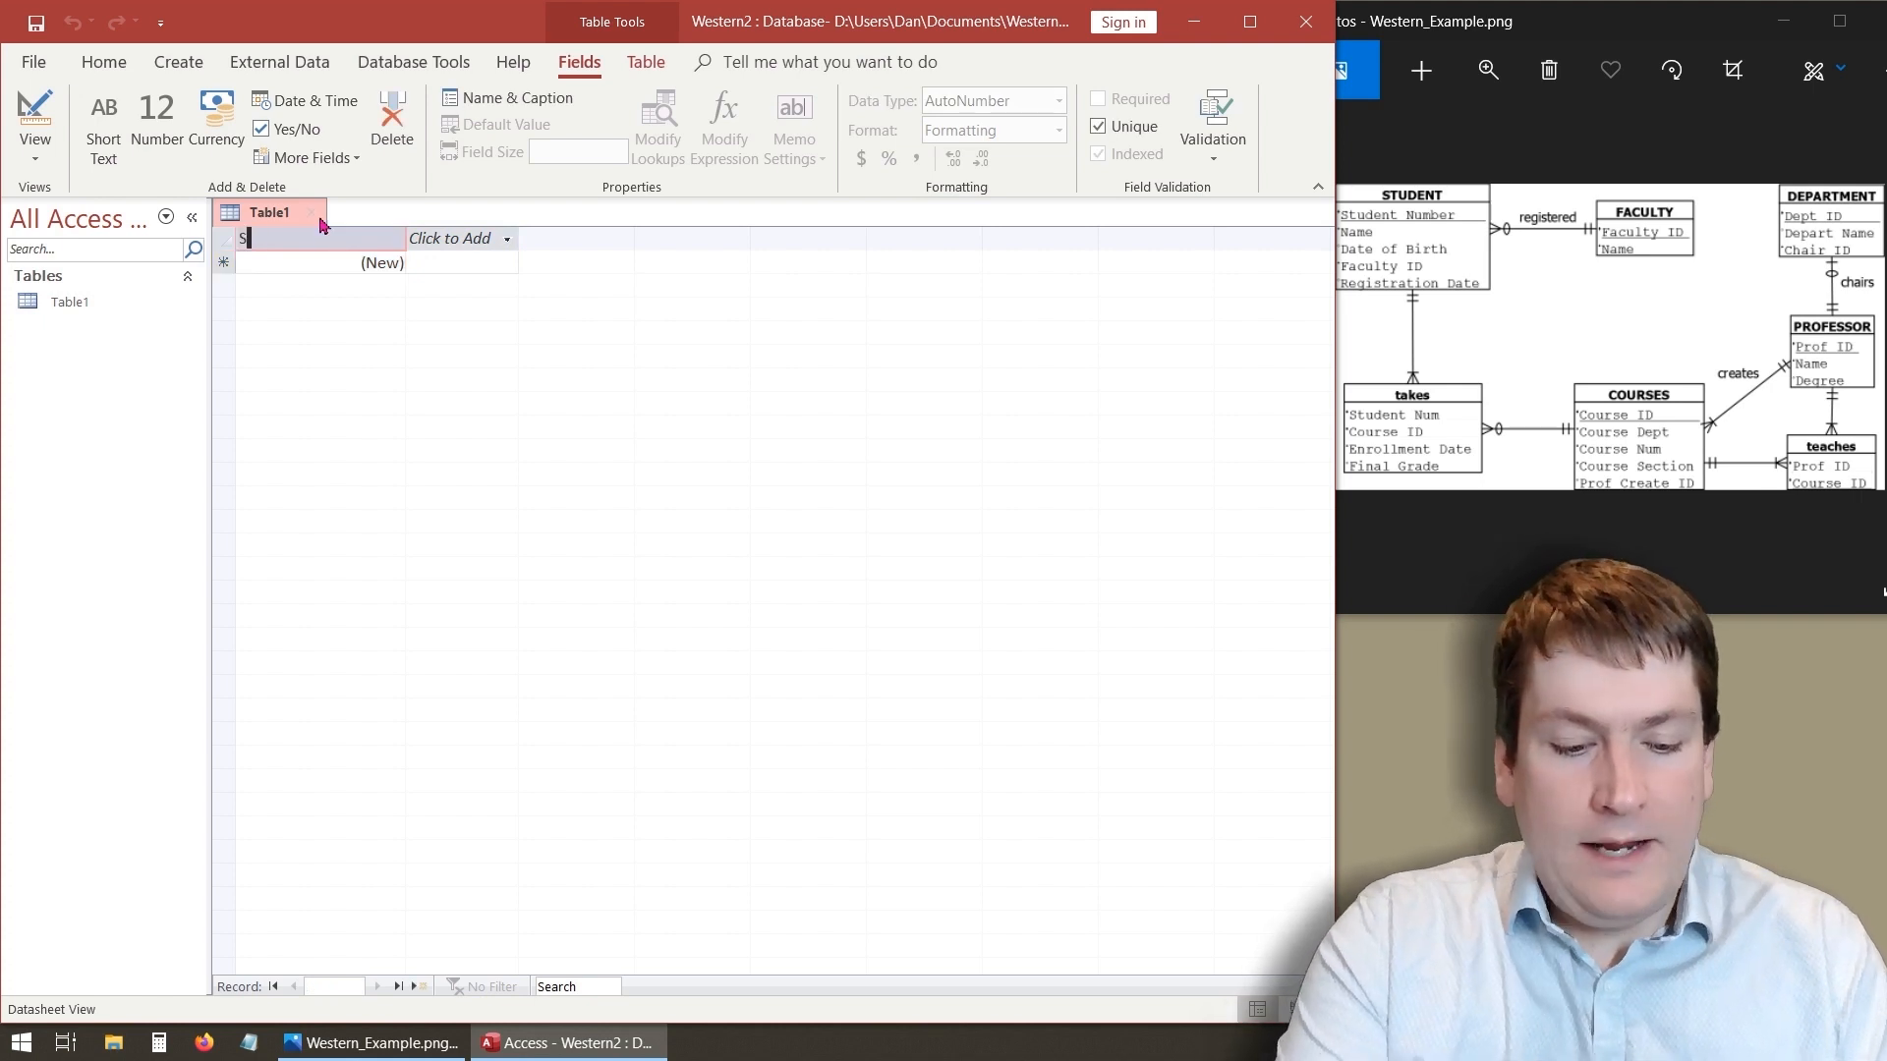
{"action": "type", "text": "tudentN"}
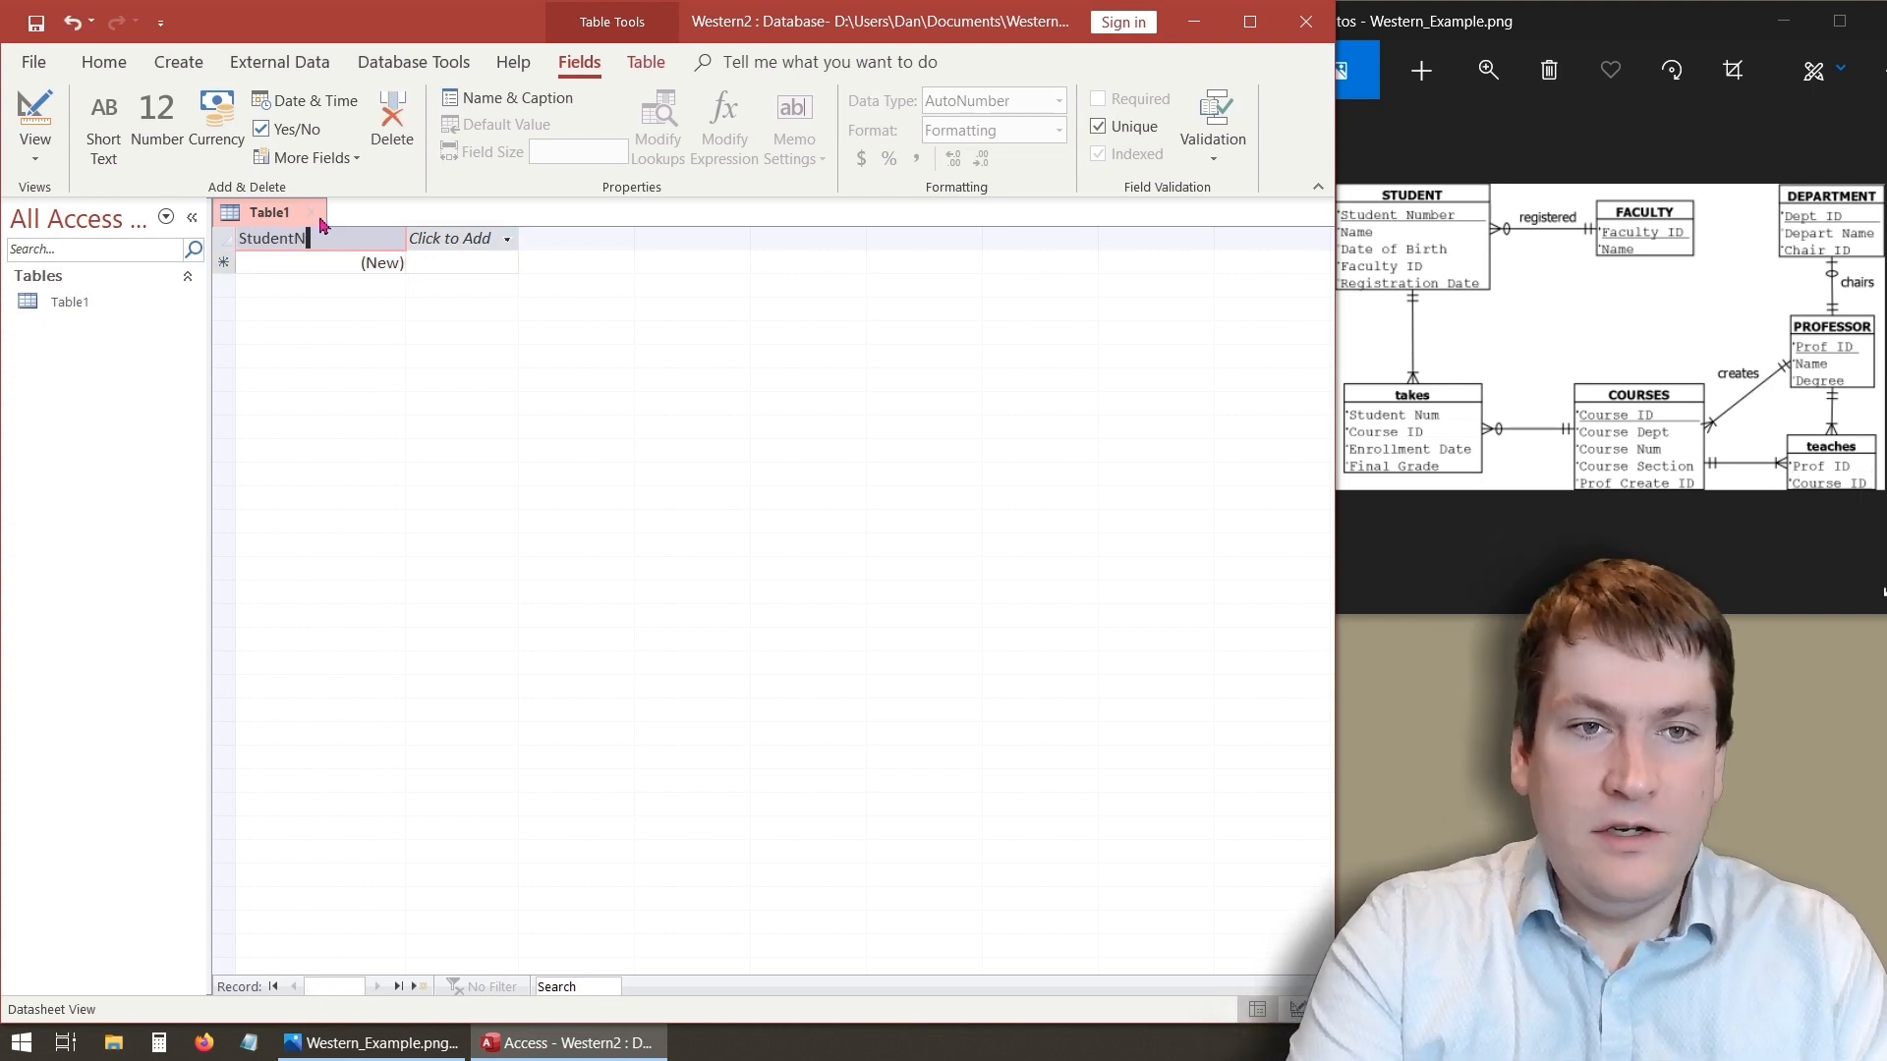
{"action": "type", "text": "umber"}
{"action": "key", "text": "Return"}
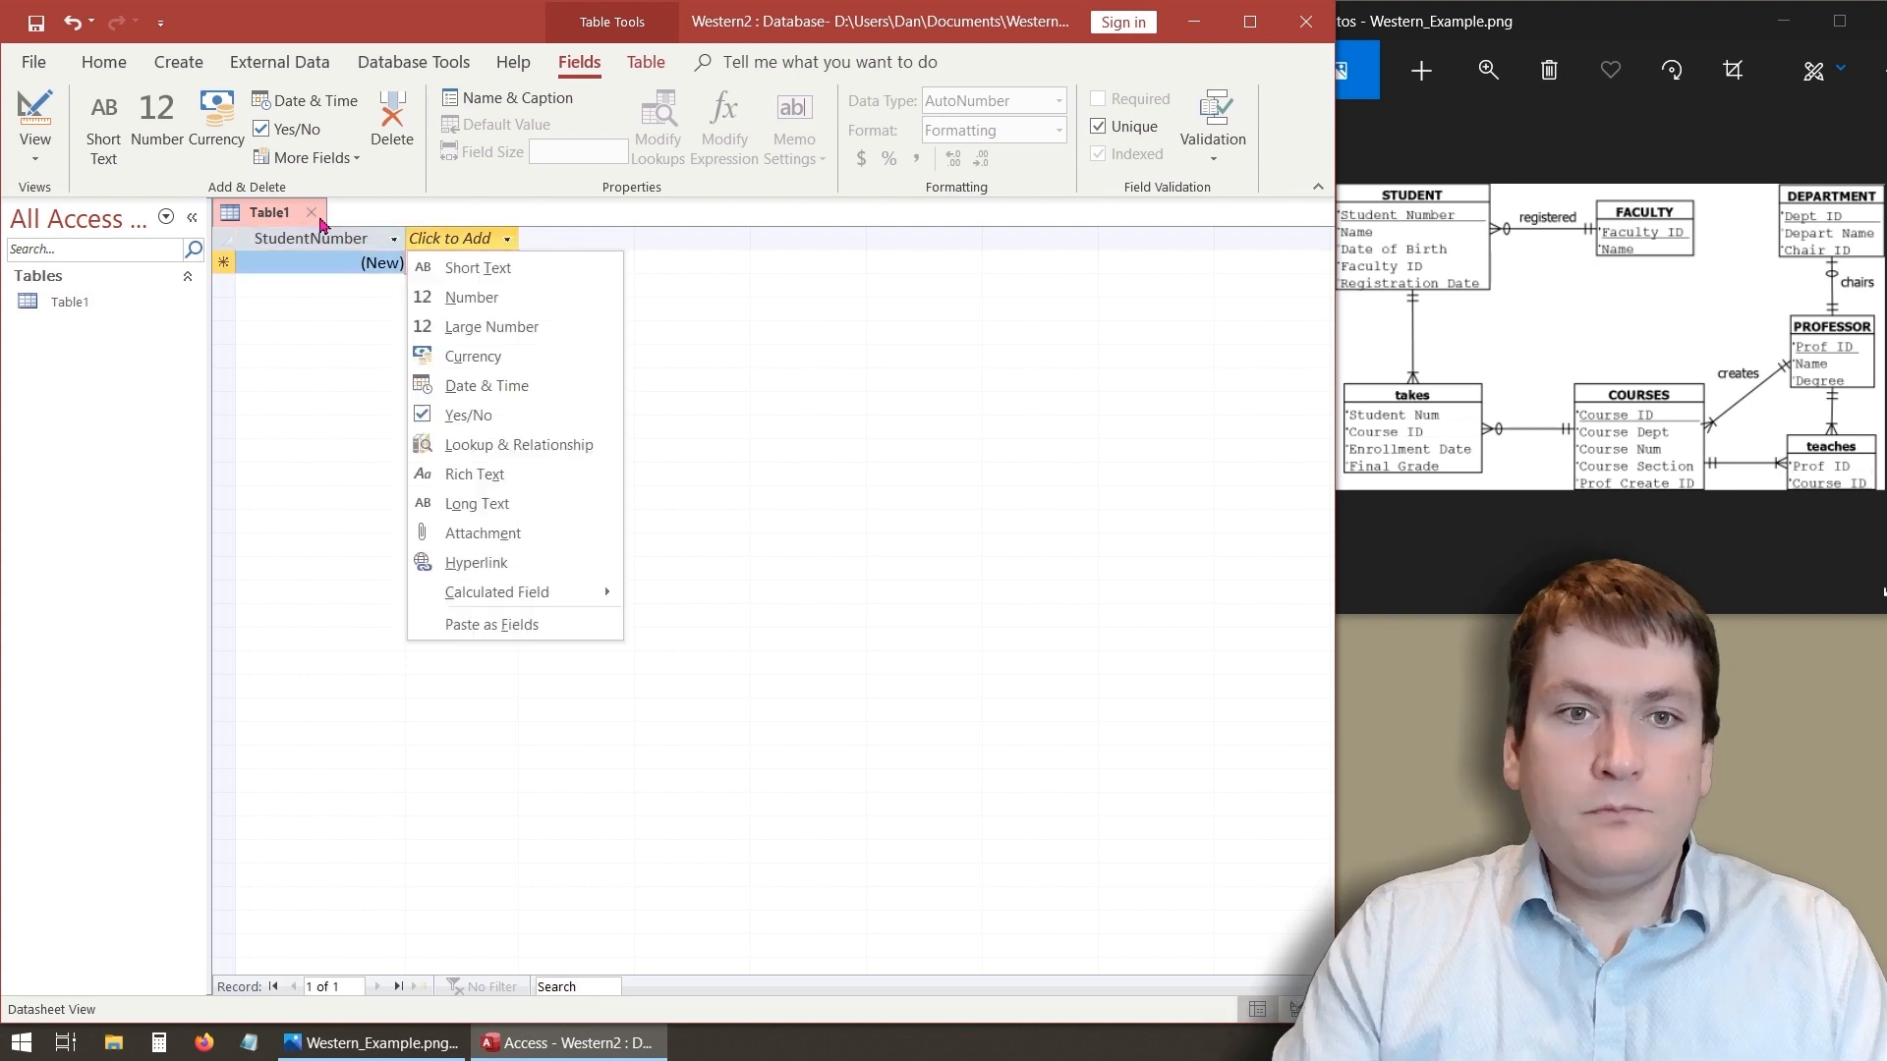
{"action": "left_click", "coordinate": [317, 305]}
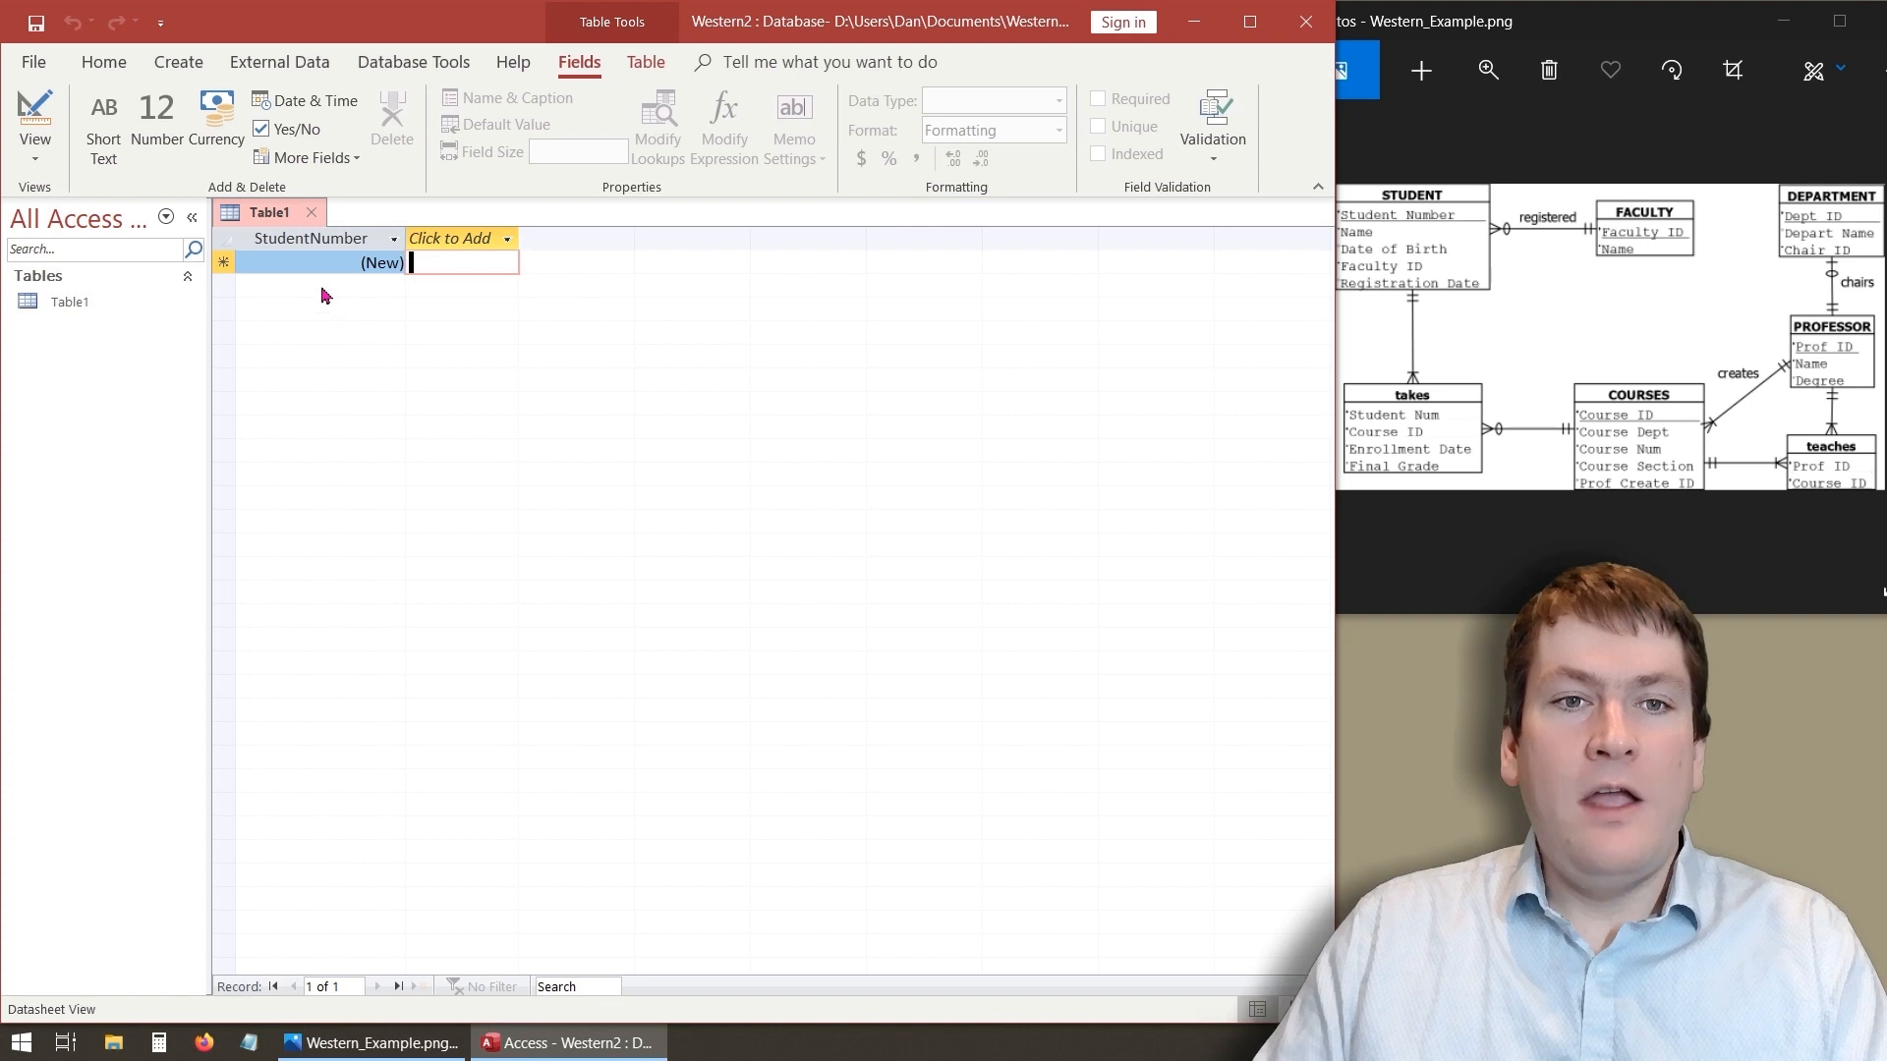
- Rename the first field as Student Number
{"action": "double_click", "coordinate": [315, 238]}
{"action": "left_click", "coordinate": [298, 239]}
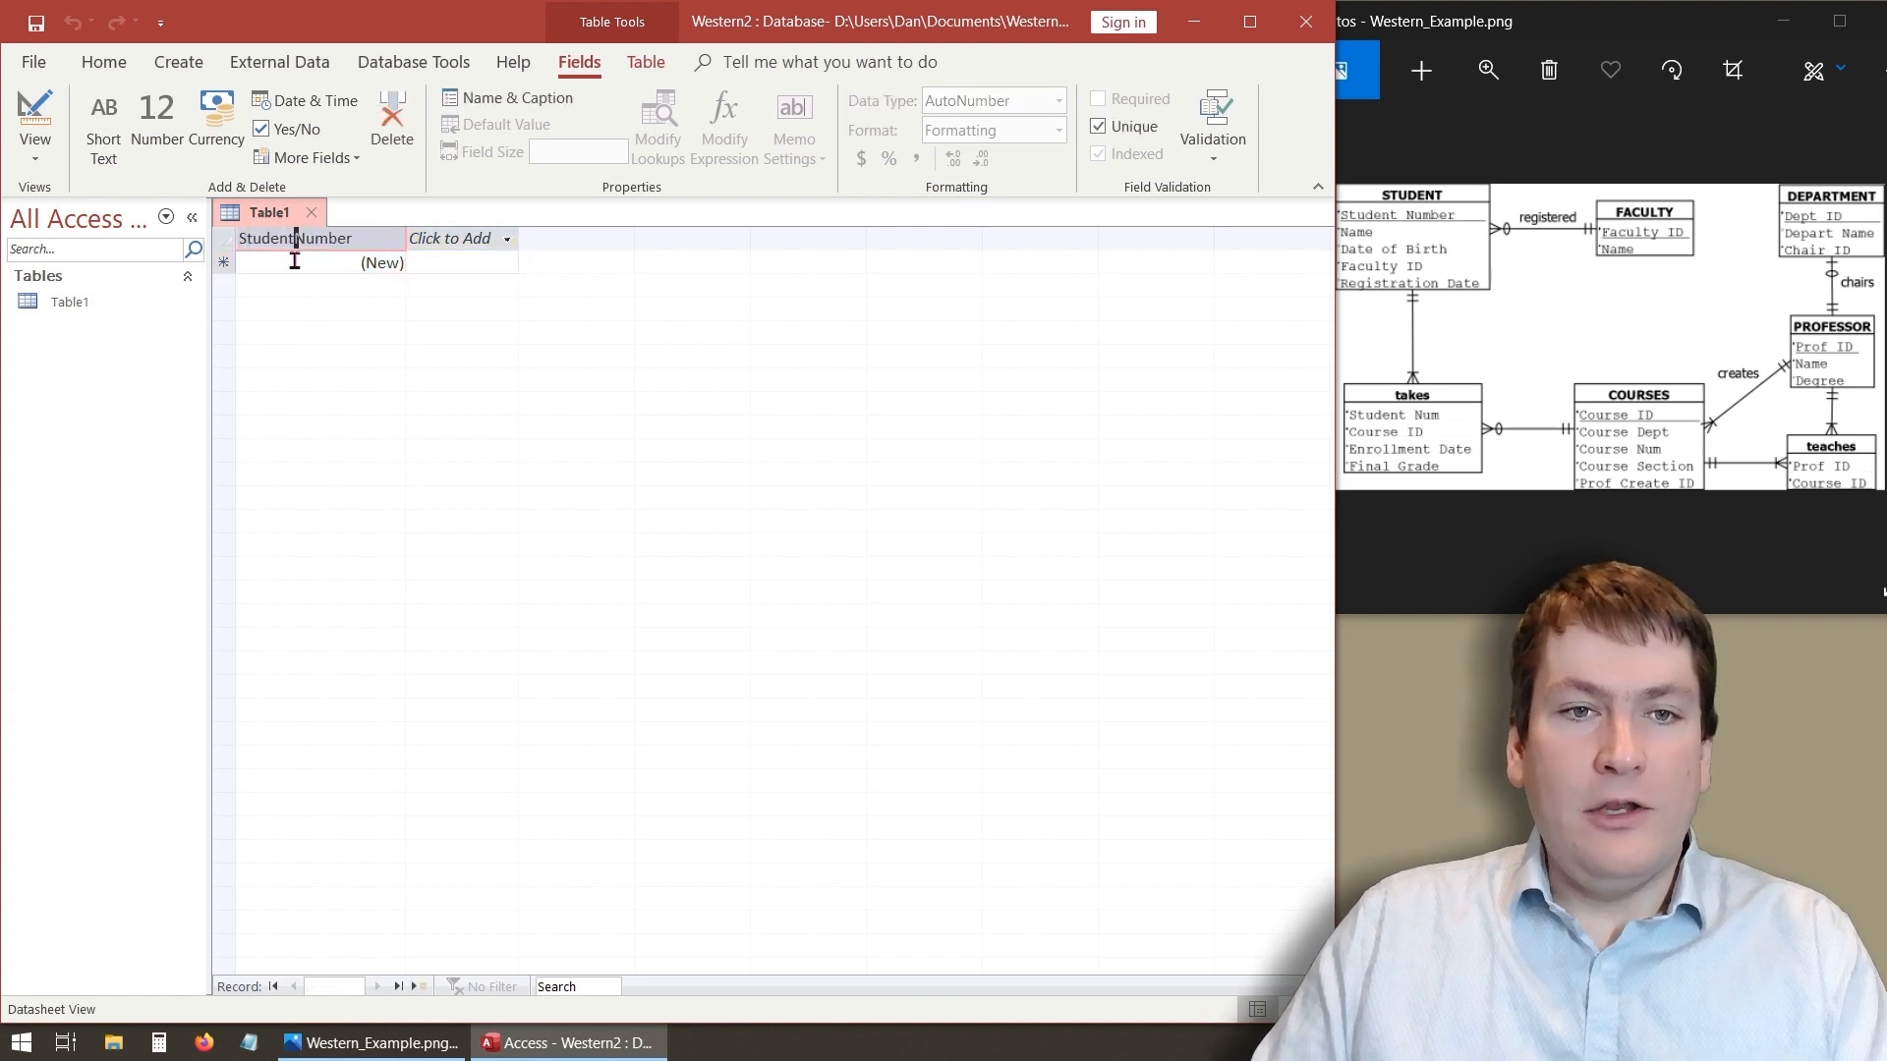
{"action": "key", "text": "Return"}
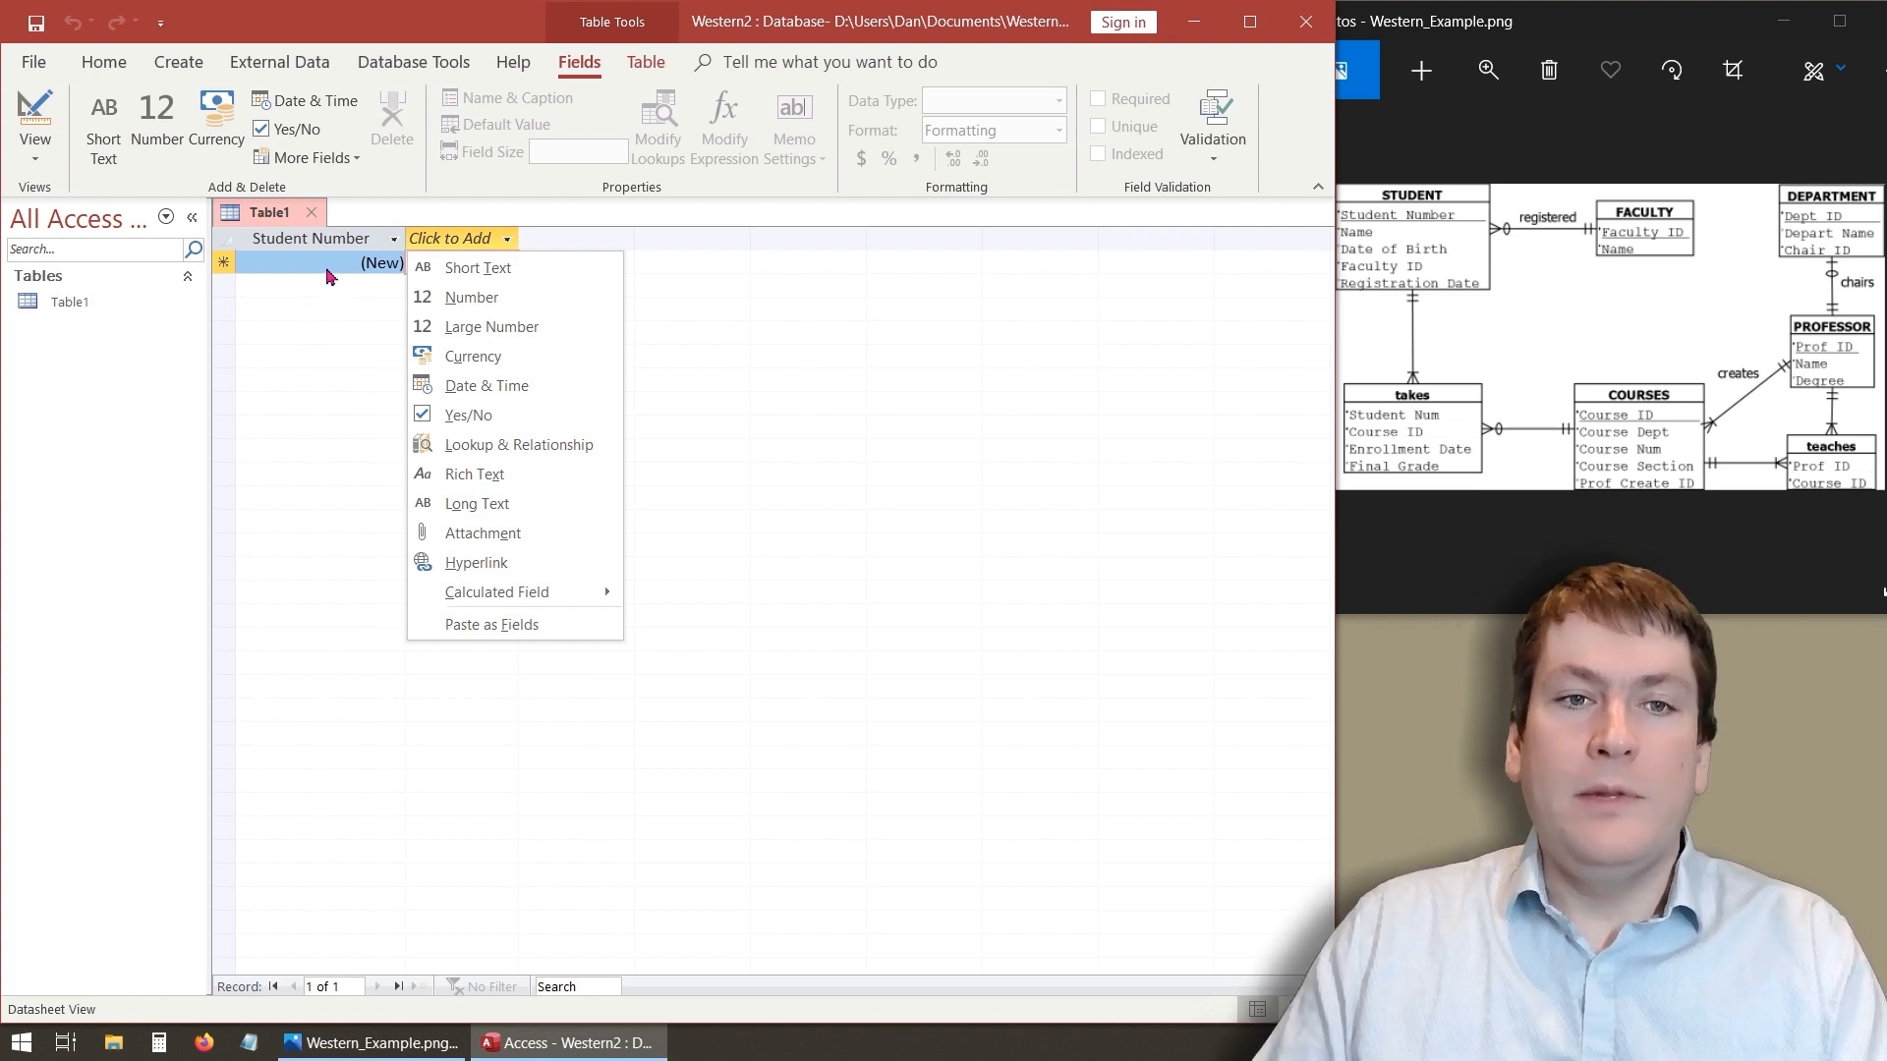
- Rename the first field as StudentNum
{"action": "left_click", "coordinate": [312, 236]}
{"action": "double_click", "coordinate": [313, 236]}
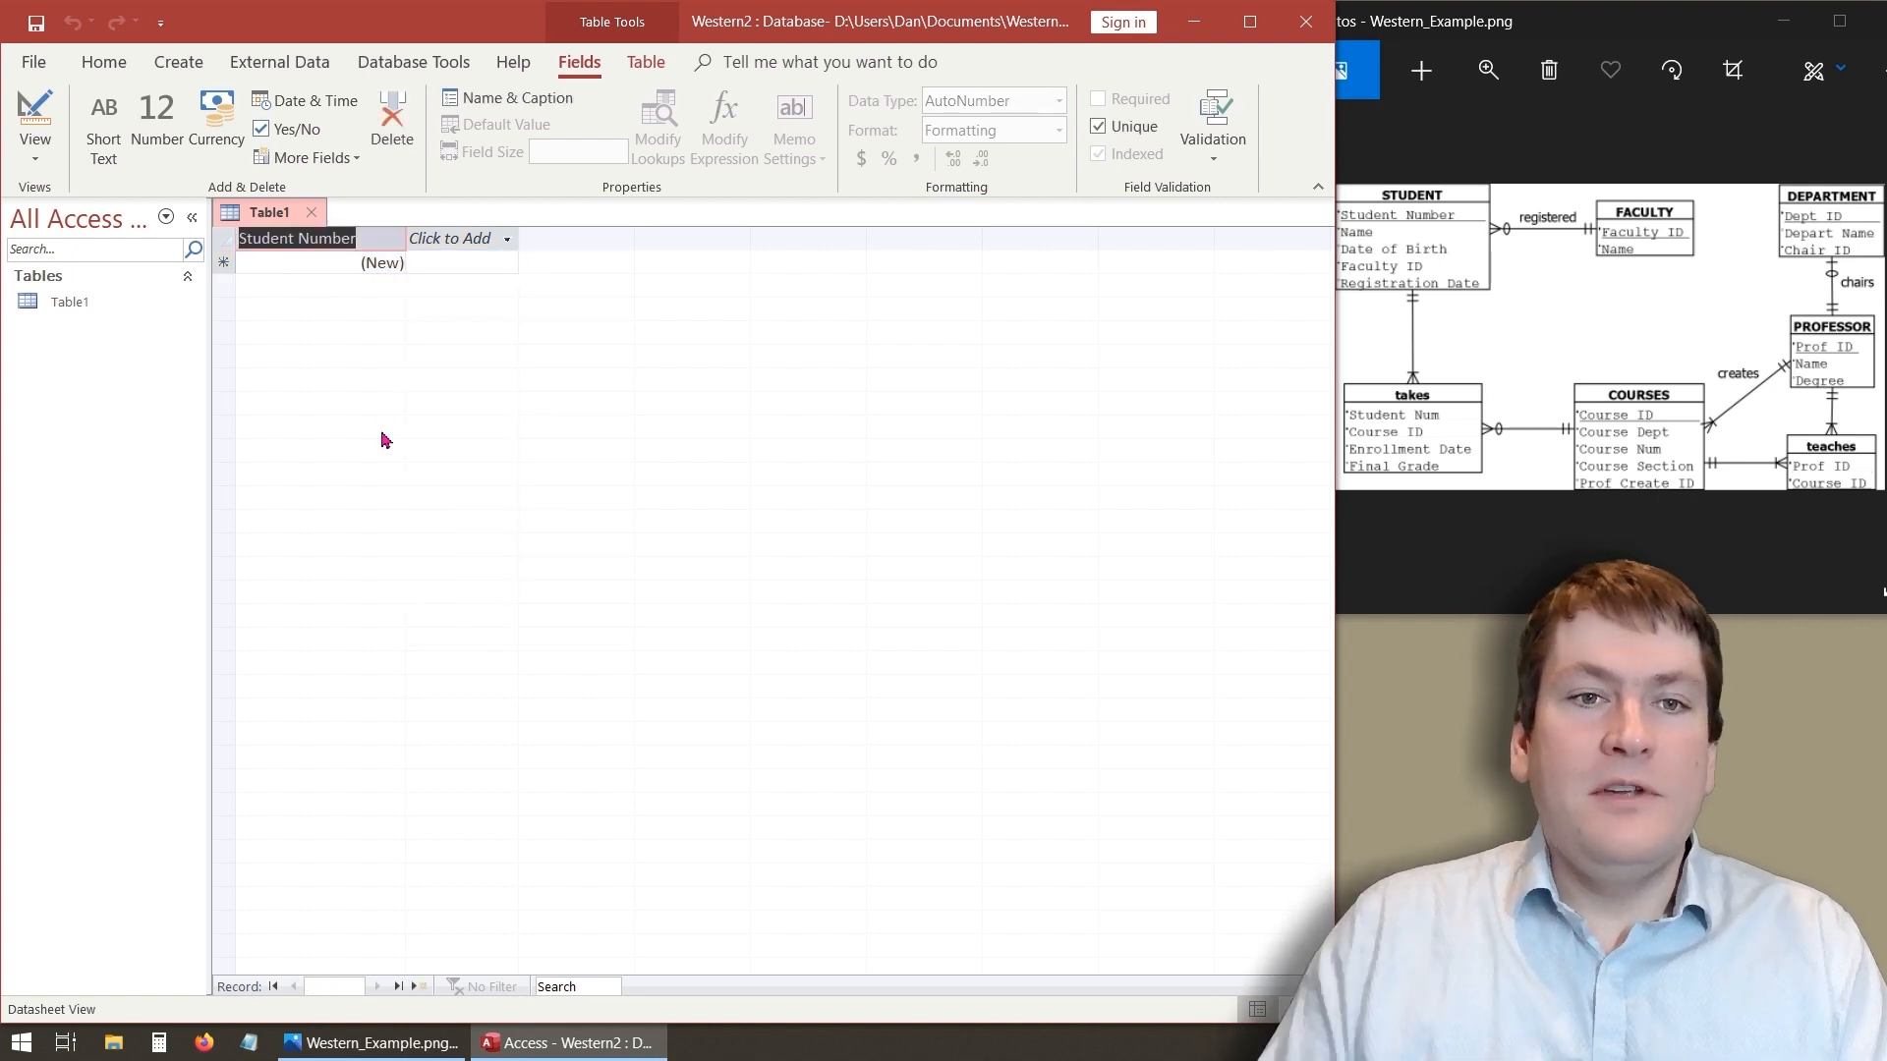
{"action": "type", "text": "S"}
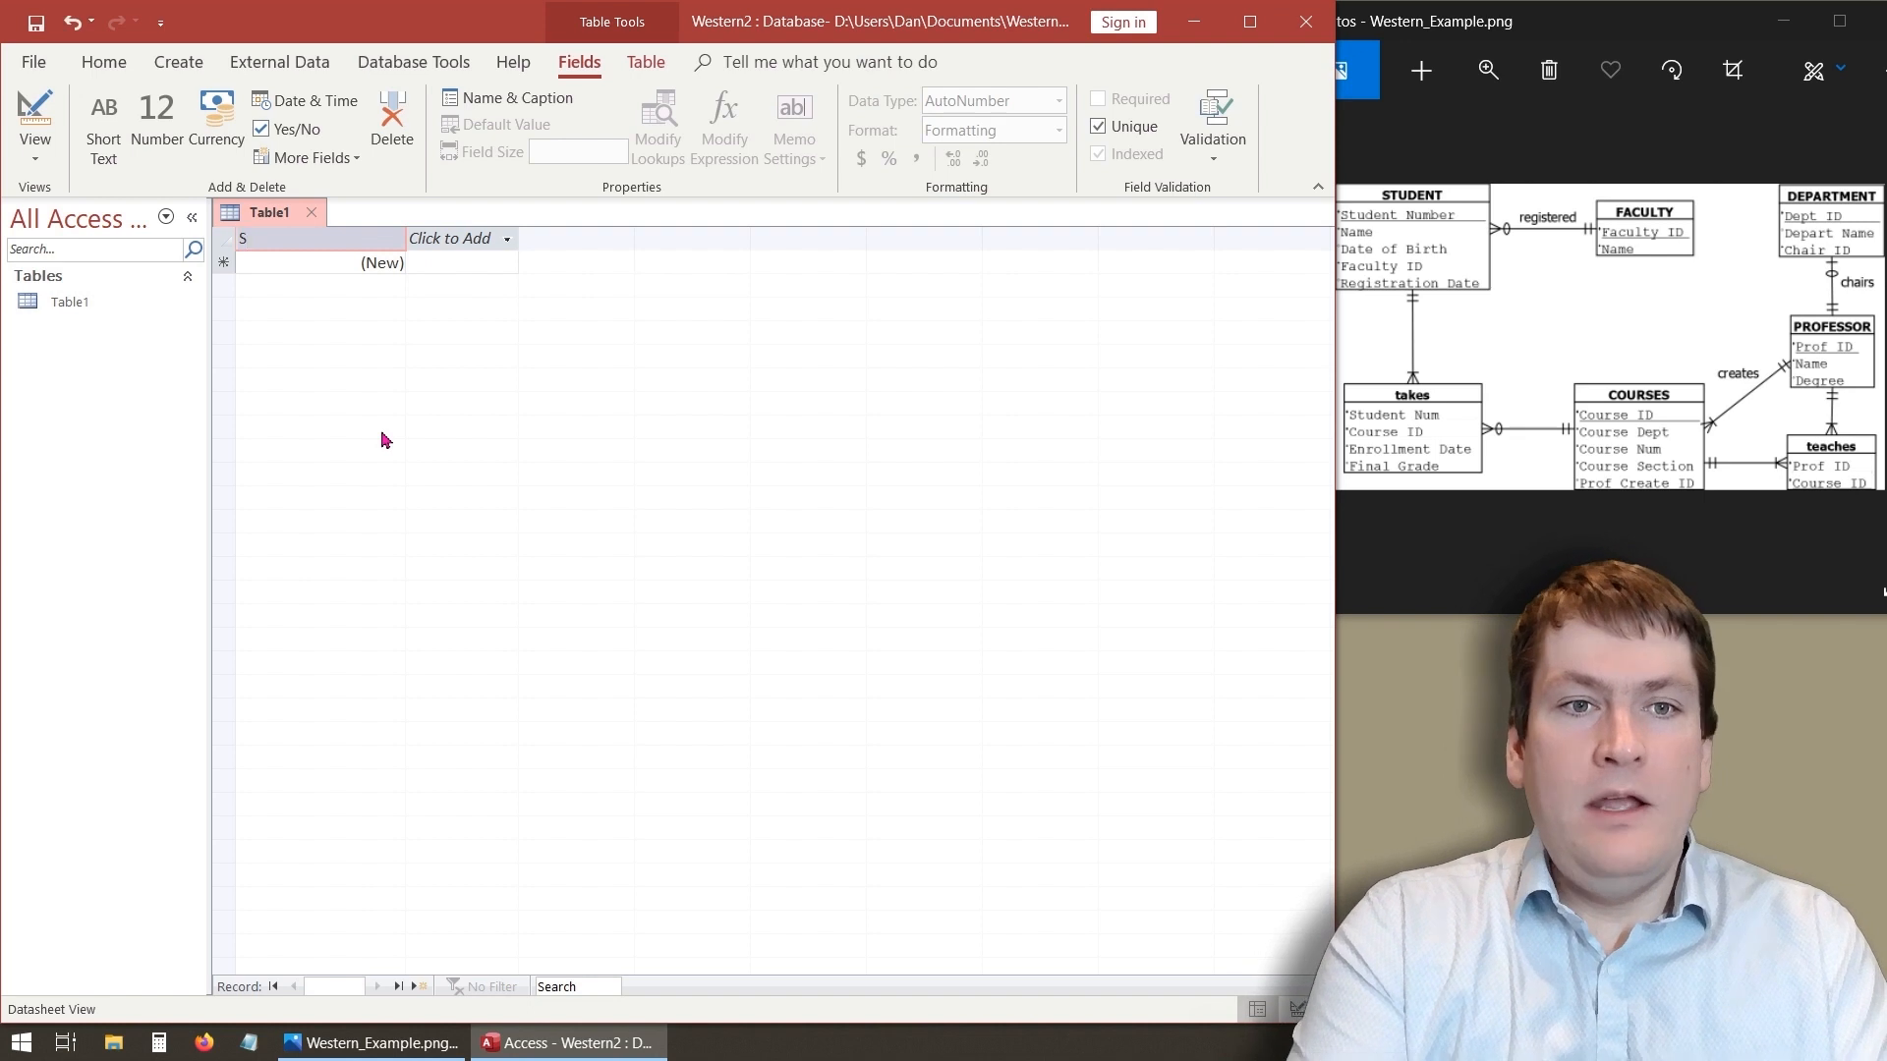
{"action": "type", "text": "tud"}
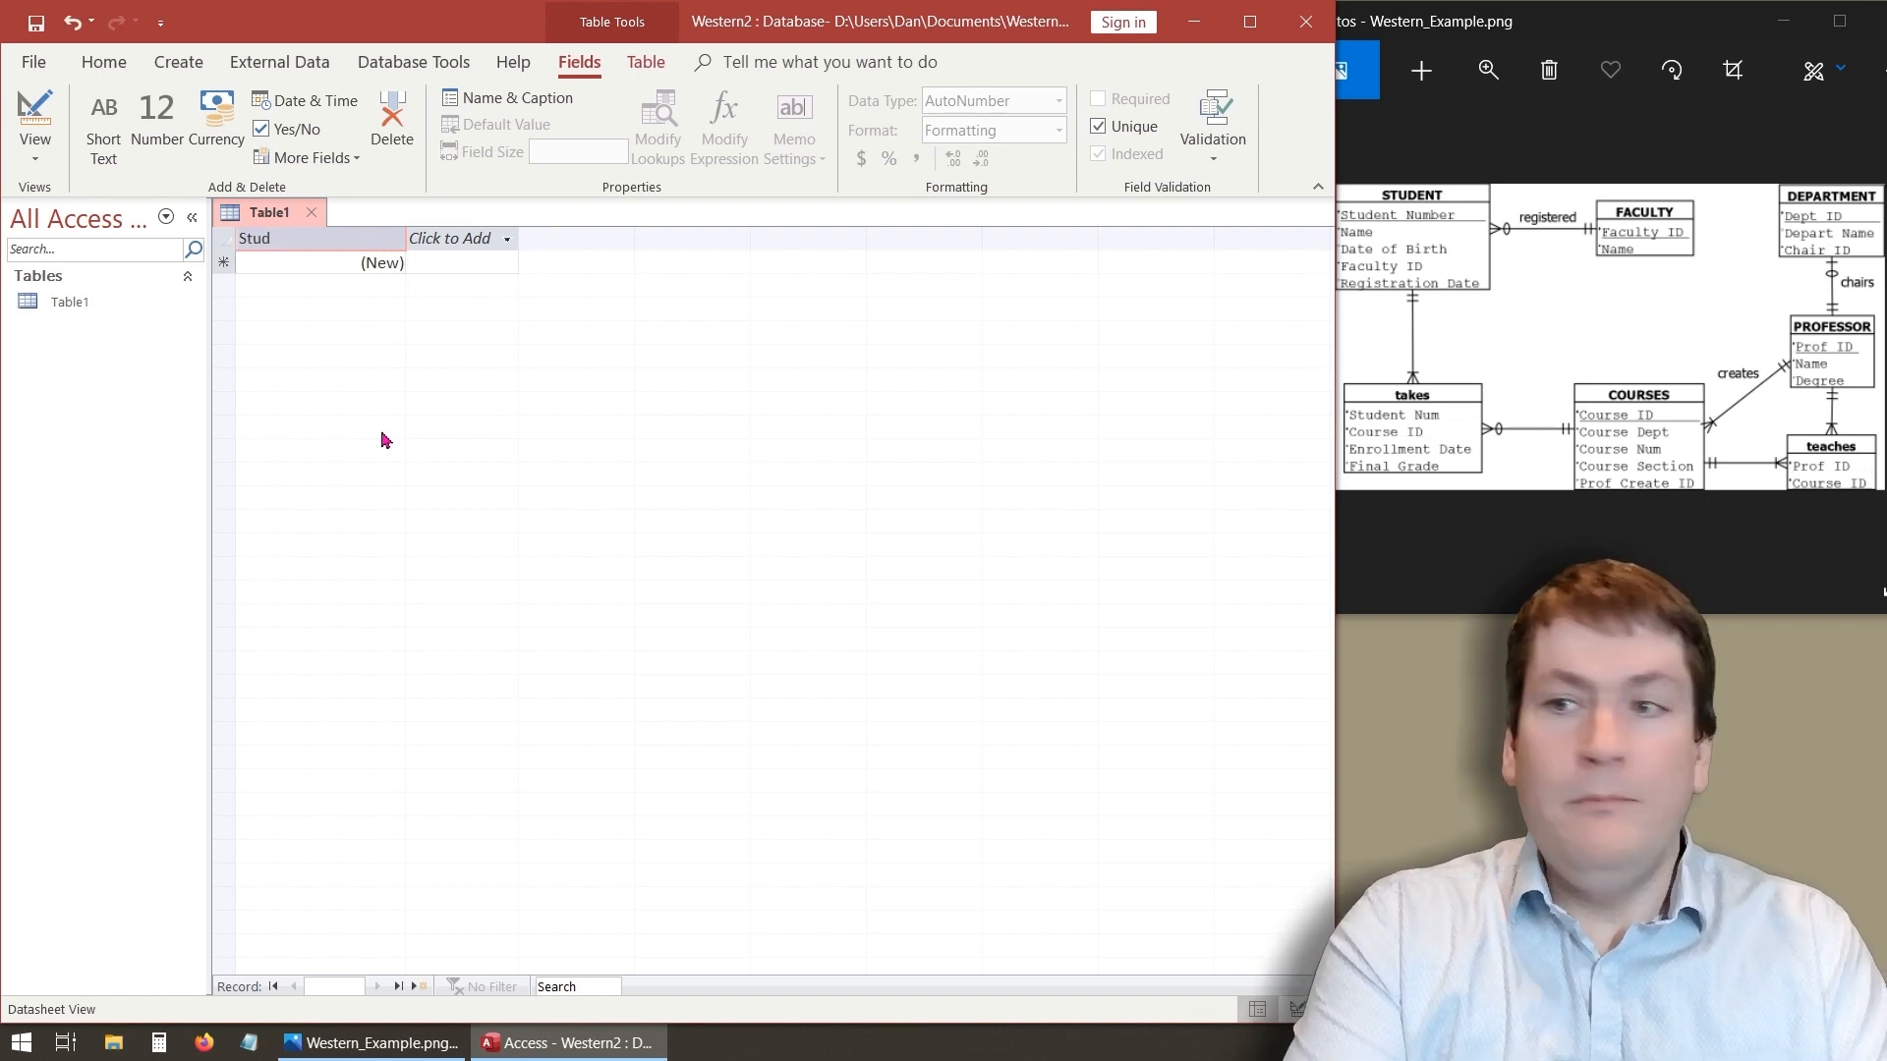
{"action": "type", "text": "entNum"}
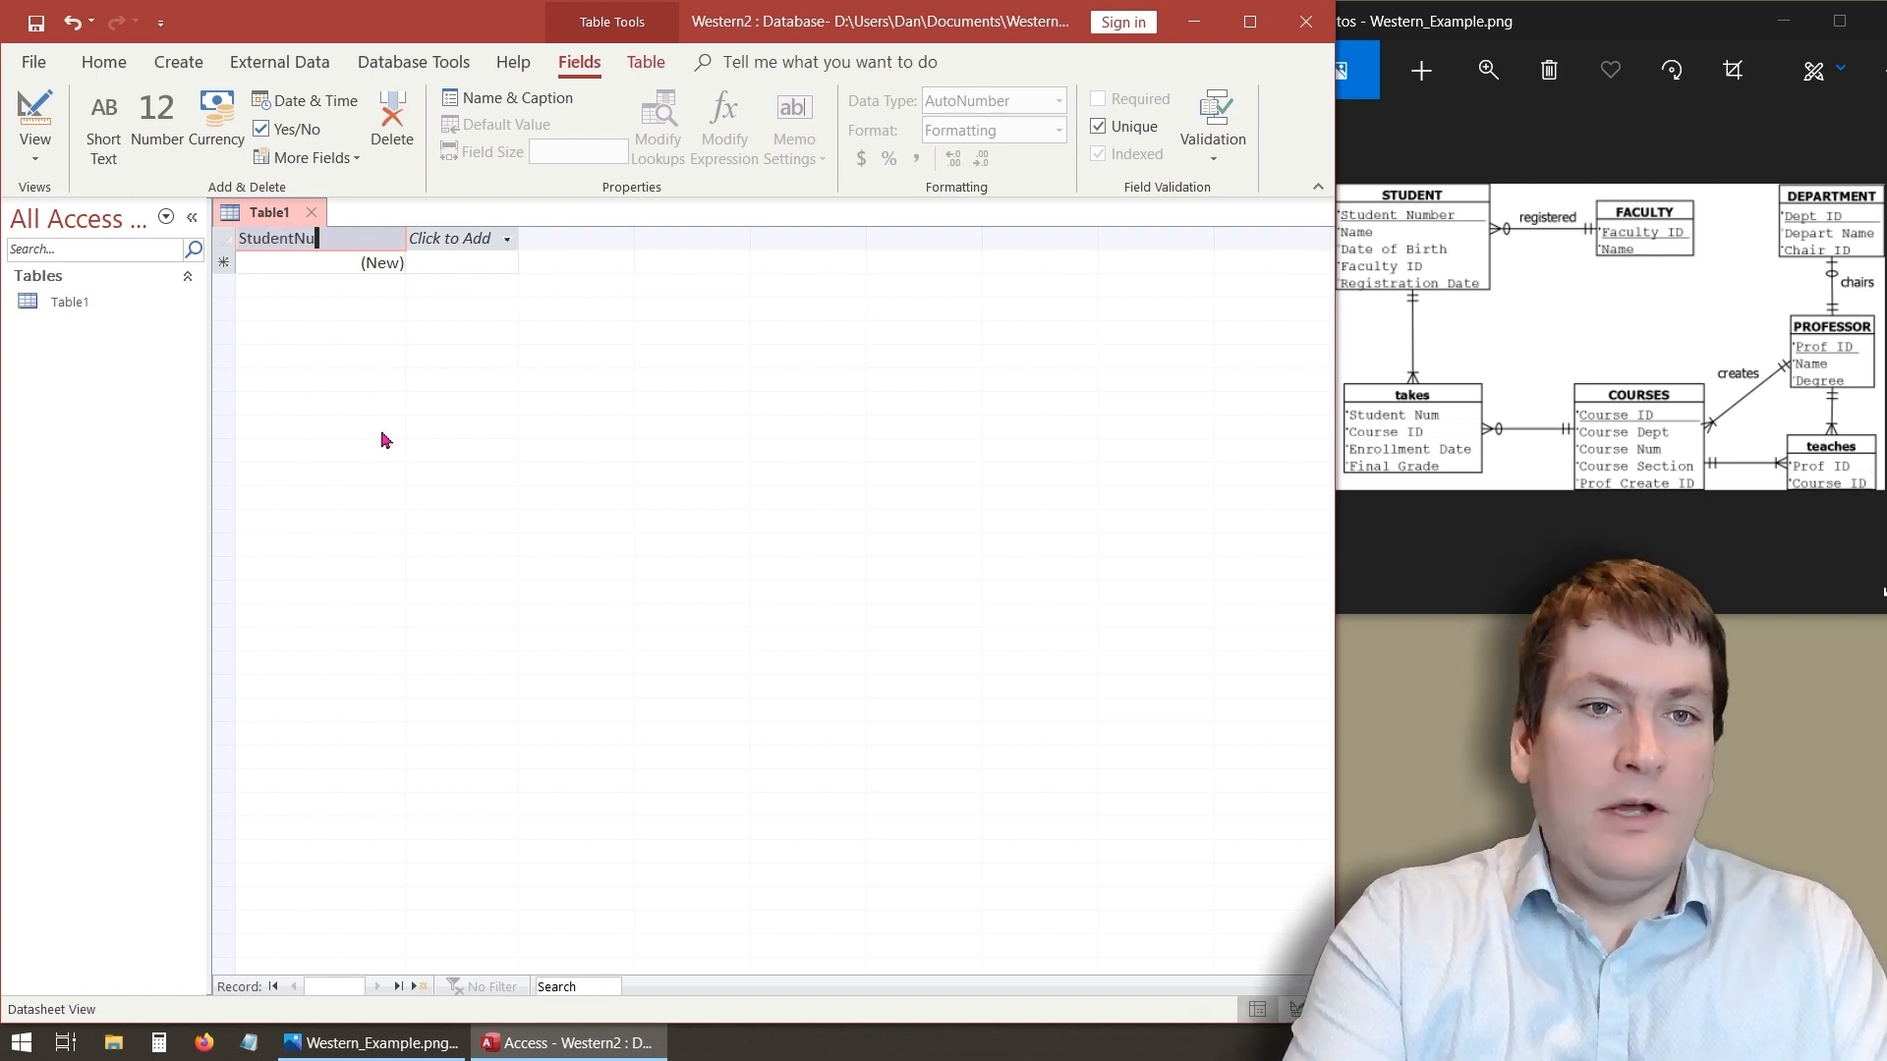
{"action": "key", "text": "Return"}
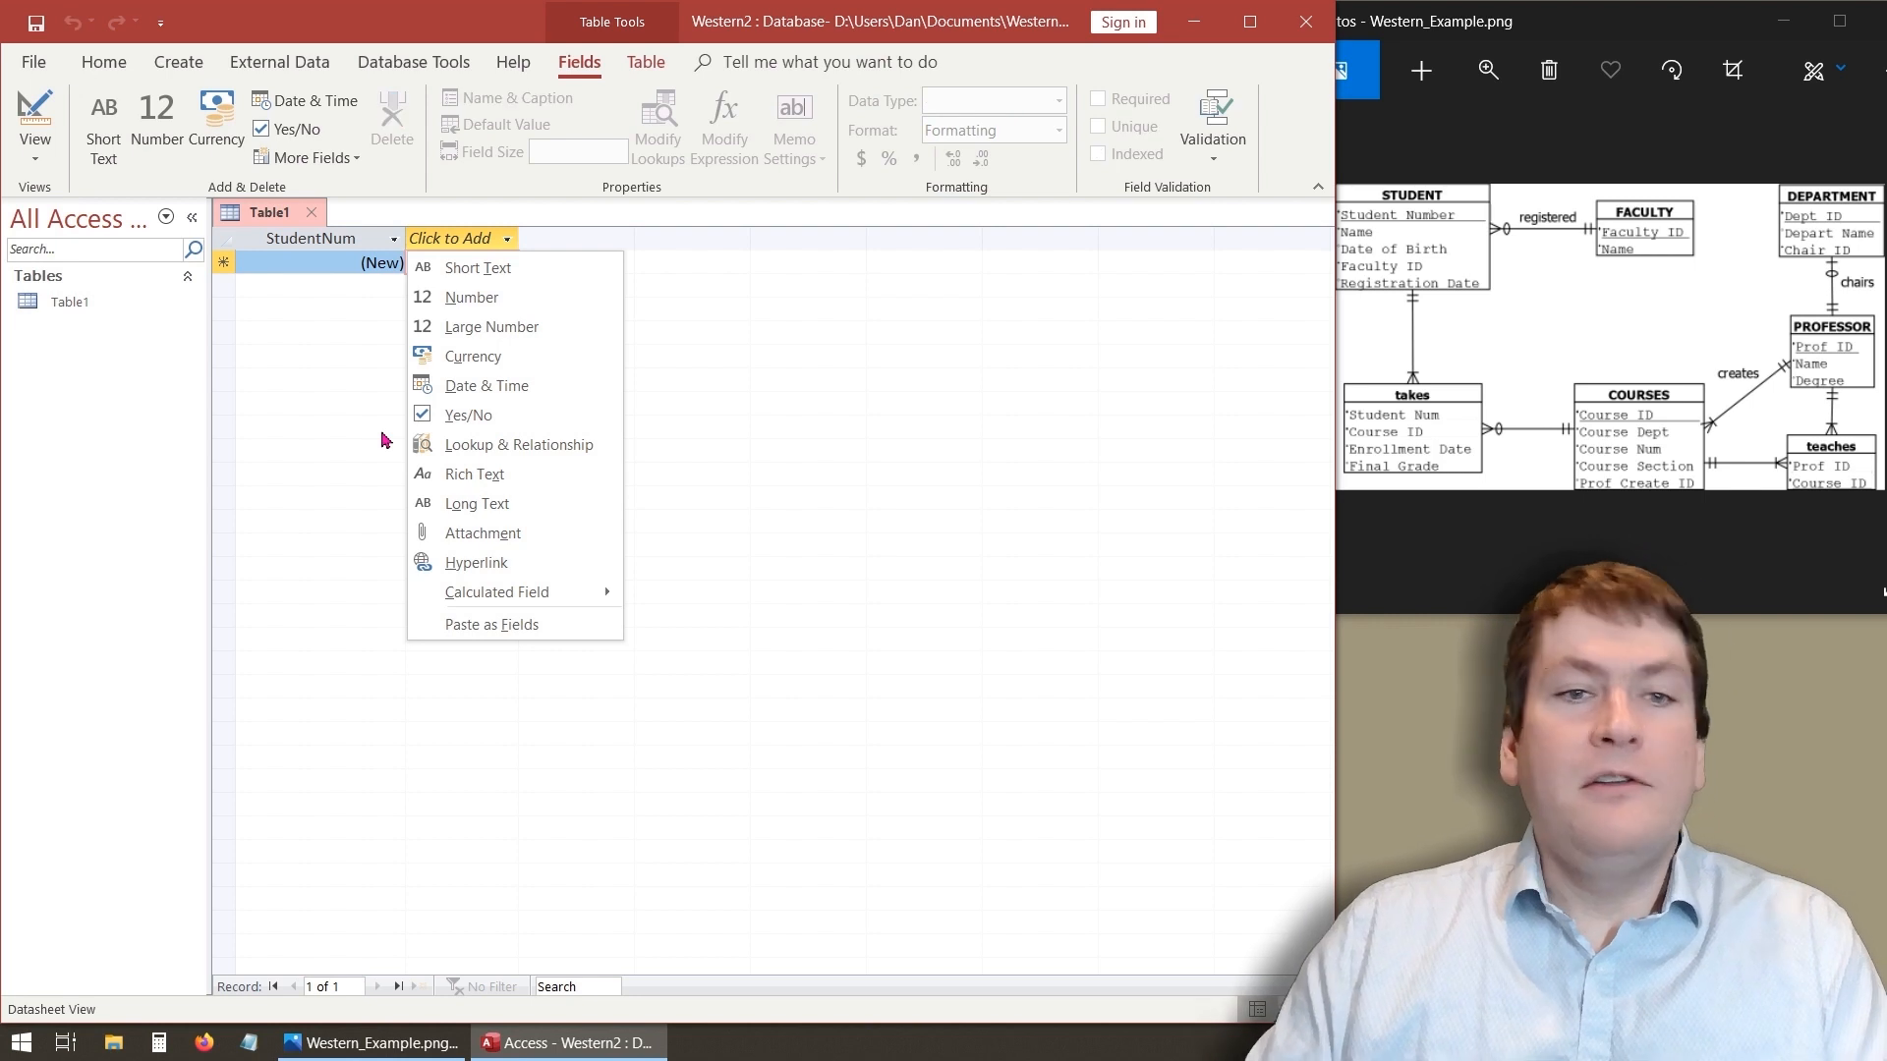
{"action": "left_click", "coordinate": [364, 306]}
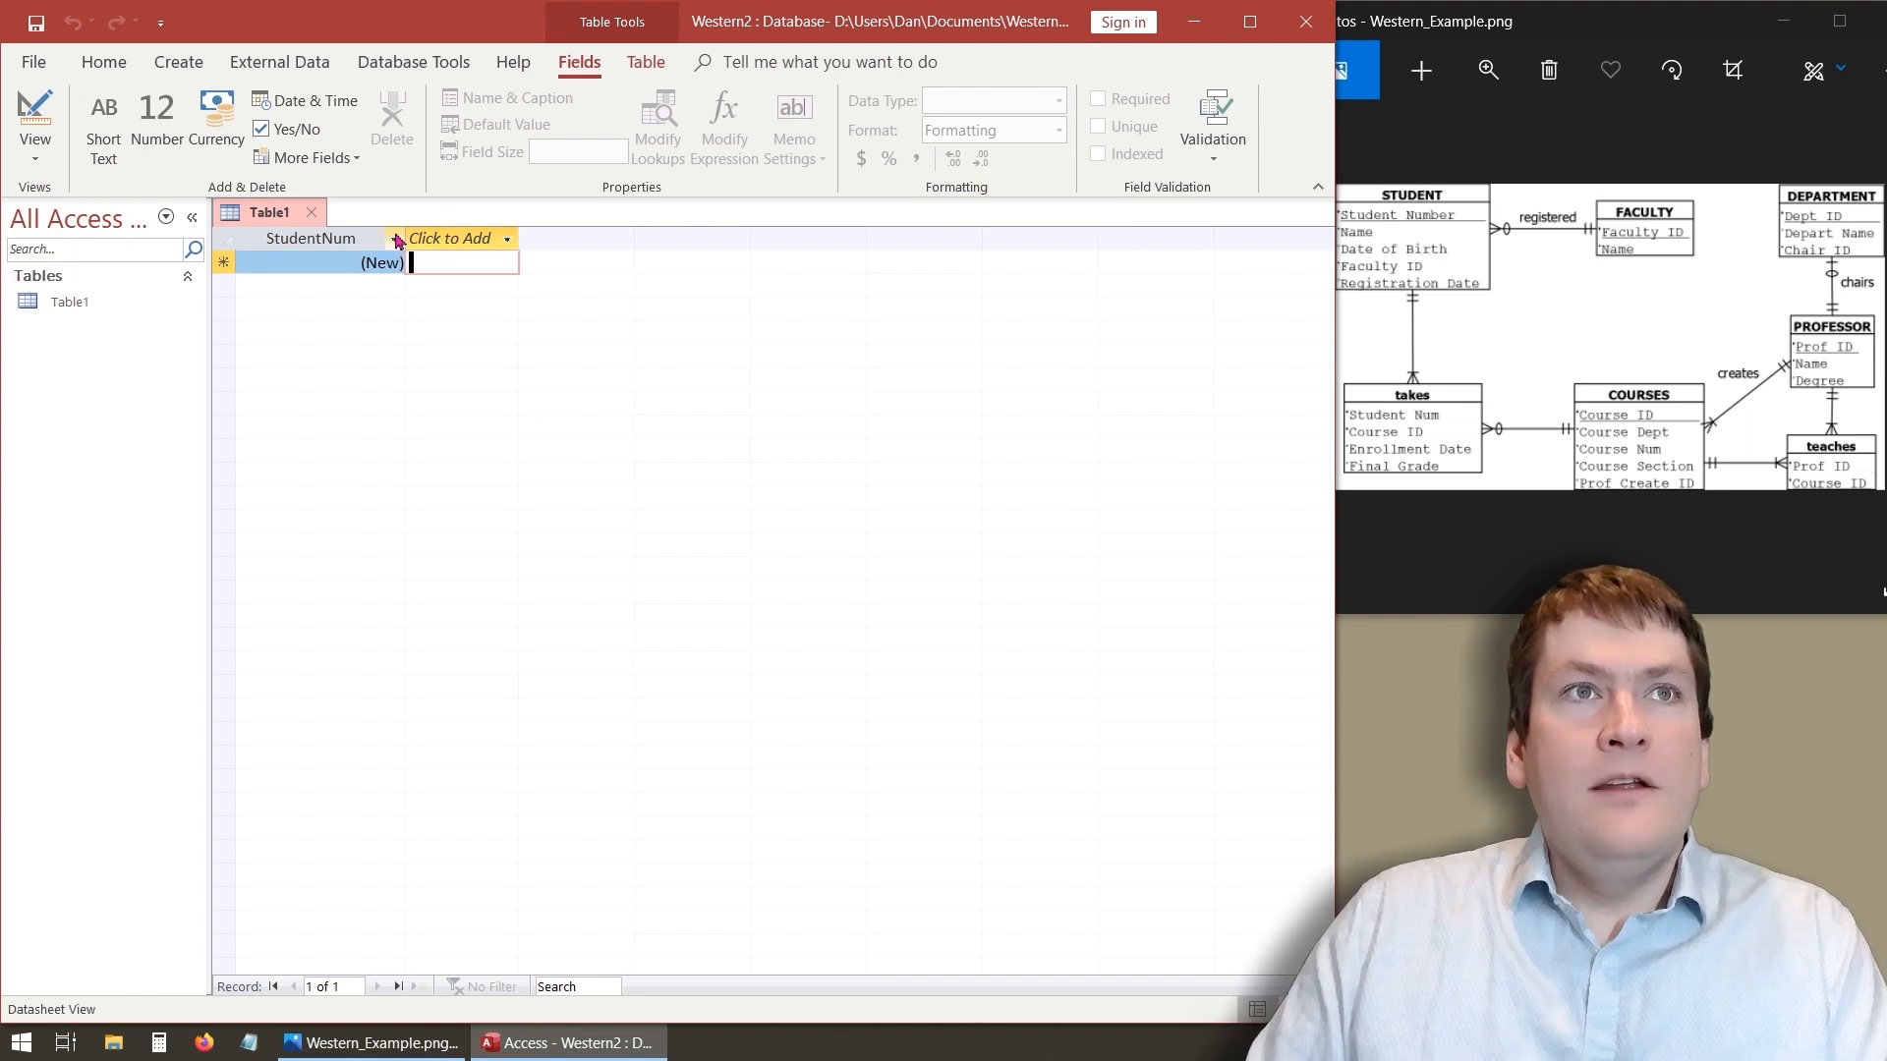
- Add a new Short Text field, enter Name as its name and cancel the prompt
{"action": "left_click", "coordinate": [507, 242]}
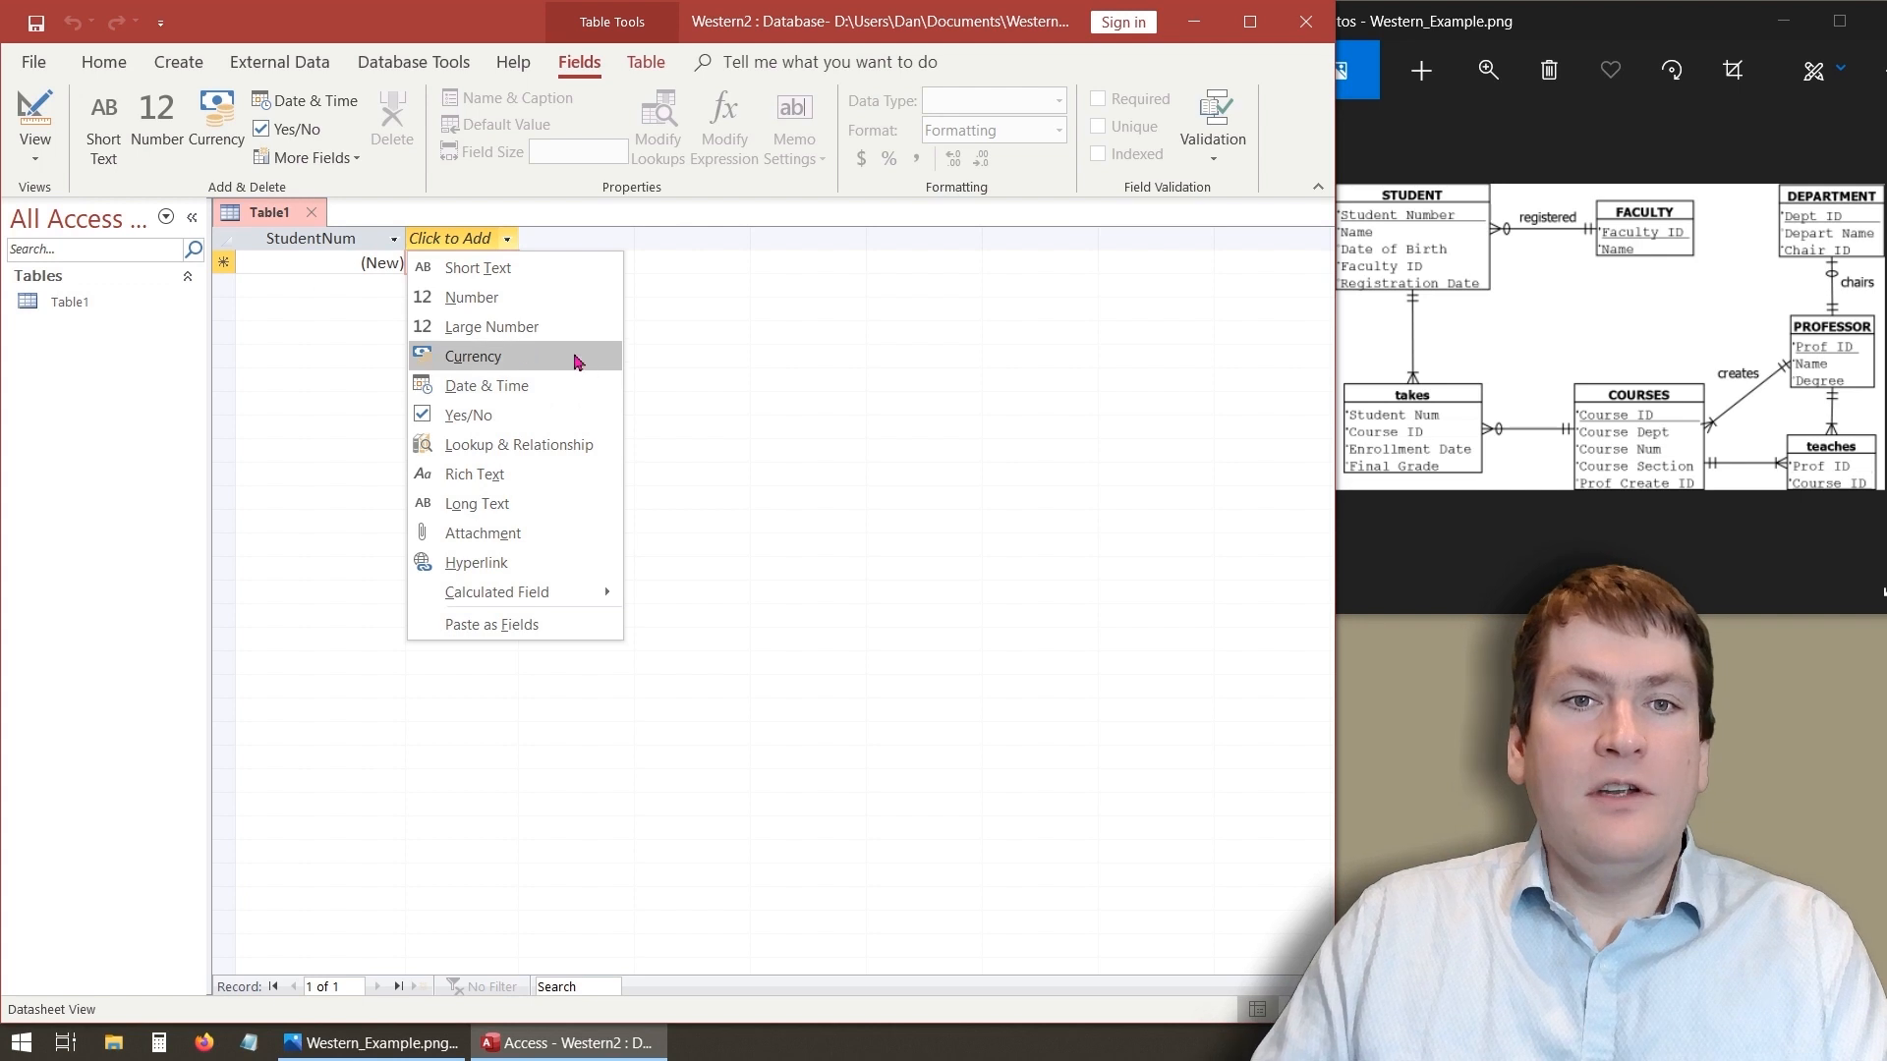
{"action": "left_click", "coordinate": [505, 268]}
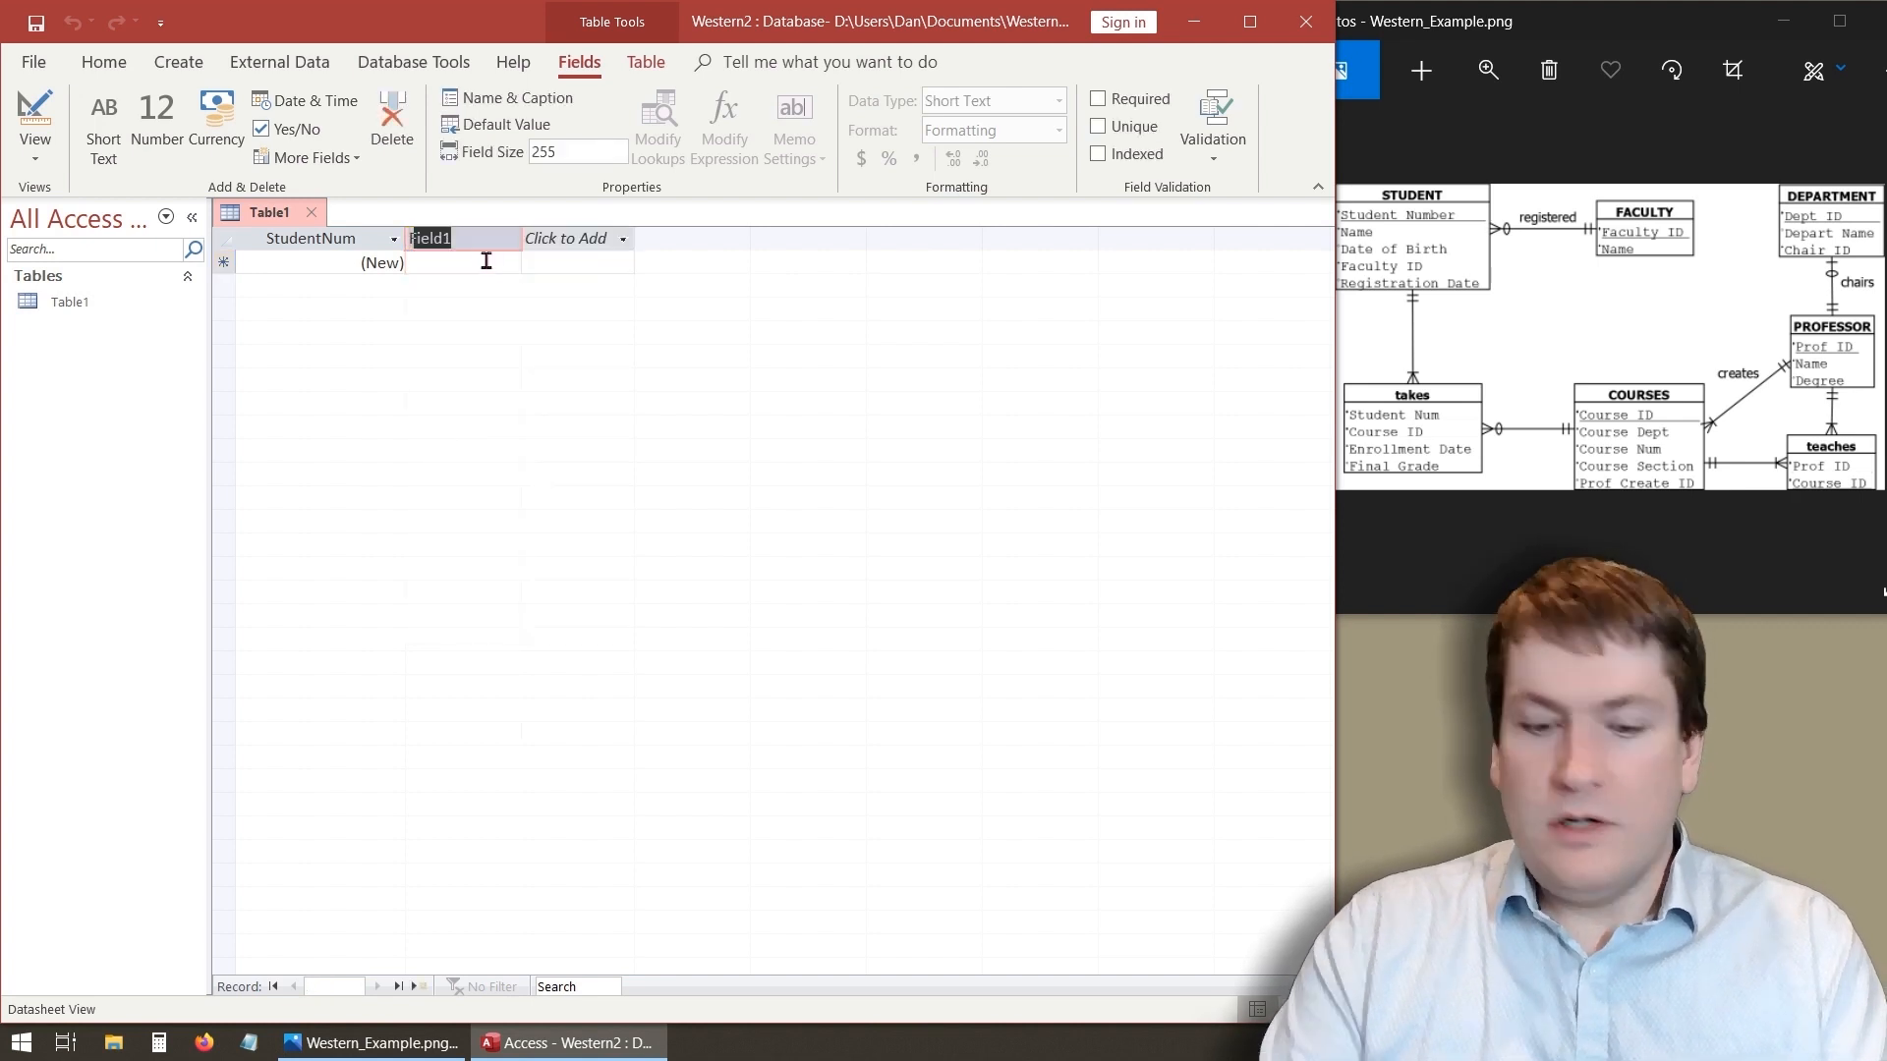
{"action": "type", "text": "Name"}
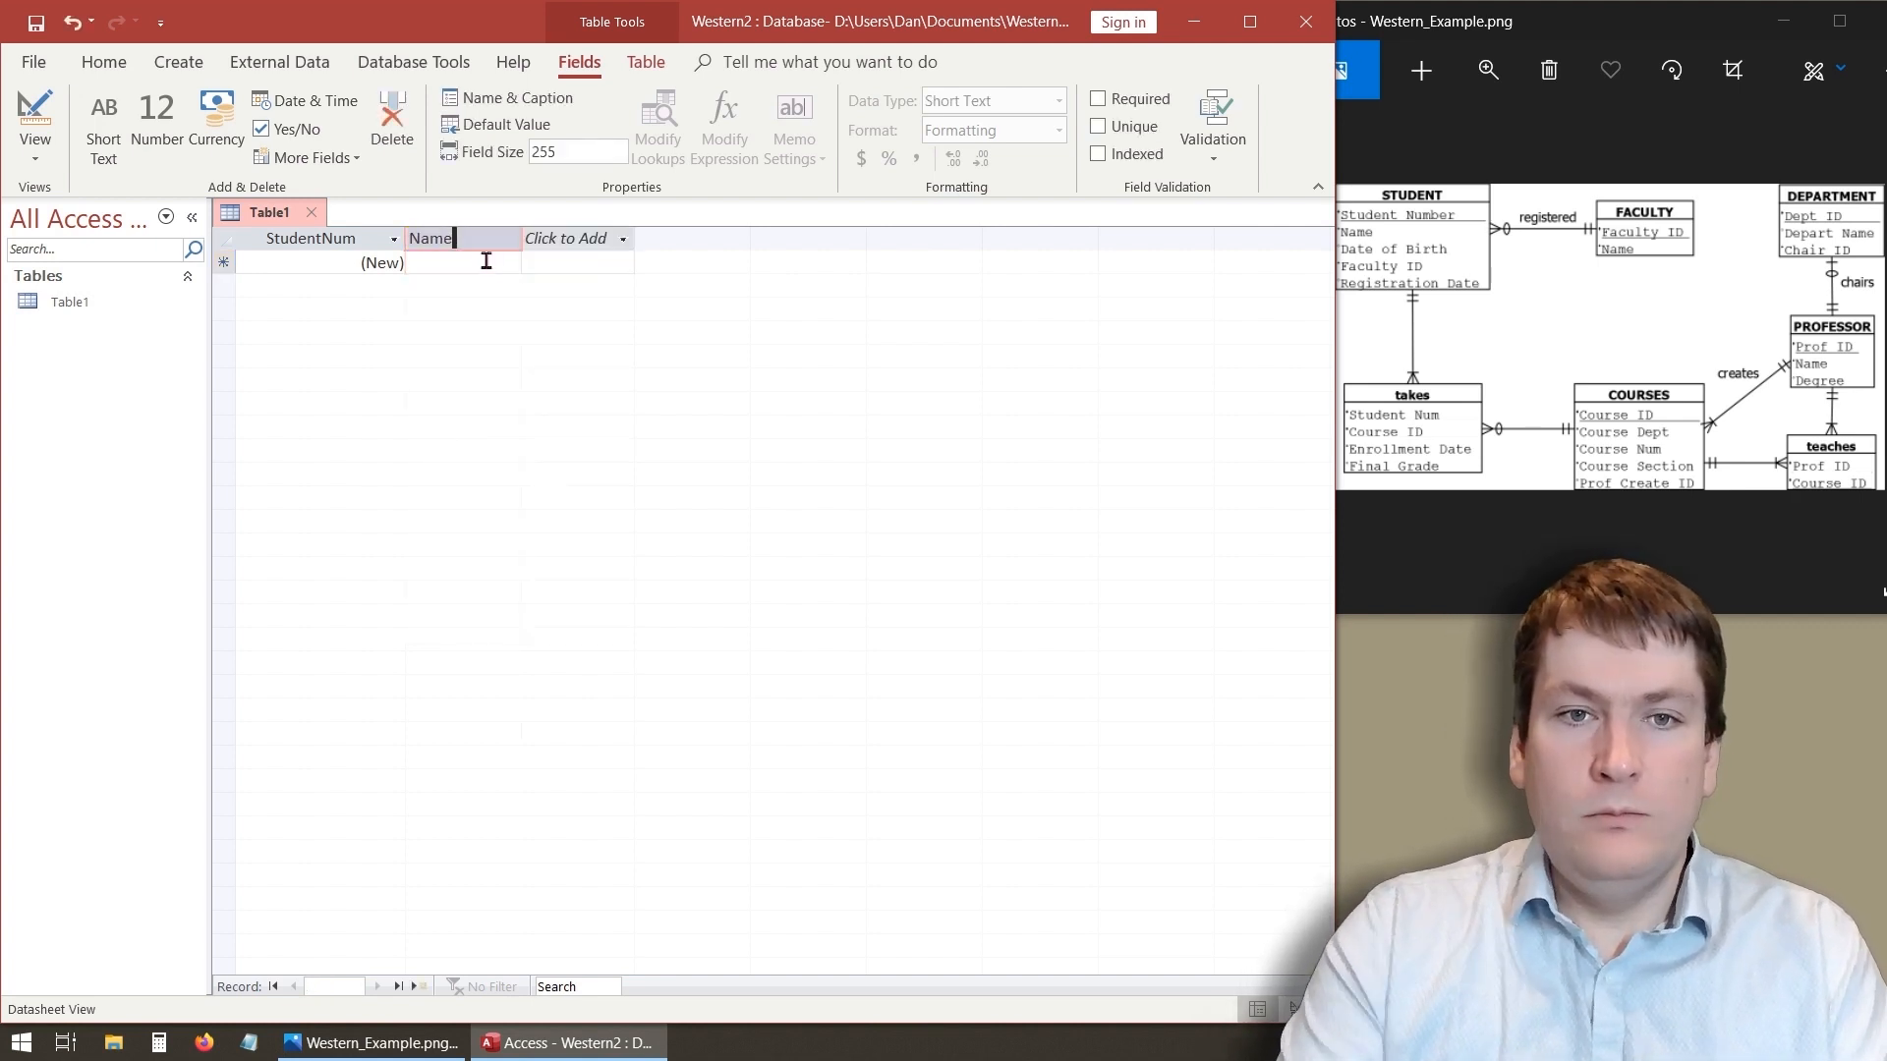
{"action": "key", "text": "Return"}
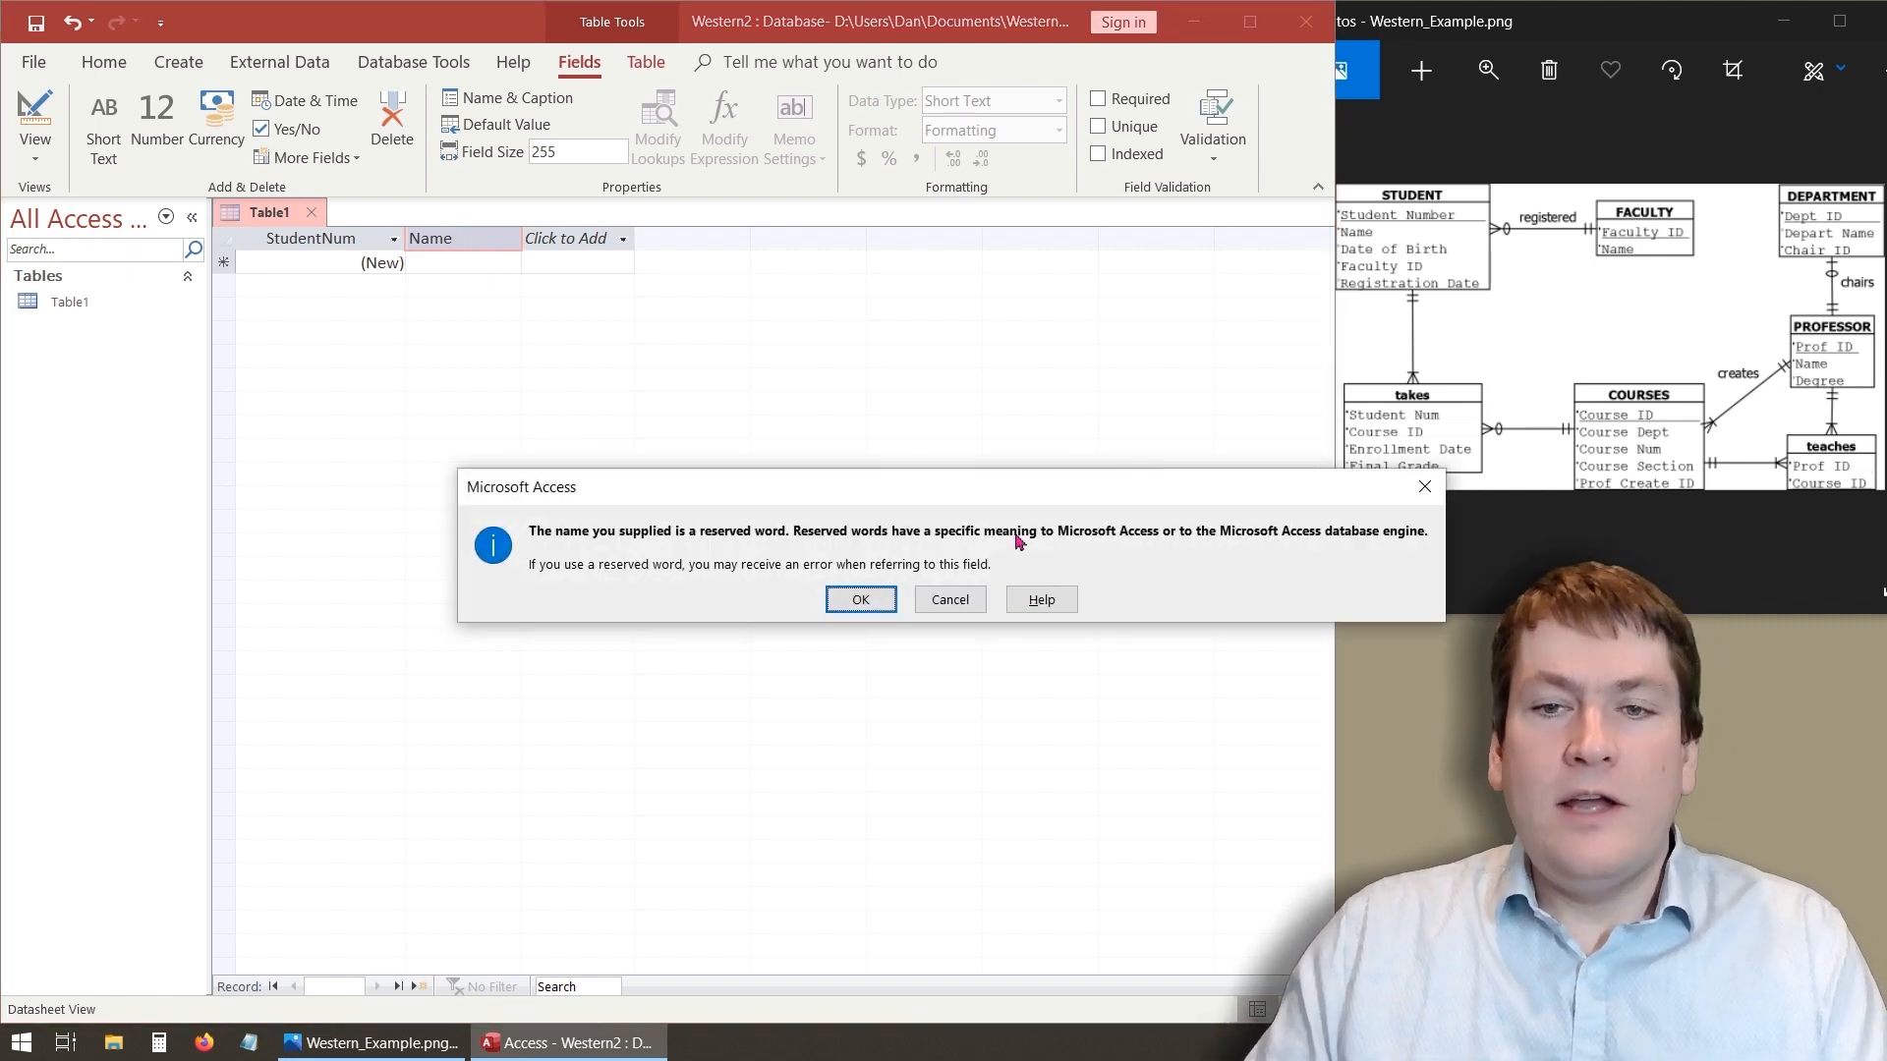
{"action": "left_click_drag", "start_coordinate": [1036, 497], "coordinate": [825, 458]}
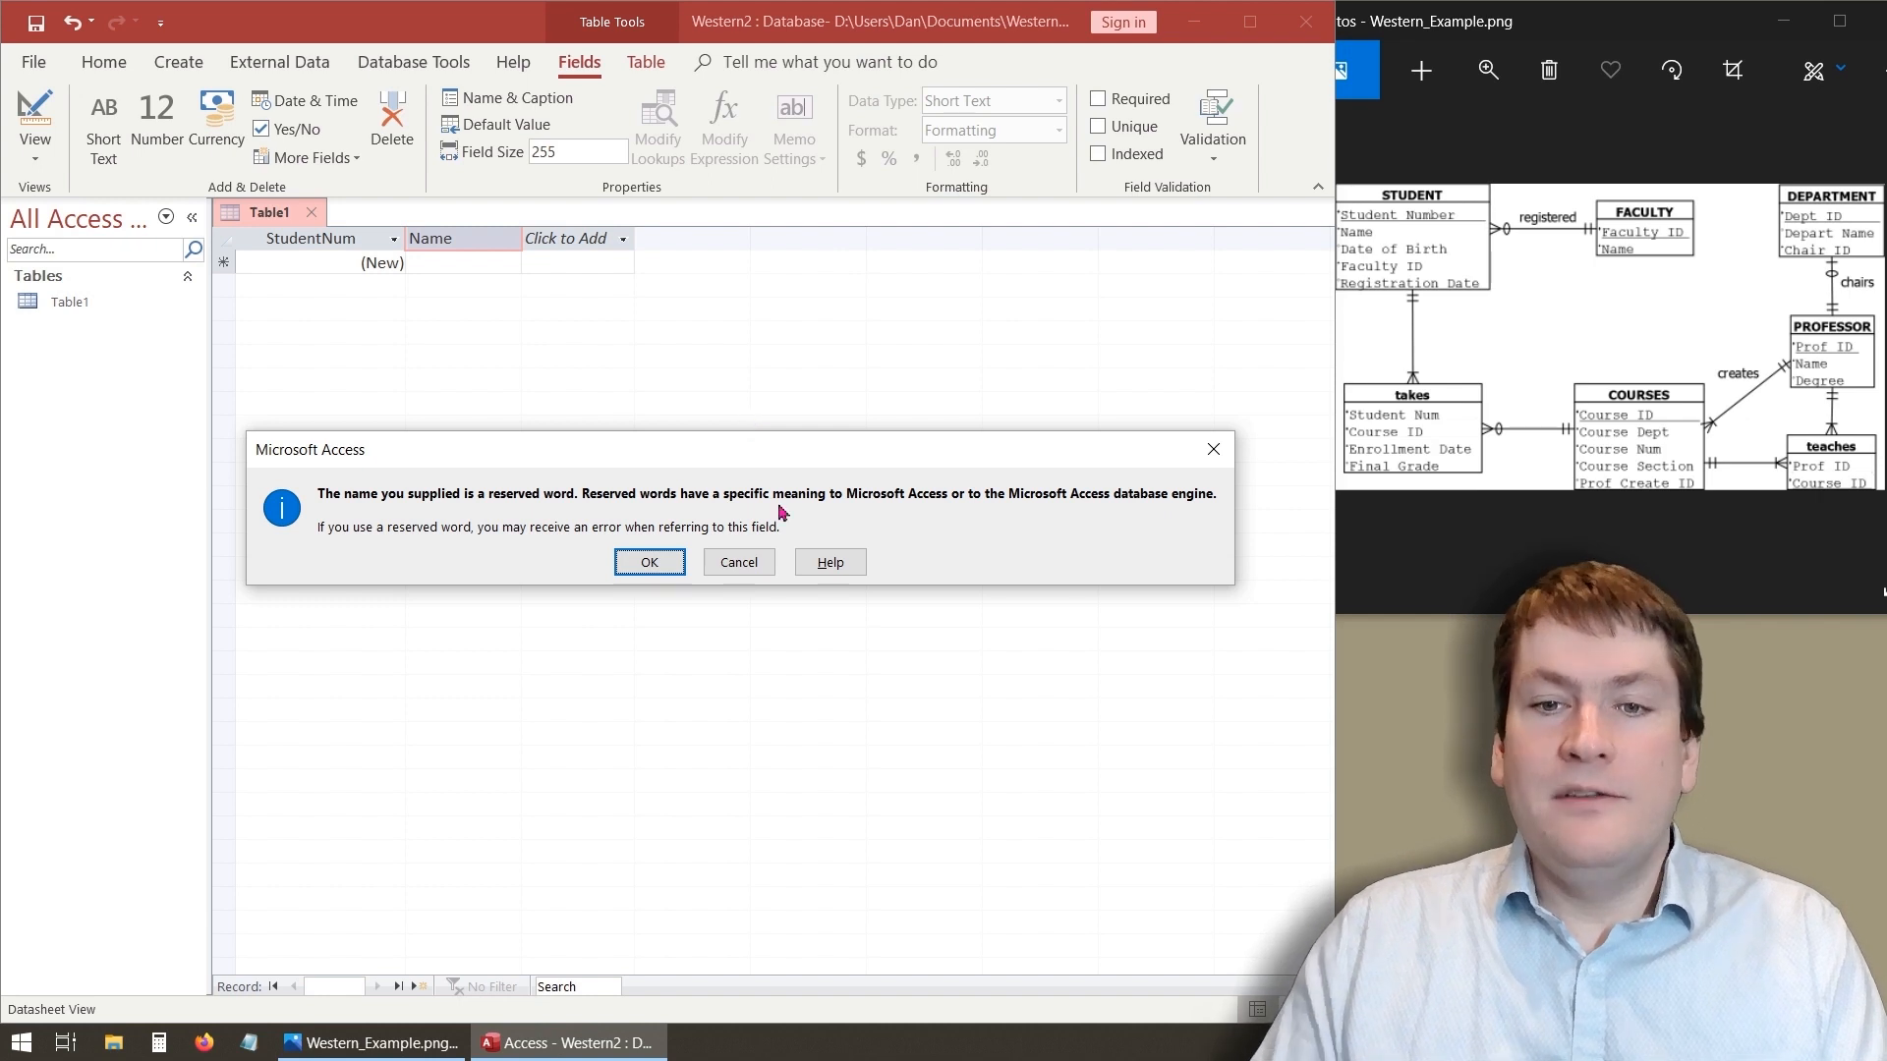
{"action": "left_click", "coordinate": [757, 563]}
- Rename the new field as StudentName
{"action": "key", "text": "Left"}
{"action": "key", "text": "Left"}
{"action": "key", "text": "Left"}
{"action": "key", "text": "Left"}
{"action": "type", "text": "S"}
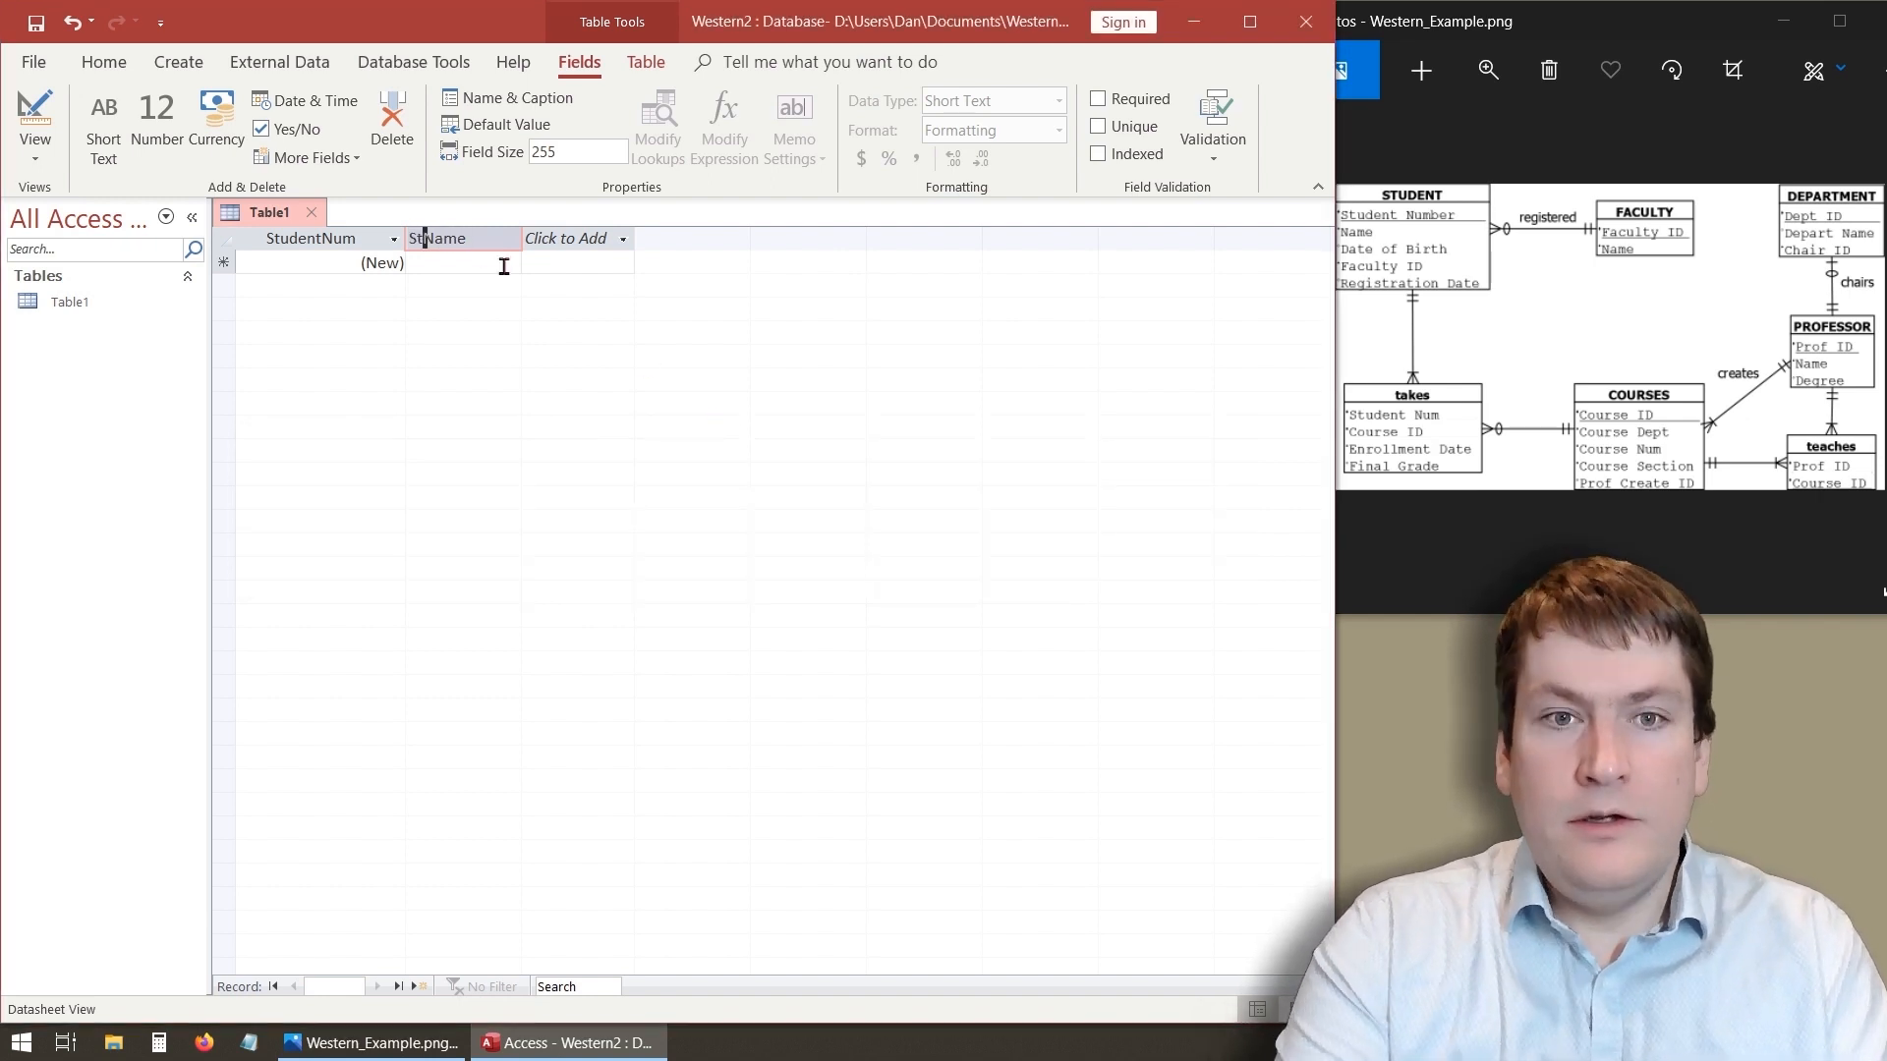
{"action": "type", "text": "tudent"}
{"action": "key", "text": "Return"}
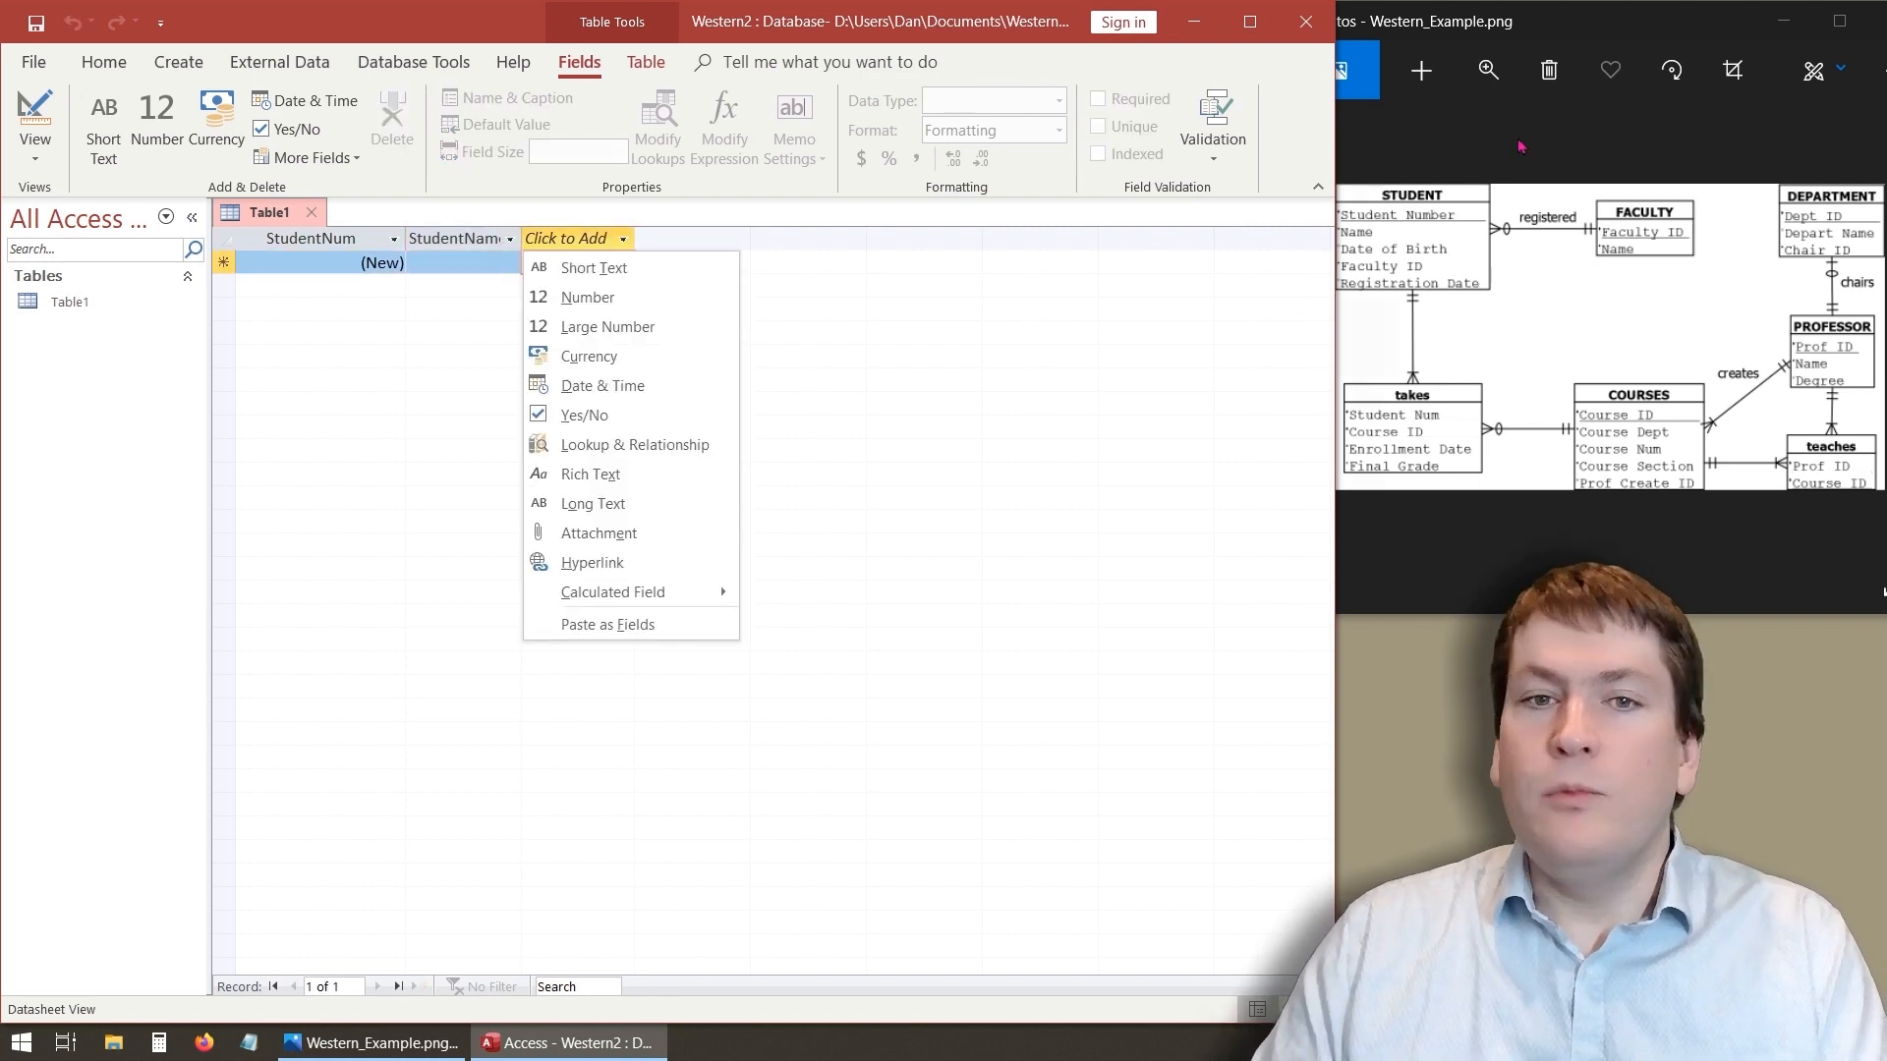
{"action": "left_click", "coordinate": [469, 301]}
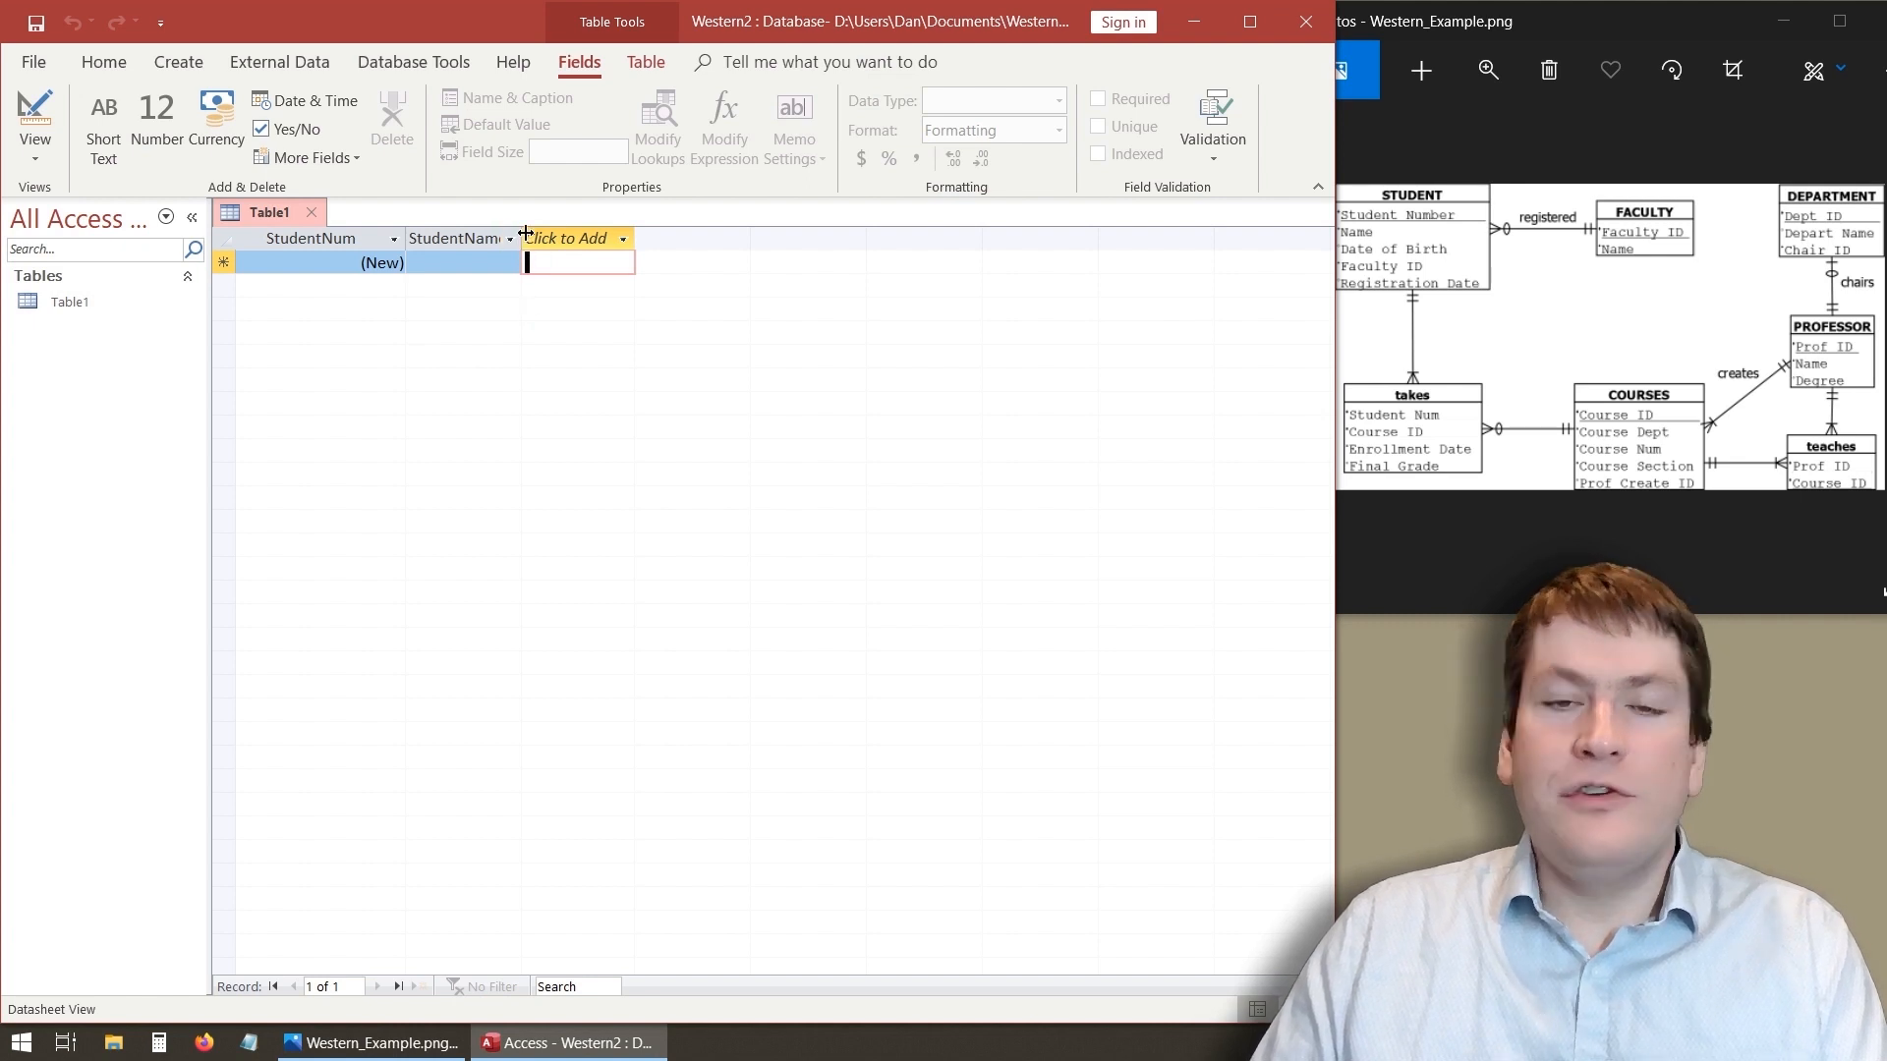
- Widen the StudentName column so its full name fits
{"action": "left_click_drag", "start_coordinate": [525, 237], "coordinate": [548, 238]}
{"action": "left_click", "coordinate": [575, 239]}
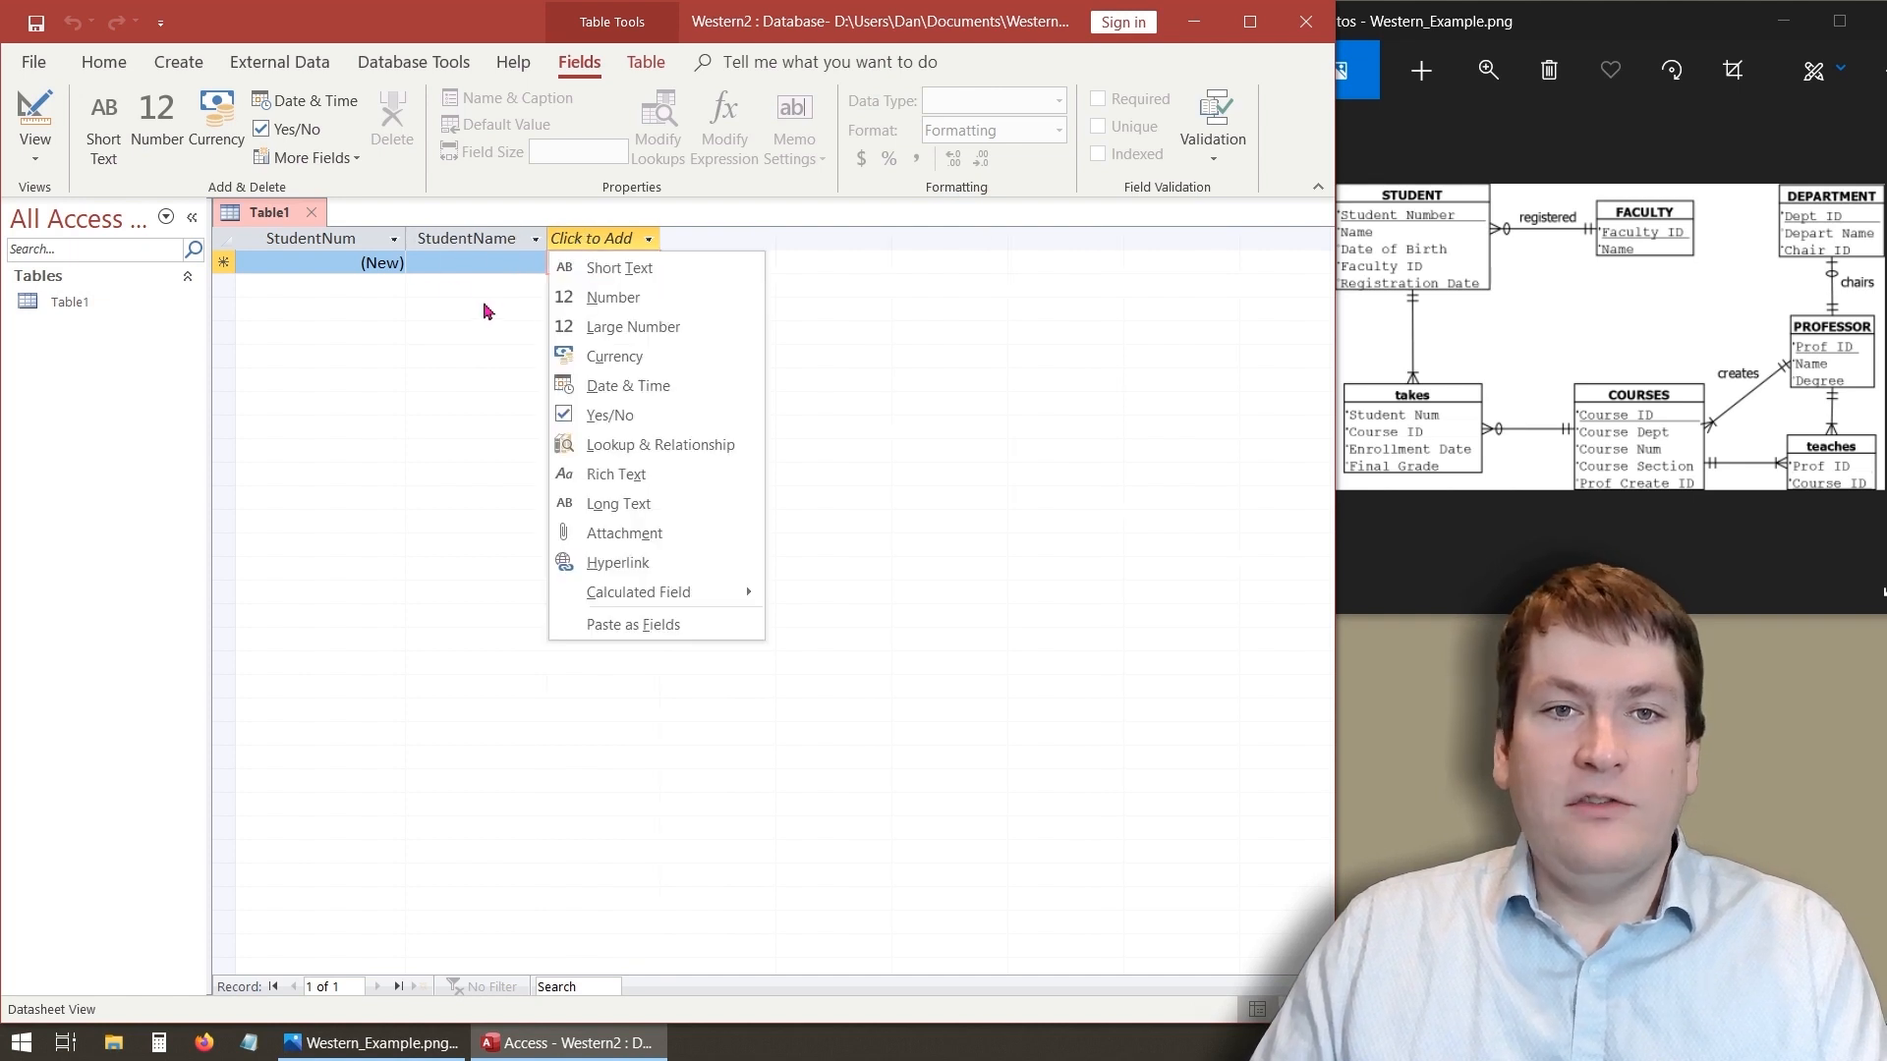
{"action": "key", "text": "Escape"}
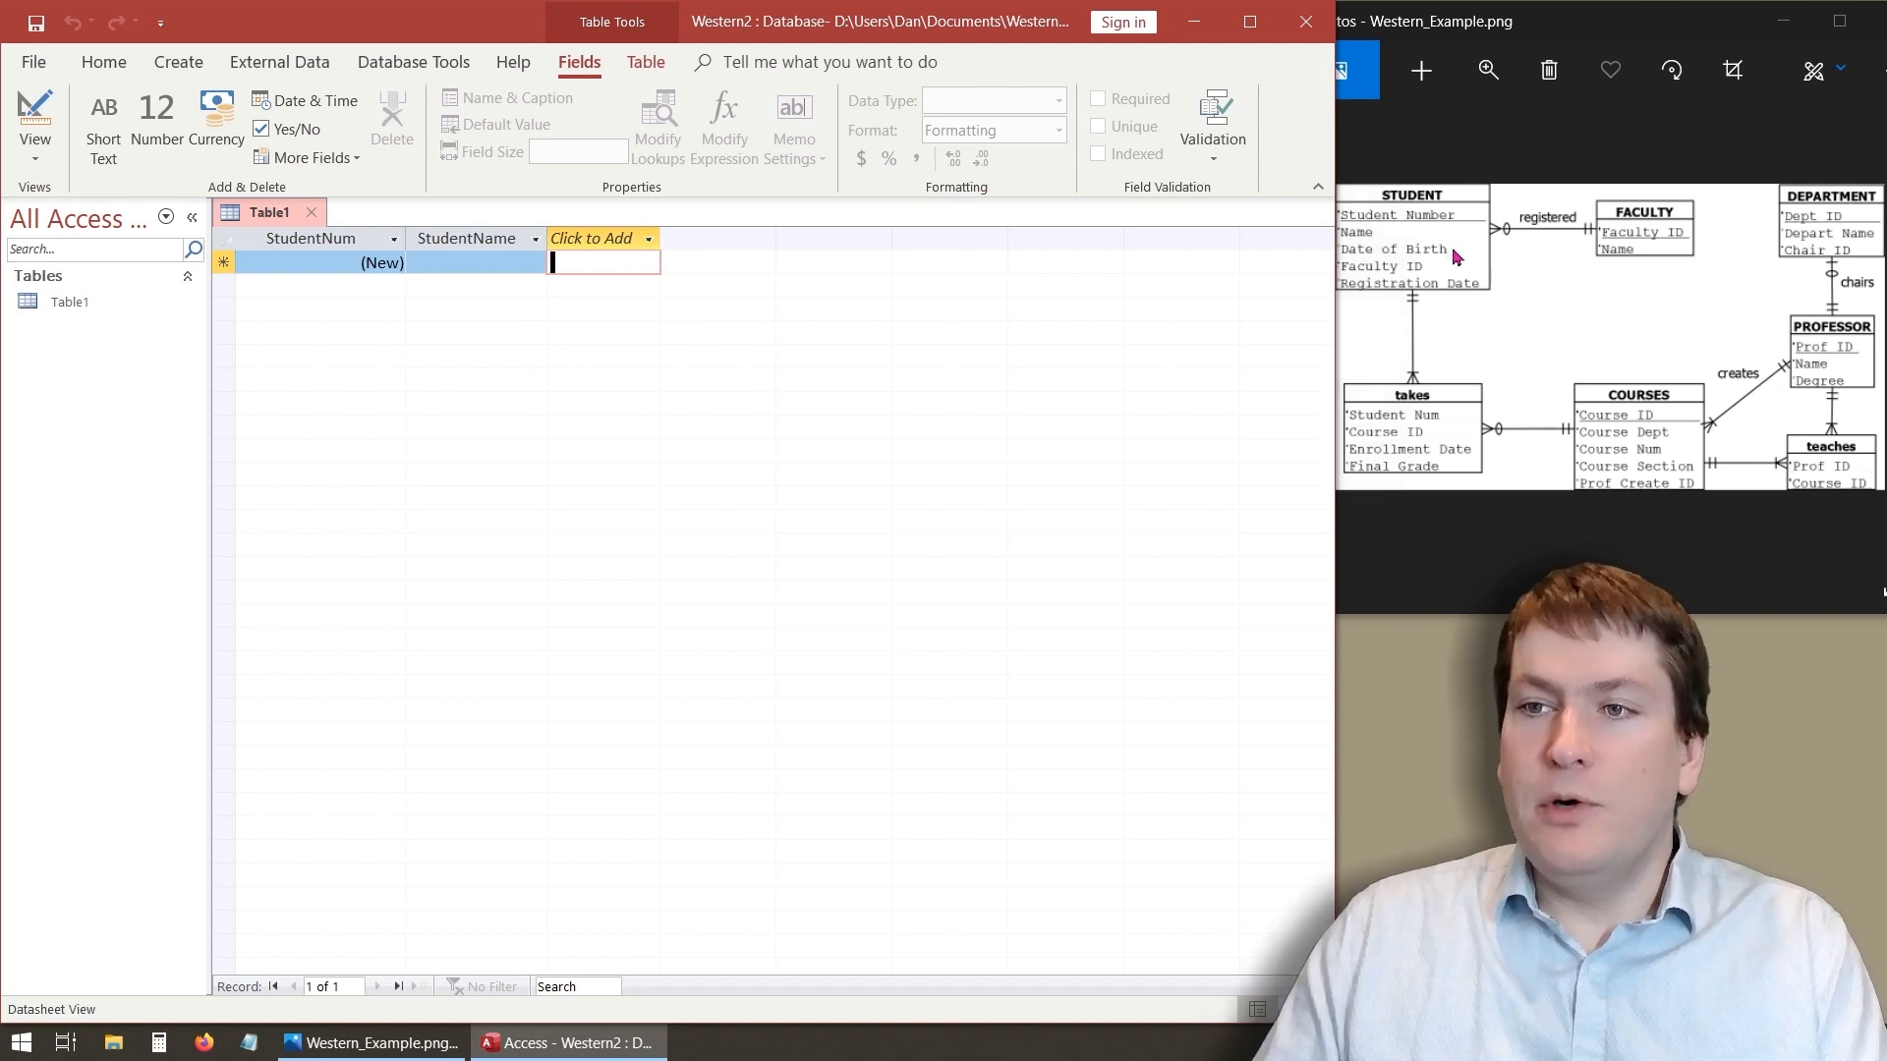
- Add a Date & Time field named DOB after StudentName
{"action": "left_click", "coordinate": [649, 241]}
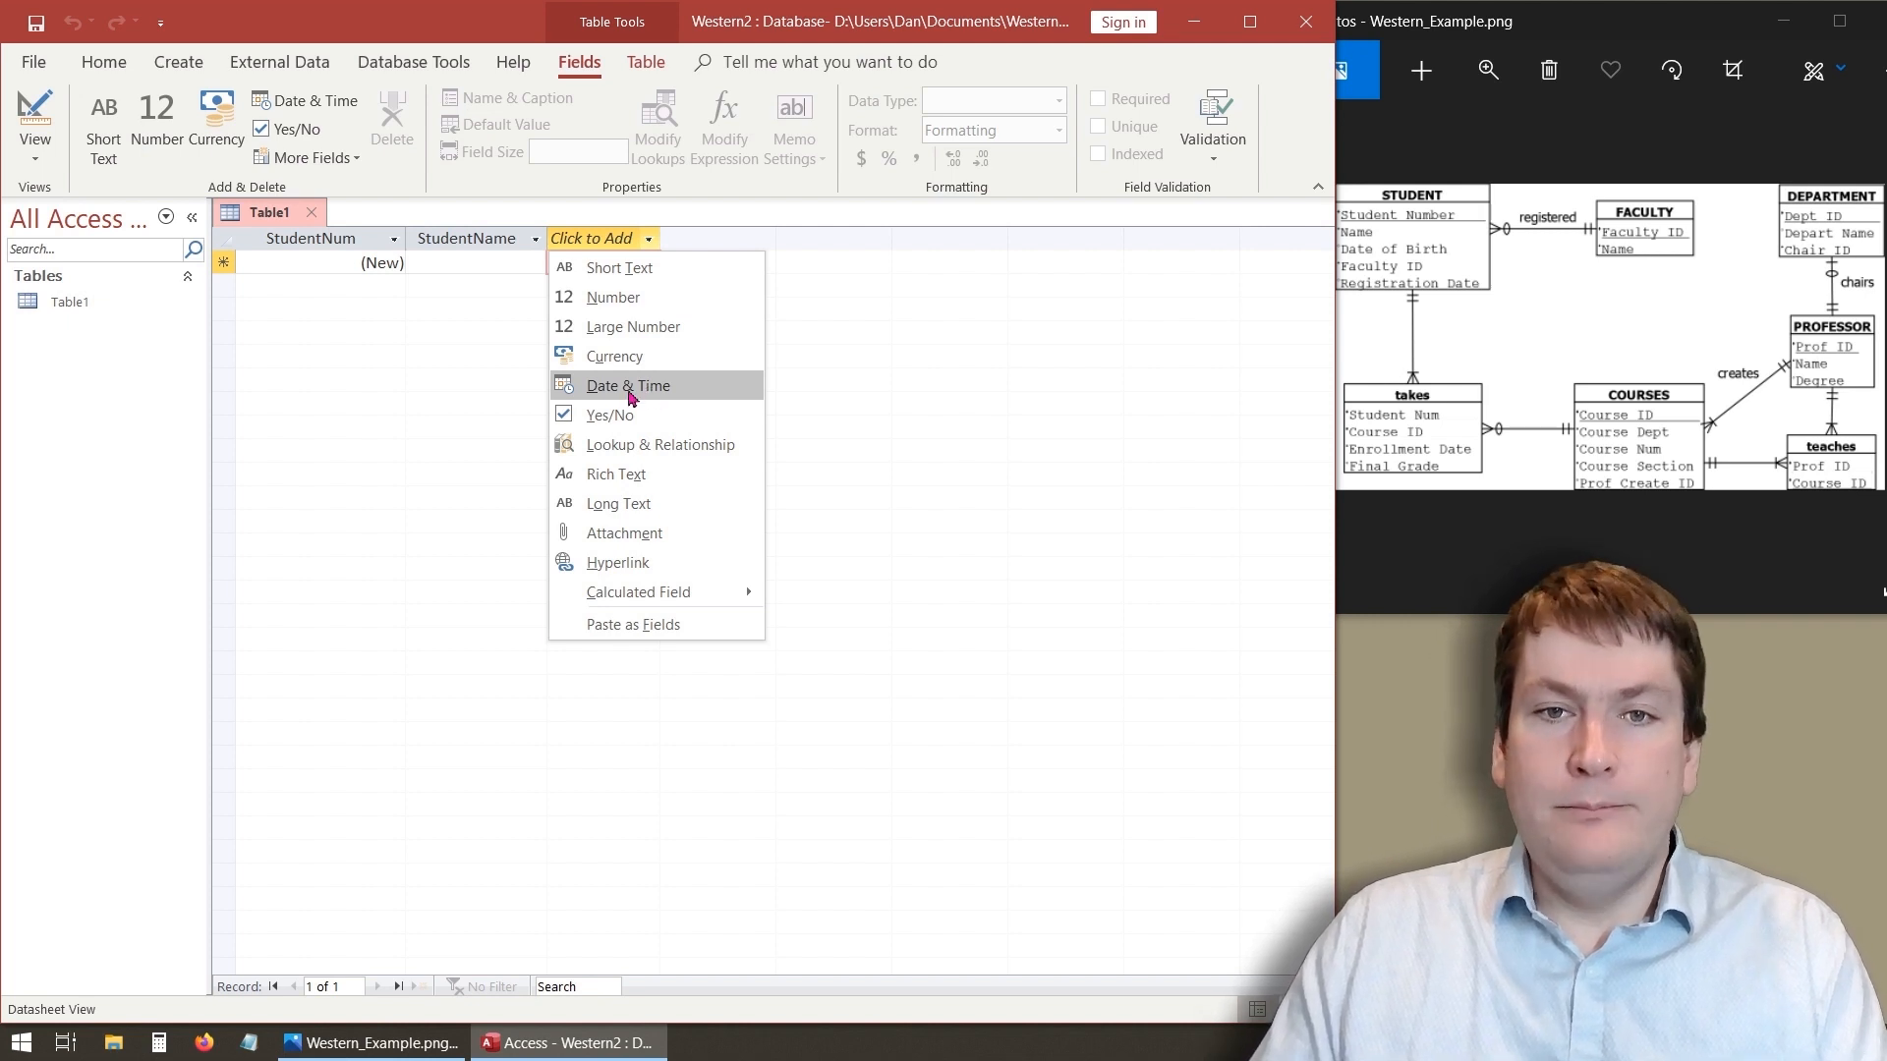
{"action": "left_click", "coordinate": [629, 393]}
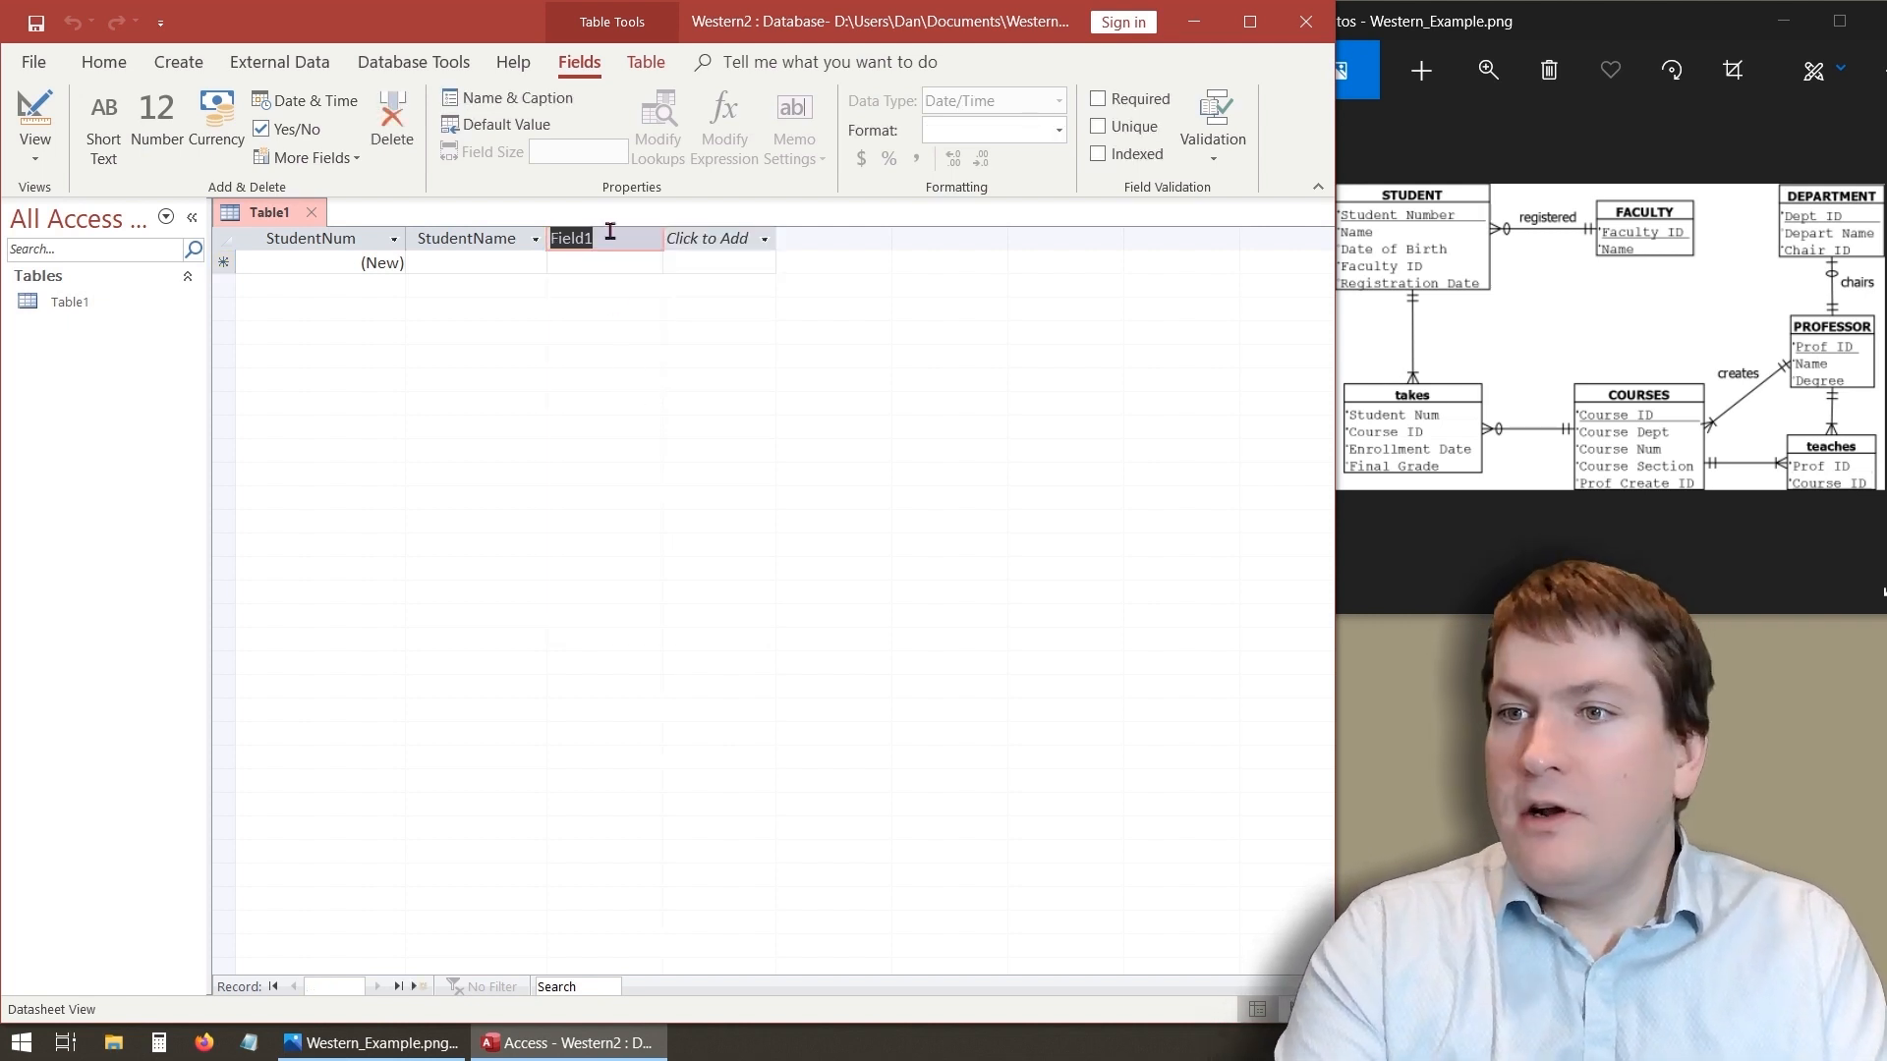
{"action": "type", "text": "DOB"}
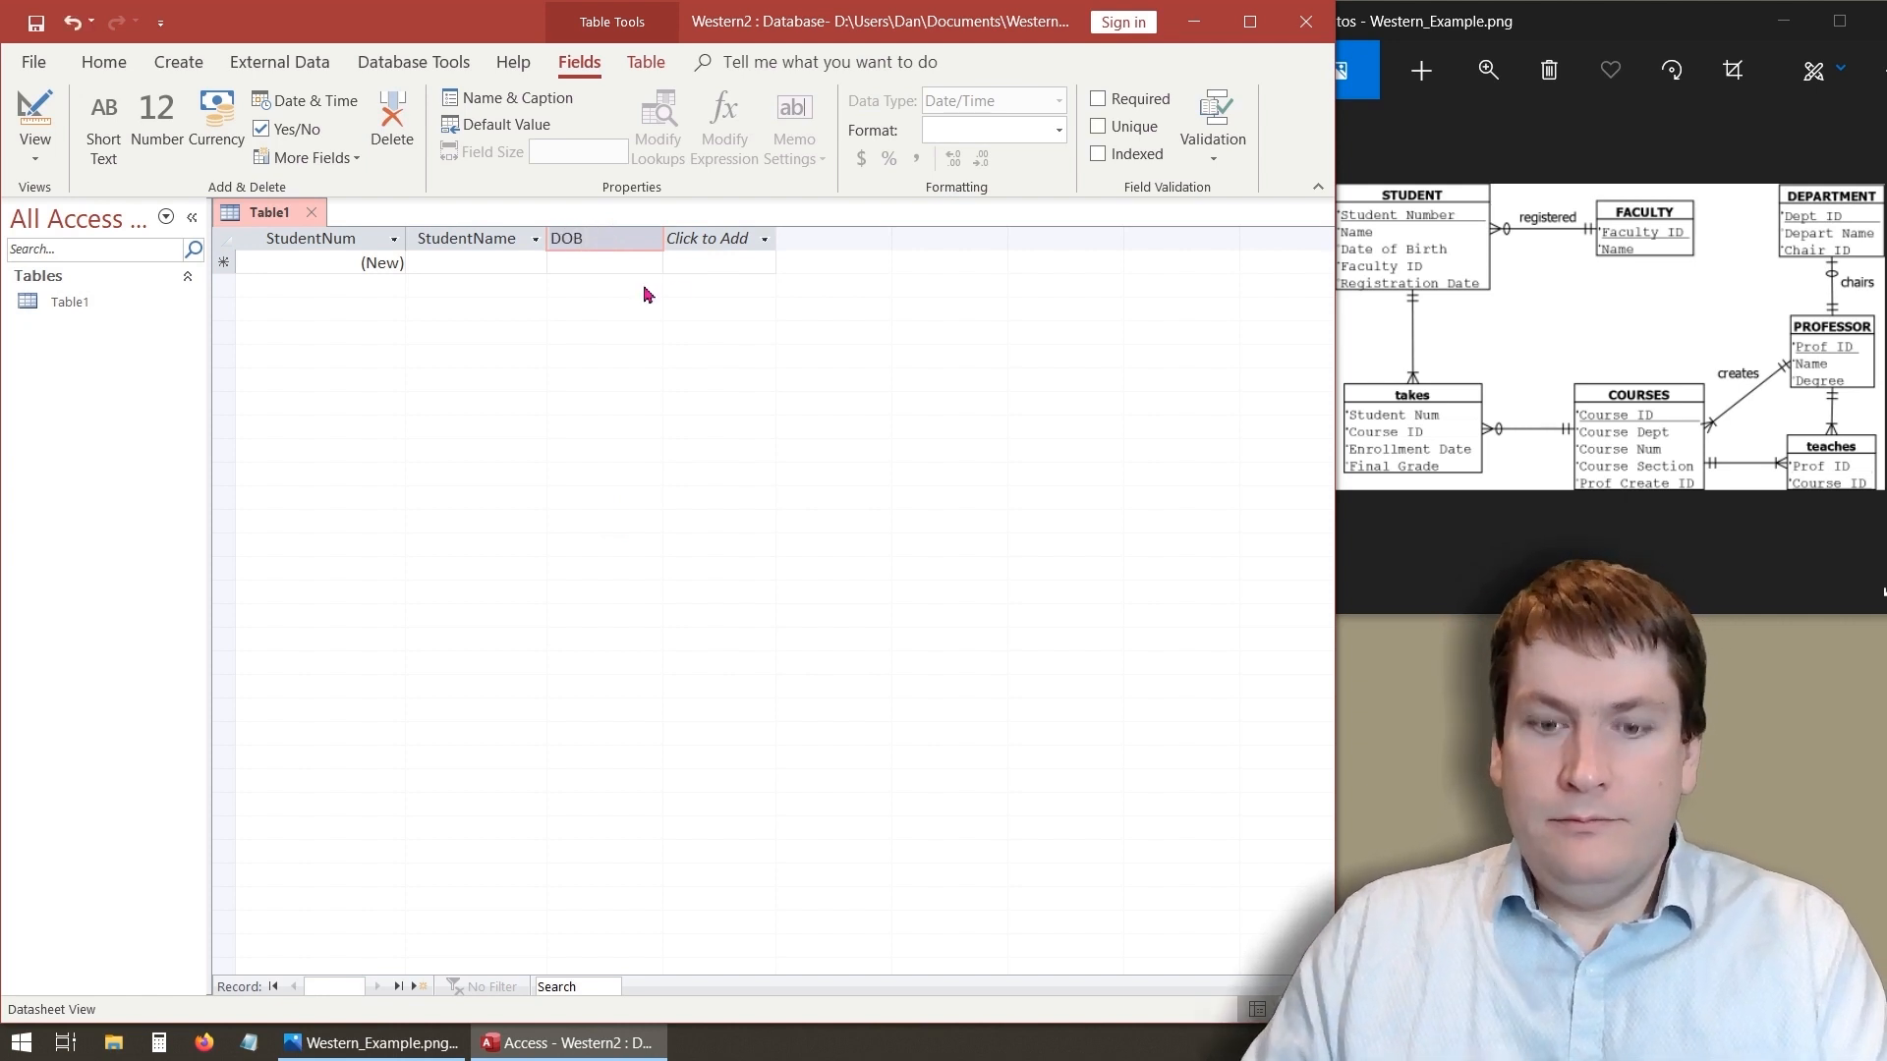
{"action": "key", "text": "Tab"}
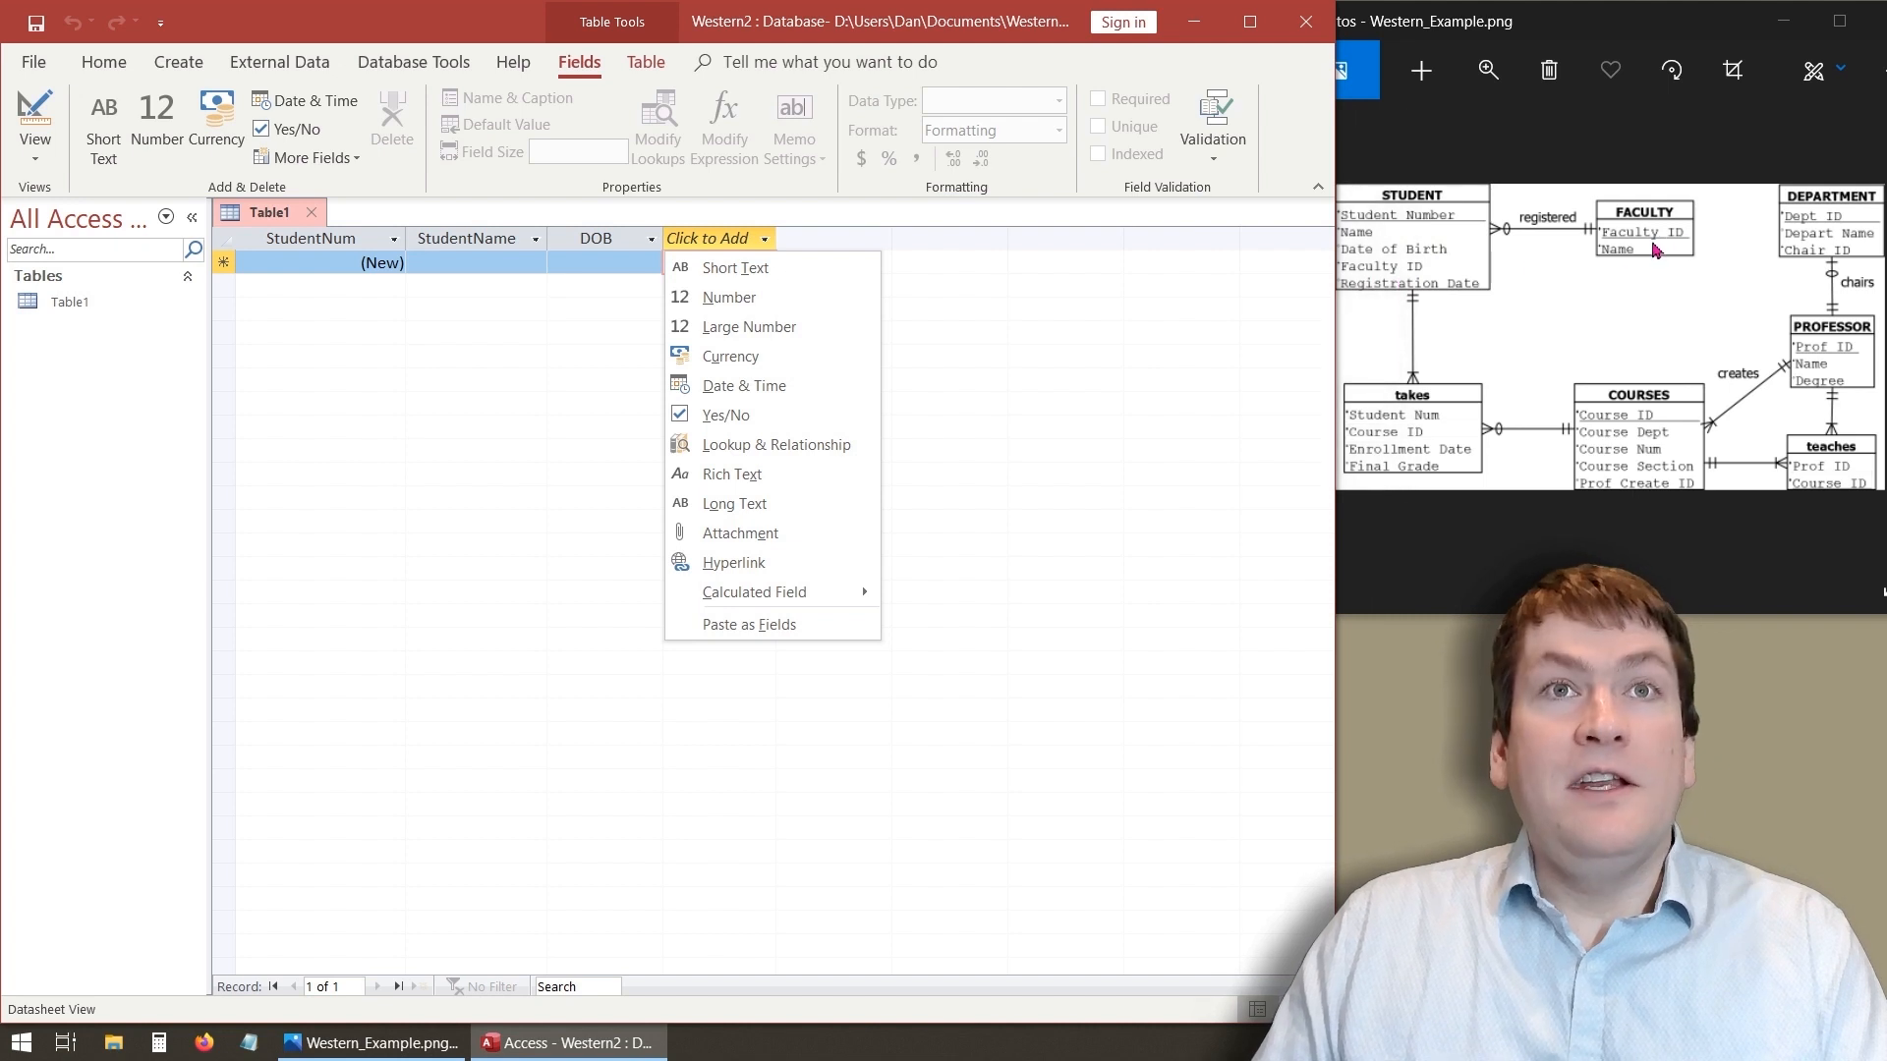
- Add a Number field named FacultyID after DOB
{"action": "left_click", "coordinate": [787, 310]}
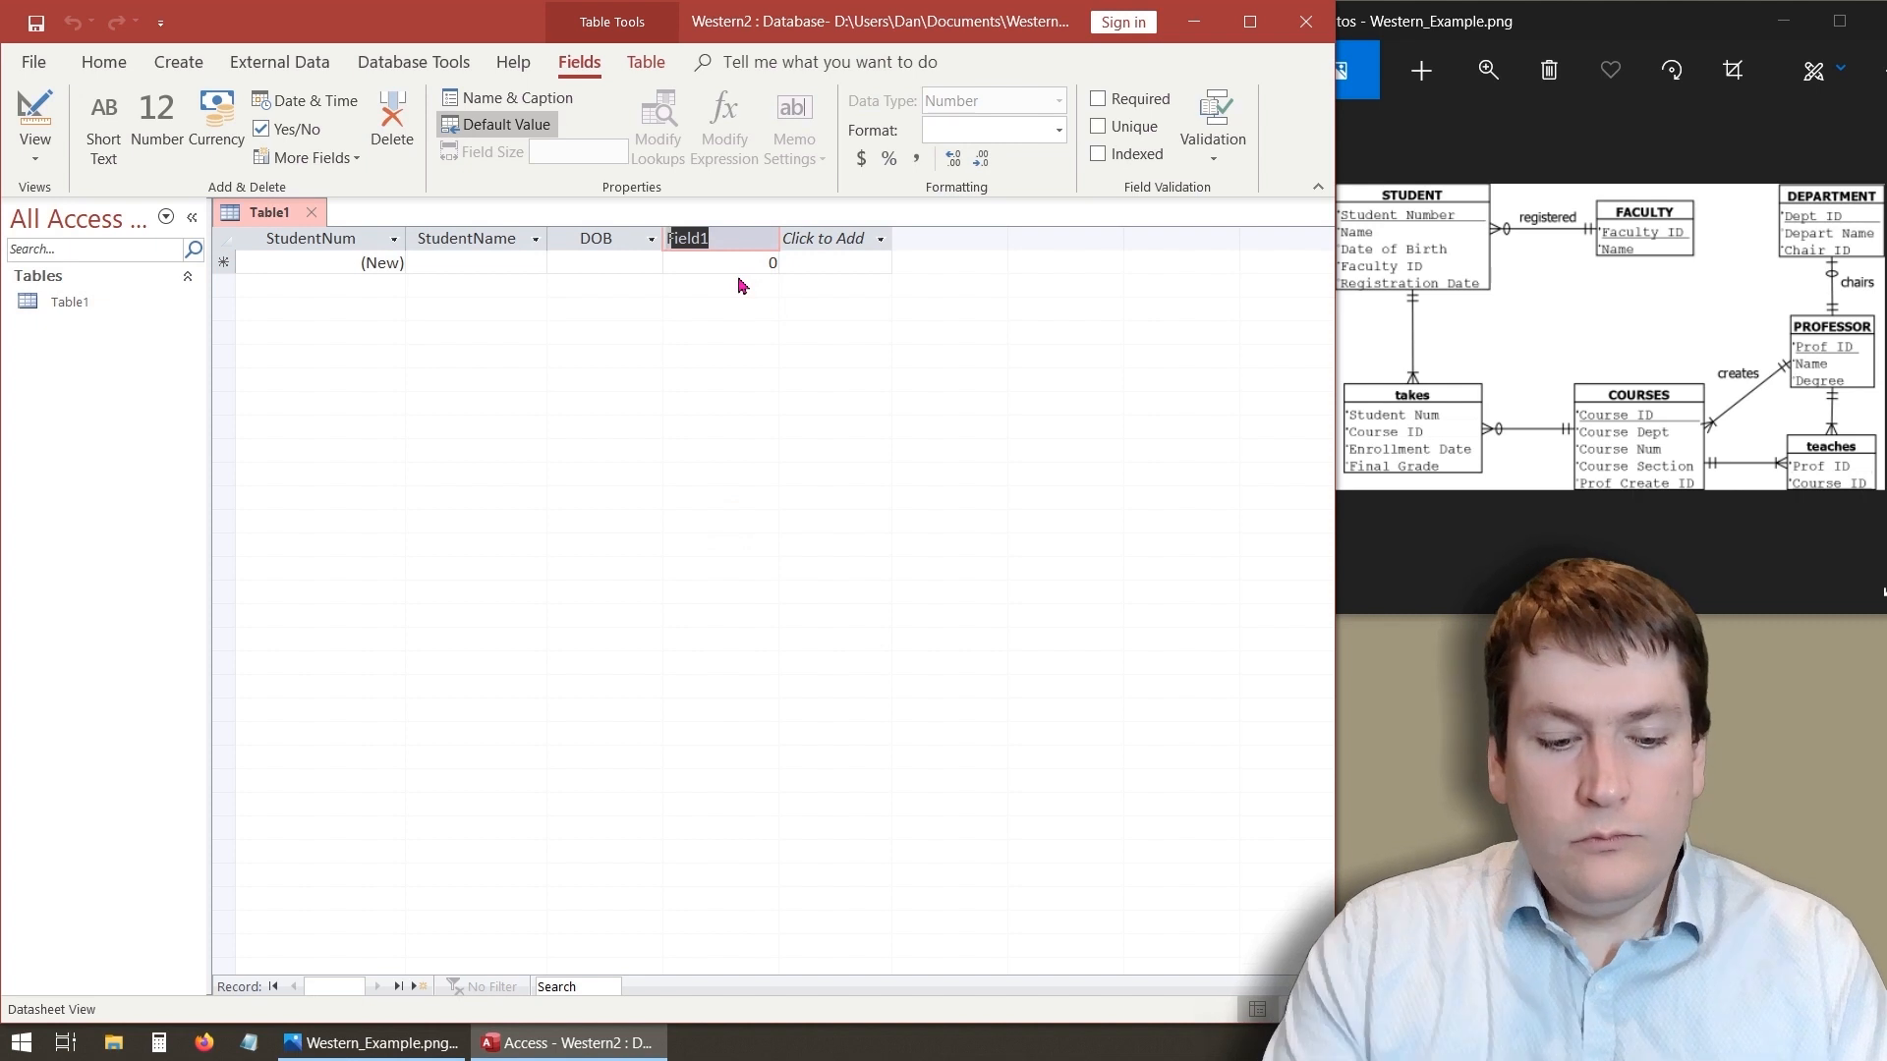
{"action": "type", "text": "Facu"}
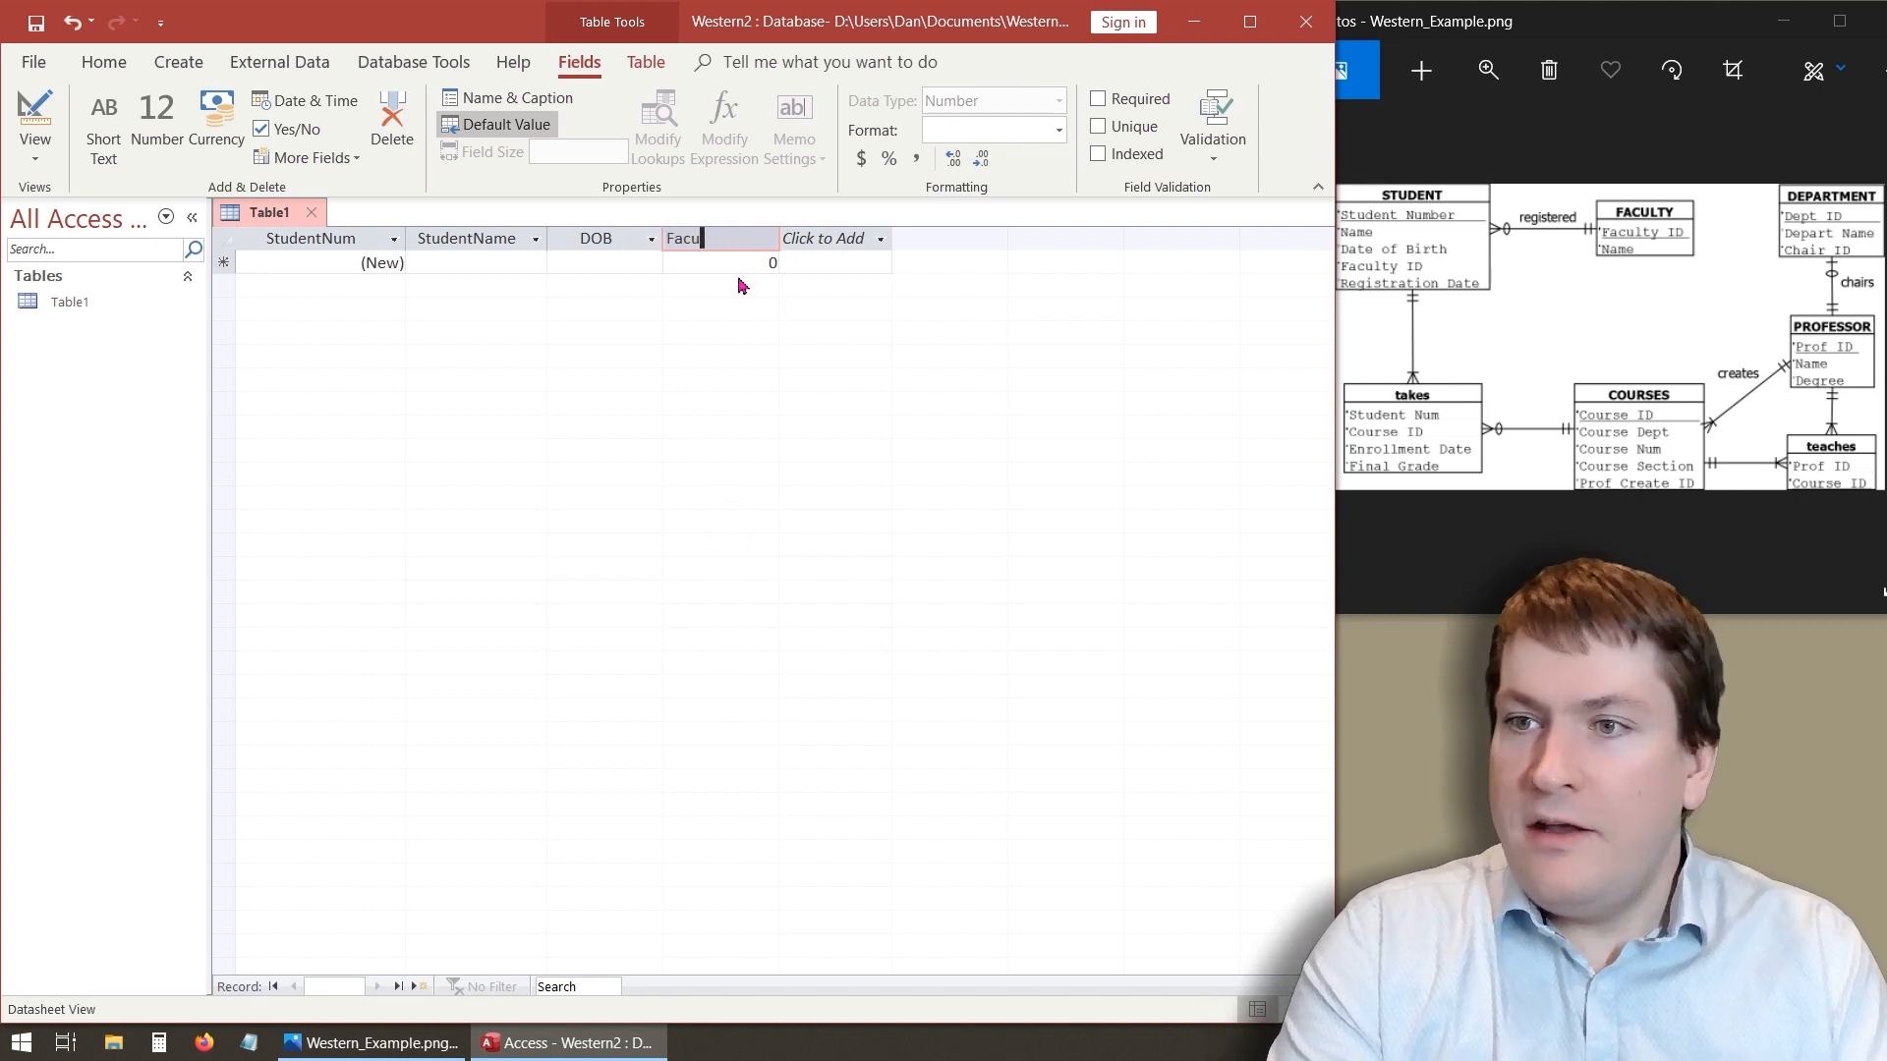
{"action": "type", "text": "ltyID"}
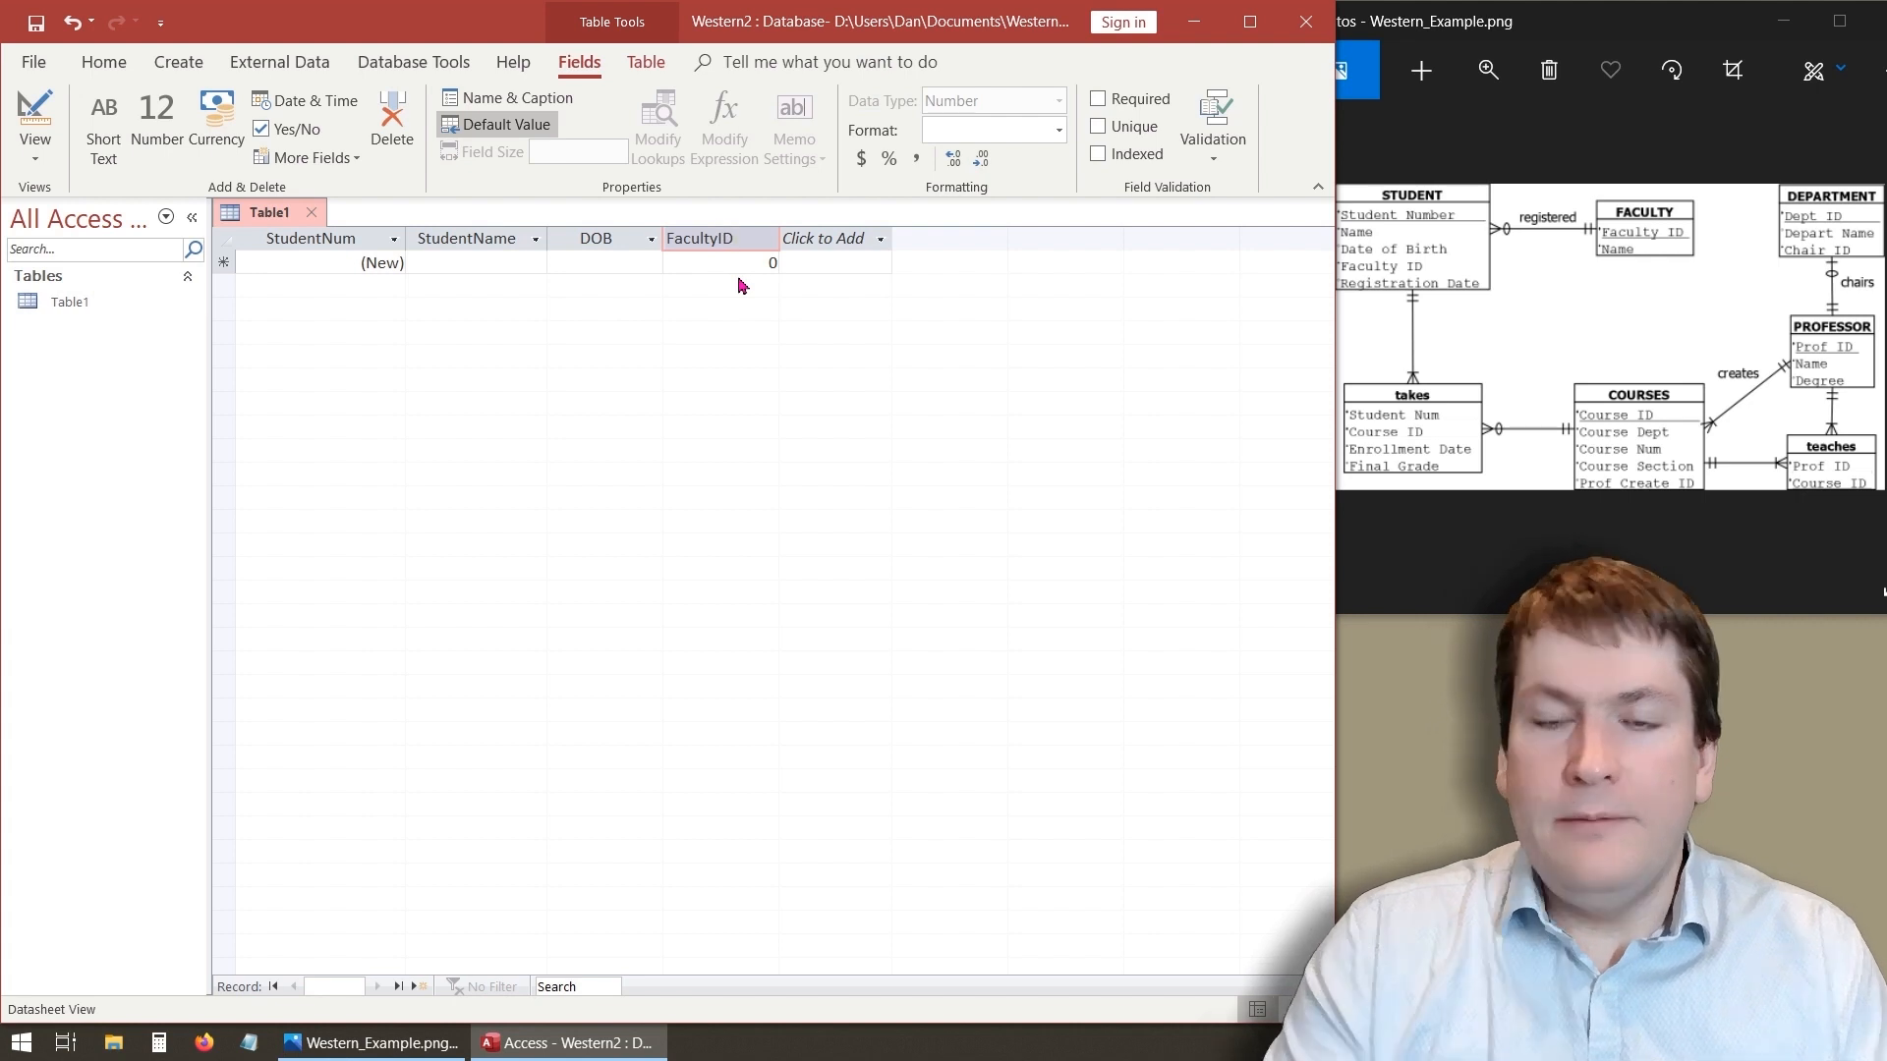
{"action": "key", "text": "Tab"}
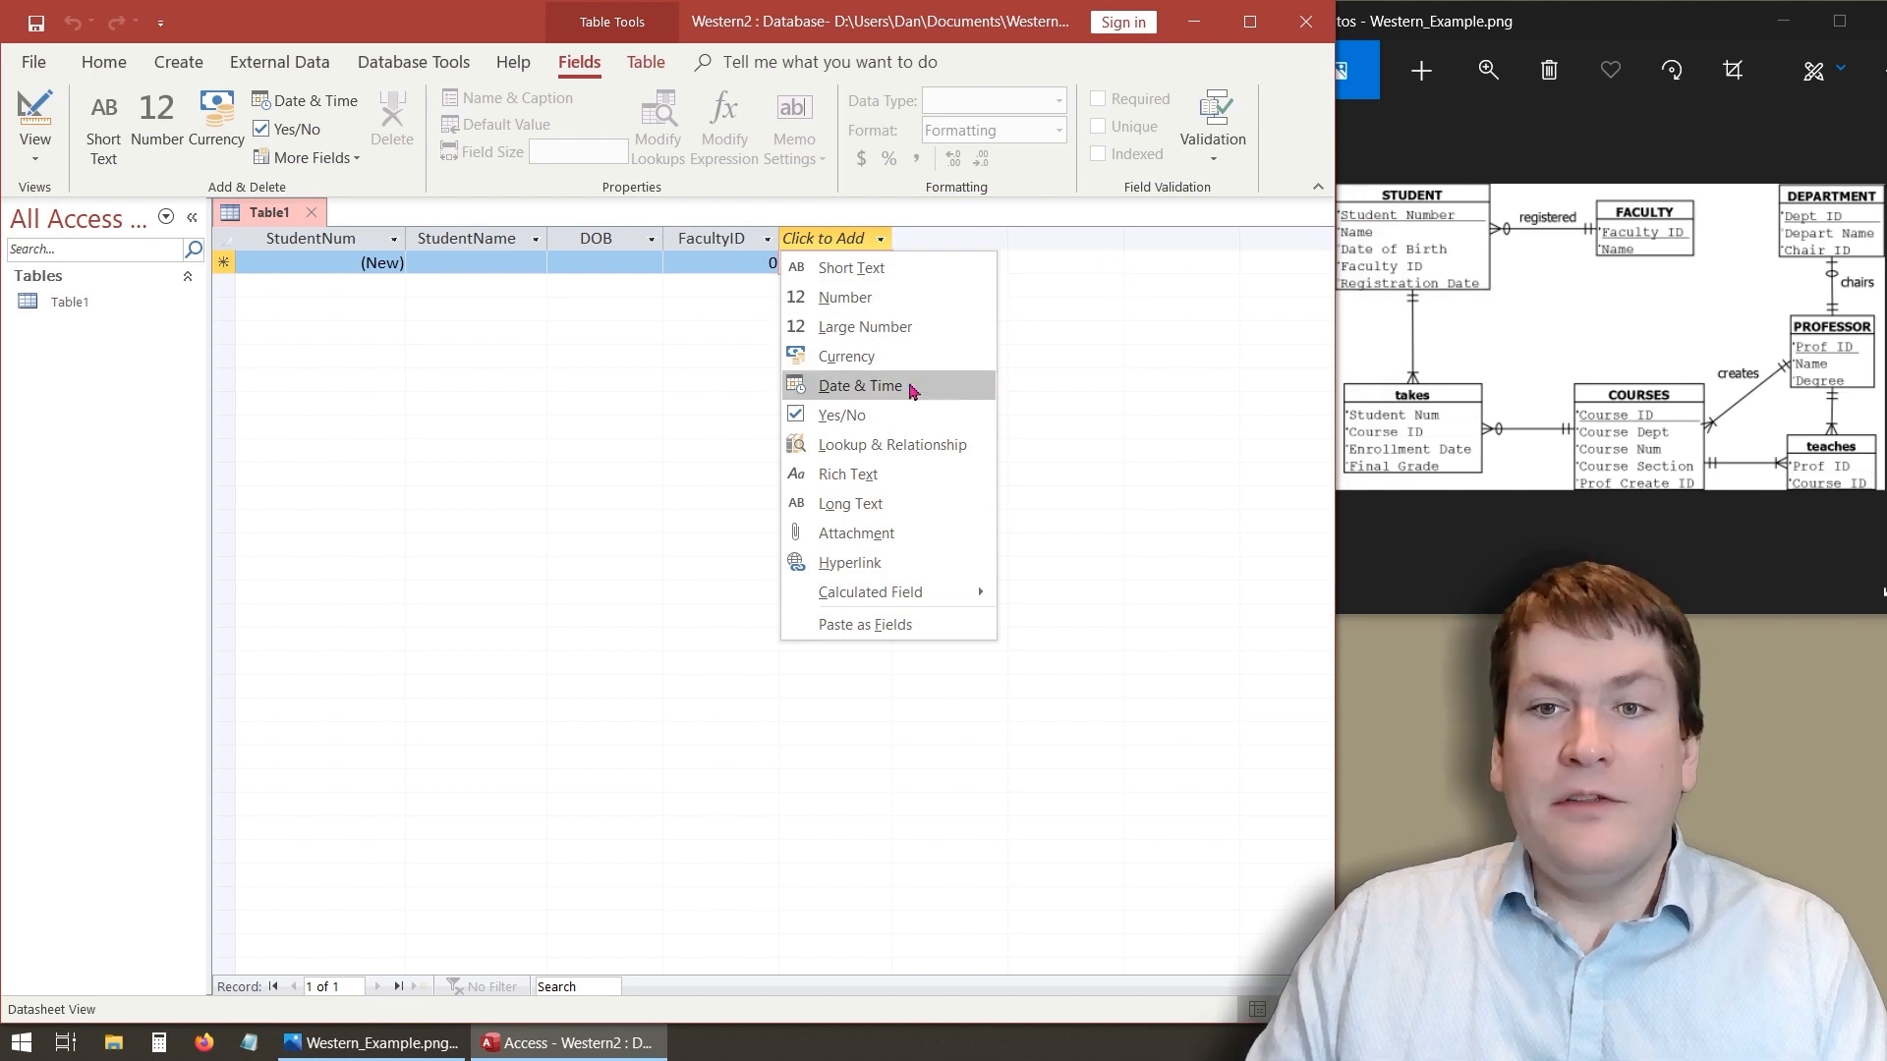
- Add a Date & Time field named RegDate after FacultyID
{"action": "left_click", "coordinate": [865, 387]}
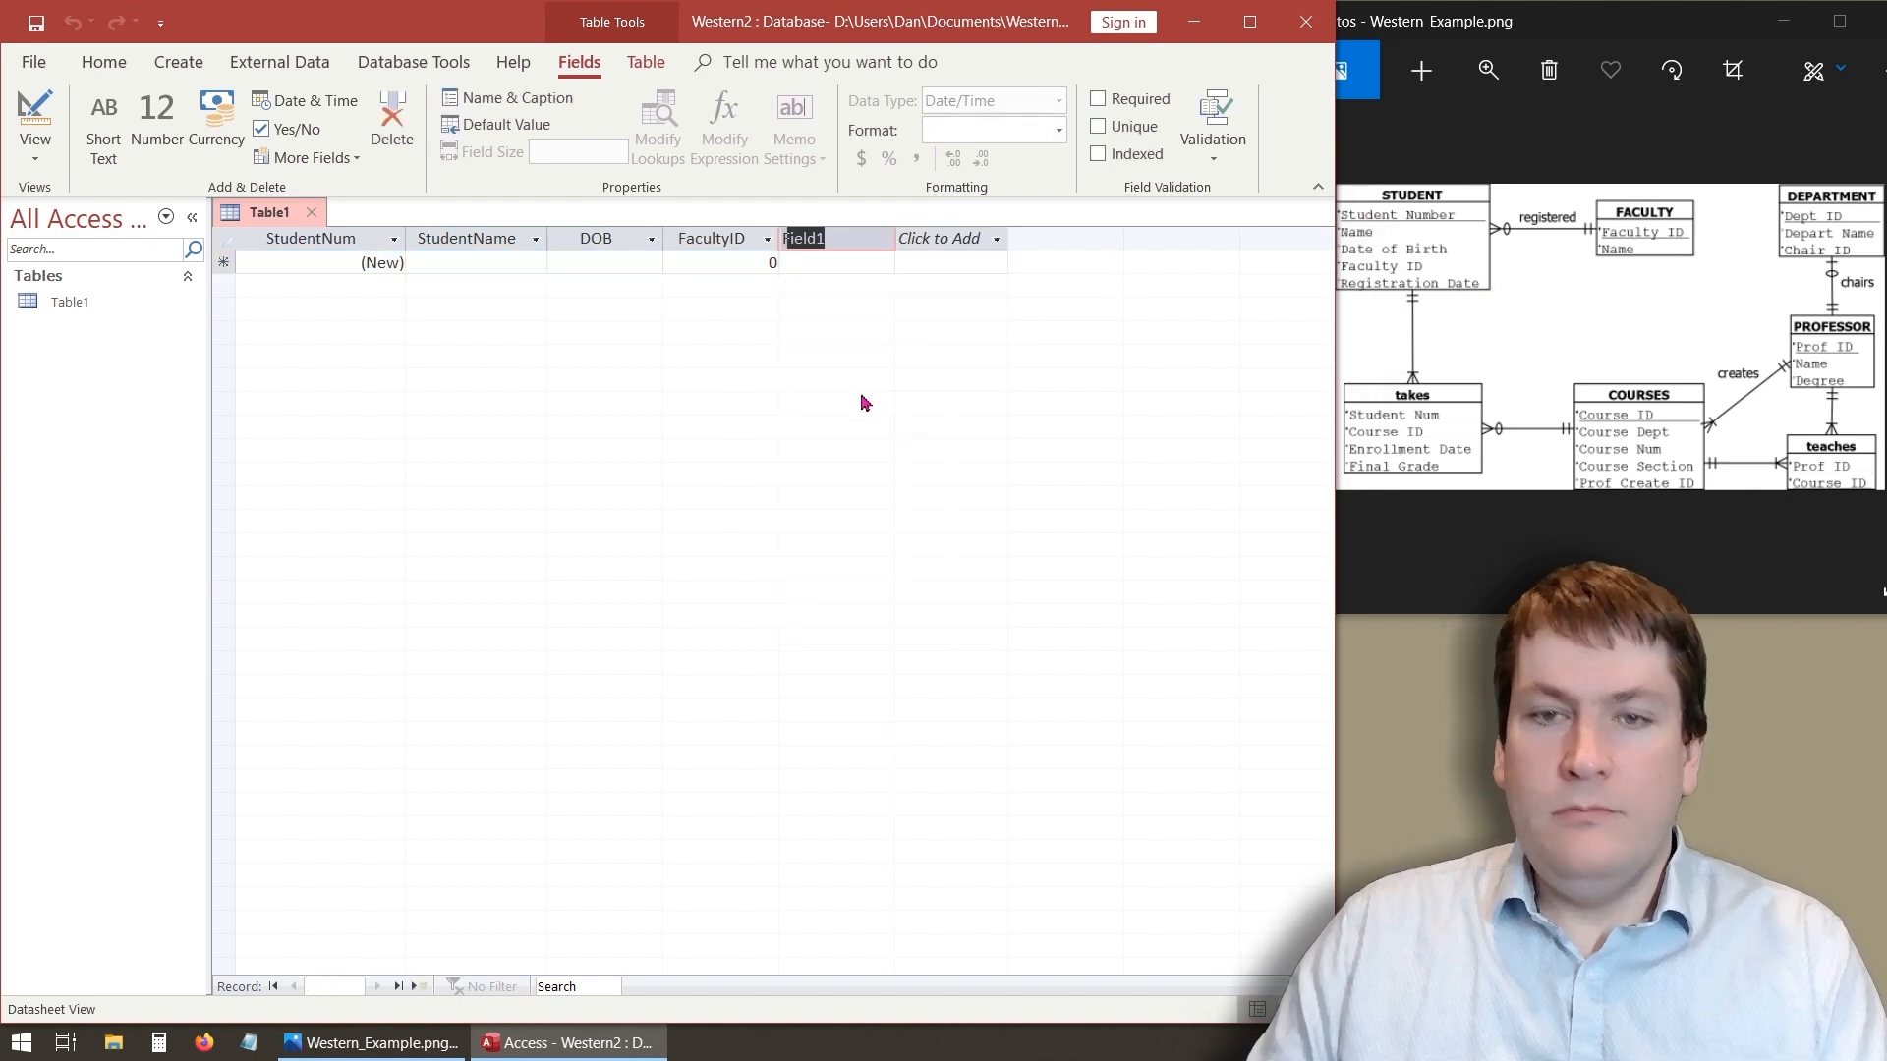
{"action": "type", "text": "Reg"}
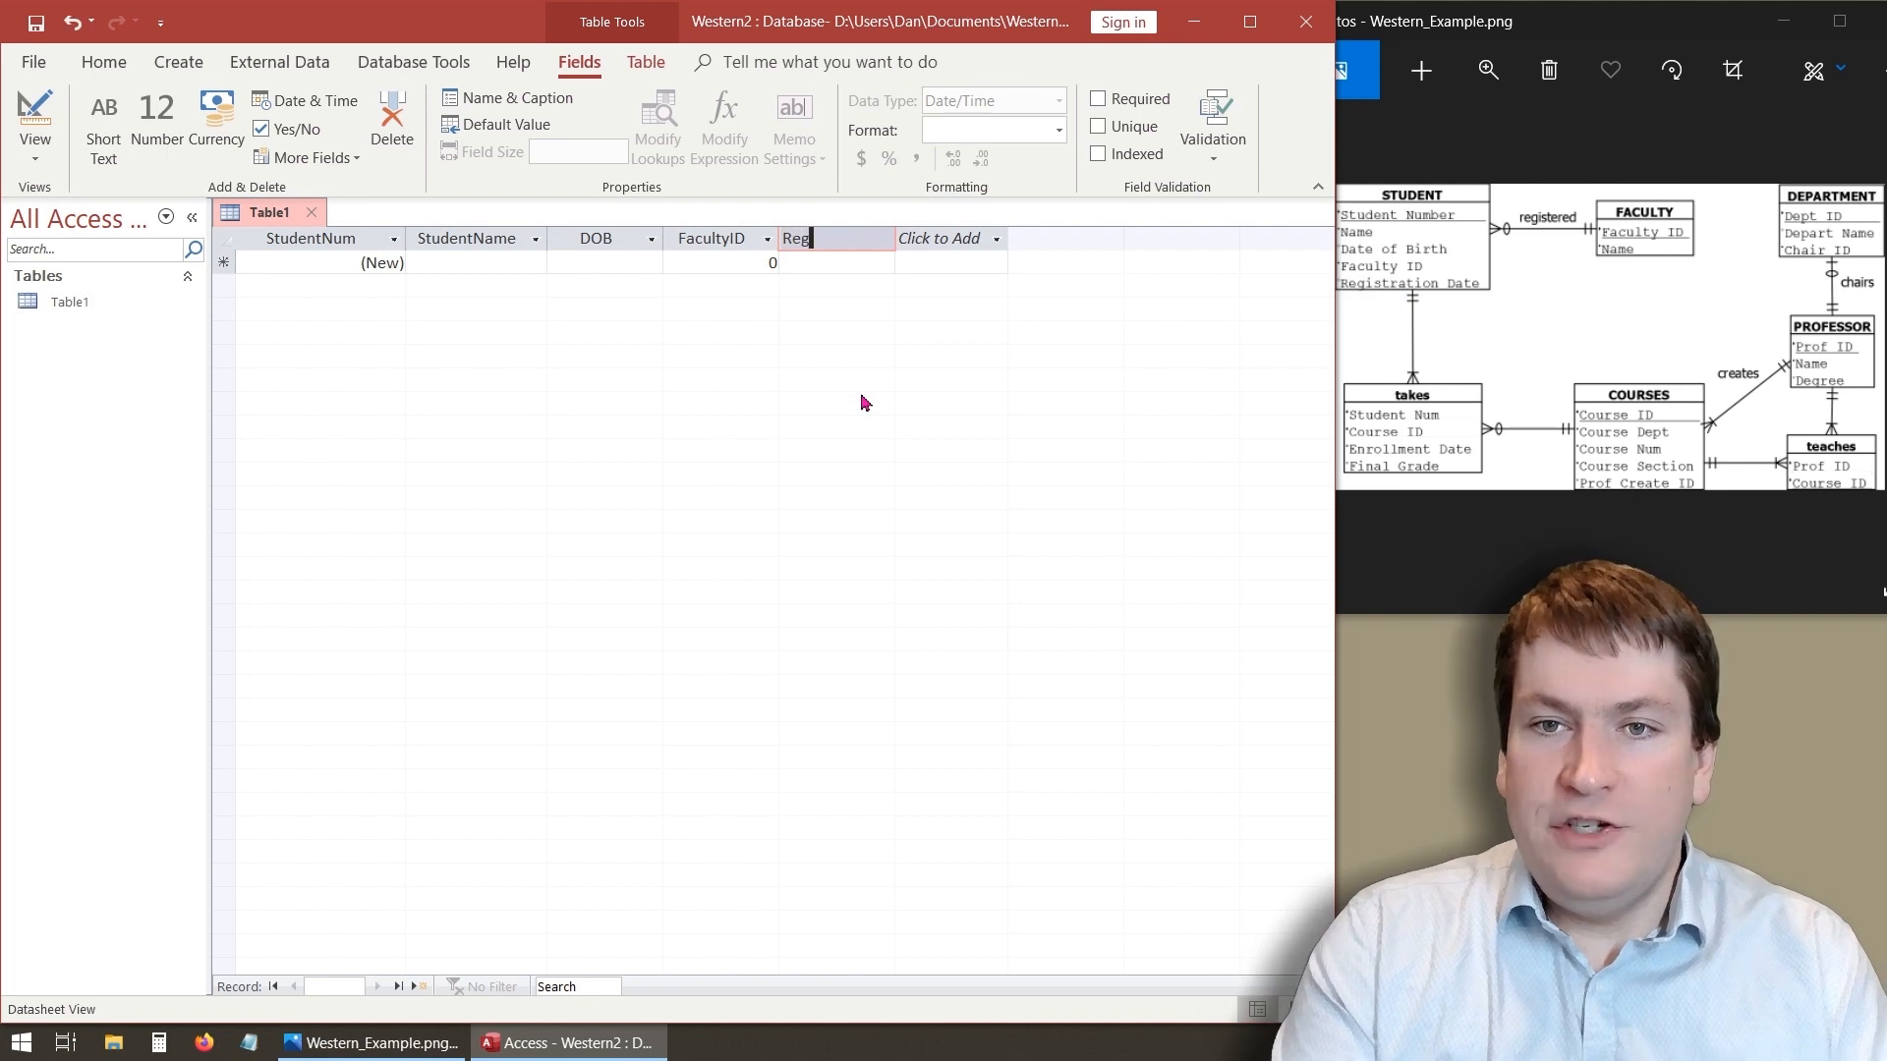
{"action": "type", "text": "Date"}
{"action": "key", "text": "Return"}
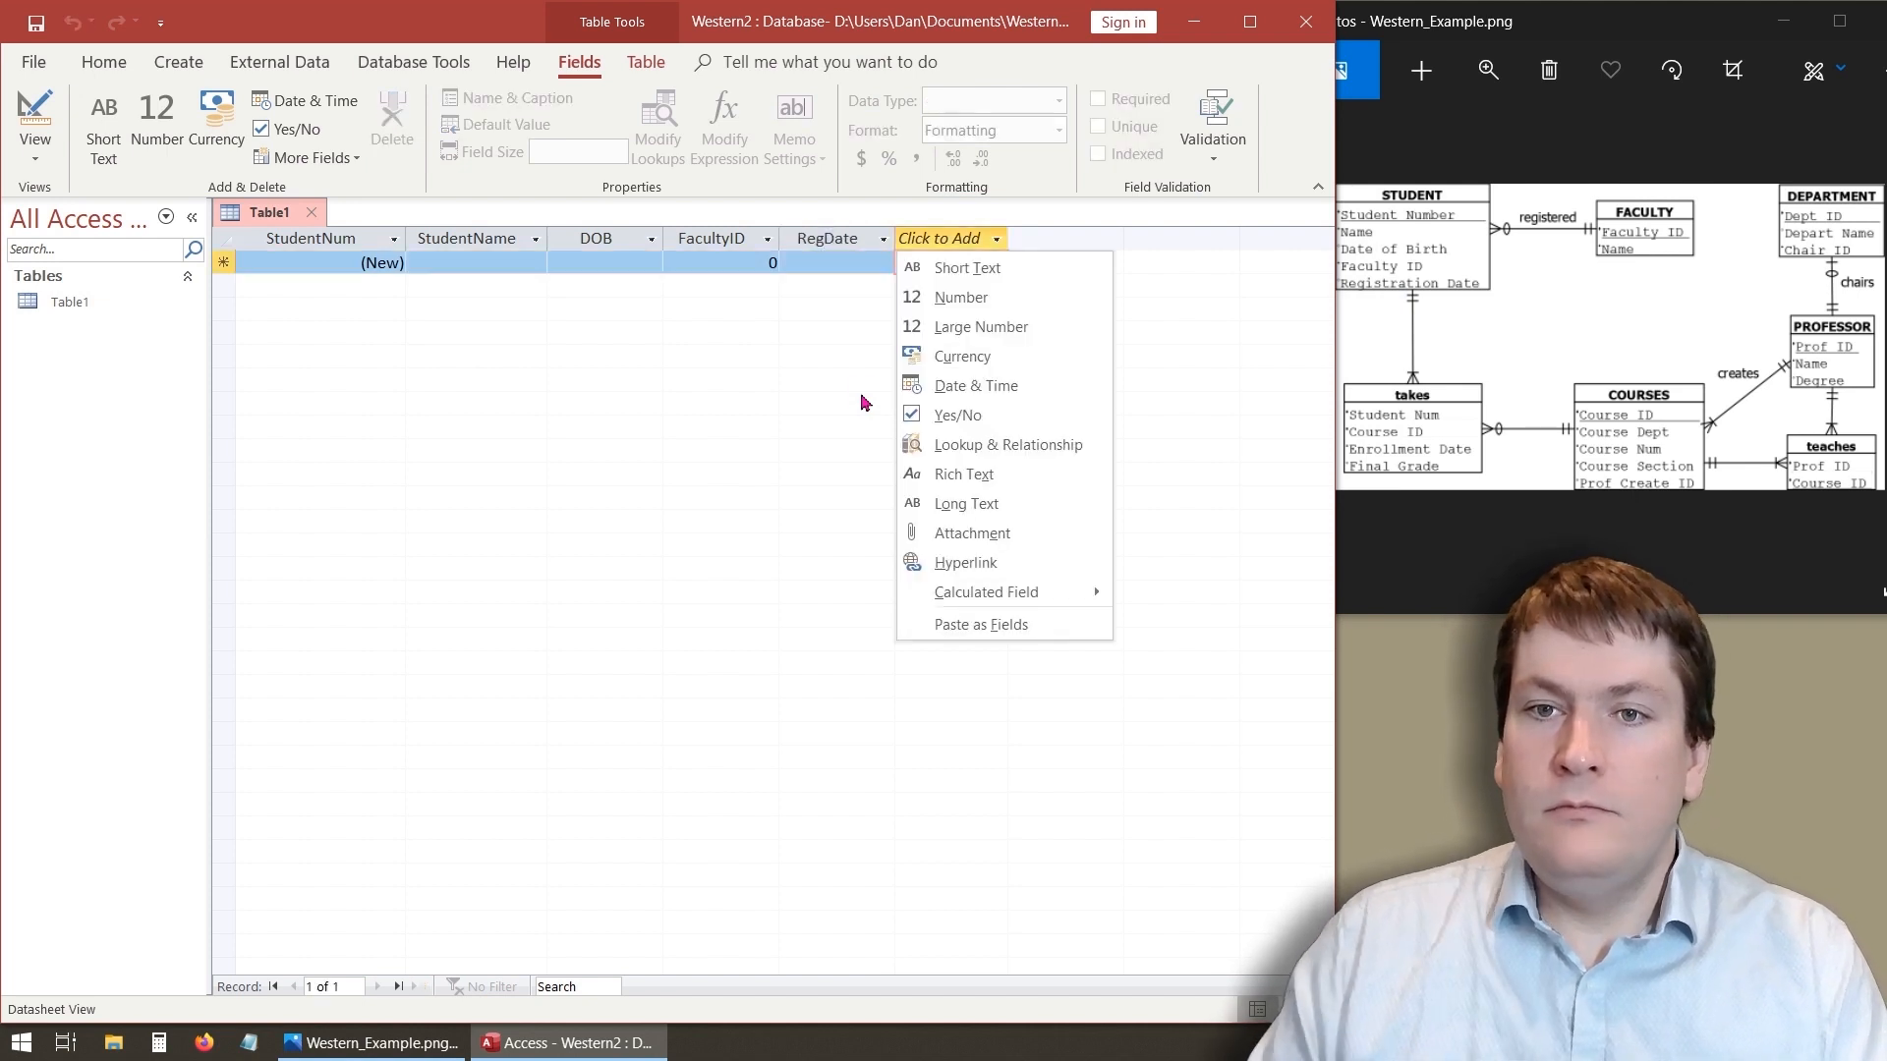
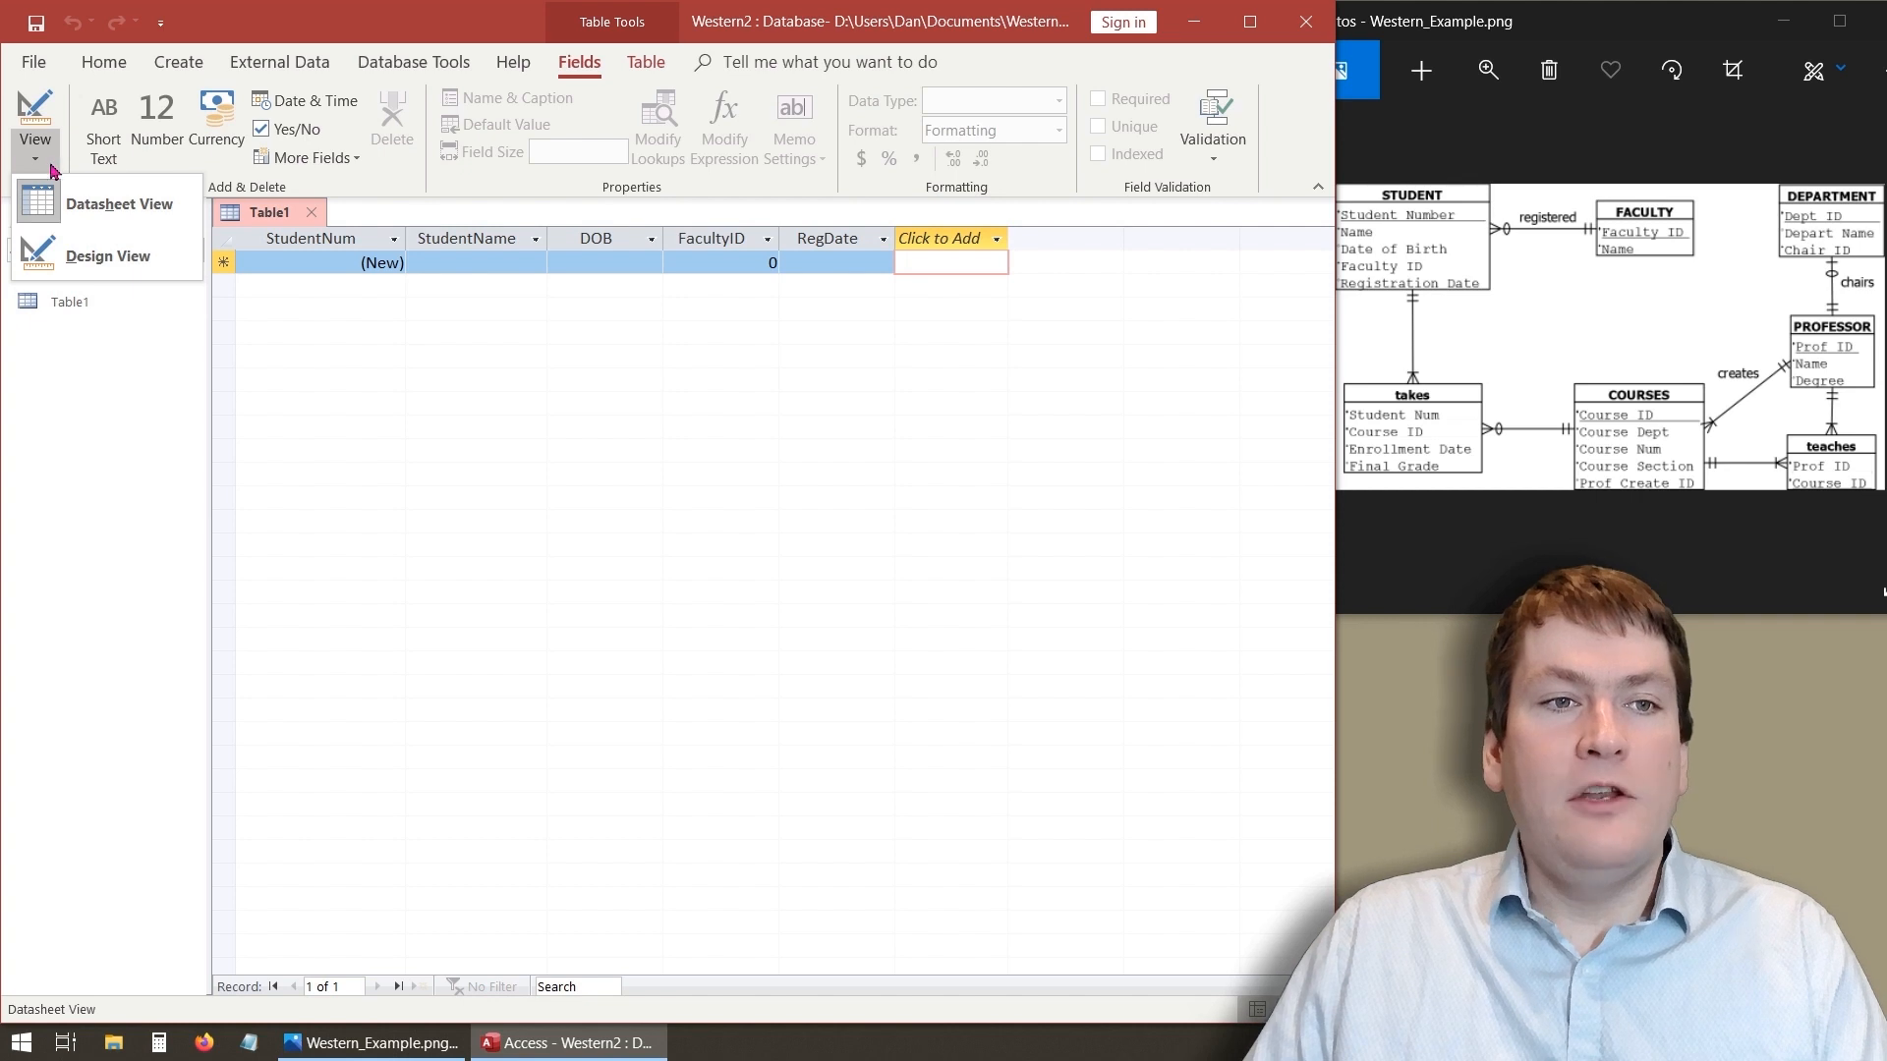
- Switch the table to Design View, saving it under the name STUDENT
{"action": "left_click", "coordinate": [35, 160]}
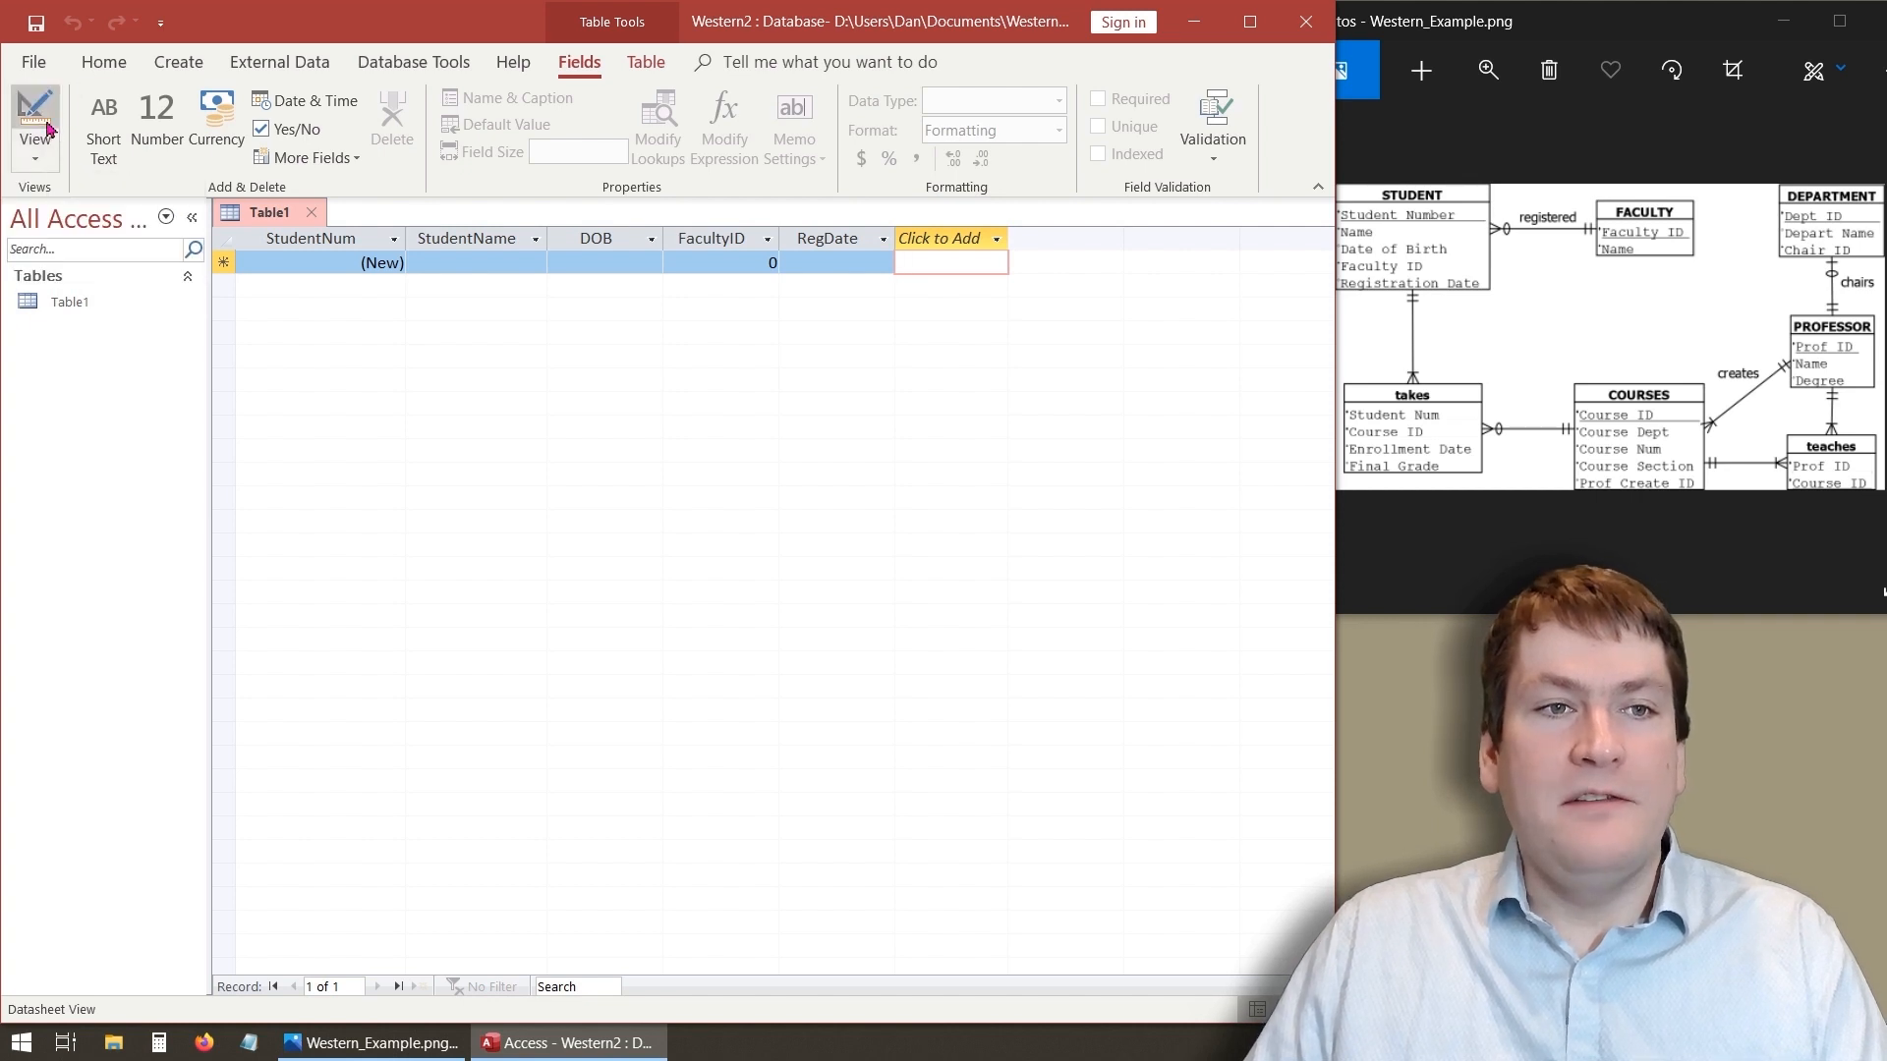
{"action": "left_click", "coordinate": [37, 158]}
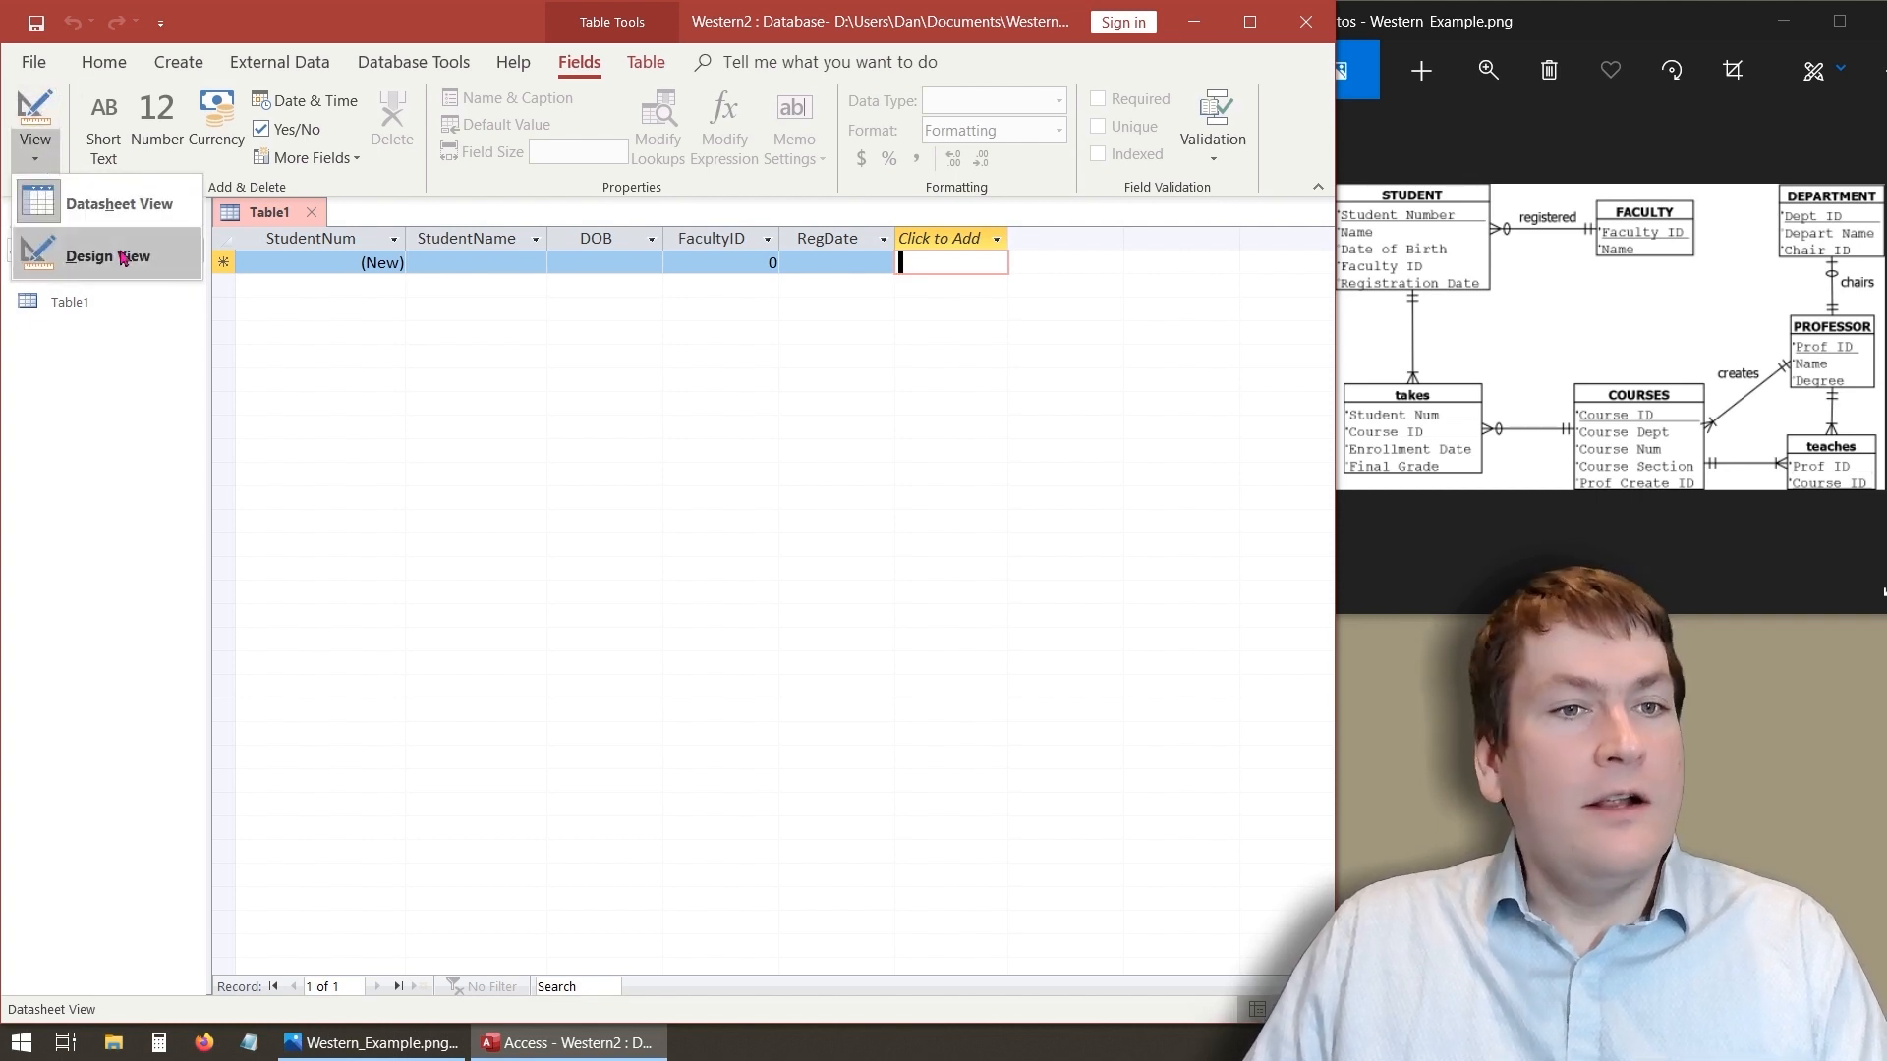
{"action": "left_click", "coordinate": [35, 147]}
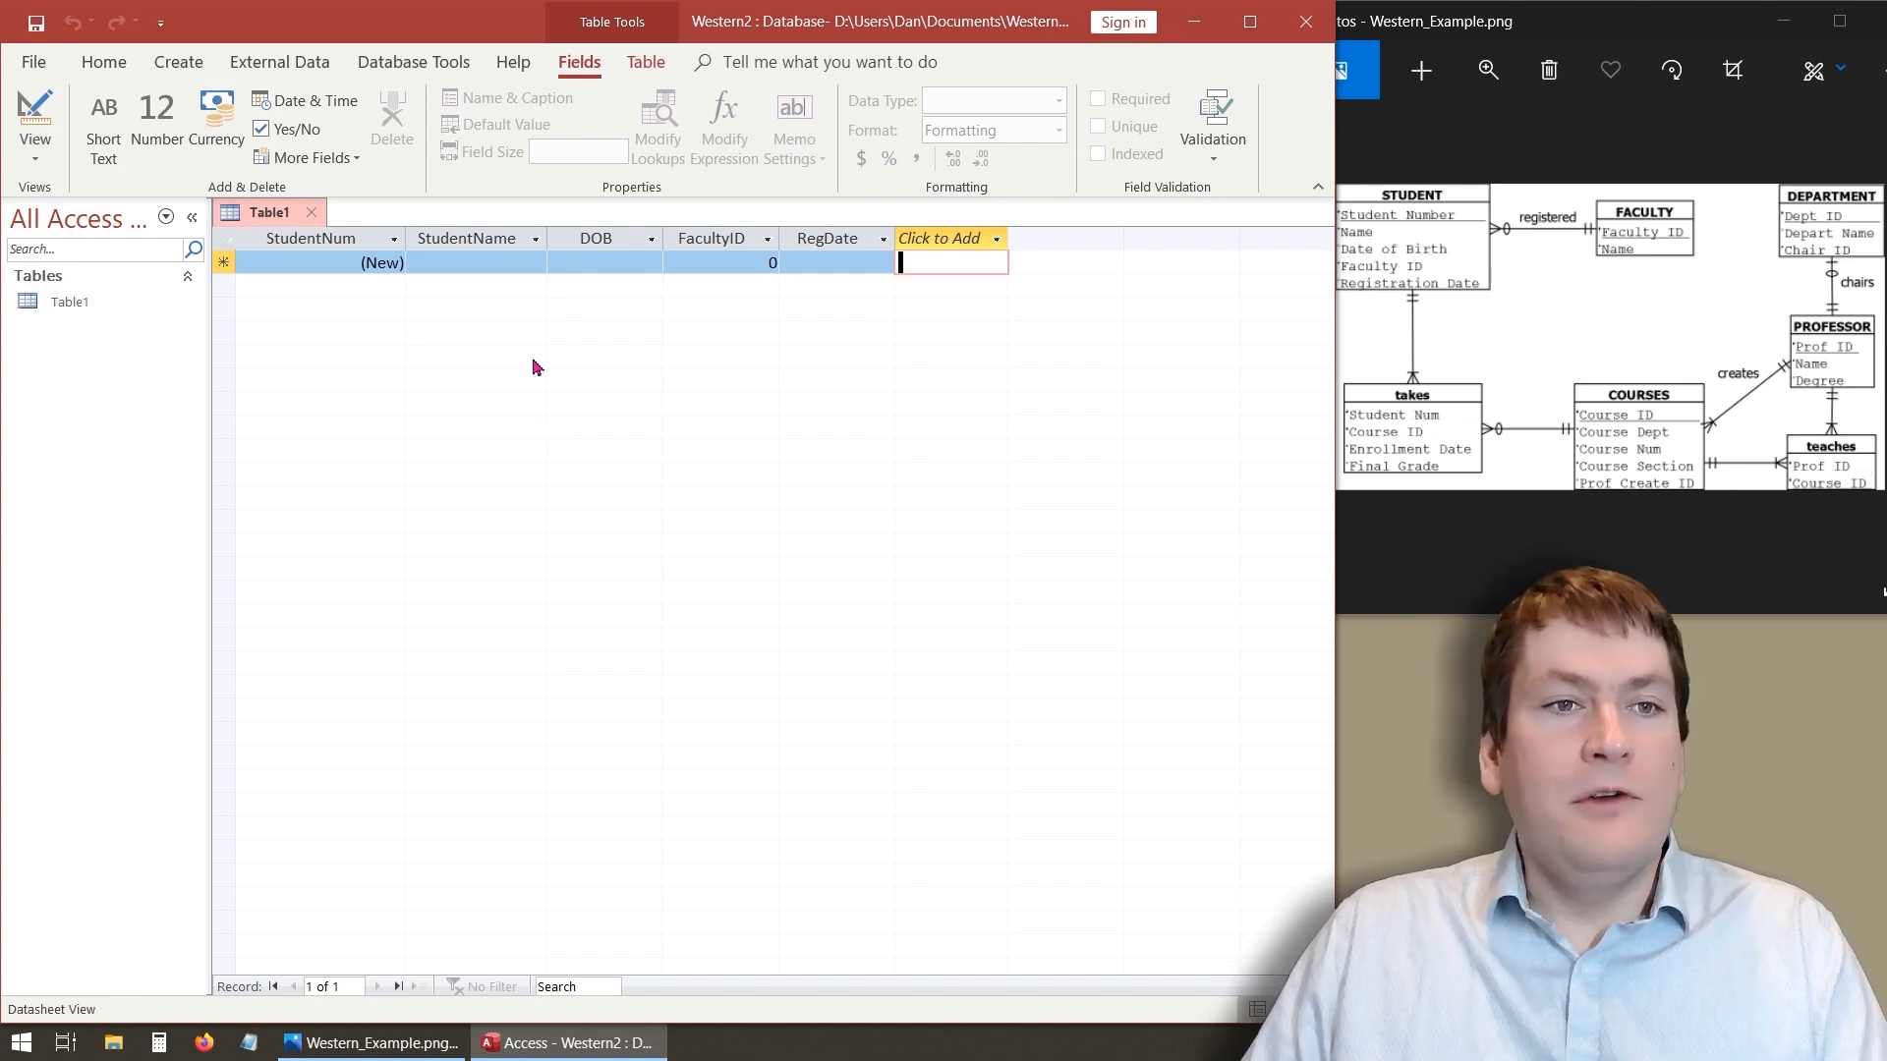
{"action": "left_click", "coordinate": [41, 120]}
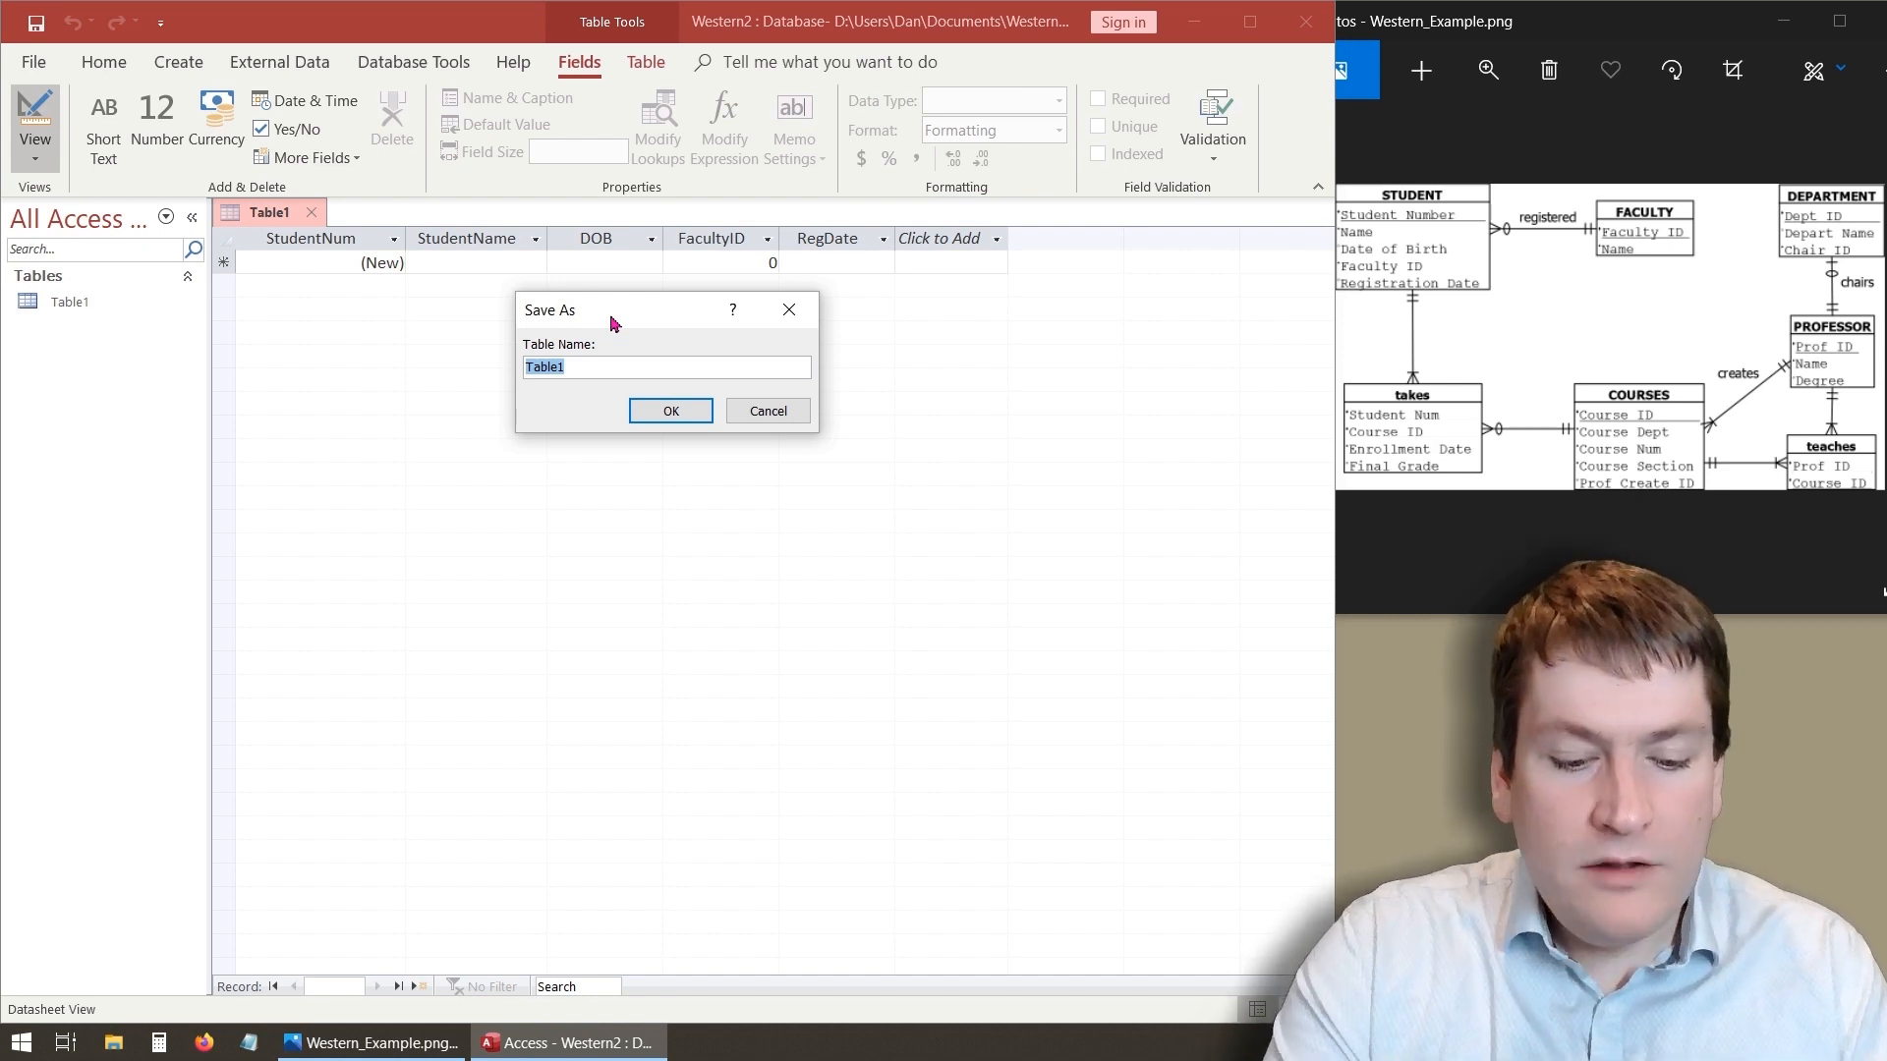
{"action": "type", "text": "STUDENT"}
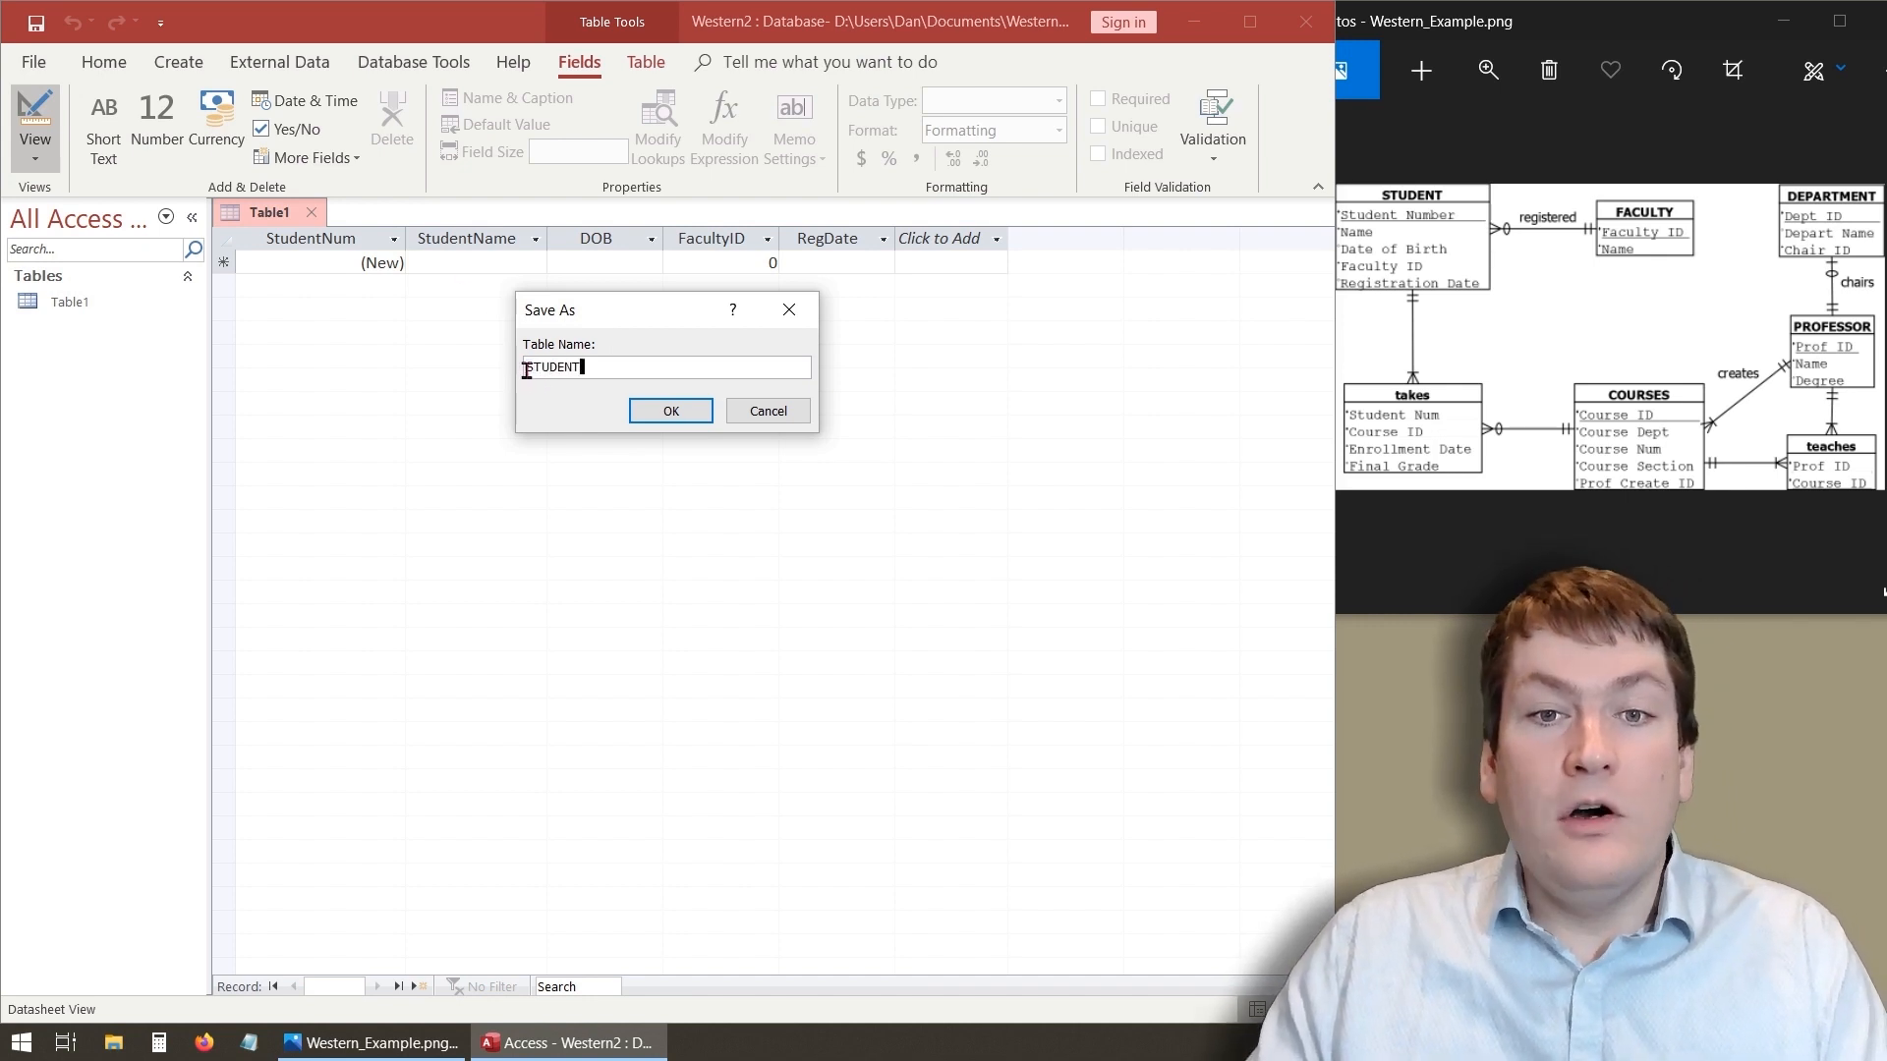
{"action": "left_click_drag", "start_coordinate": [525, 367], "coordinate": [608, 365]}
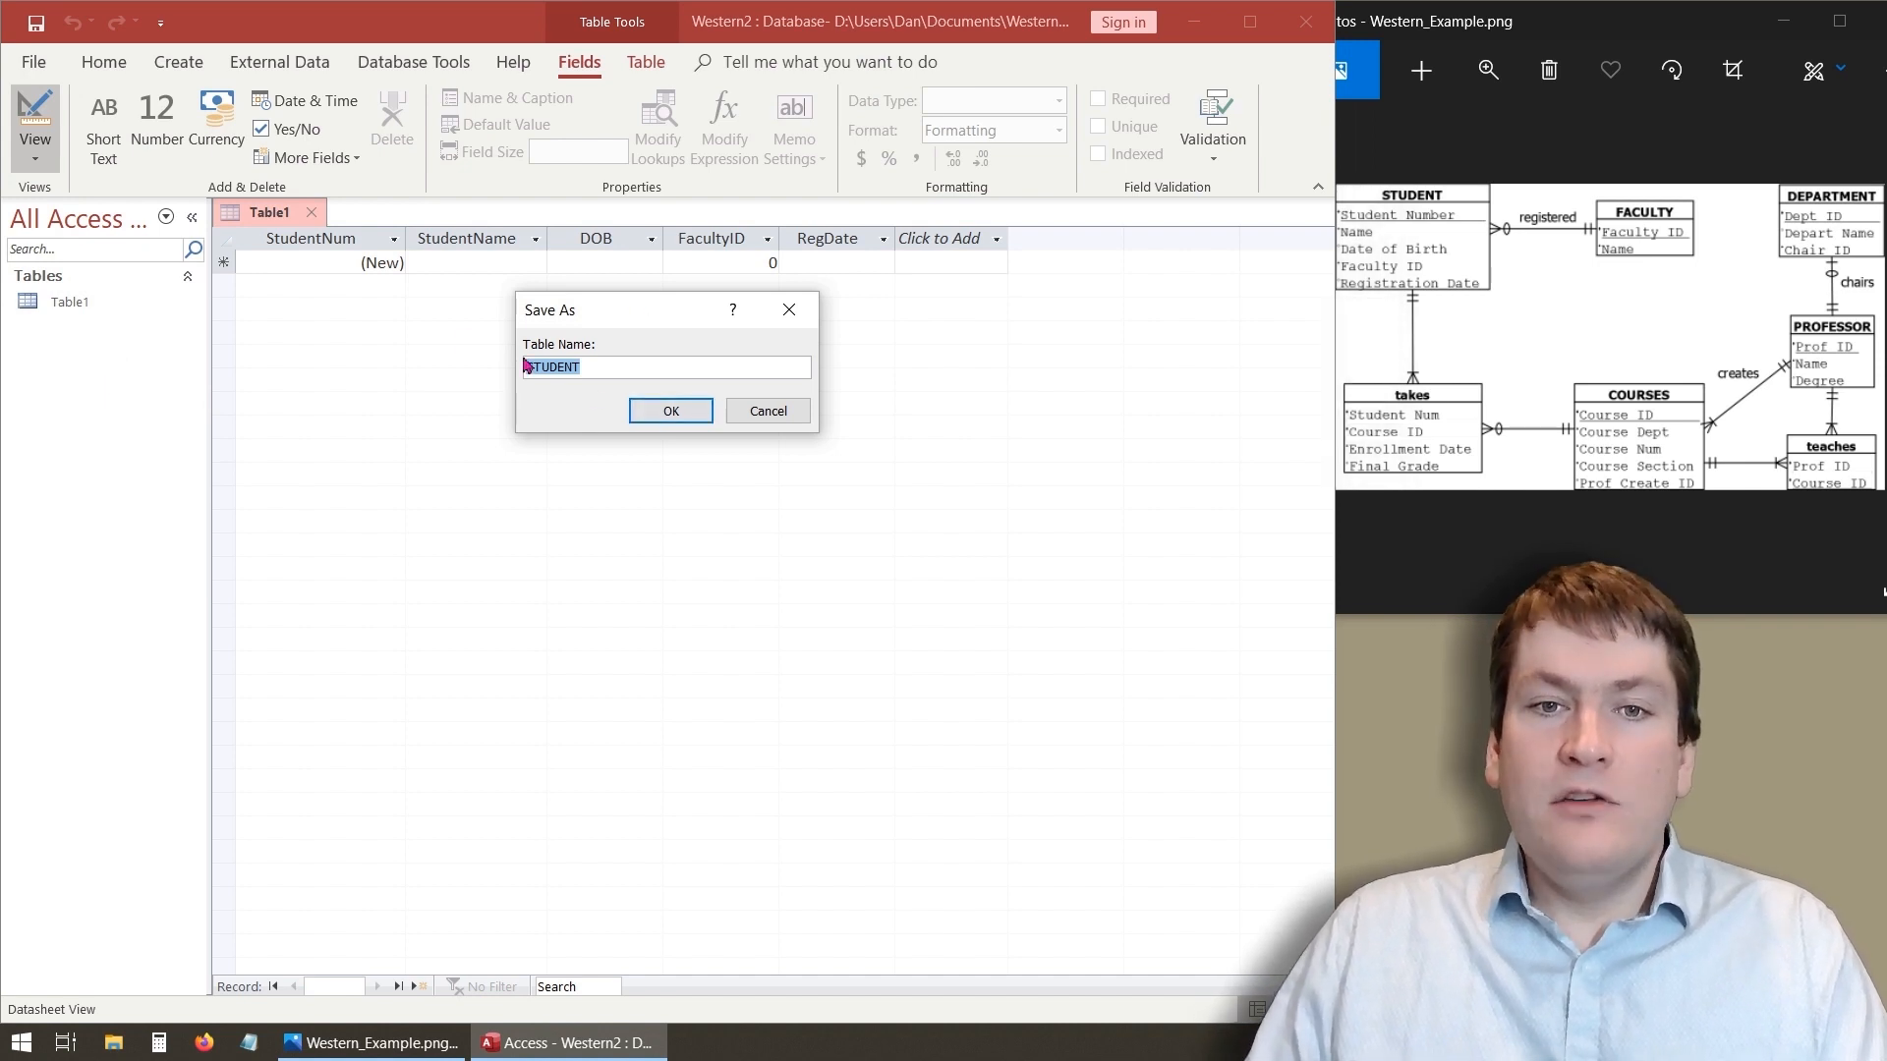
{"action": "left_click", "coordinate": [666, 411]}
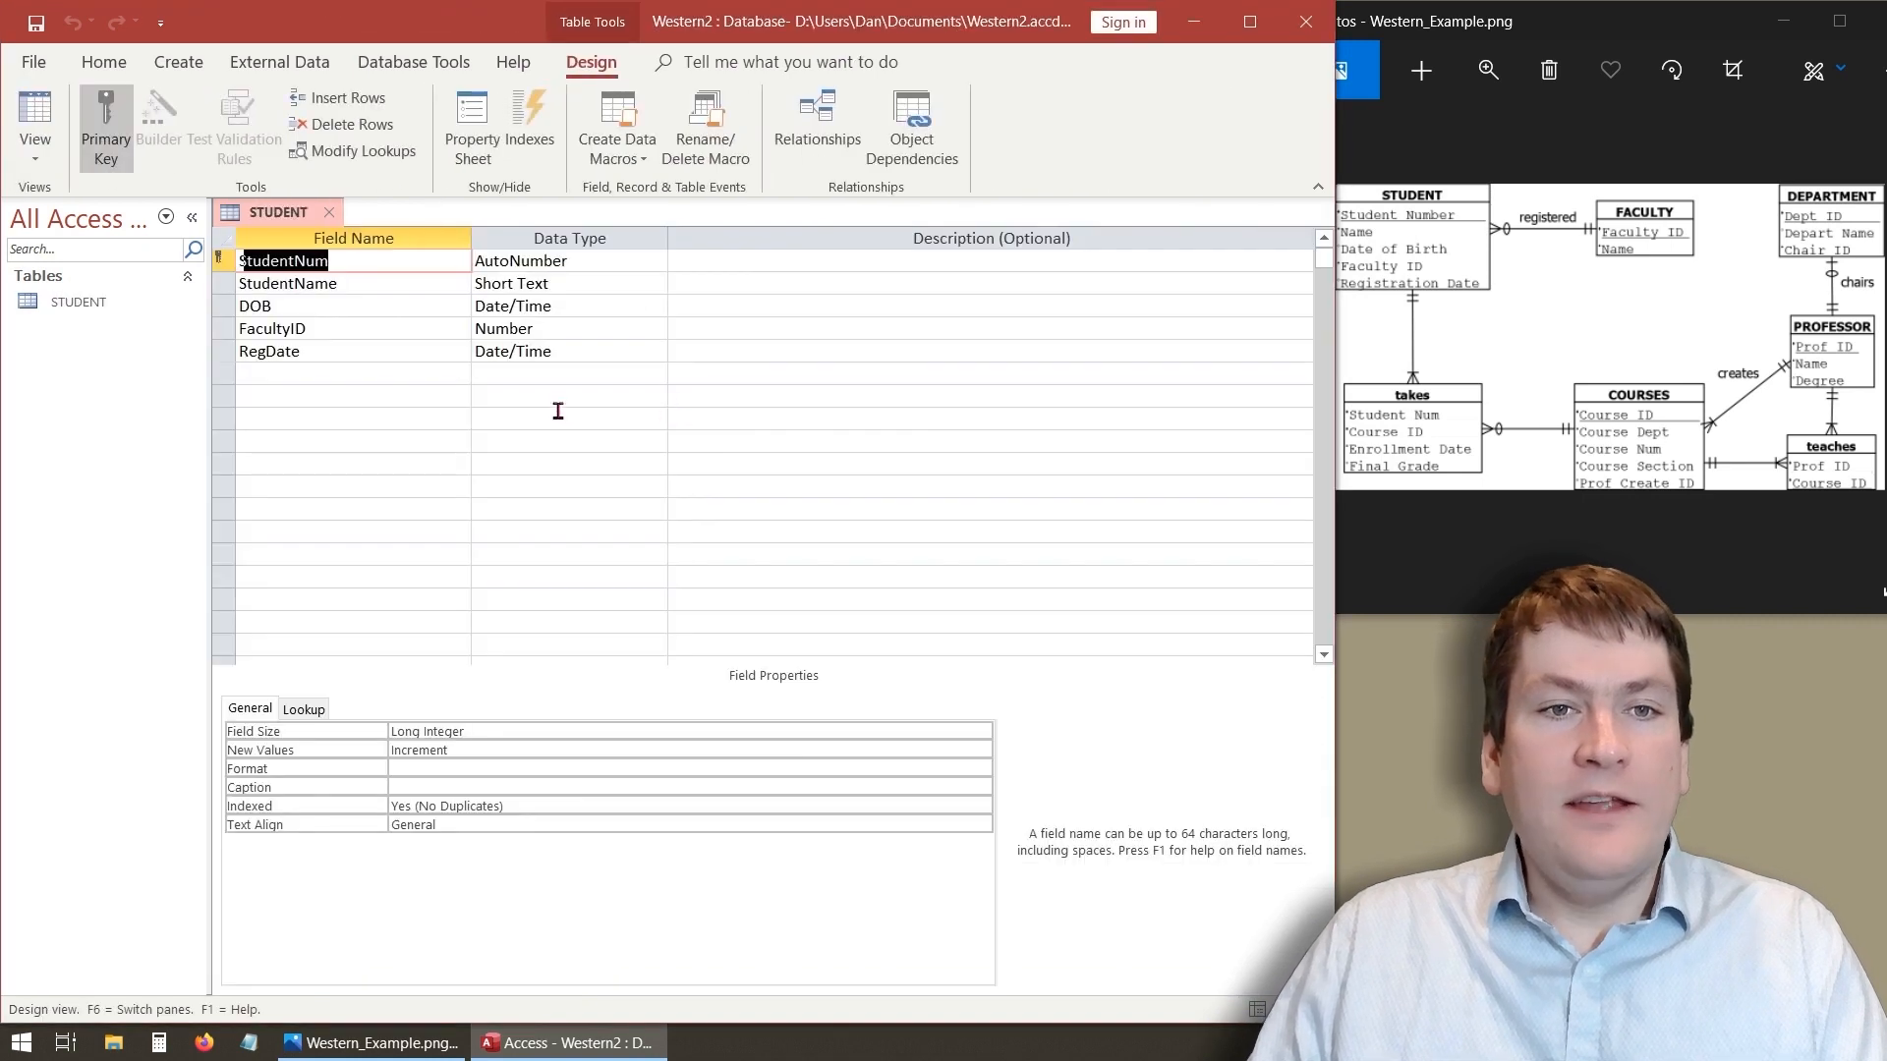
- Switch the STUDENT table back to Datasheet View and save it
{"action": "left_click", "coordinate": [39, 113]}
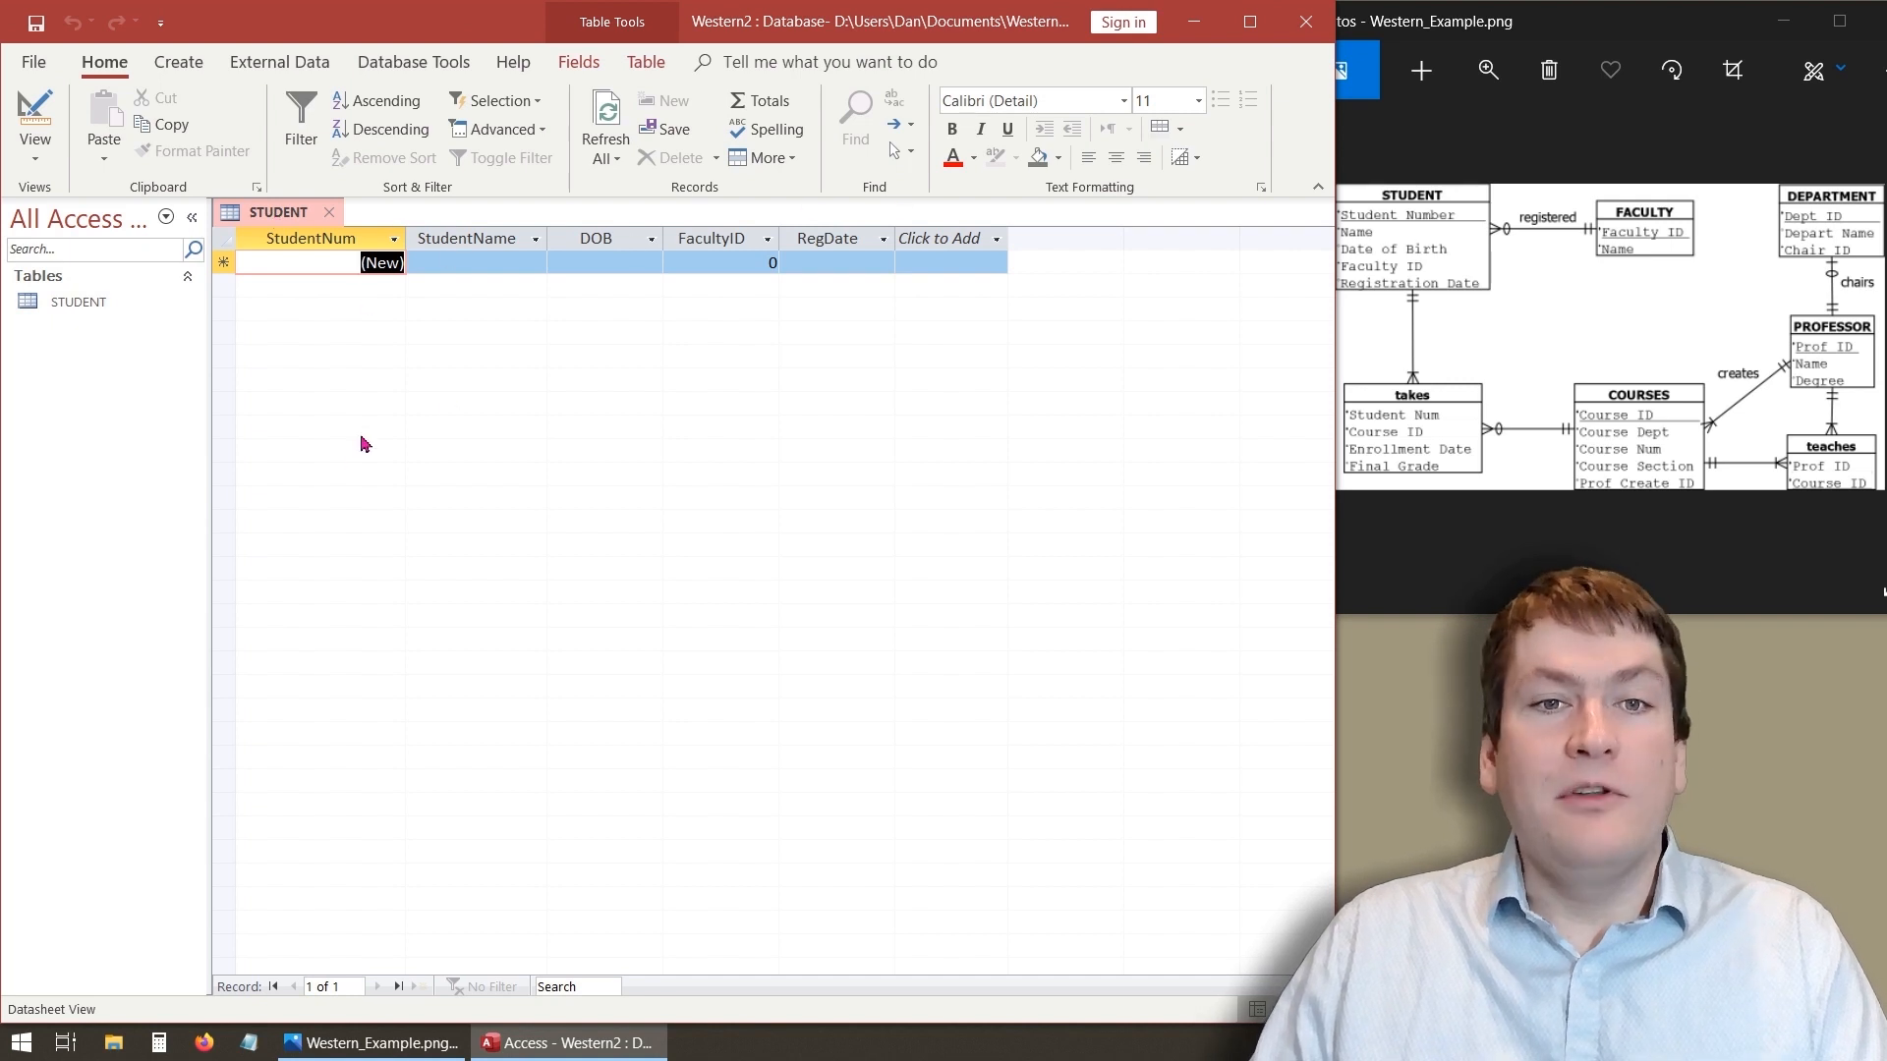
{"action": "right_click", "coordinate": [267, 217]}
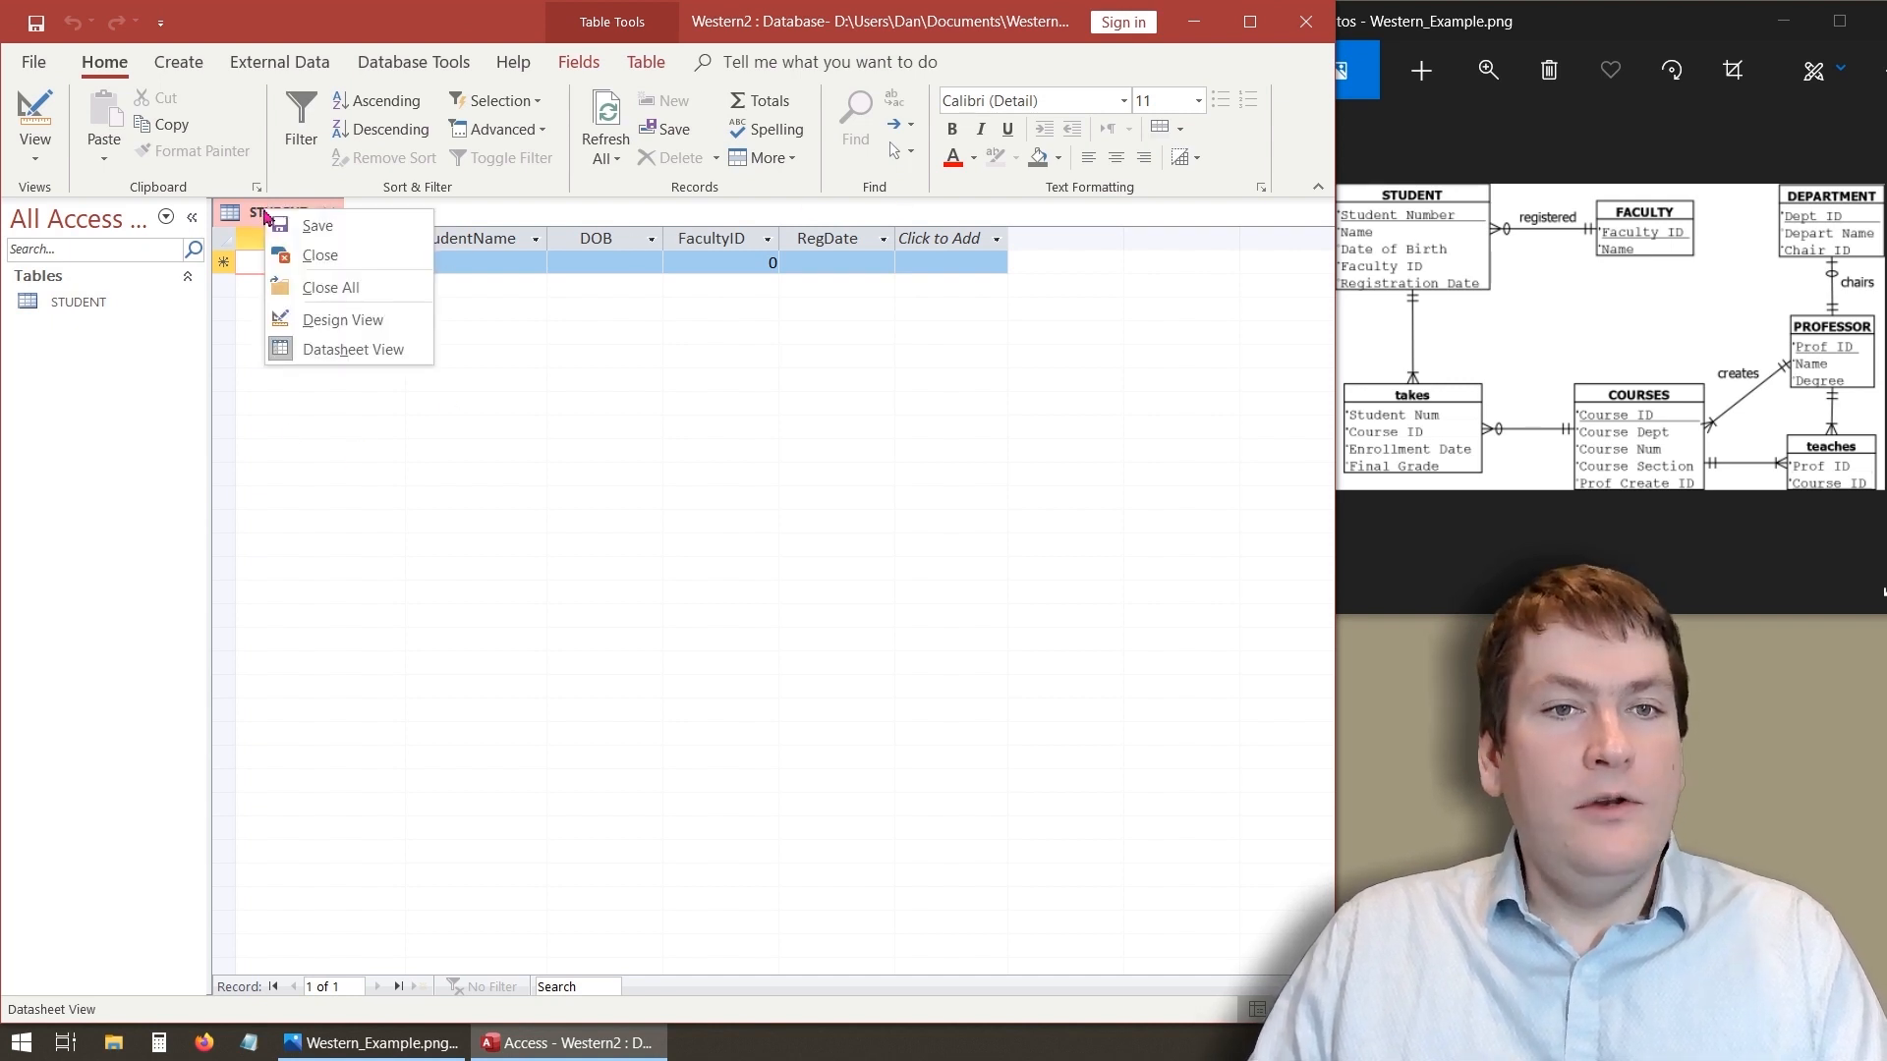
{"action": "left_click", "coordinate": [317, 226]}
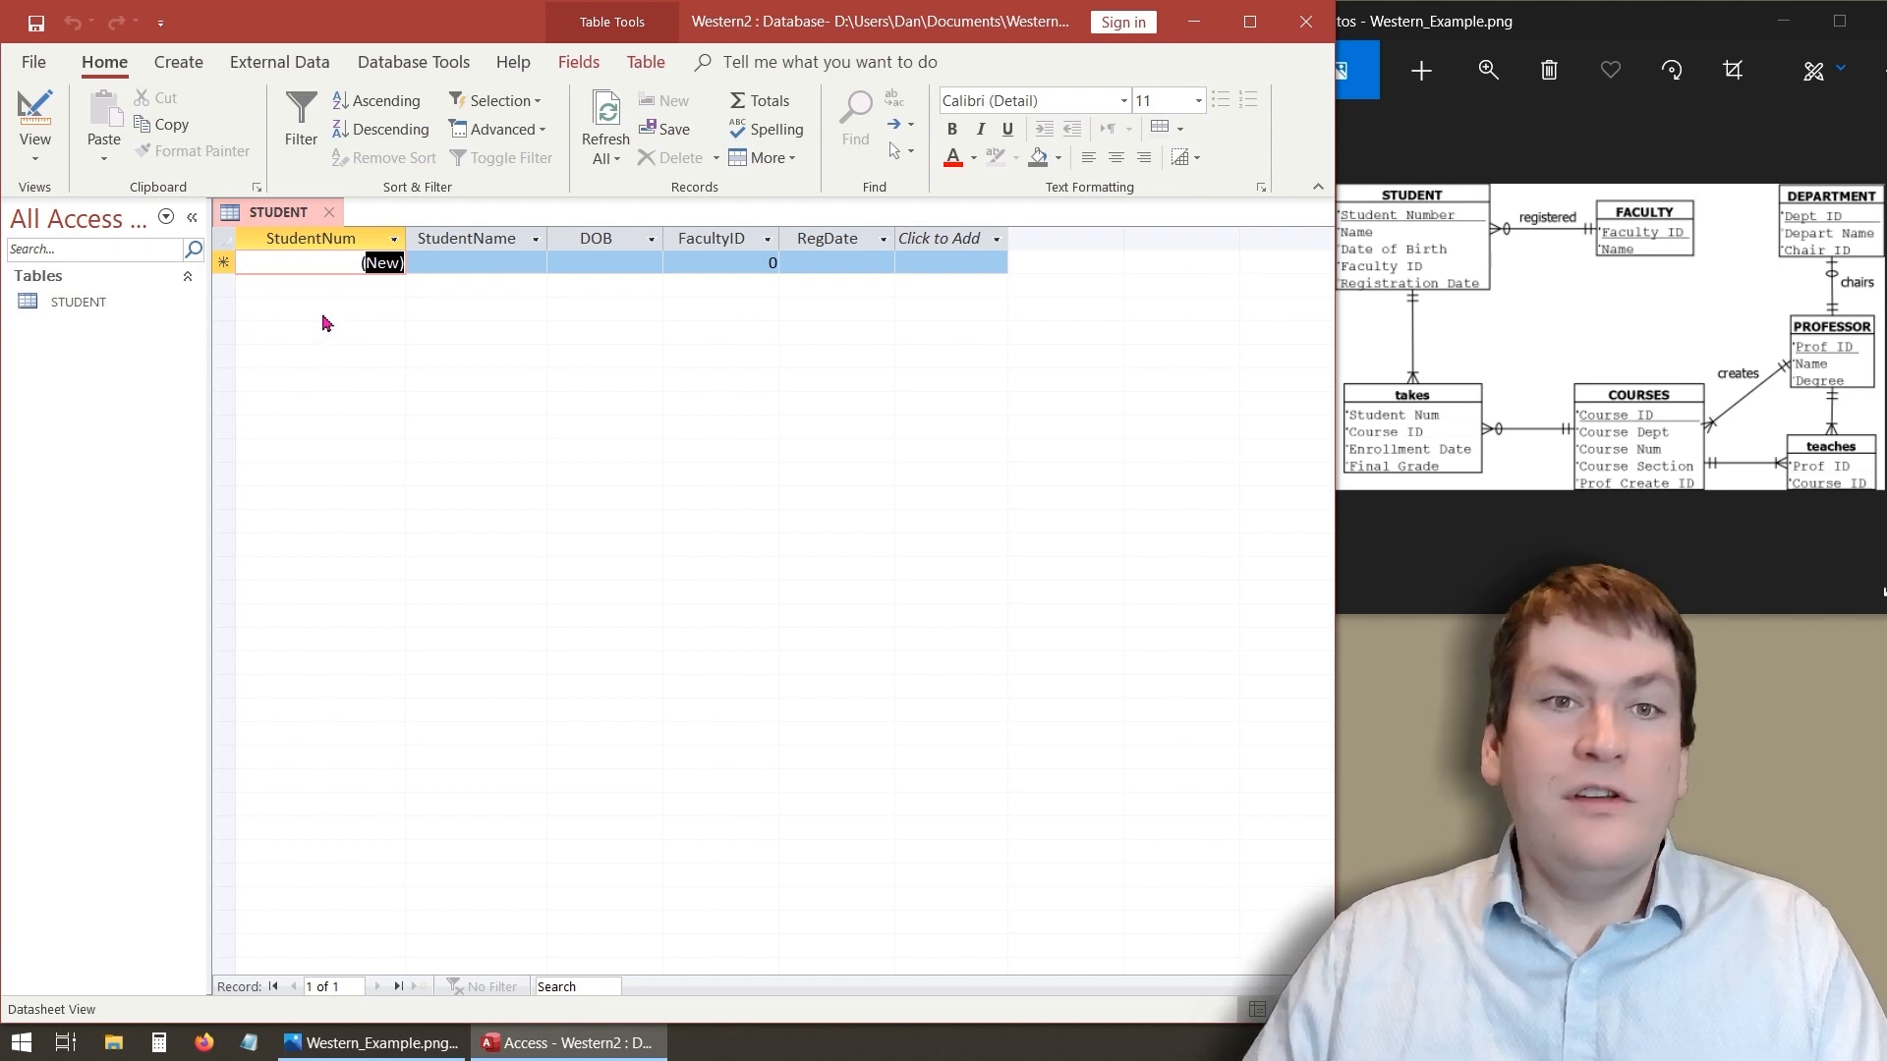
{"action": "right_click", "coordinate": [278, 213]}
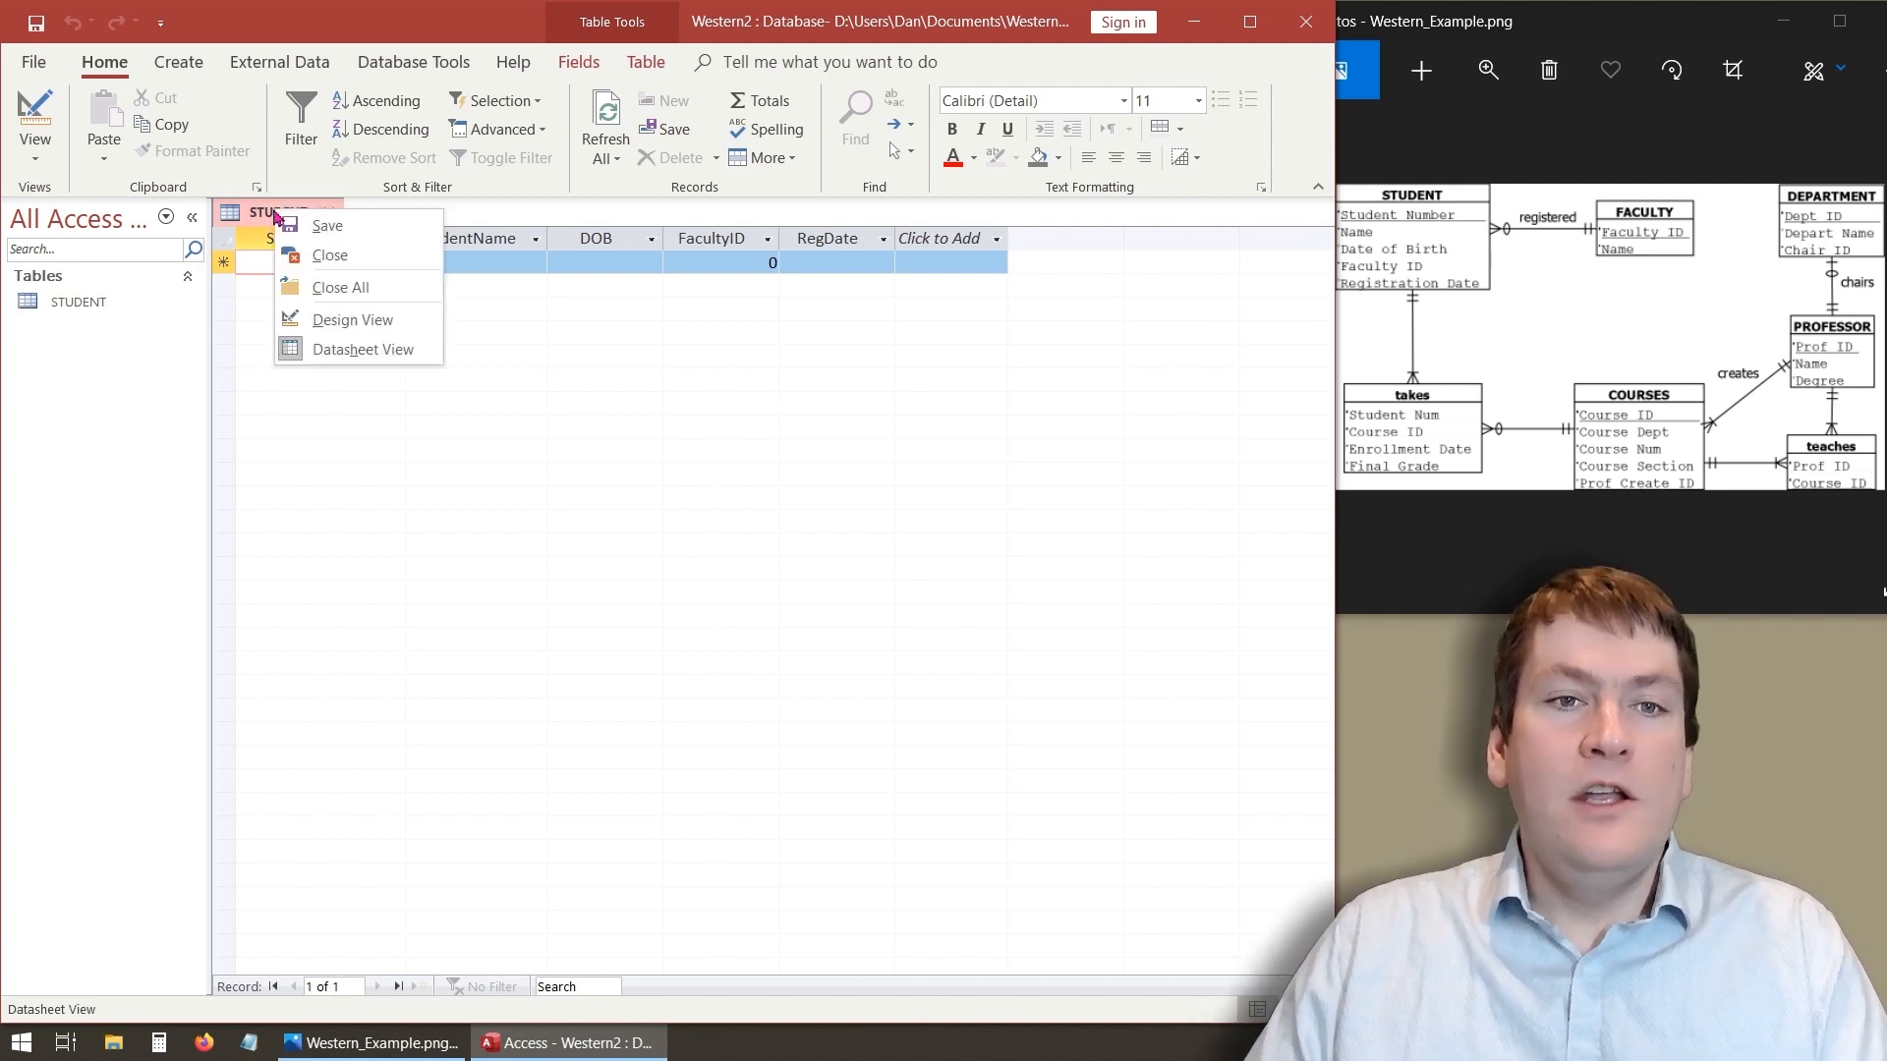
{"action": "left_click", "coordinate": [313, 229]}
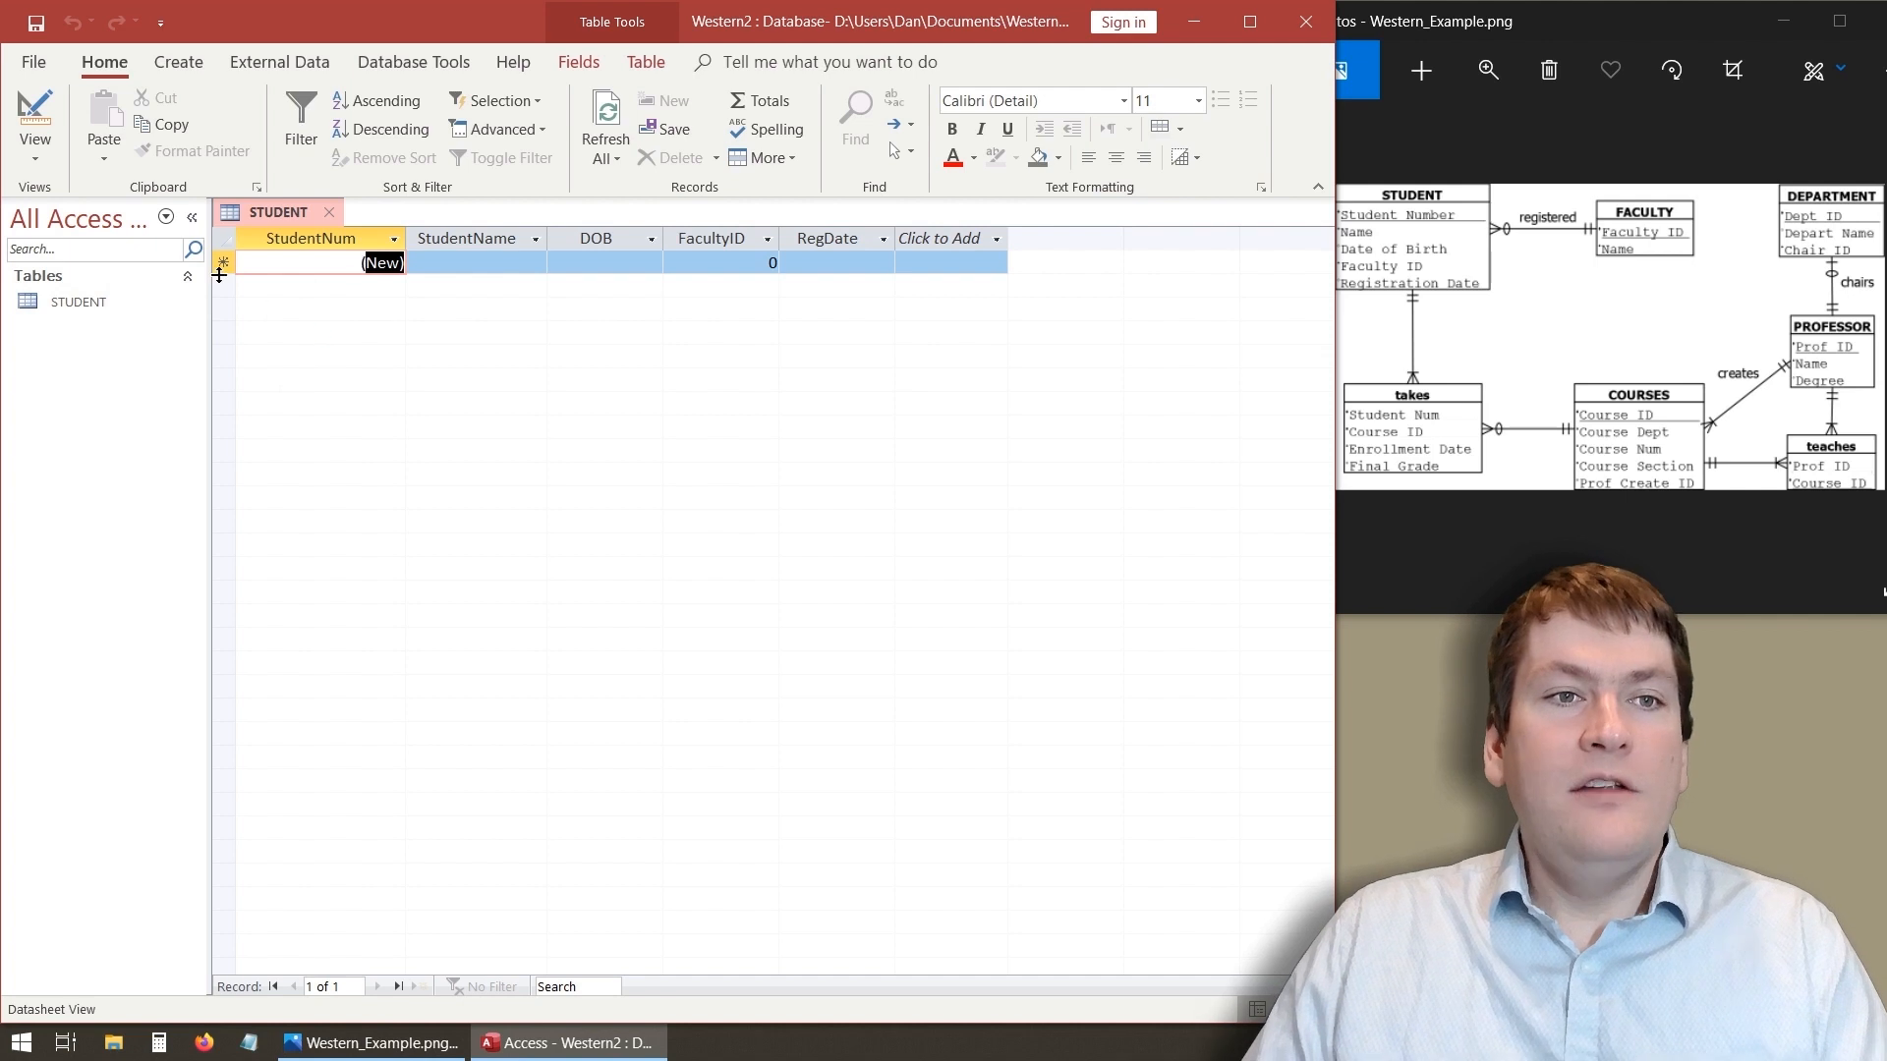
- Switch back to Design View and review the Field Name, Data Type and Description columns
{"action": "left_click", "coordinate": [36, 111]}
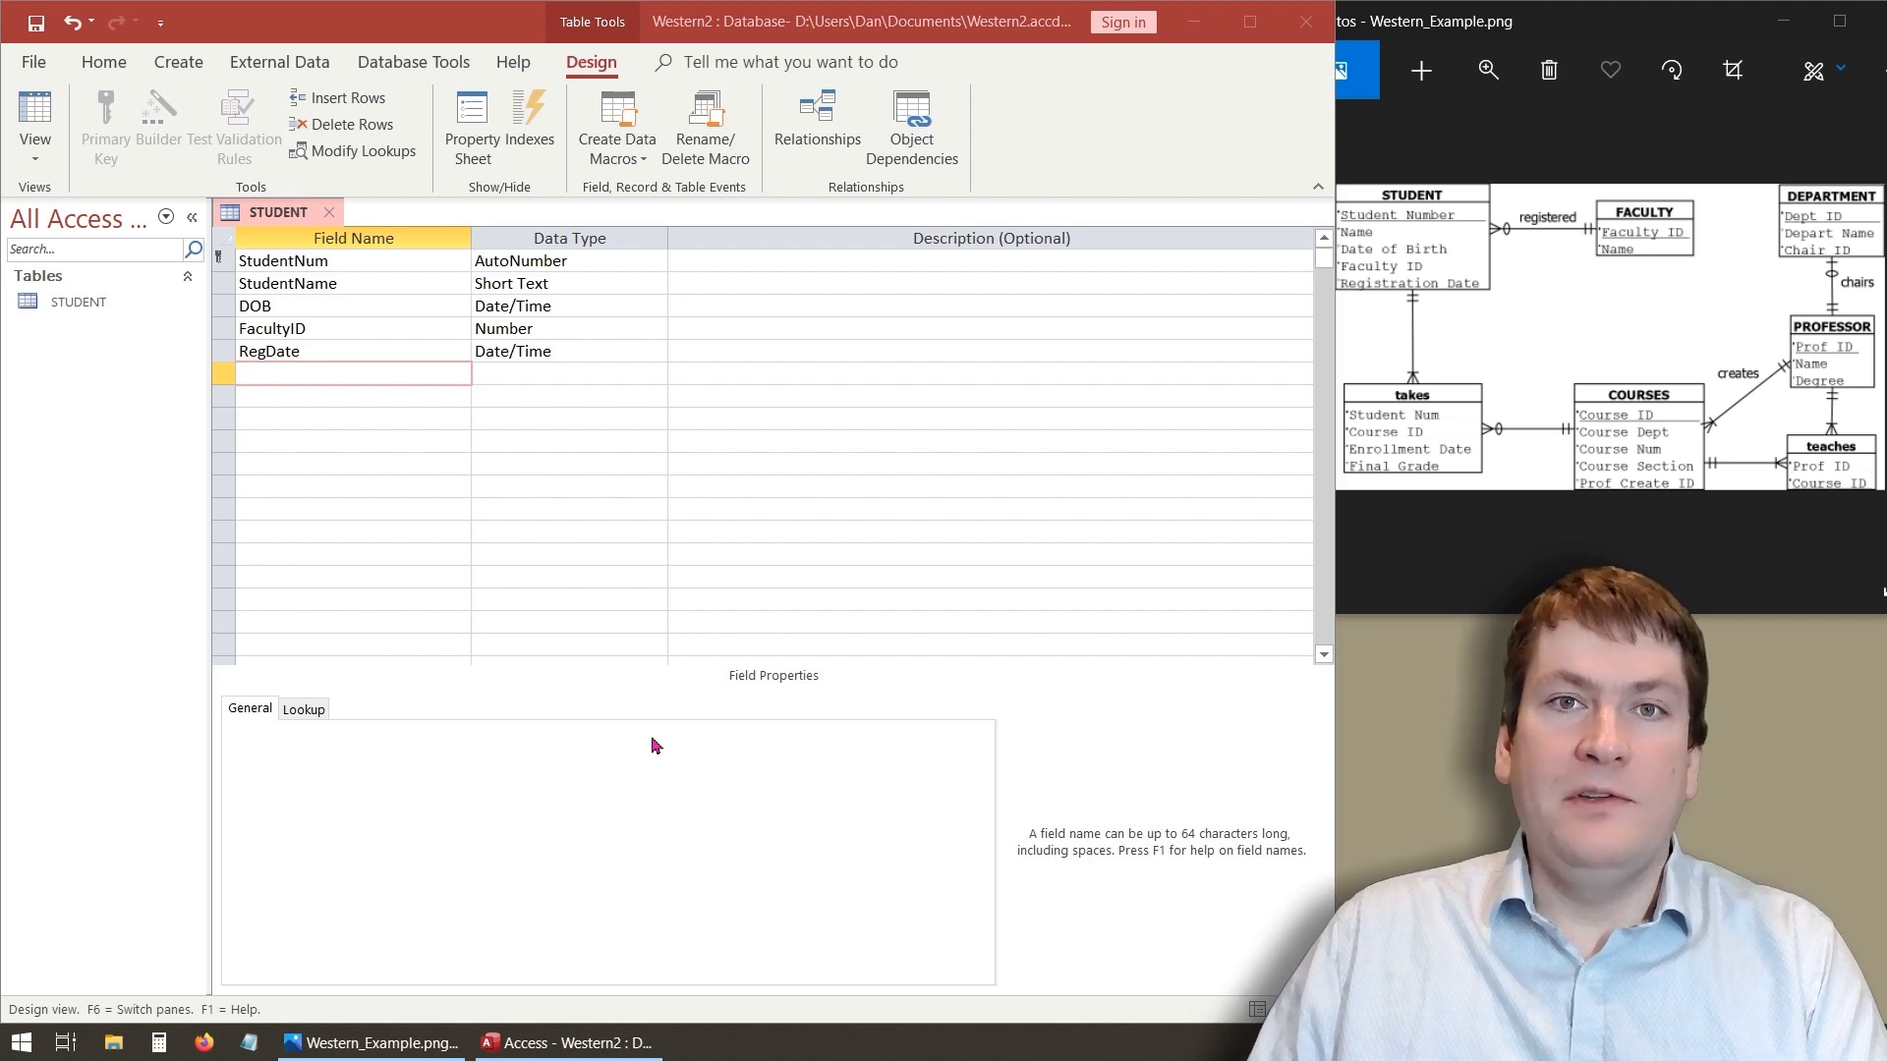
{"action": "left_click_drag", "start_coordinate": [232, 229], "coordinate": [473, 442]}
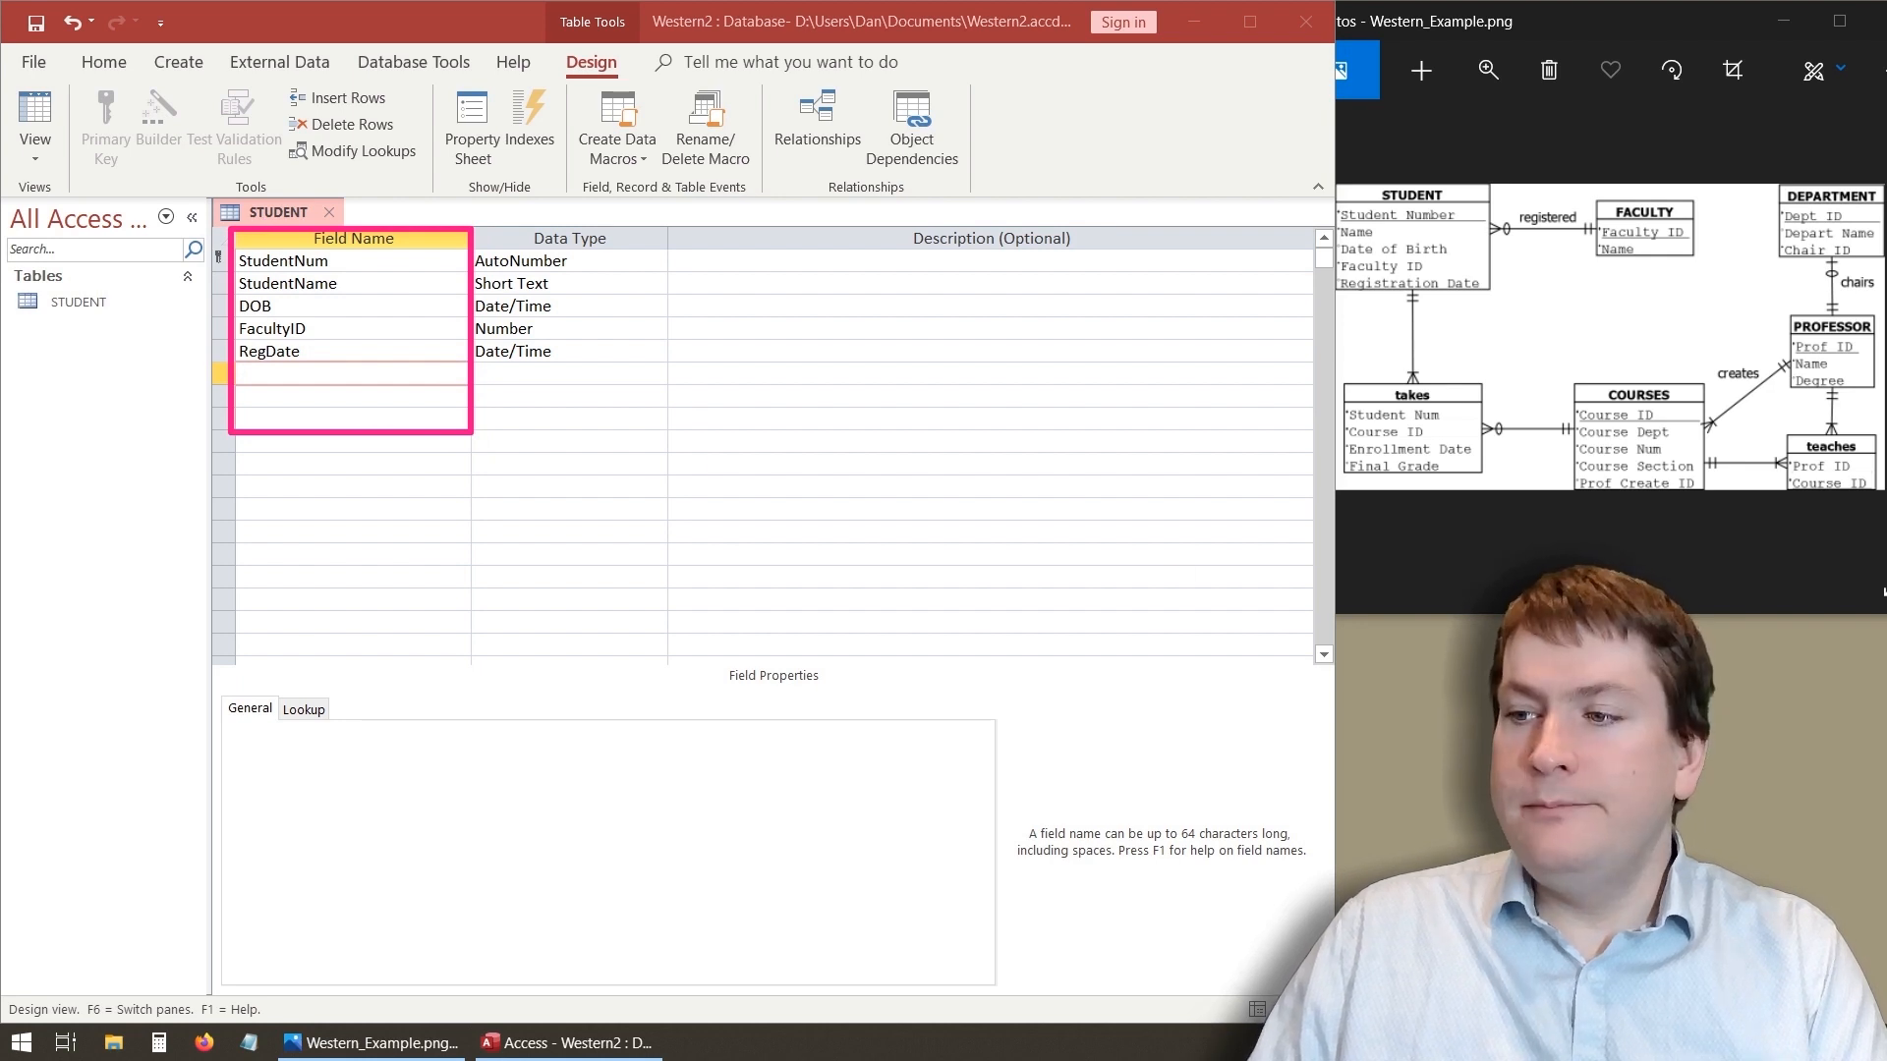
{"action": "key", "text": "Escape"}
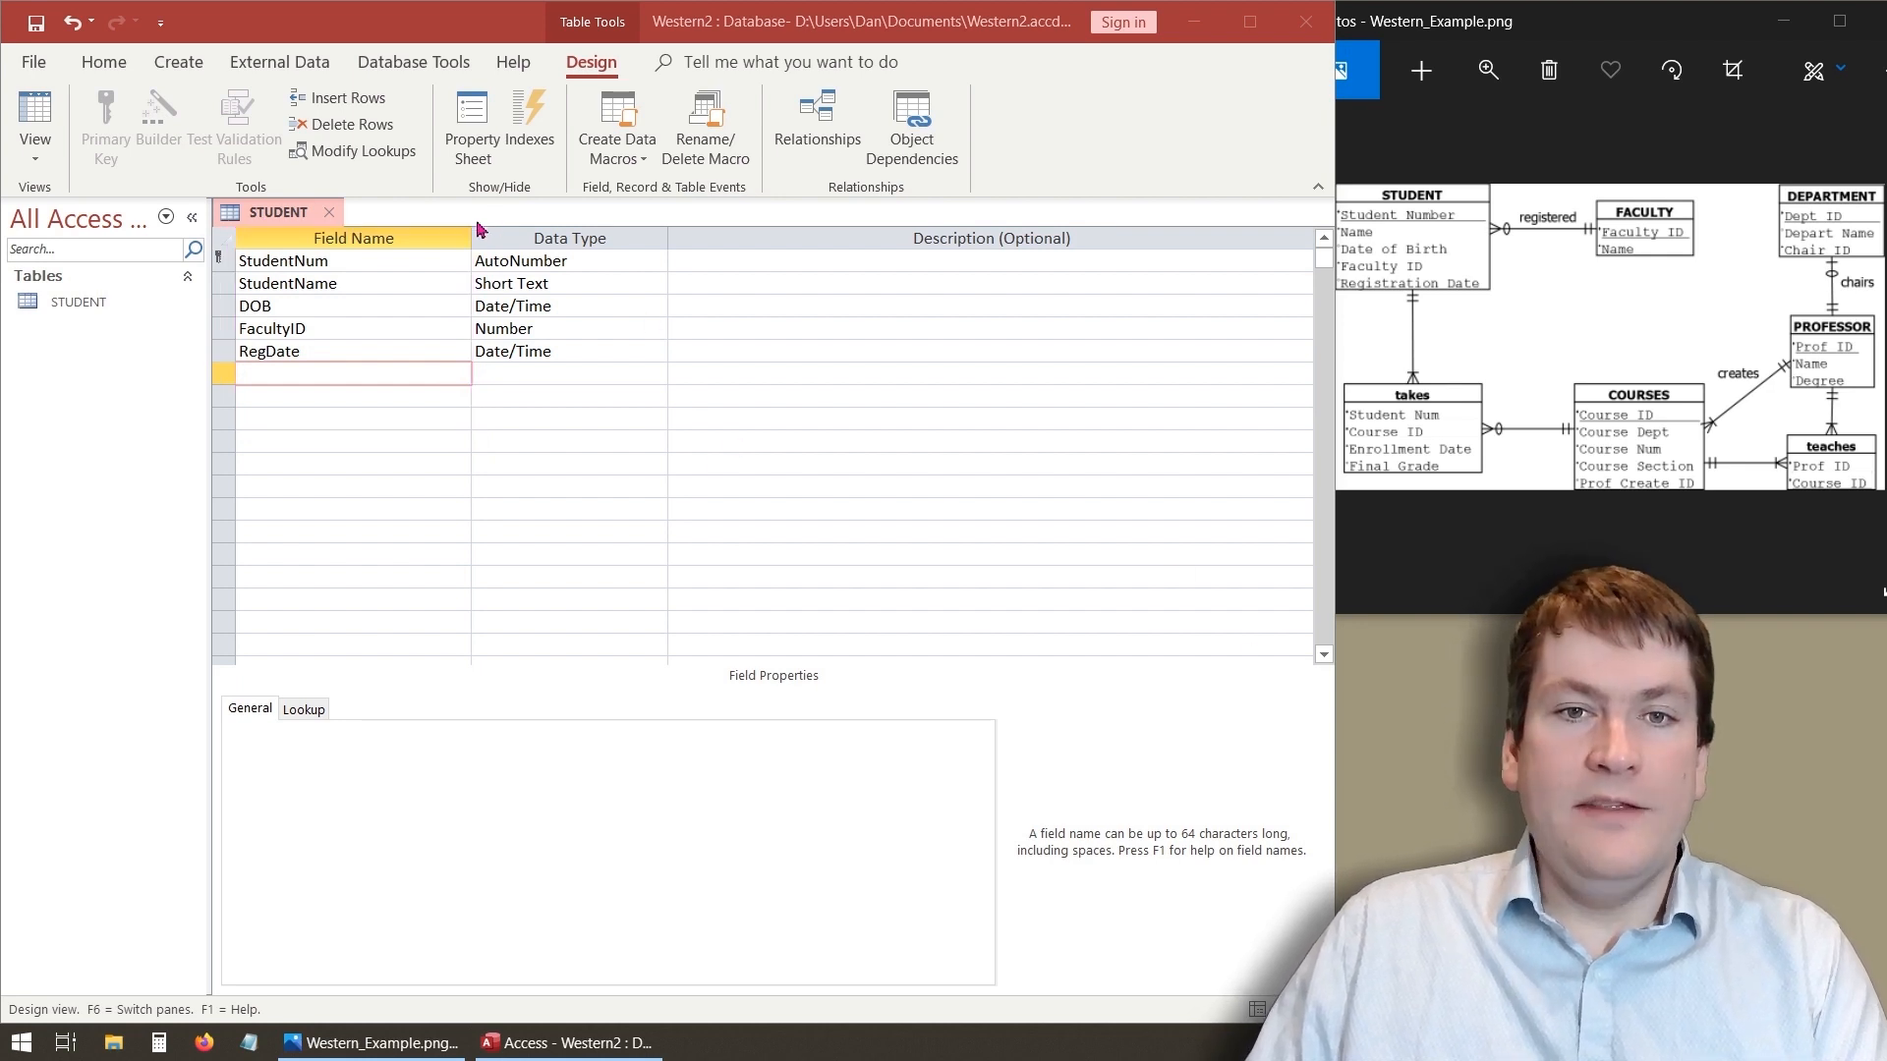
{"action": "mouse_move", "coordinate": [462, 223]}
{"action": "left_mouse_down"}
{"action": "mouse_move", "coordinate": [700, 393]}
{"action": "mouse_move", "coordinate": [677, 380]}
{"action": "left_mouse_up"}
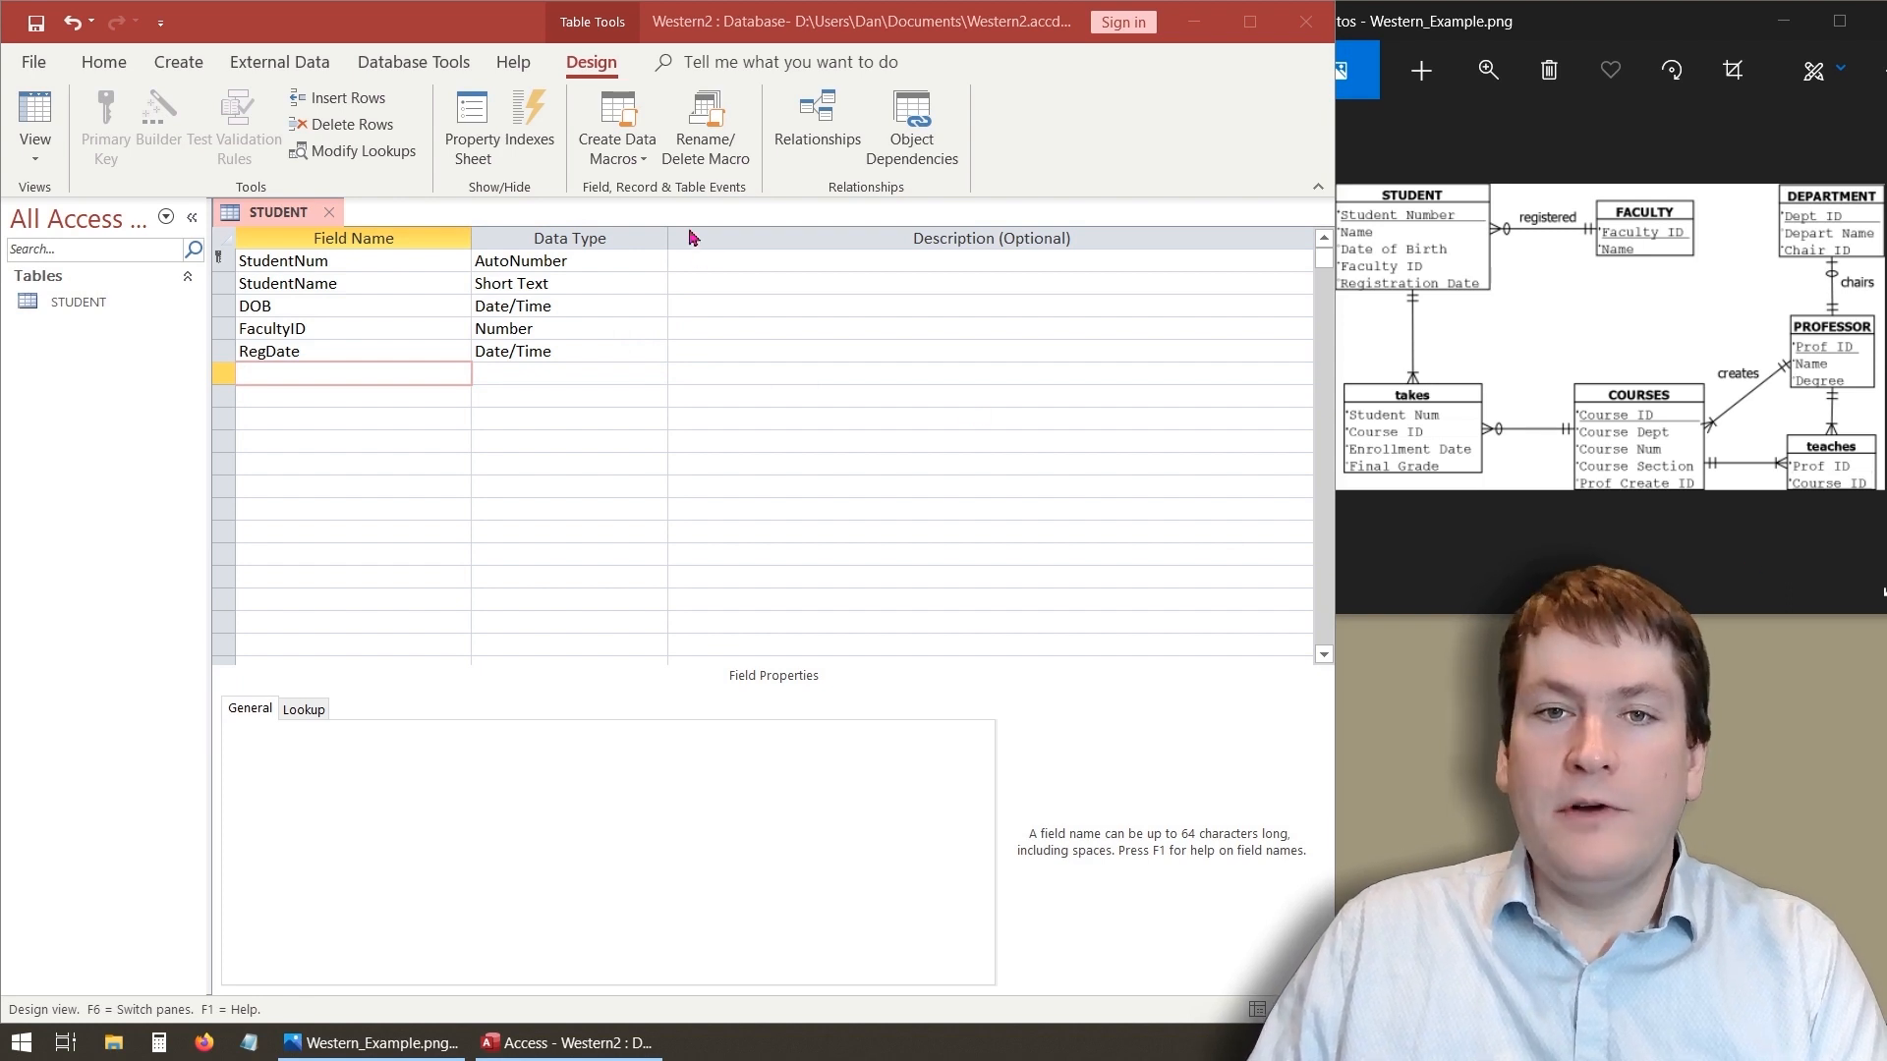
{"action": "left_click_drag", "start_coordinate": [660, 227], "coordinate": [1319, 500]}
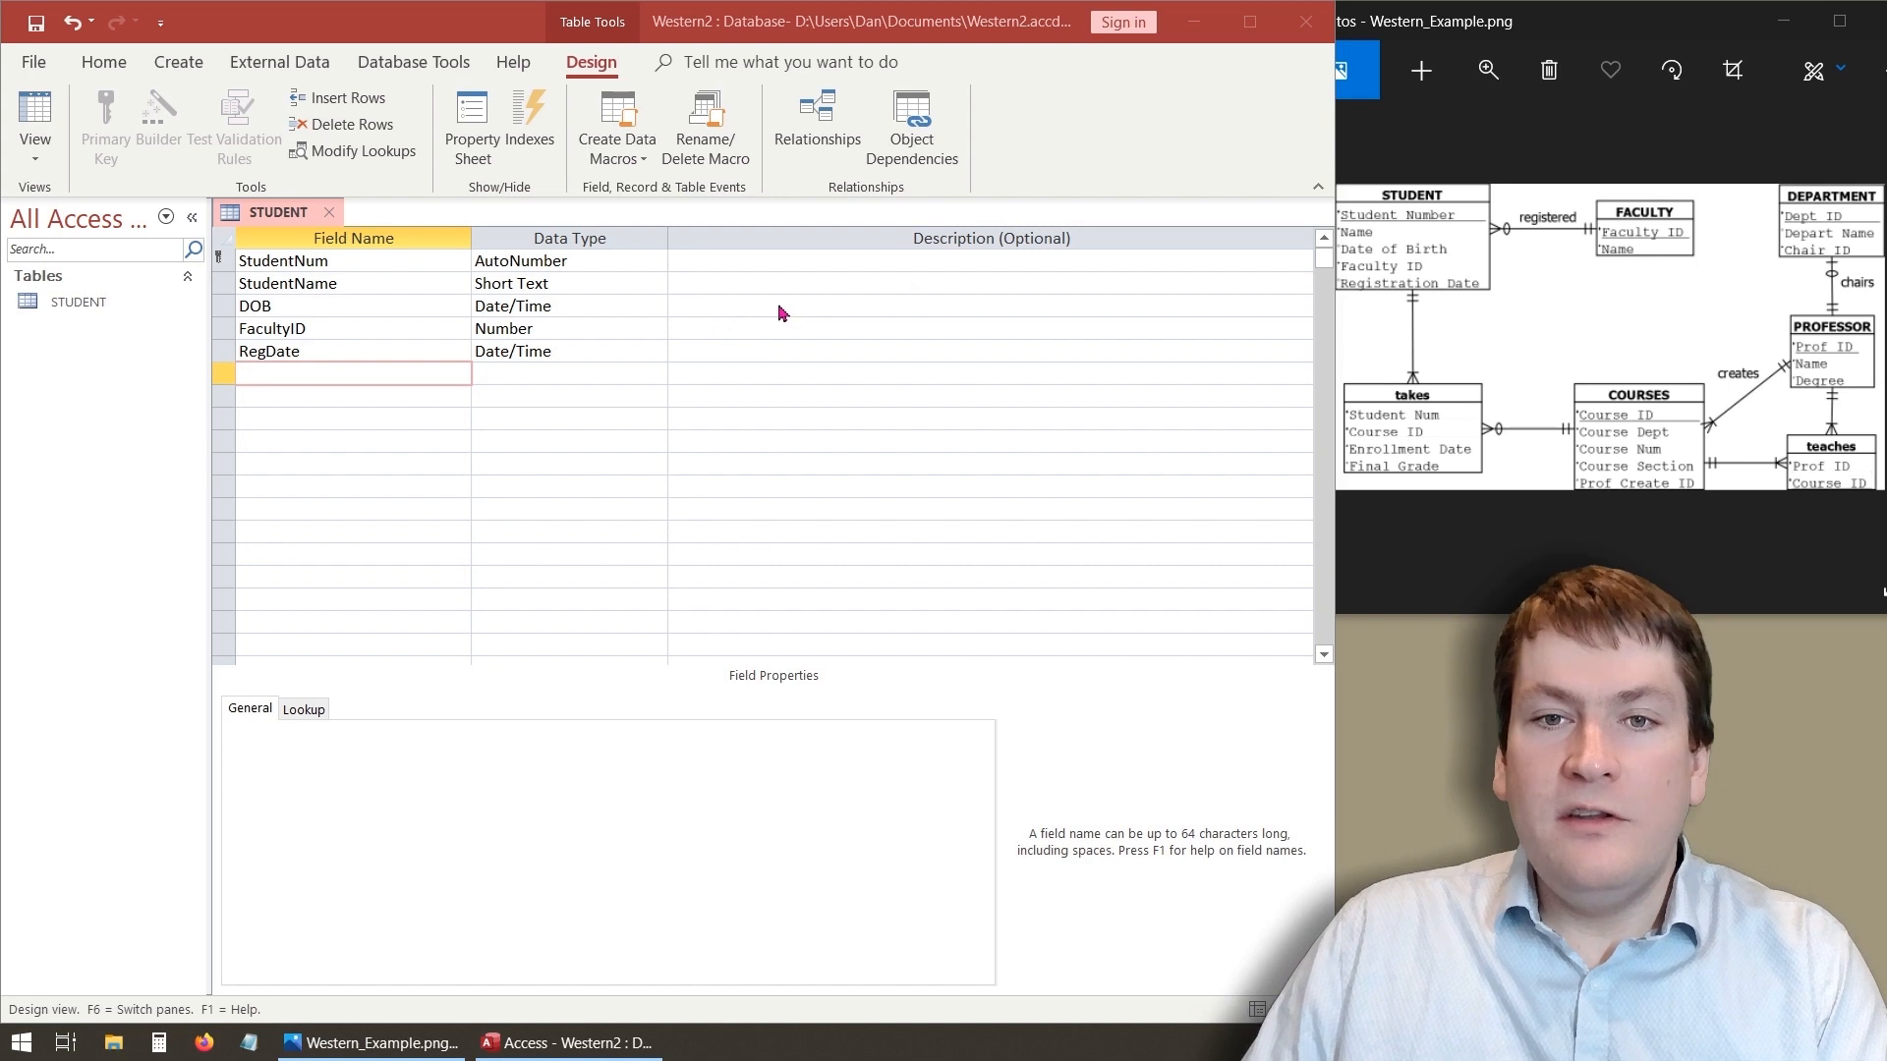
- Enter the description "This is the student's date of brith" for the DOB field
{"action": "left_click", "coordinate": [705, 312]}
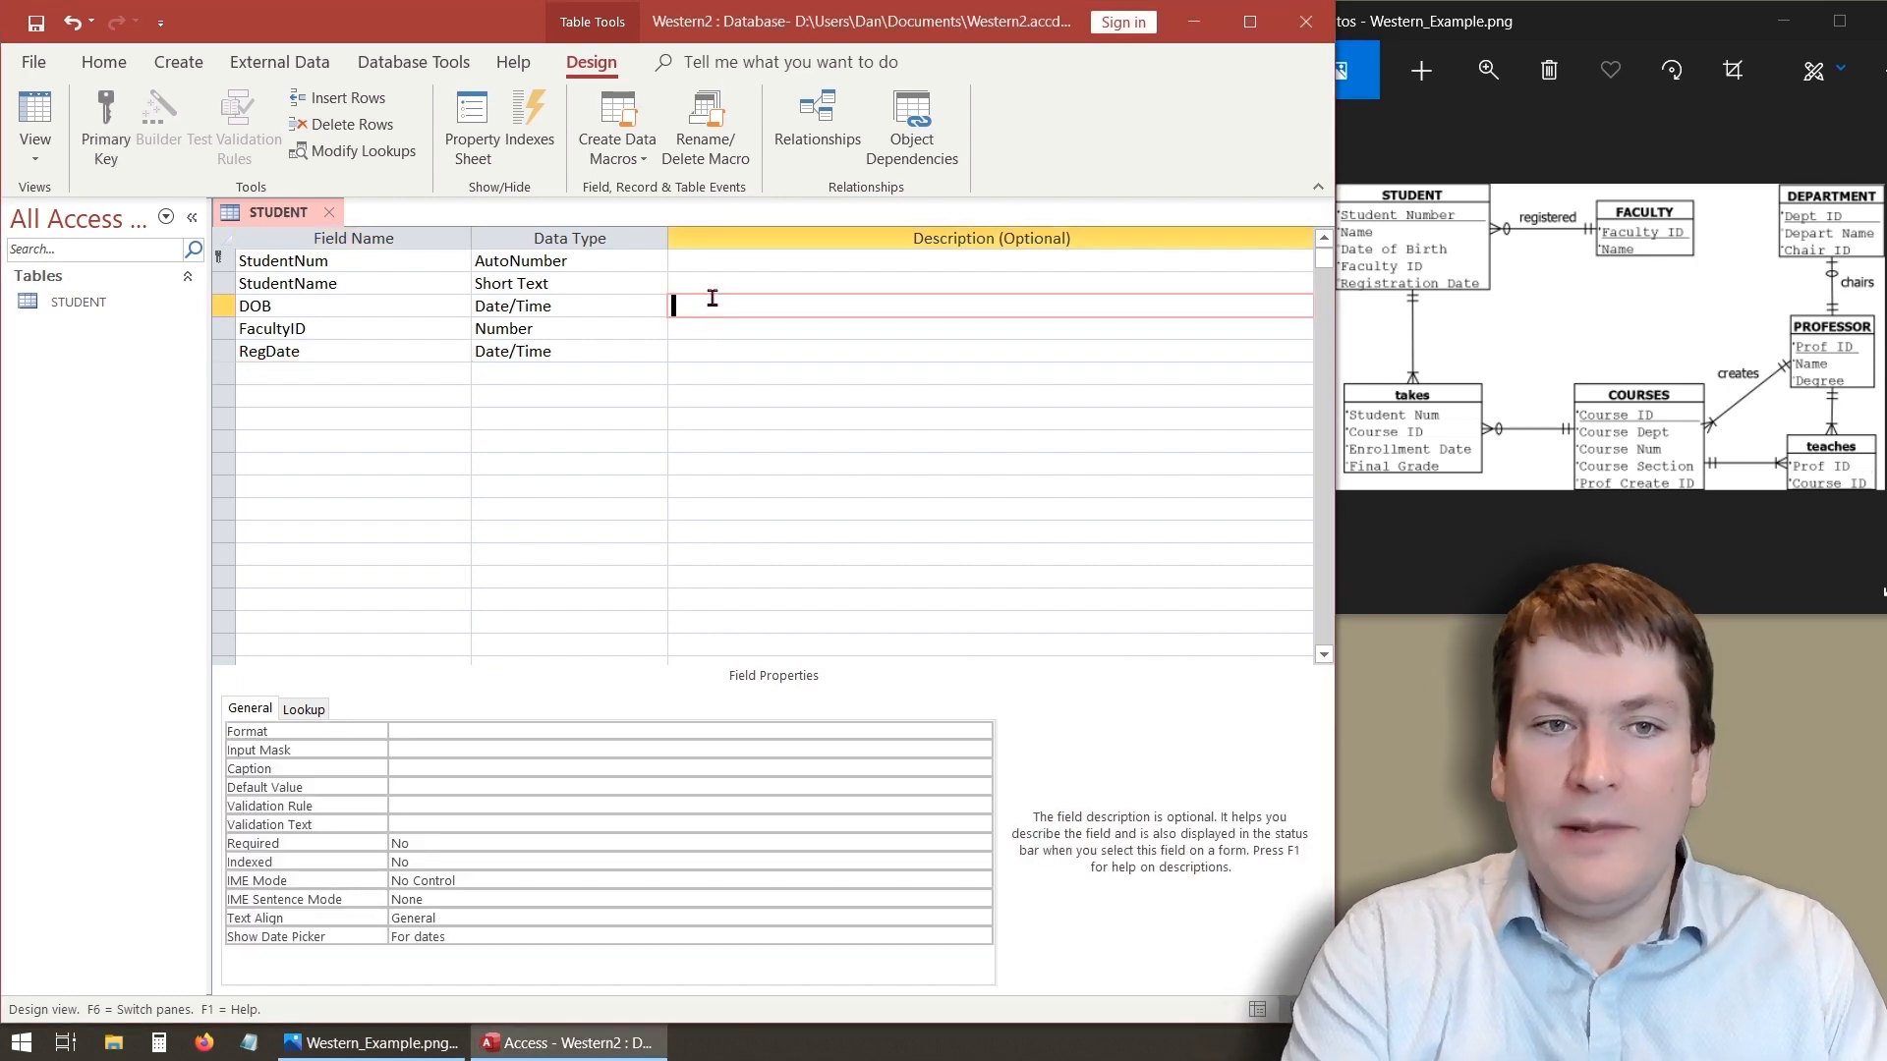
{"action": "type", "text": "This is "}
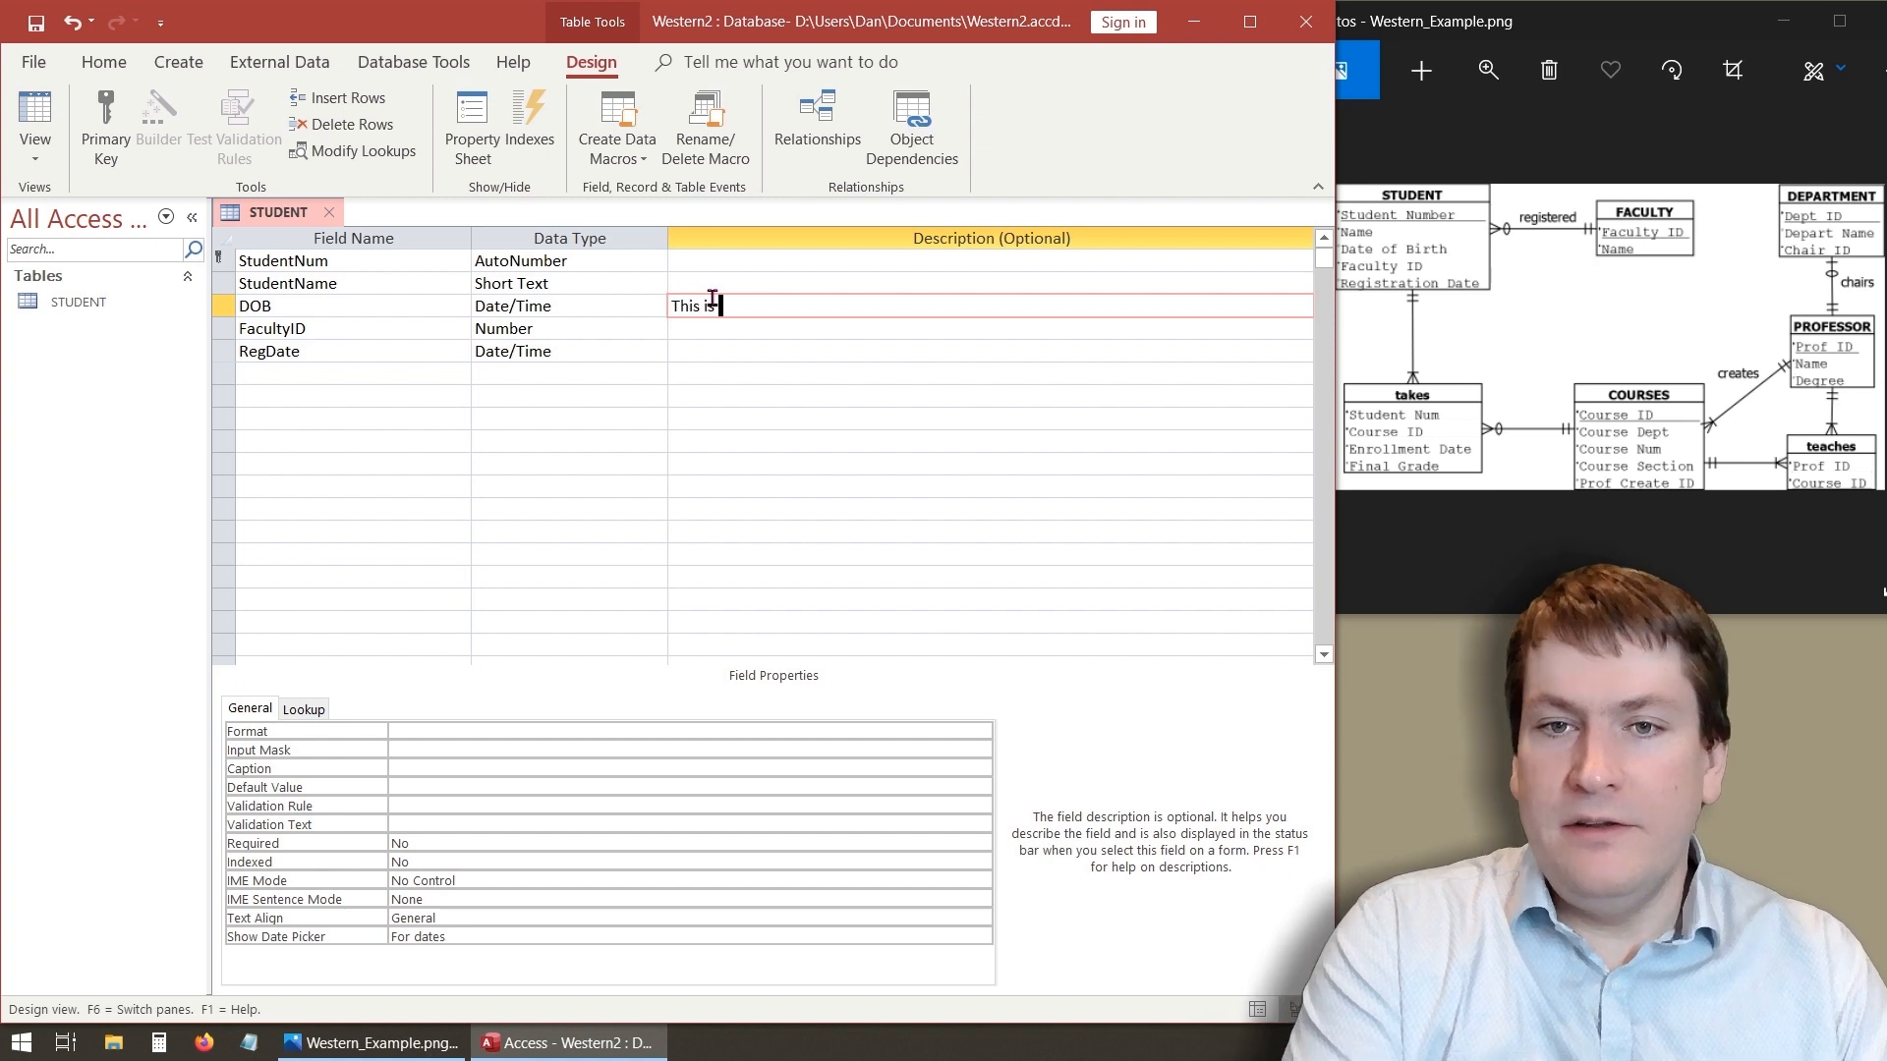
{"action": "type", "text": "the student's "}
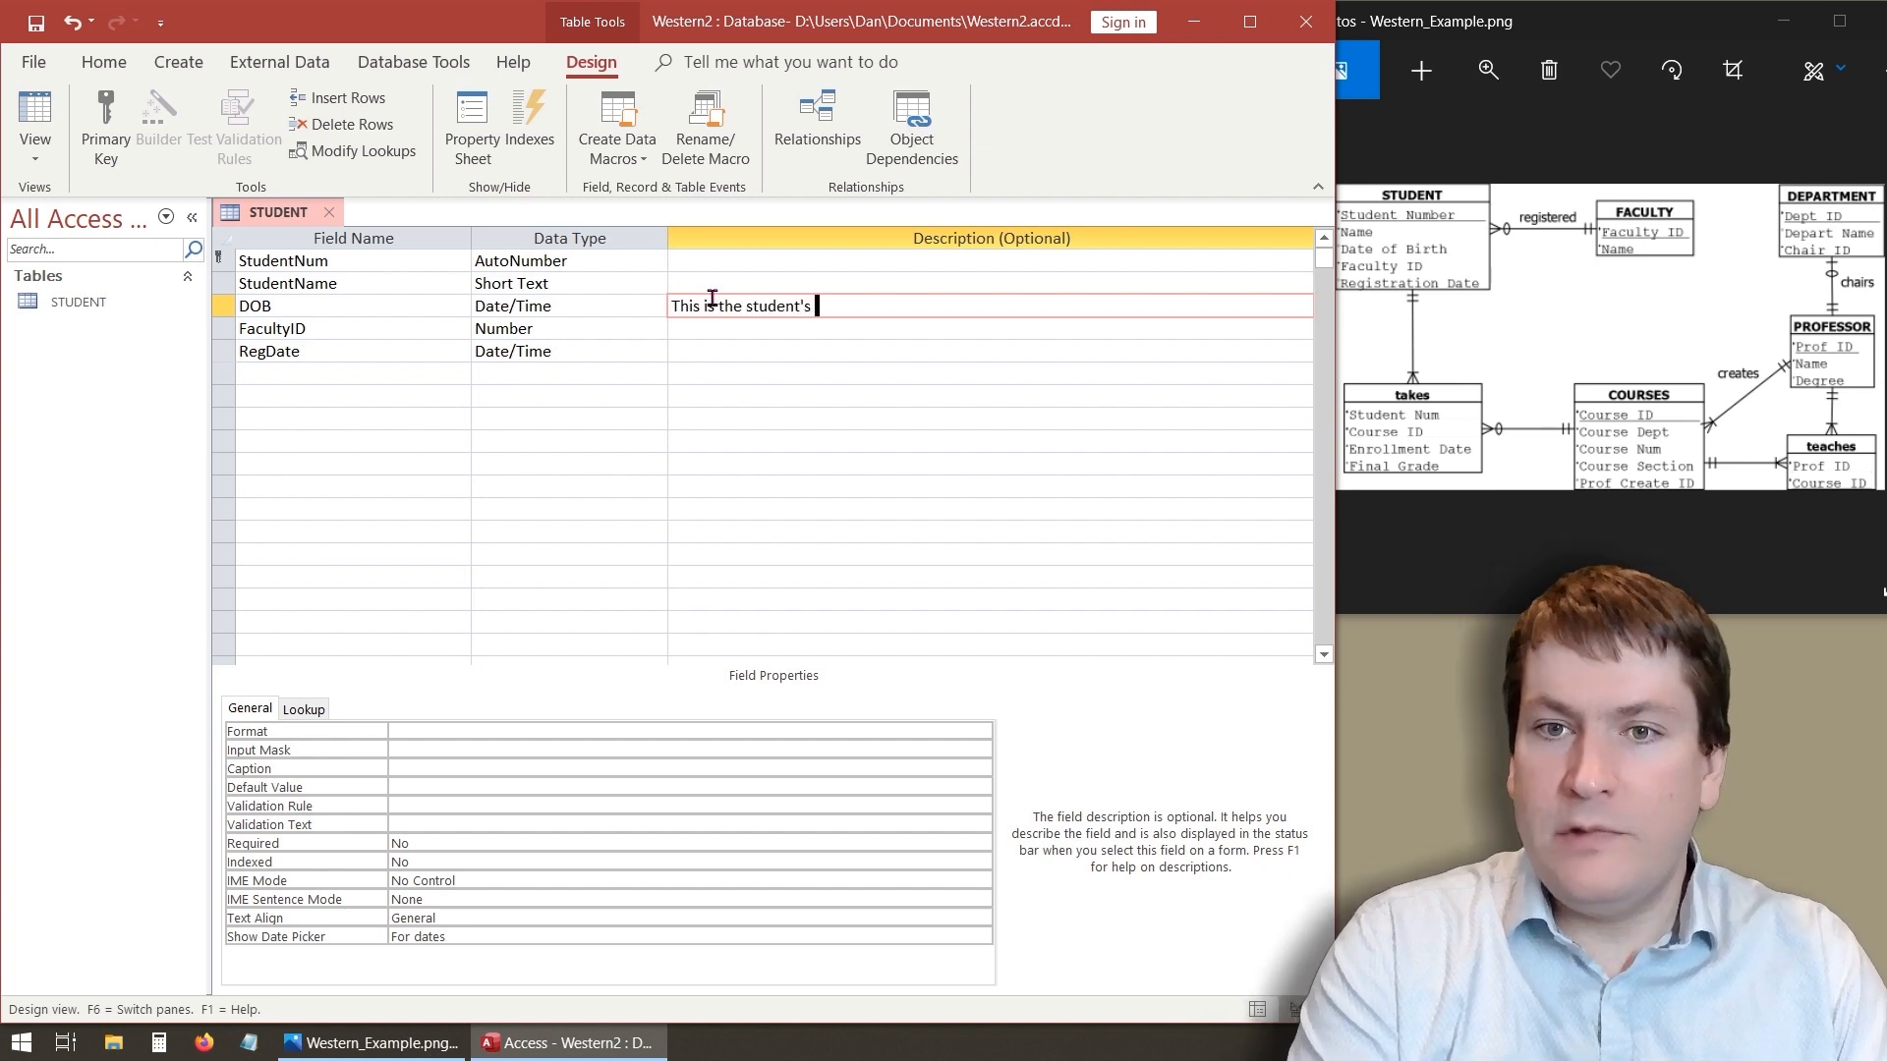
{"action": "type", "text": "date of brith"}
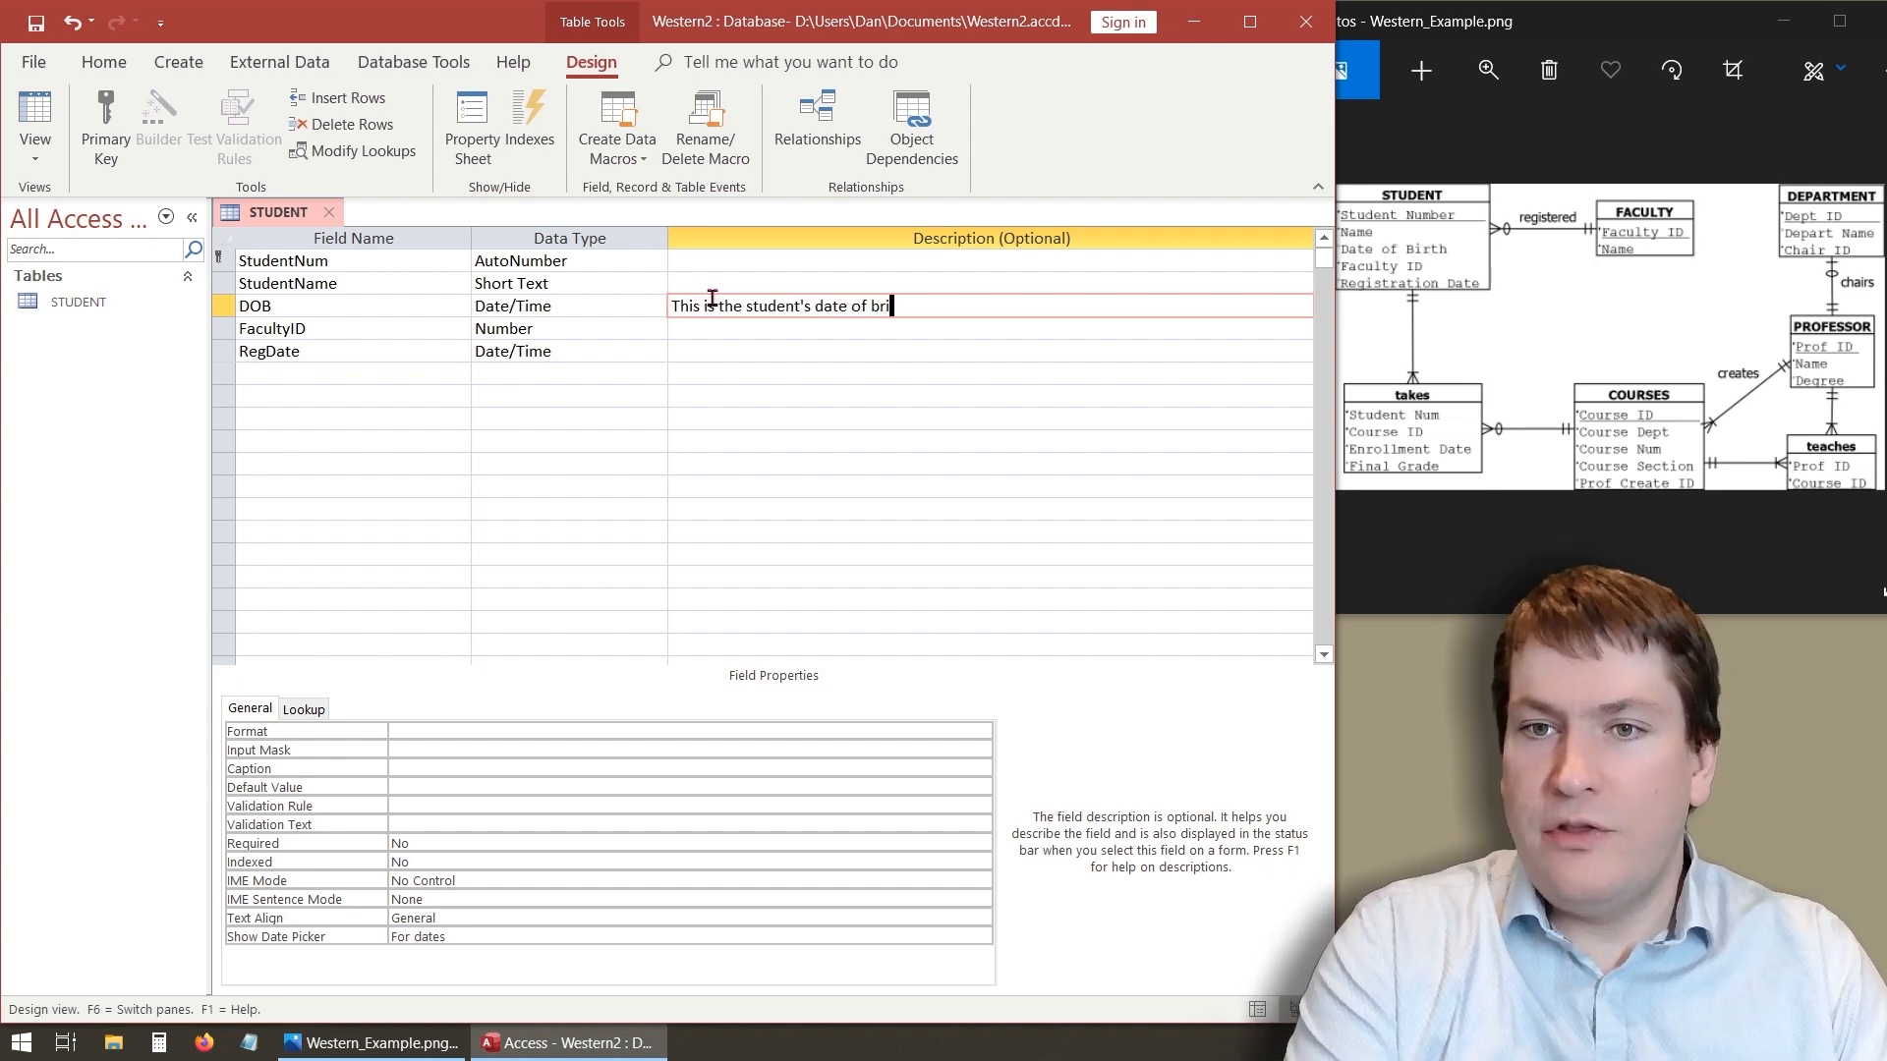
{"action": "left_click", "coordinate": [687, 328]}
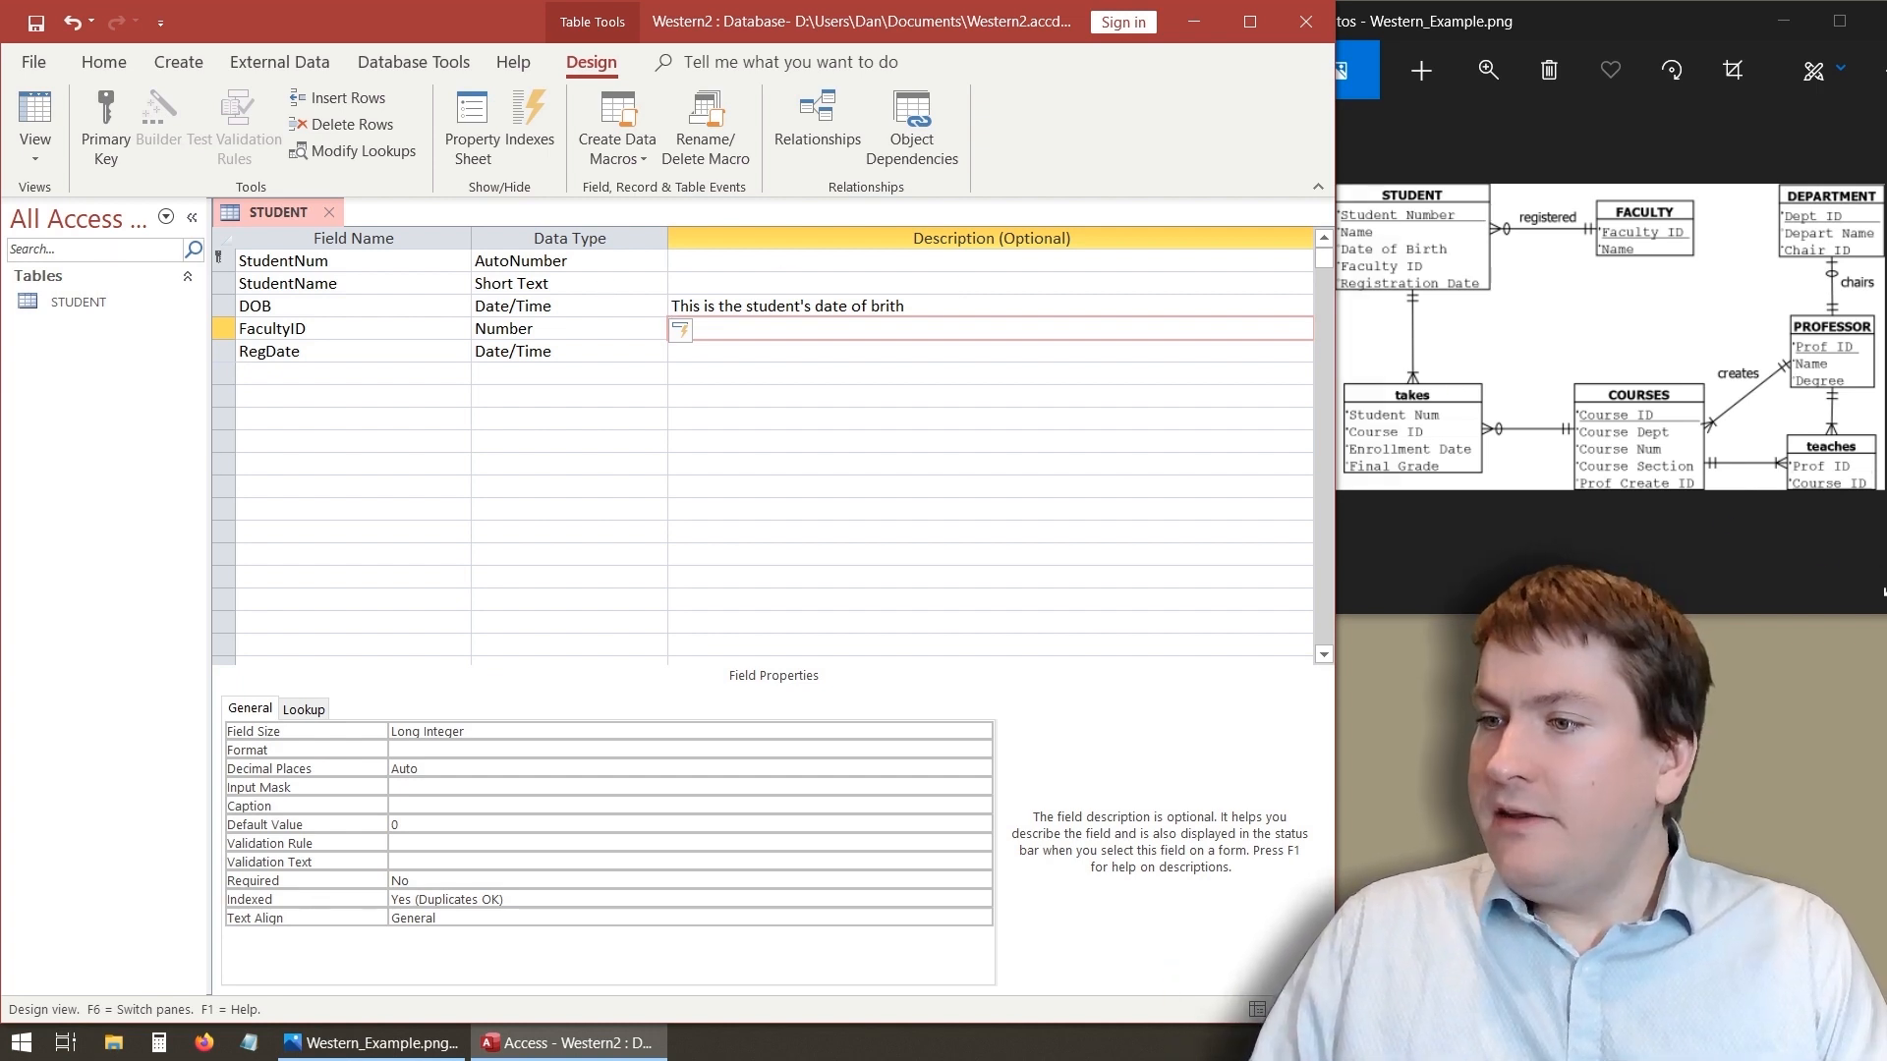
- Set the StudentName field's Required property to Yes
{"action": "left_click", "coordinate": [1854, 639]}
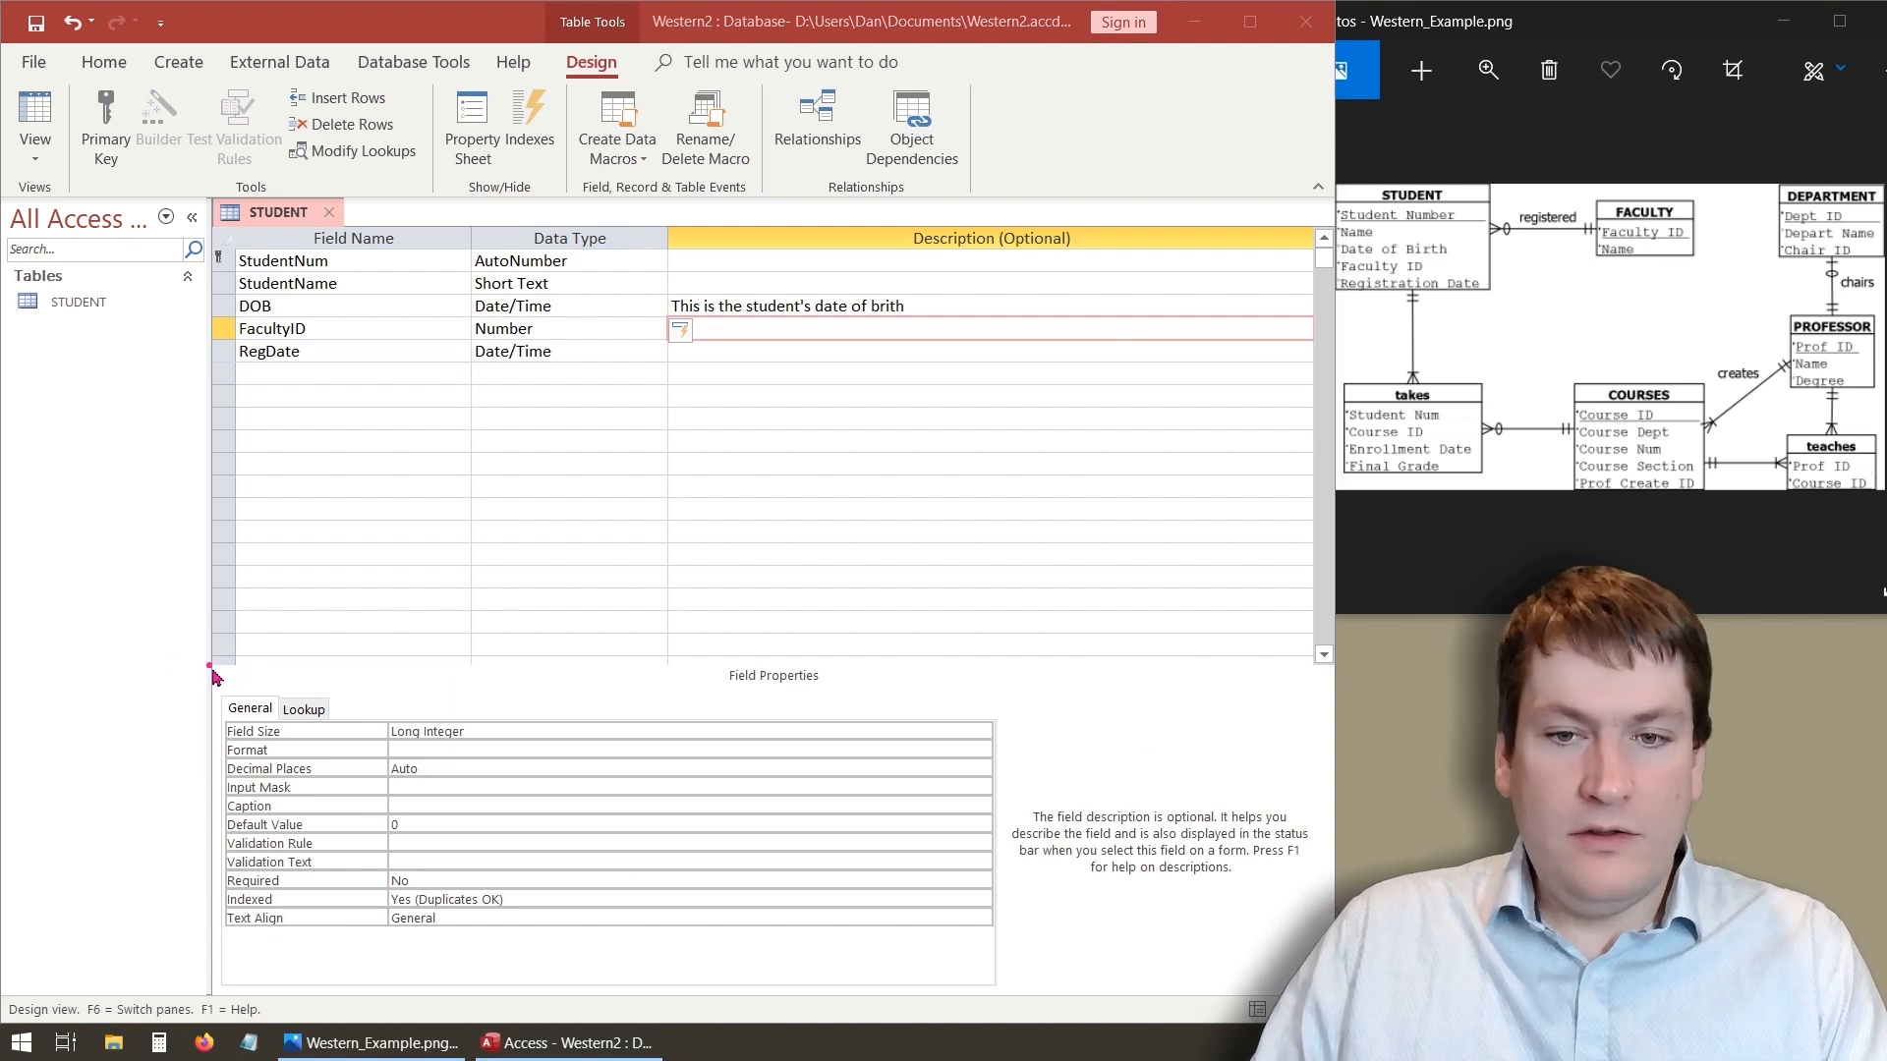
{"action": "left_click_drag", "start_coordinate": [209, 665], "coordinate": [1002, 987]}
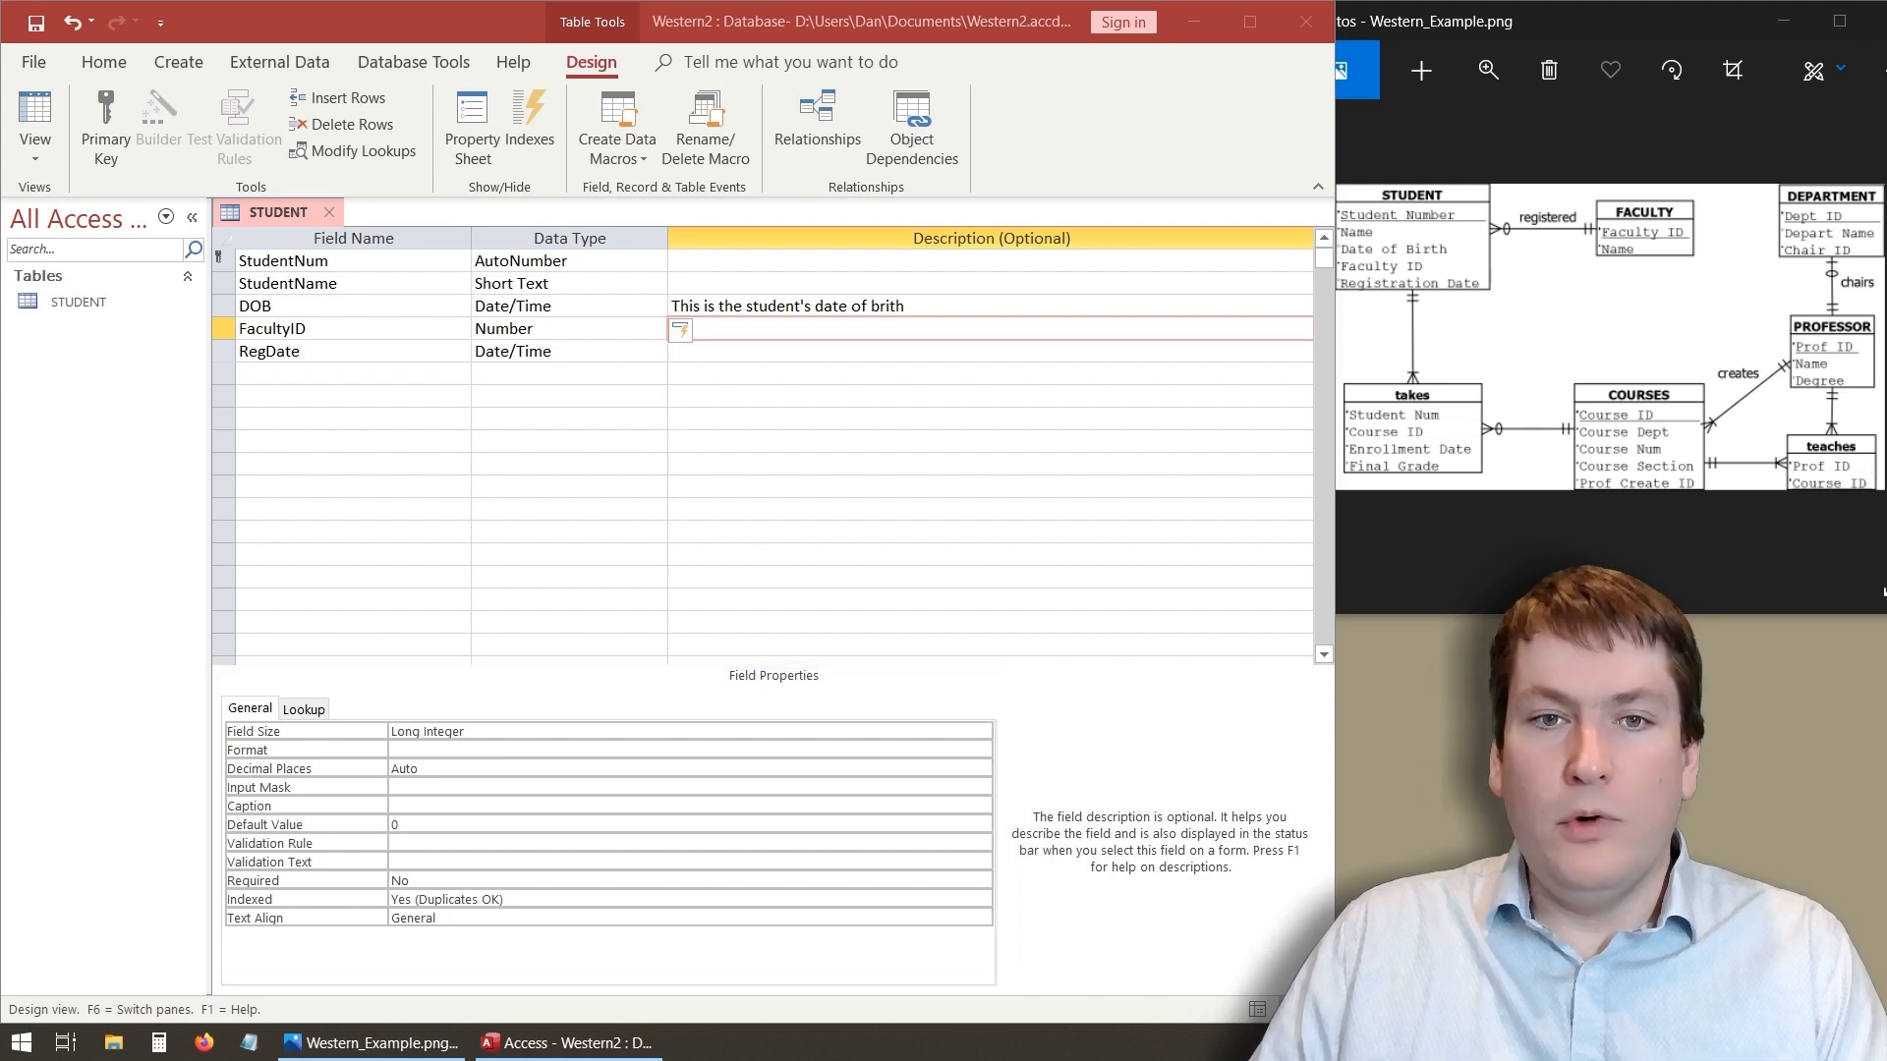
{"action": "left_click", "coordinate": [349, 284]}
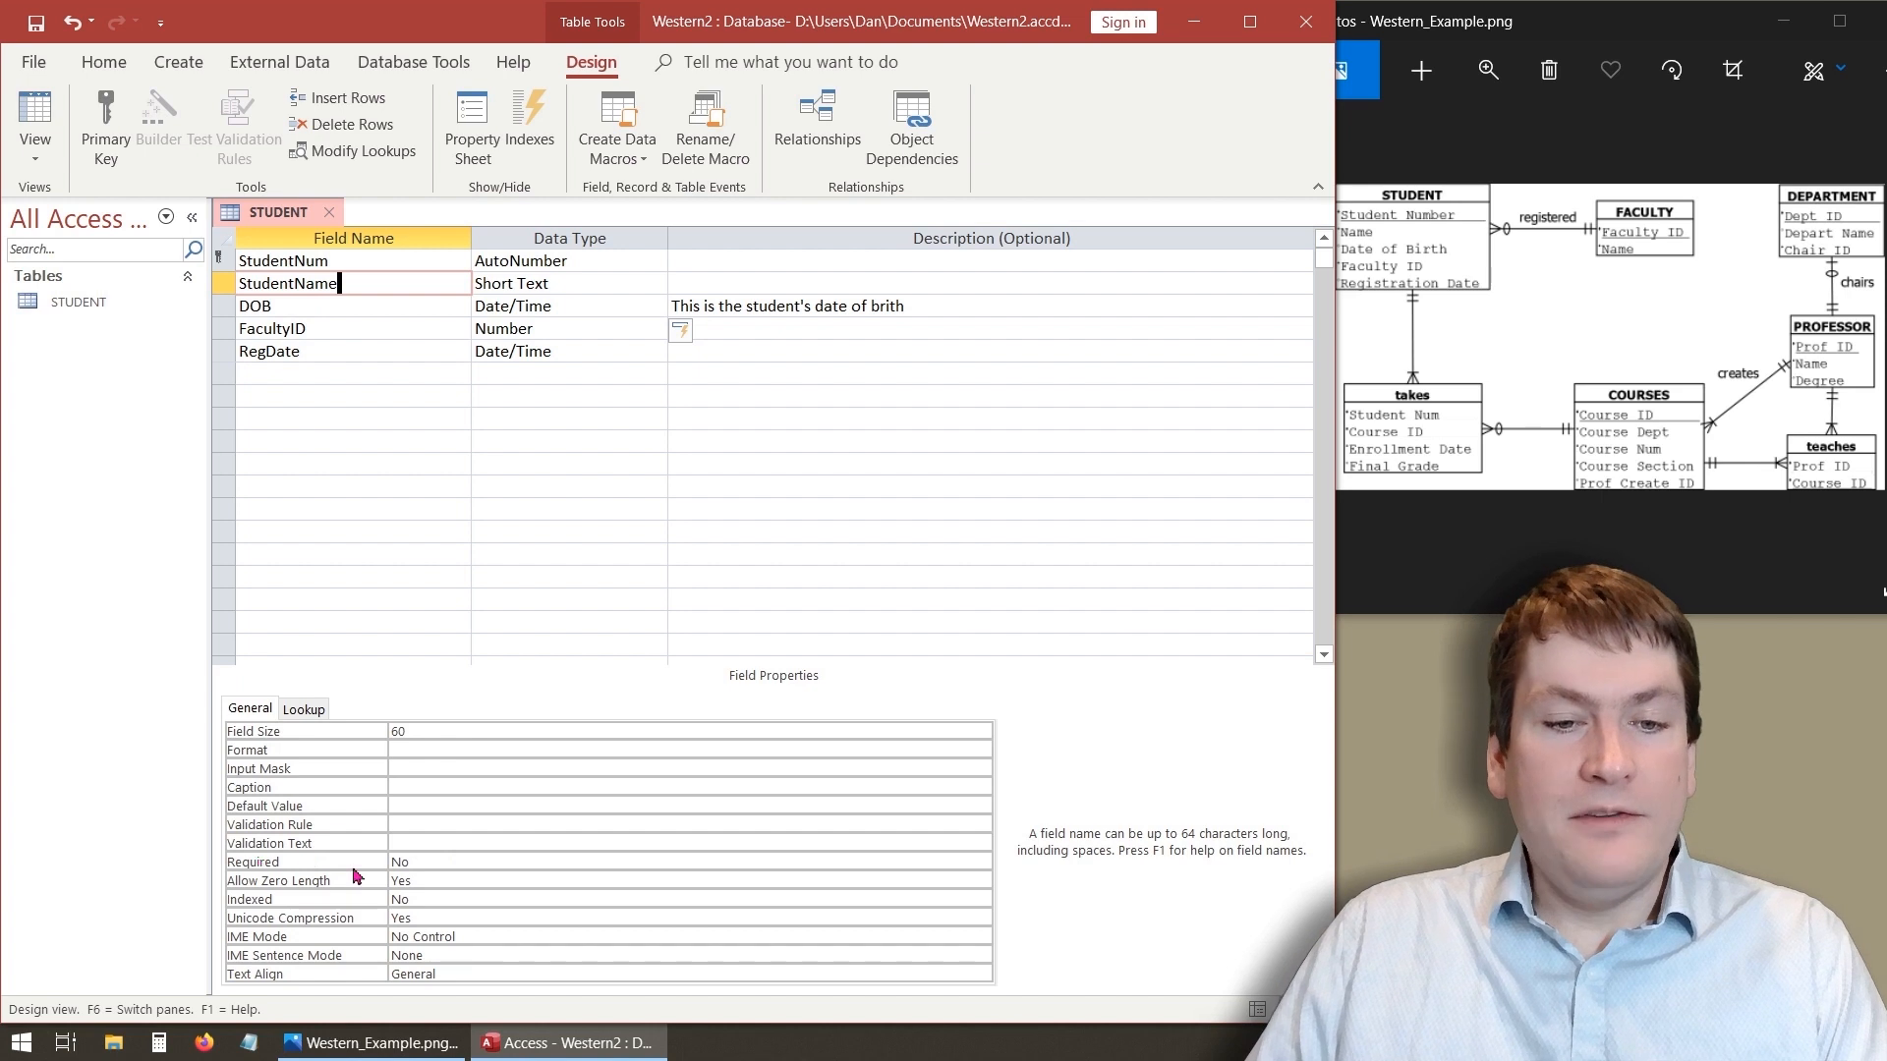
{"action": "left_click", "coordinate": [423, 862]}
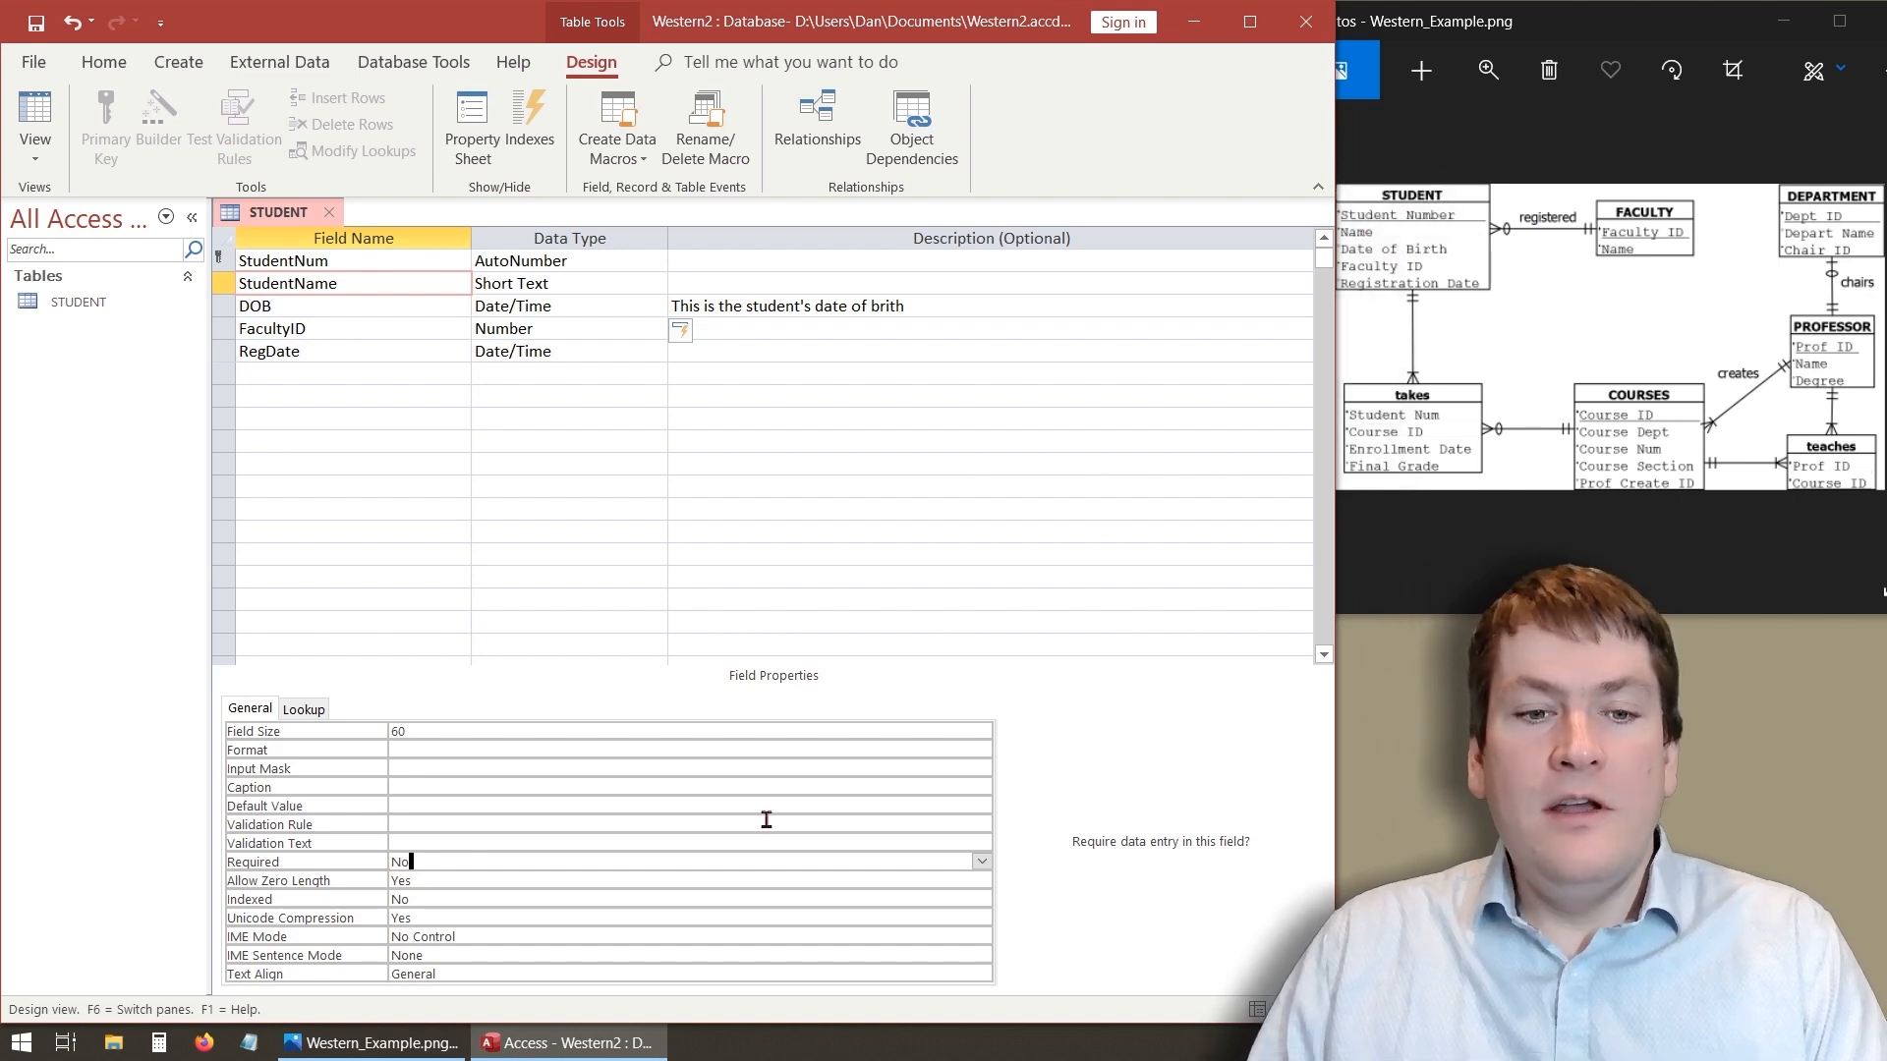
{"action": "left_click", "coordinate": [984, 863]}
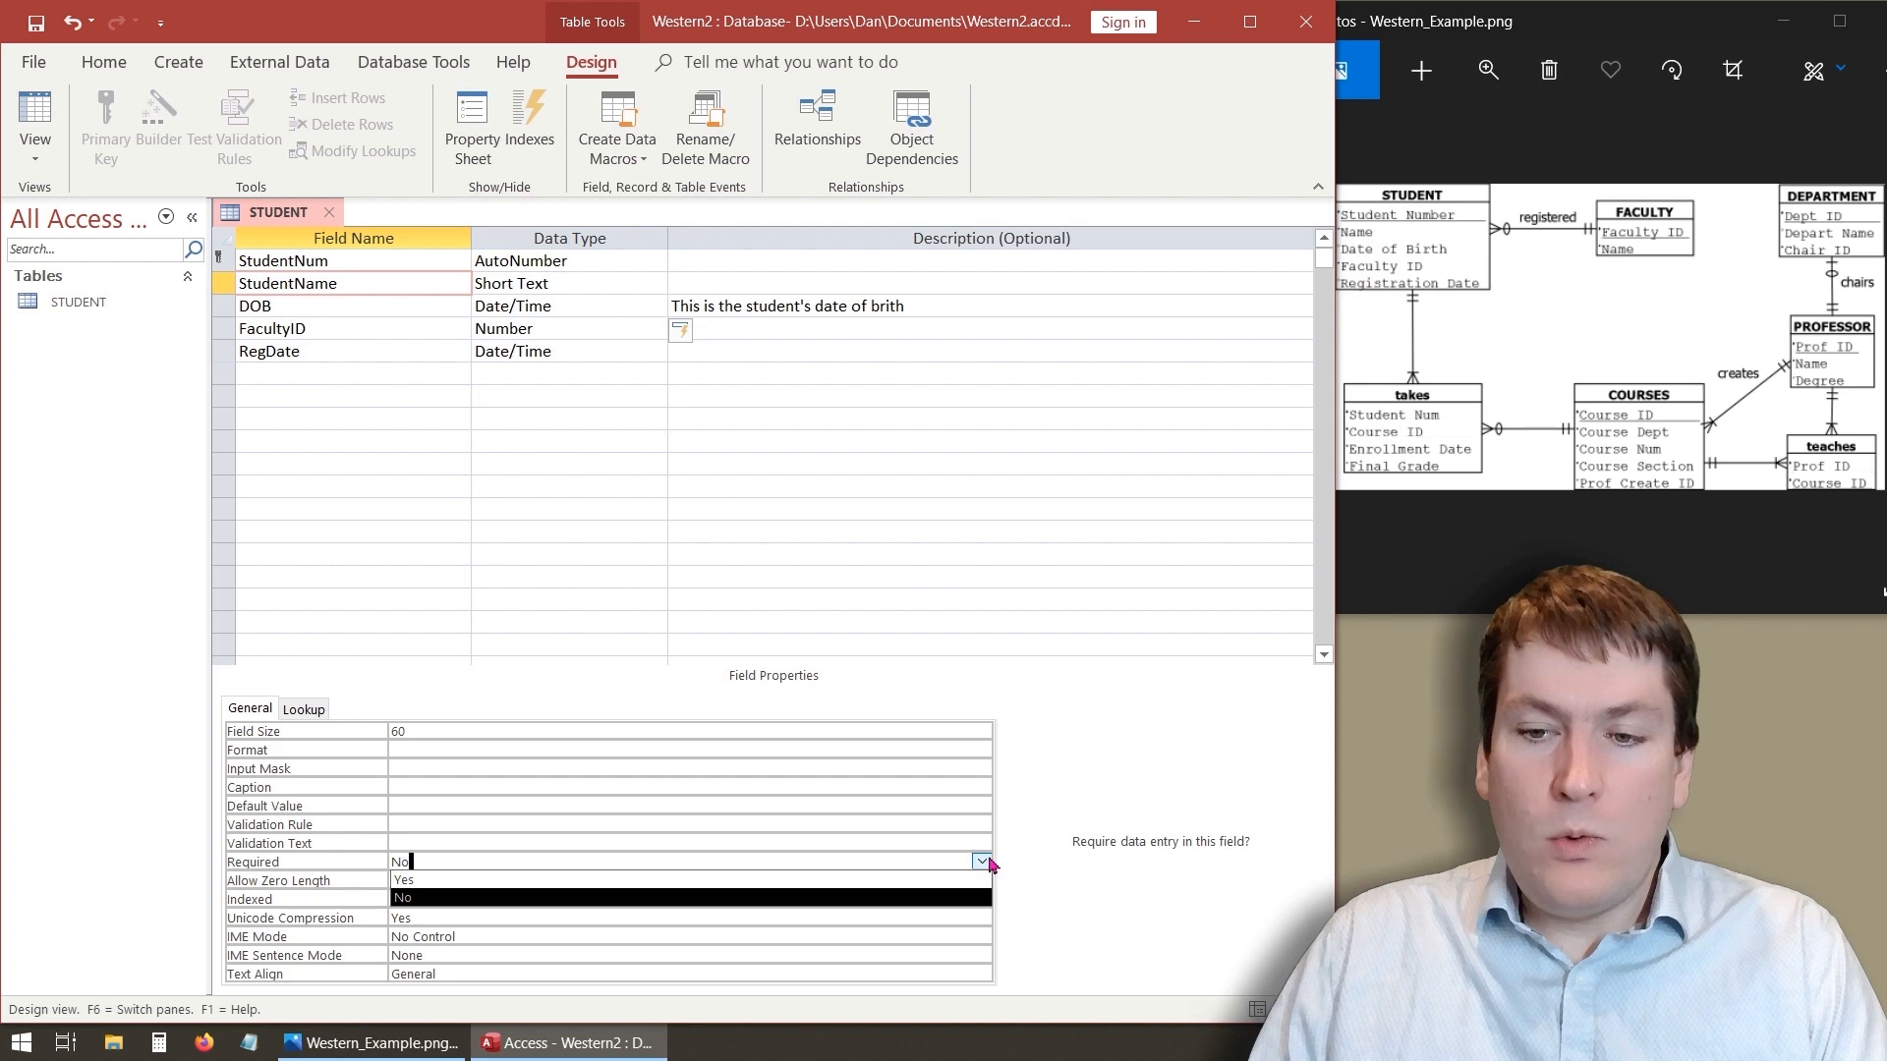
{"action": "left_click", "coordinate": [815, 881]}
- Set the StudentName field's Allow Zero Length property to No
{"action": "left_click", "coordinate": [679, 862]}
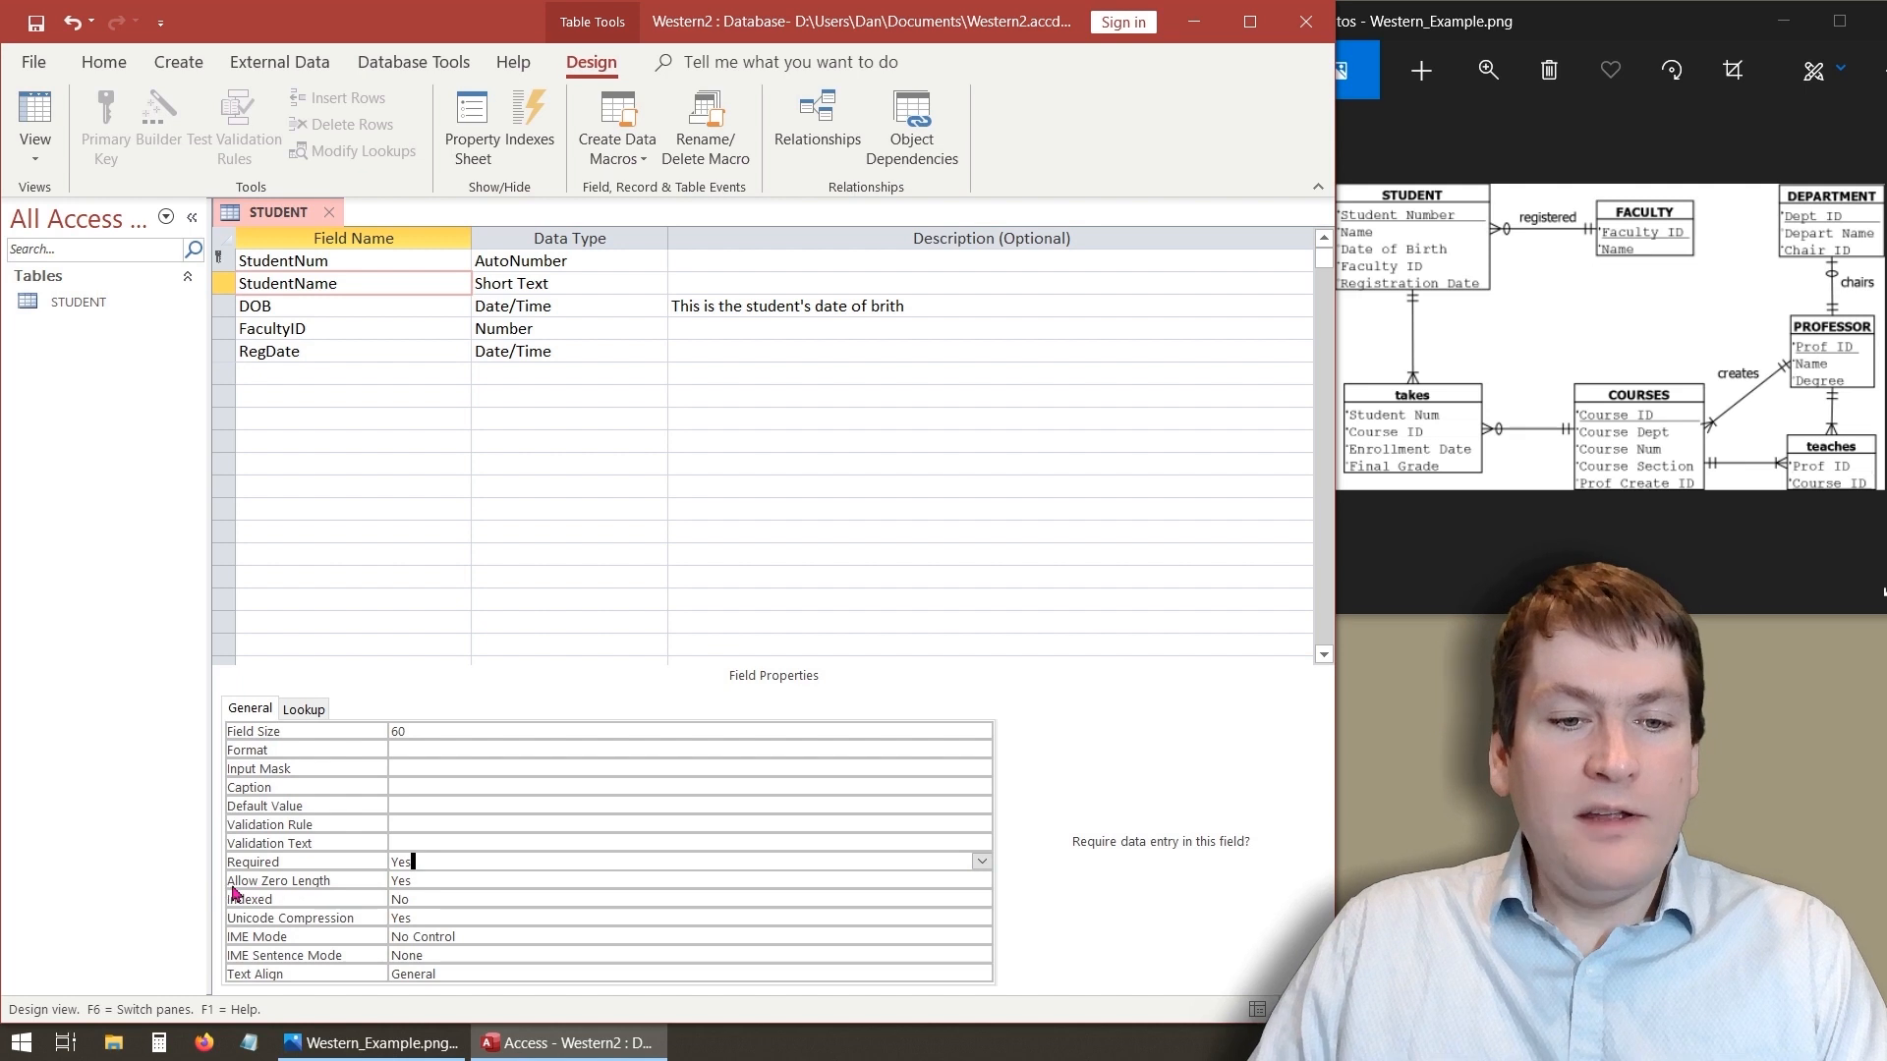
{"action": "left_click", "coordinate": [442, 882]}
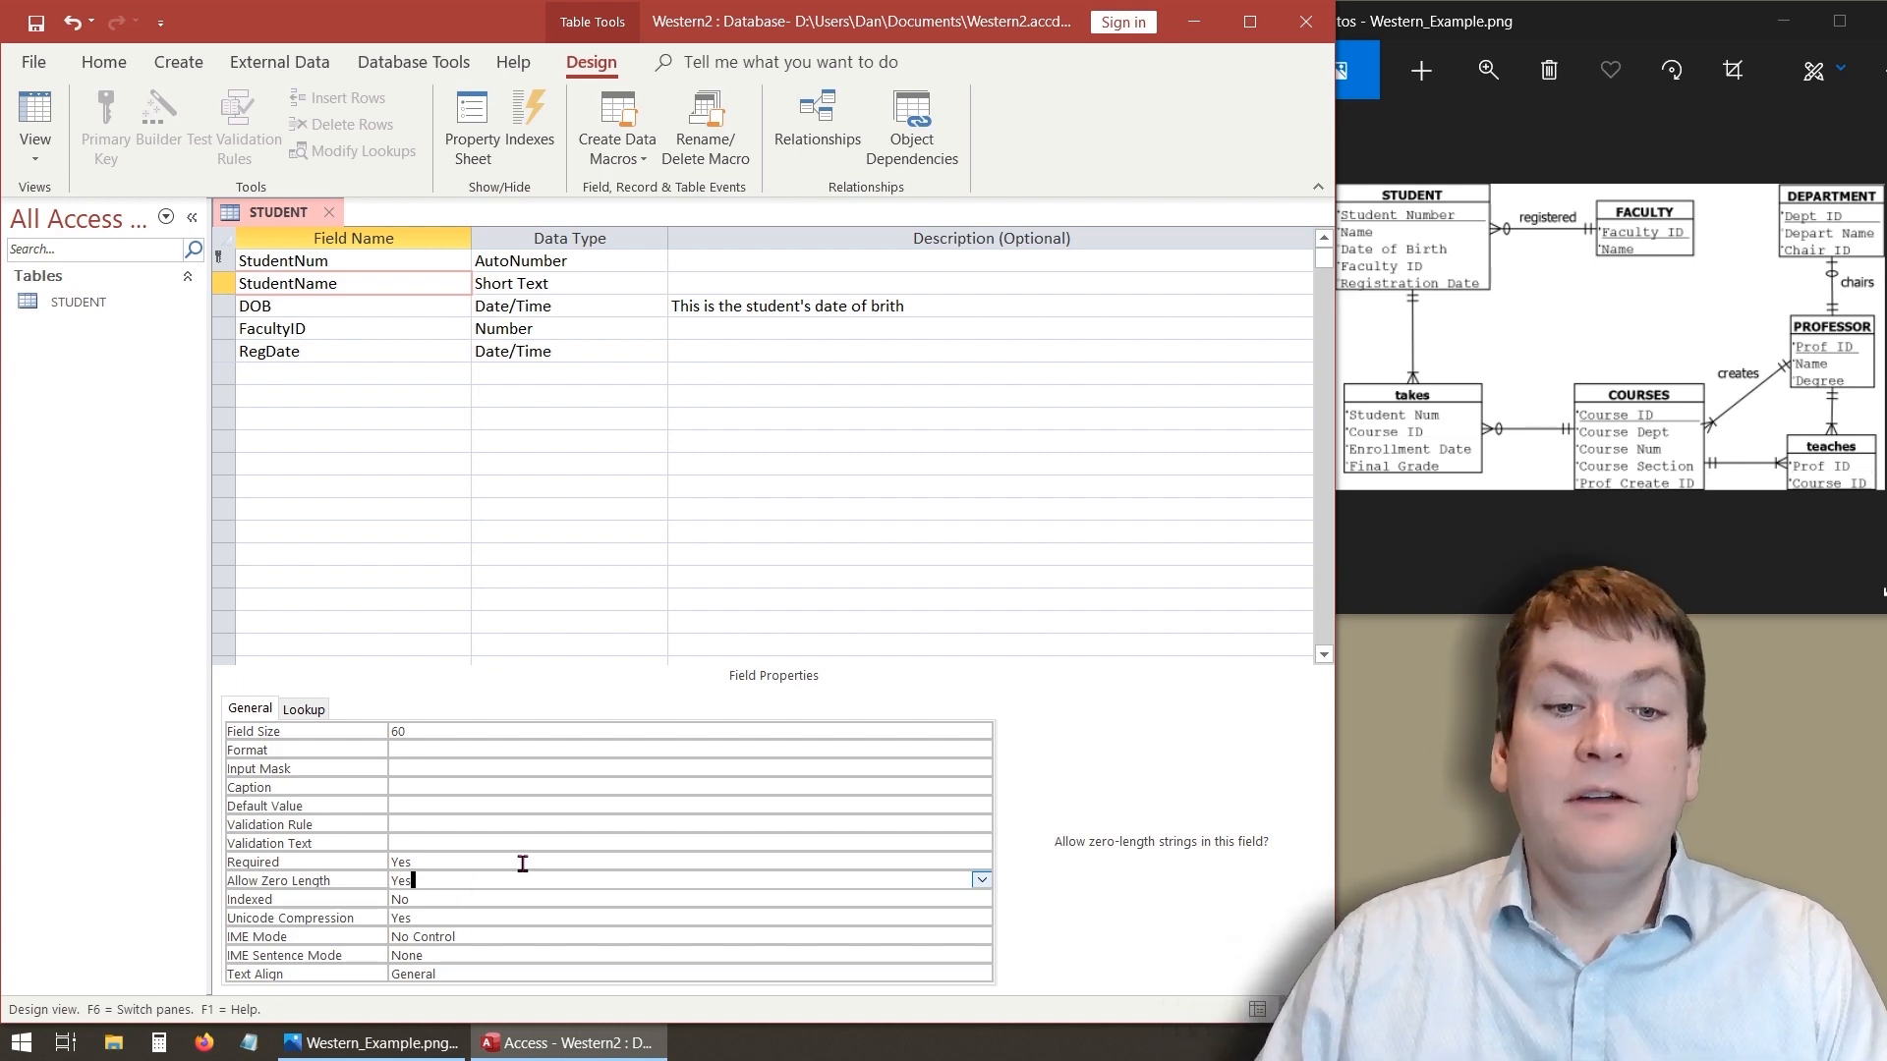
{"action": "left_click", "coordinate": [981, 880]}
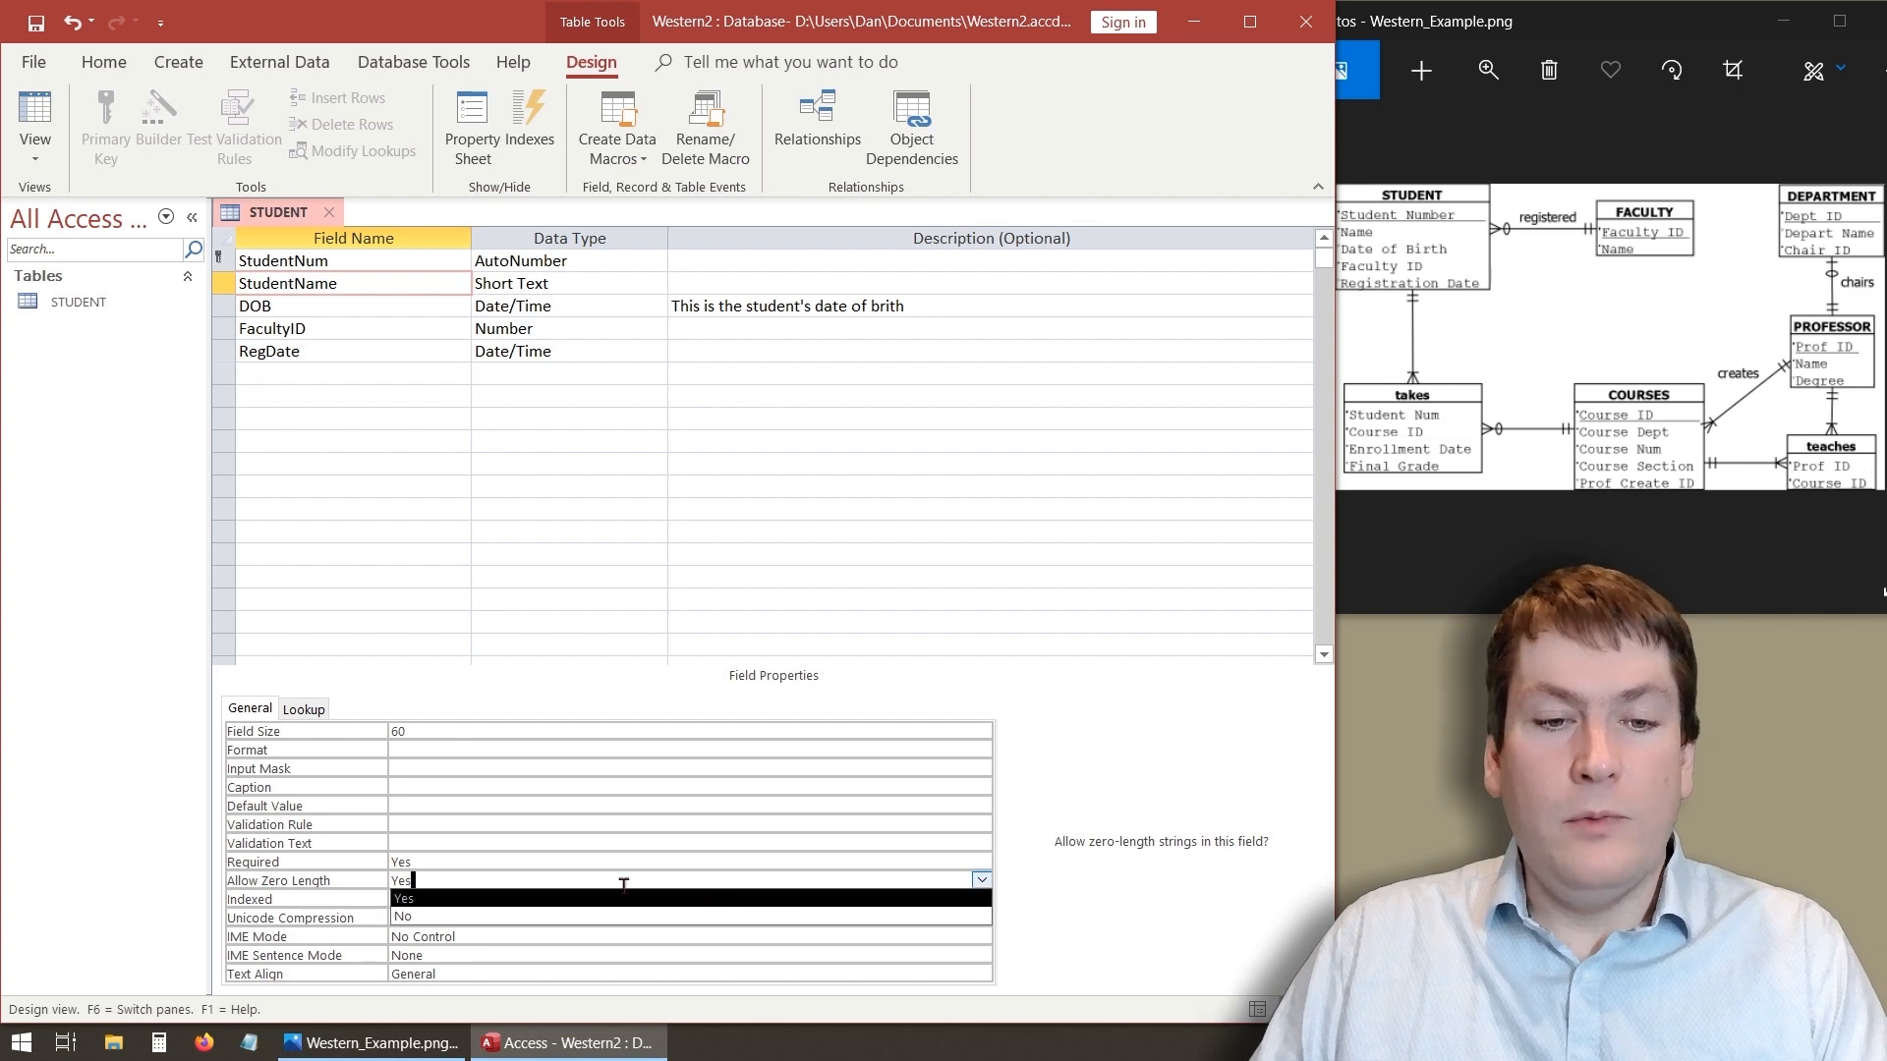
{"action": "left_click", "coordinate": [438, 917]}
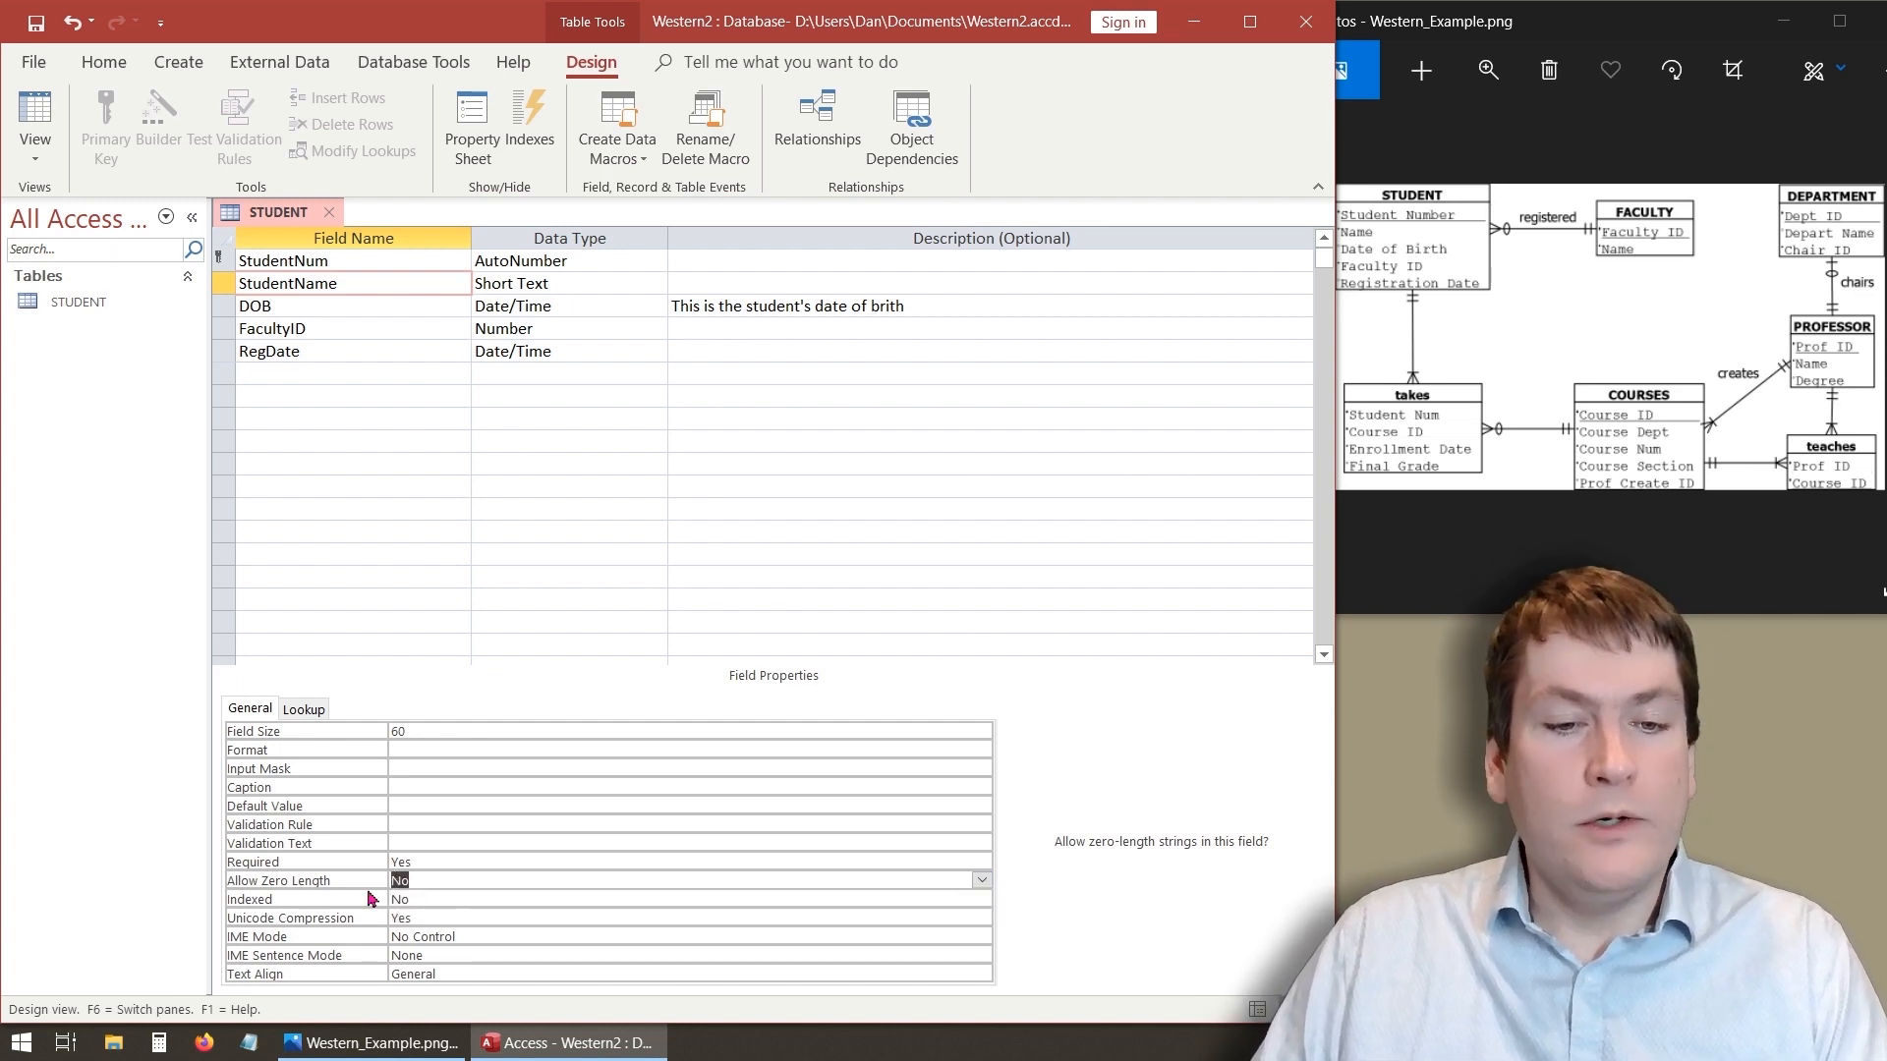
- Try setting the StudentName field's Indexed property to Yes (No Duplicates), returning it to No
{"action": "left_click", "coordinate": [473, 902]}
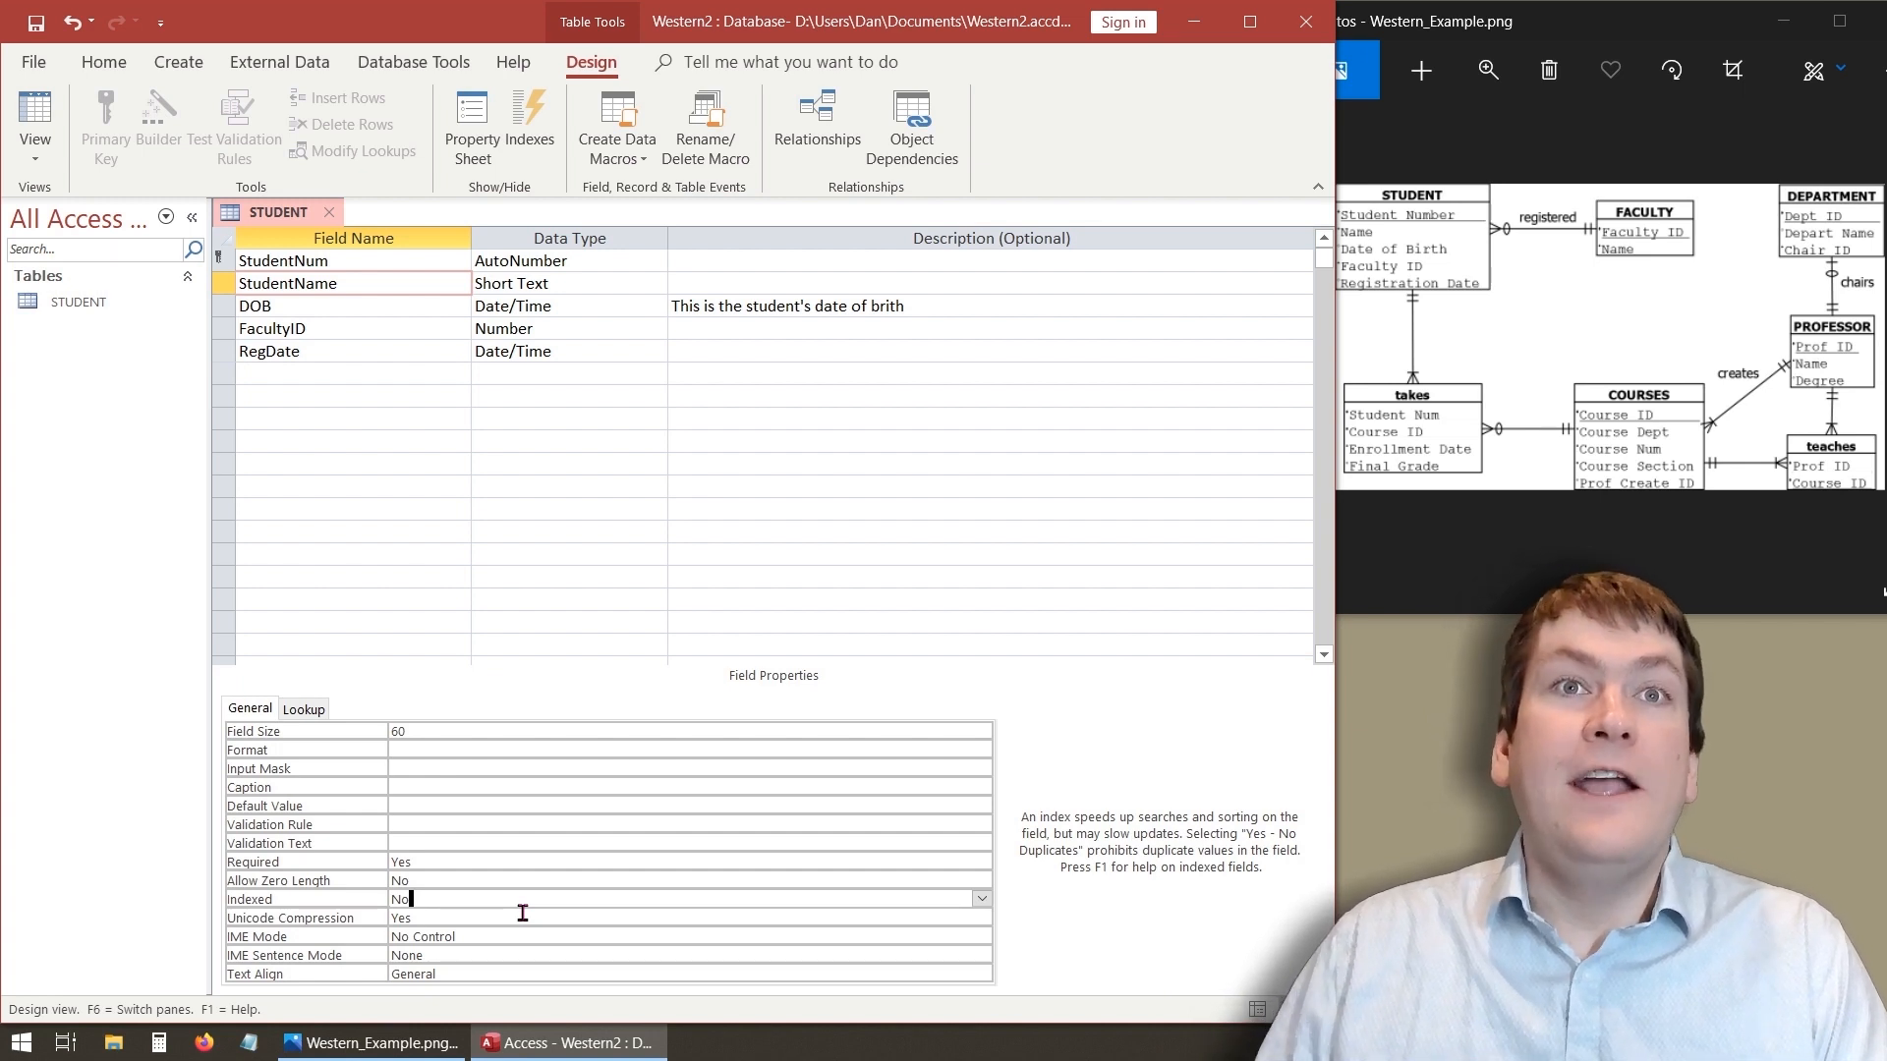
{"action": "left_click", "coordinate": [981, 899]}
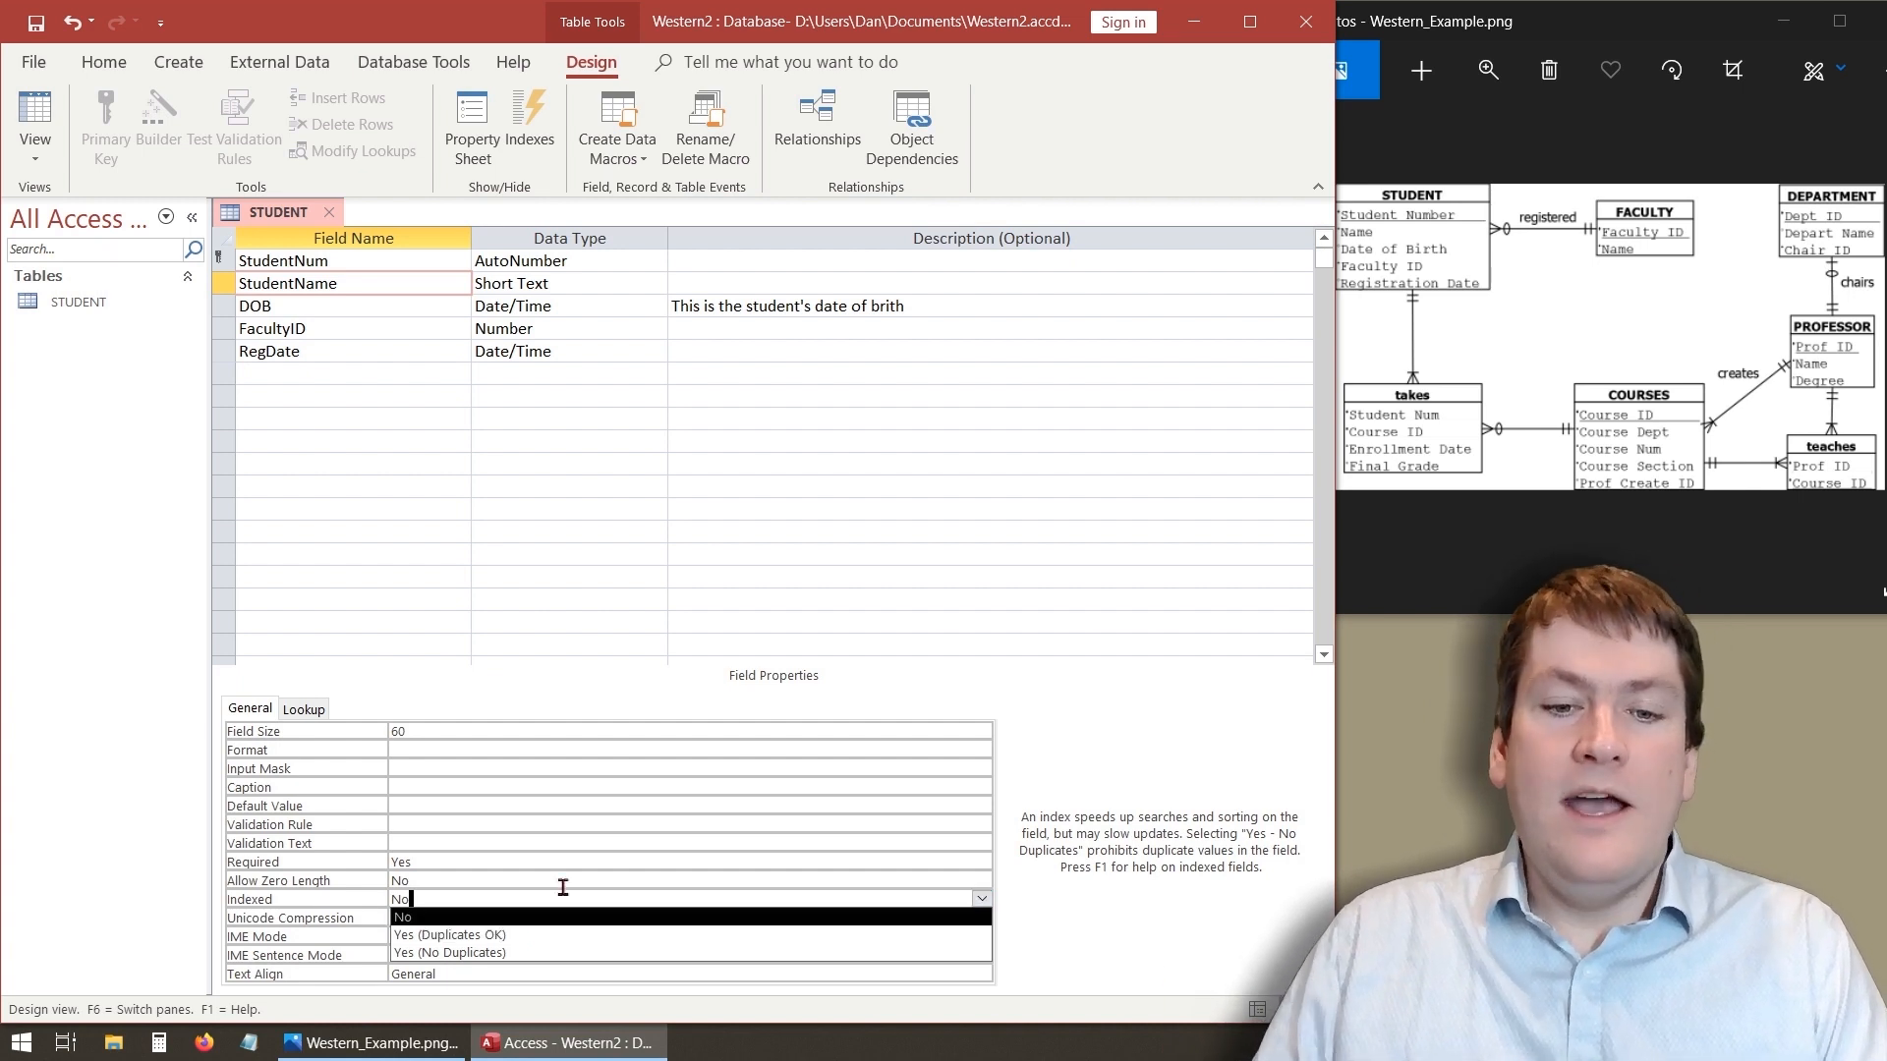
{"action": "left_click", "coordinate": [501, 953]}
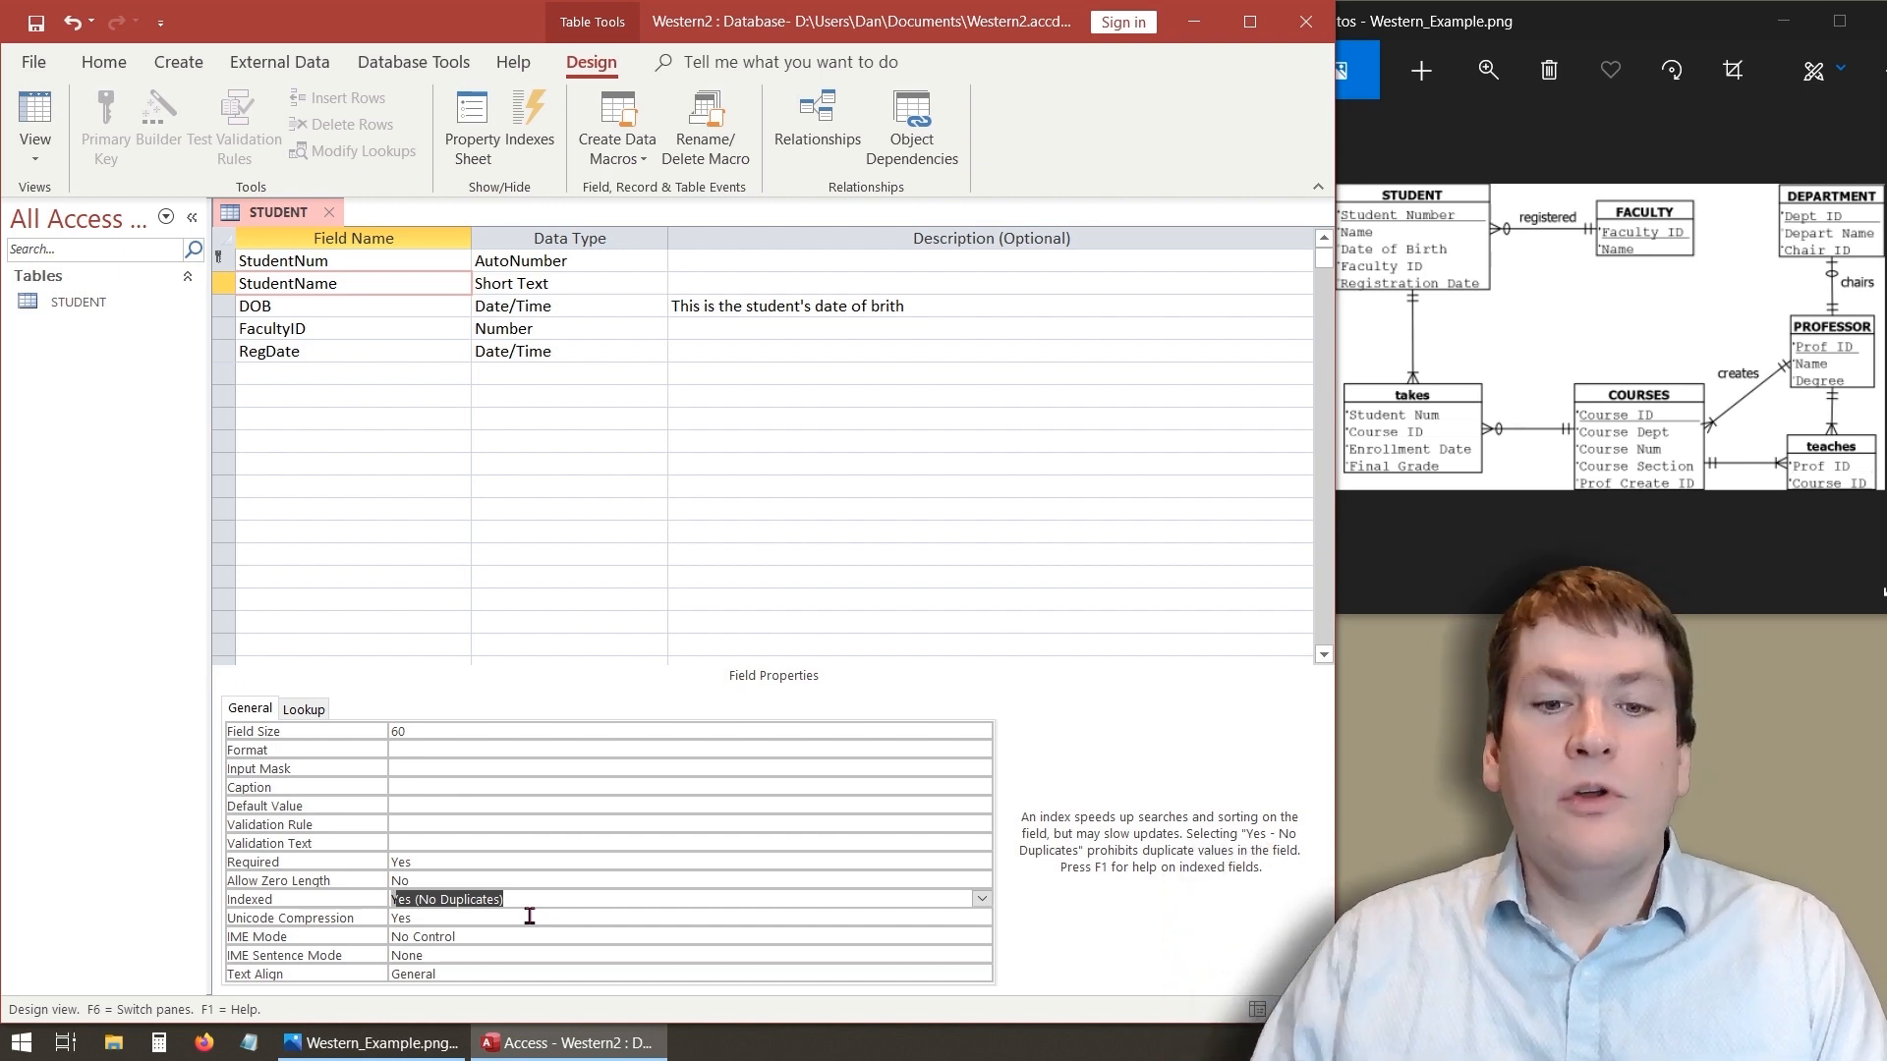
{"action": "left_click", "coordinate": [982, 898]}
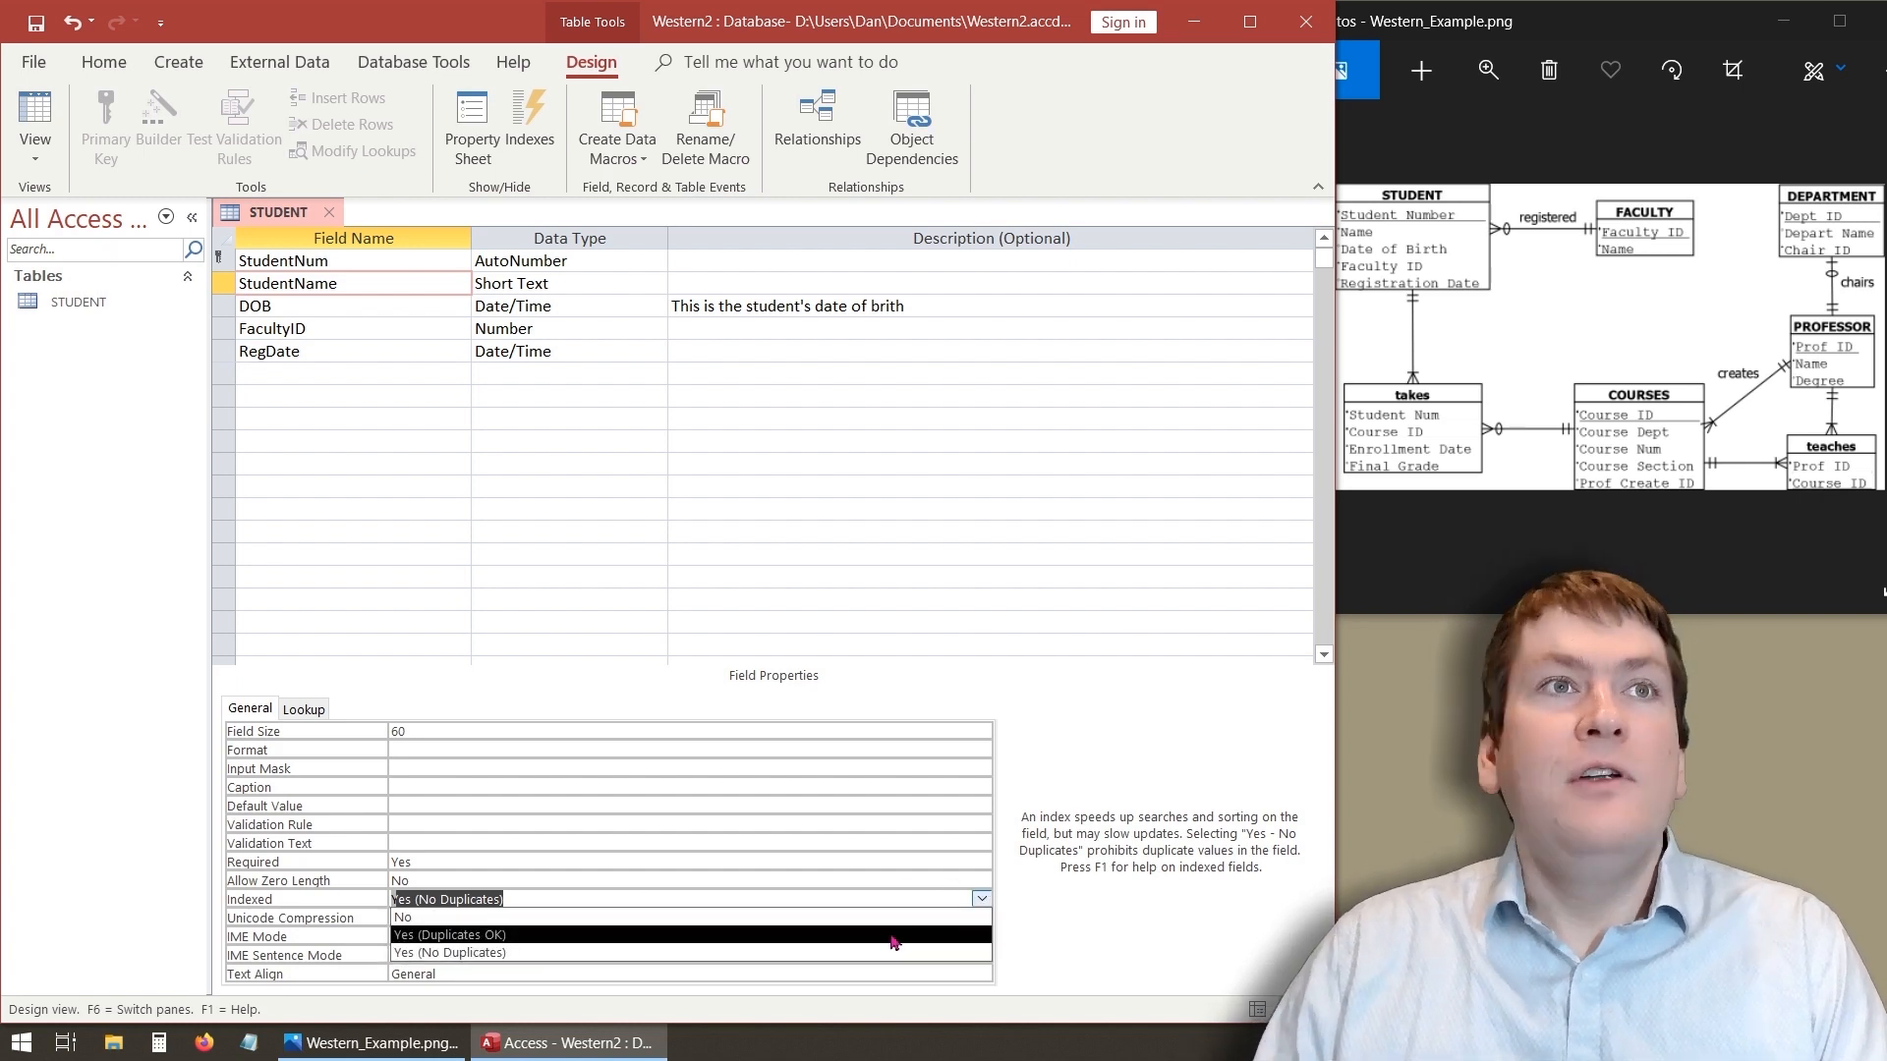
{"action": "left_click", "coordinate": [739, 916]}
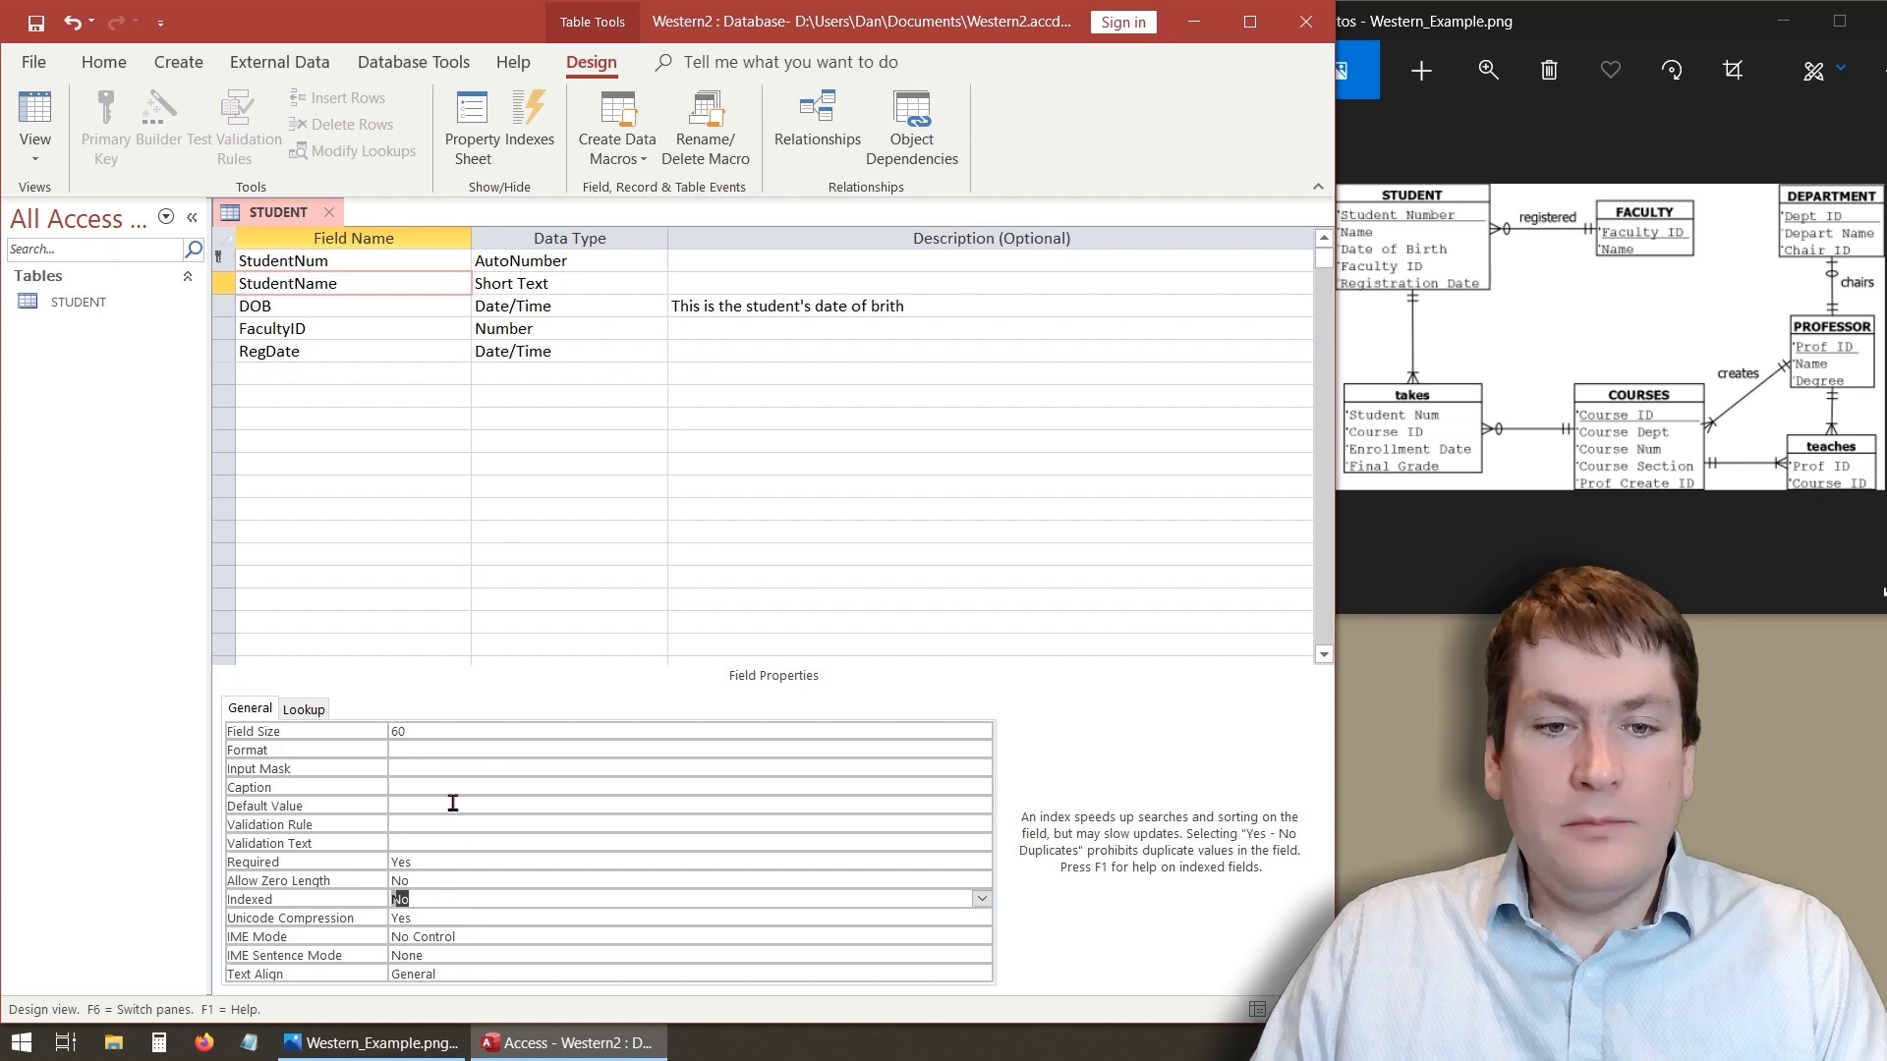
- Set the StudentName field's Field Size to 120
{"action": "left_click", "coordinate": [430, 732]}
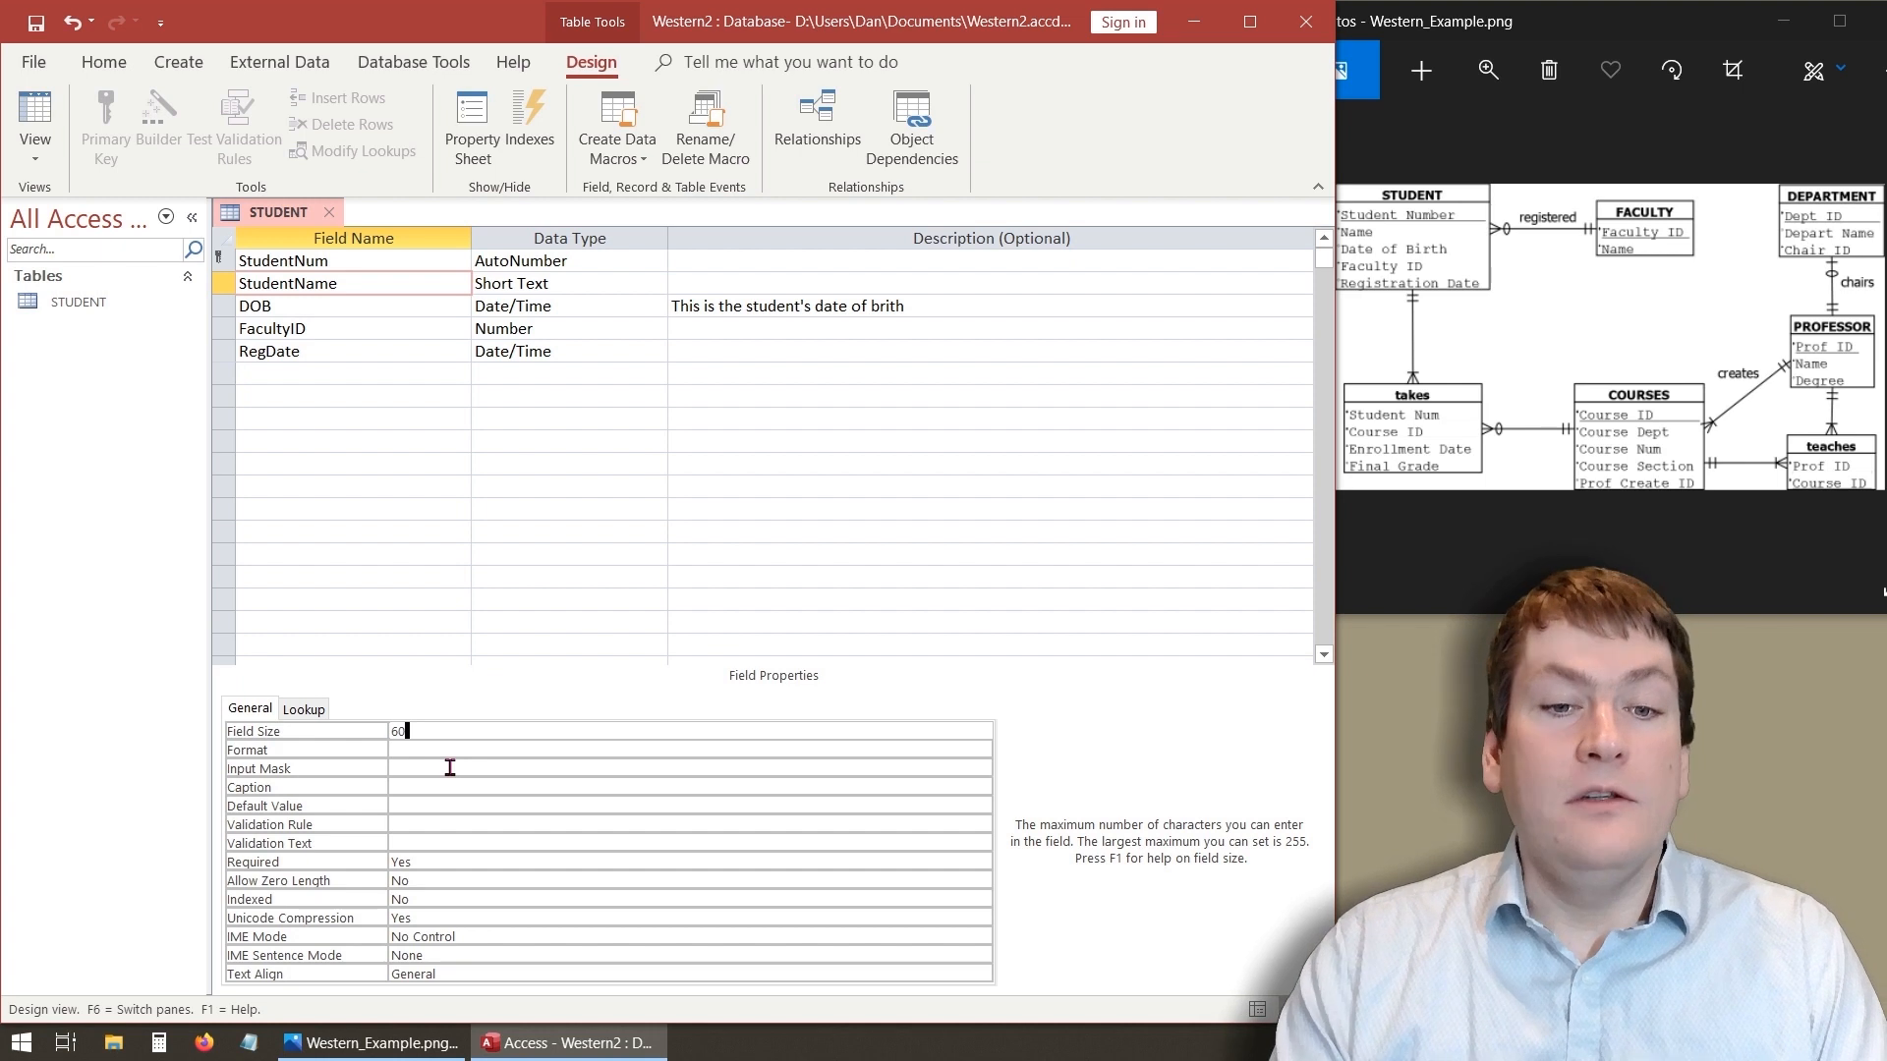
{"action": "key", "text": "BackSpace"}
{"action": "key", "text": "BackSpace"}
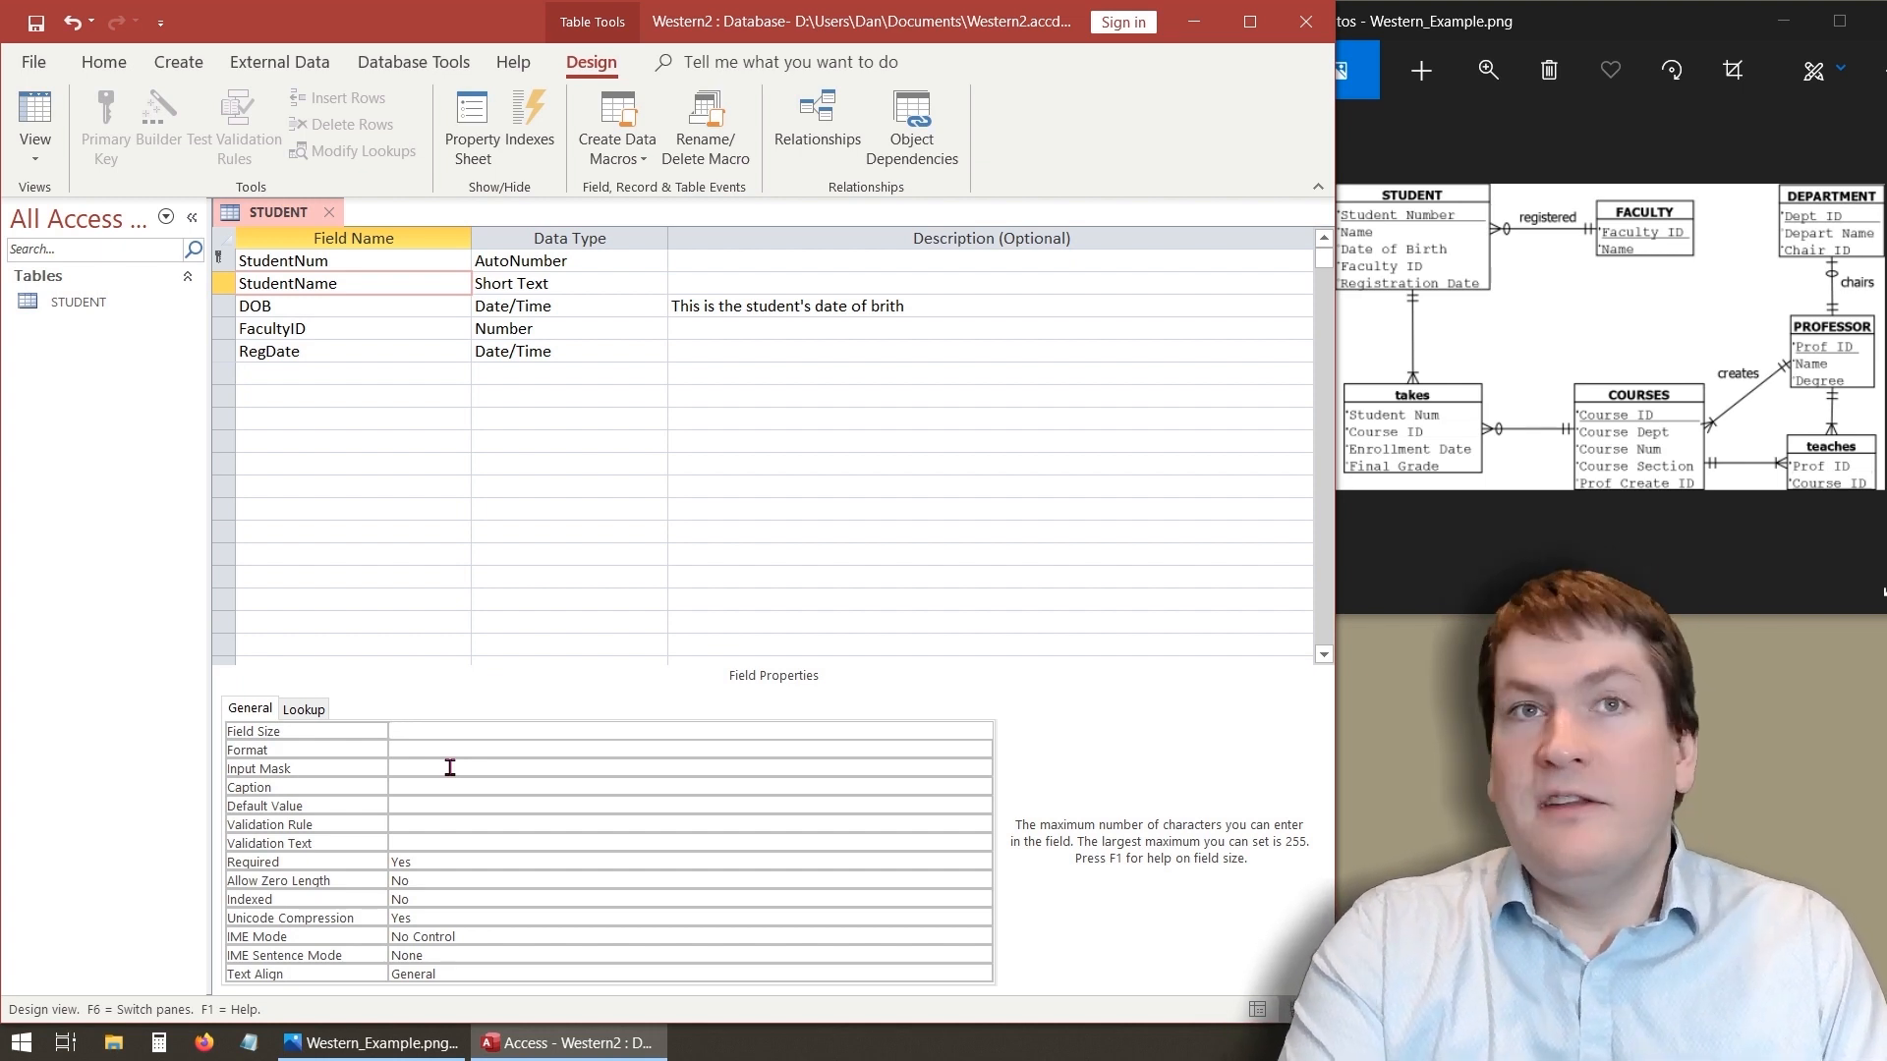
{"action": "type", "text": "120"}
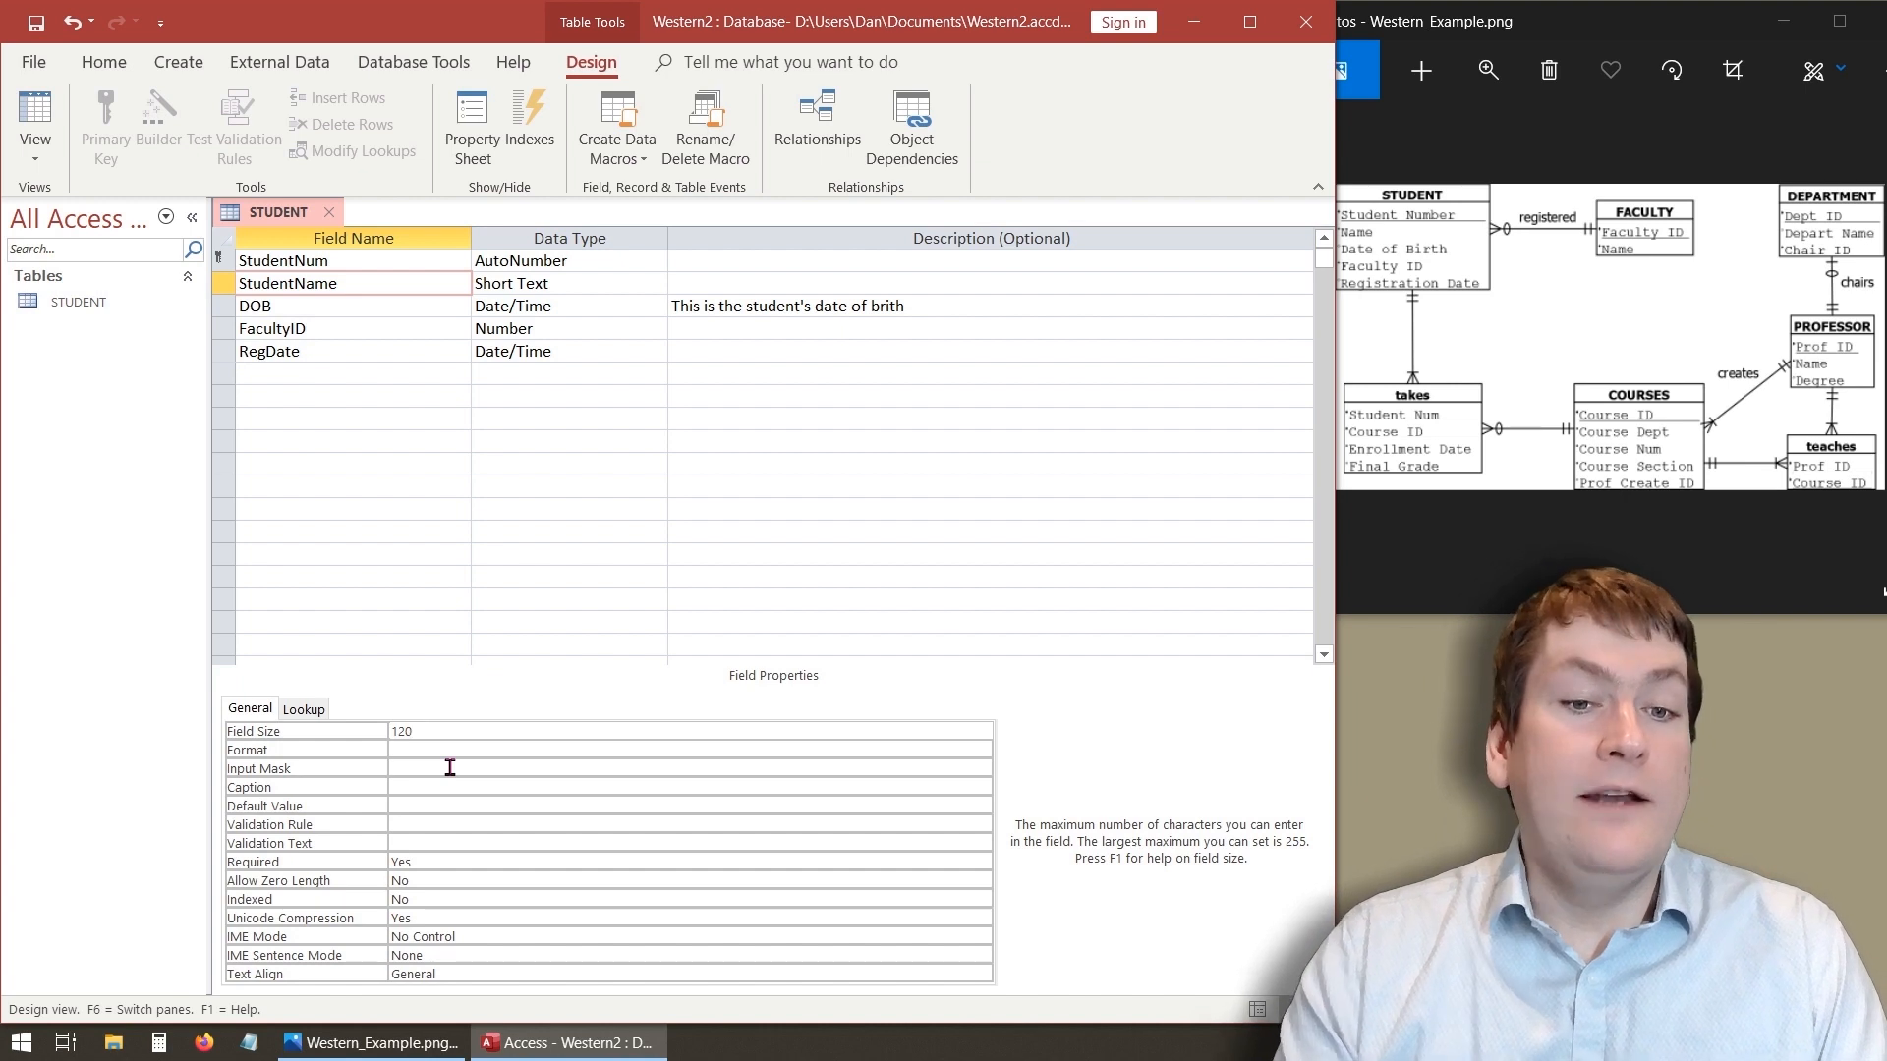
{"action": "left_click", "coordinate": [431, 748]}
{"action": "left_click", "coordinate": [443, 732]}
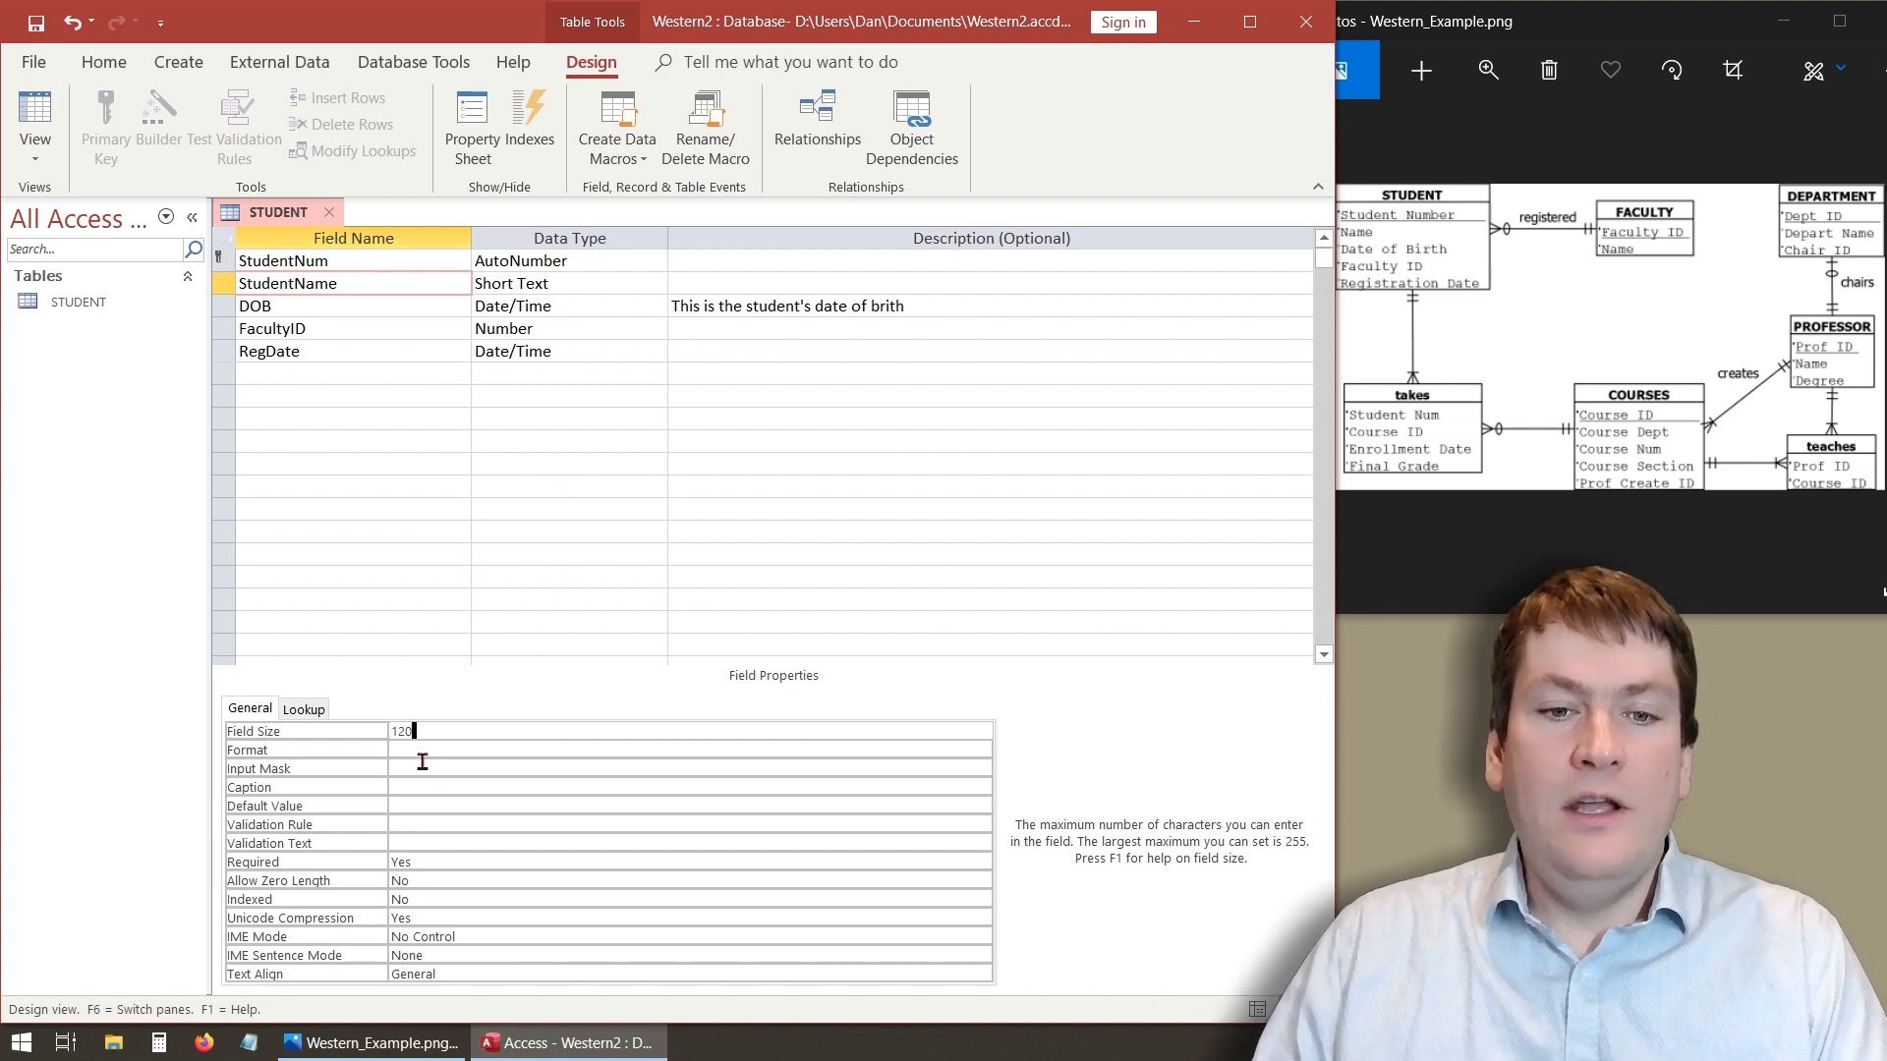
{"action": "left_click", "coordinate": [437, 751]}
{"action": "left_click", "coordinate": [444, 732]}
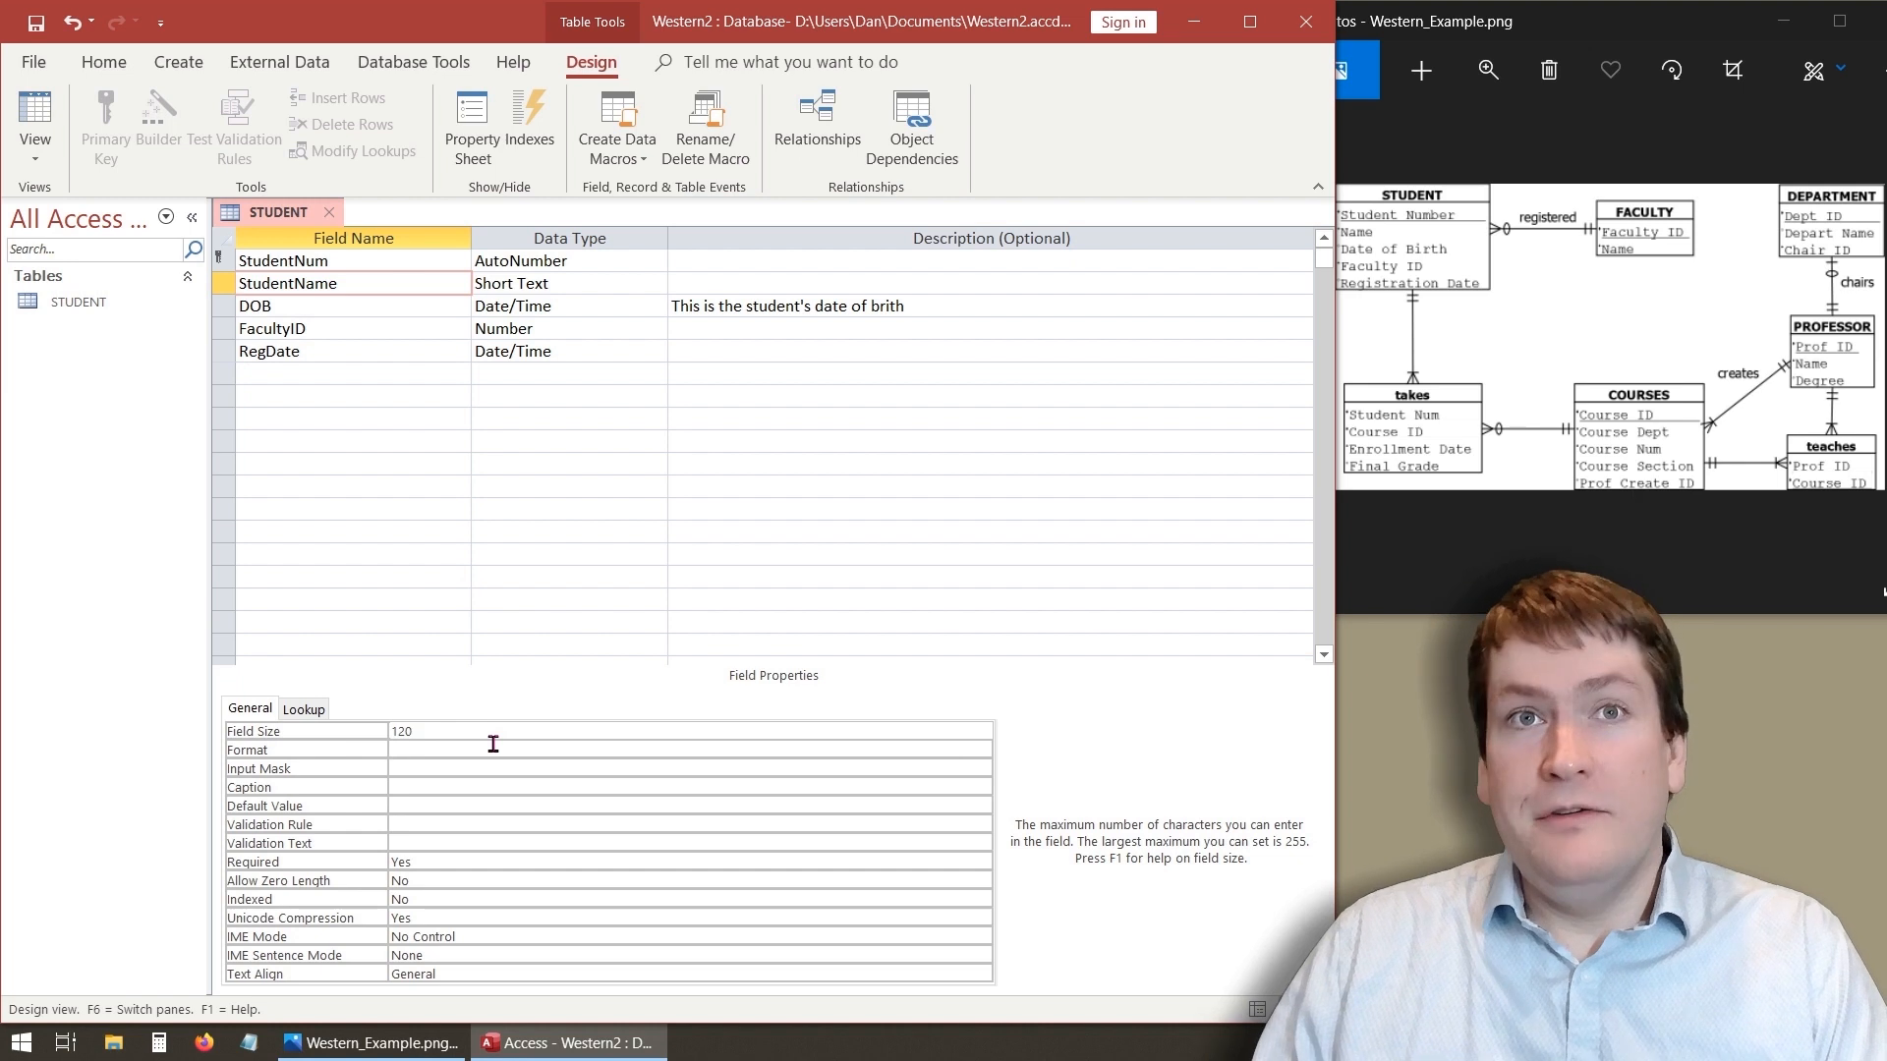
- Set the DOB field's Required property to Yes
{"action": "left_click", "coordinate": [400, 304]}
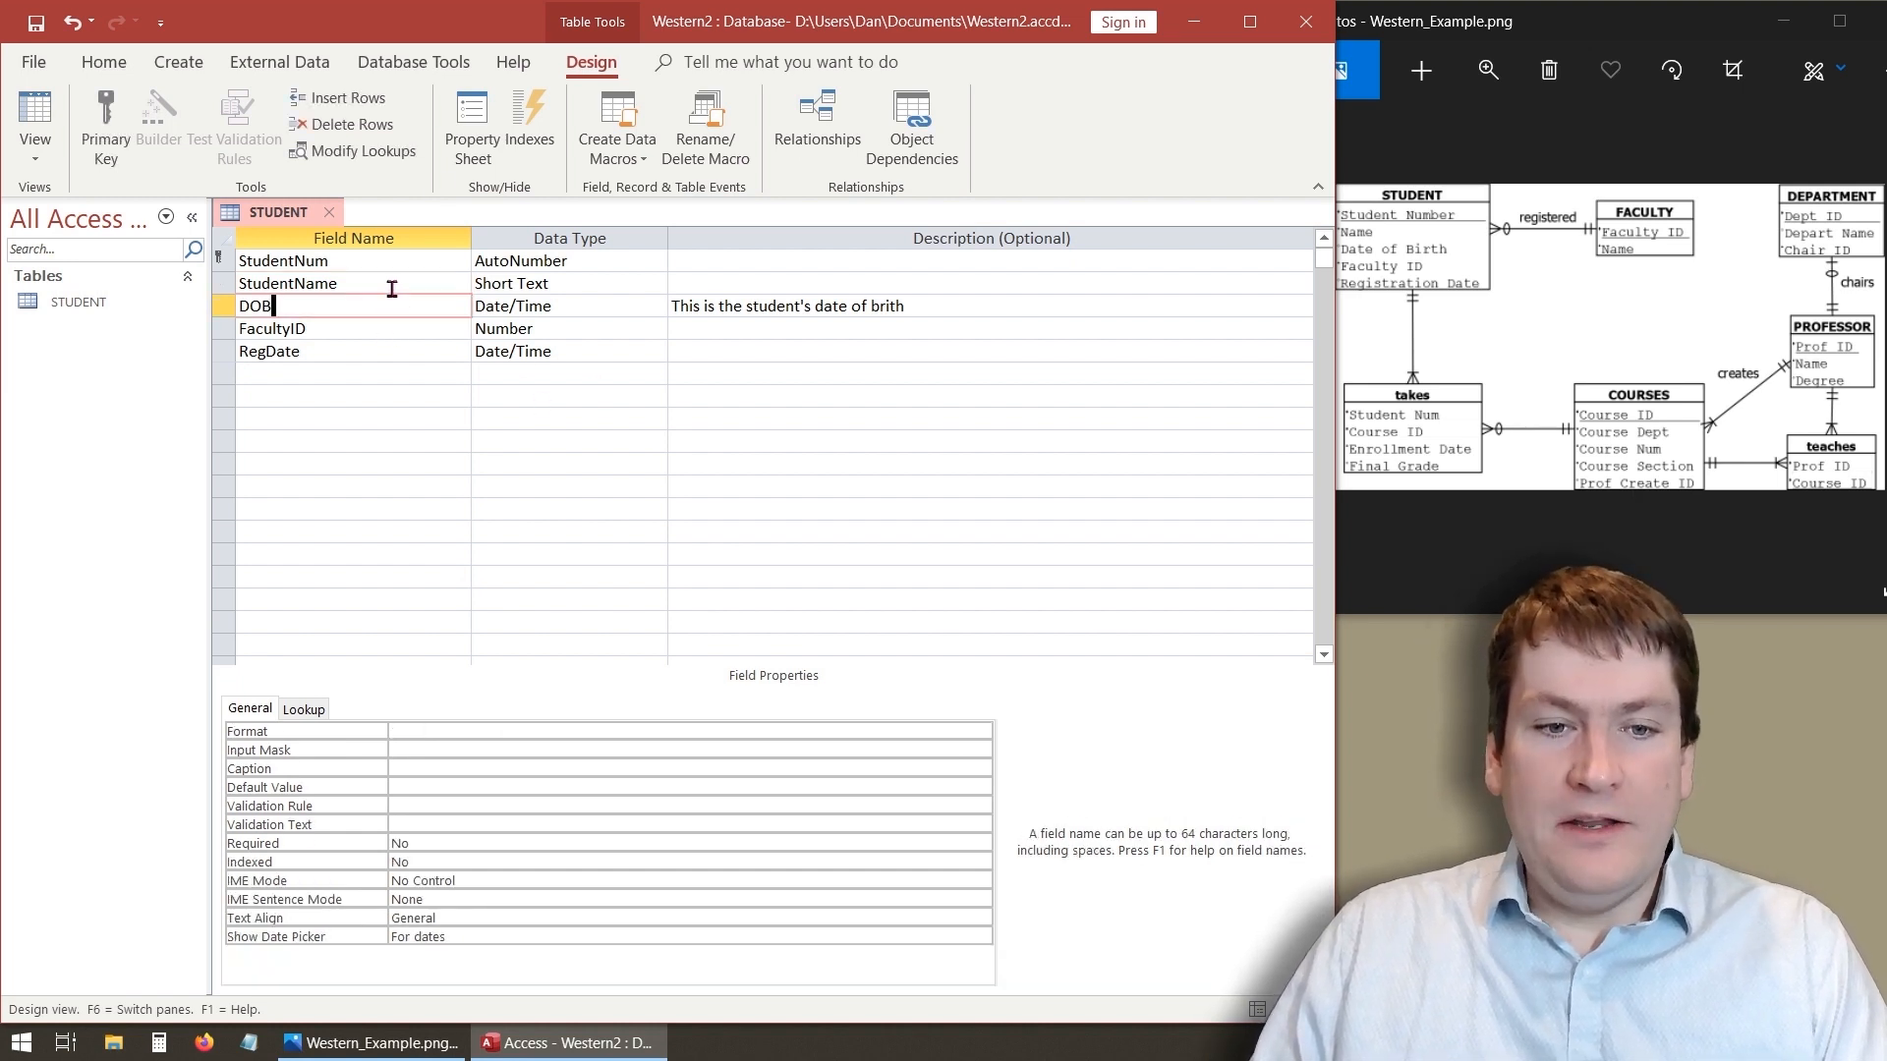
{"action": "left_click", "coordinate": [424, 842]}
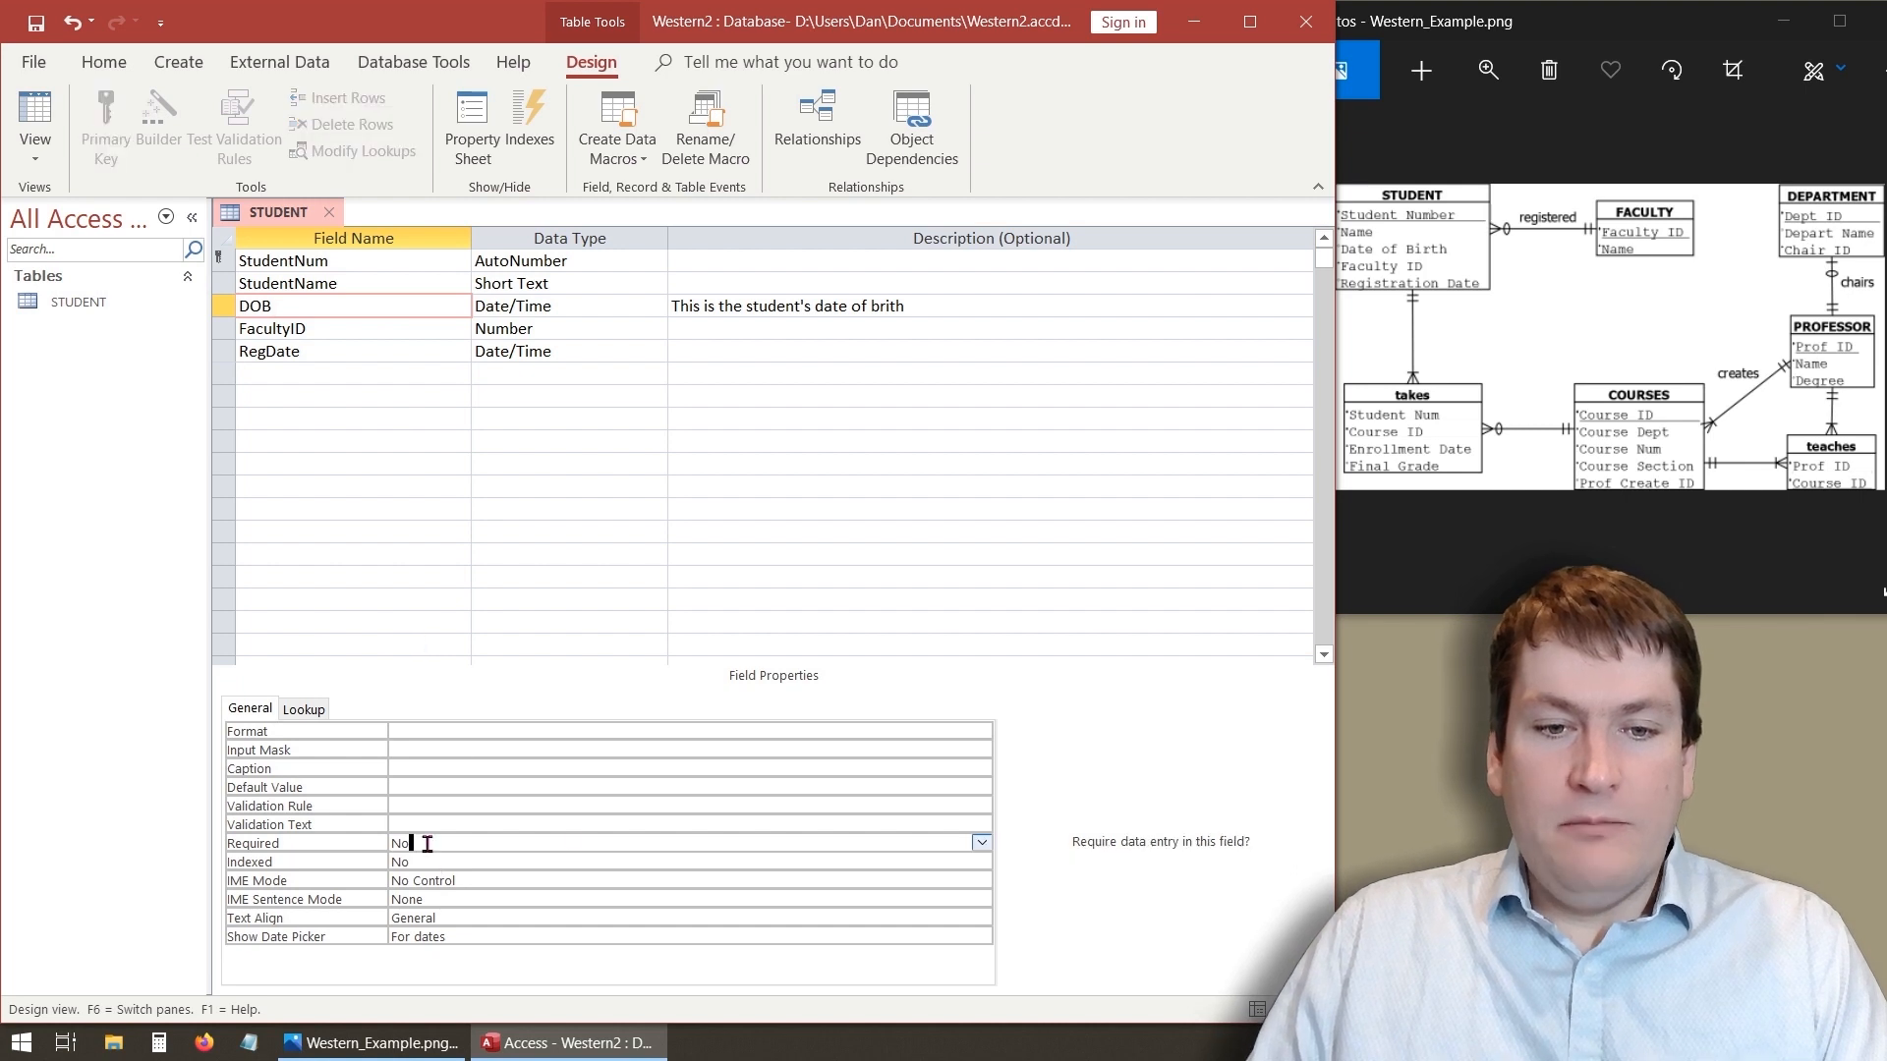
{"action": "left_click", "coordinate": [981, 842]}
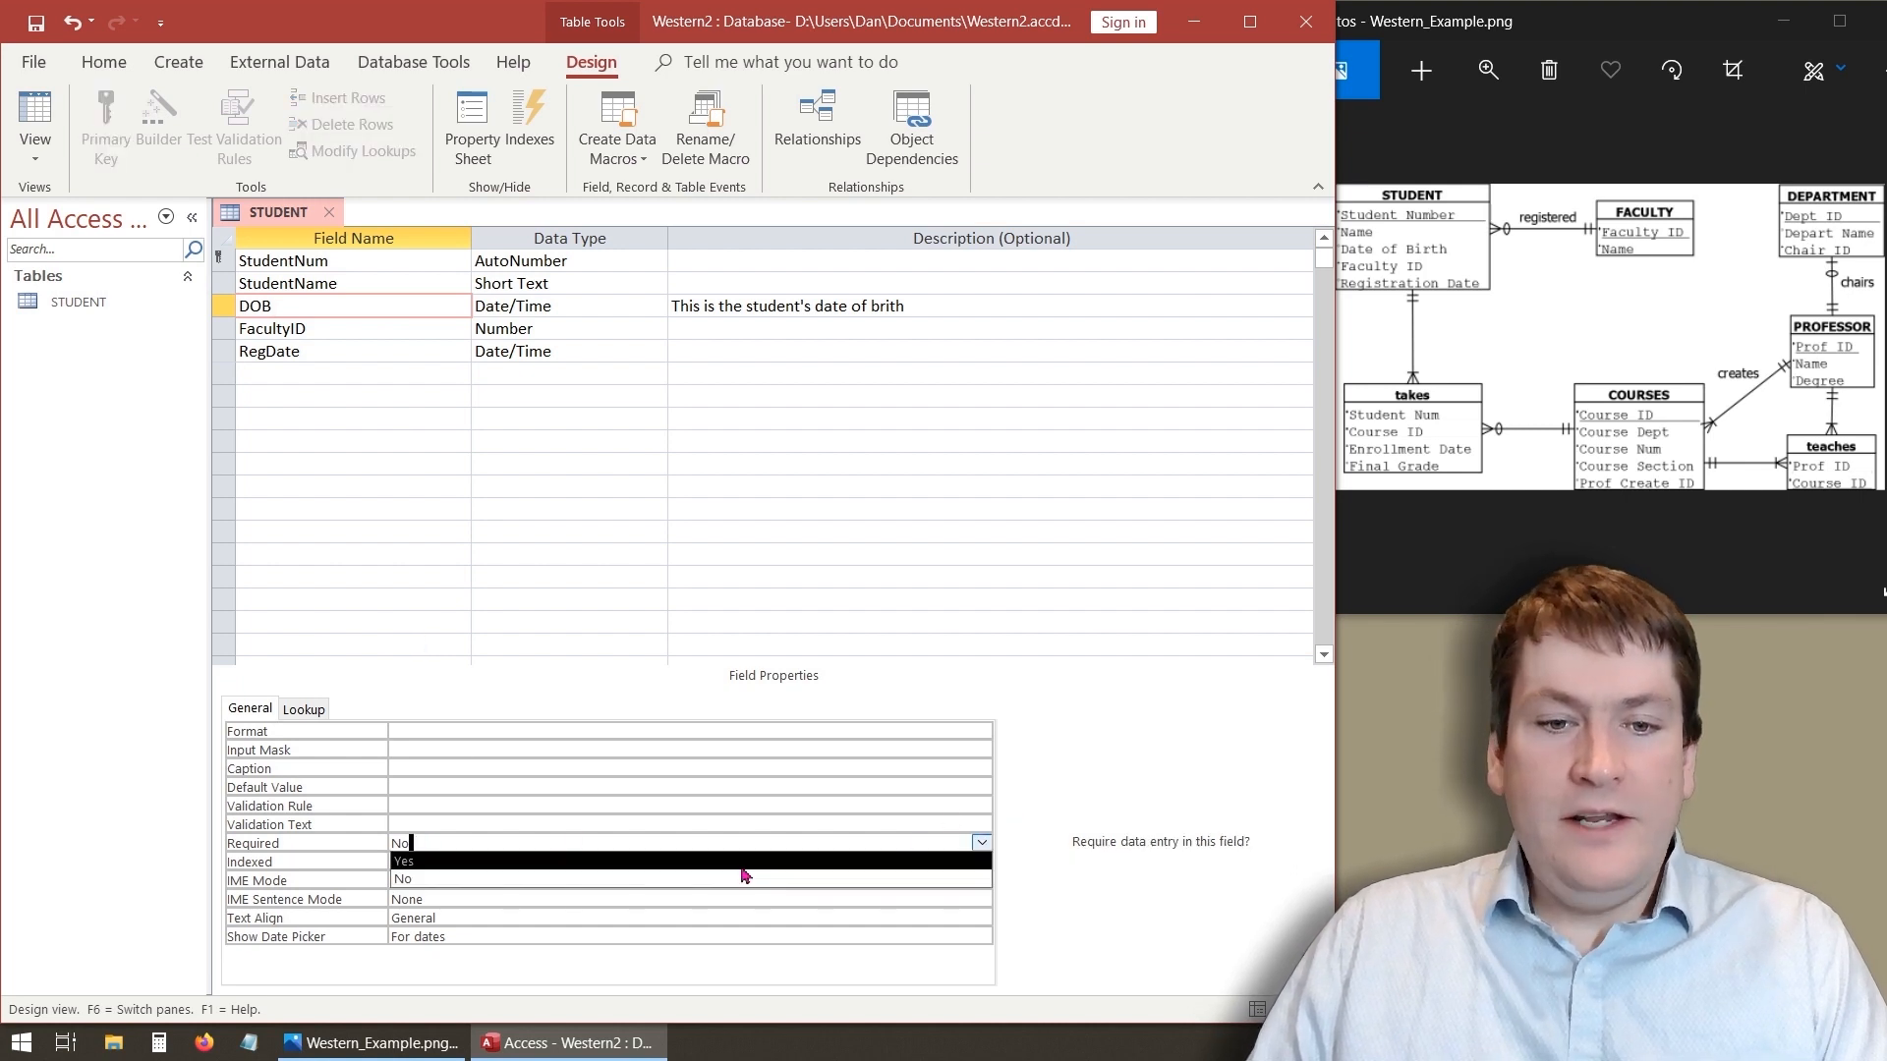
{"action": "left_click", "coordinate": [683, 873]}
{"action": "left_click", "coordinate": [627, 870]}
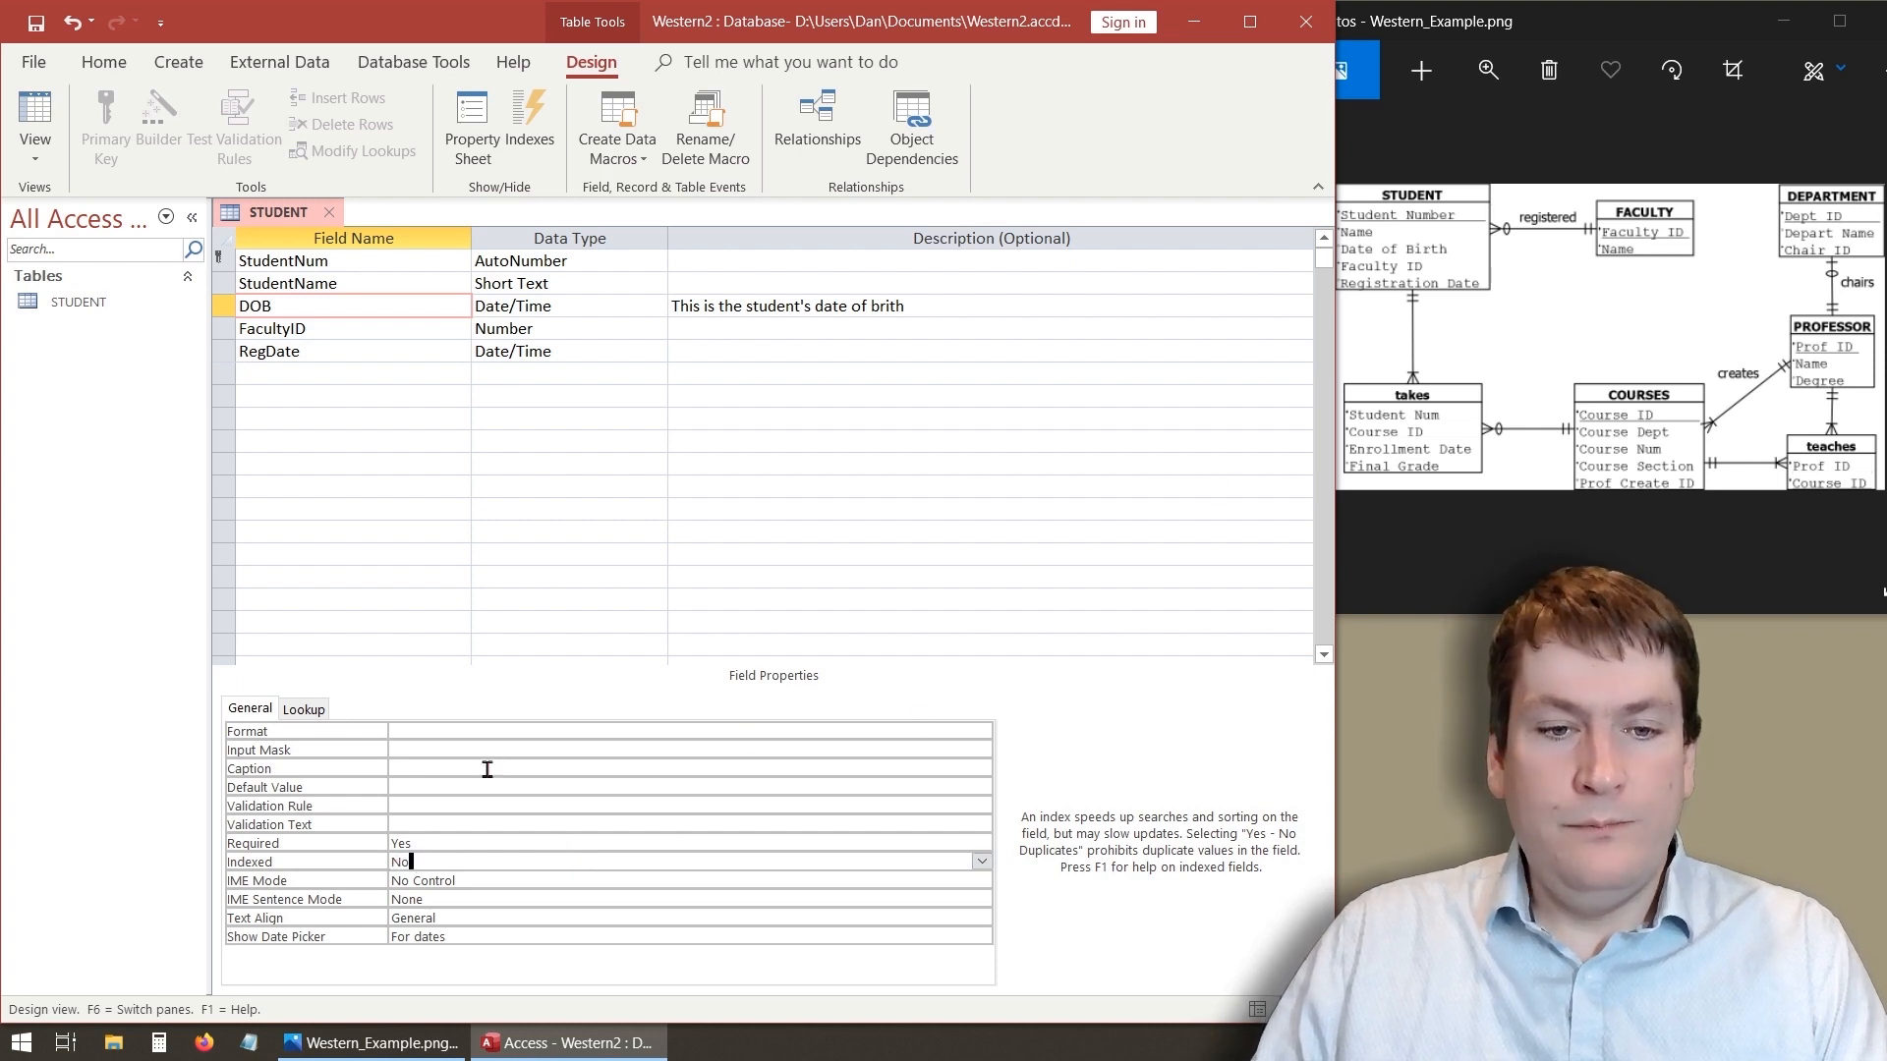
- Set the FacultyID field's Required property to Yes and its Indexed property to Yes (Duplicates OK)
{"action": "left_click", "coordinate": [358, 329]}
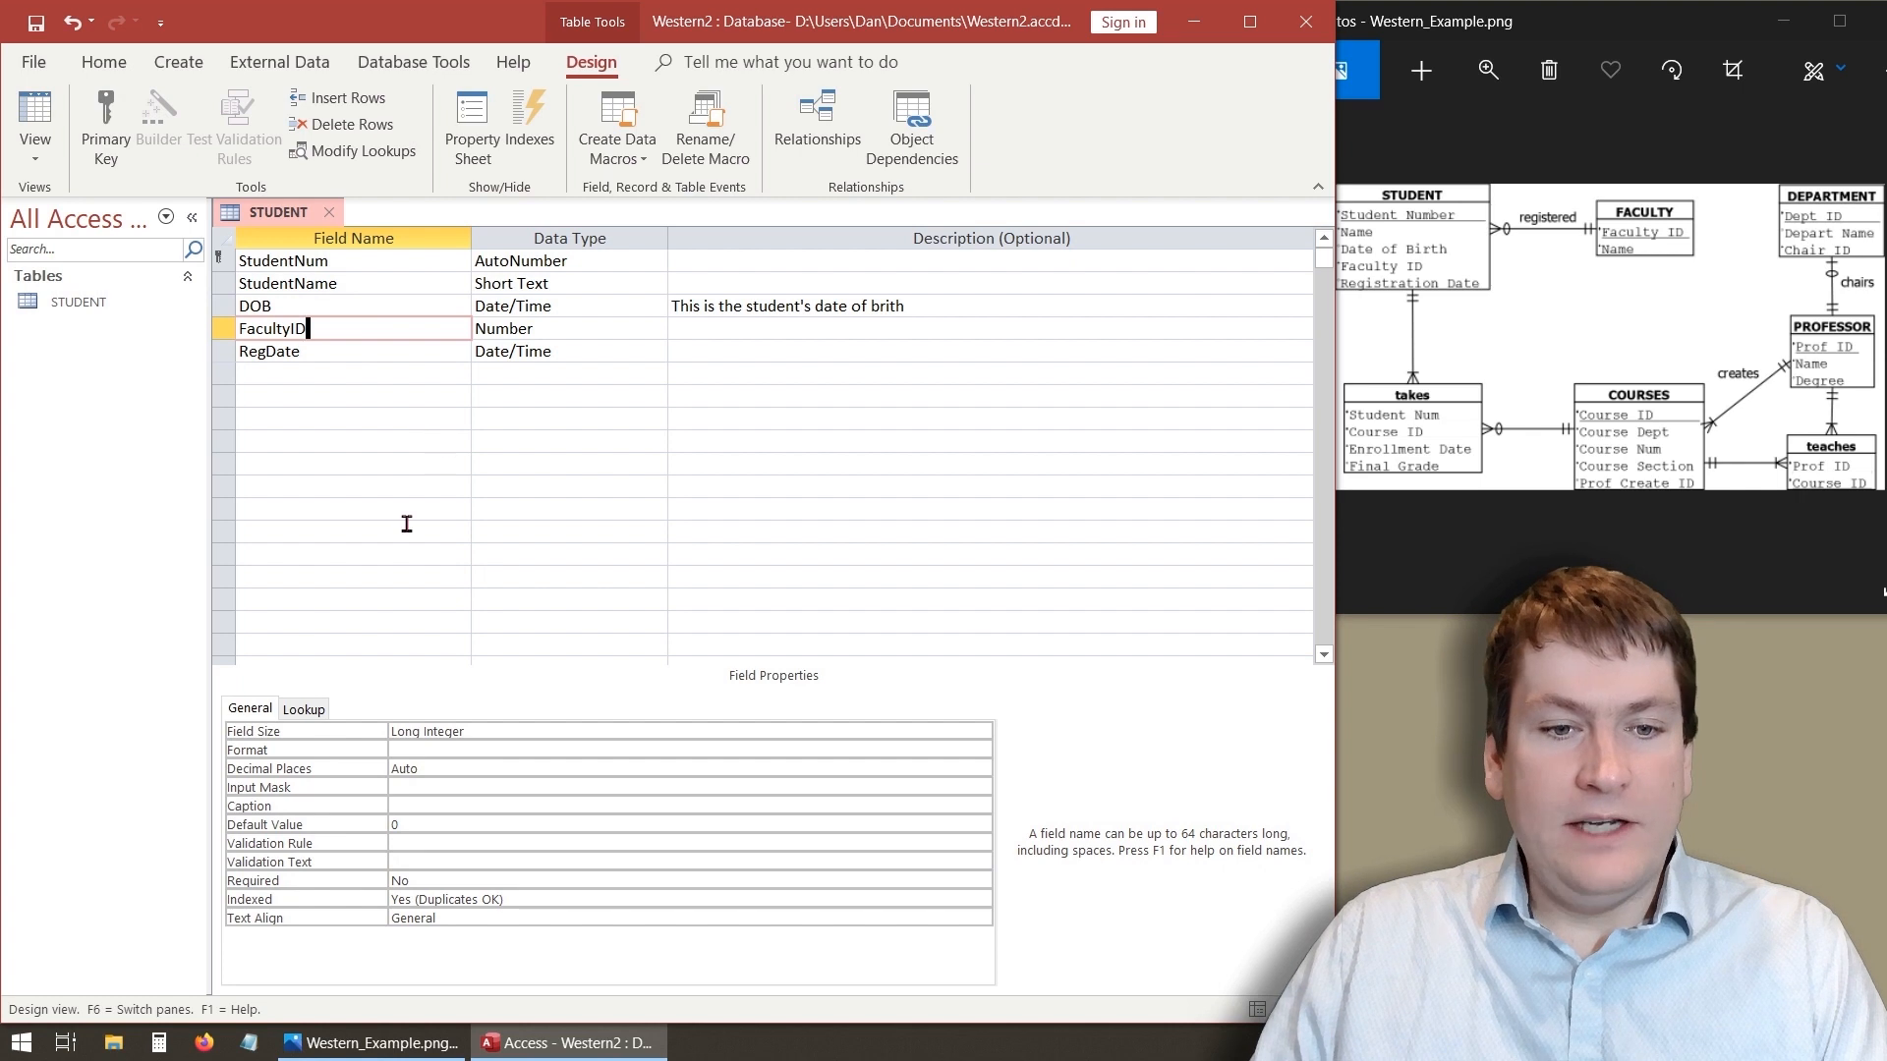
{"action": "left_click", "coordinate": [462, 879]}
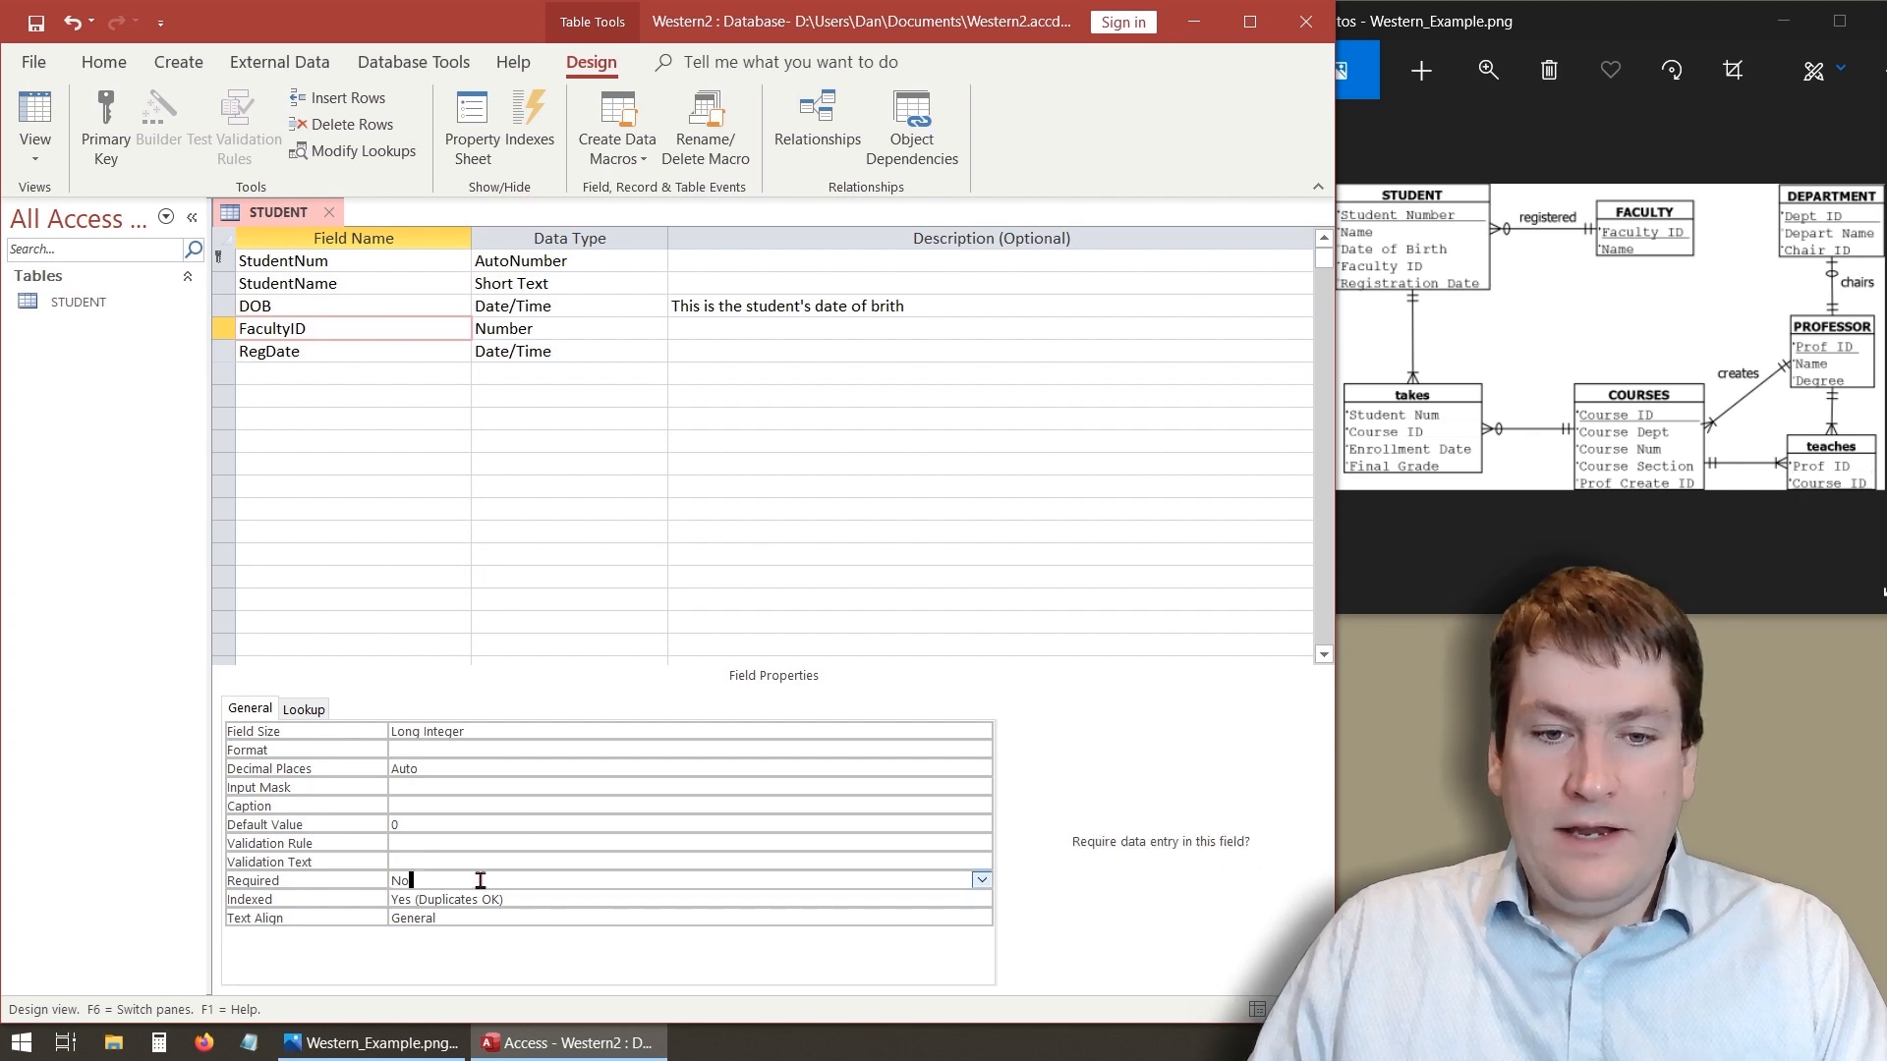
{"action": "left_click", "coordinate": [981, 880]}
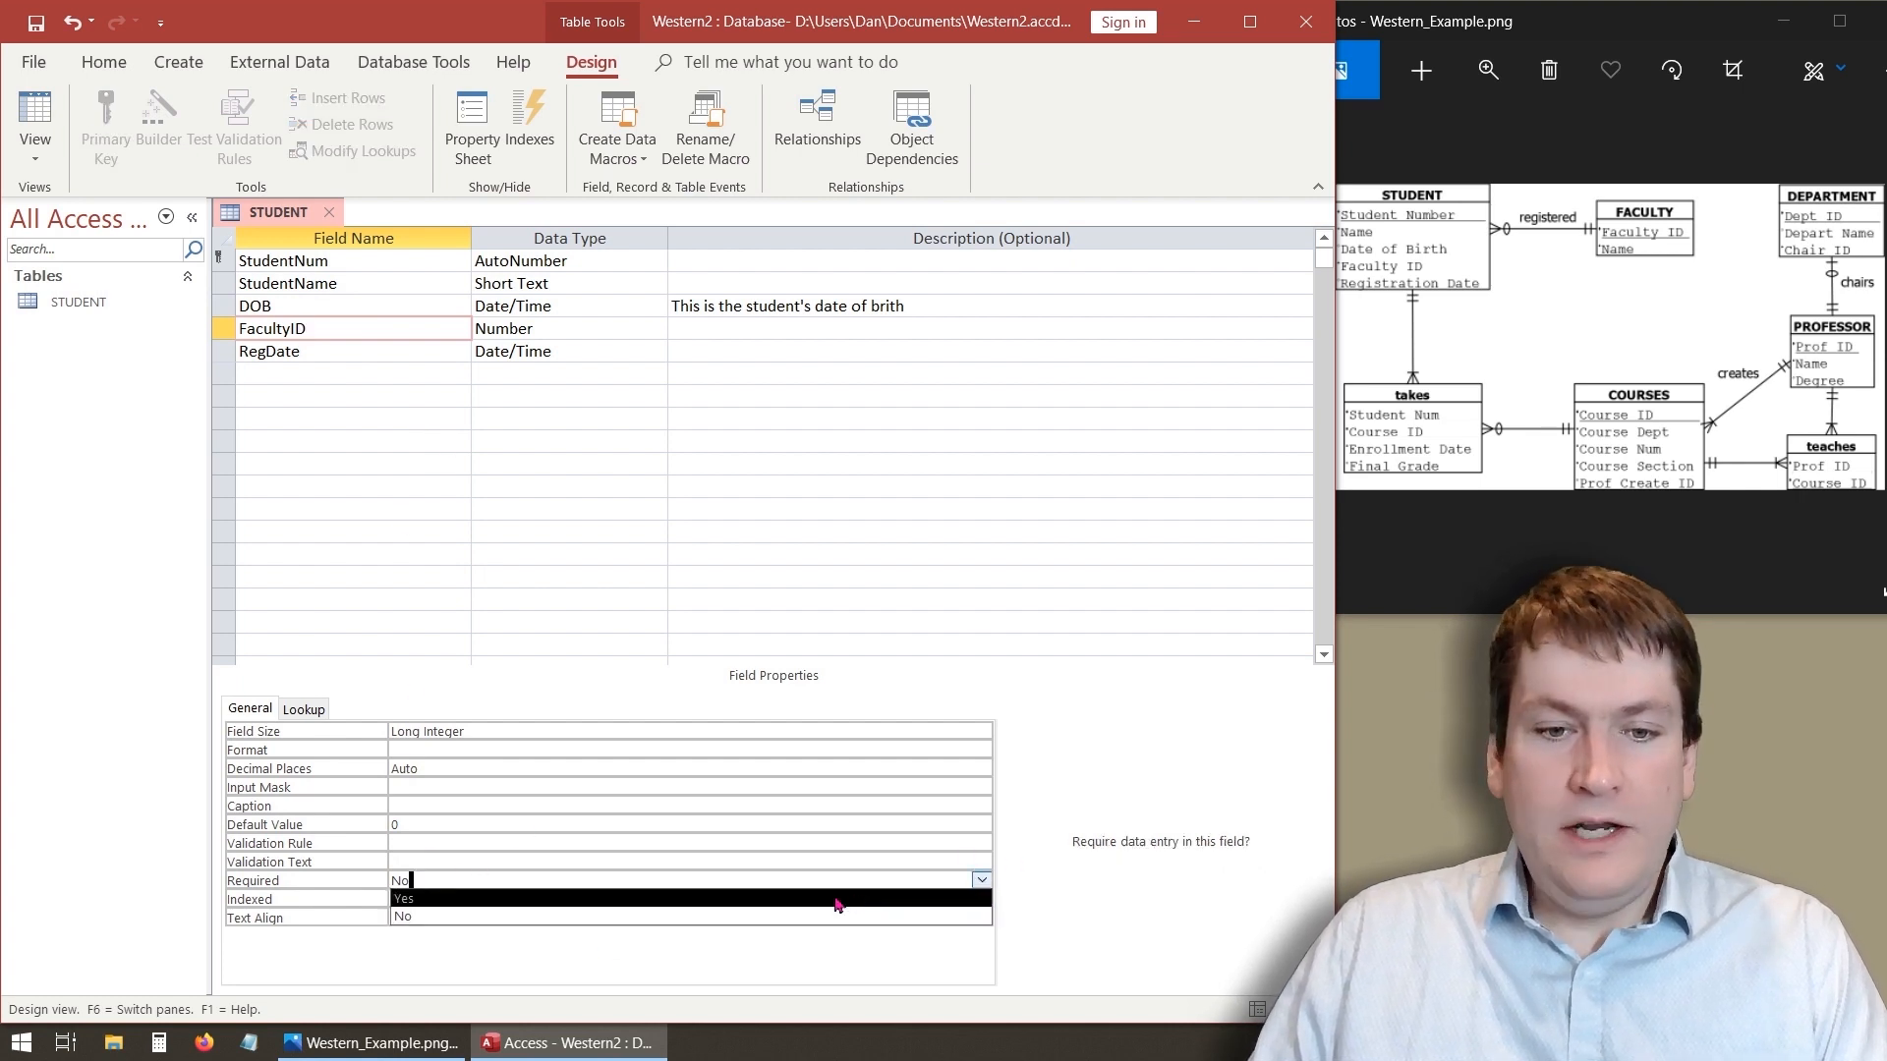
{"action": "left_click", "coordinate": [787, 897]}
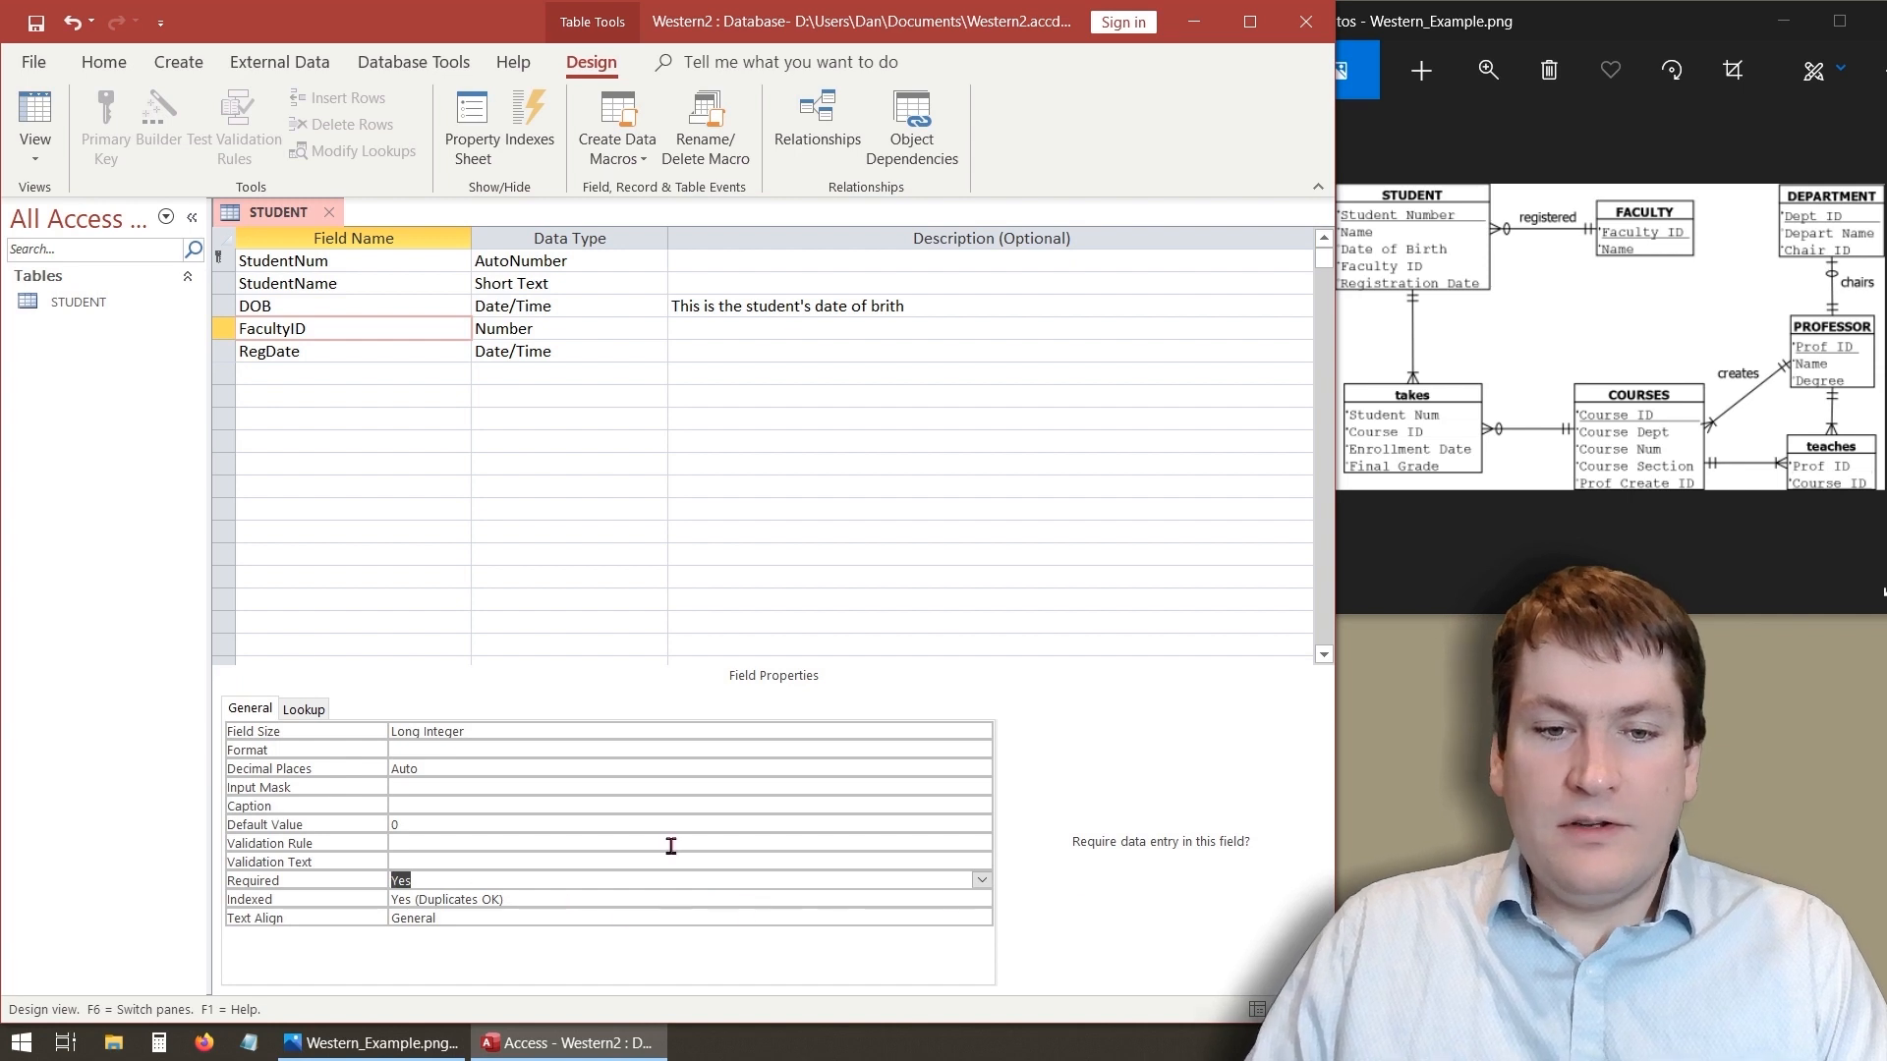
{"action": "left_click", "coordinate": [451, 897]}
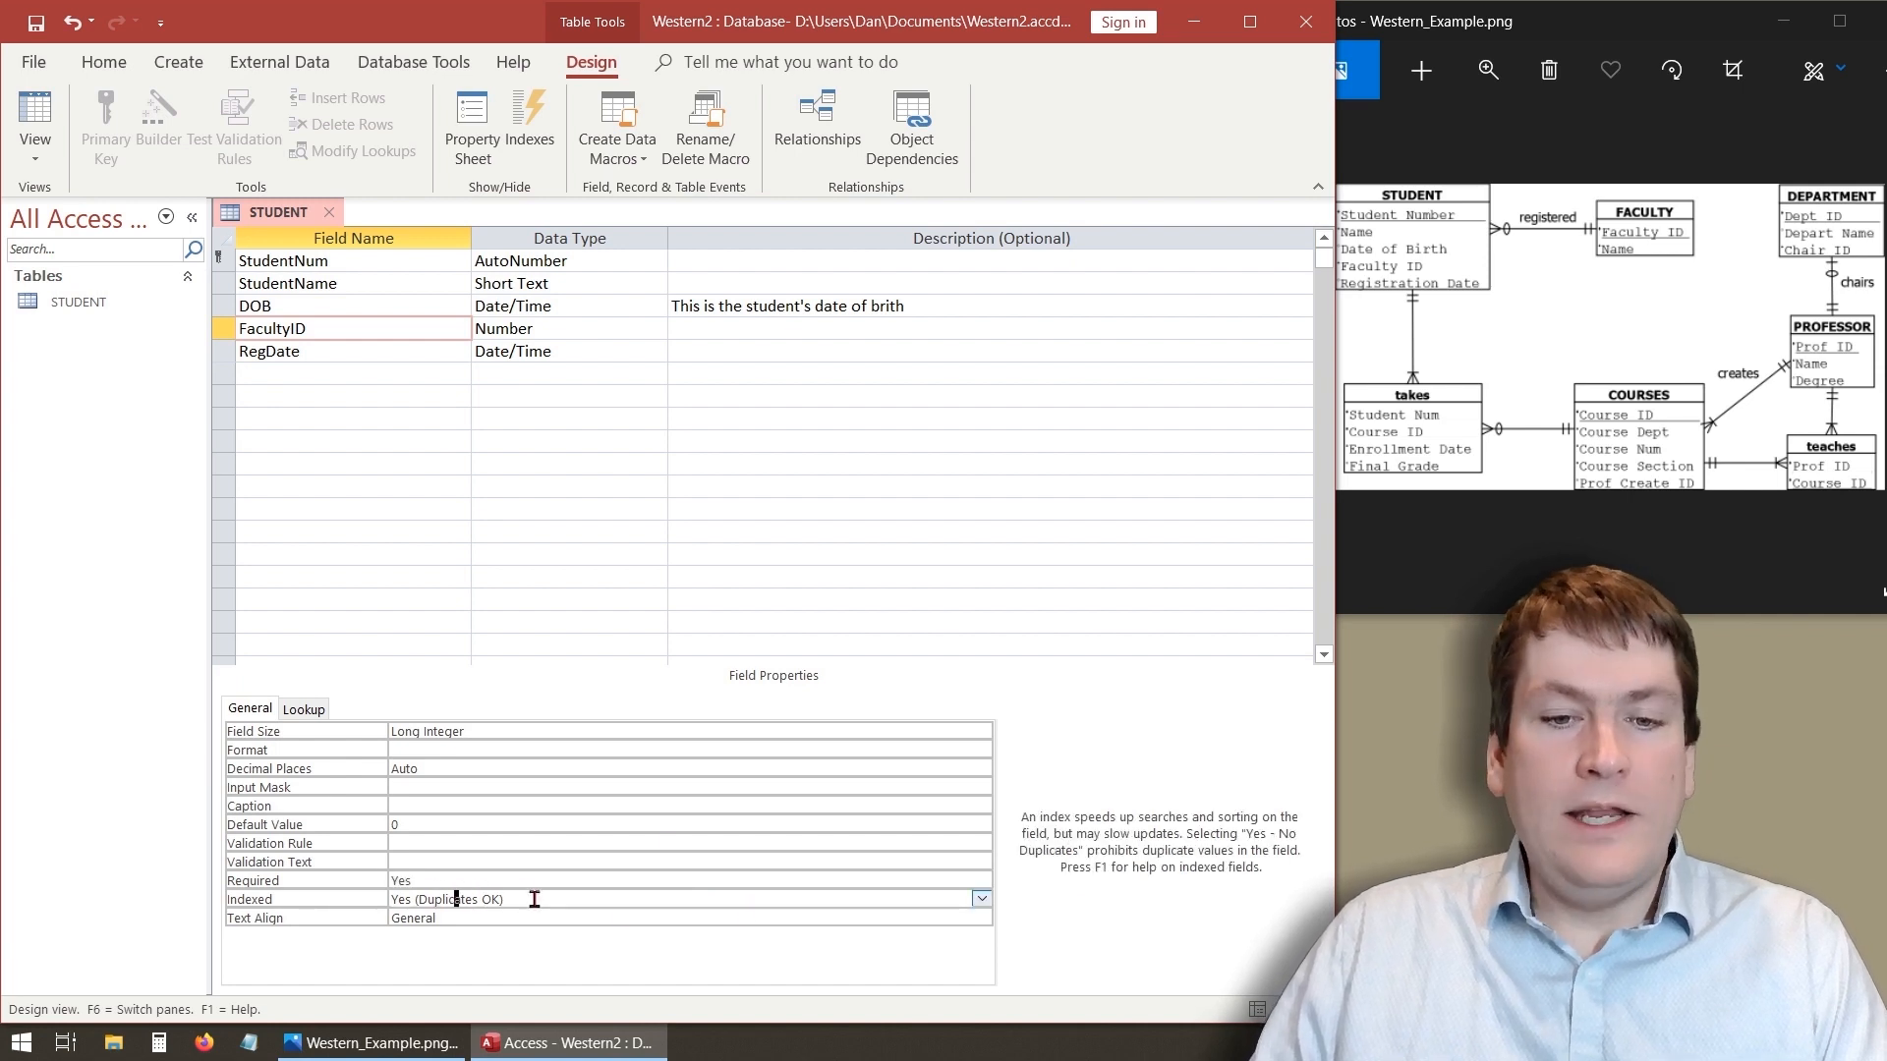
{"action": "left_click_drag", "start_coordinate": [416, 898], "coordinate": [523, 895]}
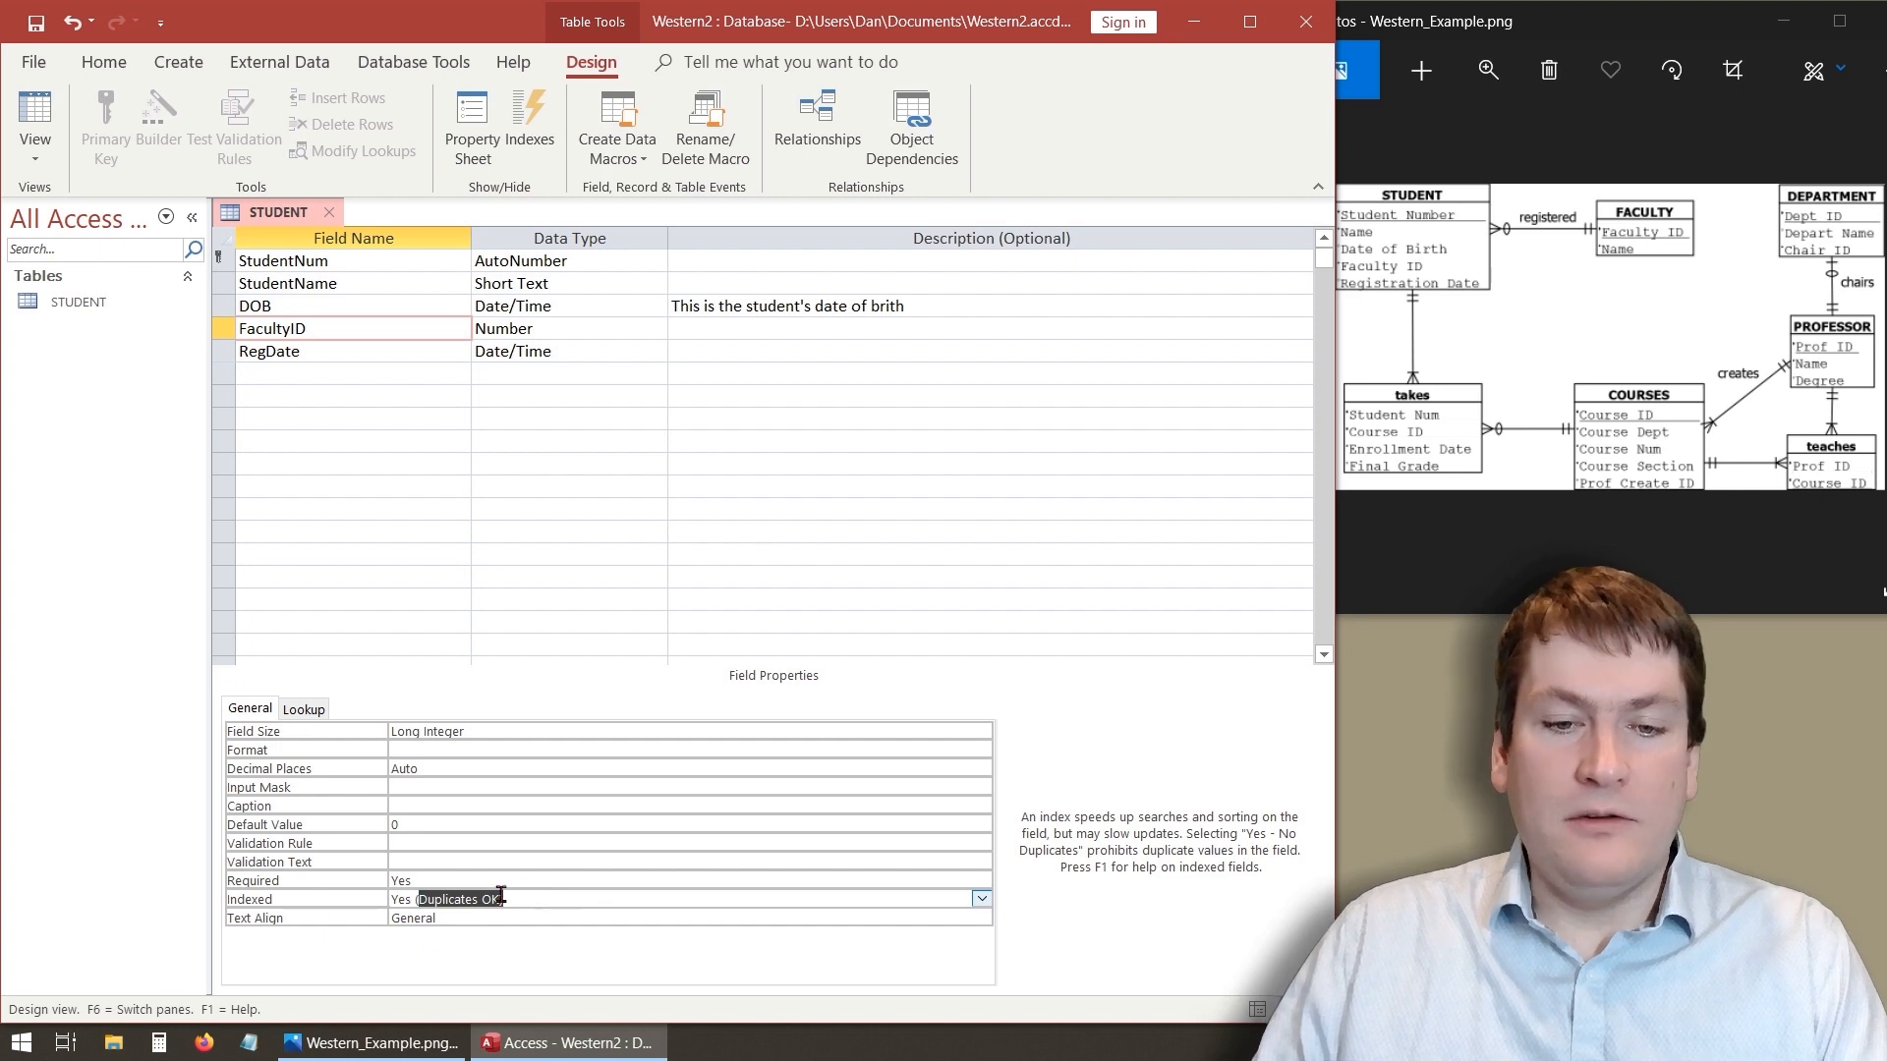
{"action": "left_click", "coordinate": [981, 899]}
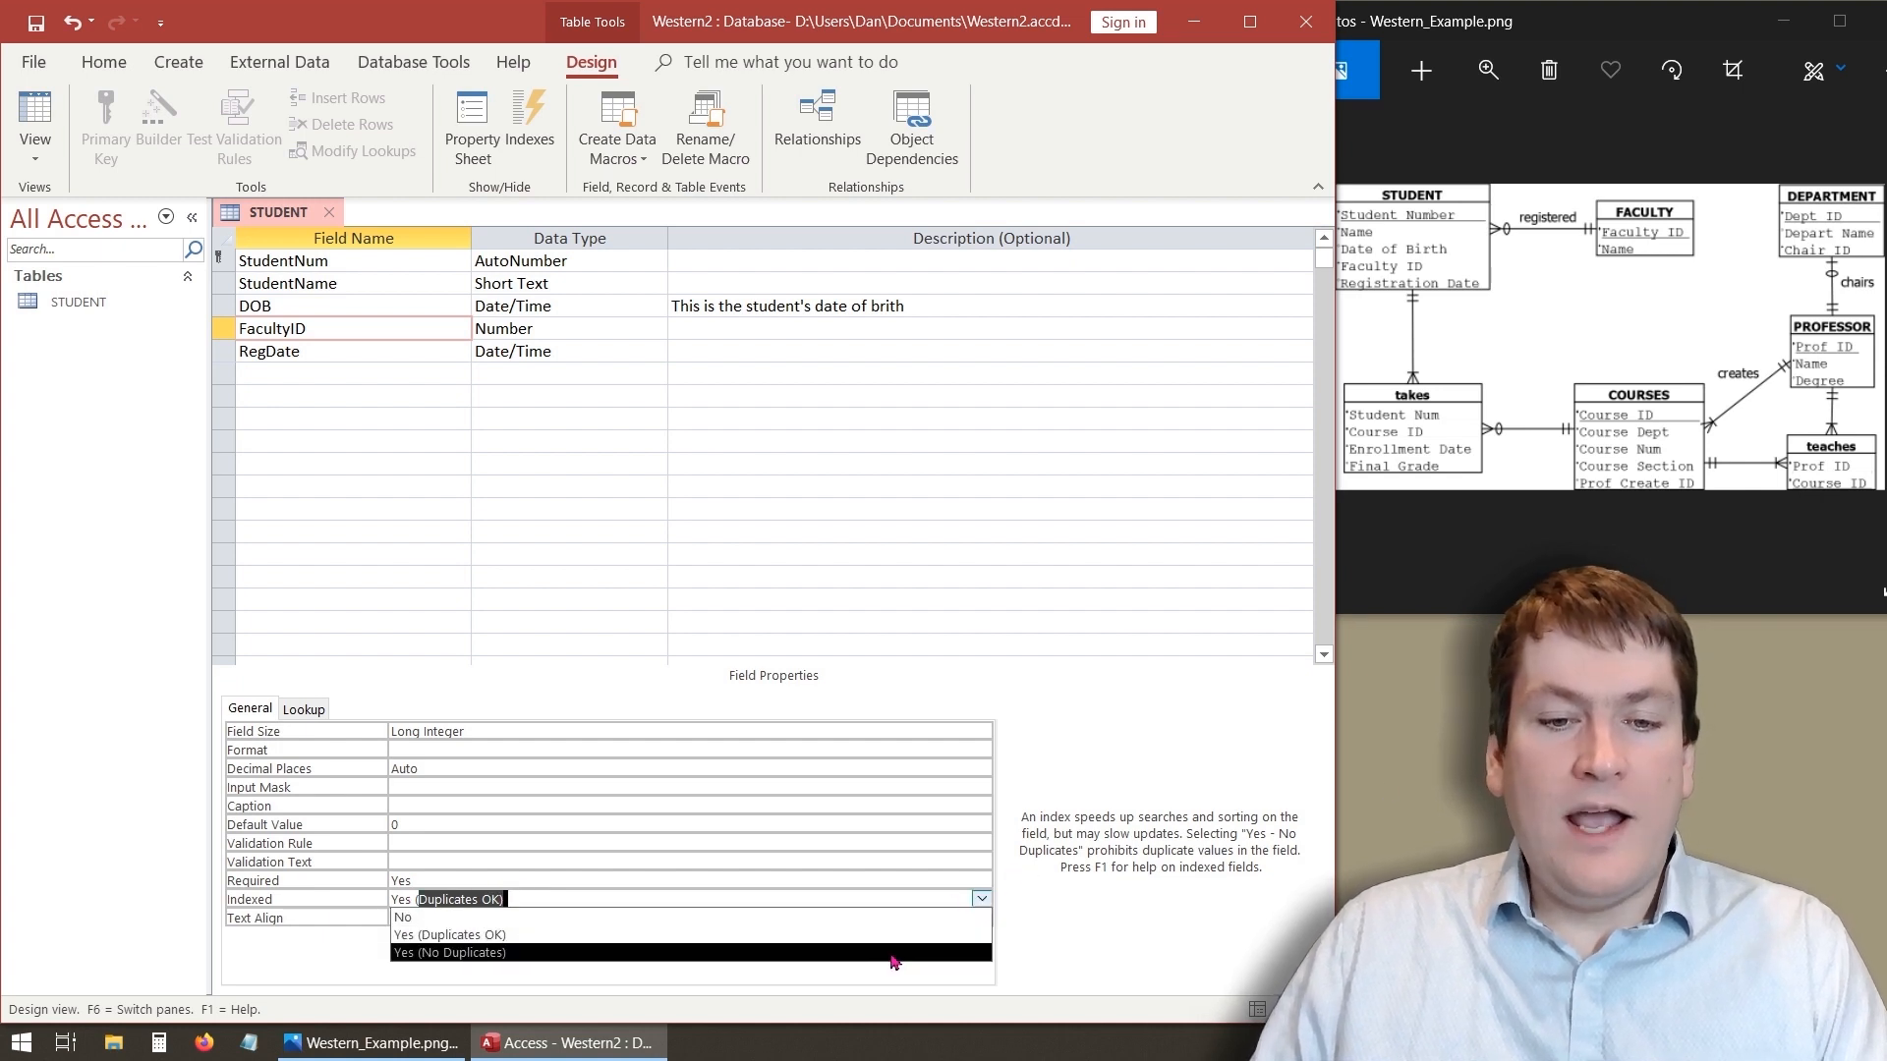
{"action": "left_click", "coordinate": [602, 934]}
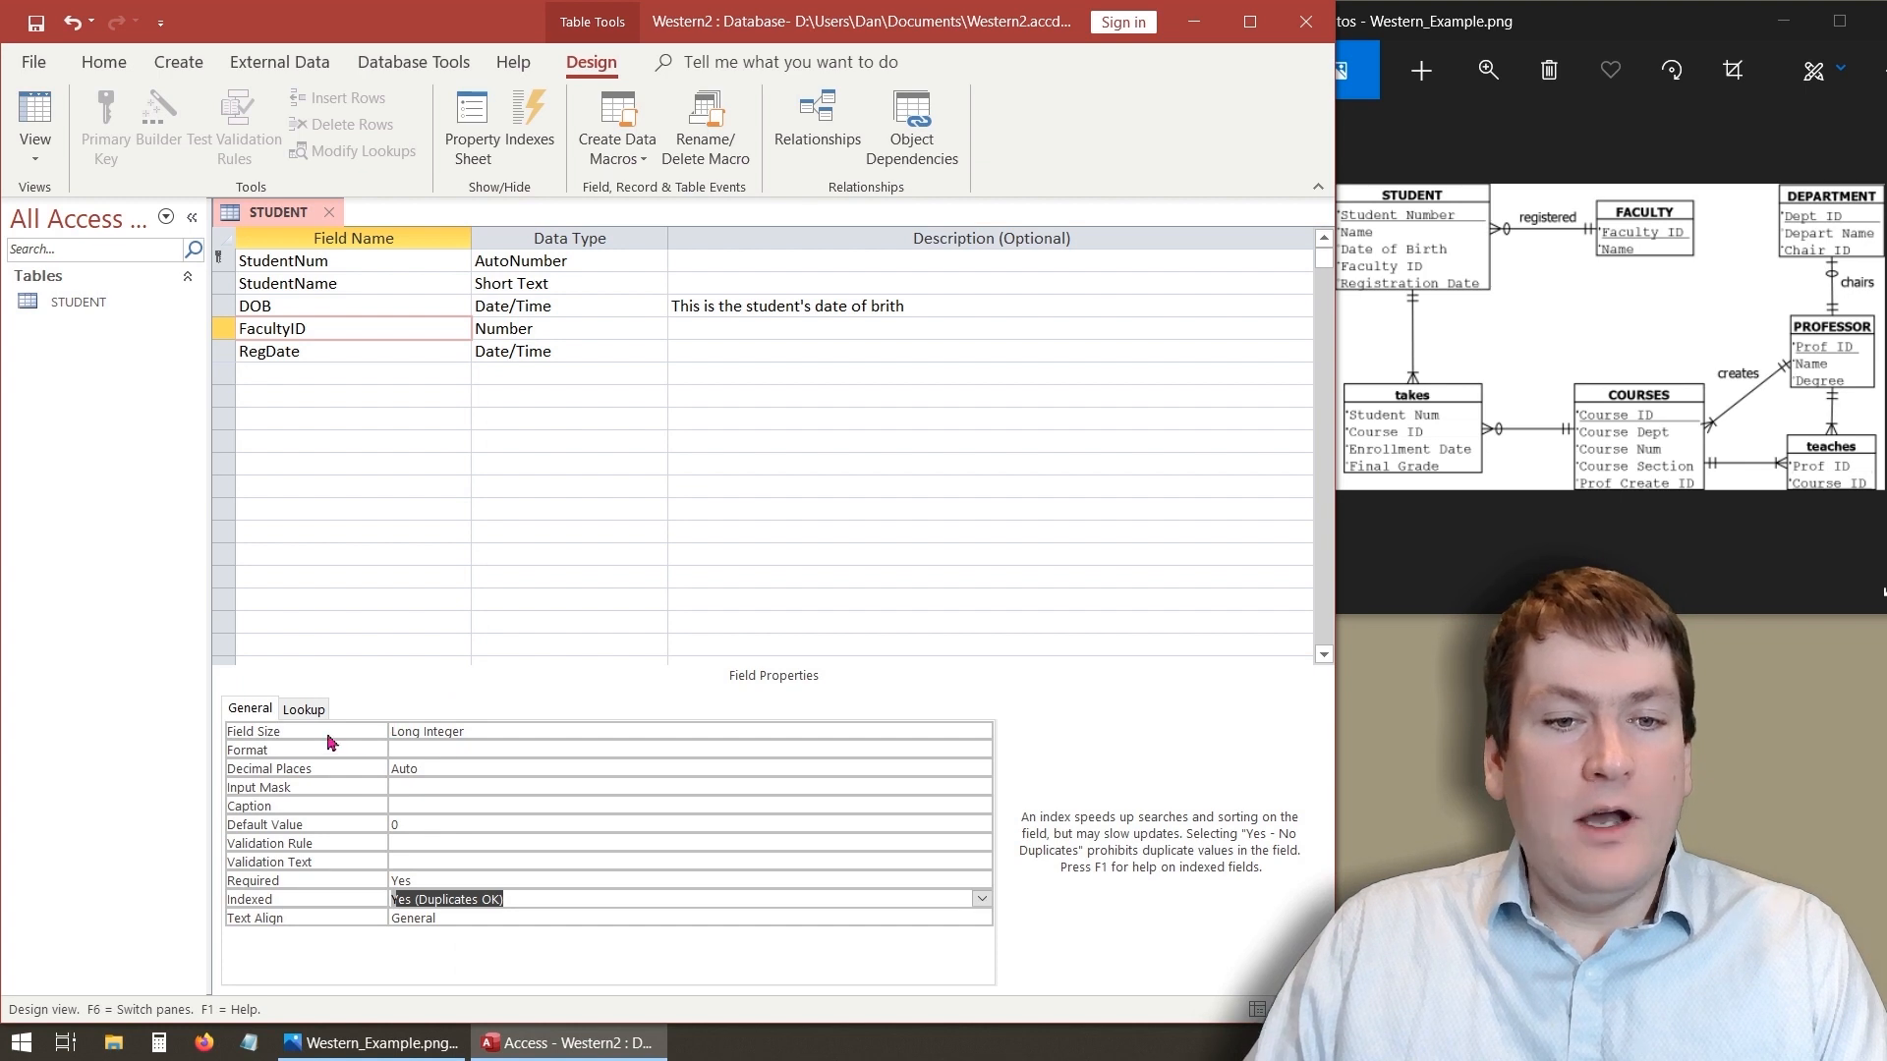
- Review the Field Size options available for the FacultyID number field
{"action": "left_click", "coordinate": [448, 732]}
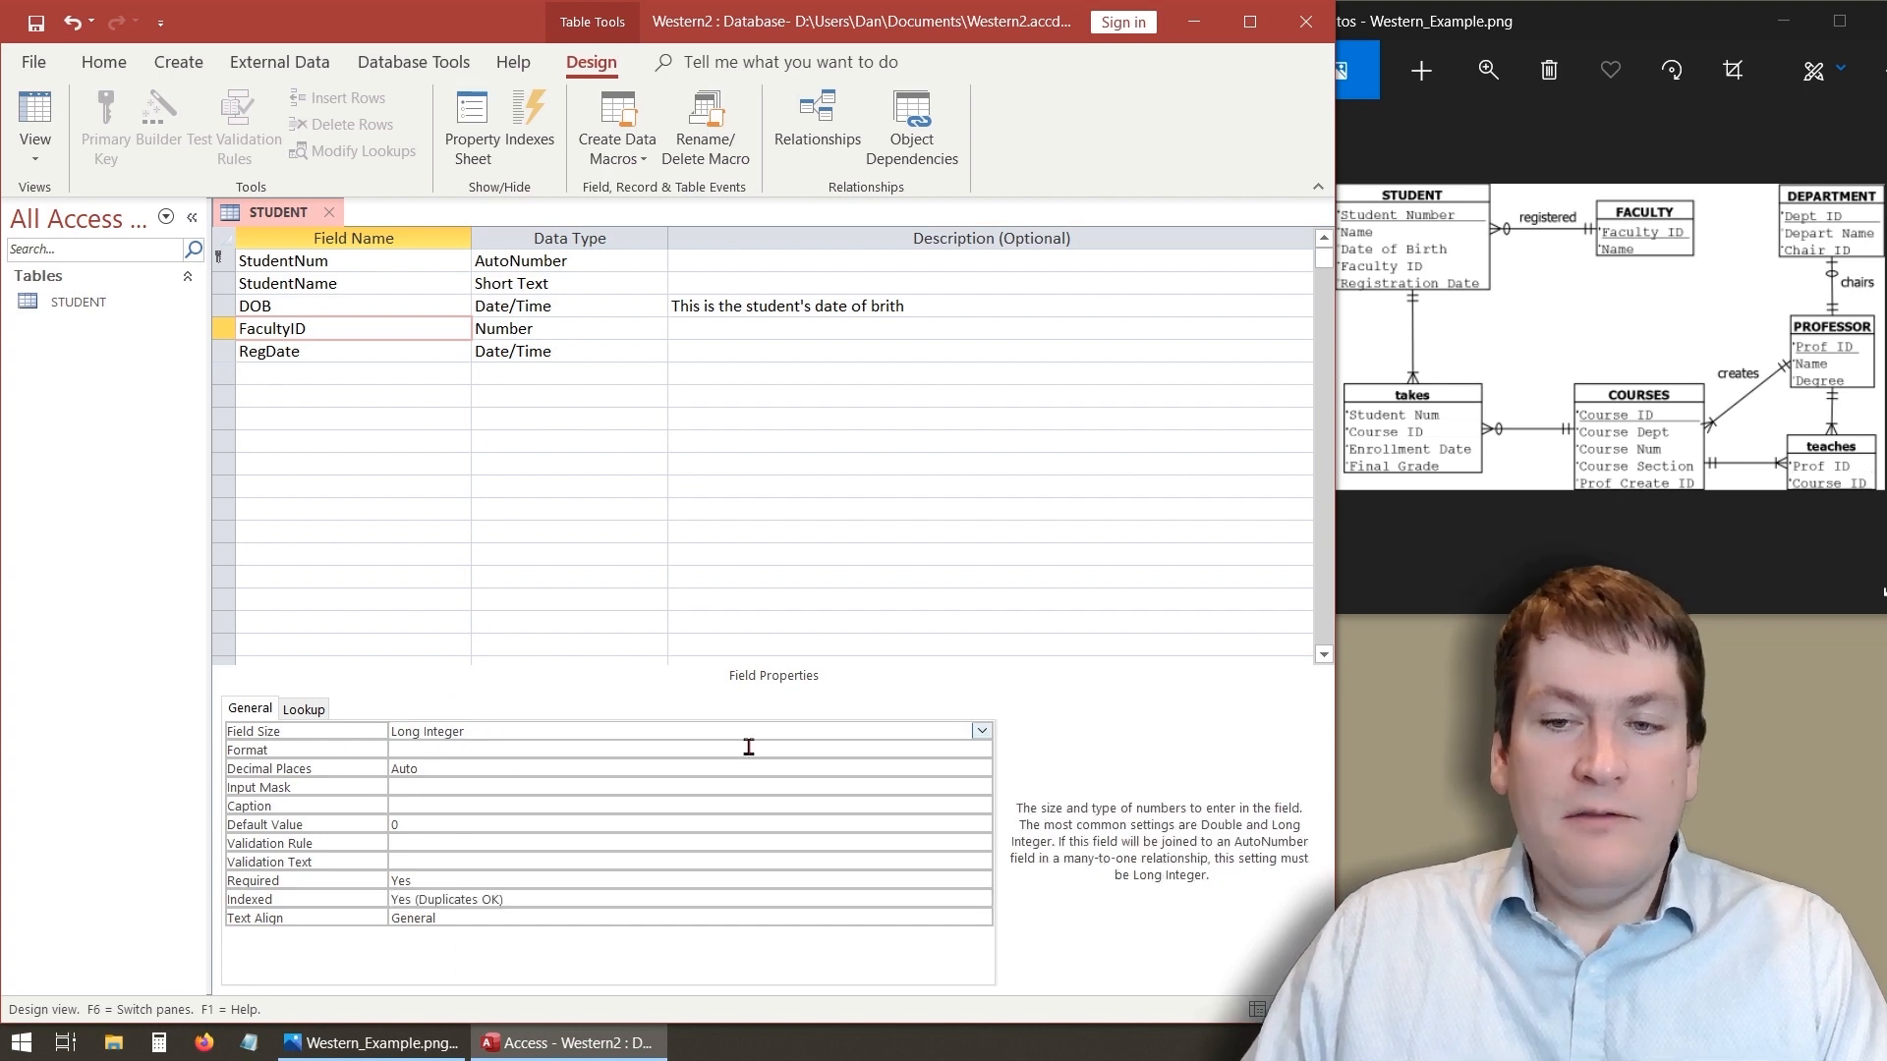
{"action": "left_click", "coordinate": [981, 731]}
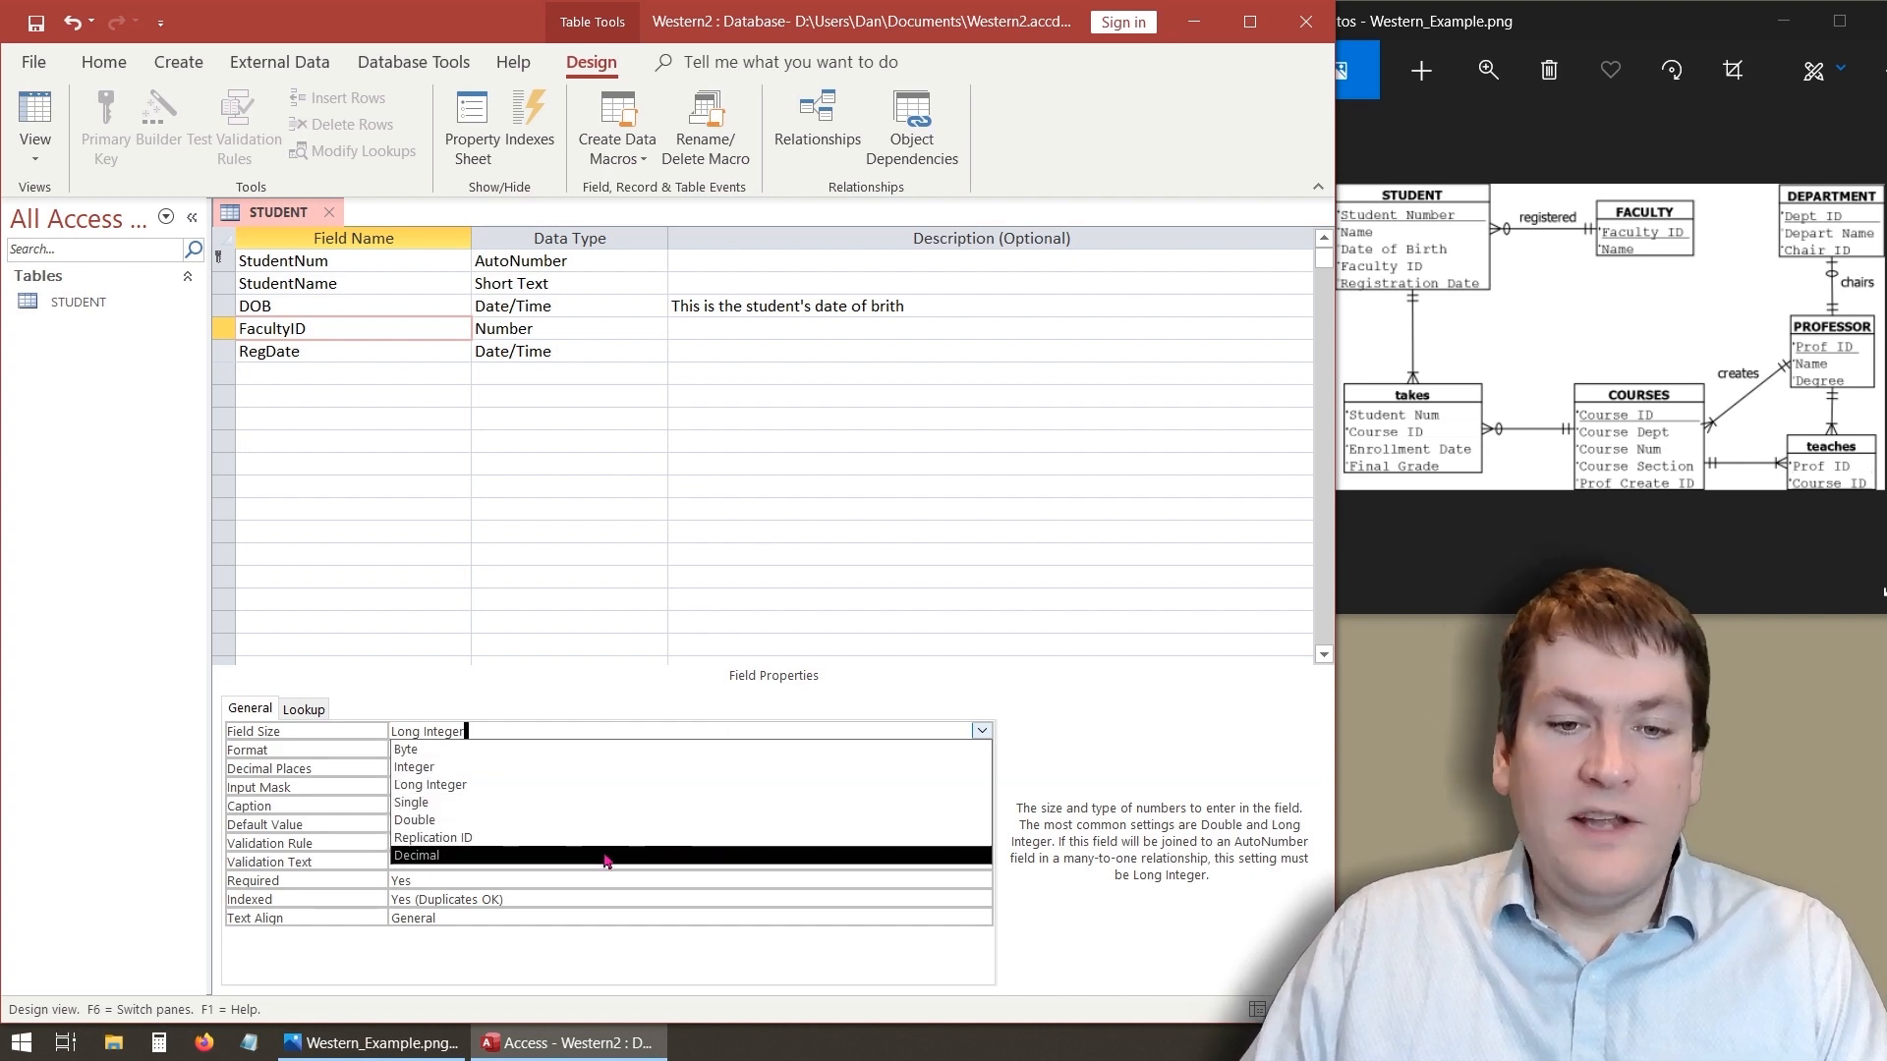
{"action": "left_click", "coordinate": [597, 690]}
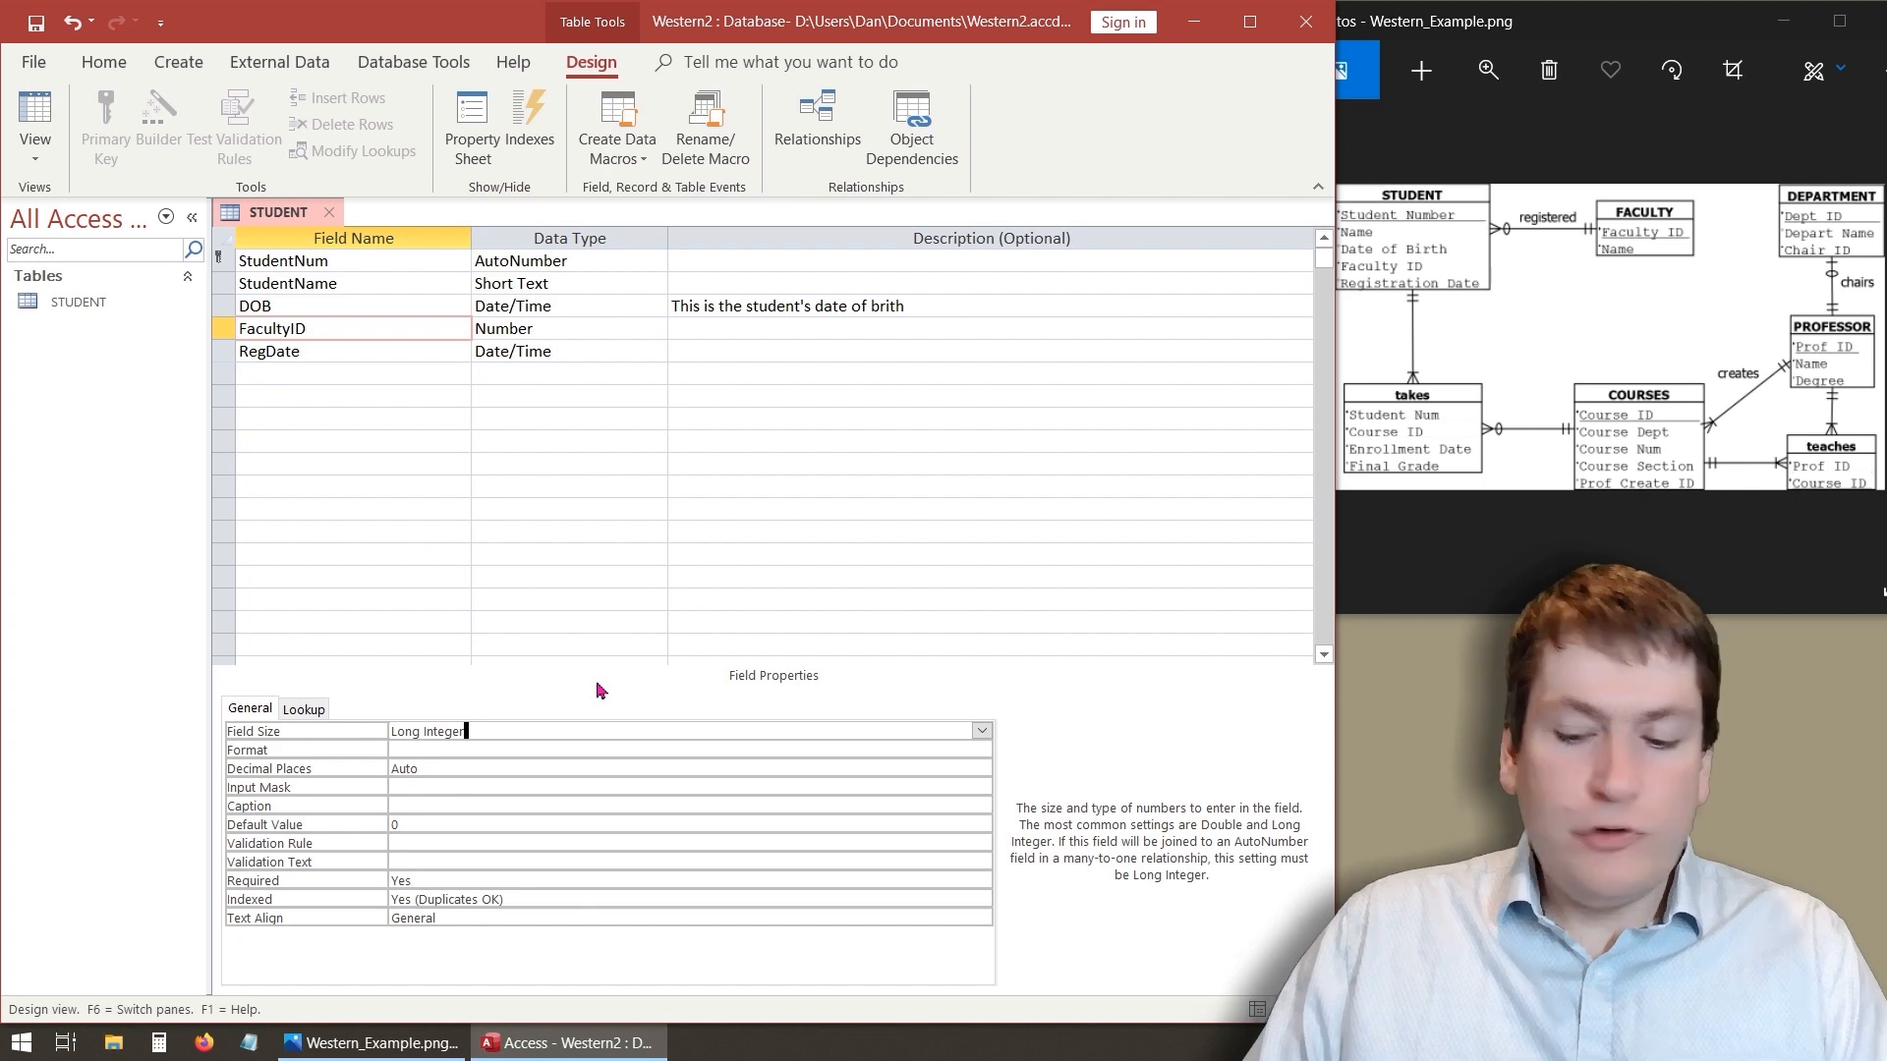
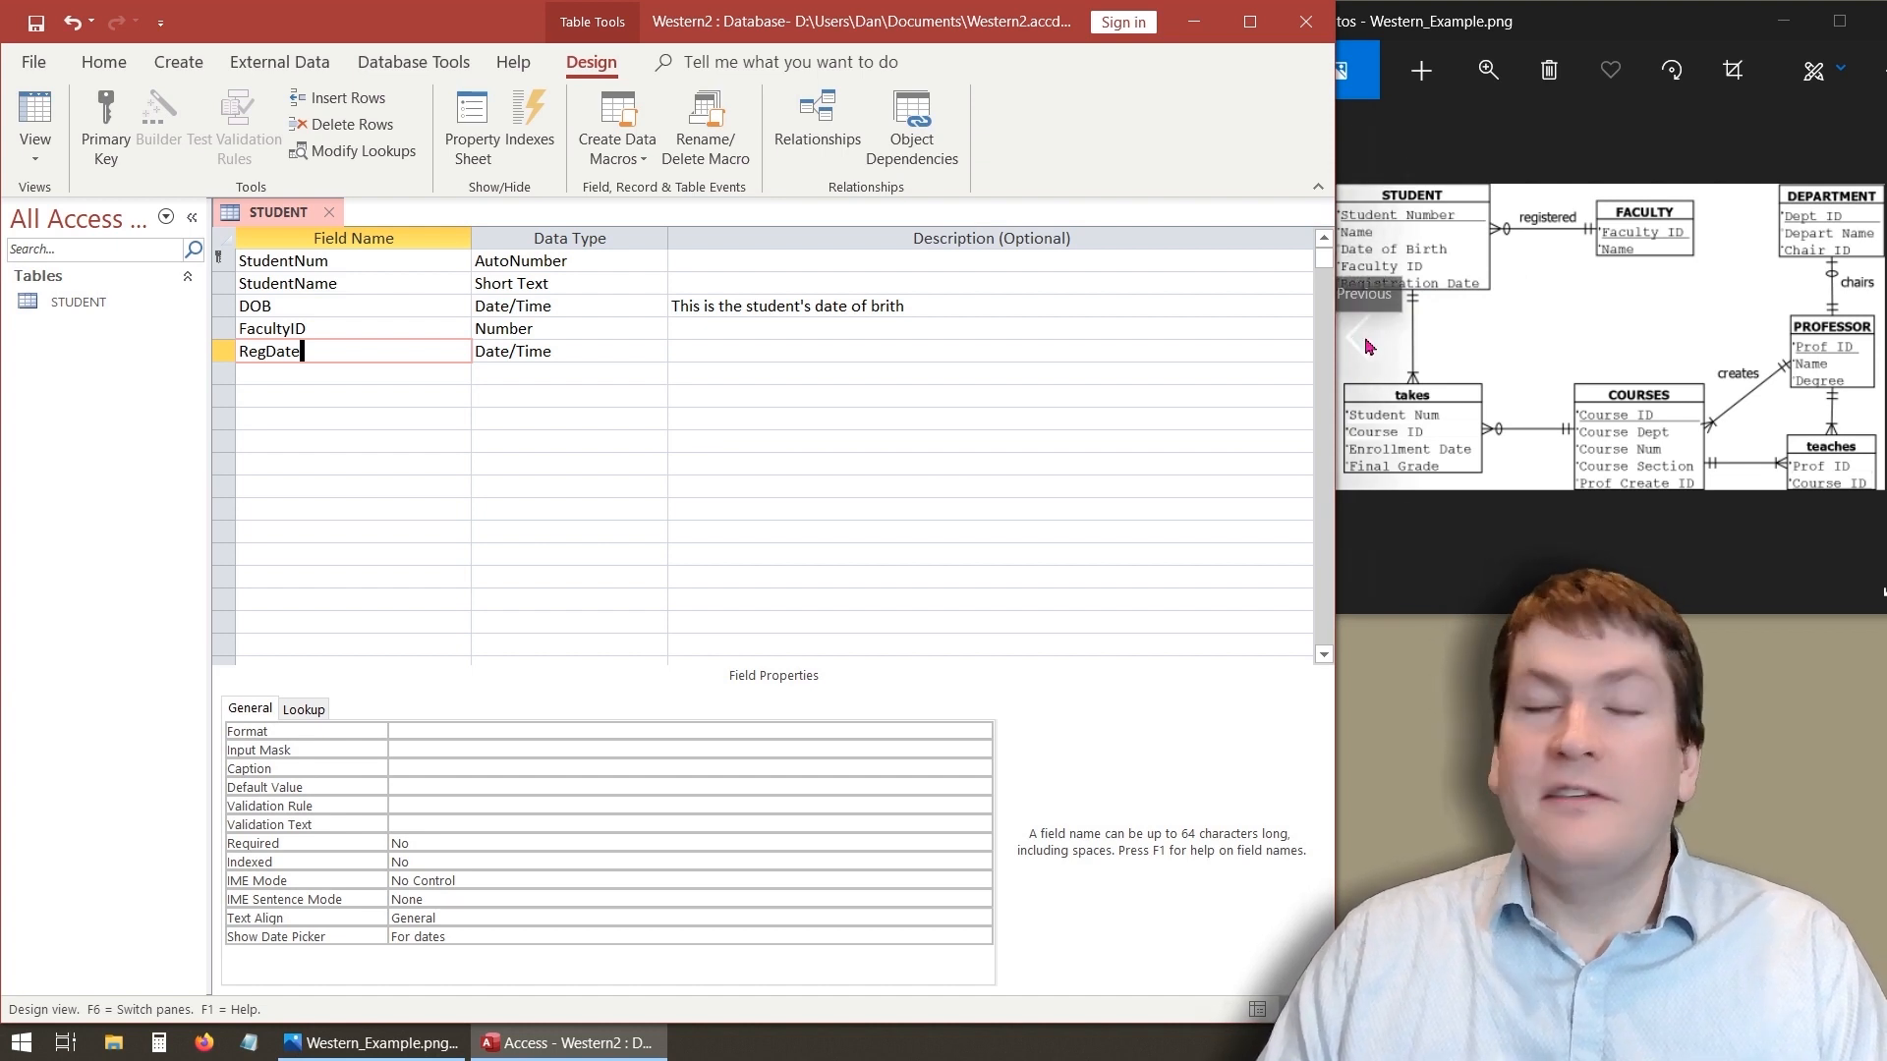
- Zoom into the ER diagram image to examine the STUDENT entity's attributes, then zoom back out
{"action": "left_click", "coordinate": [1489, 78]}
{"action": "left_click_drag", "start_coordinate": [1377, 136], "coordinate": [1419, 136]}
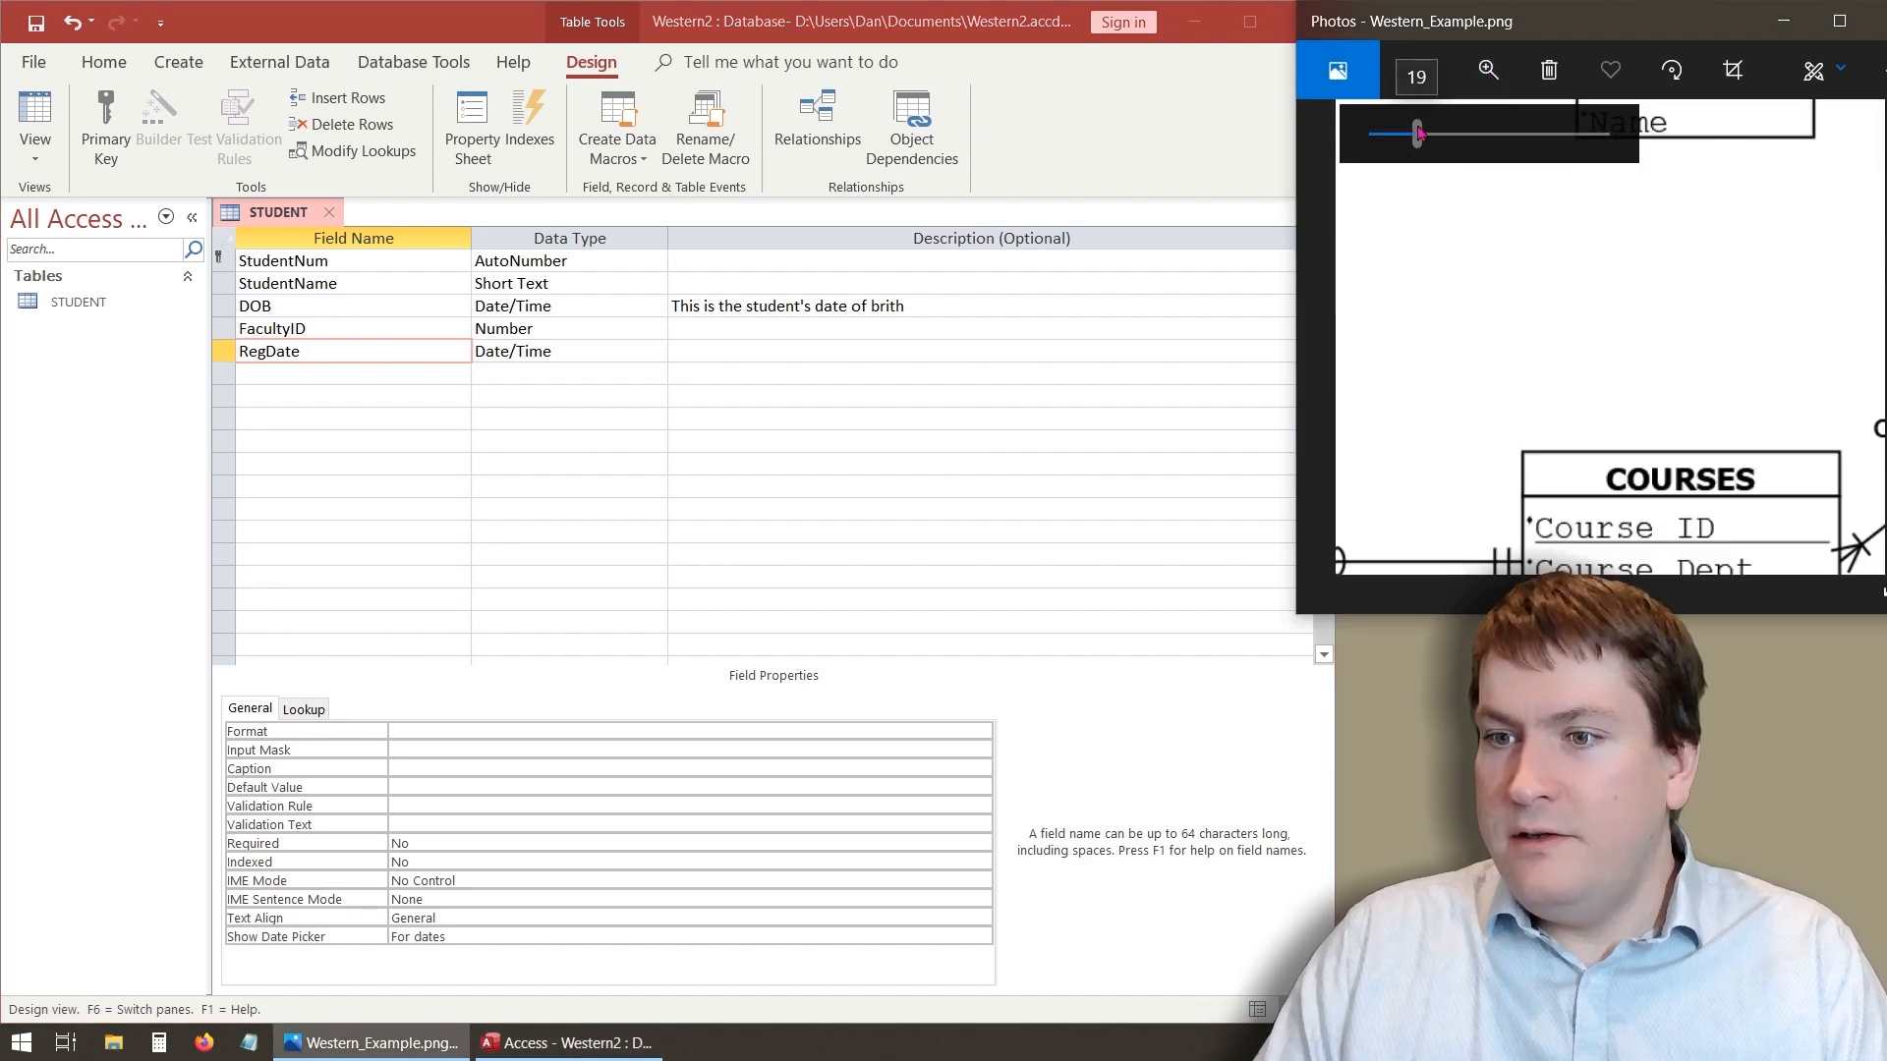
{"action": "left_click_drag", "start_coordinate": [1455, 417], "coordinate": [1773, 422]}
{"action": "left_click_drag", "start_coordinate": [1386, 204], "coordinate": [1638, 304]}
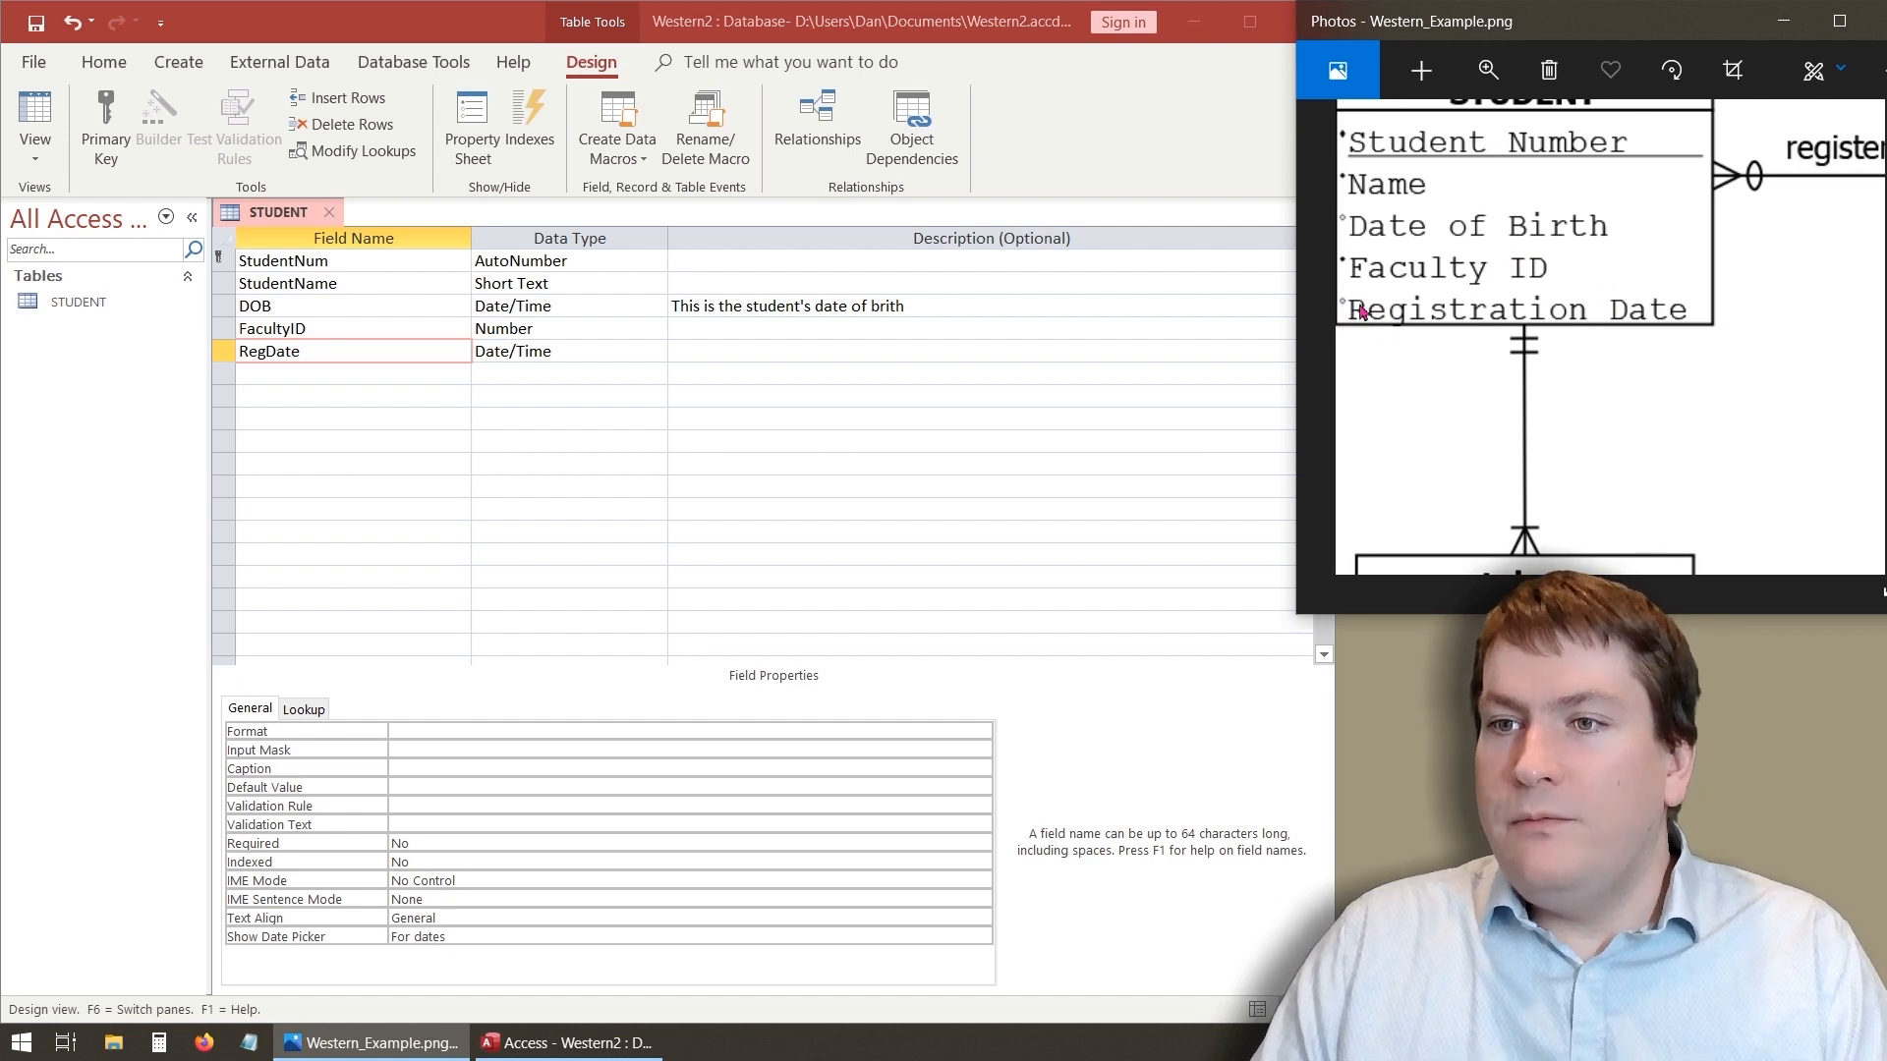
{"action": "left_click", "coordinate": [1488, 70]}
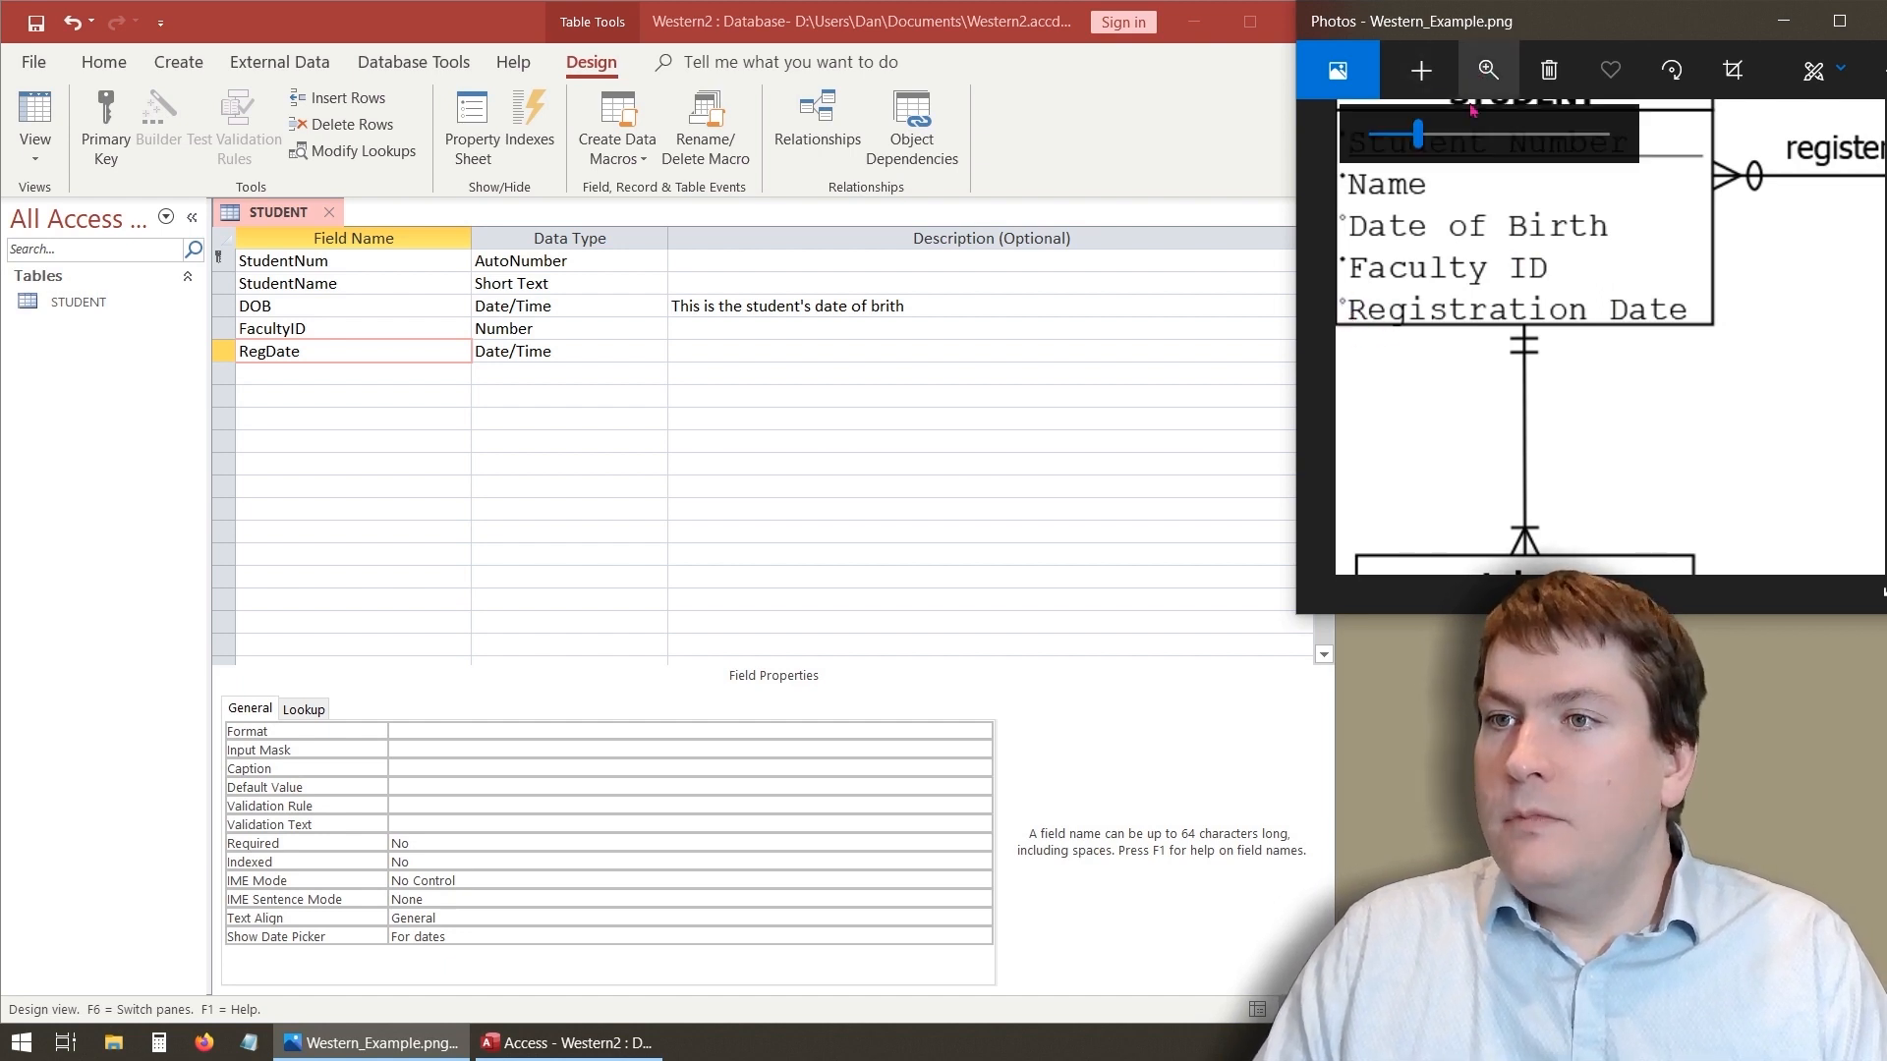
{"action": "left_click_drag", "start_coordinate": [1418, 134], "coordinate": [1372, 134]}
{"action": "left_click", "coordinate": [400, 434]}
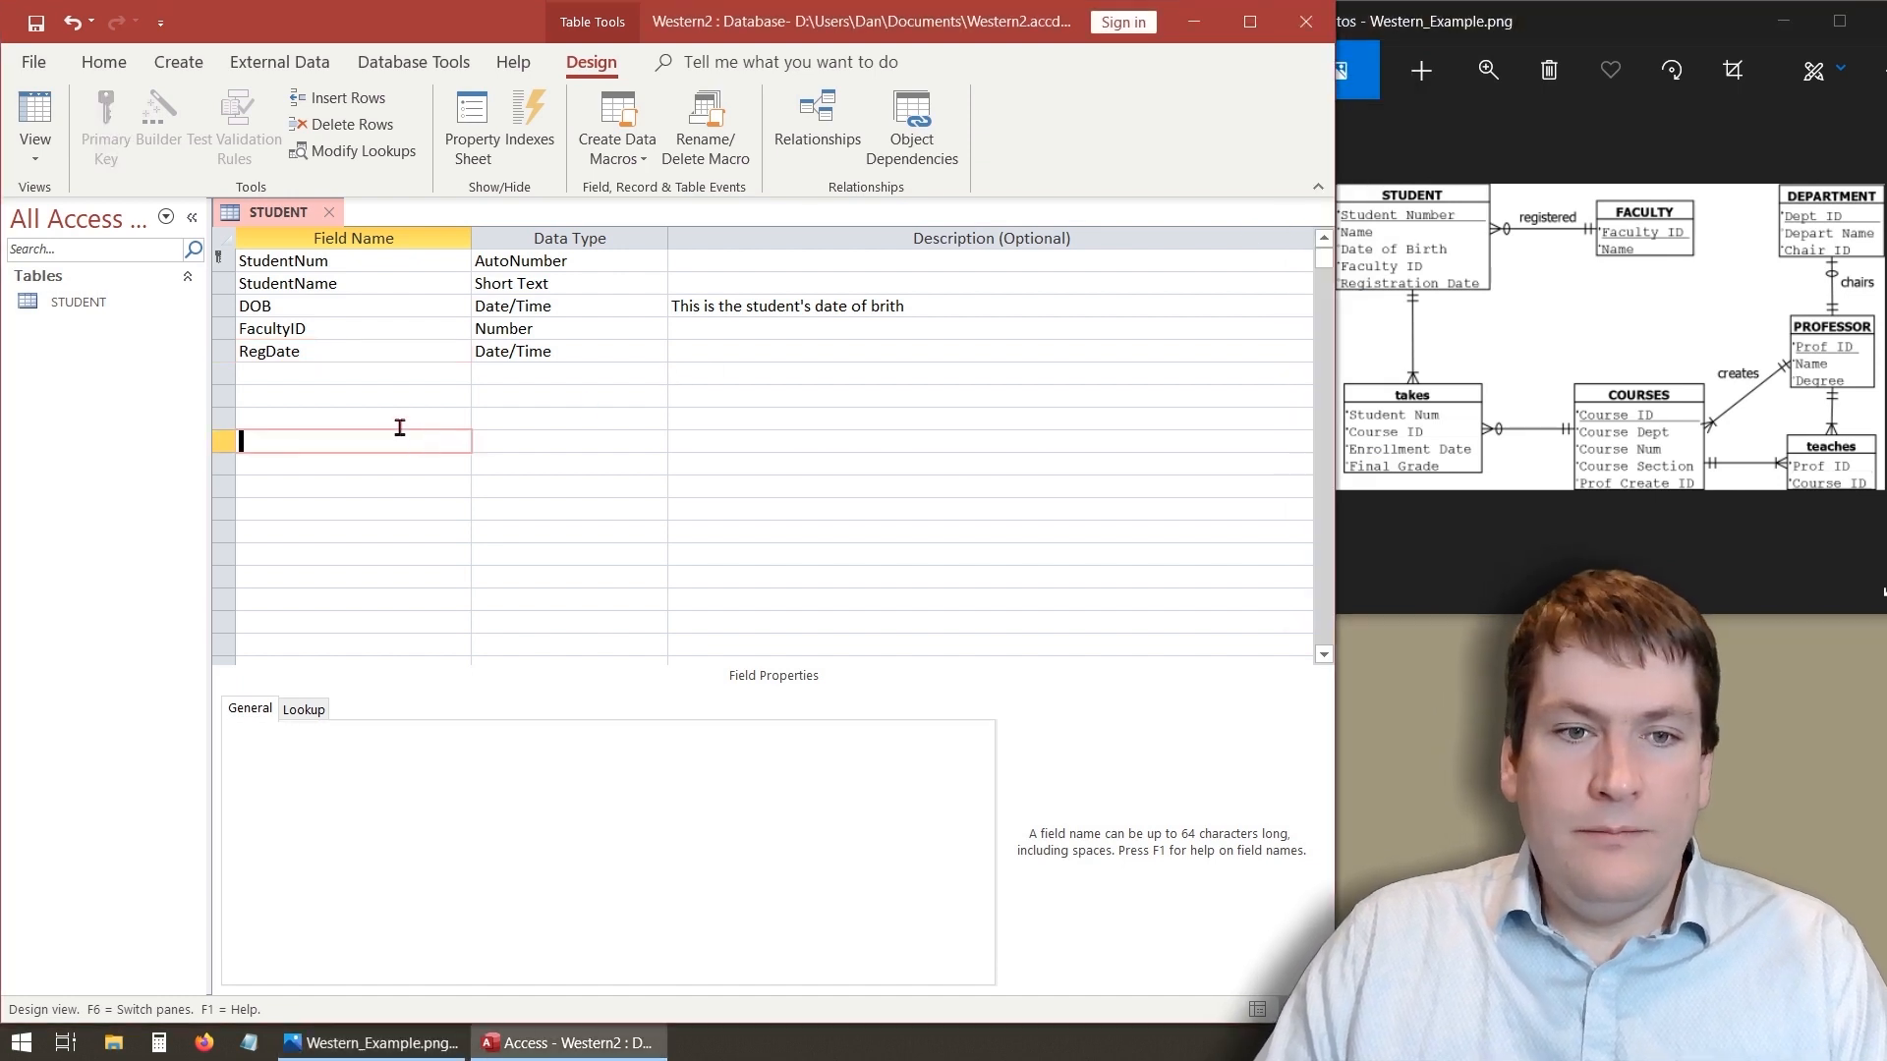
{"action": "left_click", "coordinate": [381, 351]}
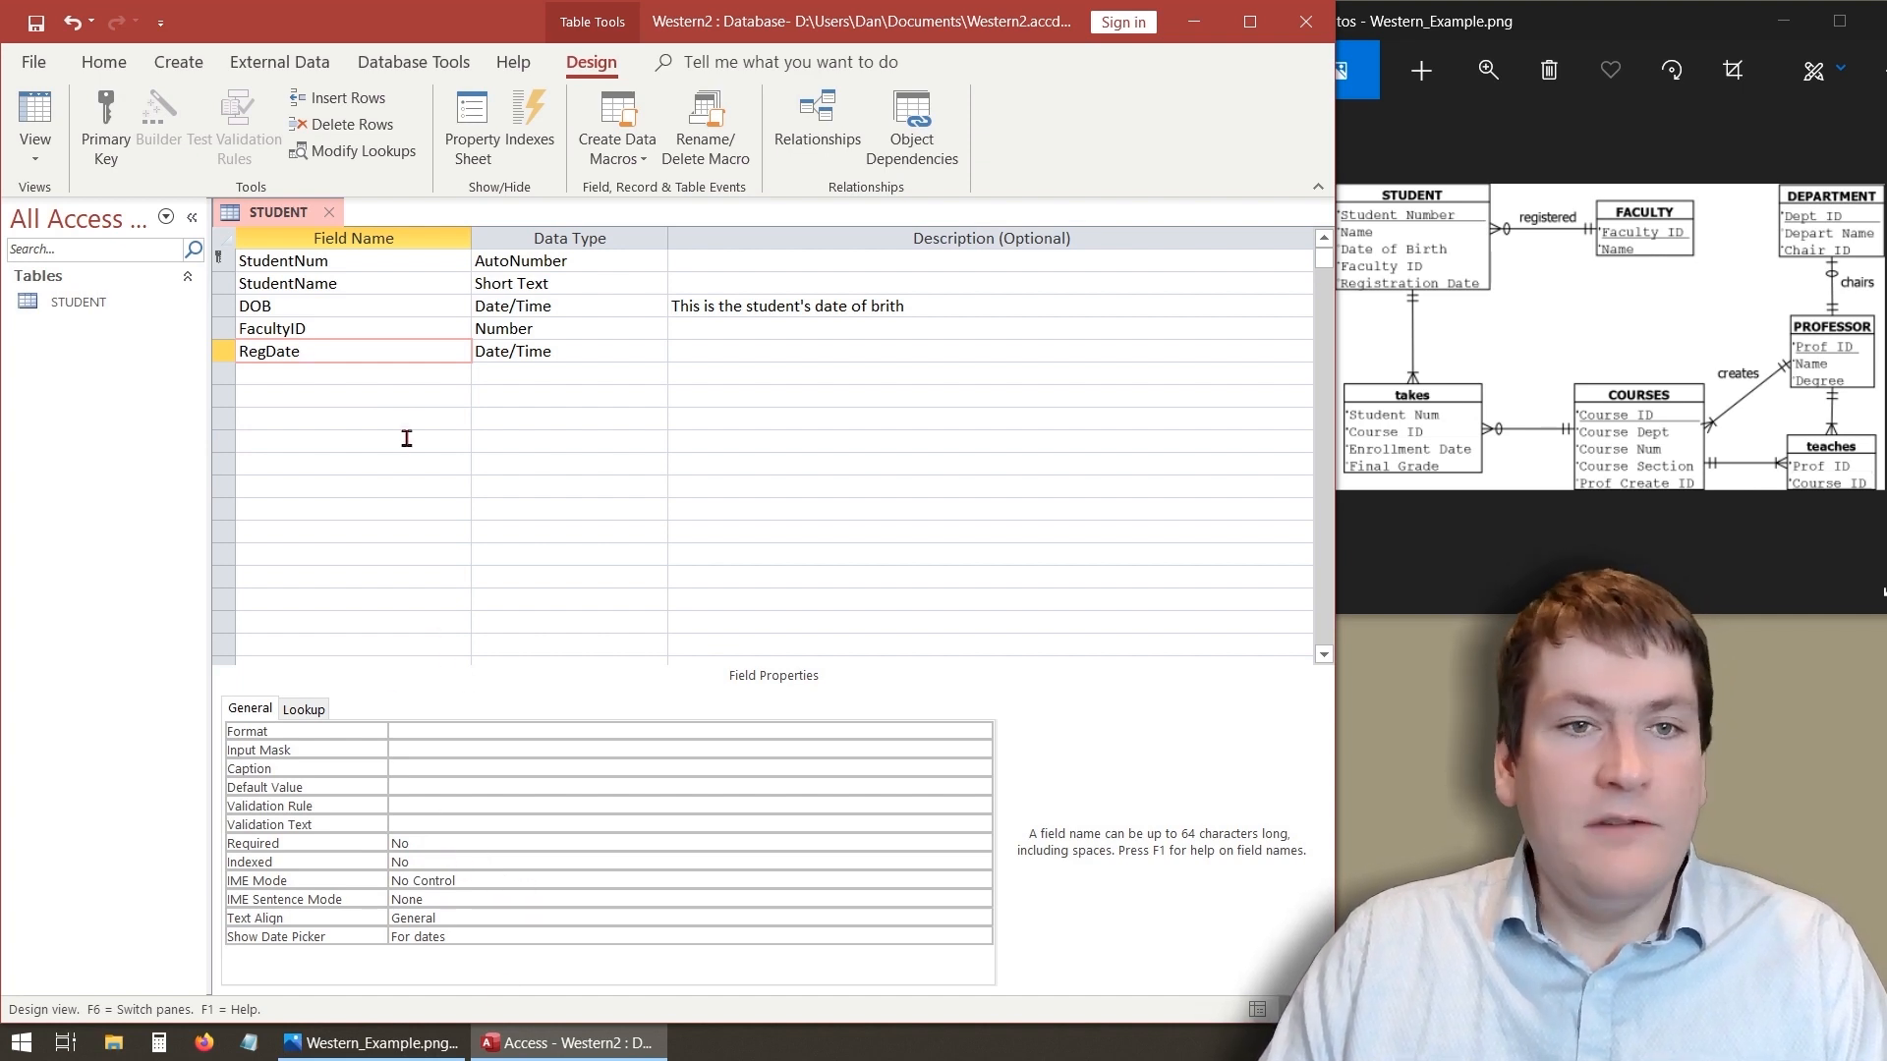
{"action": "left_click", "coordinate": [413, 394]}
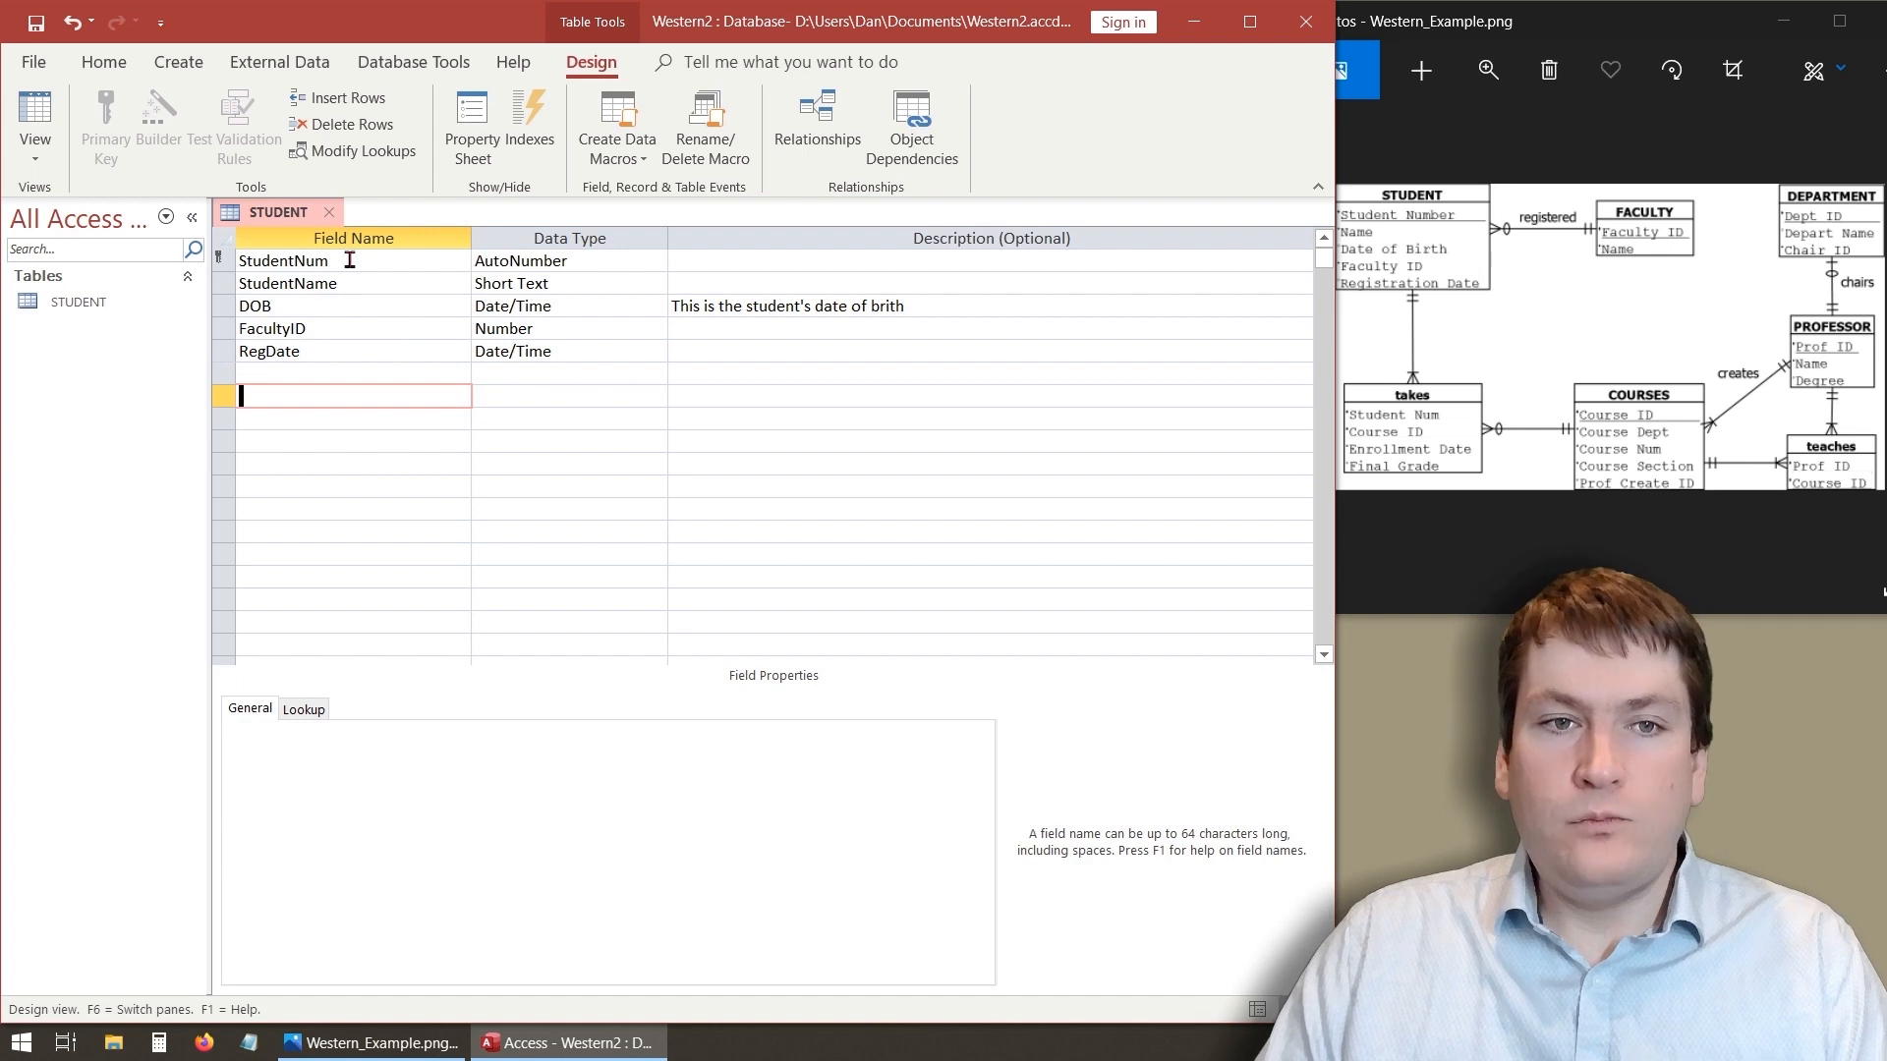
{"action": "left_click", "coordinate": [349, 260]}
{"action": "left_click", "coordinate": [379, 398]}
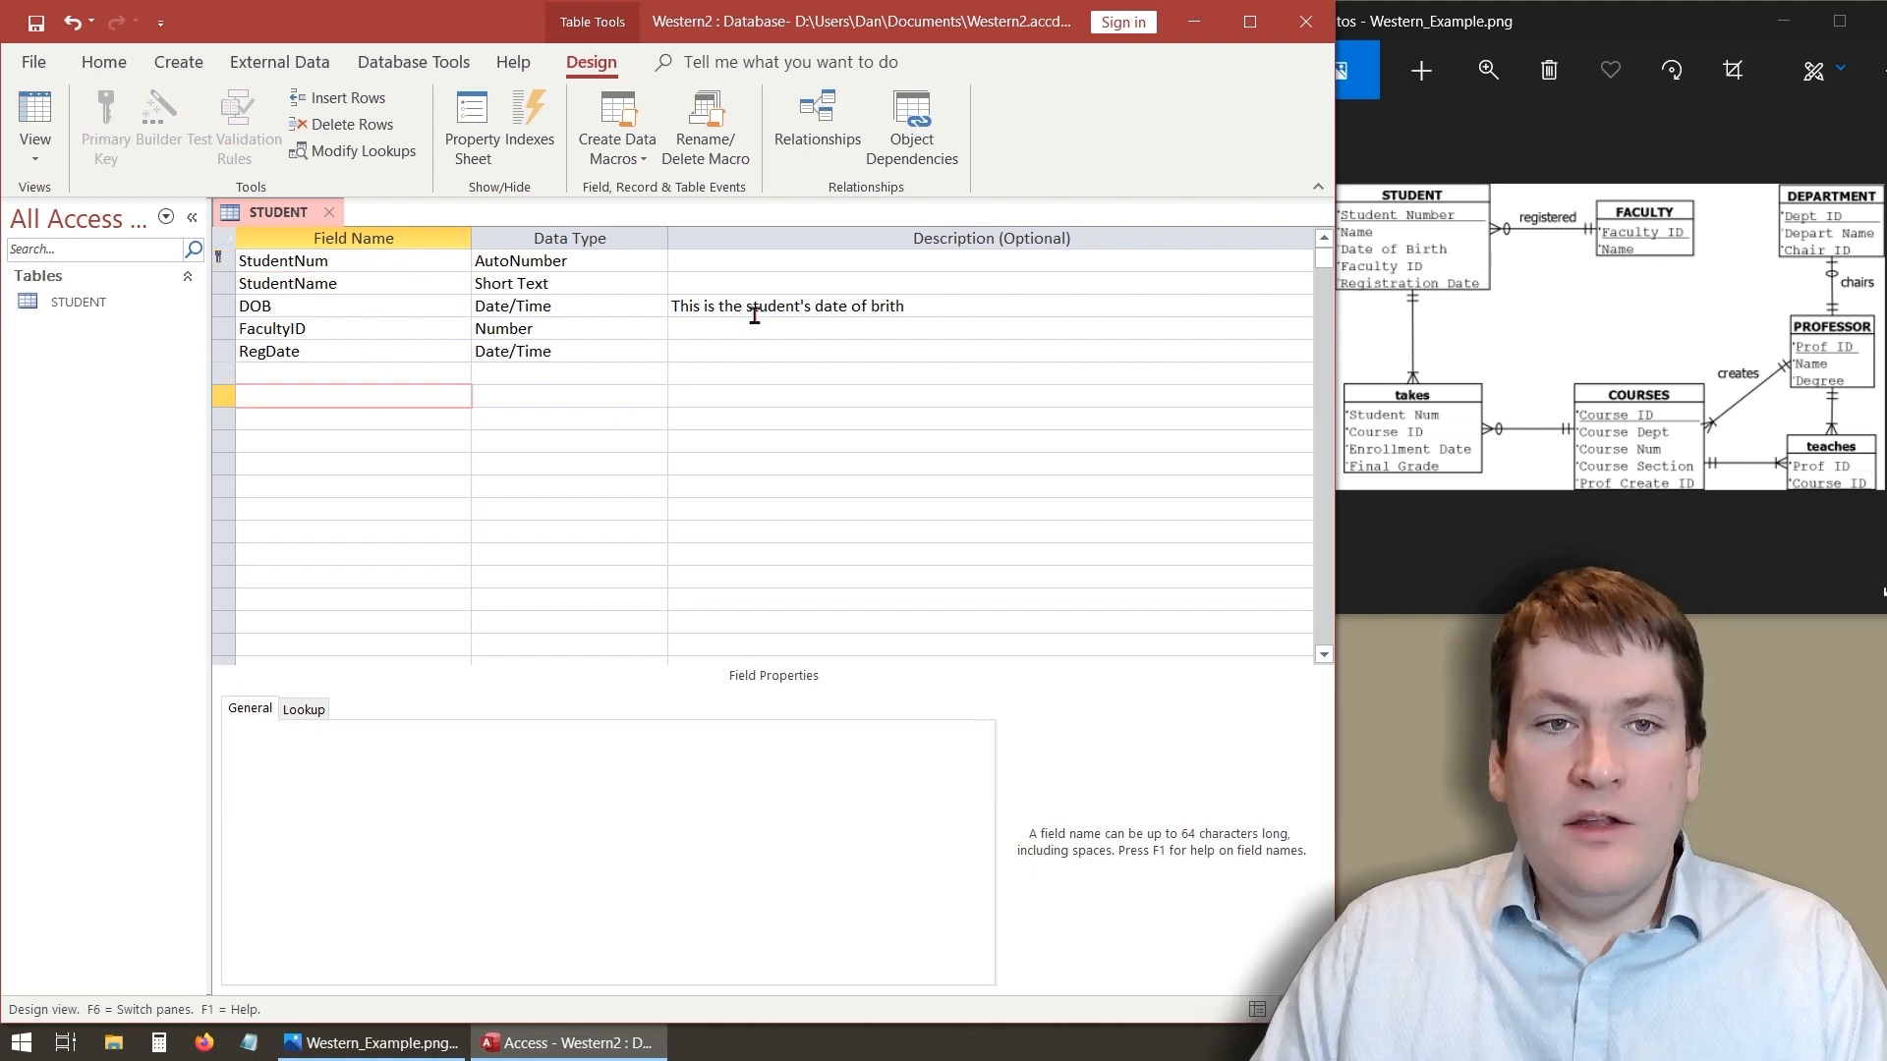
- Give the FacultyID field the description "This is the faculty id from the faculty table."
{"action": "left_click", "coordinate": [711, 325]}
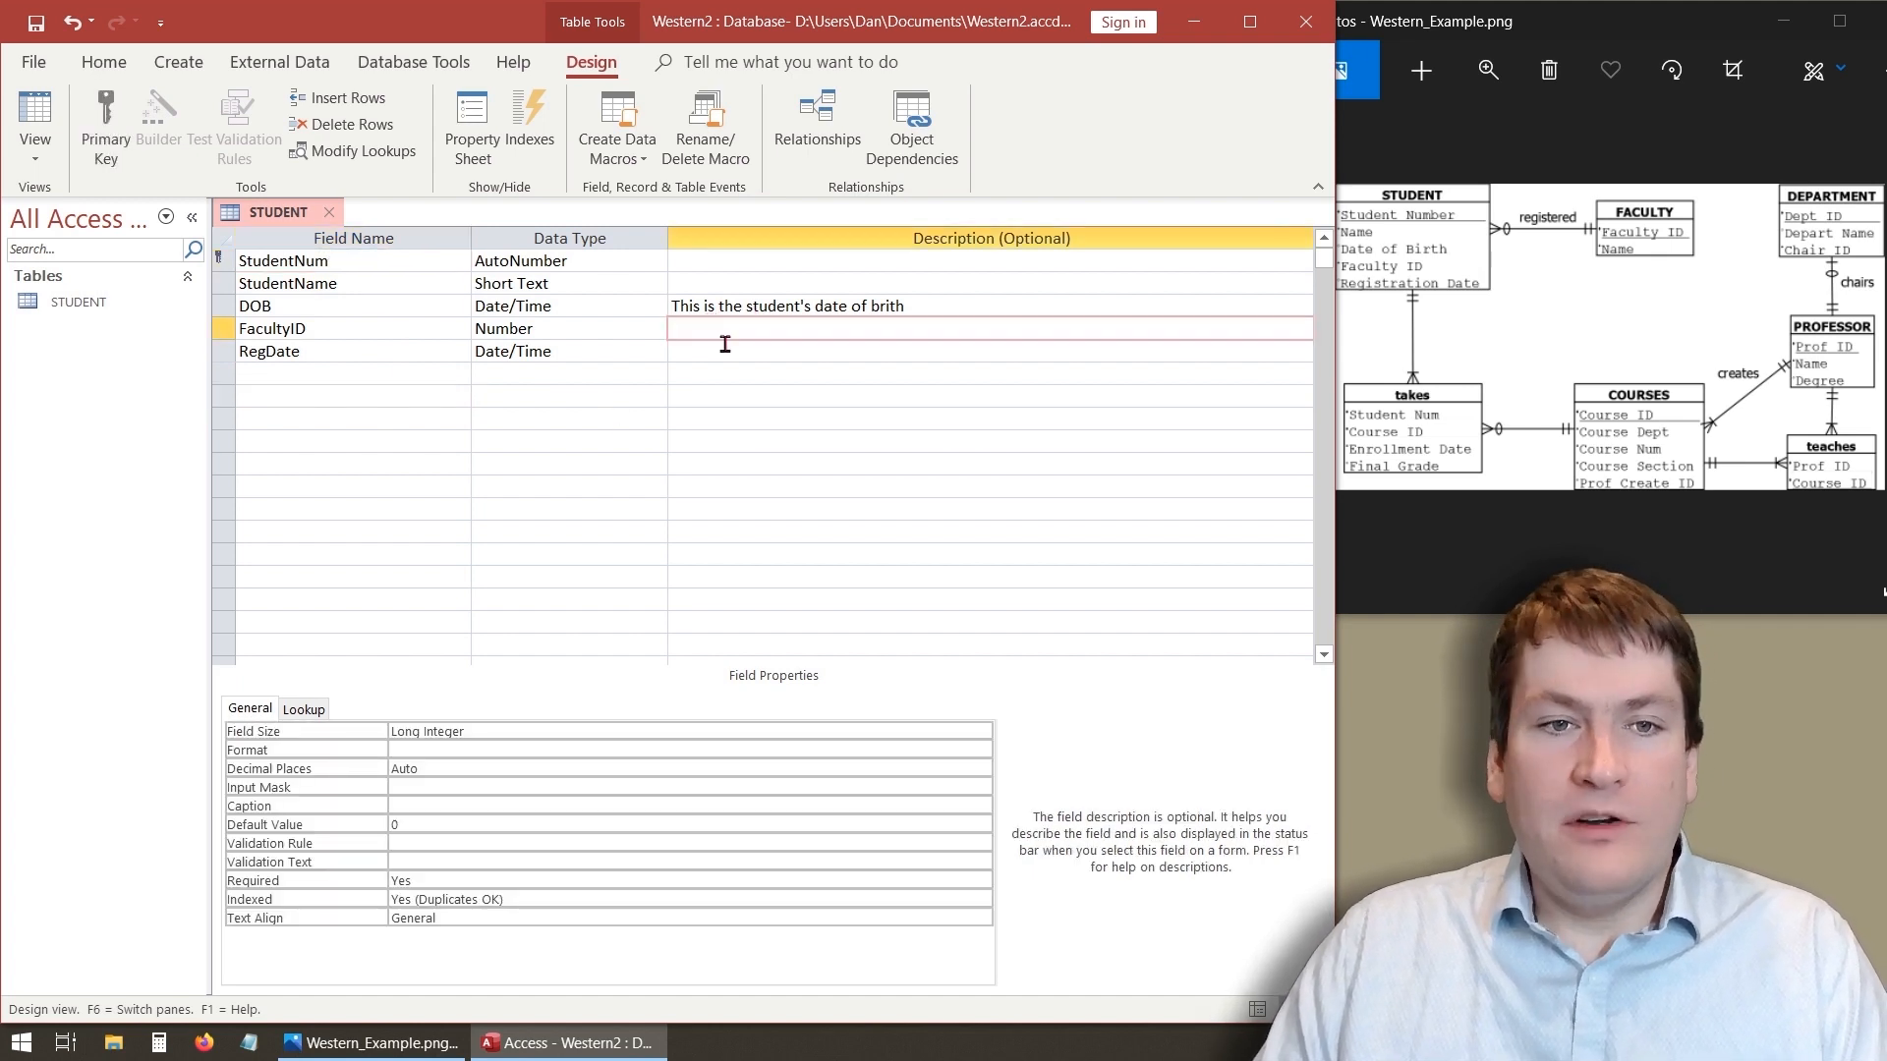
{"action": "type", "text": "This i"}
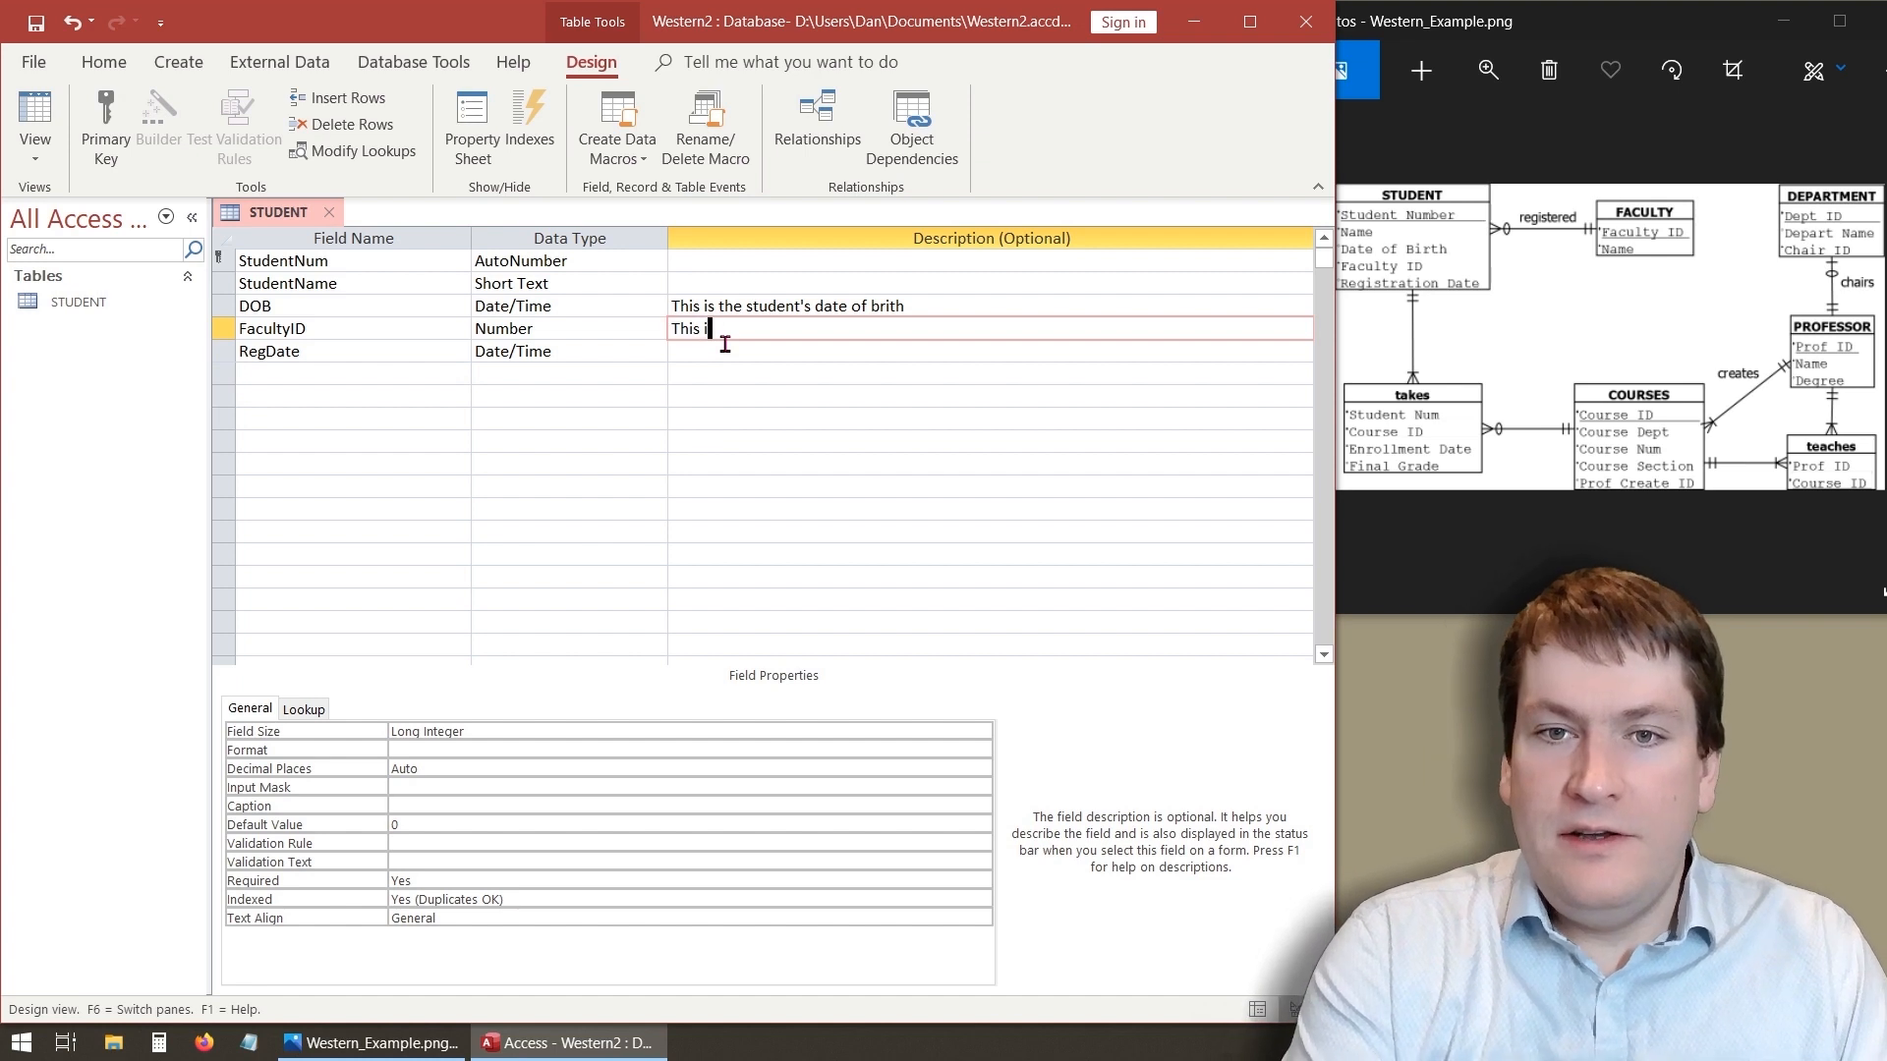
{"action": "type", "text": "s the facu"}
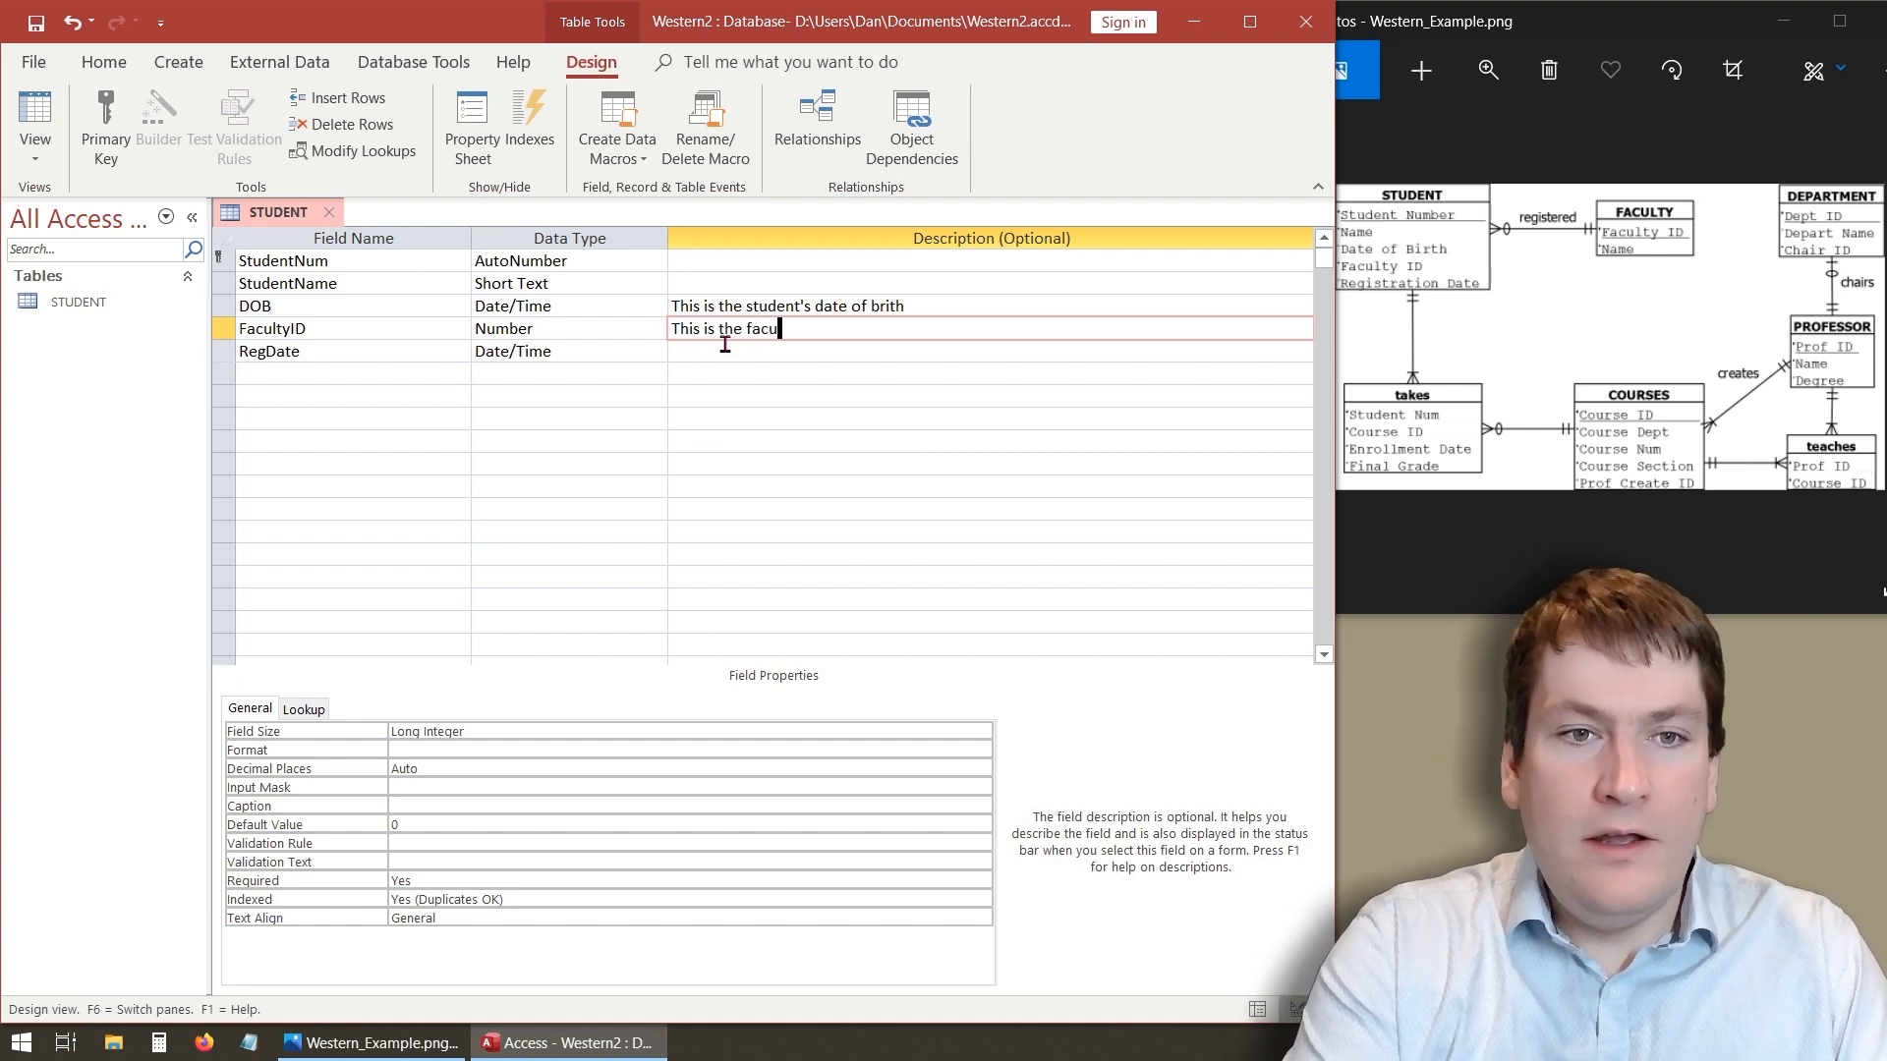
{"action": "type", "text": "lty id from"}
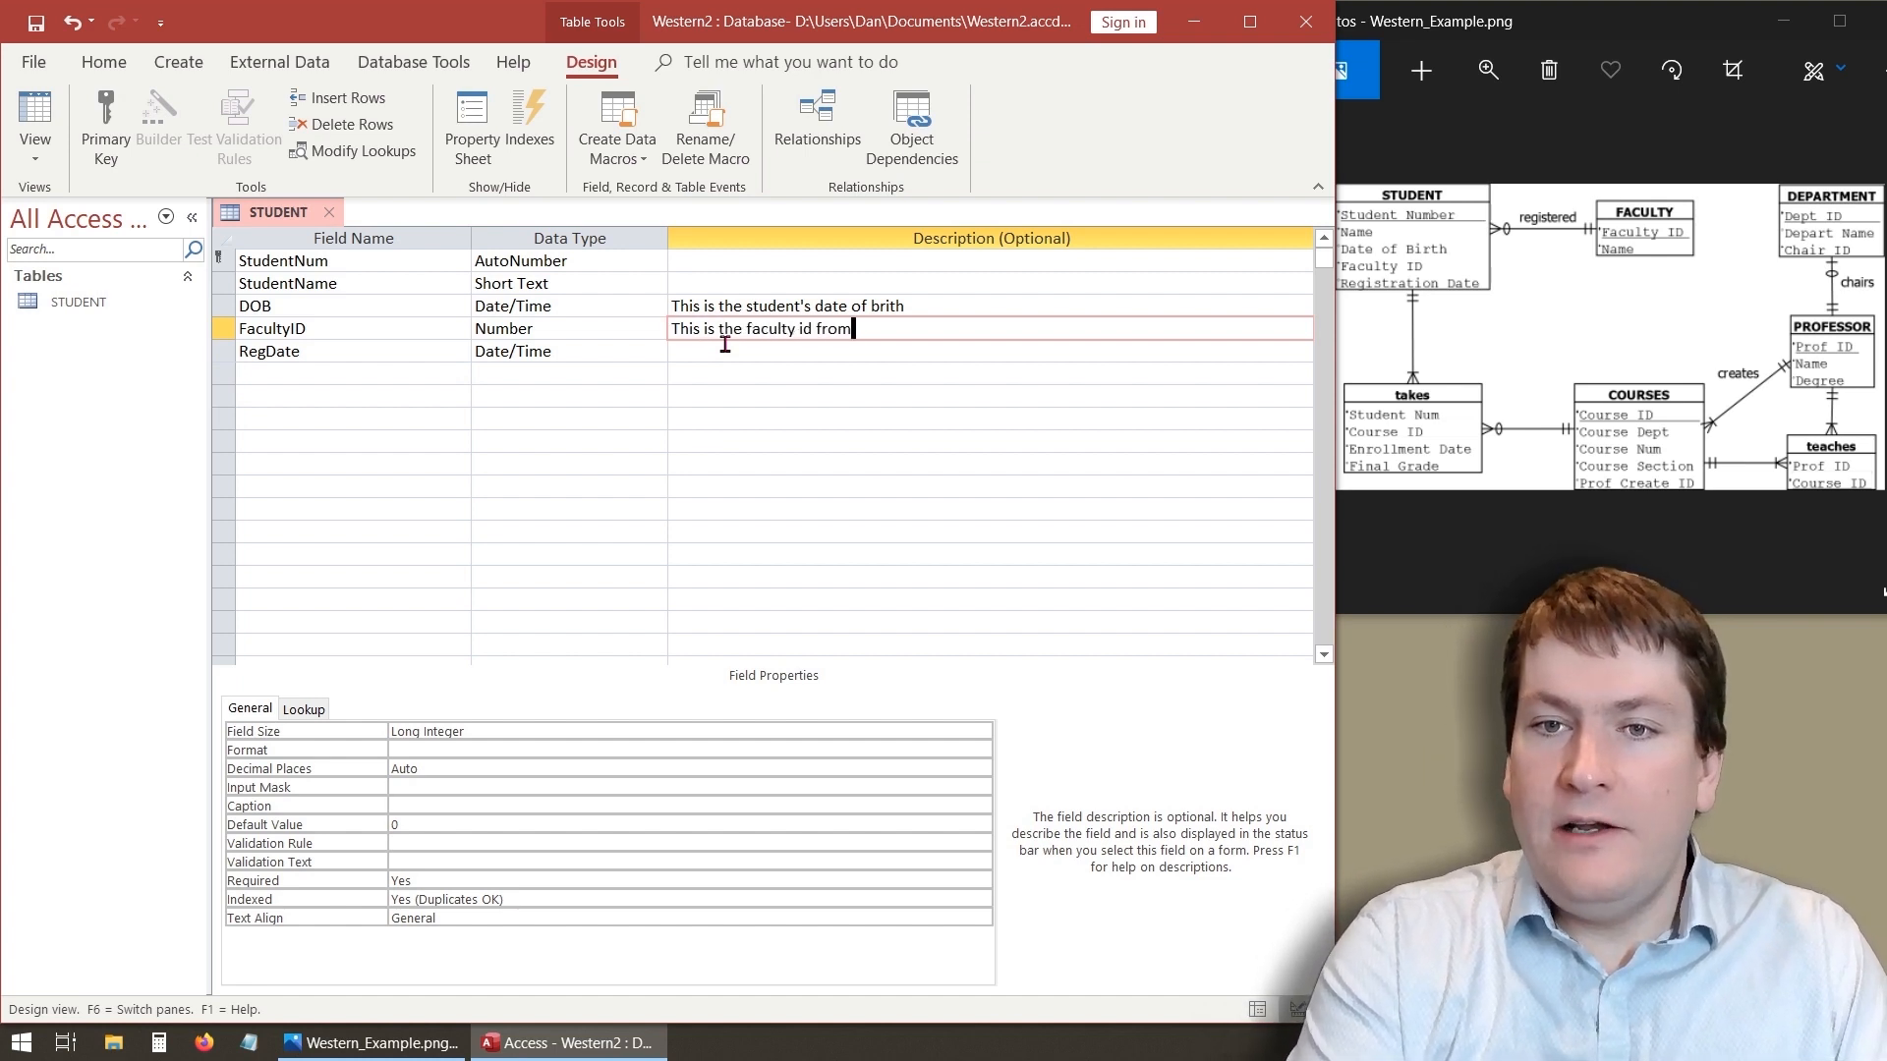
{"action": "type", "text": " the faculty"}
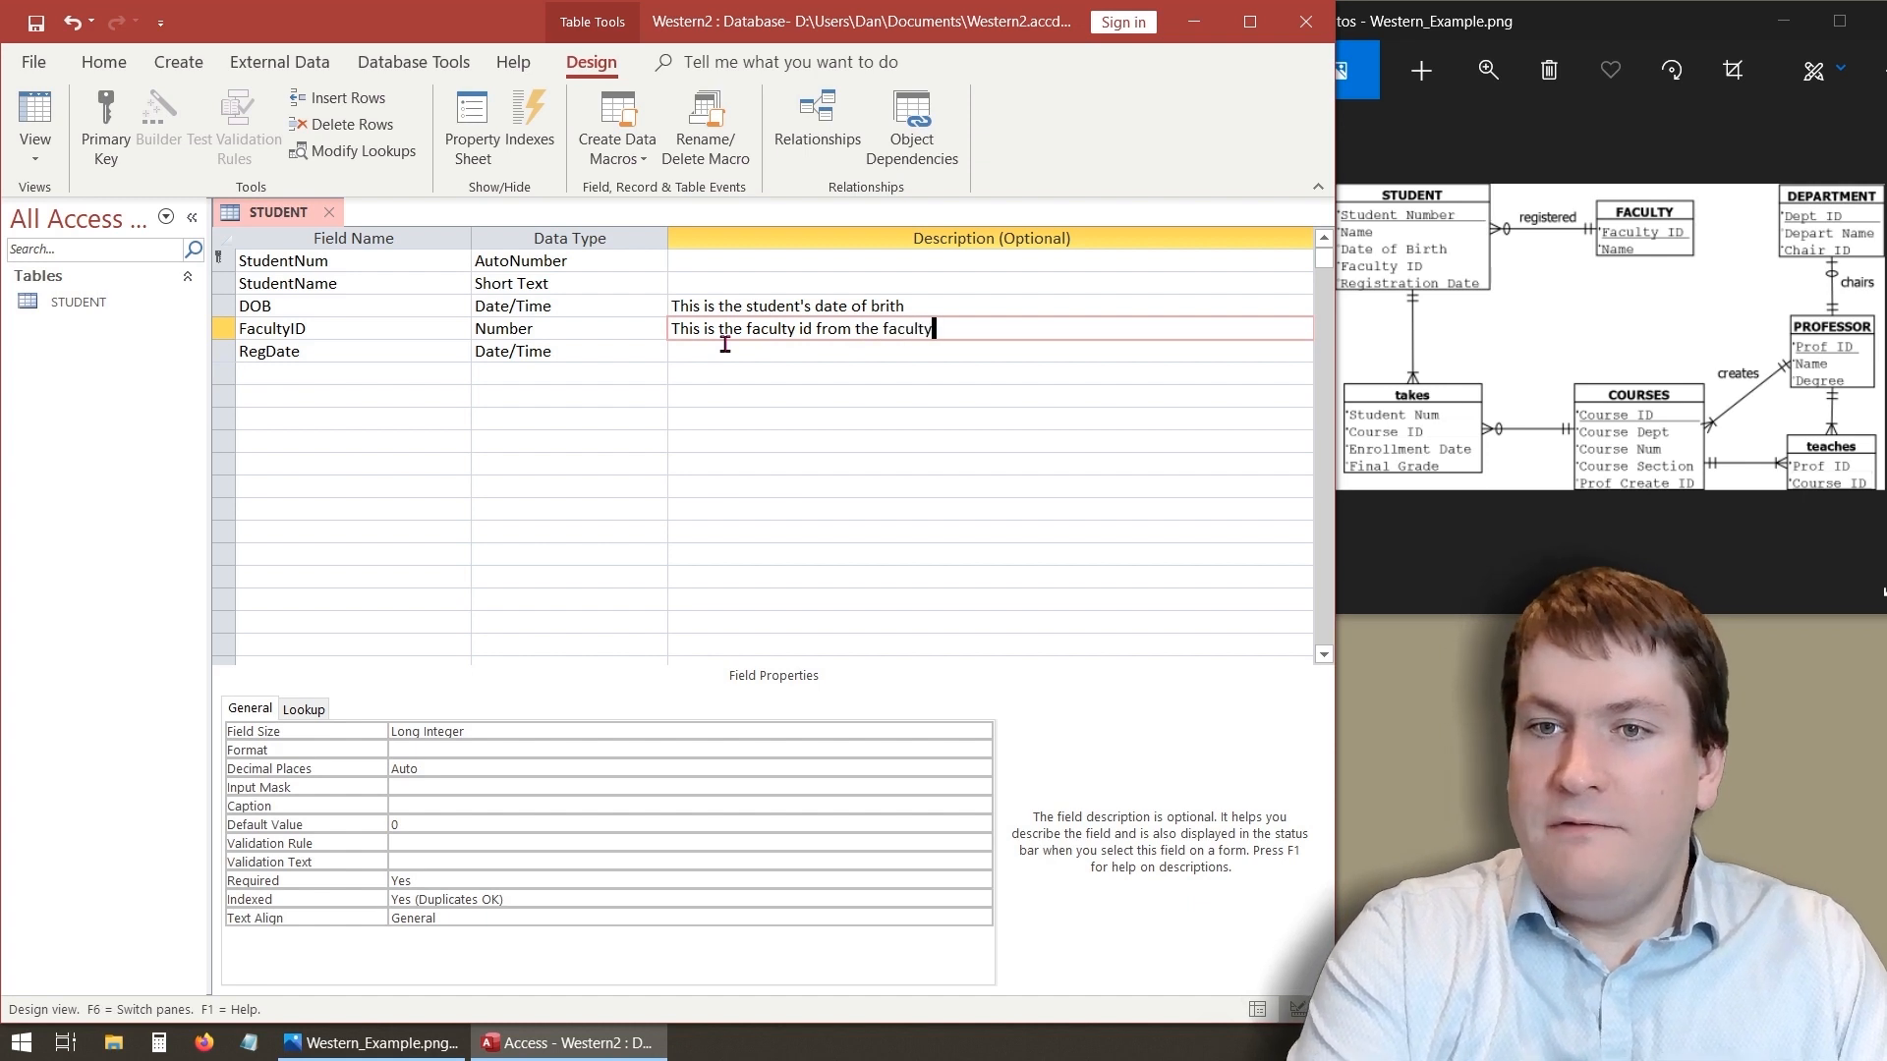
{"action": "type", "text": " table."}
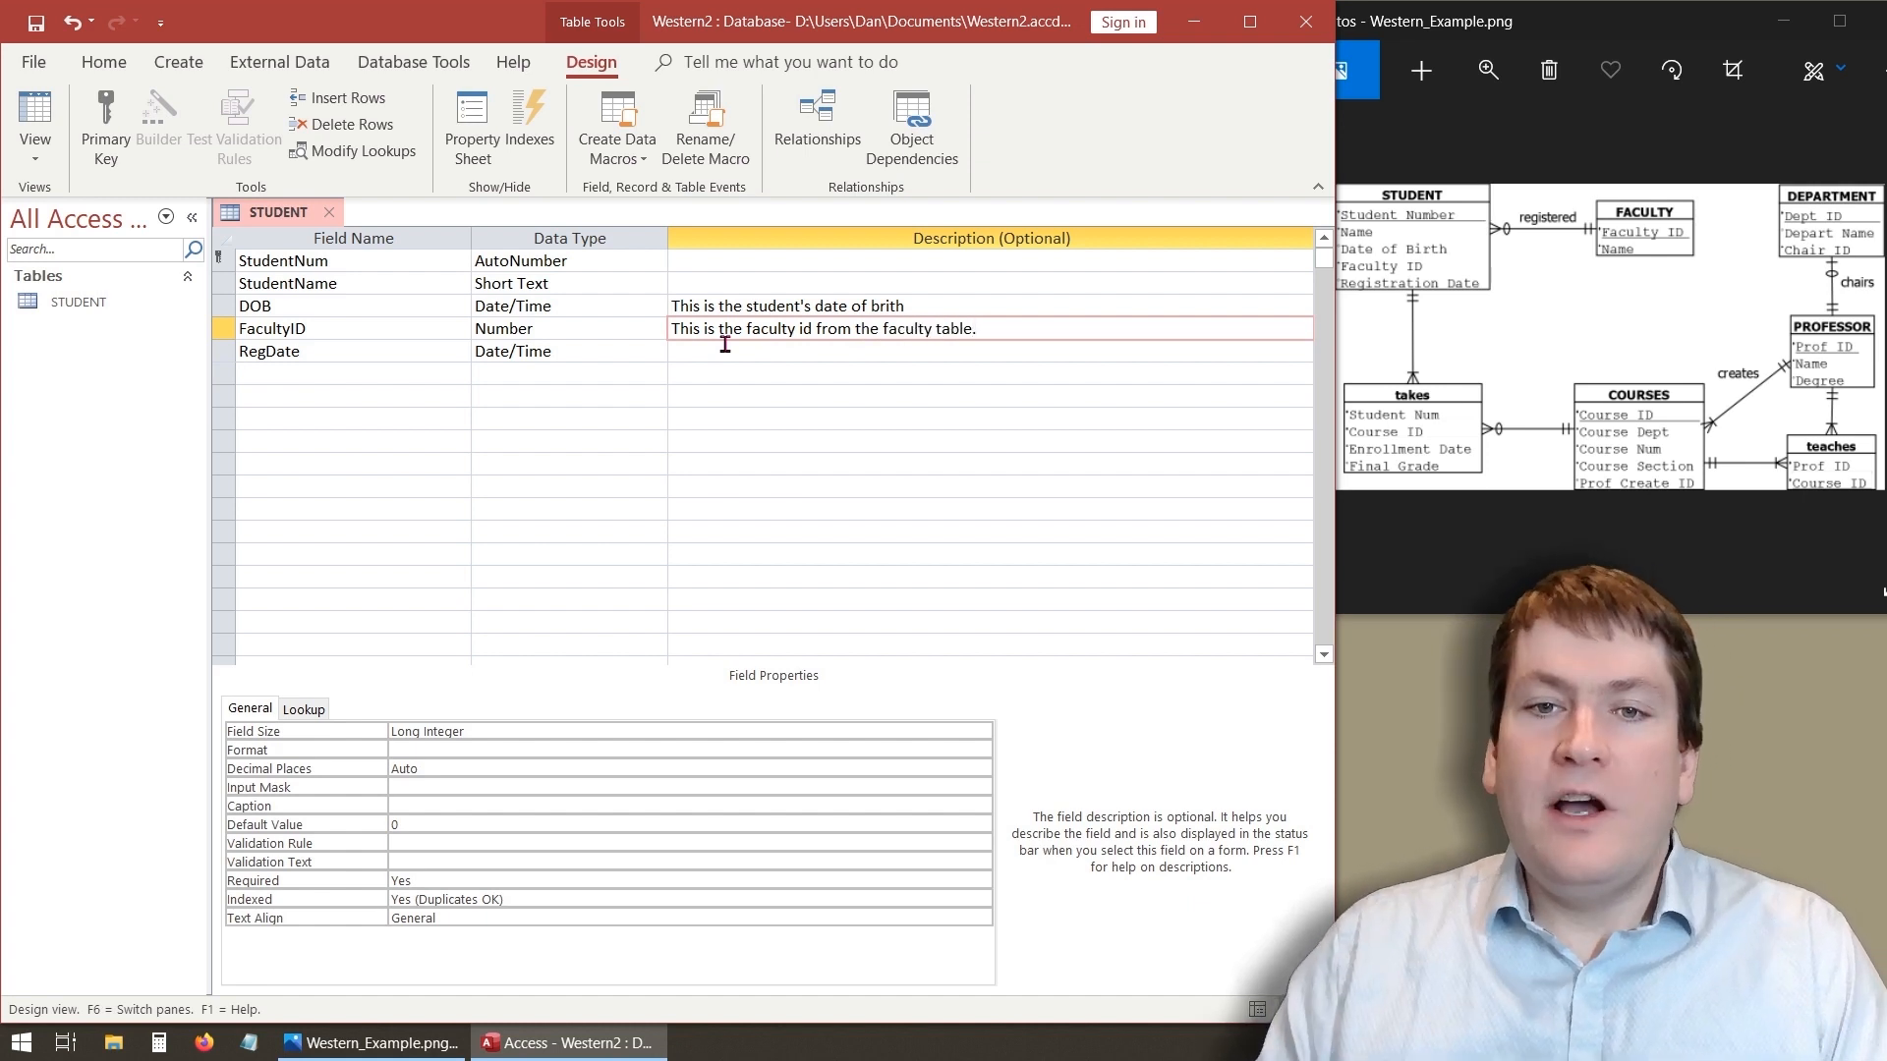
{"action": "left_click", "coordinate": [822, 354]}
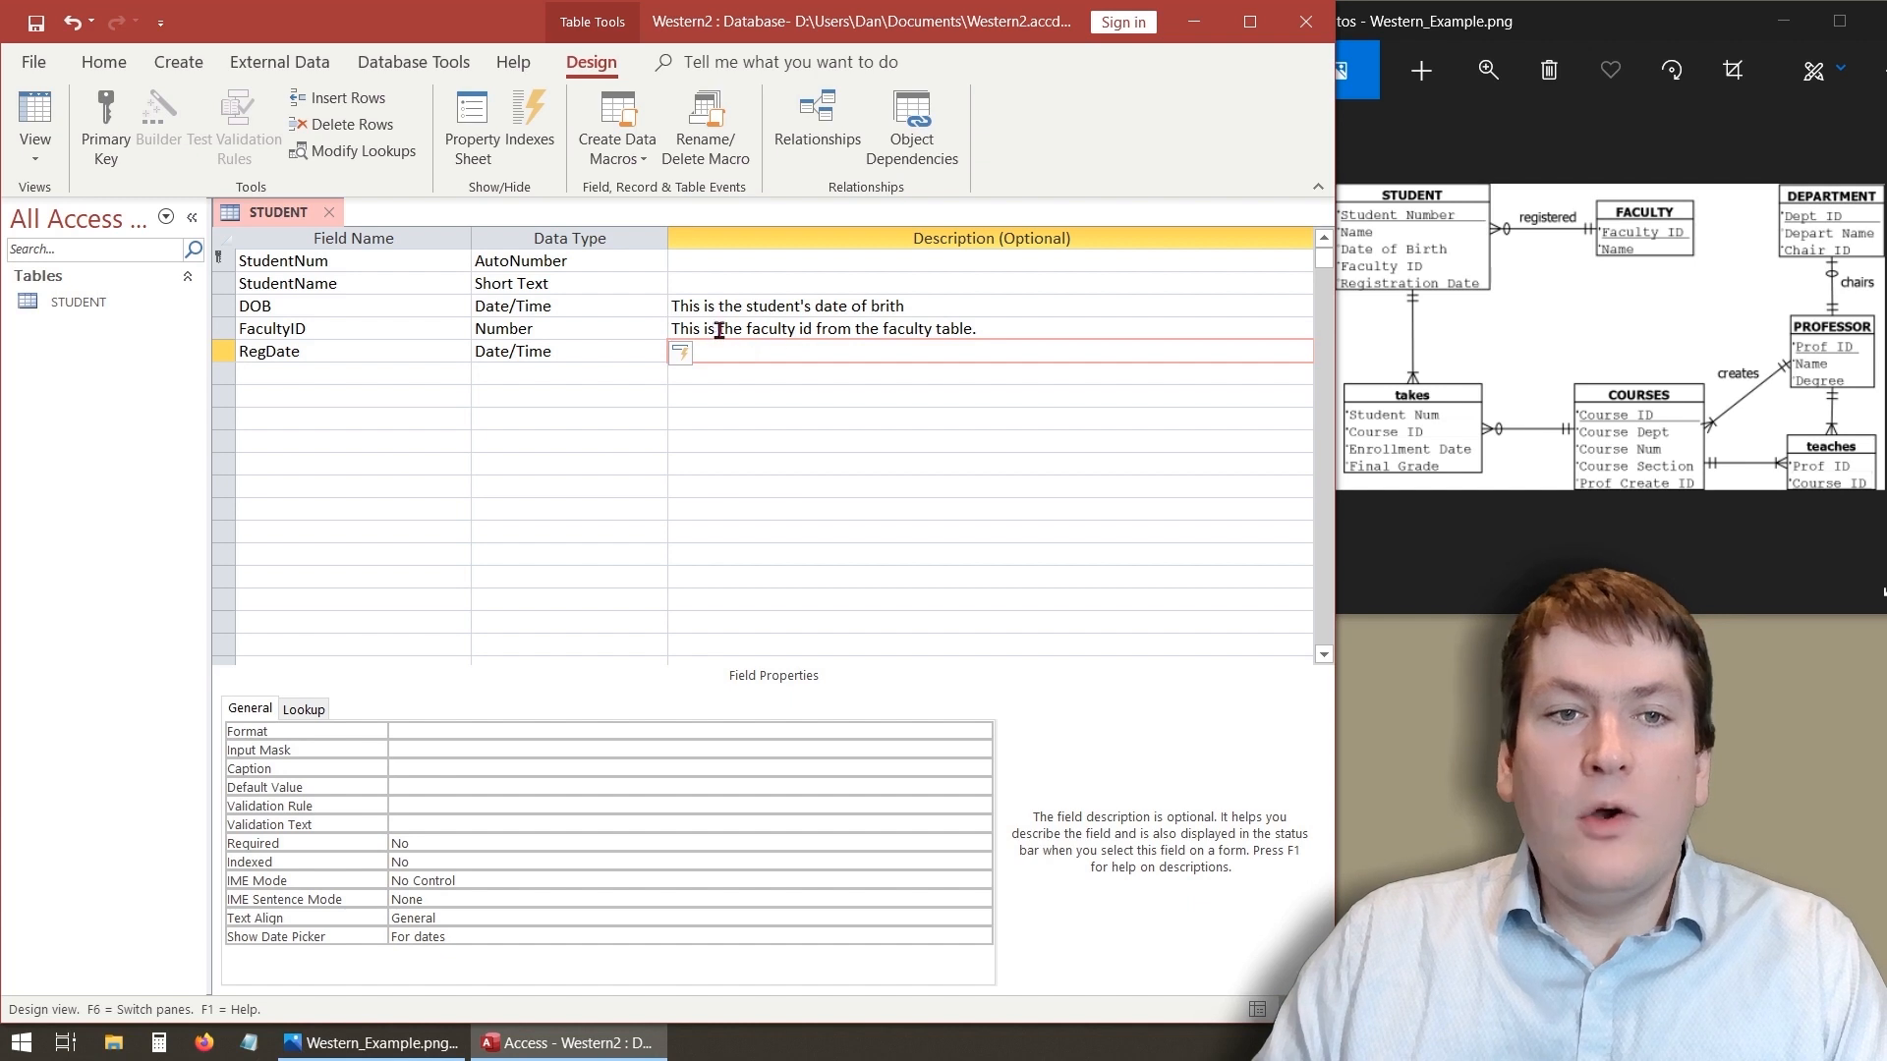
- Give the RegDate field the description "This is the registration date."
{"action": "left_click", "coordinate": [720, 331]}
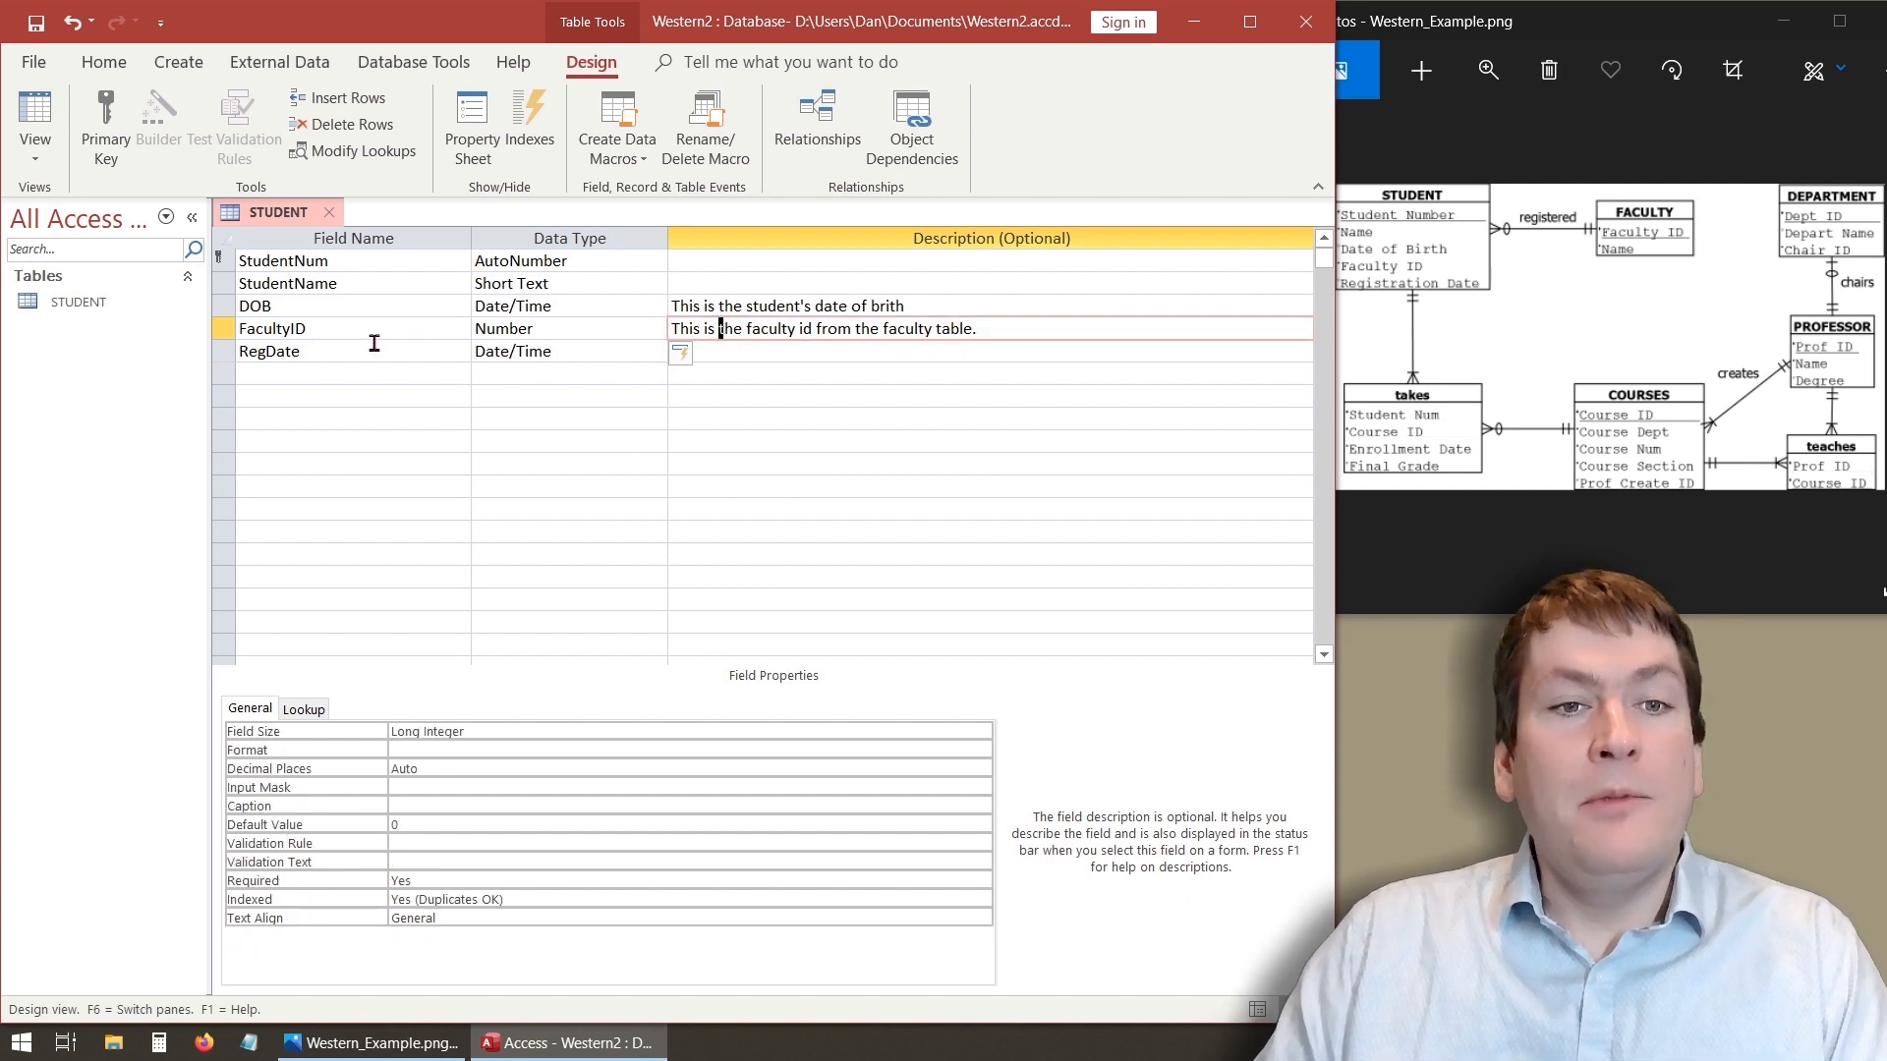
{"action": "left_click", "coordinate": [326, 338]}
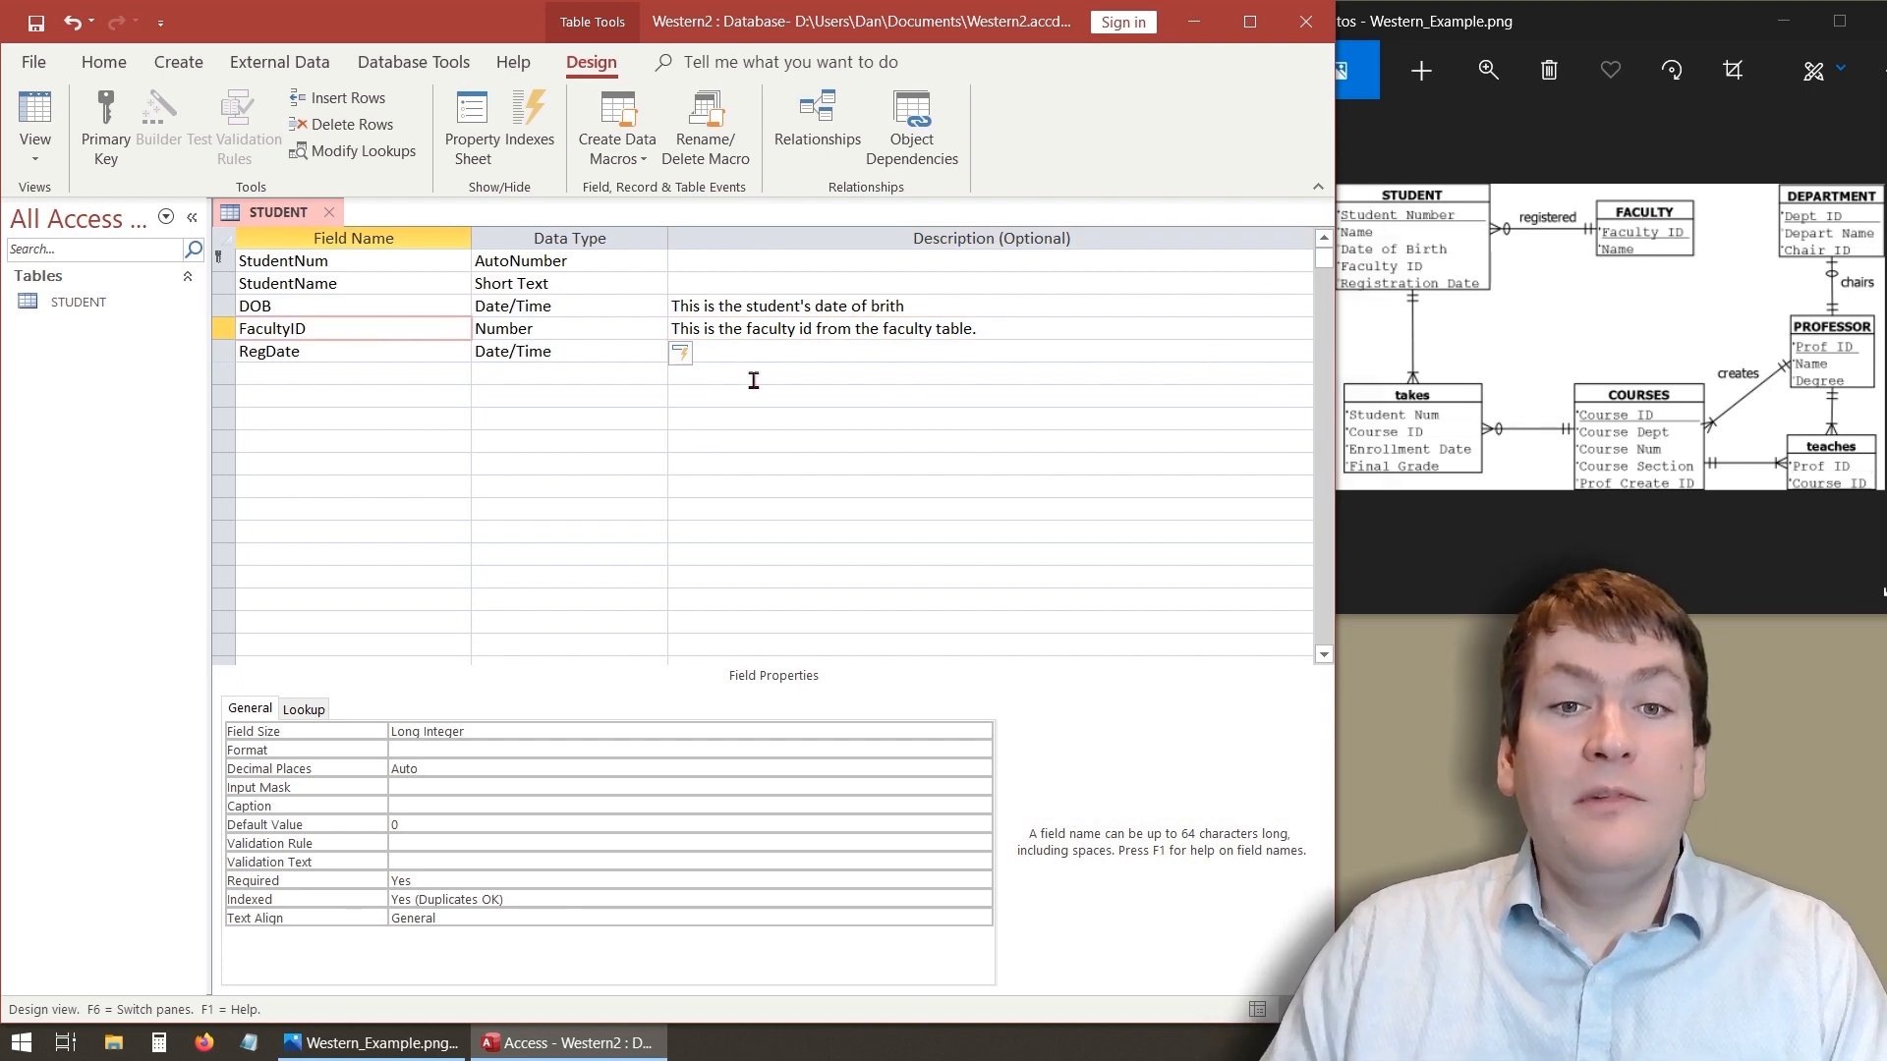
{"action": "left_click", "coordinate": [768, 353]}
{"action": "type", "text": "This"}
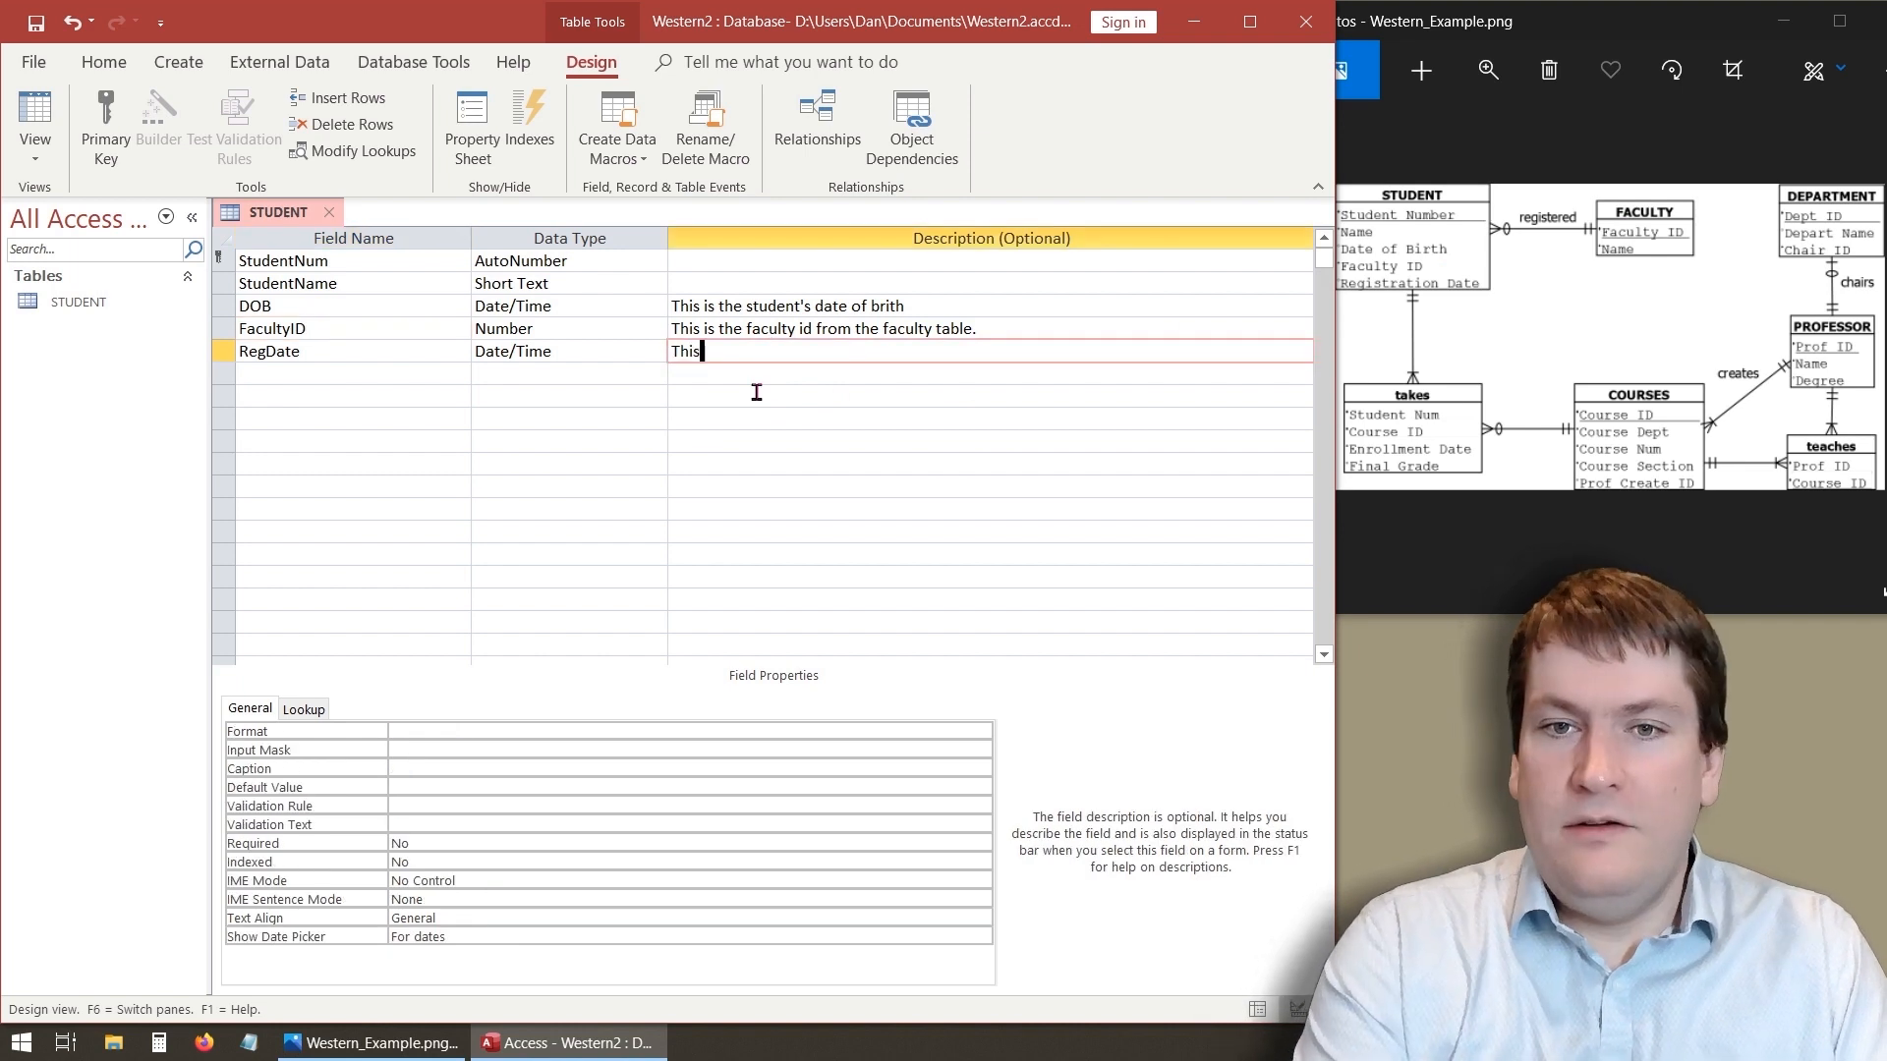
{"action": "type", "text": " is the regis"}
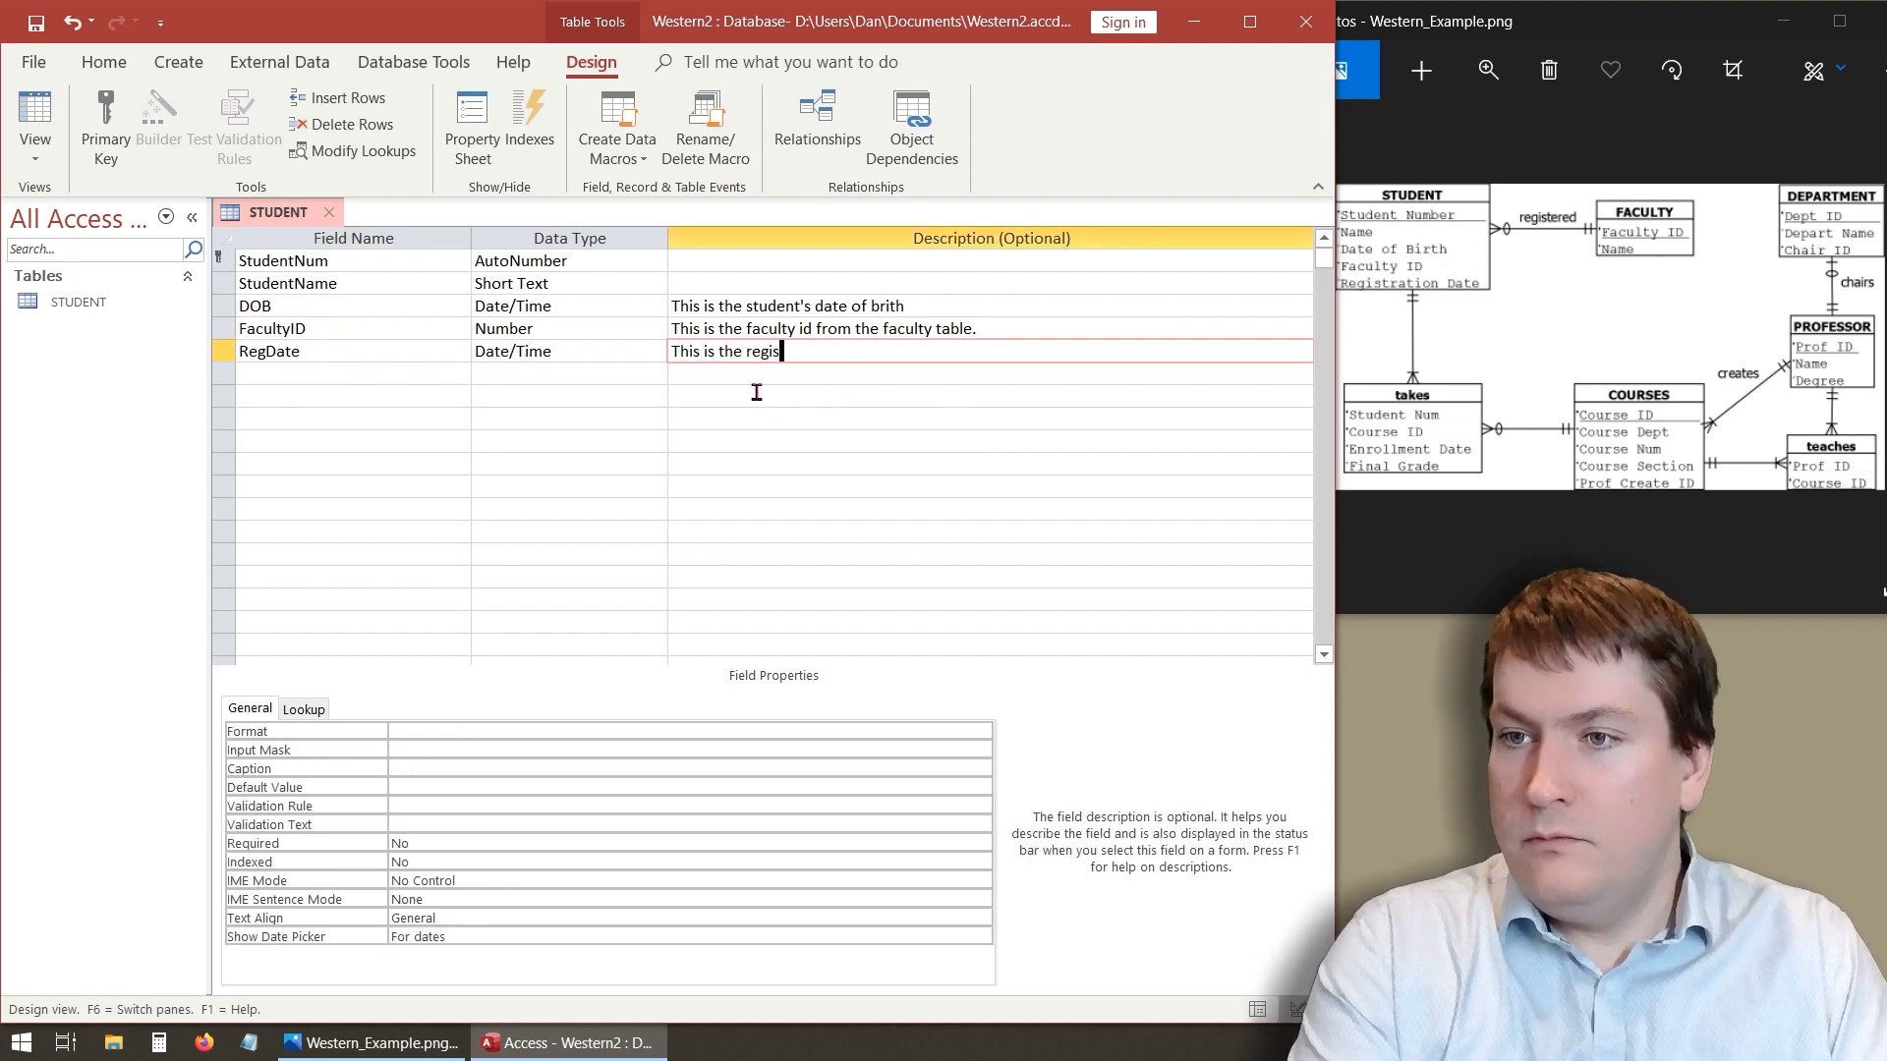
{"action": "type", "text": "tration date."}
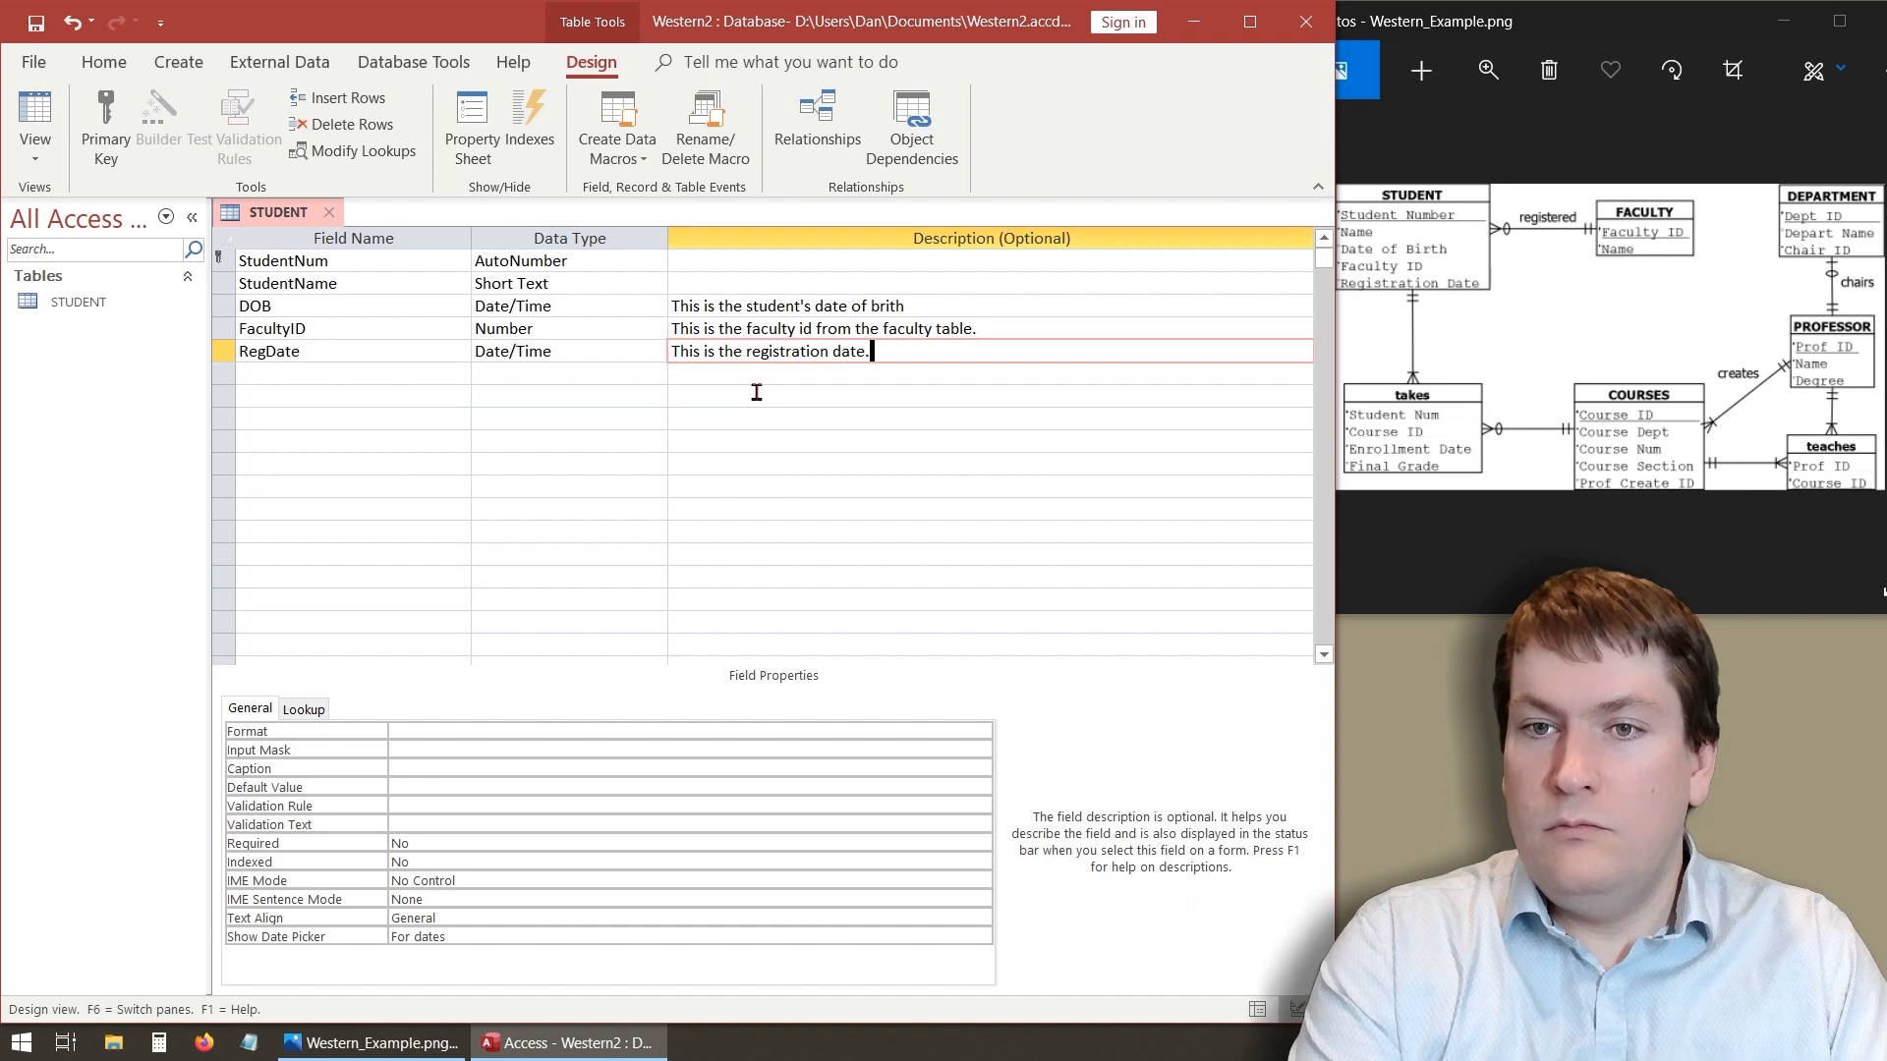
- Give the StudentName field the description "This is the student's name."
{"action": "left_click", "coordinate": [776, 285]}
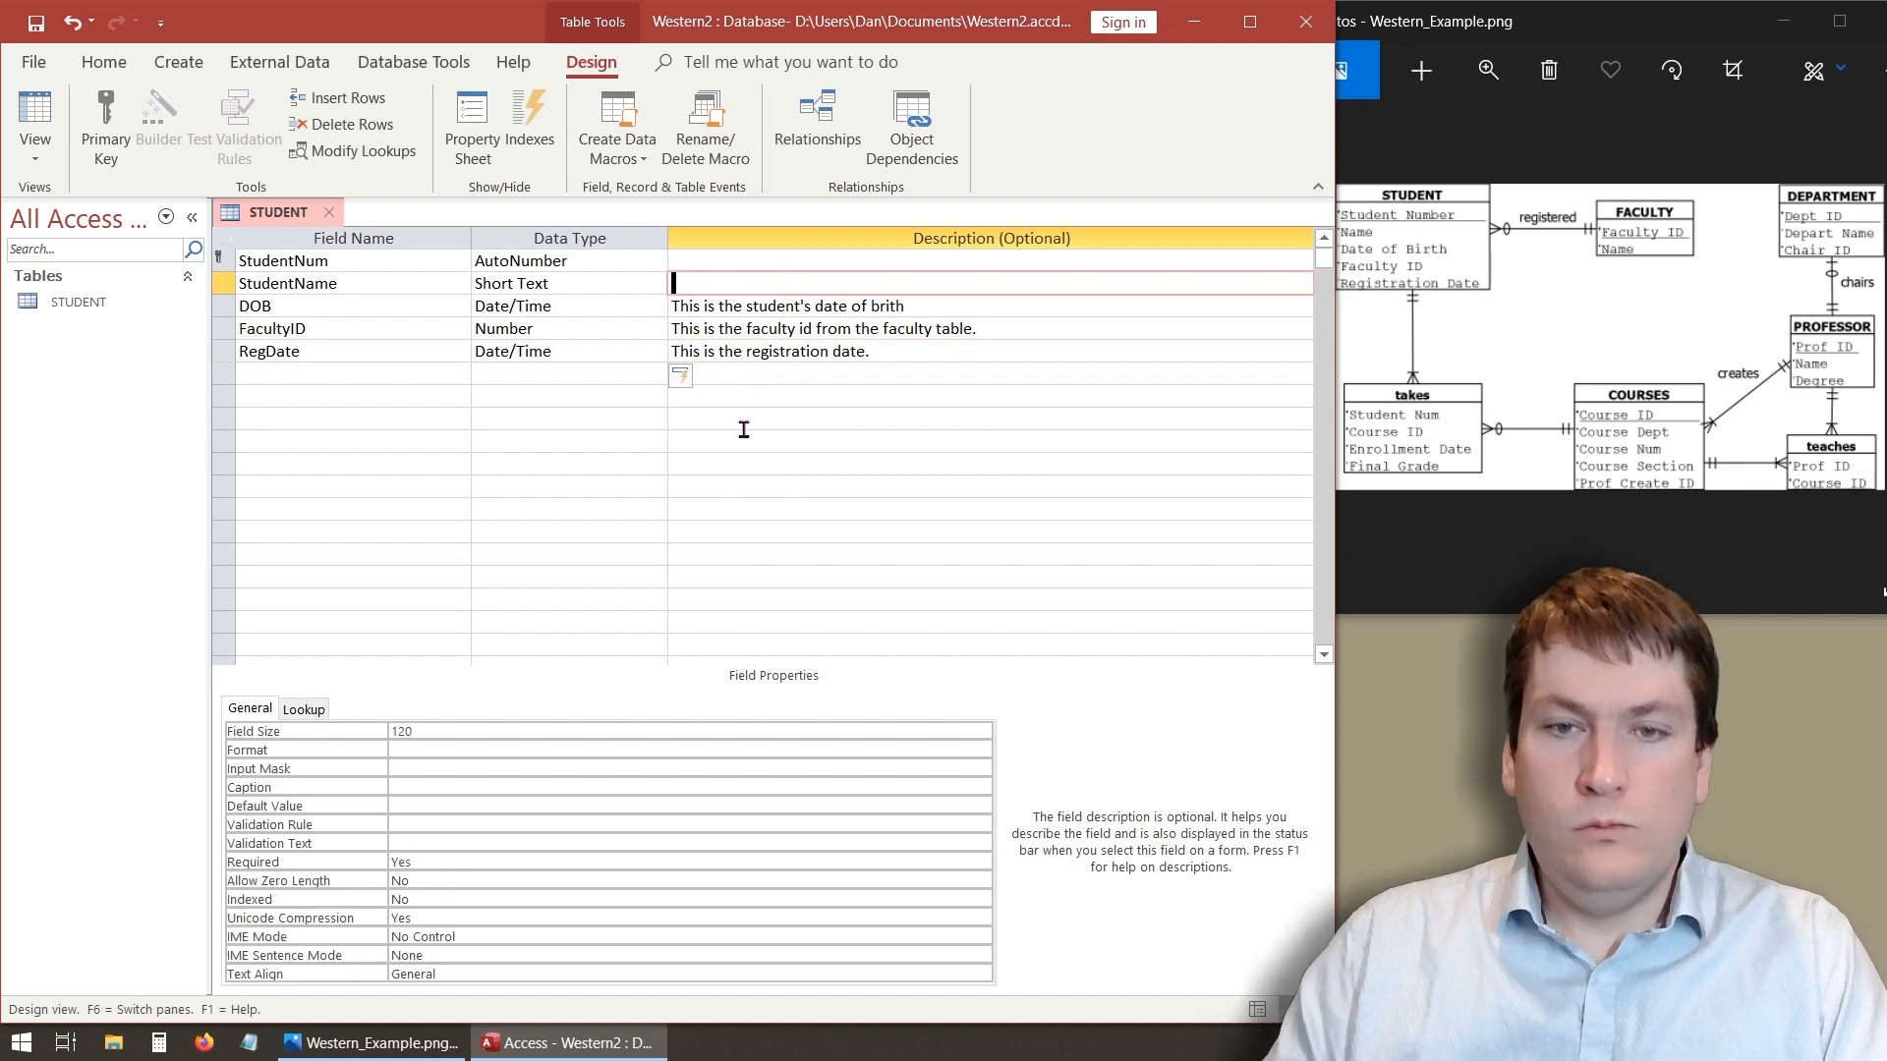
{"action": "type", "text": "This is the s"}
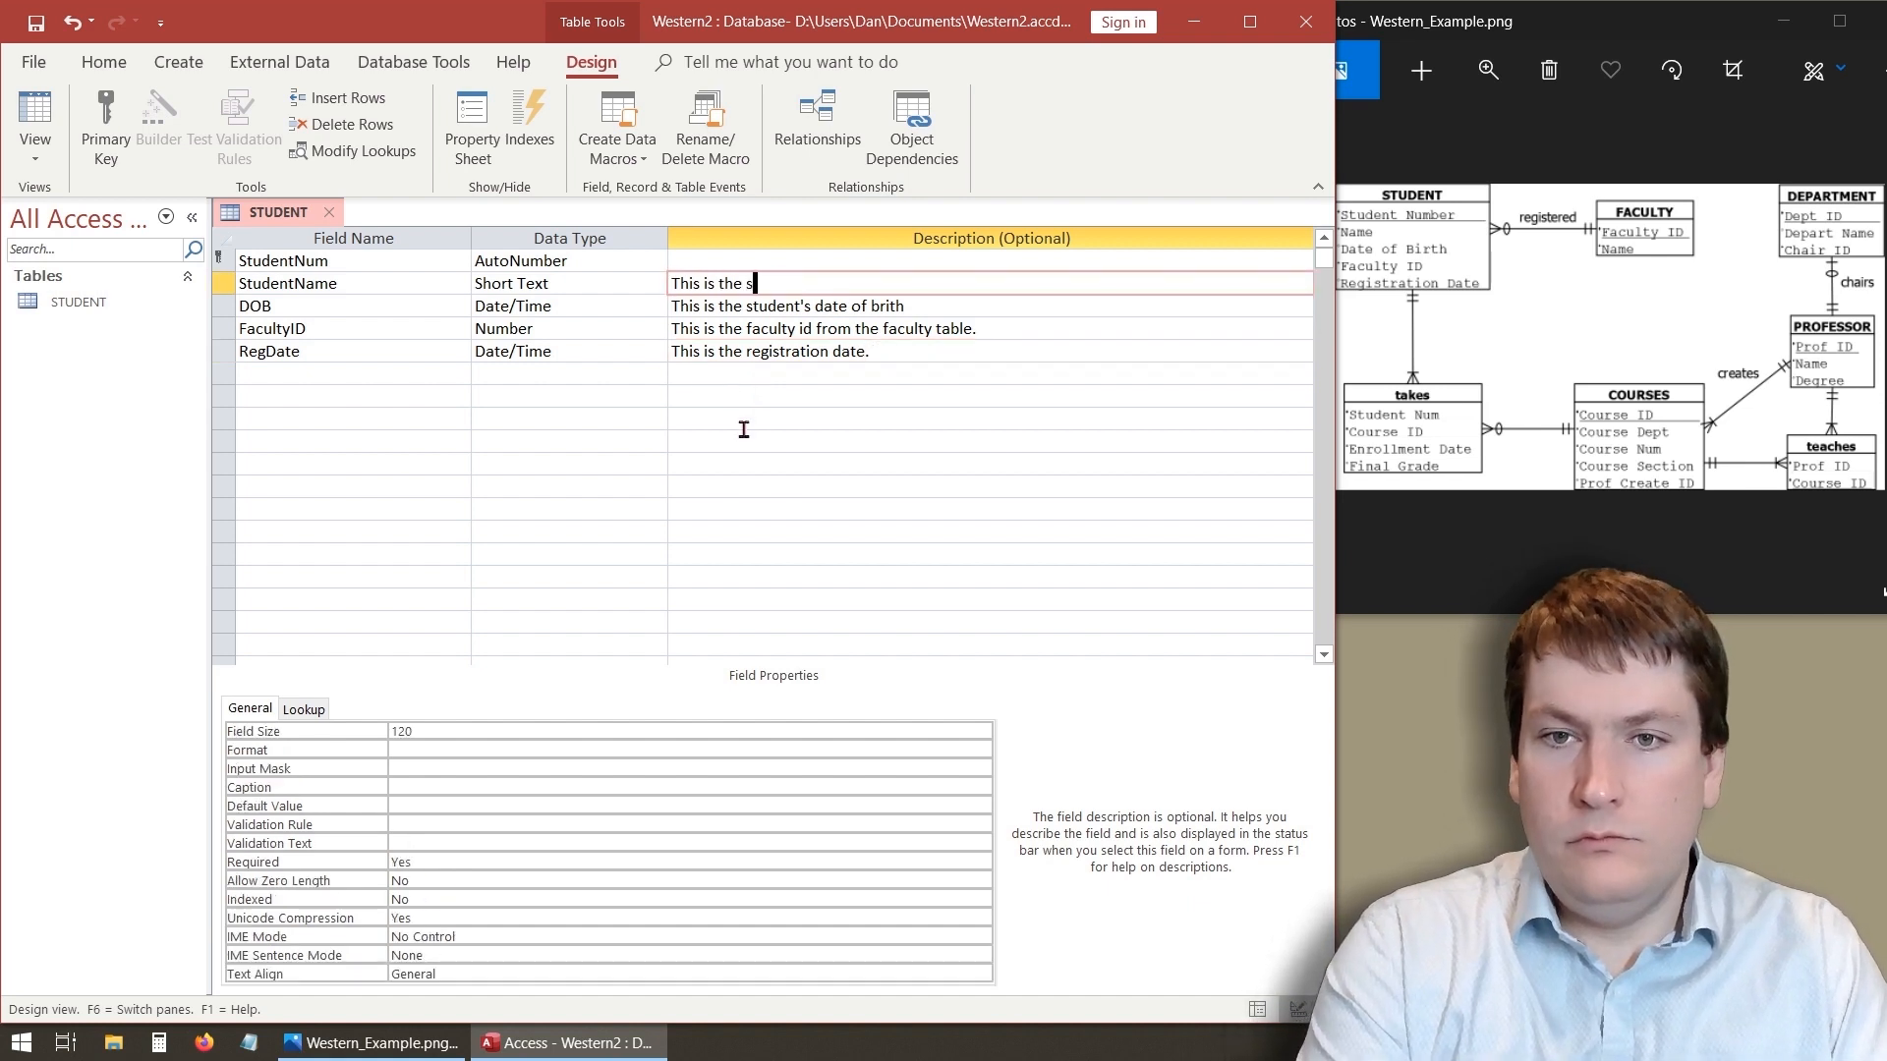
{"action": "type", "text": "tudent"}
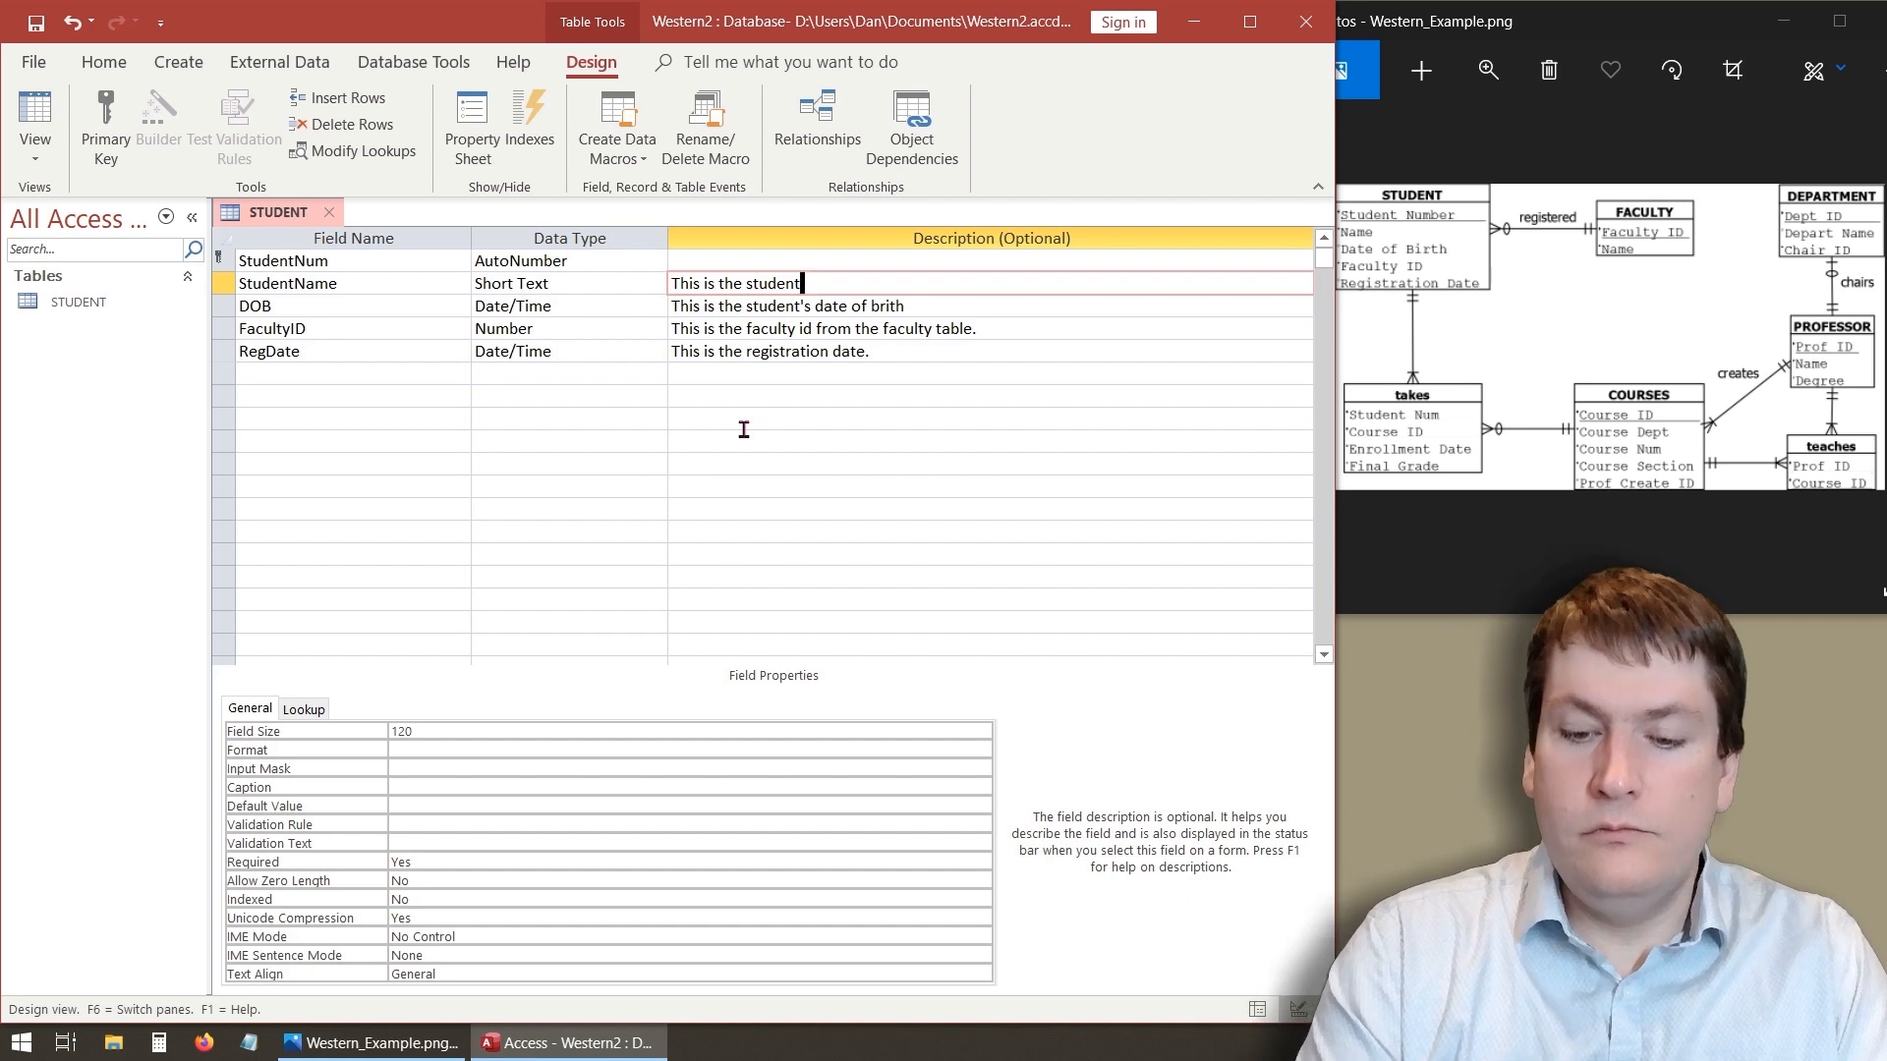
{"action": "type", "text": "'s name."}
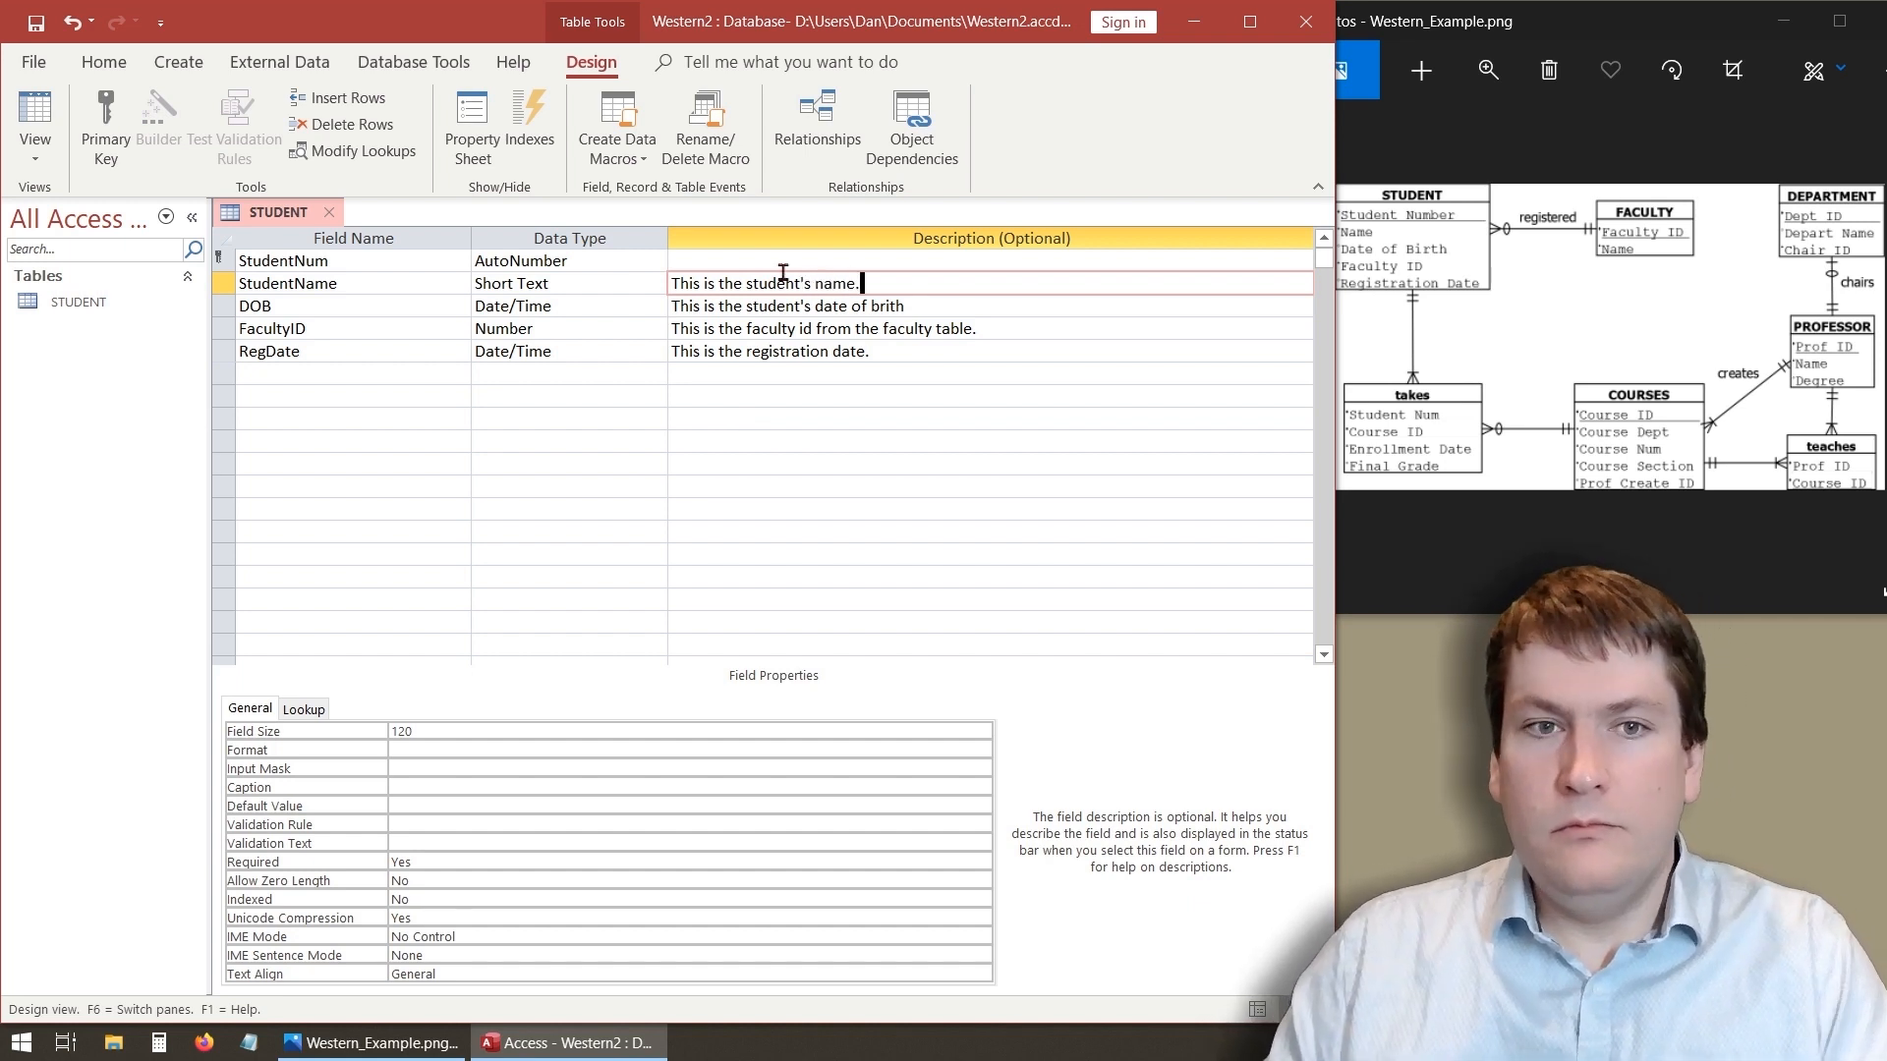
- Give the StudentNum field the description "This is the student number."
{"action": "left_click", "coordinate": [800, 257]}
{"action": "type", "text": "This "}
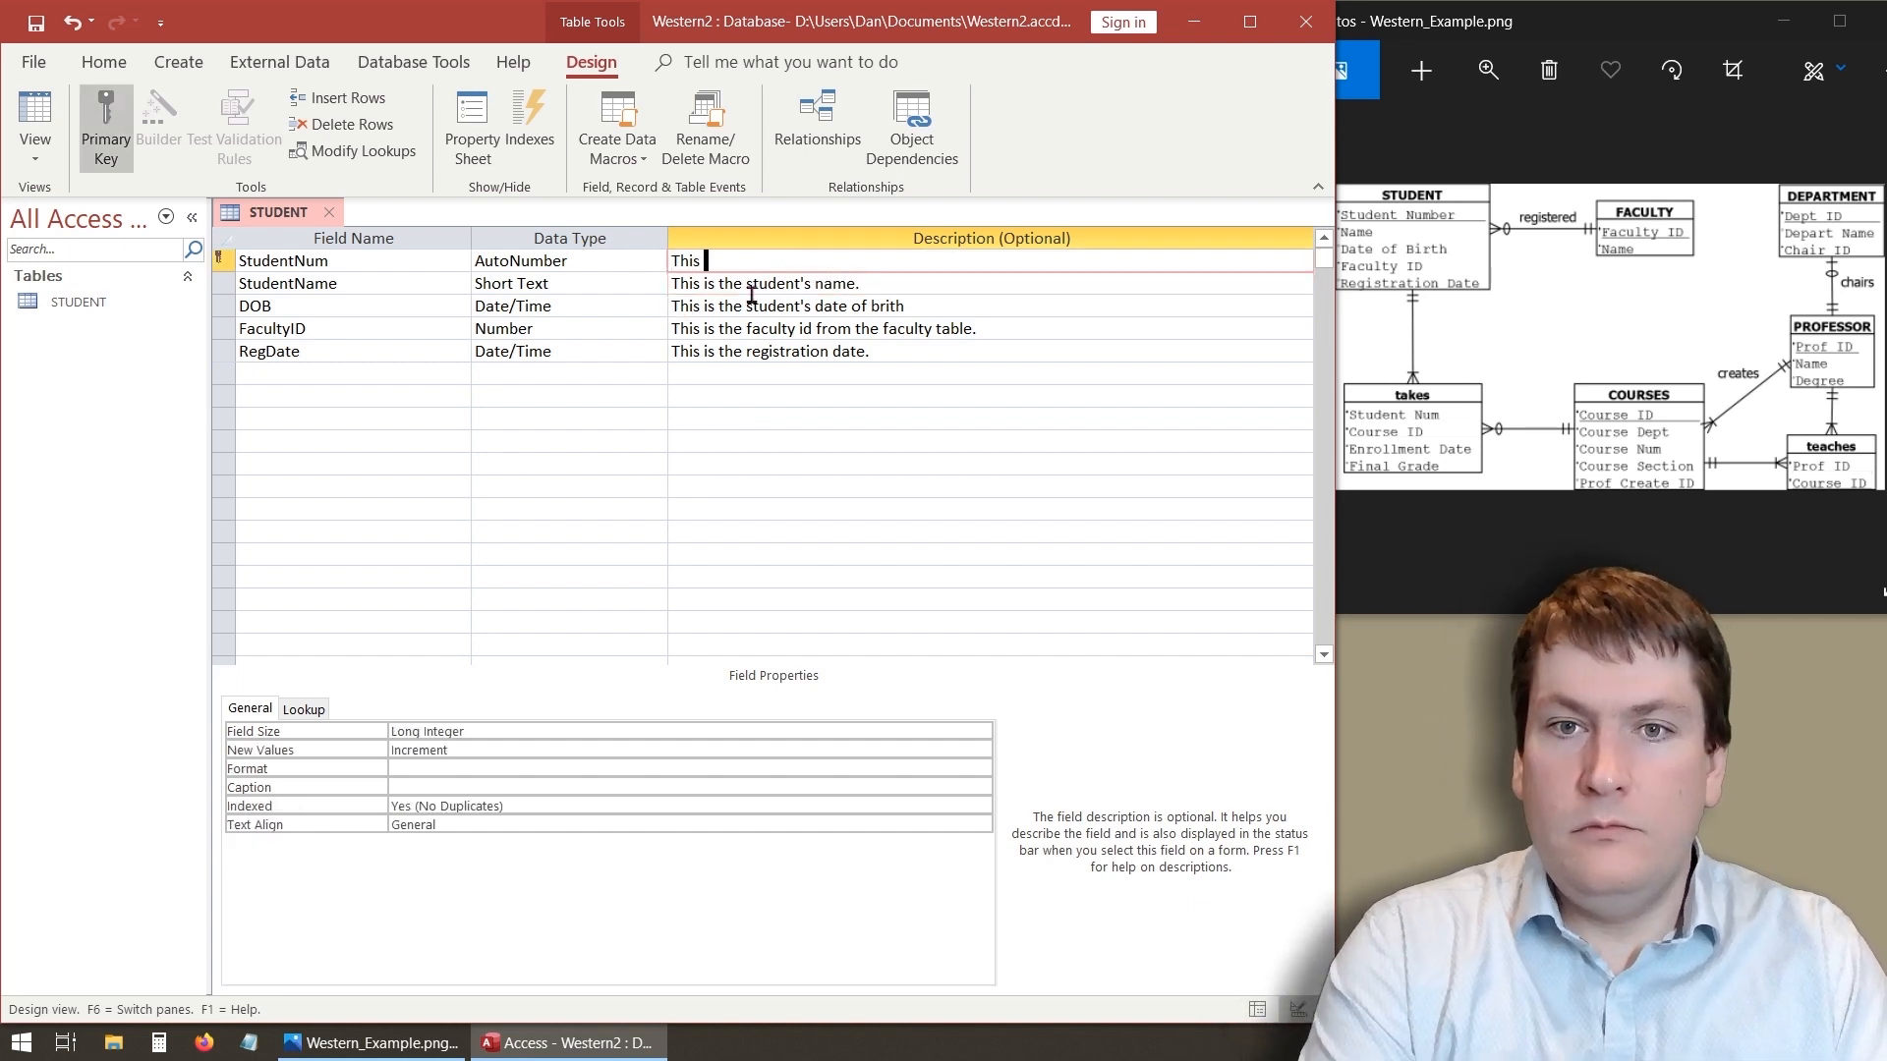
{"action": "type", "text": "is the student number."}
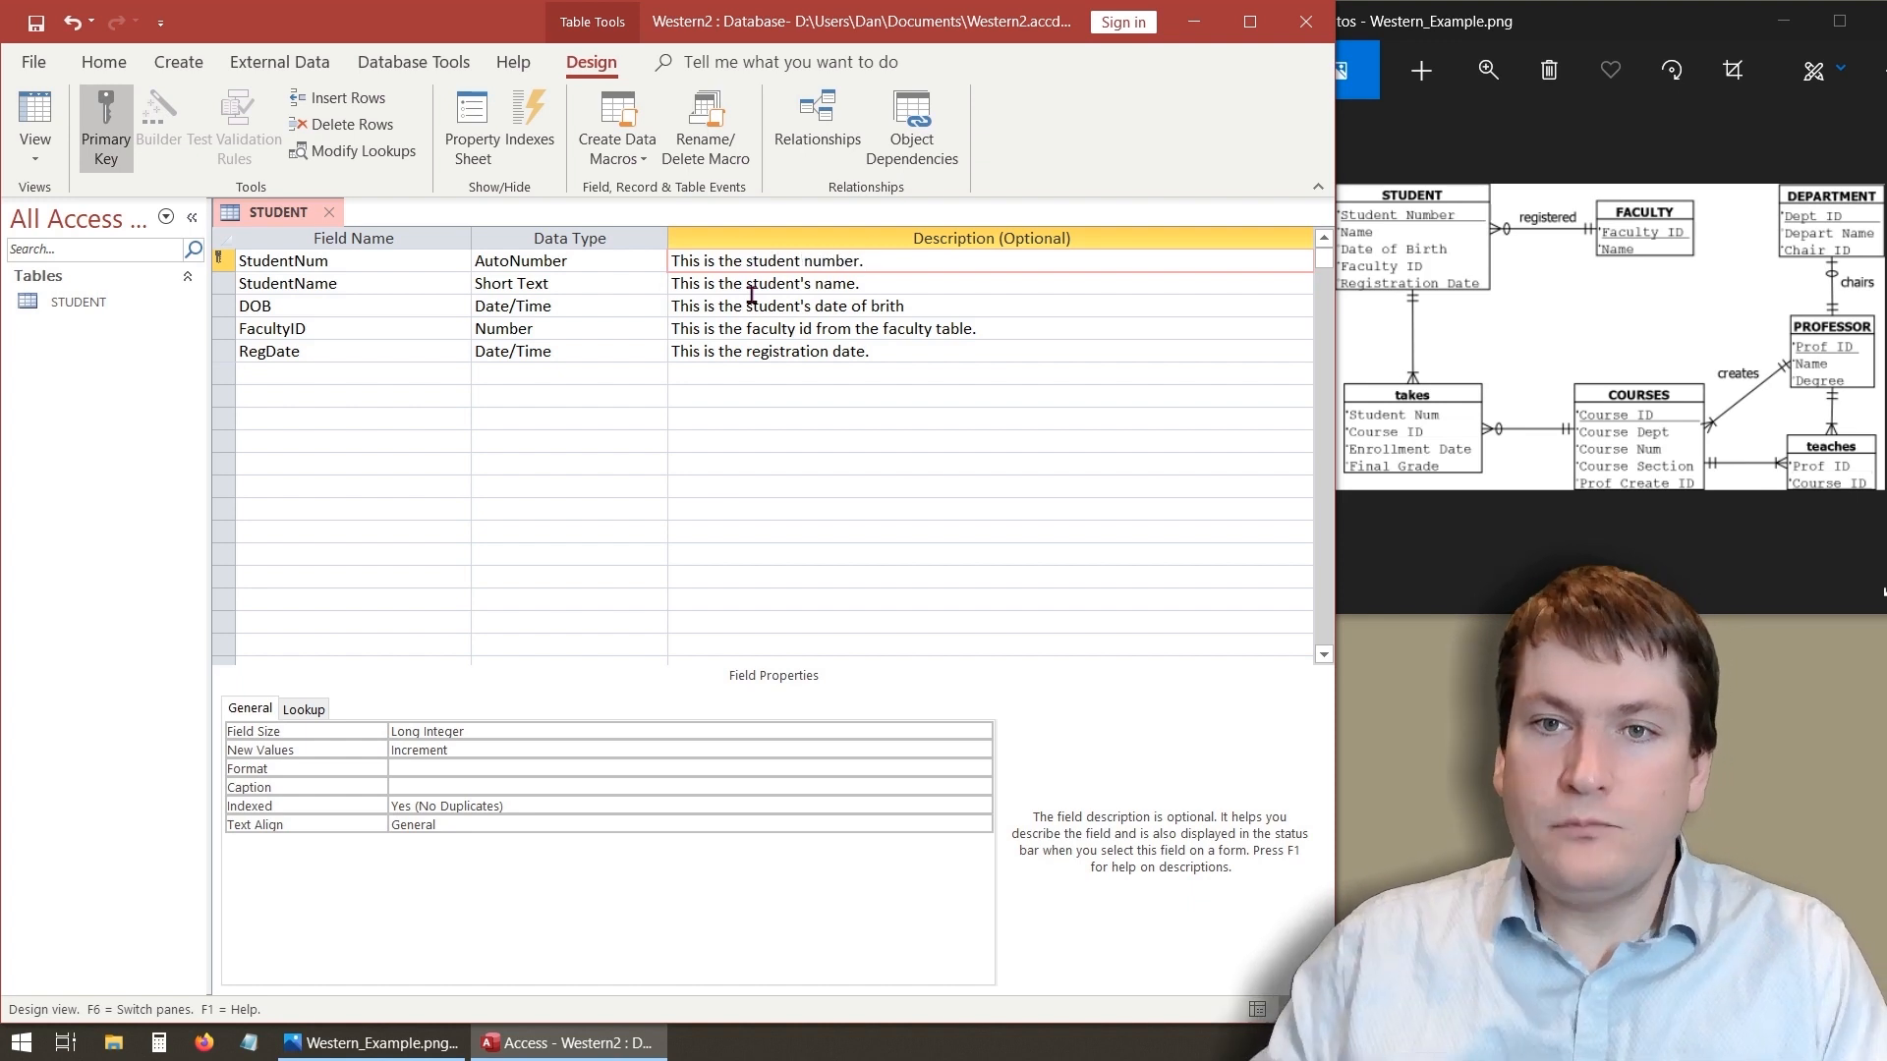
{"action": "left_click", "coordinate": [464, 465]}
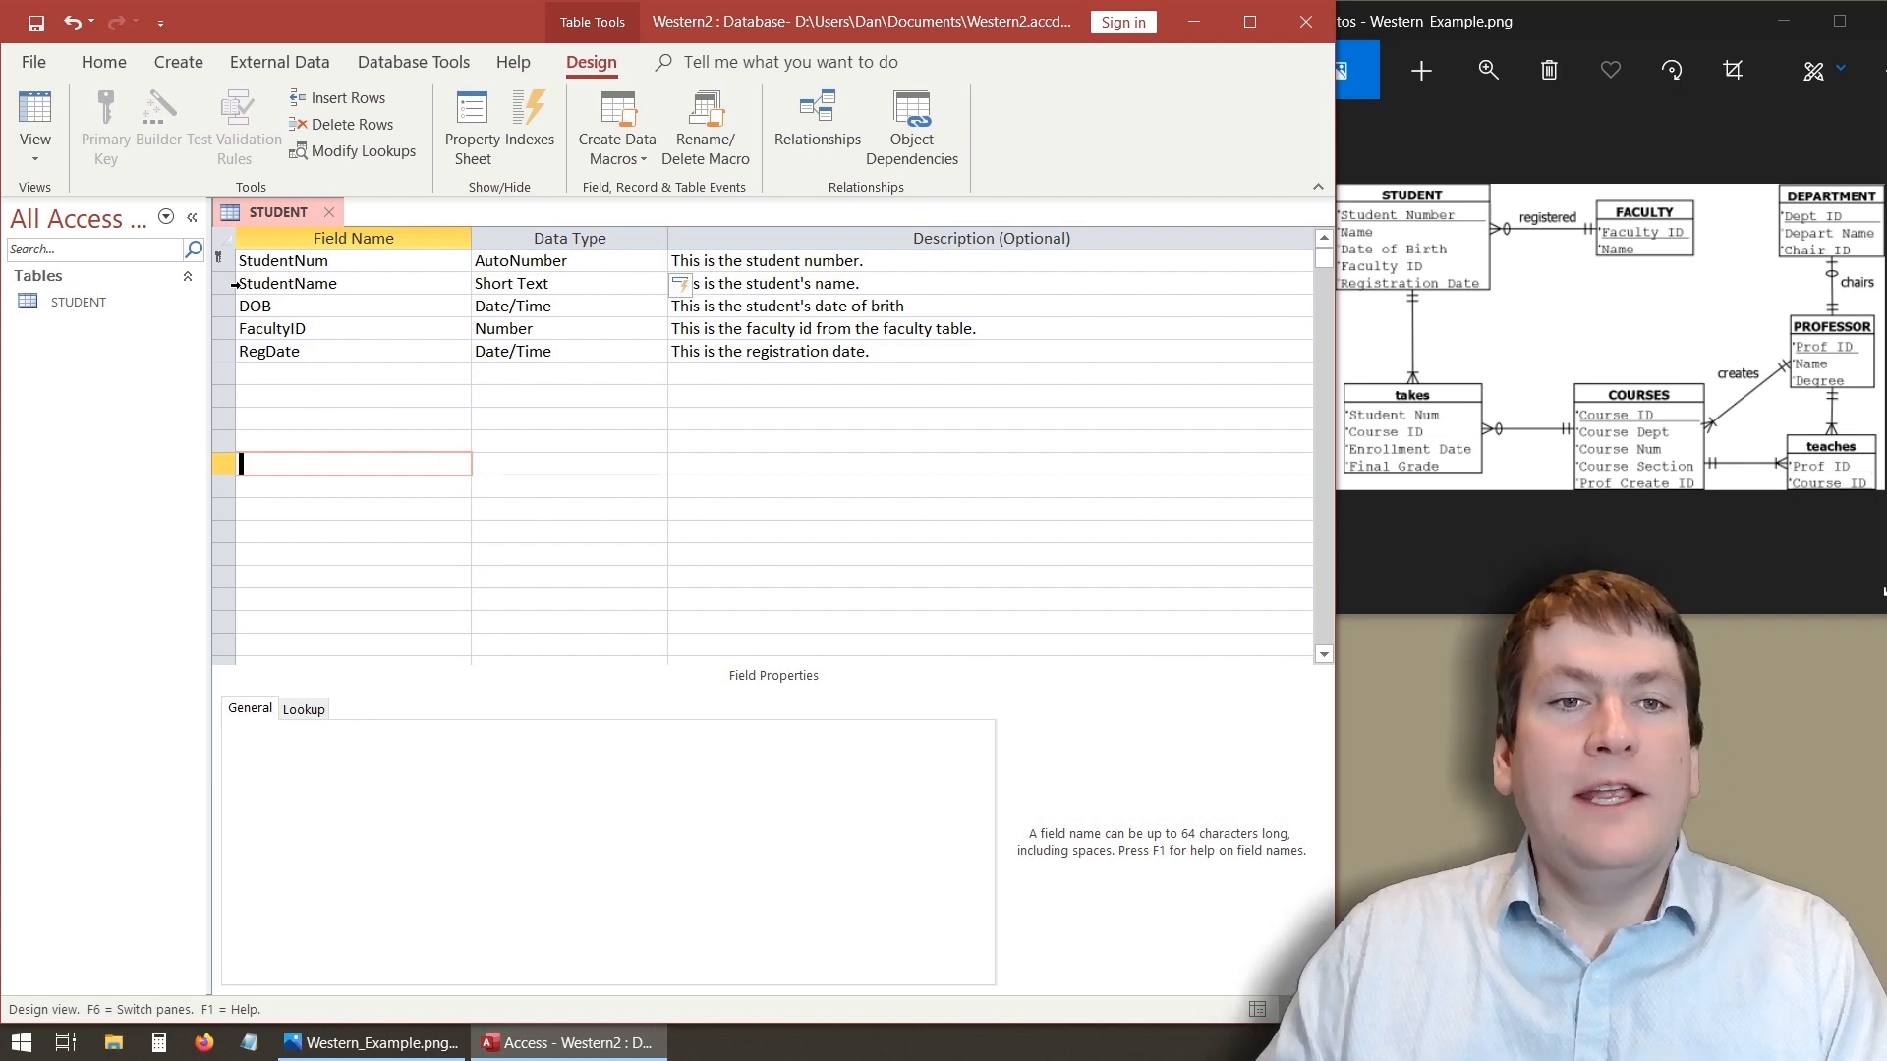
- Remove the primary key from the StudentNum field
{"action": "left_click", "coordinate": [307, 264]}
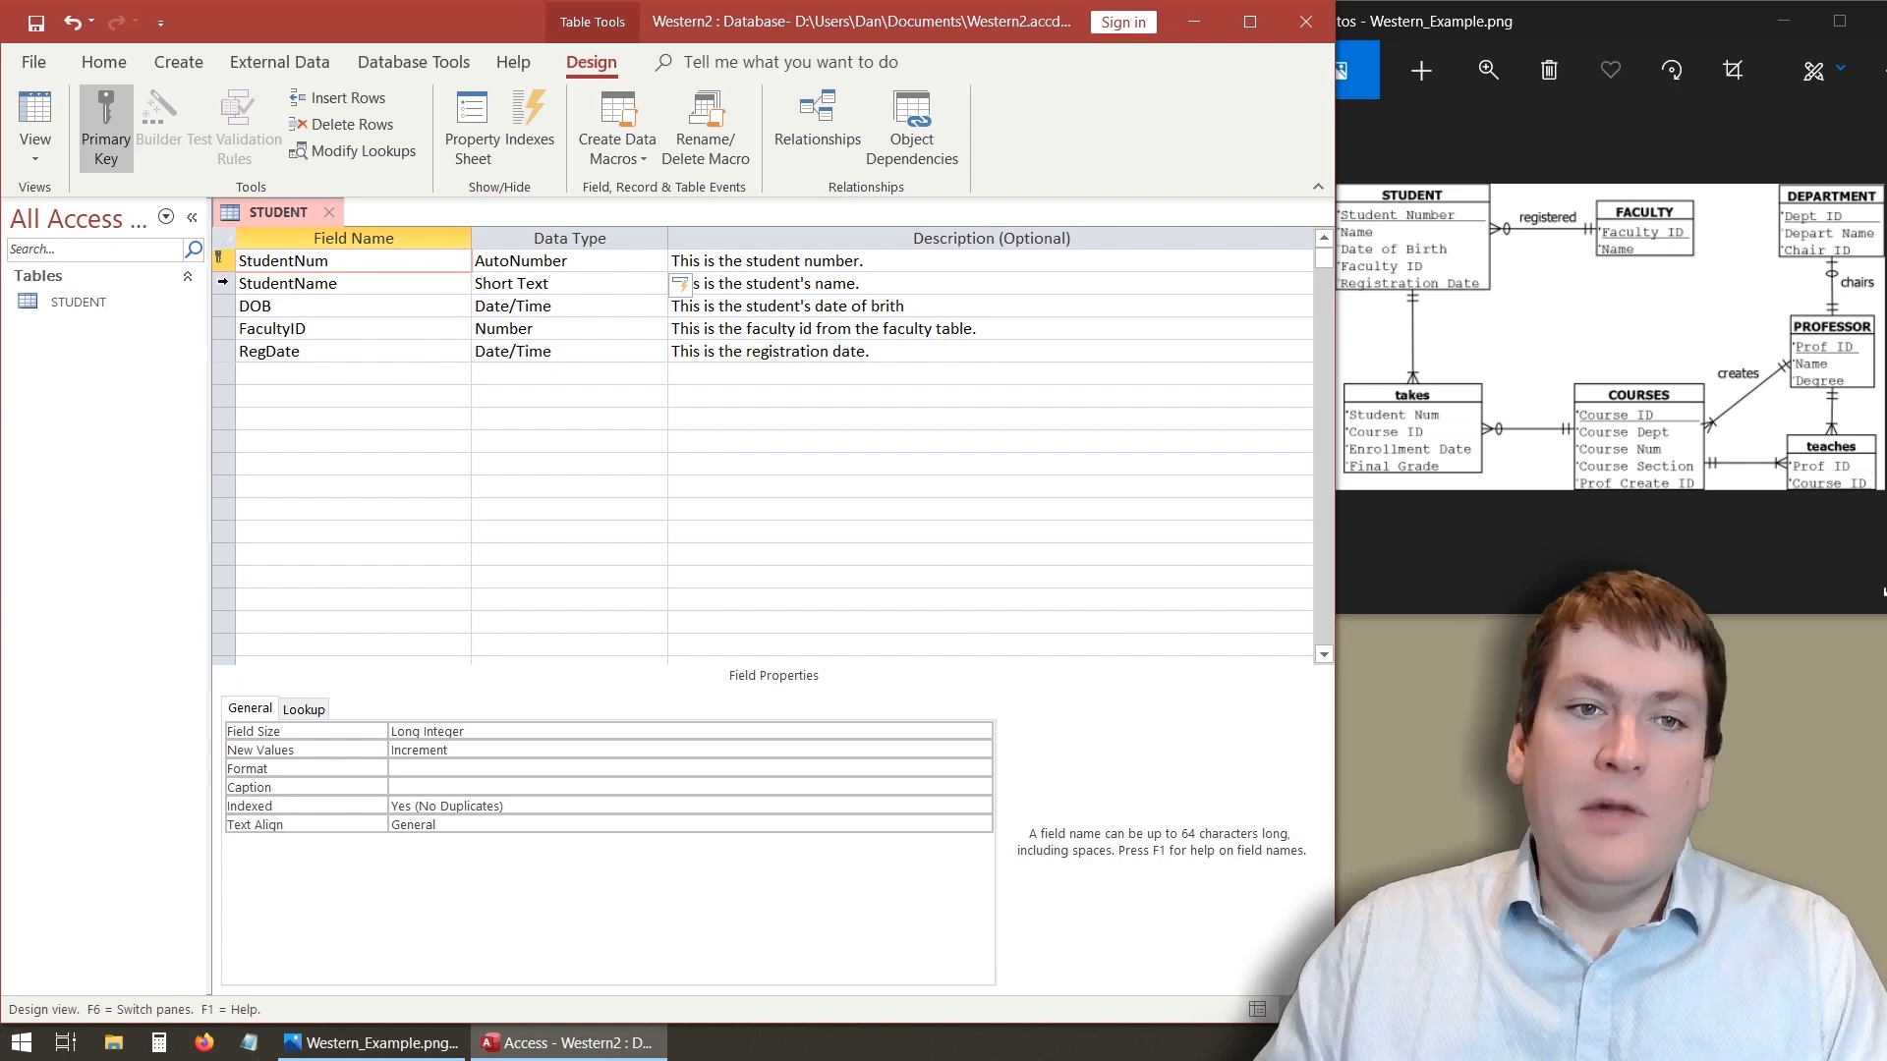
{"action": "left_click", "coordinate": [222, 281]}
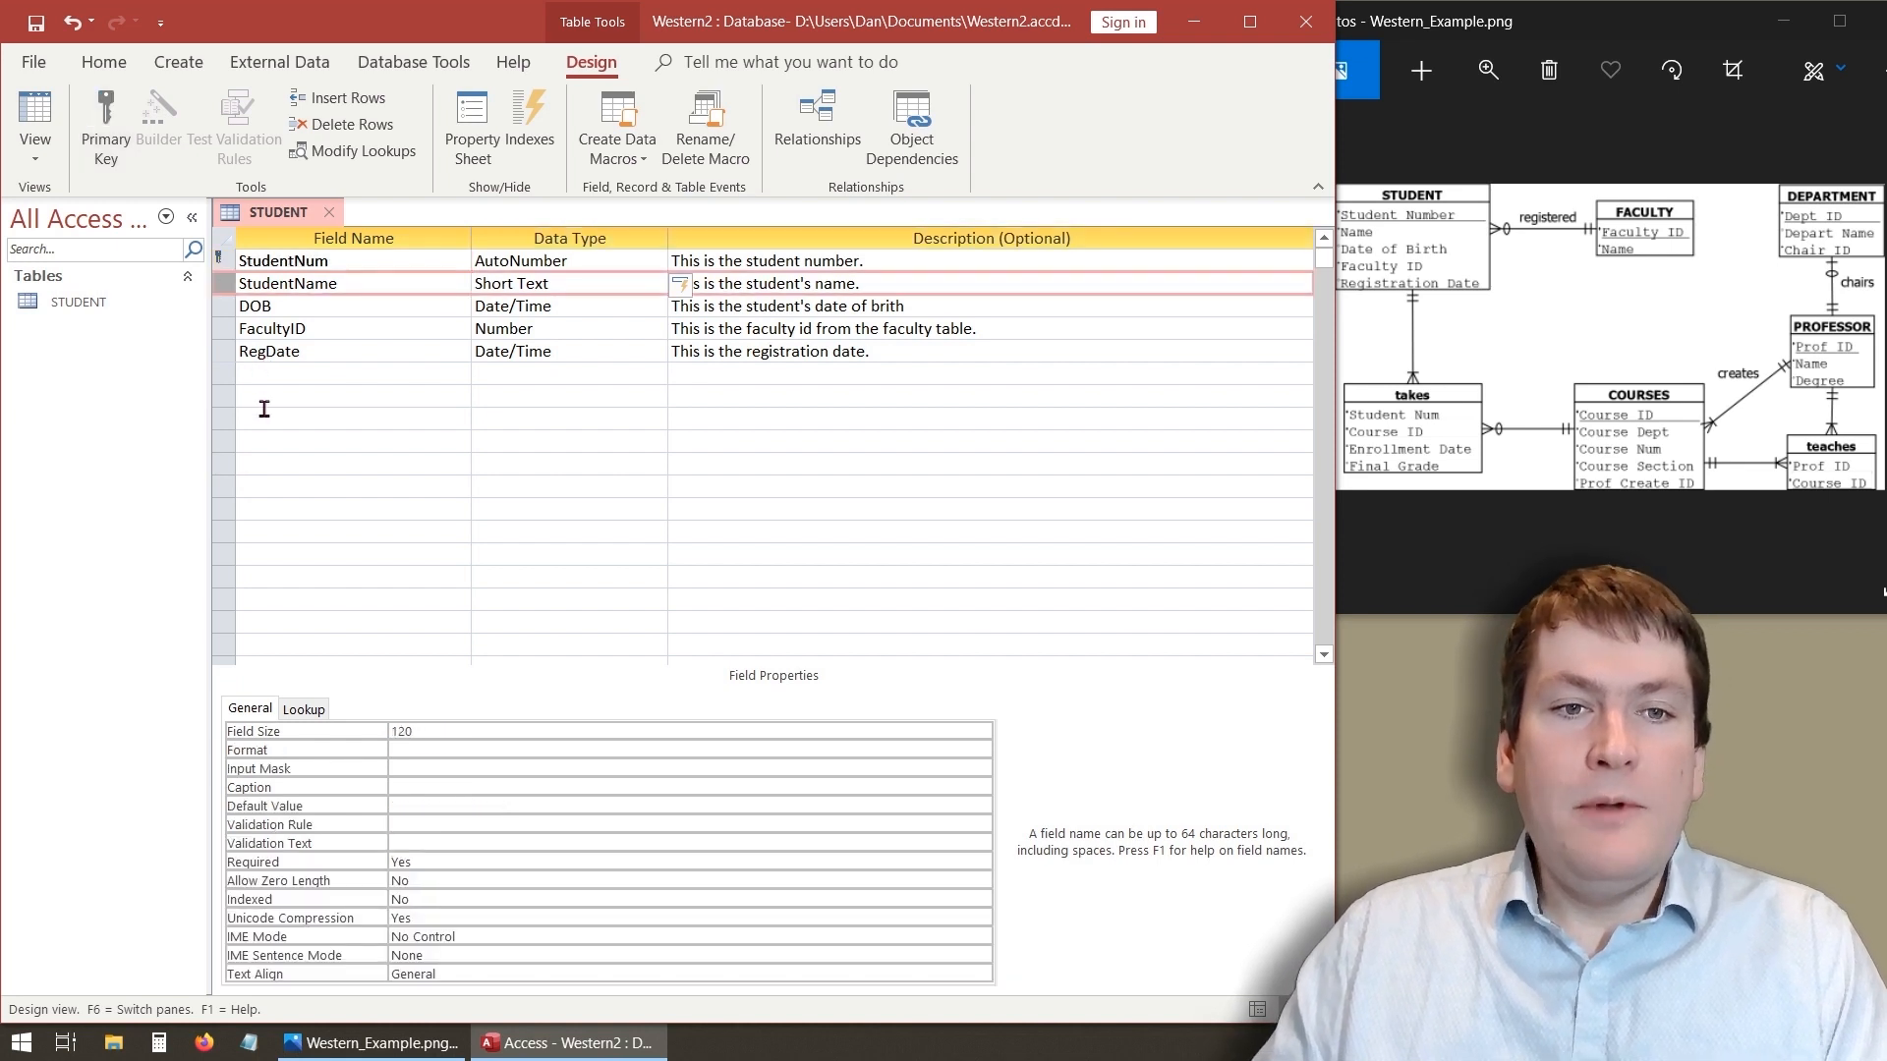
{"action": "left_click", "coordinate": [264, 405]}
{"action": "left_click", "coordinate": [266, 261]}
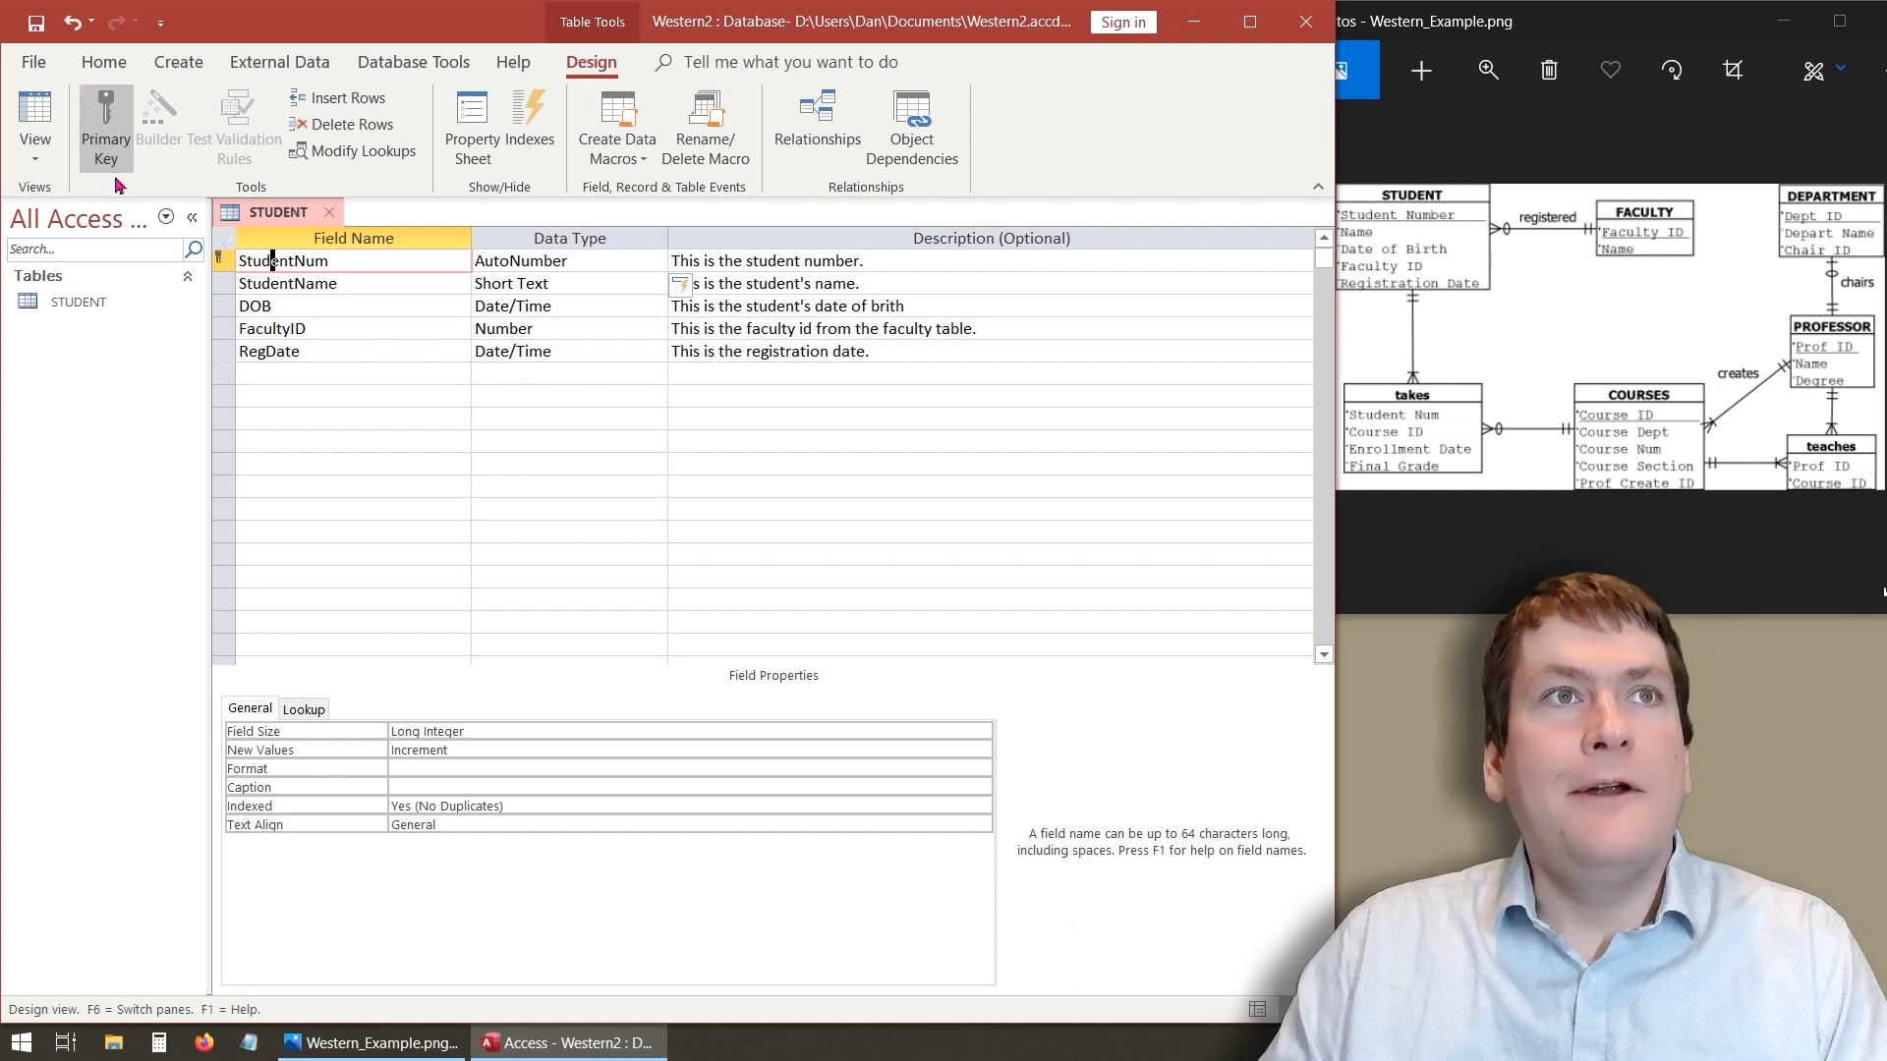
{"action": "right_click", "coordinate": [225, 258]}
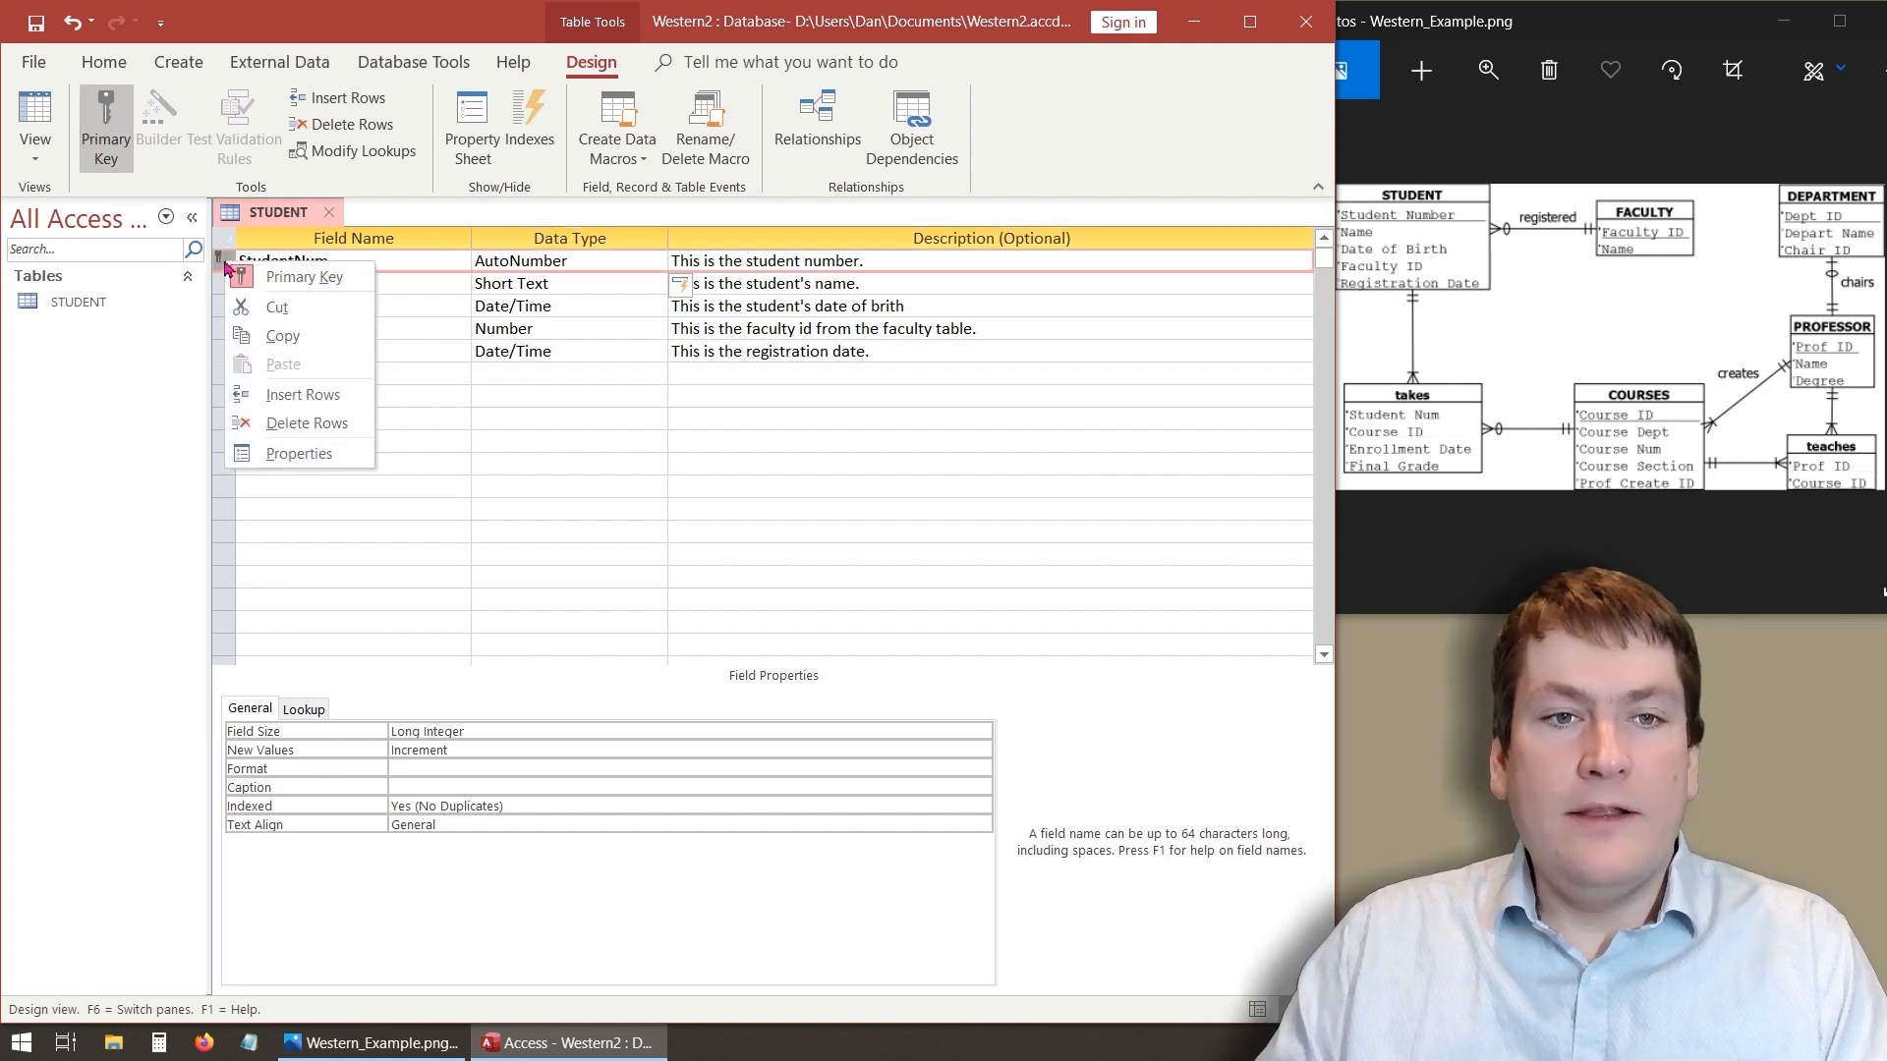
{"action": "left_click", "coordinate": [266, 277]}
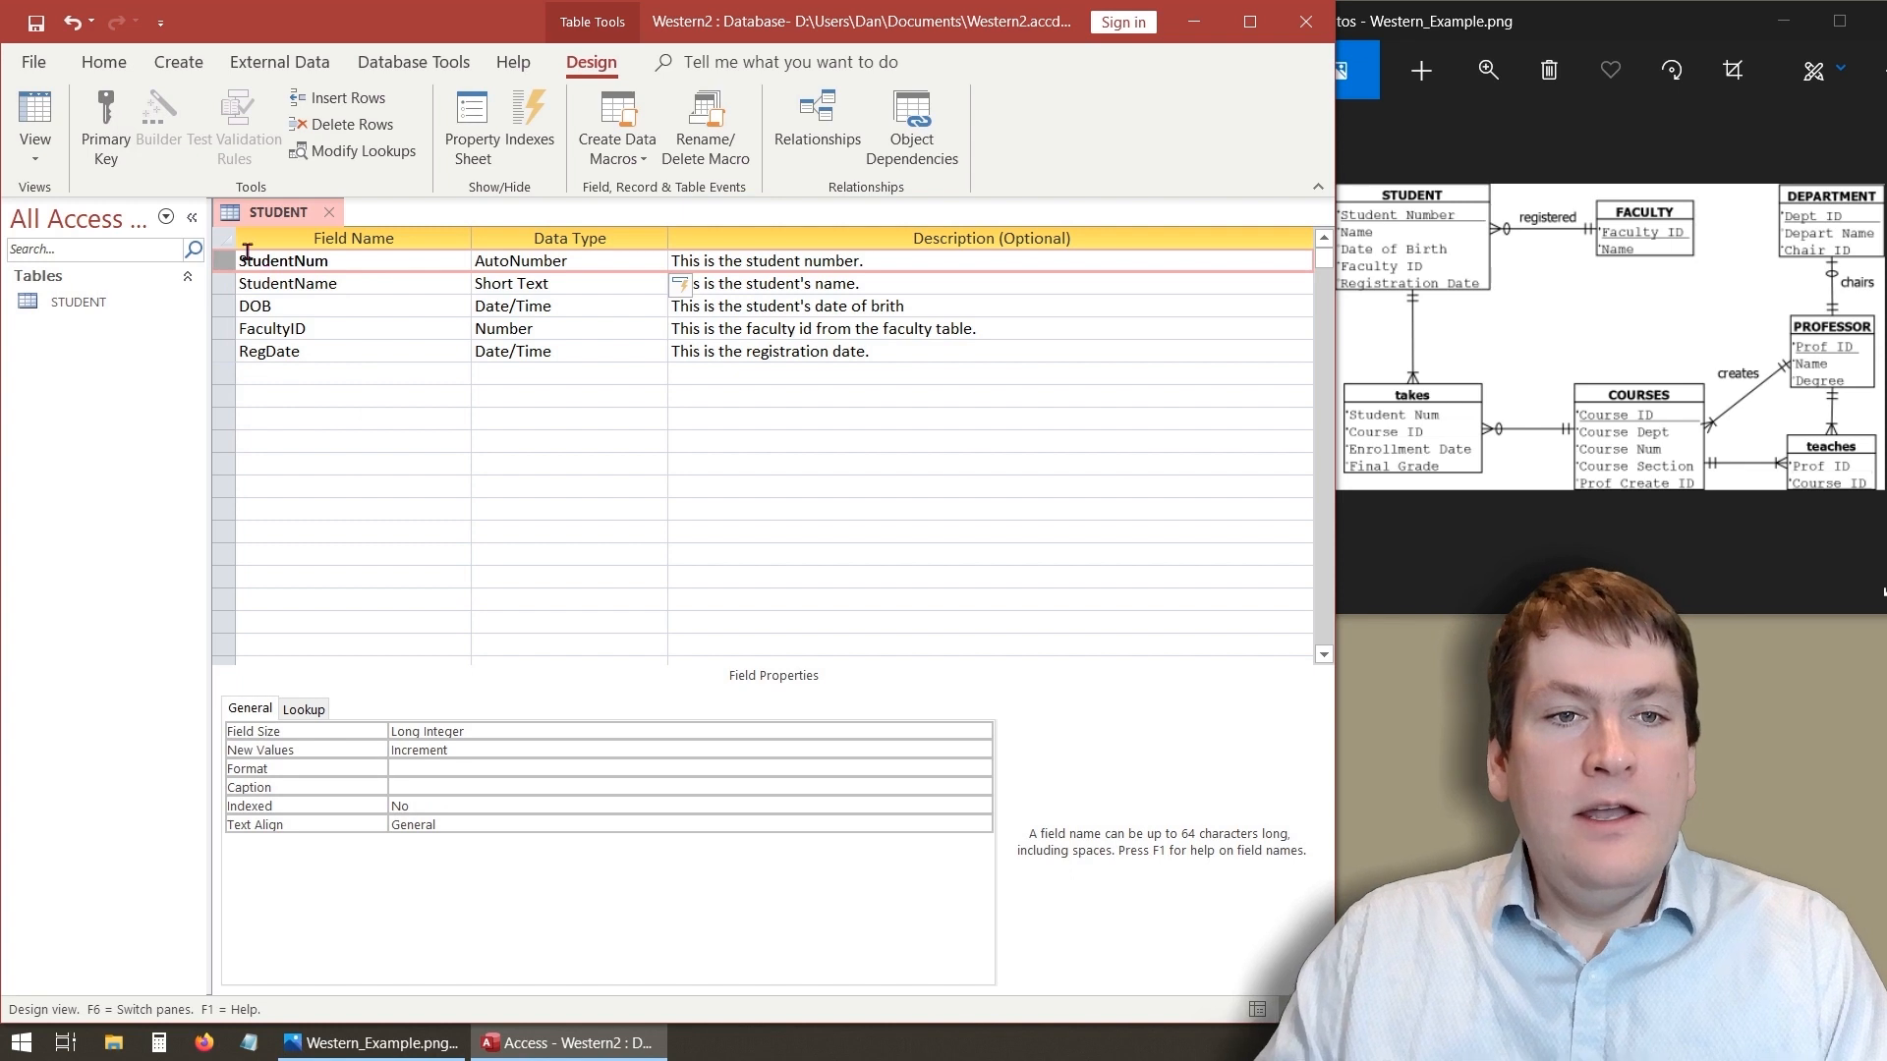
- Insert a new row above StudentName and name the new field StudentID
{"action": "left_click", "coordinate": [293, 351]}
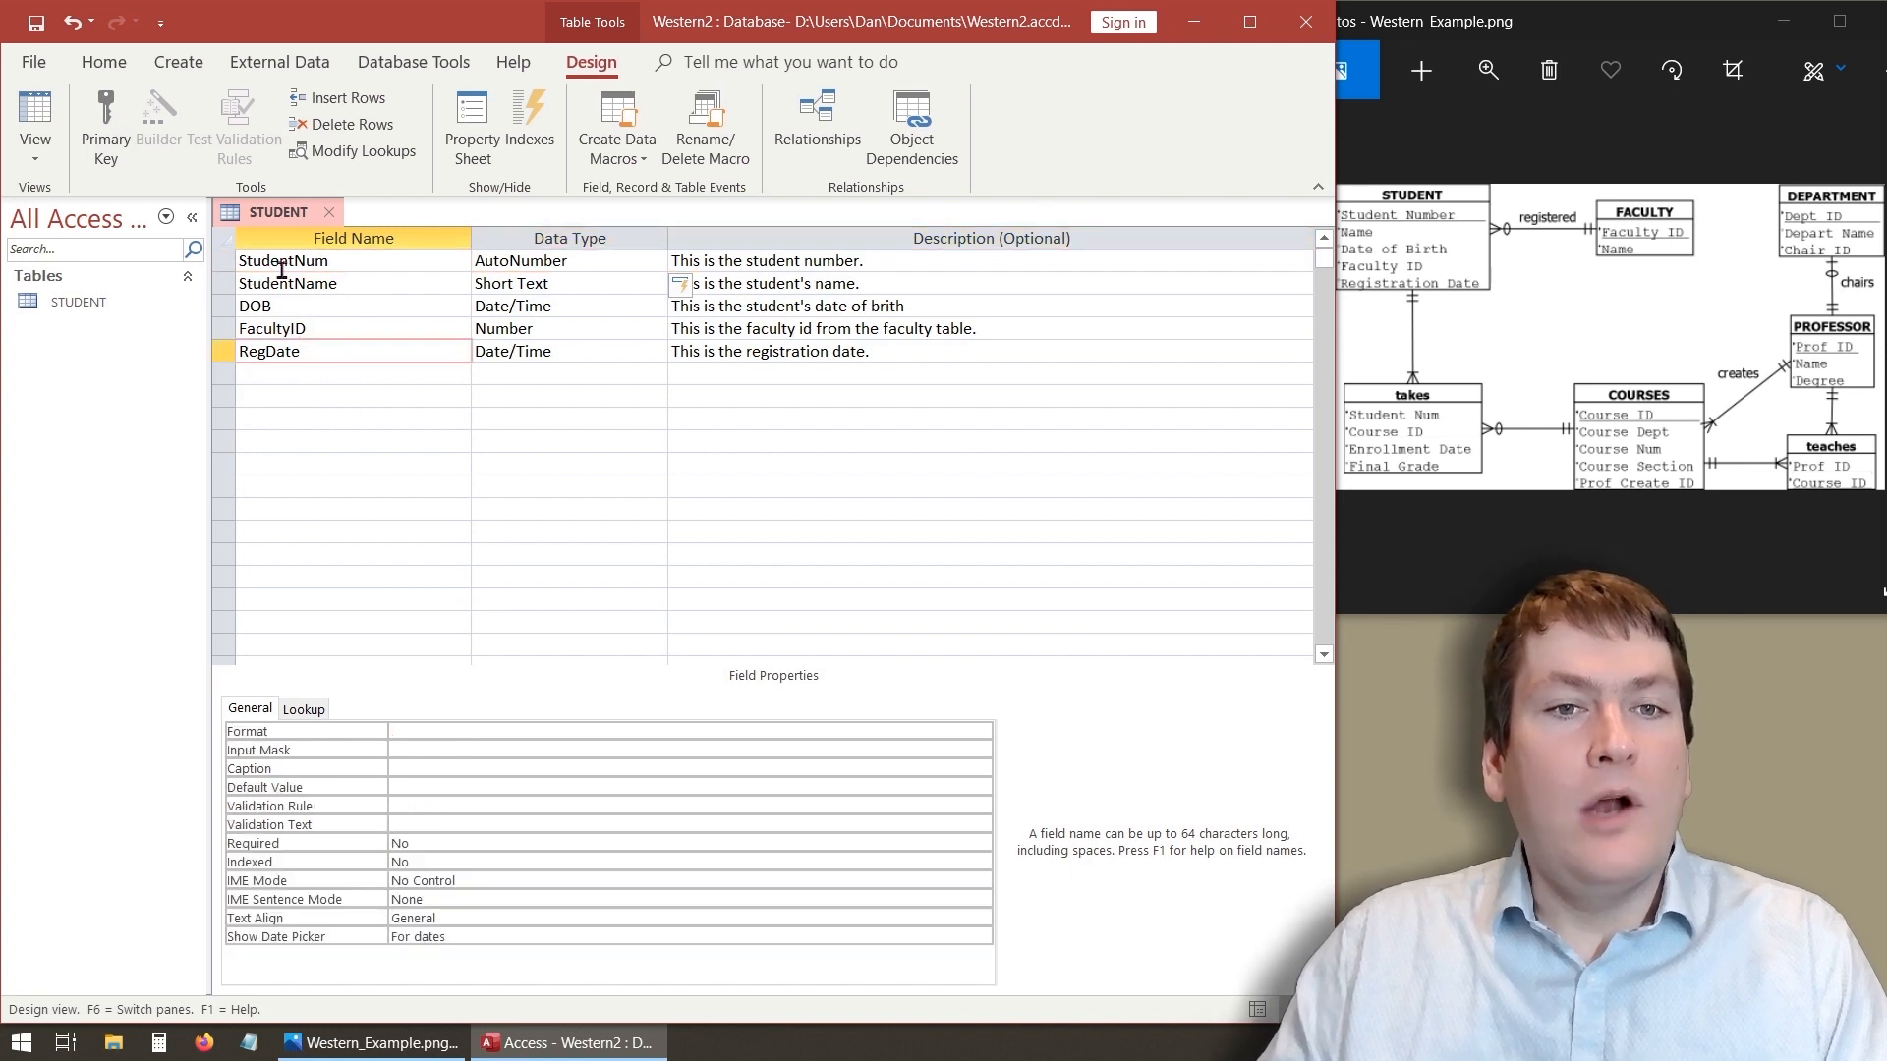
{"action": "right_click", "coordinate": [227, 285]}
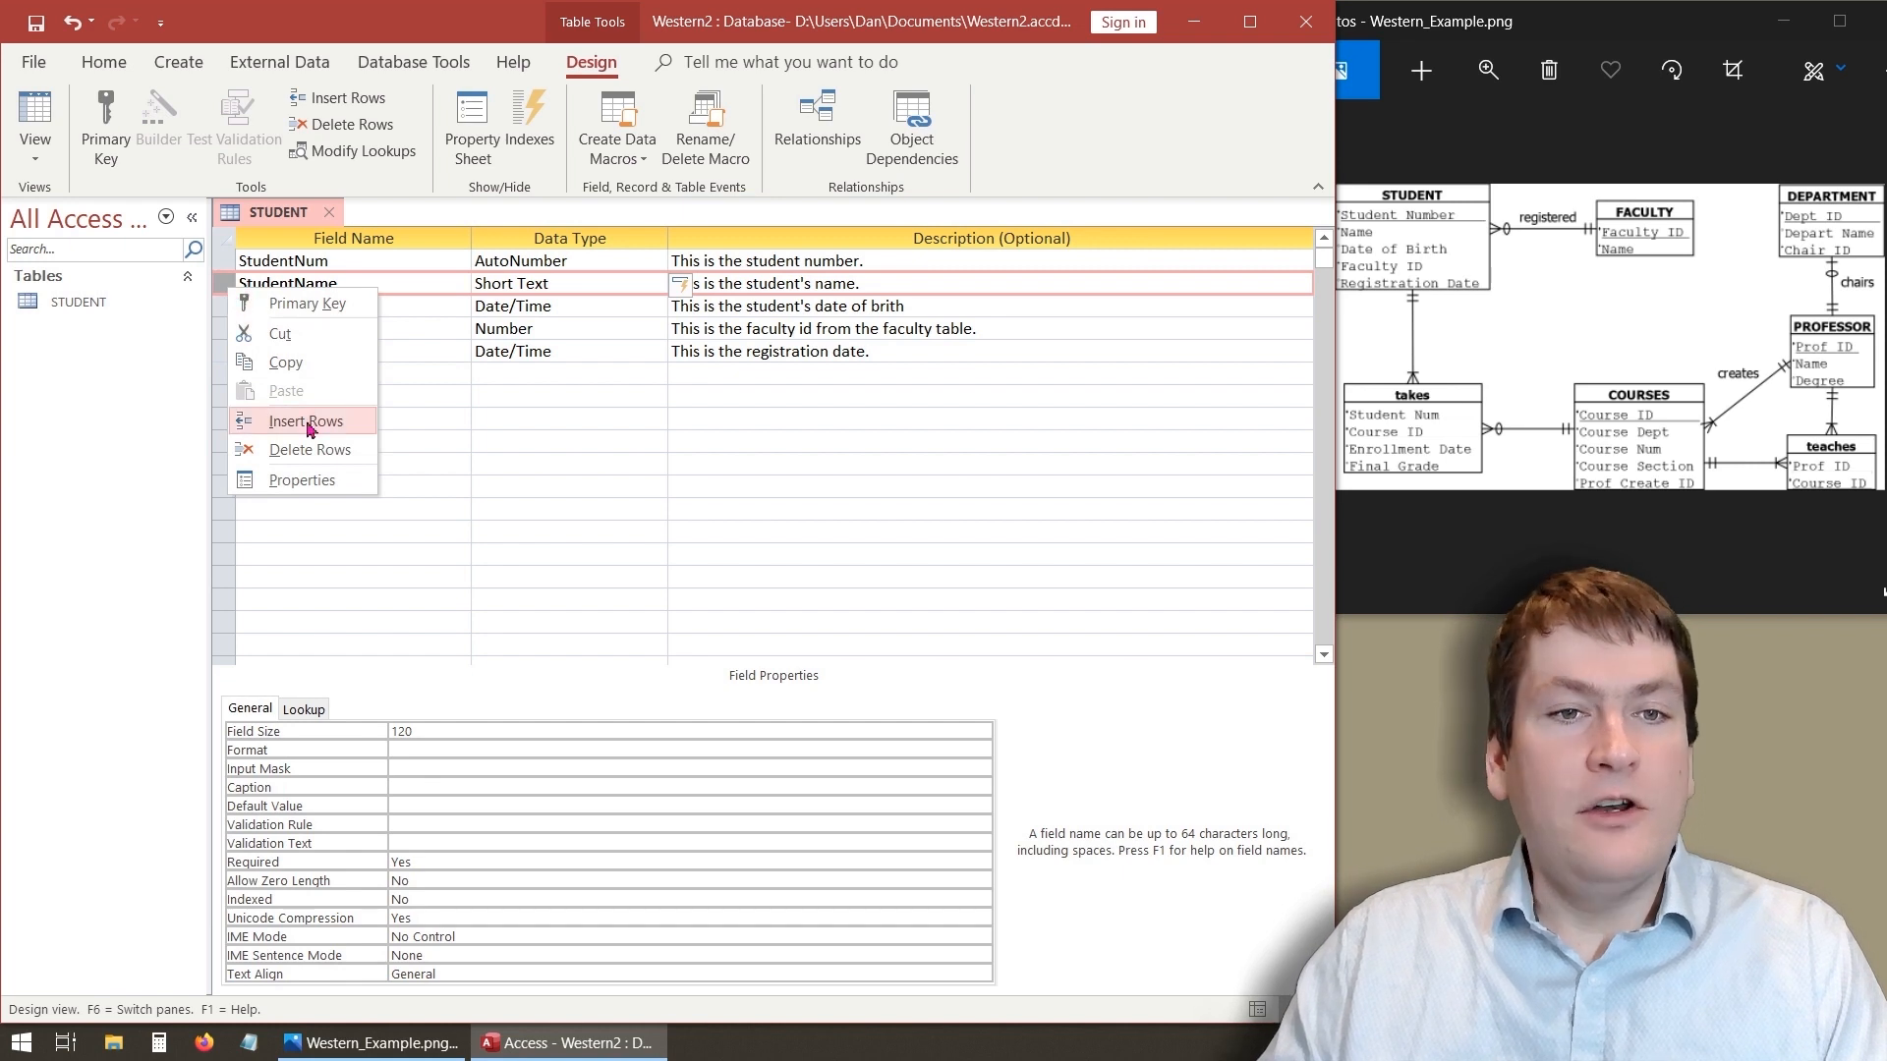
{"action": "left_click", "coordinate": [307, 425]}
{"action": "left_click", "coordinate": [308, 285]}
{"action": "type", "text": "S"}
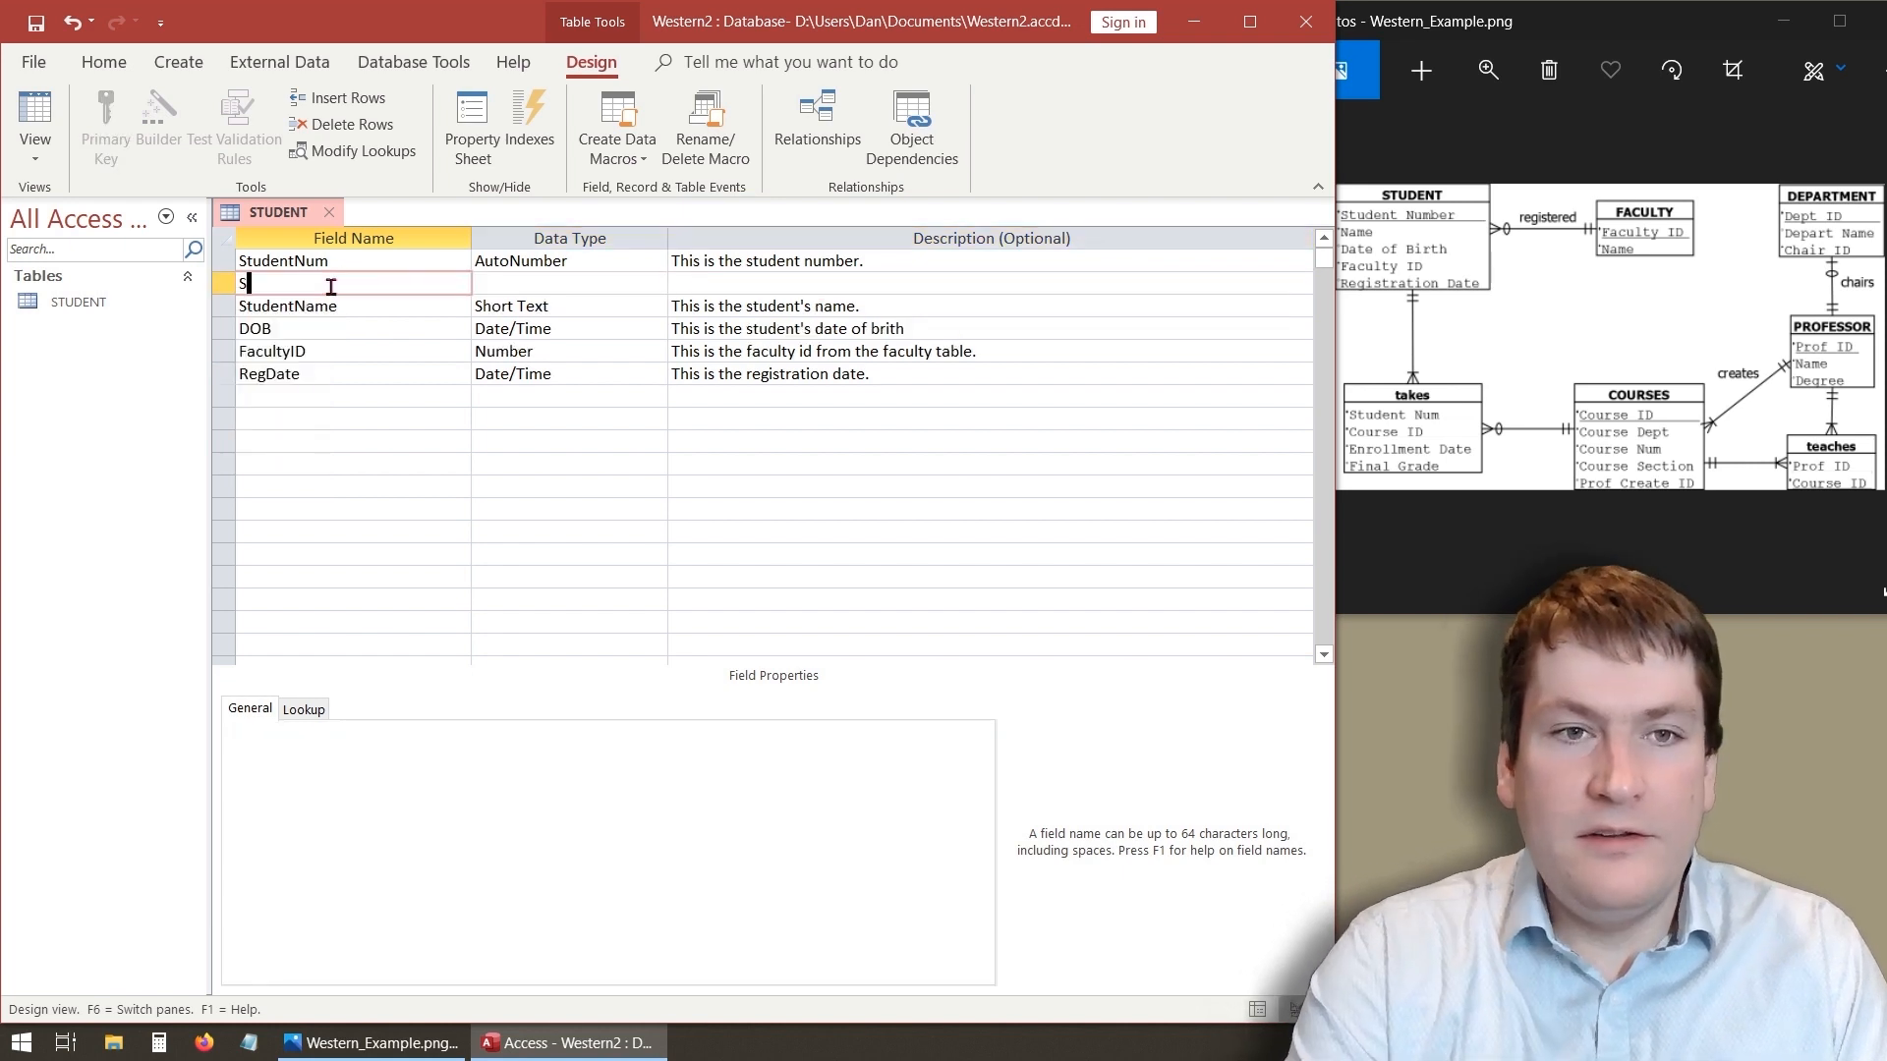
{"action": "type", "text": "tudentID"}
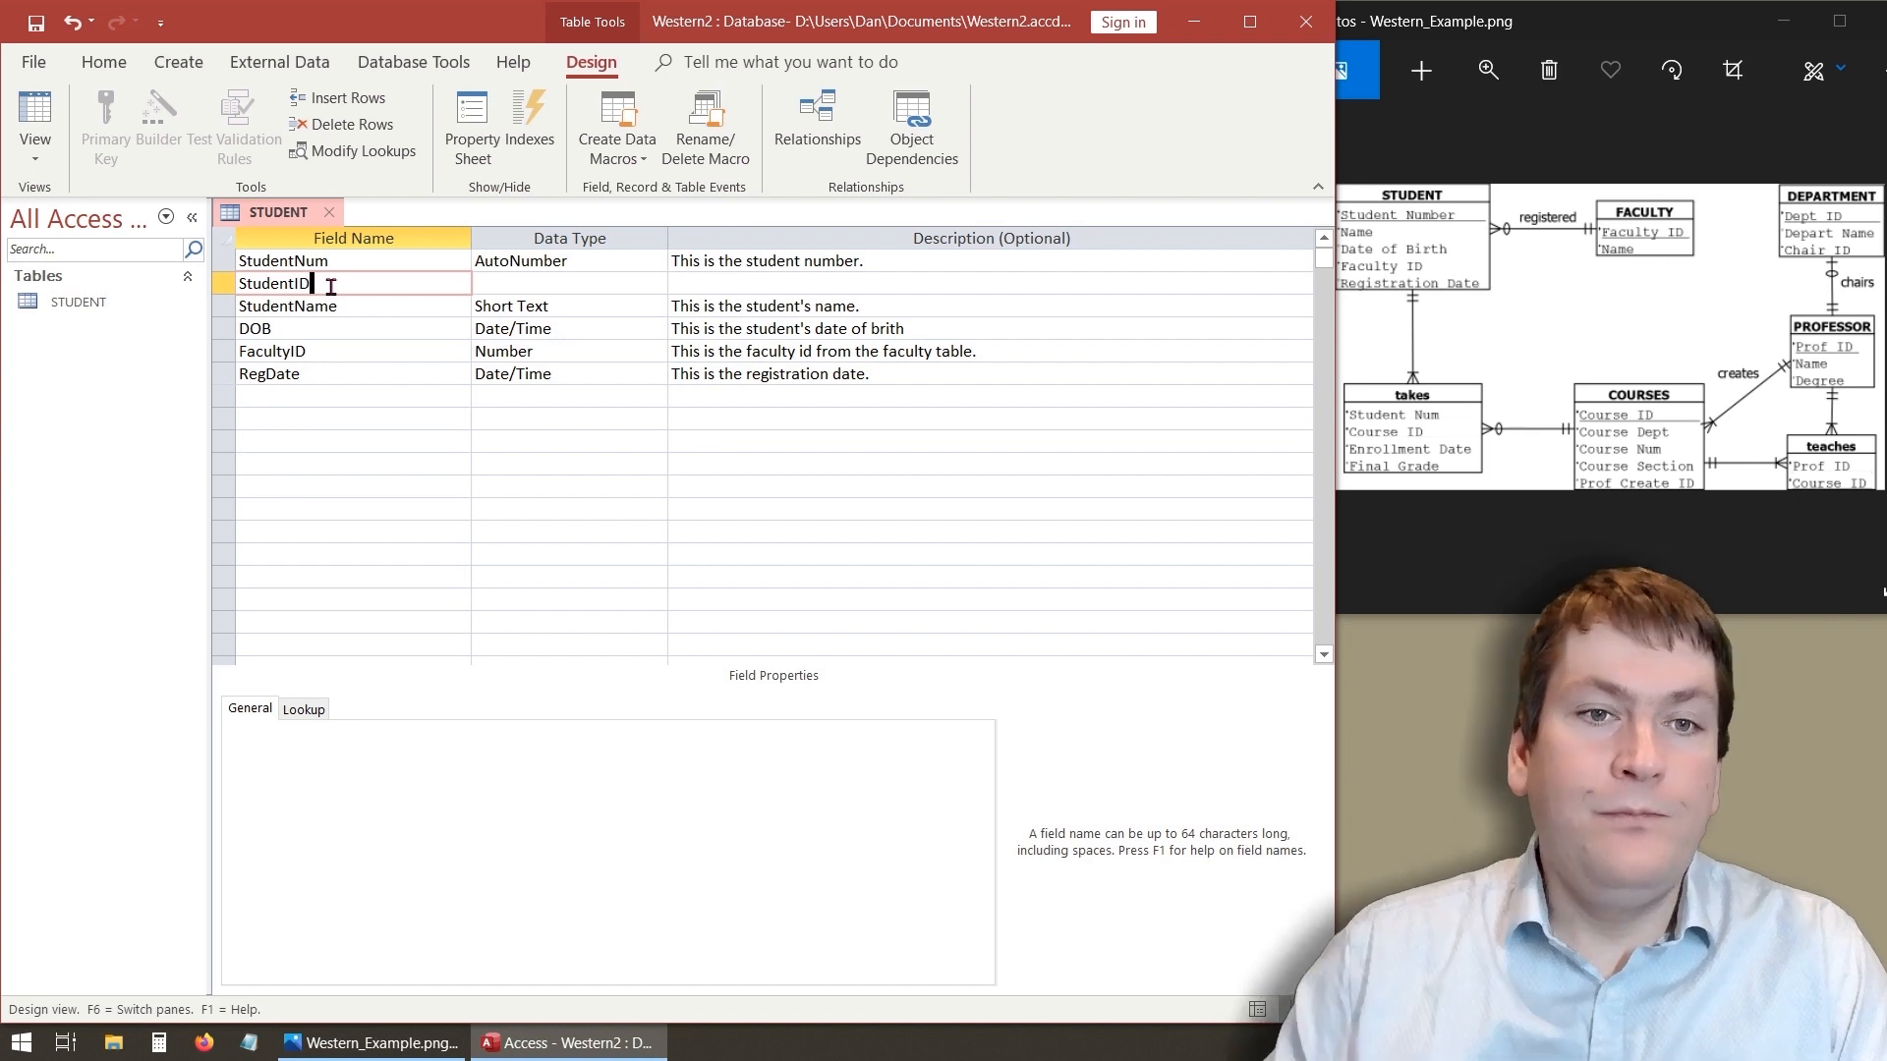
- Set the StudentID field's data type to Number and make it the primary key
{"action": "key", "text": "Tab"}
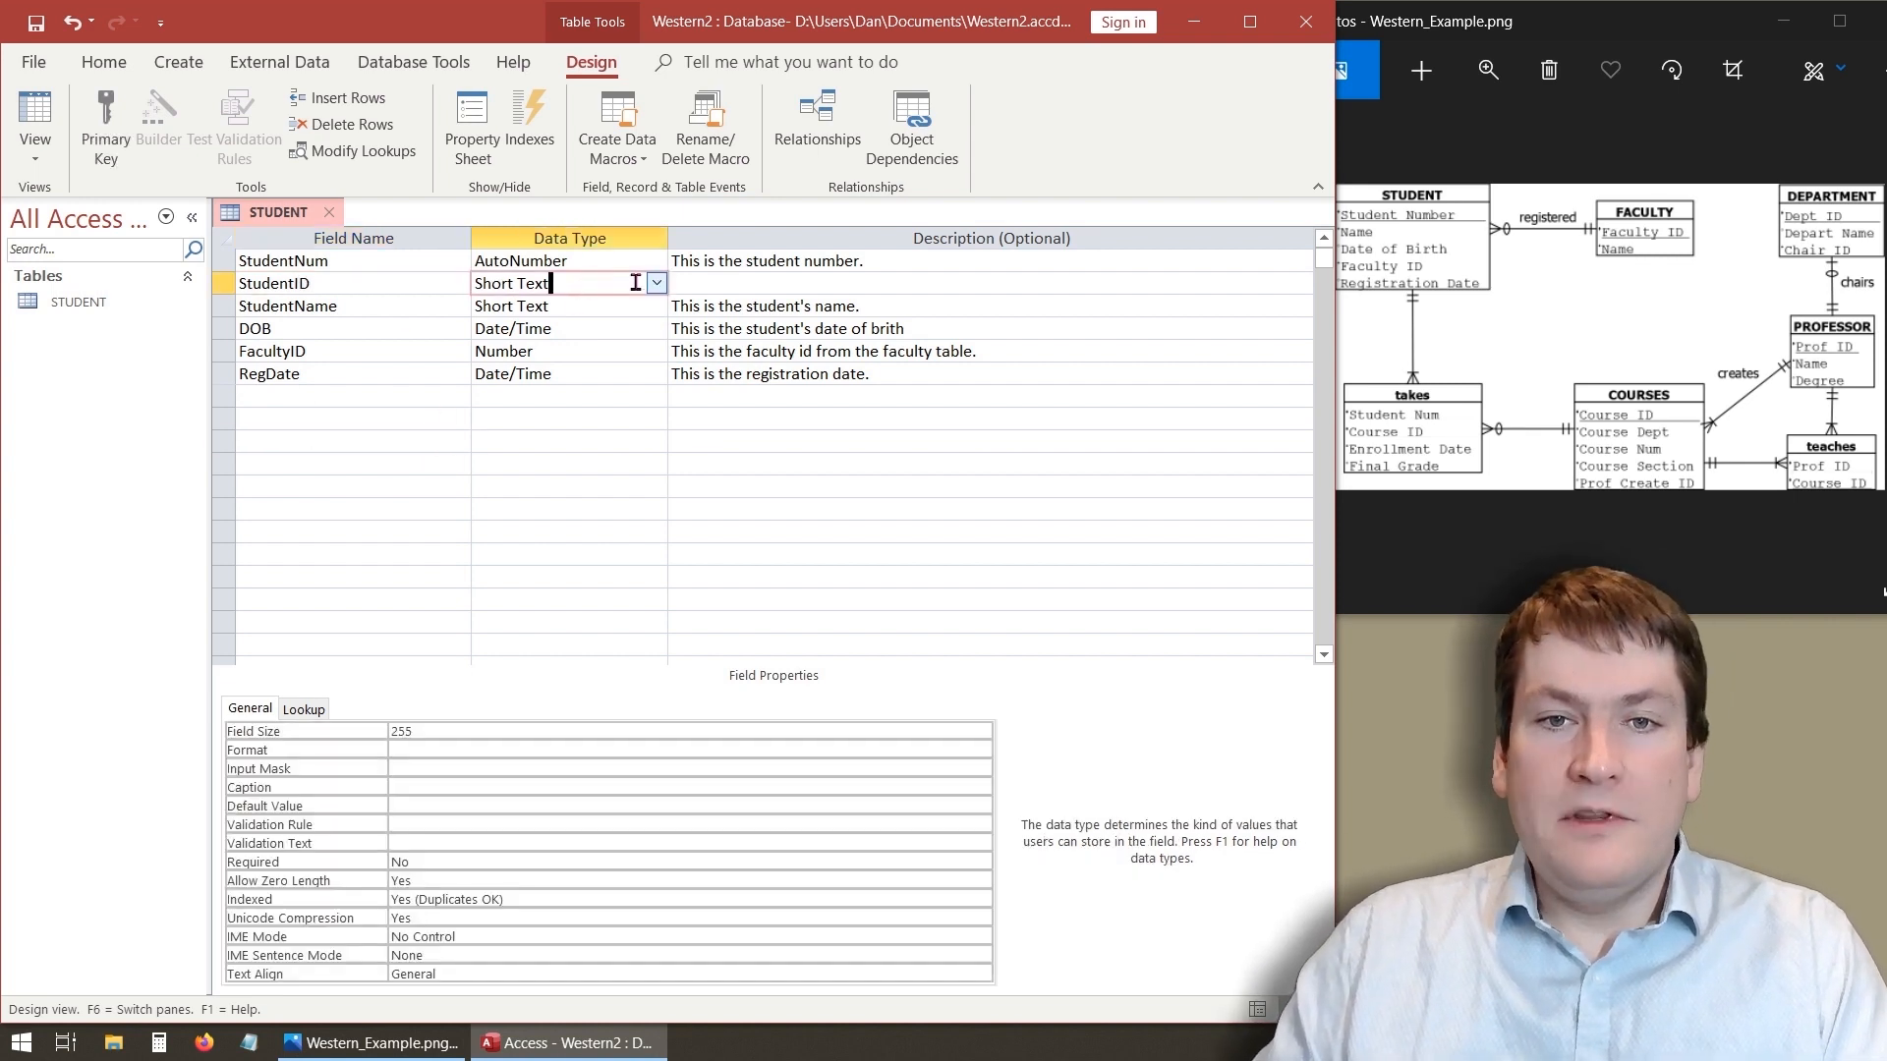
{"action": "left_click", "coordinate": [656, 283]}
{"action": "left_click", "coordinate": [614, 354]}
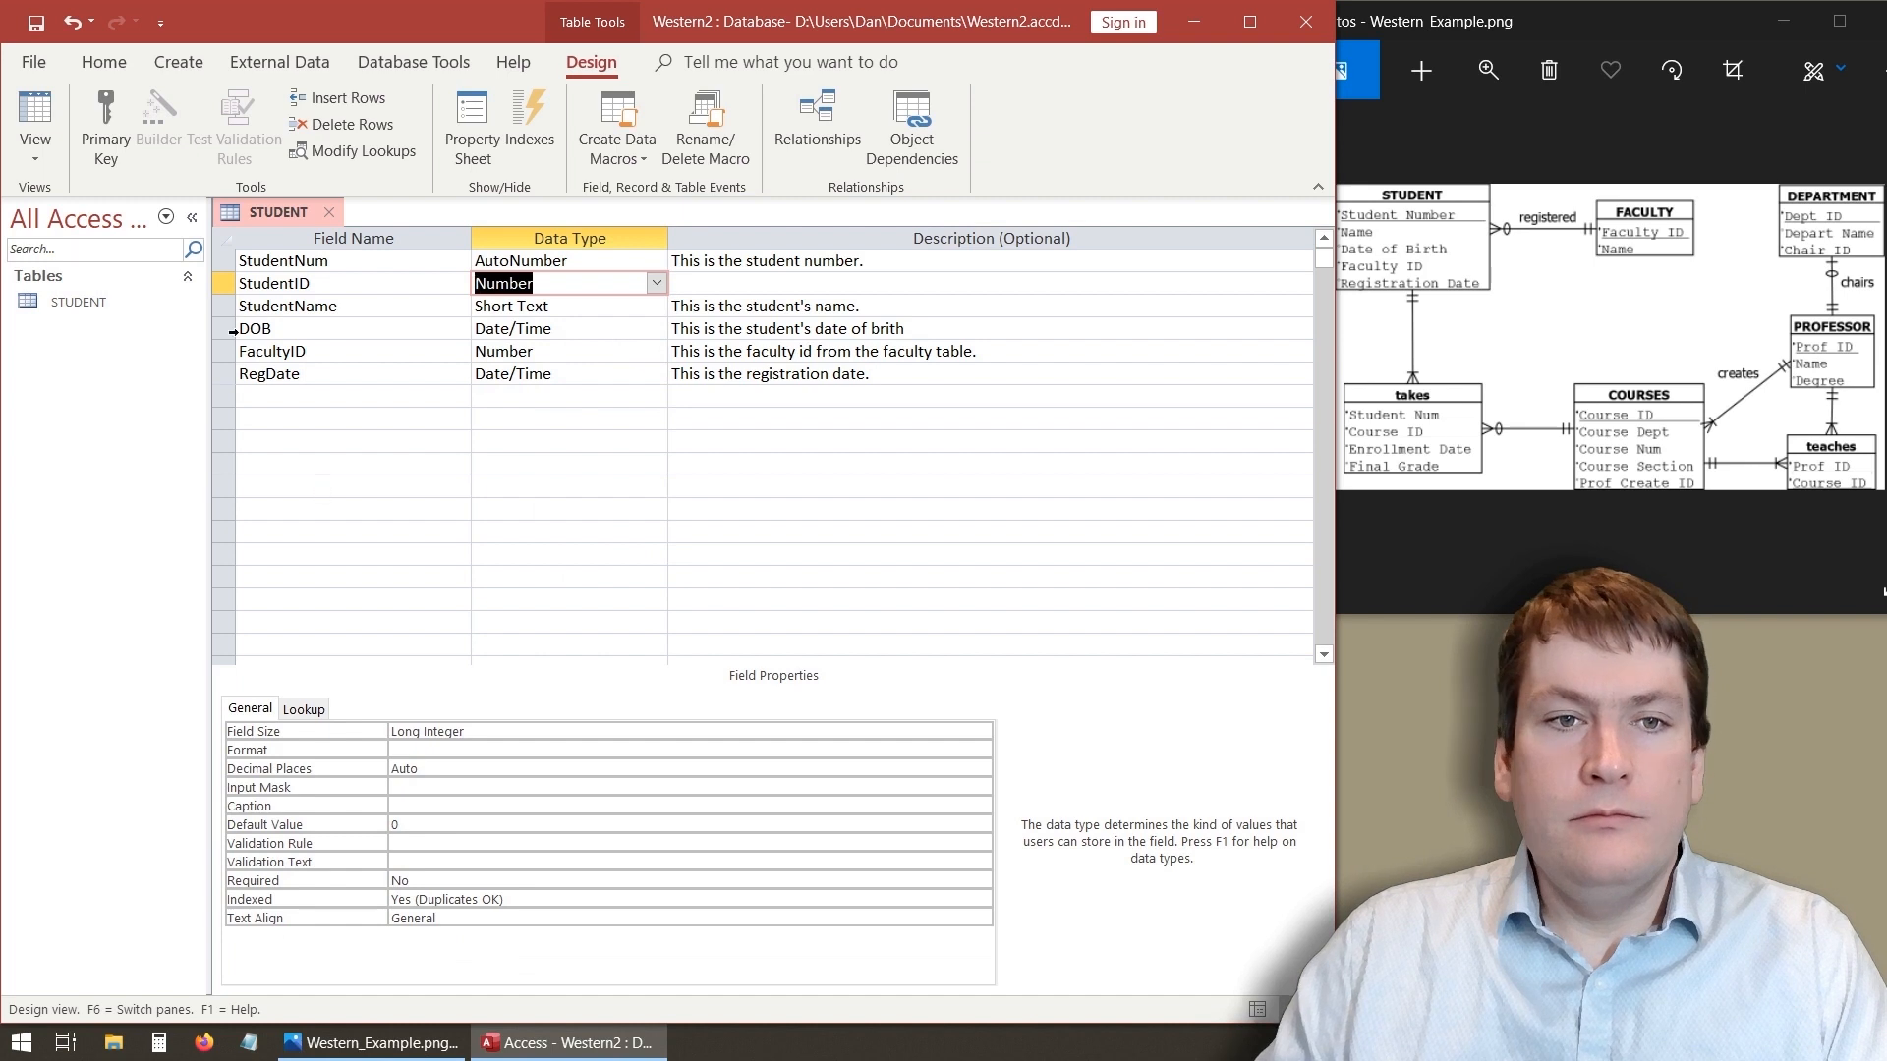
{"action": "left_click", "coordinate": [224, 283]}
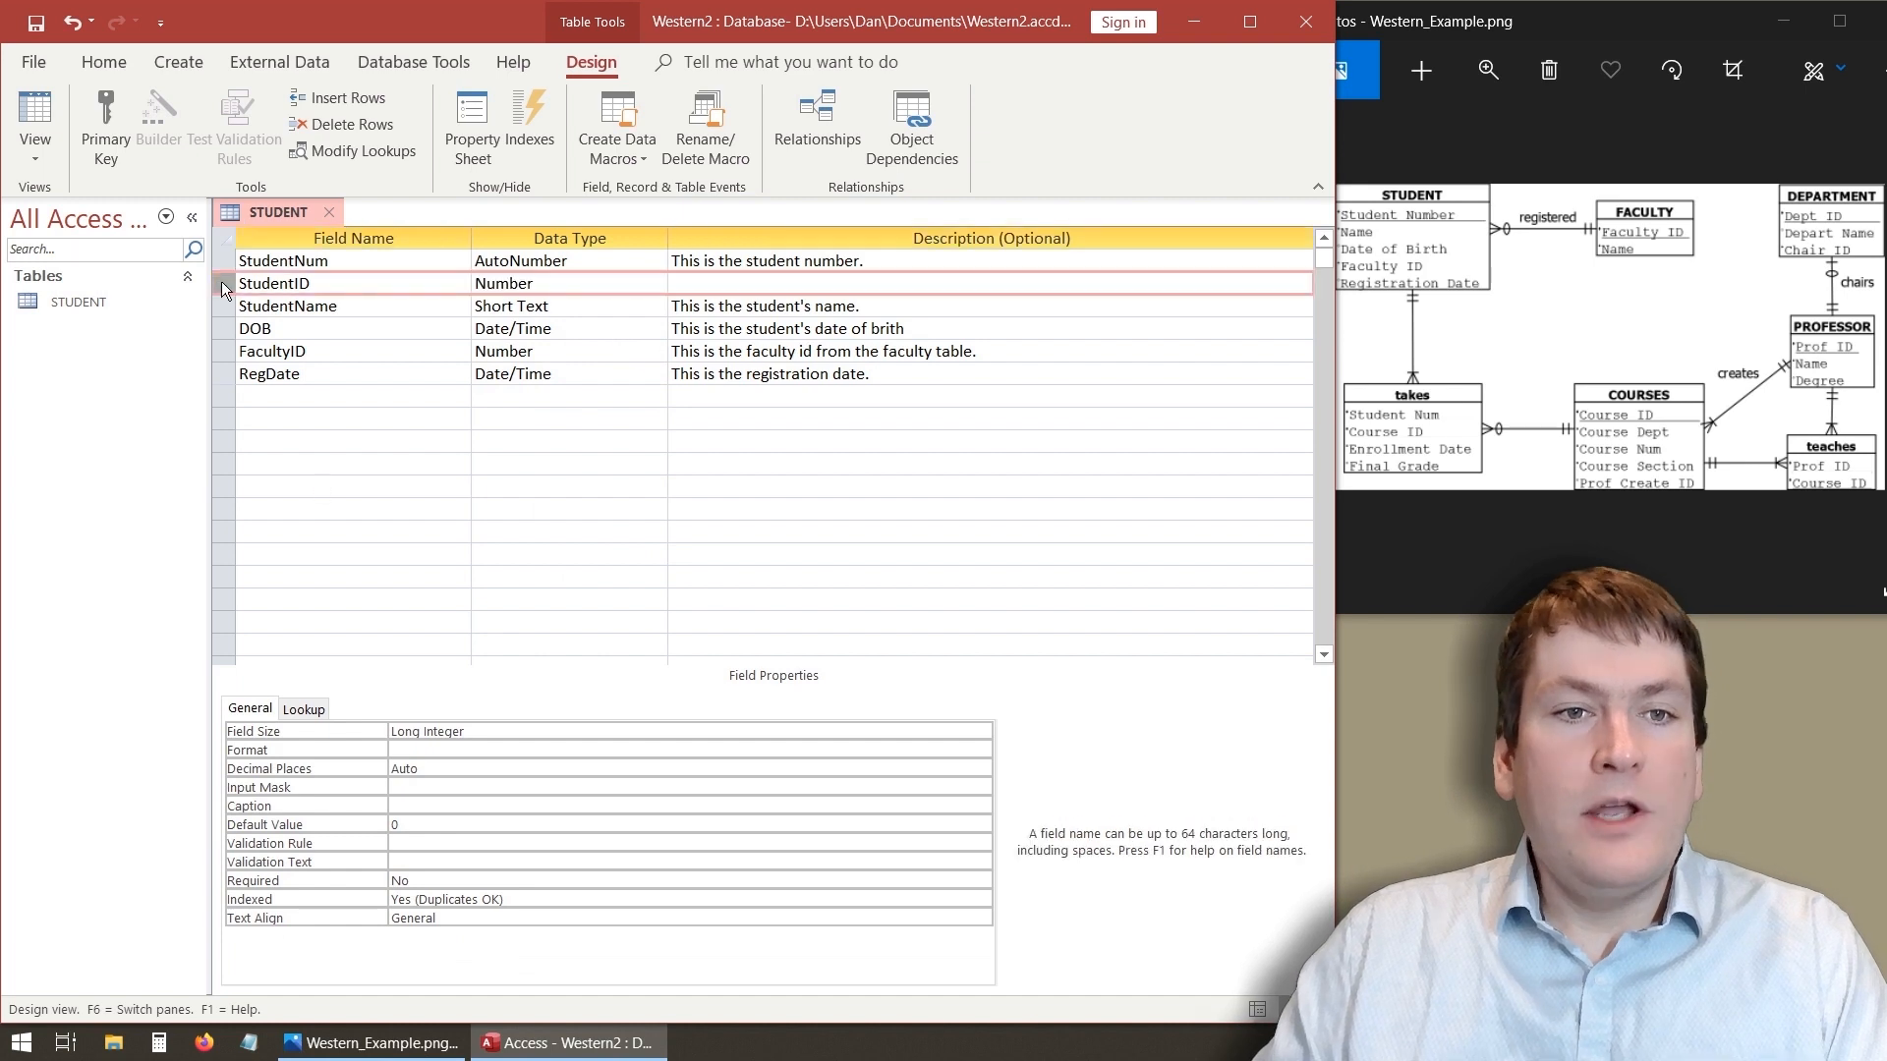
{"action": "left_click", "coordinate": [109, 117]}
- Delete the StudentID field, agreeing to remove its primary key
{"action": "left_click", "coordinate": [352, 443]}
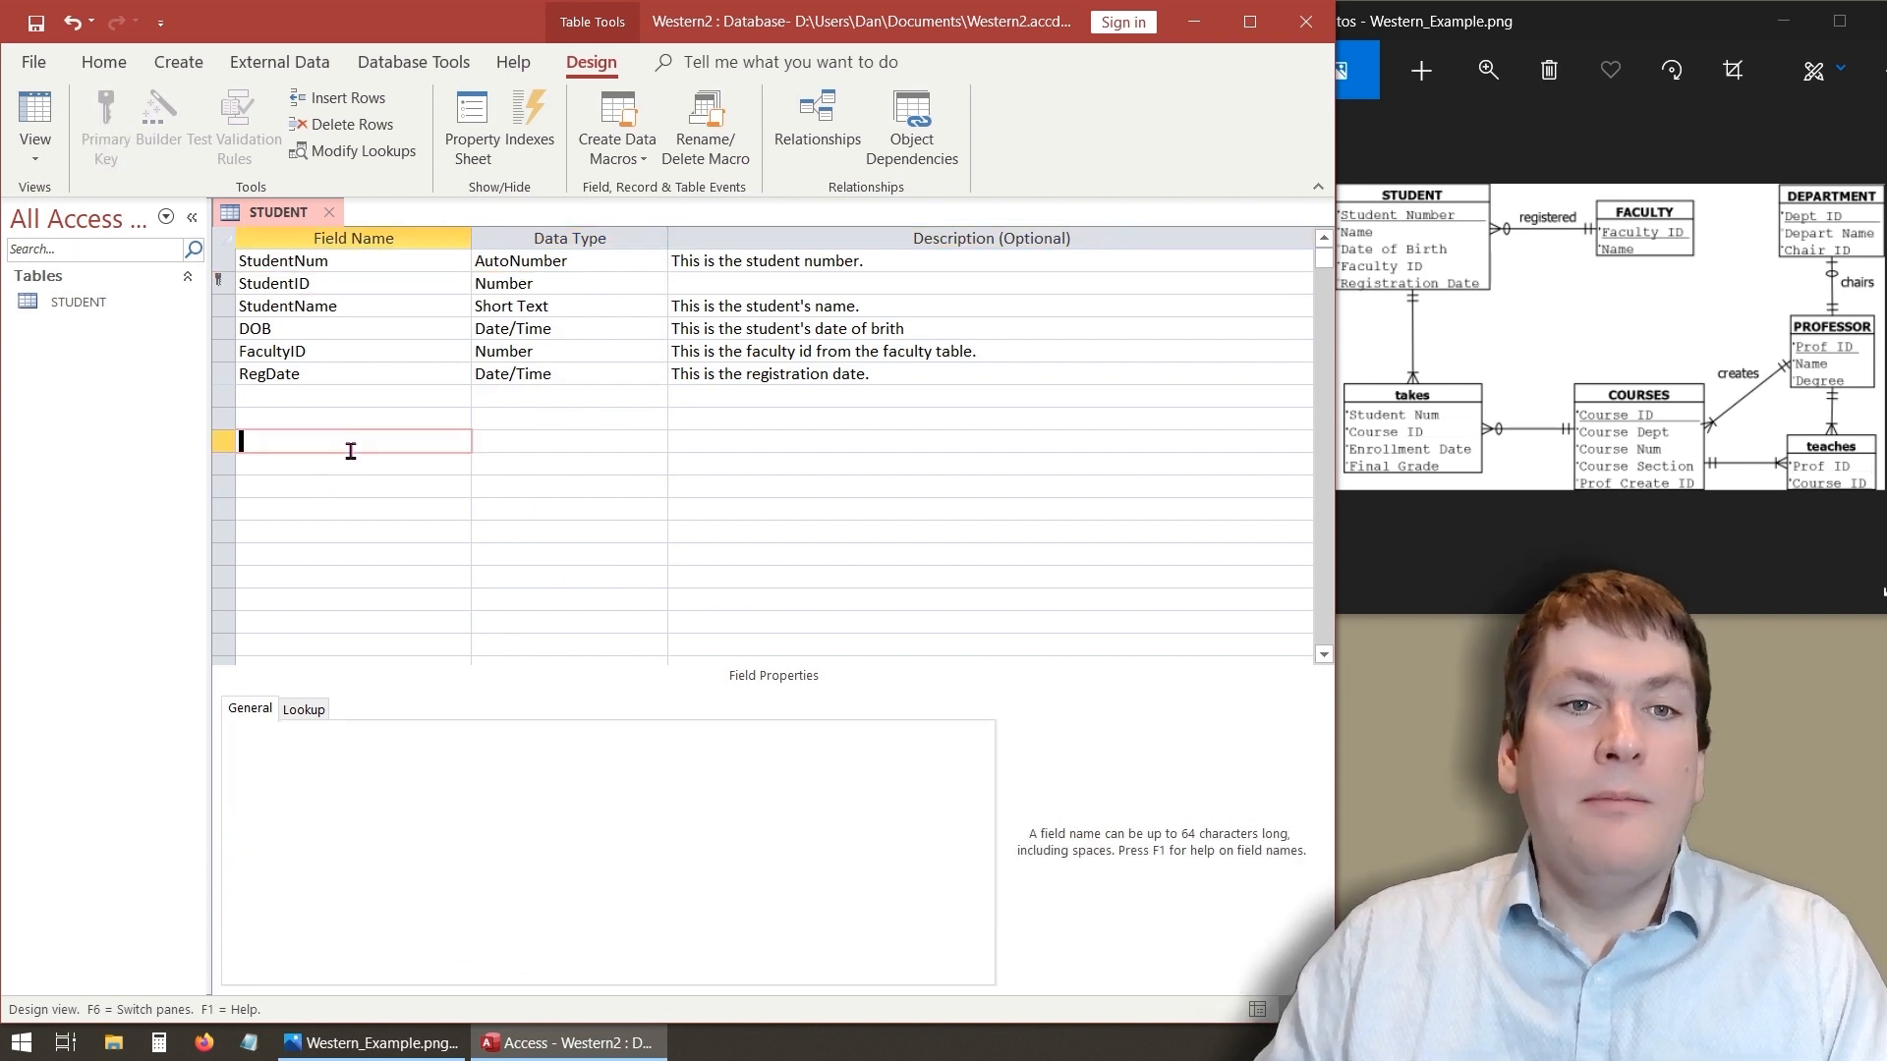
{"action": "left_click", "coordinate": [221, 283]}
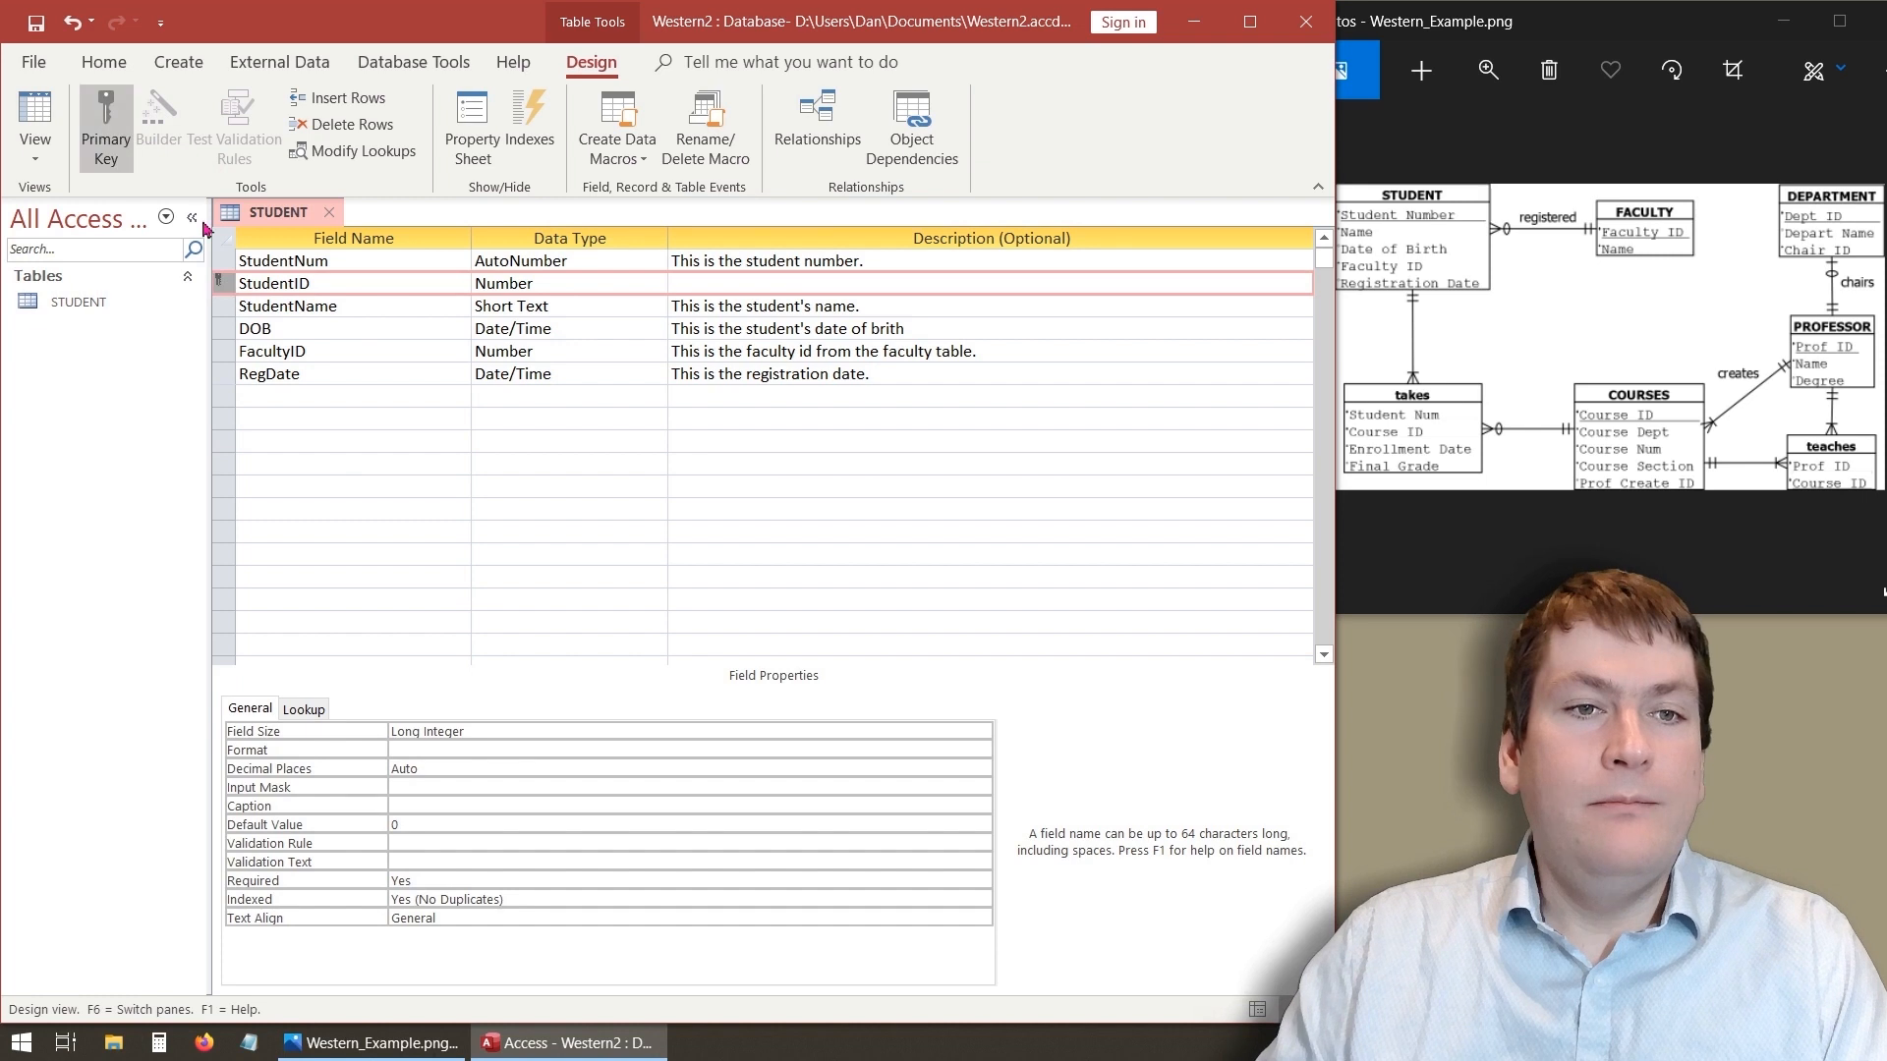
{"action": "right_click", "coordinate": [228, 283]}
{"action": "left_click", "coordinate": [411, 491]}
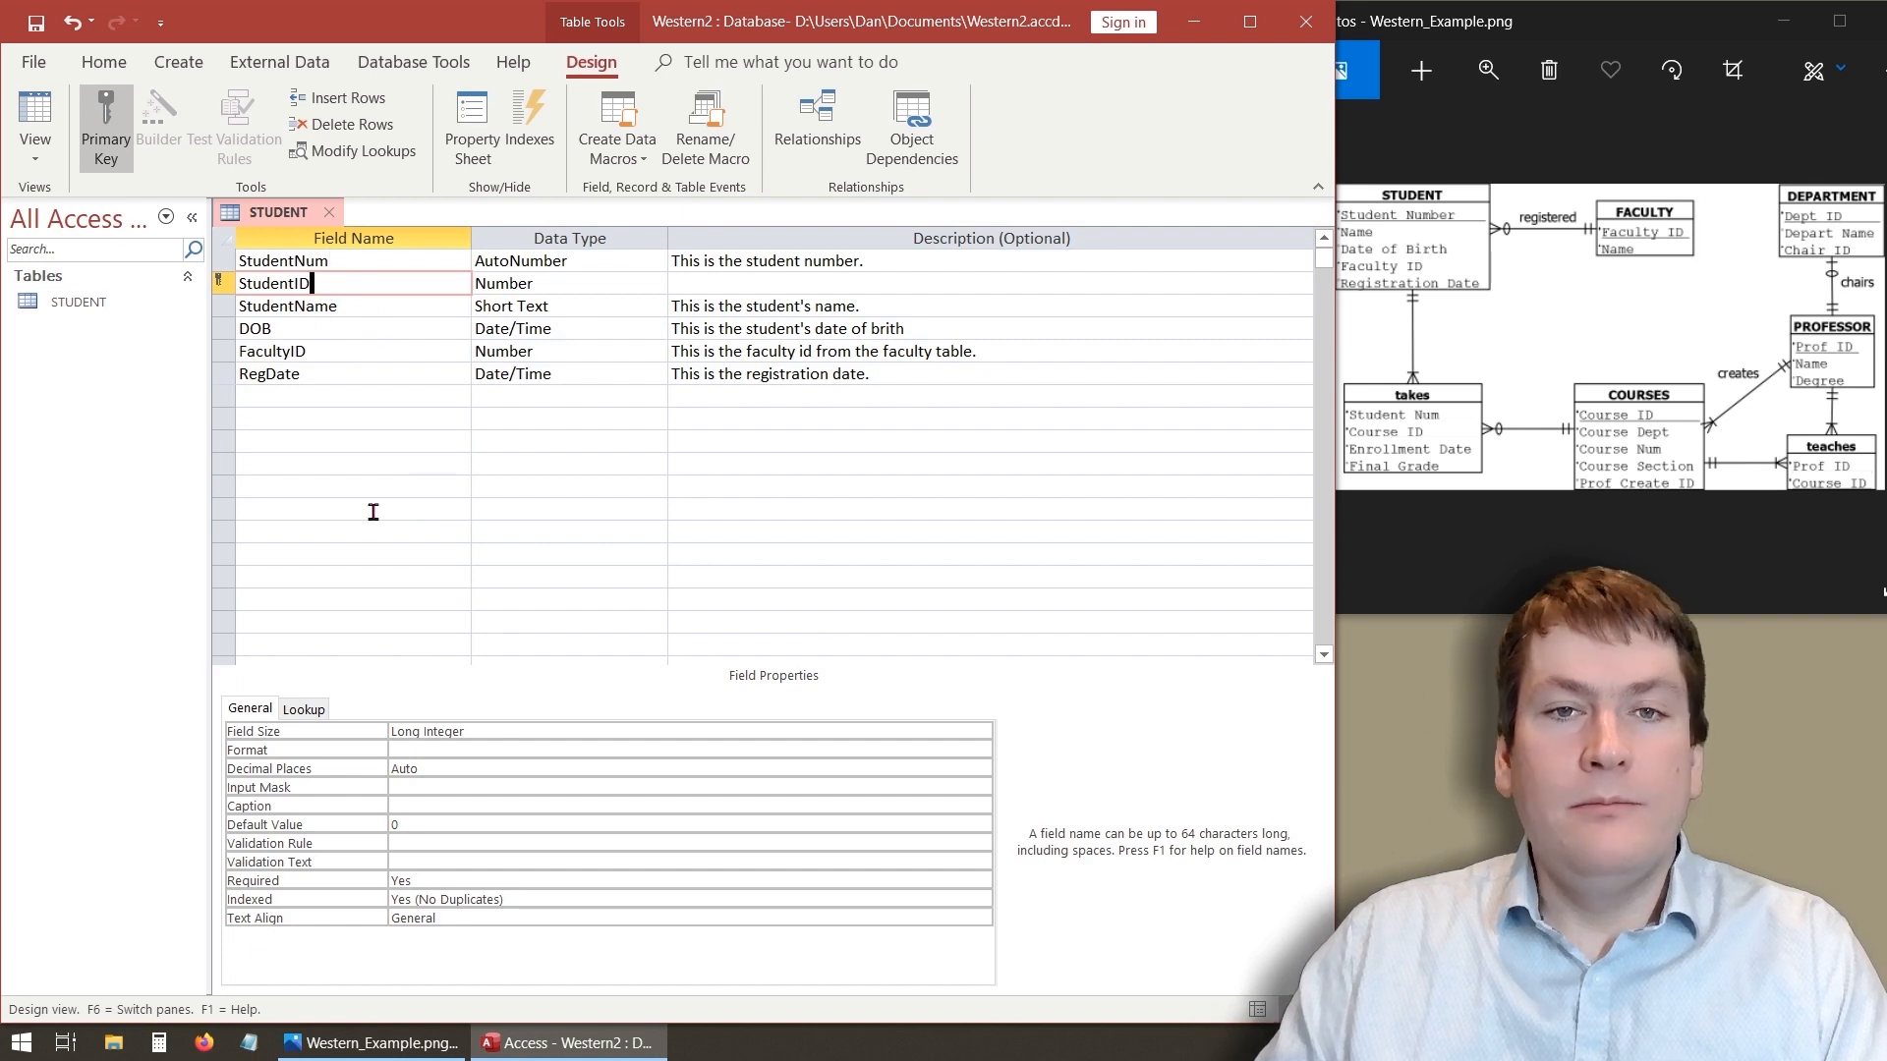
{"action": "left_click", "coordinate": [222, 283]}
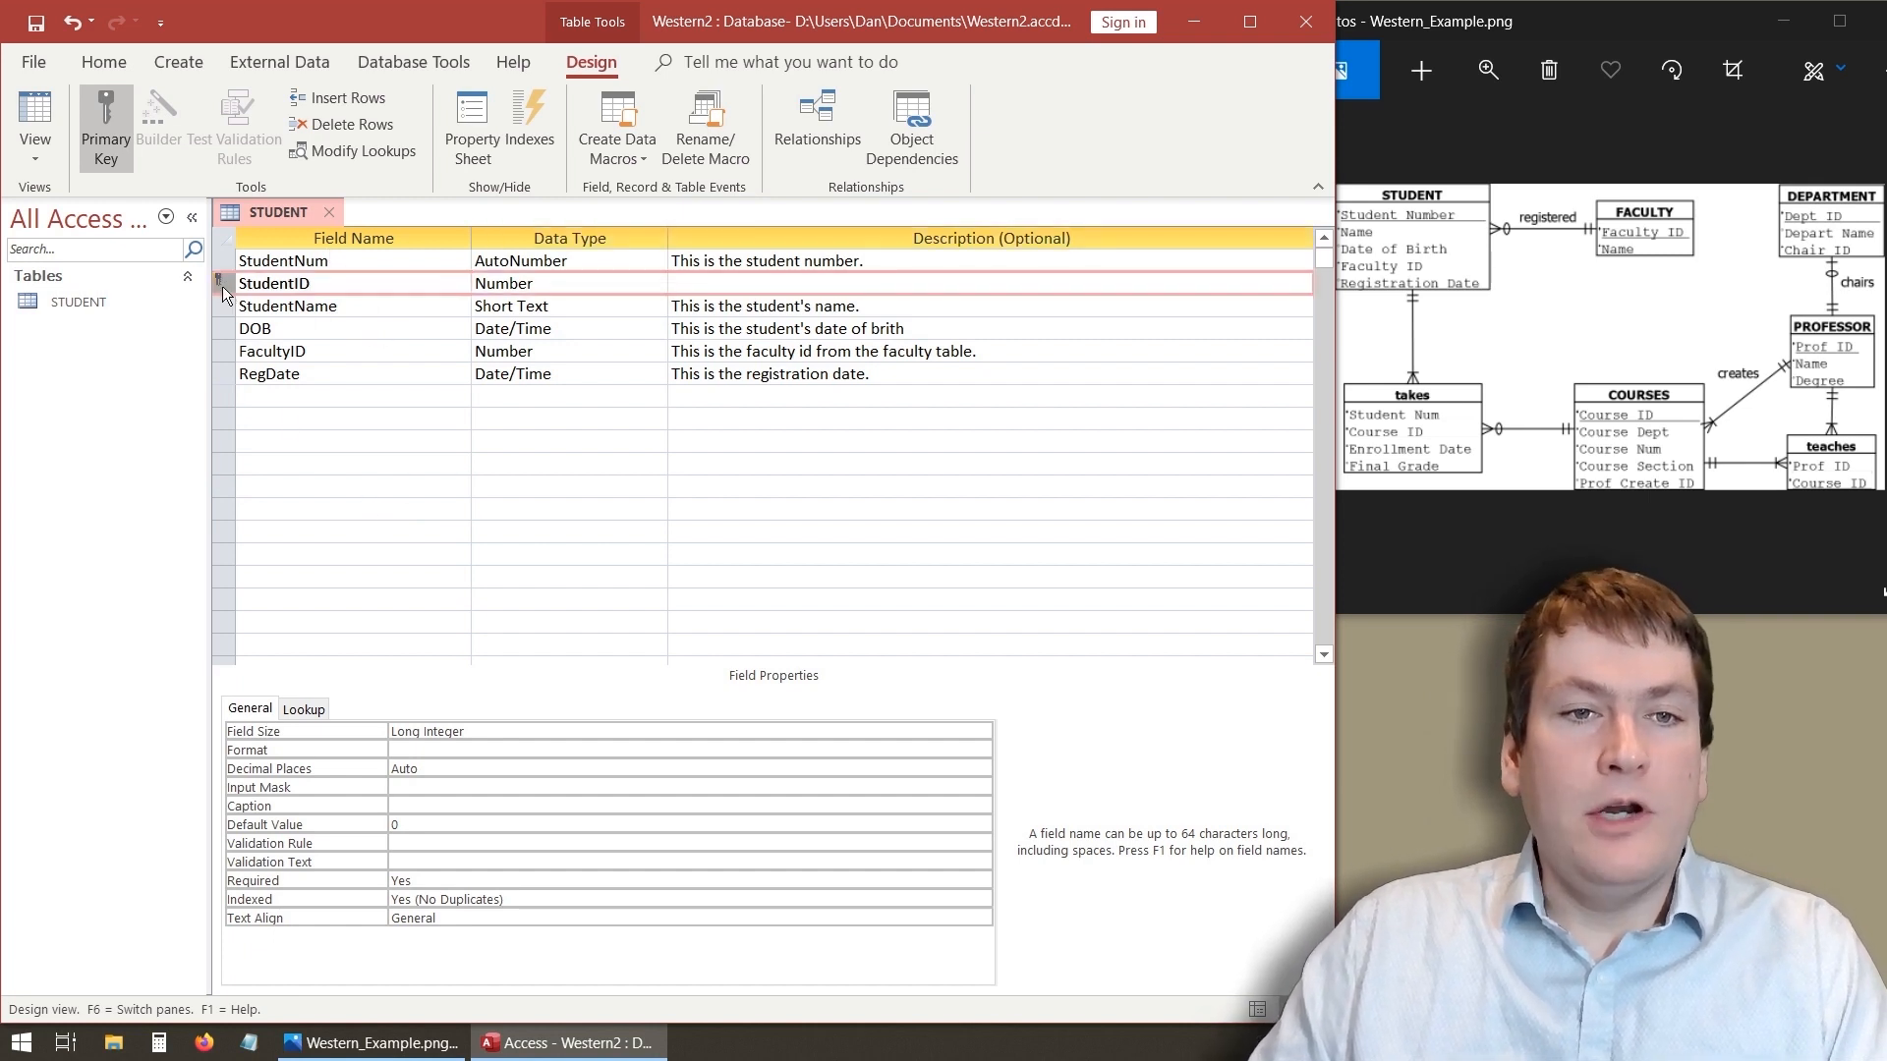
{"action": "right_click", "coordinate": [221, 284]}
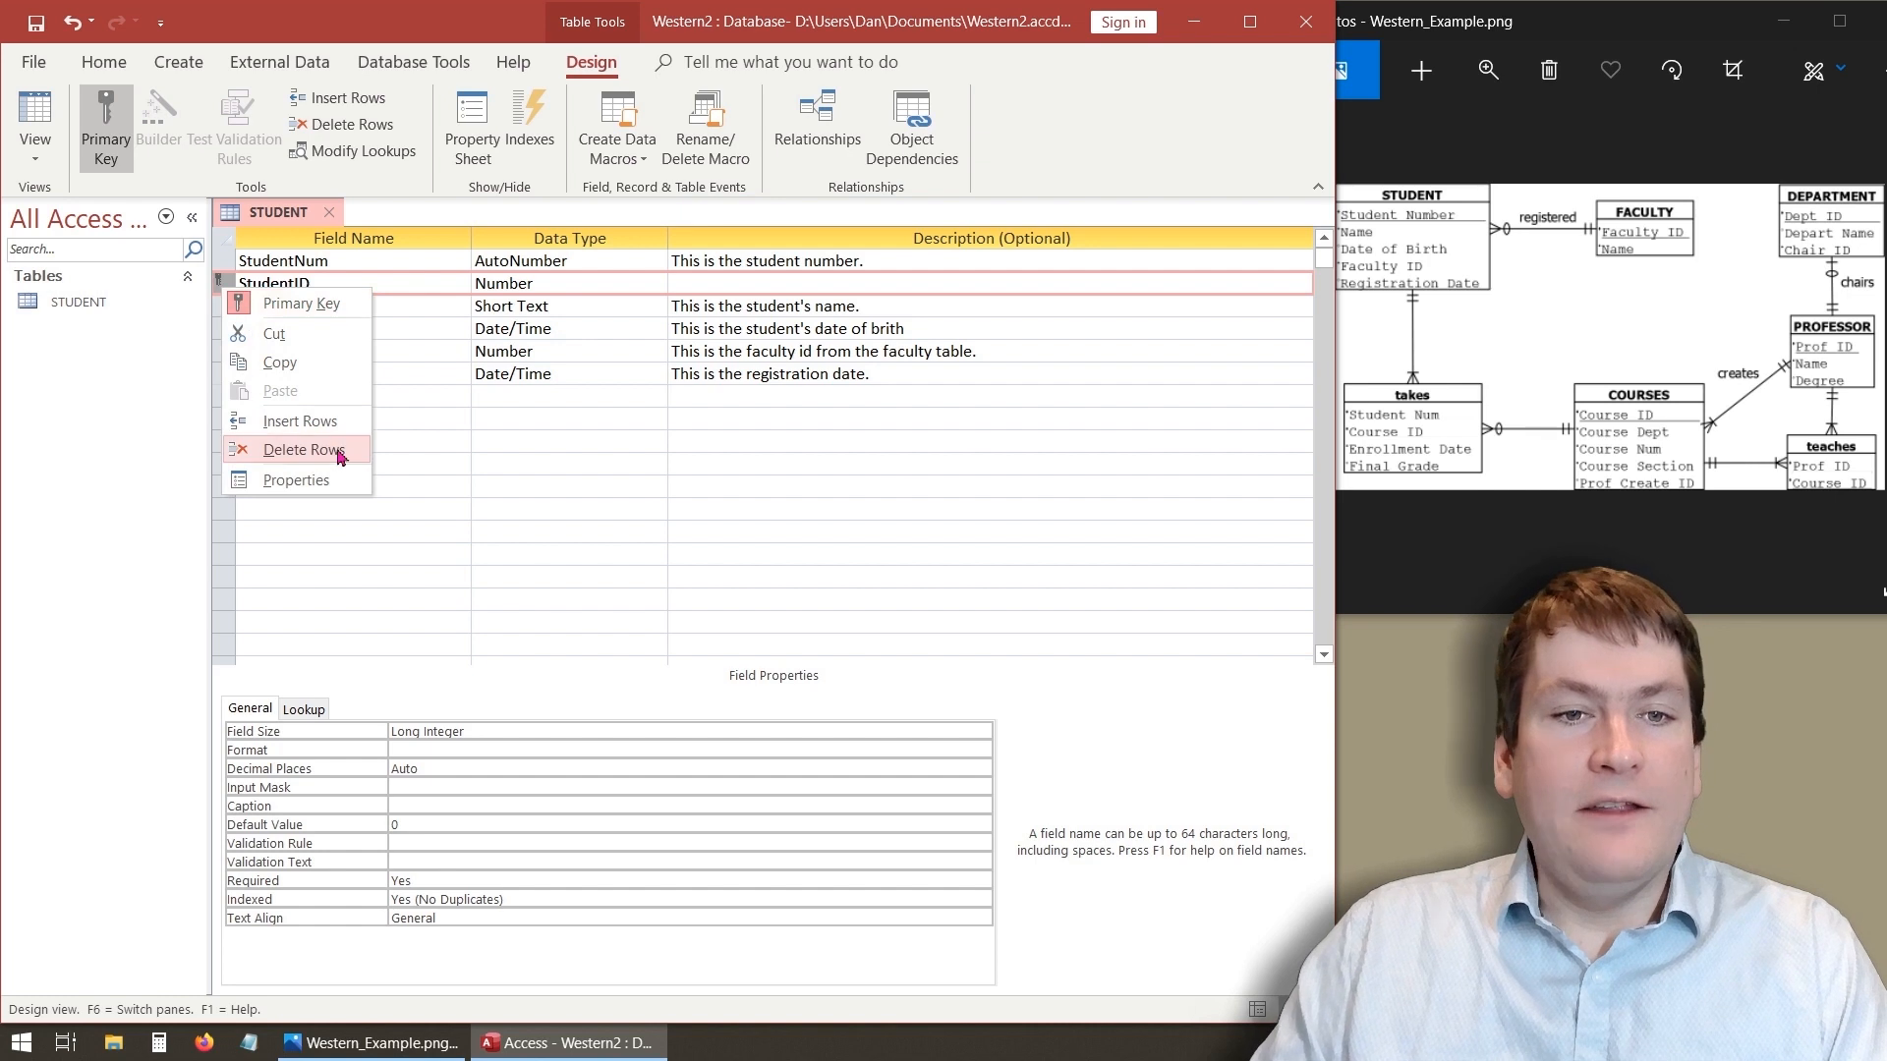
{"action": "left_click", "coordinate": [284, 460]}
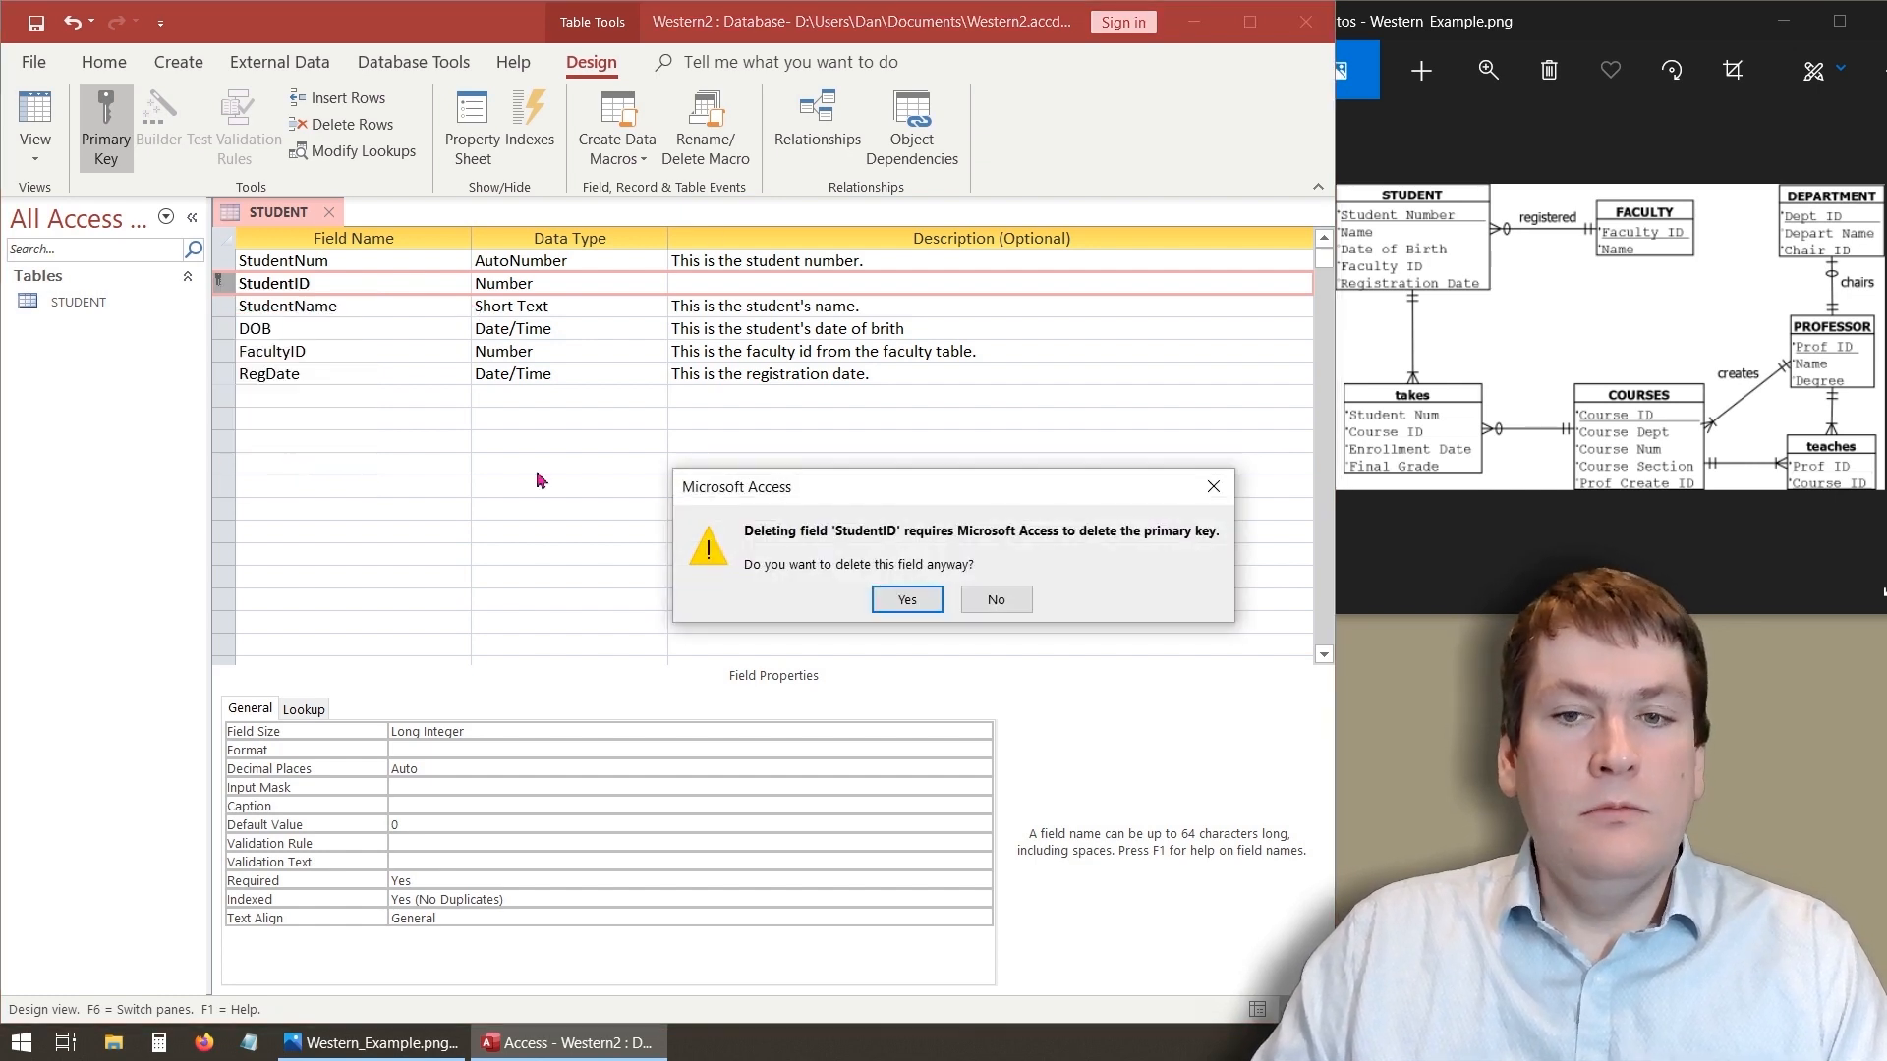
{"action": "left_click", "coordinate": [907, 600]}
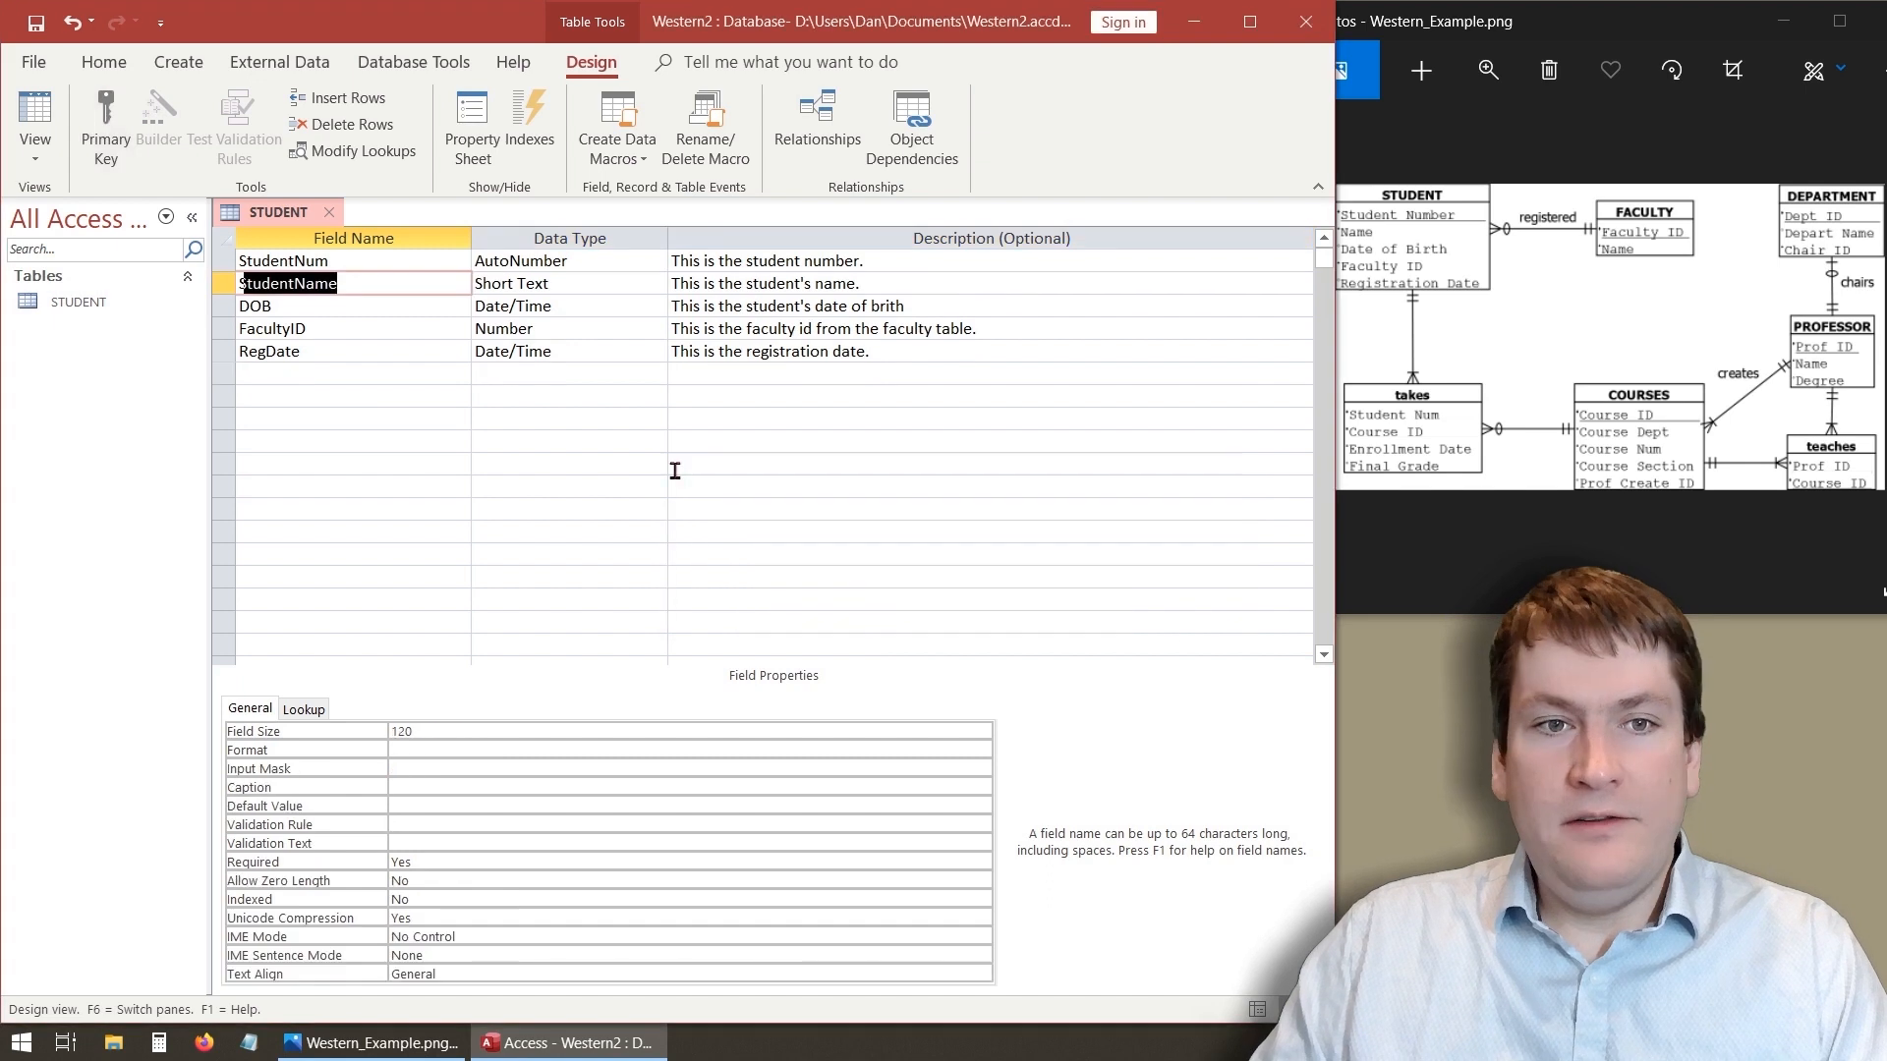
- Make StudentNum the table's primary key
{"action": "left_click", "coordinate": [313, 354]}
{"action": "left_click", "coordinate": [290, 260]}
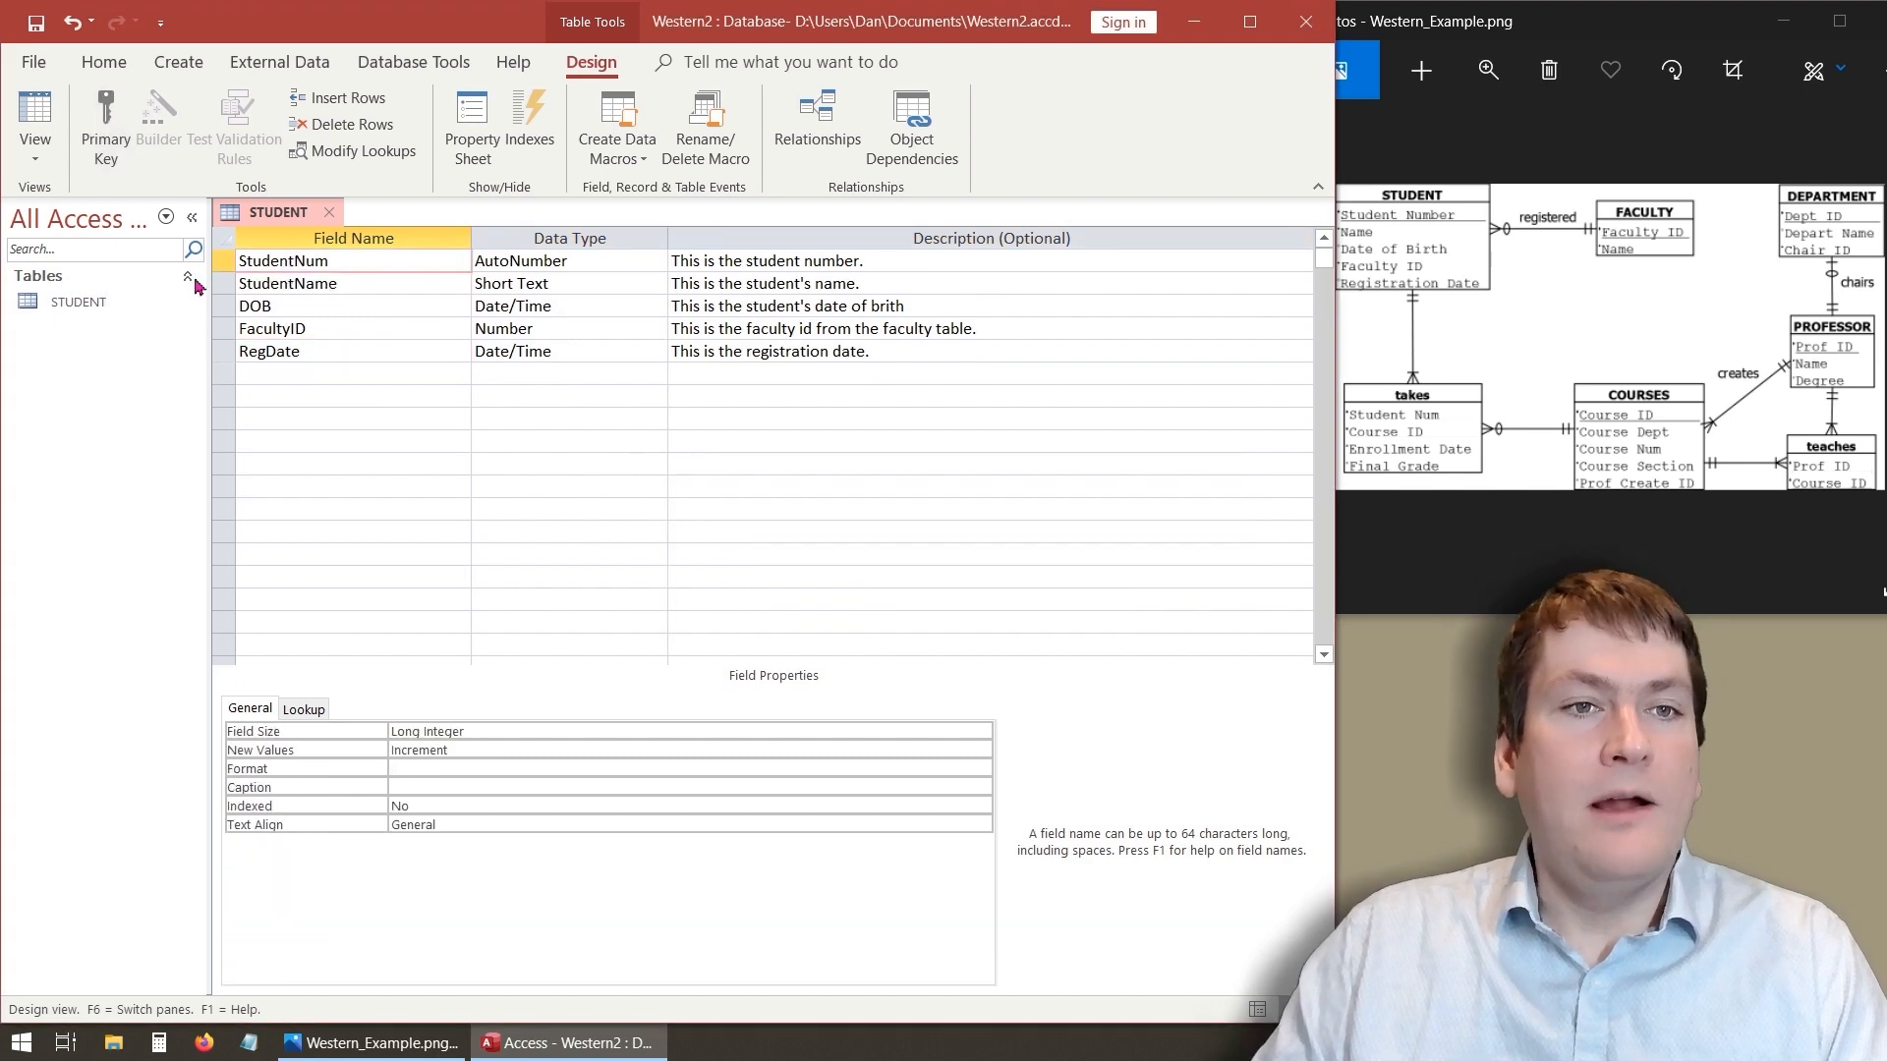
{"action": "left_click", "coordinate": [106, 127]}
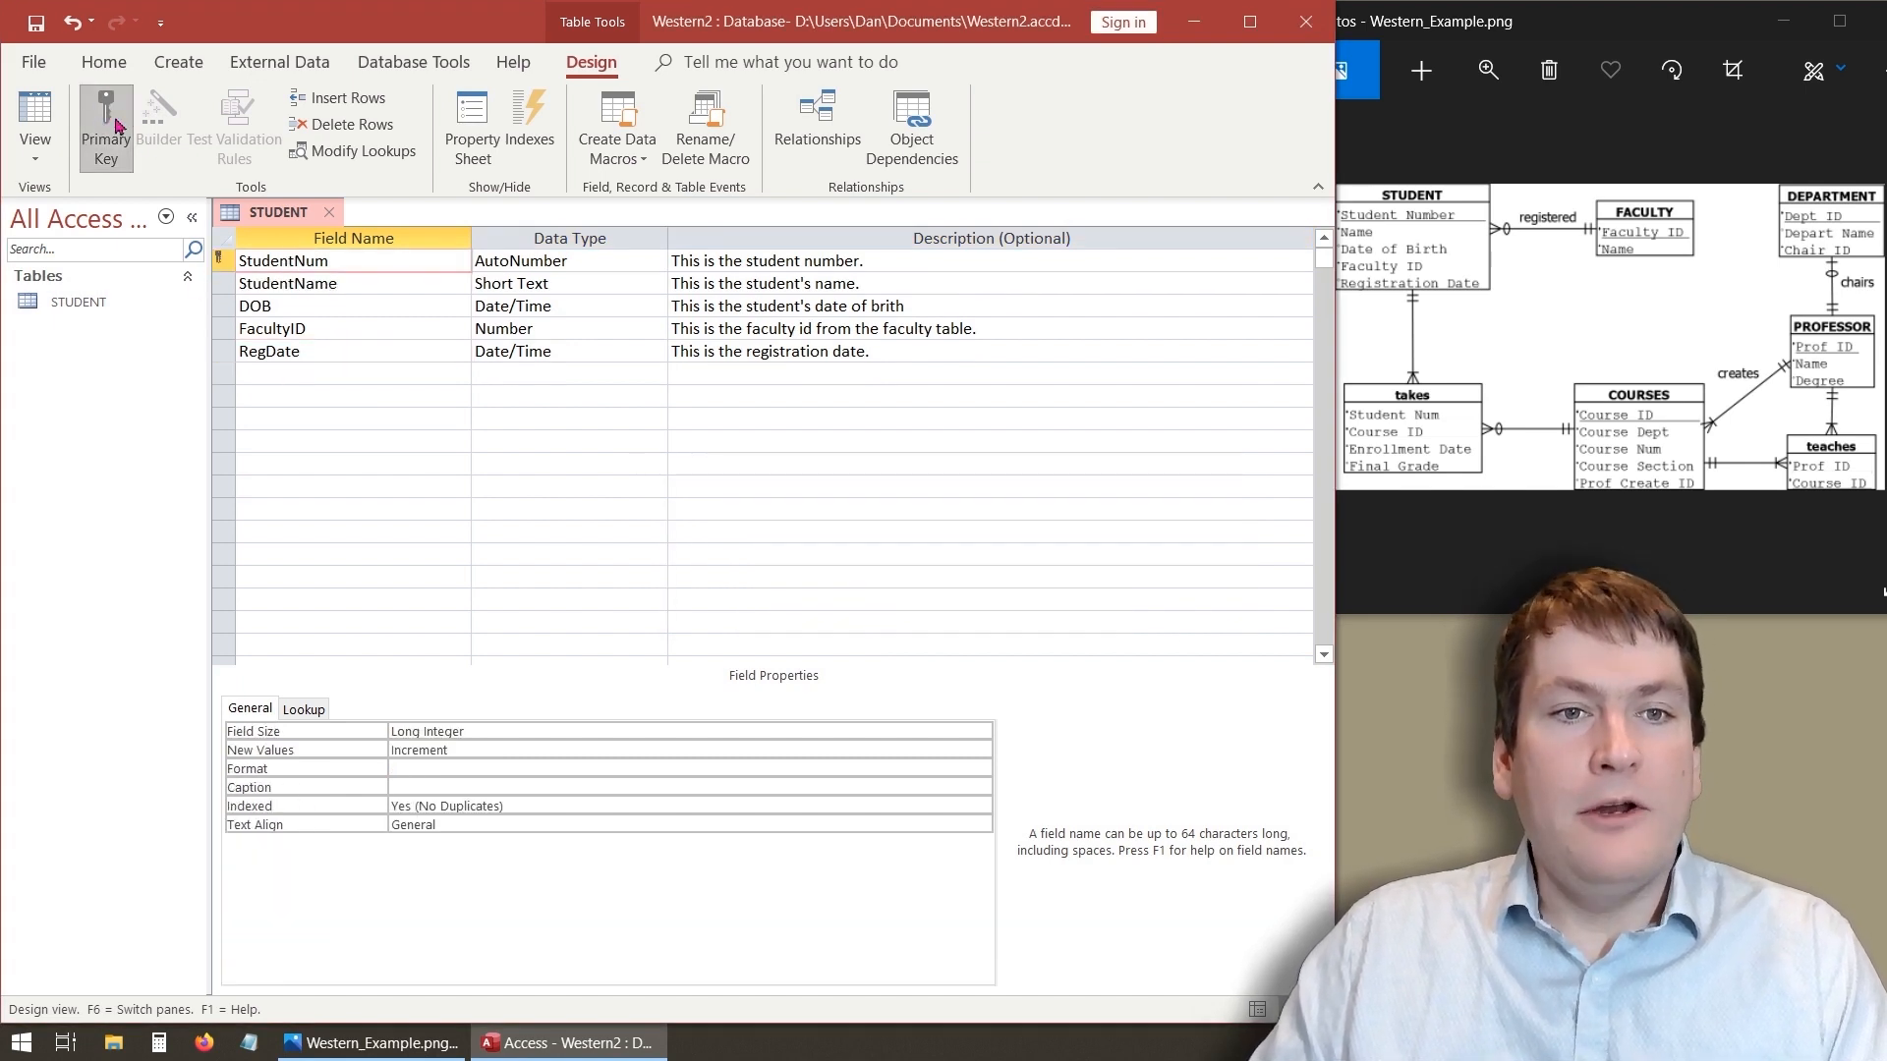
- Save the STUDENT table and switch it to Datasheet view
{"action": "left_click", "coordinate": [255, 380]}
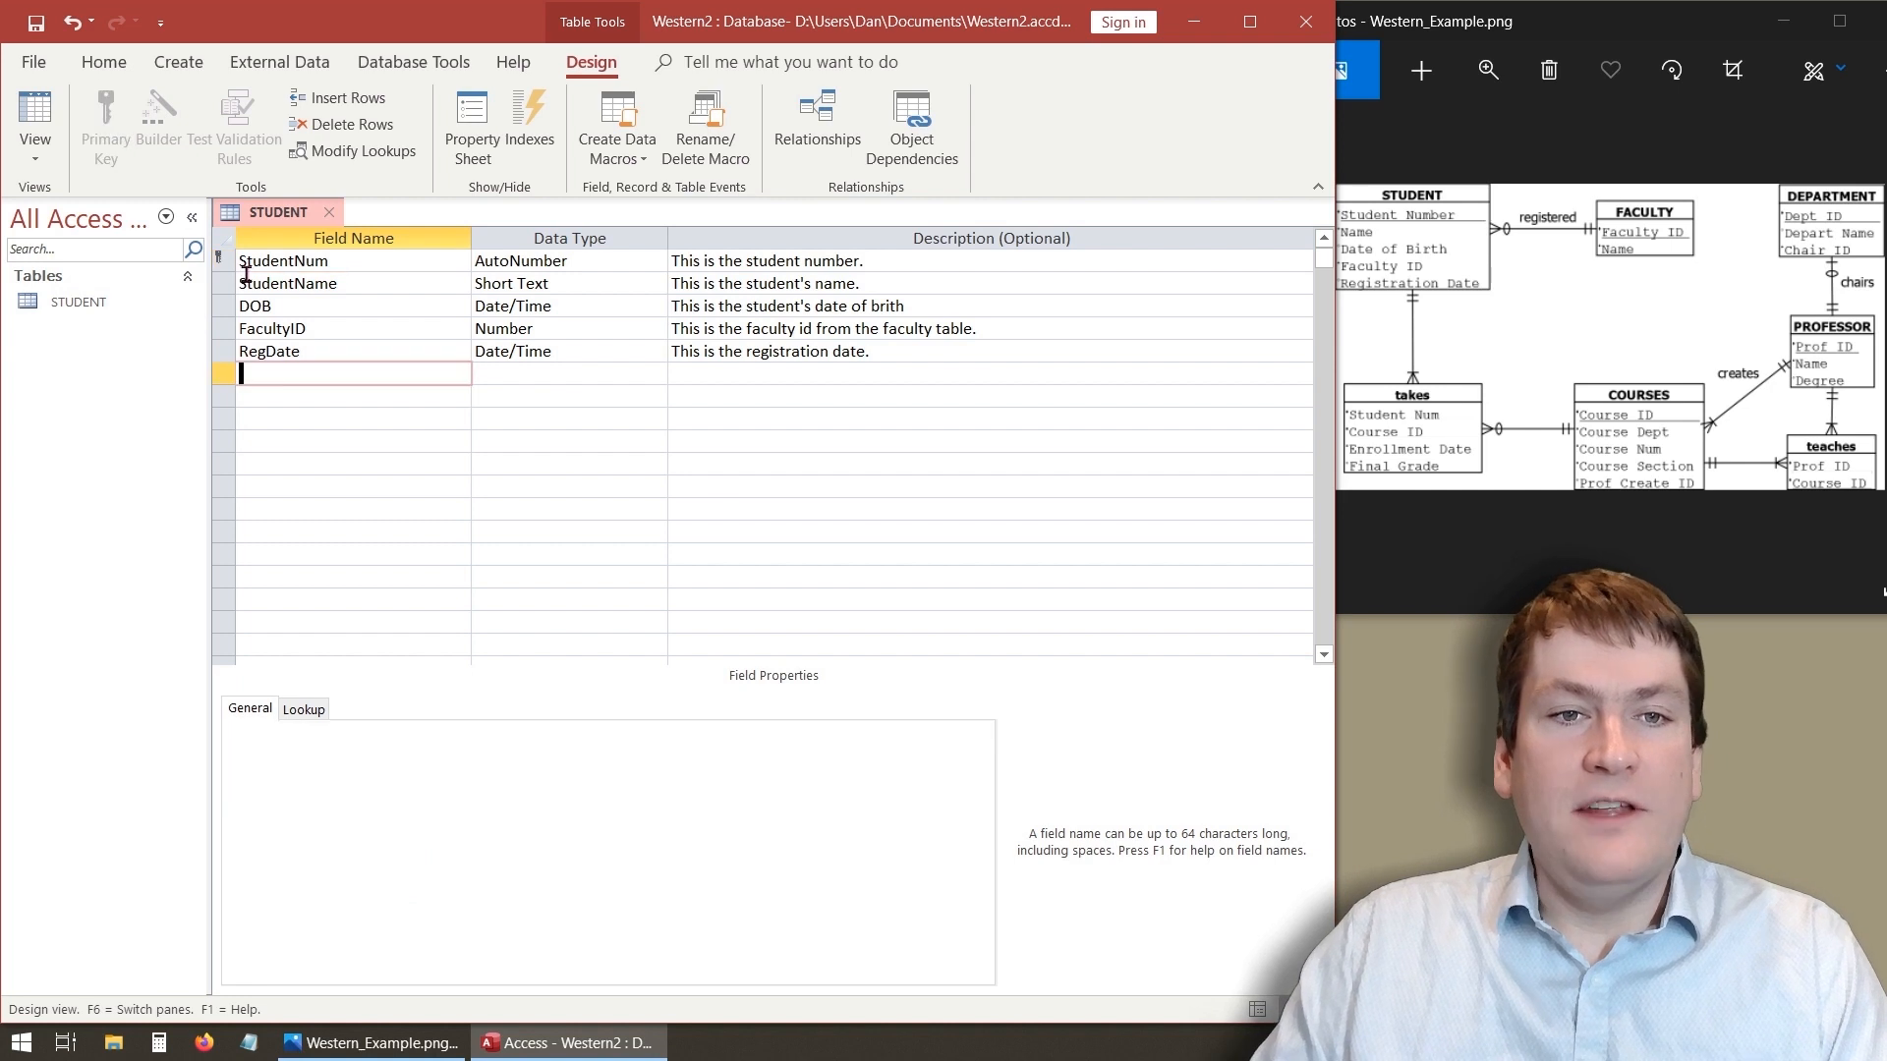
{"action": "double_click", "coordinate": [327, 267]}
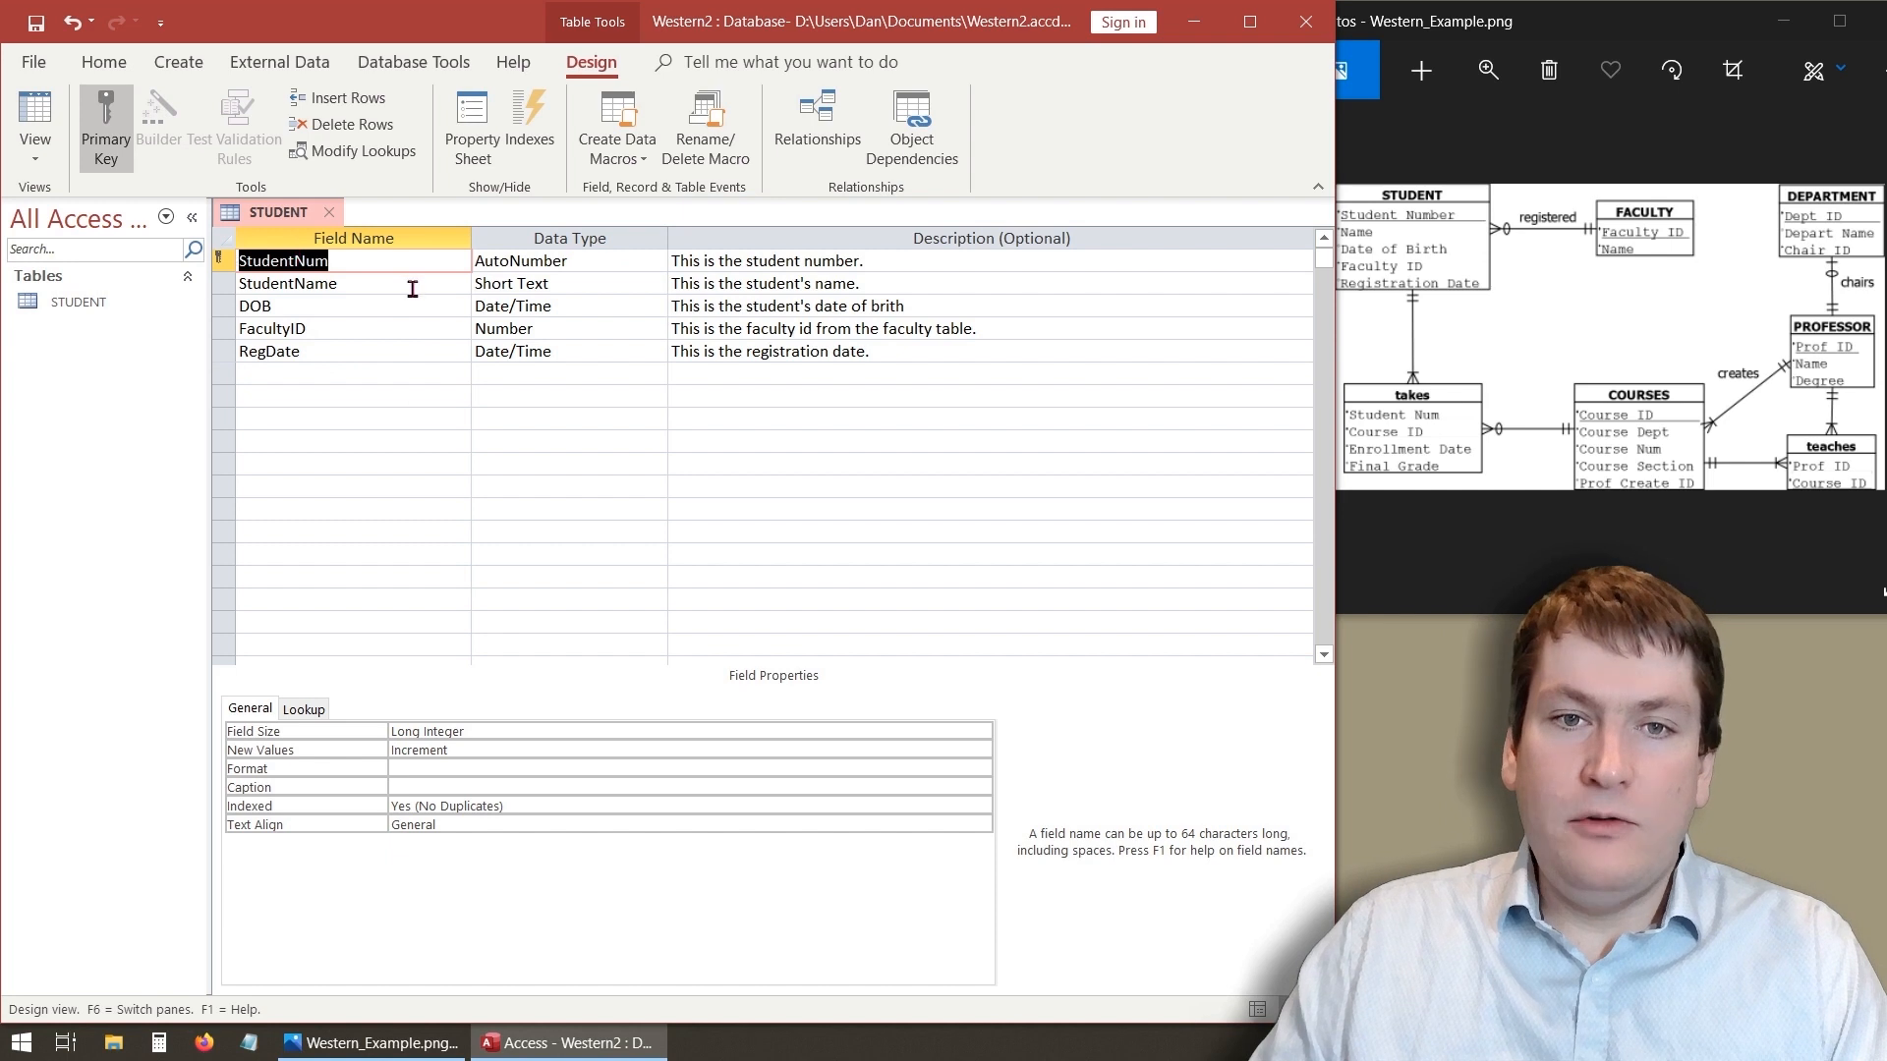
{"action": "left_click", "coordinate": [617, 269]}
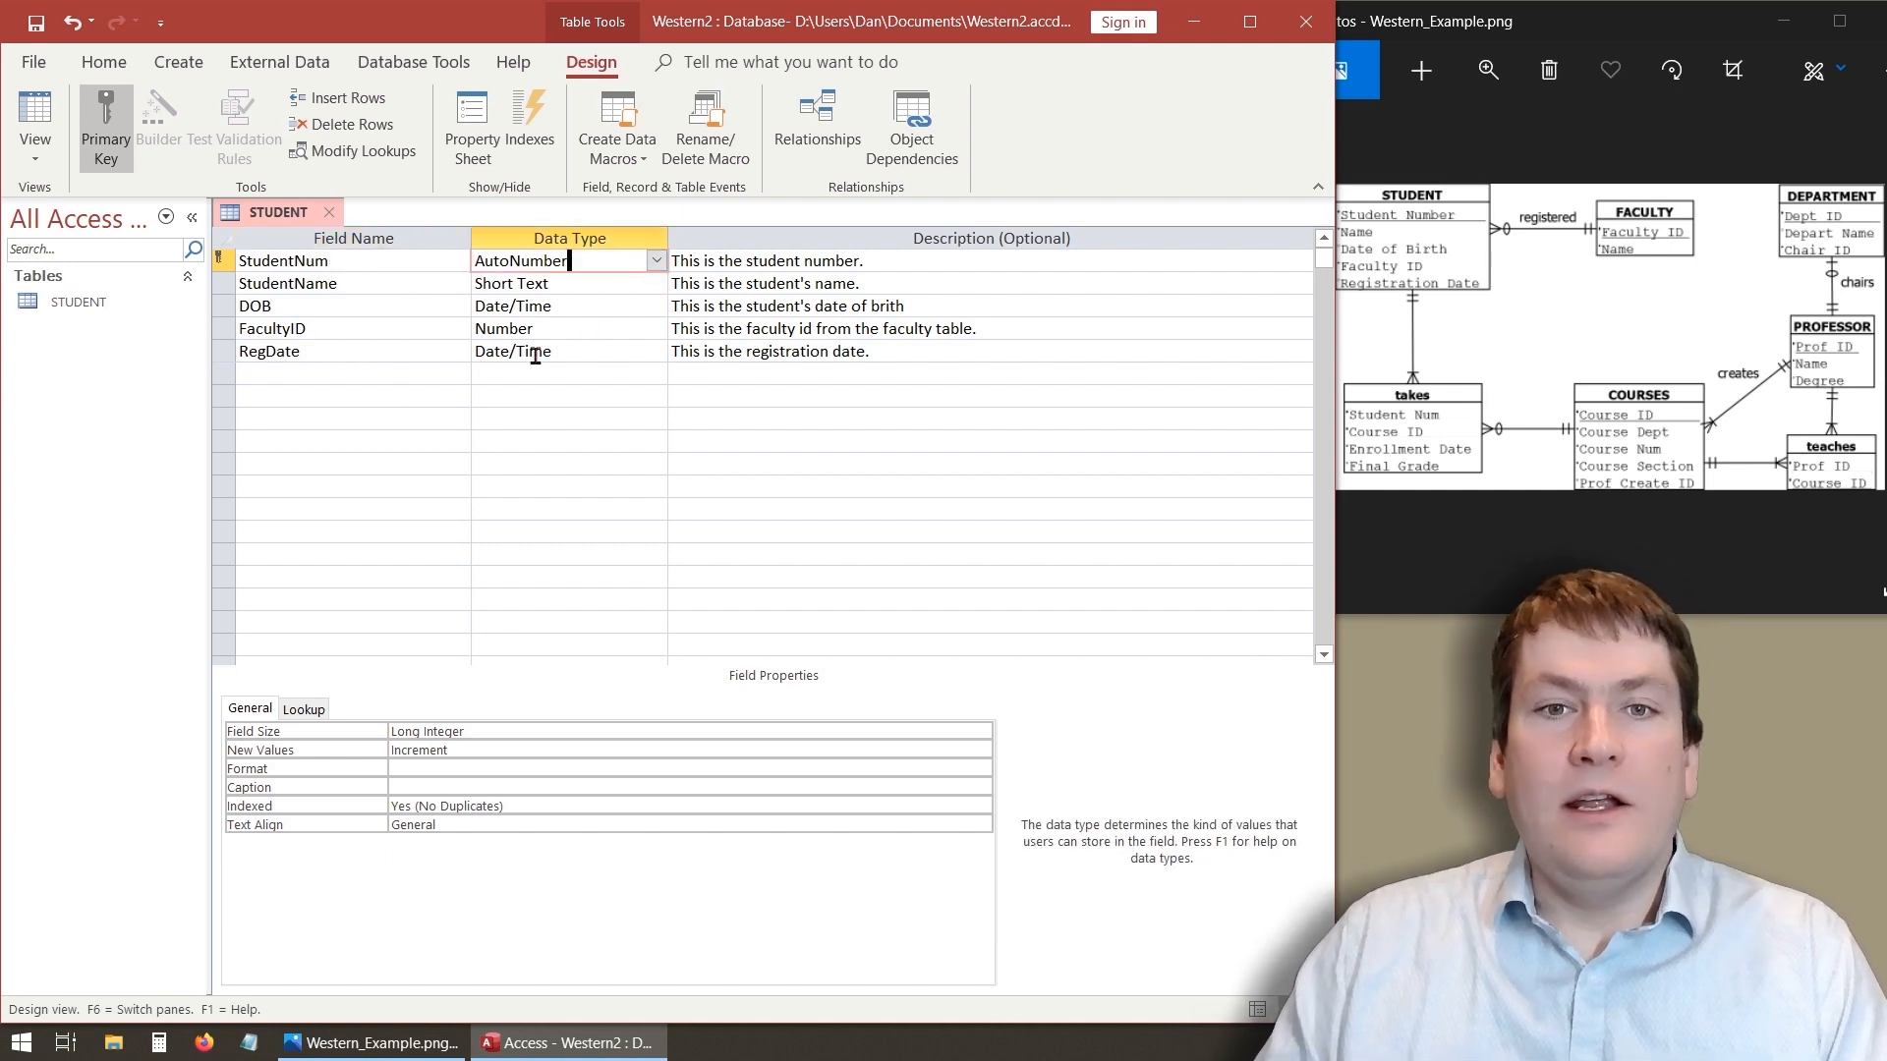
{"action": "left_click", "coordinate": [295, 393]}
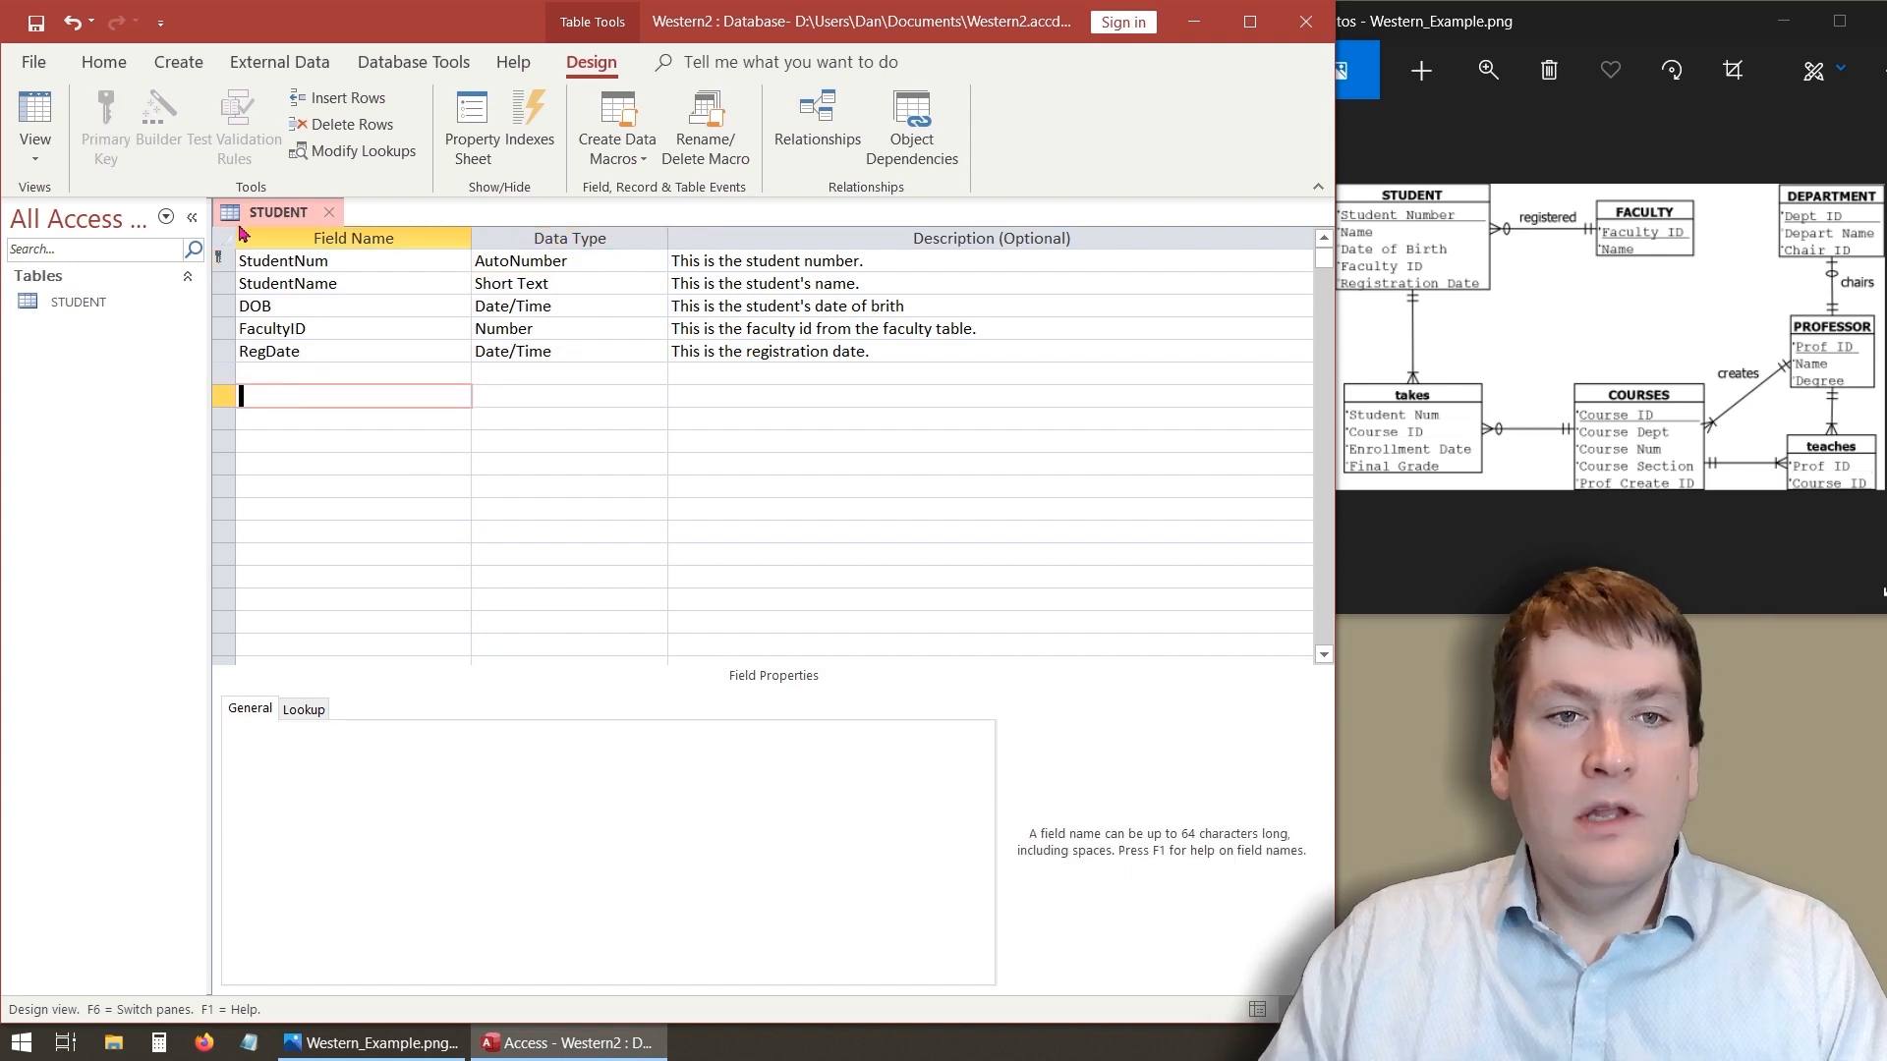
{"action": "left_click", "coordinate": [40, 117]}
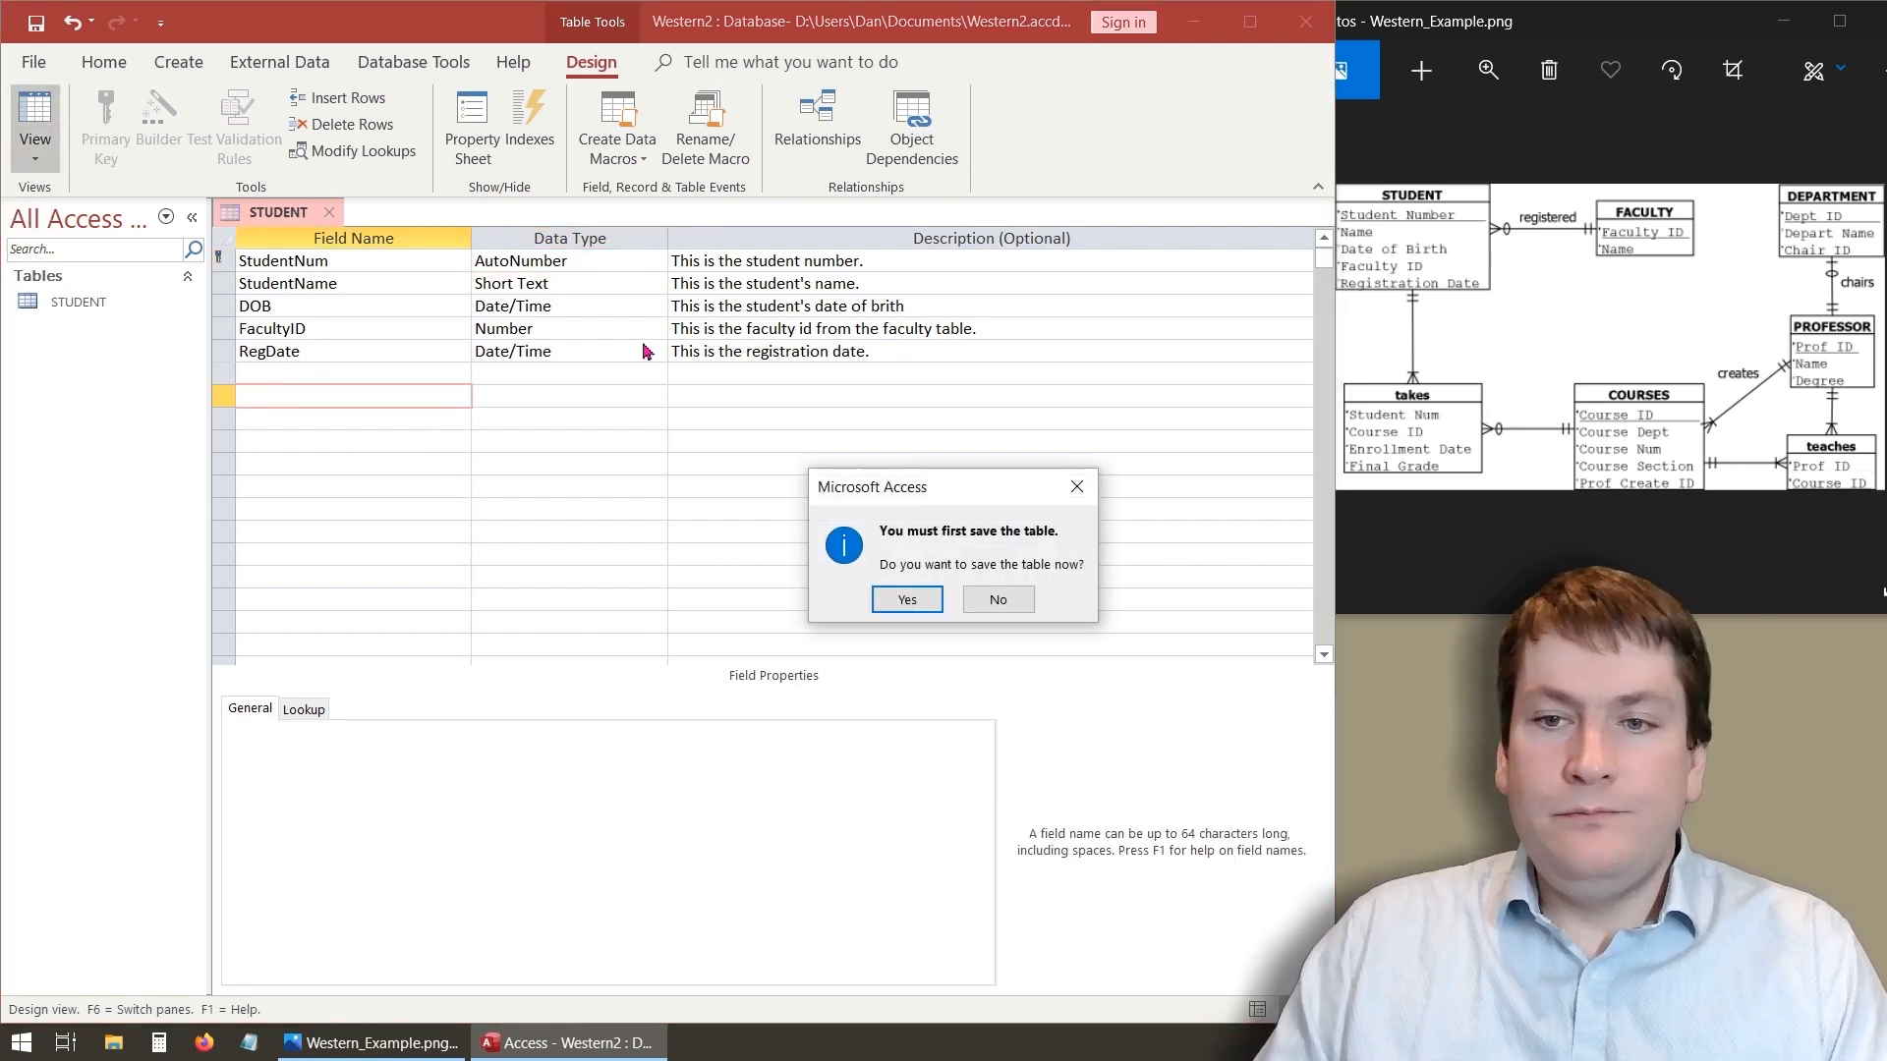
{"action": "left_click", "coordinate": [906, 600]}
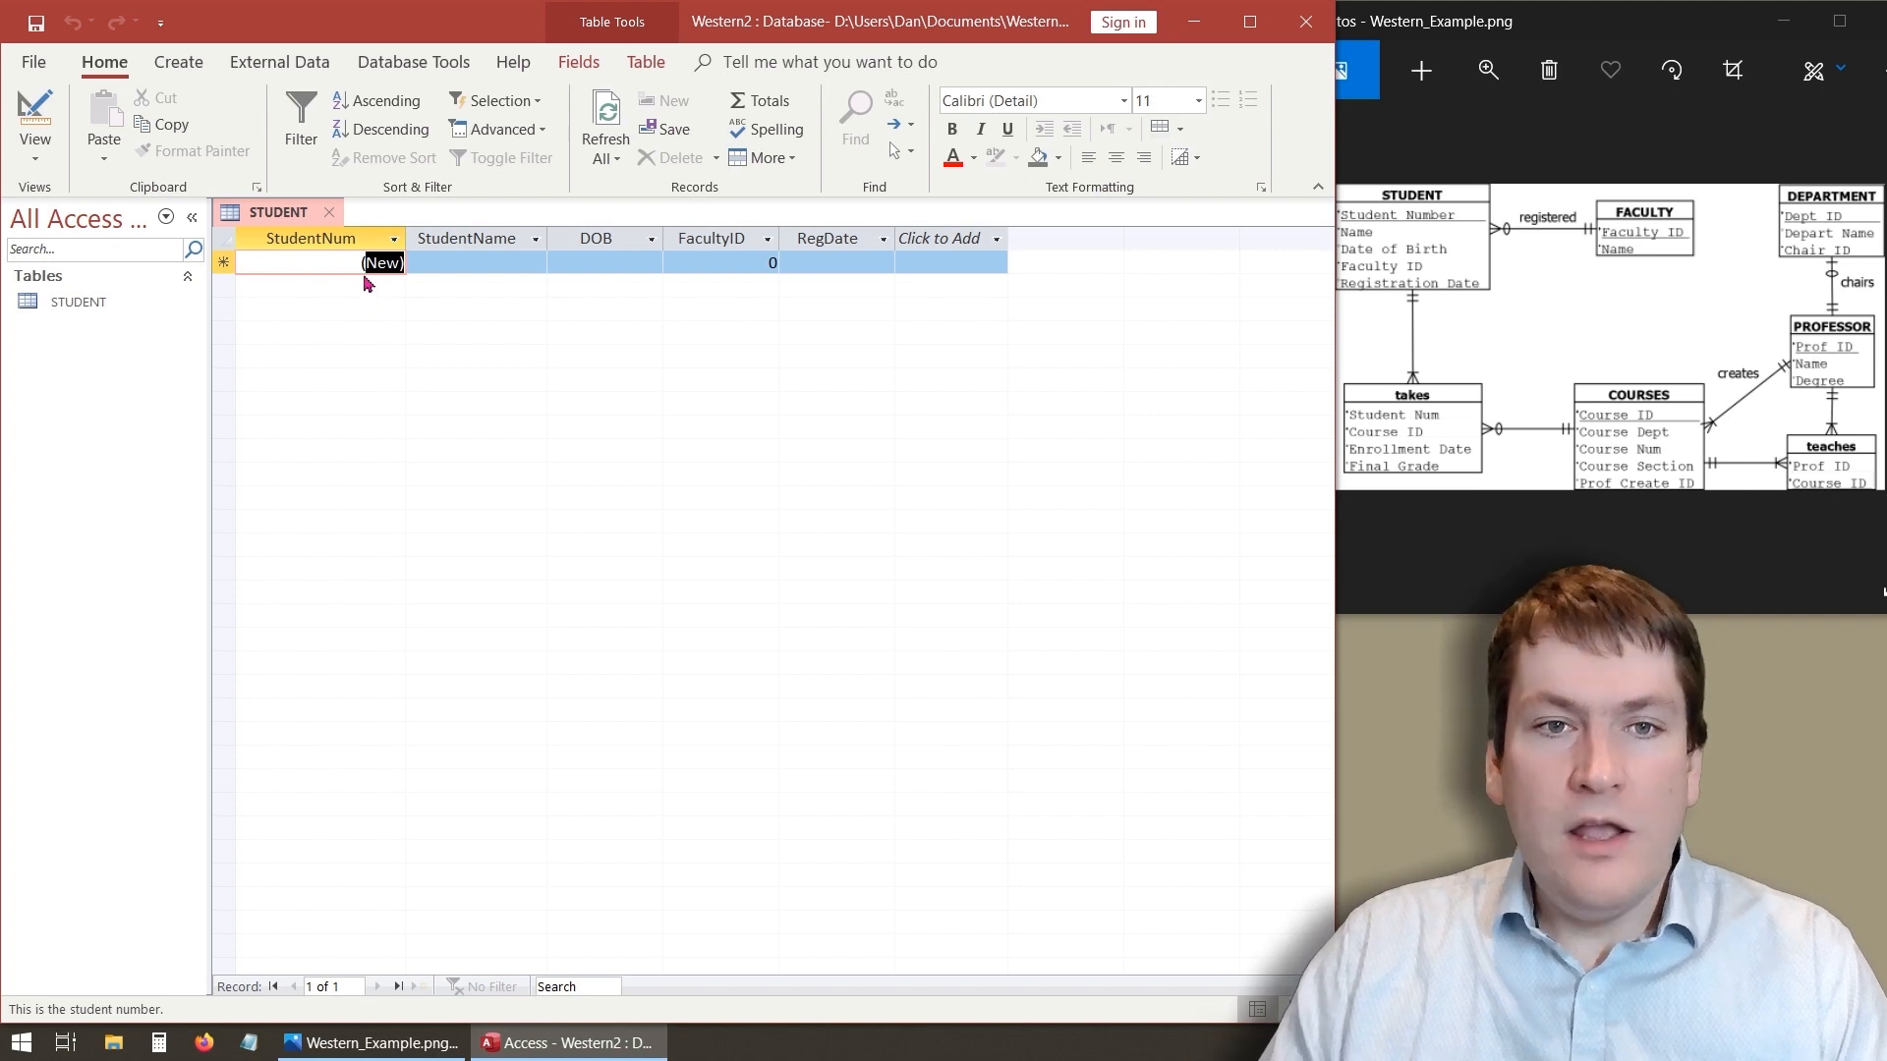
- Enter a student's full name in the StudentName field of the first record
{"action": "left_click", "coordinate": [337, 263]}
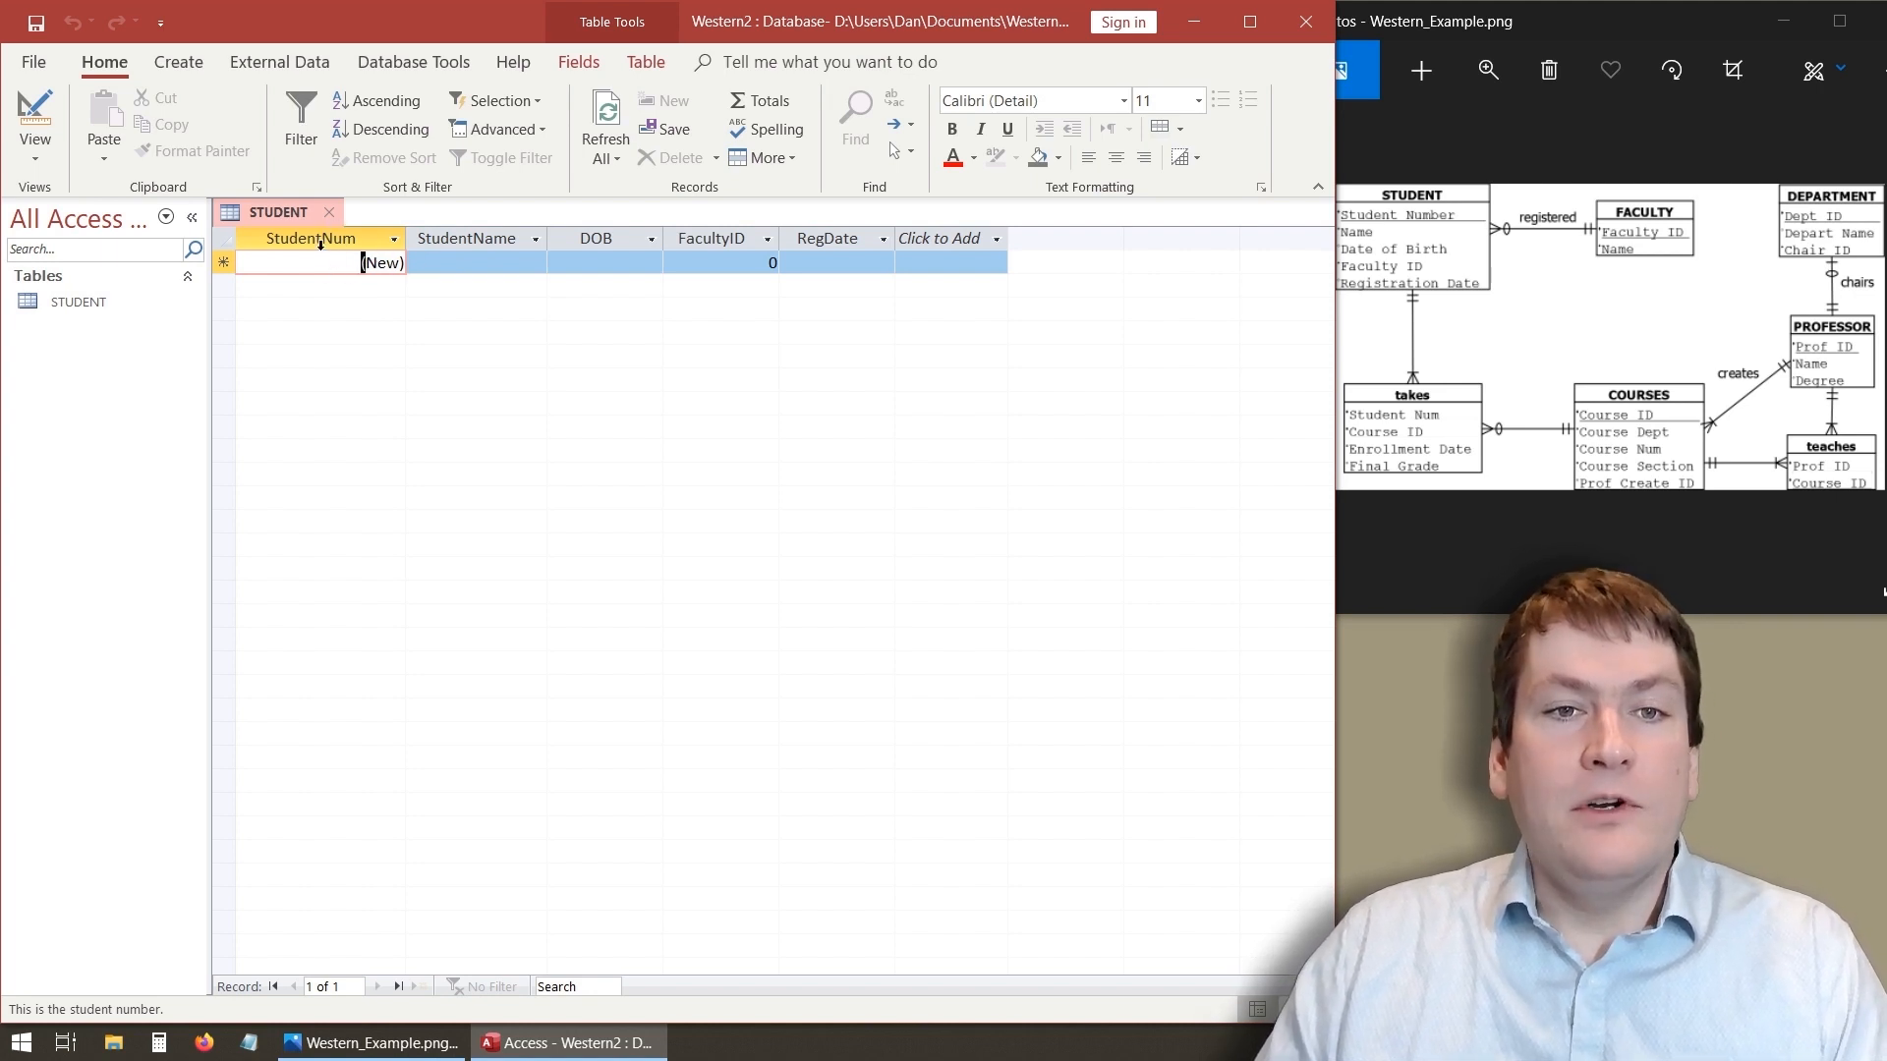
{"action": "left_click", "coordinate": [463, 261]}
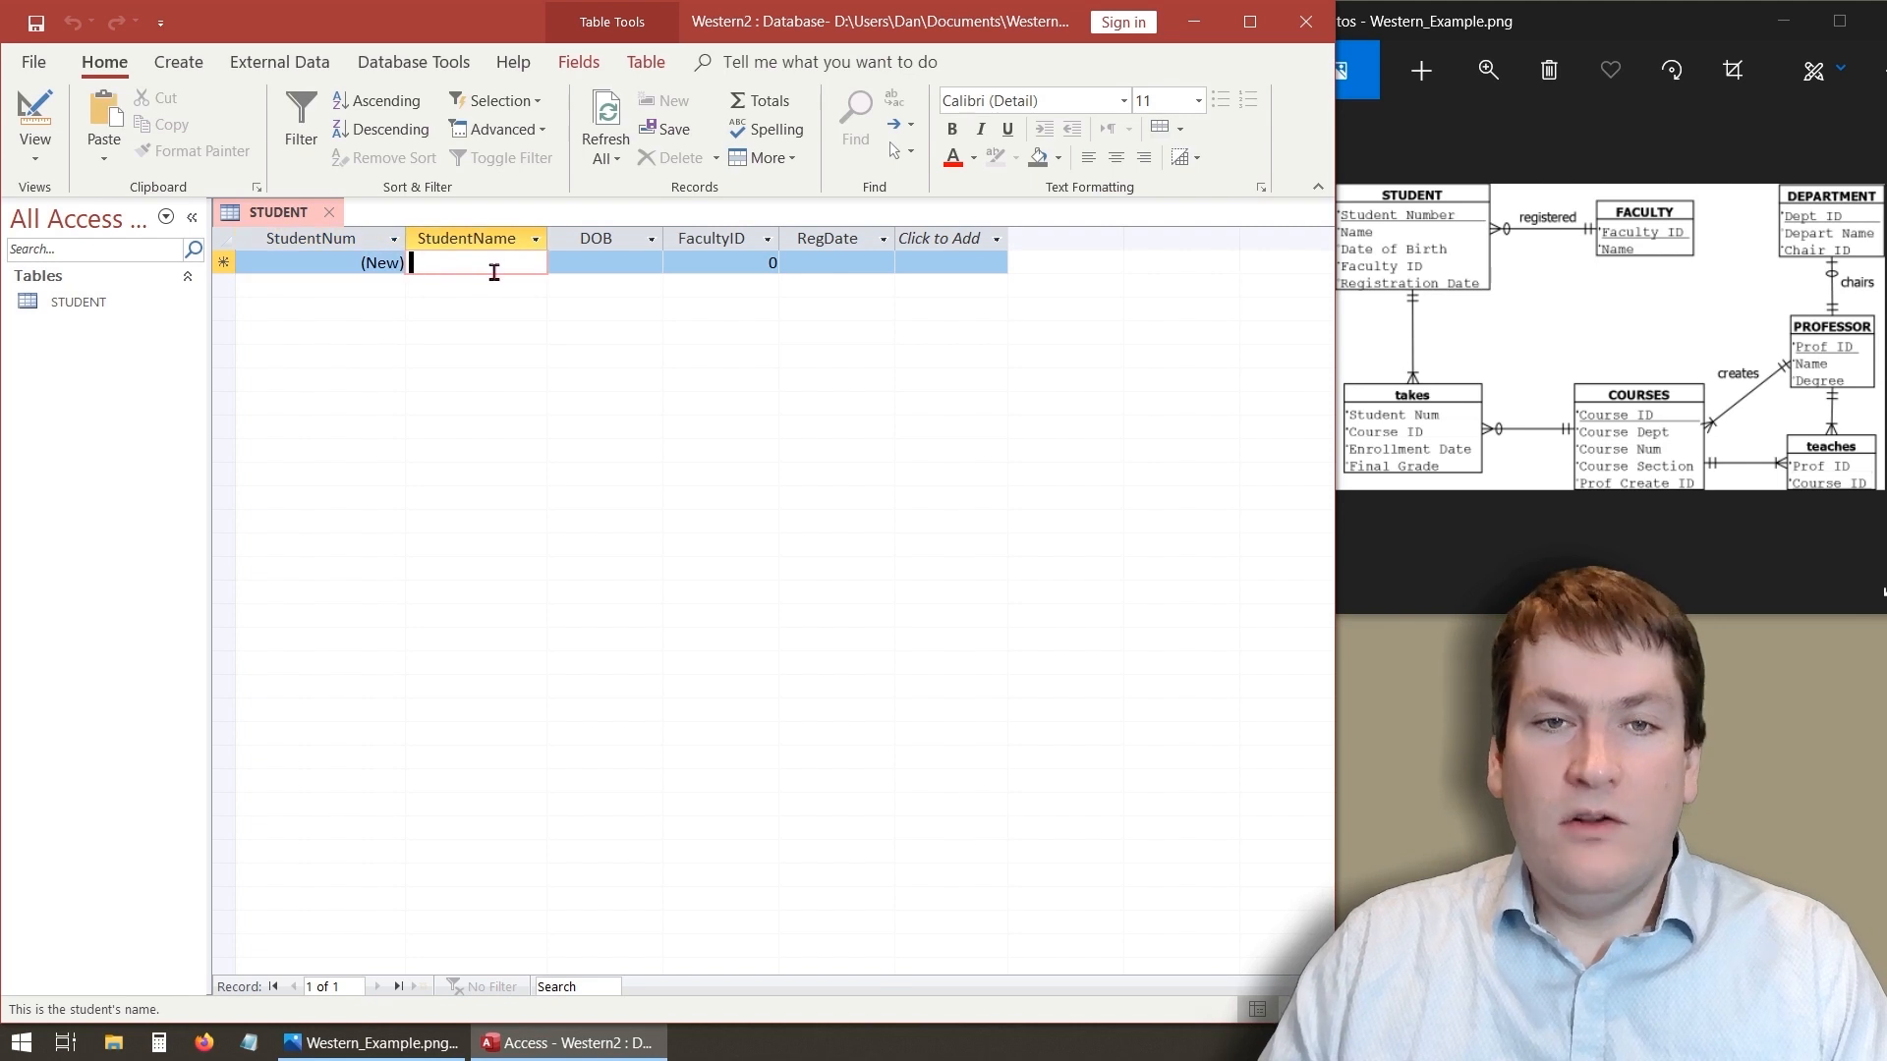
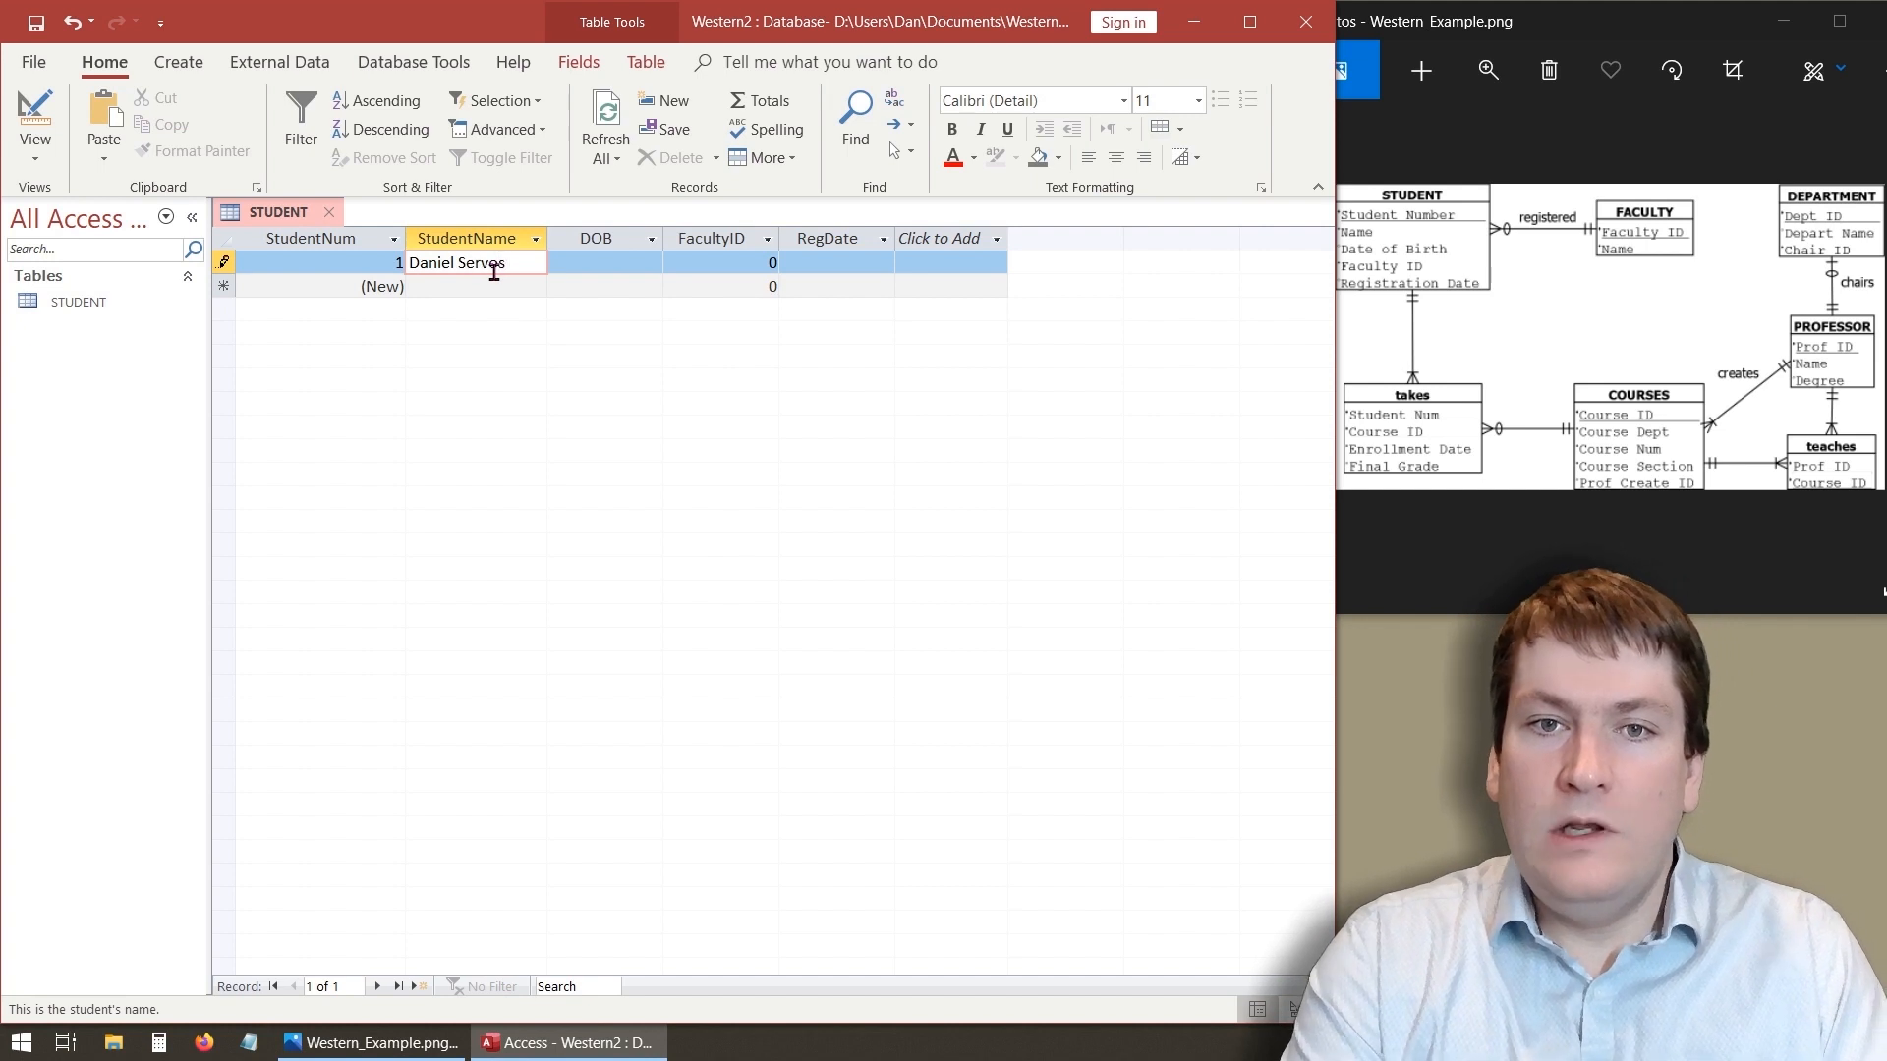
{"action": "key", "text": "Tab"}
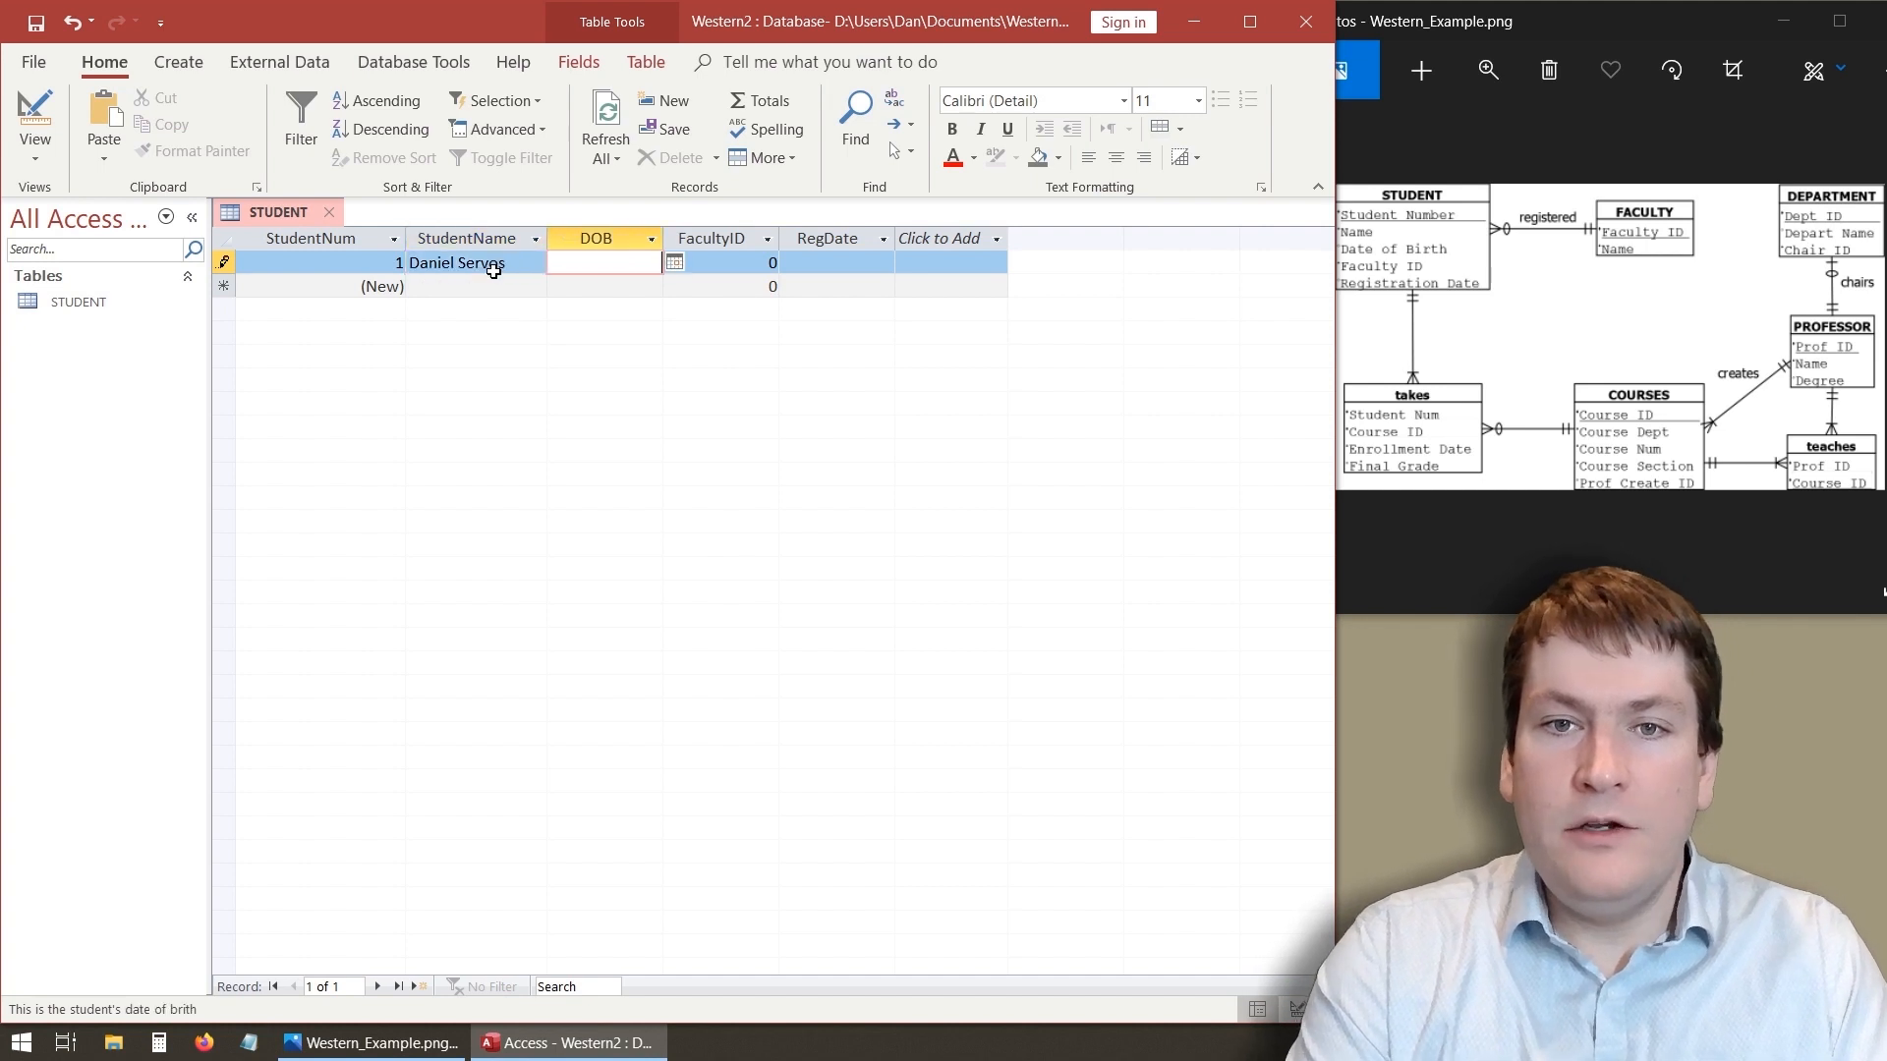
- Pick 2020-02-04 as the first record's DOB from the date picker
{"action": "left_click", "coordinate": [676, 263]}
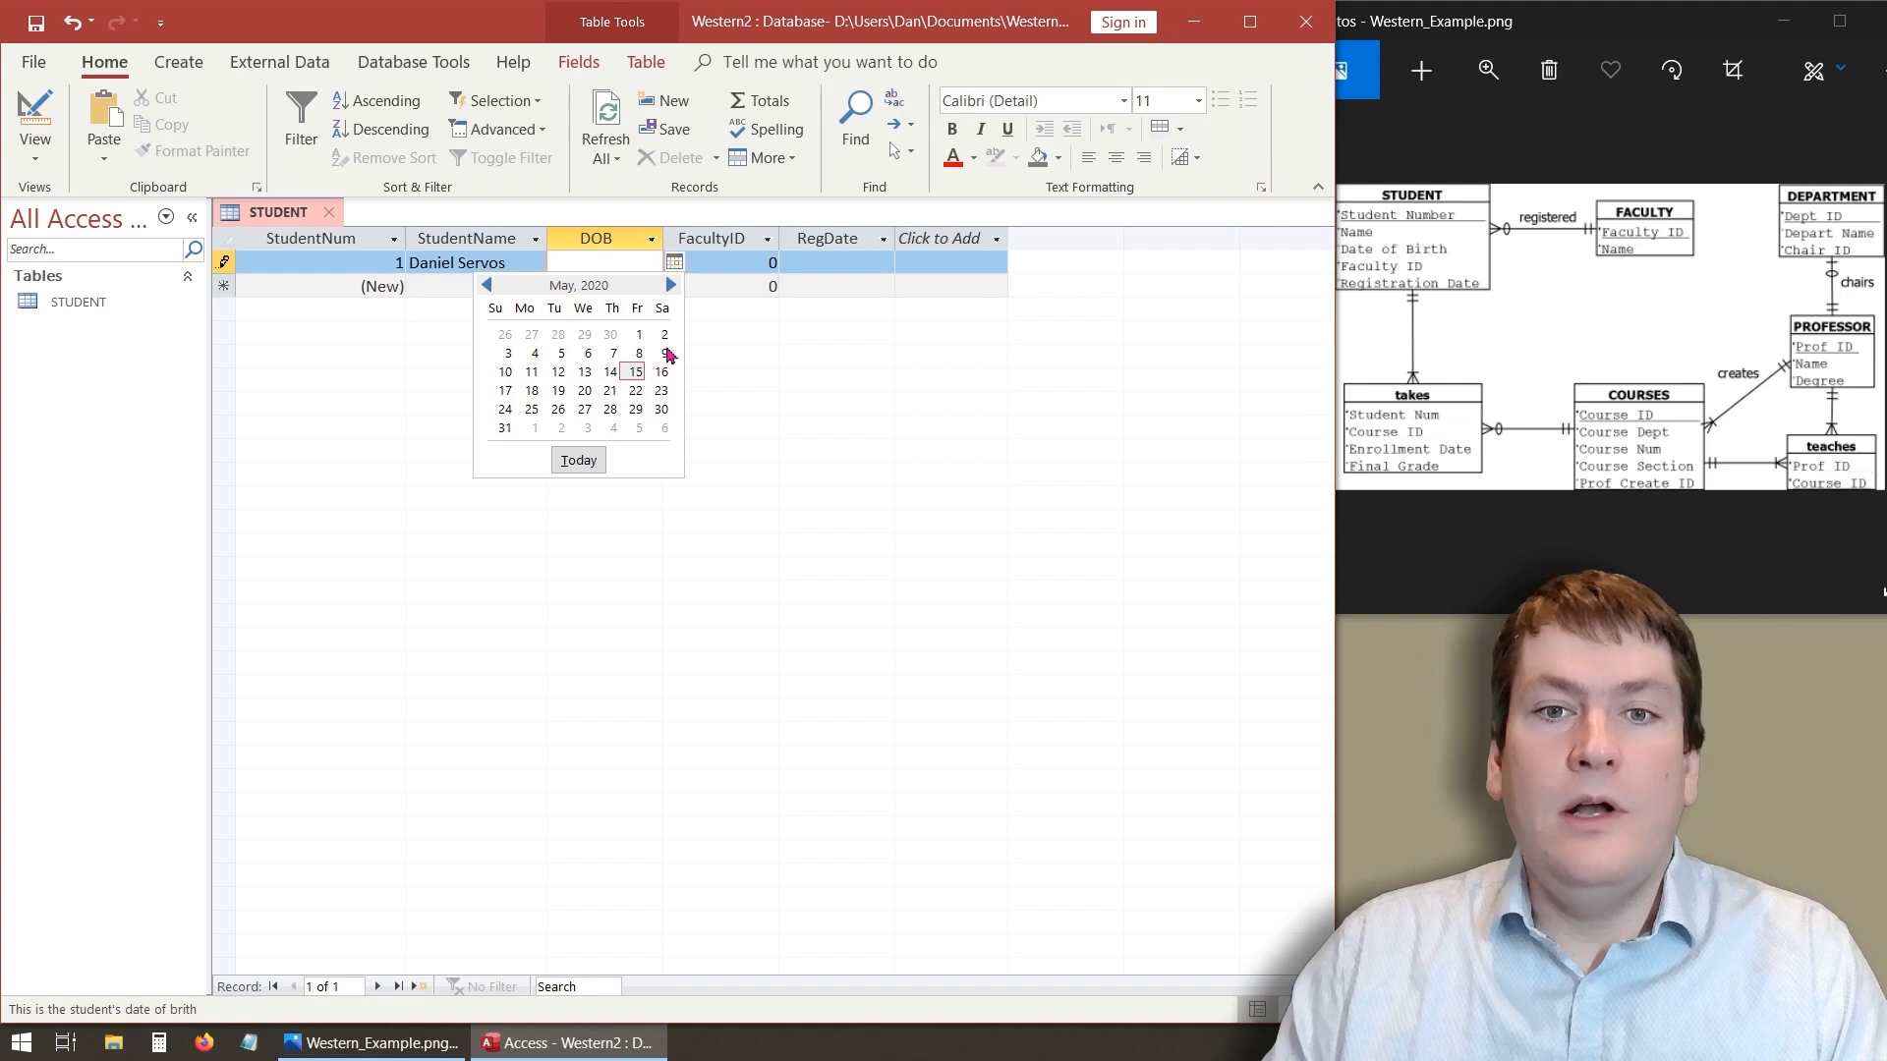
{"action": "left_click", "coordinate": [488, 284]}
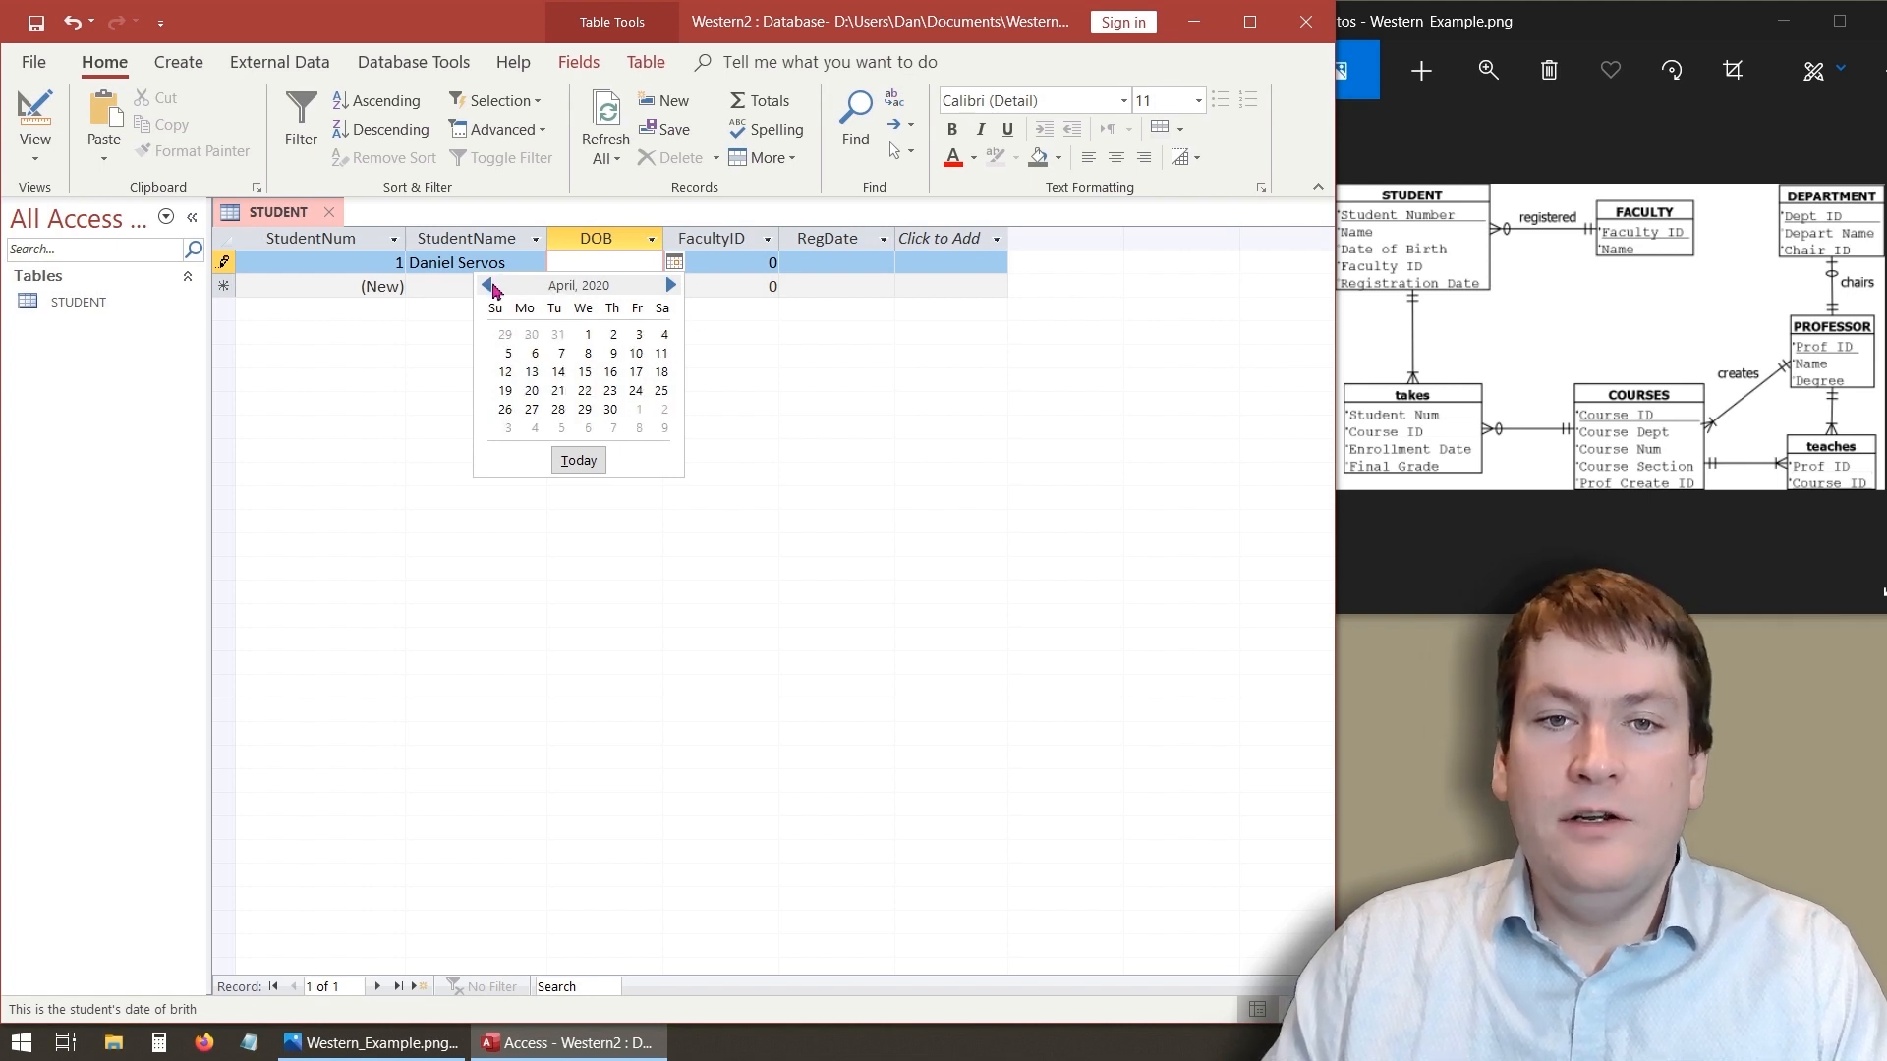
{"action": "left_click", "coordinate": [488, 284]}
{"action": "left_click", "coordinate": [489, 284]}
{"action": "left_click", "coordinate": [557, 353]}
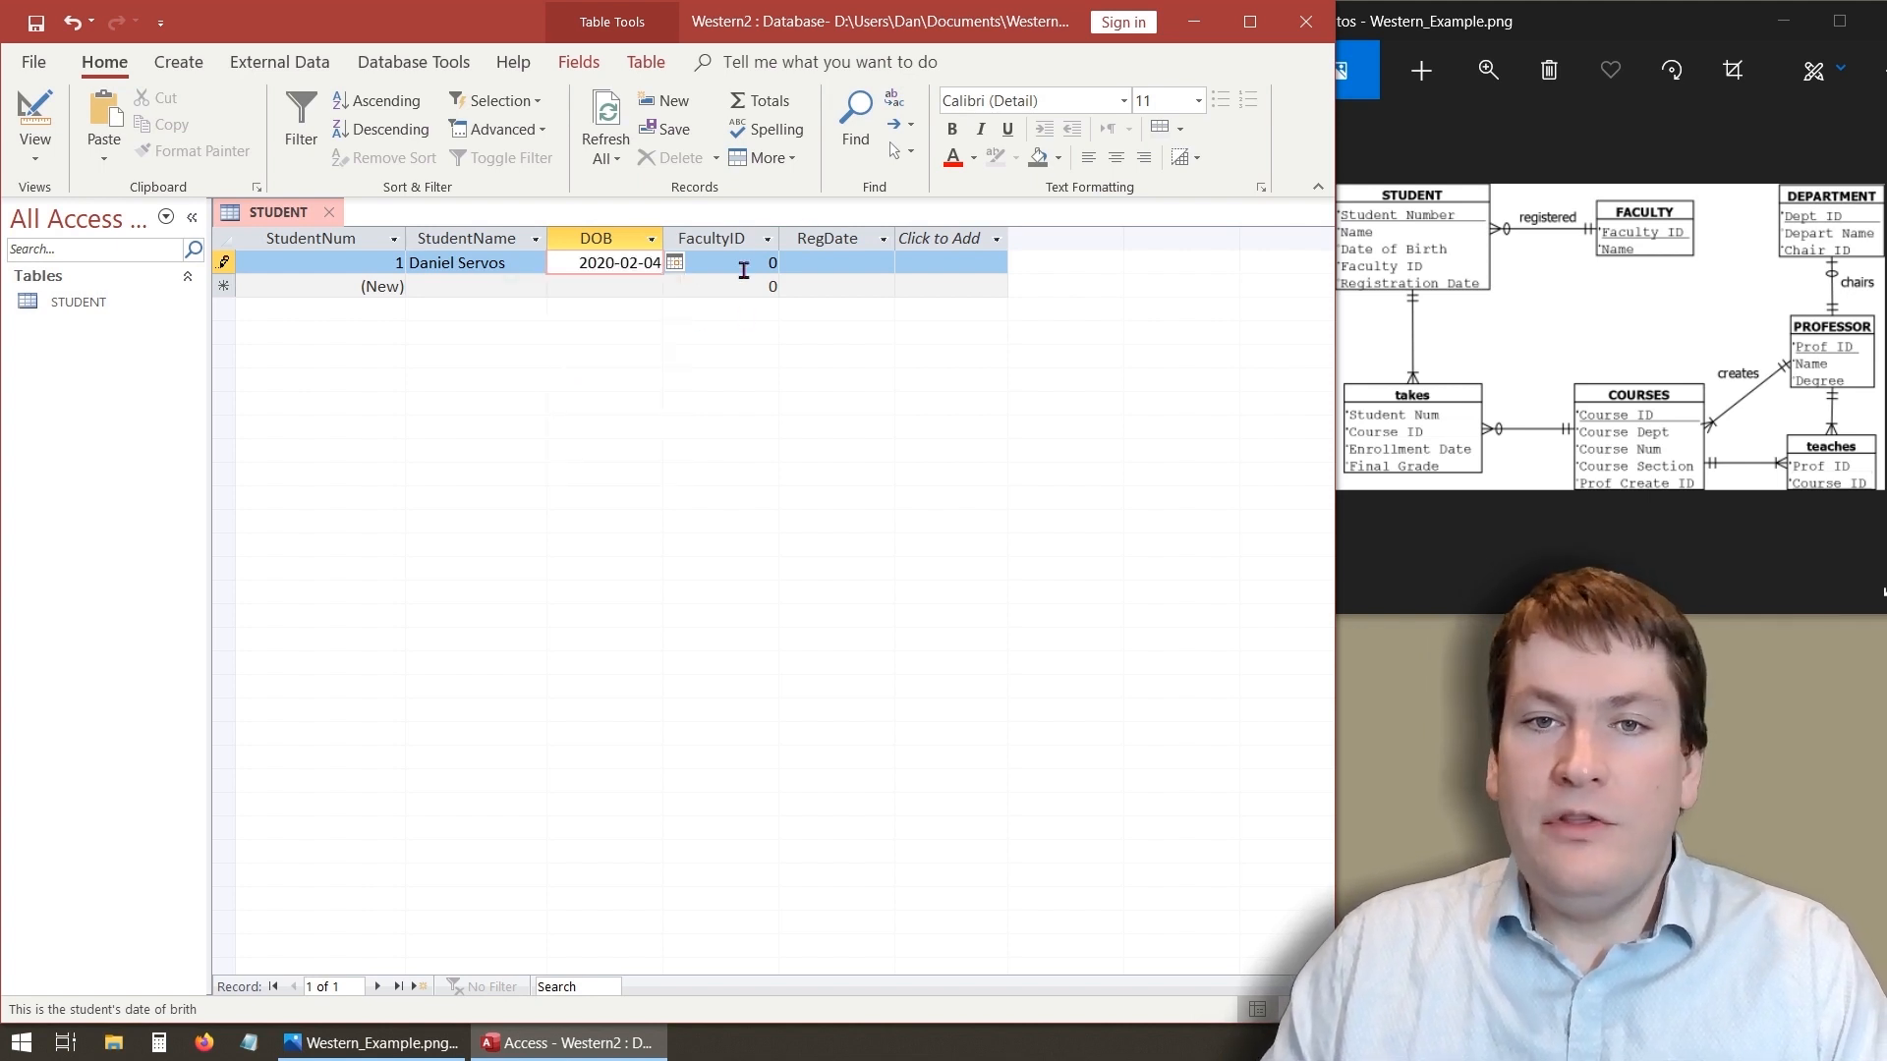
- Set the first record's FacultyID to 1 and pick 2020-05-04 as its RegDate
{"action": "left_click", "coordinate": [737, 263]}
{"action": "left_click_drag", "start_coordinate": [727, 263], "coordinate": [779, 264]}
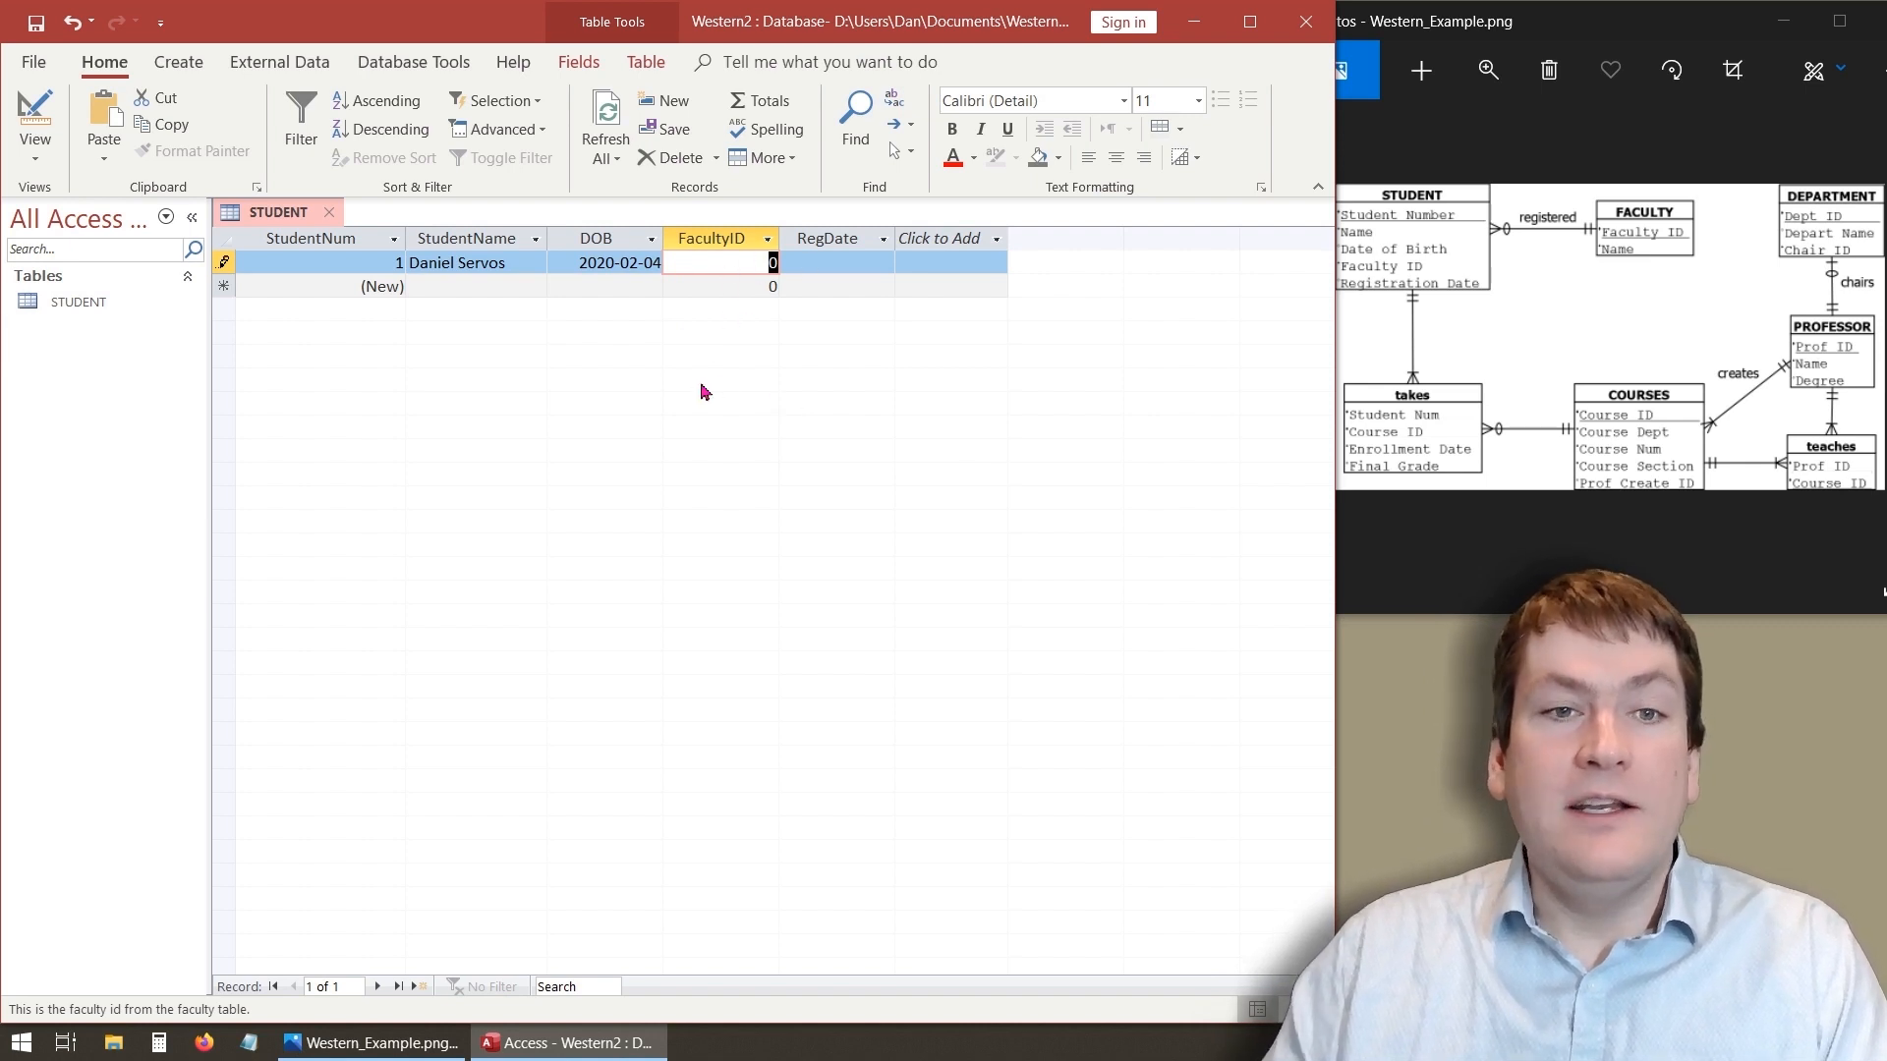
{"action": "type", "text": "1"}
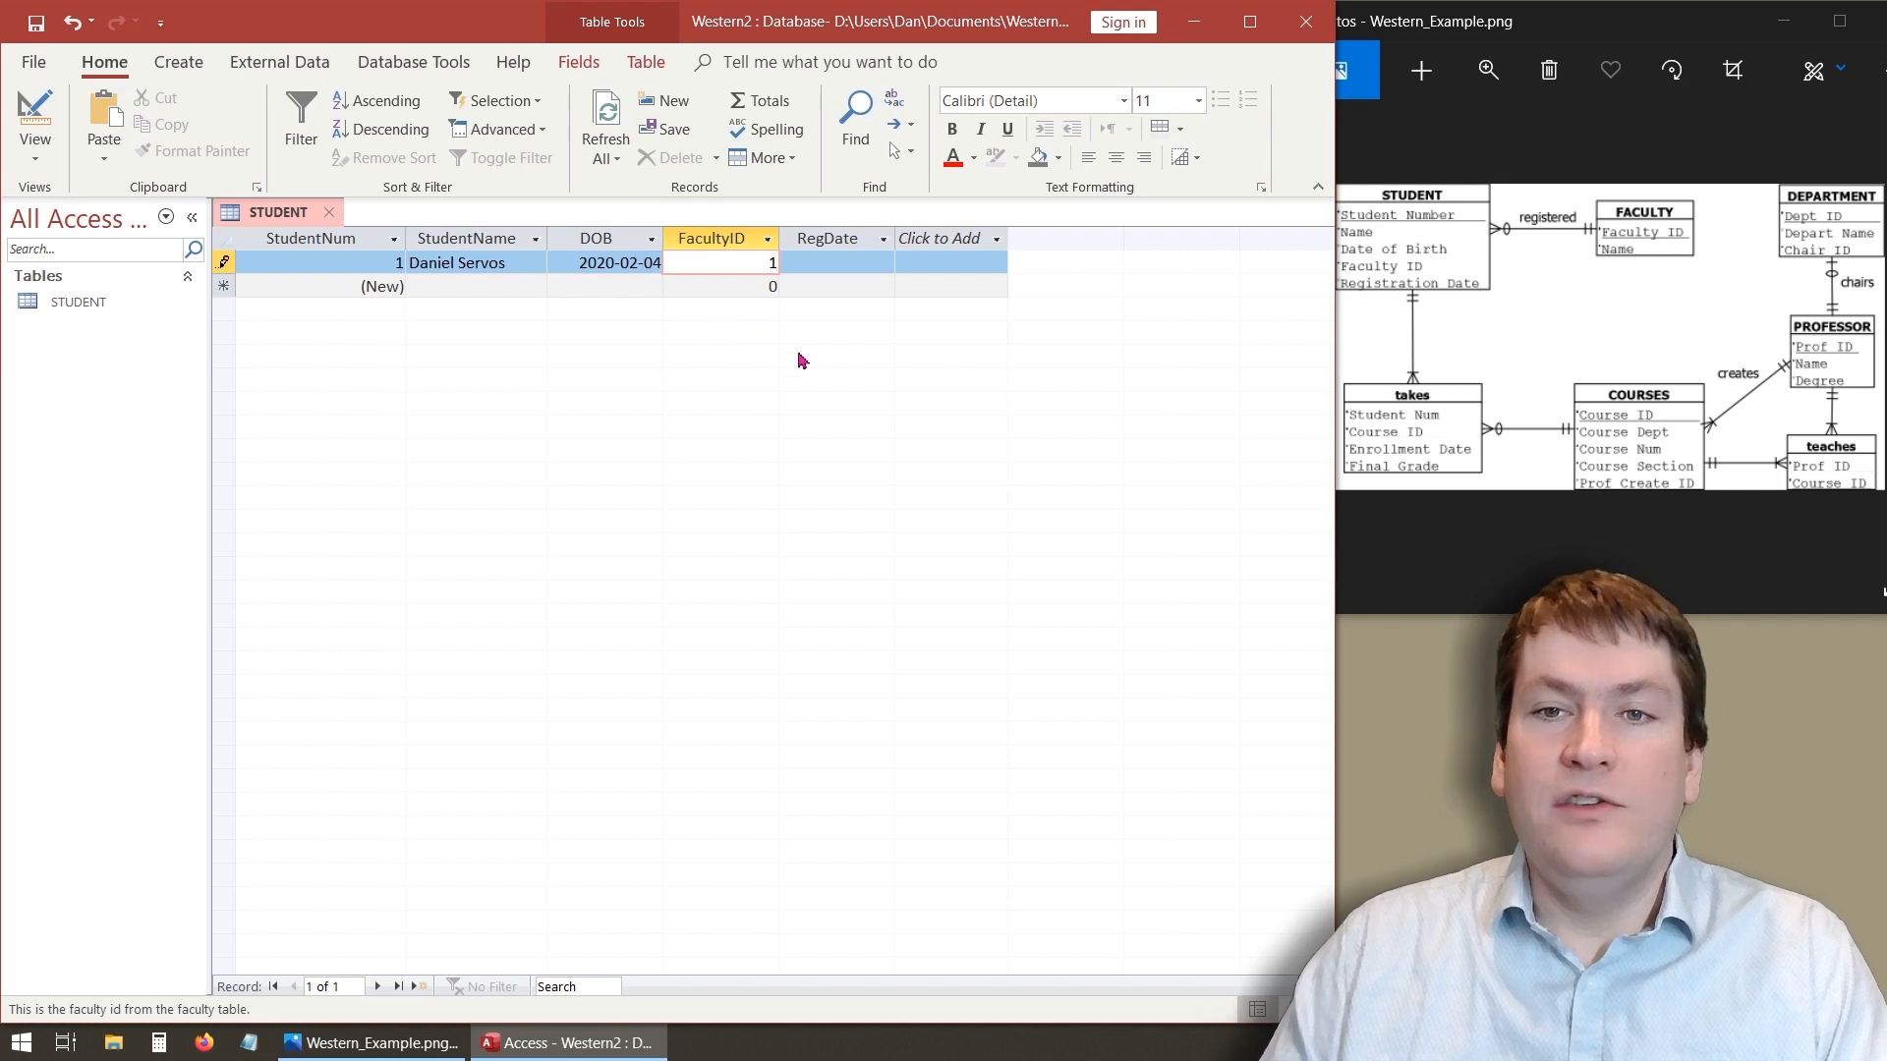
{"action": "left_click", "coordinate": [831, 265]}
{"action": "left_click", "coordinate": [907, 263]}
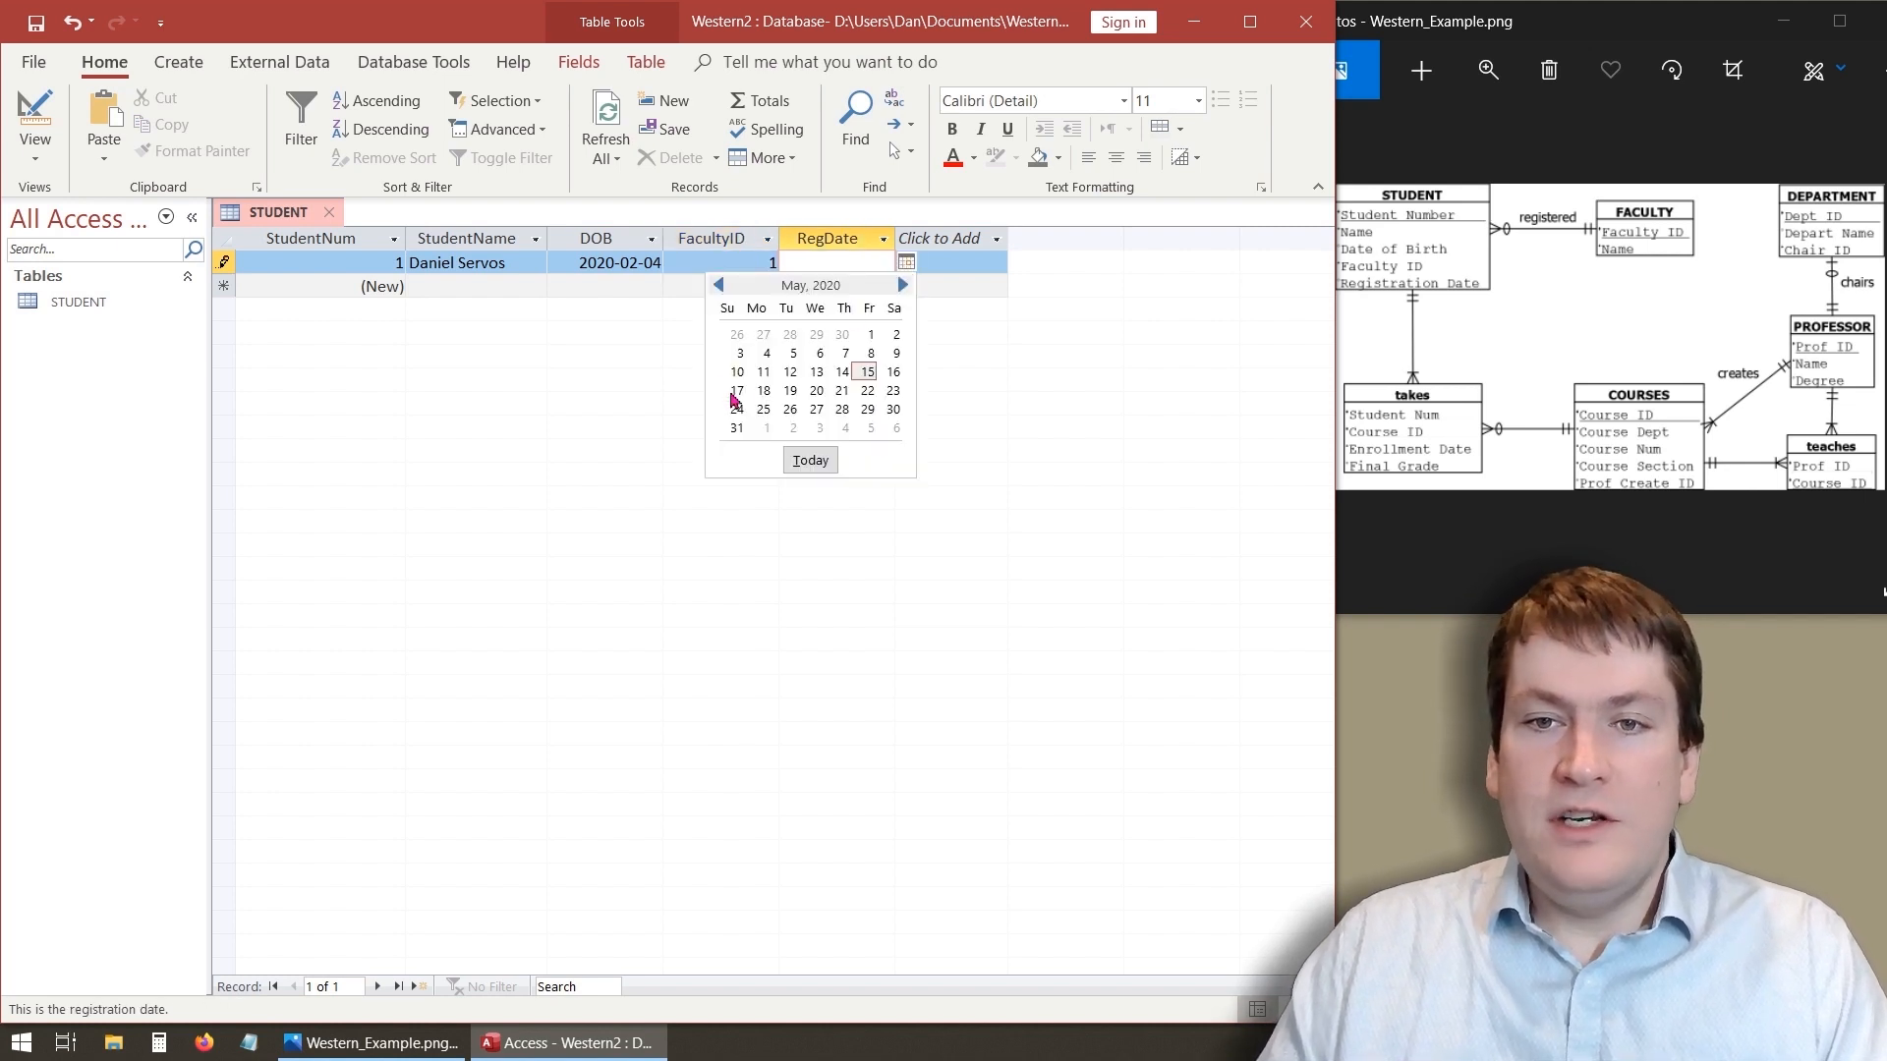
{"action": "left_click", "coordinate": [771, 368]}
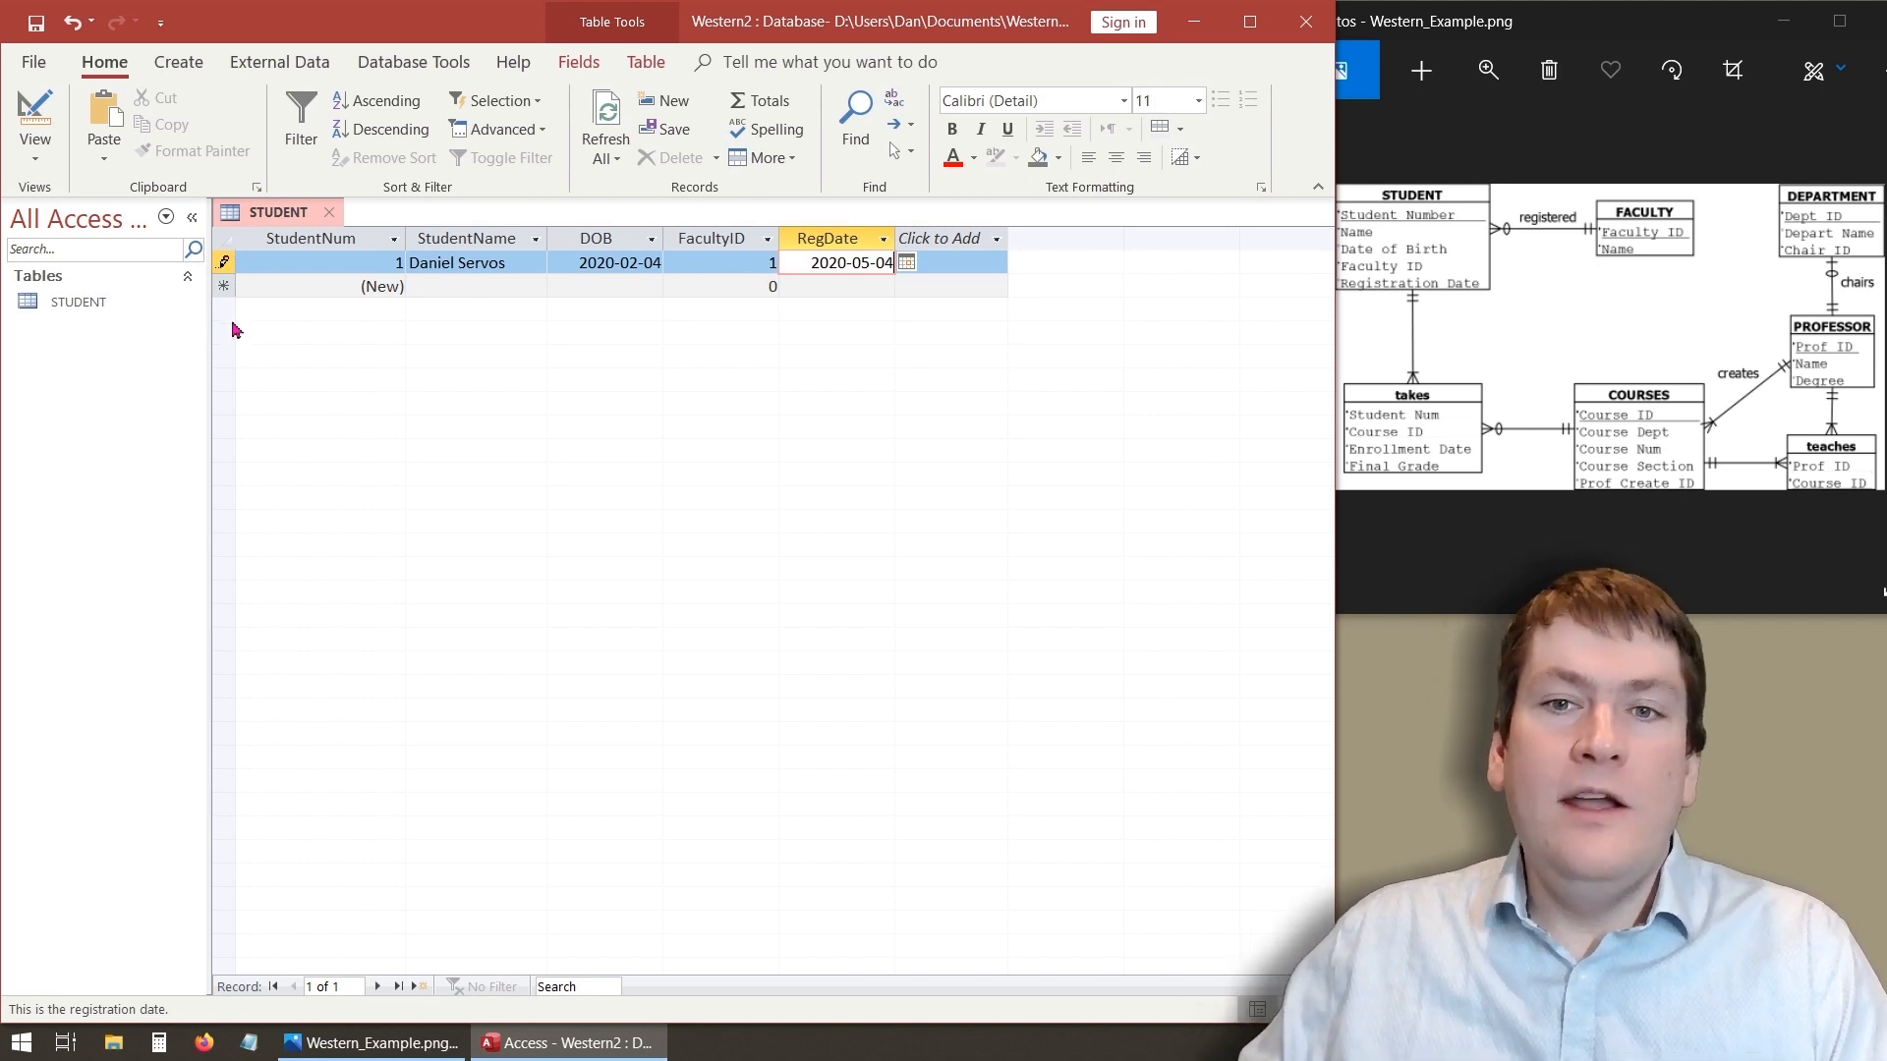
{"action": "left_click", "coordinate": [467, 286]}
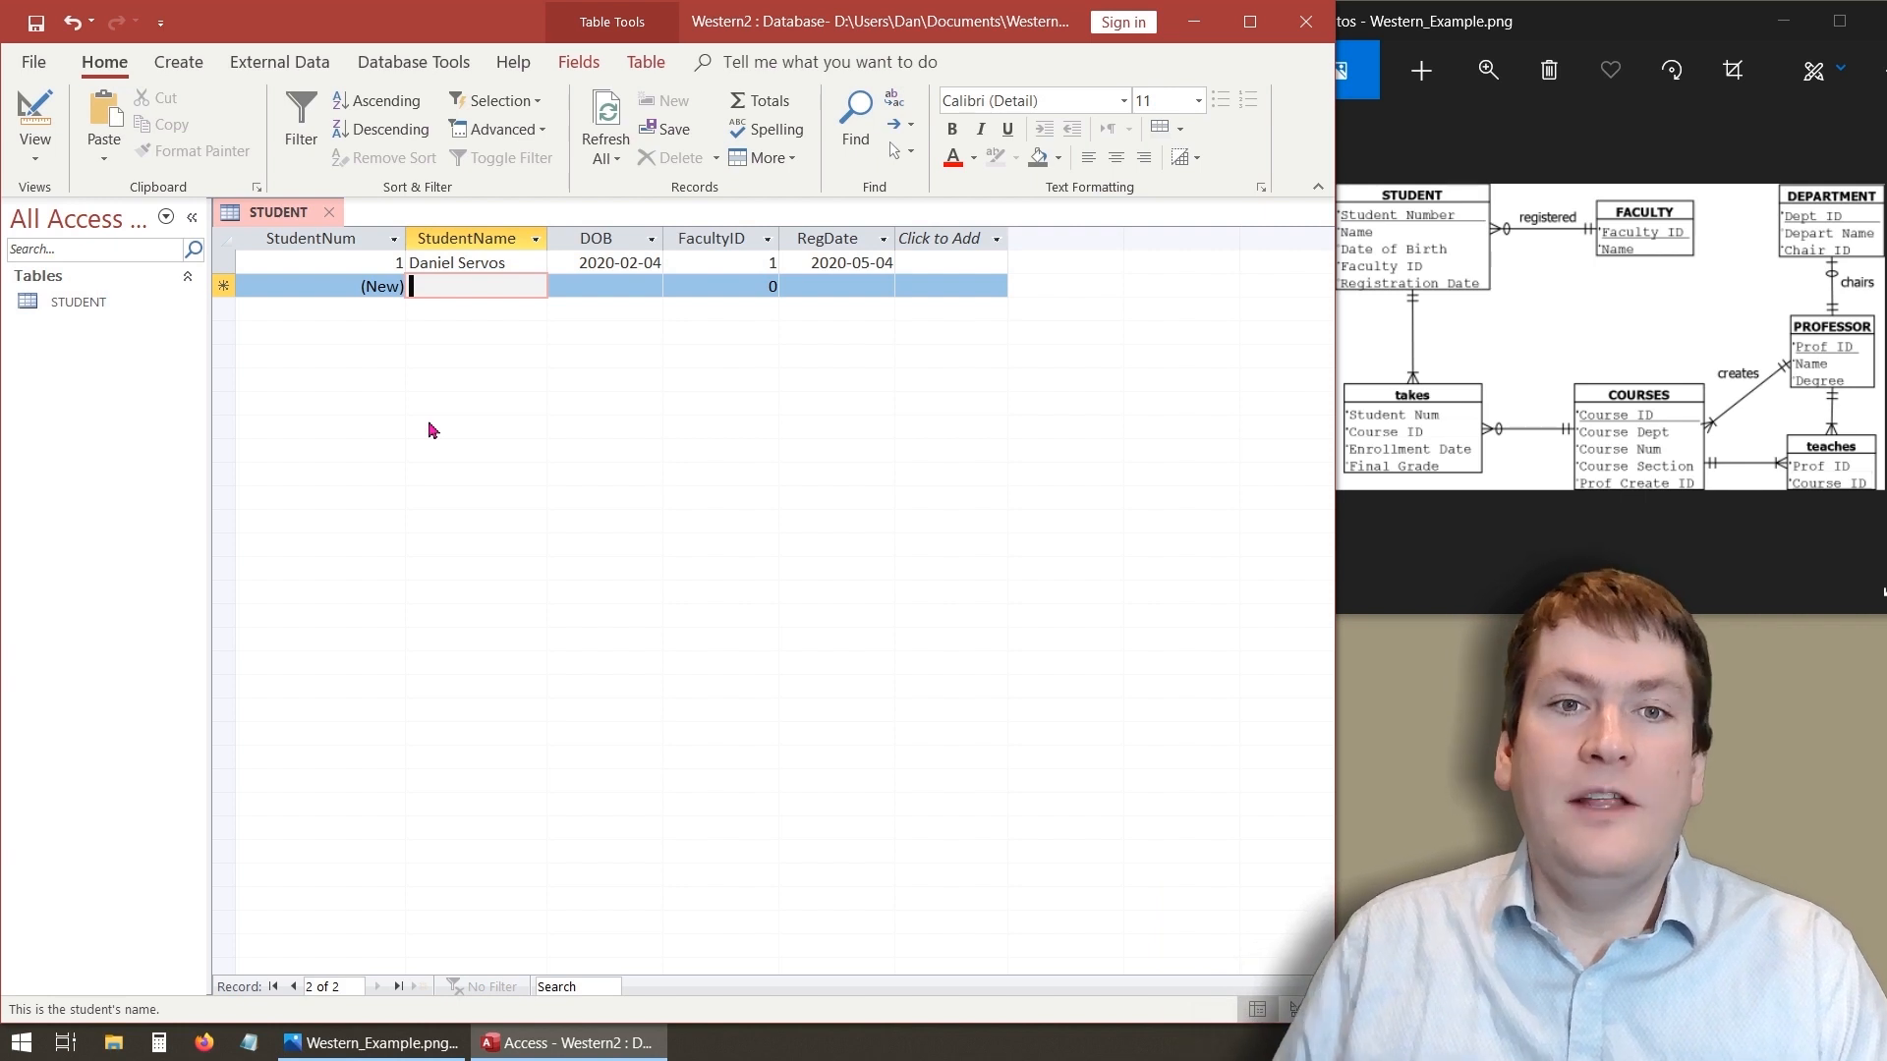
{"action": "type", "text": "J"}
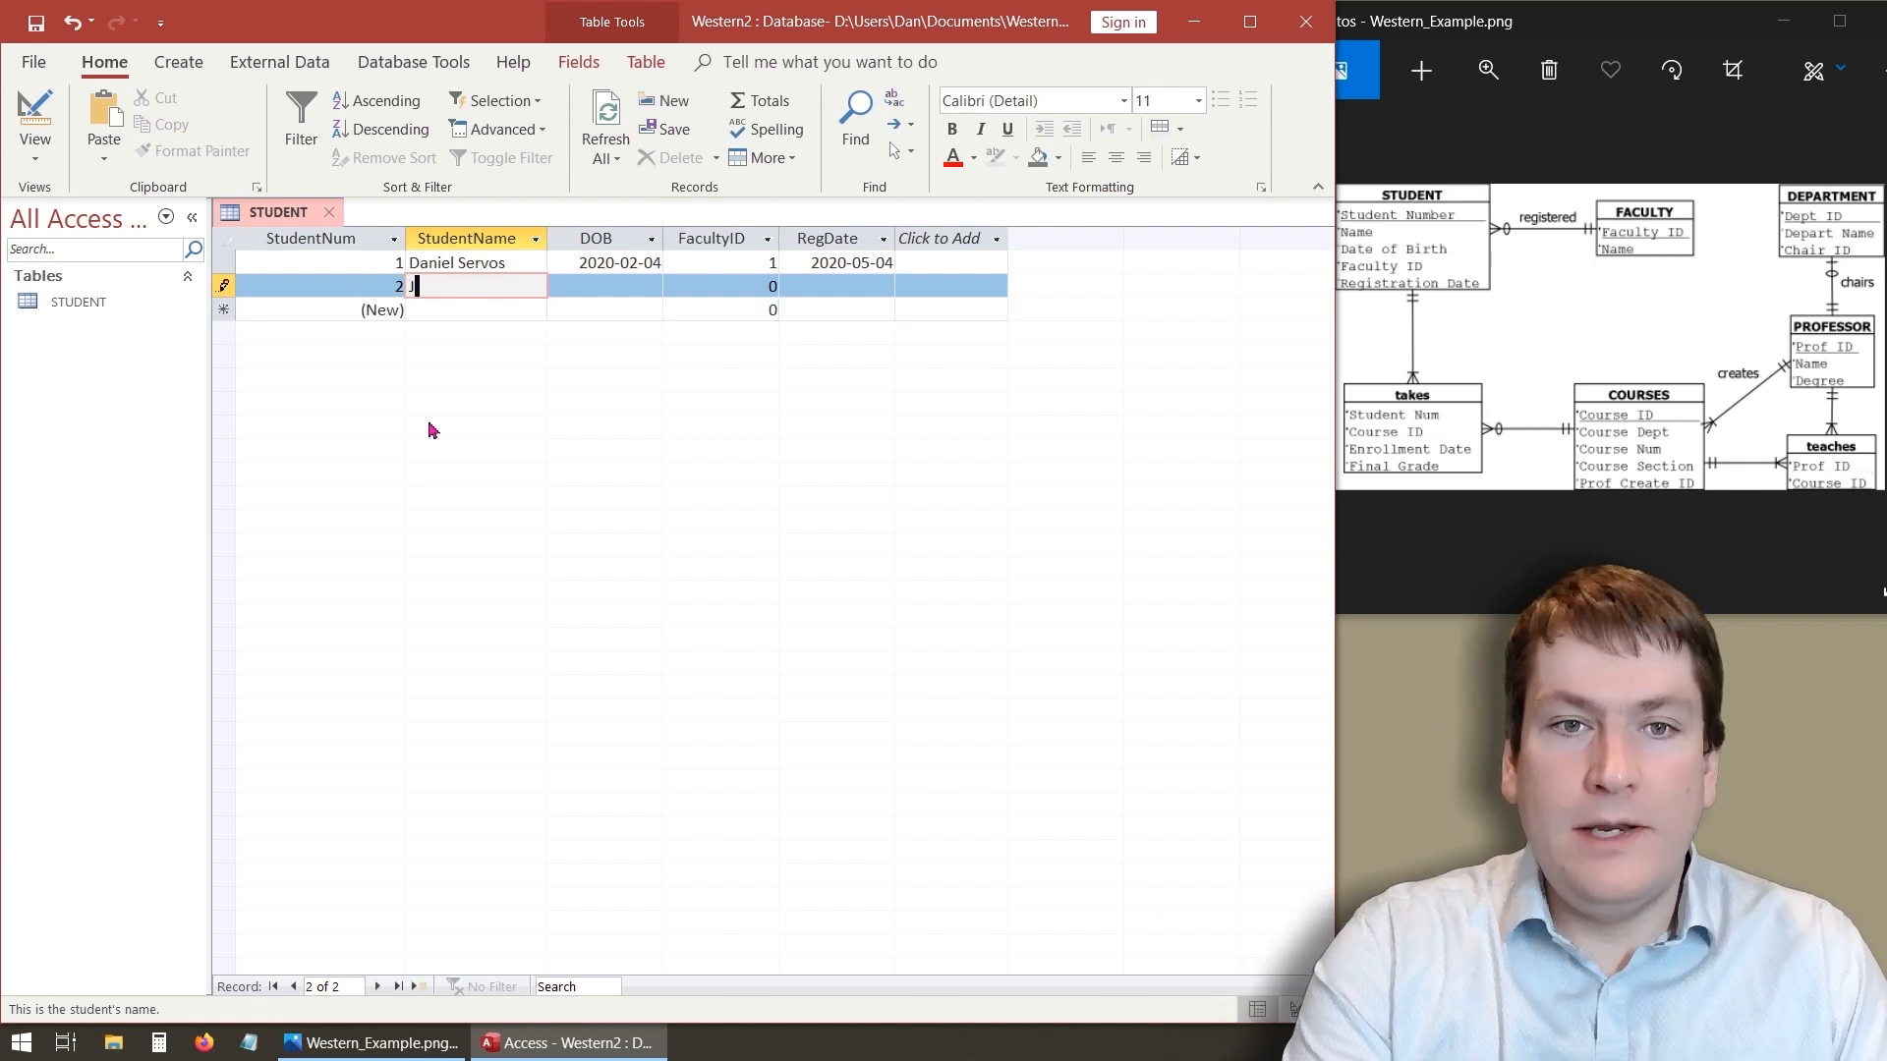
{"action": "type", "text": "oe Bloggs"}
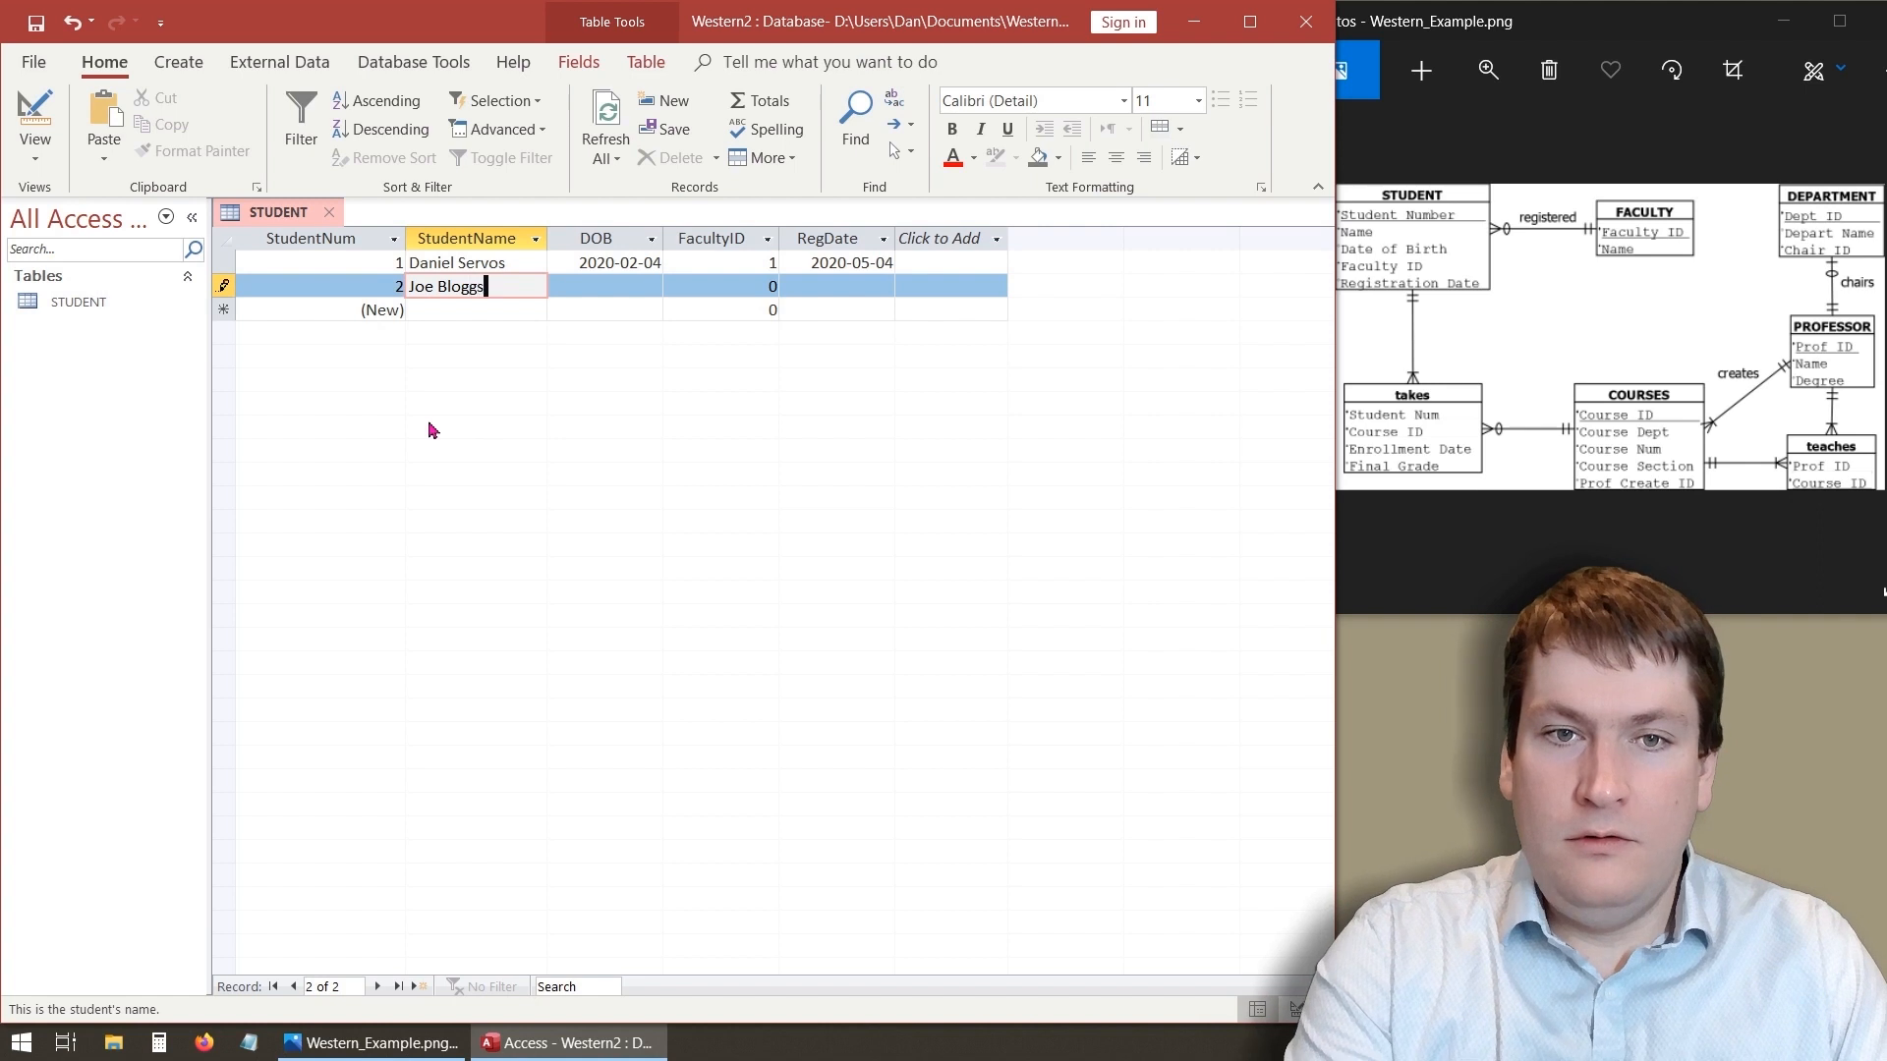
{"action": "key", "text": "Tab"}
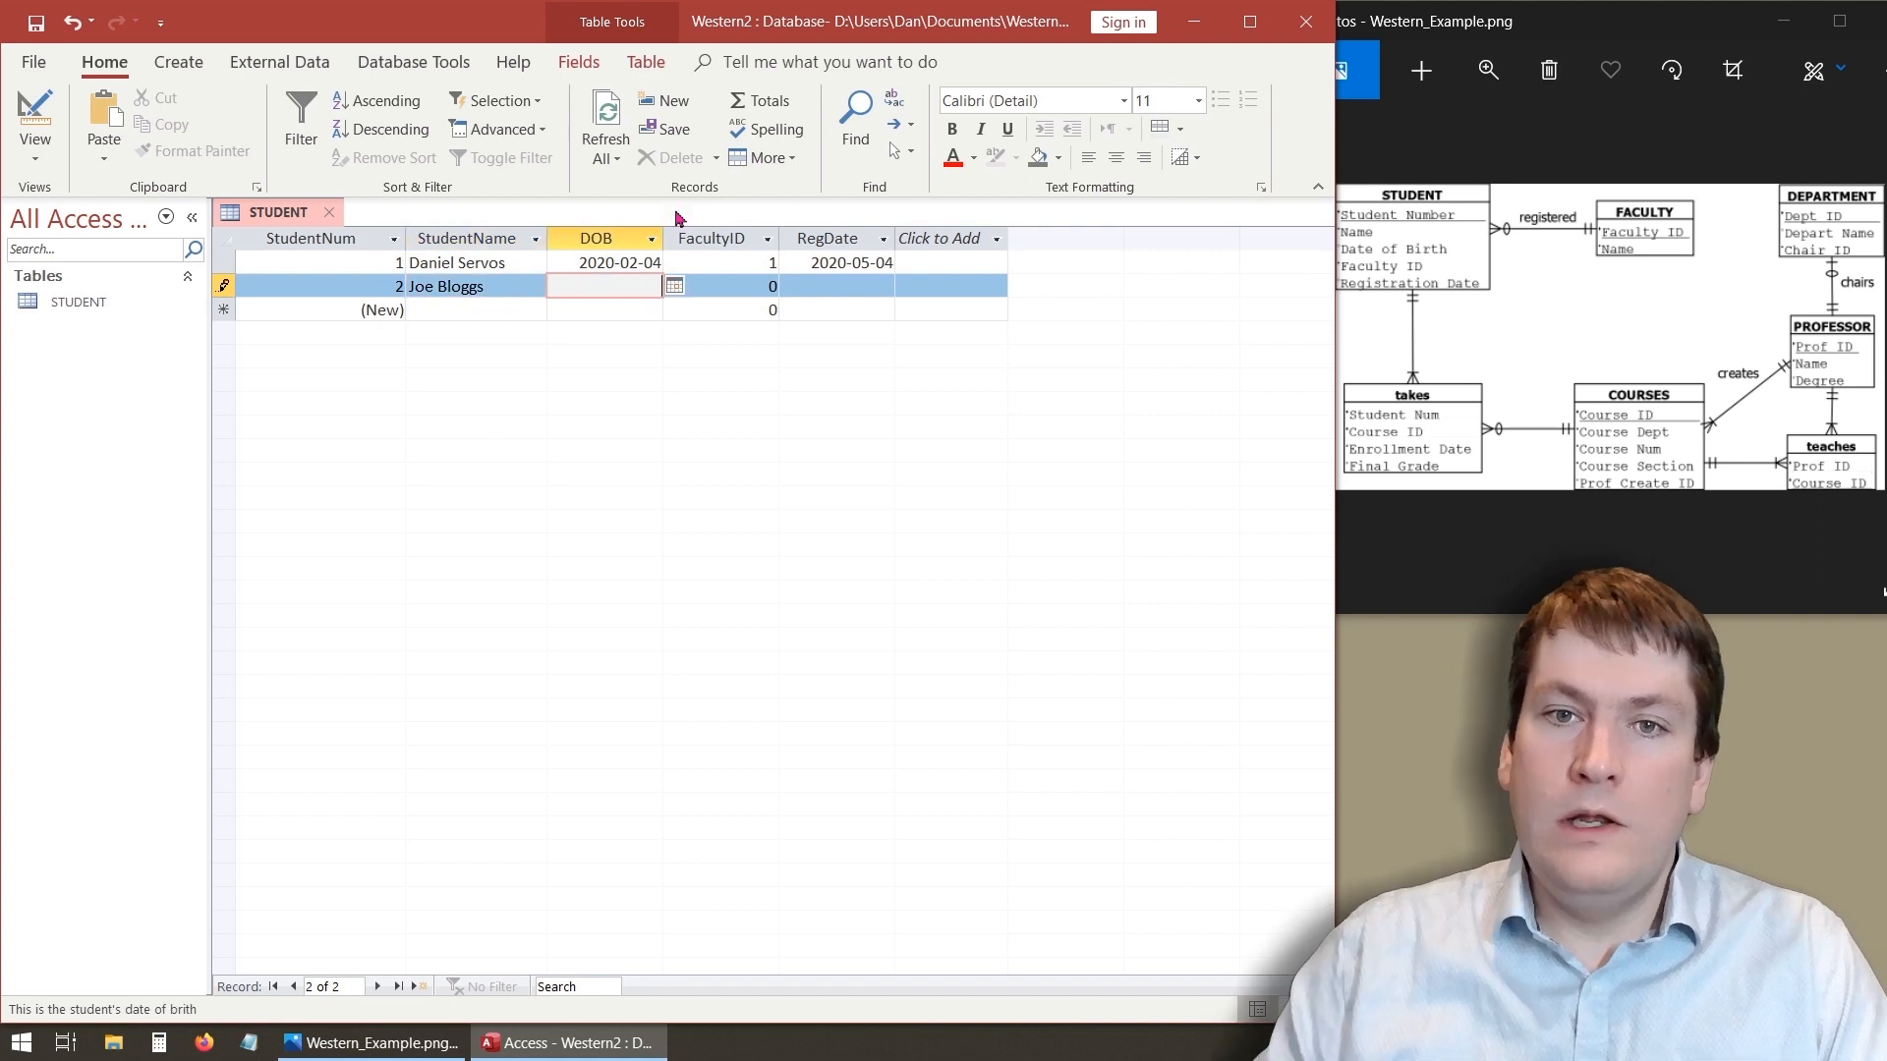
{"action": "left_click", "coordinate": [716, 282]}
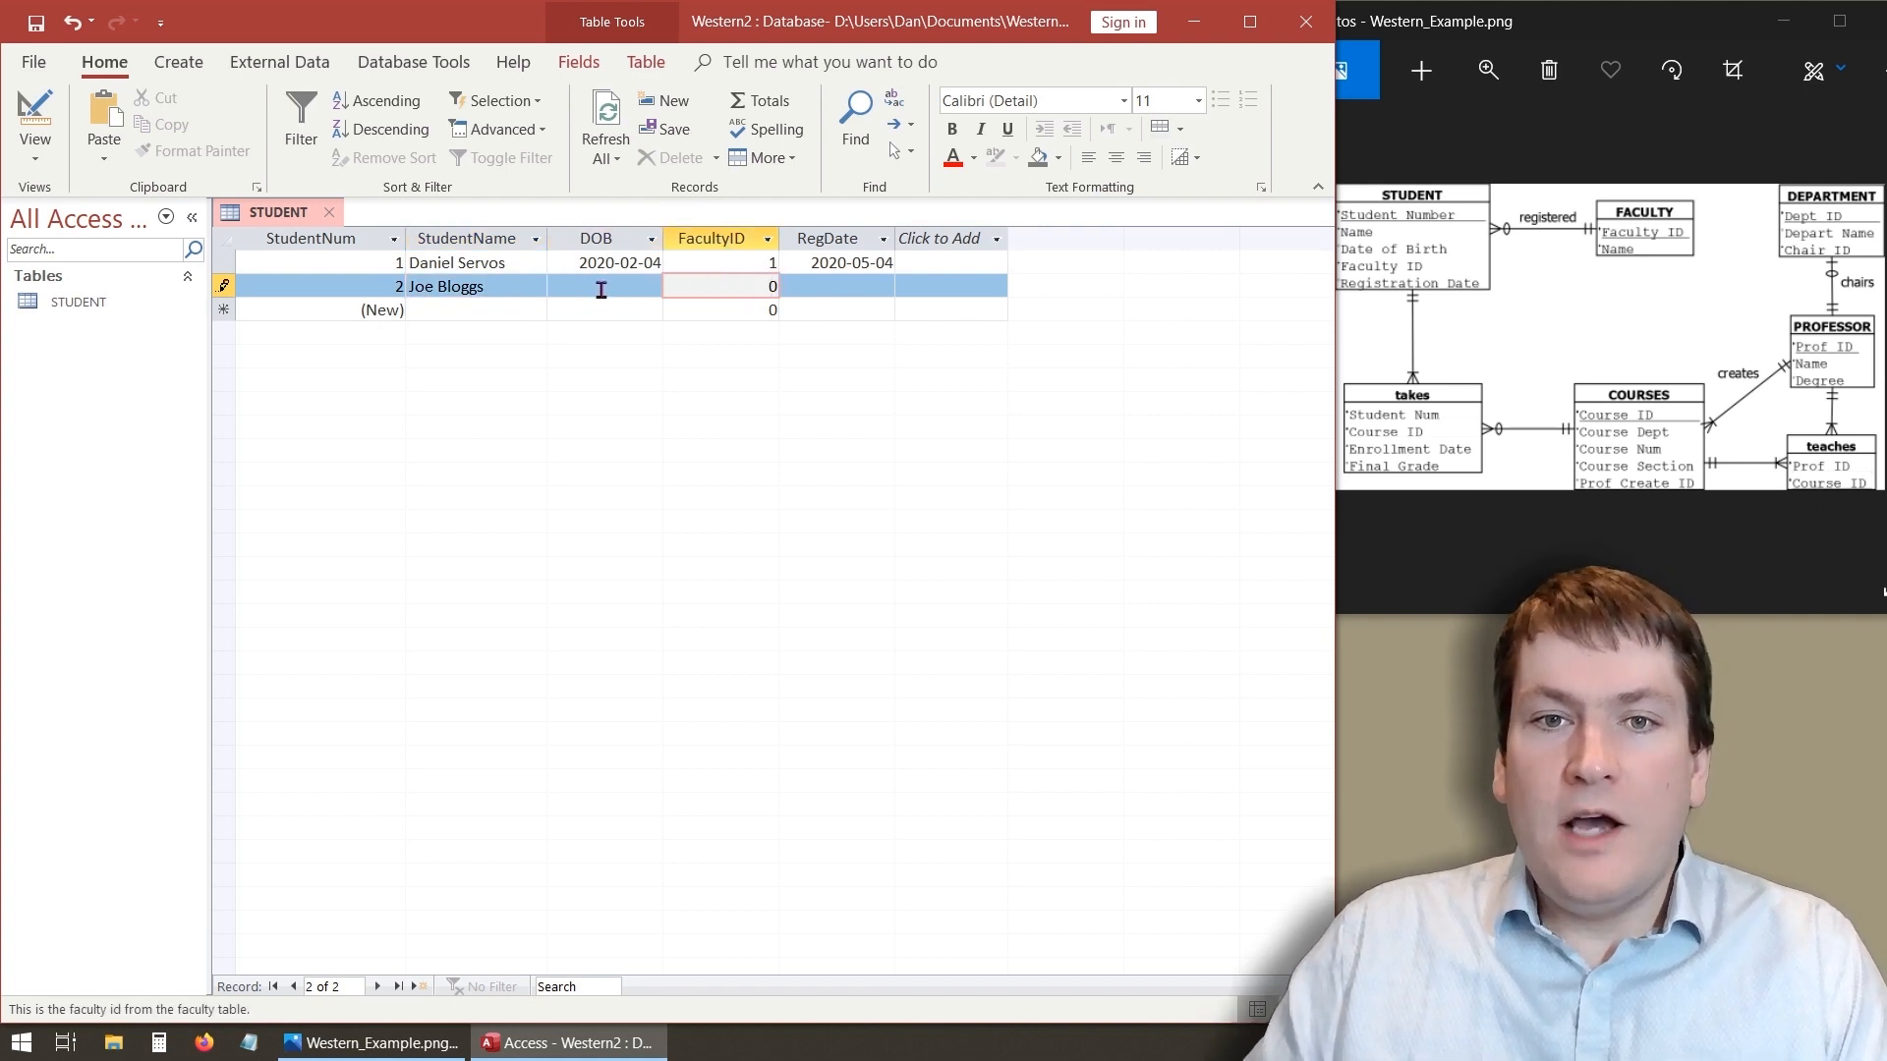
{"action": "left_click", "coordinate": [767, 306]}
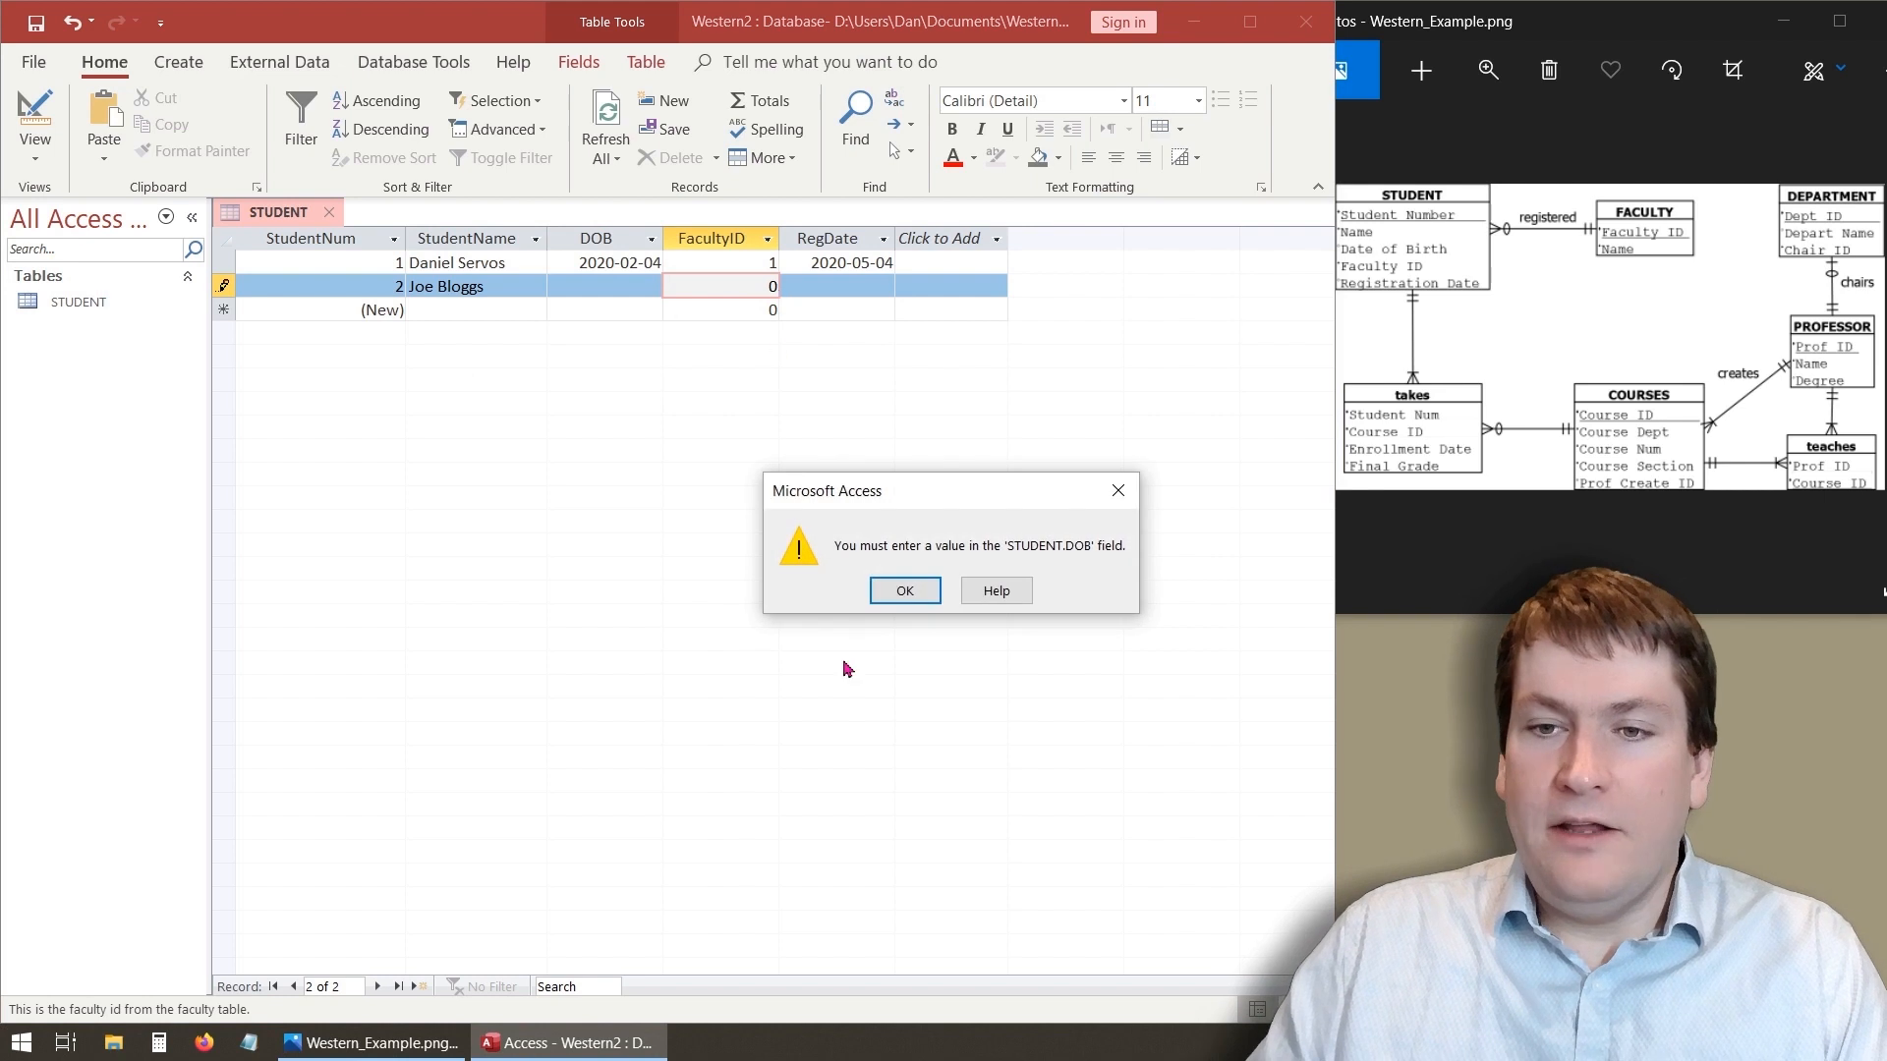
{"action": "left_click", "coordinate": [889, 590]}
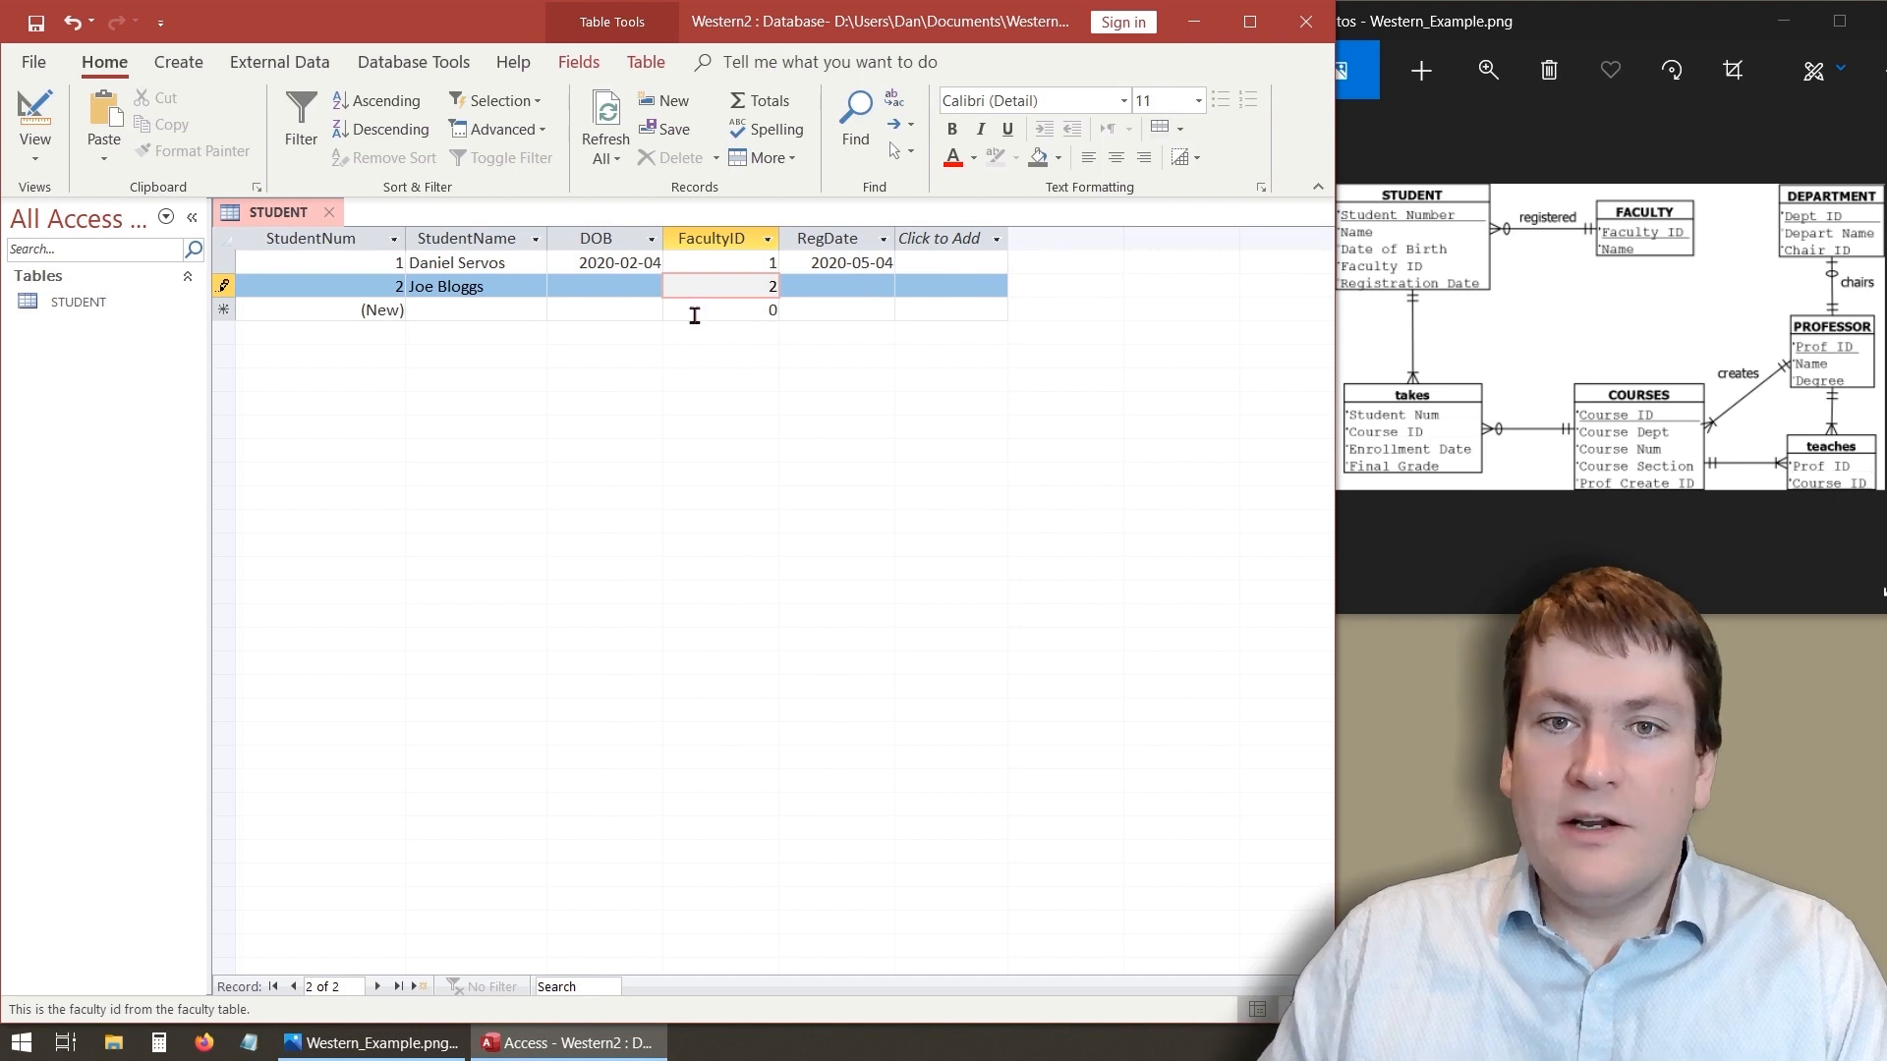
{"action": "left_click", "coordinate": [604, 310]}
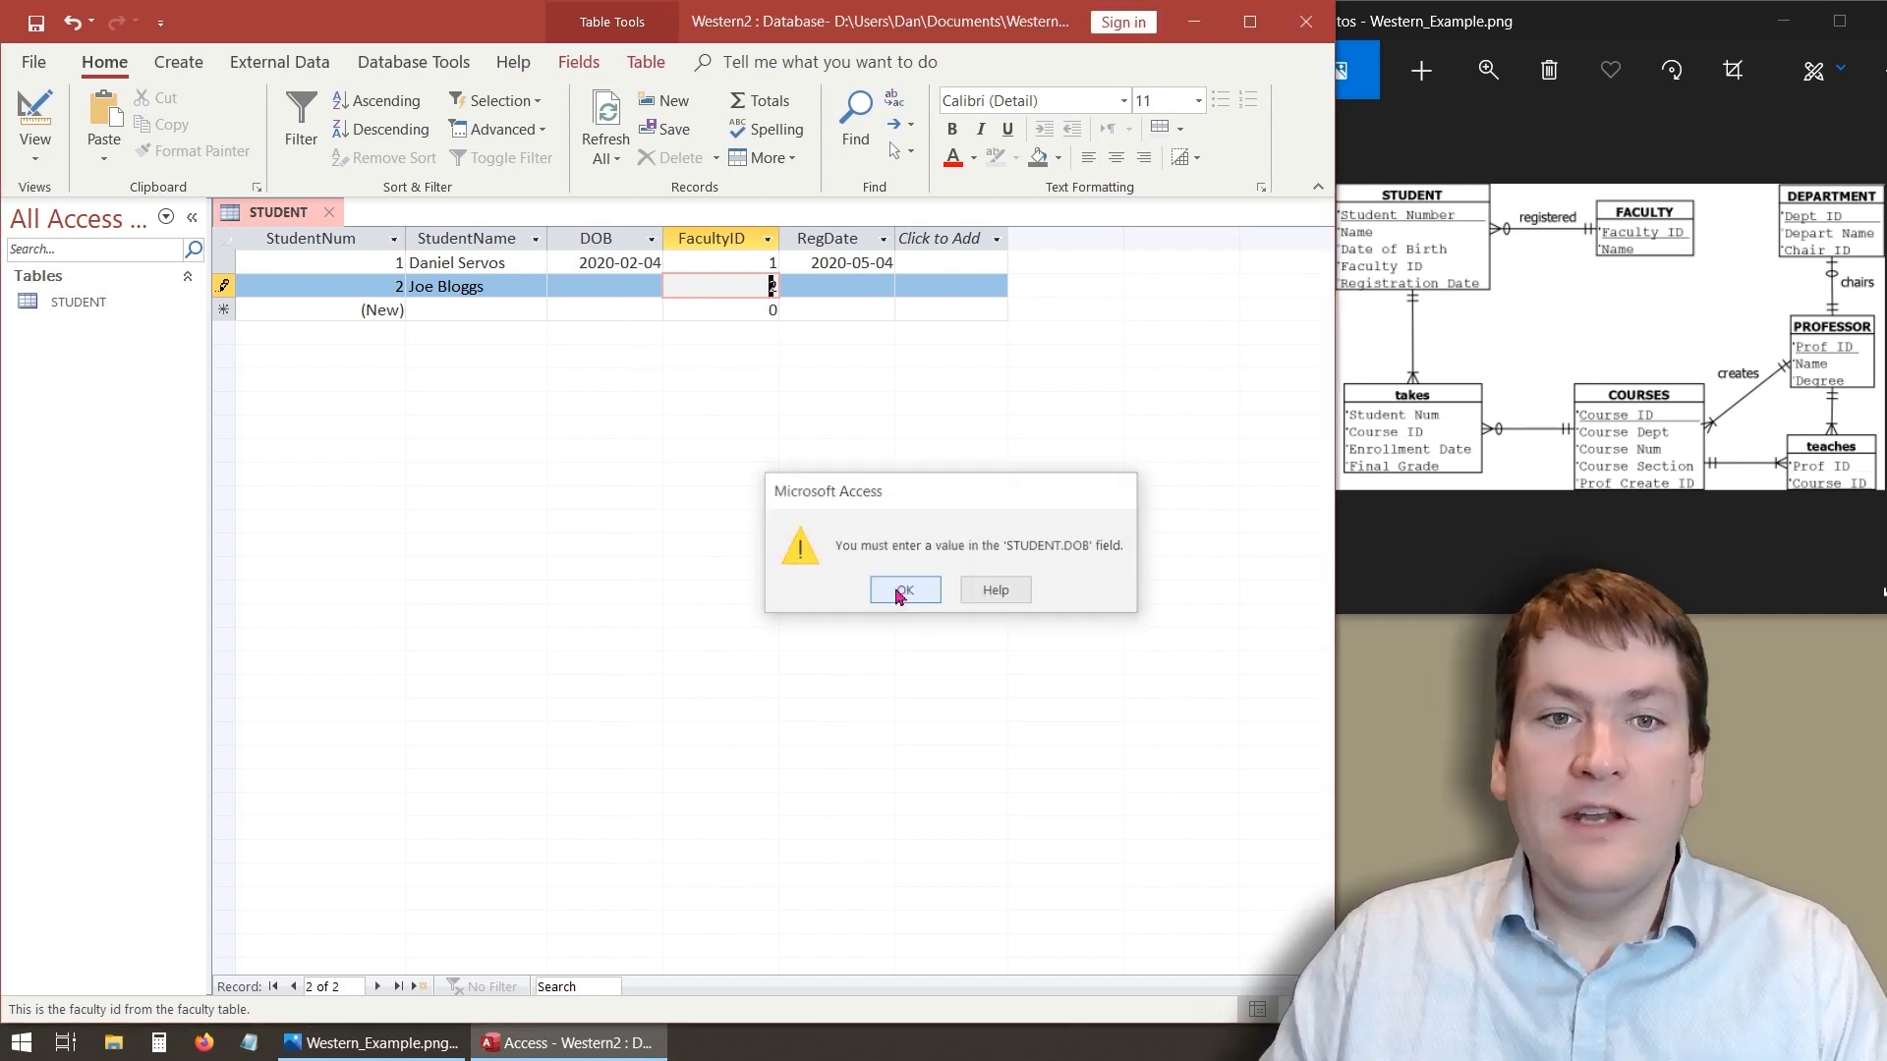
{"action": "left_click", "coordinate": [905, 593]}
{"action": "left_click", "coordinate": [295, 310]}
{"action": "left_click", "coordinate": [905, 591]}
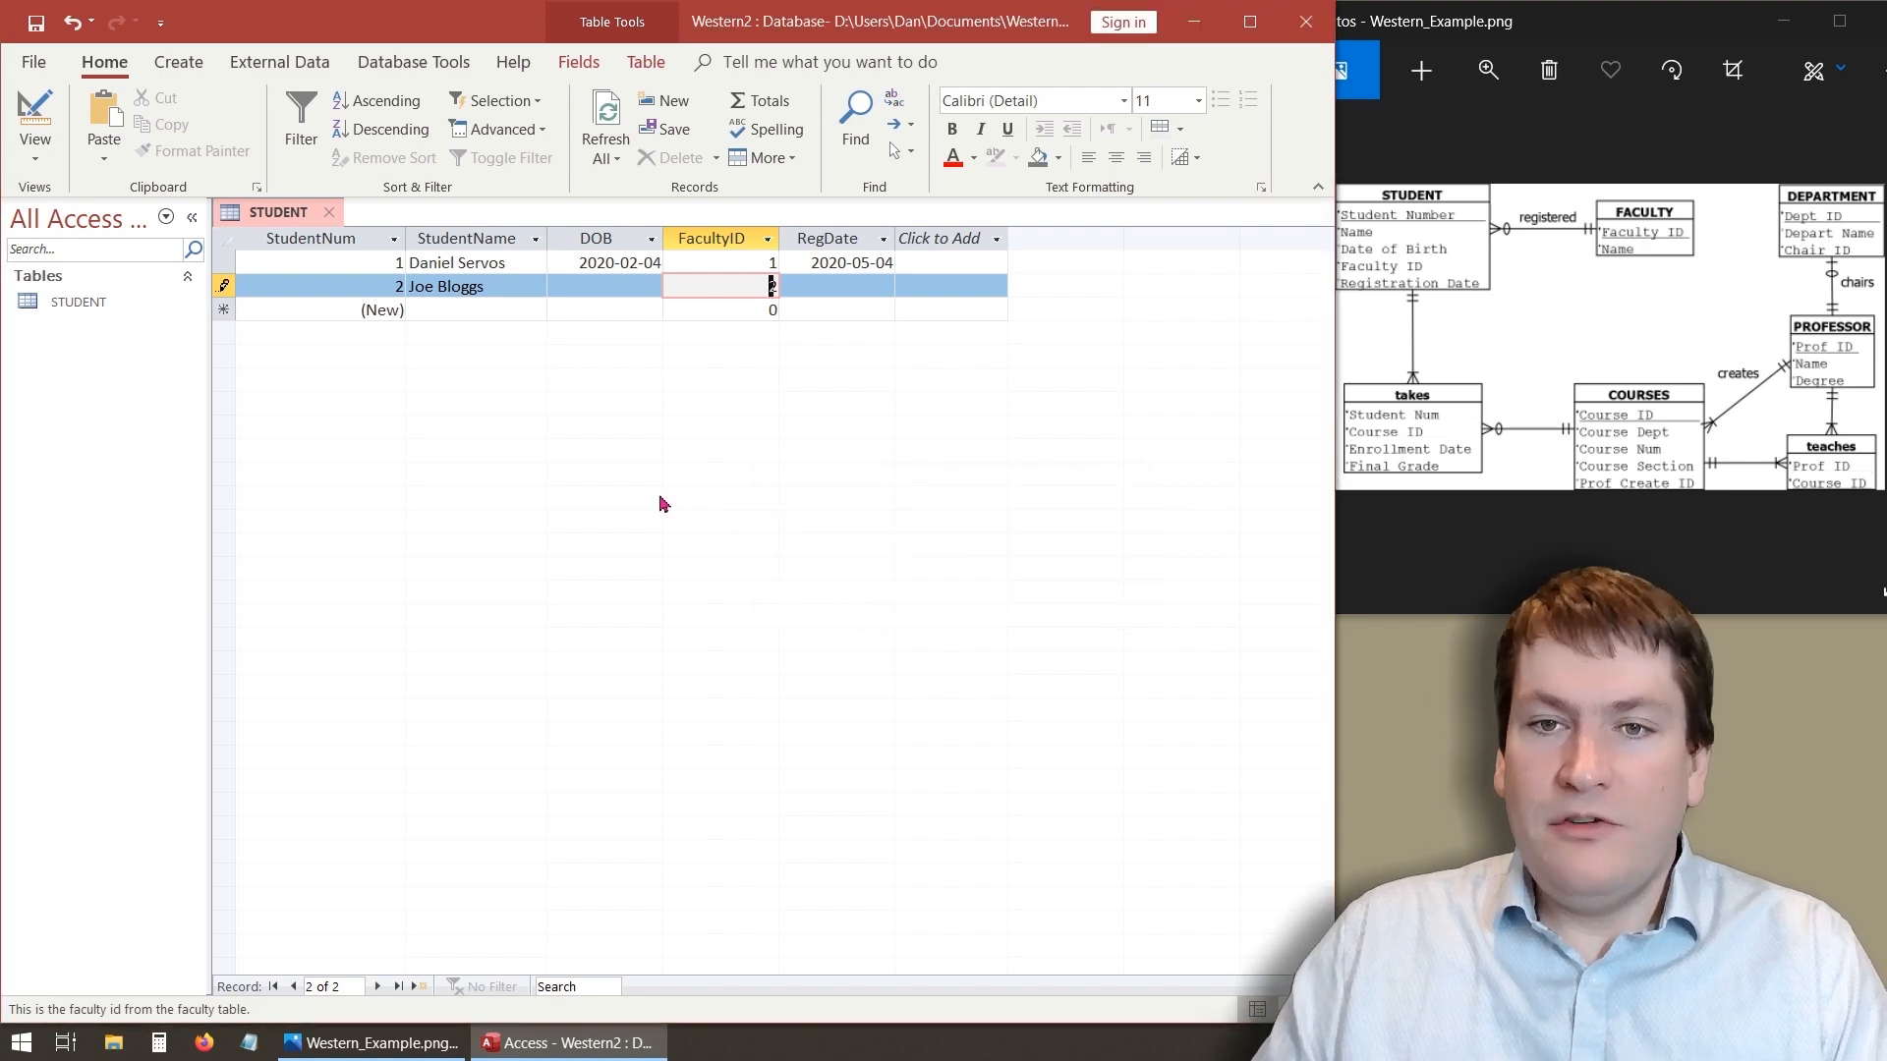
{"action": "key", "text": "Tab"}
{"action": "key", "text": "Tab"}
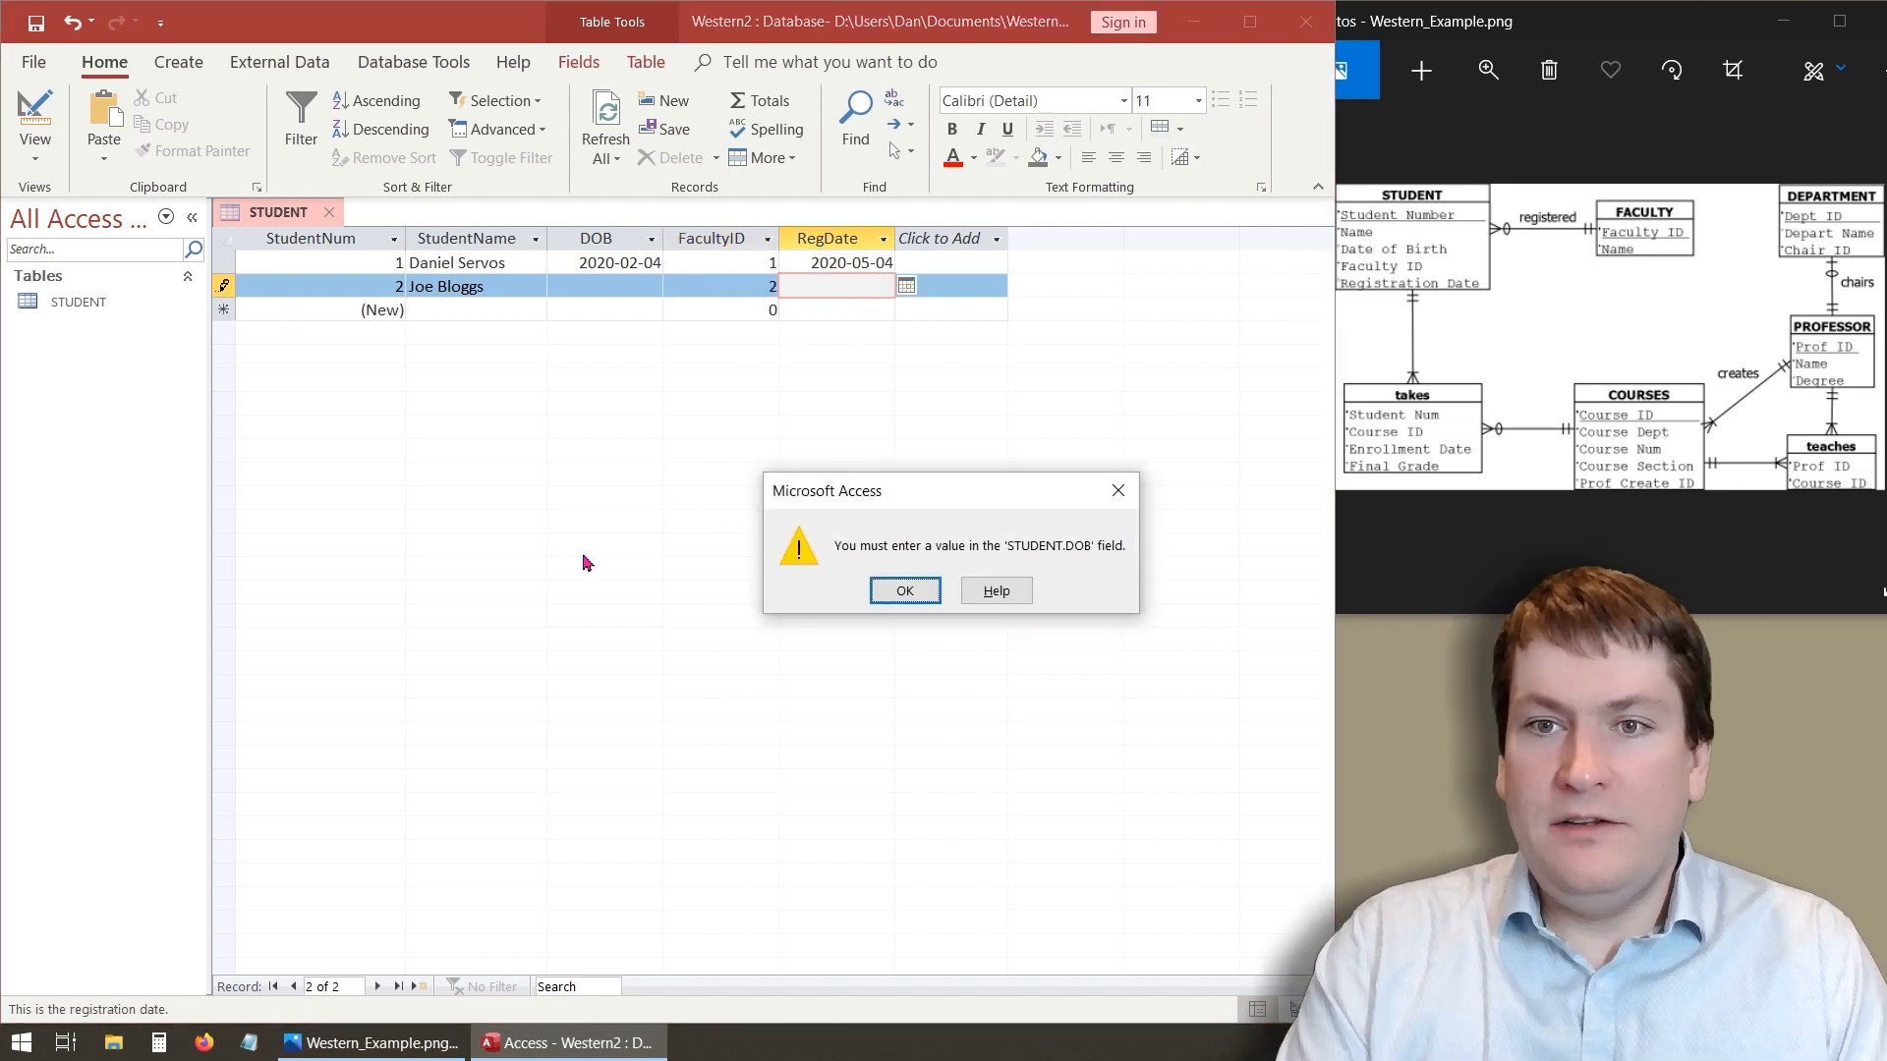
{"action": "left_click", "coordinate": [901, 593]}
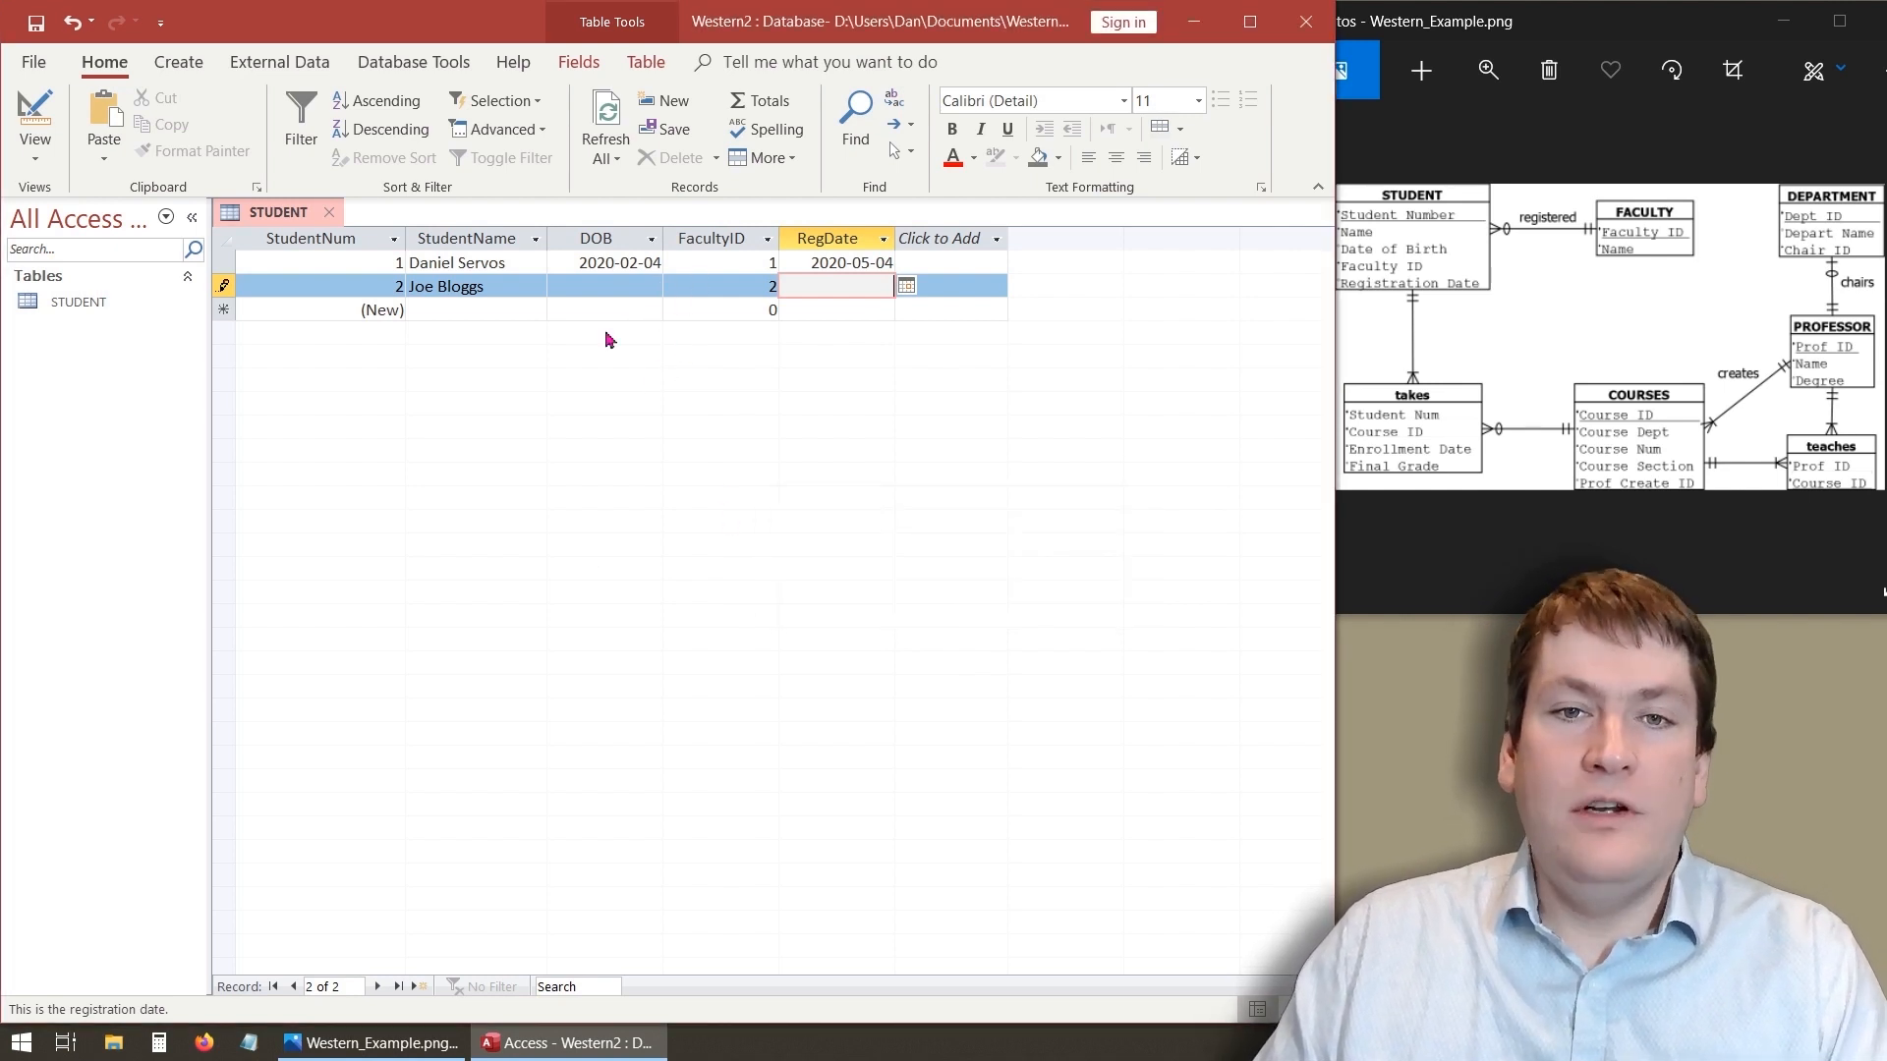
{"action": "key", "text": "Escape"}
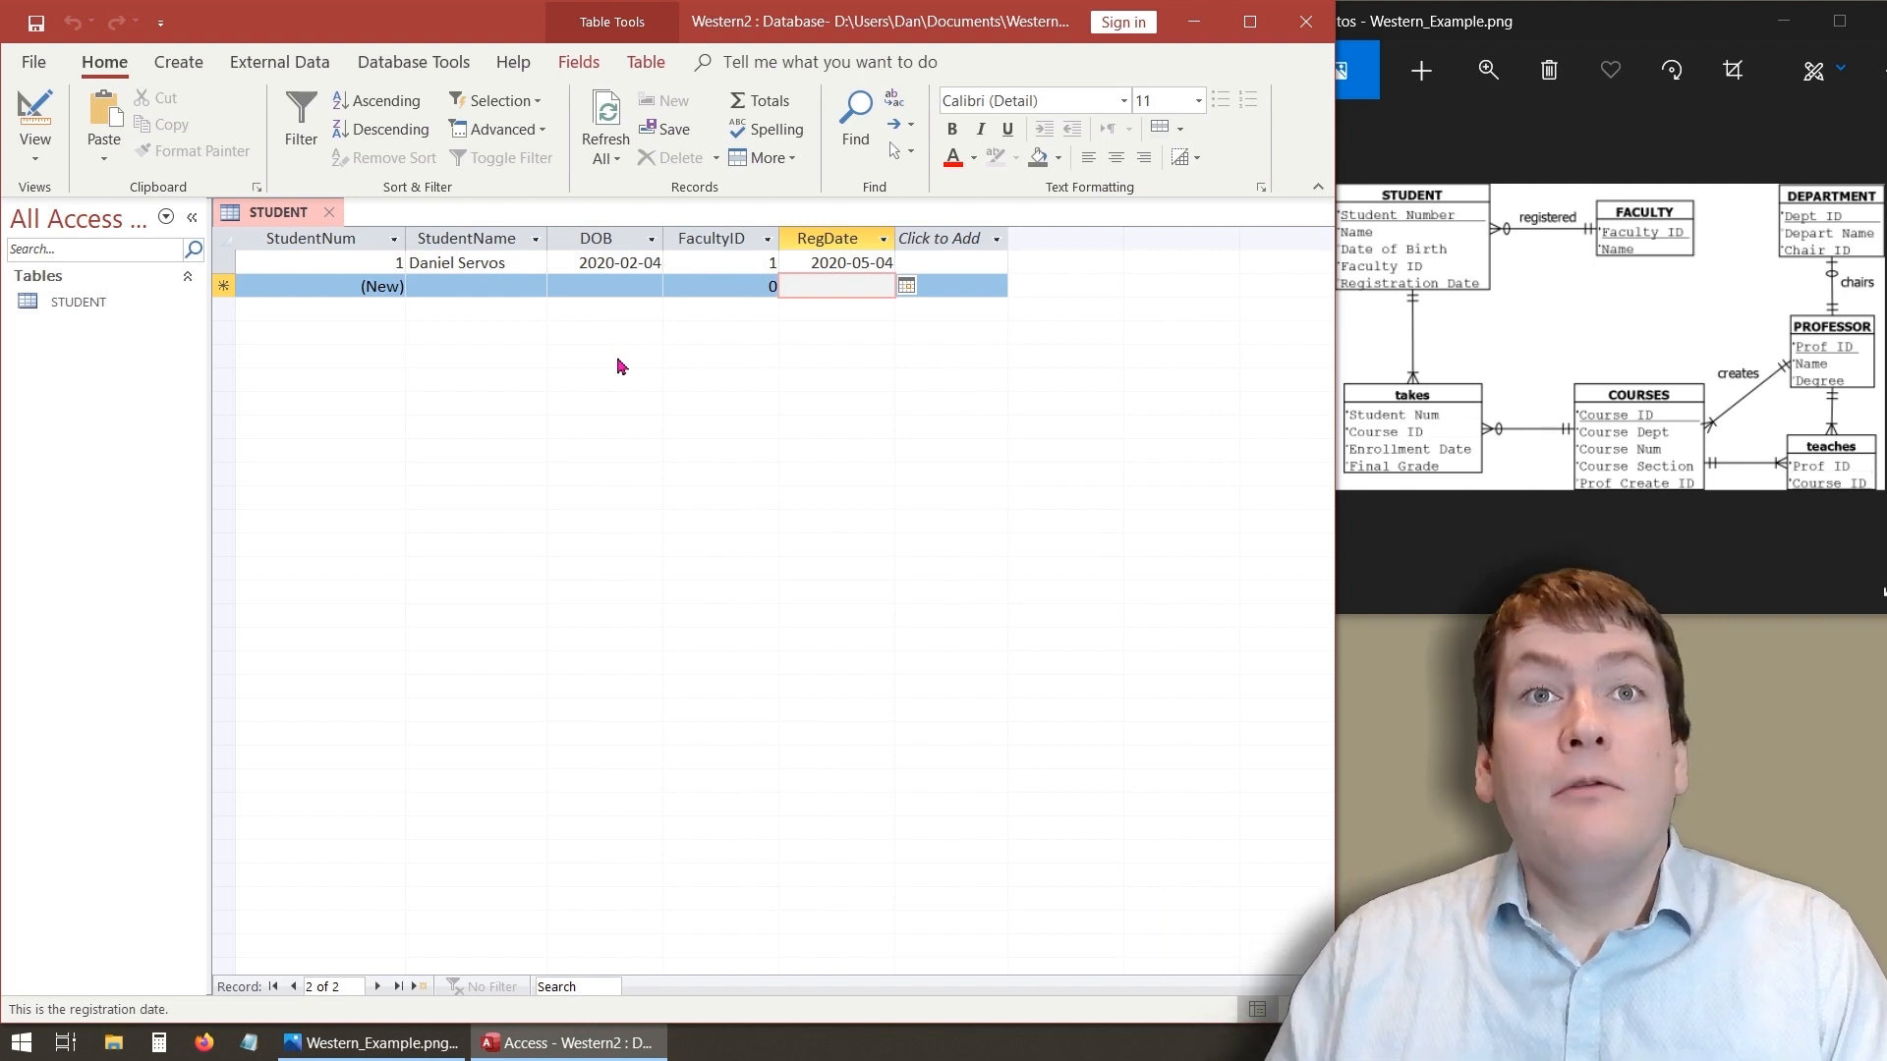
- Enter a second student's full name in the StudentName field of a new record
{"action": "left_click", "coordinate": [467, 288]}
{"action": "type", "text": "J"}
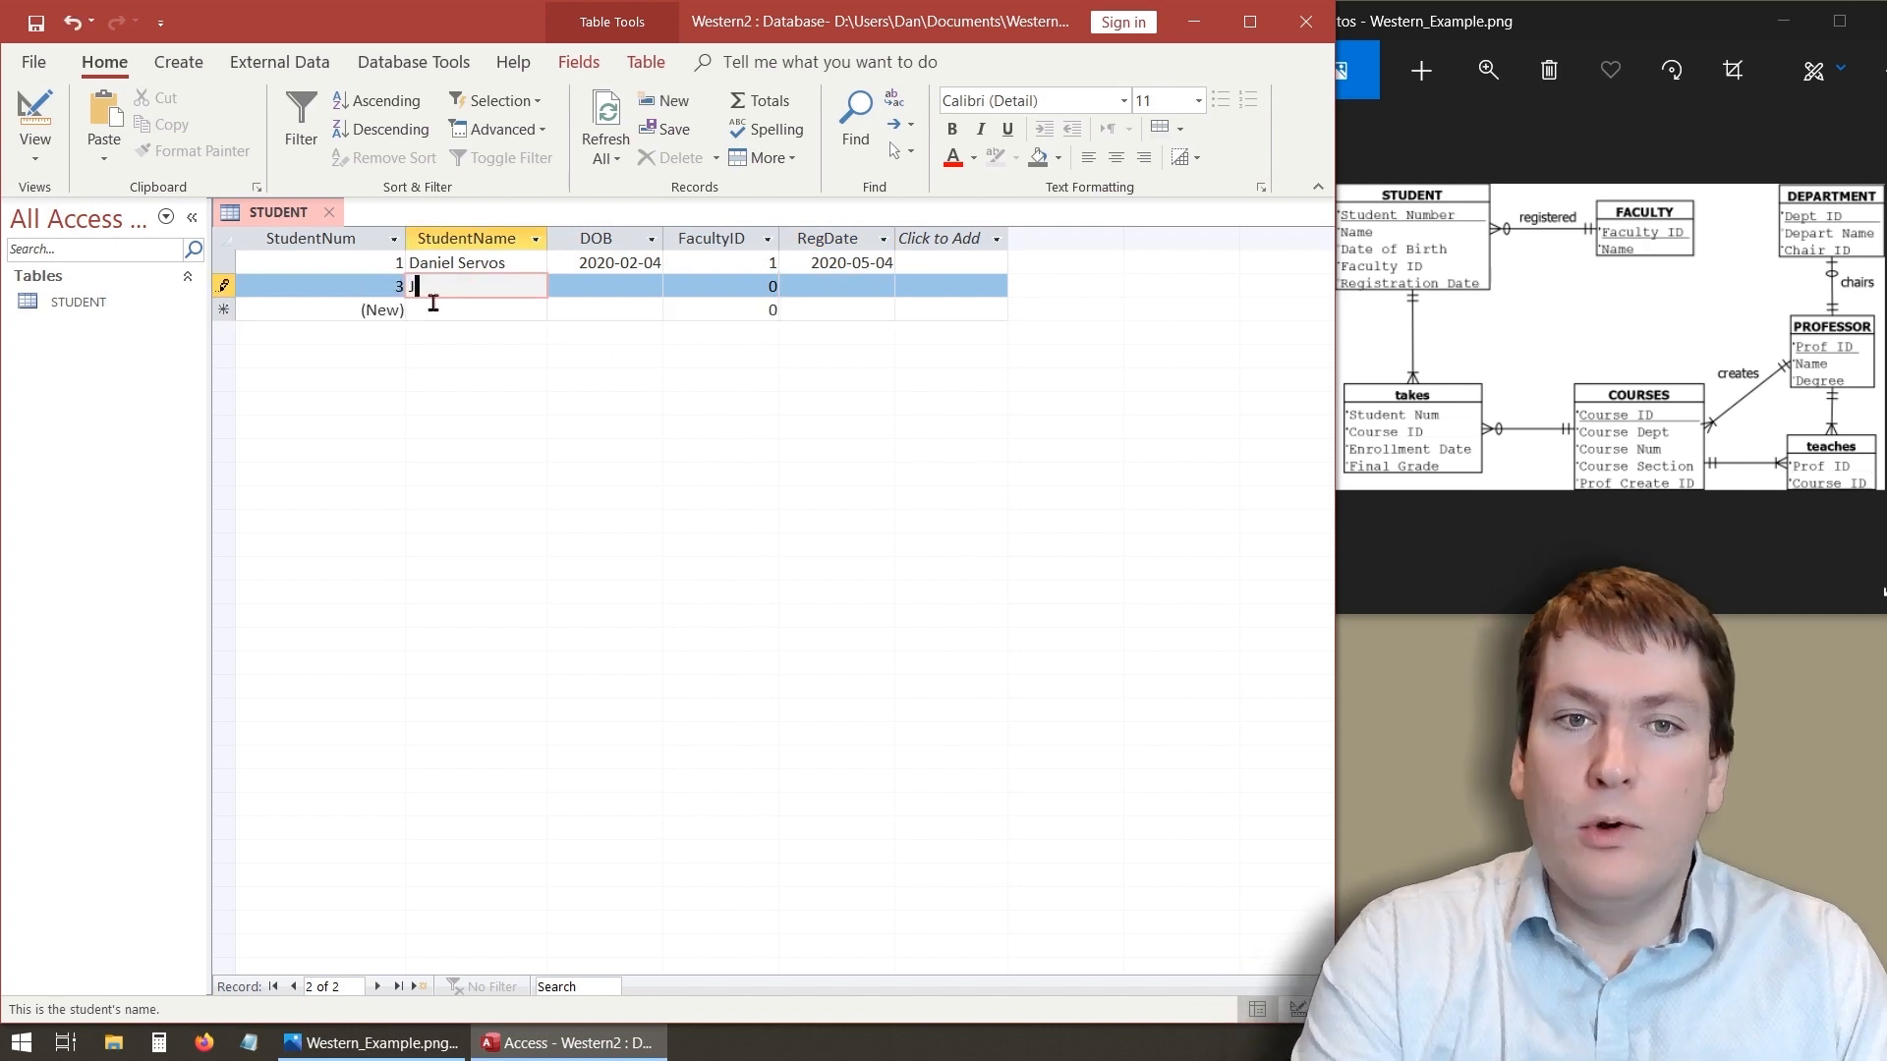
{"action": "type", "text": "oe Blo"}
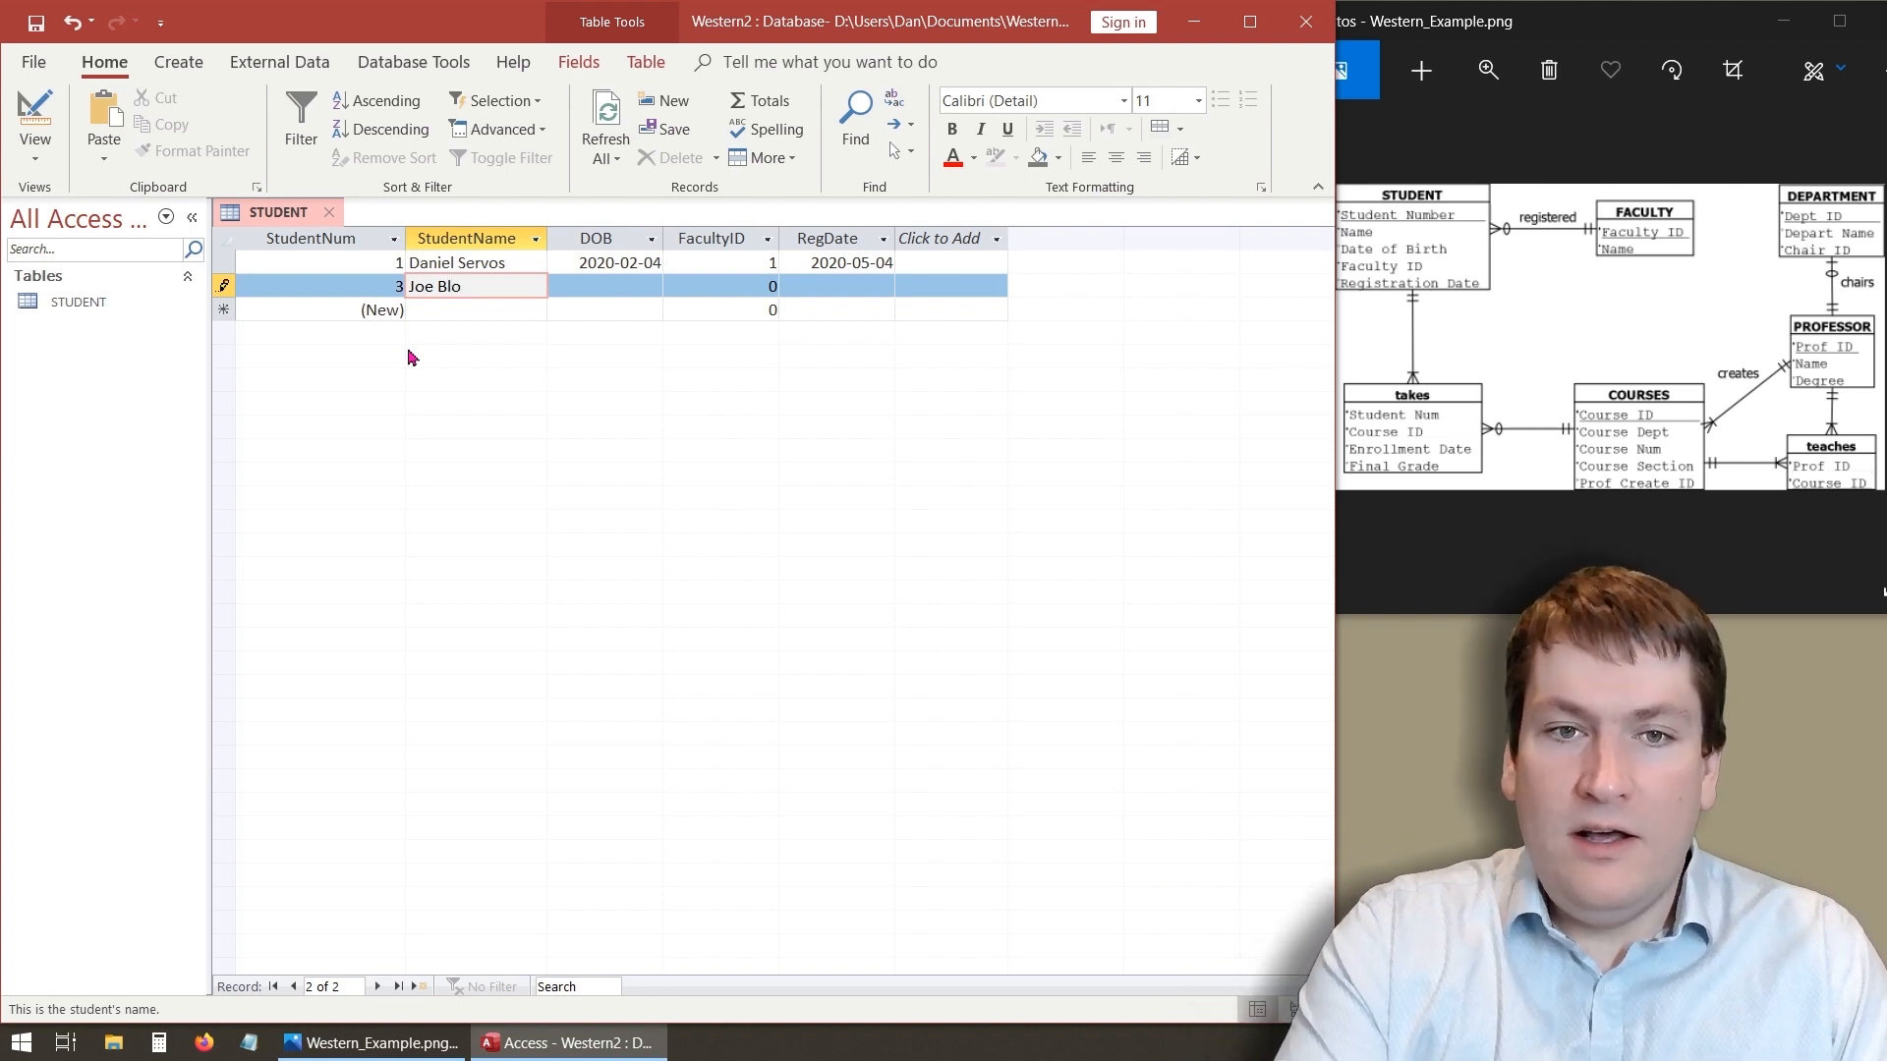
{"action": "type", "text": "ggs"}
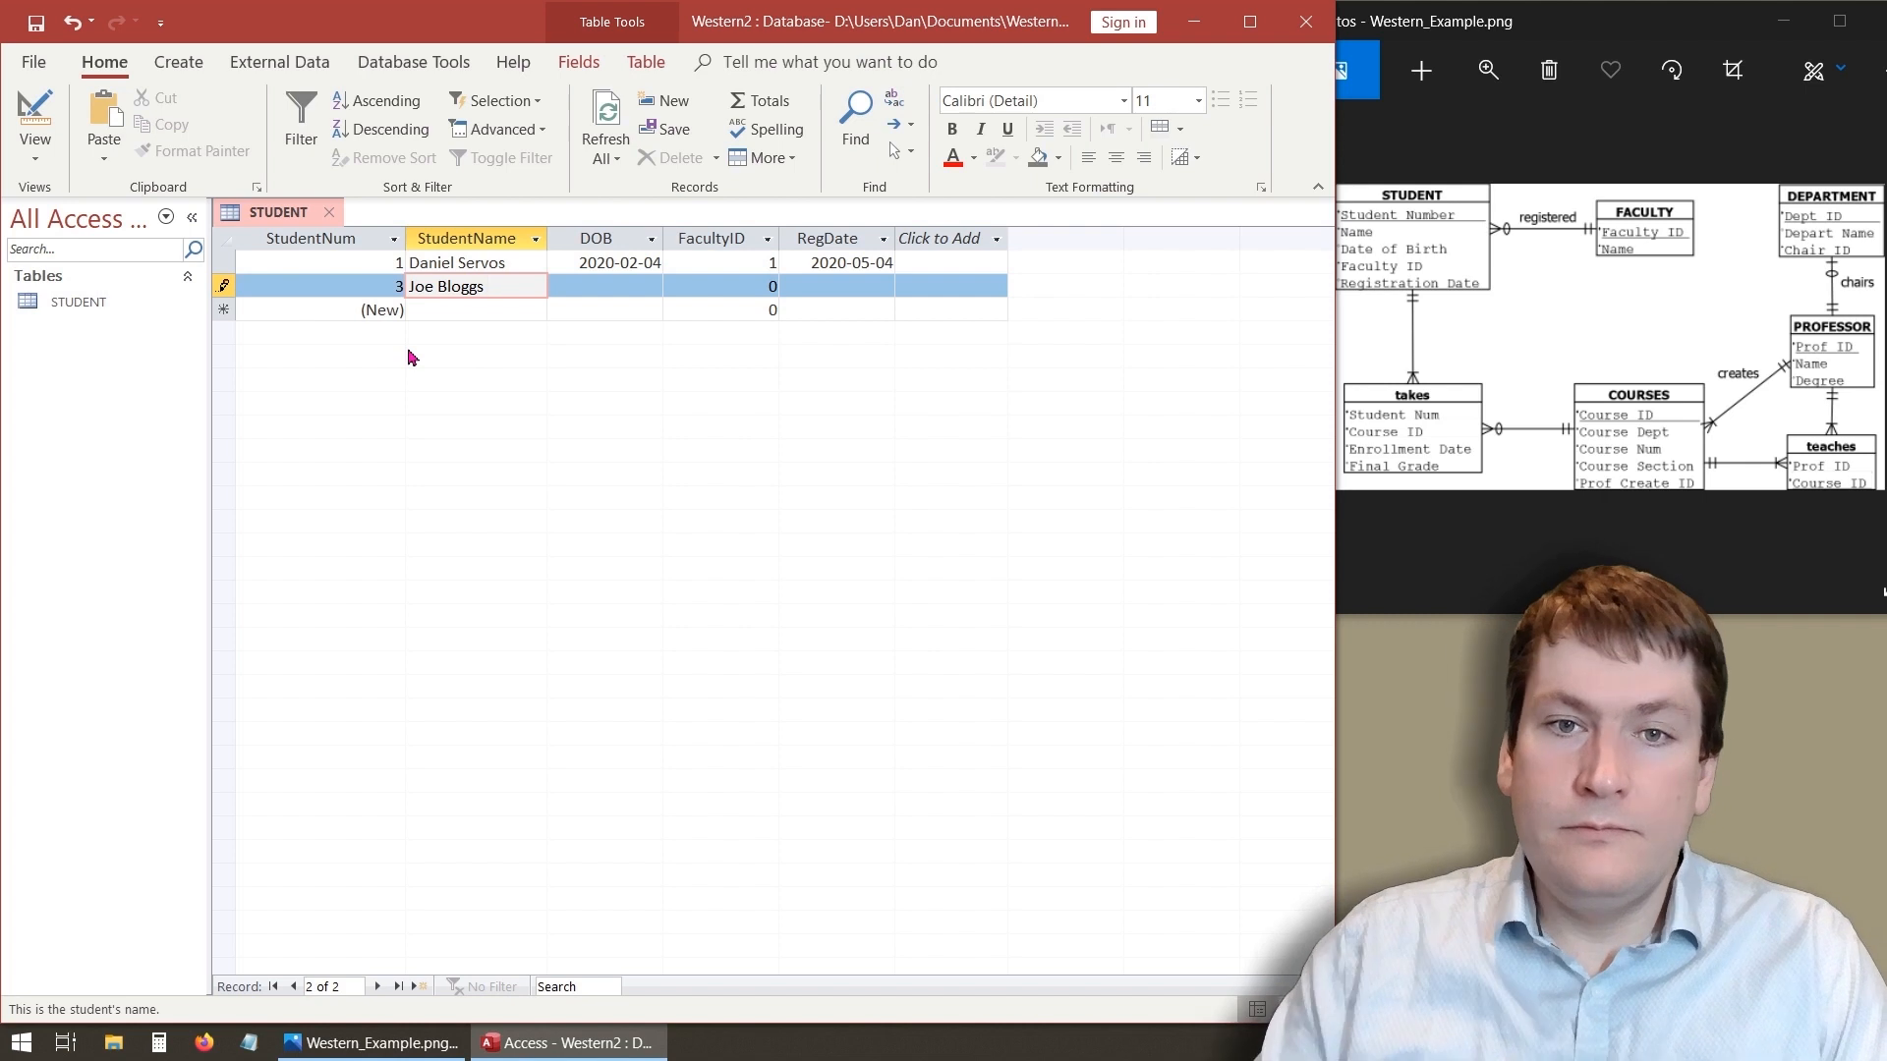
- Pick 2020-03-18 as the second record's DOB from the date picker
{"action": "left_click", "coordinate": [574, 284]}
{"action": "left_click", "coordinate": [674, 285]}
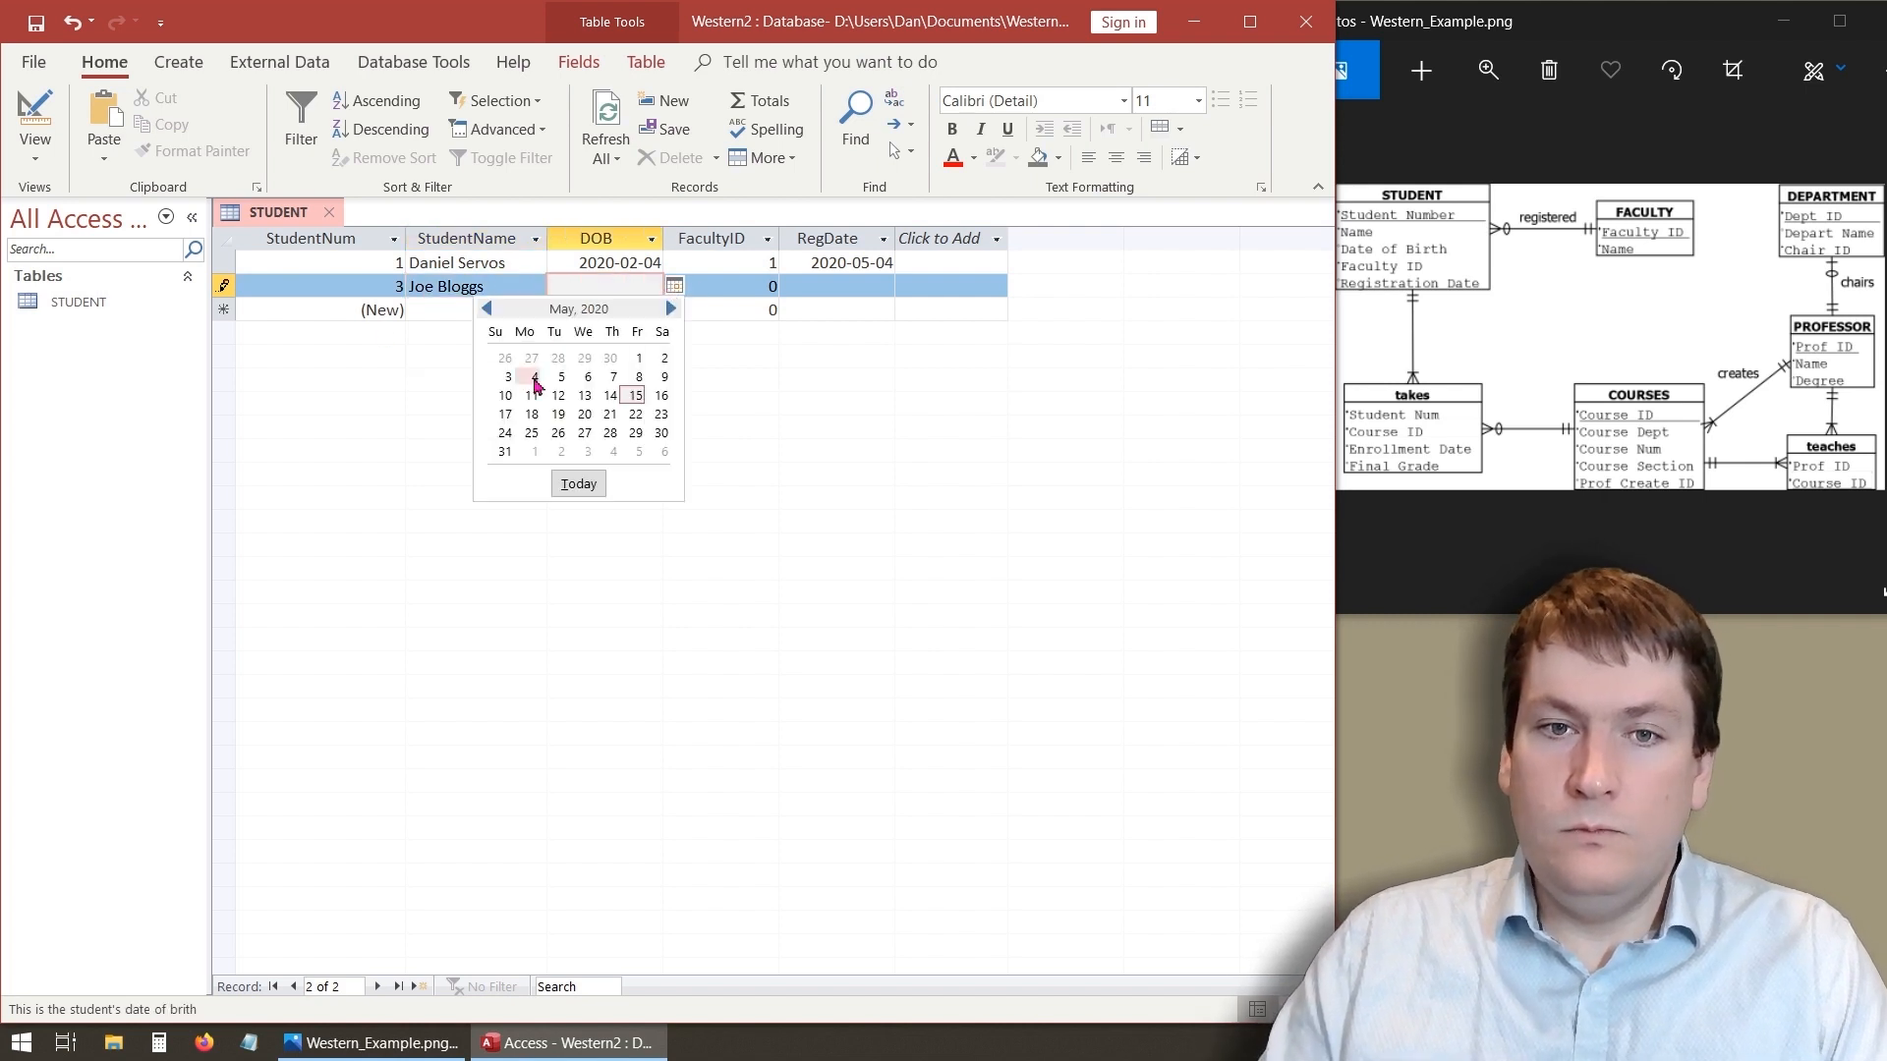
{"action": "left_click", "coordinate": [485, 308]}
{"action": "left_click", "coordinate": [485, 308]}
{"action": "left_click", "coordinate": [584, 396]}
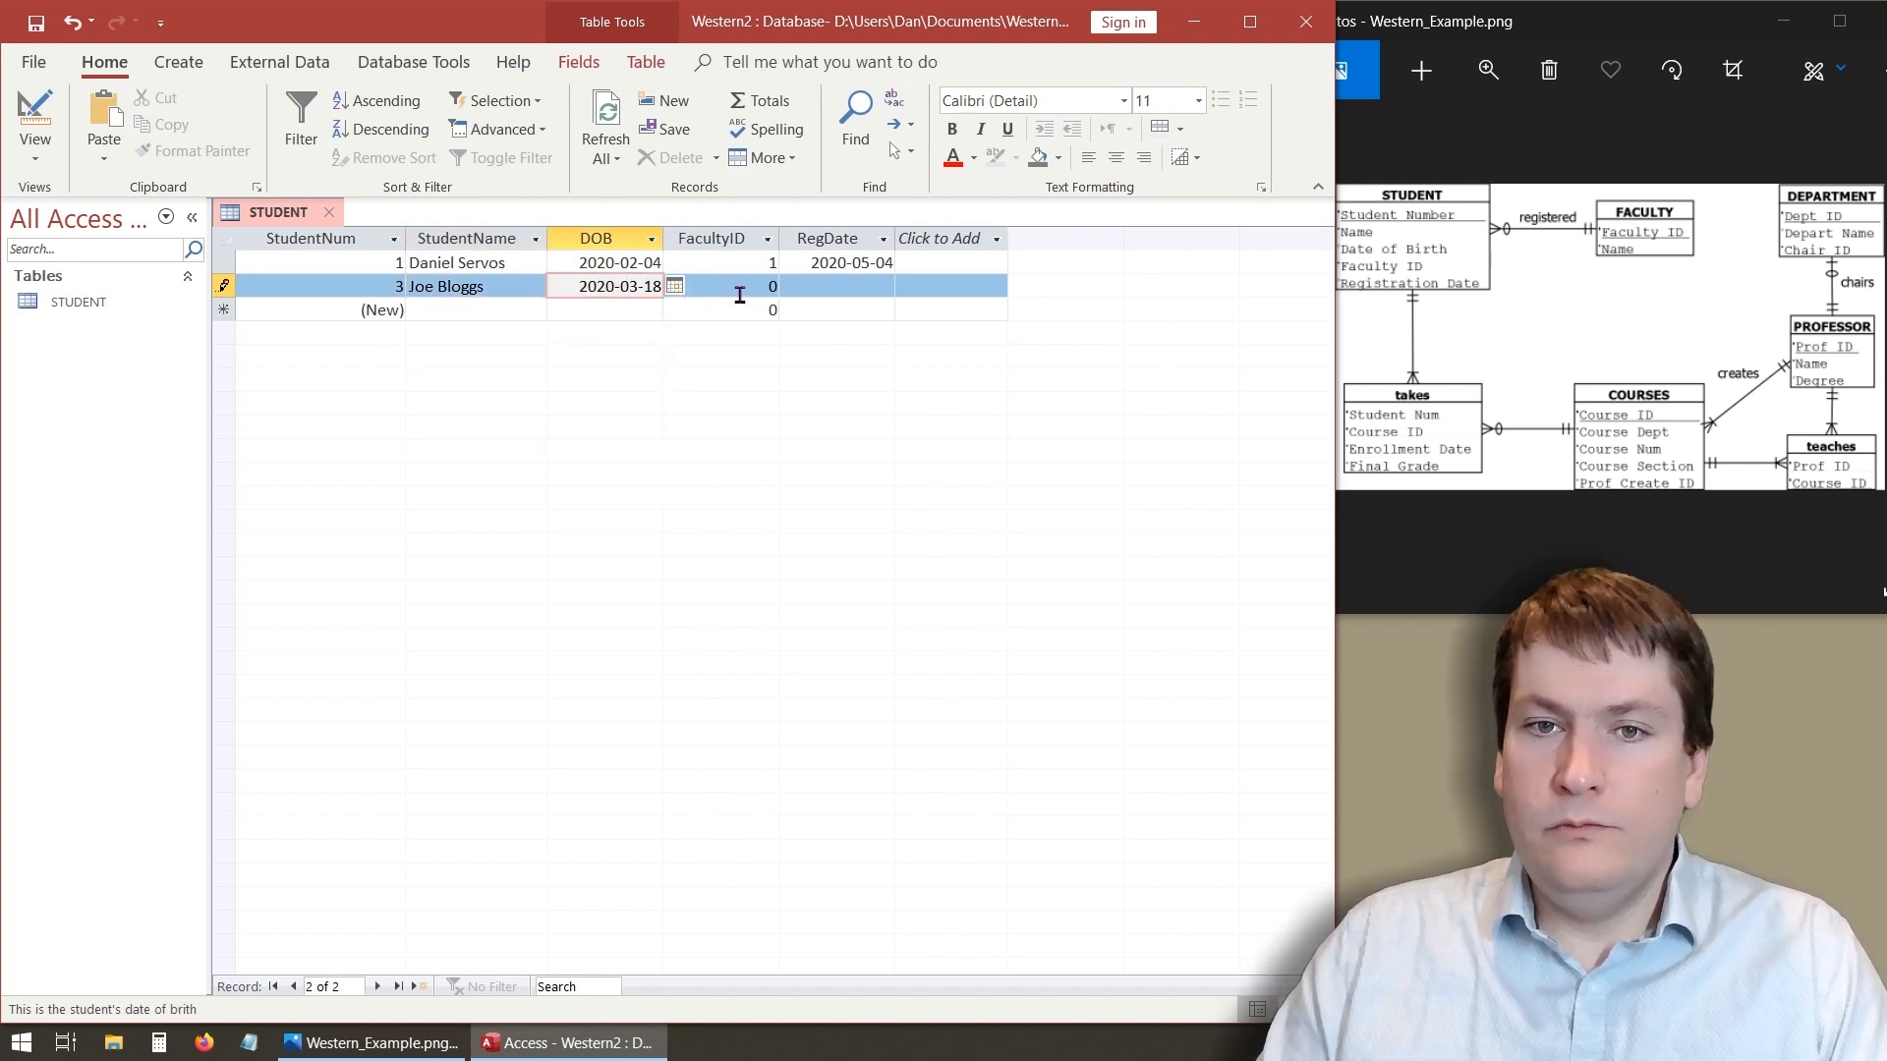
- Set the second record's FacultyID to 2 and move to a new record to save it
{"action": "left_click", "coordinate": [779, 286]}
{"action": "type", "text": "2"}
{"action": "left_click", "coordinate": [833, 286]}
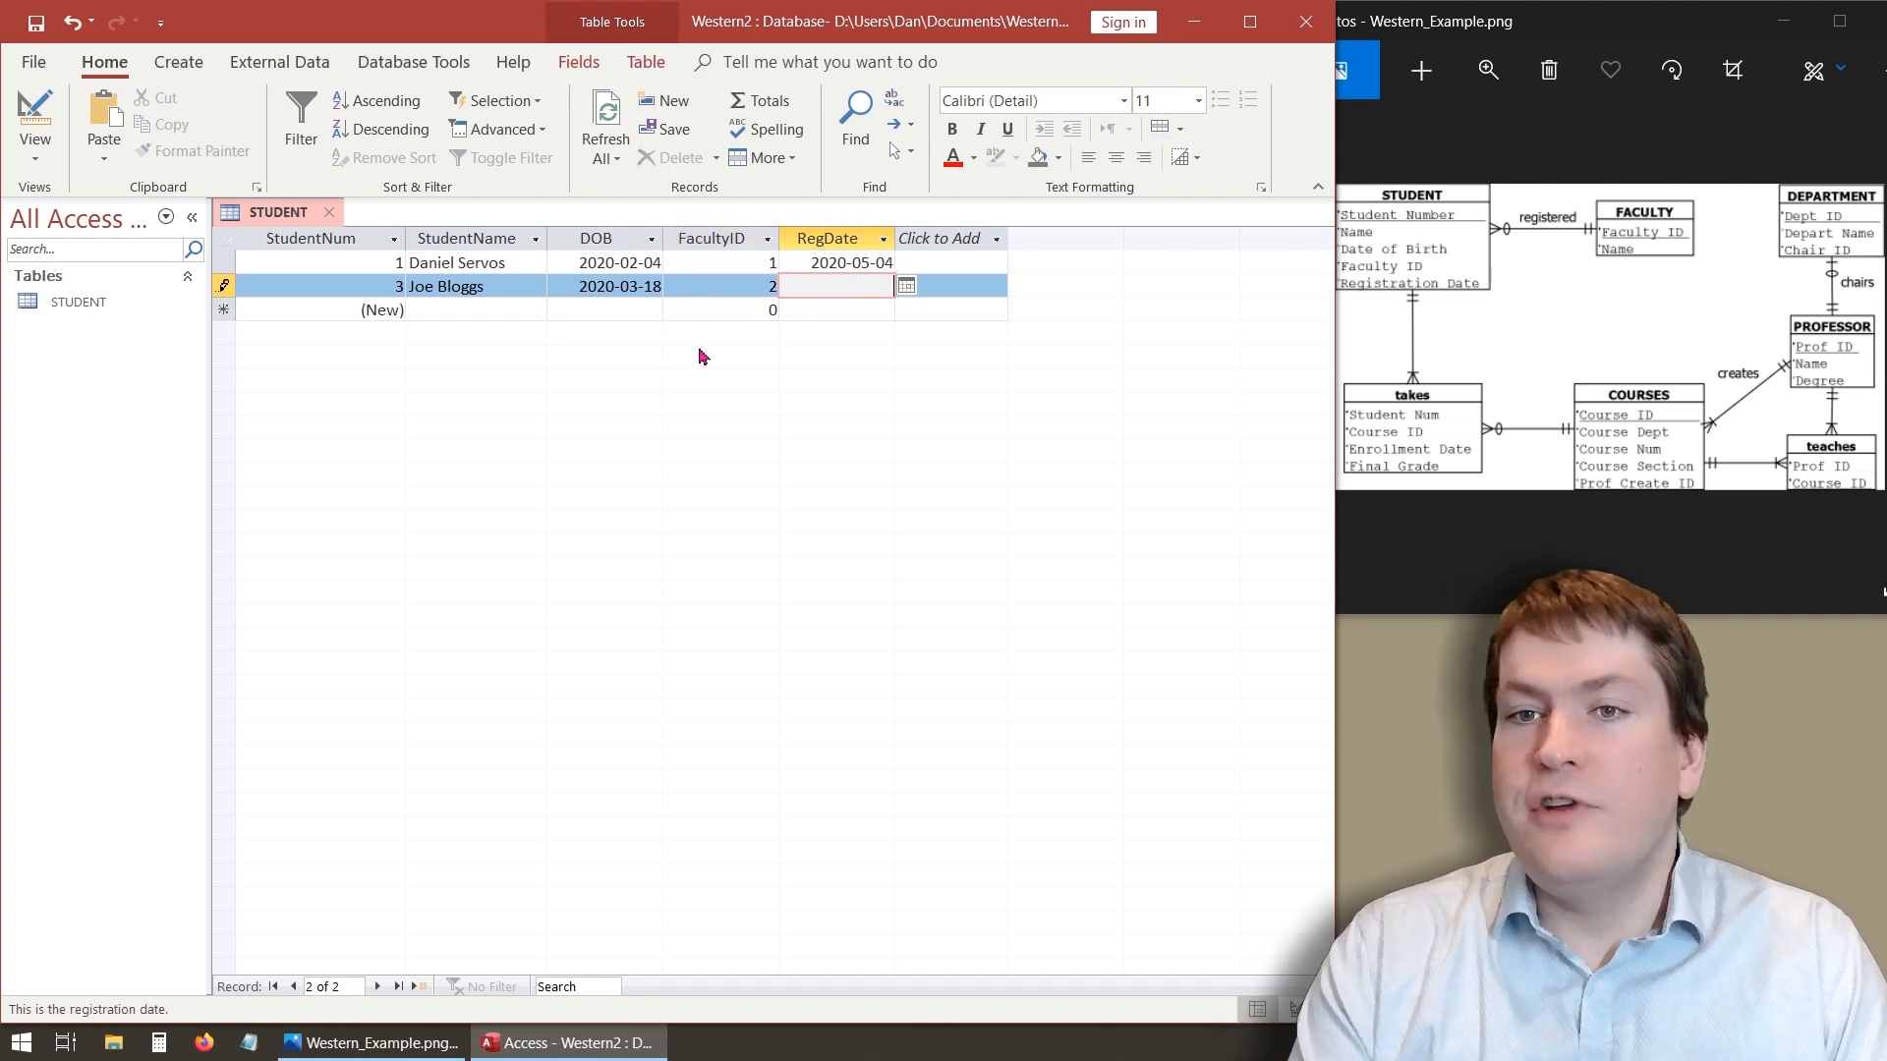
{"action": "left_click", "coordinate": [491, 310]}
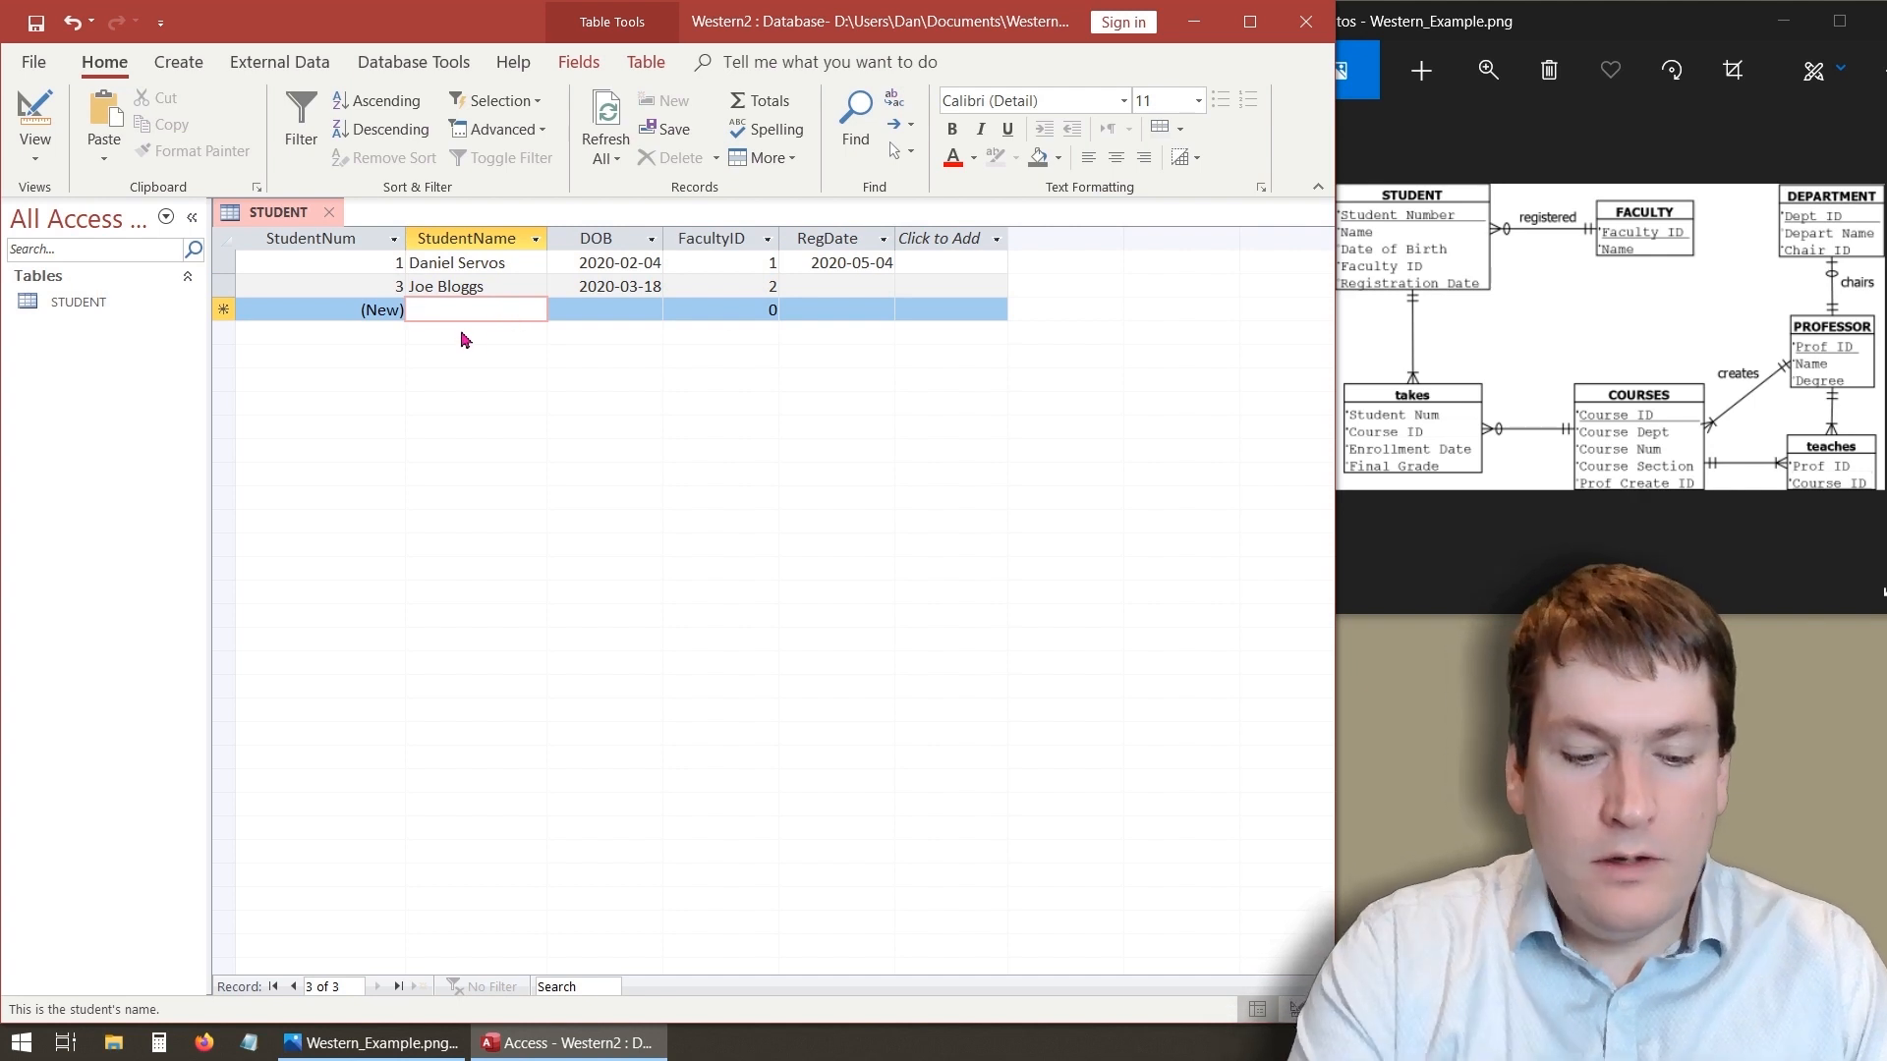
- Start a third record with a student's first name and pick 2020-05-05 as its DOB
{"action": "type", "text": "Alice"}
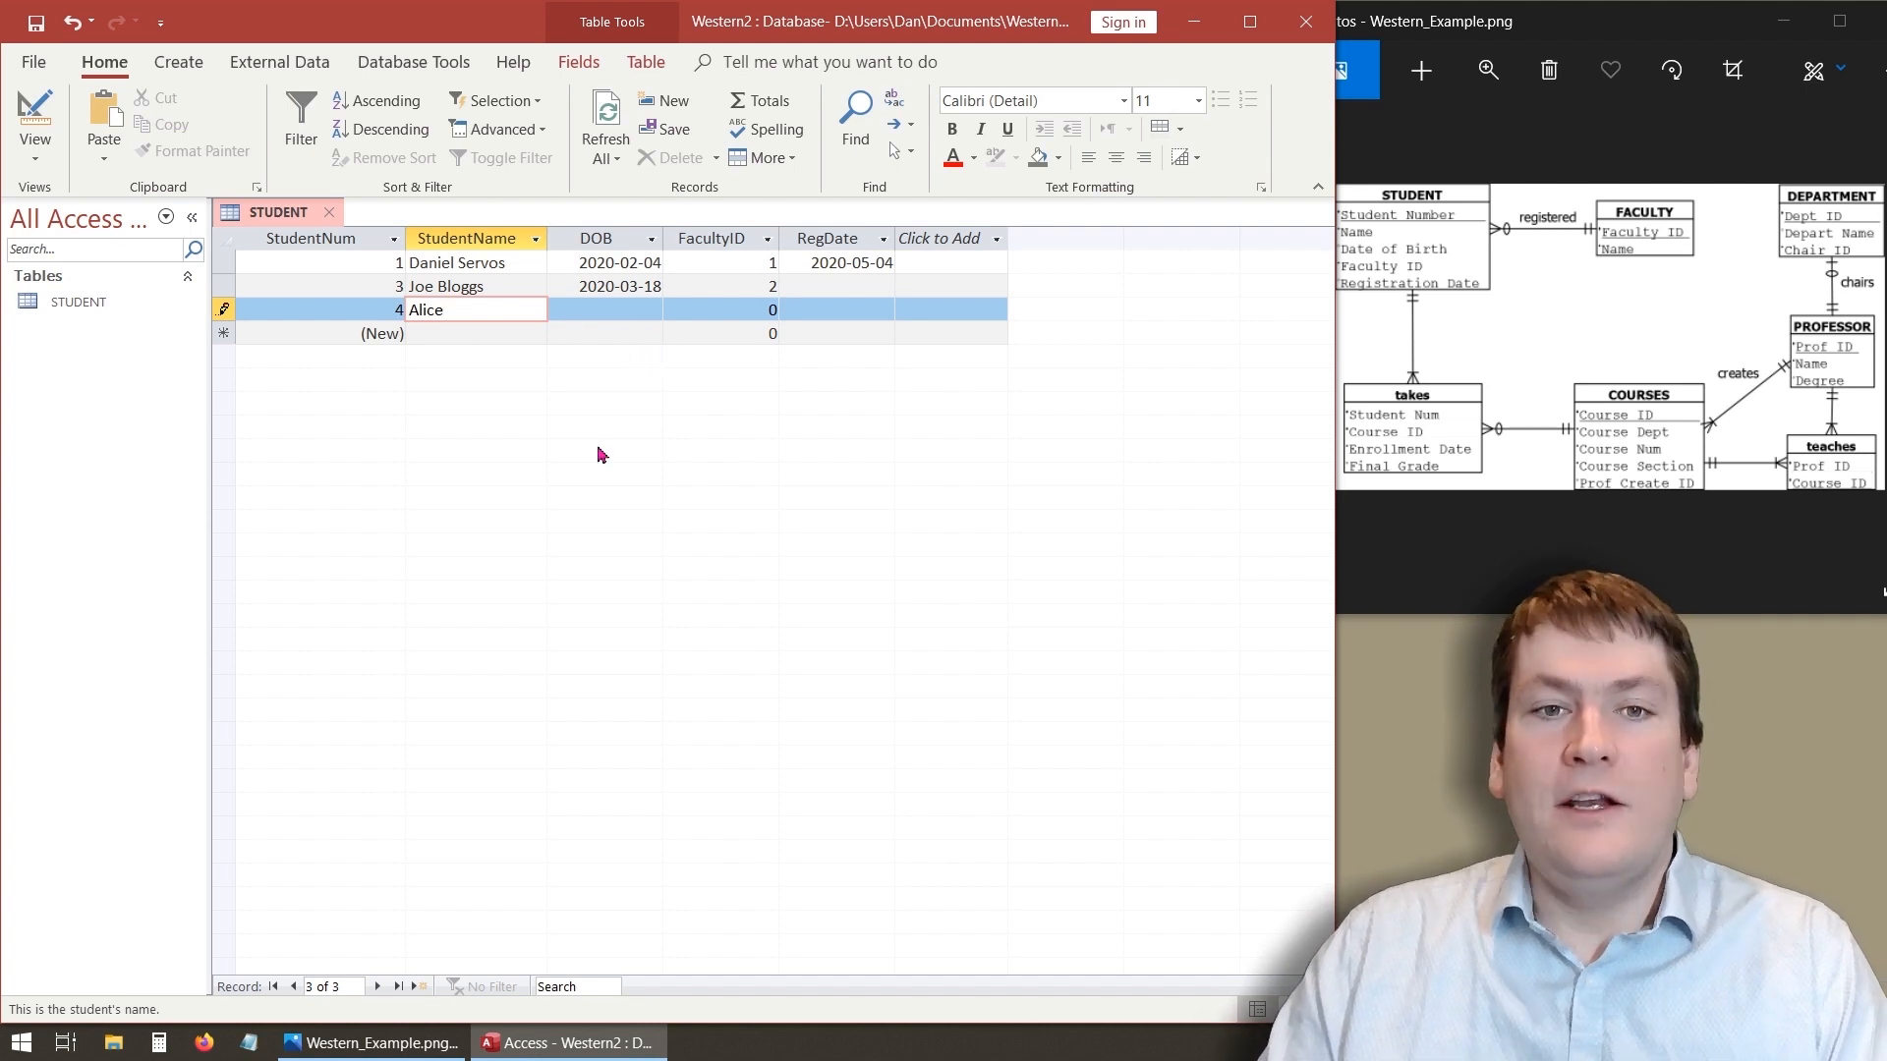
{"action": "key", "text": "Tab"}
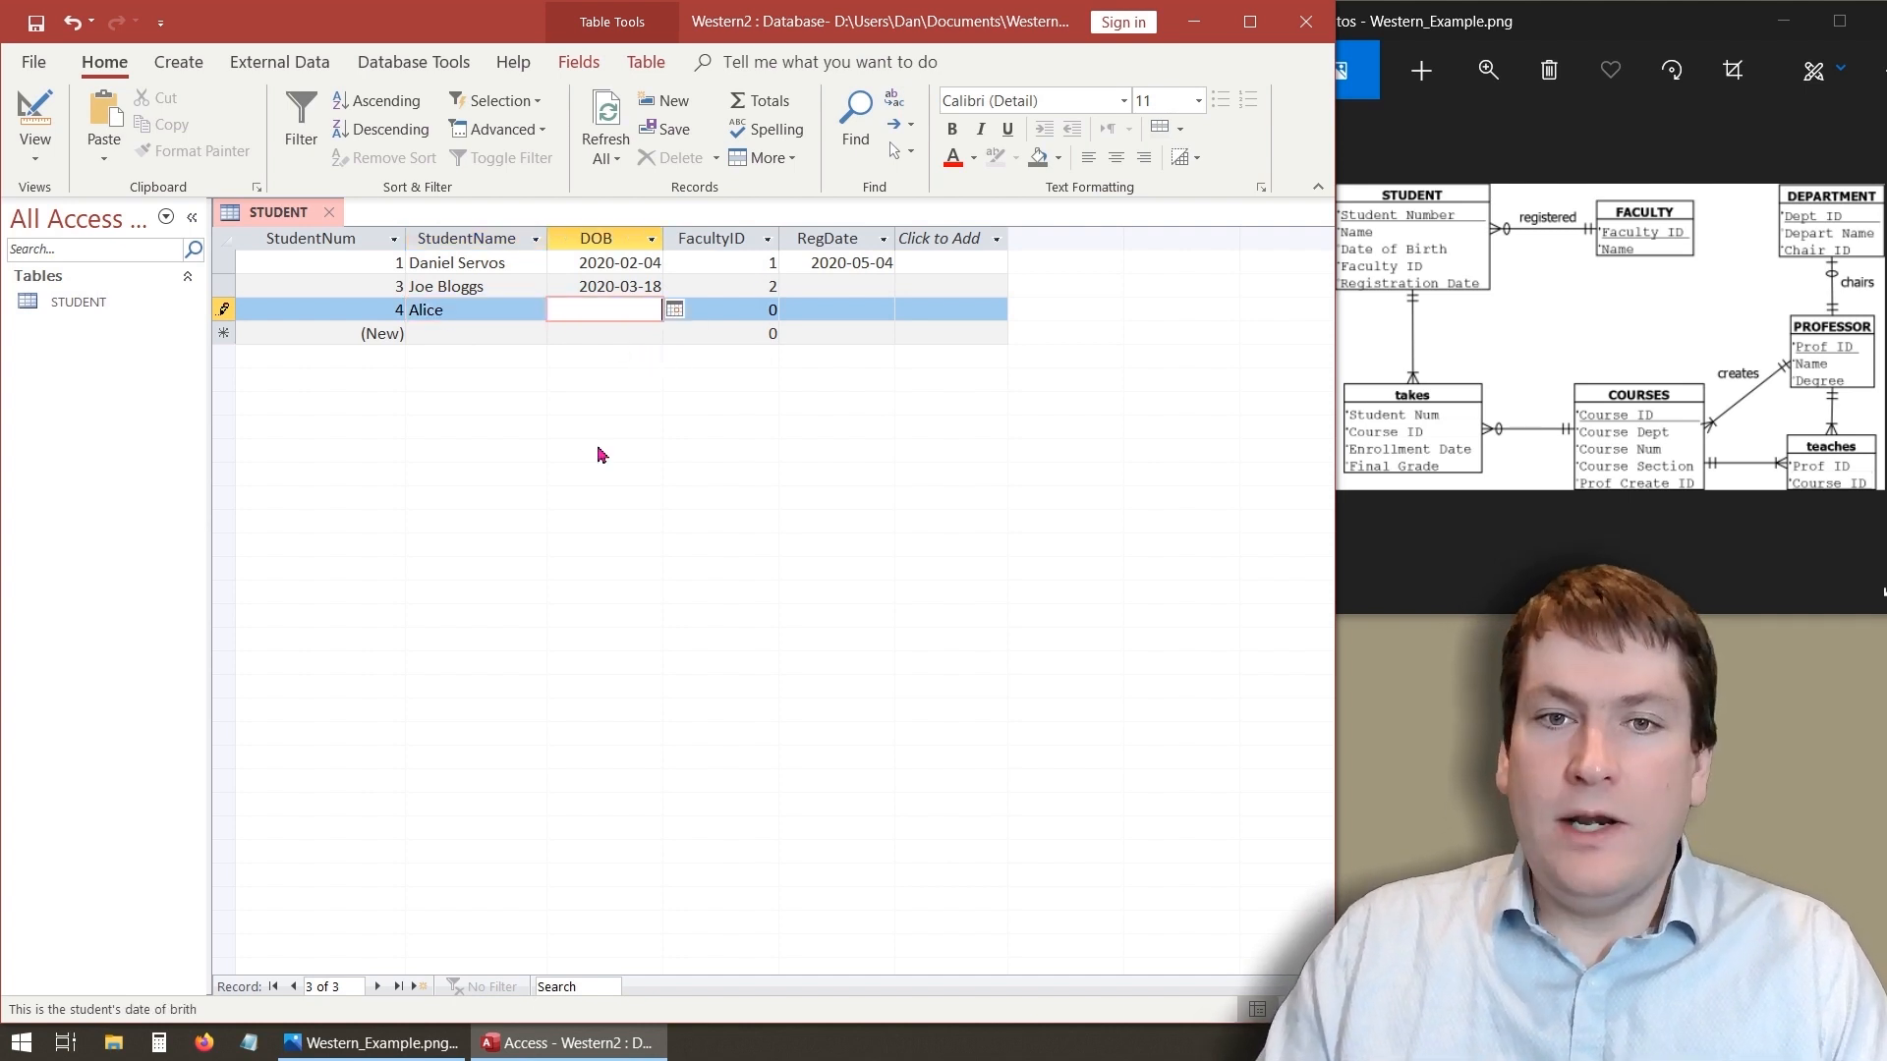
{"action": "left_click", "coordinate": [674, 310]}
{"action": "left_click", "coordinate": [548, 404]}
- Set the third record's FacultyID to 1, pick 2020-05-04 as its RegDate, and save the record
{"action": "key", "text": "Tab"}
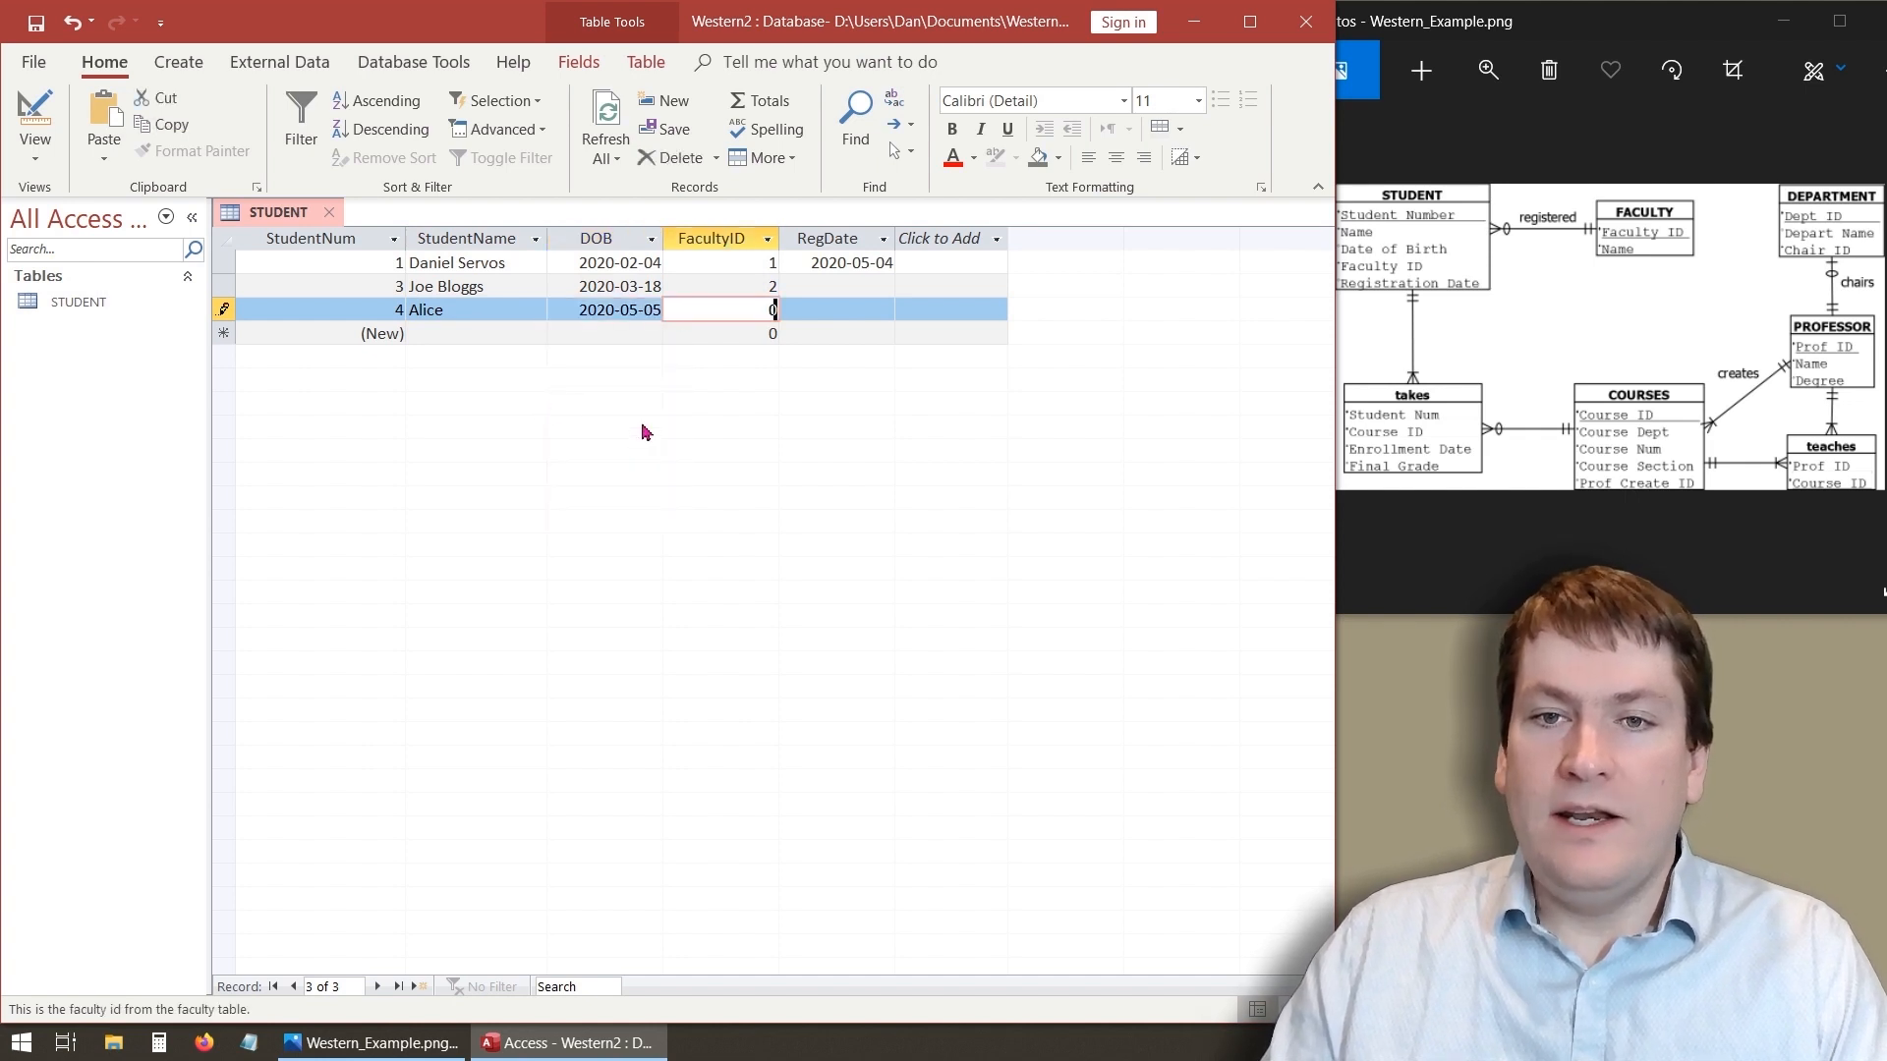
{"action": "type", "text": "1"}
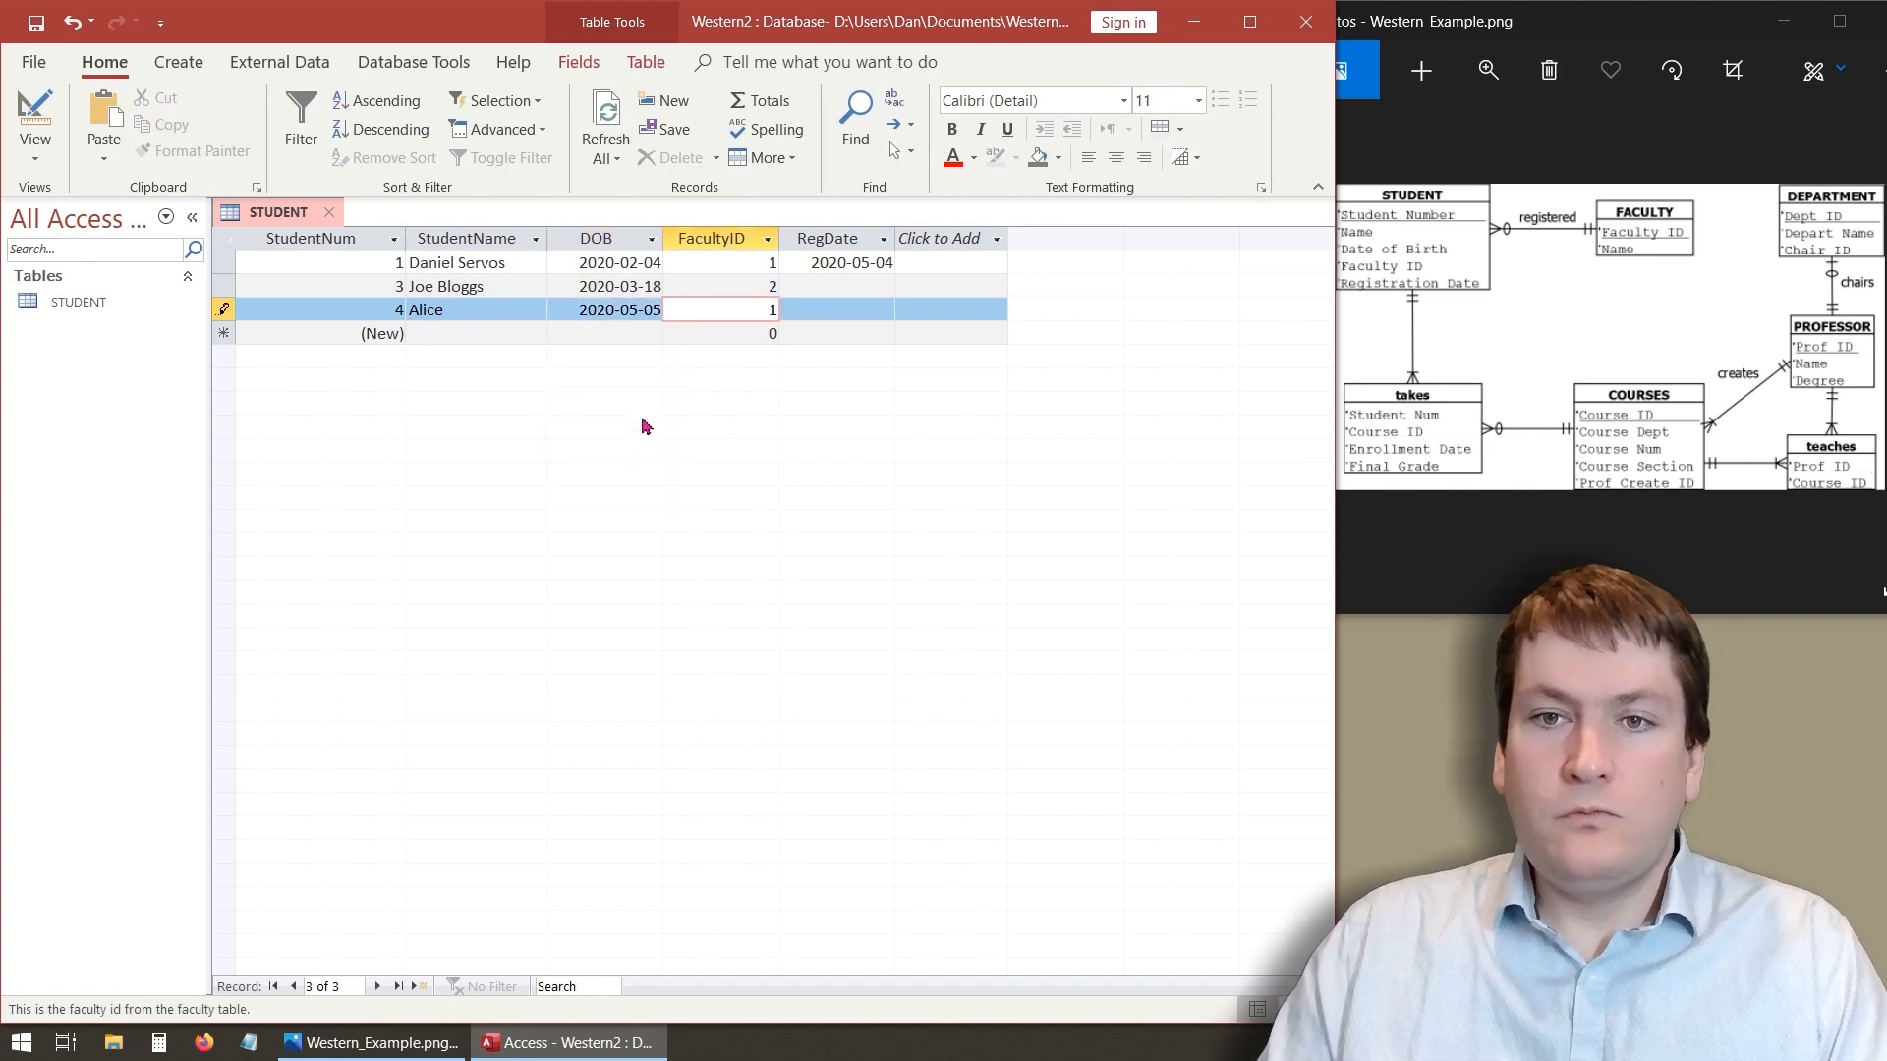
{"action": "key", "text": "Tab"}
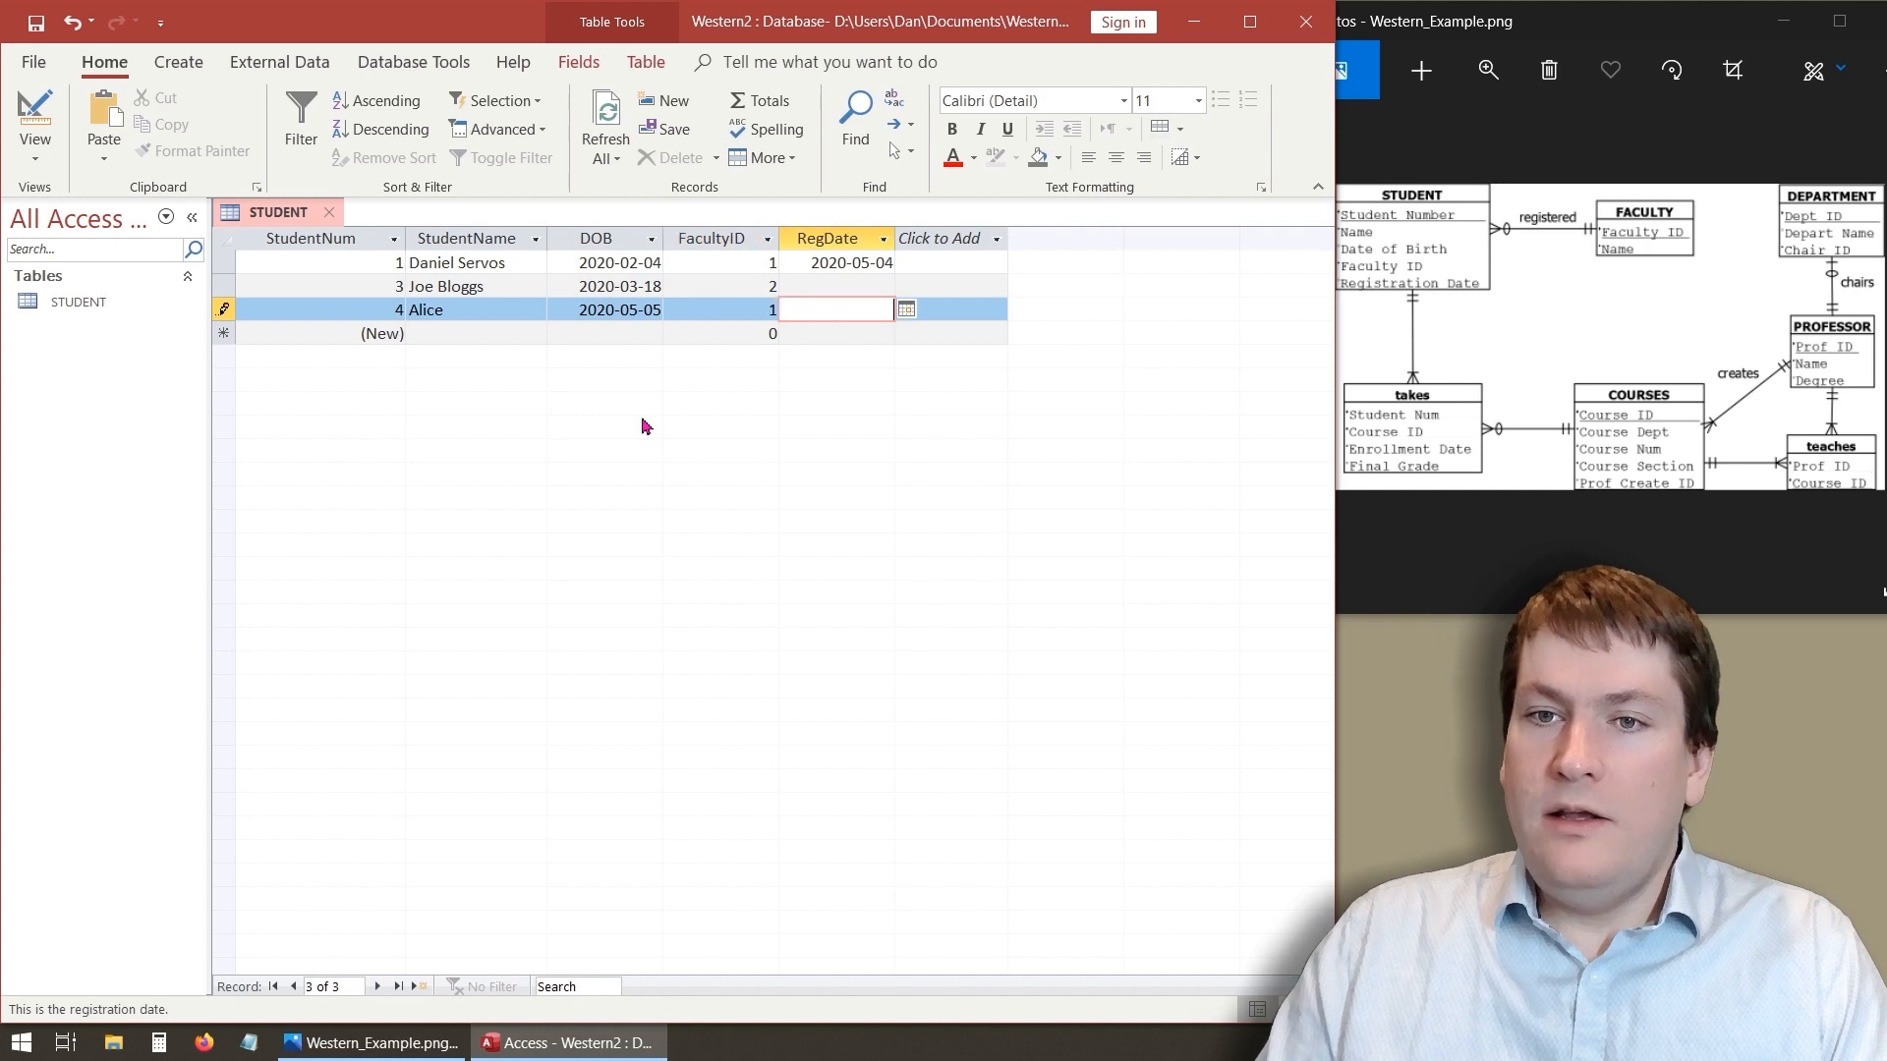
{"action": "left_click", "coordinate": [906, 310]}
{"action": "left_click", "coordinate": [757, 411]}
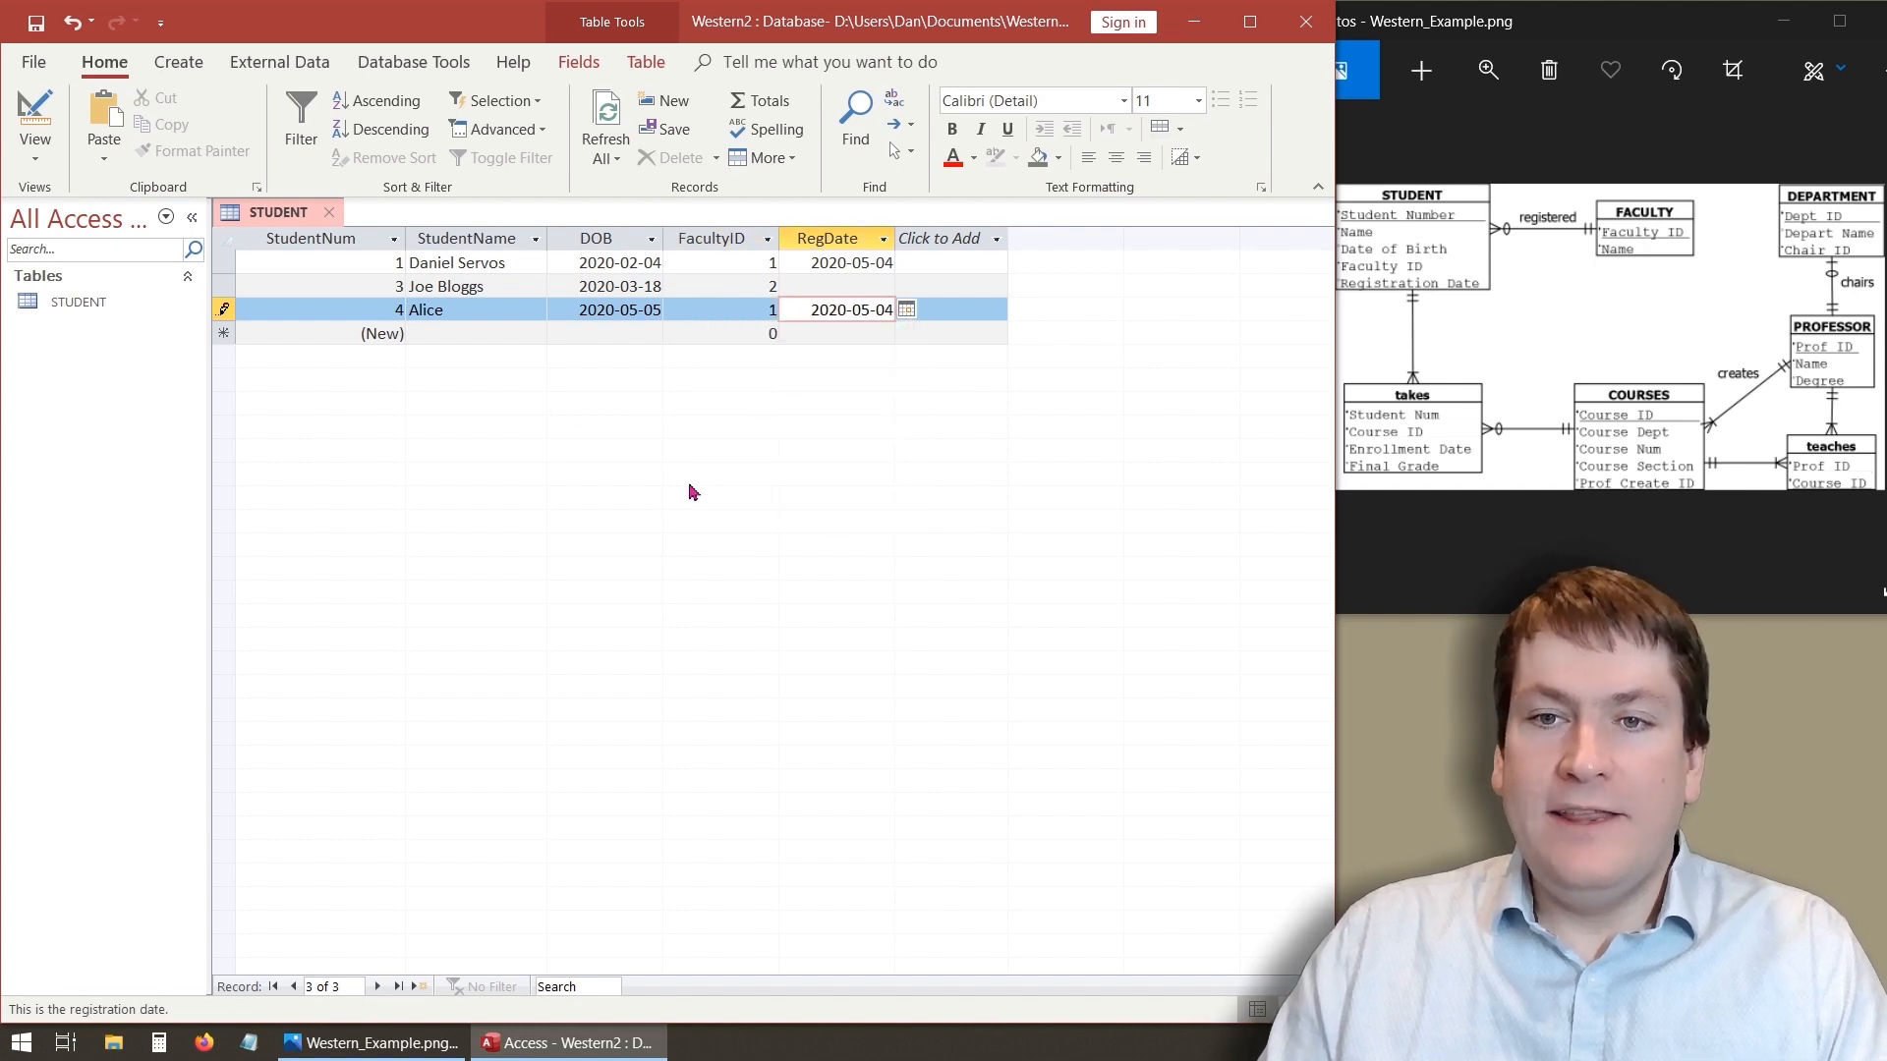
{"action": "key", "text": "Tab"}
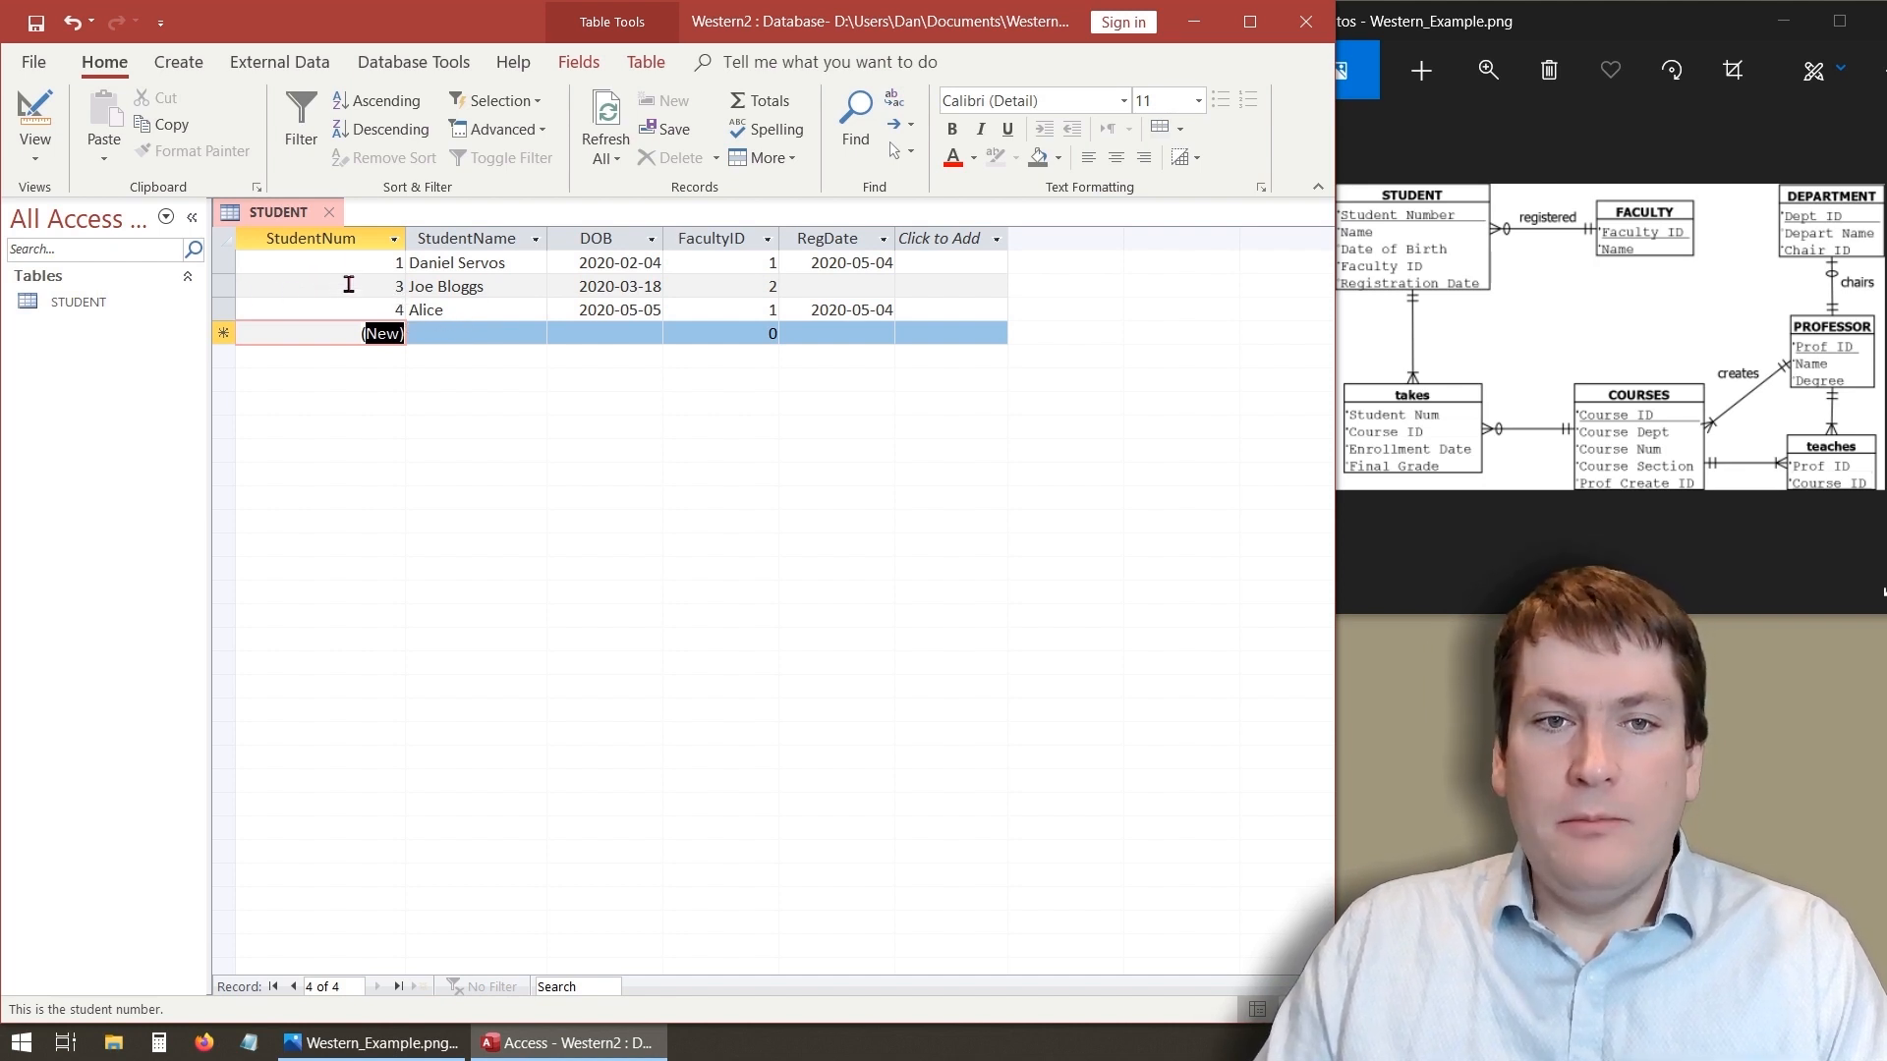
- Delete the second student record and confirm the deletion
{"action": "left_click", "coordinate": [223, 287]}
{"action": "right_click", "coordinate": [223, 288]}
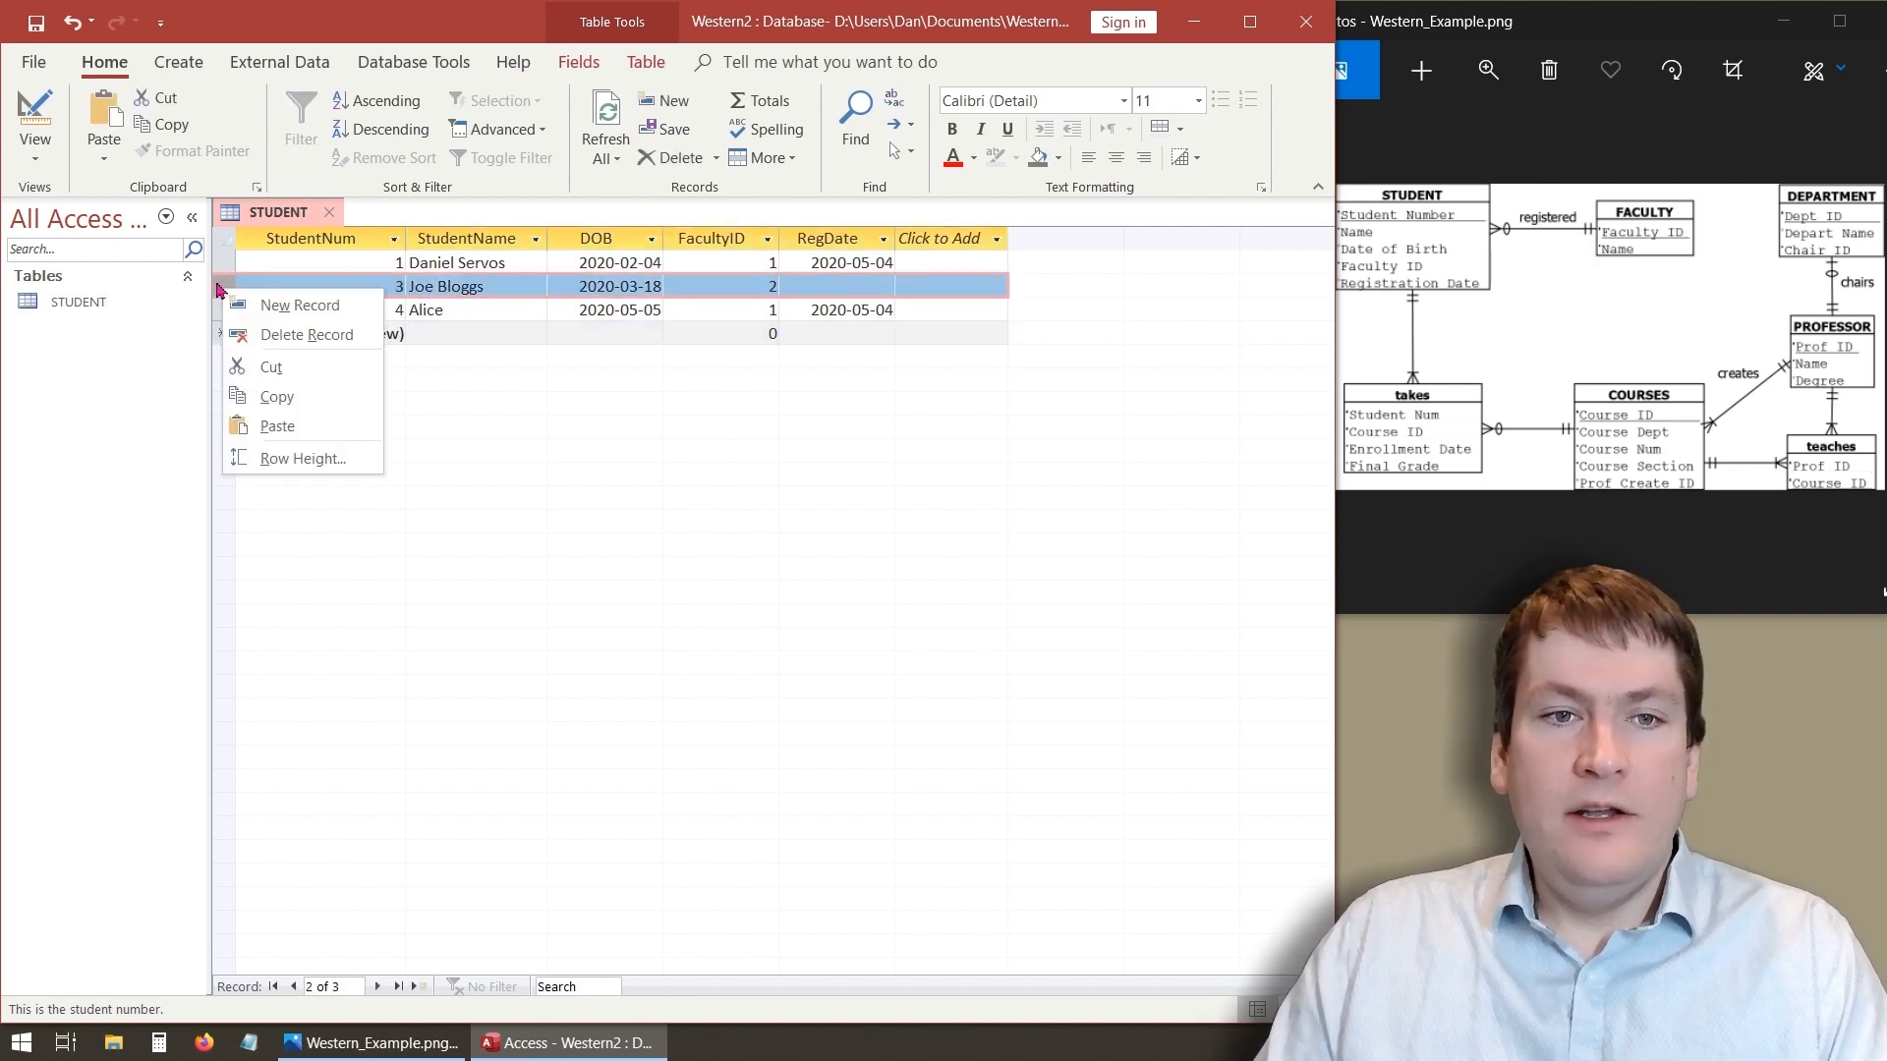
{"action": "left_click", "coordinate": [217, 283]}
{"action": "right_click", "coordinate": [220, 285]}
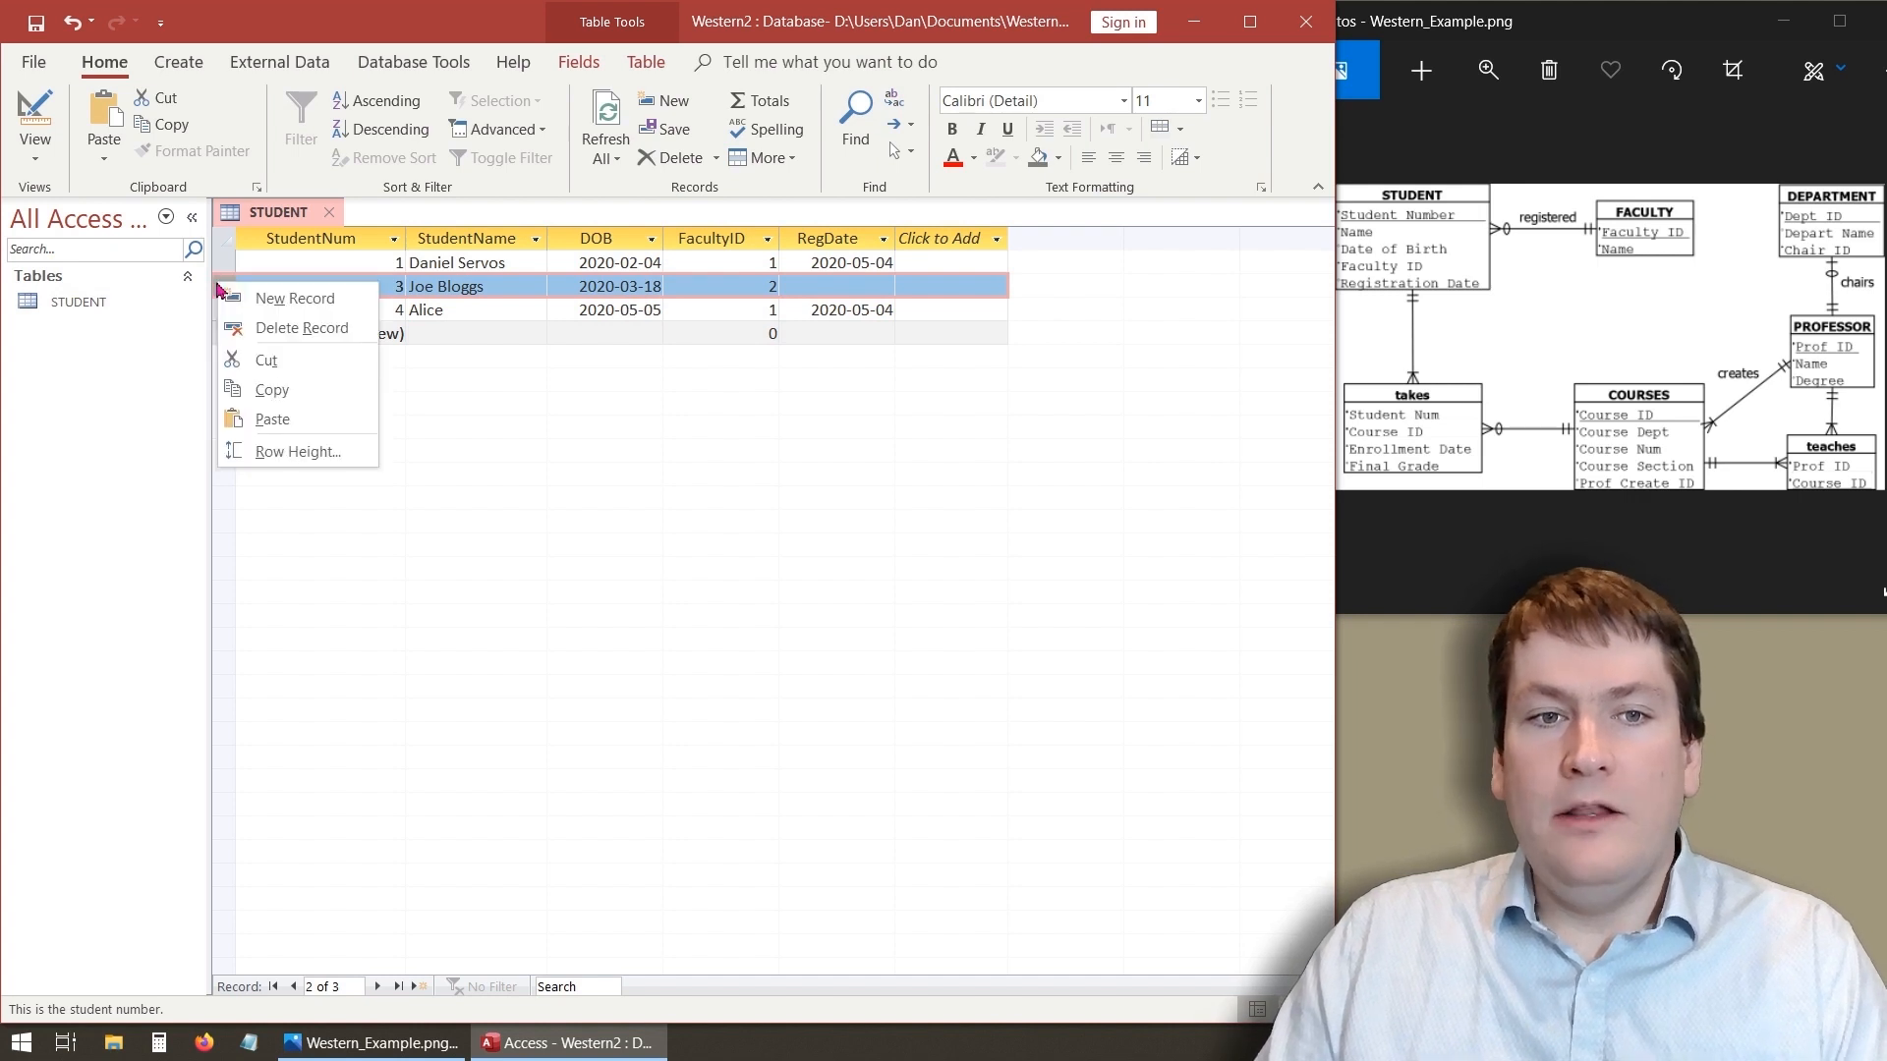
{"action": "left_click", "coordinate": [294, 328]}
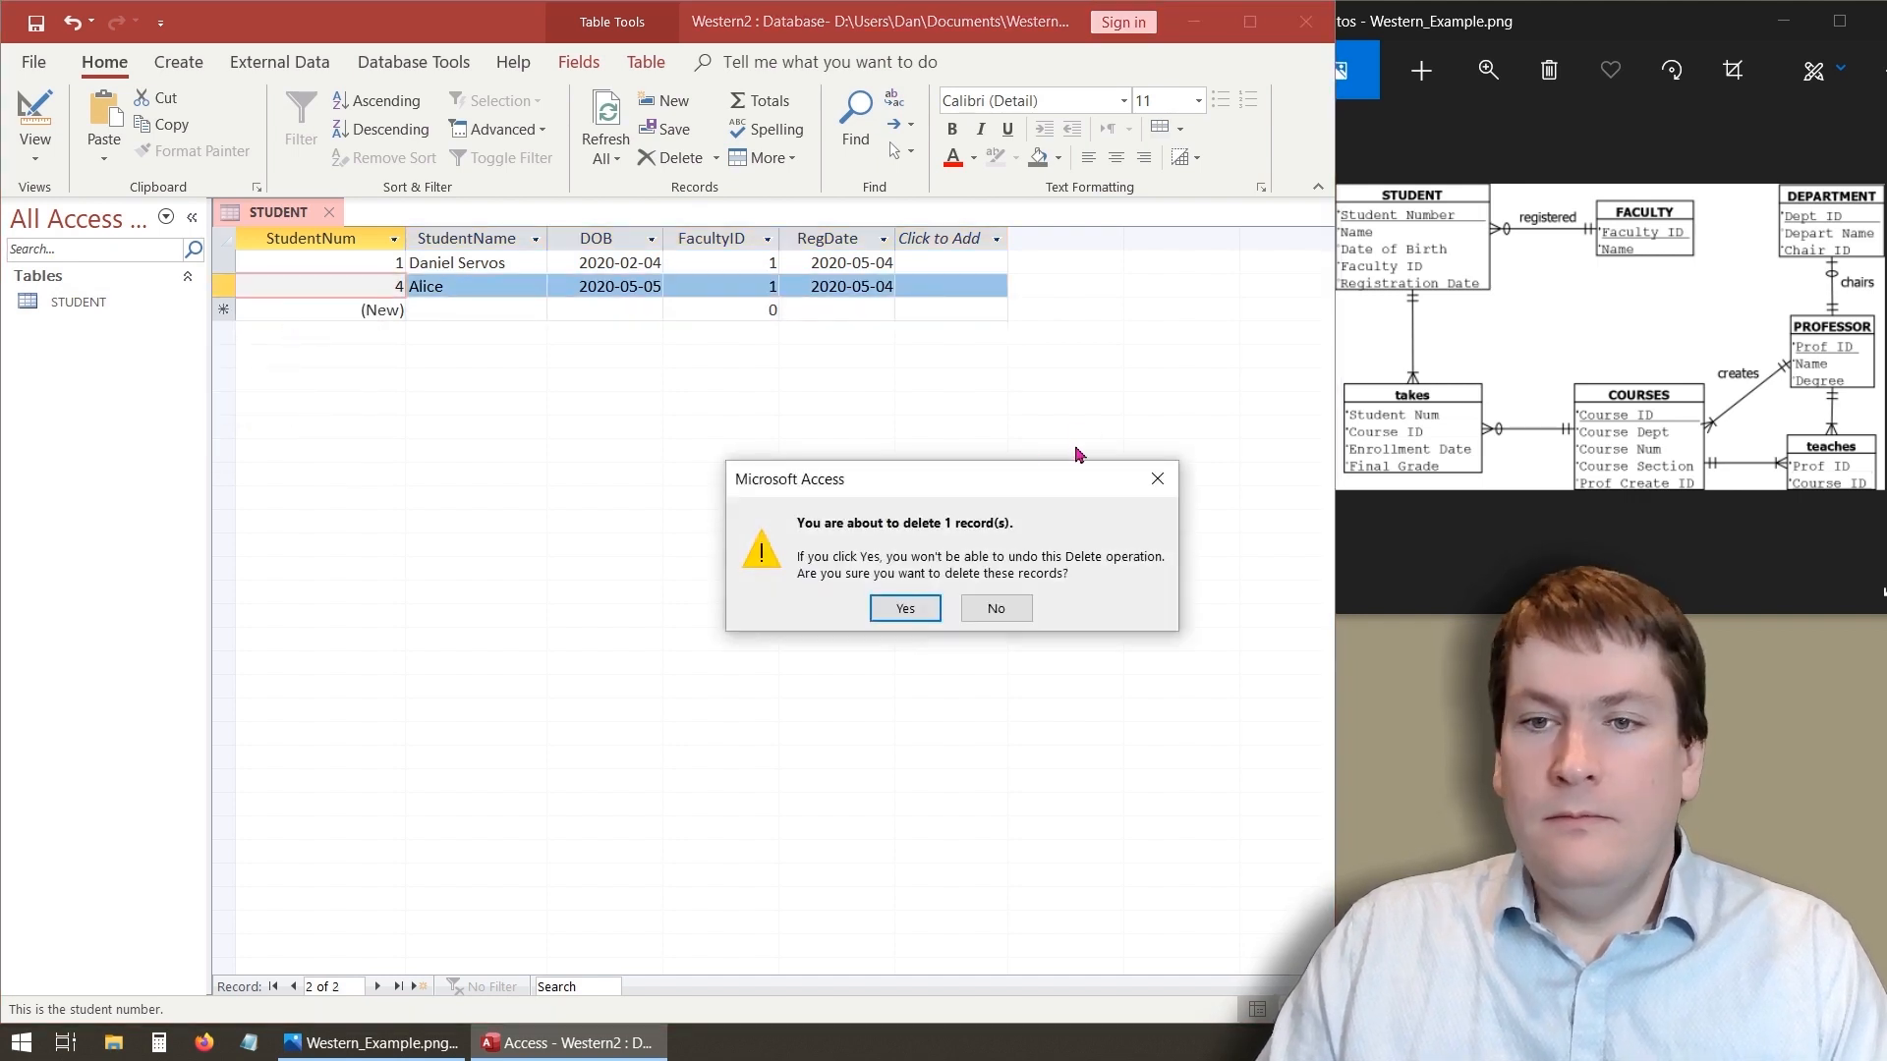
{"action": "left_click", "coordinate": [905, 609]}
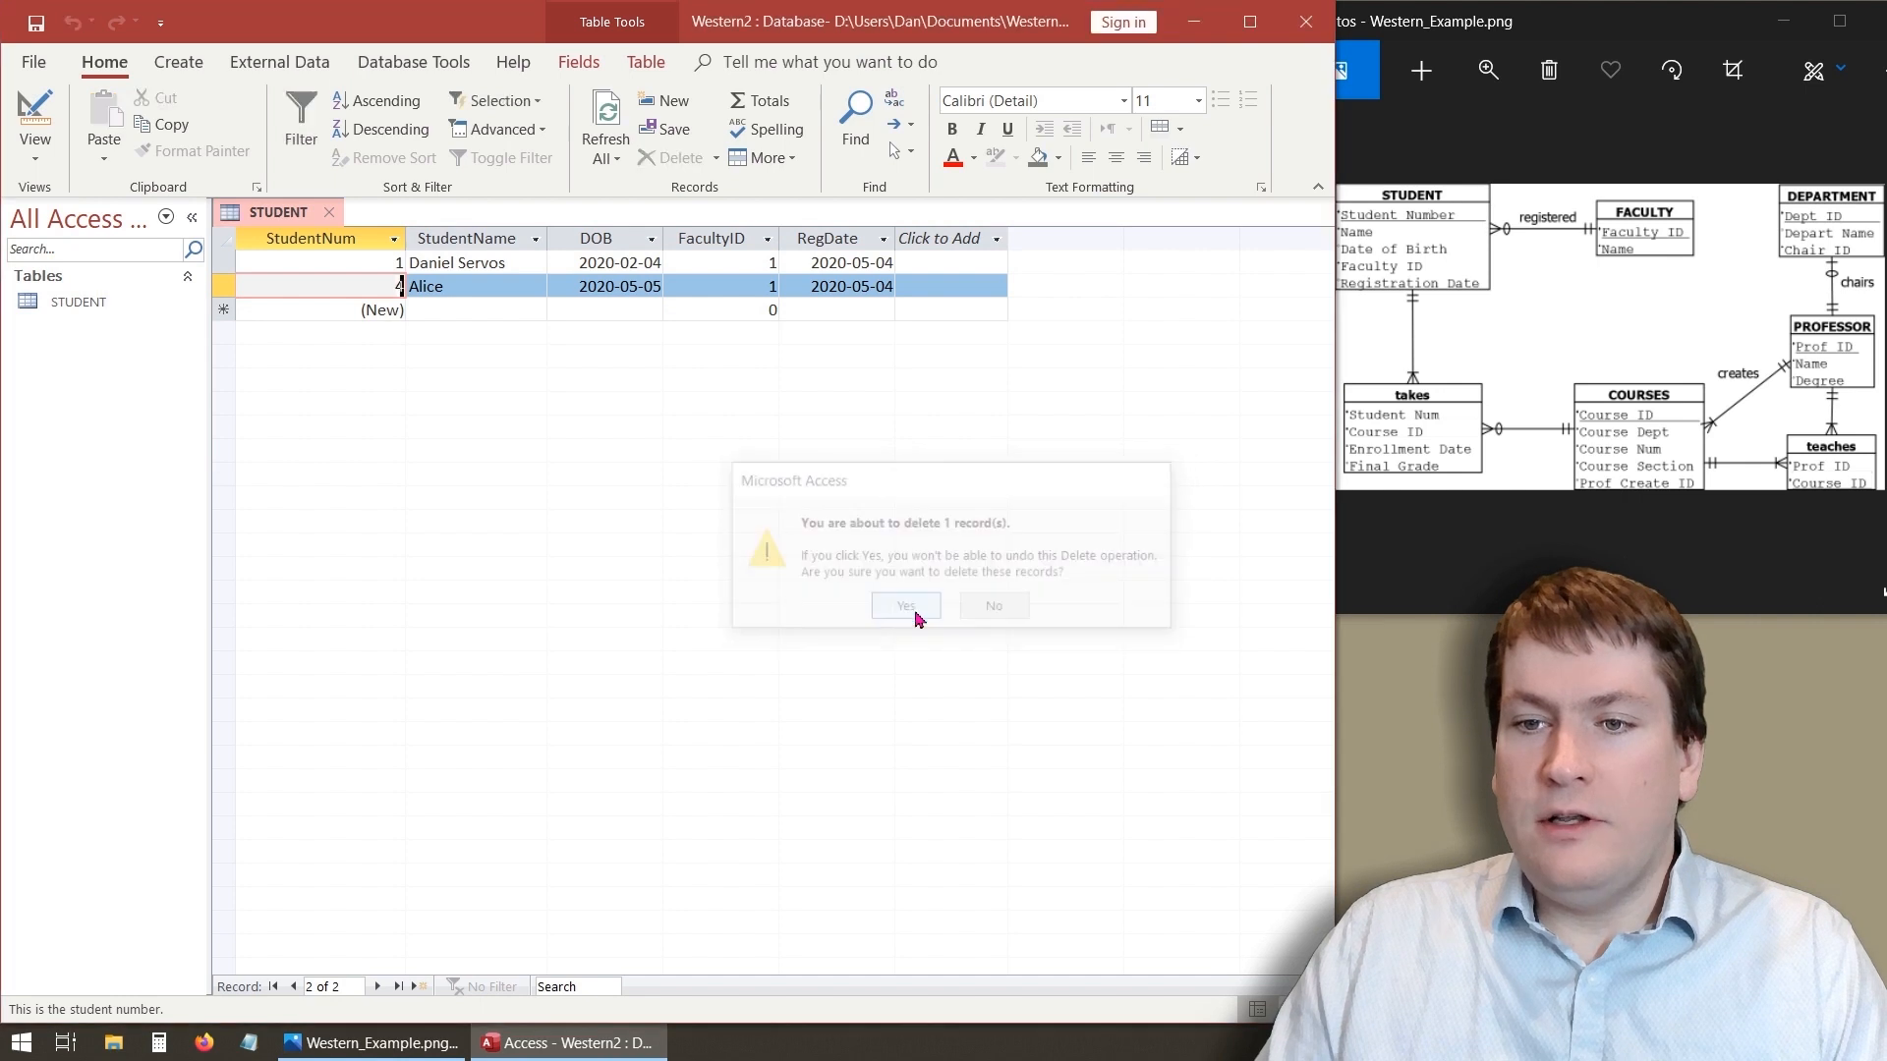
- Delete the remaining third student record and confirm the deletion
{"action": "right_click", "coordinate": [218, 293]}
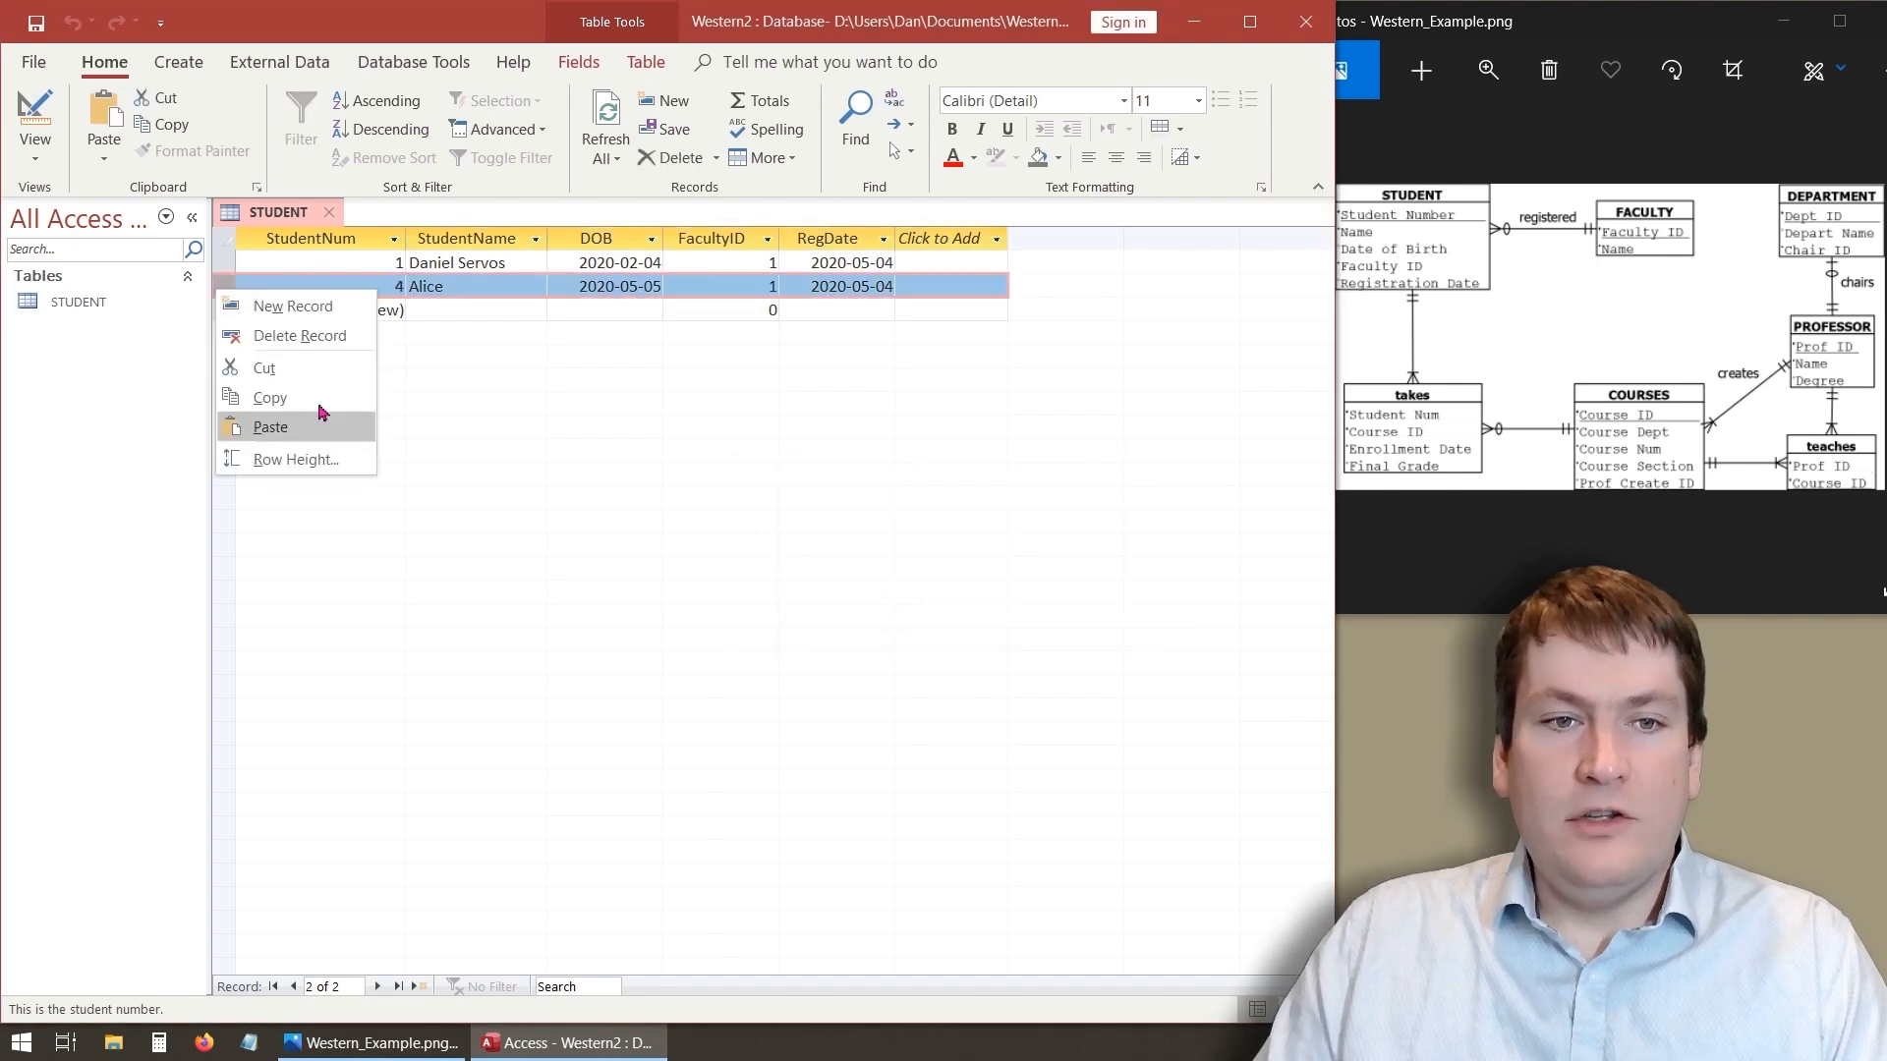
{"action": "left_click", "coordinate": [329, 336]}
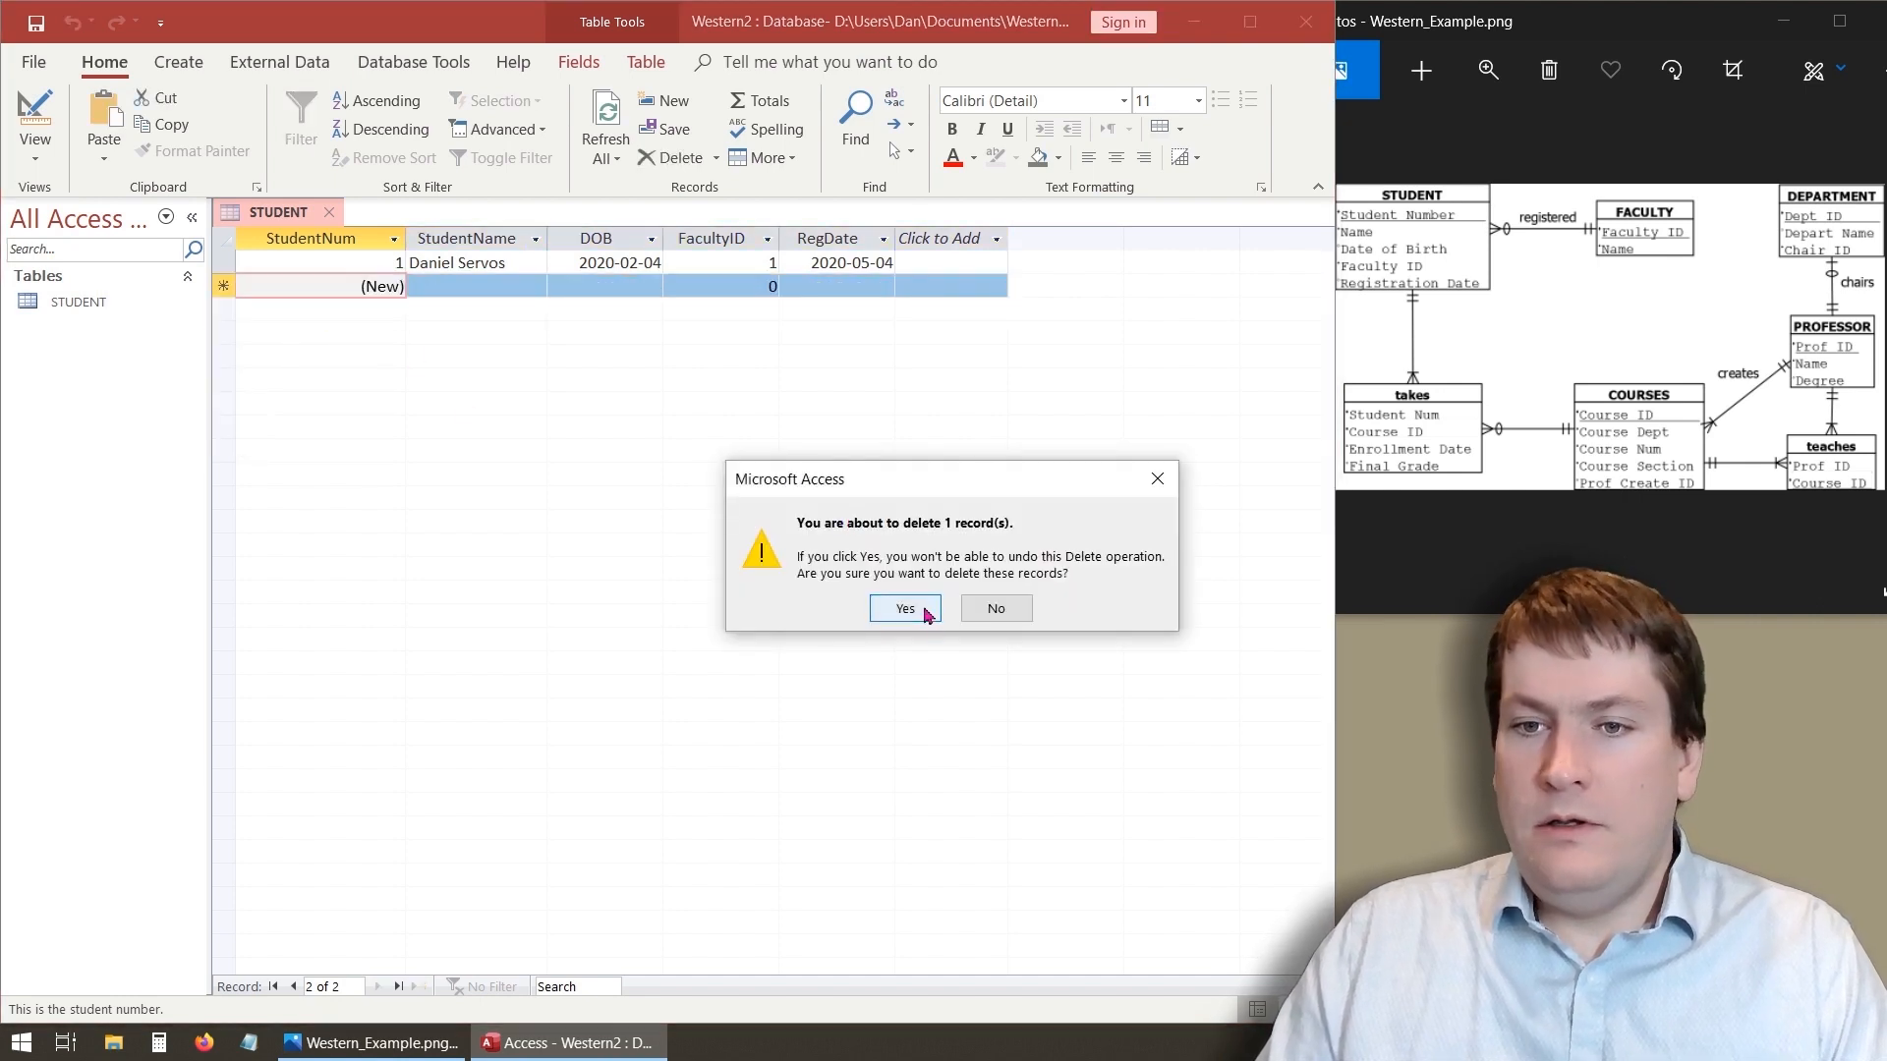
{"action": "left_click", "coordinate": [905, 608]}
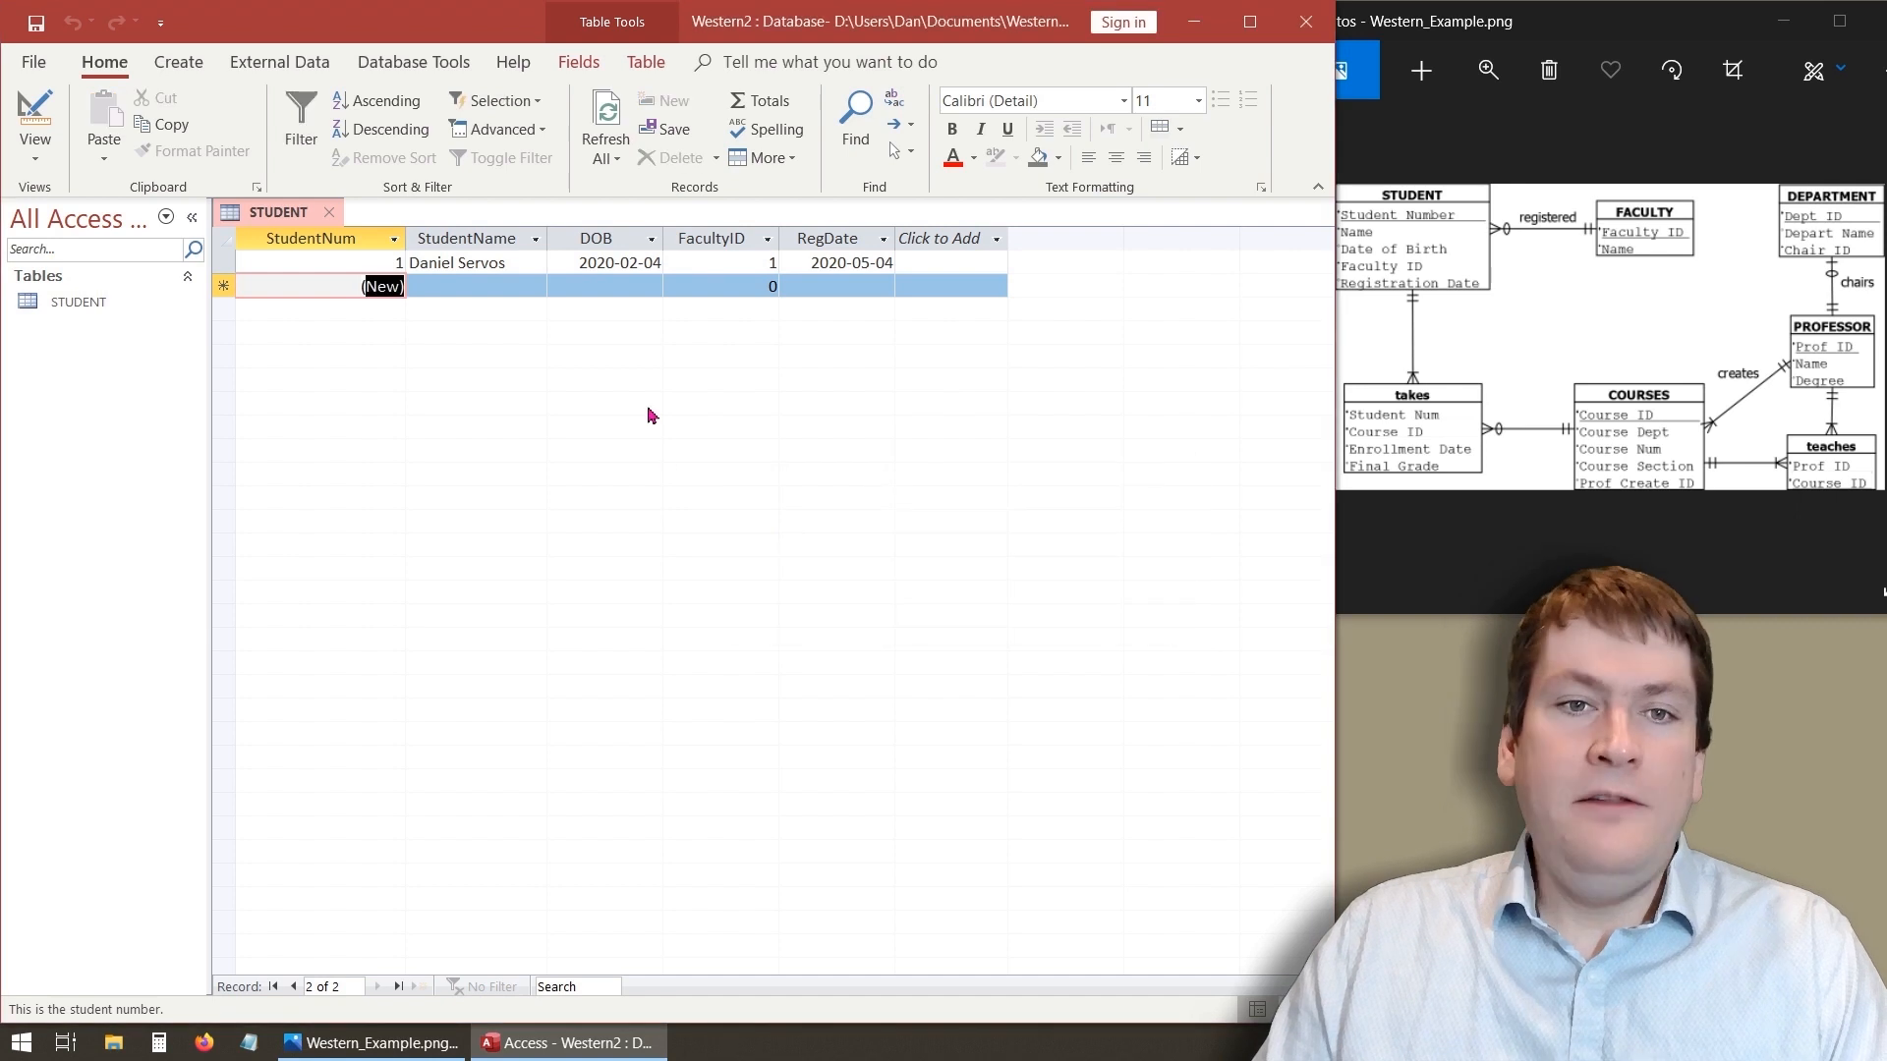
- Start a new student record named Bob and pick 2020-05-12 as its DOB
{"action": "left_click", "coordinate": [463, 293]}
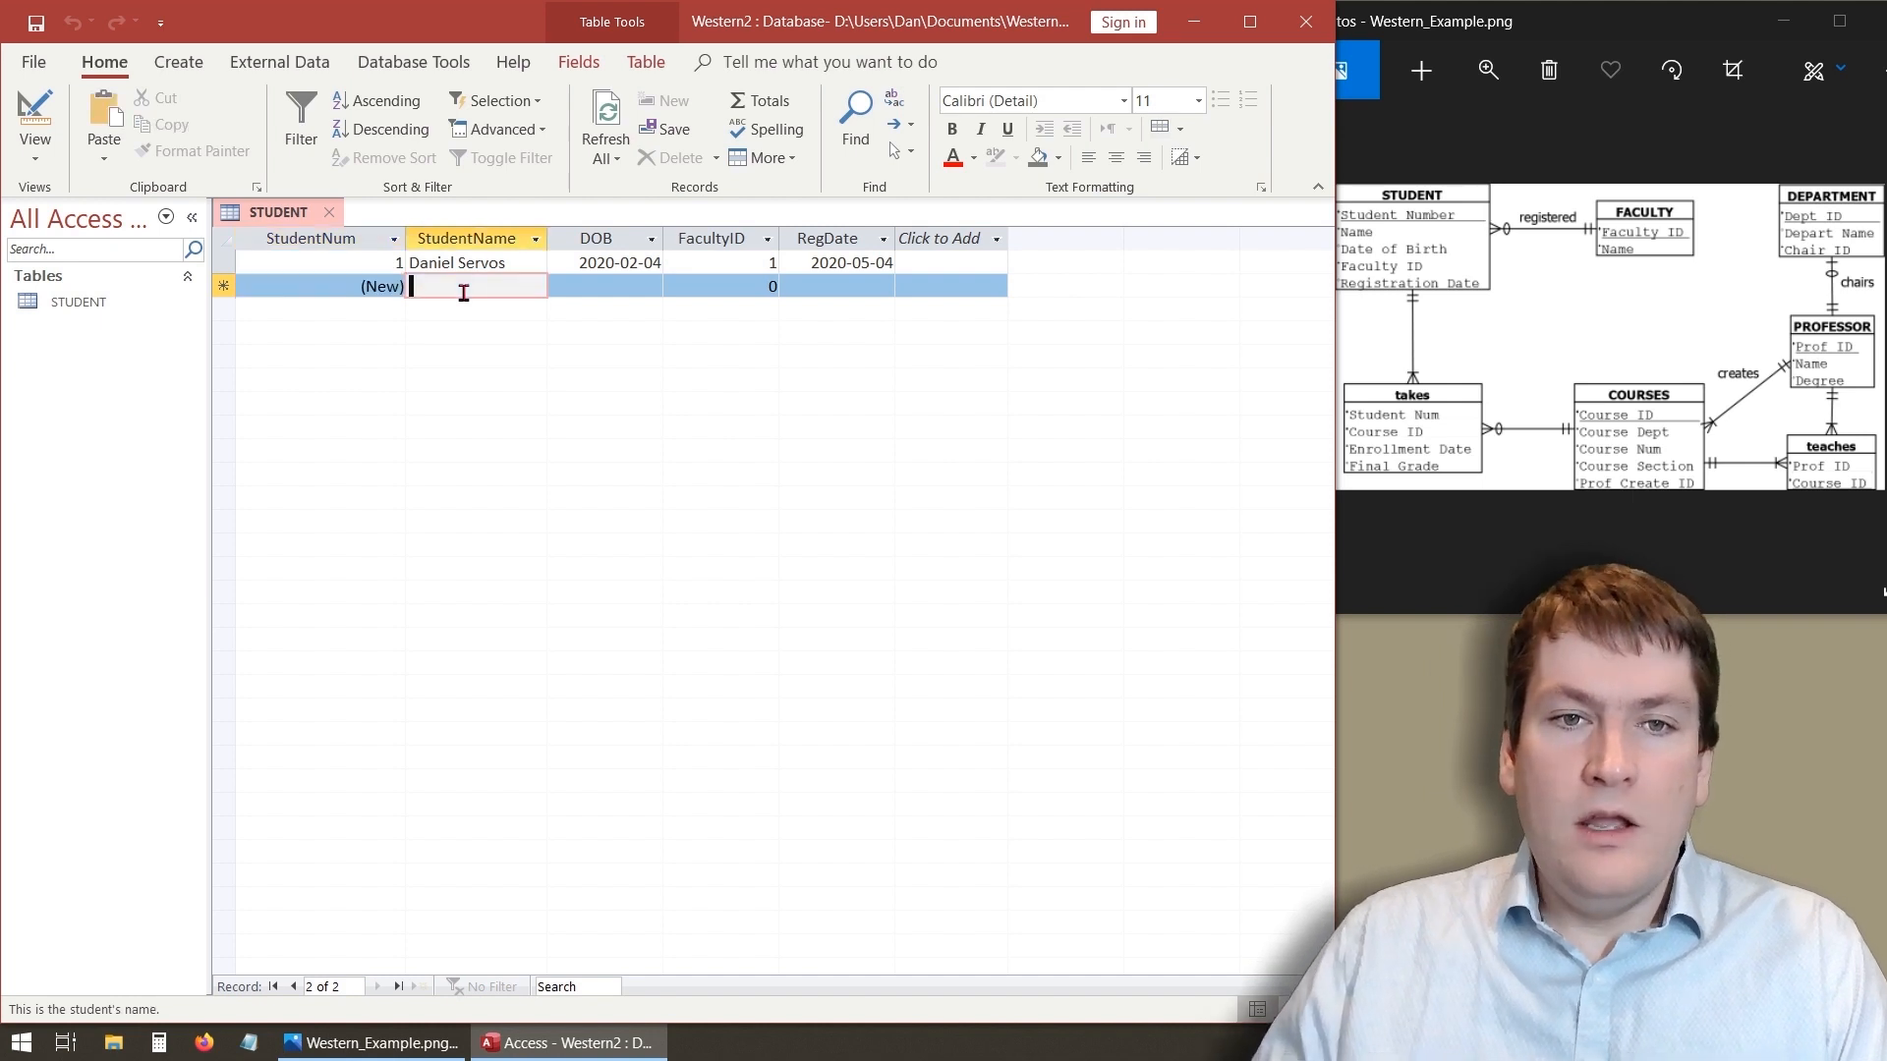
{"action": "type", "text": "Bob"}
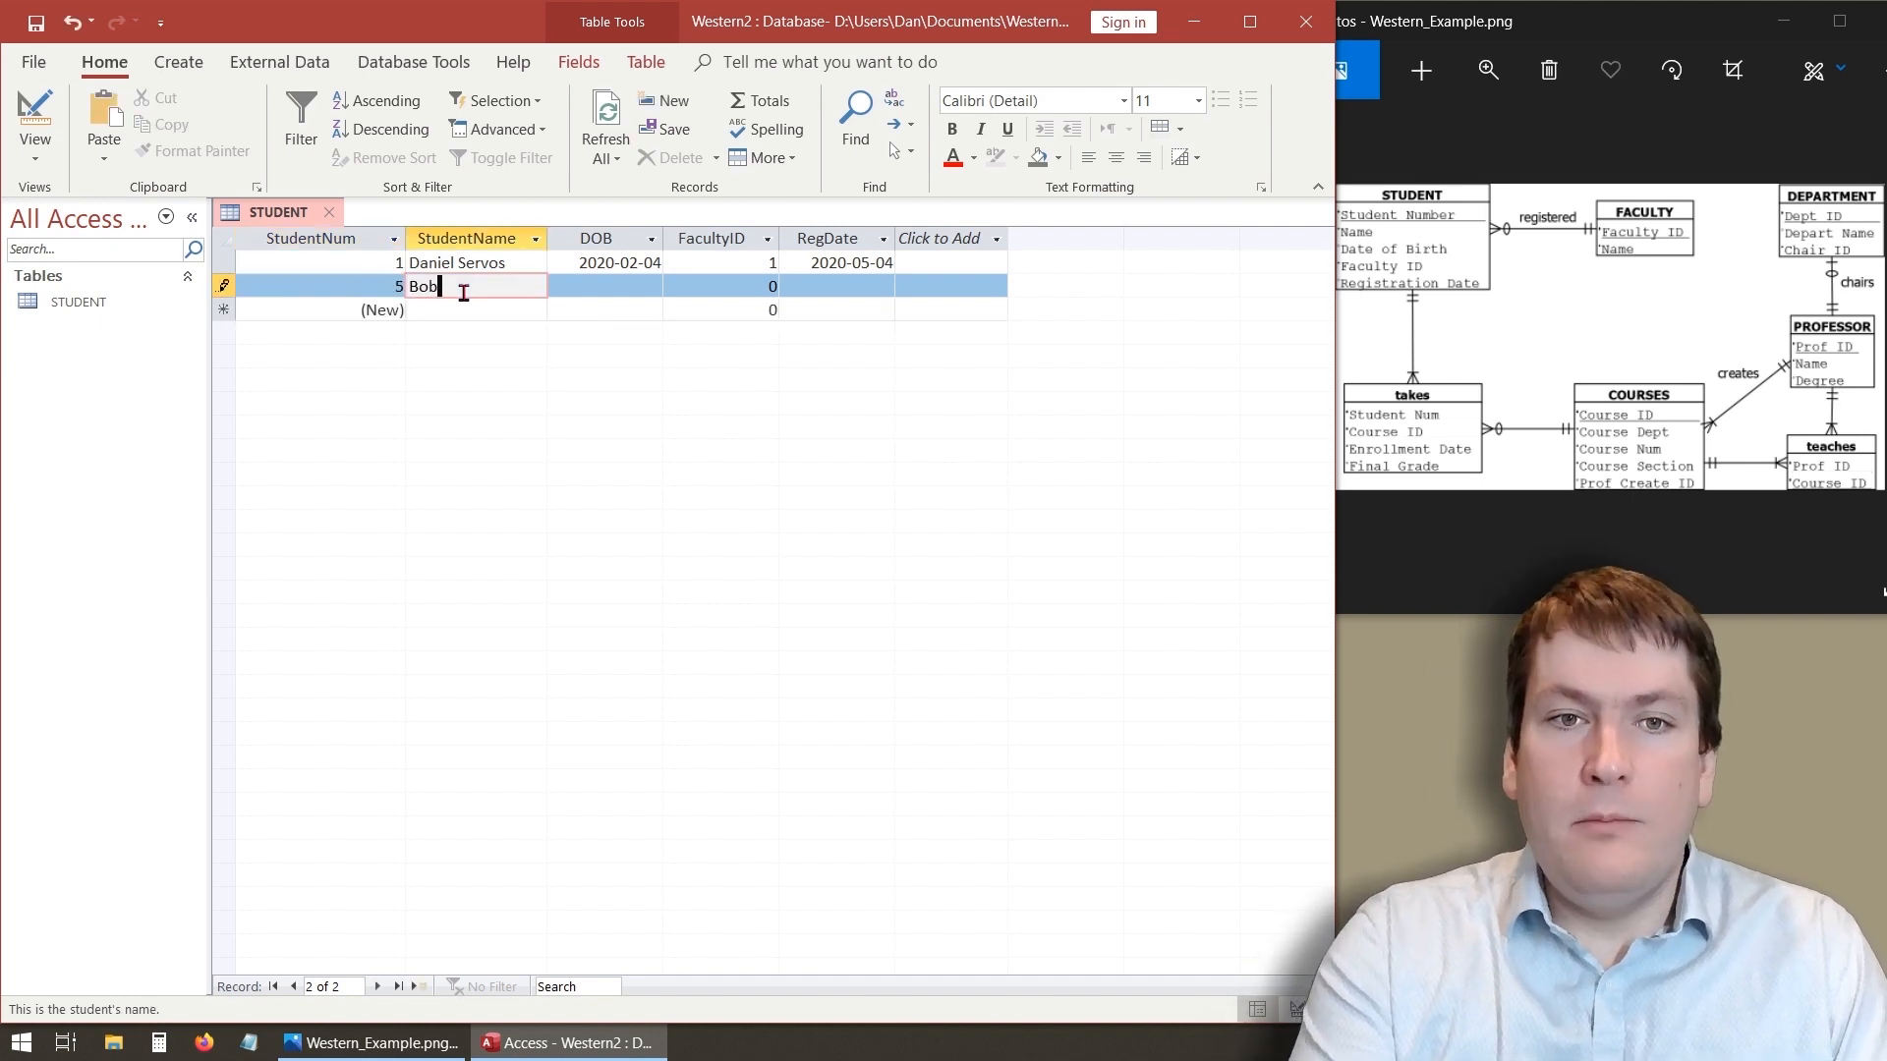
{"action": "key", "text": "Tab"}
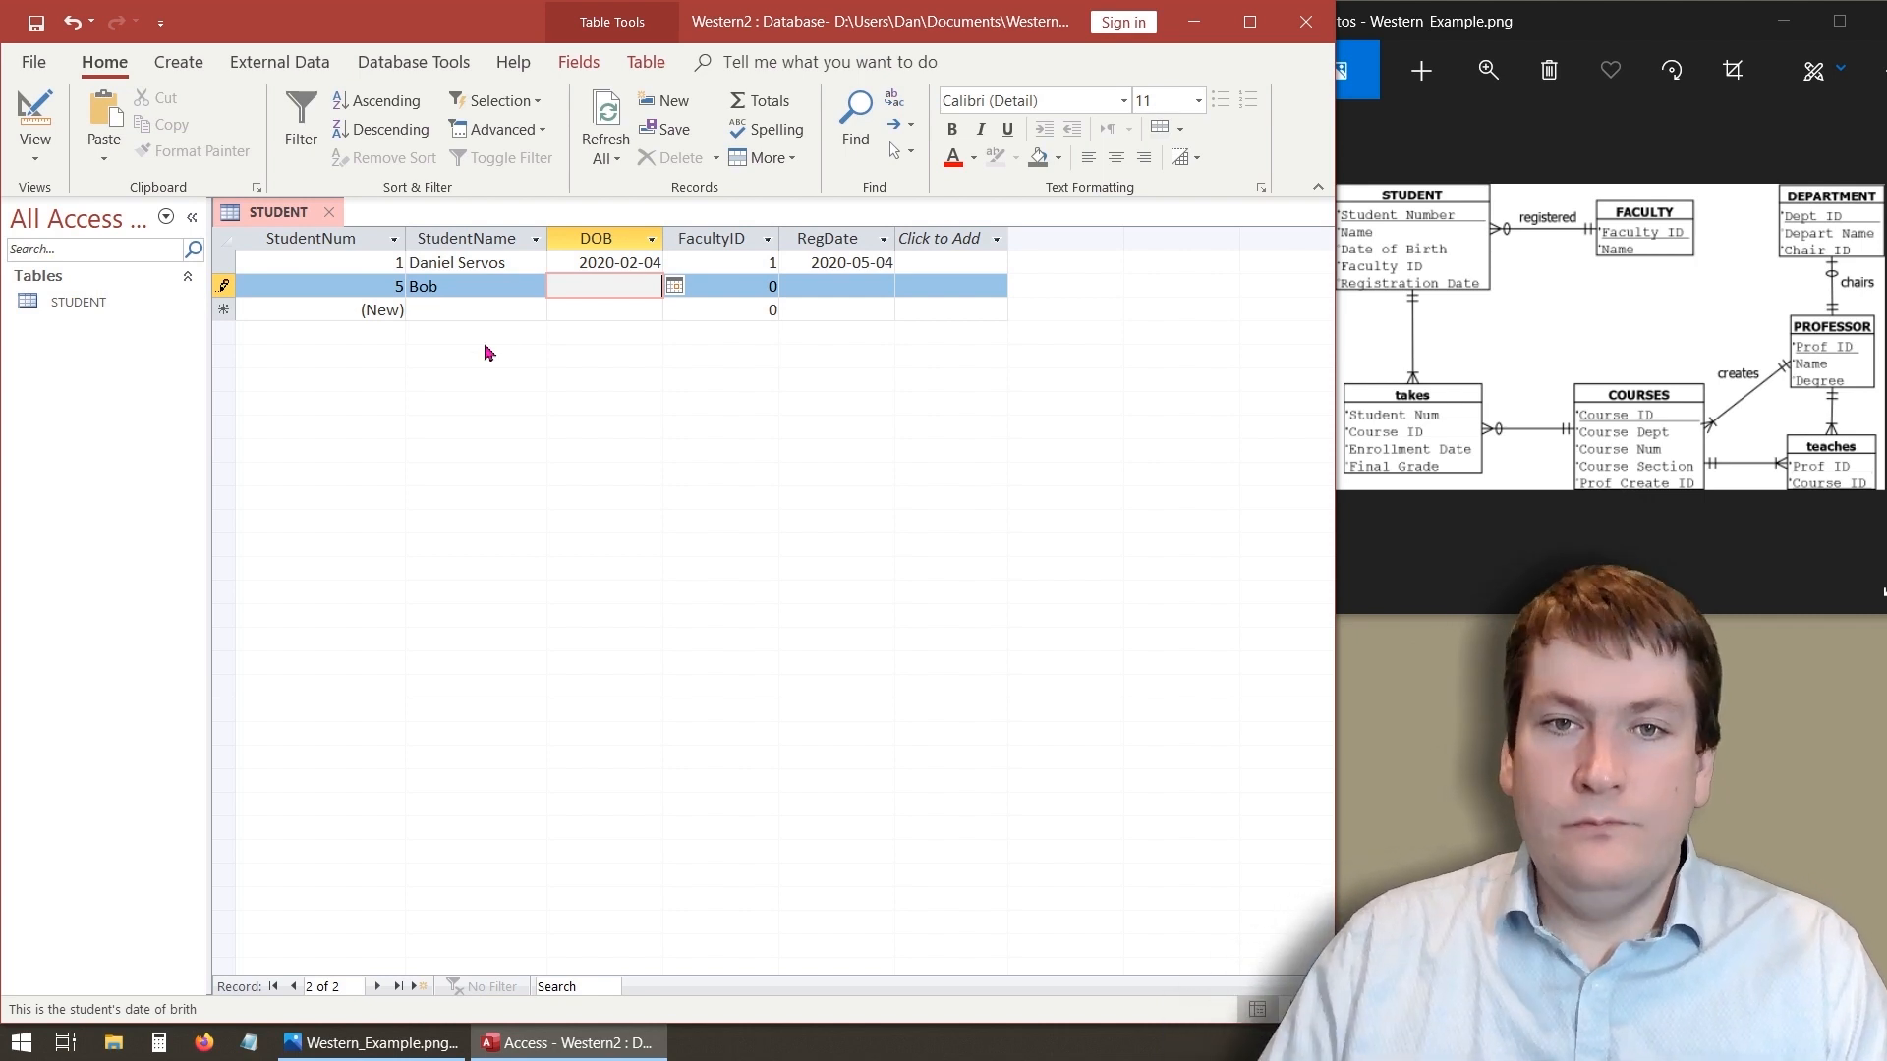
{"action": "left_click", "coordinate": [676, 286]}
{"action": "left_click", "coordinate": [559, 395]}
{"action": "left_click", "coordinate": [762, 286]}
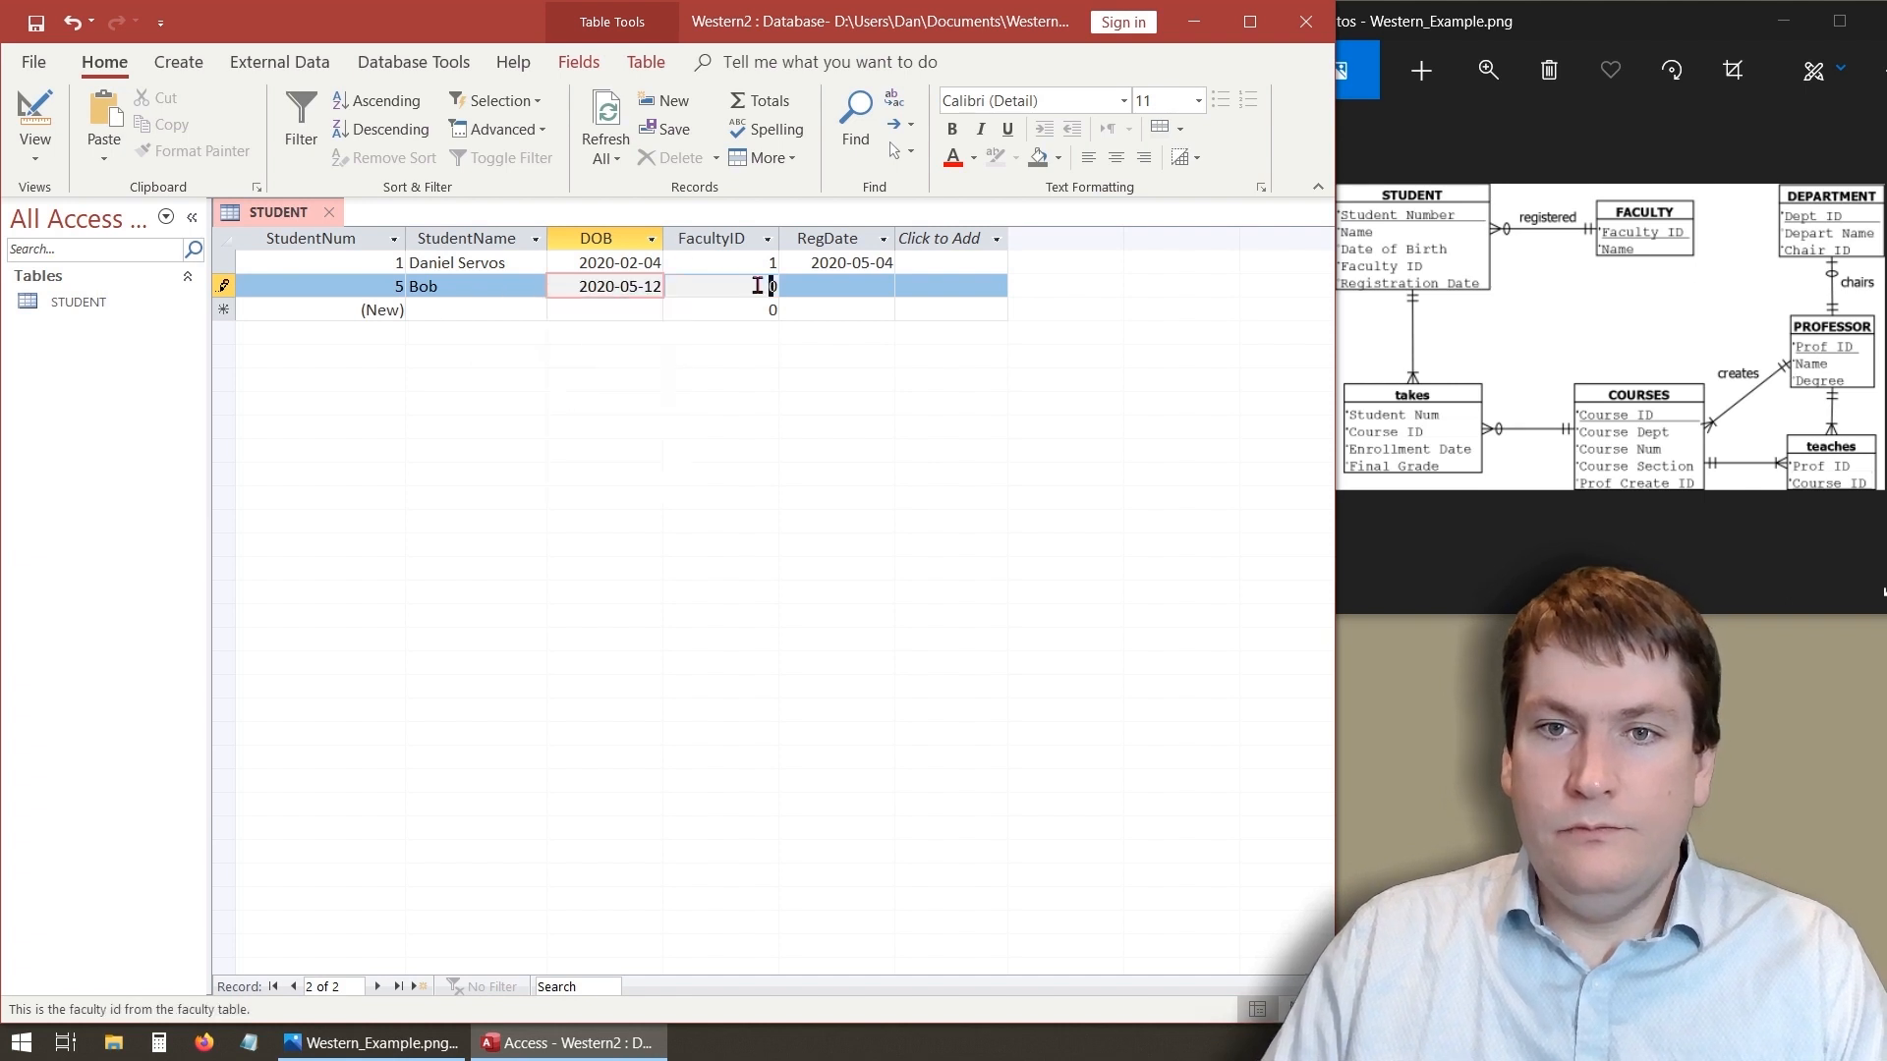
- Set Bob's FacultyID to 2, pick 2020-05-05 as the RegDate, and save the record
{"action": "type", "text": "2"}
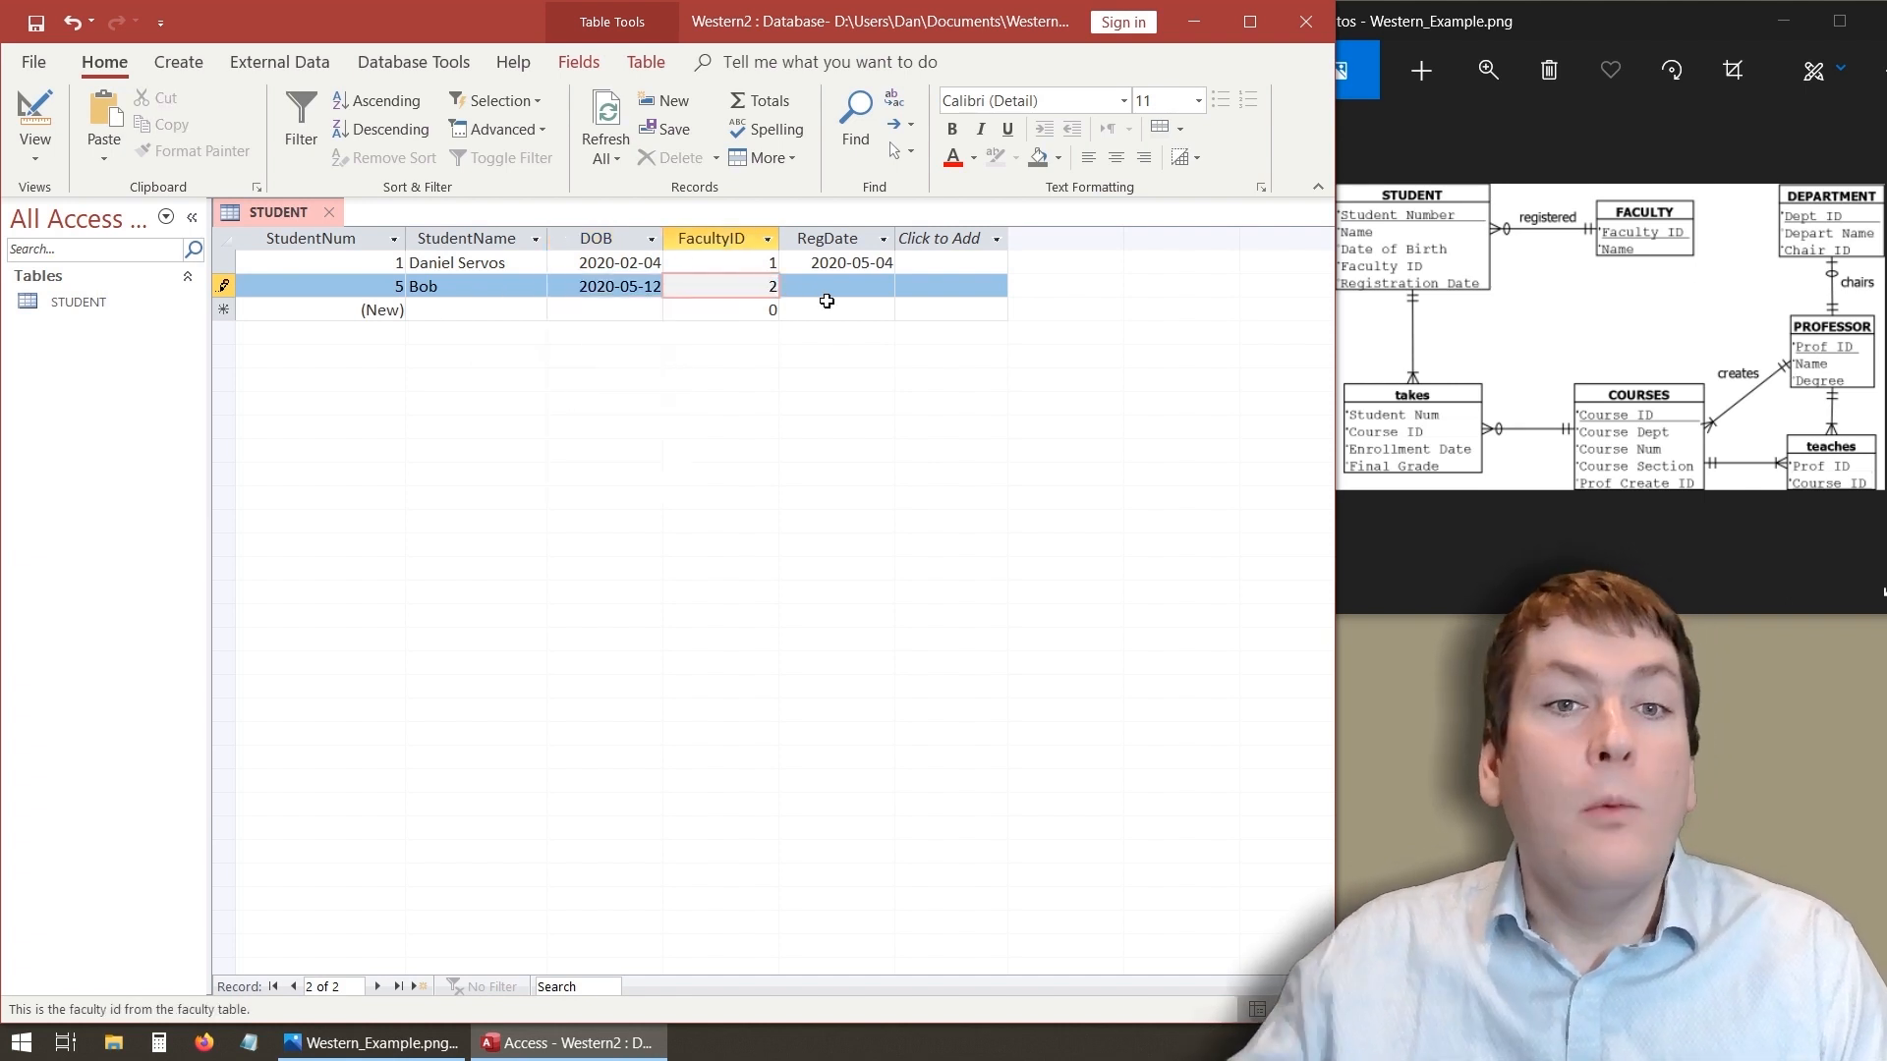
{"action": "left_click", "coordinate": [880, 286]}
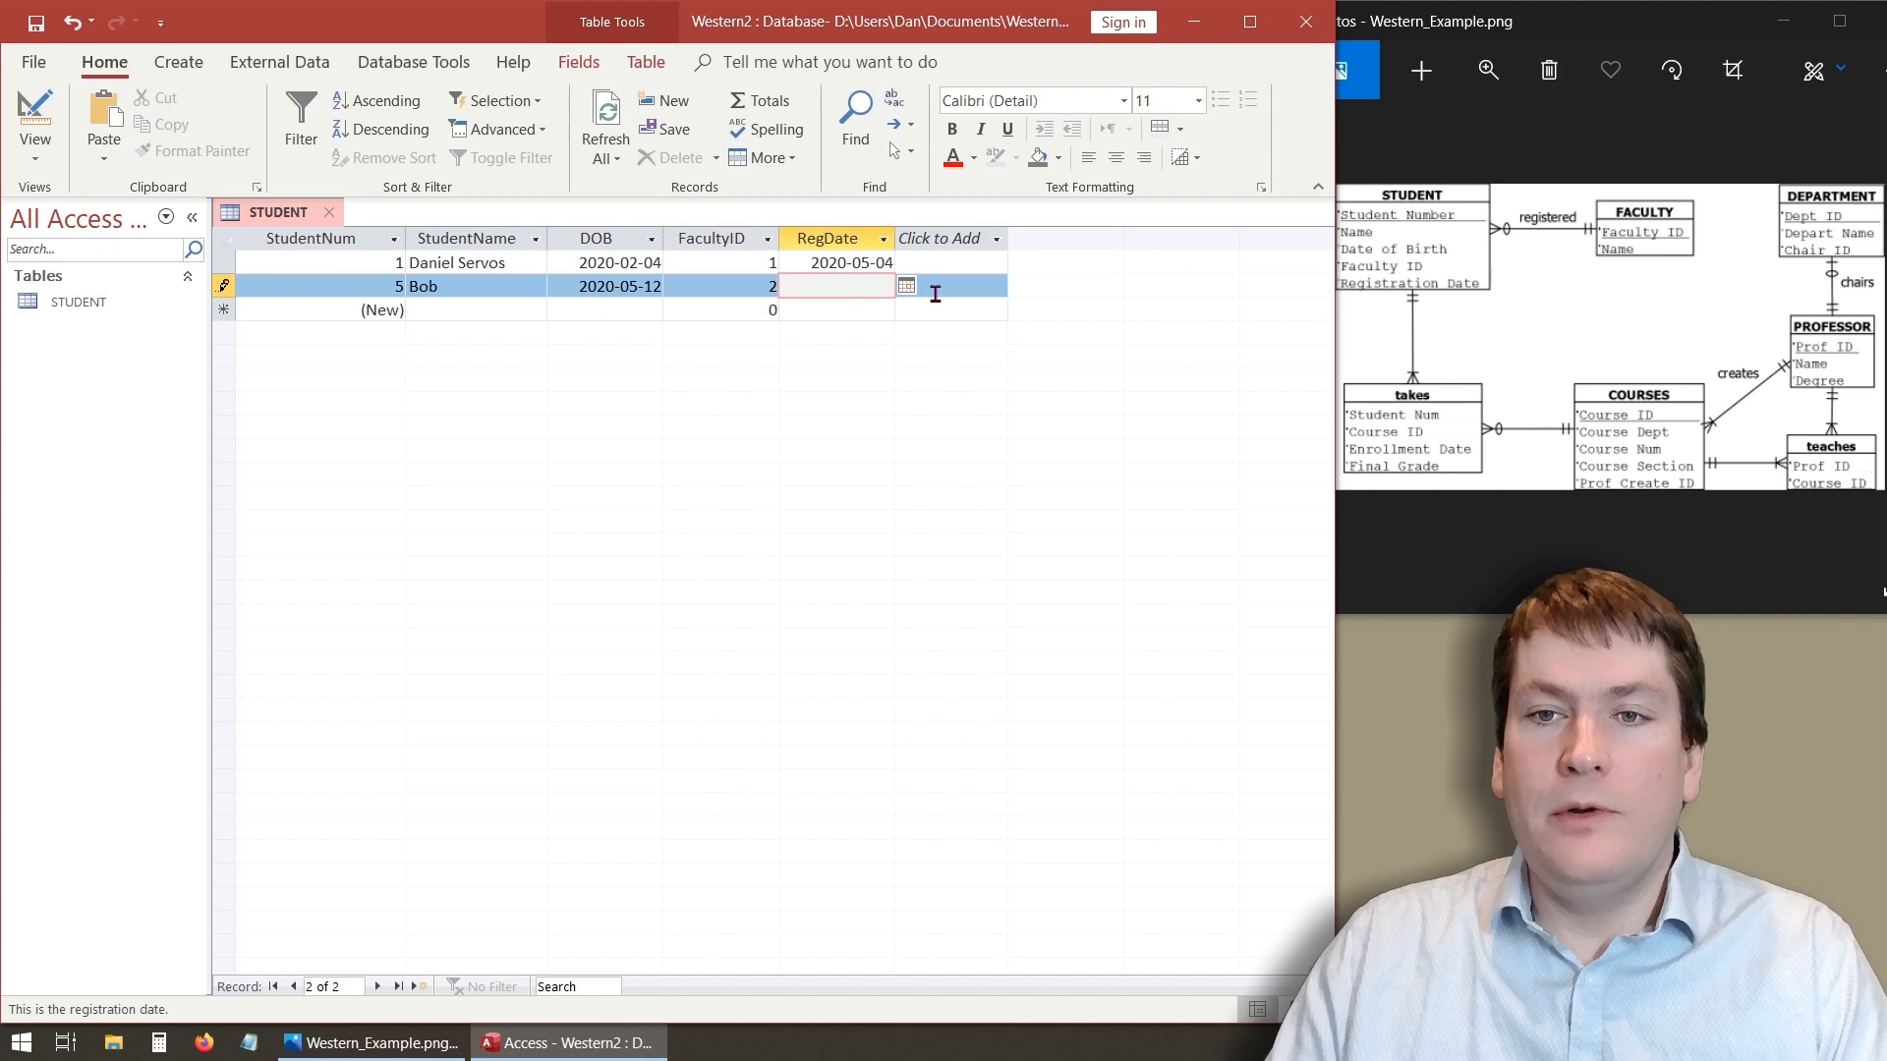
{"action": "left_click", "coordinate": [905, 286]}
{"action": "left_click", "coordinate": [793, 377]}
{"action": "key", "text": "Tab"}
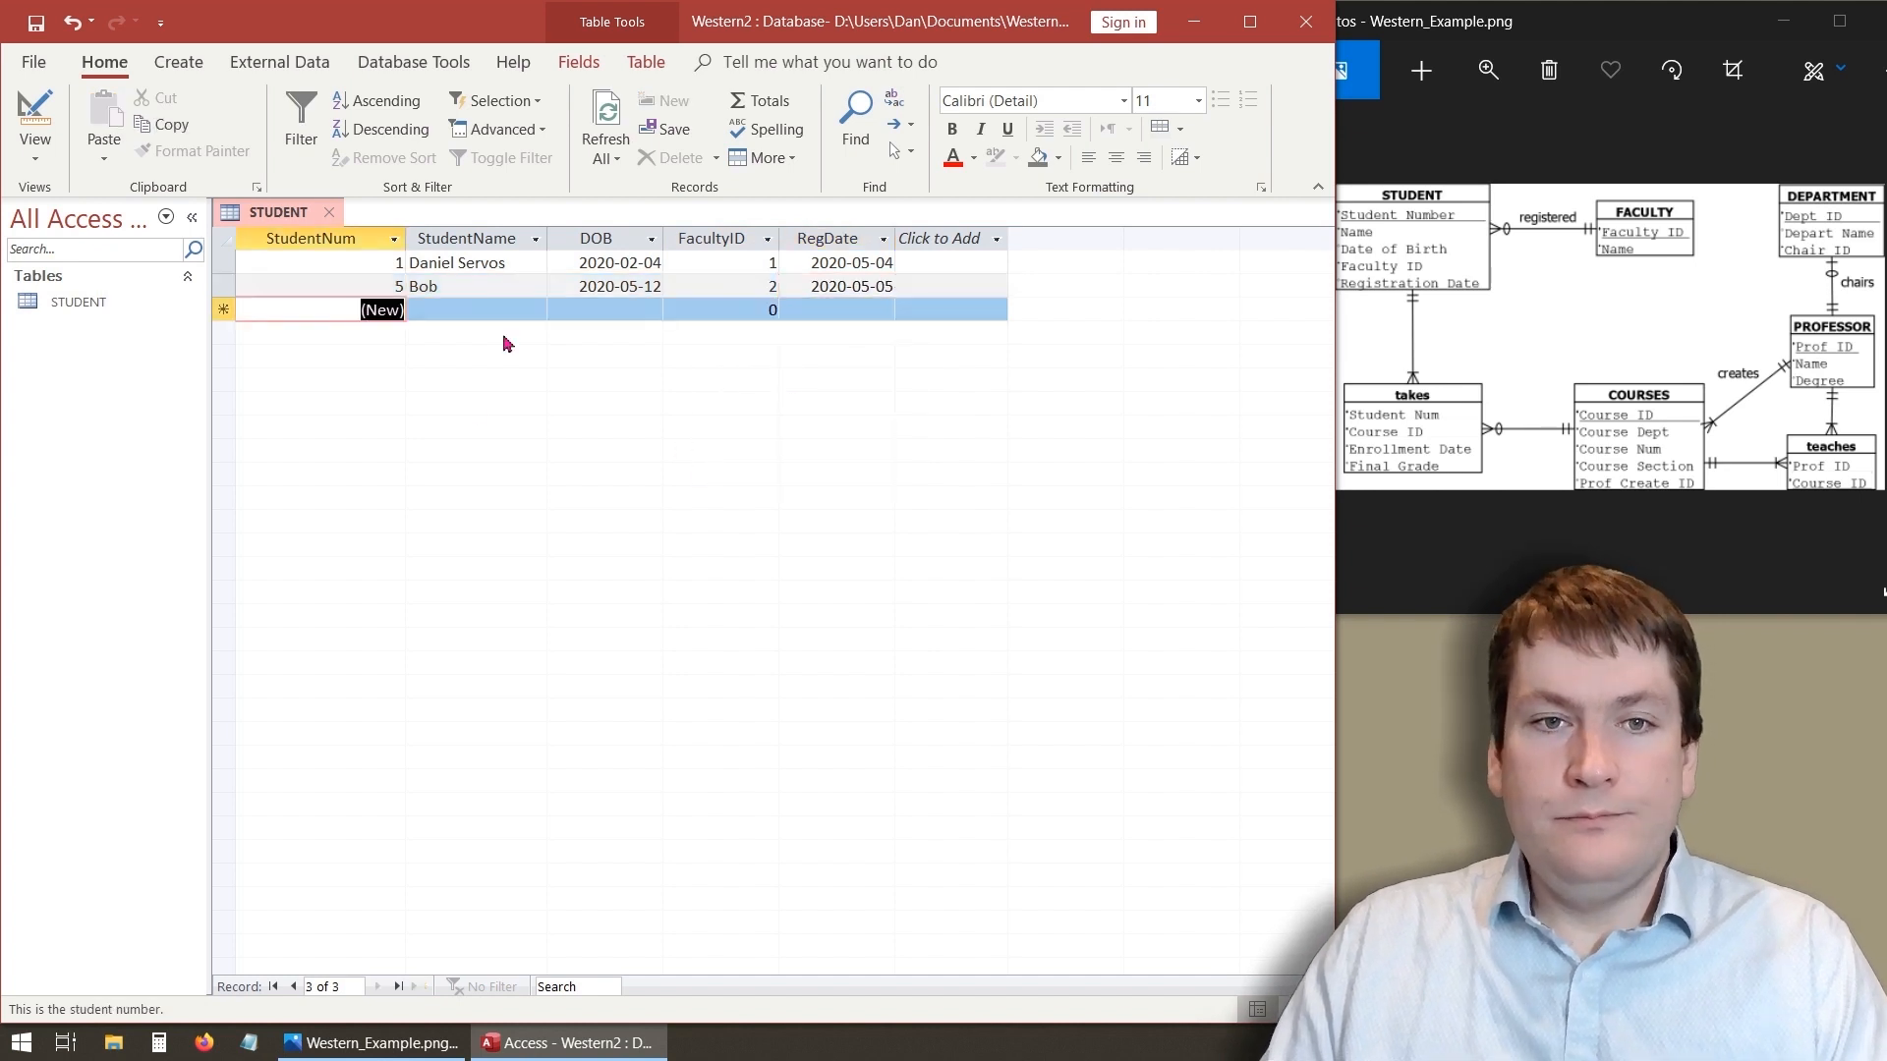
- Open the table in Design view and clear the FacultyID field's default value
{"action": "left_click", "coordinate": [484, 310]}
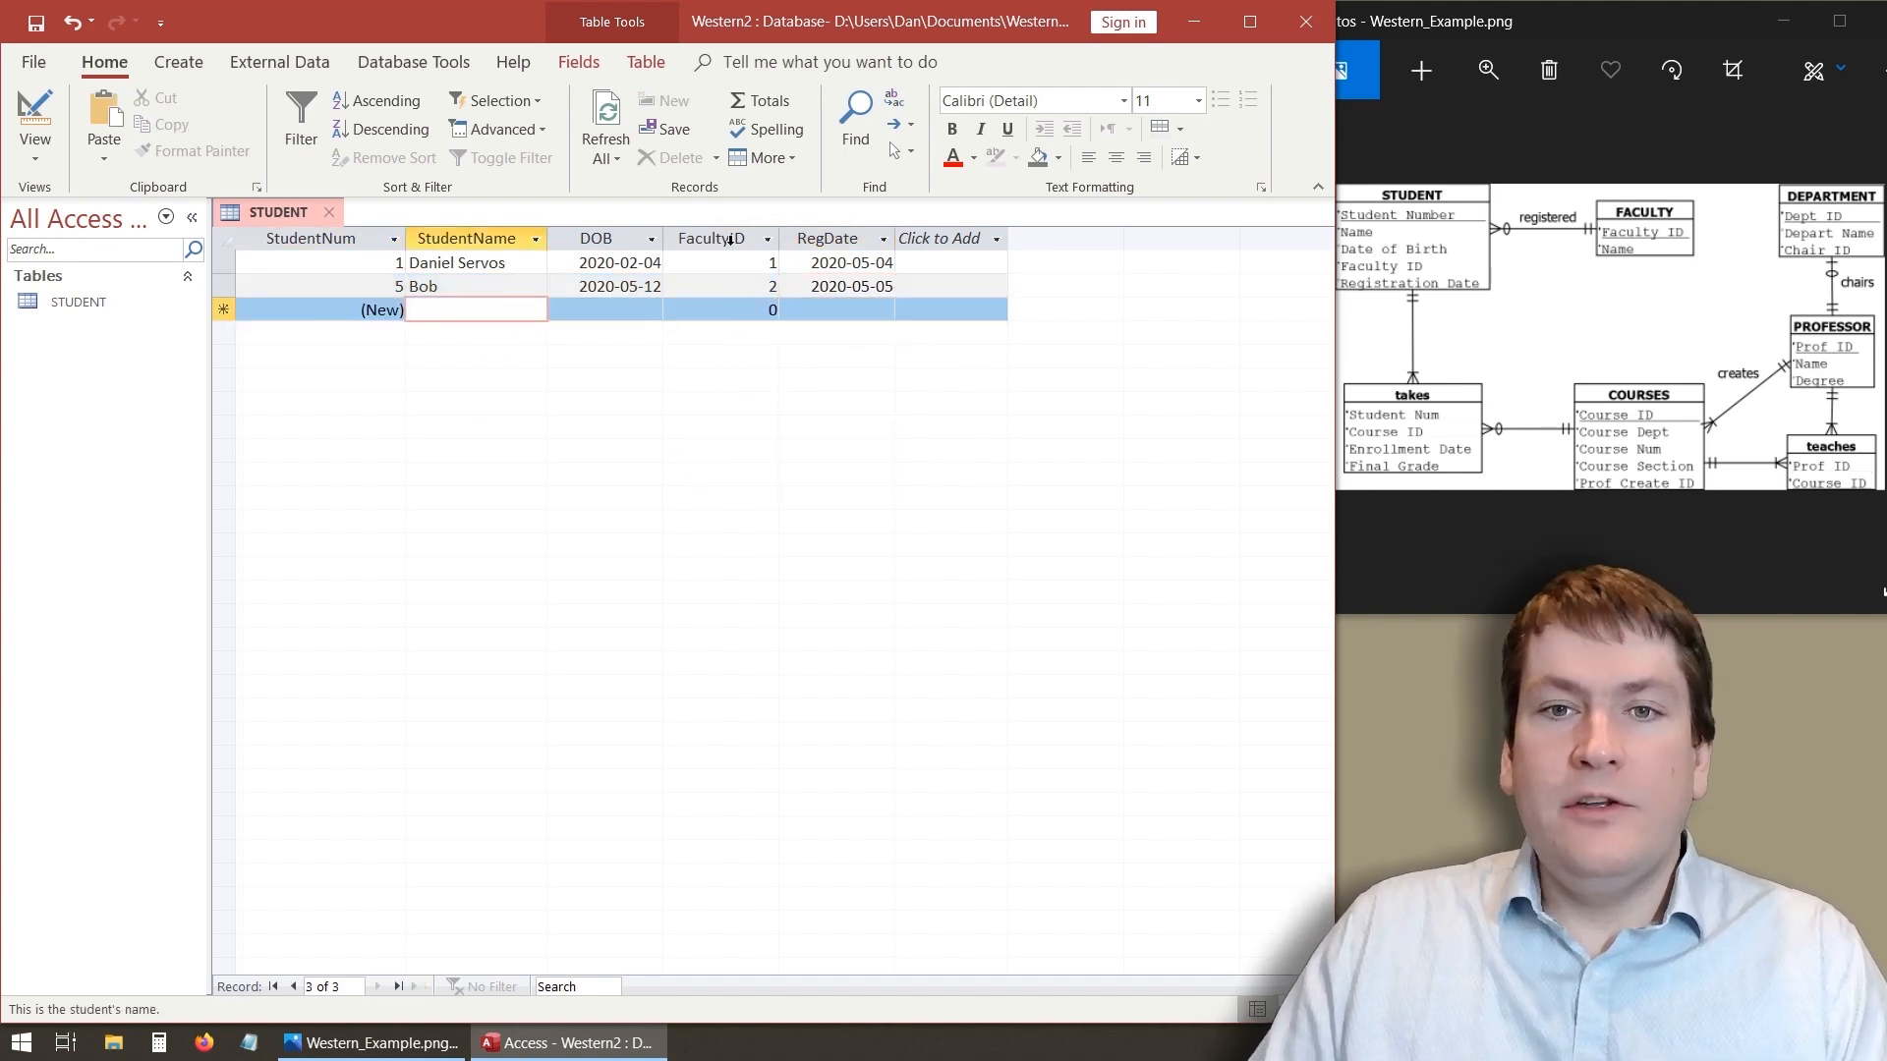
{"action": "left_click", "coordinate": [776, 309]}
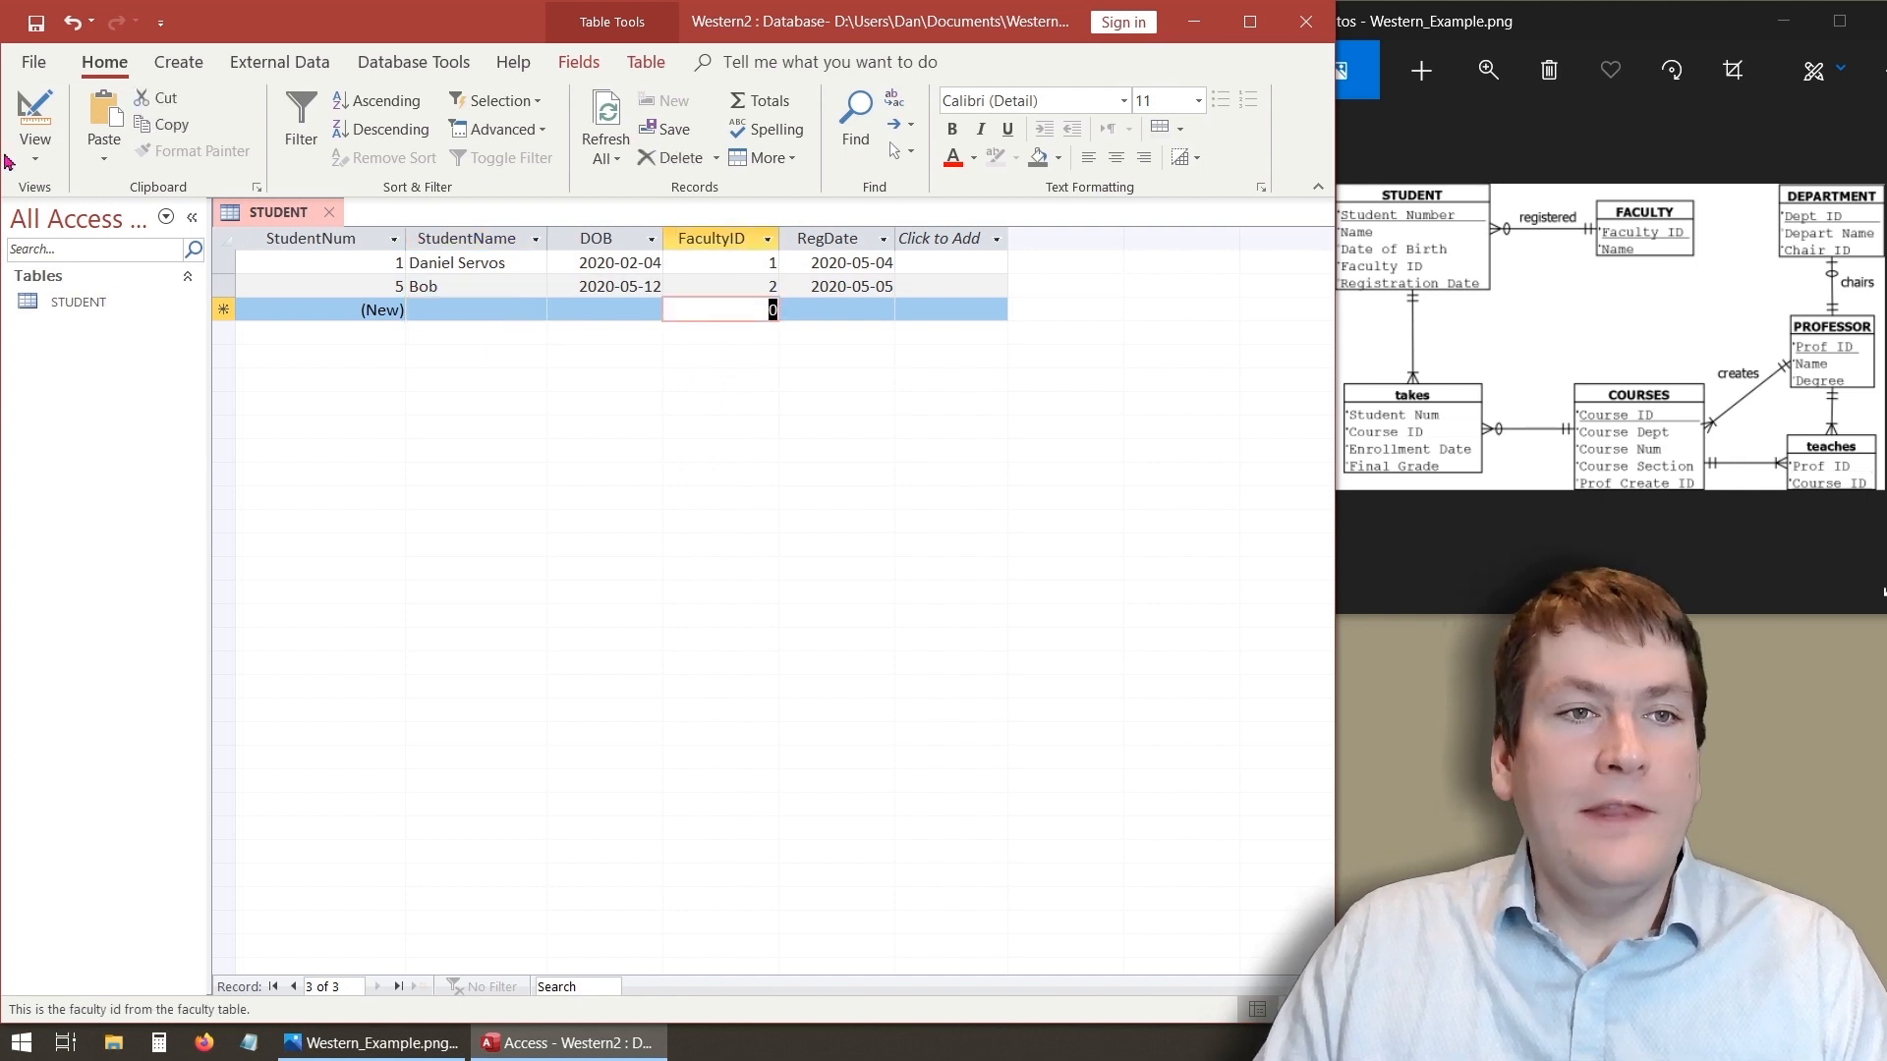
{"action": "left_click", "coordinate": [35, 123]}
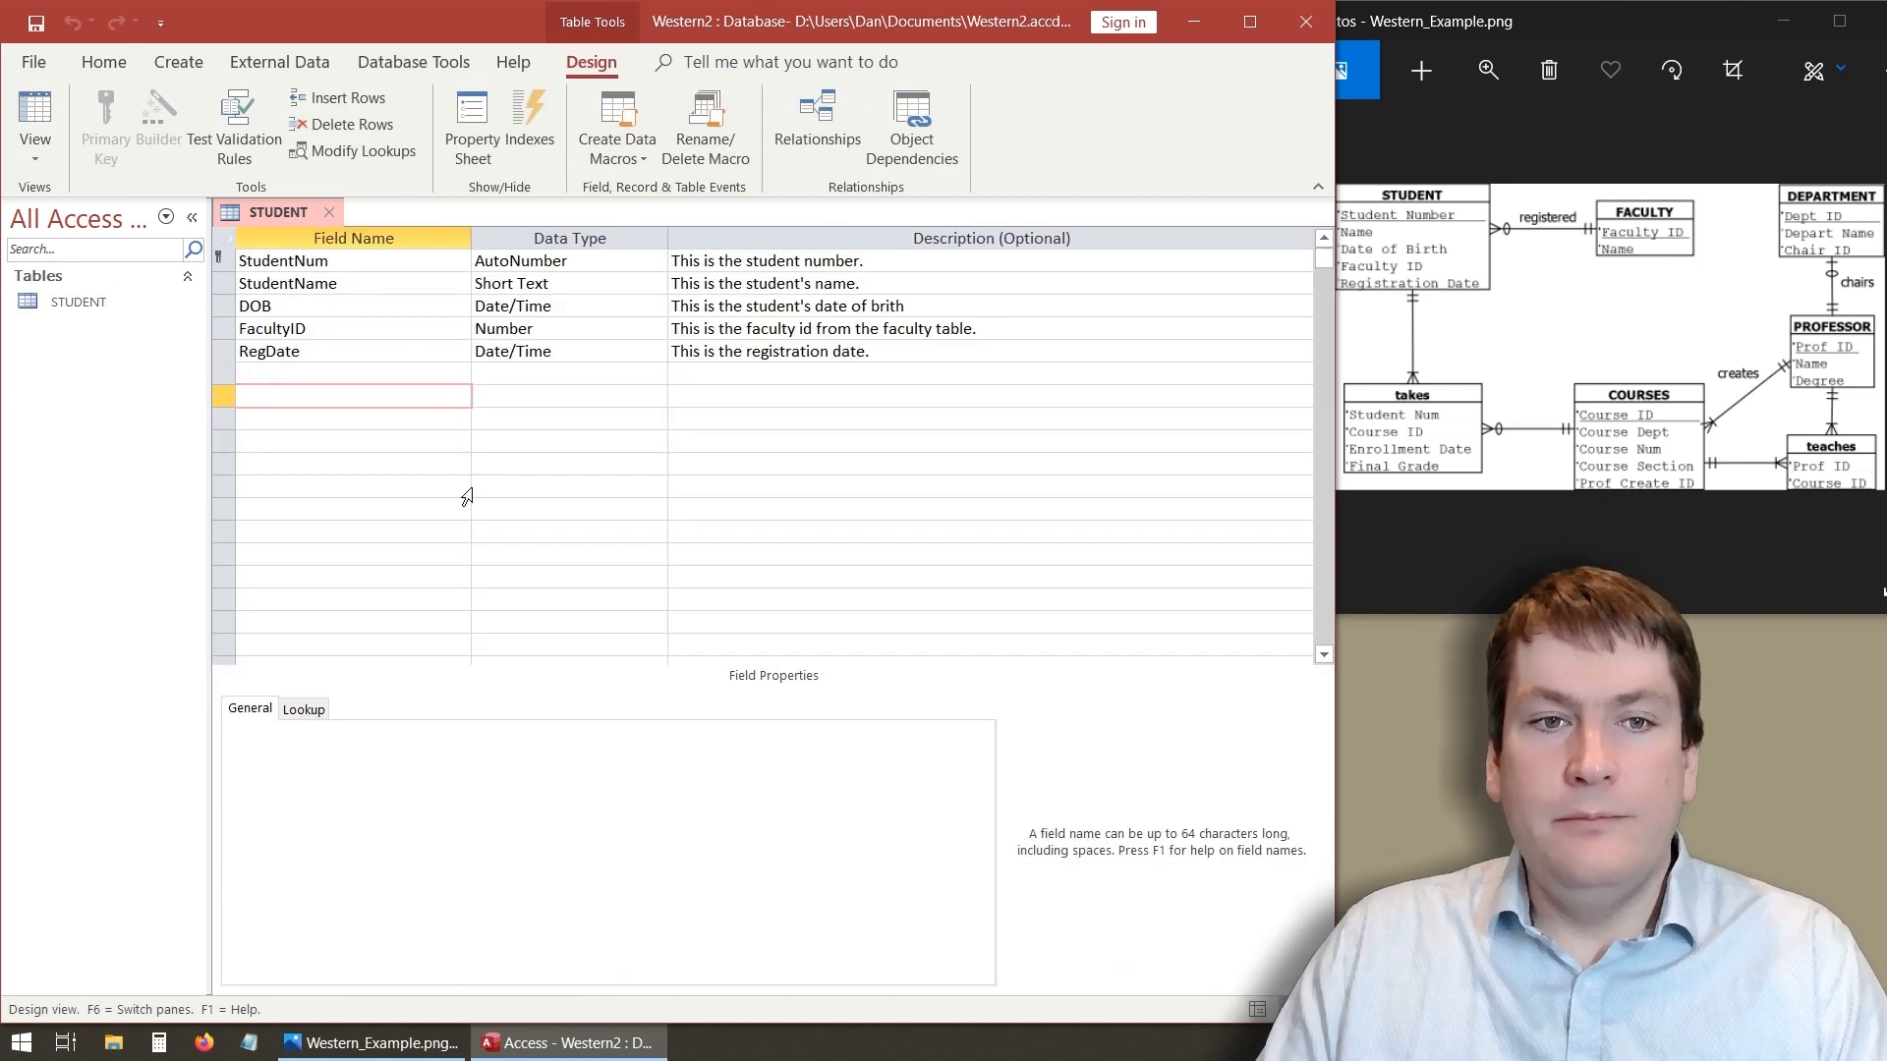
{"action": "left_click", "coordinate": [363, 328]}
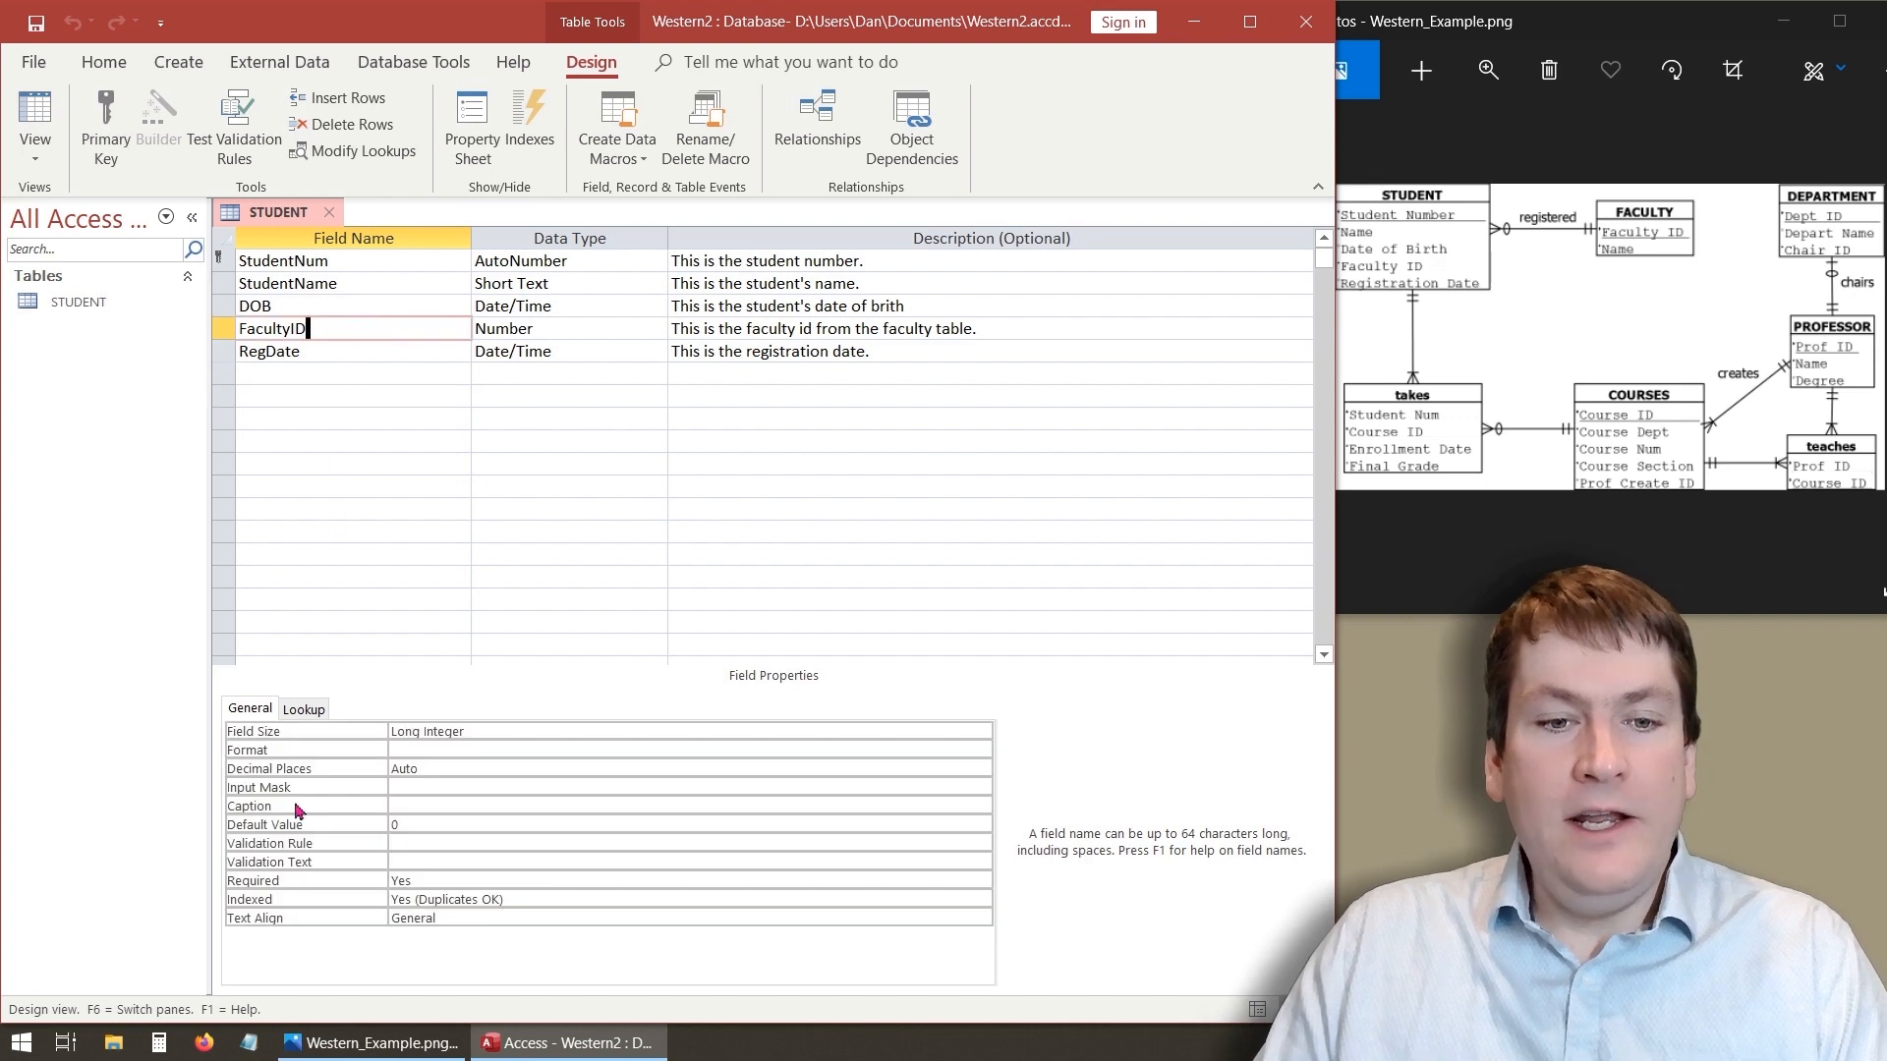
{"action": "left_click", "coordinate": [424, 823]}
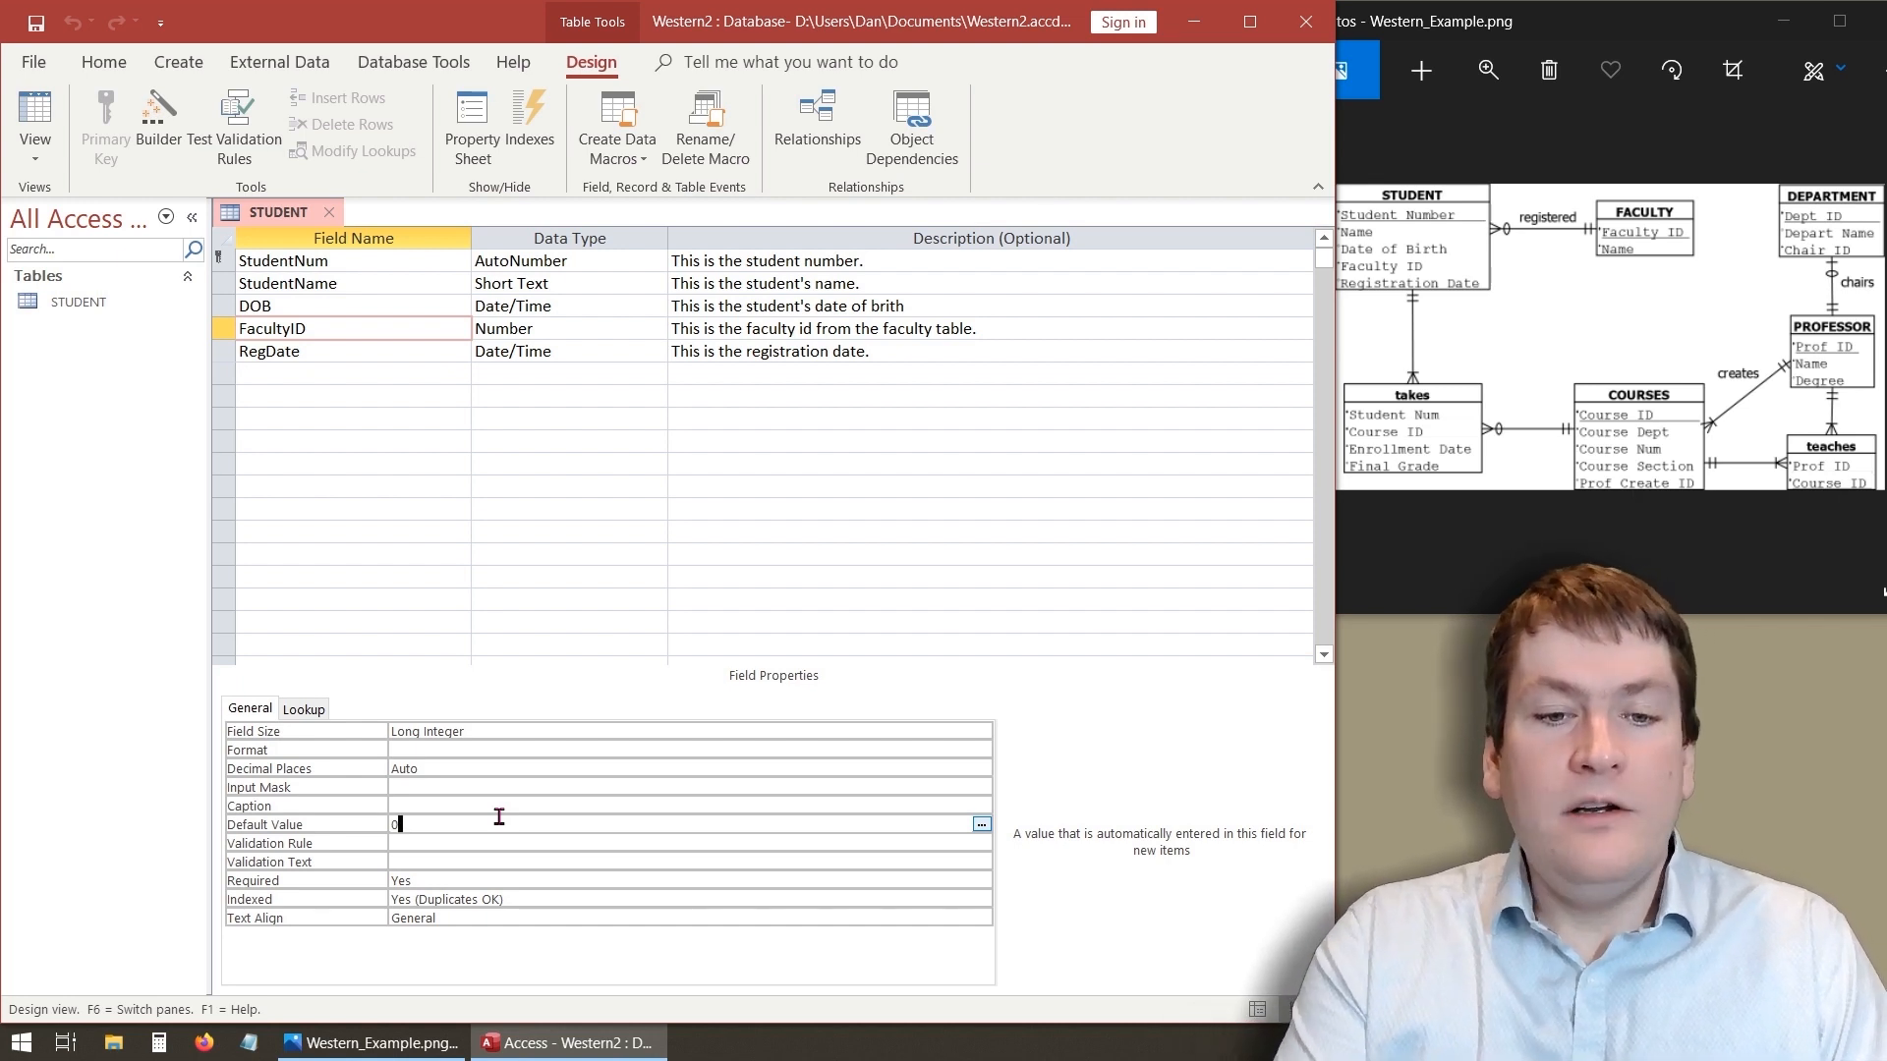
{"action": "key", "text": "BackSpace"}
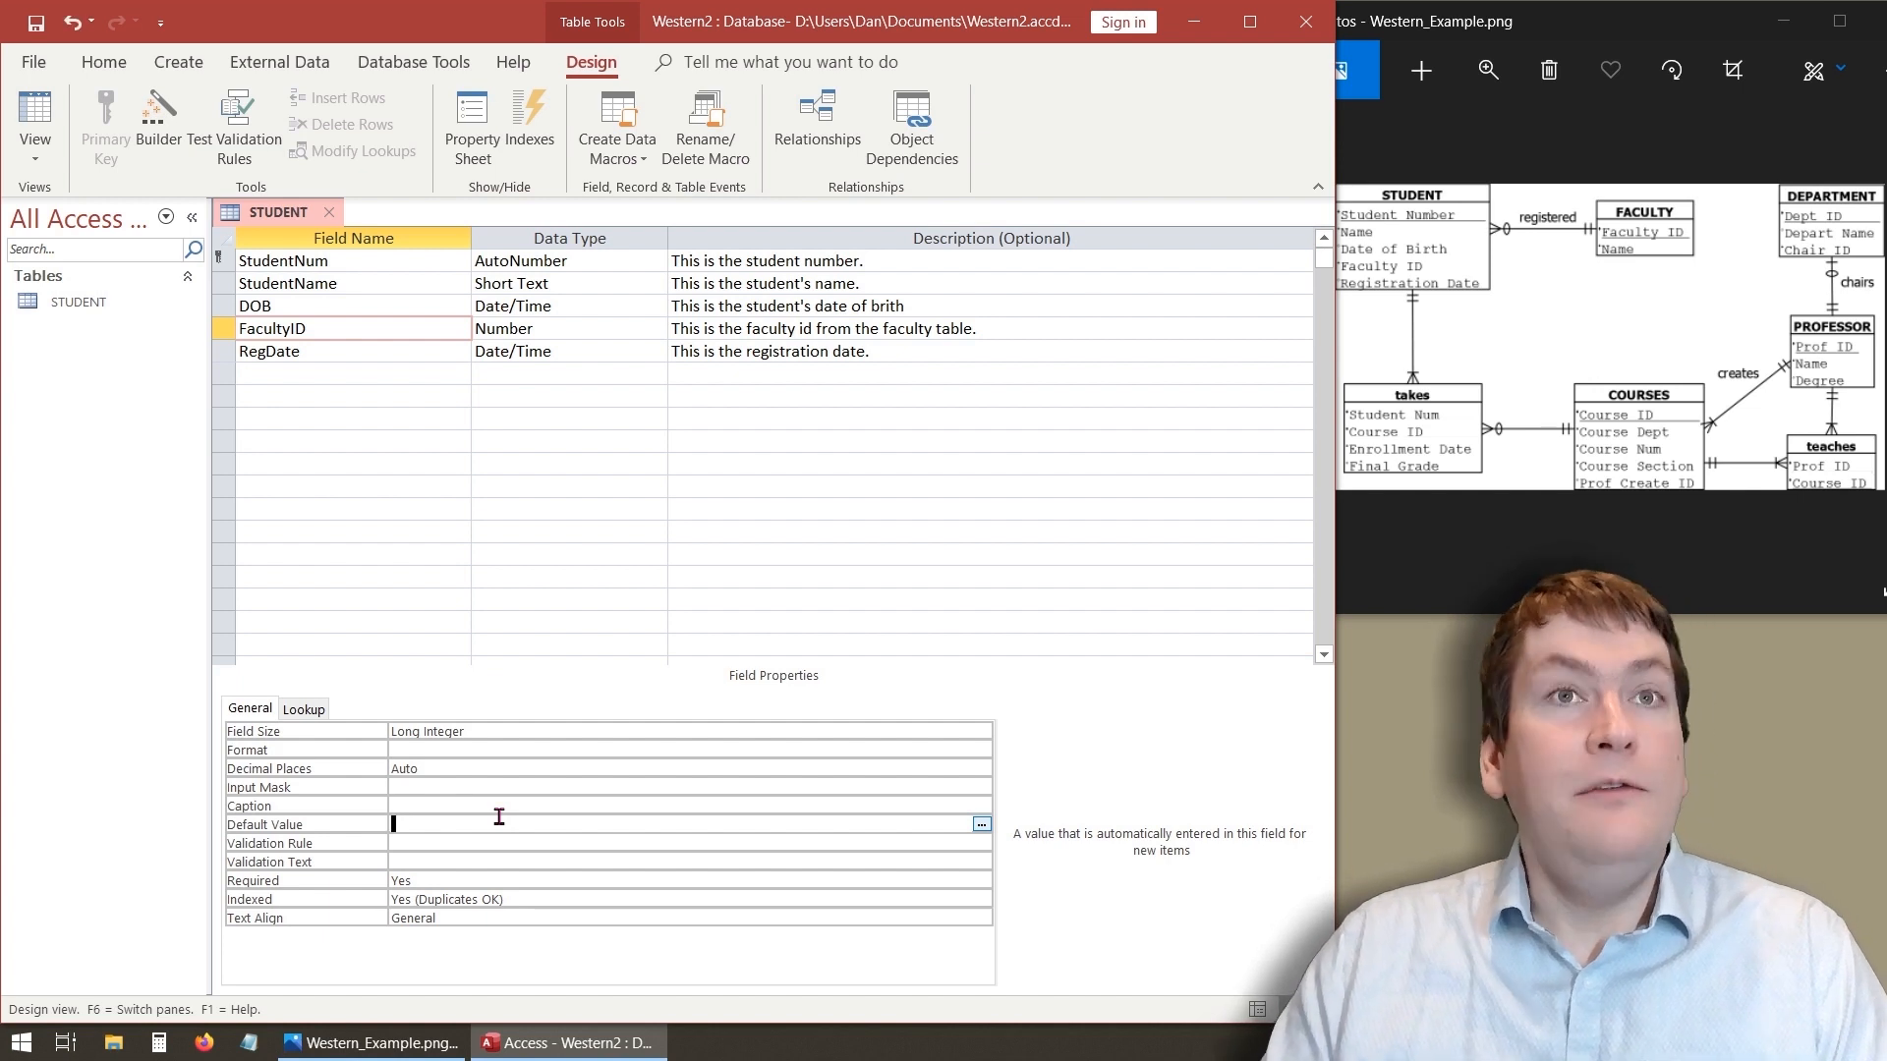
{"action": "left_click", "coordinate": [456, 861]}
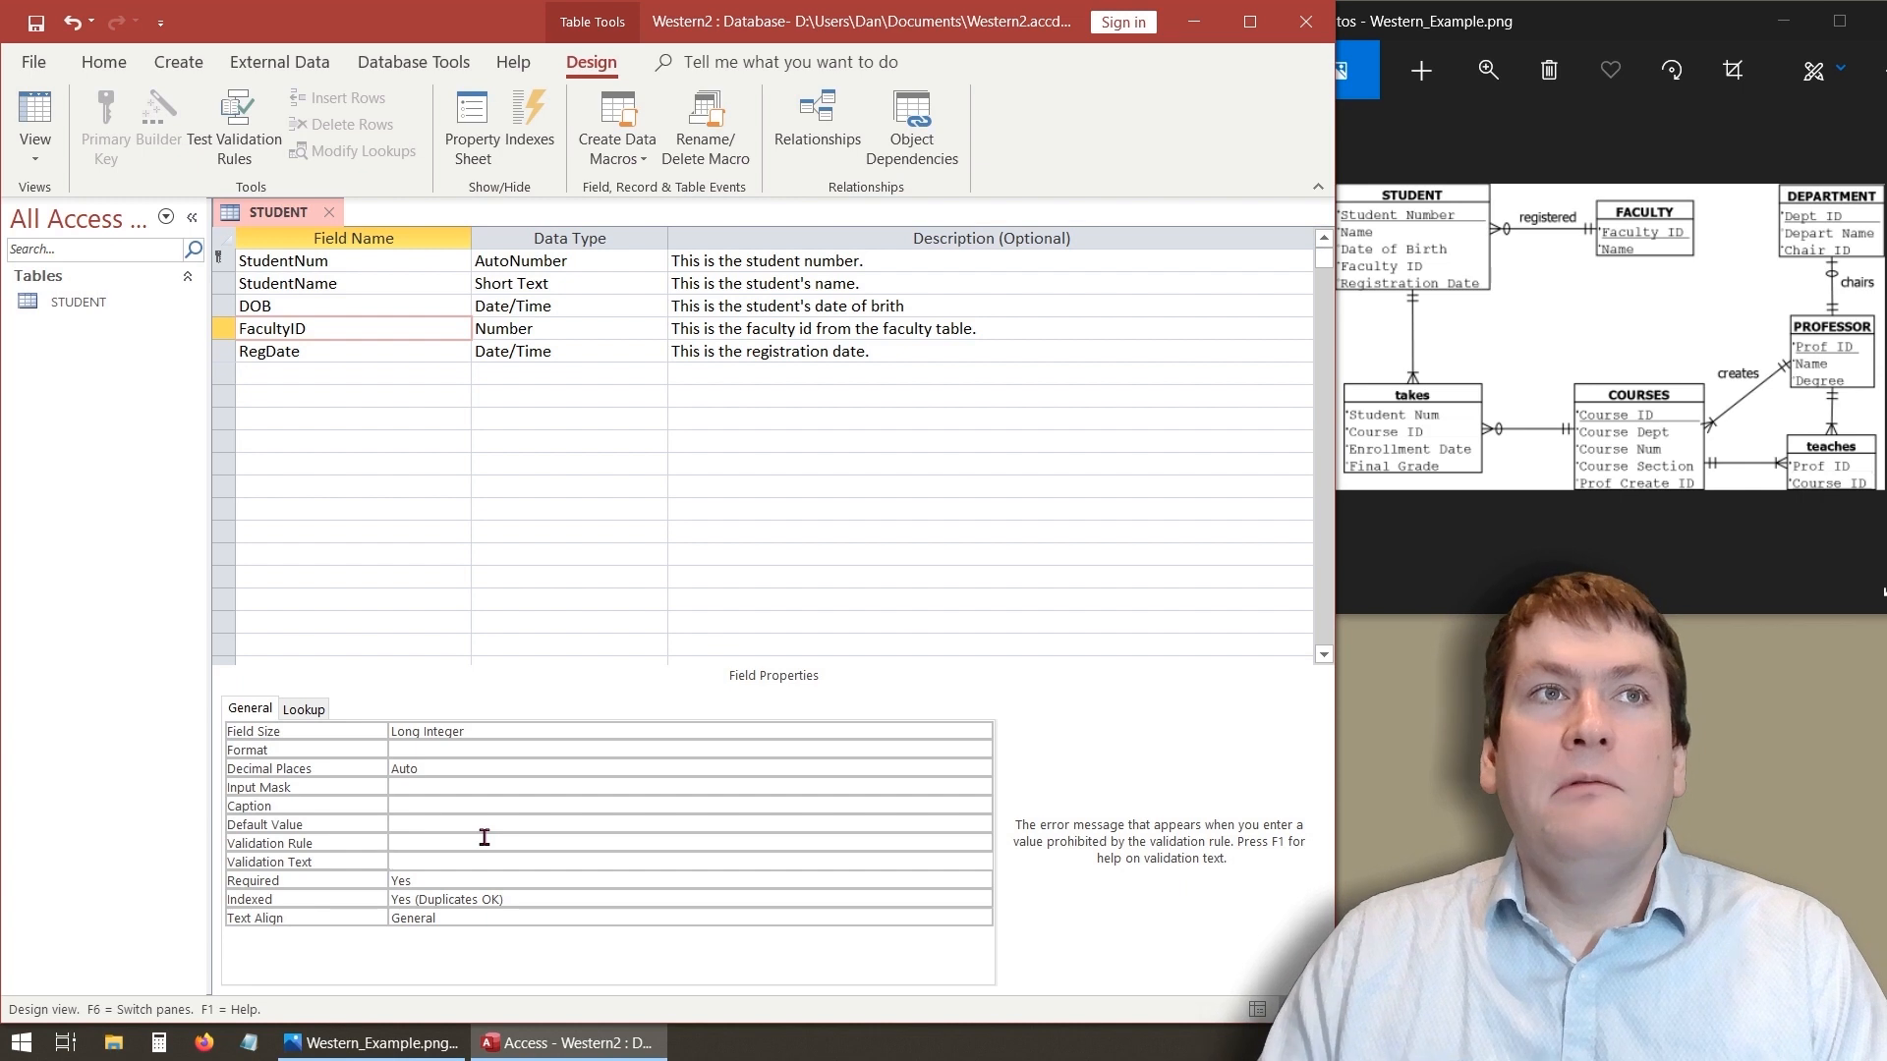
- Save the table design and switch back to Datasheet view
{"action": "left_click", "coordinate": [364, 457]}
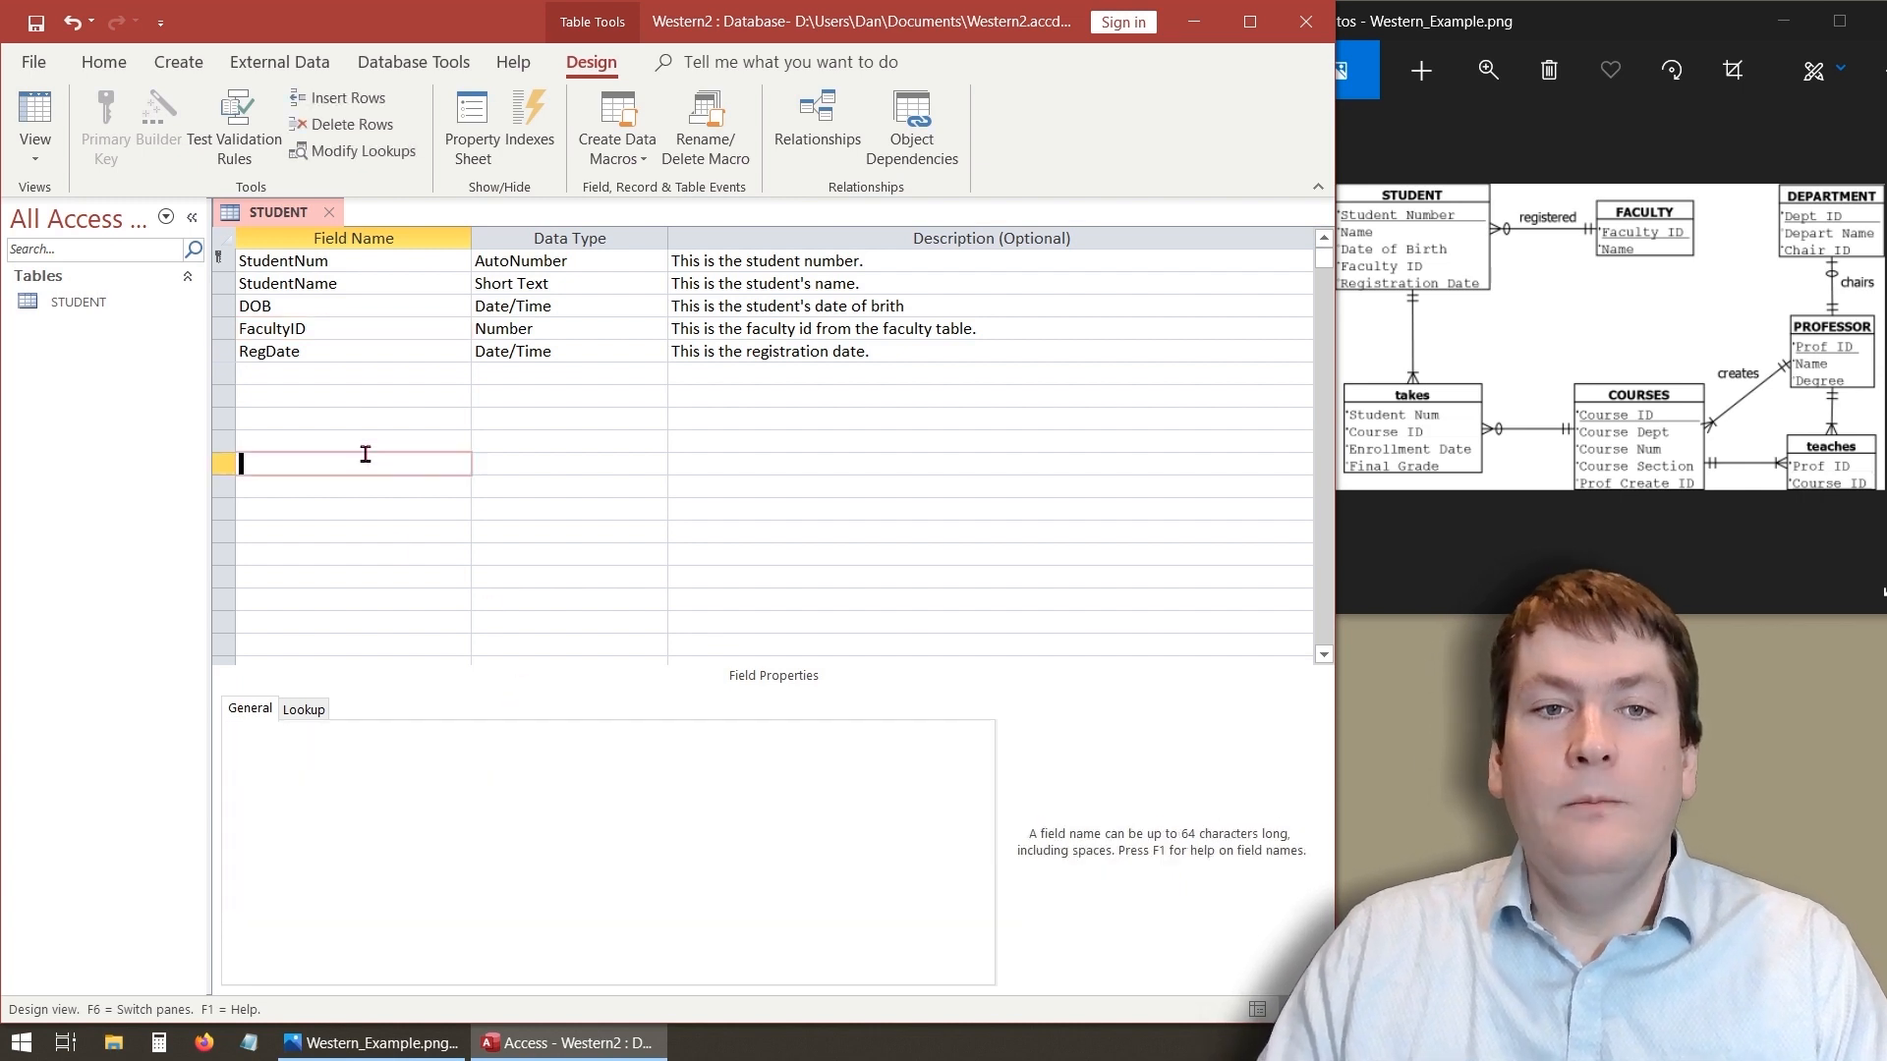
{"action": "right_click", "coordinate": [300, 211]}
{"action": "left_click", "coordinate": [329, 217]}
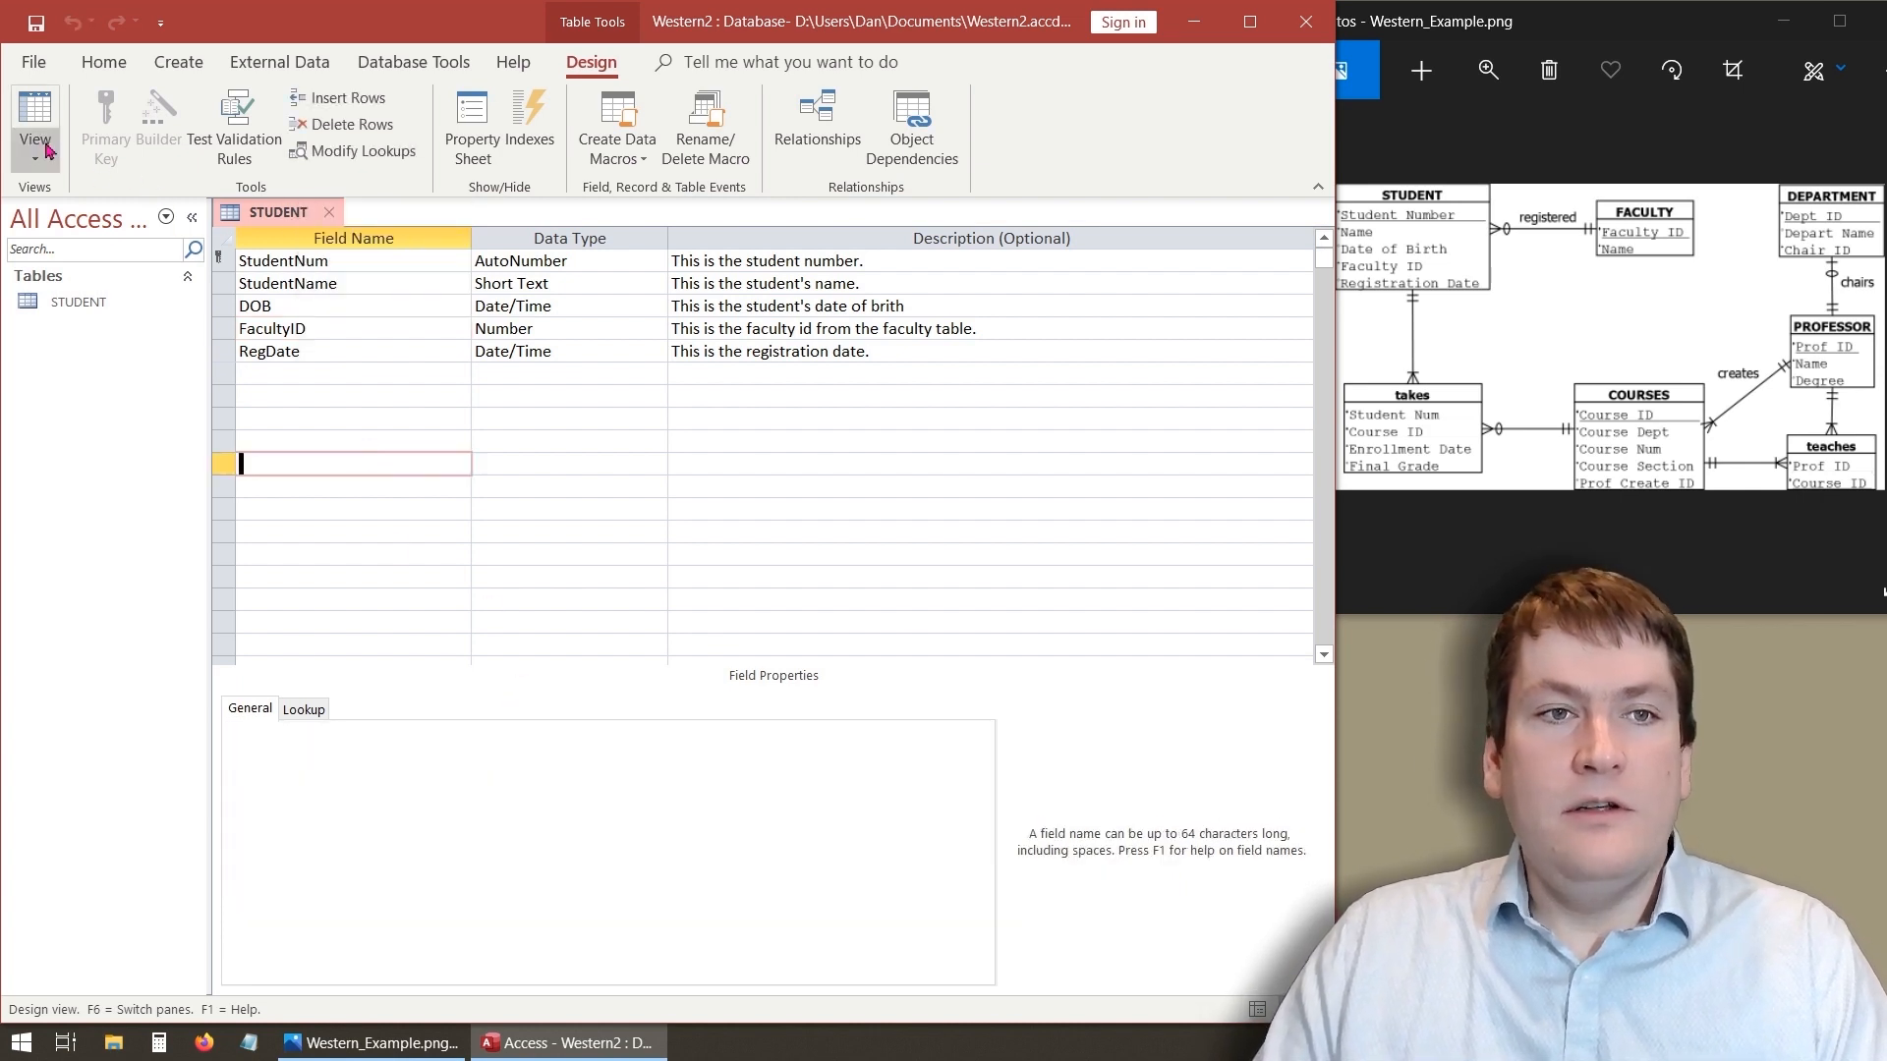
{"action": "left_click", "coordinate": [35, 128]}
- Start a new record named Alice and pick 2020-05-07 as her DOB, leaving FacultyID empty
{"action": "left_click", "coordinate": [461, 310]}
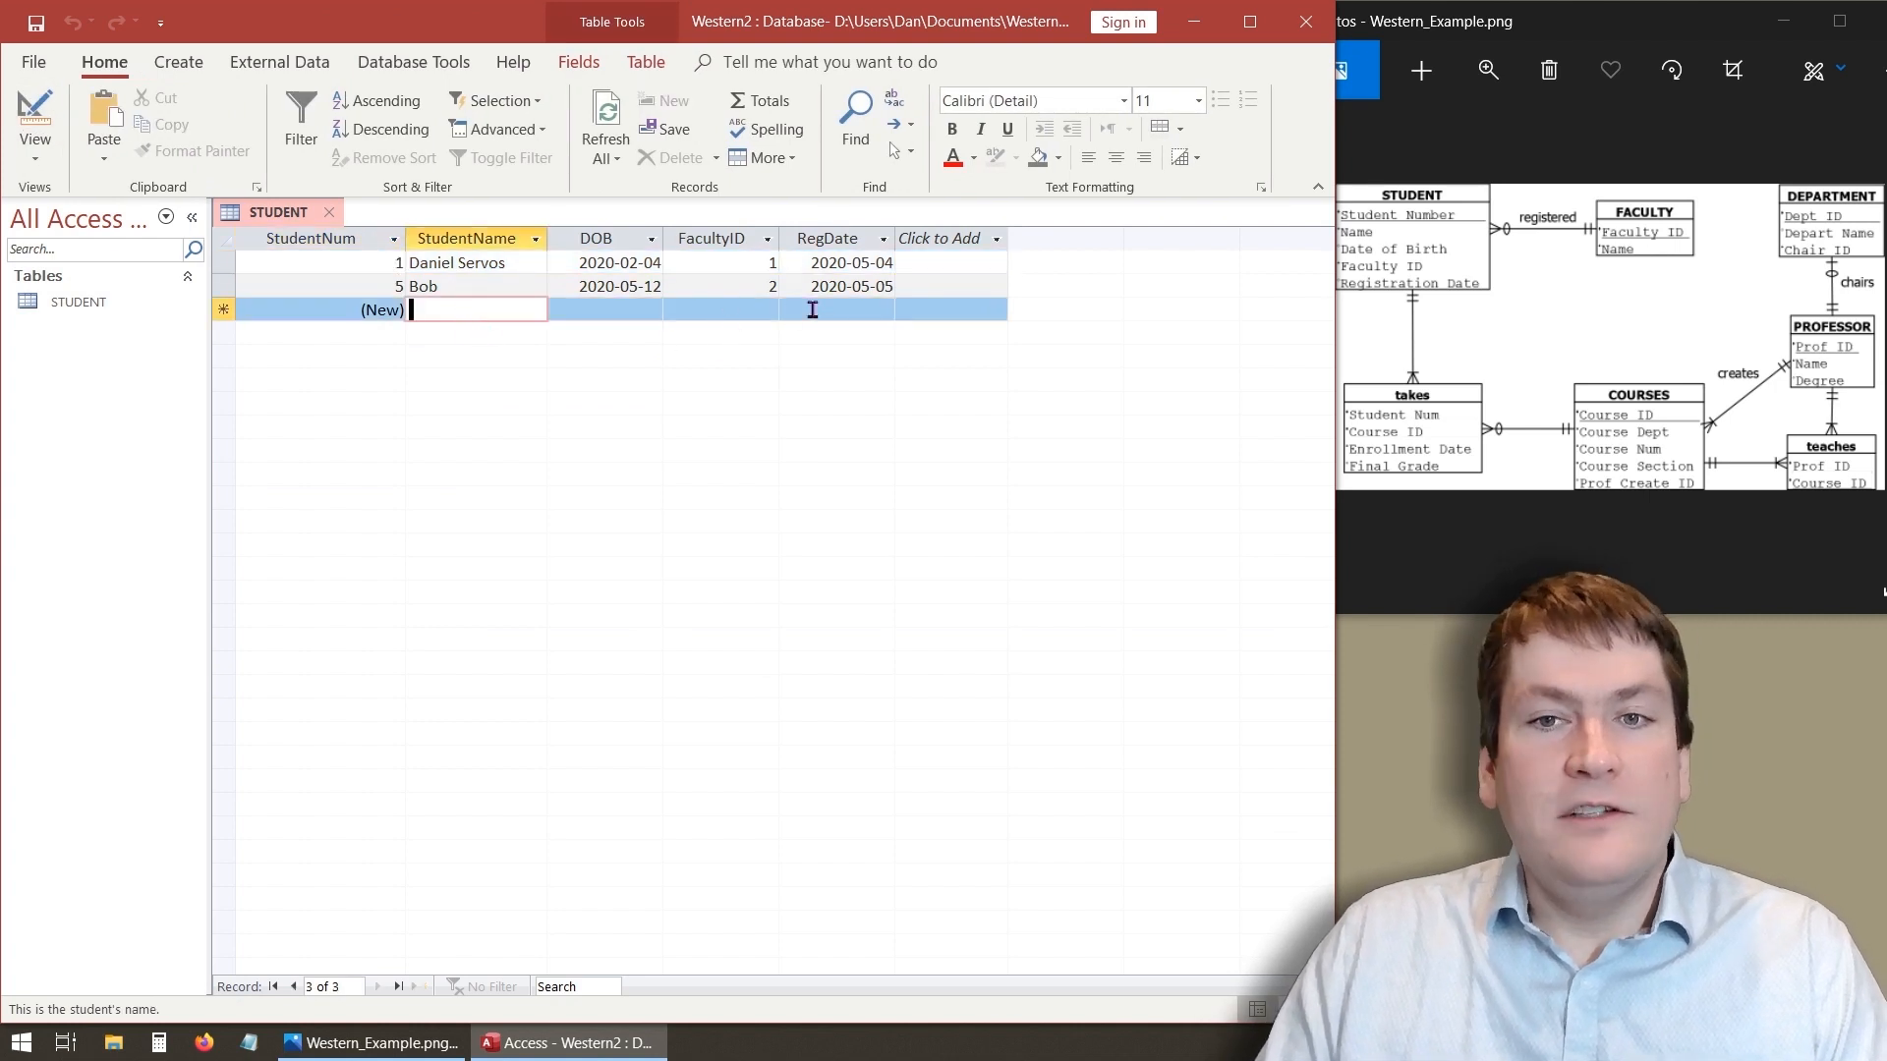
{"action": "type", "text": "Alice"}
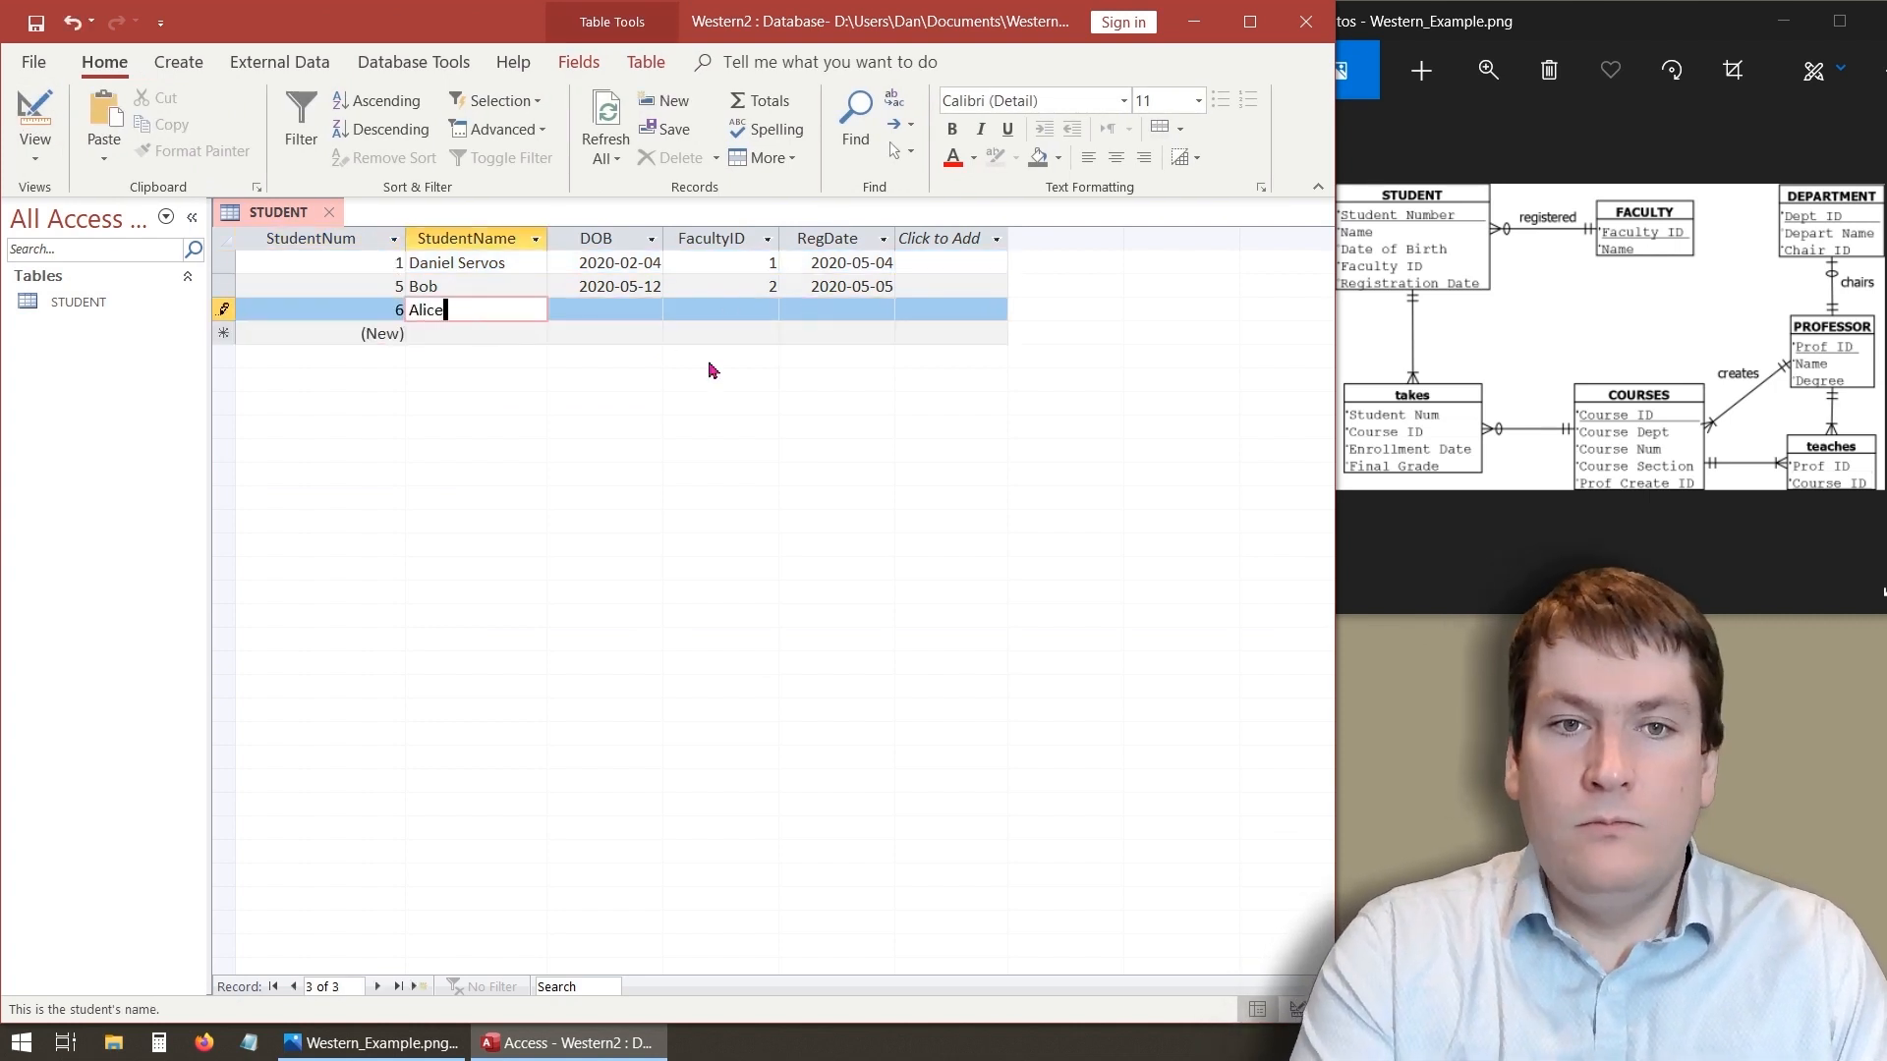
{"action": "key", "text": "Tab"}
{"action": "left_click", "coordinate": [674, 310]}
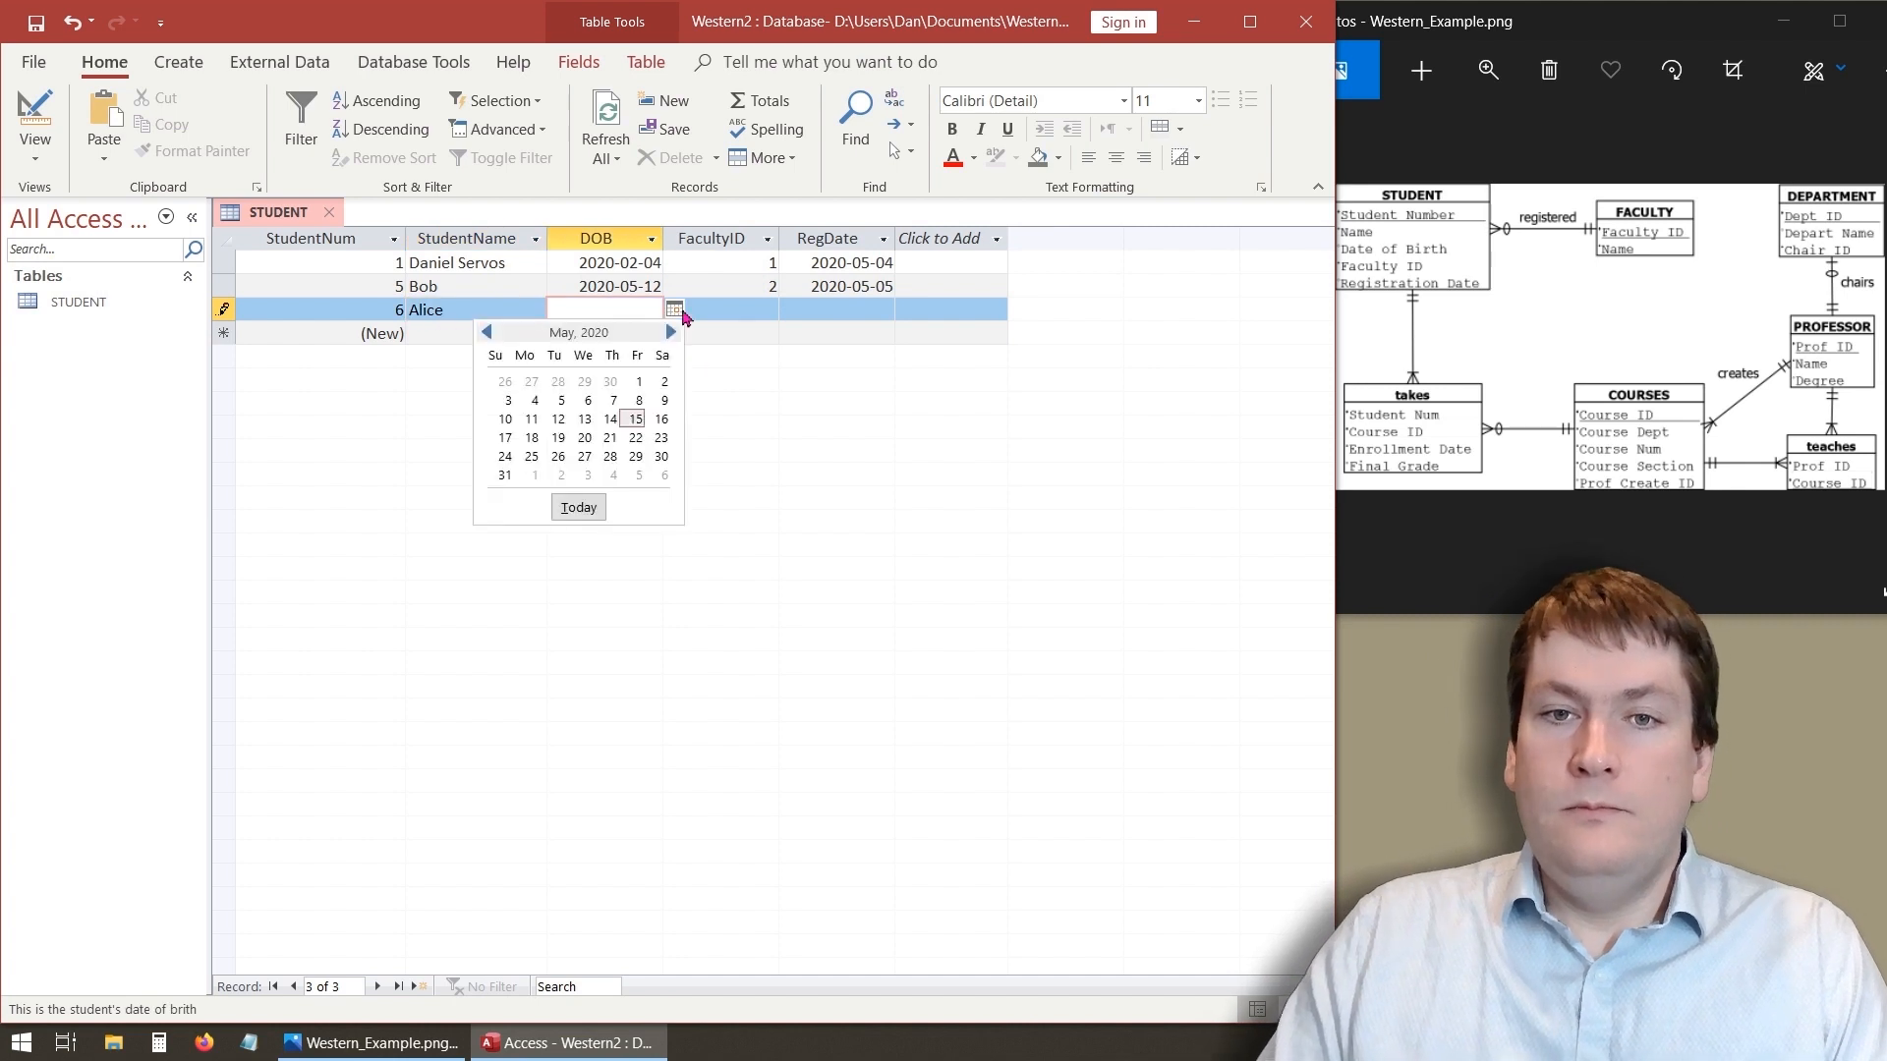
{"action": "left_click", "coordinate": [607, 402]}
{"action": "key", "text": "Tab"}
- Try to save Alice's record without a FacultyID and dismiss the warning
{"action": "key", "text": "Tab"}
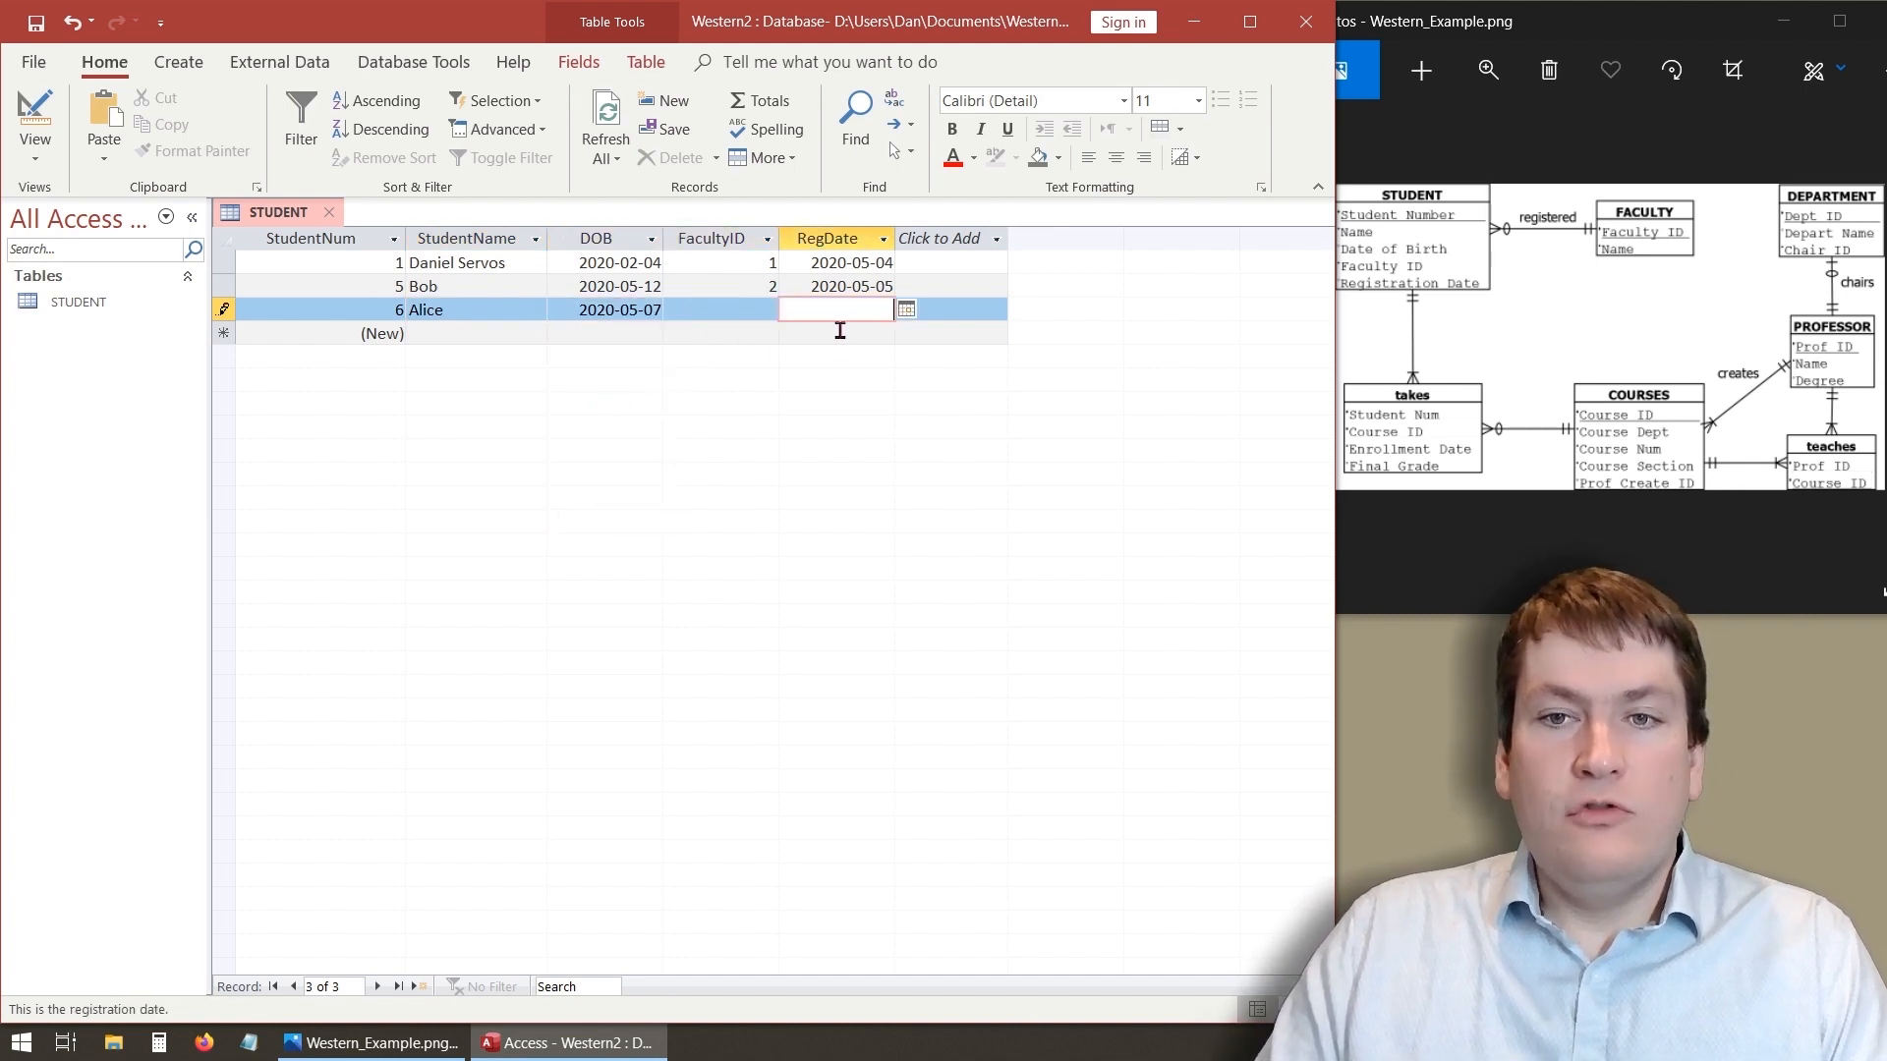
{"action": "key", "text": "Tab"}
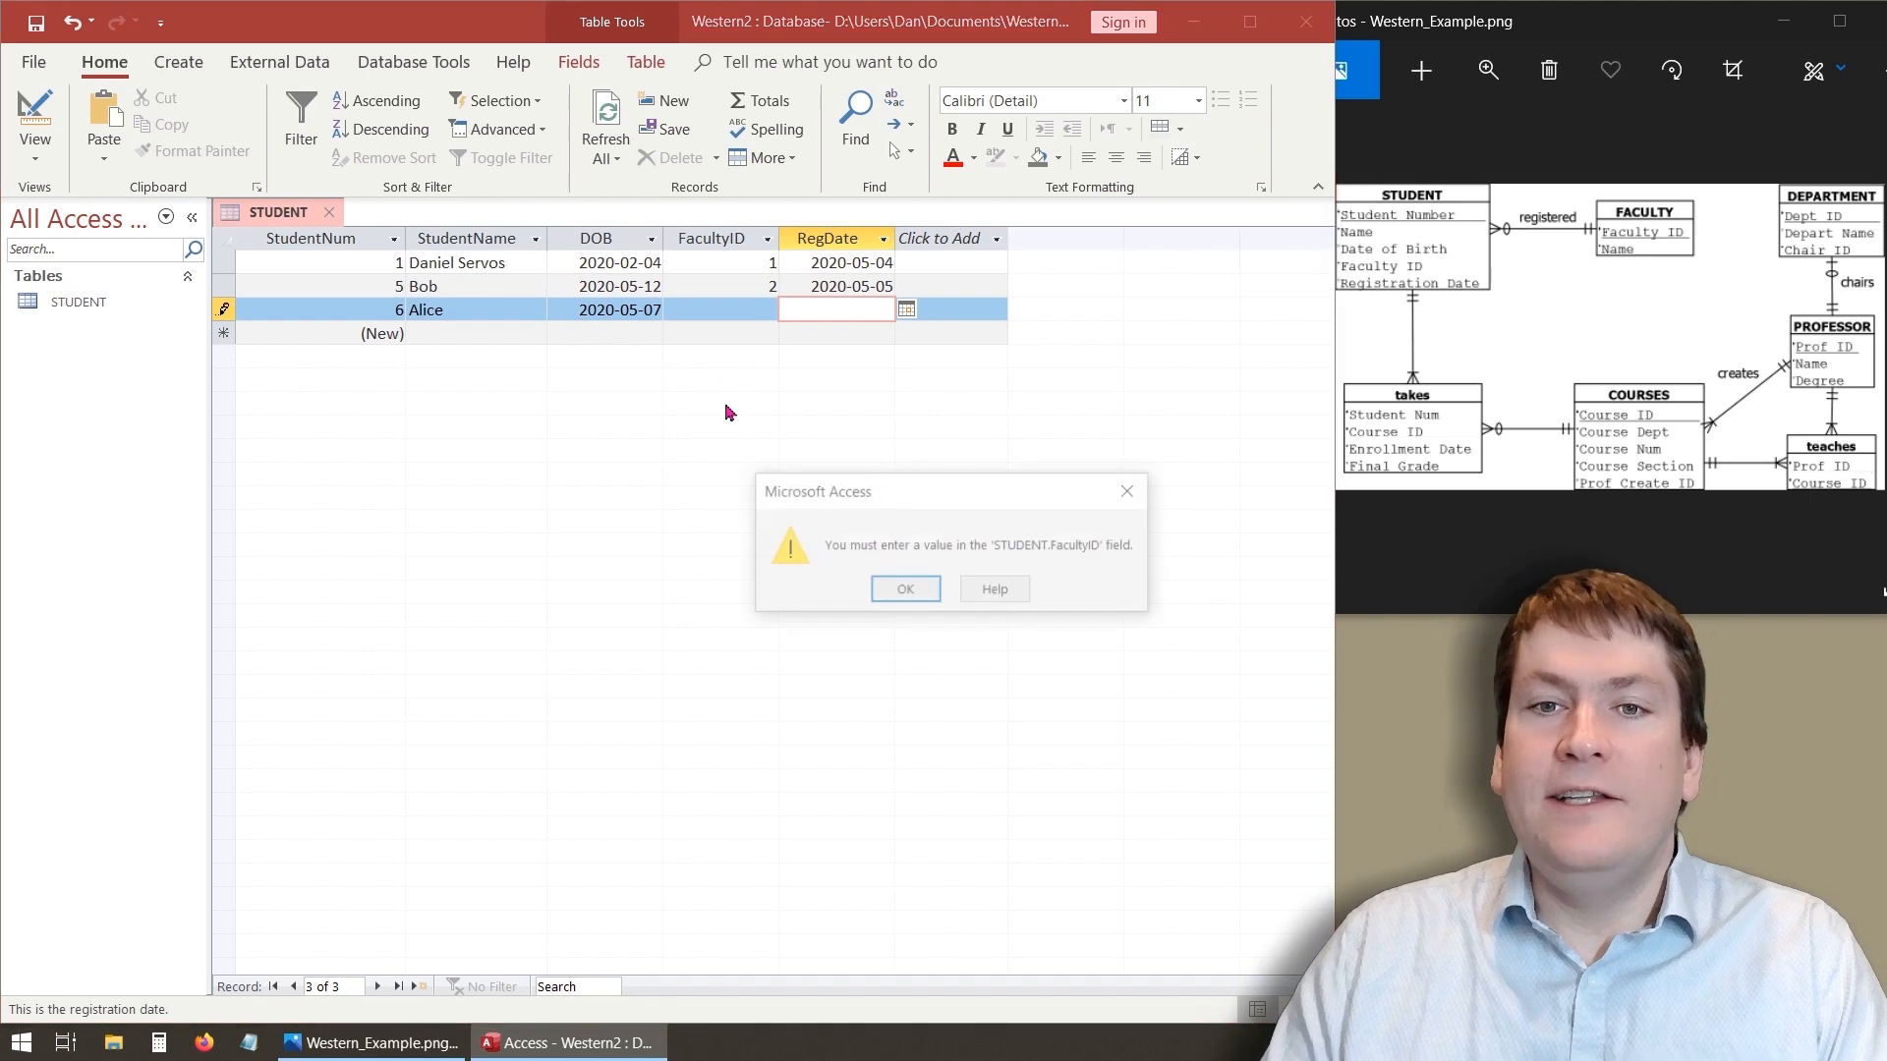
{"action": "left_click", "coordinate": [896, 594]}
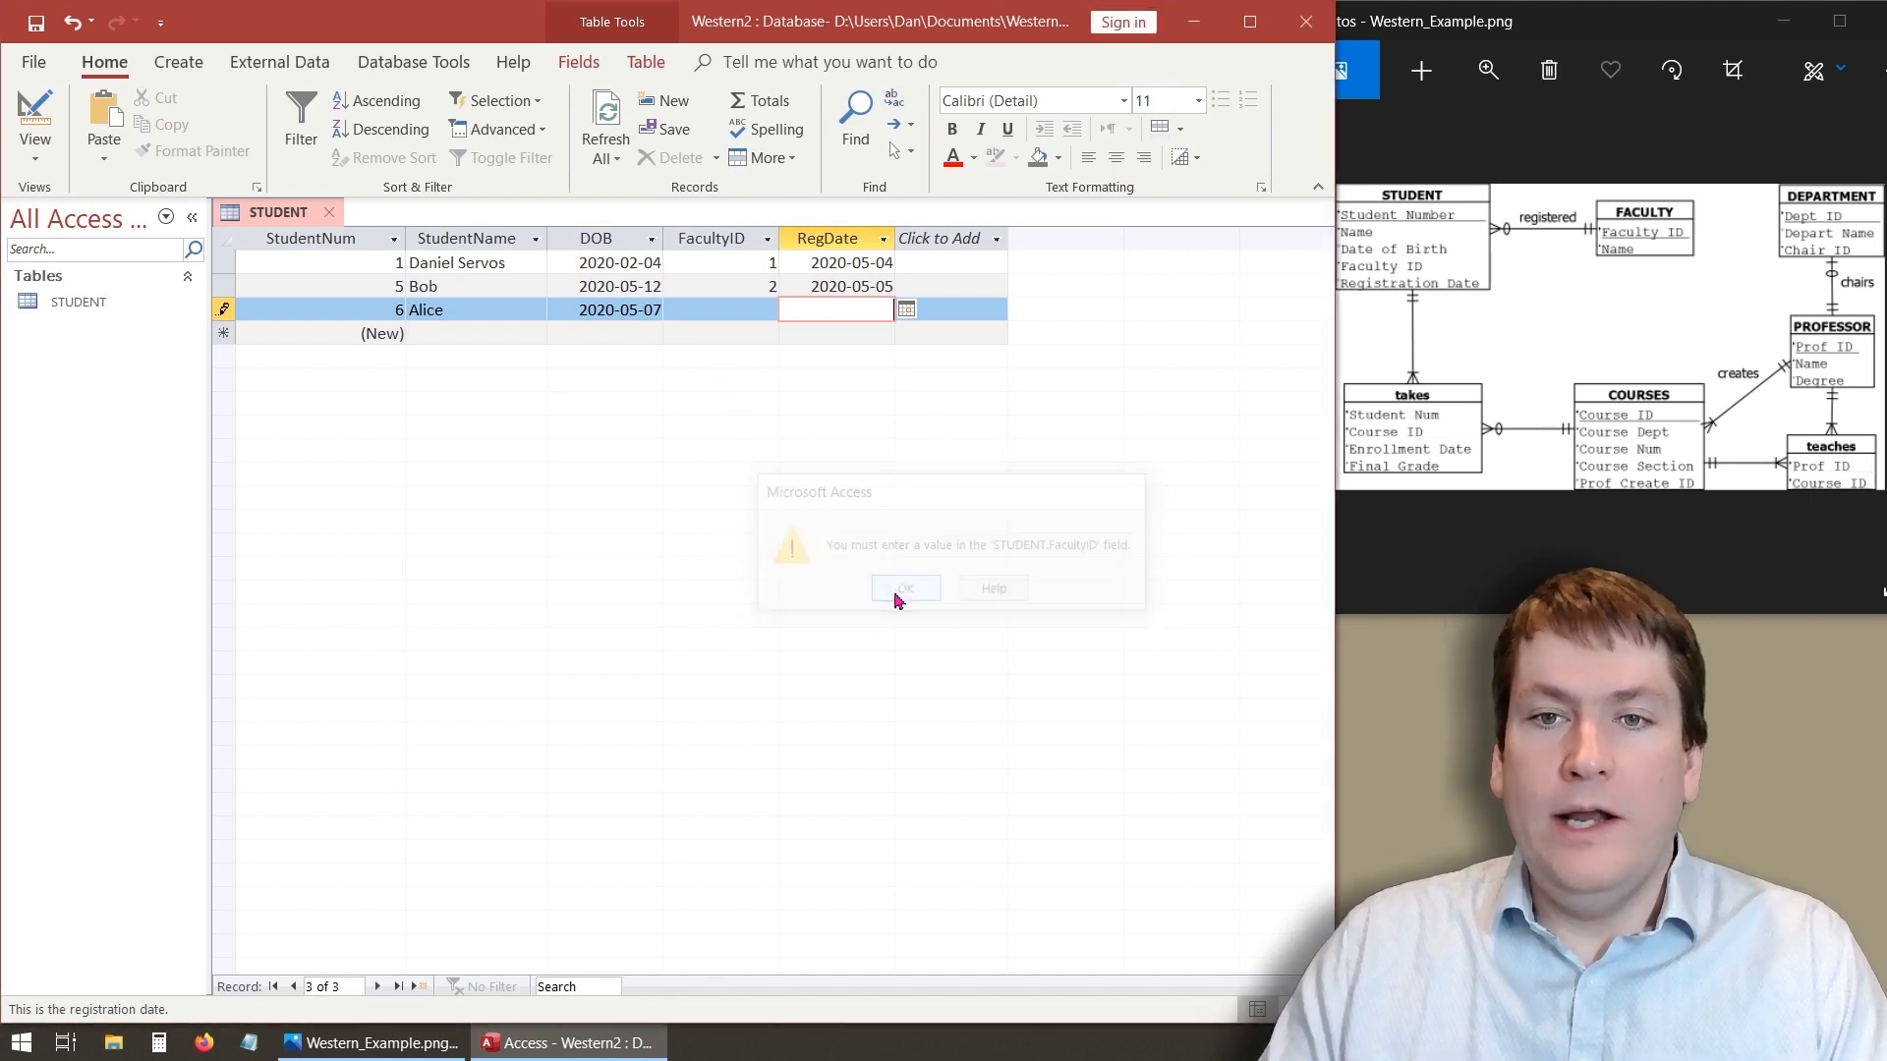
{"action": "left_click", "coordinate": [749, 292]}
{"action": "left_click", "coordinate": [891, 593]}
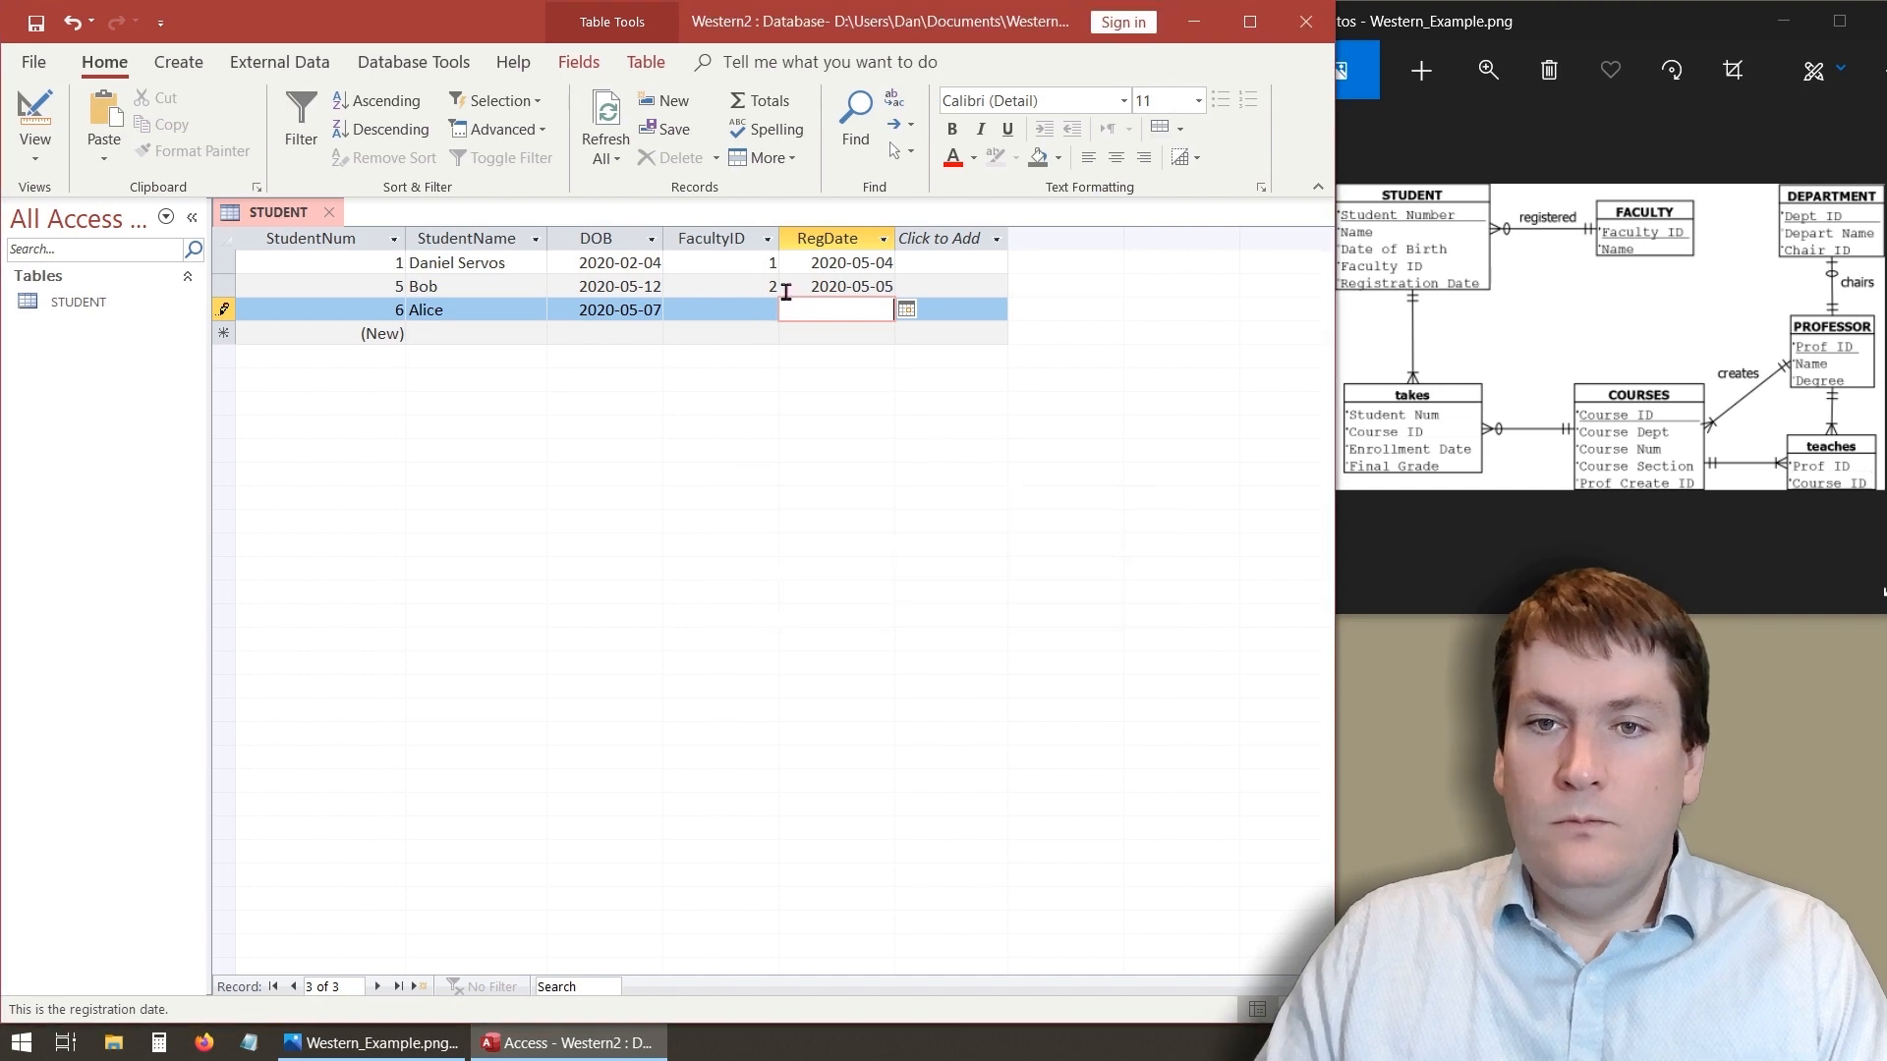
- Set Alice's FacultyID to 3 and save the record with RegDate left blank
{"action": "left_click", "coordinate": [764, 311]}
{"action": "type", "text": "3"}
{"action": "left_click", "coordinate": [821, 308]}
{"action": "key", "text": "Tab"}
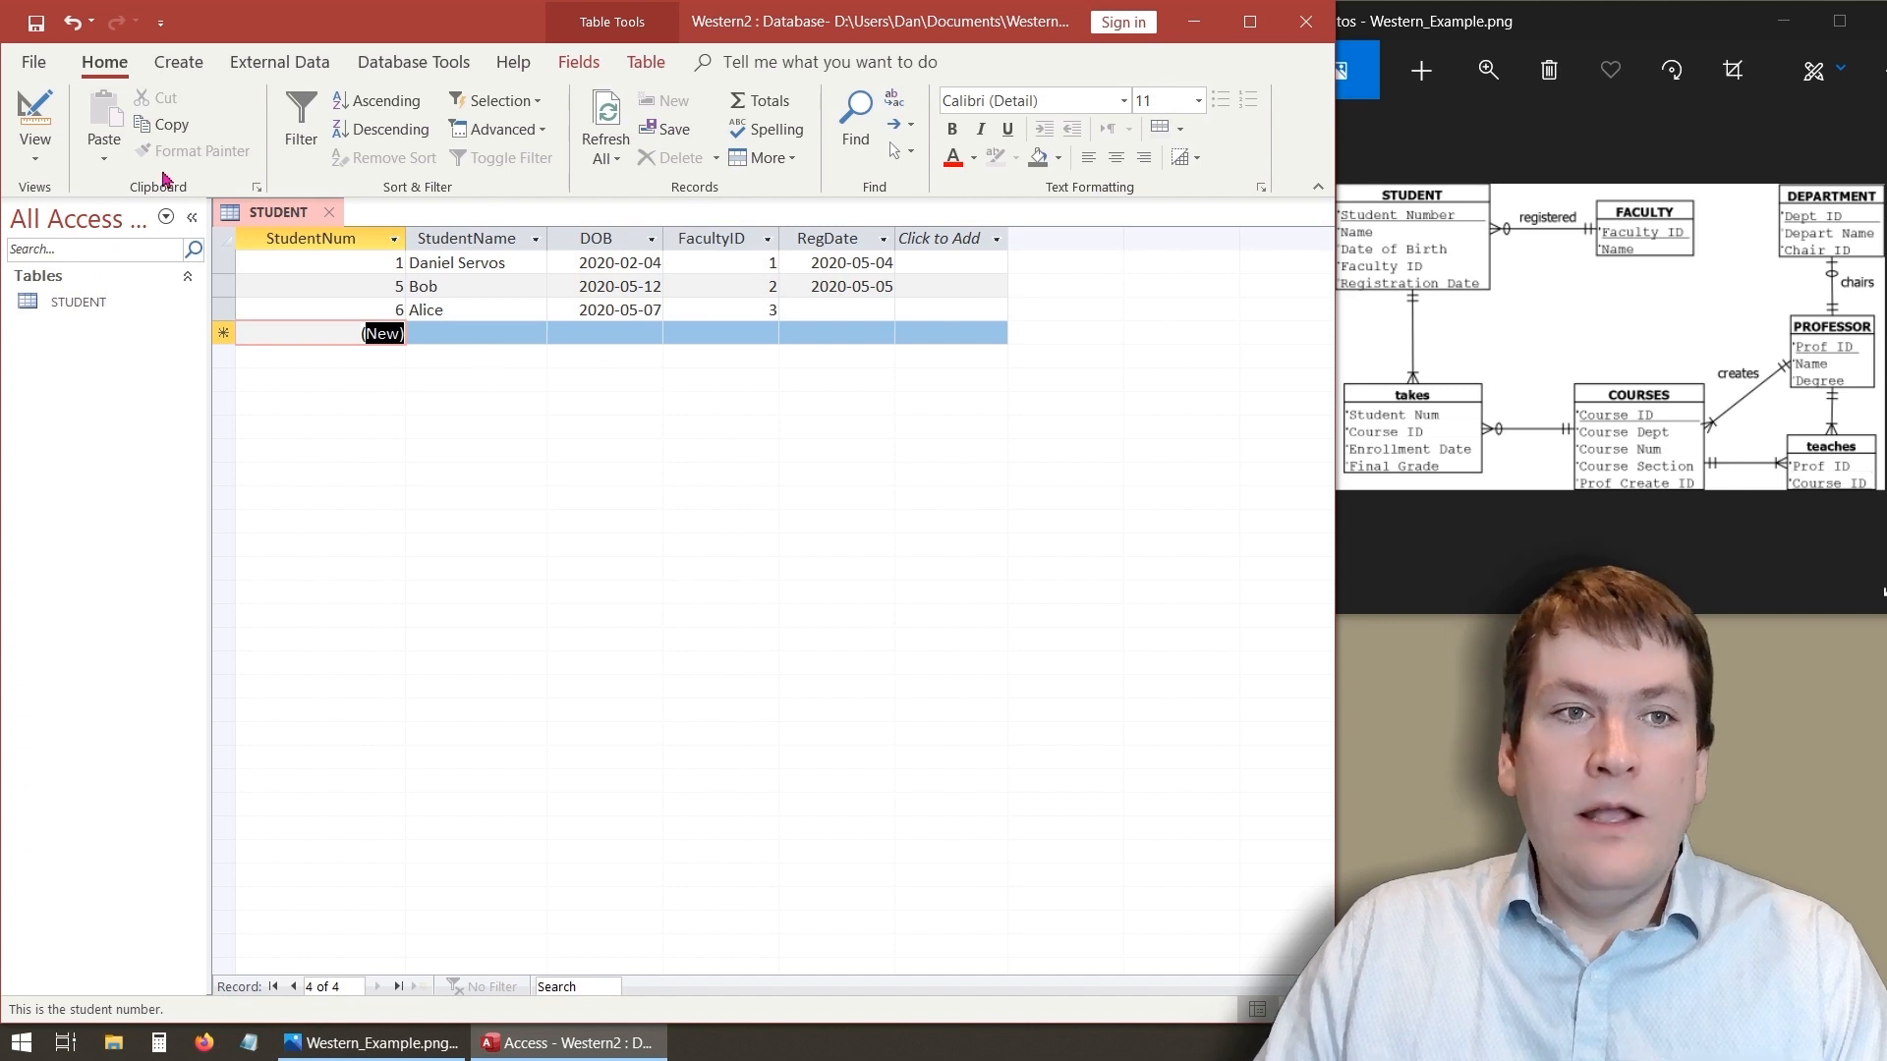
- In Design view, set the StudentName field's default value to Bob
{"action": "left_click", "coordinate": [44, 118]}
{"action": "left_click", "coordinate": [295, 284]}
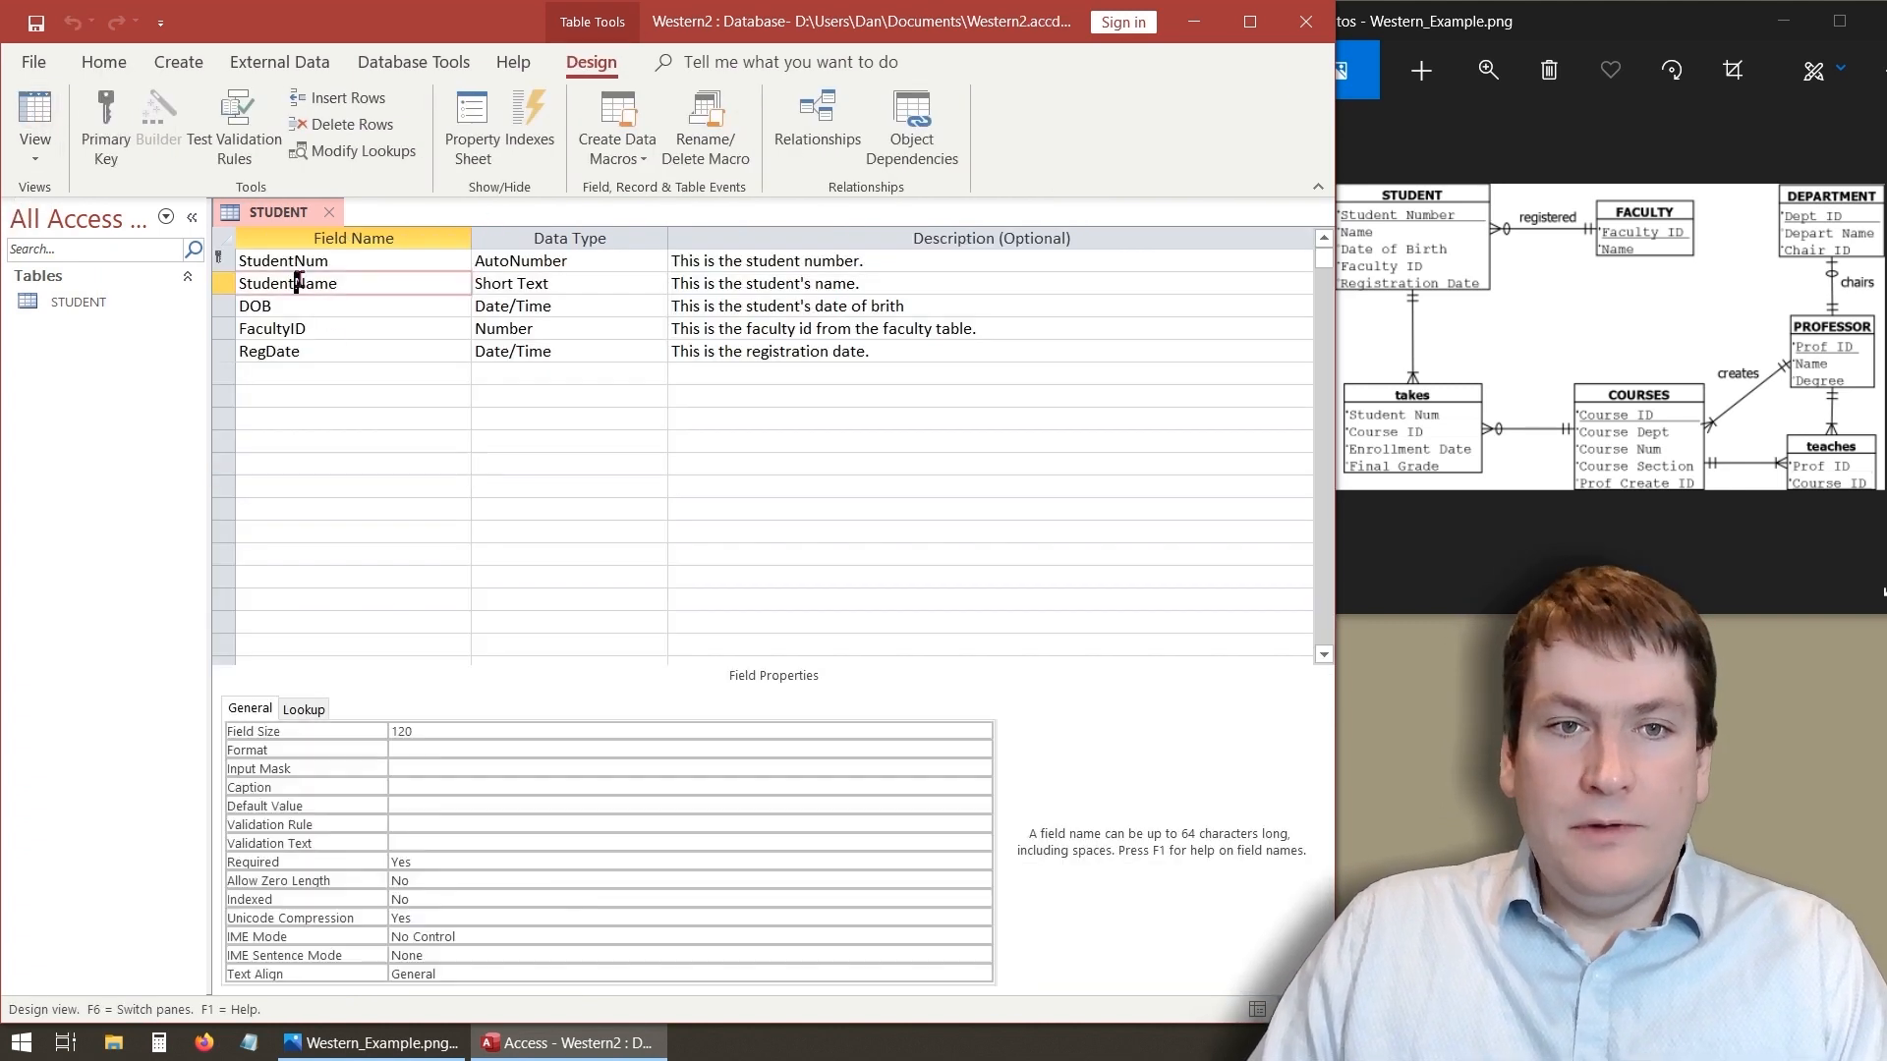
{"action": "left_click", "coordinate": [433, 809]}
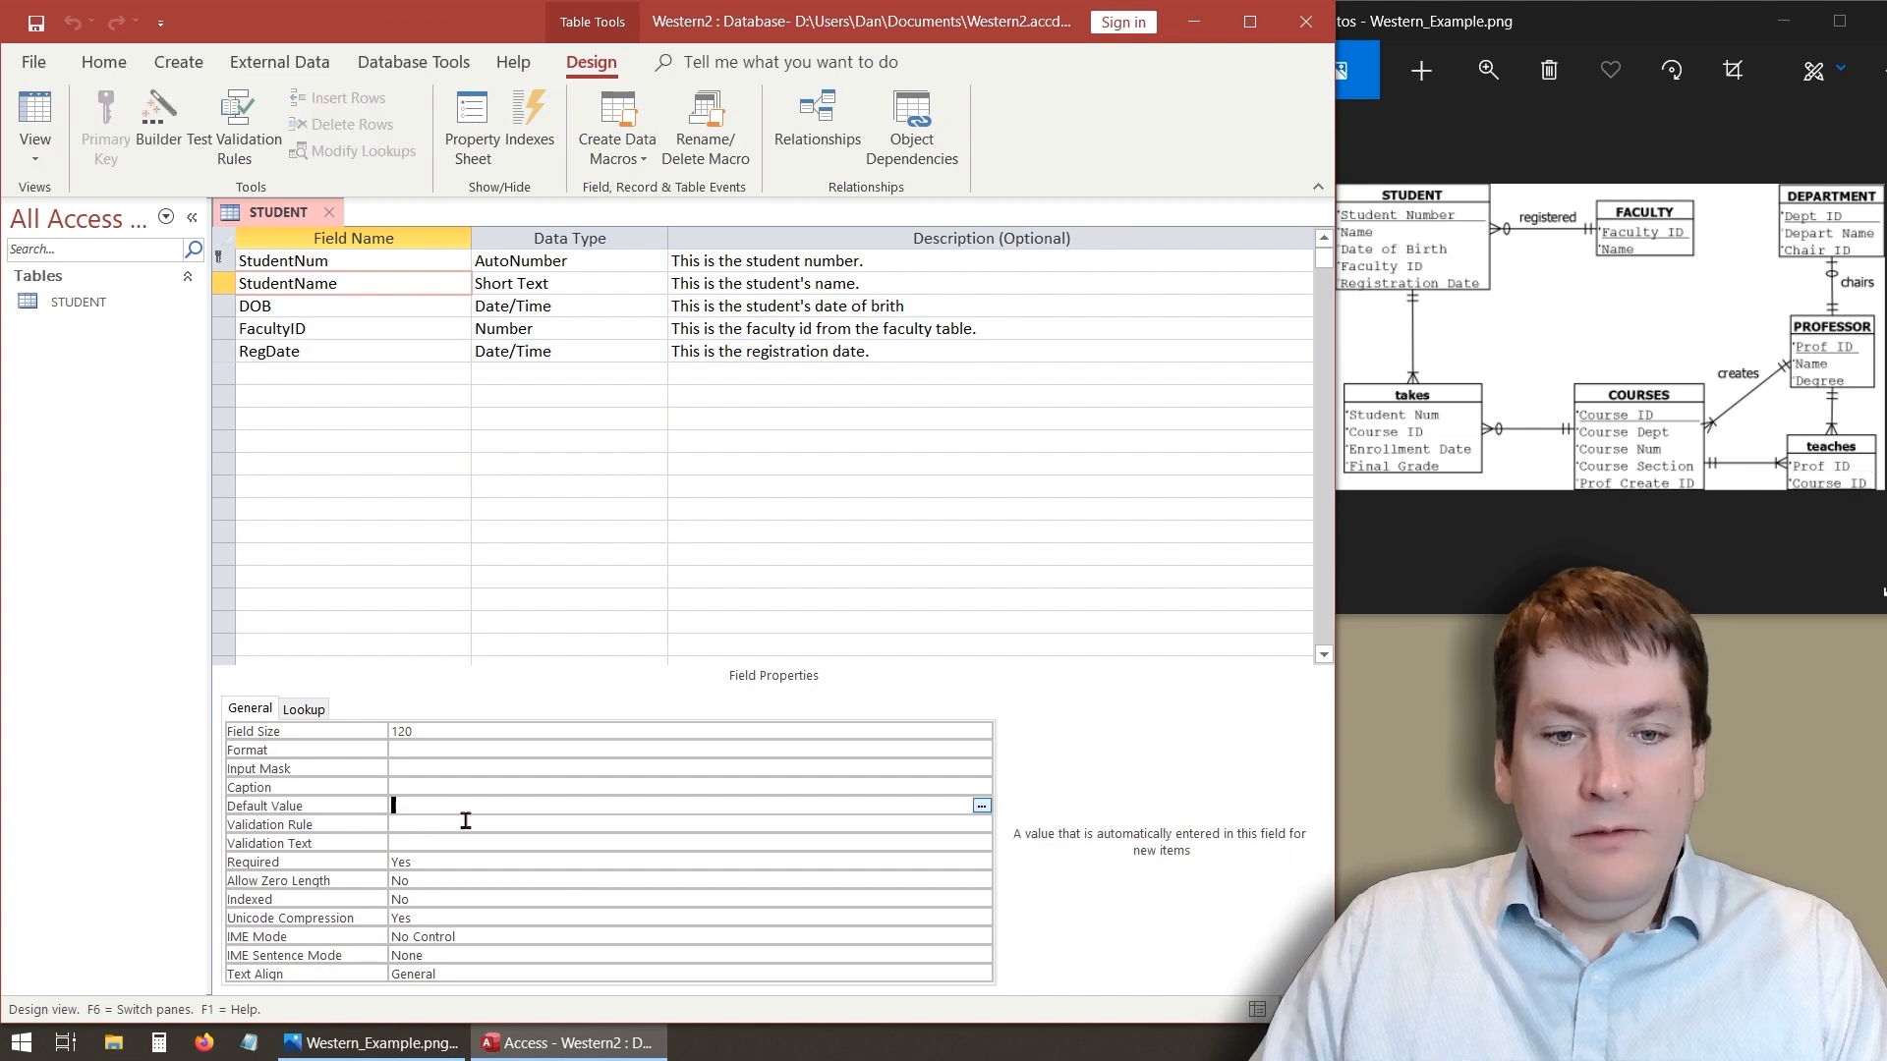
{"action": "type", "text": "Bob"}
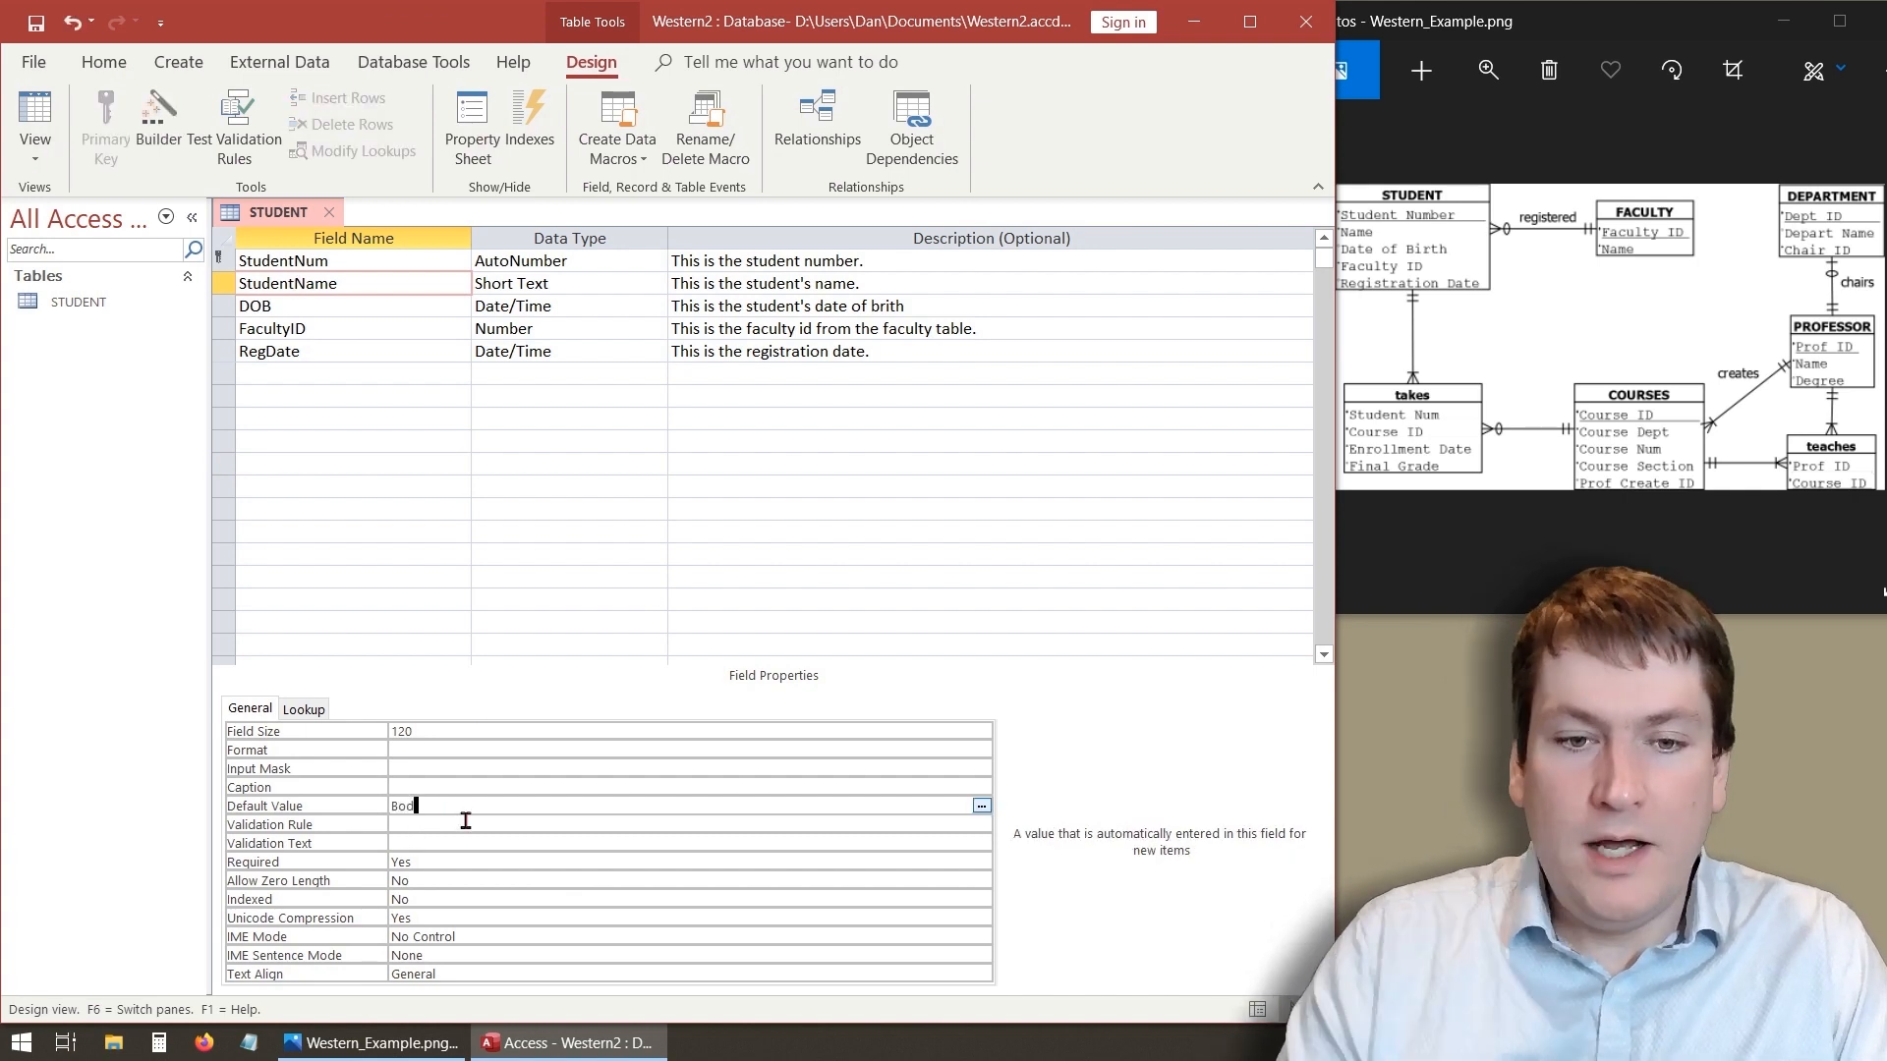
{"action": "left_click", "coordinate": [417, 556]}
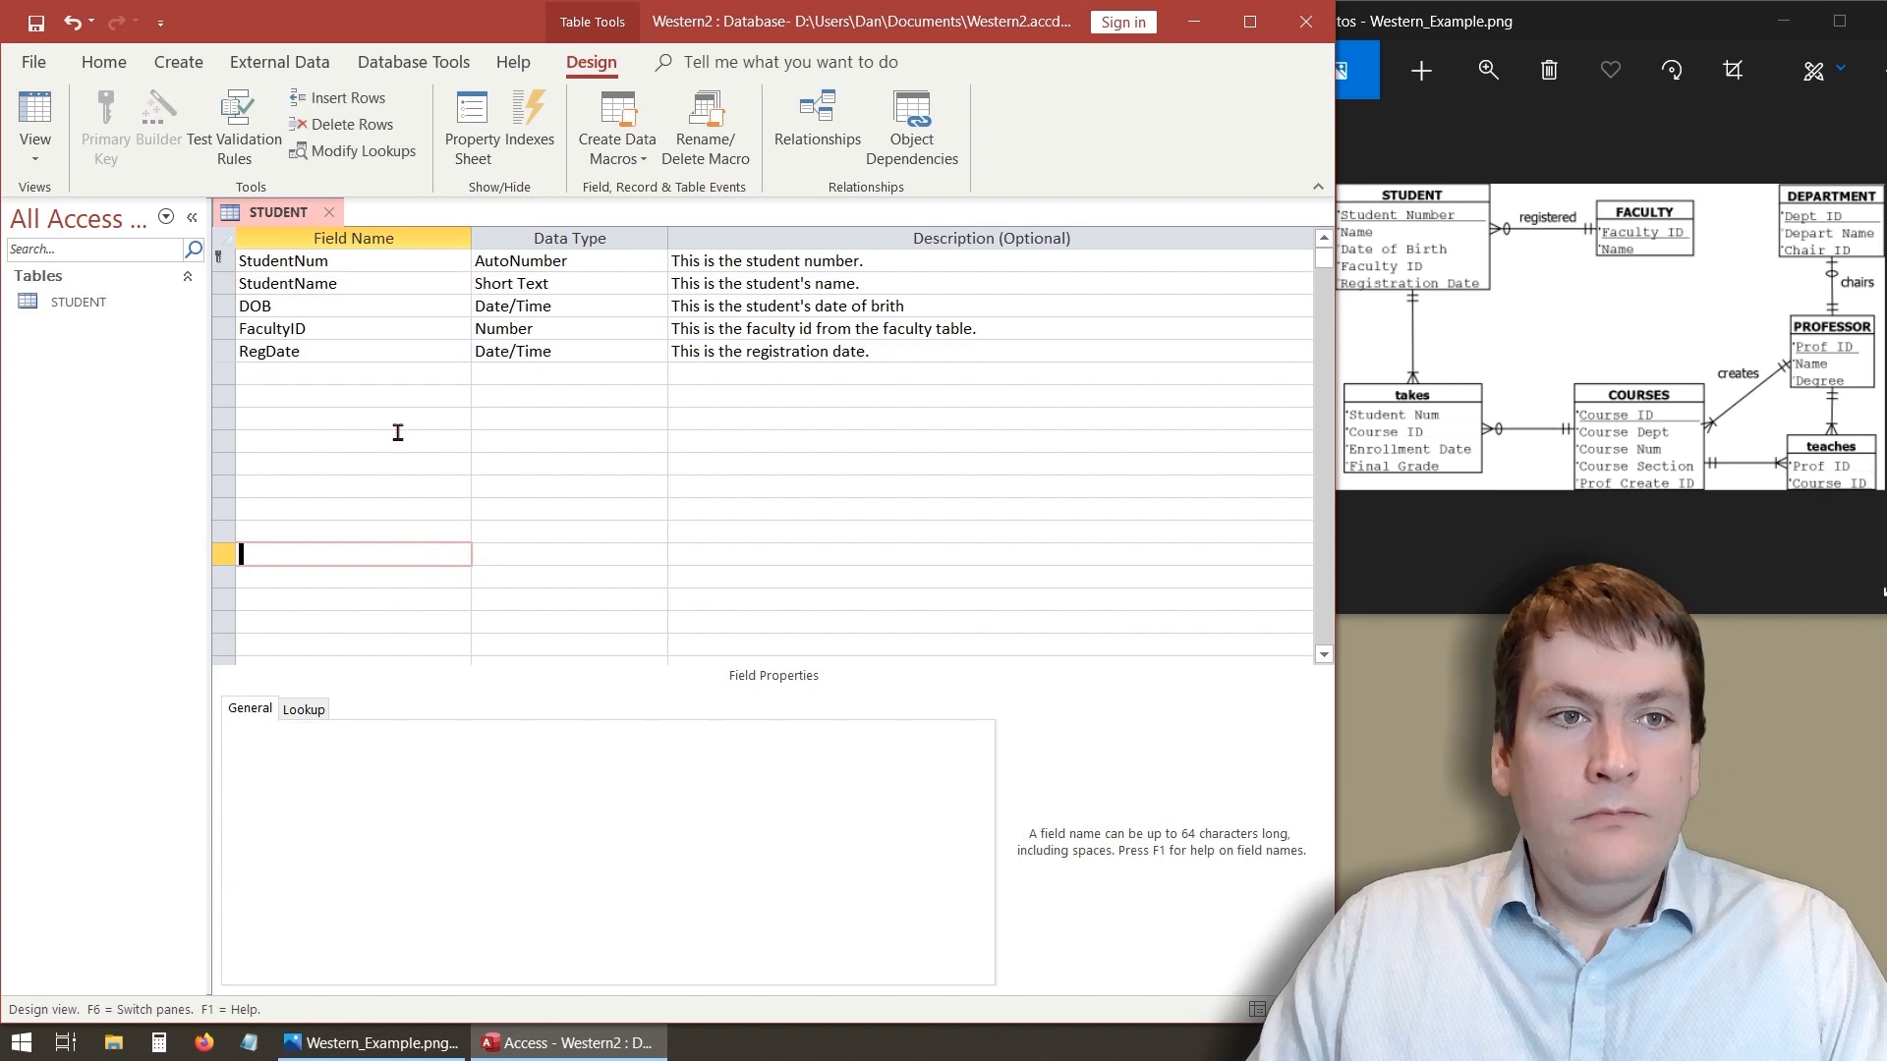
- Save the design and switch to Datasheet view to check the new record row's default name
{"action": "left_click", "coordinate": [42, 147]}
{"action": "left_click", "coordinate": [906, 599]}
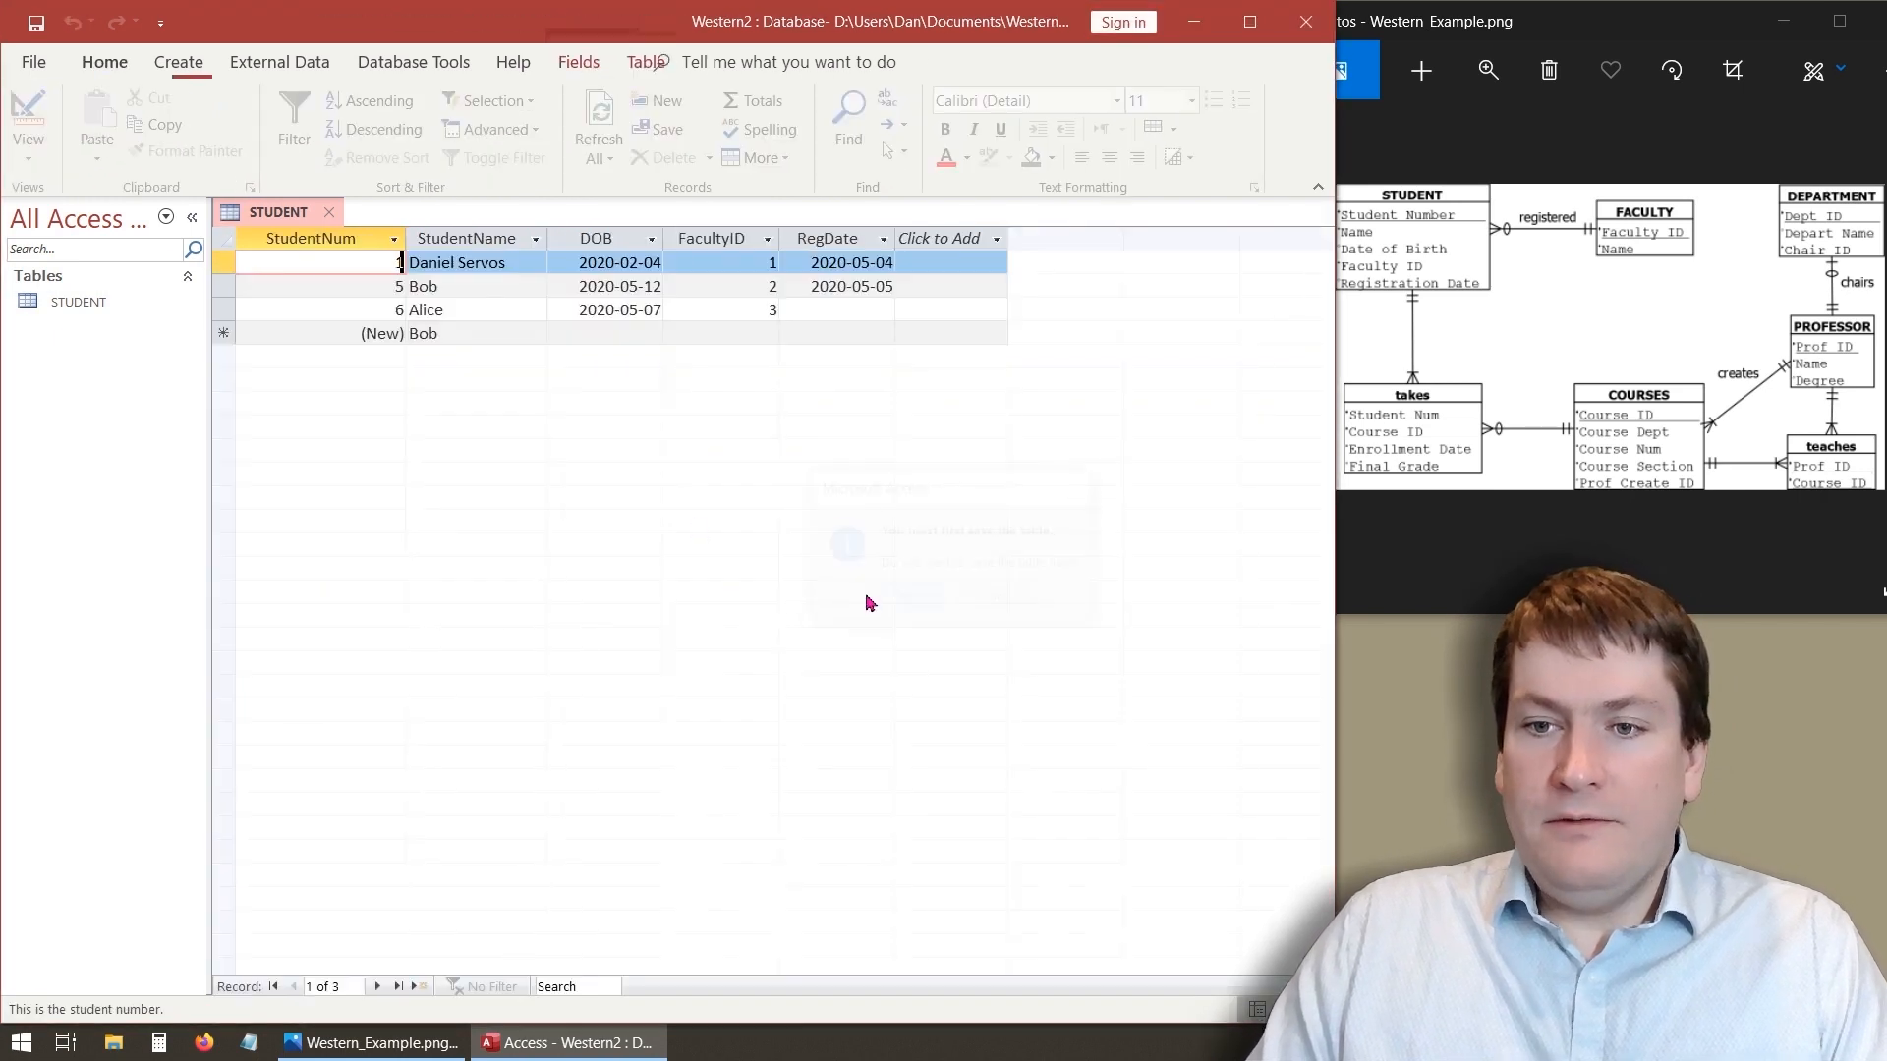
{"action": "left_click", "coordinate": [490, 335]}
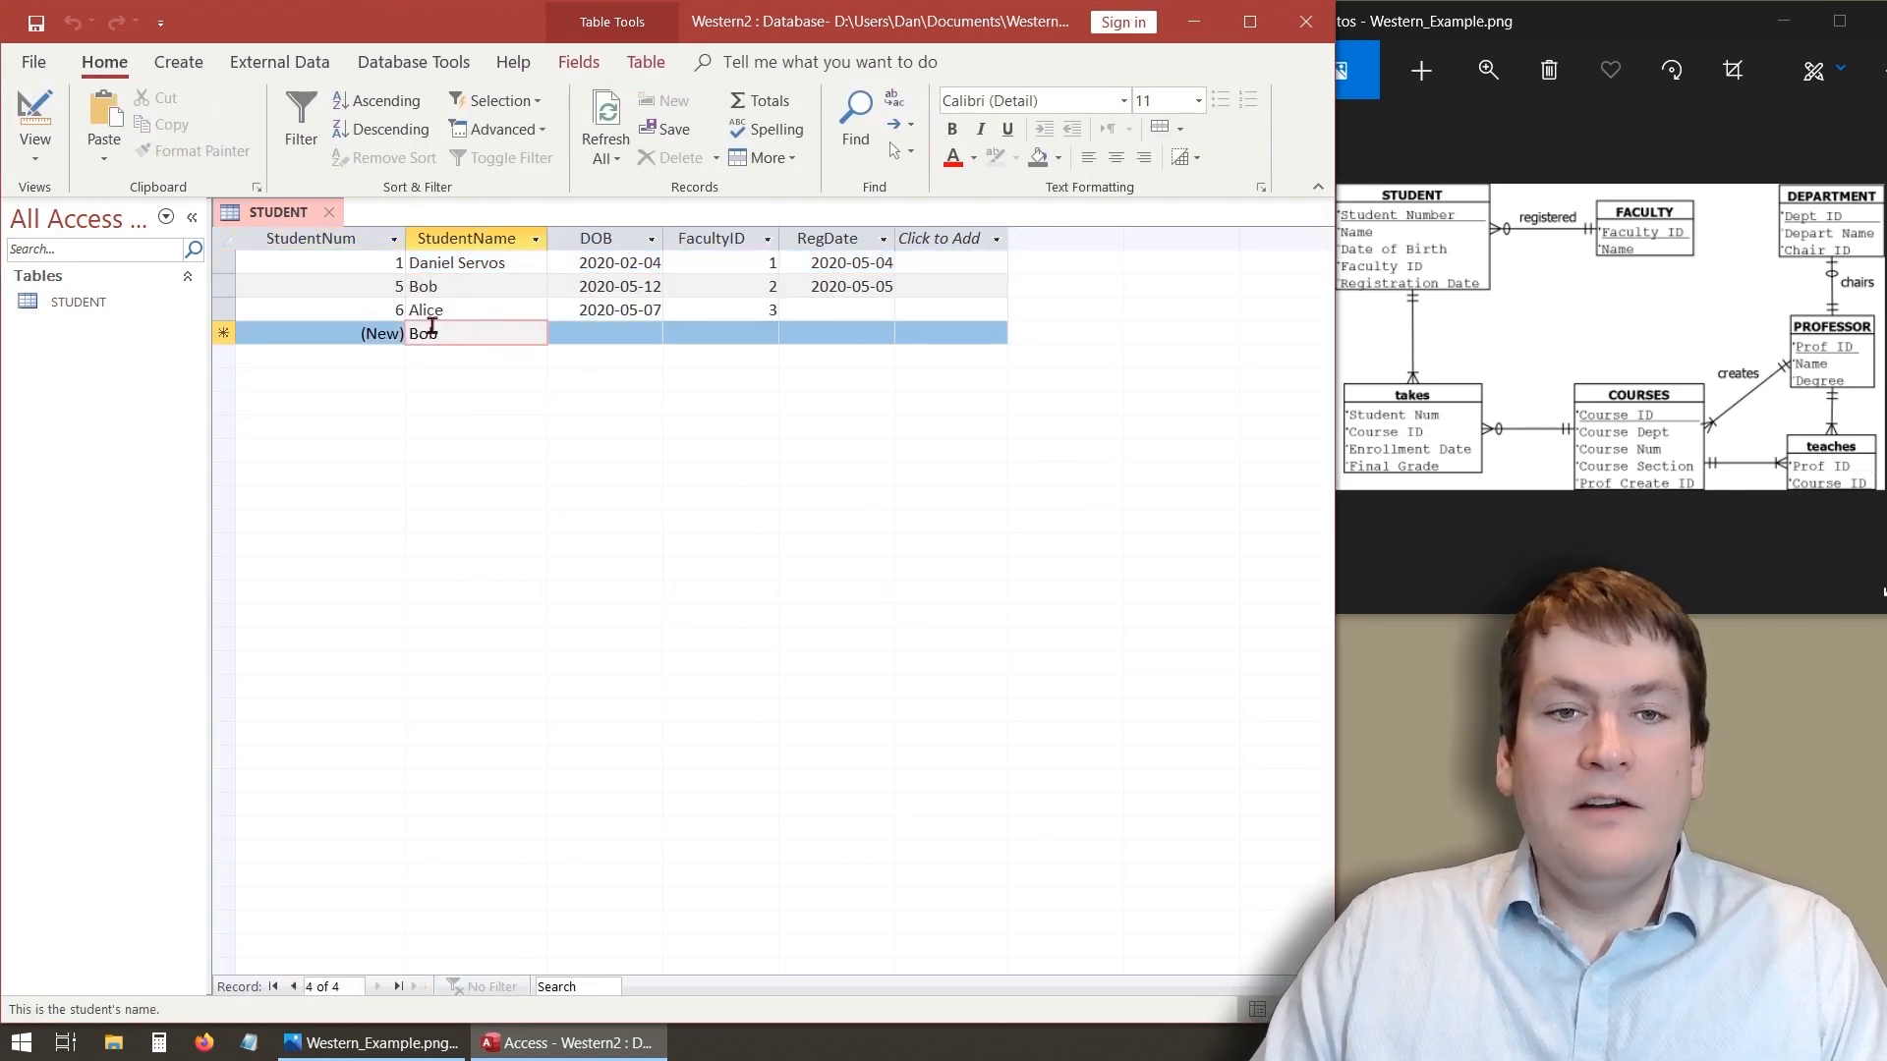
- Return to Design view and delete the StudentName field's default value
{"action": "left_click", "coordinate": [39, 138]}
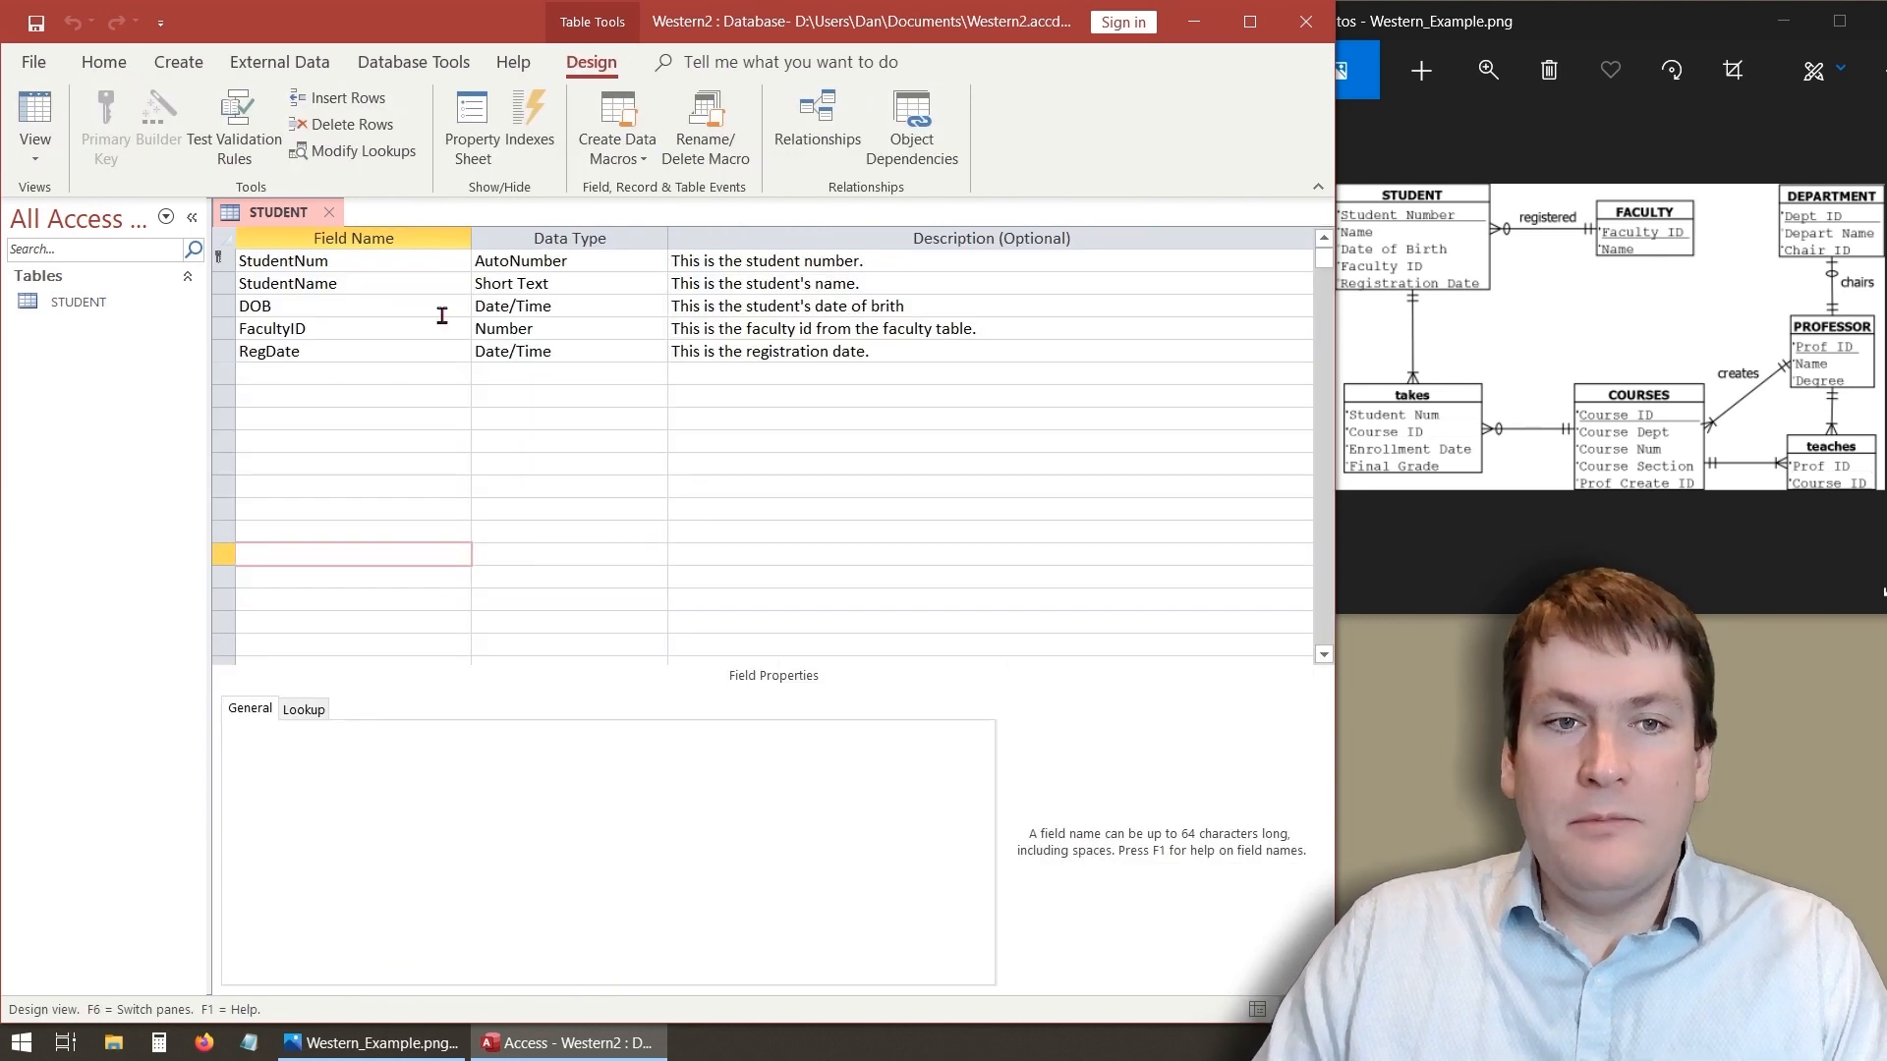
{"action": "left_click", "coordinate": [332, 308]}
{"action": "left_click", "coordinate": [317, 283]}
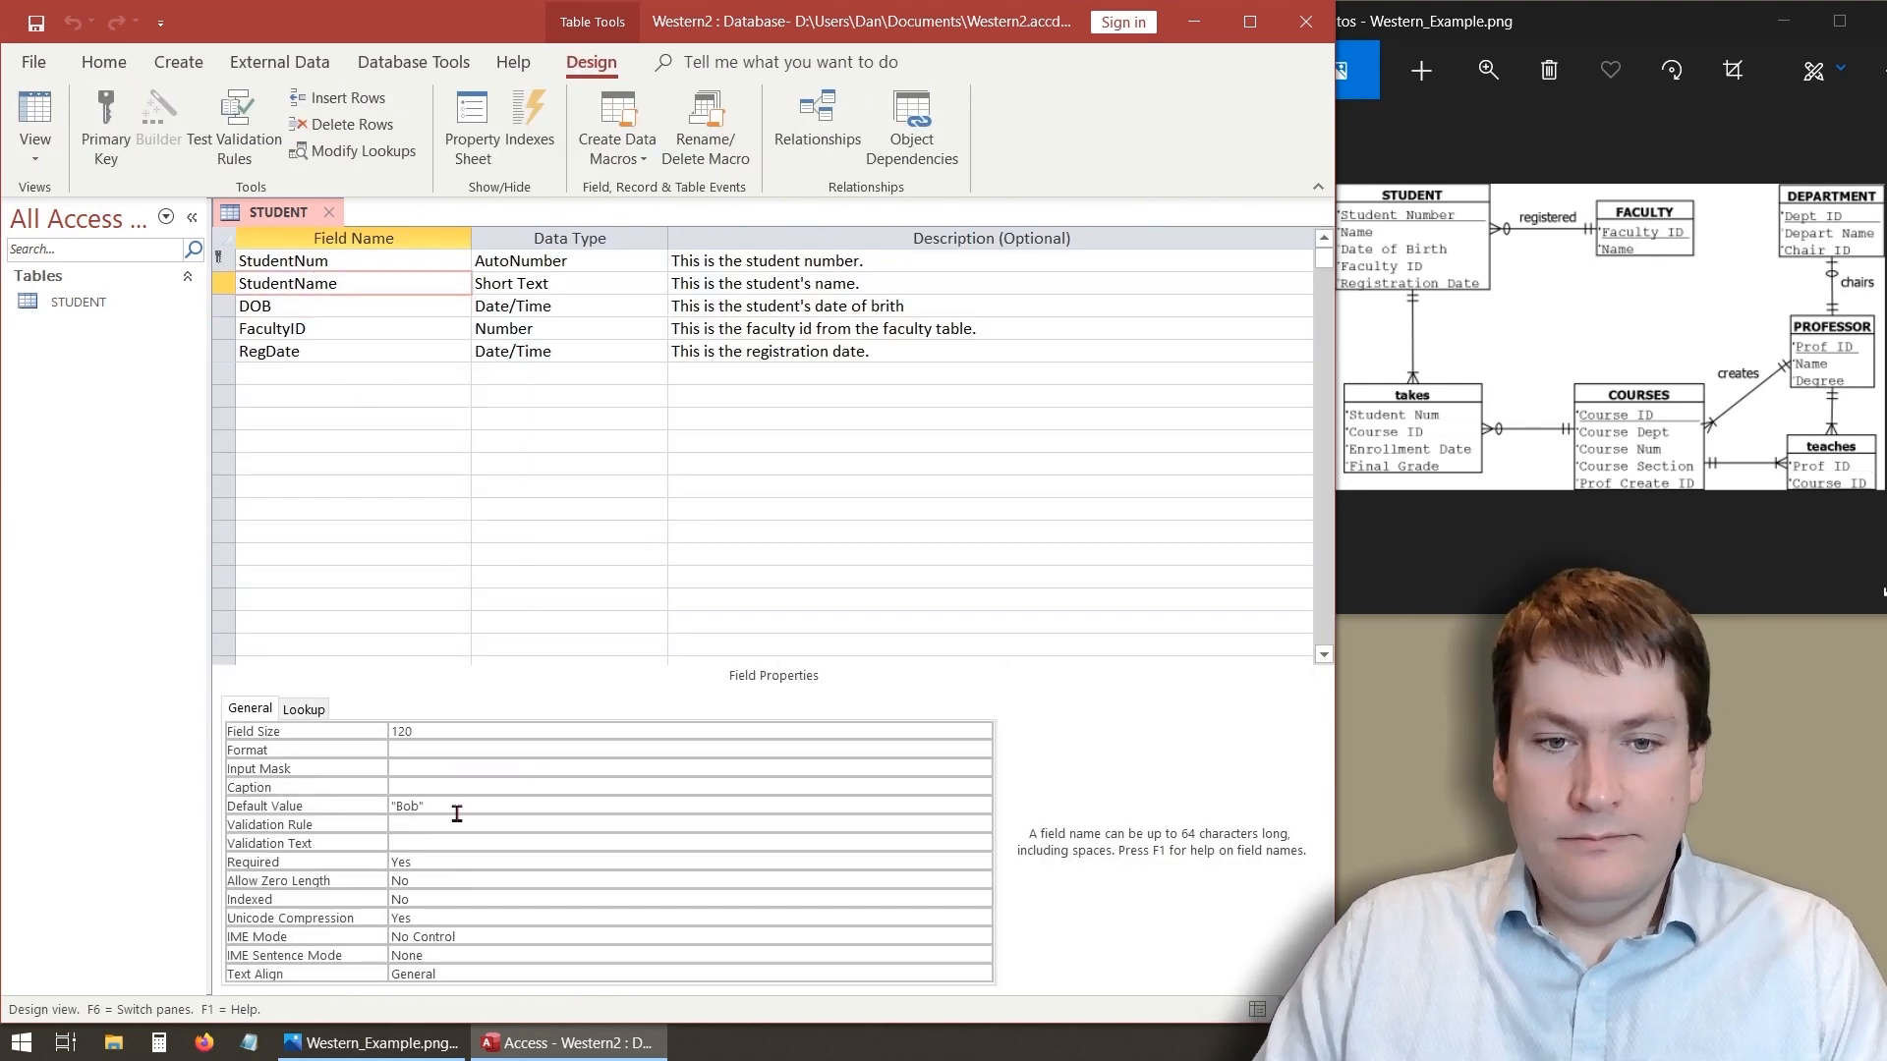
{"action": "left_click_drag", "start_coordinate": [430, 806], "coordinate": [357, 805]}
{"action": "key", "text": "BackSpace"}
{"action": "left_click", "coordinate": [550, 486]}
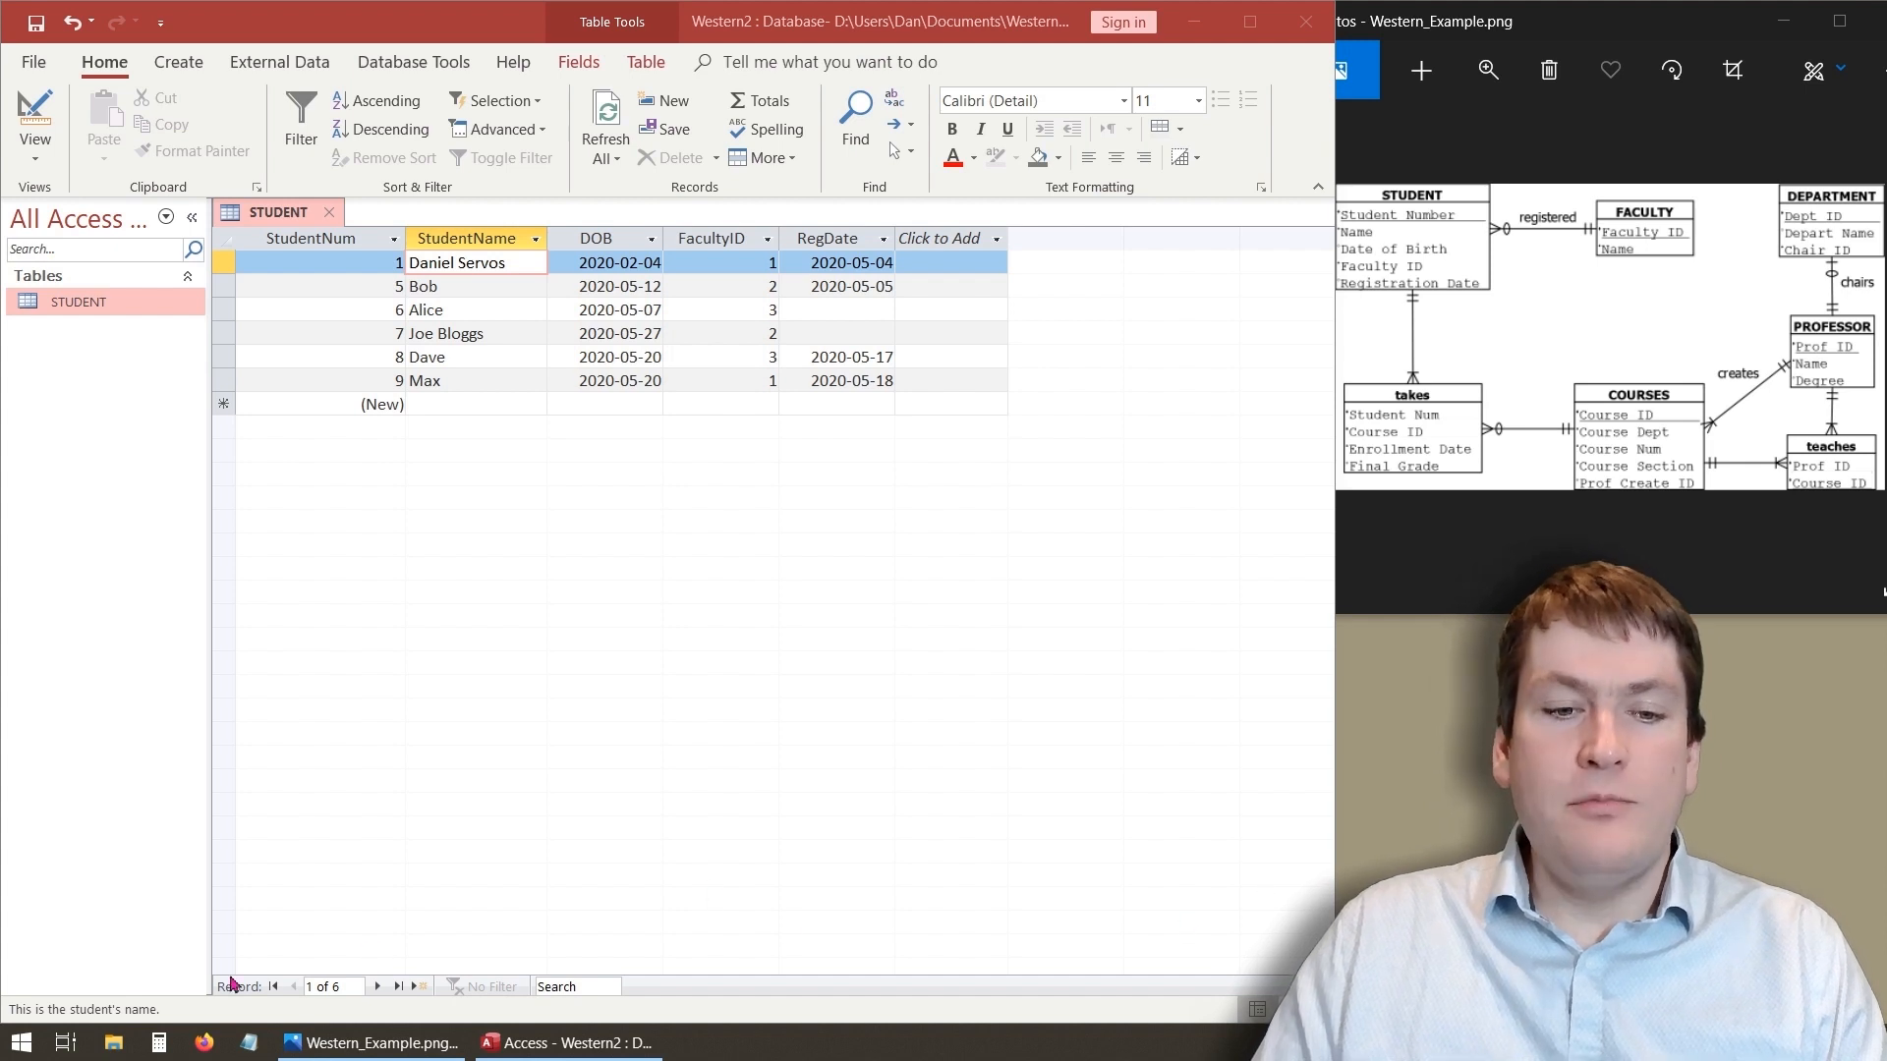
- Step through the student records one at a time with the record navigation controls
{"action": "left_click", "coordinate": [380, 988]}
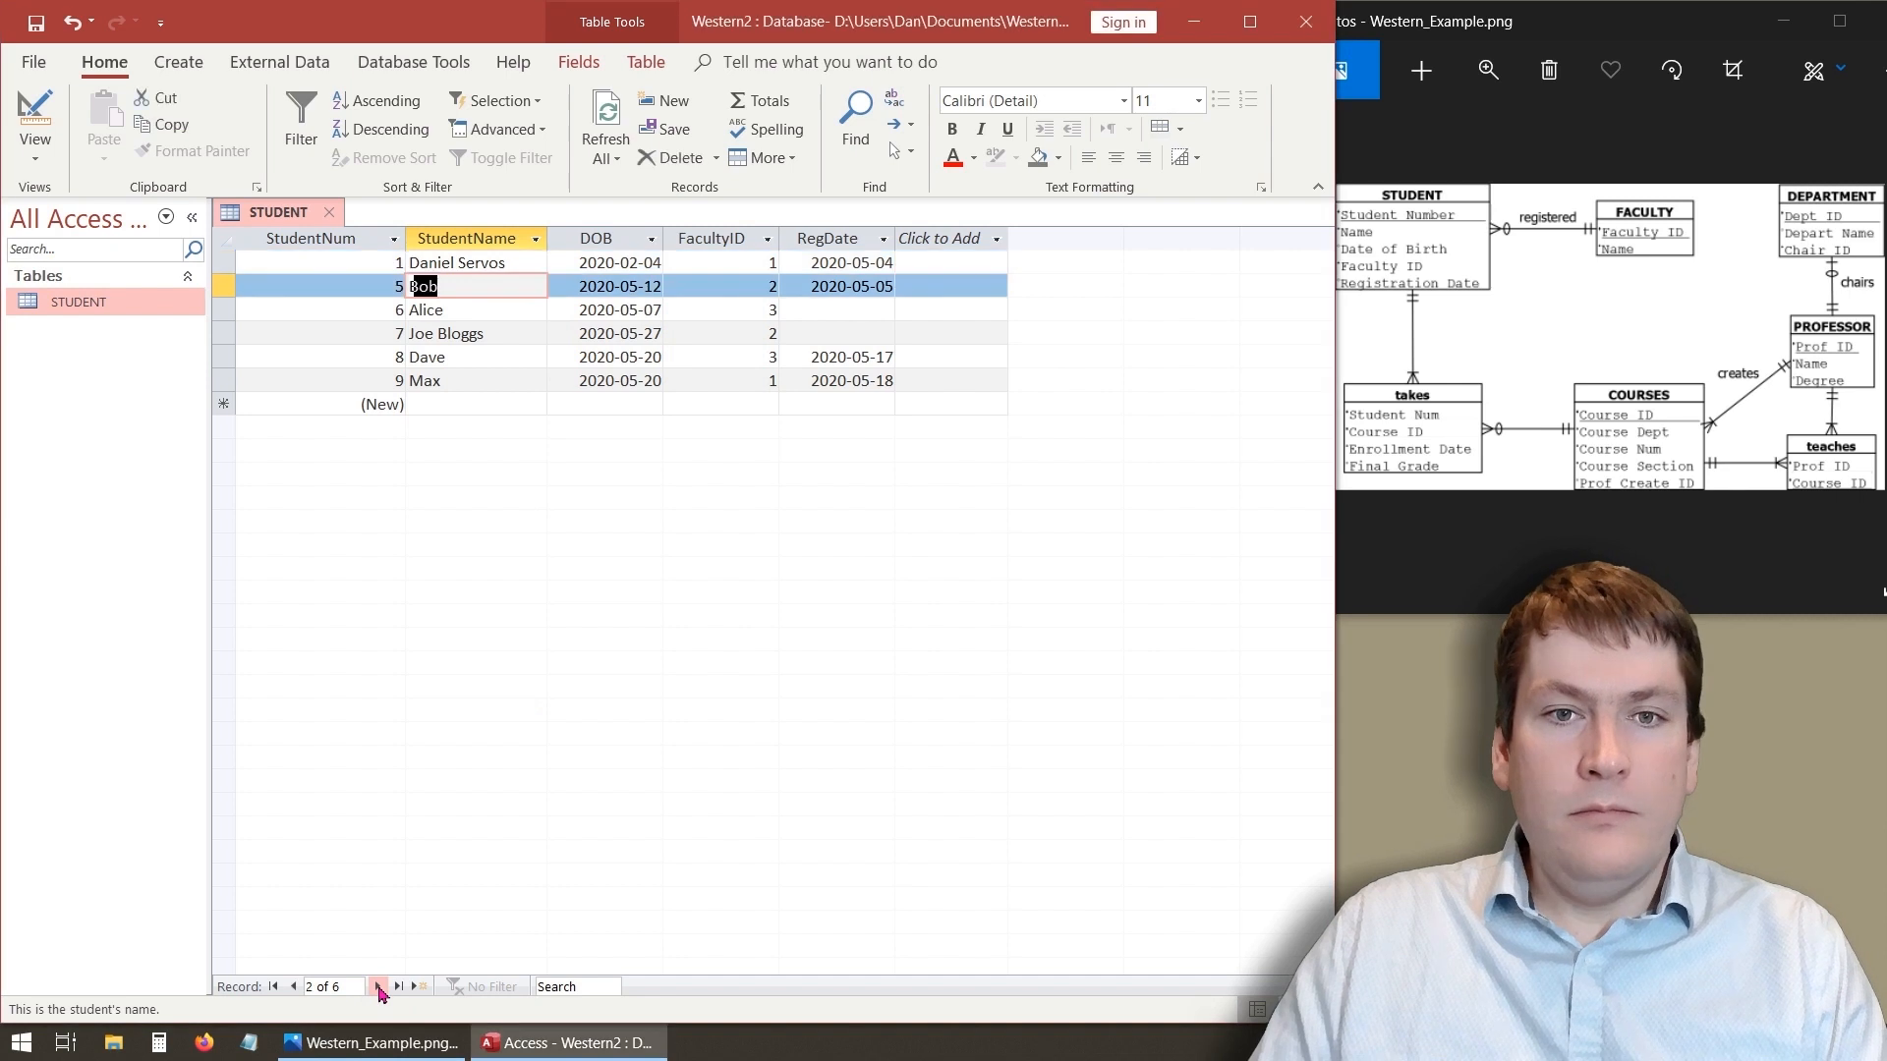
{"action": "left_click", "coordinate": [380, 988]}
{"action": "left_click", "coordinate": [379, 988]}
{"action": "left_click", "coordinate": [380, 988]}
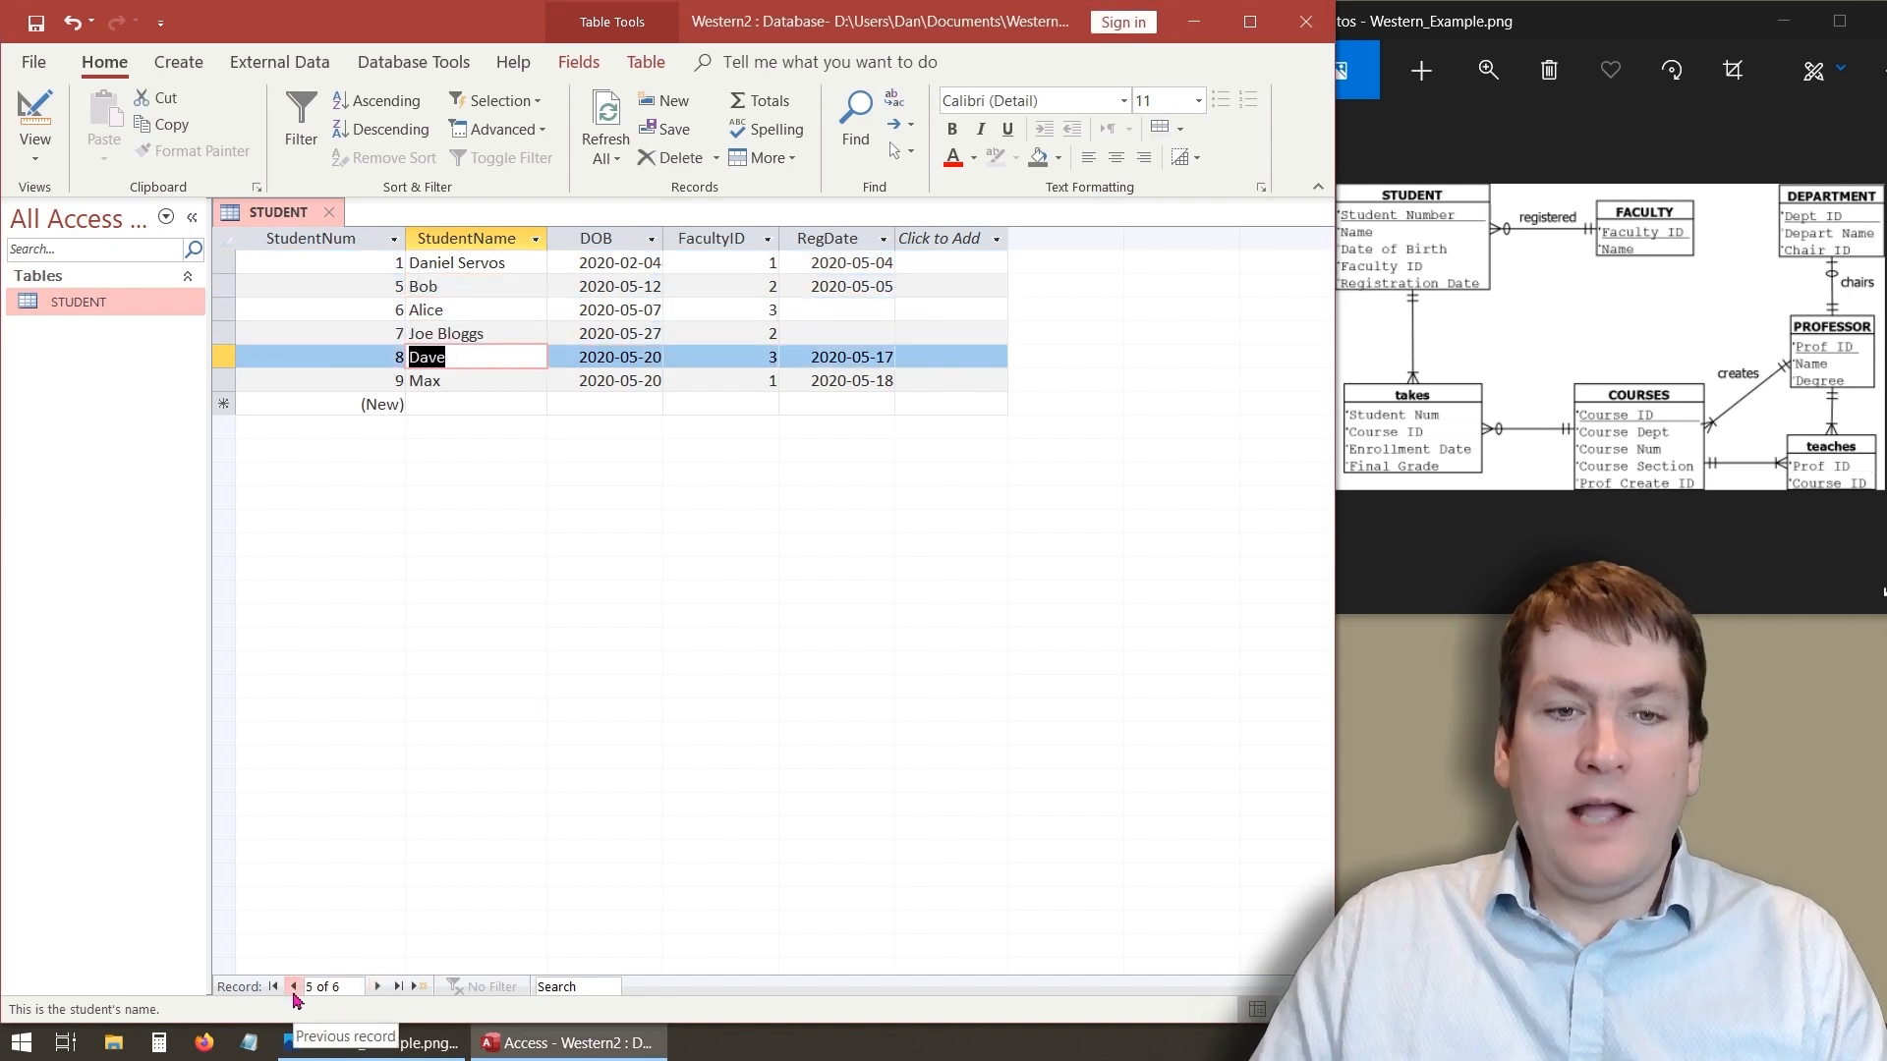
- Jump between the first, last and new-record rows and step back and forth using the record navigation controls
{"action": "left_click", "coordinate": [294, 987]}
{"action": "left_click", "coordinate": [294, 987]}
{"action": "left_click", "coordinate": [294, 988]}
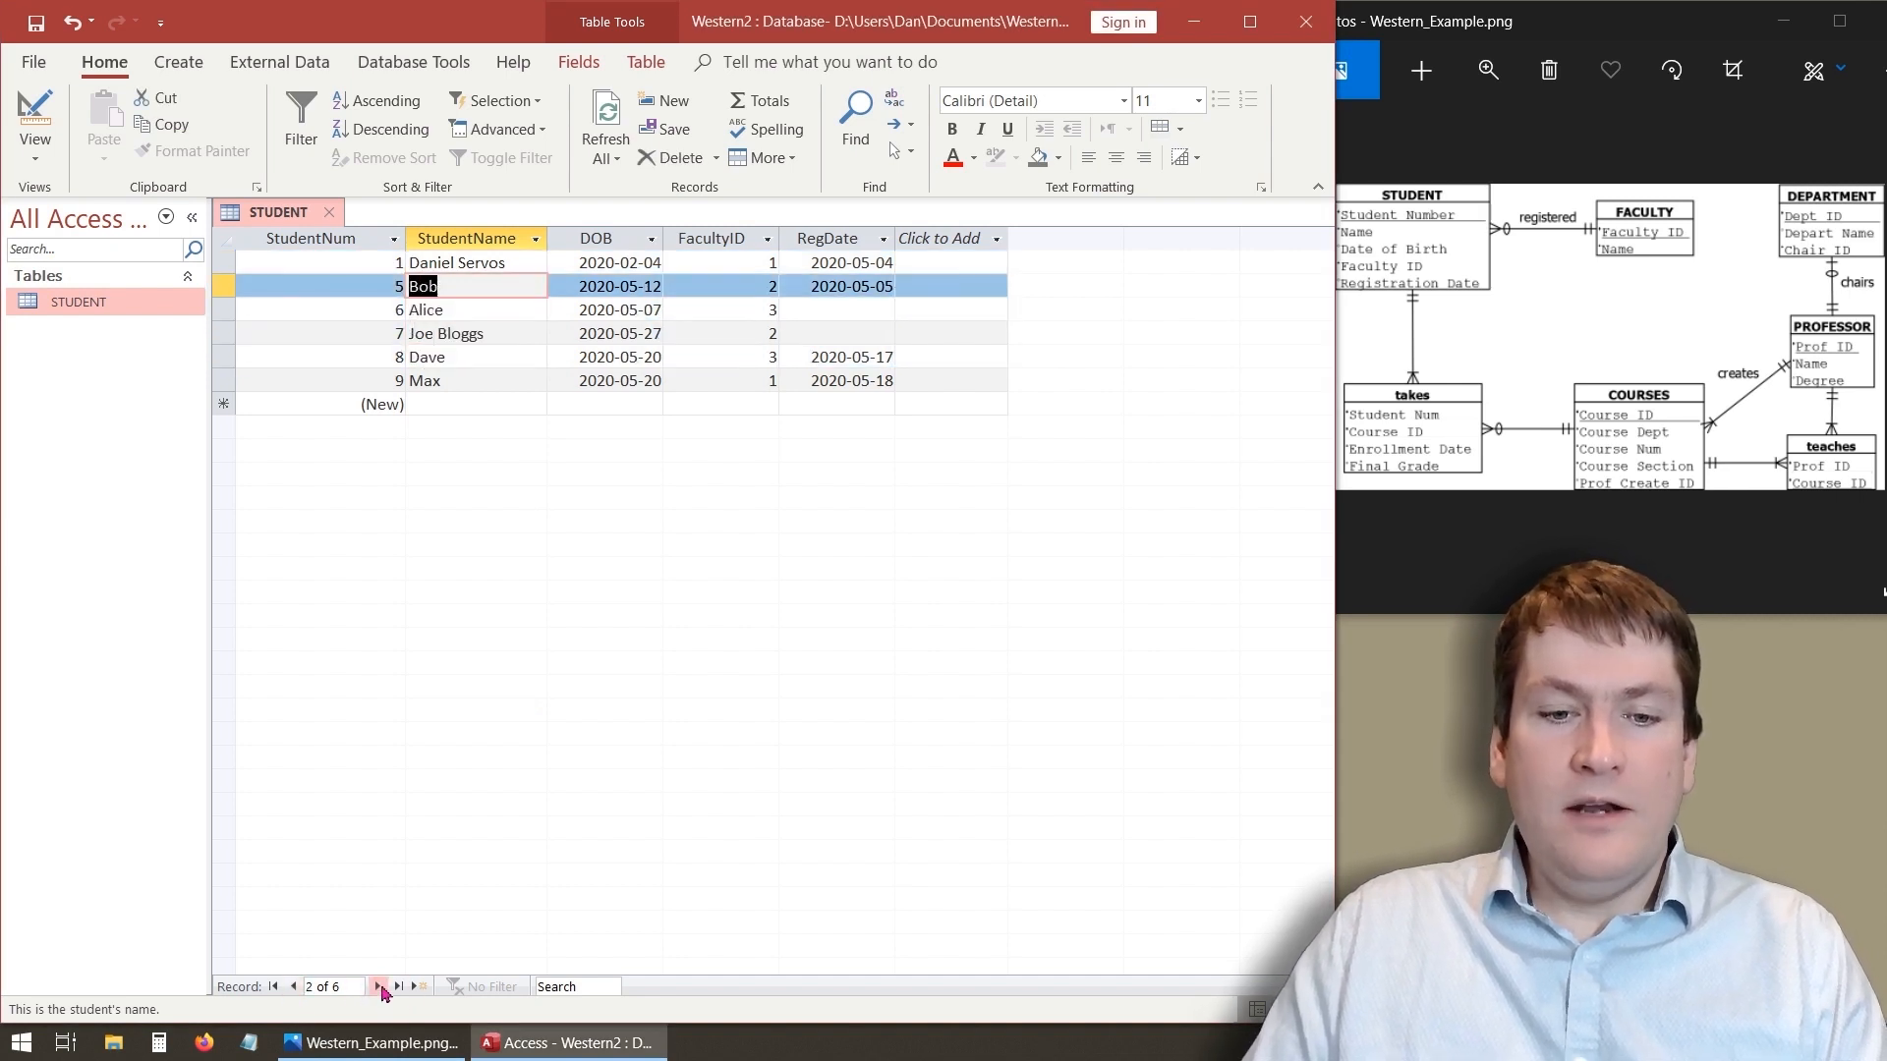
{"action": "left_click", "coordinate": [275, 986]}
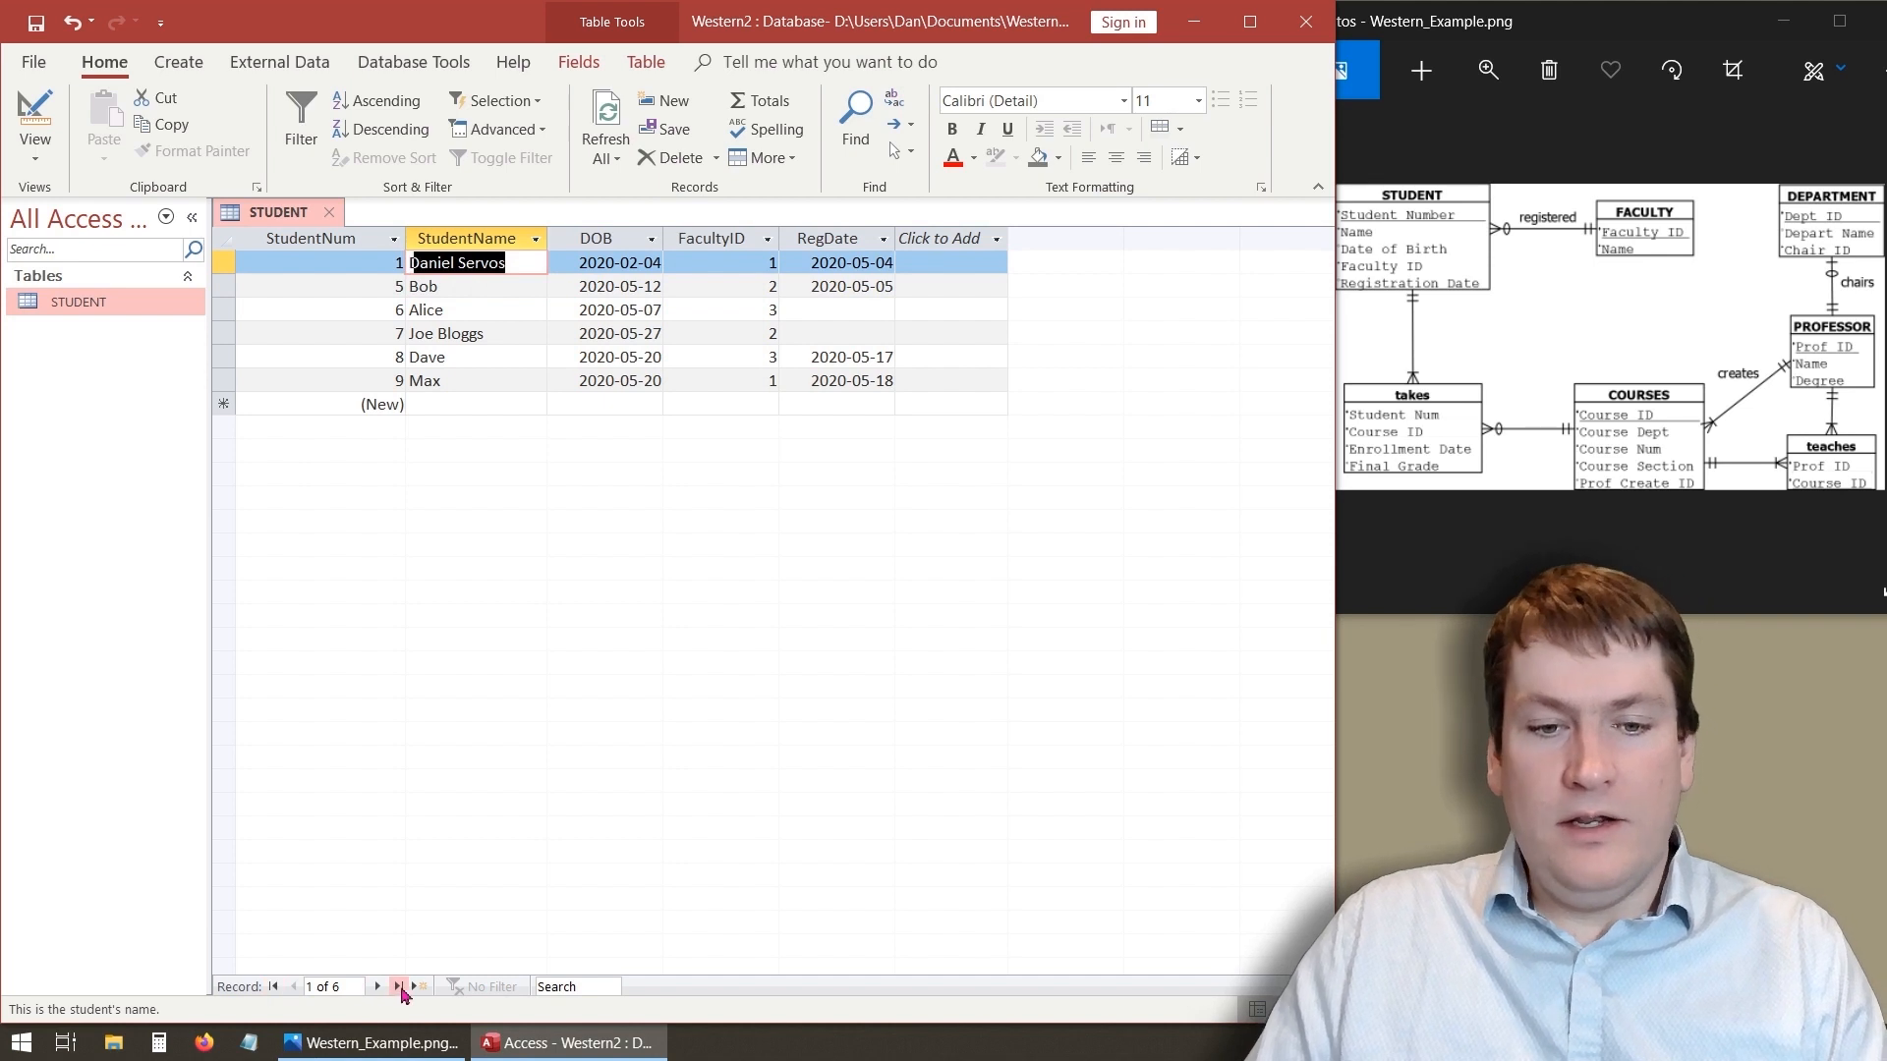
{"action": "left_click", "coordinate": [399, 987]}
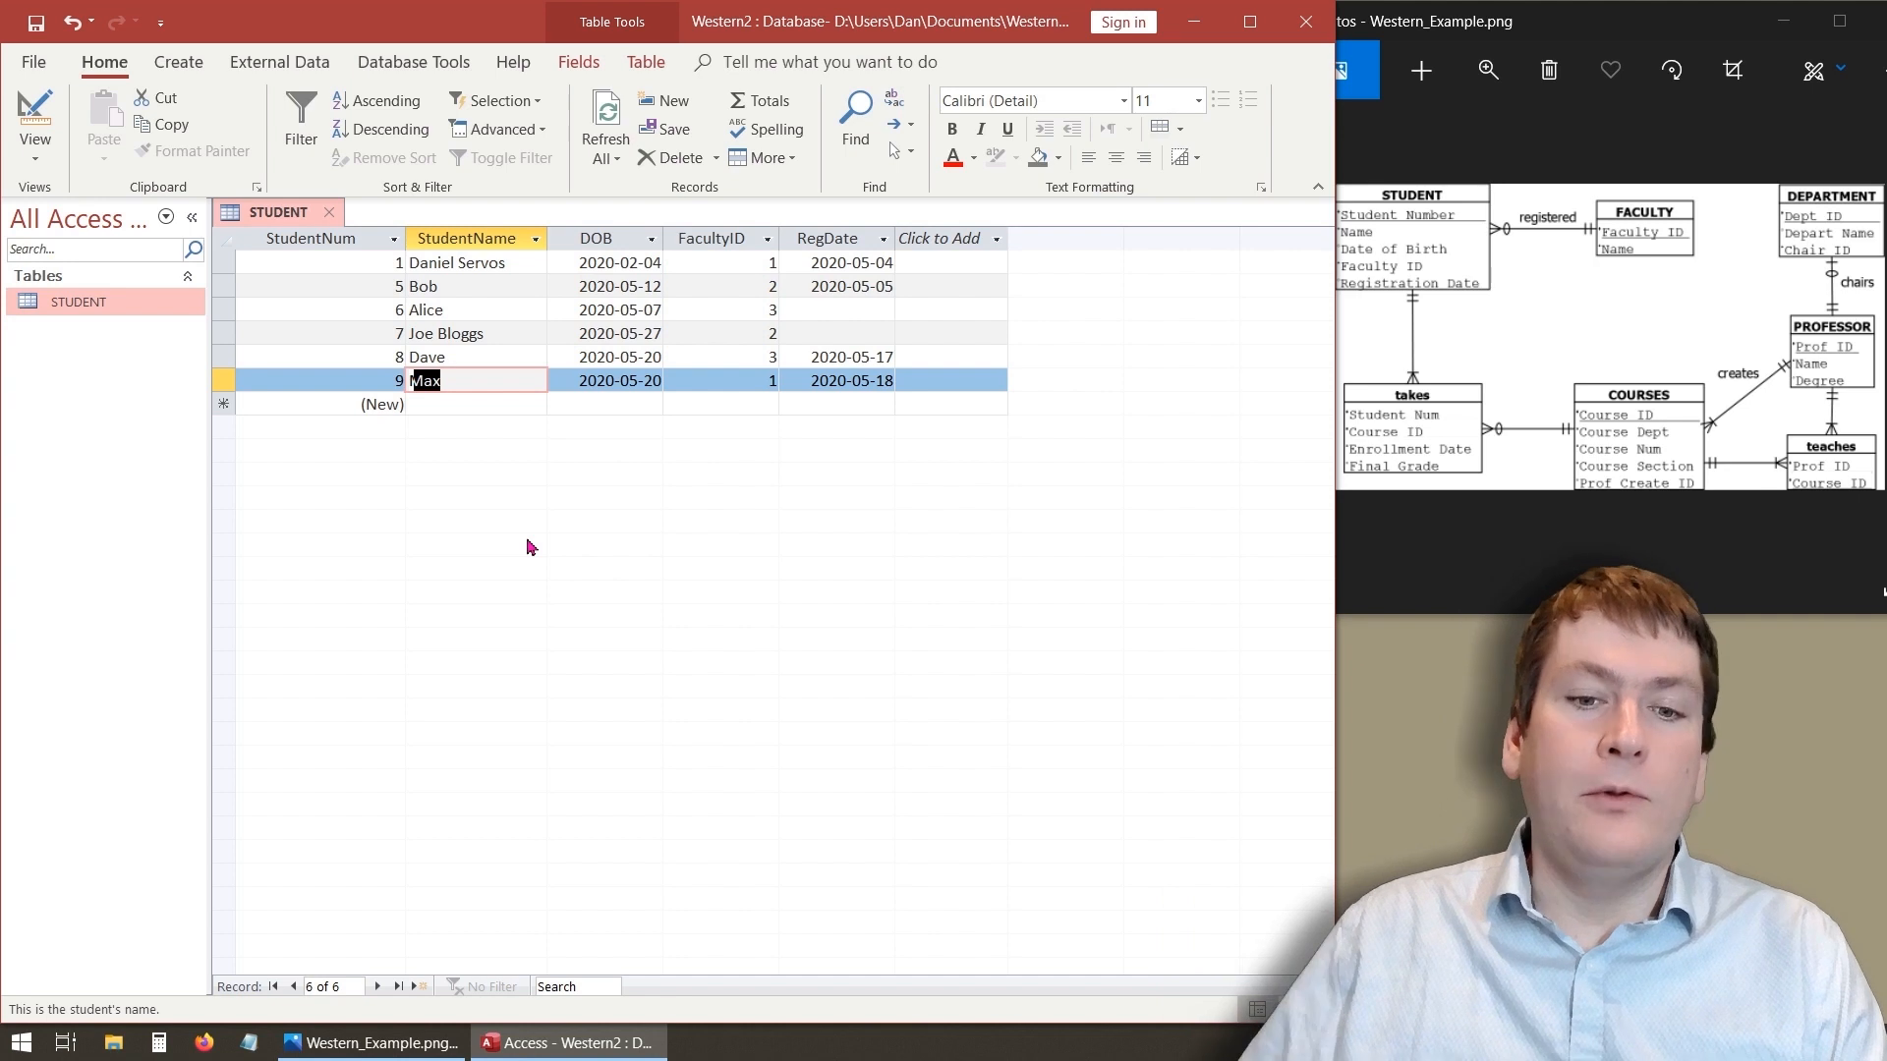
{"action": "left_click", "coordinate": [419, 987]}
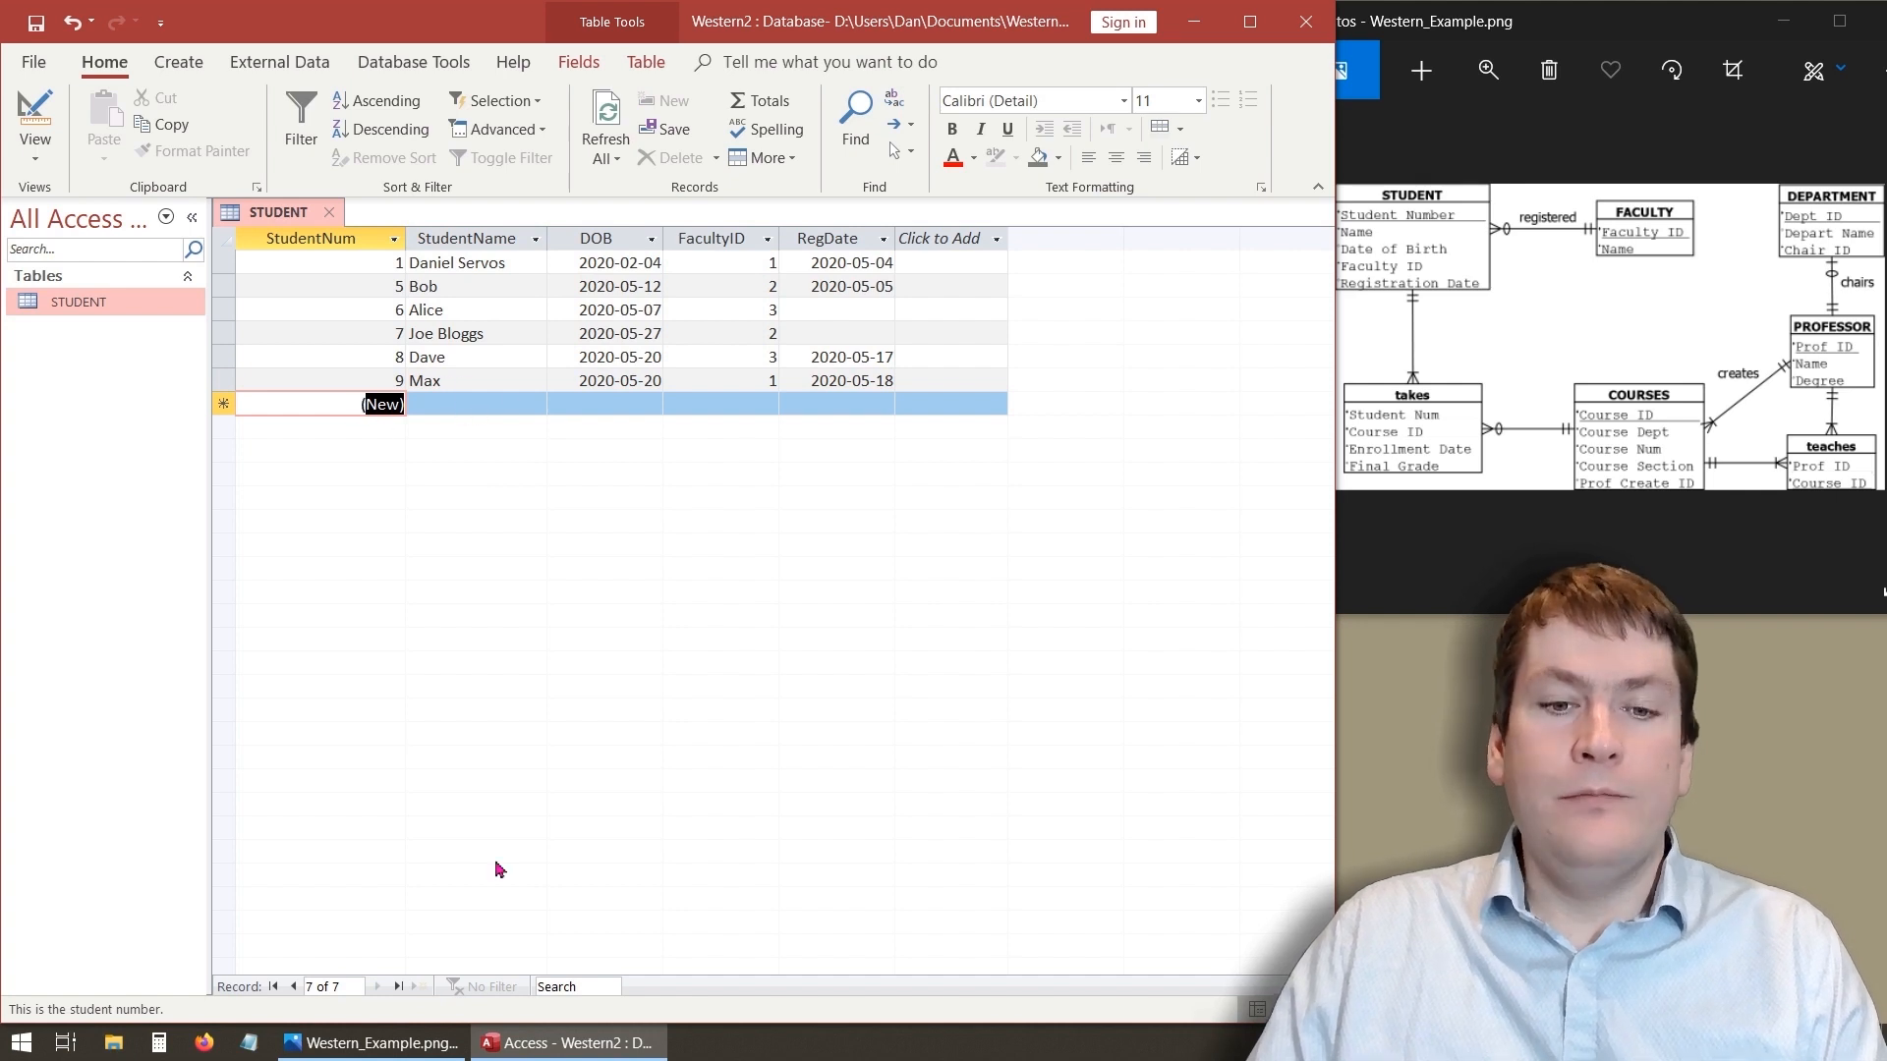
{"action": "left_click", "coordinate": [296, 991]}
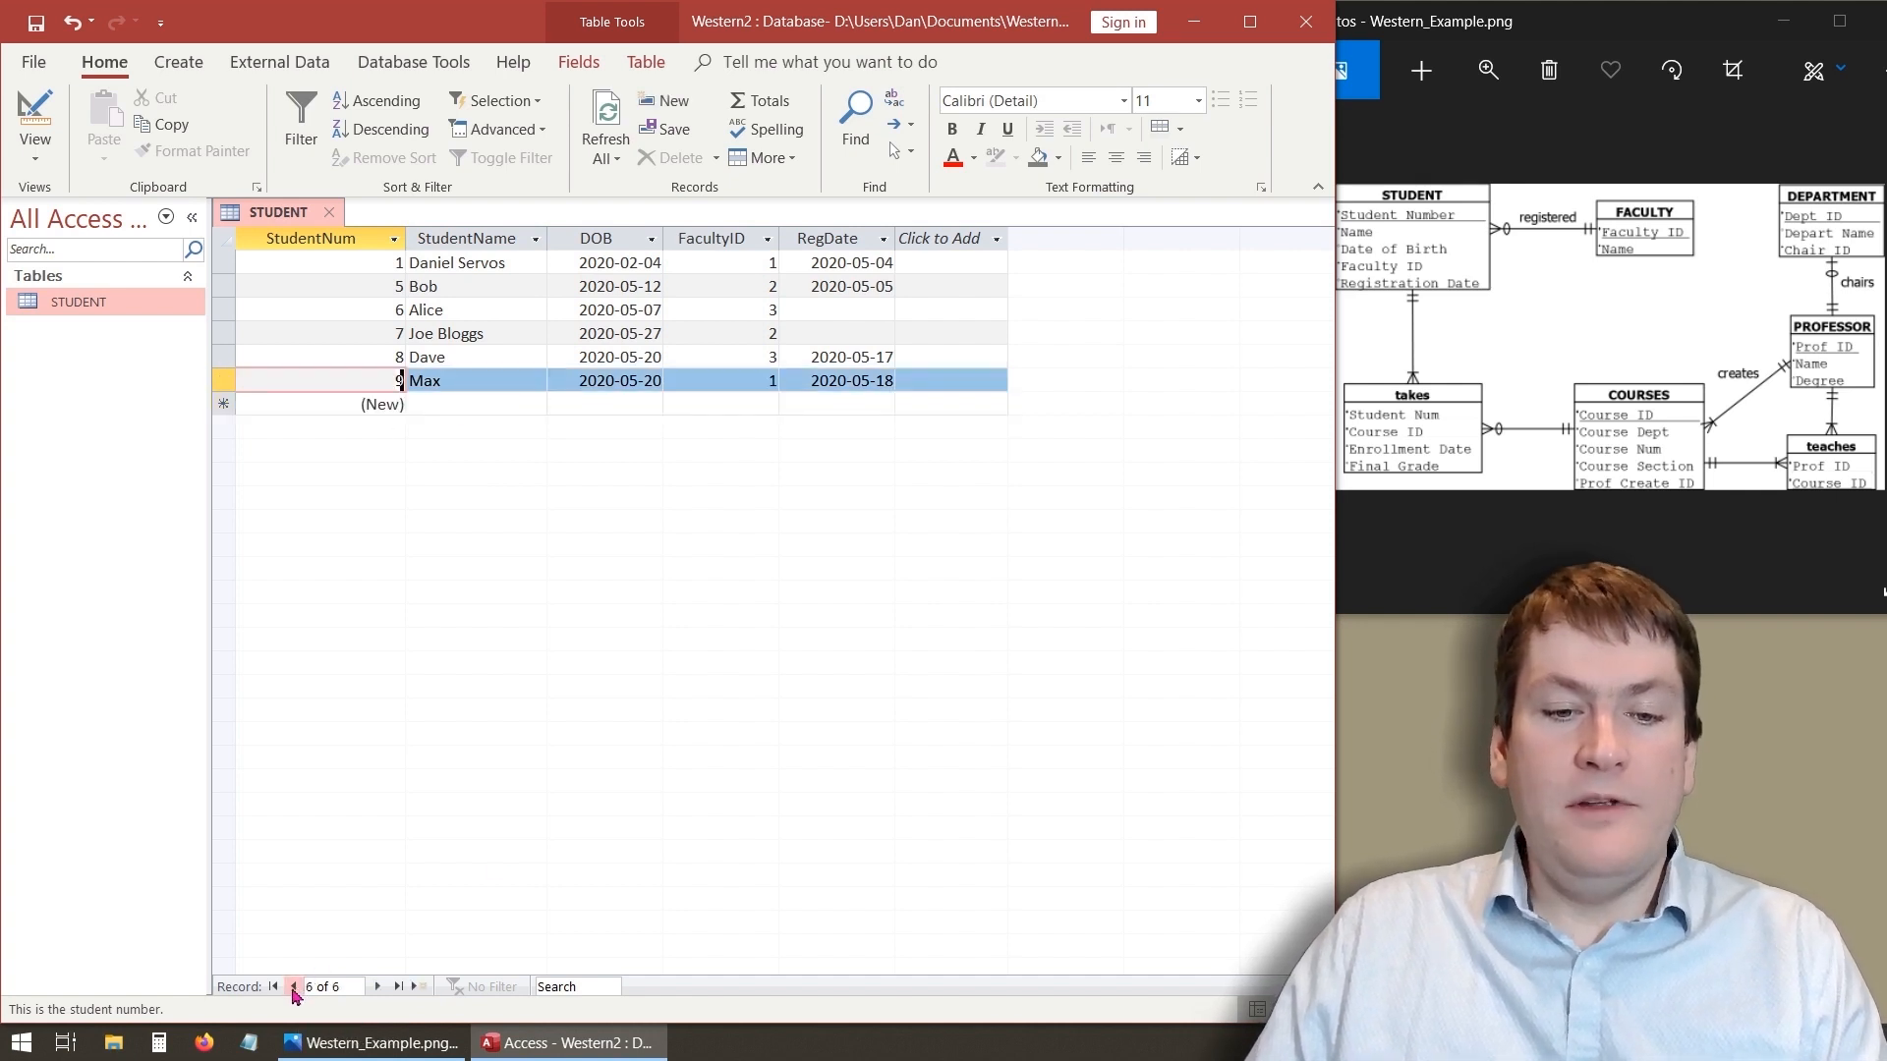
{"action": "left_click", "coordinate": [281, 989]}
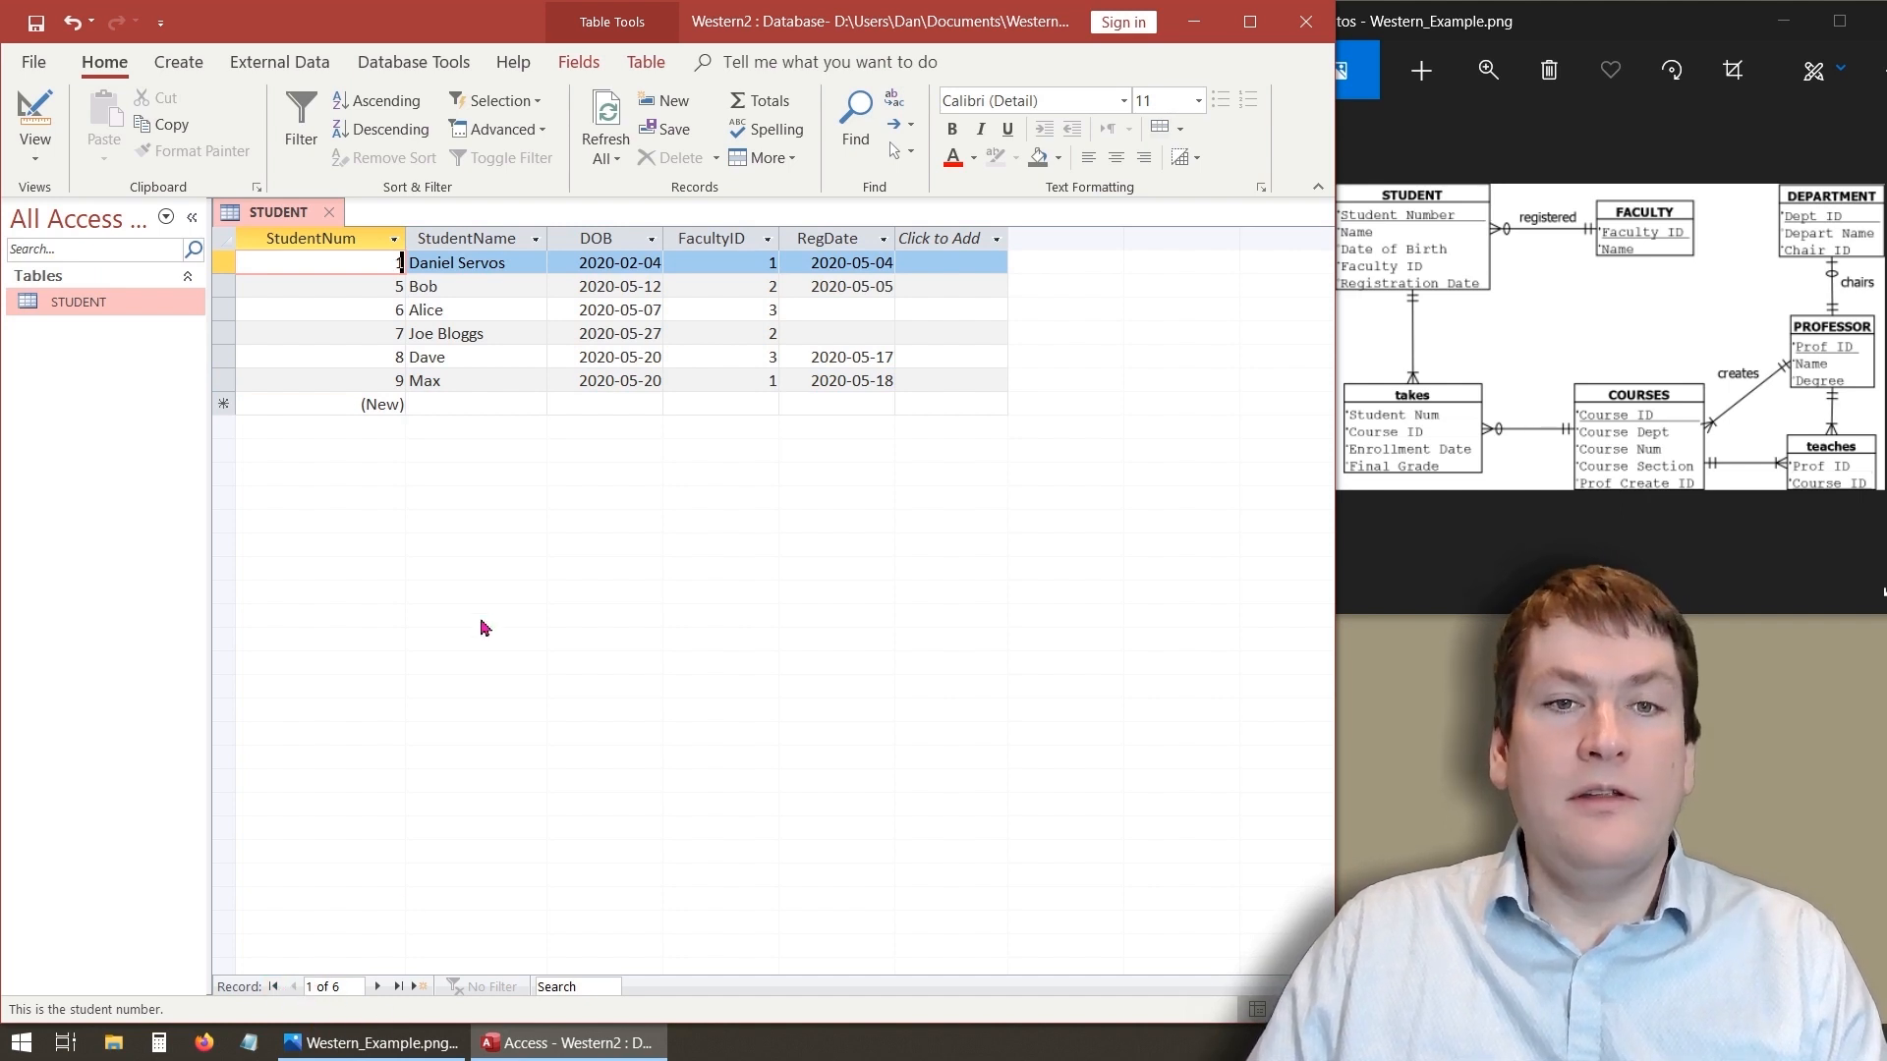
{"action": "left_click", "coordinate": [377, 987]}
{"action": "left_click", "coordinate": [385, 993]}
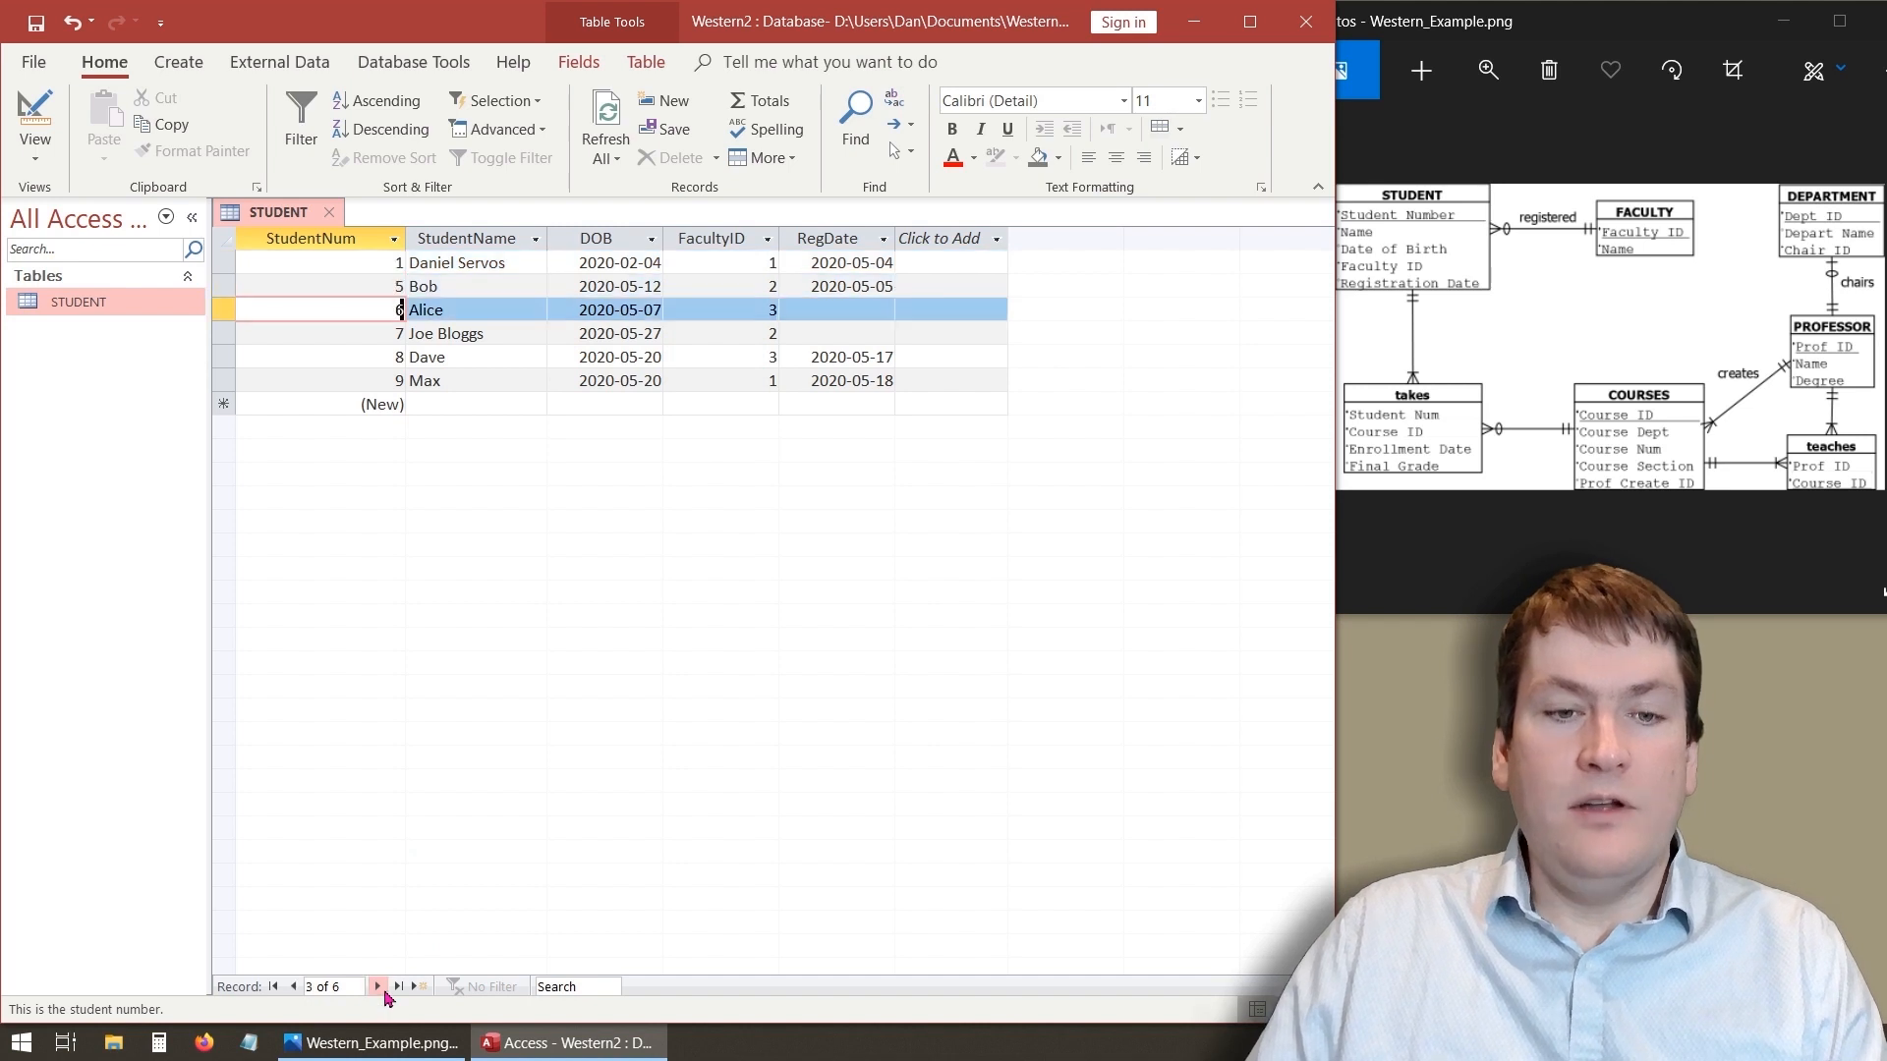
{"action": "left_click", "coordinate": [385, 992]}
{"action": "left_click", "coordinate": [384, 992]}
{"action": "left_click", "coordinate": [385, 993]}
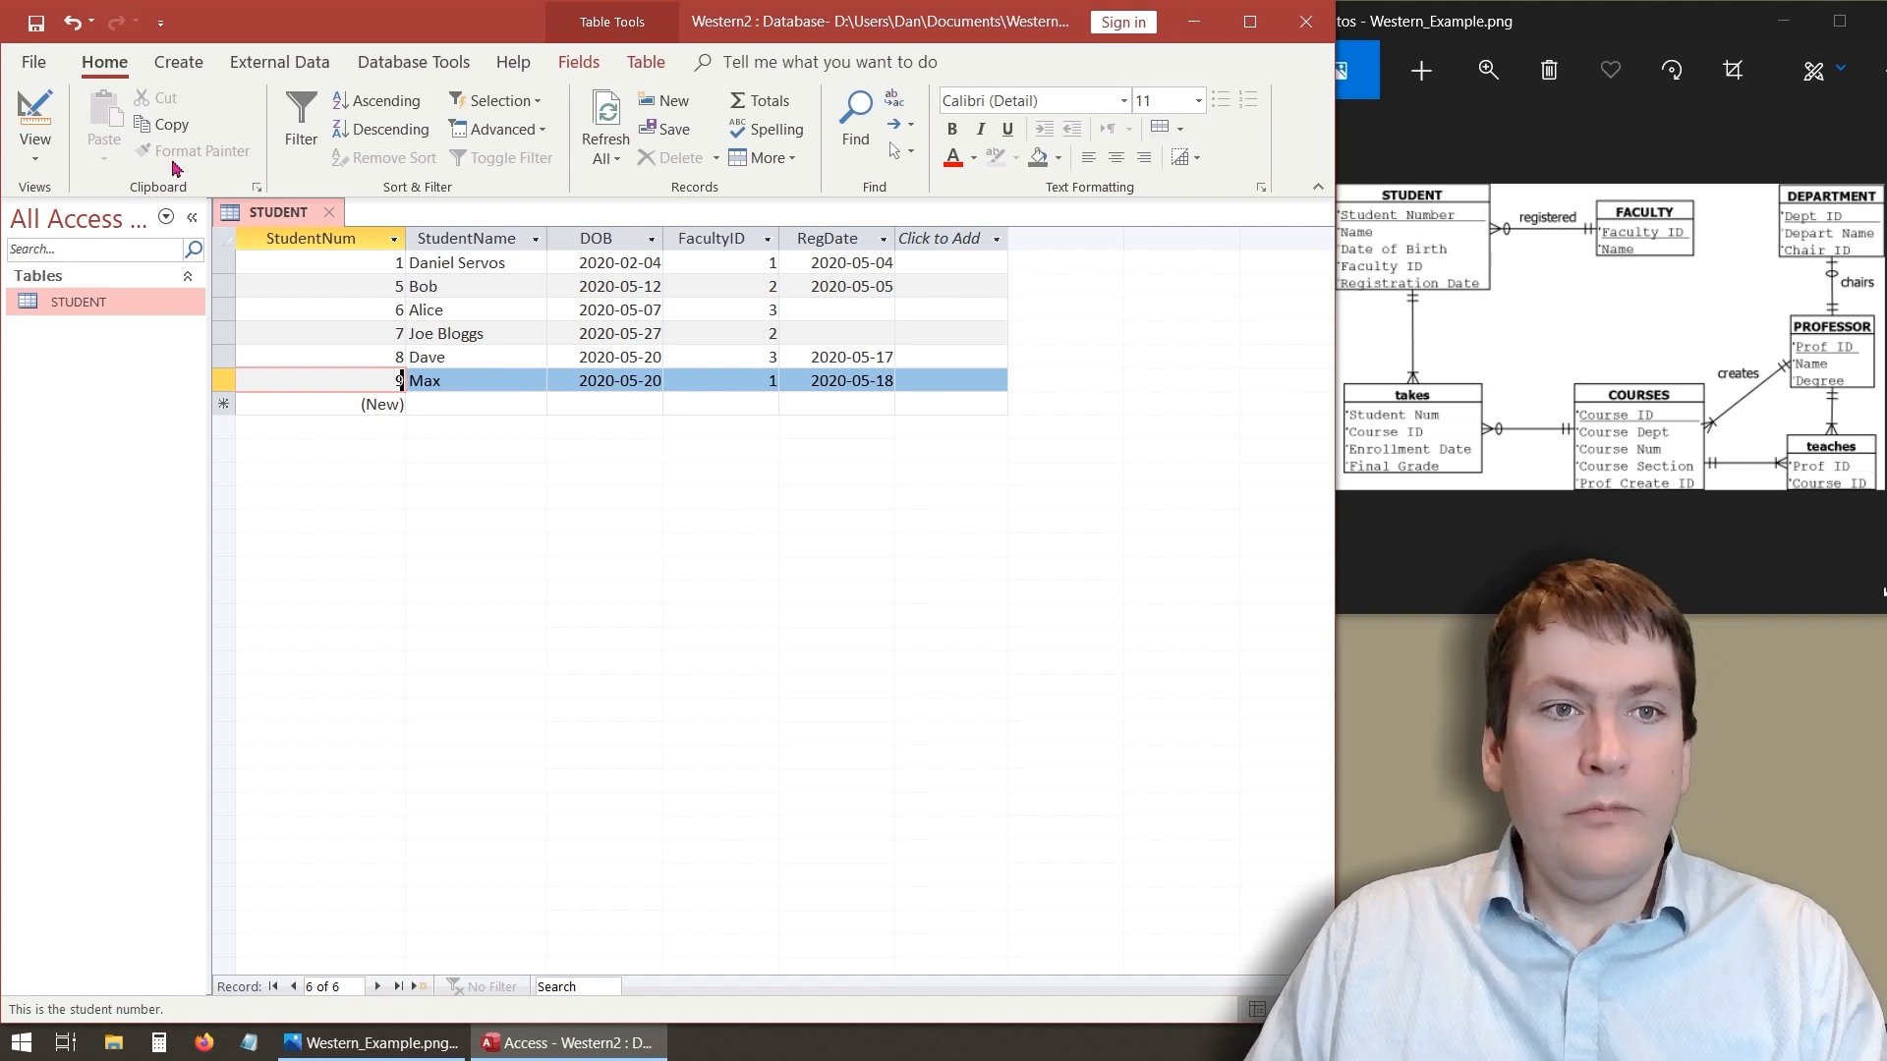
- In Design view, add a new field named PhoneNumber with the Short Text data type
{"action": "left_click", "coordinate": [42, 122]}
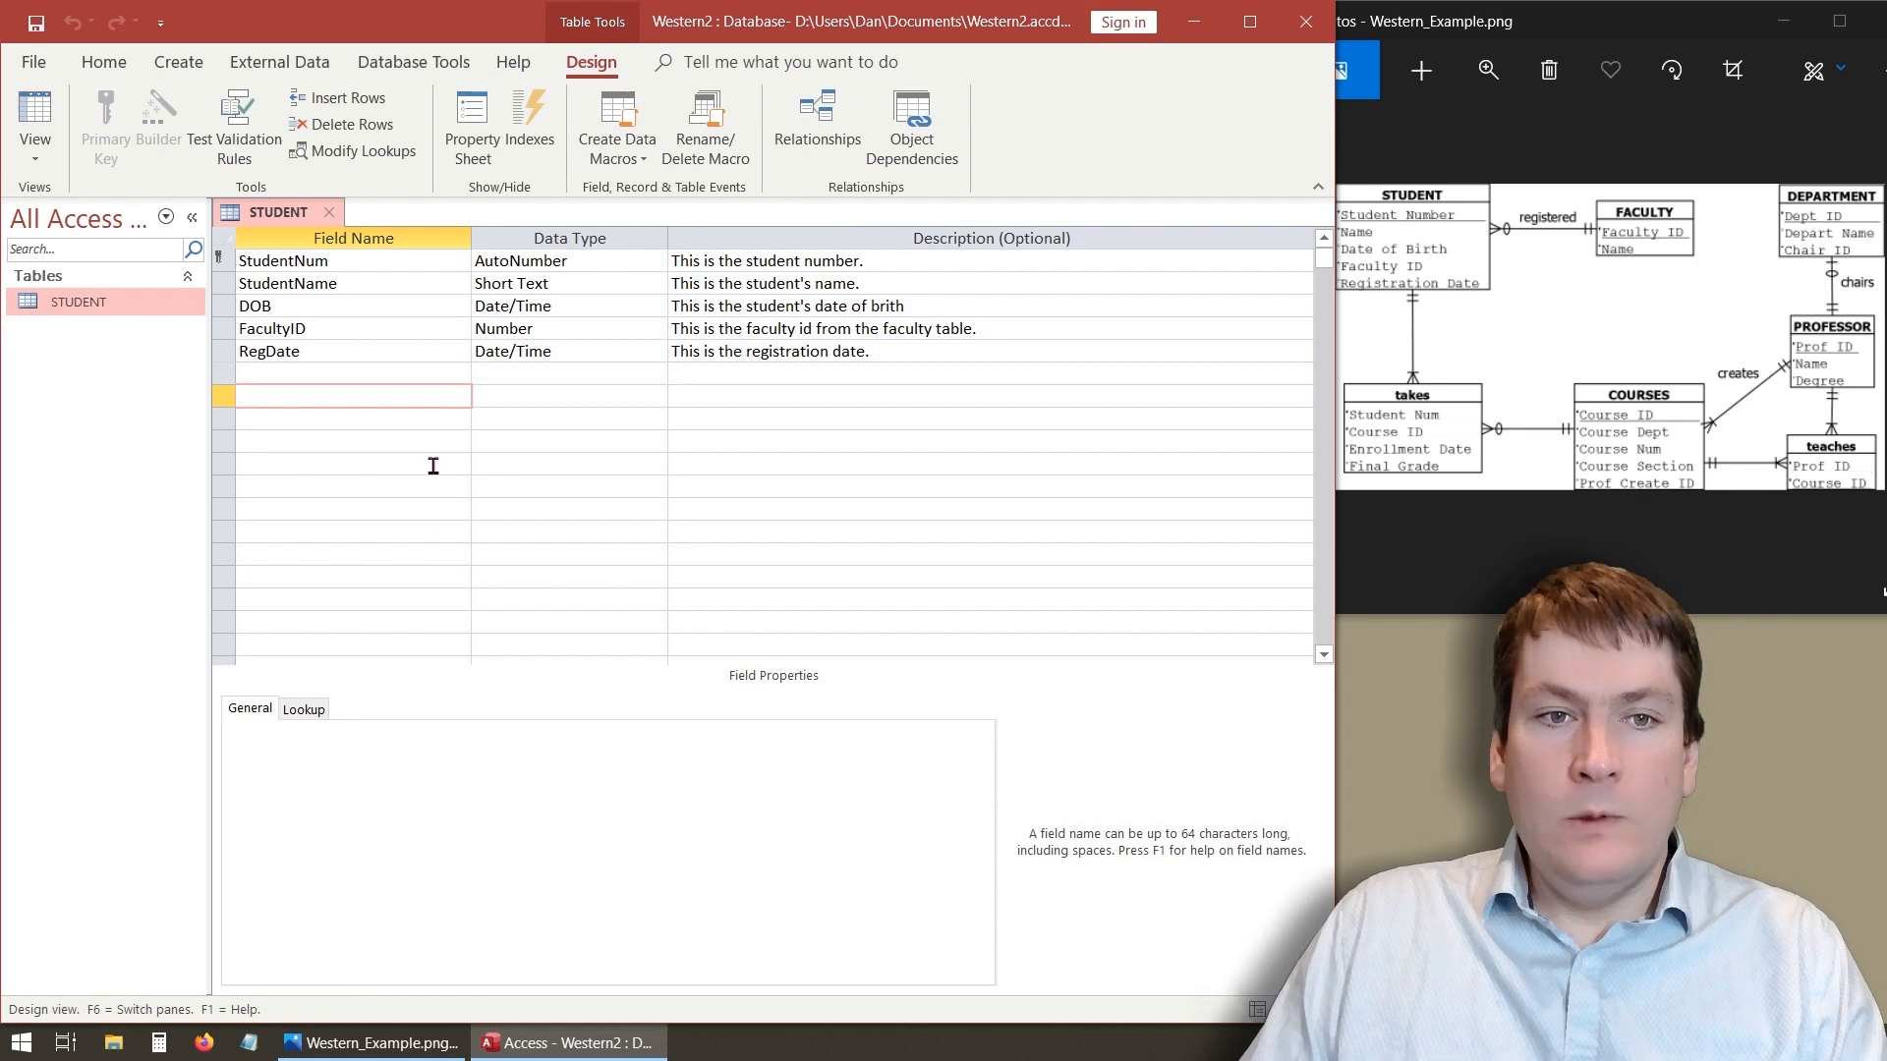
{"action": "left_click", "coordinate": [440, 356]}
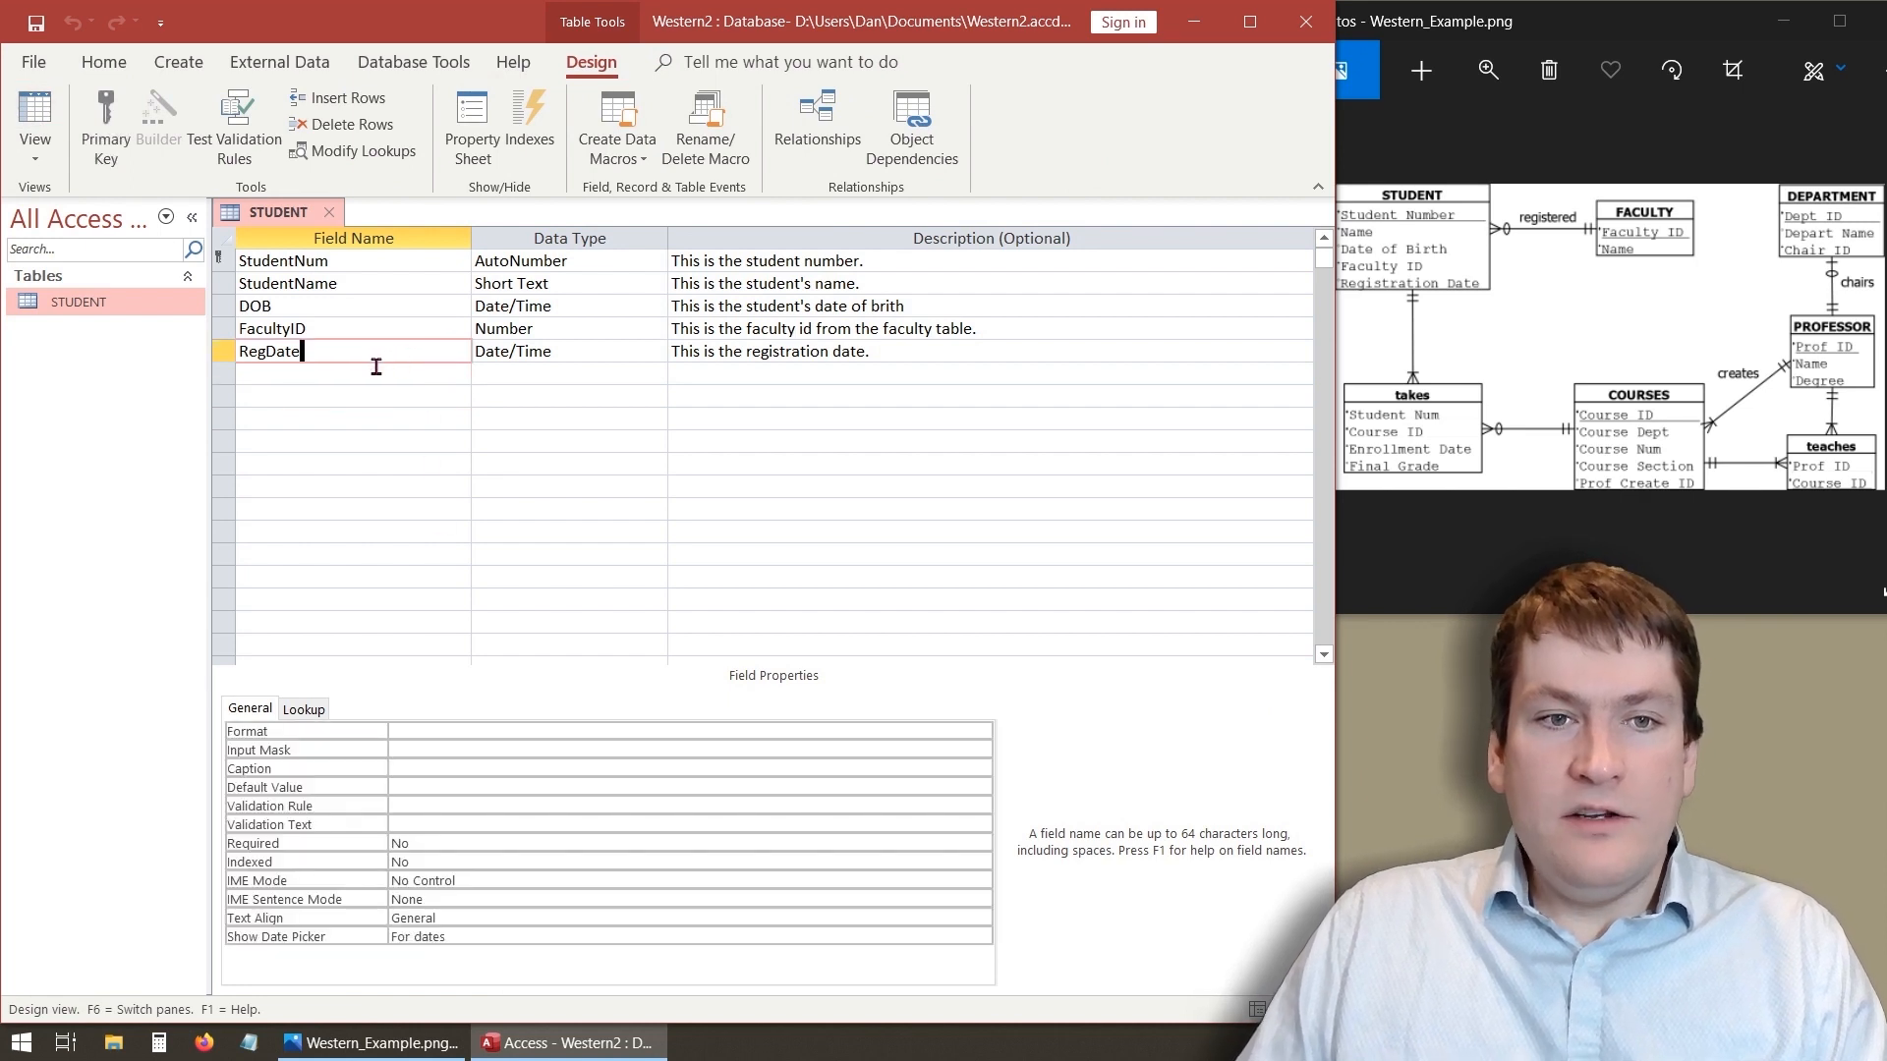
{"action": "left_click", "coordinate": [296, 371]}
{"action": "type", "text": "Phone Nu"}
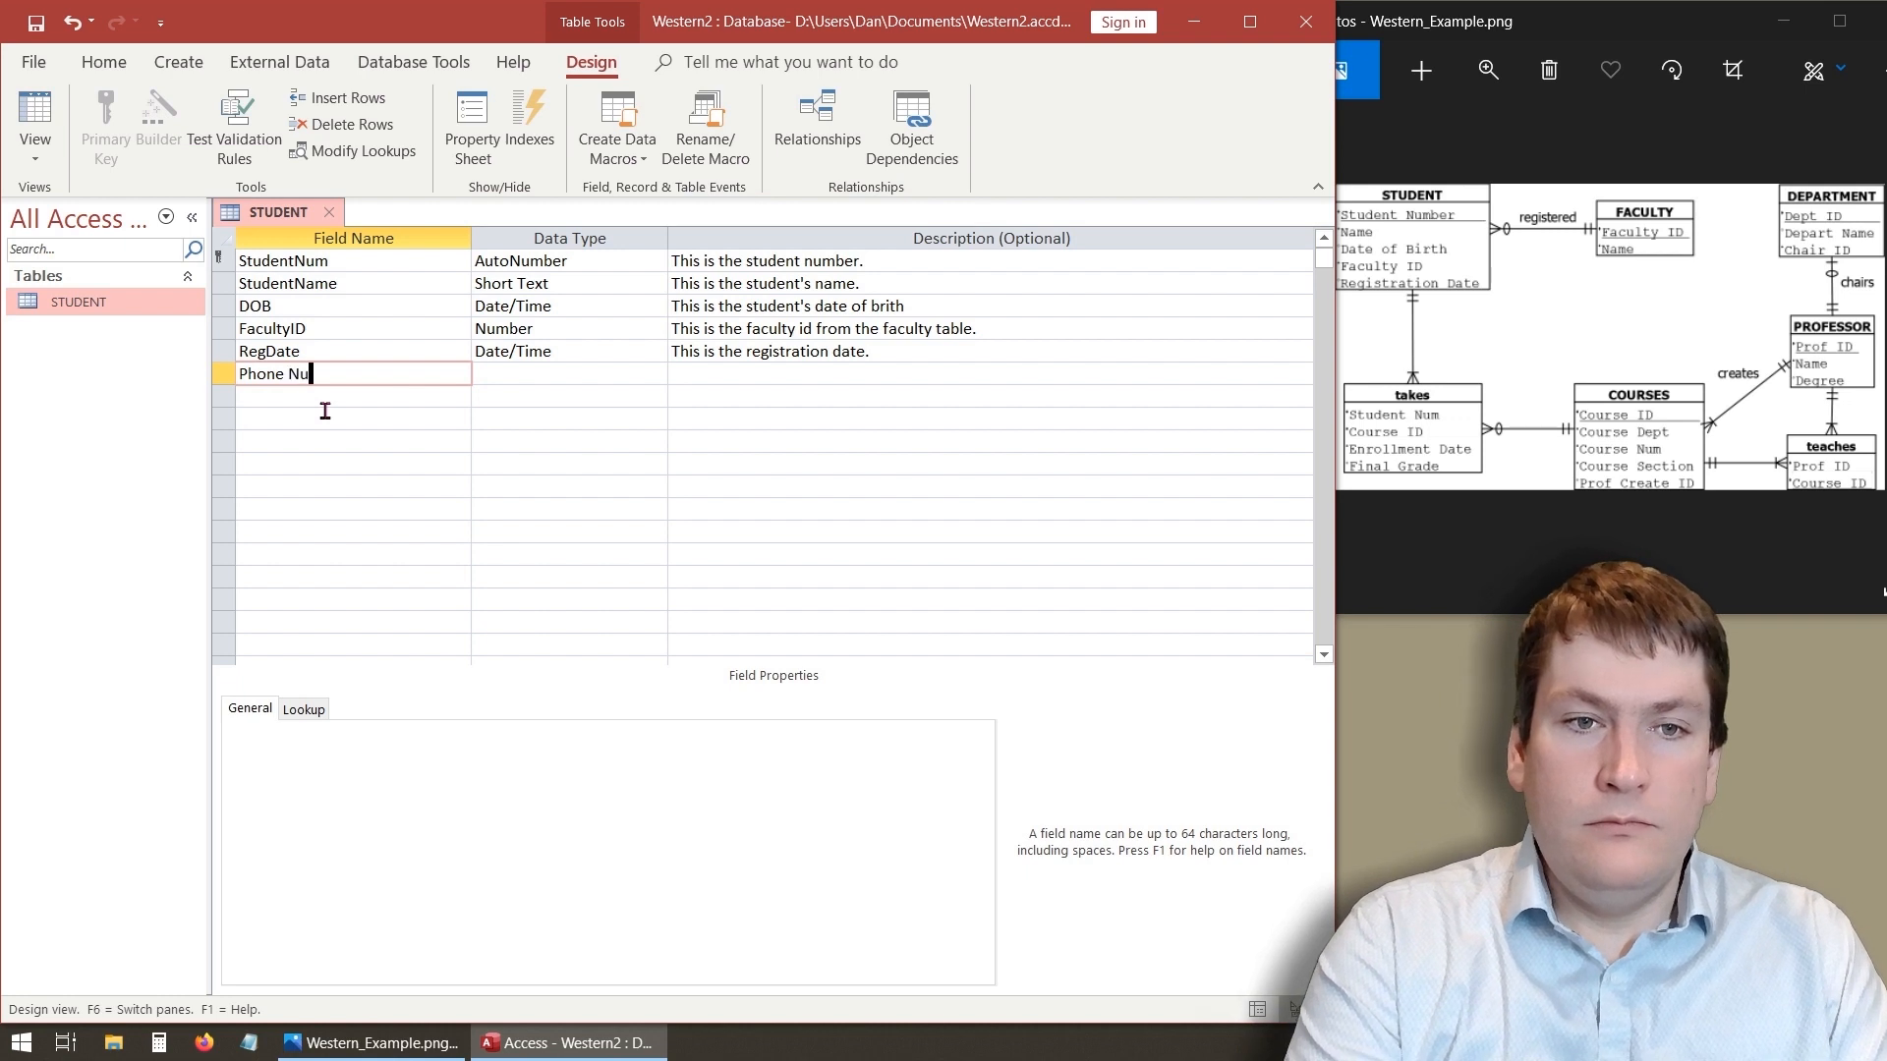
{"action": "key", "text": "BackSpace"}
{"action": "key", "text": "BackSpace"}
{"action": "key", "text": "BackSpace"}
{"action": "type", "text": "Nu"}
{"action": "type", "text": "er"}
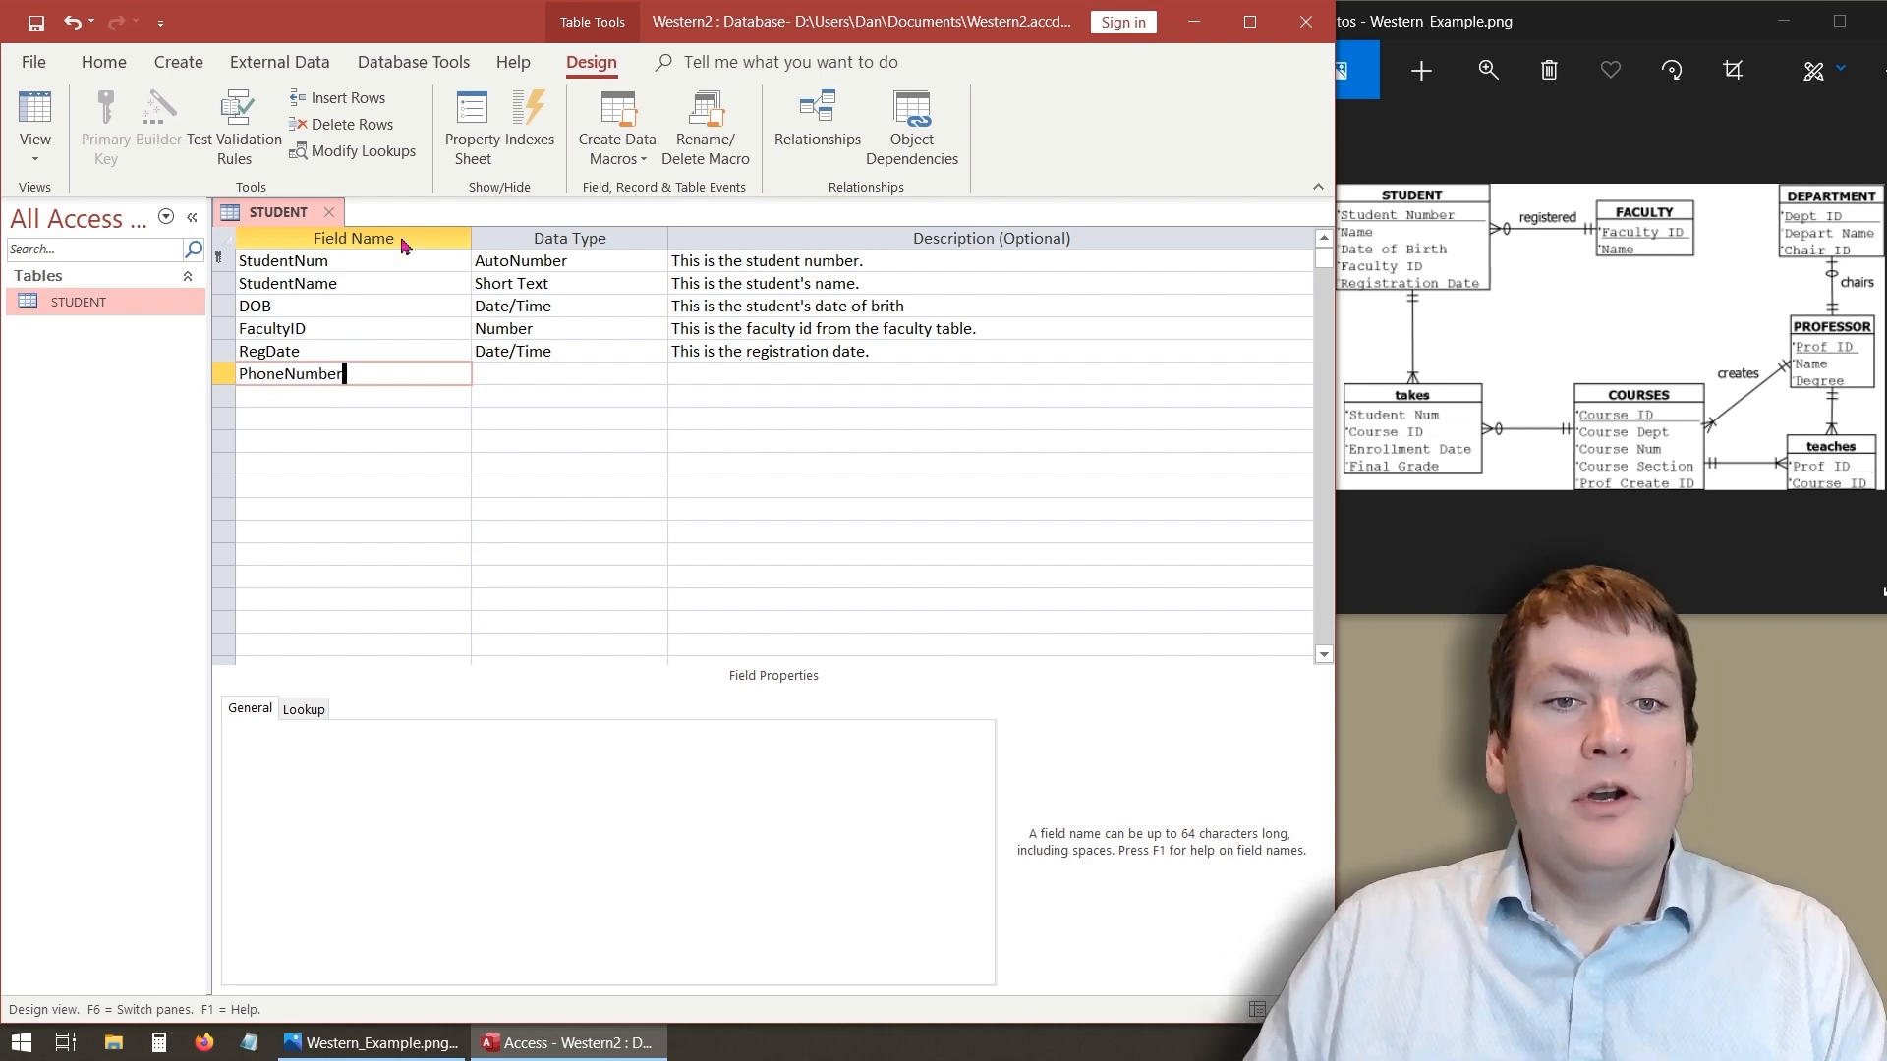
{"action": "left_click", "coordinate": [350, 394]}
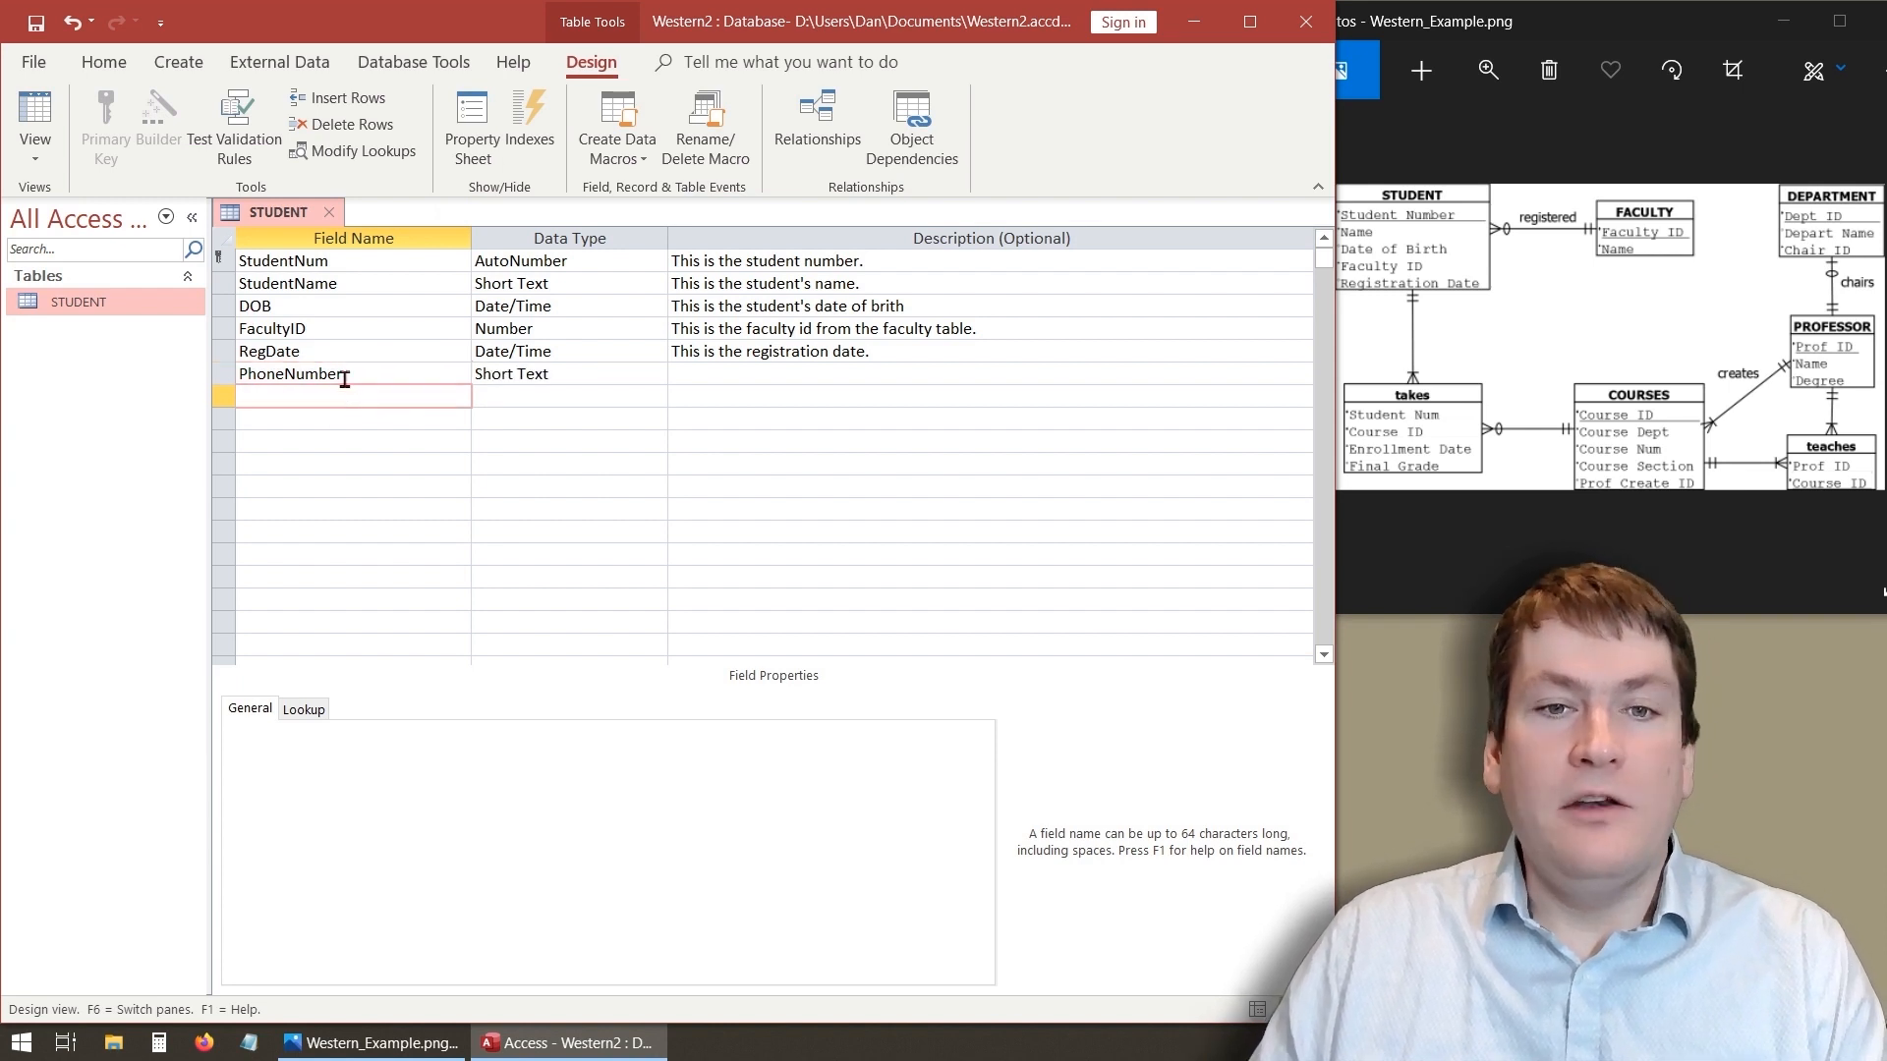
{"action": "left_click", "coordinate": [580, 372]}
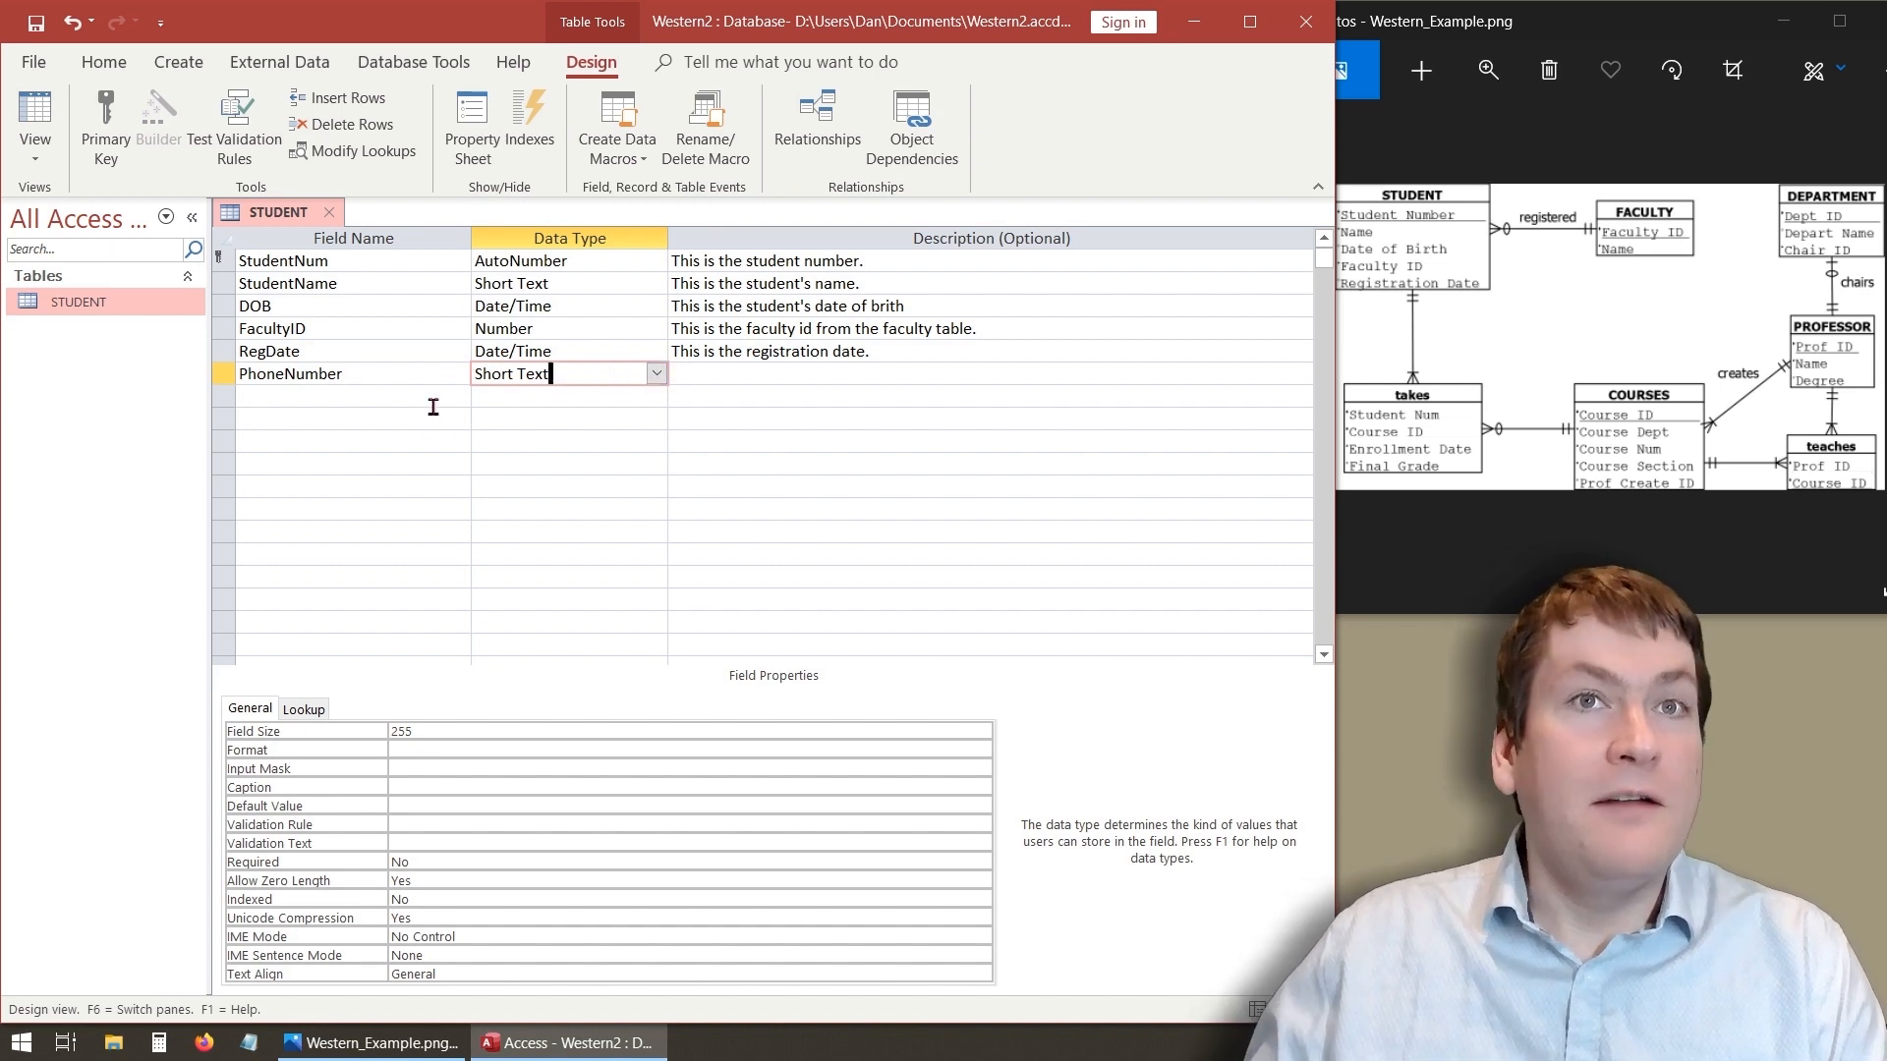
- Set the PhoneNumber field's size to 10
{"action": "left_click", "coordinate": [384, 399]}
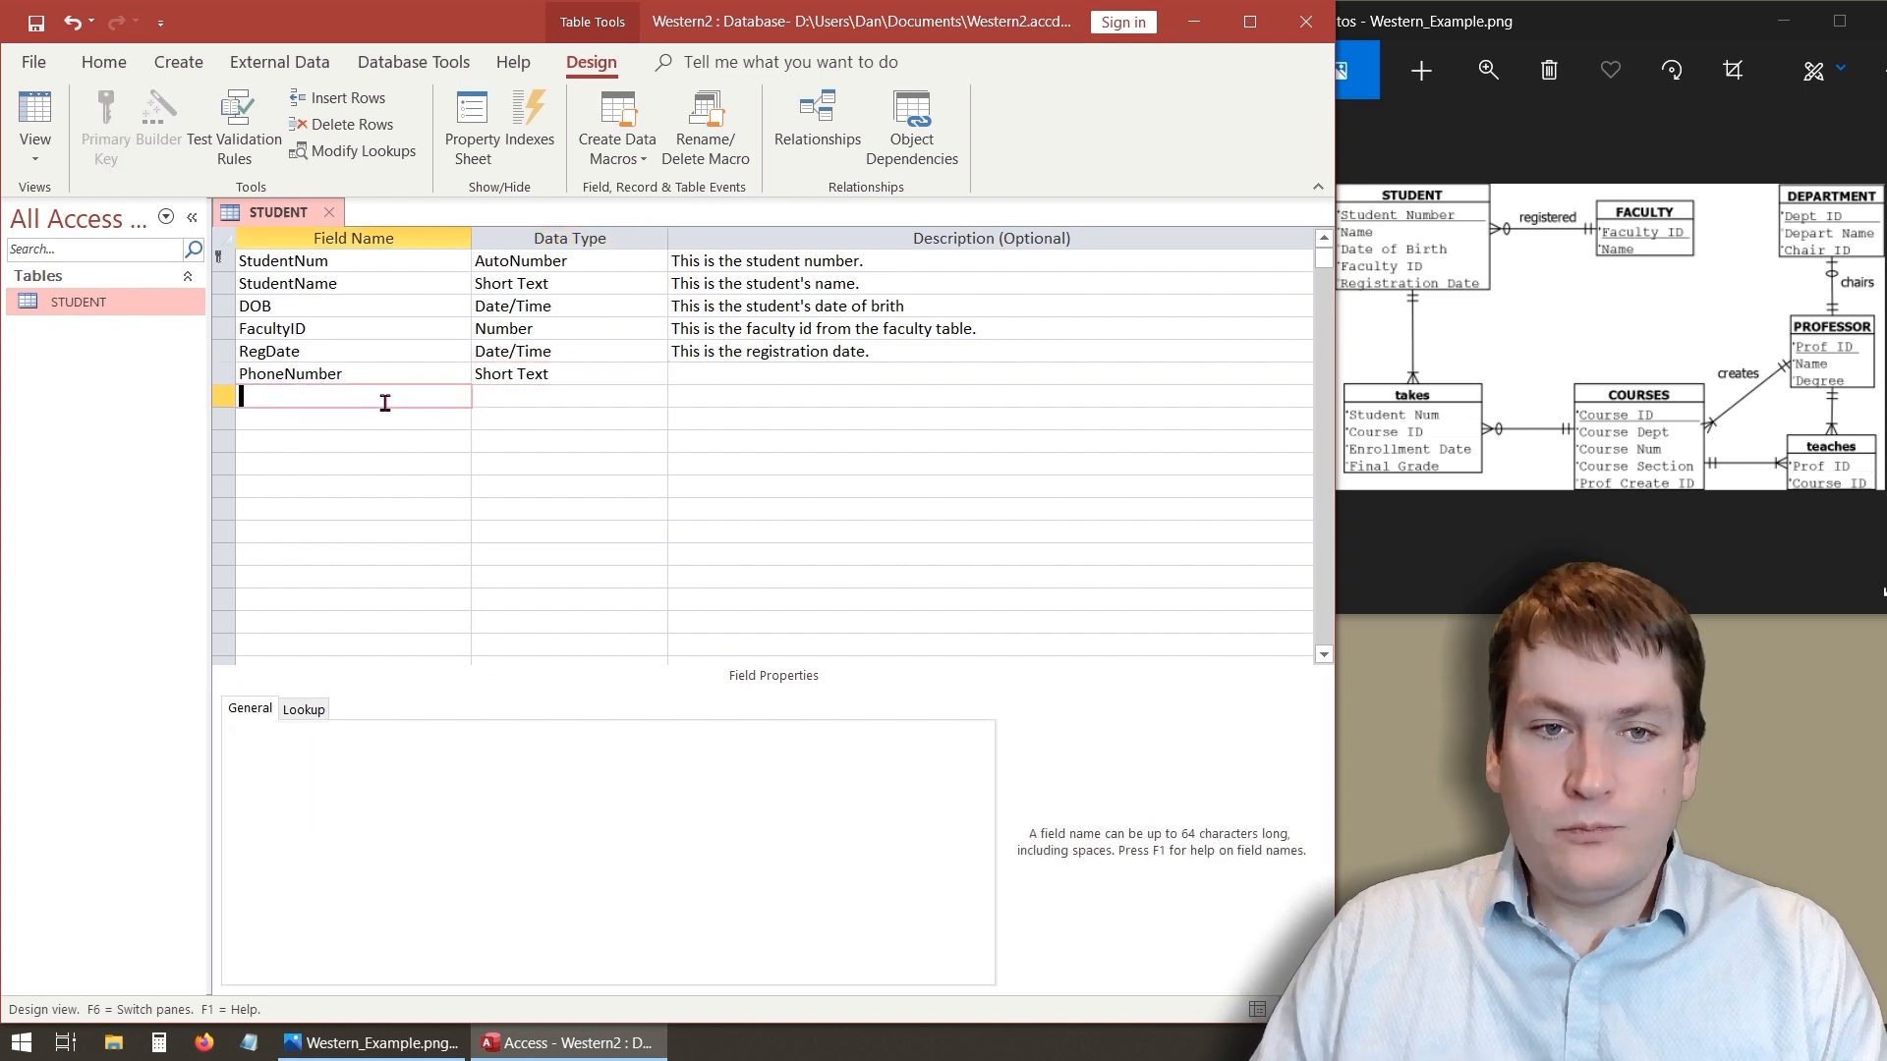
{"action": "left_click", "coordinate": [371, 379]}
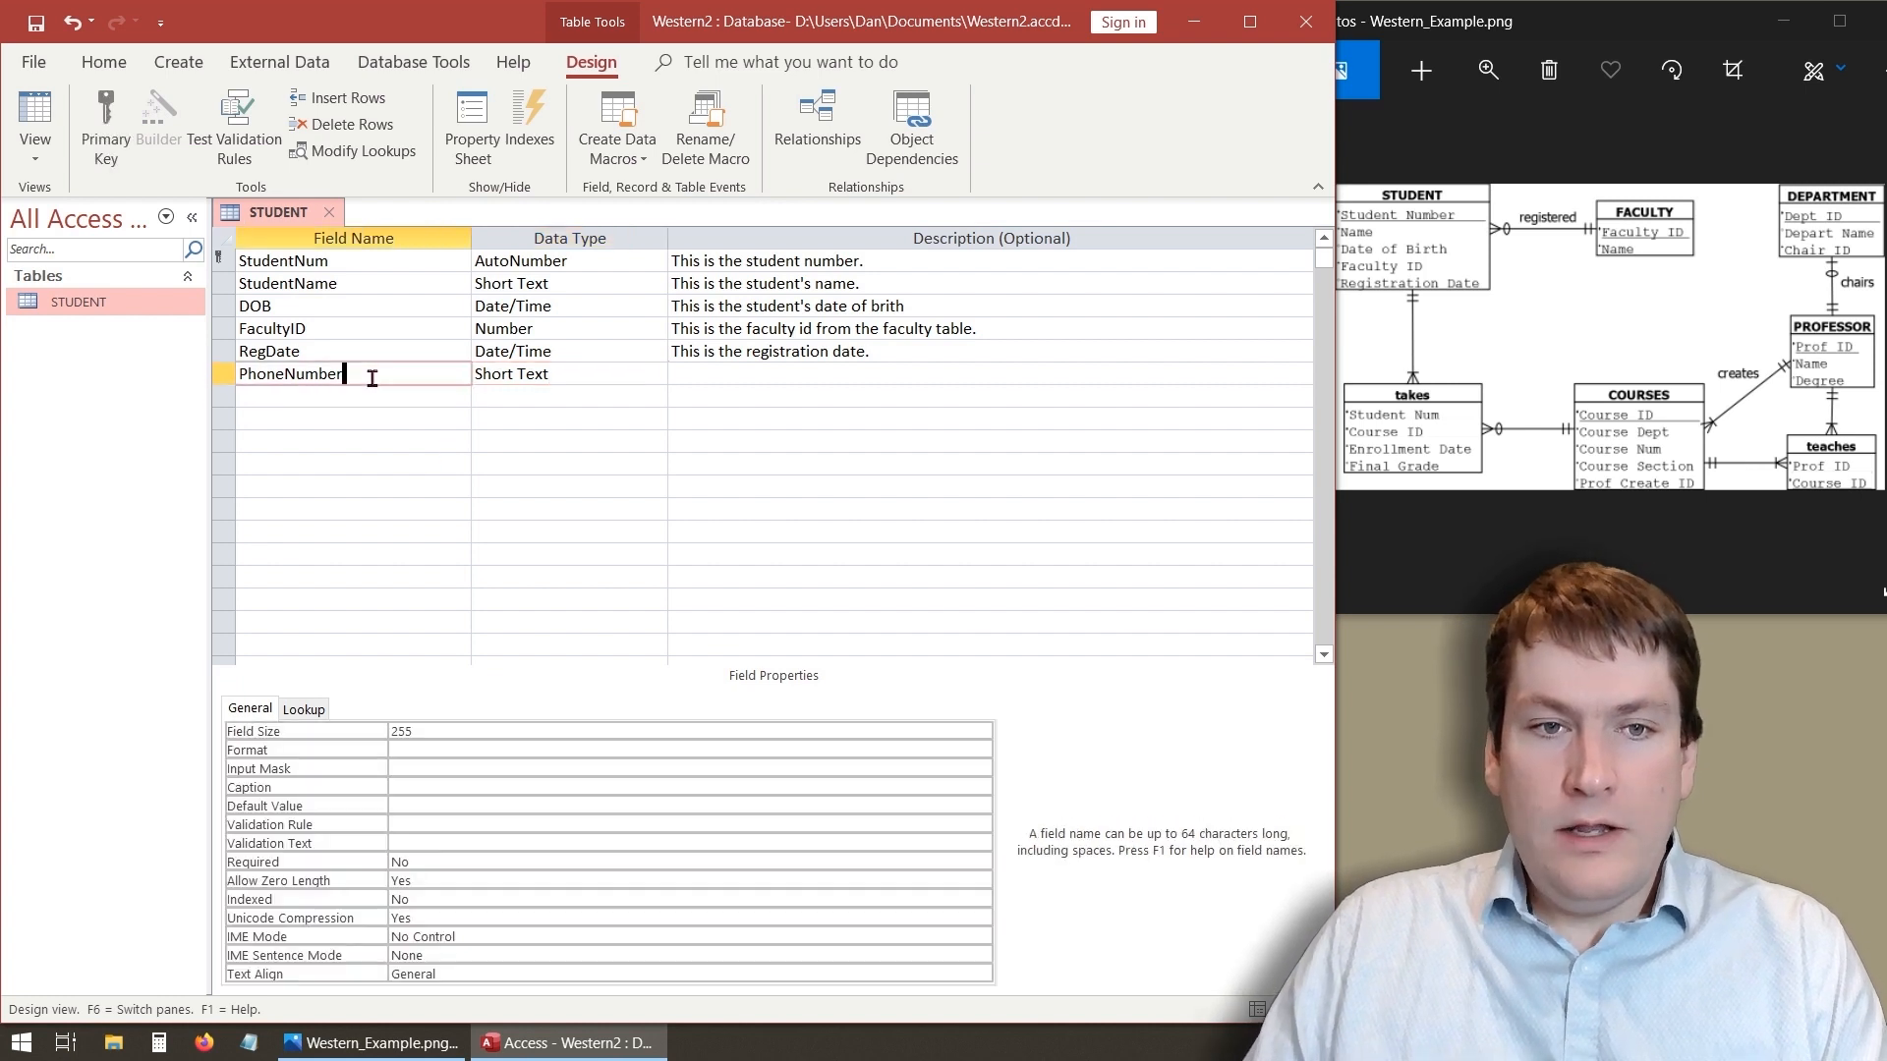
{"action": "left_click", "coordinate": [403, 729]}
{"action": "key", "text": "BackSpace"}
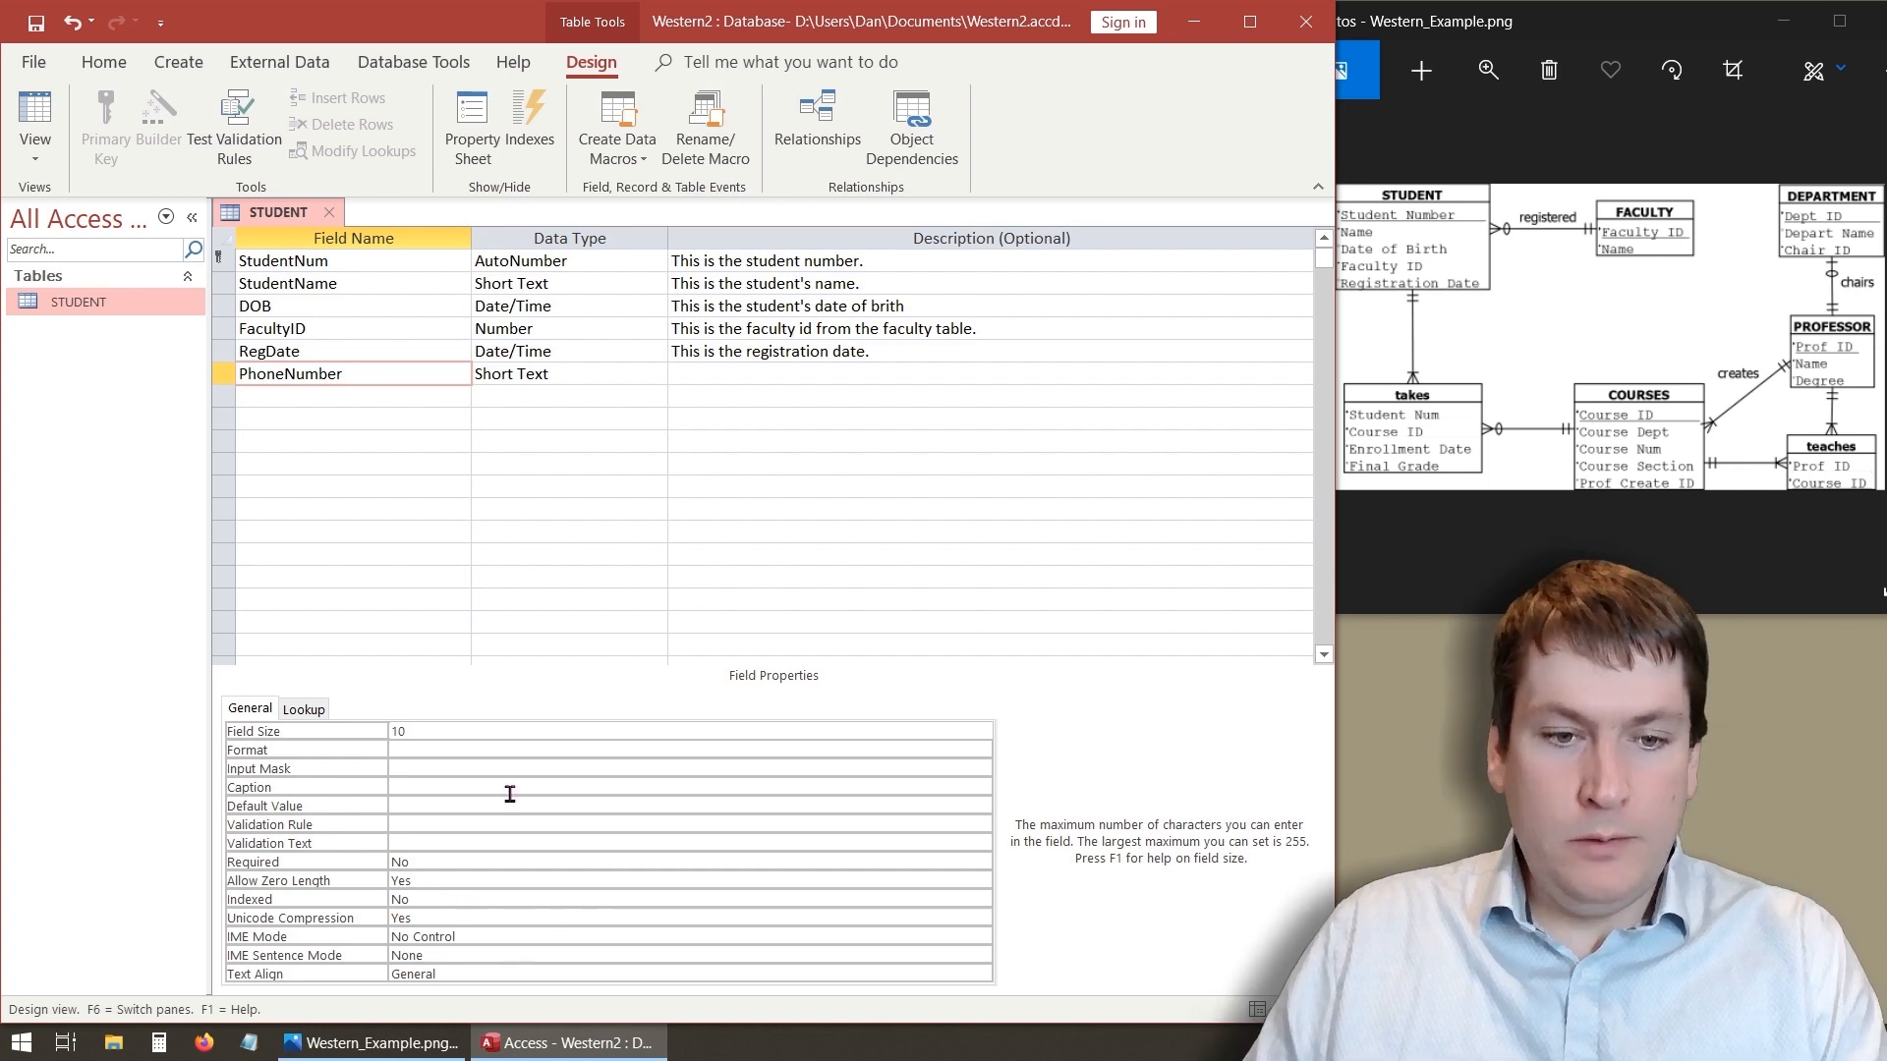
{"action": "left_click", "coordinate": [413, 464]}
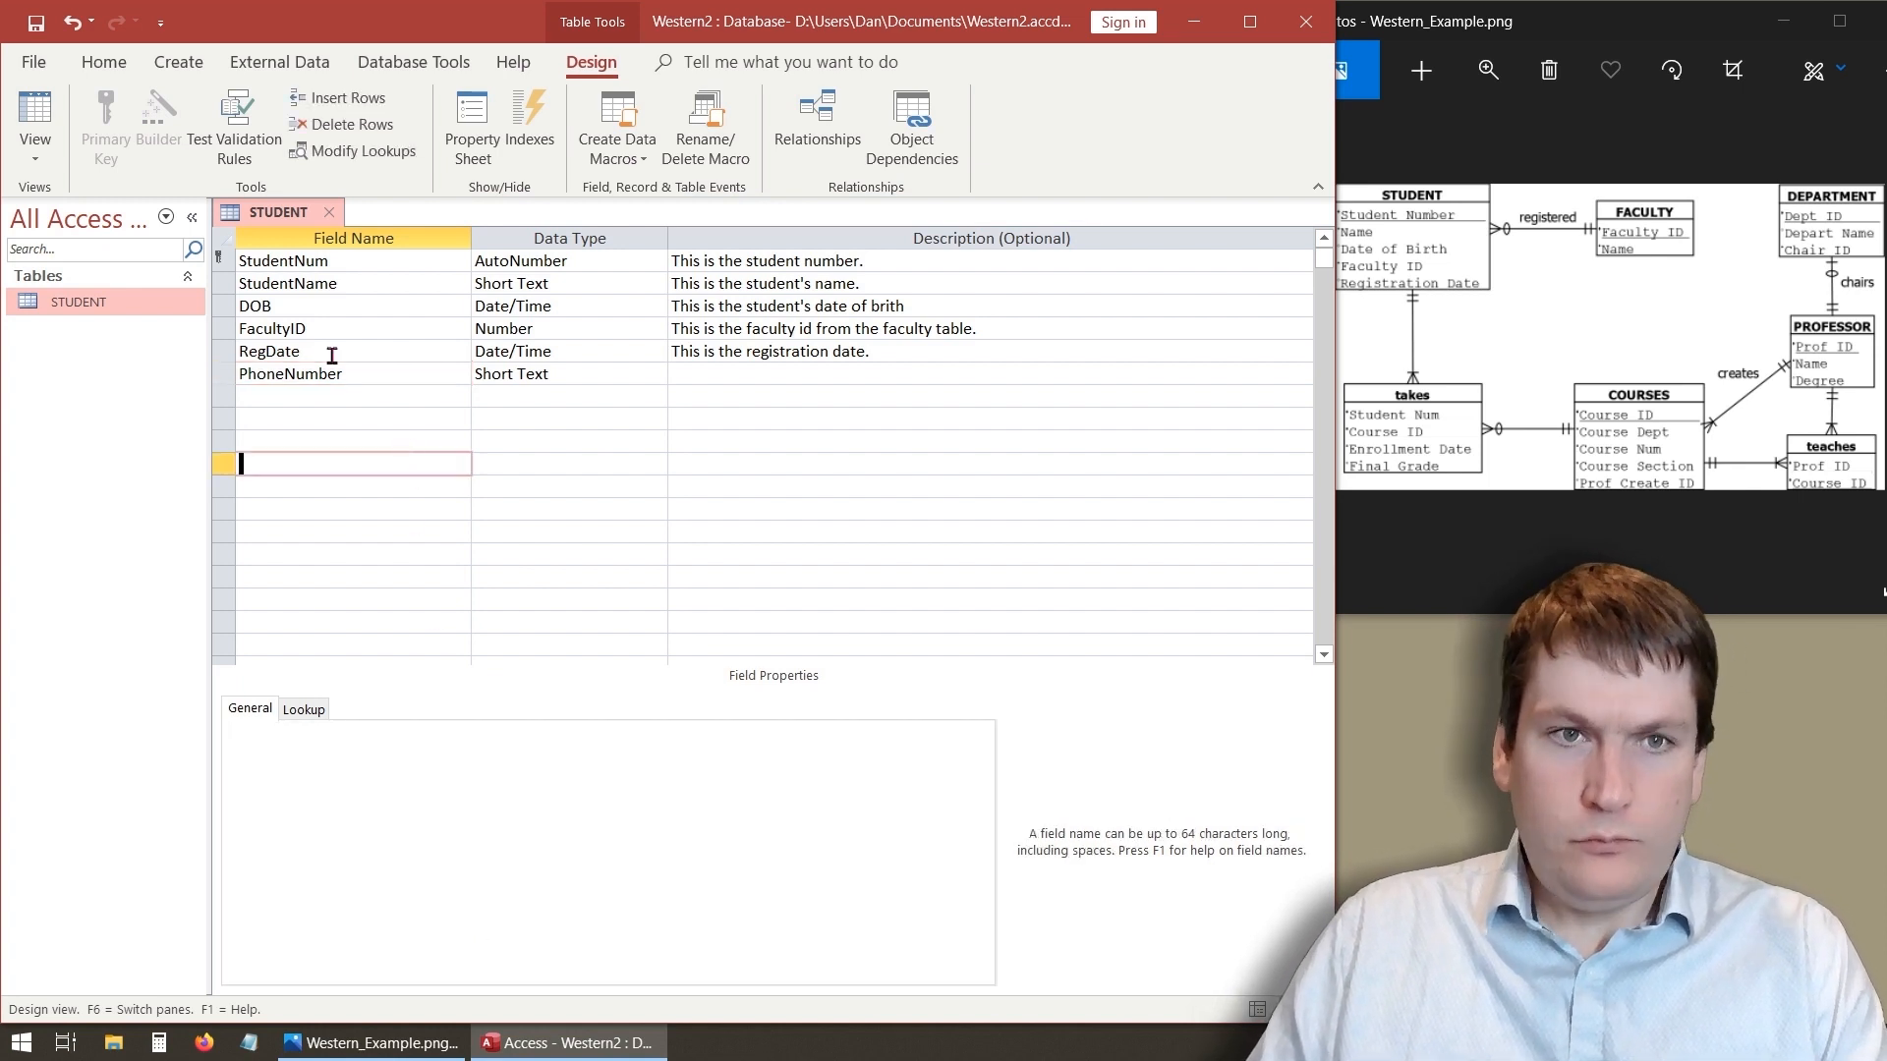
- Save the table, switch to Datasheet view and widen the PhoneNumber column
{"action": "left_click", "coordinate": [38, 113]}
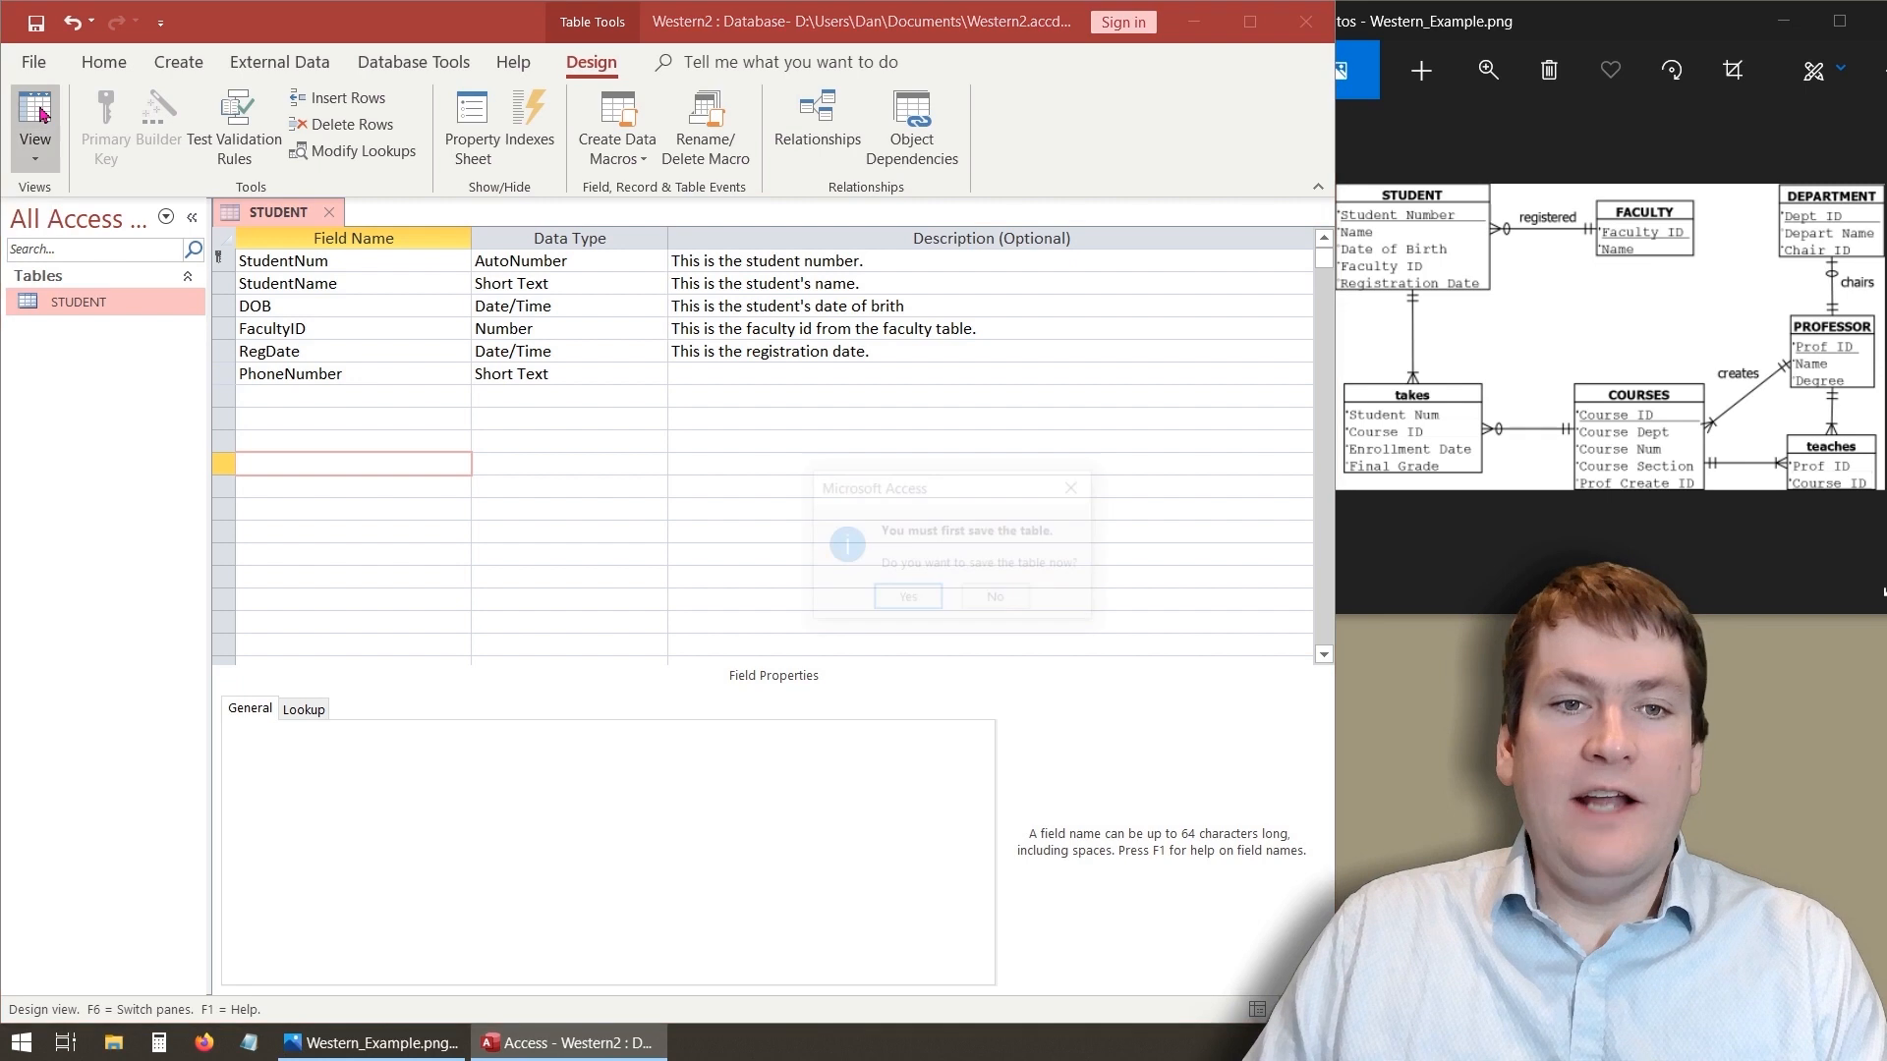
{"action": "left_click", "coordinate": [906, 600]}
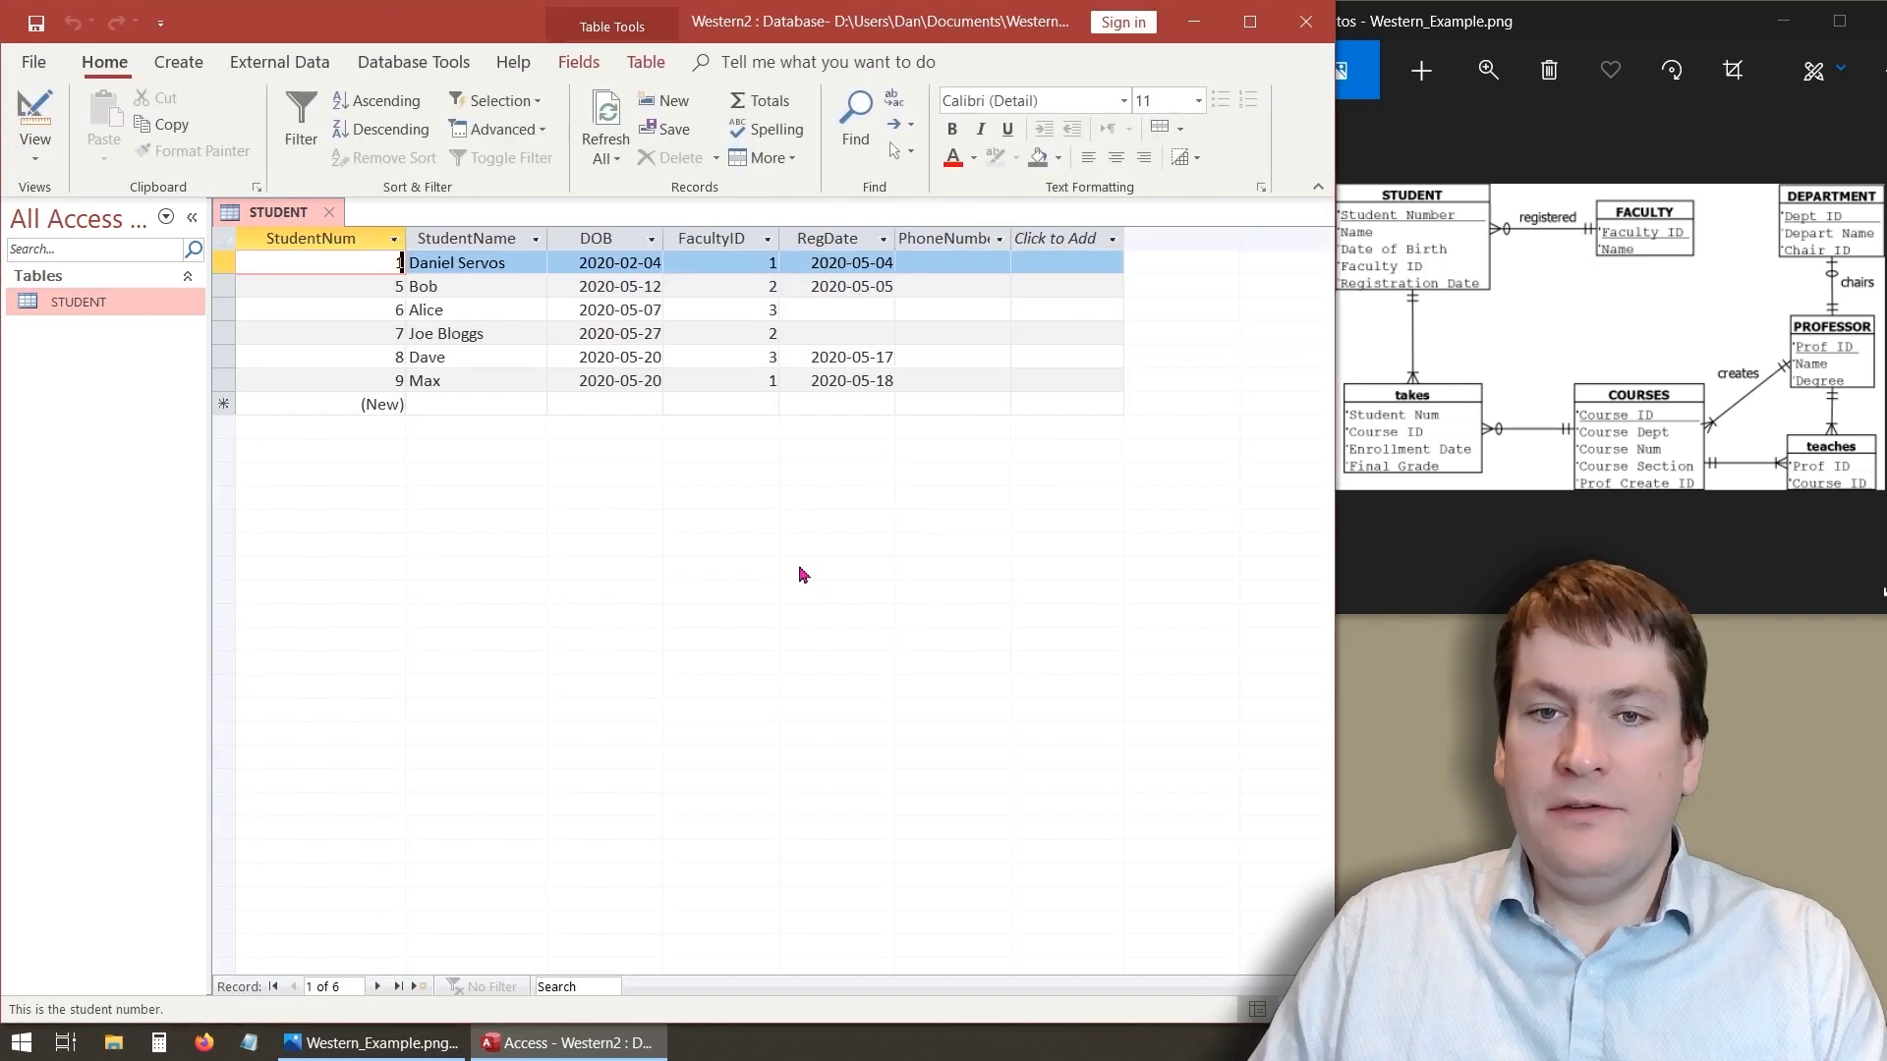
{"action": "left_click", "coordinate": [470, 407]}
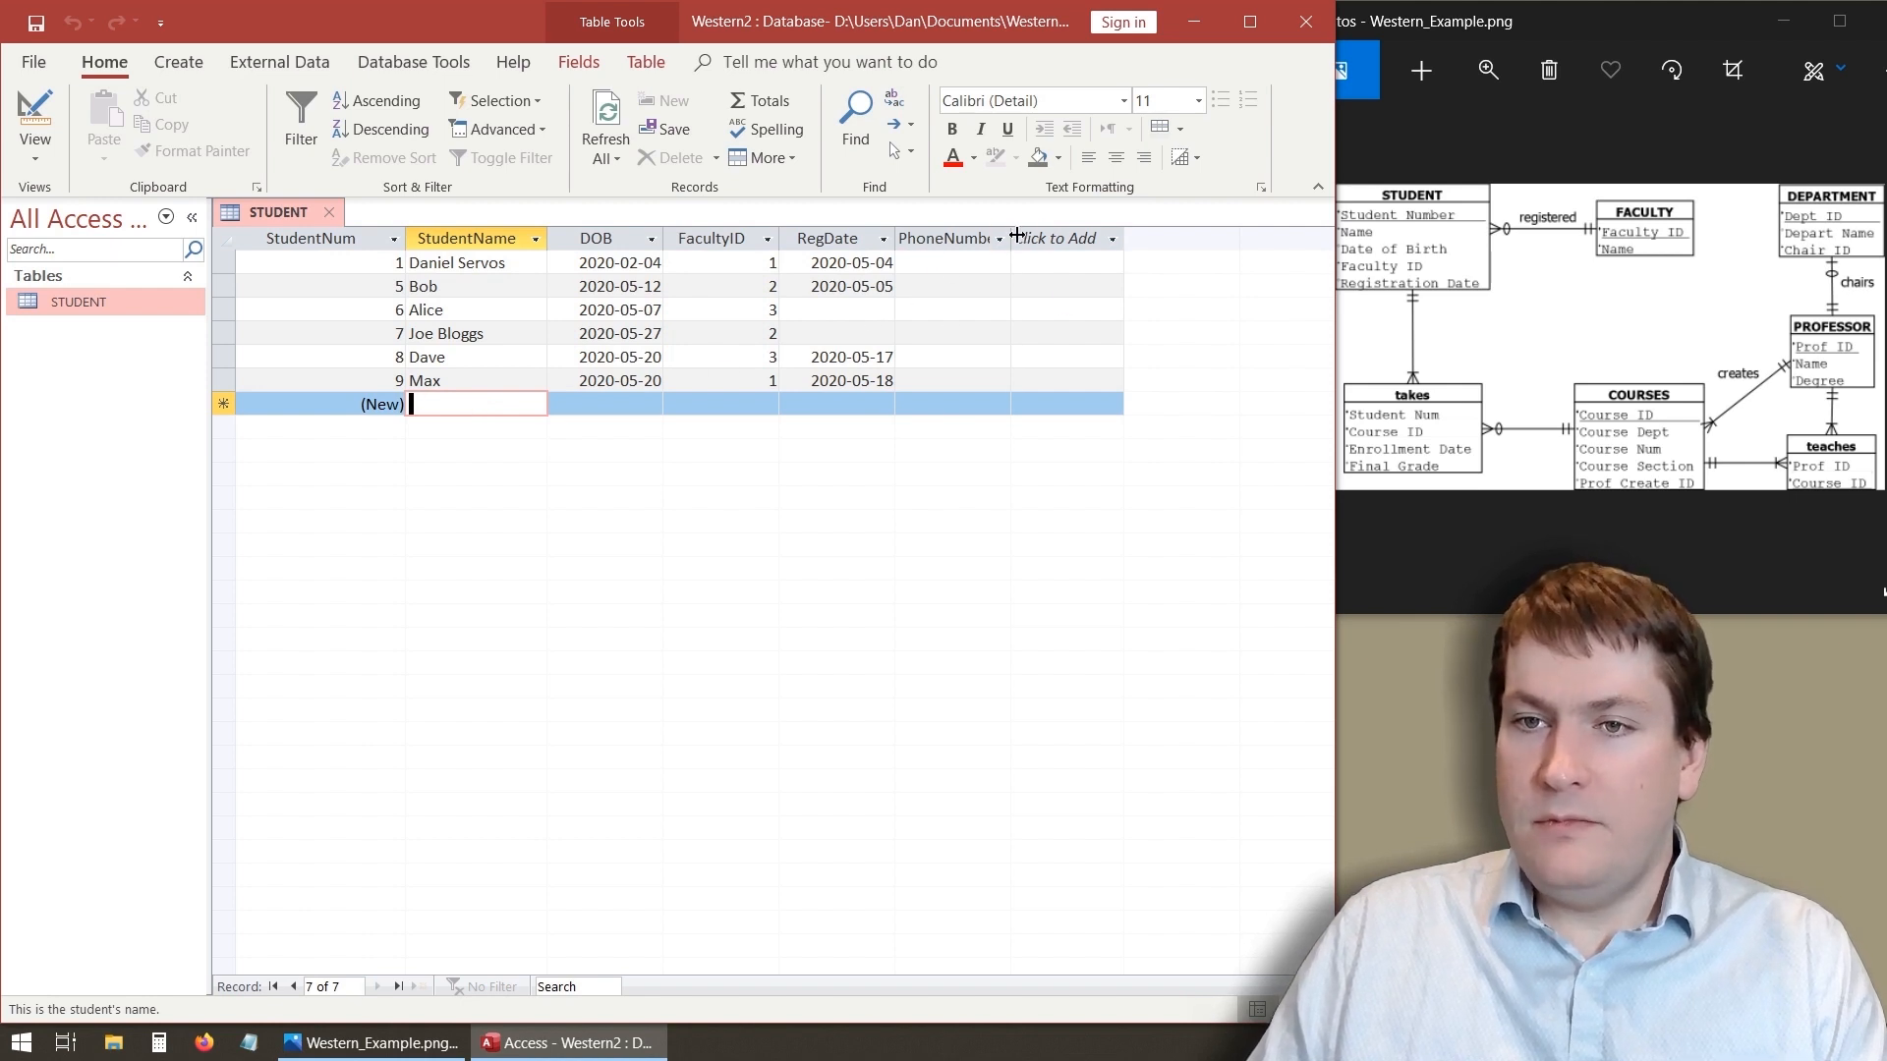
{"action": "left_click_drag", "start_coordinate": [1011, 237], "coordinate": [1053, 238]}
- Enter test phone numbers for the first two students, one of them containing letters
{"action": "left_click", "coordinate": [954, 275]}
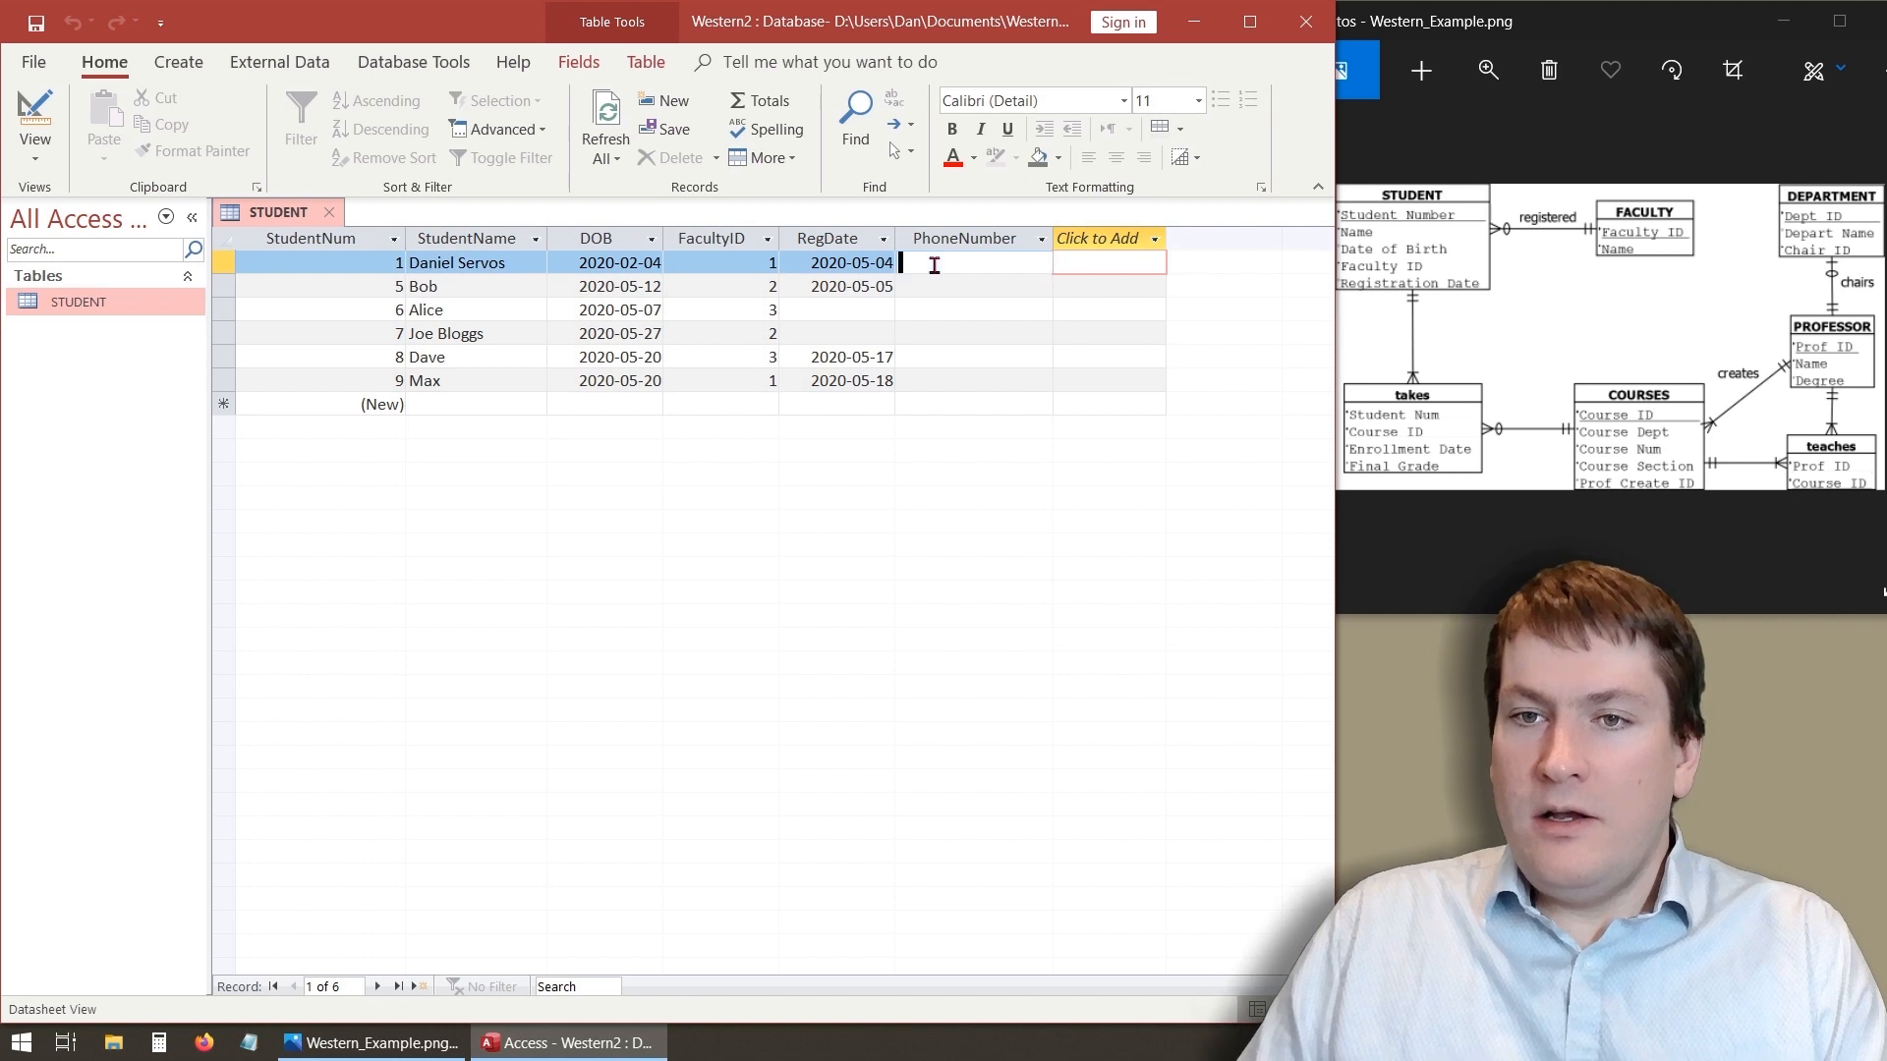
{"action": "left_click", "coordinate": [950, 263]}
{"action": "type", "text": "kldsajf120"}
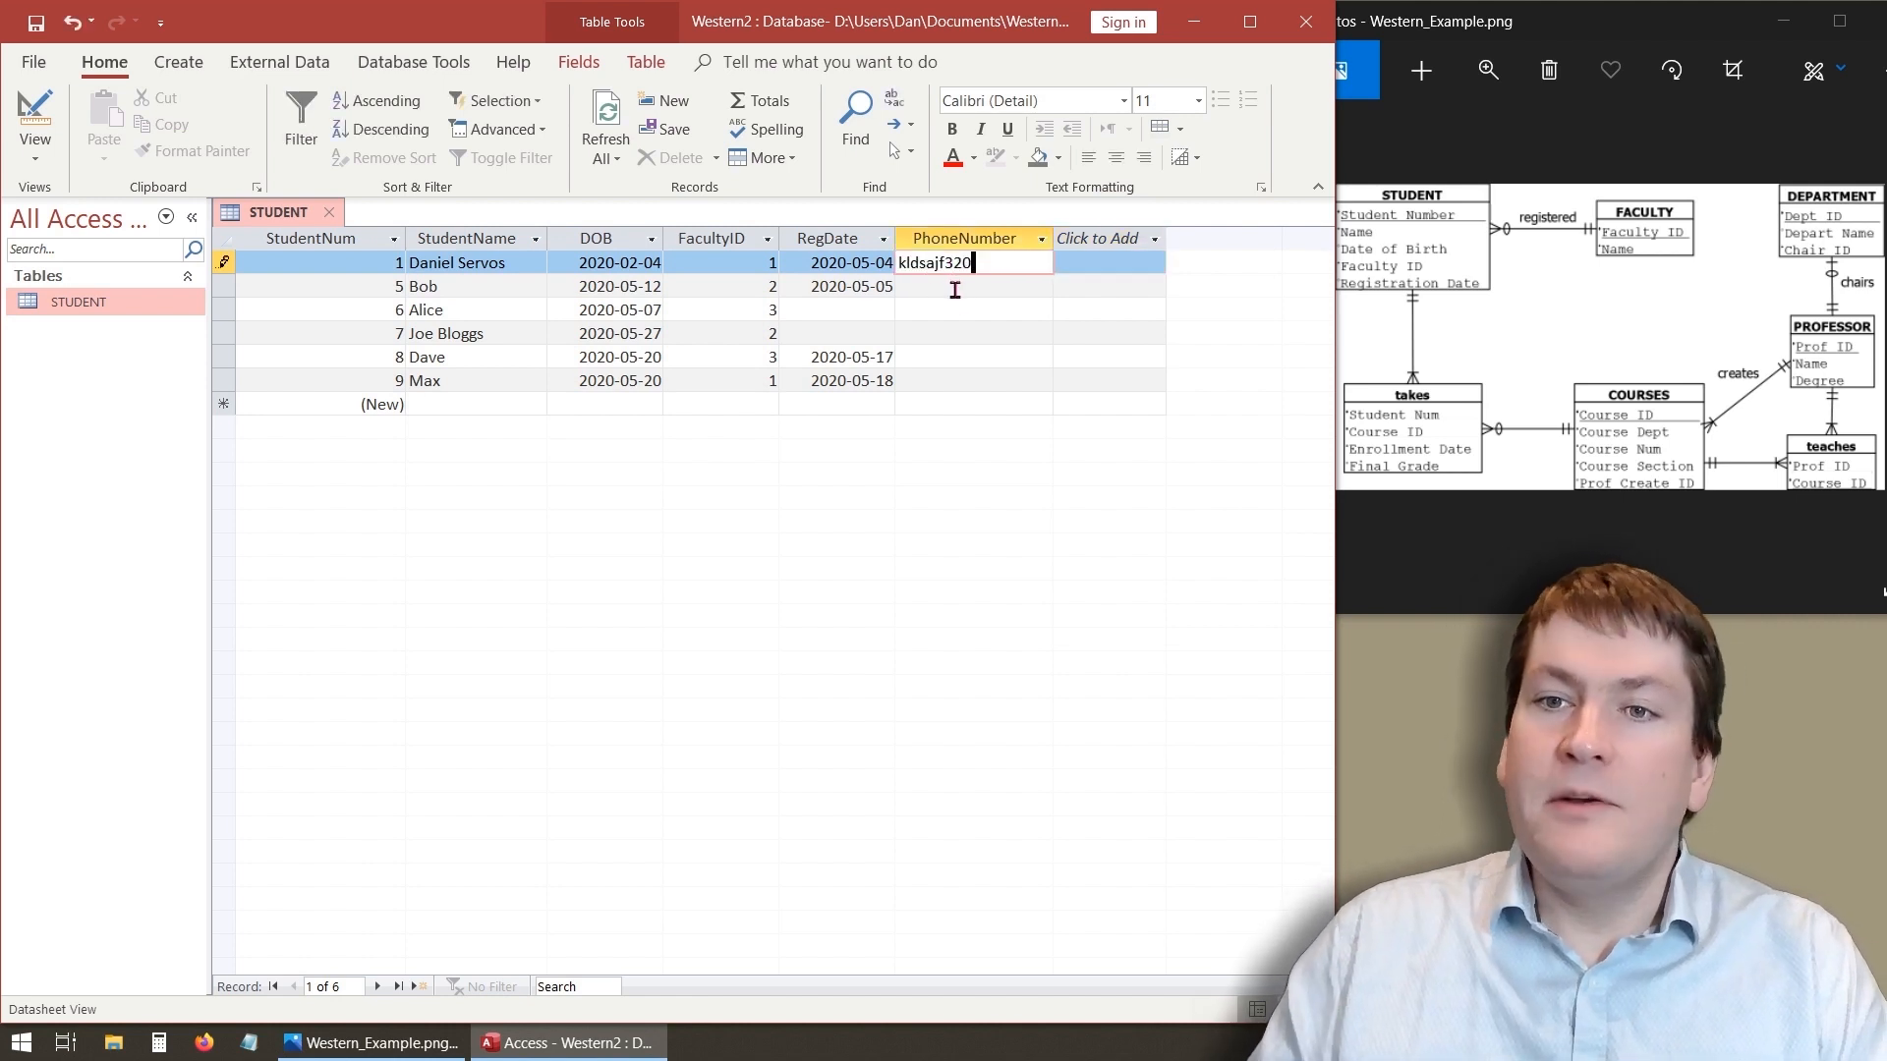
{"action": "left_click", "coordinate": [954, 288]}
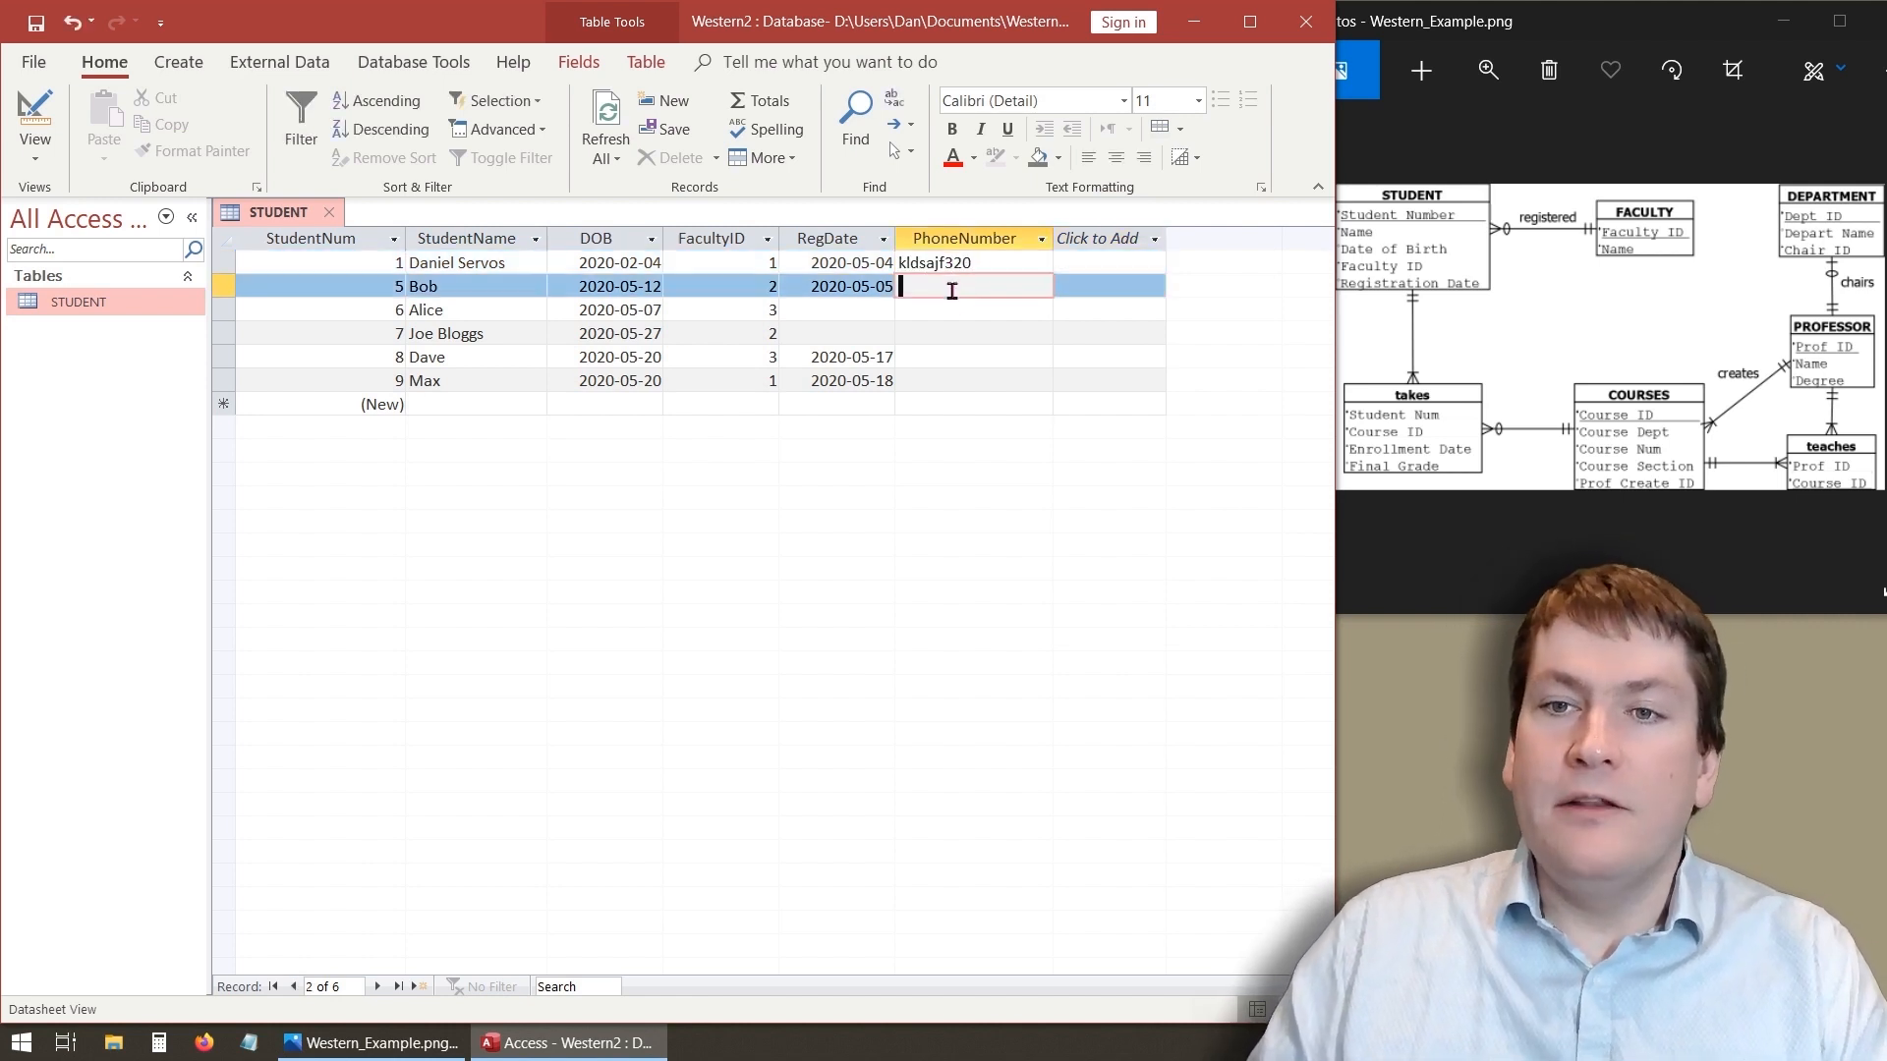
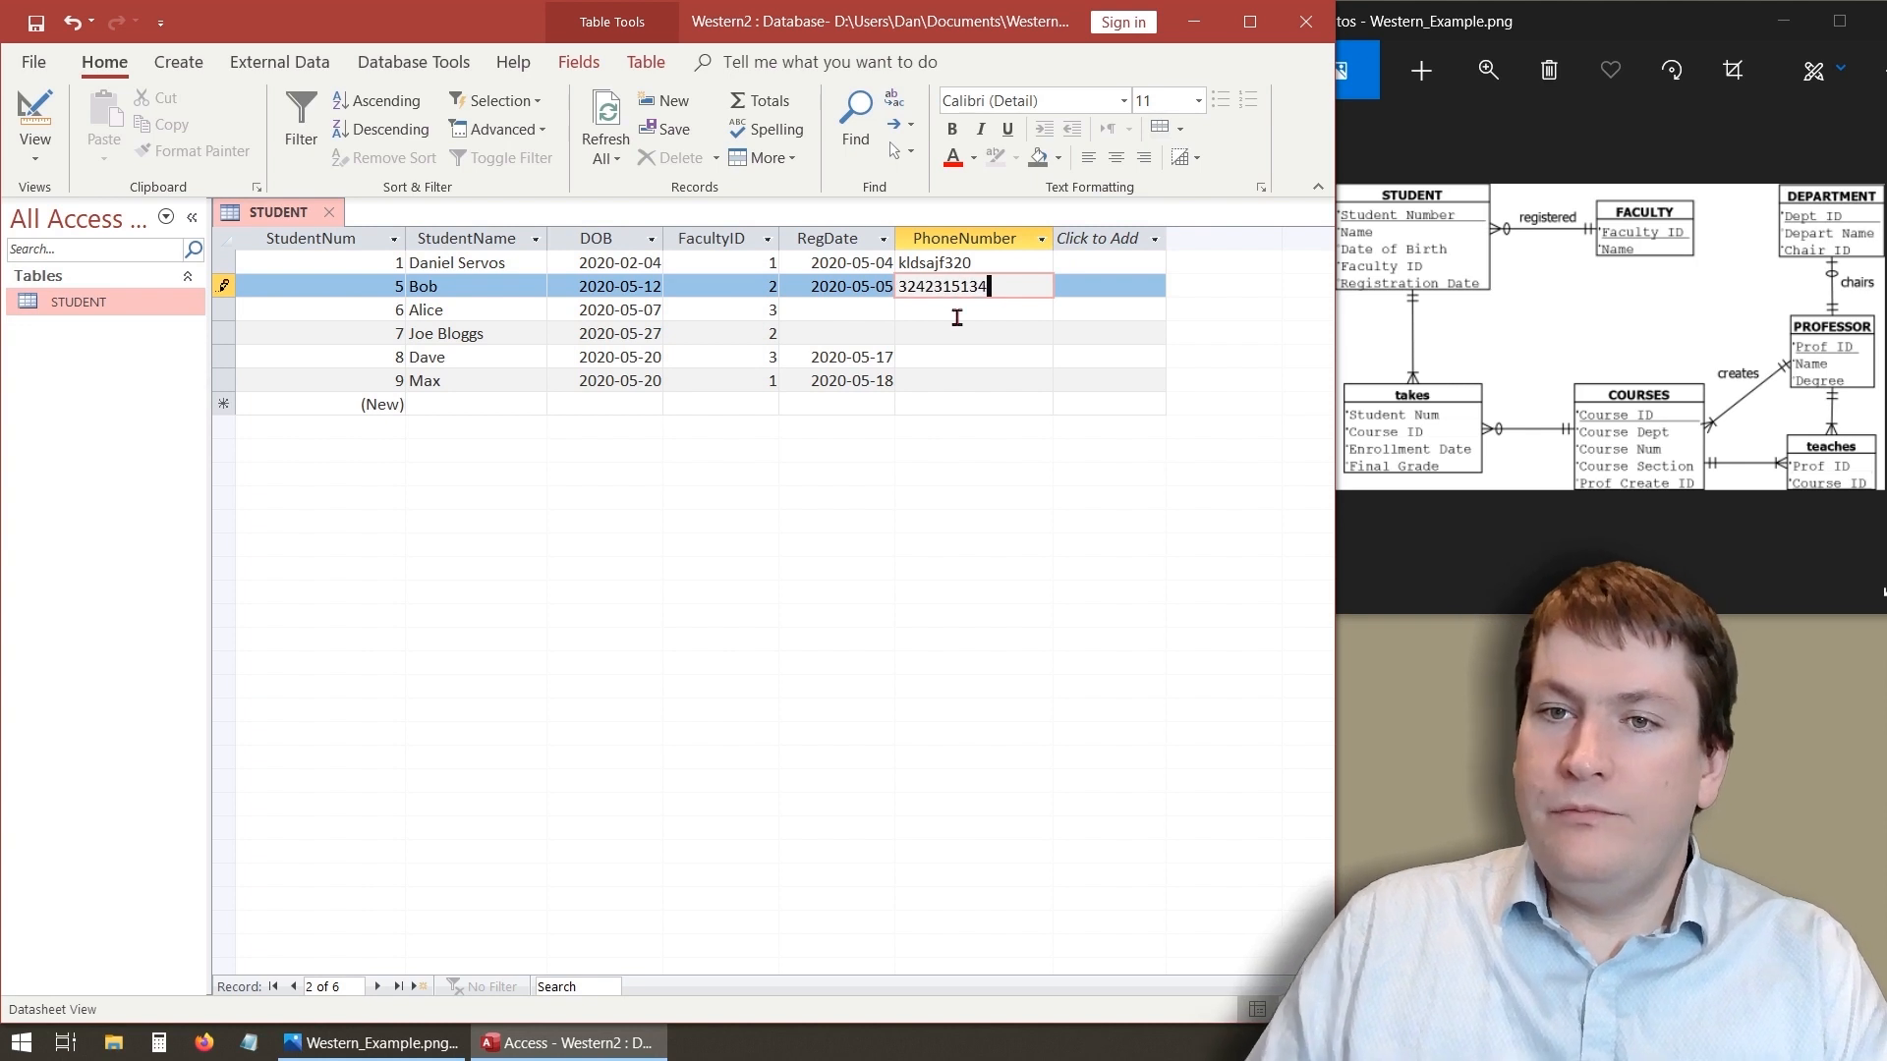
{"action": "key", "text": "Down"}
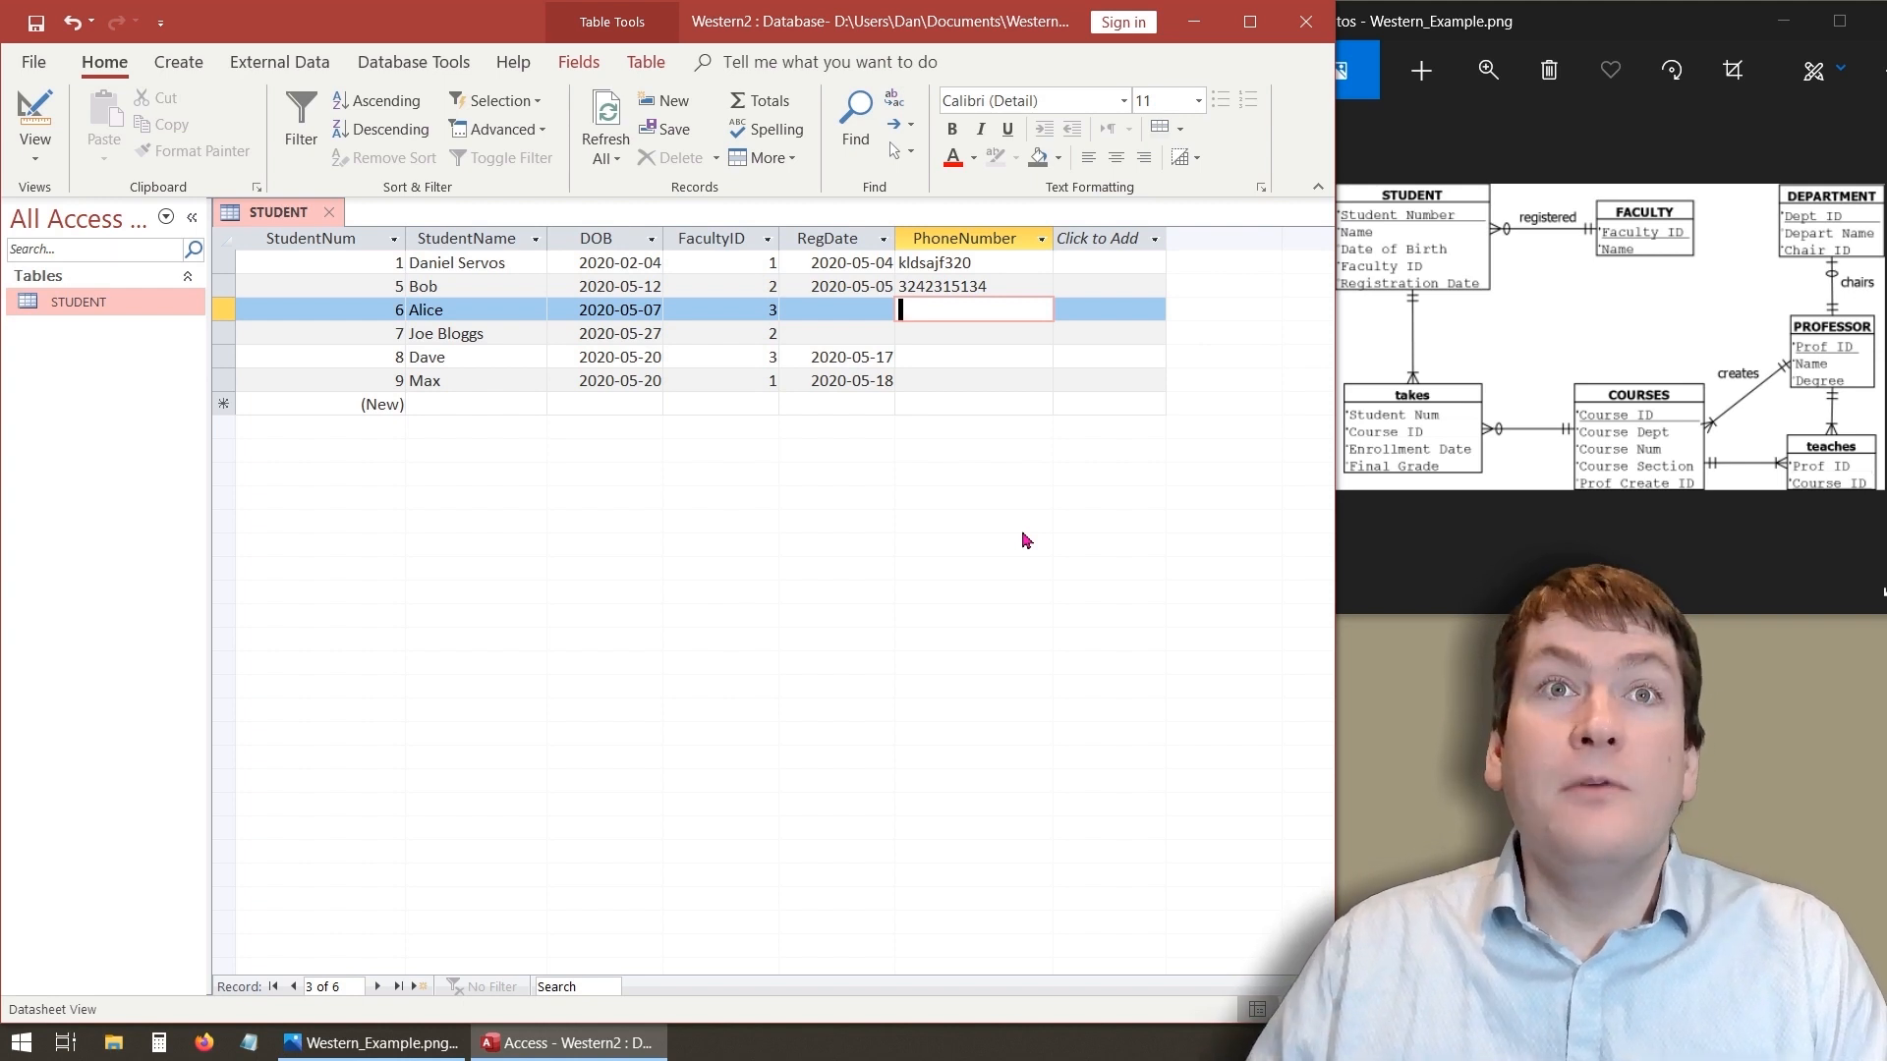
- Back in Design view, set the PhoneNumber field's input mask to 000
{"action": "left_click", "coordinate": [25, 119]}
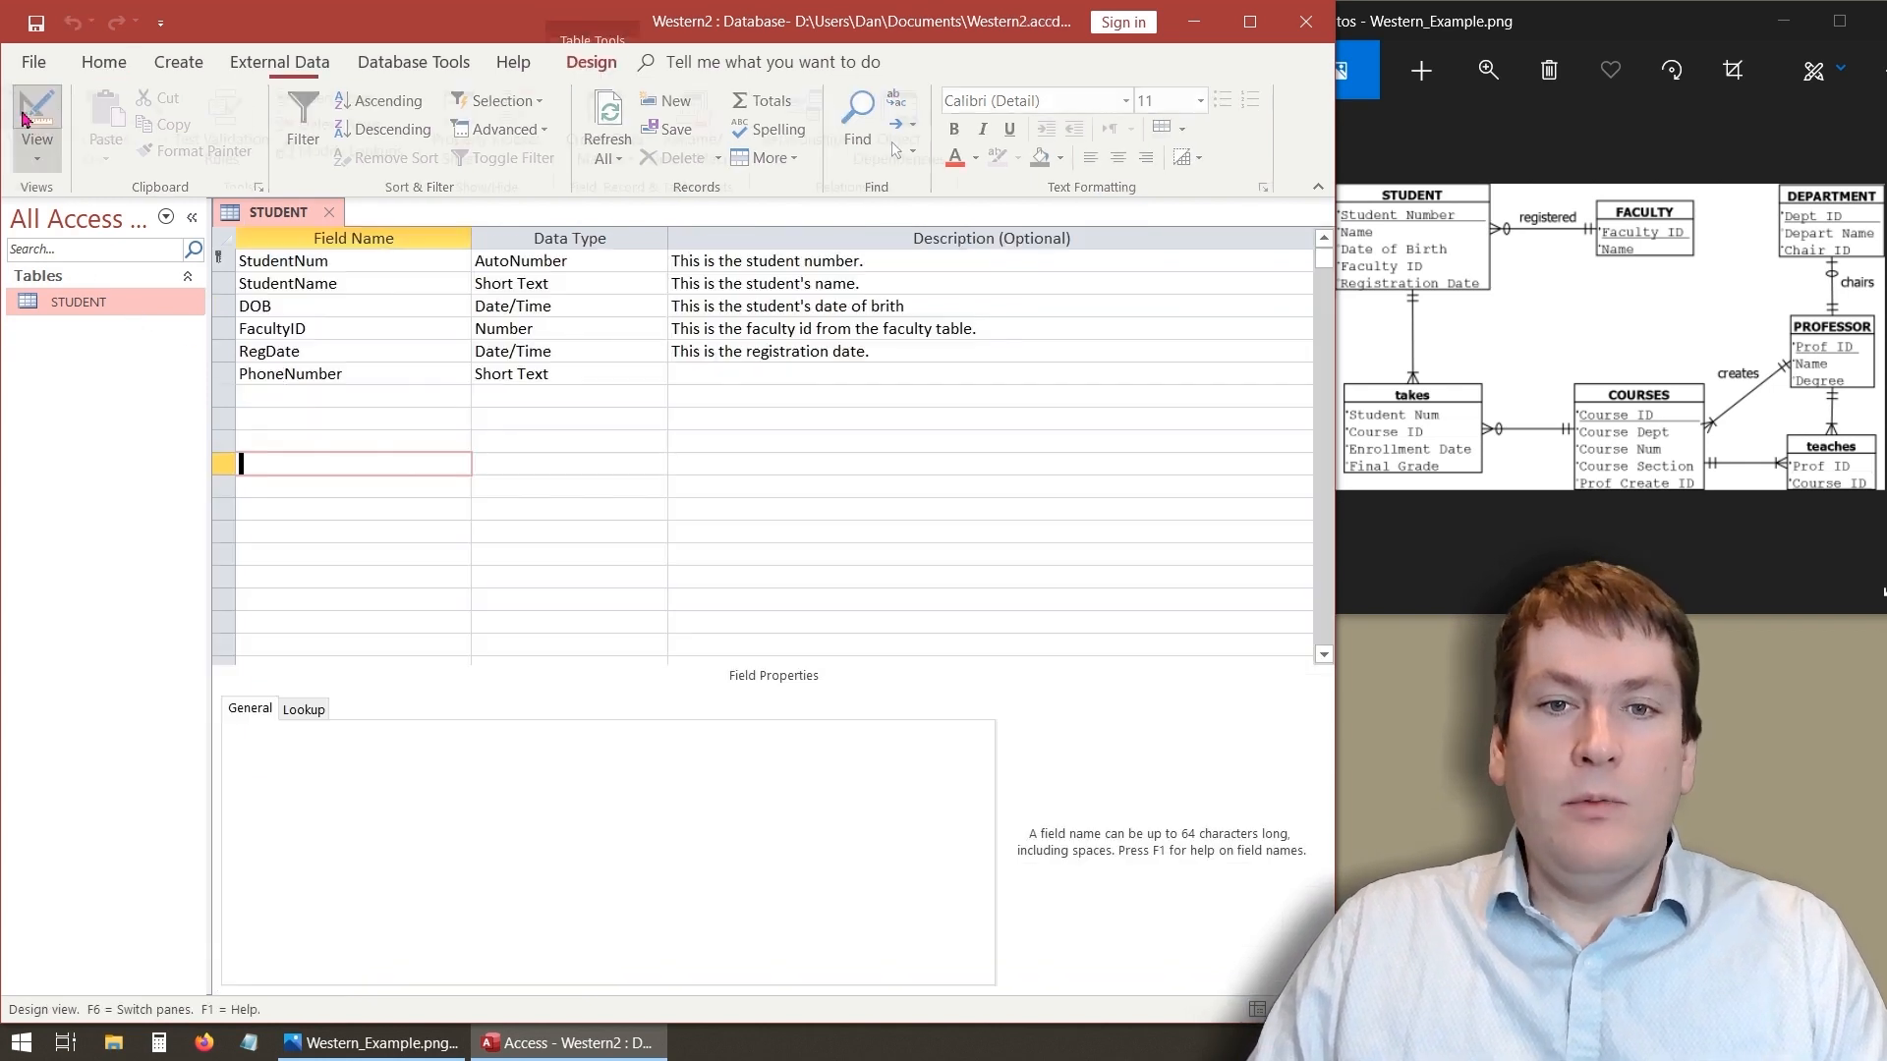
{"action": "left_click", "coordinate": [321, 375]}
{"action": "left_click", "coordinate": [416, 769]}
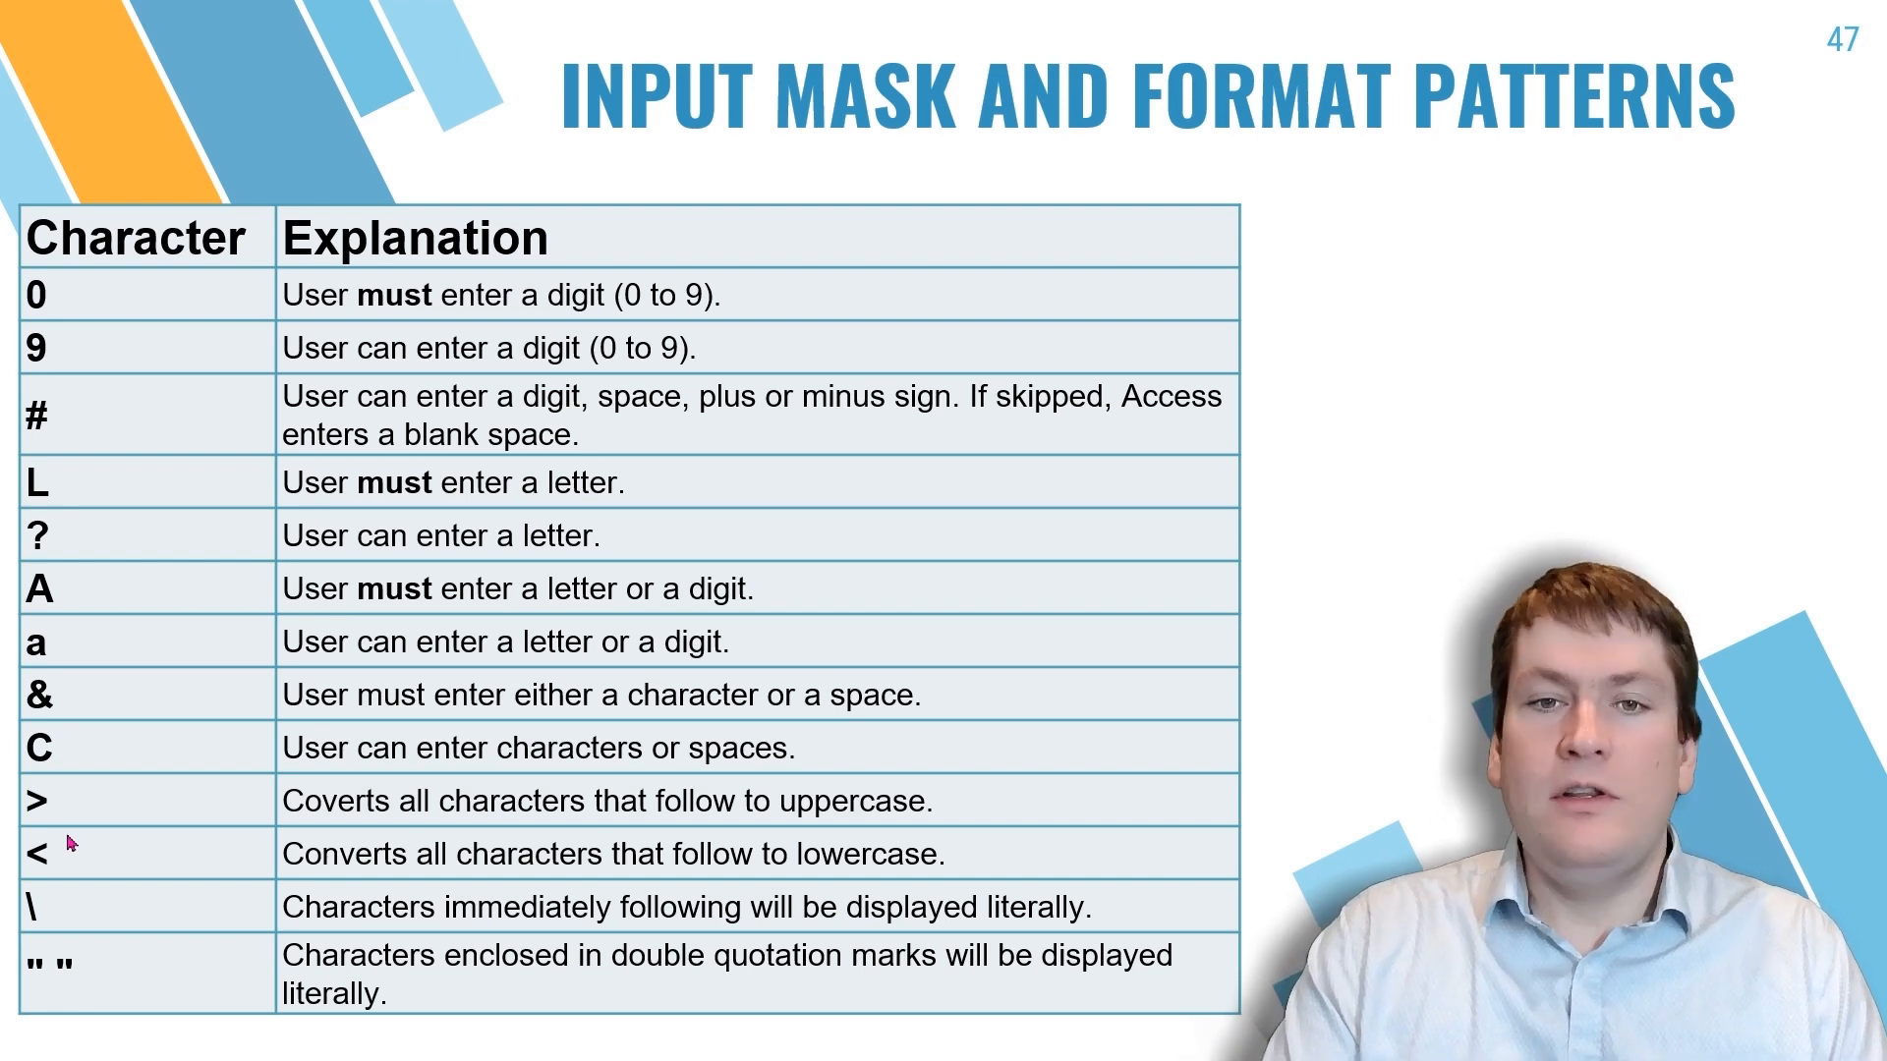
{"action": "key", "text": "ctrl+super+Left"}
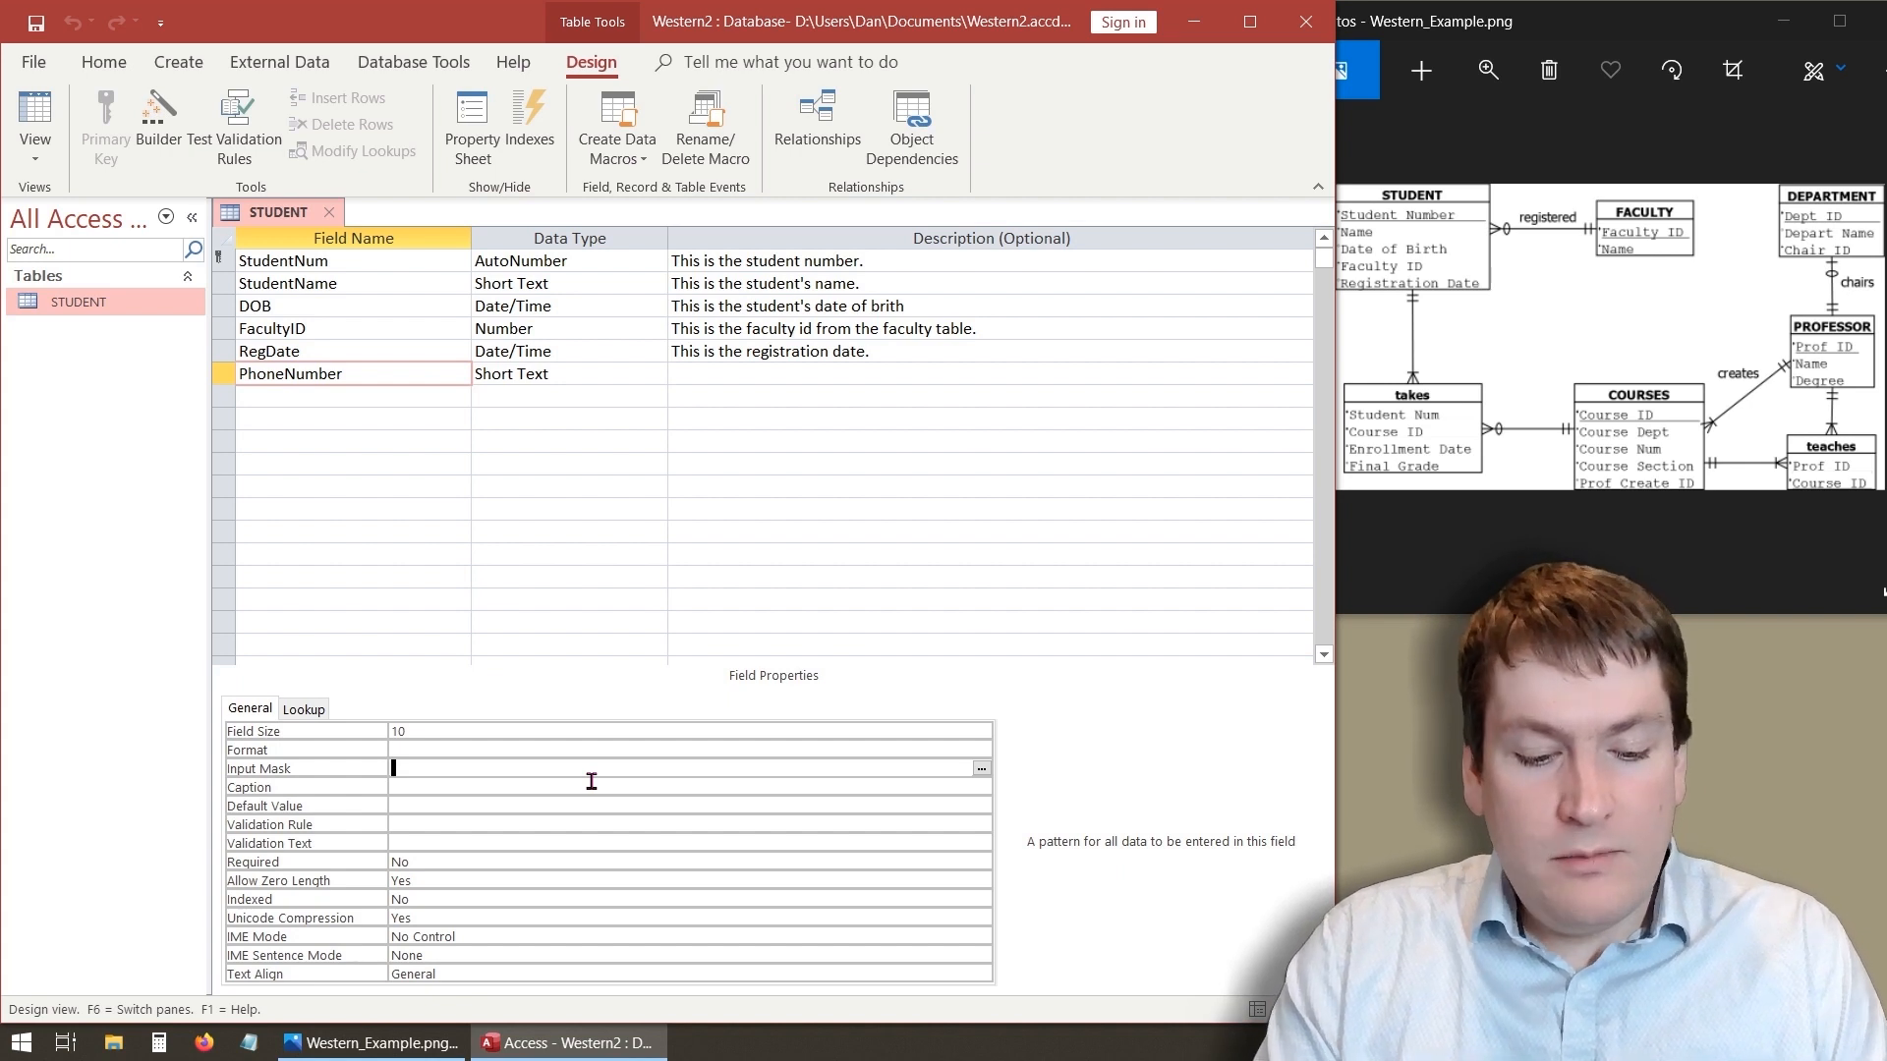
{"action": "type", "text": "000"}
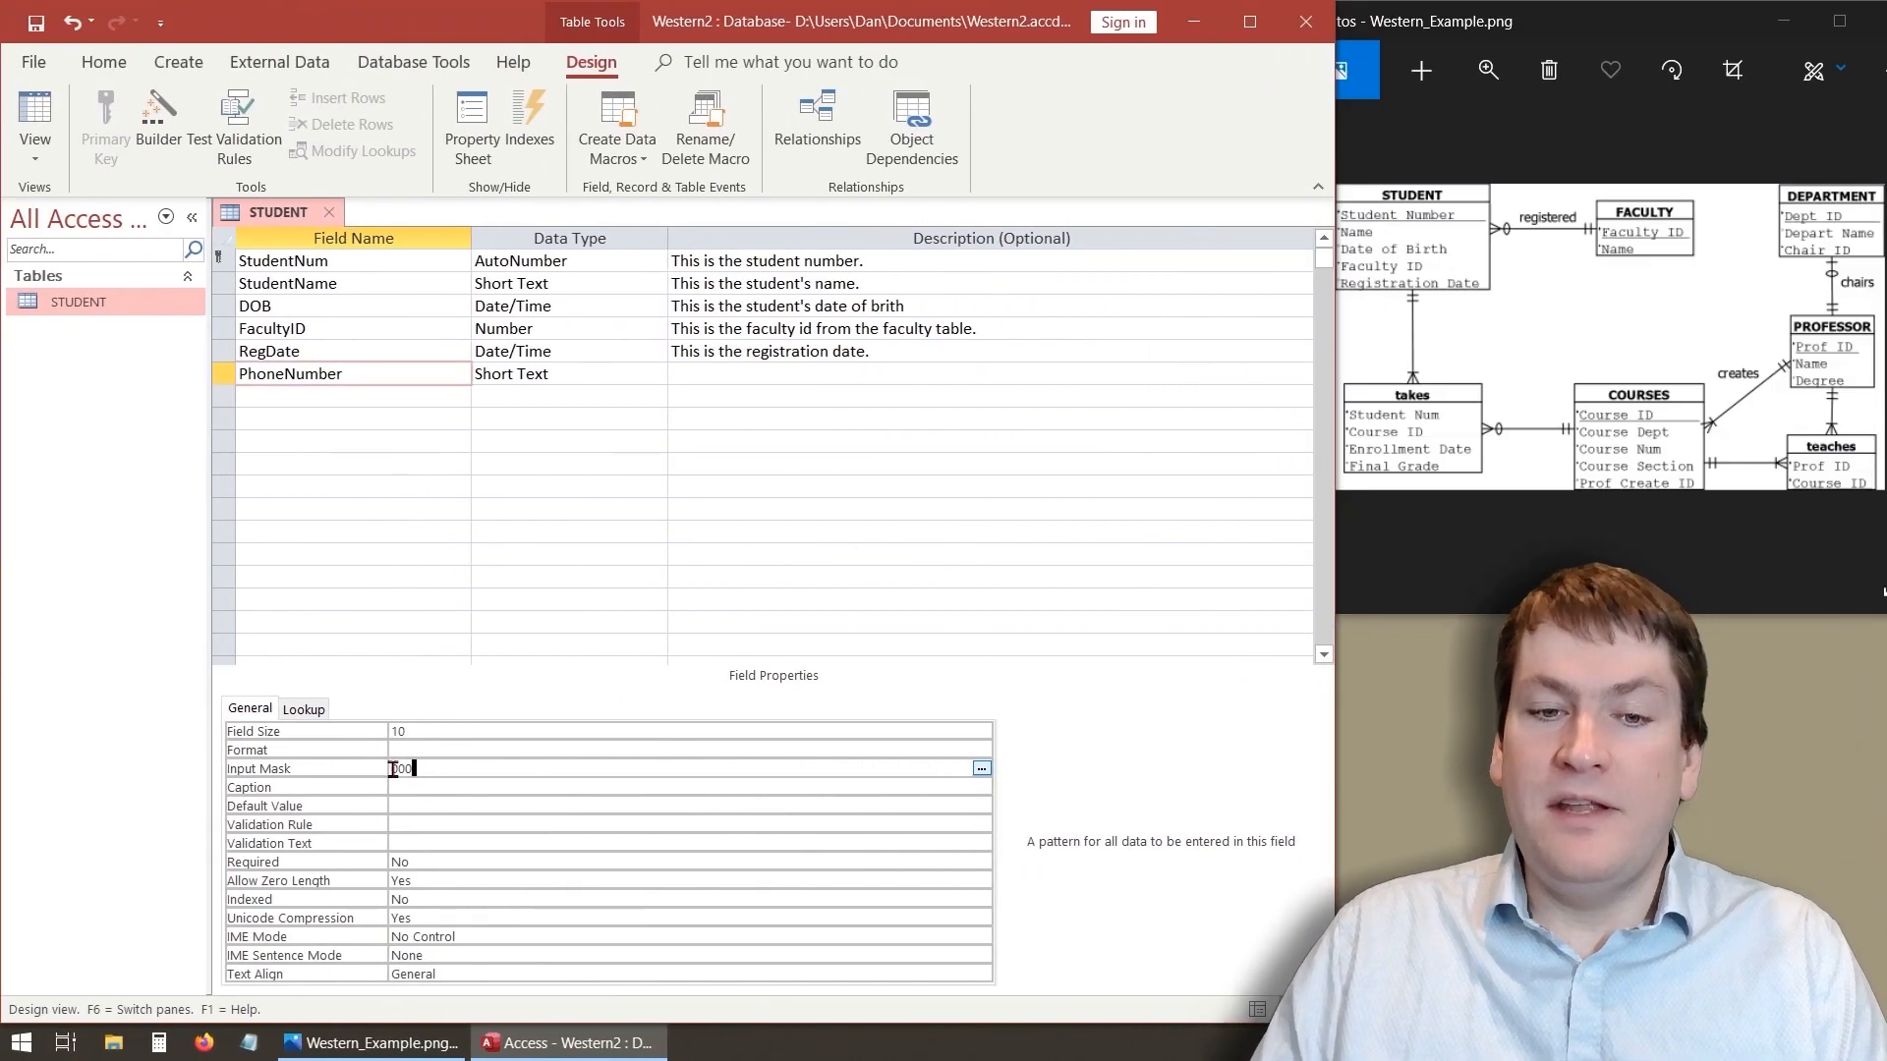
- Save the table and switch to Datasheet view
{"action": "left_click", "coordinate": [430, 466]}
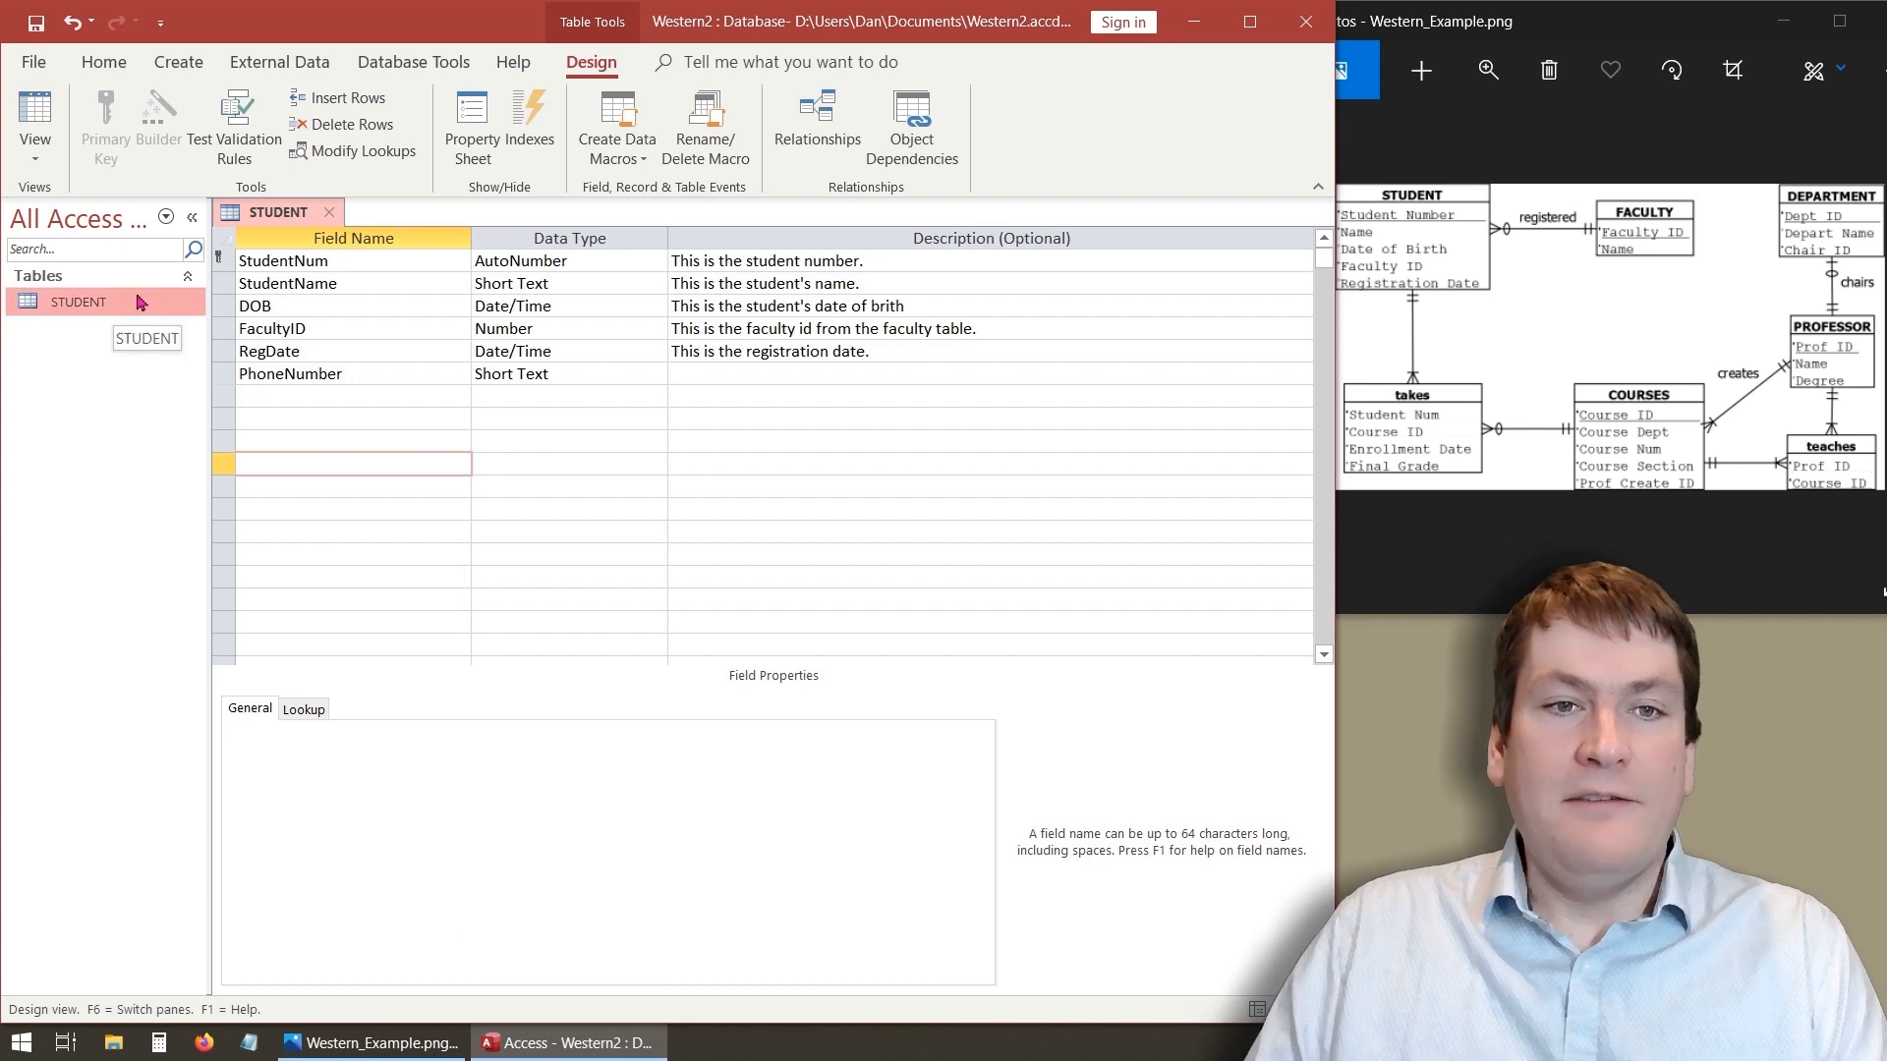
{"action": "left_click", "coordinate": [35, 116]}
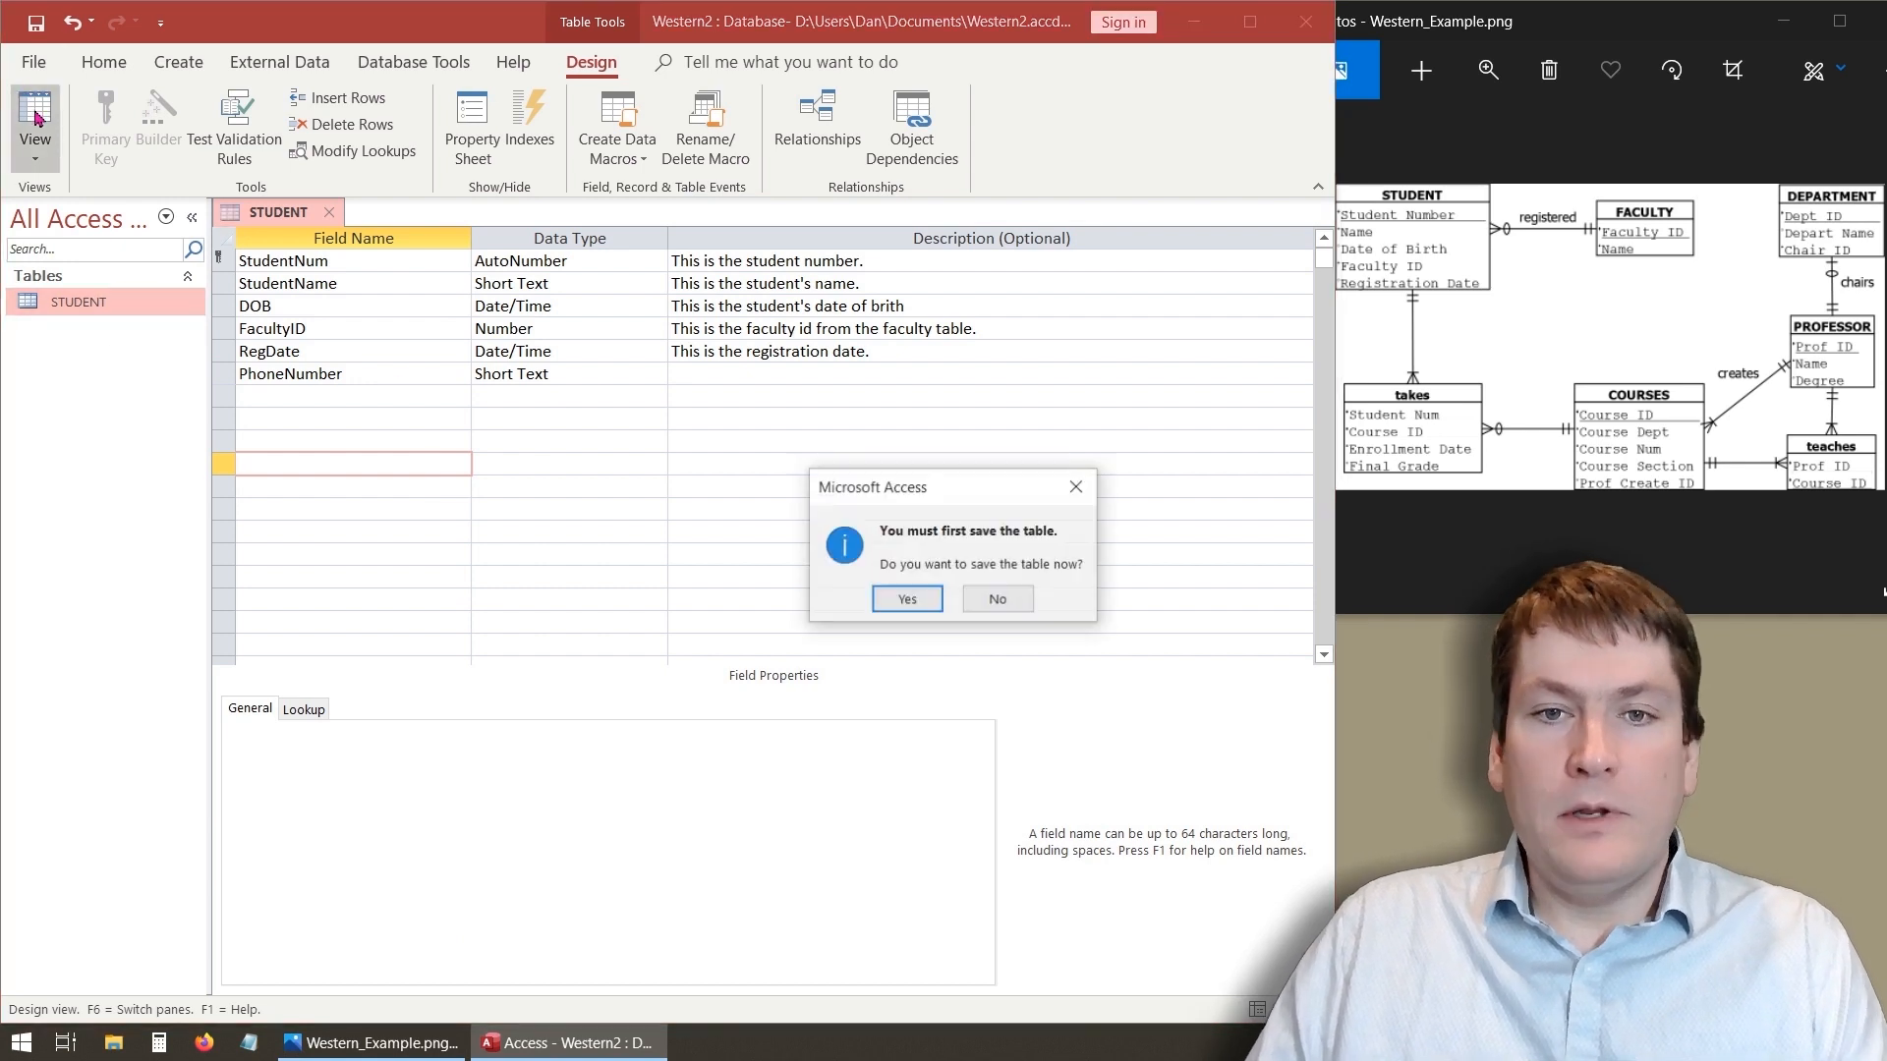
{"action": "left_click", "coordinate": [907, 599]}
- Try to replace the first student's phone number with sdafsd3wefsd and move to the next record
{"action": "left_click", "coordinate": [983, 262]}
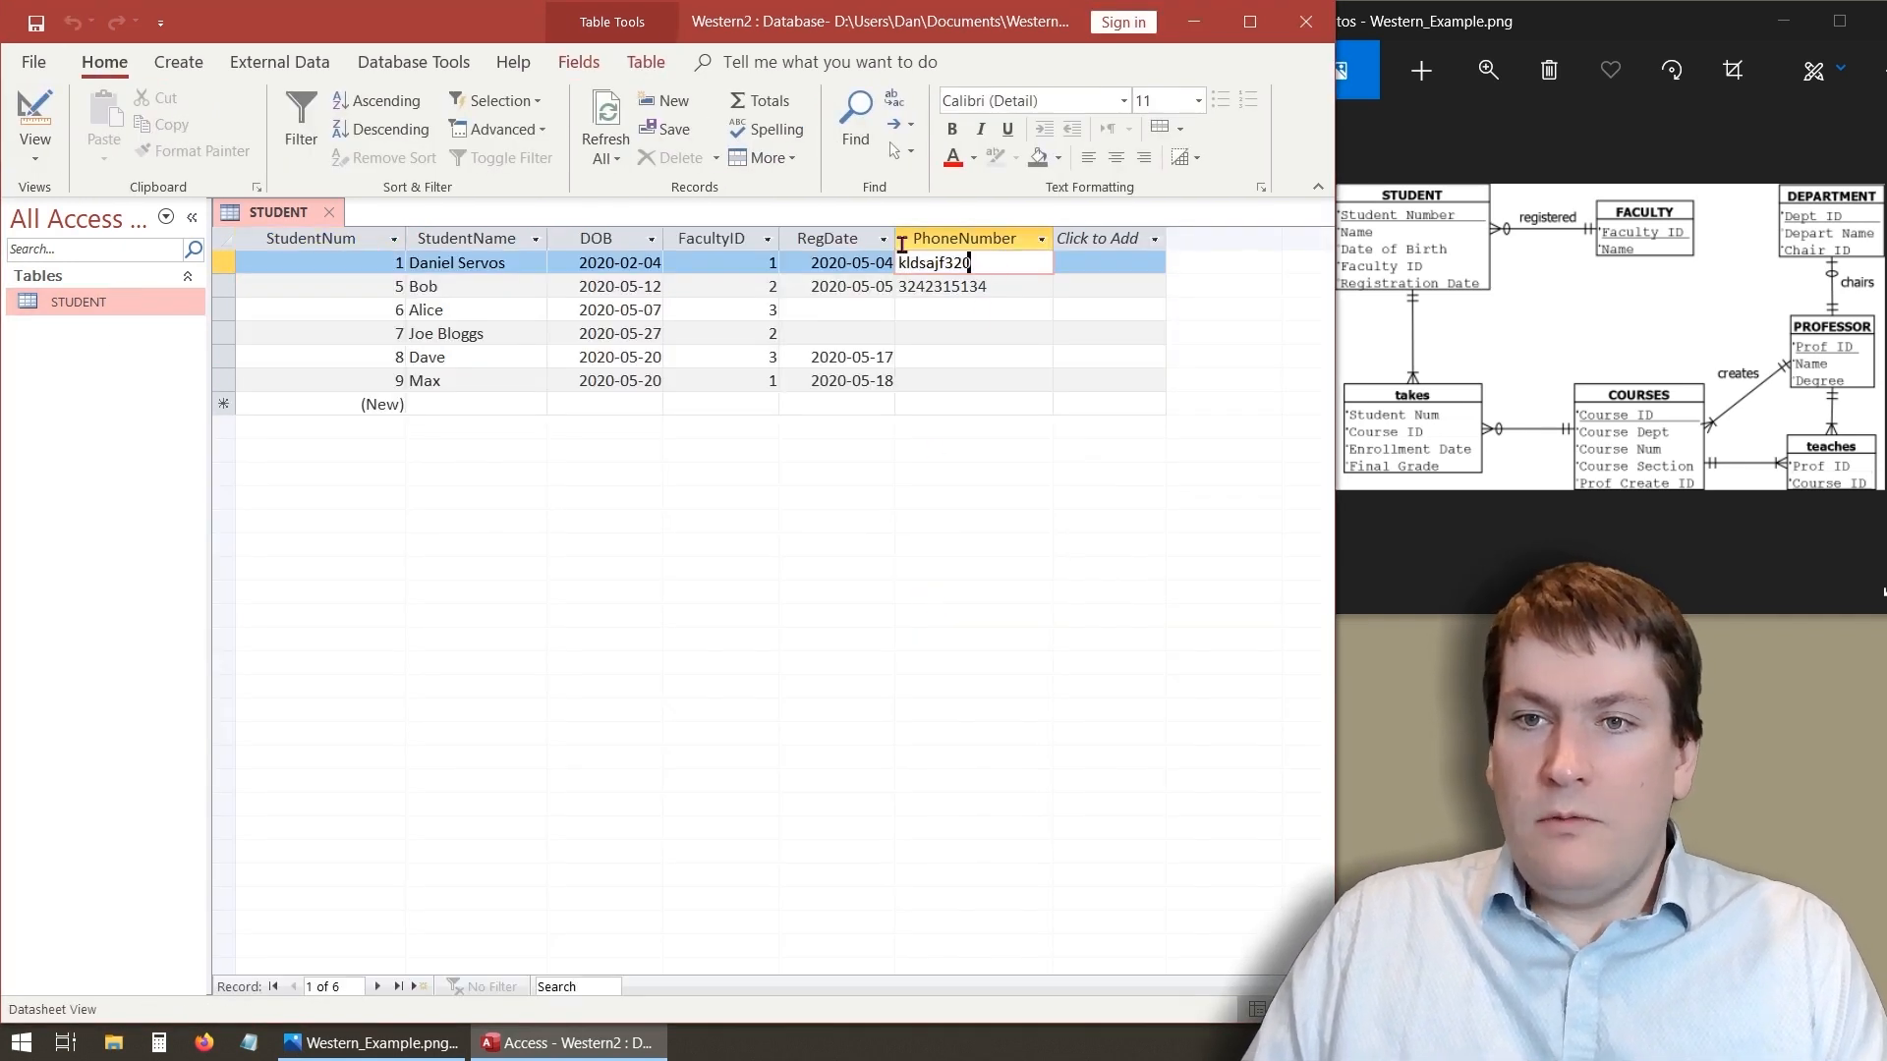
{"action": "double_click", "coordinate": [983, 262]}
{"action": "type", "text": "sdafsd3wefsd"}
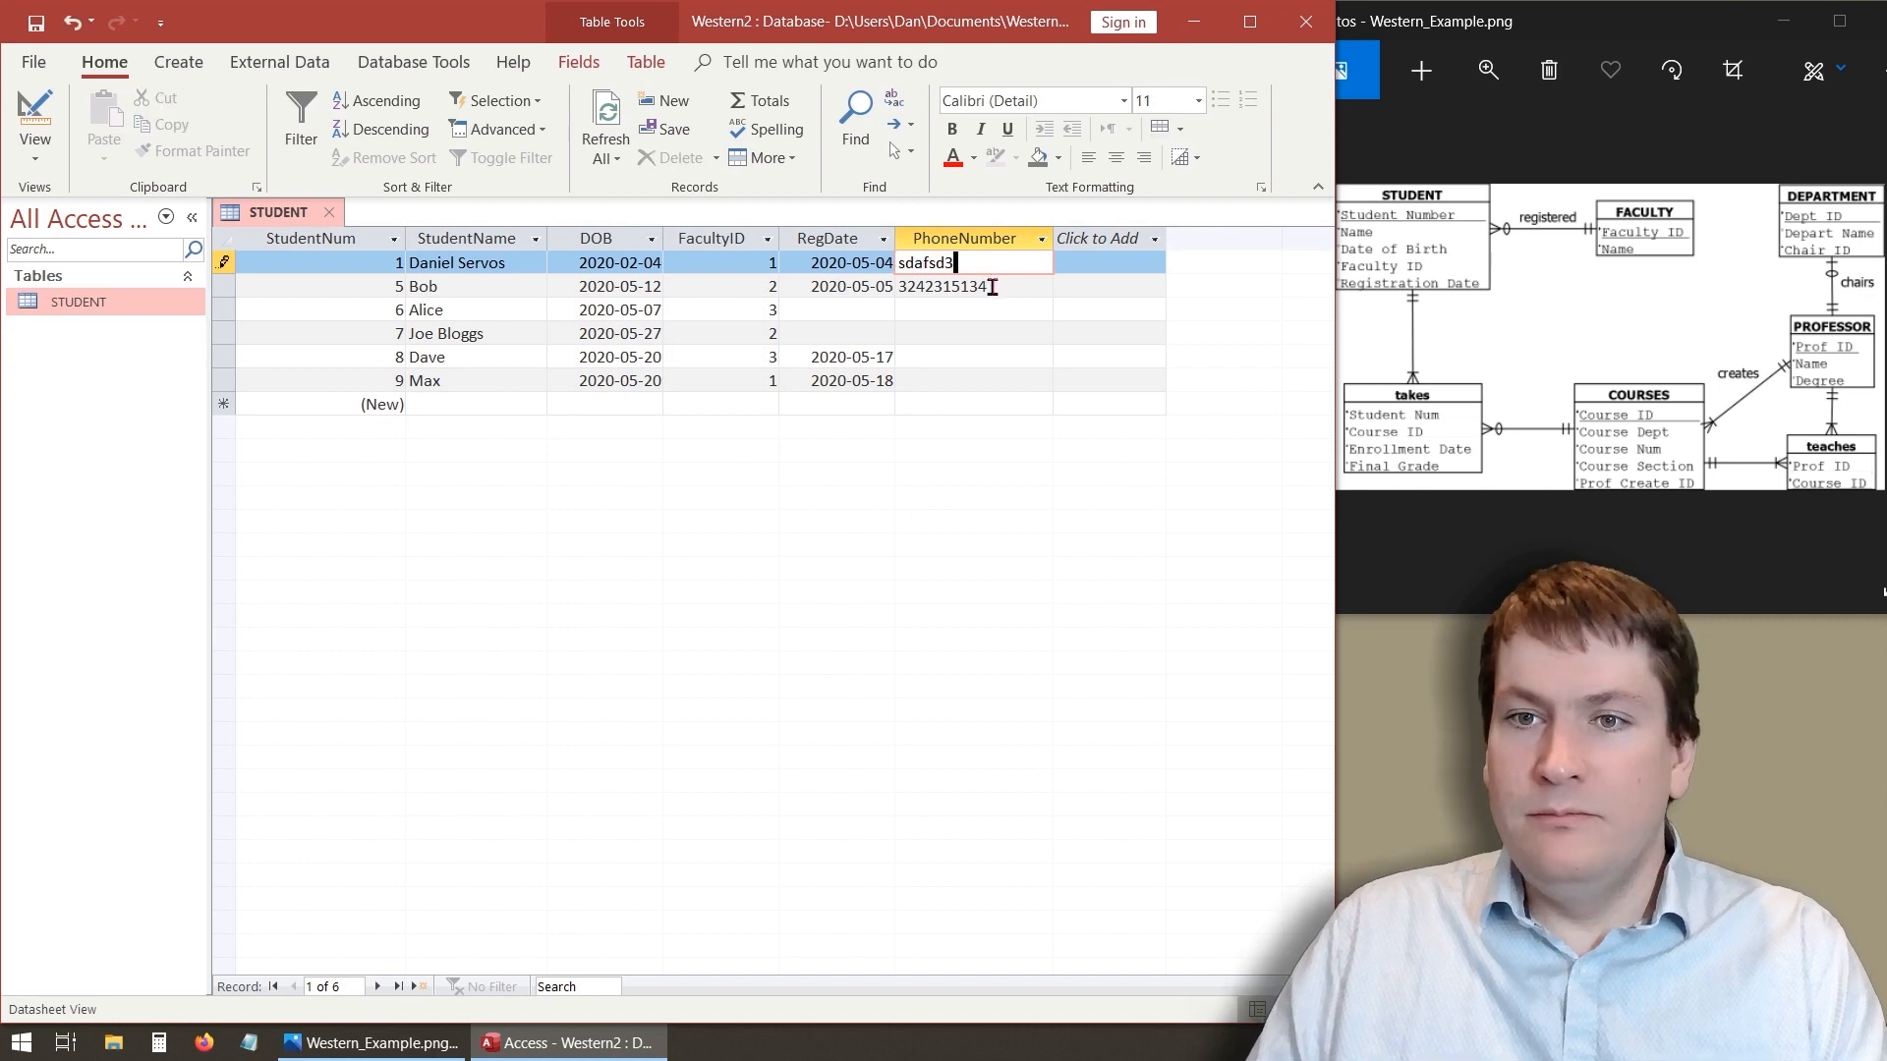
{"action": "left_click", "coordinate": [996, 293]}
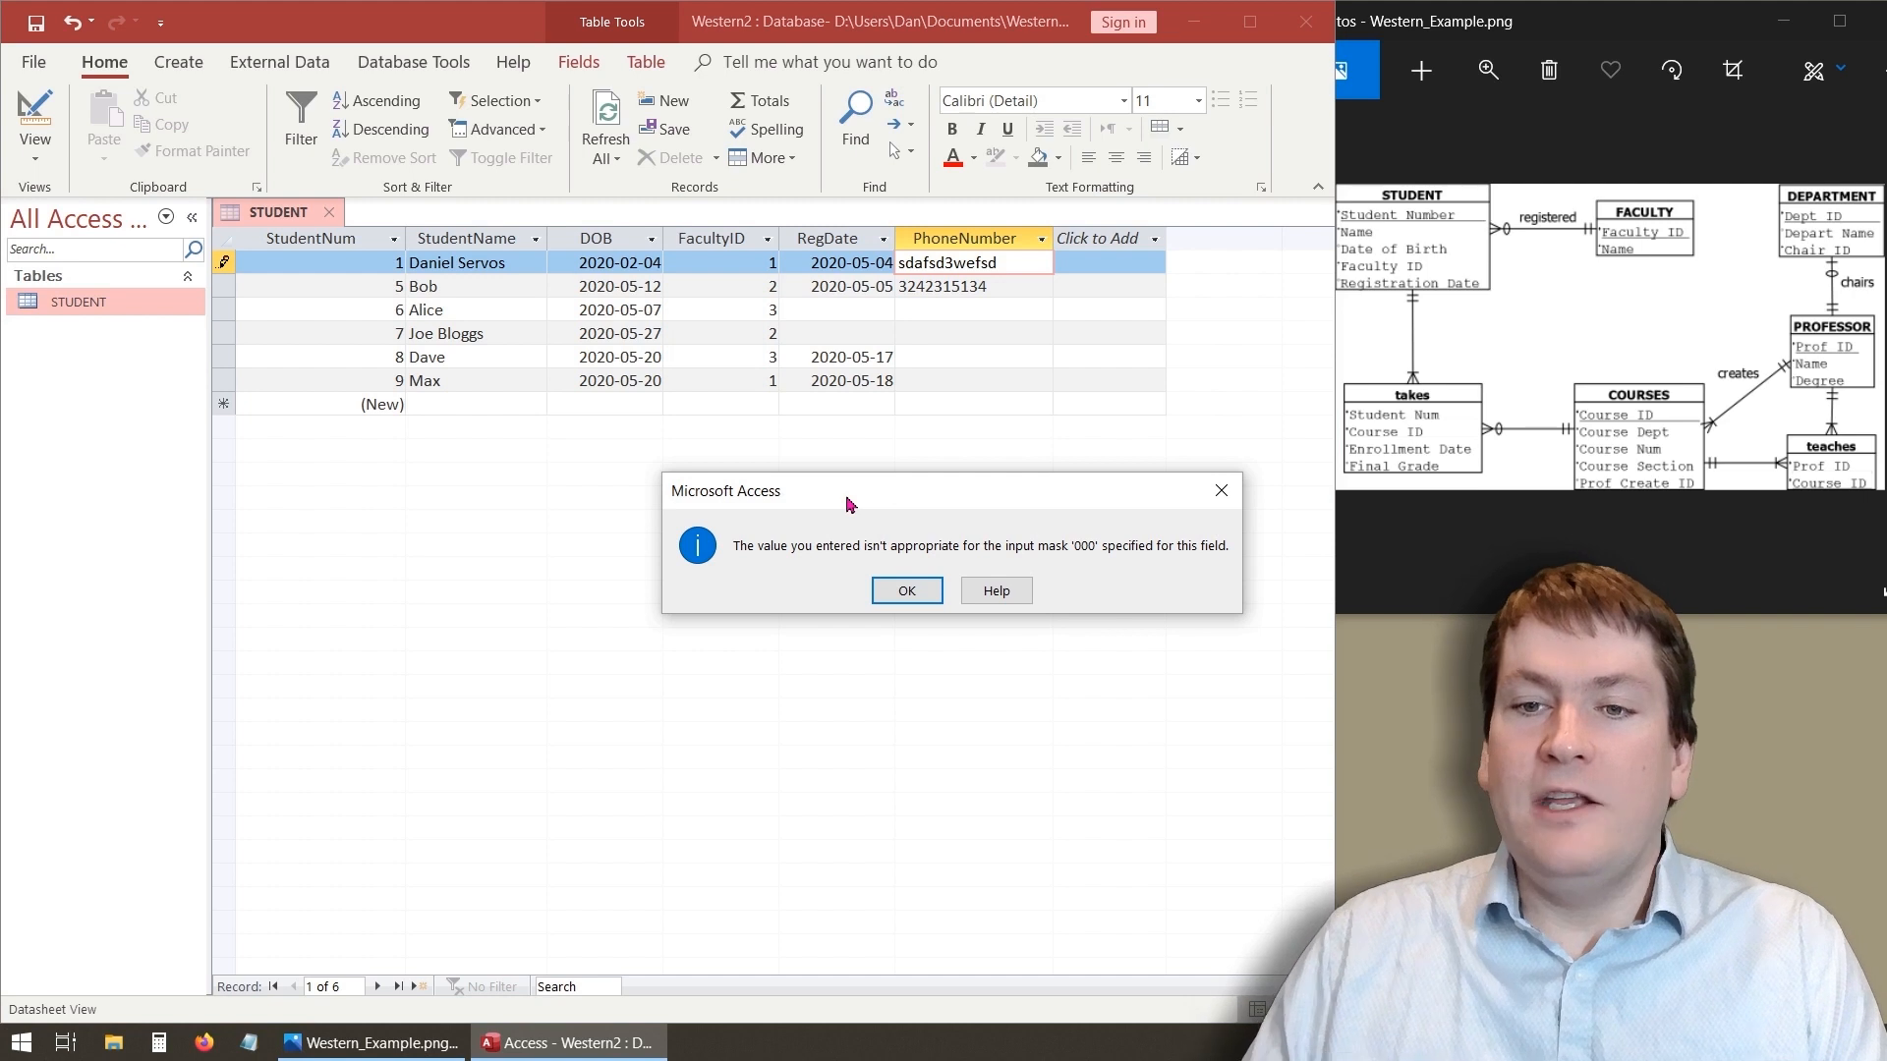
- Dismiss the input mask message and replace the first student's phone number with 123
{"action": "left_click", "coordinate": [916, 596]}
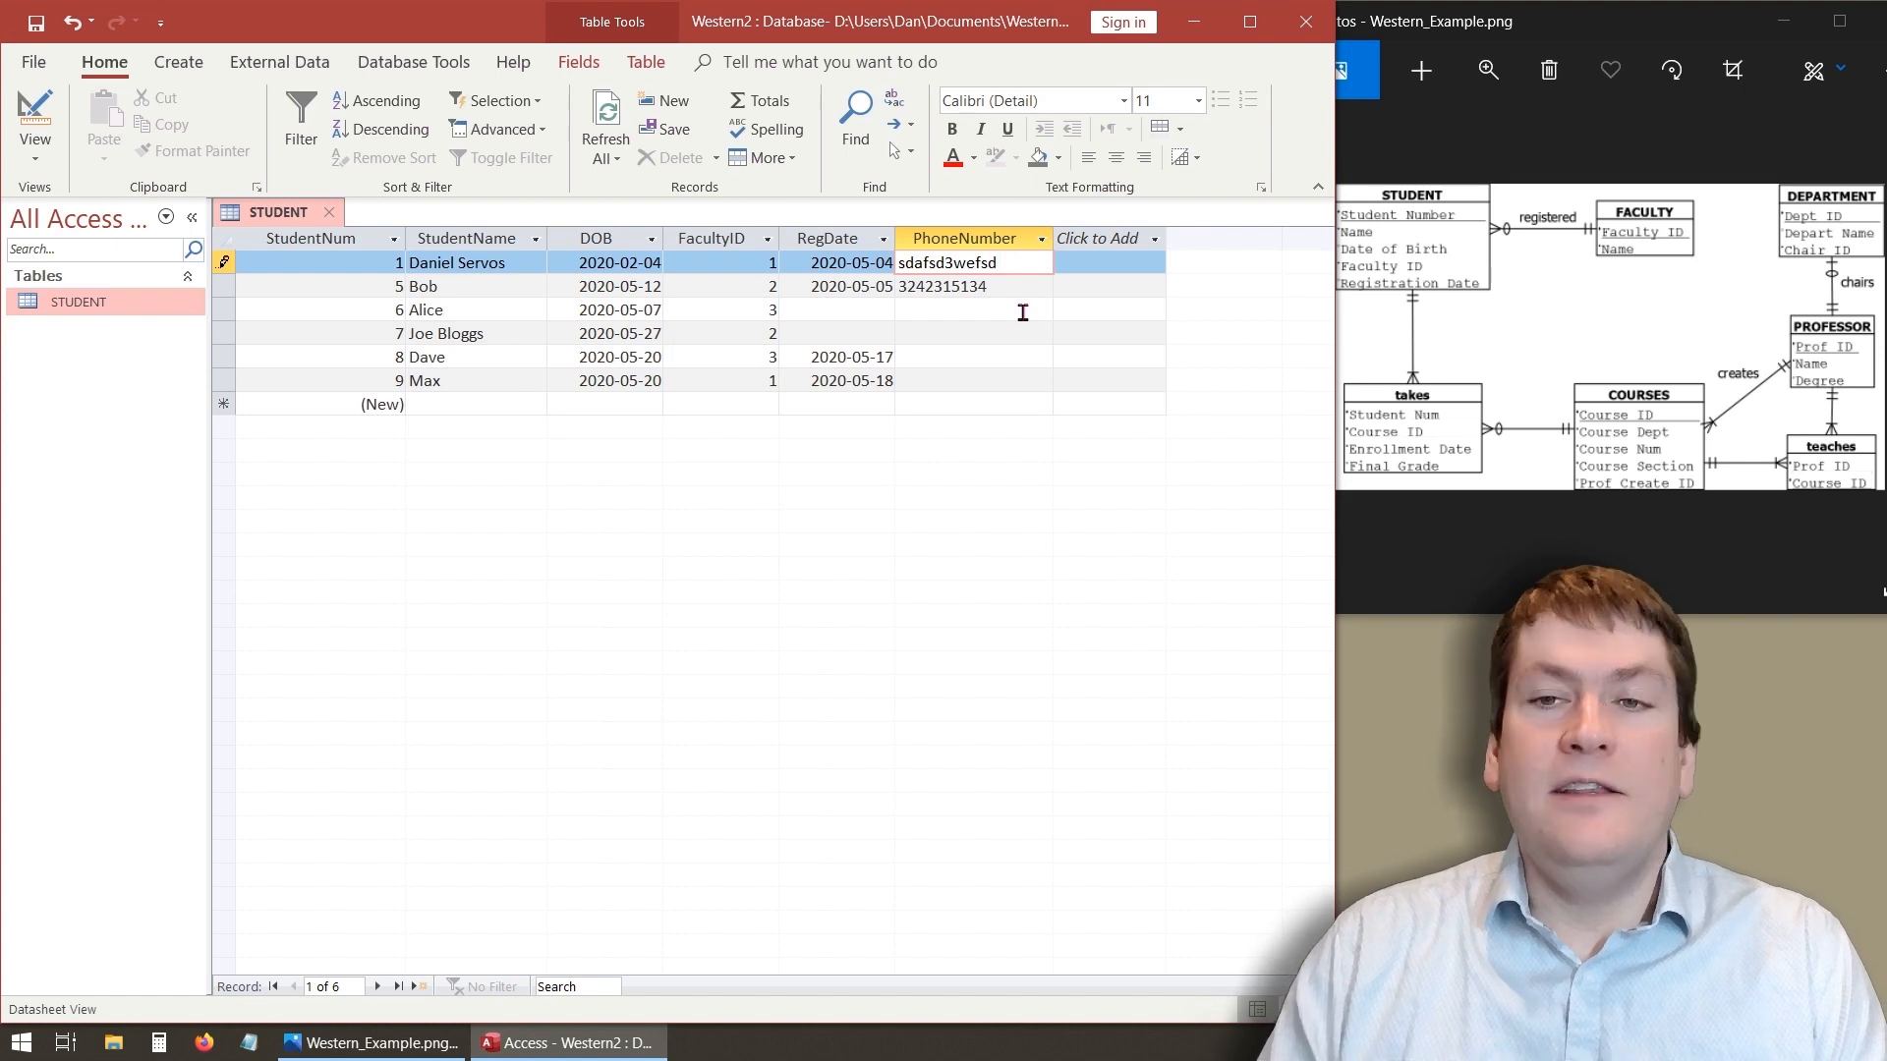
{"action": "key", "text": "BackSpace"}
{"action": "key", "text": "BackSpace"}
{"action": "key", "text": "BackSpace"}
{"action": "key", "text": "BackSpace"}
{"action": "key", "text": "BackSpace"}
{"action": "key", "text": "BackSpace"}
{"action": "key", "text": "BackSpace"}
{"action": "key", "text": "BackSpace"}
{"action": "key", "text": "BackSpace"}
{"action": "key", "text": "BackSpace"}
{"action": "key", "text": "BackSpace"}
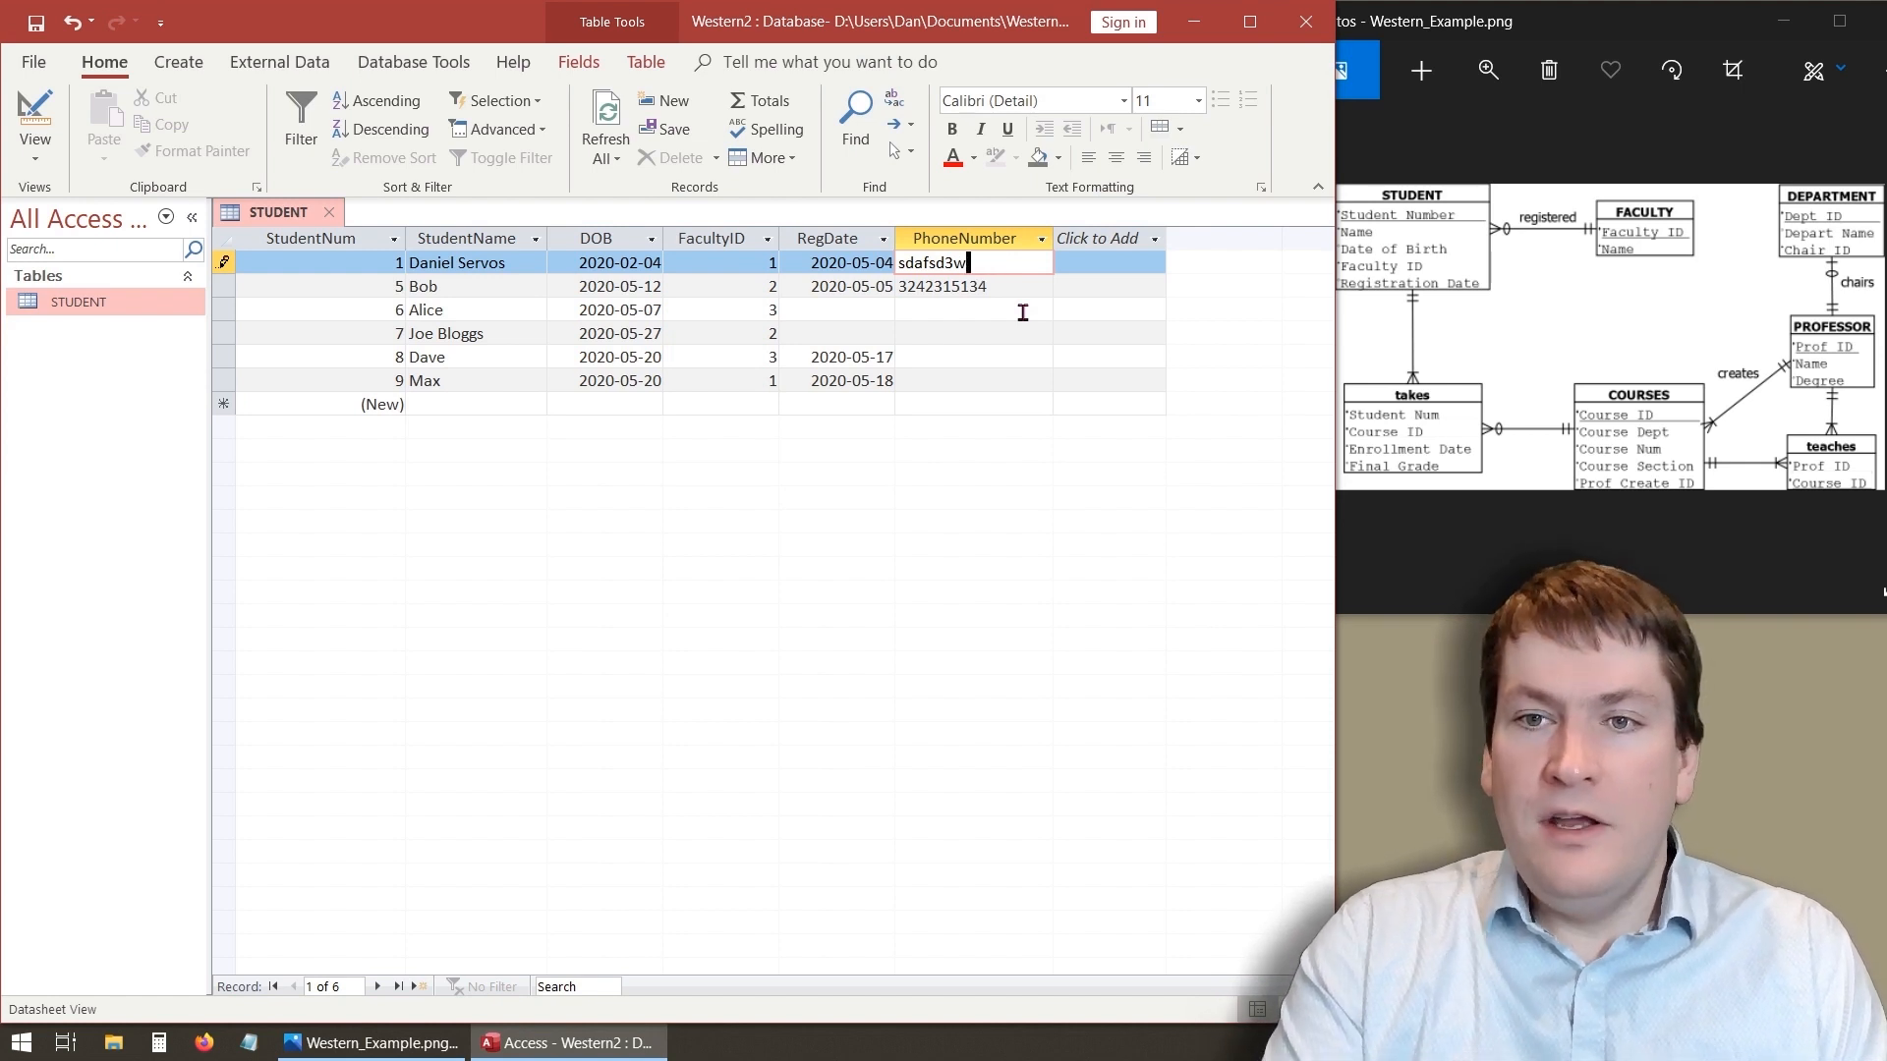
{"action": "type", "text": "123"}
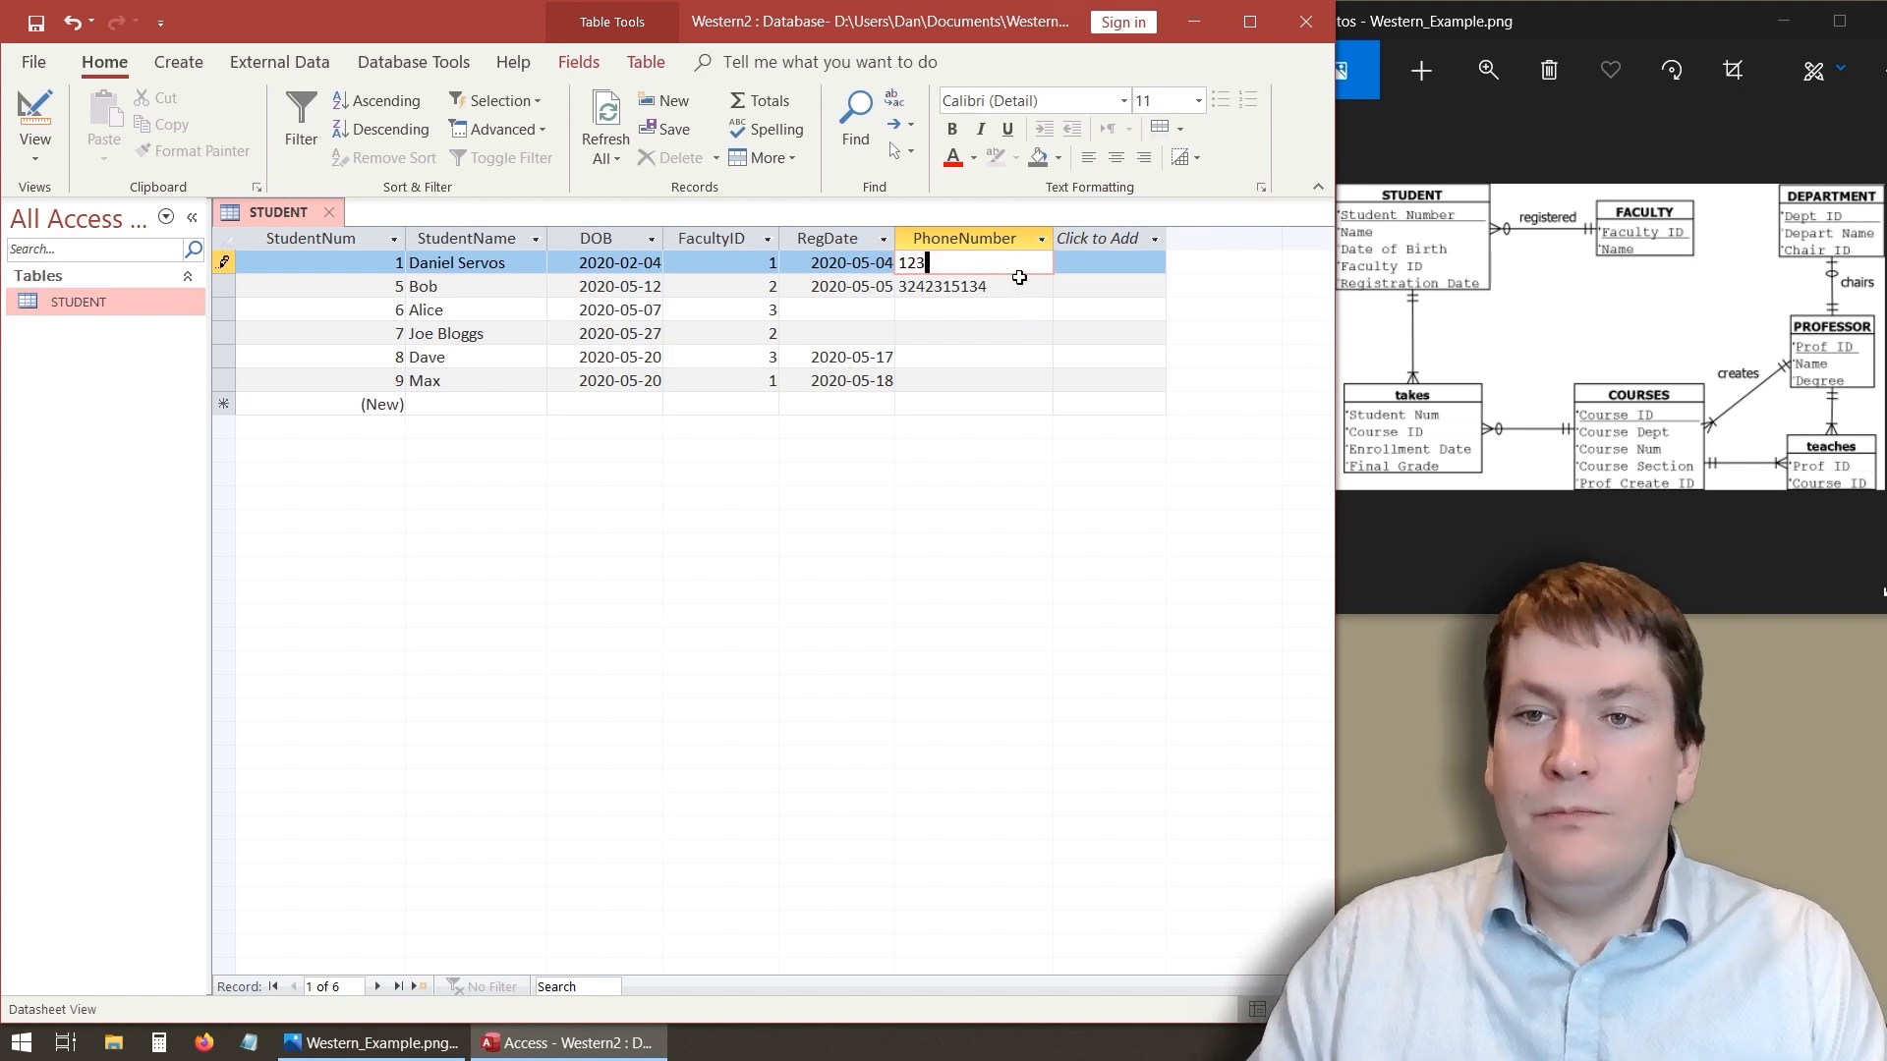
- Try to set the second student's phone number to 12 and then 1234, leaving the record each time
{"action": "left_click", "coordinate": [1018, 287]}
{"action": "left_click_drag", "start_coordinate": [1019, 287], "coordinate": [880, 291]}
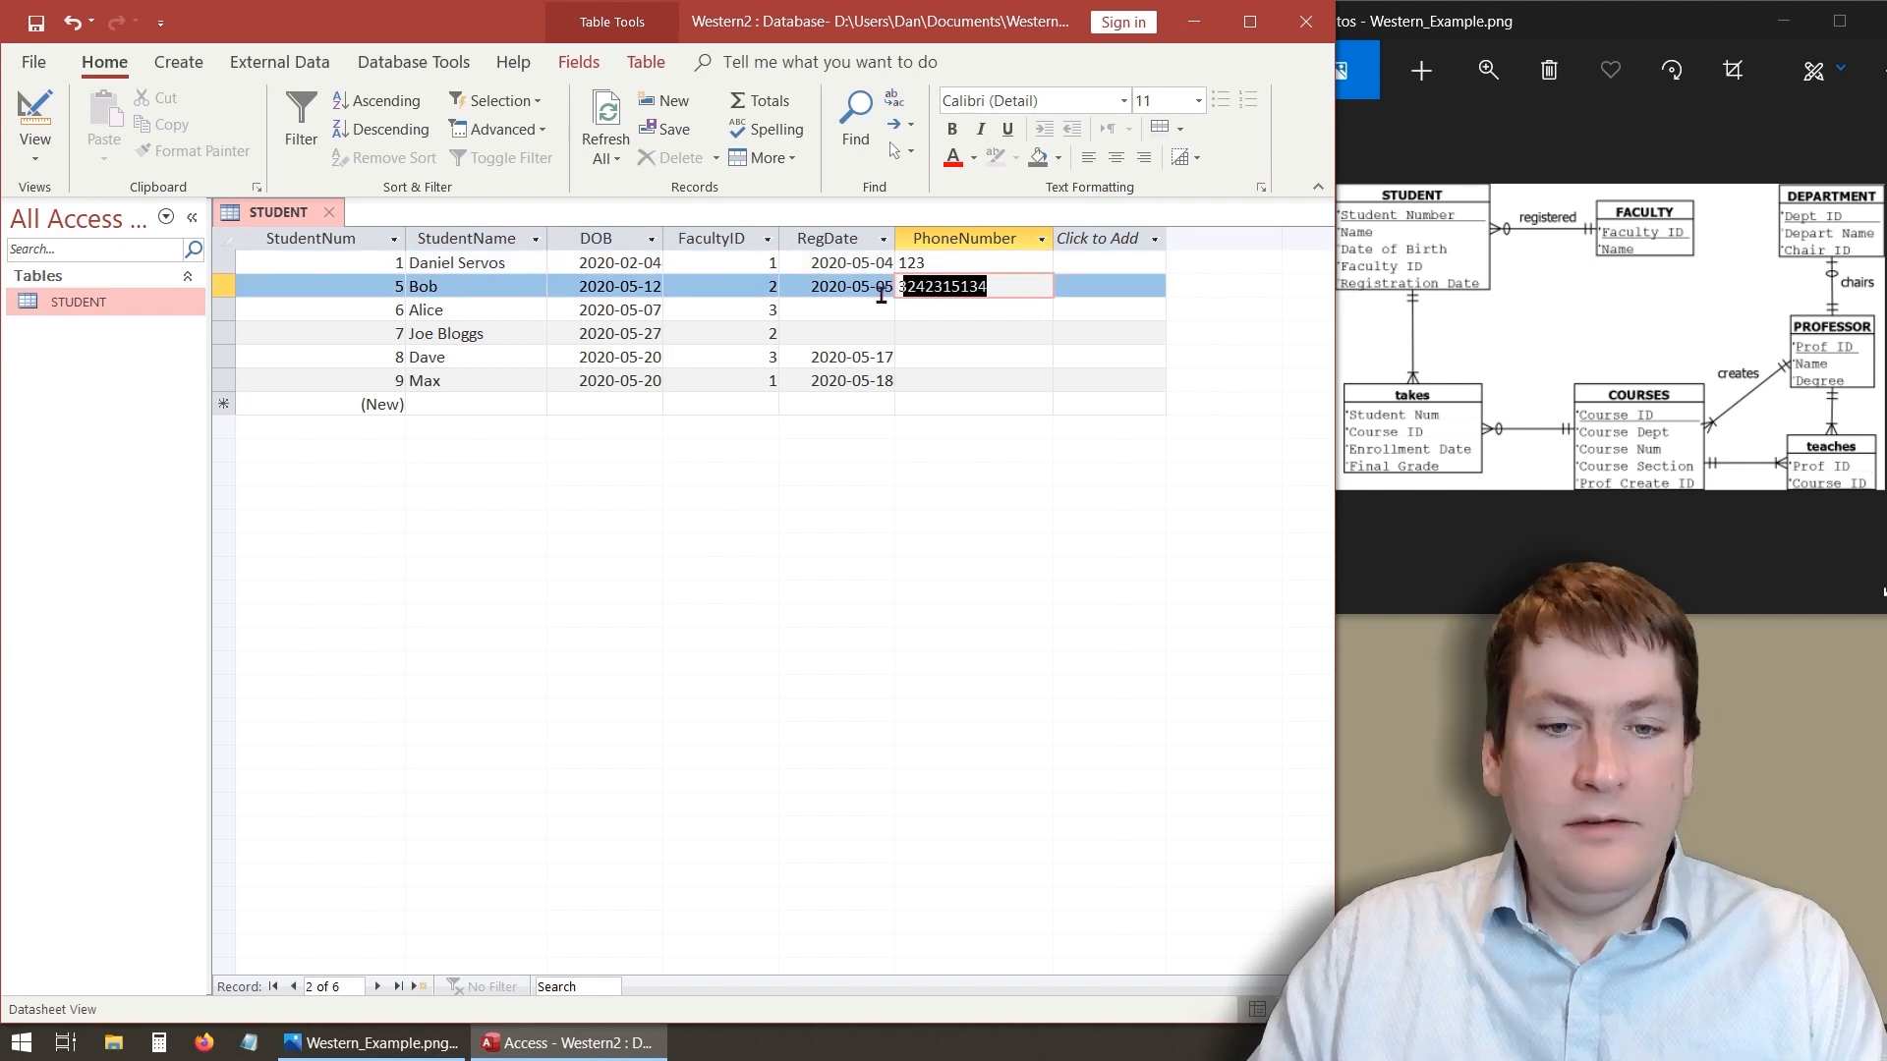
{"action": "type", "text": "12"}
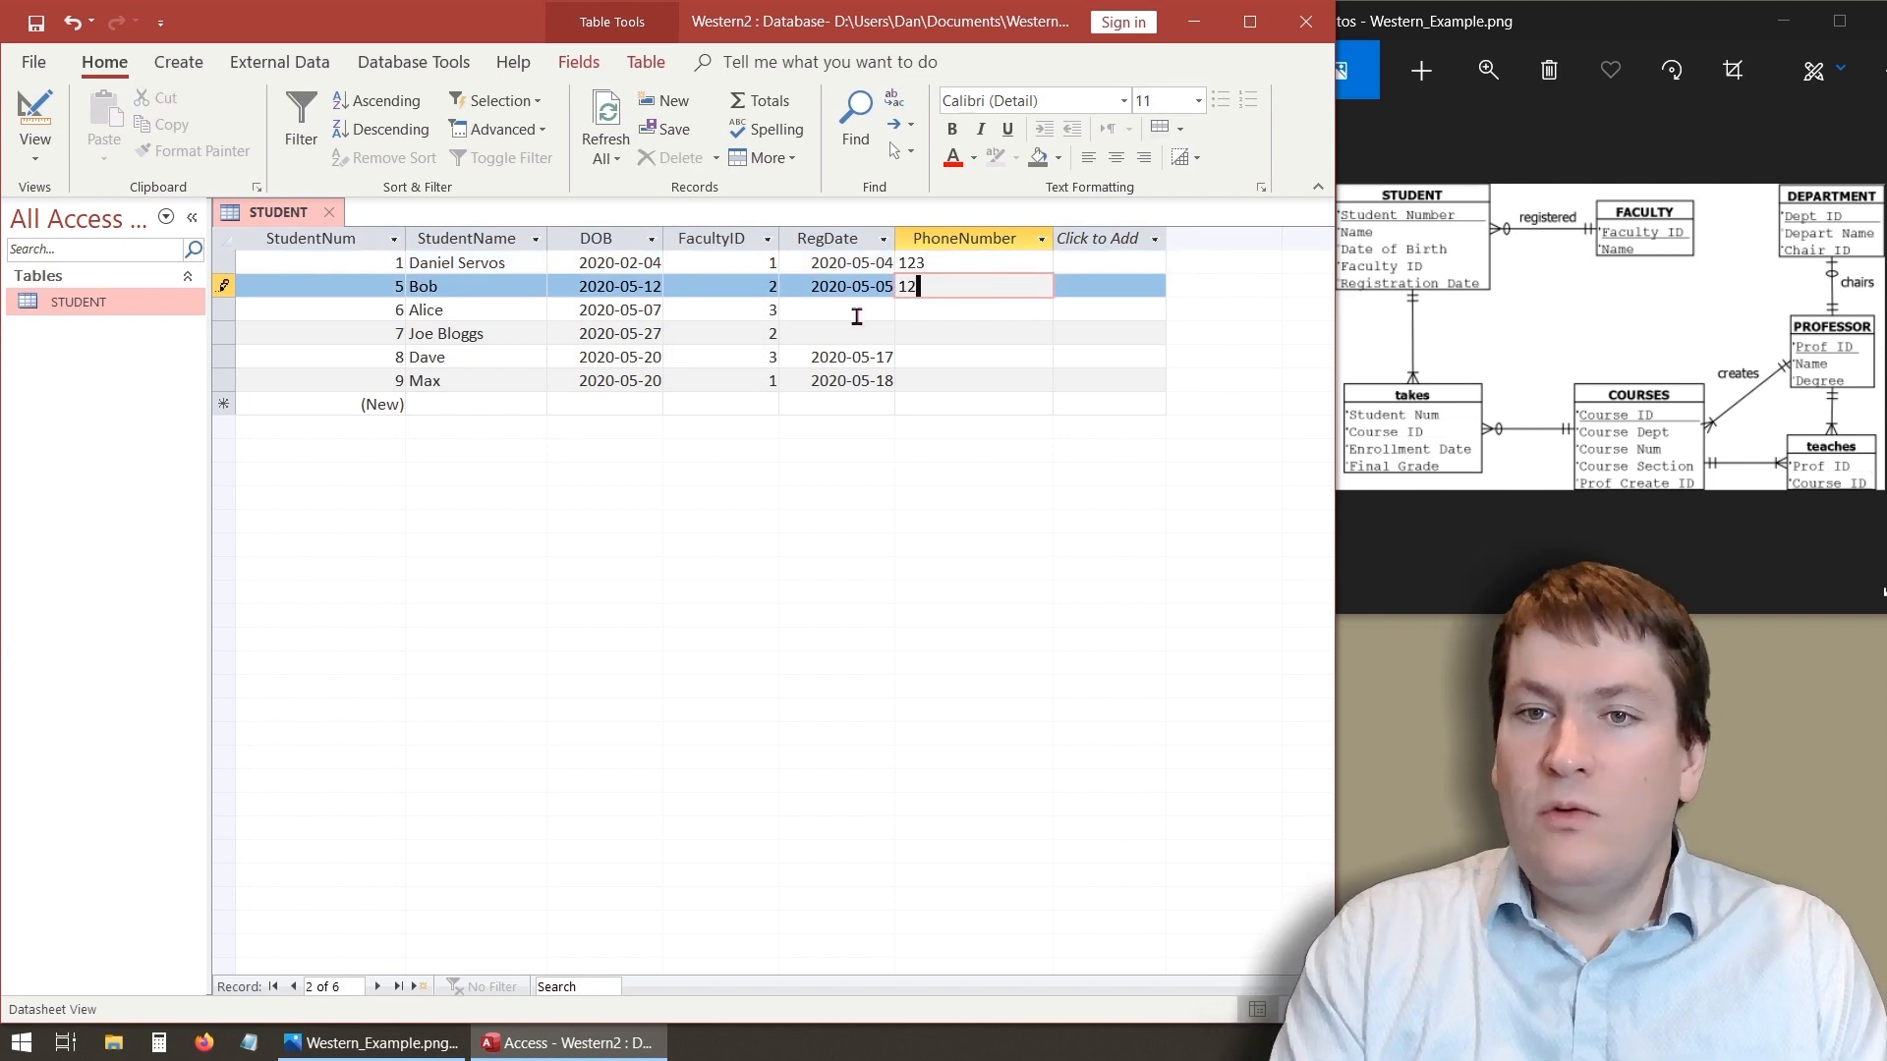
{"action": "left_click", "coordinate": [965, 309]}
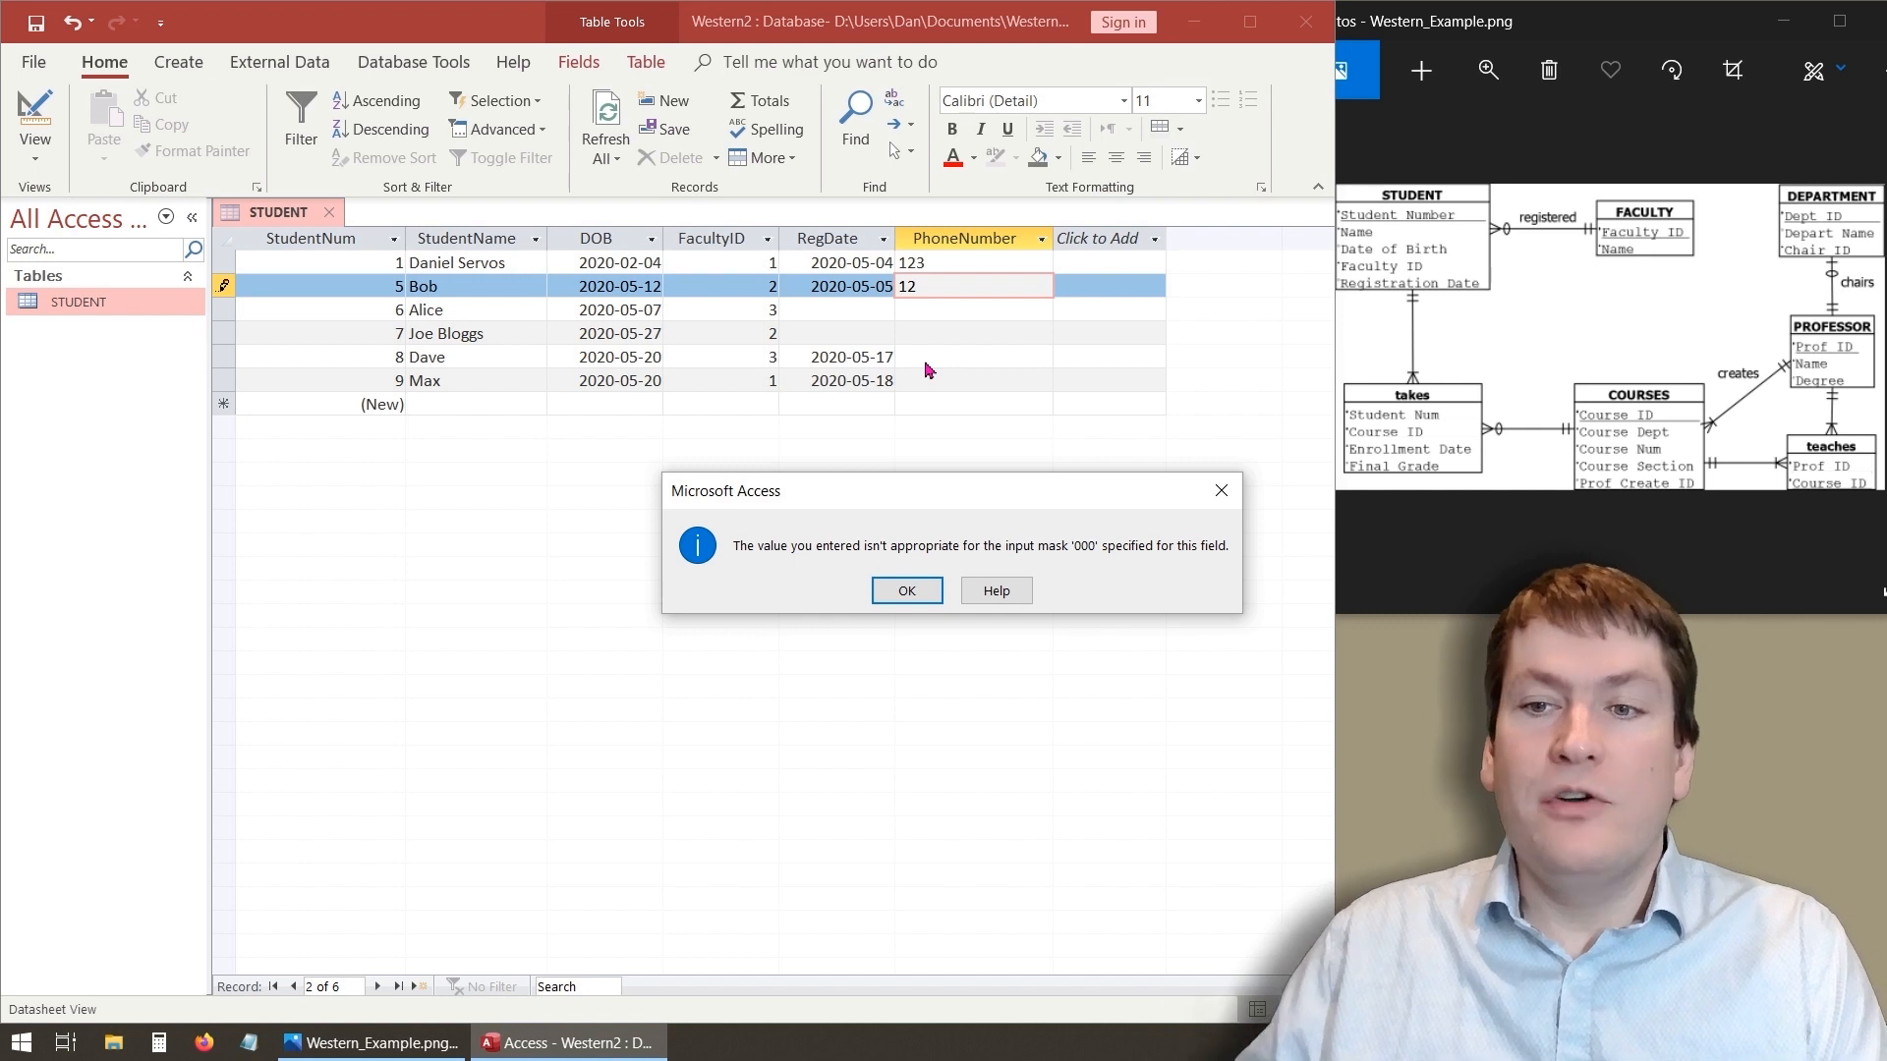
{"action": "left_click", "coordinate": [924, 590]}
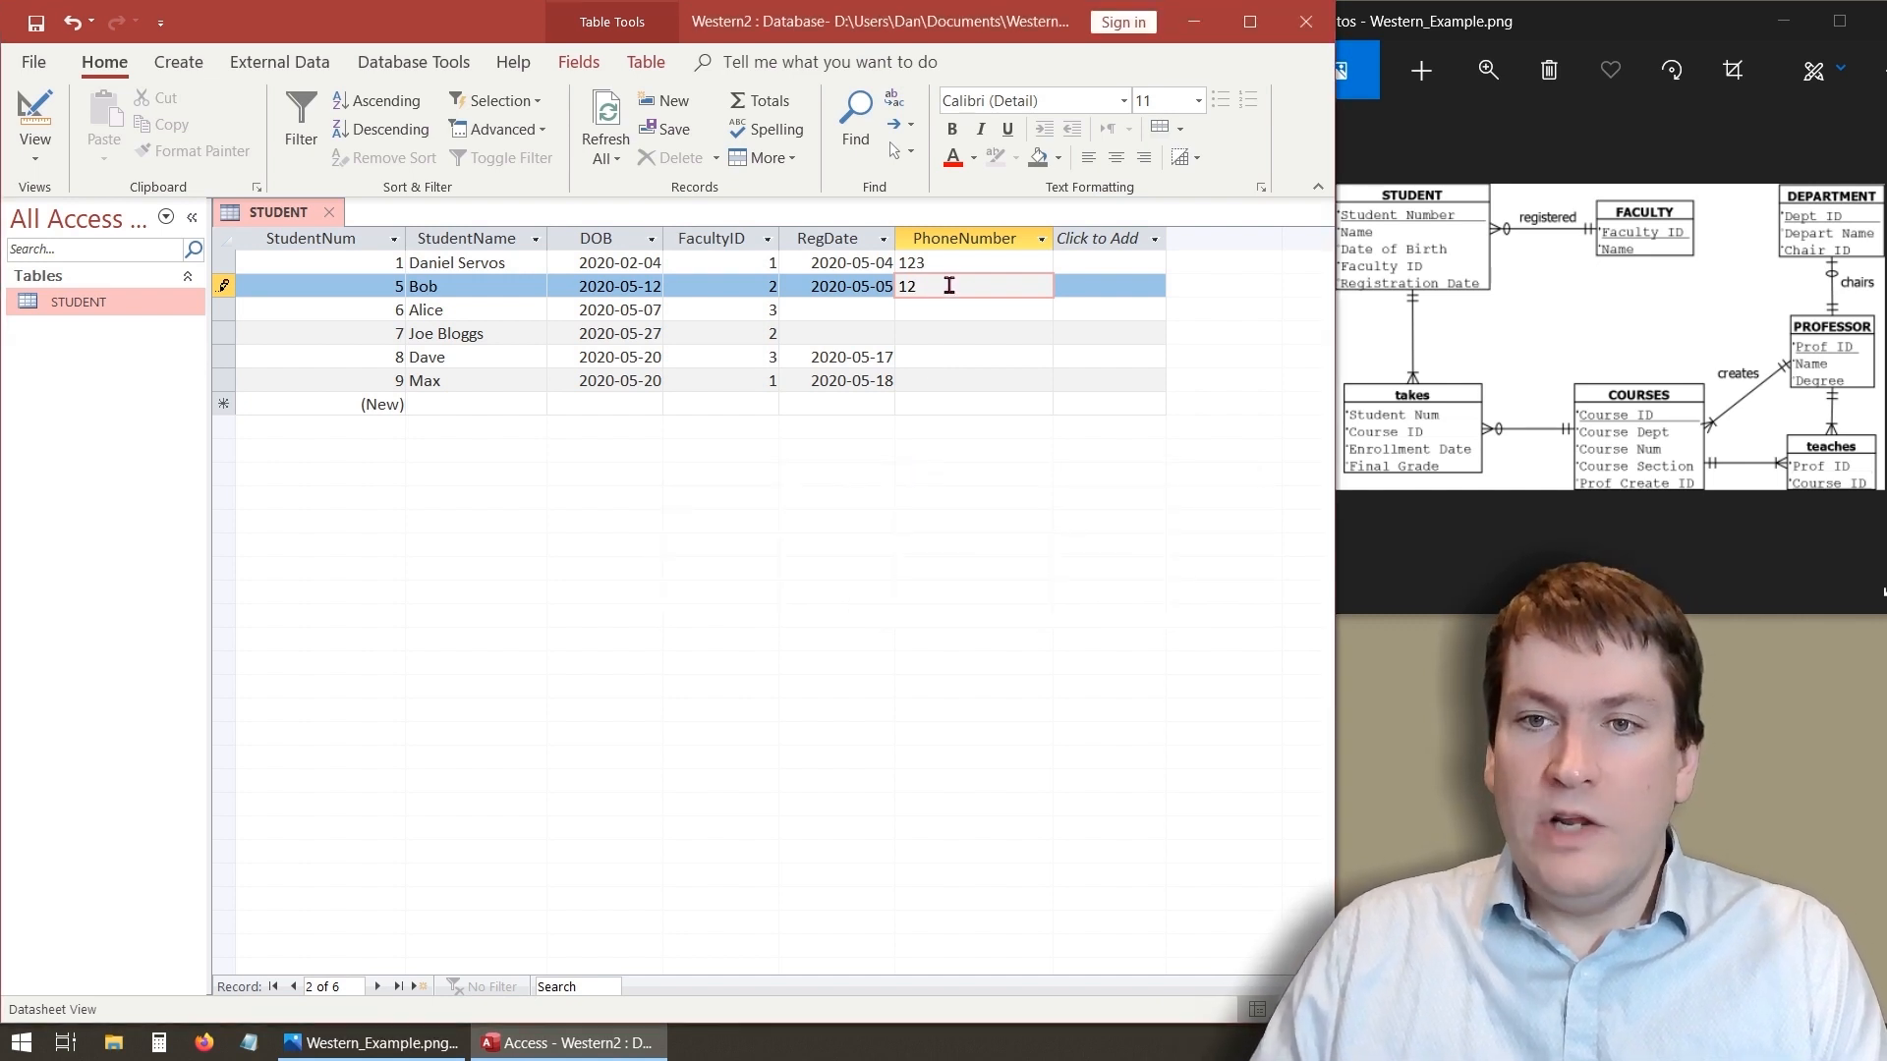
{"action": "type", "text": "23"}
{"action": "key", "text": "BackSpace"}
{"action": "key", "text": "BackSpace"}
{"action": "type", "text": "34"}
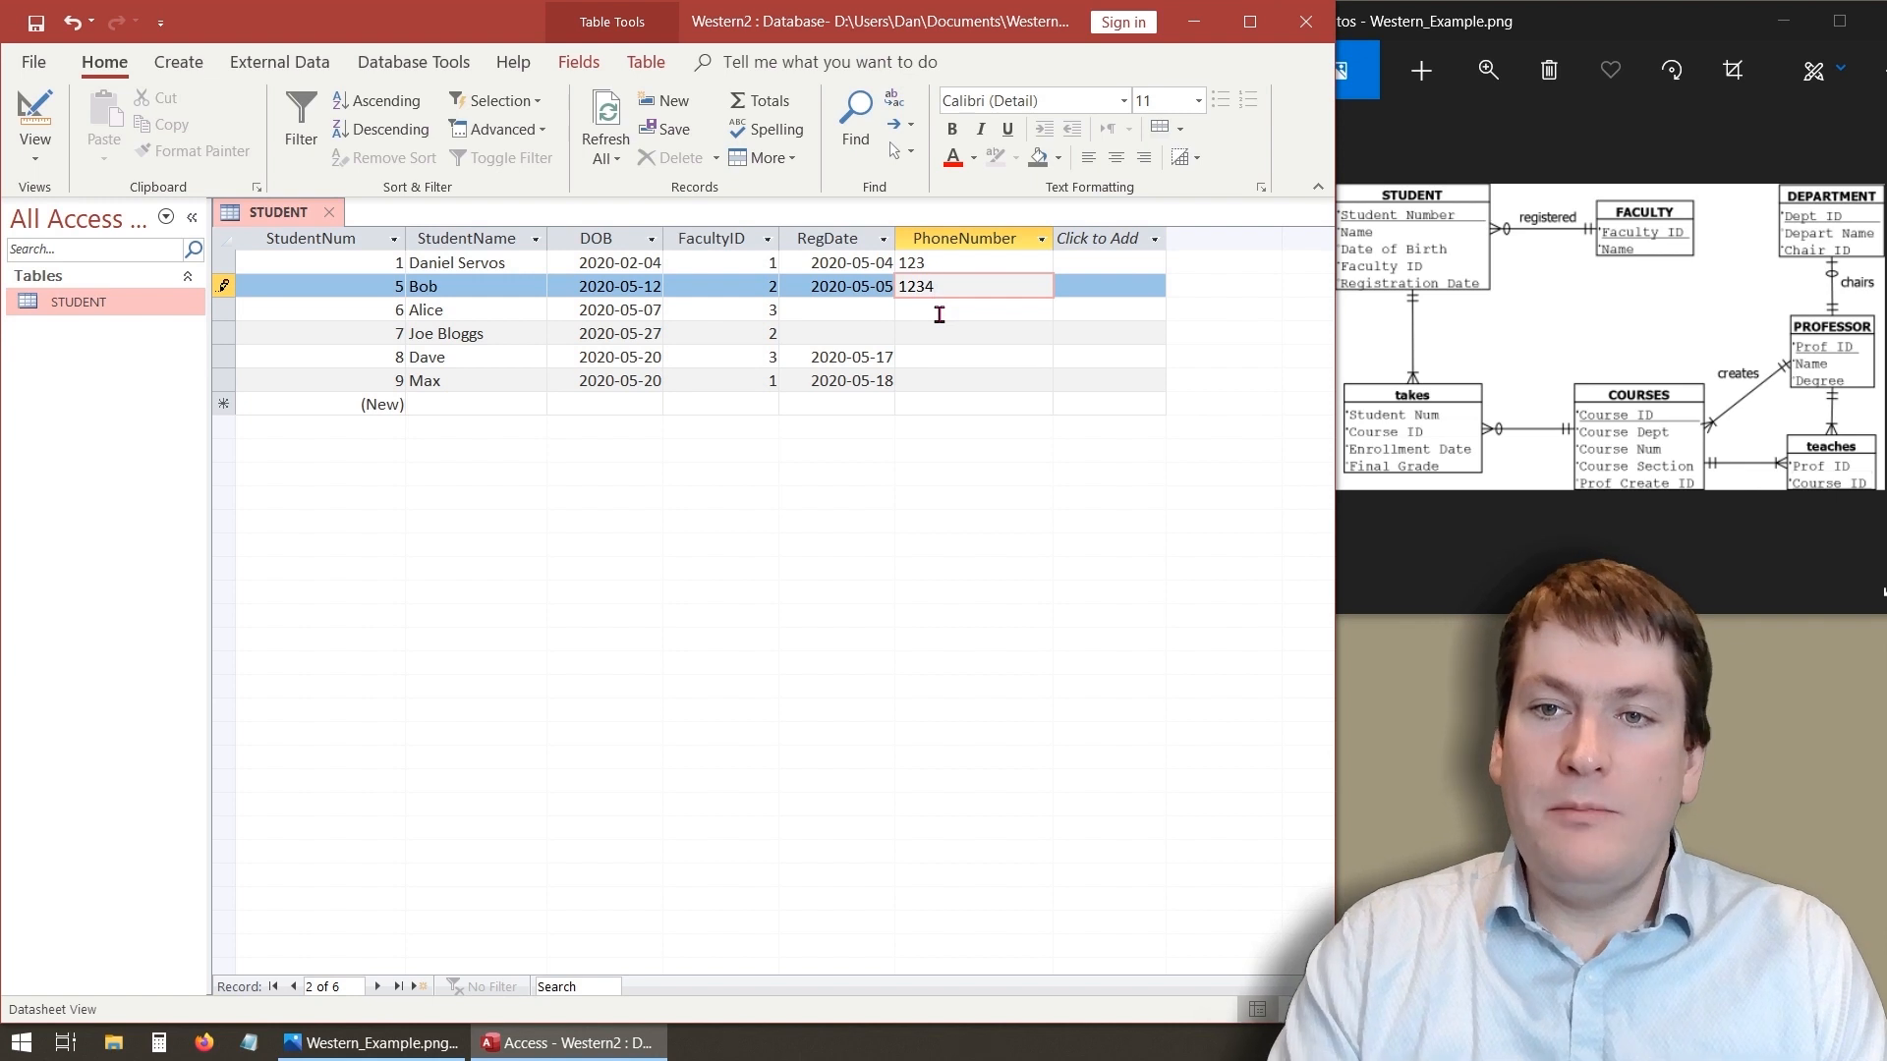
{"action": "left_click", "coordinate": [939, 315]}
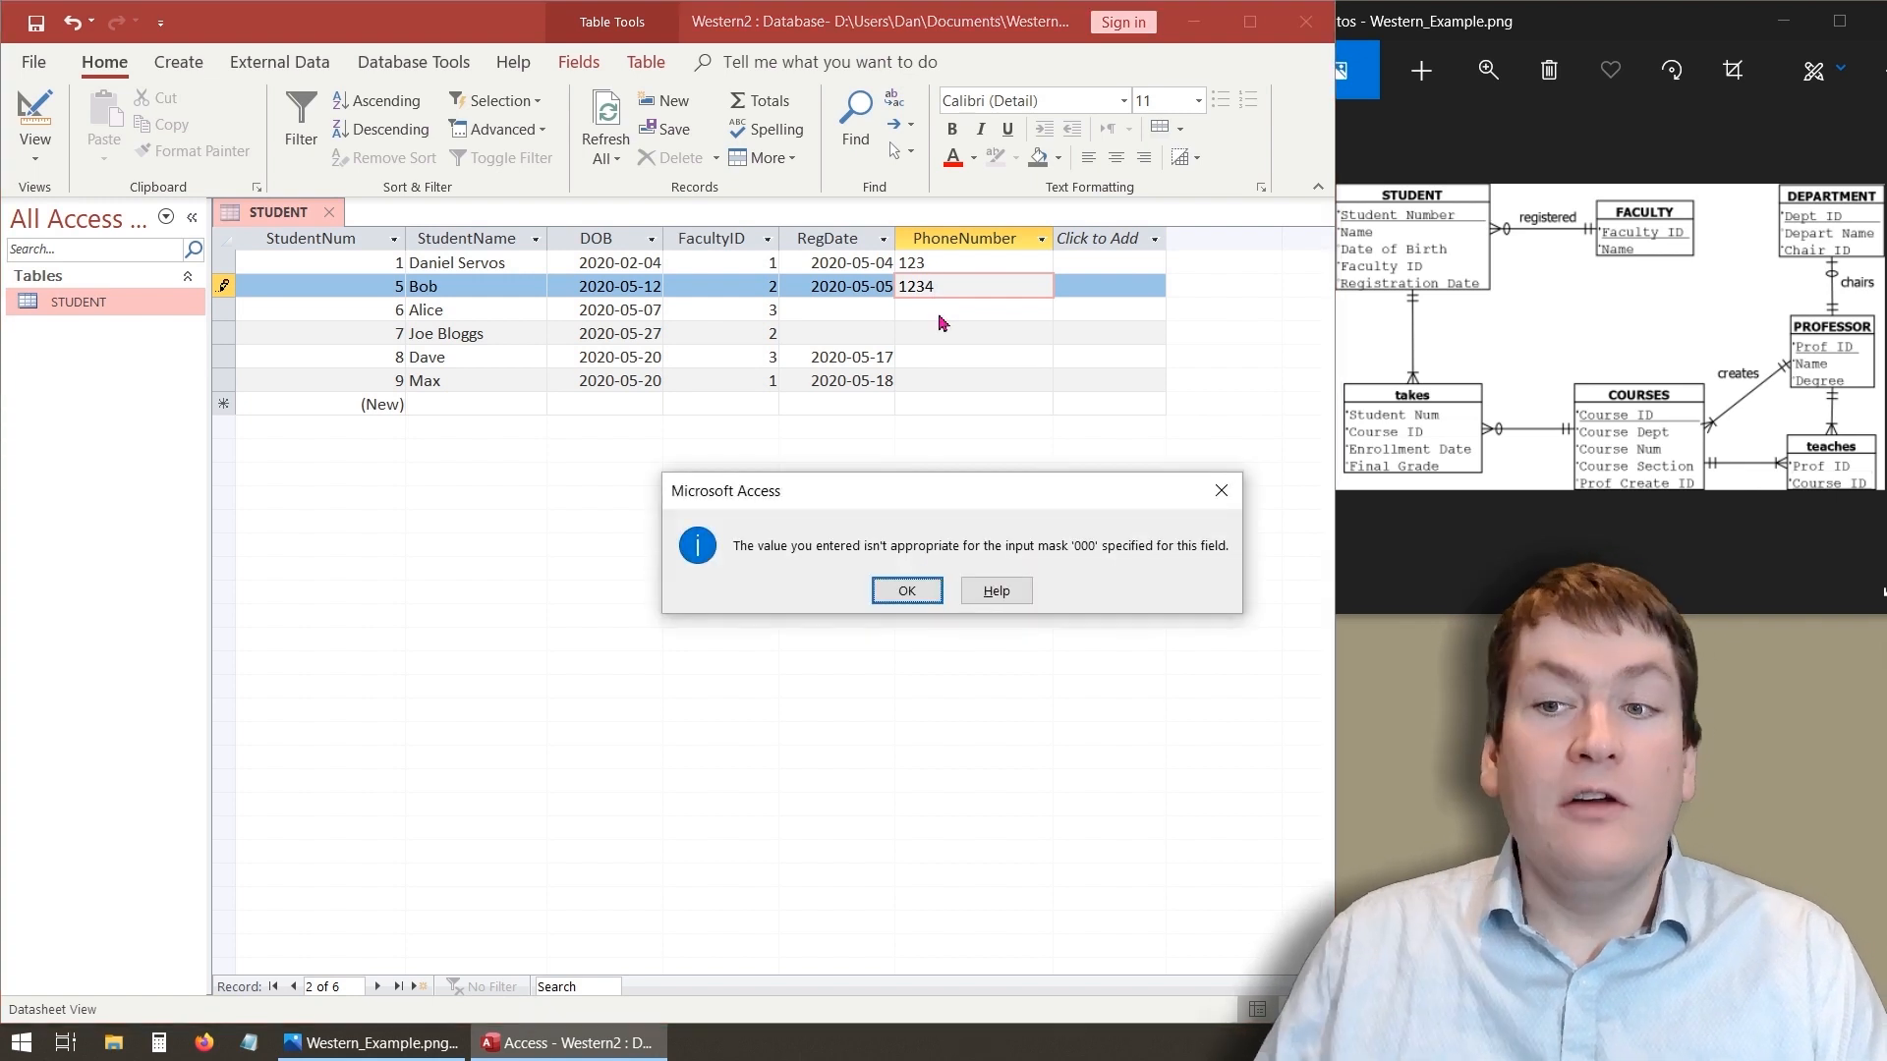
{"action": "left_click", "coordinate": [924, 594]}
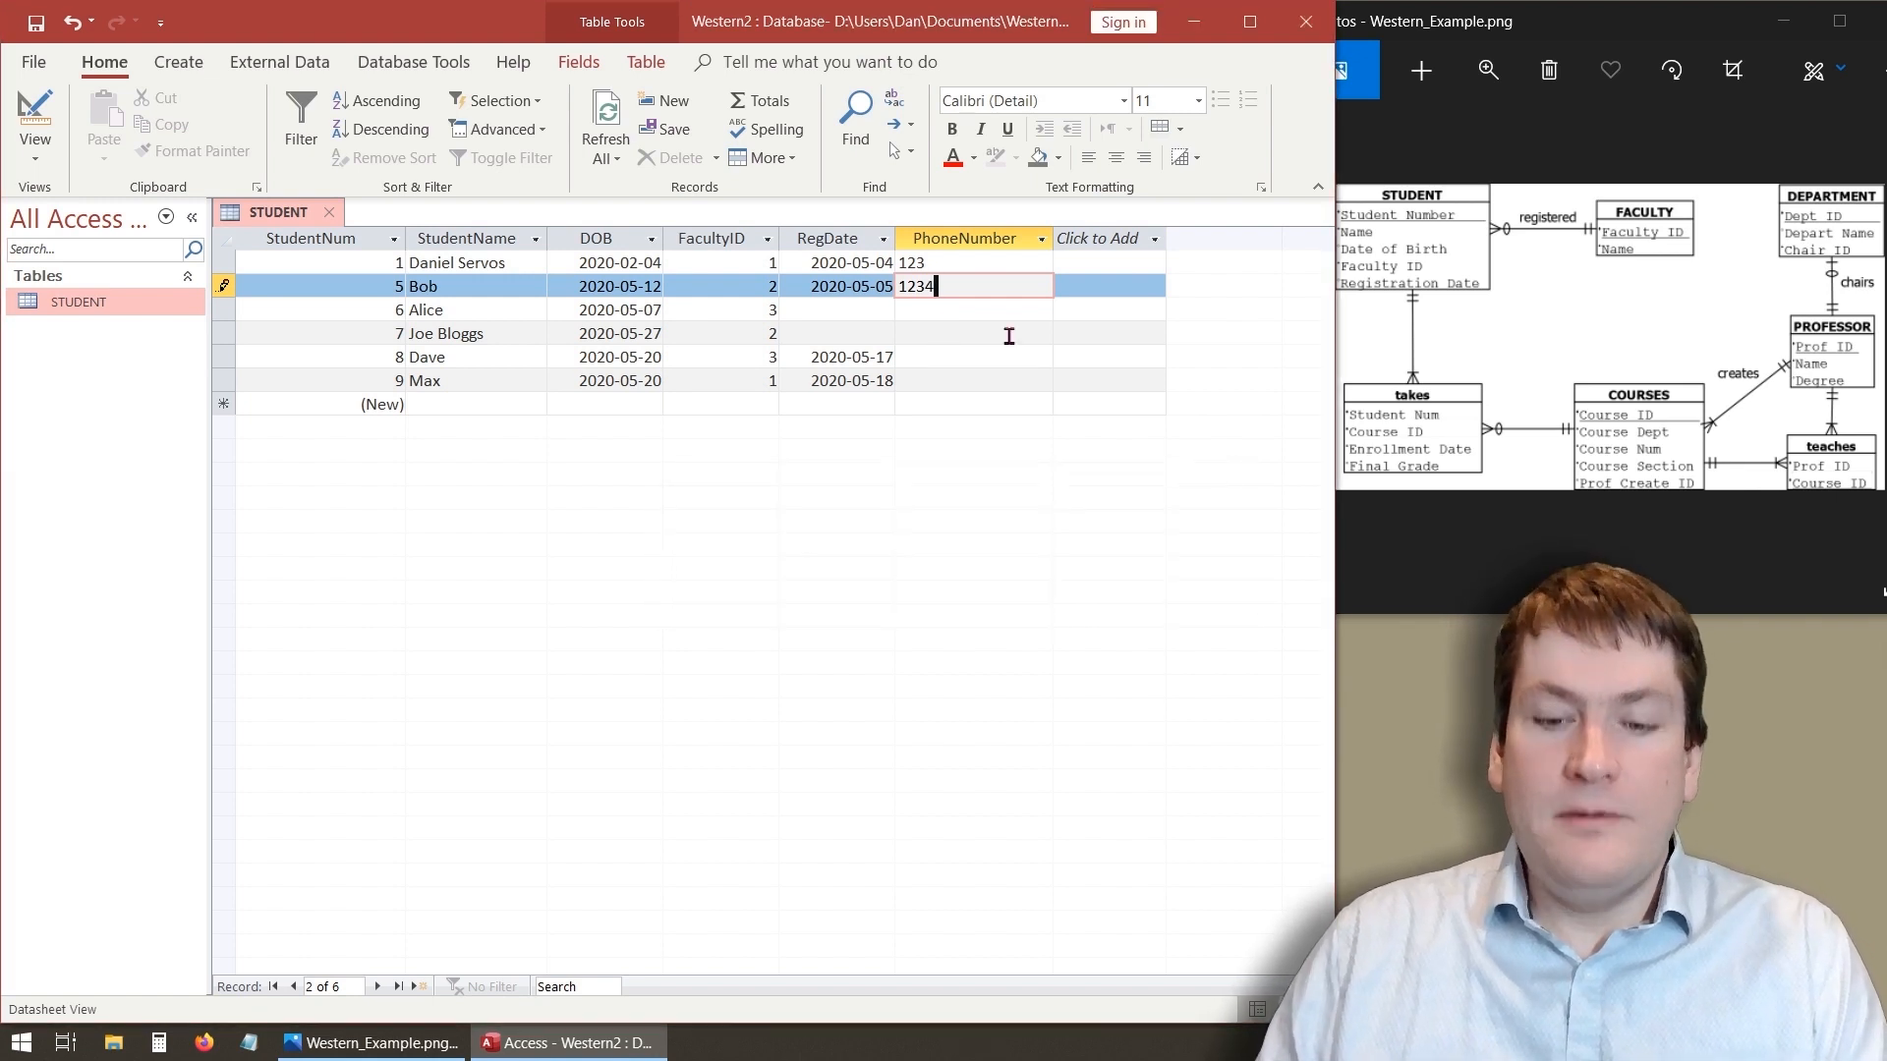
- Set the second student's phone number to 001 and move to the next record
{"action": "key", "text": "BackSpace"}
{"action": "key", "text": "BackSpace"}
{"action": "key", "text": "BackSpace"}
{"action": "key", "text": "BackSpace"}
{"action": "type", "text": "001"}
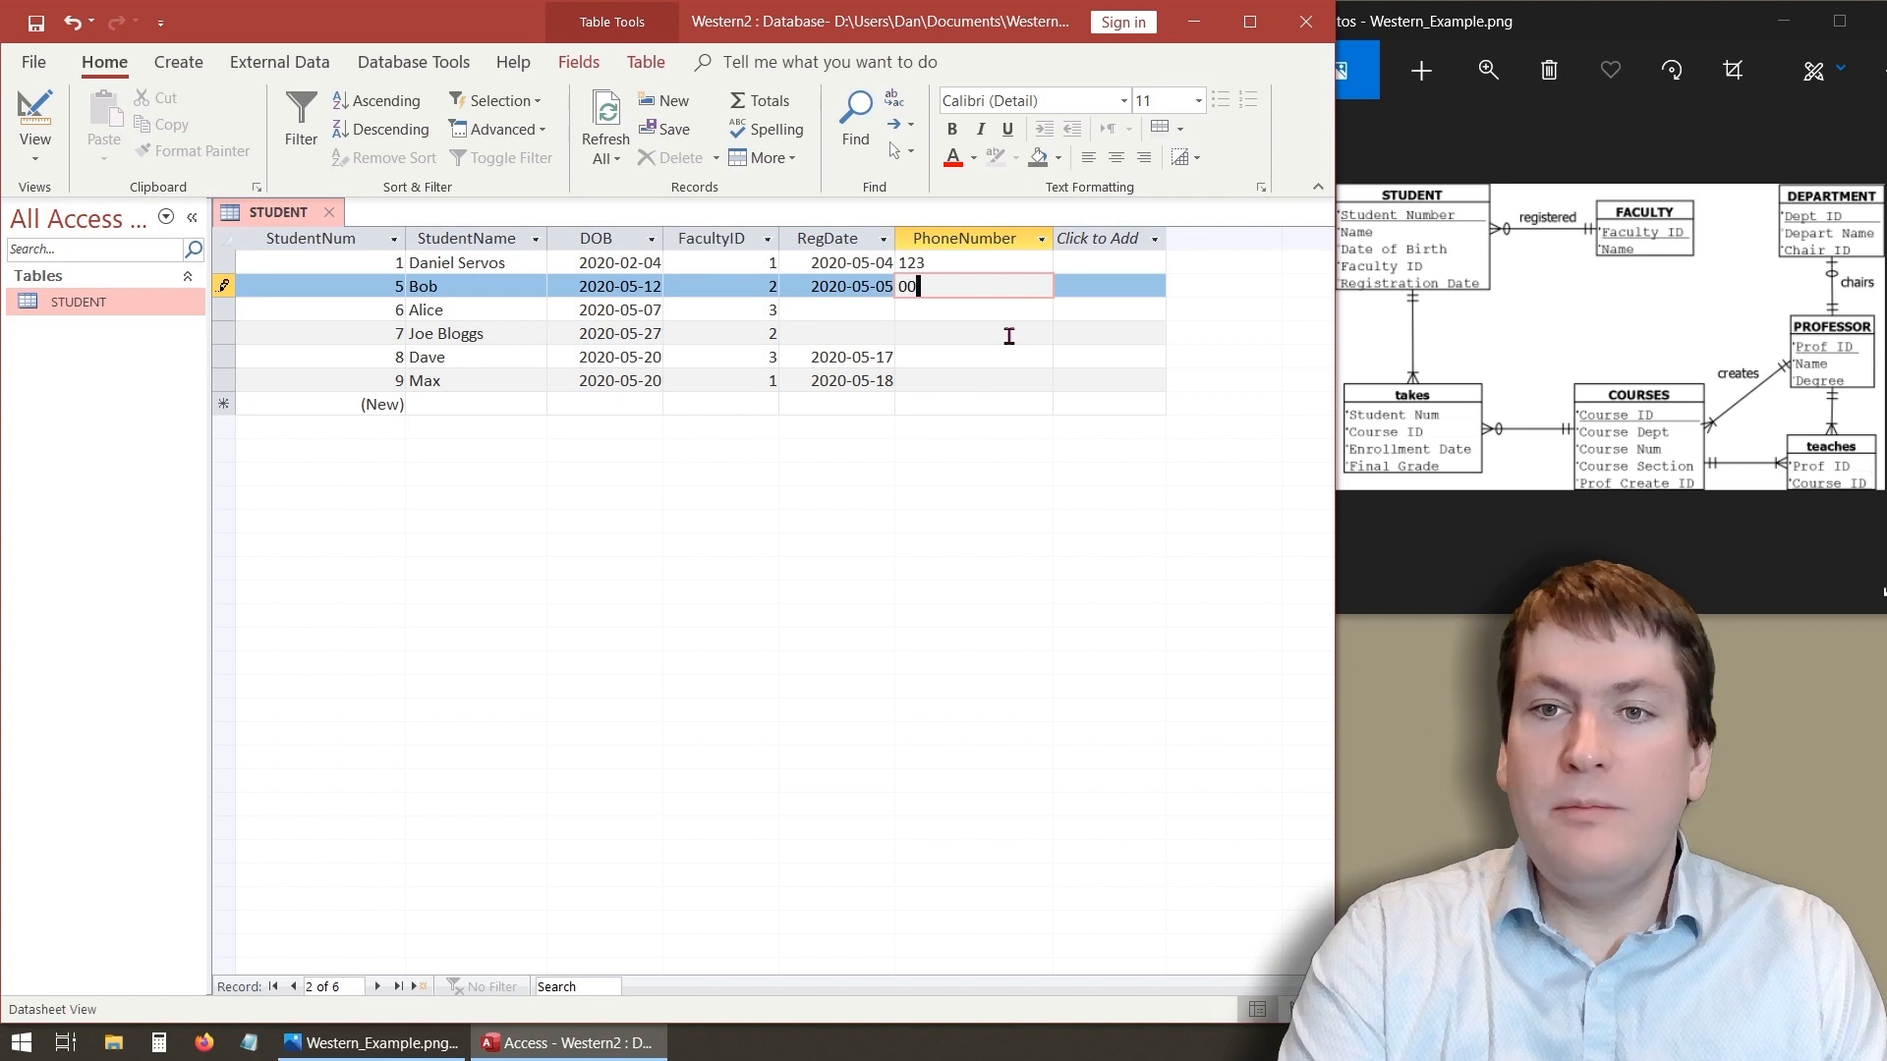
{"action": "left_click", "coordinate": [986, 310]}
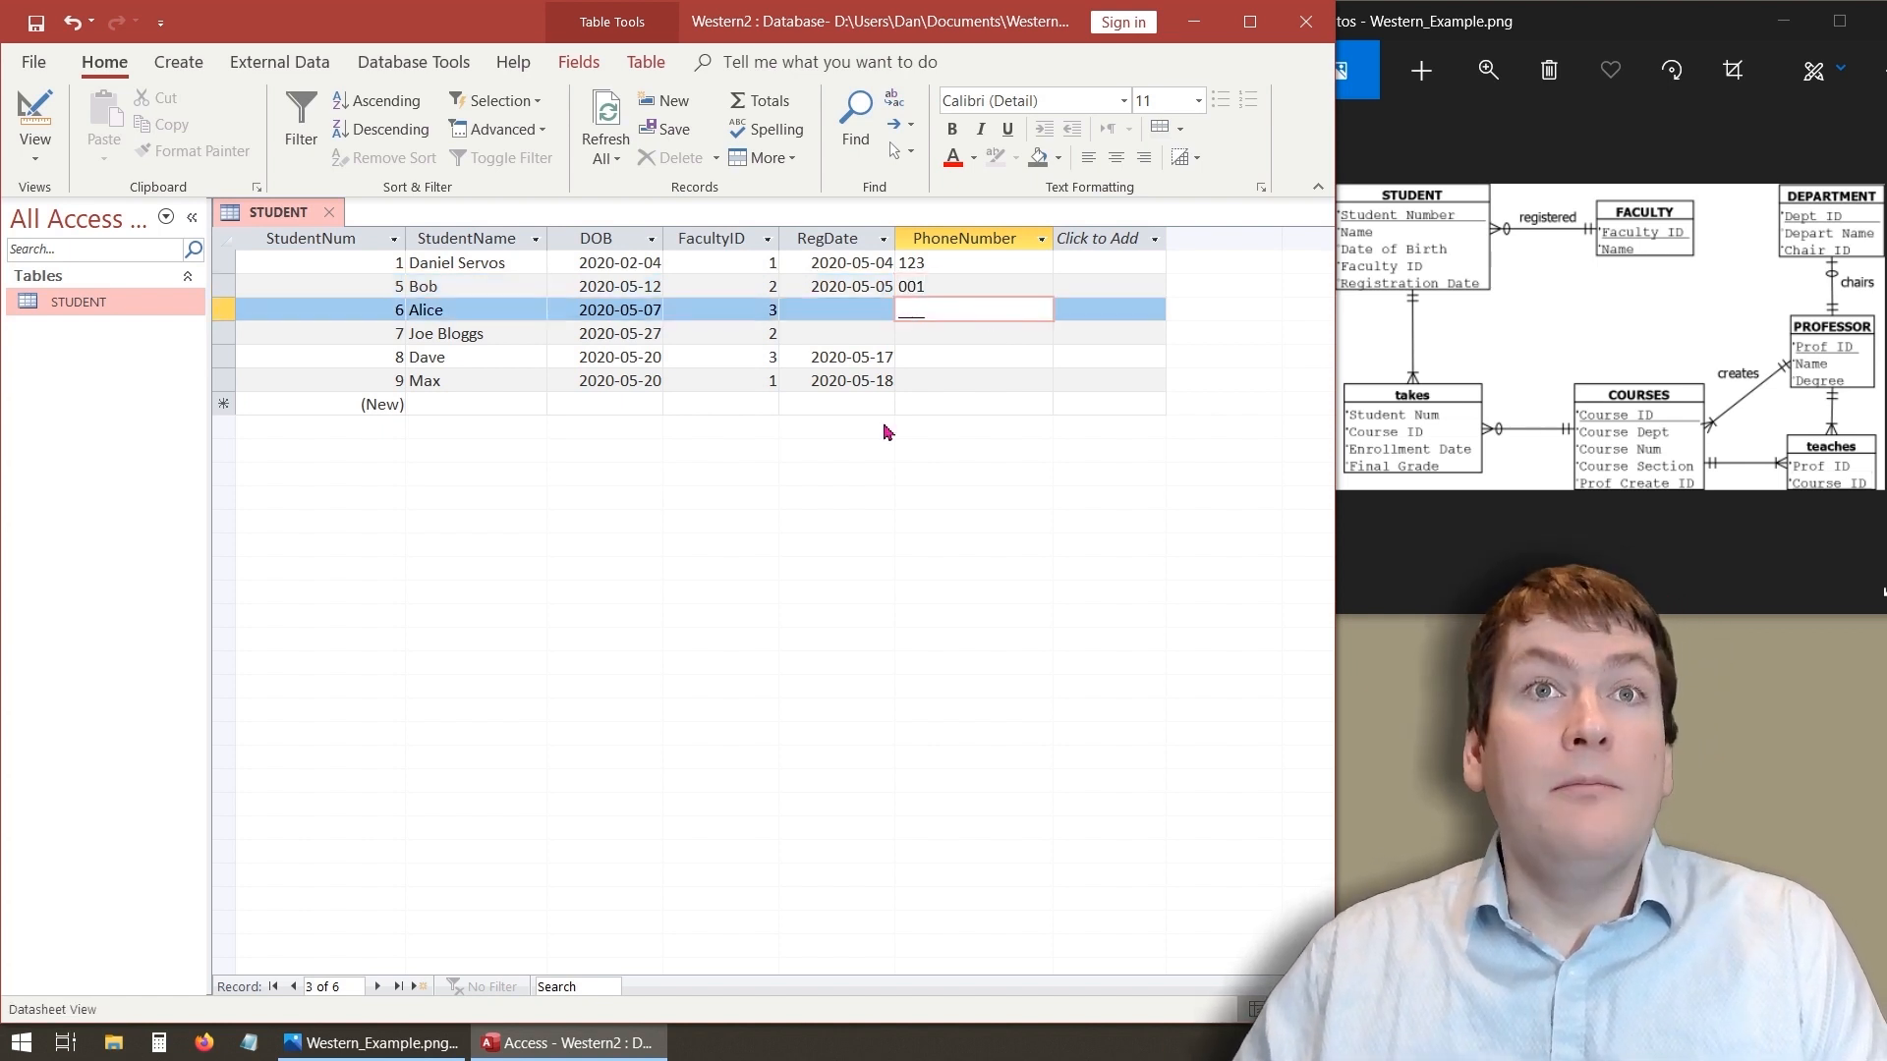
- In Design view, change the PhoneNumber input mask to 000\ 000\ 0000, then save and return to Datasheet view
{"action": "left_click", "coordinate": [34, 123]}
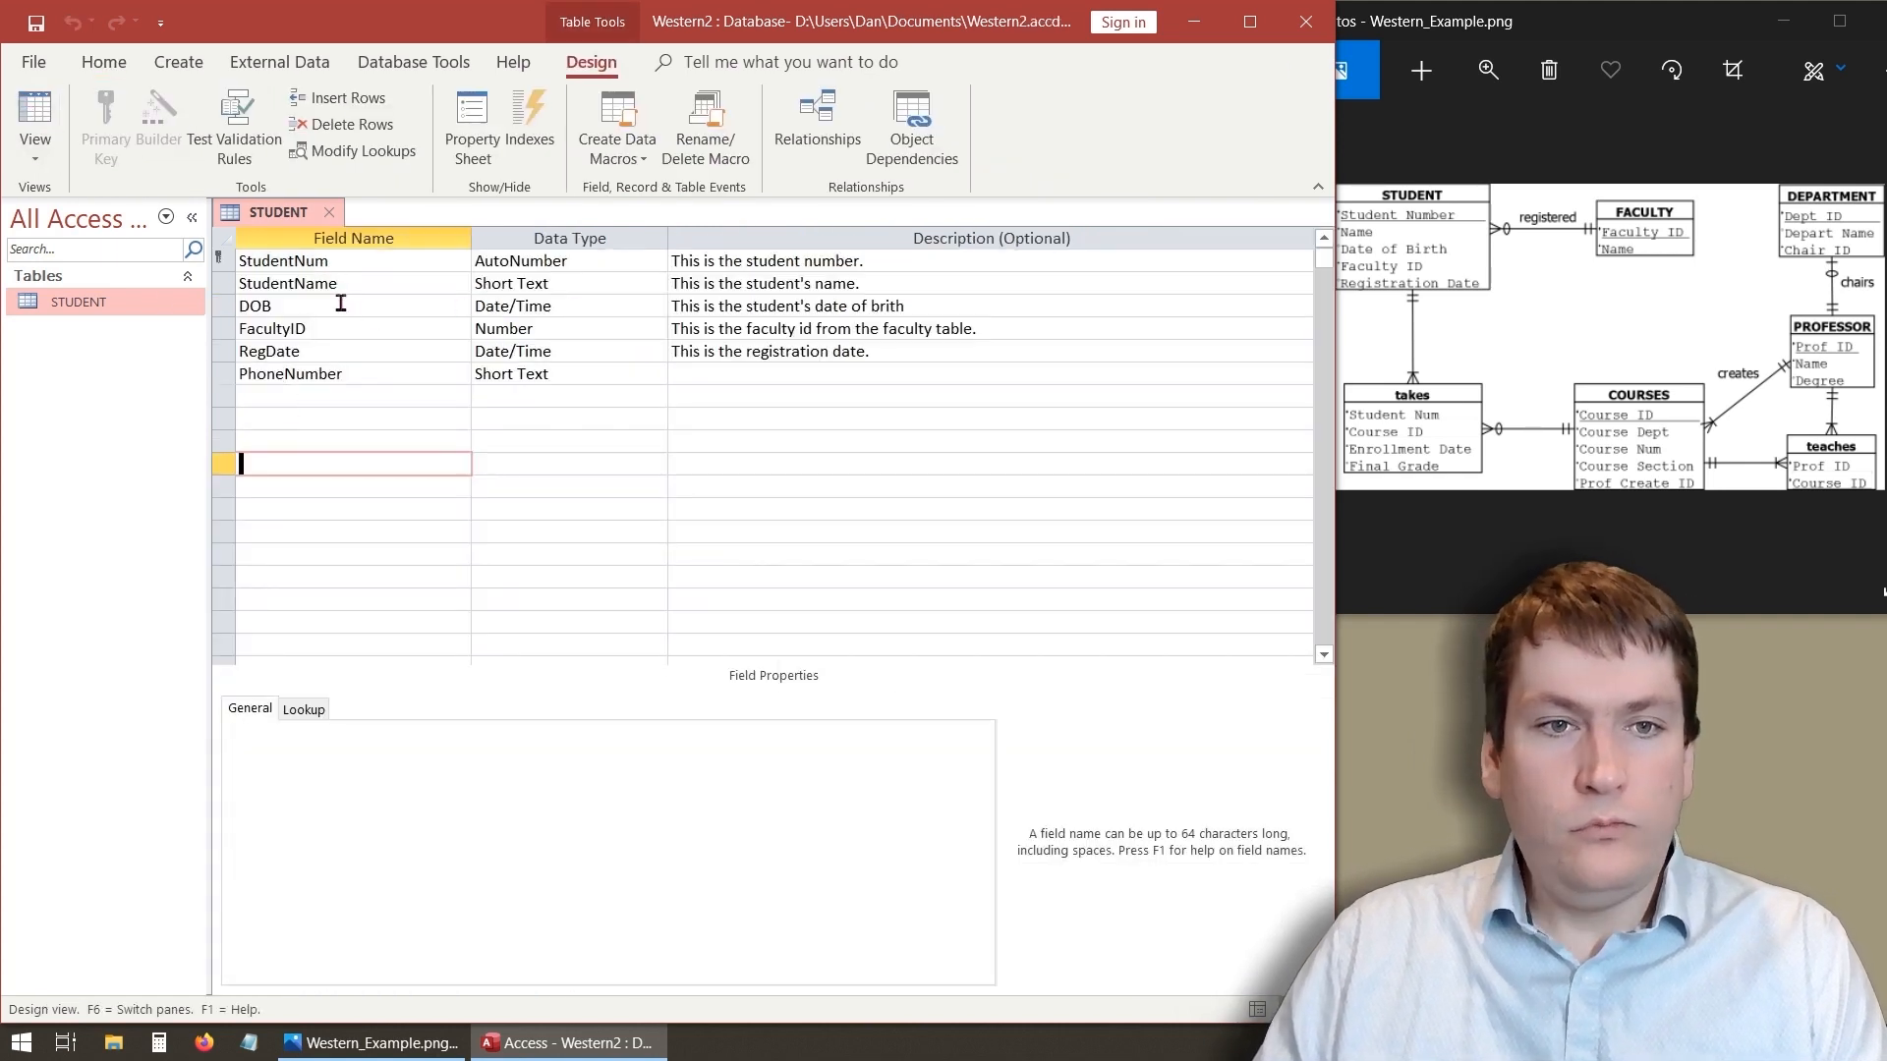
{"action": "left_click", "coordinate": [298, 375]}
{"action": "left_click", "coordinate": [449, 768]}
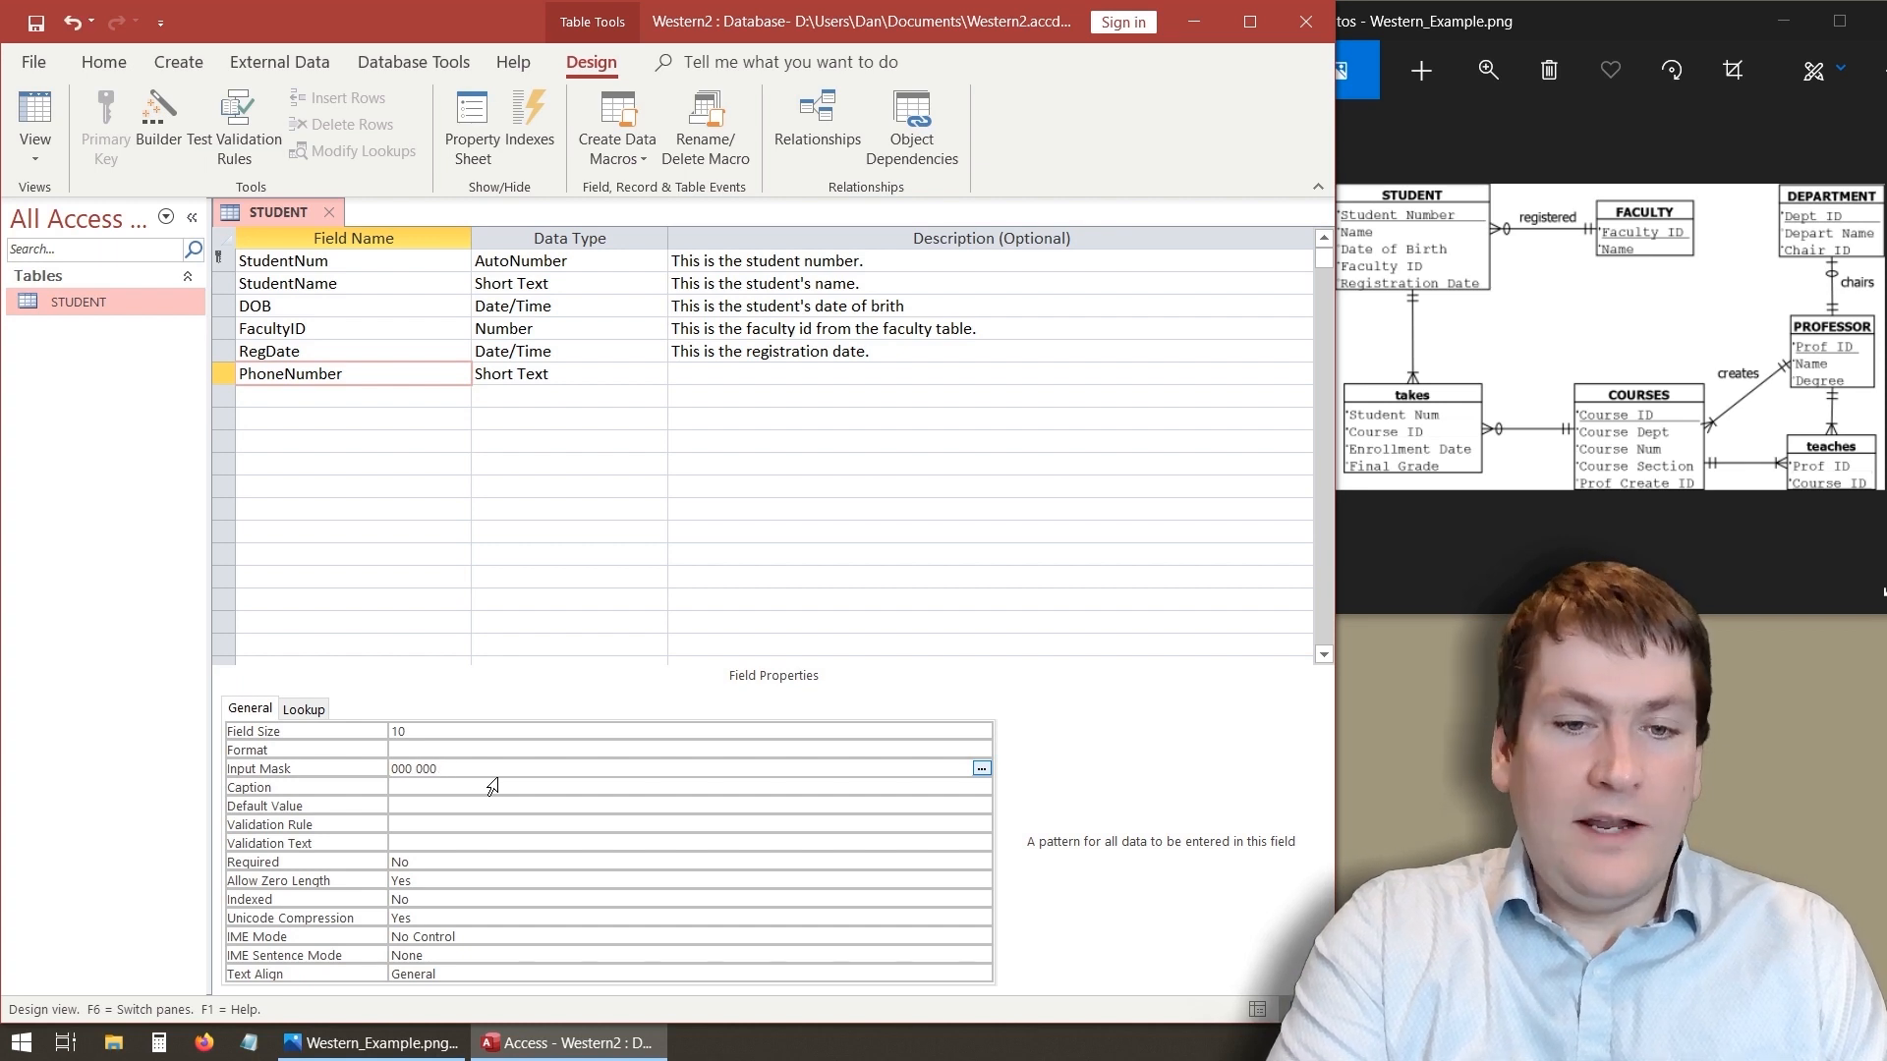
{"action": "type", "text": "0000"}
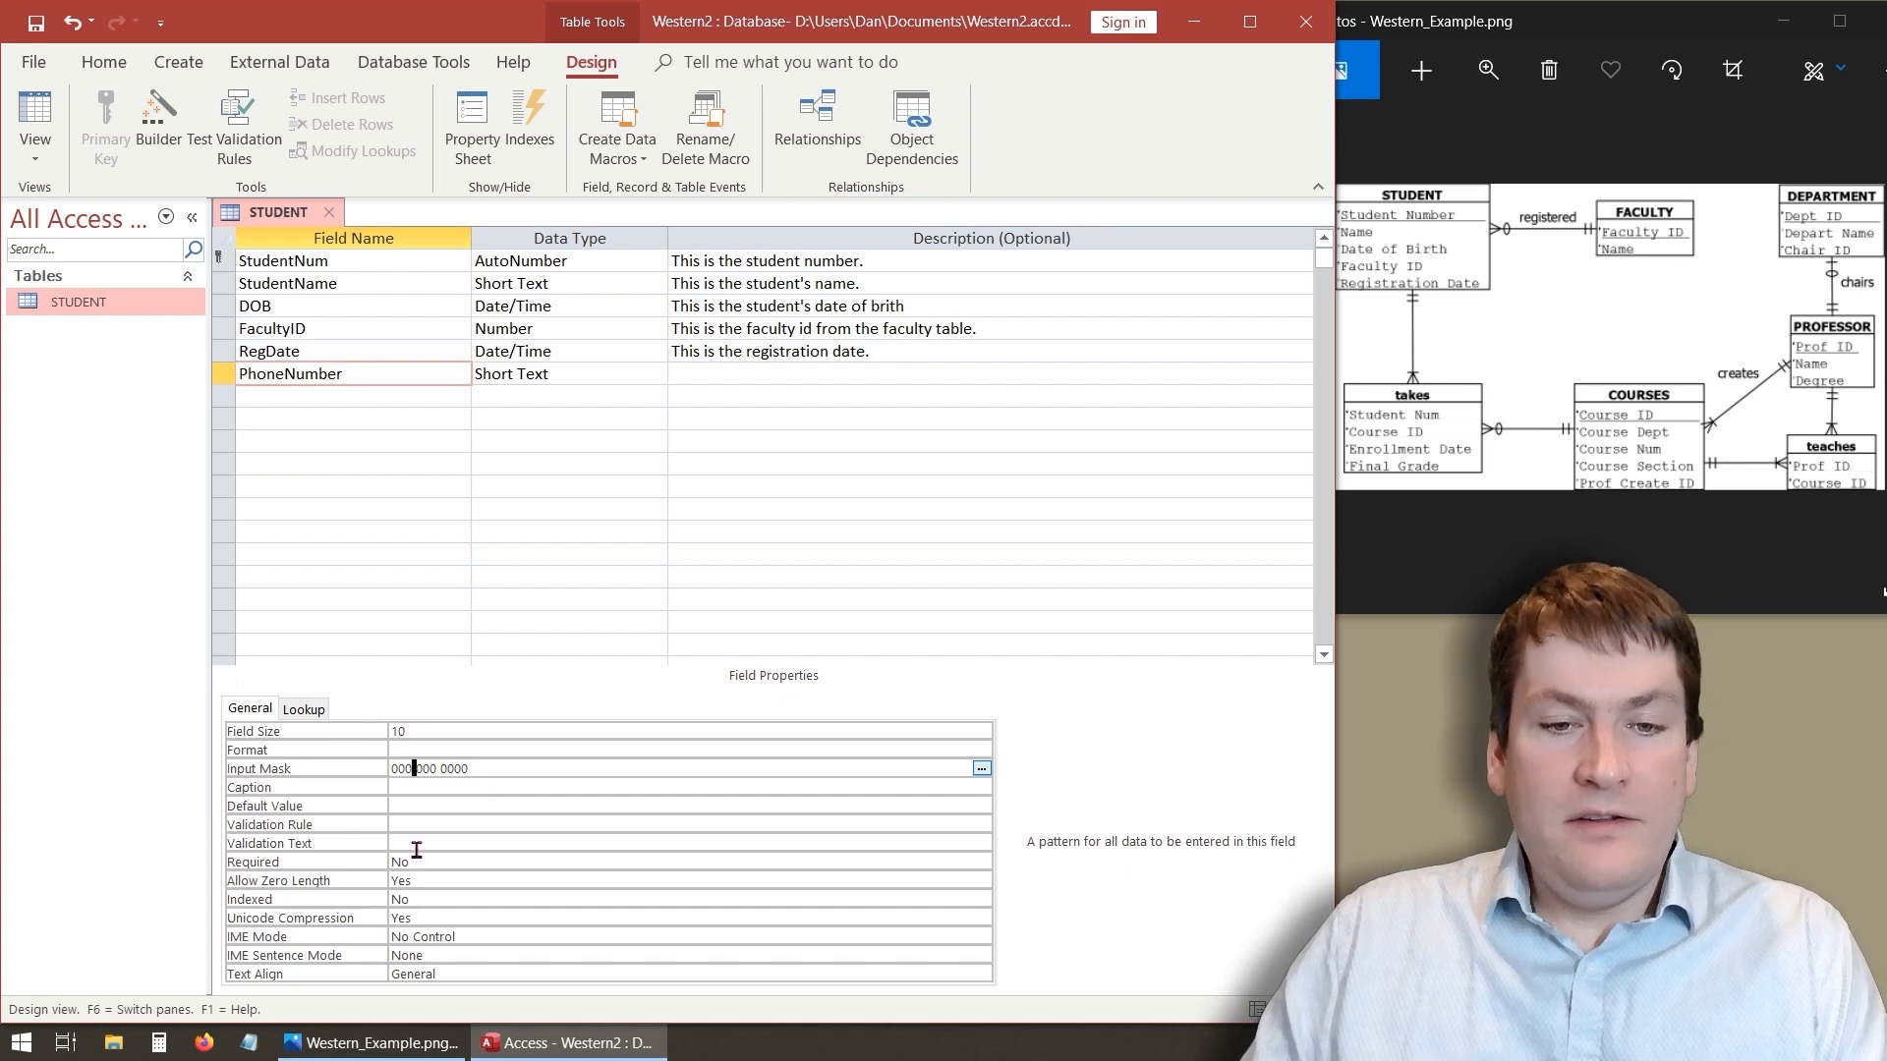
{"action": "left_click", "coordinate": [476, 750]}
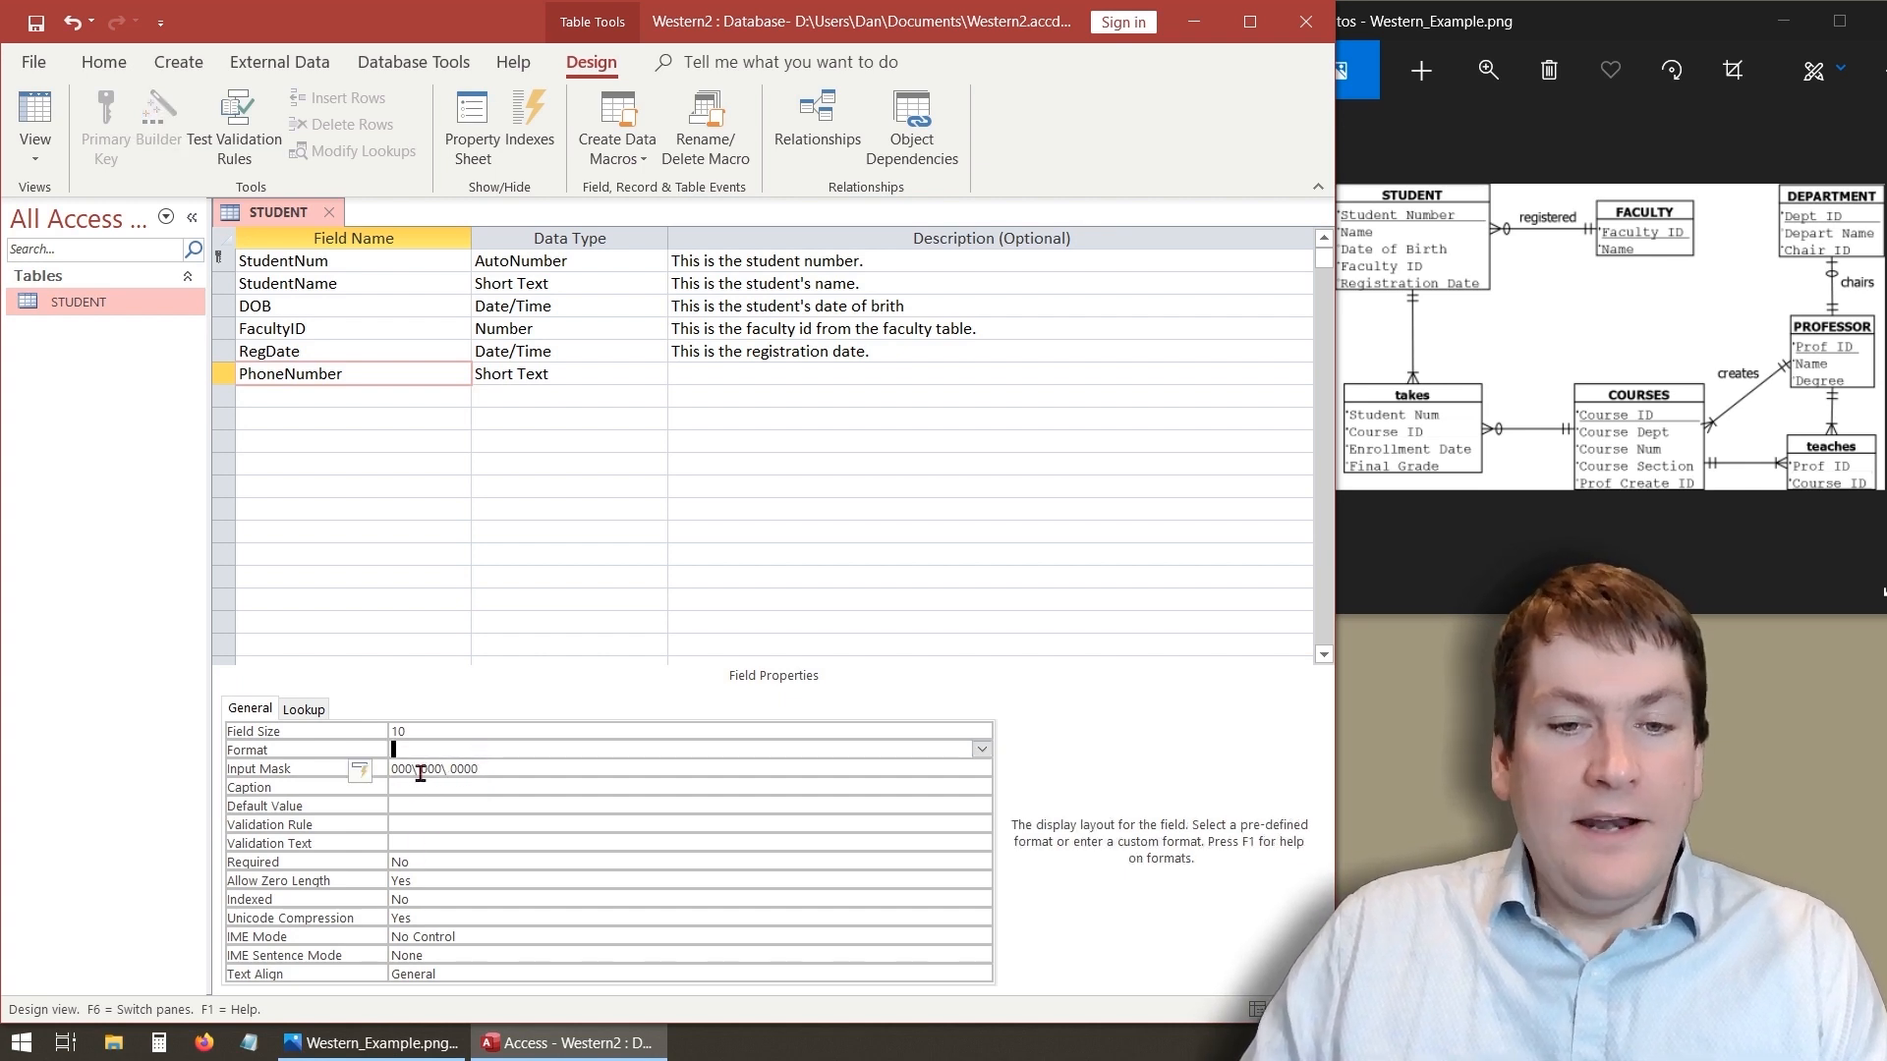
{"action": "left_click", "coordinate": [422, 768]}
{"action": "left_click", "coordinate": [447, 750]}
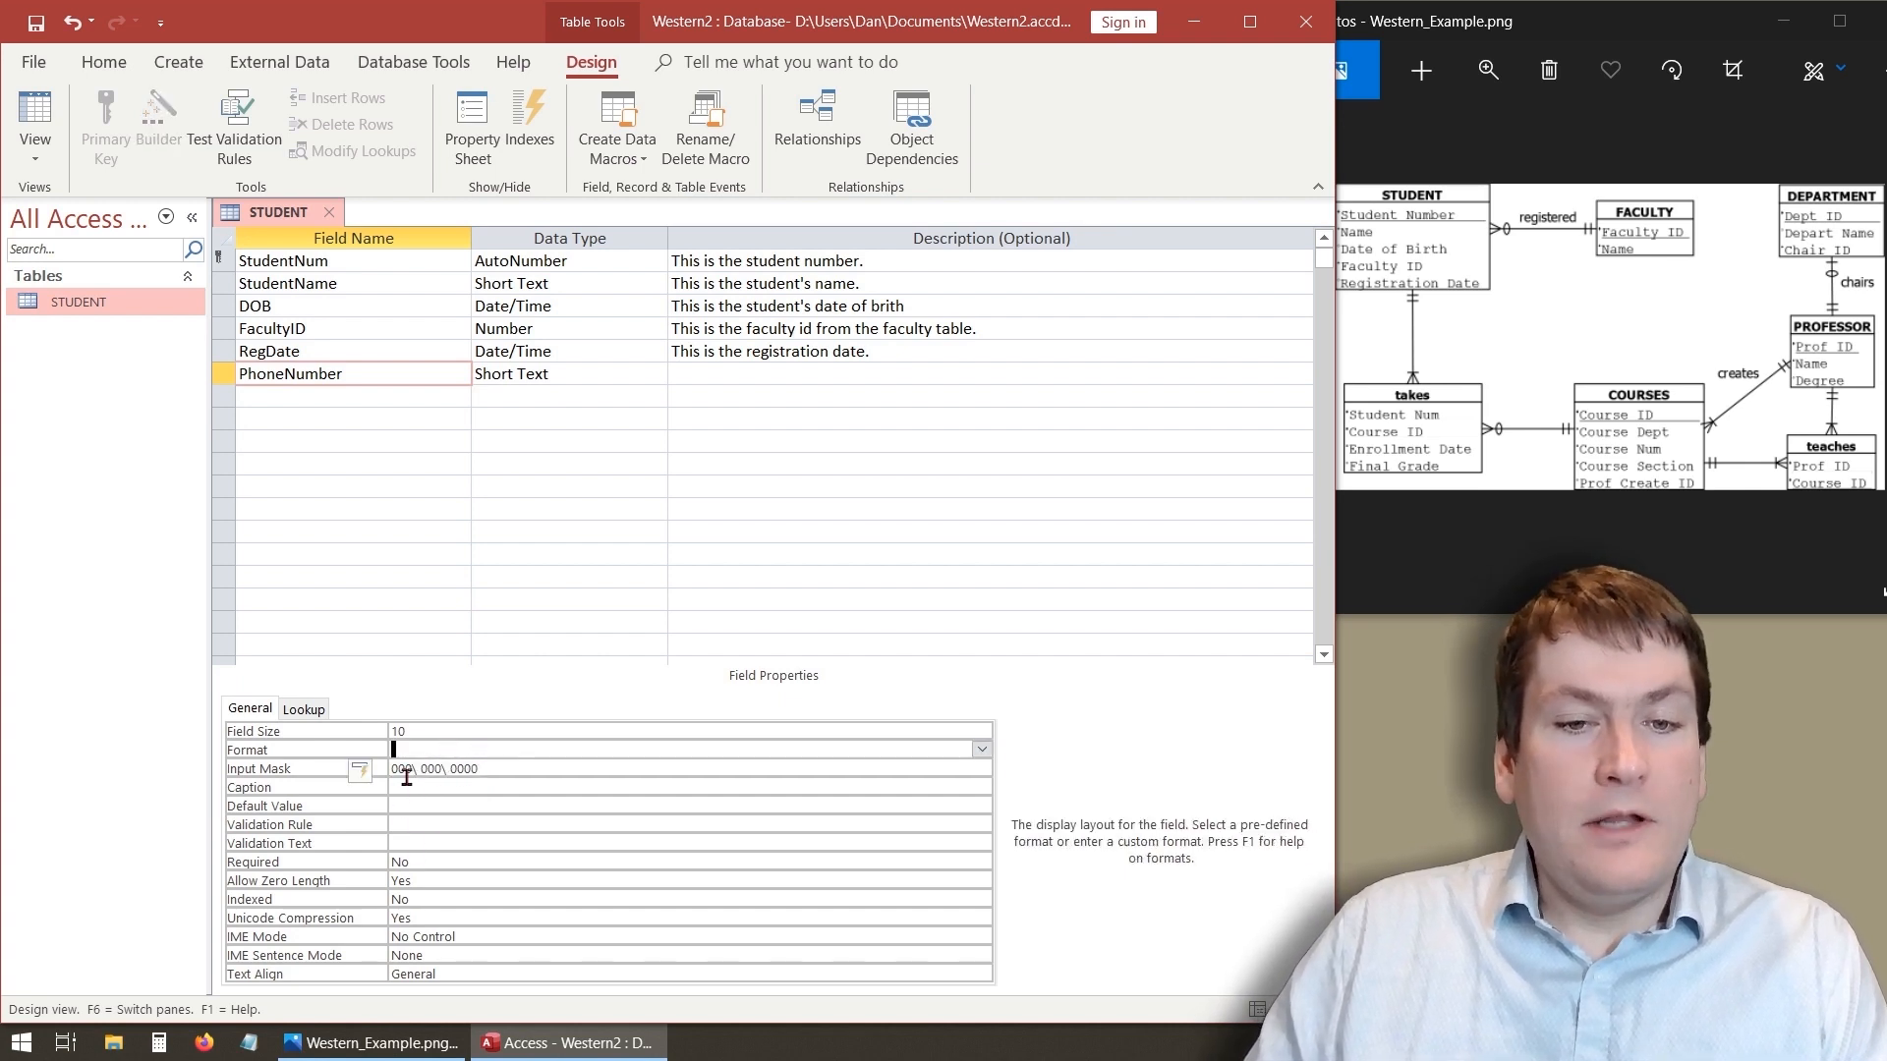
{"action": "left_click", "coordinate": [414, 775]}
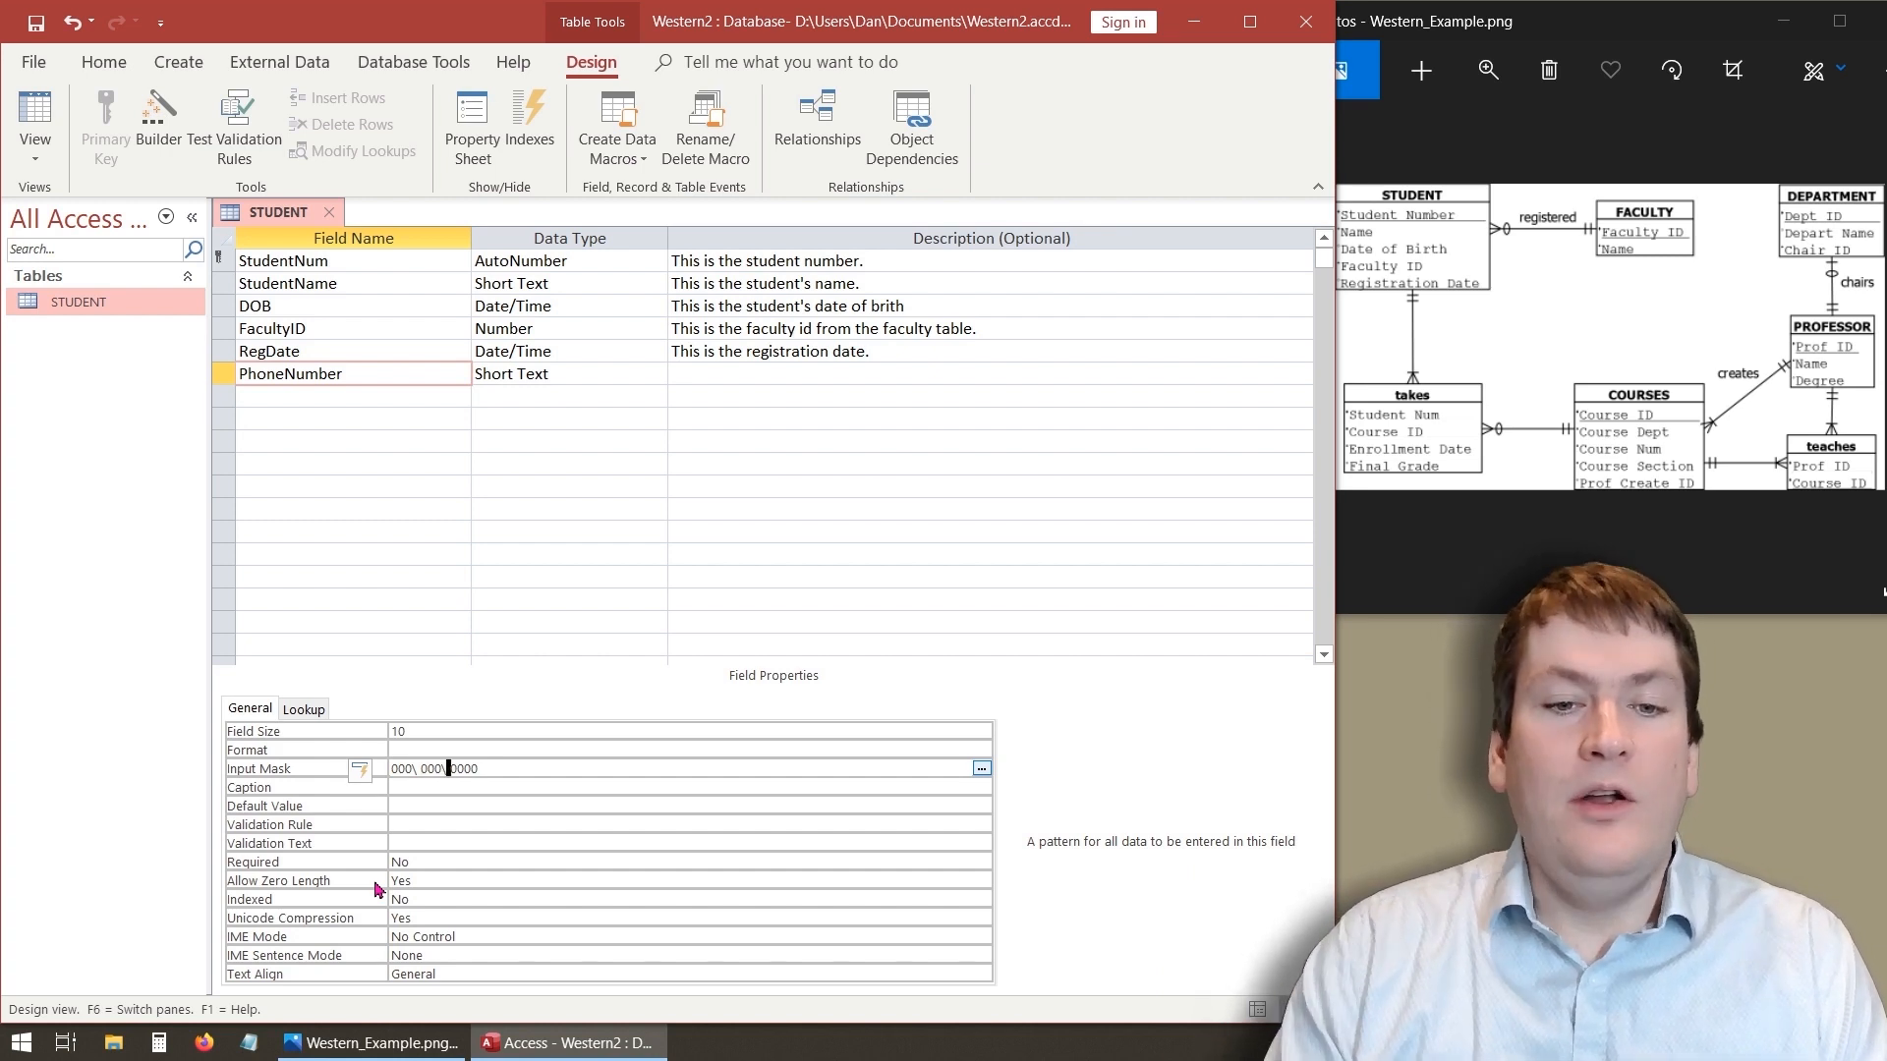
{"action": "key", "text": "shift+Tab"}
{"action": "key", "text": "shift+Tab"}
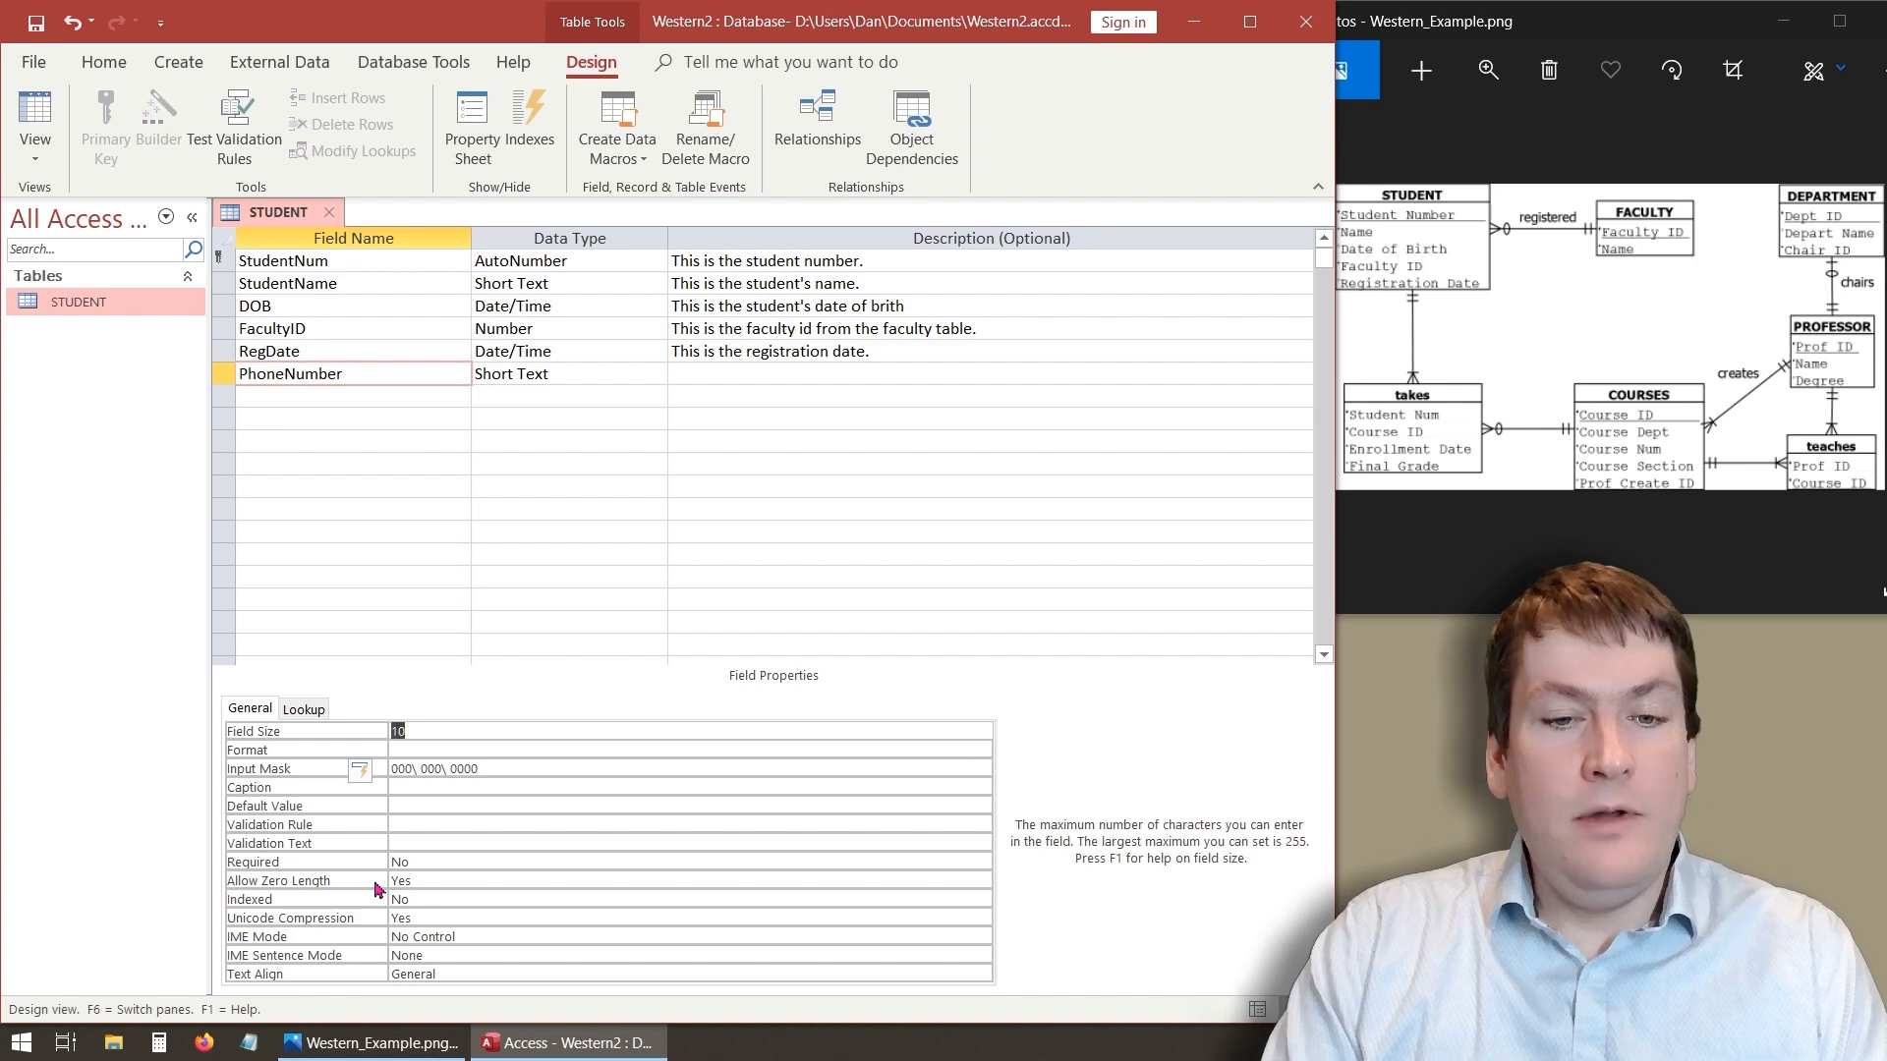
{"action": "left_click", "coordinate": [399, 767]}
{"action": "left_click", "coordinate": [399, 768]}
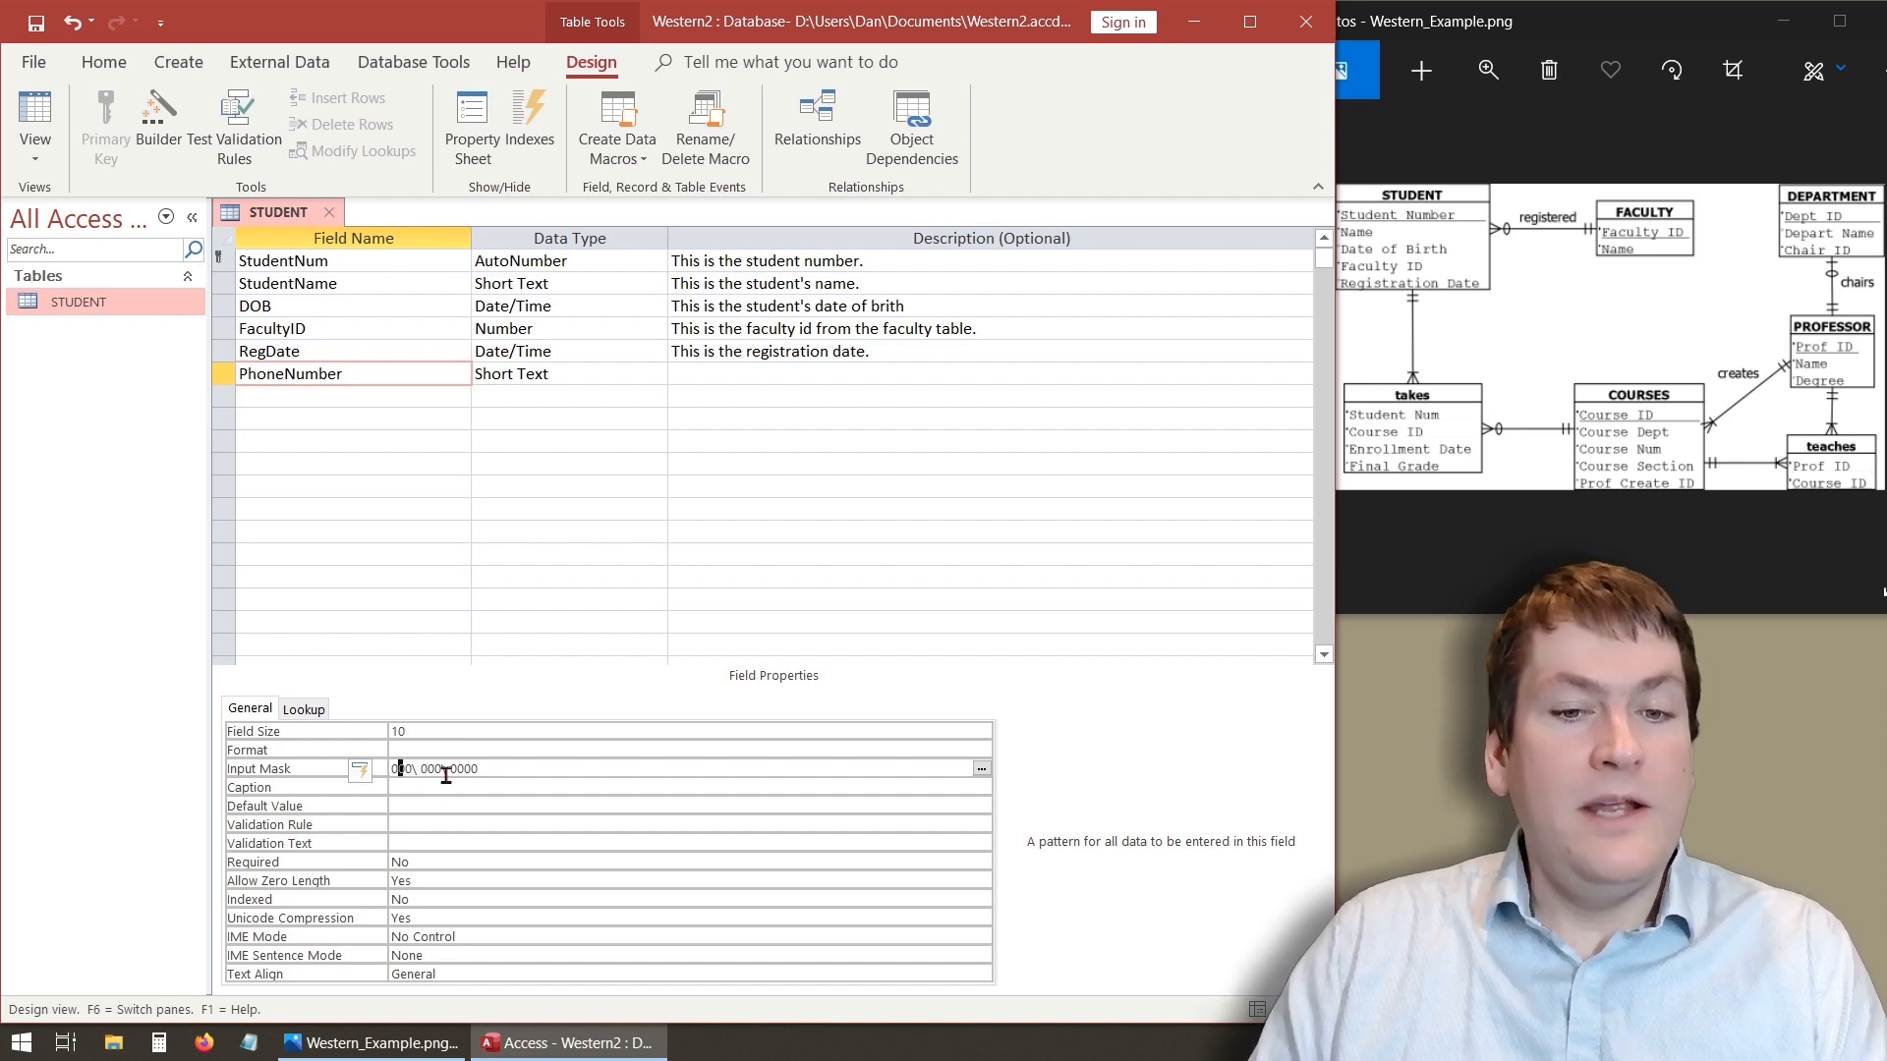
{"action": "left_click", "coordinate": [491, 769]}
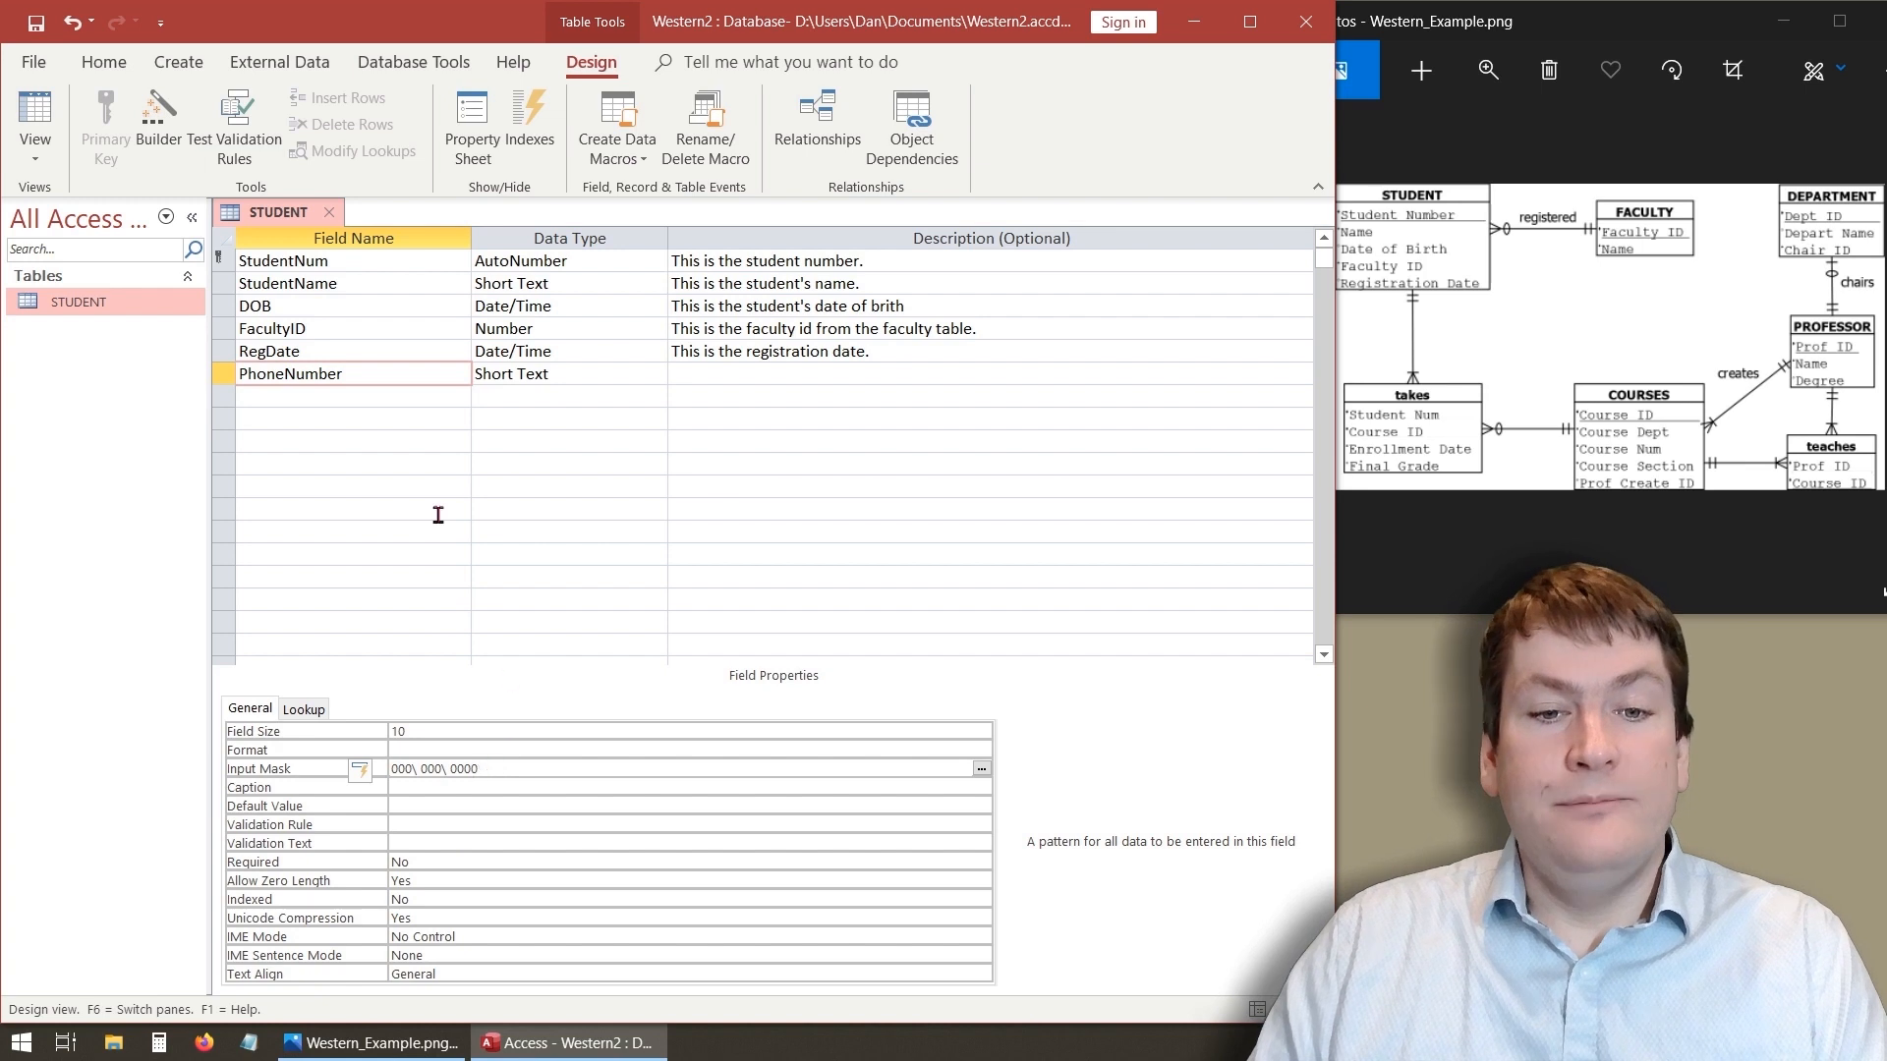
{"action": "left_click", "coordinate": [37, 116]}
{"action": "left_click", "coordinate": [901, 592]}
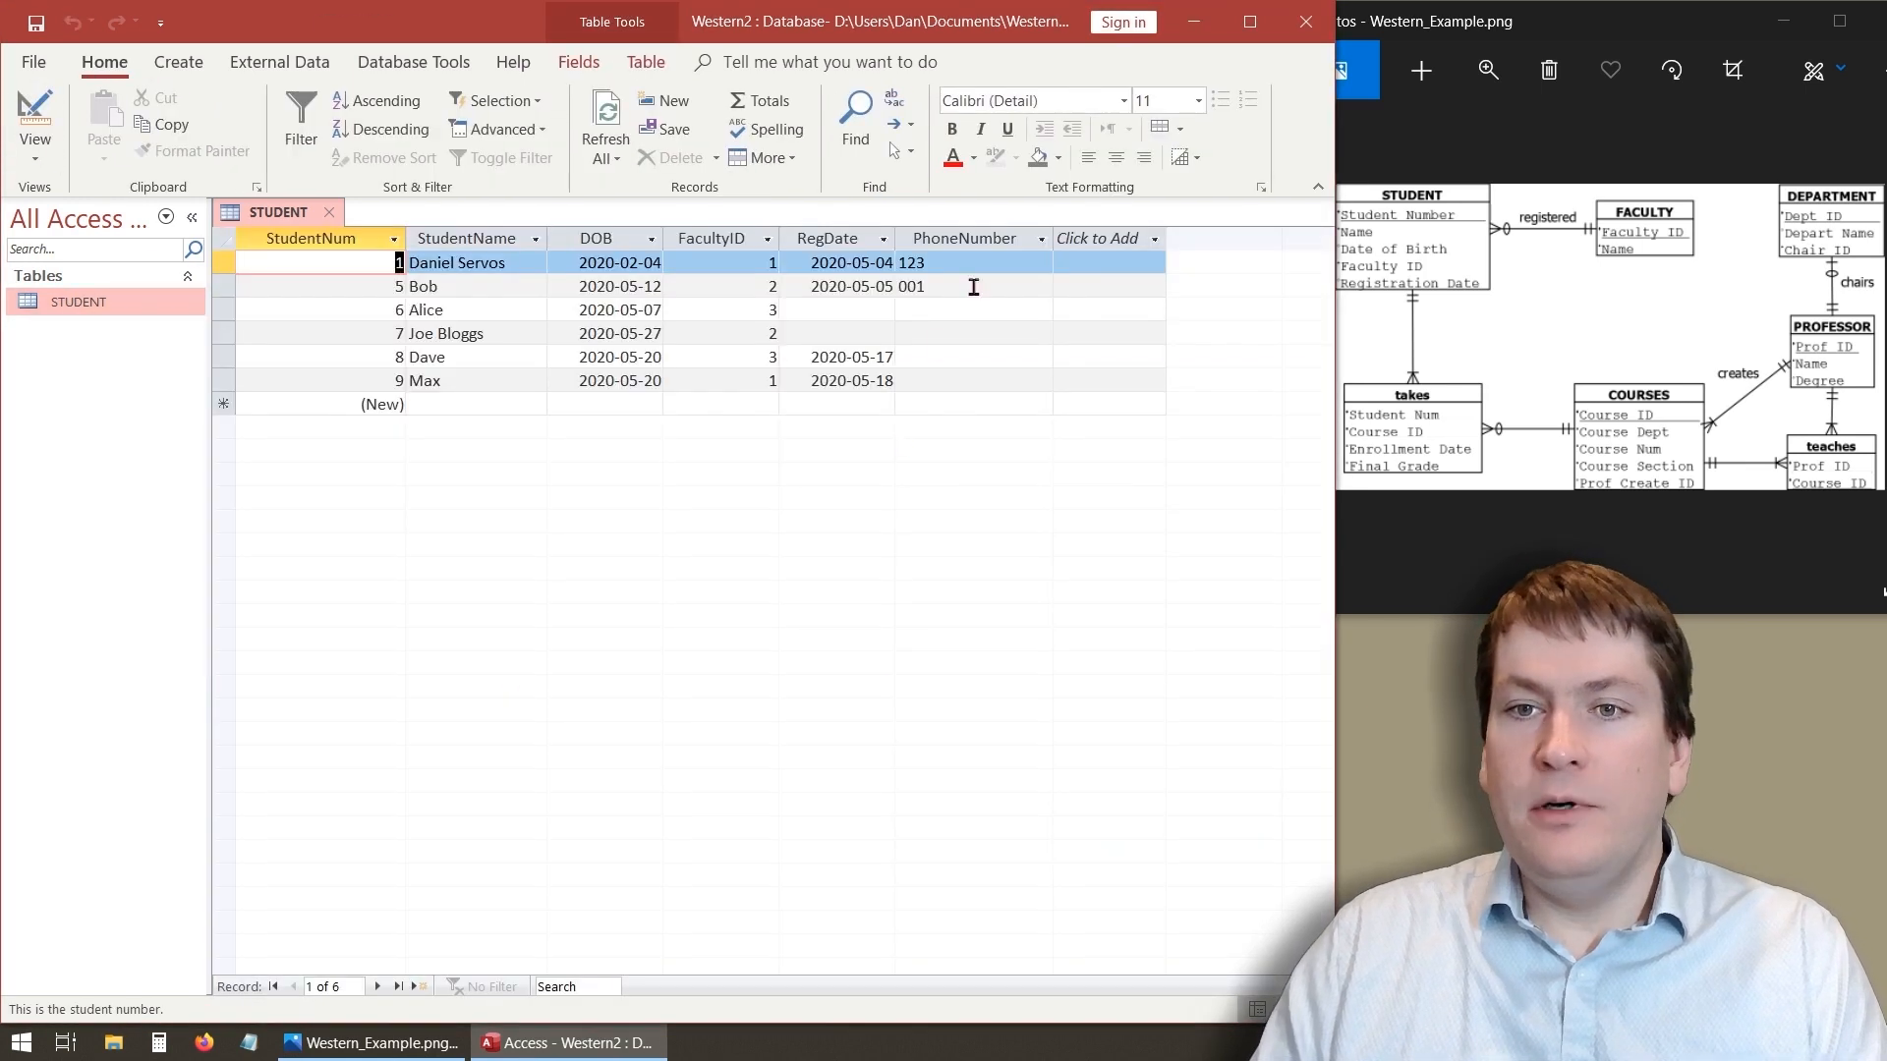
{"action": "left_click", "coordinate": [920, 357]}
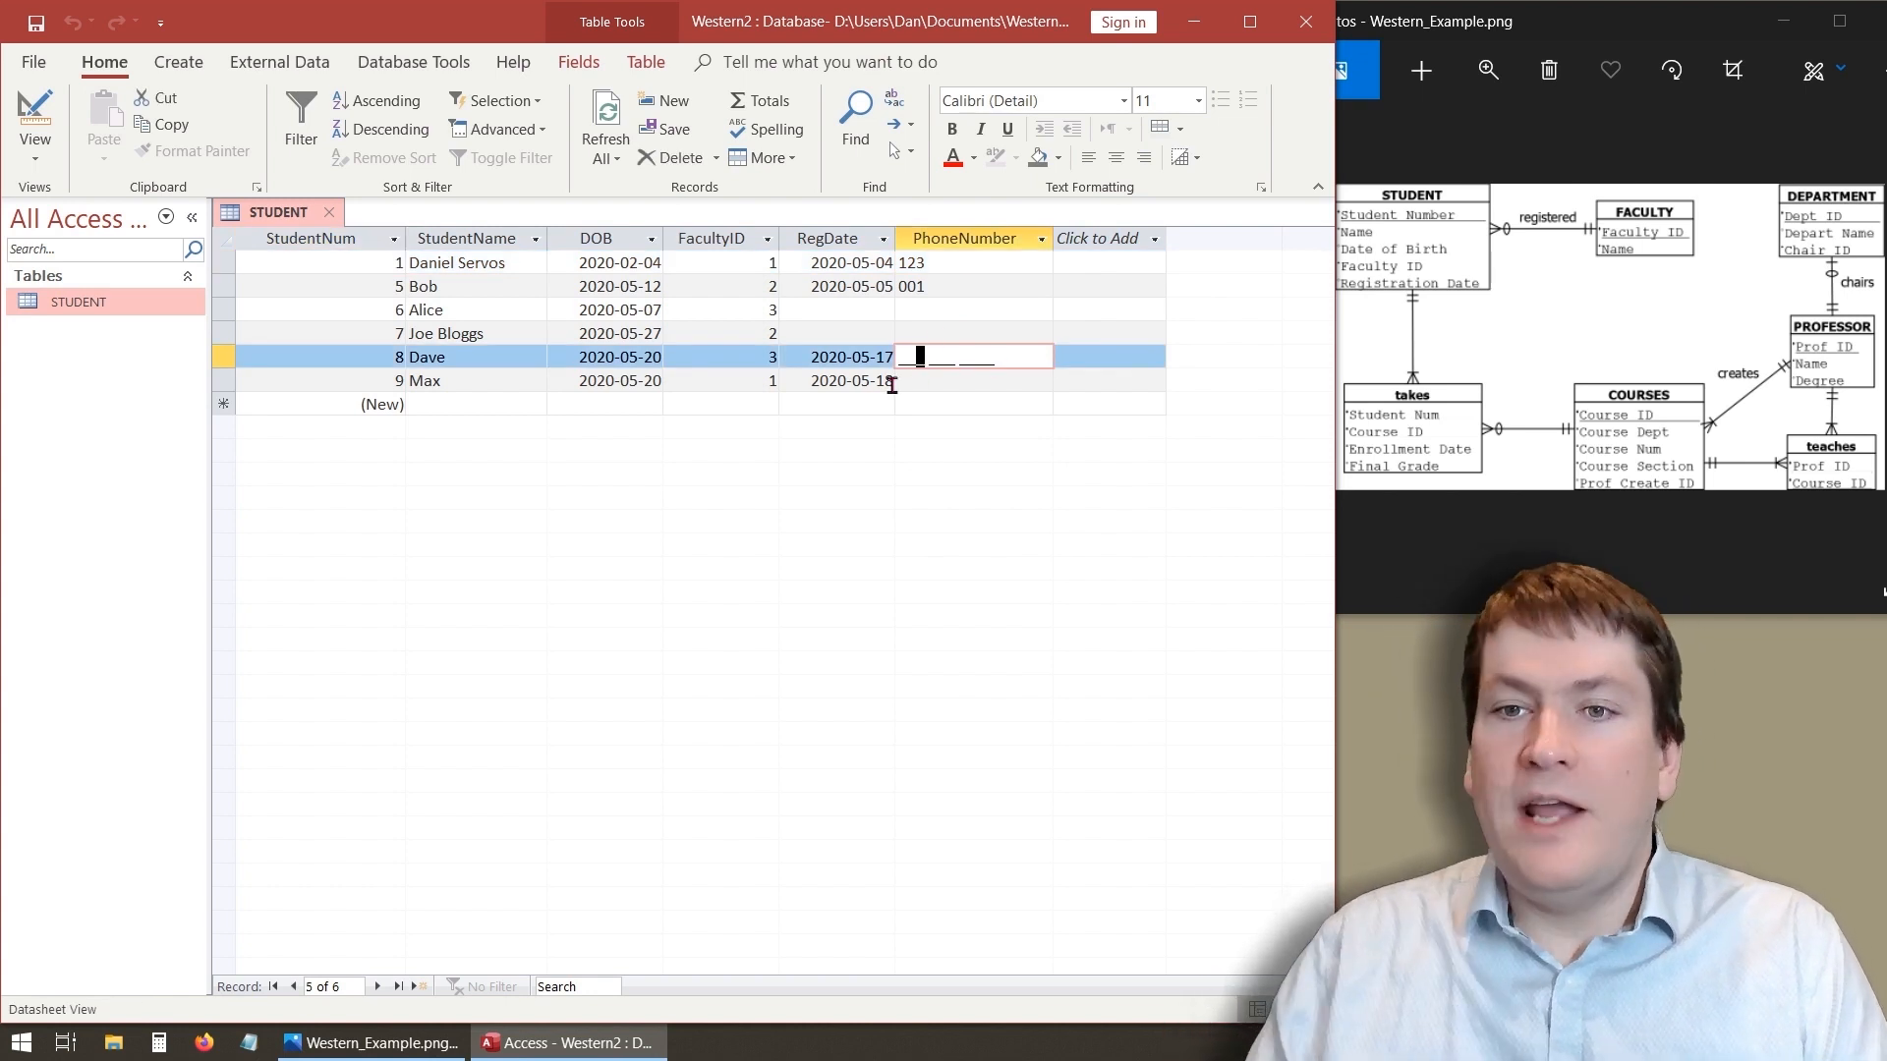
{"action": "key", "text": "shift+Tab"}
{"action": "key", "text": "Tab"}
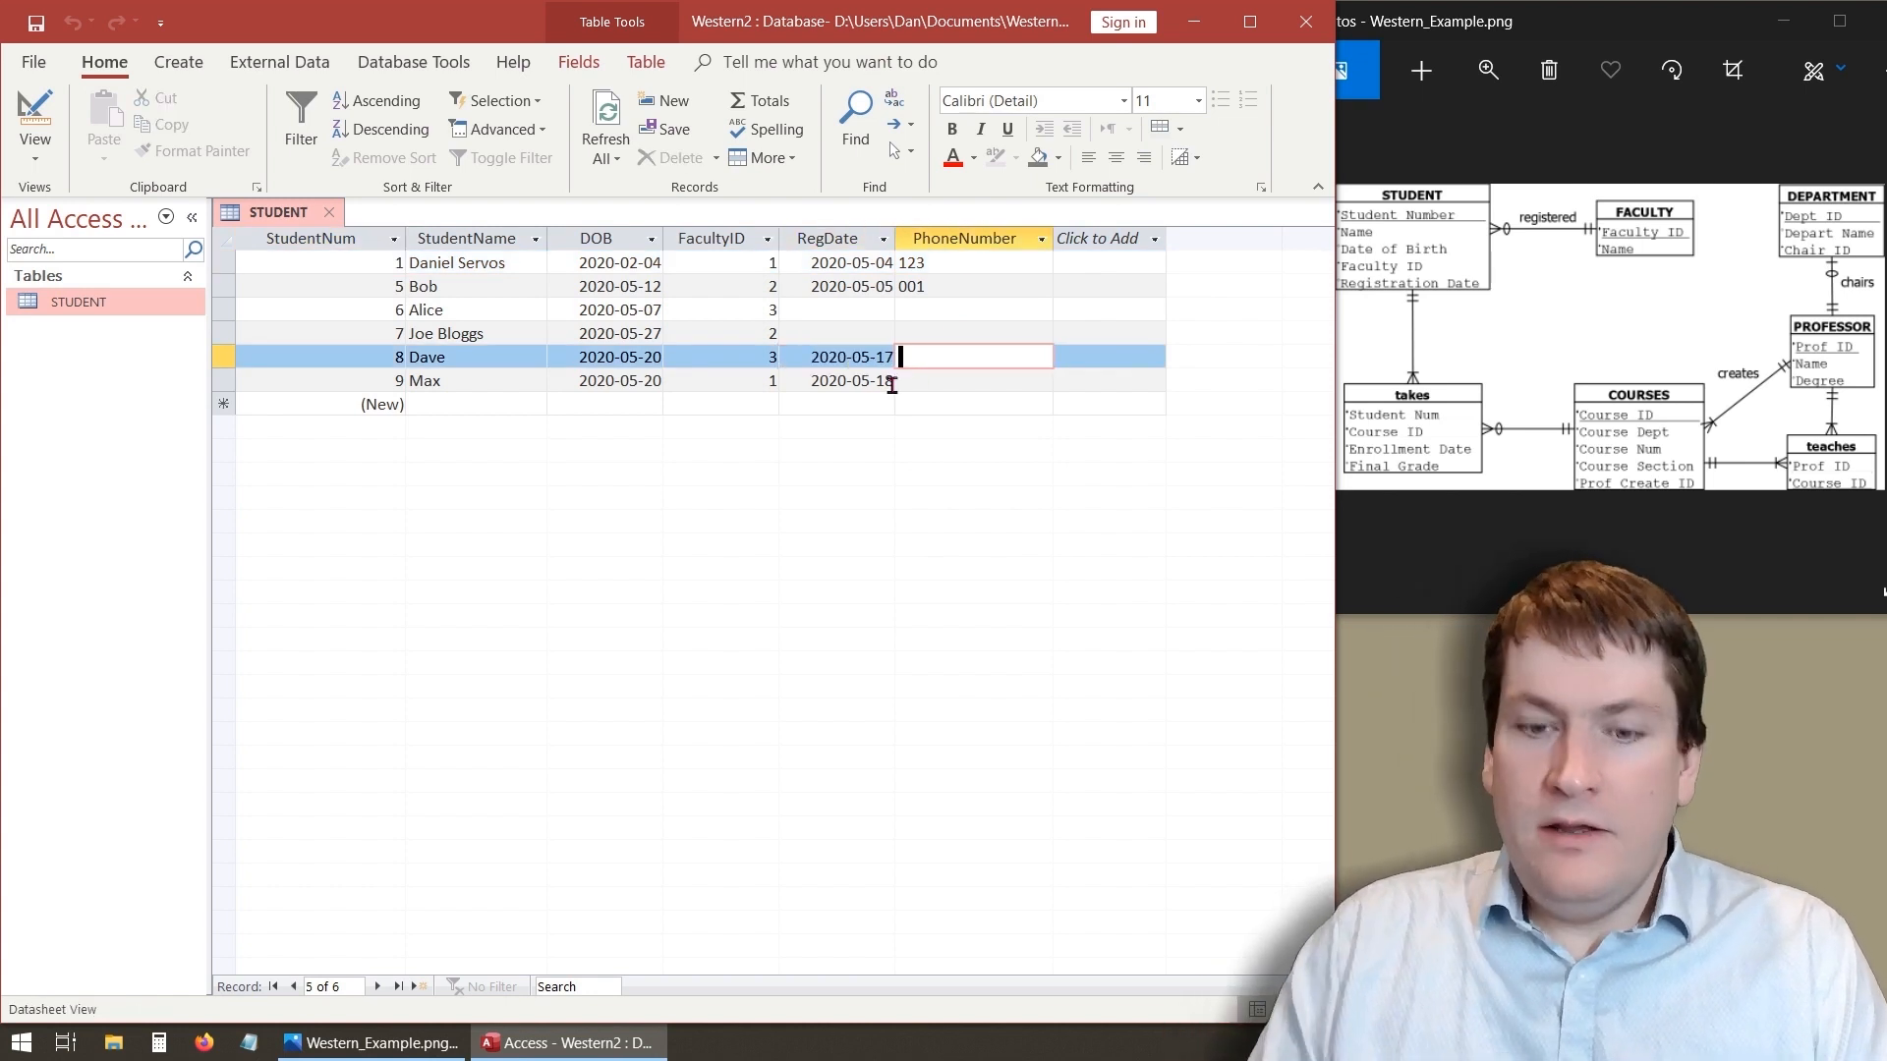
{"action": "type", "text": "12"}
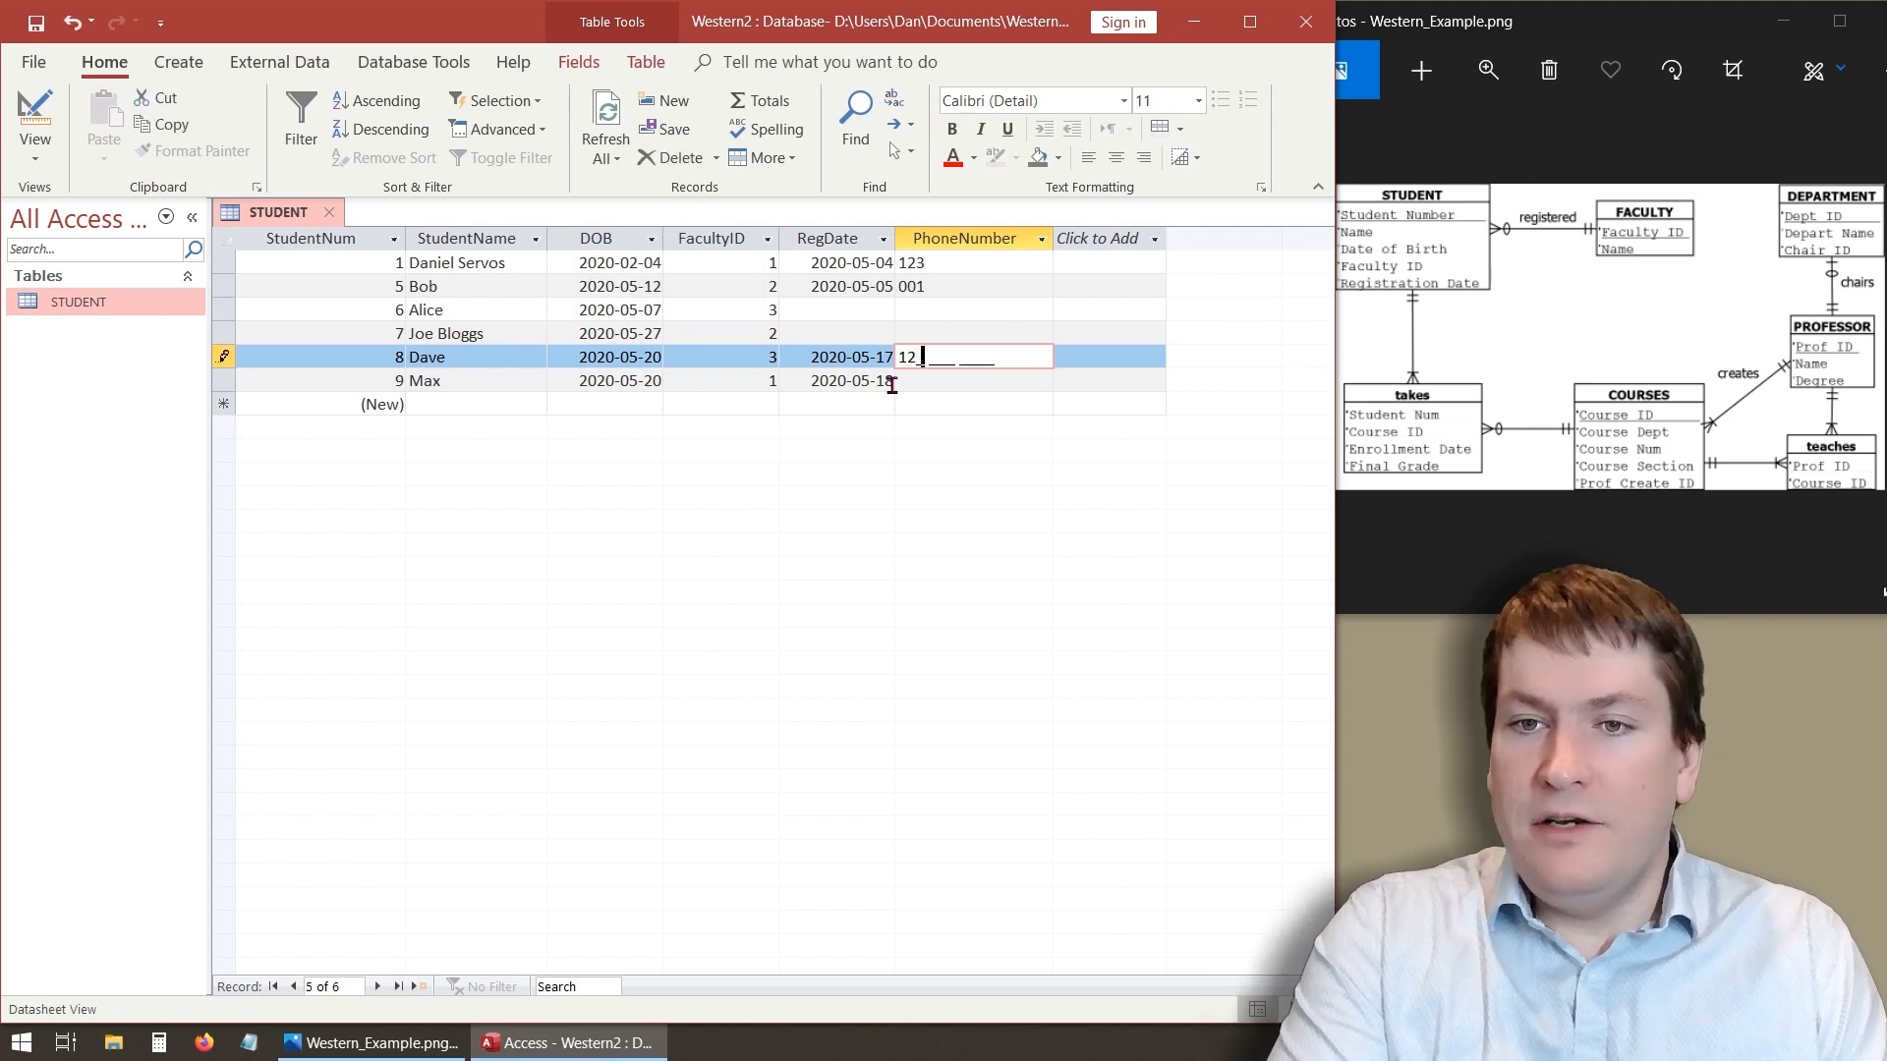
{"action": "type", "text": "3 456 789"}
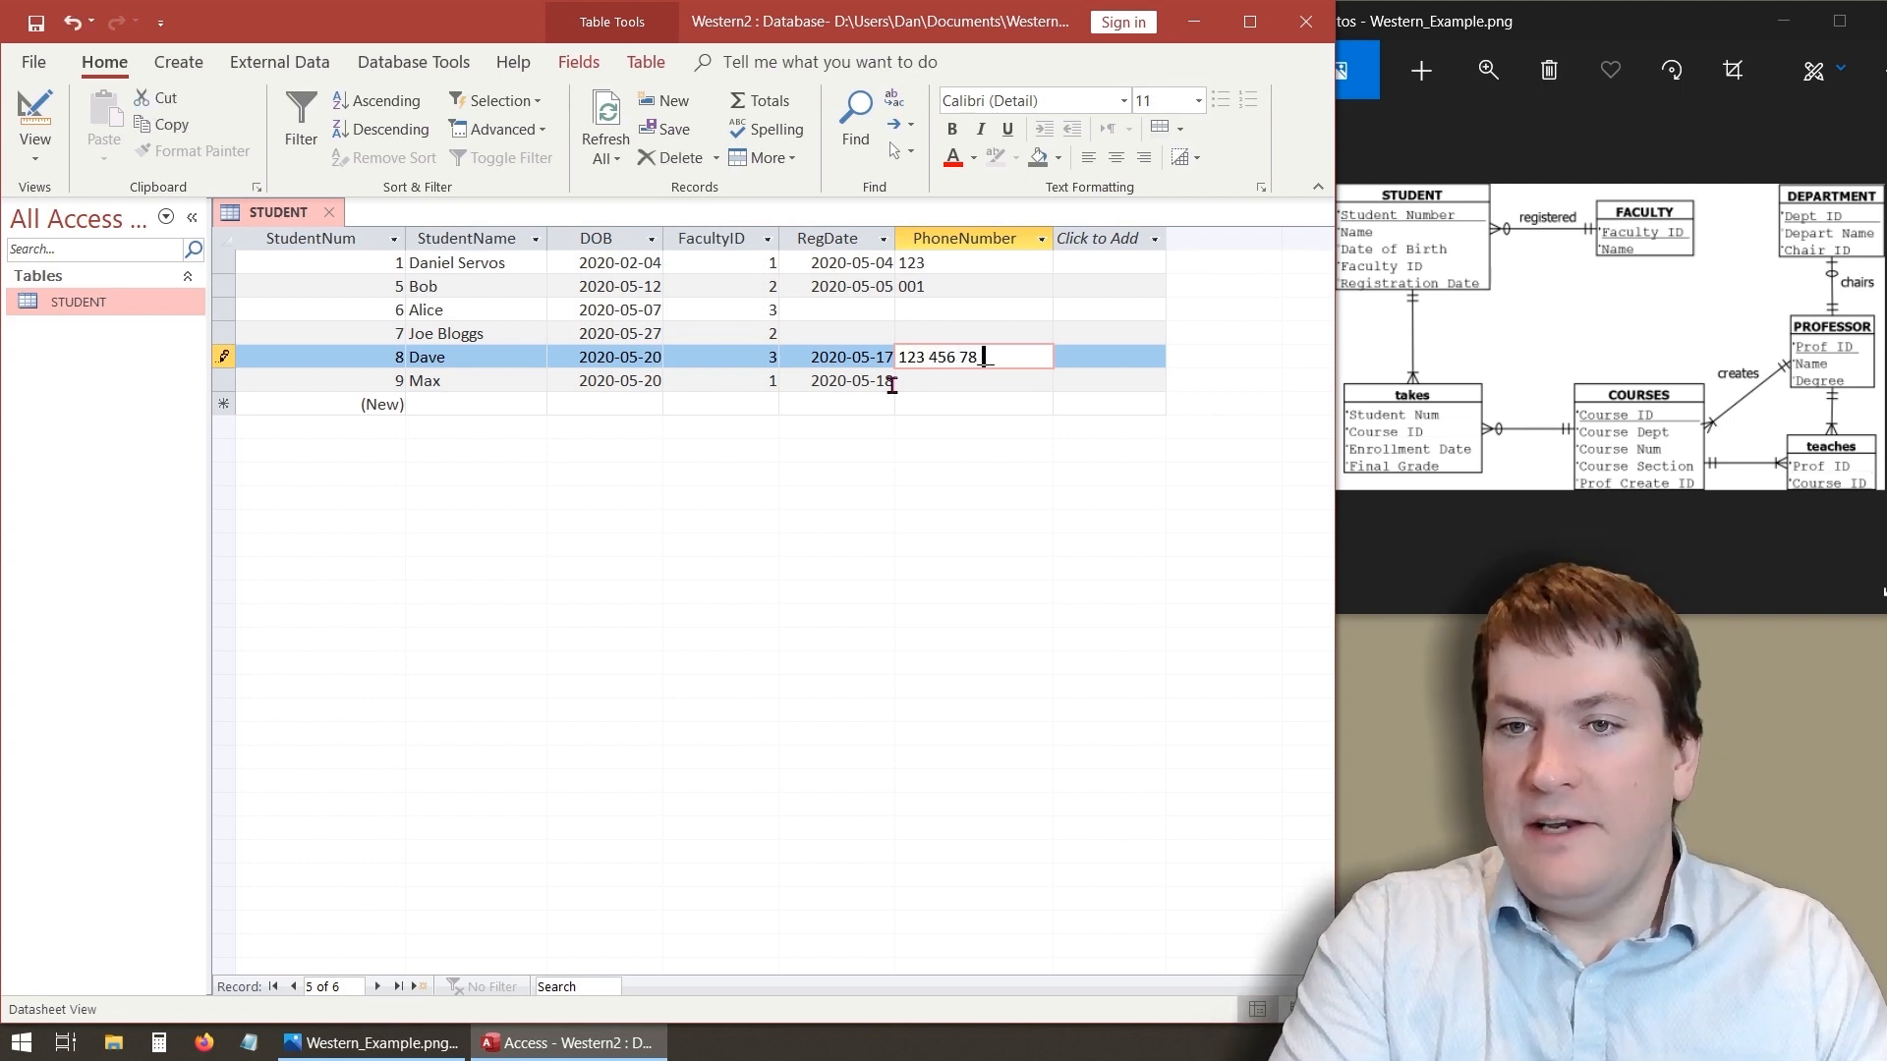
{"action": "type", "text": "0"}
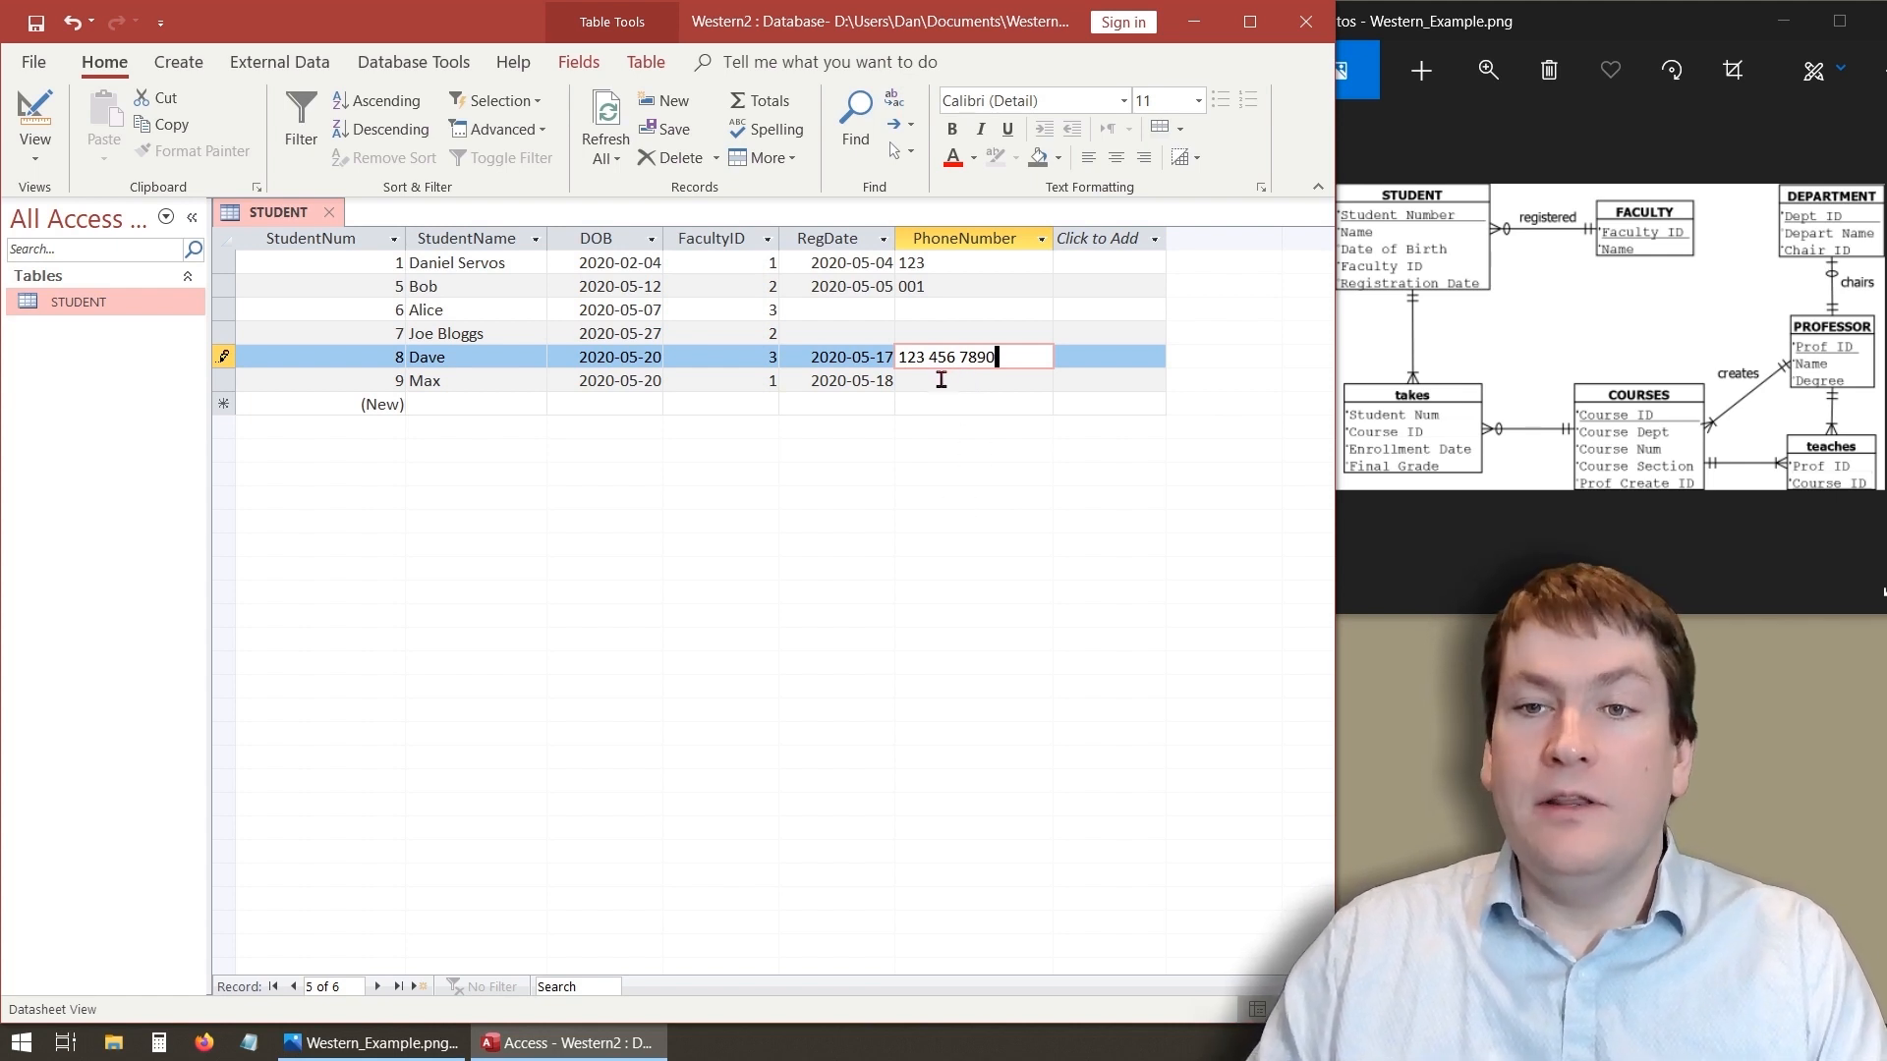
{"action": "left_click", "coordinate": [941, 383]}
{"action": "left_click", "coordinate": [906, 384]}
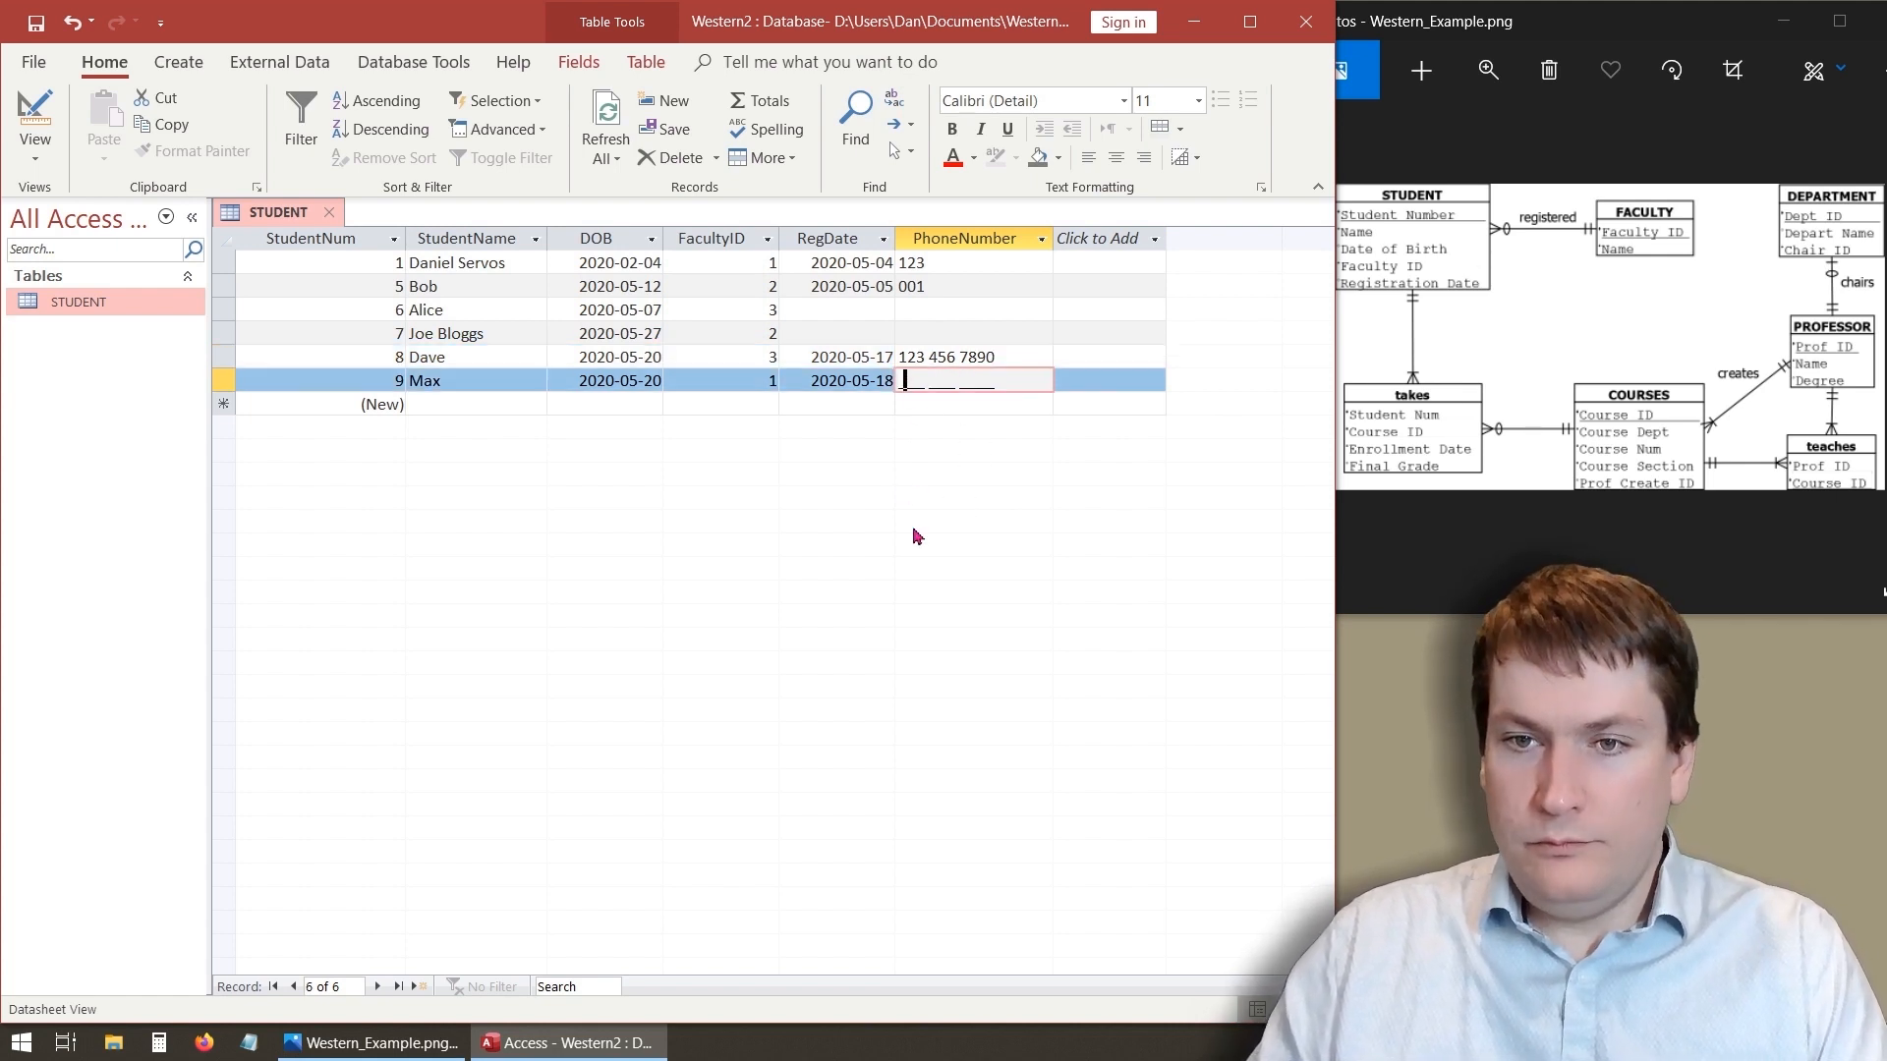
{"action": "key", "text": "shift+Tab"}
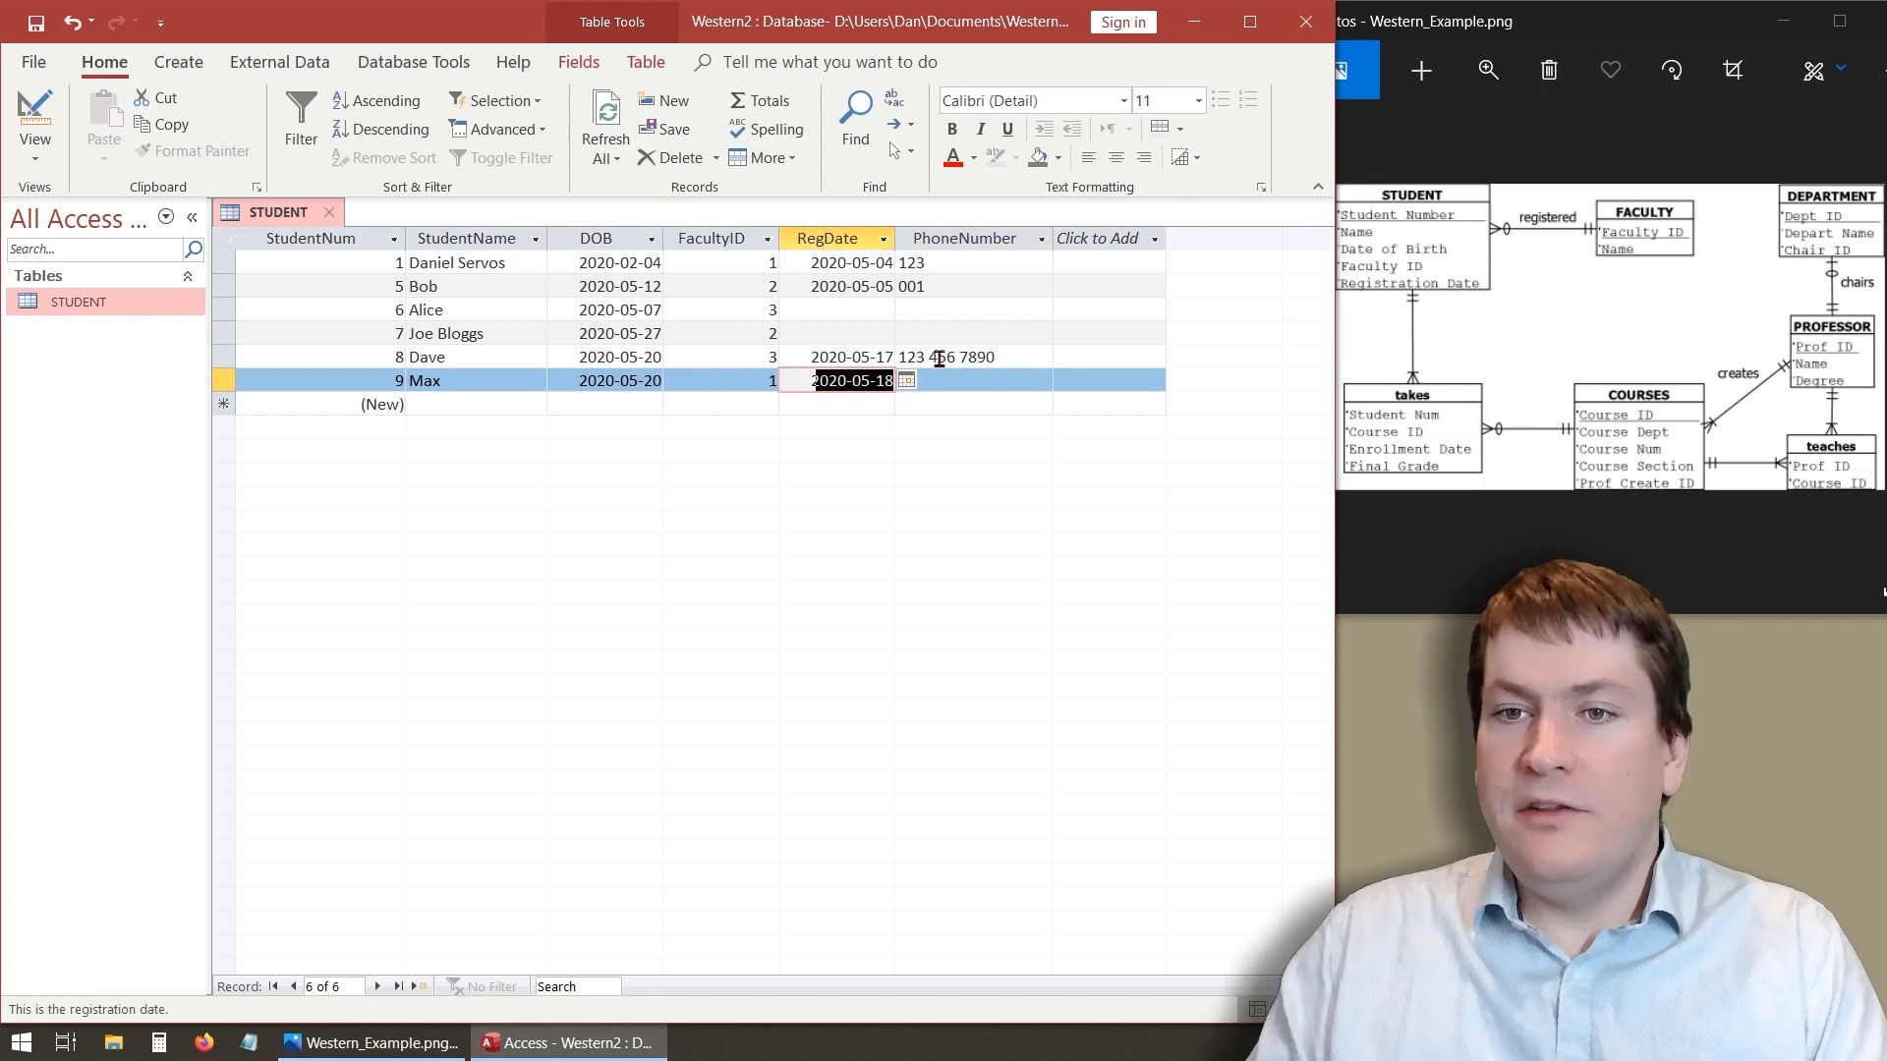
{"action": "left_click", "coordinate": [957, 385]}
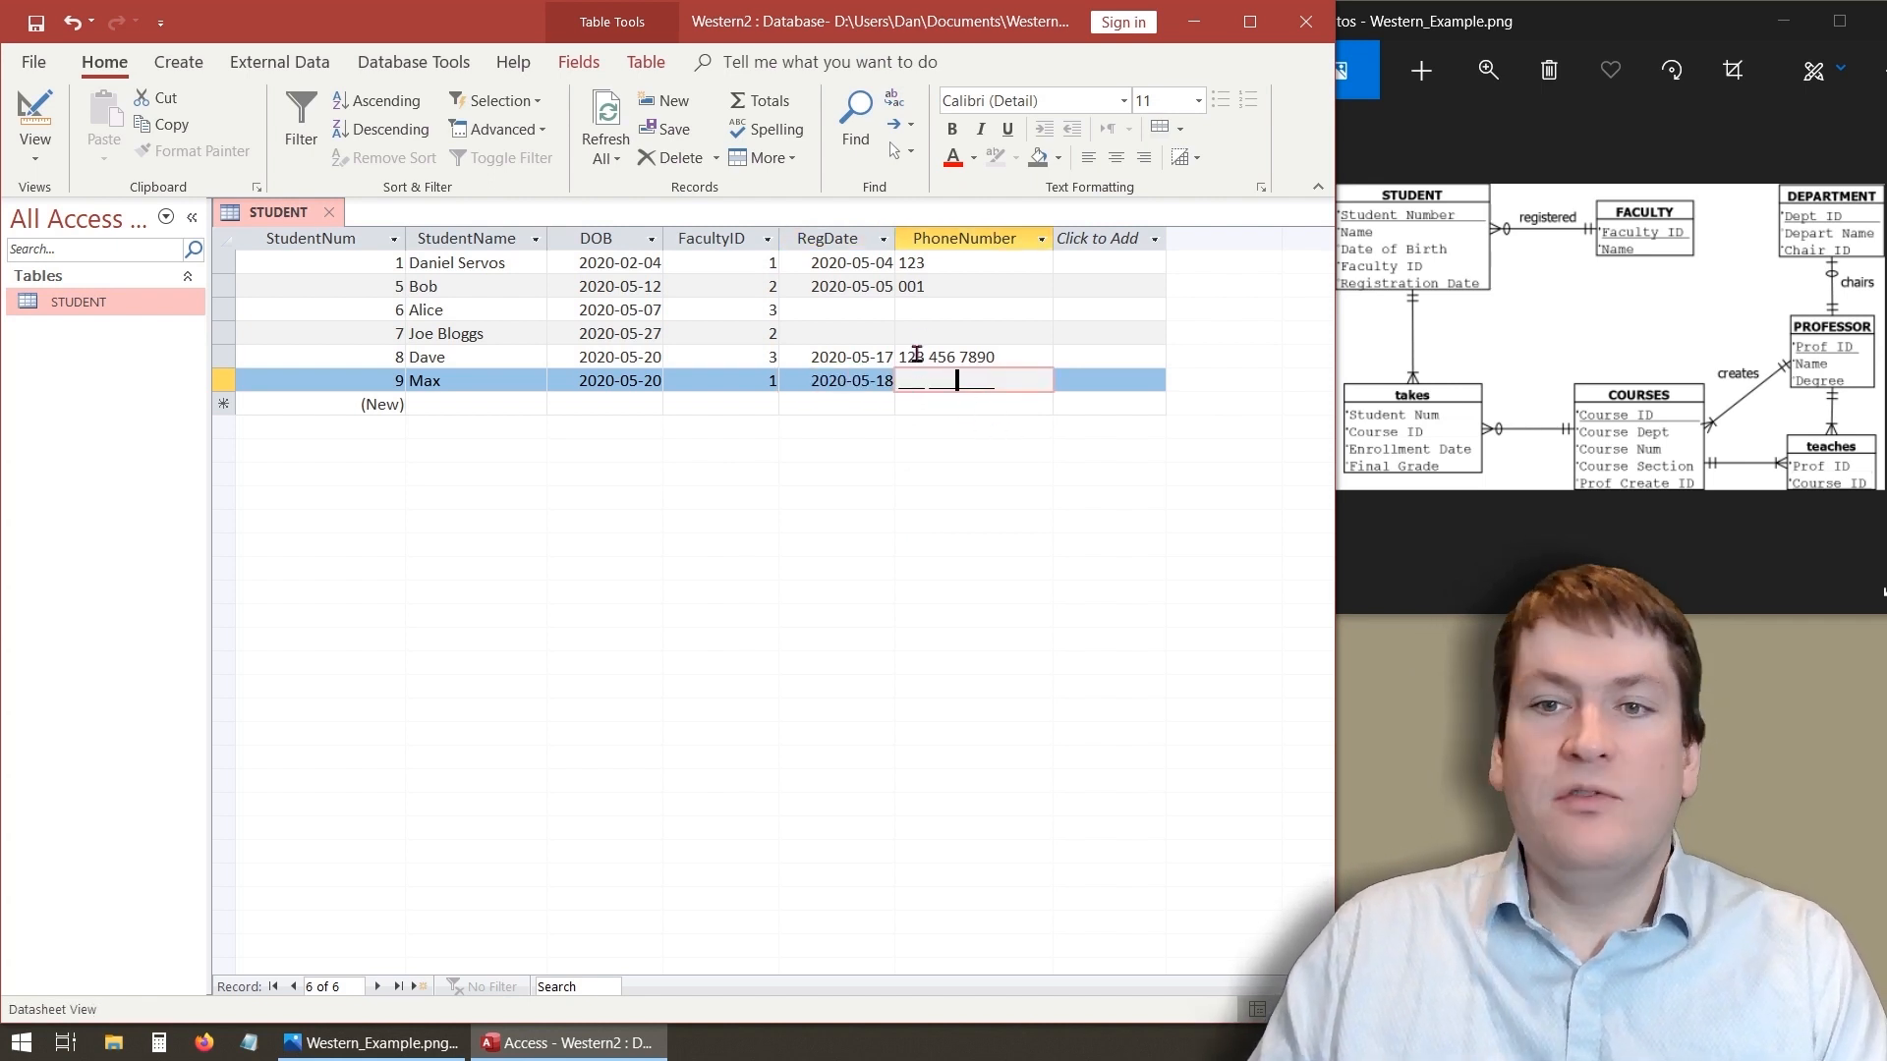
{"action": "left_click", "coordinate": [904, 404]}
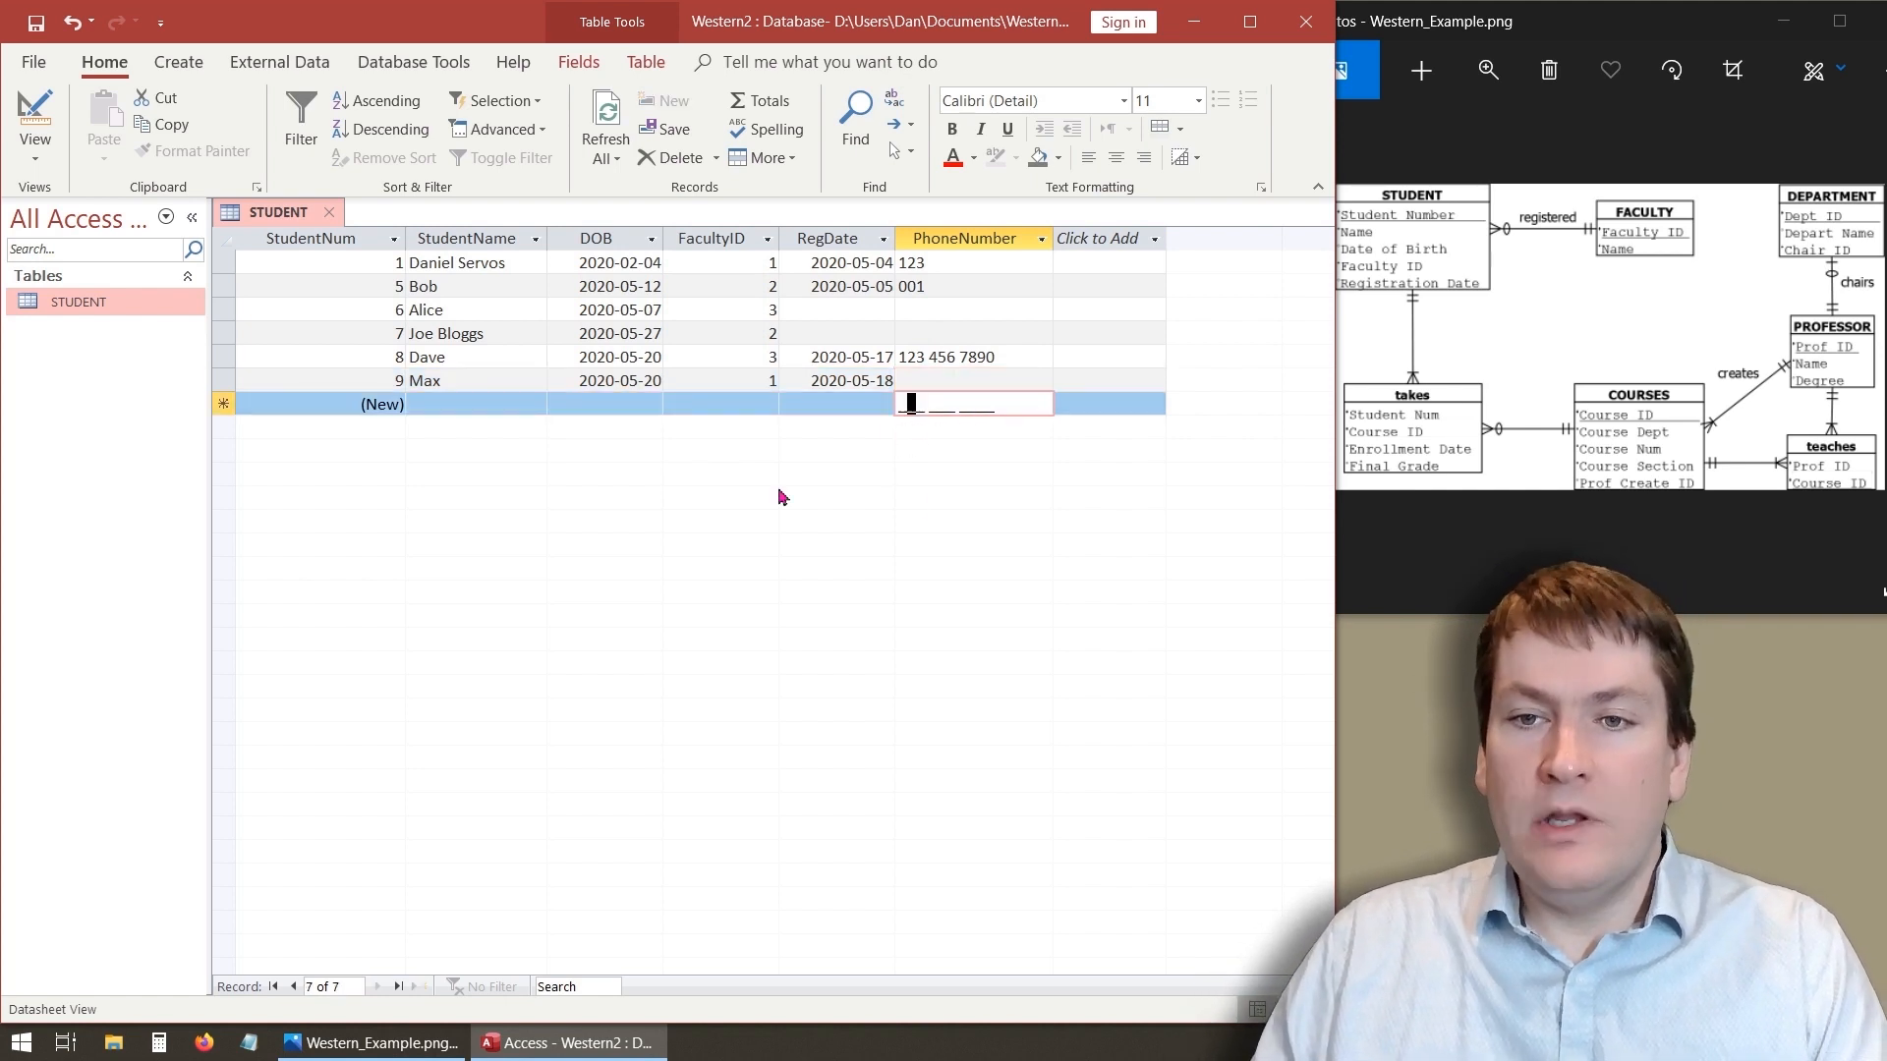
- In Design view, change the PhoneNumber input mask to \(000\)\ 000\-0000, then save and return to Datasheet view
{"action": "left_click", "coordinate": [35, 123]}
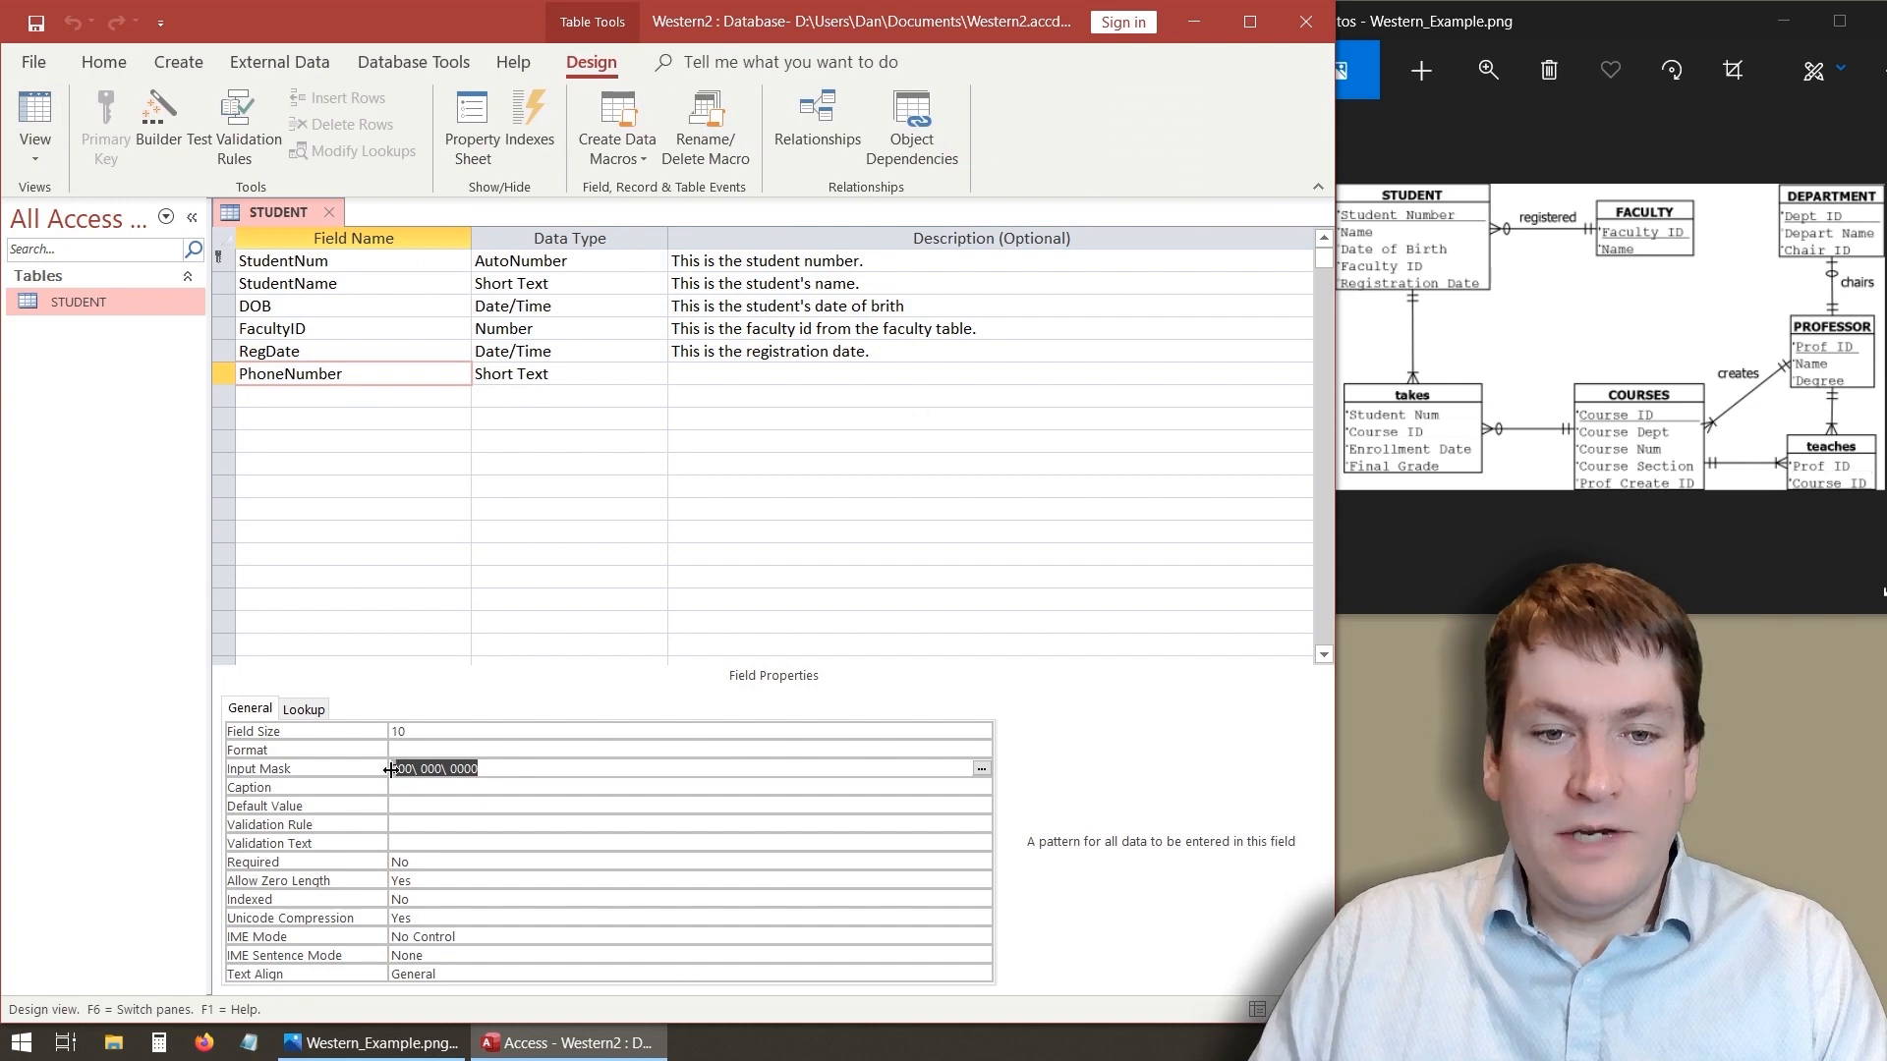
{"action": "left_click", "coordinate": [400, 768]}
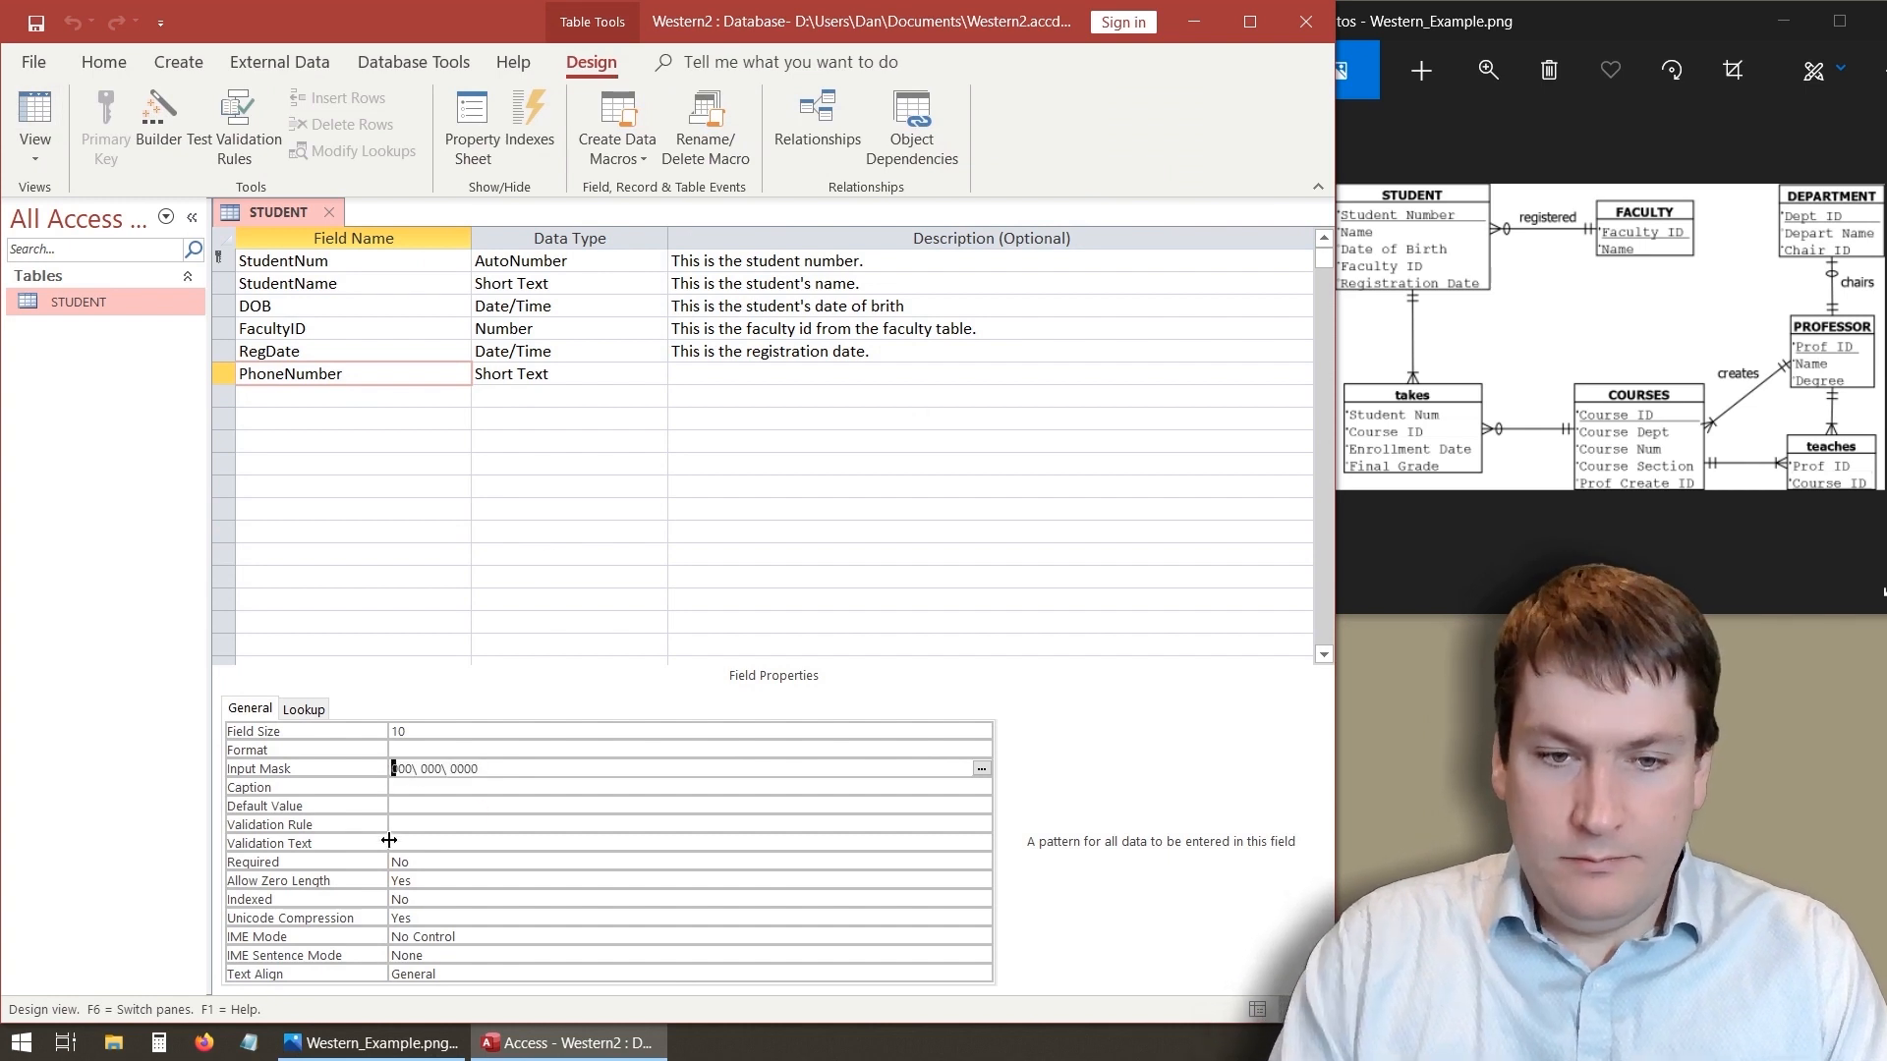
{"action": "type", "text": "\\(000"}
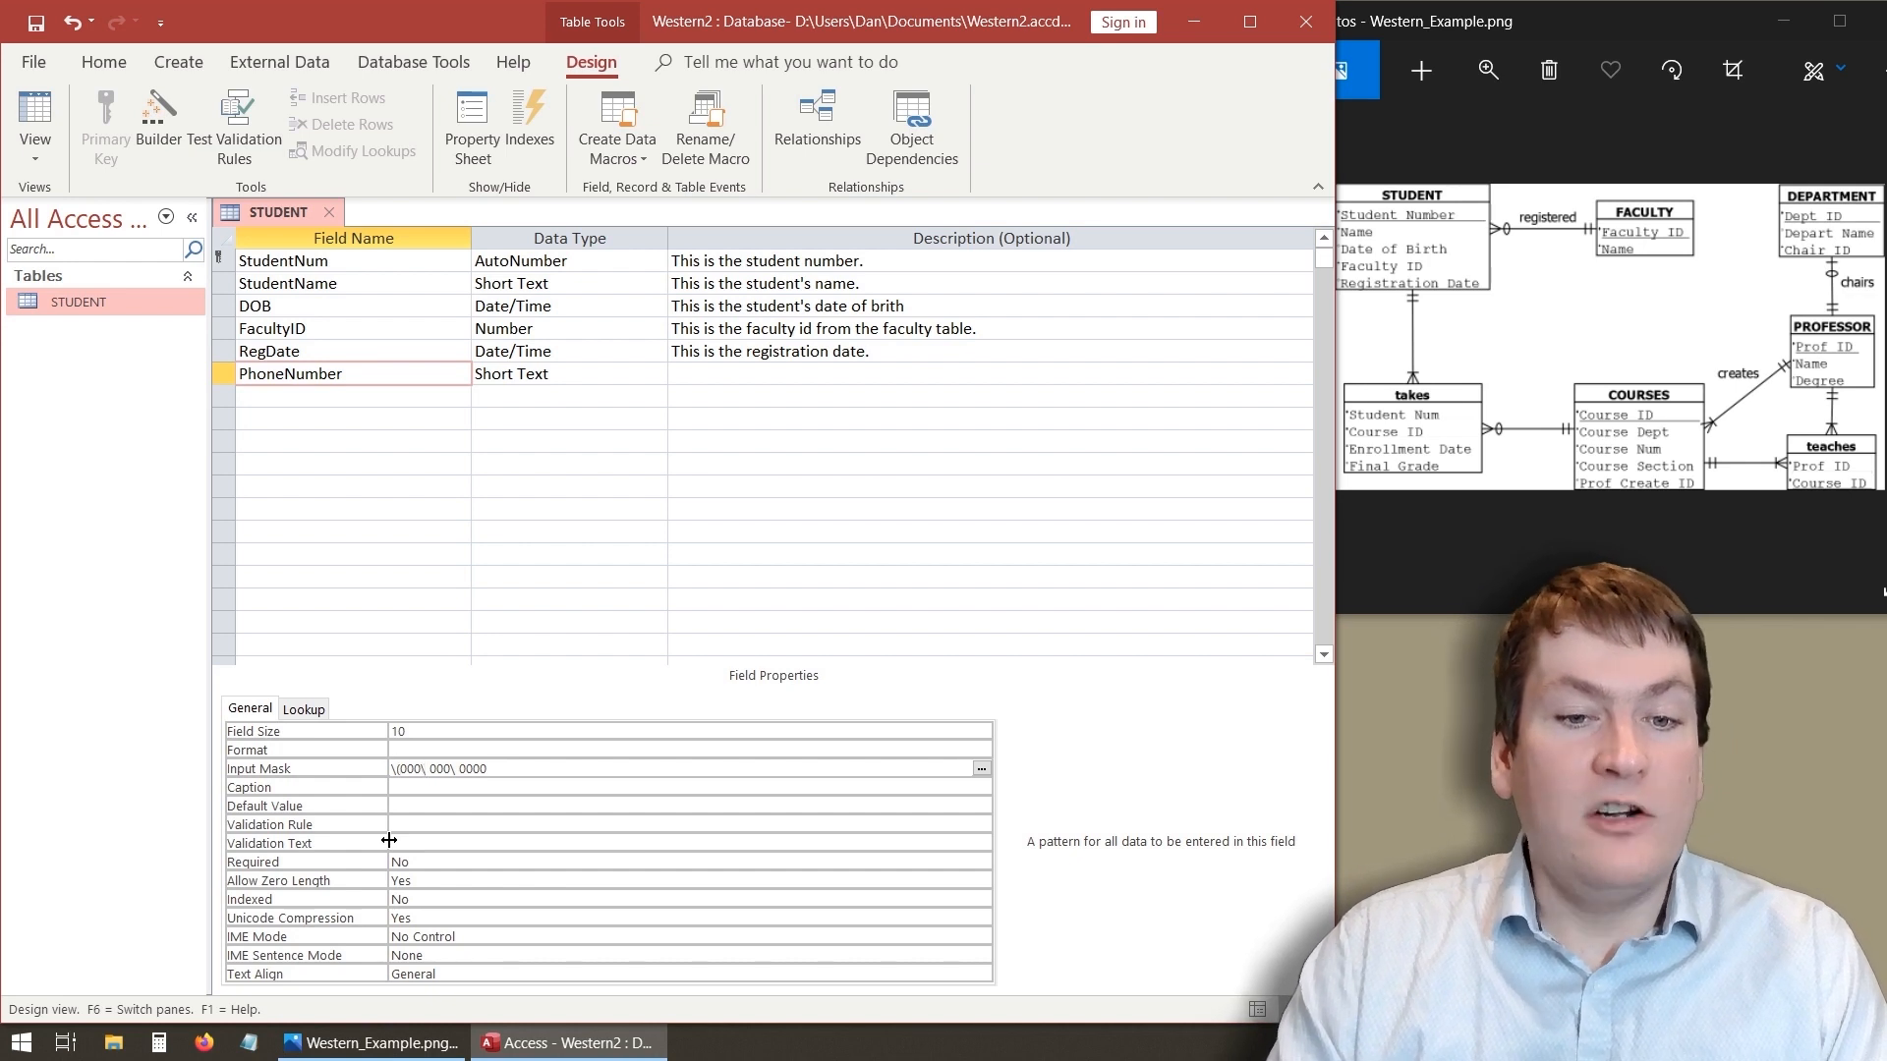
{"action": "type", "text": "\\)"}
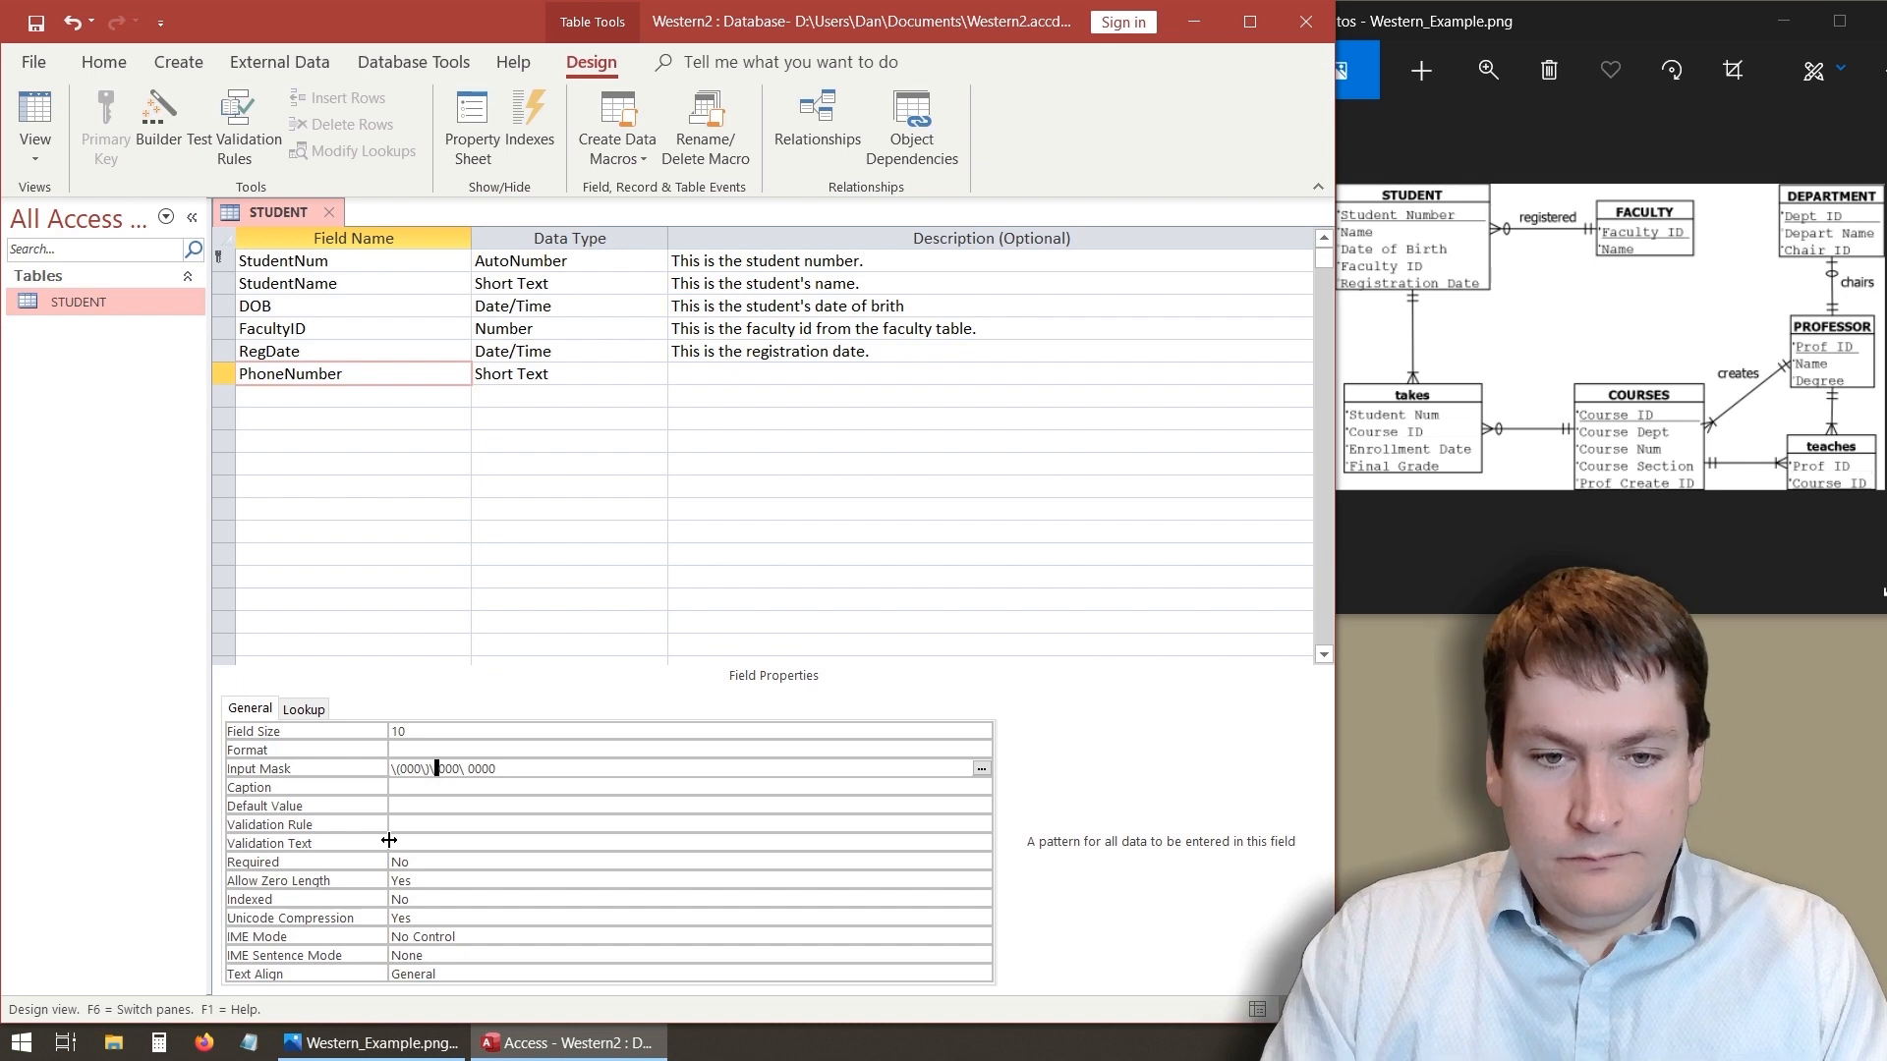
{"action": "key", "text": "Right"}
{"action": "key", "text": "Right"}
{"action": "key", "text": "Right"}
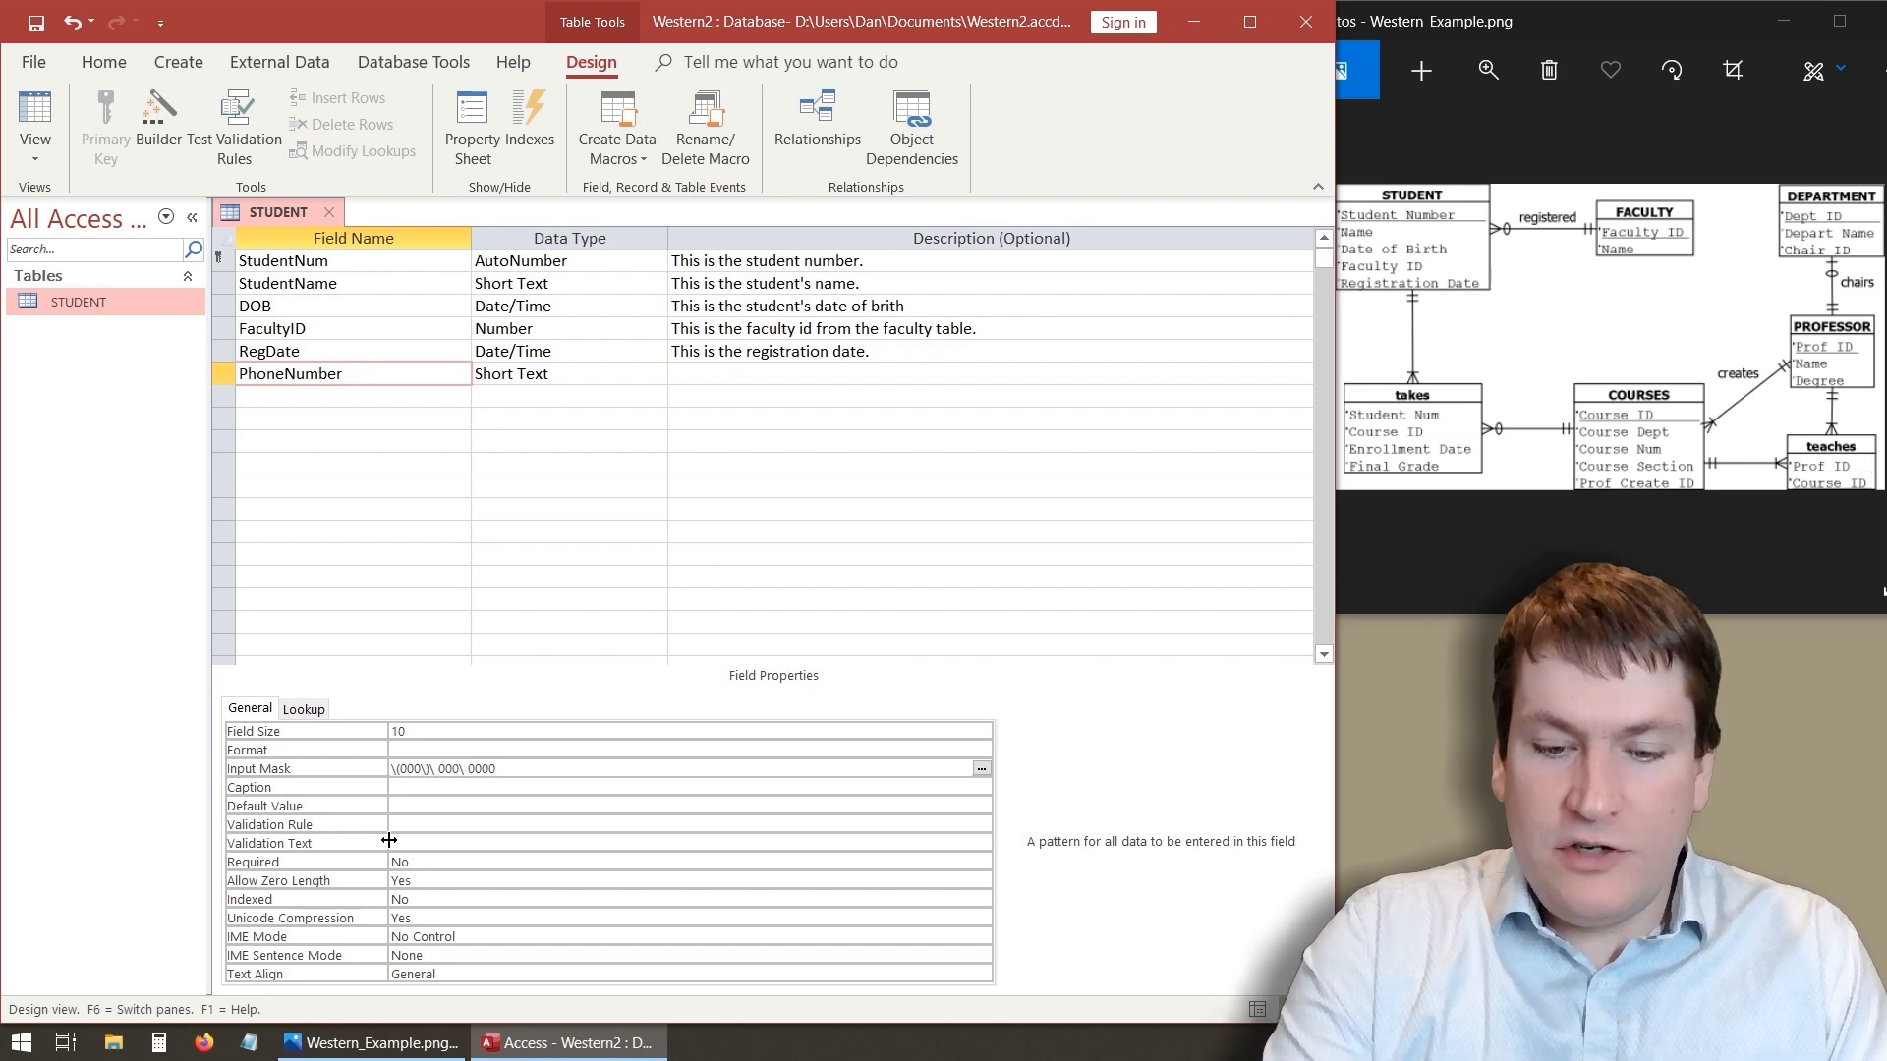
{"action": "type", "text": "-"}
{"action": "key", "text": "BackSpace"}
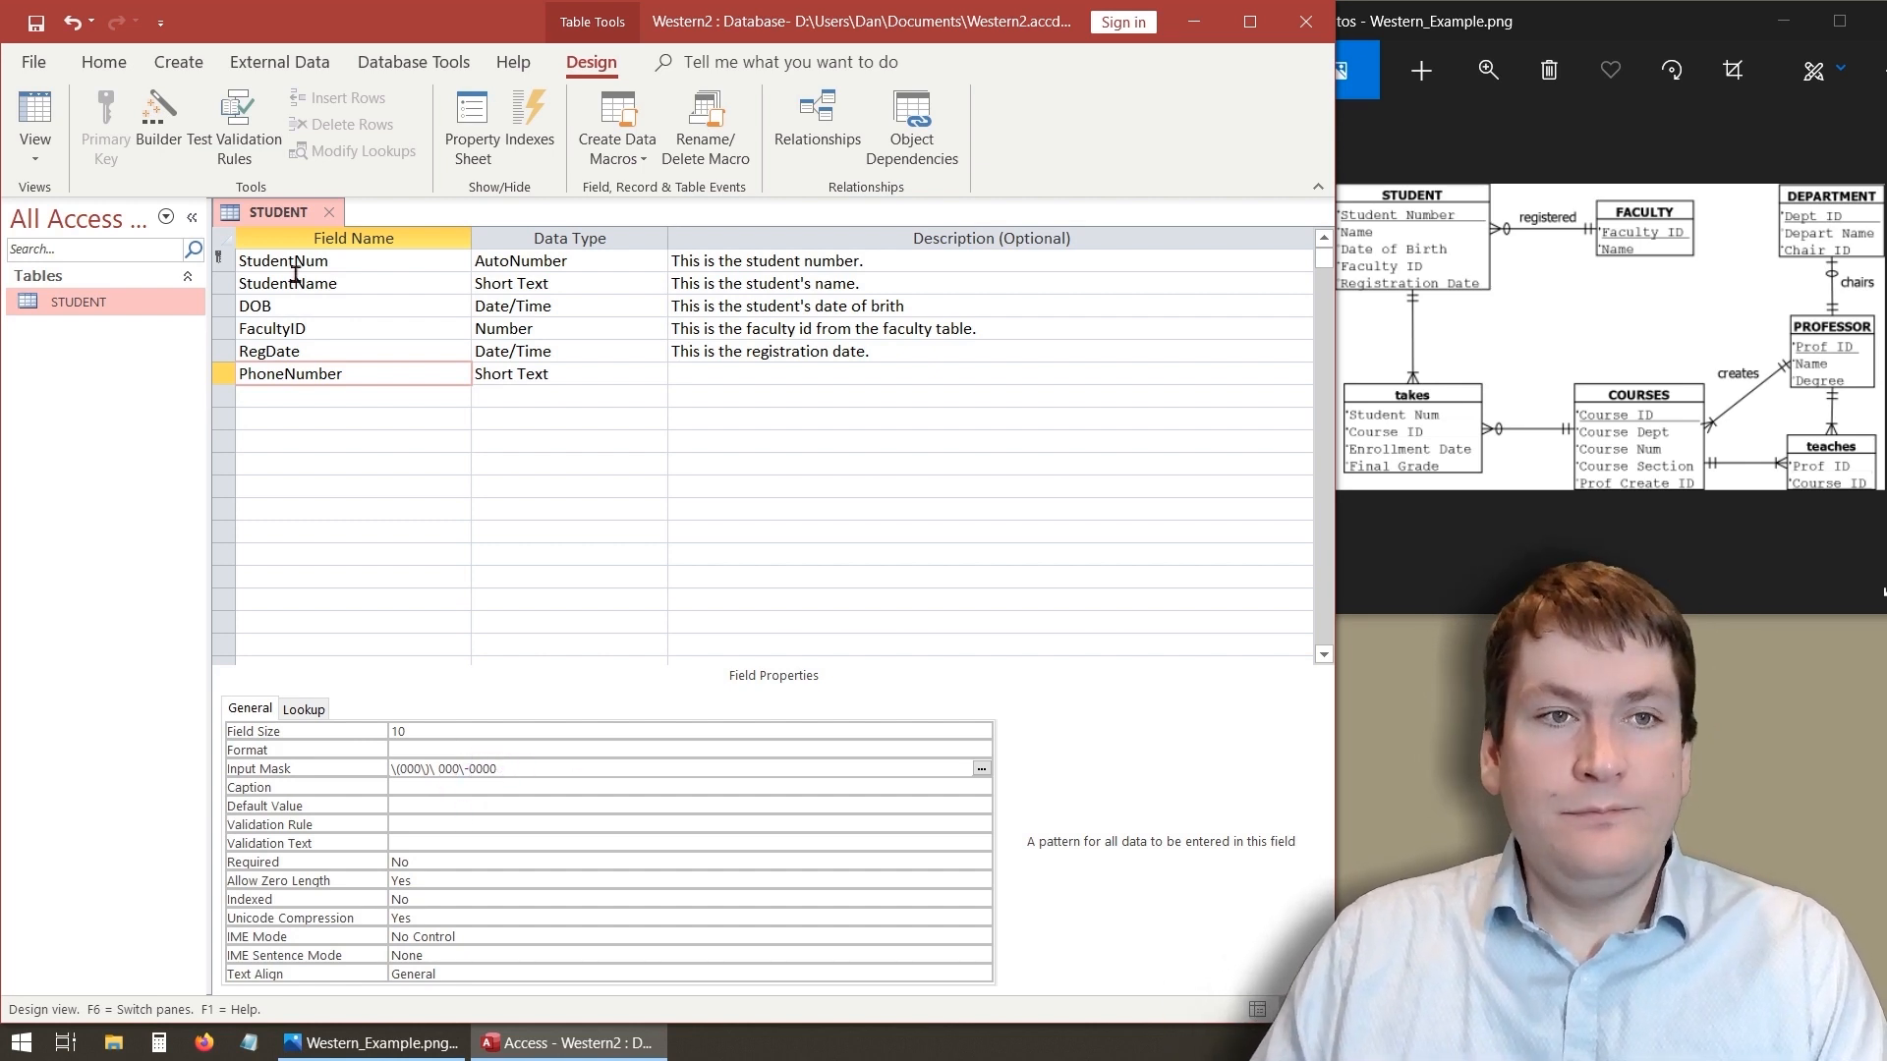
{"action": "left_click", "coordinate": [34, 116]}
{"action": "left_click", "coordinate": [908, 598]}
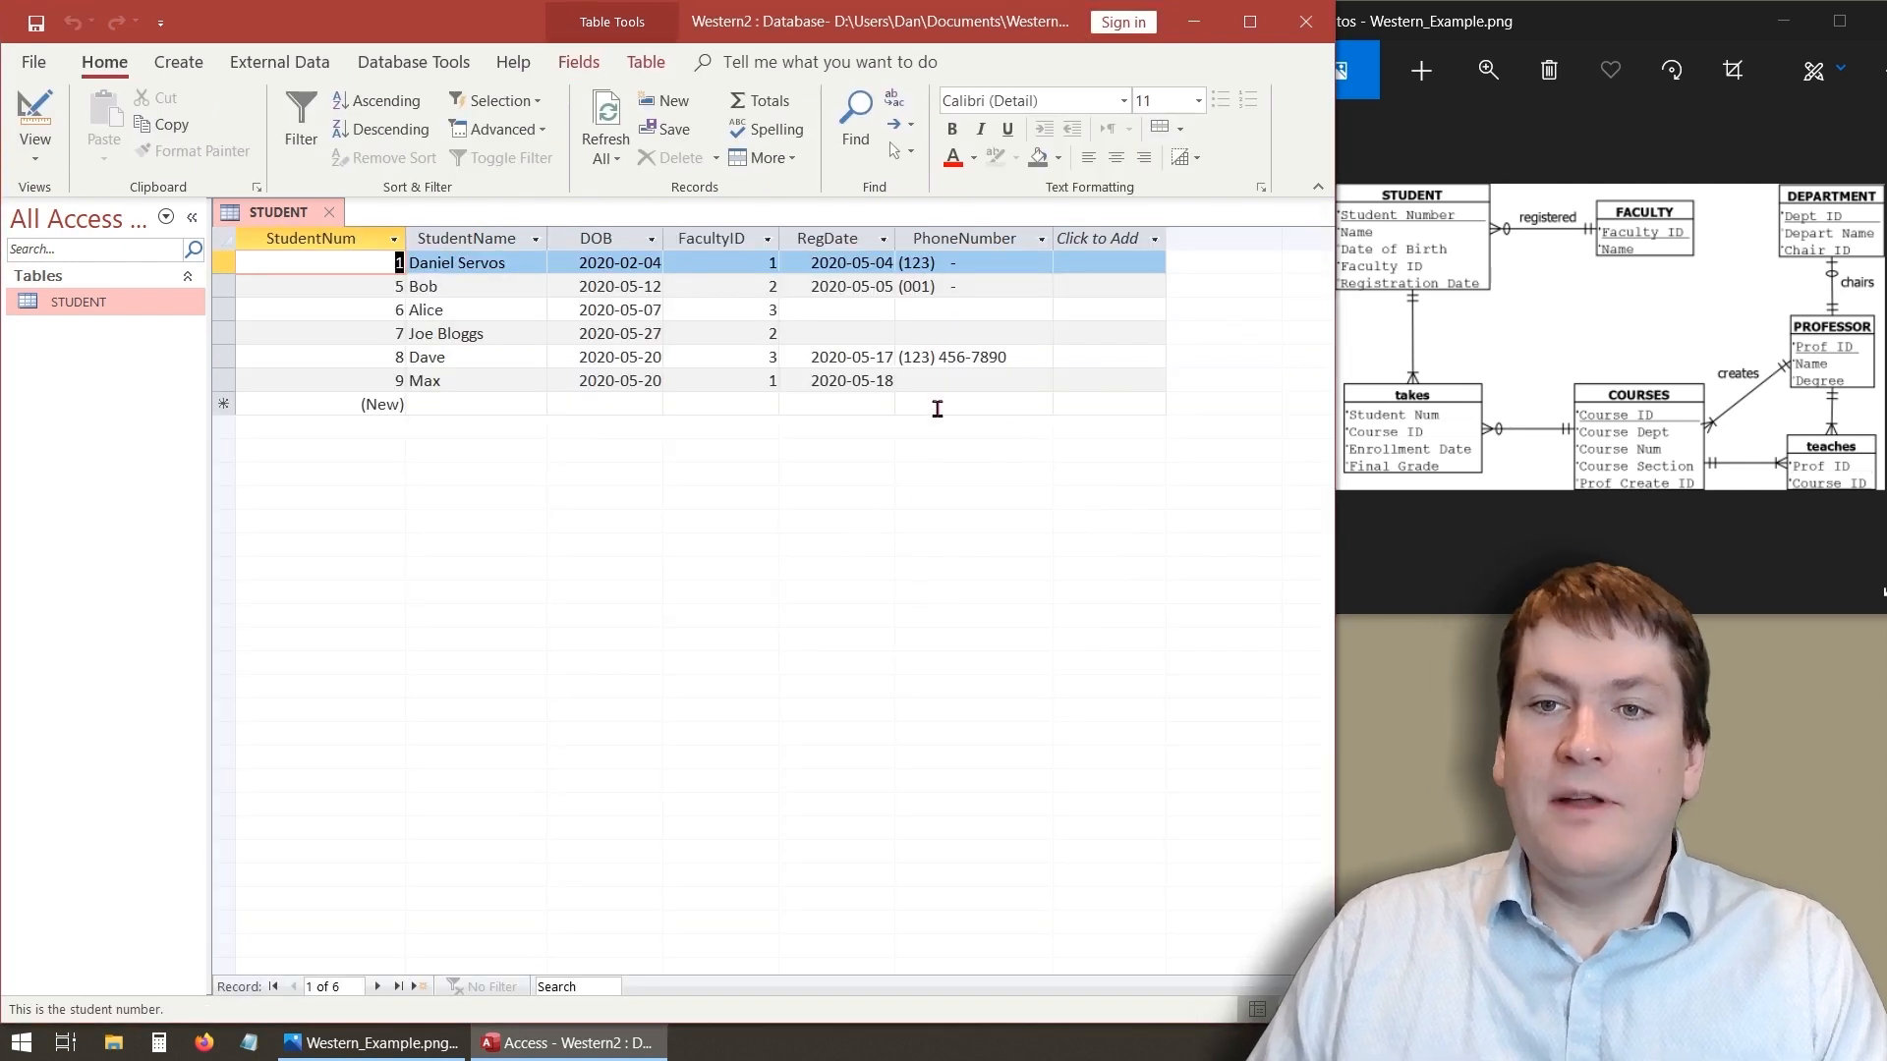
{"action": "left_click", "coordinate": [910, 335]}
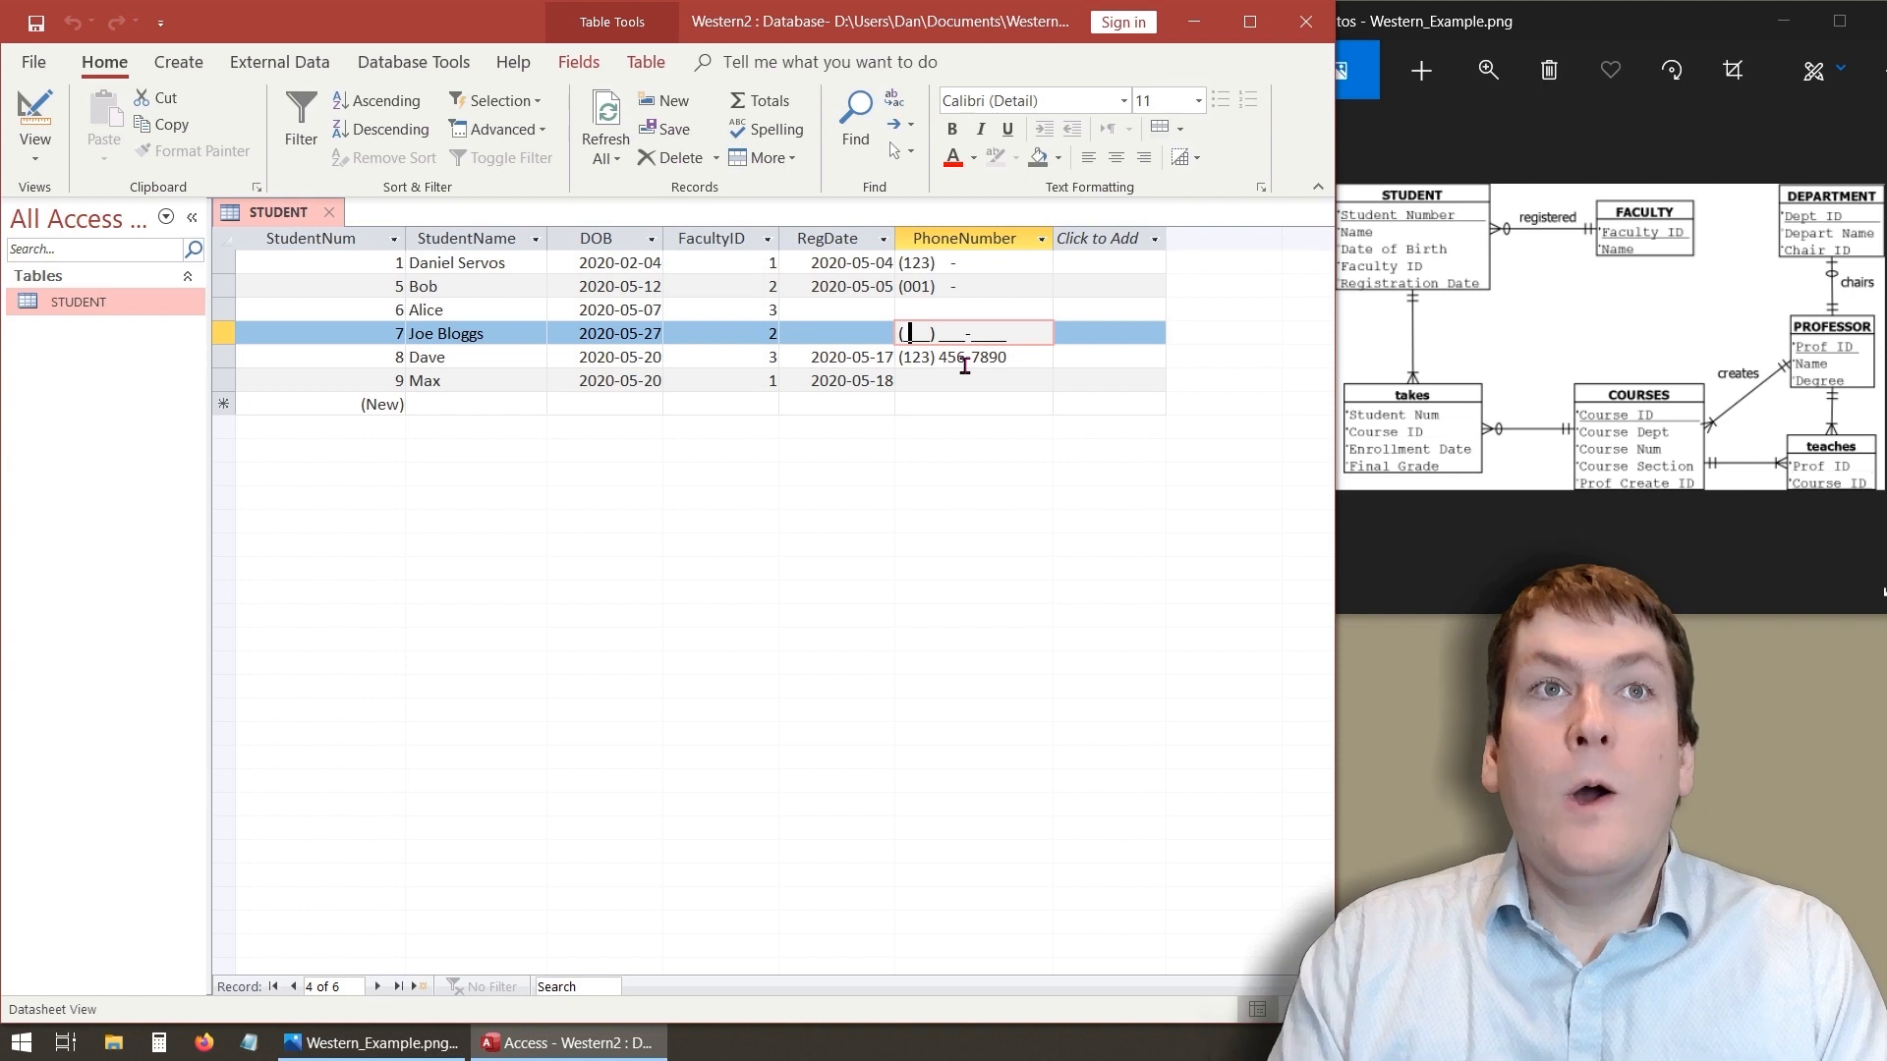
{"action": "type", "text": "123) 45"}
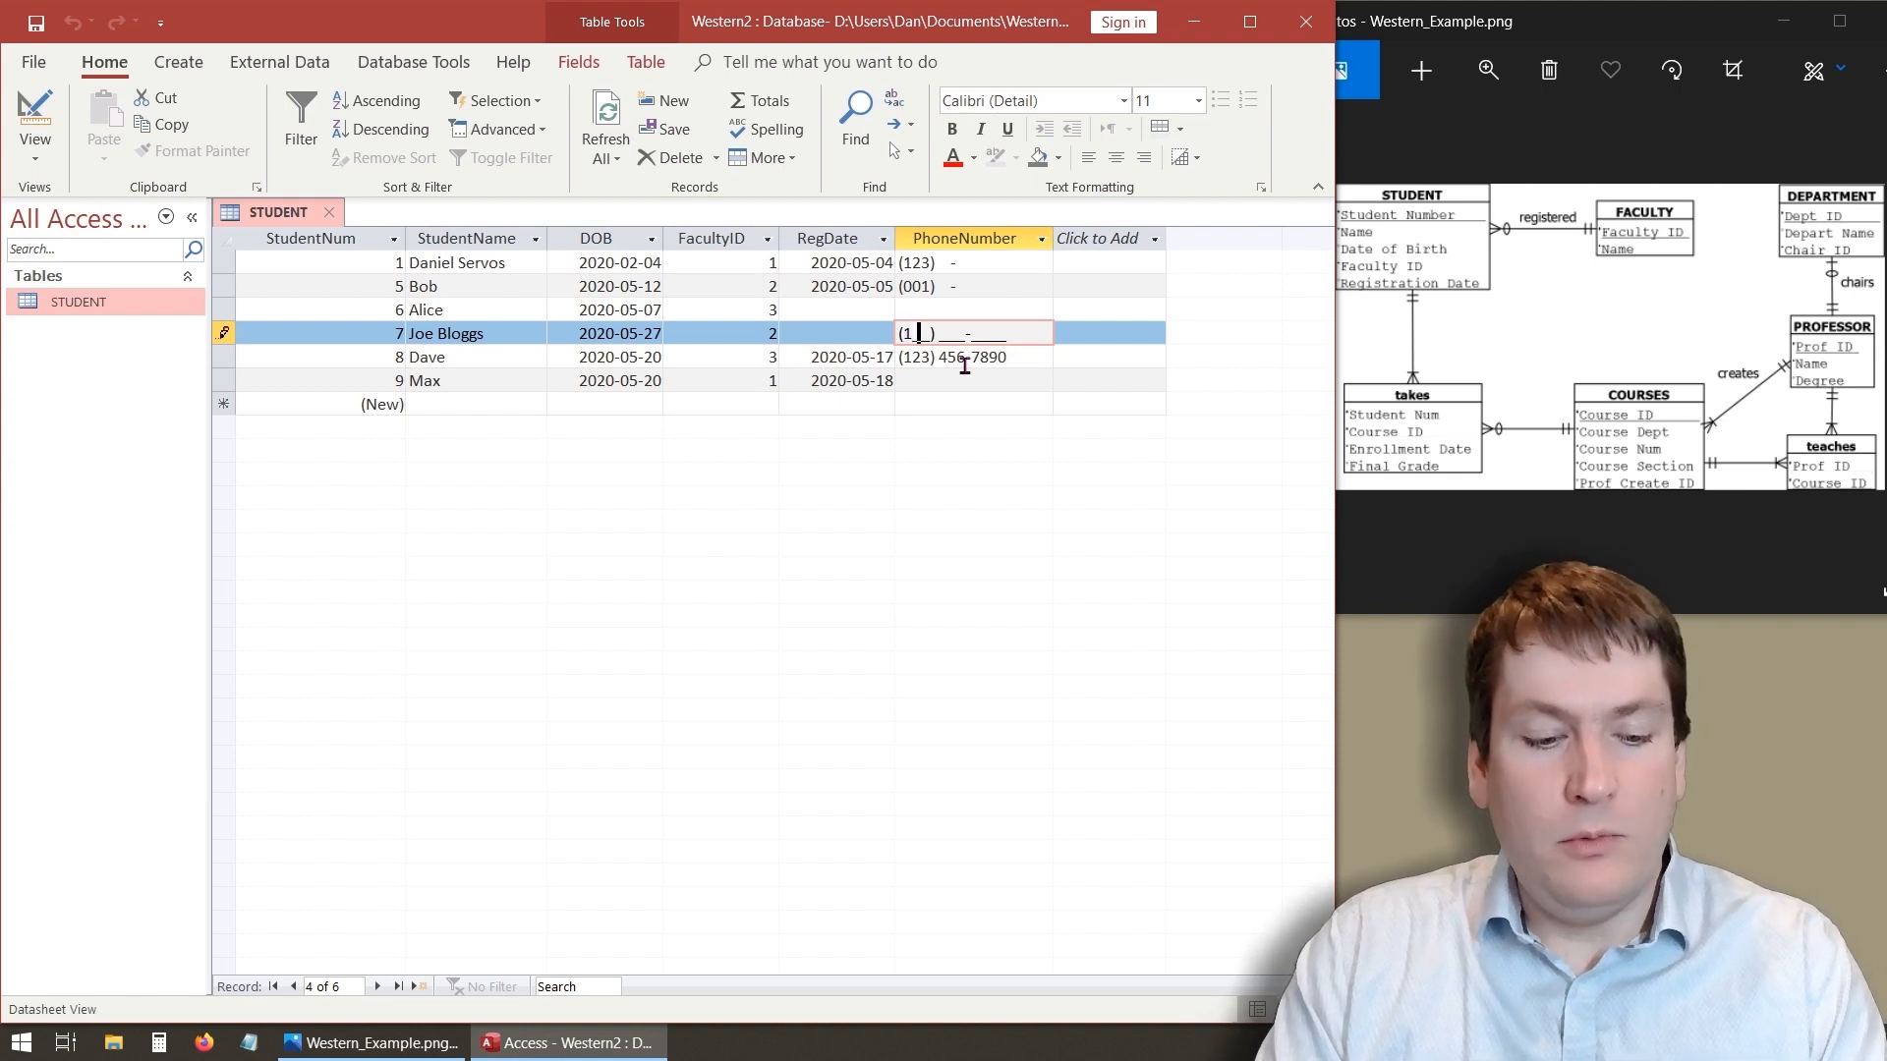
{"action": "type", "text": "6-789"}
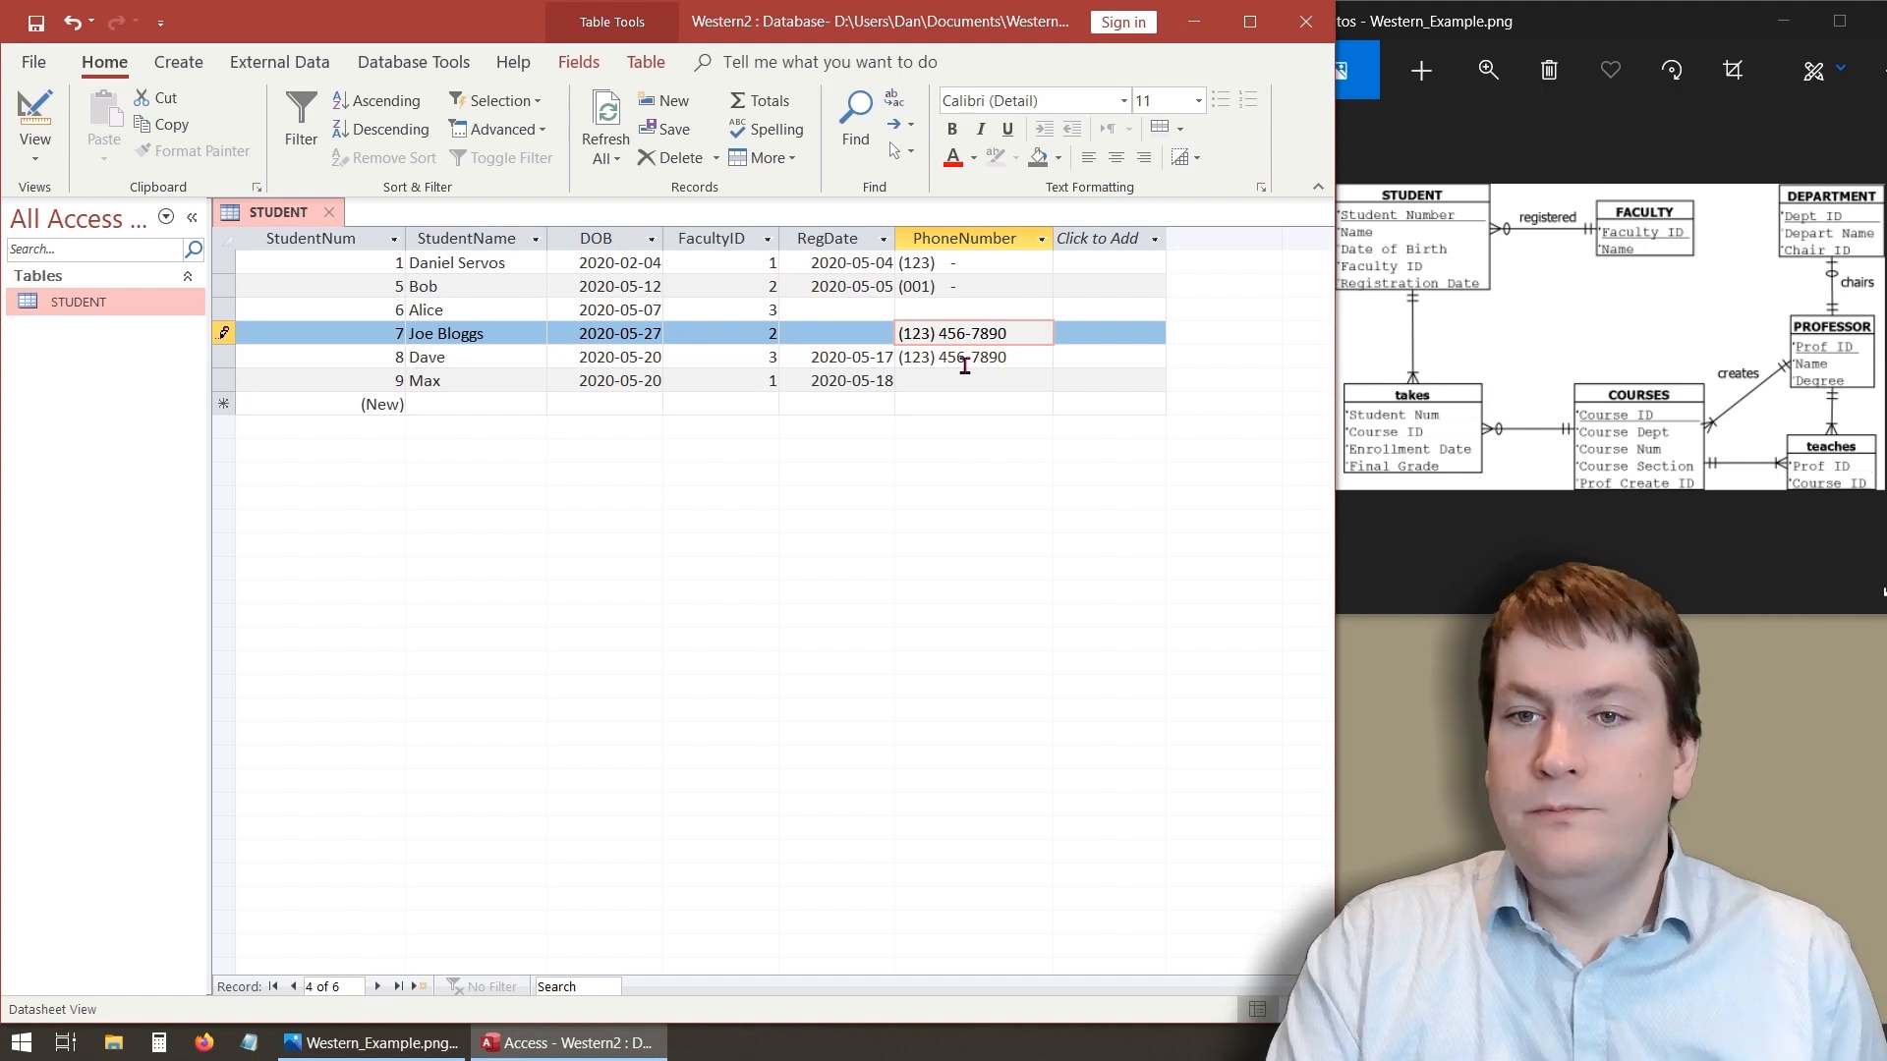
{"action": "type", "text": "0"}
{"action": "key", "text": "Tab"}
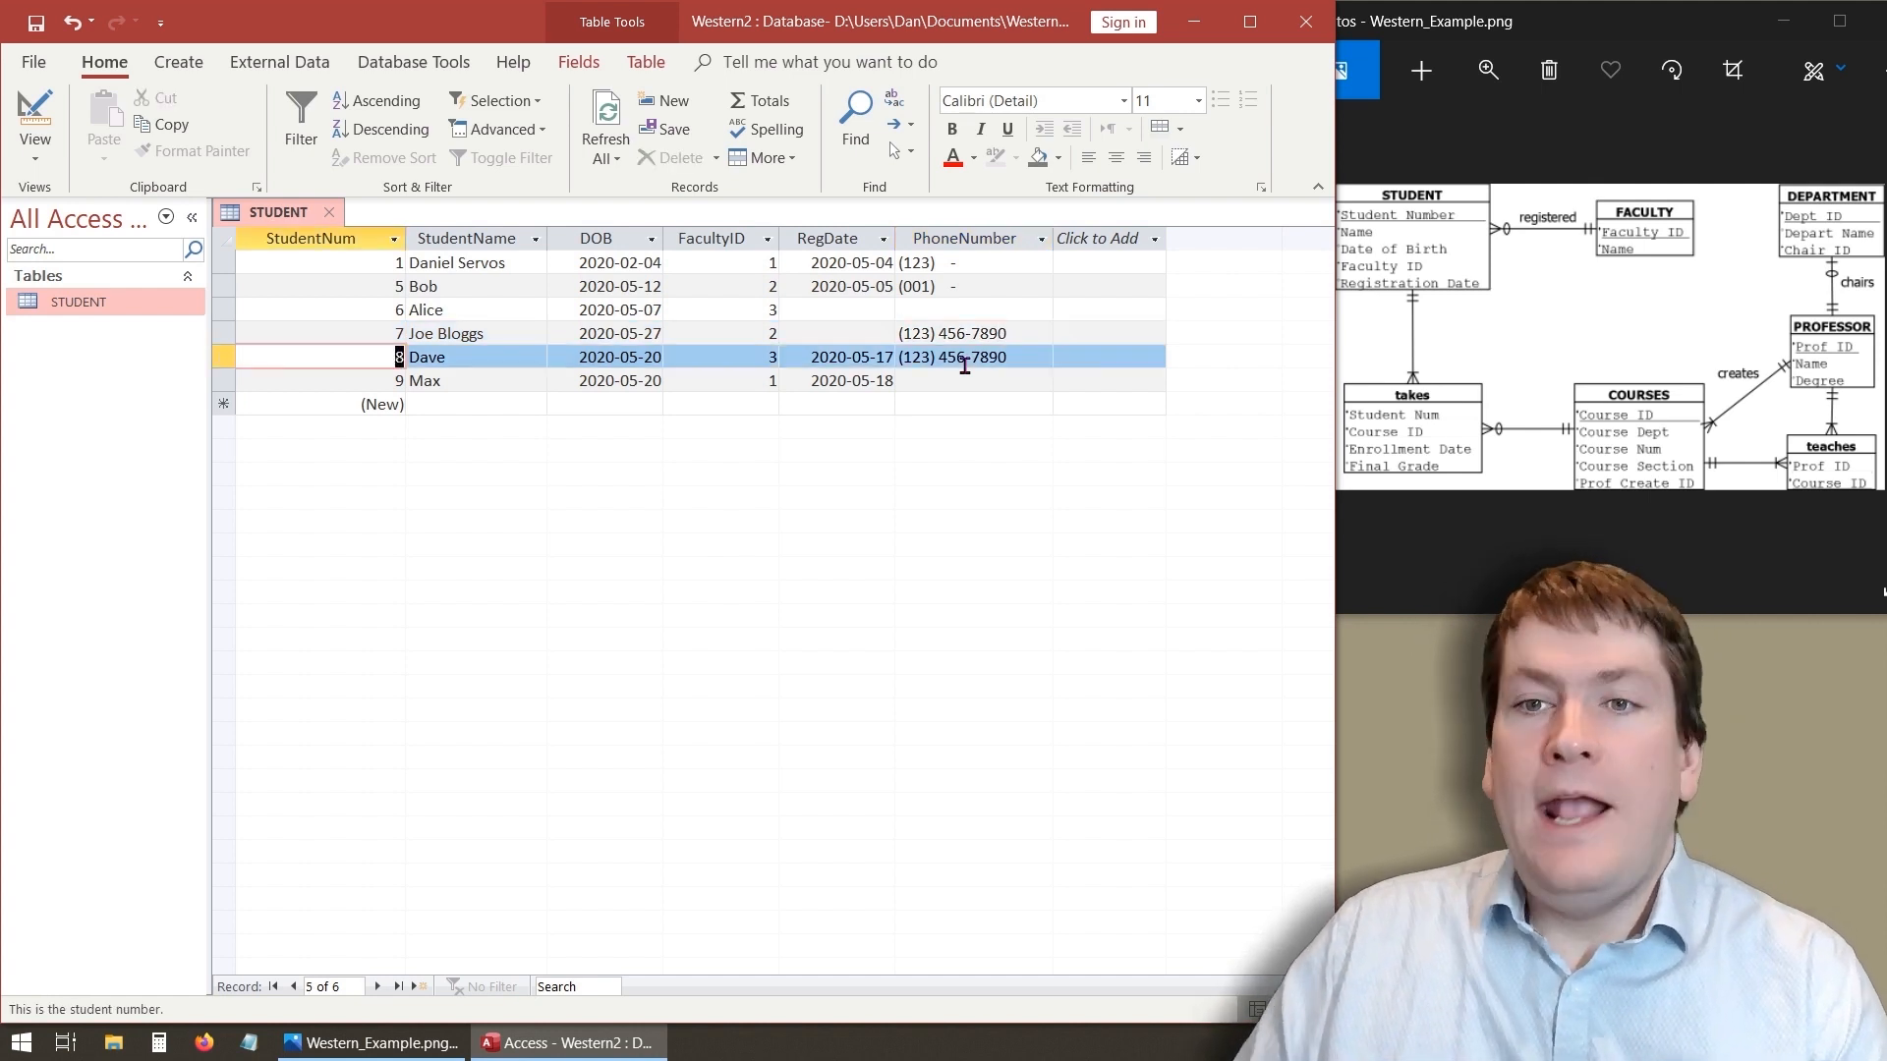
{"action": "left_click", "coordinate": [926, 334]}
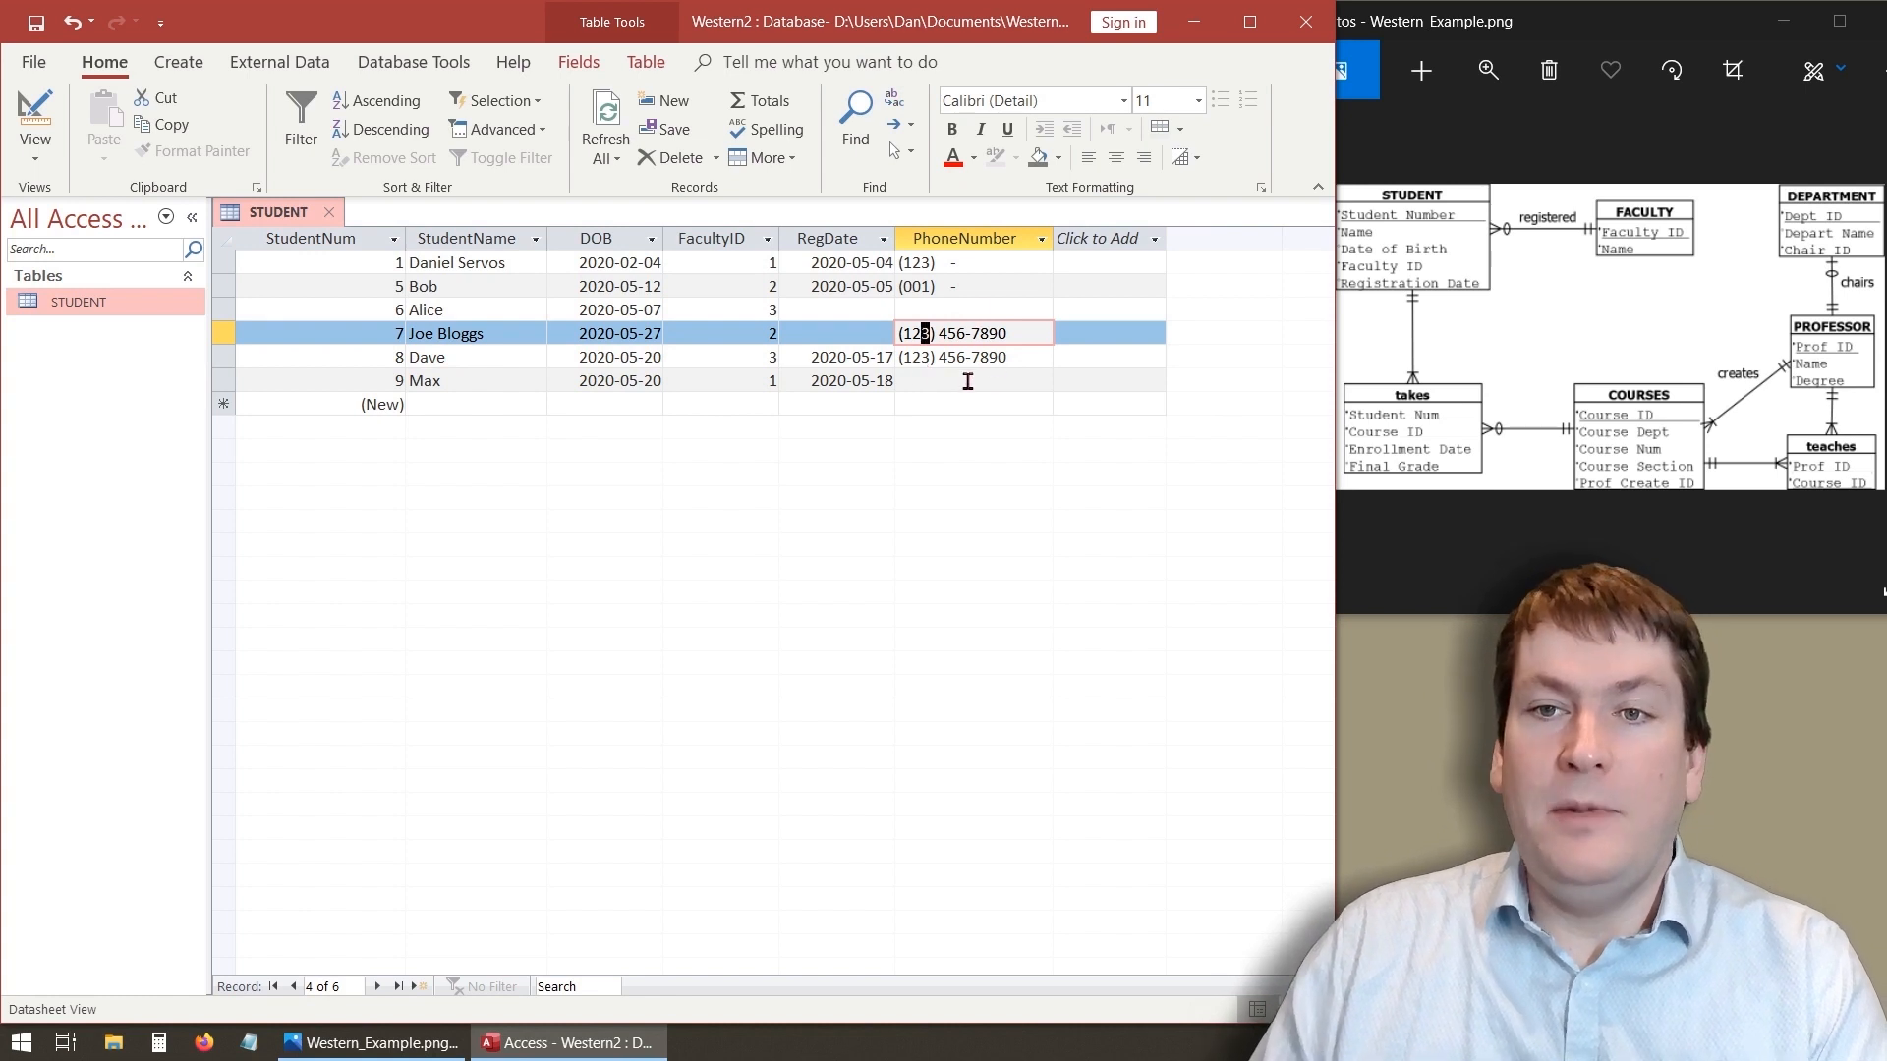
{"action": "left_click", "coordinate": [947, 263]}
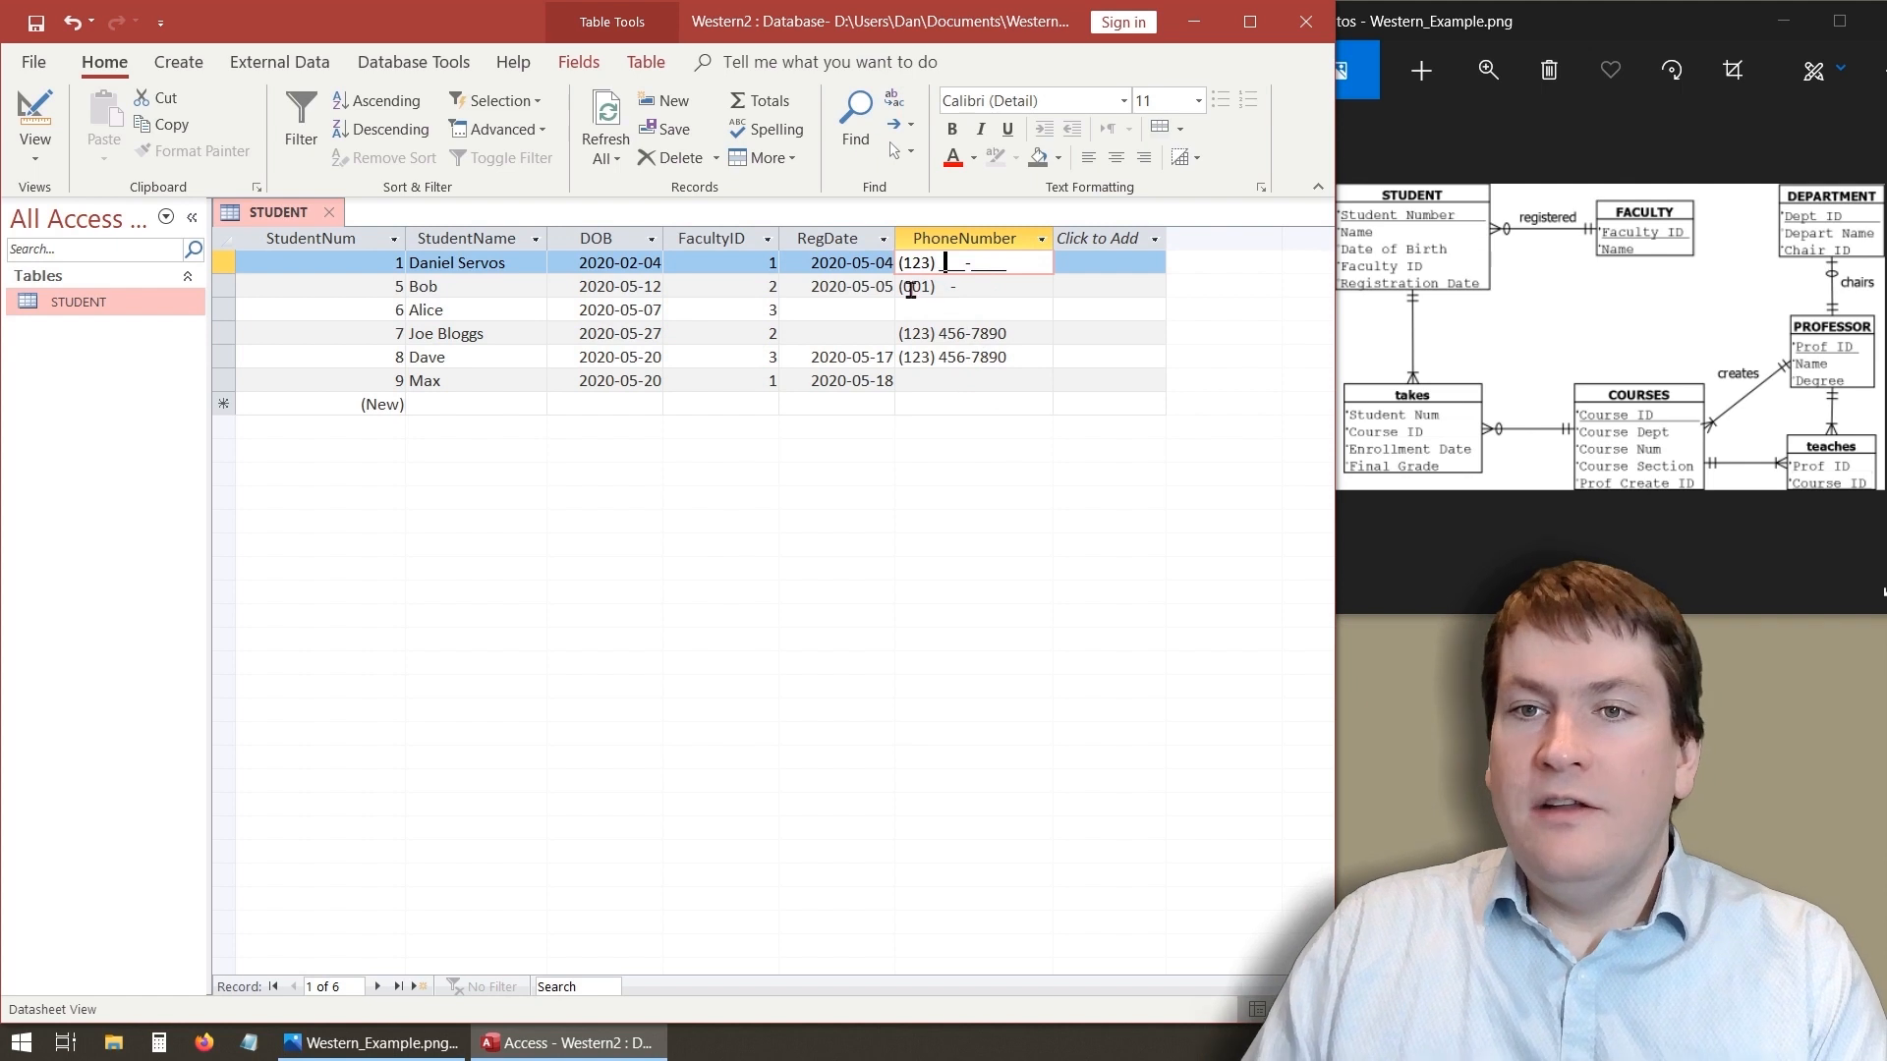
{"action": "left_click", "coordinate": [1004, 289]}
{"action": "left_click", "coordinate": [941, 273]}
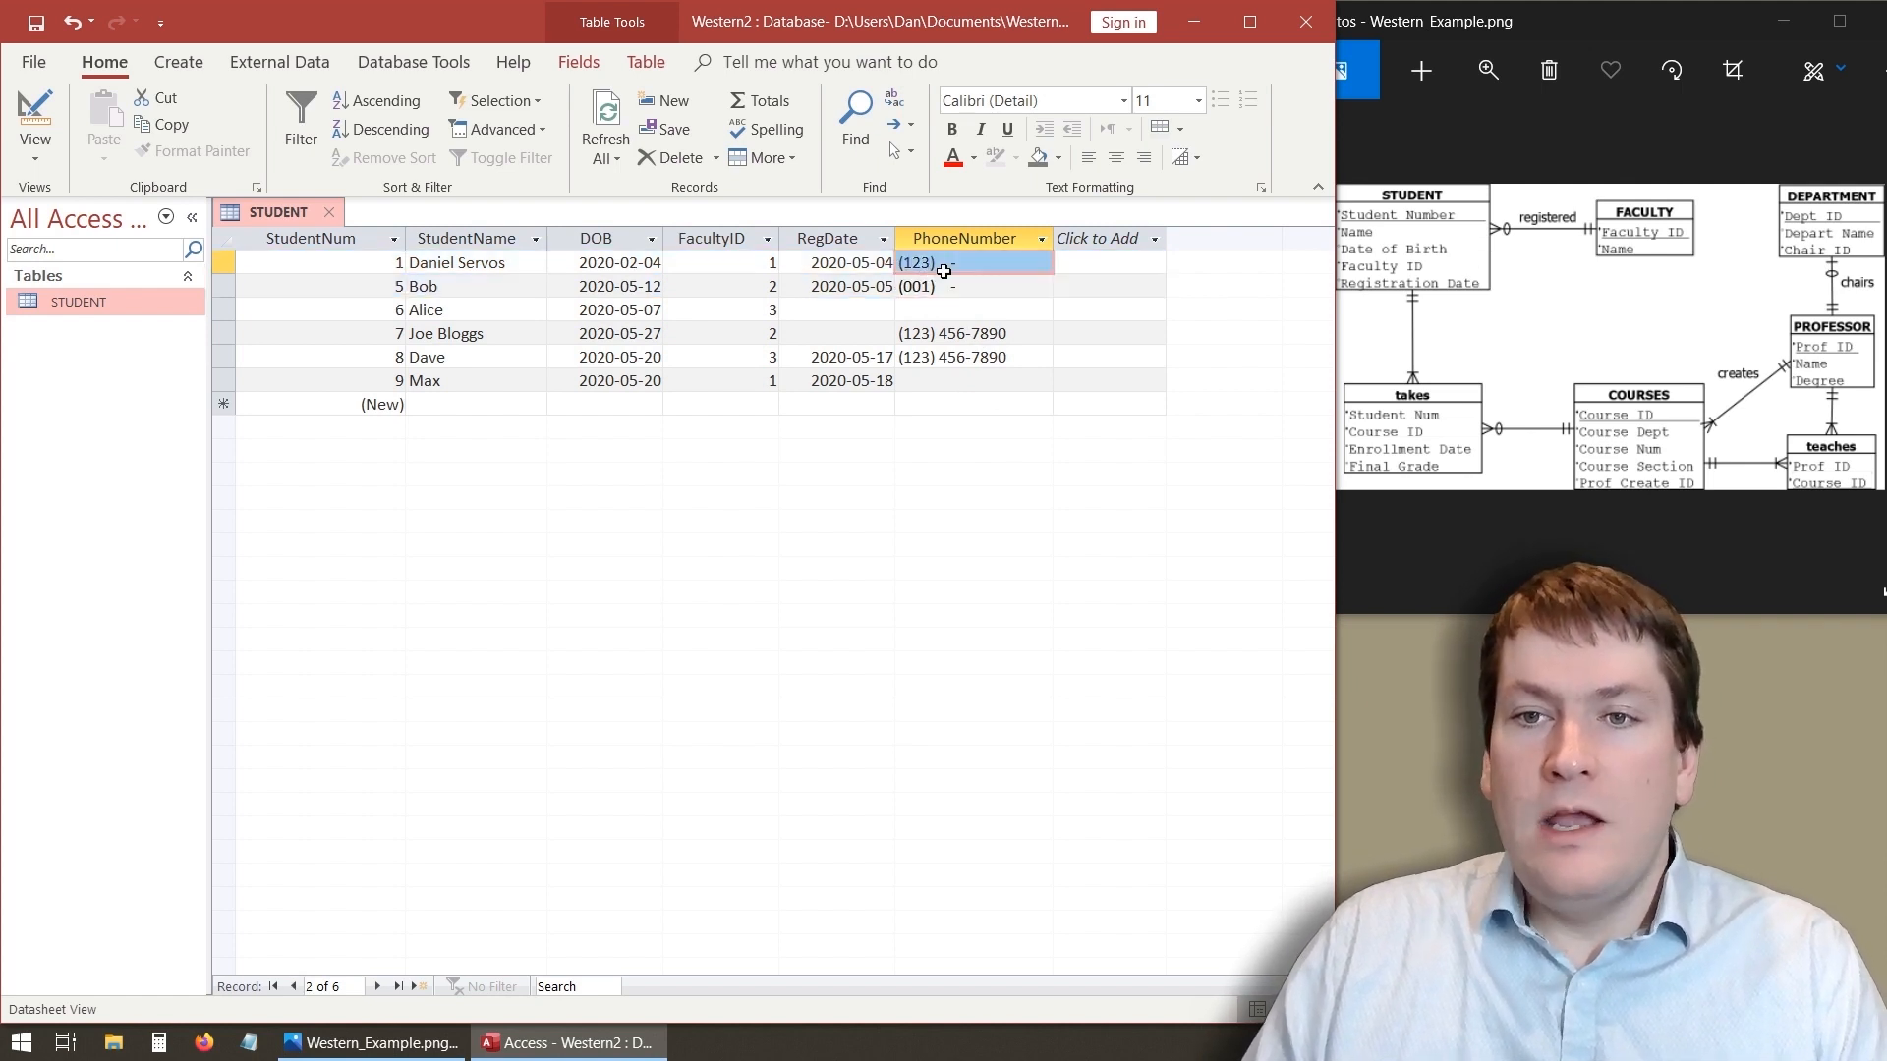
{"action": "left_click", "coordinate": [934, 291]}
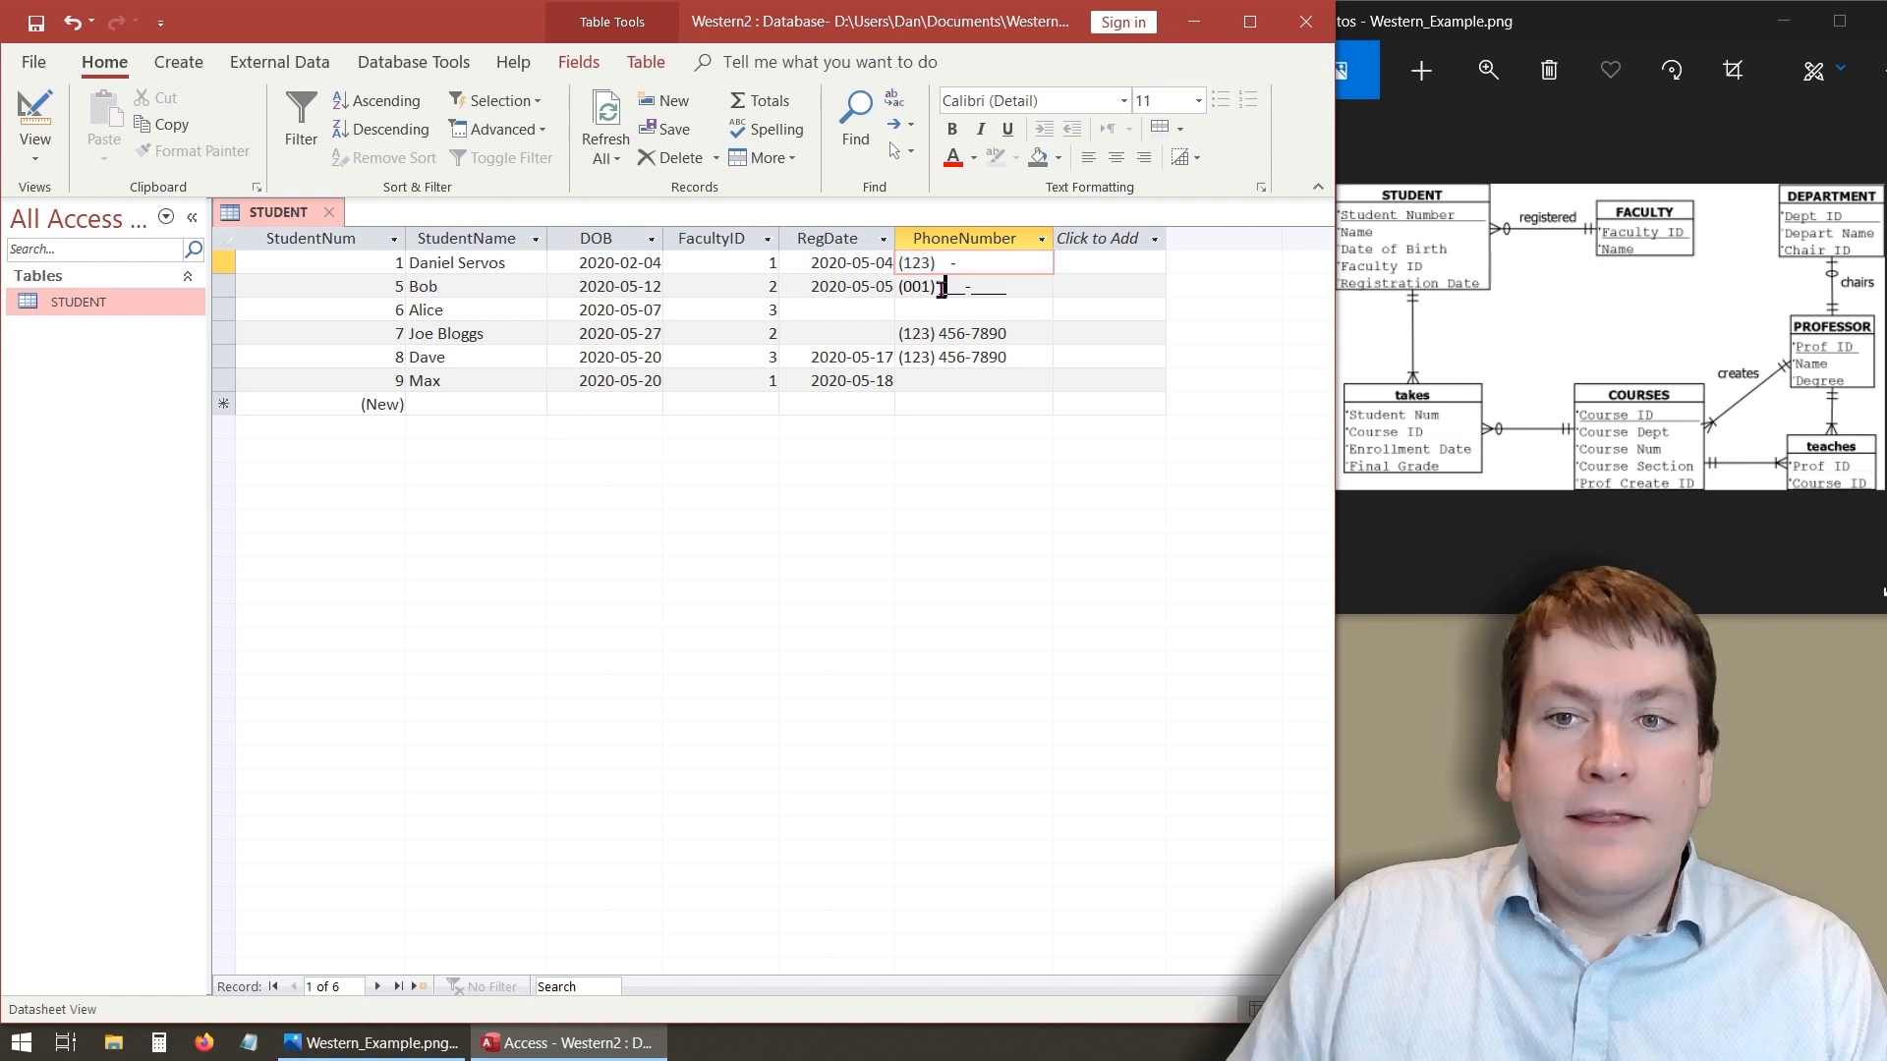
{"action": "left_click", "coordinate": [928, 310]}
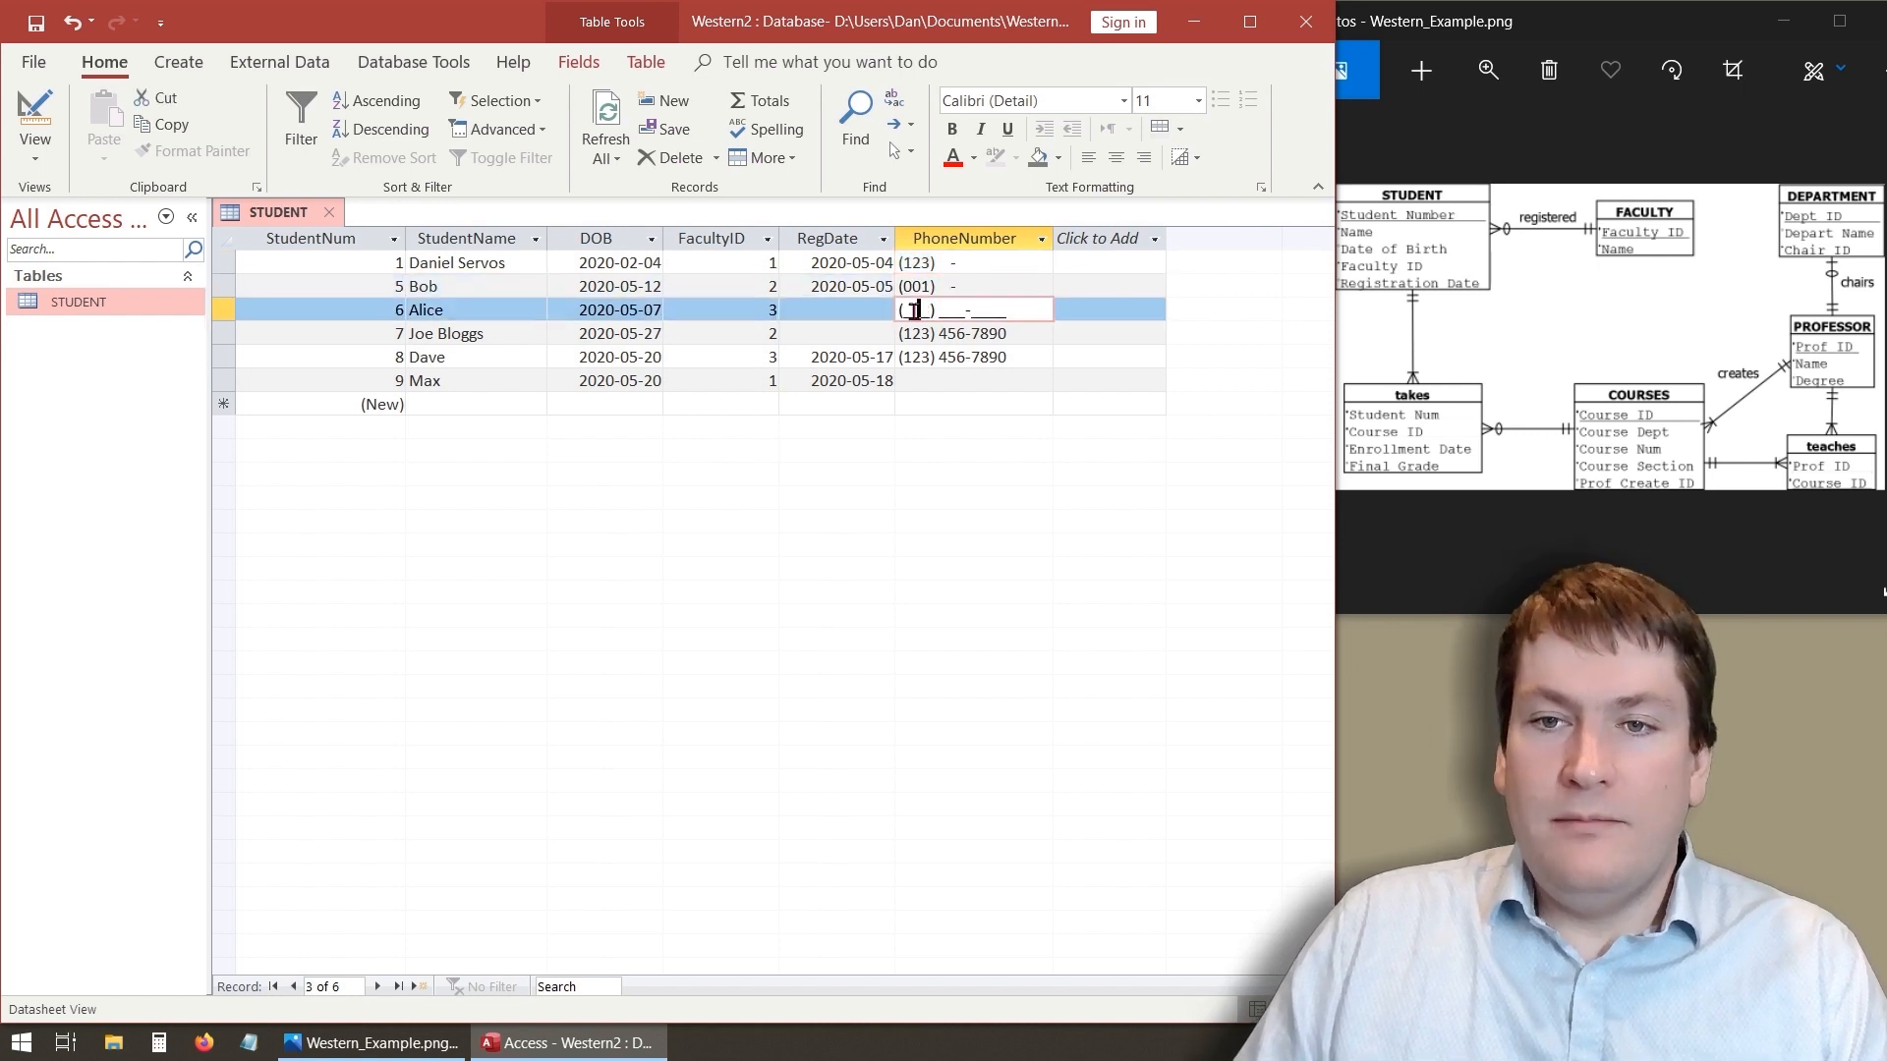
{"action": "type", "text": "4"}
{"action": "left_click", "coordinate": [1029, 390]}
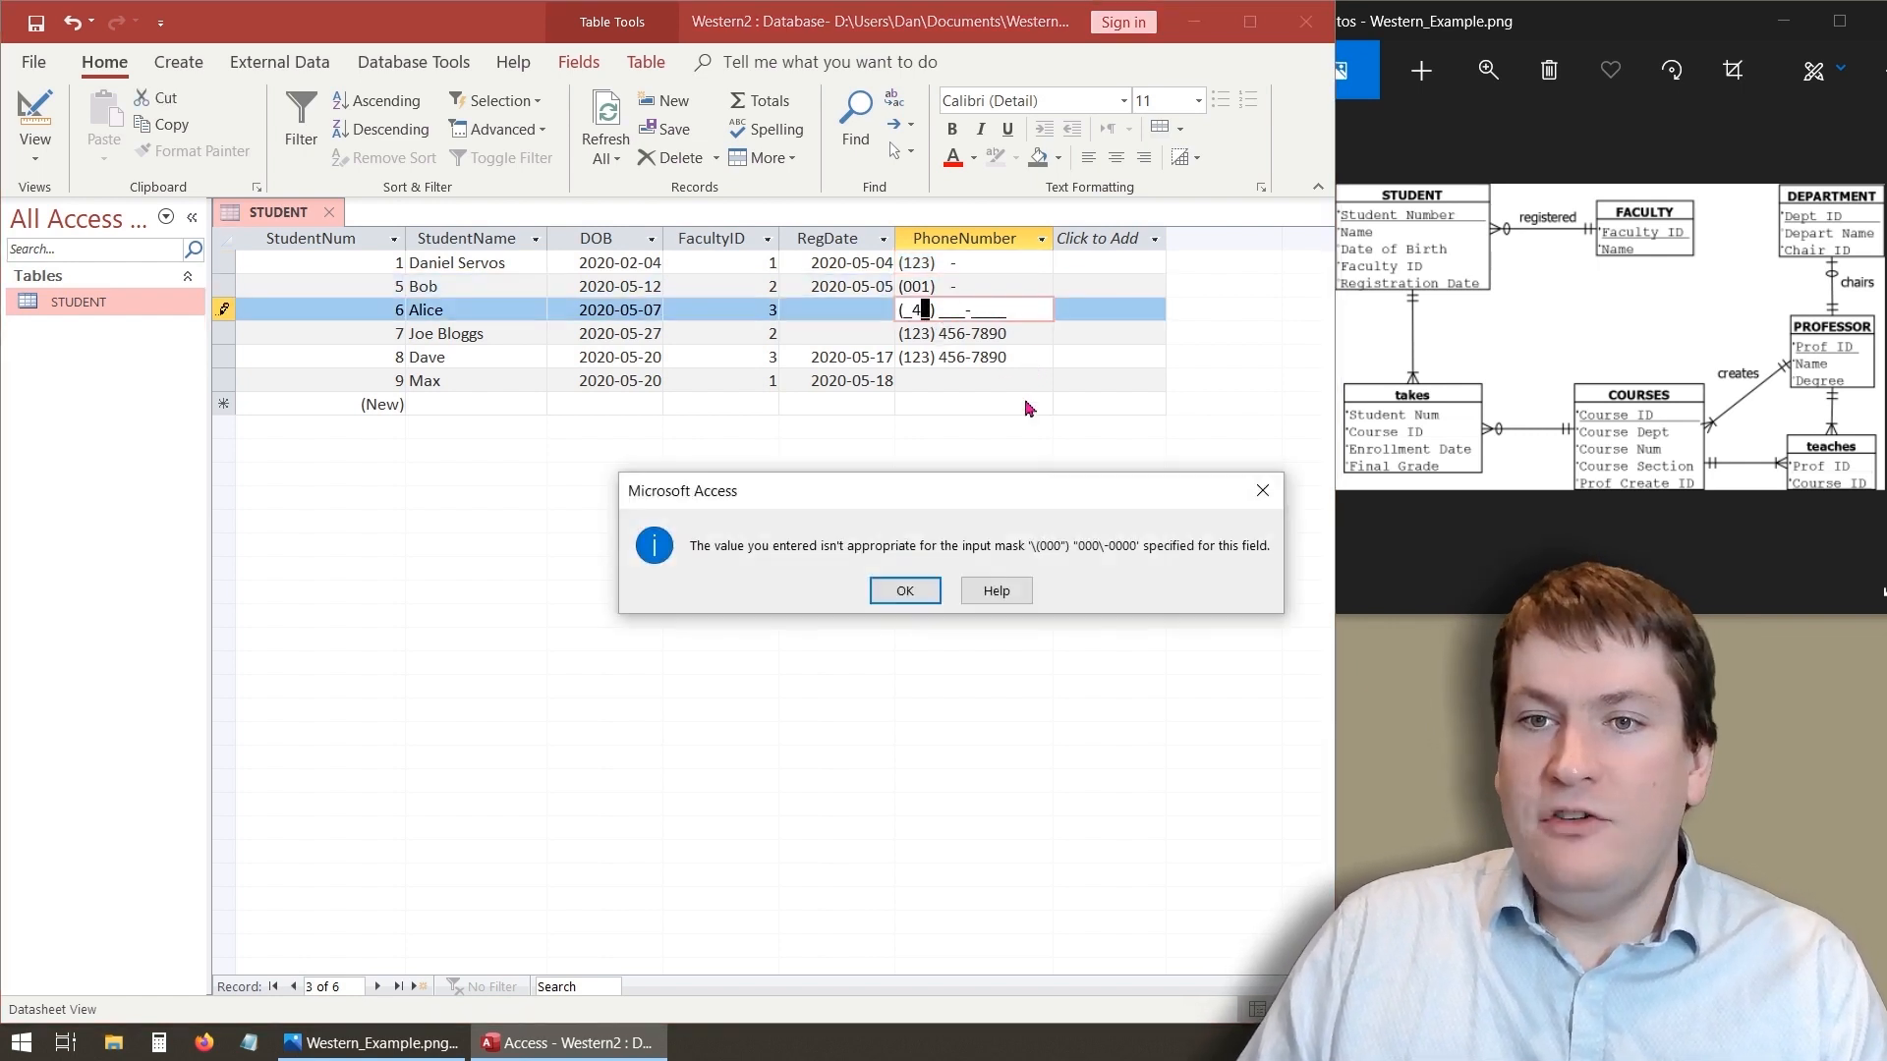
{"action": "left_click", "coordinate": [905, 591]}
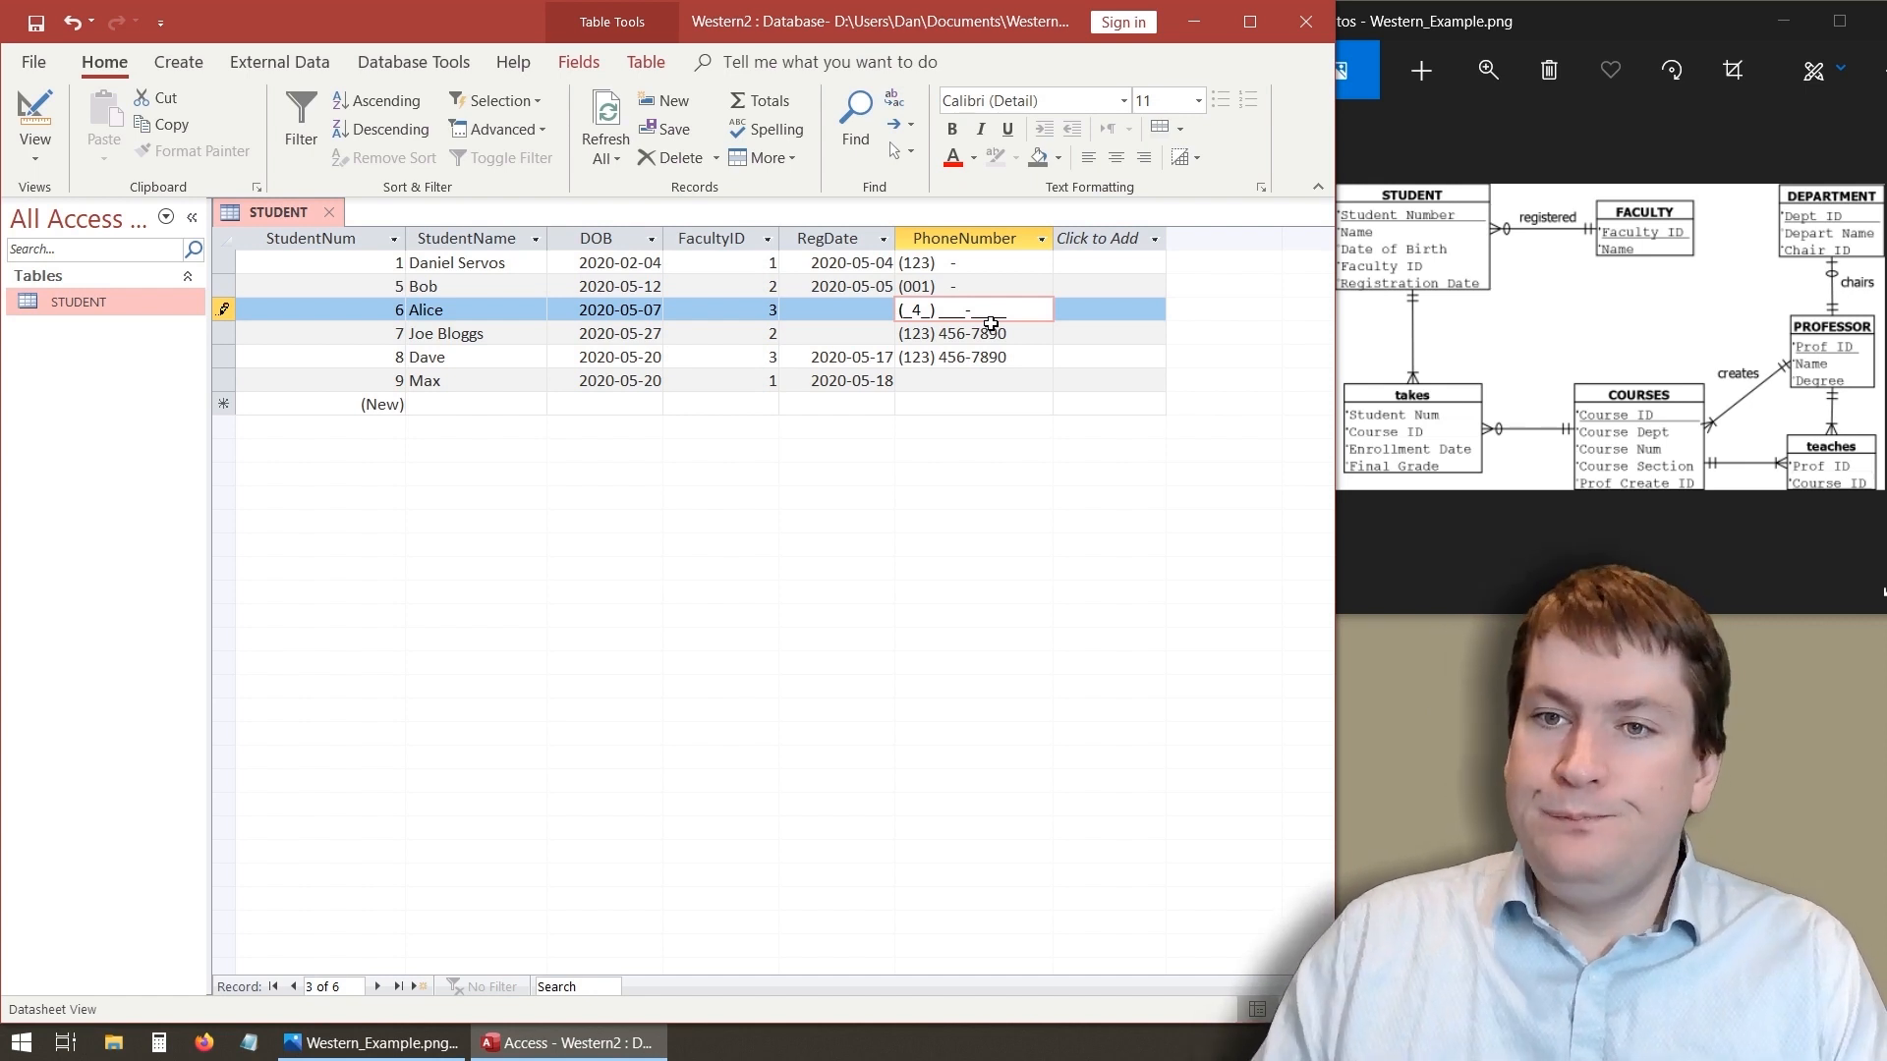
{"action": "left_click", "coordinate": [944, 380]}
{"action": "left_click", "coordinate": [920, 595]}
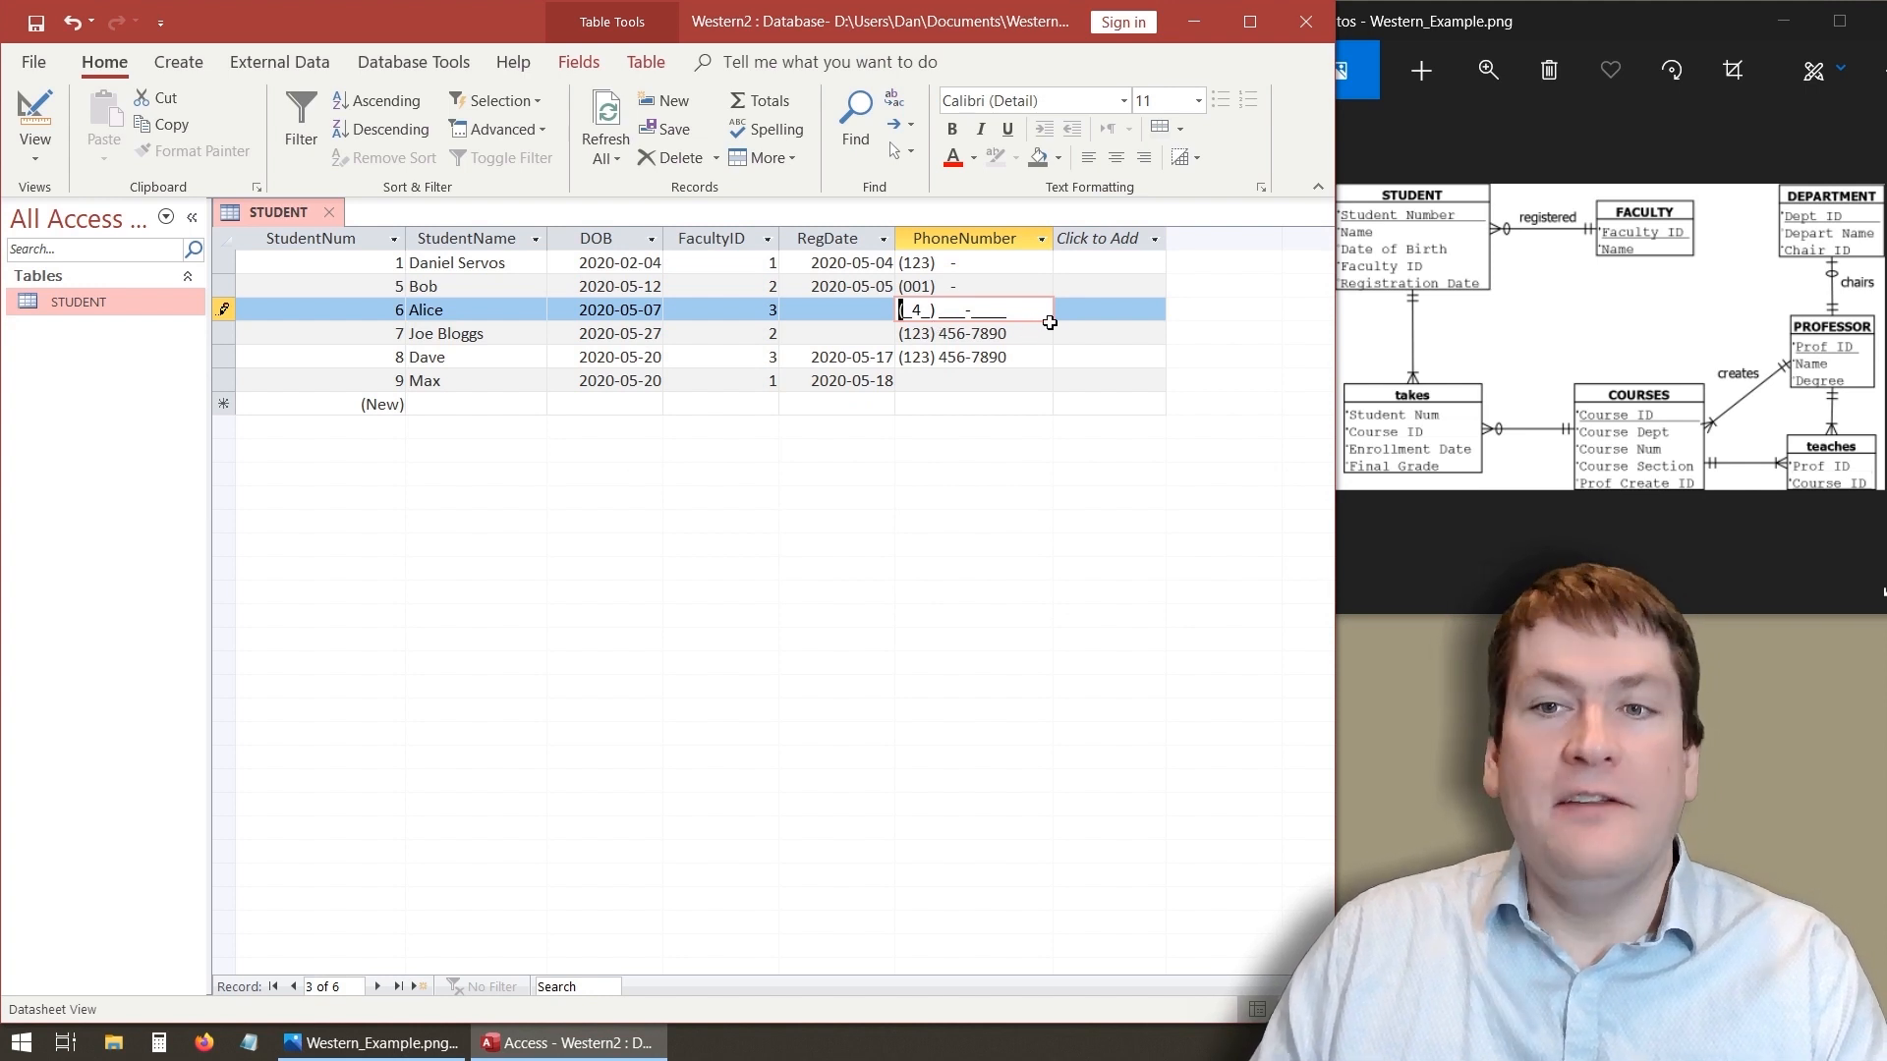
{"action": "key", "text": "Escape"}
{"action": "left_click", "coordinate": [970, 404]}
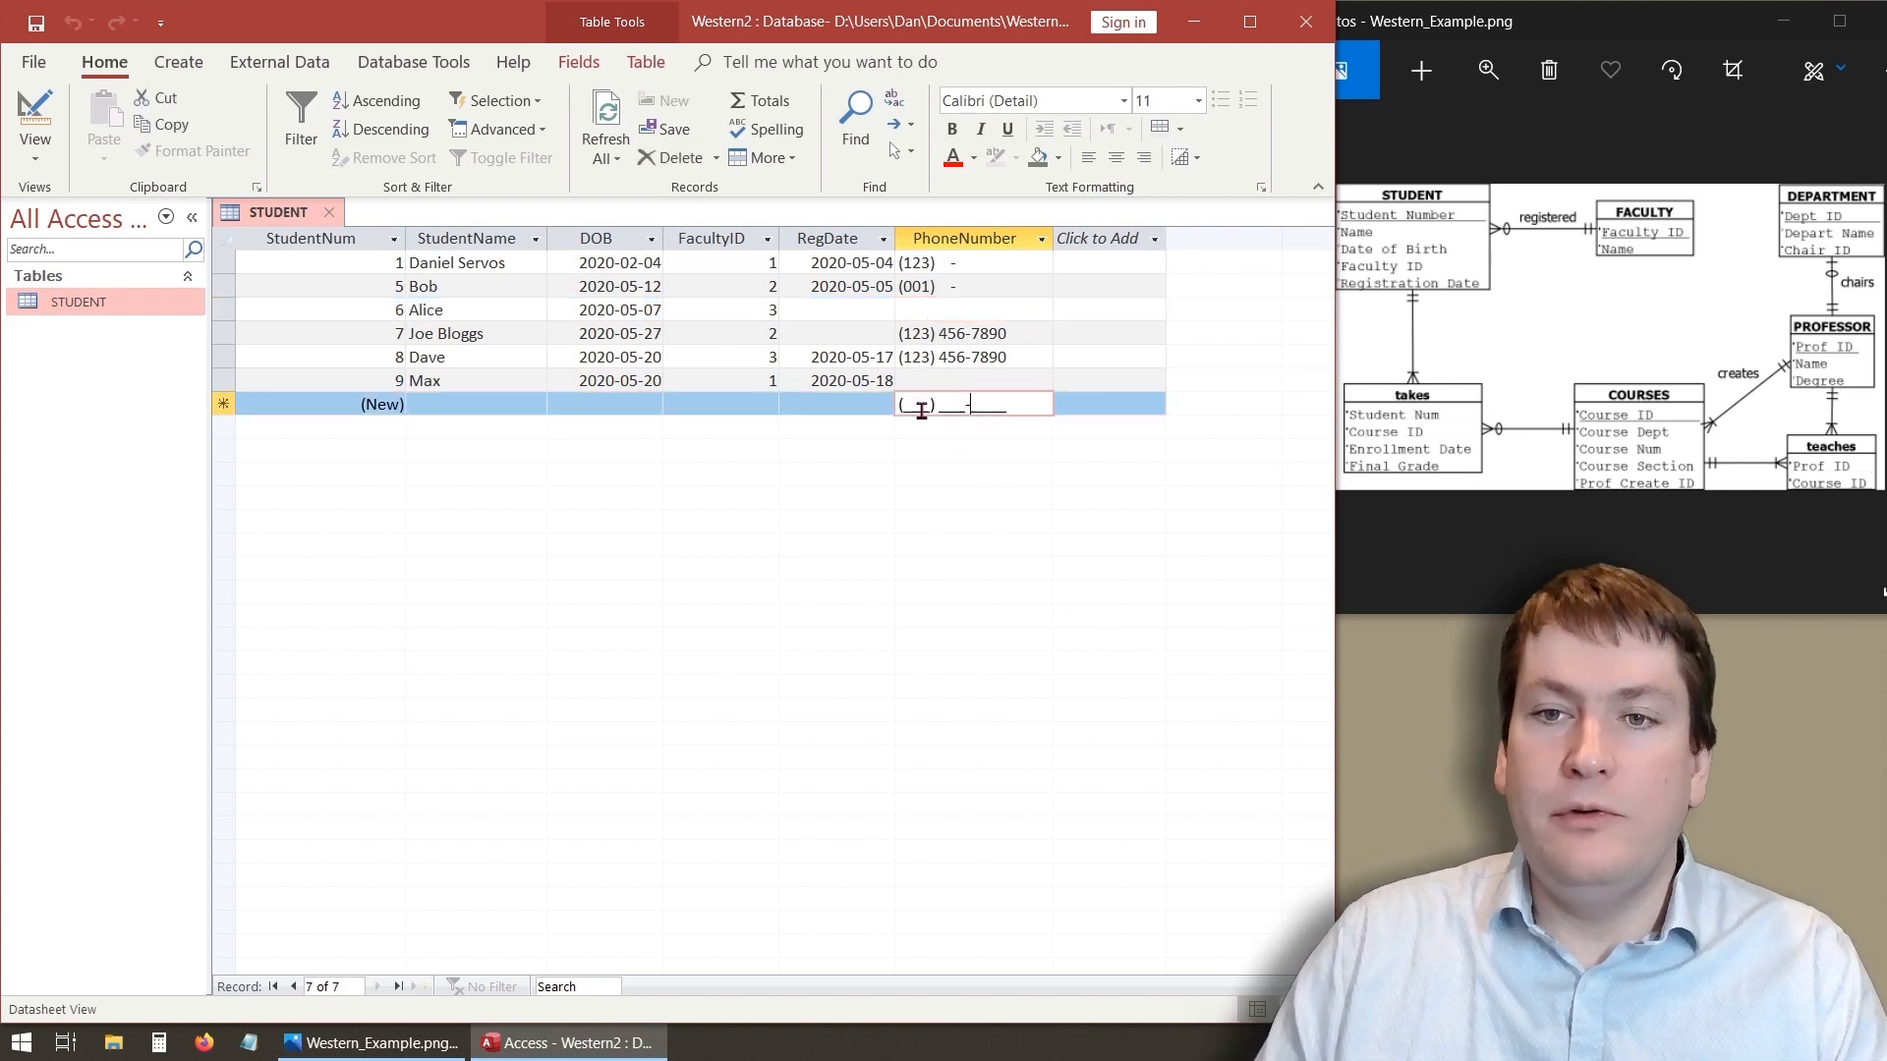
- Open the Input Mask Wizard for PhoneNumber, select the Phone Number mask and test it with a sample ten-digit number
{"action": "left_click", "coordinate": [39, 120]}
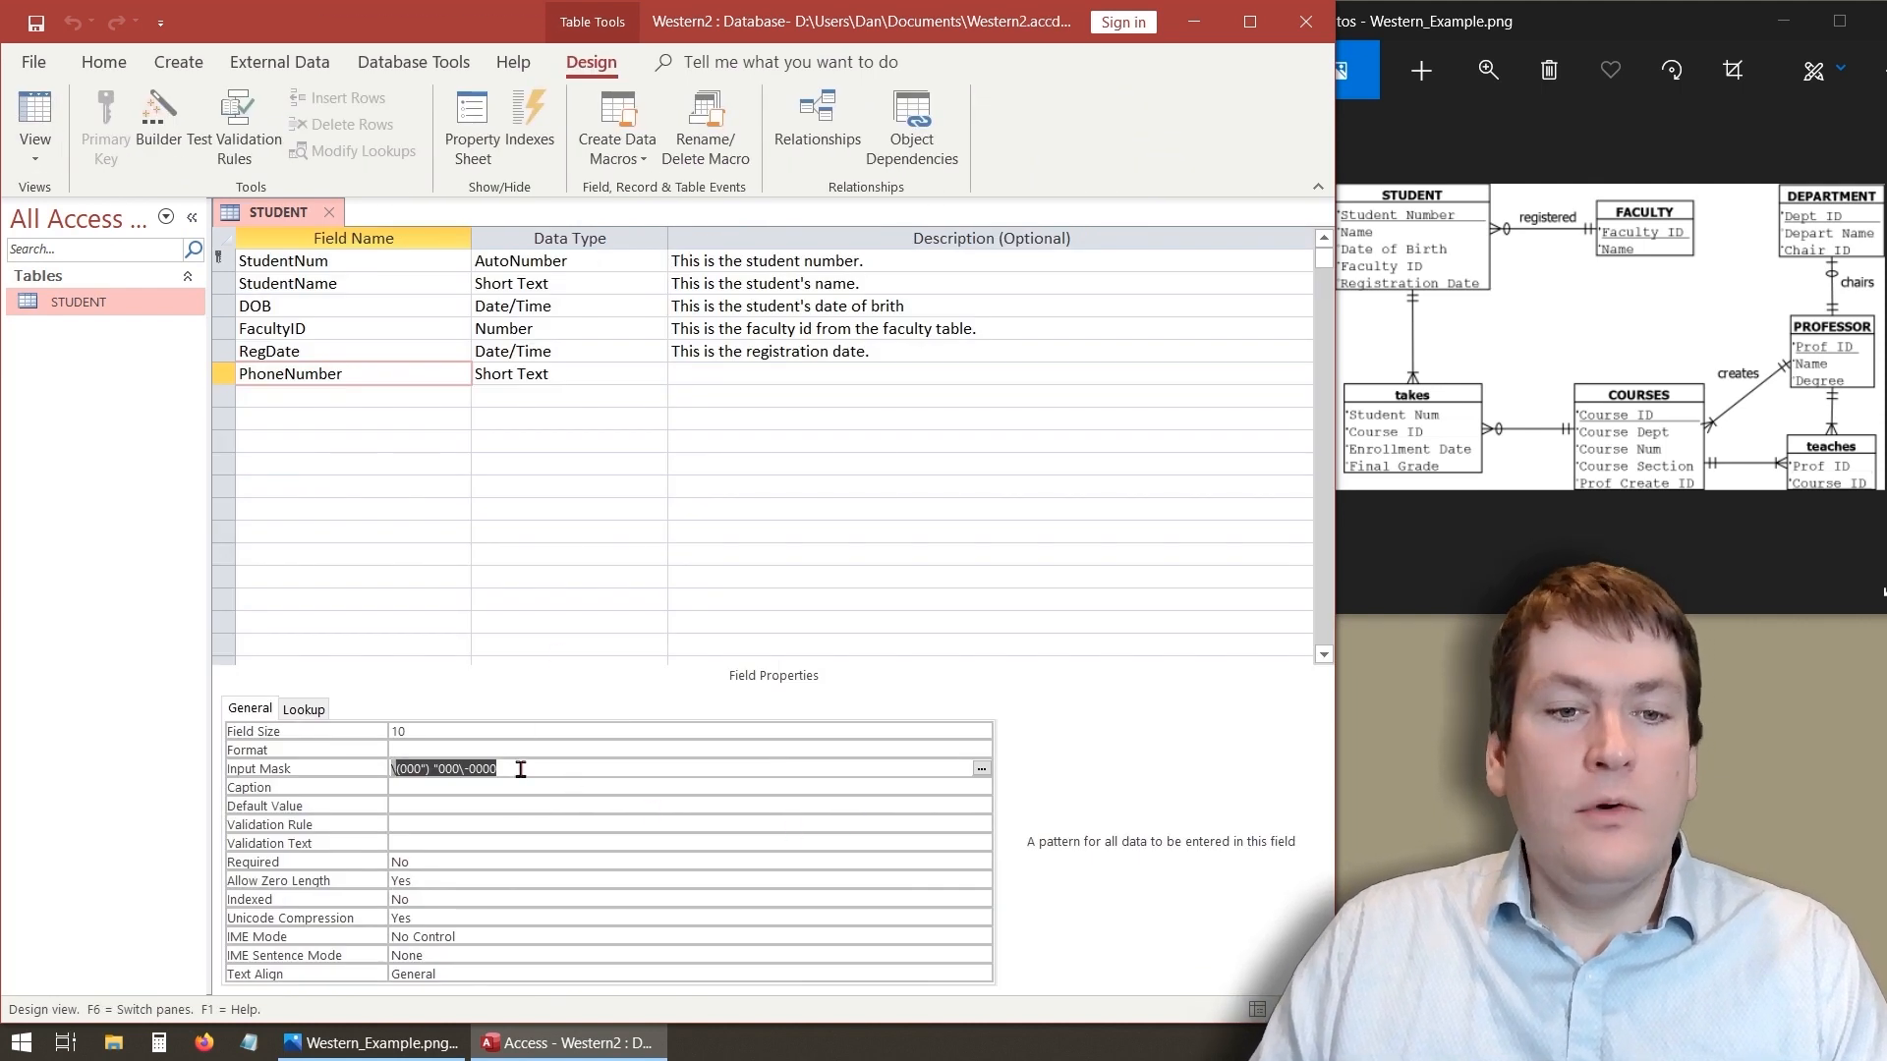
{"action": "left_click", "coordinate": [982, 770]}
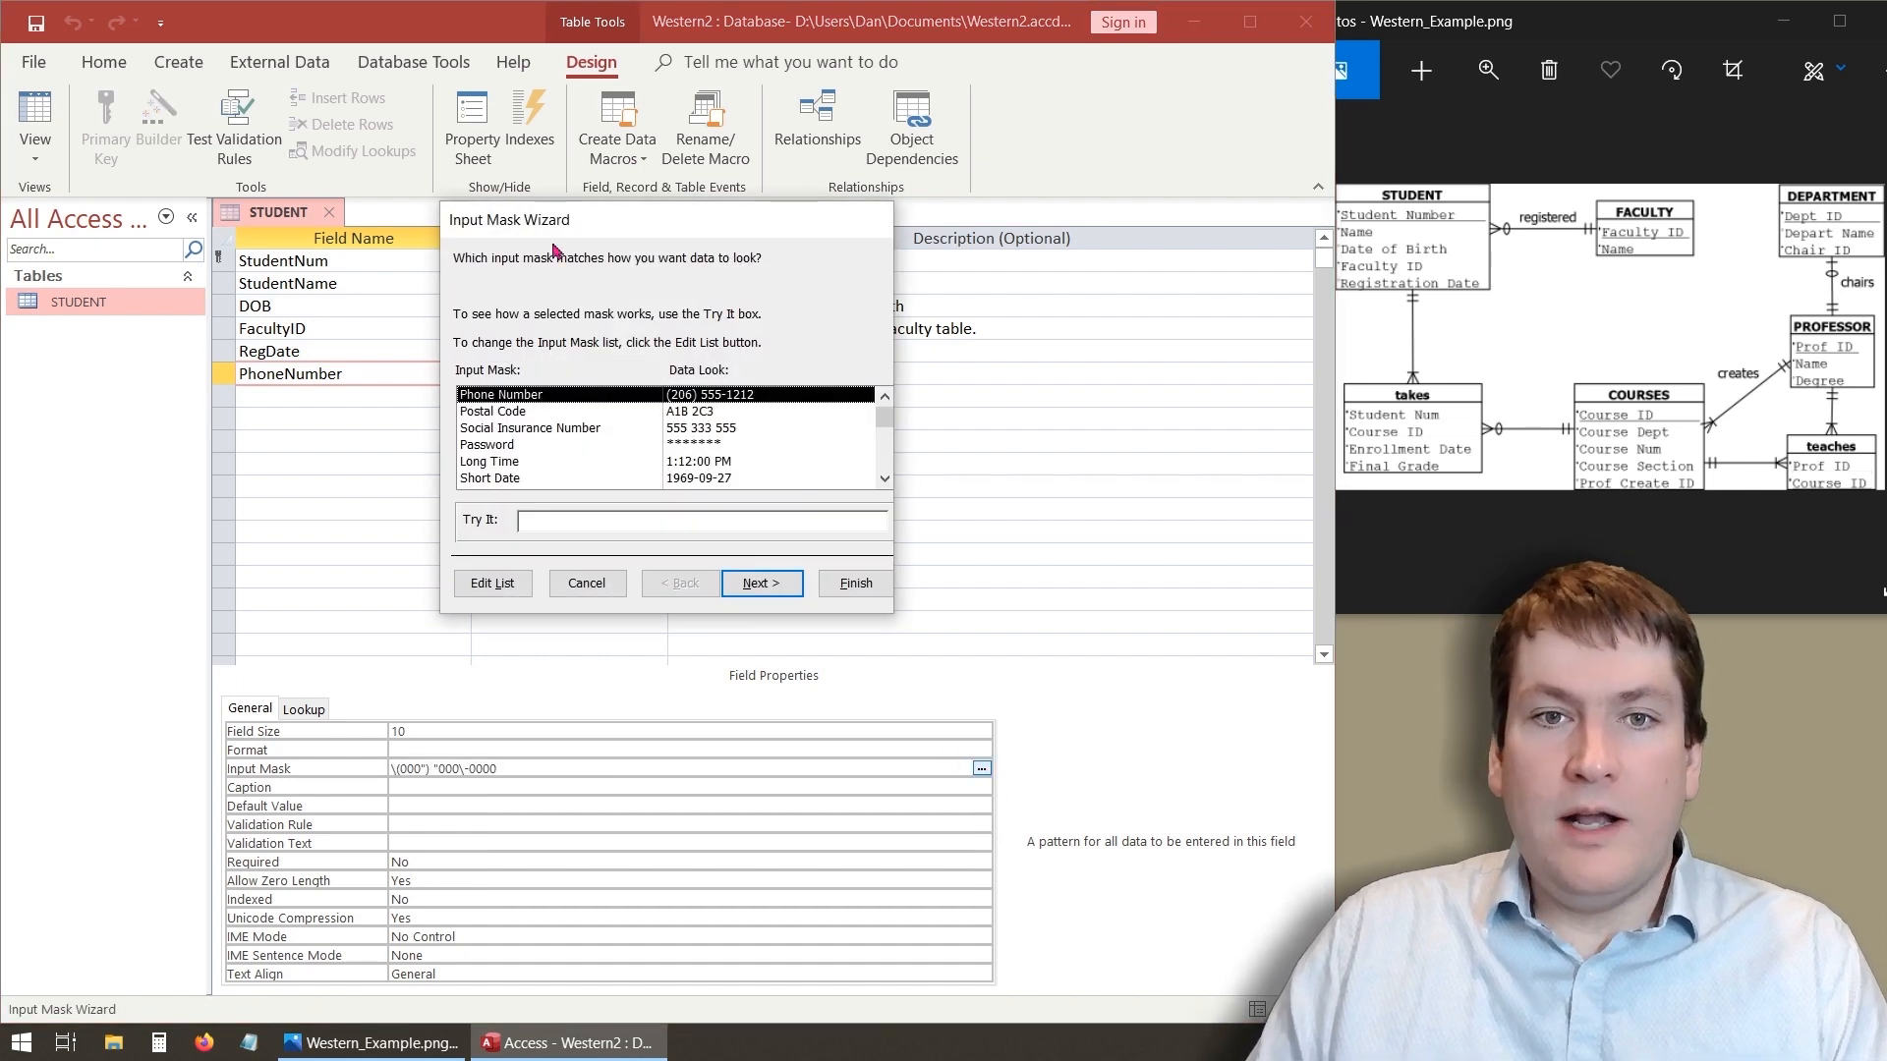
{"action": "left_click_drag", "start_coordinate": [555, 227], "coordinate": [588, 229]}
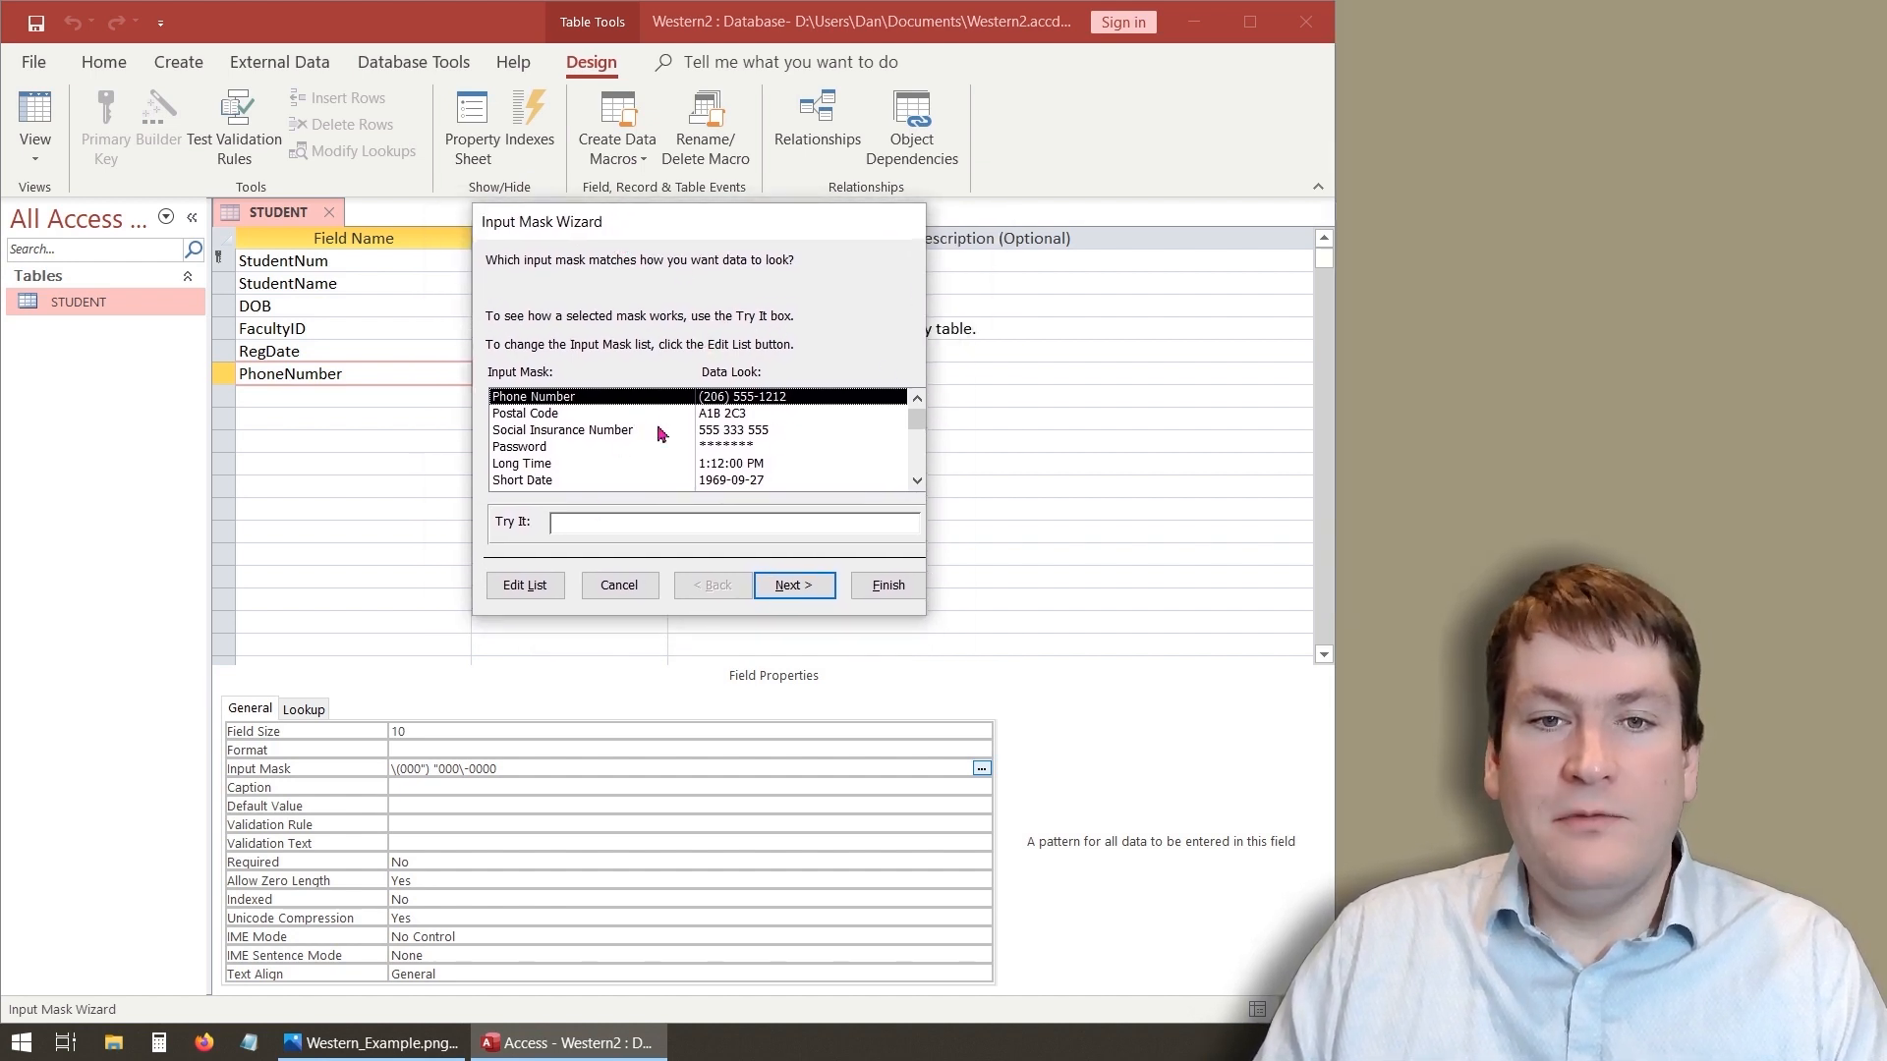
{"action": "left_click", "coordinate": [567, 420]}
{"action": "left_click", "coordinate": [561, 433]}
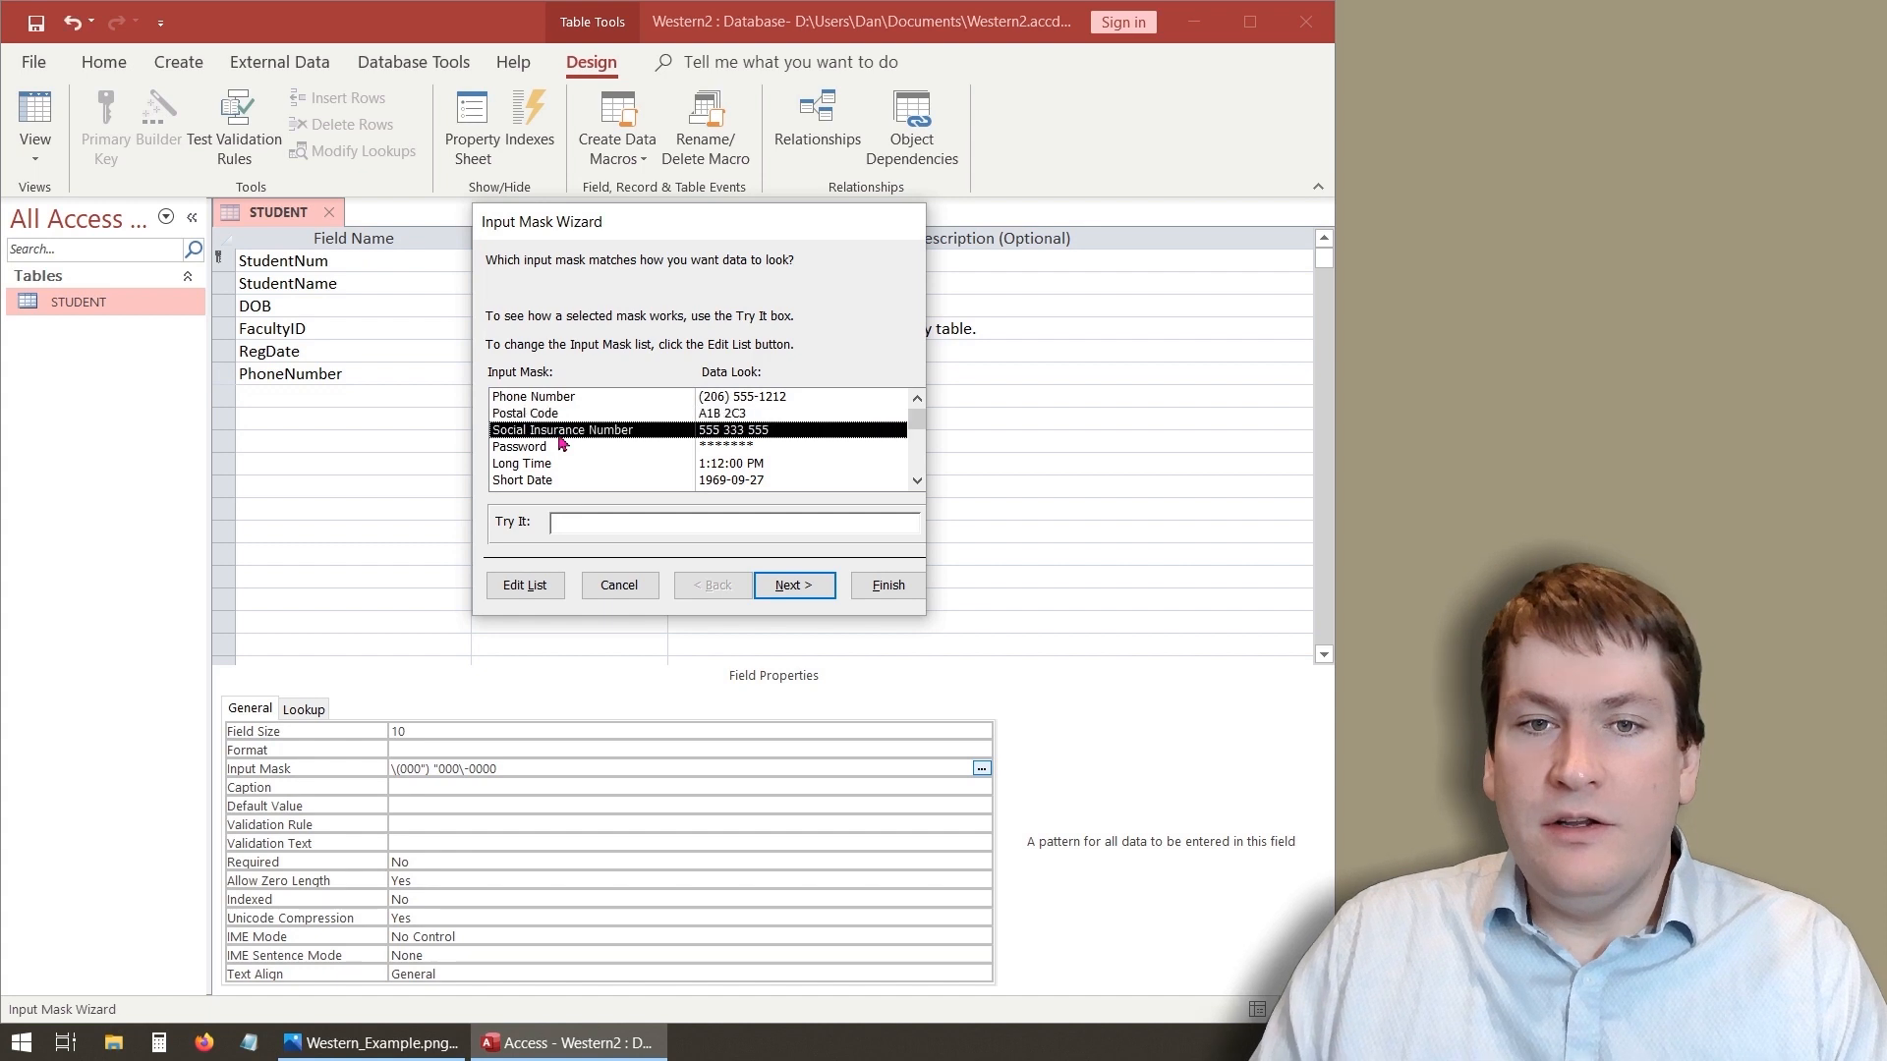
{"action": "scroll", "coordinate": [565, 433], "scroll_direction": "down", "scroll_amount": 2}
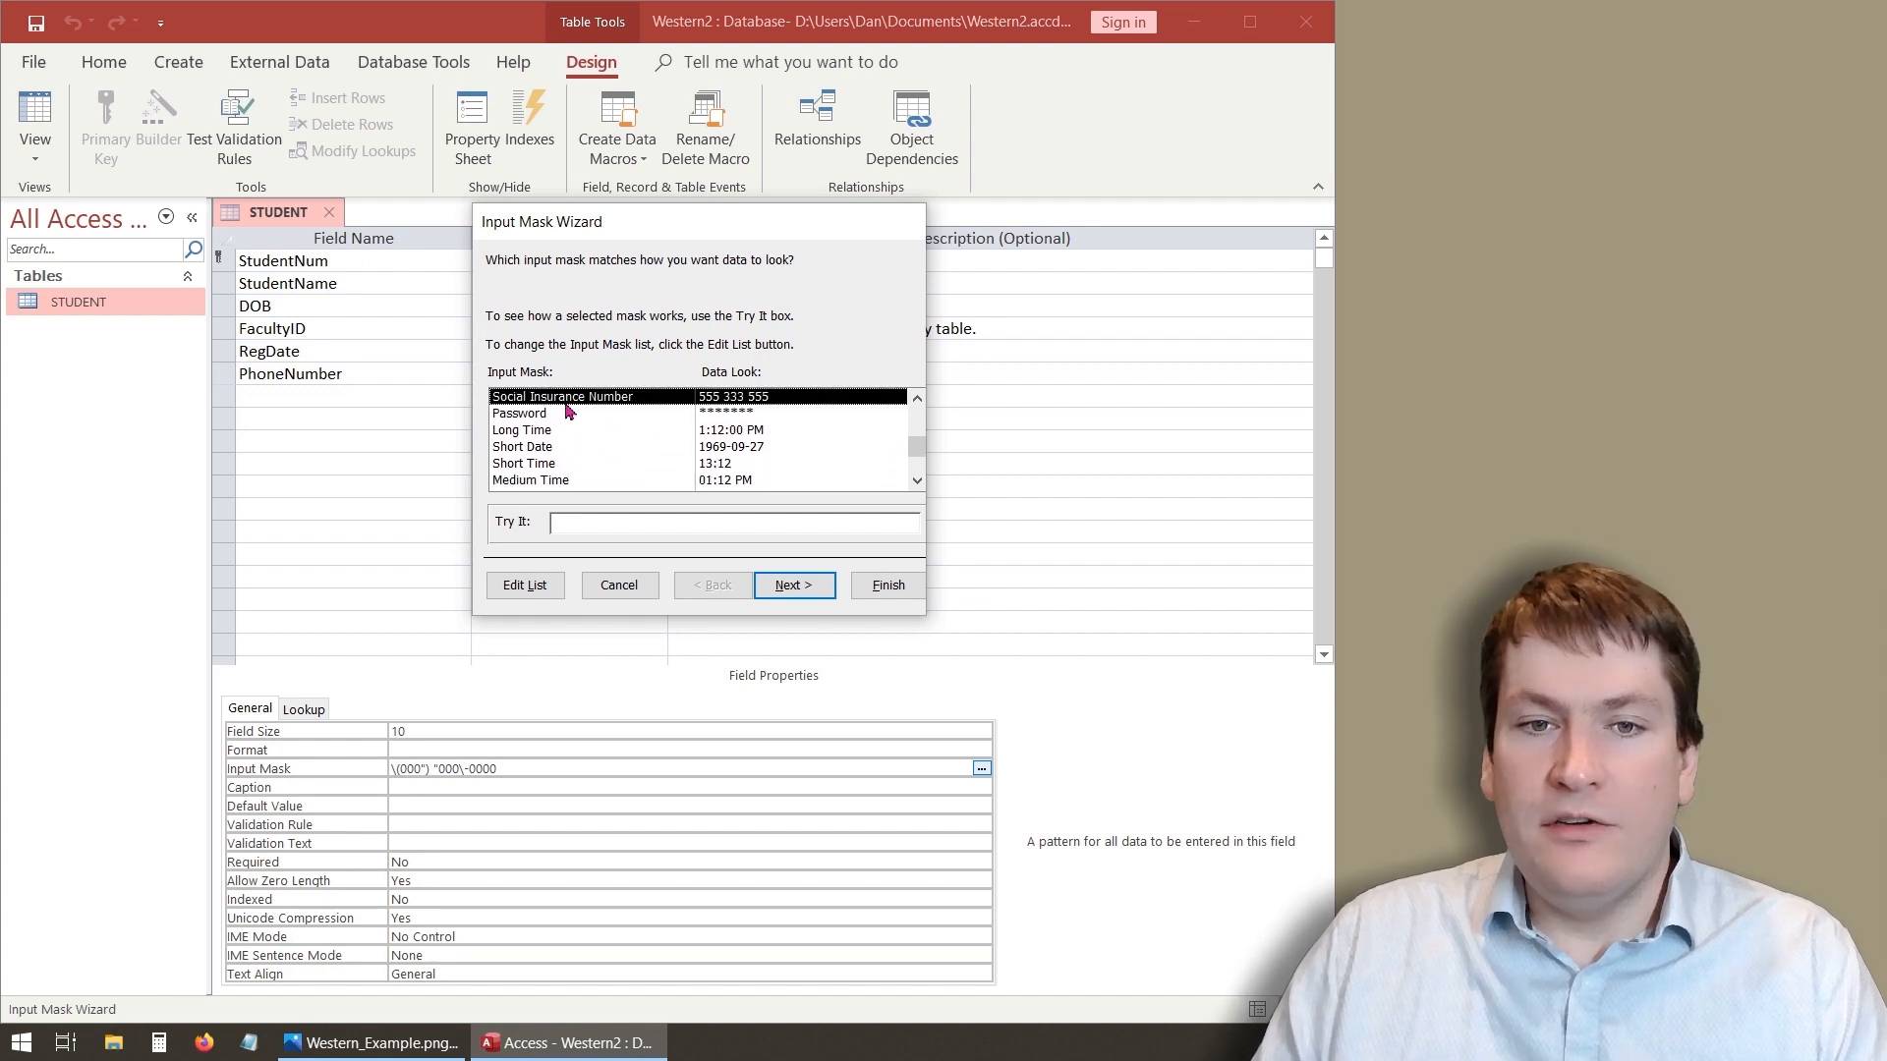
{"action": "scroll", "coordinate": [547, 469], "scroll_direction": "down", "scroll_amount": 1}
{"action": "scroll", "coordinate": [590, 470], "scroll_direction": "up", "scroll_amount": 3}
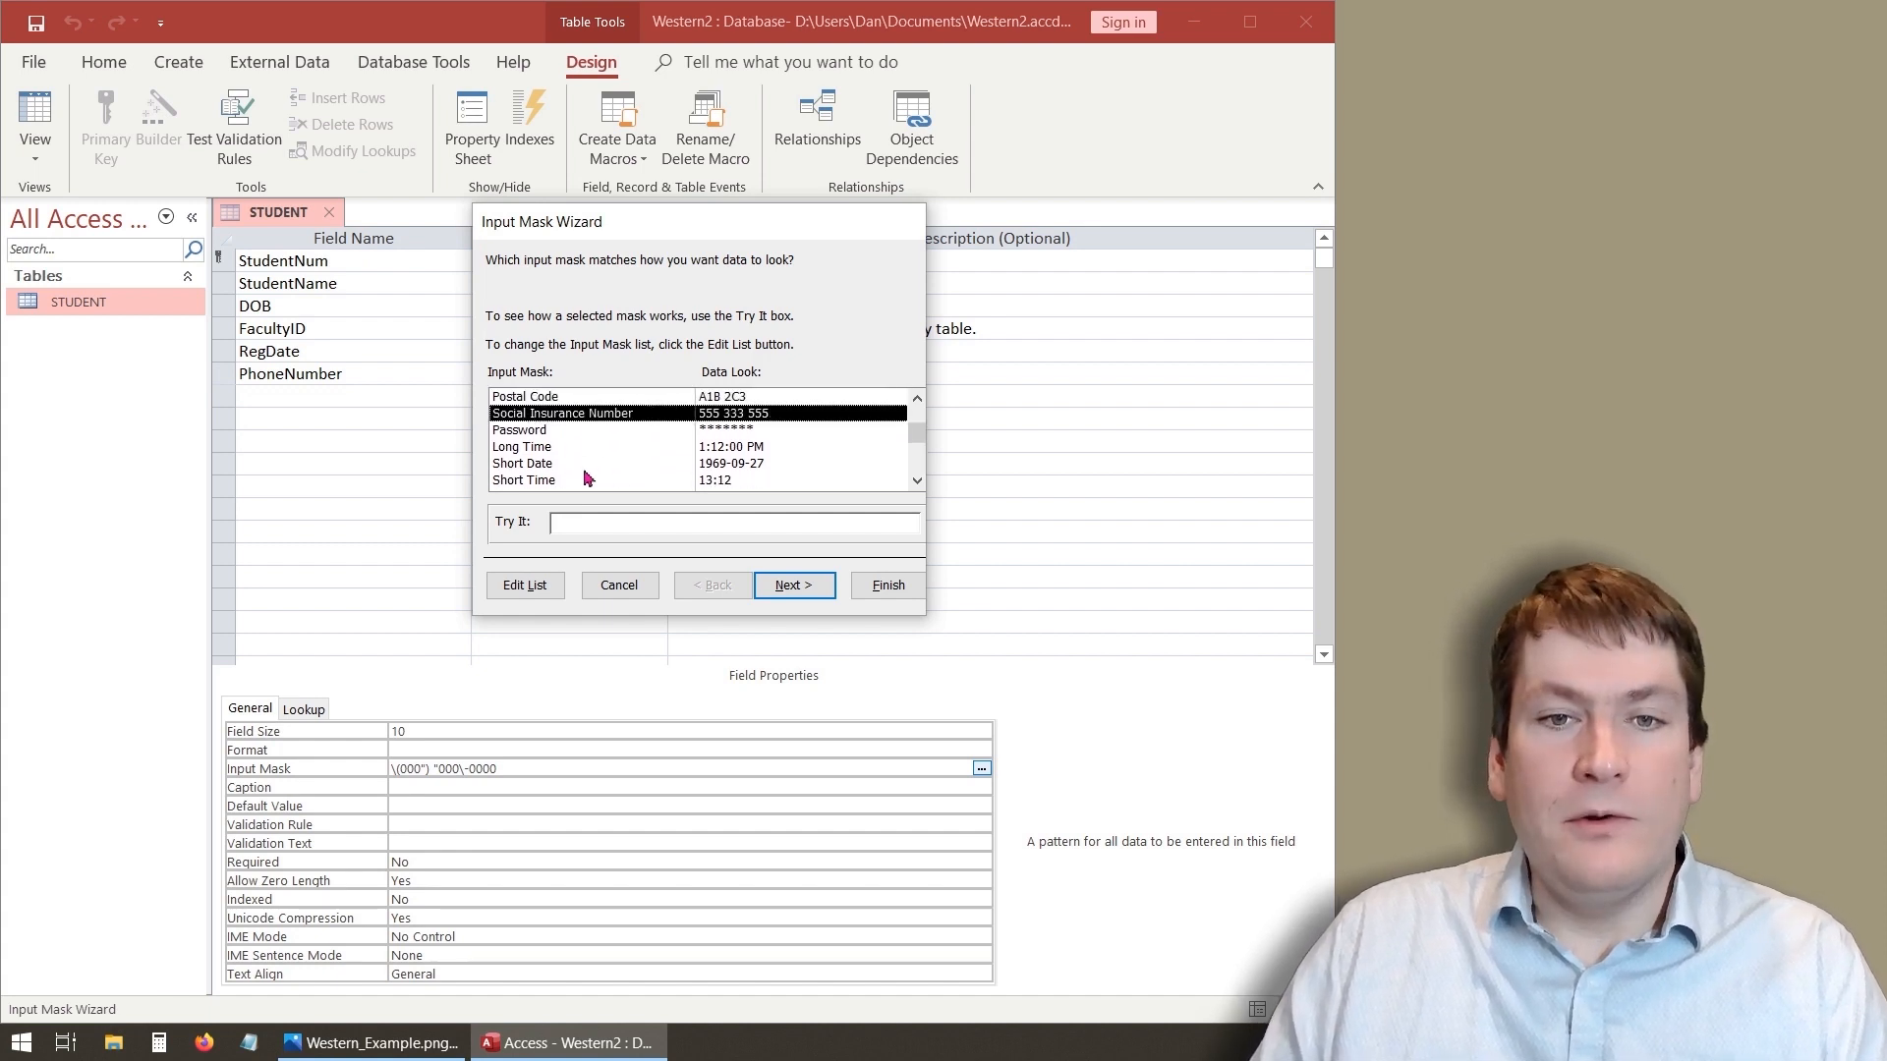
{"action": "left_click", "coordinate": [578, 402]}
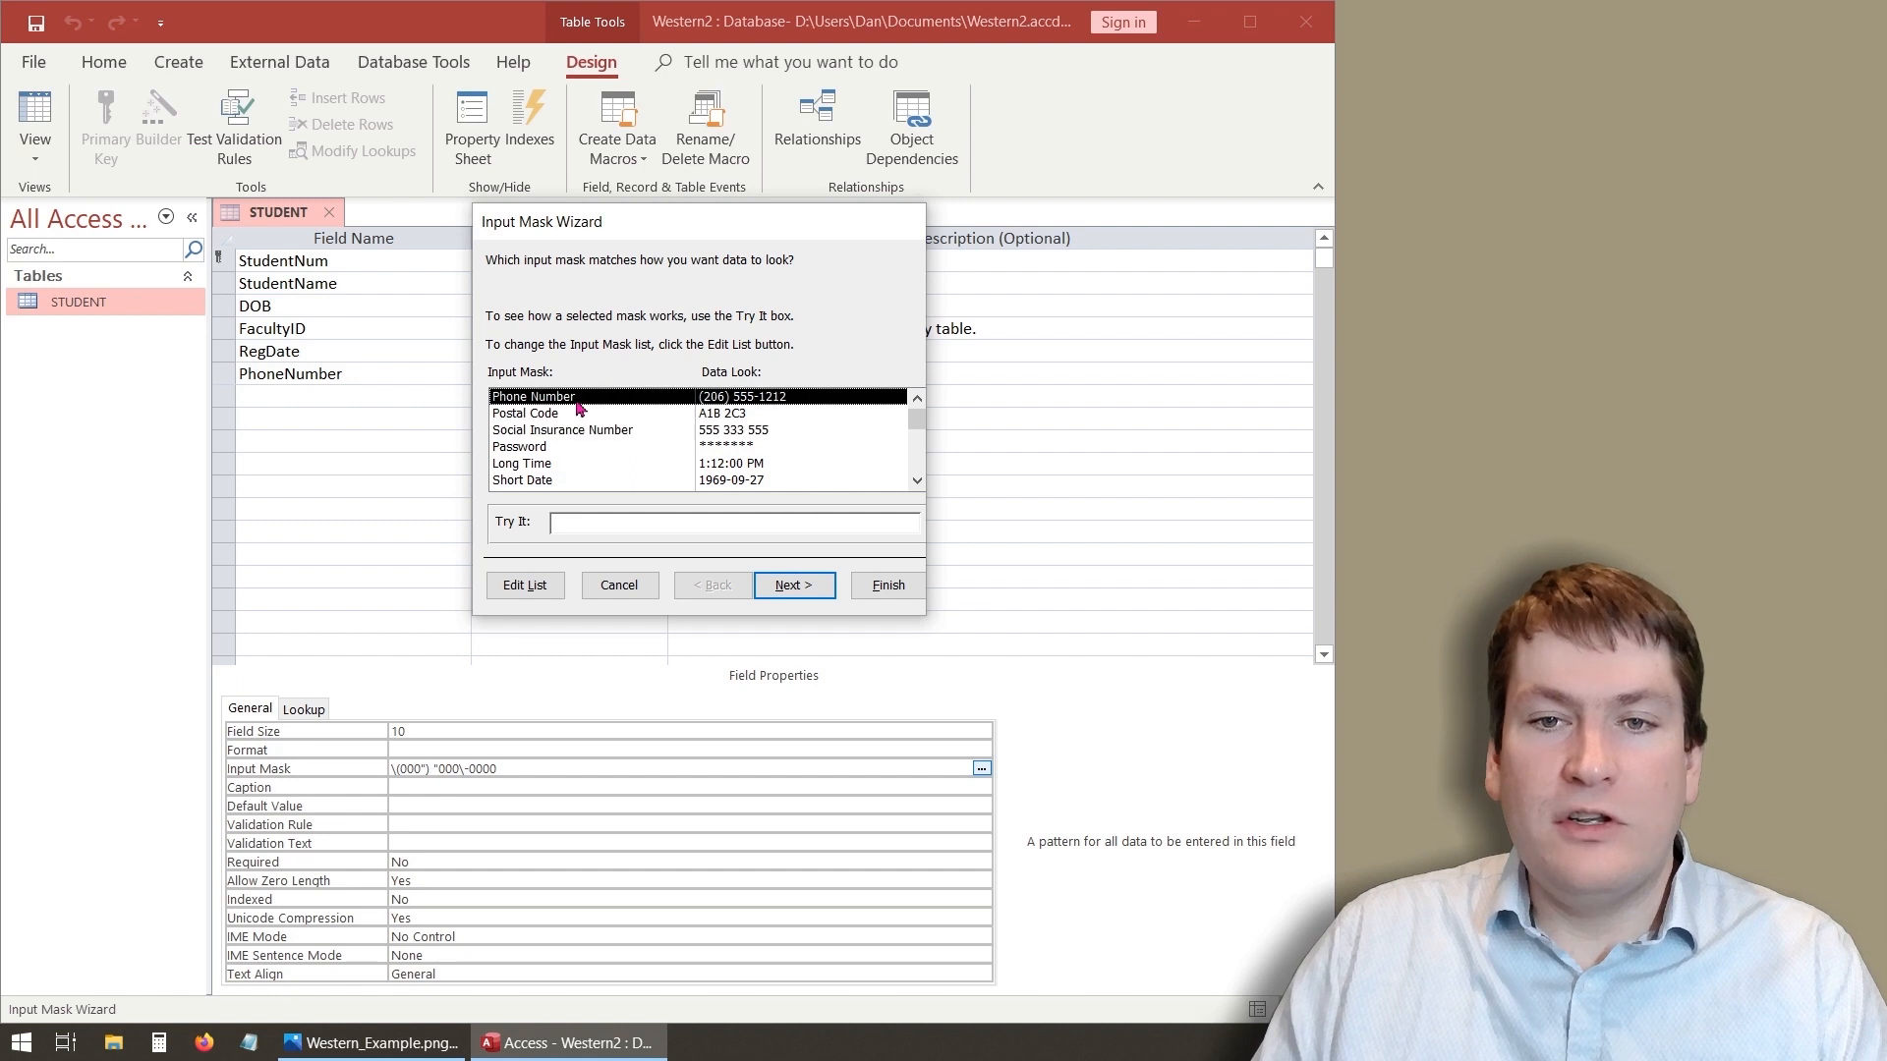
{"action": "left_click", "coordinate": [611, 521]}
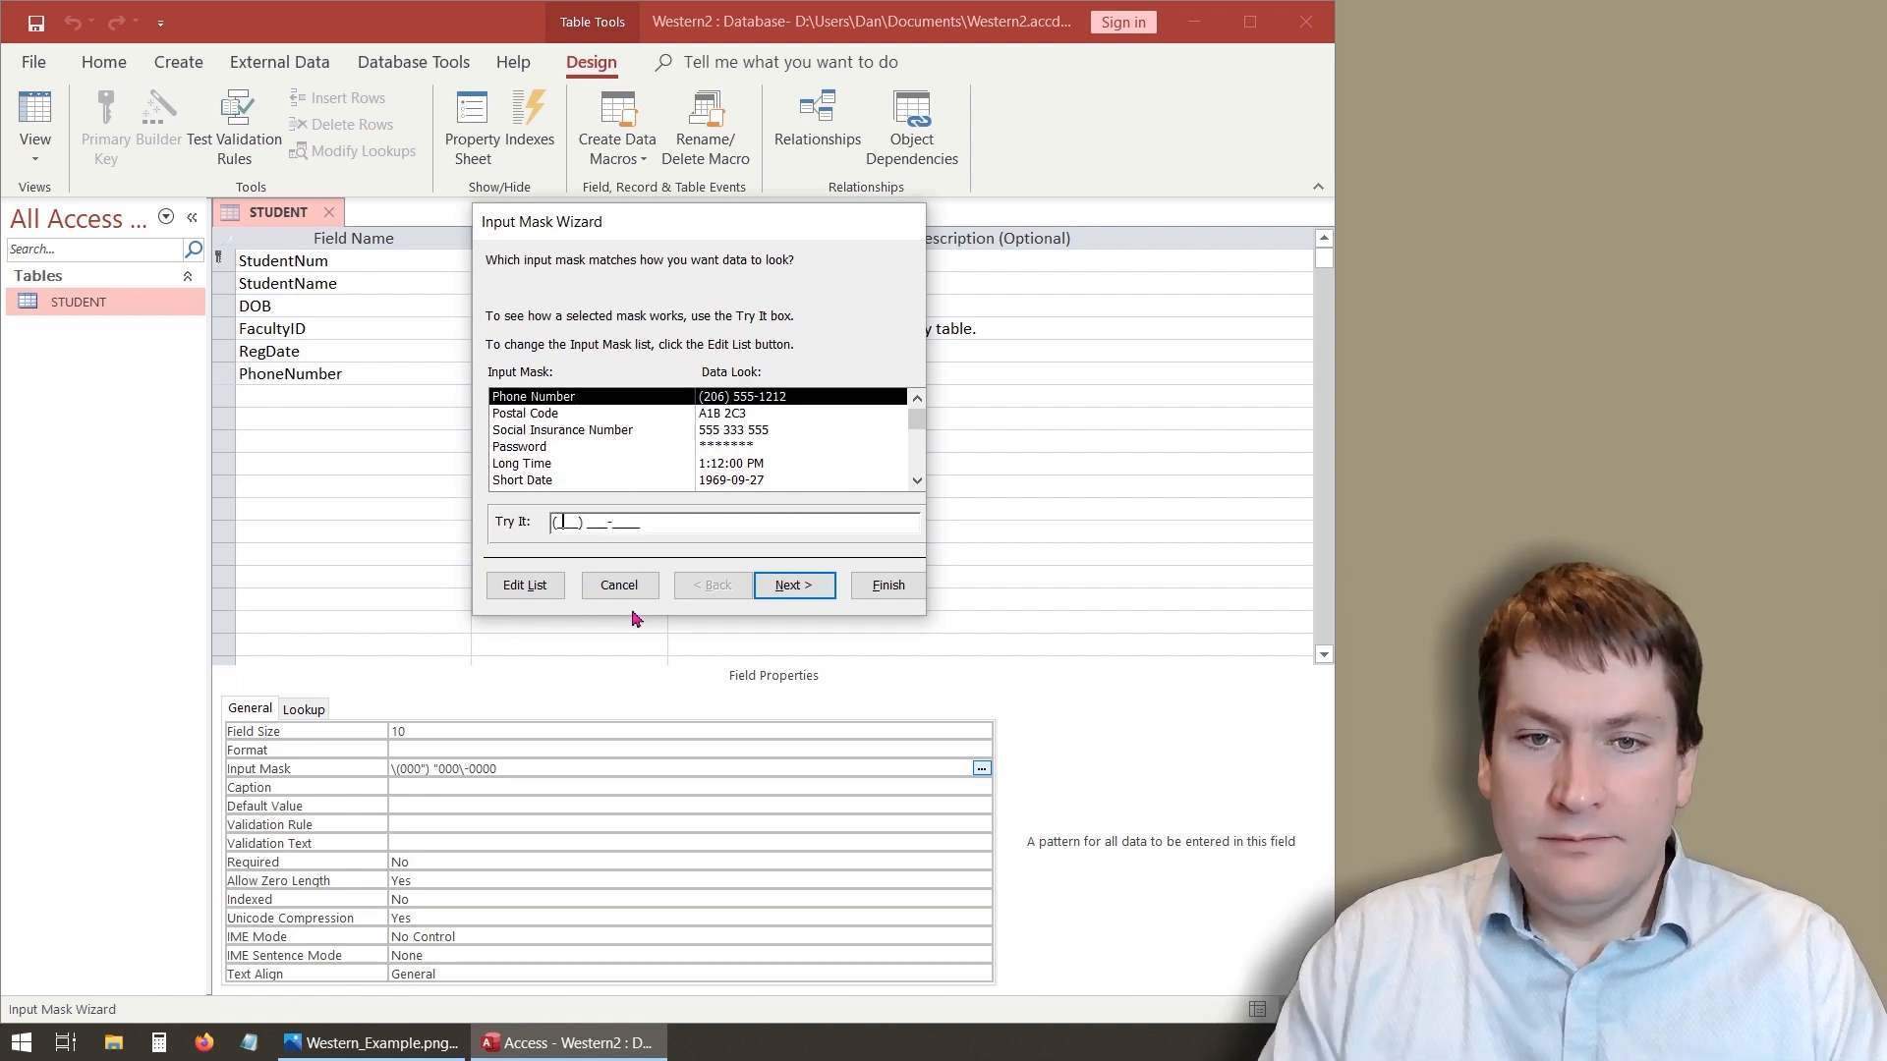
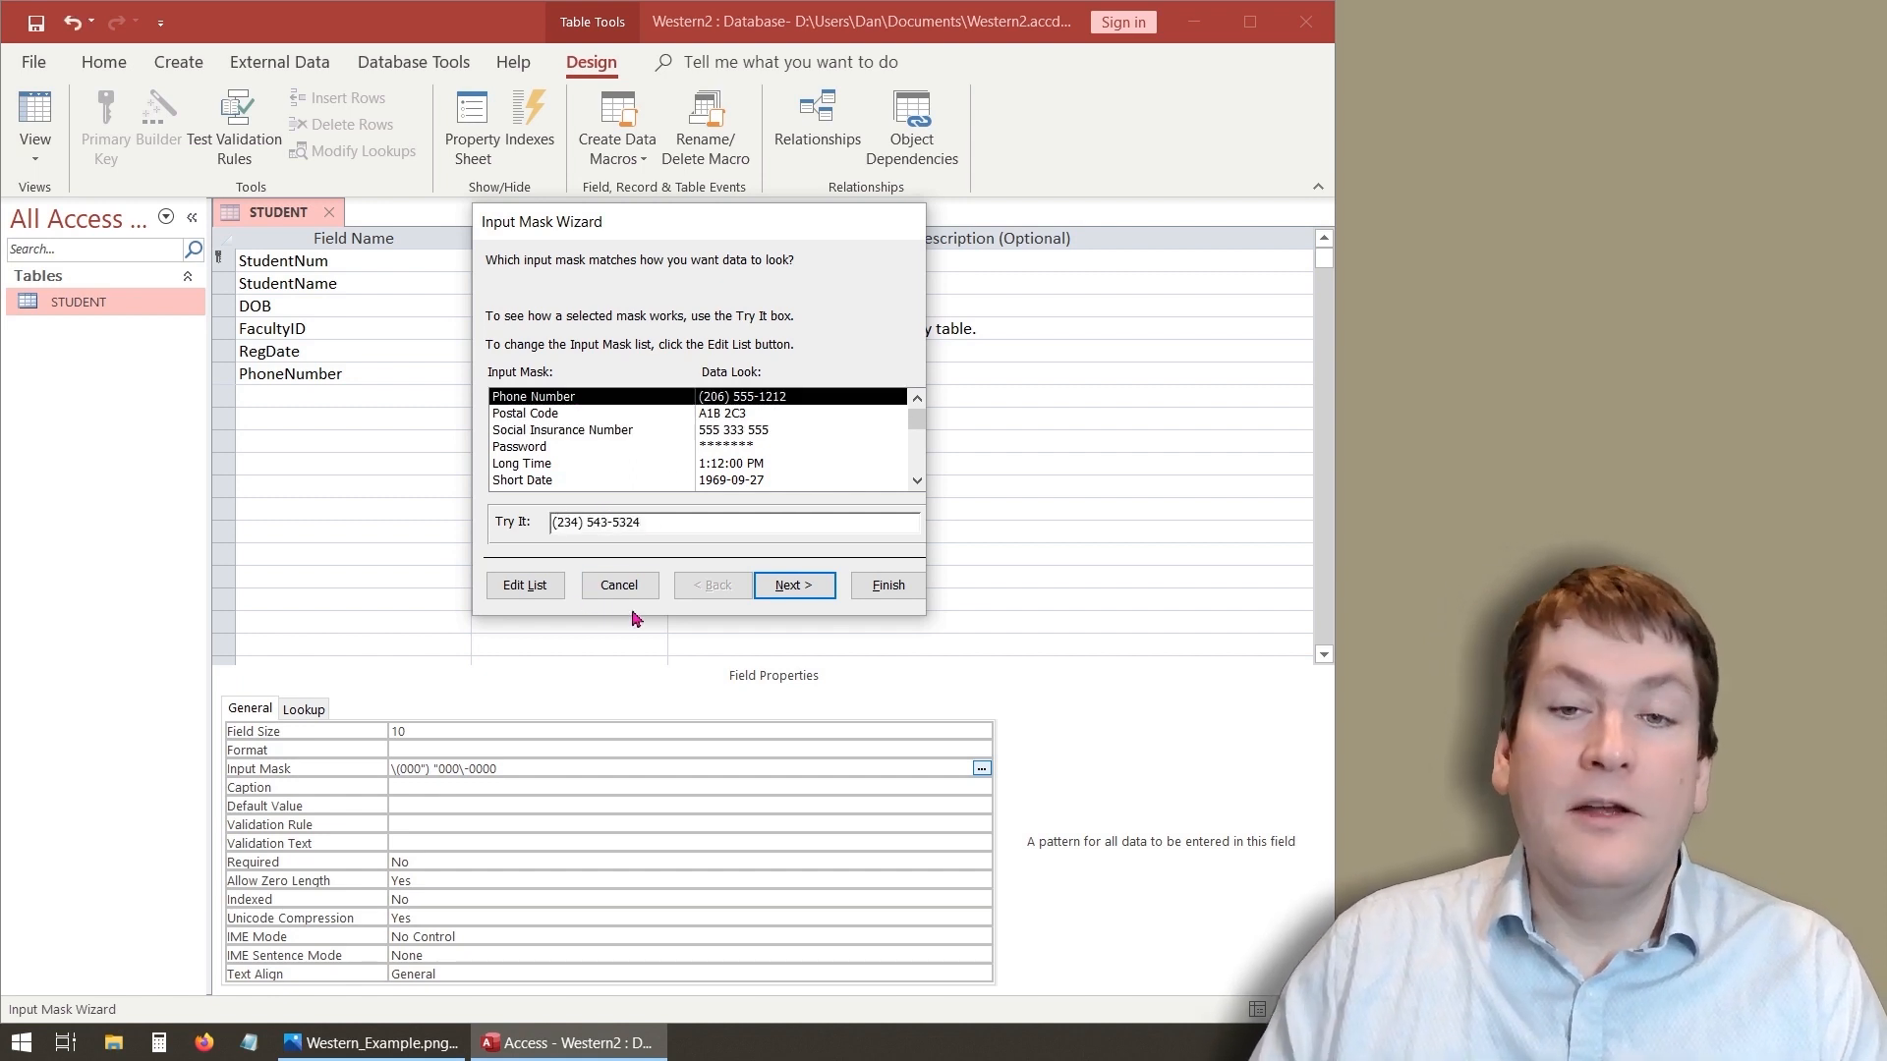
- Advance the wizard, set the placeholder character to #, and continue to the storage options
{"action": "left_click", "coordinate": [789, 586]}
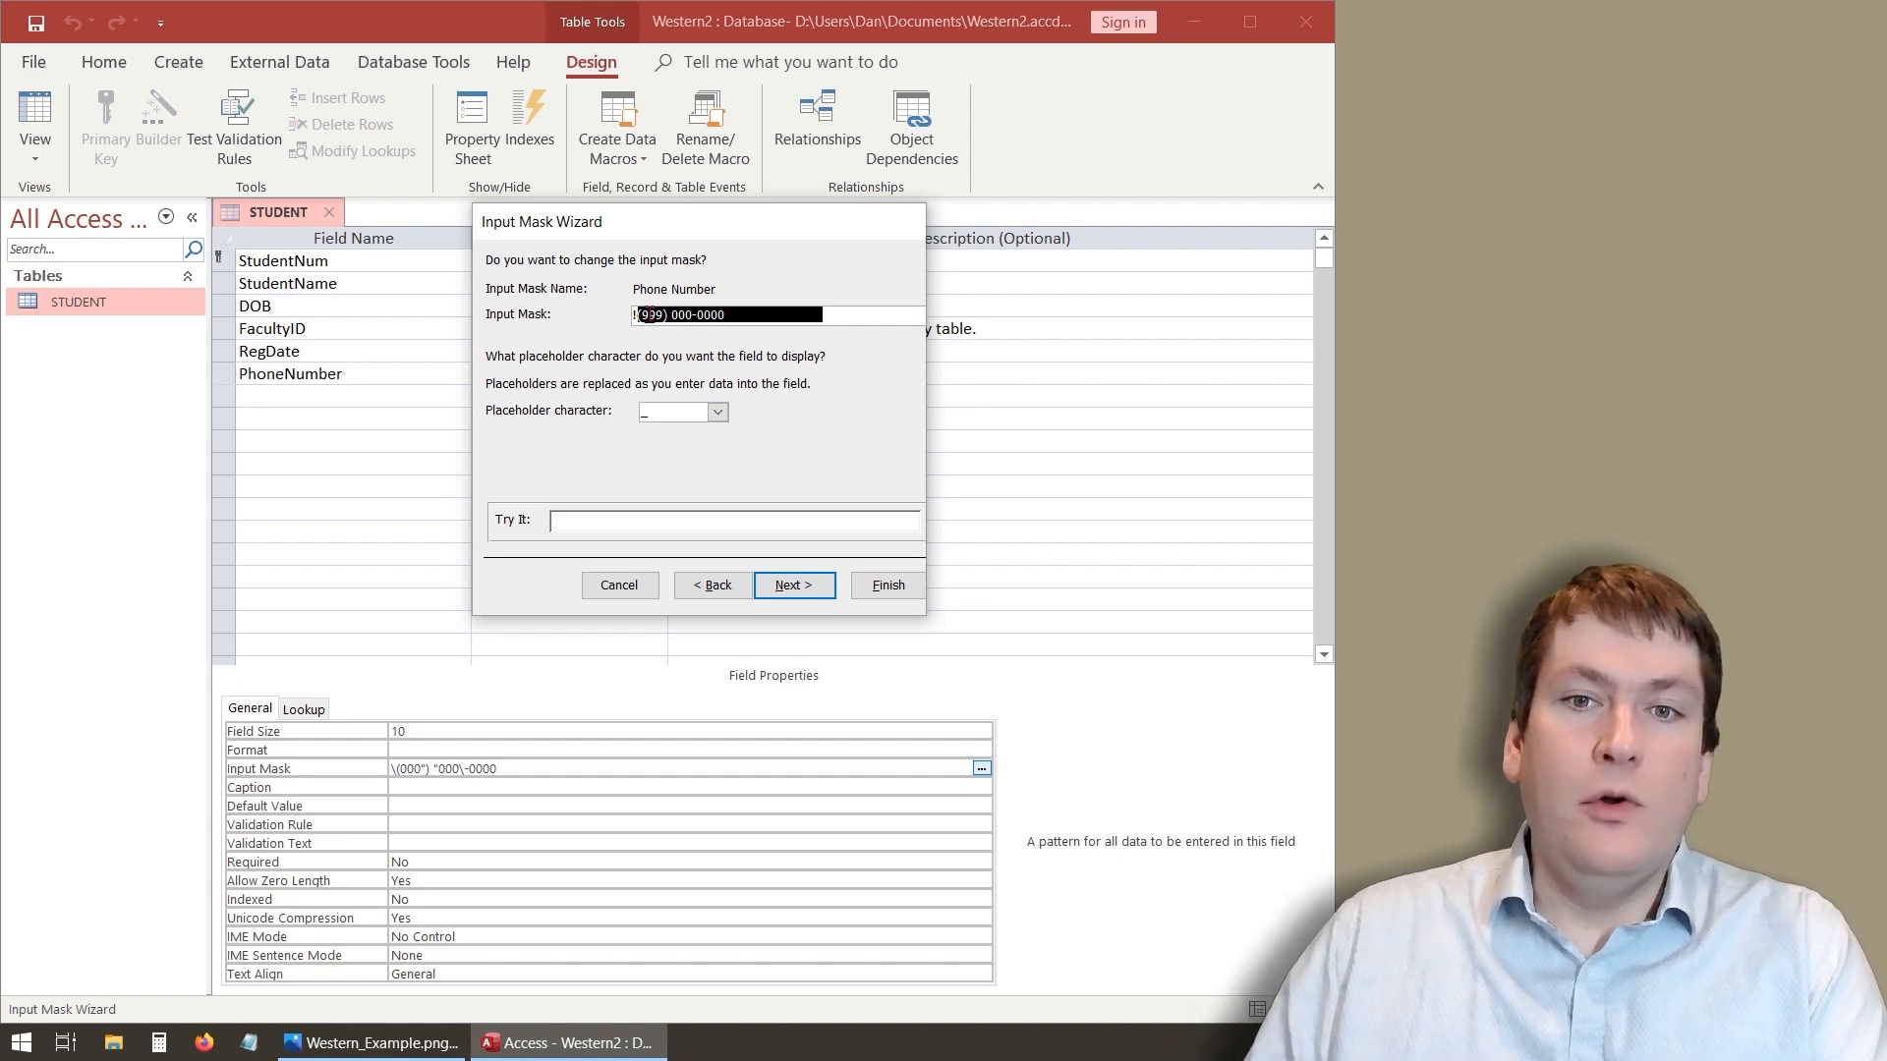
{"action": "left_click", "coordinate": [718, 412]}
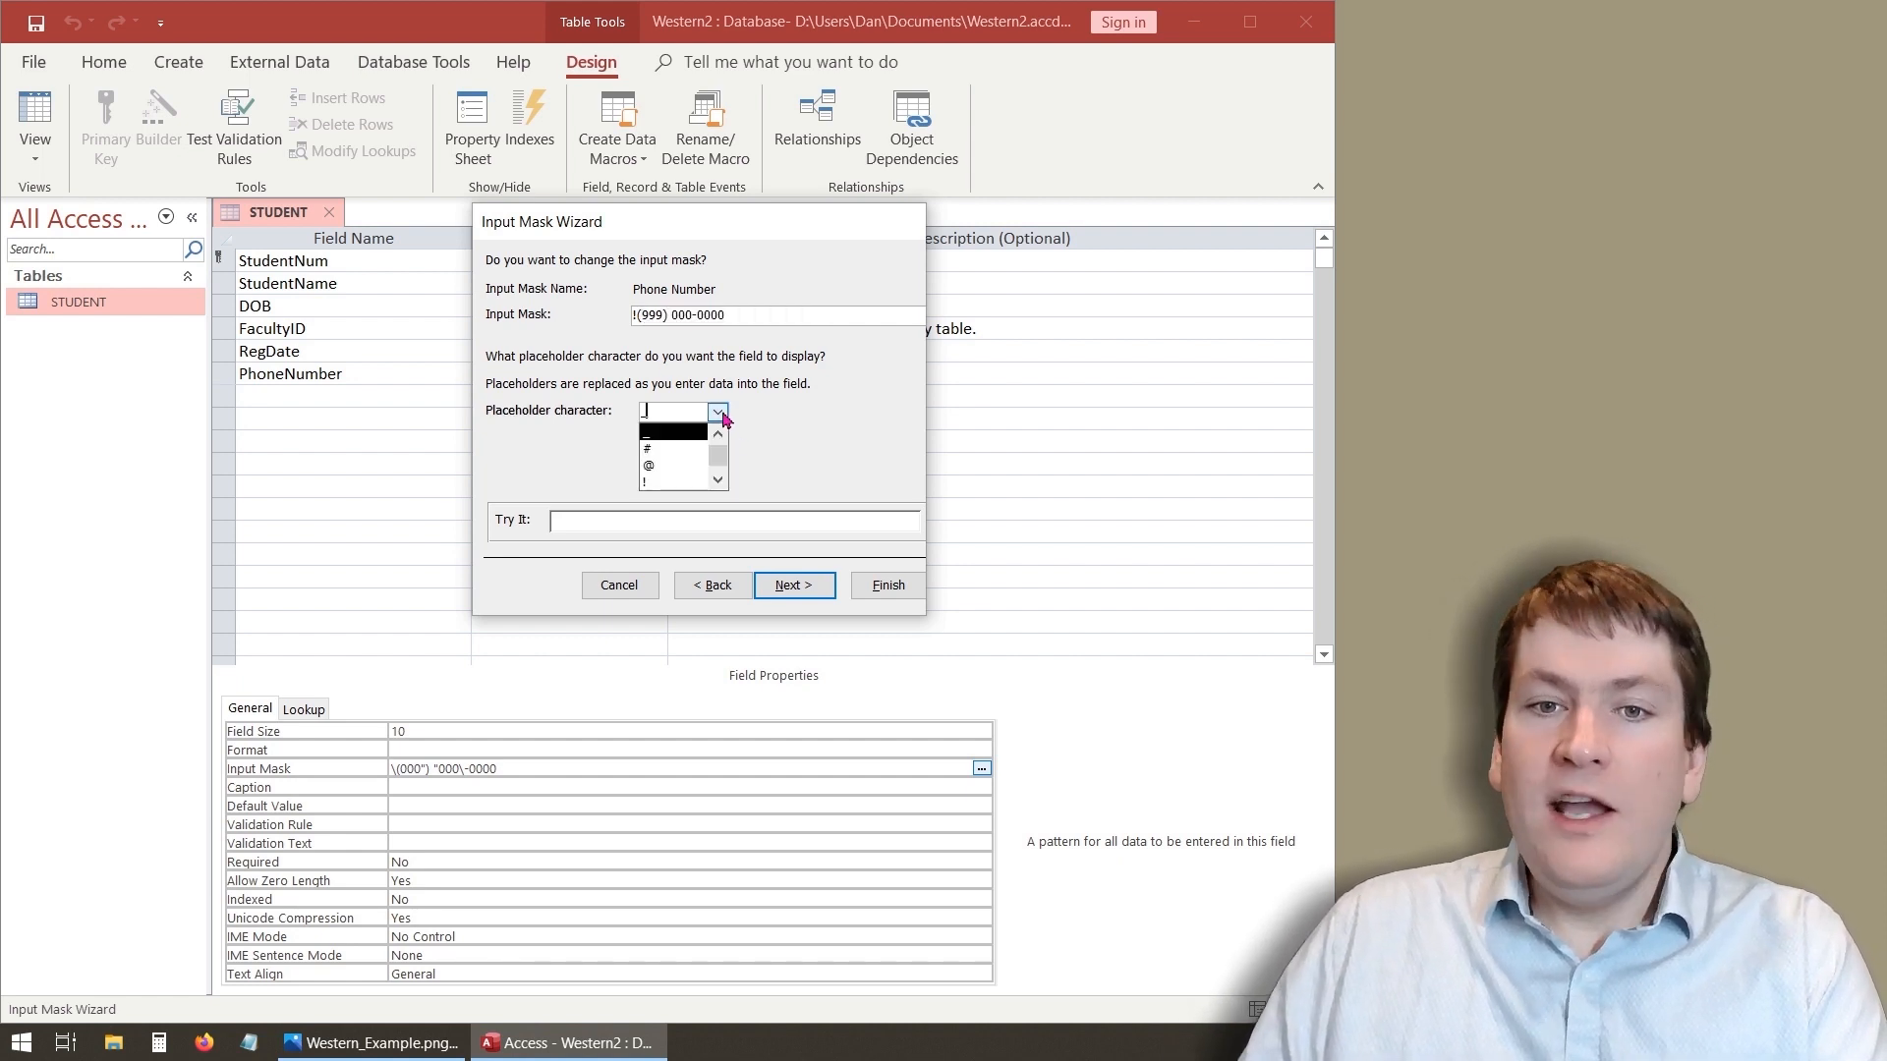
{"action": "left_click", "coordinate": [648, 429]}
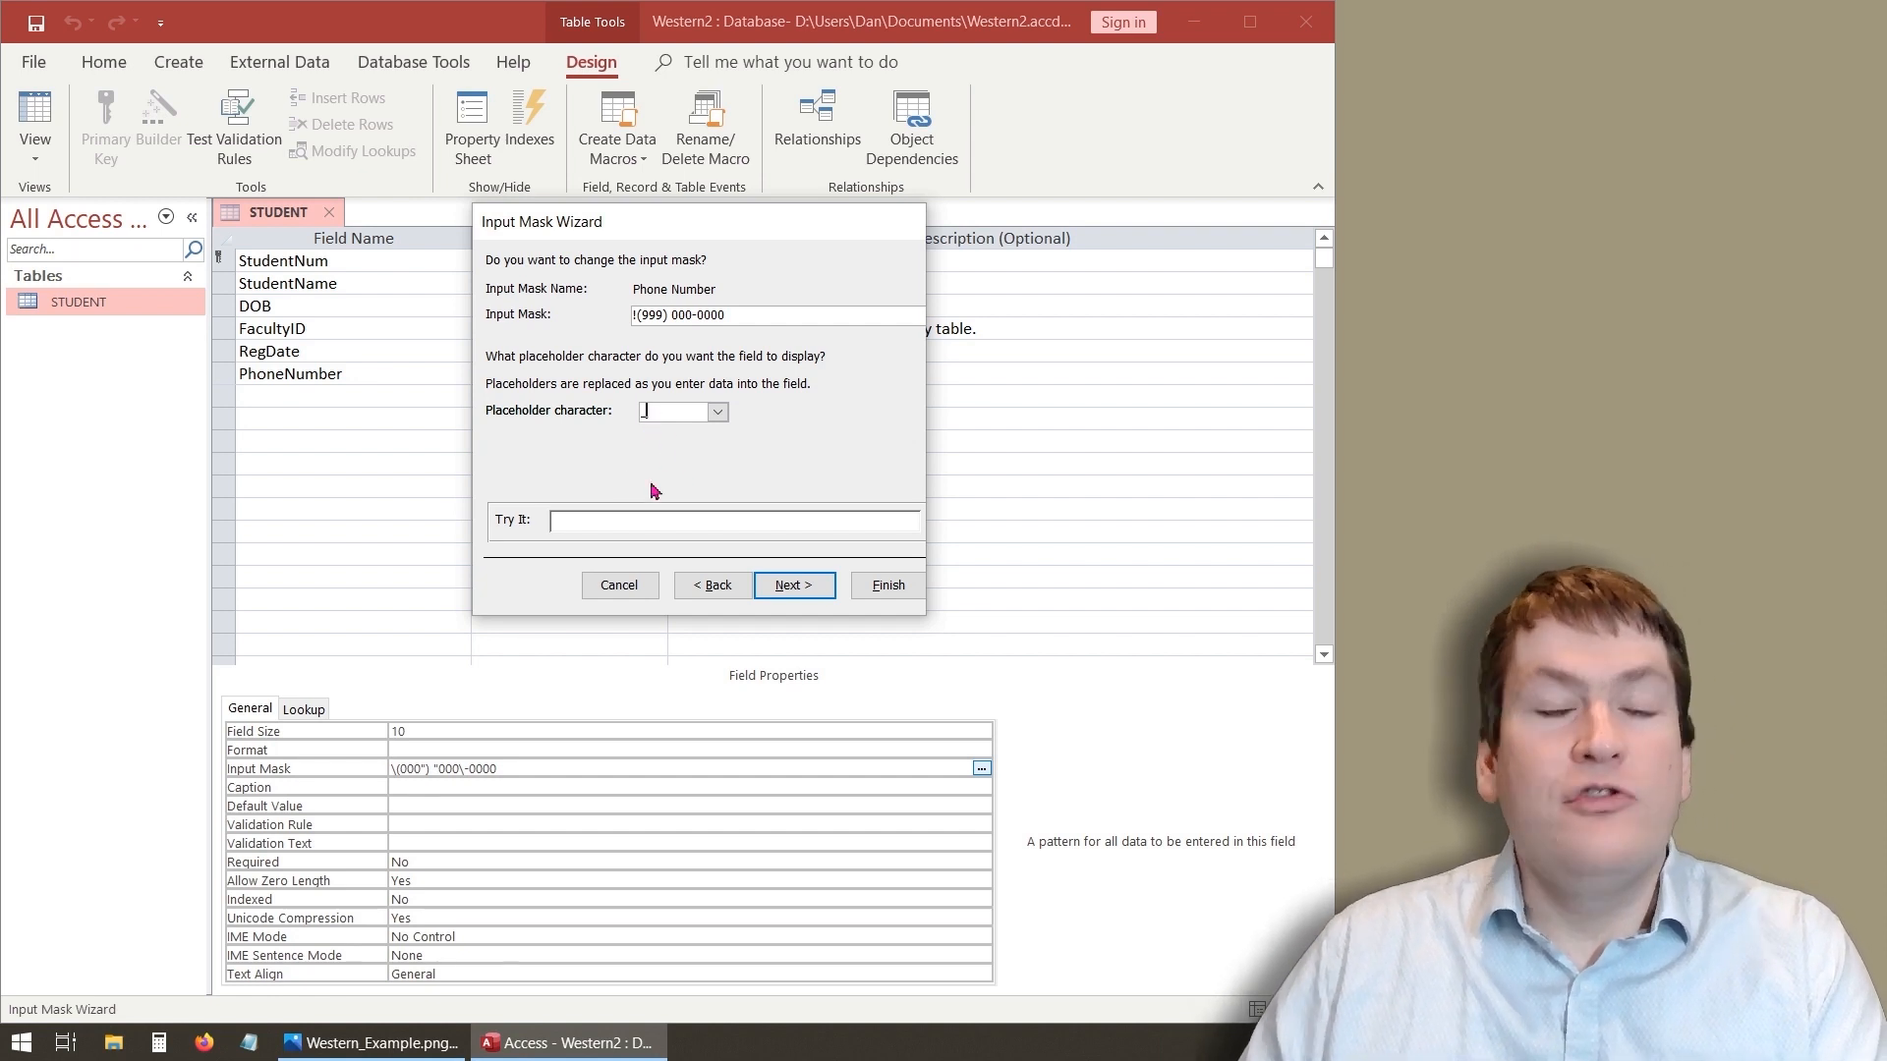
{"action": "left_click", "coordinate": [717, 412]}
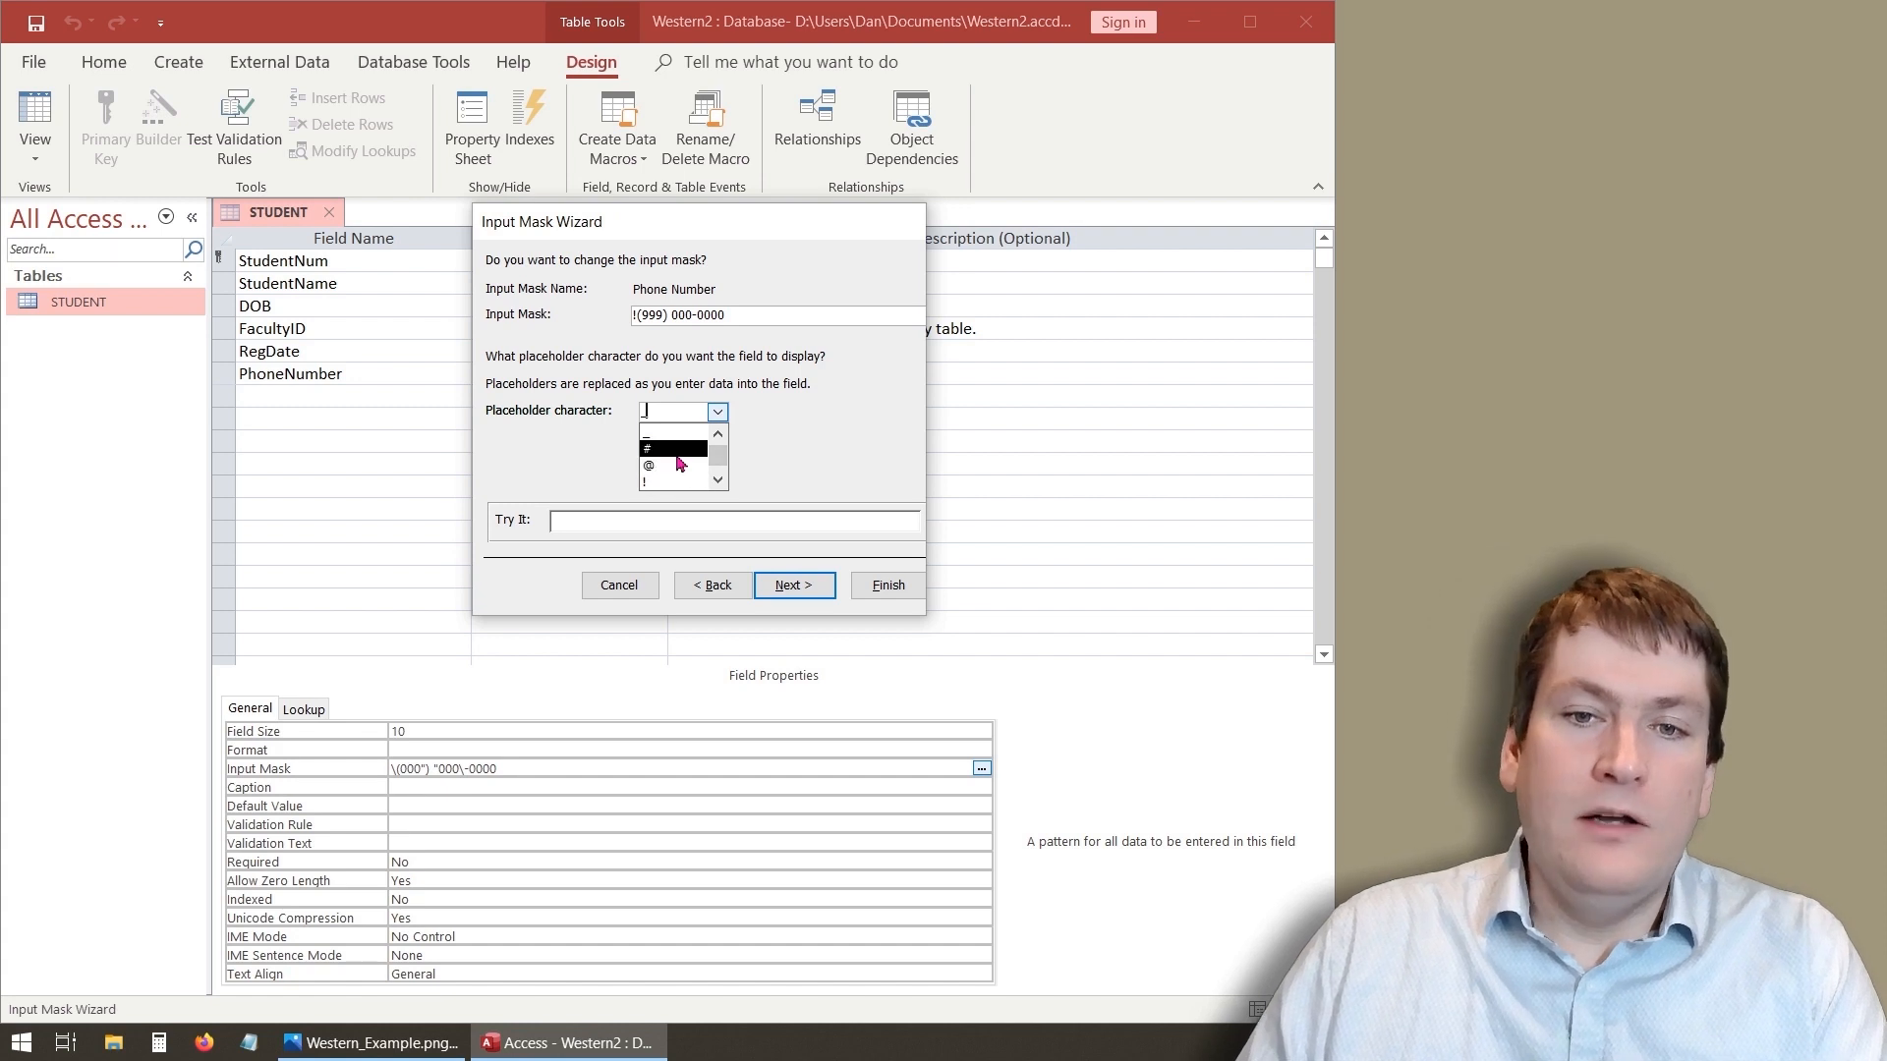
{"action": "left_click", "coordinate": [688, 452]}
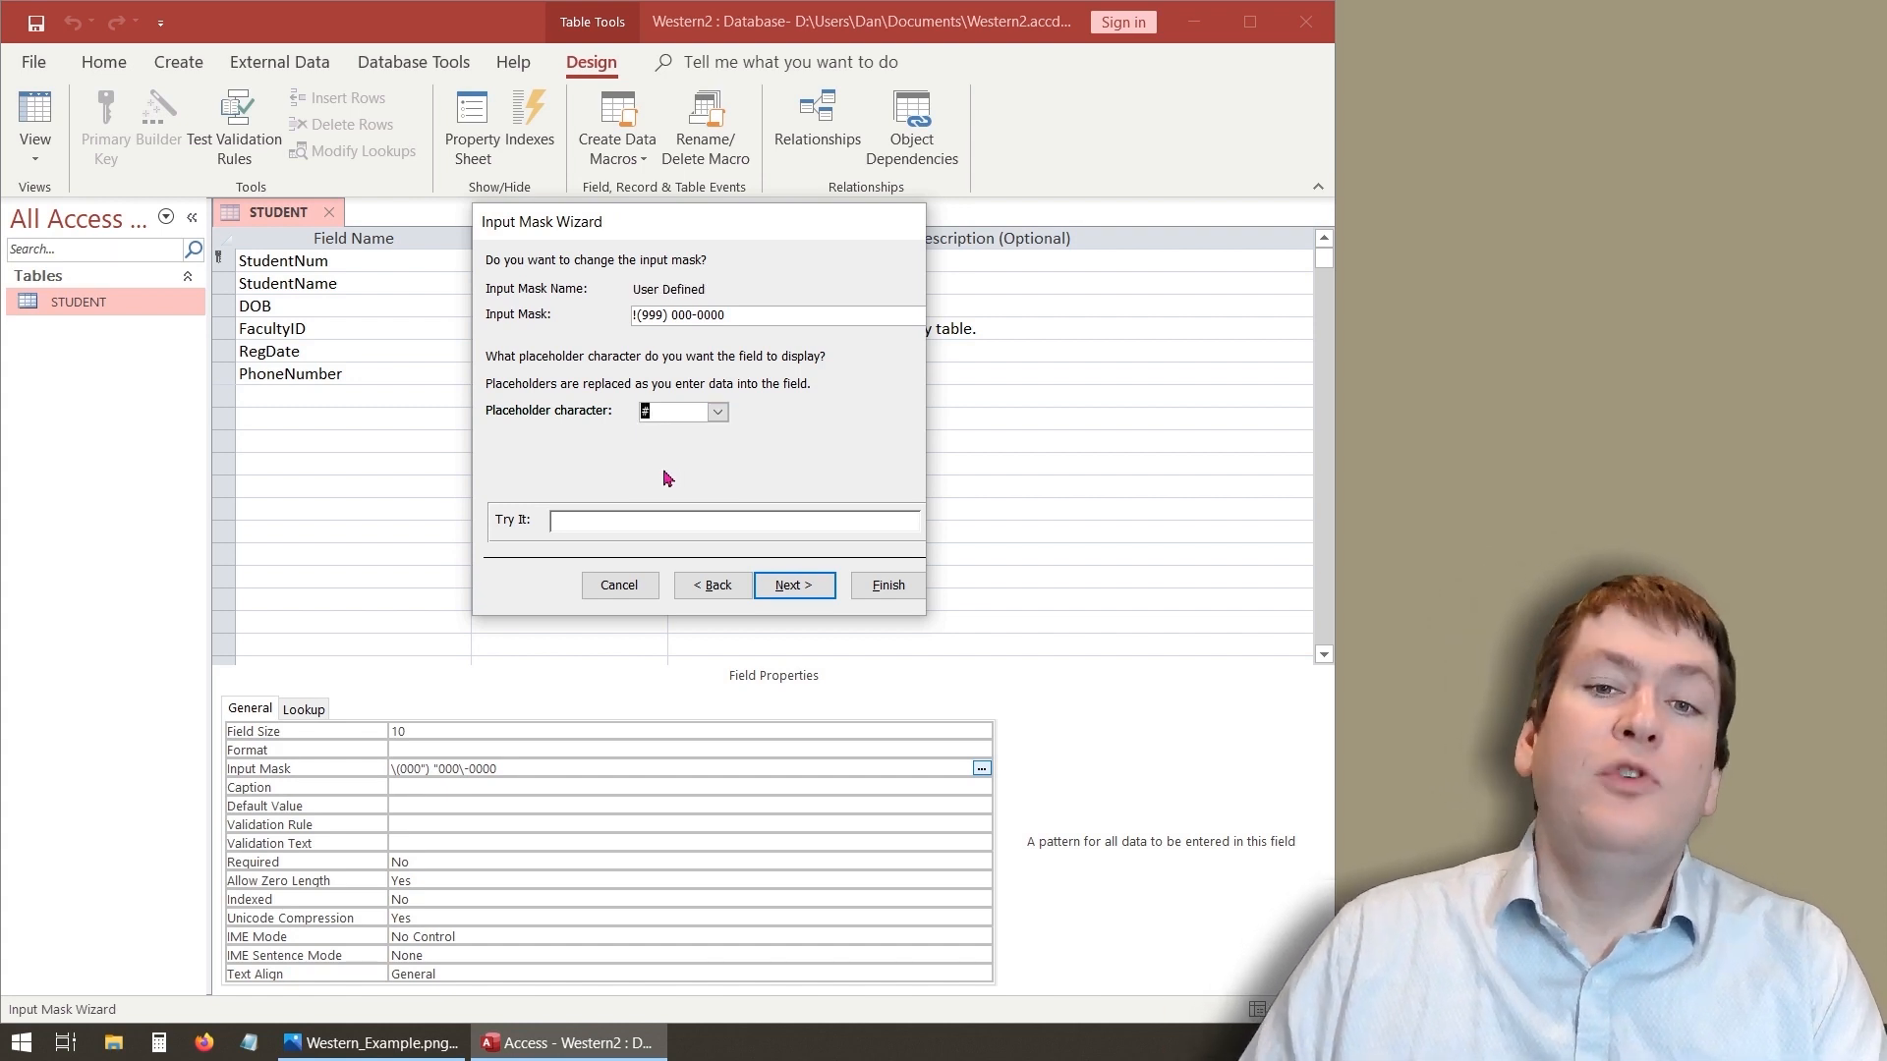
{"action": "left_click", "coordinate": [792, 587]}
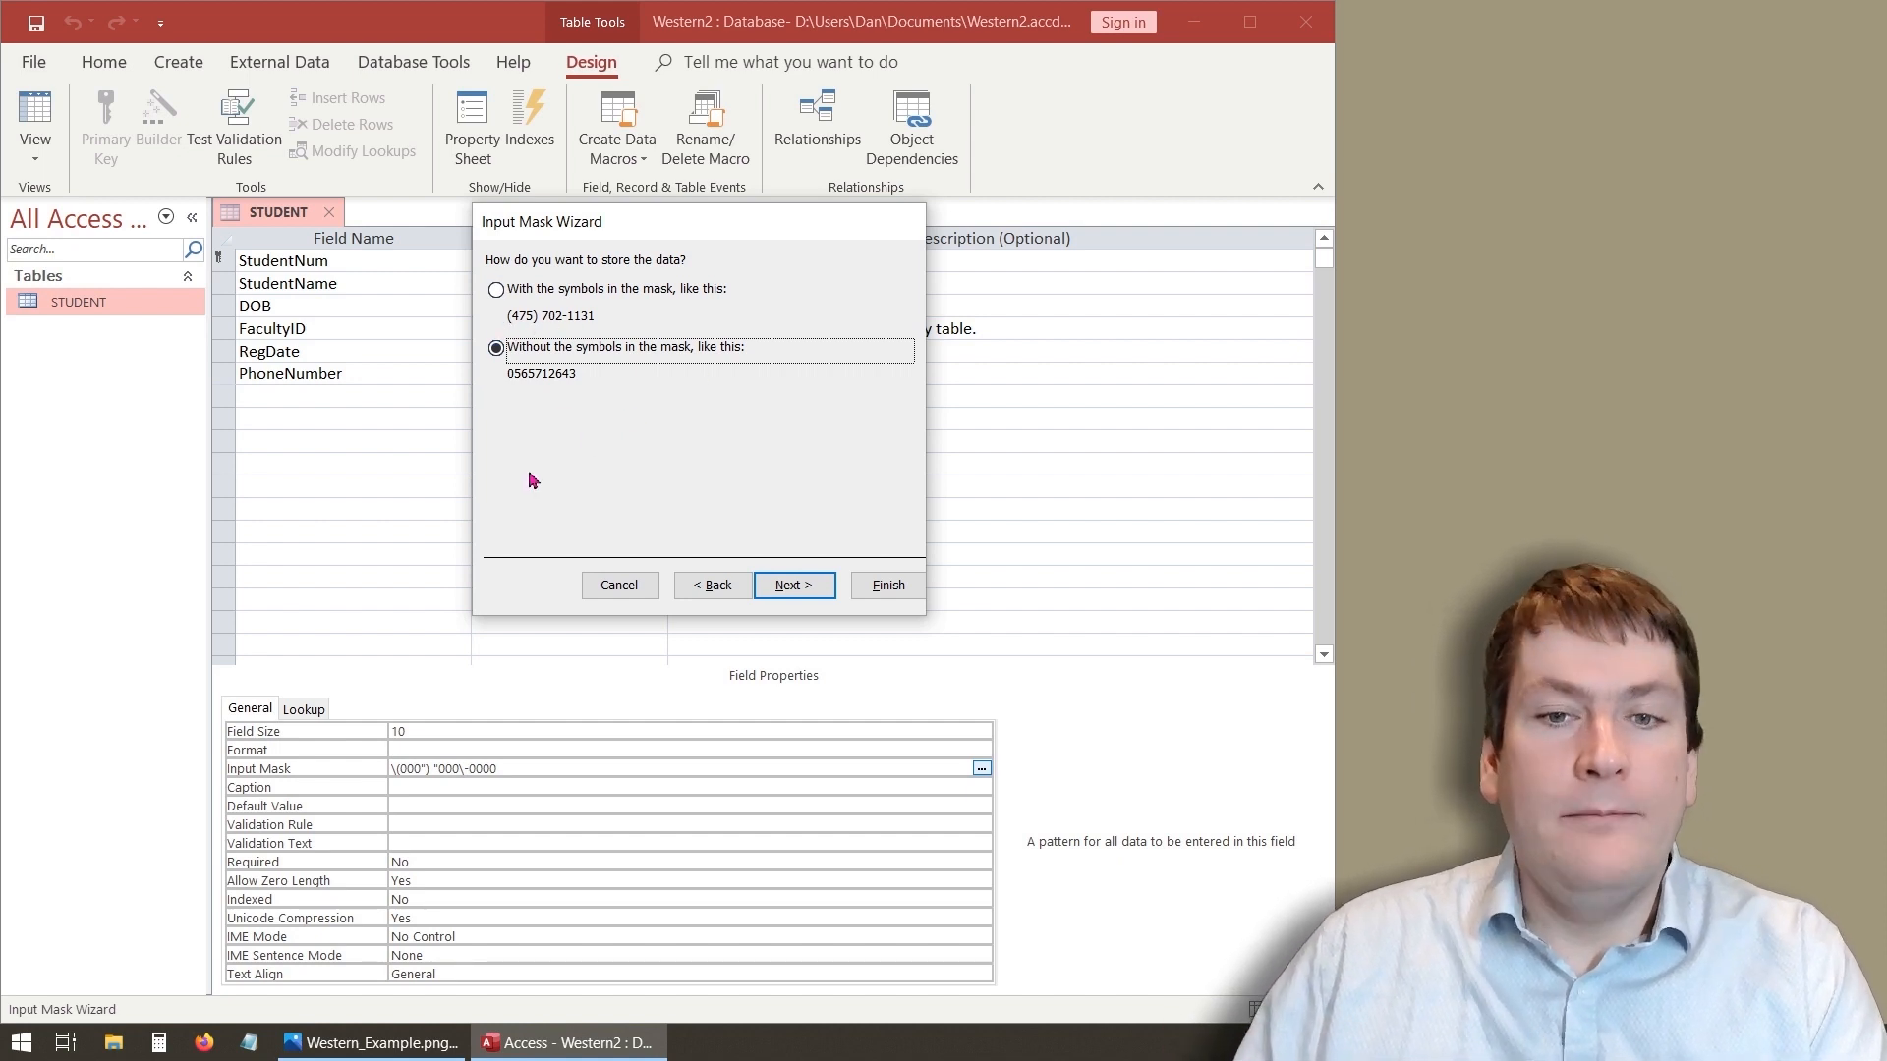
- Finish the Input Mask Wizard storing data without the symbols, then save the table and switch to Datasheet view
{"action": "left_click", "coordinate": [796, 587]}
{"action": "left_click", "coordinate": [865, 594]}
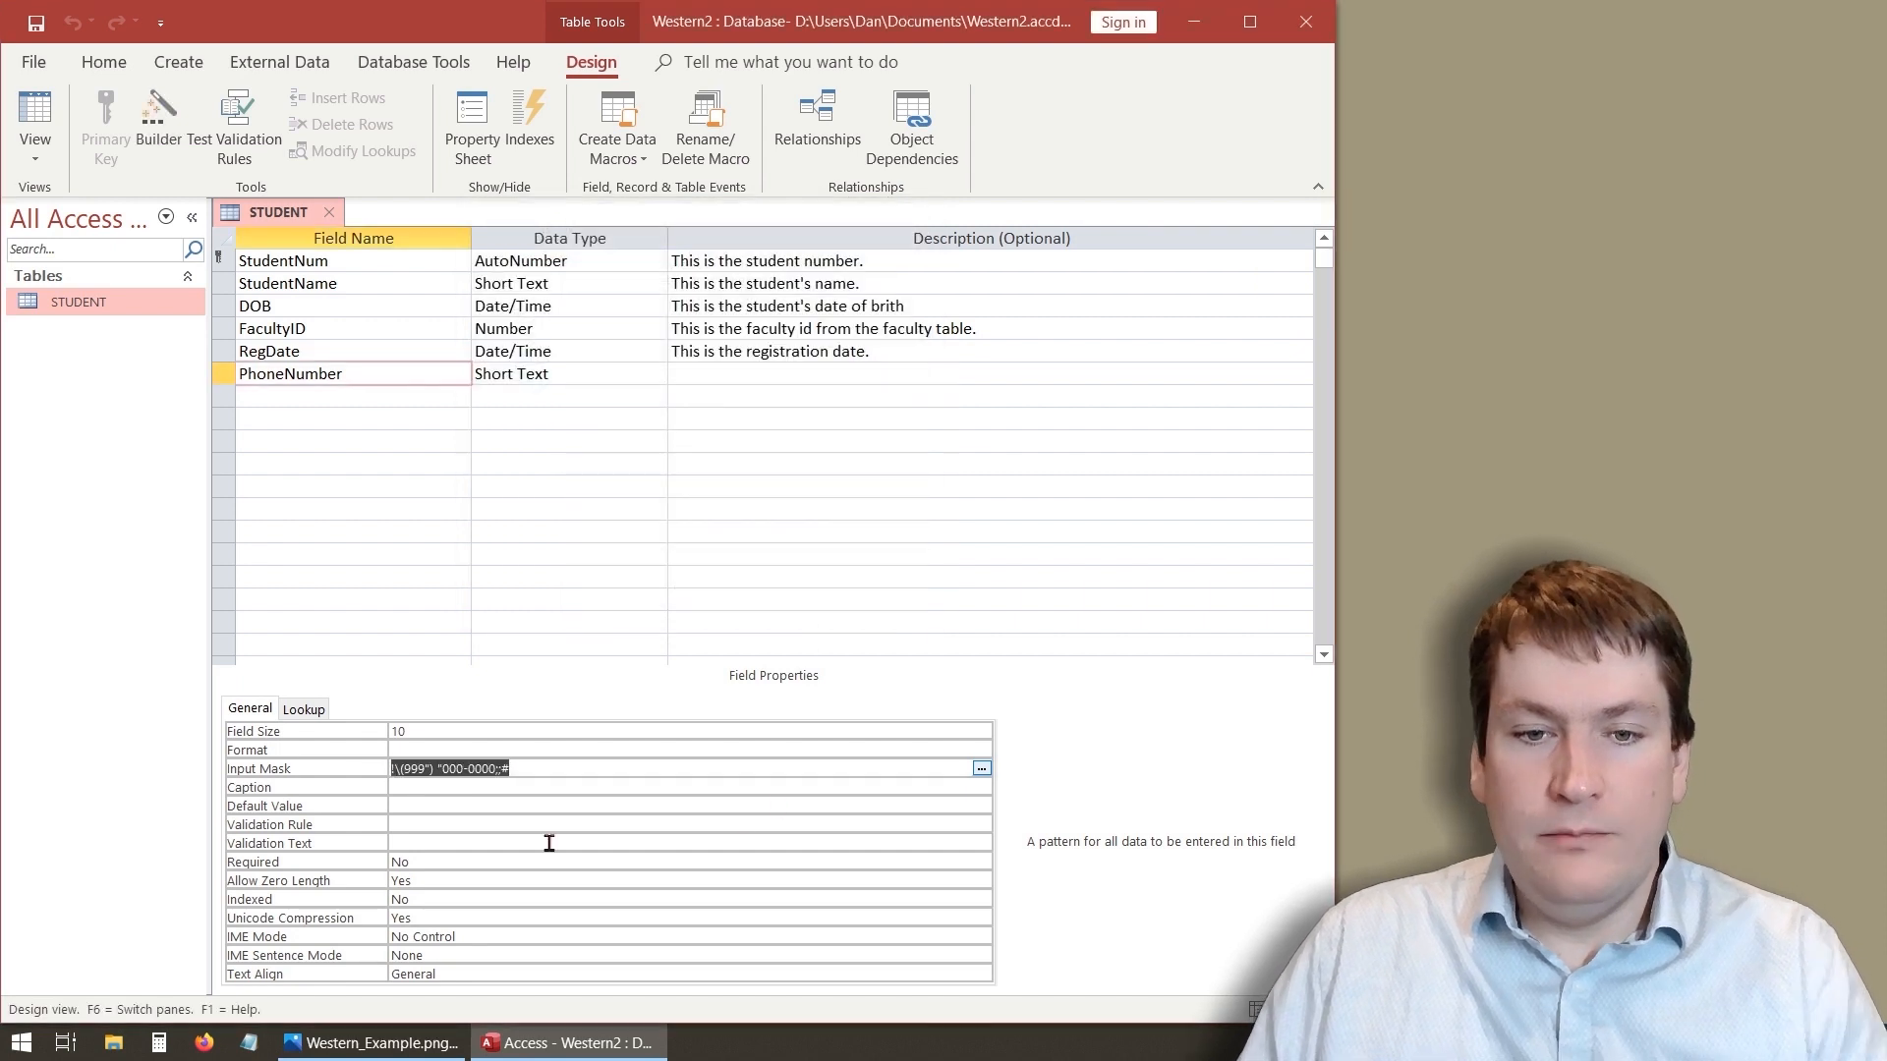
{"action": "left_click", "coordinate": [559, 769]}
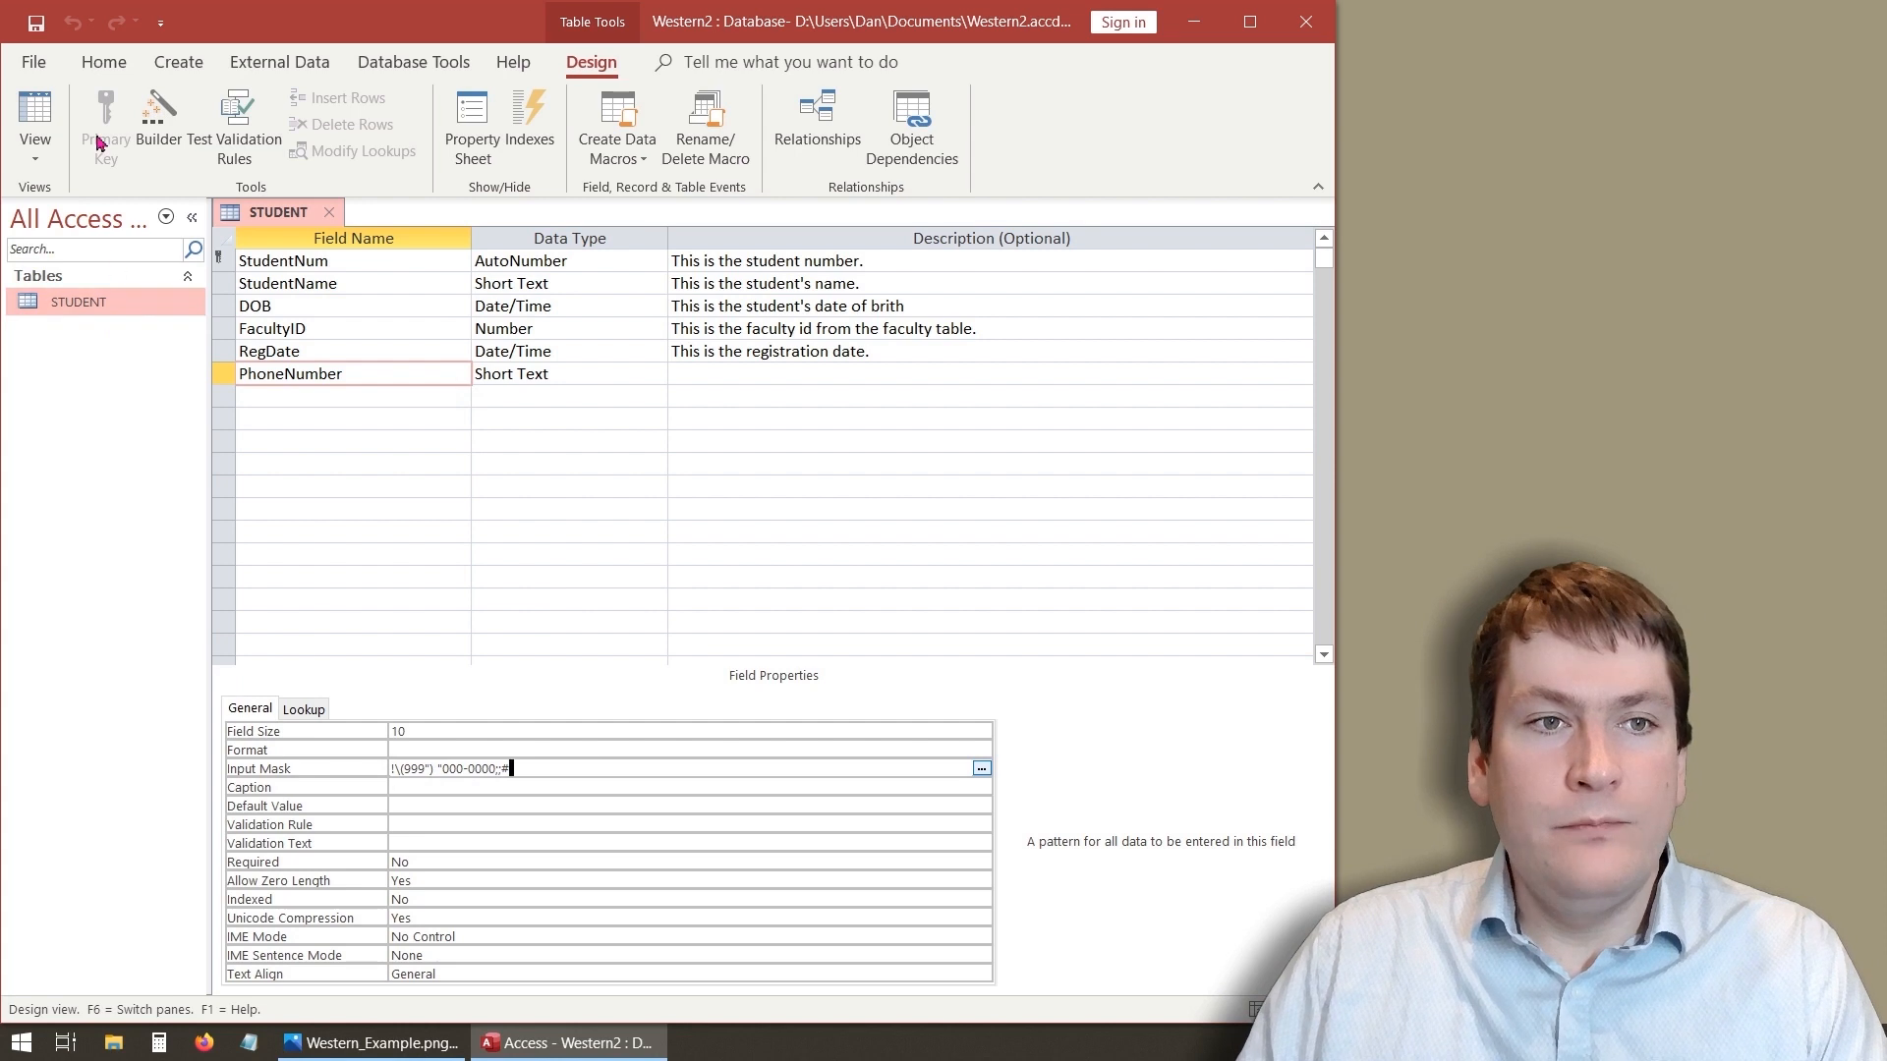
{"action": "left_click", "coordinate": [46, 125]}
{"action": "left_click", "coordinate": [907, 598]}
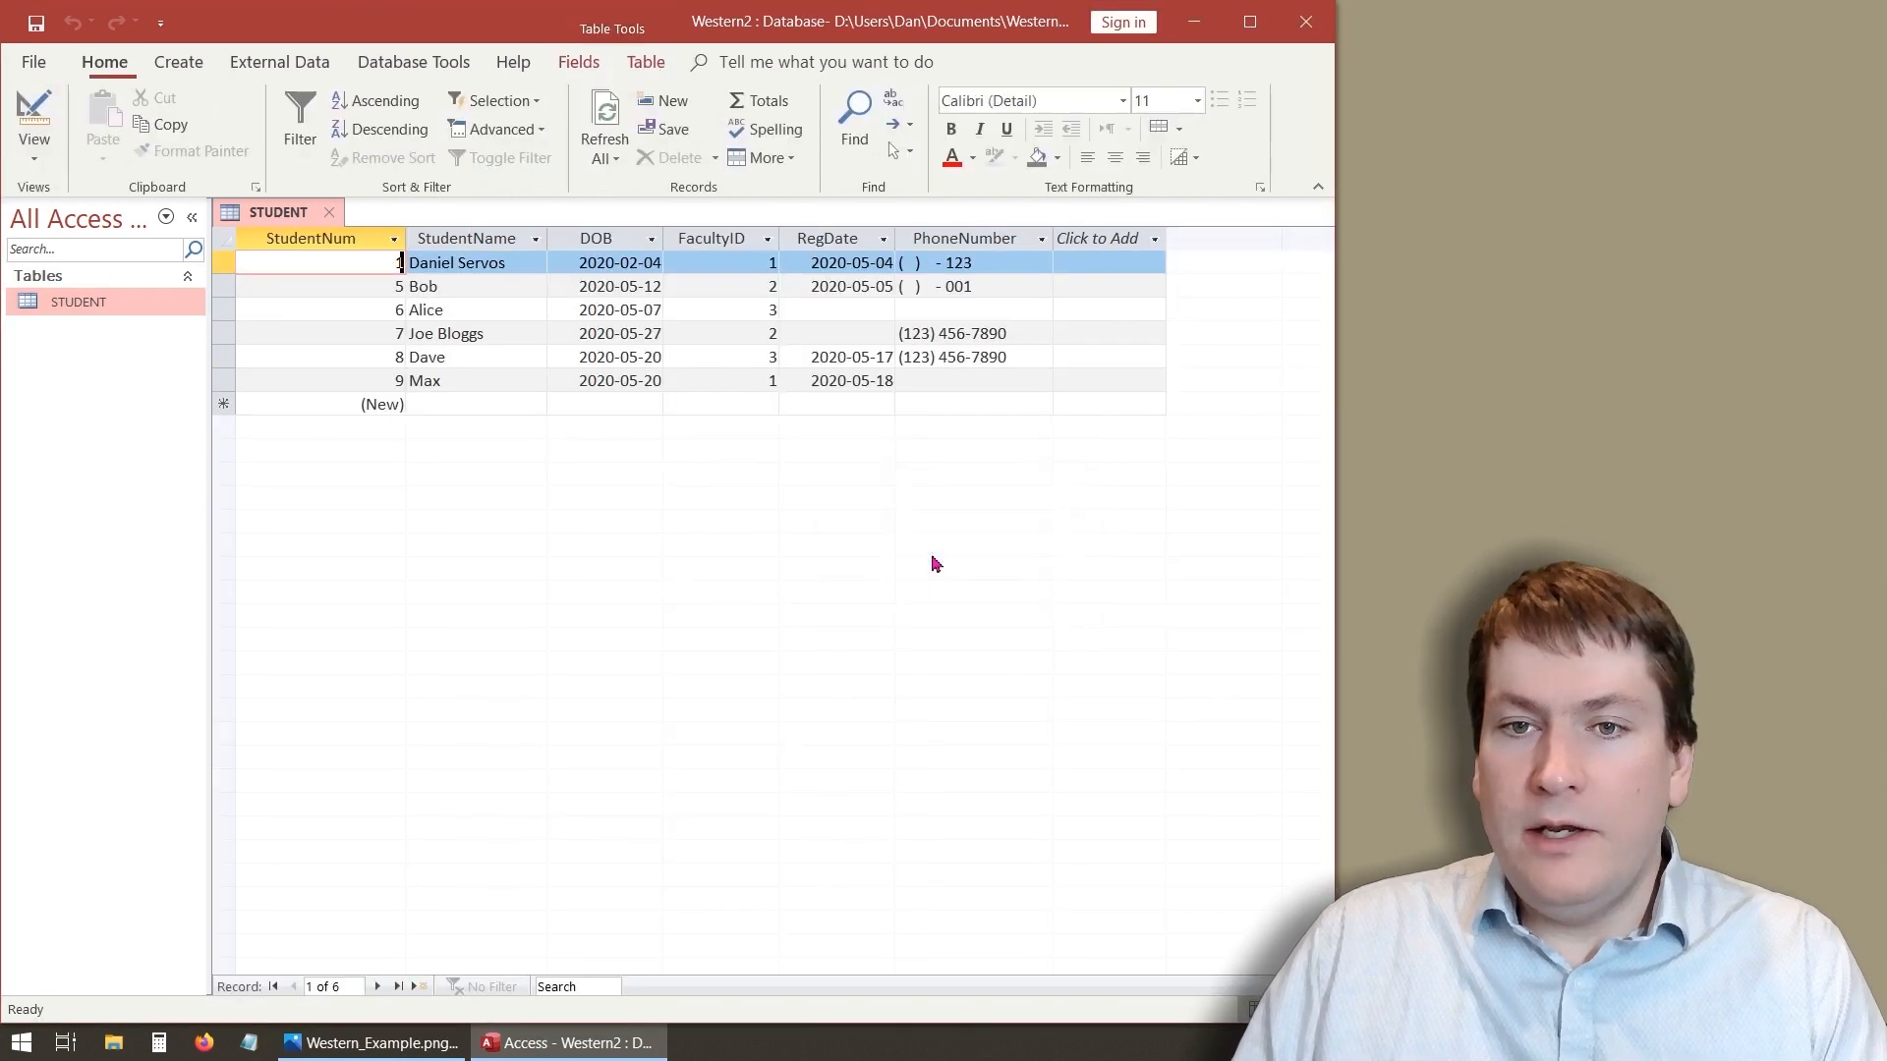
{"action": "left_click", "coordinate": [909, 312]}
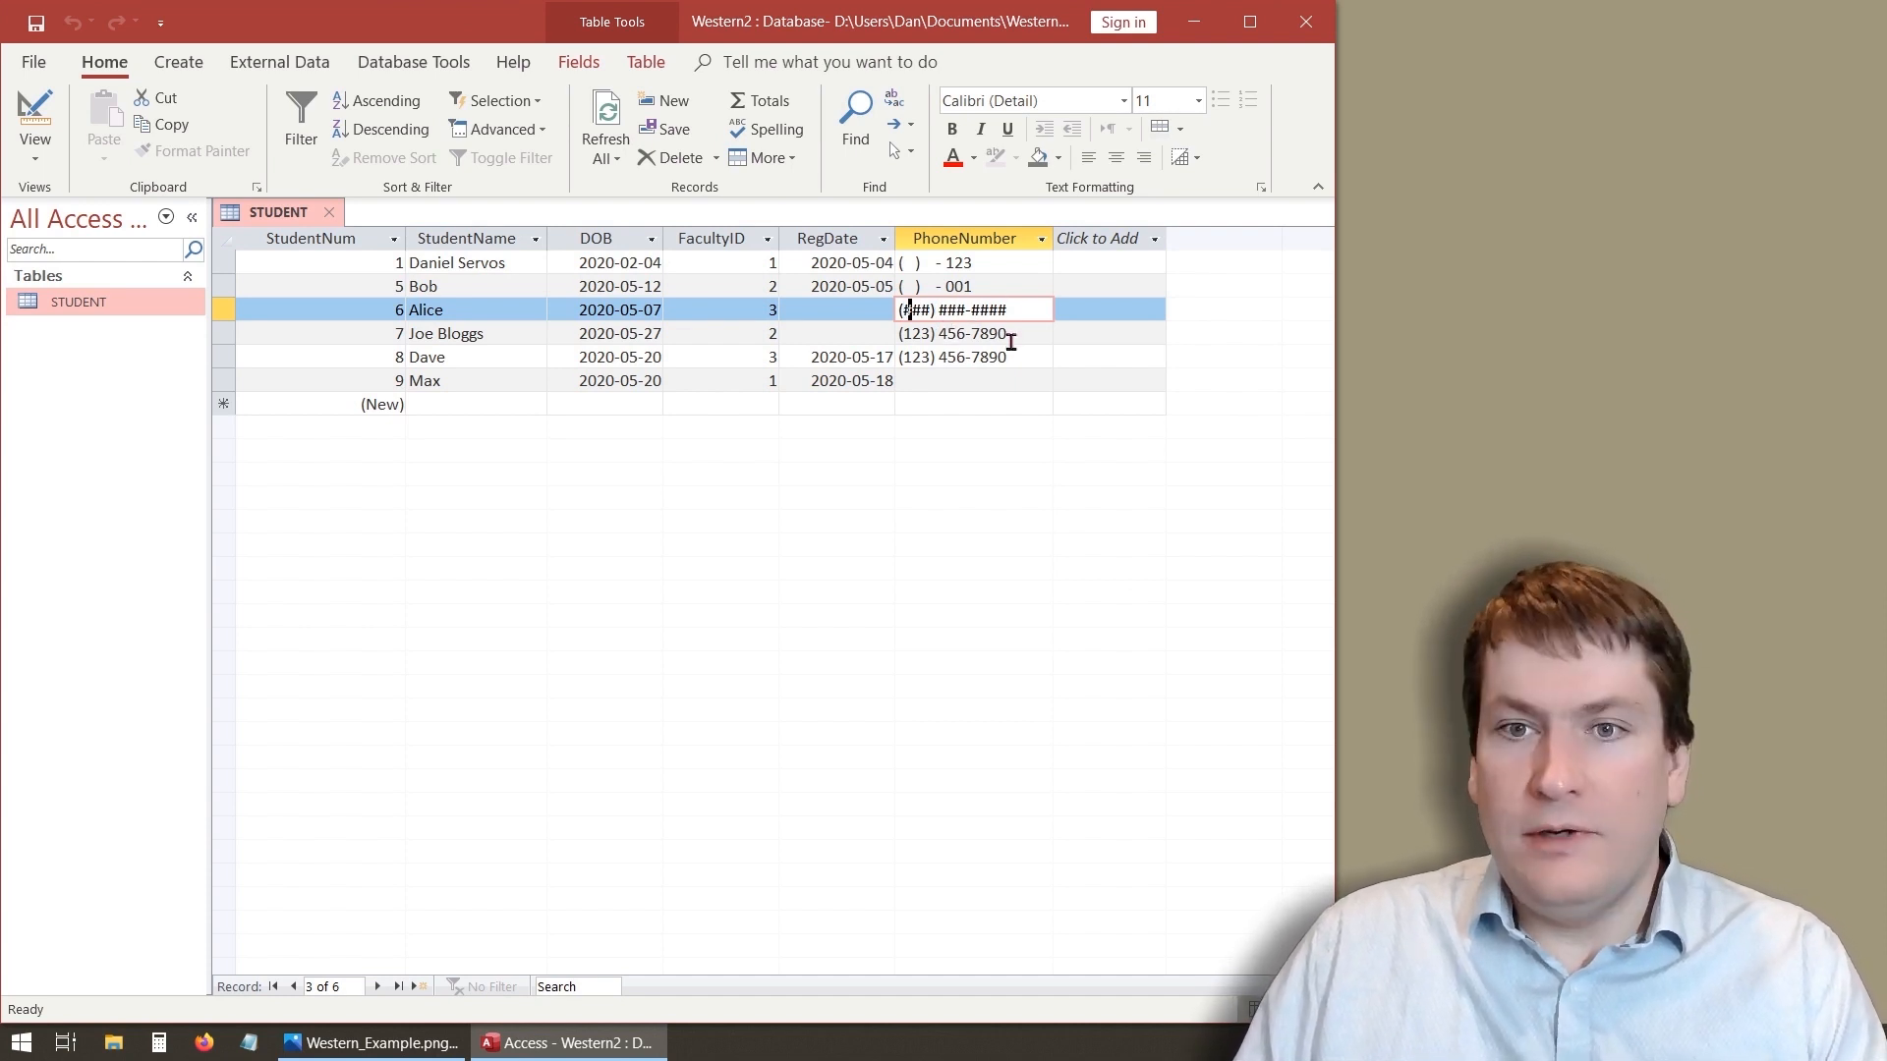
{"action": "type", "text": "09"}
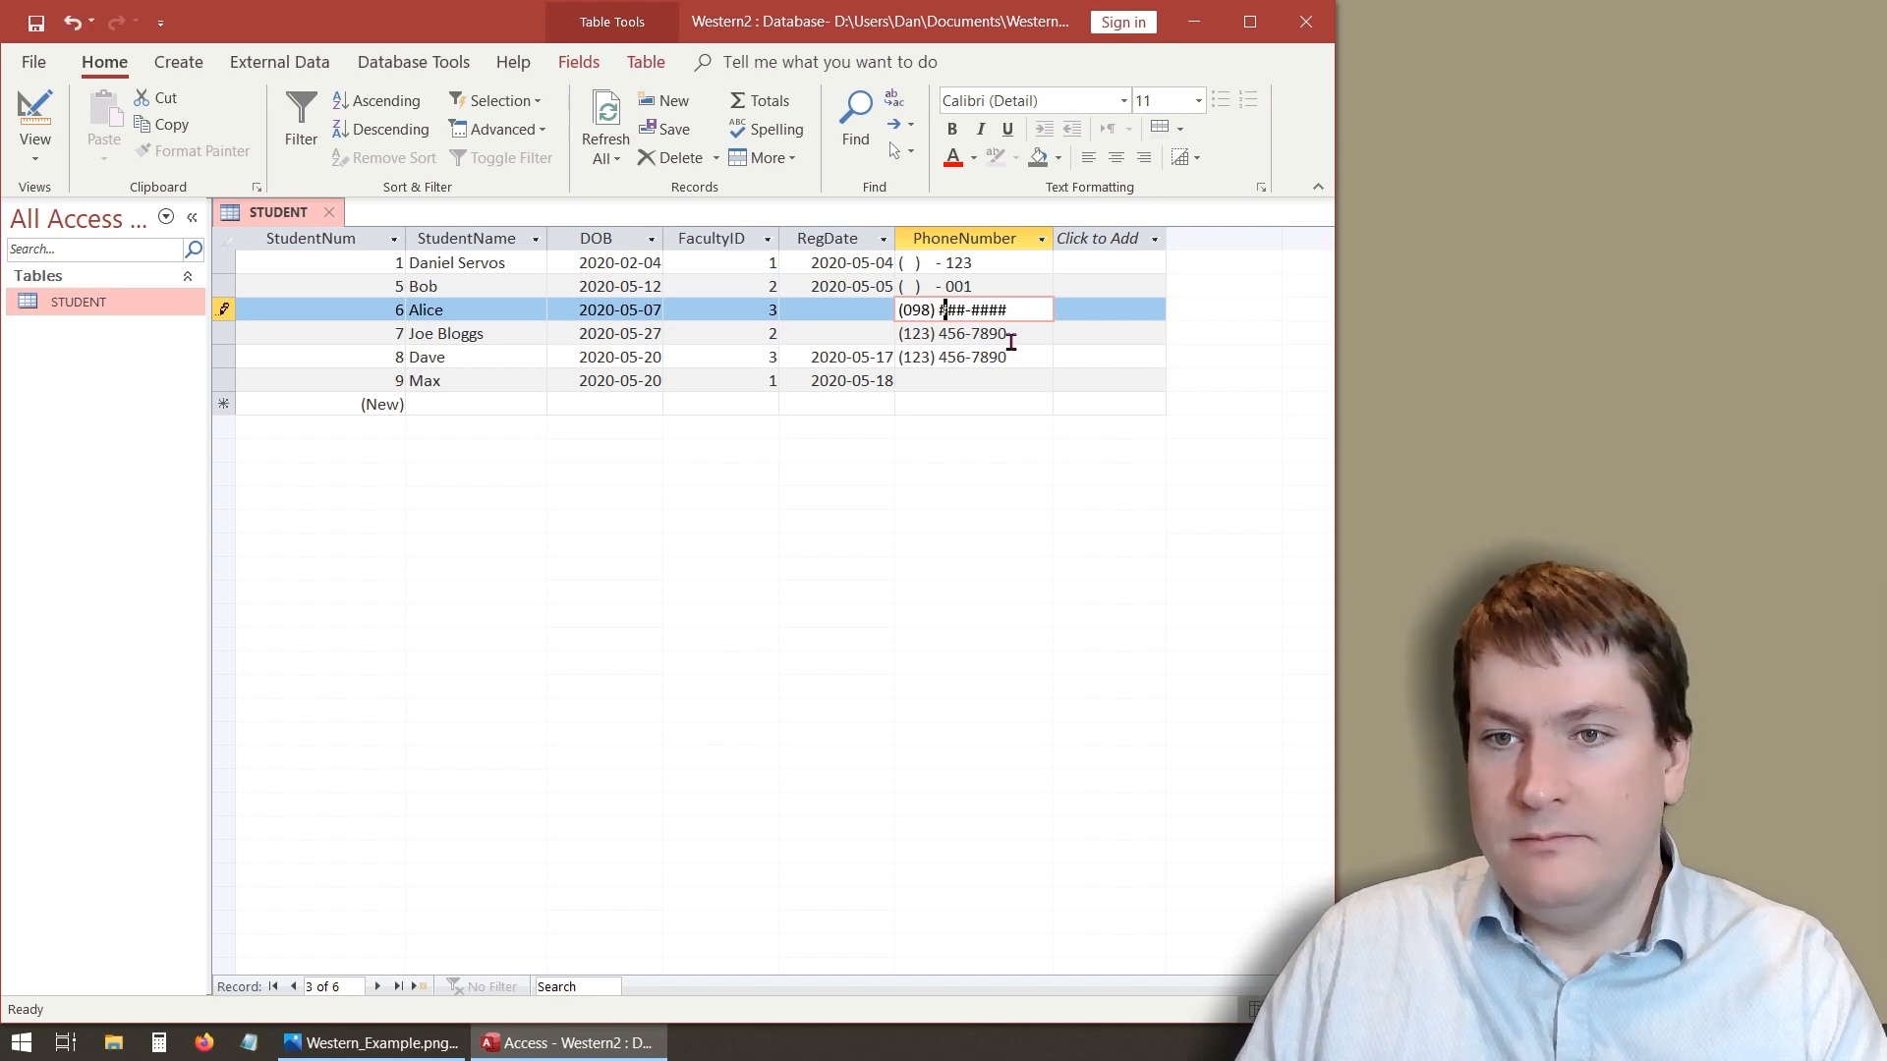
{"action": "type", "text": "8) 765-4321"}
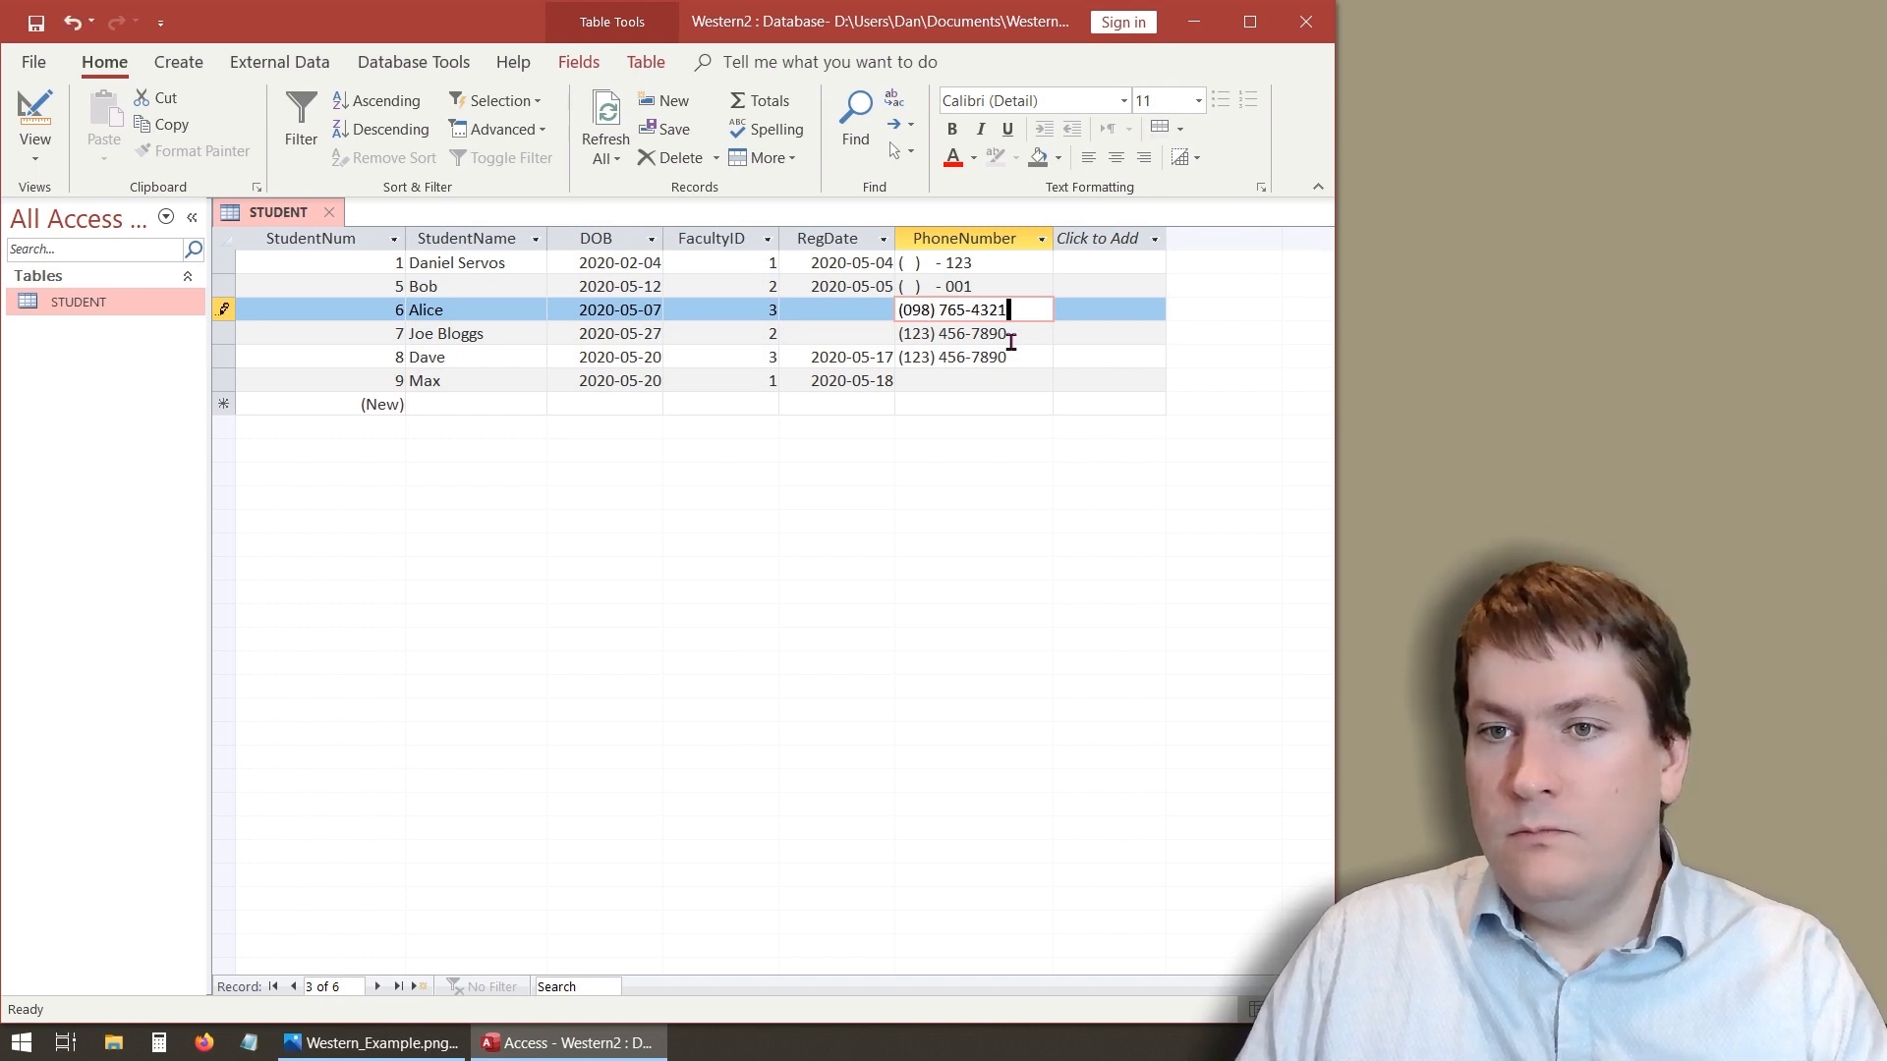
{"action": "left_click", "coordinate": [1006, 386]}
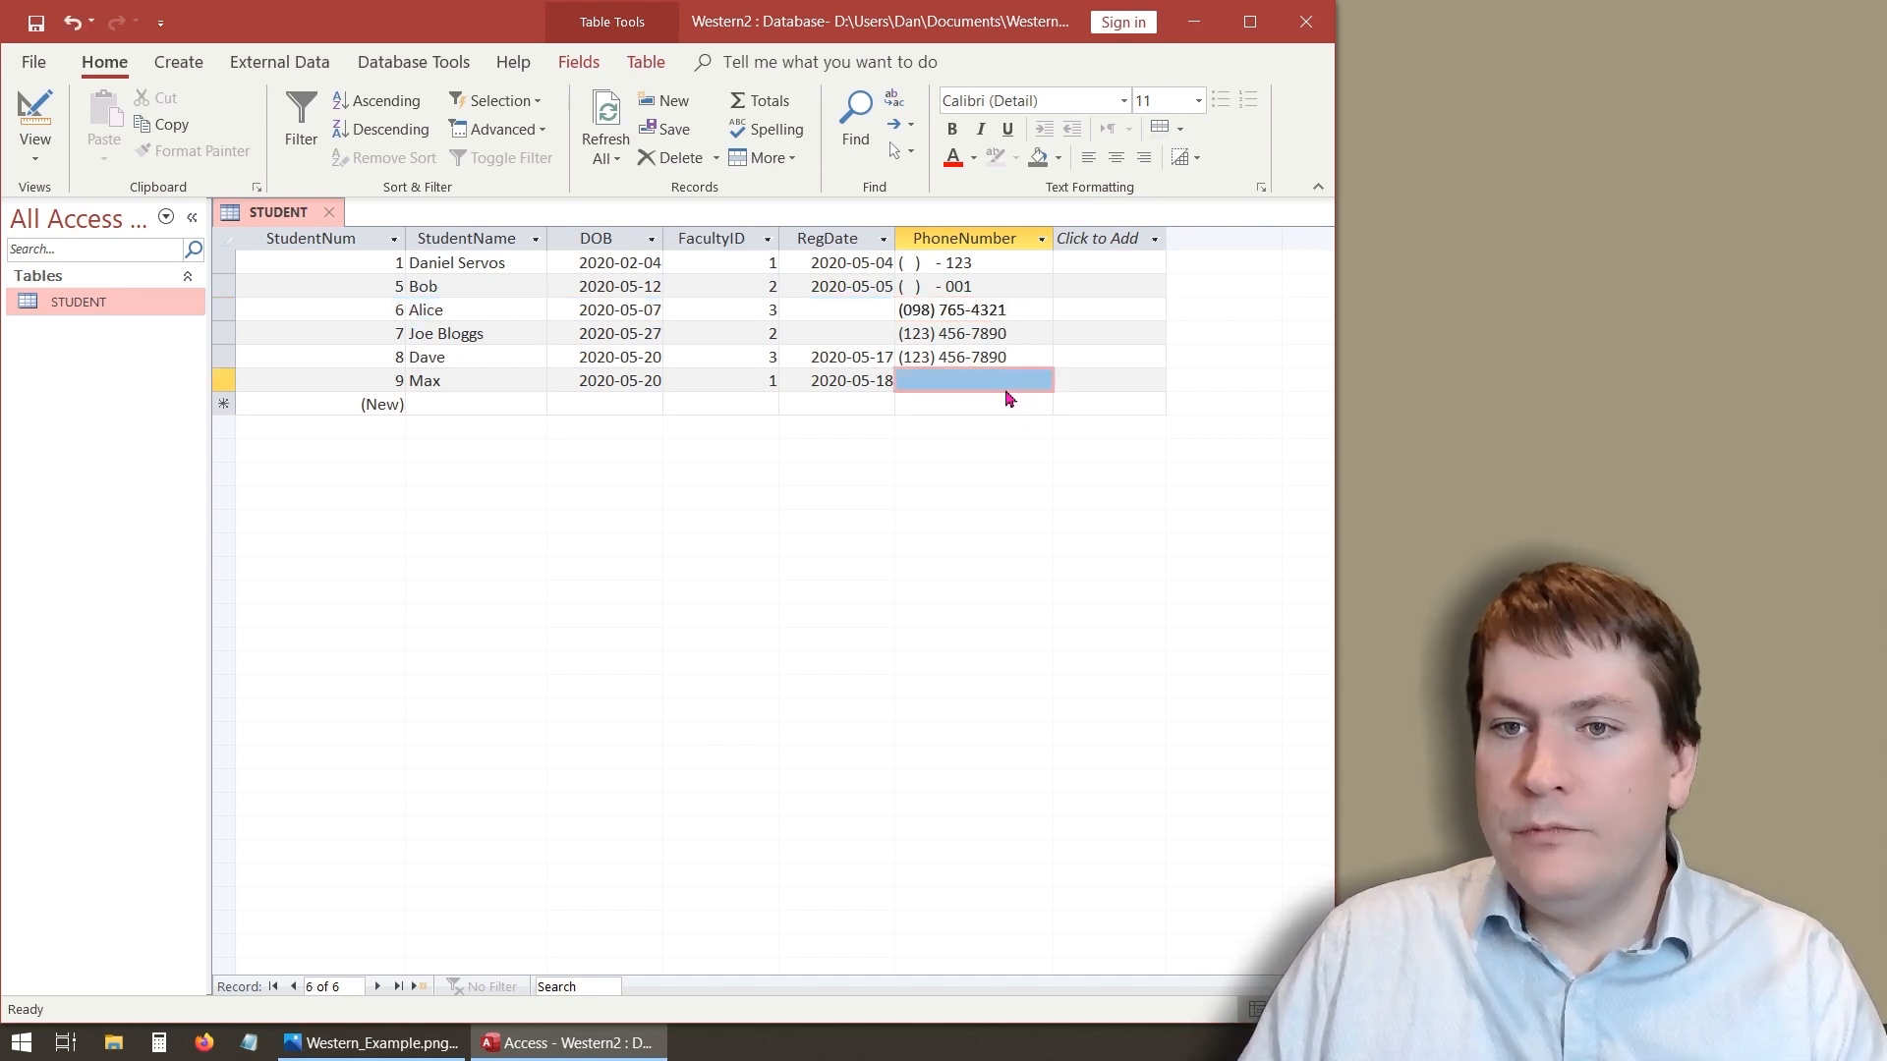
{"action": "left_click", "coordinate": [951, 380]}
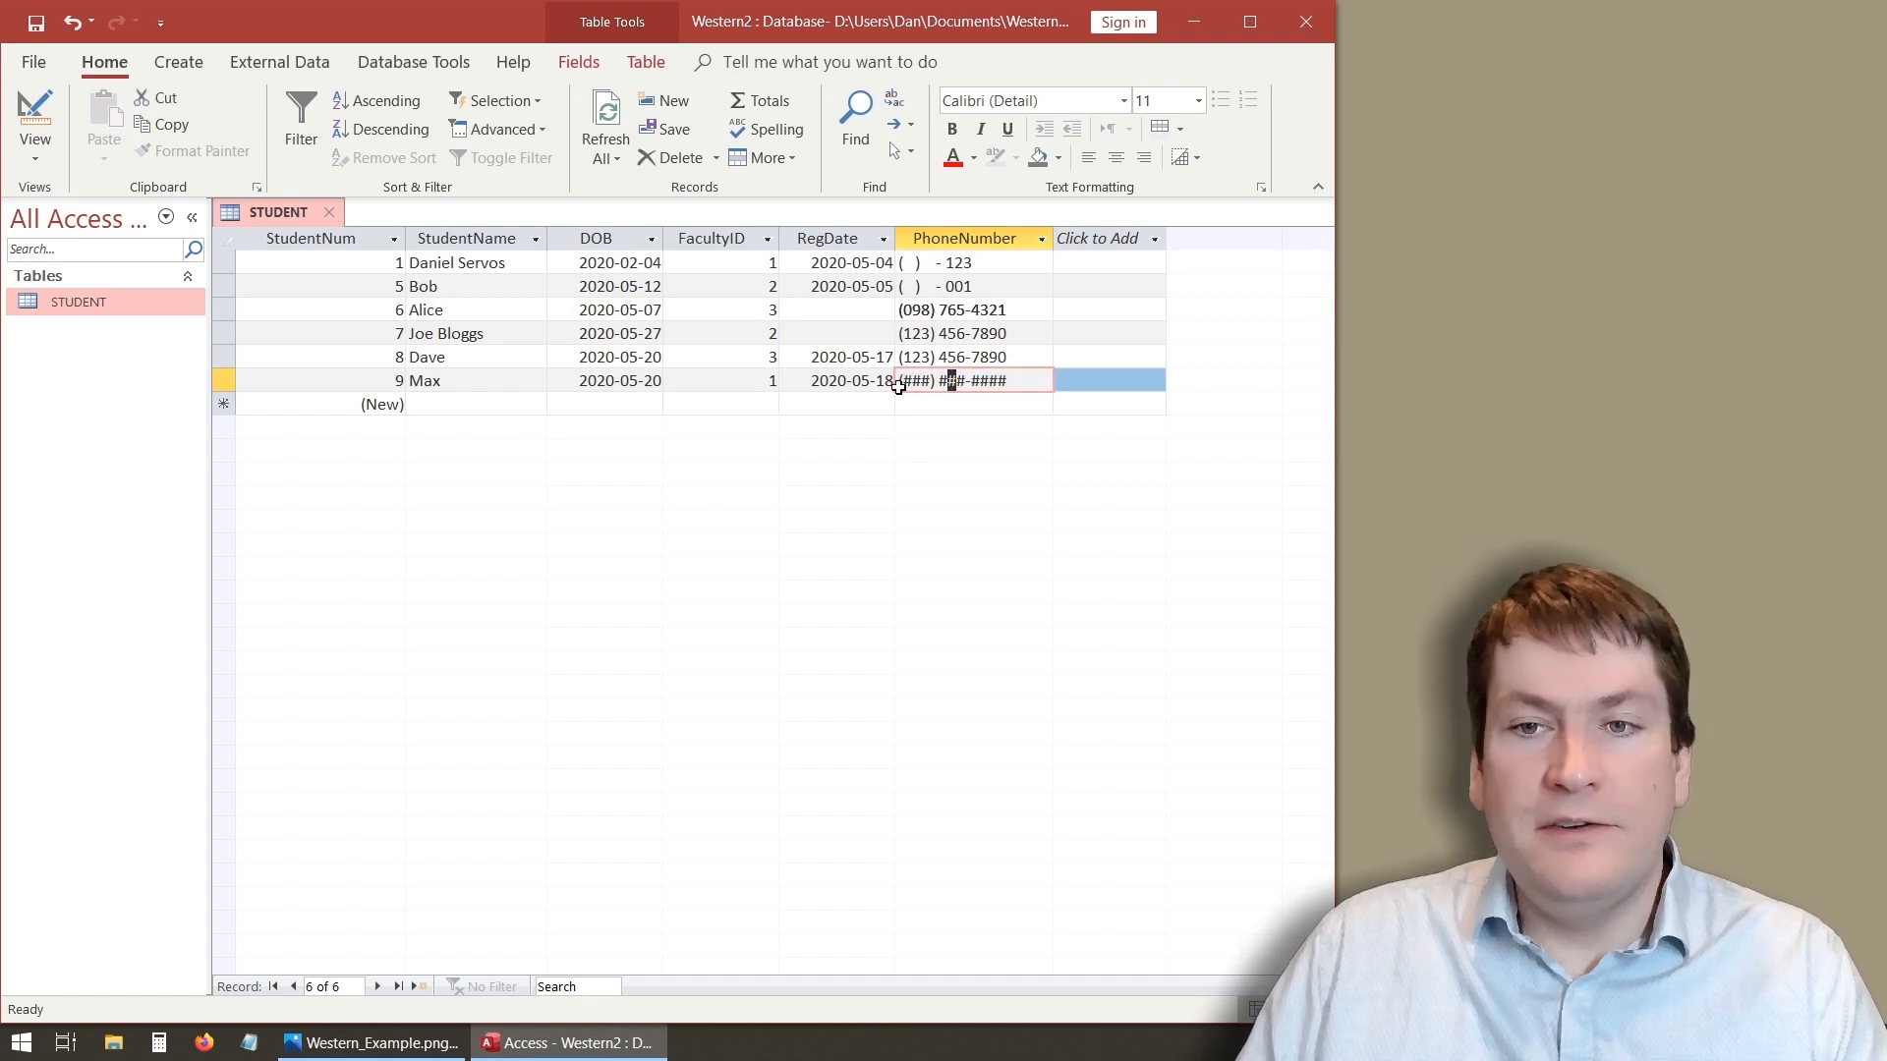
{"action": "key", "text": "Left"}
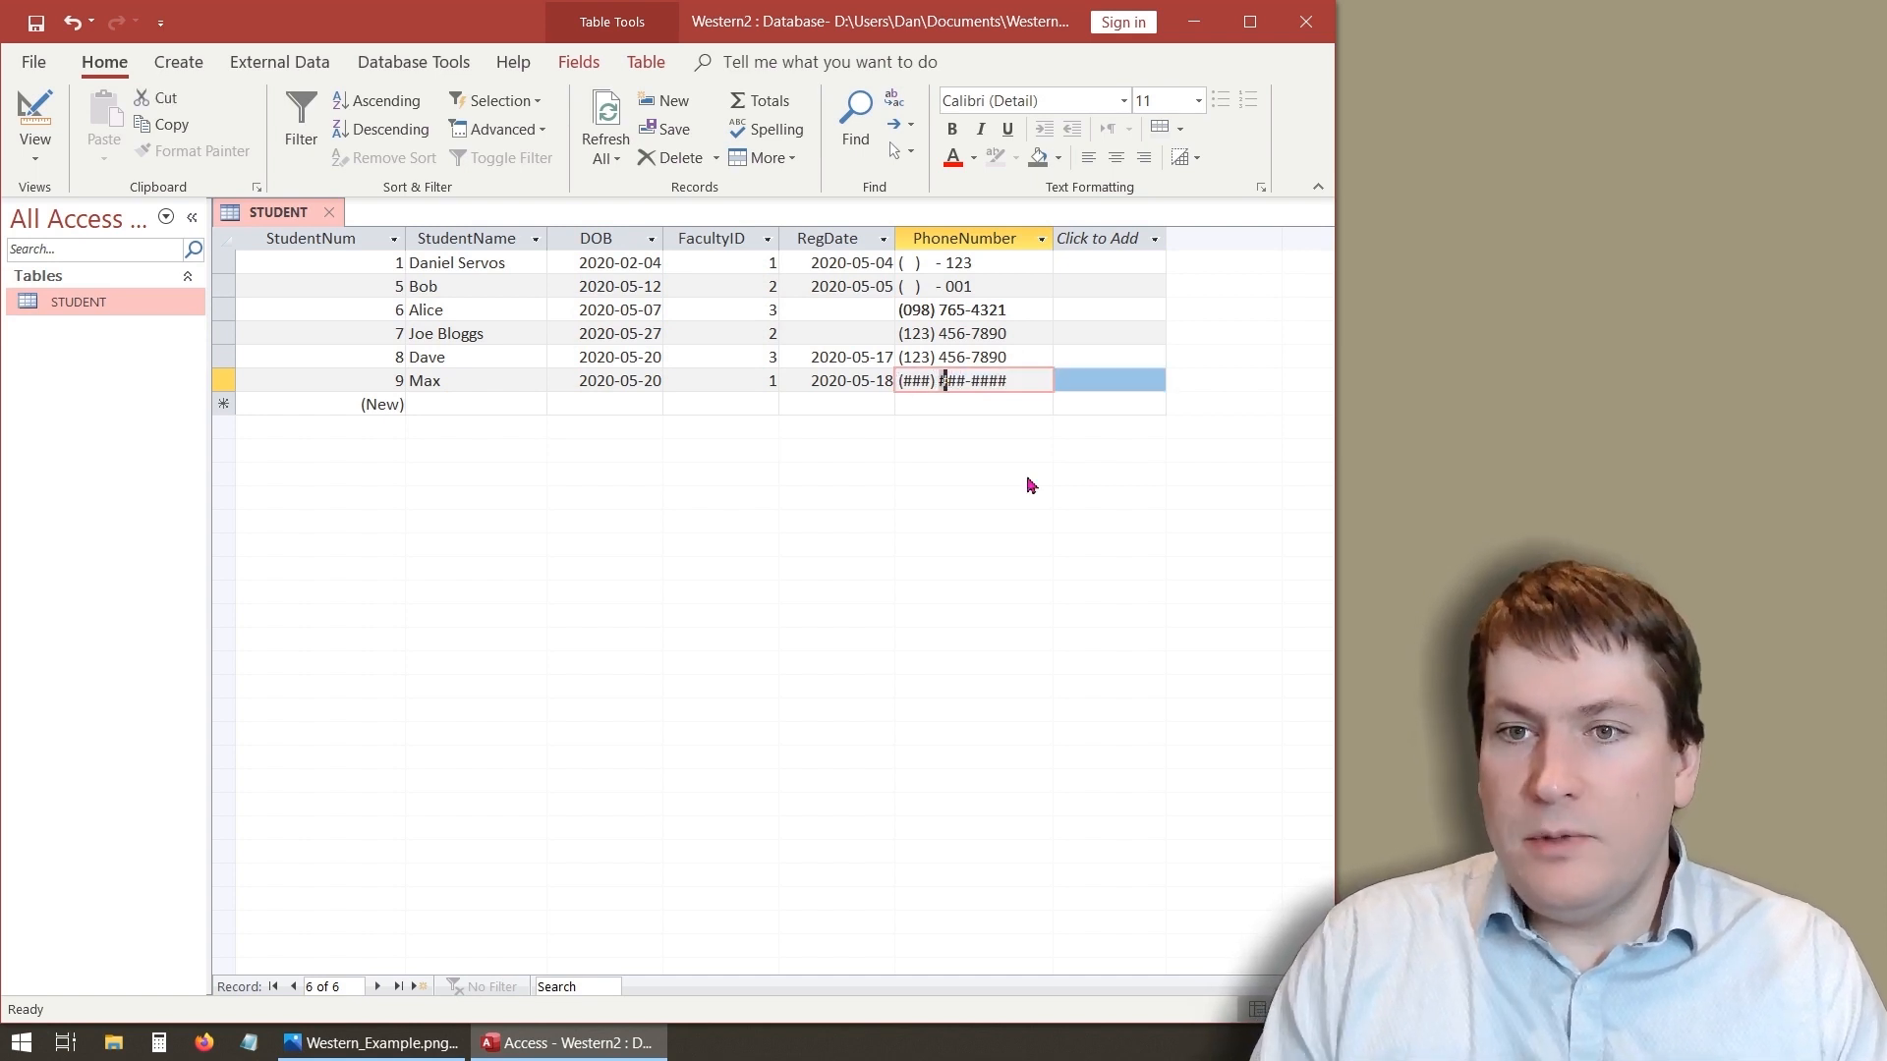
{"action": "type", "text": "345-67"}
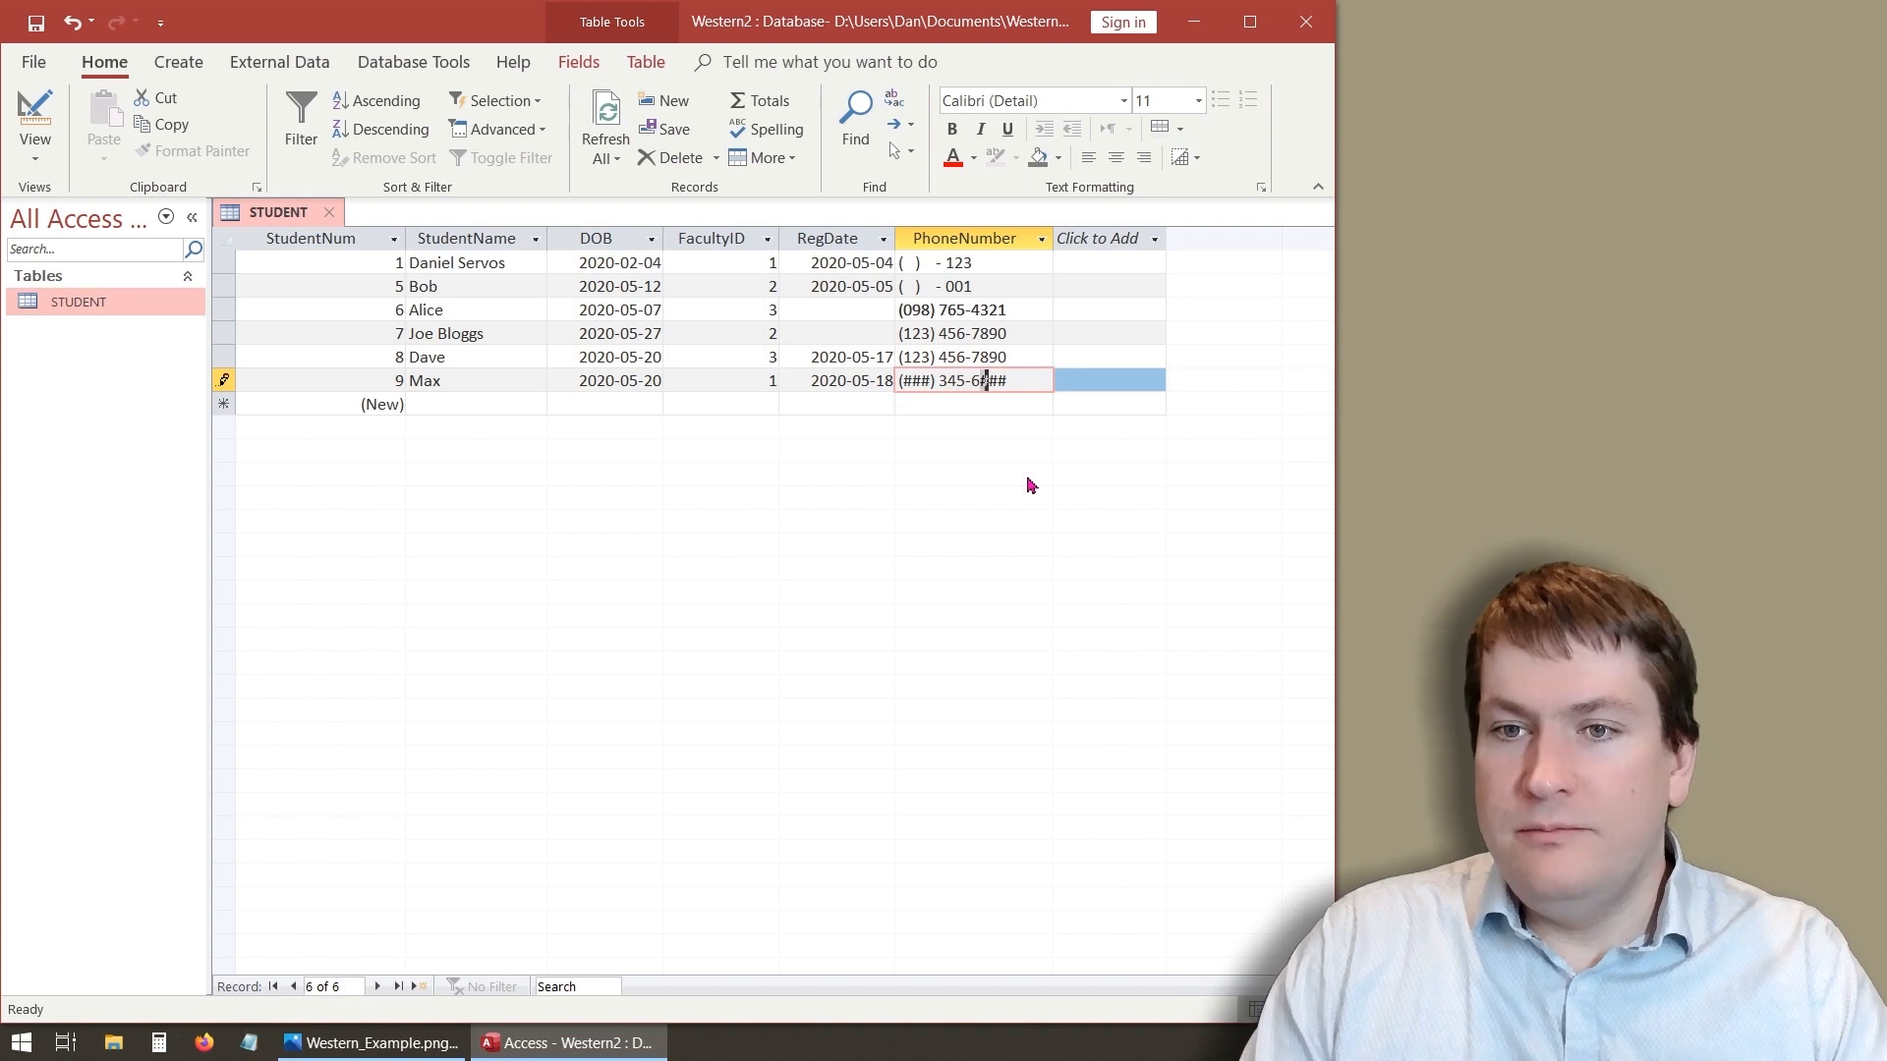
{"action": "type", "text": "89"}
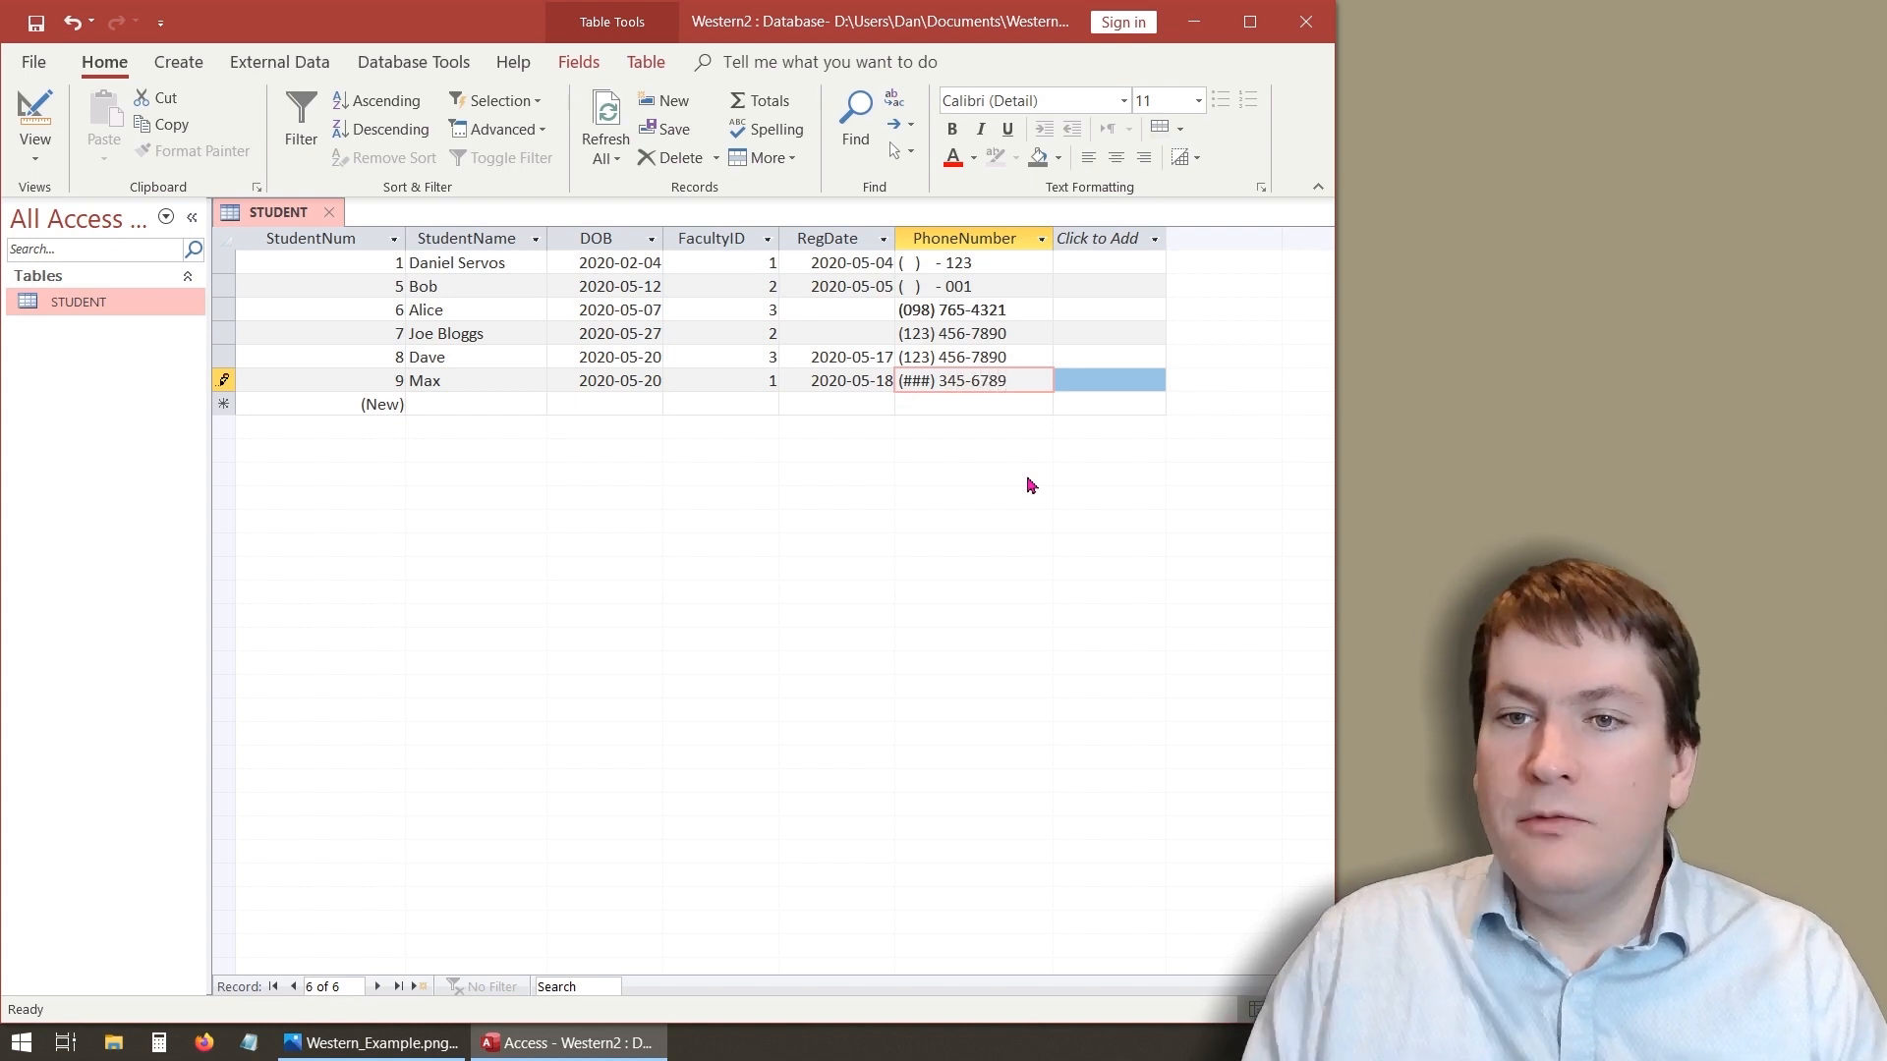
{"action": "left_click", "coordinate": [986, 404]}
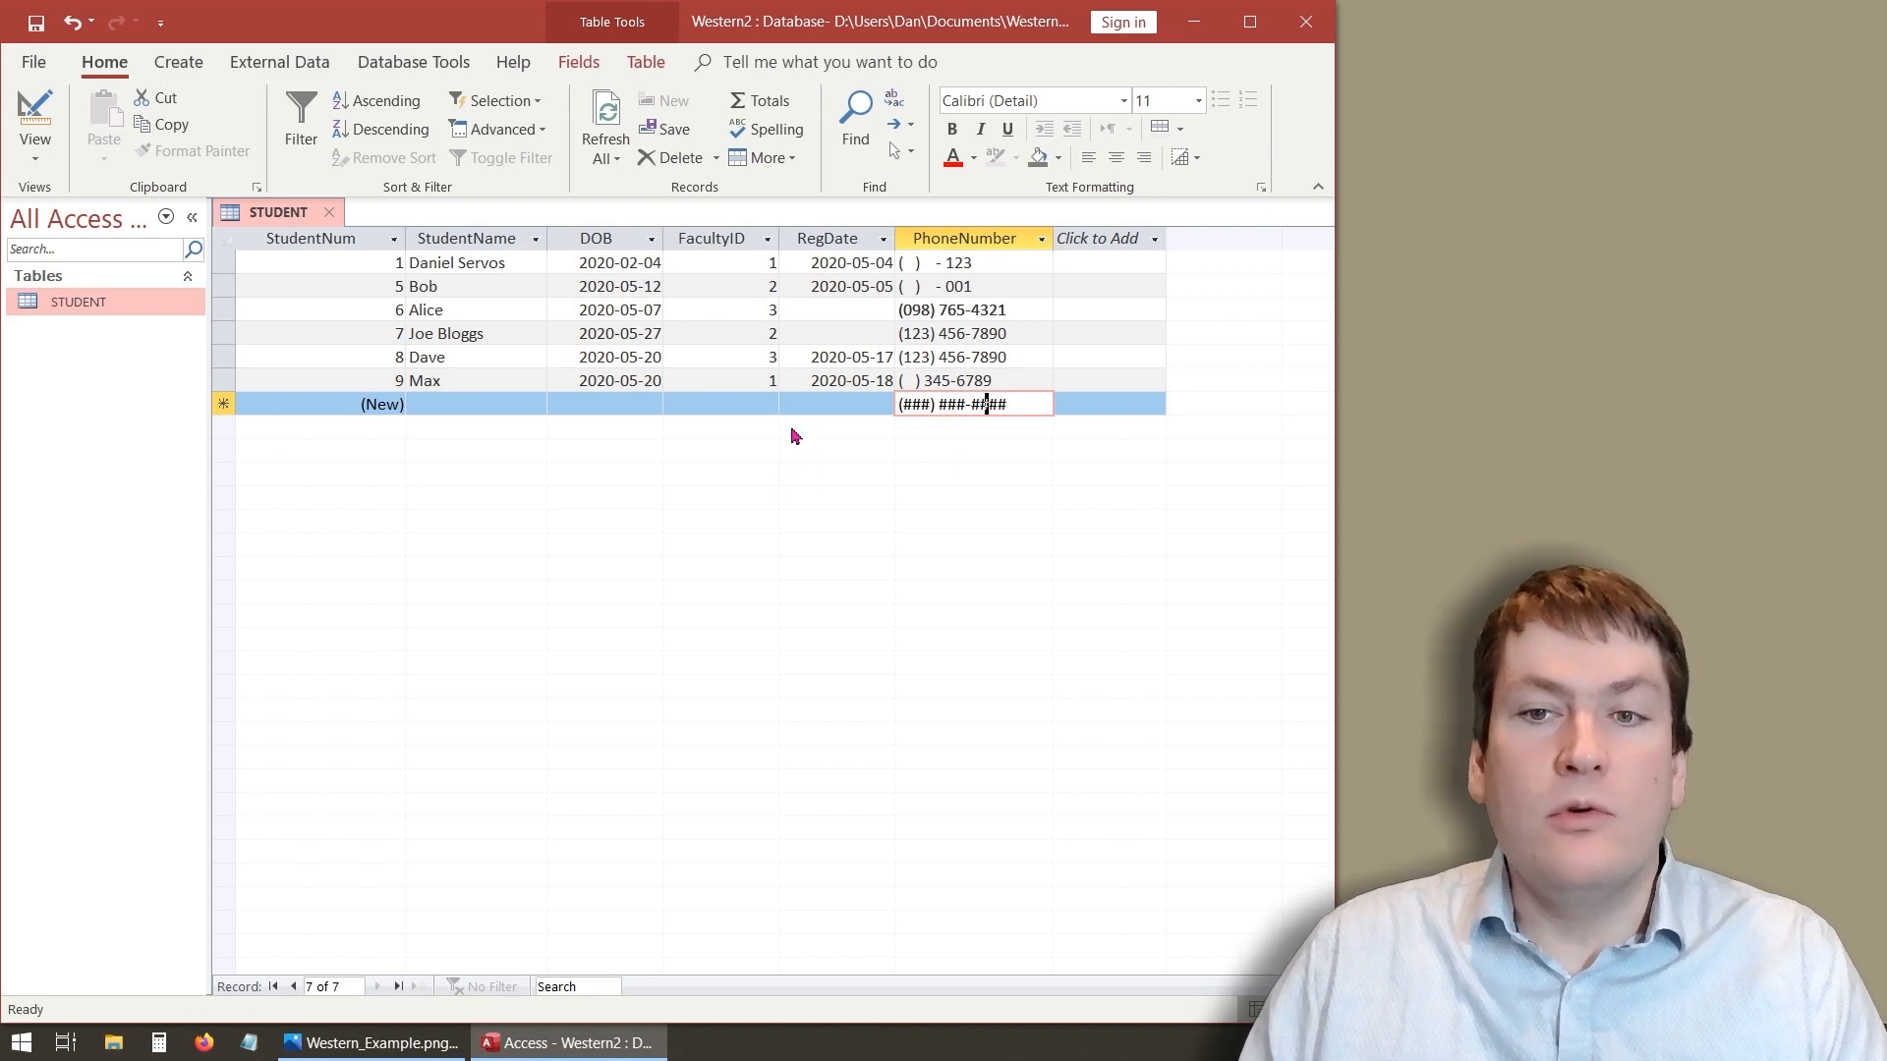
- Make the PhoneNumber area code required by changing 999 to 000 in the input mask, then return to Datasheet view
{"action": "left_click", "coordinate": [35, 113]}
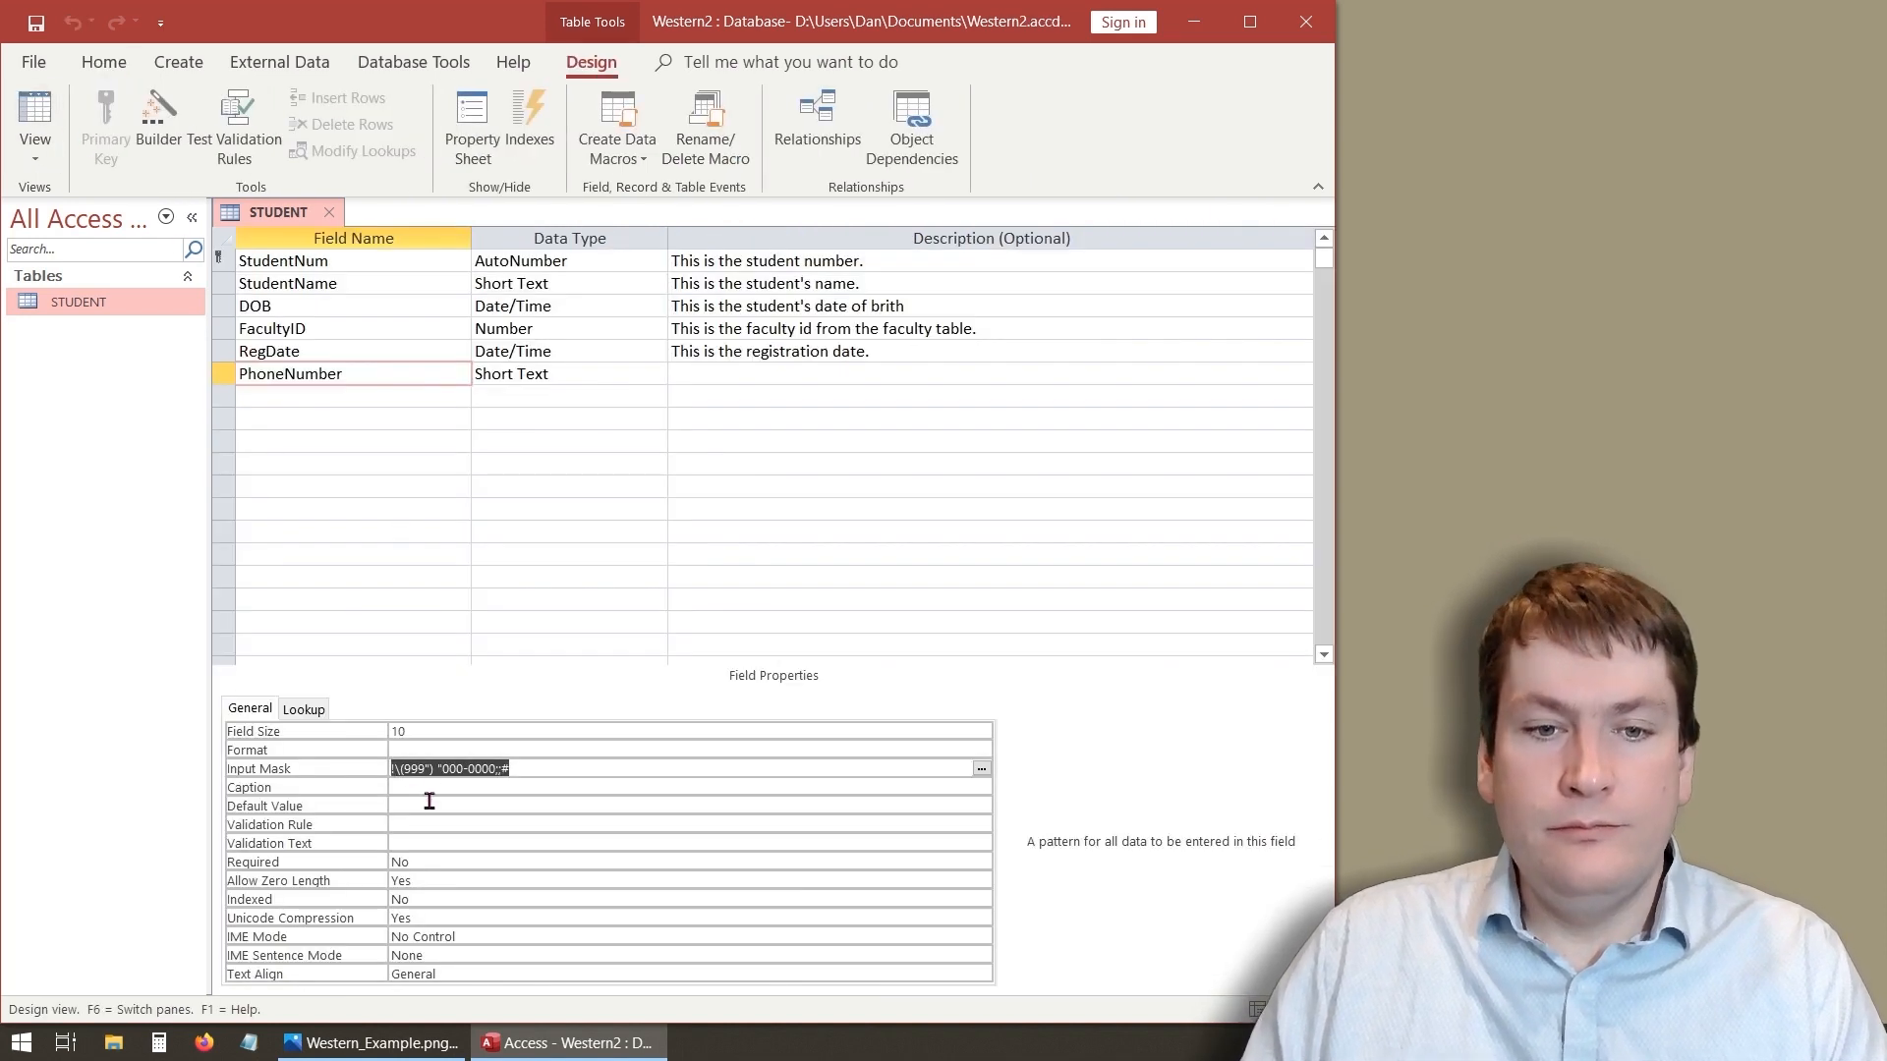
{"action": "left_click", "coordinate": [421, 769]}
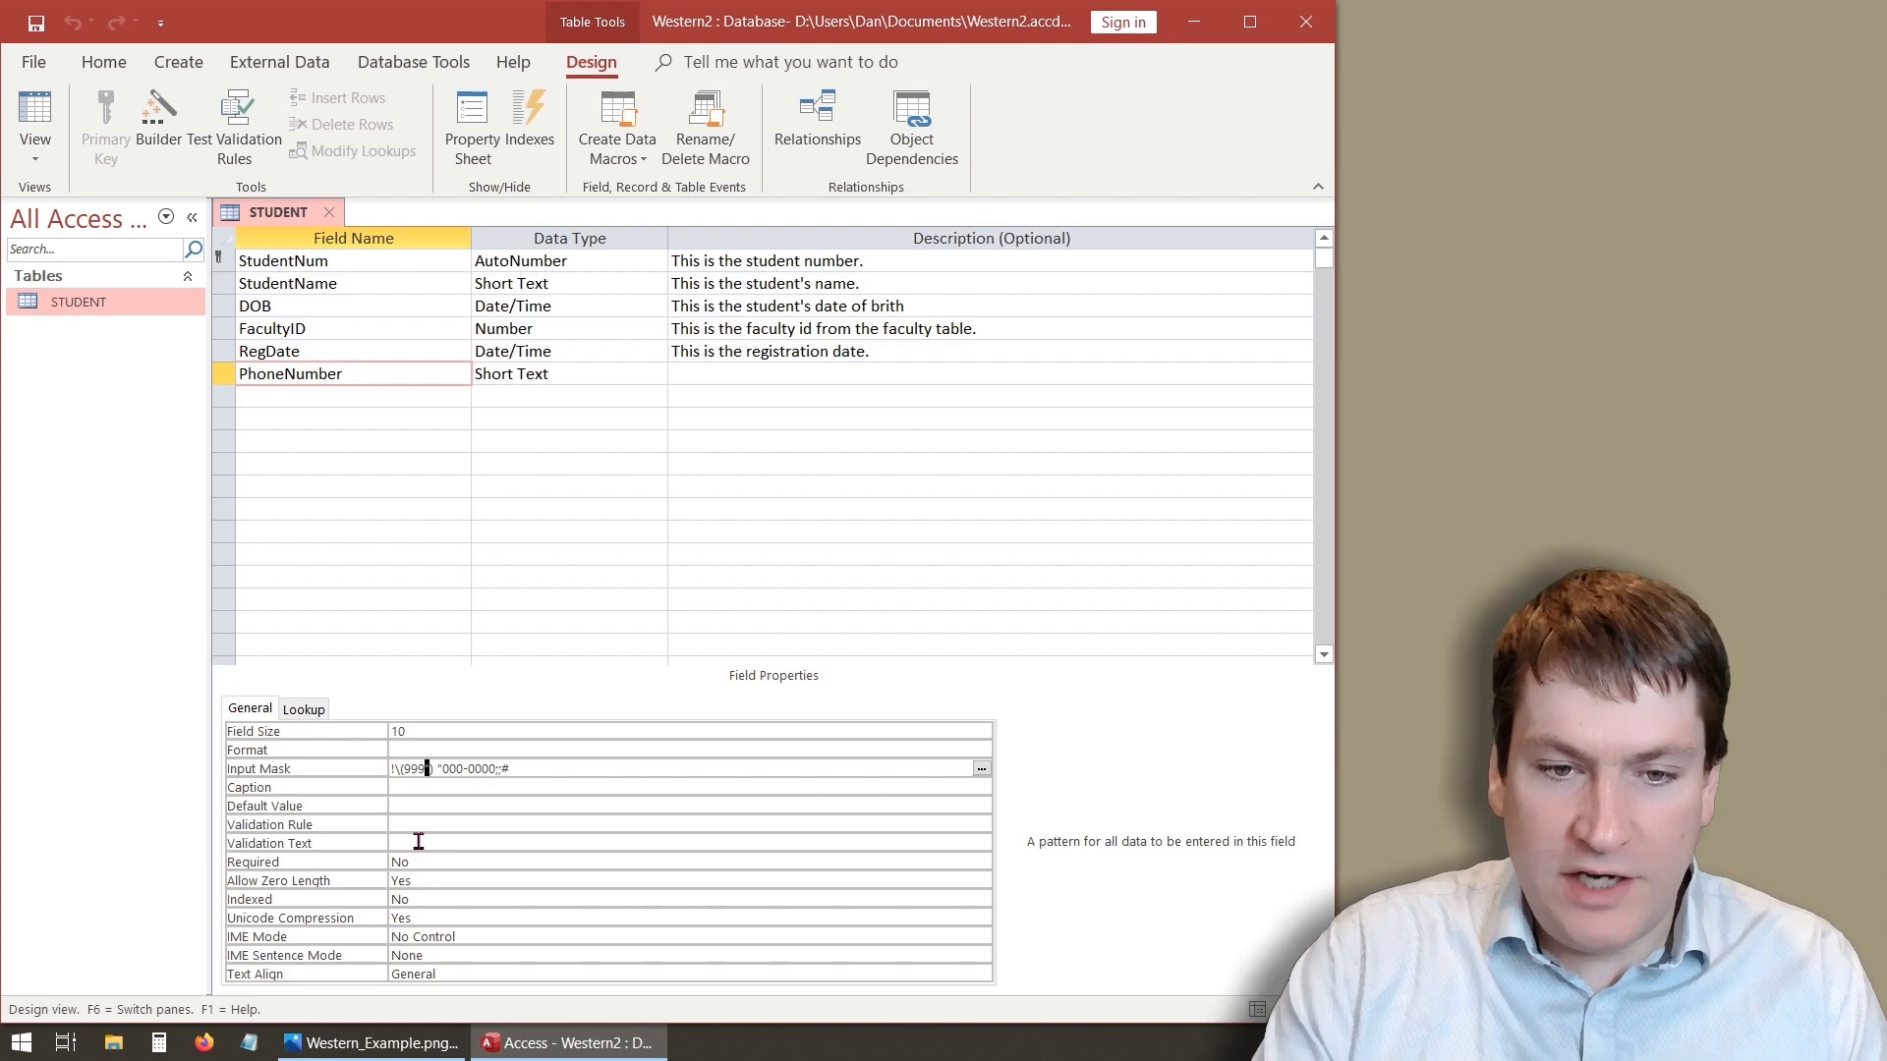
{"action": "key", "text": "BackSpace"}
{"action": "key", "text": "BackSpace"}
{"action": "key", "text": "BackSpace"}
{"action": "type", "text": "000"}
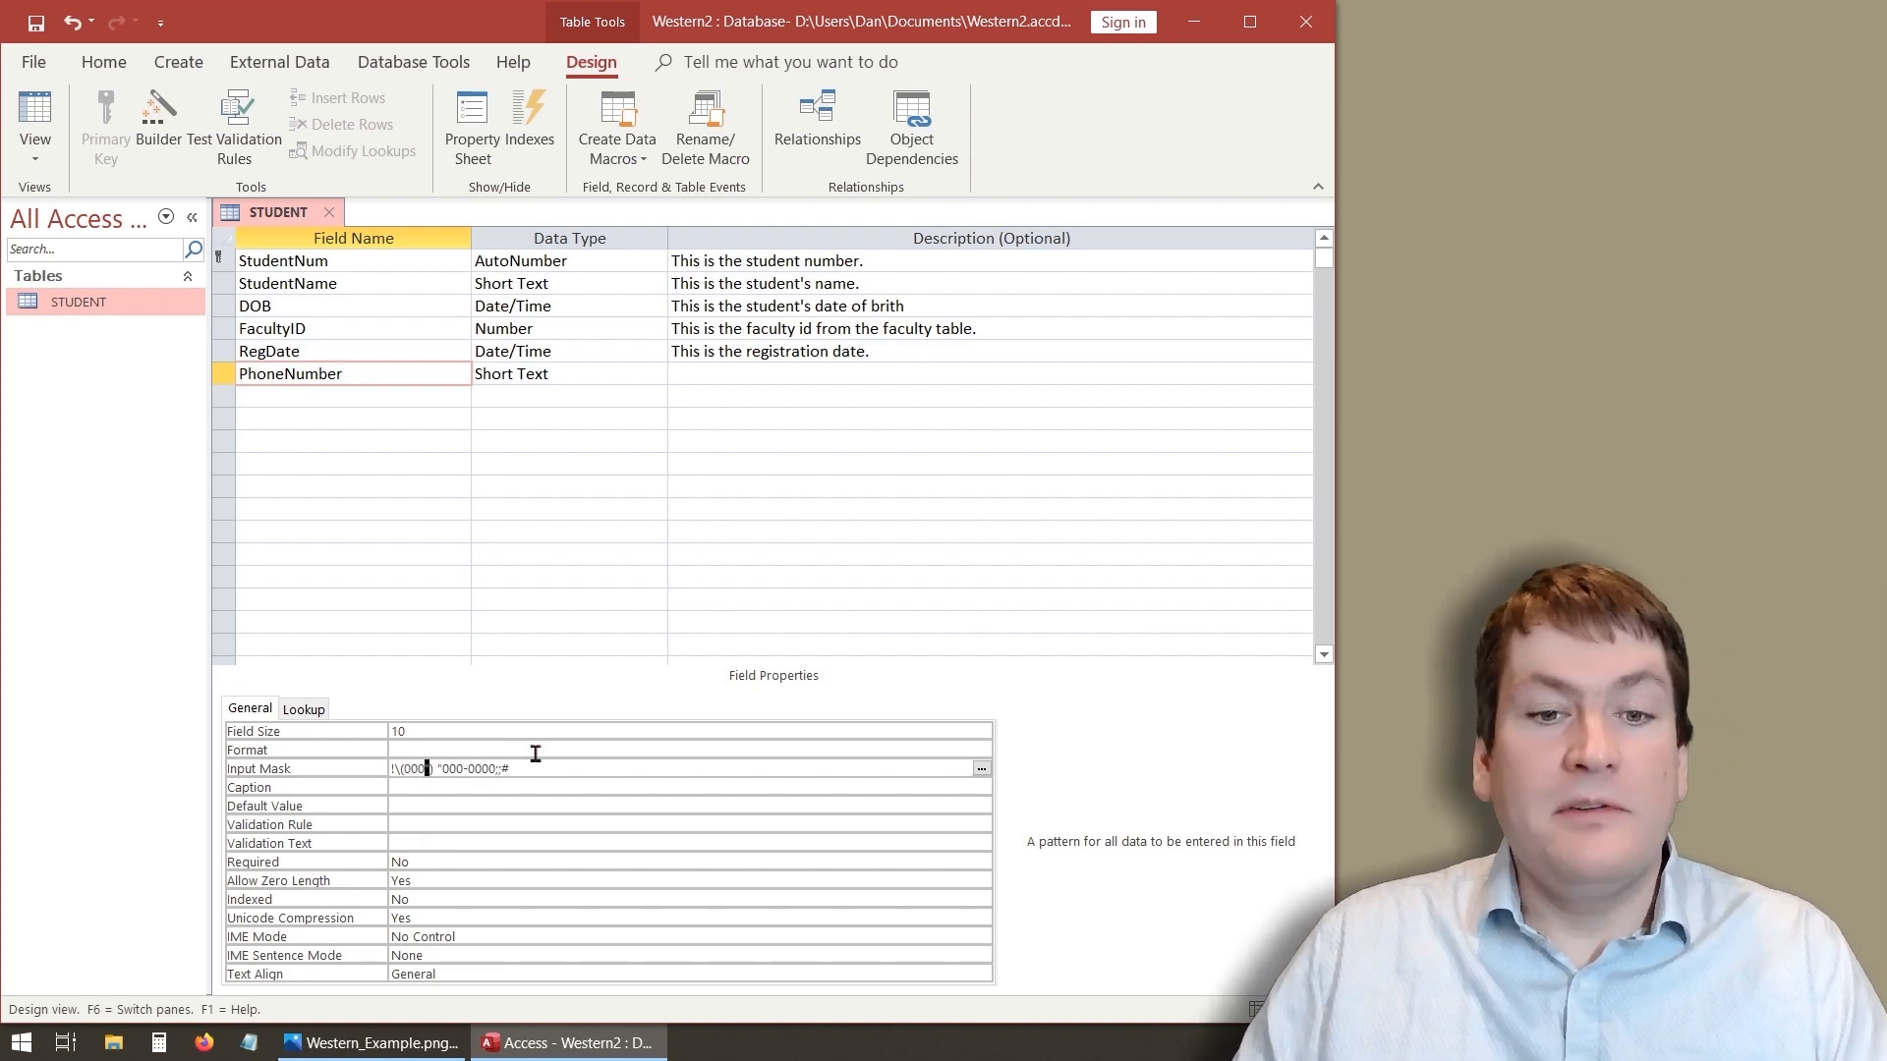
{"action": "left_click", "coordinate": [36, 133]}
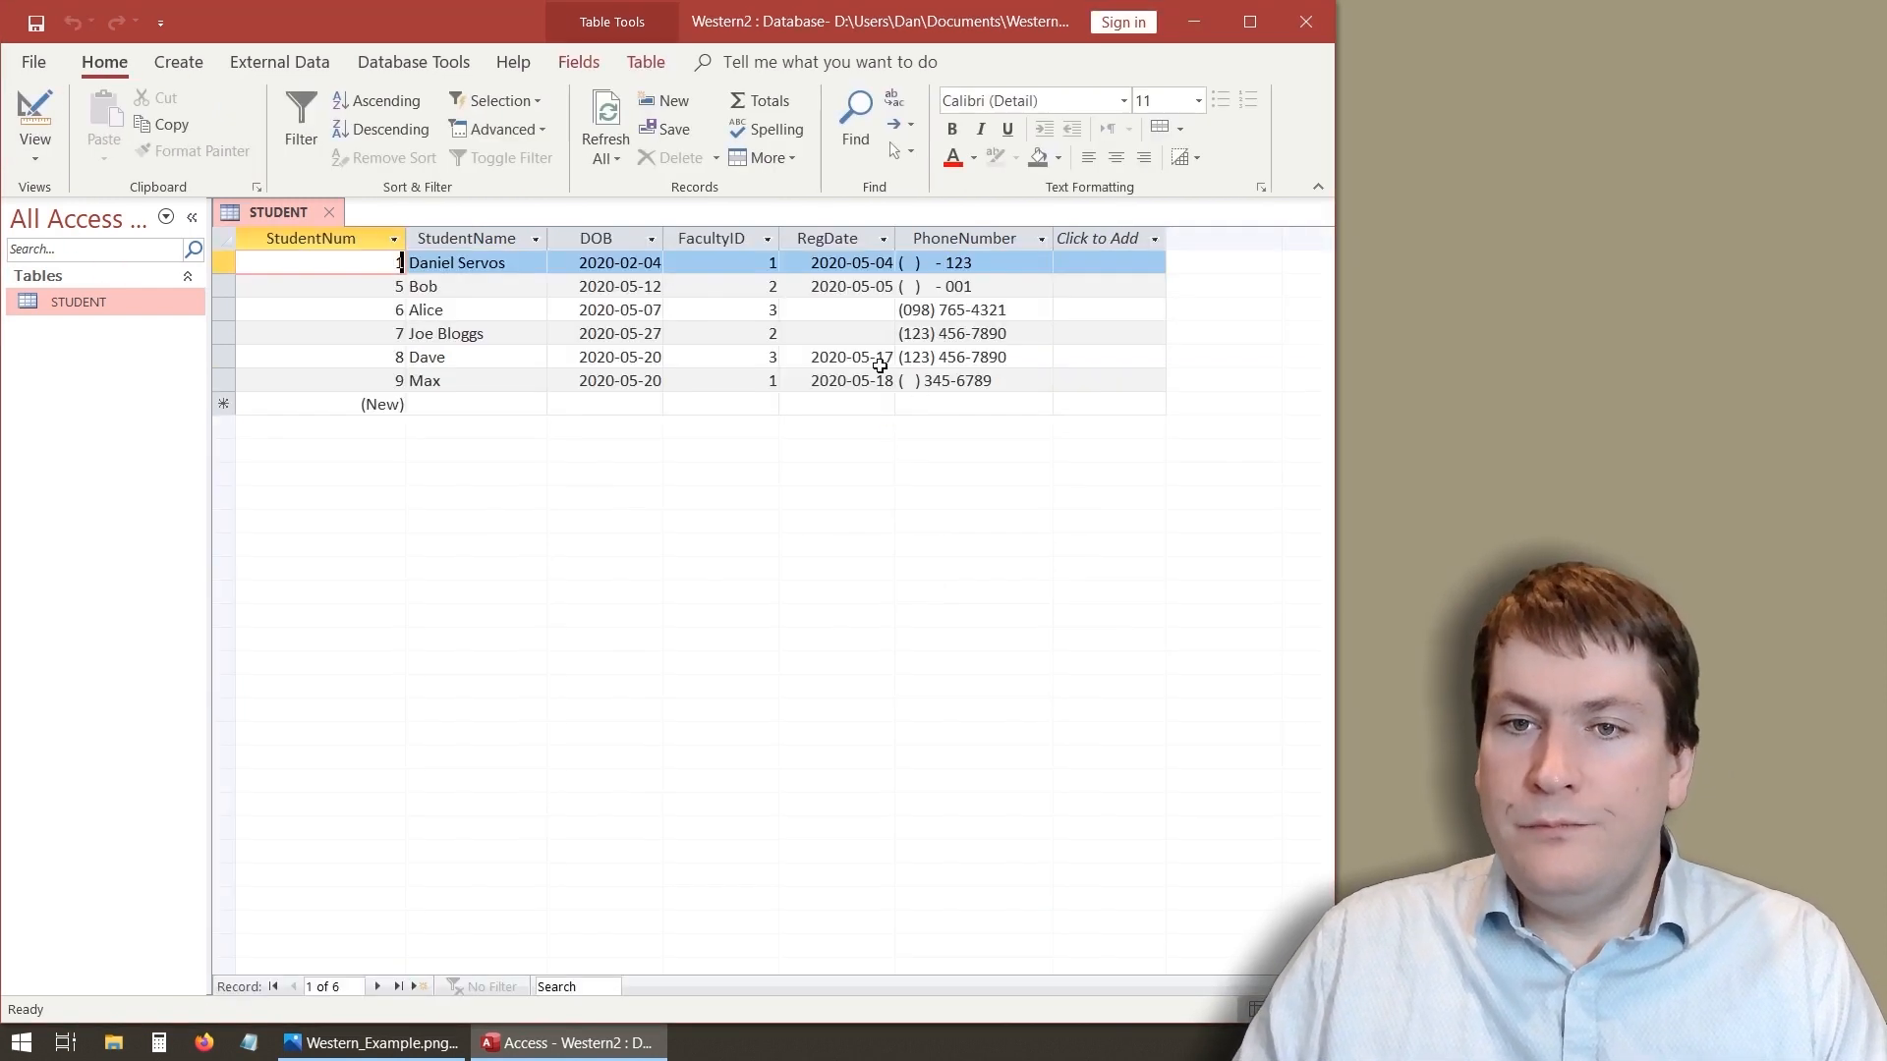
{"action": "left_click_drag", "start_coordinate": [1003, 381], "coordinate": [868, 380]}
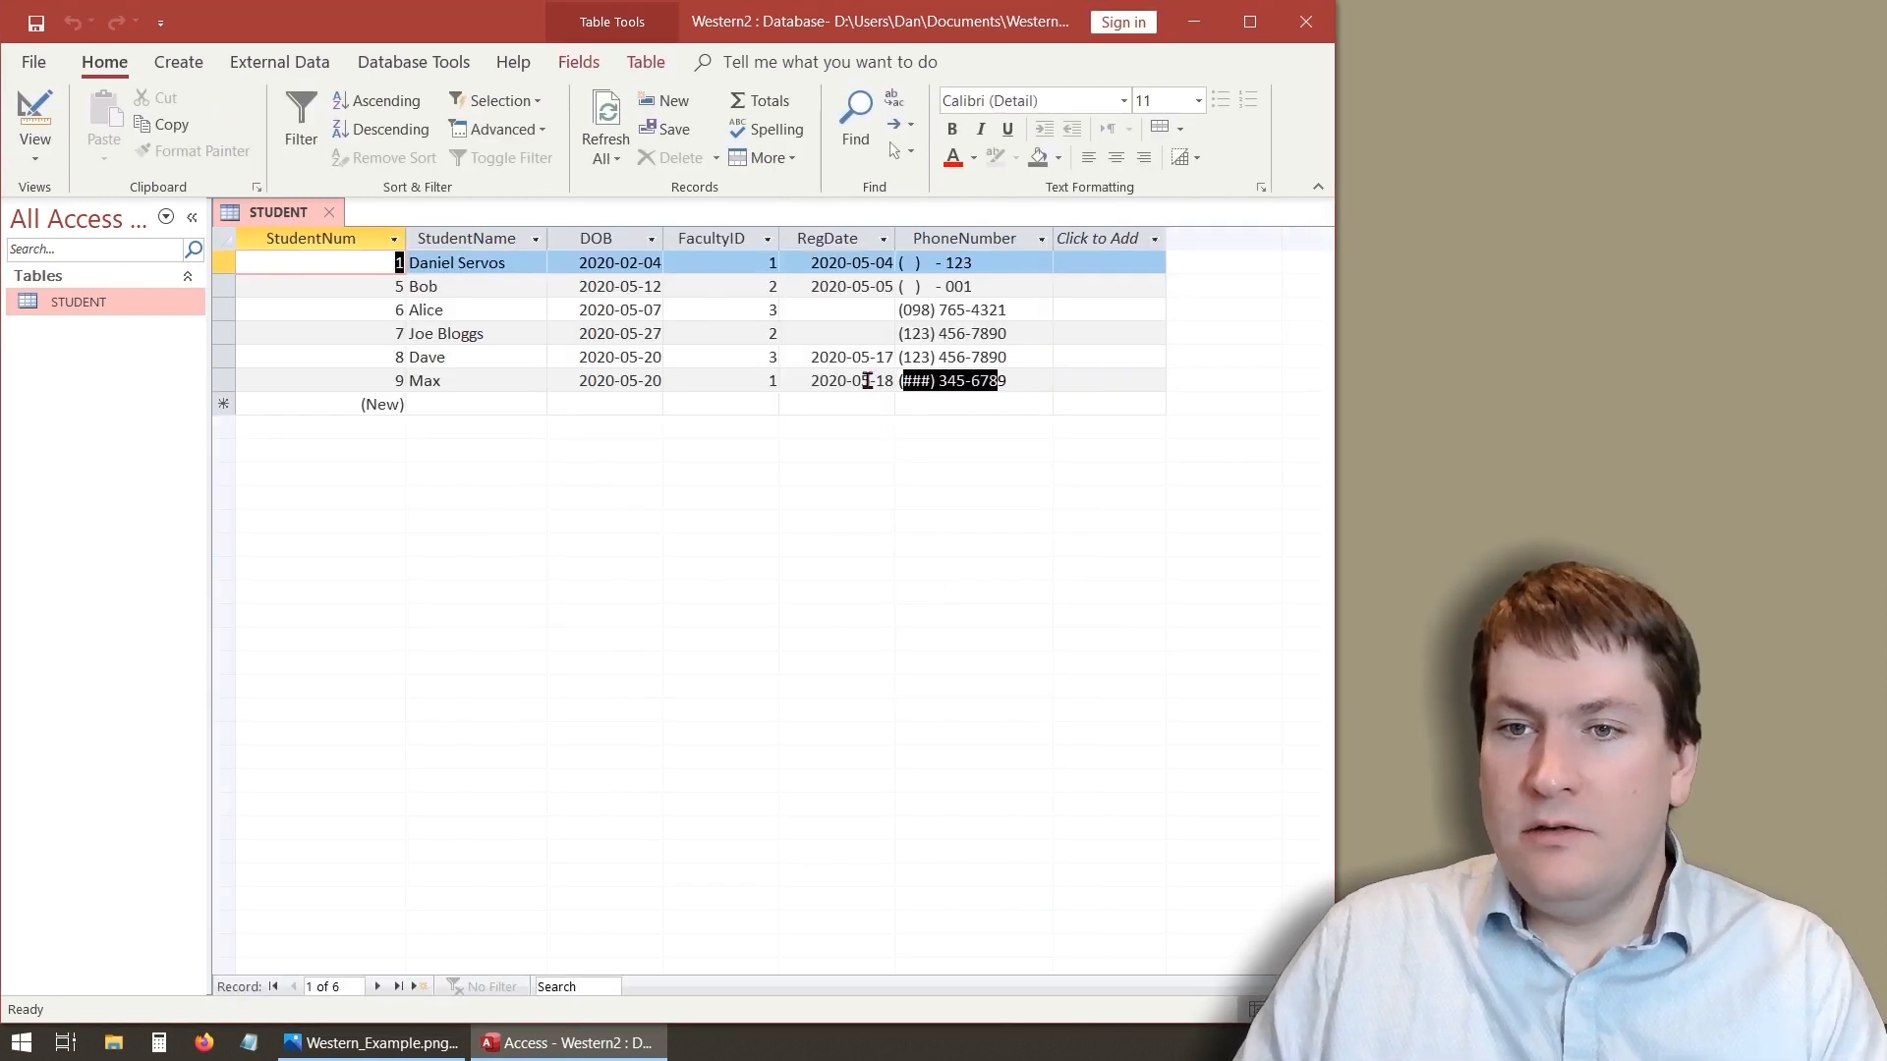
{"action": "key", "text": "BackSpace"}
{"action": "left_click_drag", "start_coordinate": [1016, 379], "coordinate": [911, 380]}
{"action": "key", "text": "BackSpace"}
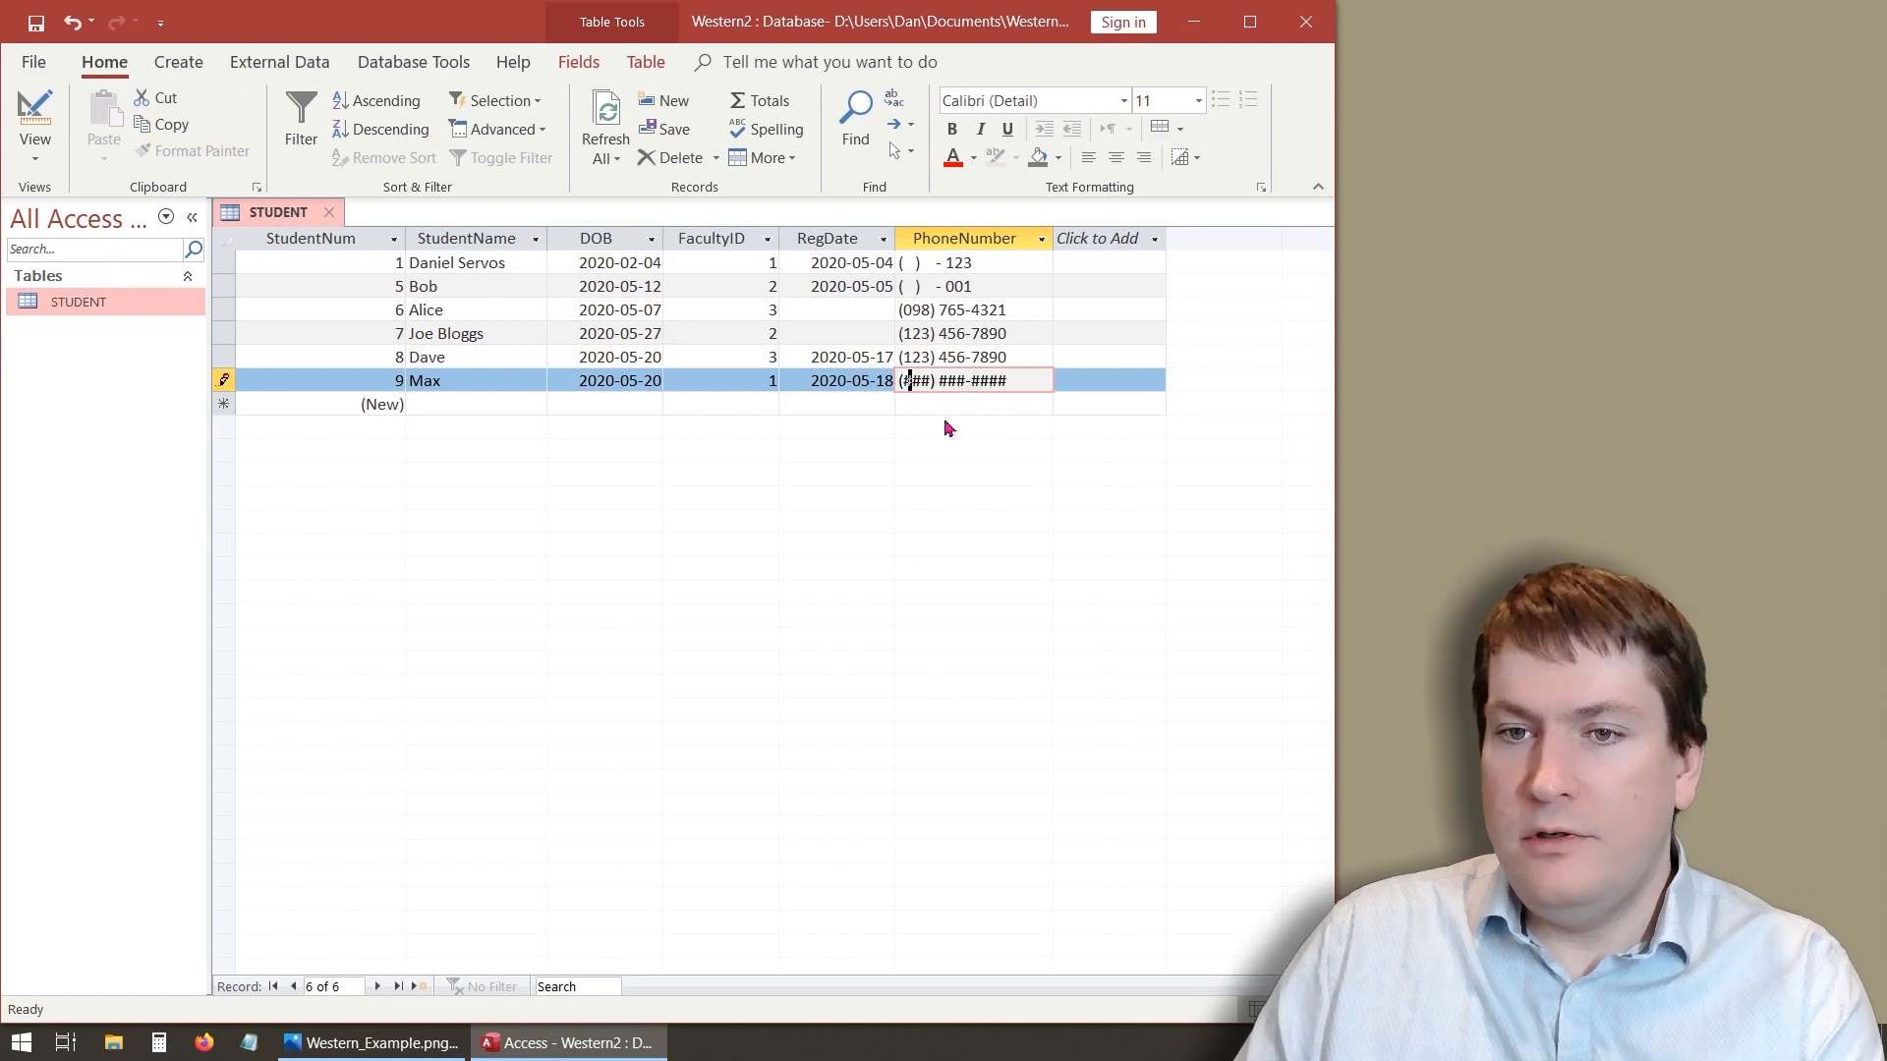
{"action": "left_click", "coordinate": [947, 407]}
{"action": "left_click", "coordinate": [912, 380]}
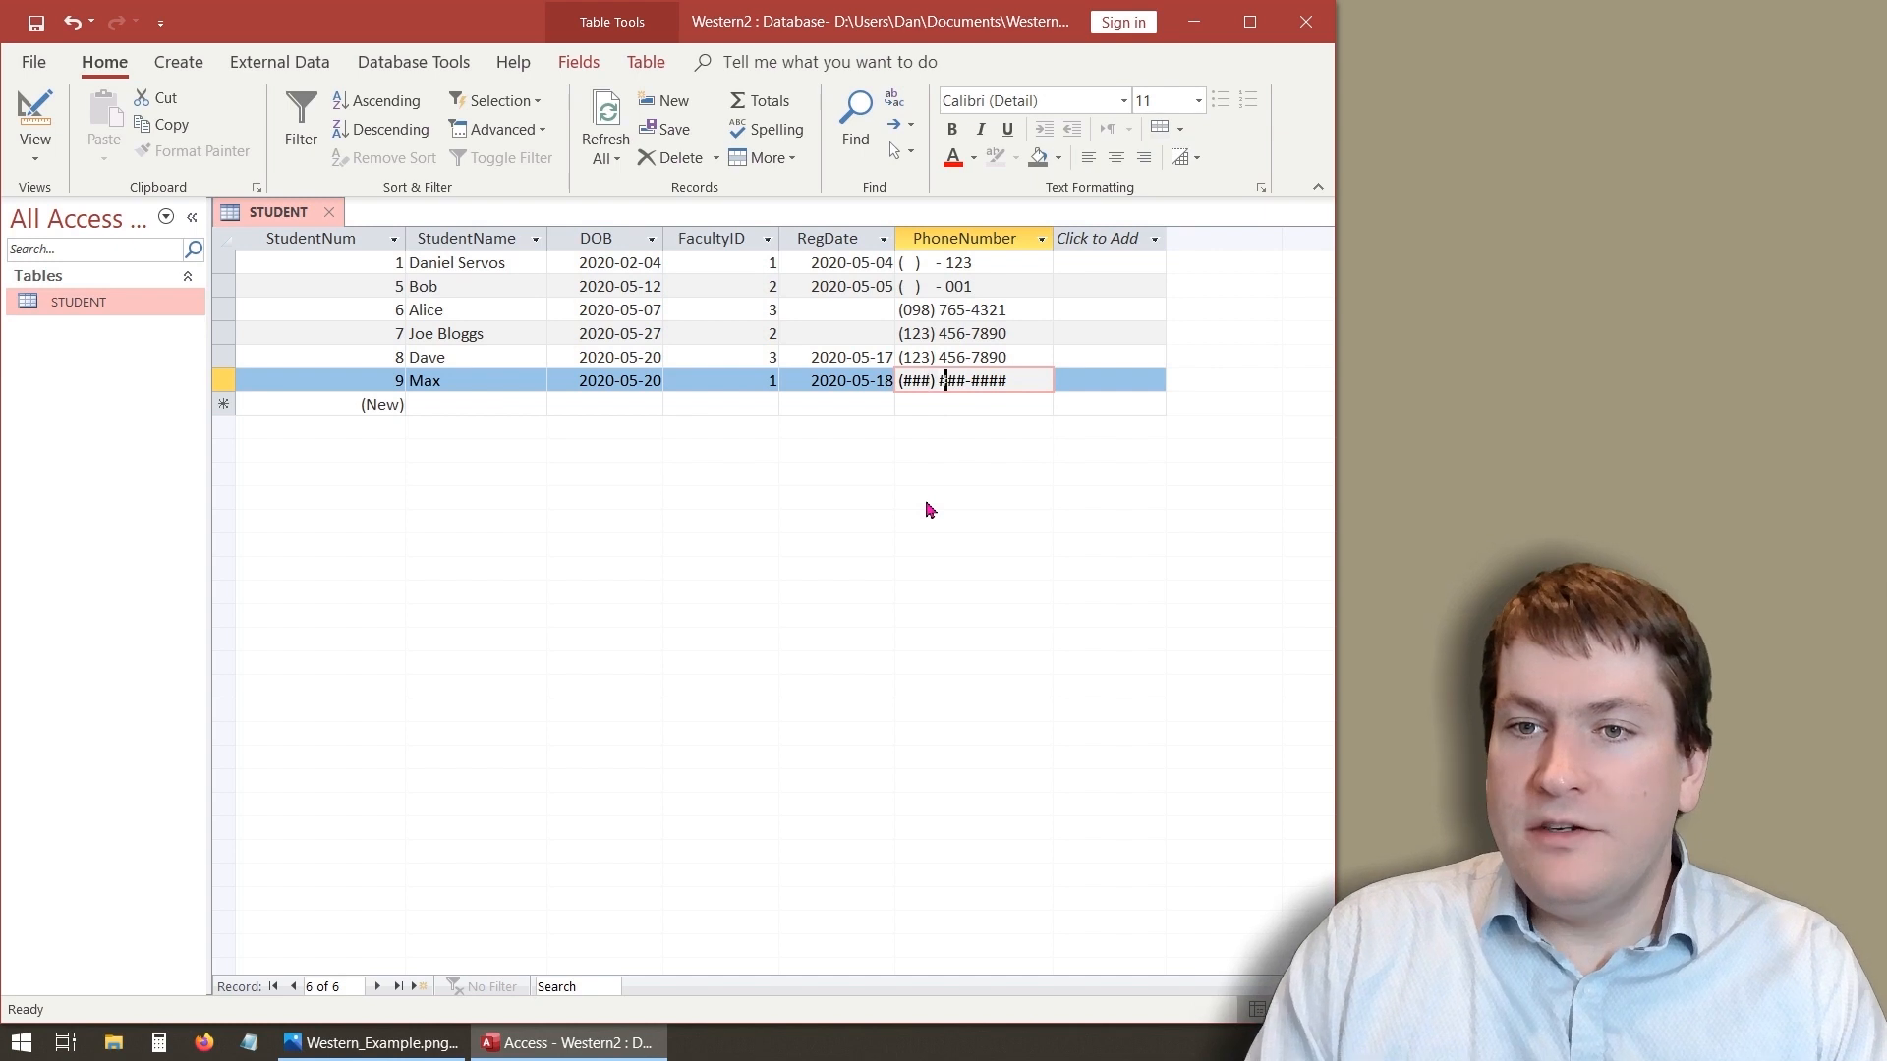
{"action": "type", "text": "123-"}
{"action": "type", "text": "4567"}
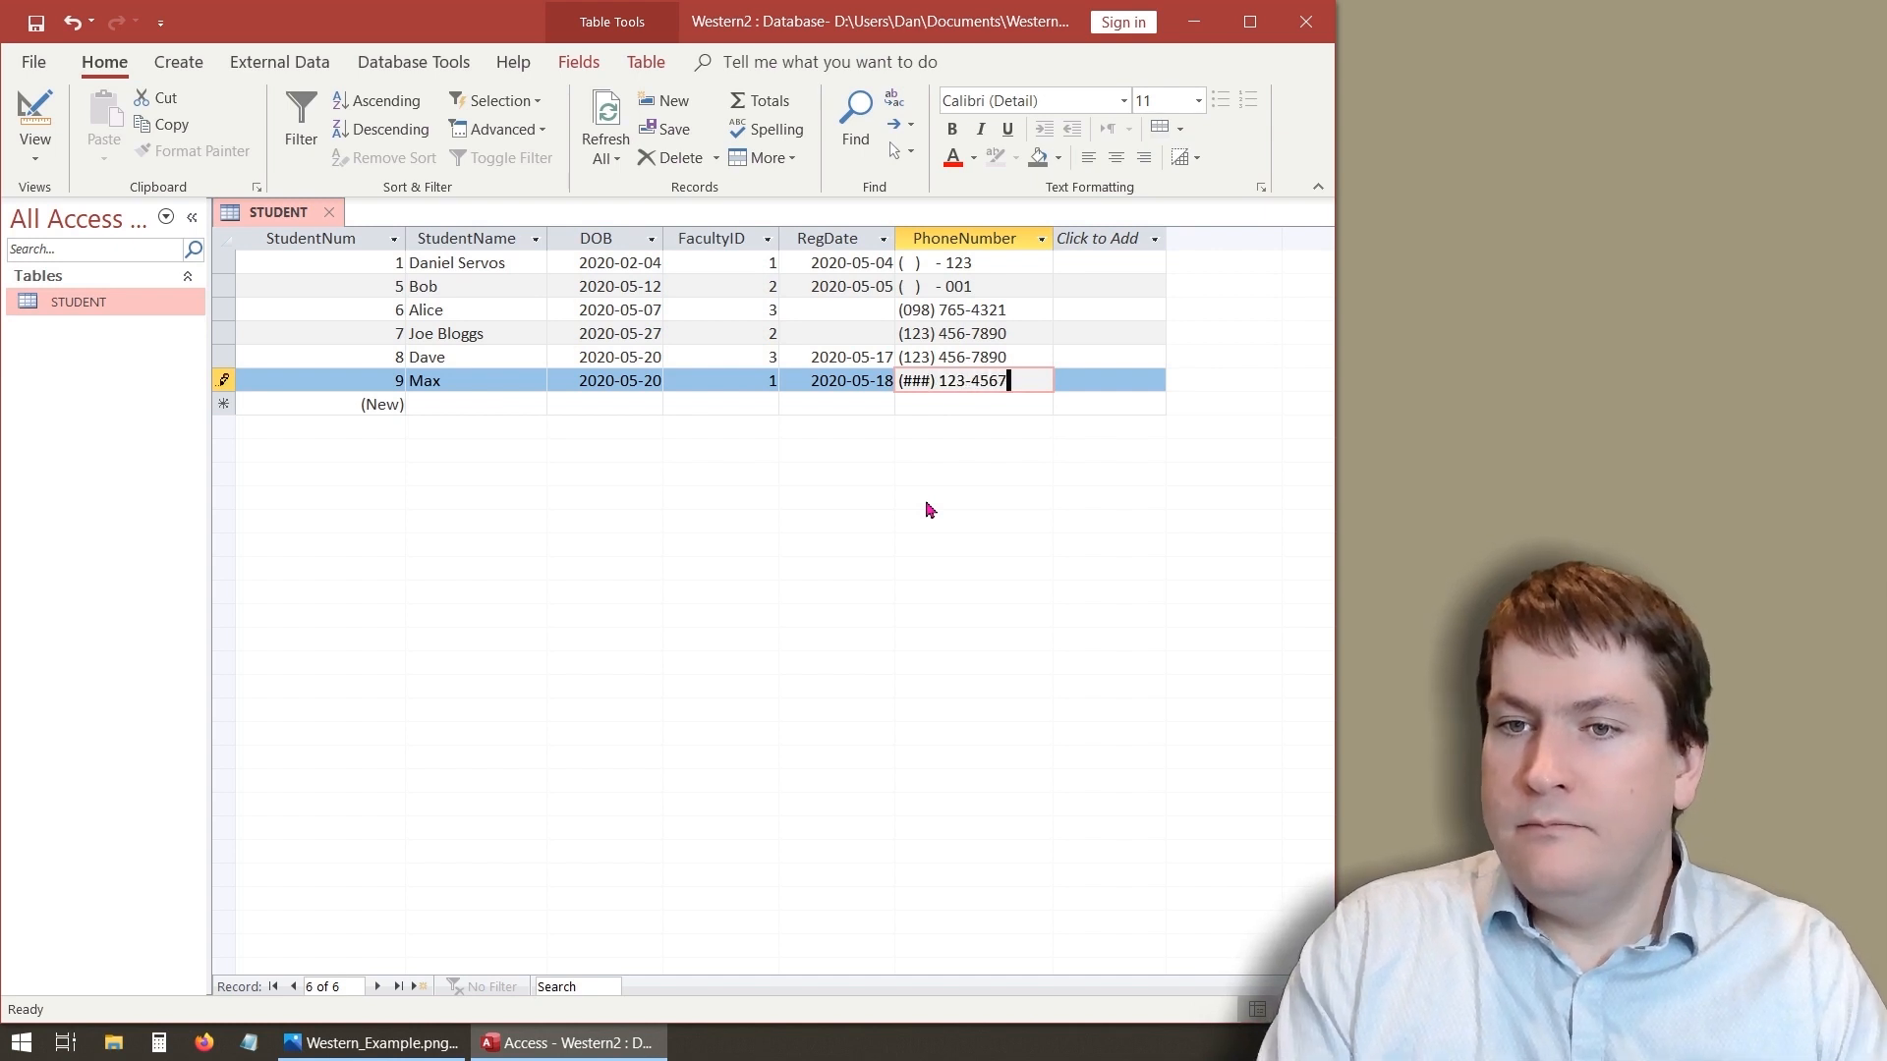
{"action": "key", "text": "Return"}
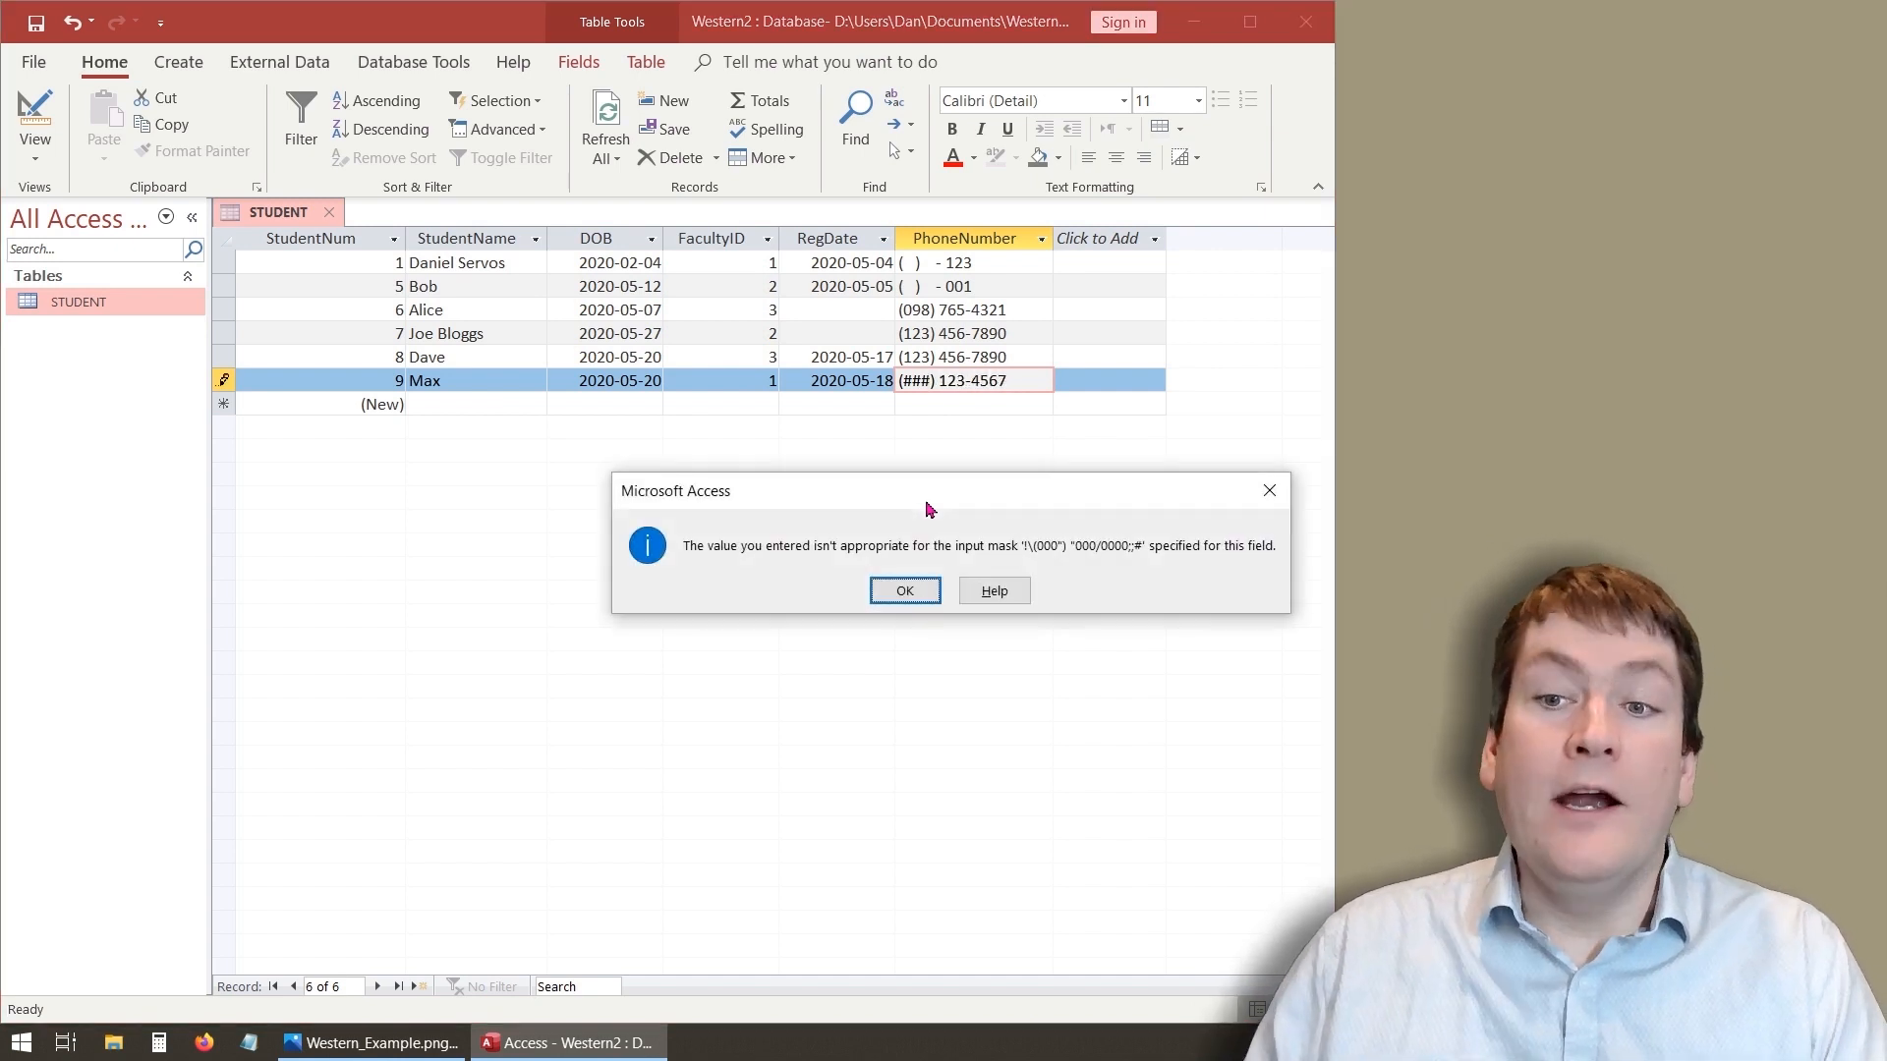
{"action": "left_click", "coordinate": [904, 593]}
{"action": "type", "text": "123"}
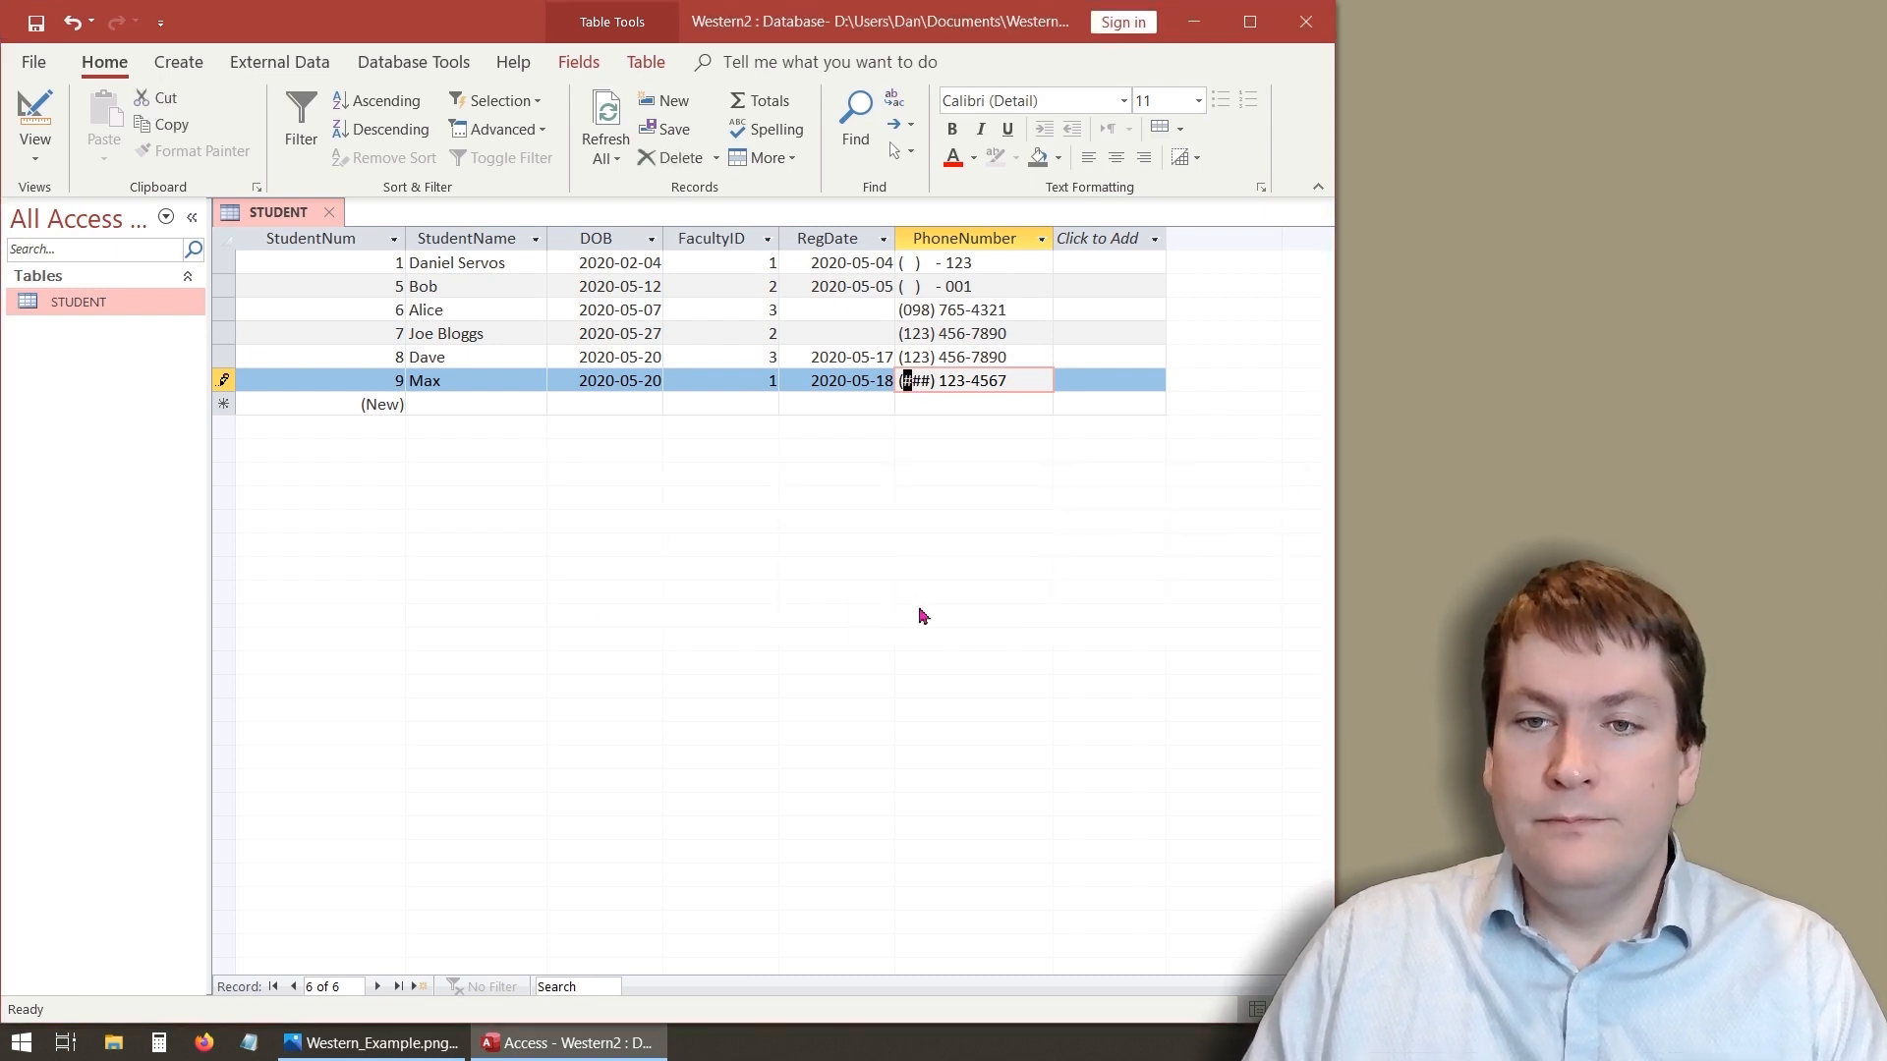
{"action": "key", "text": "Return"}
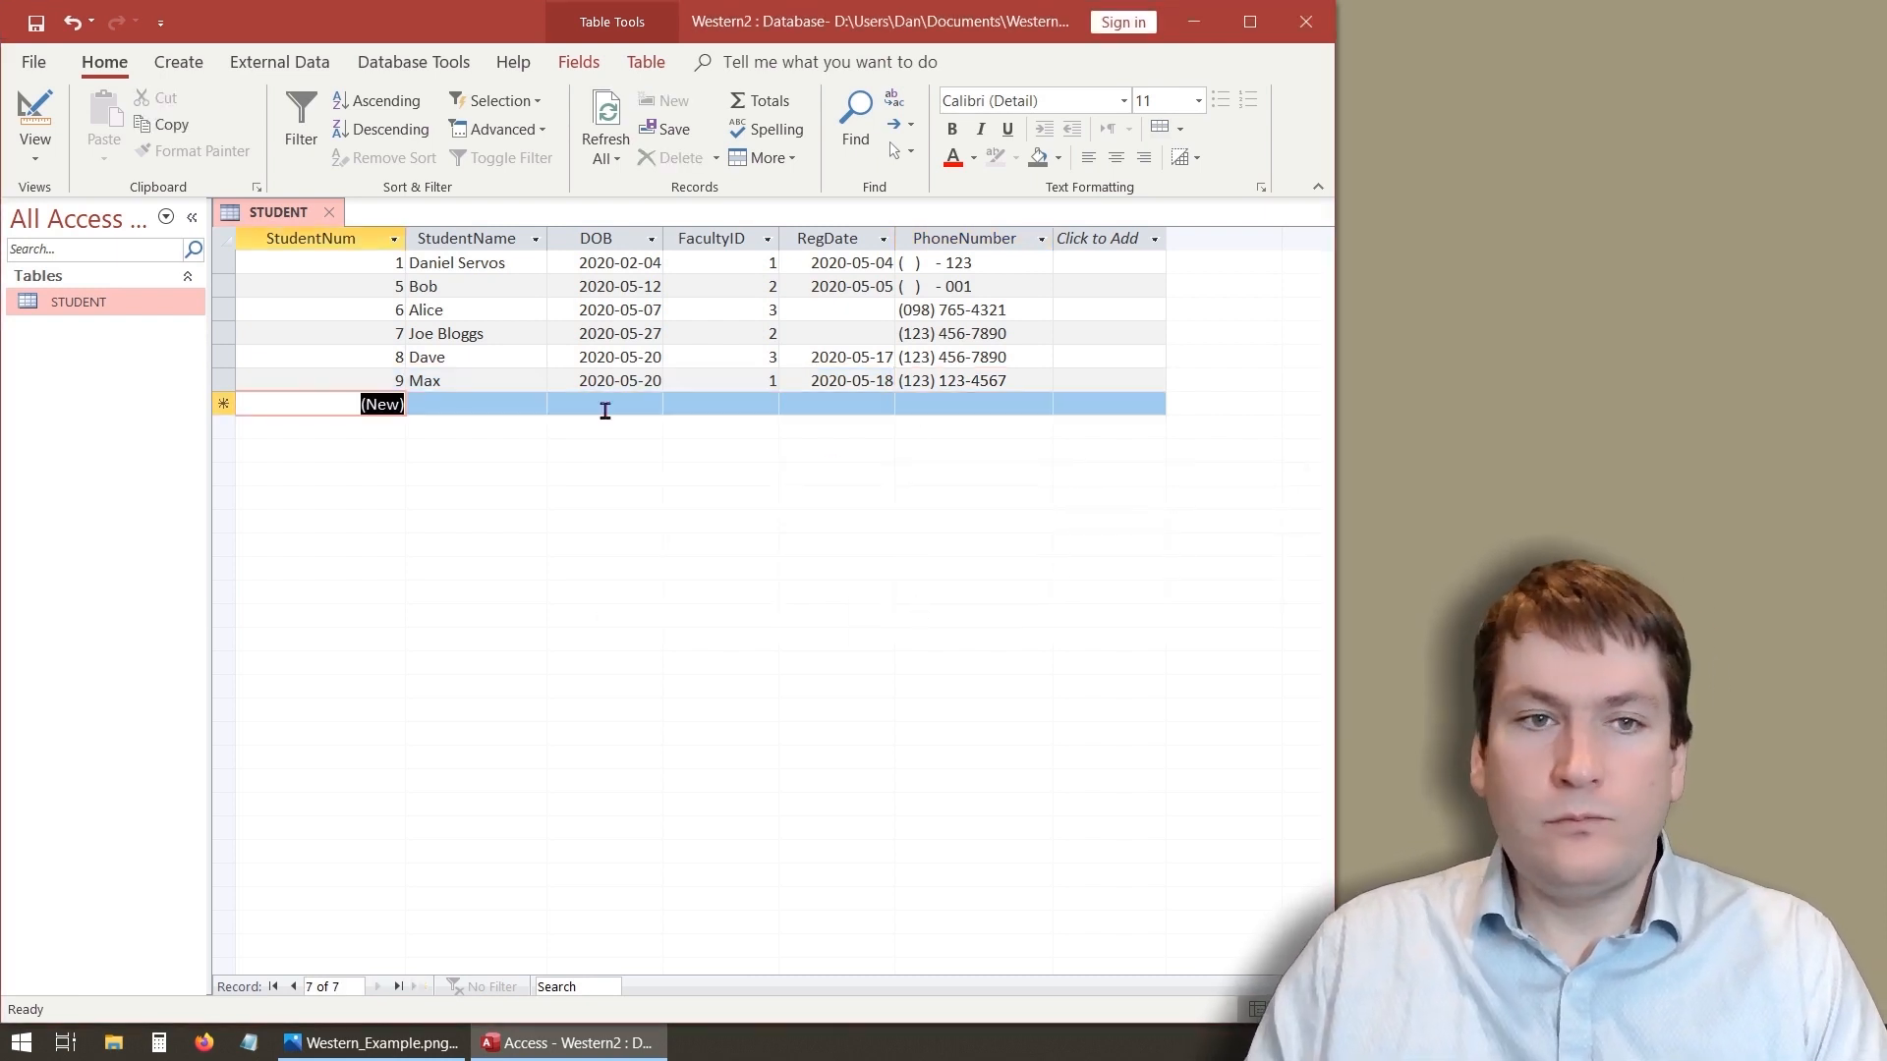
- Review the StudentNum field in Design view and the student numbers in the datasheet
{"action": "left_click", "coordinate": [37, 116]}
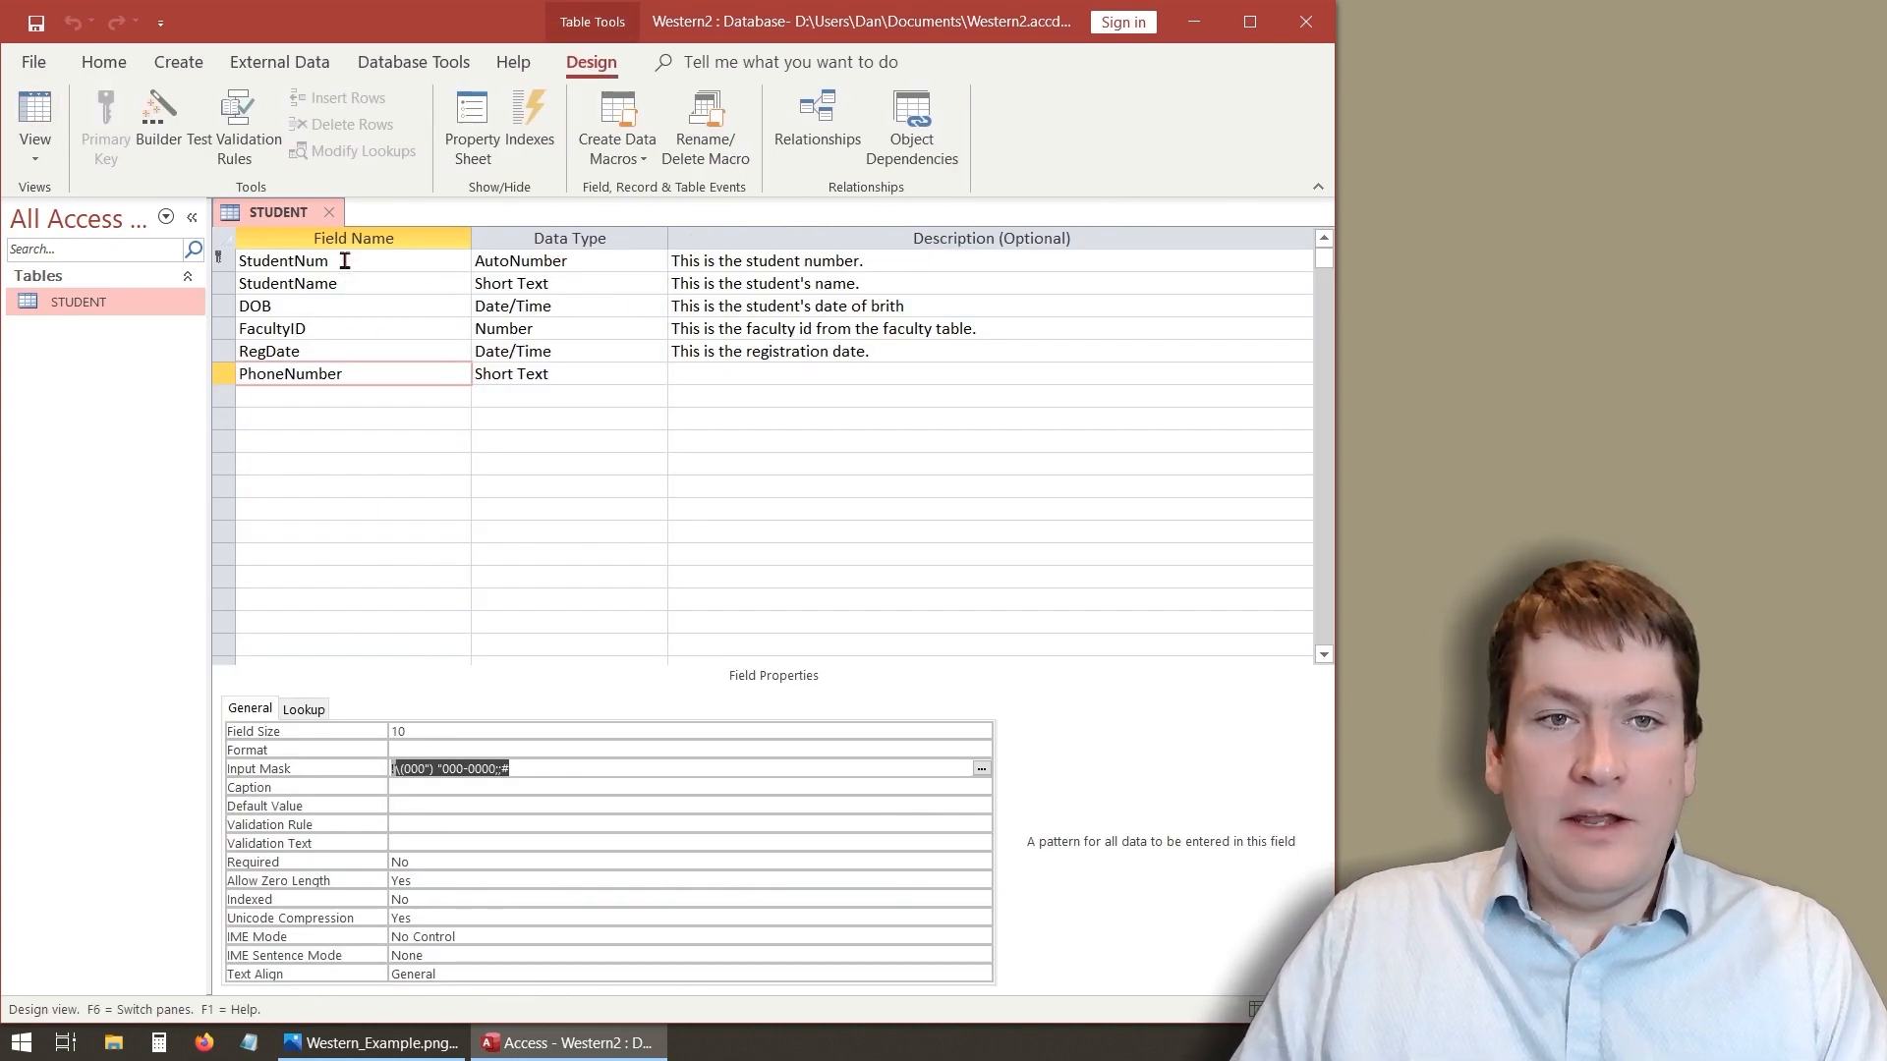
{"action": "left_click", "coordinate": [438, 260]}
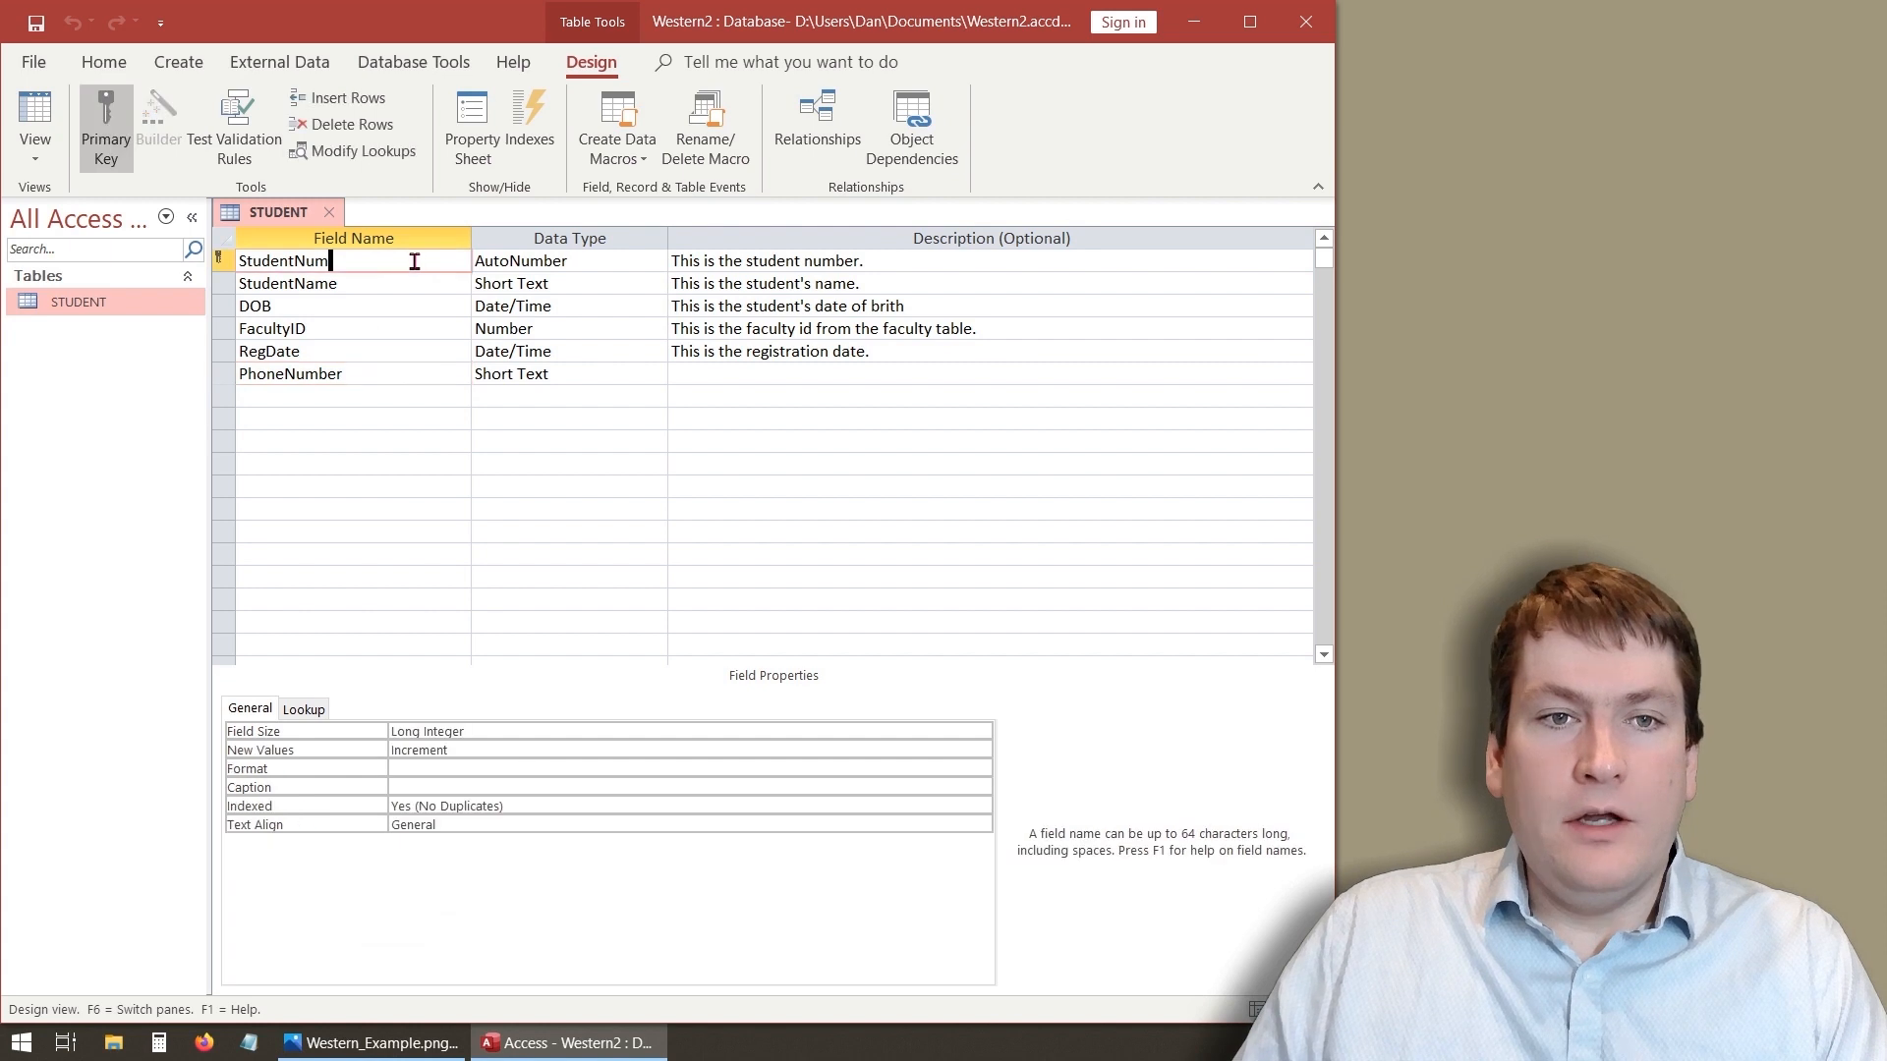
{"action": "left_click", "coordinate": [36, 116]}
{"action": "left_click", "coordinate": [360, 290]}
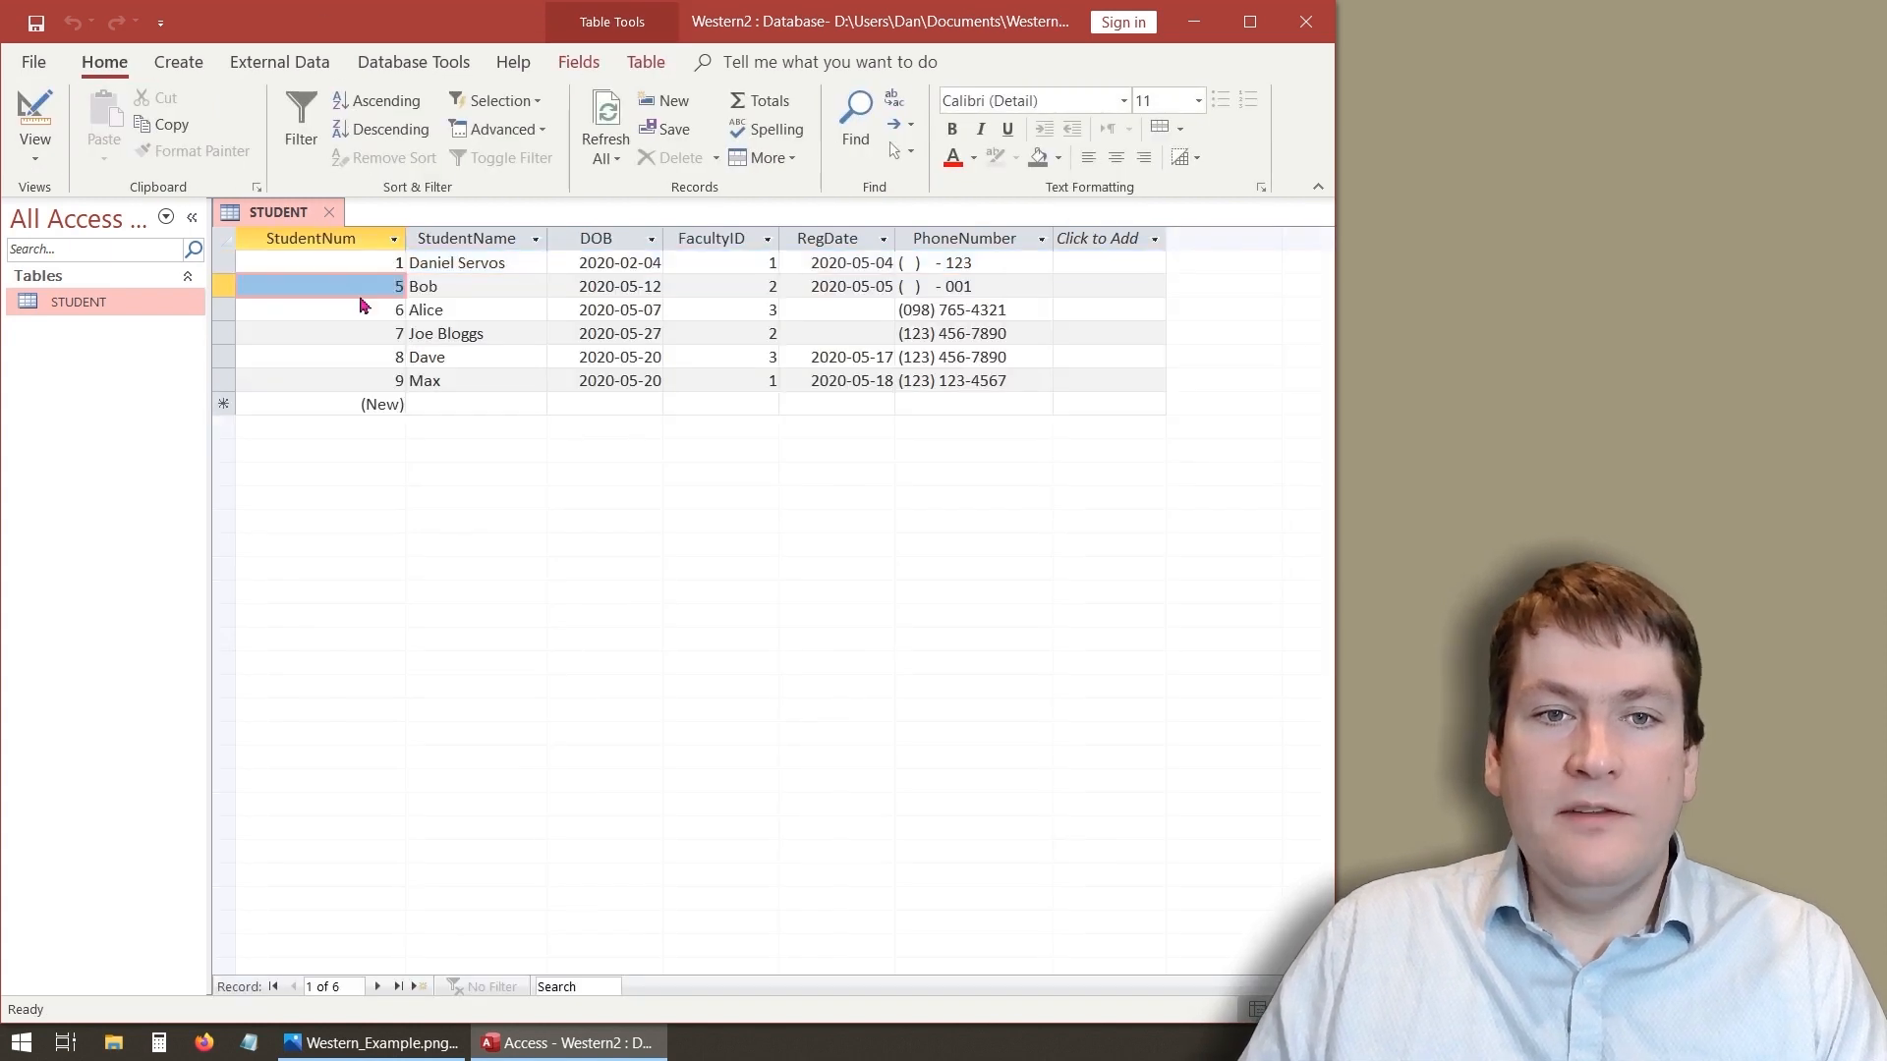
{"action": "left_click", "coordinate": [354, 263]}
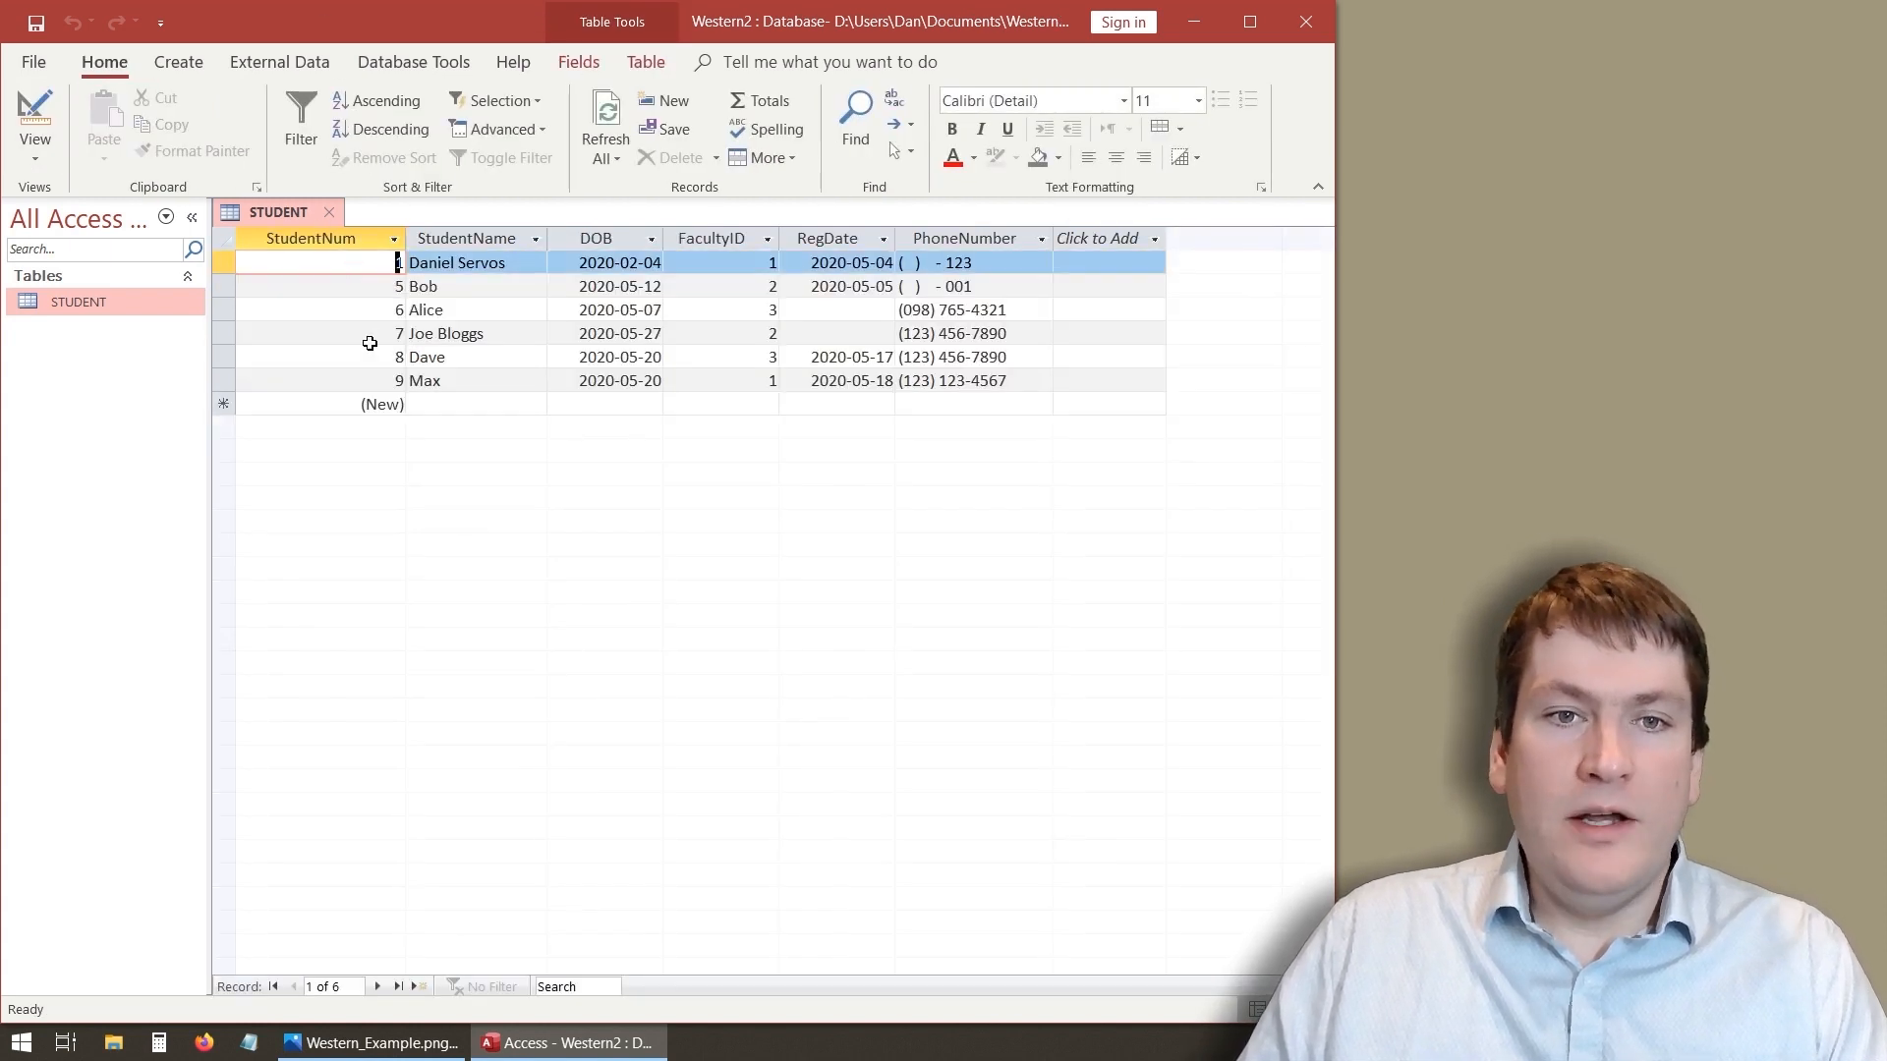
{"action": "left_click", "coordinate": [369, 382]}
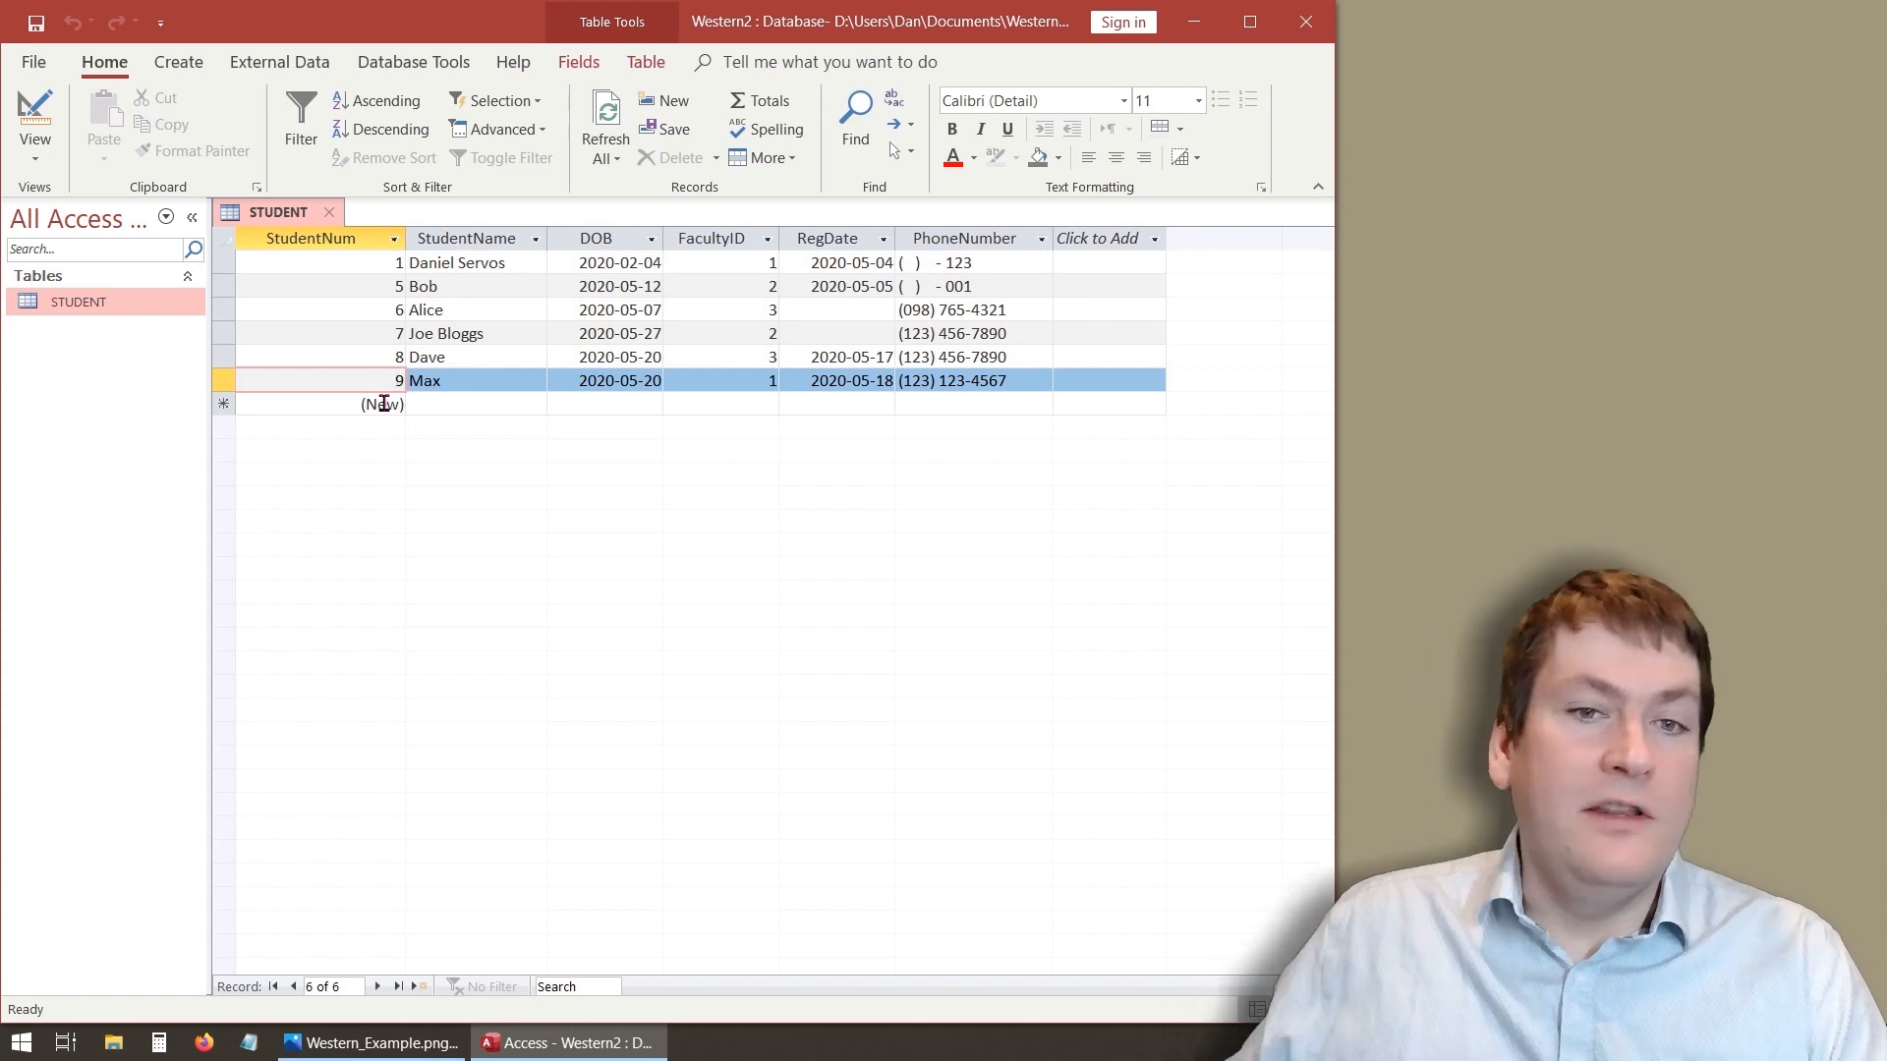
- Add a new student James with DOB 2020-05-06, FacultyID 2 and RegDate 2020-05-07 picked from the calendar
{"action": "left_click", "coordinate": [479, 407]}
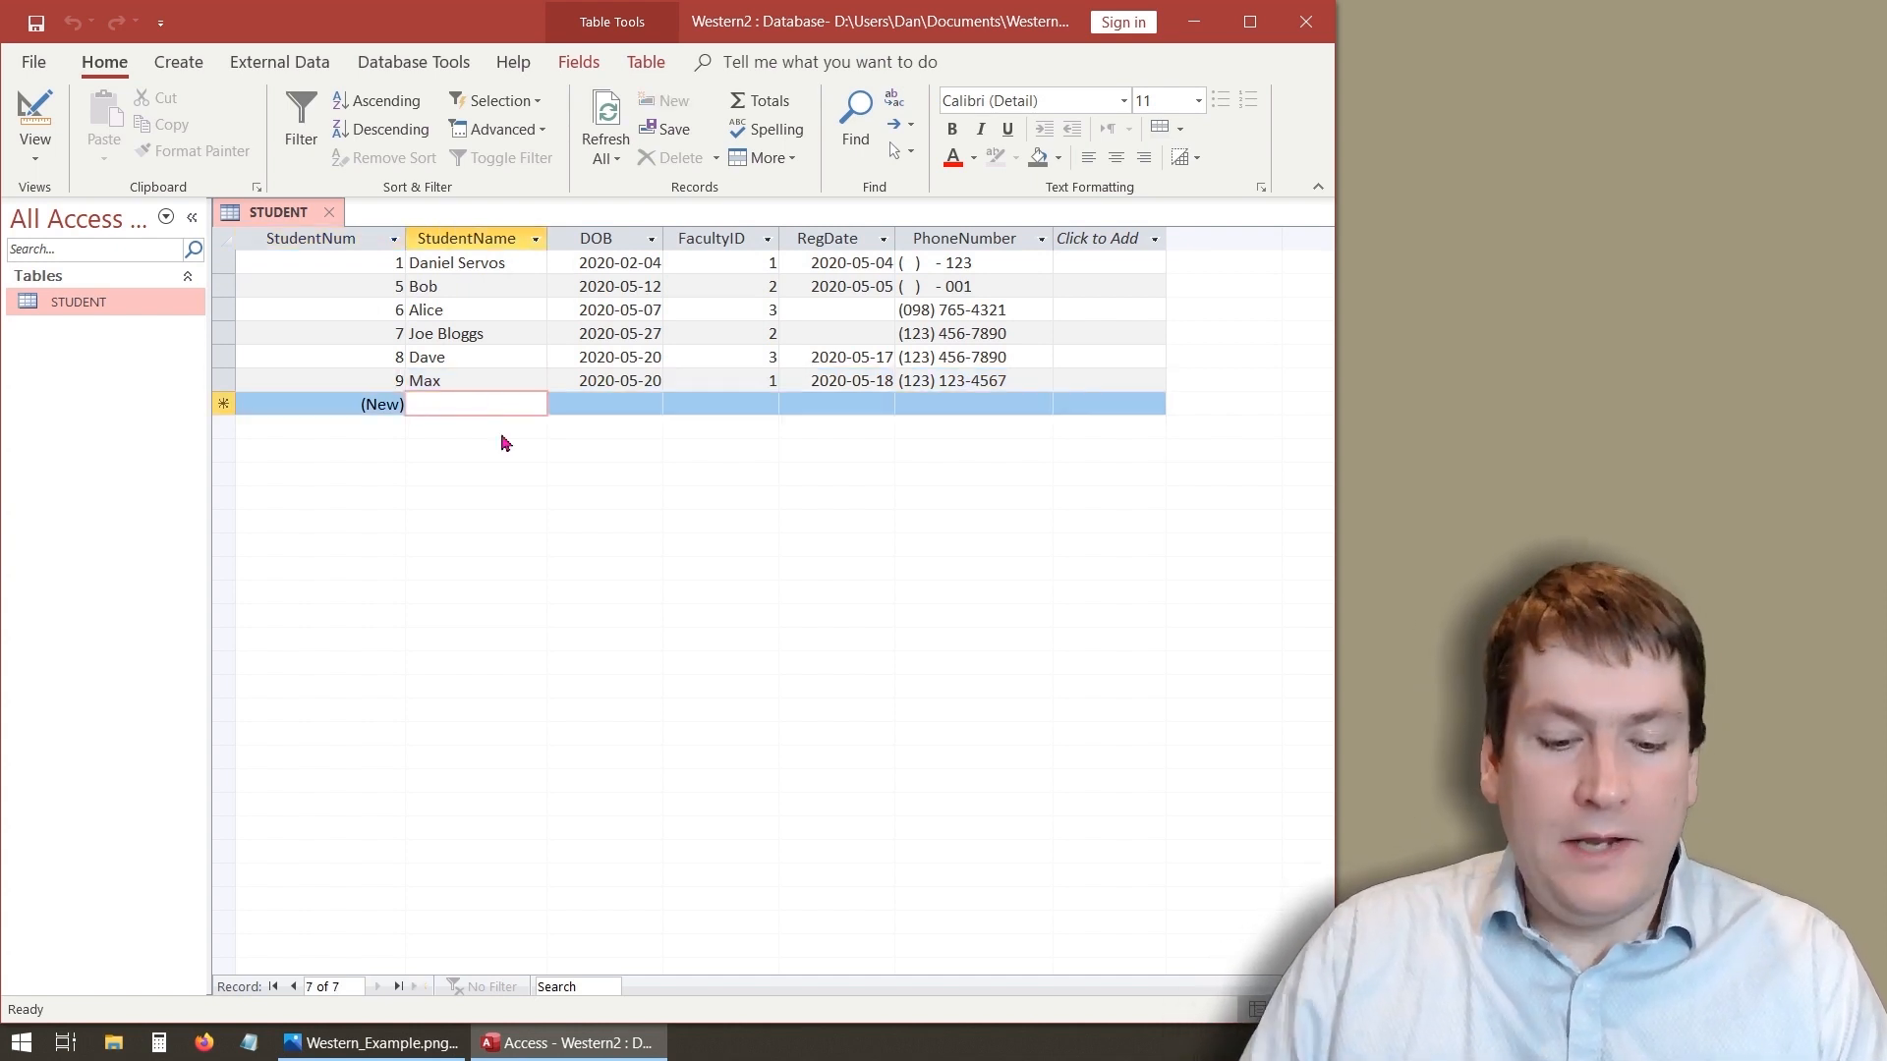
{"action": "type", "text": "James"}
{"action": "key", "text": "Tab"}
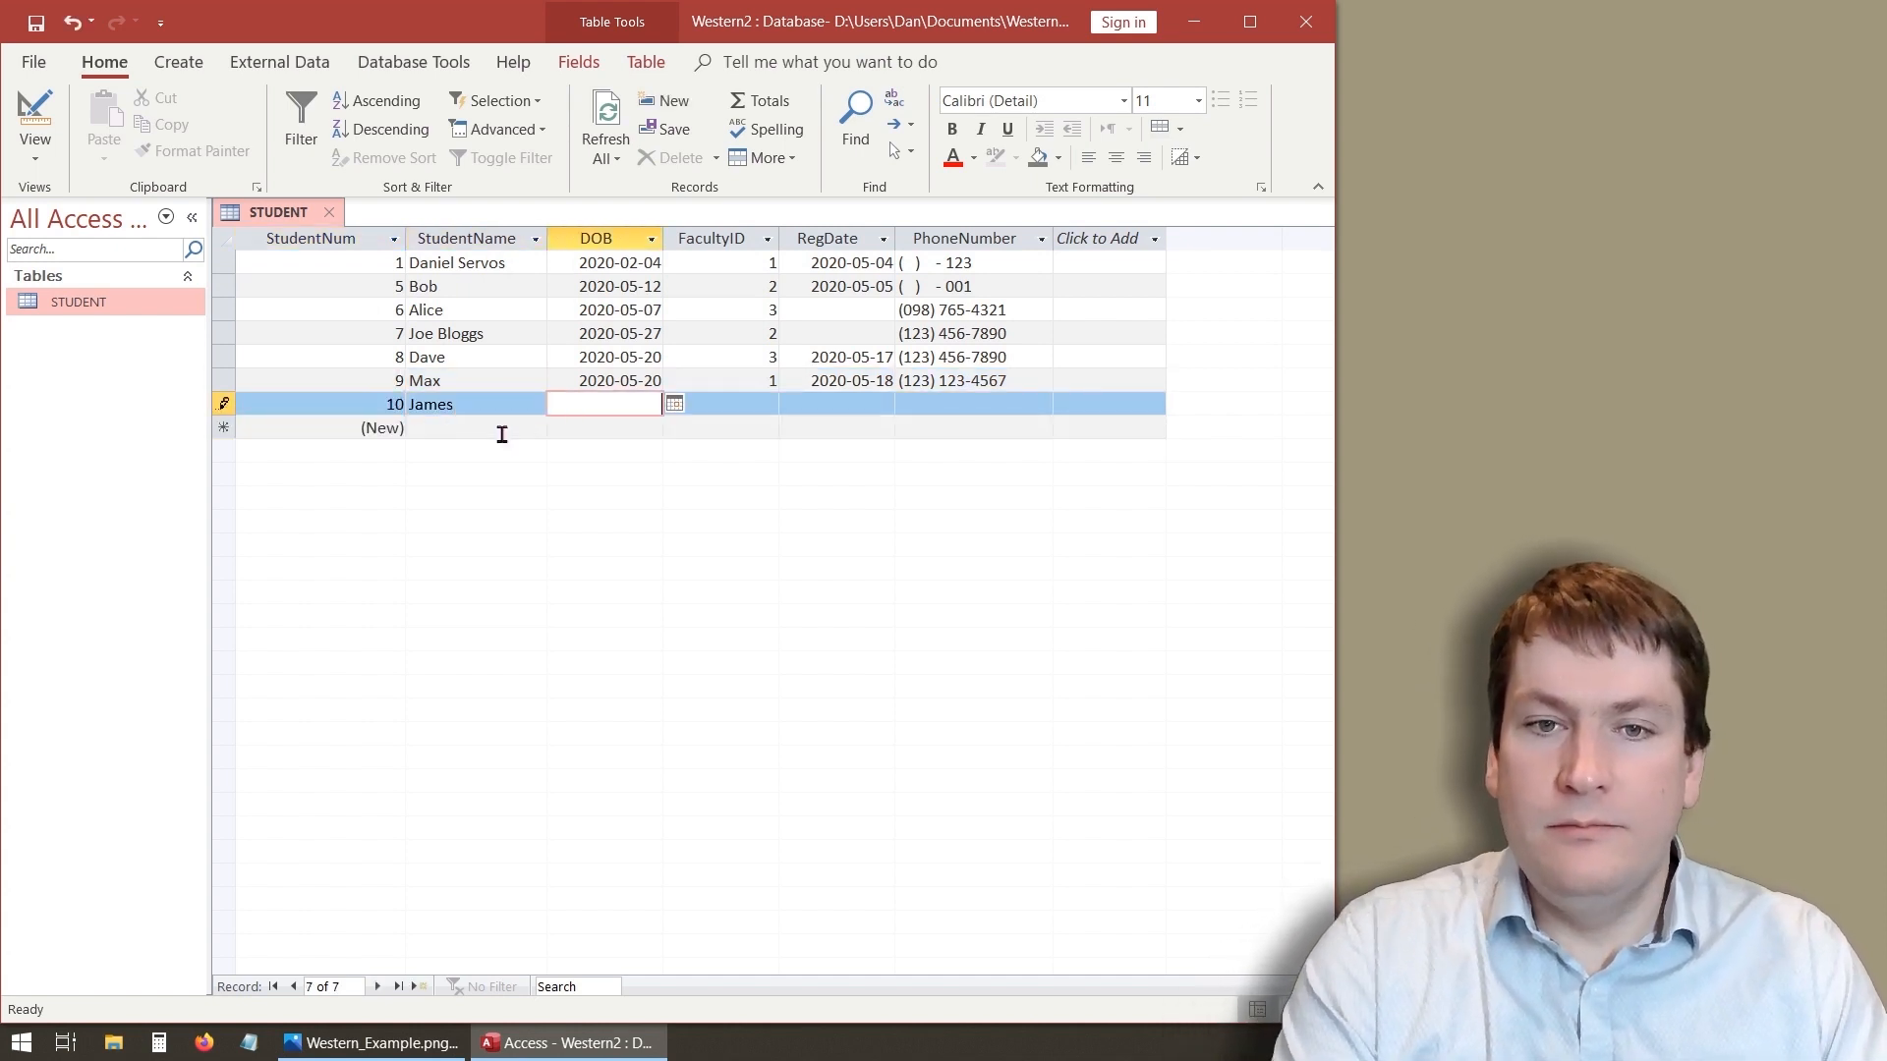
{"action": "left_click", "coordinate": [674, 403]}
{"action": "left_click", "coordinate": [587, 486]}
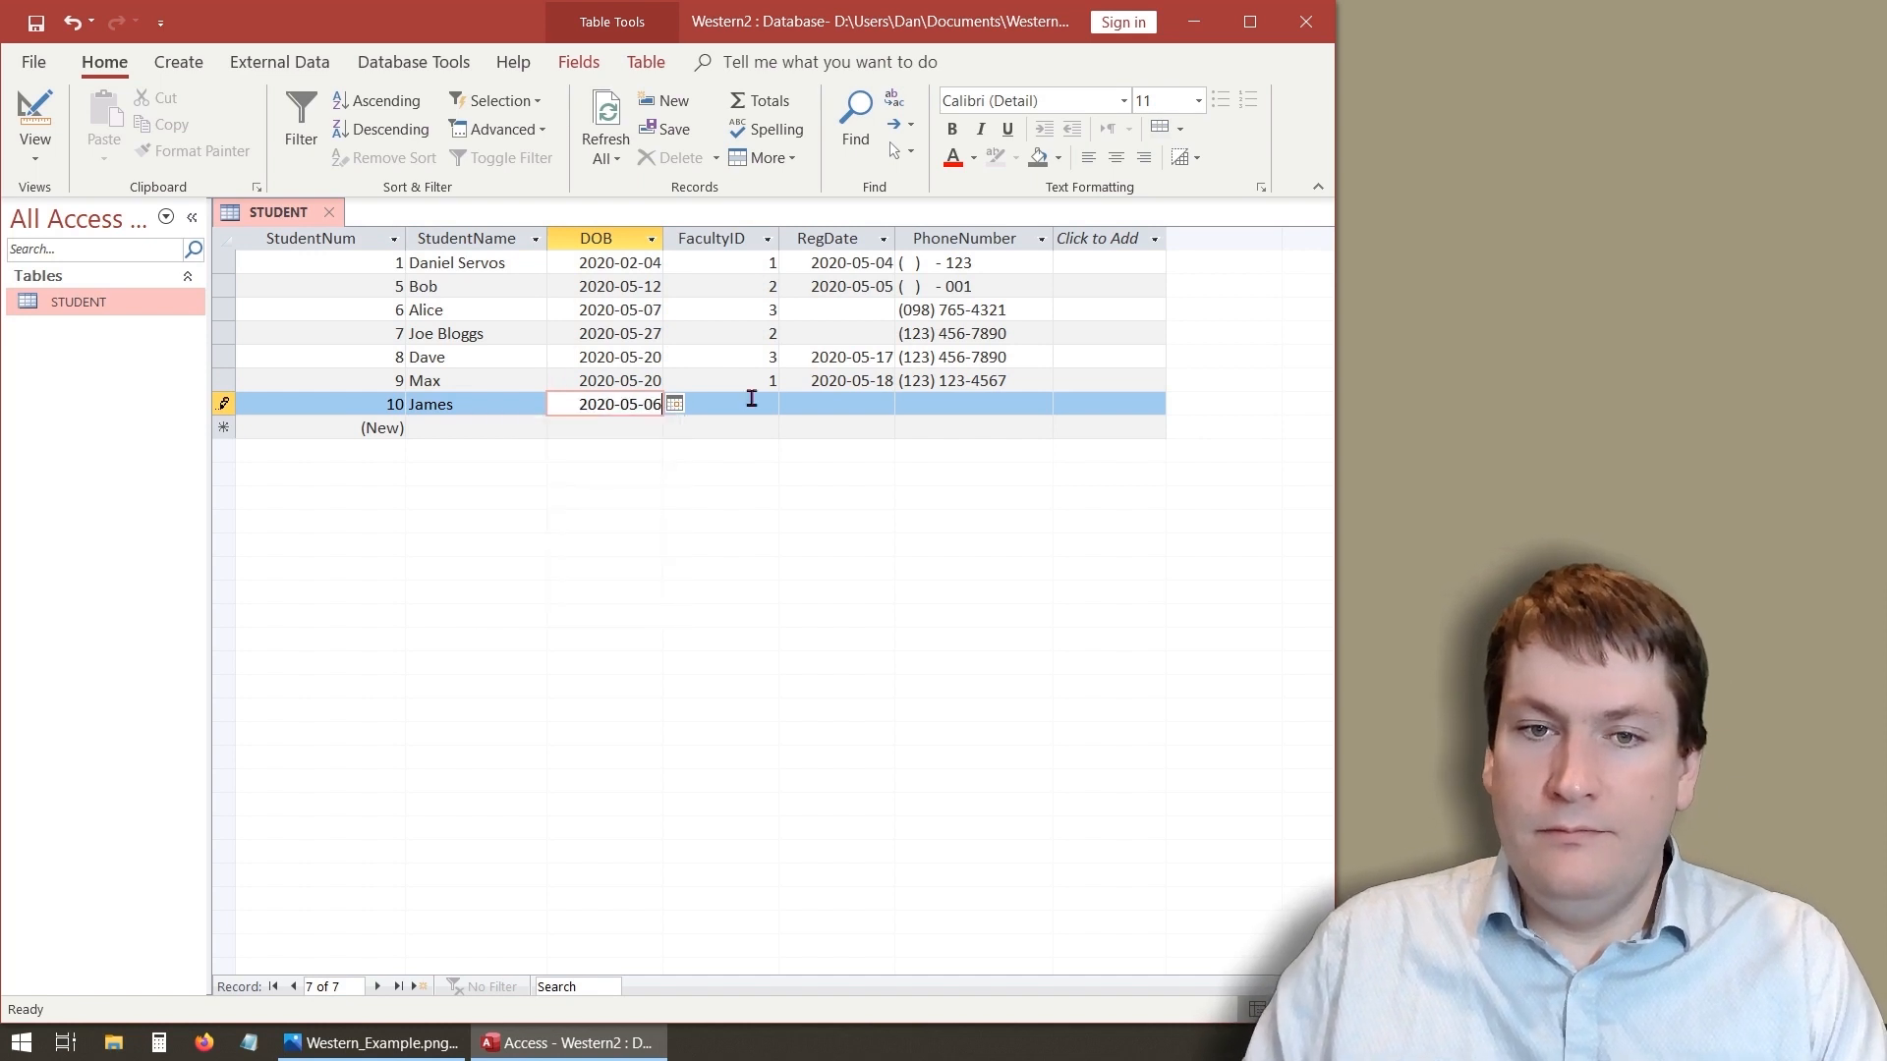
{"action": "left_click", "coordinate": [750, 404]}
{"action": "type", "text": "2"}
{"action": "left_click", "coordinate": [830, 407]}
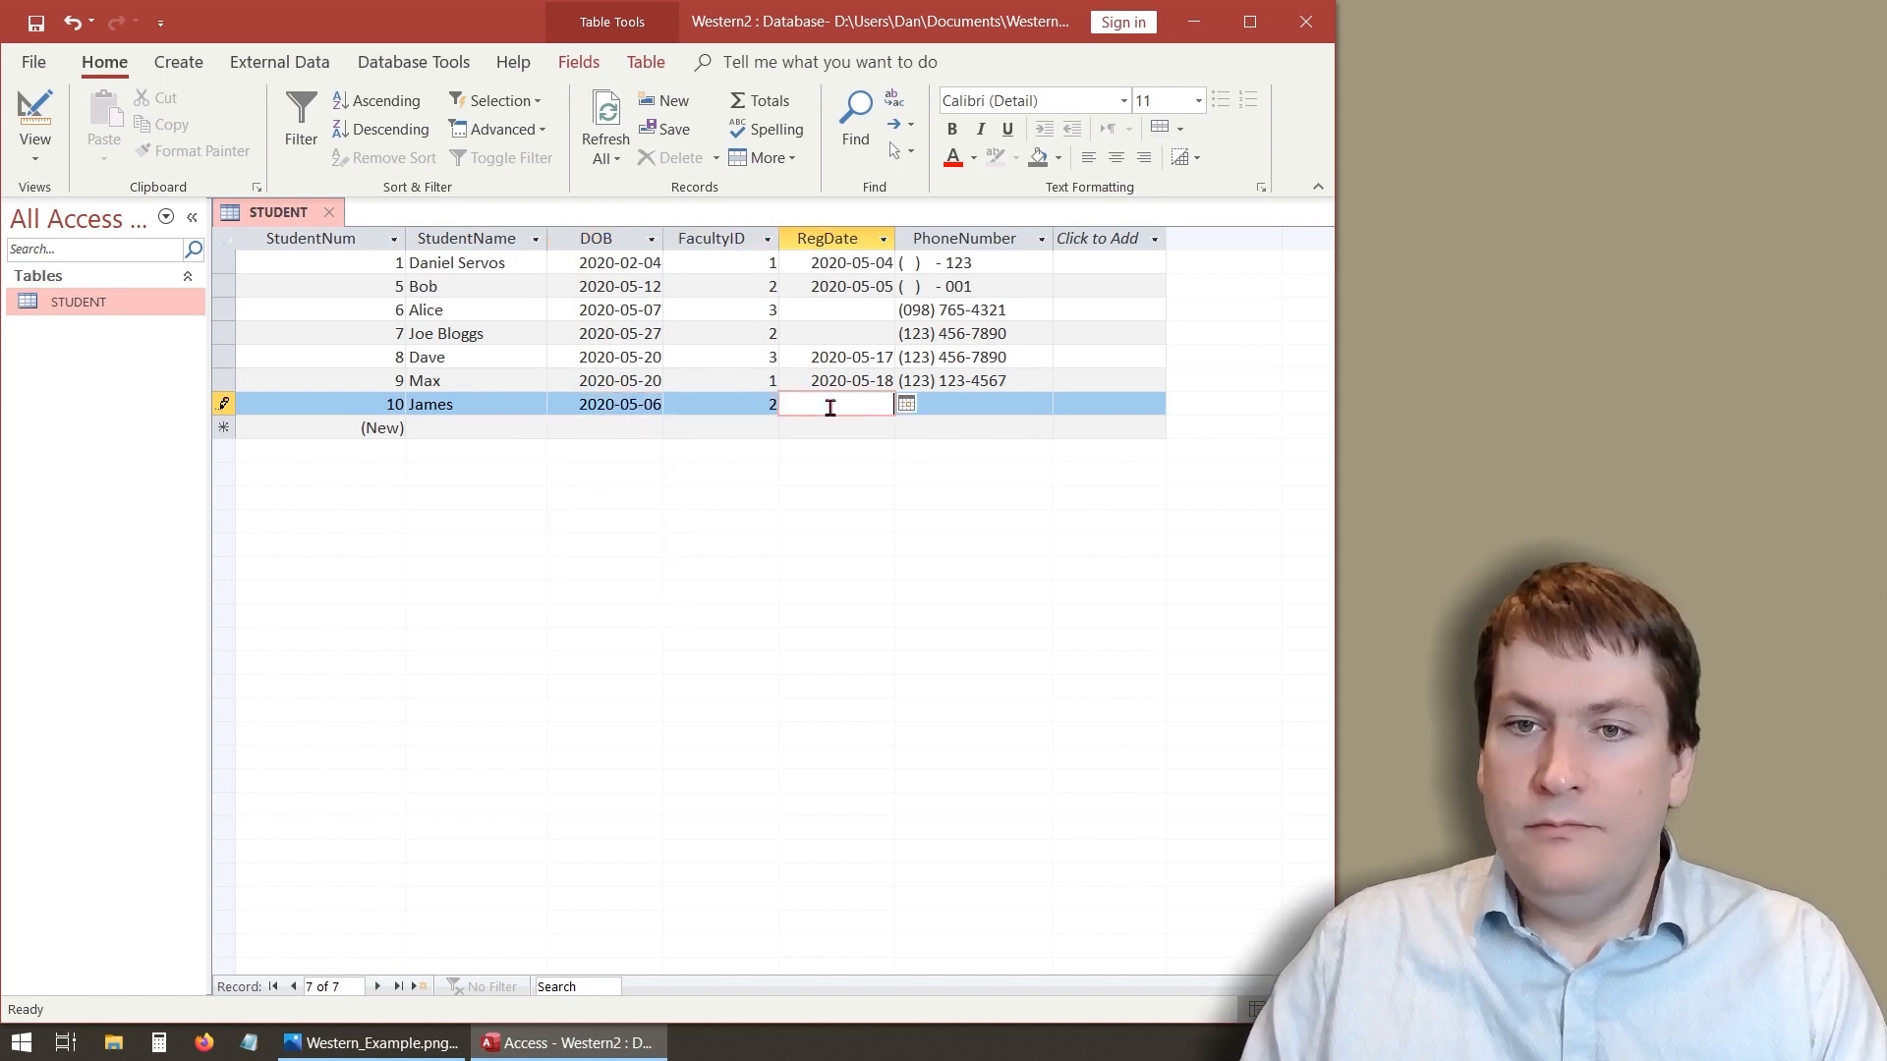
{"action": "left_click", "coordinate": [903, 405]}
{"action": "left_click", "coordinate": [833, 500]}
{"action": "key", "text": "Tab"}
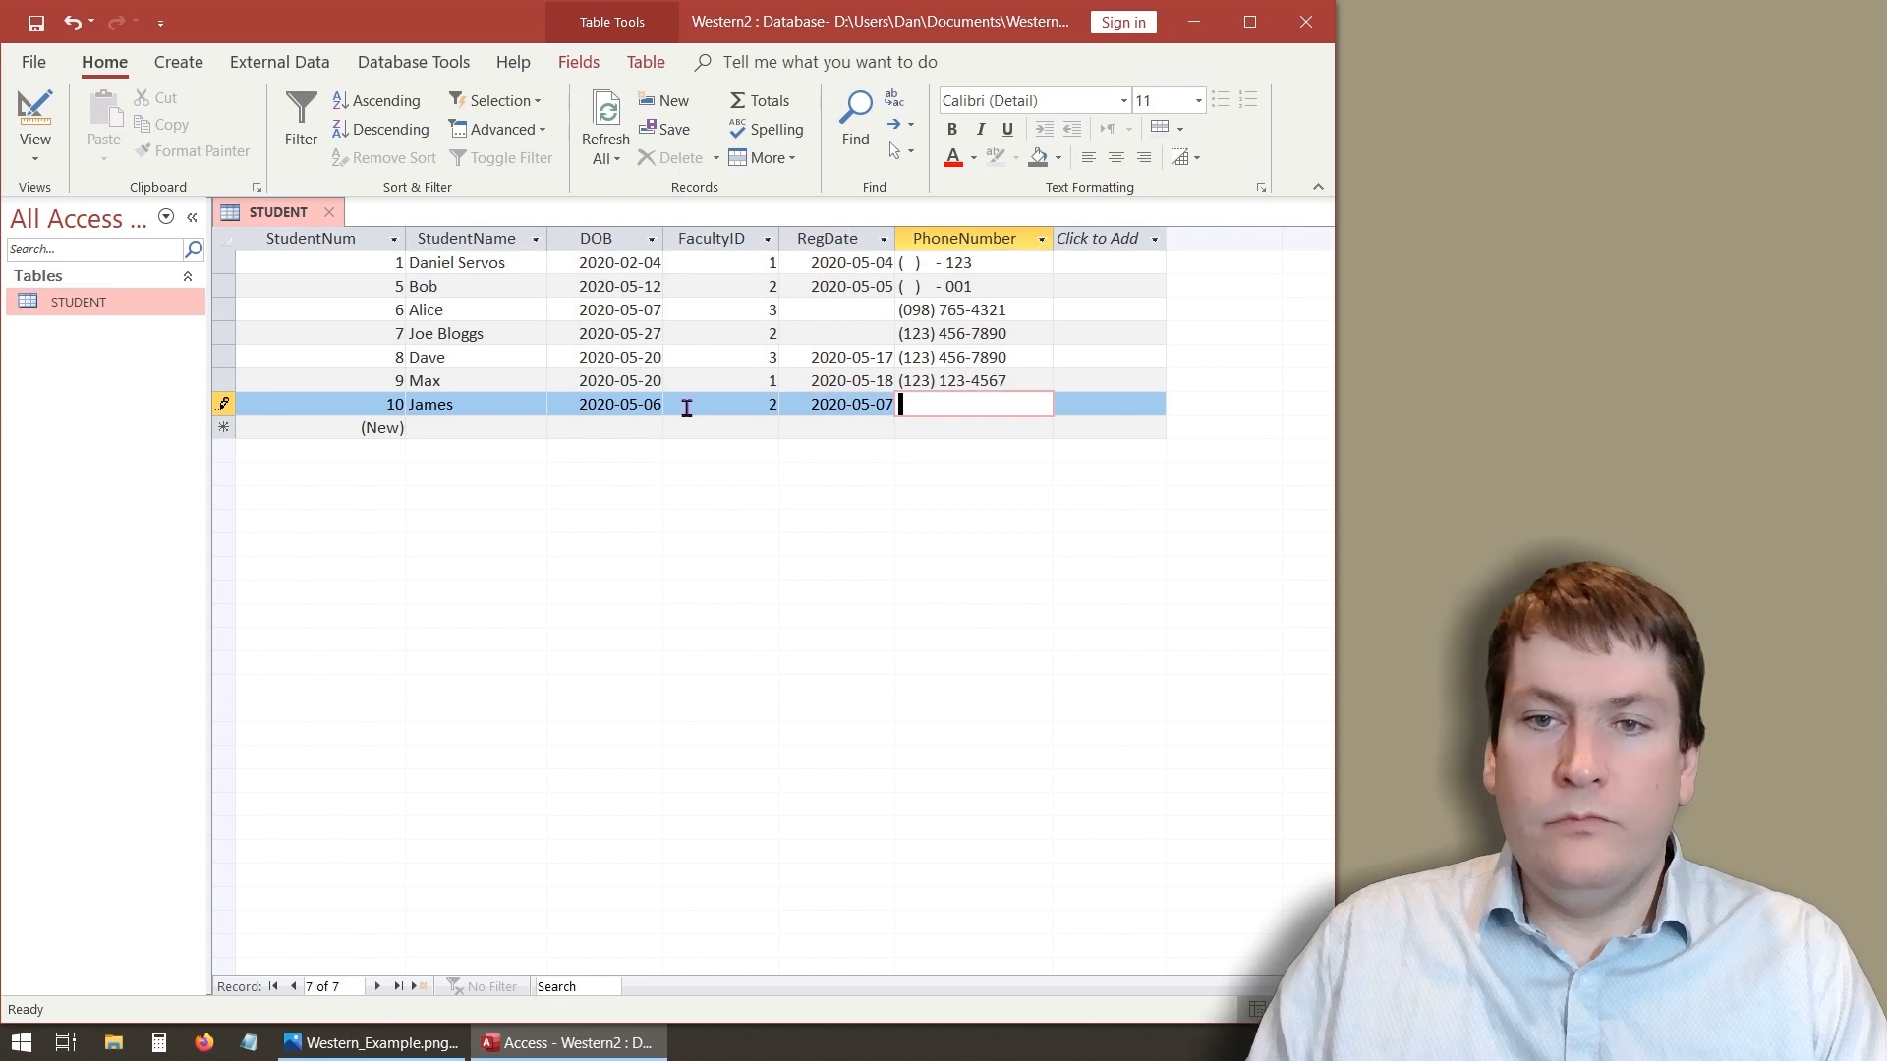
{"action": "key", "text": "Tab"}
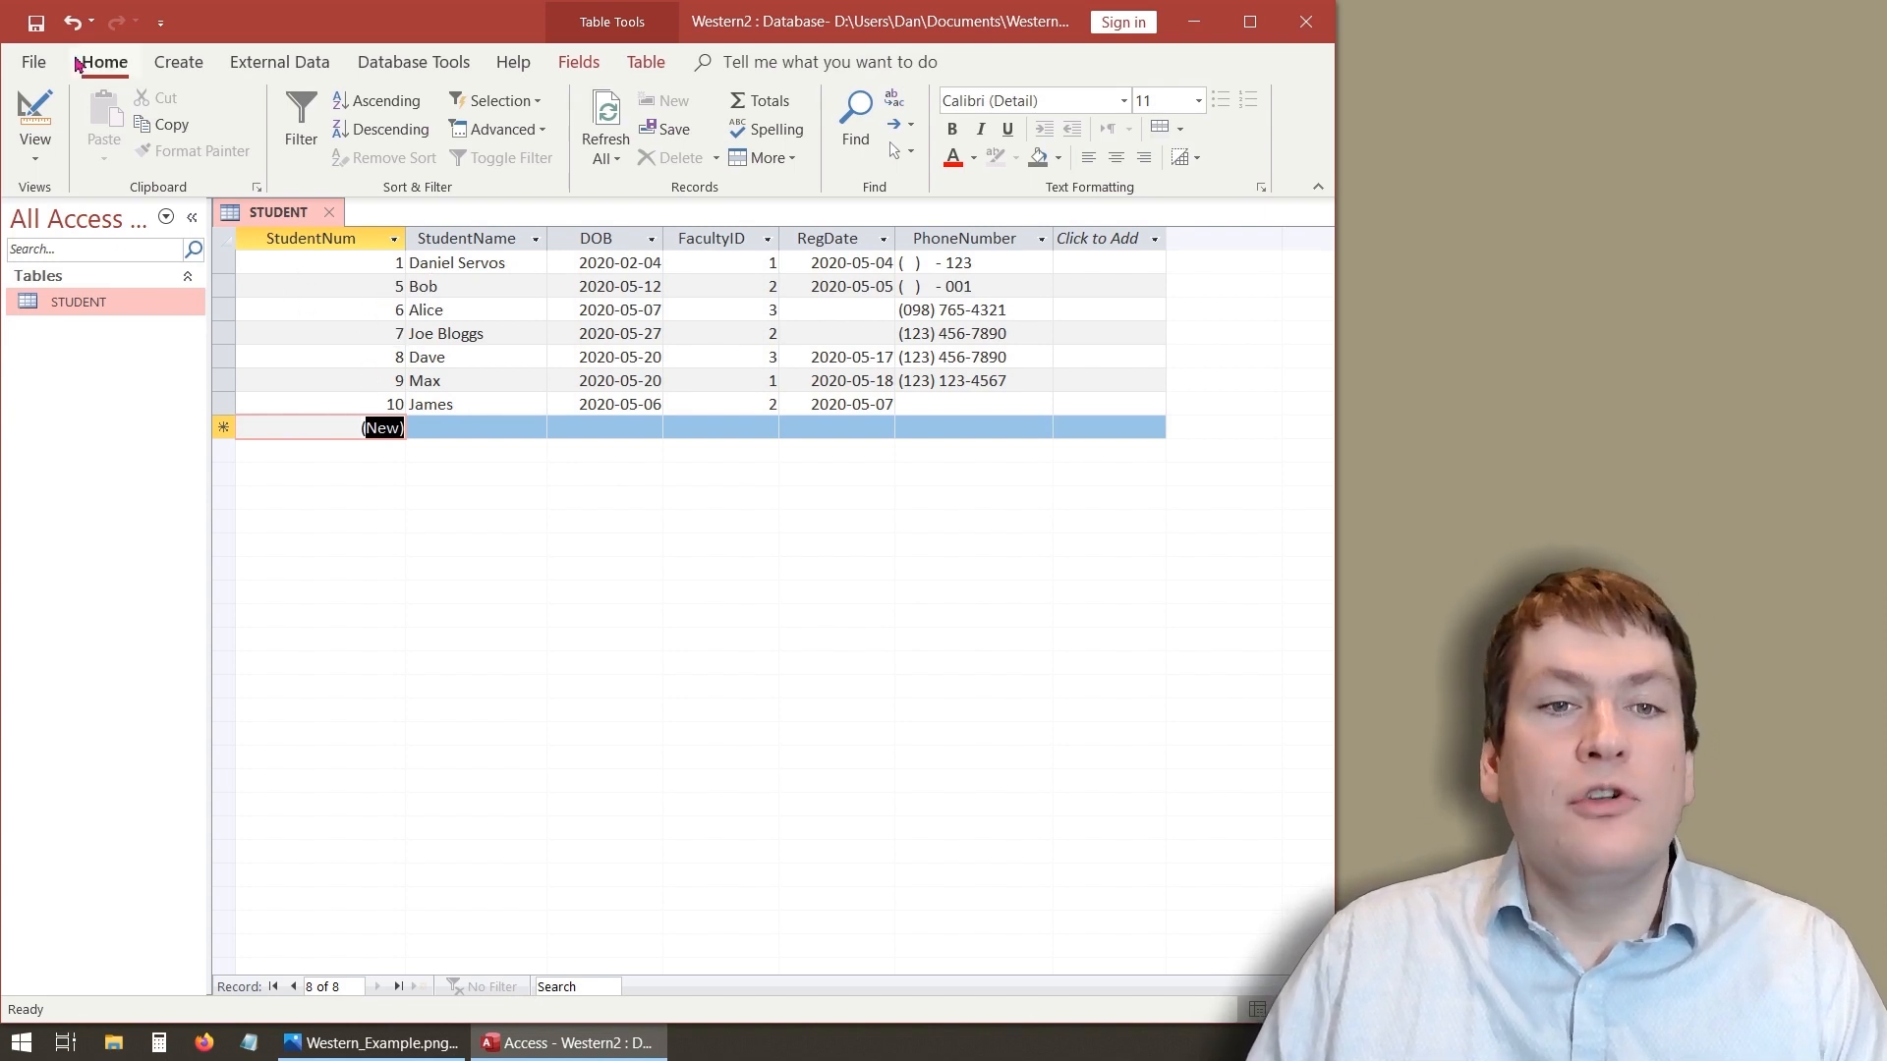
- Set the StudentNum field's Format to \S\N000 in Design view
{"action": "left_click", "coordinate": [32, 116]}
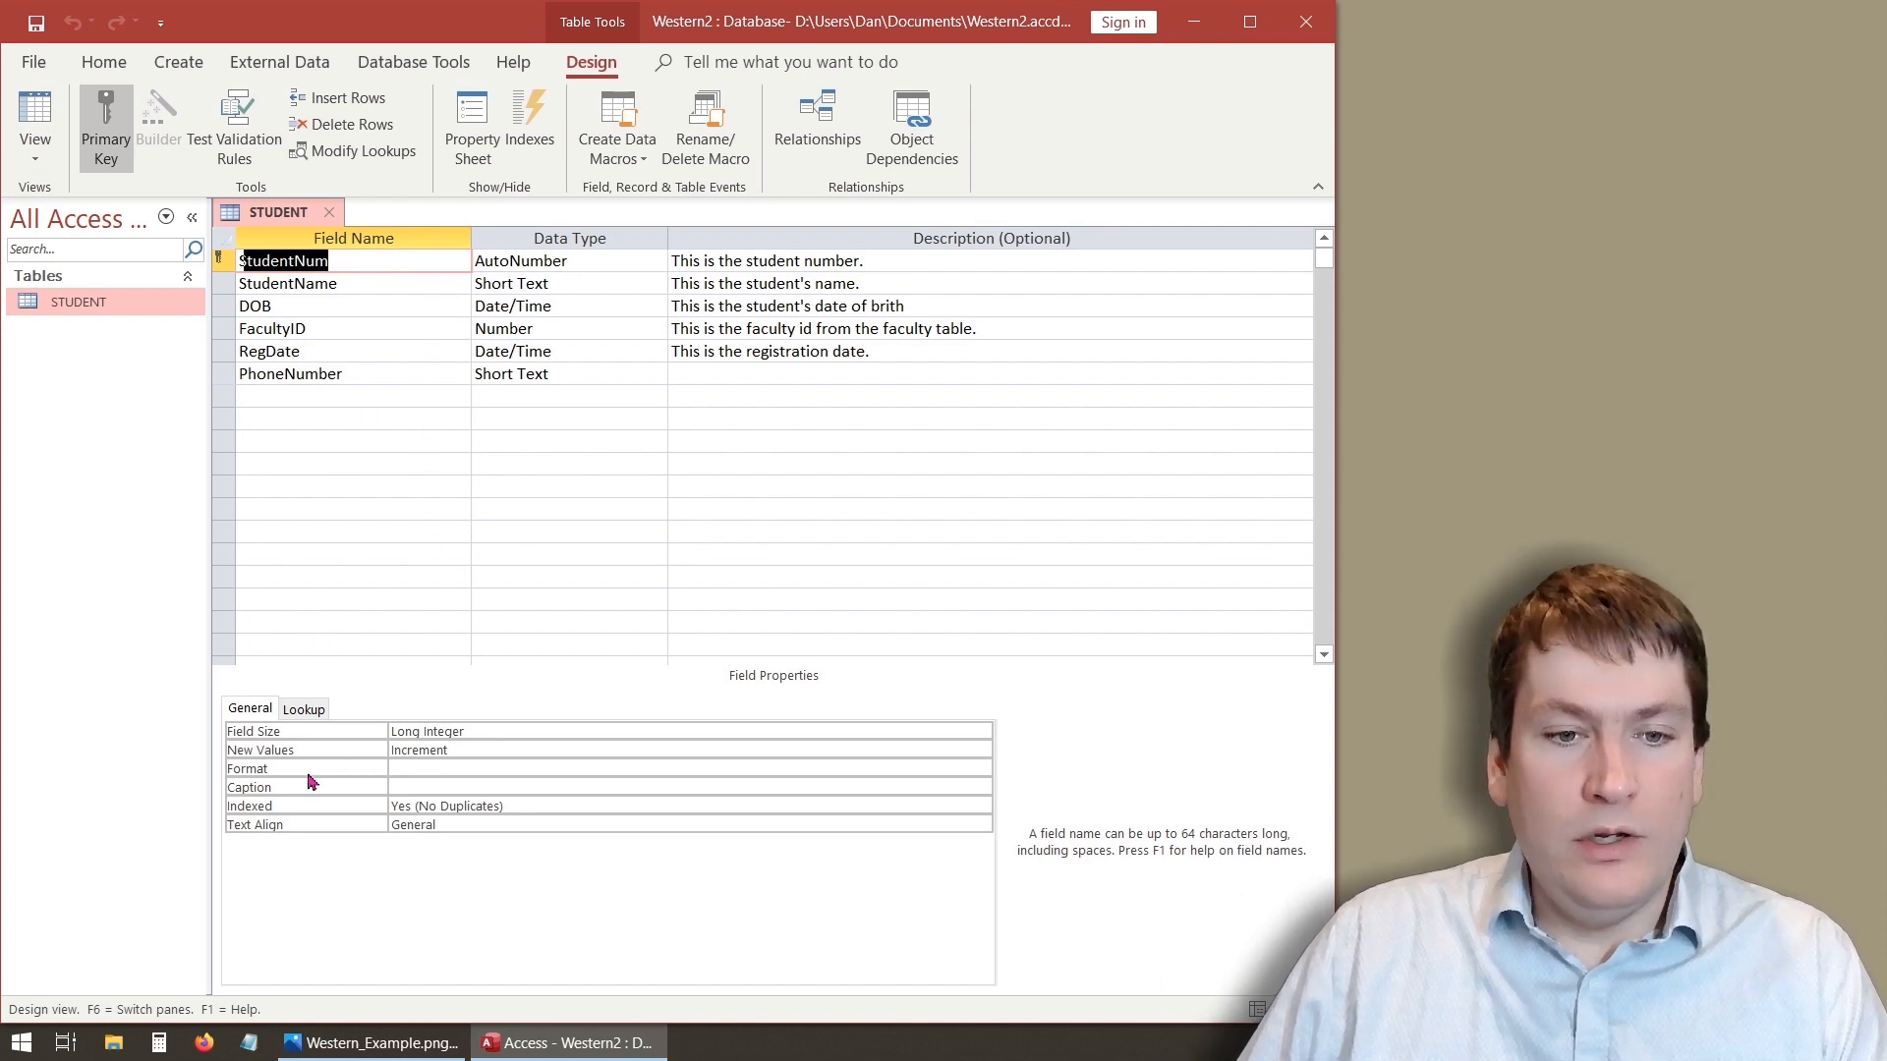
{"action": "left_click", "coordinate": [406, 768]}
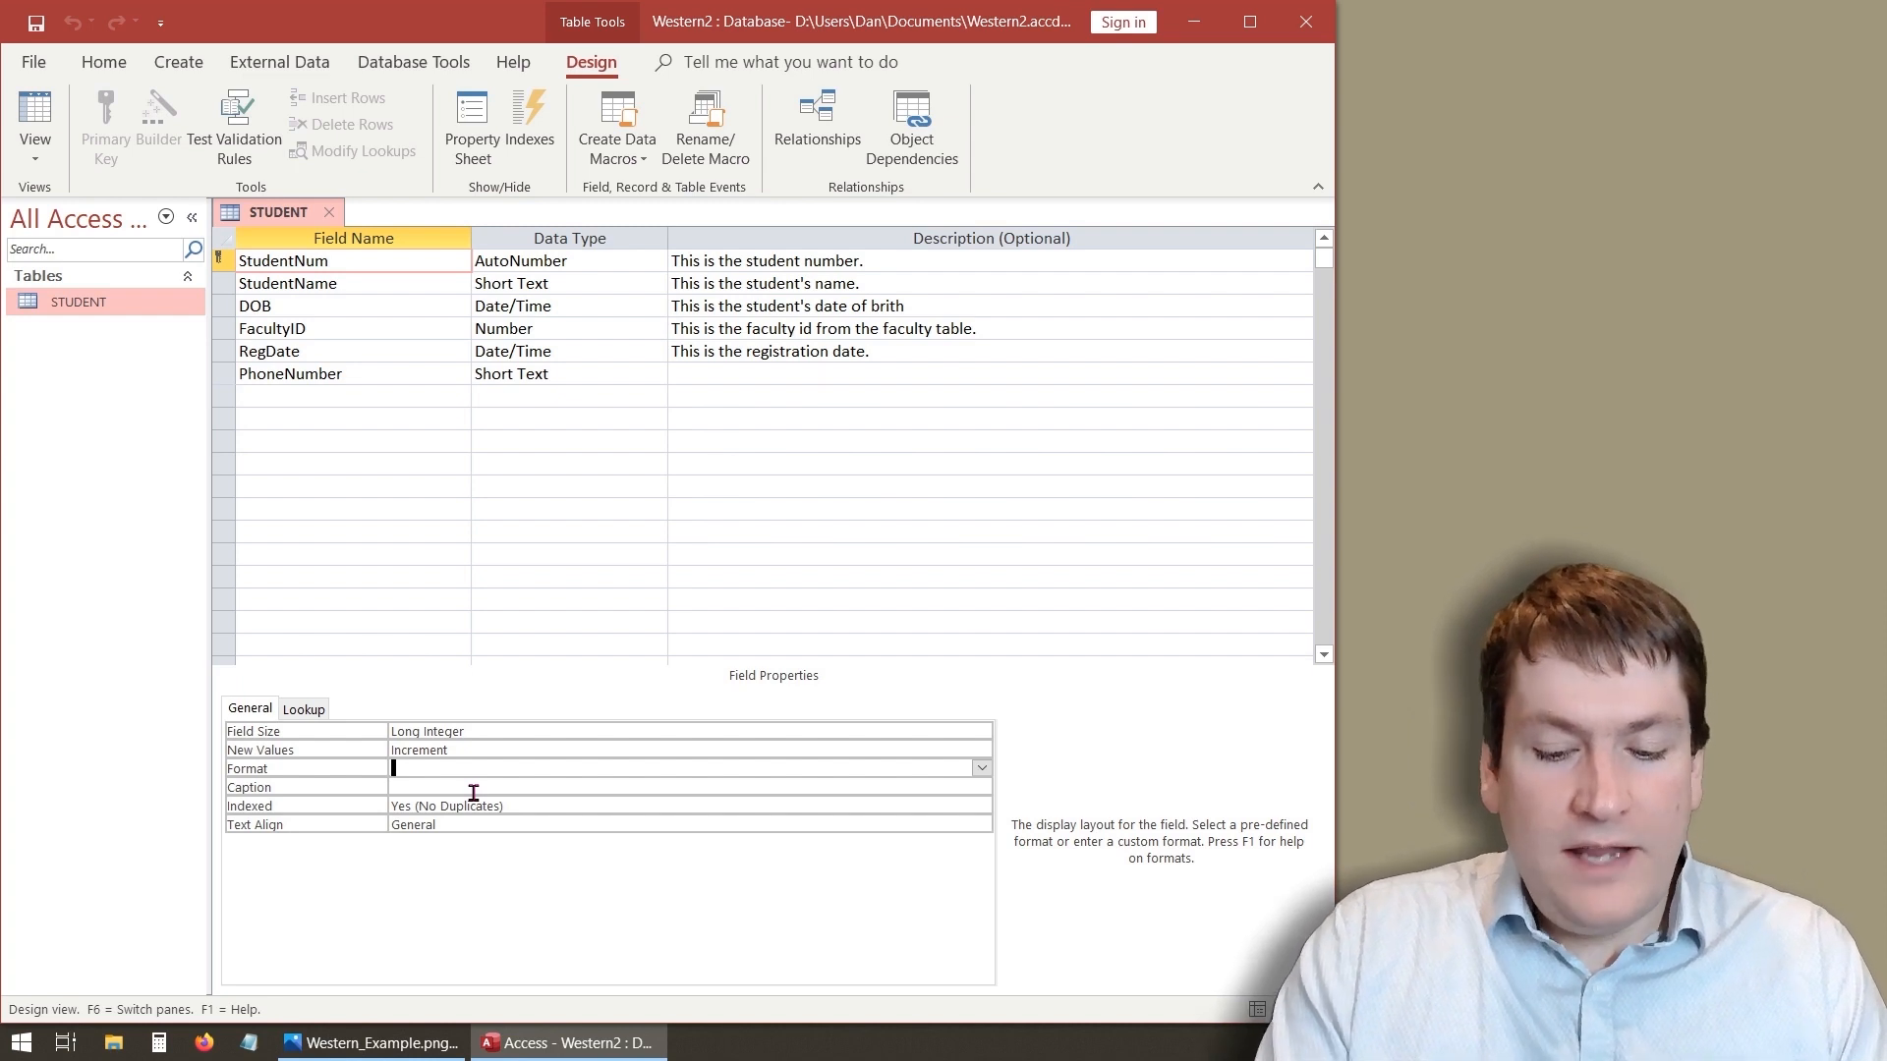
{"action": "type", "text": "\\S\\N000"}
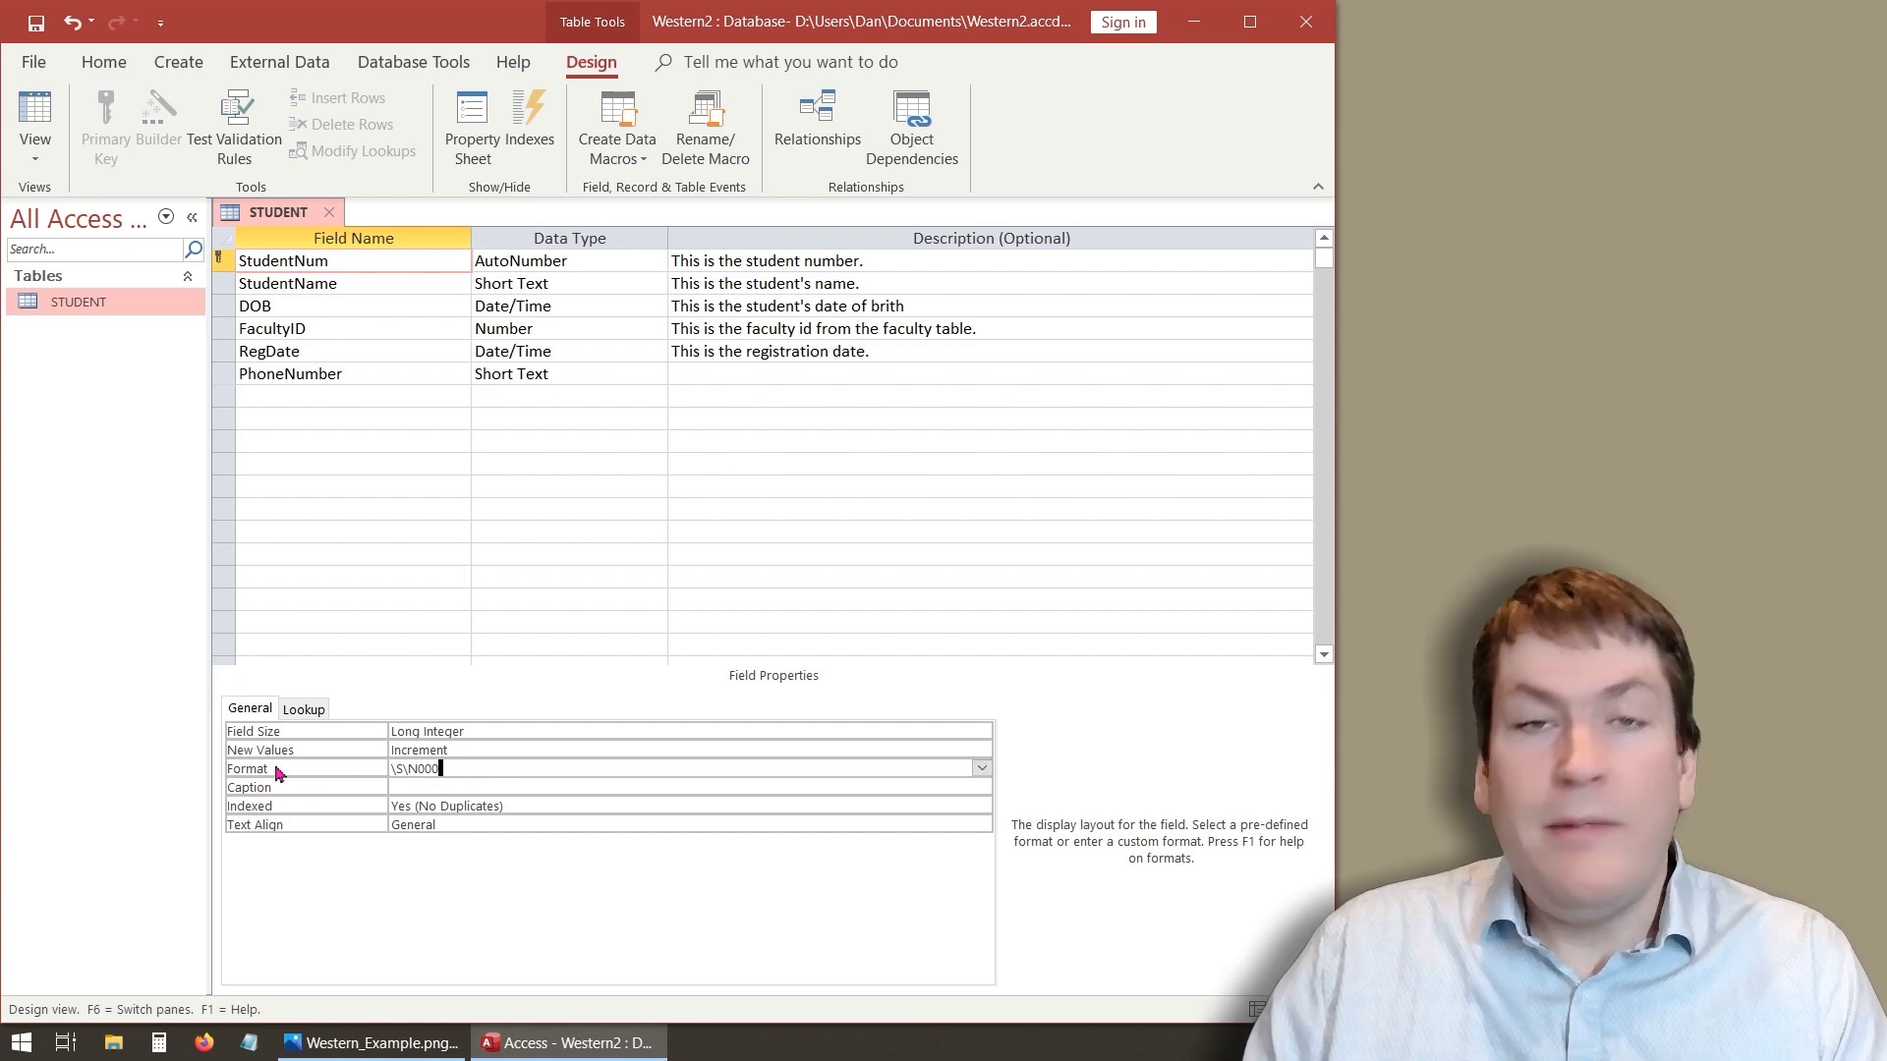
{"action": "left_click", "coordinate": [458, 789]}
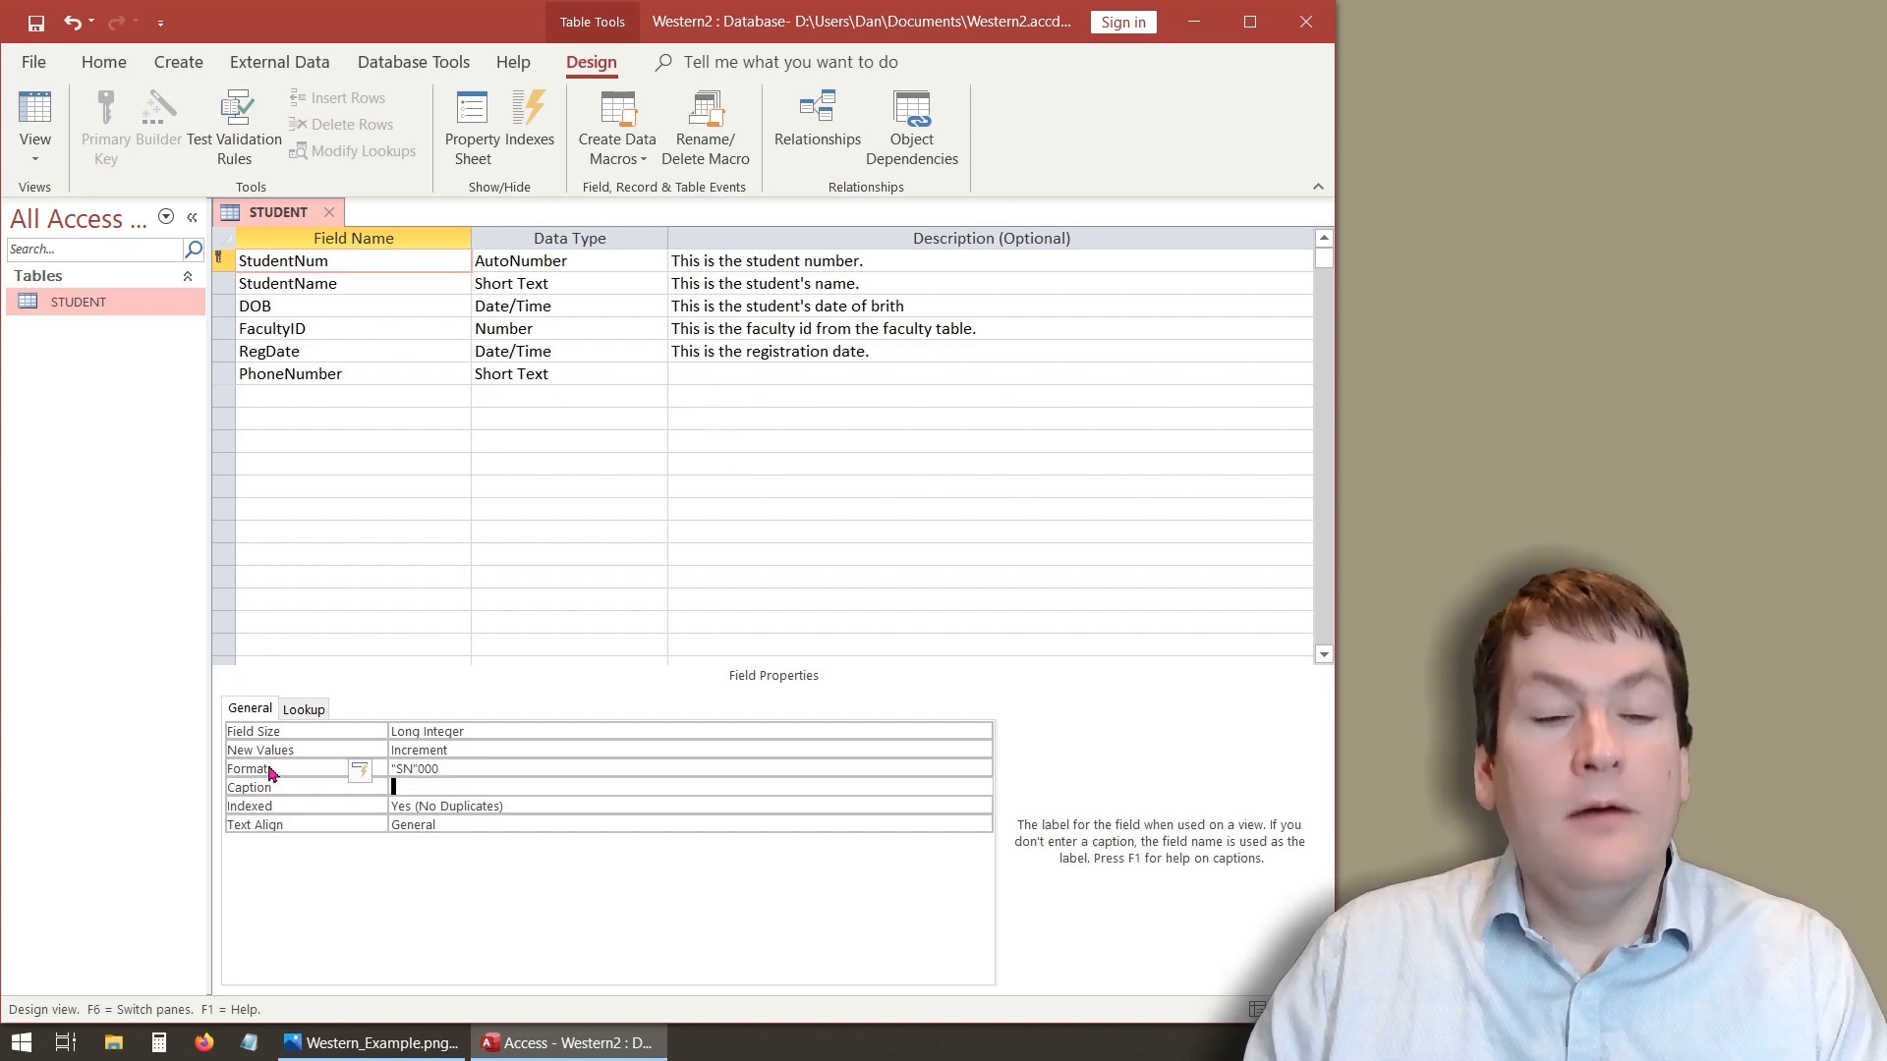
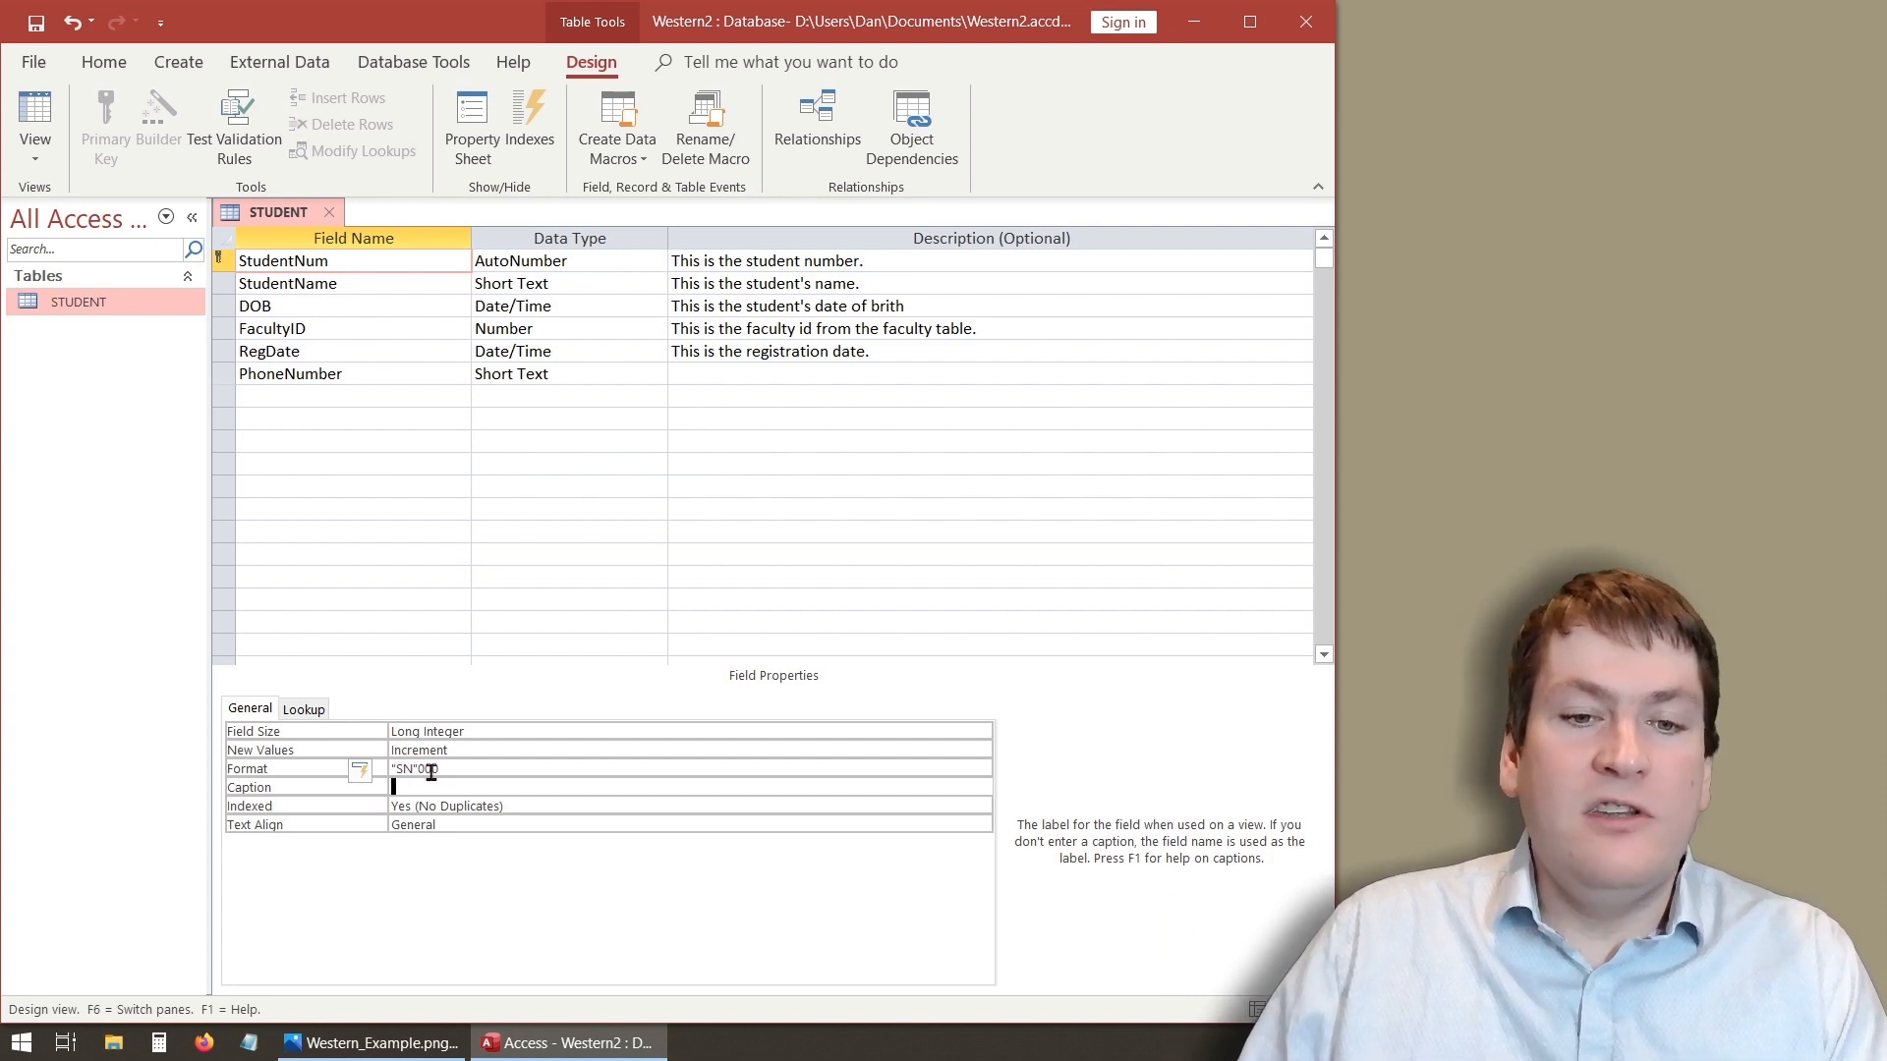
- Save the table design and switch to Datasheet view
{"action": "left_click", "coordinate": [448, 770]}
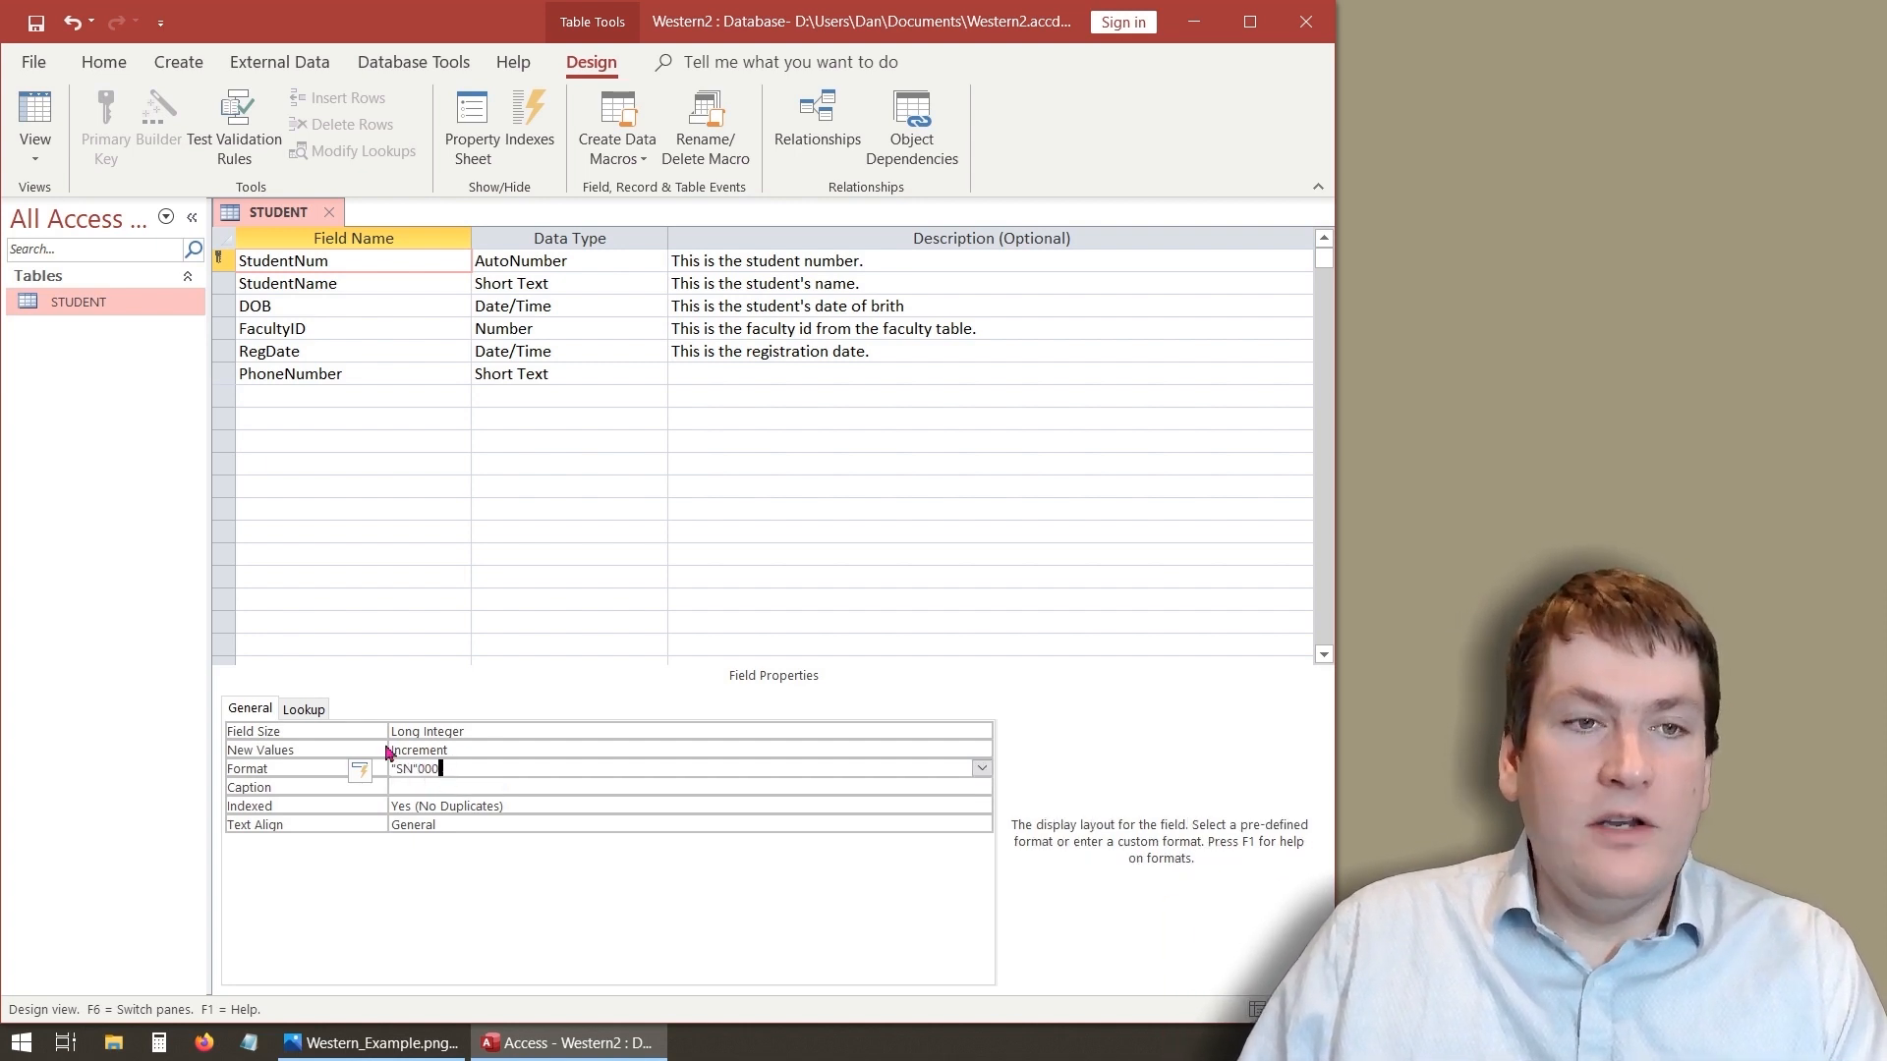
{"action": "left_click", "coordinate": [33, 122]}
{"action": "left_click", "coordinate": [907, 598]}
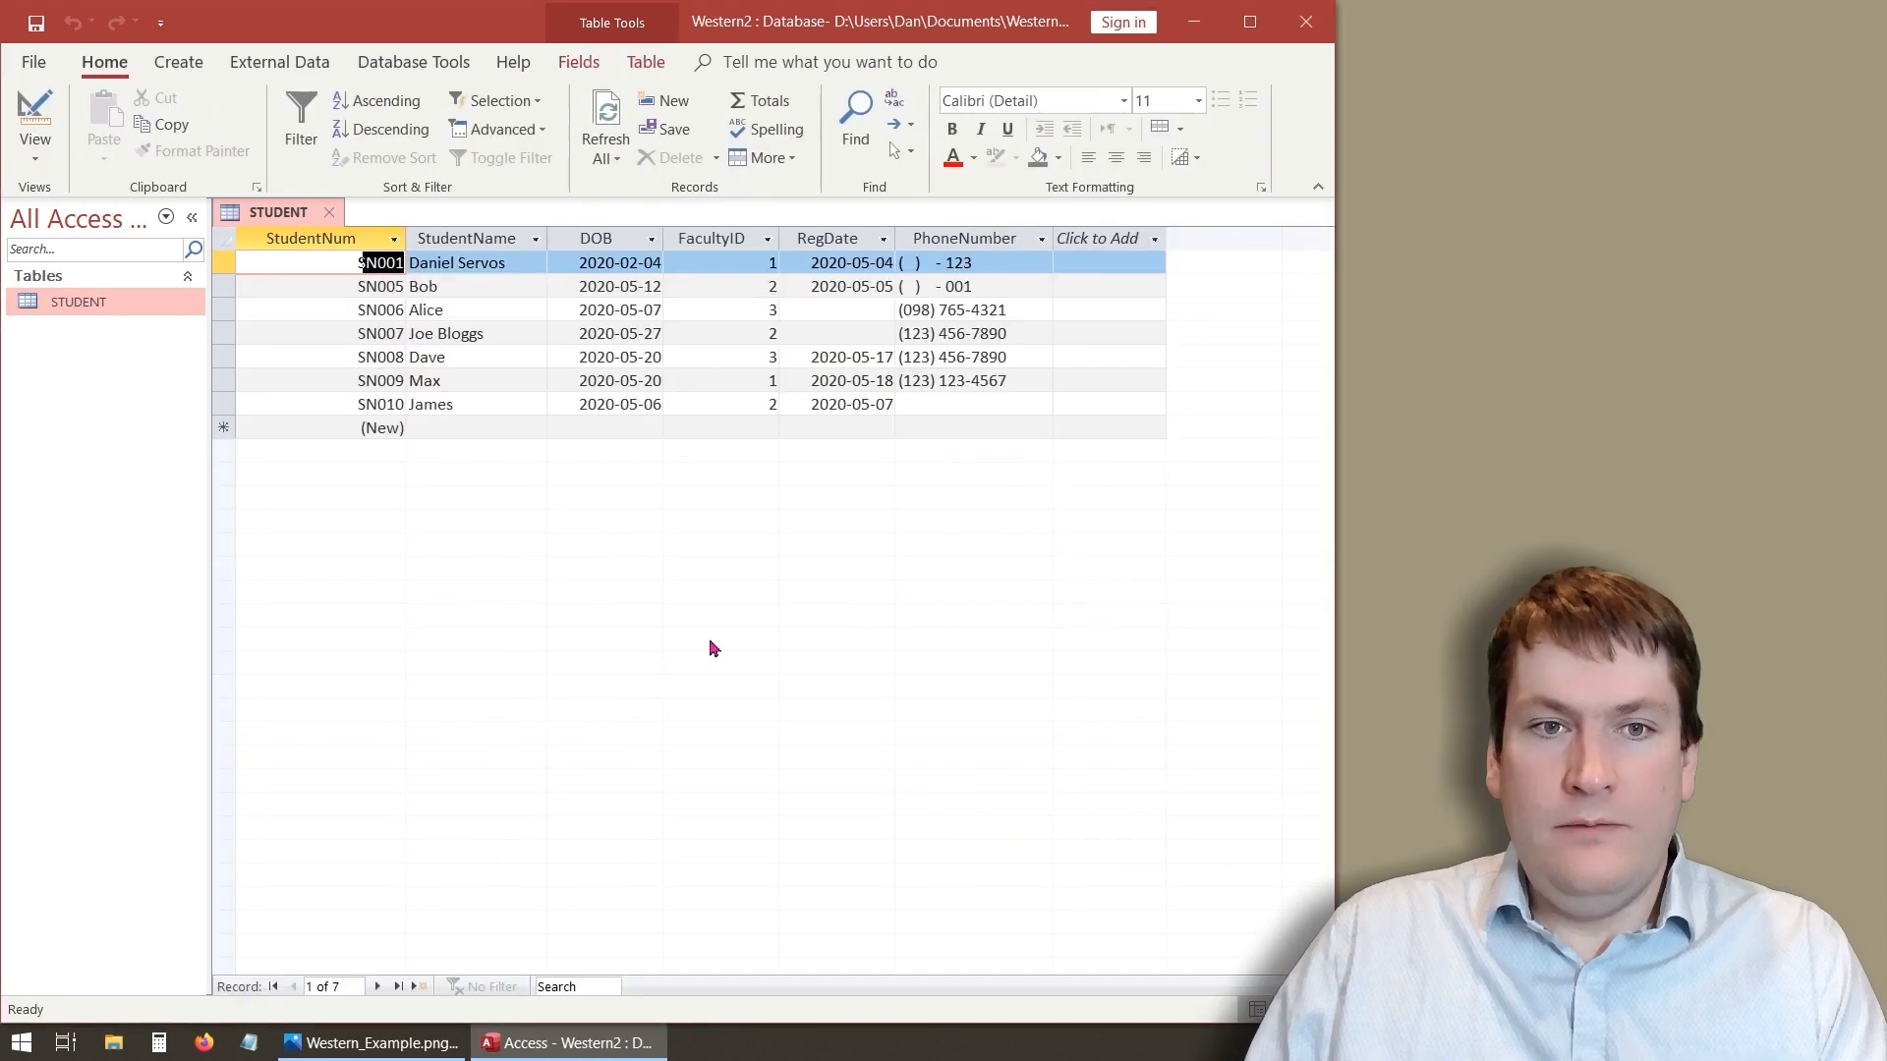
- Add a new student Kate with DOB 2020-05-14, FacultyID 3 and RegDate 2020-05-14 picked from the calendar
{"action": "left_click", "coordinate": [465, 432]}
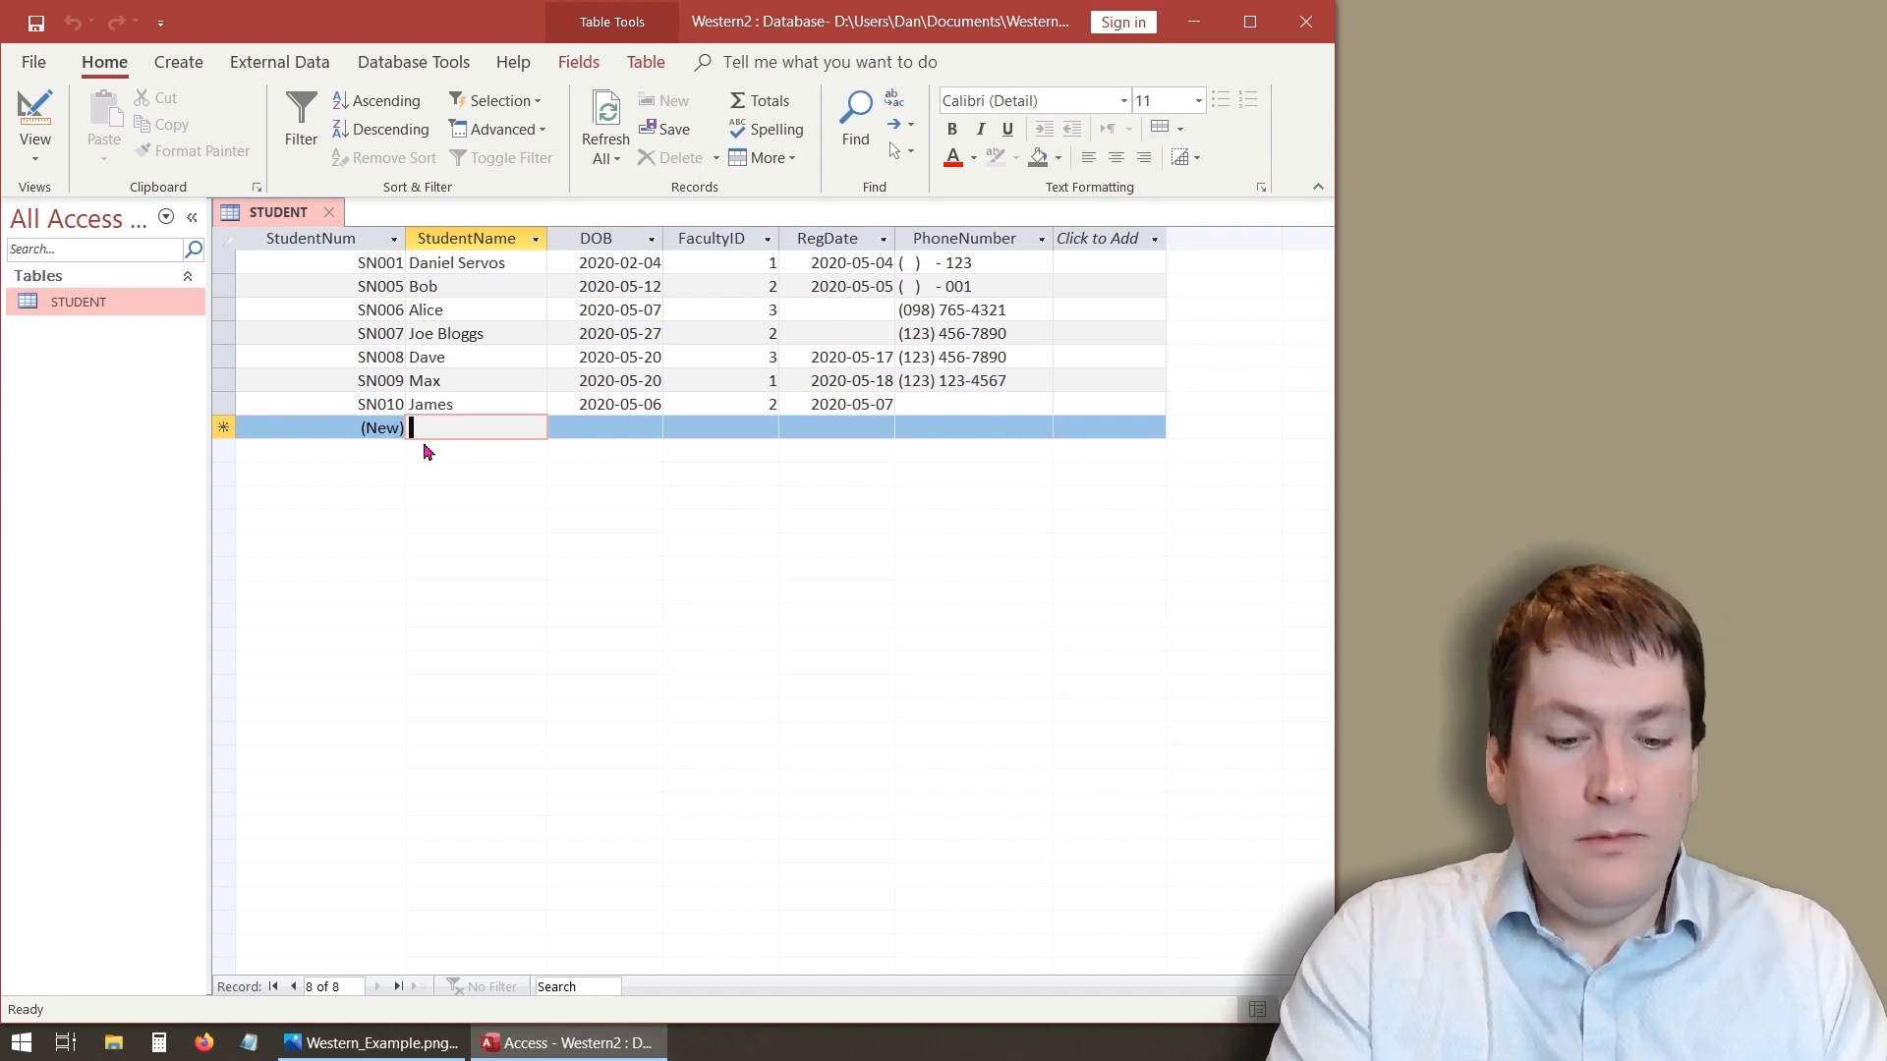
{"action": "type", "text": "Kate"}
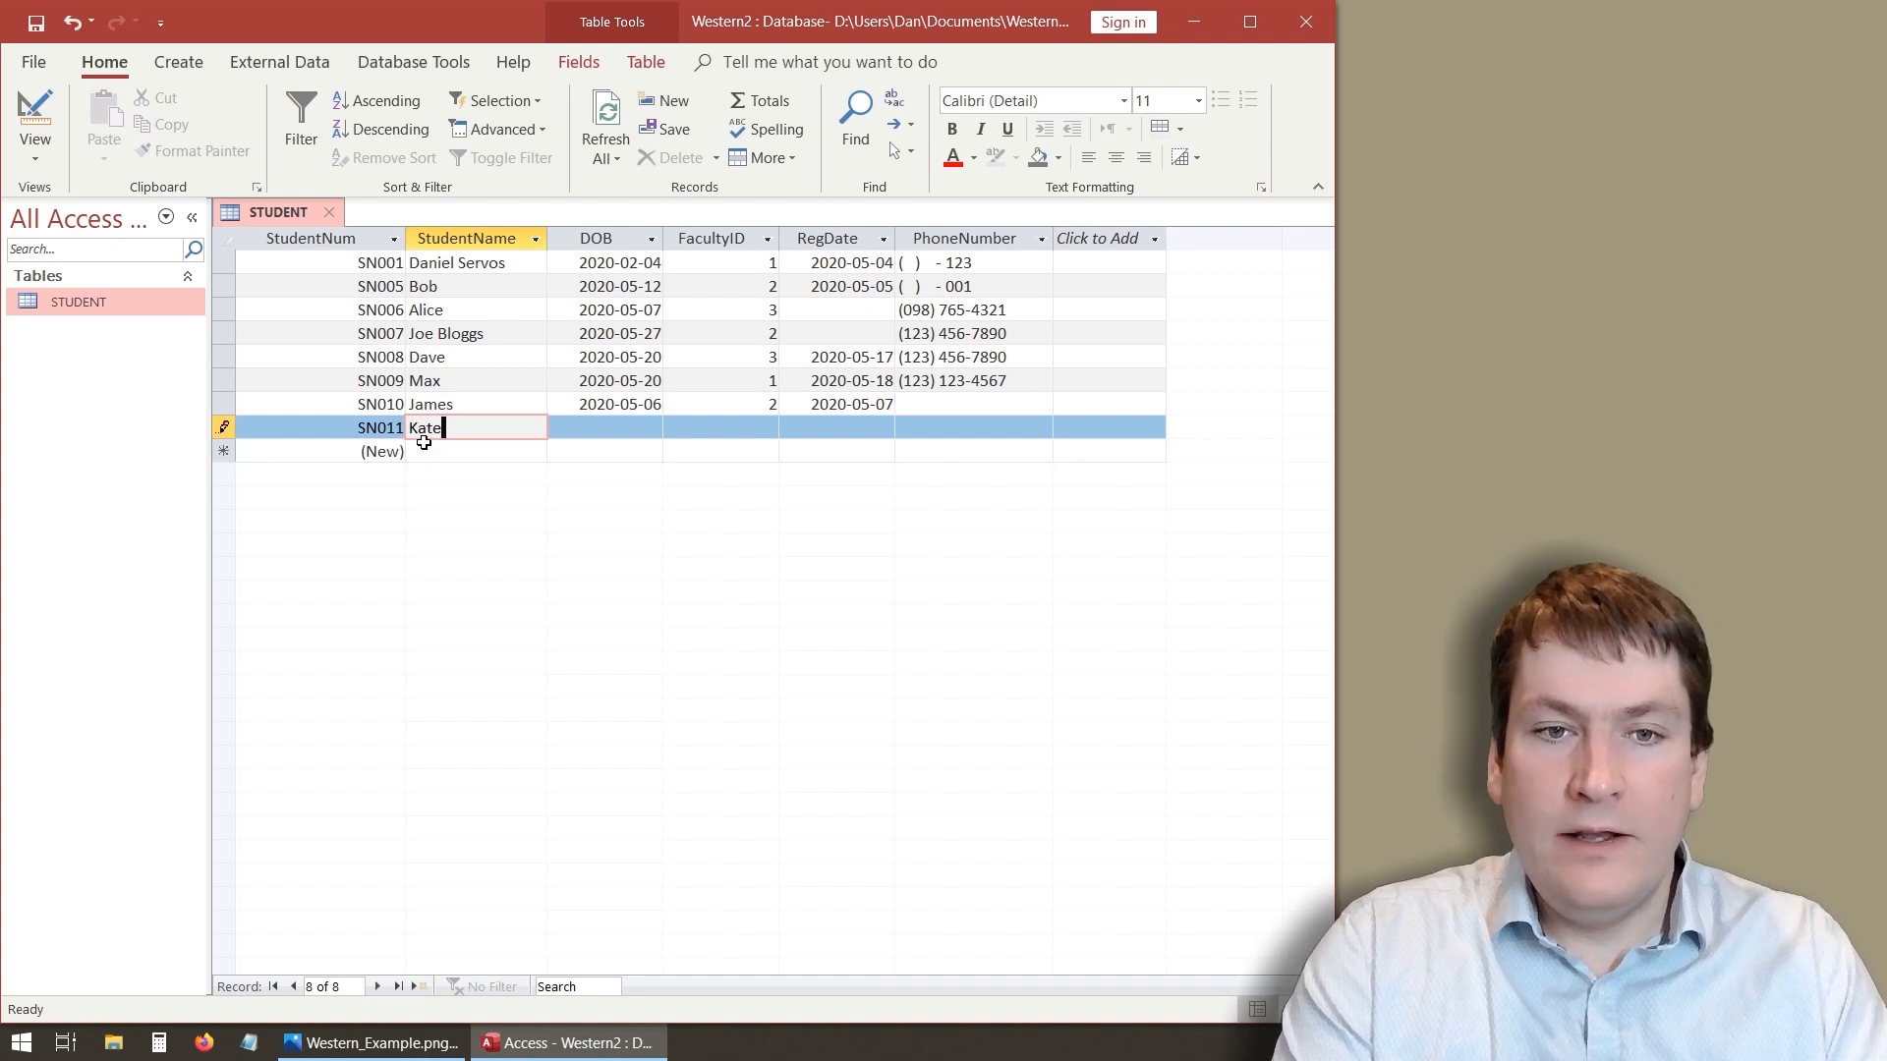
{"action": "left_click", "coordinate": [627, 428]}
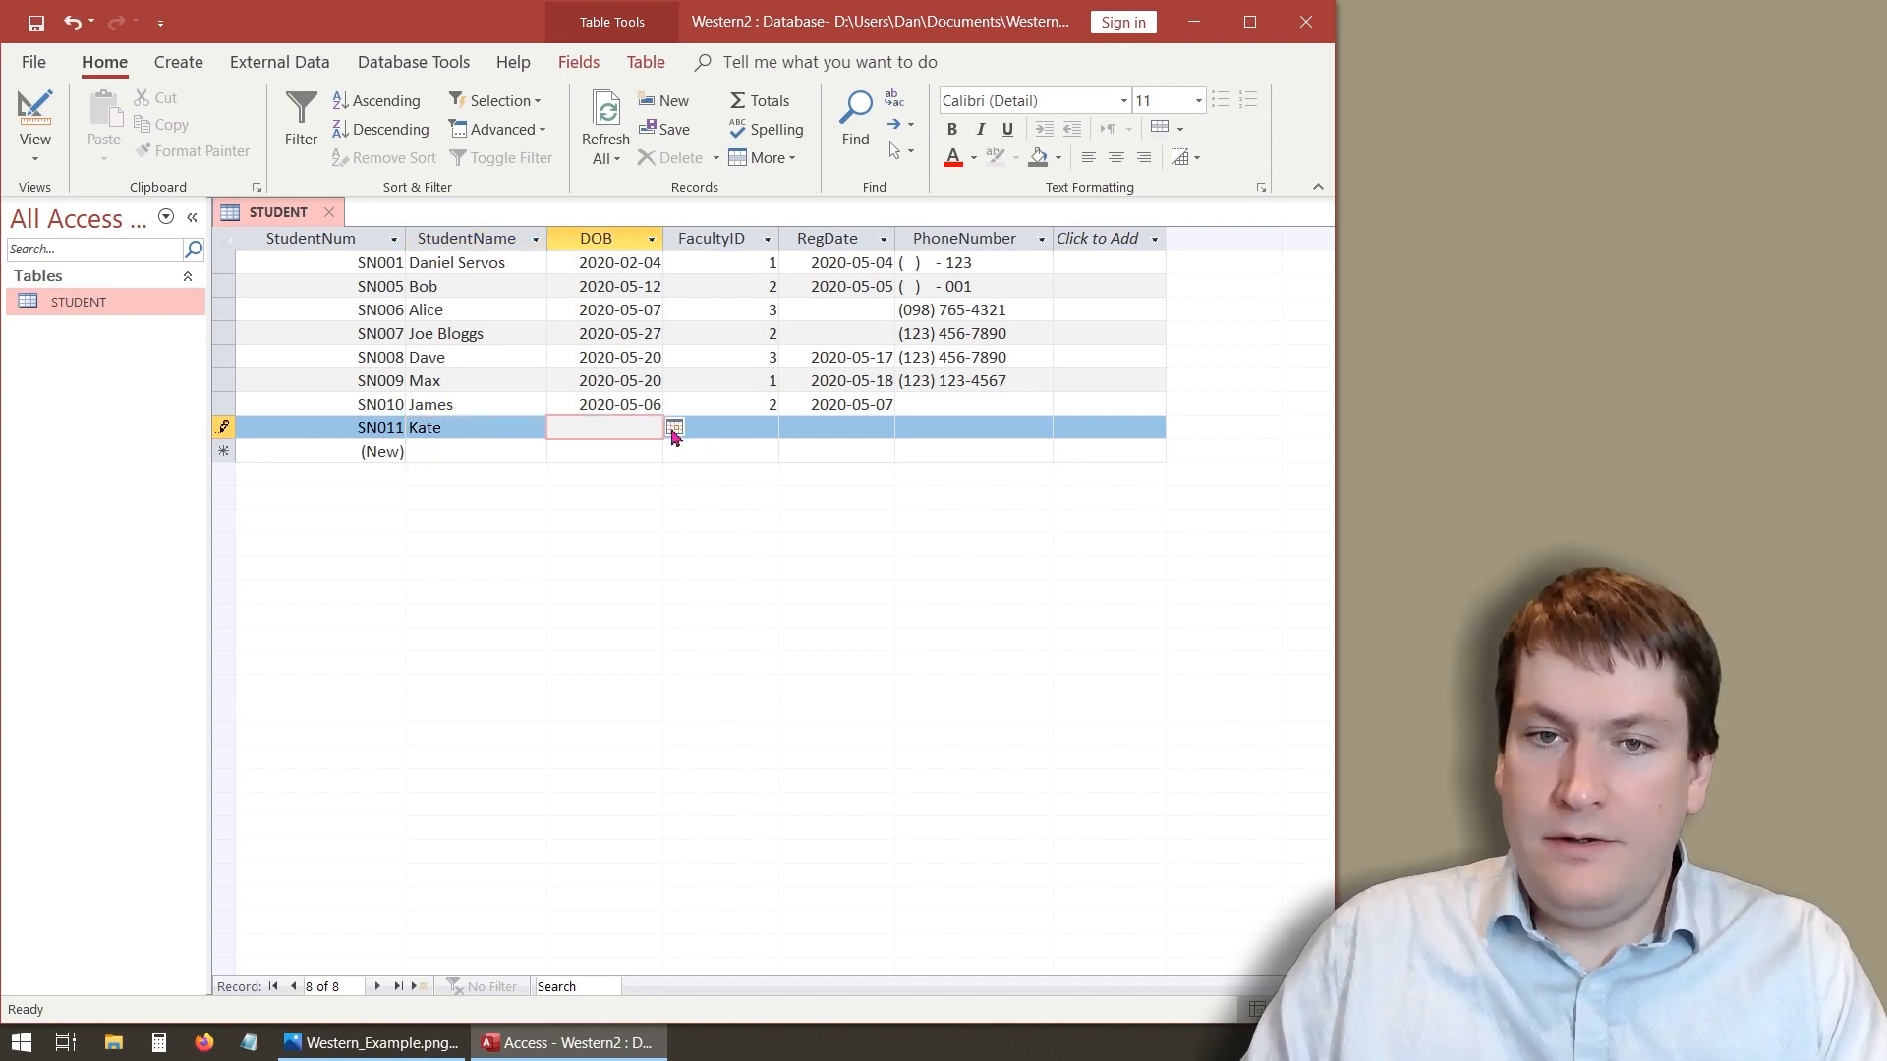
{"action": "left_click", "coordinate": [673, 429]}
{"action": "left_click", "coordinate": [606, 537]}
{"action": "left_click", "coordinate": [766, 423]}
{"action": "type", "text": "3"}
{"action": "left_click", "coordinate": [825, 433]}
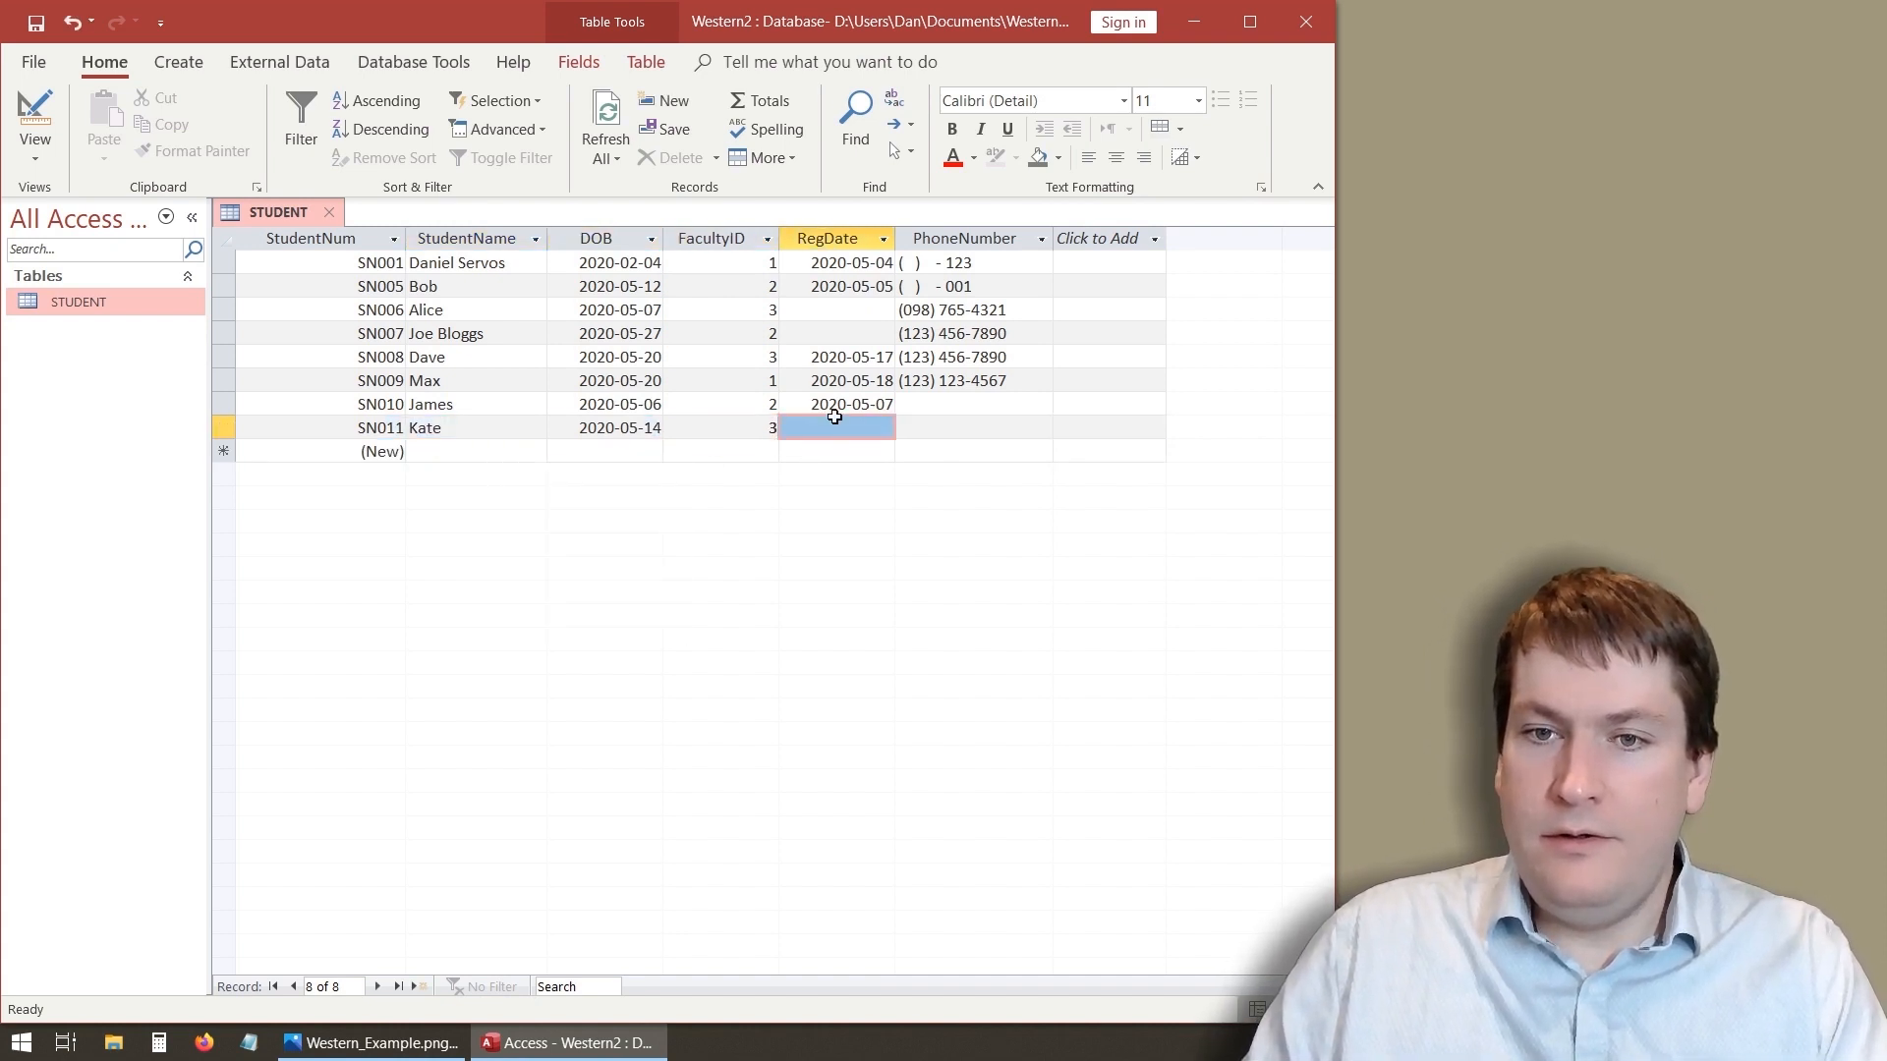
{"action": "left_click", "coordinate": [905, 430]}
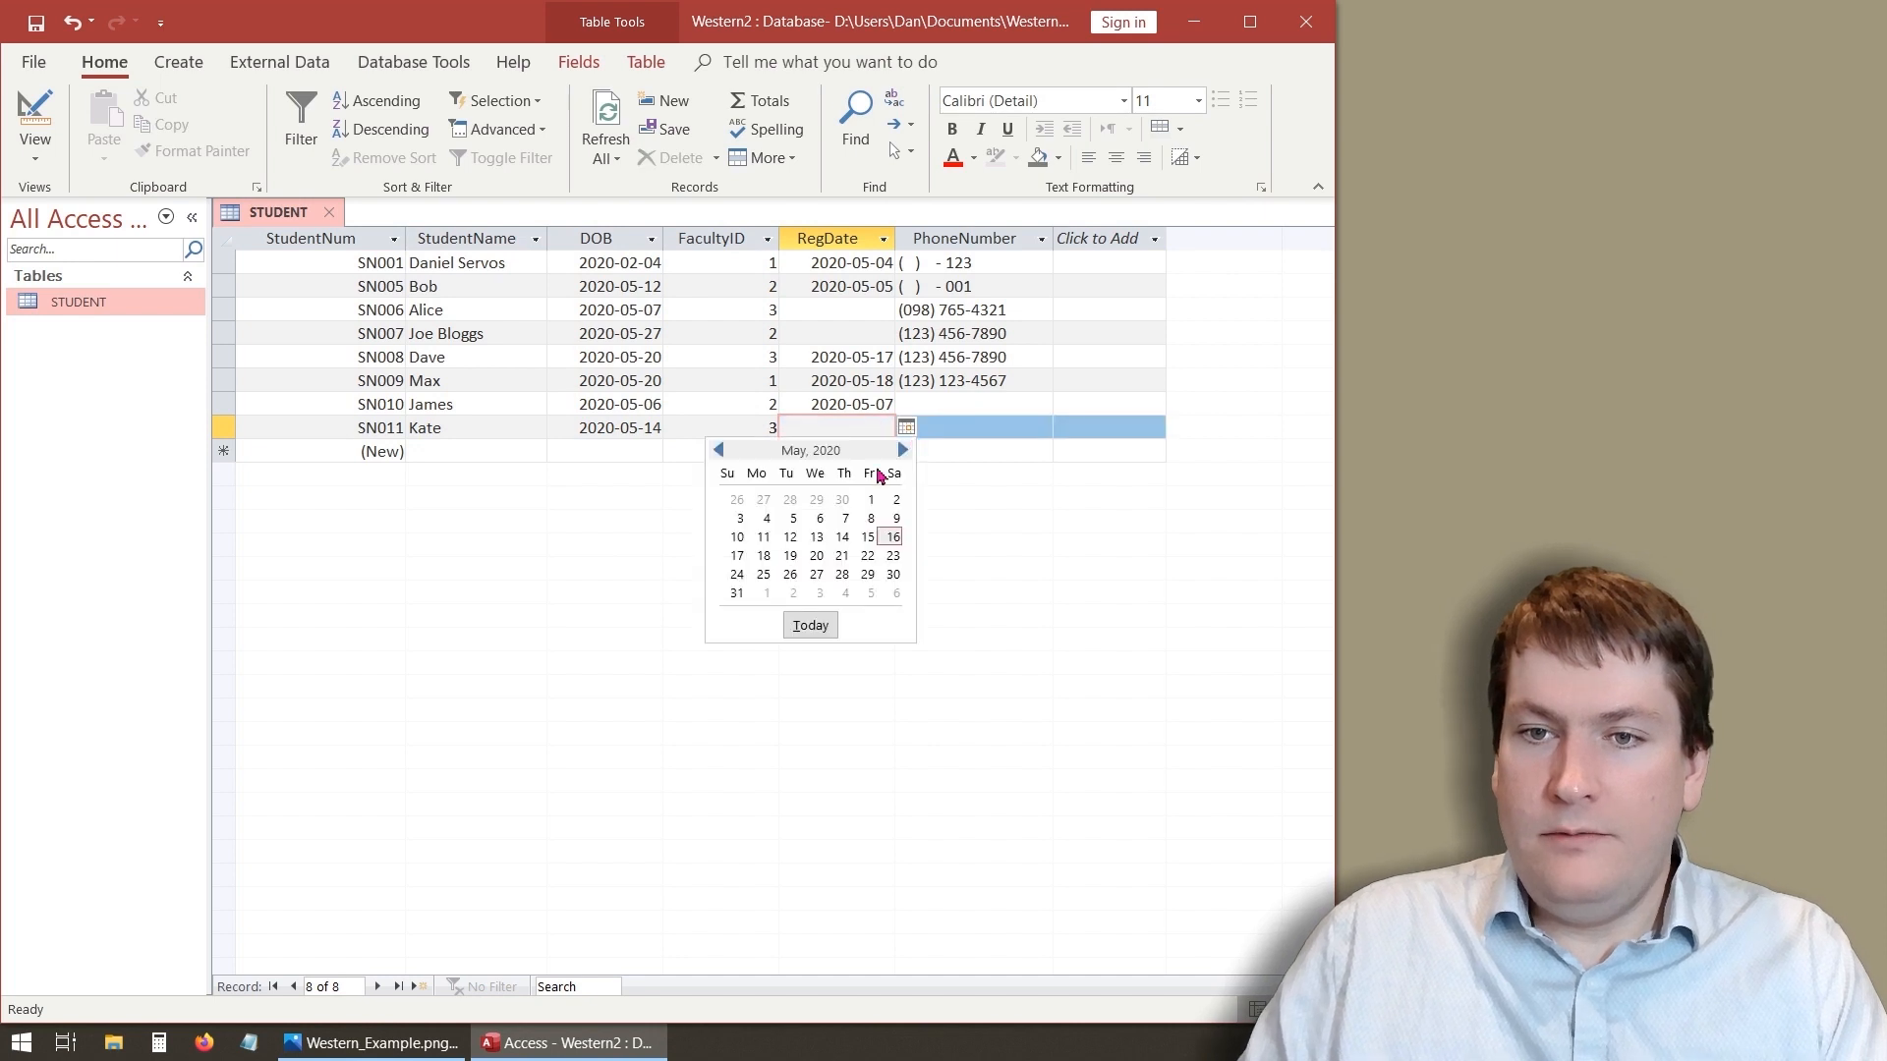
{"action": "left_click", "coordinate": [841, 541]}
{"action": "key", "text": "Tab"}
{"action": "key", "text": "Tab"}
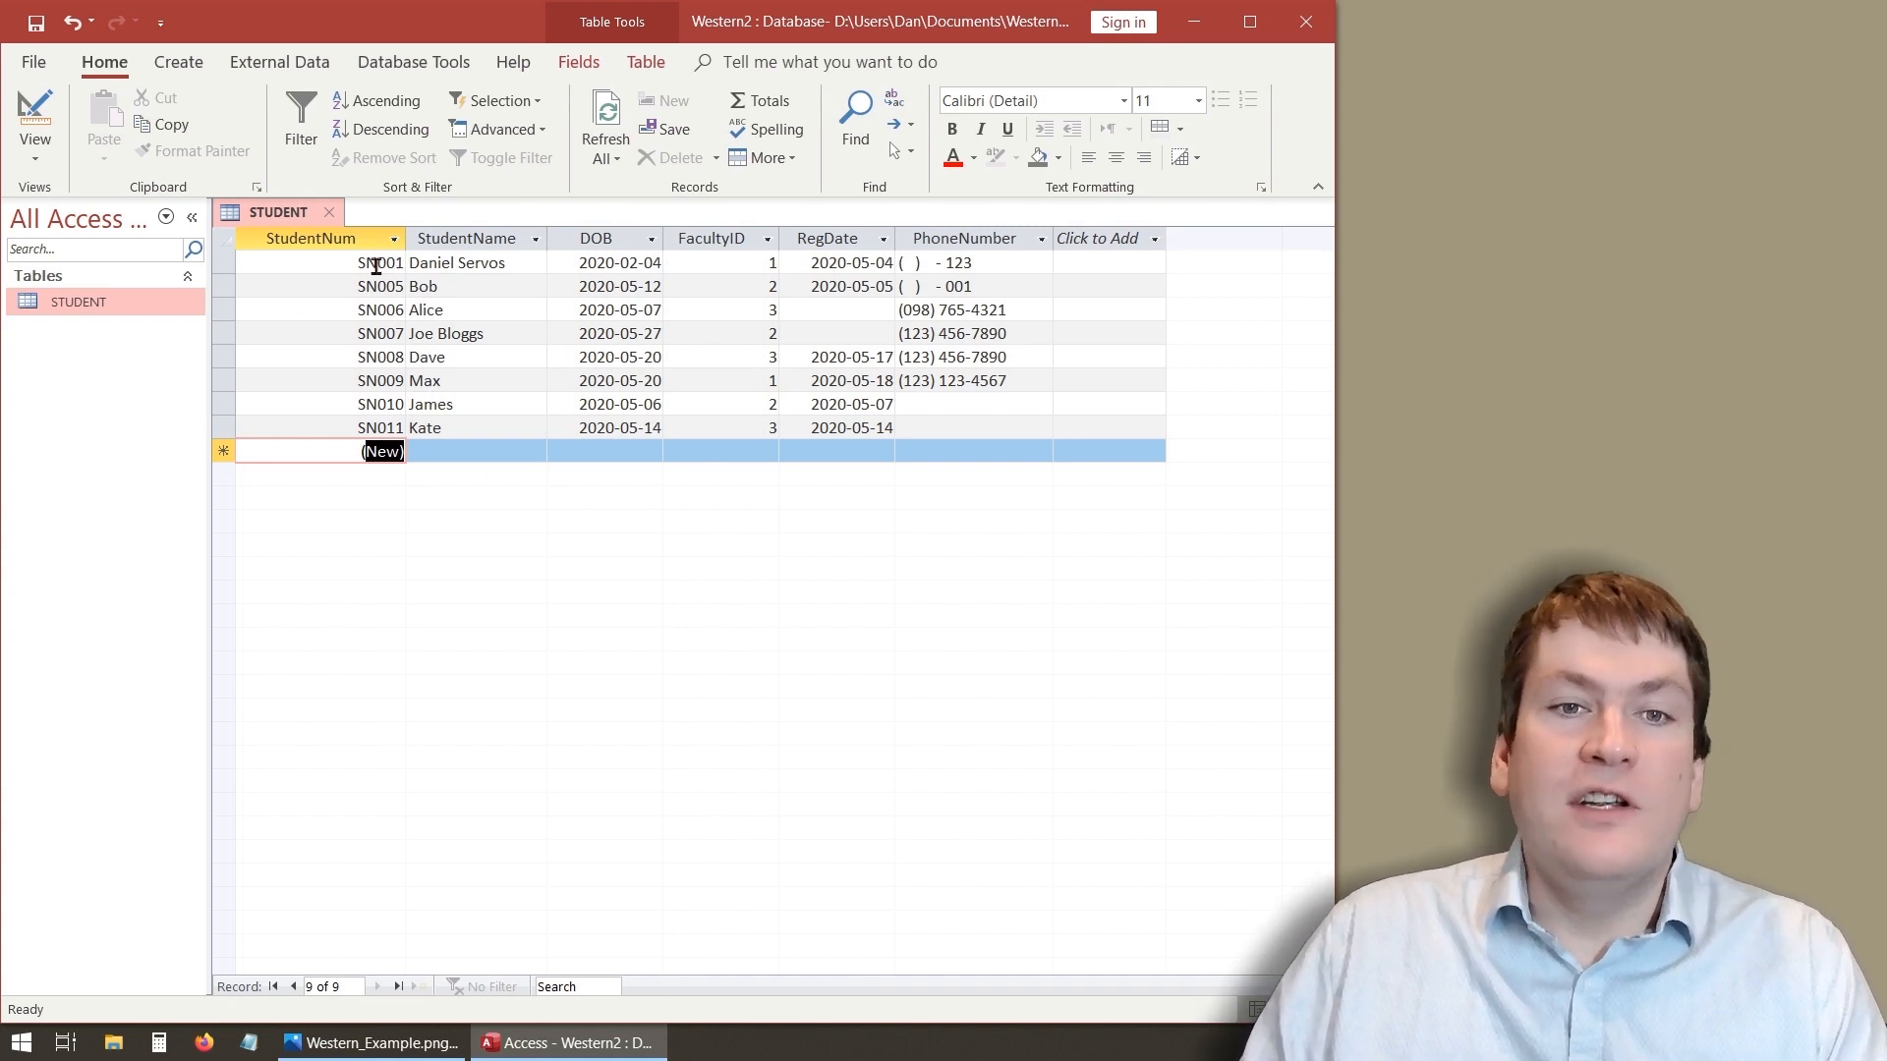
- Change the StudentNum field's Format to "SN"0 in Design view, save the table and return to Datasheet view
{"action": "left_click", "coordinate": [34, 118]}
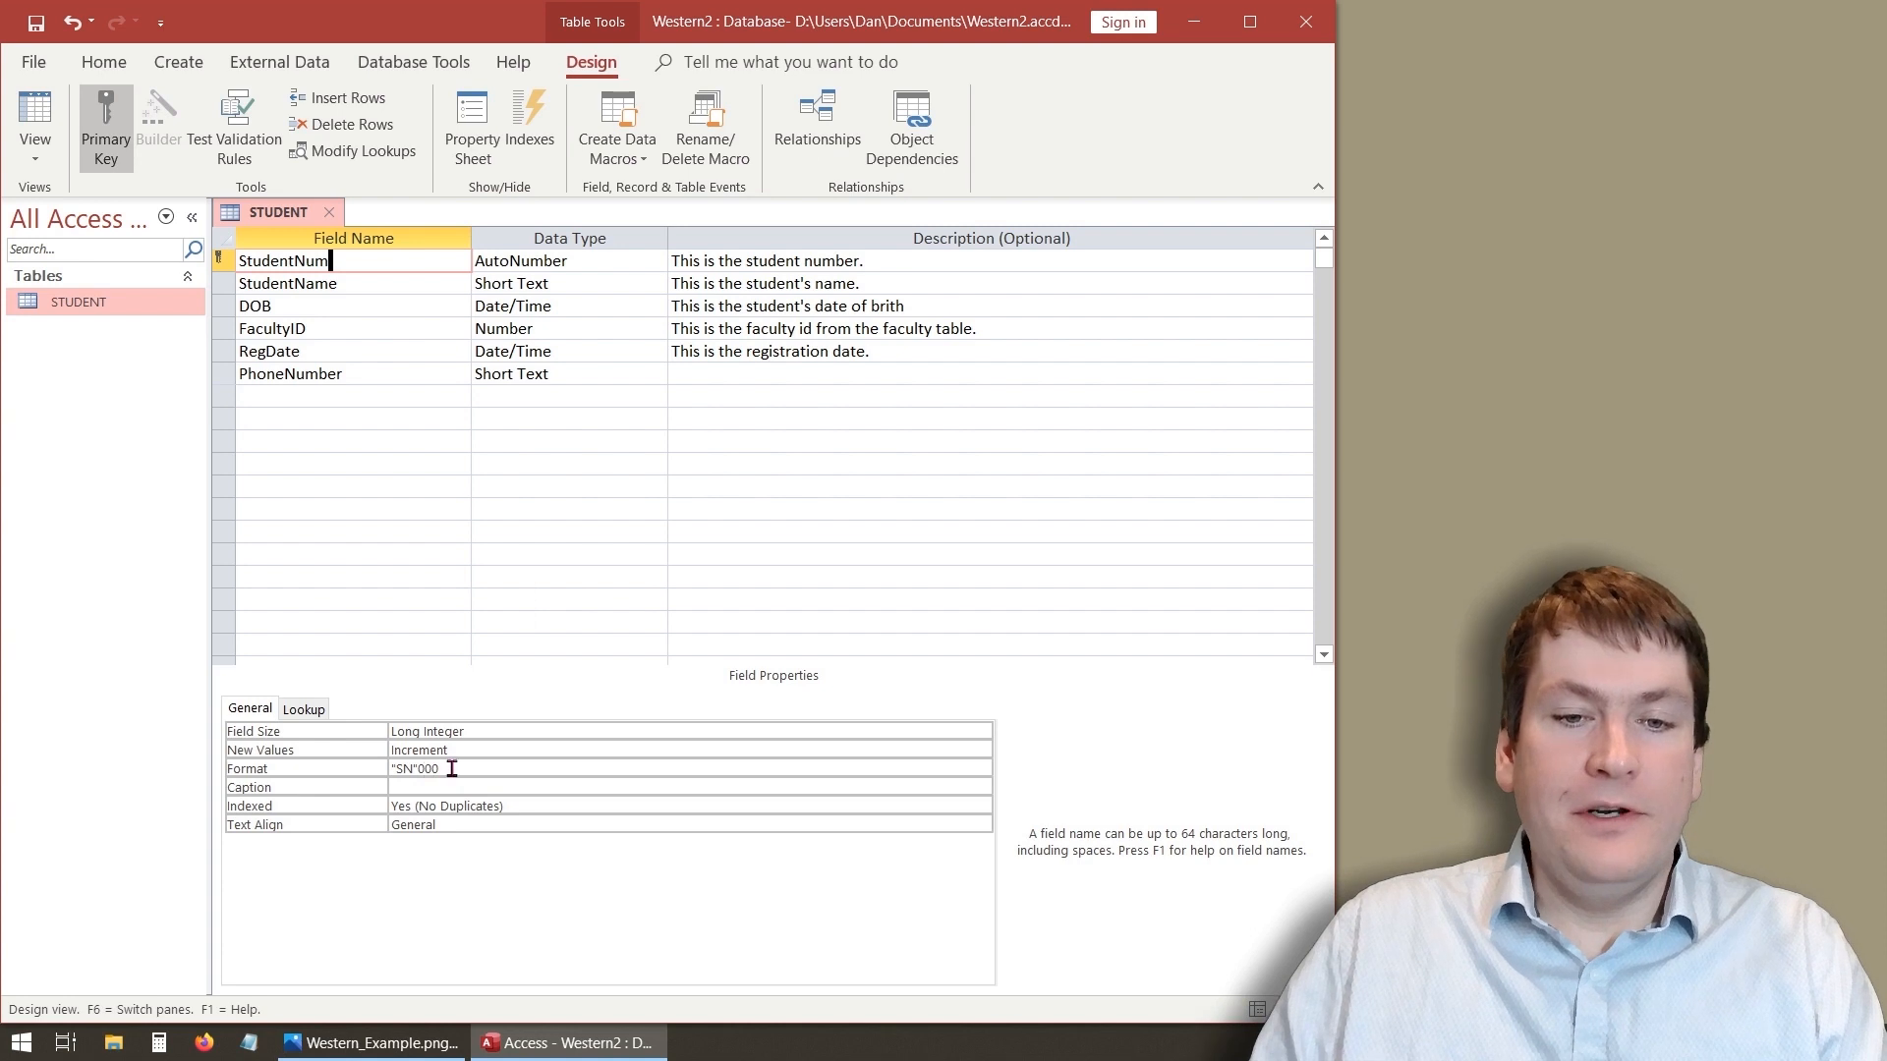
{"action": "left_click", "coordinate": [44, 122]}
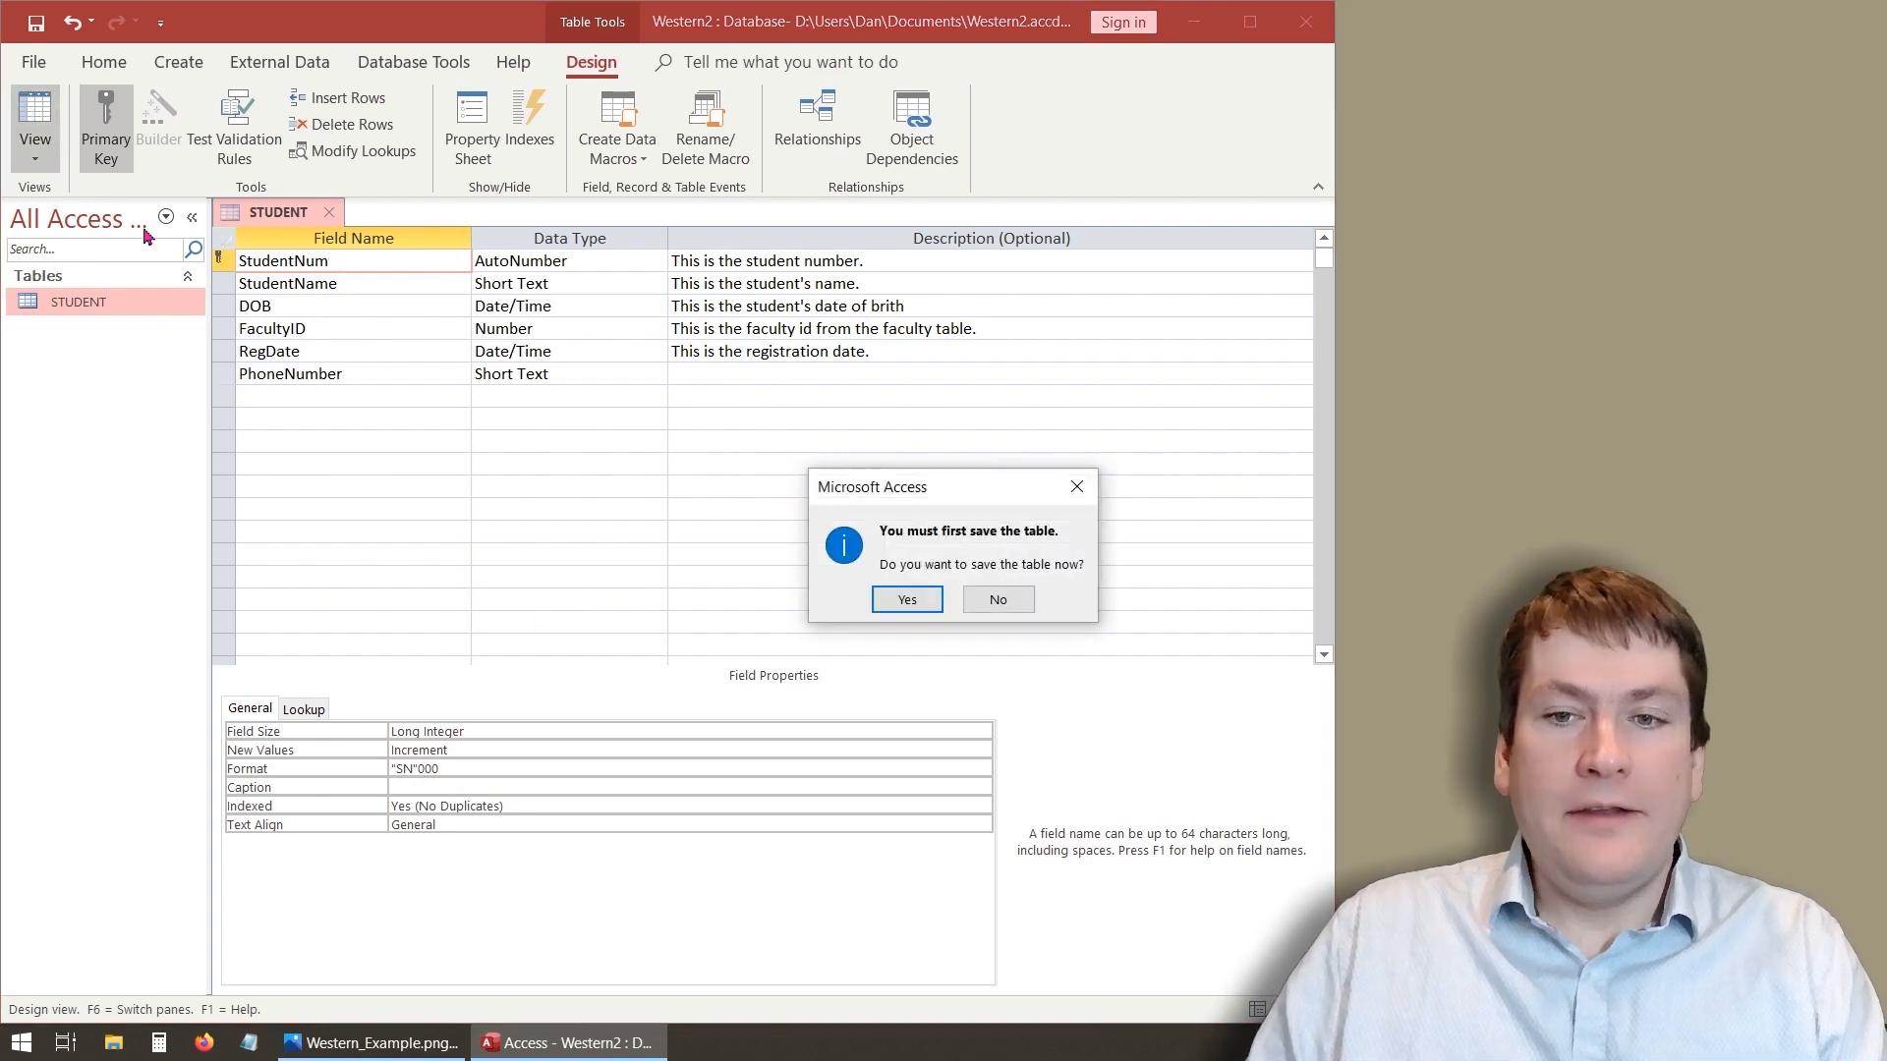
{"action": "left_click", "coordinate": [905, 602]}
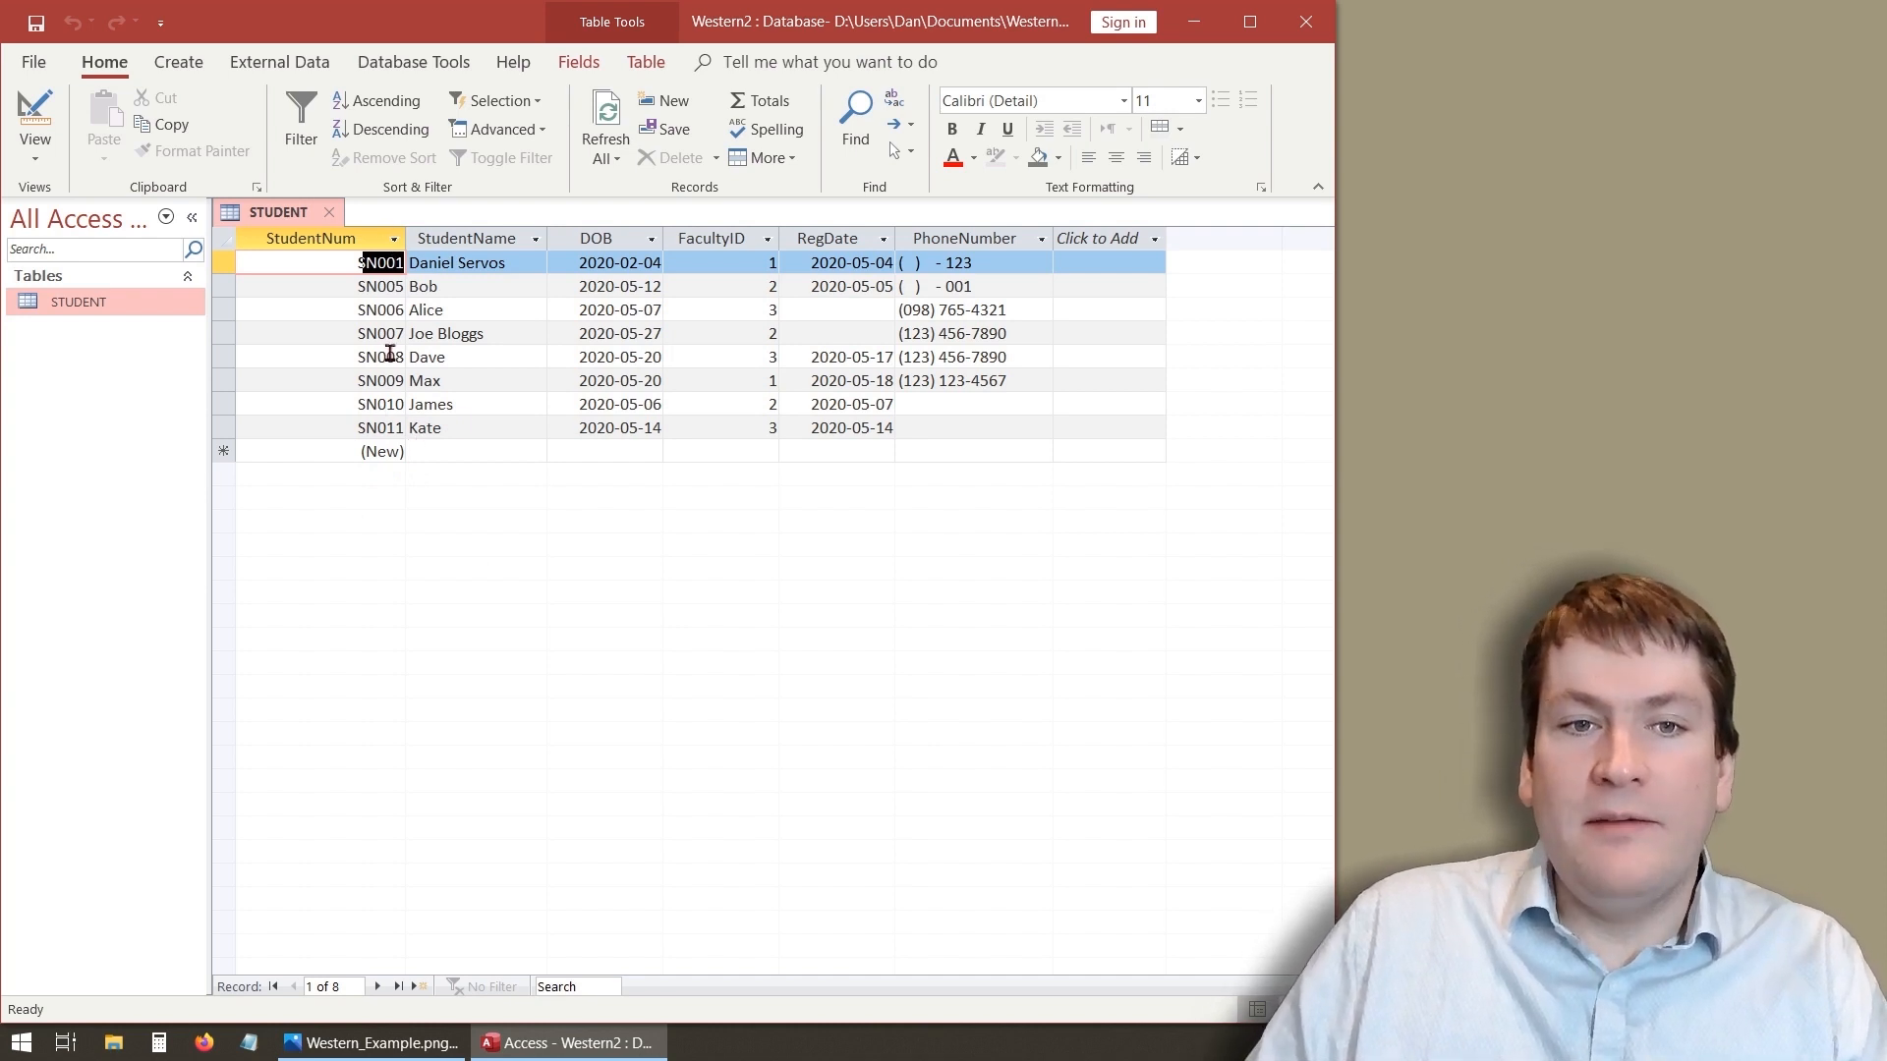
{"action": "left_click", "coordinate": [36, 110]}
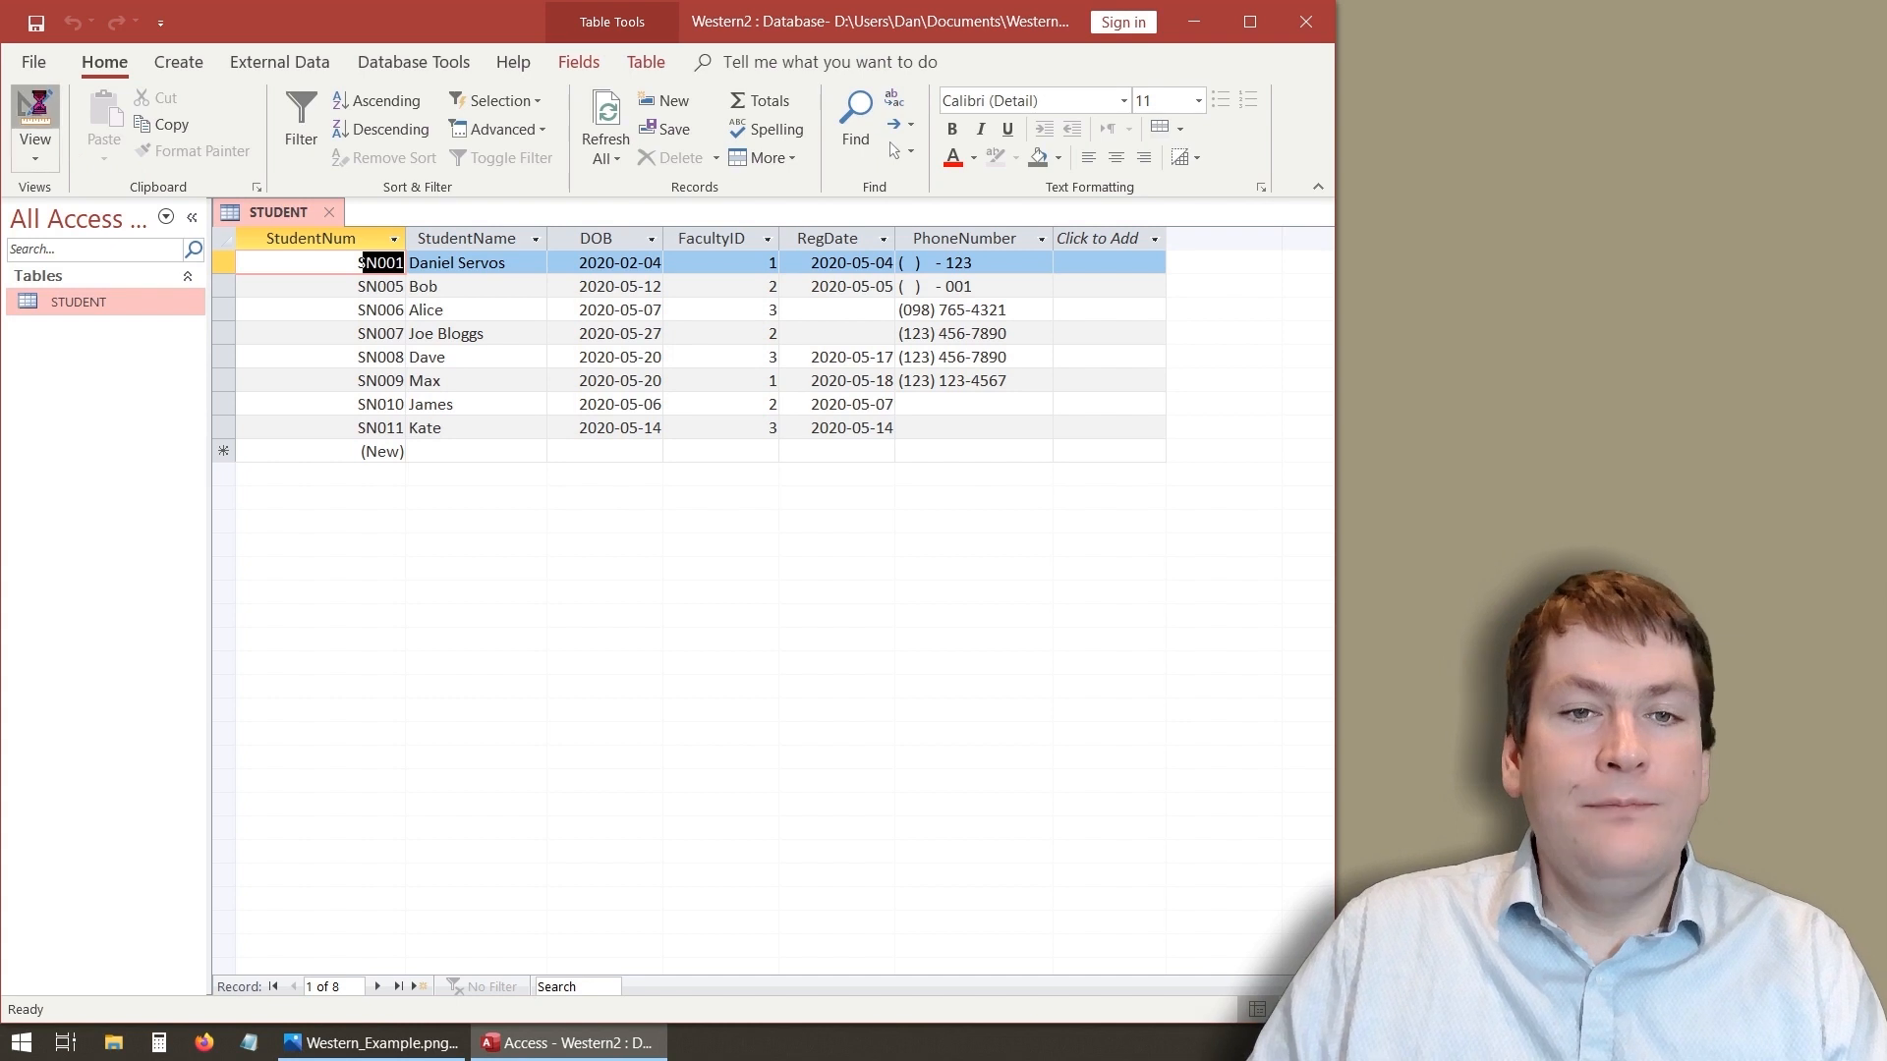
{"action": "left_click", "coordinate": [438, 772]}
{"action": "key", "text": "BackSpace"}
{"action": "key", "text": "BackSpace"}
{"action": "key", "text": "BackSpace"}
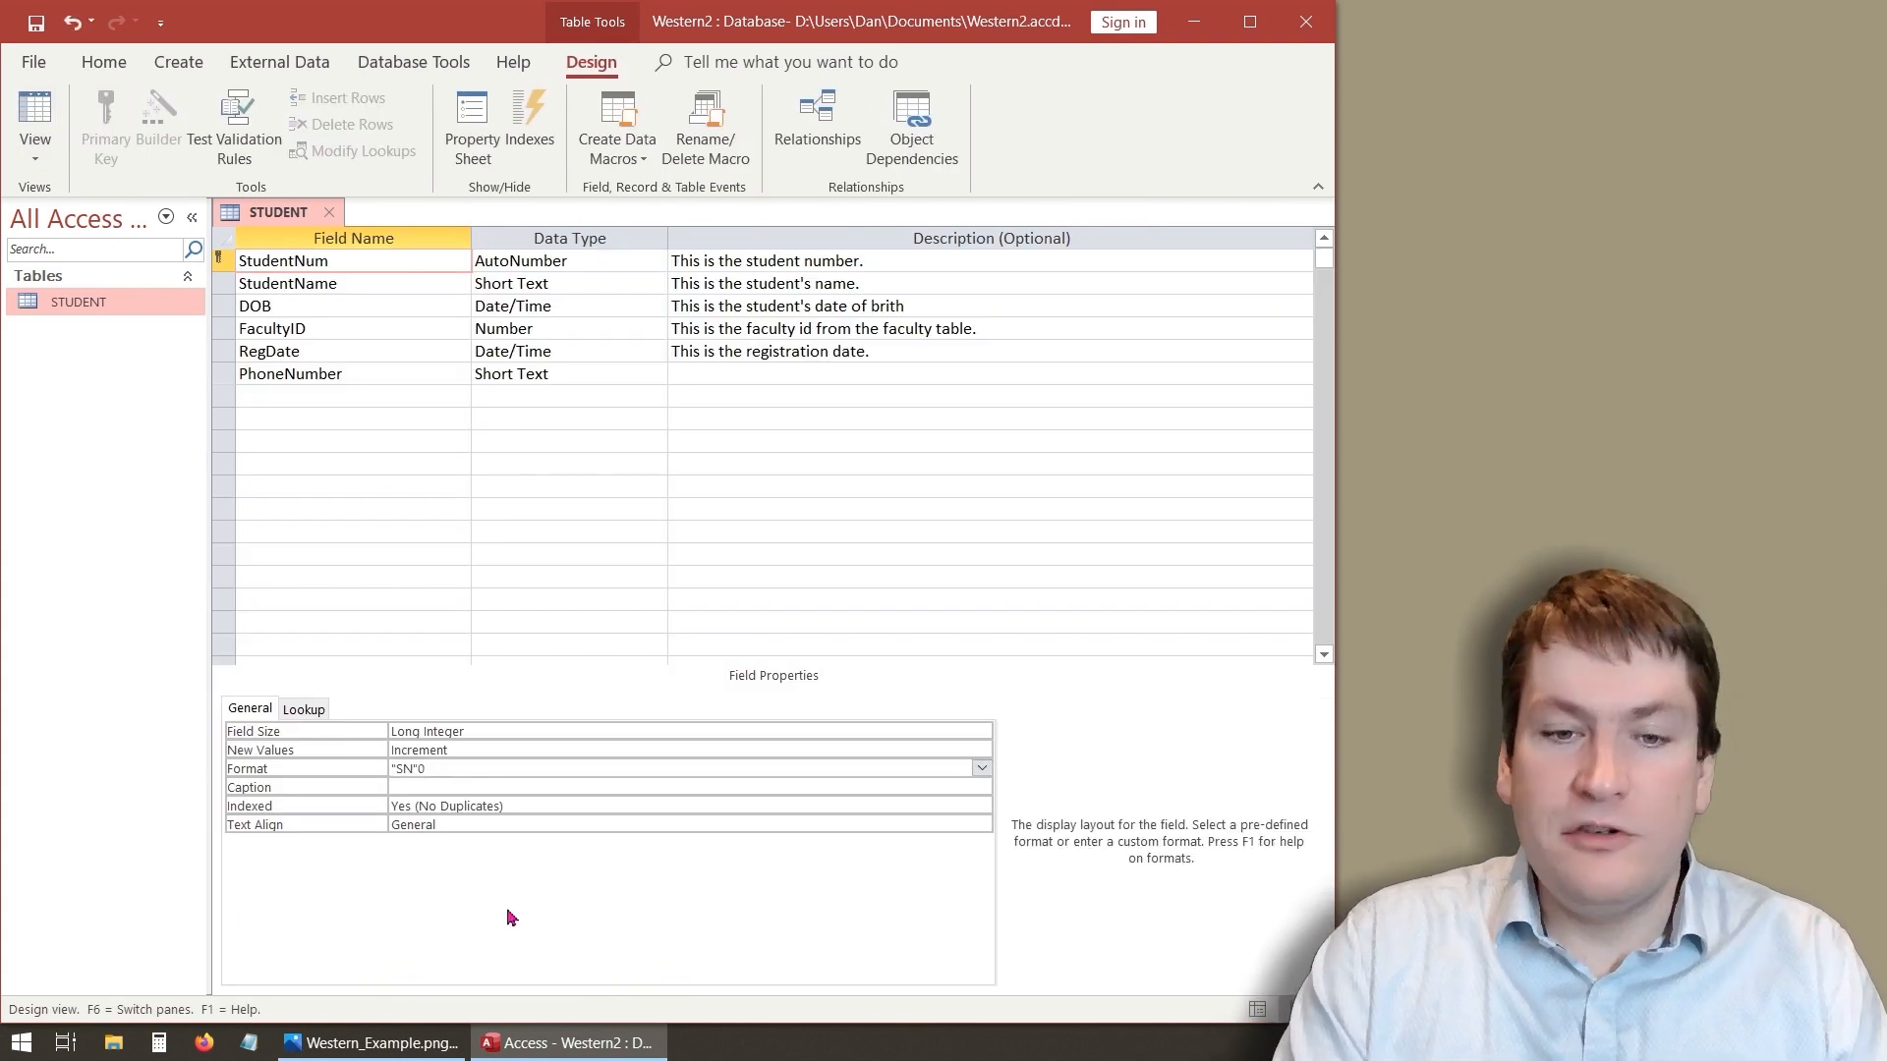
{"action": "key", "text": "Return"}
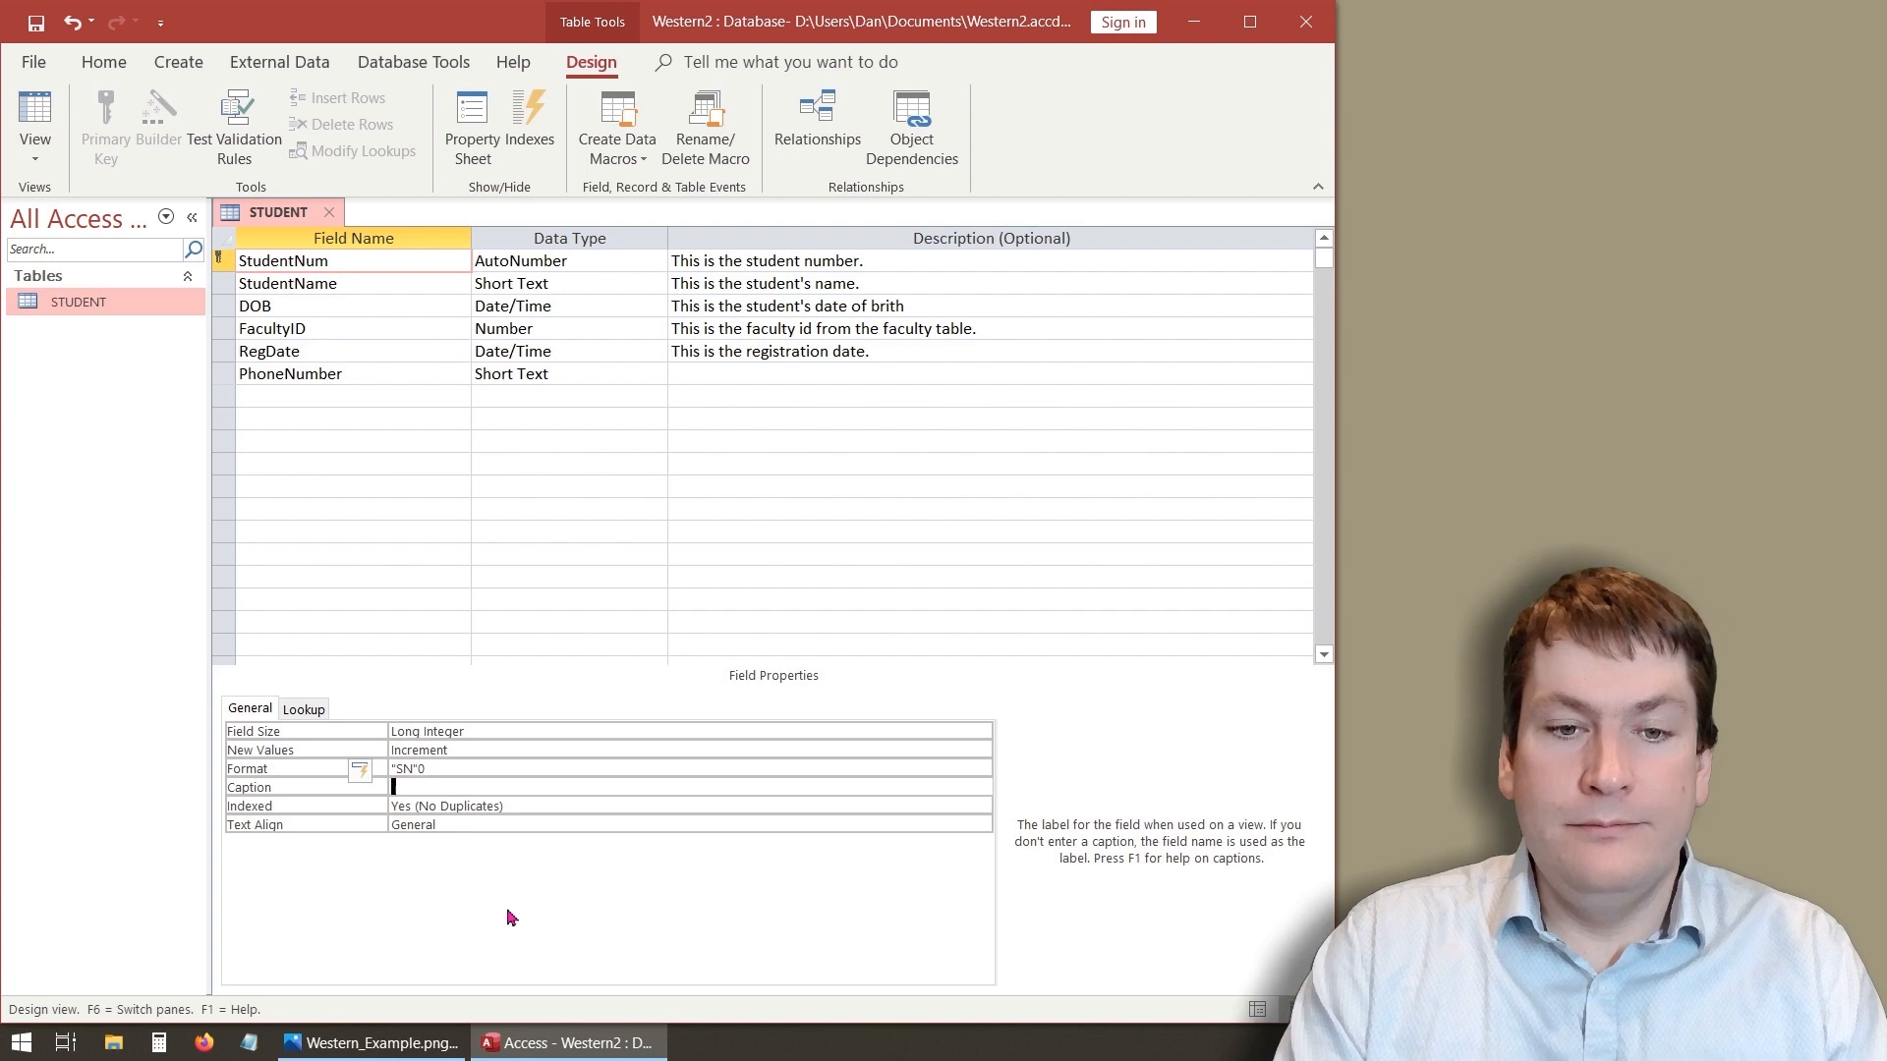
{"action": "left_click", "coordinate": [44, 118]}
{"action": "left_click", "coordinate": [906, 601]}
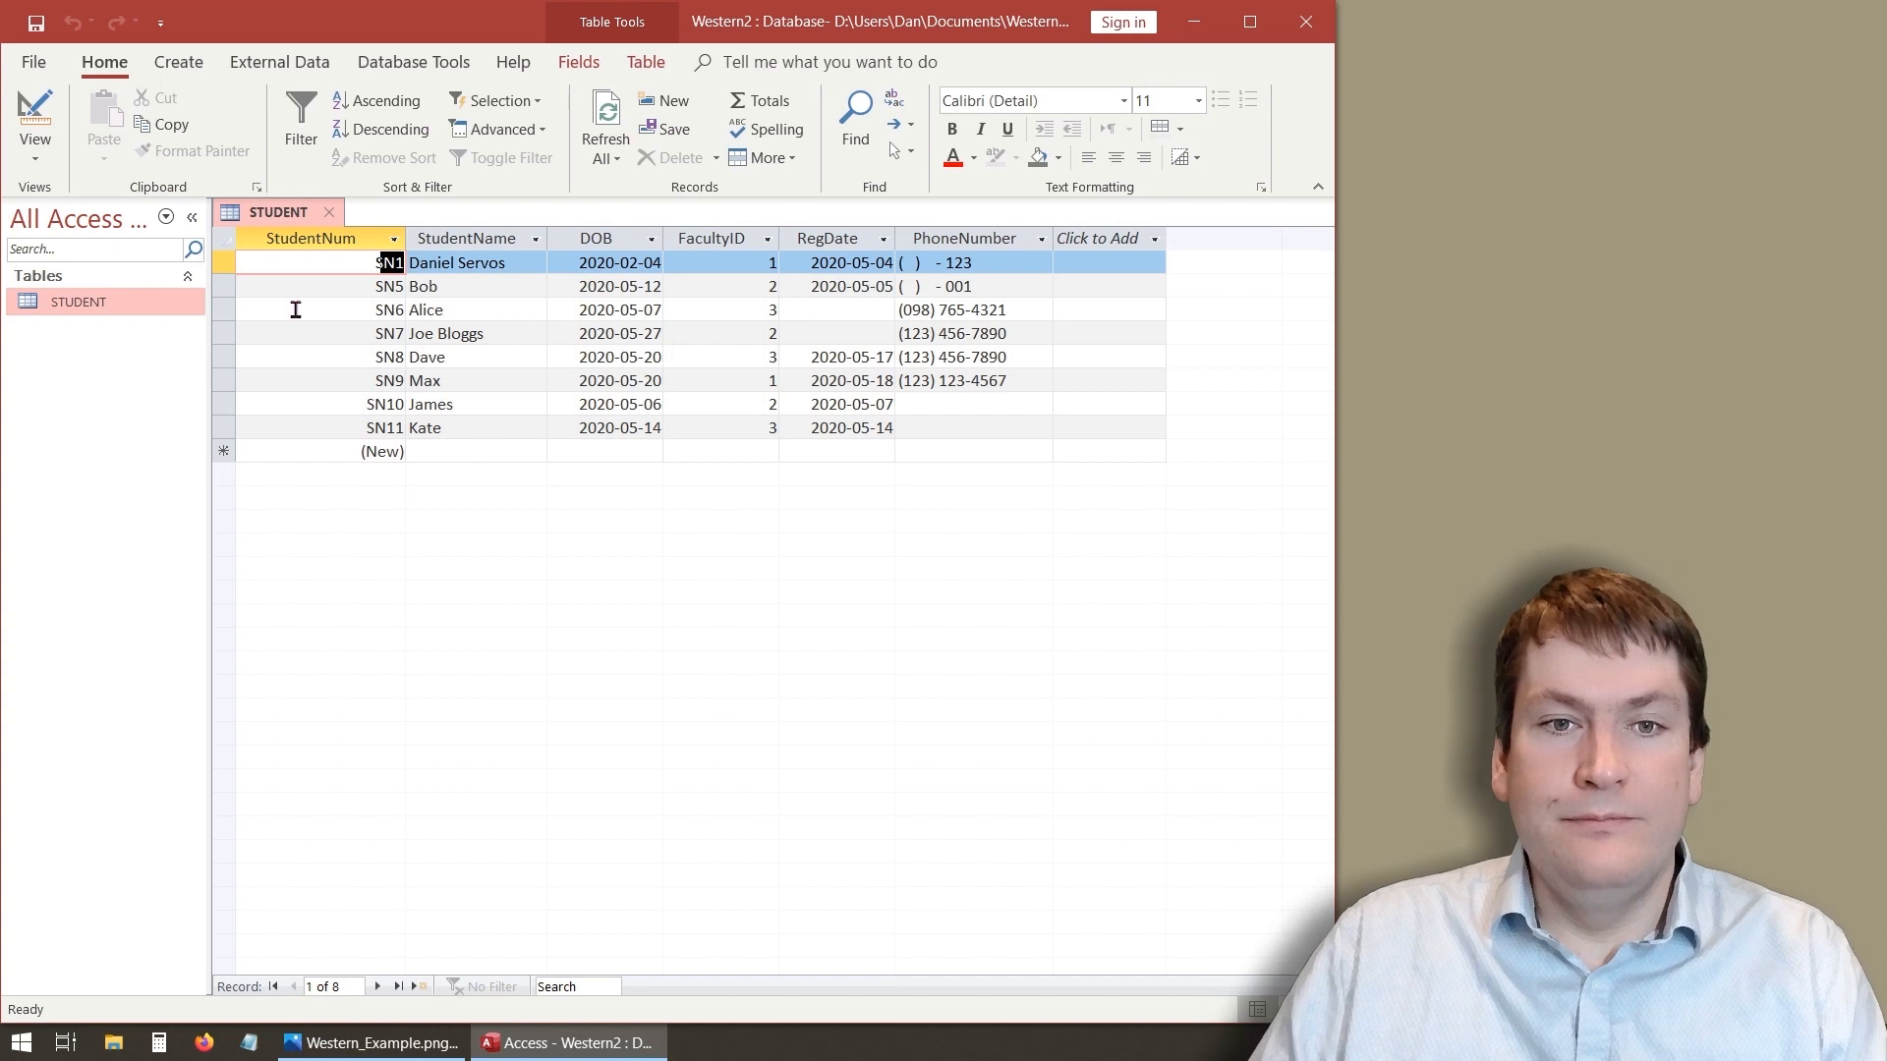
- Set the StudentName field's Format to > in Design view, save the table and return to Datasheet view
{"action": "left_click", "coordinate": [458, 450]}
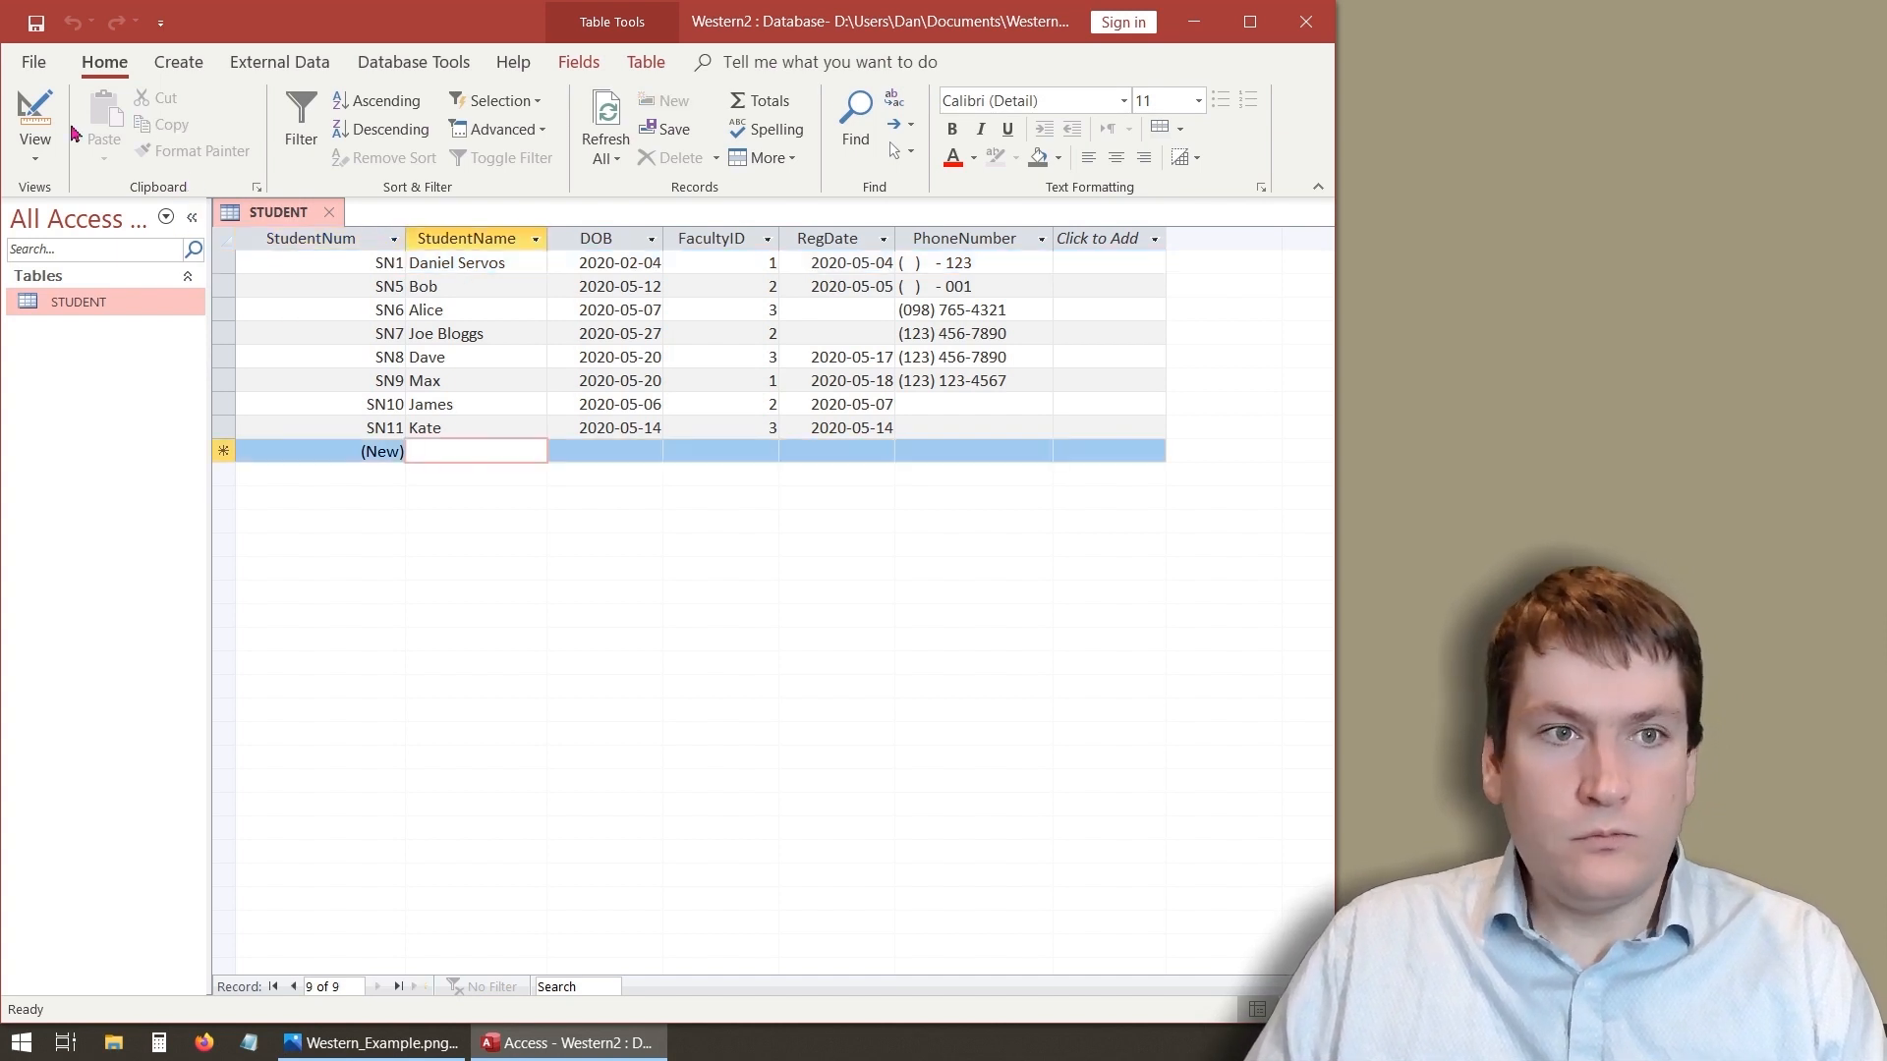
{"action": "left_click", "coordinate": [34, 116]}
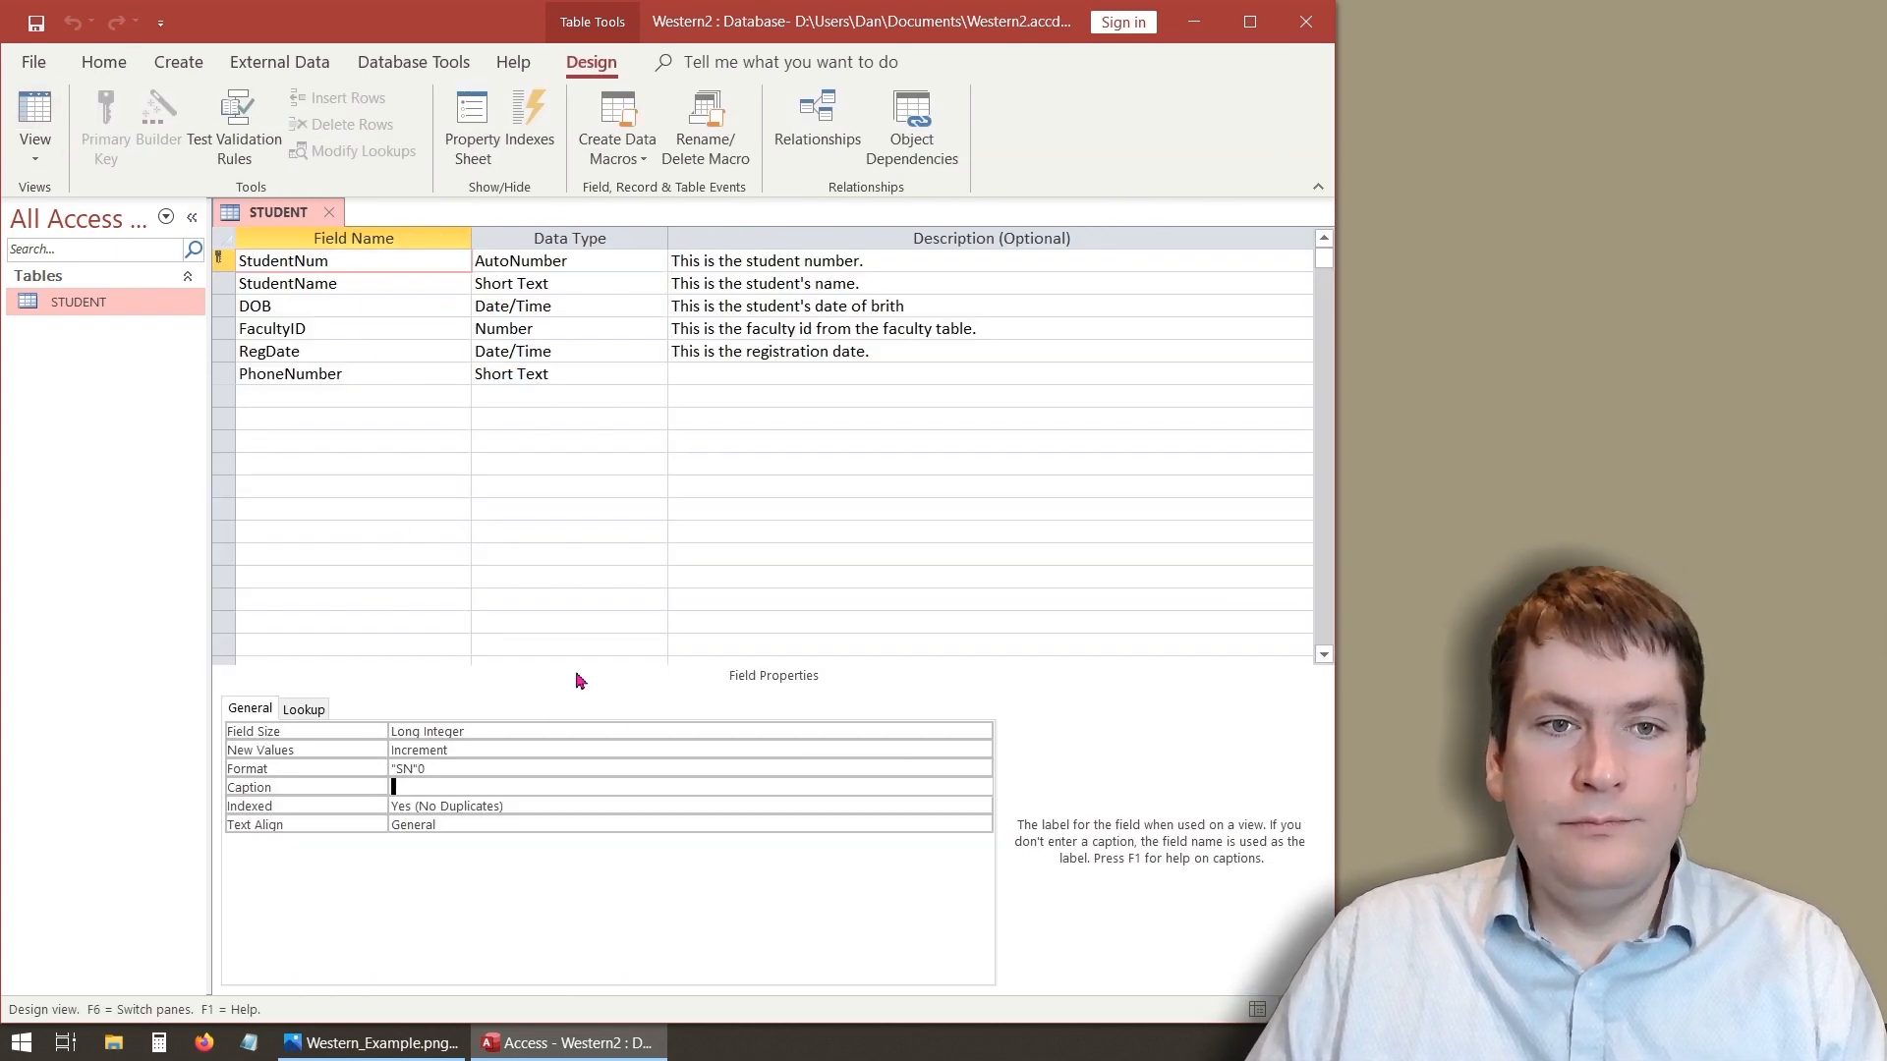
{"action": "left_click", "coordinate": [321, 285]}
{"action": "left_click", "coordinate": [372, 462]}
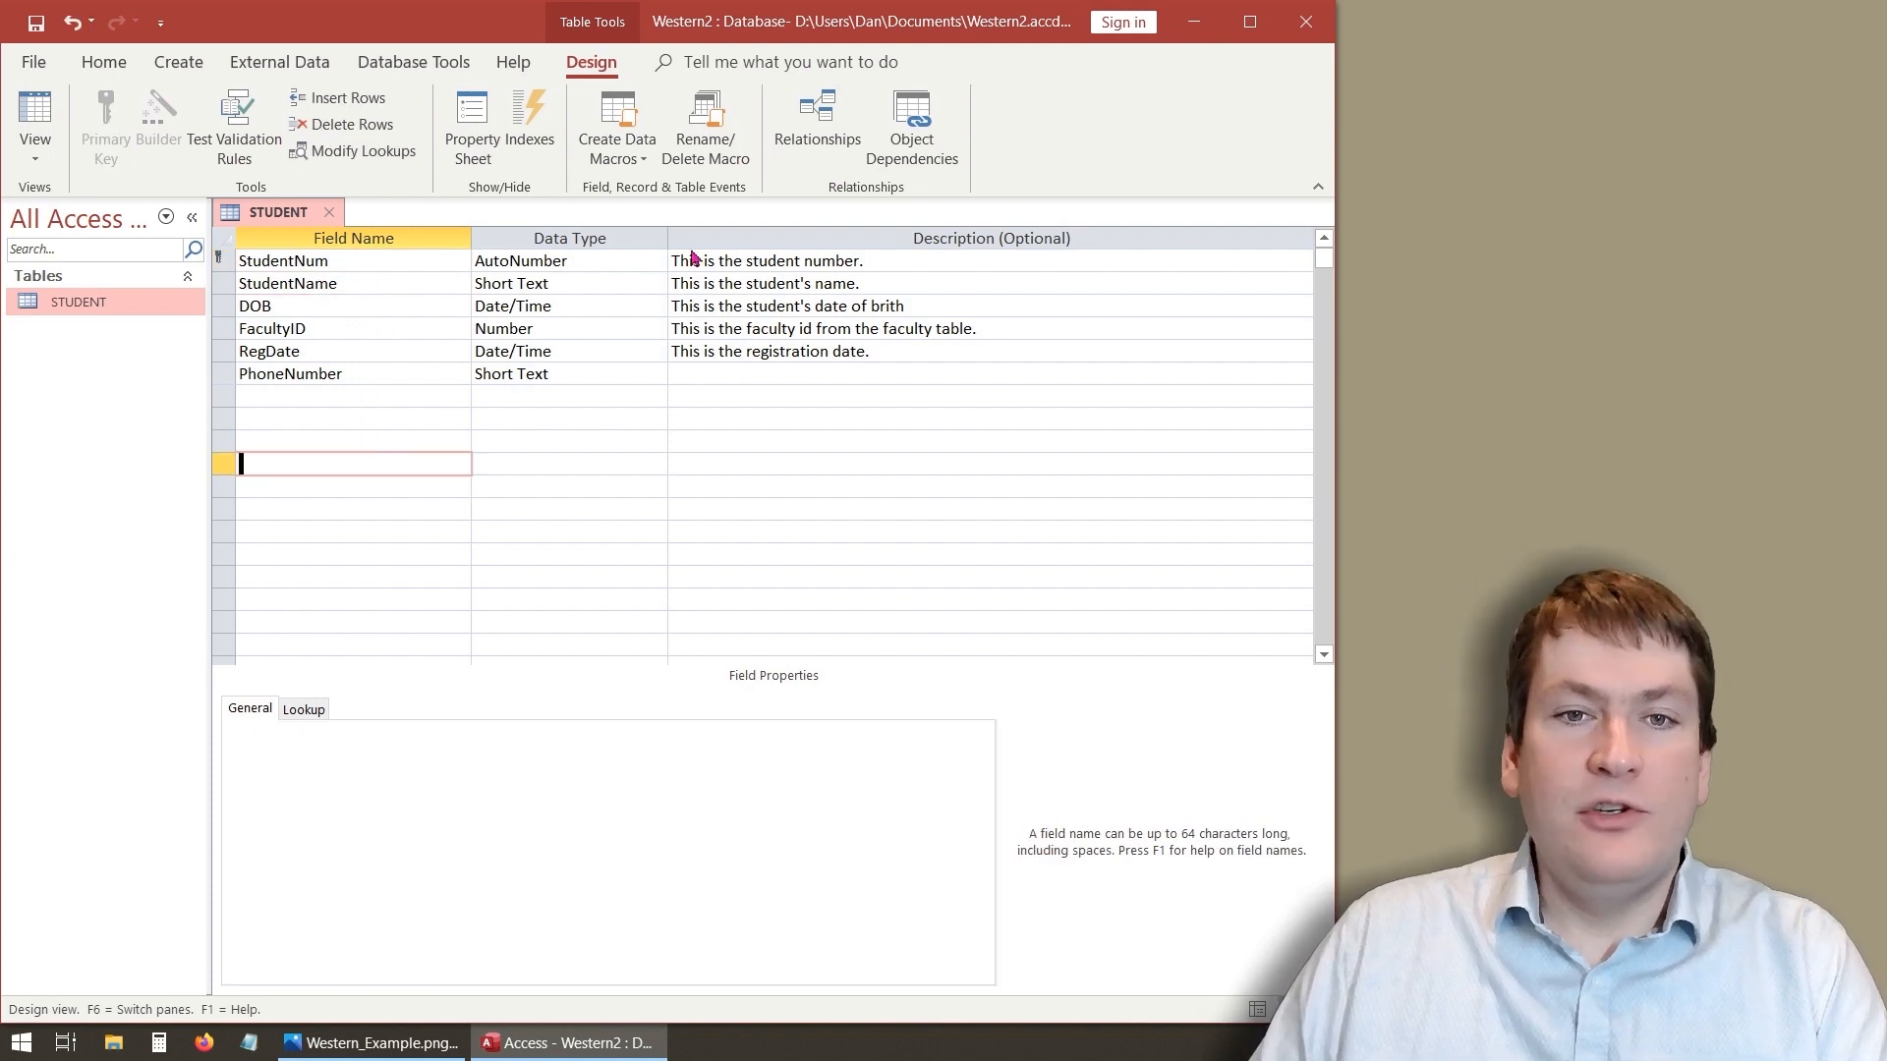
{"action": "left_click", "coordinate": [366, 288]}
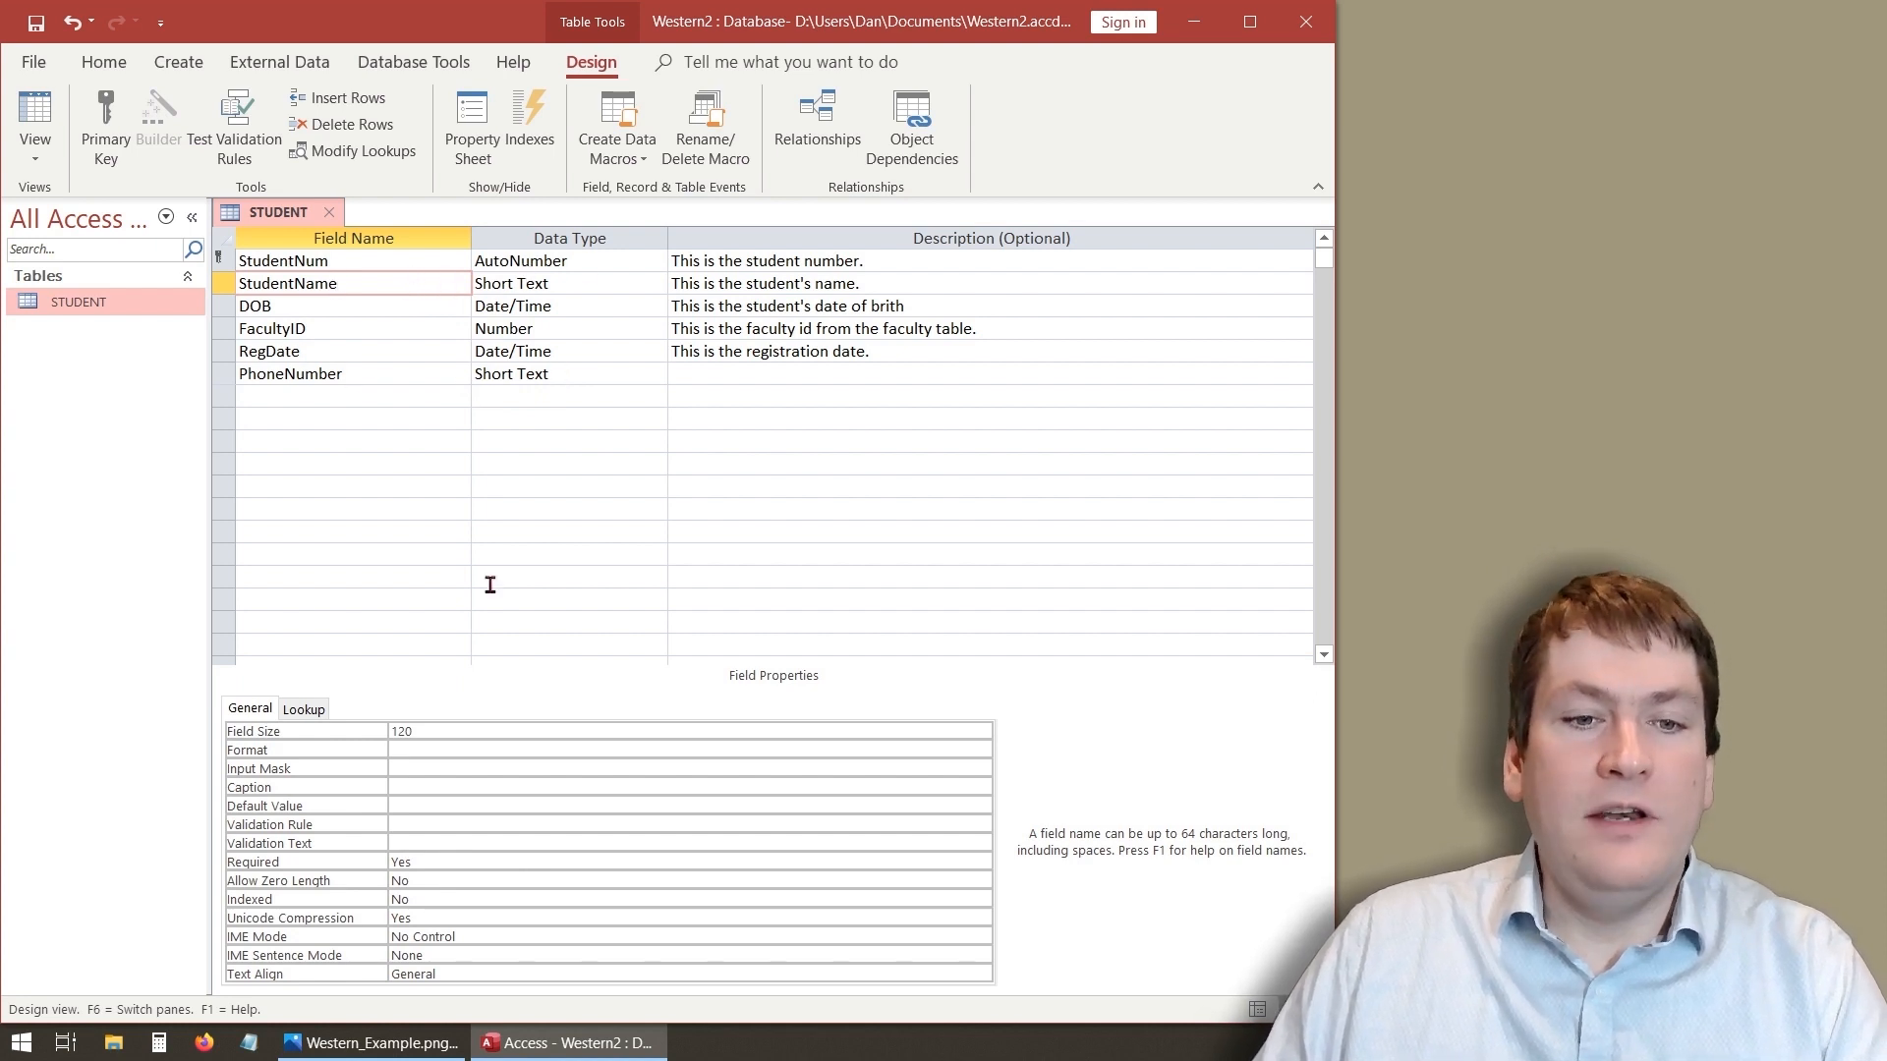
{"action": "left_click", "coordinate": [434, 768]}
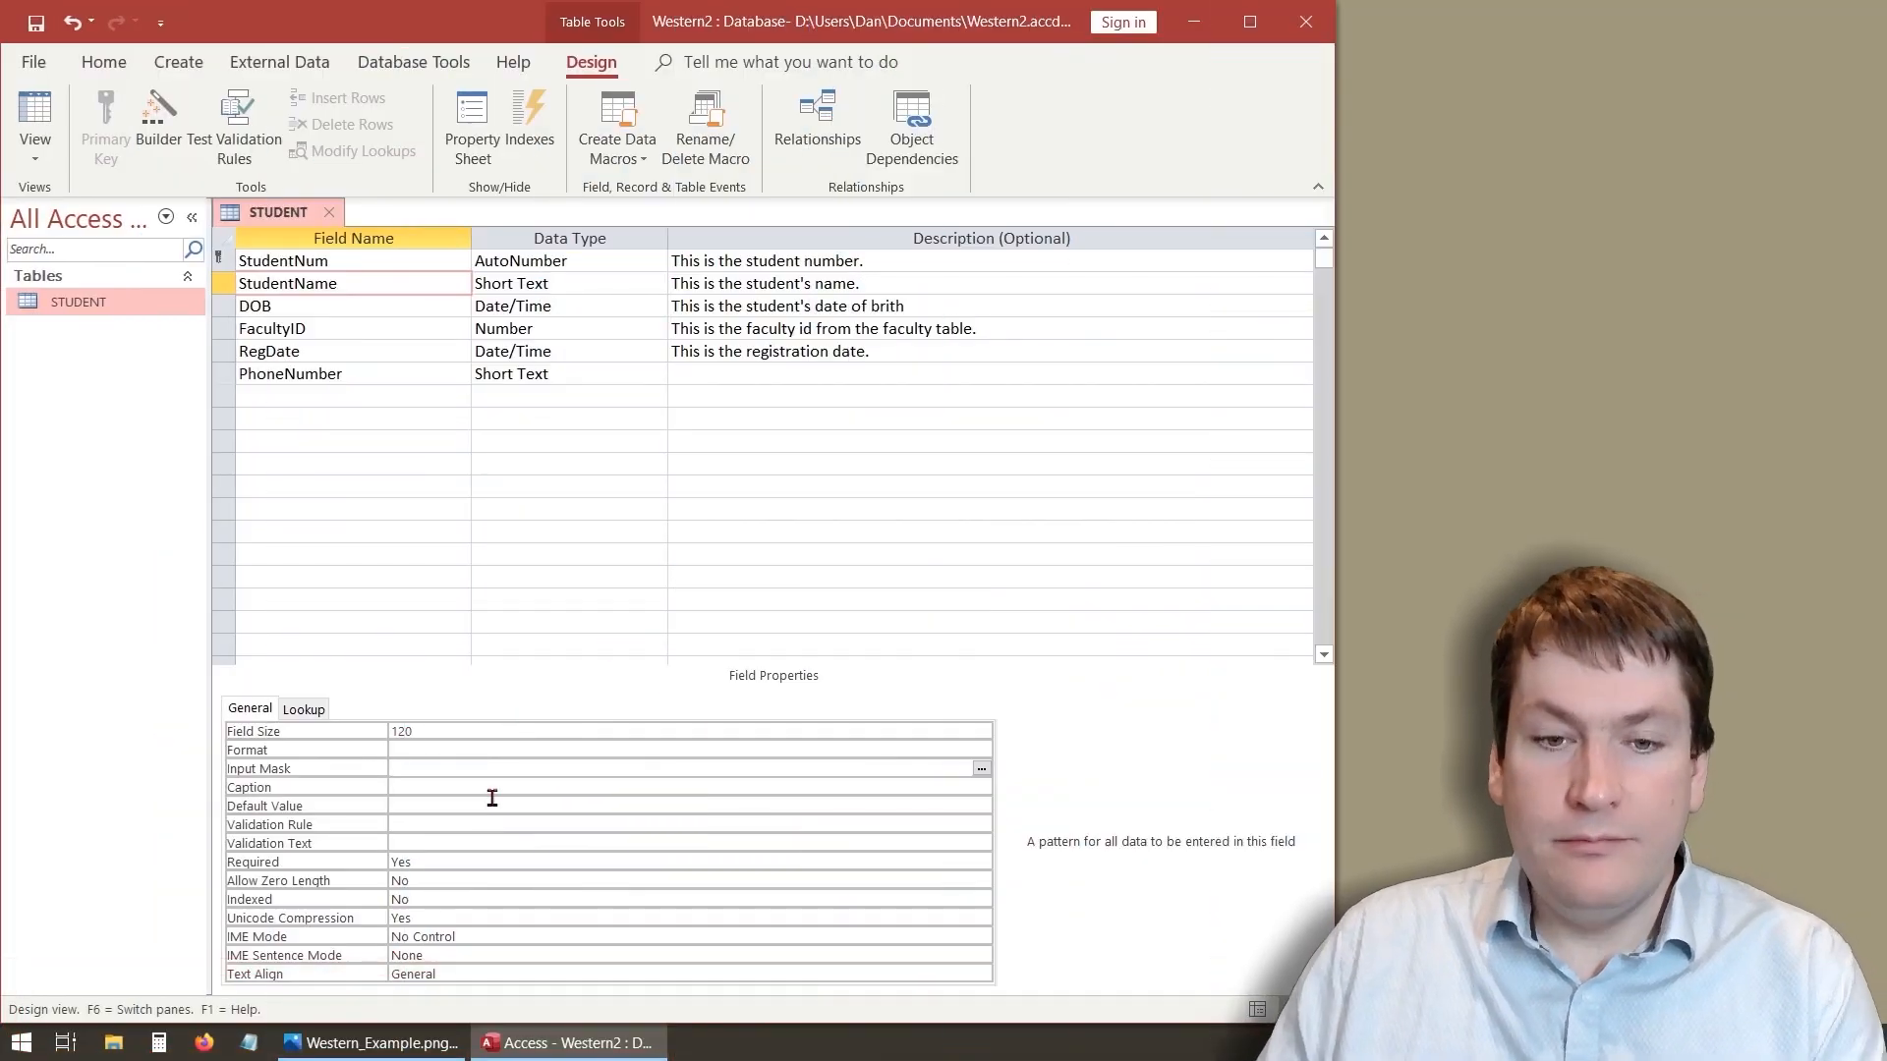
{"action": "left_click", "coordinate": [471, 749]}
{"action": "type", "text": ">"}
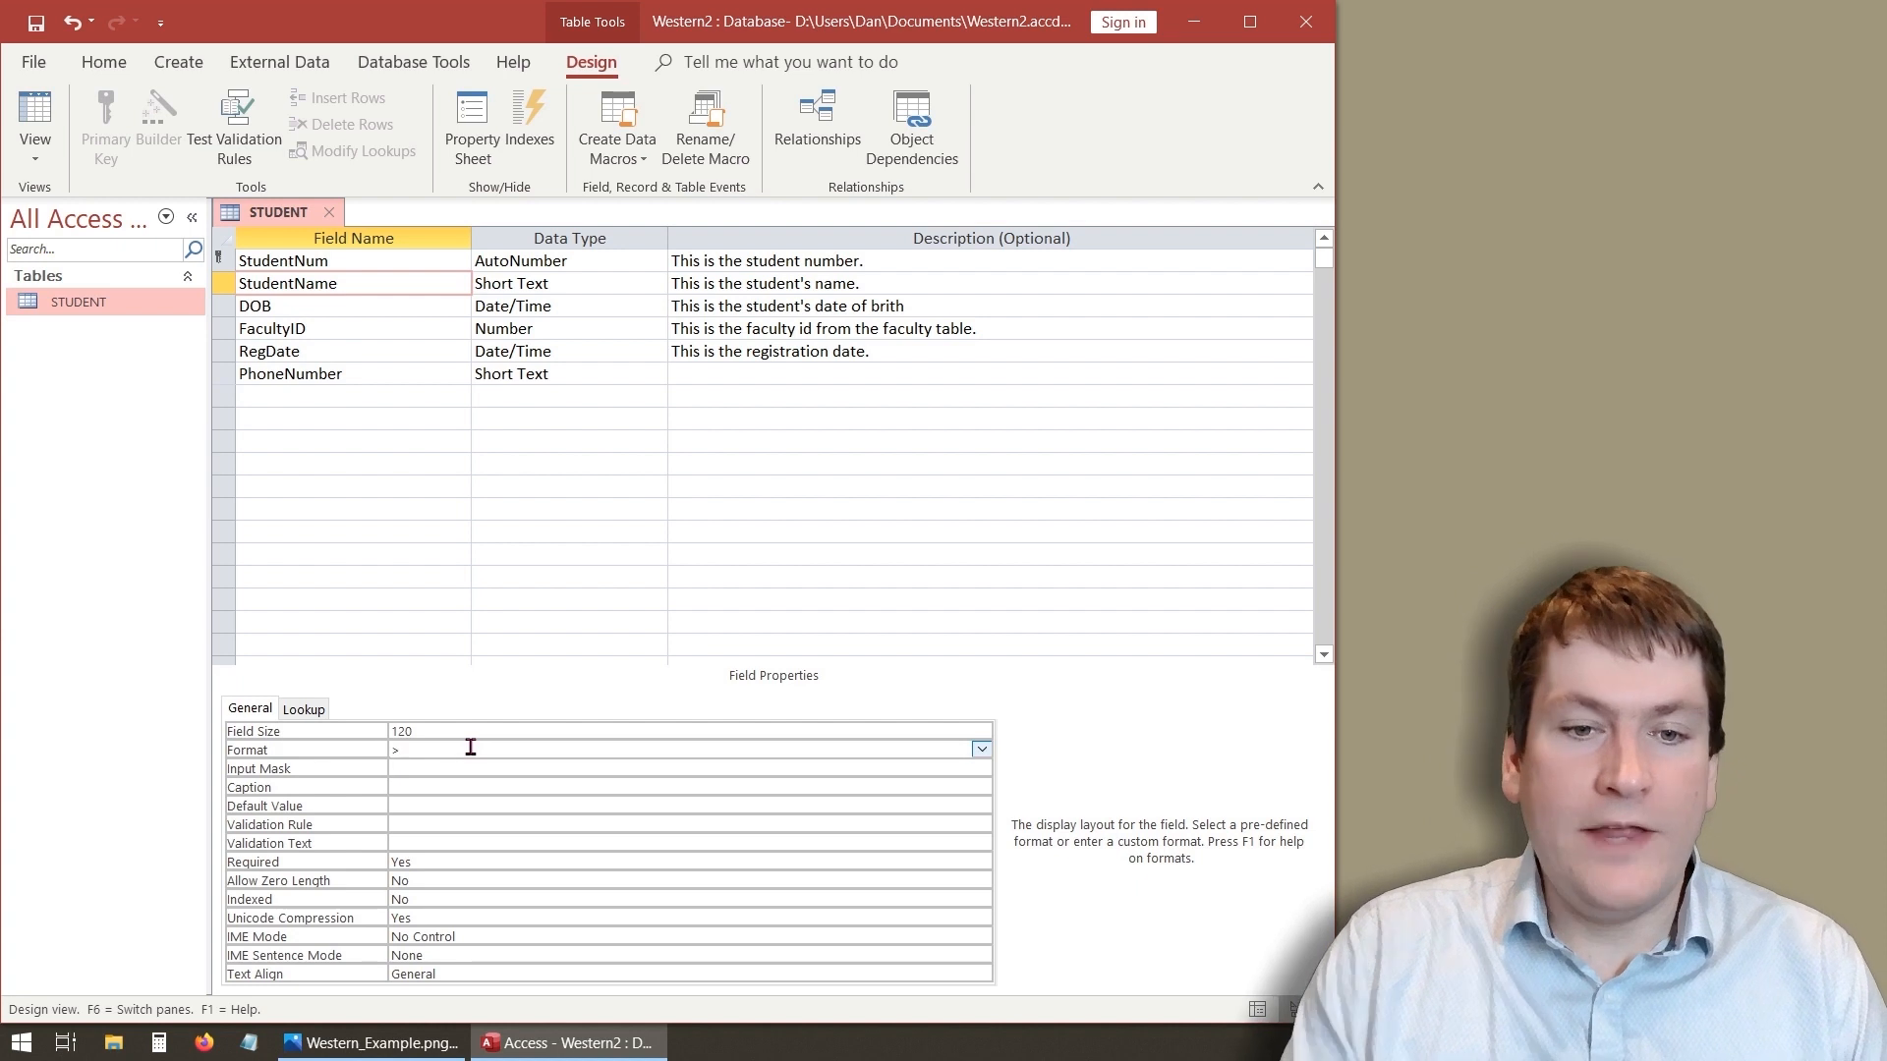
{"action": "key", "text": "Return"}
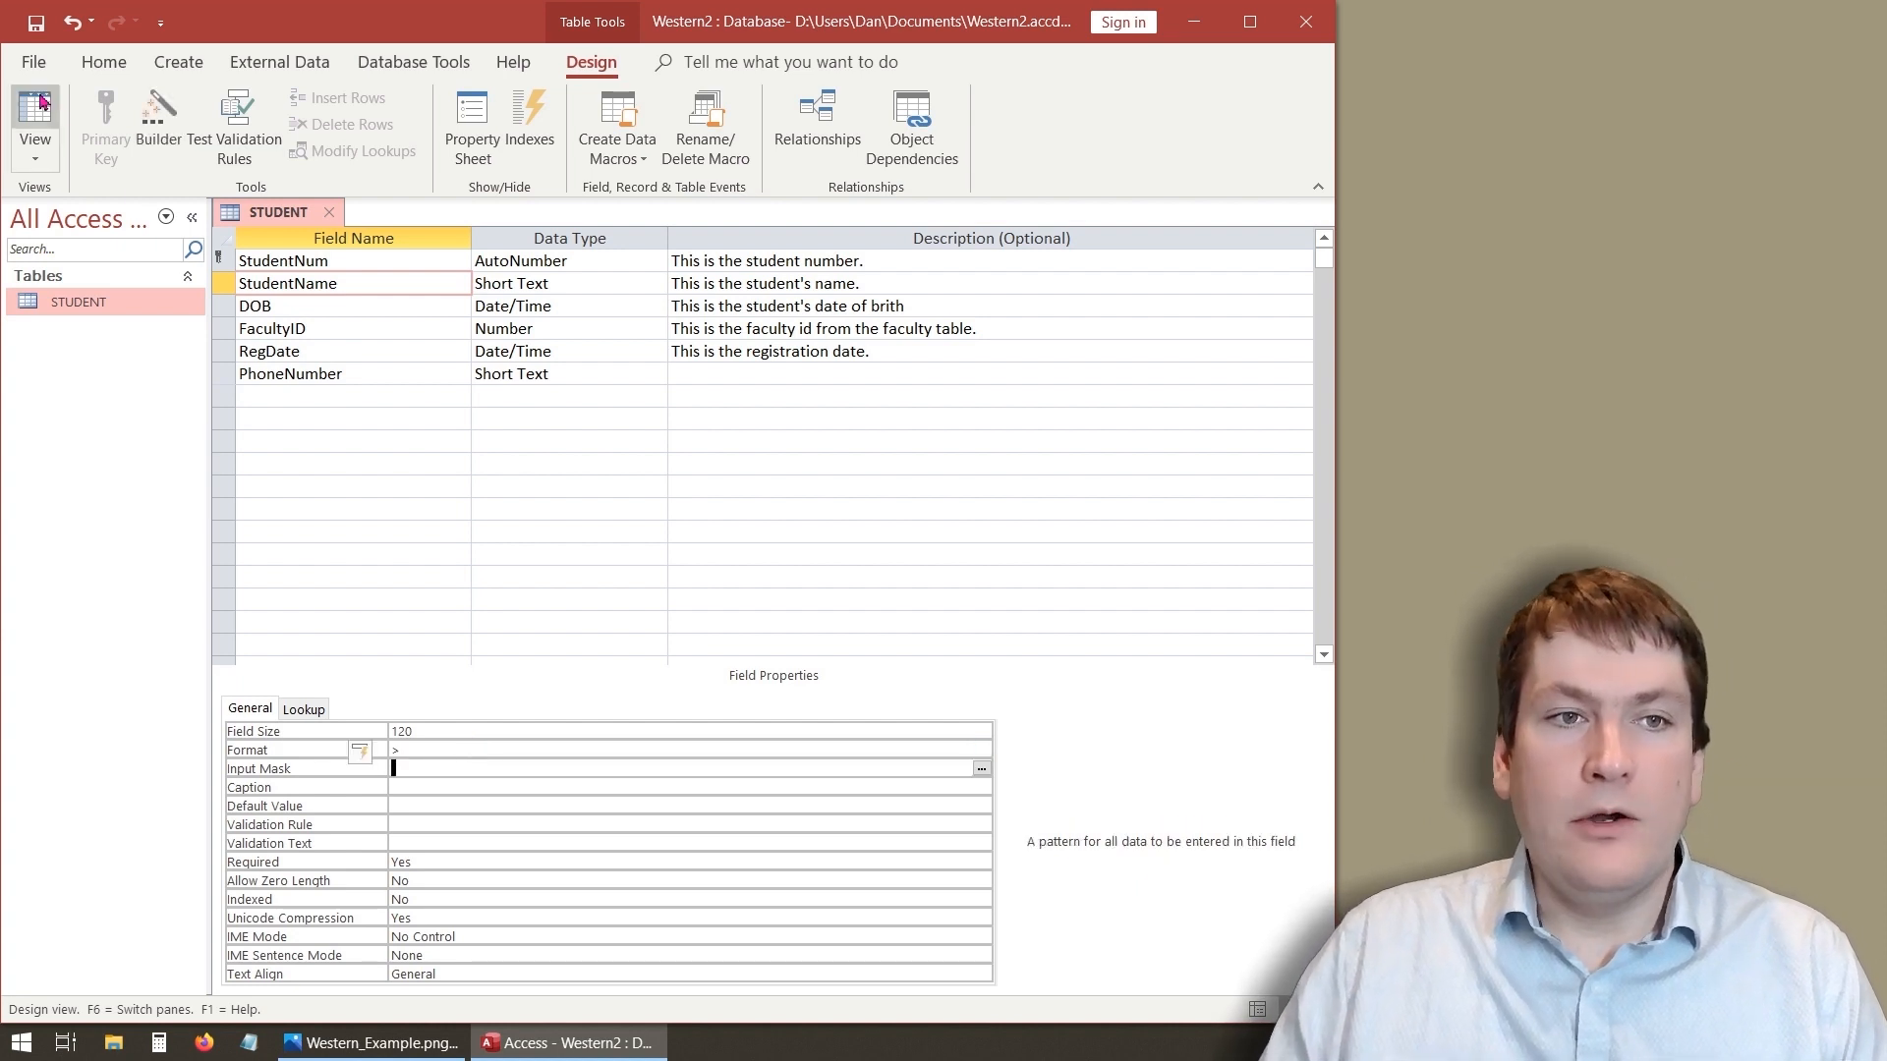
{"action": "left_click", "coordinate": [36, 123]}
{"action": "left_click", "coordinate": [906, 600]}
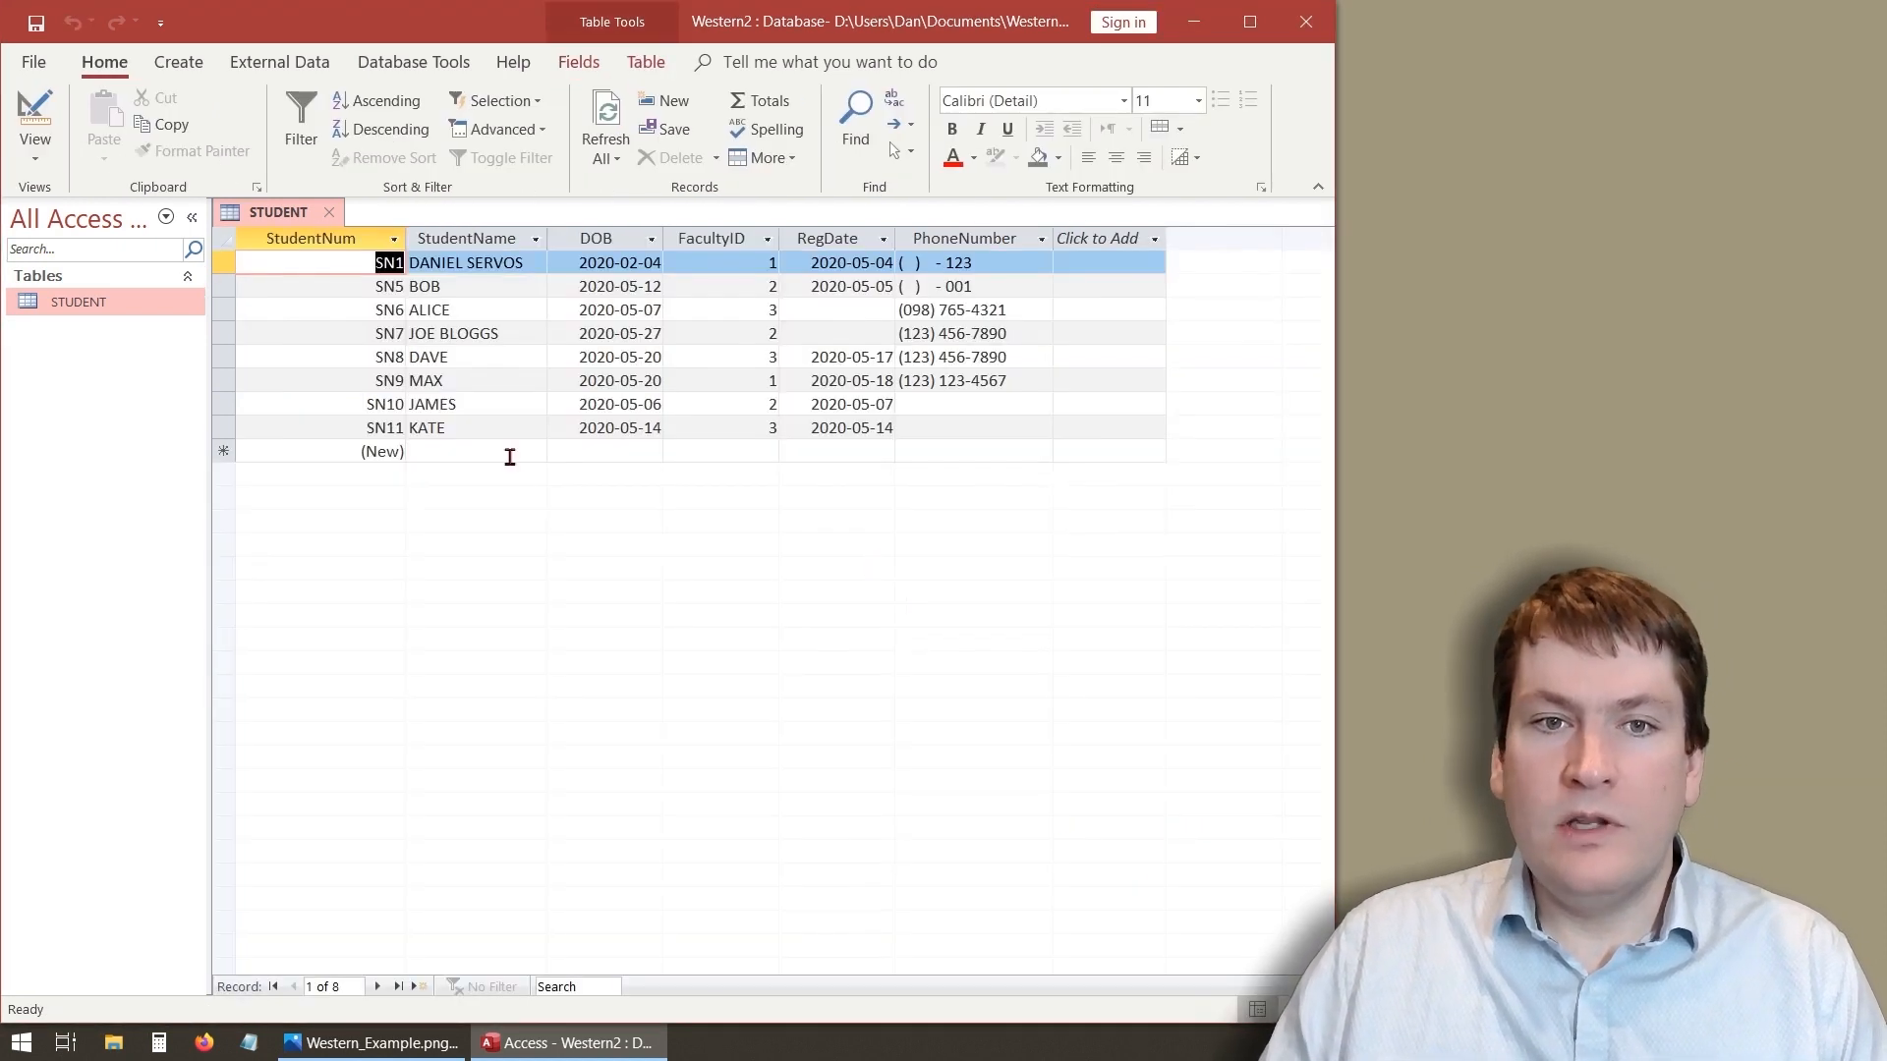
- Try to add a new student named lower case name without a date of birth
{"action": "left_click", "coordinate": [479, 460]}
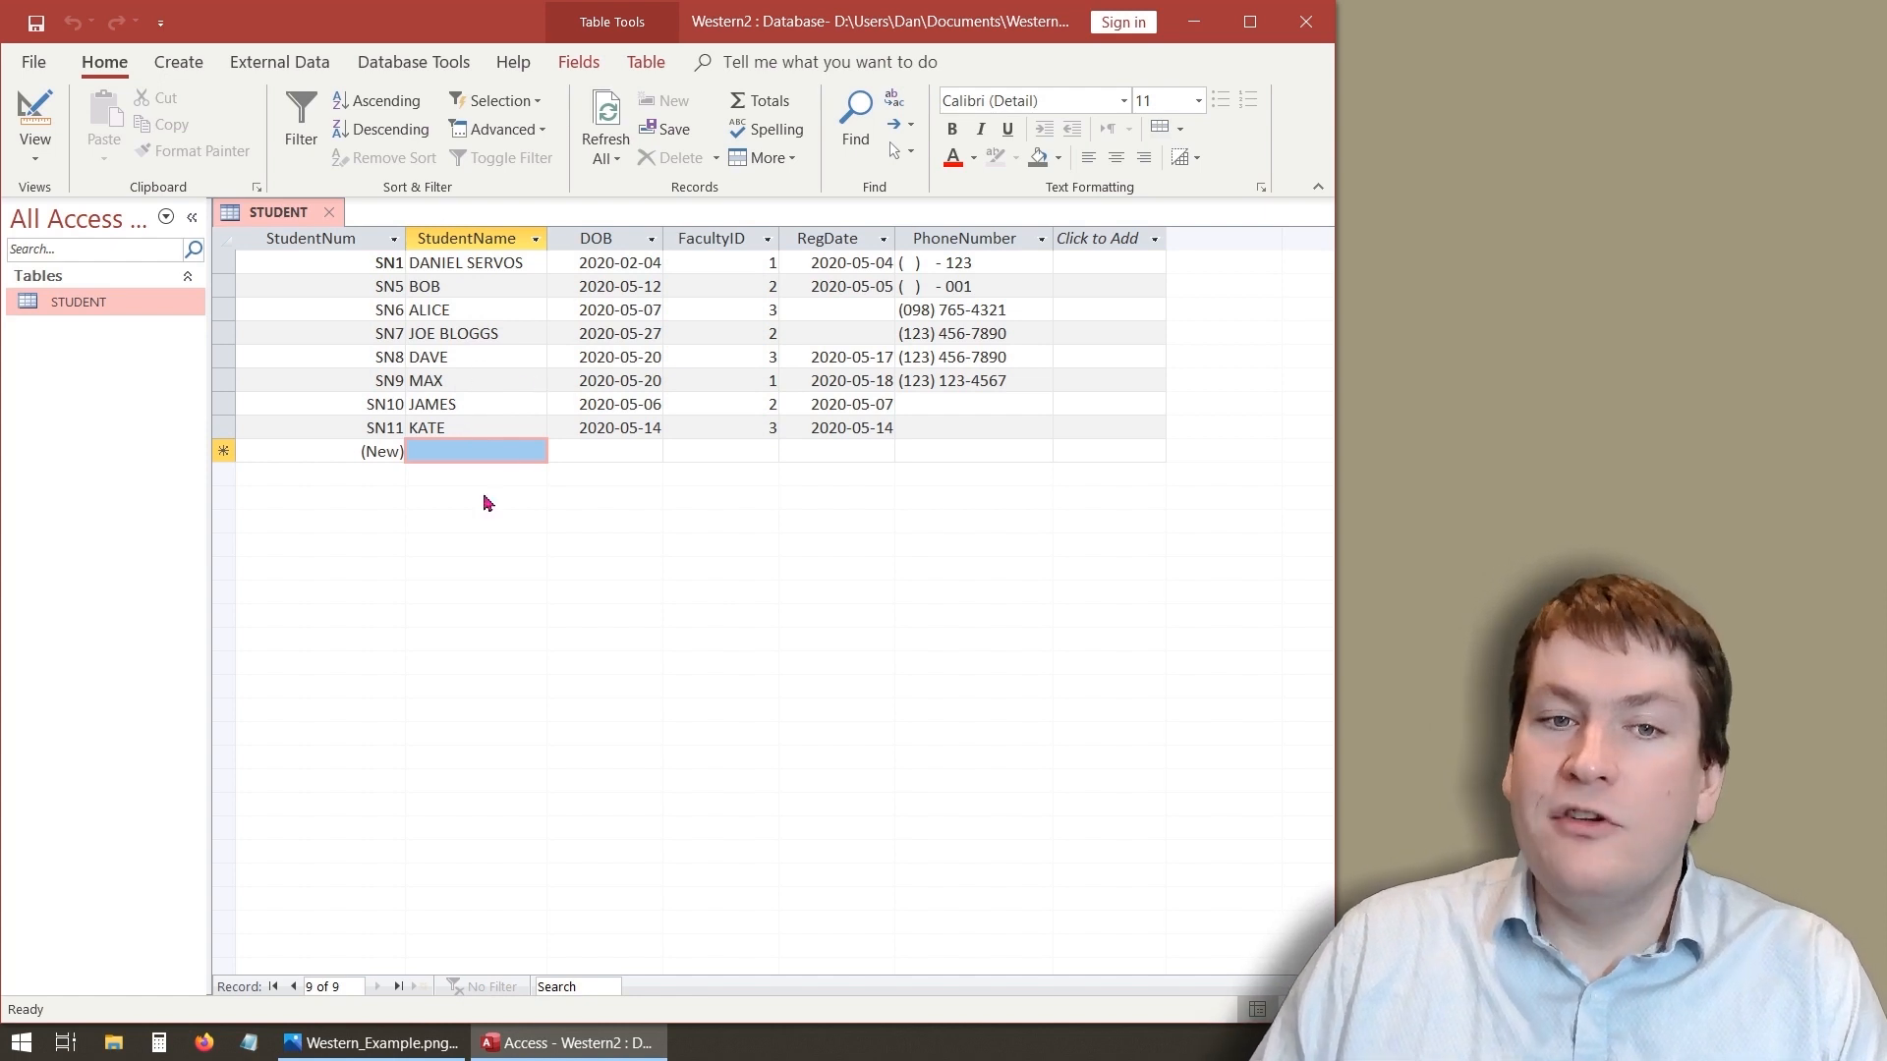
{"action": "left_click", "coordinate": [483, 451]}
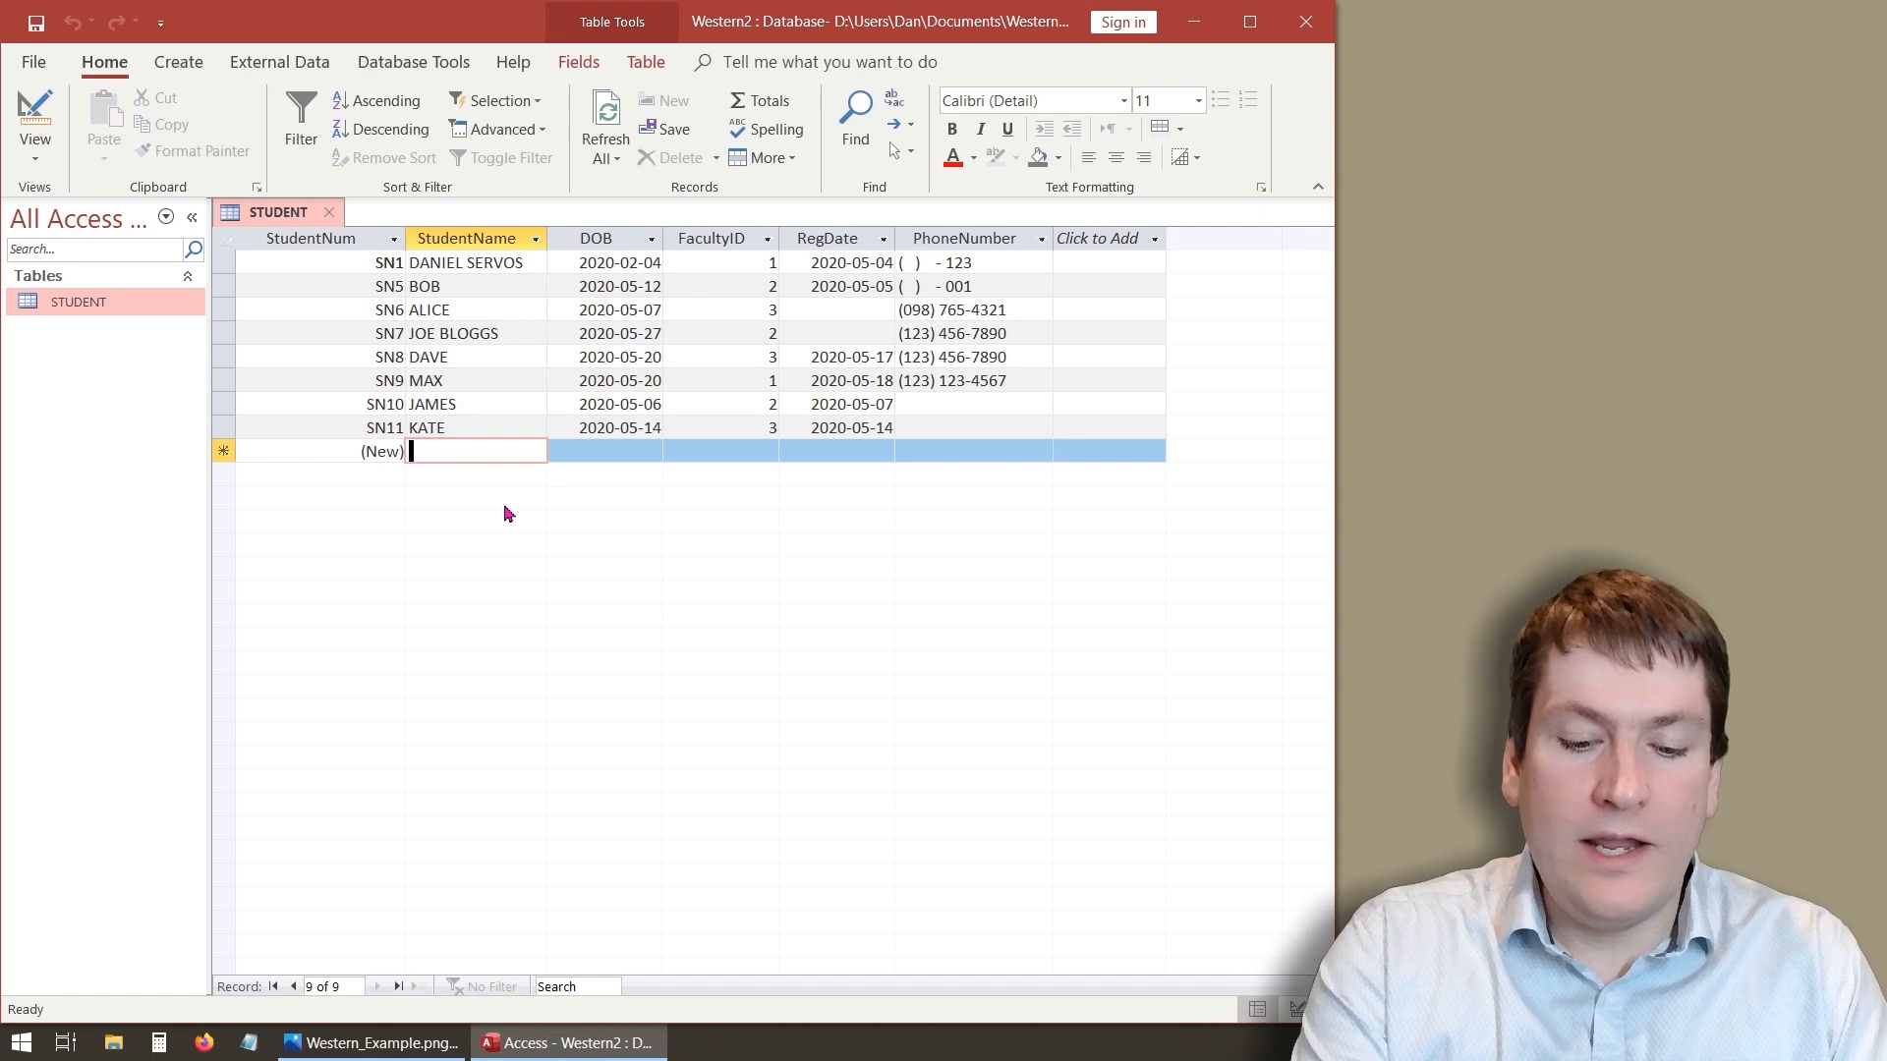
{"action": "type", "text": "lower case na"}
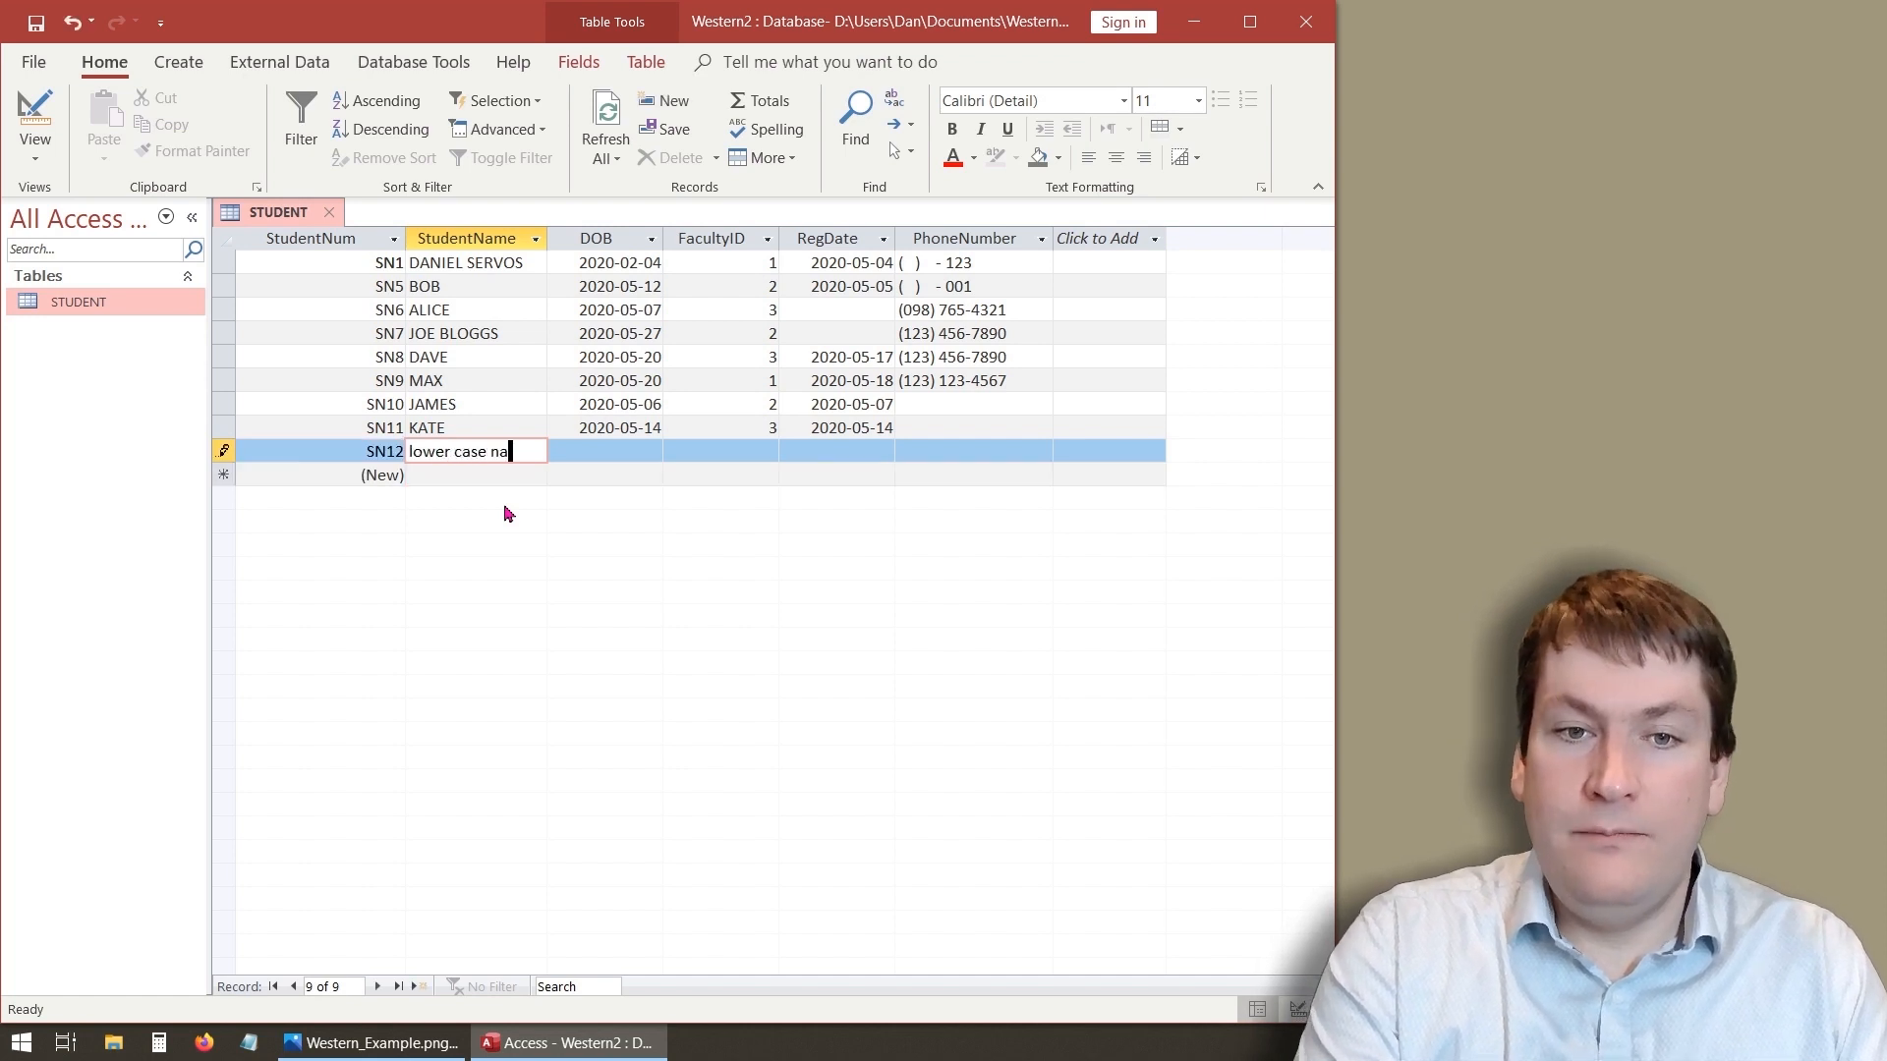
{"action": "type", "text": "me"}
{"action": "key", "text": "Tab"}
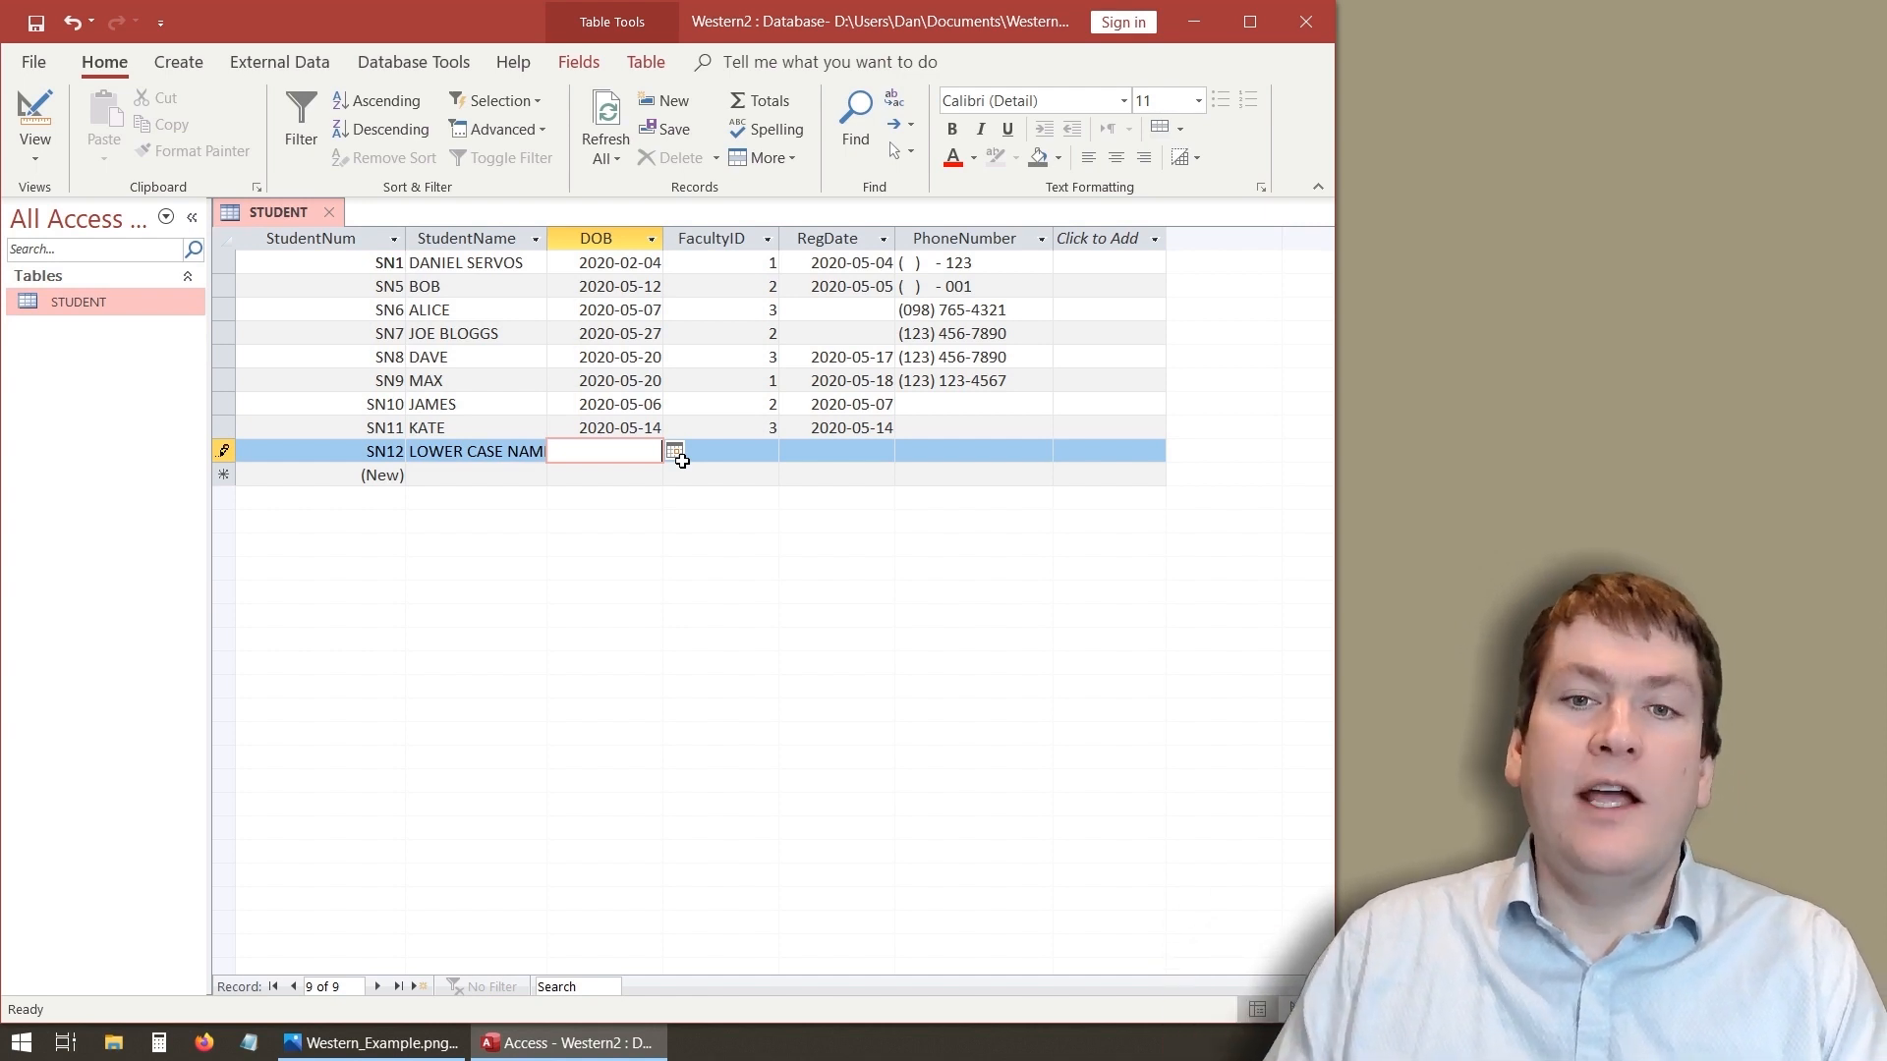
{"action": "left_click", "coordinate": [469, 479]}
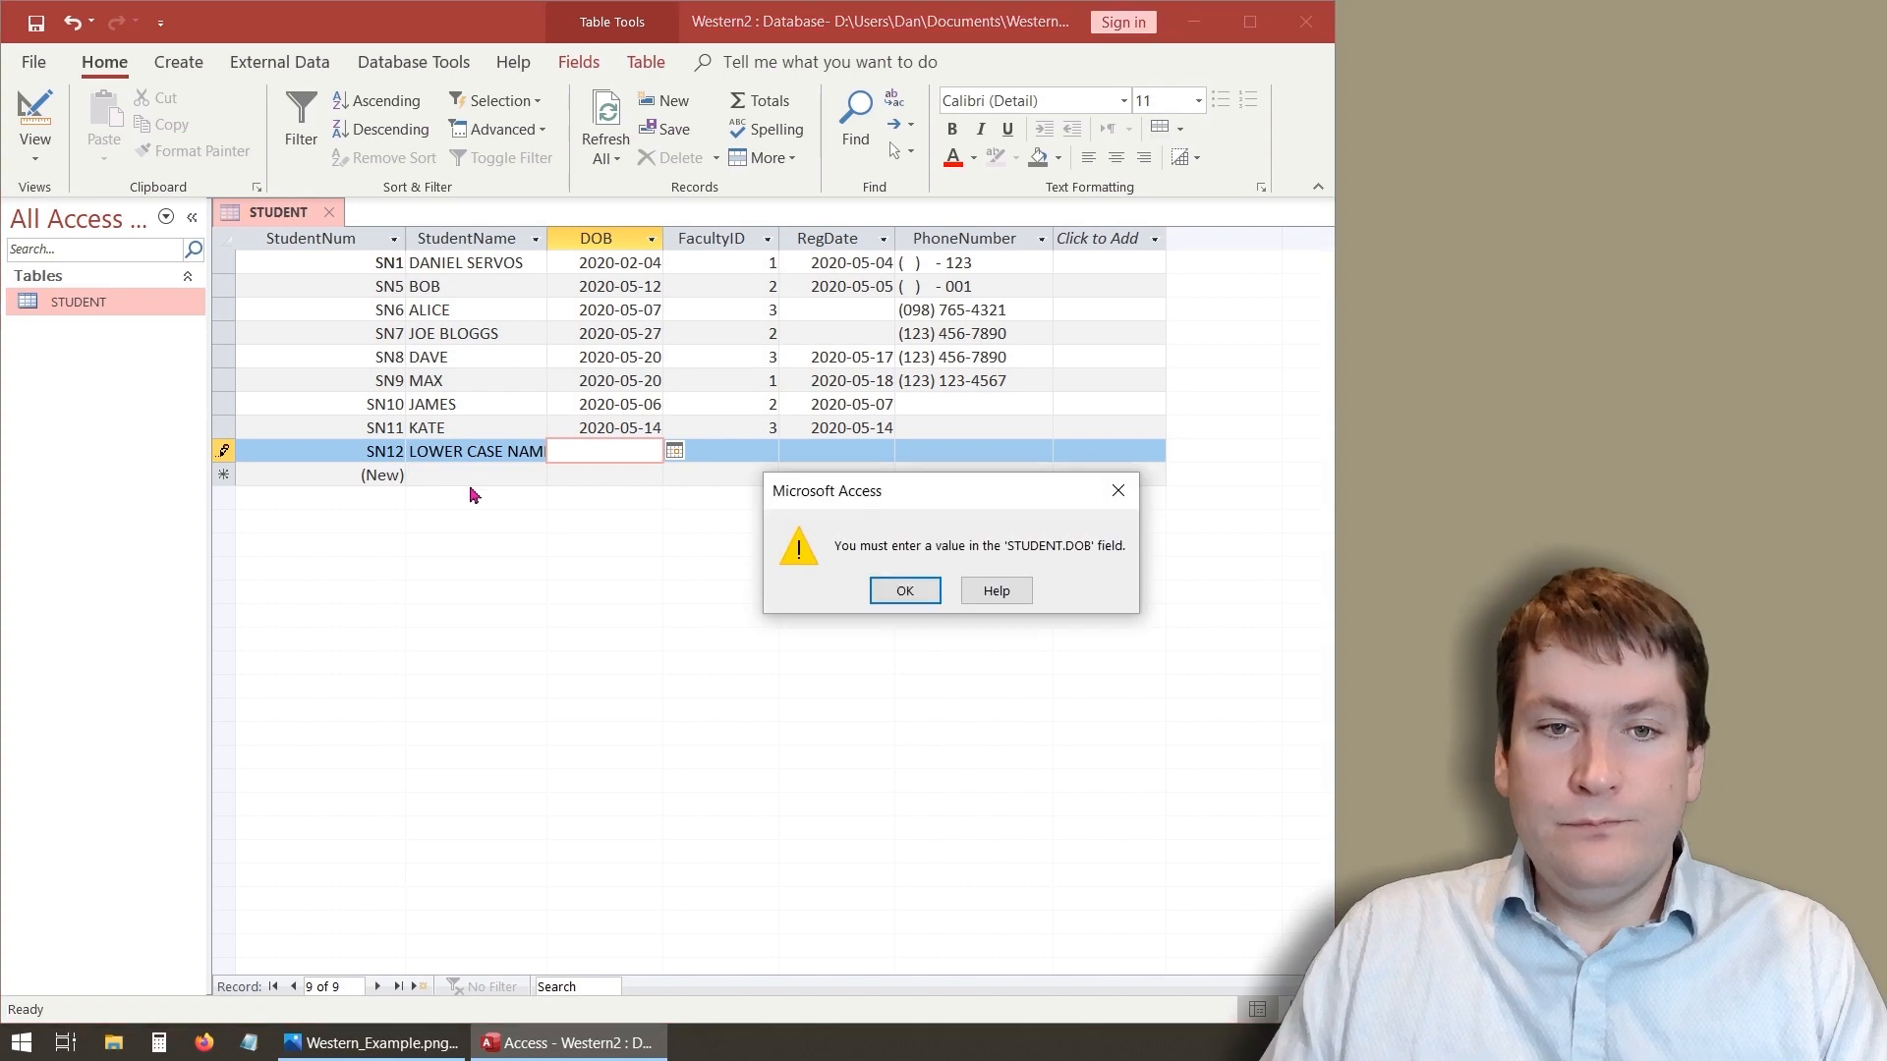
{"action": "left_click", "coordinate": [904, 593]}
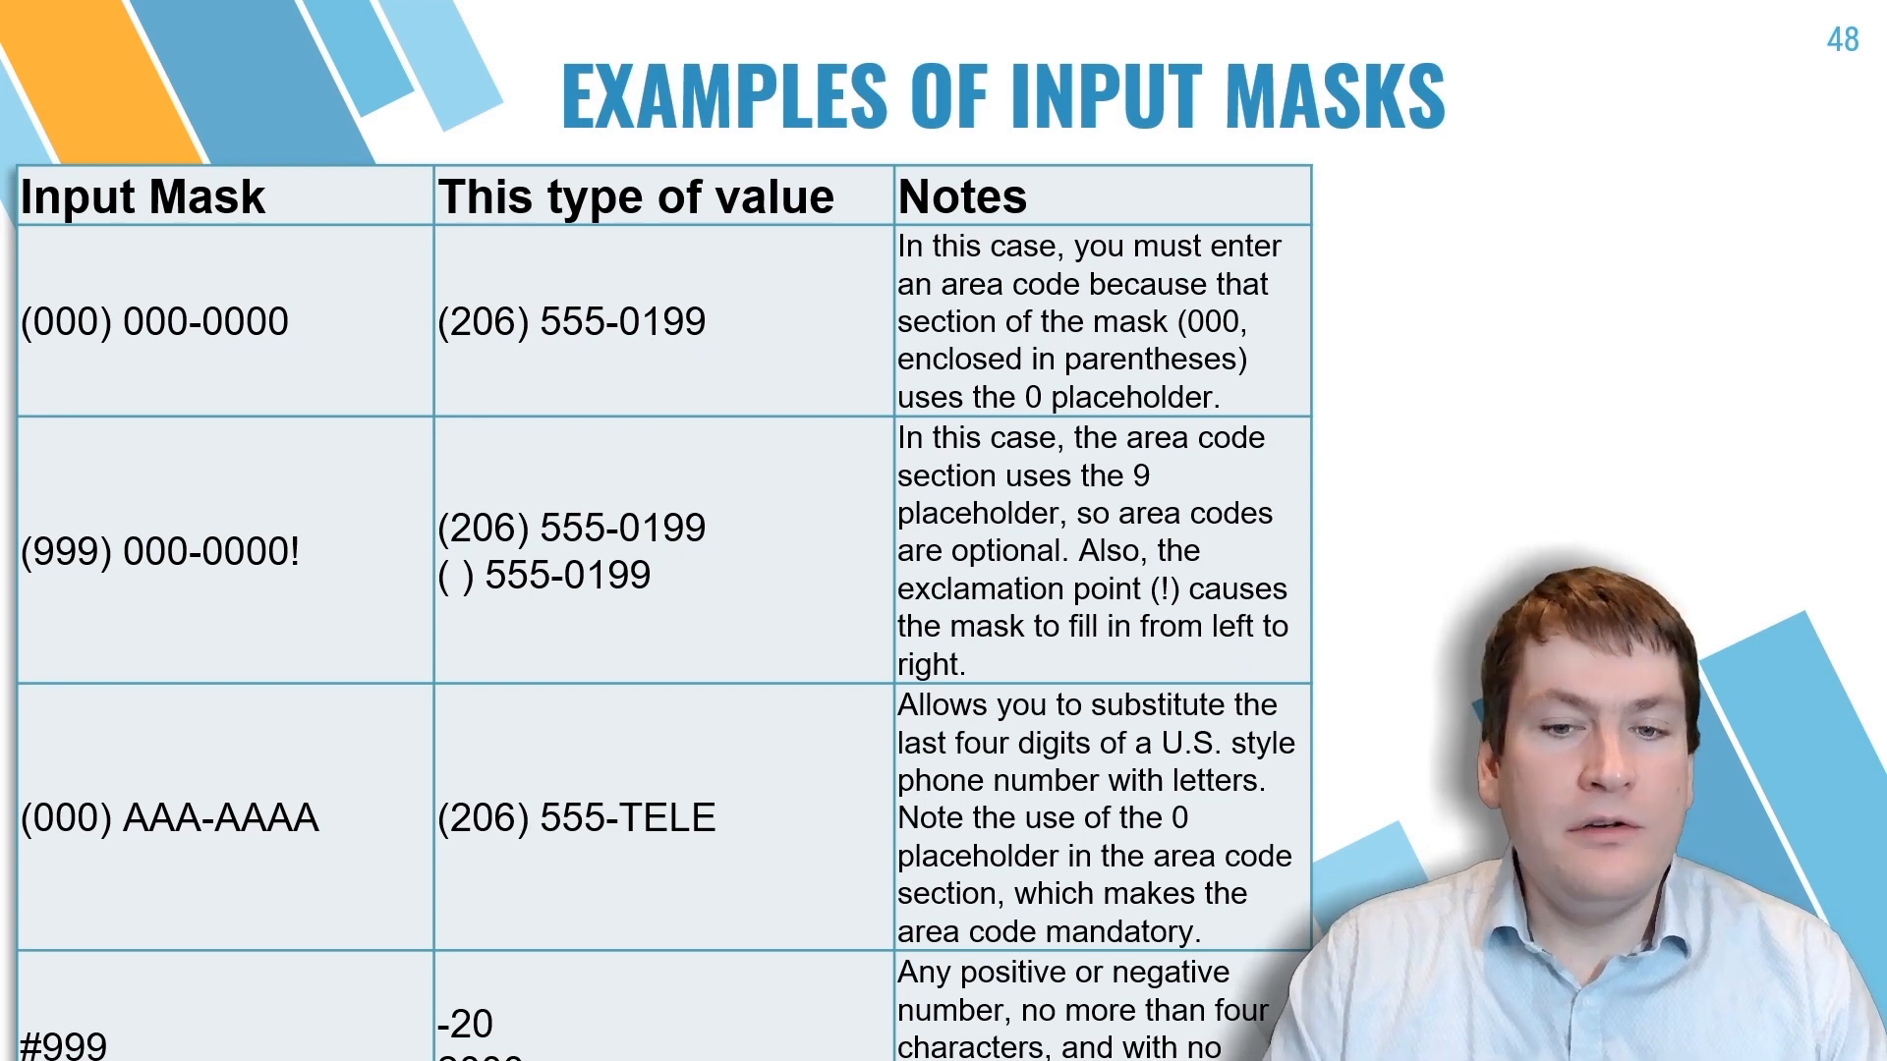
{"action": "key", "text": "Right"}
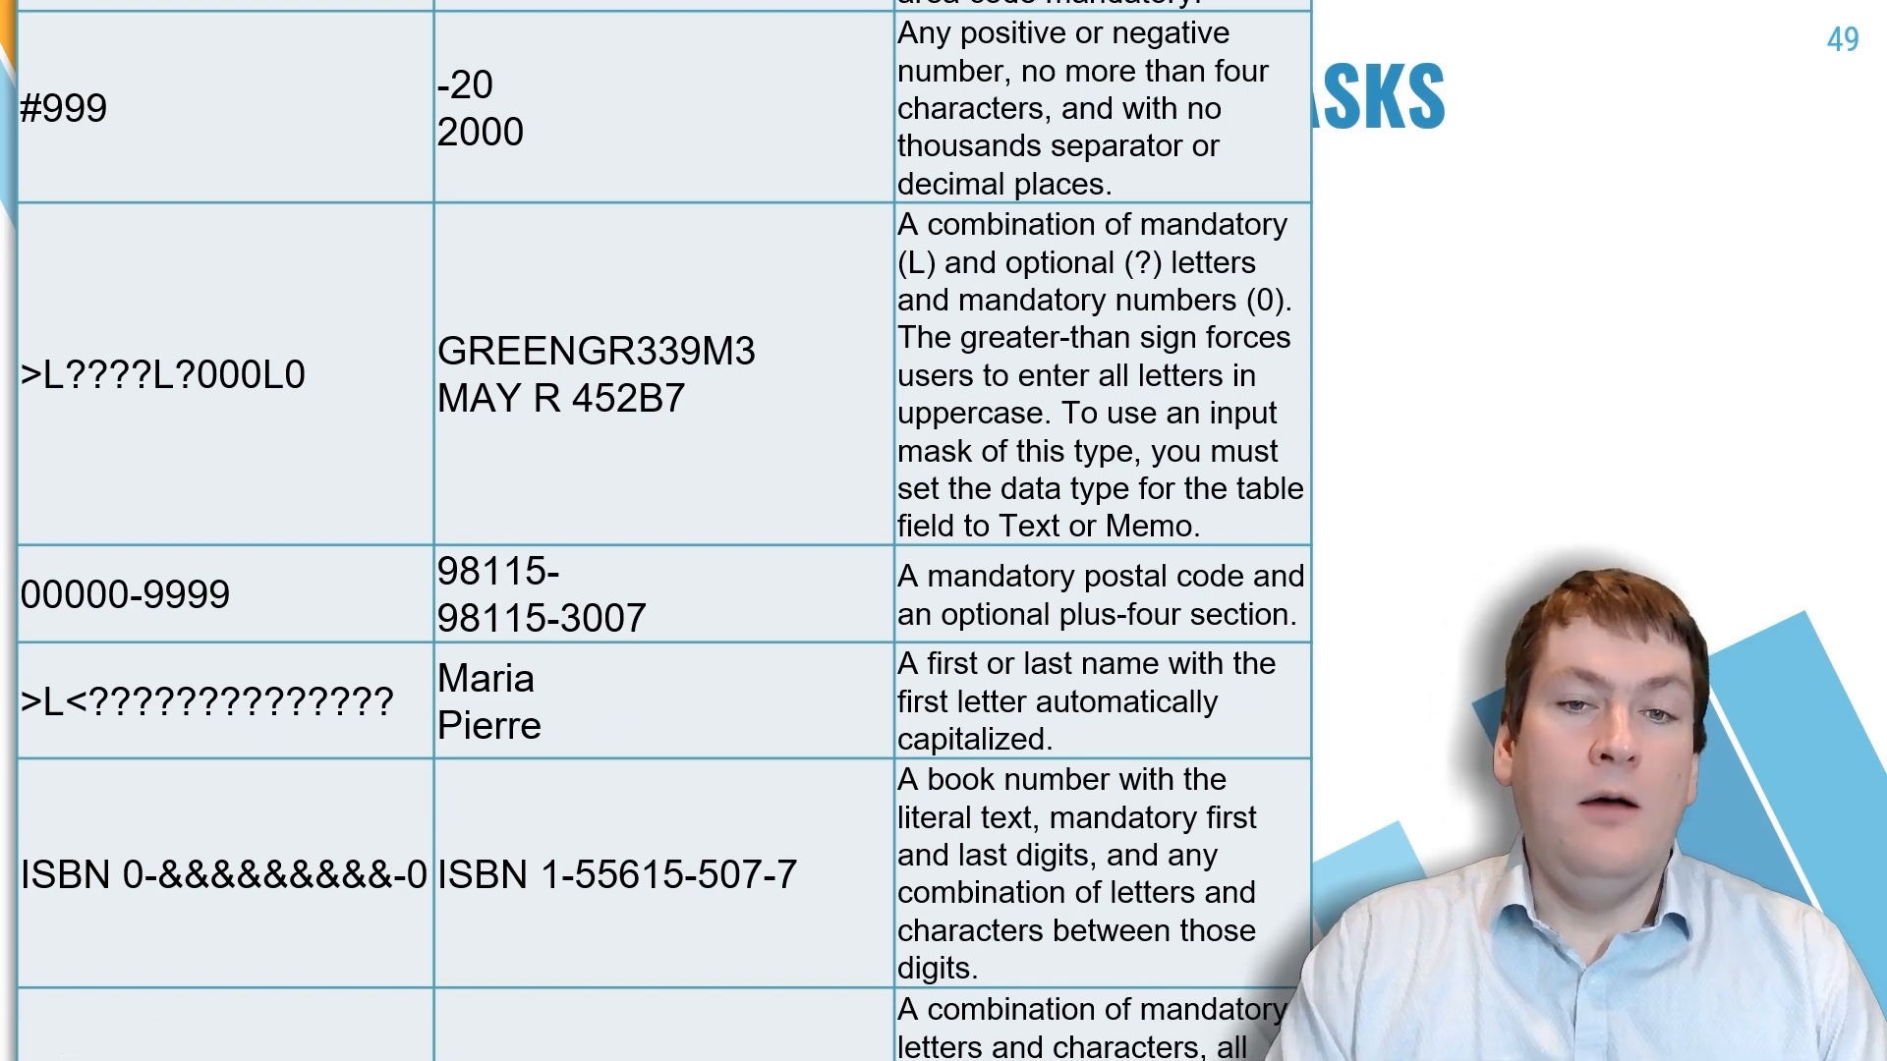
{"action": "key", "text": "Right"}
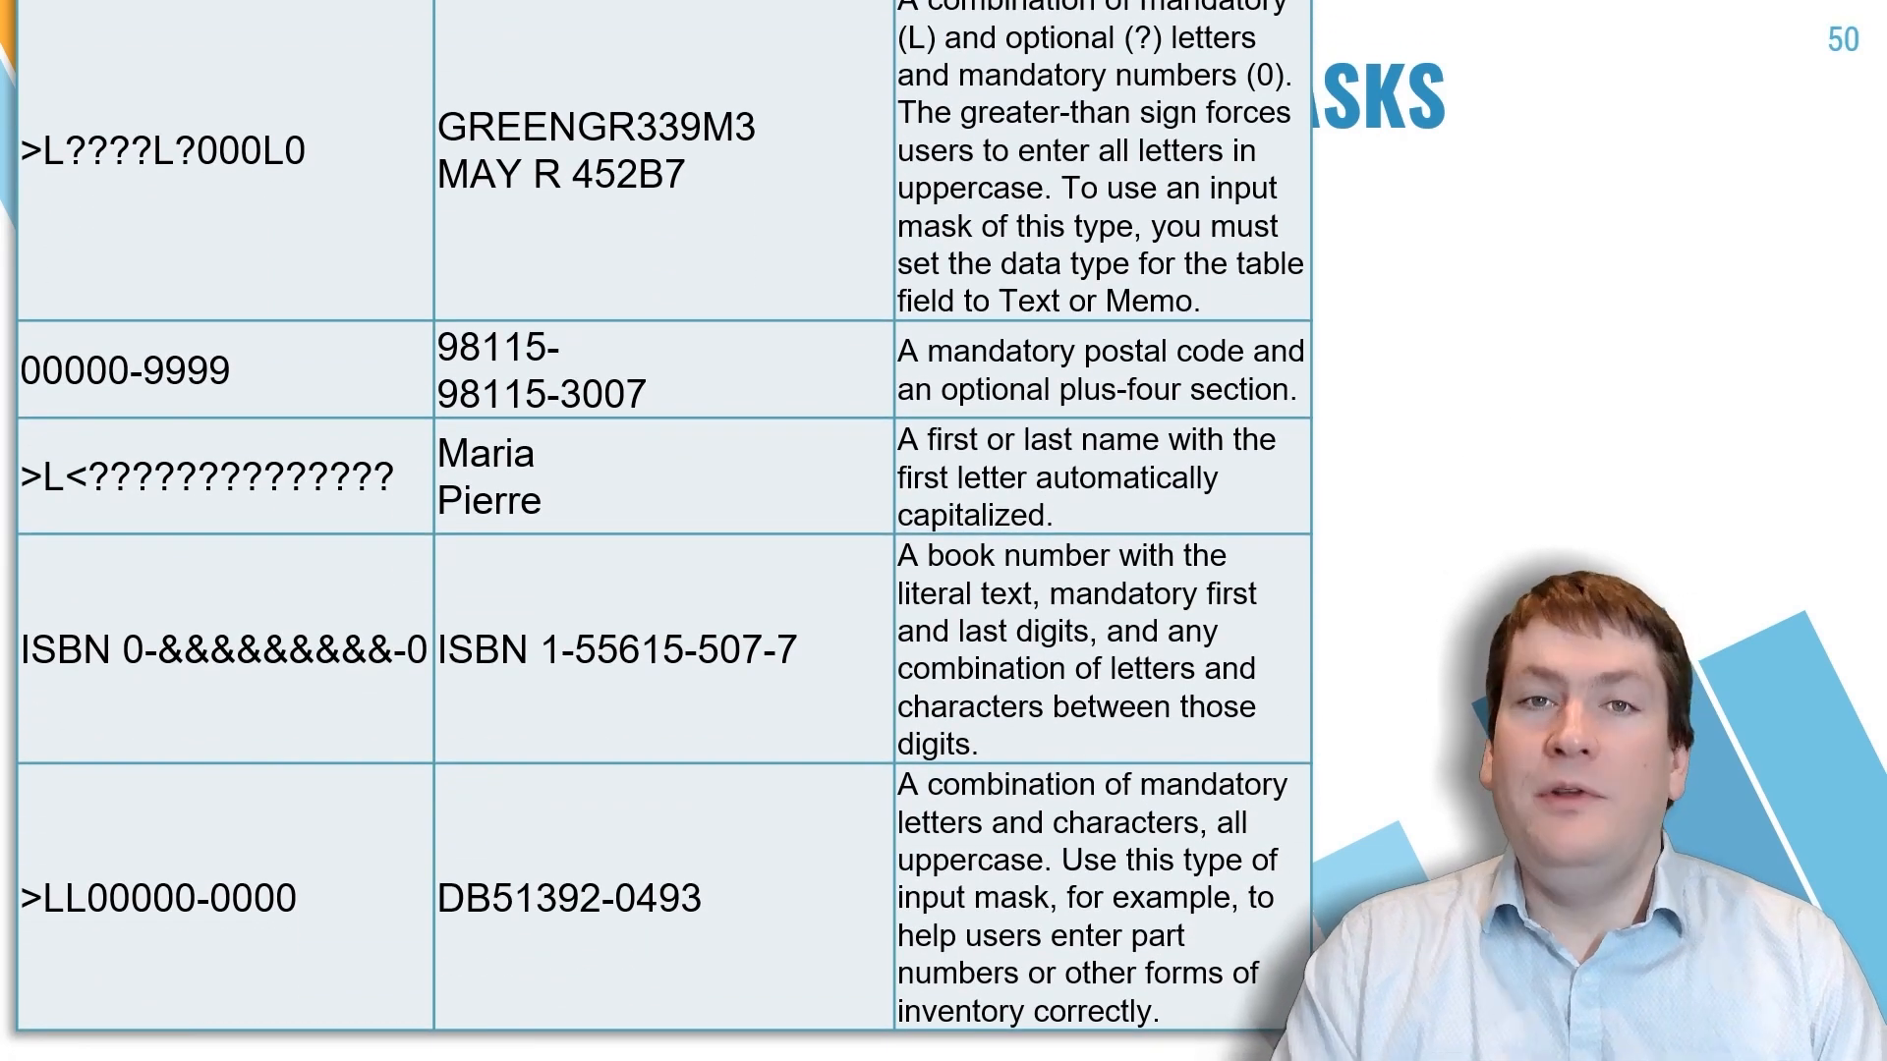
{"action": "key", "text": "Left"}
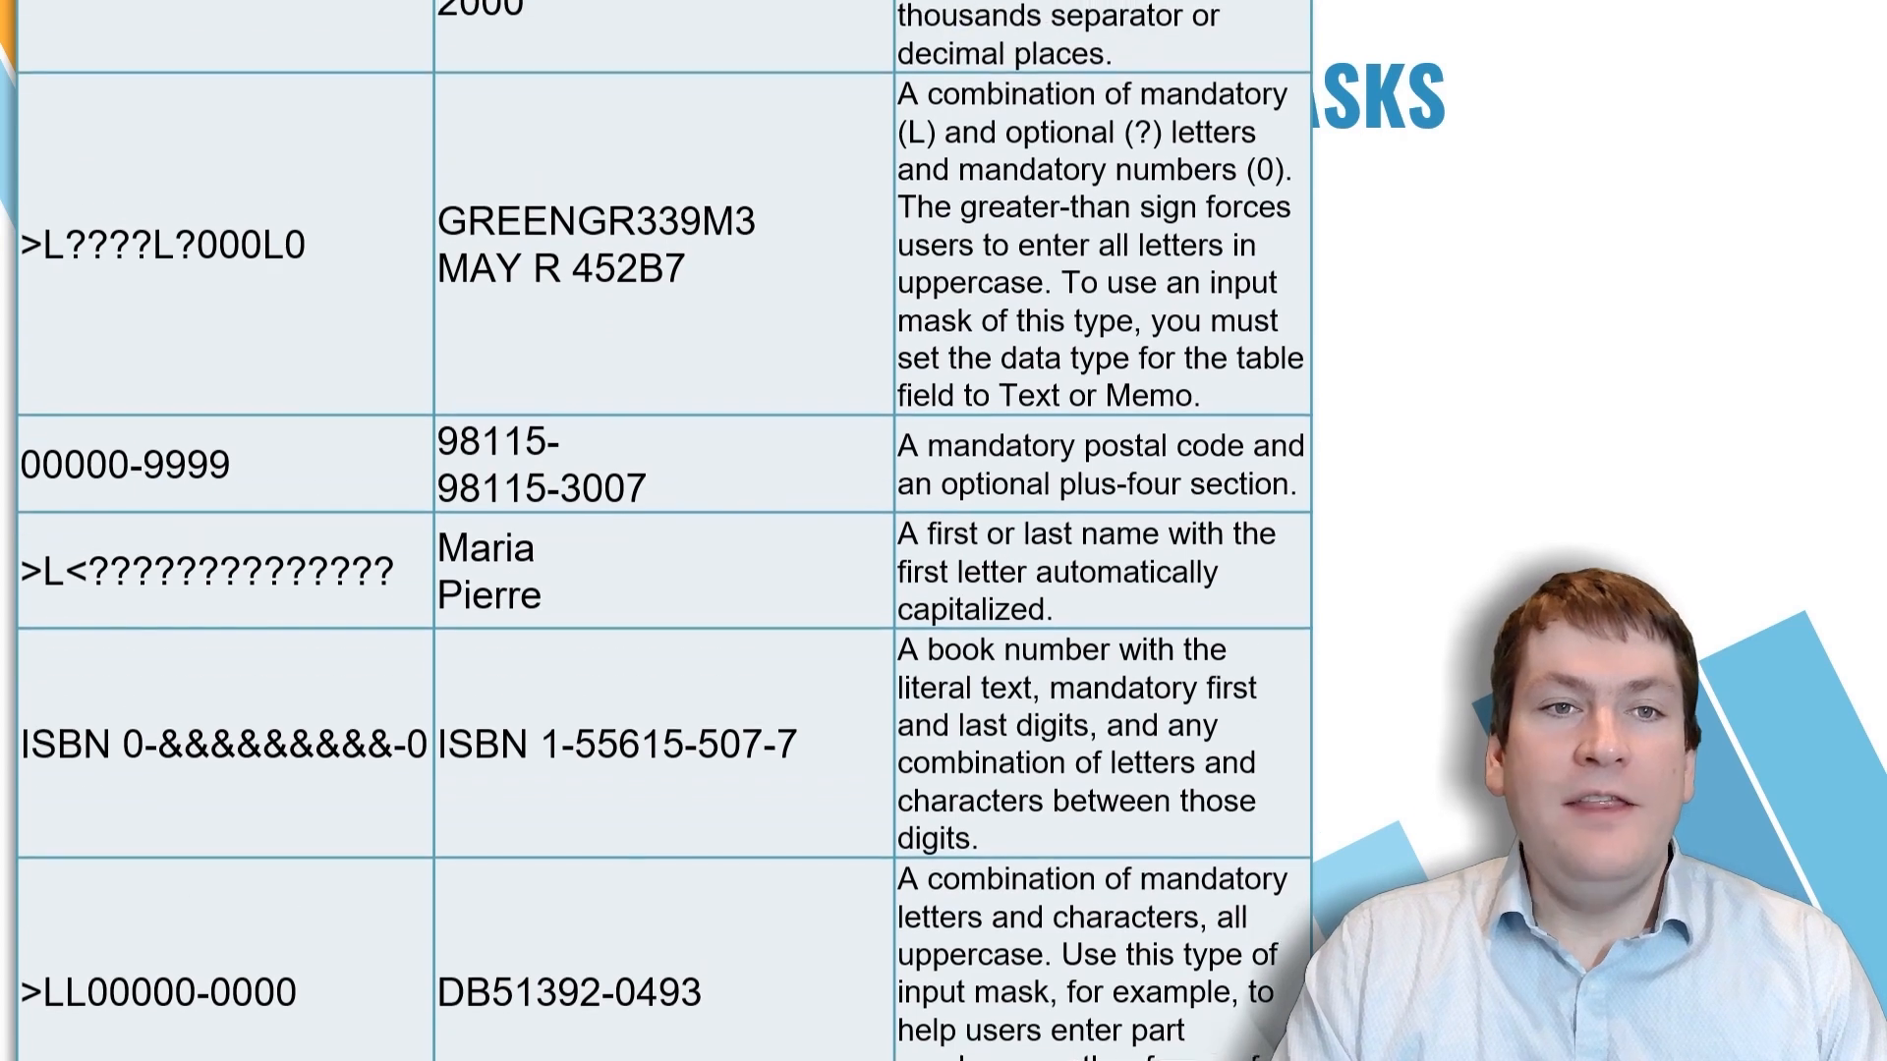
{"action": "key", "text": "Left"}
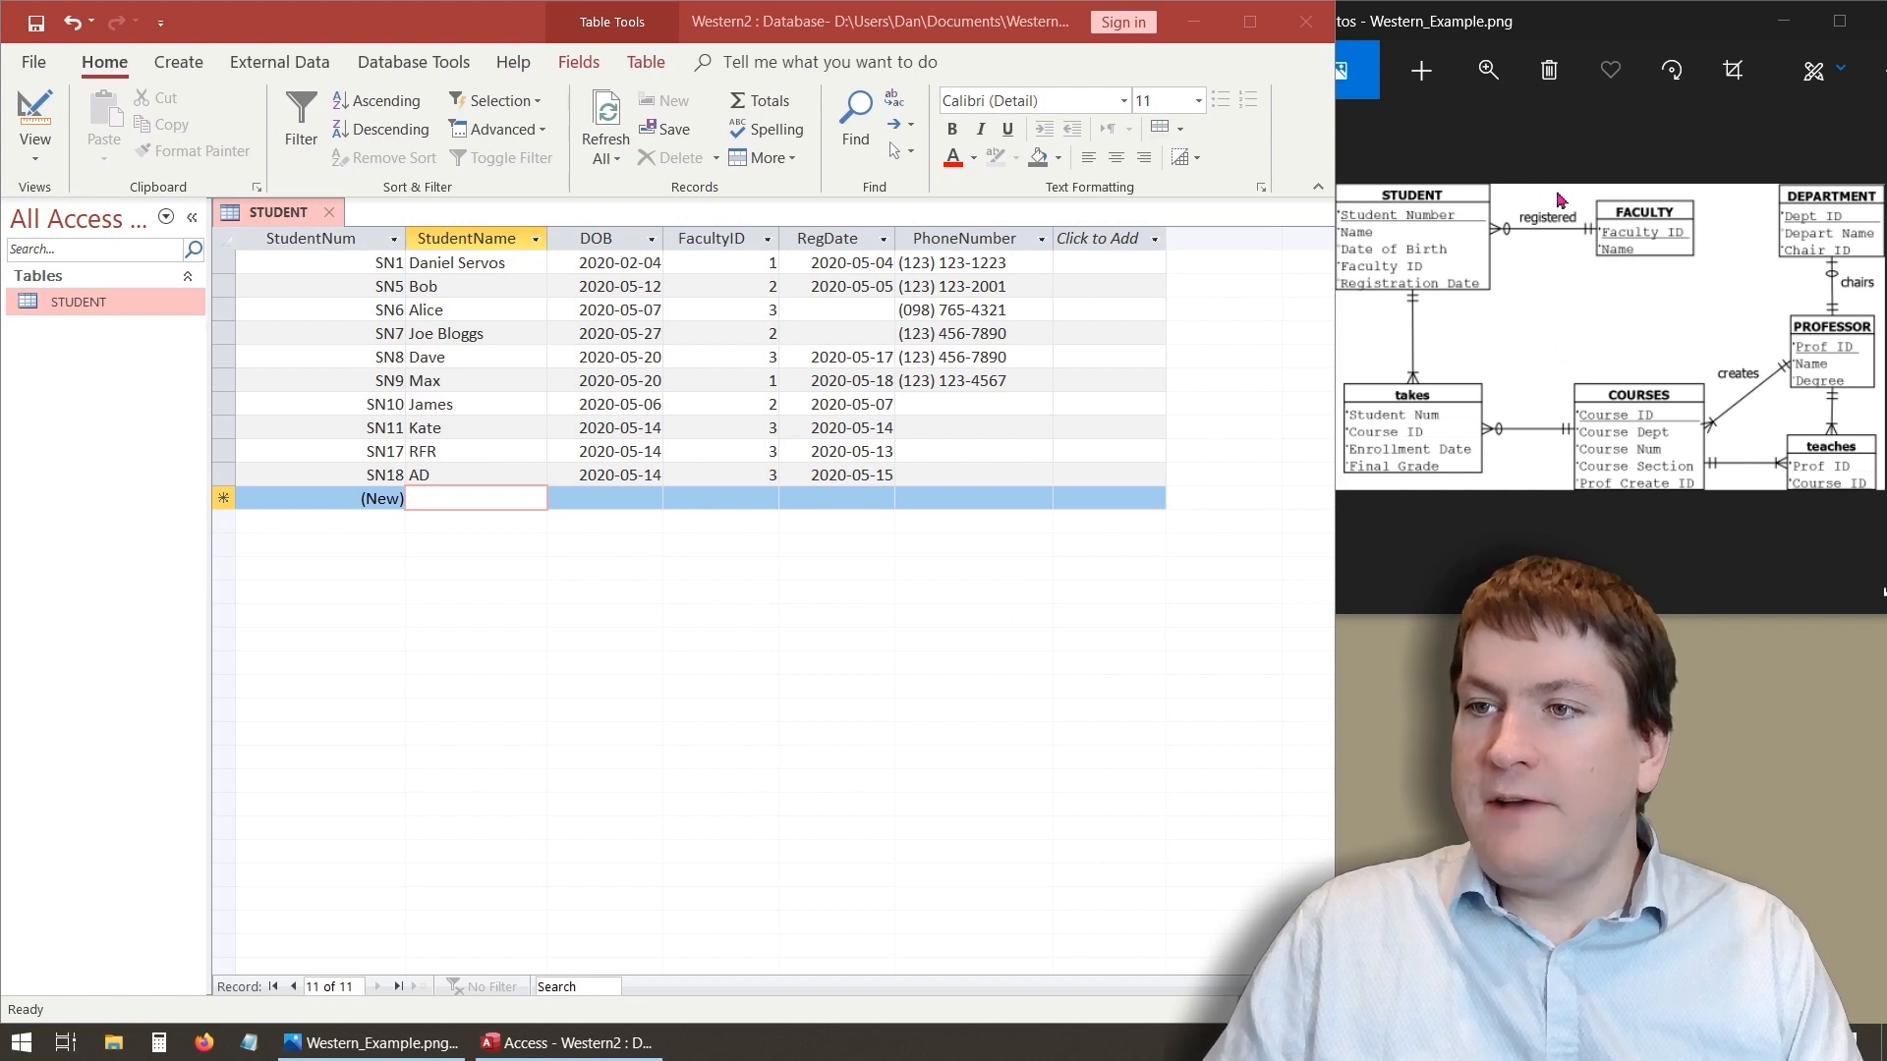
{"action": "left_click_drag", "start_coordinate": [1585, 189], "coordinate": [1710, 279]}
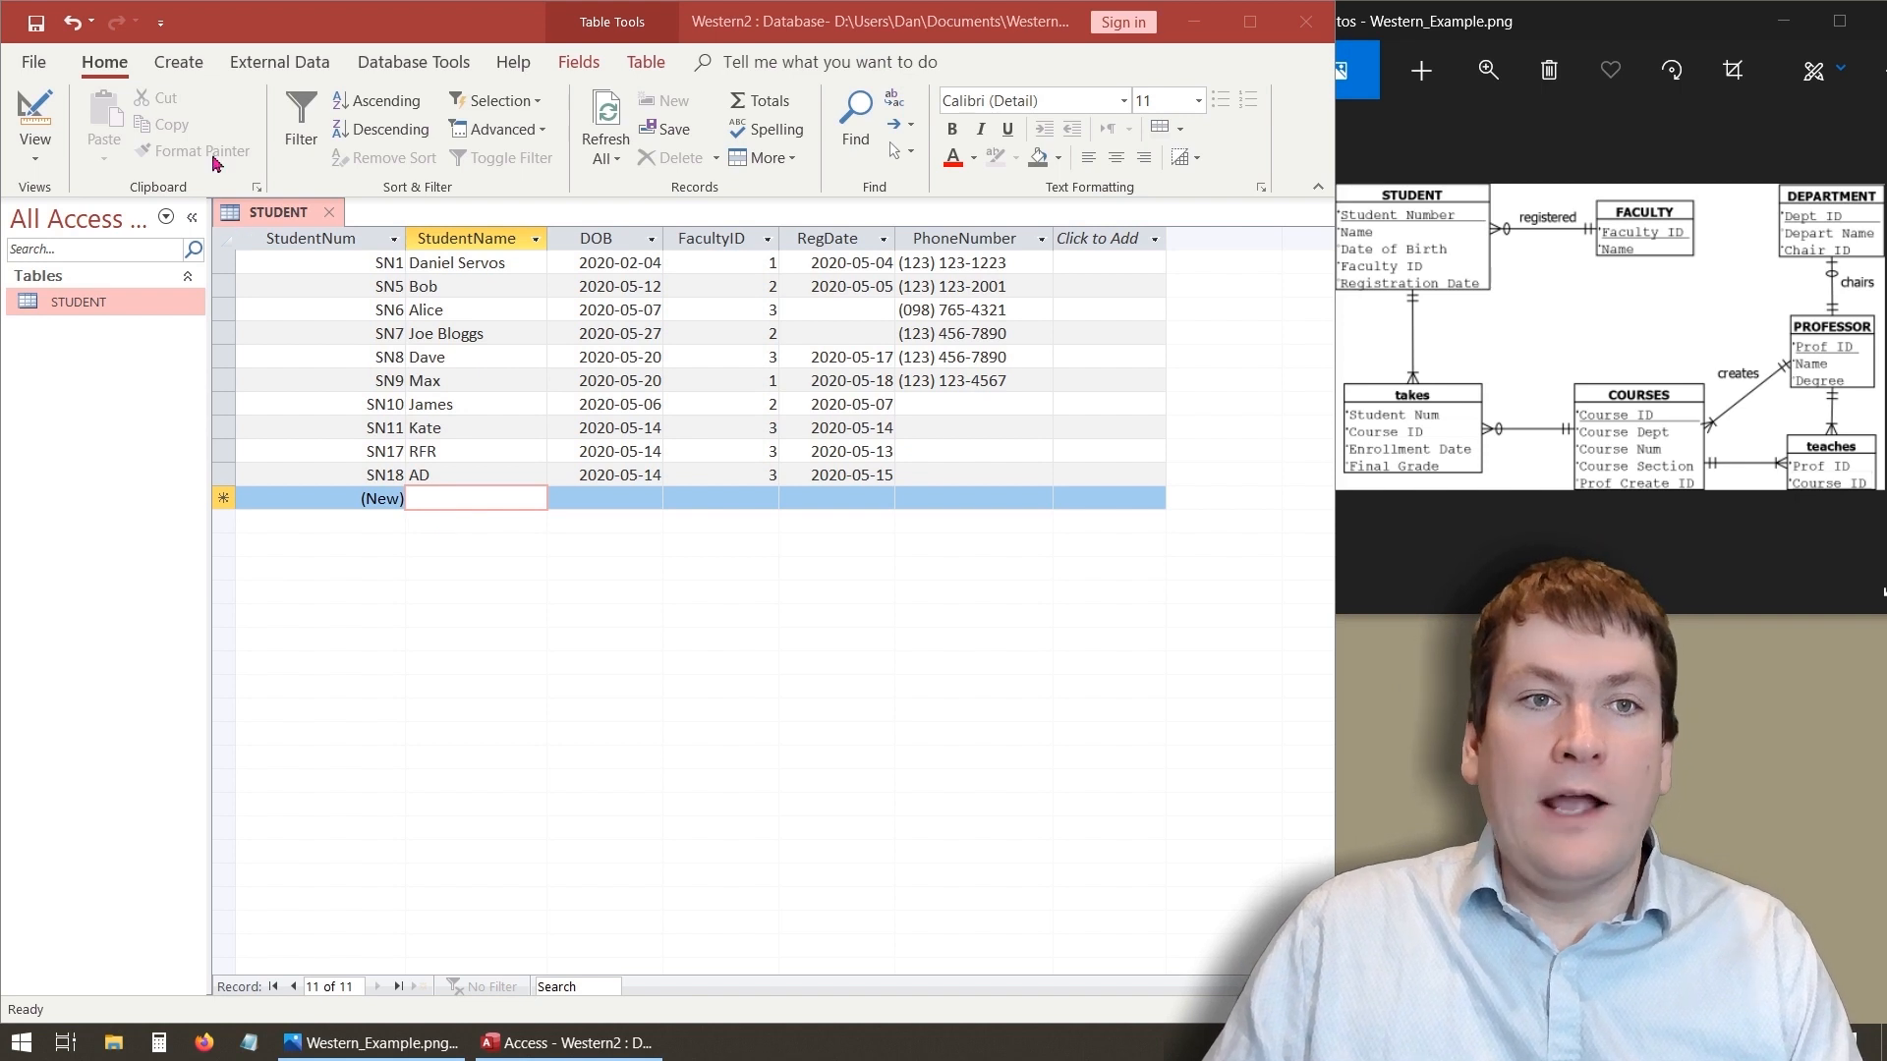
{"action": "left_click", "coordinate": [178, 62]}
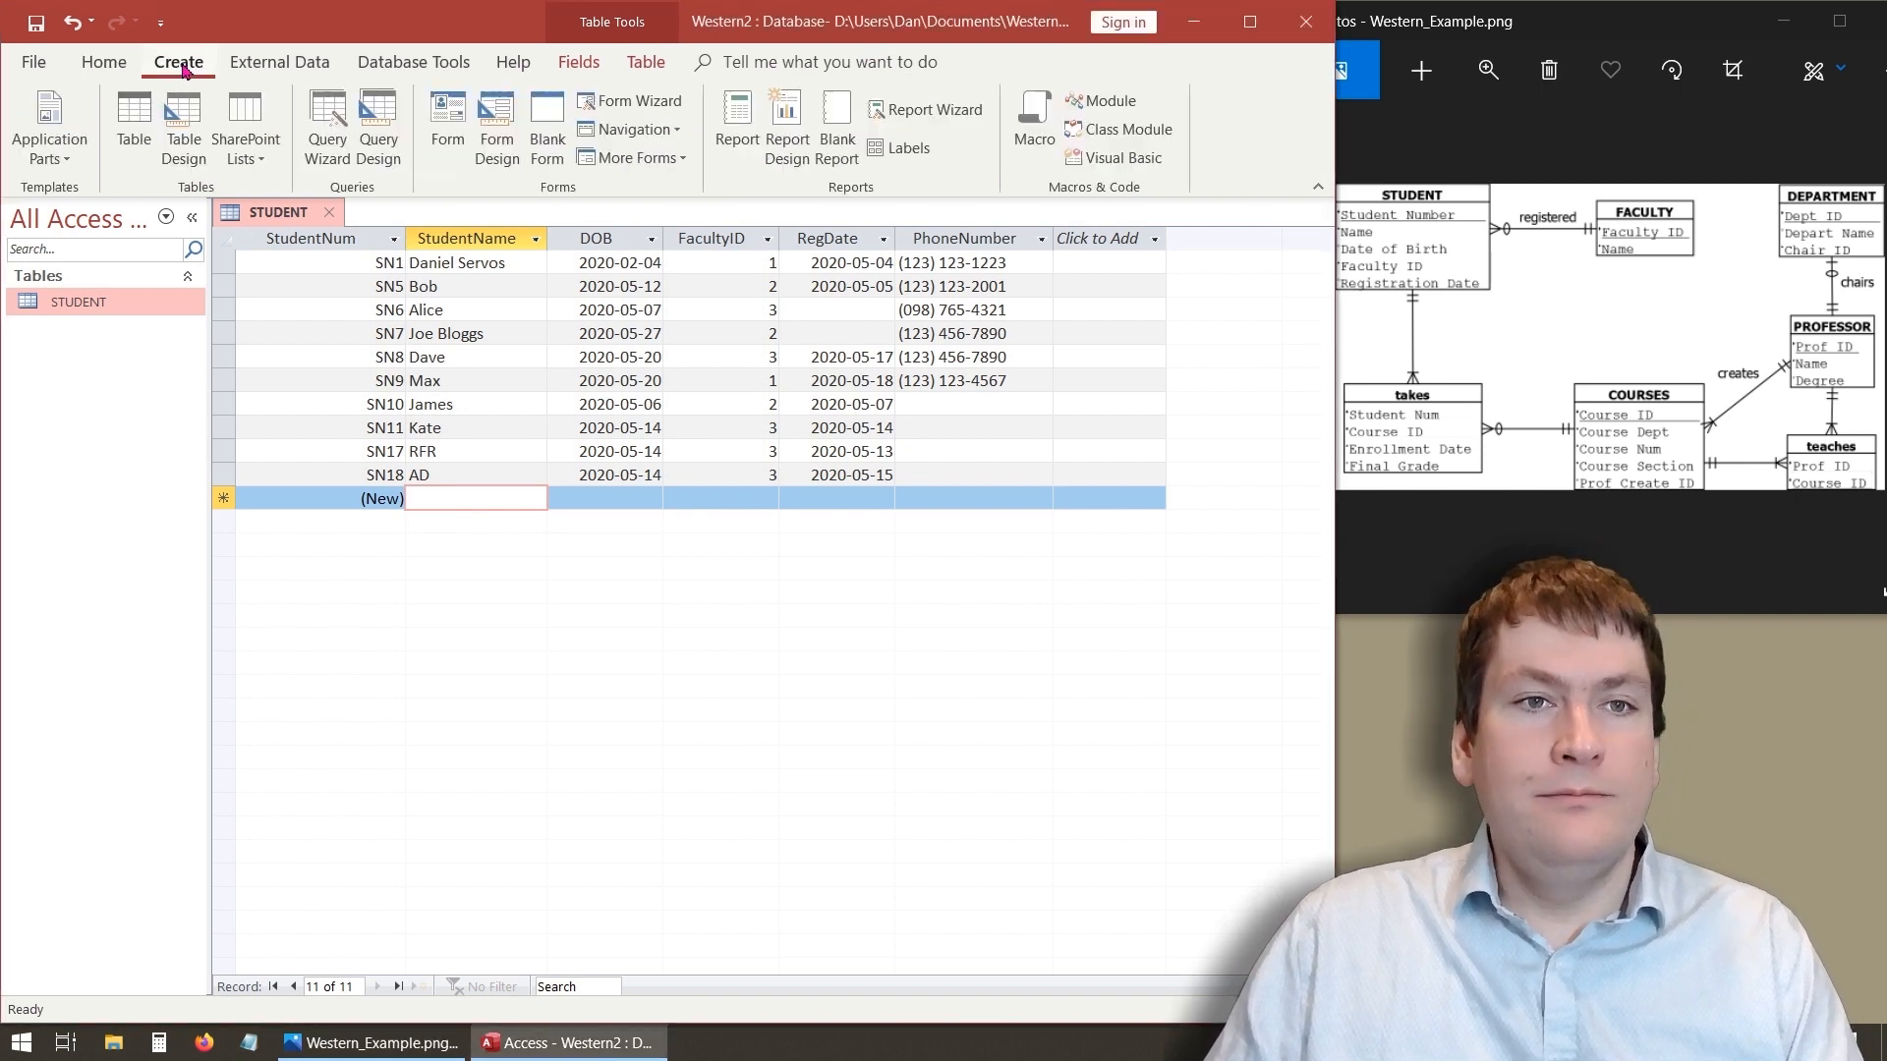
{"action": "left_click", "coordinate": [128, 138]}
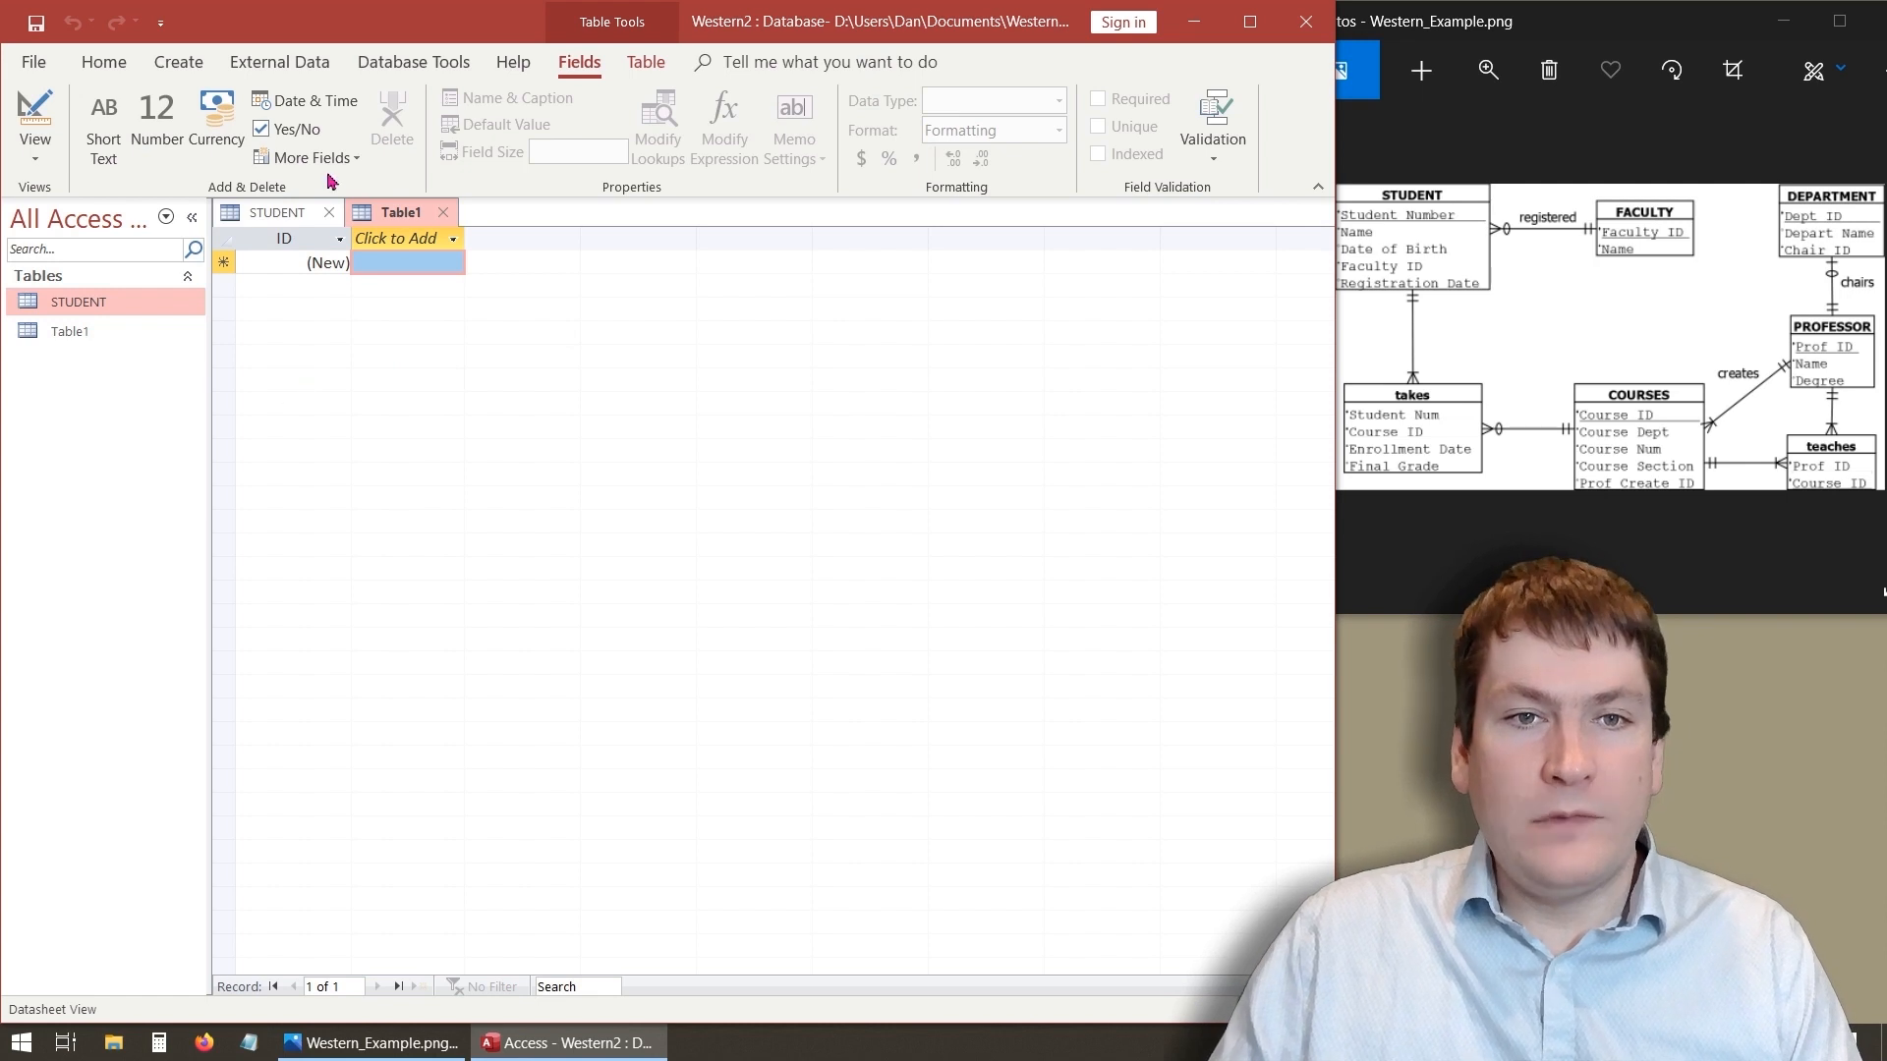
{"action": "left_click", "coordinate": [441, 213]}
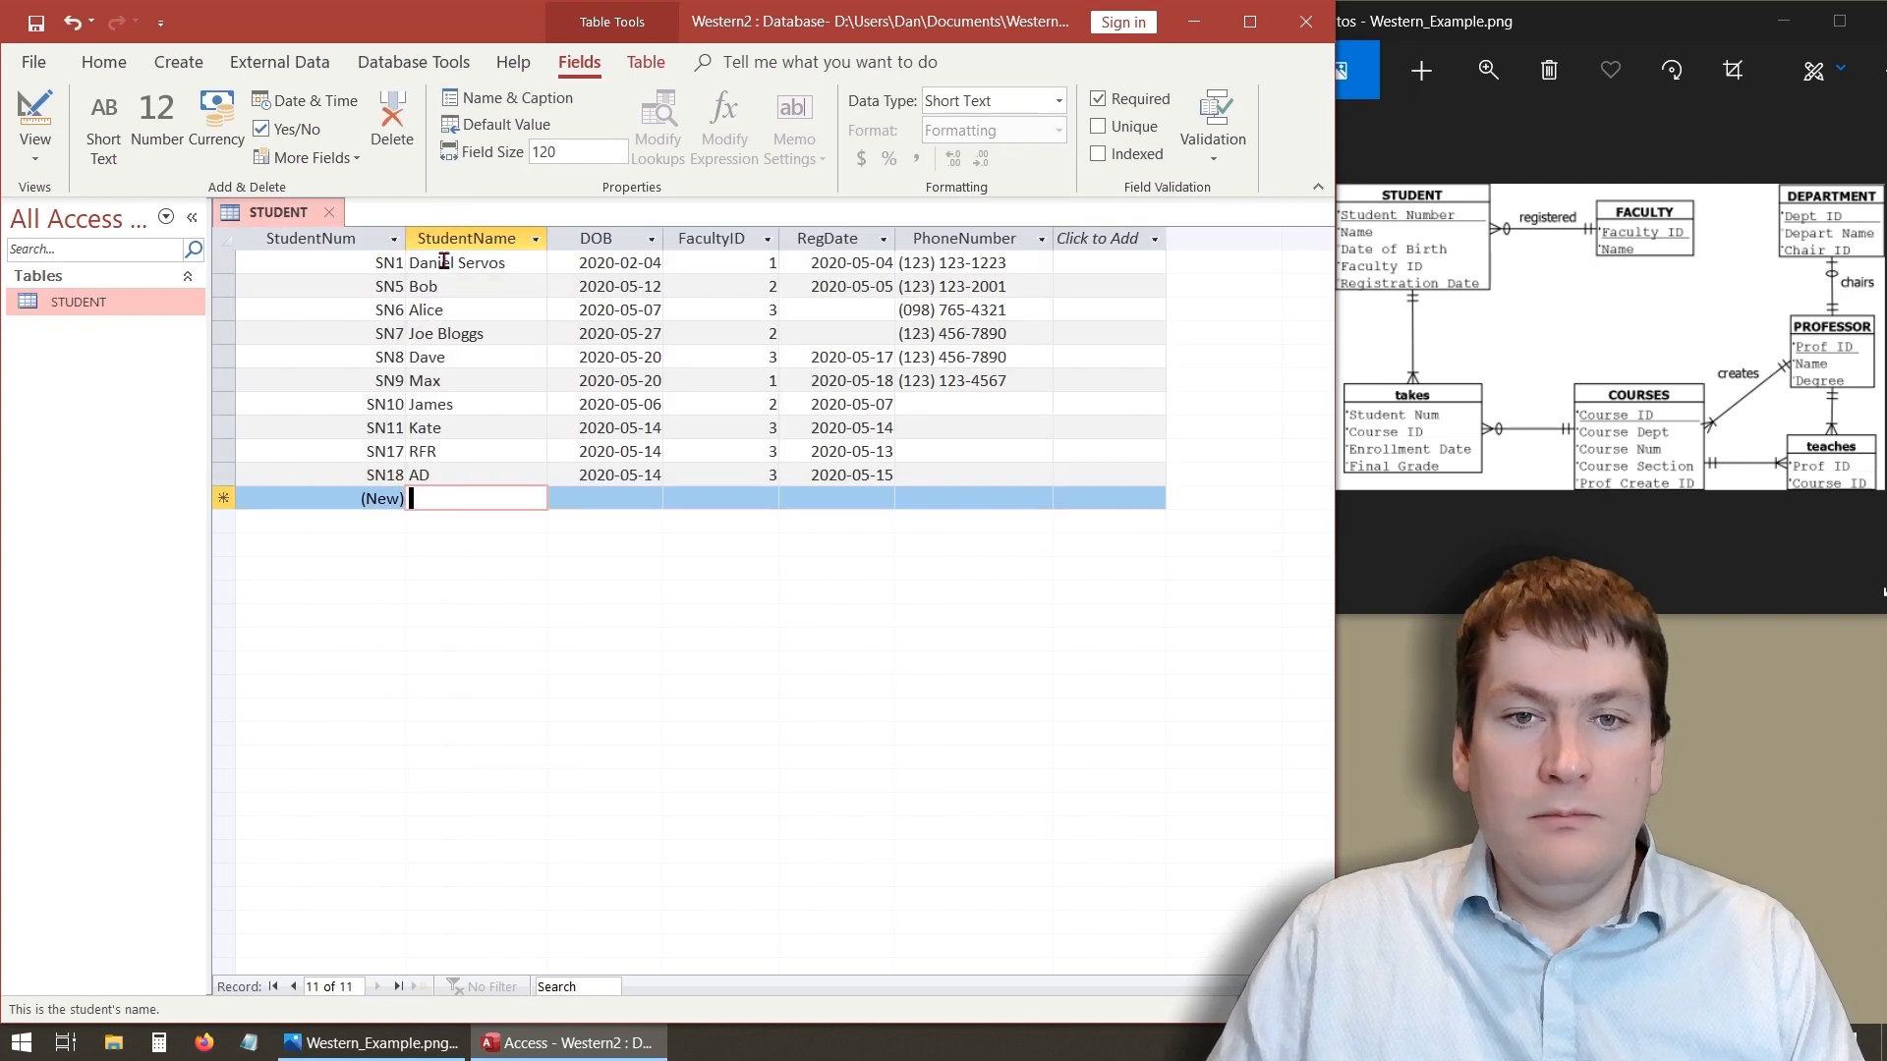
- Create a new table in Design view with a FacultyID field of Number data type
{"action": "left_click", "coordinate": [181, 63]}
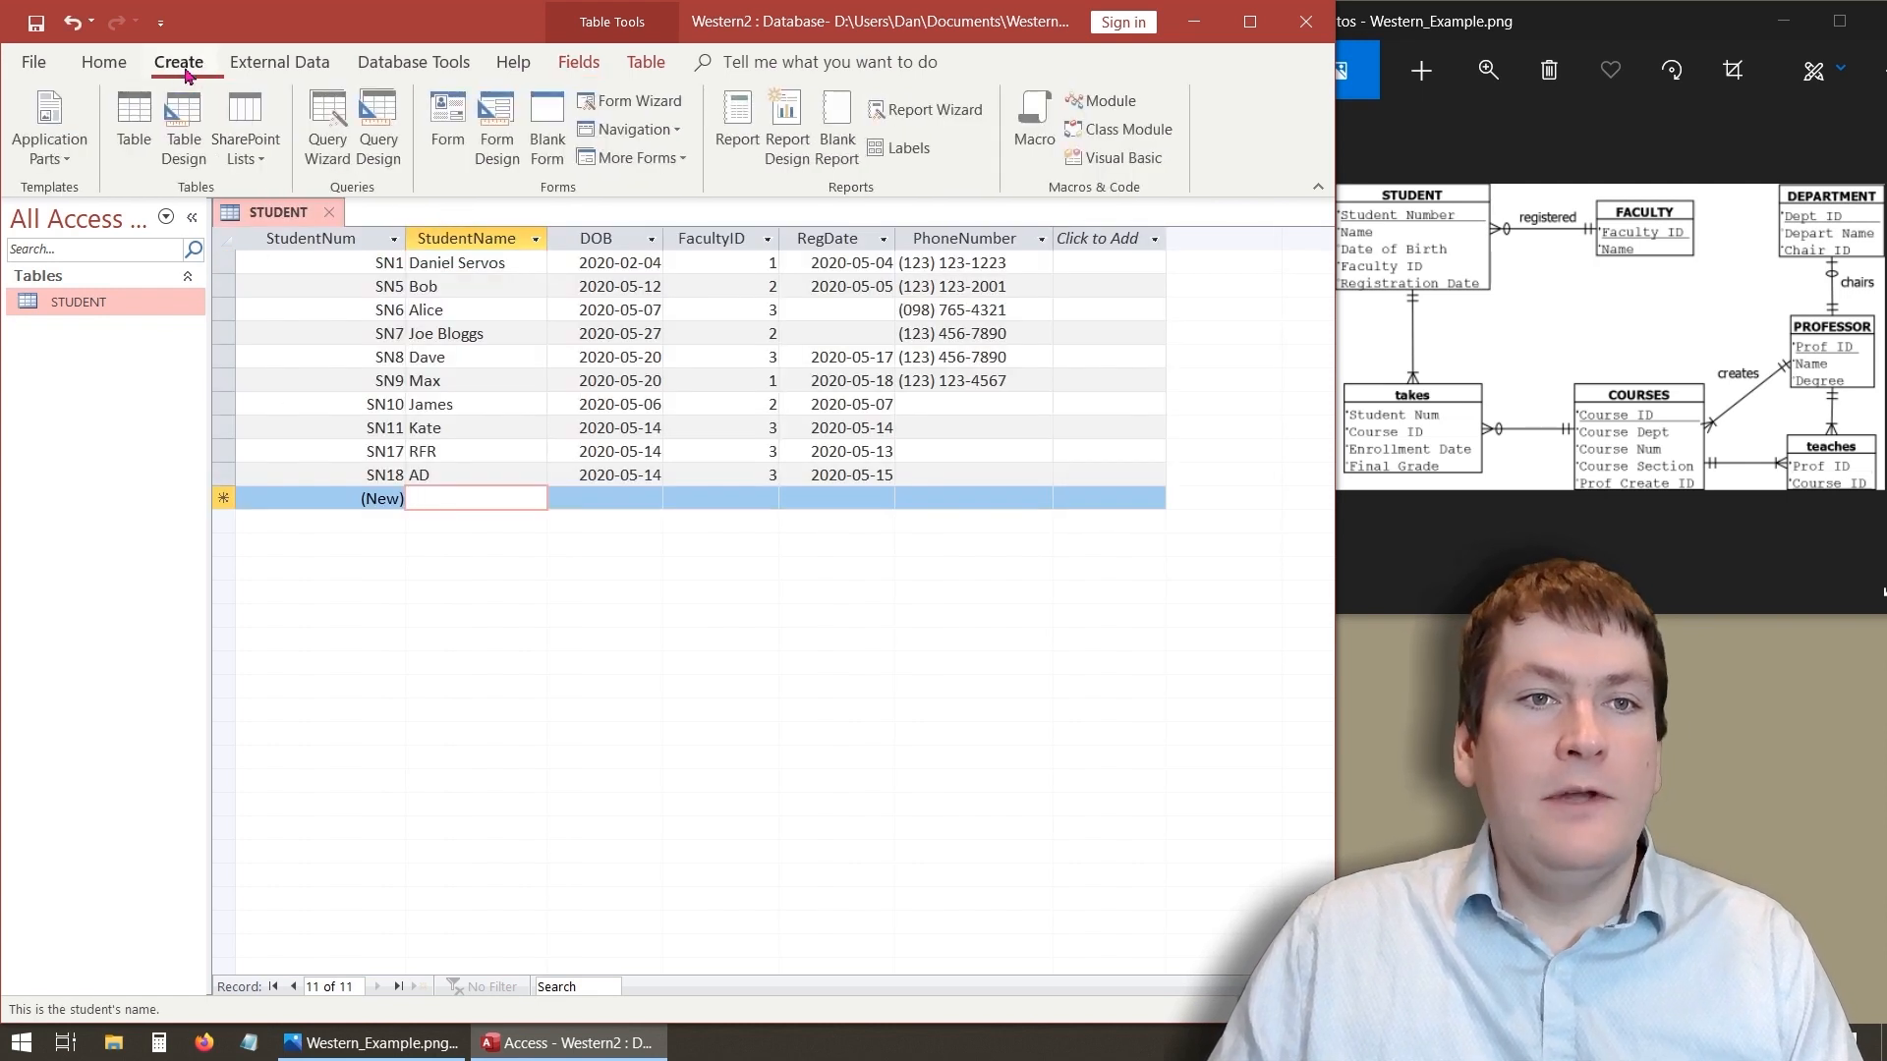
{"action": "left_click", "coordinate": [185, 126]}
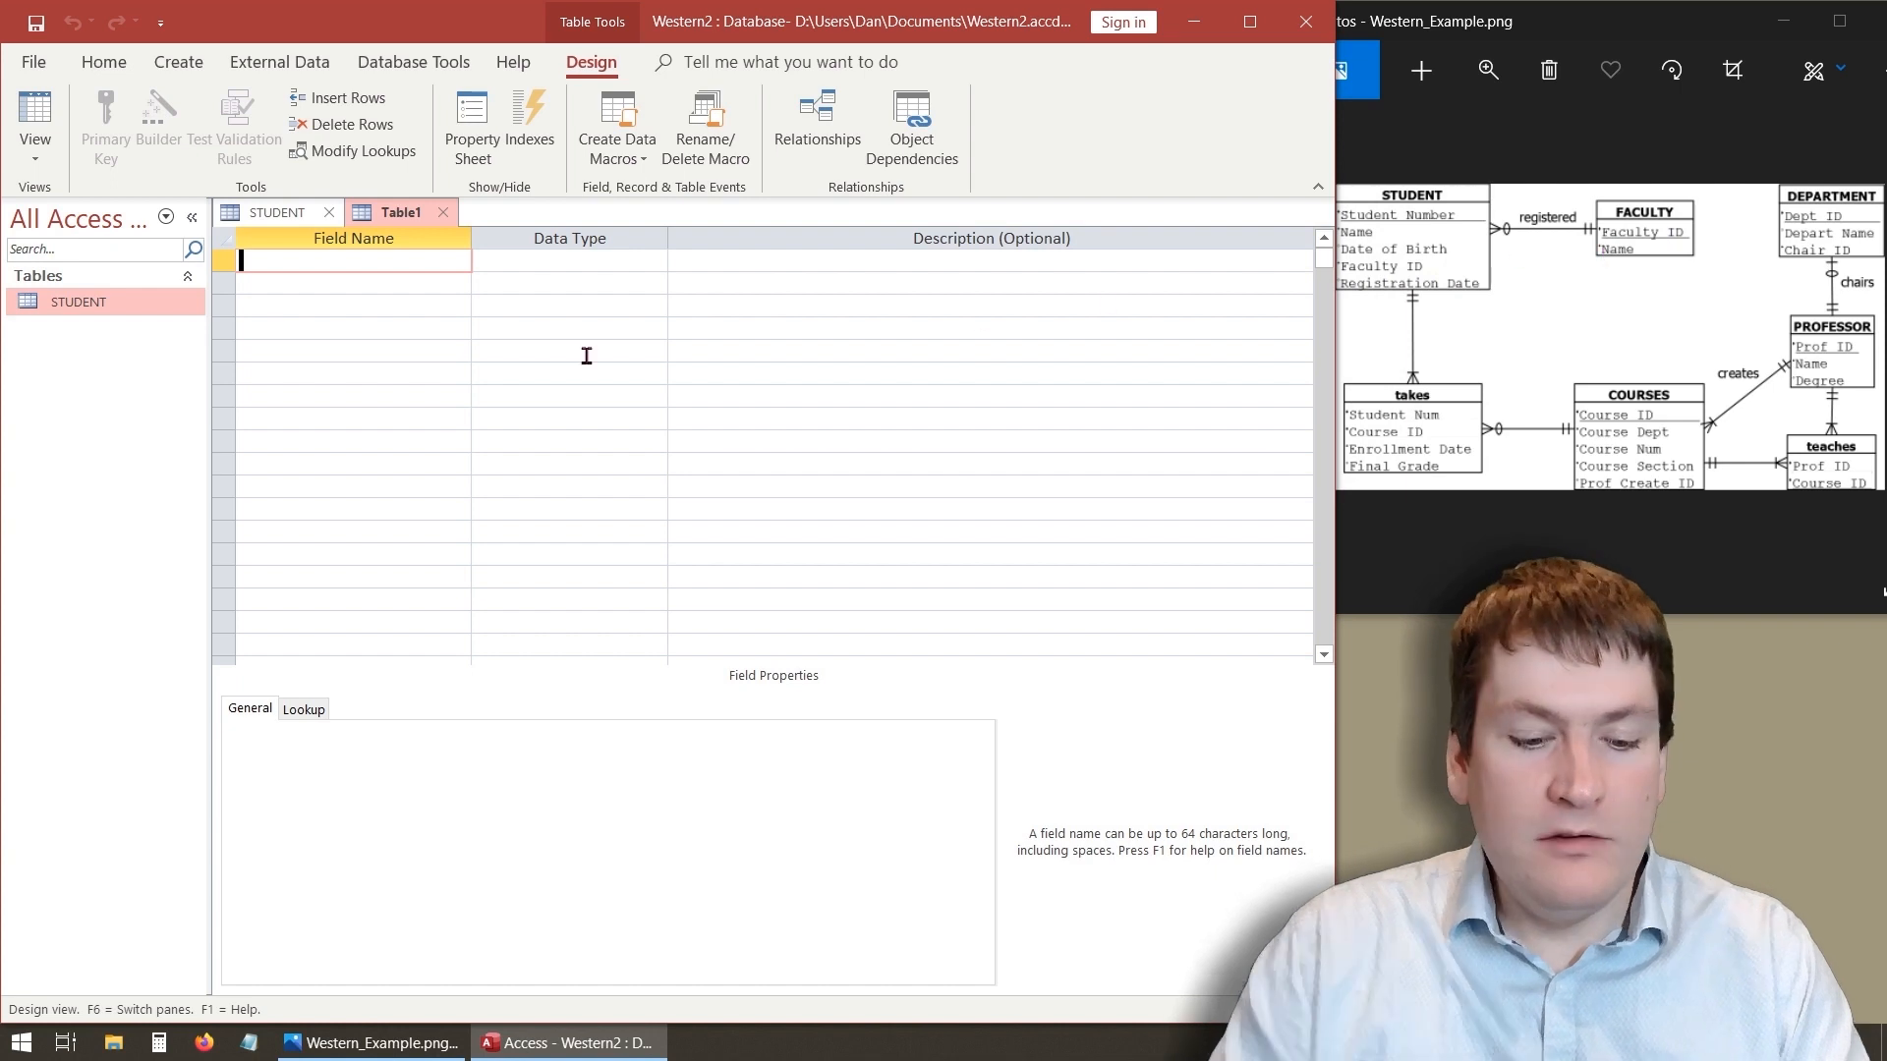
{"action": "type", "text": "Fa"}
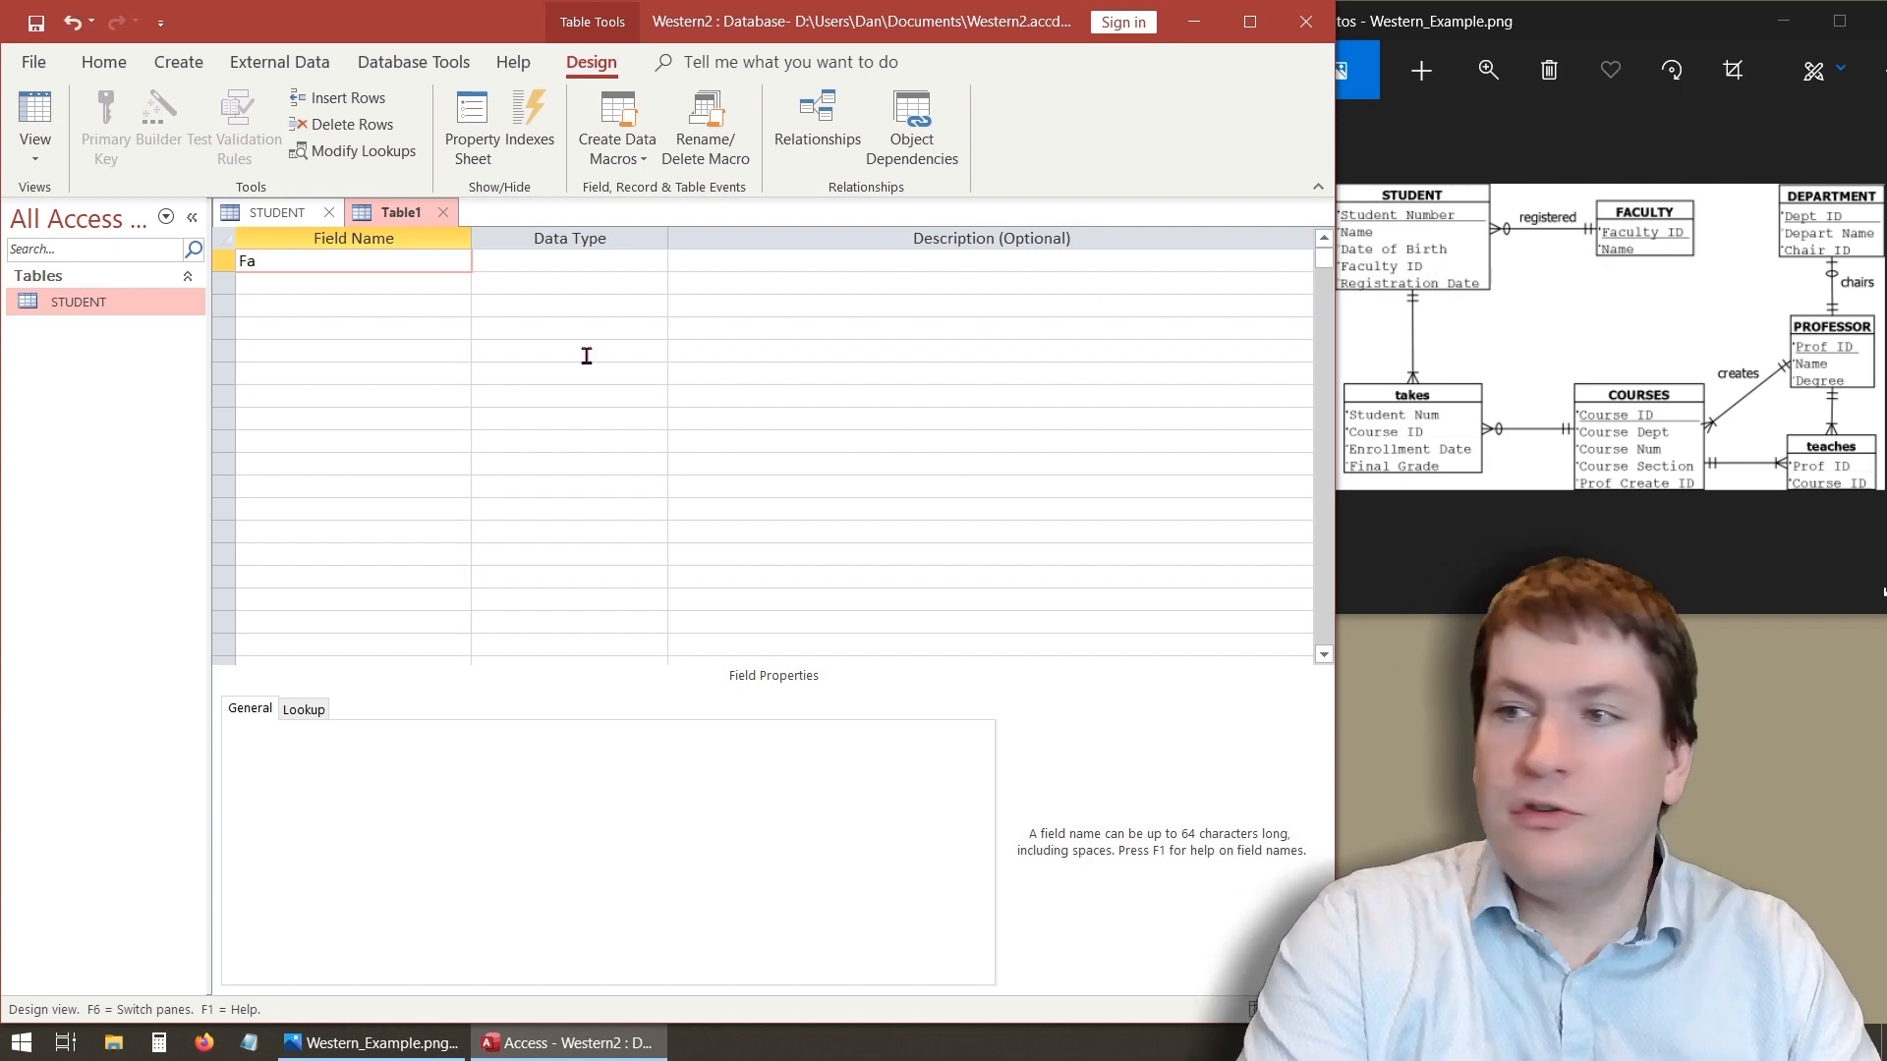
{"action": "type", "text": "culty"}
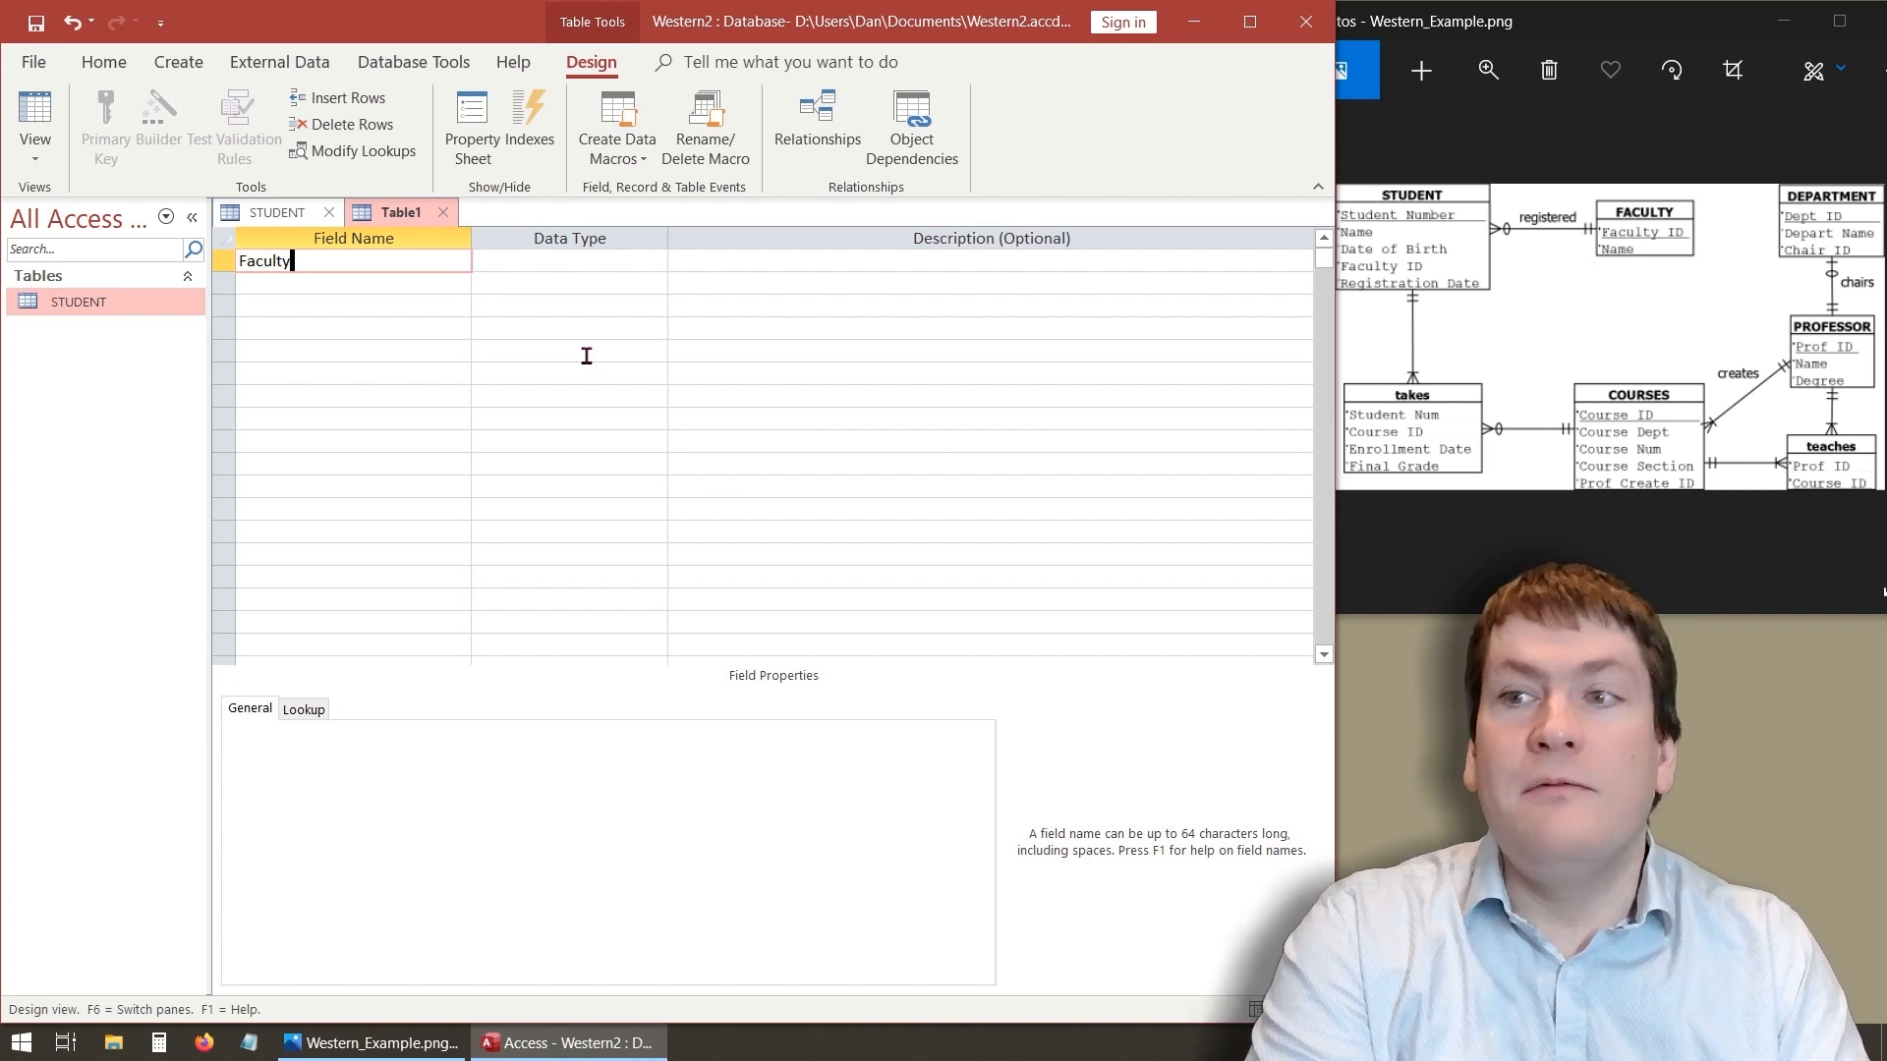
{"action": "type", "text": "ID"}
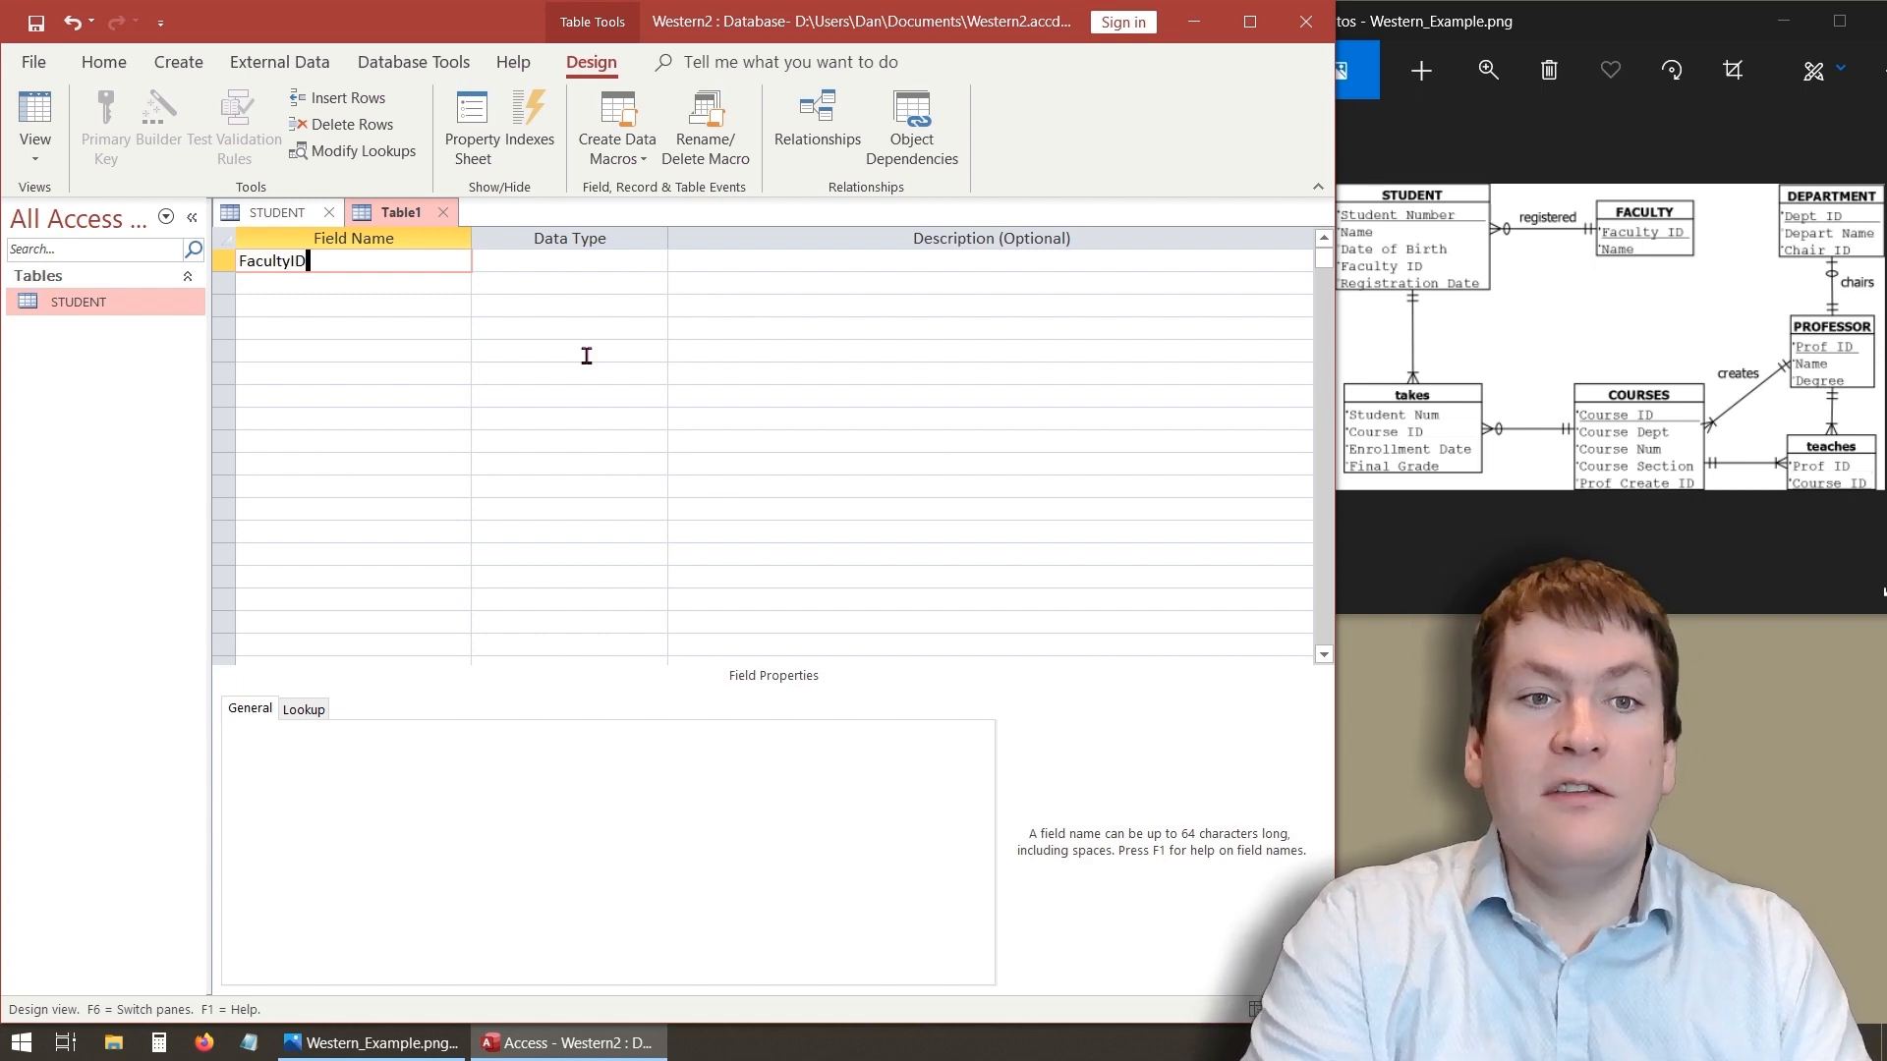
{"action": "key", "text": "Tab"}
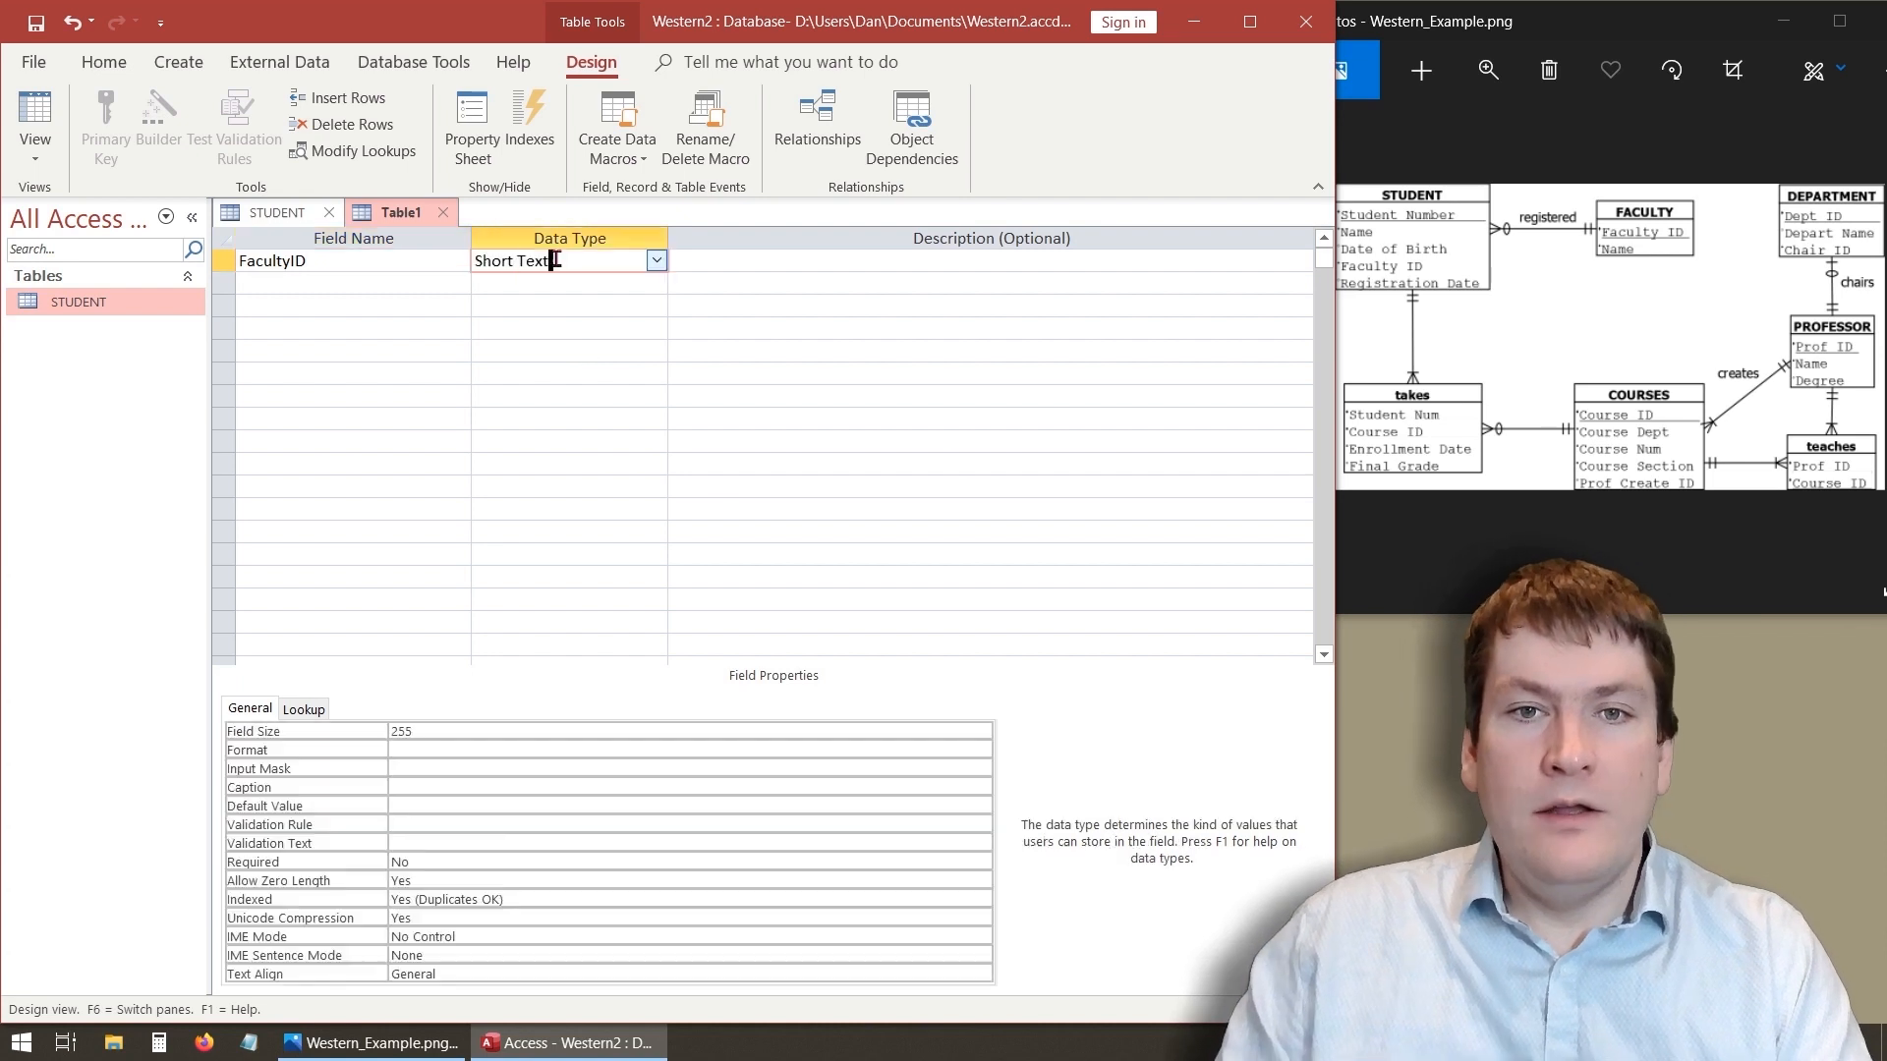
{"action": "left_click", "coordinate": [657, 262]}
{"action": "left_click", "coordinate": [622, 328]}
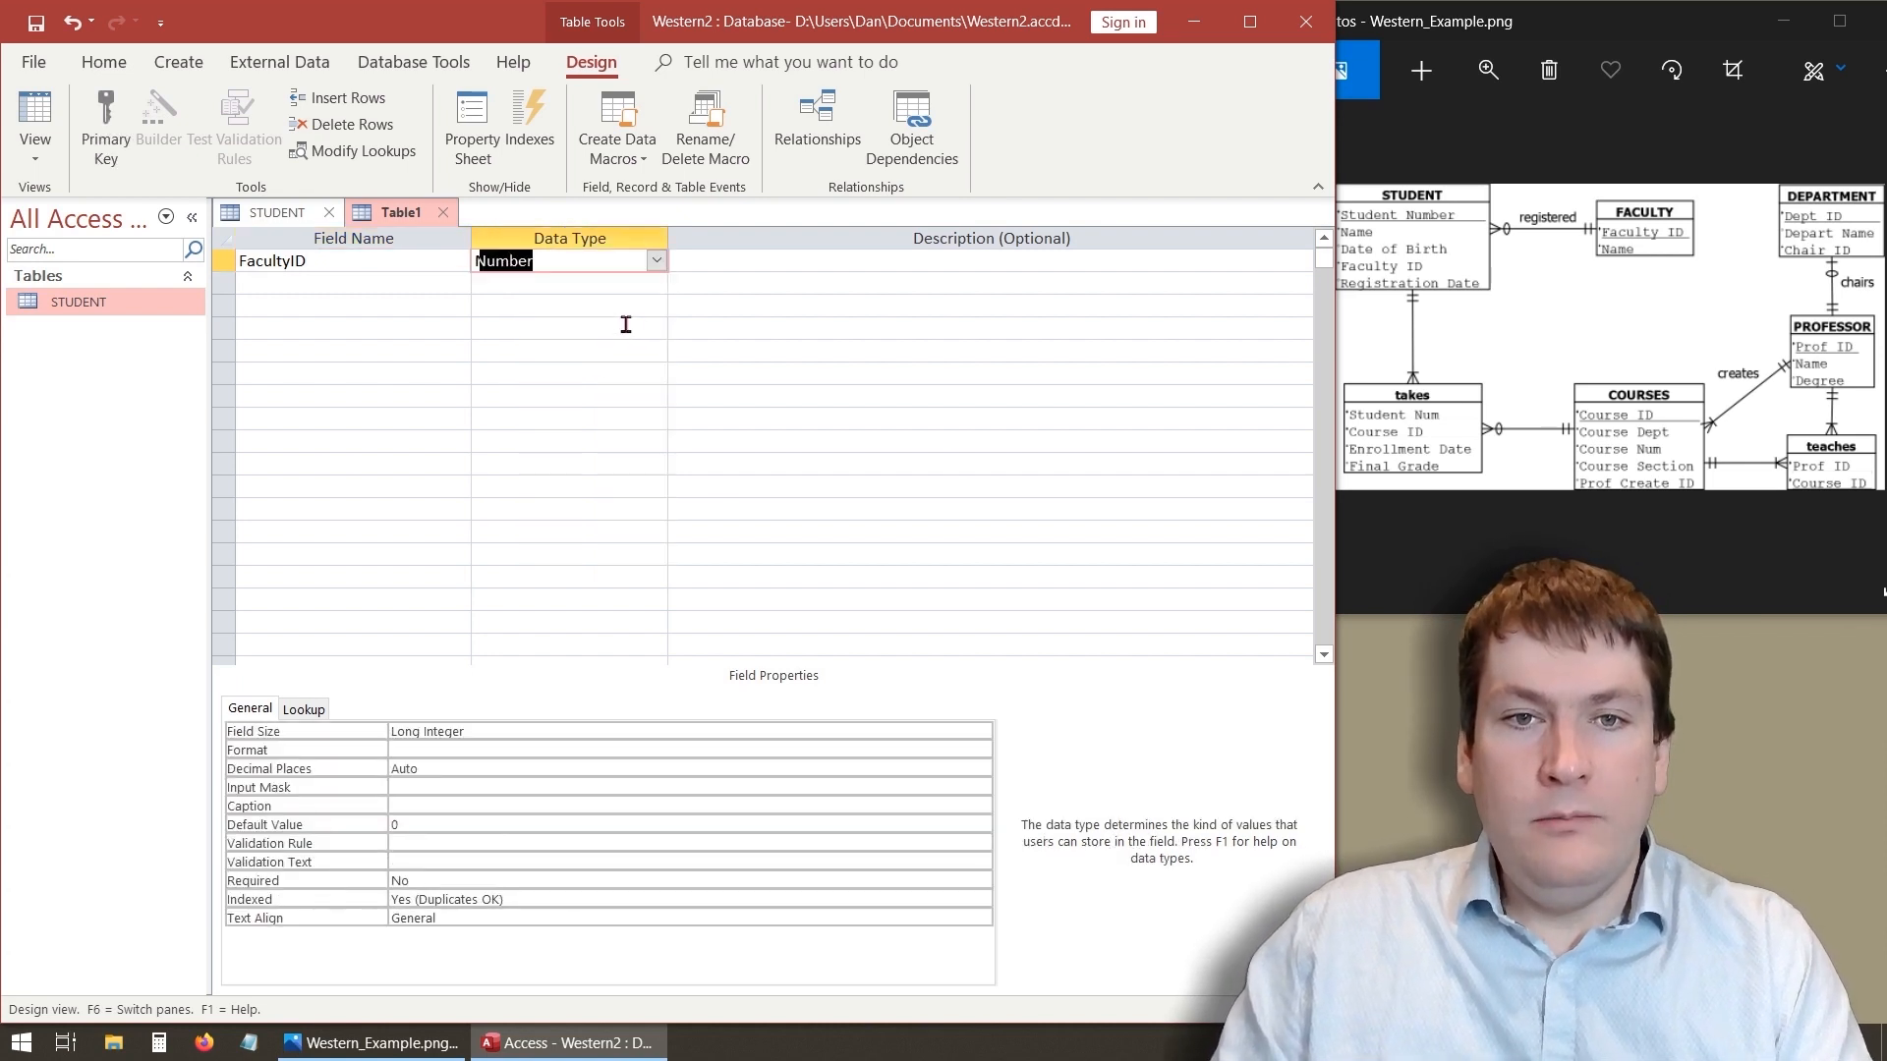
- Make FacultyID the table's primary key
{"action": "left_click", "coordinate": [441, 881]}
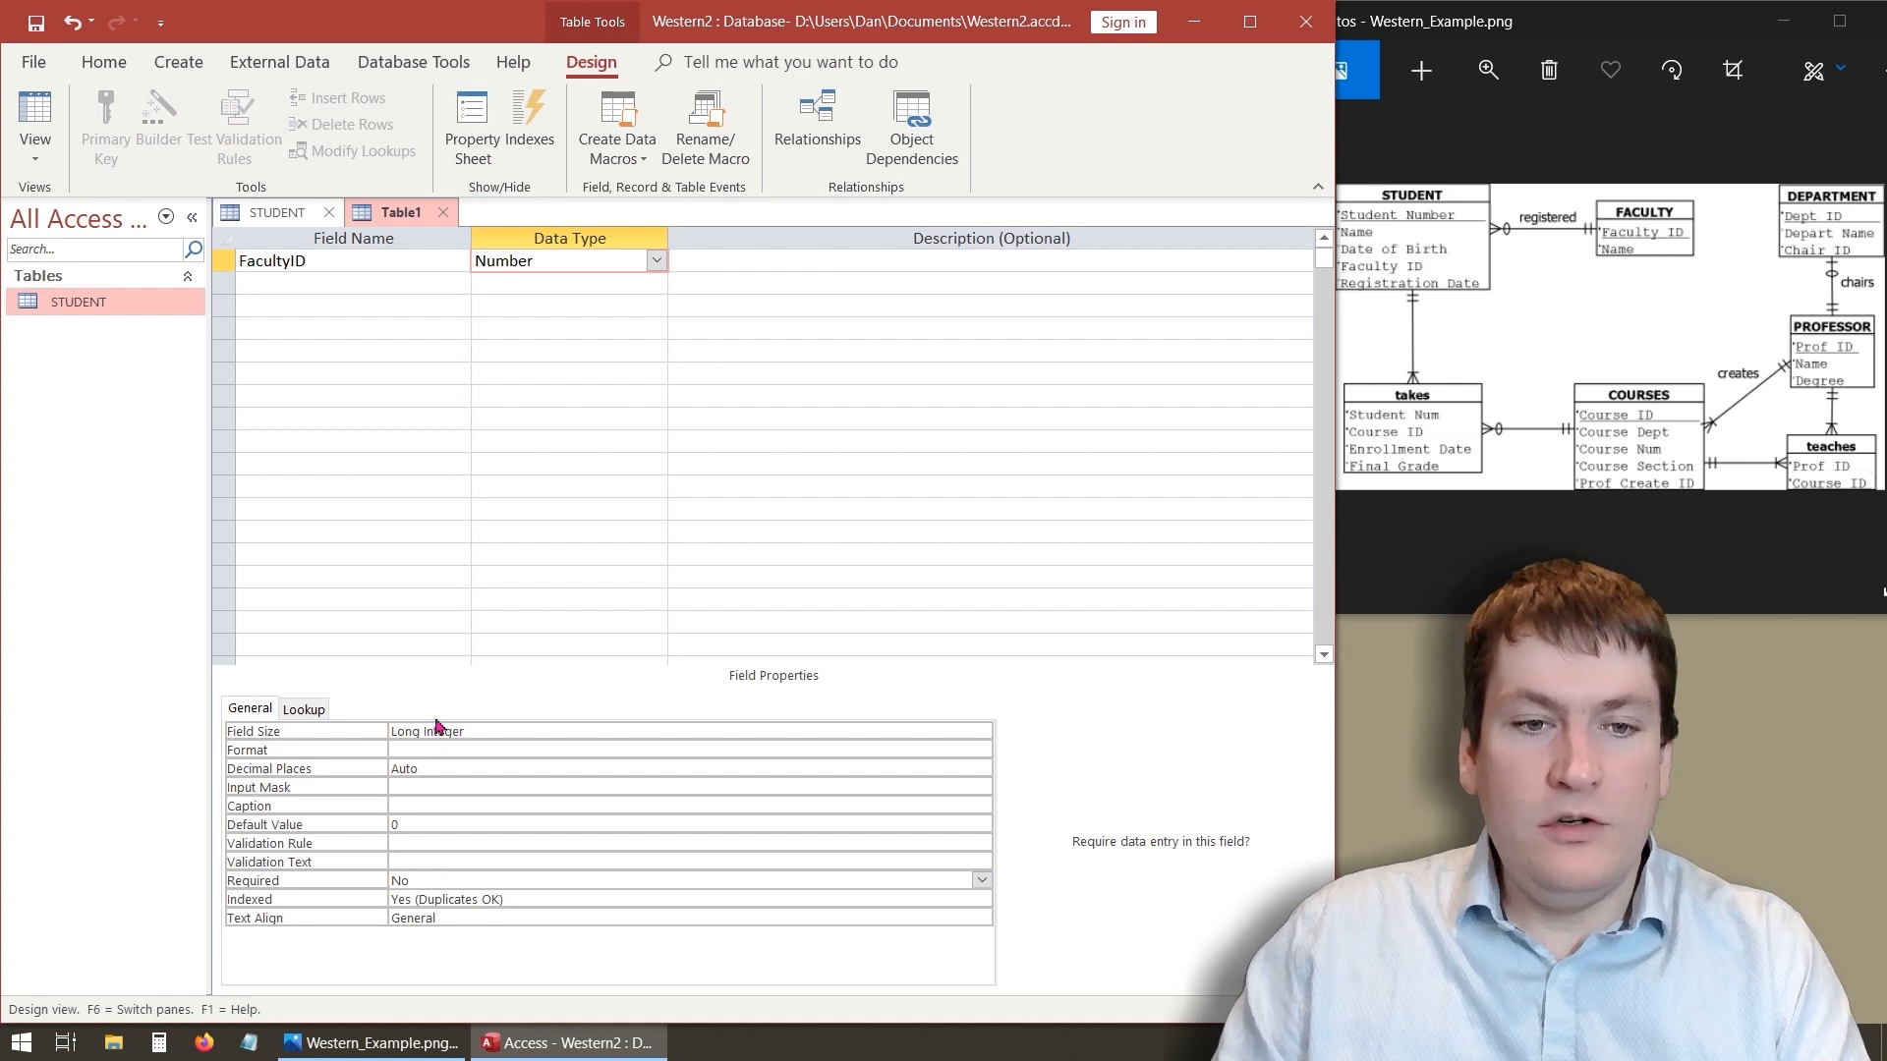
{"action": "left_click", "coordinate": [371, 285]}
{"action": "left_click", "coordinate": [308, 261]}
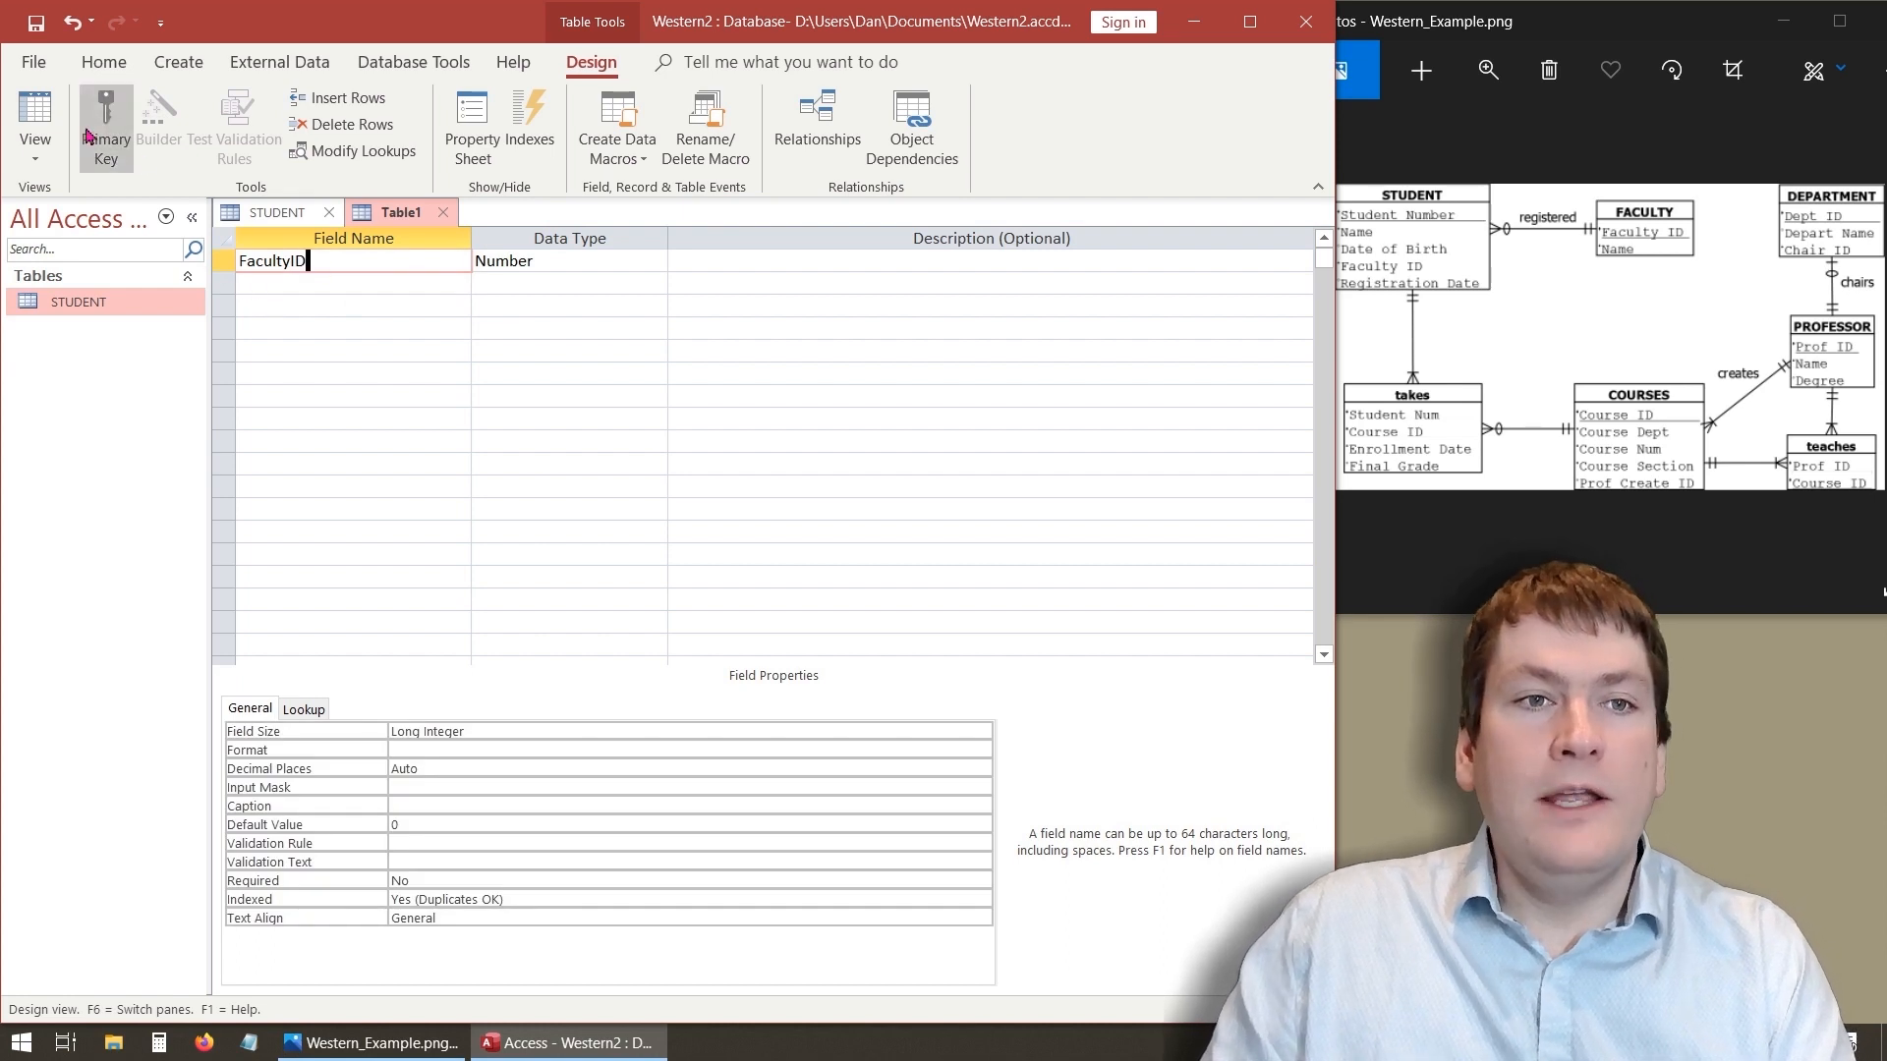
{"action": "left_click", "coordinate": [117, 116]}
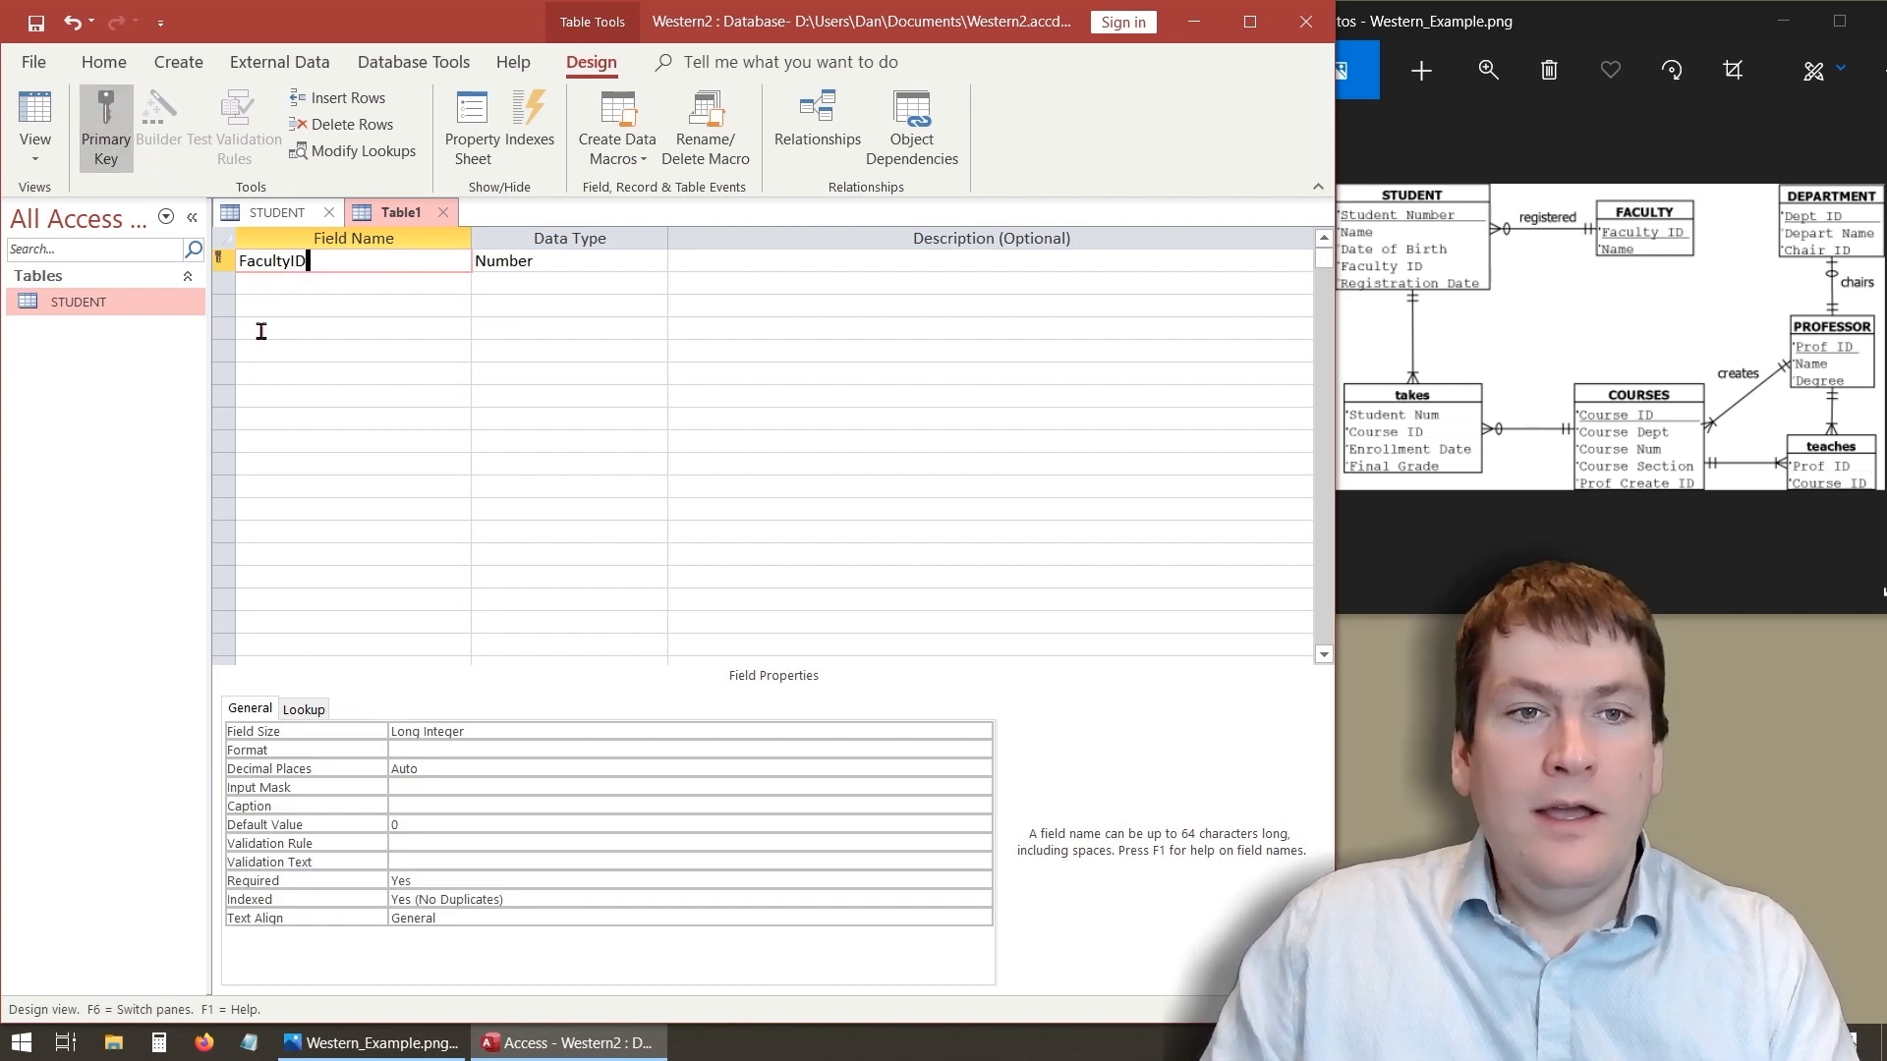
- Add a Short Text field named FactName with a Field Size of 60
{"action": "left_click", "coordinate": [265, 285]}
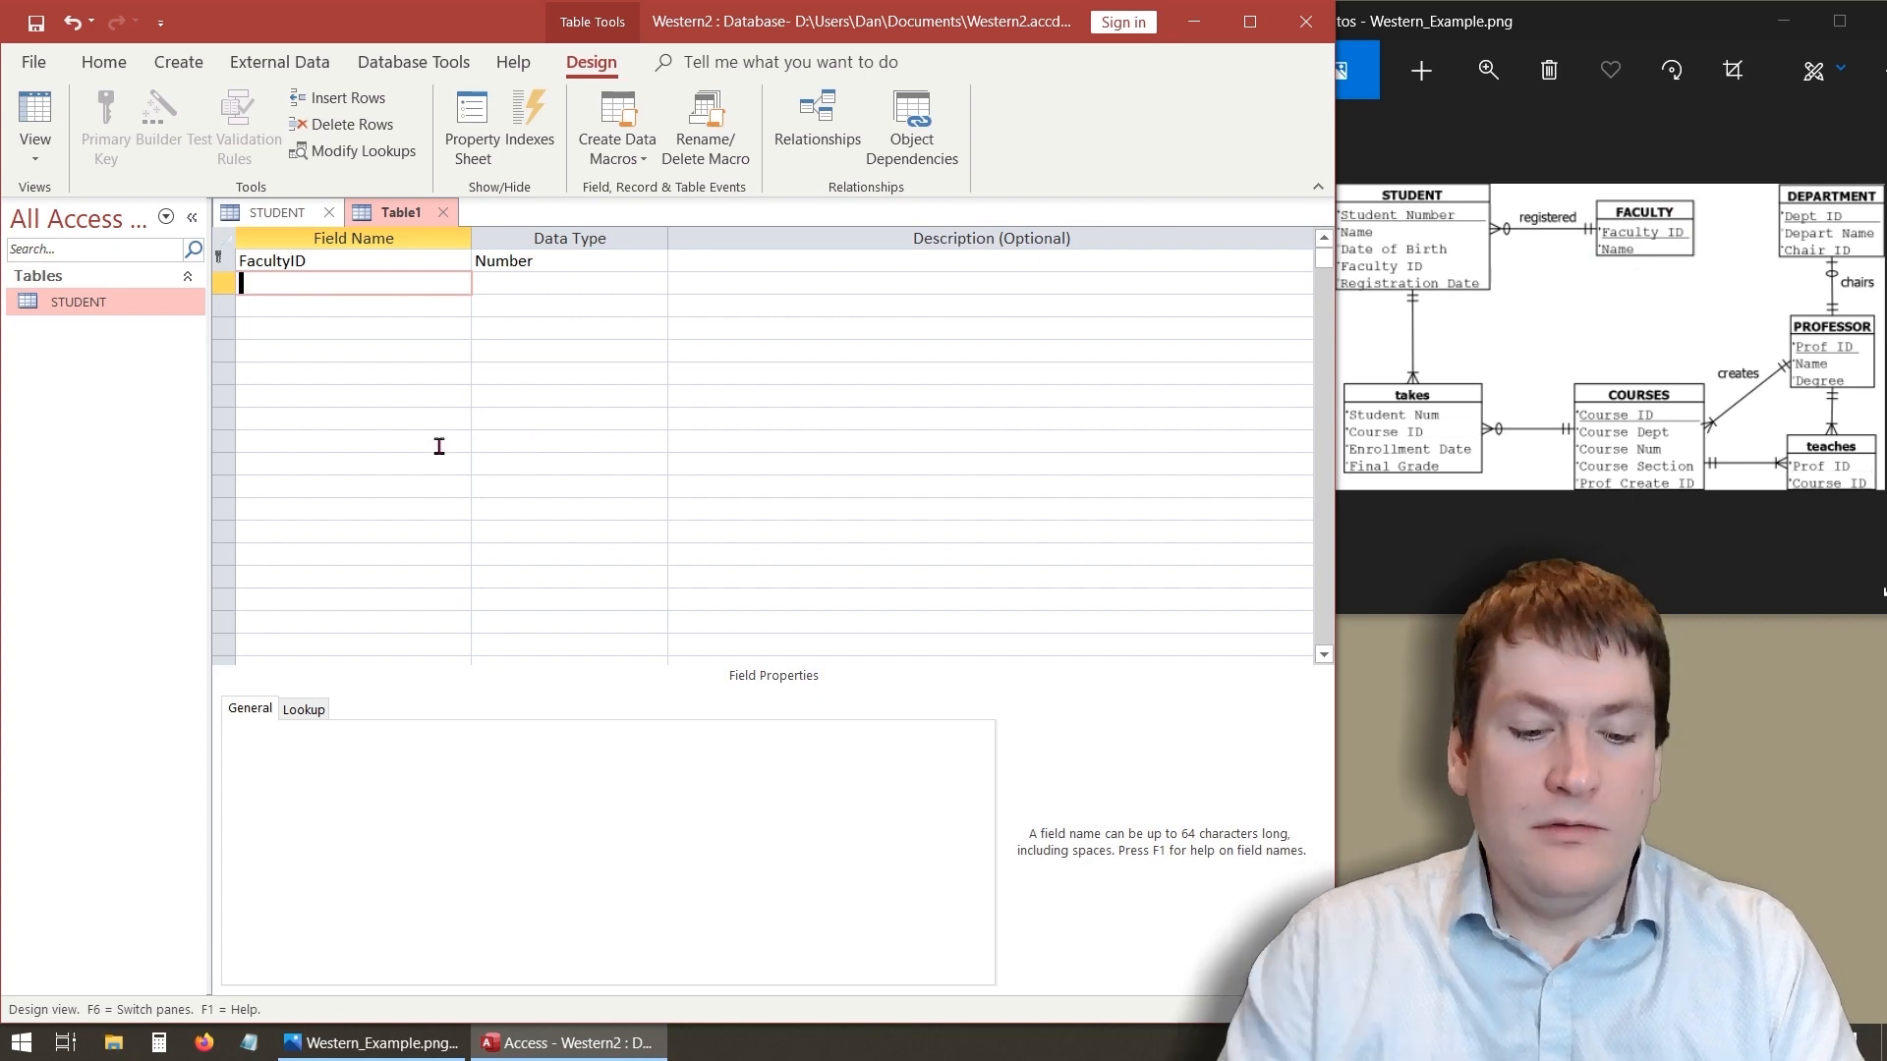
{"action": "type", "text": "Fac"}
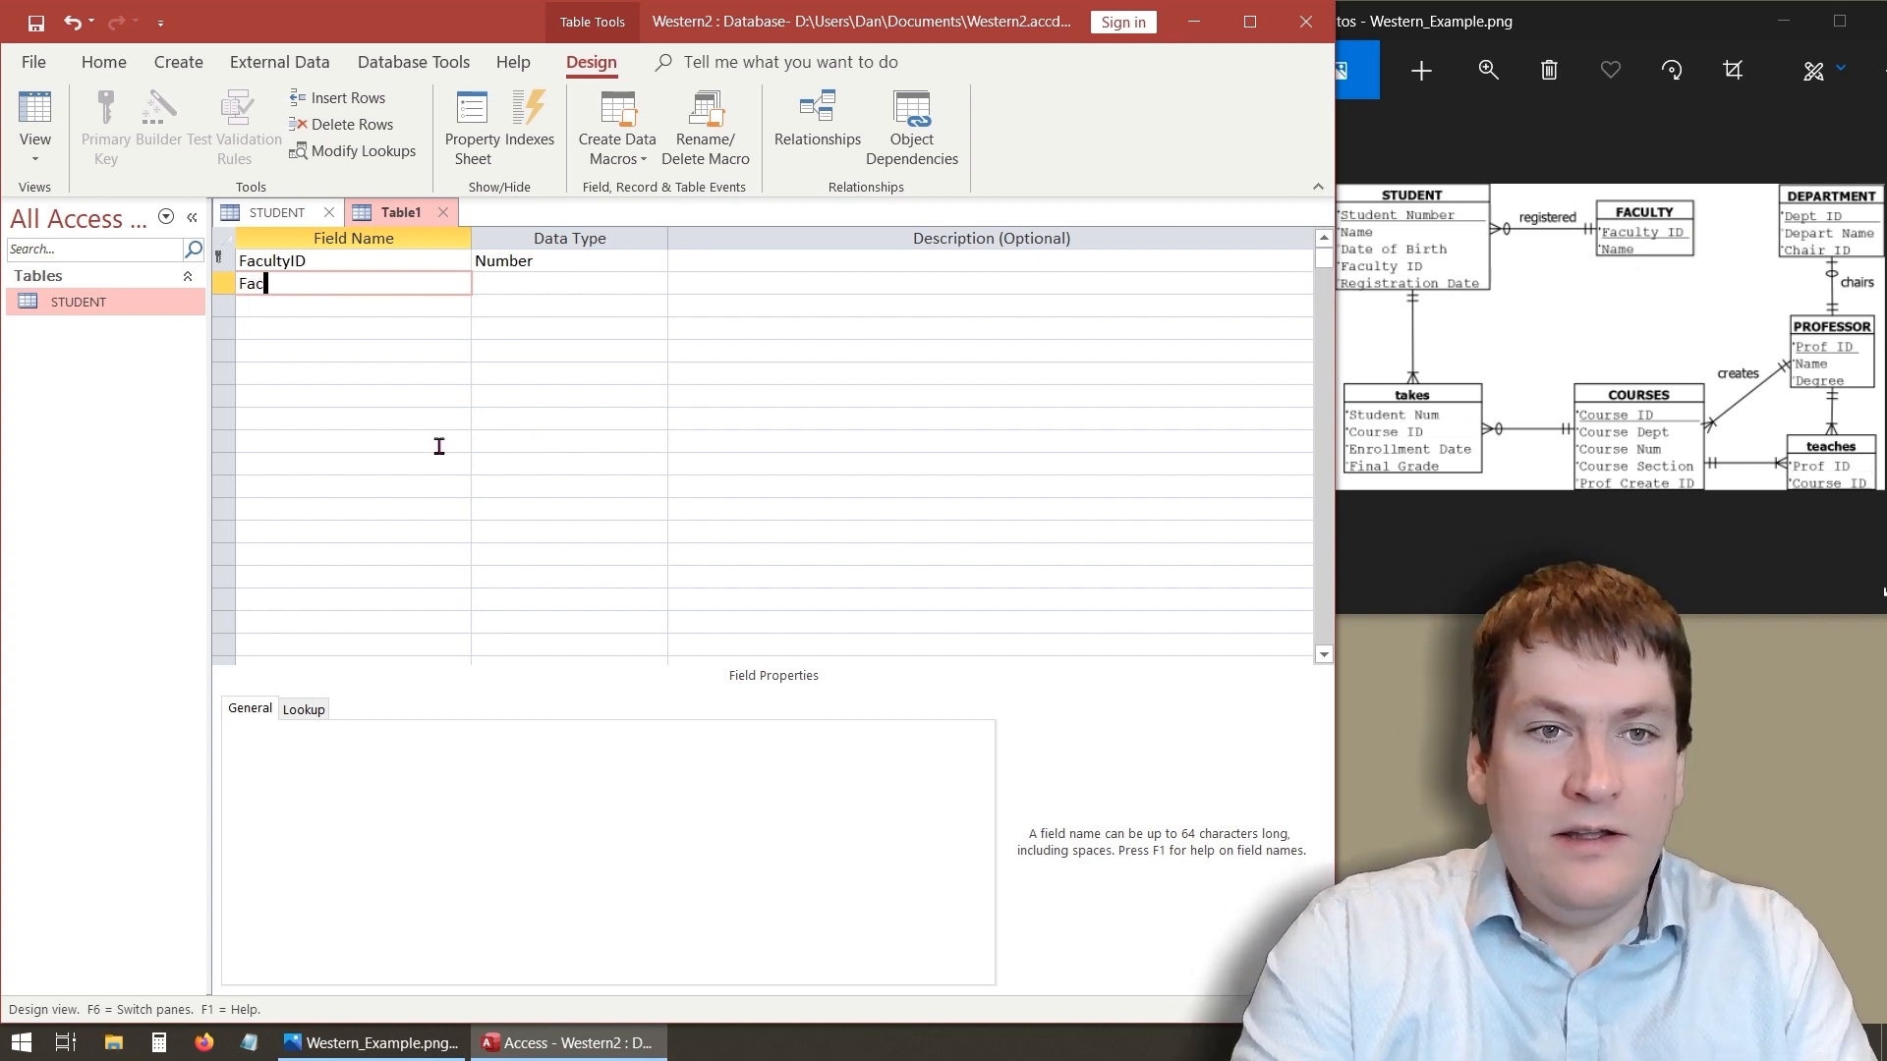
{"action": "type", "text": "tName"}
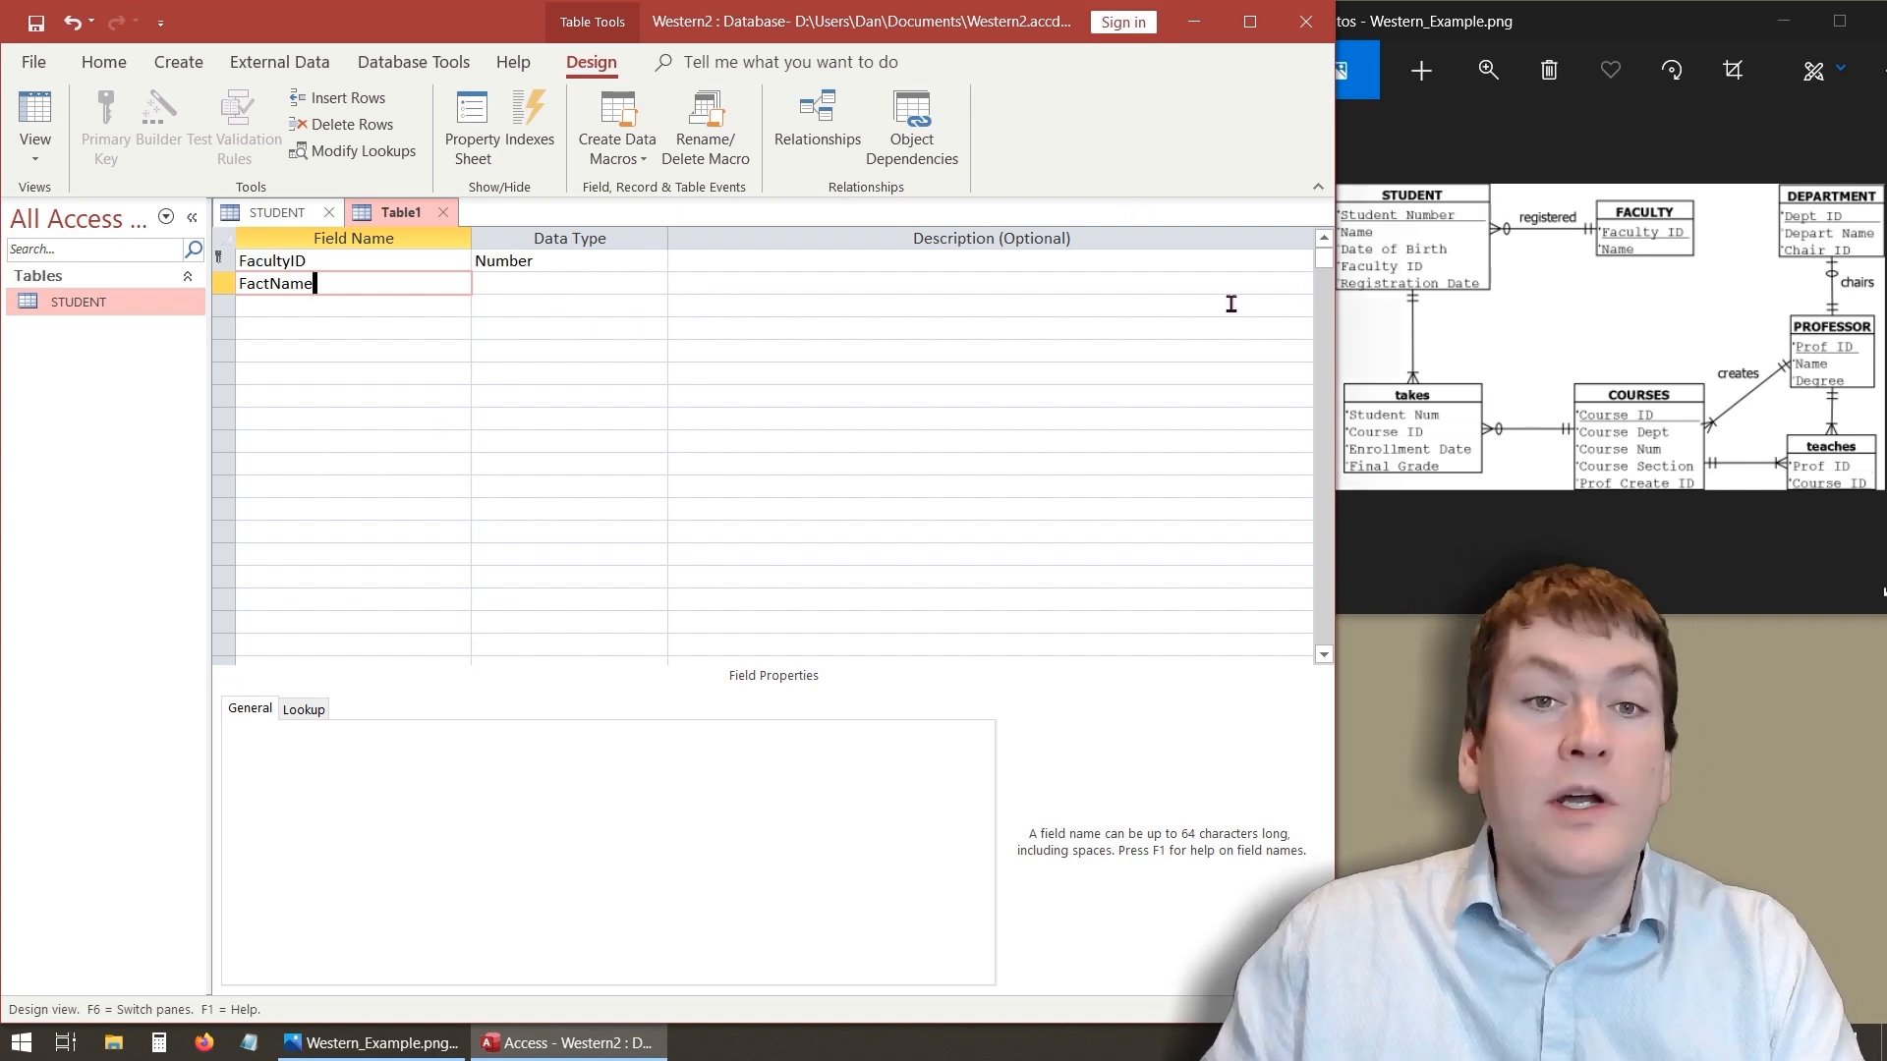
{"action": "left_click", "coordinate": [609, 288]}
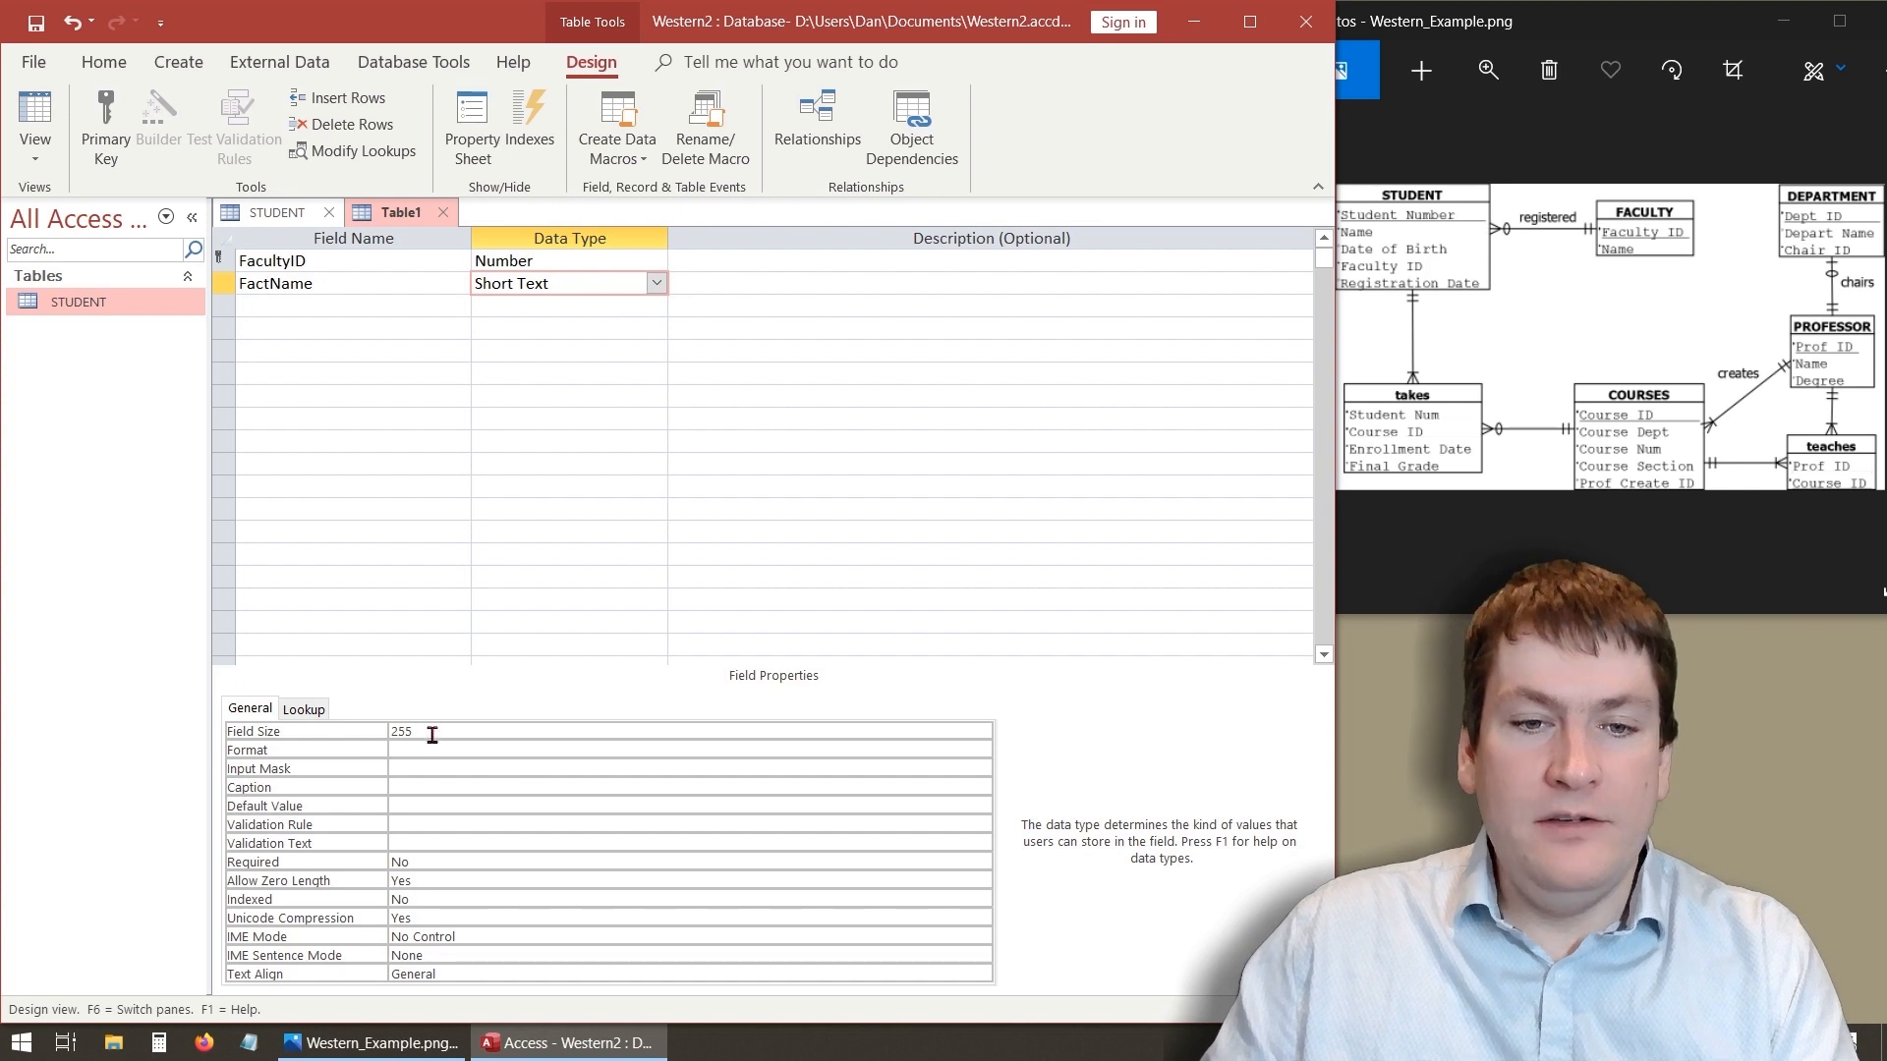
{"action": "left_click_drag", "start_coordinate": [433, 736], "coordinate": [355, 726]}
{"action": "key", "text": "BackSpace"}
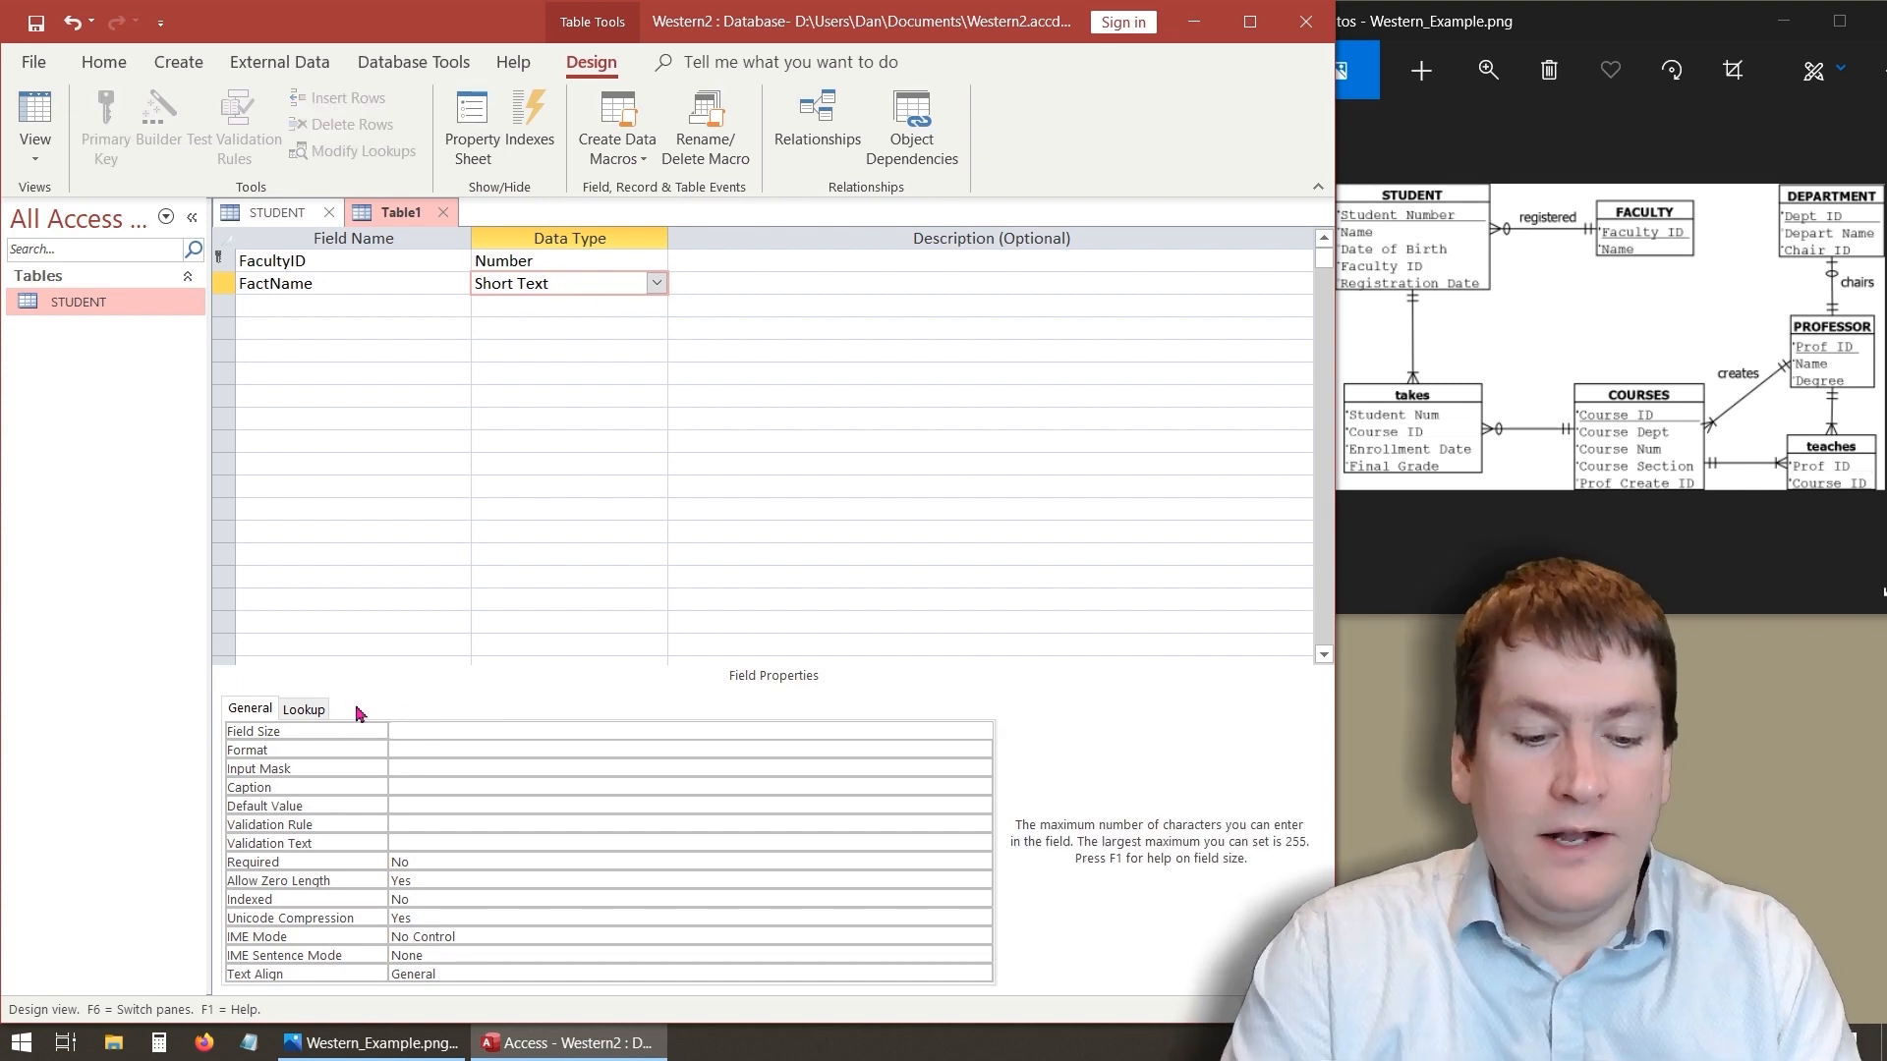
{"action": "type", "text": "60"}
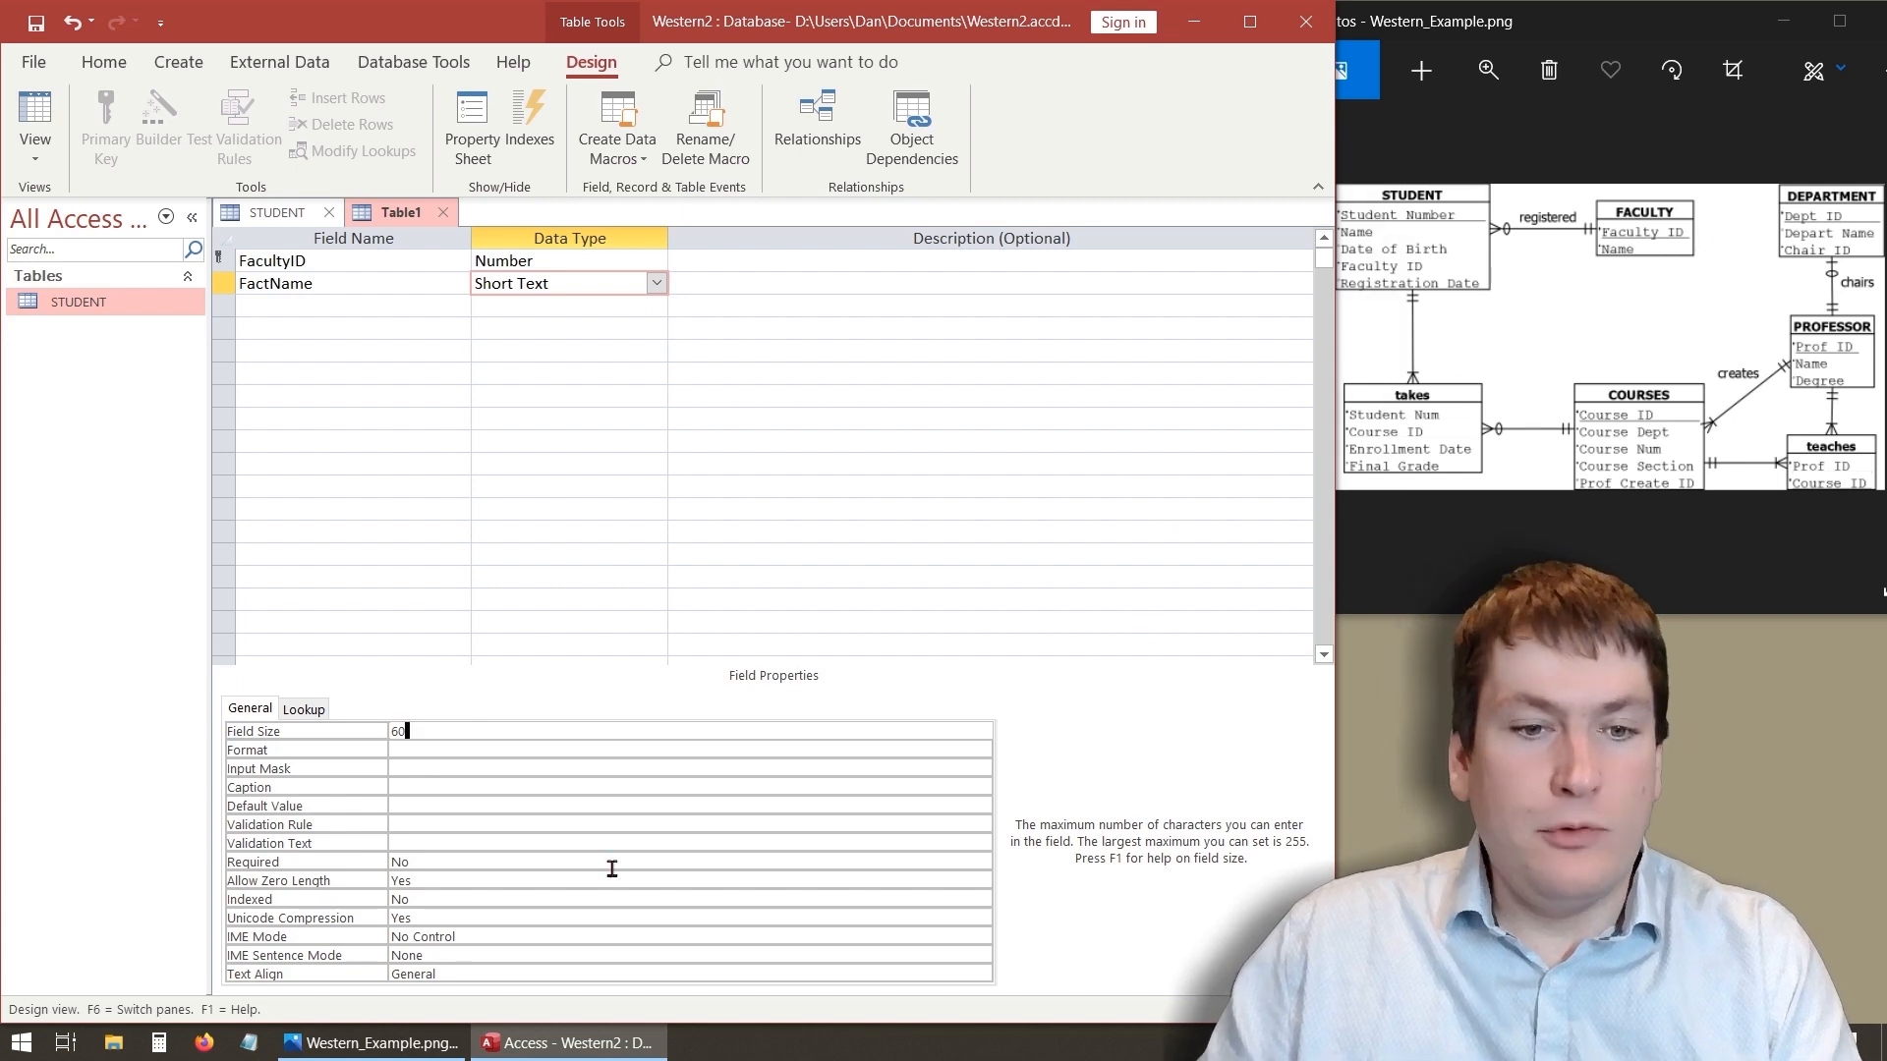
- Set FactName's Required property to Yes and Allow Zero Length to No
{"action": "left_click", "coordinate": [438, 862]}
{"action": "left_click", "coordinate": [982, 862]}
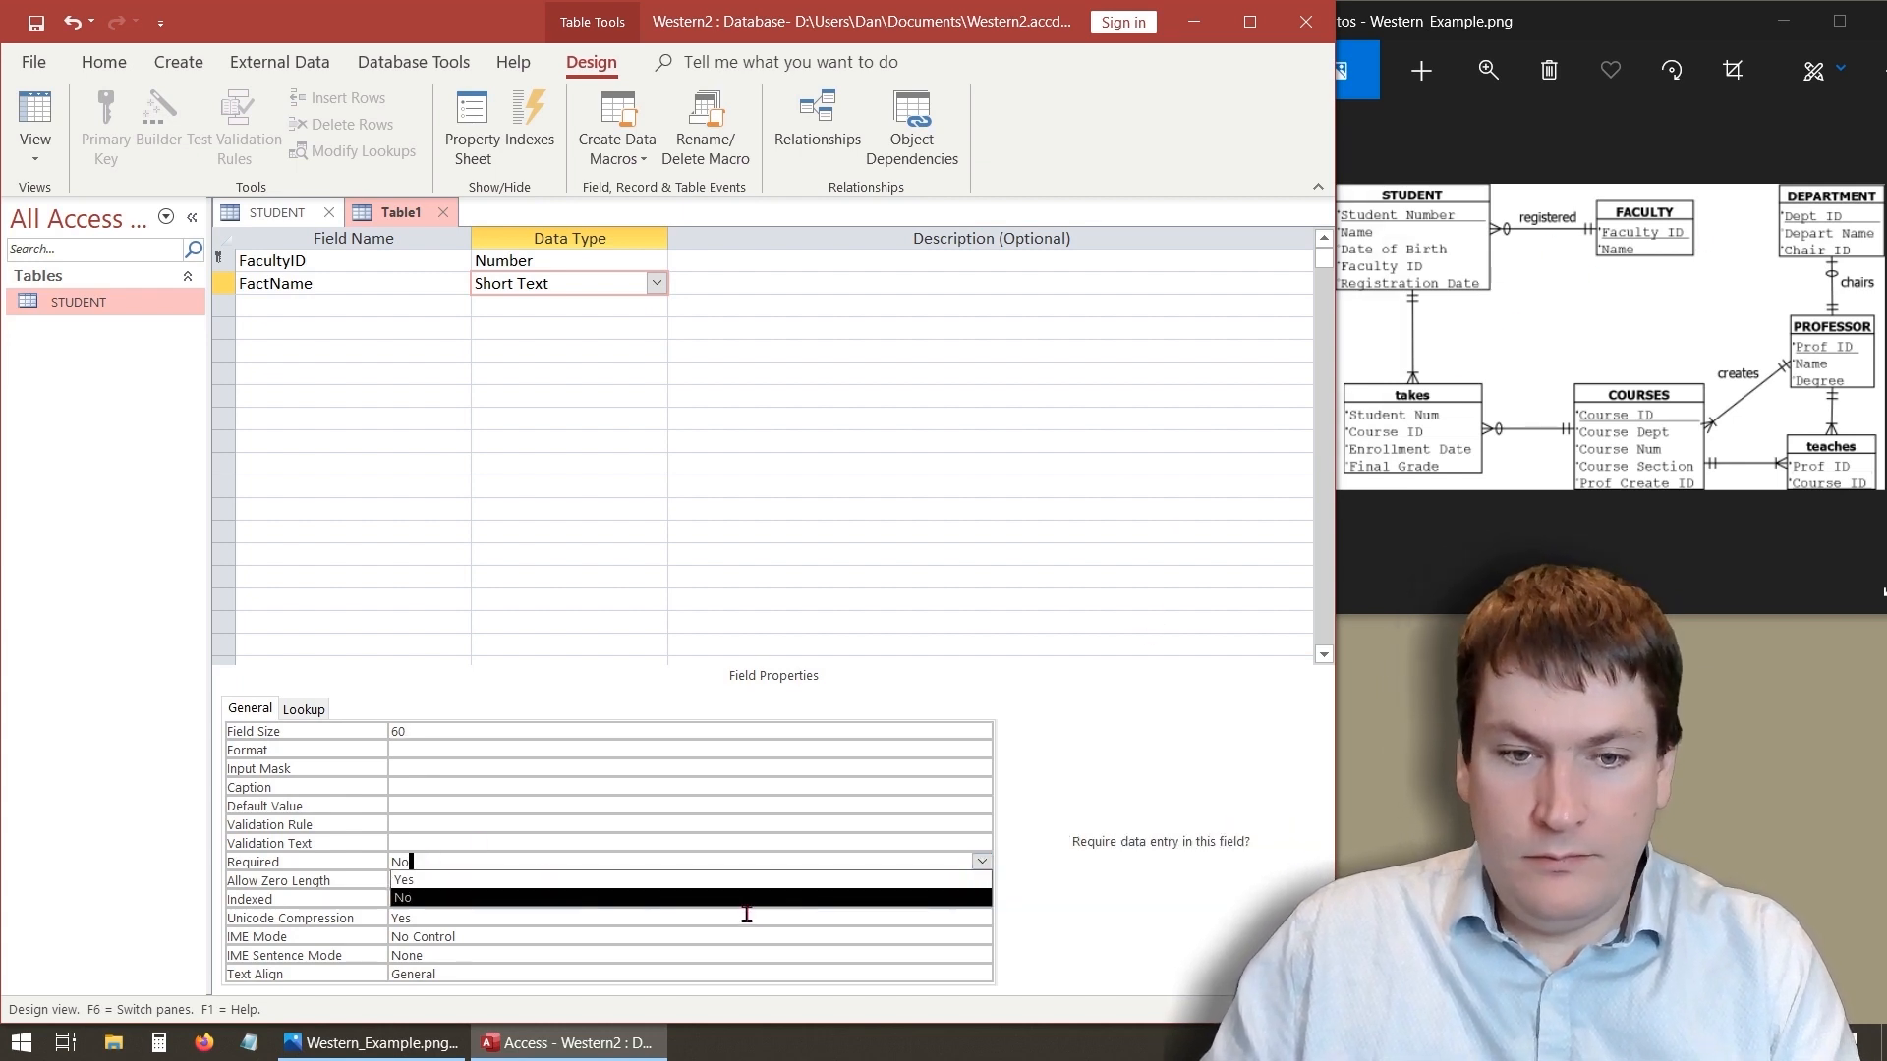
{"action": "left_click", "coordinate": [746, 881]}
{"action": "left_click", "coordinate": [521, 881]}
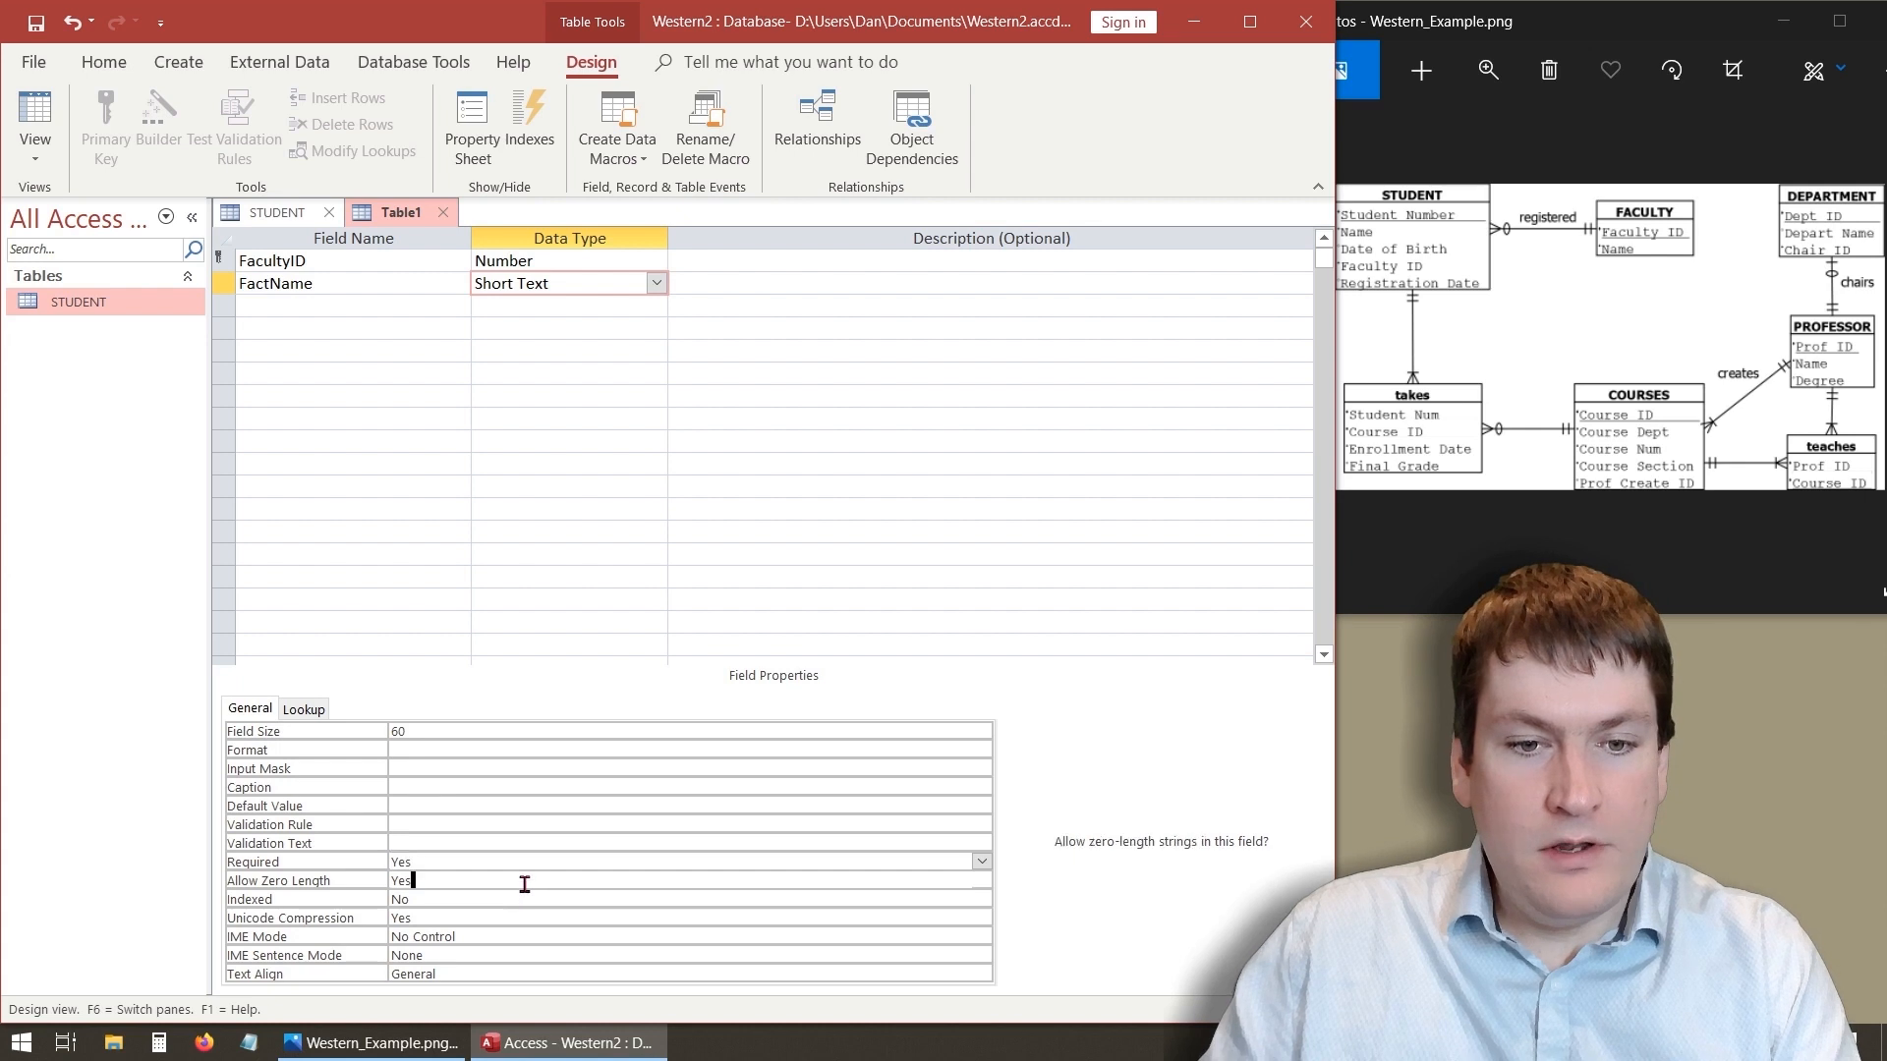
{"action": "left_click", "coordinate": [982, 880]}
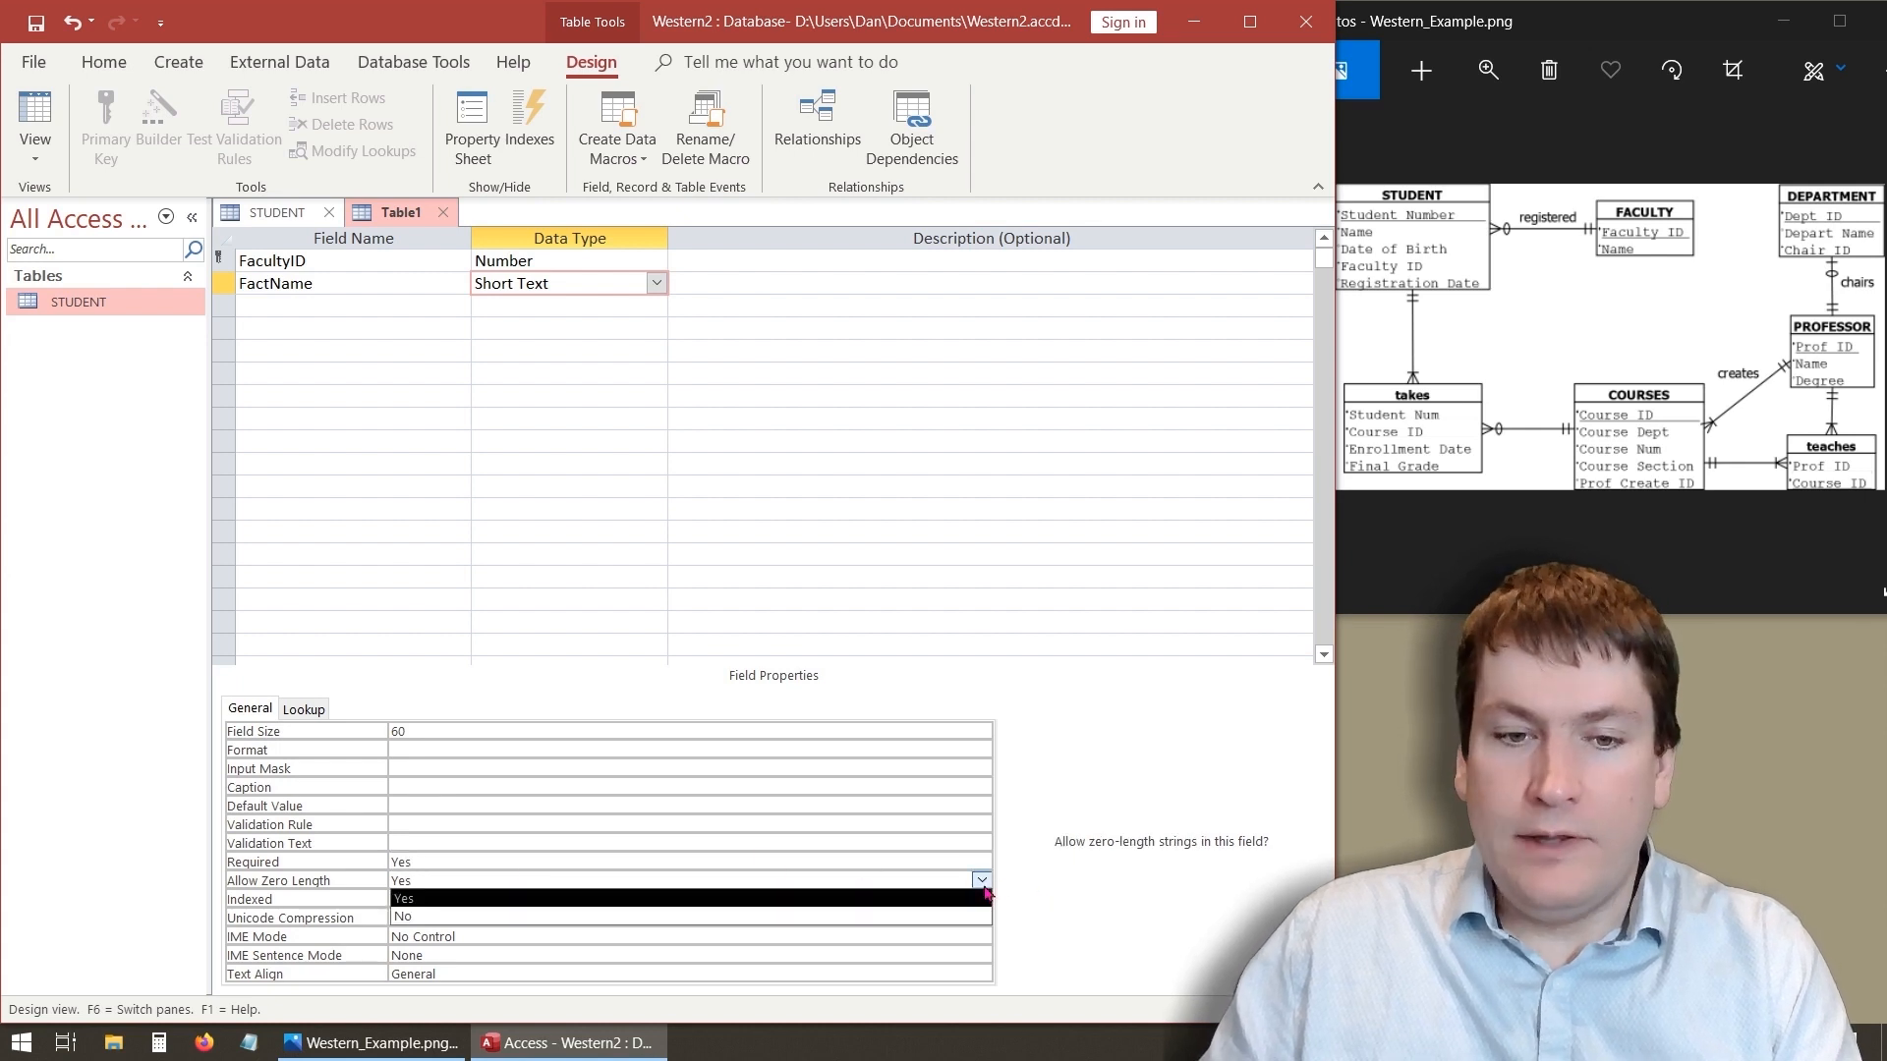
{"action": "left_click", "coordinate": [865, 917]}
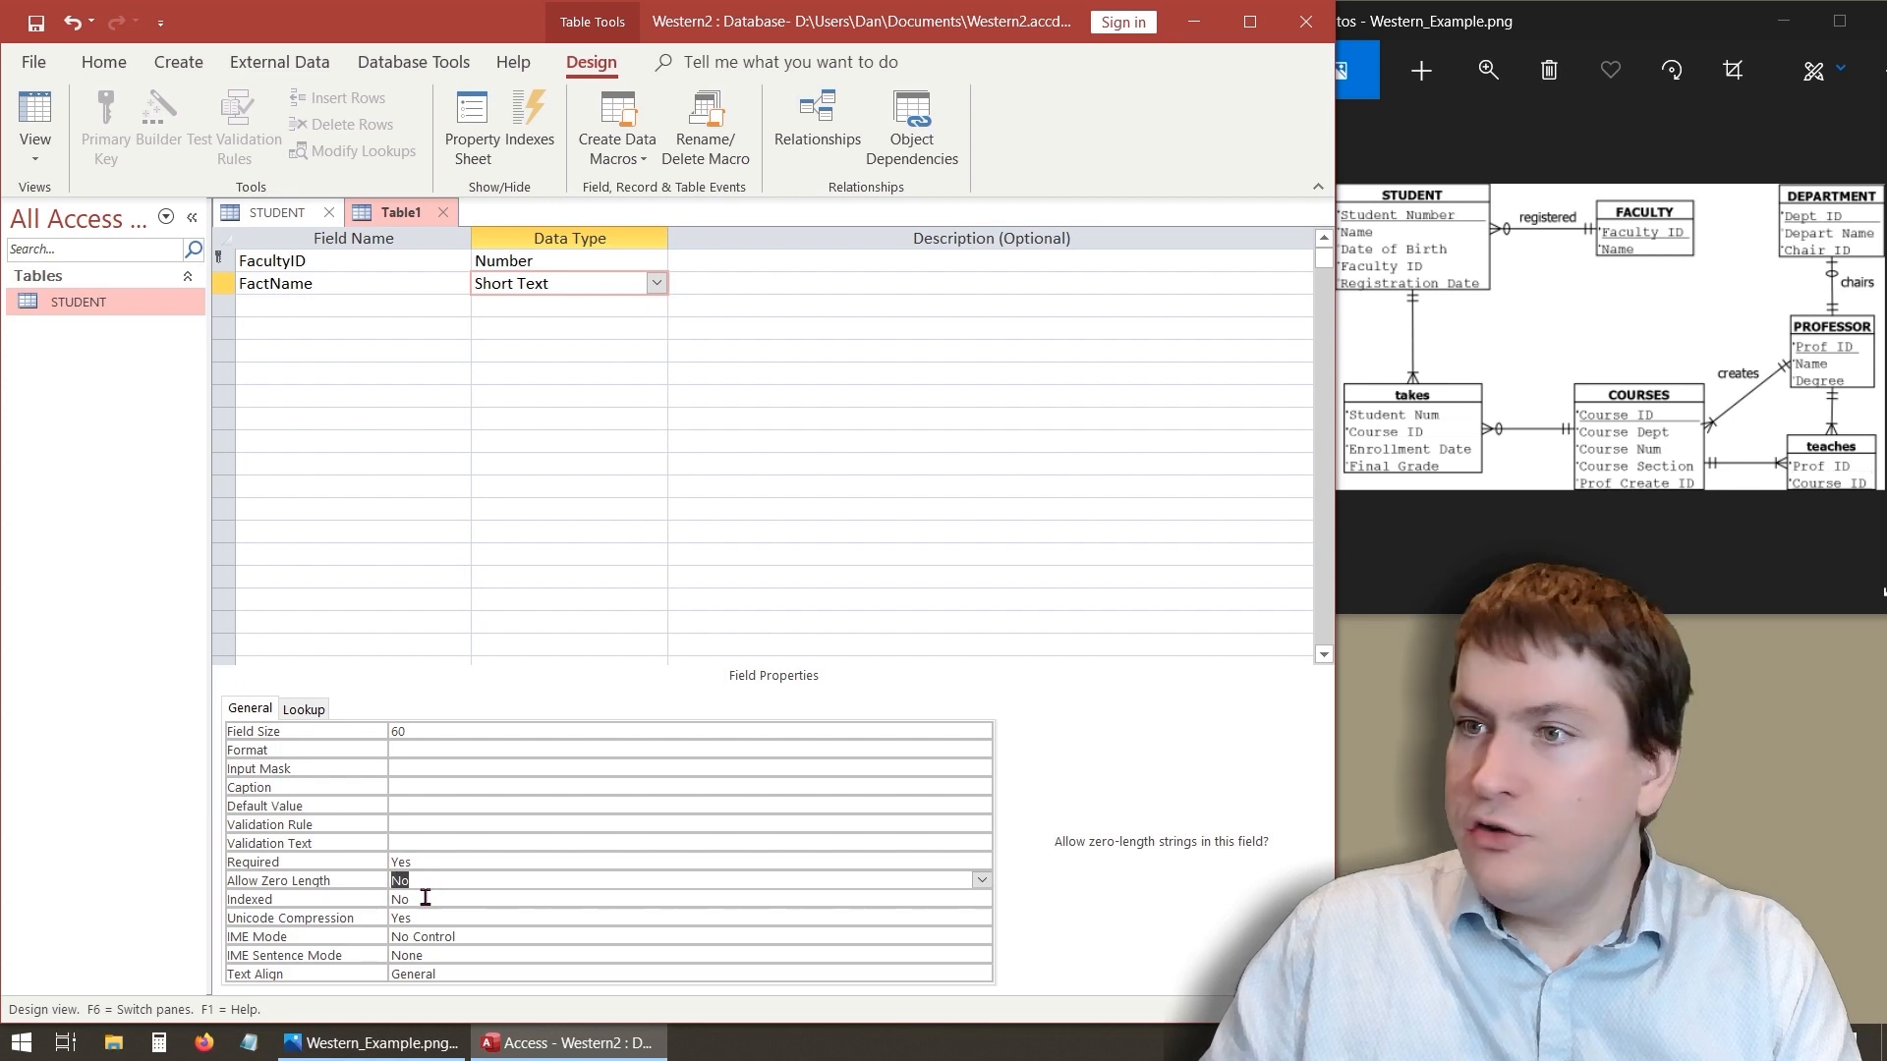
{"action": "left_click", "coordinate": [426, 899]}
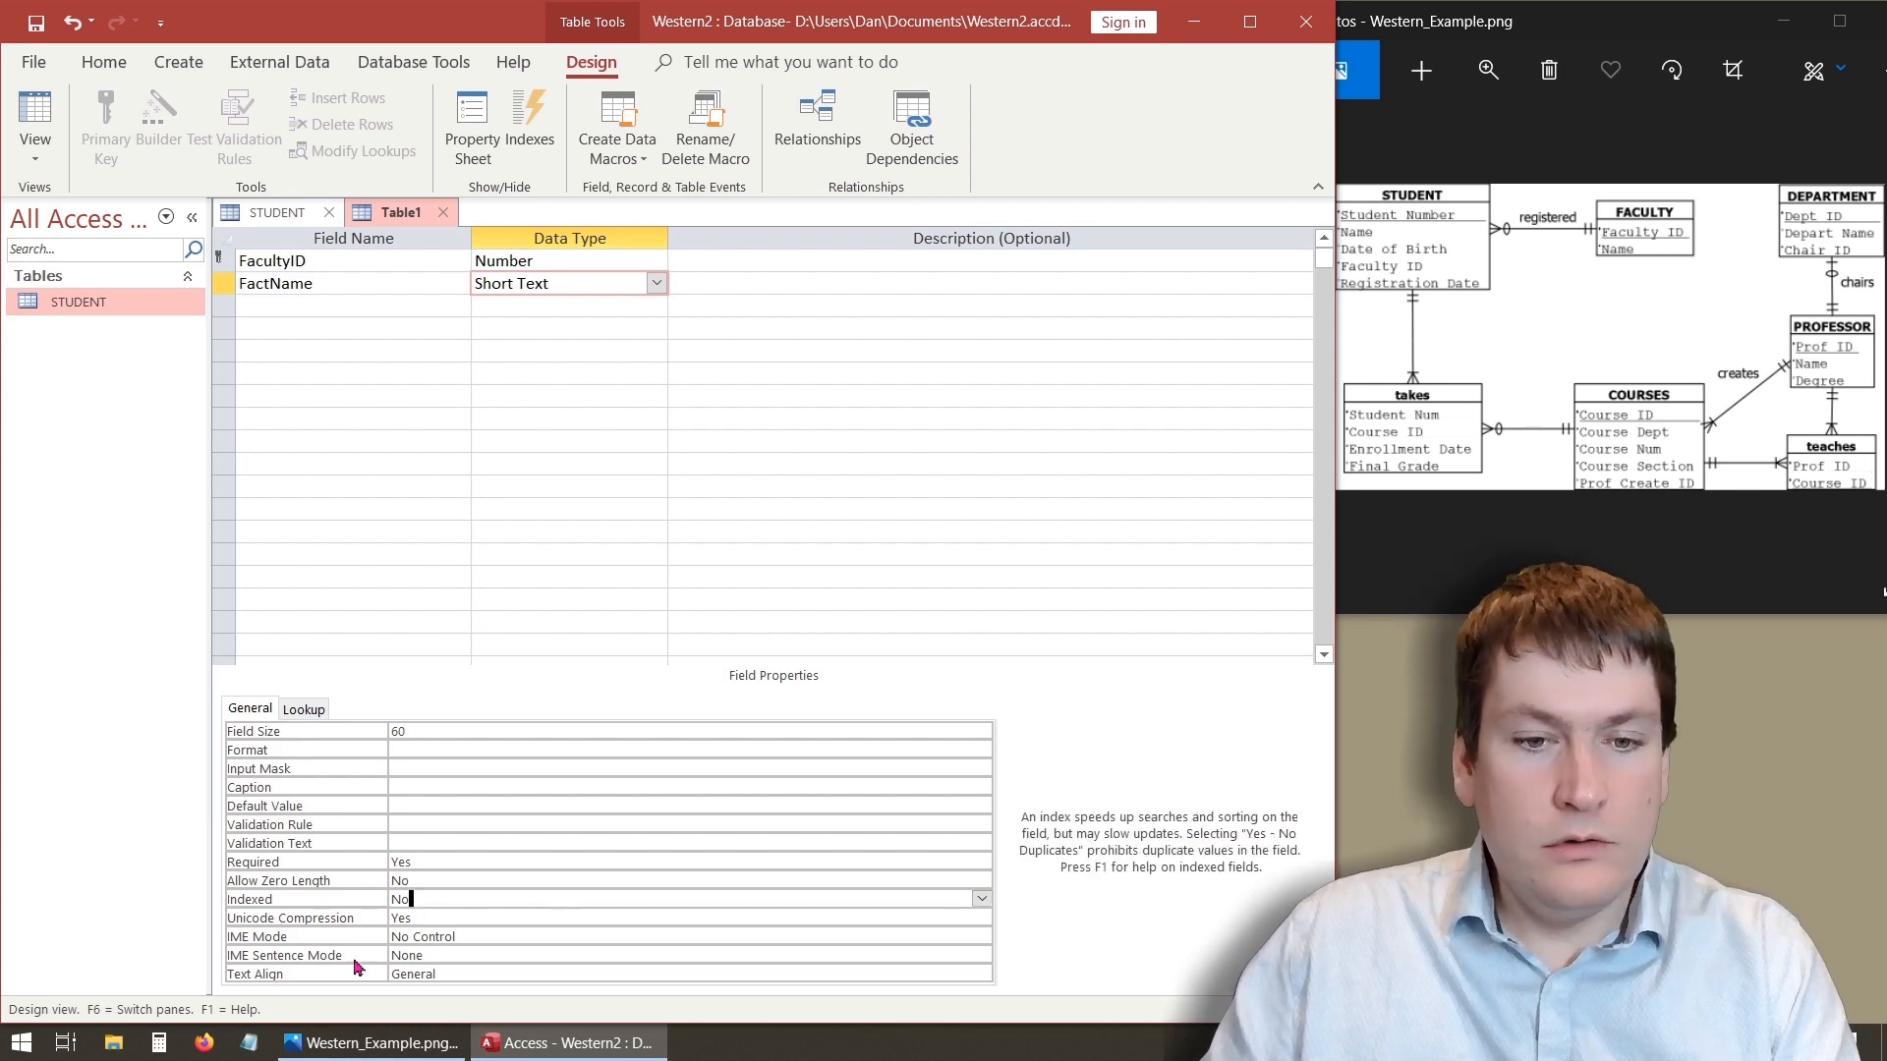
{"action": "left_click", "coordinate": [341, 304]}
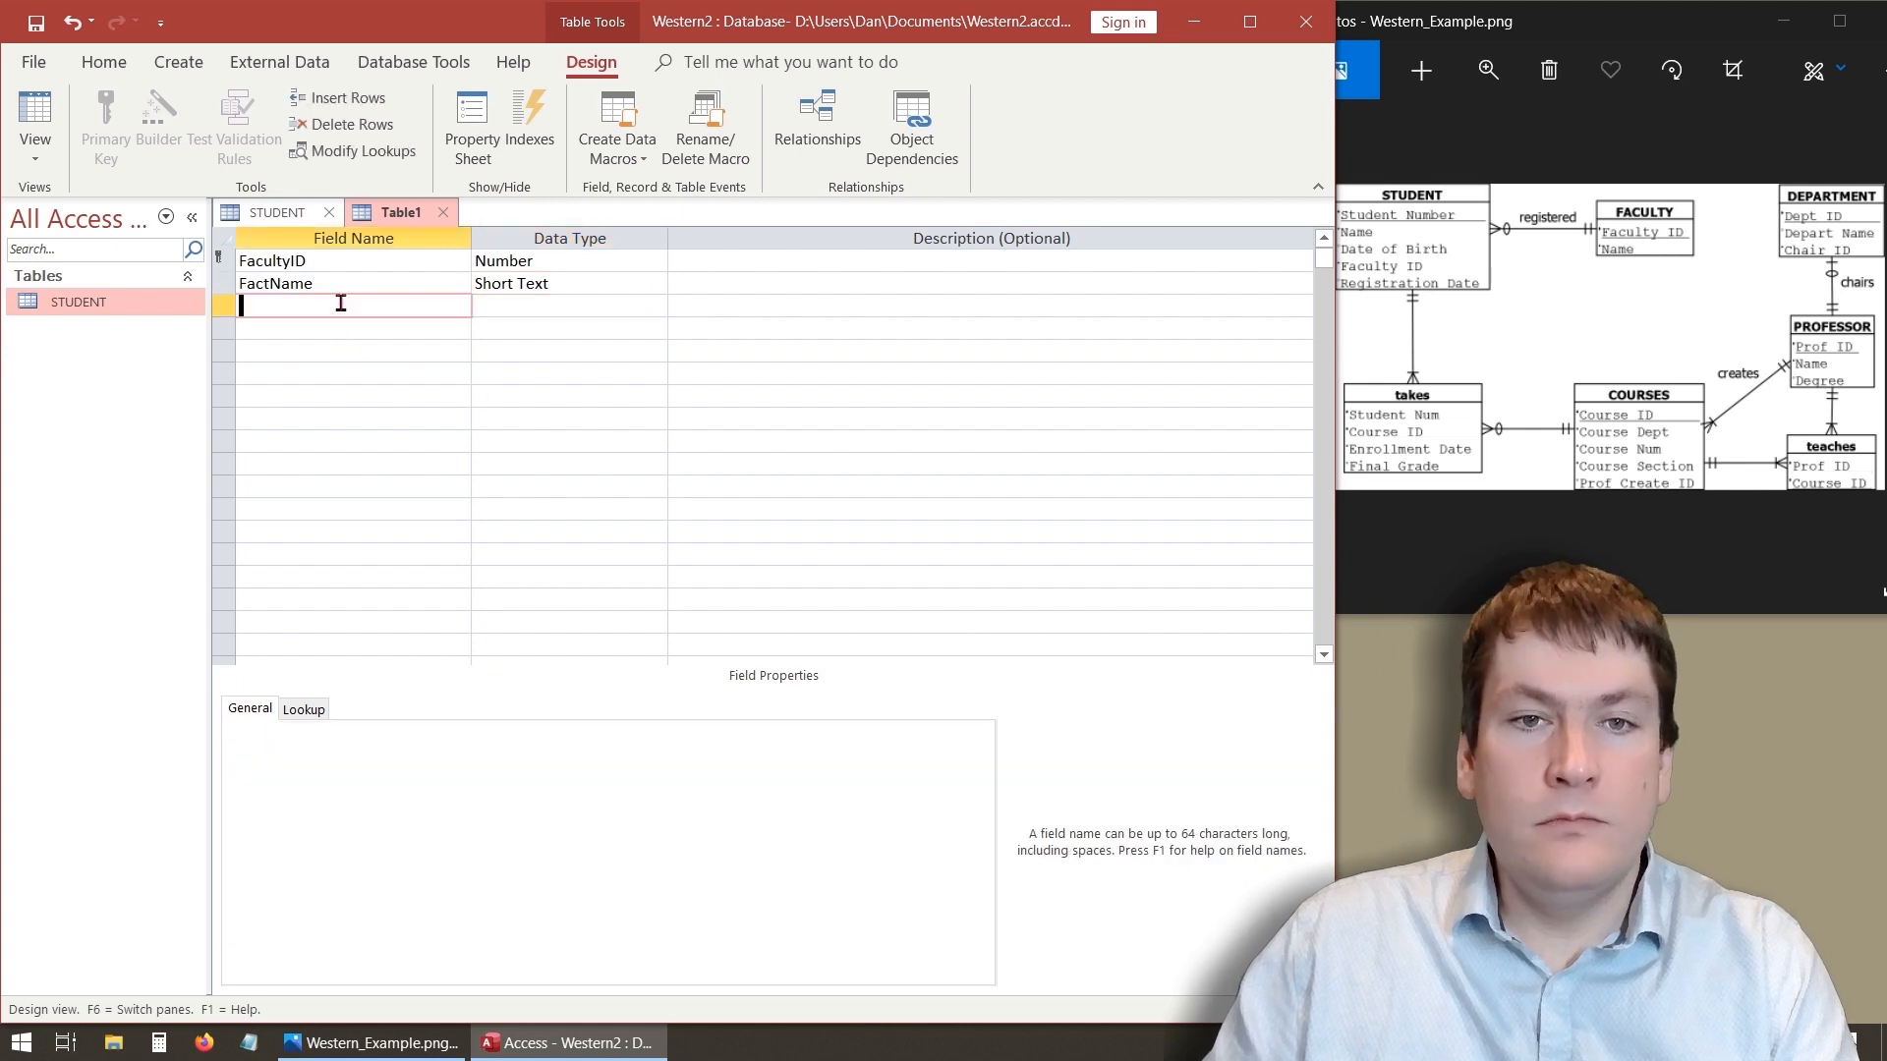
- Save the new table as FACULTY
{"action": "right_click", "coordinate": [391, 218]}
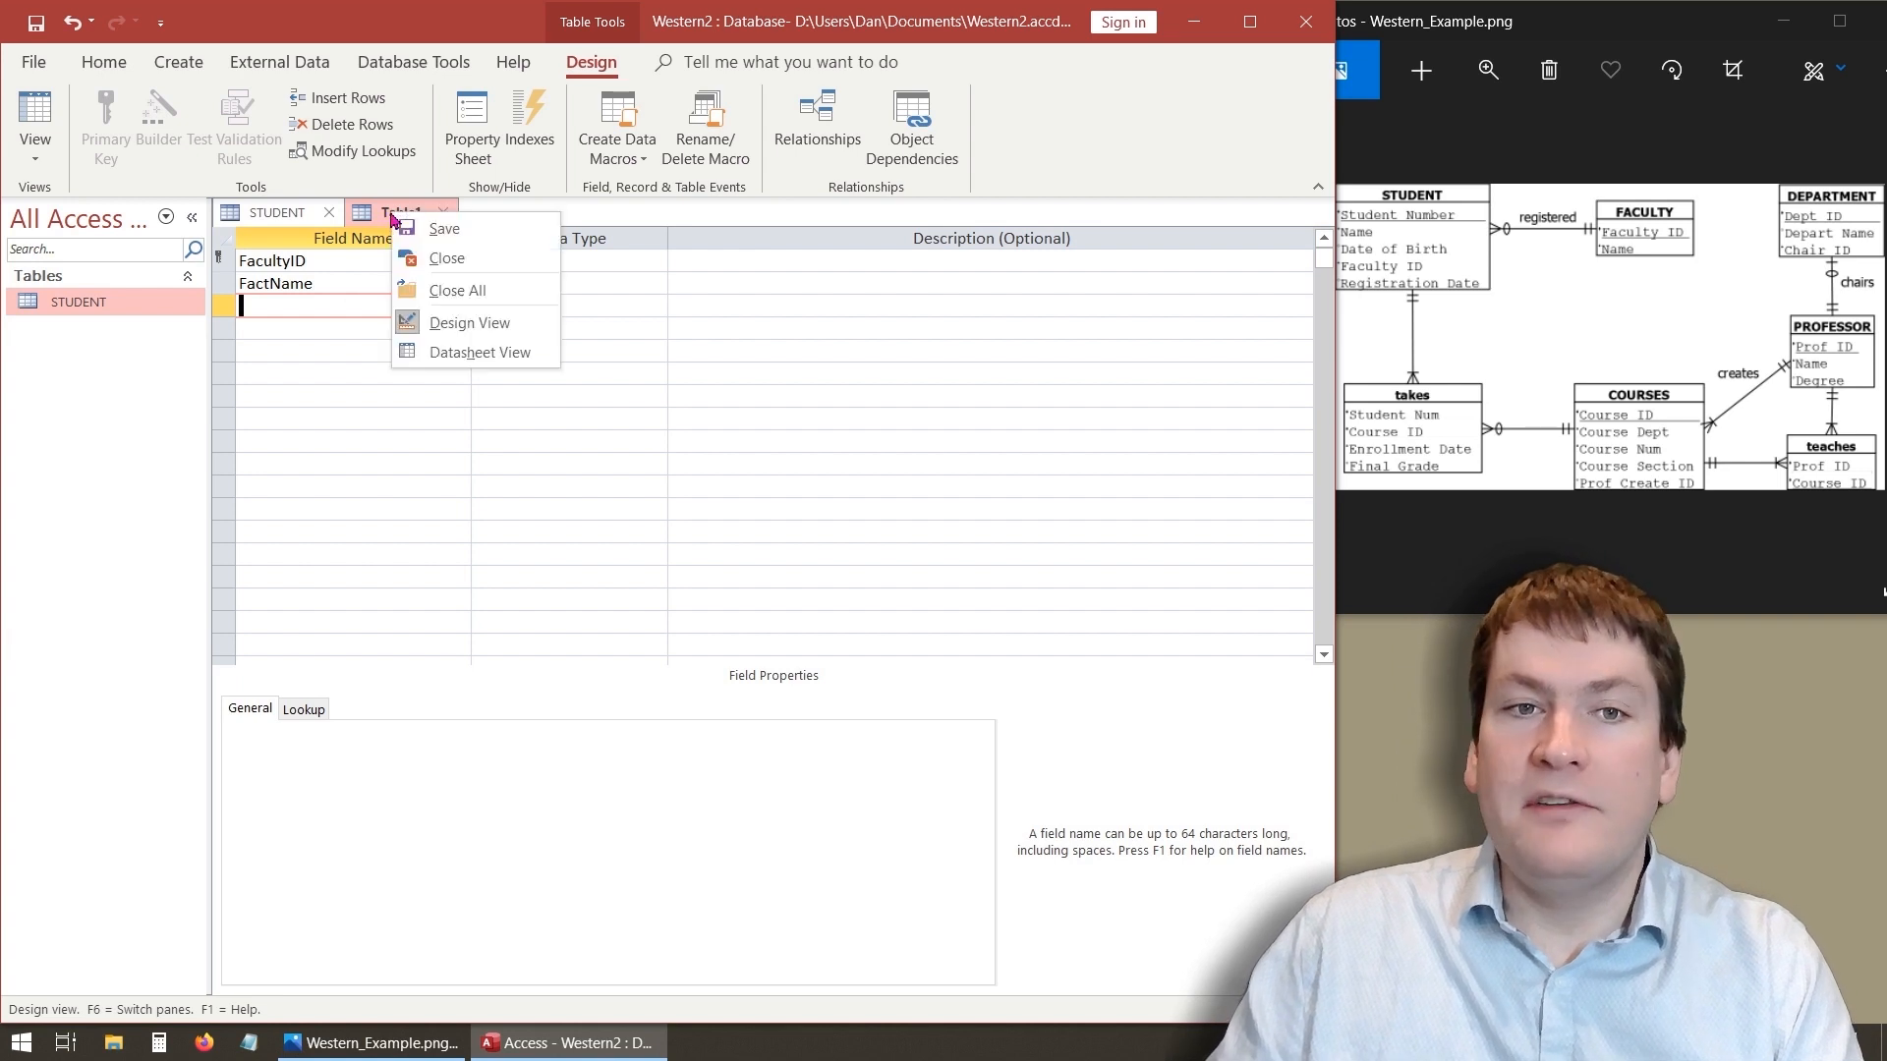
{"action": "left_click", "coordinate": [413, 229]}
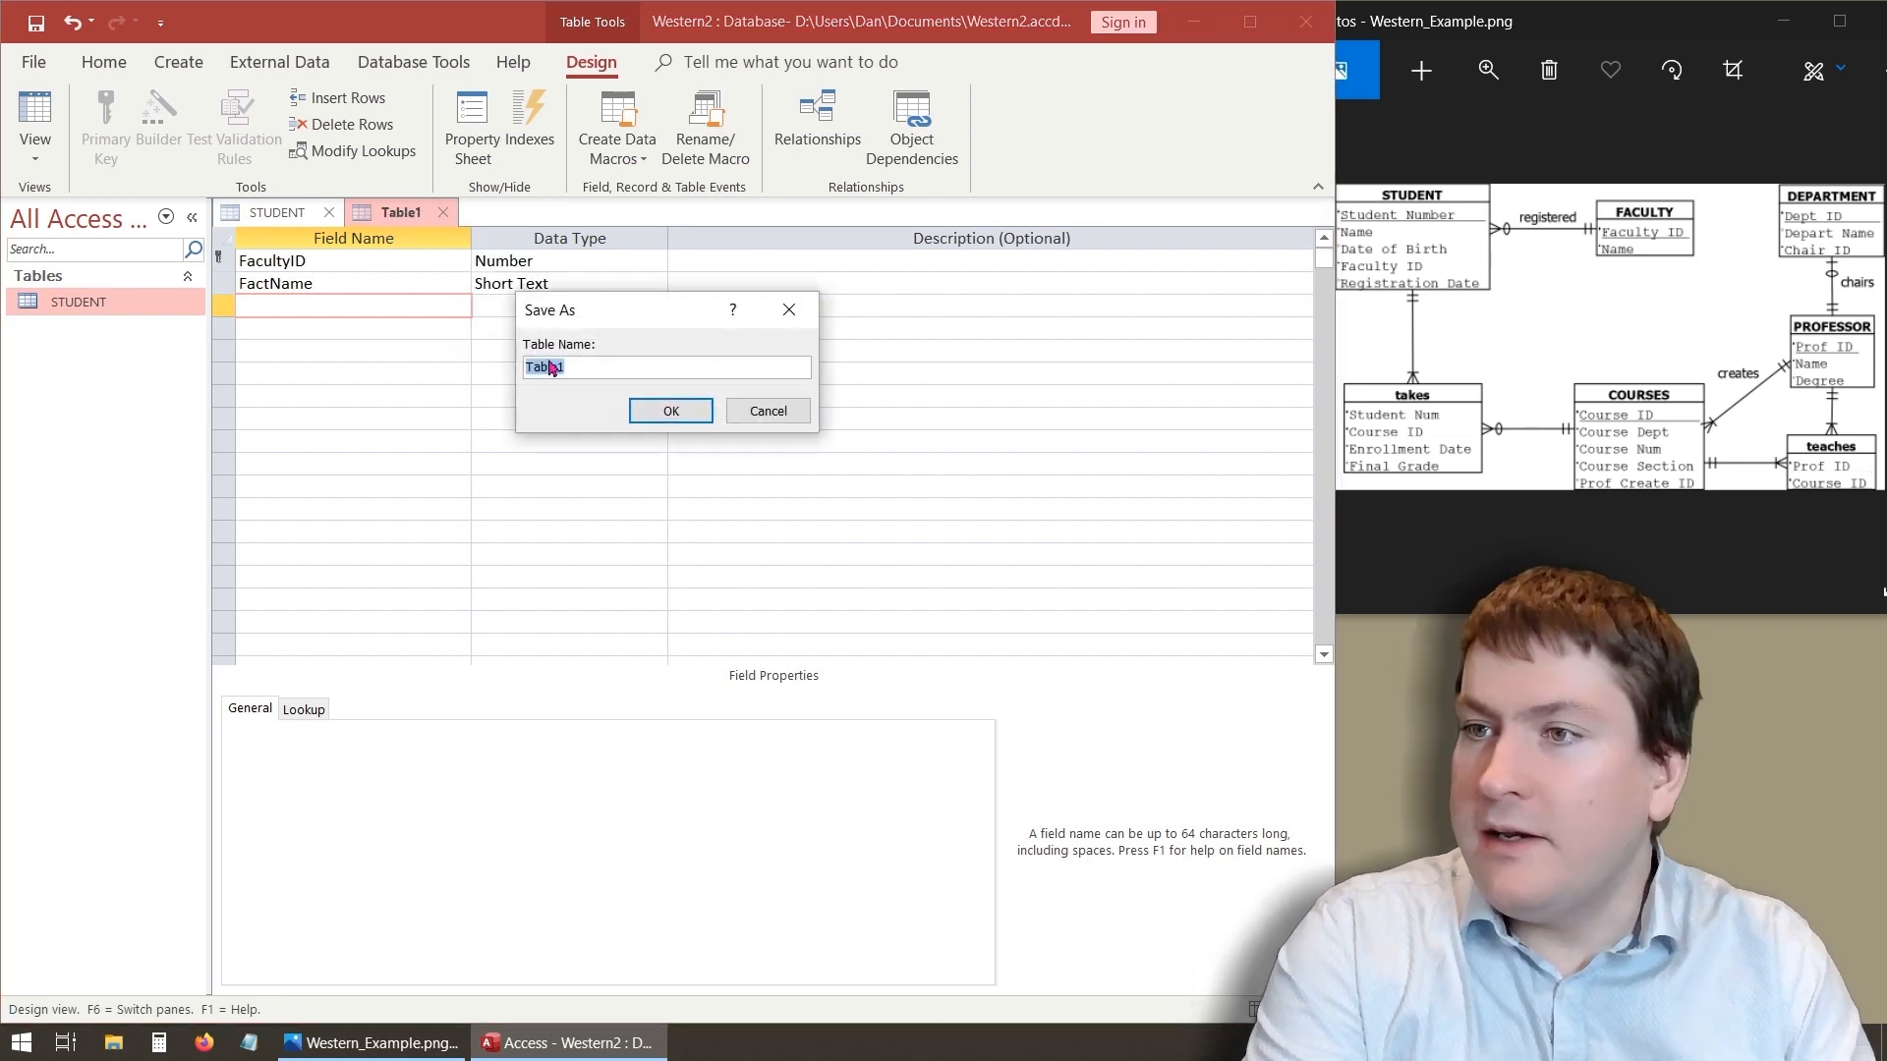
{"action": "type", "text": "FACULTY"}
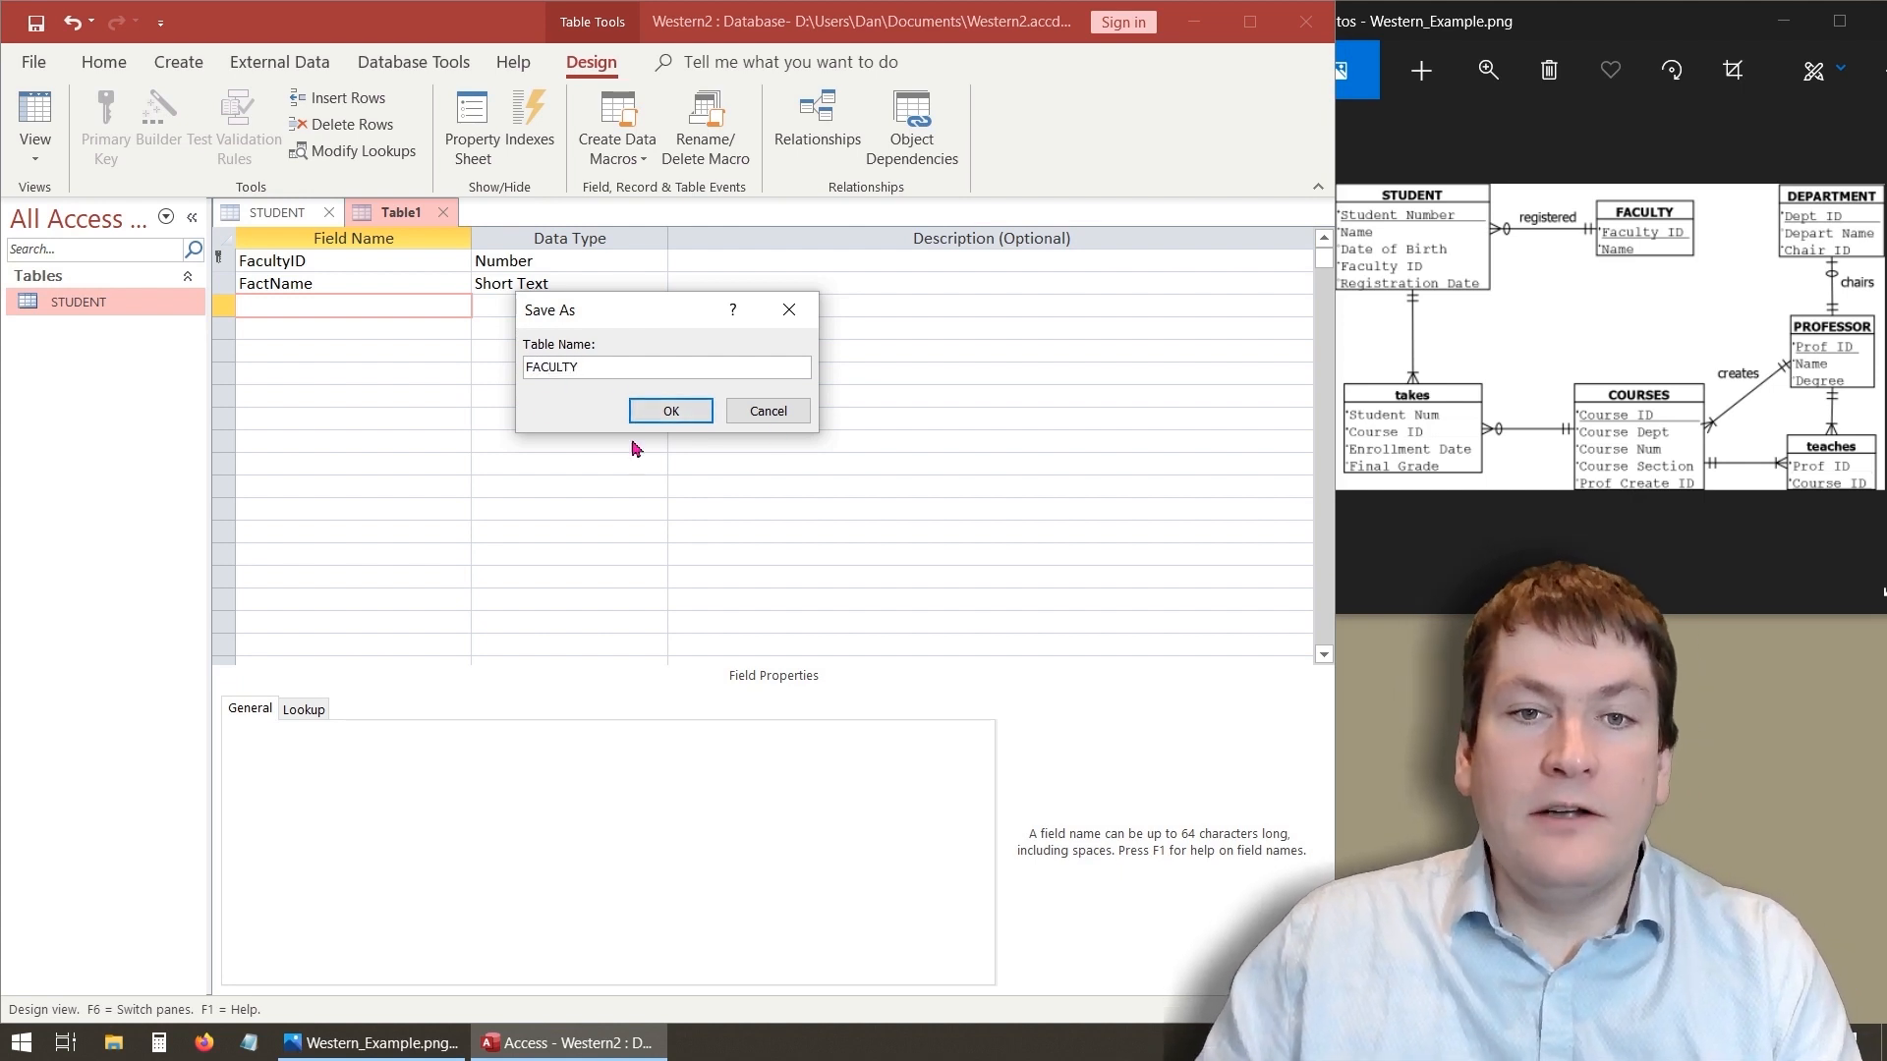
{"action": "left_click", "coordinate": [653, 411]}
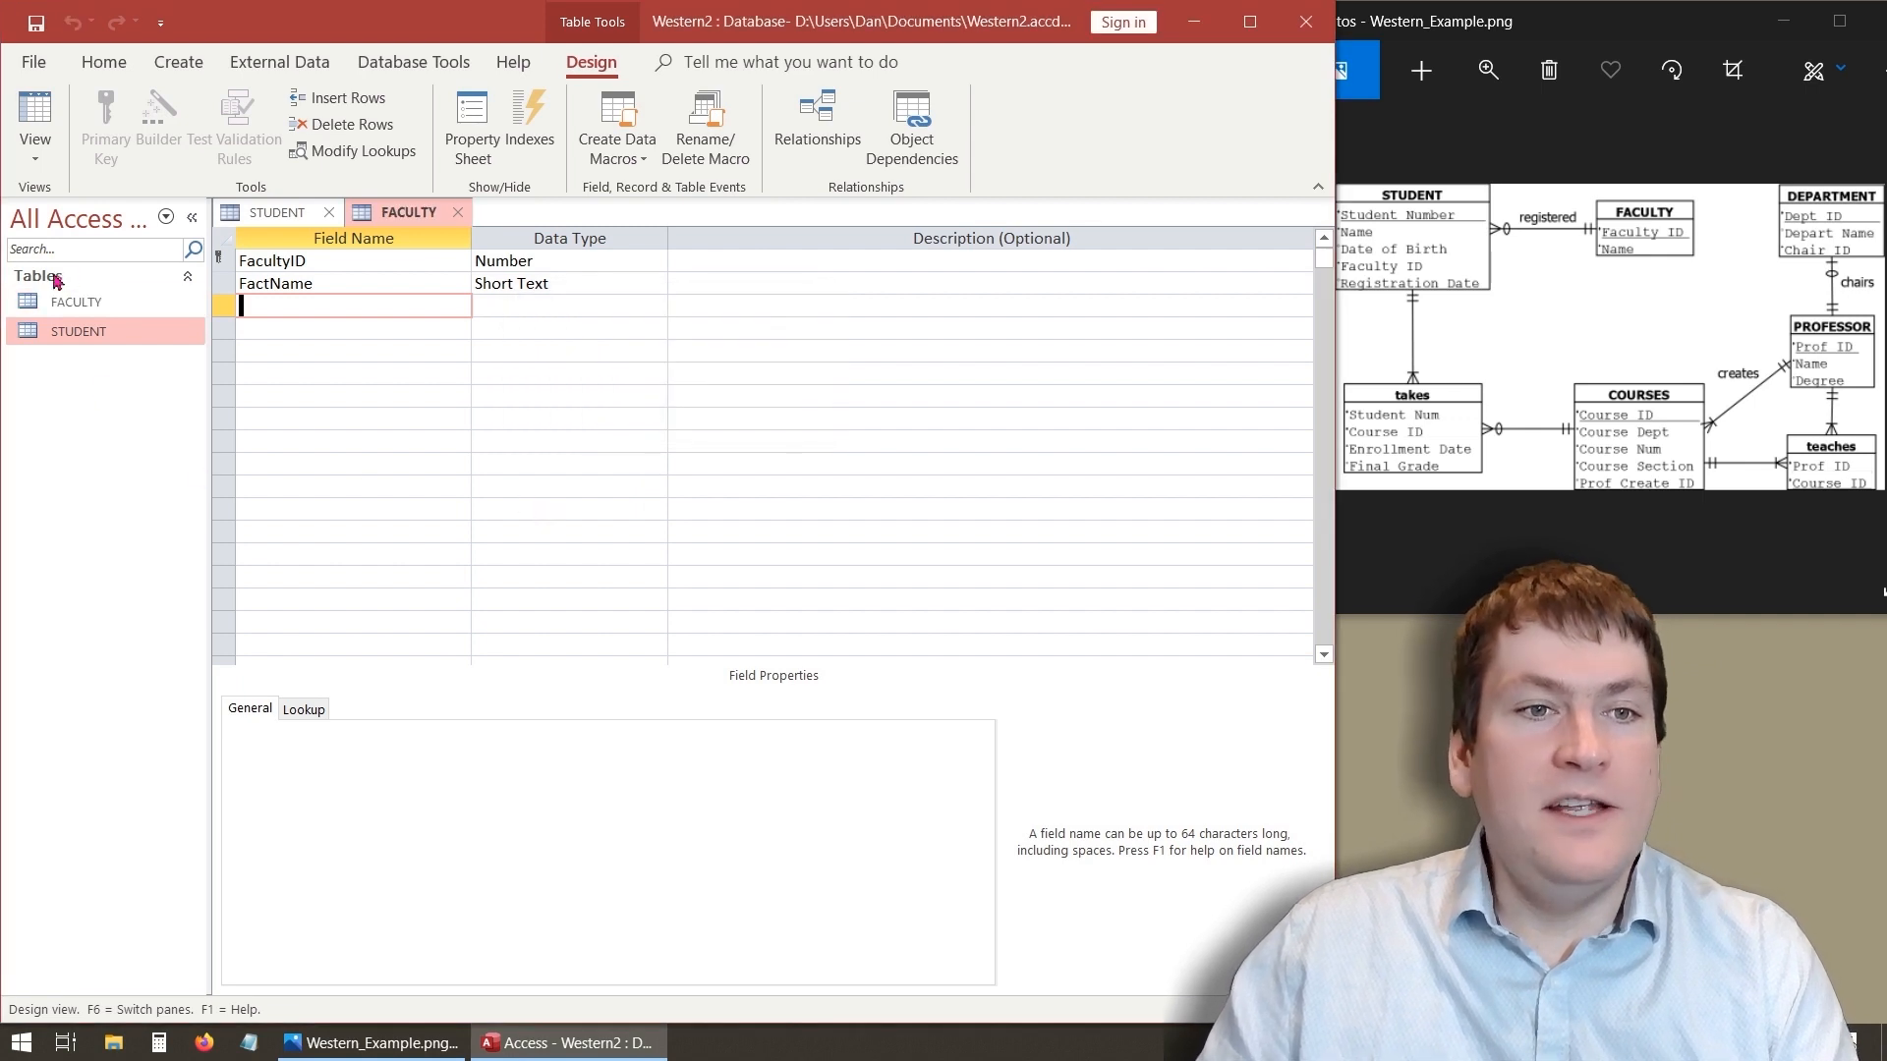
- Open the FACULTY table in Datasheet view alongside the STUDENT table
{"action": "left_click", "coordinate": [278, 214]}
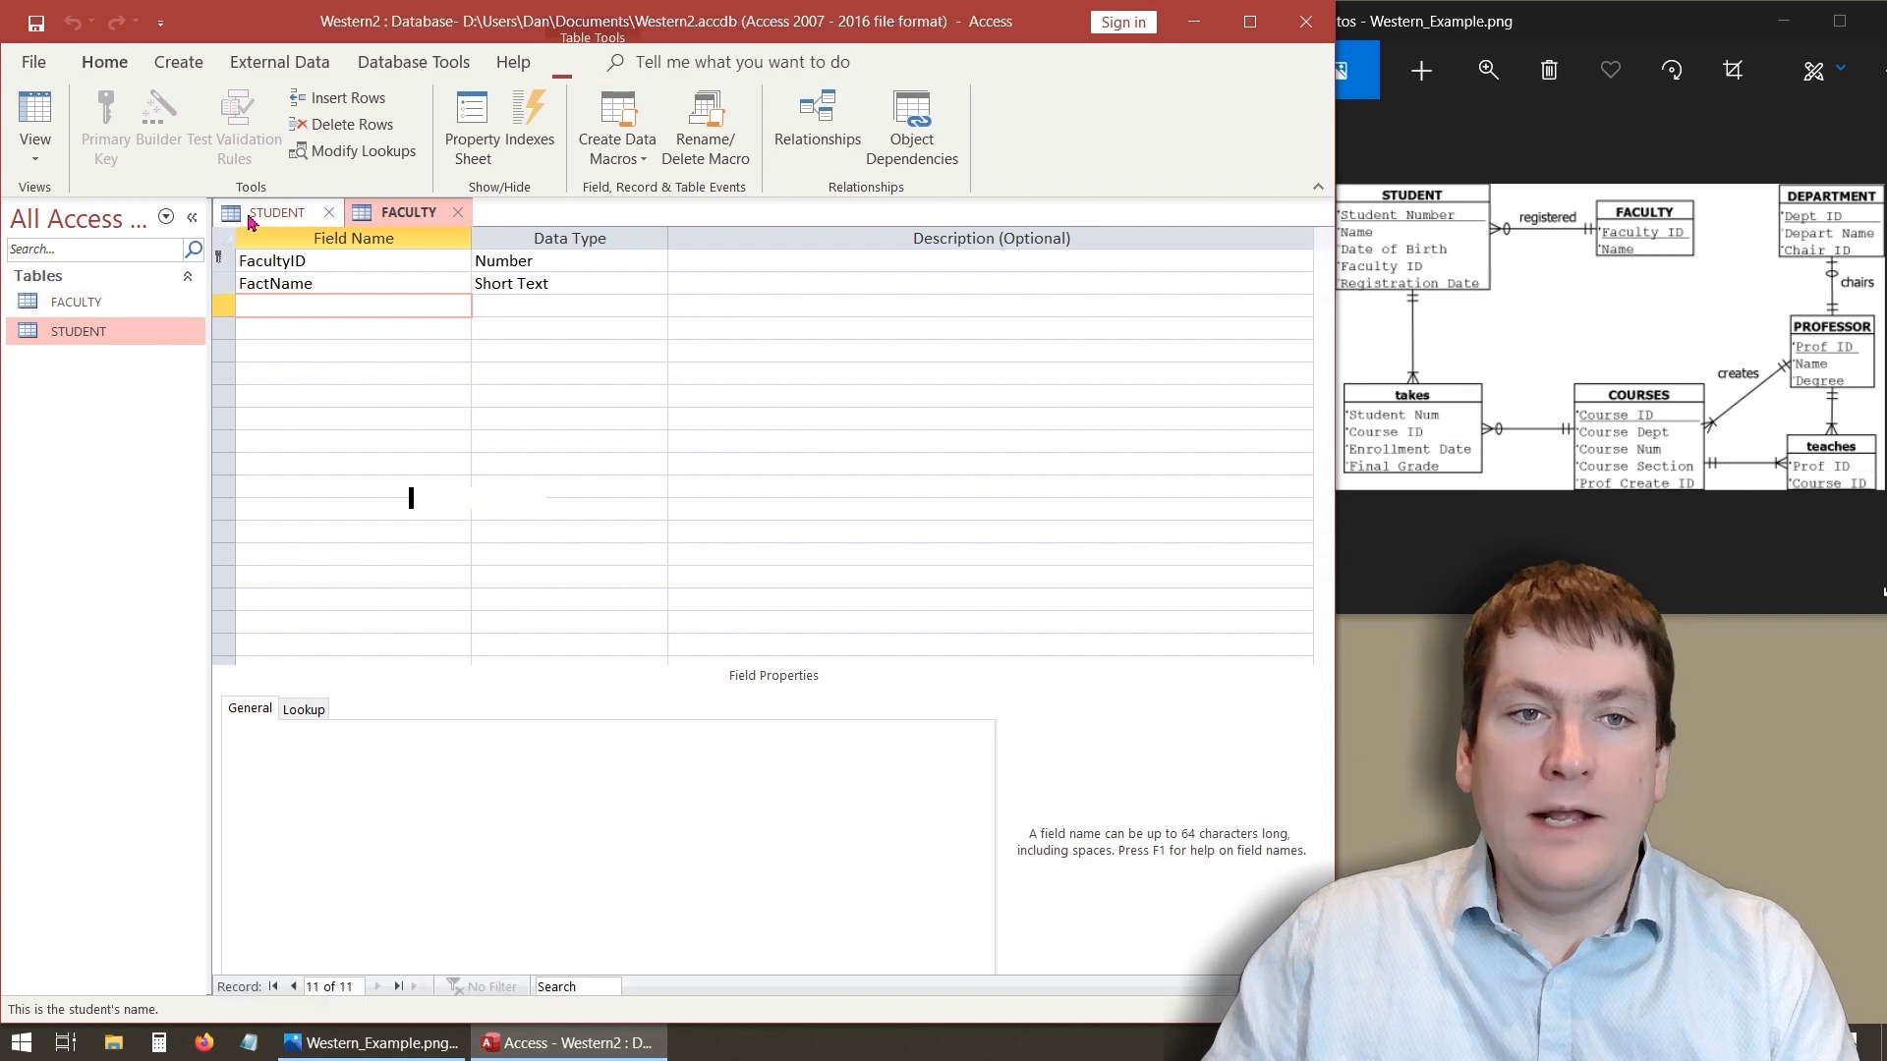
{"action": "left_click", "coordinate": [75, 305]}
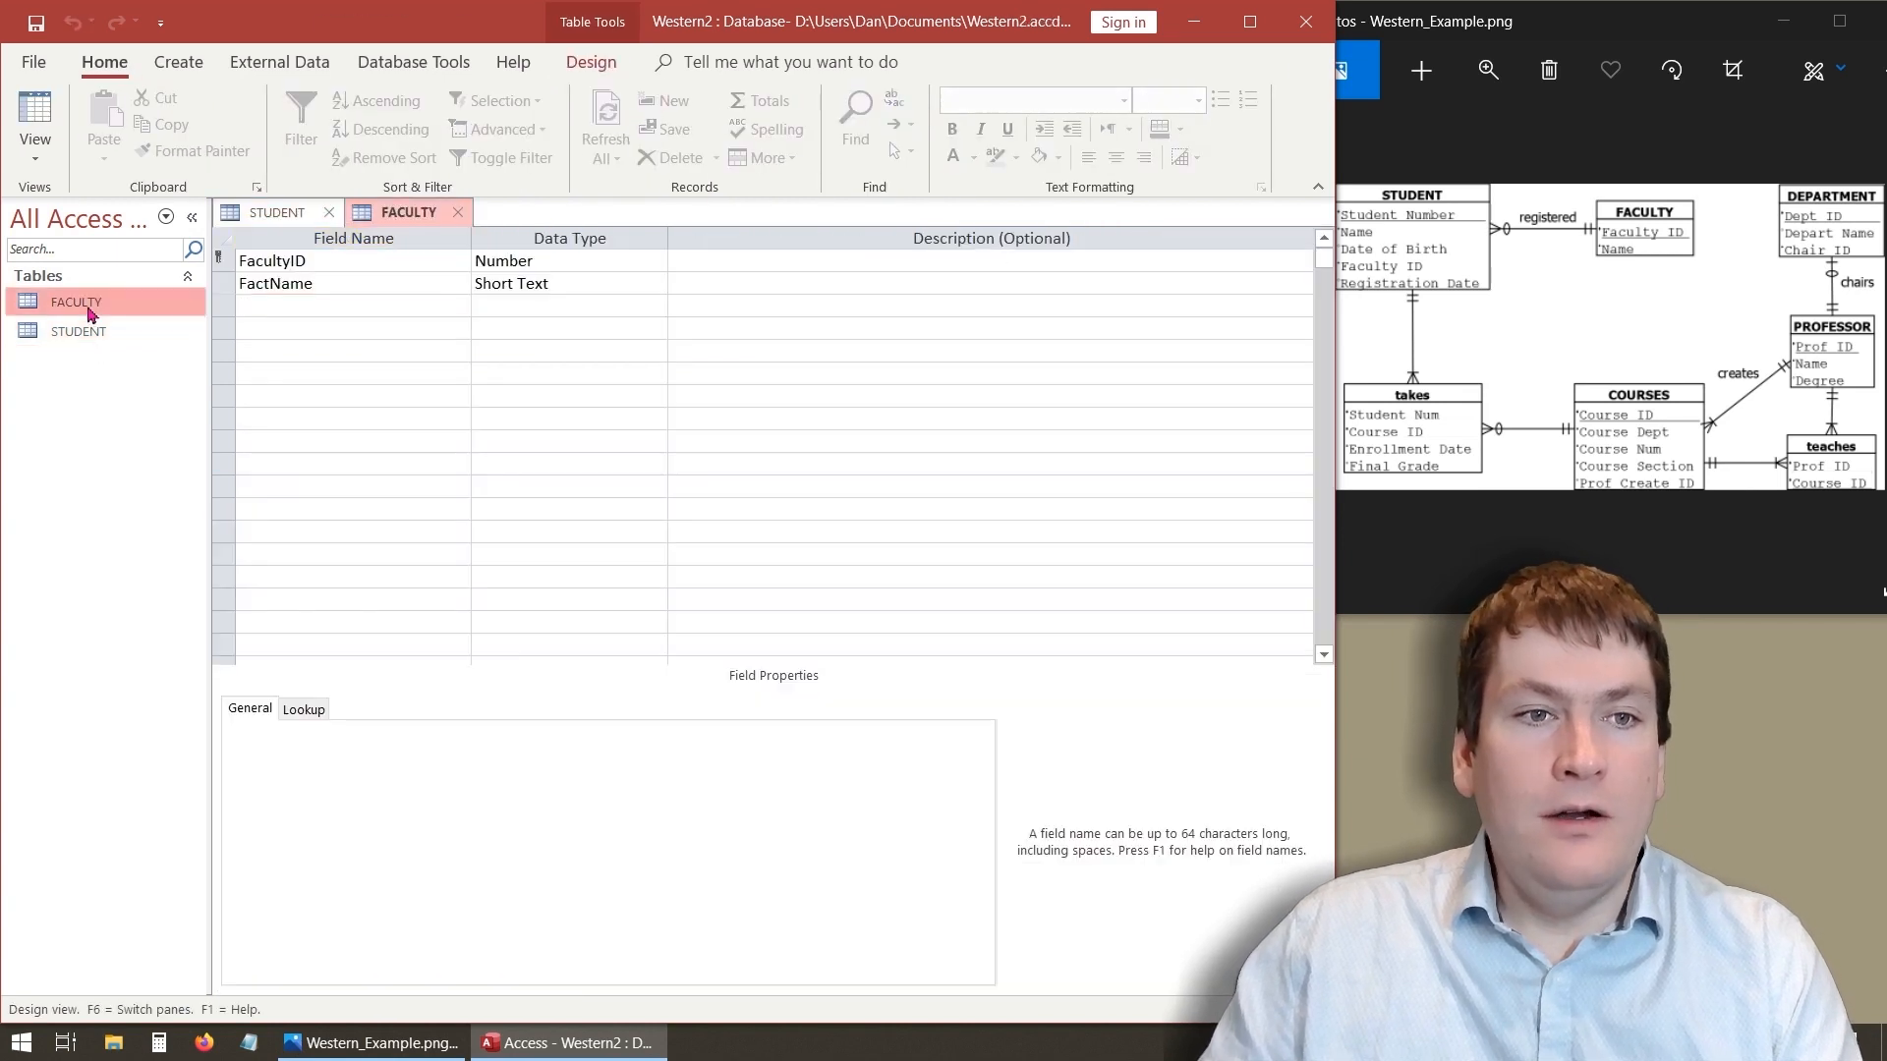
{"action": "left_click", "coordinate": [87, 338]}
{"action": "double_click", "coordinate": [89, 340]}
{"action": "double_click", "coordinate": [87, 304]}
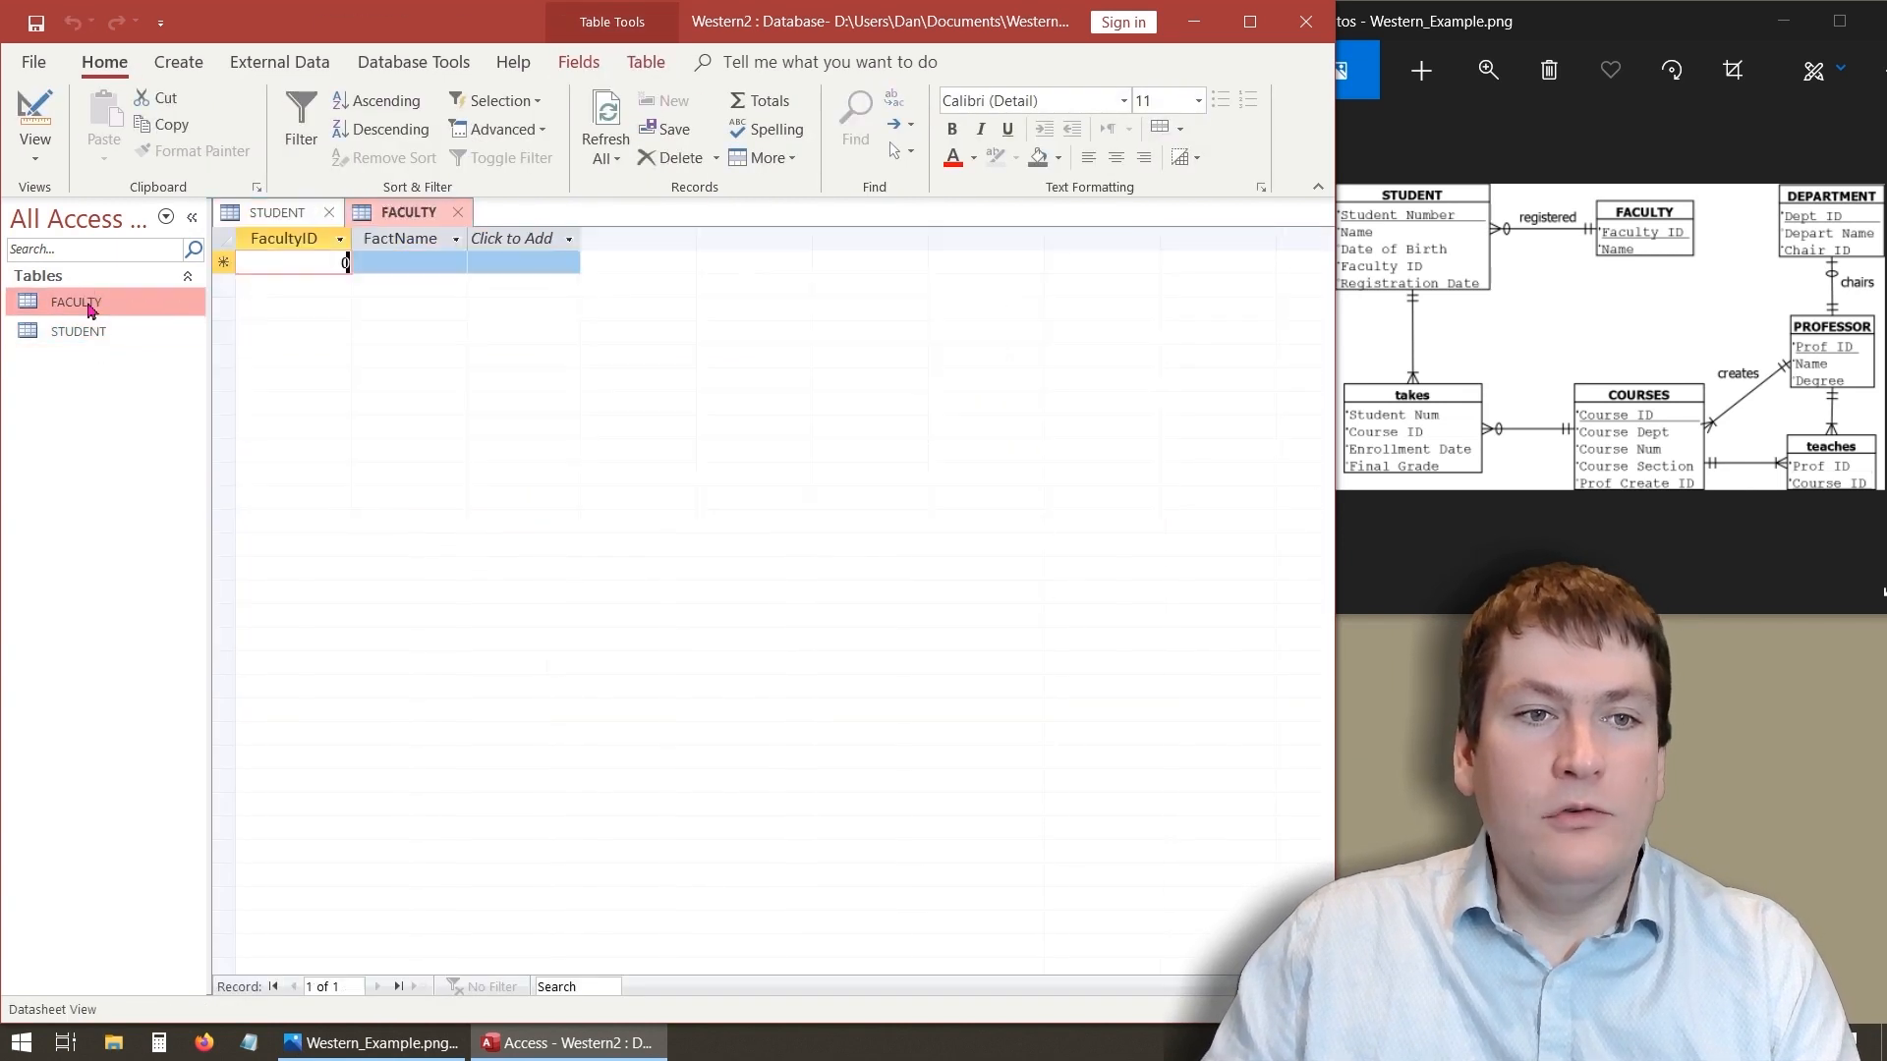
{"action": "double_click", "coordinate": [90, 331]}
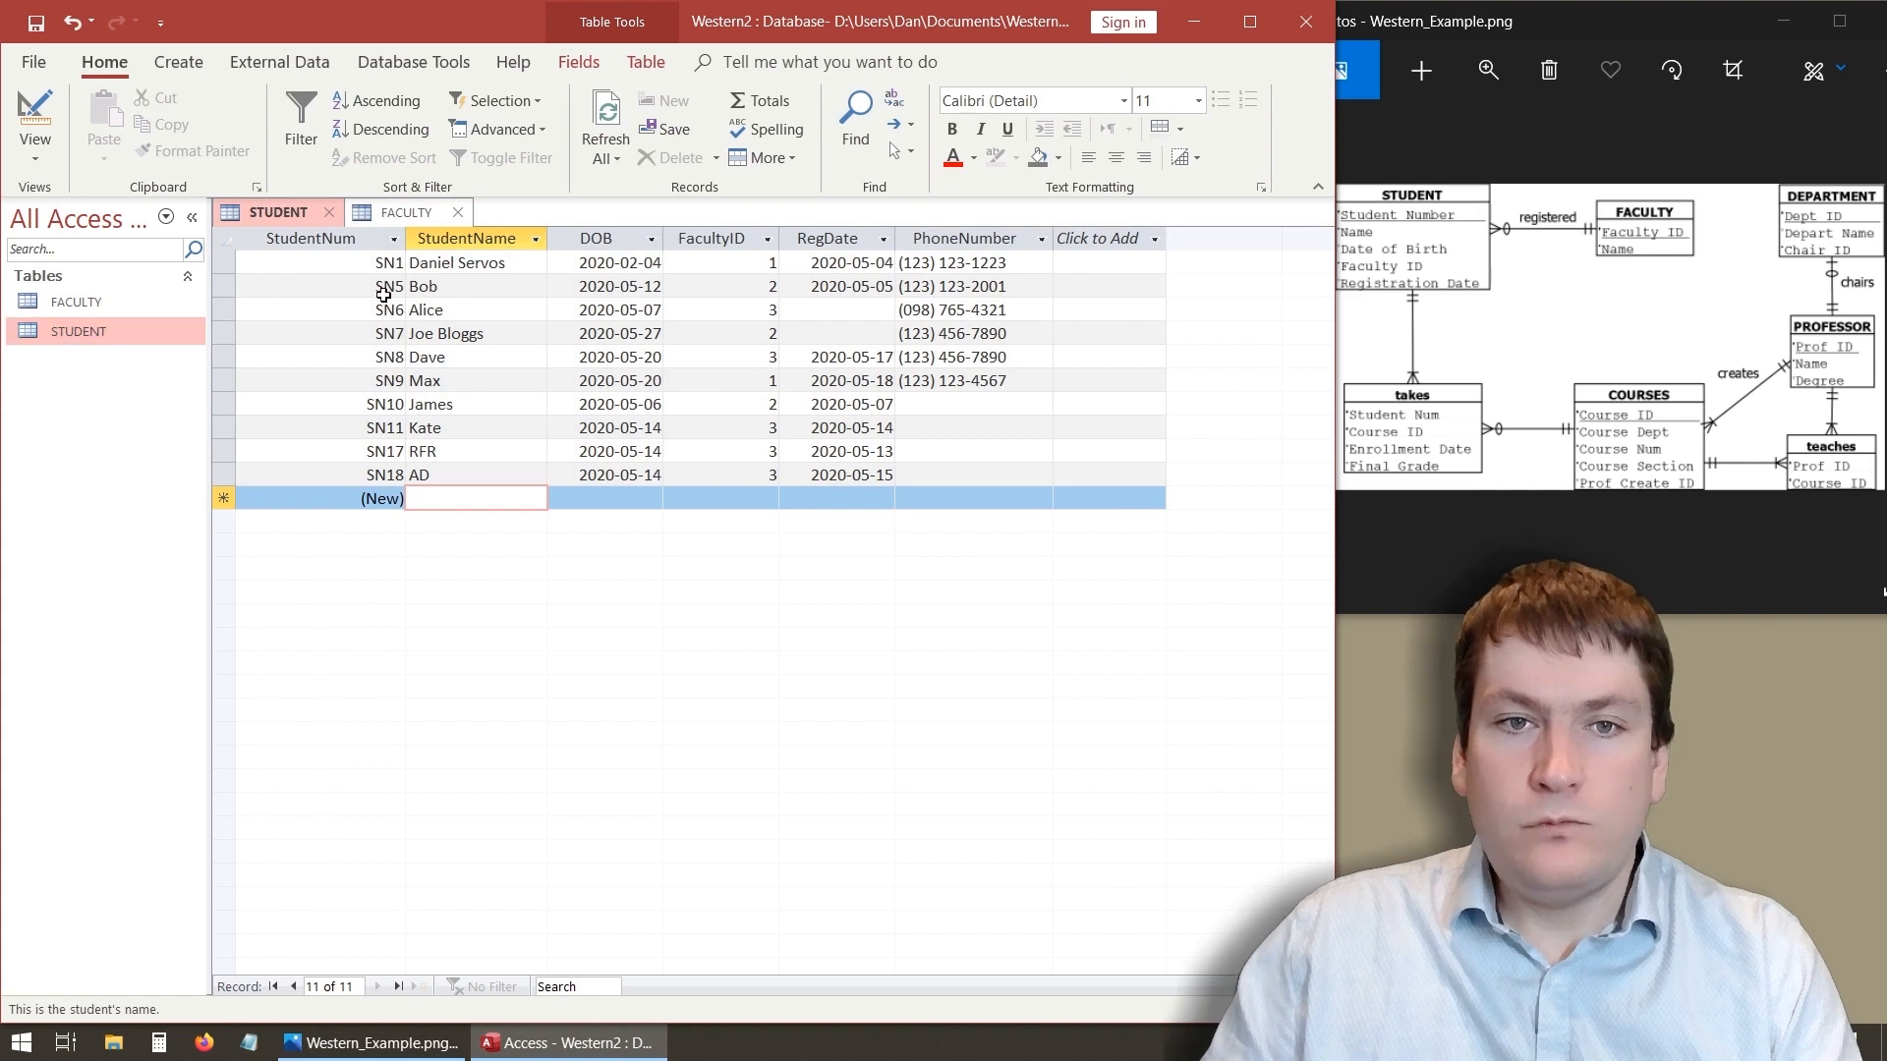
{"action": "double_click", "coordinate": [138, 306]}
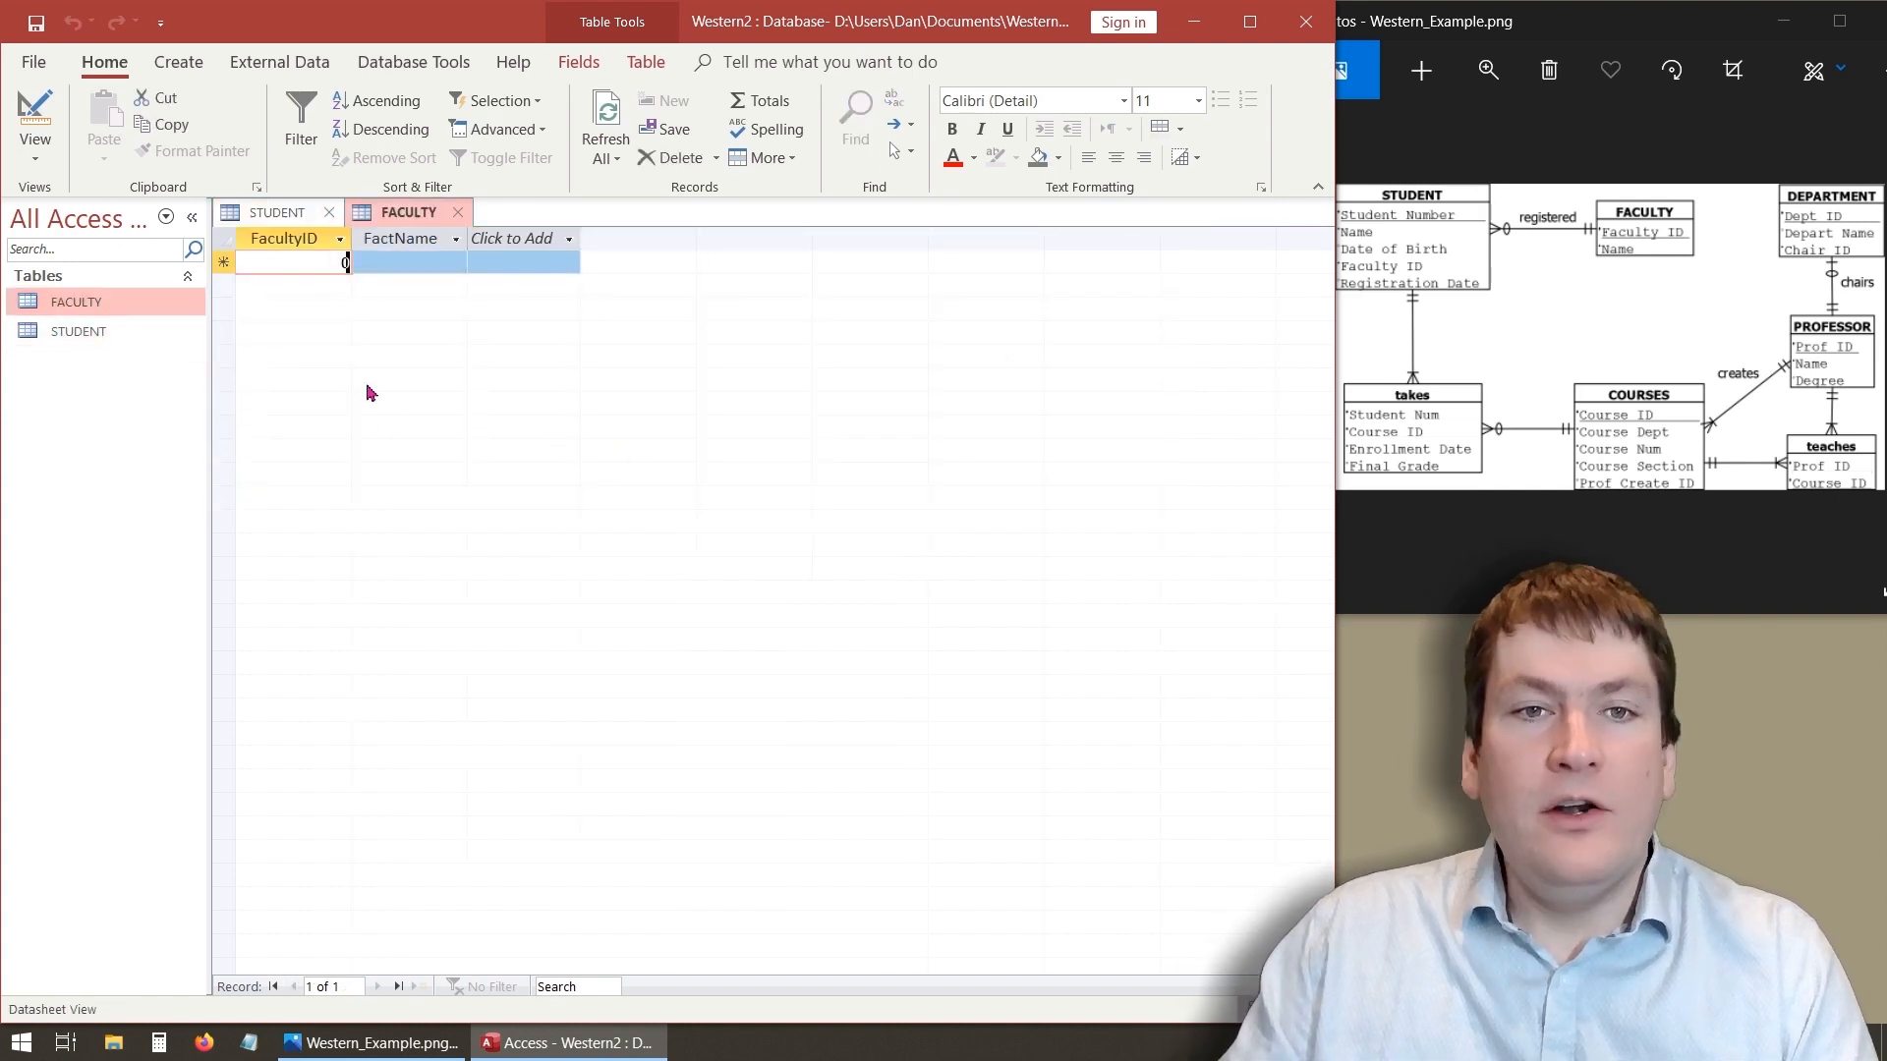
- Enter a FACULTY record with FacultyID 1 and FactName CompSci
{"action": "left_click", "coordinate": [285, 213]}
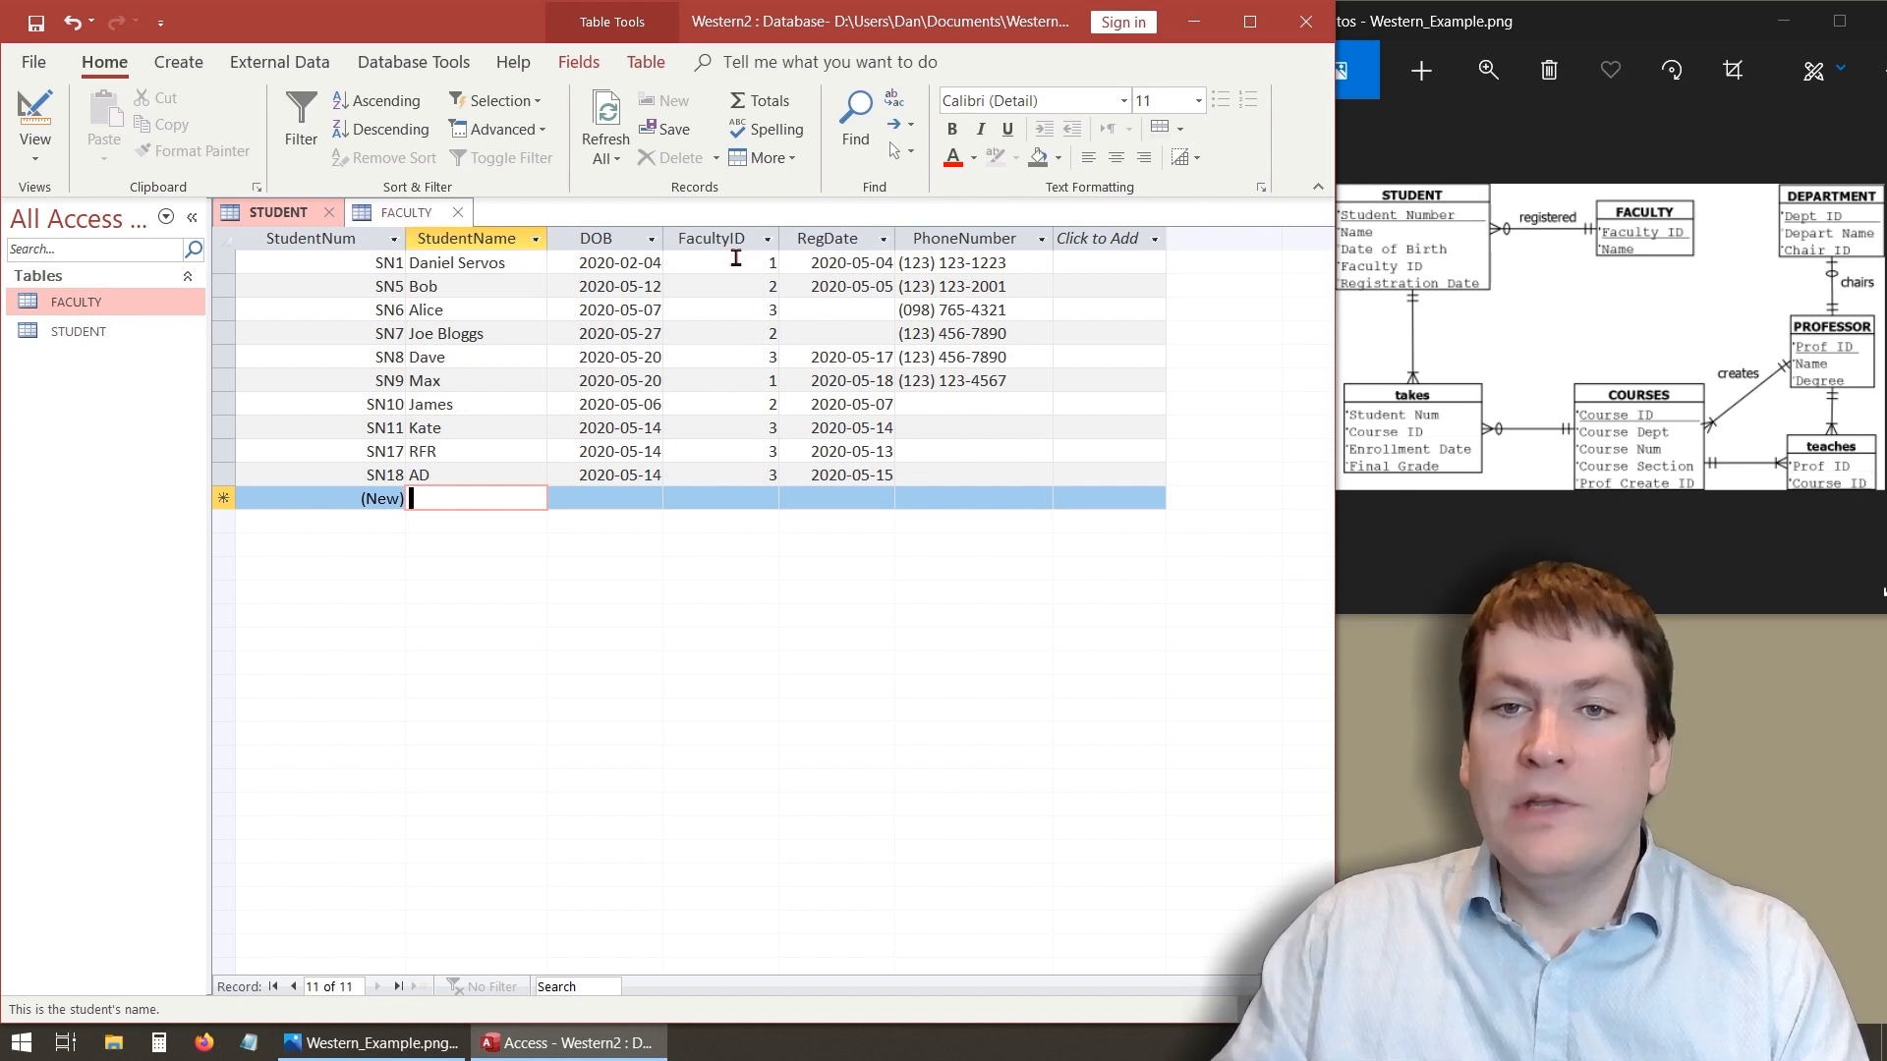
{"action": "left_click", "coordinate": [414, 220]}
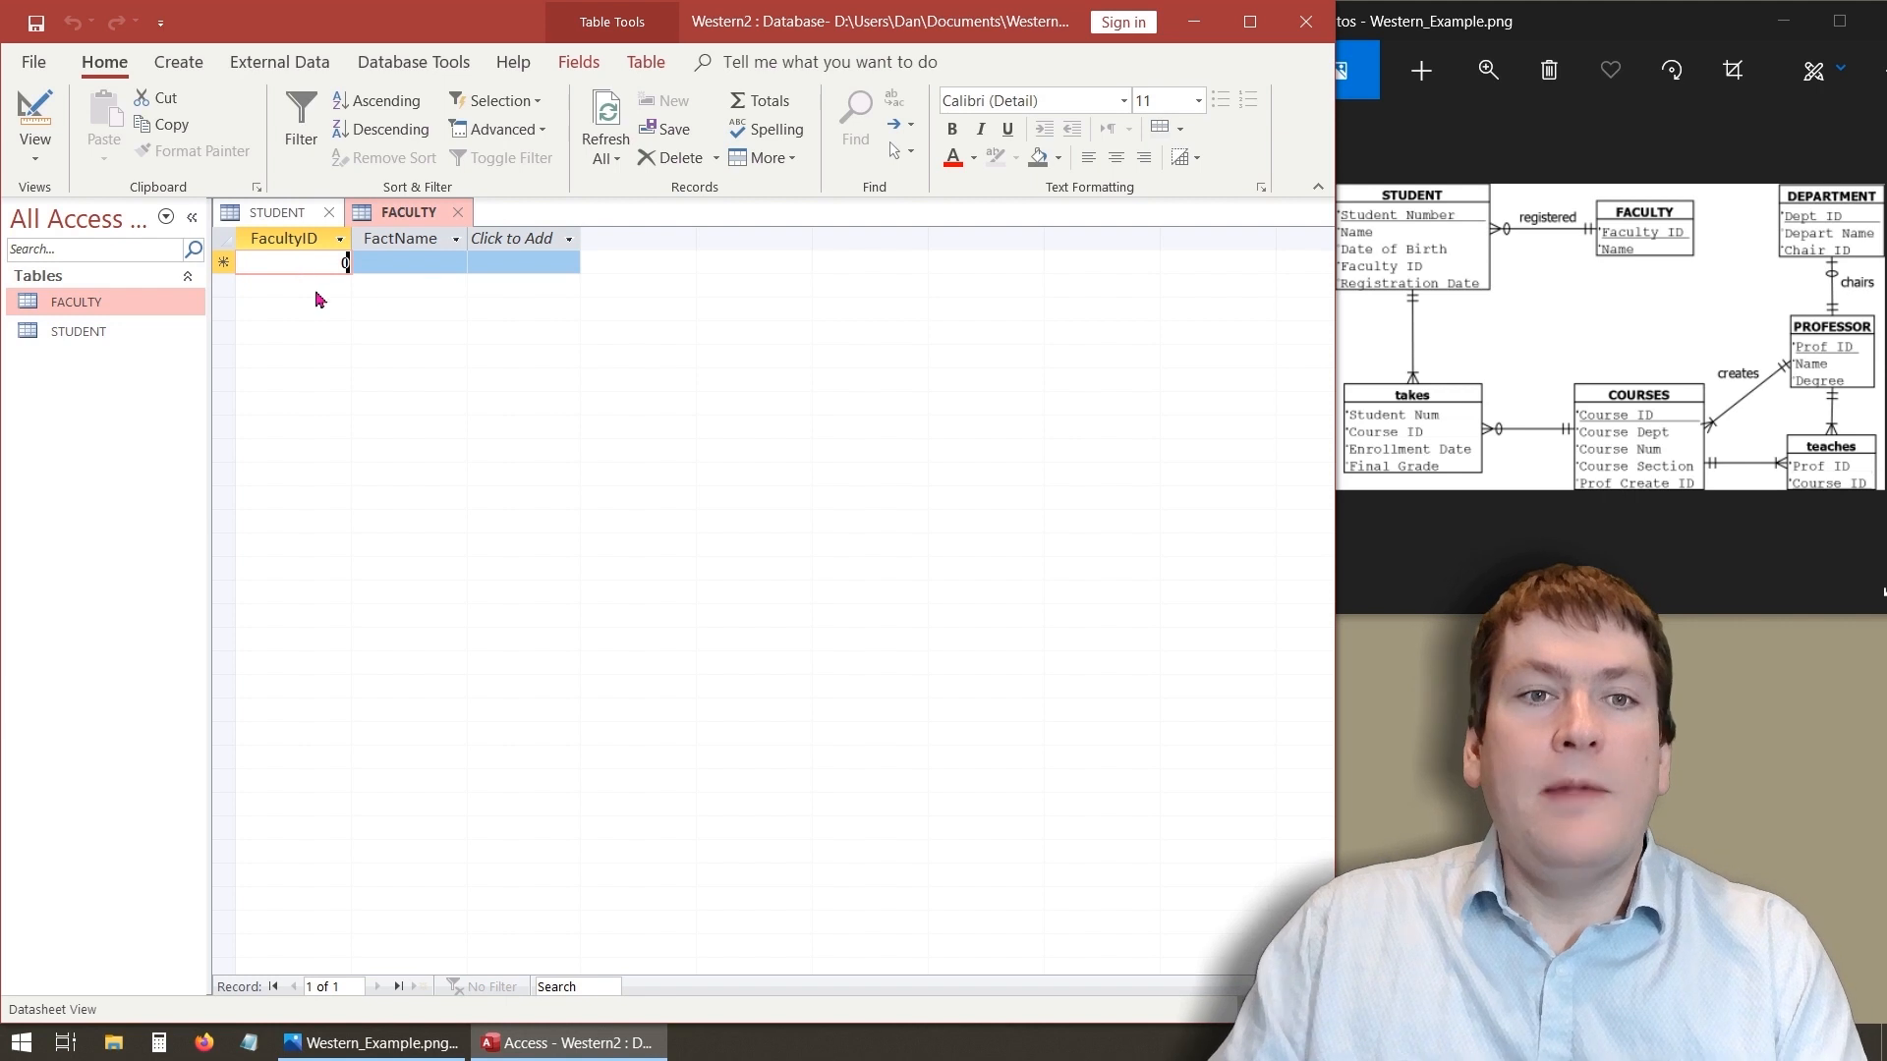
{"action": "type", "text": "1"}
{"action": "left_click", "coordinate": [420, 264]}
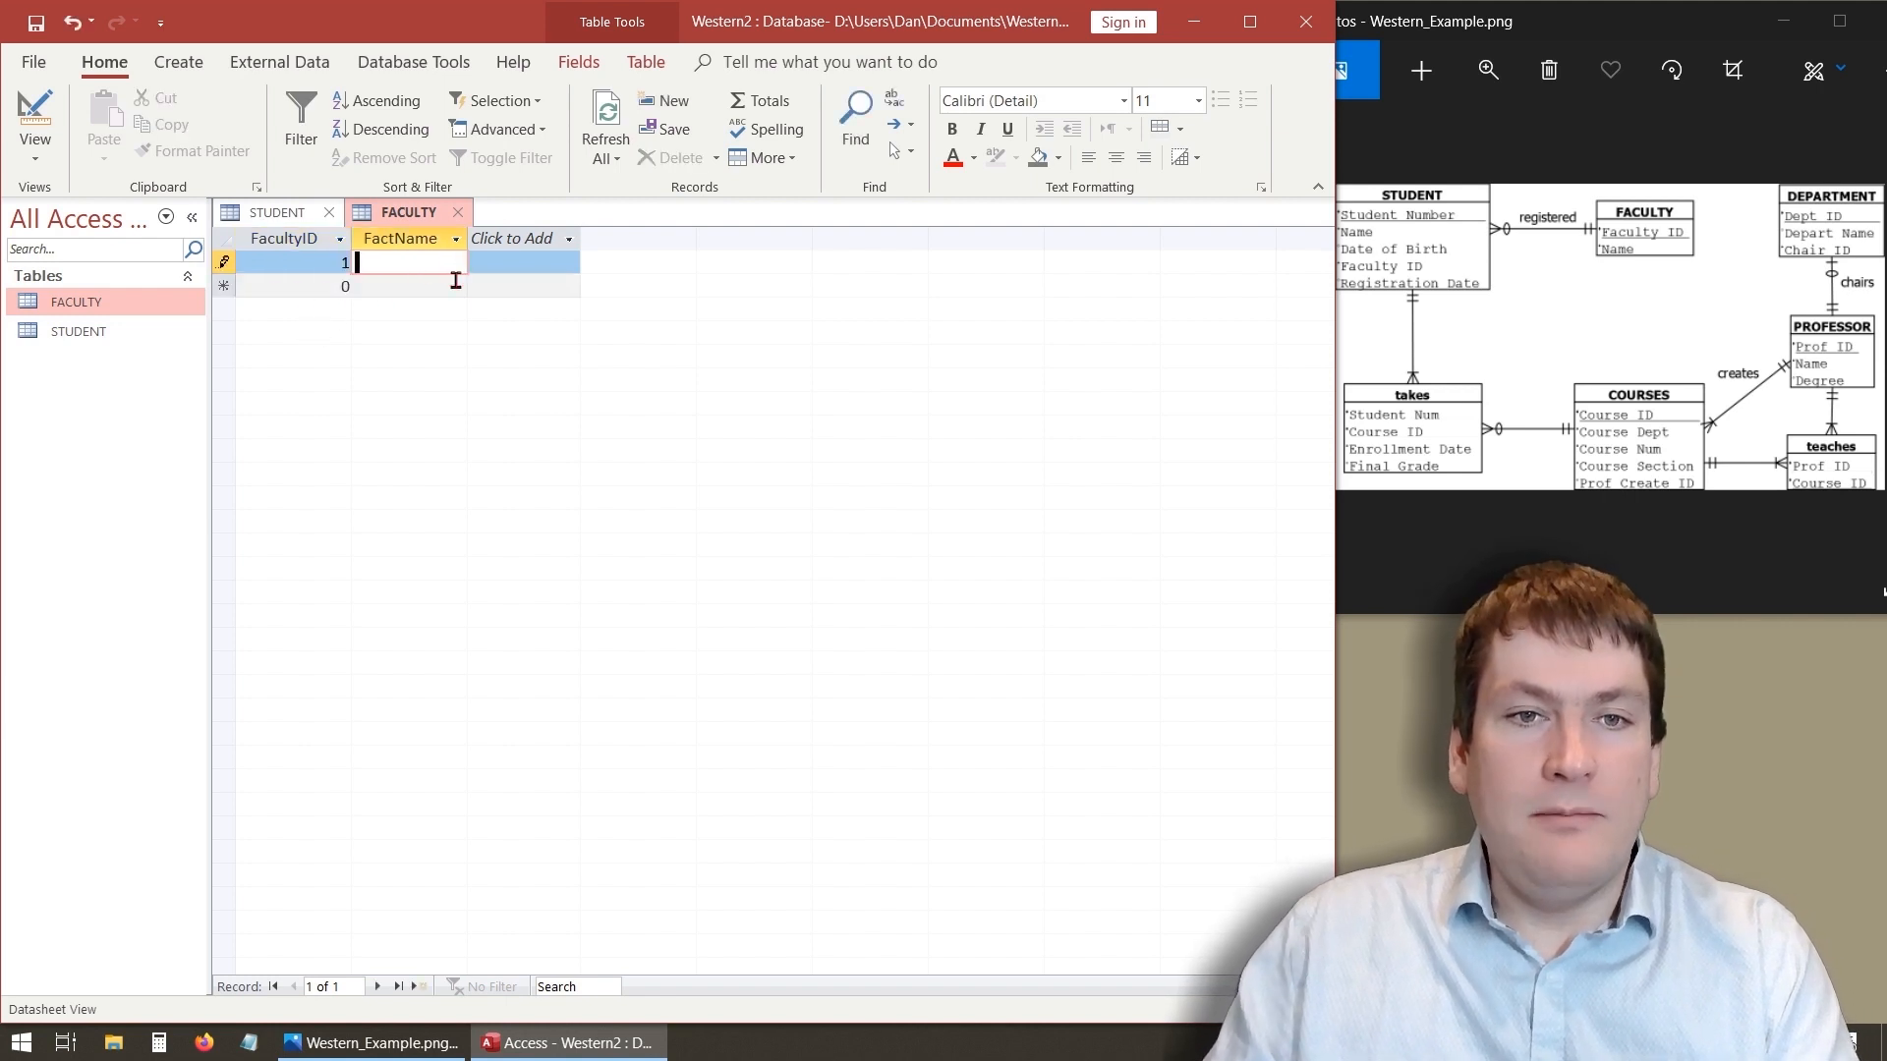
{"action": "type", "text": "CompSc"}
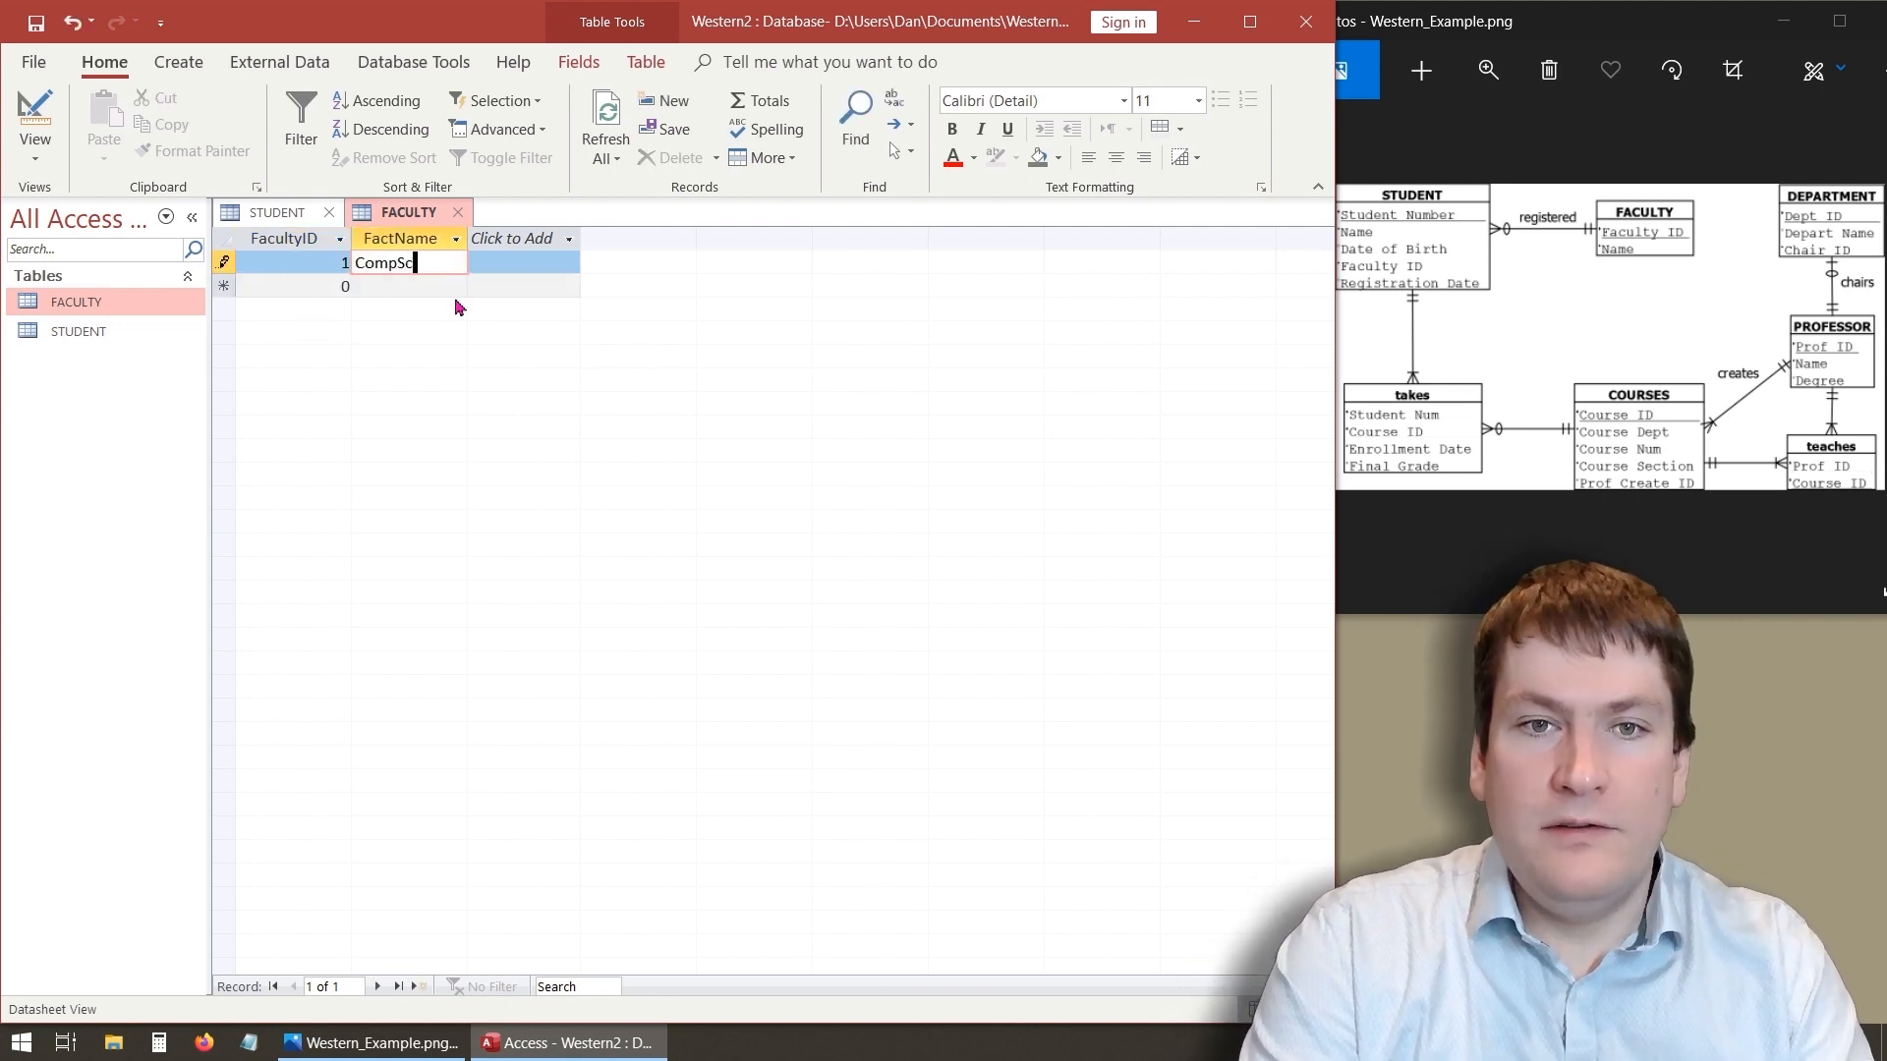
{"action": "type", "text": "i"}
{"action": "key", "text": "Tab"}
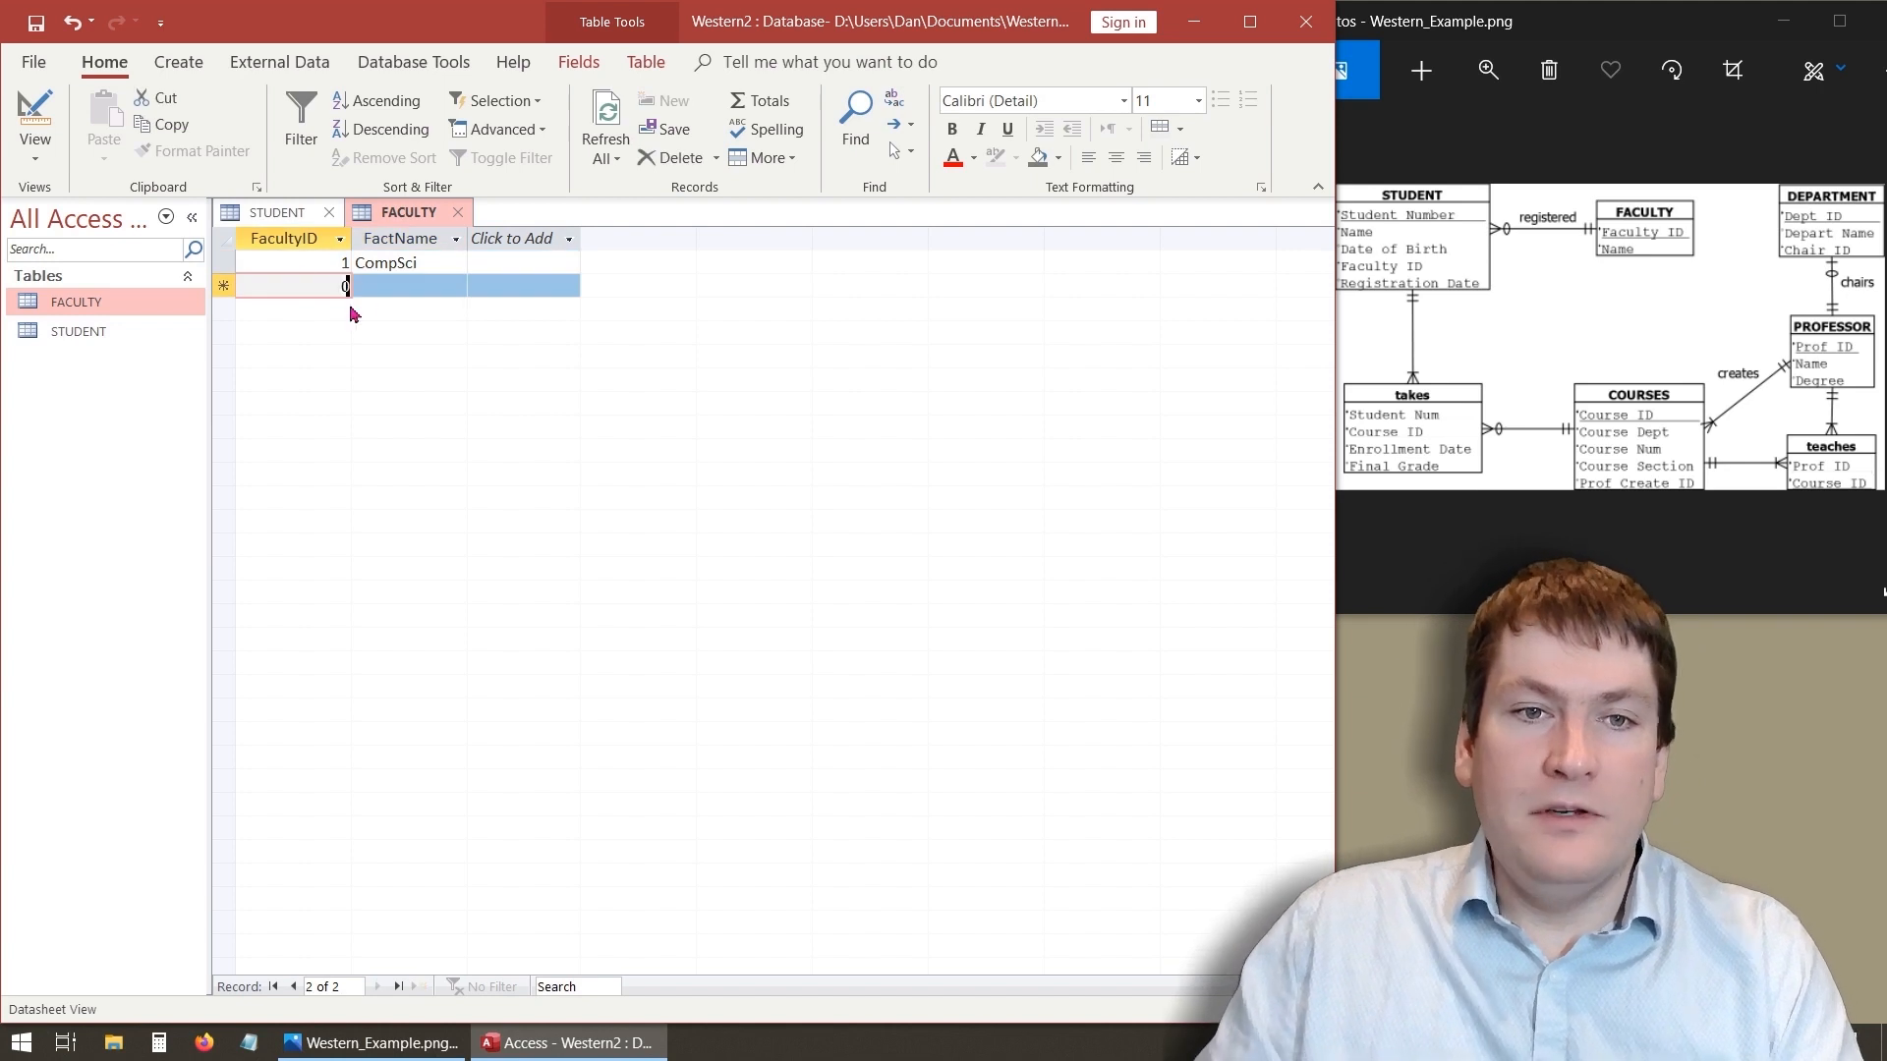
- Try to add a second FACULTY record with FacultyID 1 and FactName Math
{"action": "type", "text": "1"}
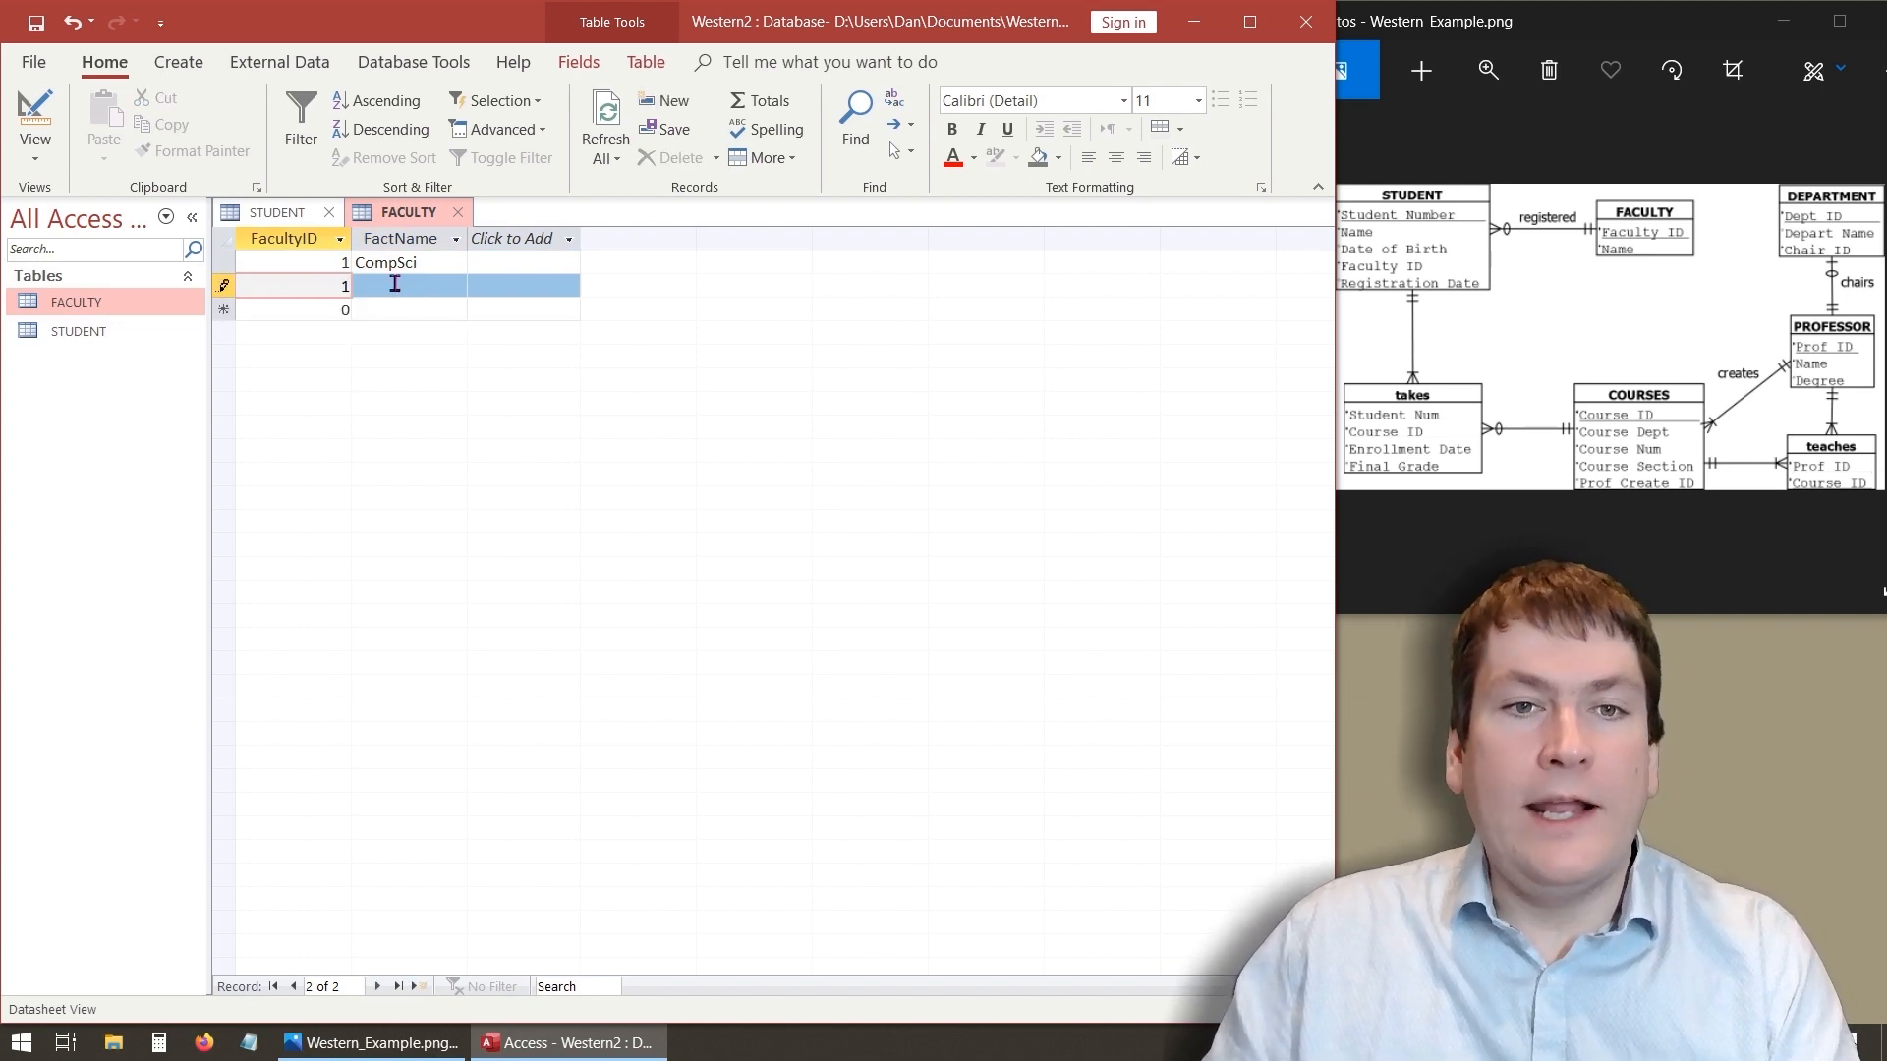
{"action": "left_click", "coordinate": [394, 284]}
{"action": "type", "text": "Math"}
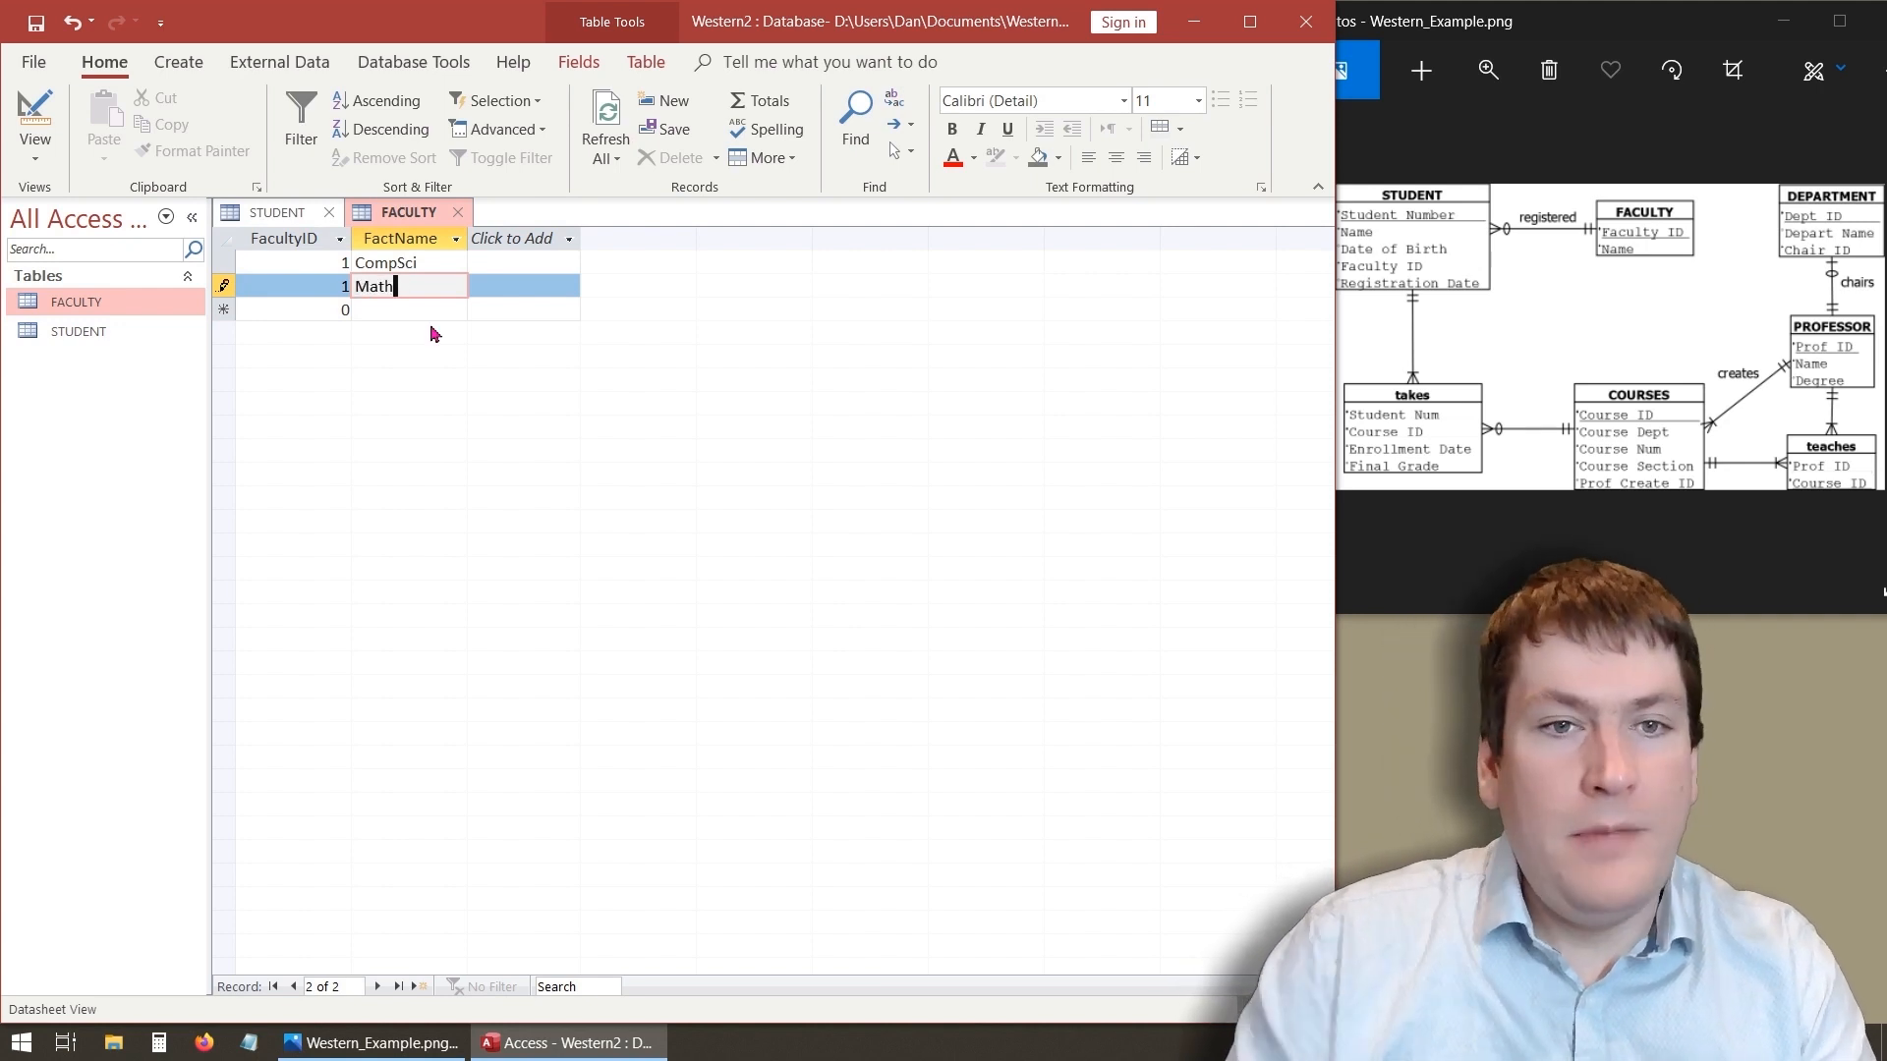
{"action": "key", "text": "Return"}
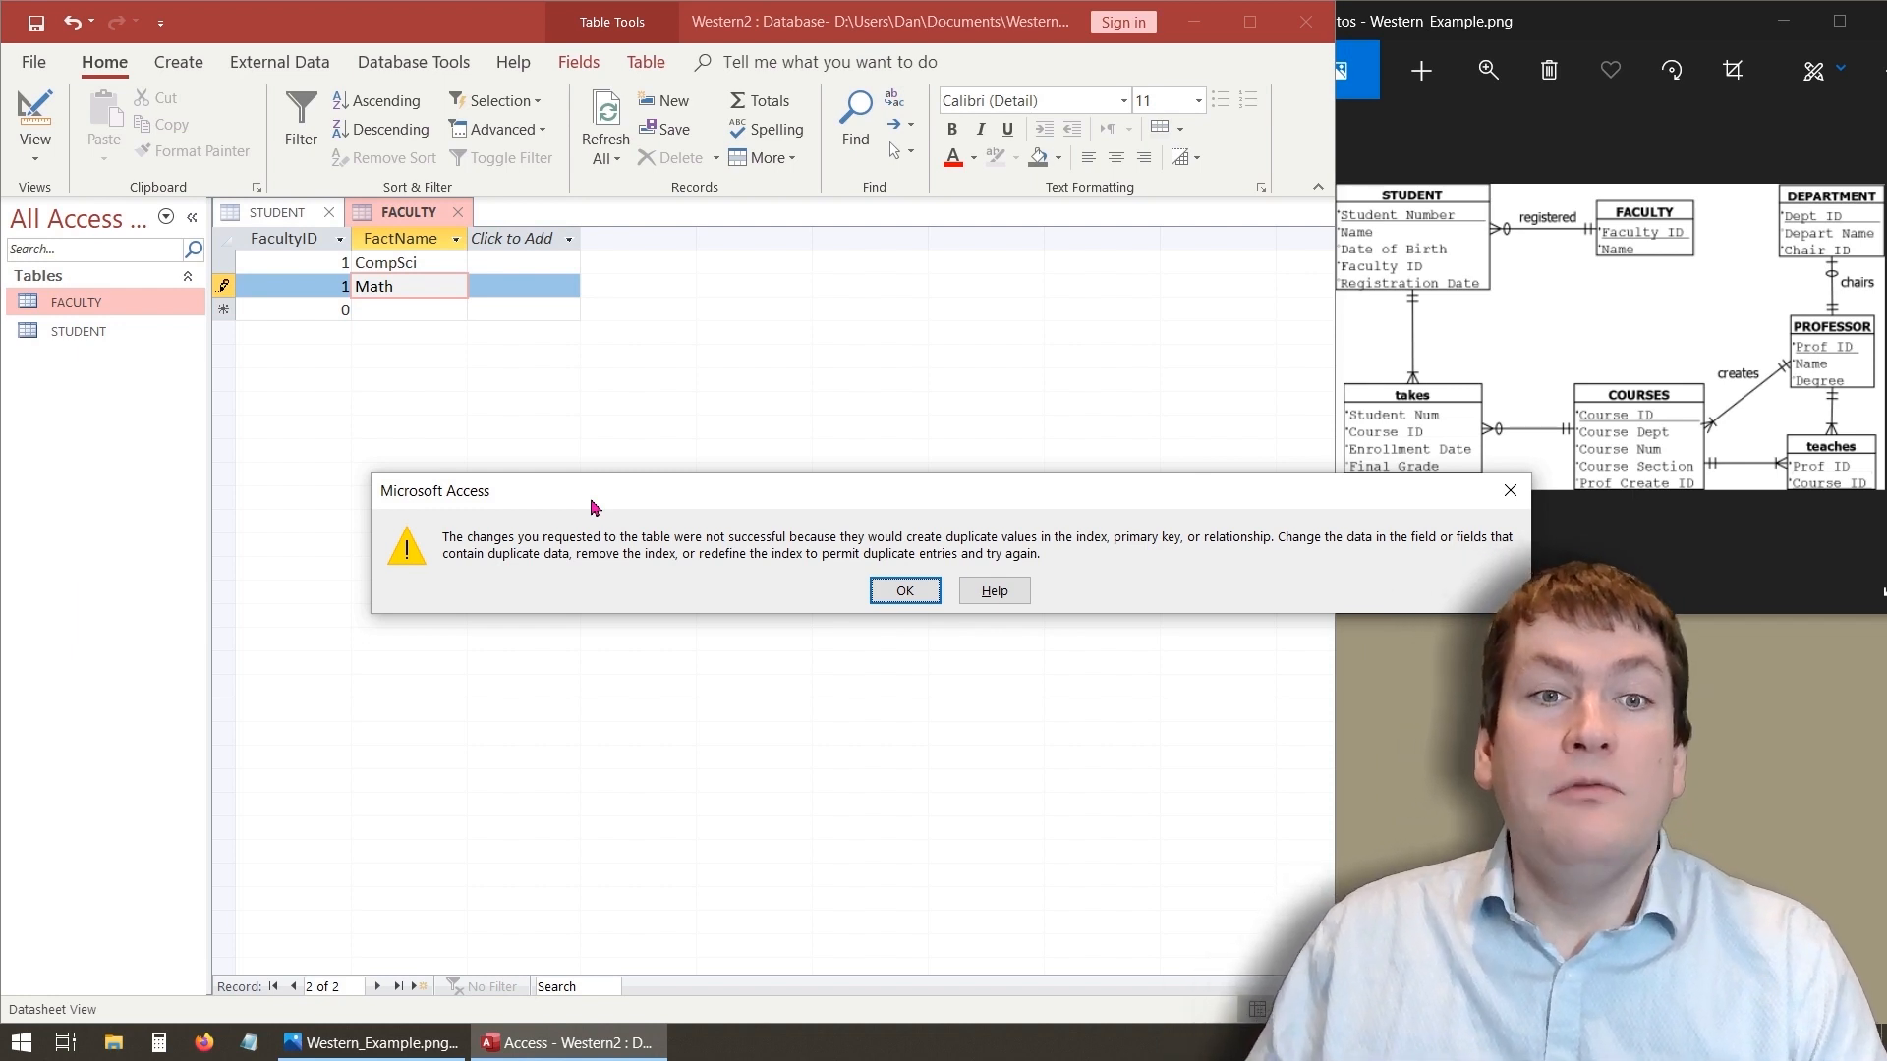
{"action": "left_click", "coordinate": [900, 591]}
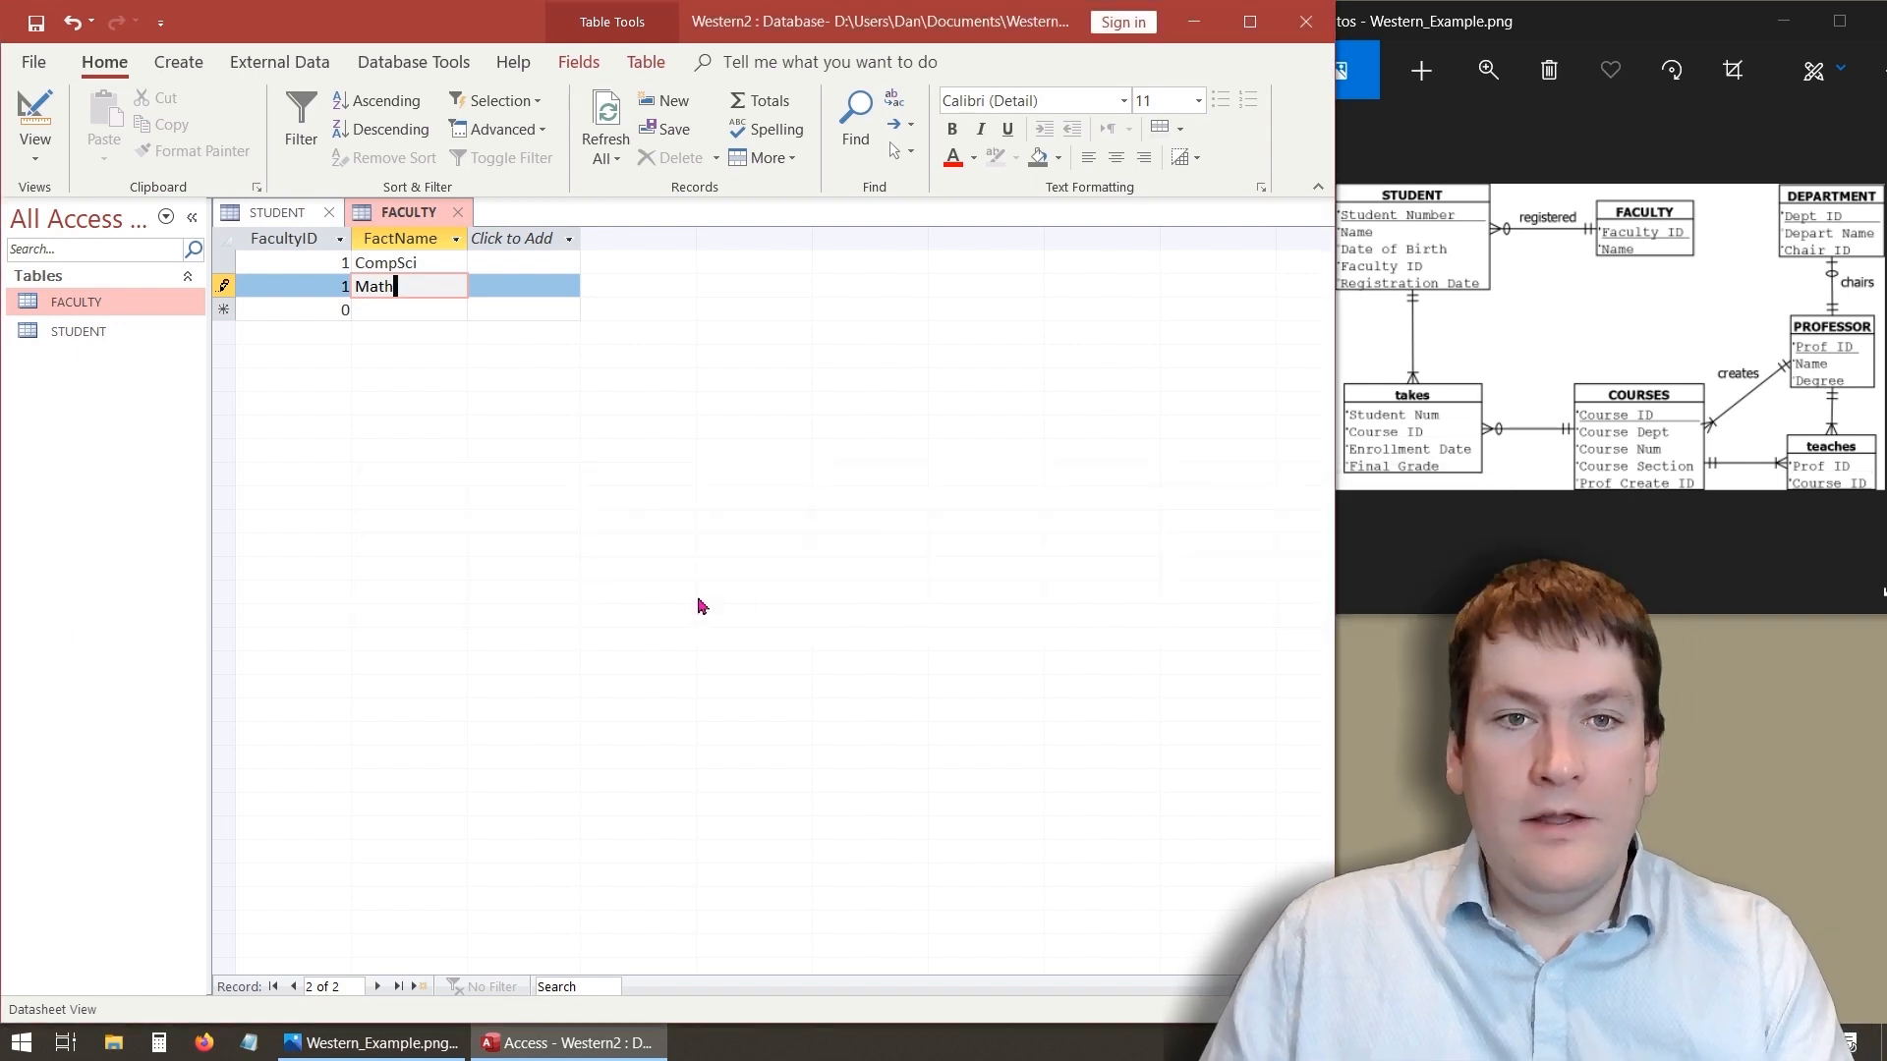
- Change the Math record's FacultyID to 2
{"action": "double_click", "coordinate": [340, 287]}
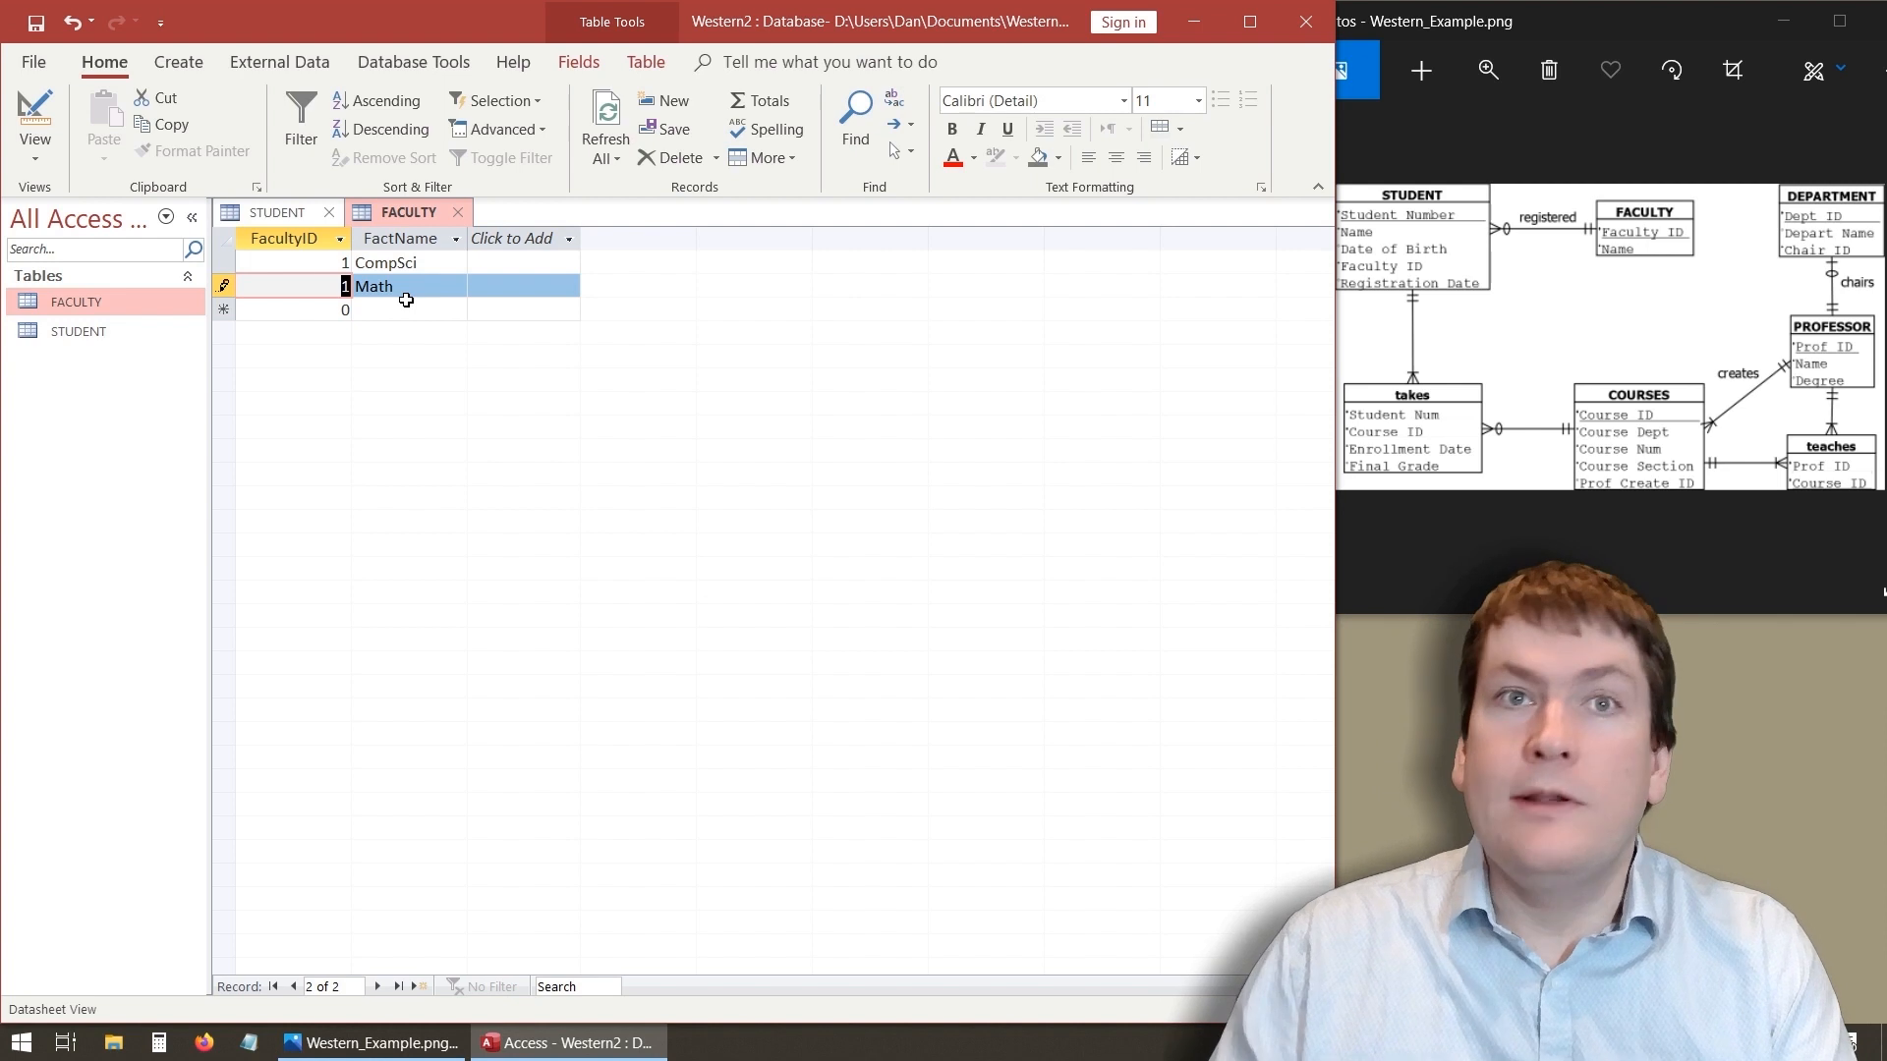
{"action": "type", "text": "2"}
{"action": "left_click", "coordinate": [344, 309]}
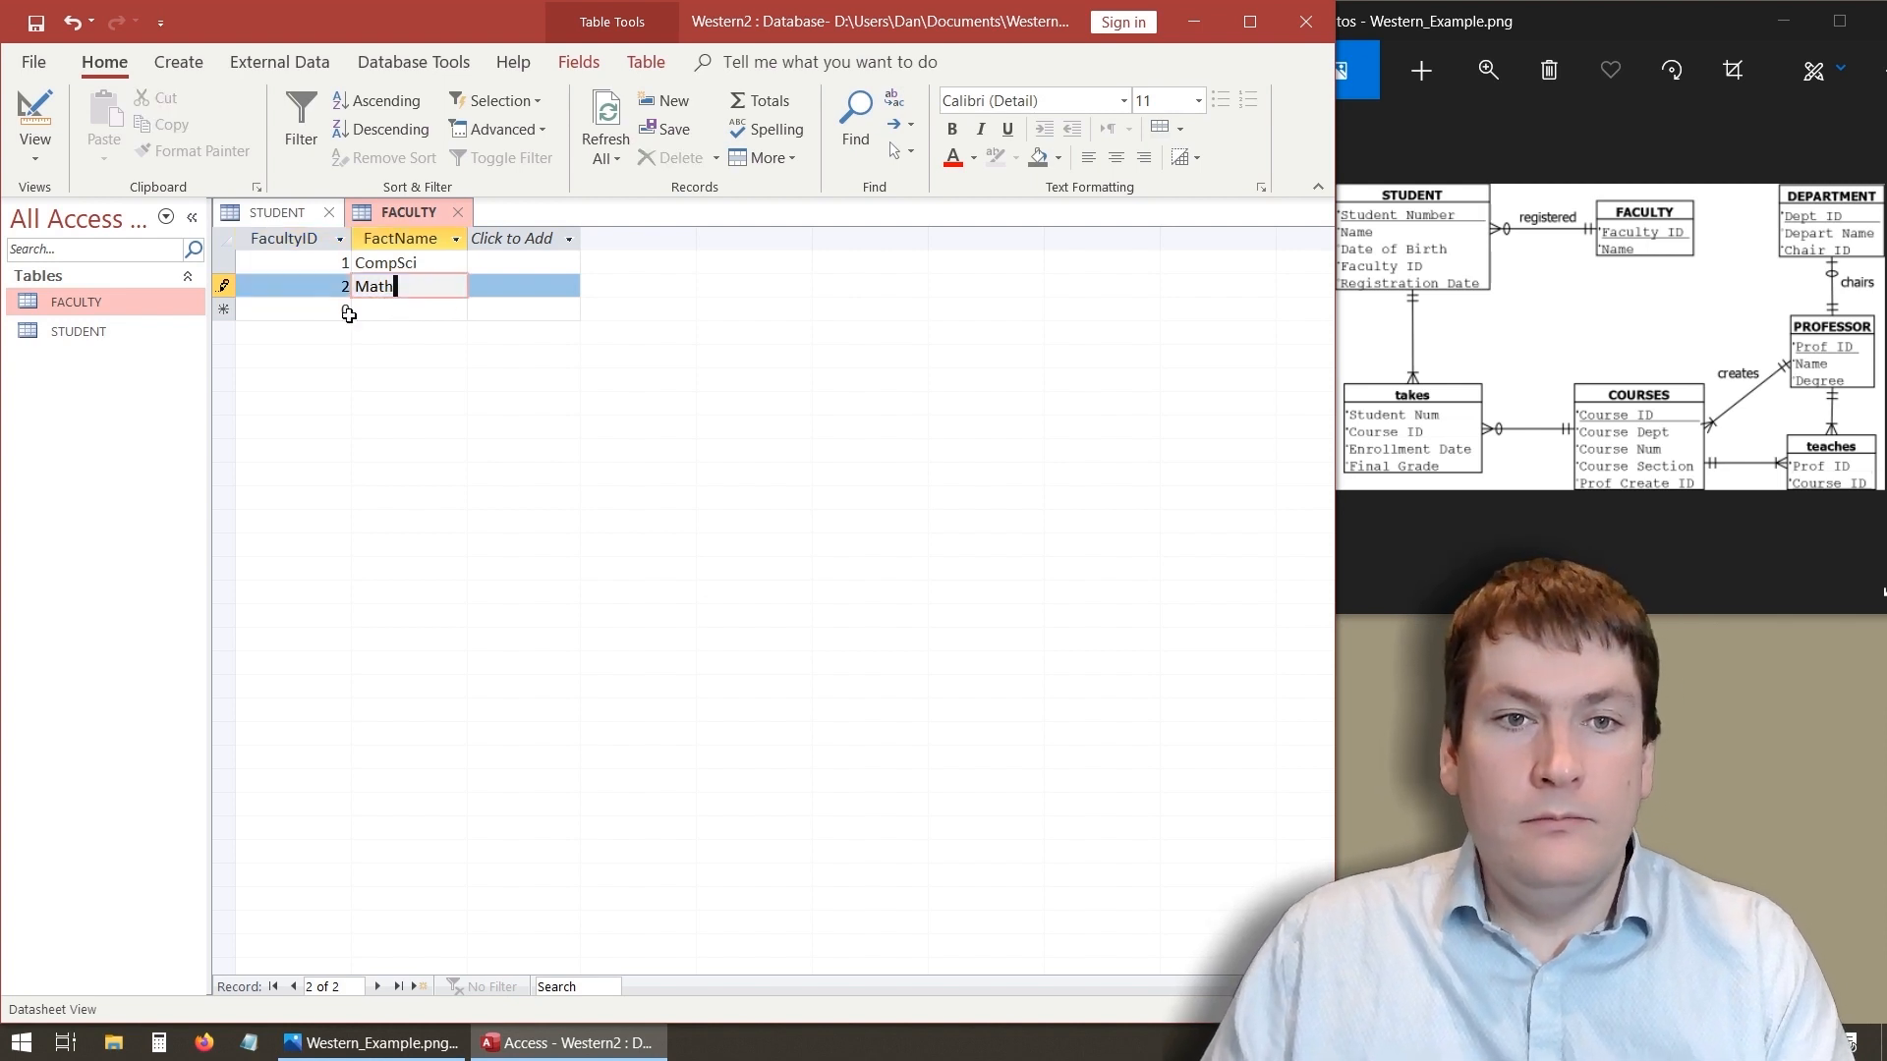
- Add a third FACULTY record with FacultyID 3 and FactName Arts
{"action": "type", "text": "30"}
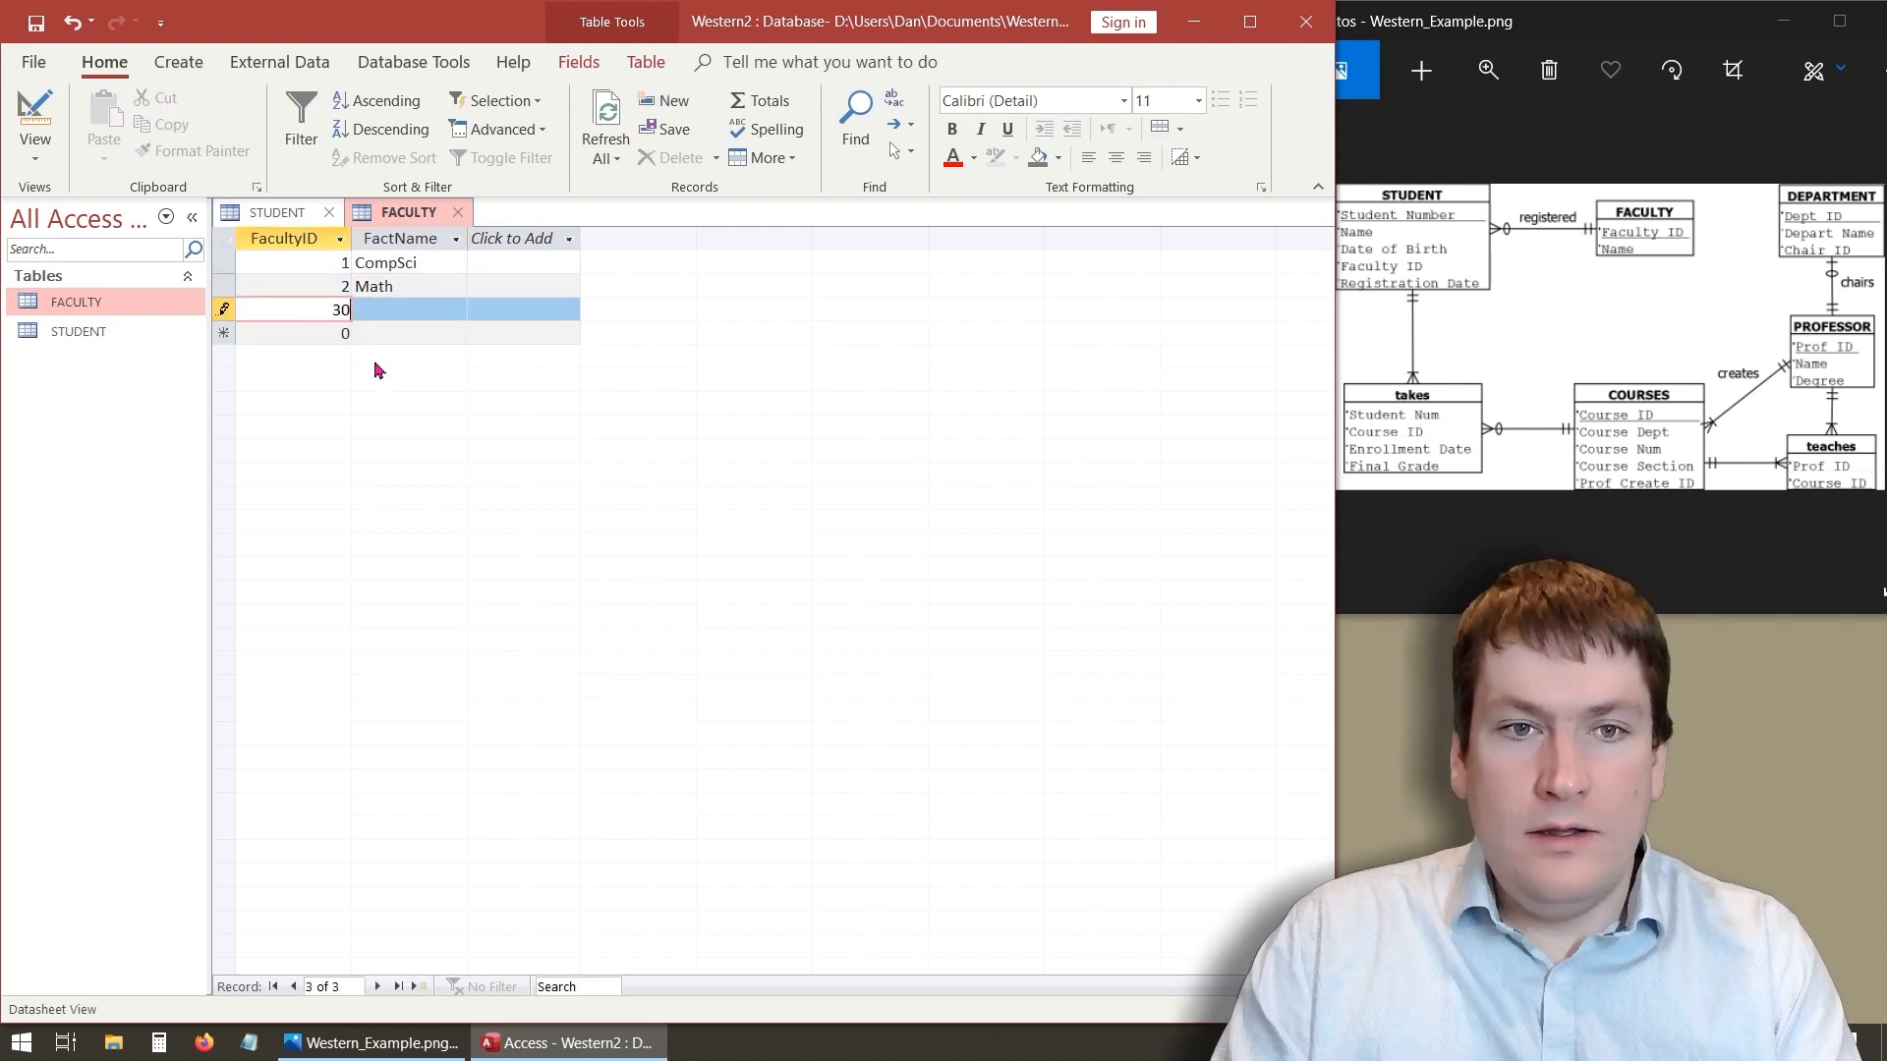
{"action": "left_click", "coordinate": [407, 316]}
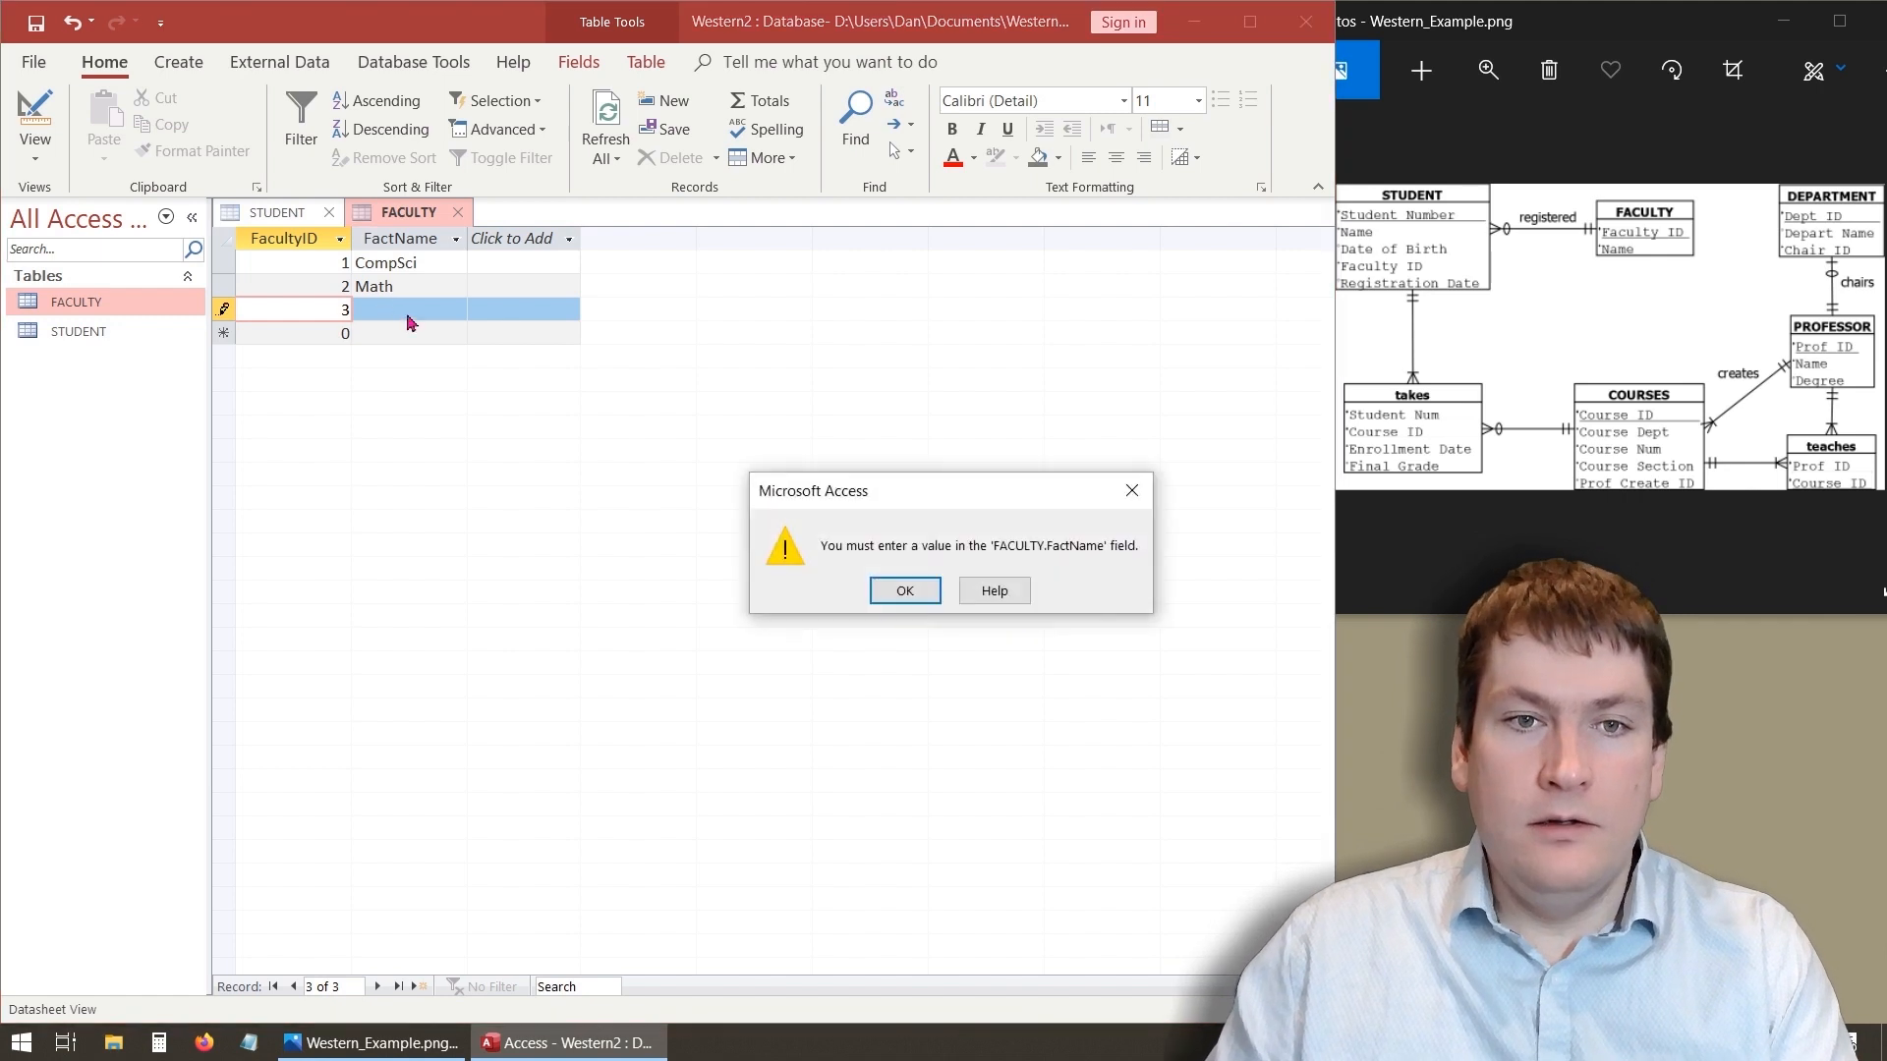
{"action": "left_click", "coordinate": [899, 591]}
{"action": "left_click", "coordinate": [442, 310]}
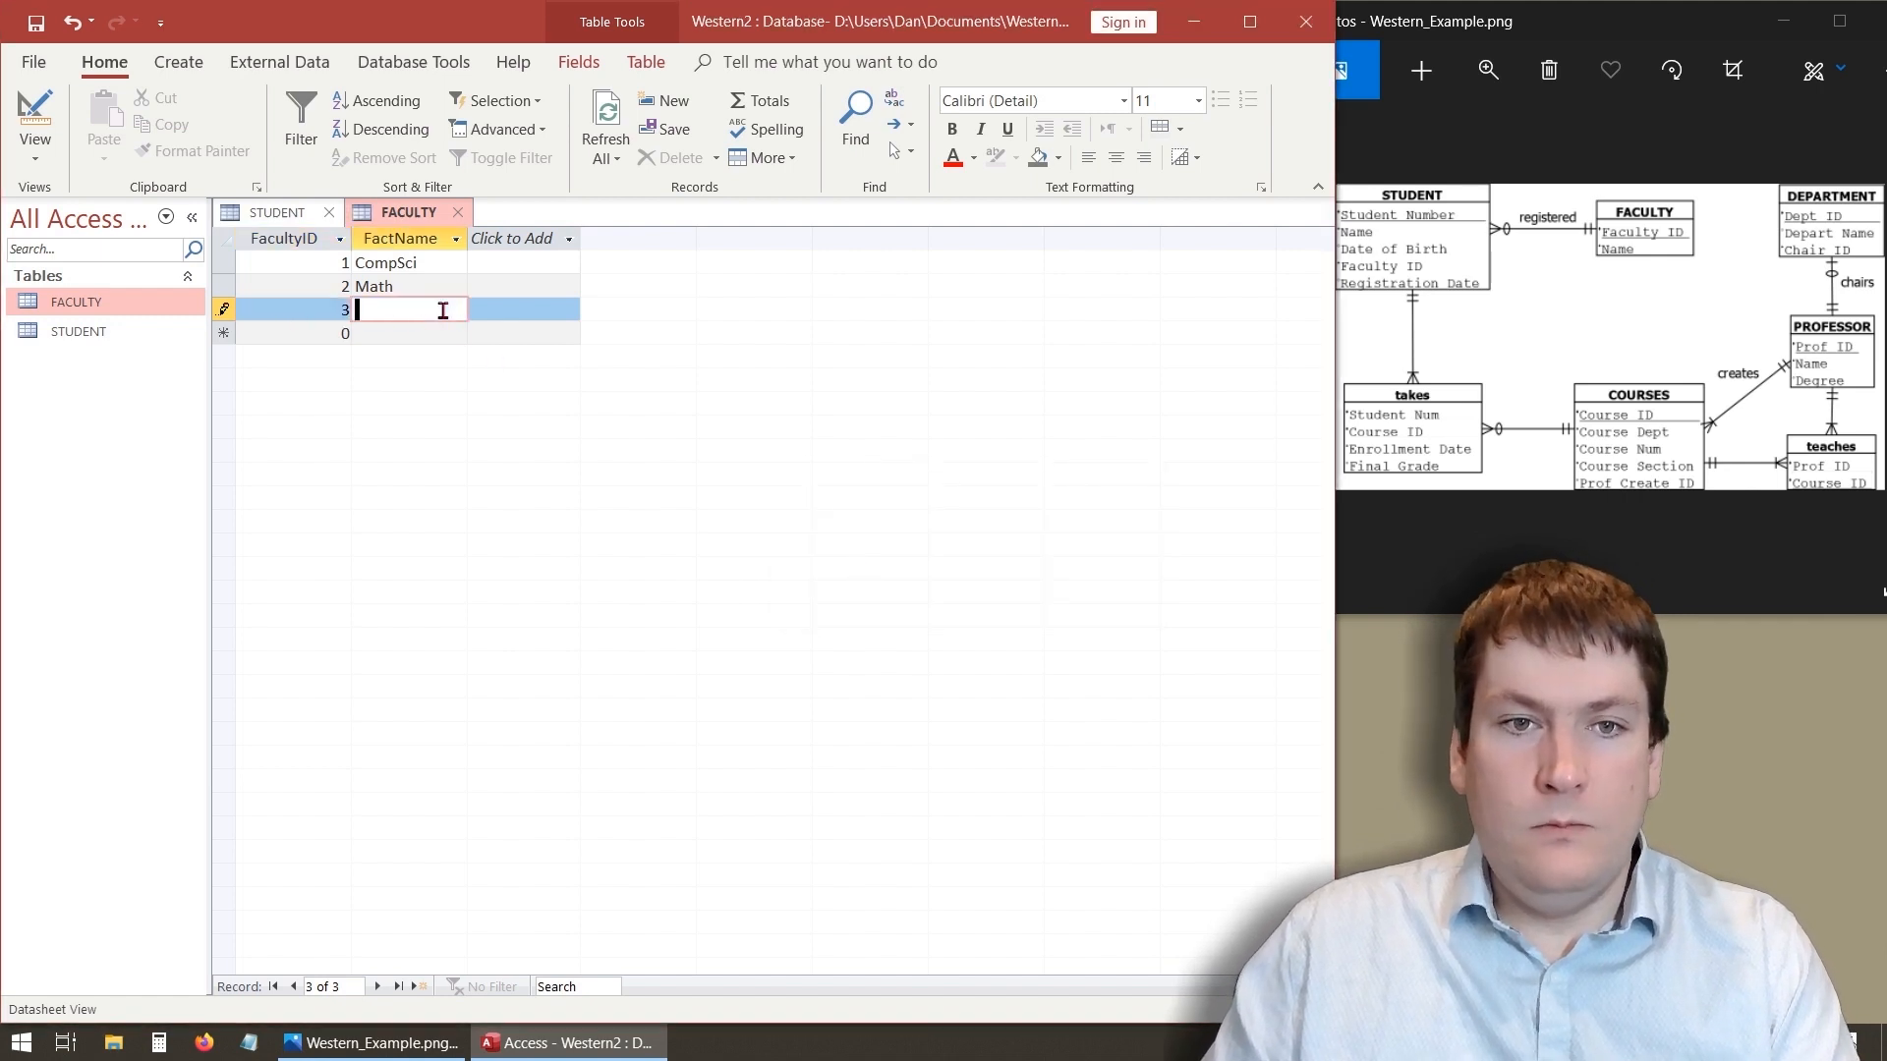
{"action": "type", "text": "Arts"}
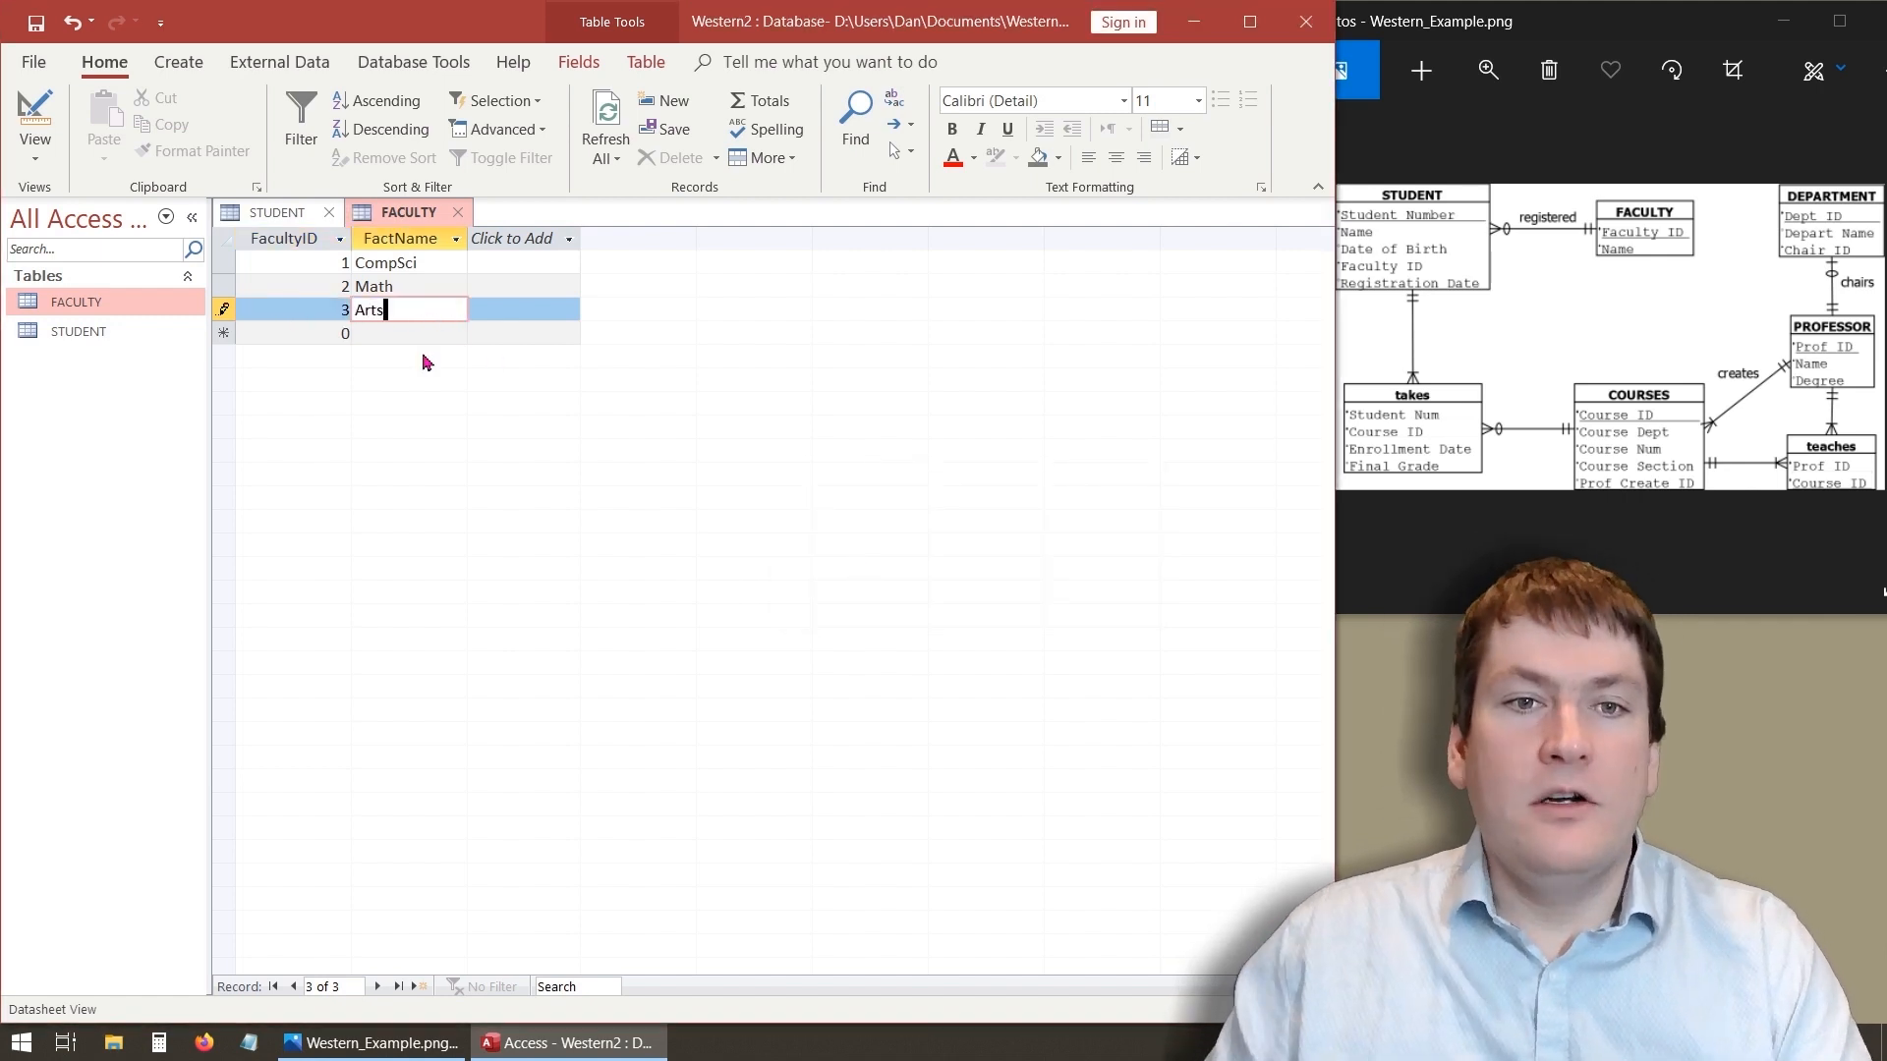
{"action": "left_click", "coordinate": [404, 333]}
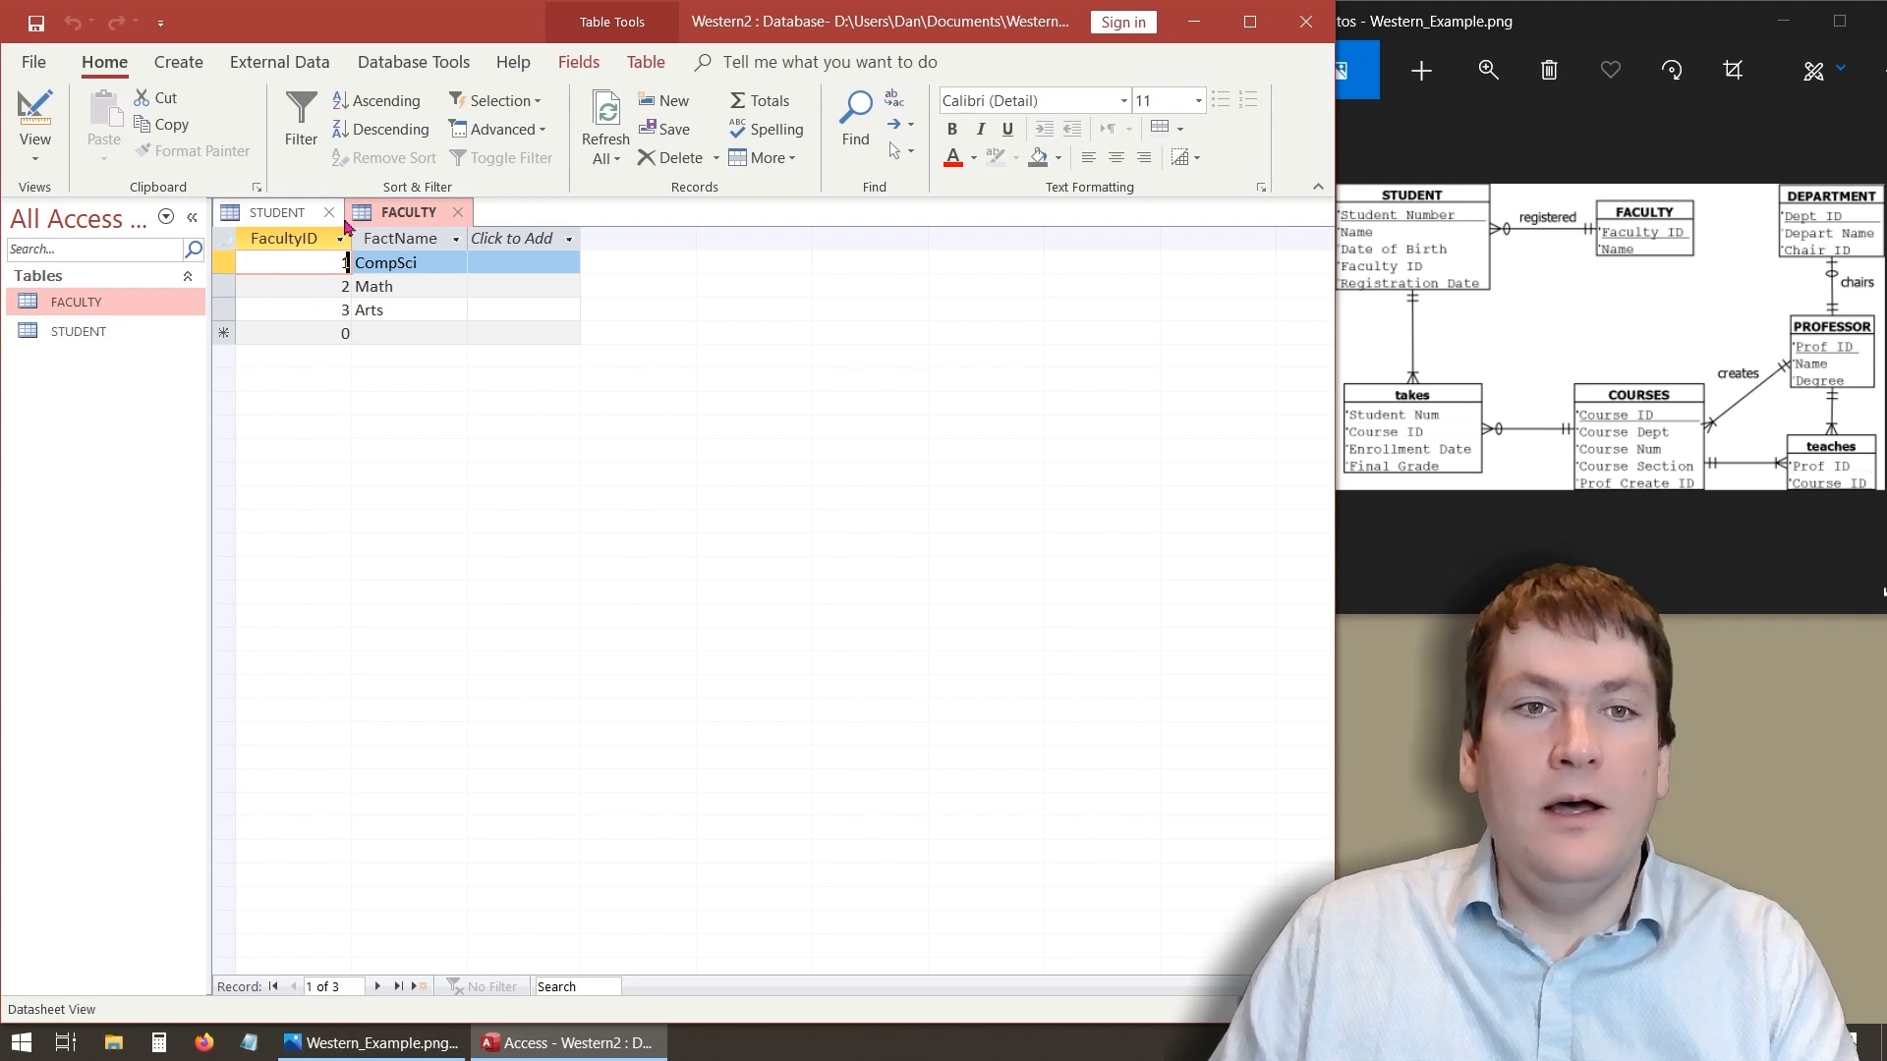
- Try to change FacultyID's data type to AutoNumber, then save the table and return to Datasheet view
{"action": "left_click", "coordinate": [49, 118]}
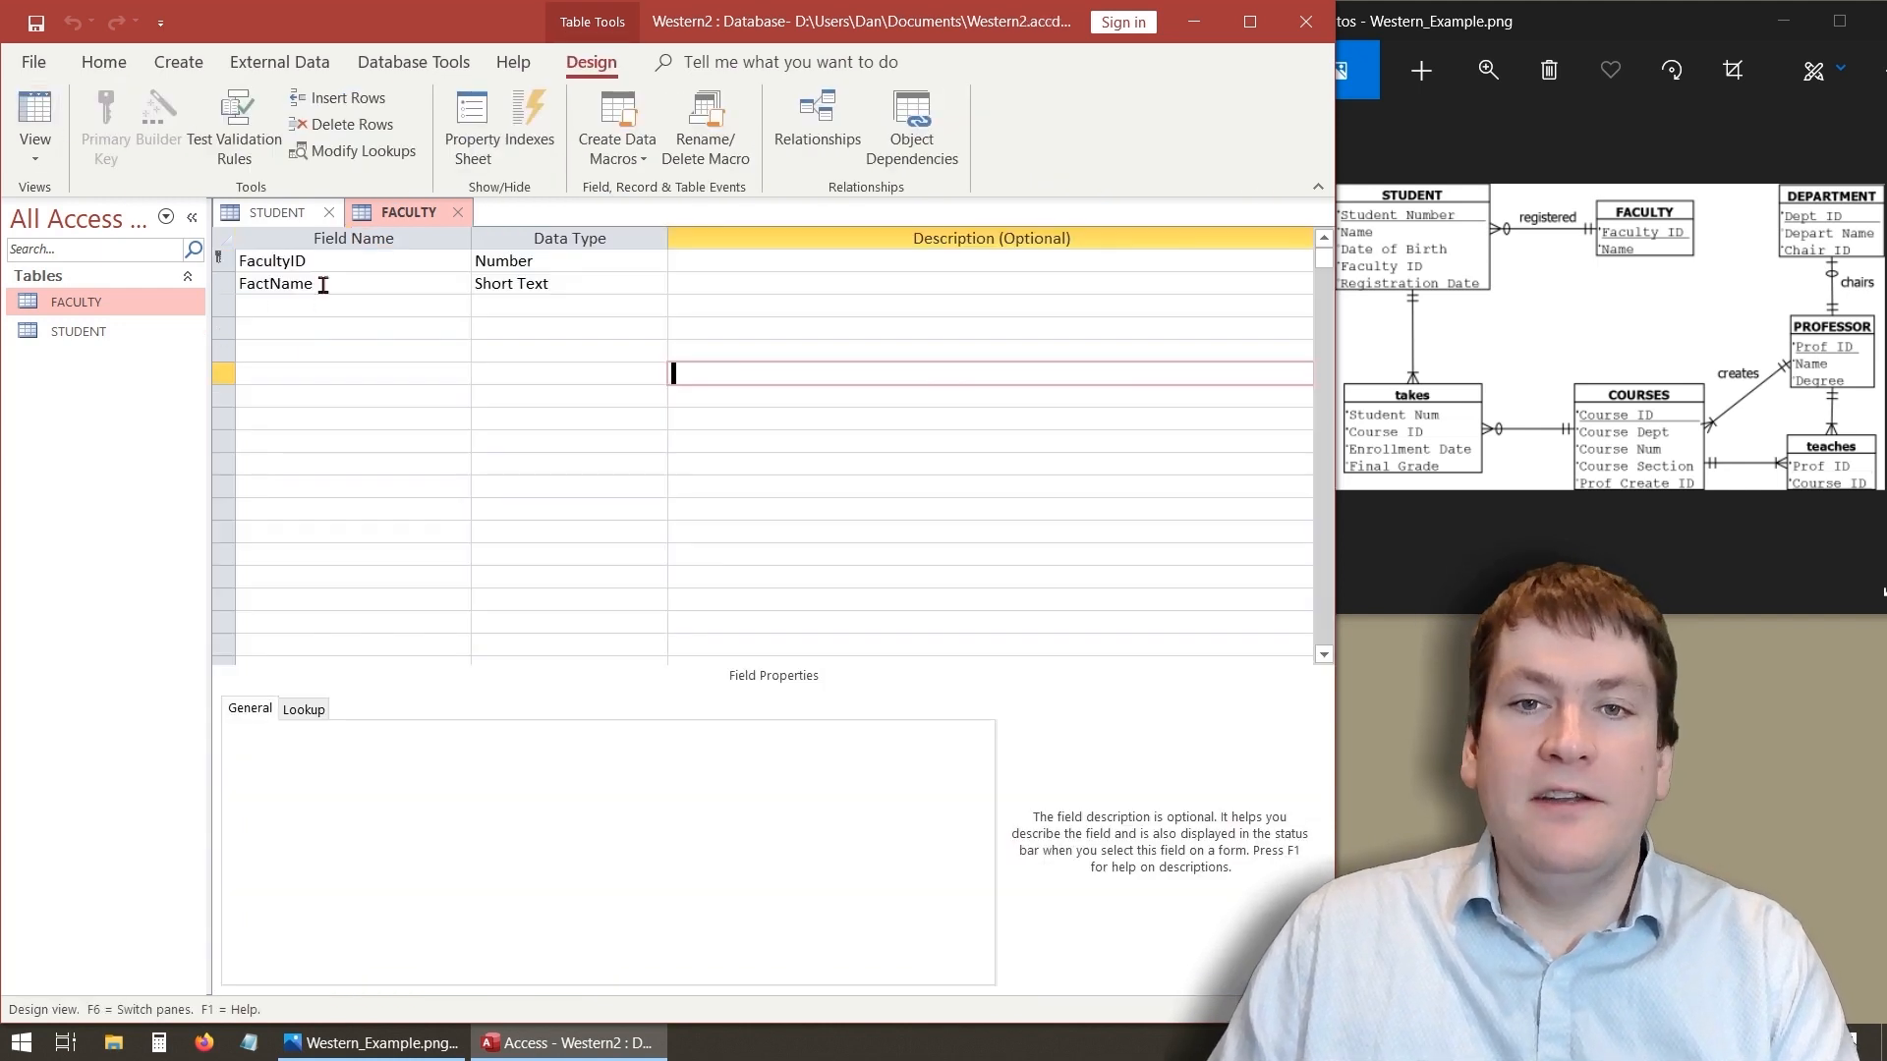
{"action": "left_click", "coordinate": [556, 268]}
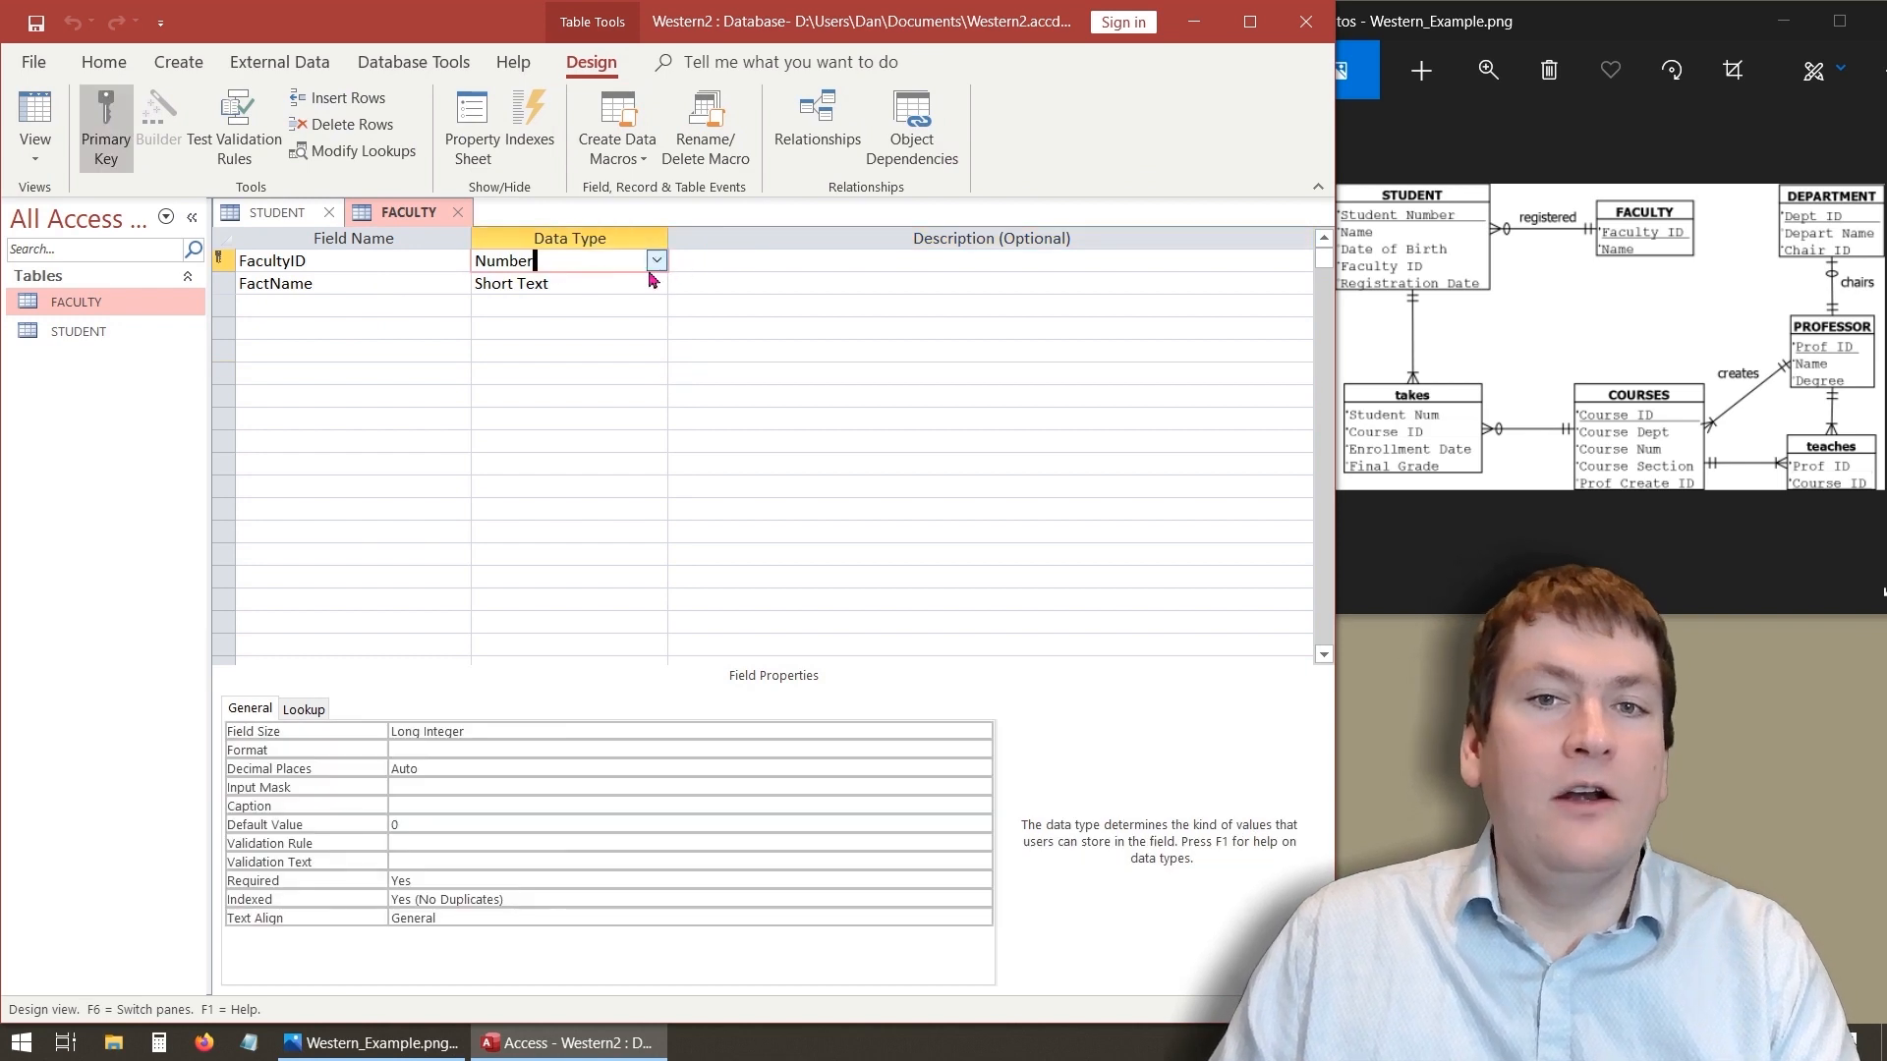
{"action": "left_click", "coordinate": [654, 262]}
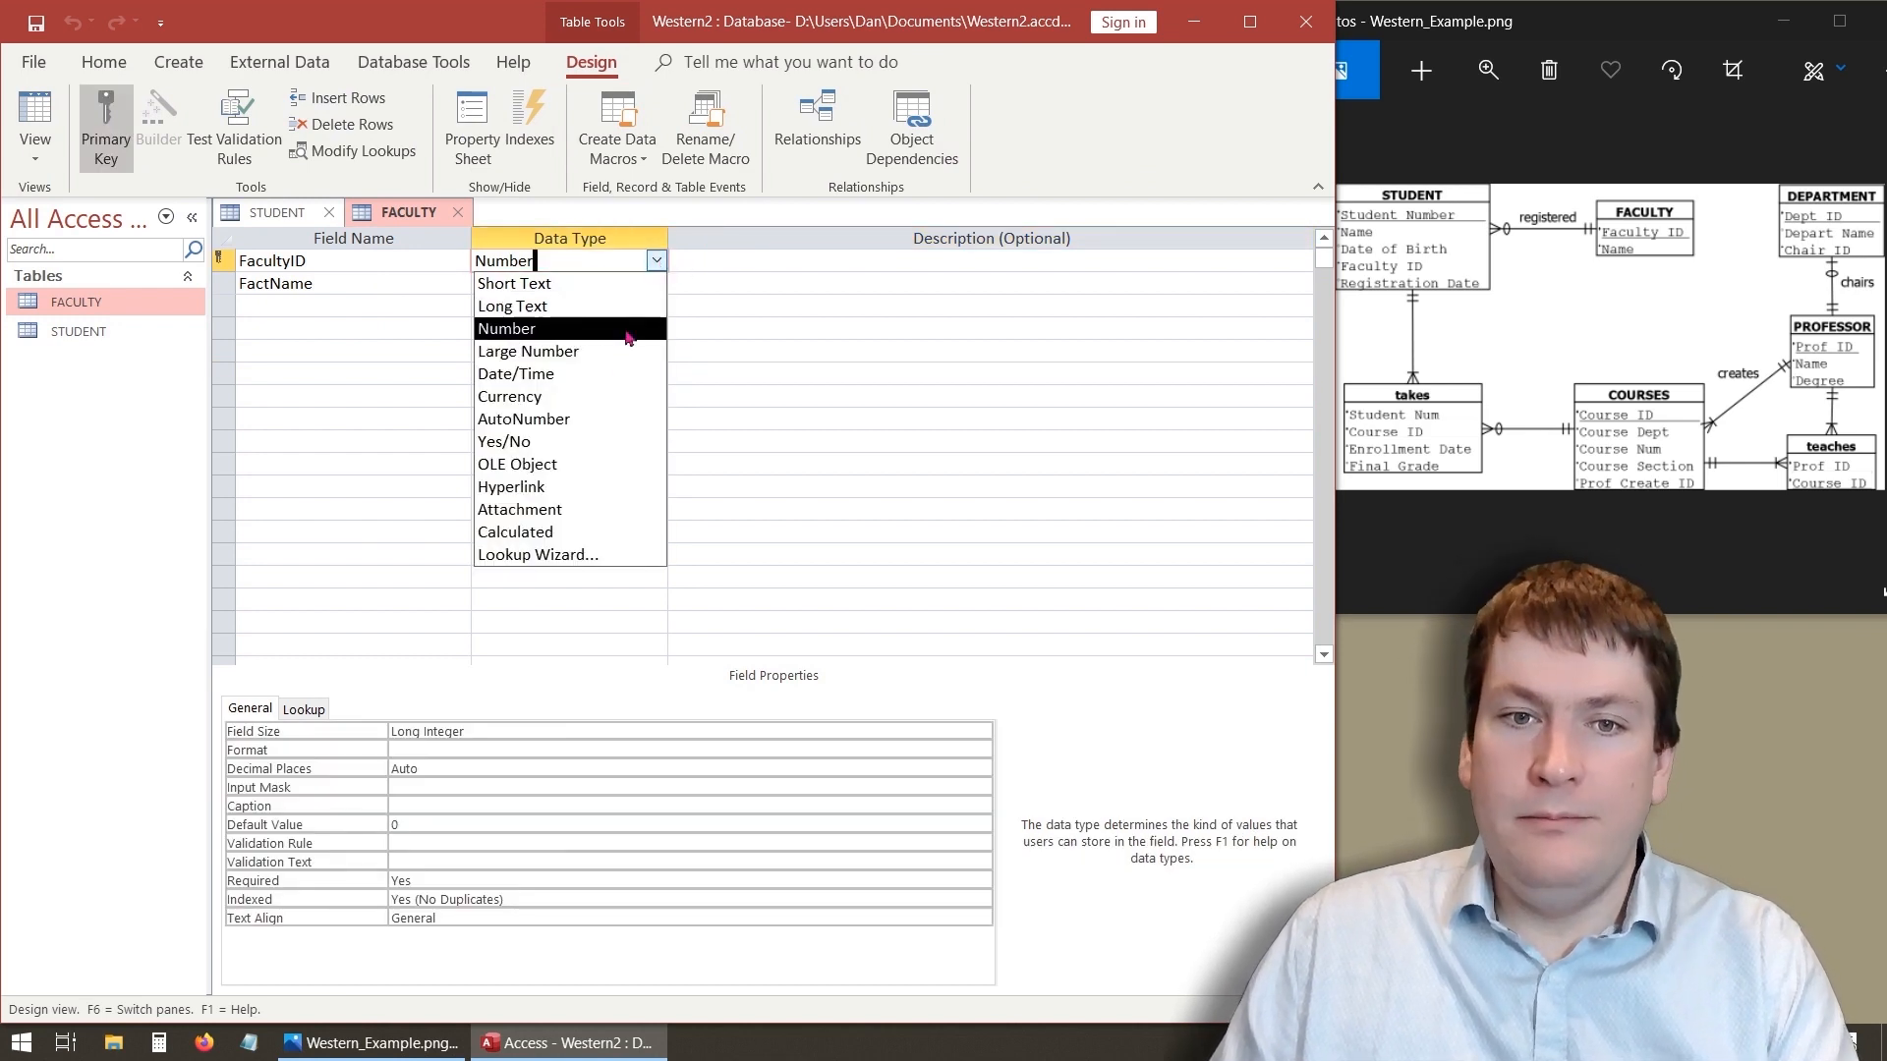
{"action": "left_click", "coordinate": [550, 418]}
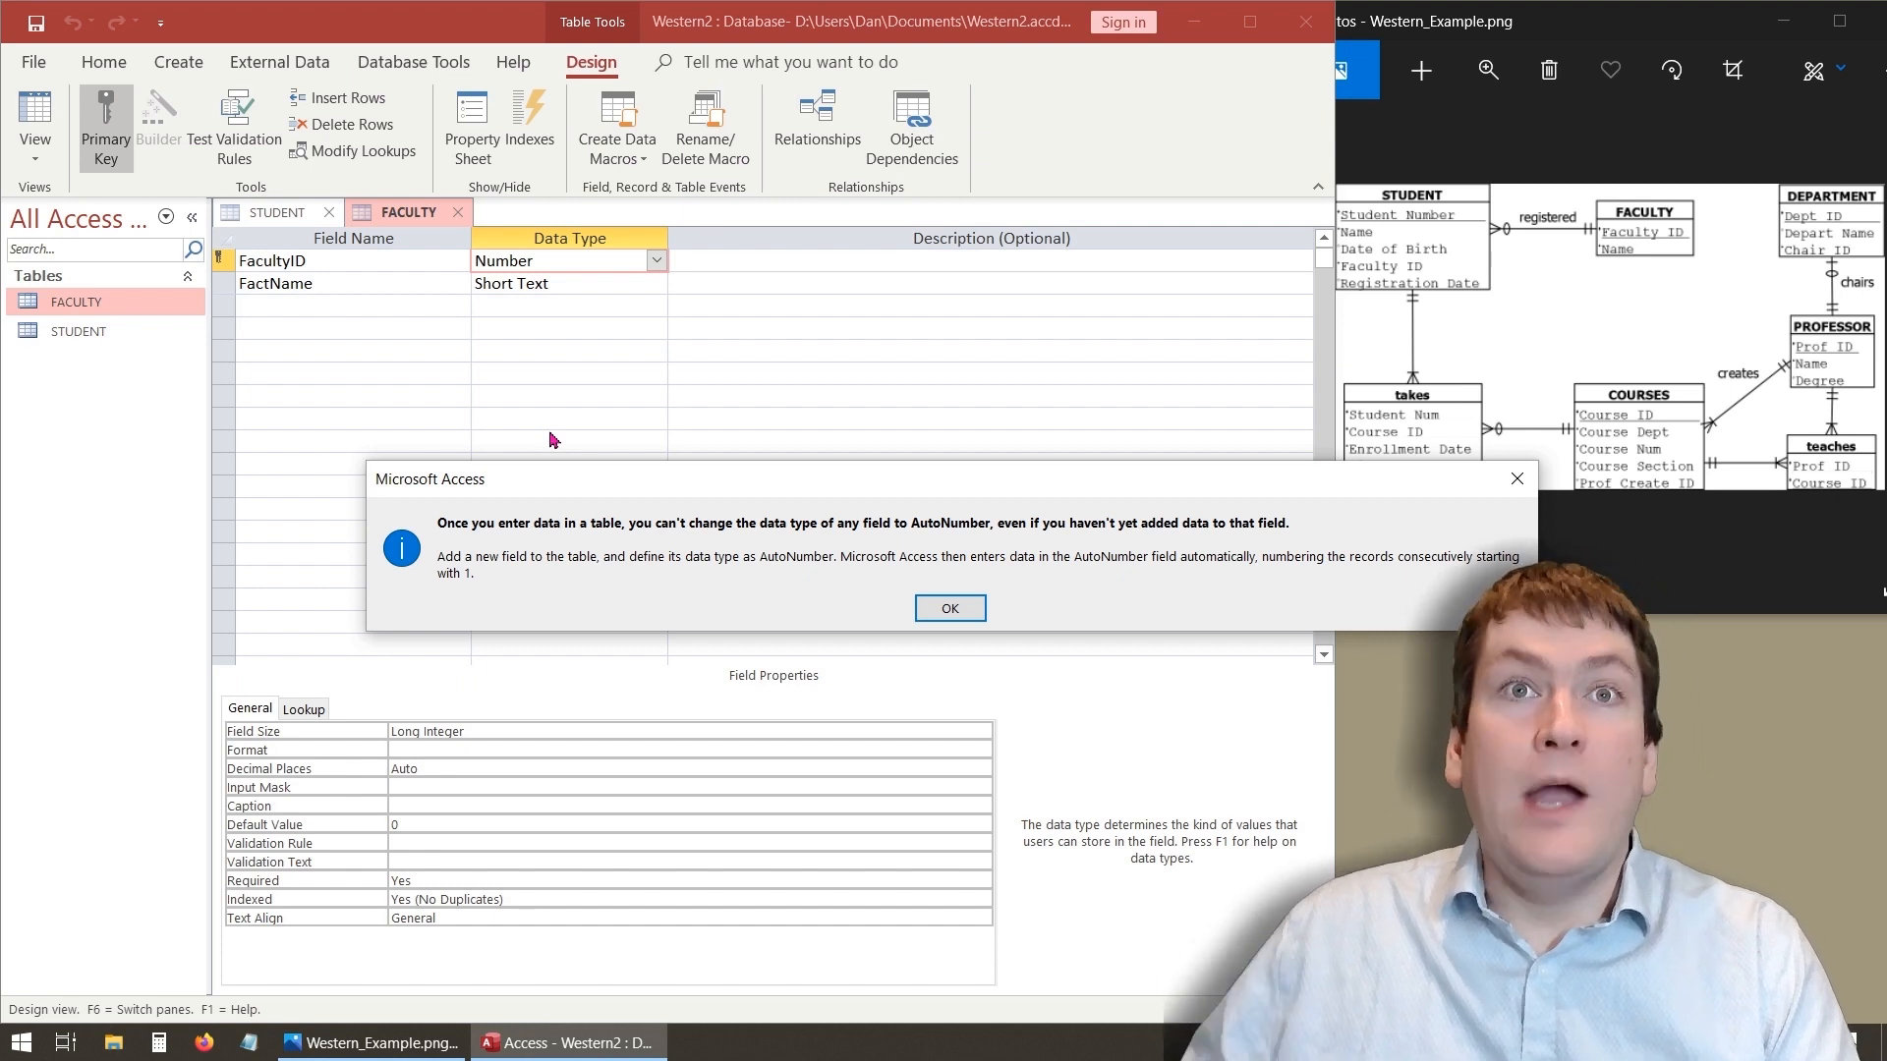
{"action": "left_click", "coordinate": [948, 607]}
{"action": "left_click", "coordinate": [37, 131]}
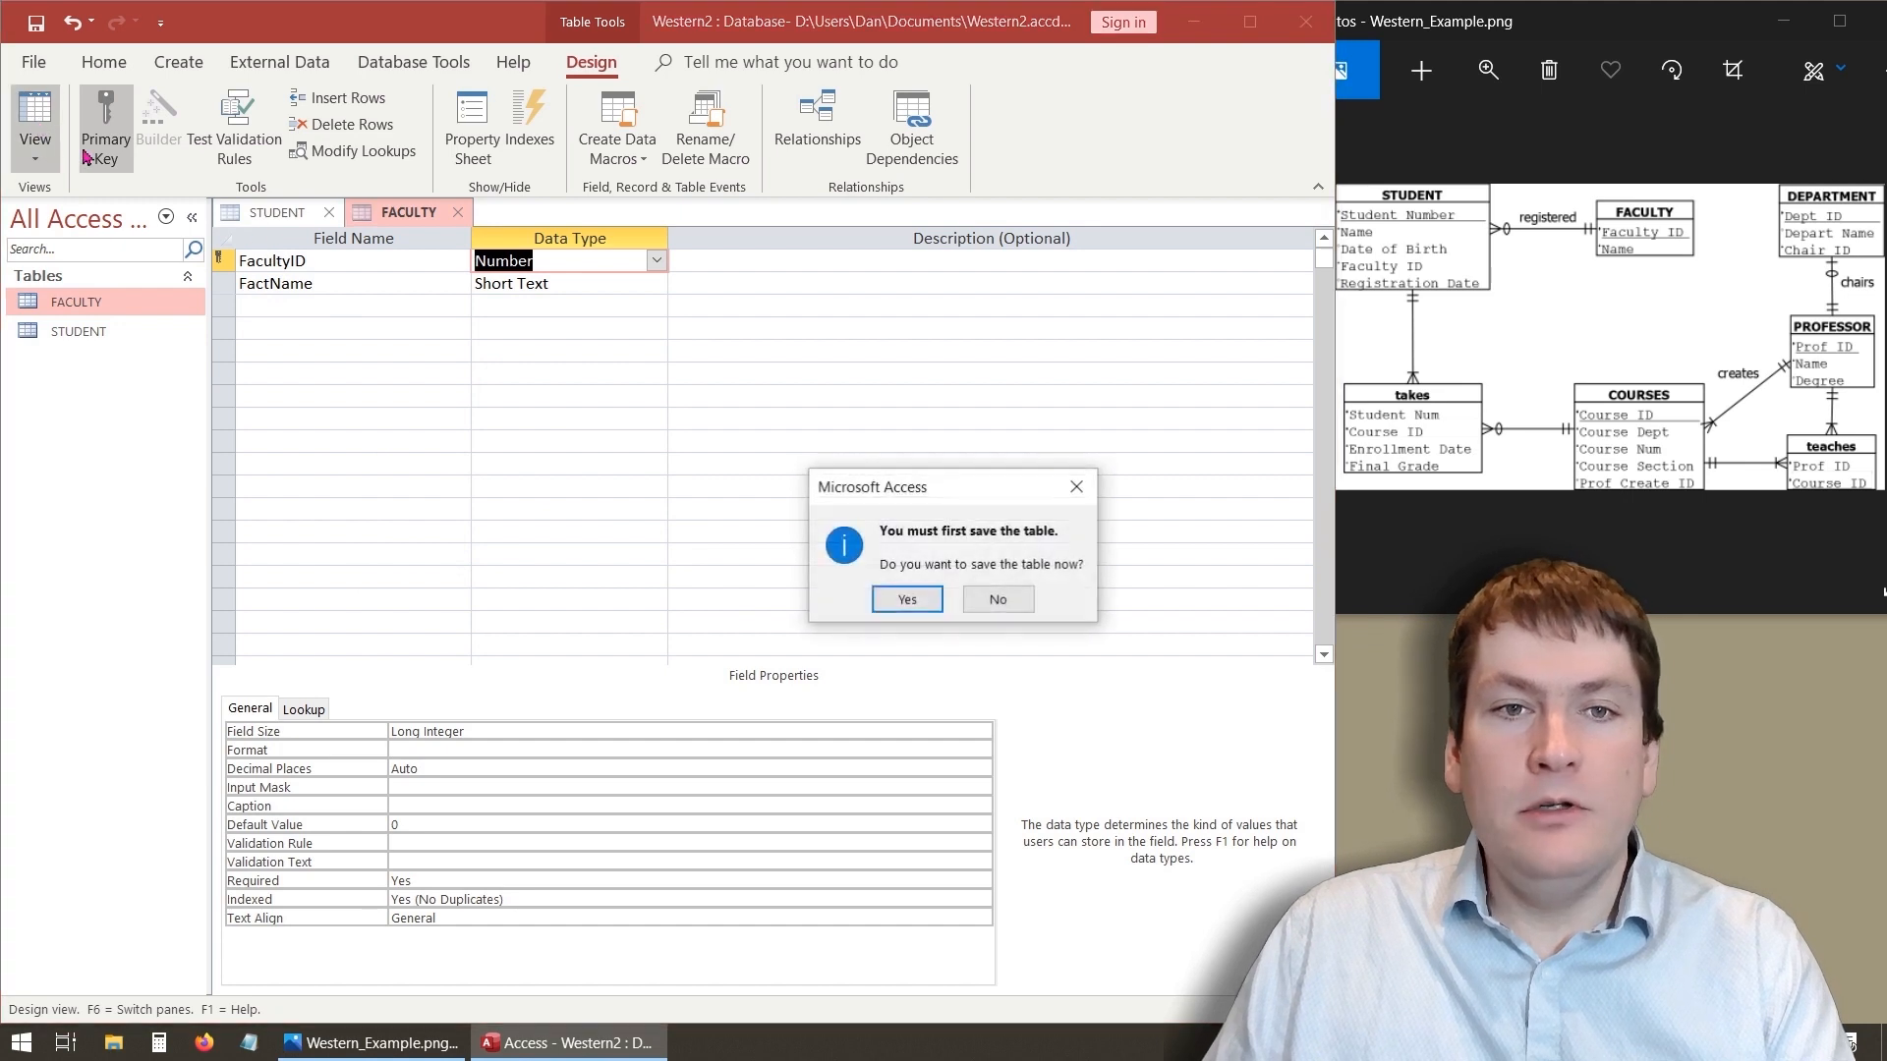
{"action": "left_click", "coordinate": [899, 606]}
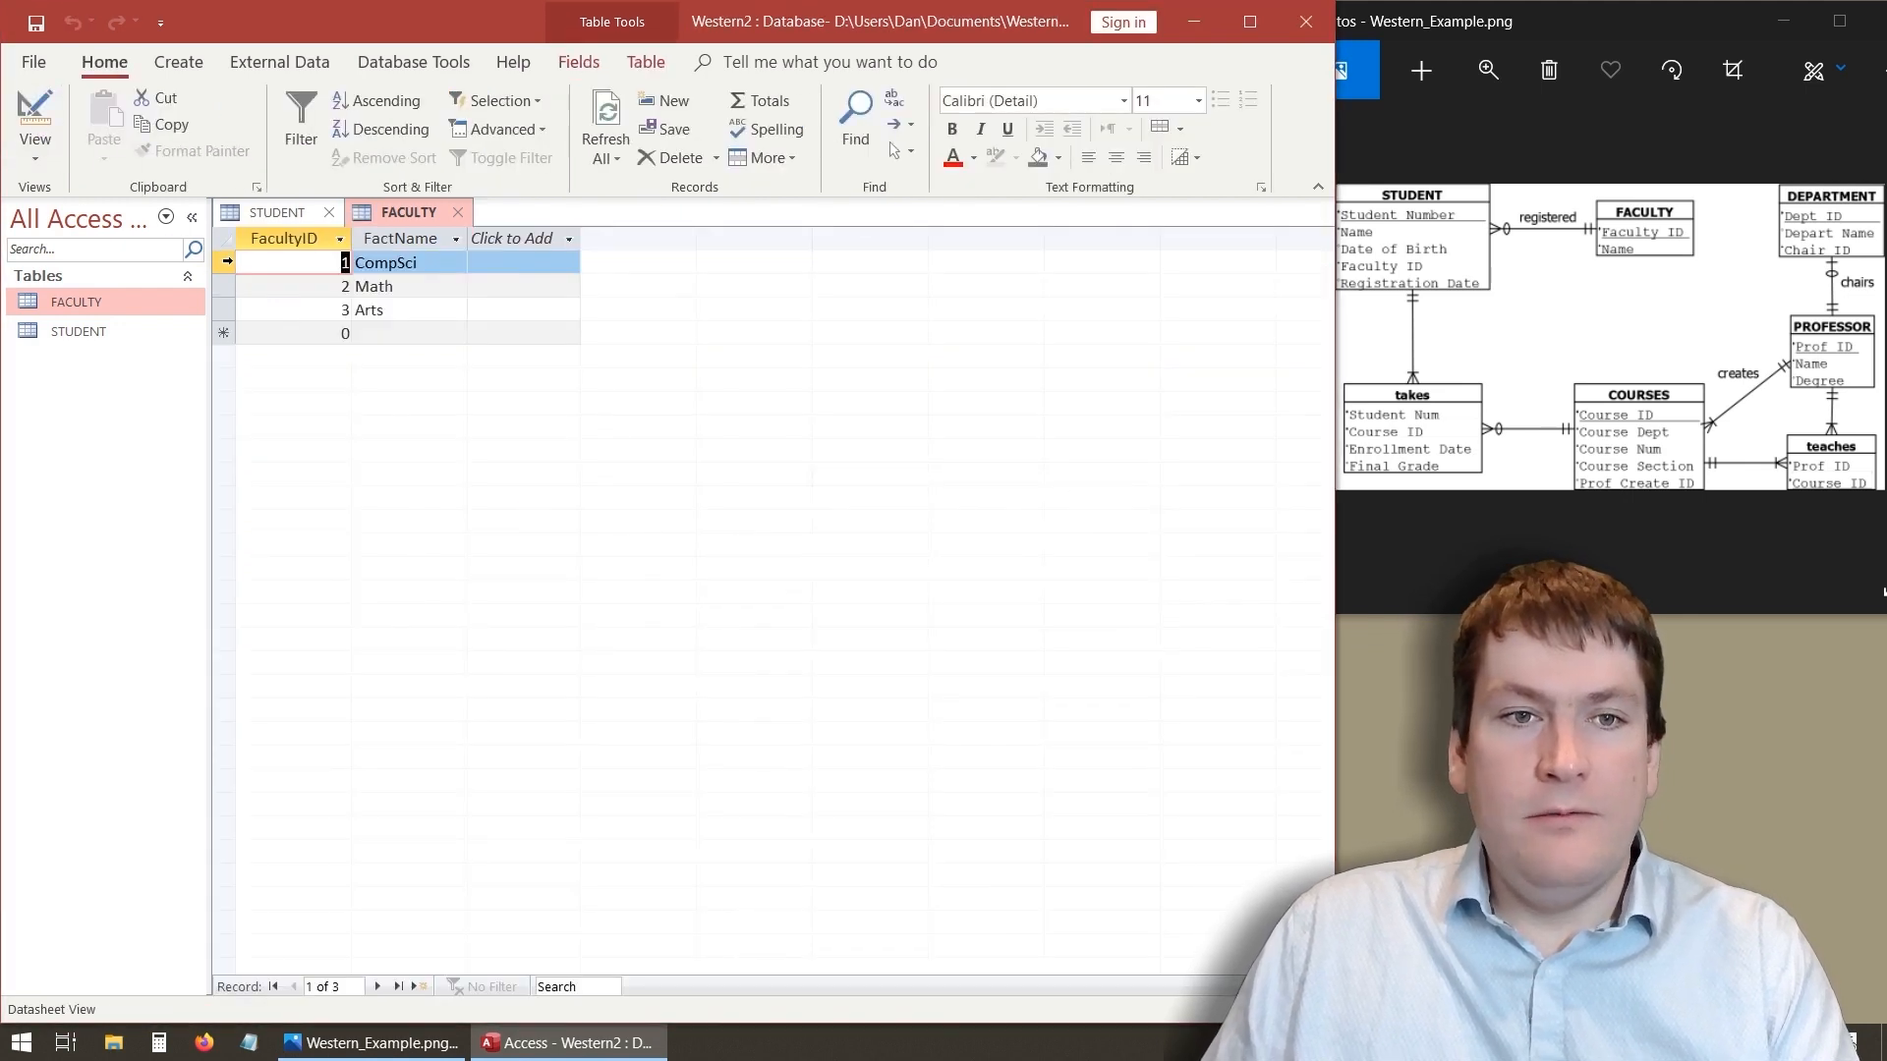
- Delete all three records from the FACULTY table
{"action": "left_click", "coordinate": [224, 262]}
{"action": "right_click", "coordinate": [225, 308]}
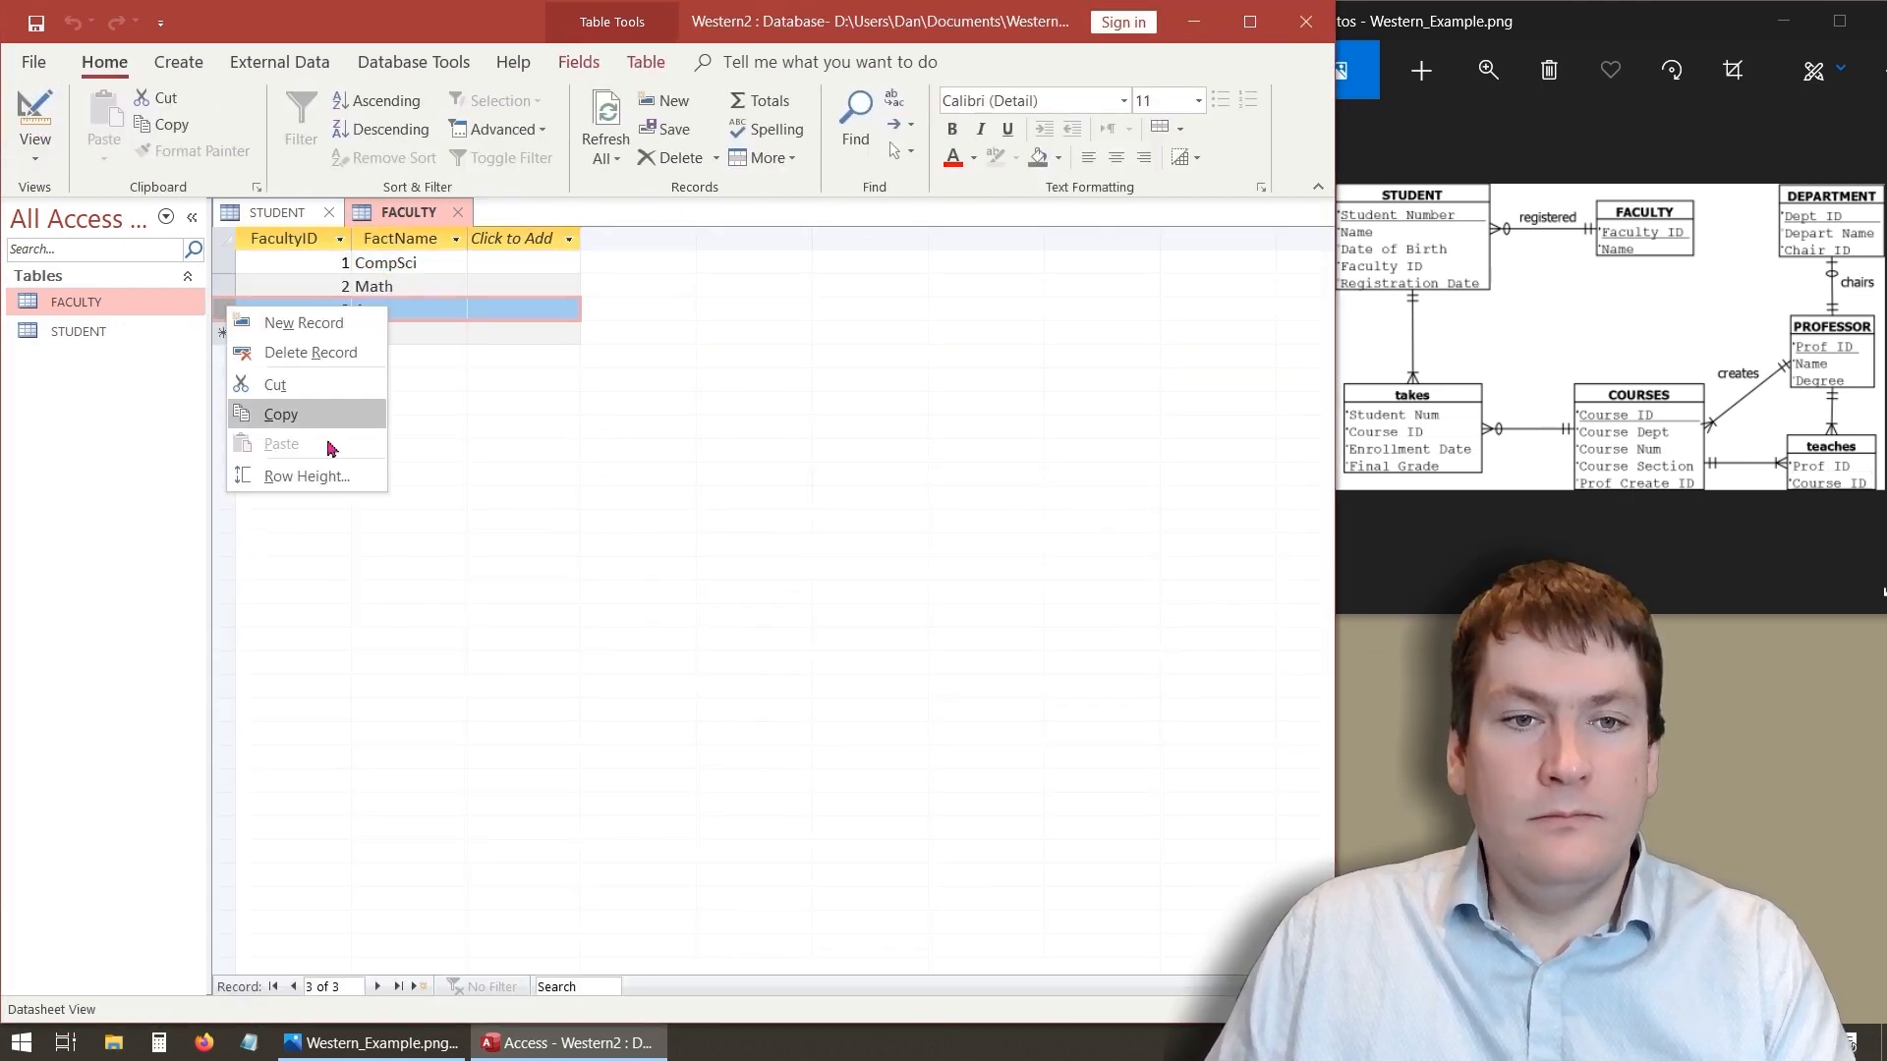
{"action": "left_click", "coordinate": [307, 353]}
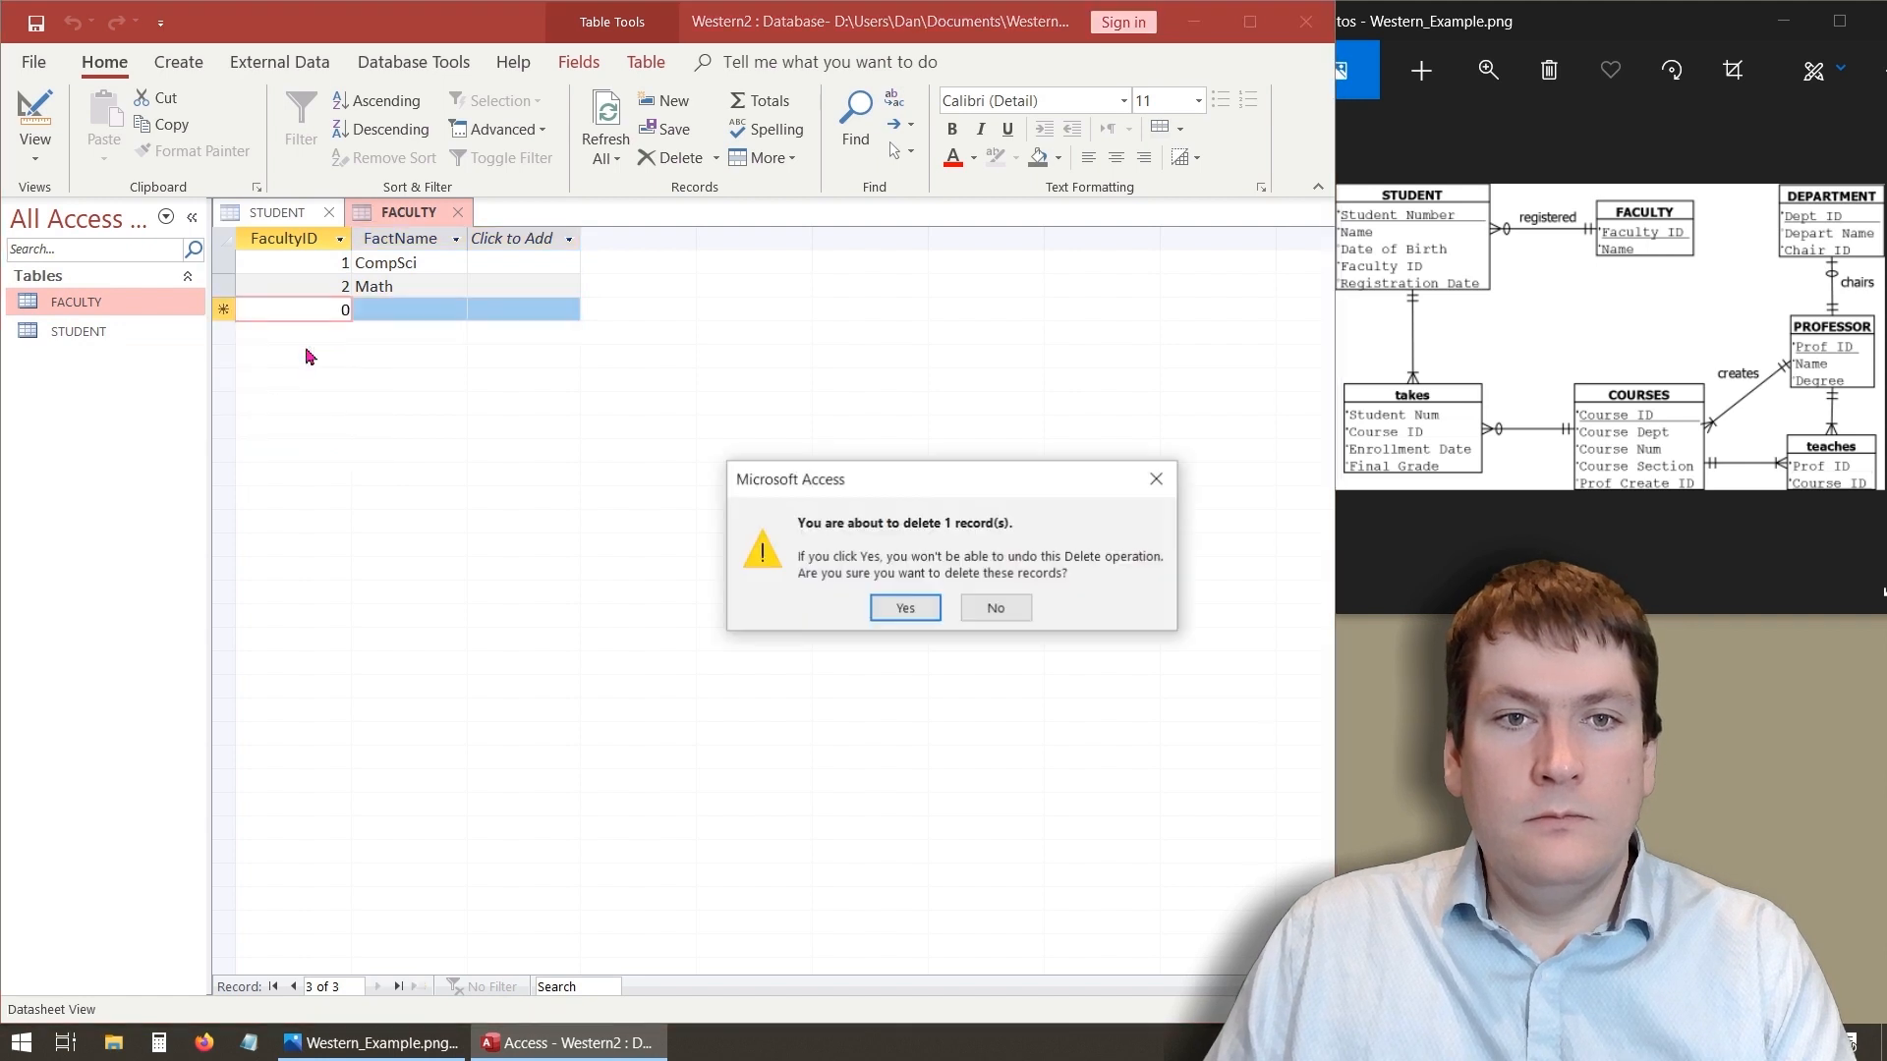
{"action": "left_click", "coordinate": [901, 608]}
{"action": "left_click", "coordinate": [233, 280]}
{"action": "right_click", "coordinate": [225, 264]}
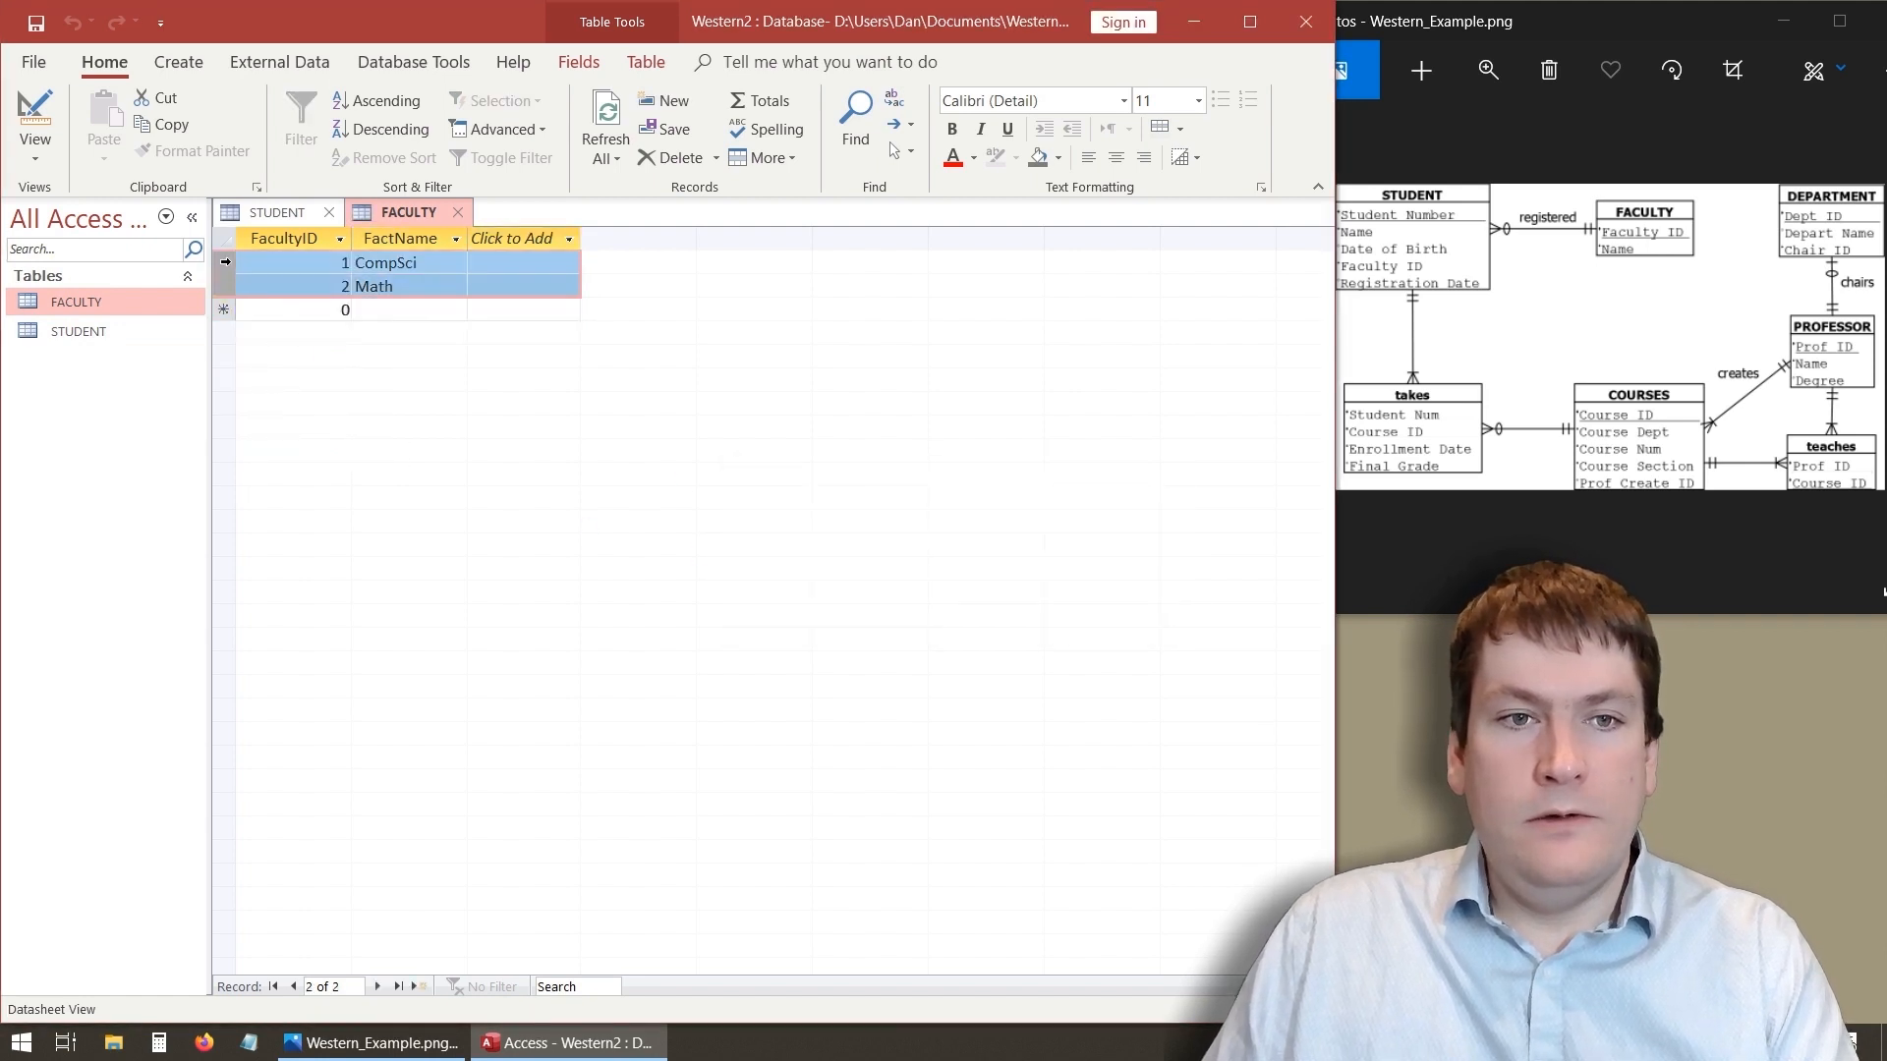
{"action": "left_click", "coordinate": [349, 308]}
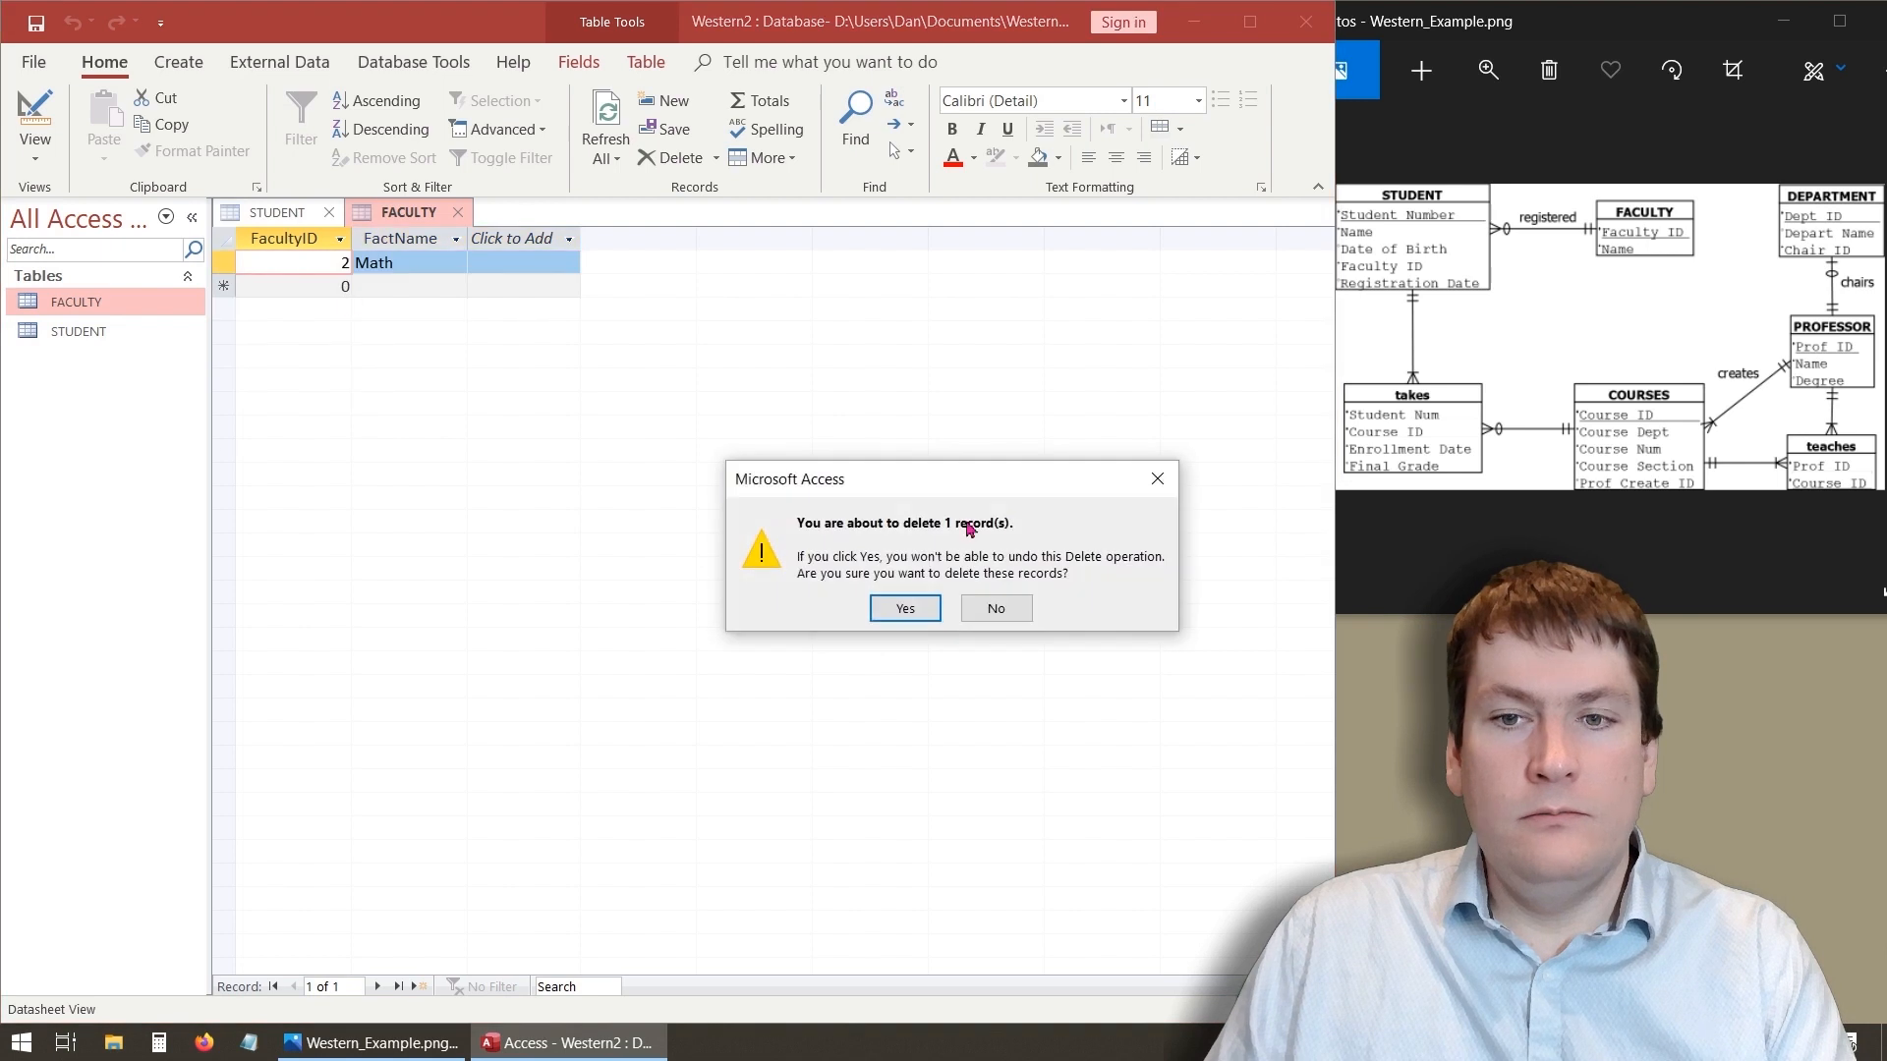
{"action": "left_click", "coordinate": [900, 607]}
{"action": "left_click", "coordinate": [224, 263]}
{"action": "right_click", "coordinate": [224, 263]}
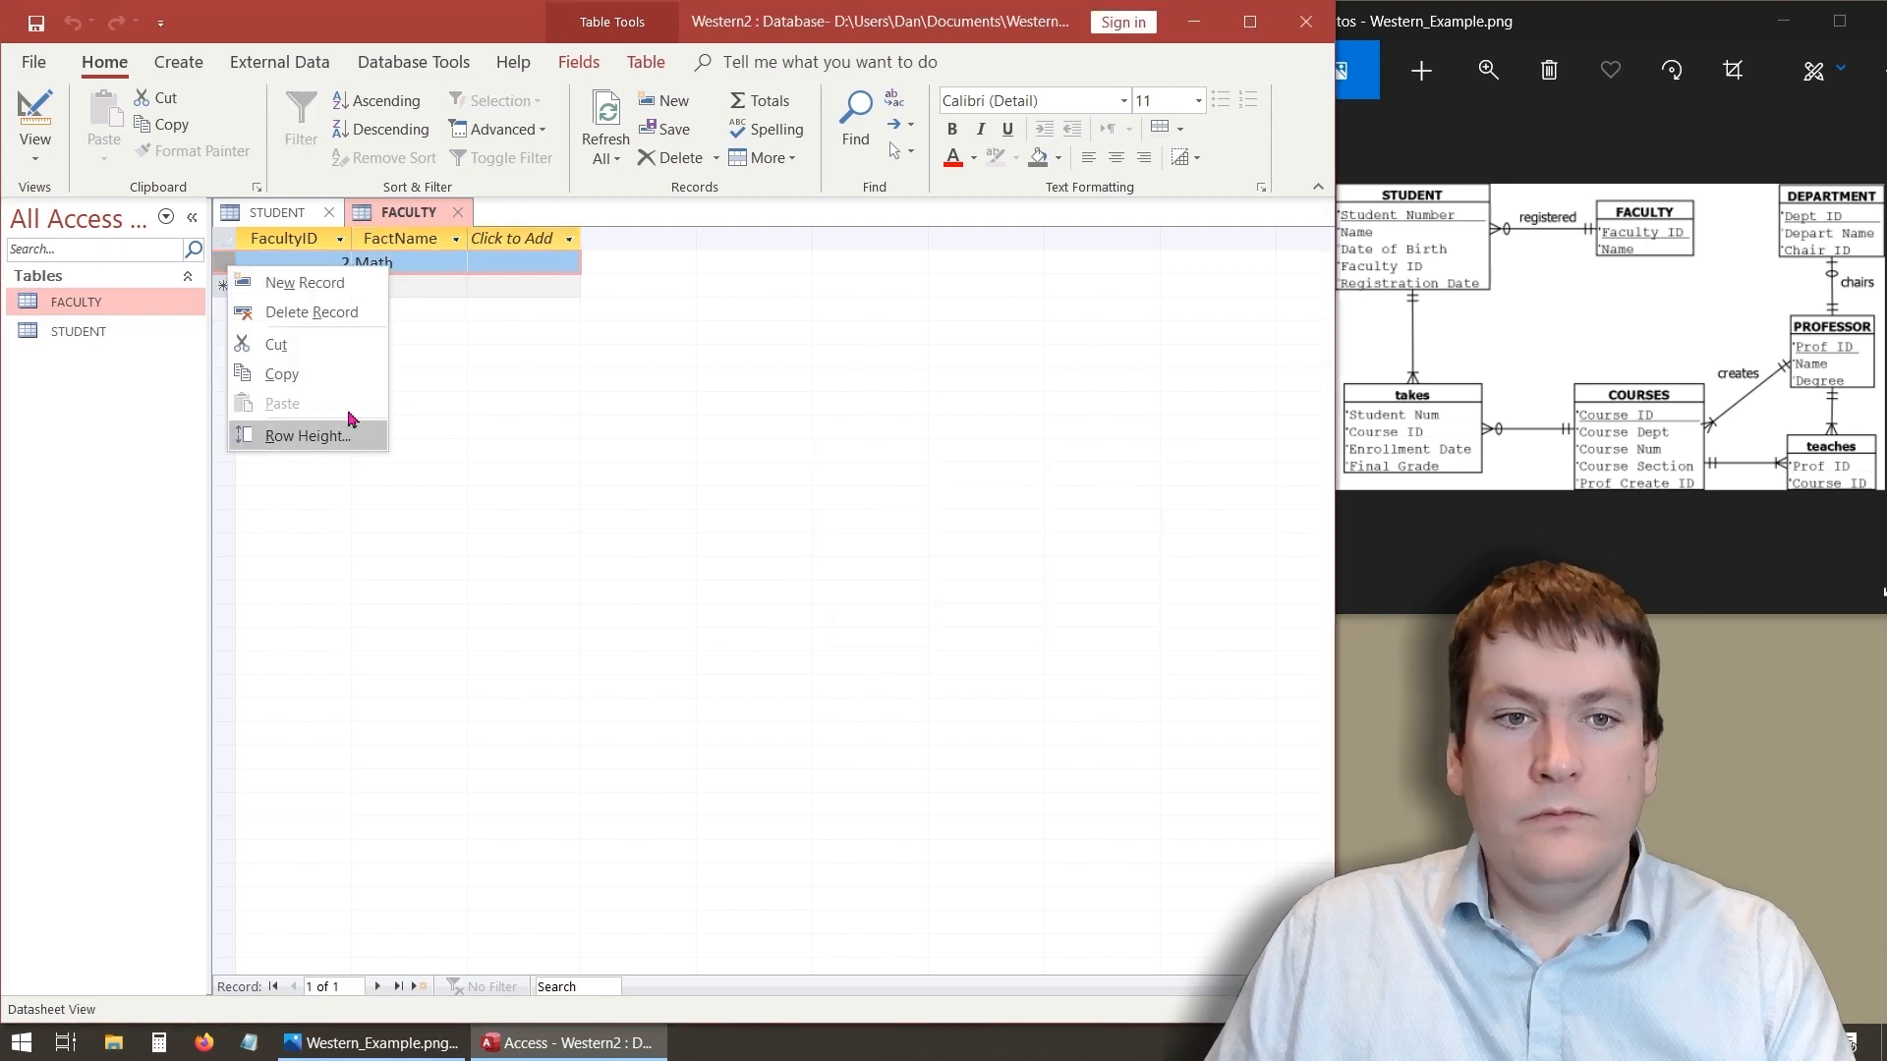
{"action": "left_click", "coordinate": [346, 308]}
{"action": "left_click", "coordinate": [885, 610]}
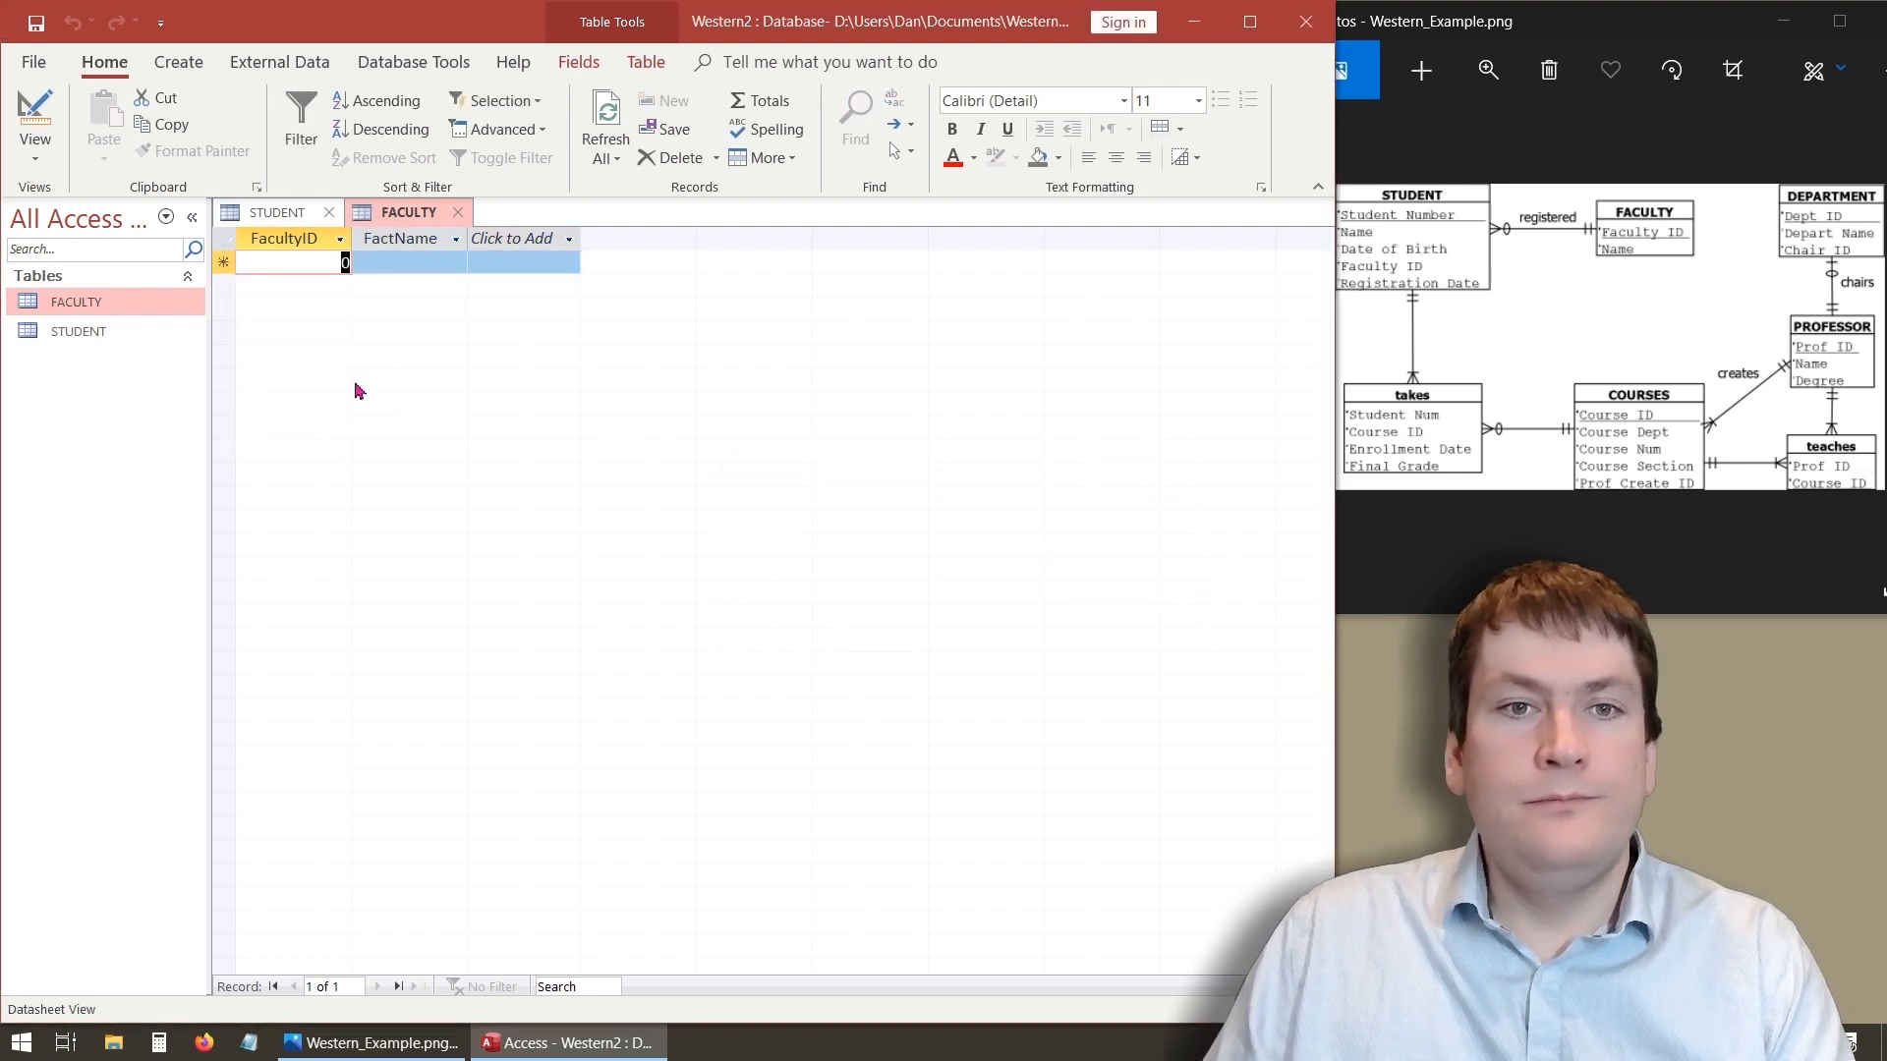
- Change FacultyID's data type to AutoNumber, save the table and return to Datasheet view
{"action": "left_click", "coordinate": [28, 116]}
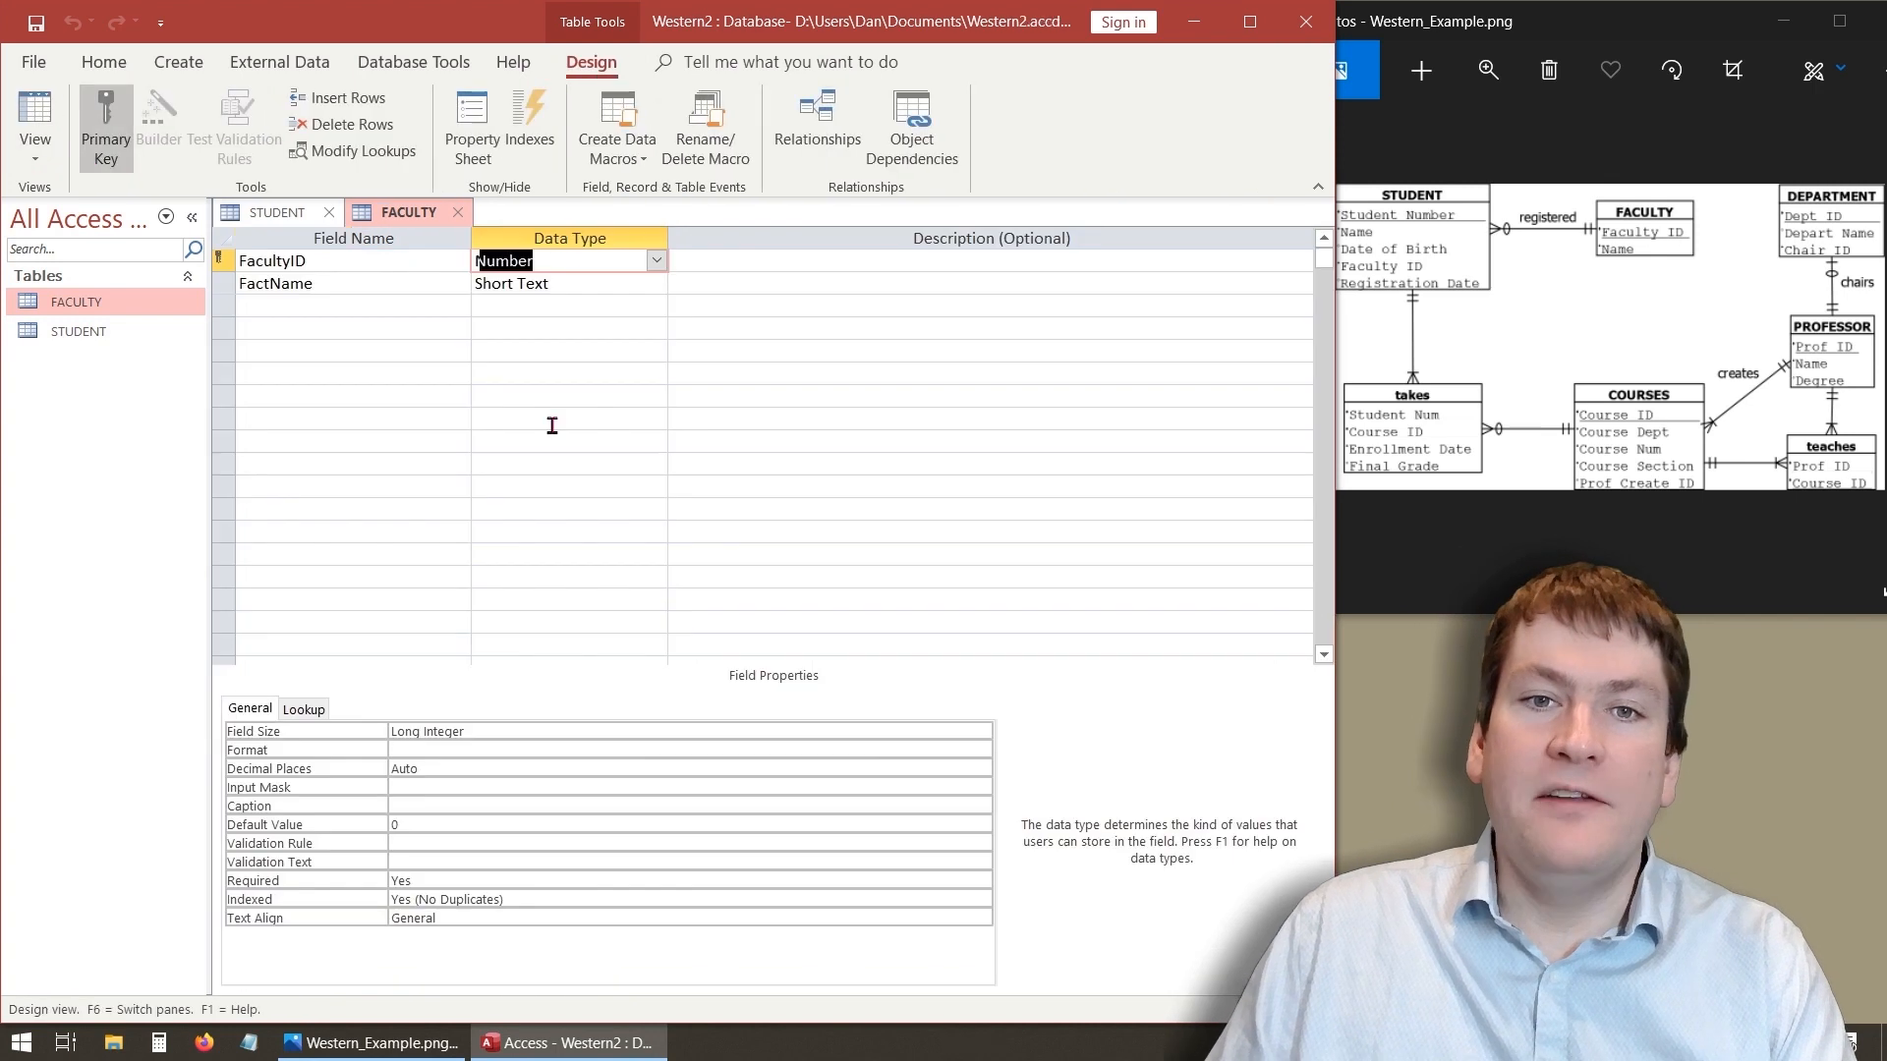
{"action": "left_click", "coordinate": [655, 261]}
{"action": "left_click", "coordinate": [641, 420]}
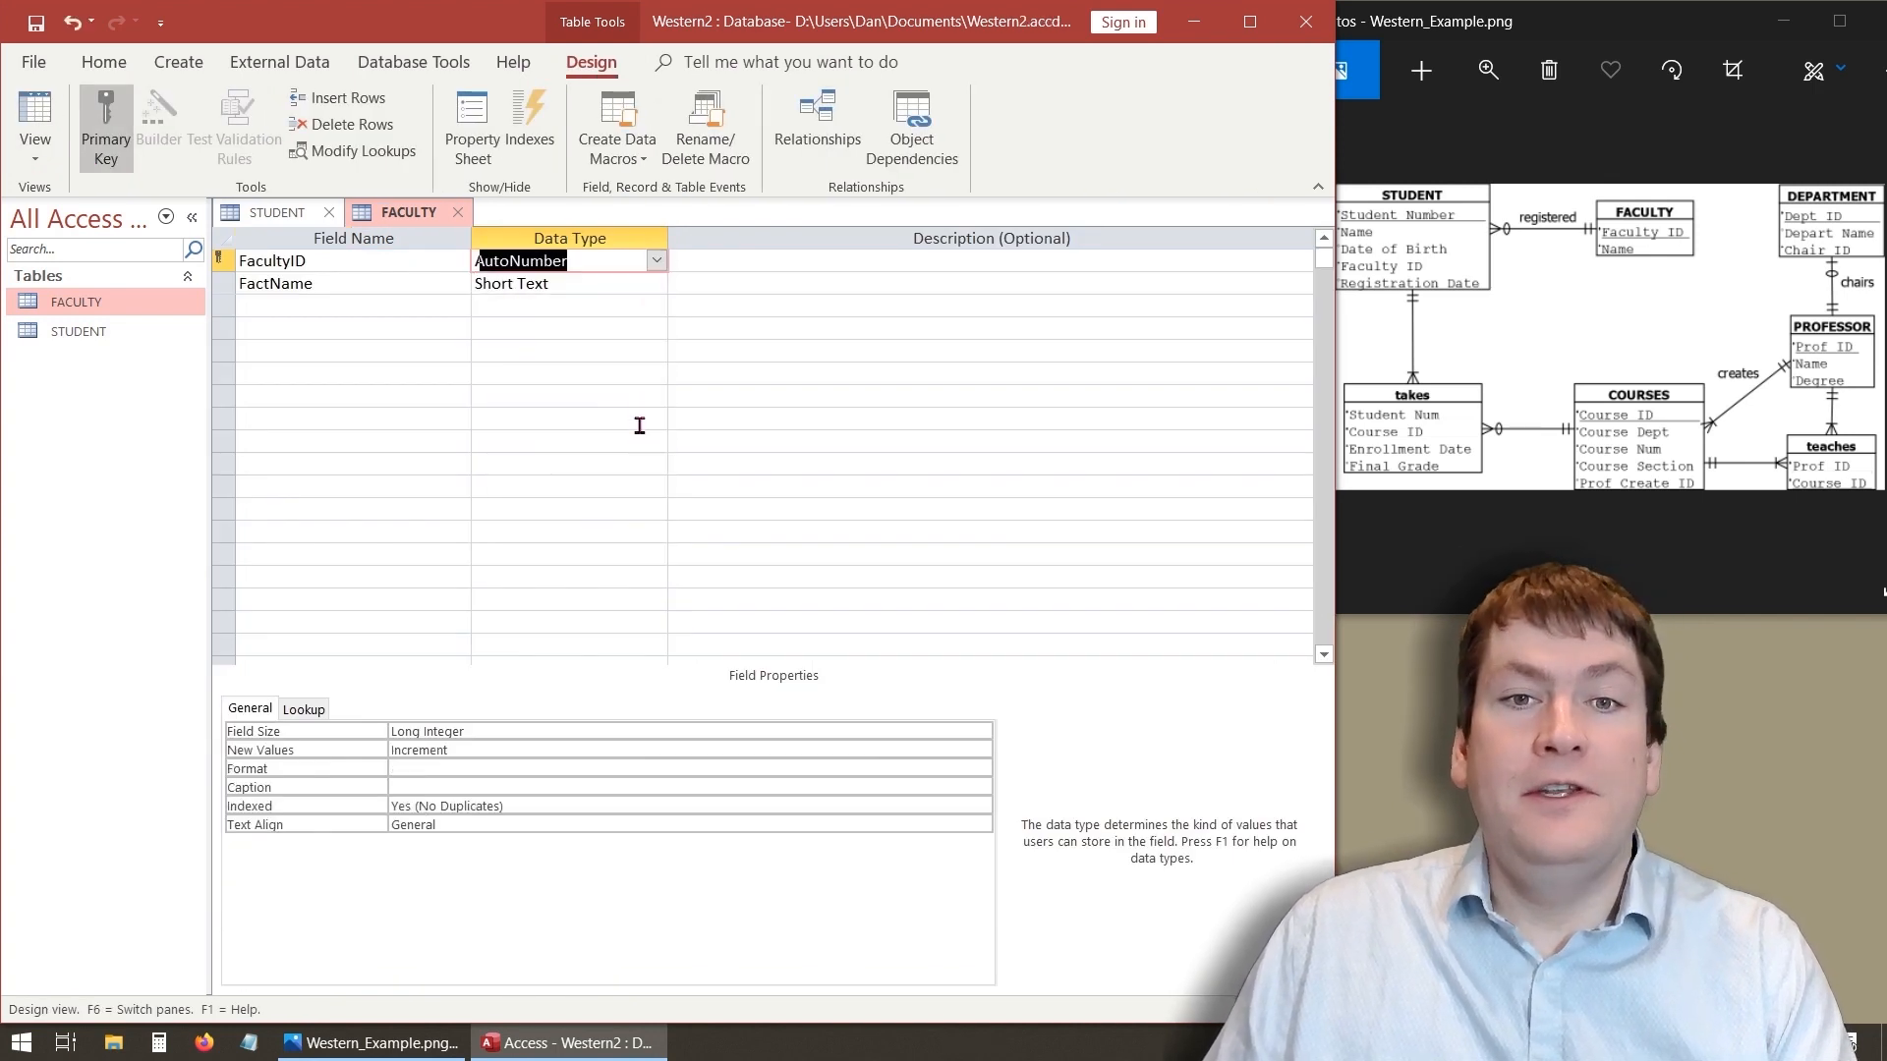
{"action": "left_click", "coordinate": [576, 371]}
{"action": "left_click", "coordinate": [438, 307]}
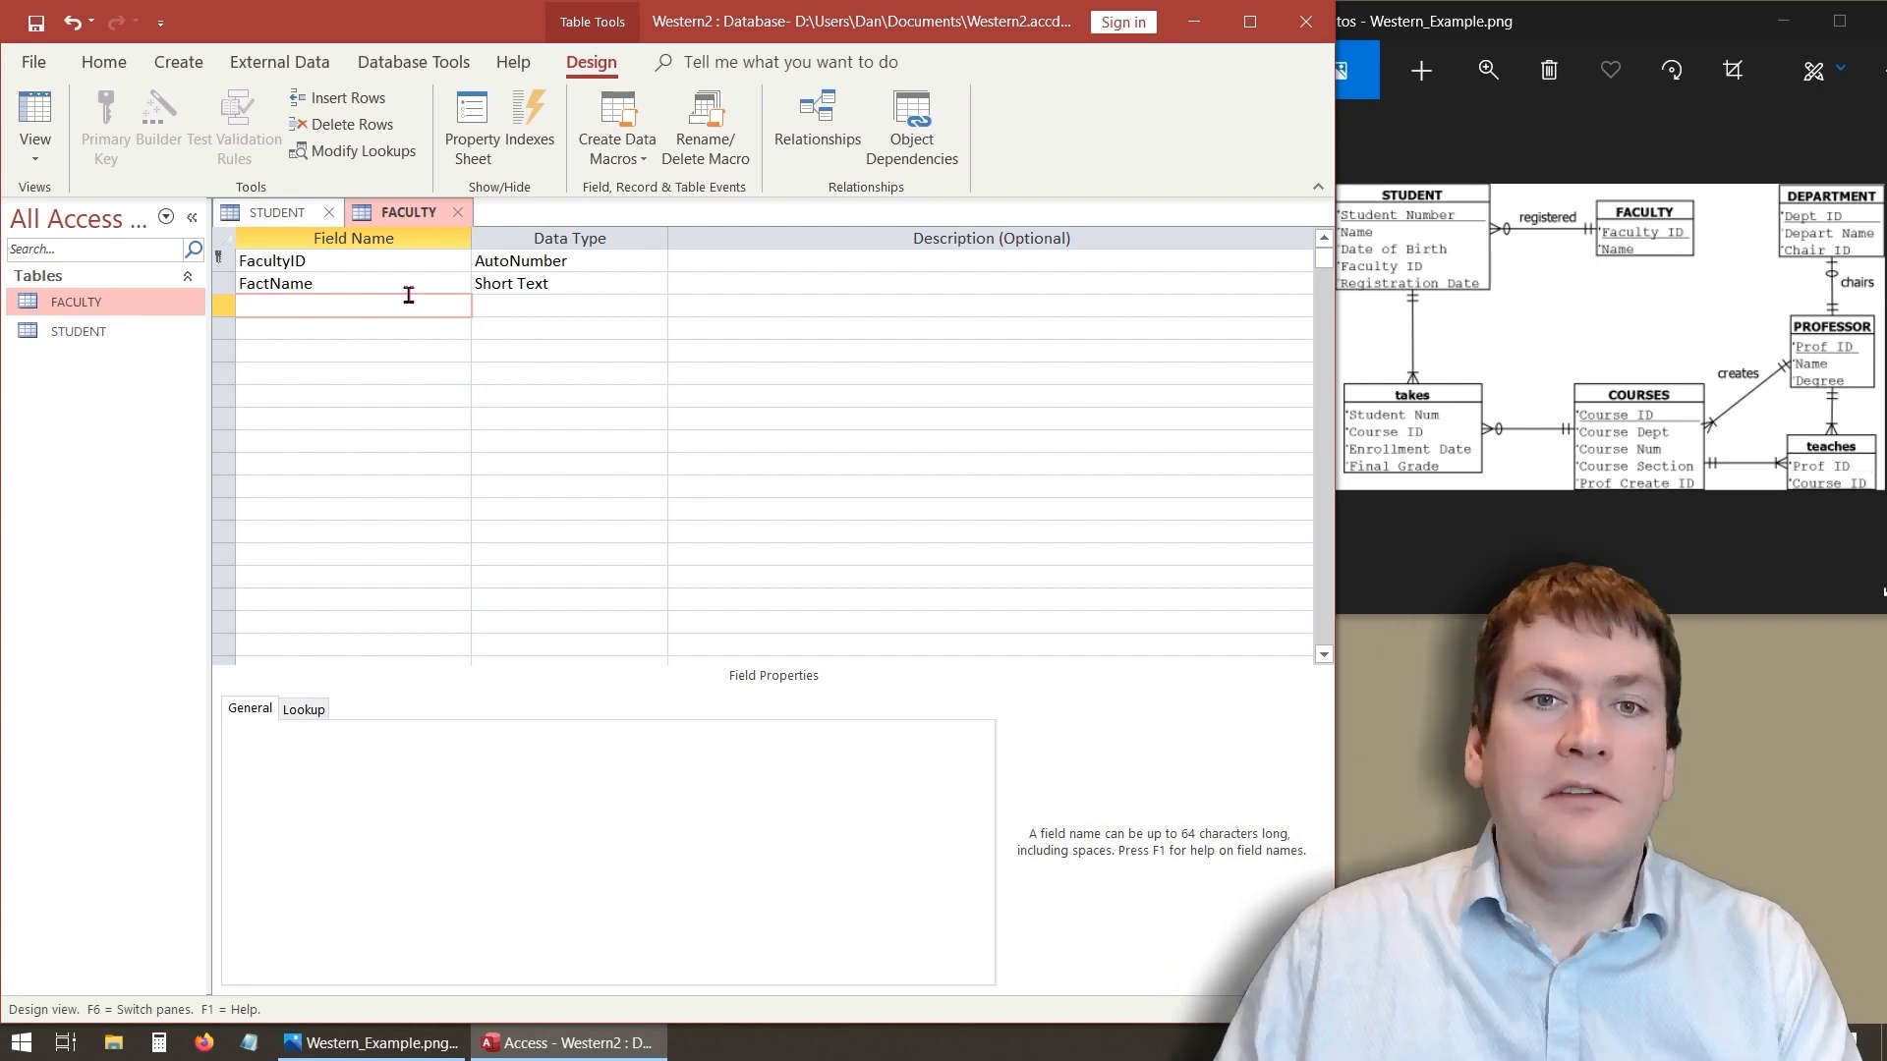
{"action": "left_click", "coordinate": [34, 116]}
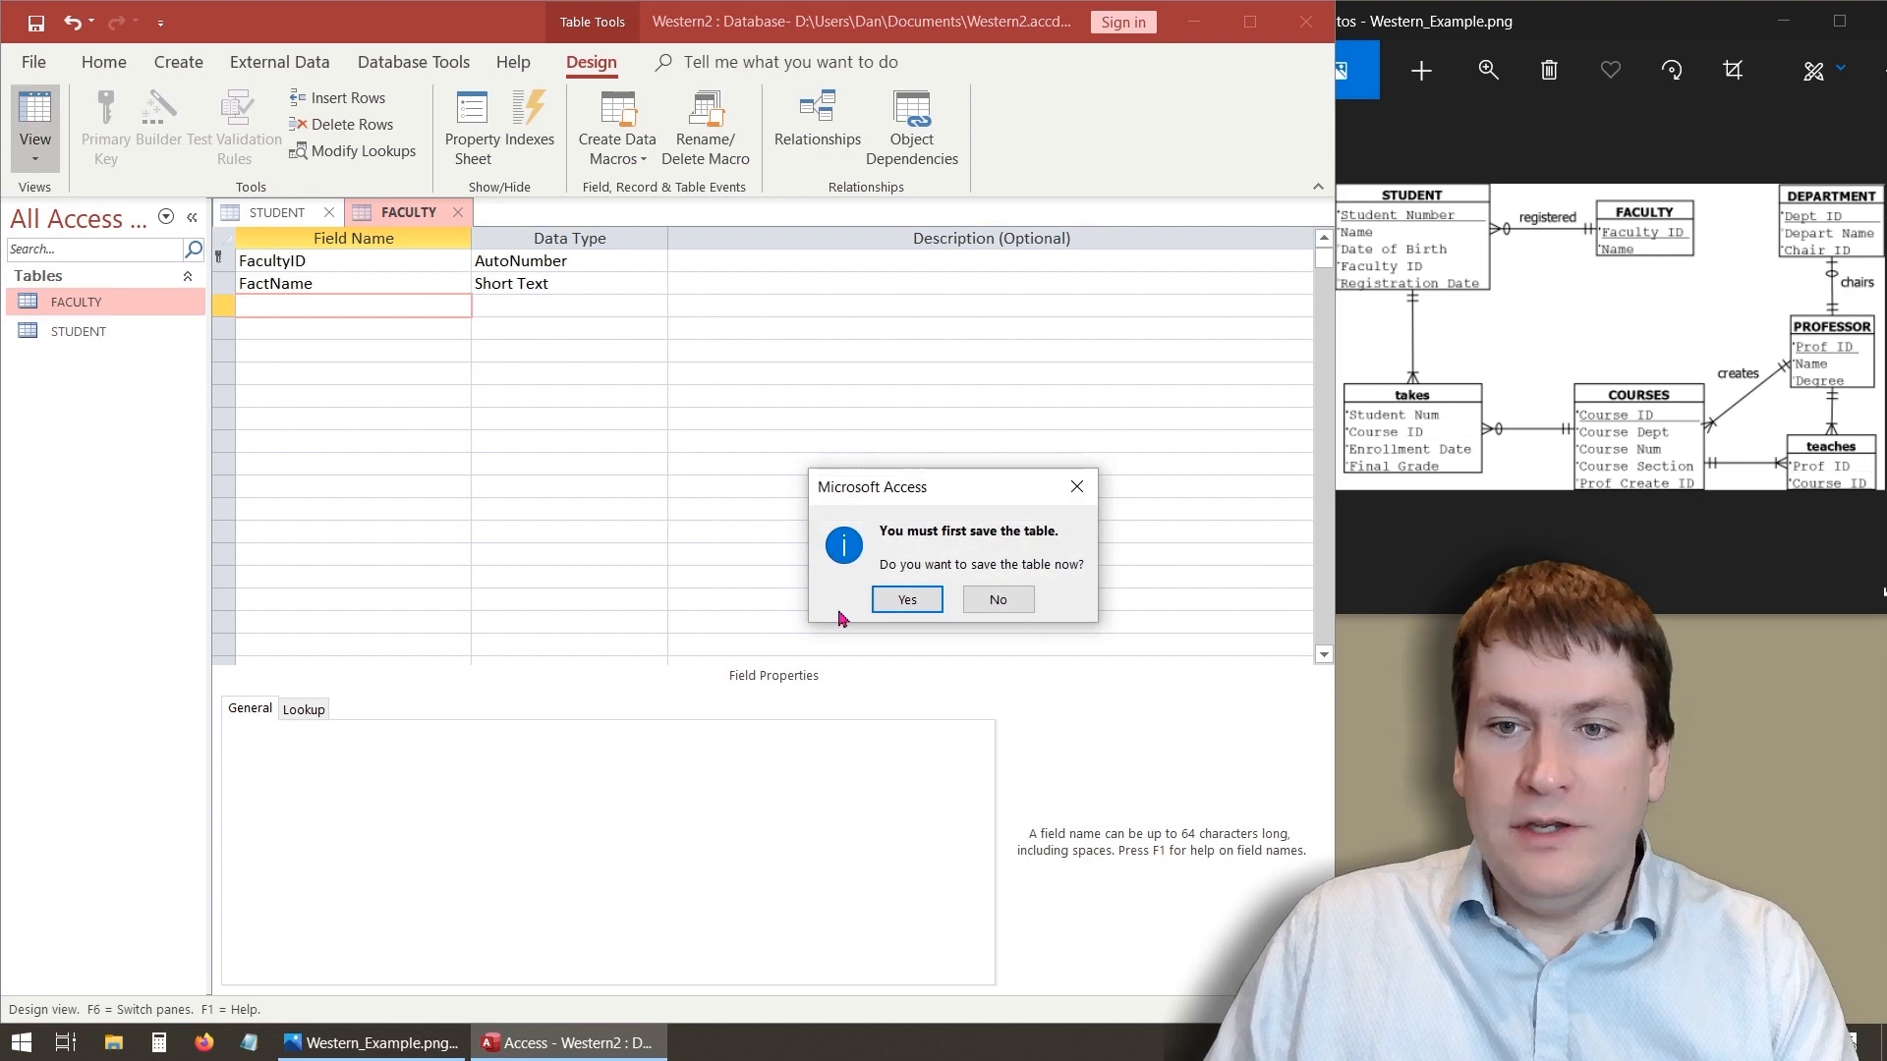
{"action": "left_click", "coordinate": [905, 600]}
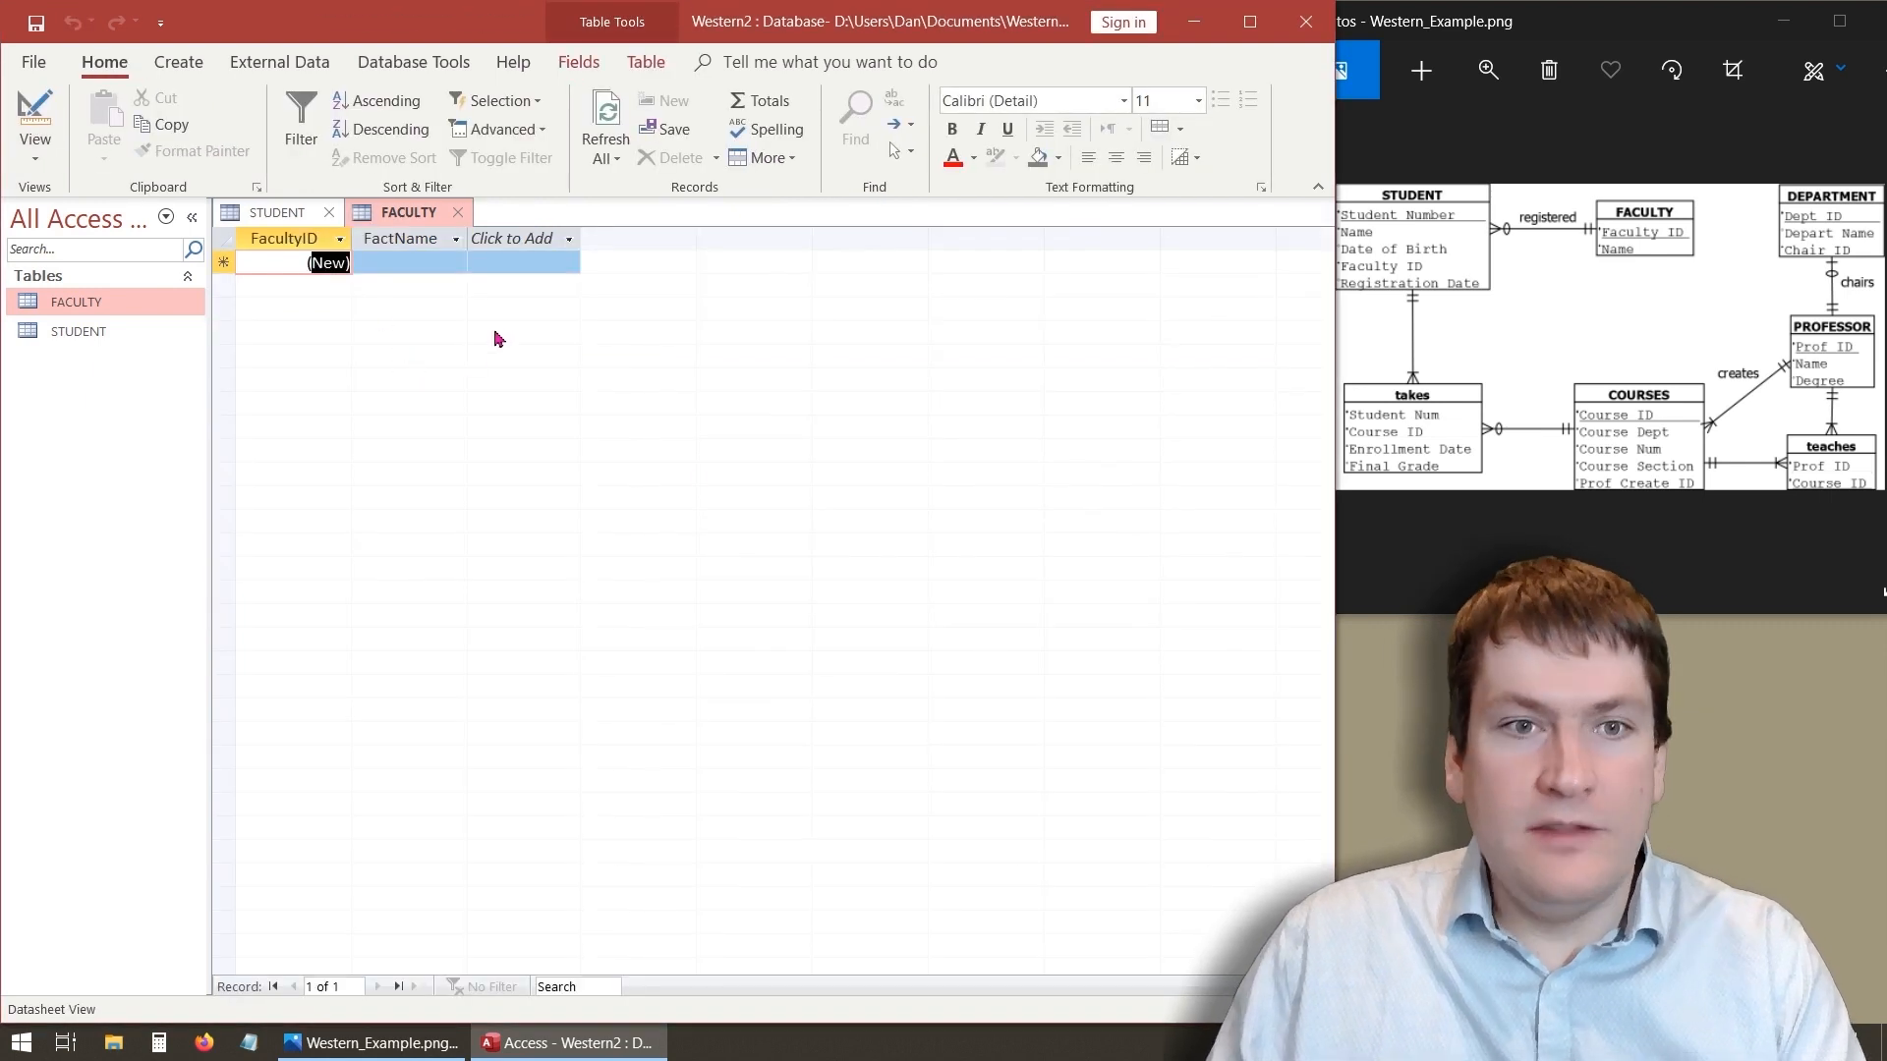
- Add a FACULTY record with FactName CompSci
{"action": "left_click", "coordinate": [388, 272]}
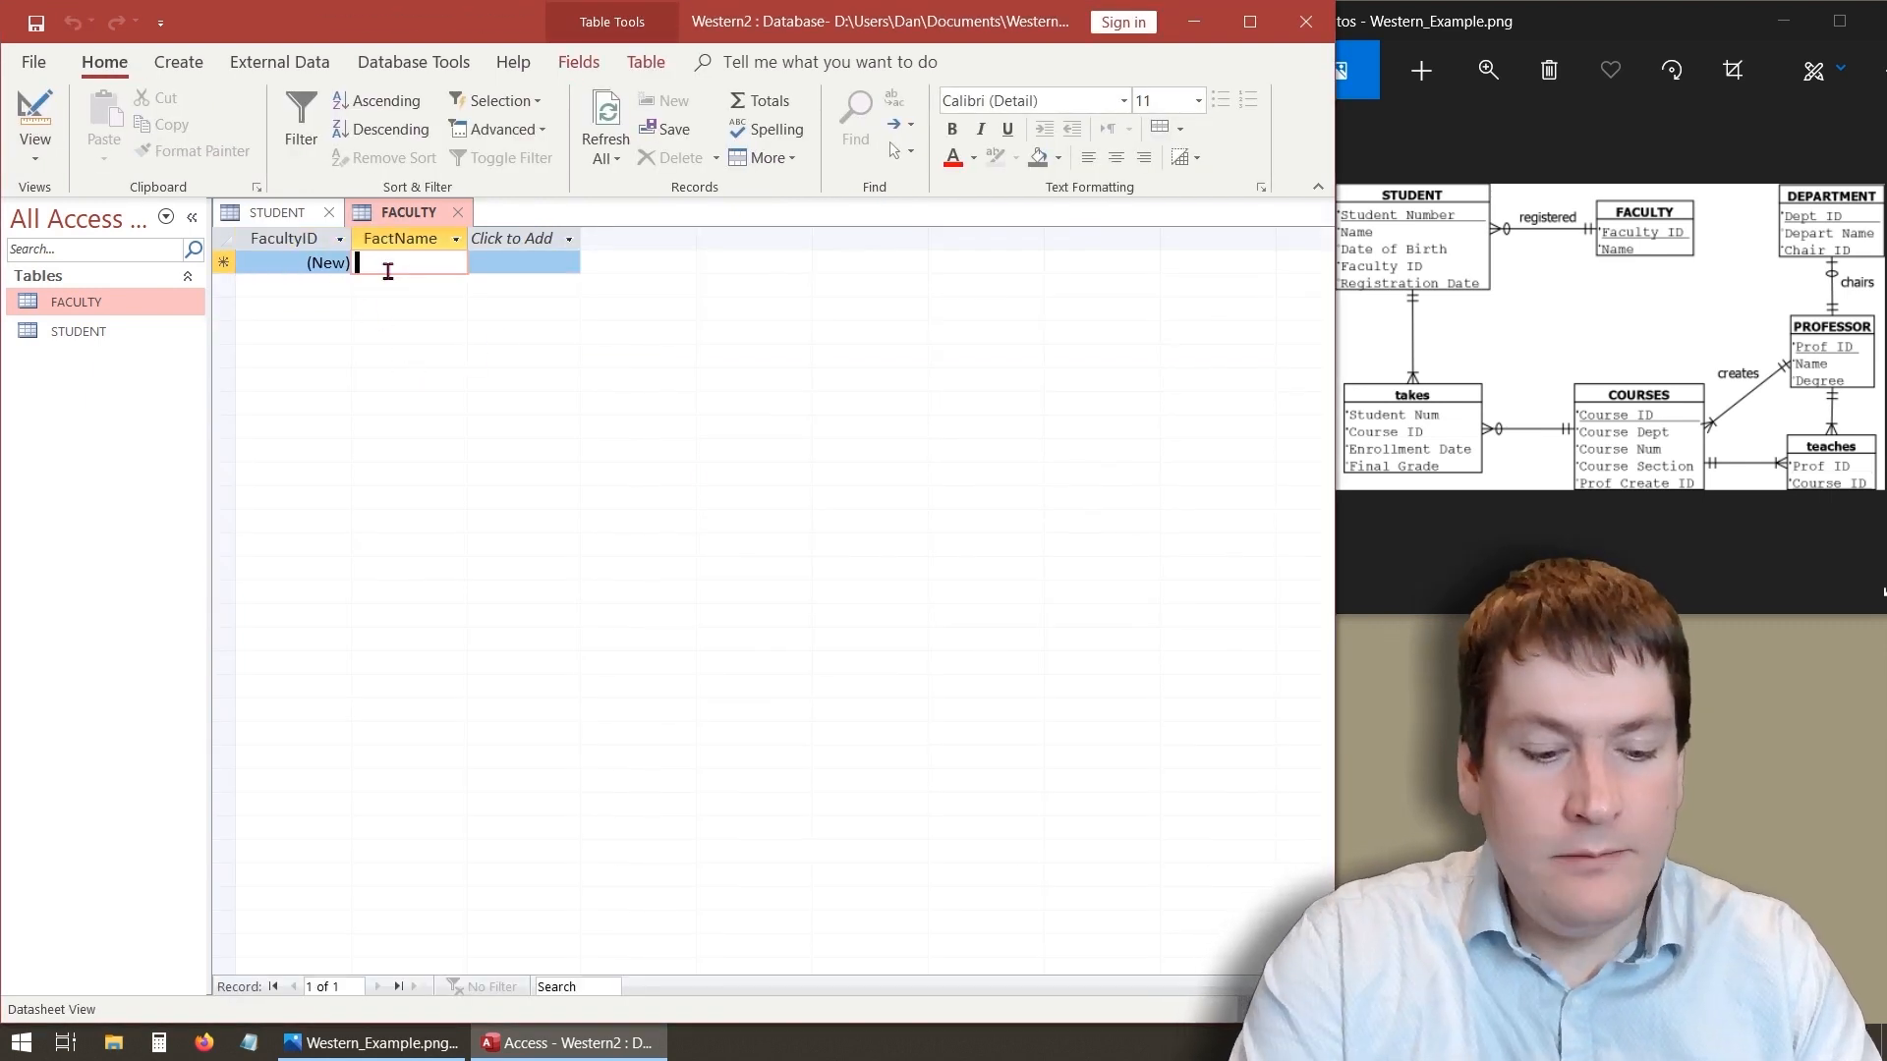
{"action": "type", "text": "CompSci"}
{"action": "key", "text": "Tab"}
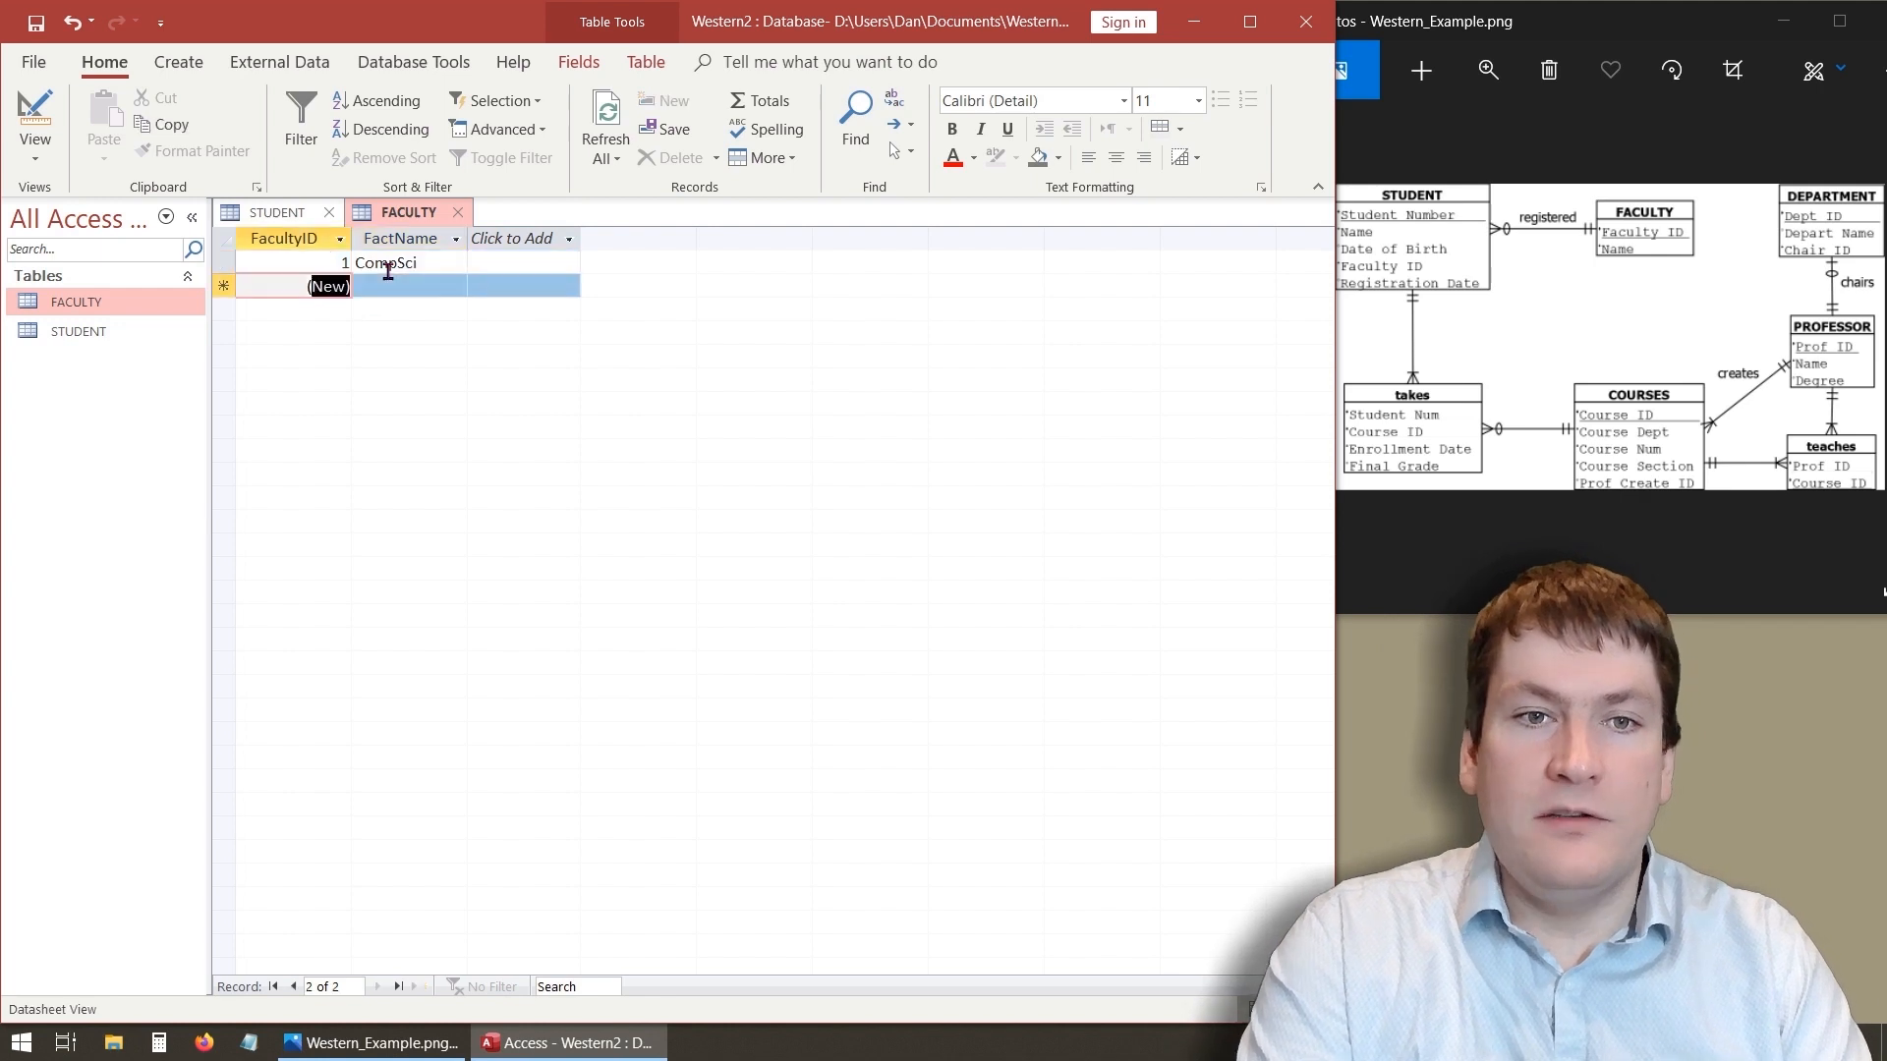
- Add FACULTY records with FactName Math and Arts
{"action": "key", "text": "Tab"}
{"action": "type", "text": "Math"}
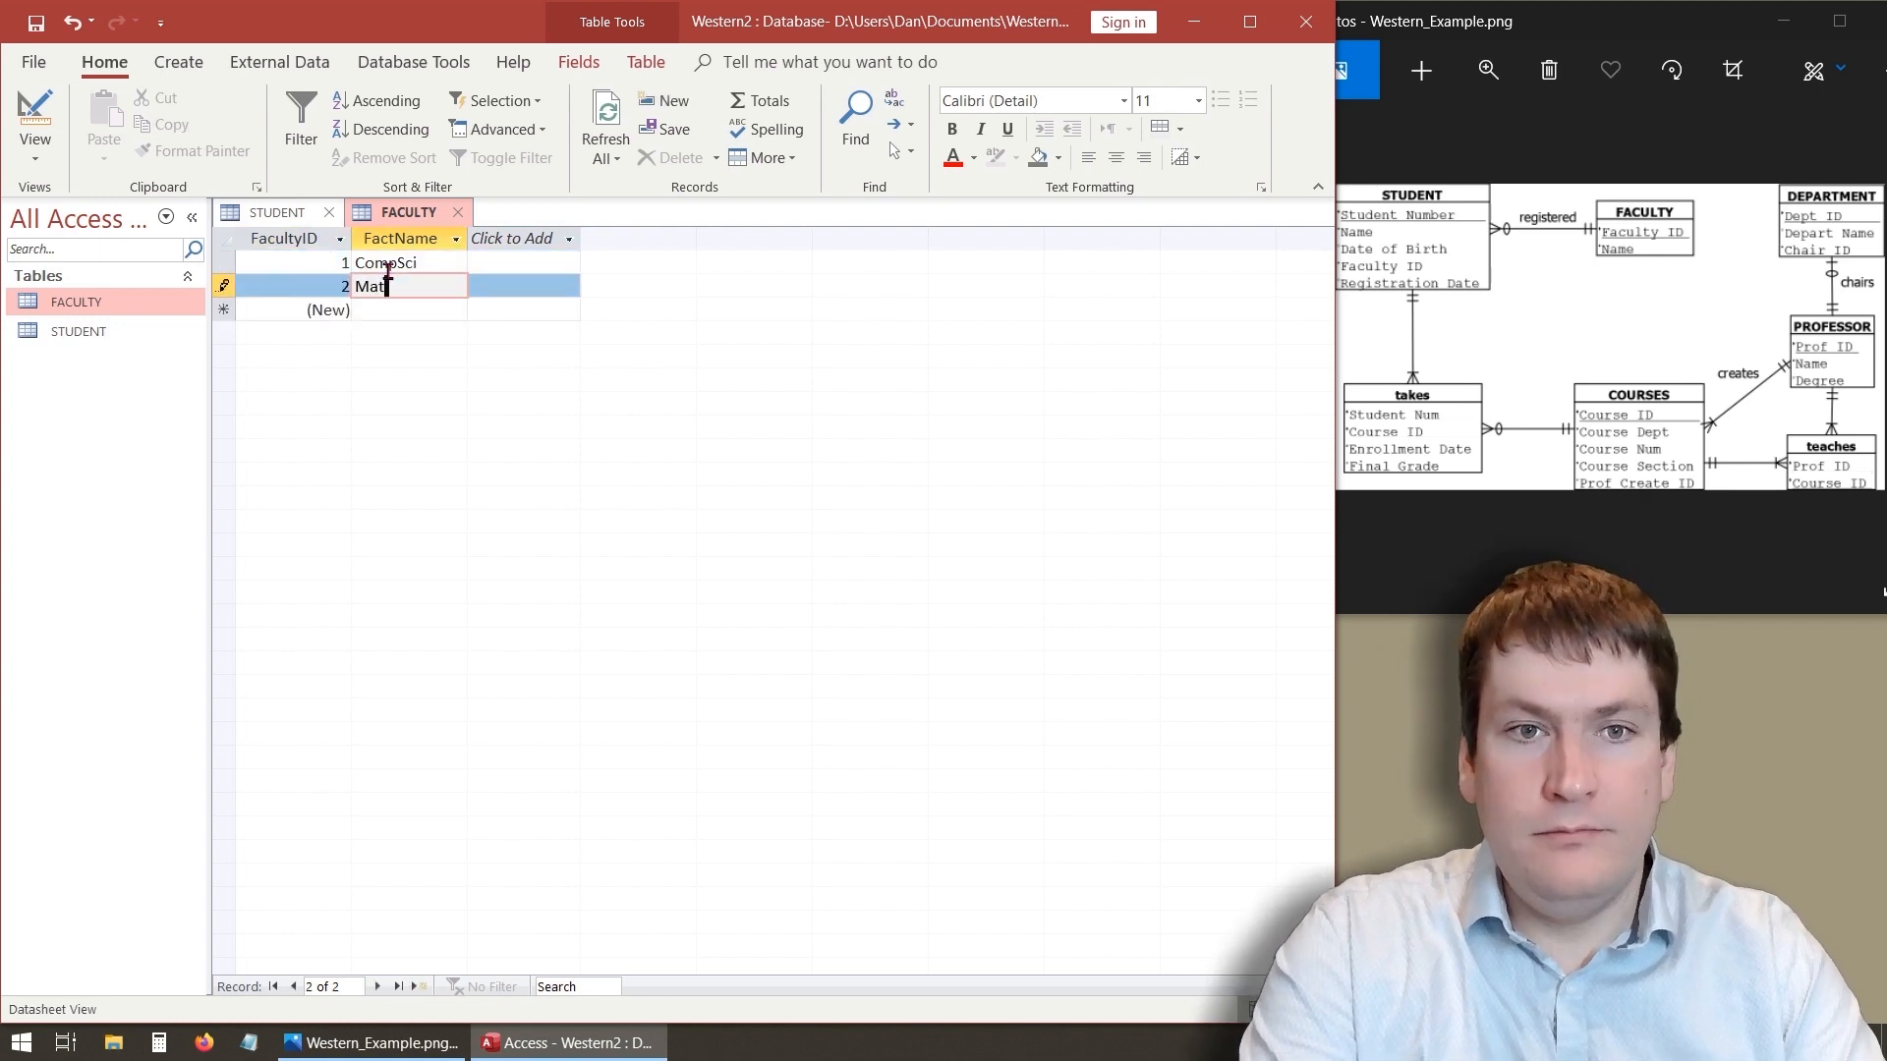
{"action": "key", "text": "Tab"}
{"action": "key", "text": "Tab"}
{"action": "type", "text": "Ar"}
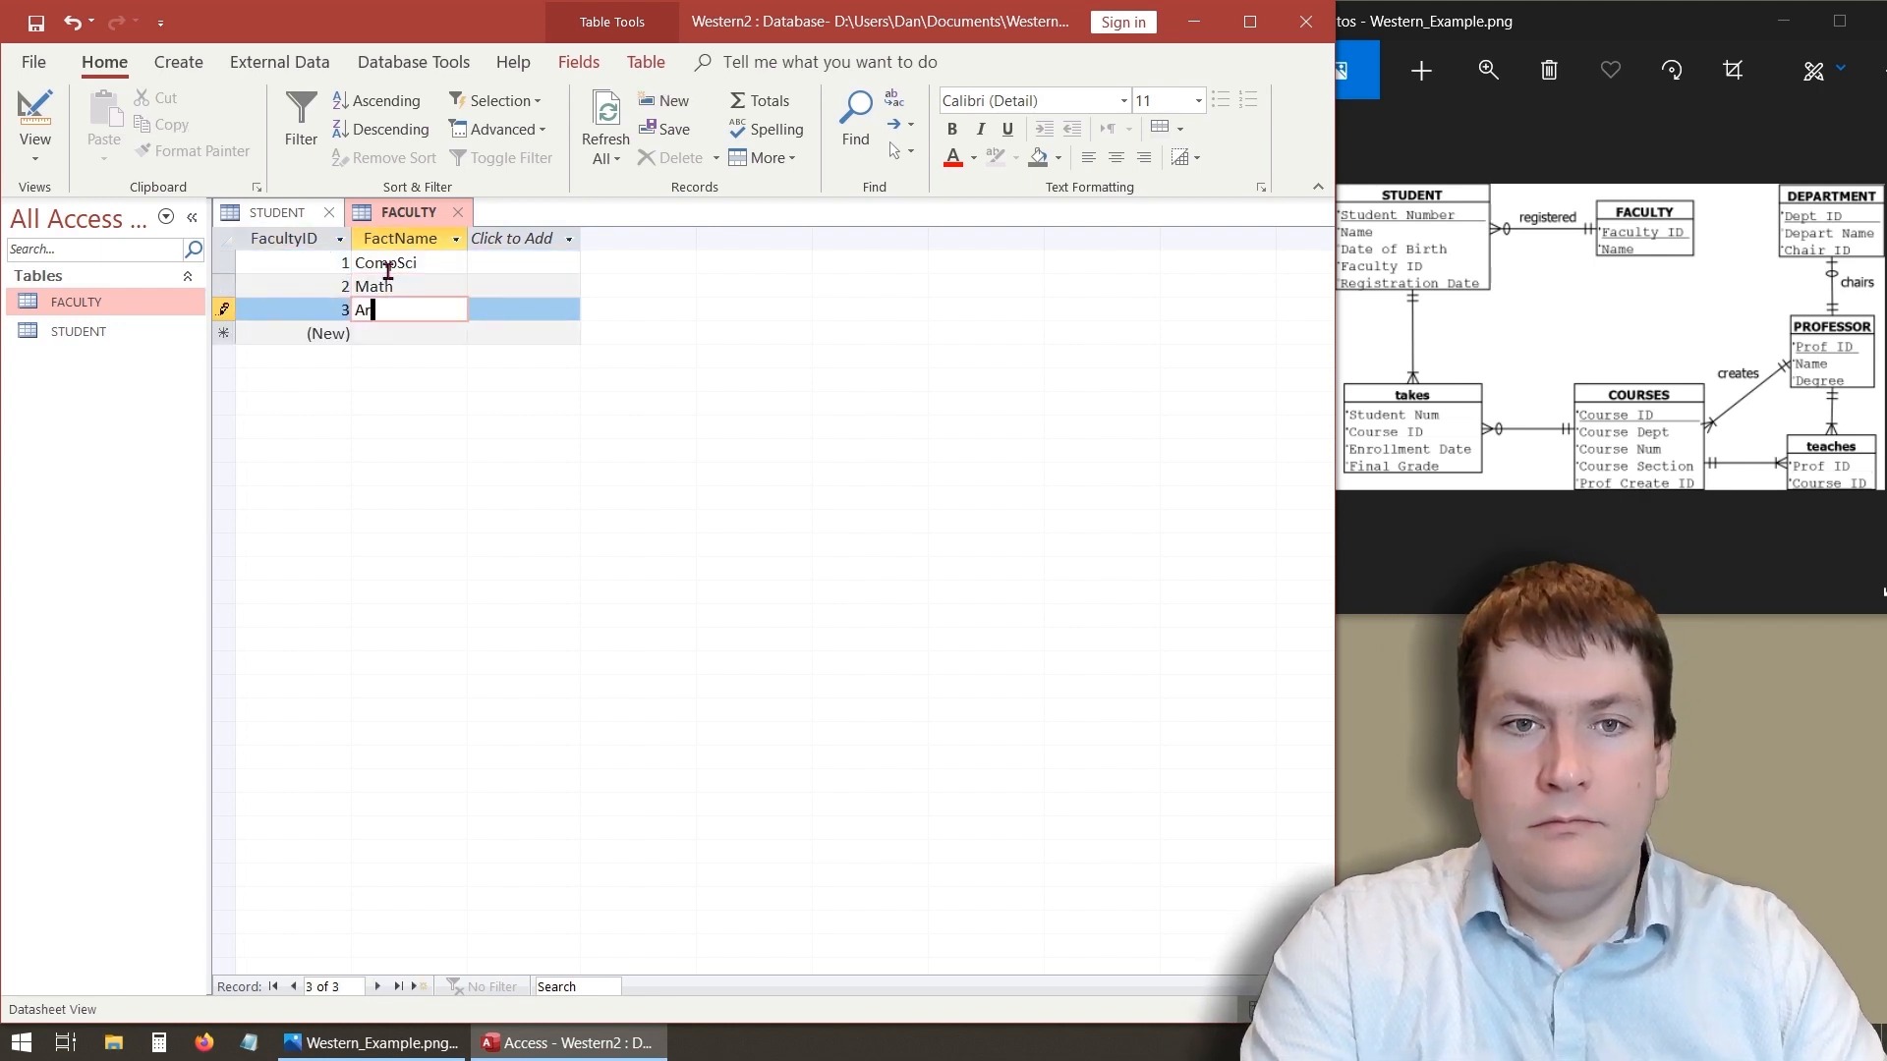
{"action": "key", "text": "Tab"}
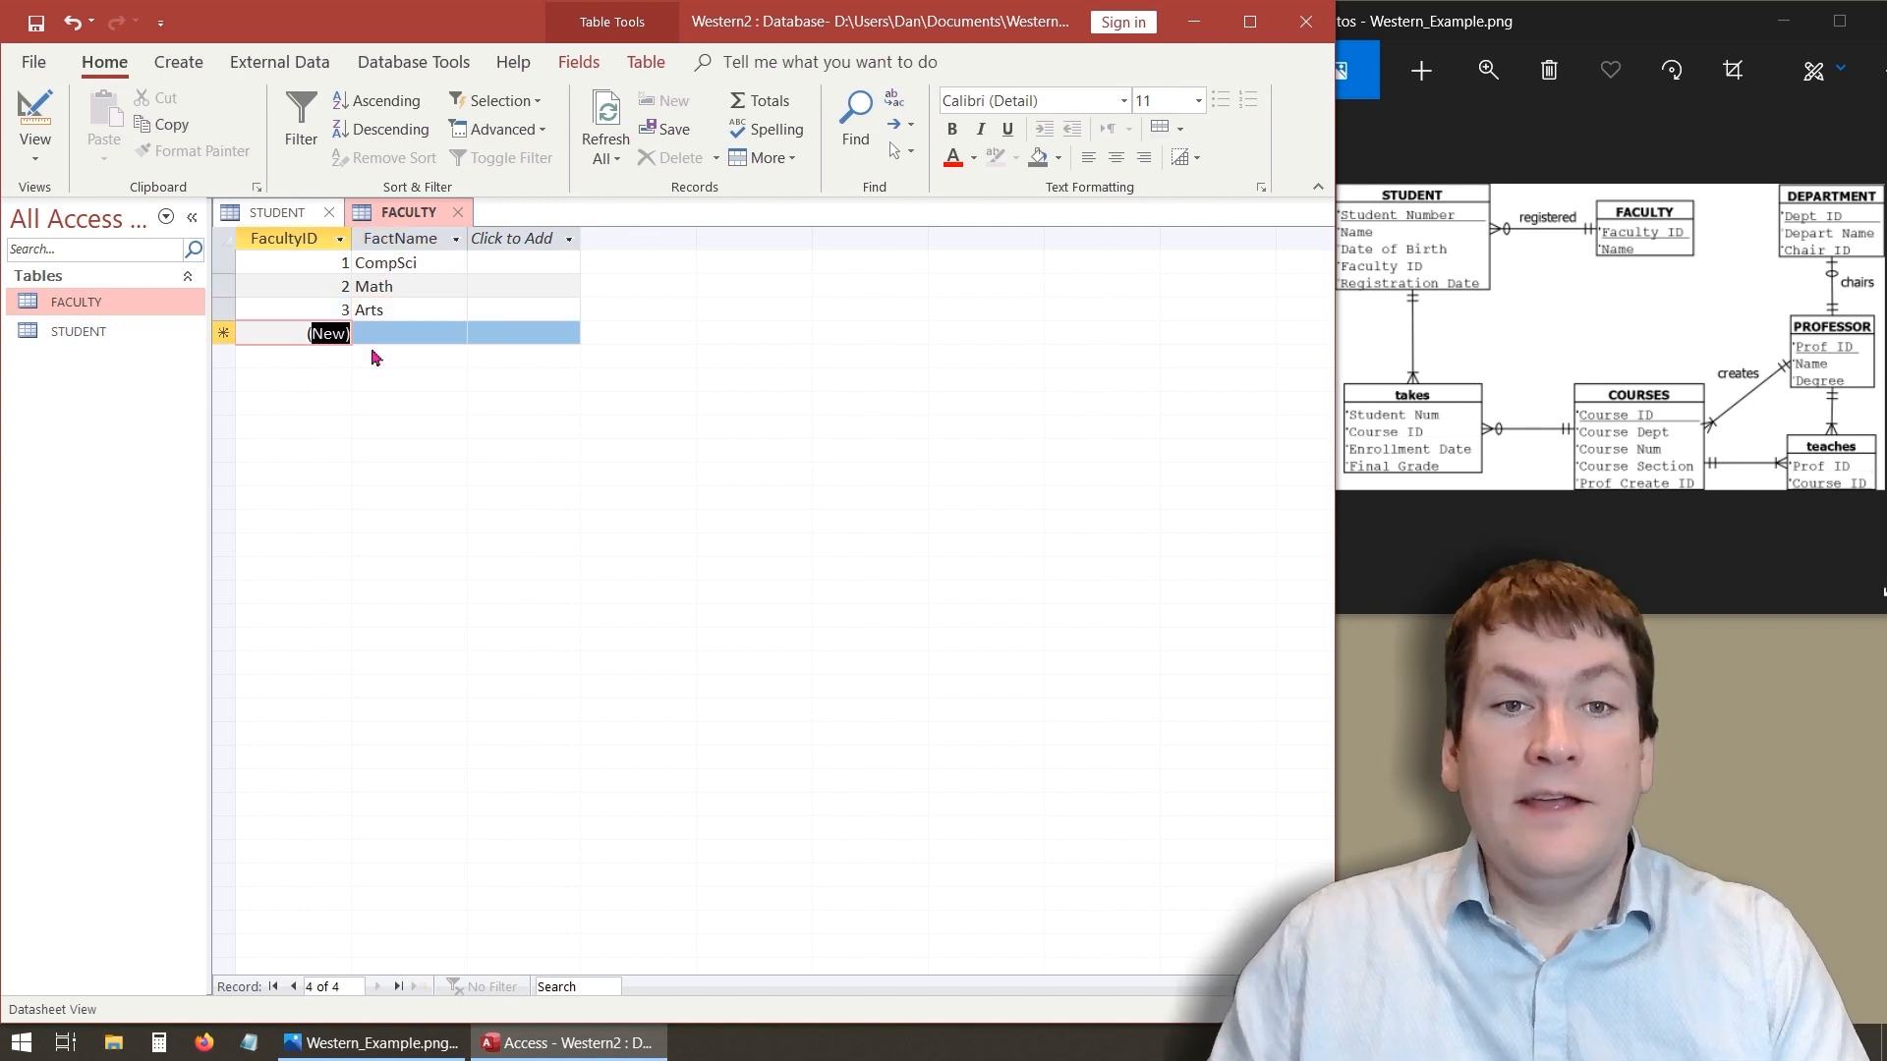
{"action": "left_click", "coordinate": [394, 337]}
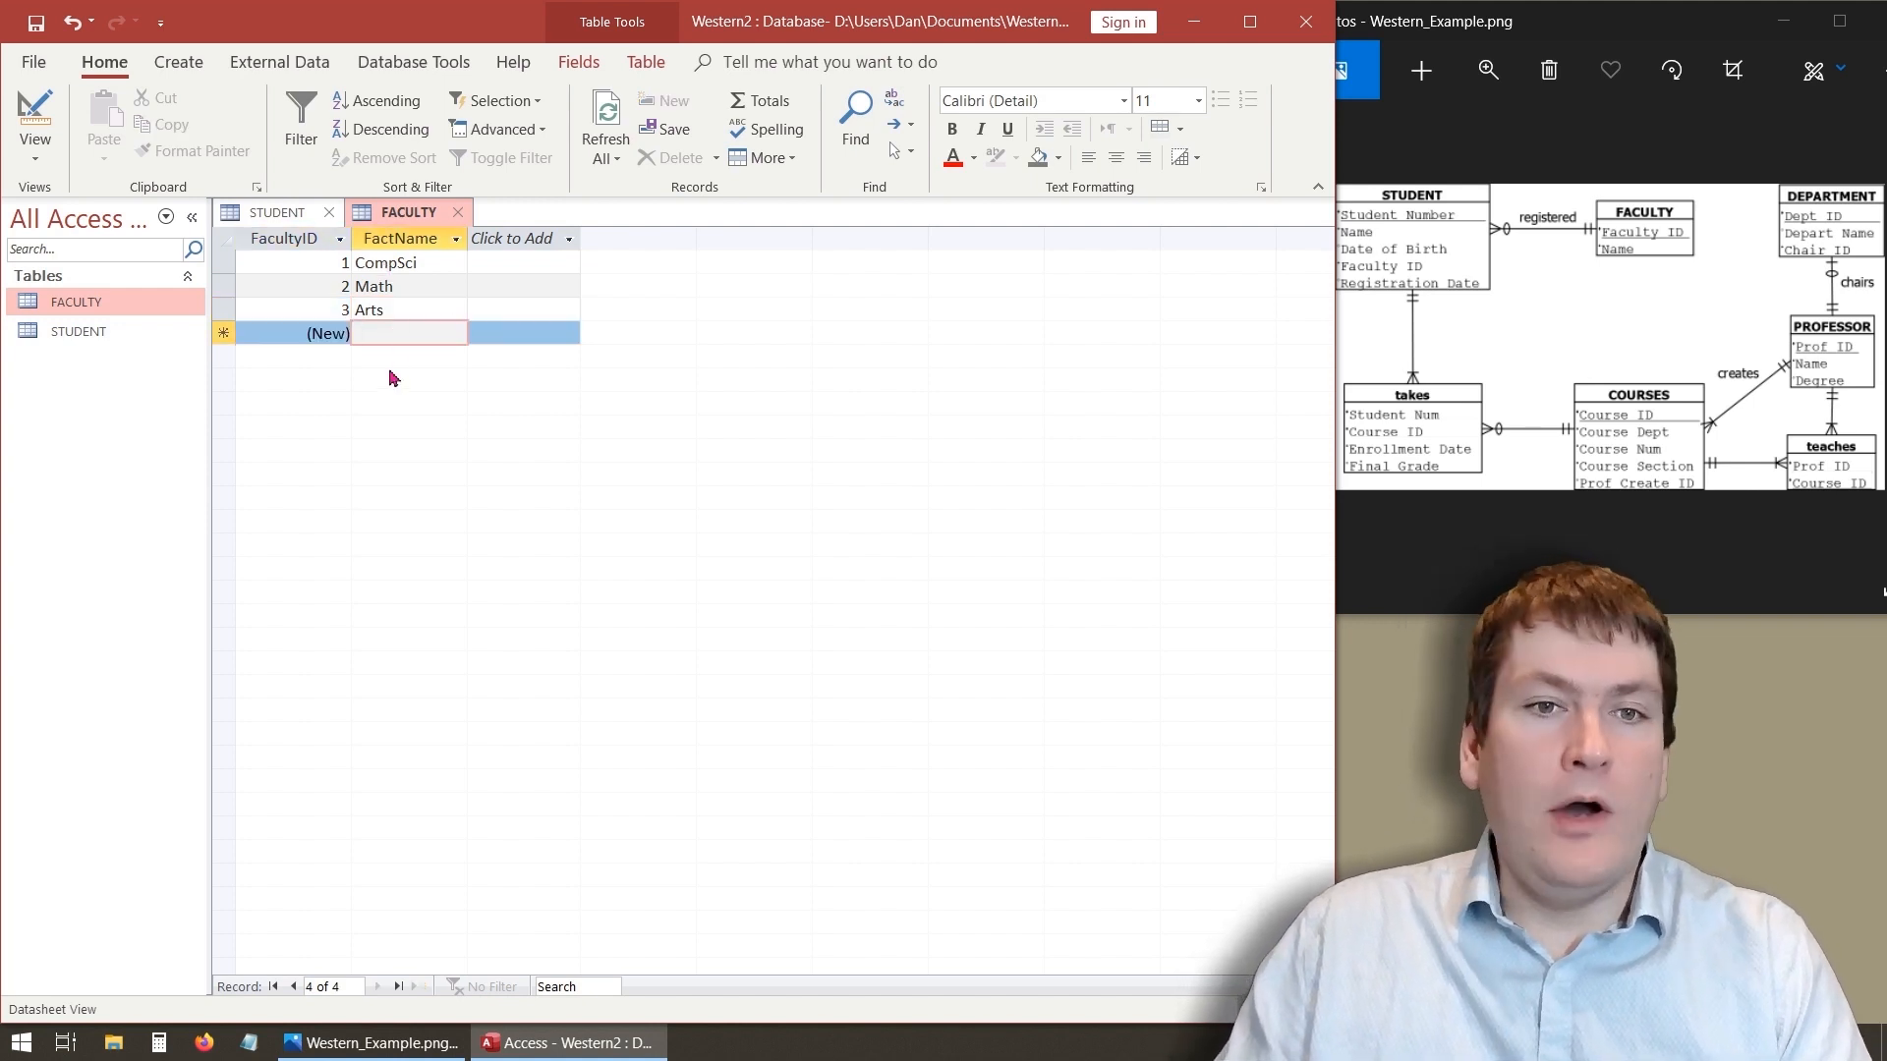
- Try to edit the Math record's FacultyID value
{"action": "left_click", "coordinate": [329, 285]}
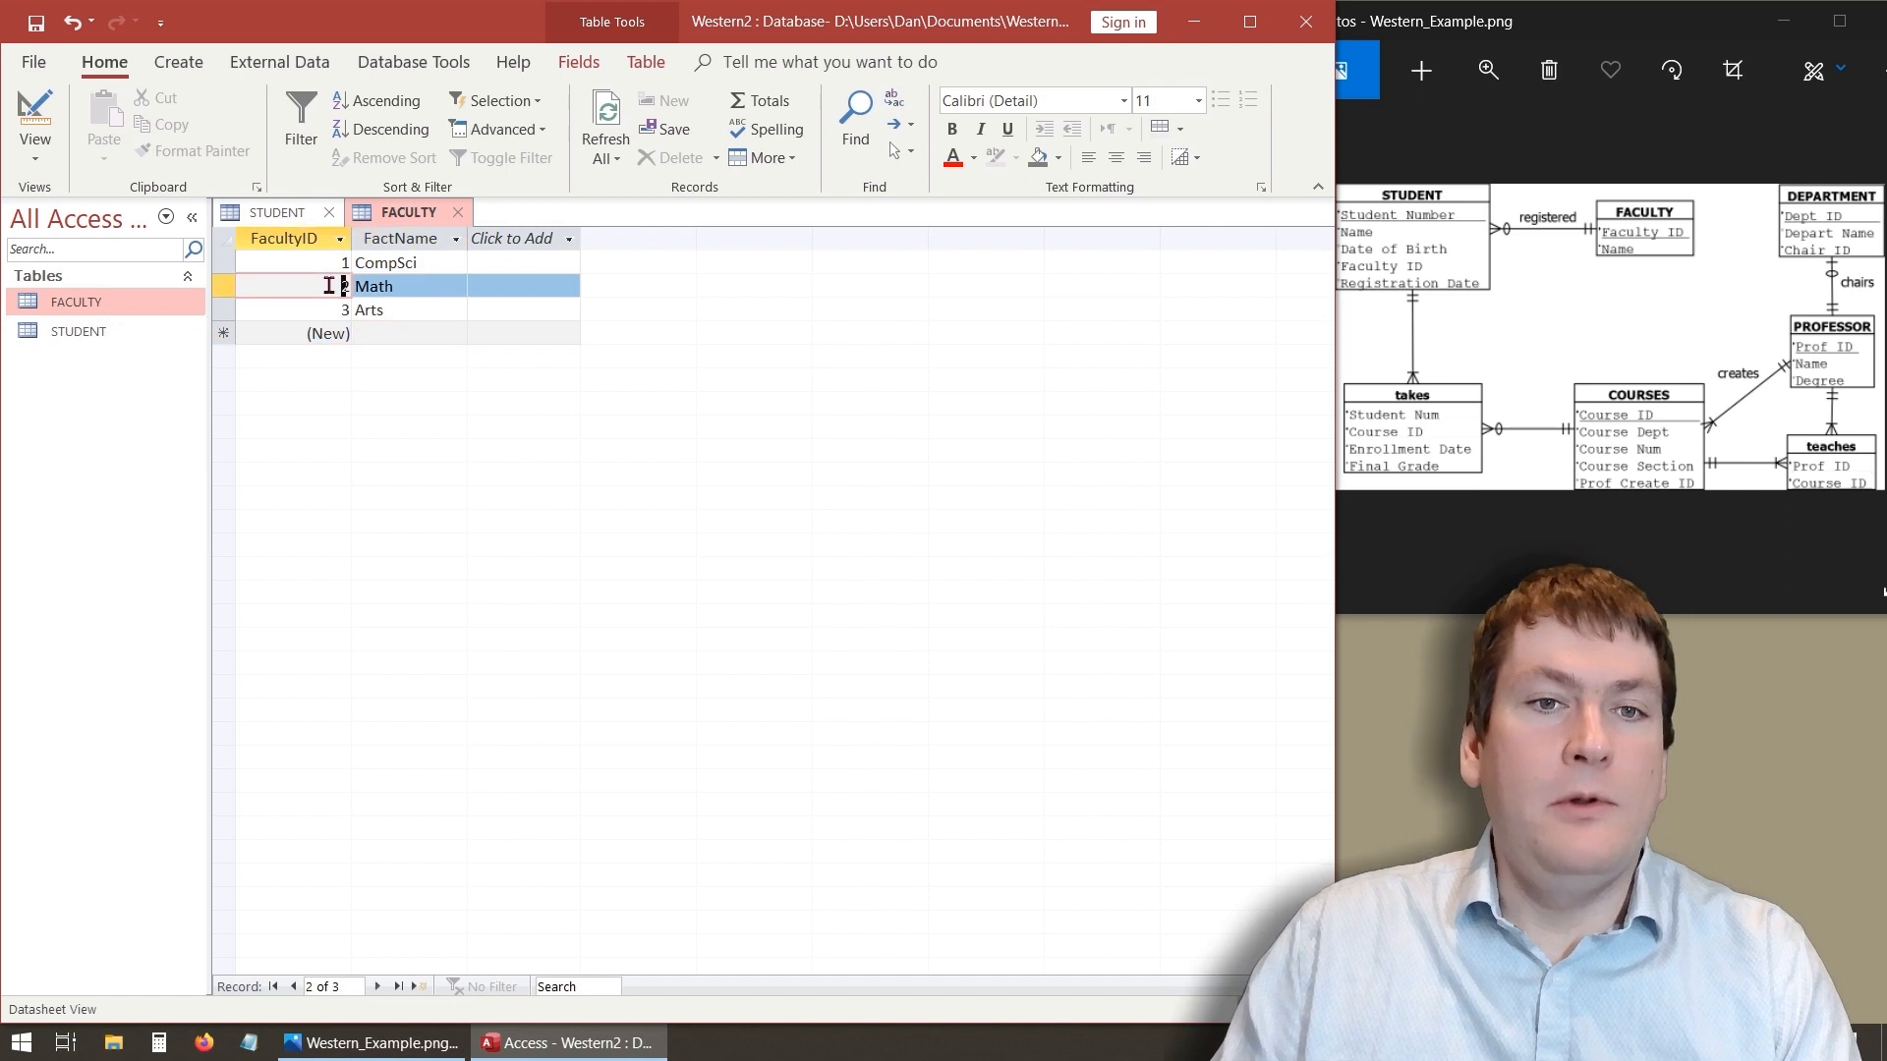
{"action": "key", "text": "BackSpace"}
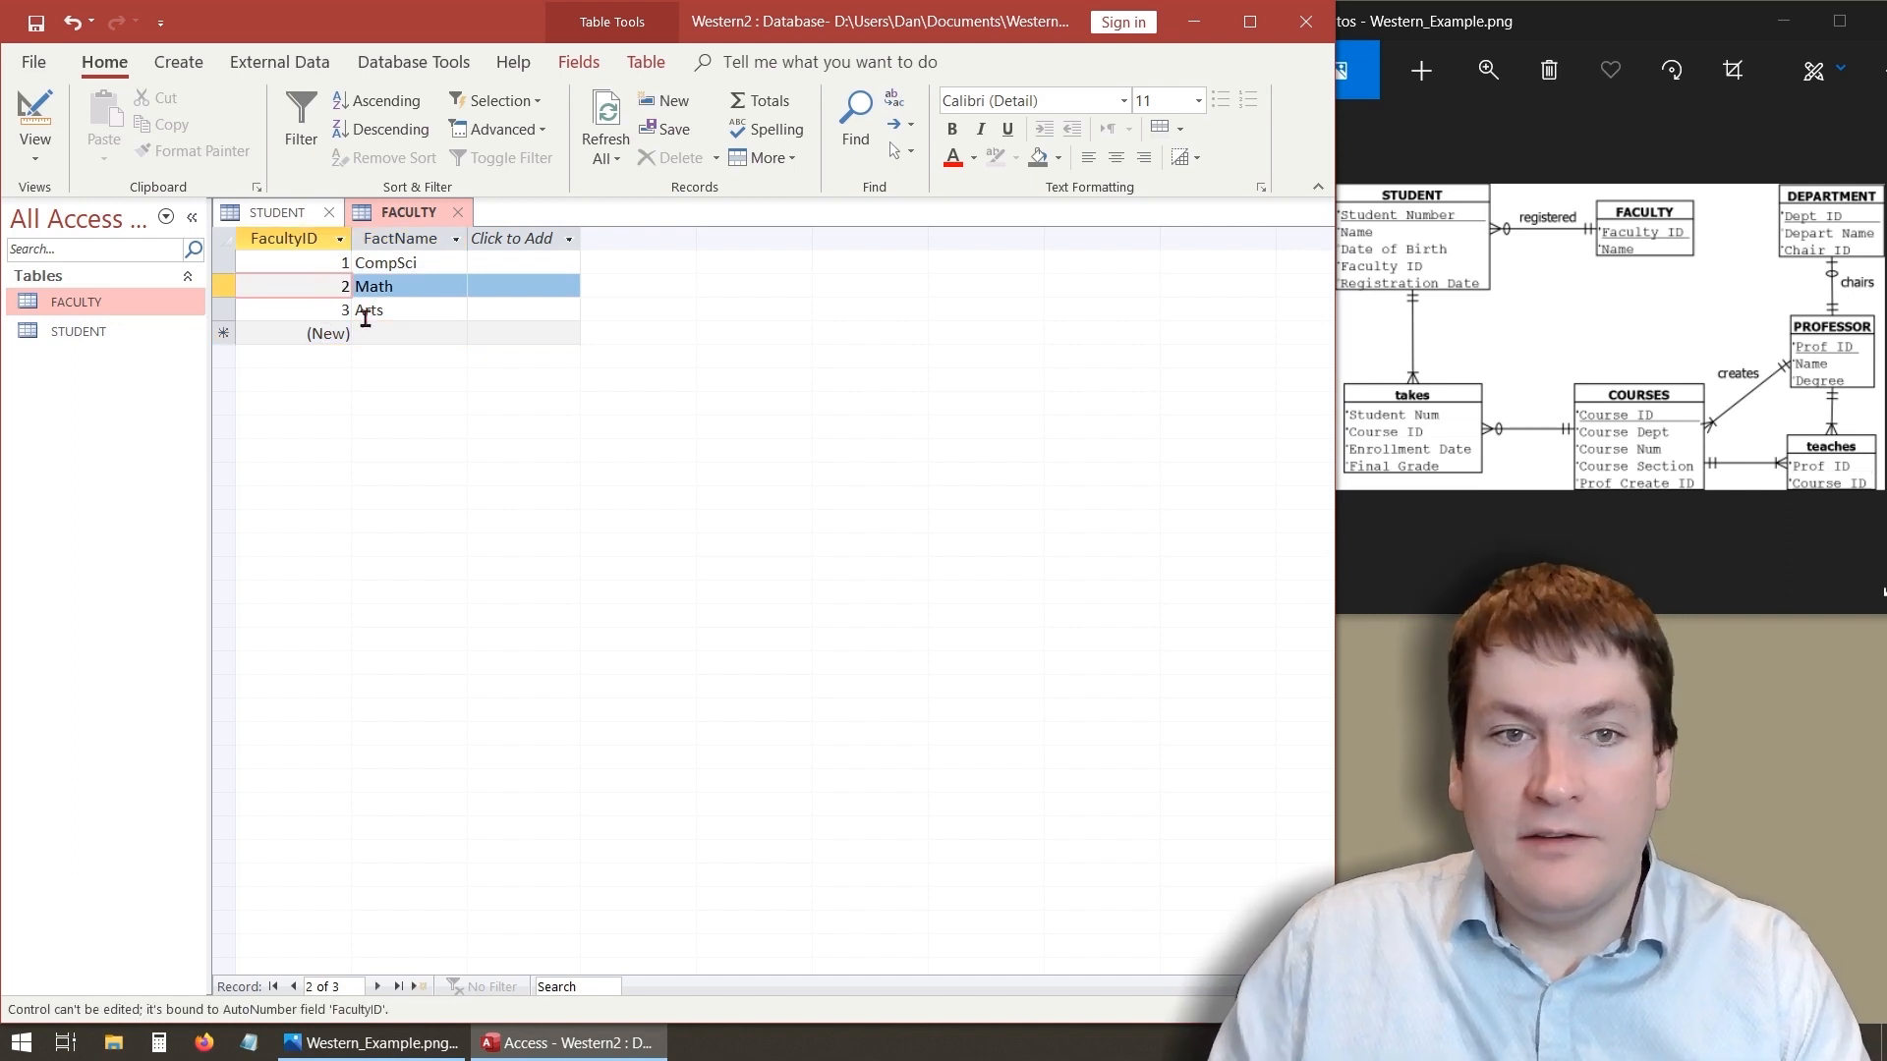
{"action": "left_click", "coordinate": [332, 287]}
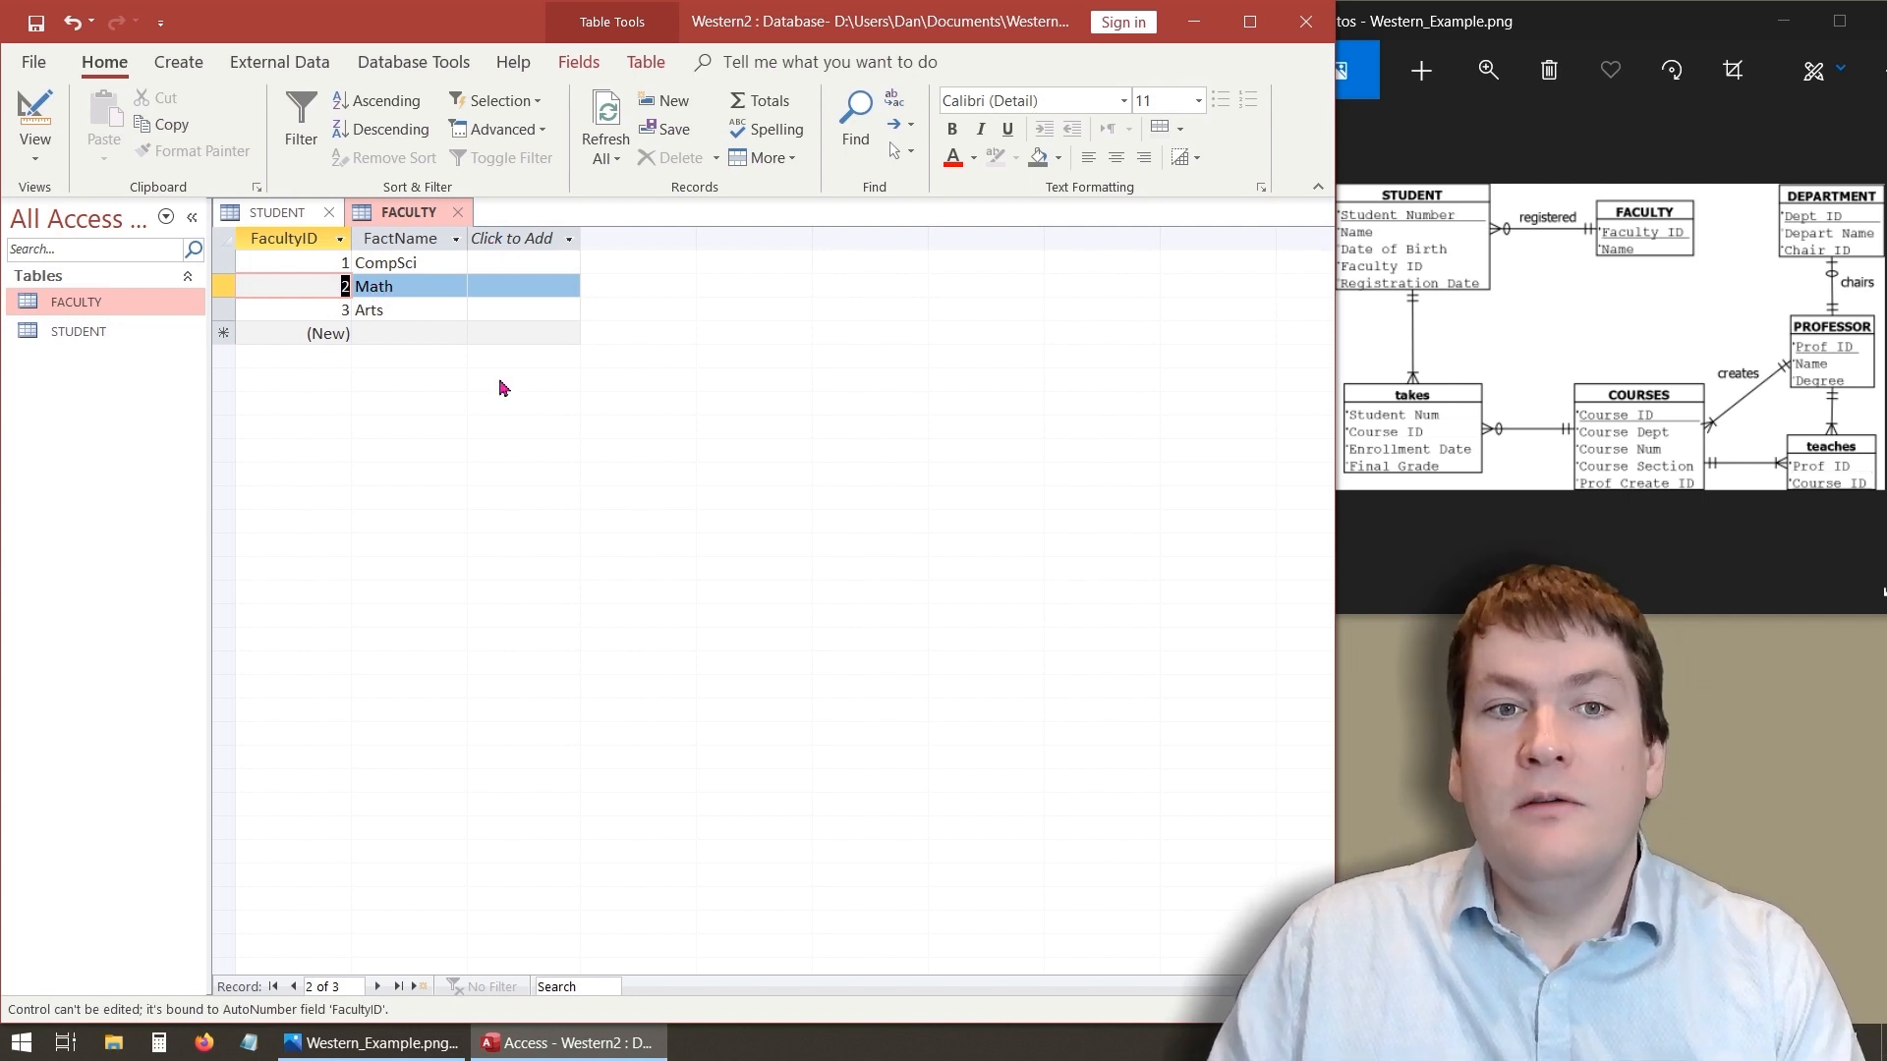
{"action": "left_click", "coordinate": [429, 339]}
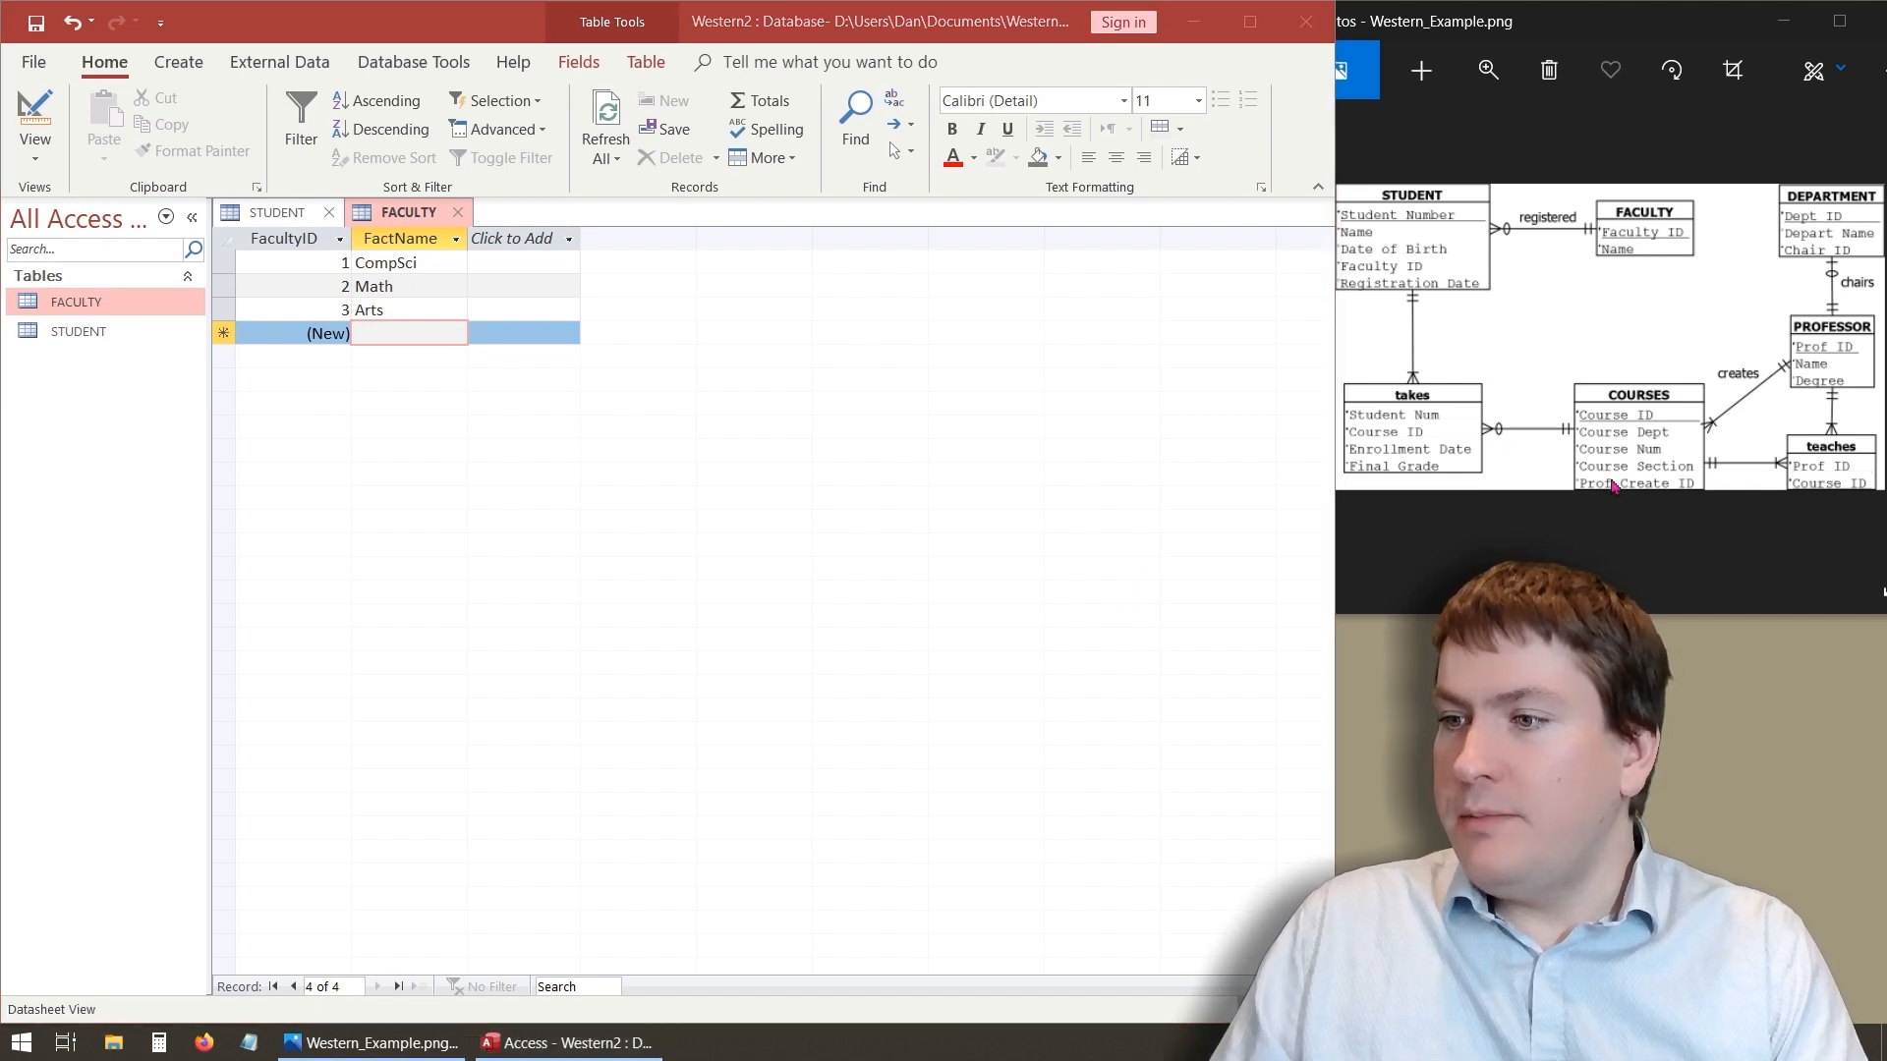
- Create a new table in Design view with a CourseID field set to AutoNumber as the primary key
{"action": "left_click_drag", "start_coordinate": [1561, 372], "coordinate": [1717, 511]}
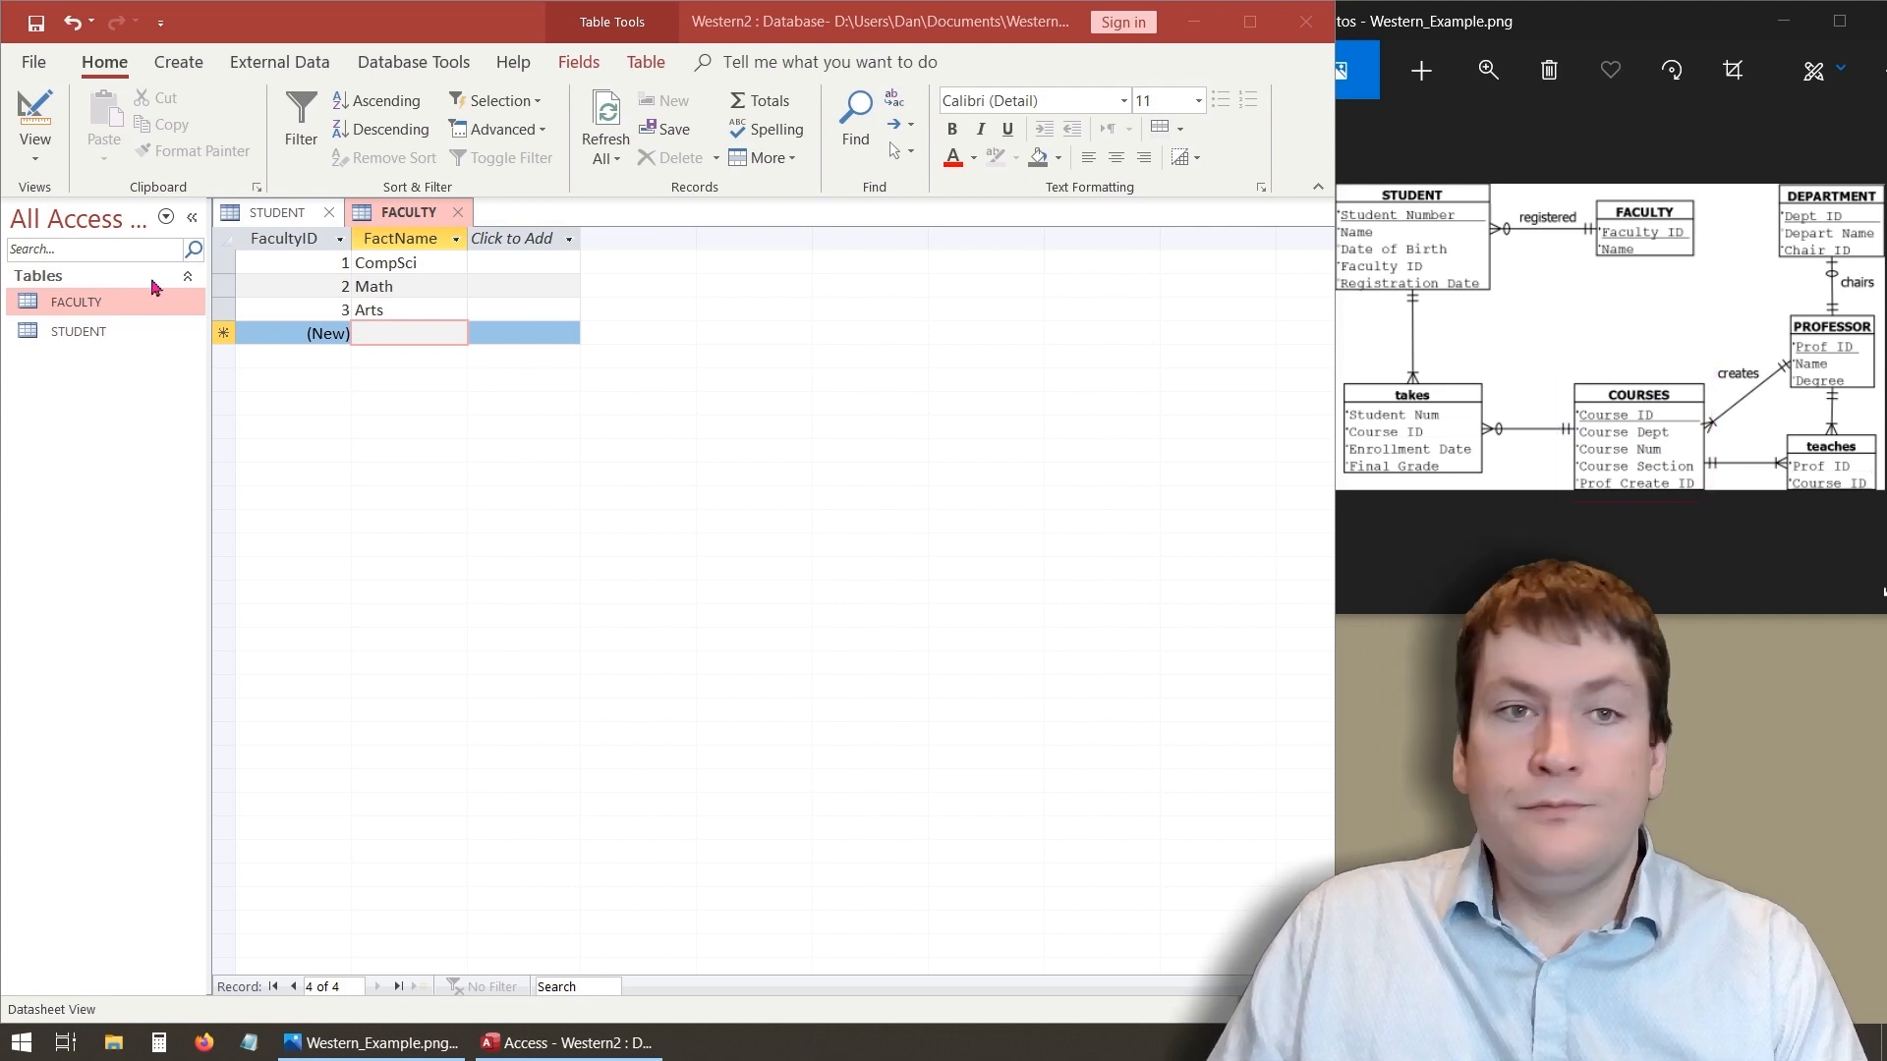
{"action": "left_click", "coordinate": [184, 78]}
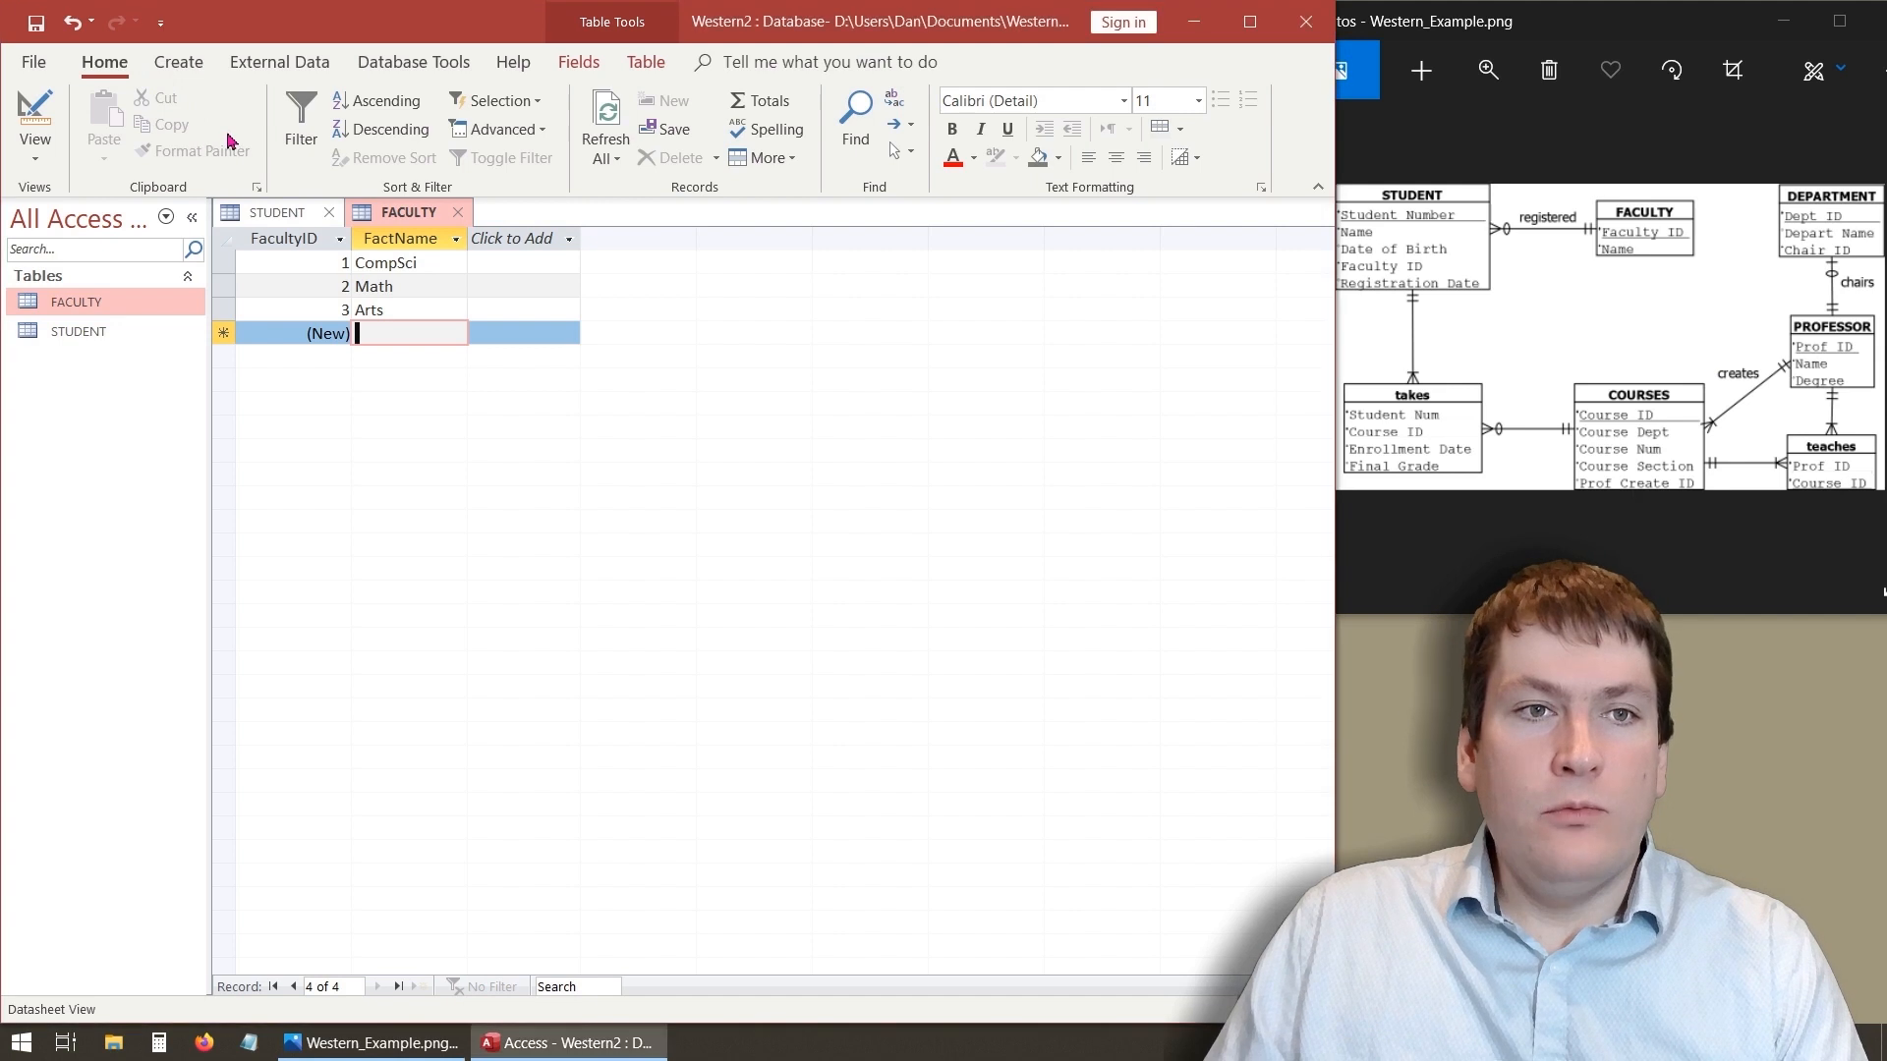
{"action": "left_click", "coordinate": [187, 69]}
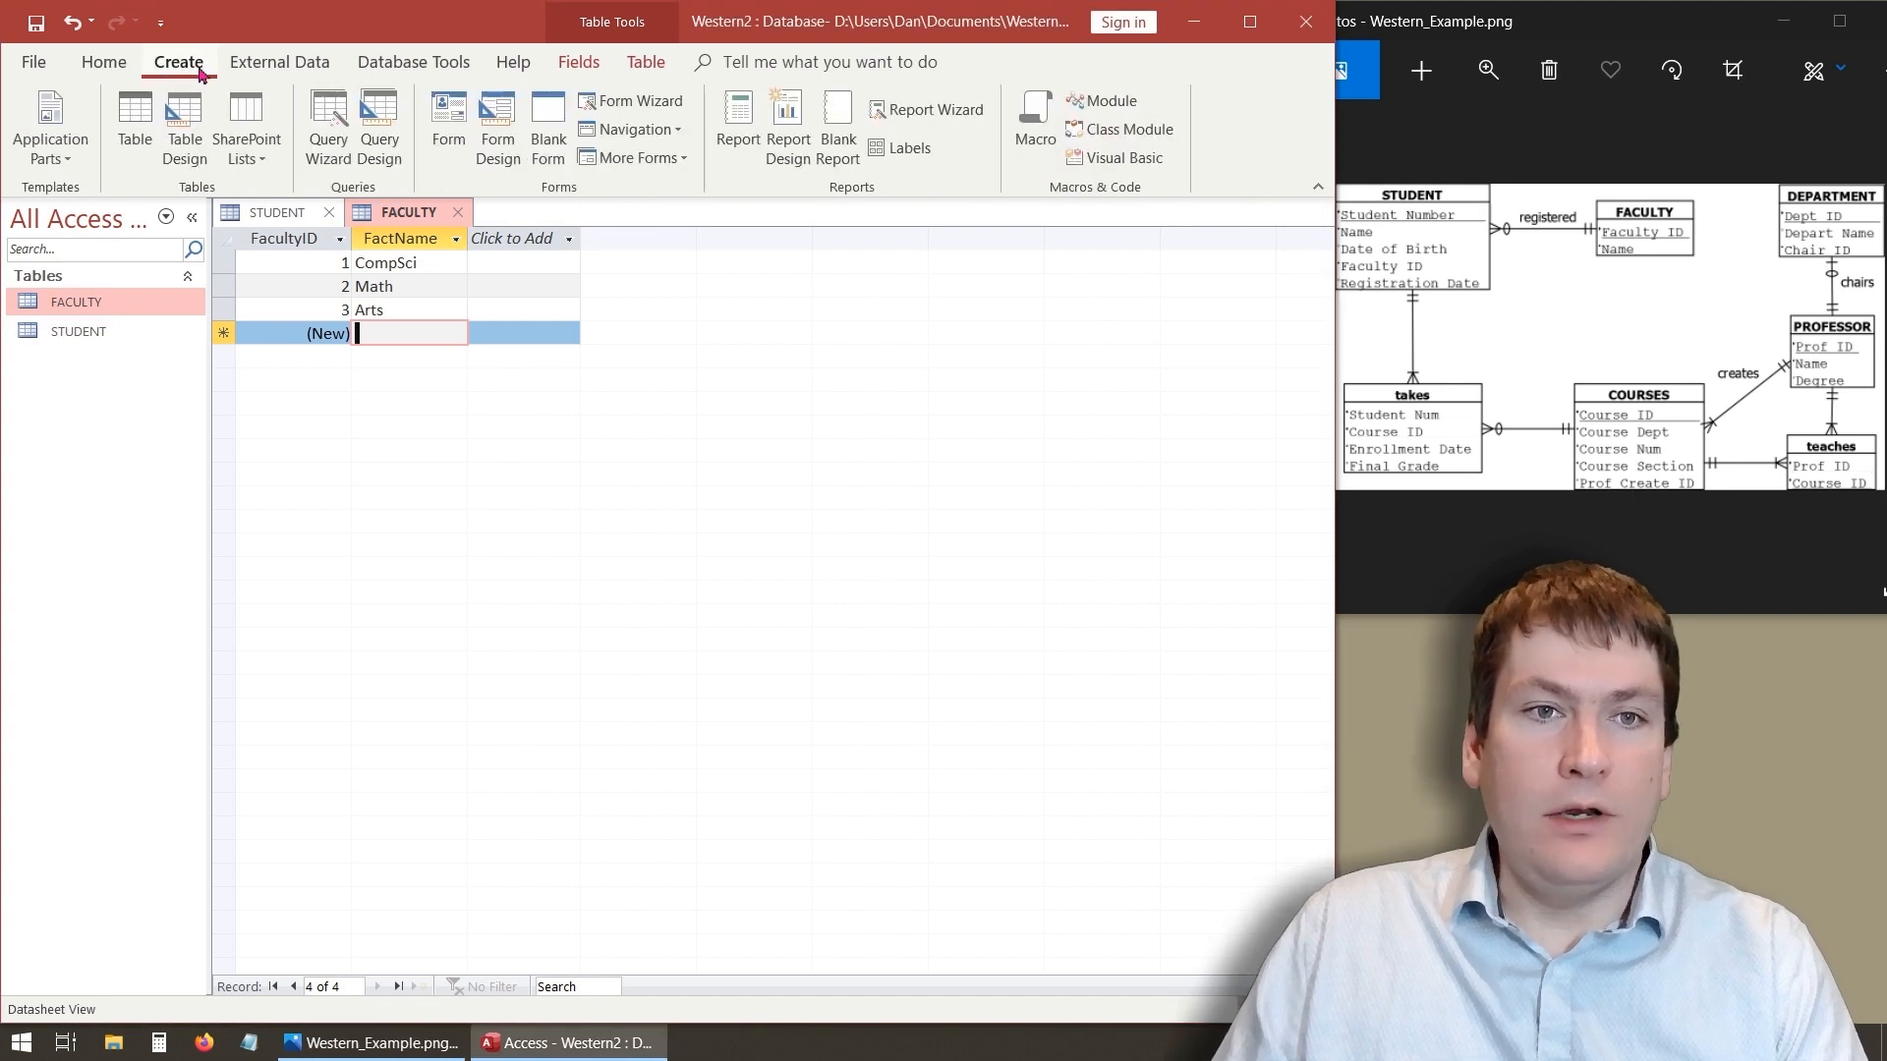
{"action": "left_click", "coordinate": [184, 137]}
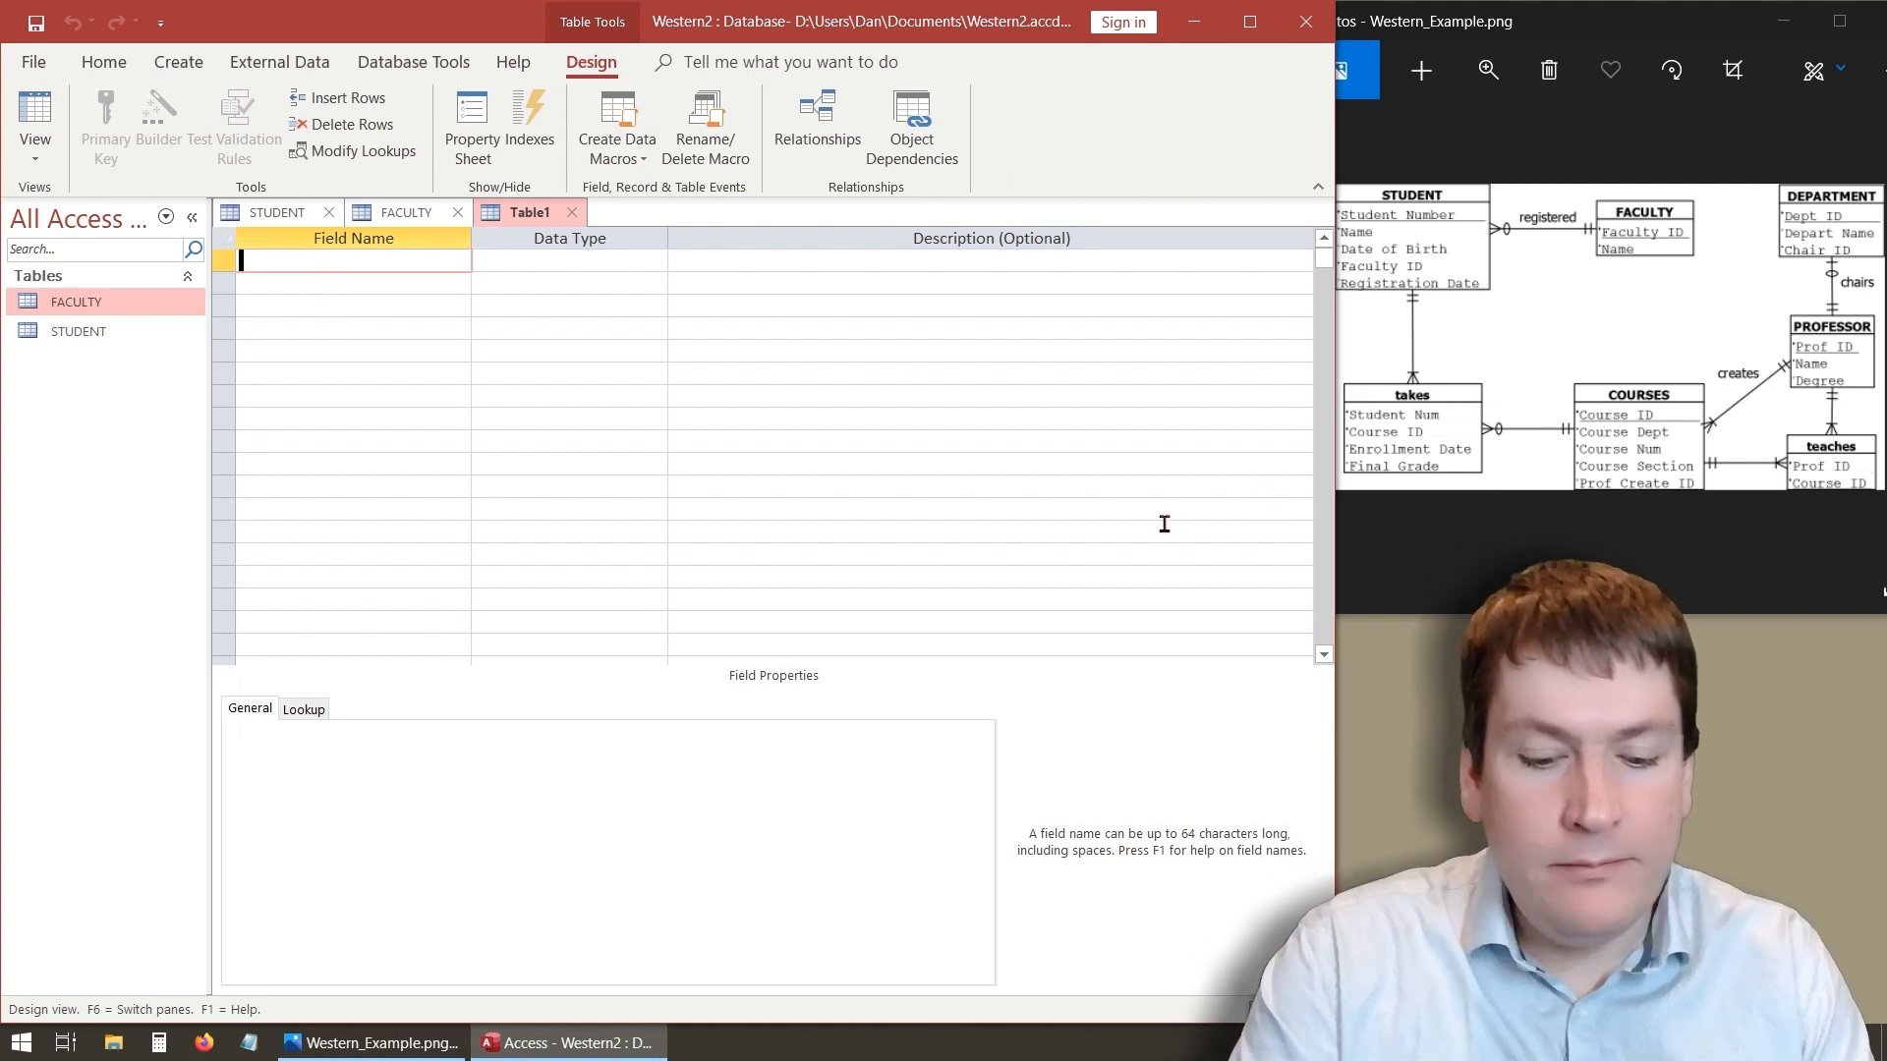
{"action": "type", "text": "CourseID"}
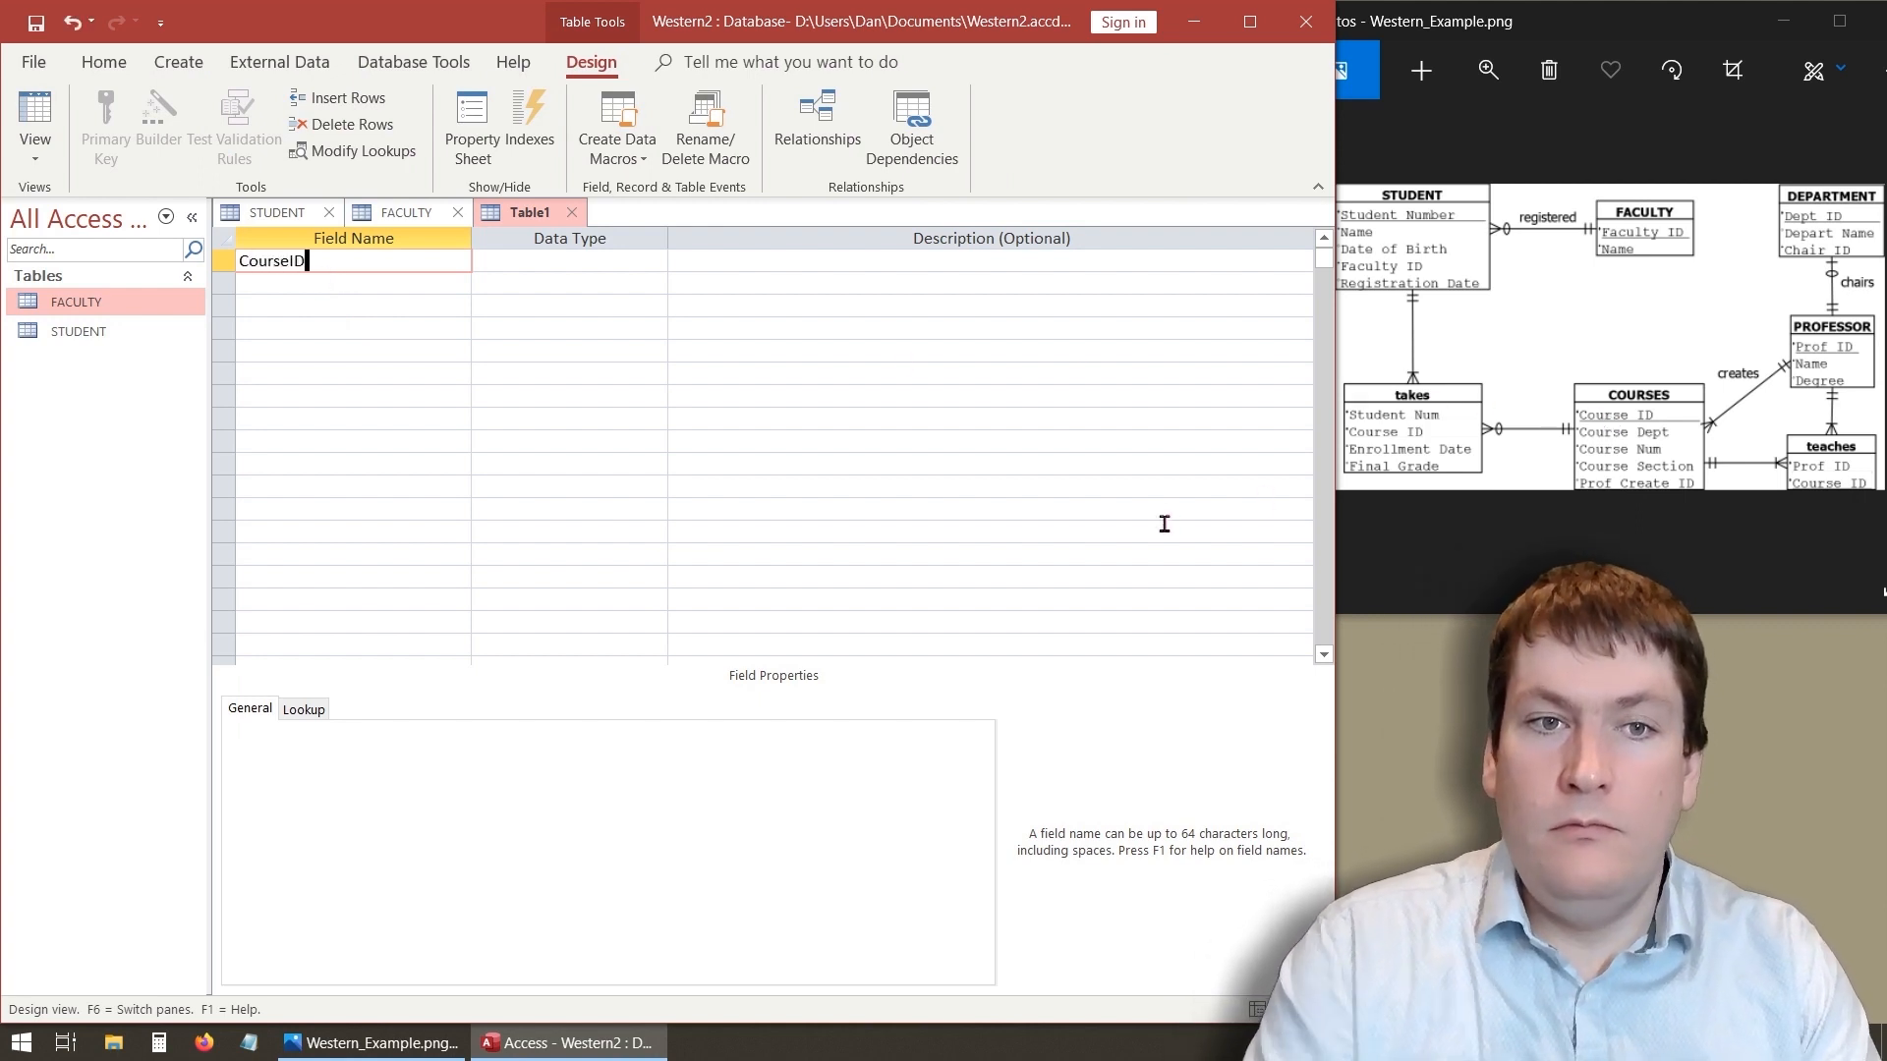
{"action": "key", "text": "Tab"}
{"action": "left_click", "coordinate": [656, 261]}
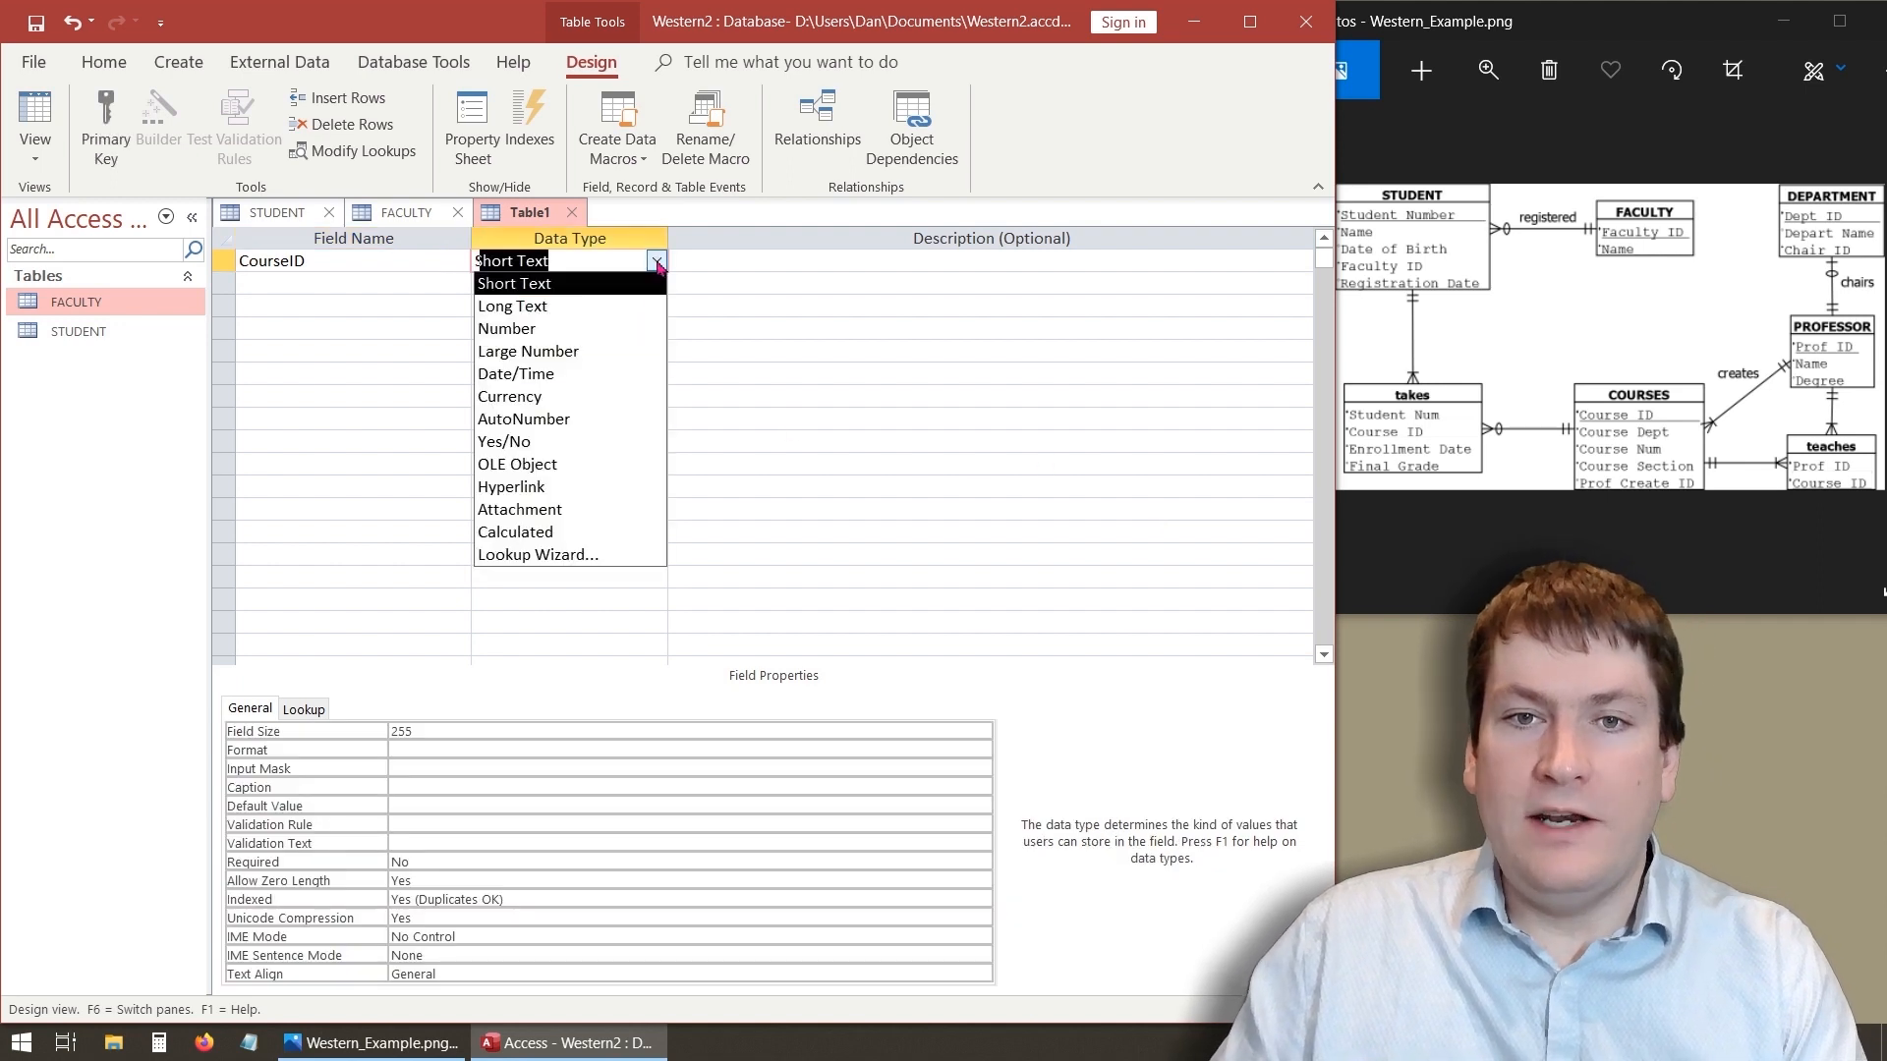
{"action": "left_click", "coordinate": [593, 419]}
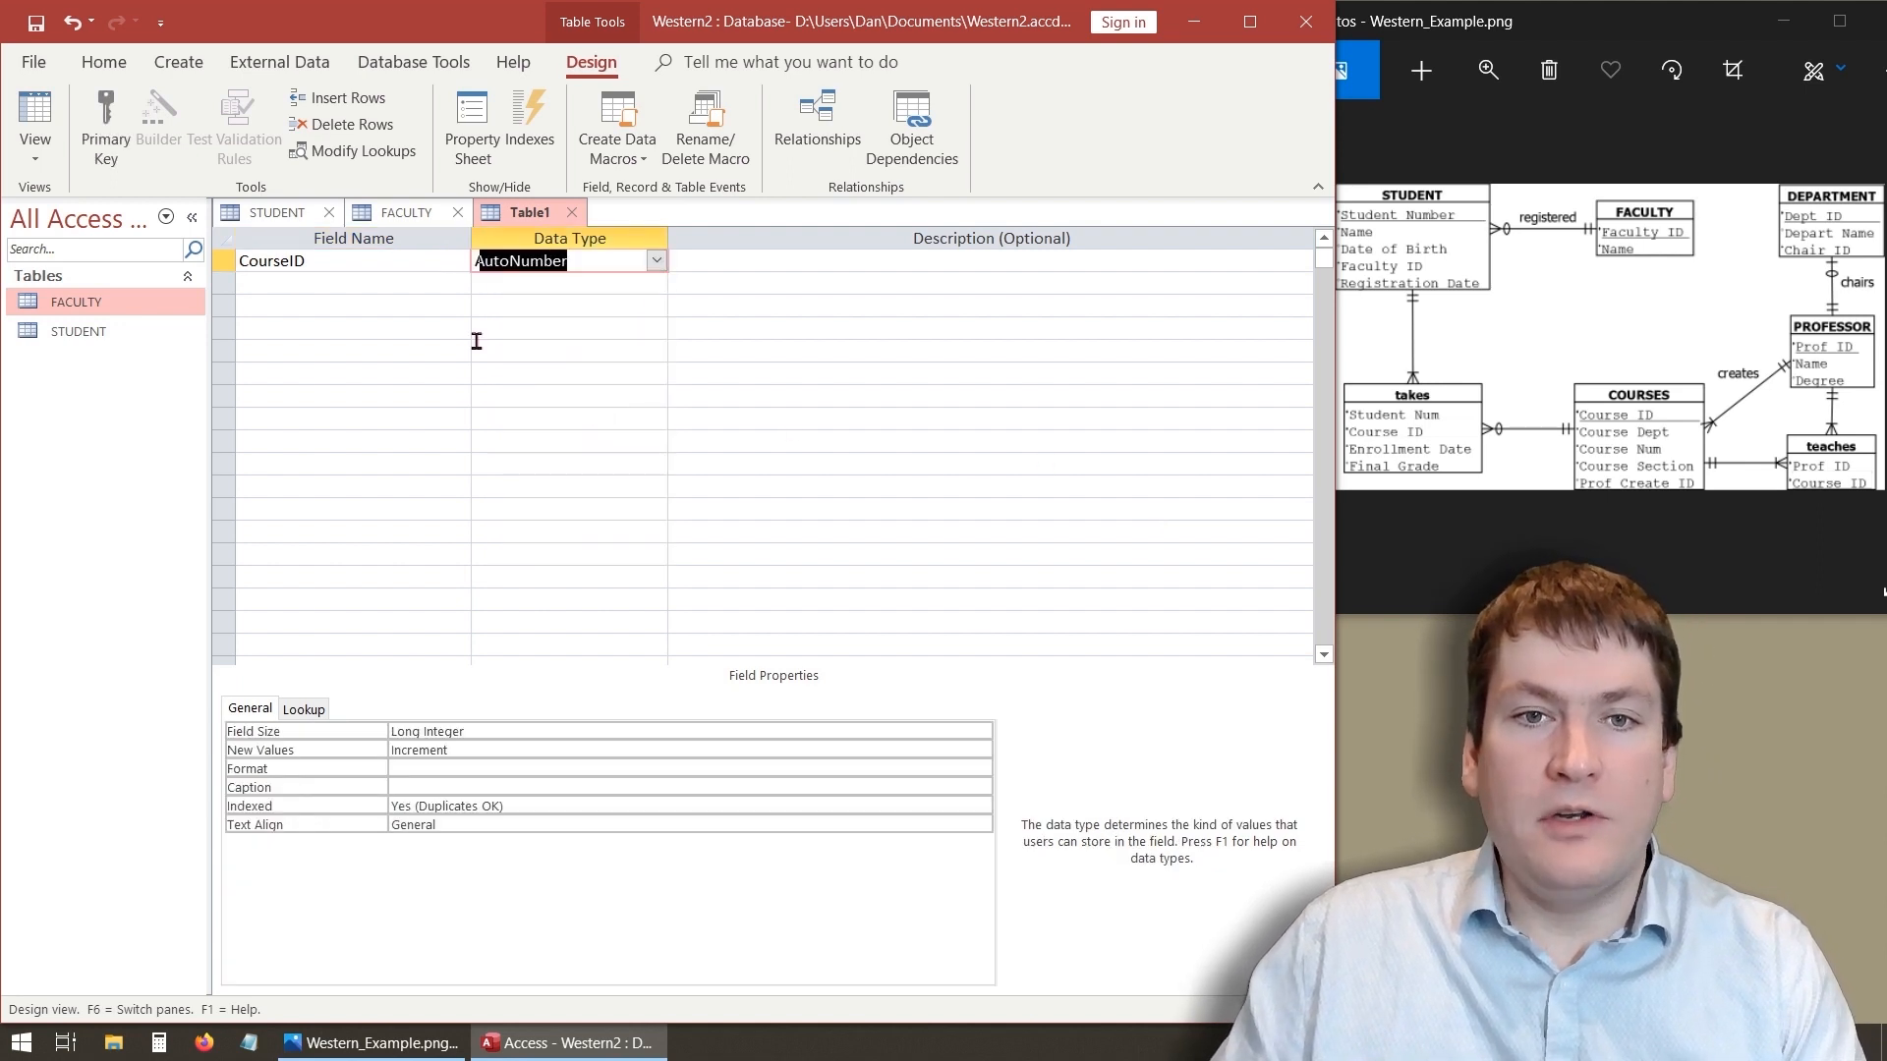
{"action": "left_click", "coordinate": [351, 275]}
{"action": "left_click", "coordinate": [334, 259]}
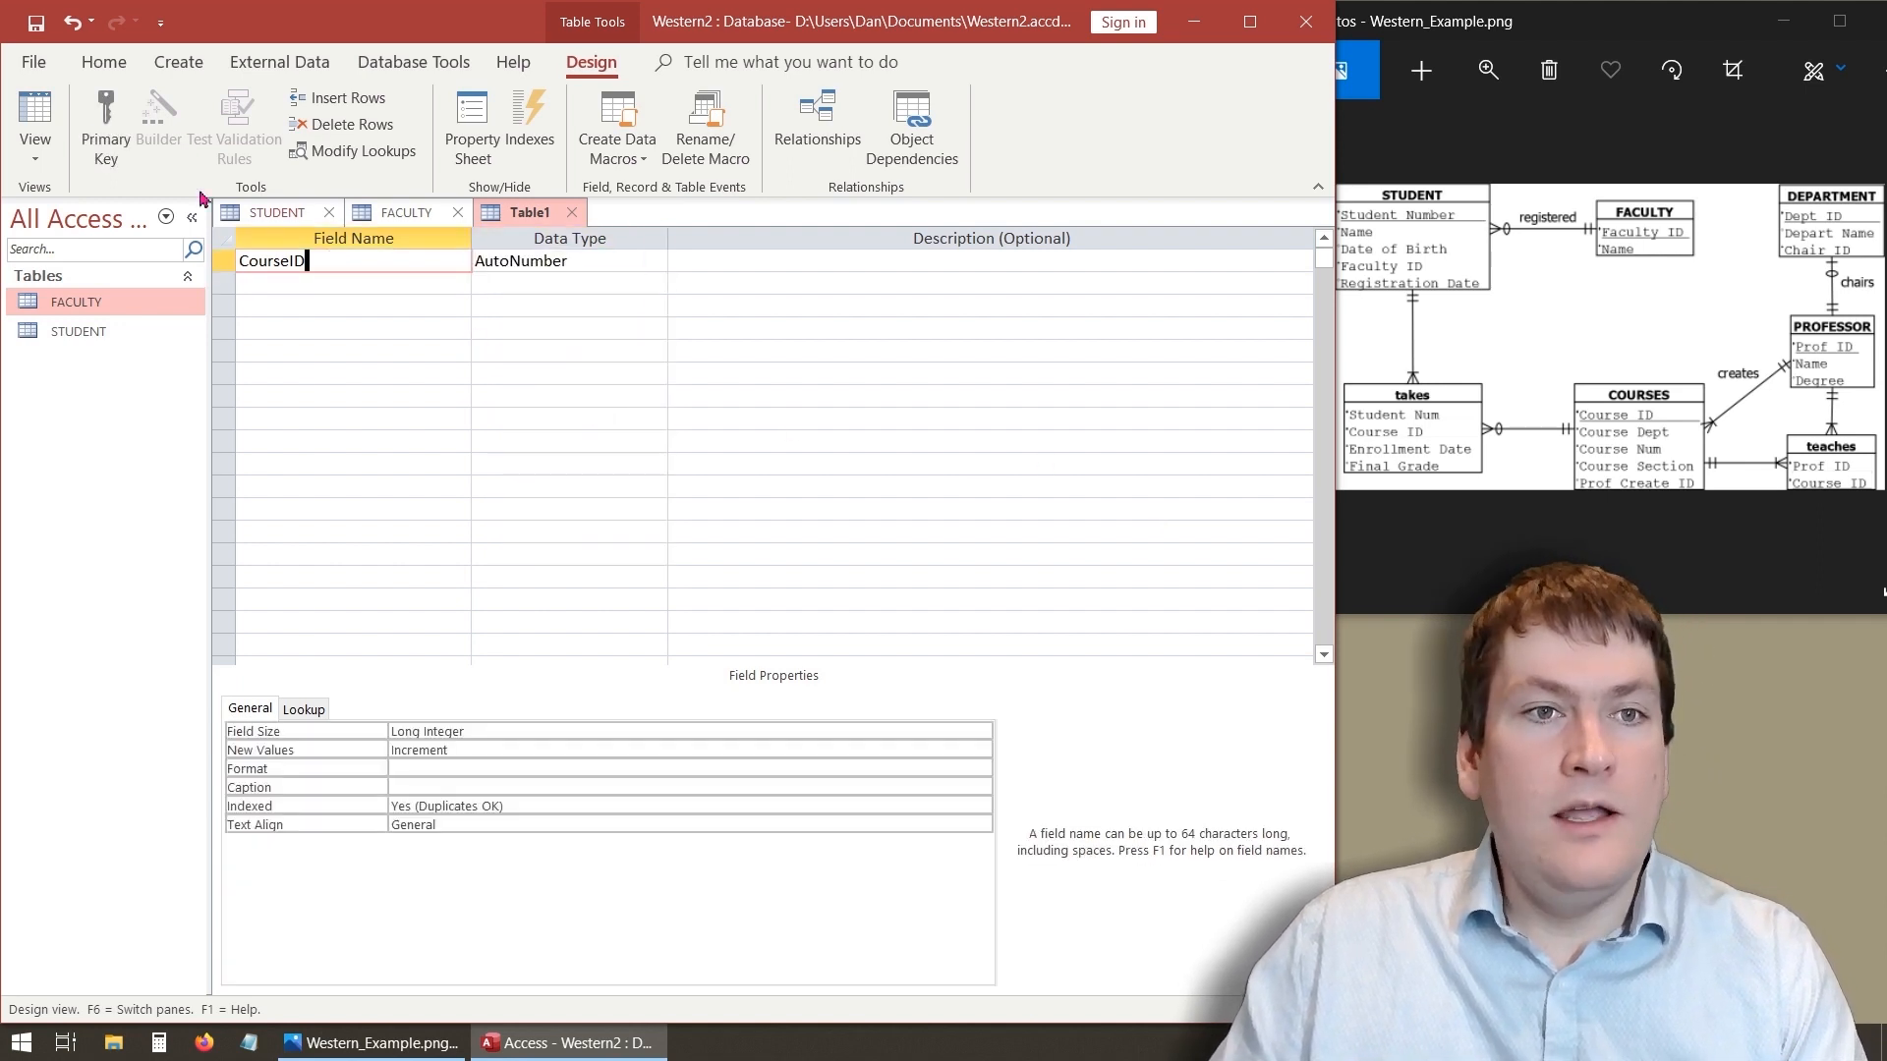
{"action": "left_click", "coordinate": [107, 130]}
- Add a Dept field with the Short Text data type
{"action": "left_click", "coordinate": [339, 279]}
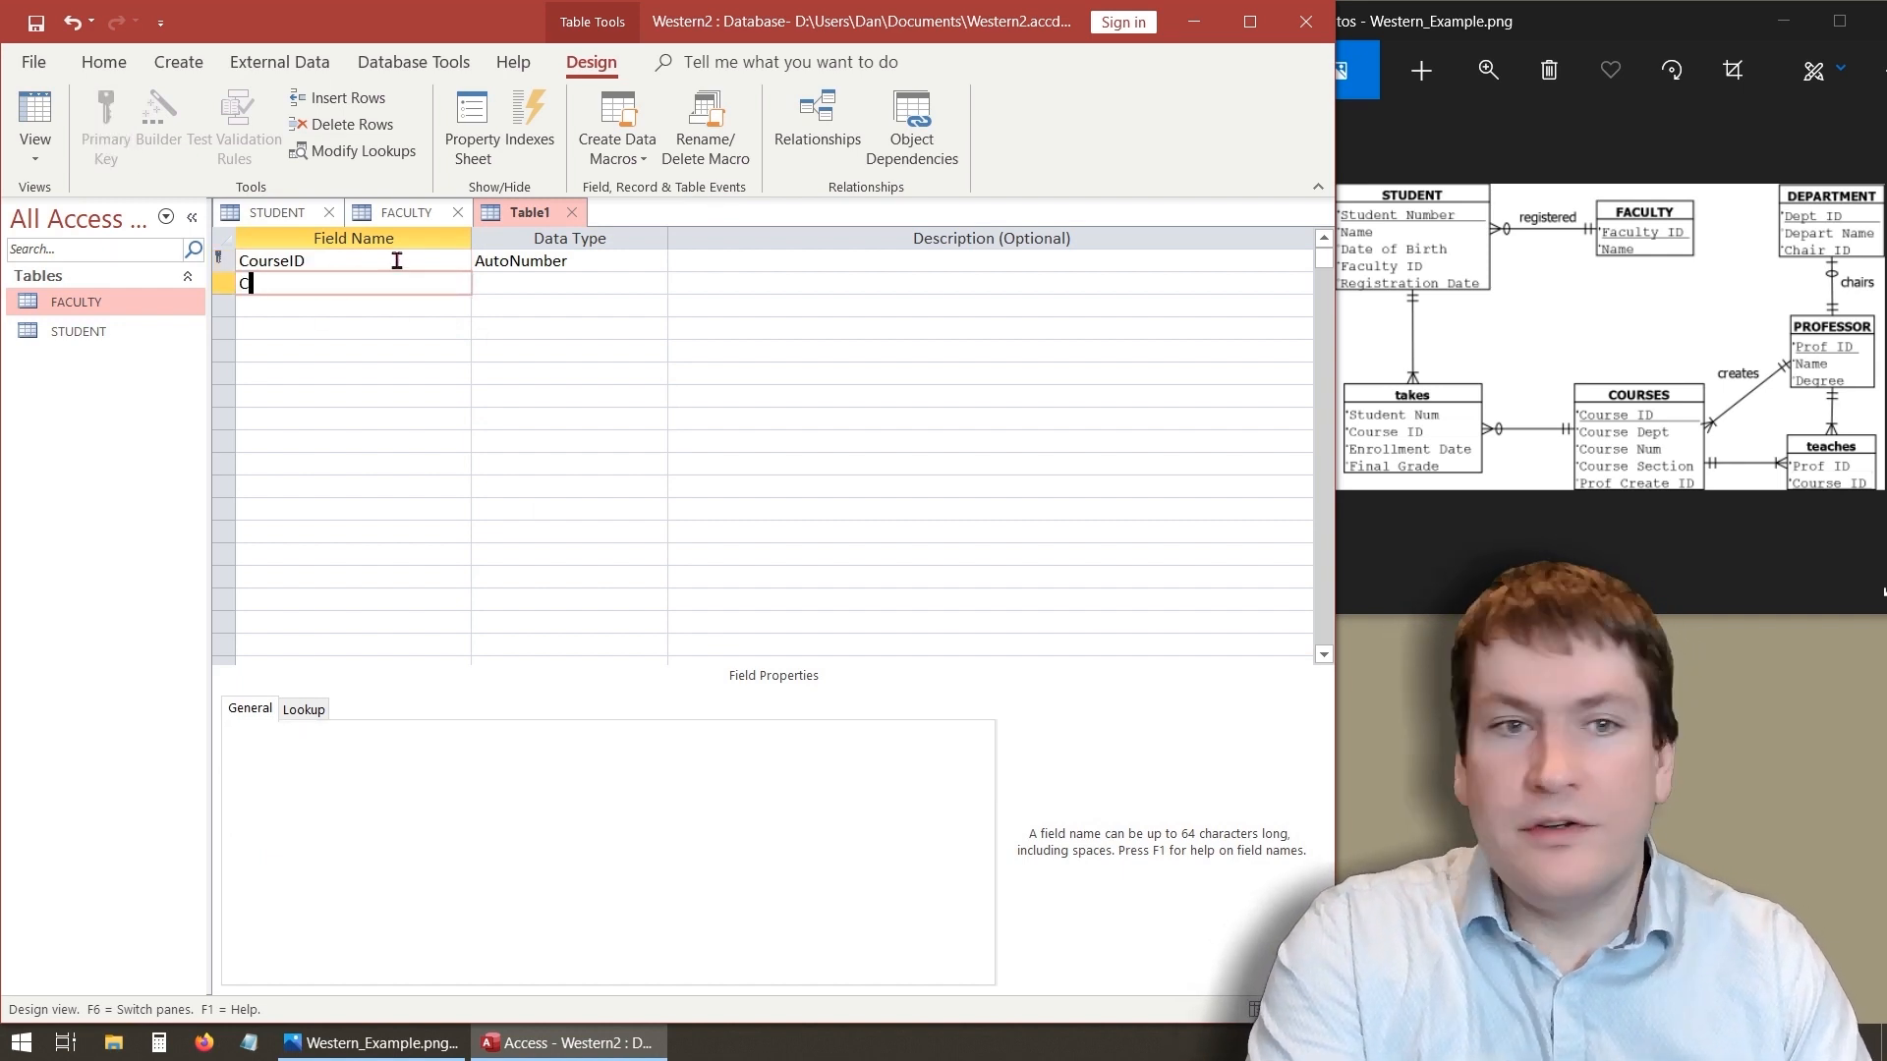
{"action": "type", "text": "D"}
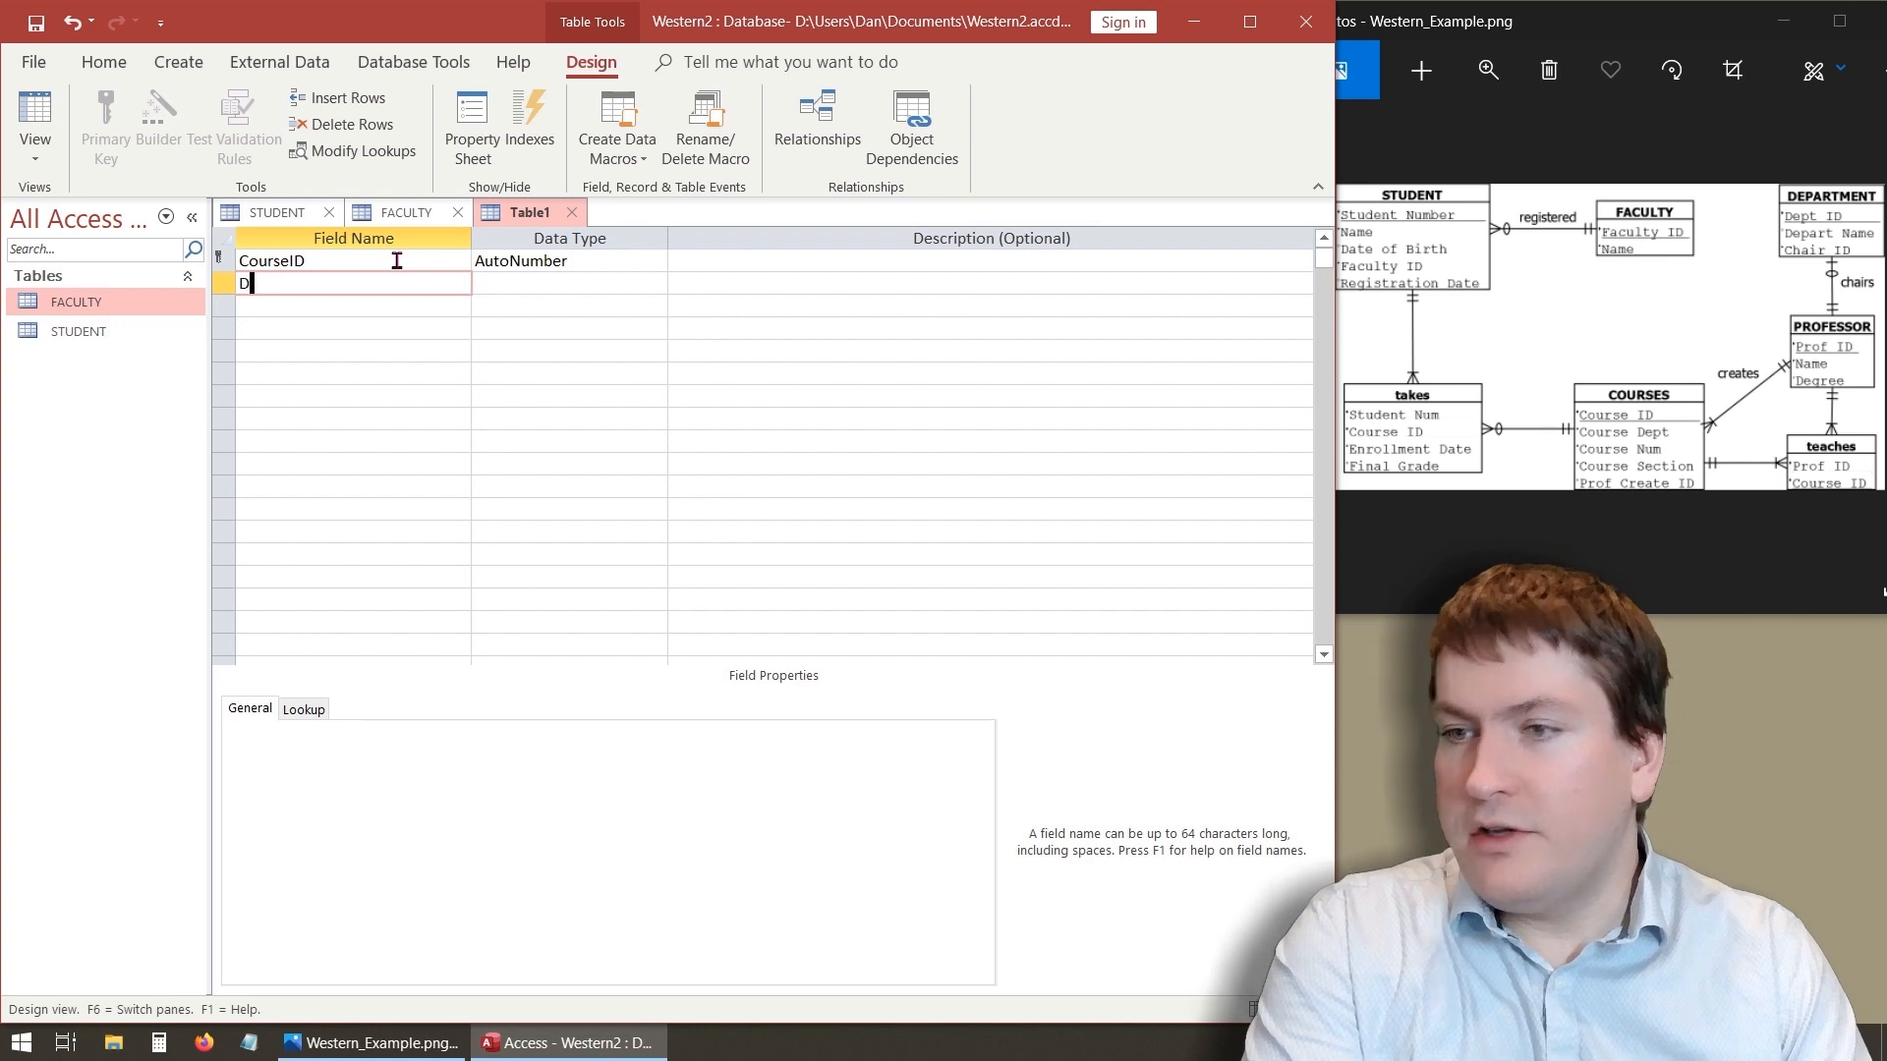
{"action": "type", "text": "ept"}
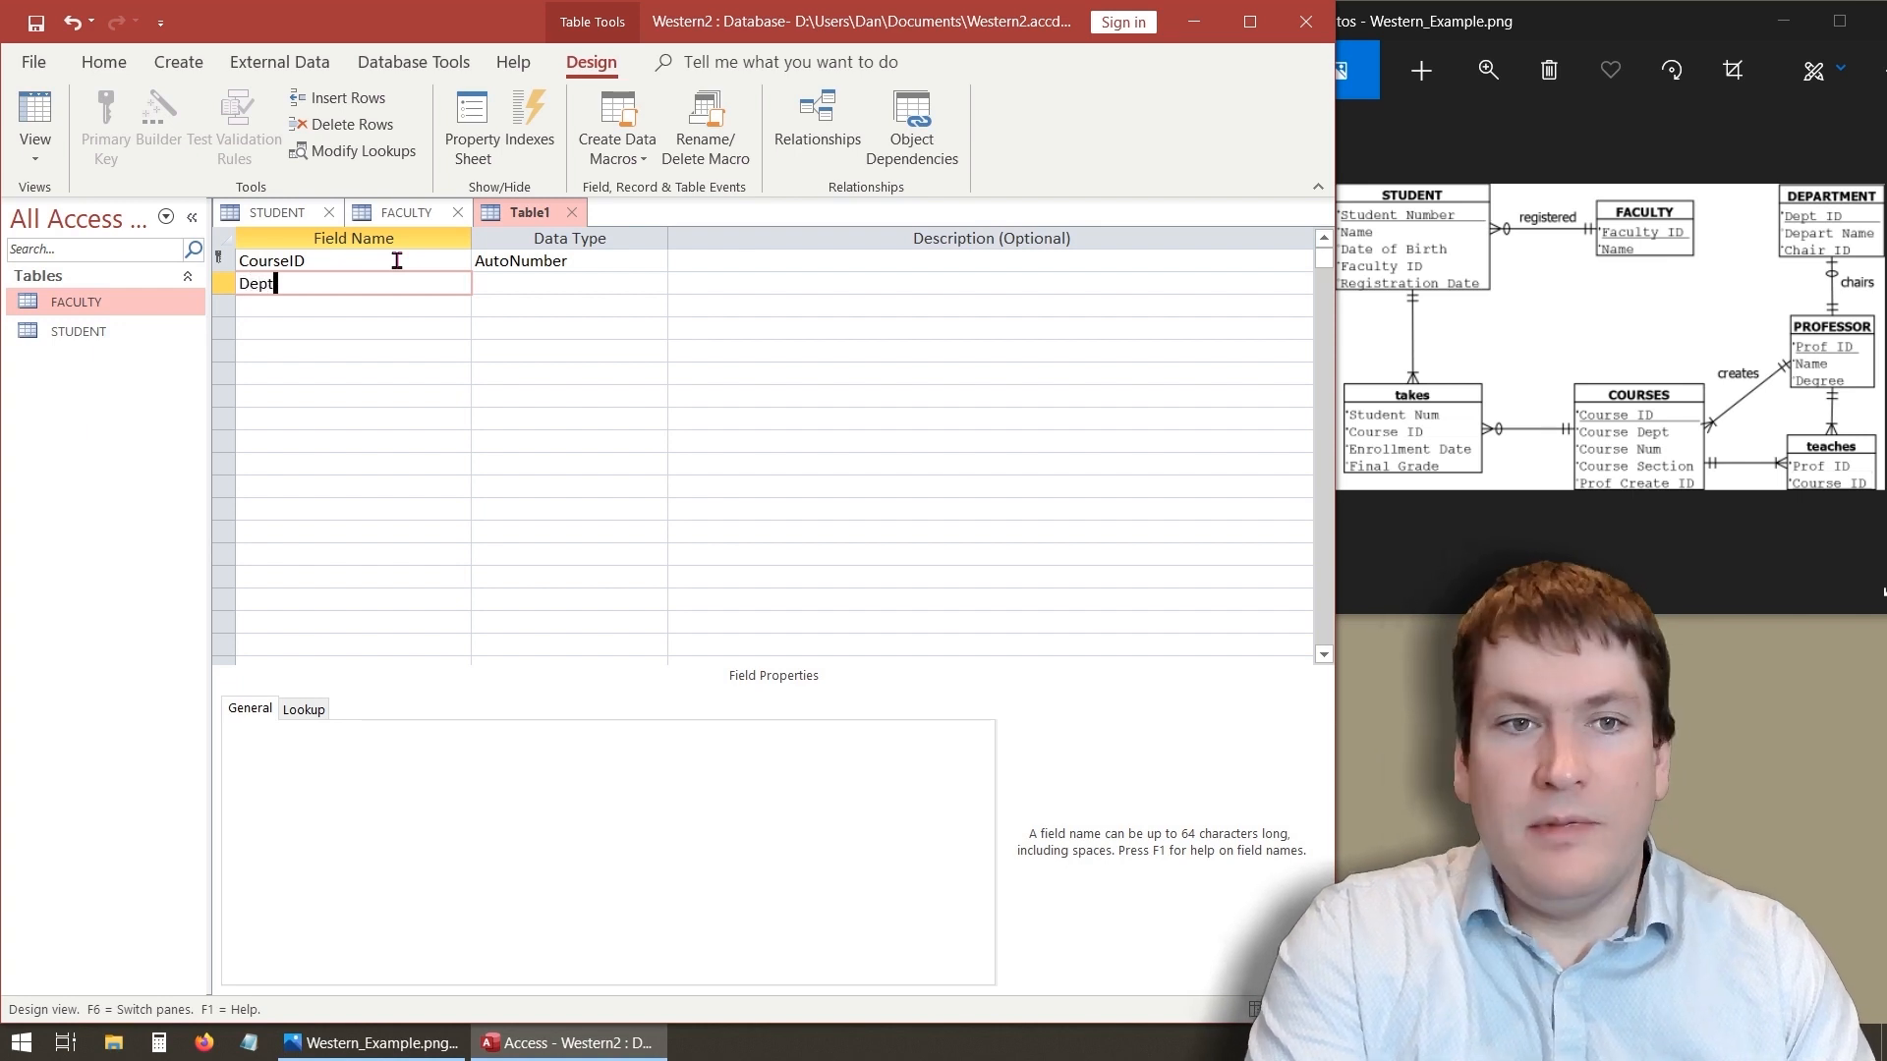
{"action": "left_click", "coordinate": [570, 286]}
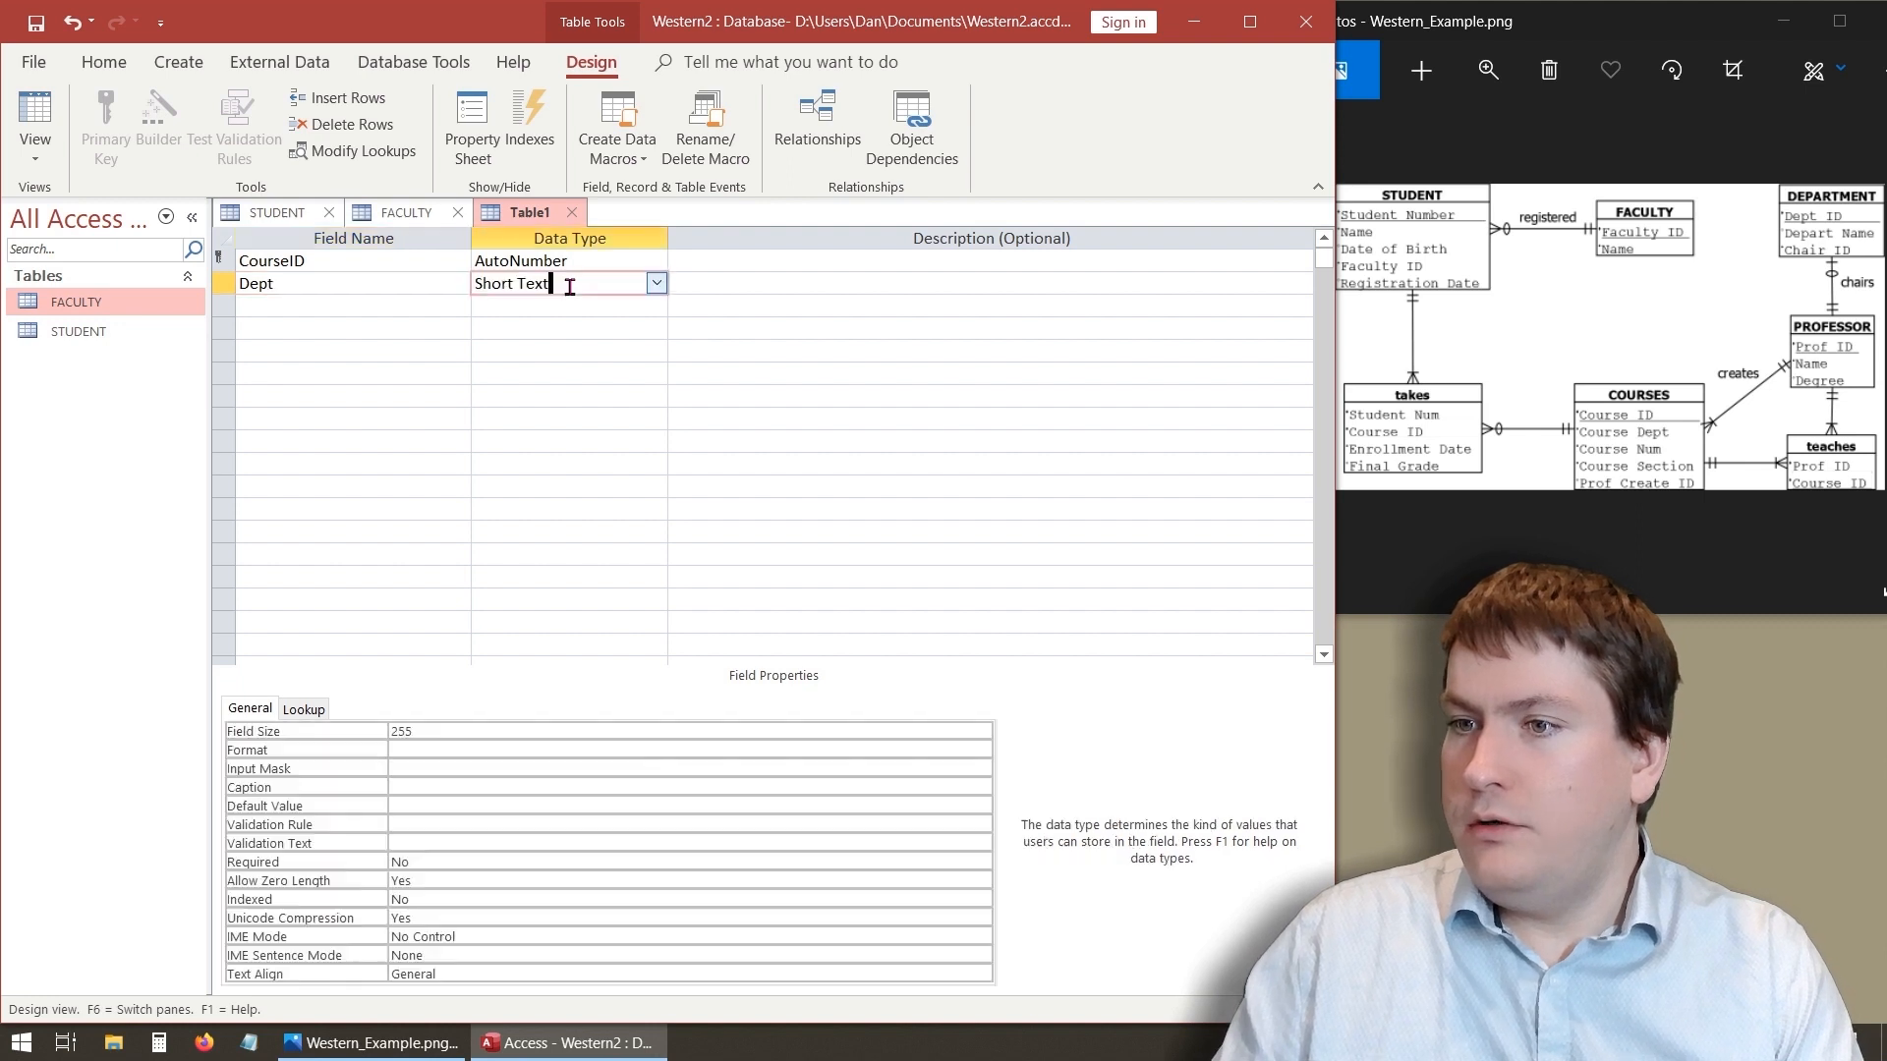
{"action": "left_click", "coordinate": [656, 285]}
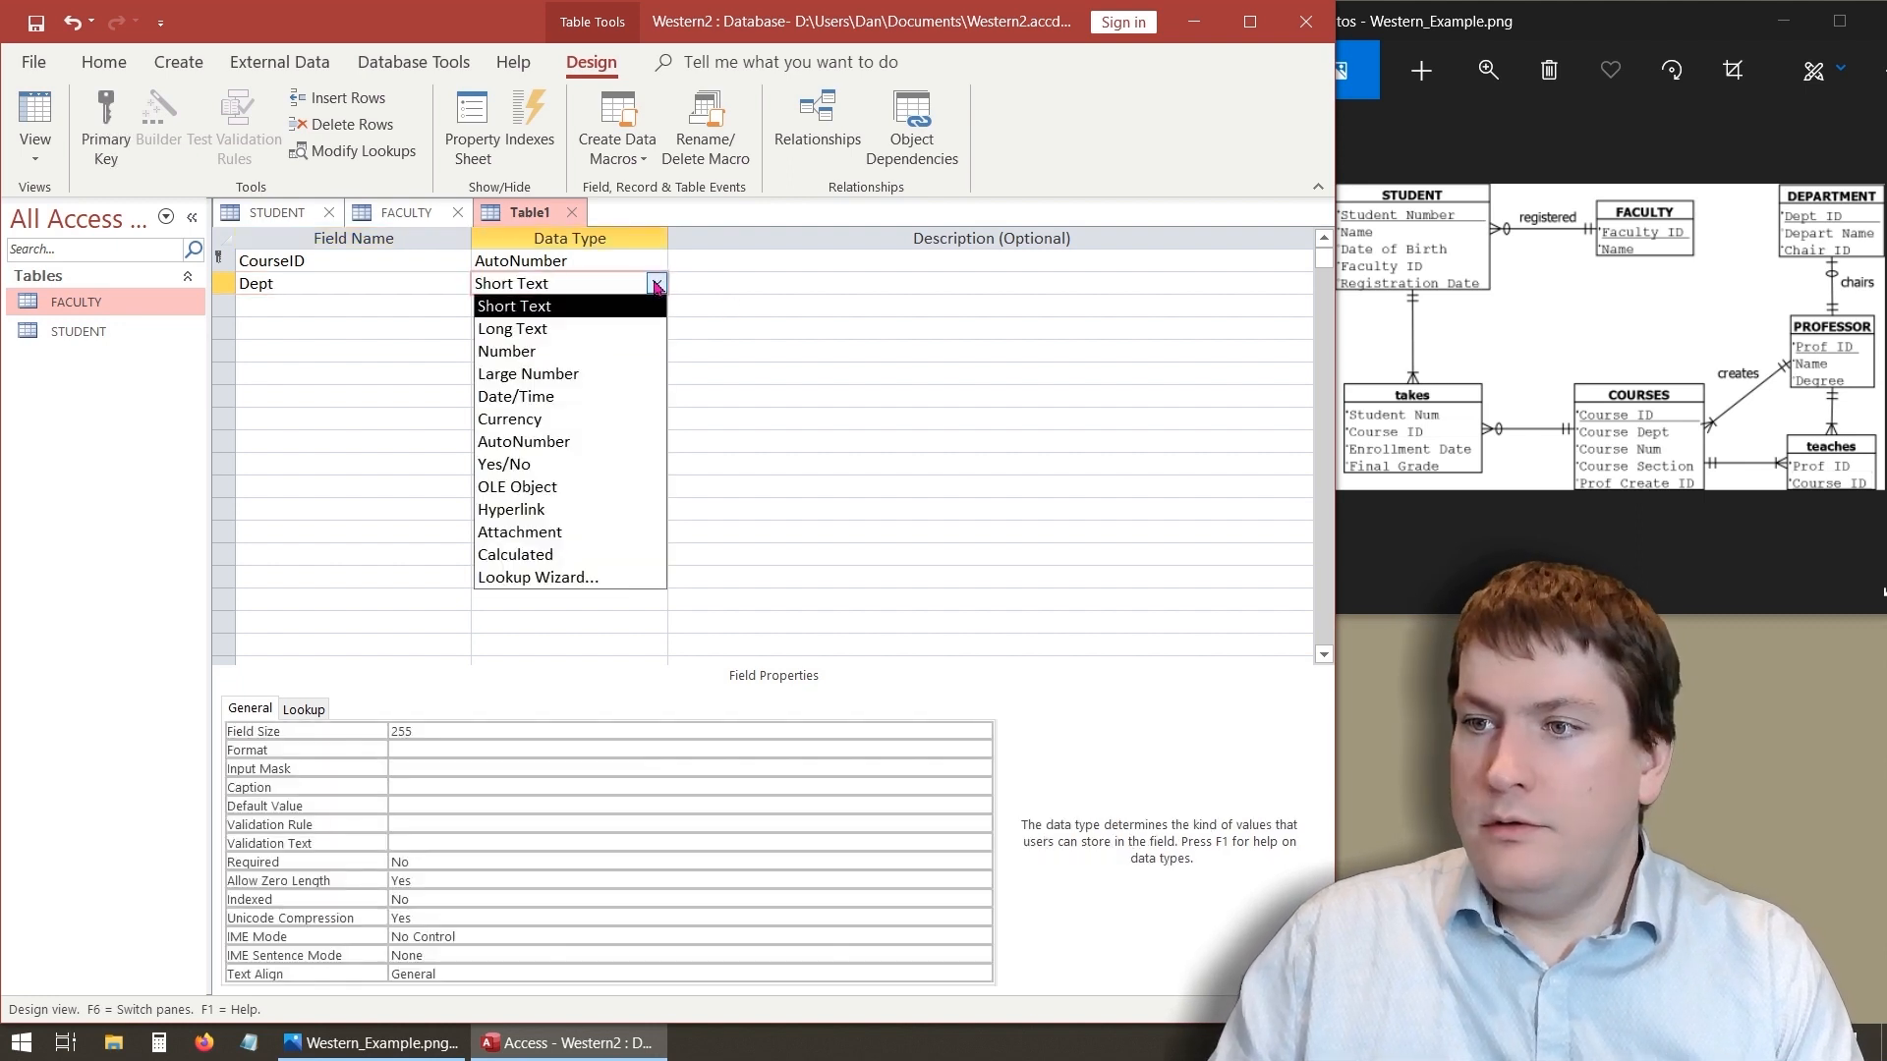
{"action": "left_click", "coordinate": [558, 308]}
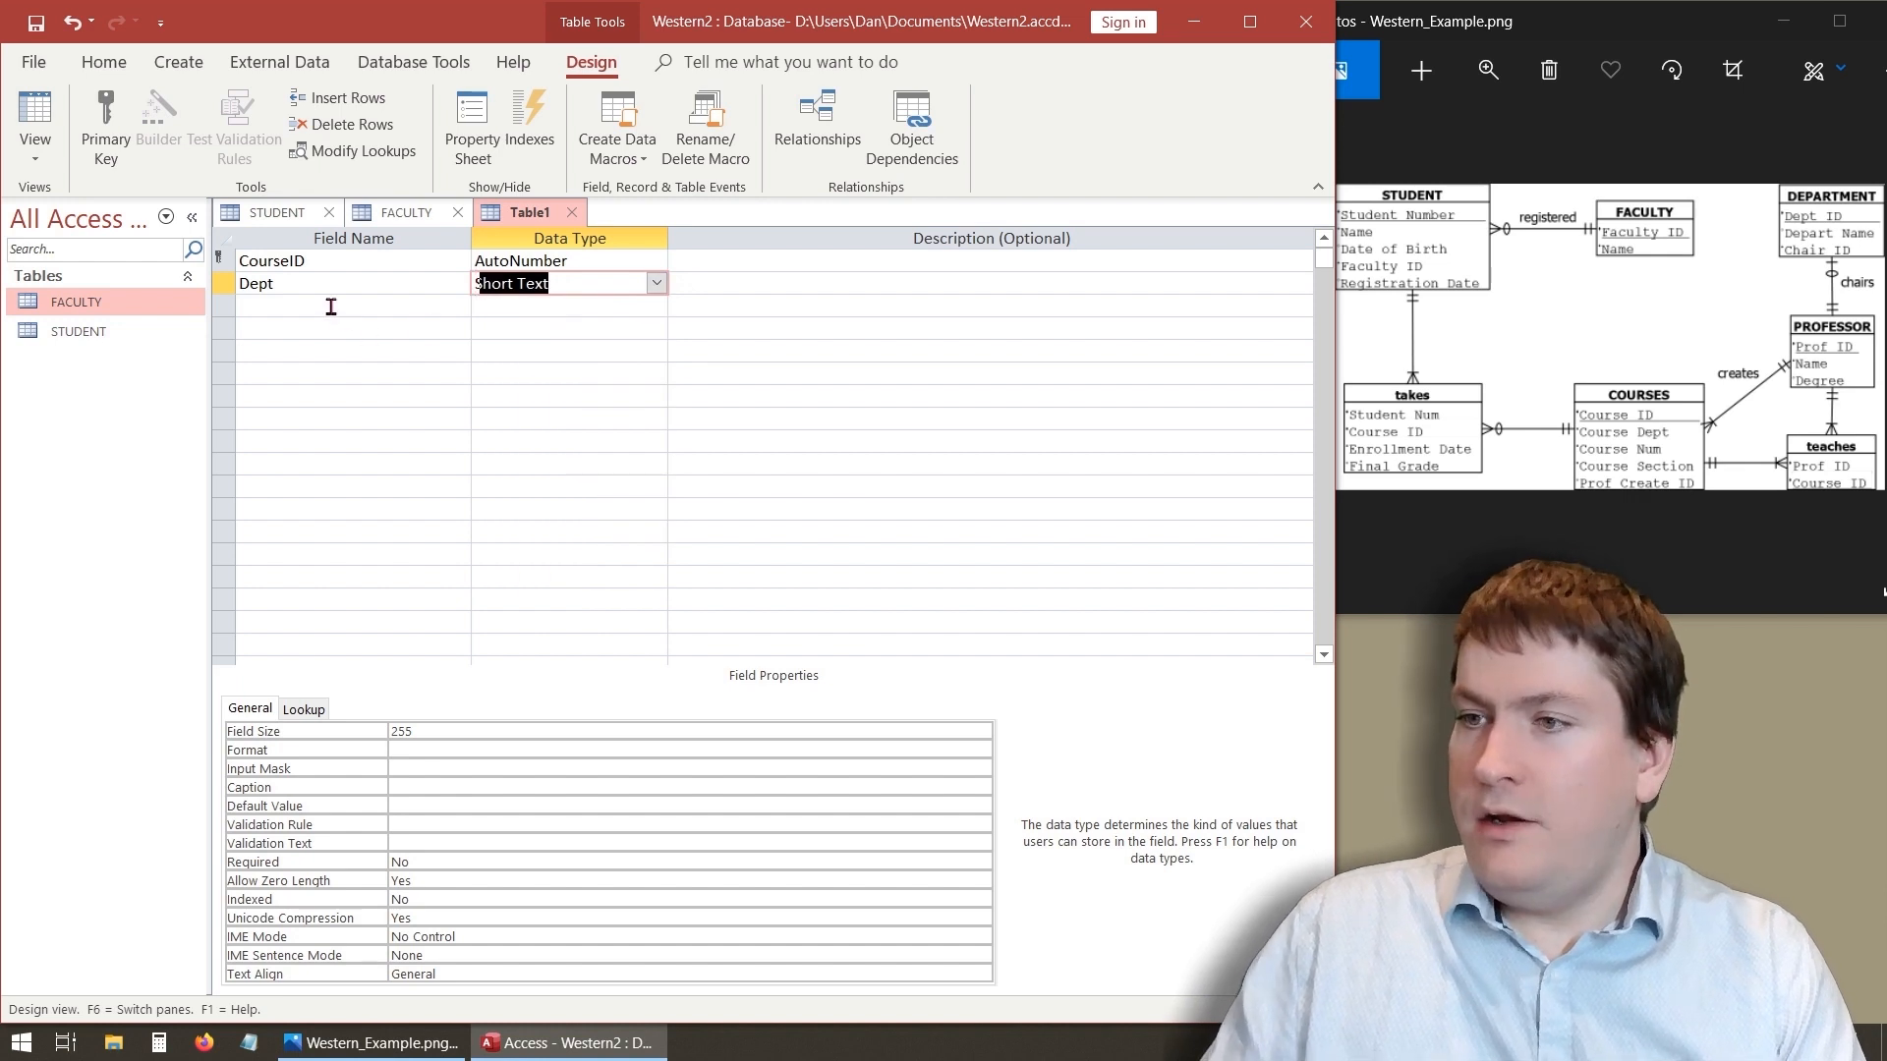
- Add a Num field with the Number data type
{"action": "left_click", "coordinate": [331, 308]}
{"action": "type", "text": "N"}
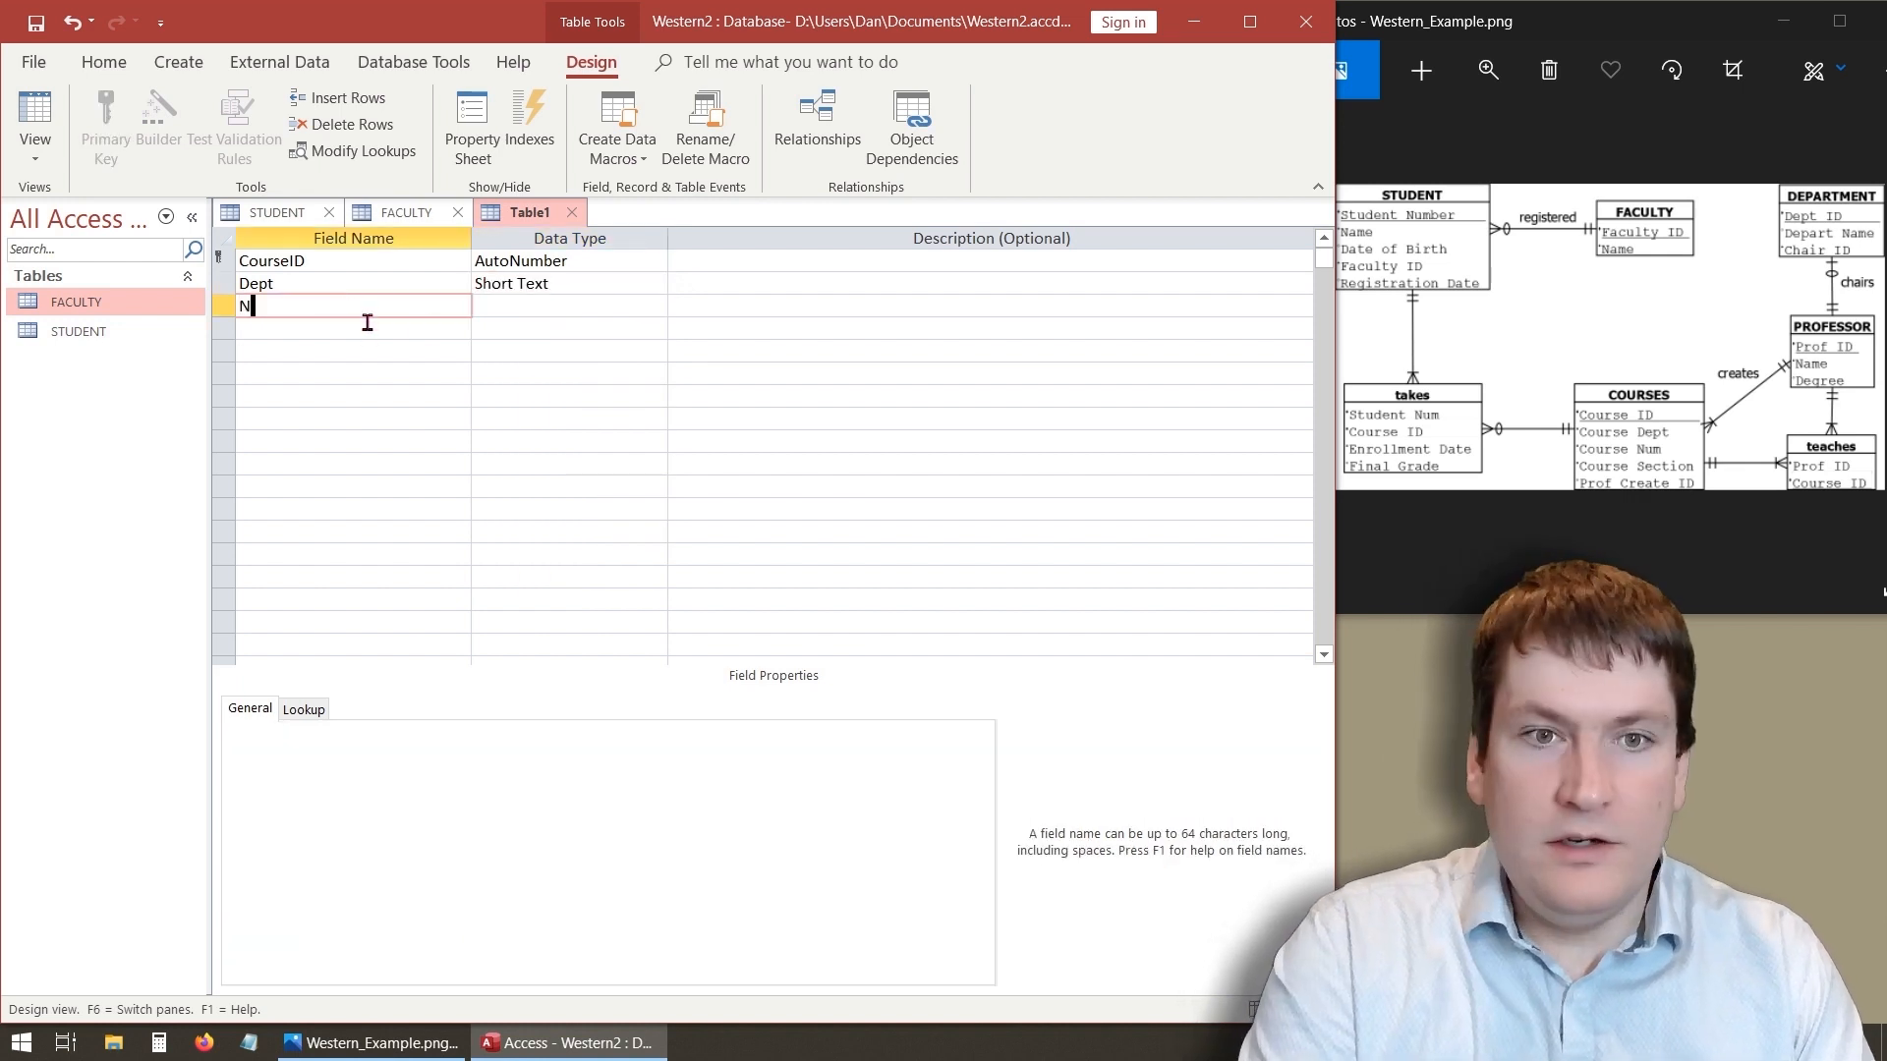
{"action": "type", "text": "um"}
{"action": "left_click", "coordinate": [557, 306]}
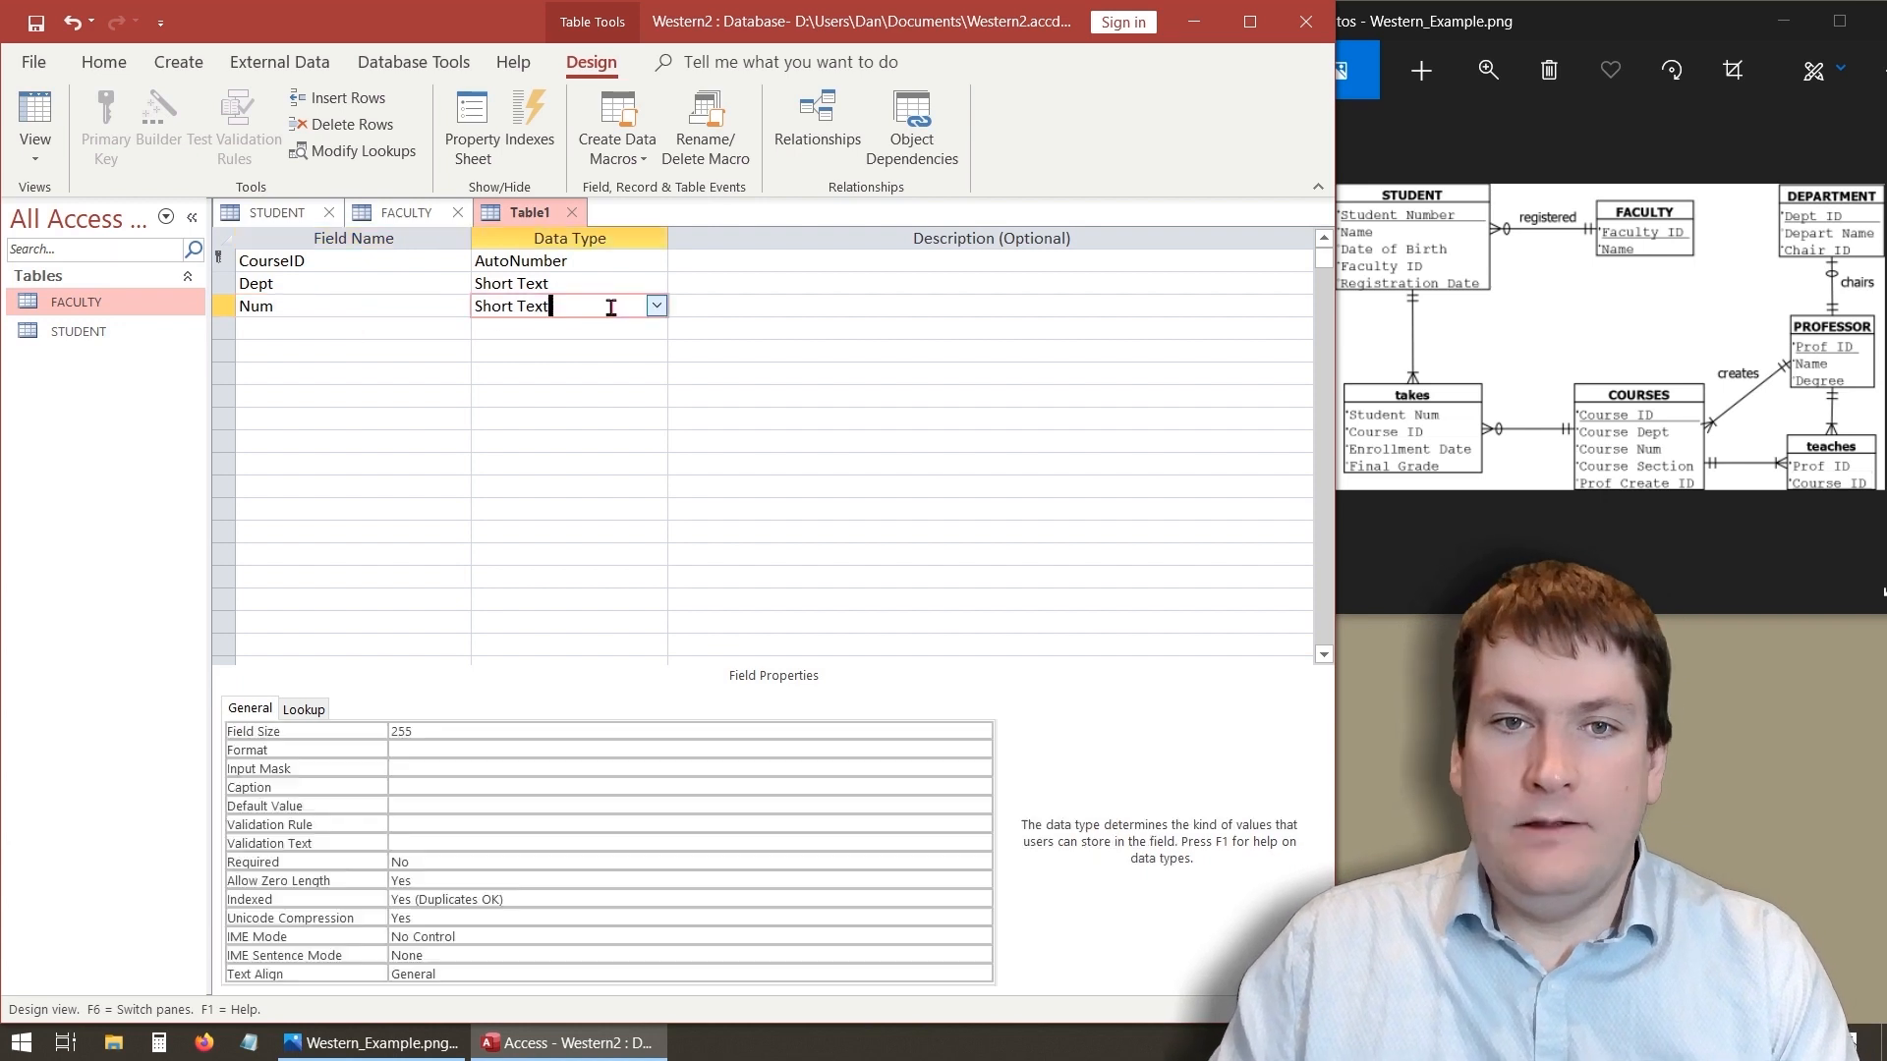
{"action": "left_click", "coordinate": [655, 306]}
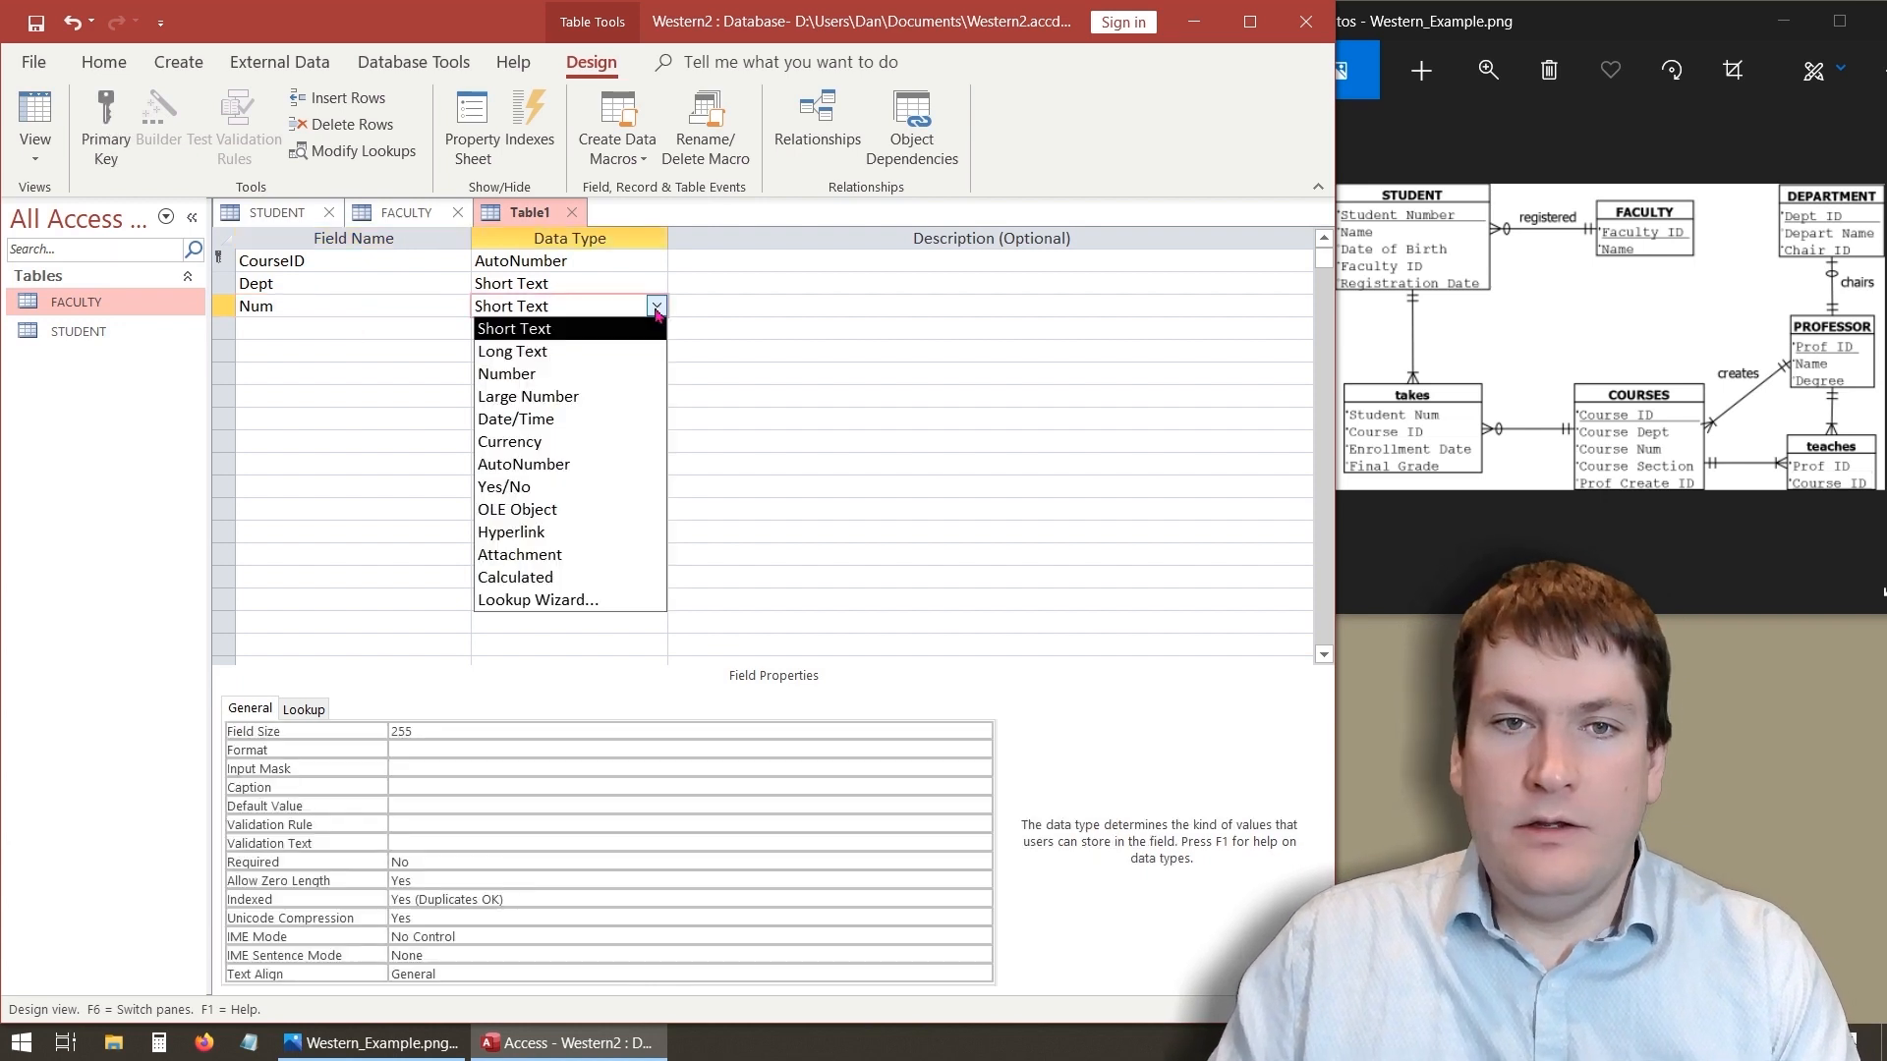
{"action": "left_click", "coordinate": [567, 375]}
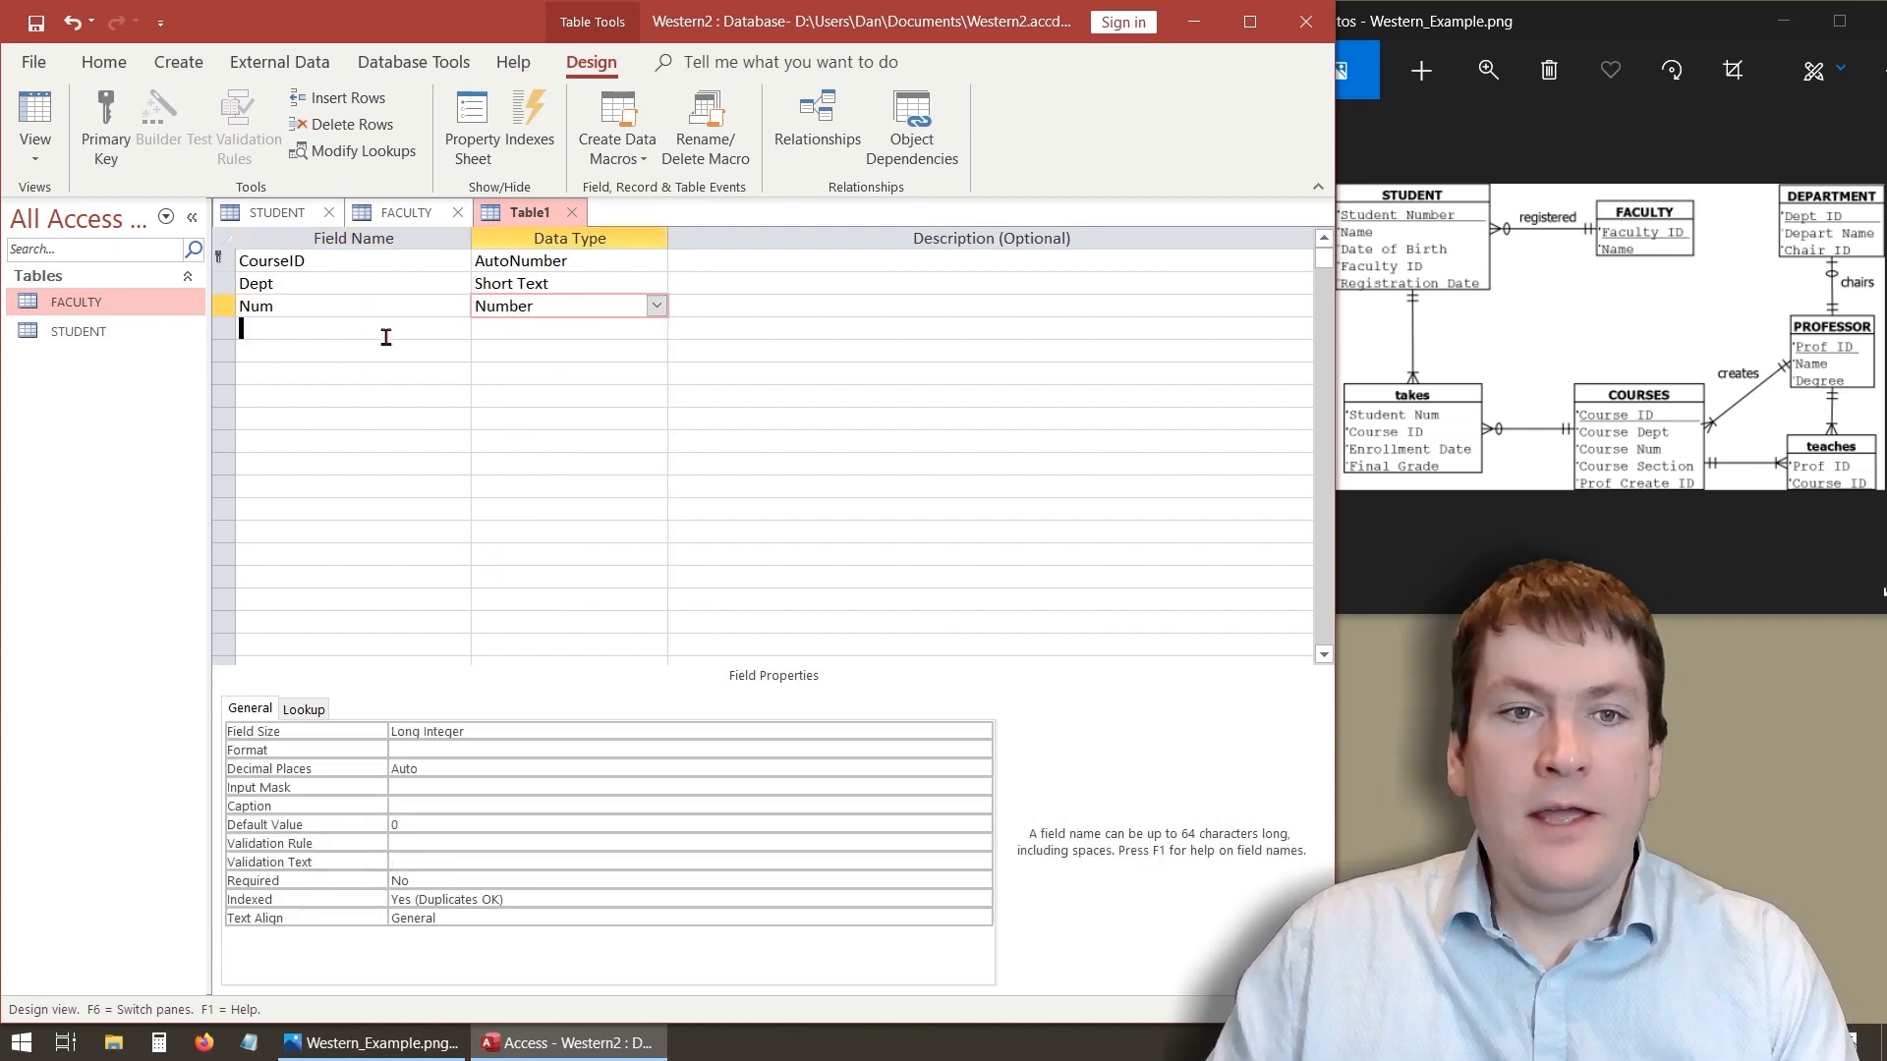
- Add a Section field with the Number data type
{"action": "left_click", "coordinate": [391, 337]}
{"action": "type", "text": "S"}
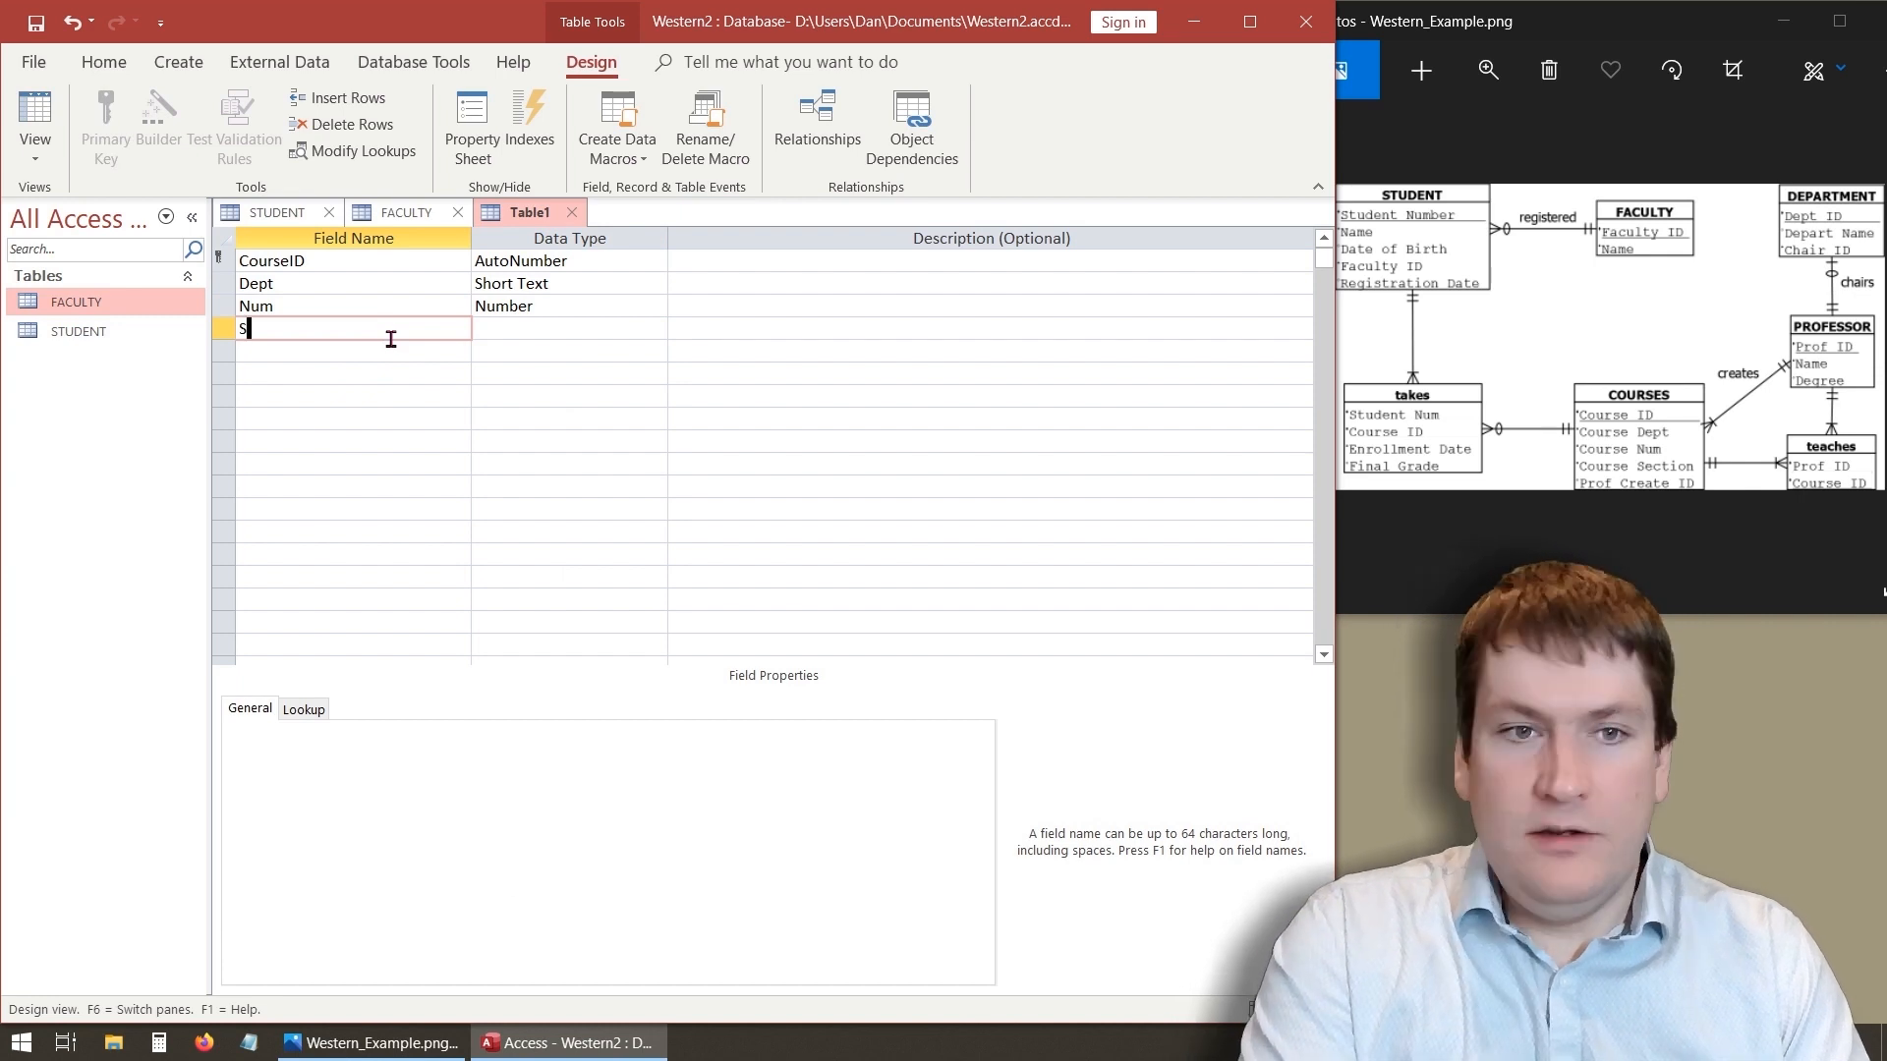
{"action": "type", "text": "ection"}
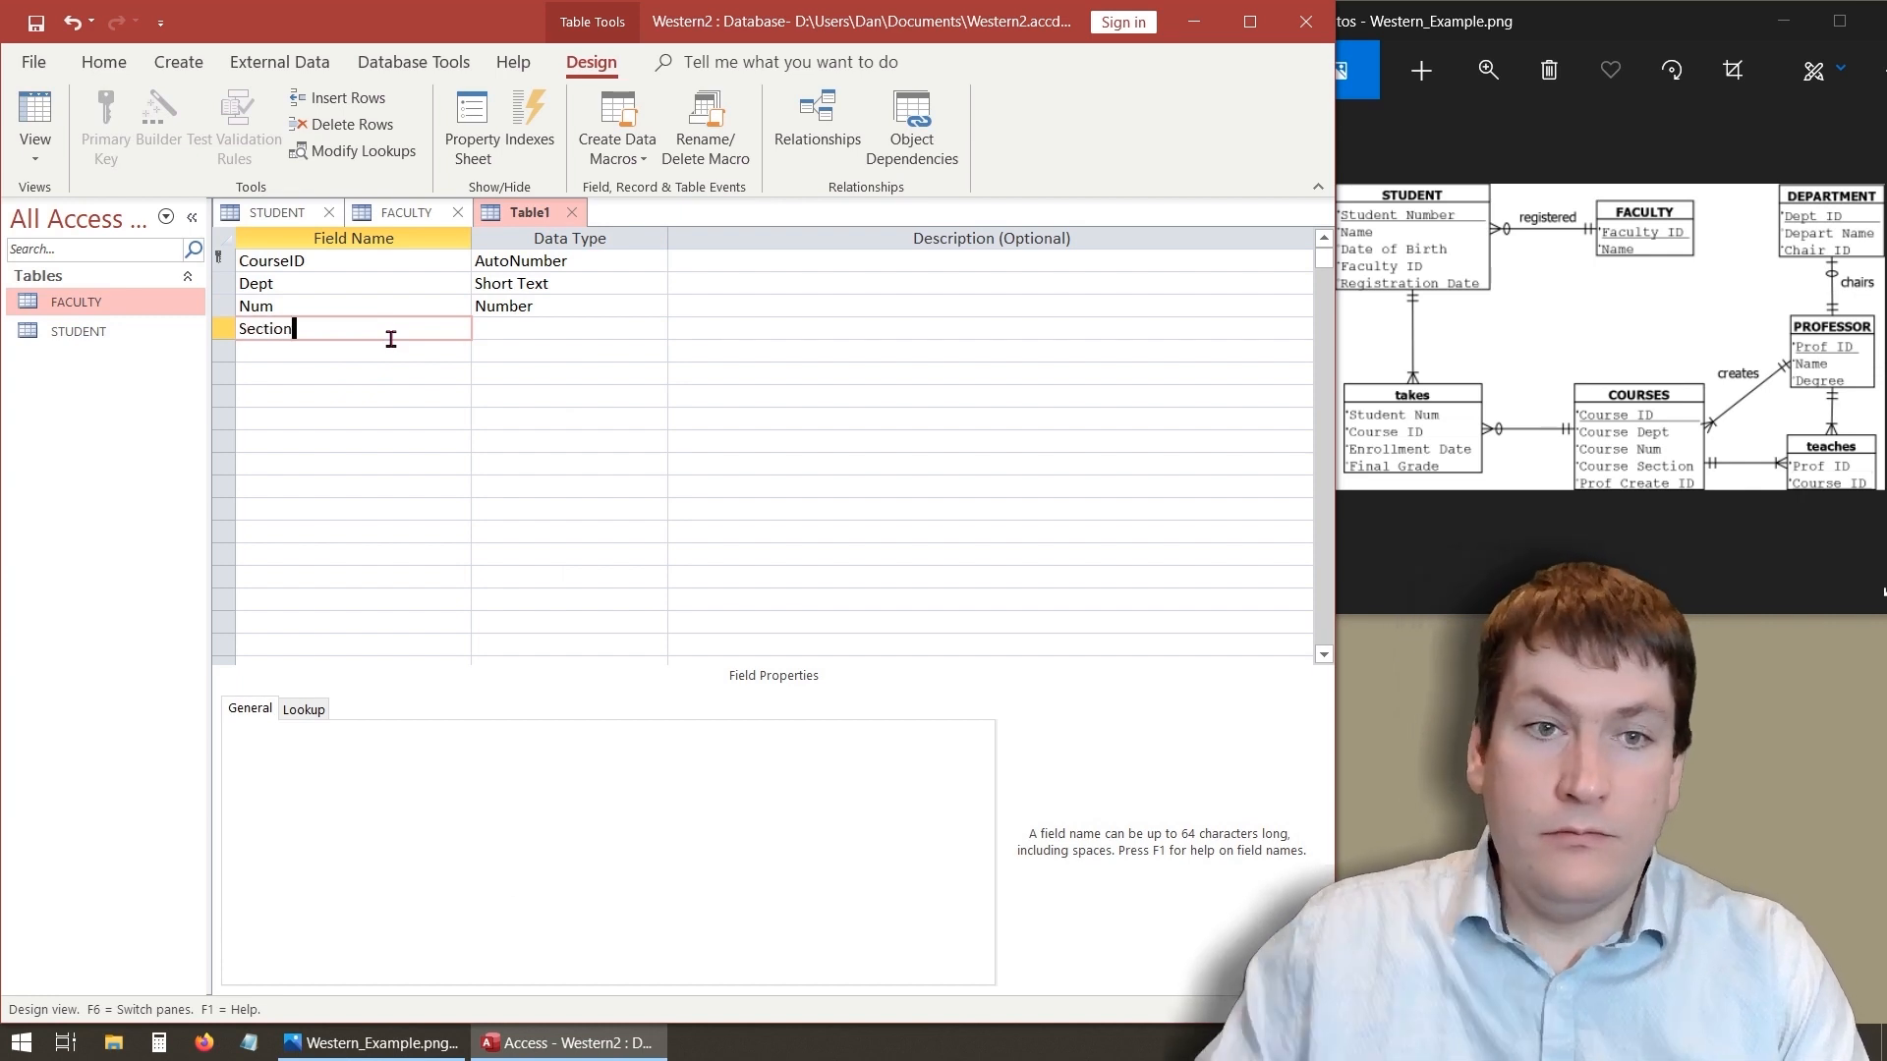
{"action": "left_click", "coordinate": [603, 329]}
{"action": "left_click", "coordinate": [654, 328]}
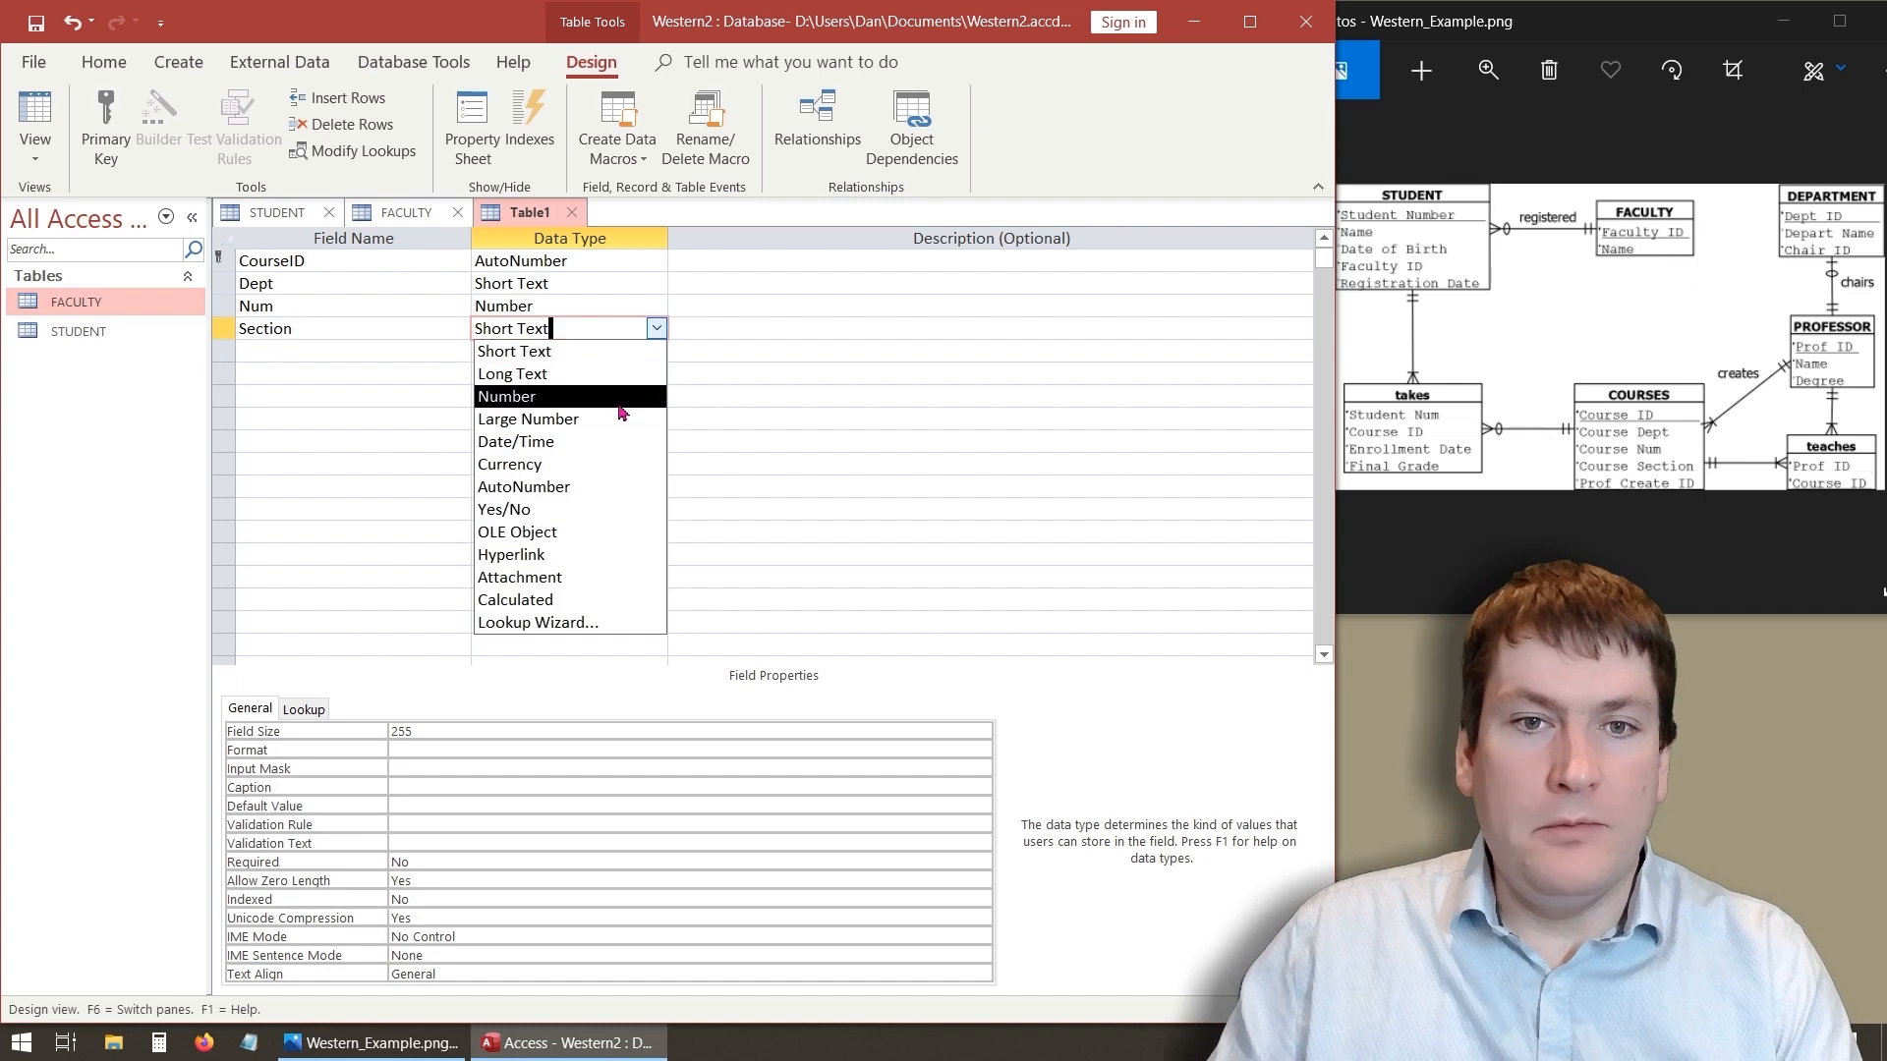
{"action": "left_click", "coordinate": [516, 396]}
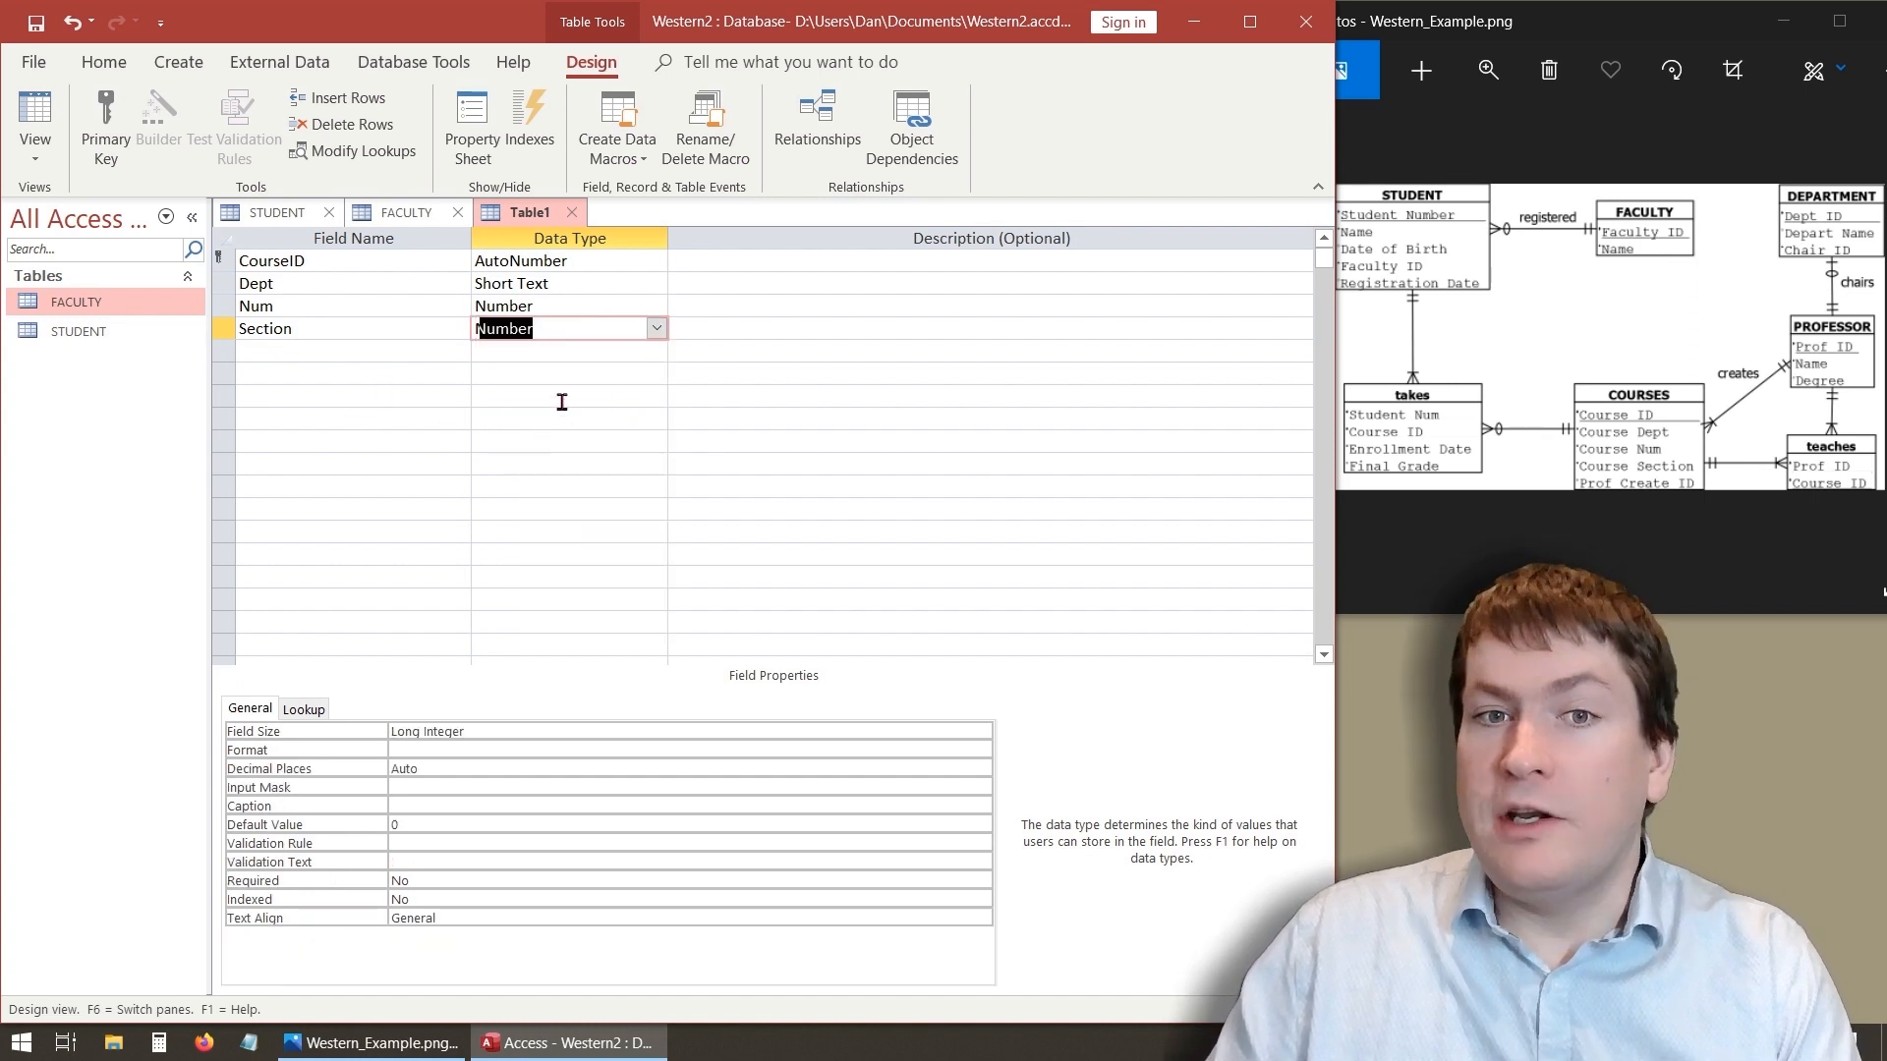
- Add a ProfID field with the Number data type
{"action": "left_click", "coordinate": [362, 352]}
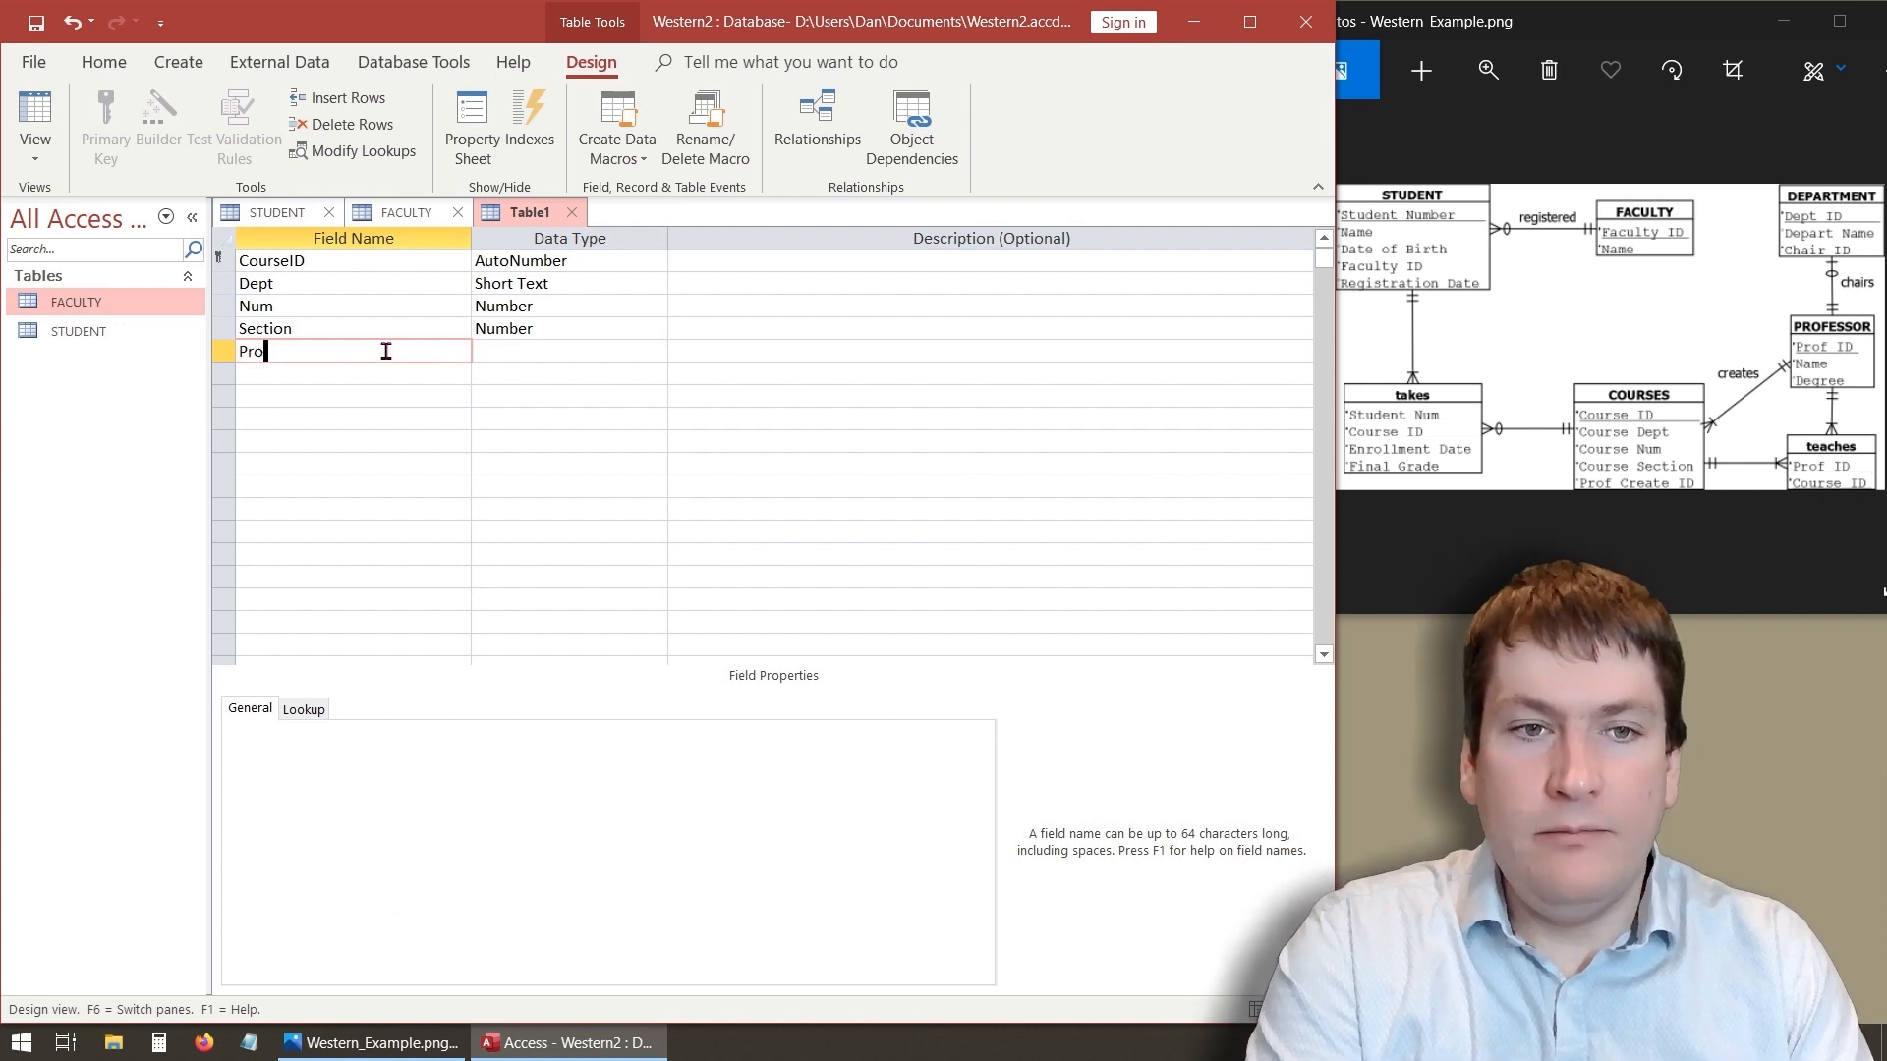
{"action": "type", "text": "ProfID"}
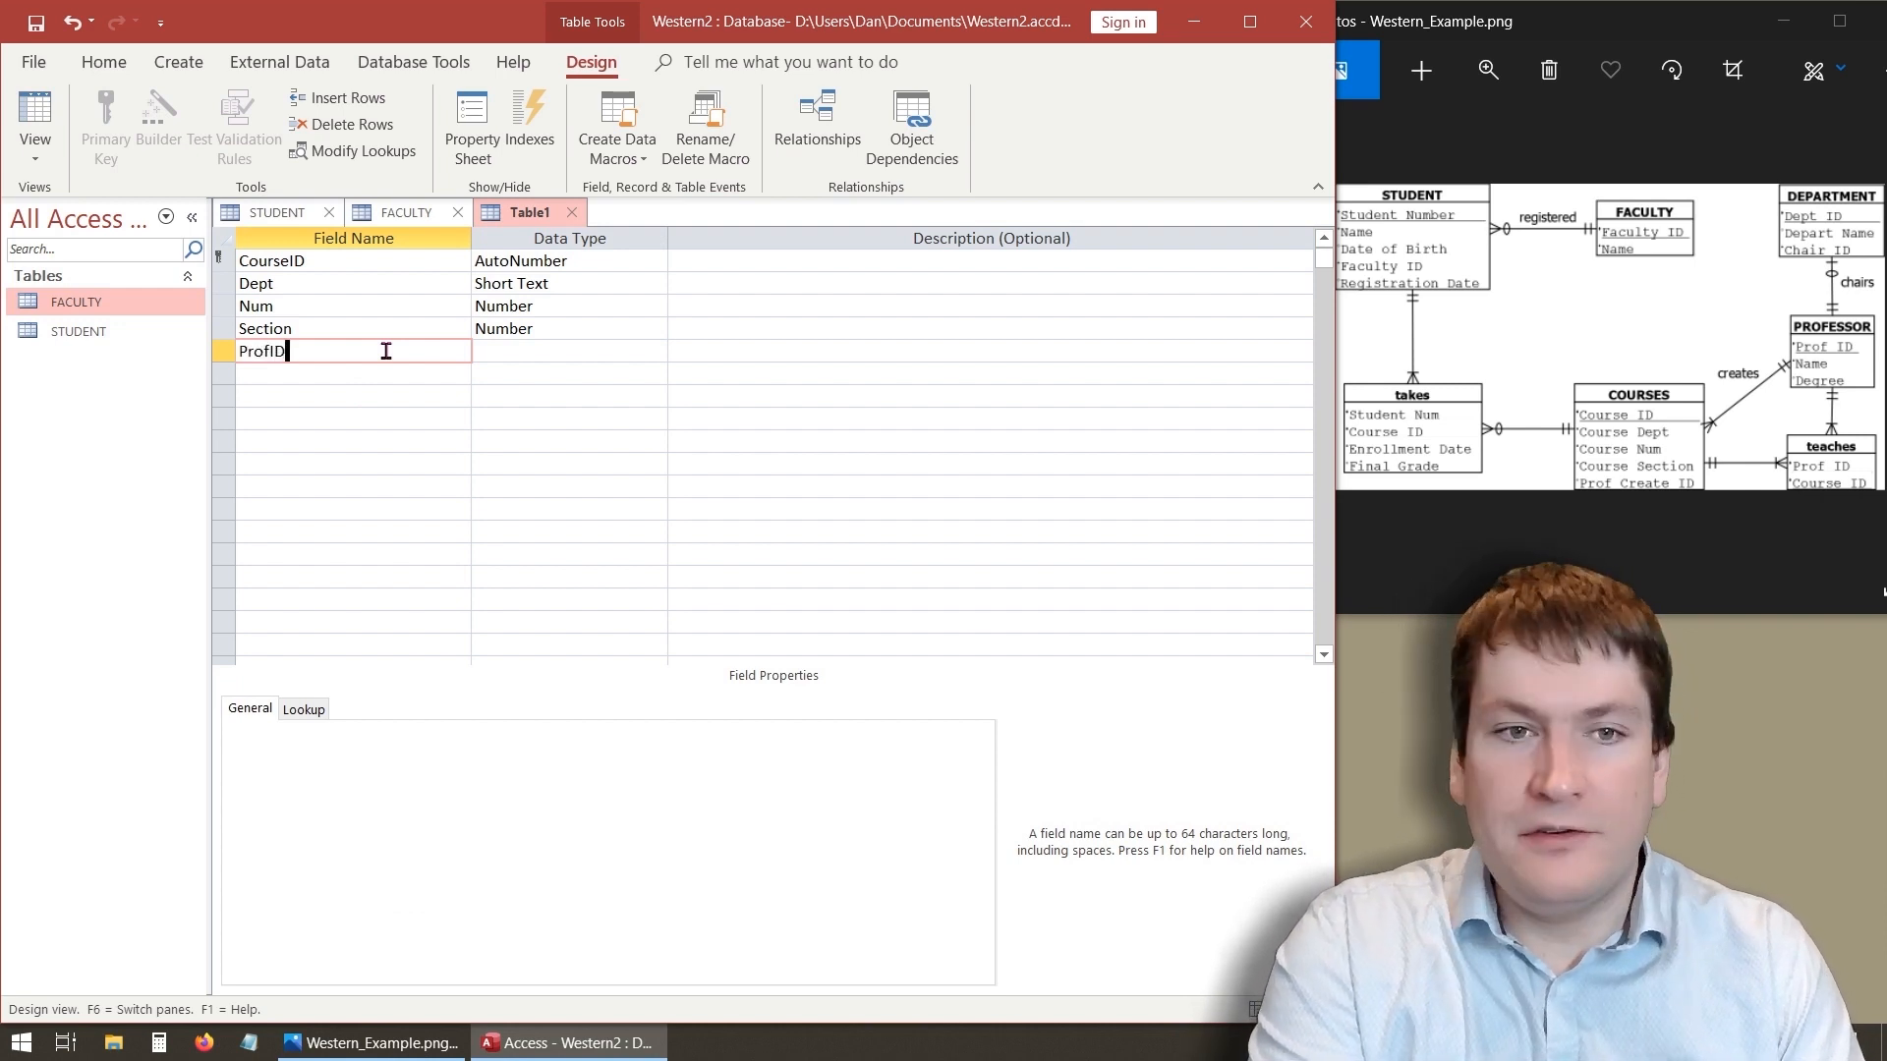
{"action": "left_click", "coordinate": [567, 360]}
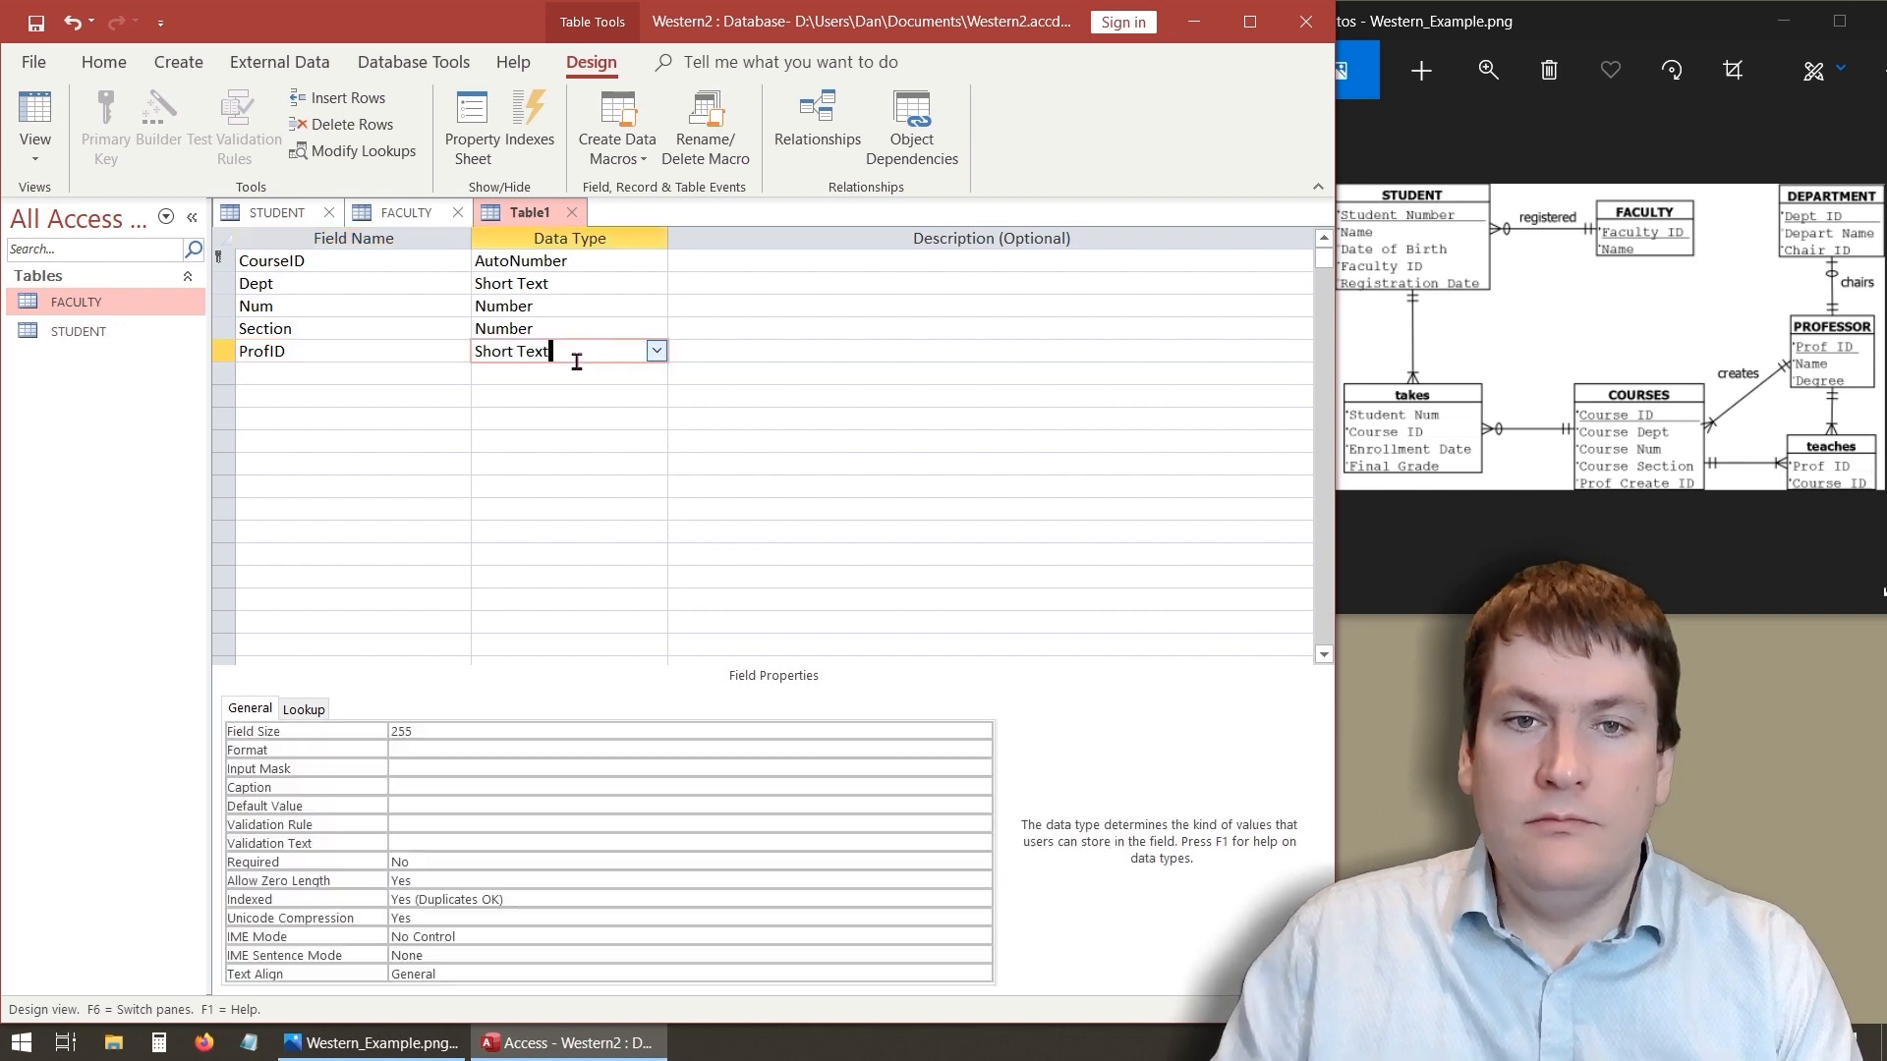
{"action": "left_click", "coordinate": [656, 351]}
{"action": "left_click", "coordinate": [593, 416]}
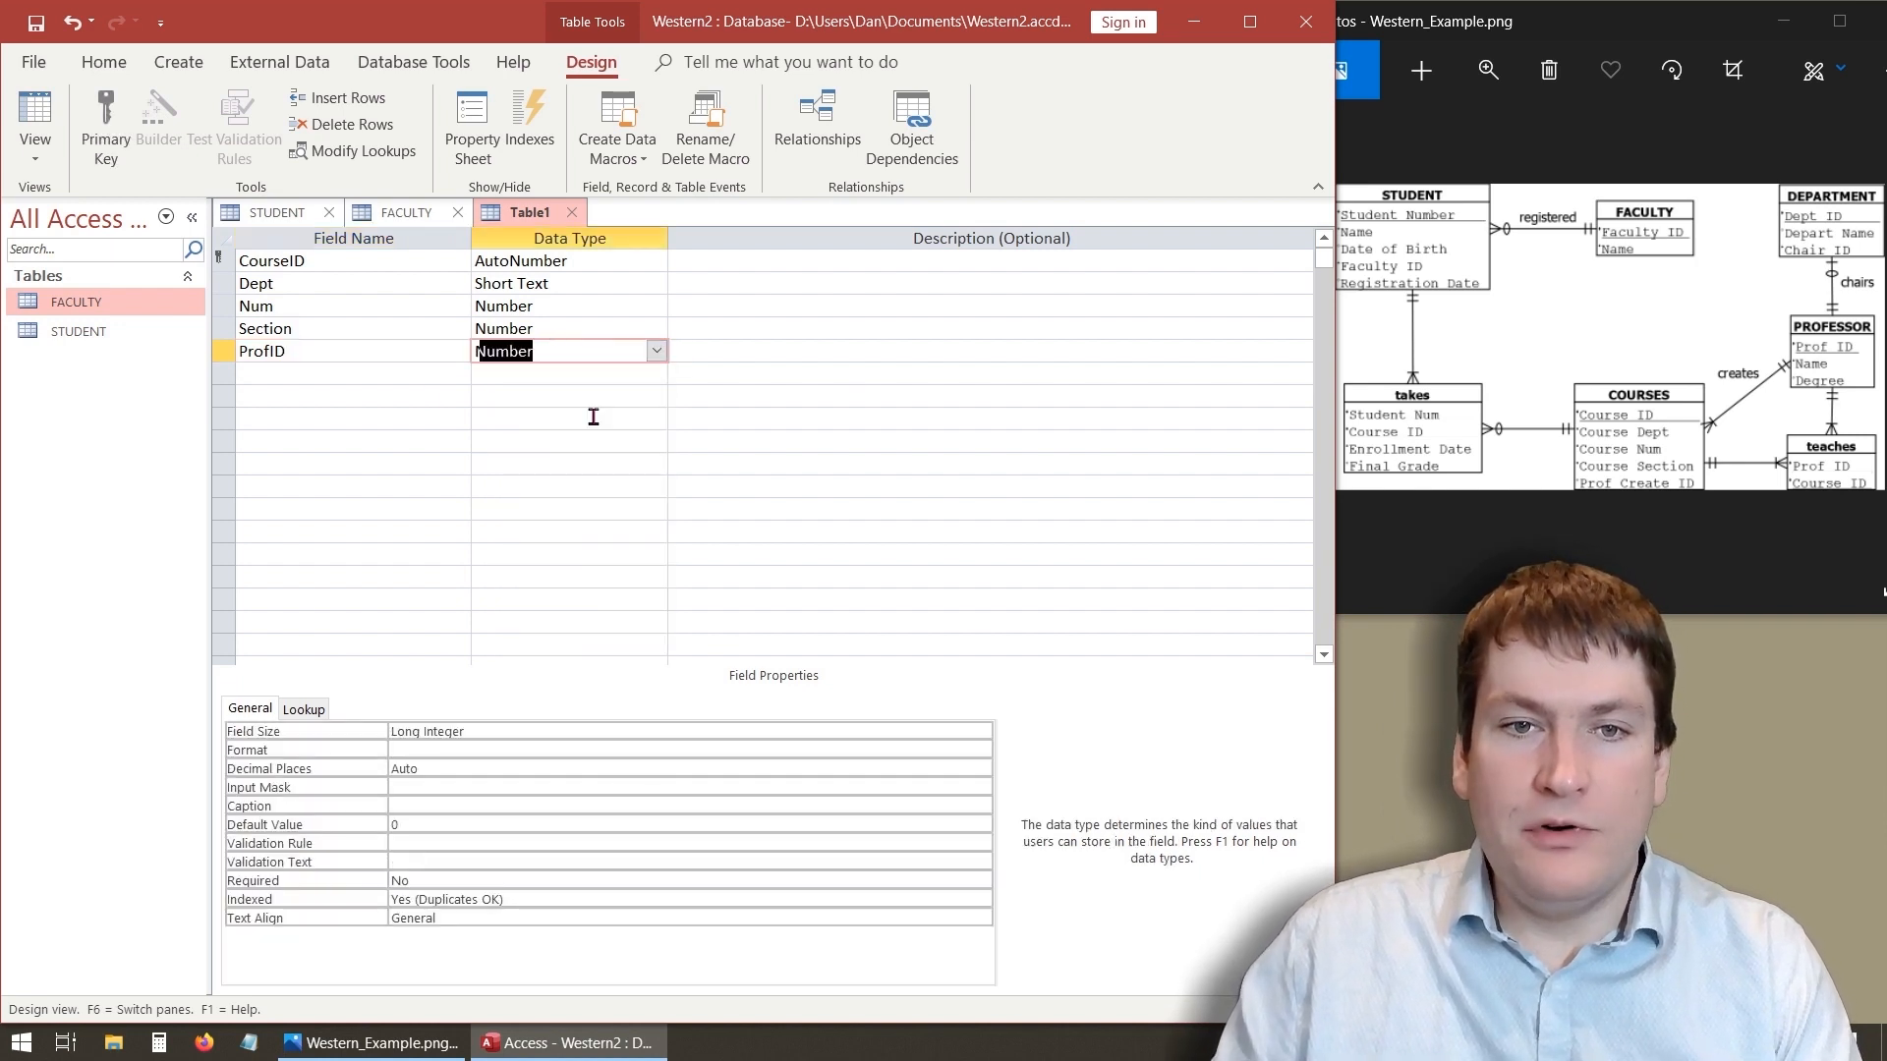
{"action": "left_click", "coordinate": [332, 401]}
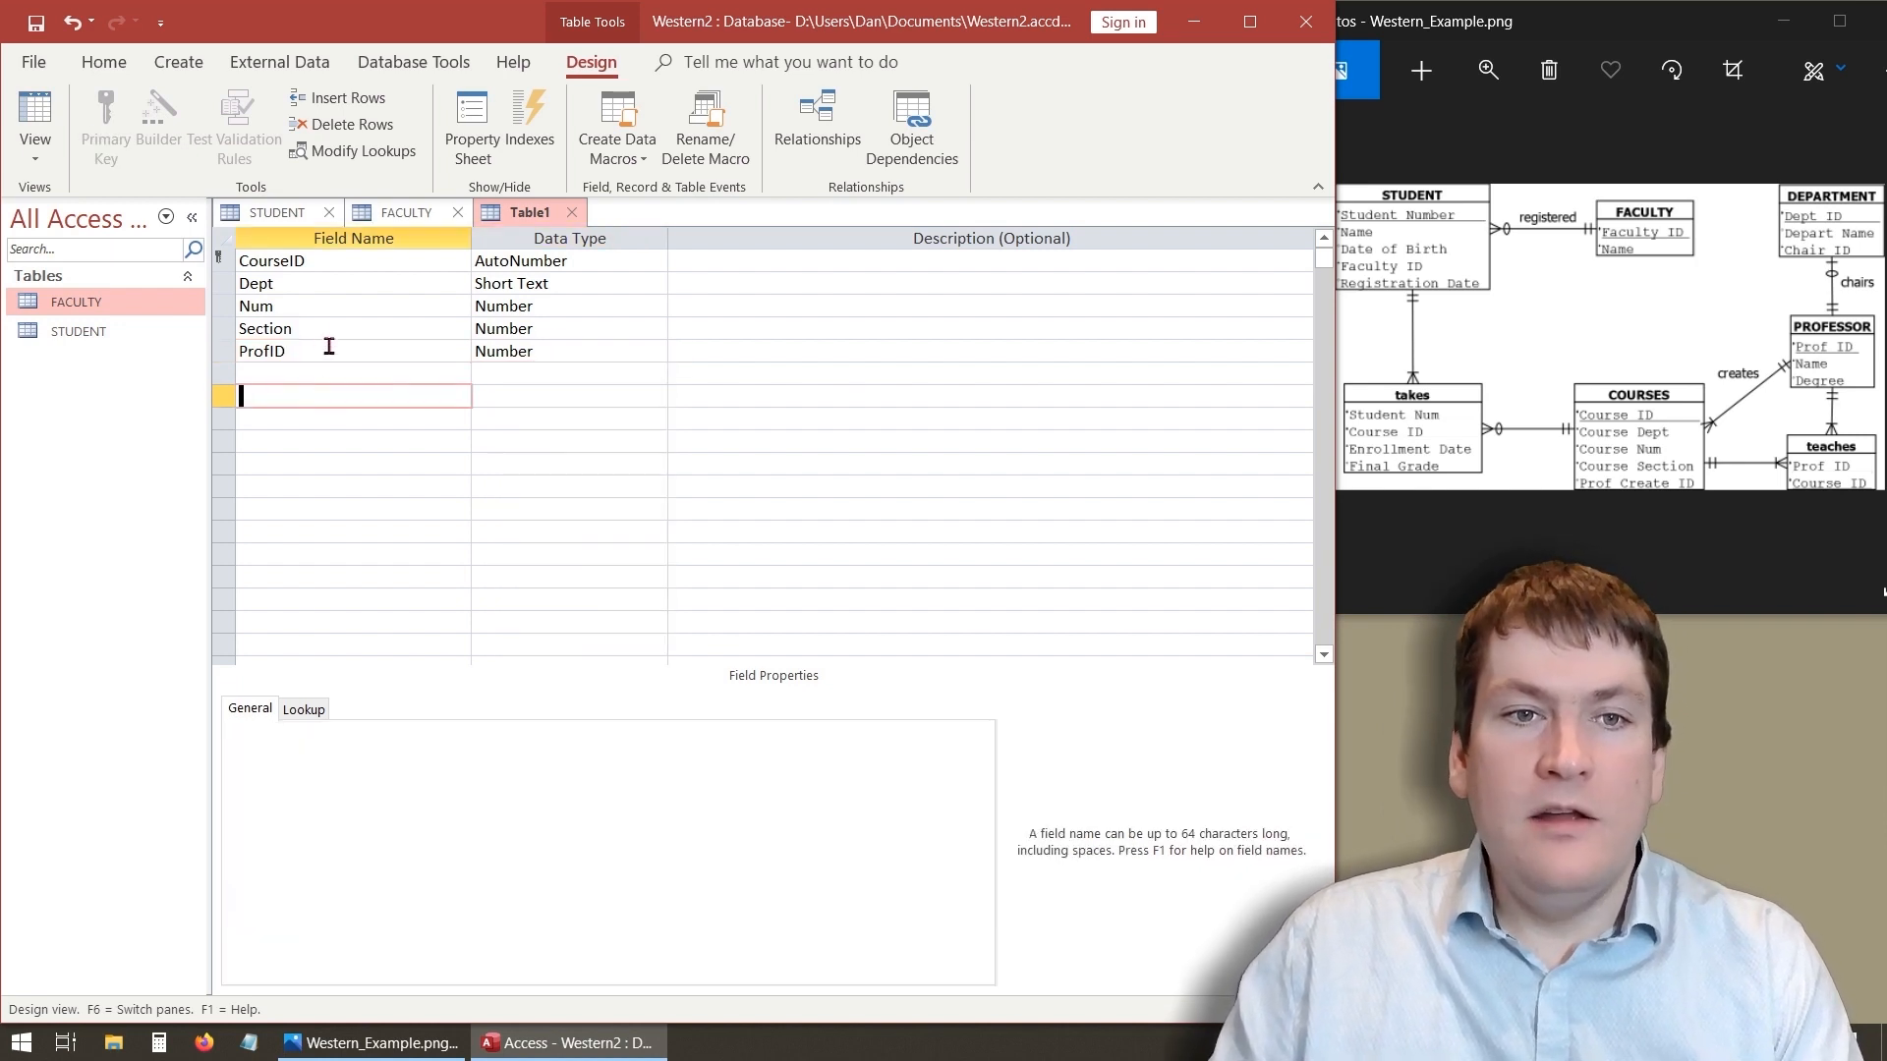
- Make the Dept field required and disallow zero-length strings for it
{"action": "left_click", "coordinate": [322, 283]}
{"action": "left_click", "coordinate": [457, 861]}
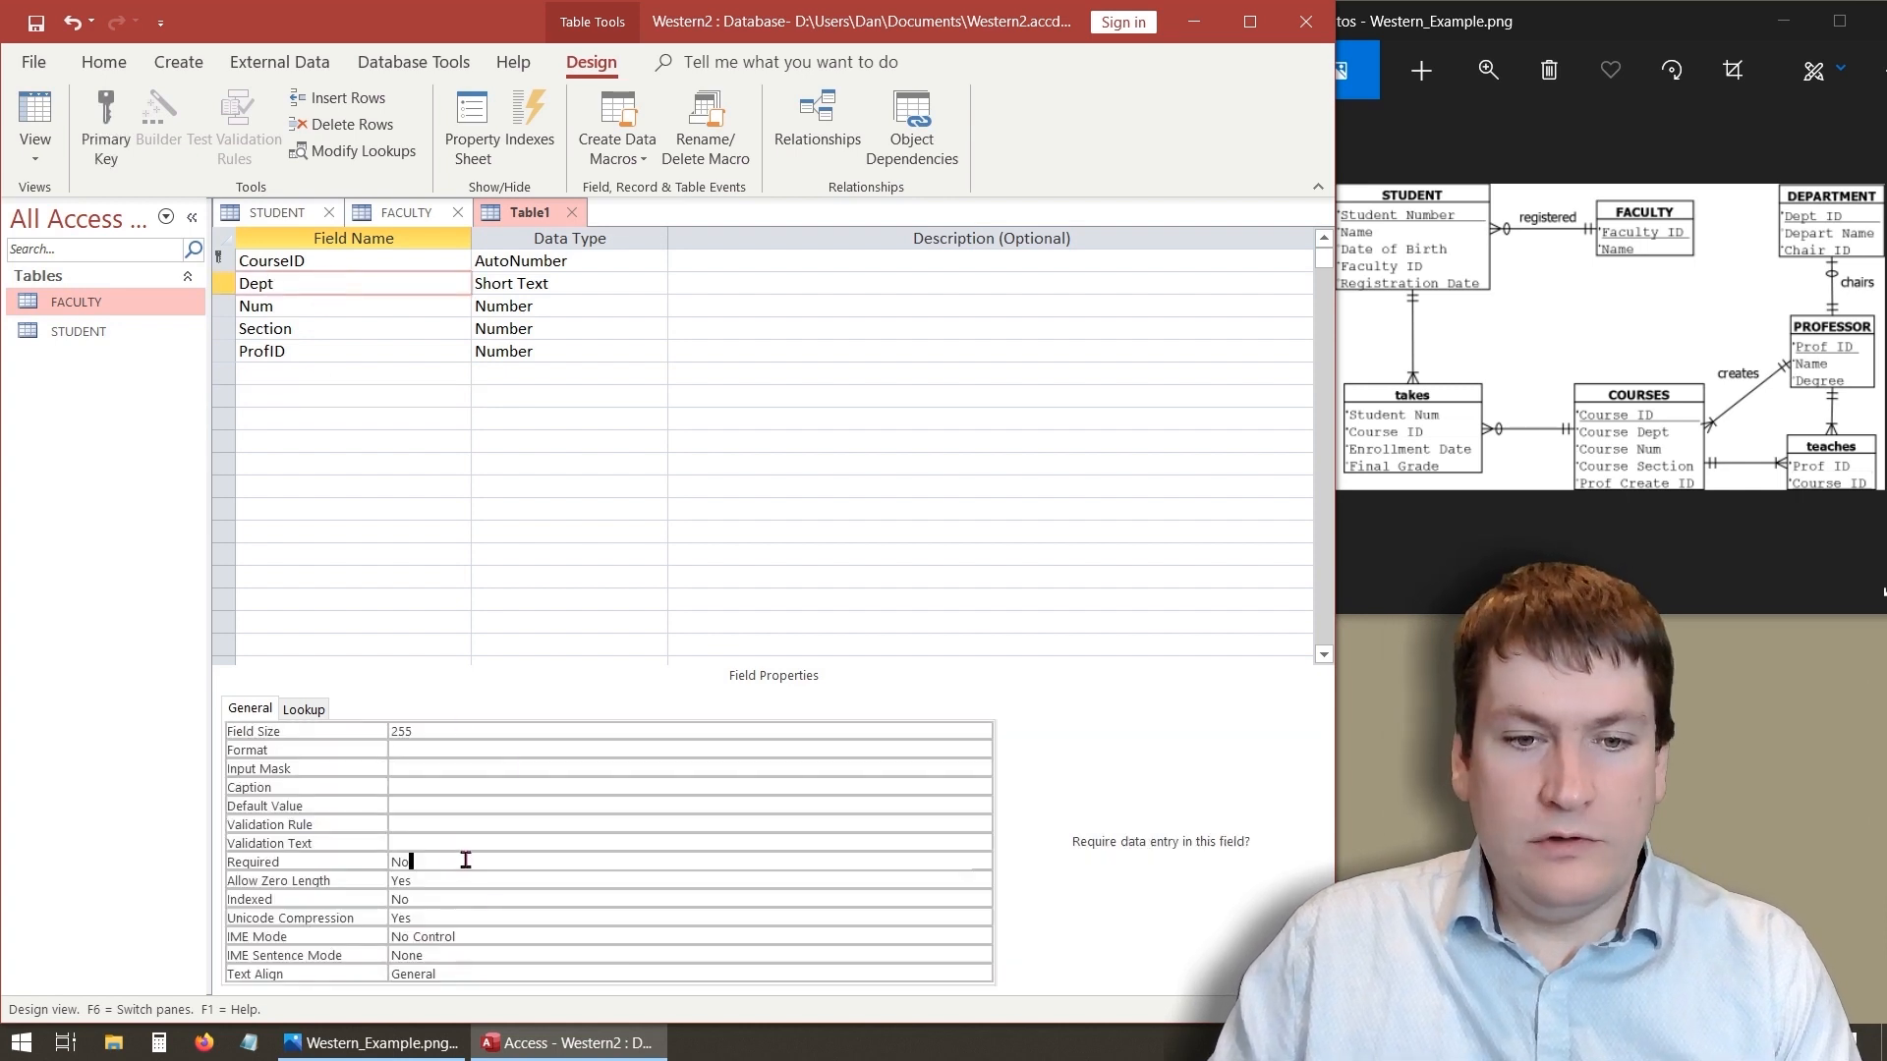
{"action": "left_click", "coordinate": [980, 864]}
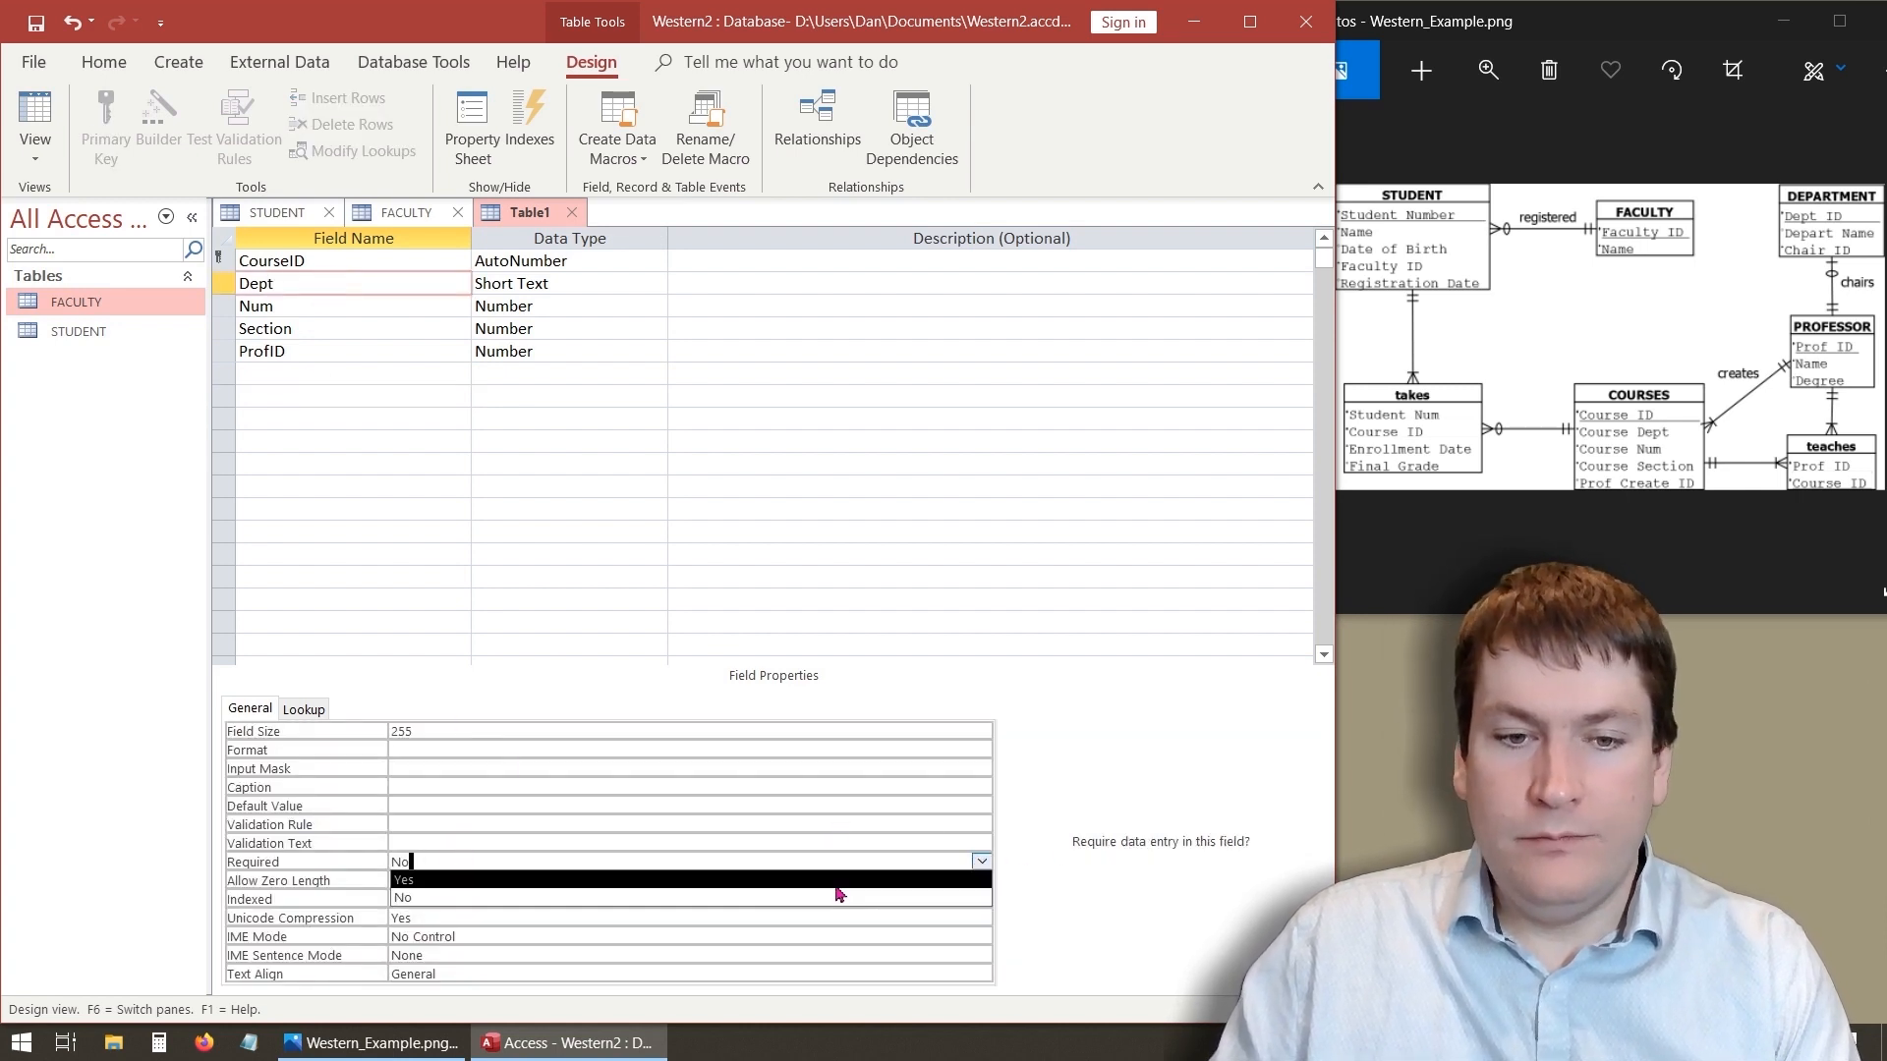
{"action": "left_click", "coordinate": [704, 889]}
{"action": "left_click", "coordinate": [608, 887]}
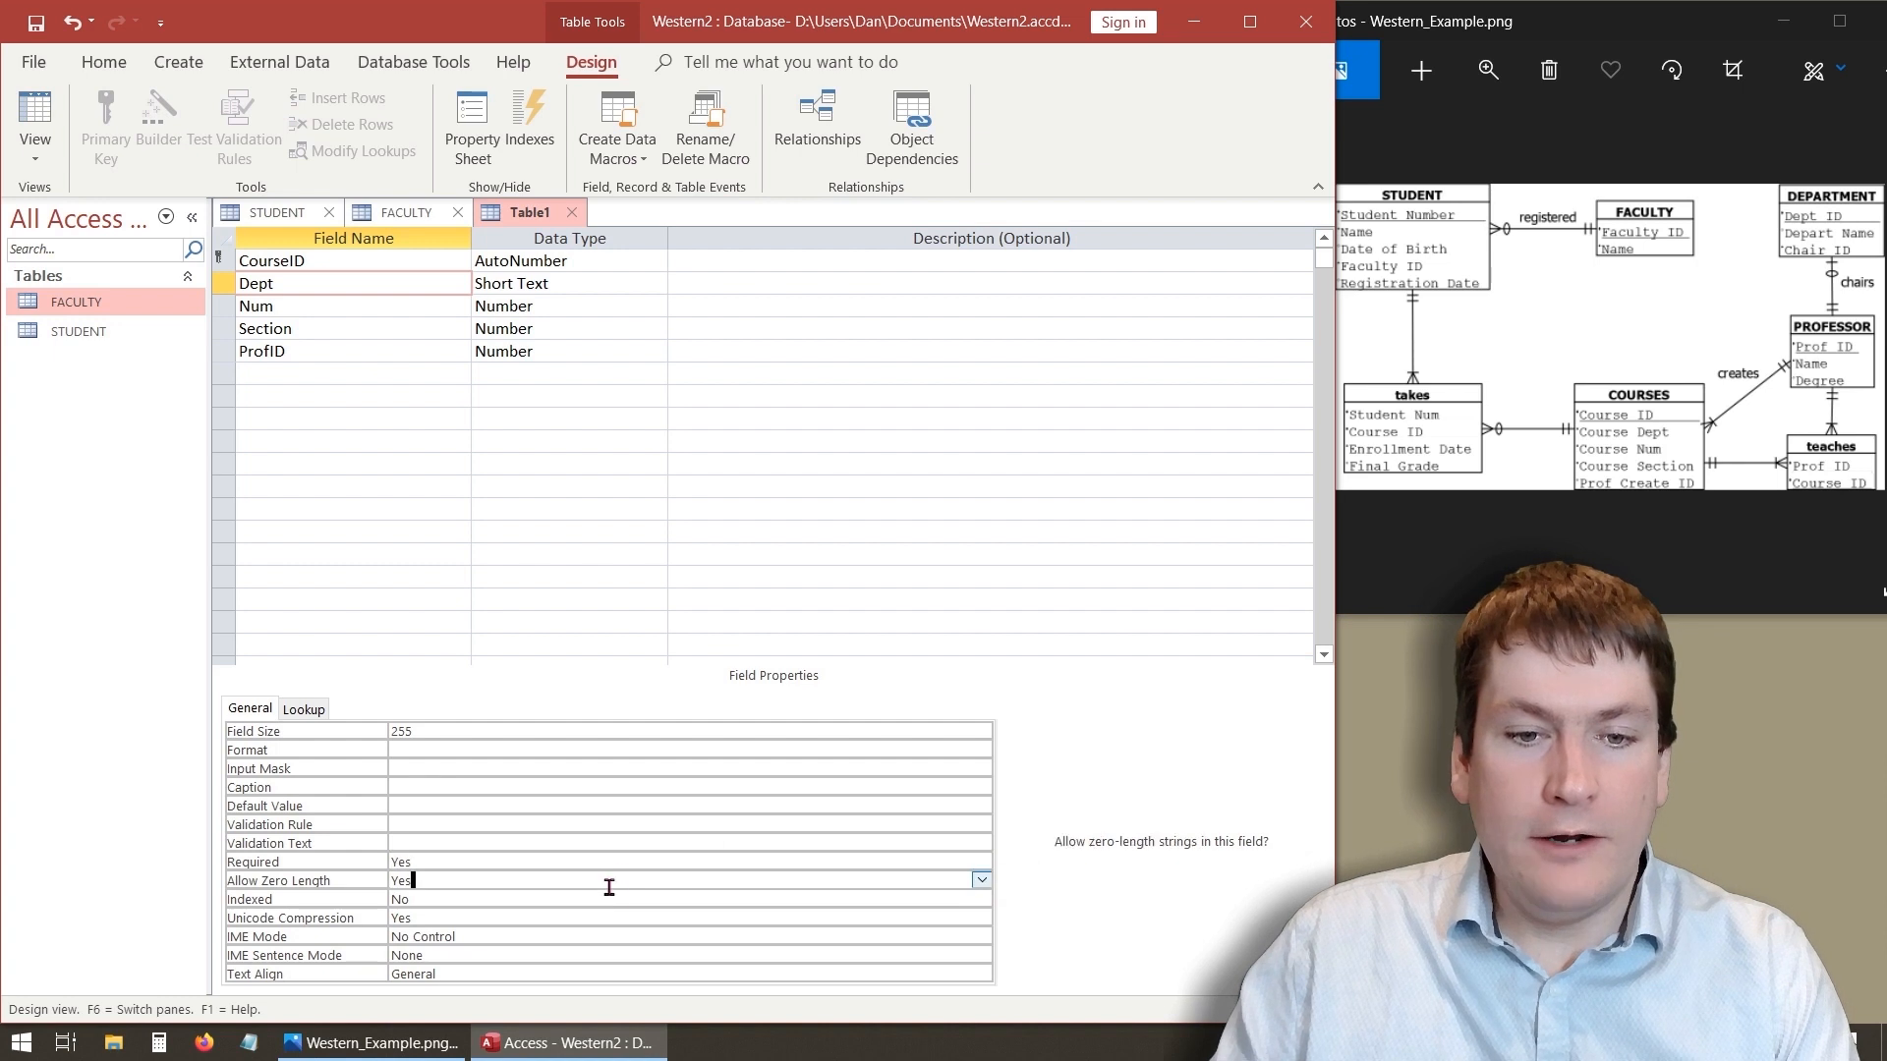
{"action": "left_click", "coordinate": [981, 880]}
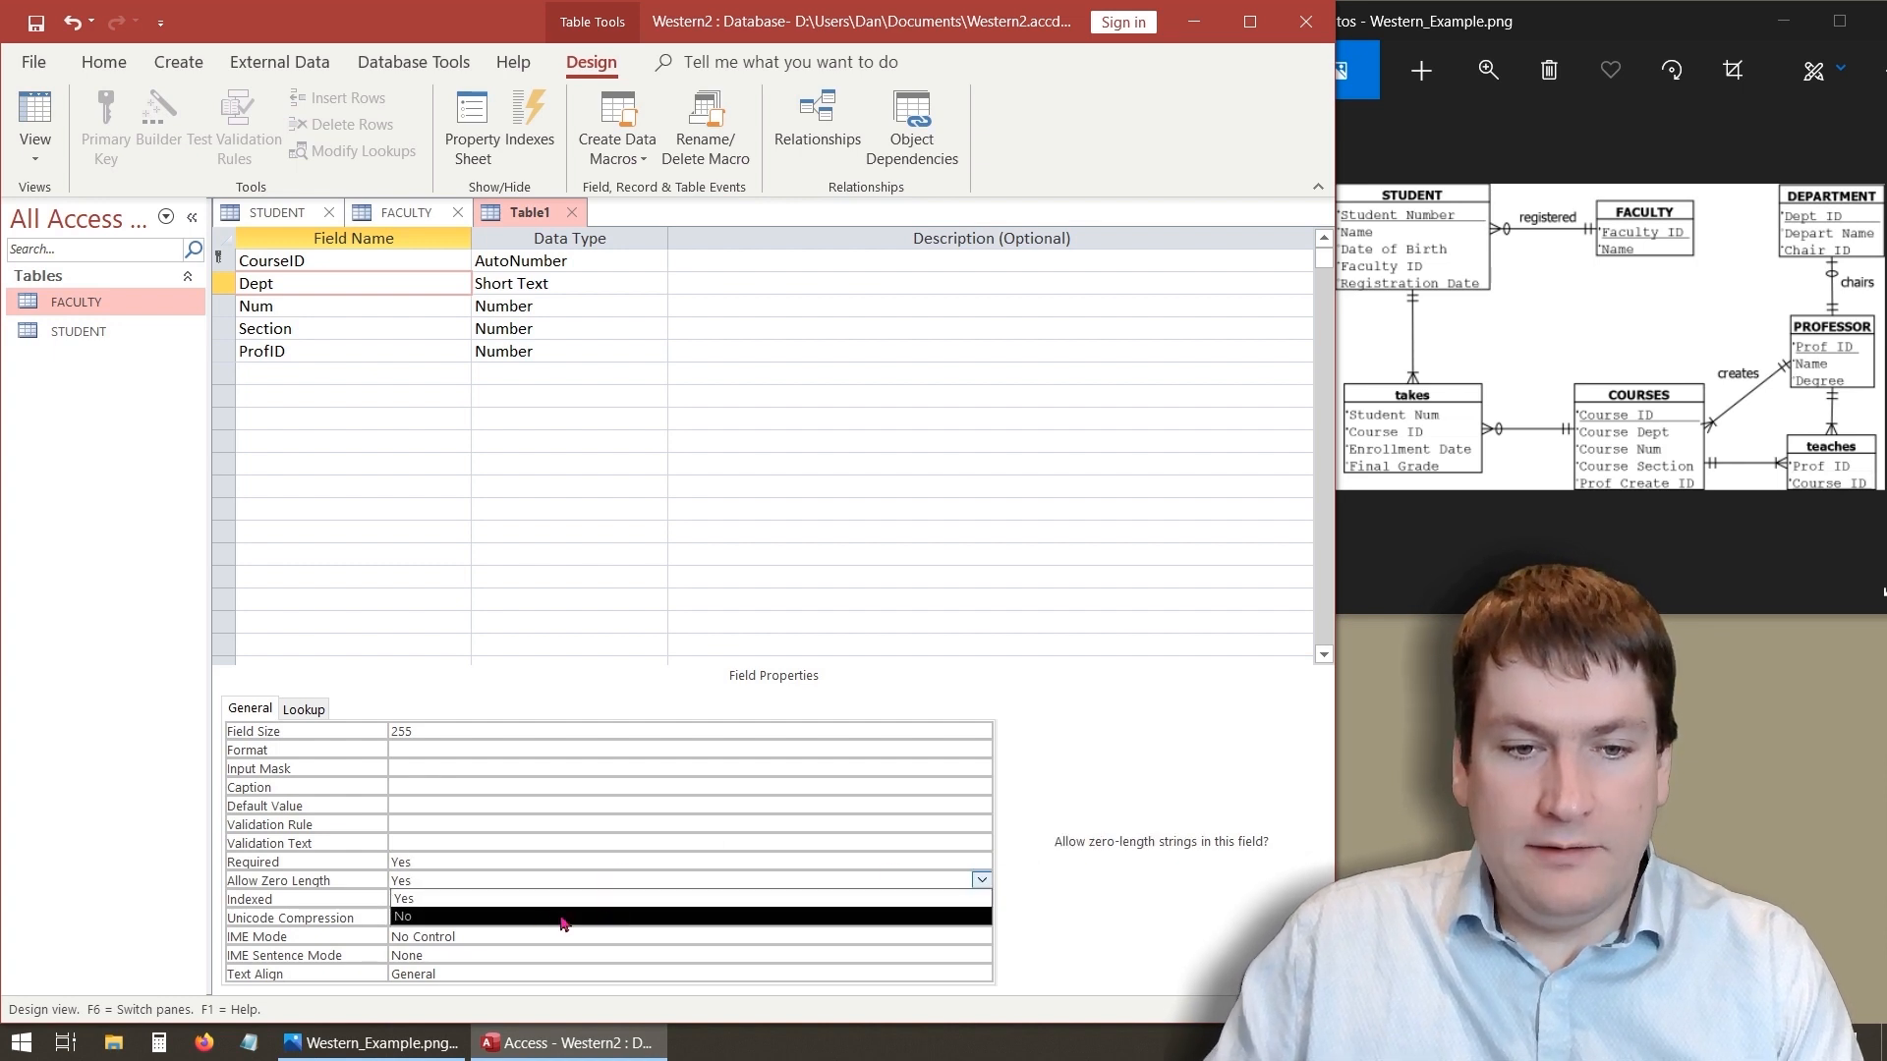
{"action": "left_click", "coordinate": [492, 916]}
{"action": "left_click", "coordinate": [462, 862]}
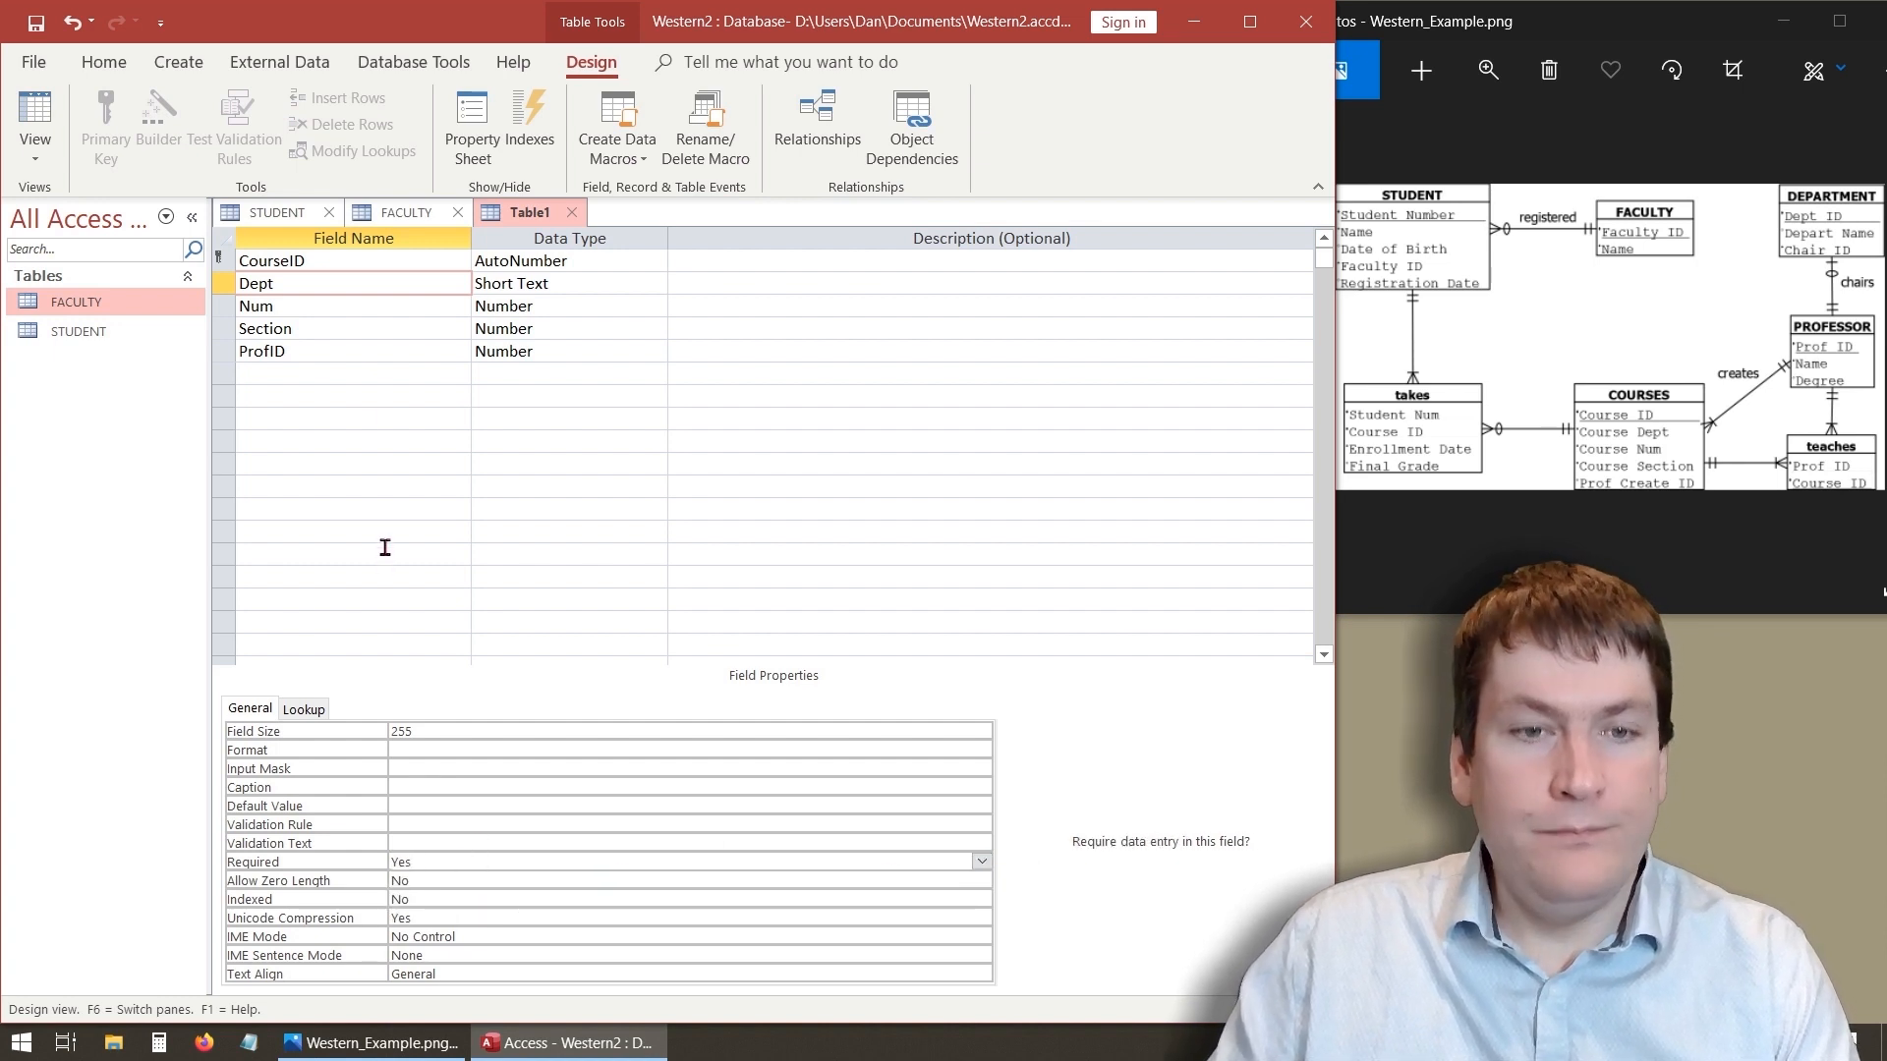
- Set the Num field's Required property to Yes
{"action": "left_click", "coordinate": [322, 306]}
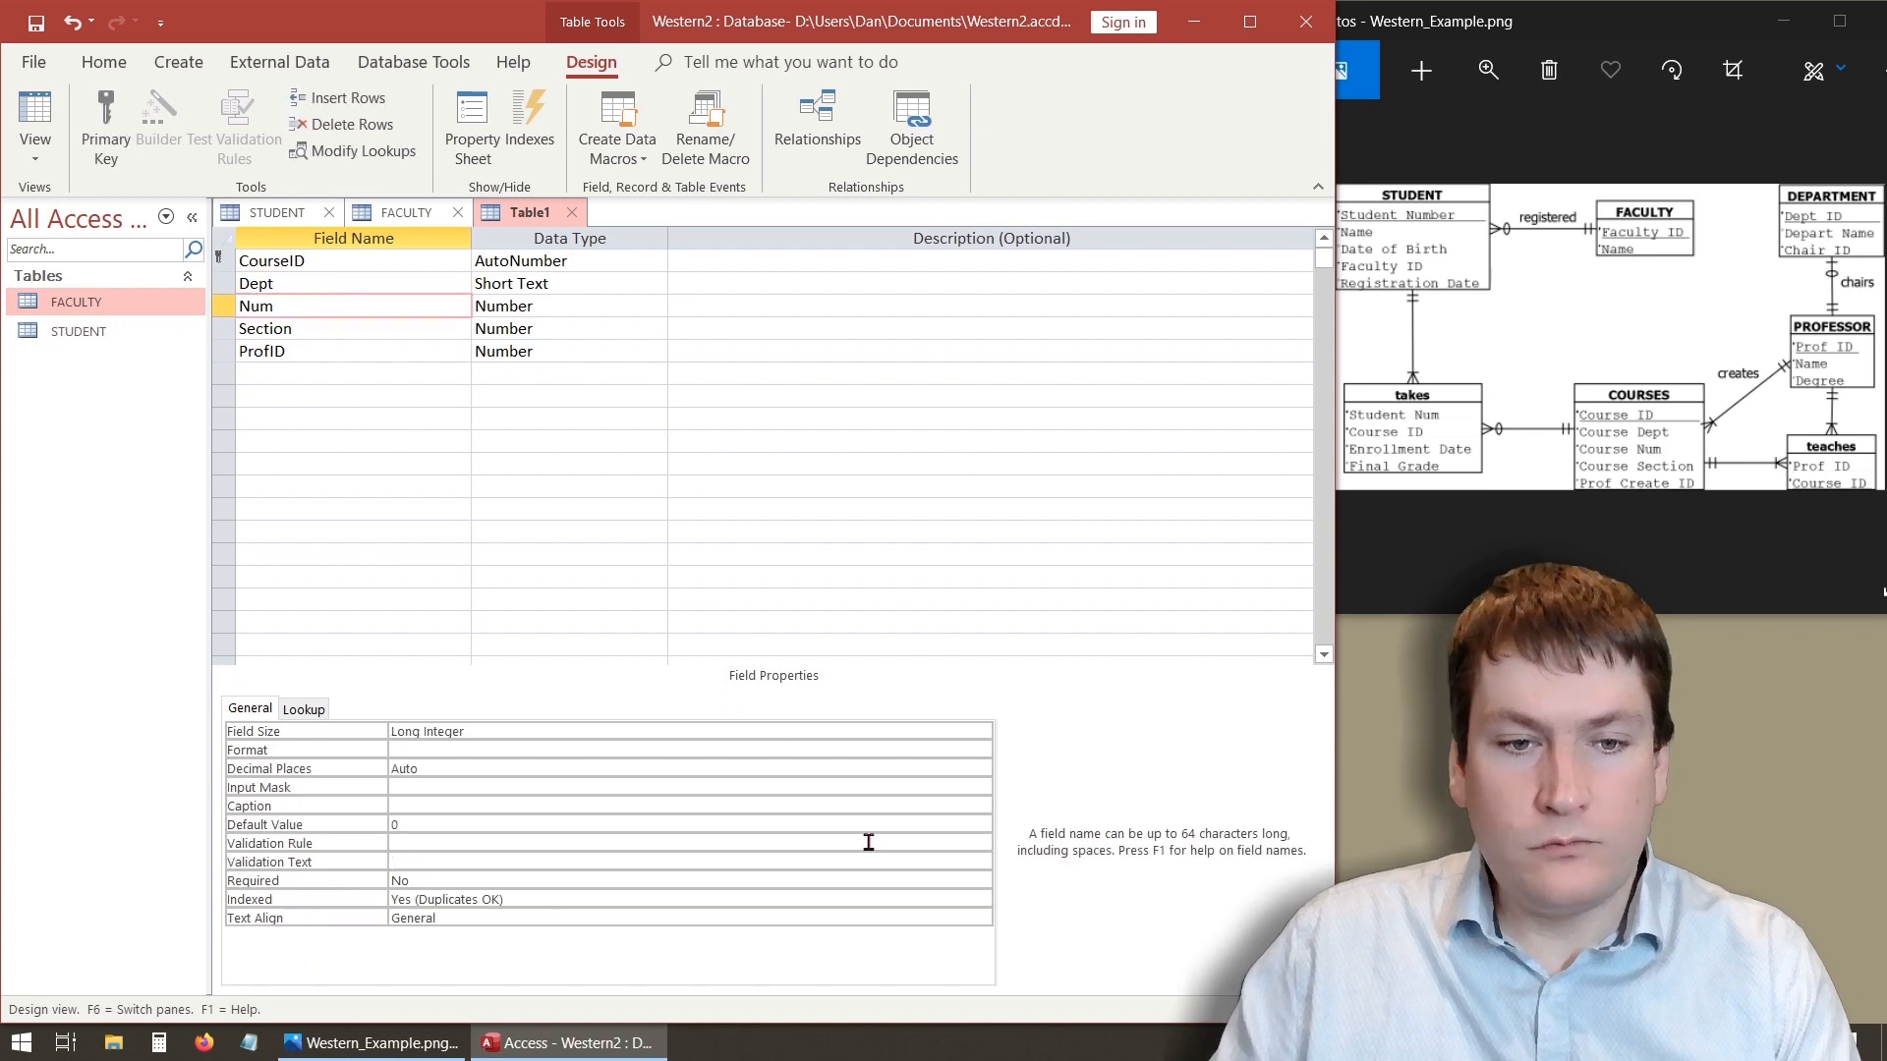
{"action": "left_click", "coordinate": [954, 830]}
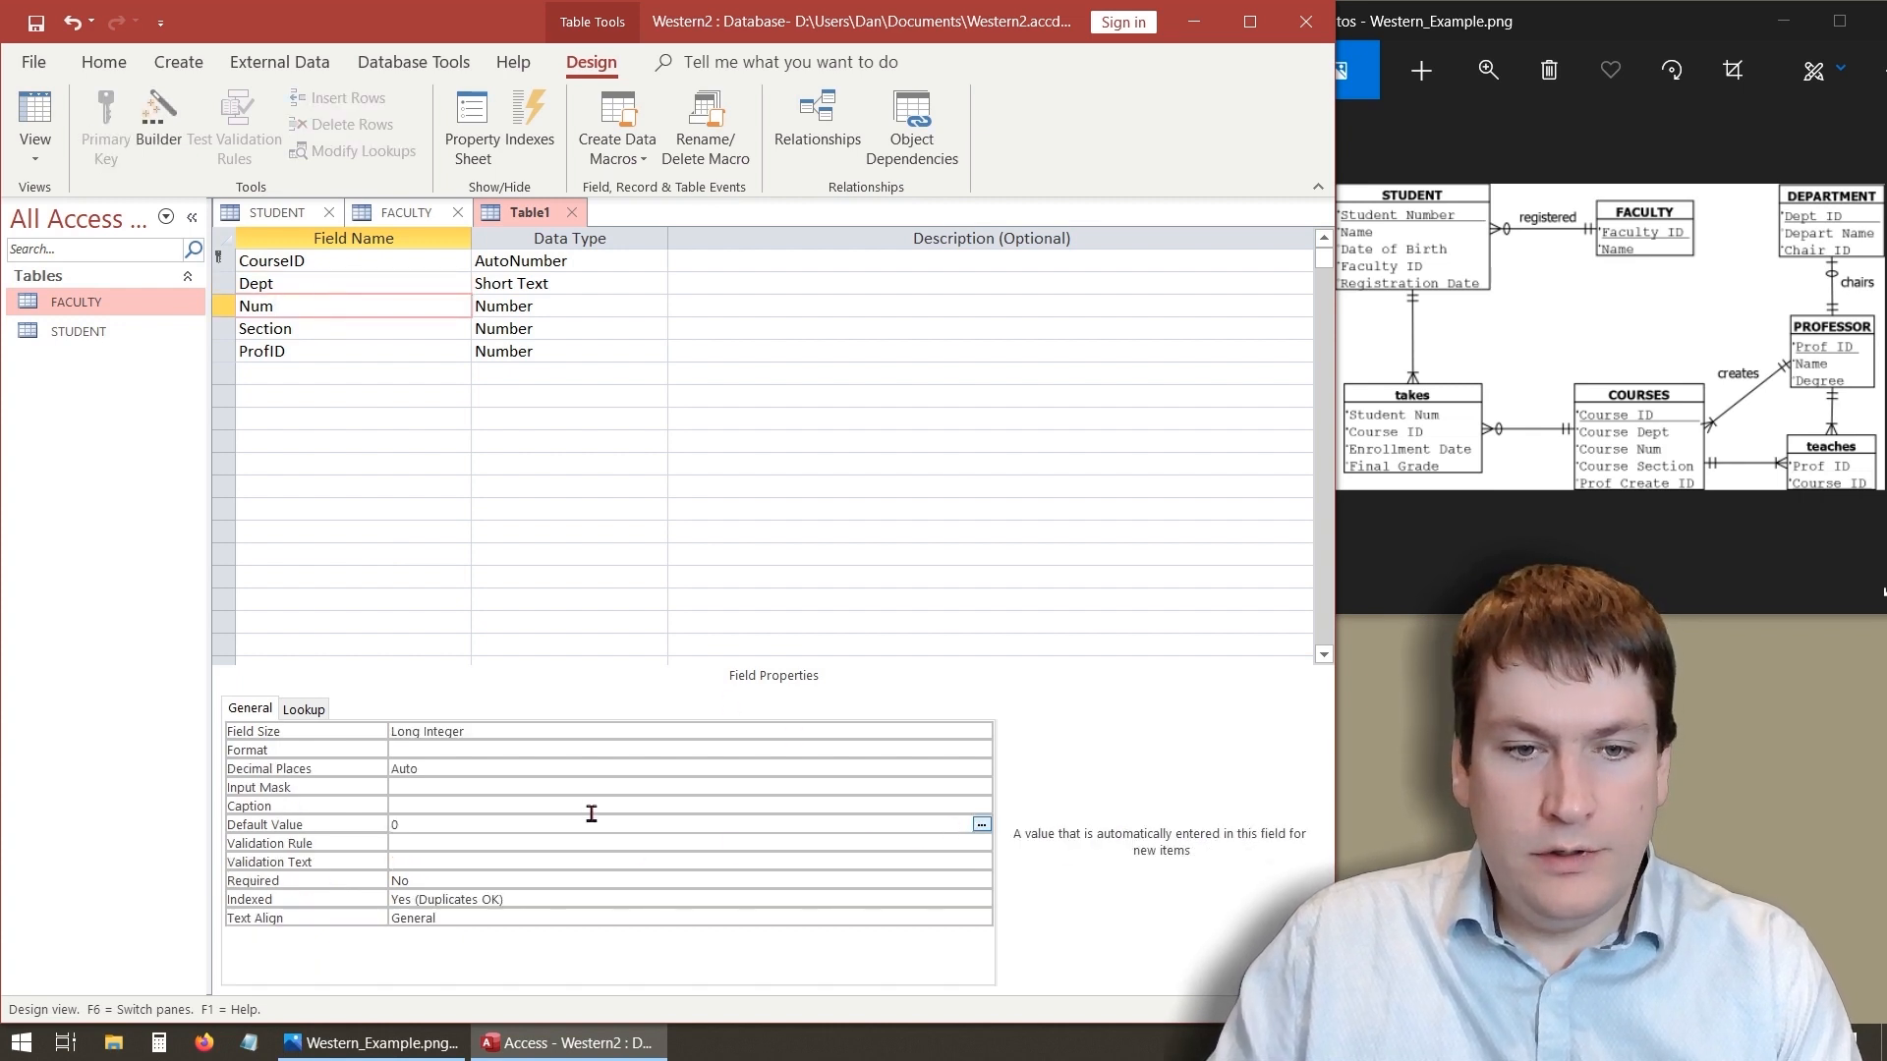
{"action": "left_click", "coordinate": [439, 880]}
{"action": "left_click", "coordinate": [975, 879]}
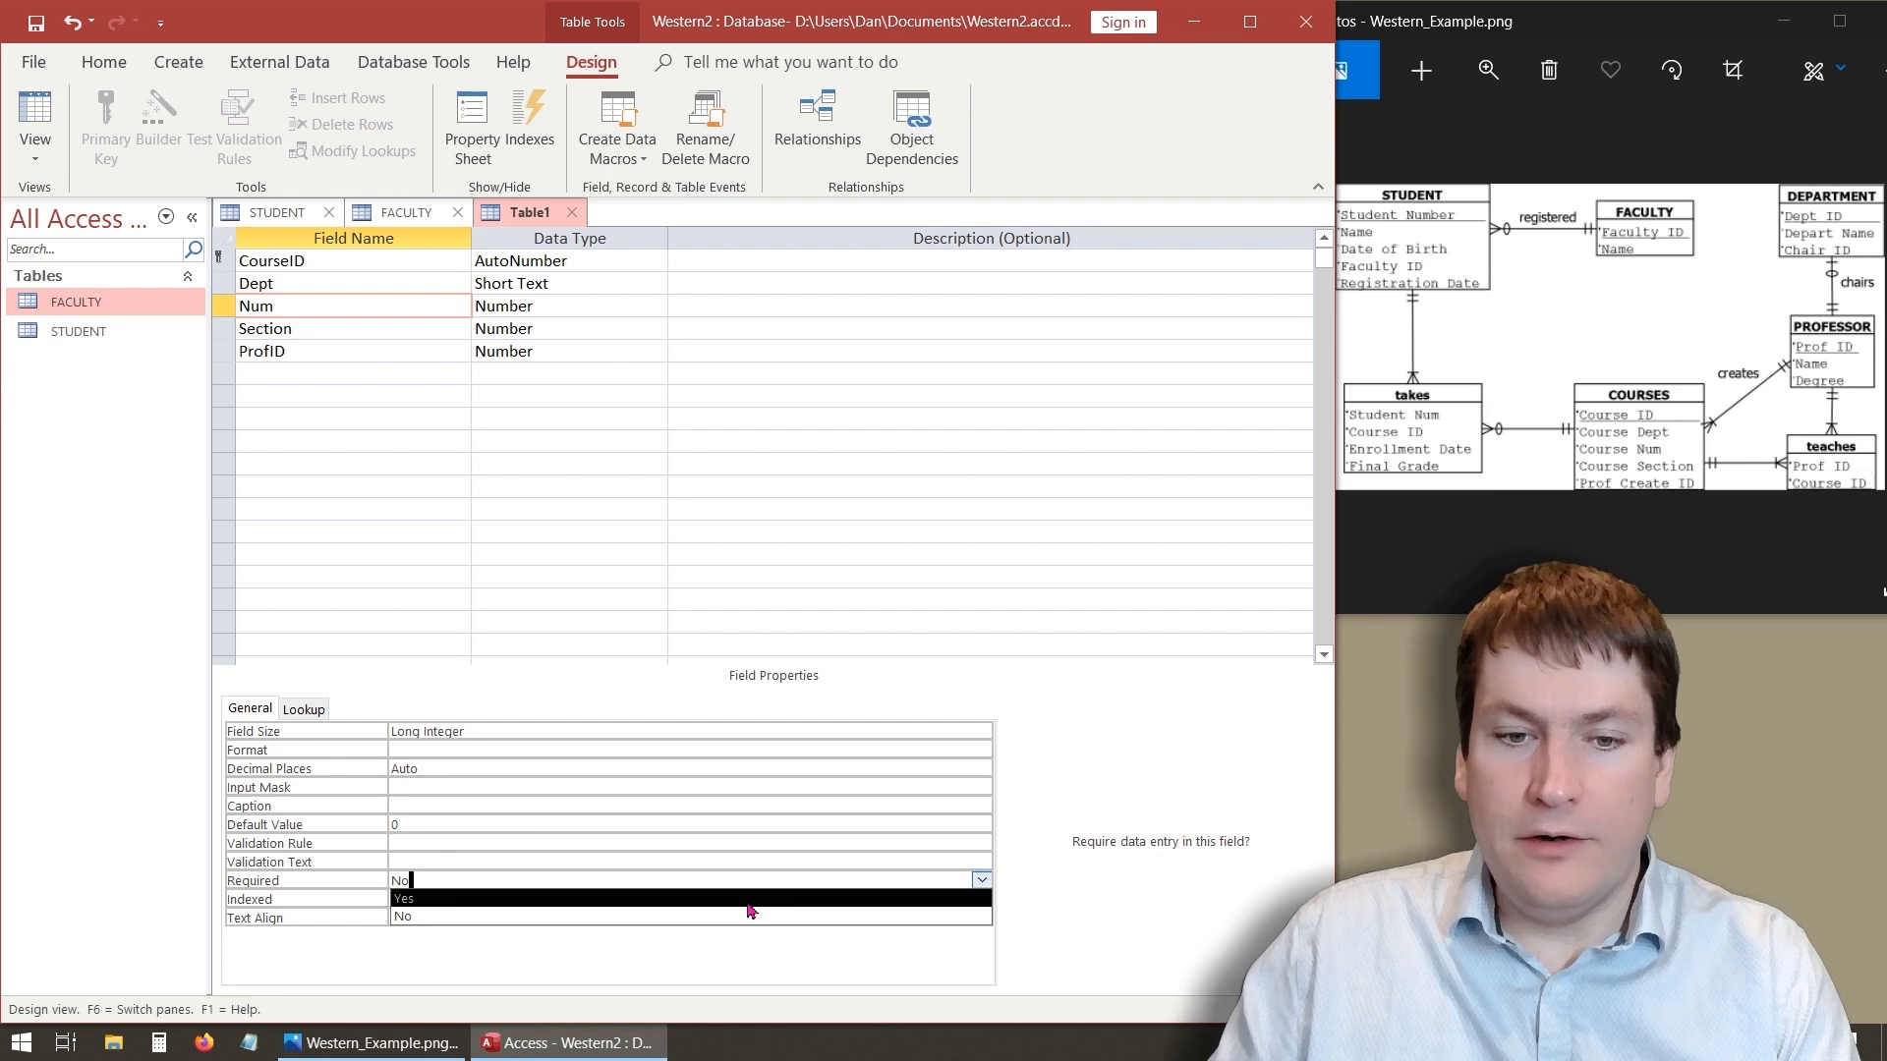
{"action": "left_click", "coordinate": [619, 899]}
- Set the Section field's Required property to Yes
{"action": "left_click", "coordinate": [355, 323]}
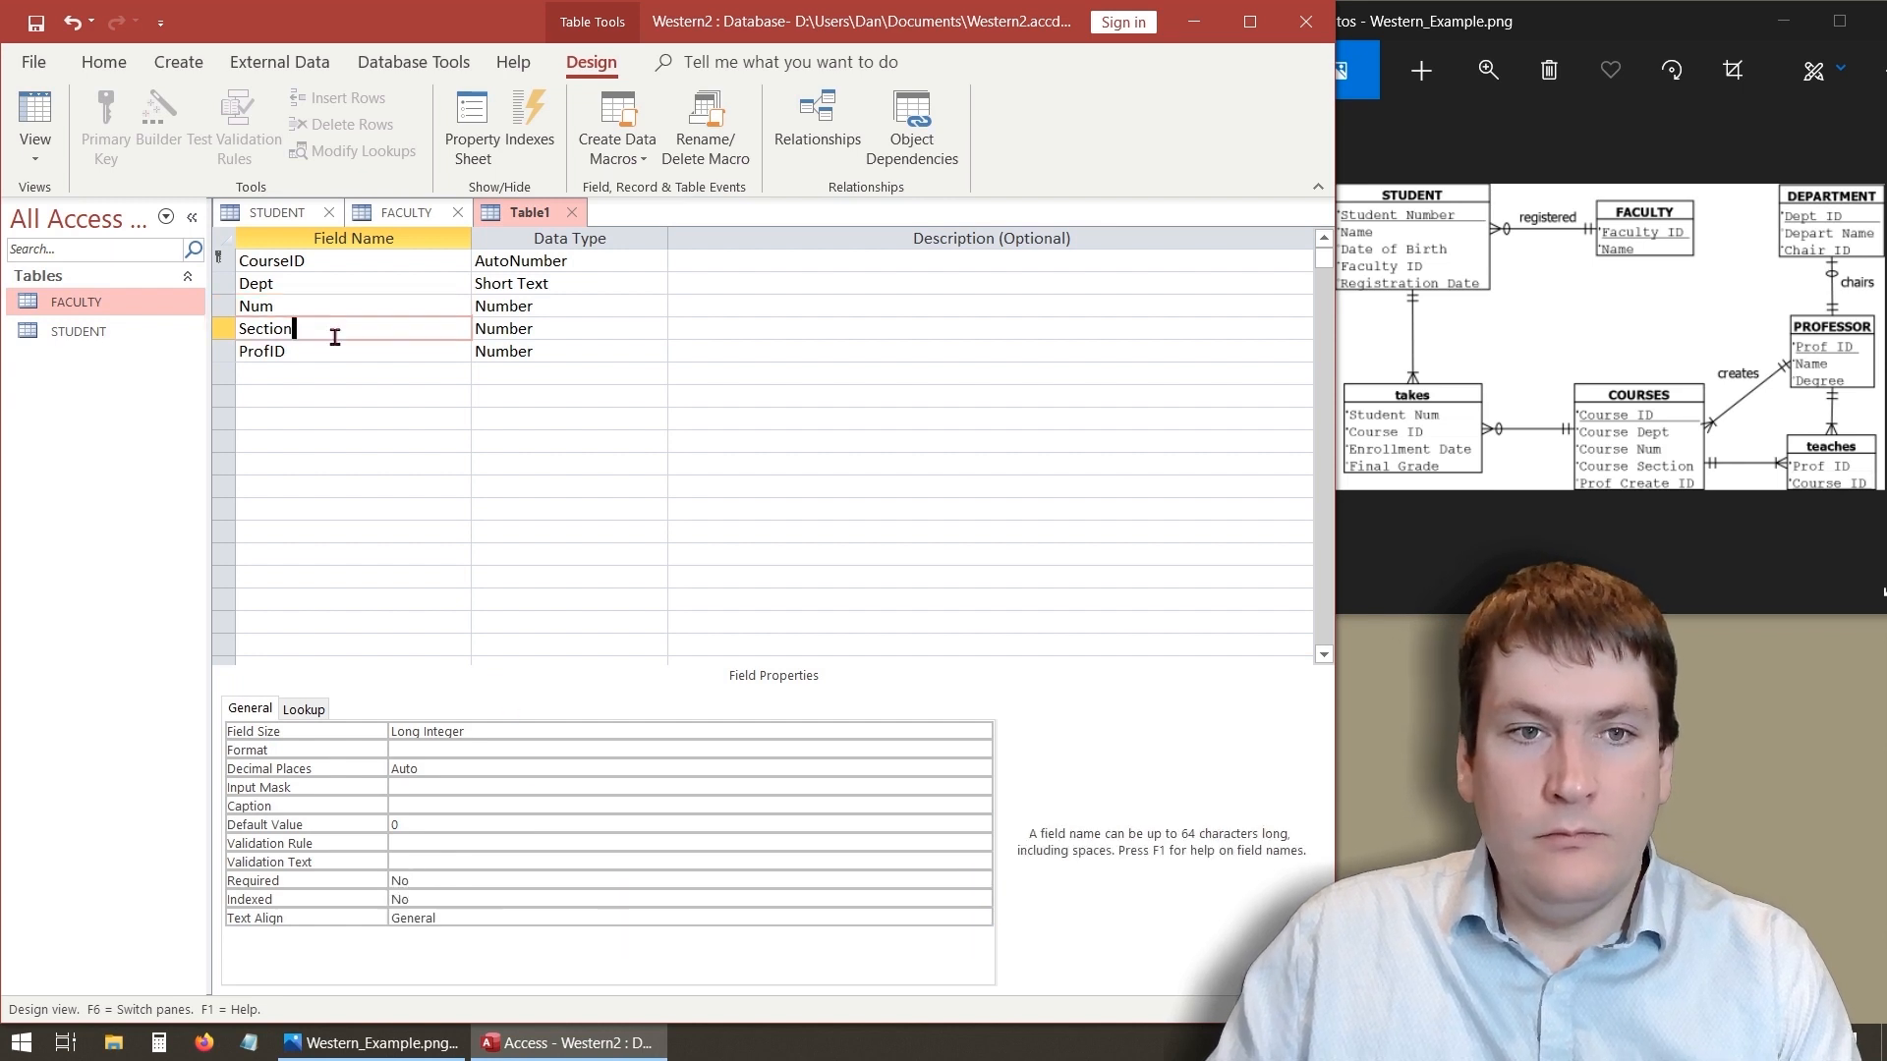
{"action": "left_click", "coordinate": [973, 883]}
{"action": "left_click", "coordinate": [980, 879]}
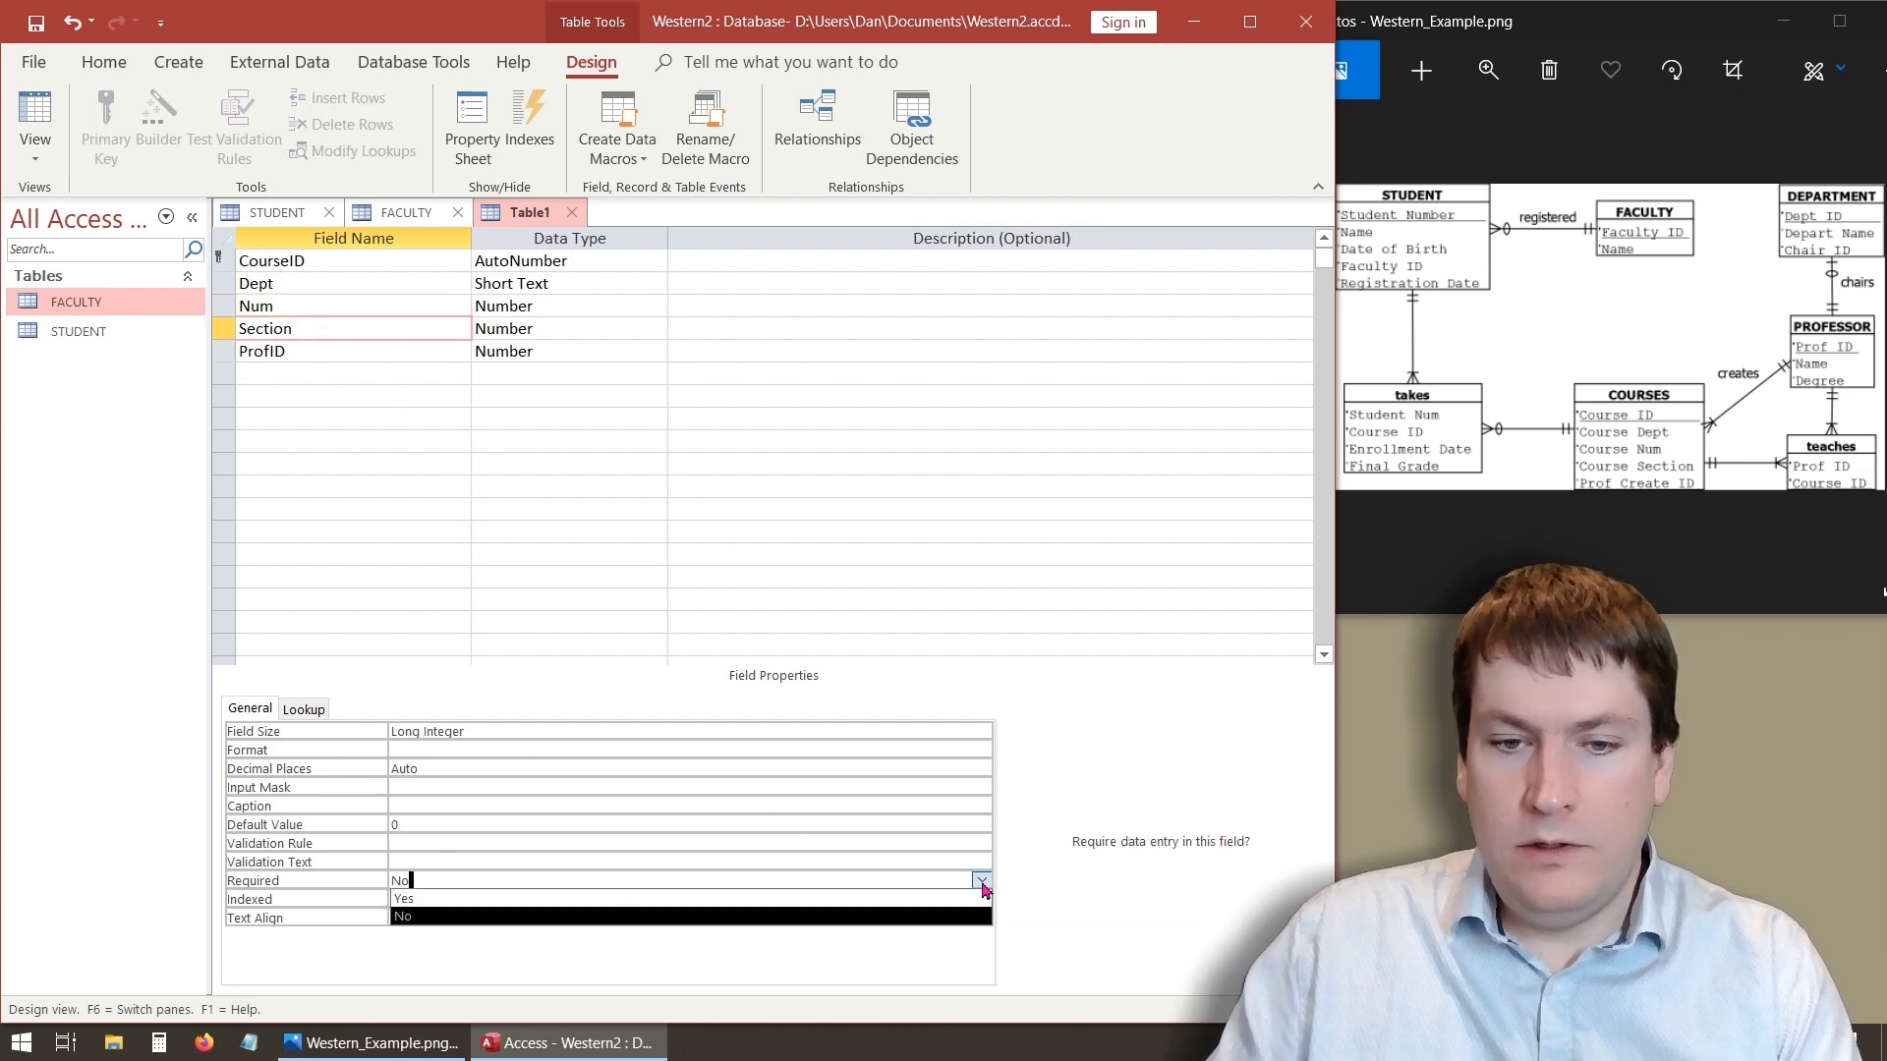
{"action": "left_click", "coordinate": [801, 901]}
- Set the ProfID field's Required property to Yes
{"action": "left_click", "coordinate": [398, 358]}
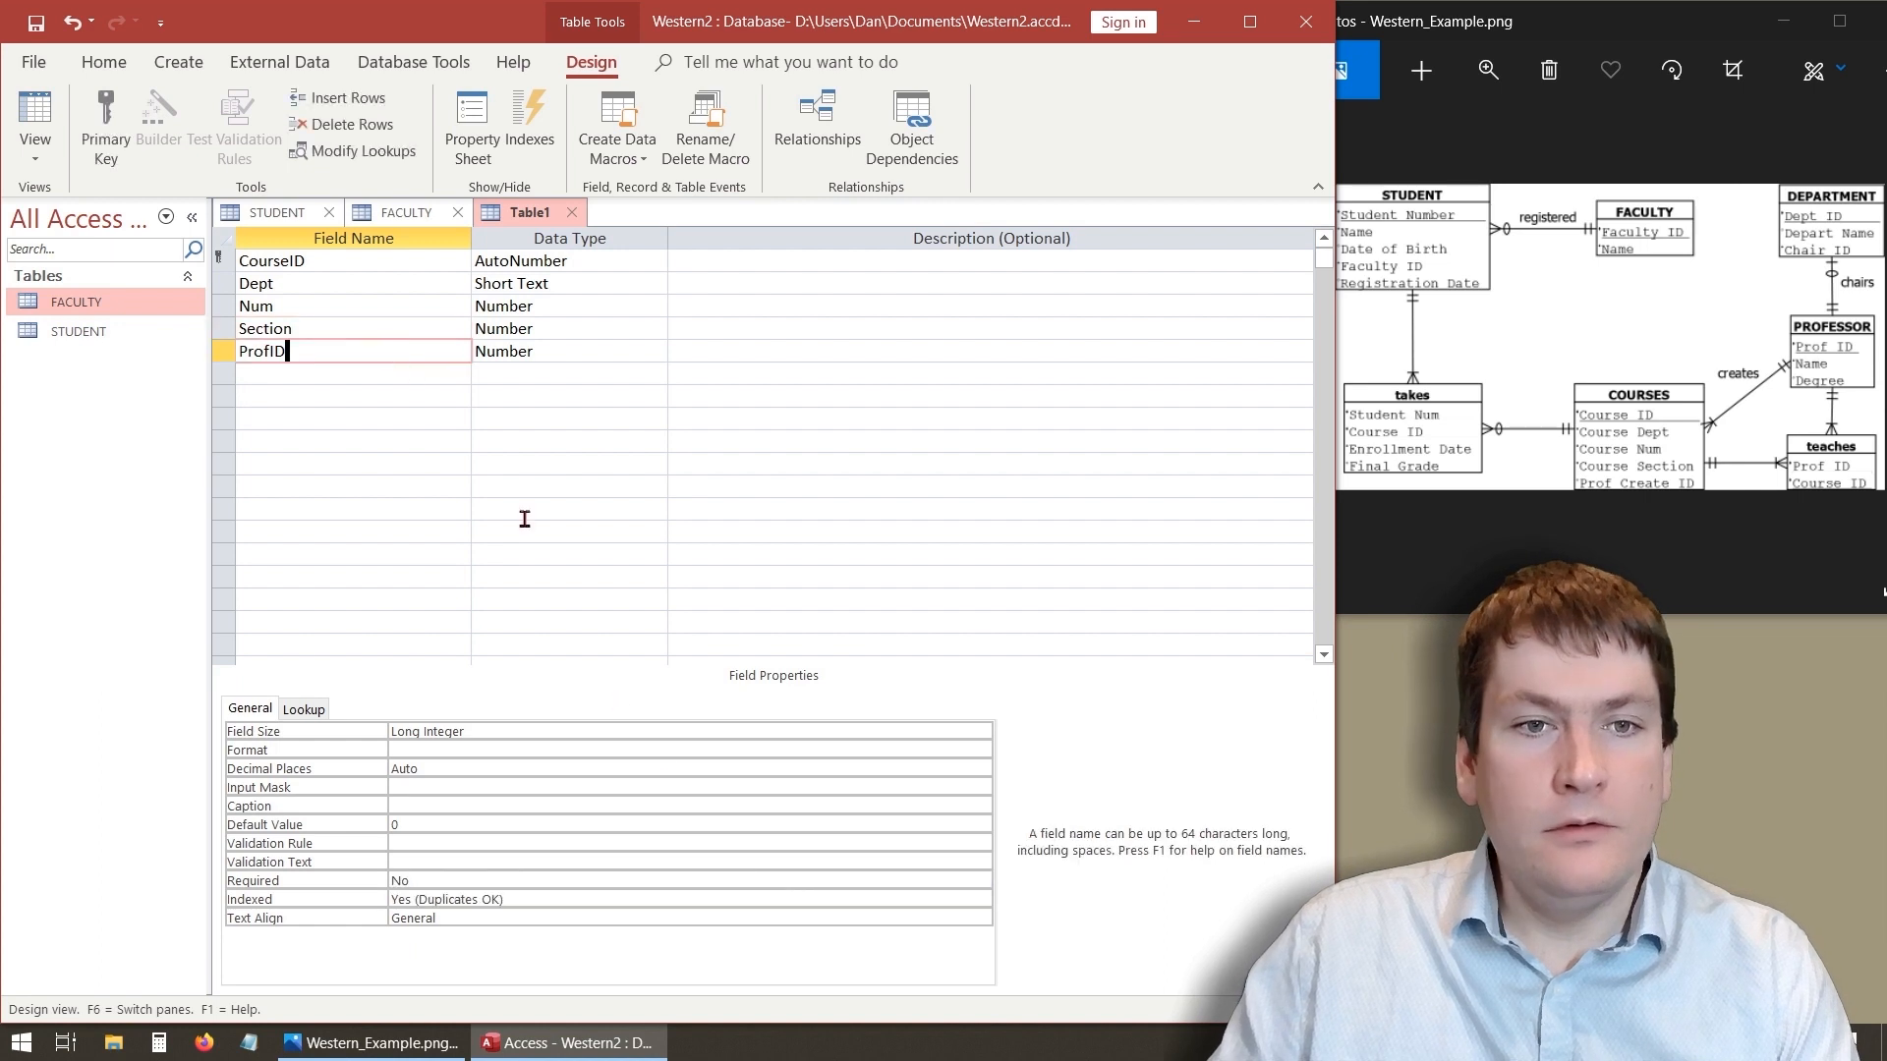
{"action": "left_click", "coordinate": [958, 884]}
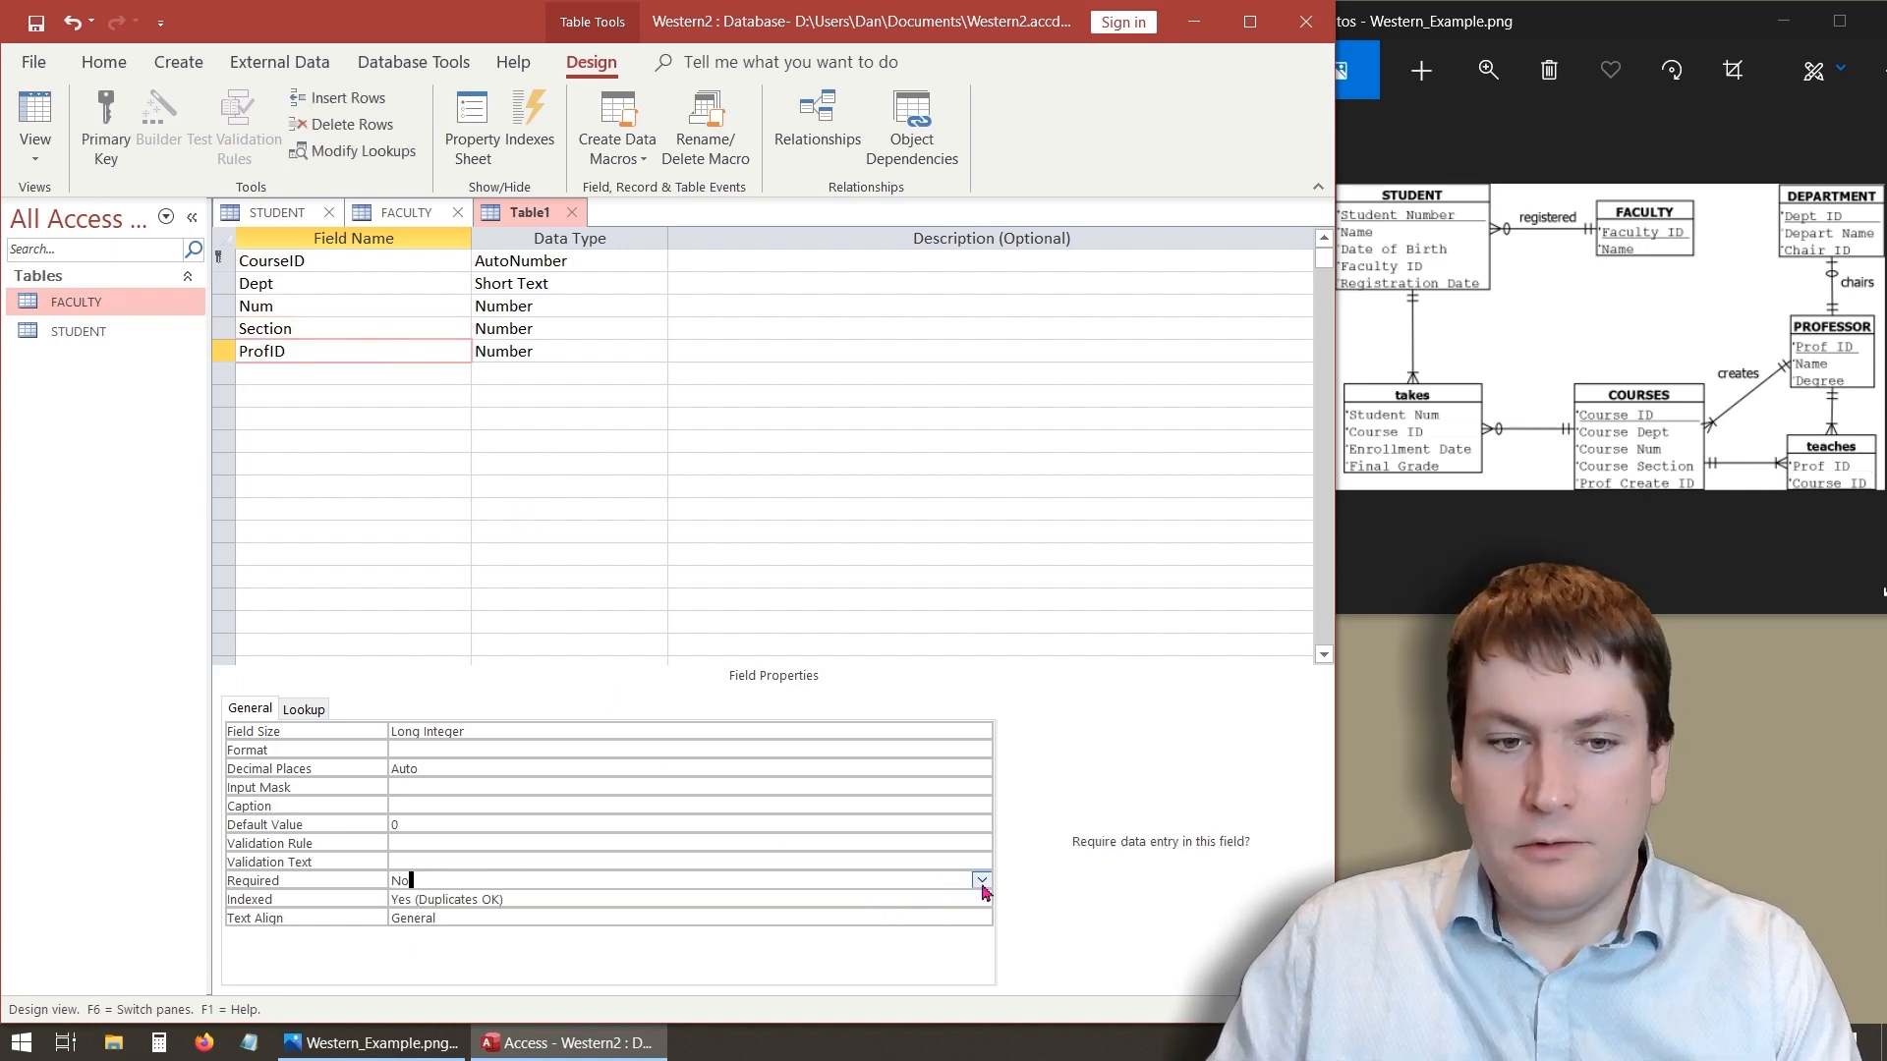
{"action": "left_click", "coordinate": [981, 880]}
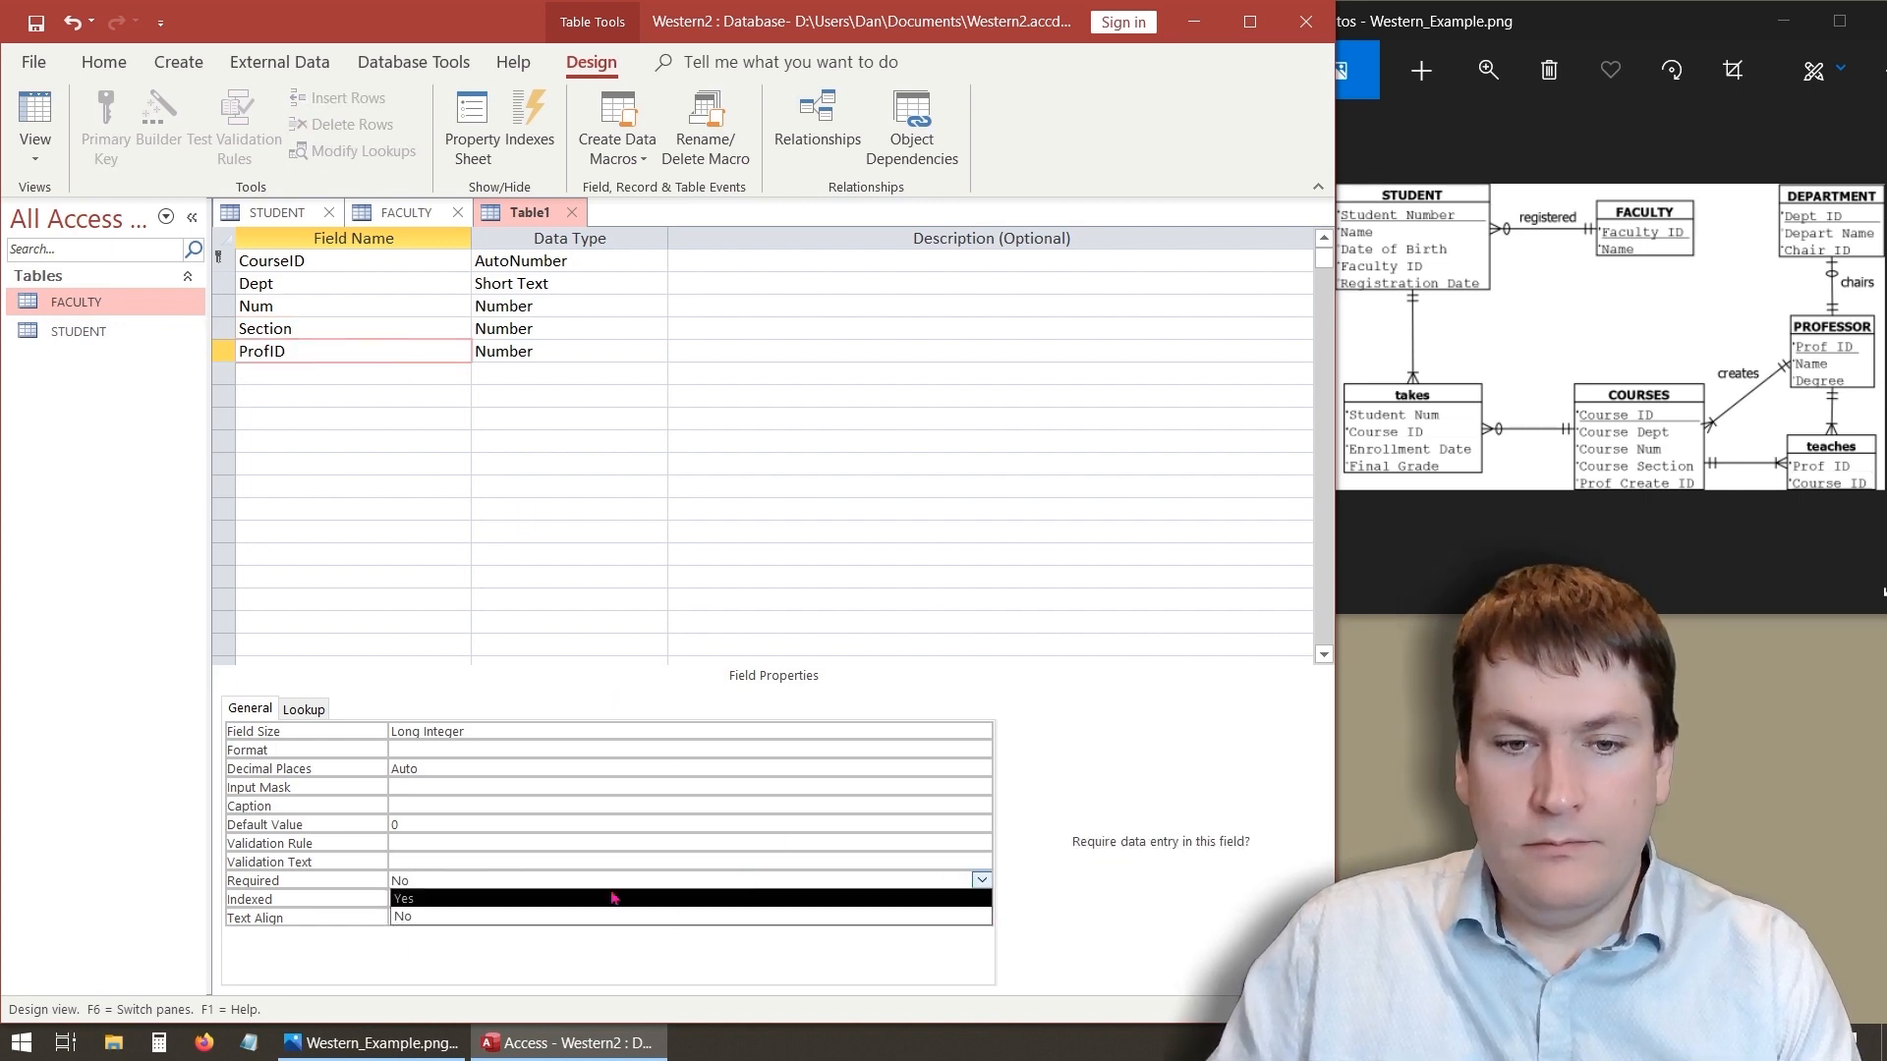
{"action": "left_click", "coordinate": [600, 899]}
{"action": "left_click", "coordinate": [516, 861]}
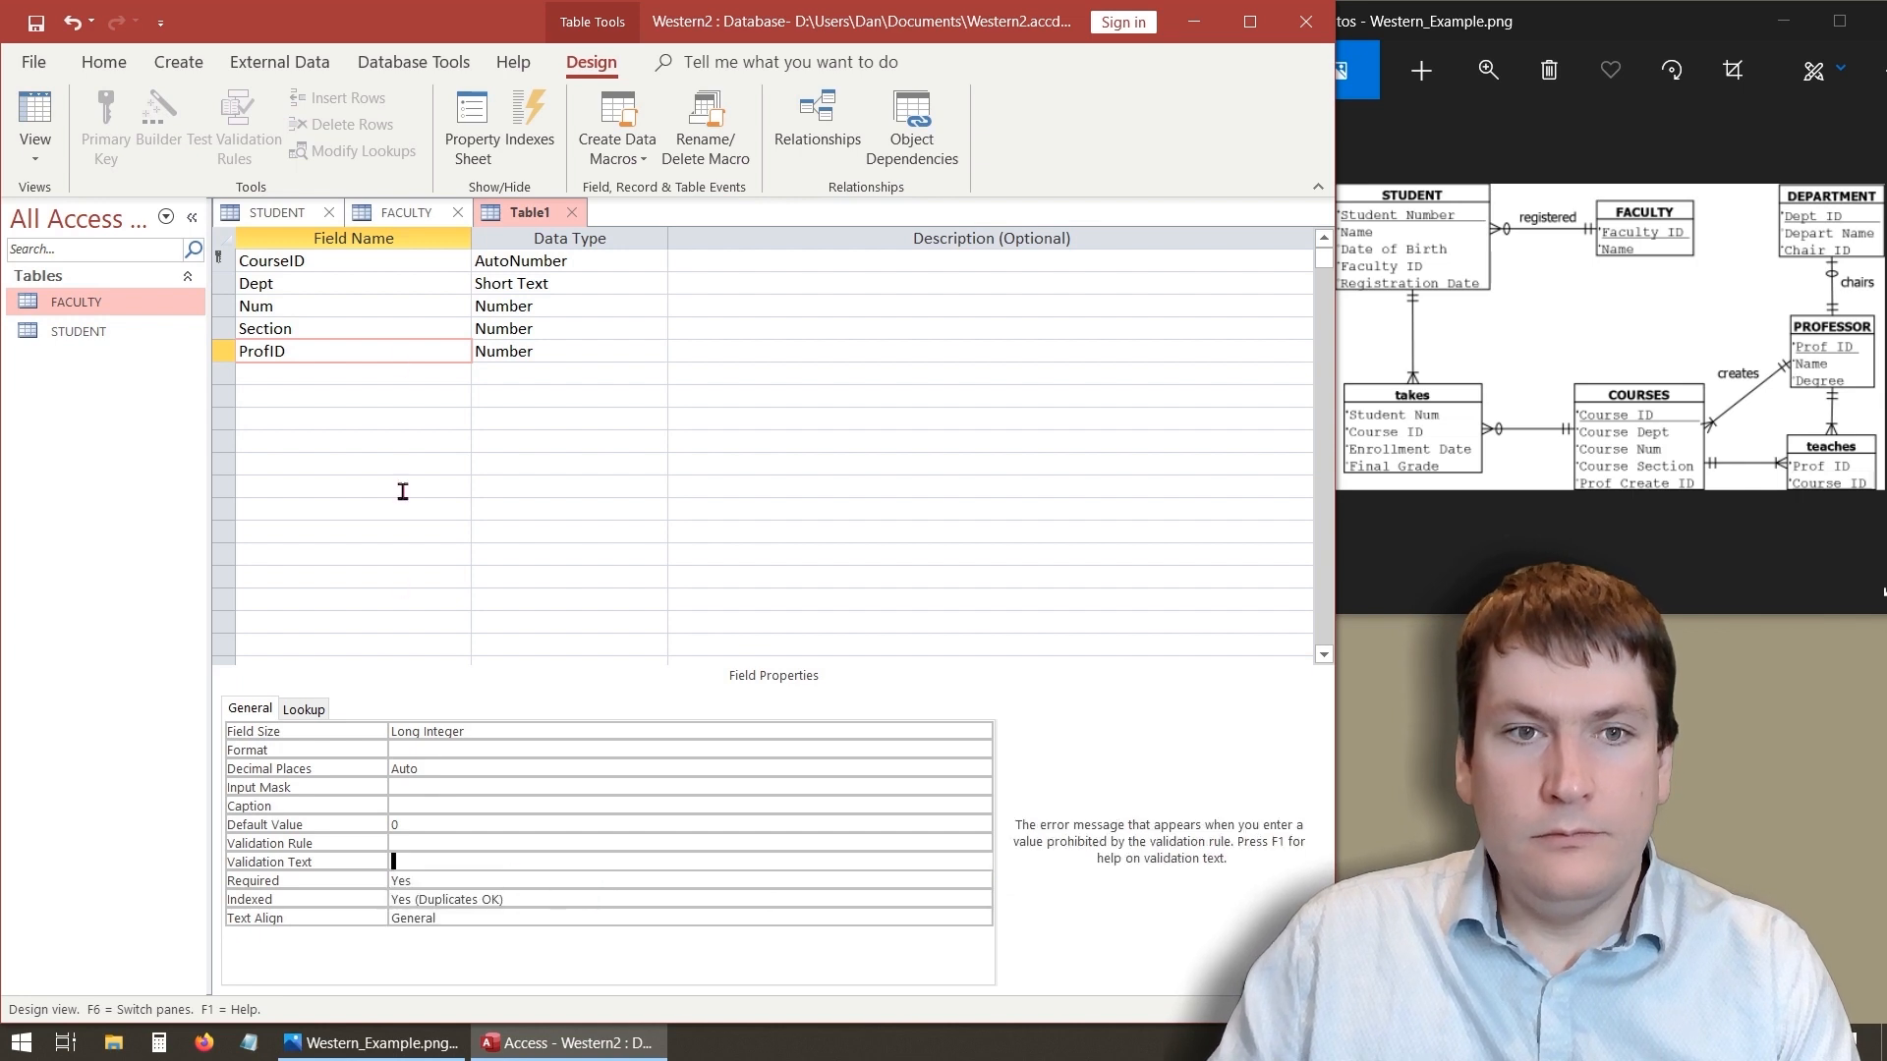
- Clear the default values of the Num and Section fields
{"action": "left_click", "coordinate": [360, 285]}
{"action": "left_click", "coordinate": [316, 307]}
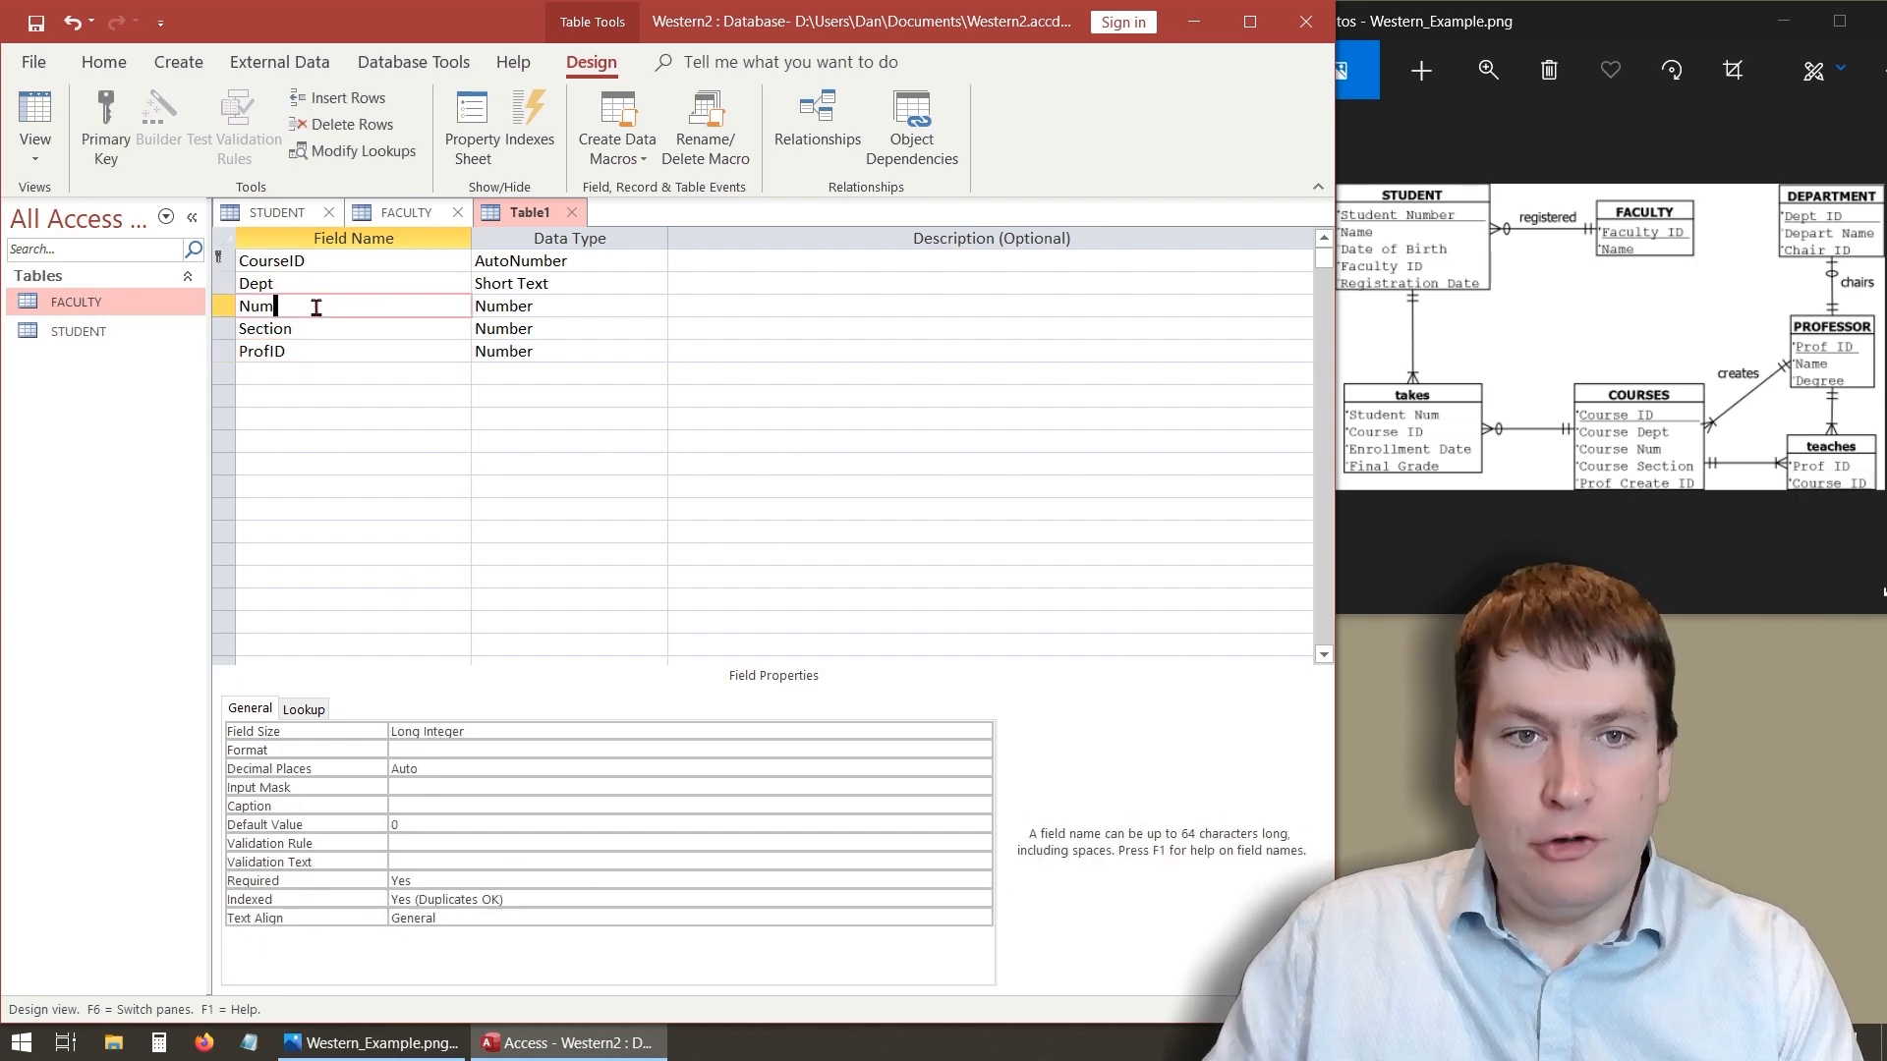
{"action": "left_click", "coordinate": [434, 827]}
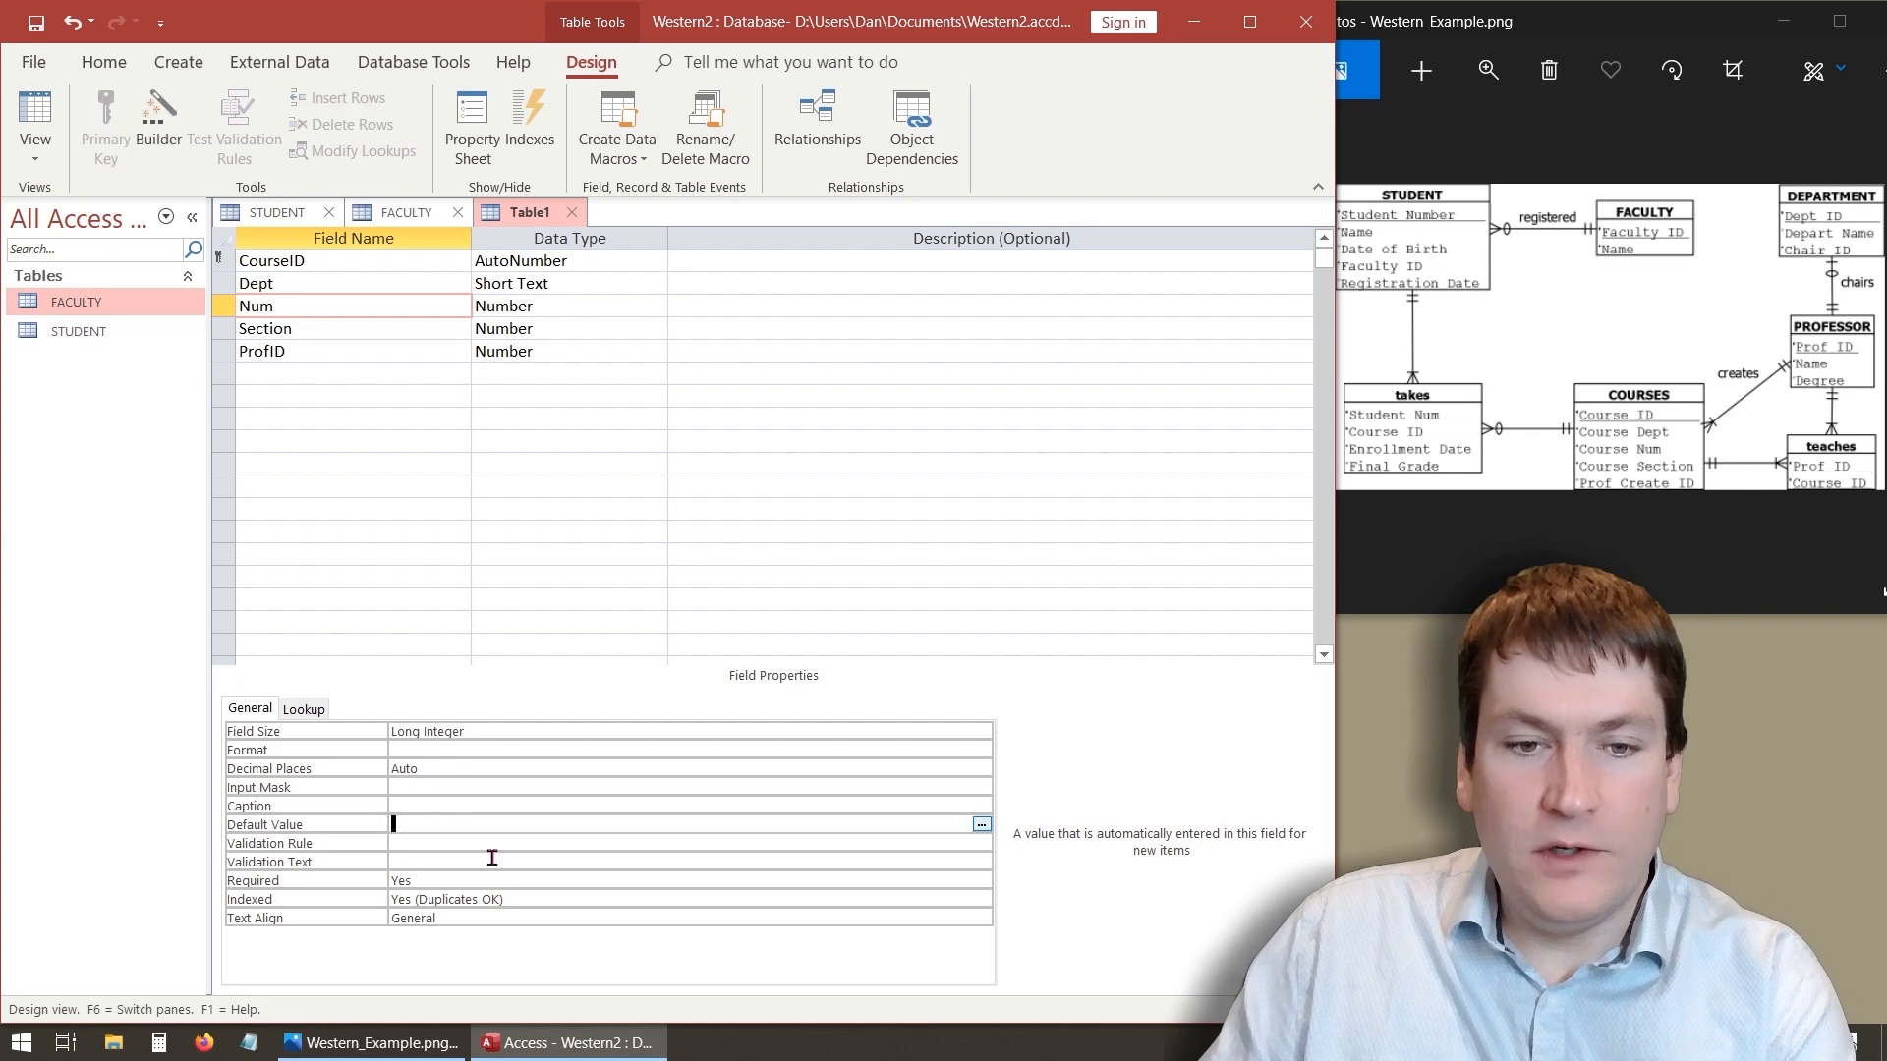
{"action": "left_click", "coordinate": [485, 845]}
{"action": "left_click", "coordinate": [368, 327]}
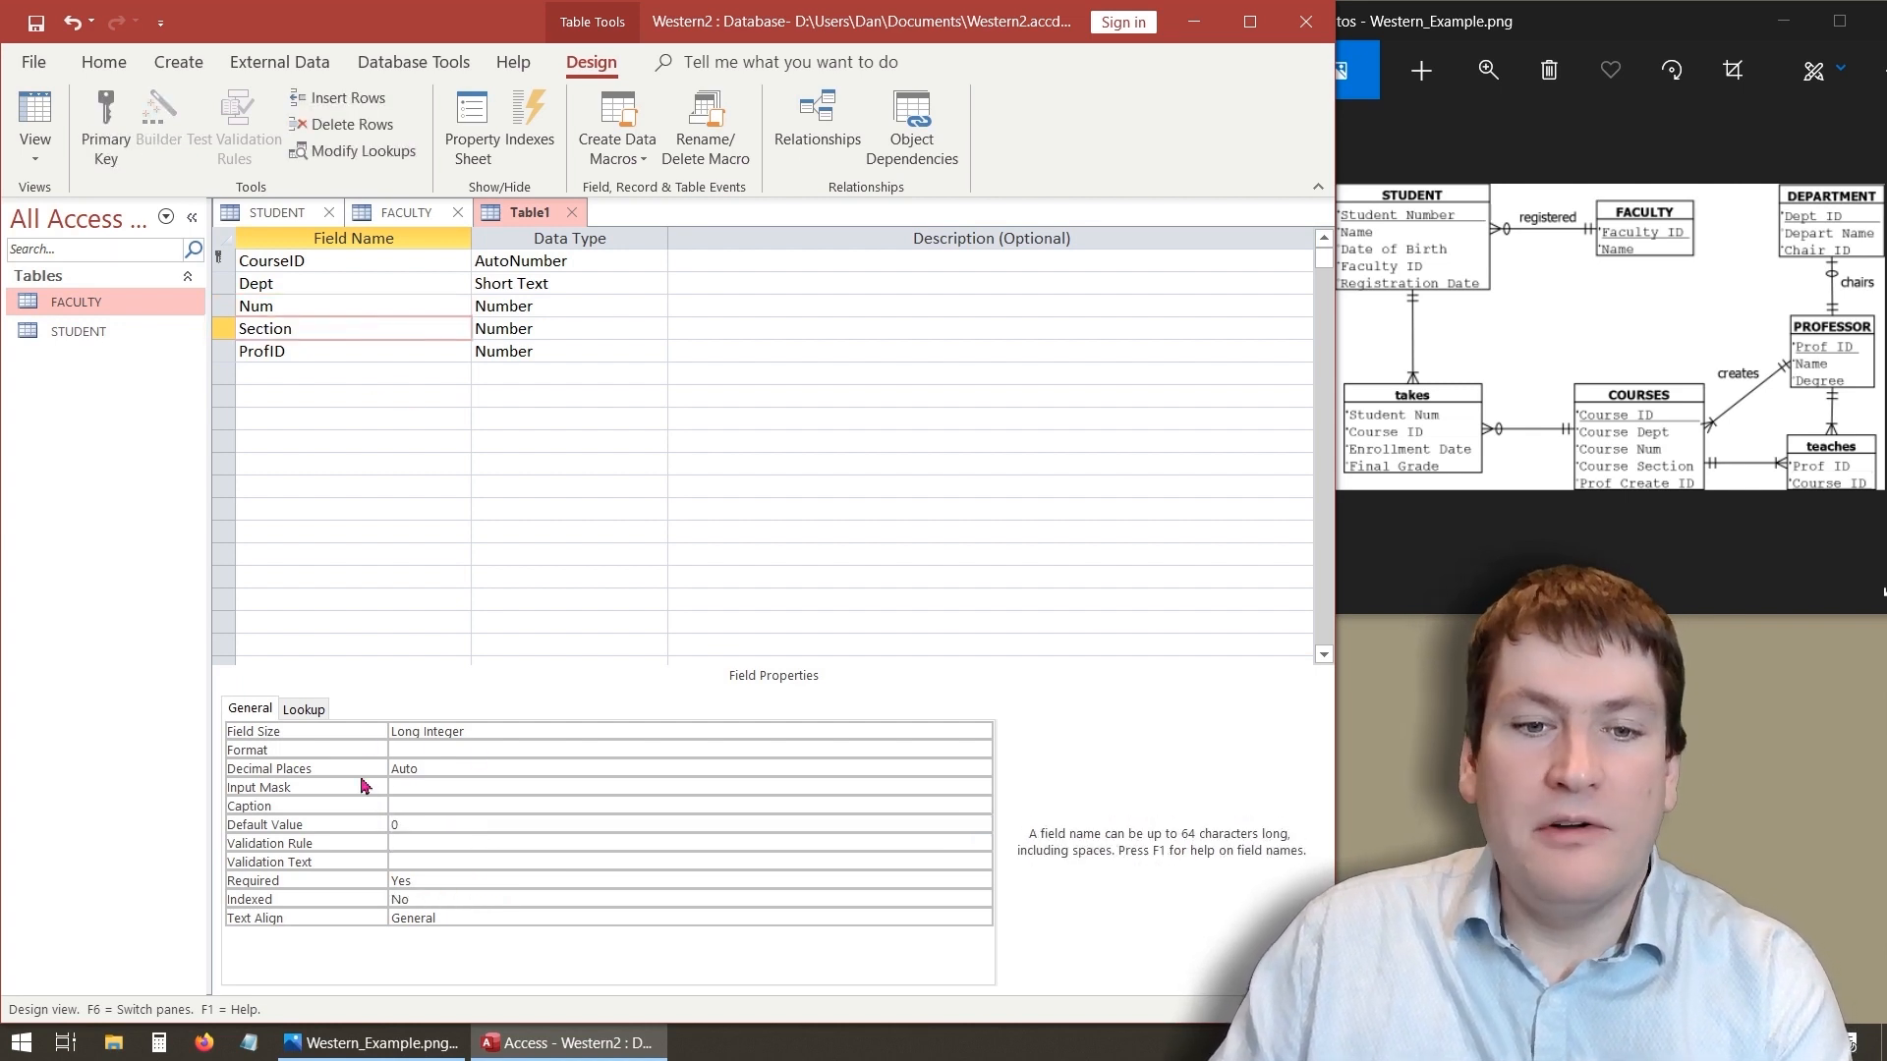
{"action": "left_click", "coordinate": [403, 825]}
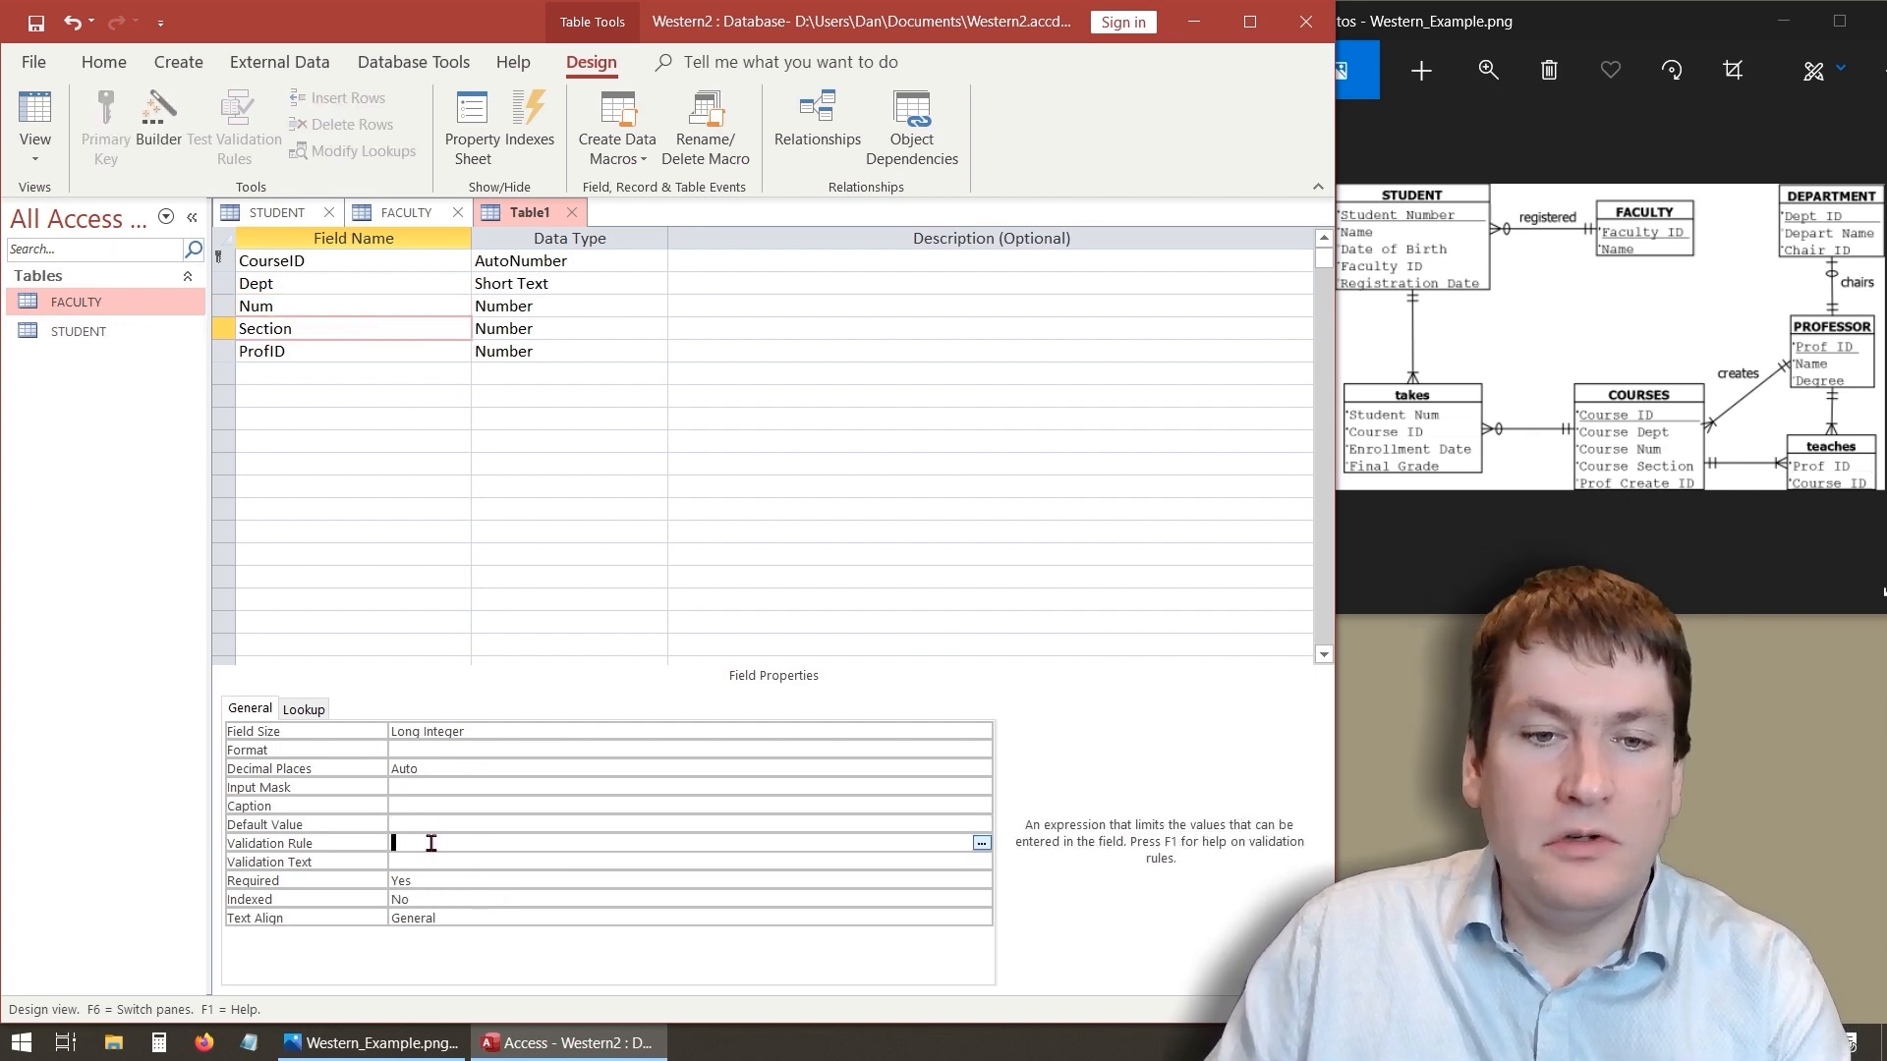
{"action": "left_click", "coordinate": [433, 844]}
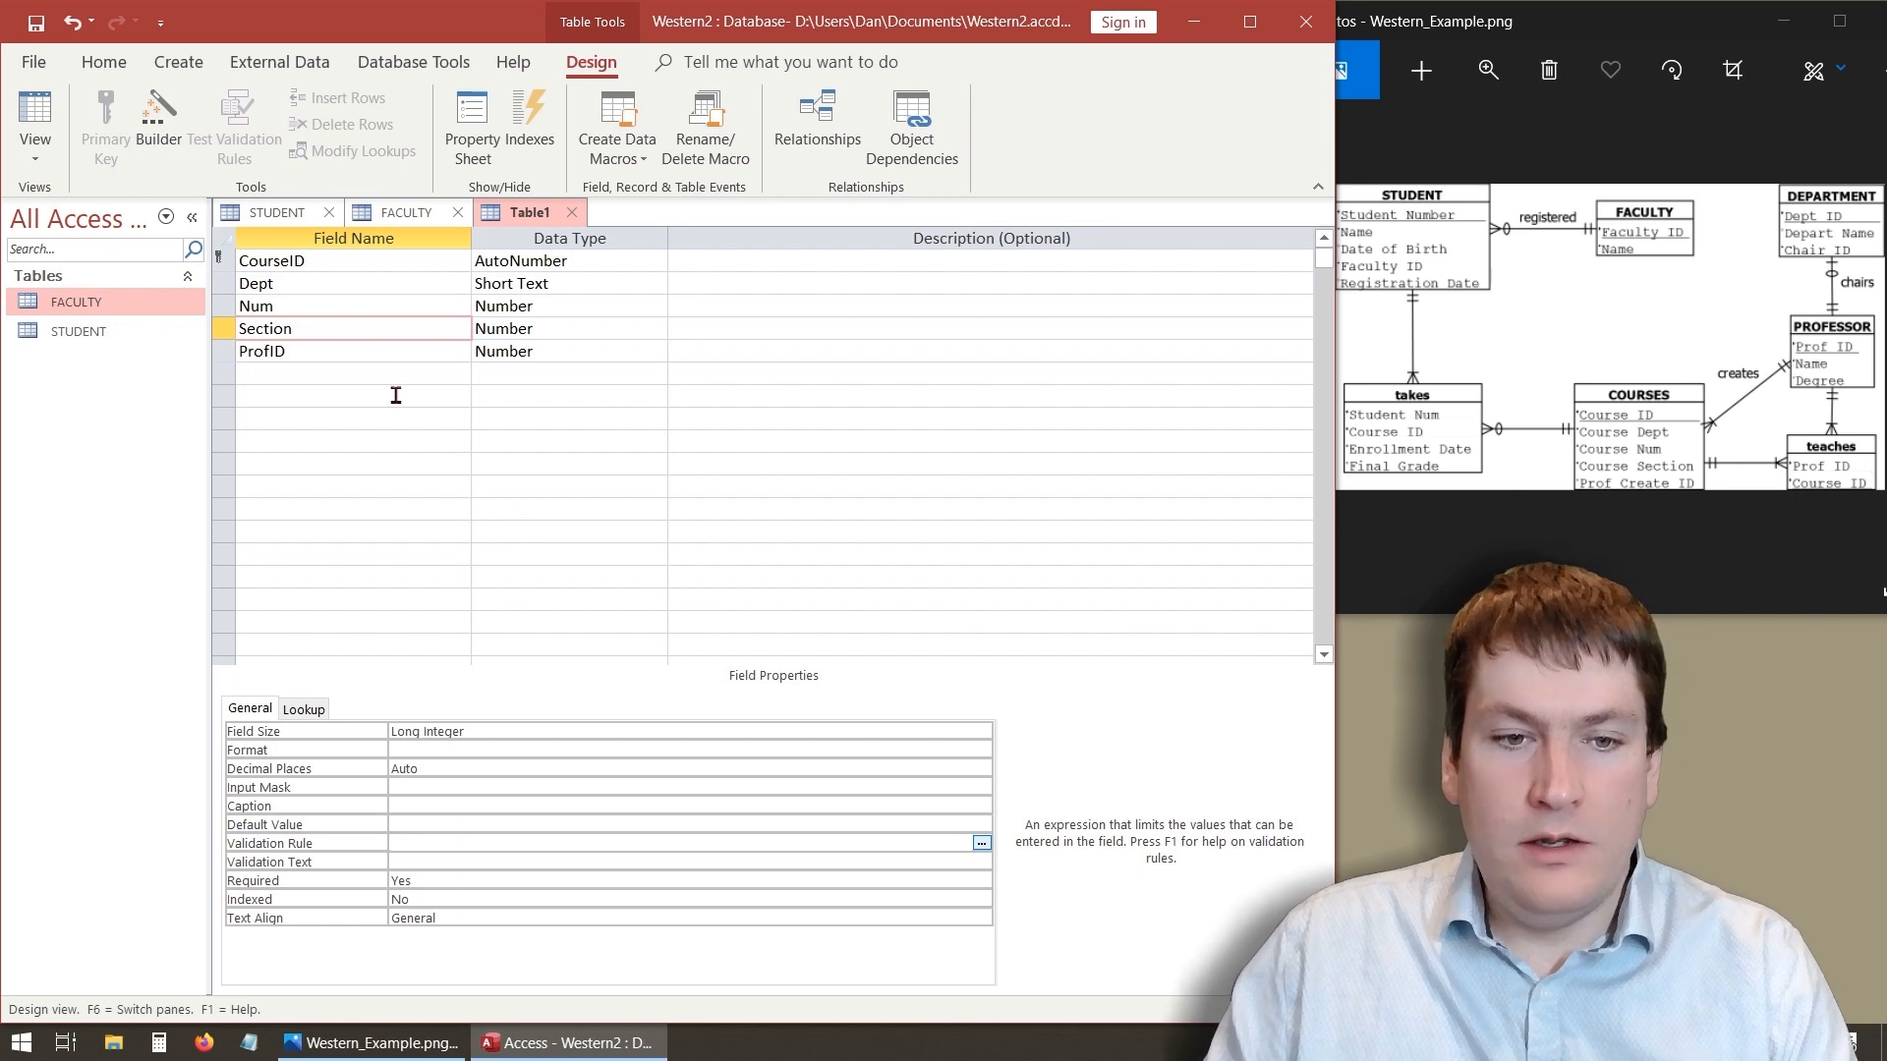
- Change the field size of both Num and Section to Integer
{"action": "left_click", "coordinate": [369, 305]}
{"action": "left_click", "coordinate": [447, 728]}
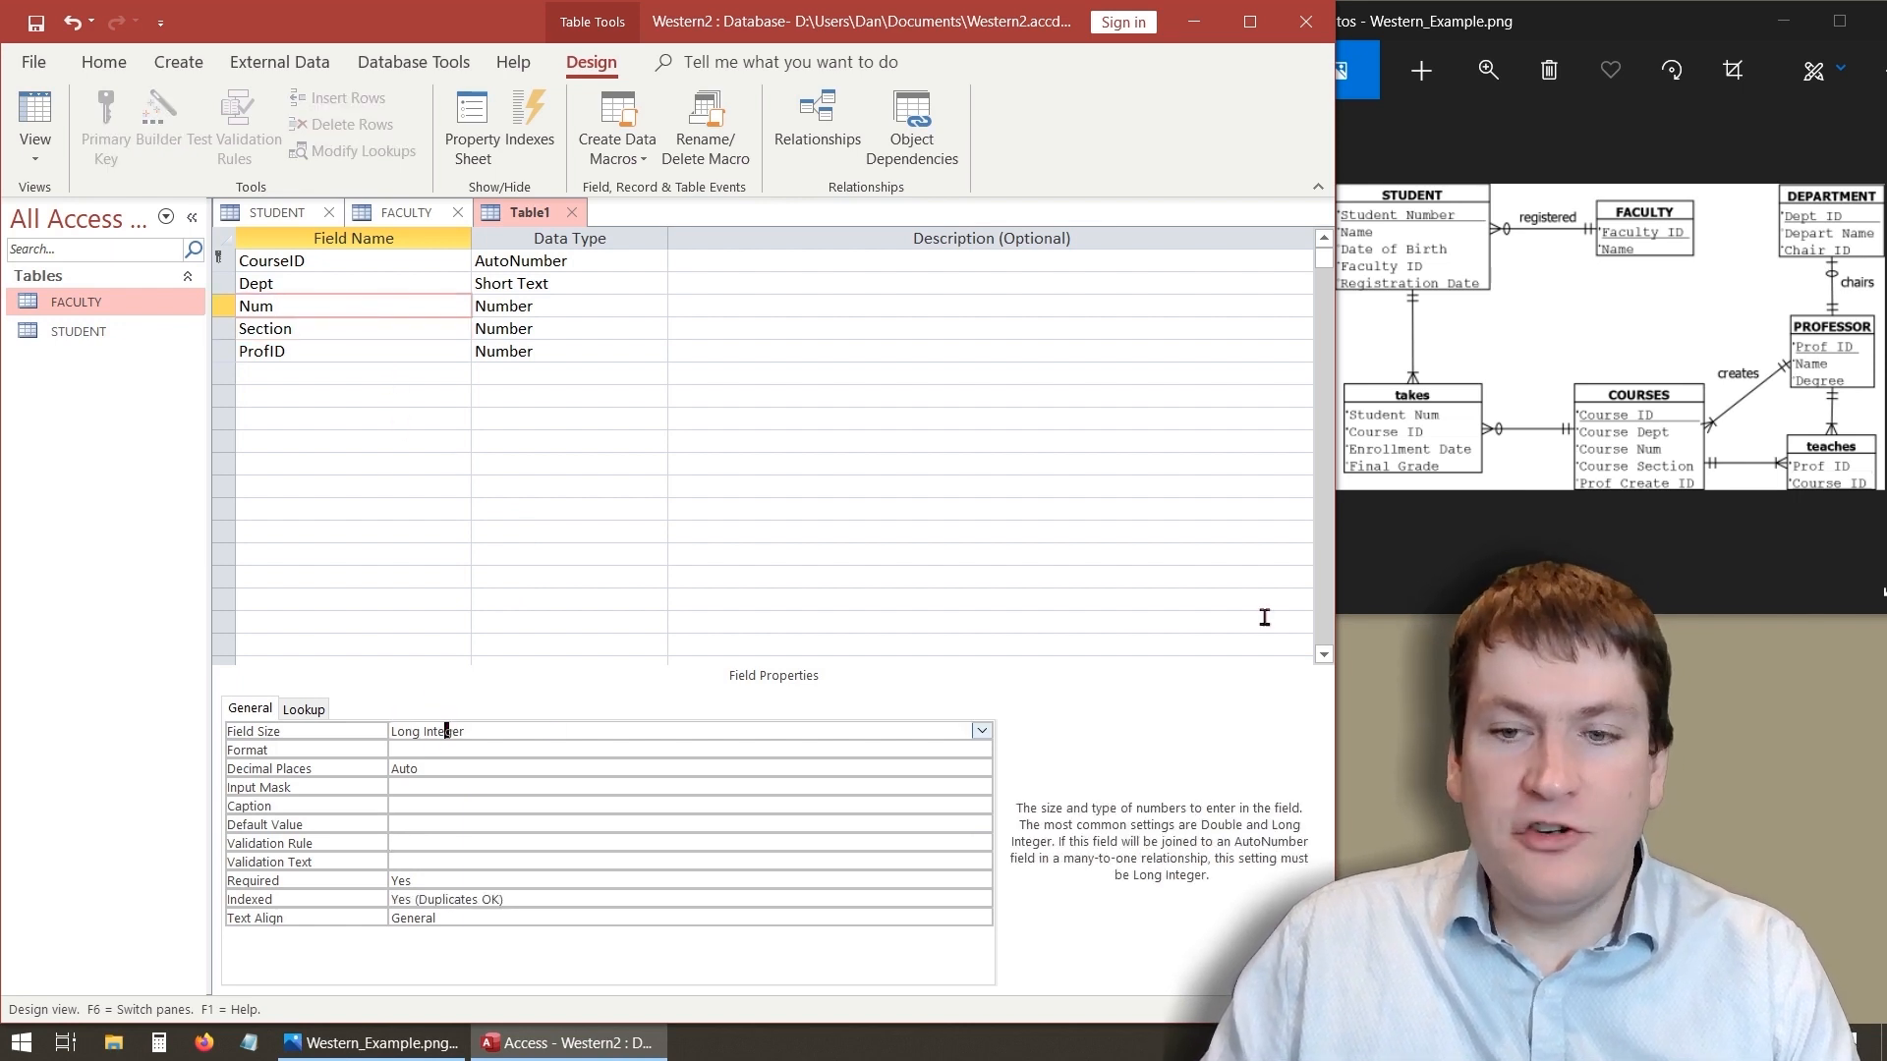
{"action": "left_click", "coordinate": [982, 734]}
{"action": "left_click", "coordinate": [737, 768]}
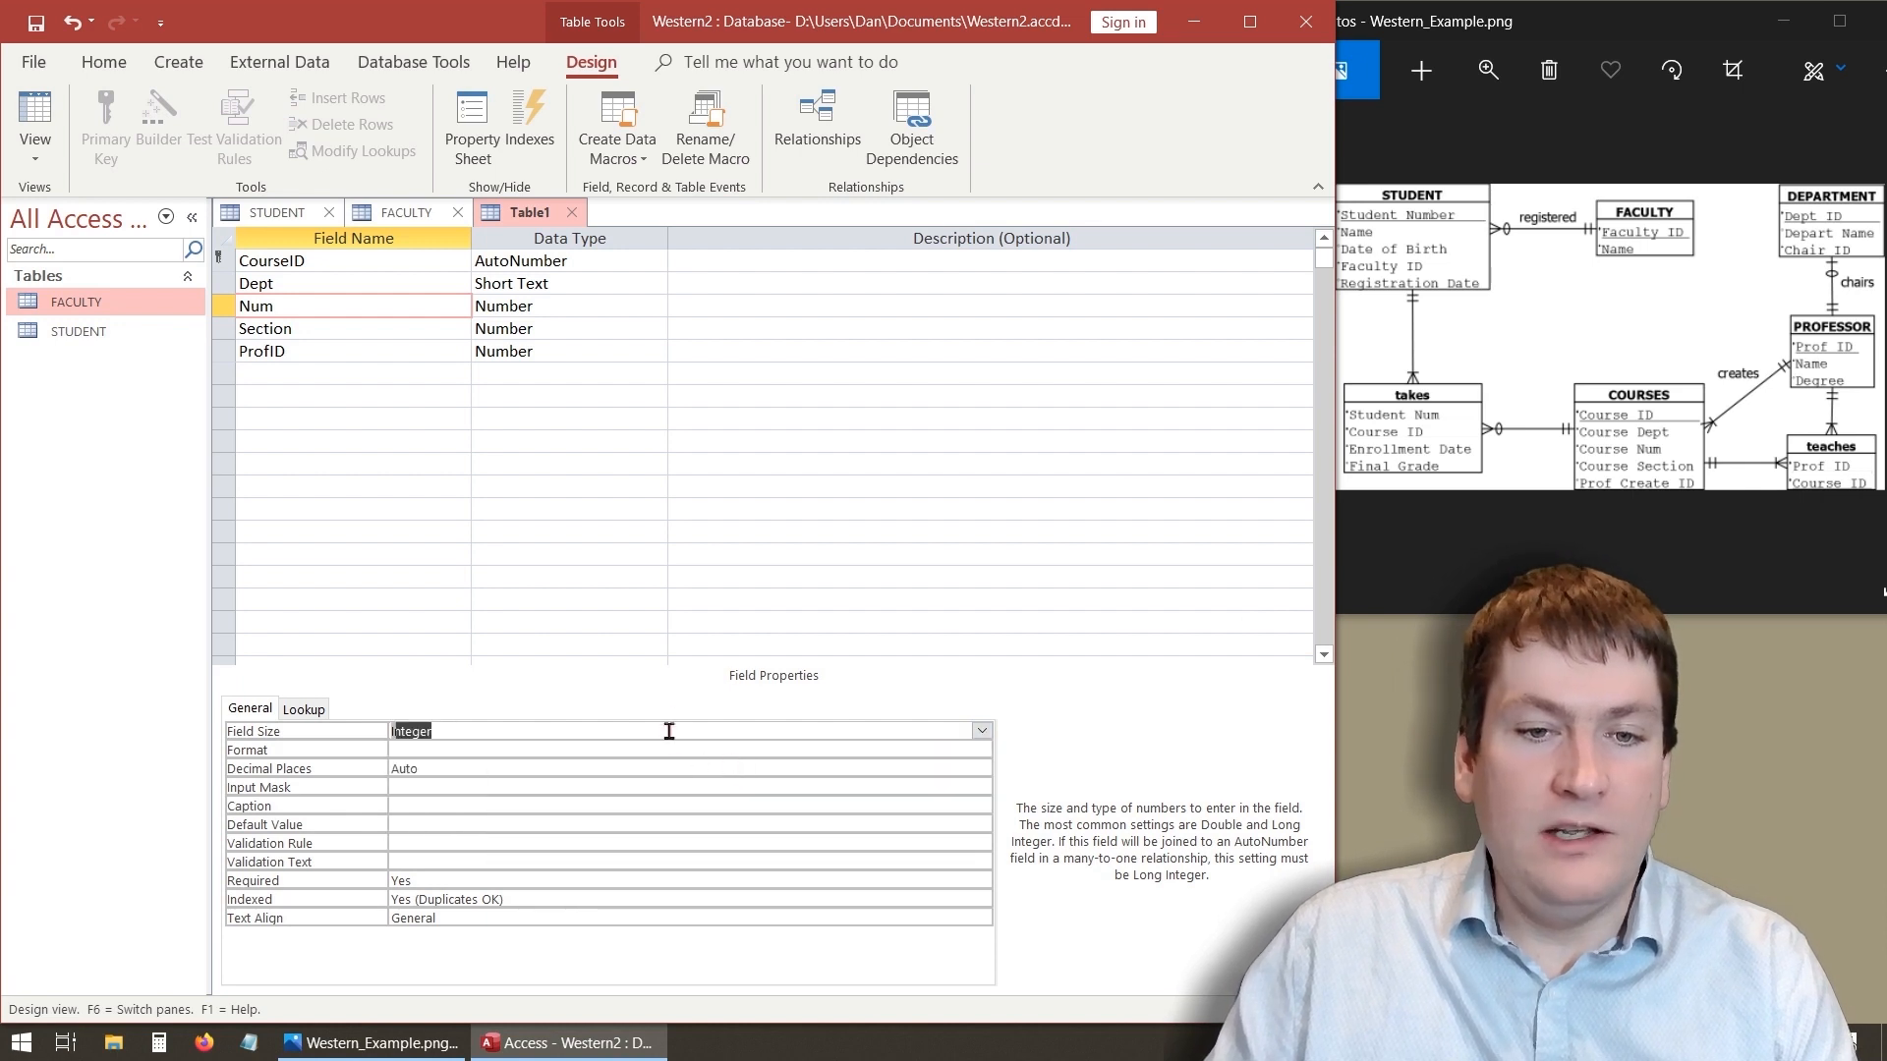
{"action": "left_click", "coordinate": [334, 328]}
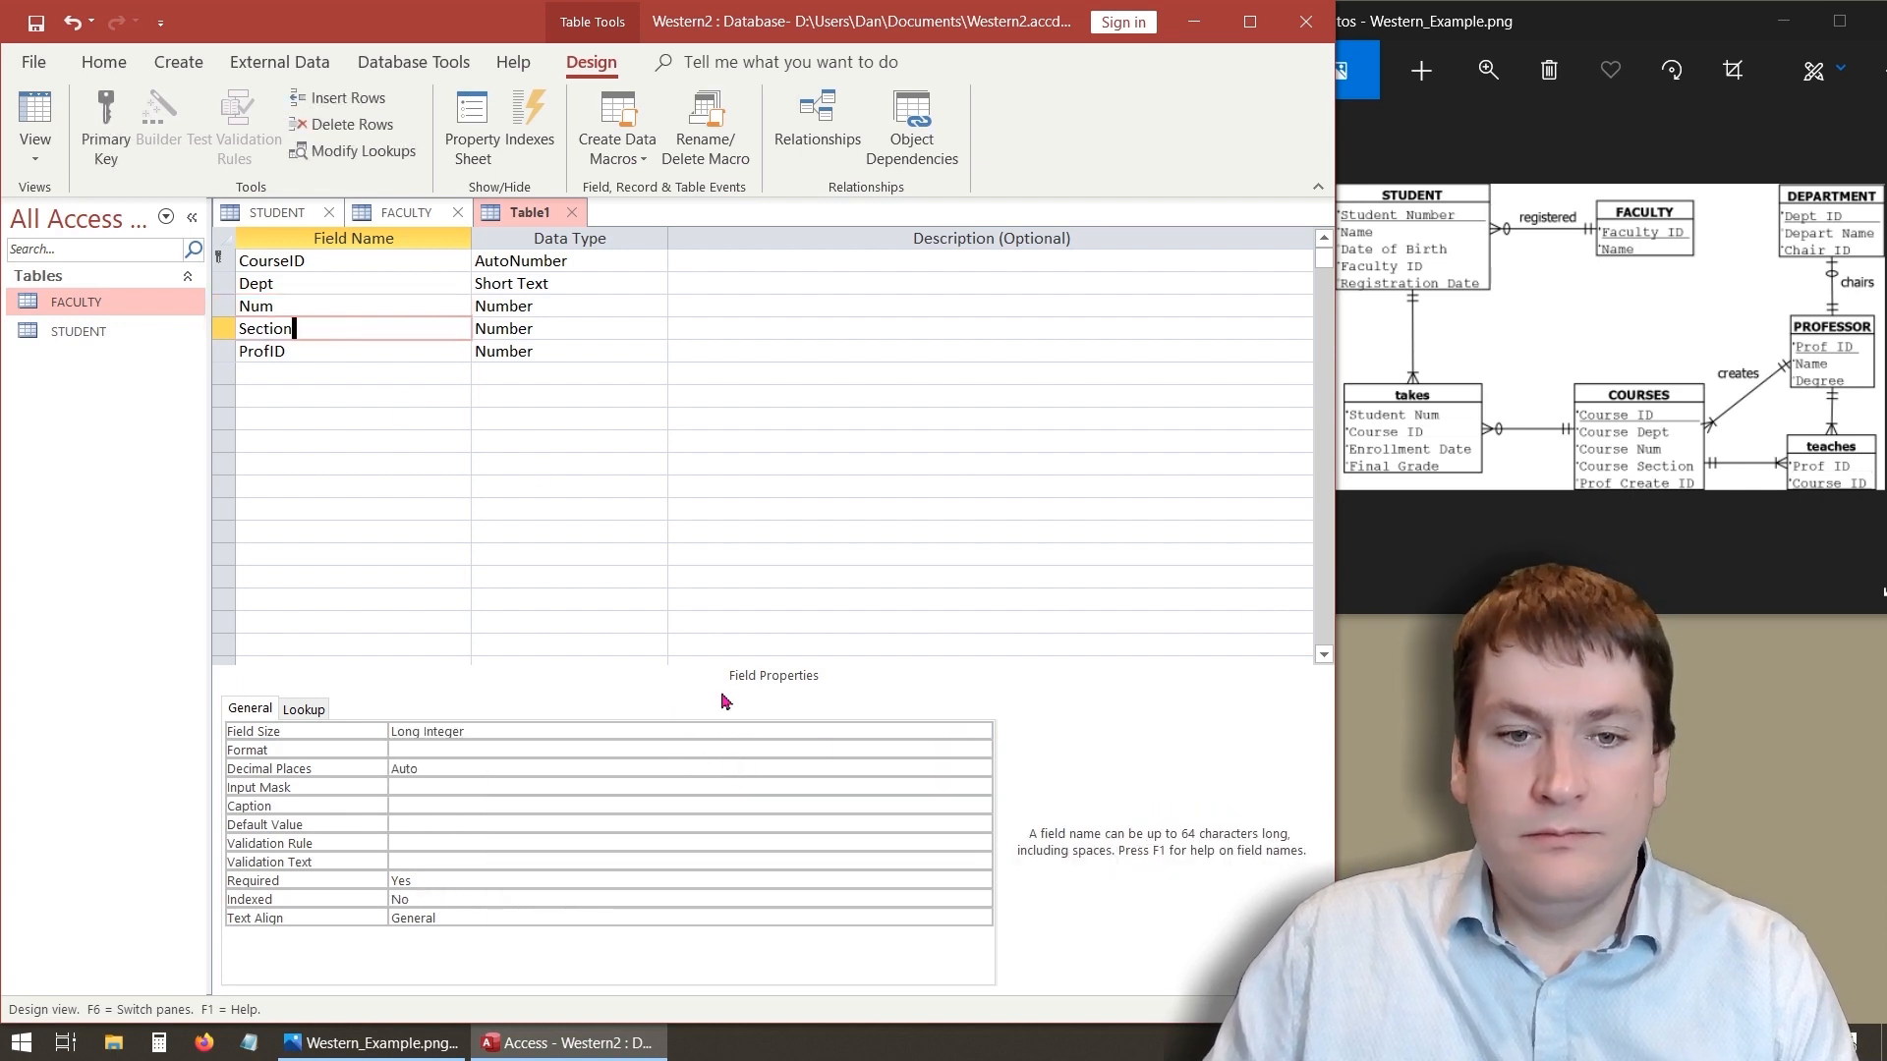
{"action": "left_click", "coordinate": [982, 732]}
{"action": "left_click", "coordinate": [773, 785]}
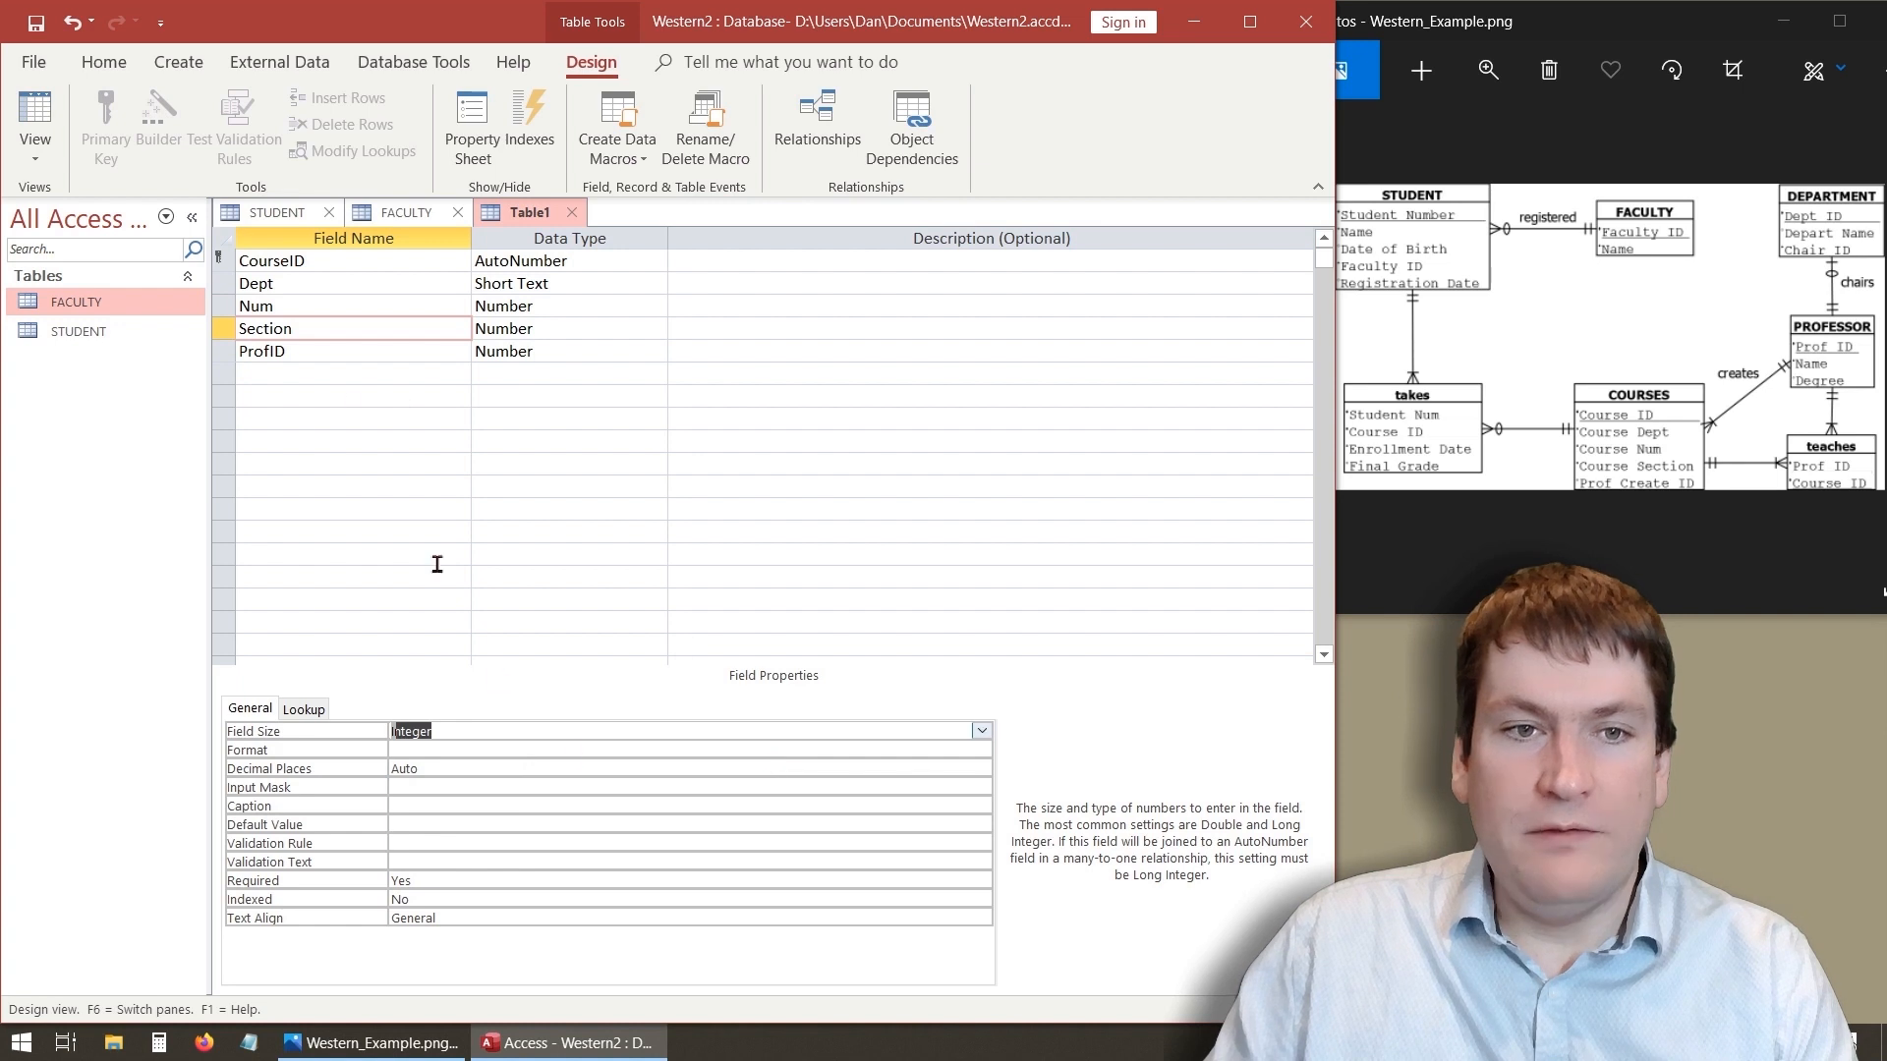
{"action": "left_click", "coordinate": [364, 358]}
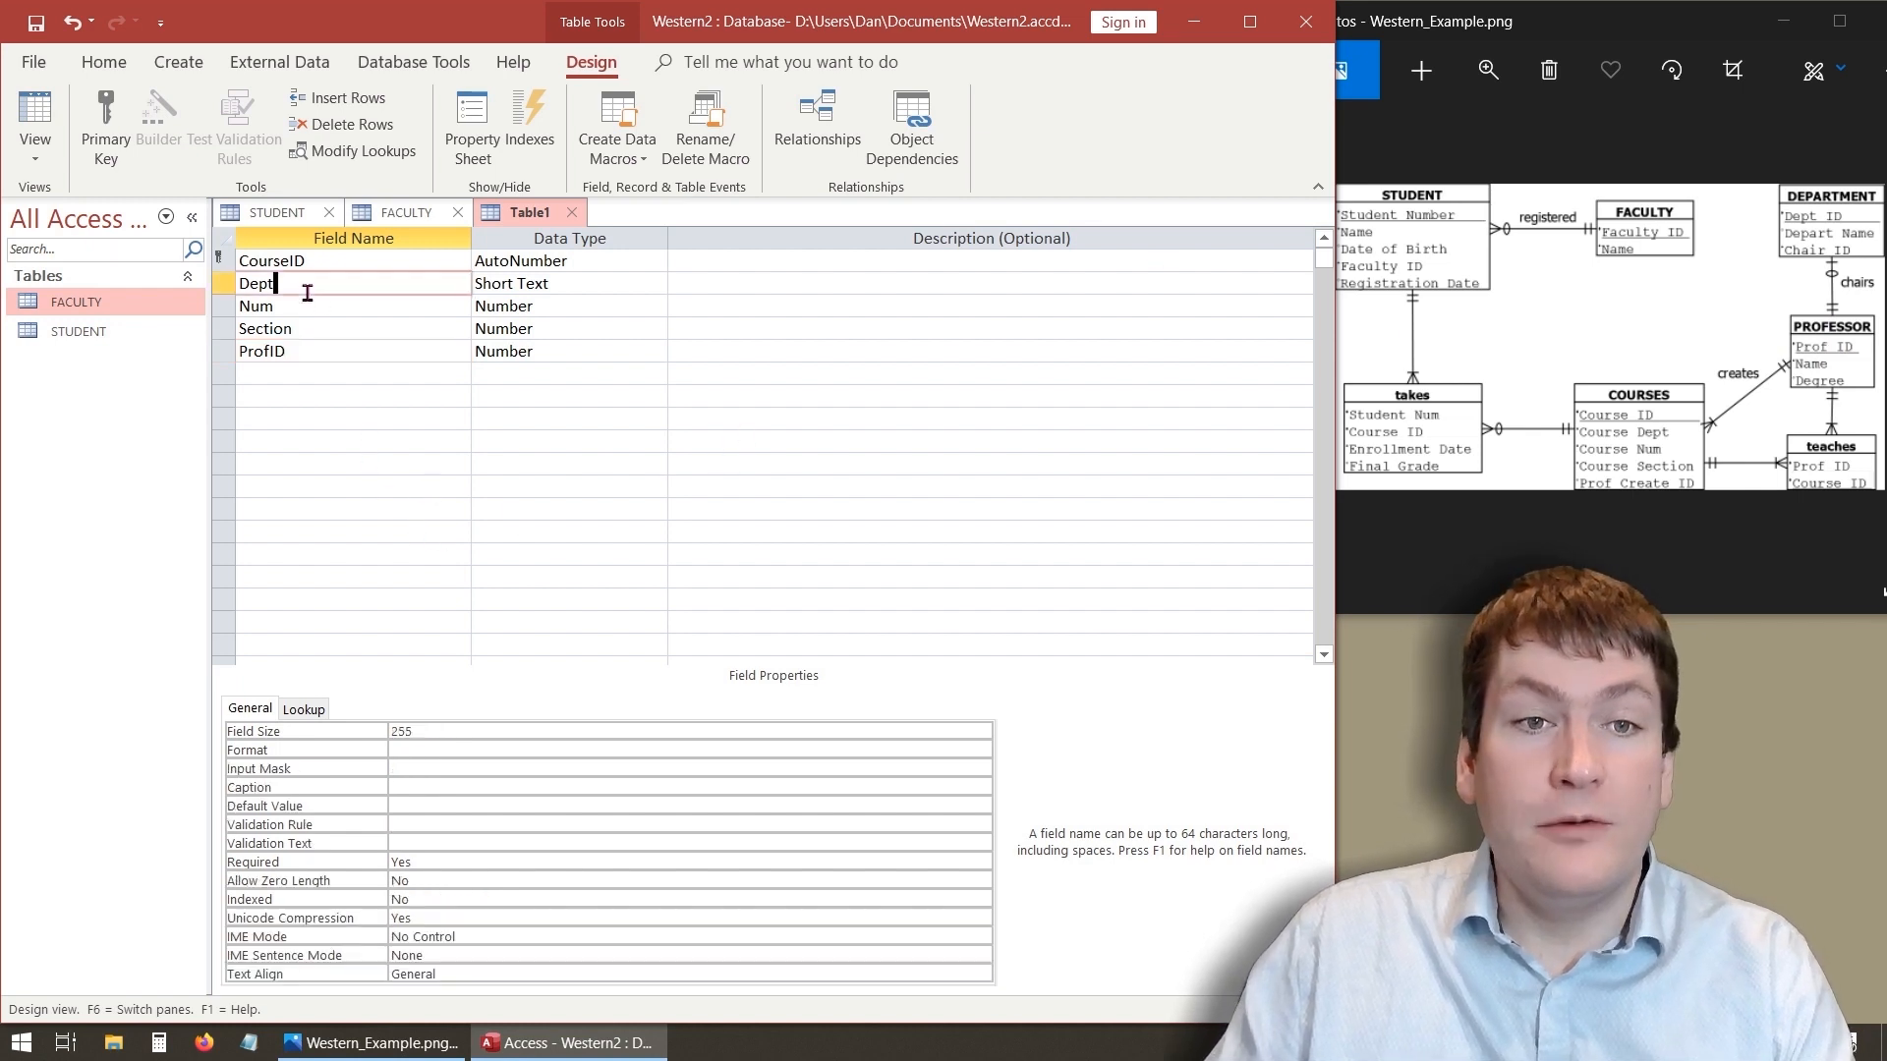
- Save the new table under the name COURSES
{"action": "left_click", "coordinate": [359, 460]}
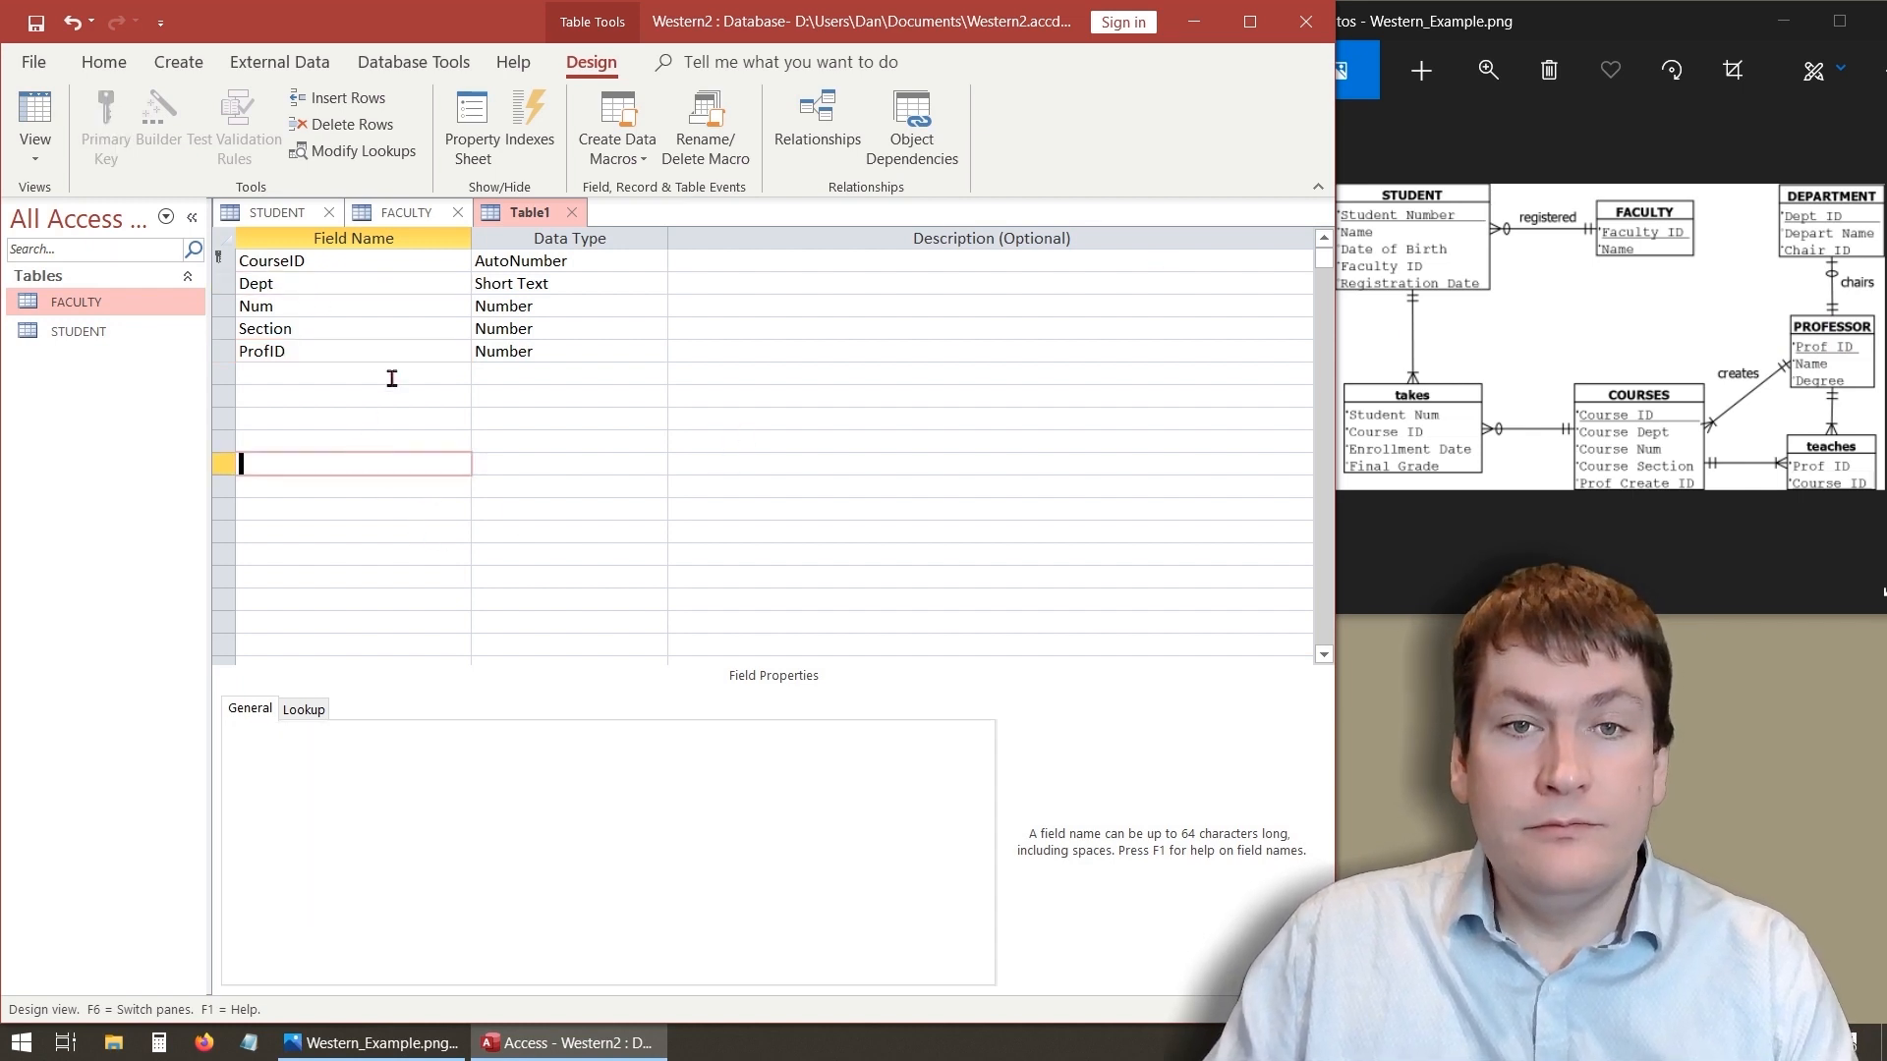
{"action": "right_click", "coordinate": [534, 213]}
{"action": "left_click", "coordinate": [592, 249]}
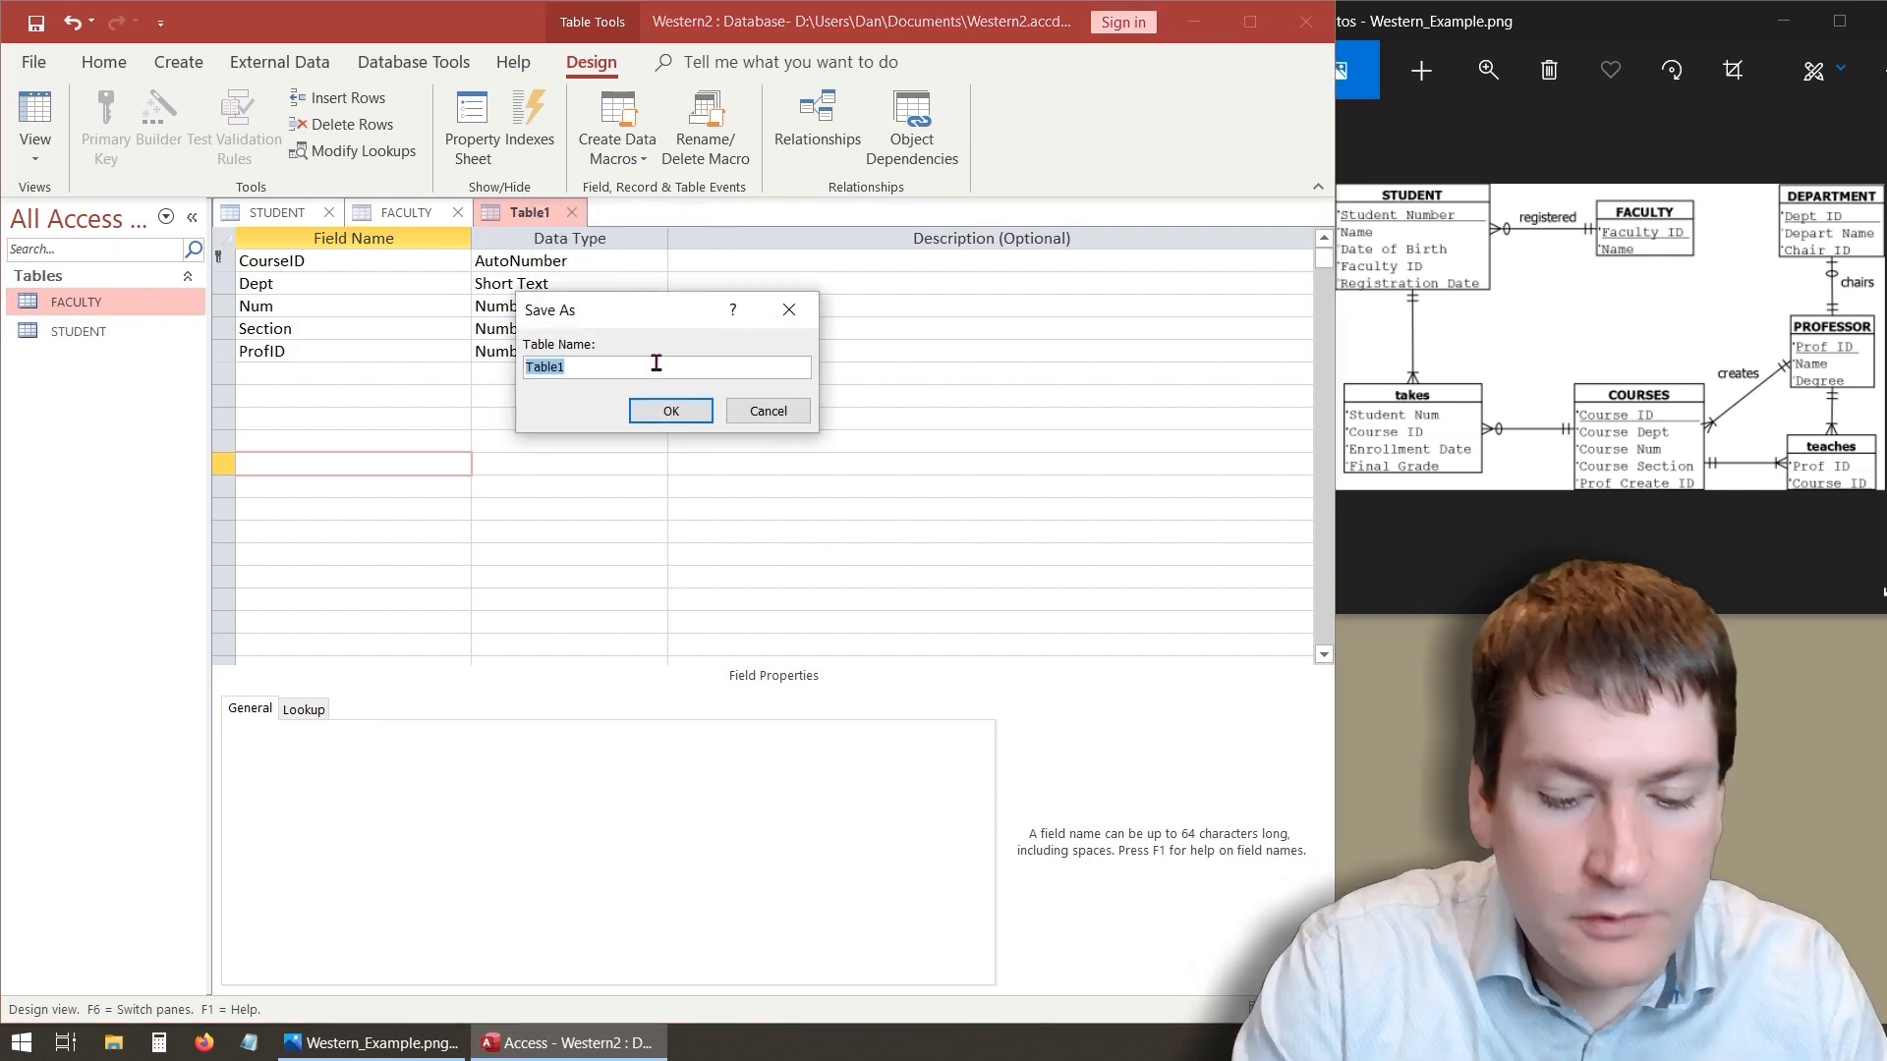
{"action": "type", "text": "COURSES"}
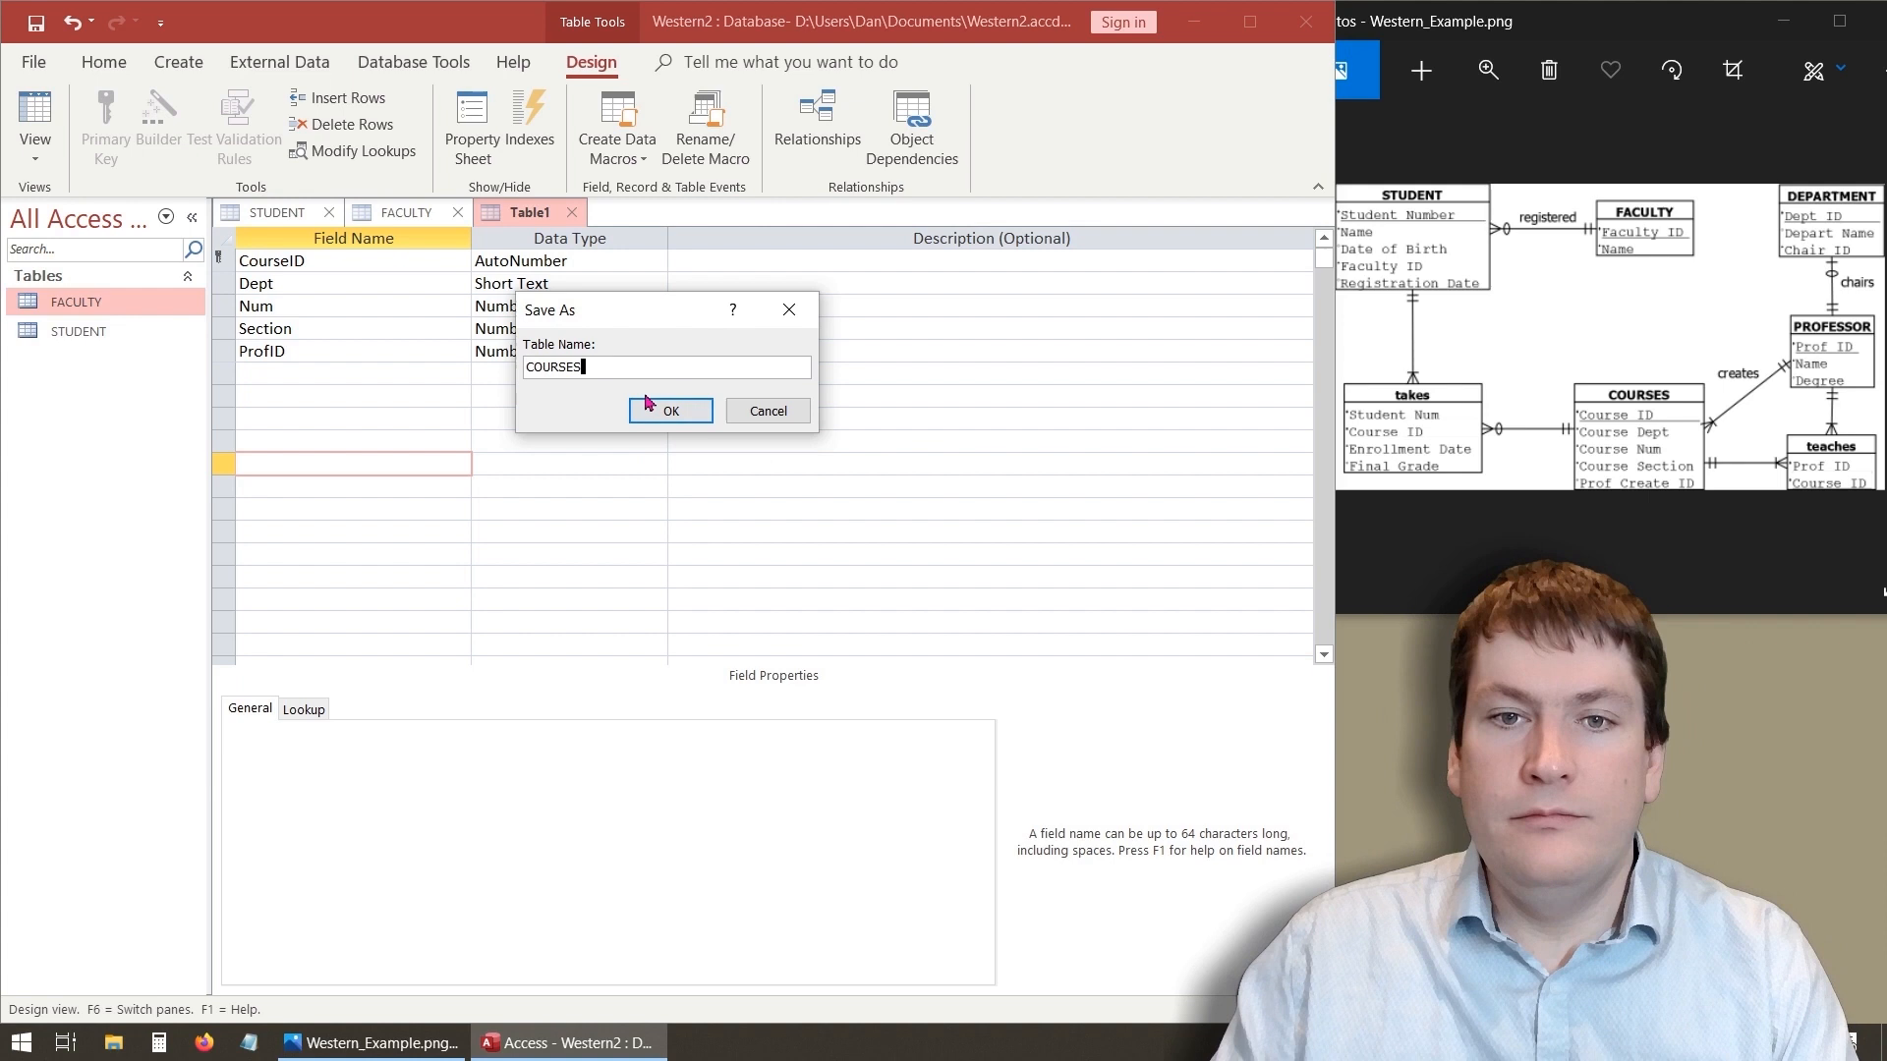
{"action": "left_click", "coordinate": [646, 400]}
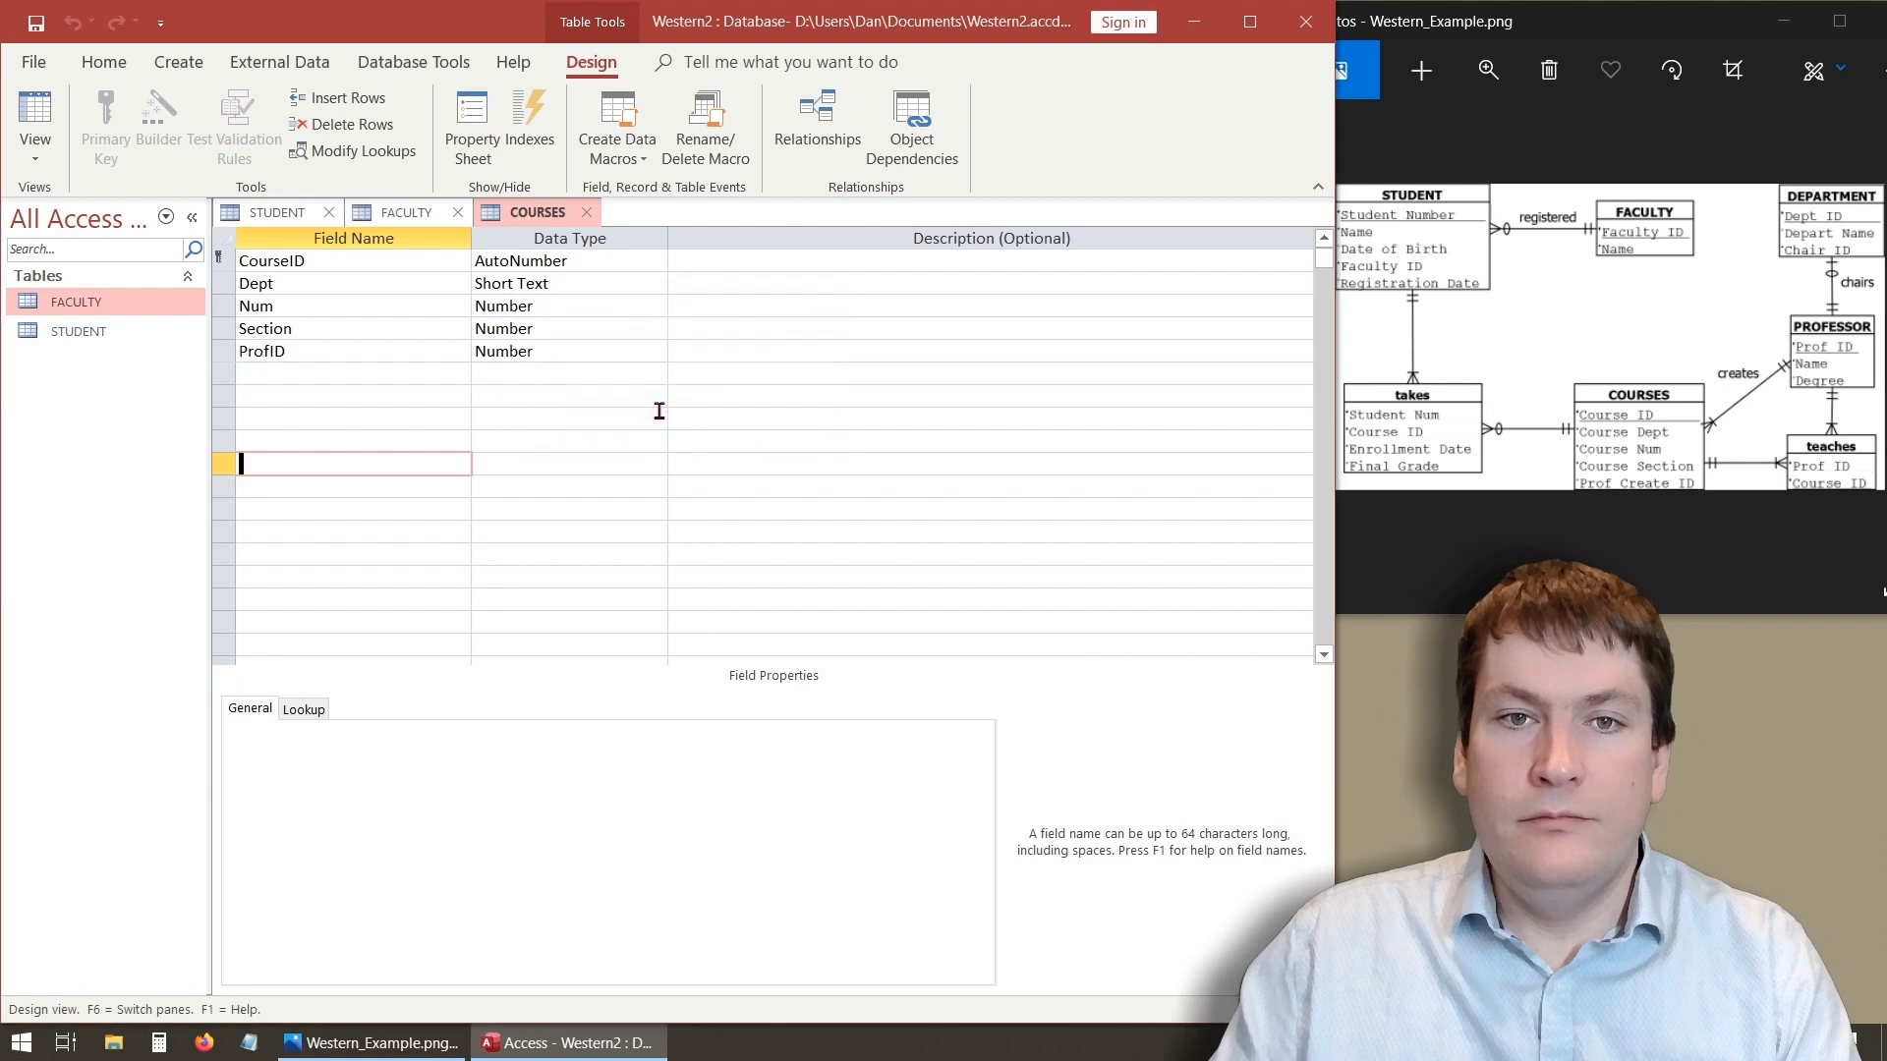
- Open the COURSES table in Datasheet view to check its columns
{"action": "left_click", "coordinate": [289, 394]}
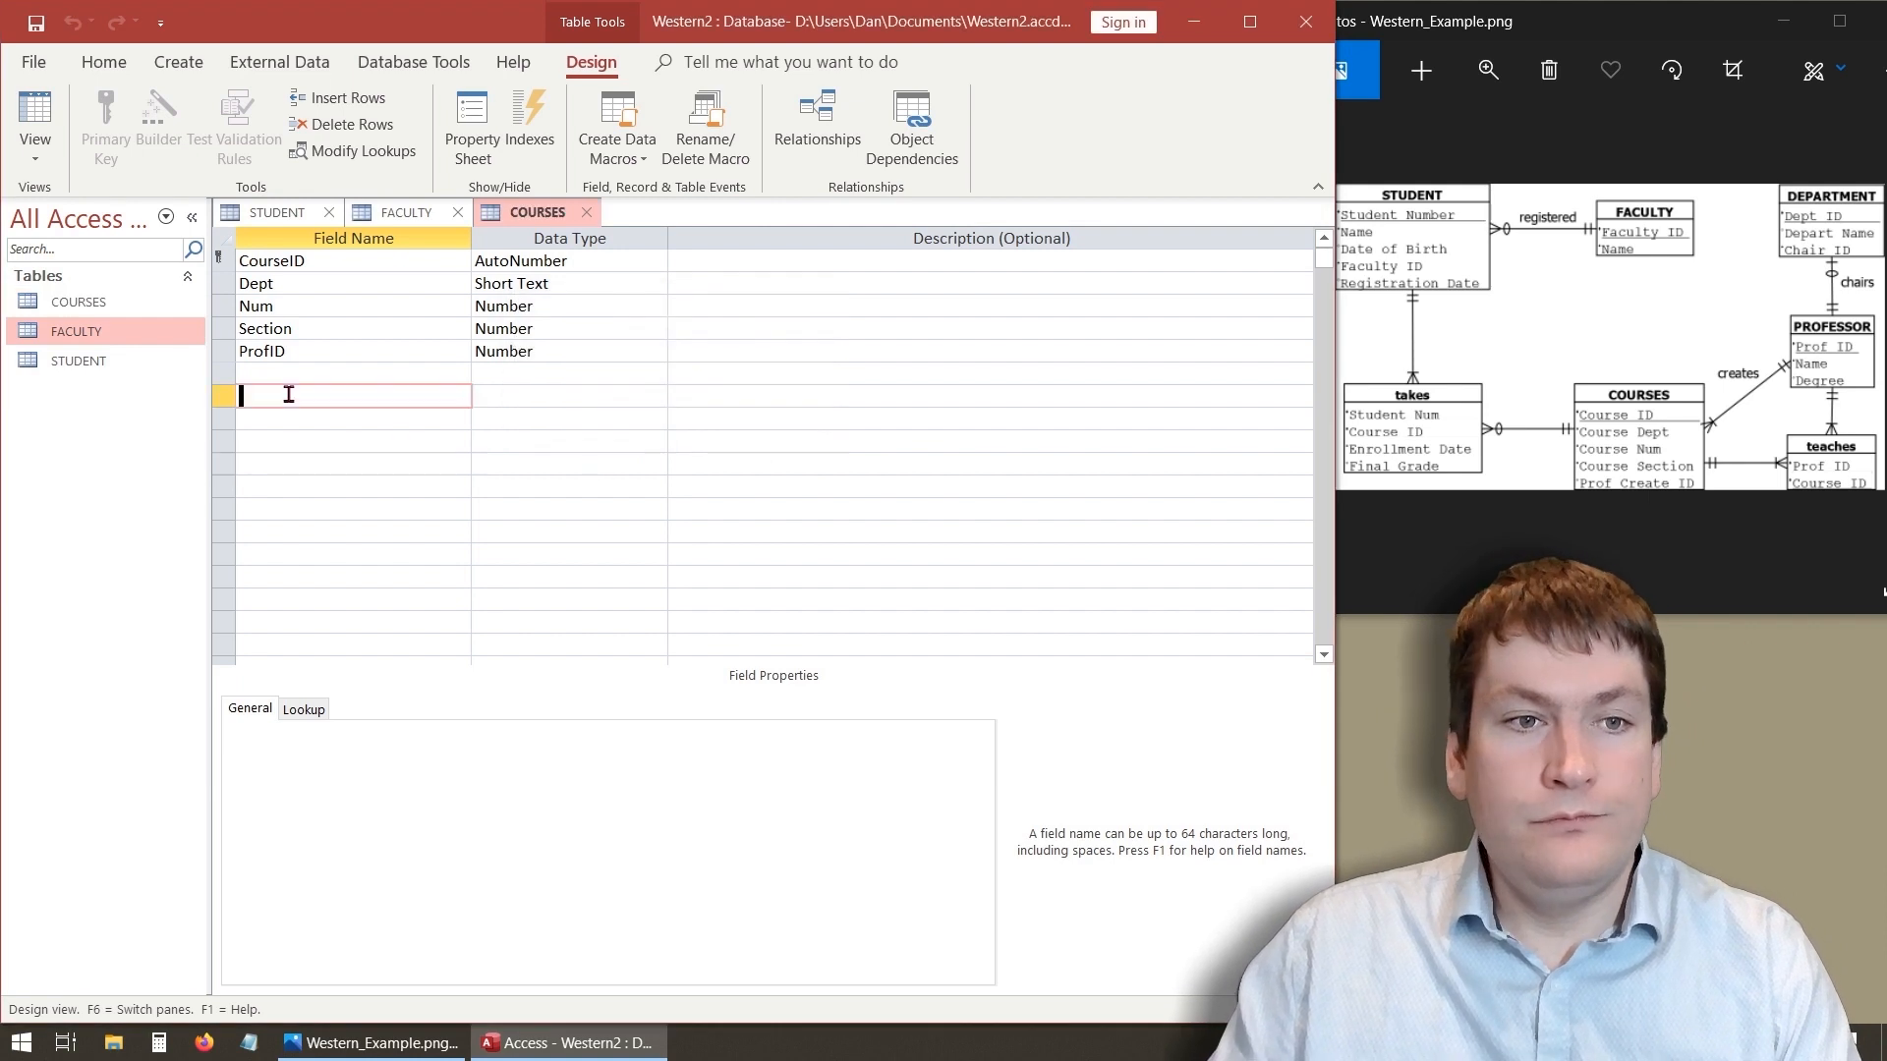
{"action": "left_click", "coordinate": [79, 304]}
{"action": "left_click", "coordinate": [524, 209]}
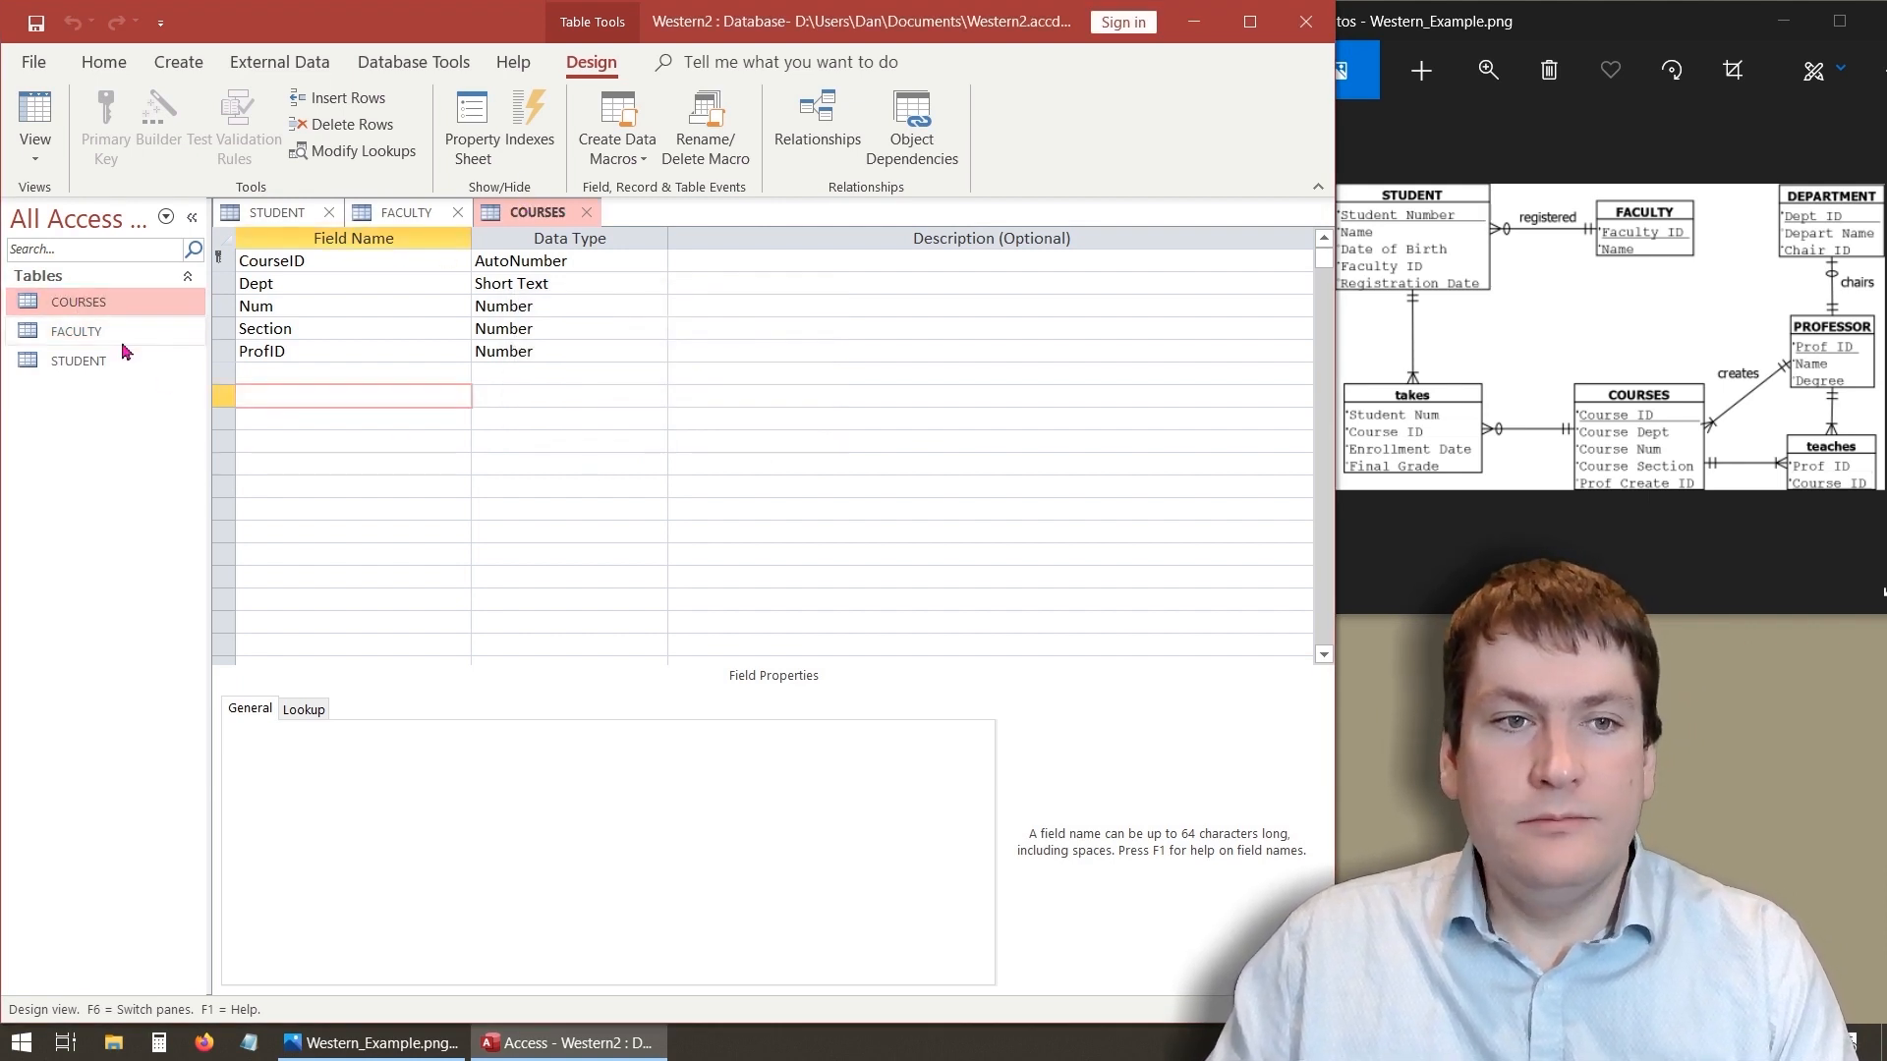
{"action": "left_click", "coordinate": [33, 121]}
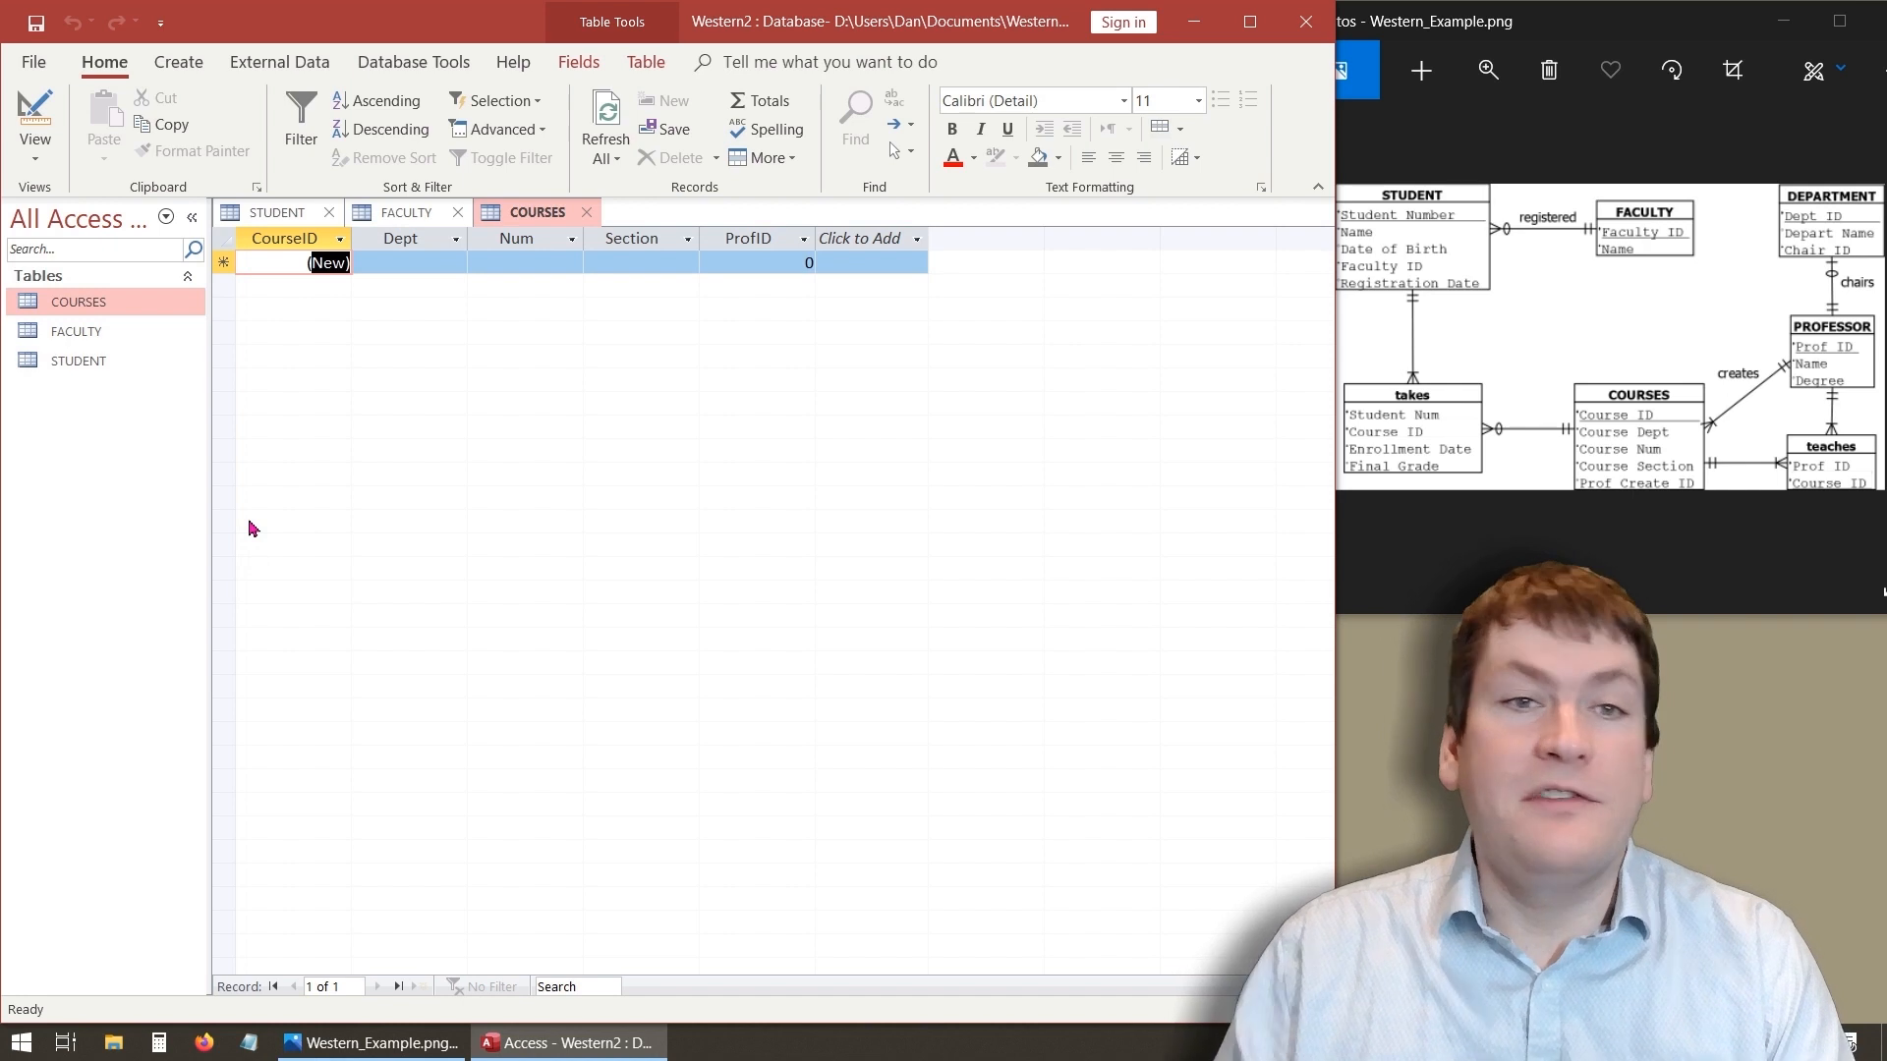
- Create a new table in Design view with a ProfID AutoNumber field set as the primary key
{"action": "left_click", "coordinate": [178, 62]}
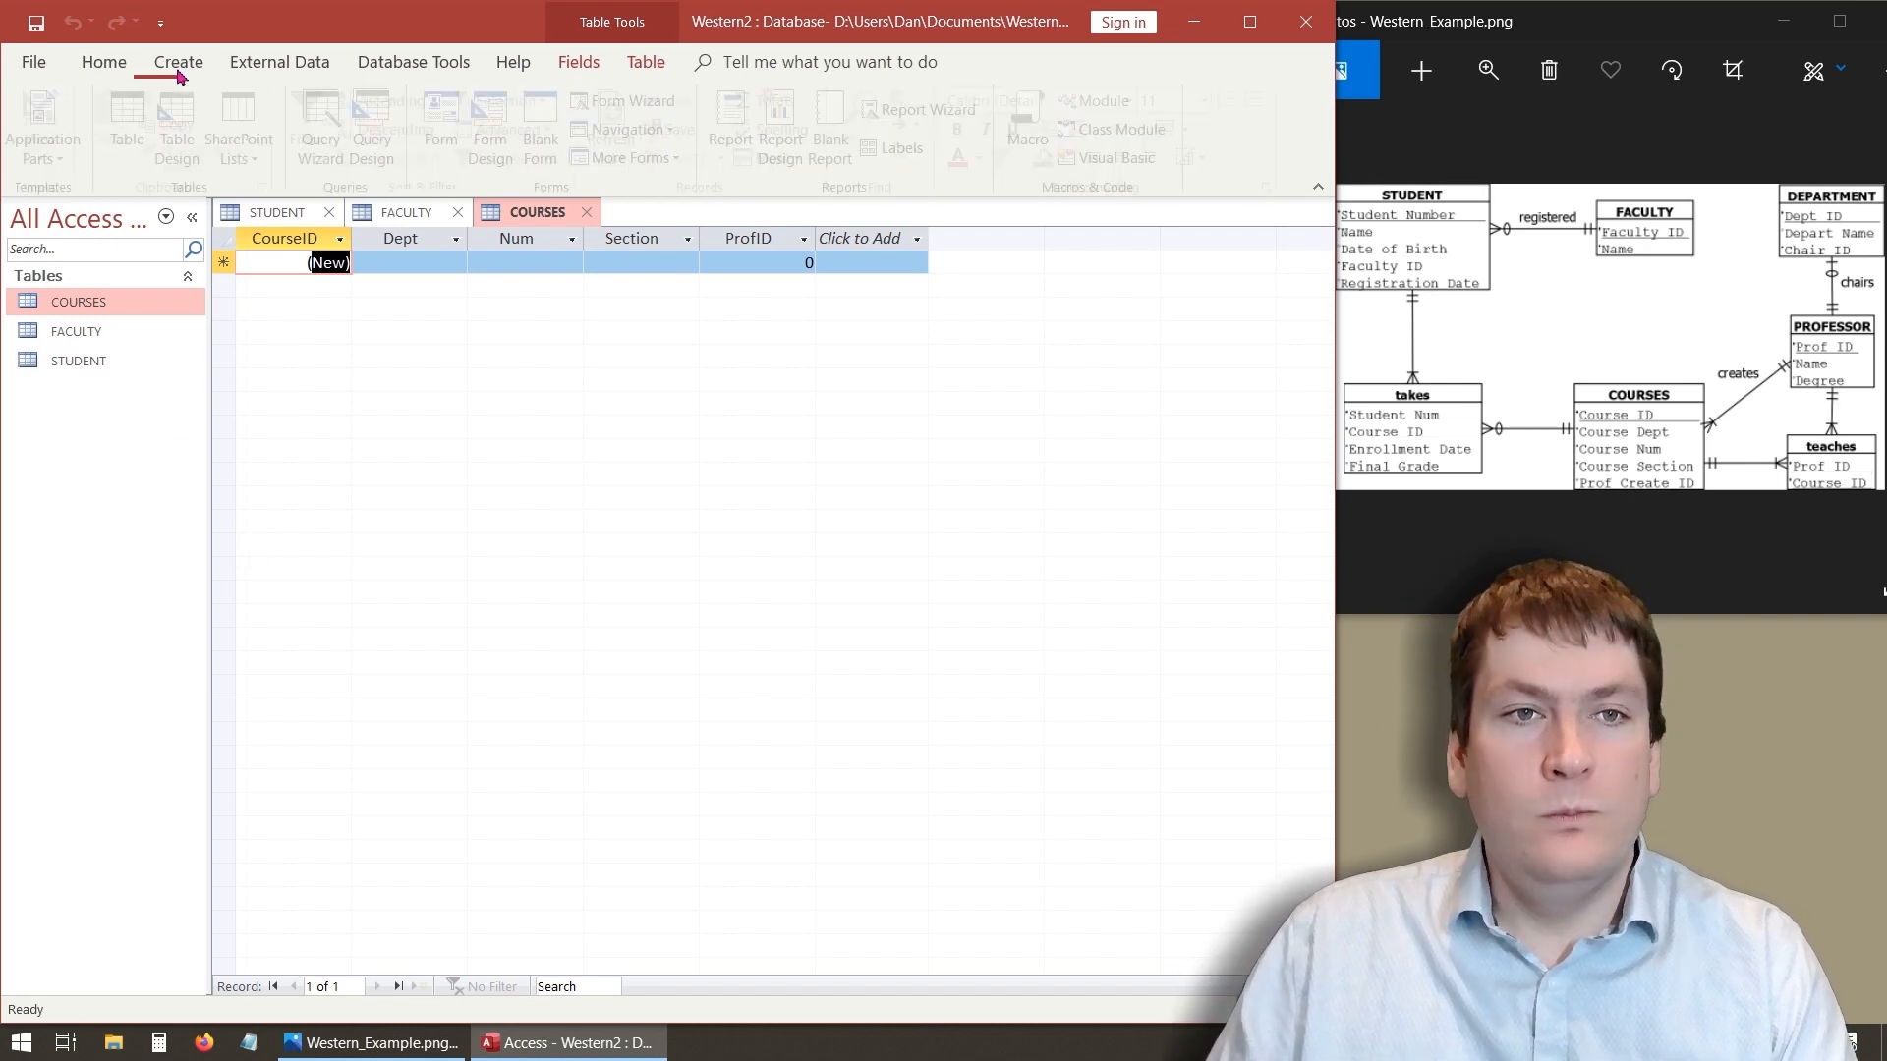
{"action": "left_click", "coordinate": [169, 130]}
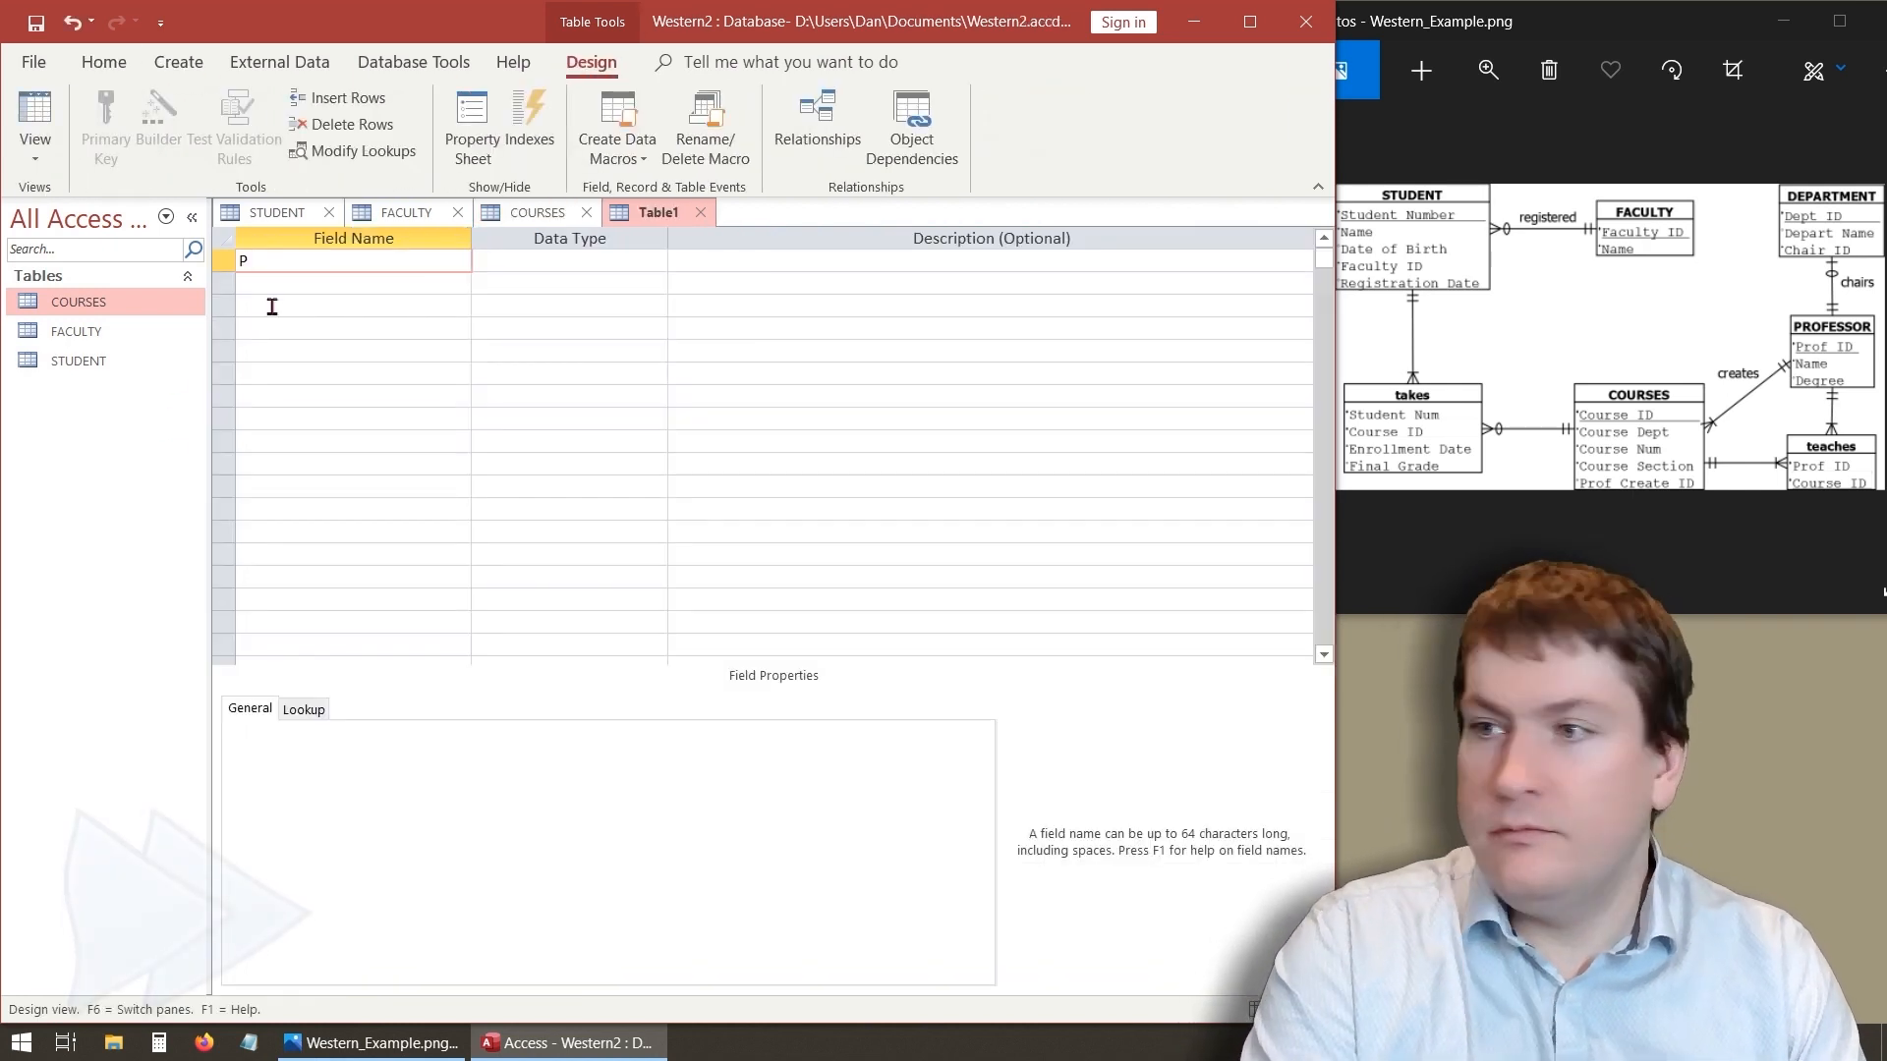
{"action": "type", "text": "ProfID"}
{"action": "left_click", "coordinate": [641, 281]}
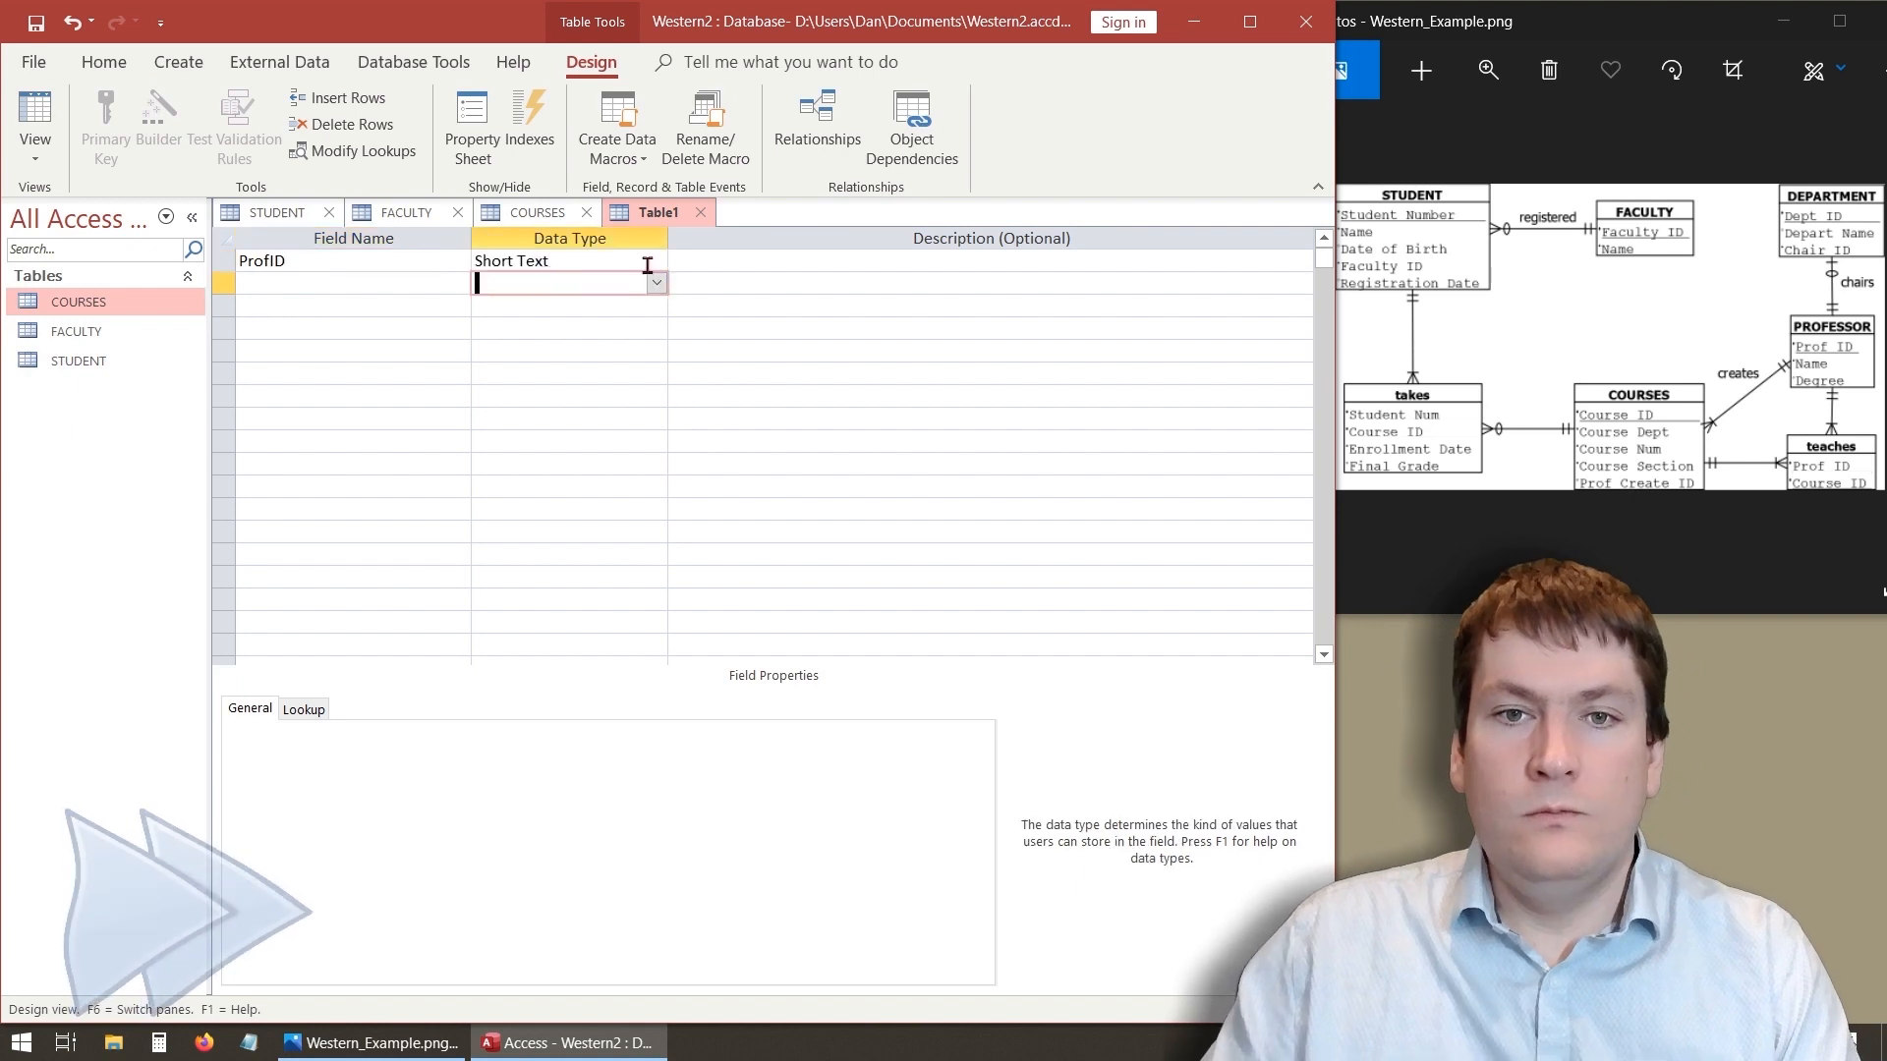
{"action": "left_click", "coordinate": [654, 263]}
{"action": "left_click", "coordinate": [594, 418]}
{"action": "left_click", "coordinate": [106, 126]}
{"action": "left_click", "coordinate": [294, 283]}
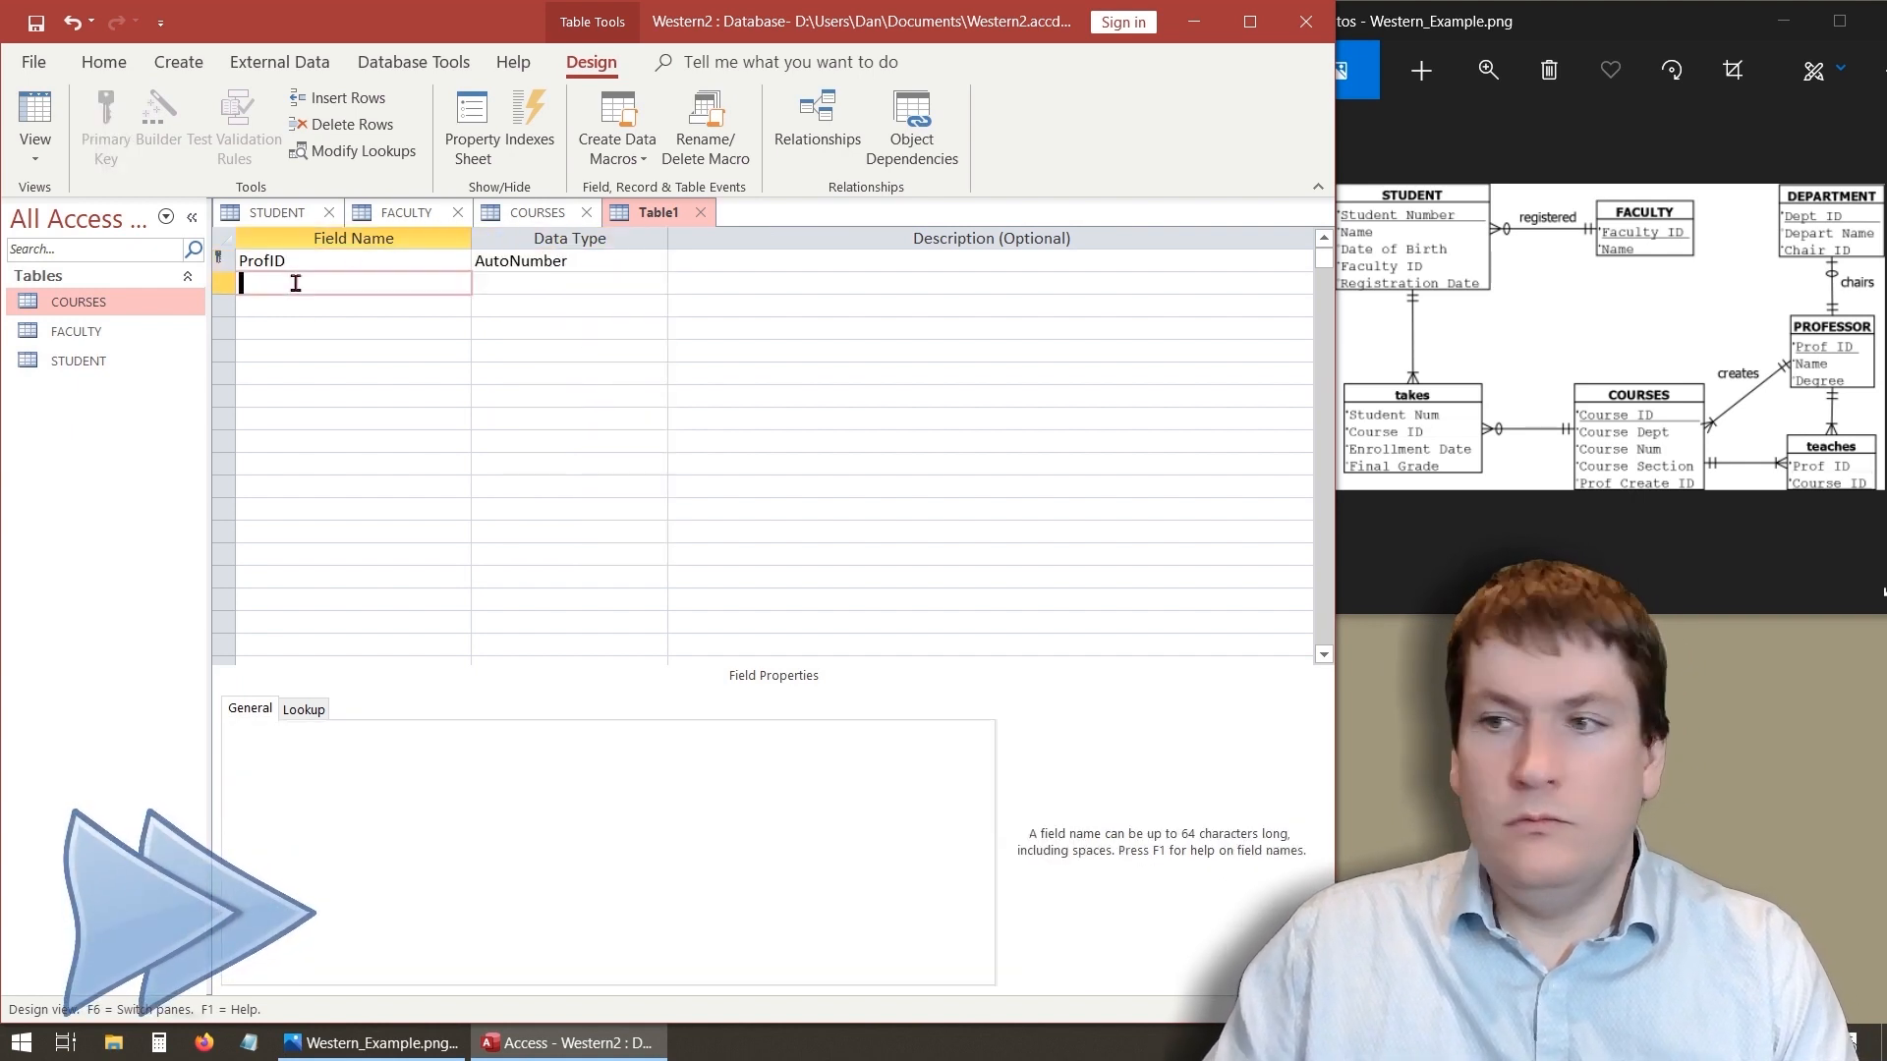
- Add ProfName and Degree as Short Text fields below ProfID
{"action": "type", "text": "Name"}
{"action": "left_click", "coordinate": [616, 282]}
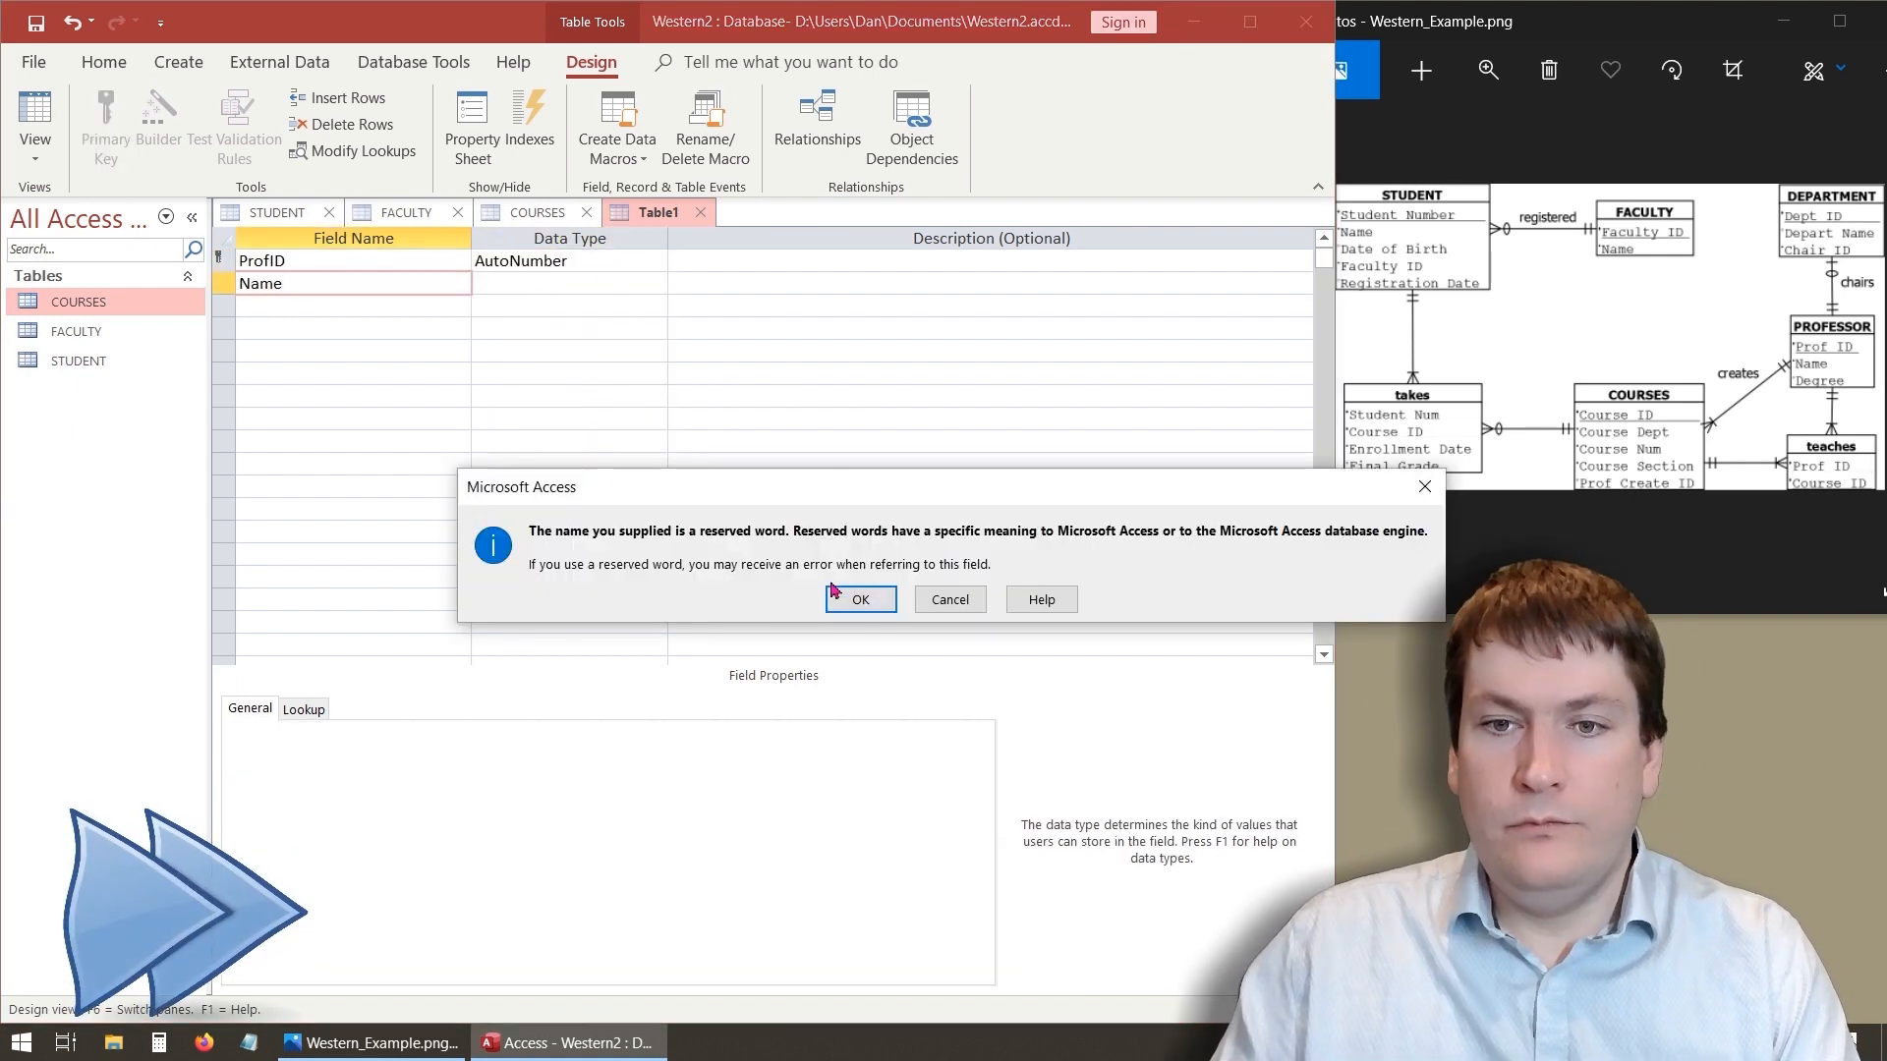
{"action": "left_click", "coordinate": [851, 598]}
{"action": "left_click", "coordinate": [239, 283]}
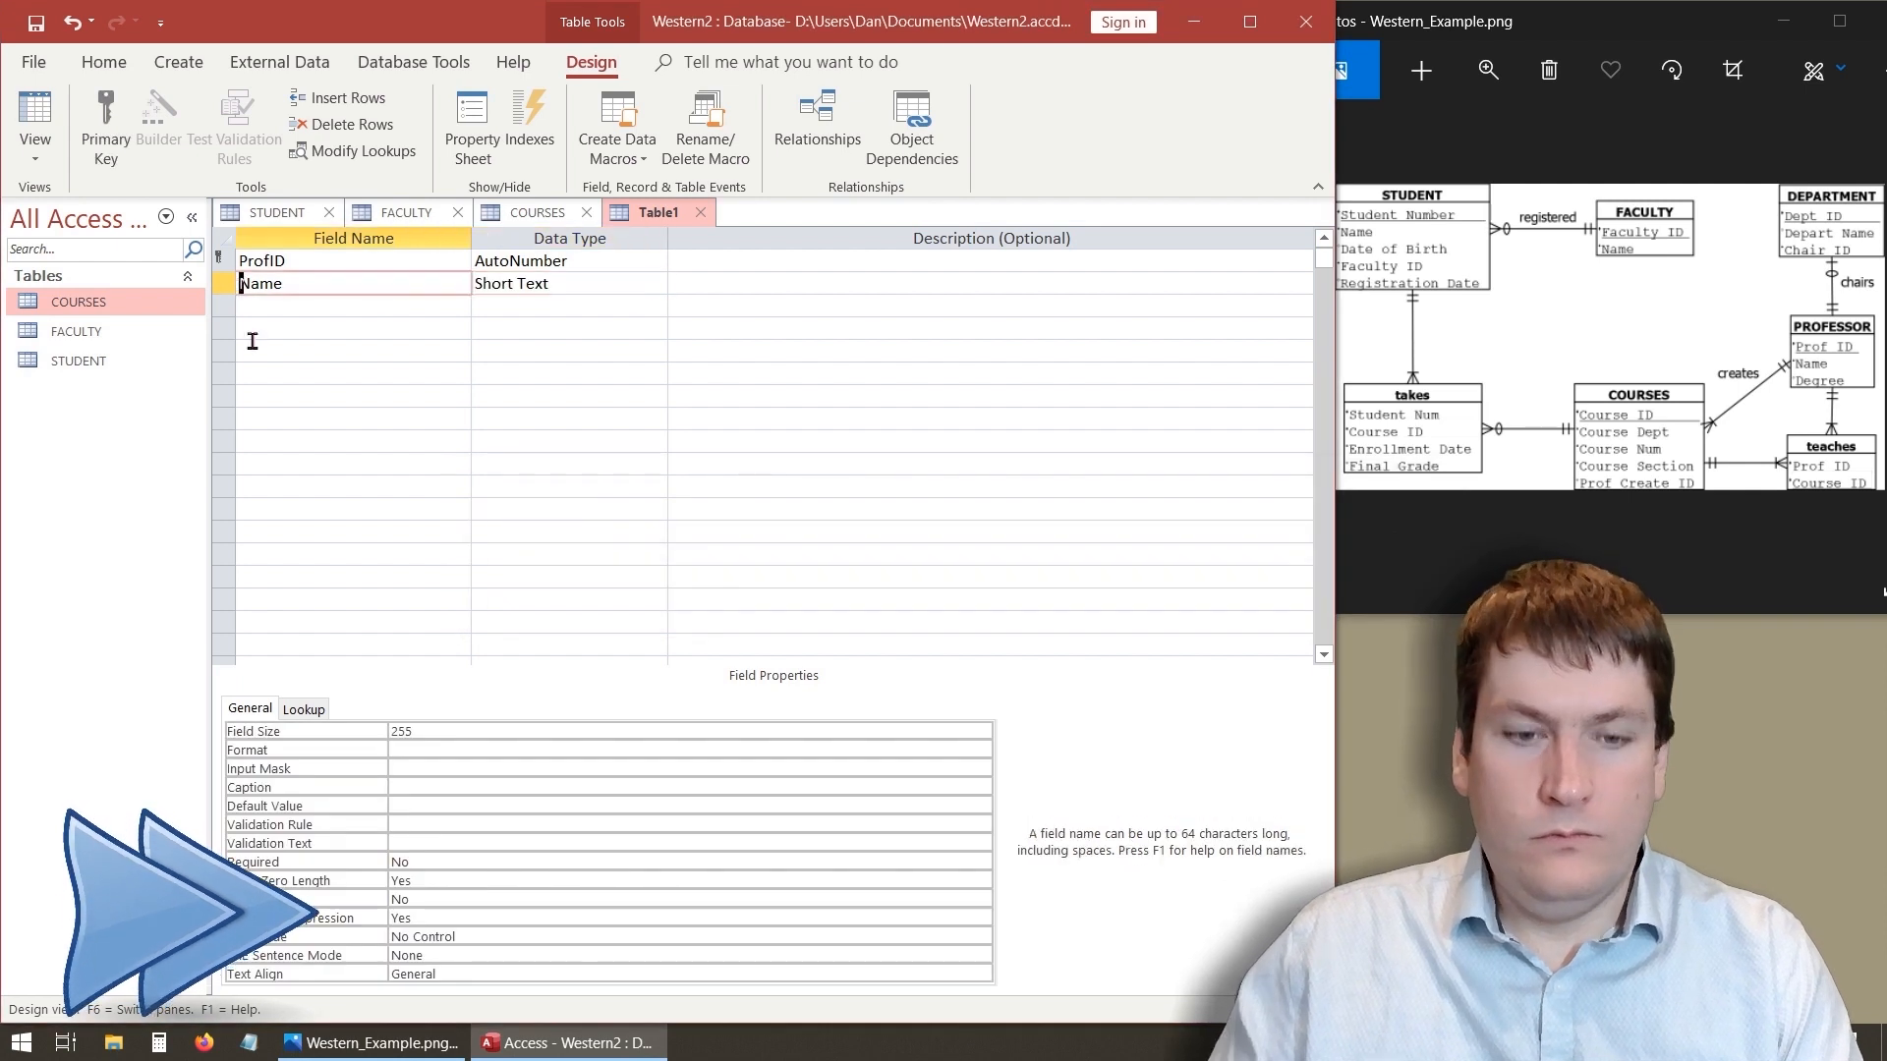
{"action": "type", "text": "Prof"}
{"action": "left_click", "coordinate": [358, 311]}
{"action": "type", "text": "Degree"}
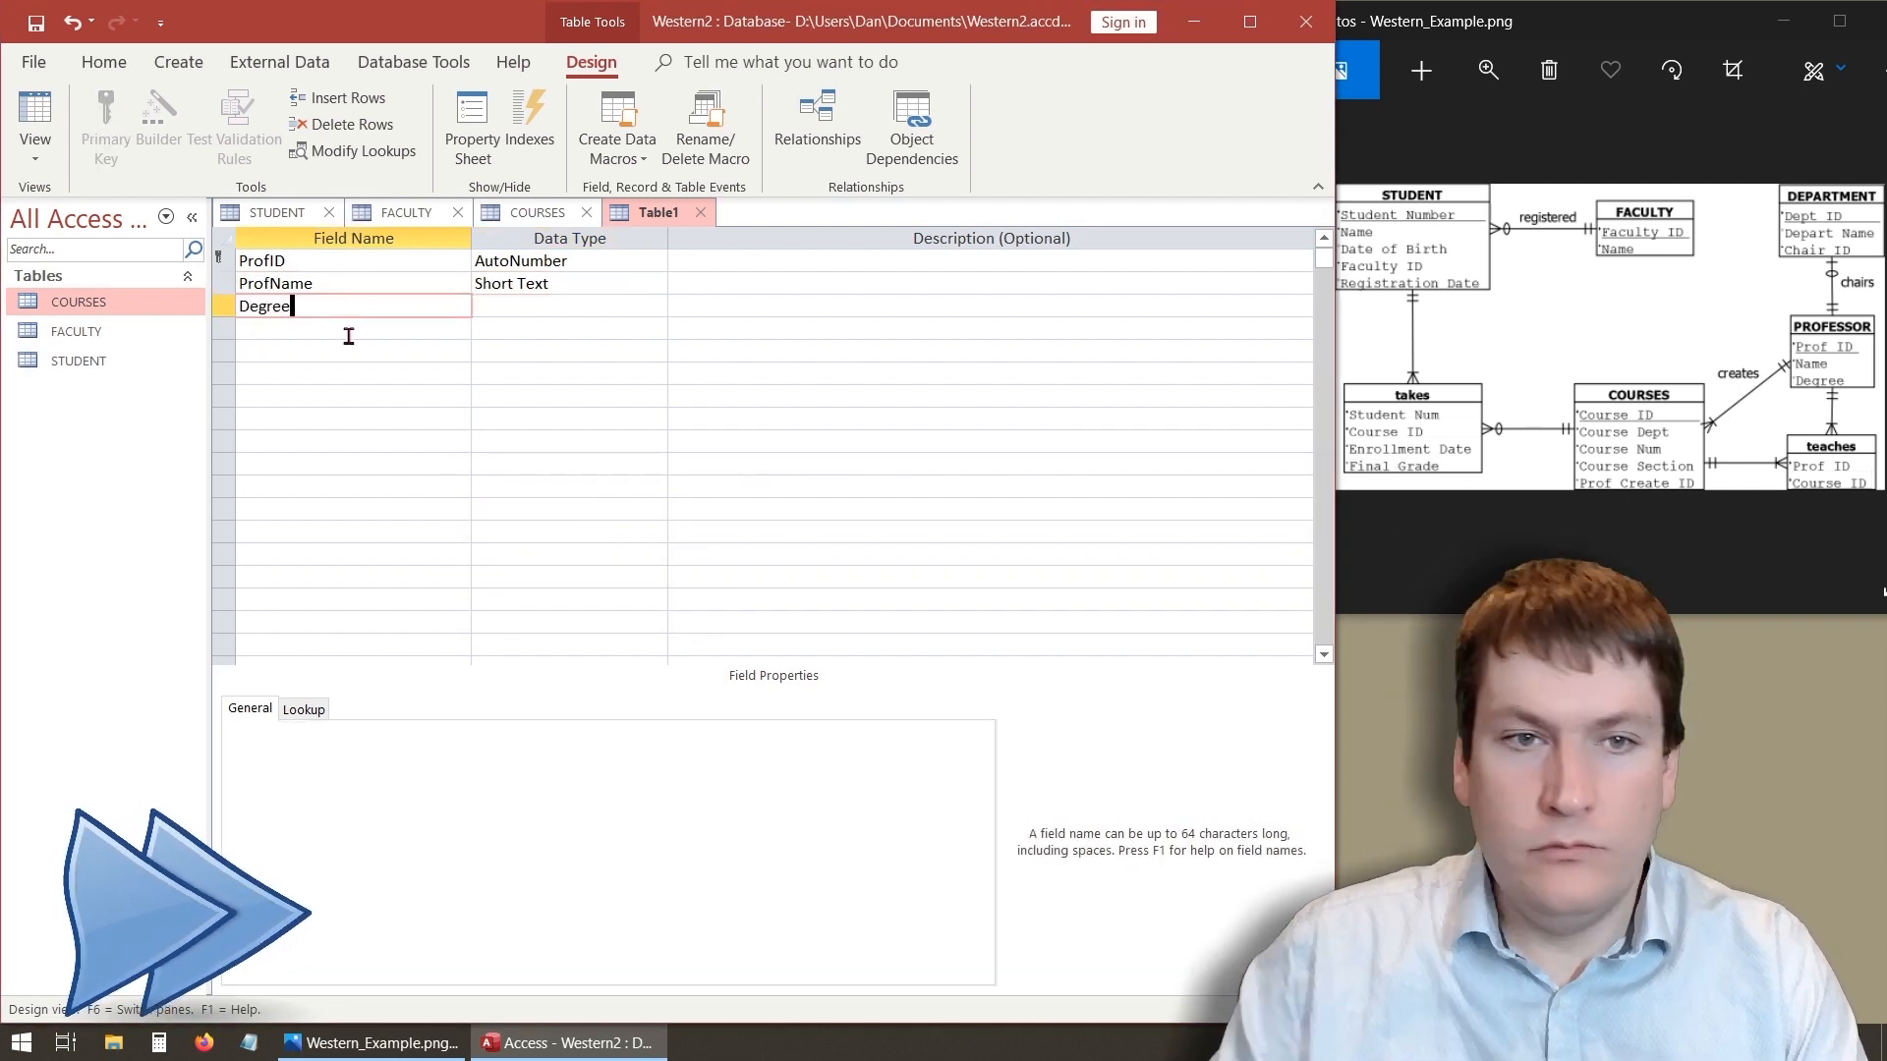
{"action": "left_click", "coordinate": [641, 306]}
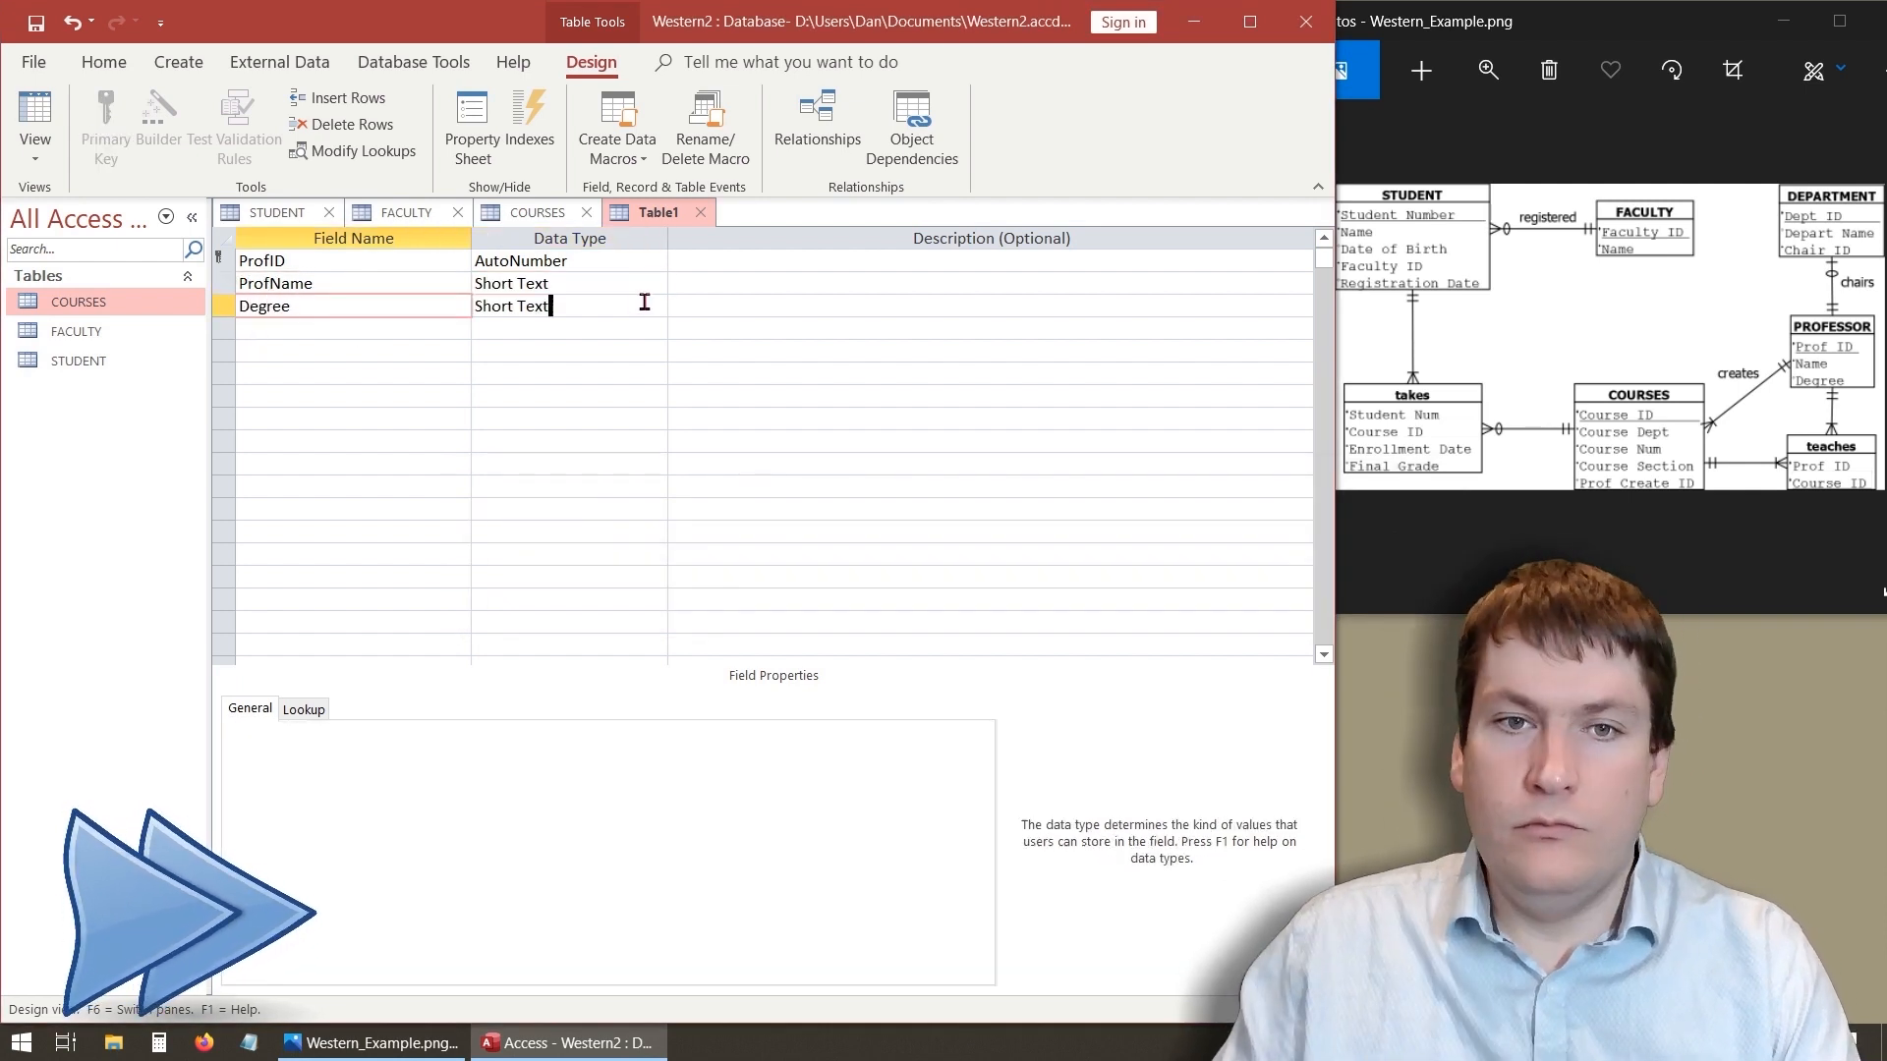
- Make ProfName required and disallow zero-length strings for it
{"action": "left_click", "coordinate": [304, 330]}
{"action": "left_click", "coordinate": [378, 285]}
{"action": "left_click", "coordinate": [462, 864]}
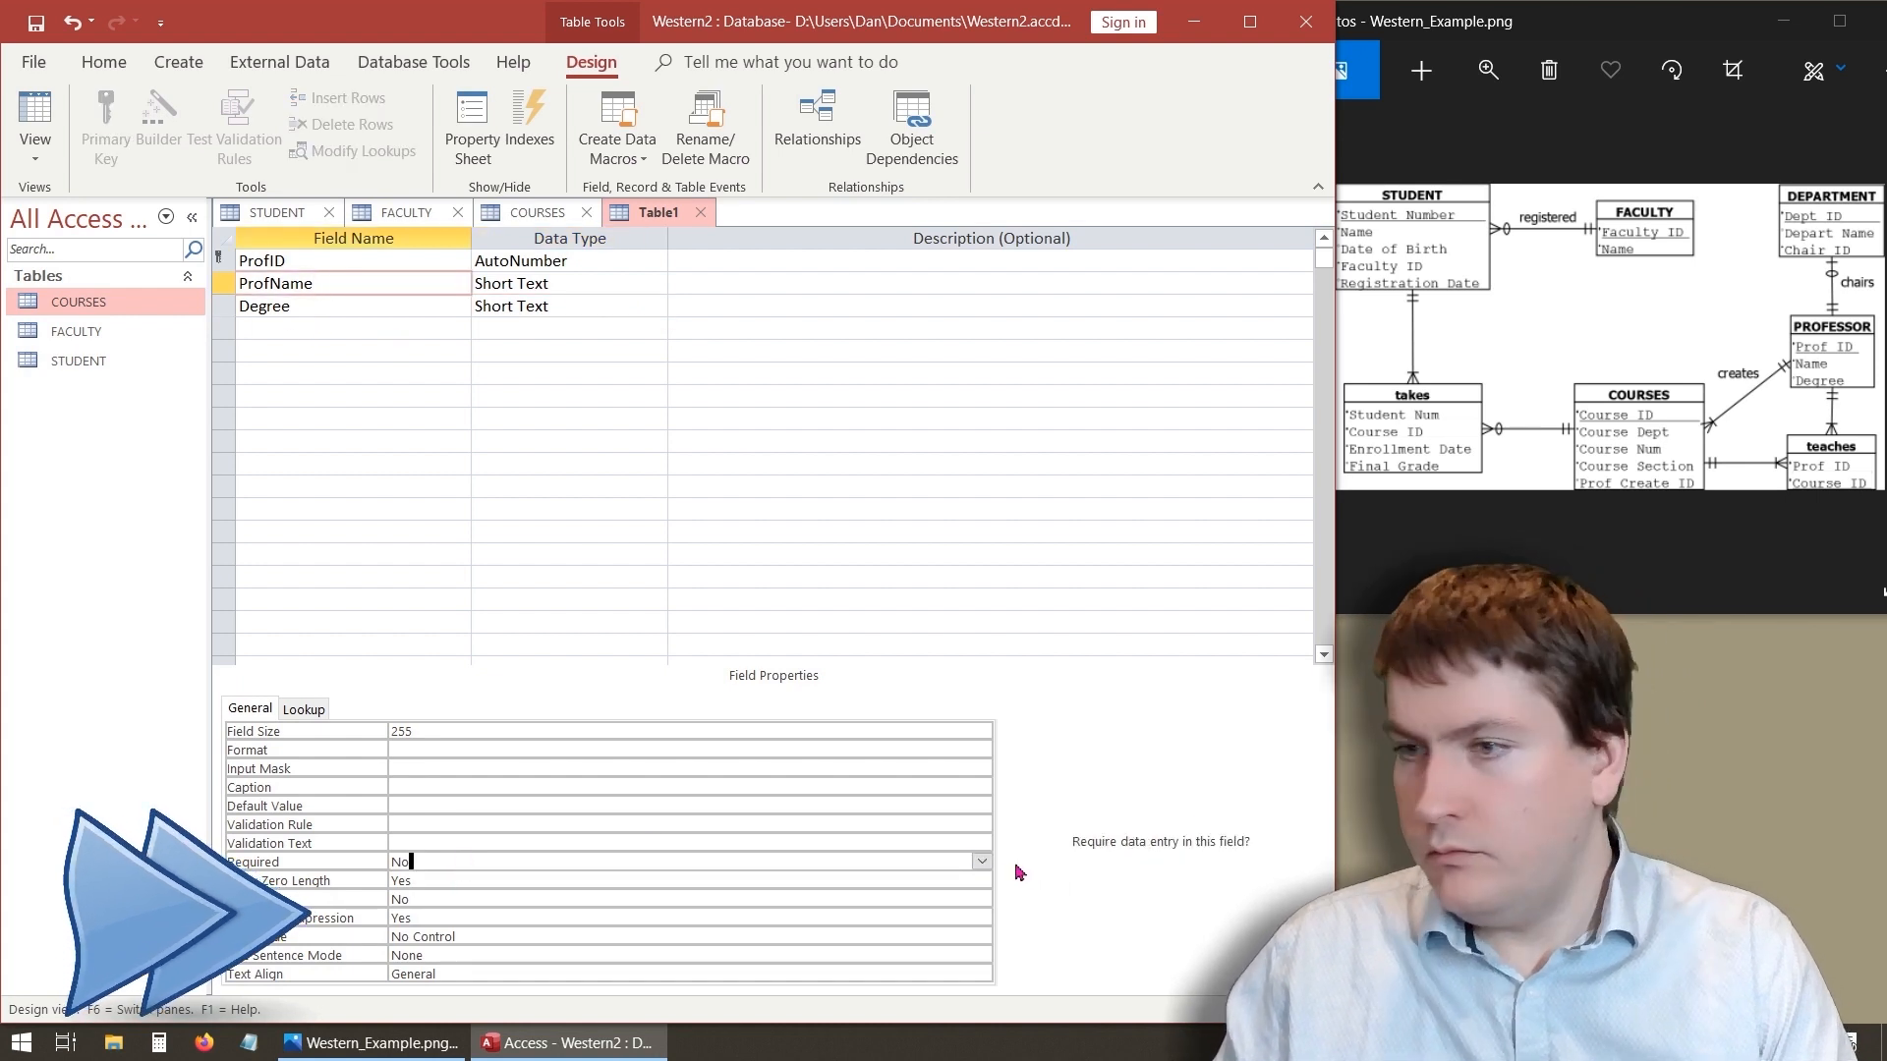
{"action": "left_click", "coordinate": [981, 861]}
{"action": "left_click", "coordinate": [429, 334]}
{"action": "left_click", "coordinate": [405, 313]}
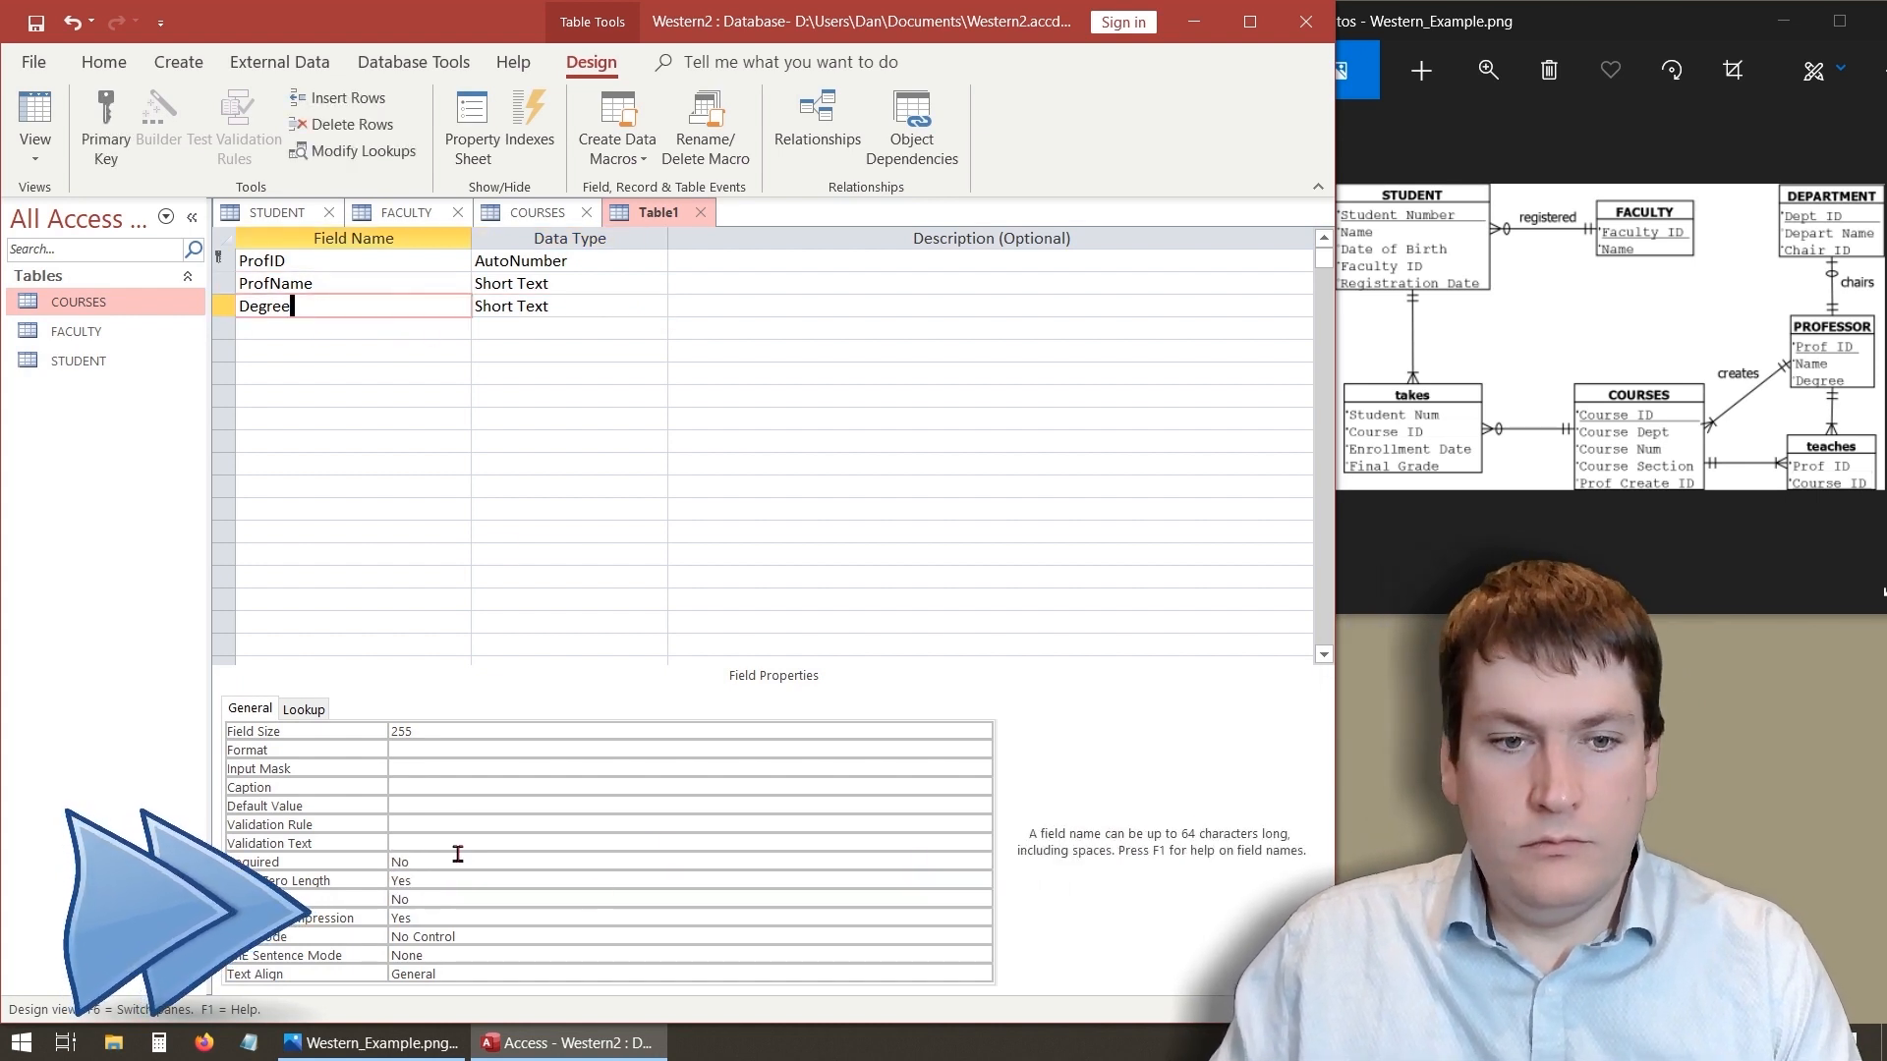
{"action": "left_click", "coordinate": [315, 284]}
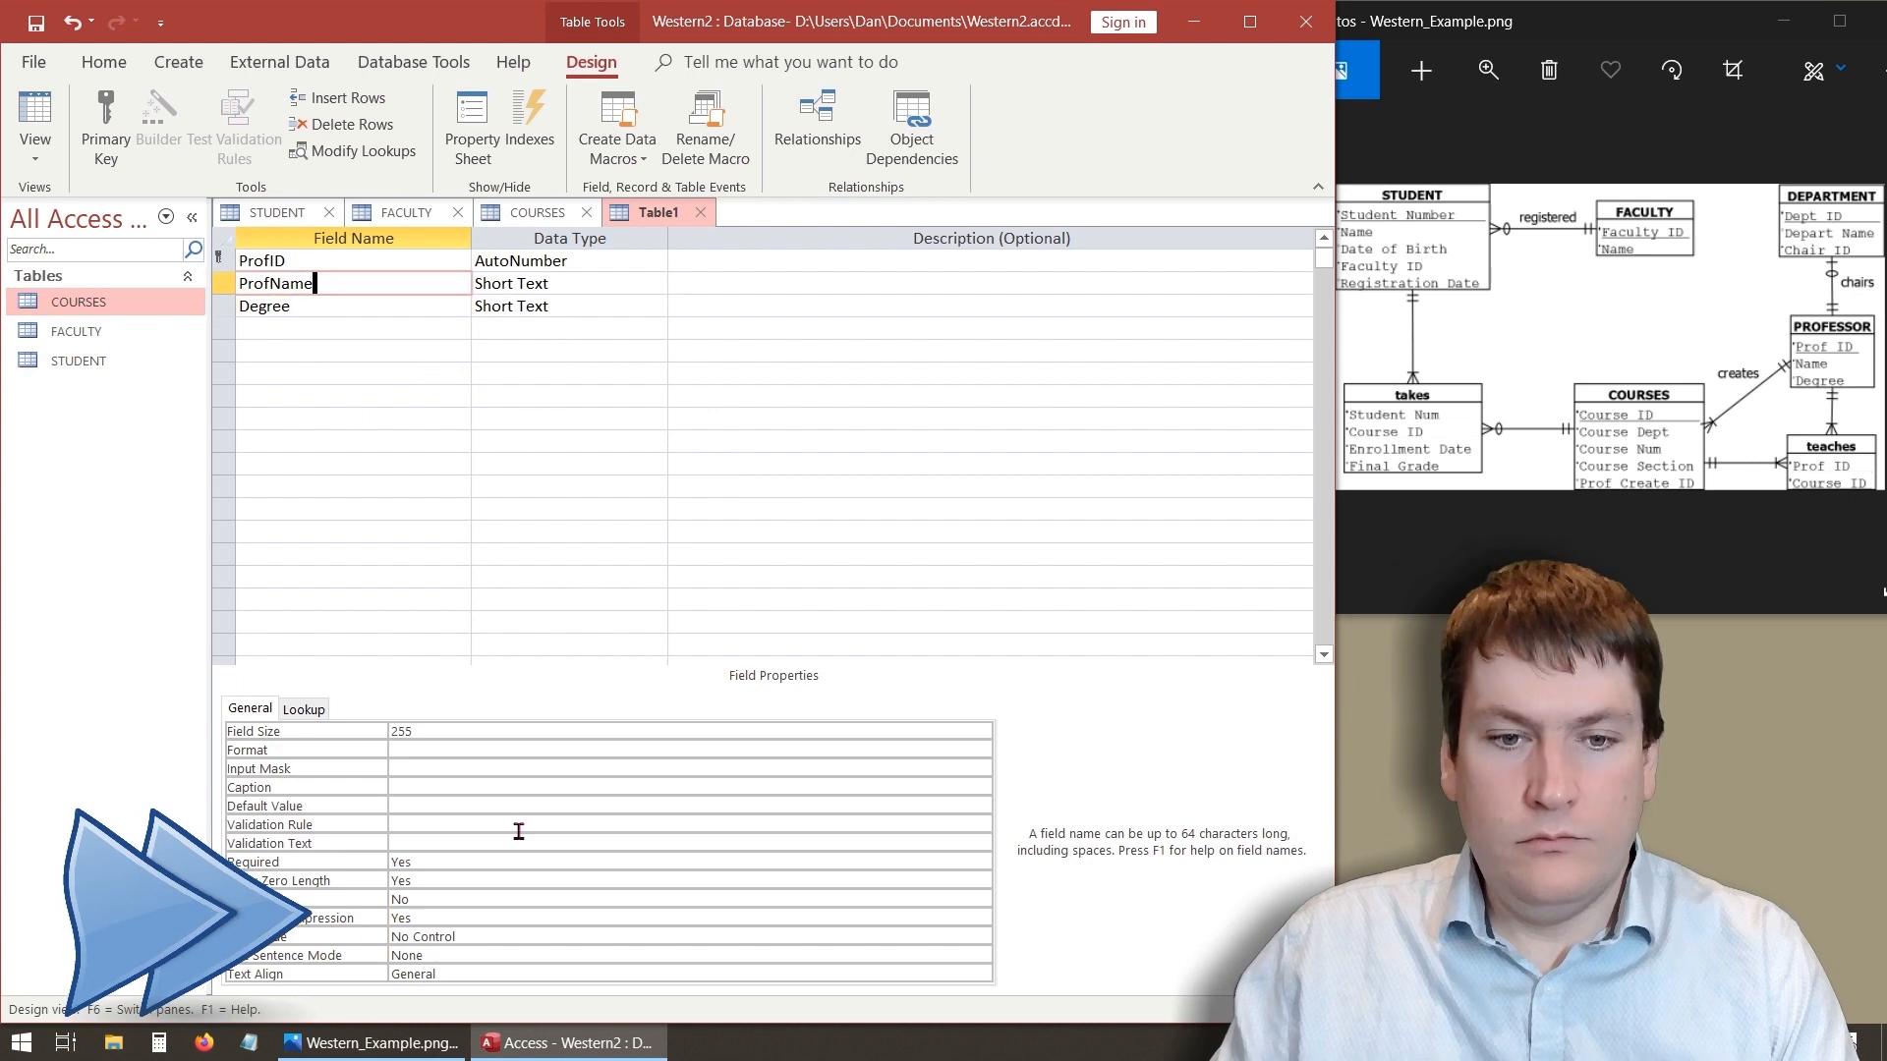
{"action": "left_click", "coordinate": [468, 881]}
{"action": "left_click", "coordinate": [980, 881]}
{"action": "left_click", "coordinate": [767, 917]}
{"action": "left_click", "coordinate": [379, 350]}
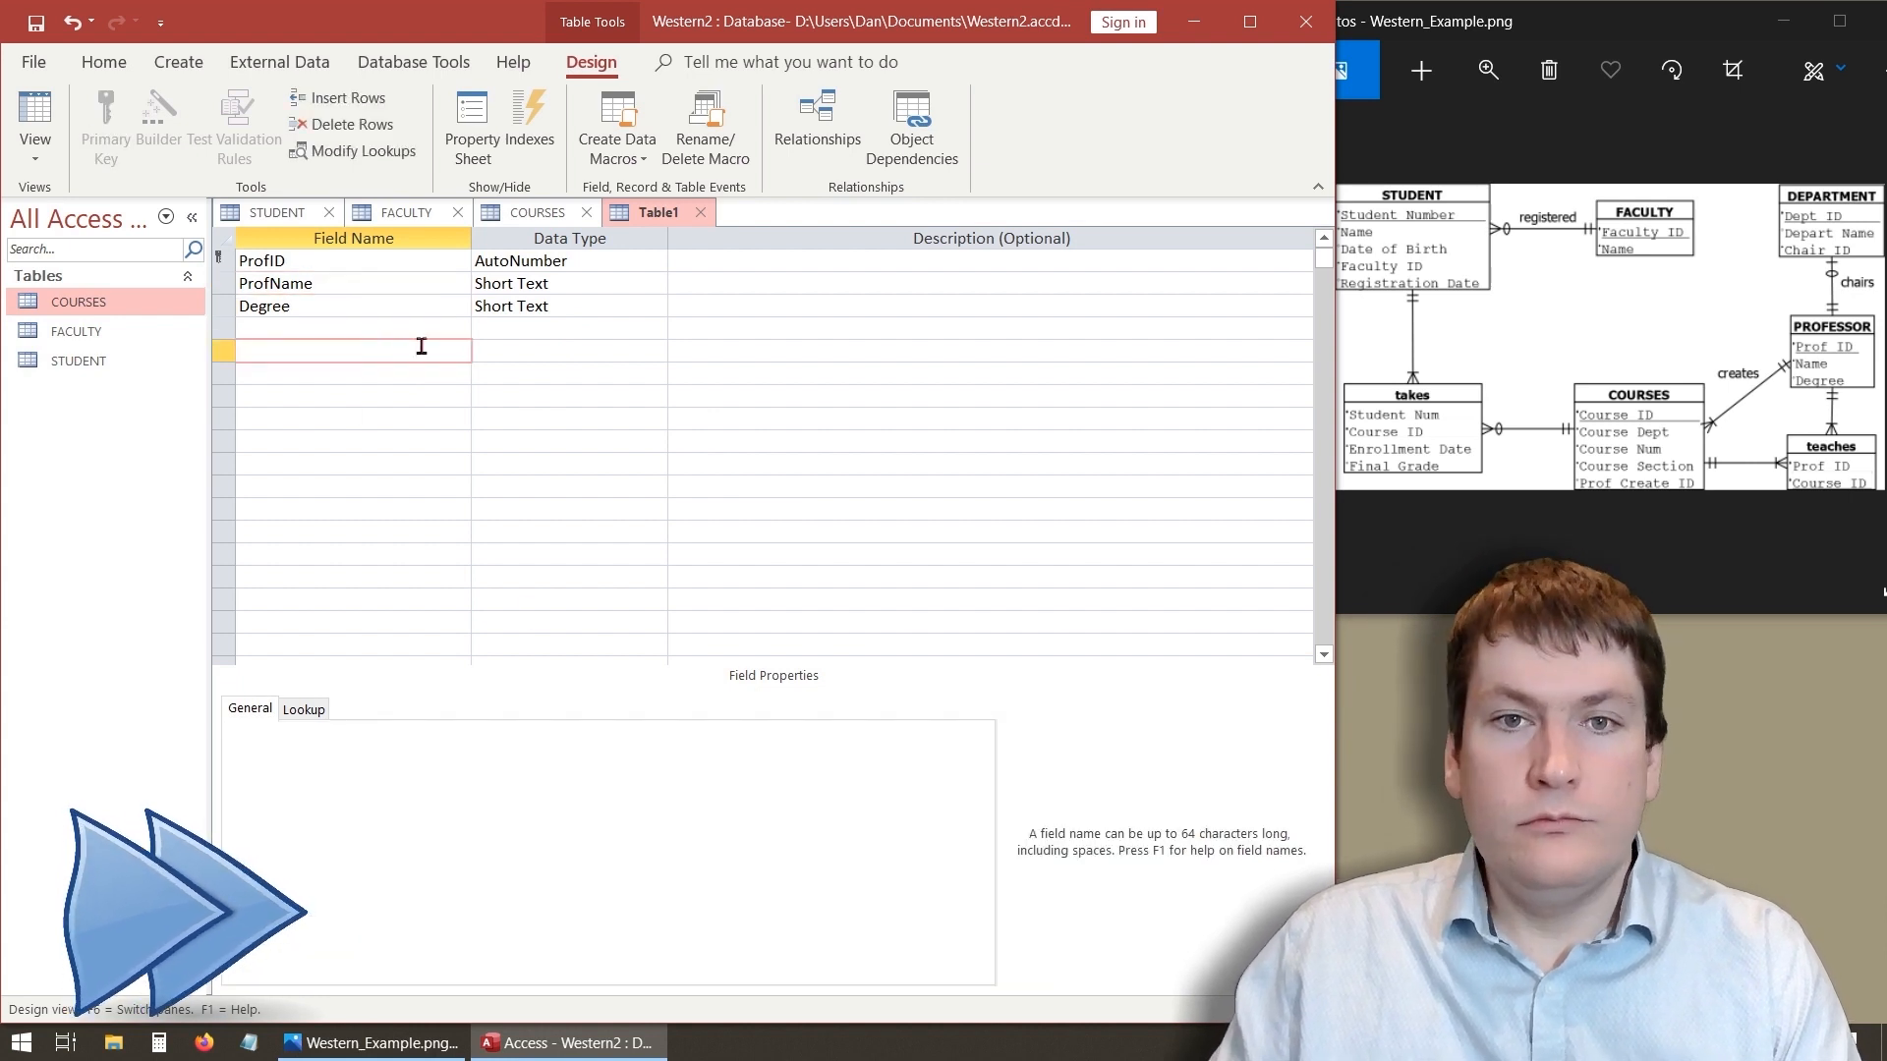
- Save the new table as PROFESSOR
{"action": "key", "text": "ctrl+s"}
{"action": "type", "text": "PROFESSOR"}
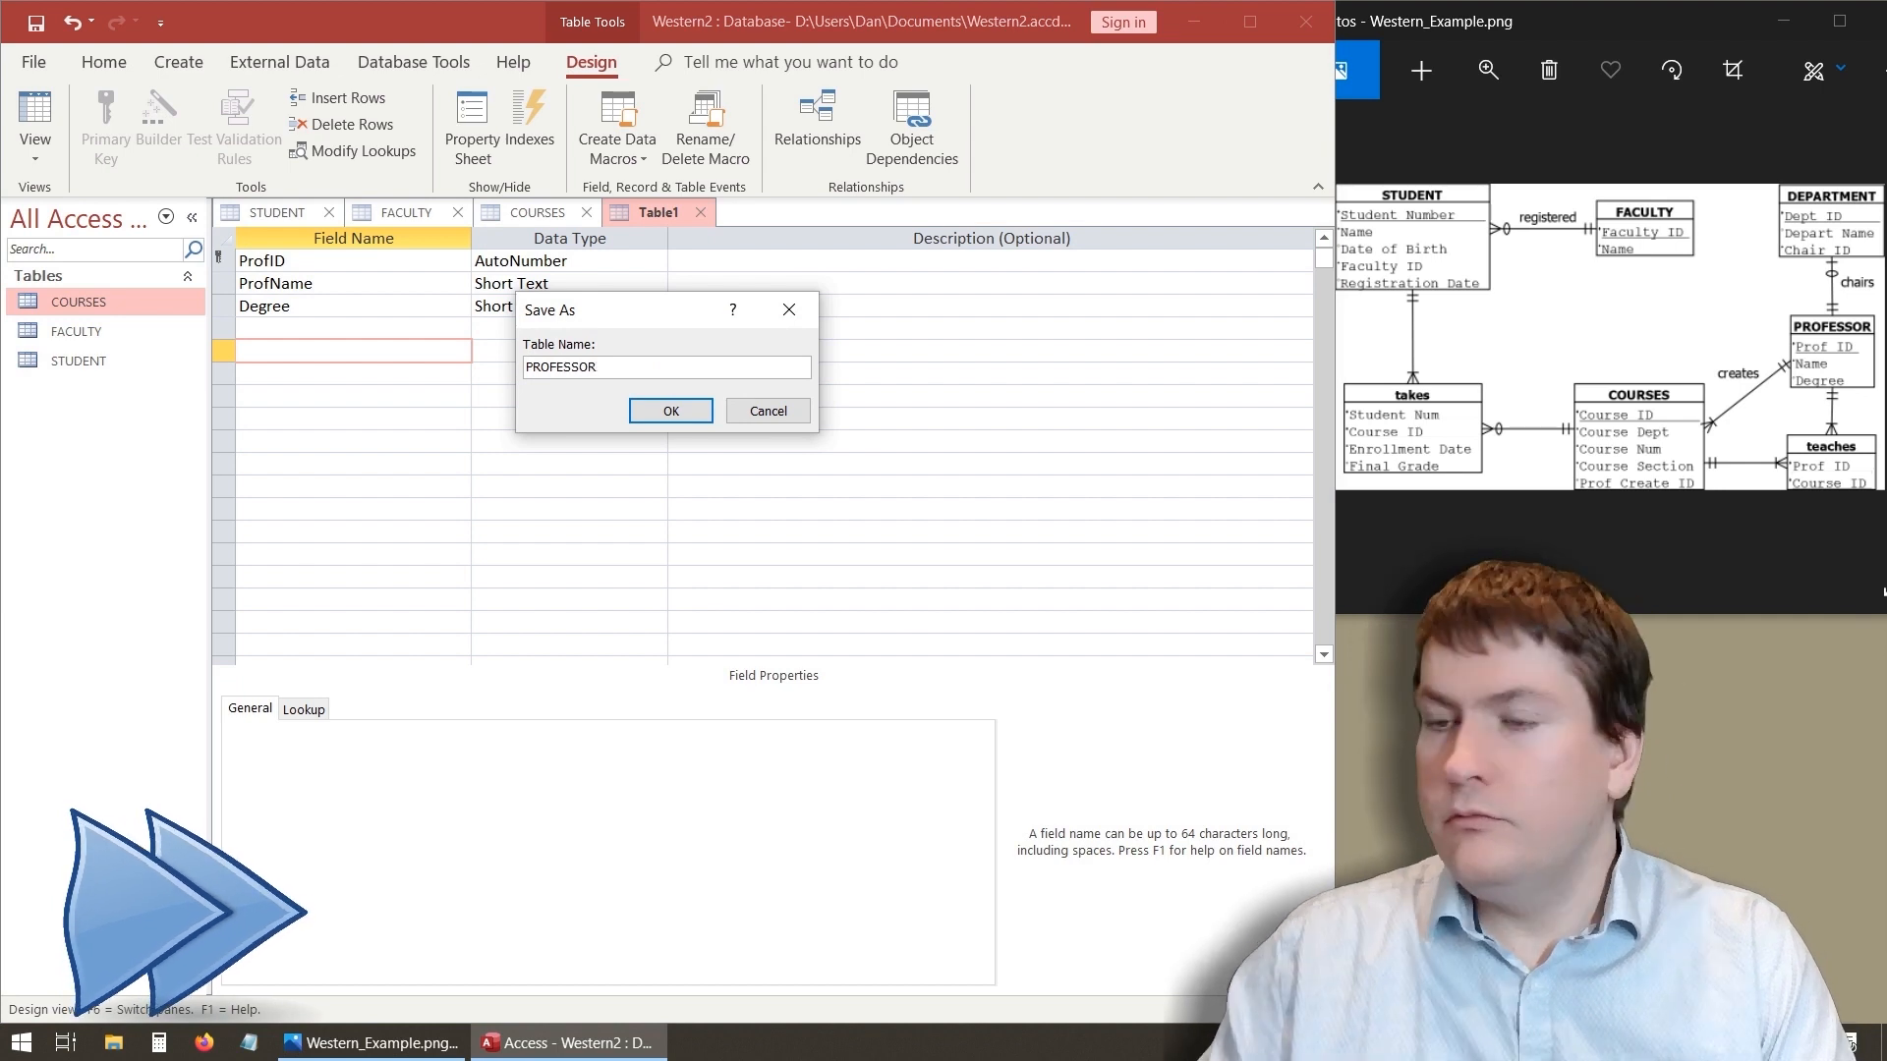
{"action": "left_click", "coordinate": [671, 411]}
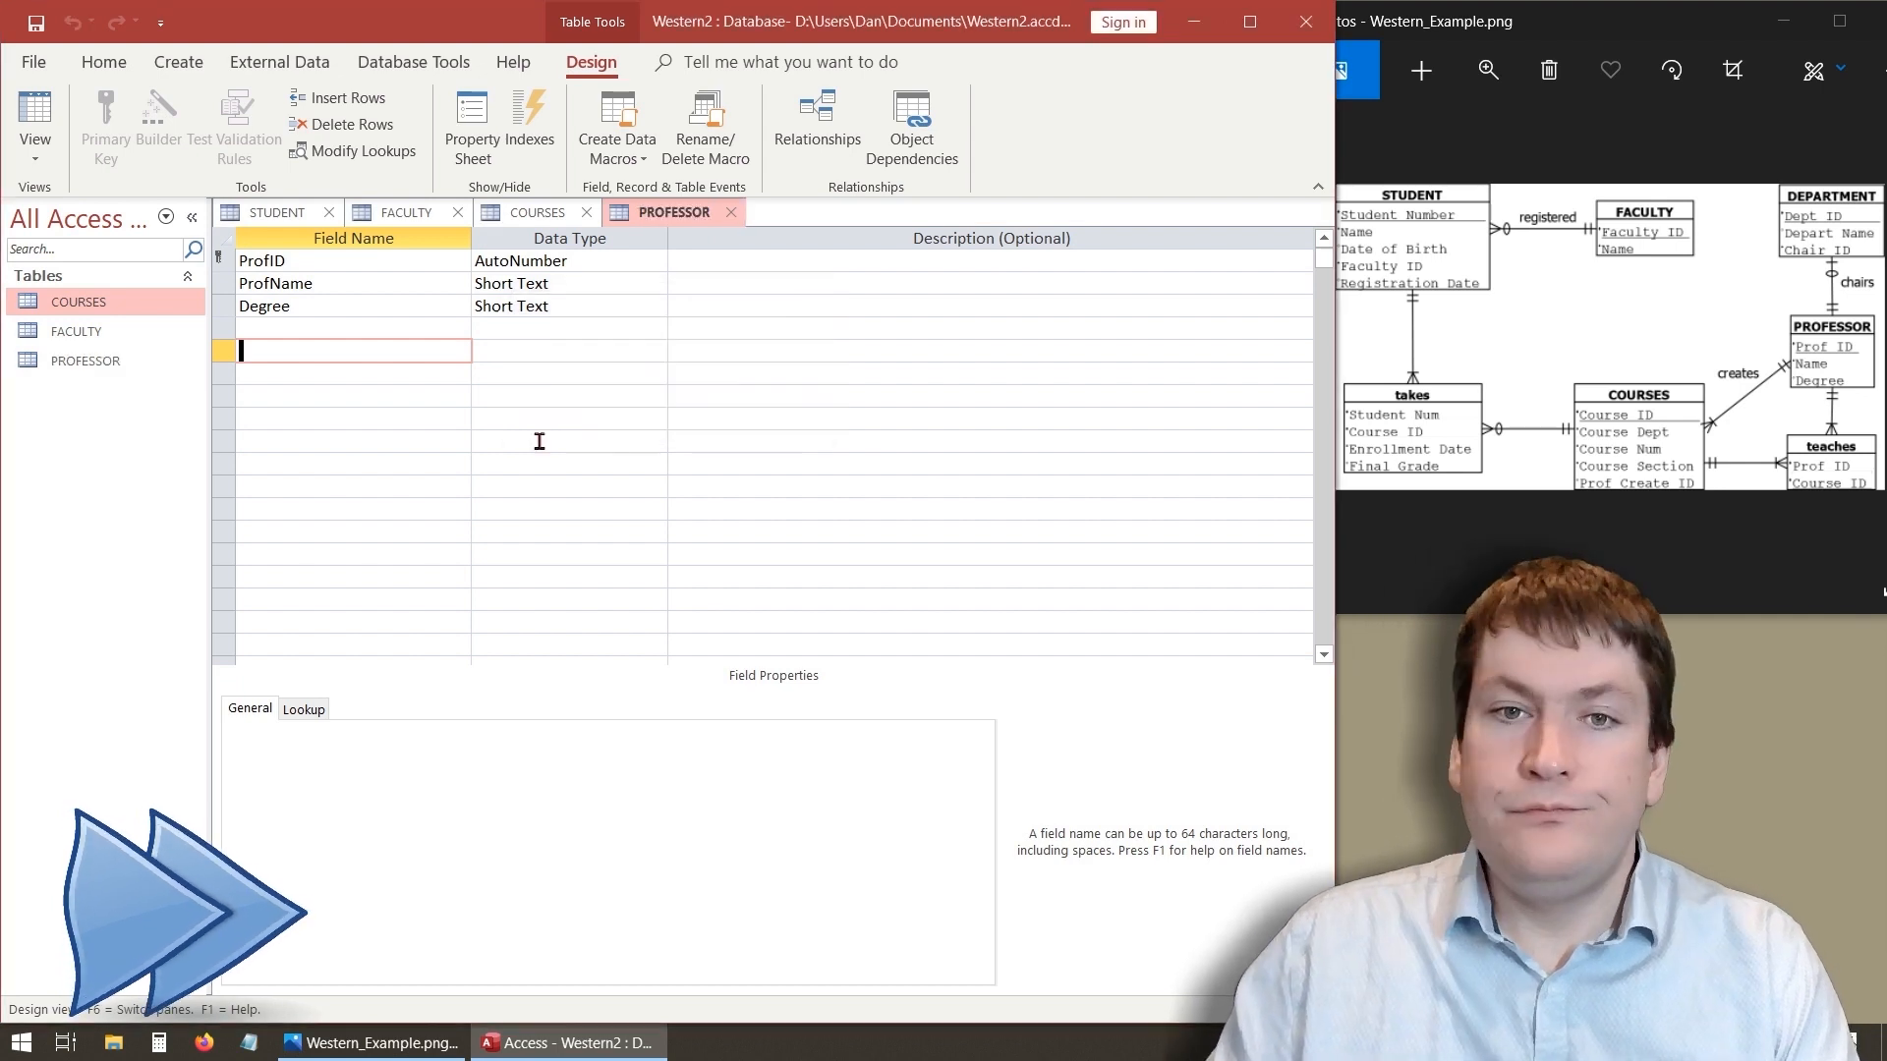
- Create a new table in Design view with a DeptID AutoNumber field set as the primary key
{"action": "left_click", "coordinate": [178, 61]}
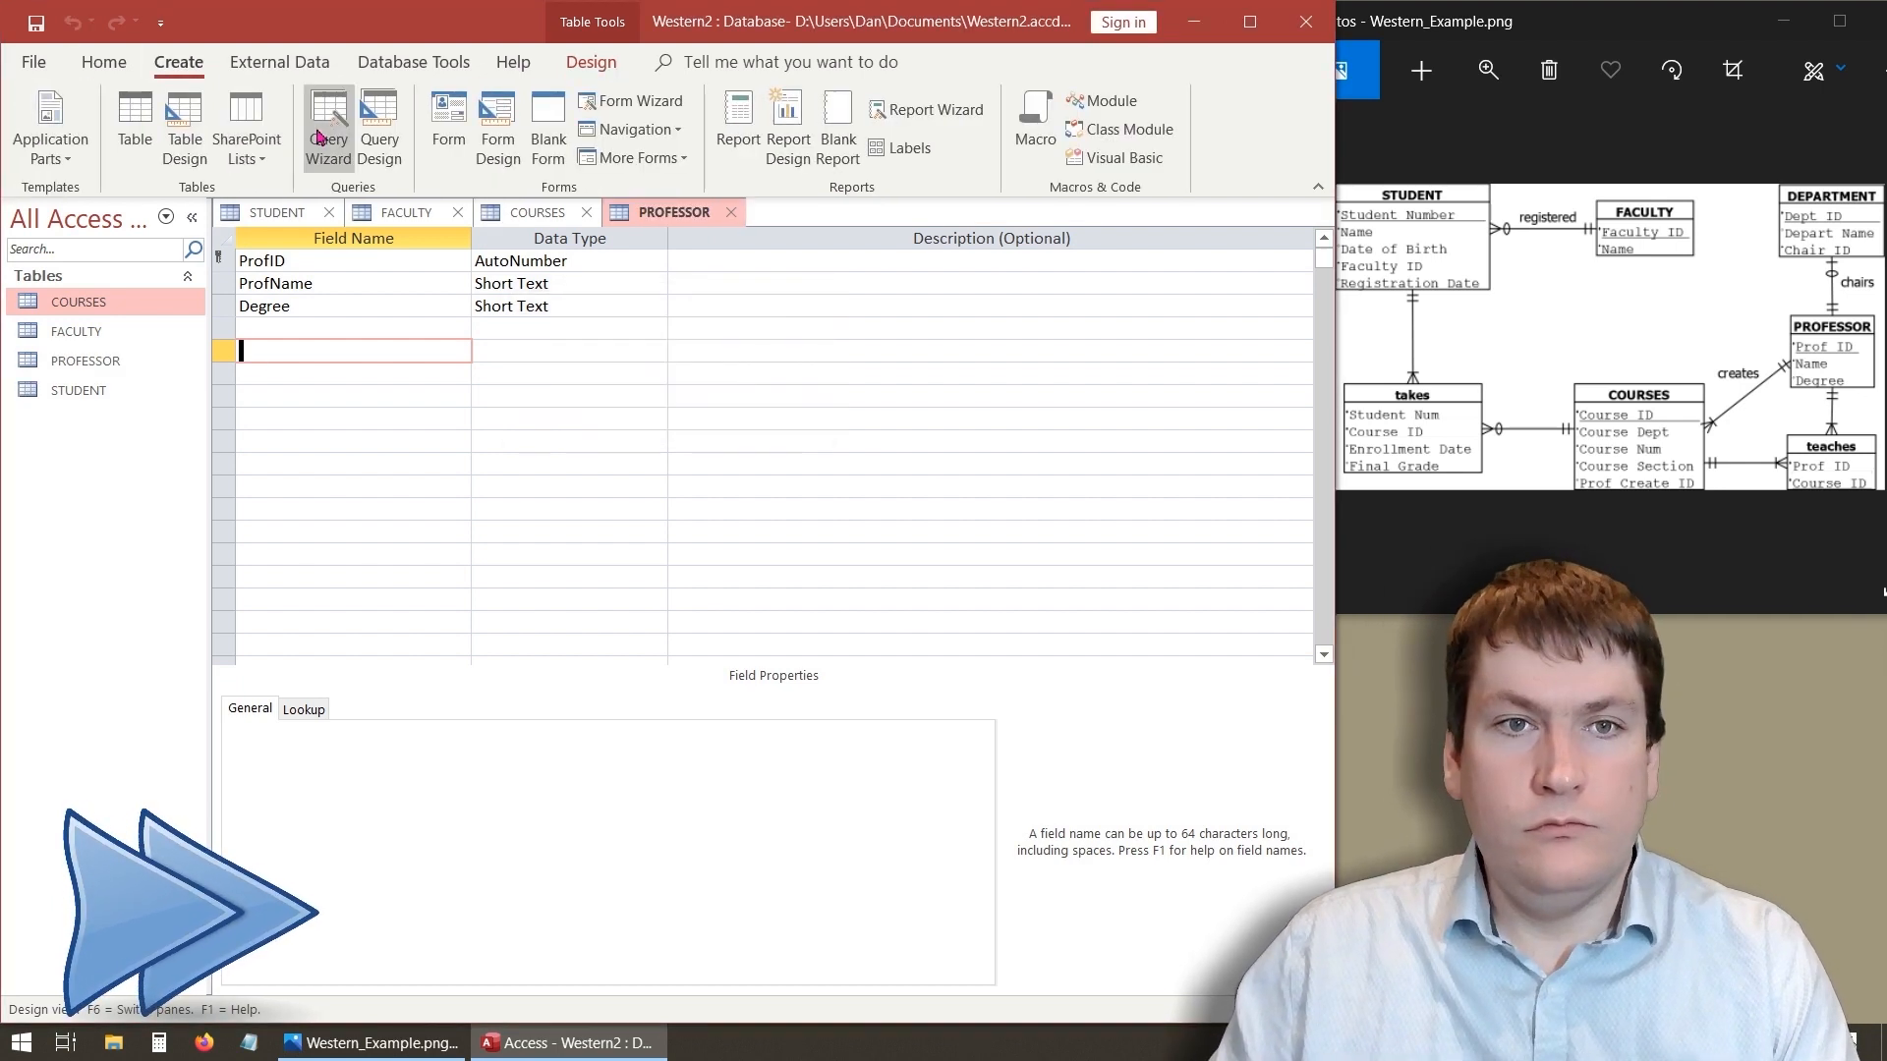
{"action": "left_click", "coordinate": [184, 126]}
{"action": "type", "text": "DeptID"}
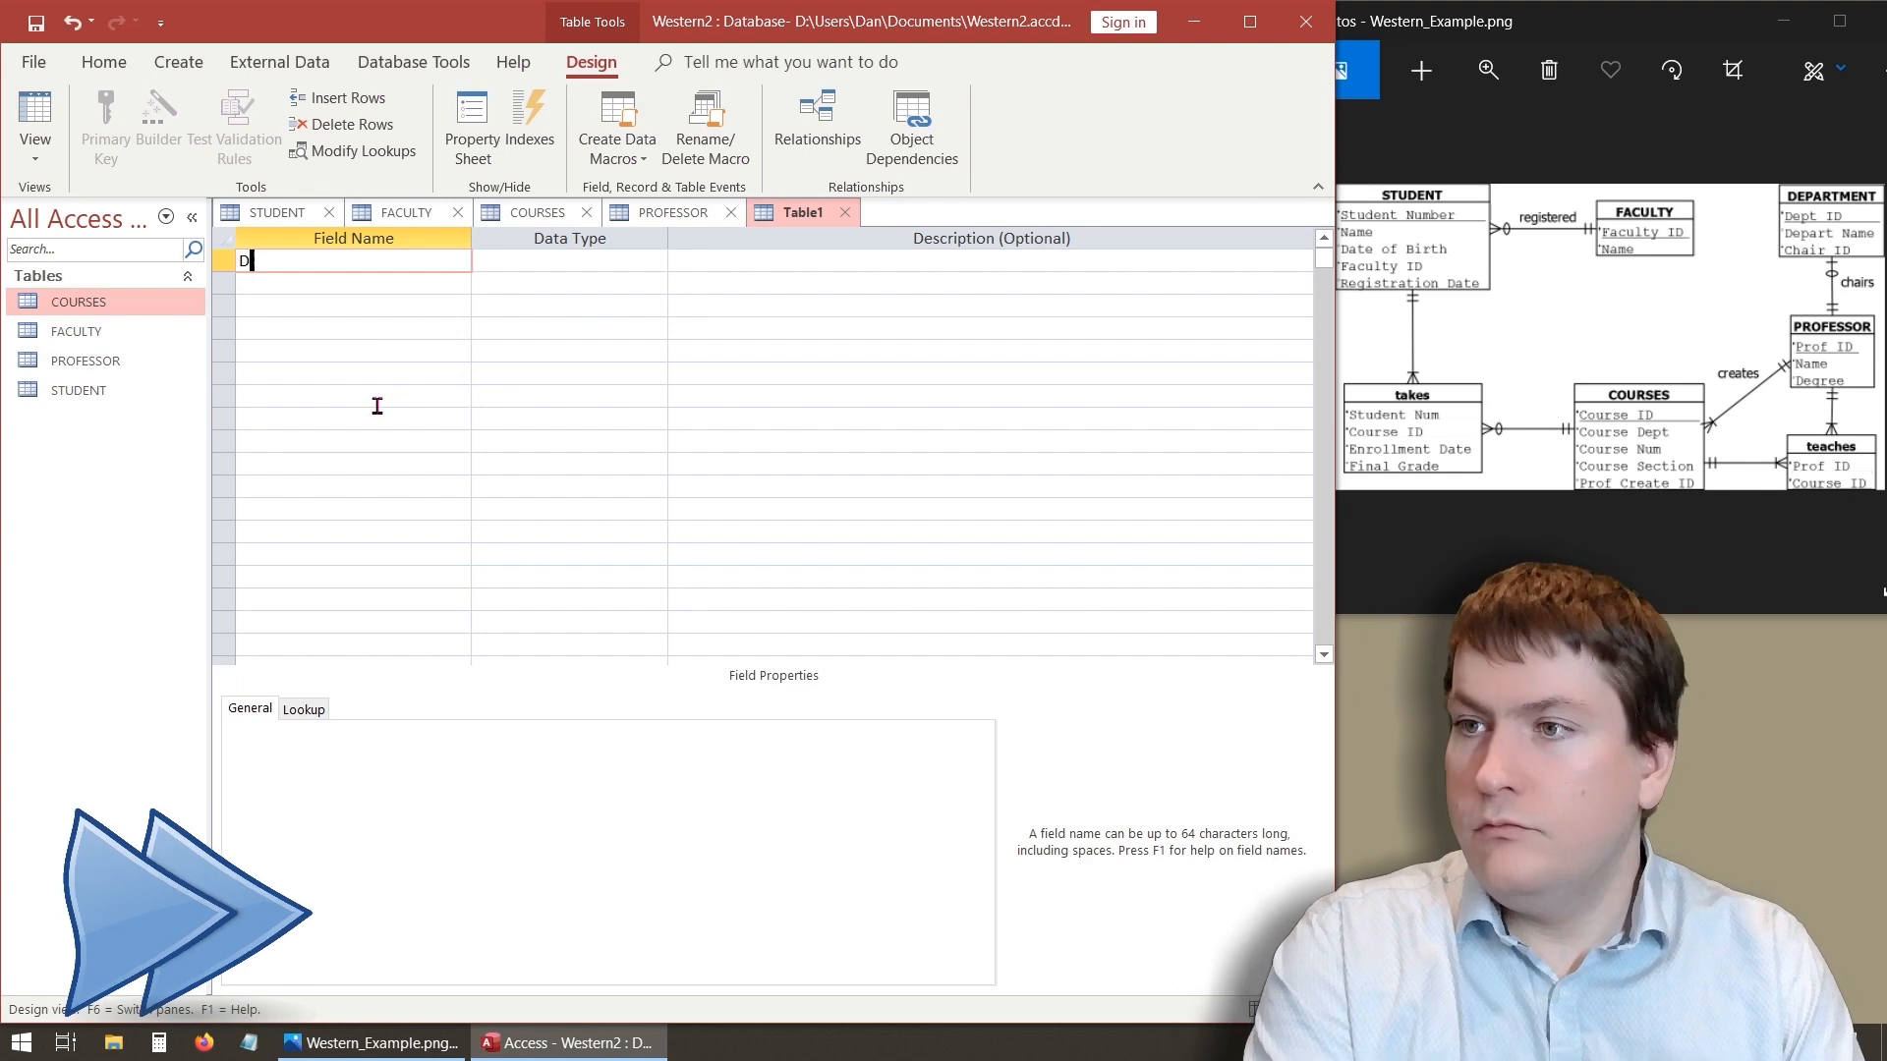
{"action": "left_click", "coordinate": [569, 261]}
{"action": "left_click", "coordinate": [655, 260]}
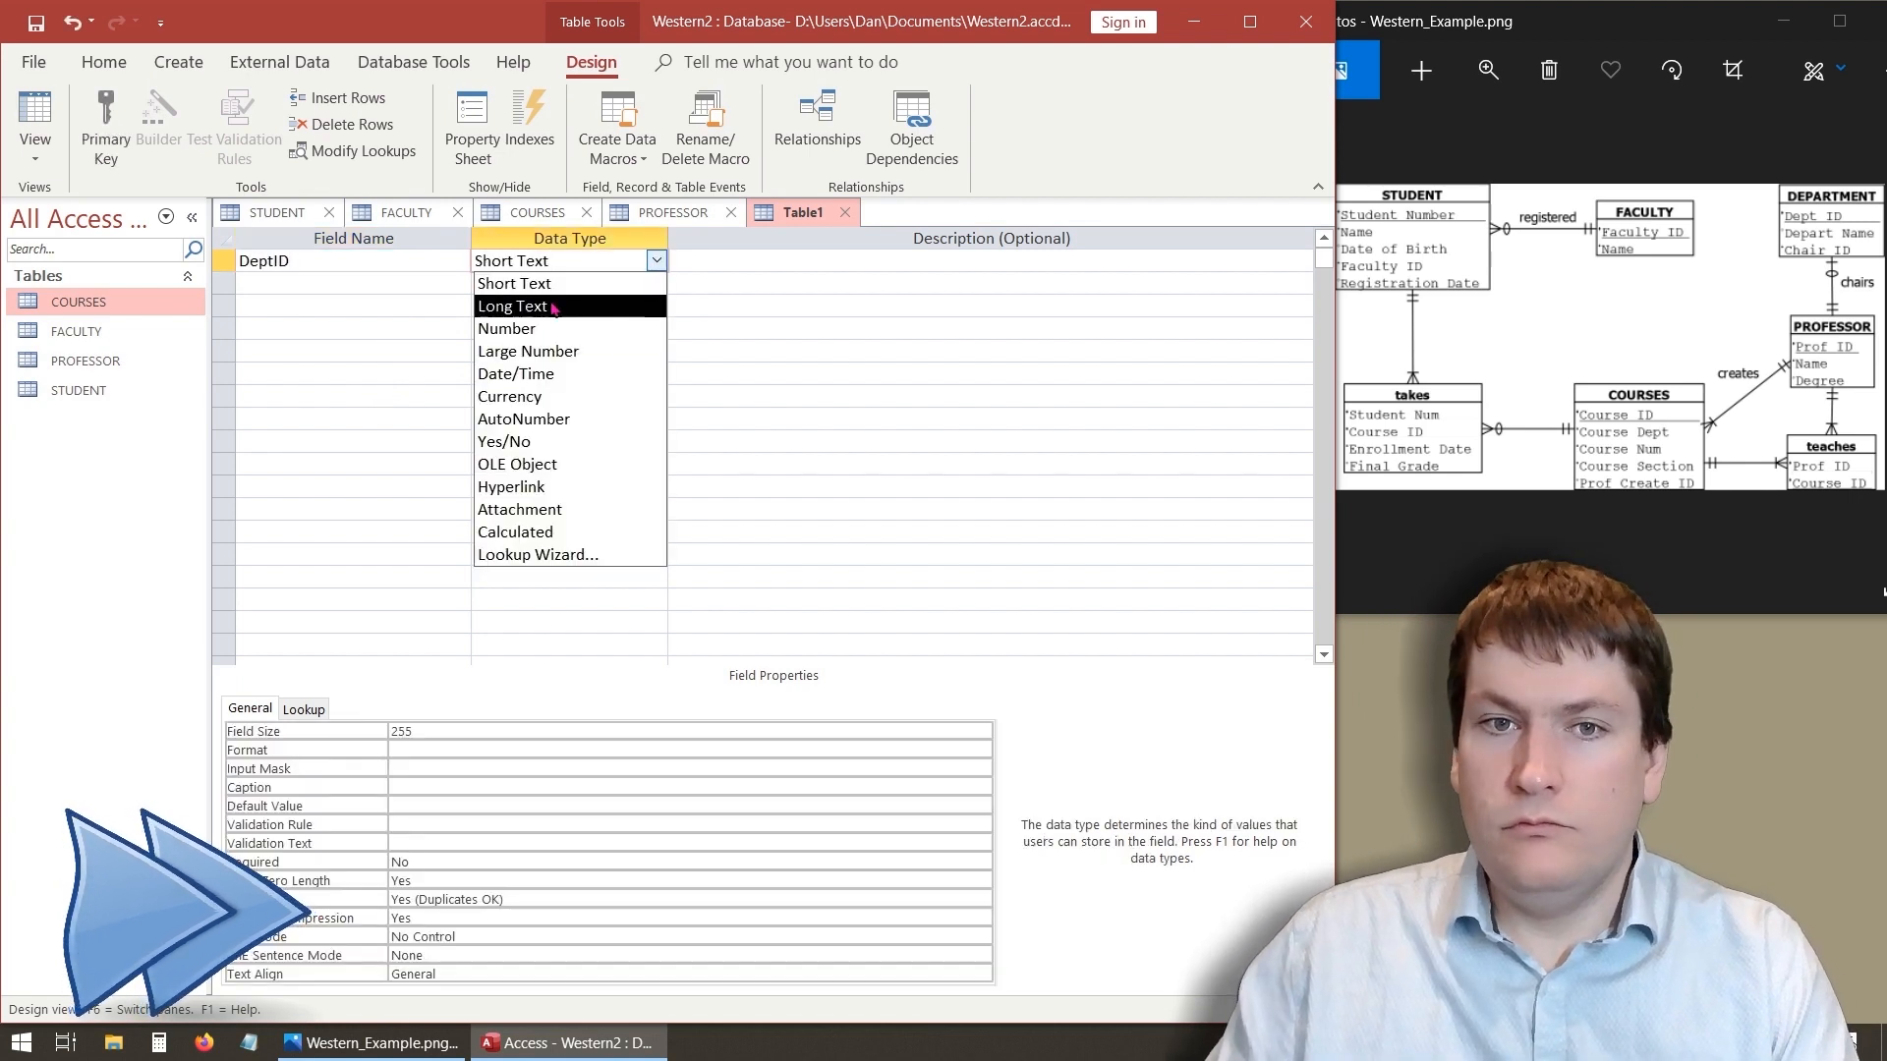
{"action": "left_click", "coordinate": [523, 418]}
{"action": "left_click", "coordinate": [107, 128]}
- Add a DepartName Short Text field and a ChairID Number field
{"action": "left_click", "coordinate": [324, 285]}
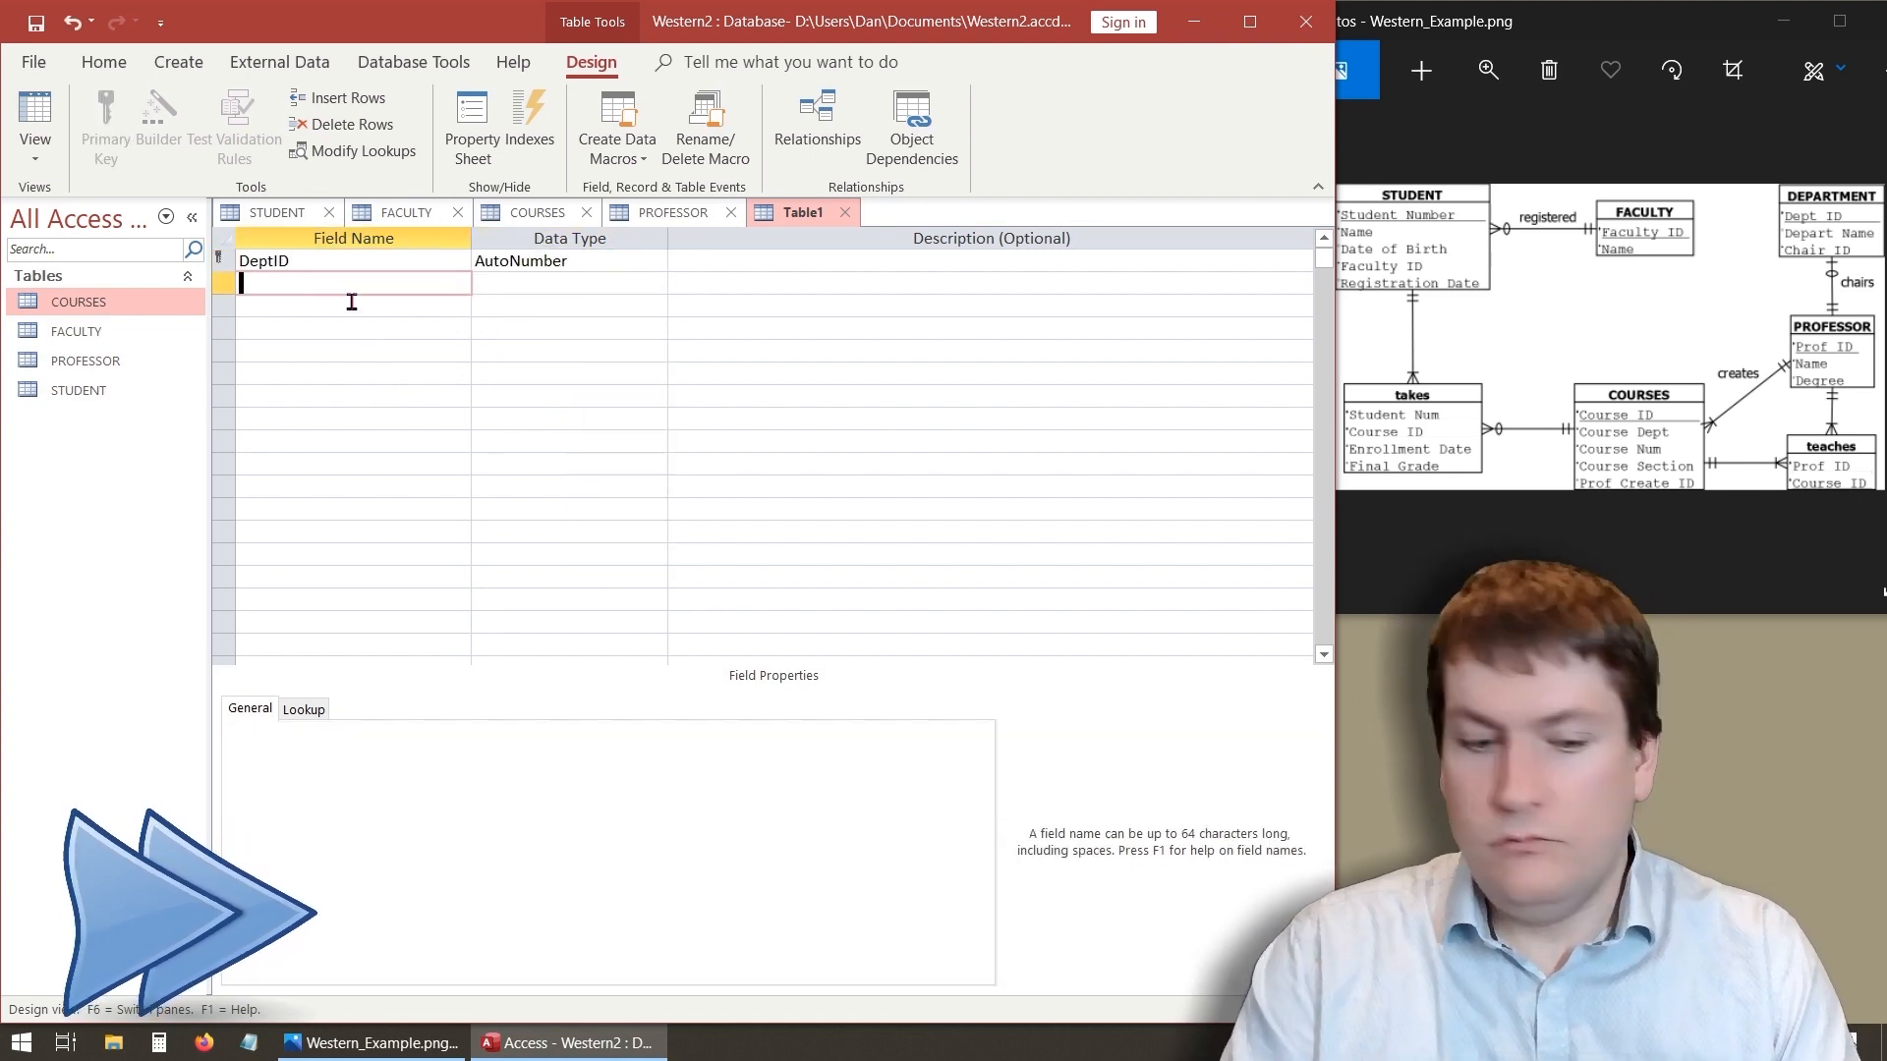
{"action": "type", "text": "DepartName"}
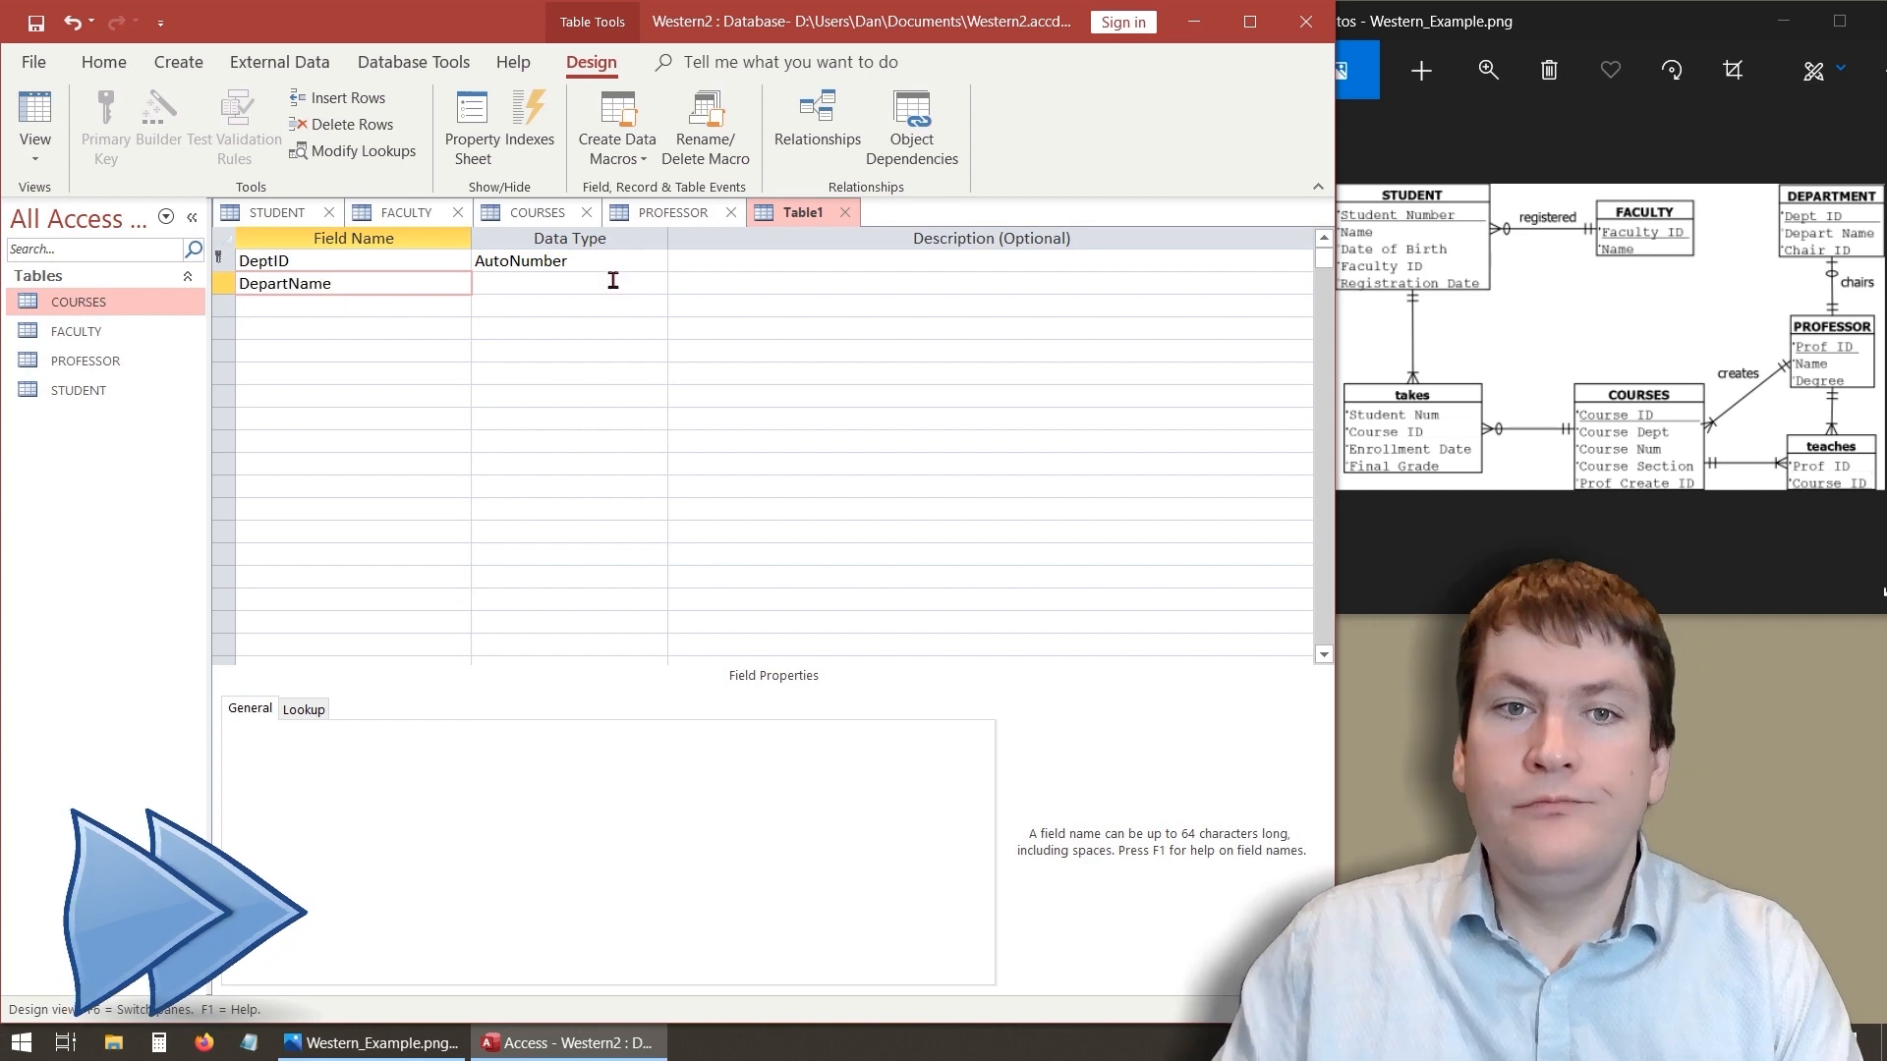
{"action": "left_click", "coordinate": [610, 281]}
{"action": "left_click", "coordinate": [392, 306]}
{"action": "type", "text": "ChairID"}
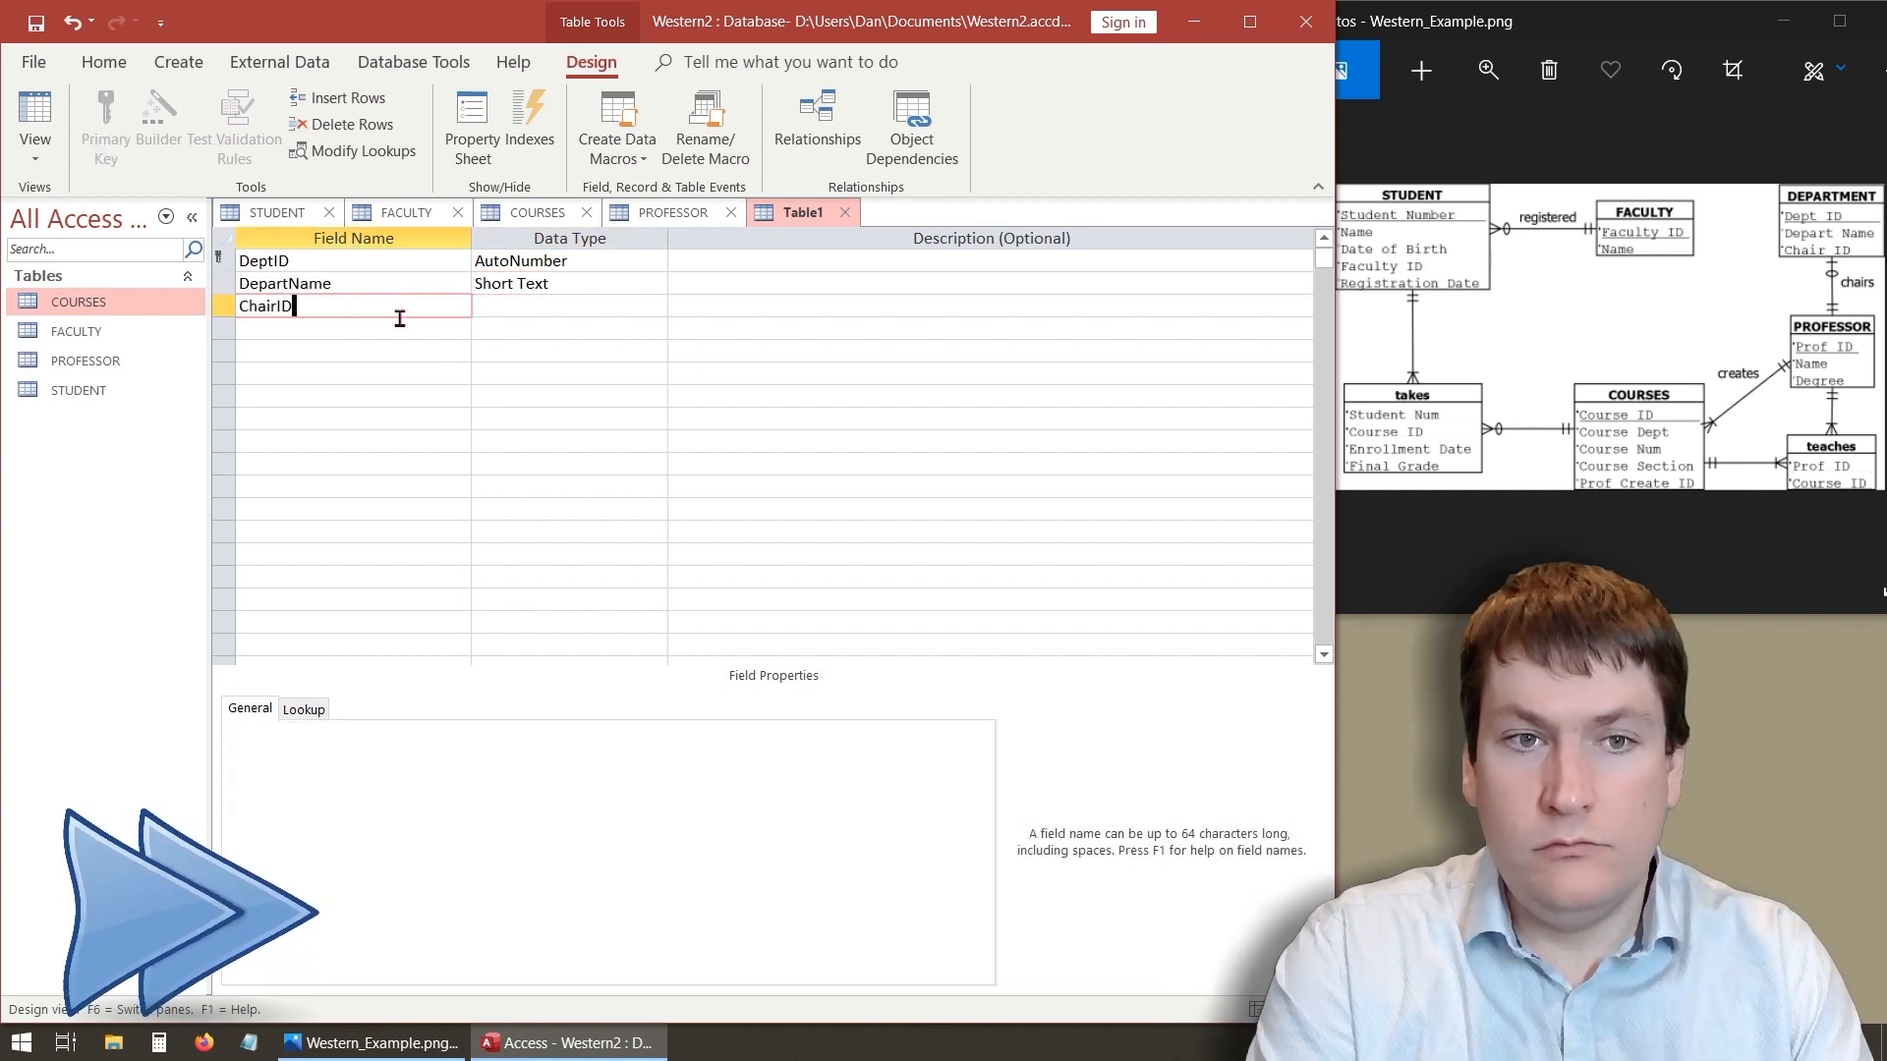
{"action": "left_click", "coordinate": [608, 314]}
{"action": "left_click", "coordinate": [521, 396]}
- Make DepartName required and disallow zero-length strings for it
{"action": "left_click", "coordinate": [334, 283]}
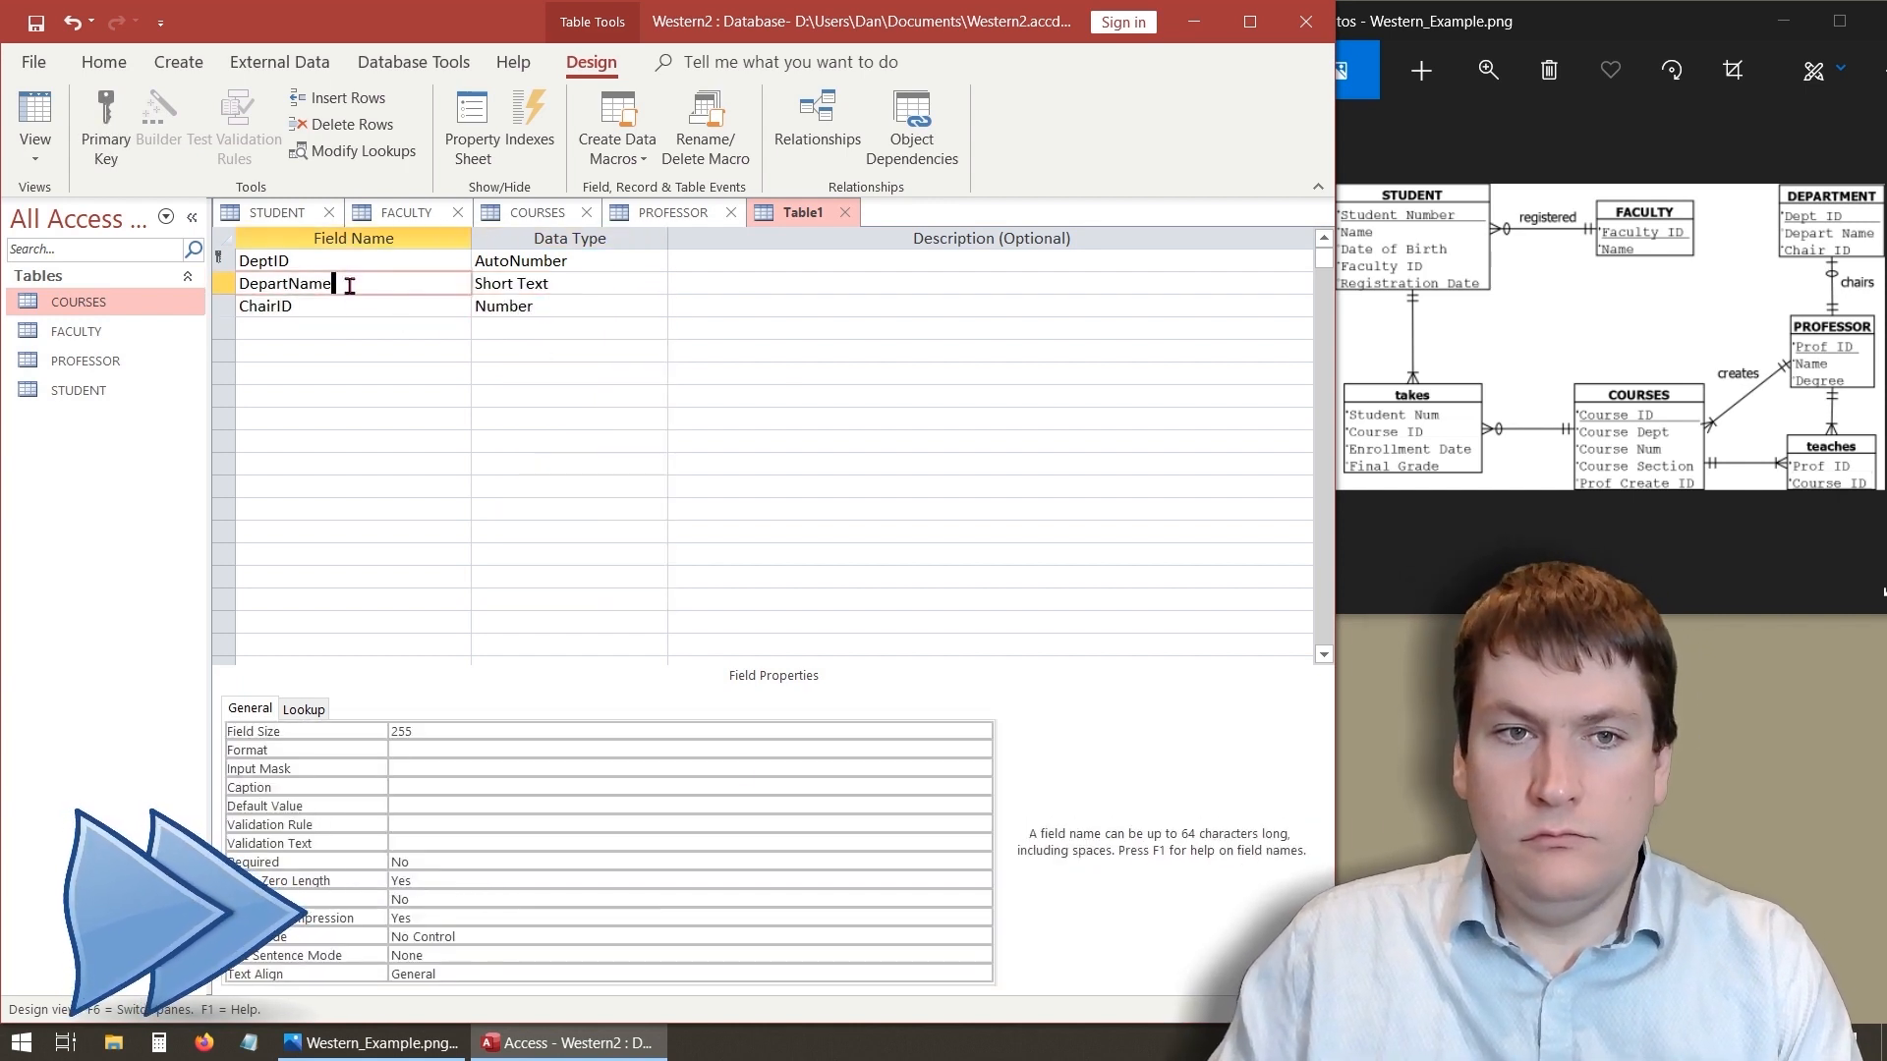
{"action": "left_click", "coordinate": [450, 863]}
{"action": "left_click", "coordinate": [982, 862]}
{"action": "left_click", "coordinate": [737, 882]}
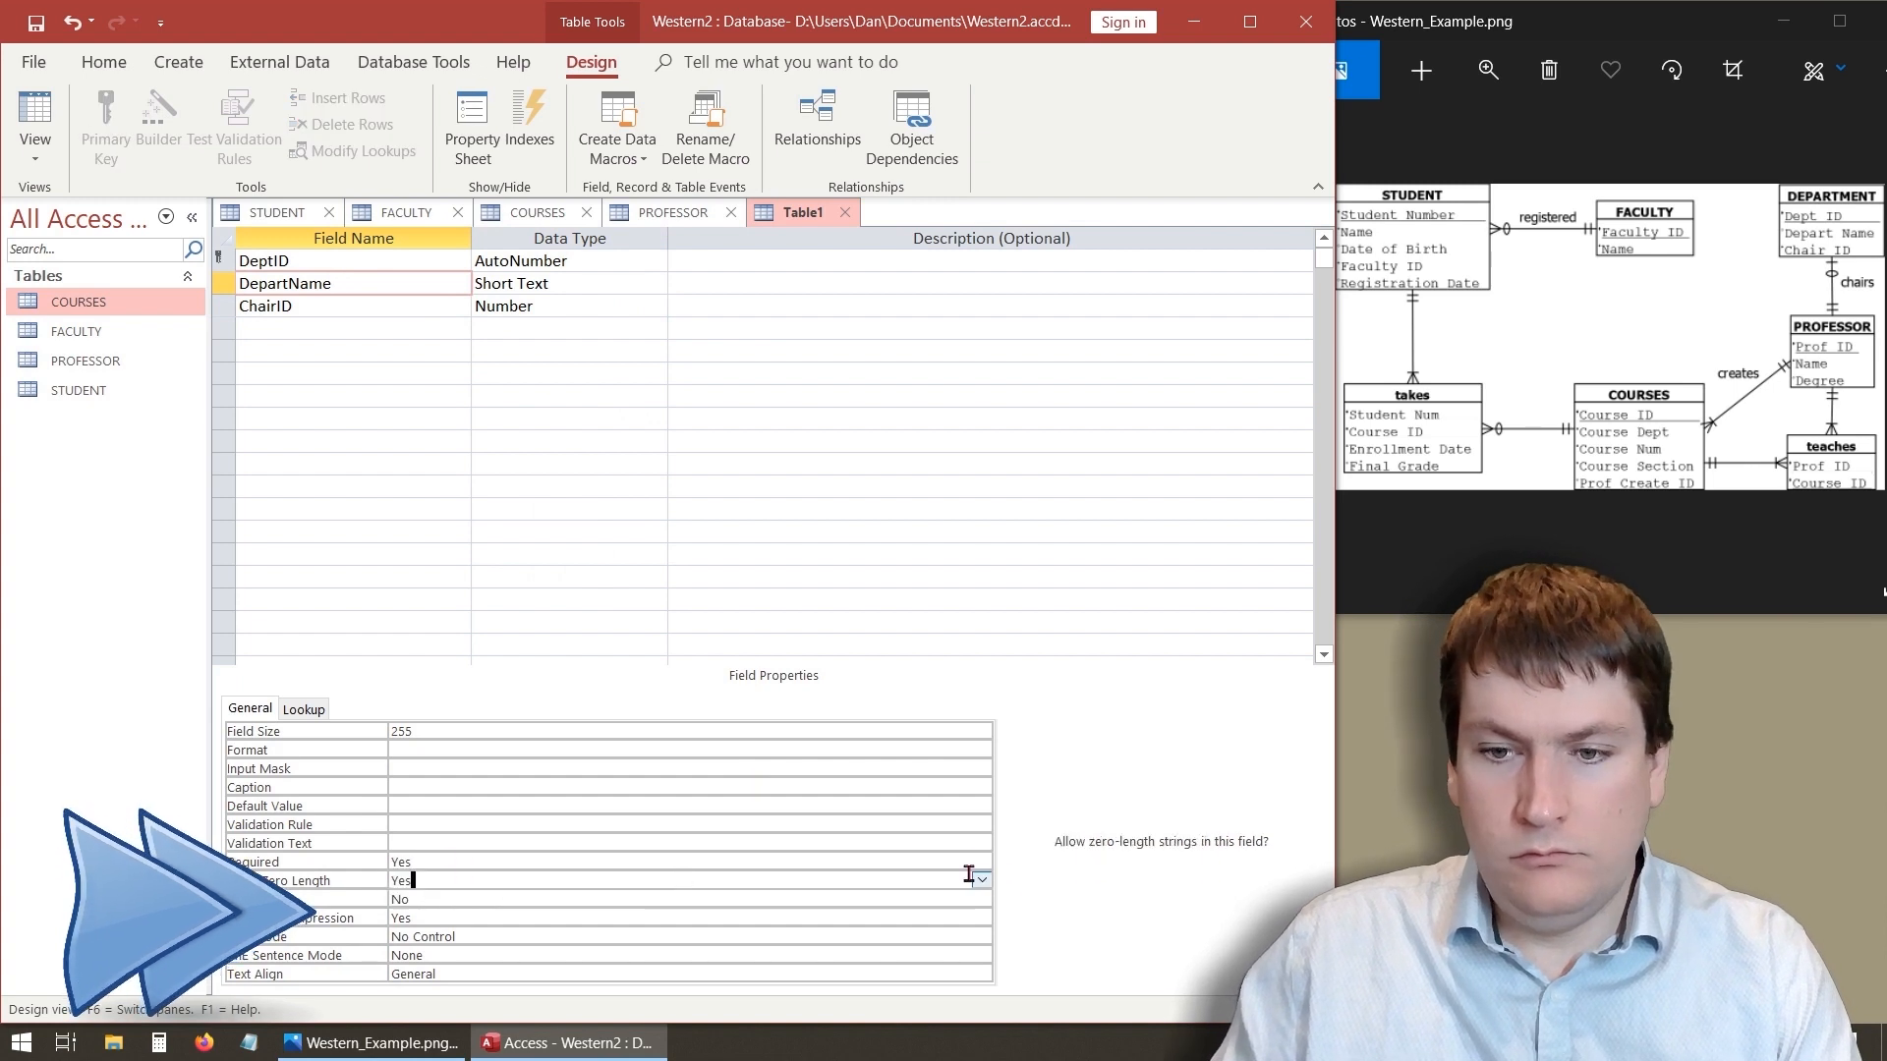
{"action": "left_click", "coordinate": [982, 880]}
{"action": "left_click", "coordinate": [718, 917]}
- Make the ChairID field required
{"action": "left_click", "coordinate": [314, 305]}
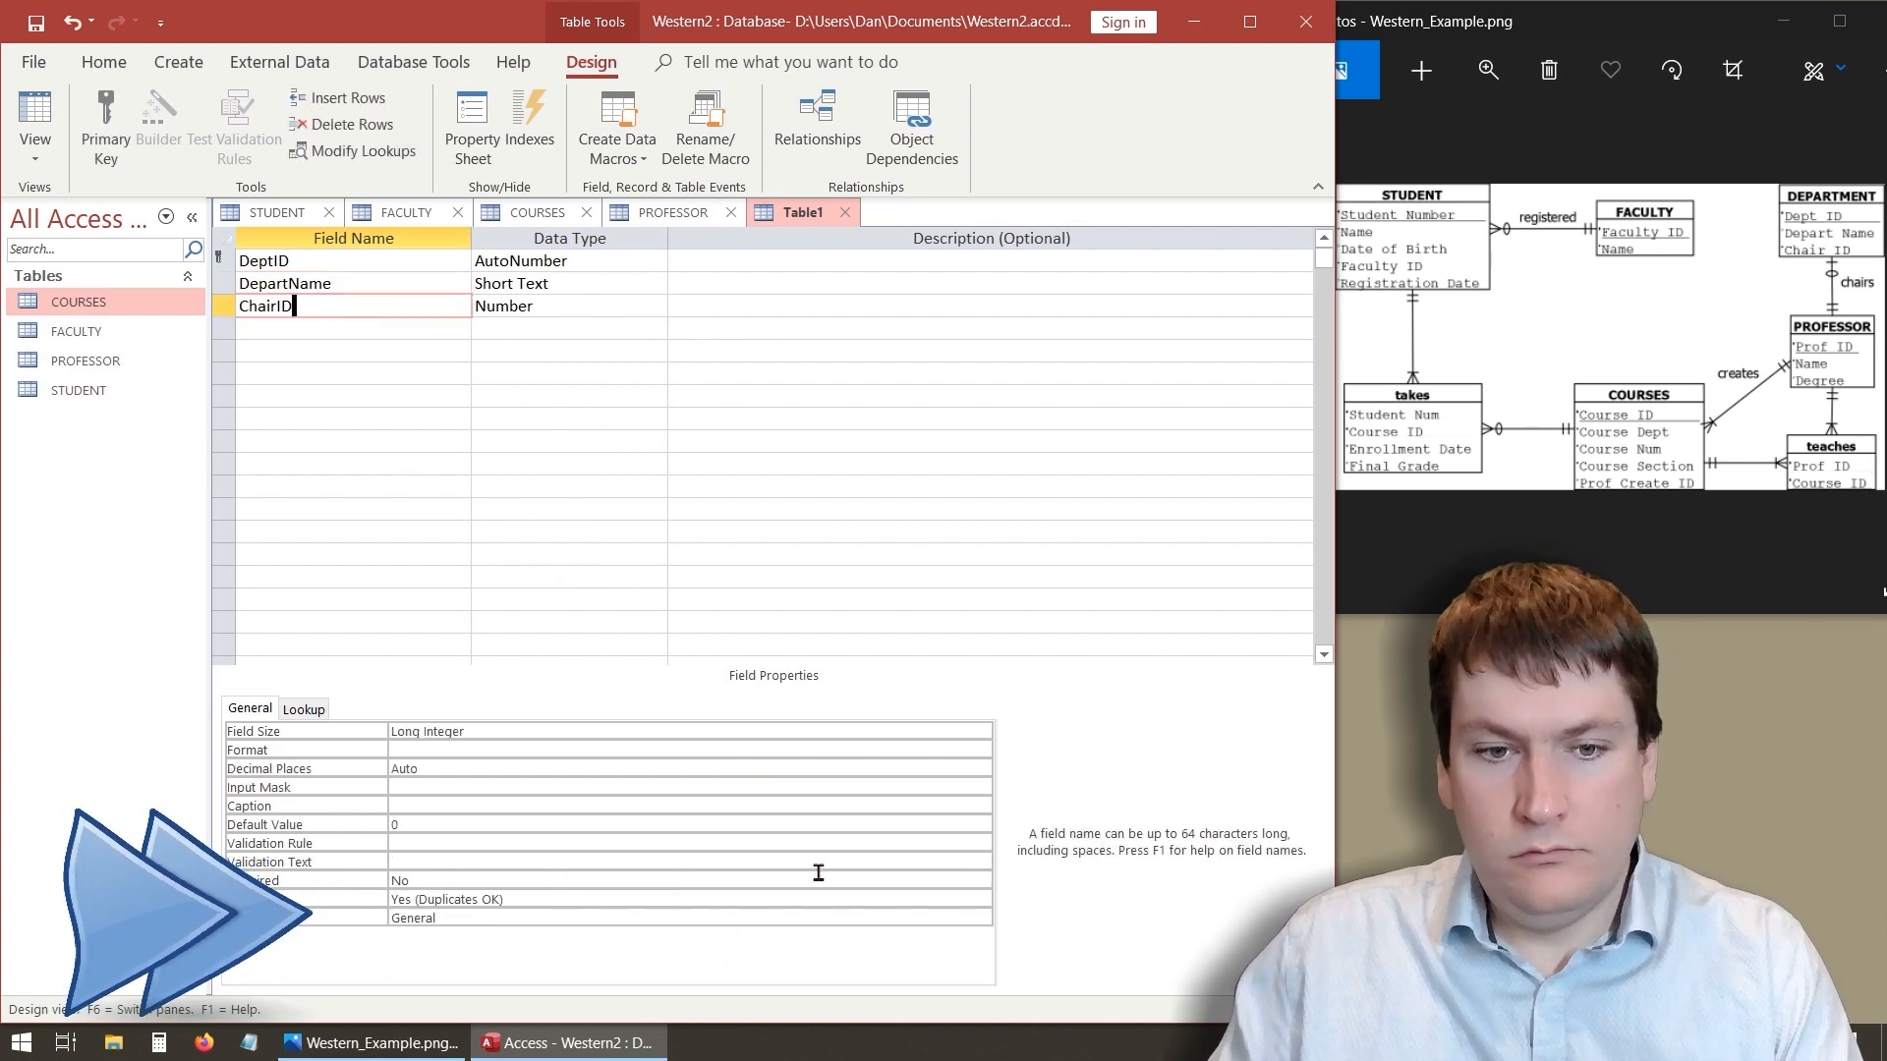
{"action": "left_click", "coordinate": [884, 884]}
{"action": "left_click", "coordinate": [984, 881]}
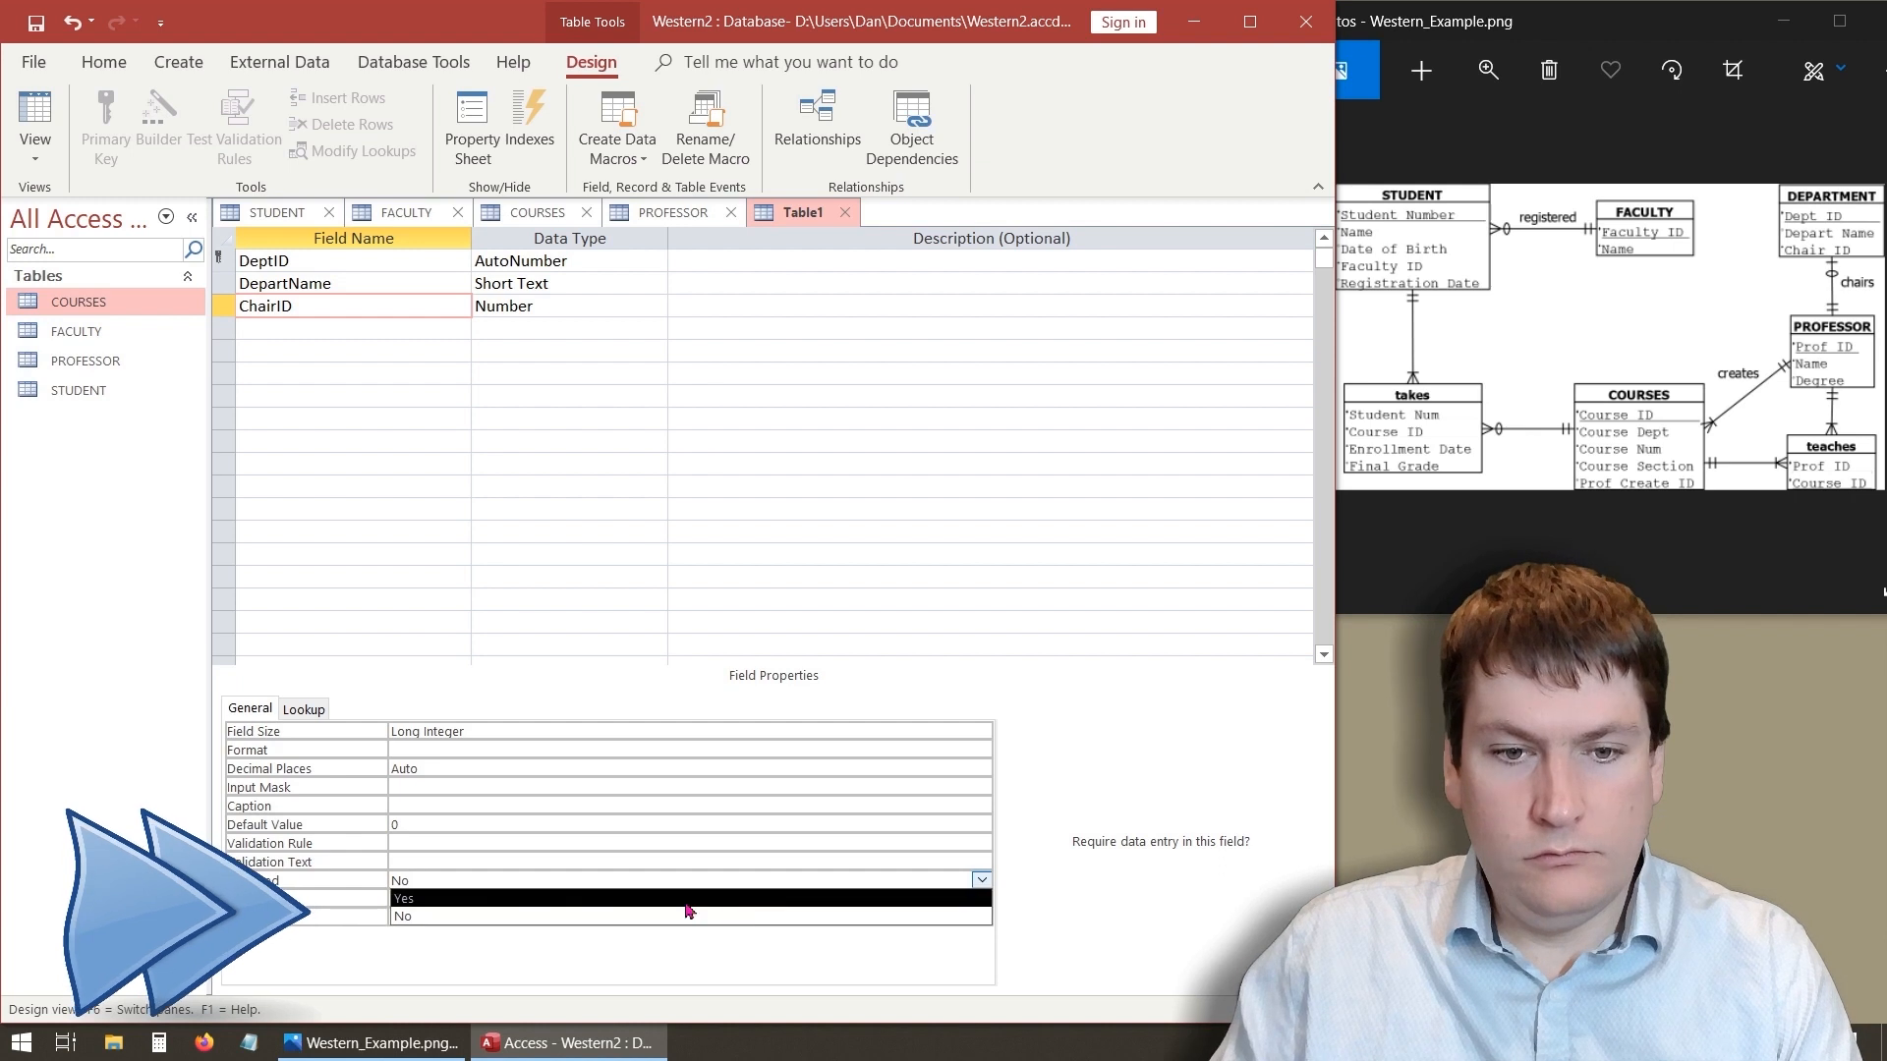
{"action": "left_click", "coordinate": [685, 899]}
- Set the DepartName field size to 60
{"action": "left_click", "coordinate": [362, 285]}
{"action": "left_click_drag", "start_coordinate": [429, 735], "coordinate": [348, 715]}
{"action": "type", "text": "6"}
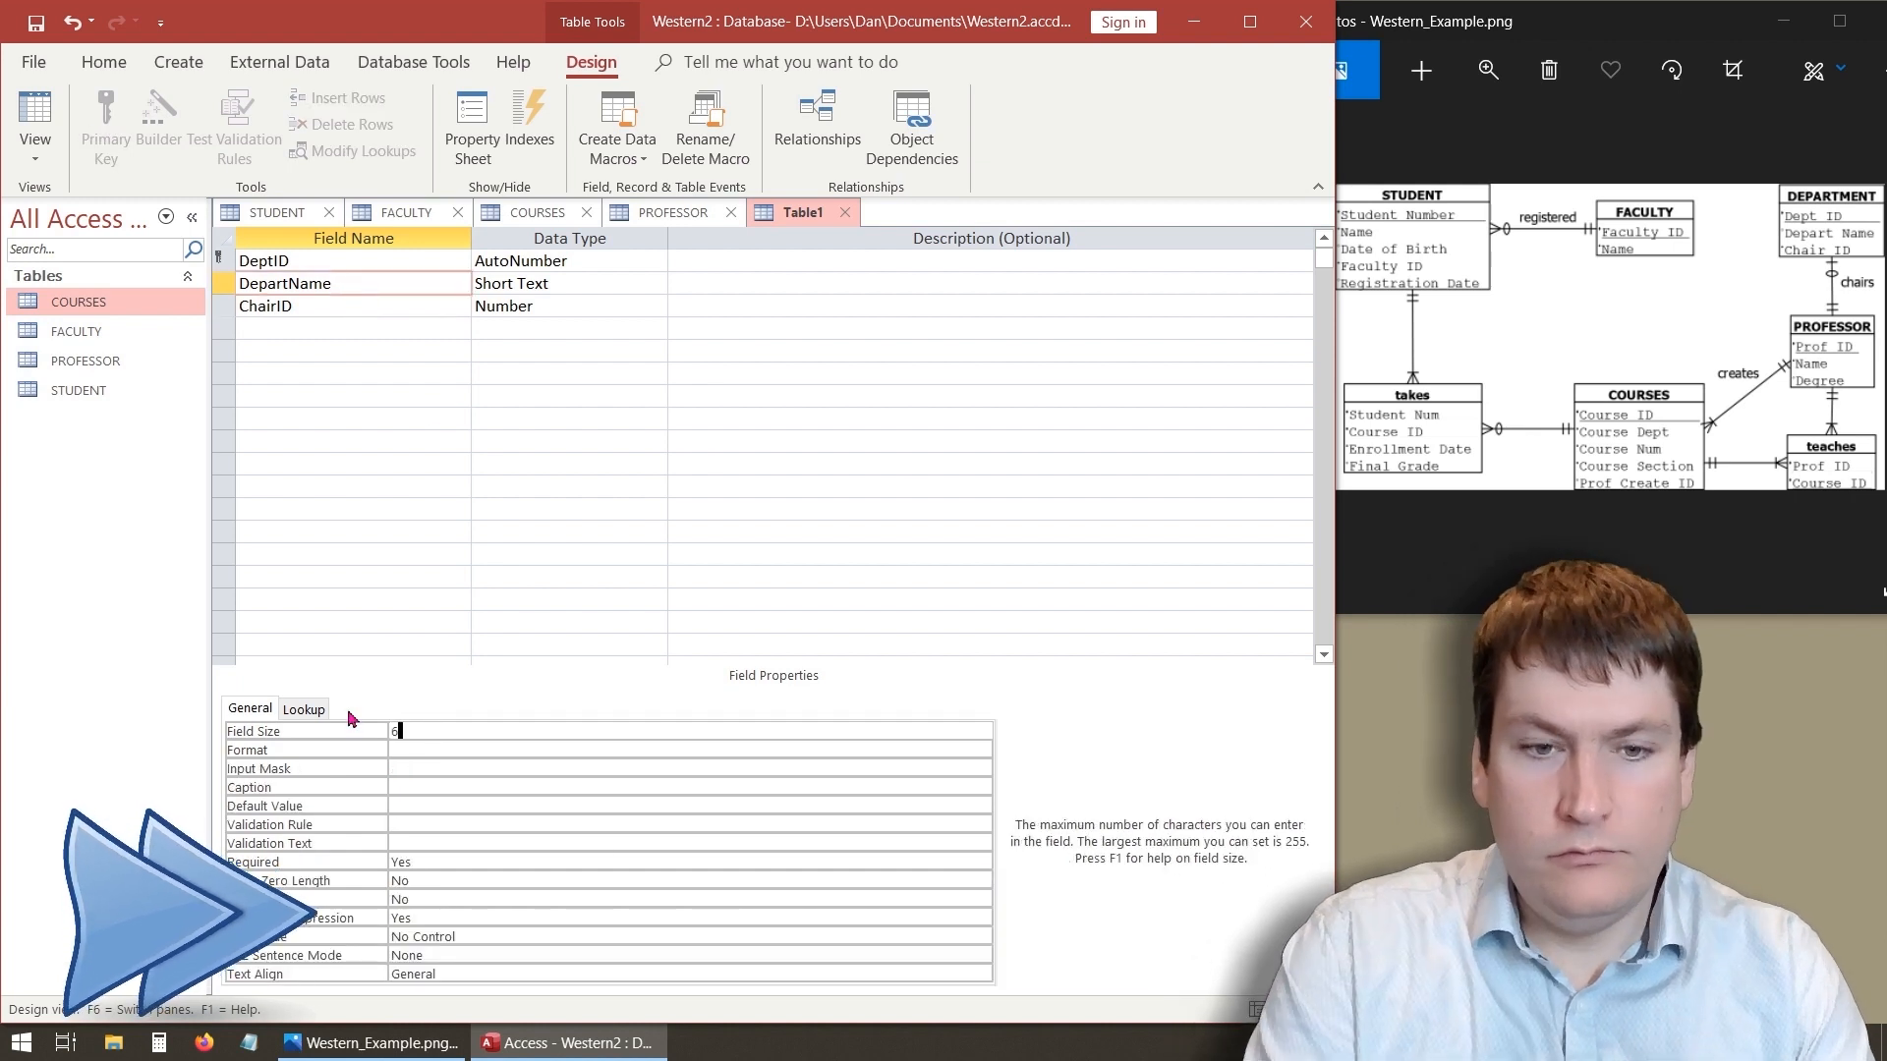
{"action": "type", "text": "0"}
{"action": "left_click", "coordinate": [404, 591]}
{"action": "left_click", "coordinate": [325, 261]}
{"action": "left_click", "coordinate": [324, 438]}
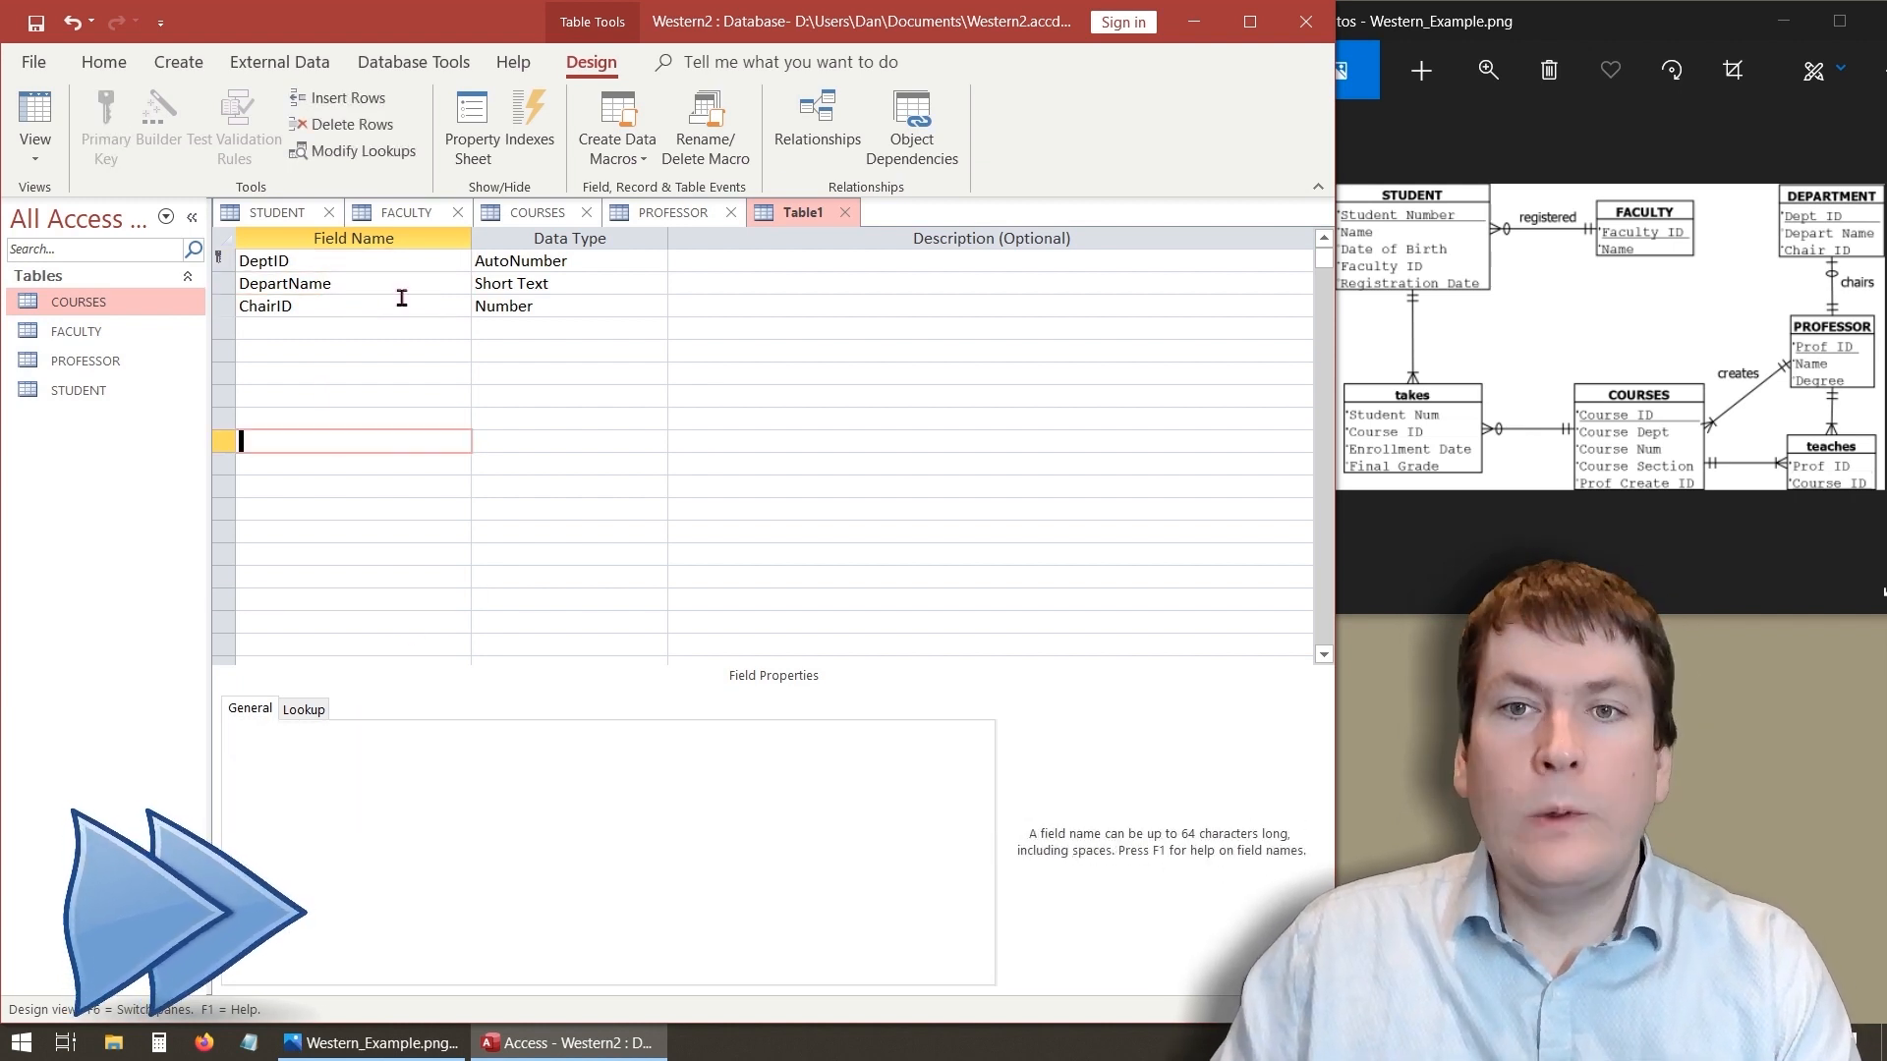
- Save the new table as DEPARTMENT
{"action": "right_click", "coordinate": [825, 212]}
{"action": "left_click", "coordinate": [865, 209]}
{"action": "type", "text": "D"}
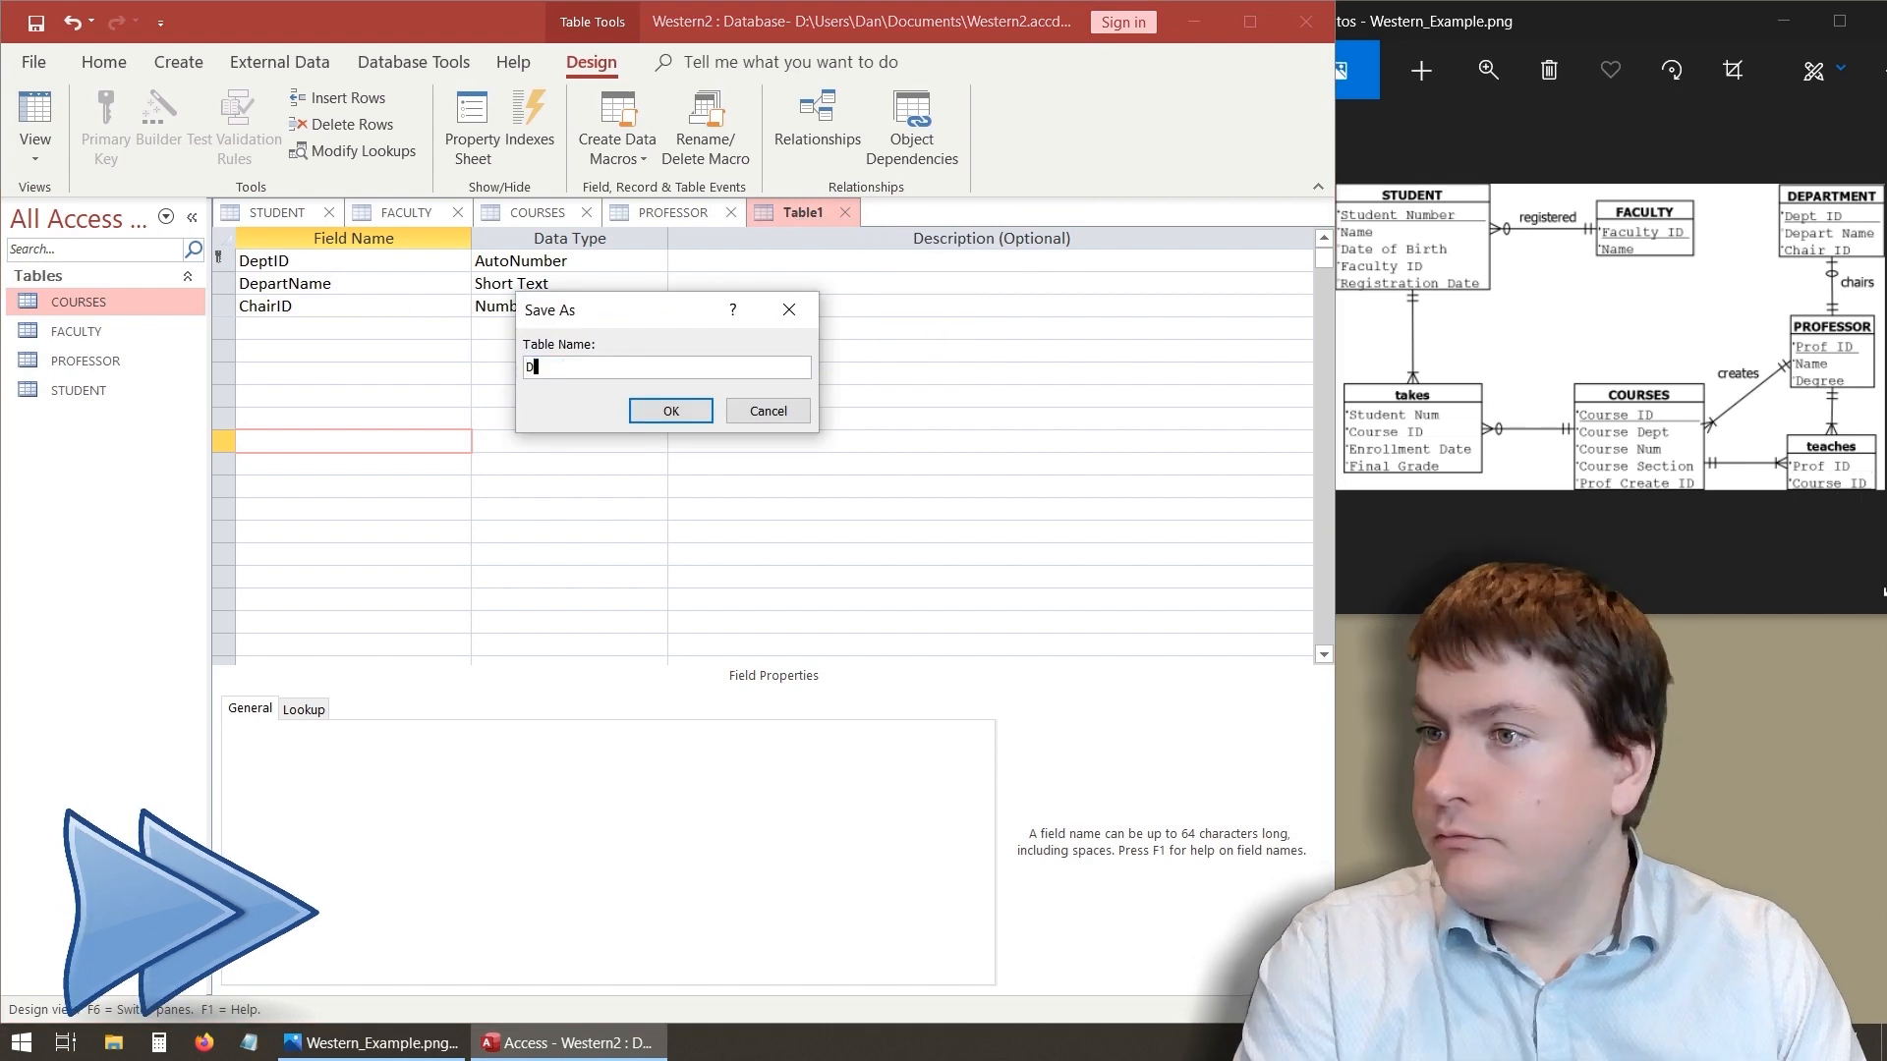
{"action": "type", "text": "EPARTMENT"}
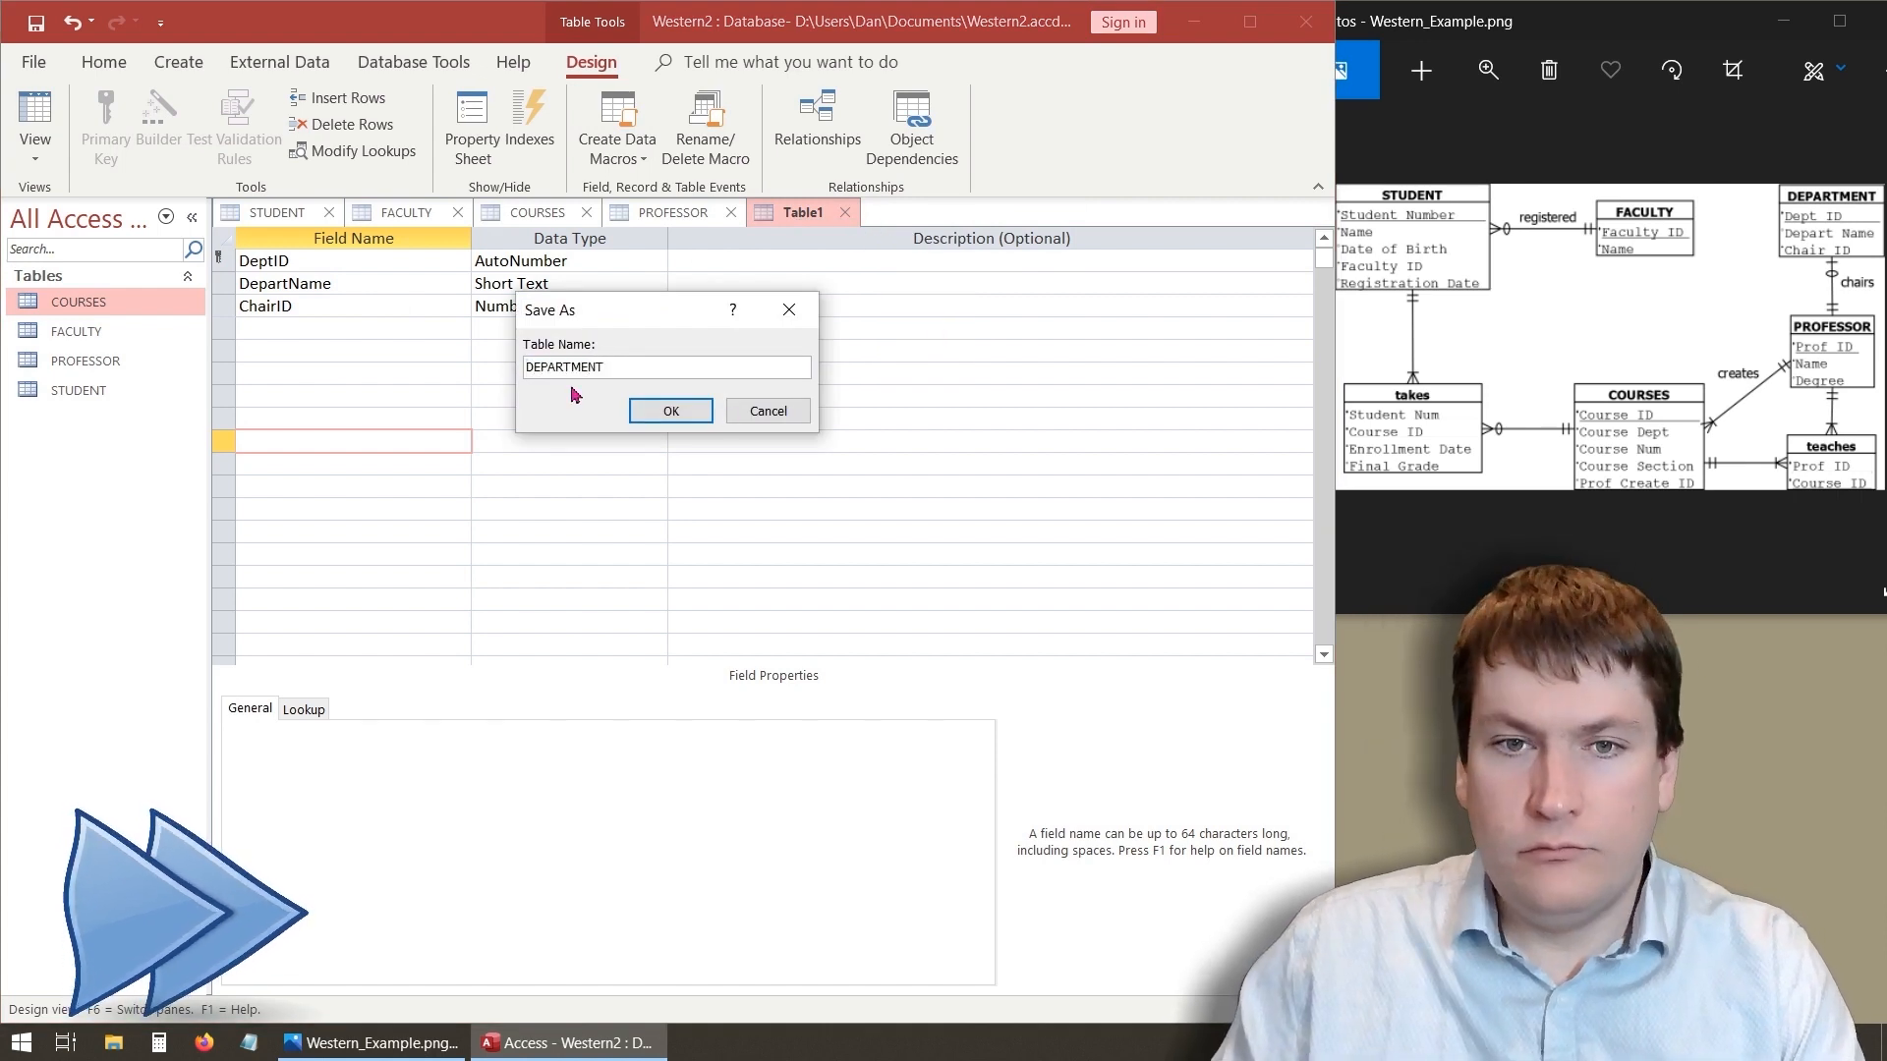
{"action": "left_click", "coordinate": [651, 404]}
- In the PROFESSOR table, set the ProfName field size to 60 and the Degree field size to 25
{"action": "left_click", "coordinate": [654, 210]}
{"action": "left_click", "coordinate": [317, 284]}
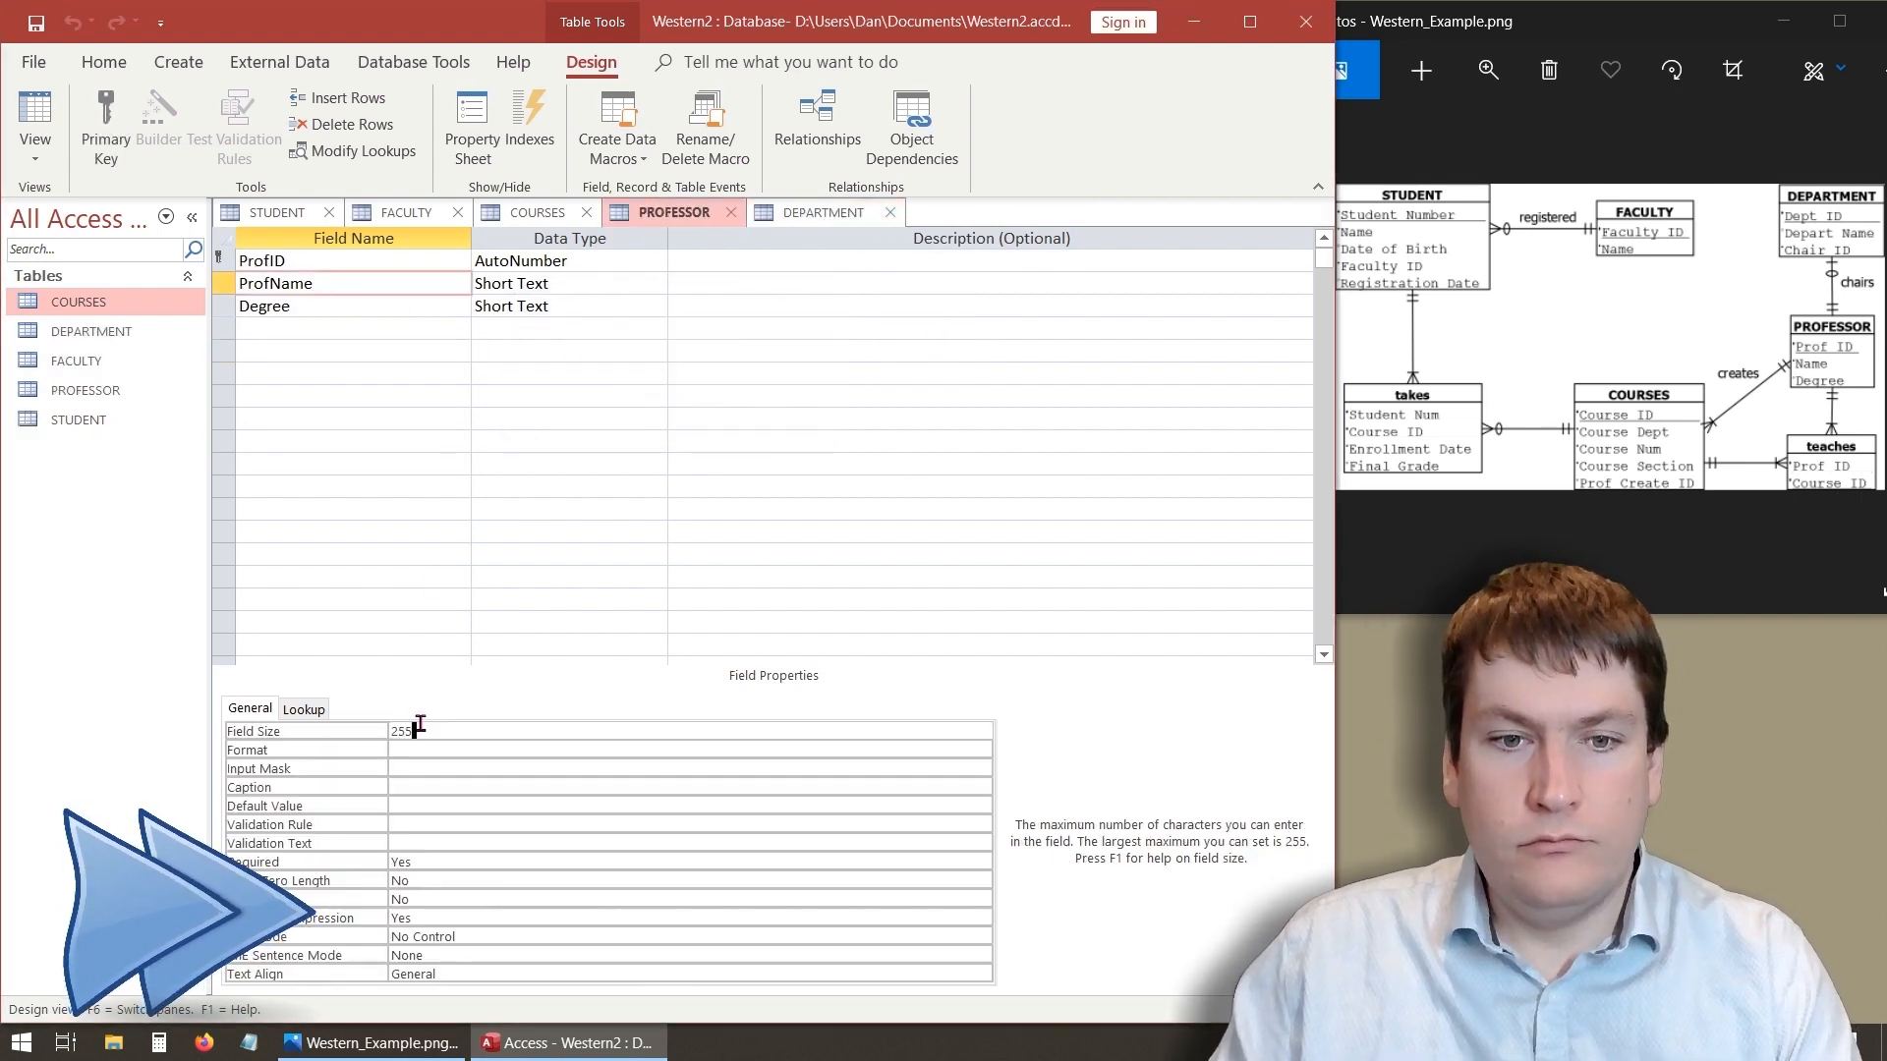
{"action": "double_click", "coordinate": [382, 730]}
{"action": "type", "text": "60"}
{"action": "key", "text": "Return"}
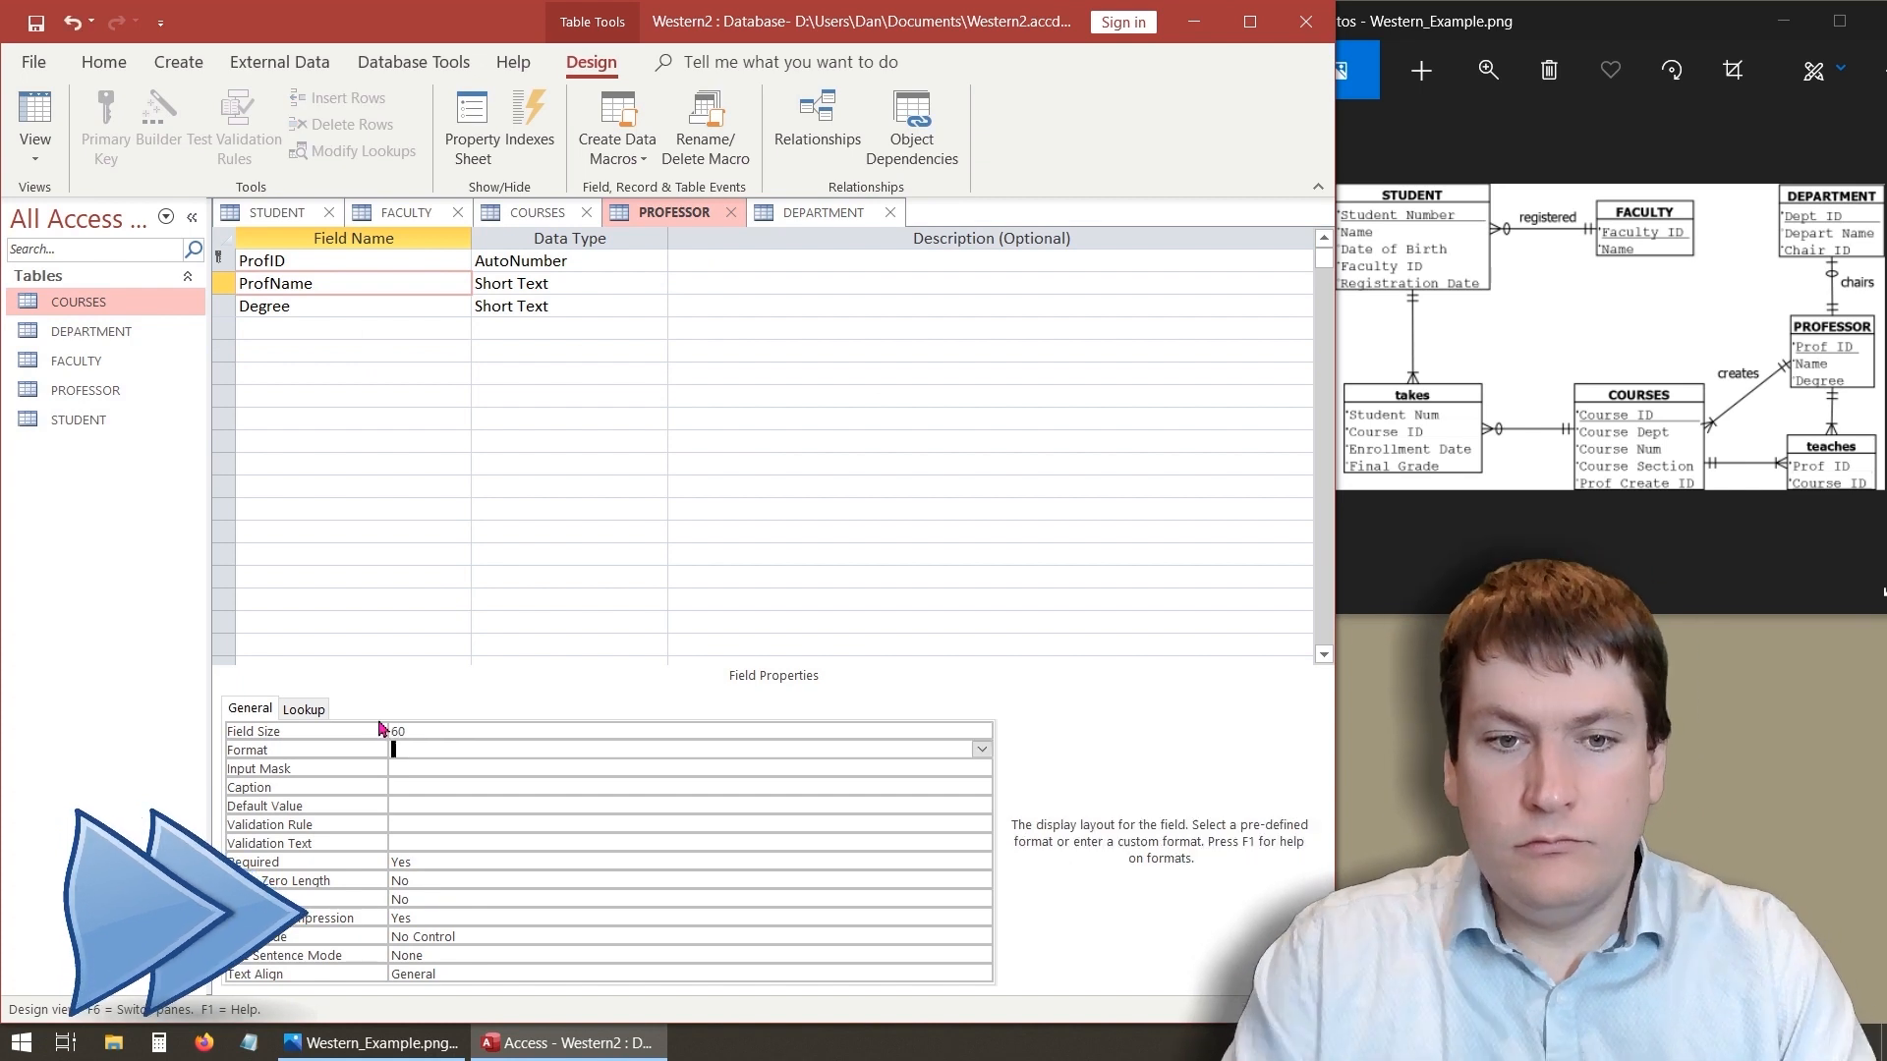
{"action": "left_click", "coordinate": [336, 307]}
{"action": "double_click", "coordinate": [428, 732]}
{"action": "type", "text": "15"}
{"action": "key", "text": "Return"}
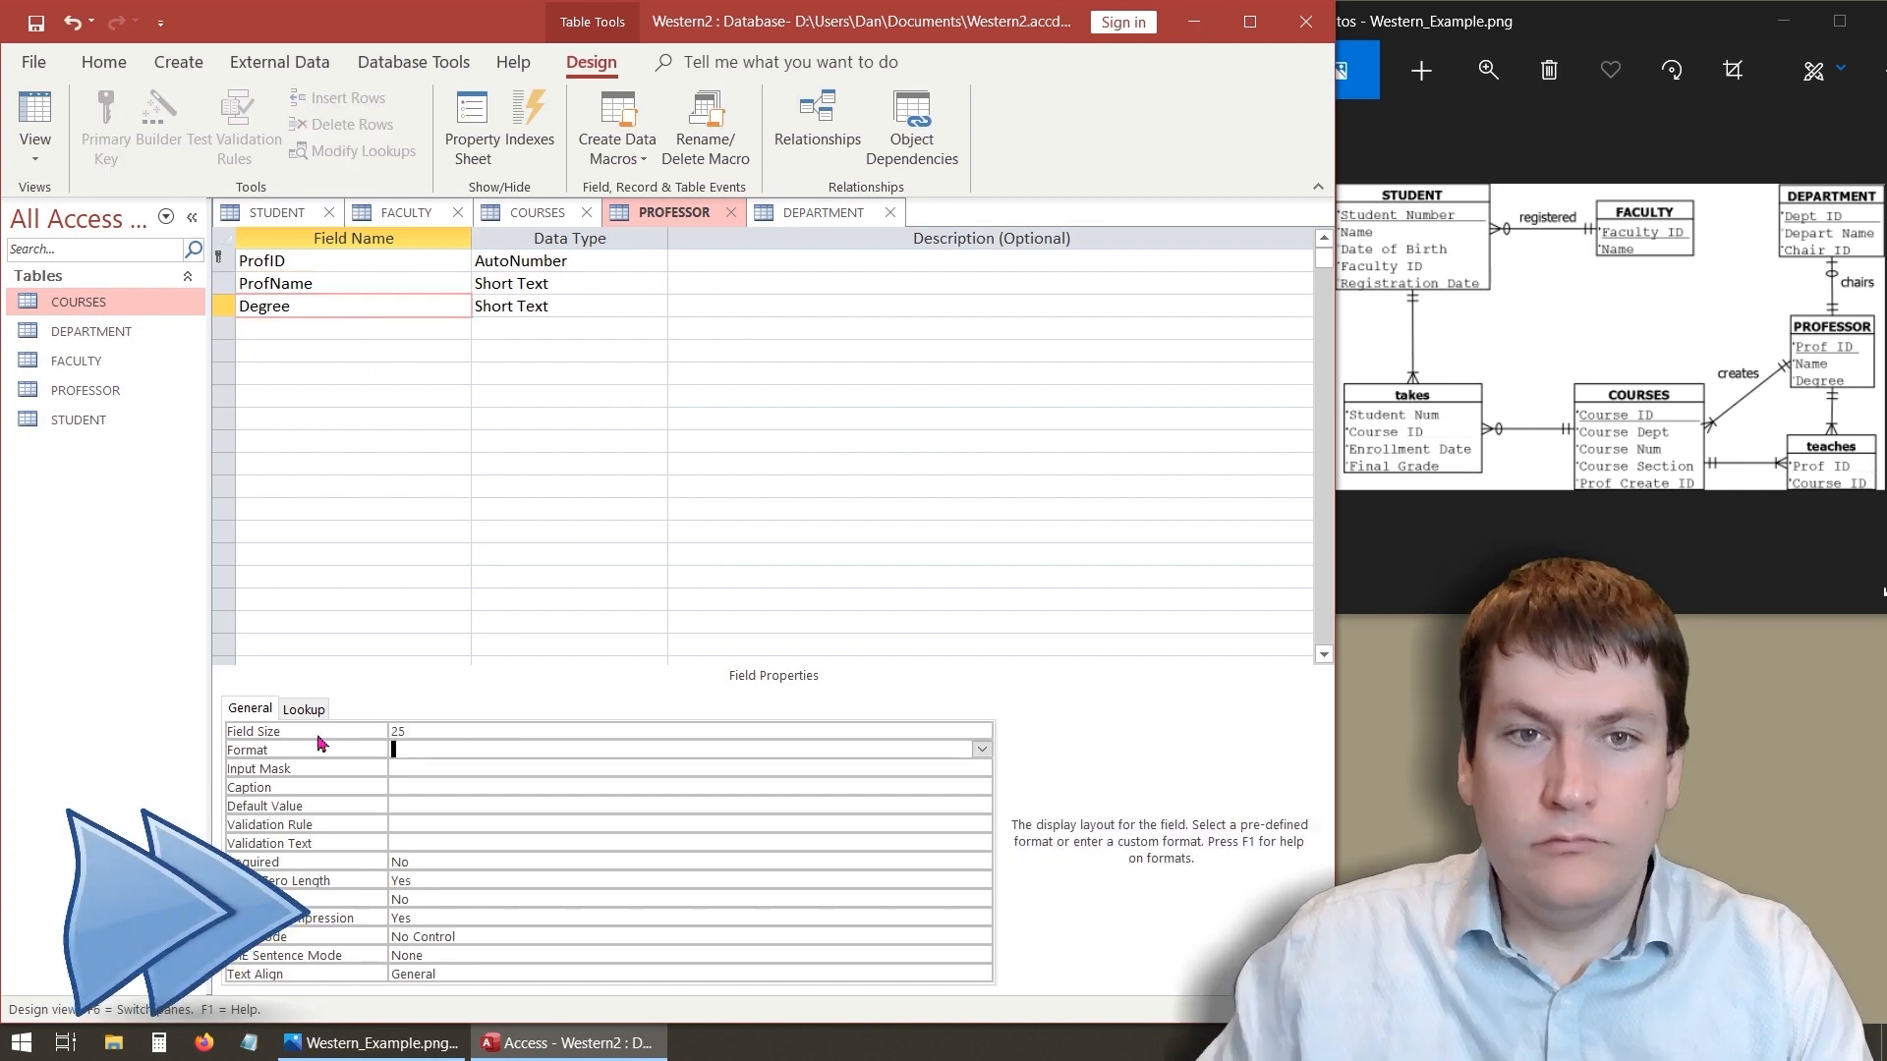
- In the COURSES table, set the Dept field size to 60 and save the table
{"action": "left_click", "coordinate": [505, 210]}
{"action": "left_click", "coordinate": [35, 116]}
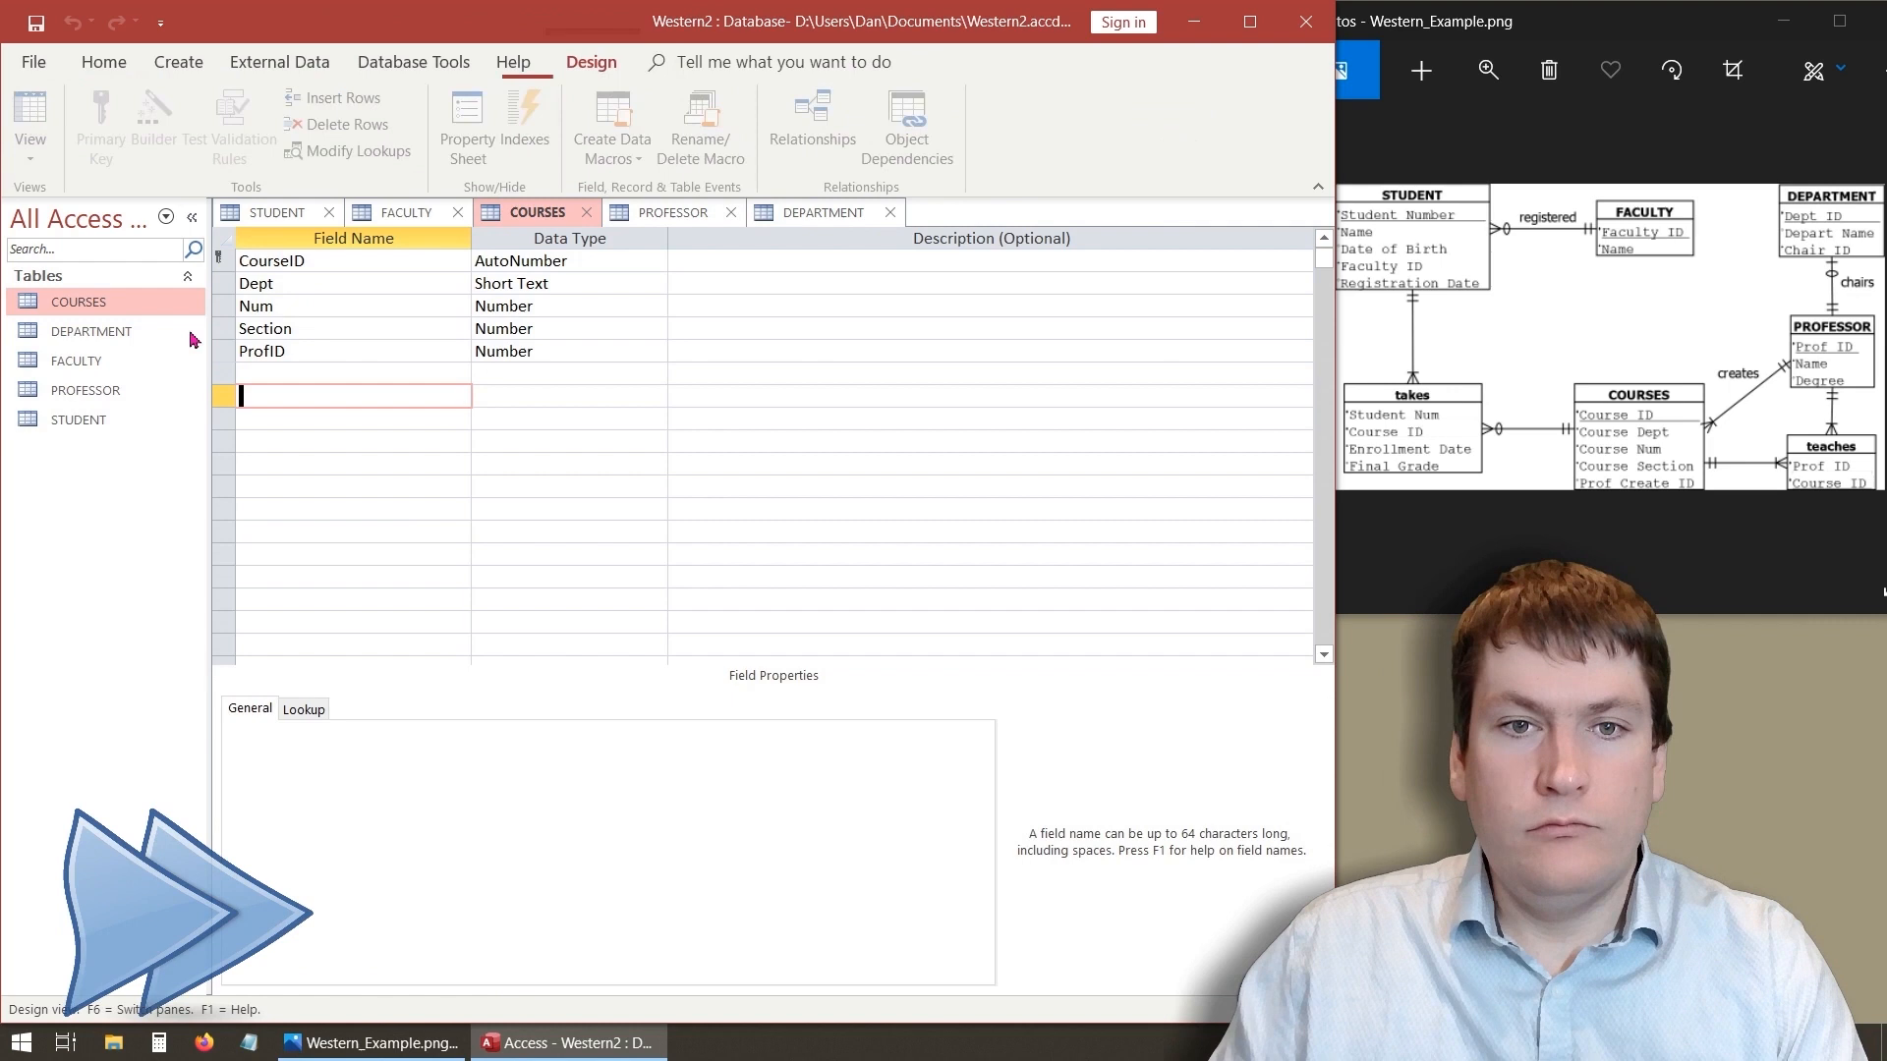
{"action": "left_click", "coordinate": [274, 285]}
{"action": "double_click", "coordinate": [403, 731]}
{"action": "type", "text": "60"}
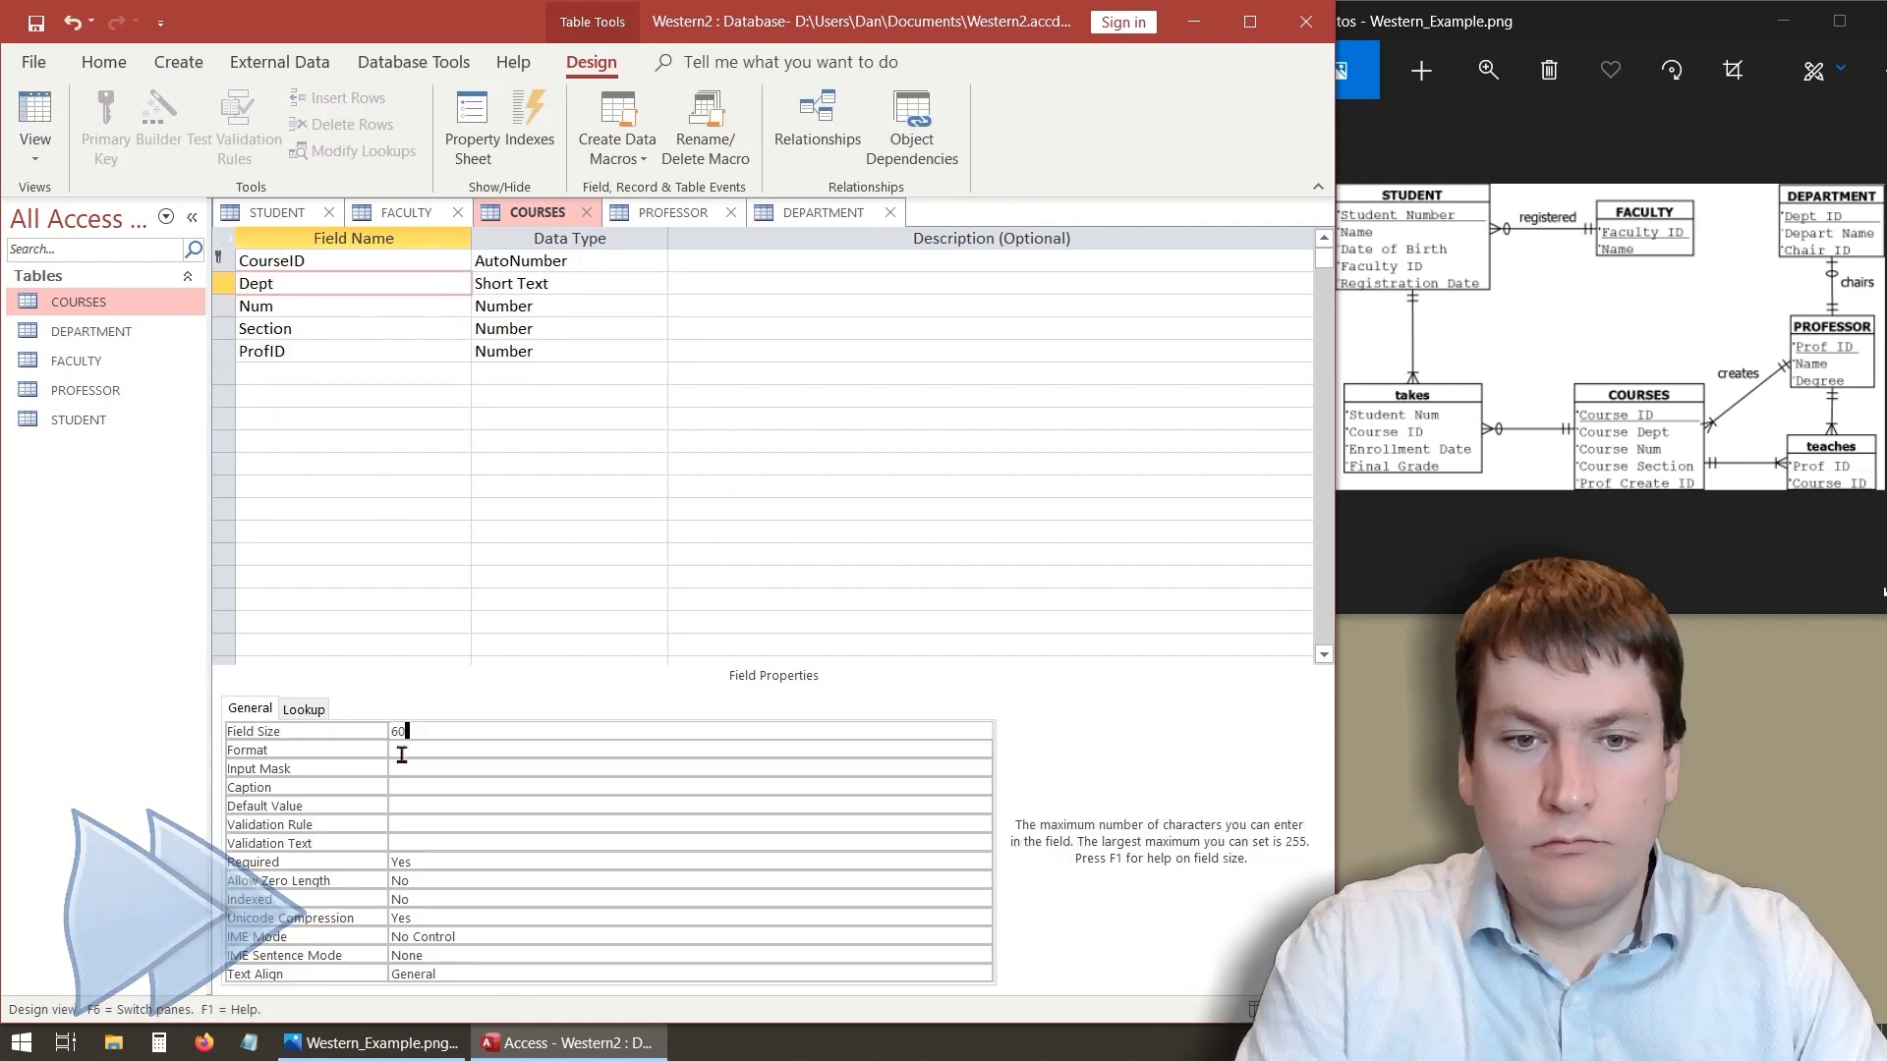
{"action": "left_click", "coordinate": [346, 305]}
{"action": "left_click", "coordinate": [360, 327]}
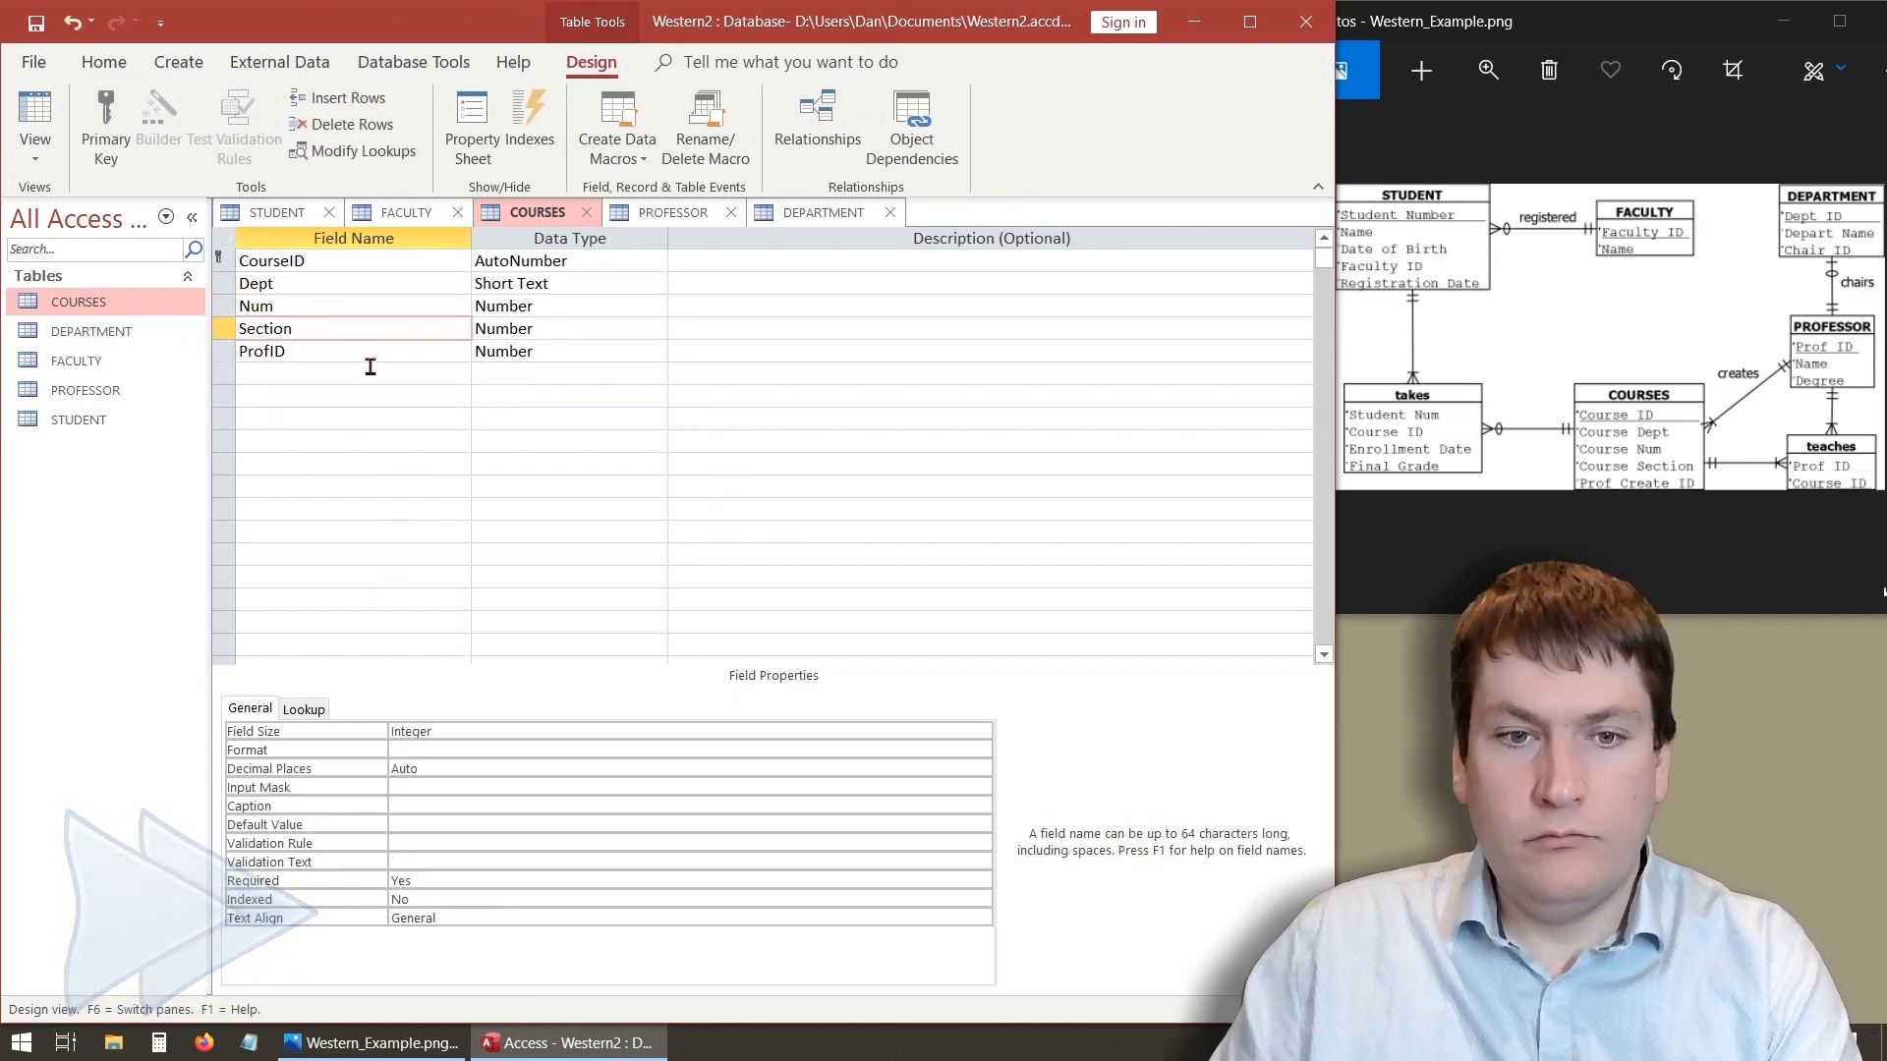
{"action": "left_click", "coordinate": [295, 351]}
{"action": "left_click", "coordinate": [292, 463]}
{"action": "left_click", "coordinate": [35, 23]}
{"action": "left_click", "coordinate": [298, 414]}
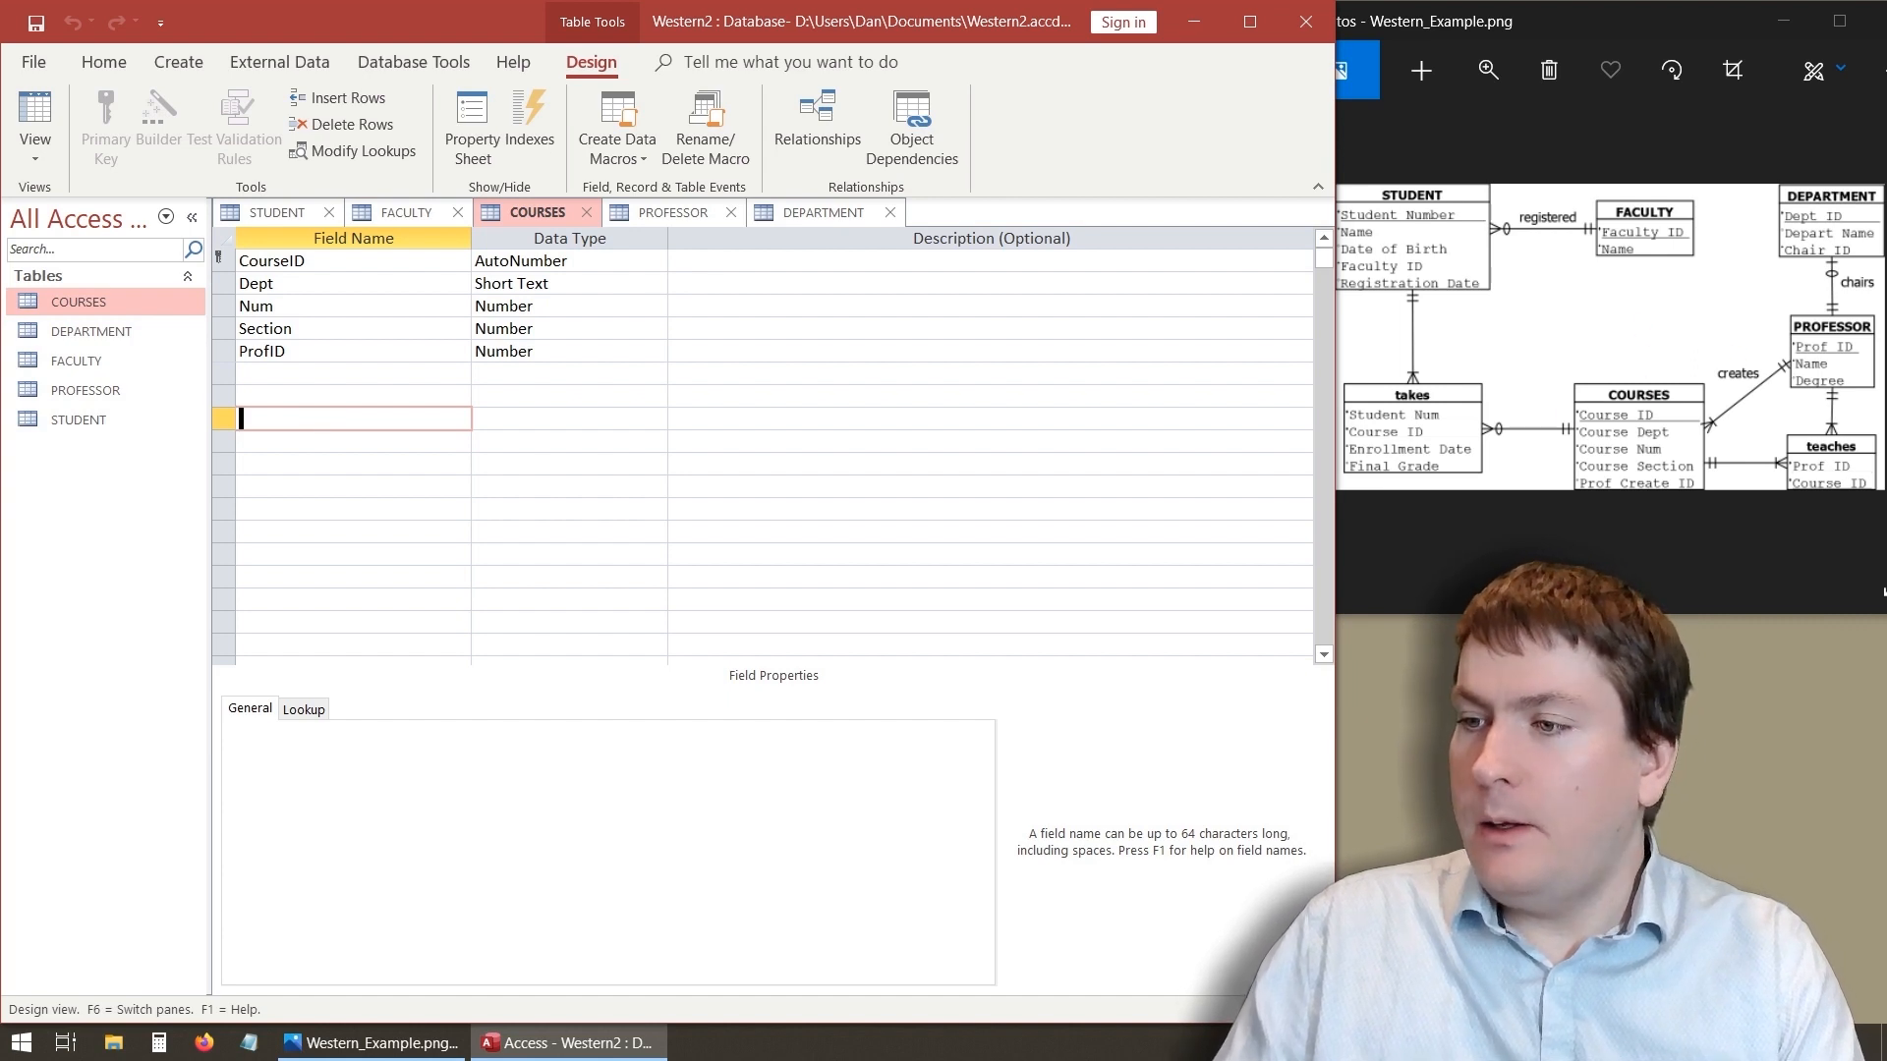
{"action": "left_click", "coordinate": [1883, 591]}
{"action": "left_click_drag", "start_coordinate": [1357, 360], "coordinate": [1498, 489]}
{"action": "left_click_drag", "start_coordinate": [1779, 419], "coordinate": [1884, 502]}
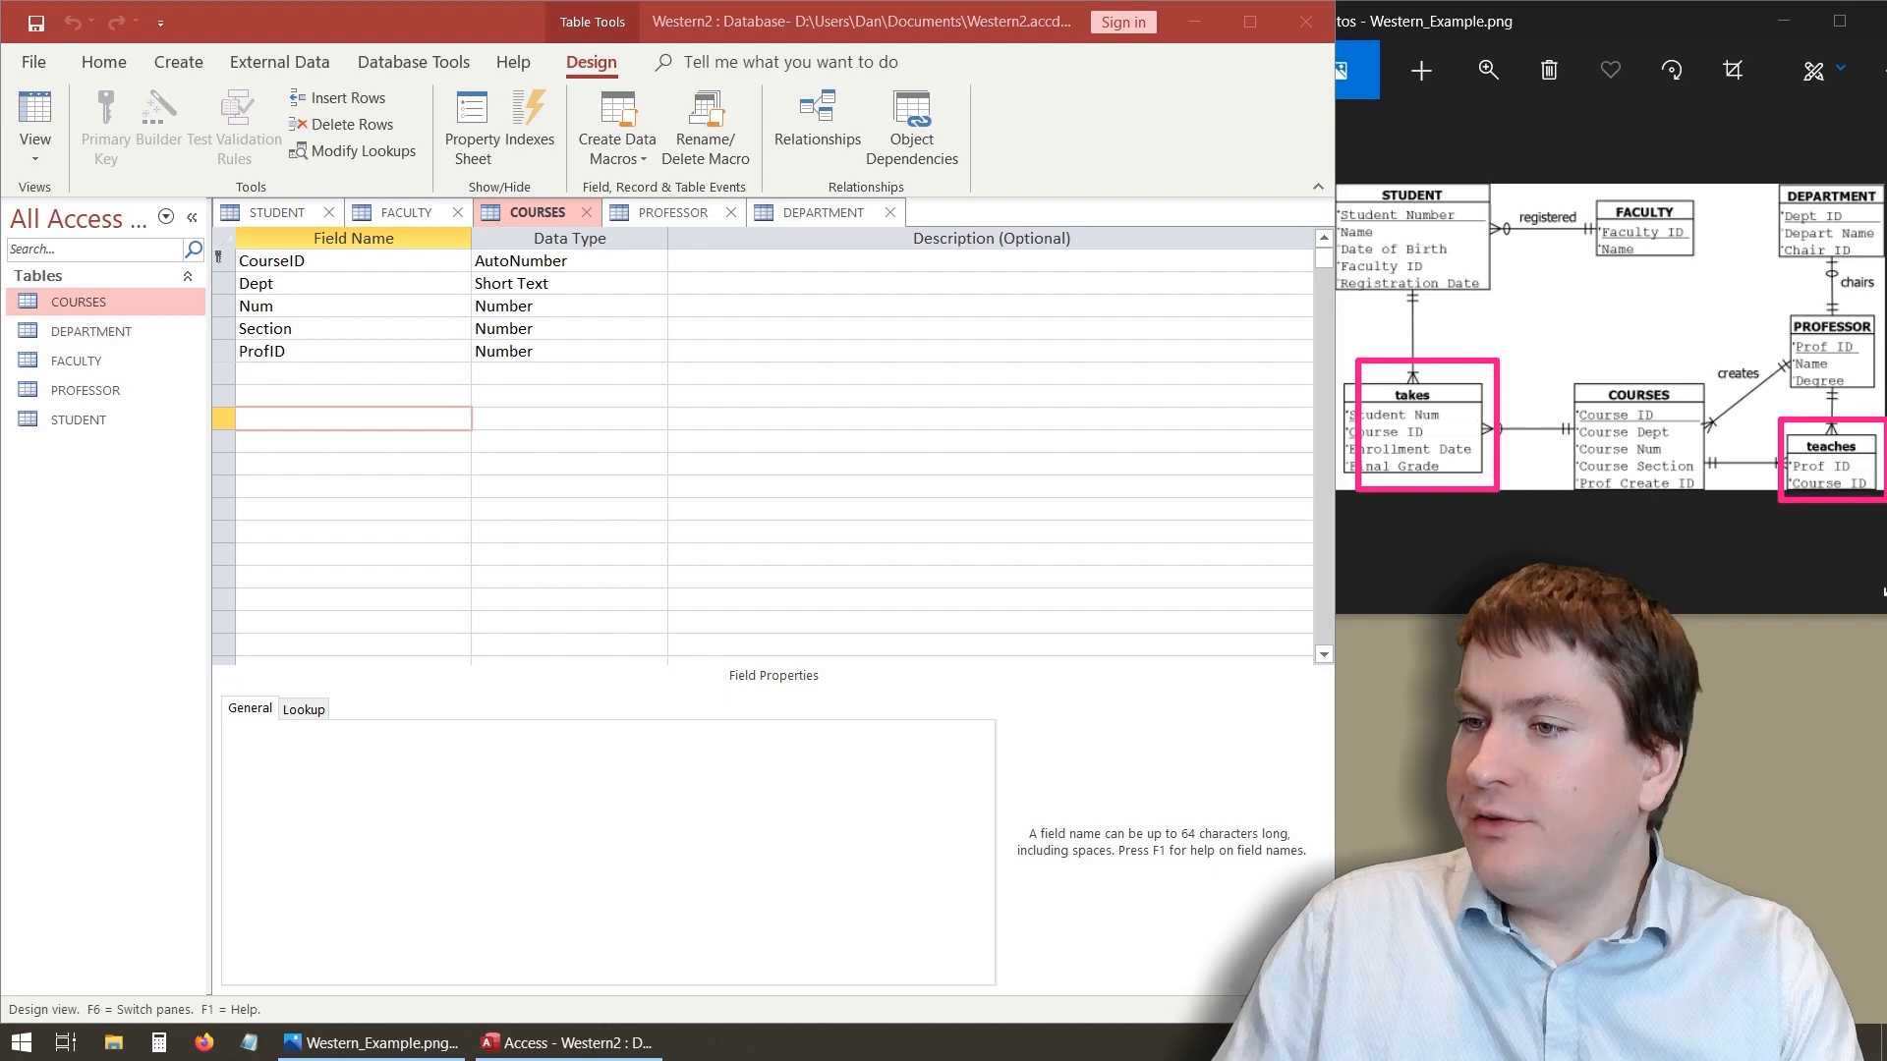
{"action": "key", "text": "Escape"}
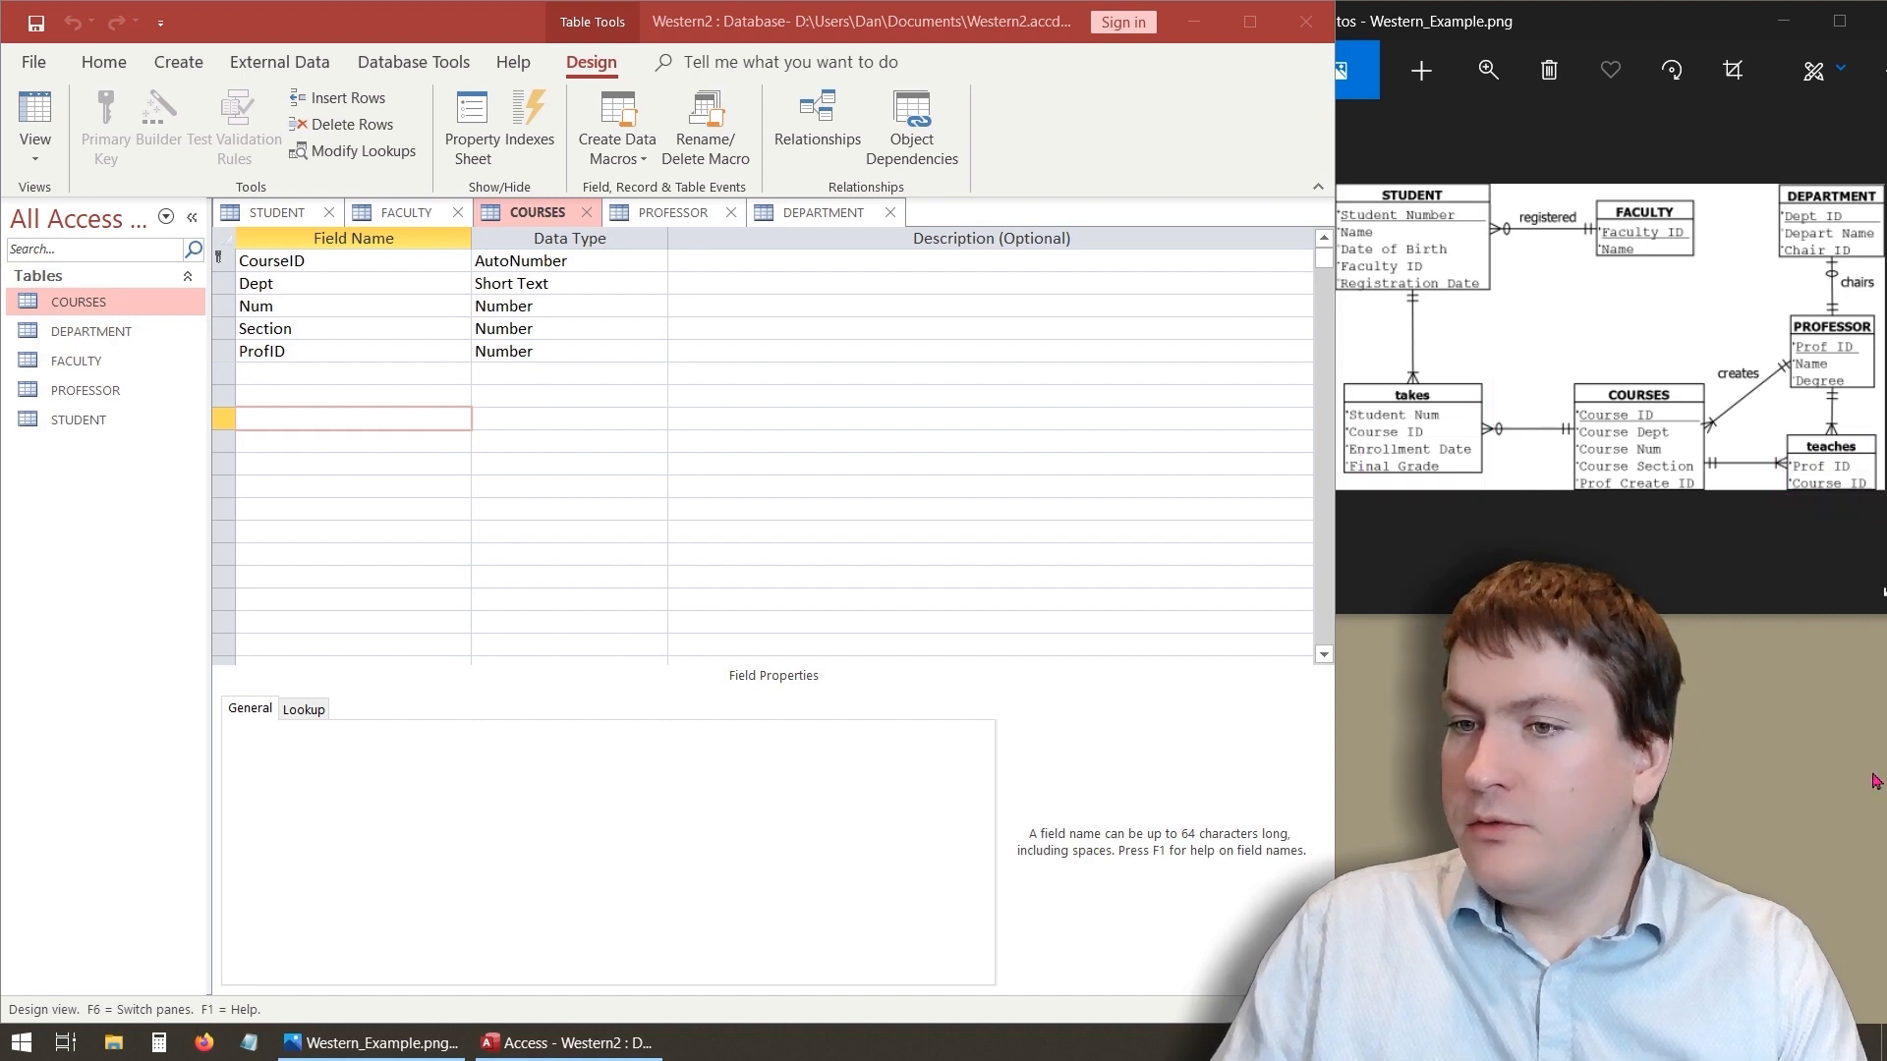
- Start a new table in Design view and enter the field names StudNum and CourseID
{"action": "left_click", "coordinate": [197, 65]}
{"action": "left_click", "coordinate": [198, 65]}
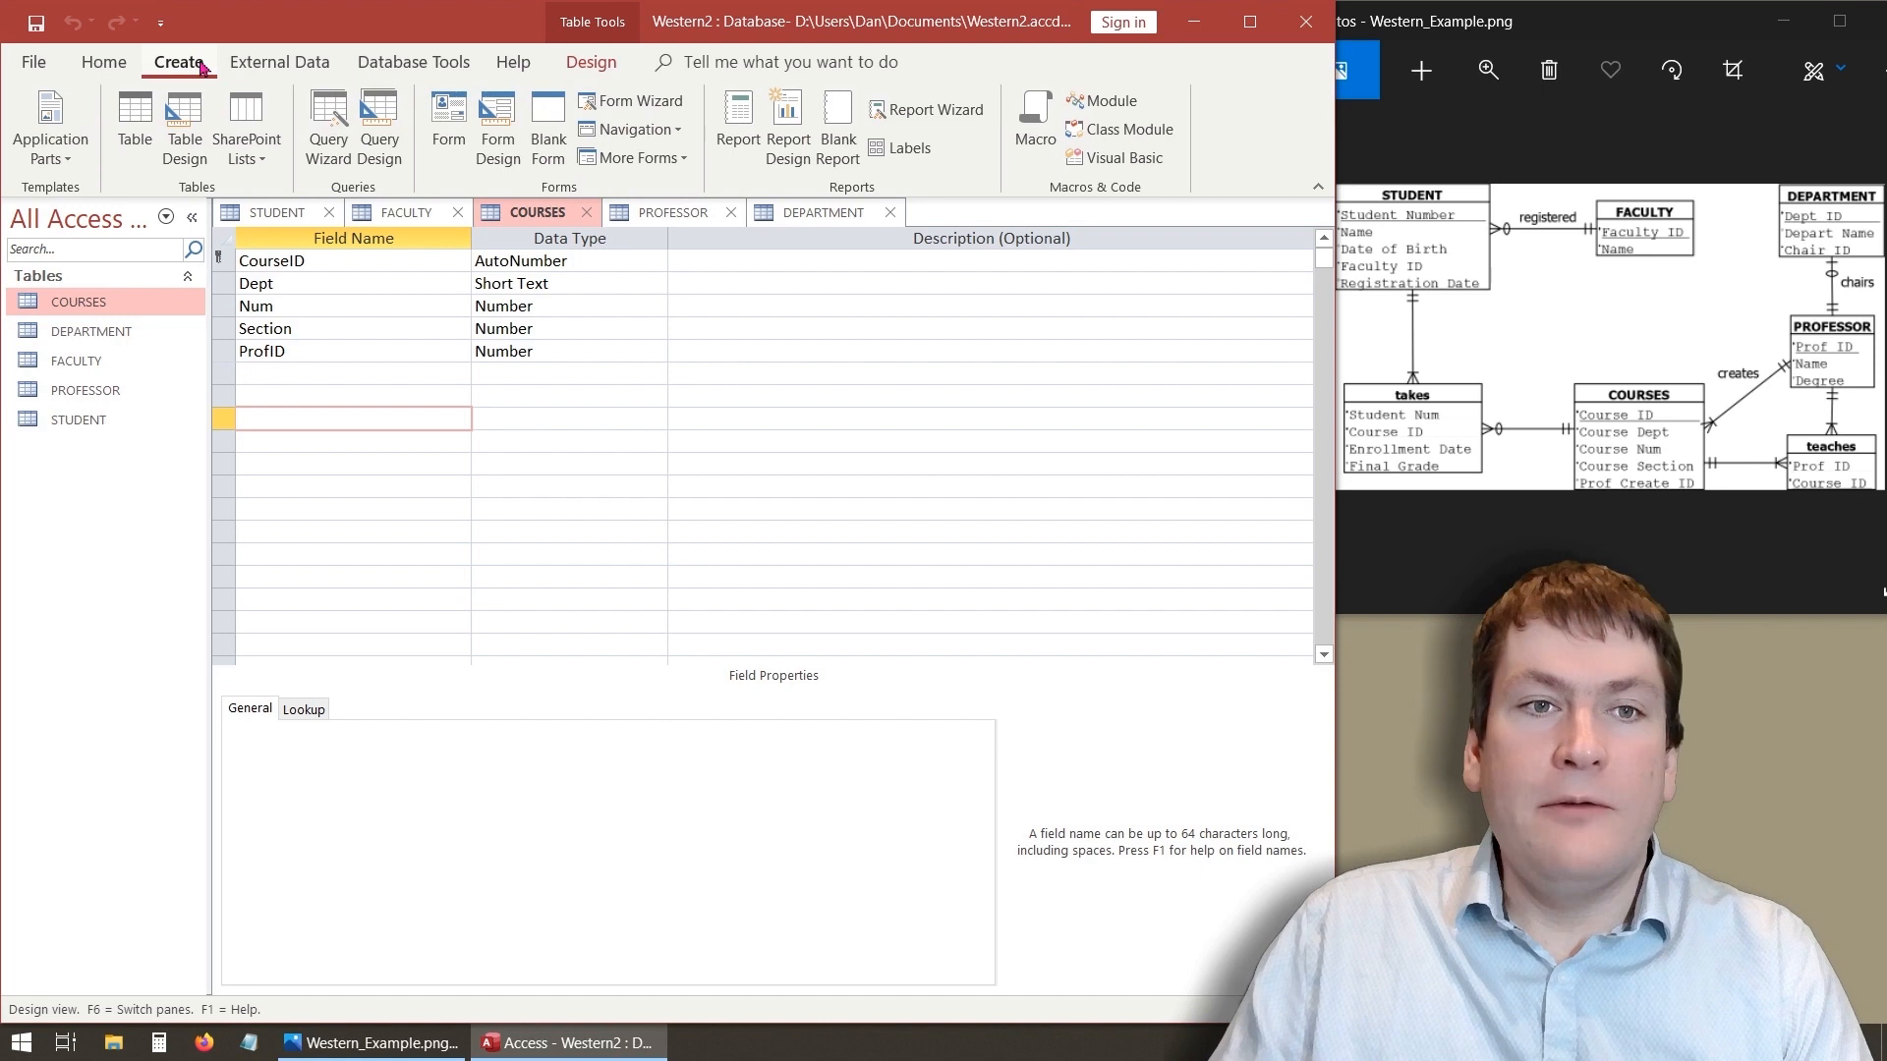
{"action": "left_click", "coordinate": [197, 118]}
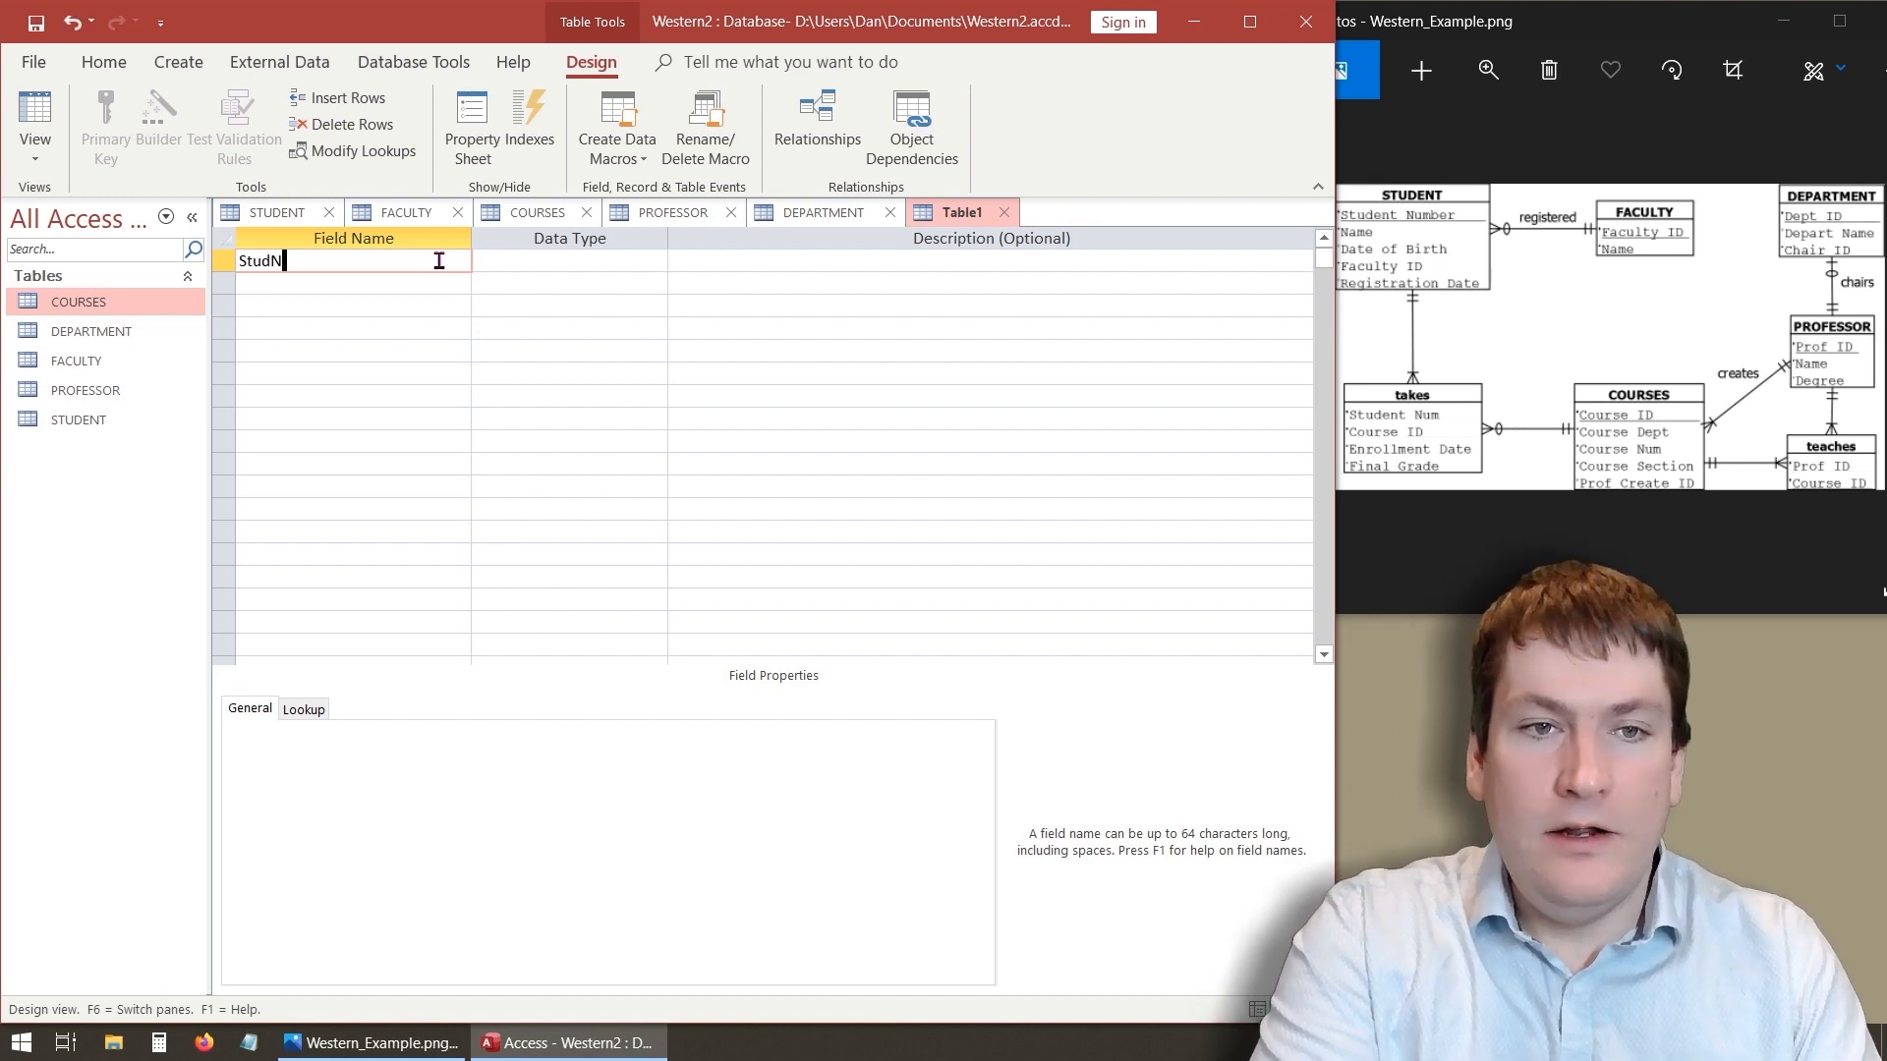
{"action": "left_click", "coordinate": [372, 283]}
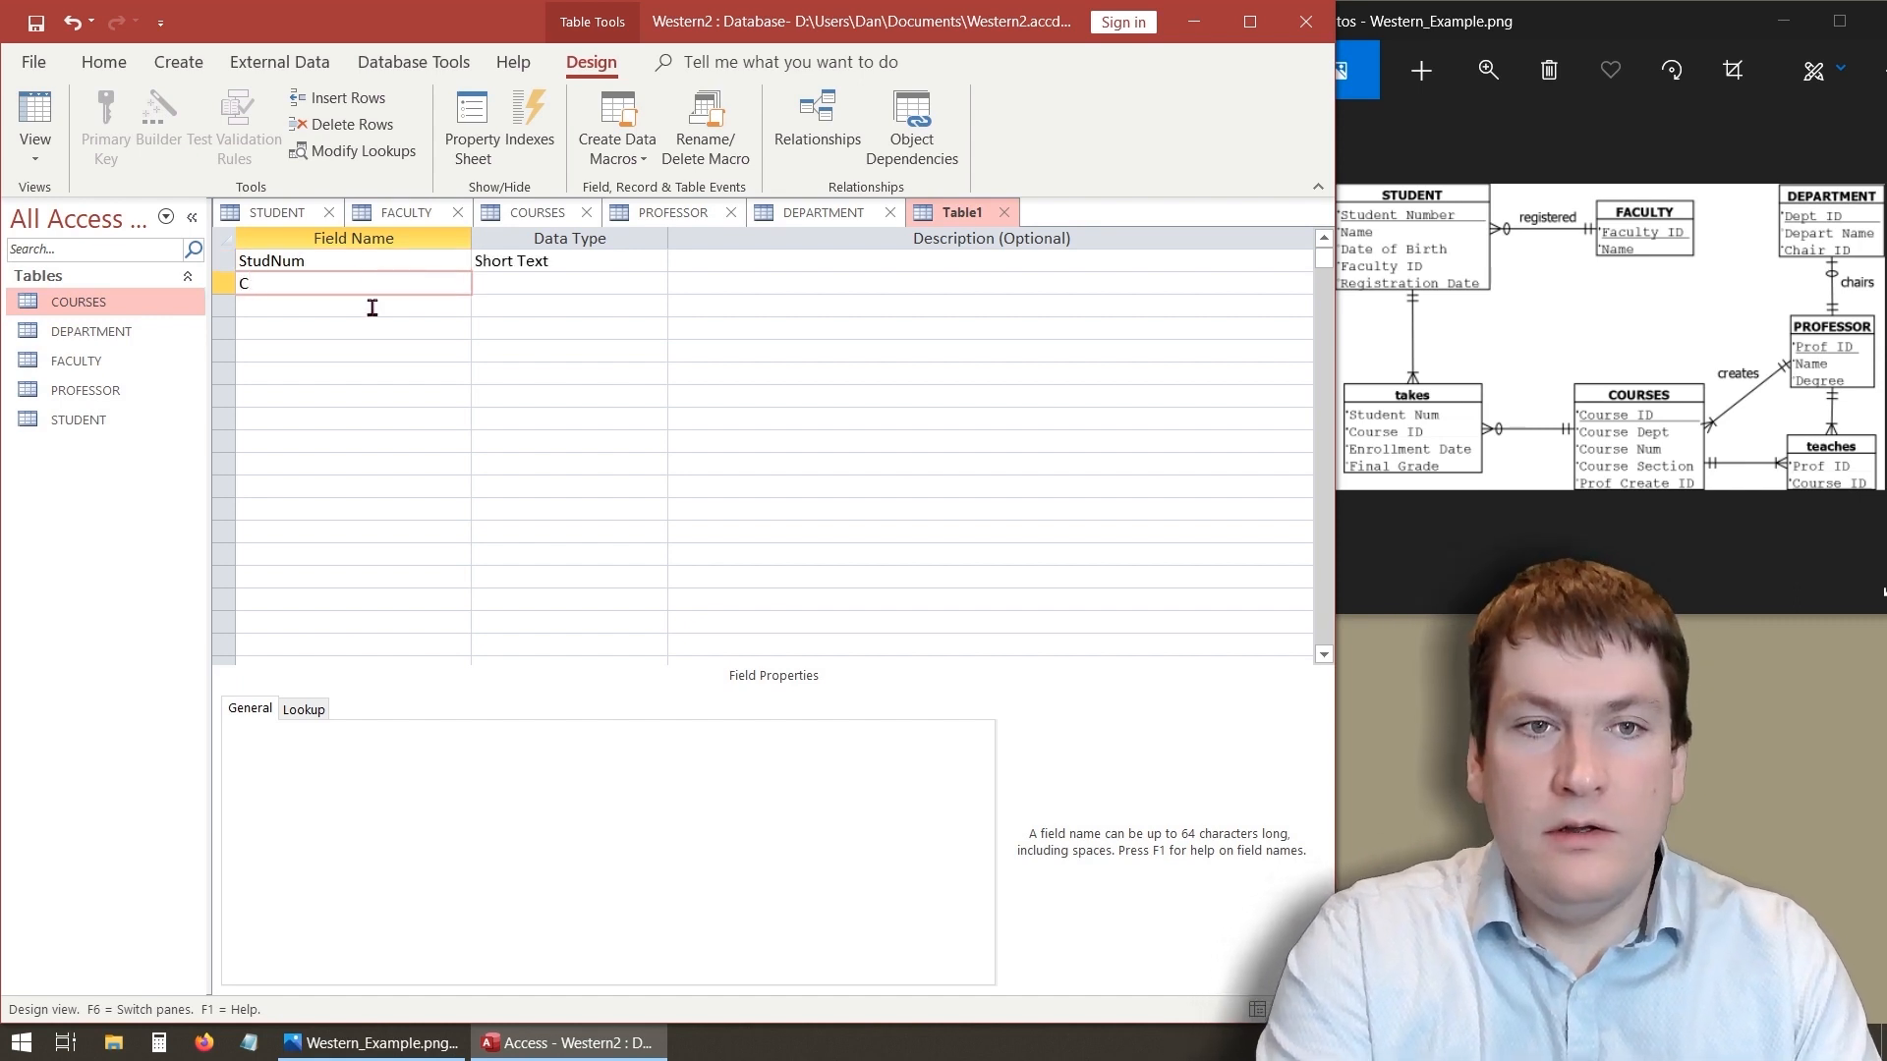
{"action": "type", "text": "CourseID"}
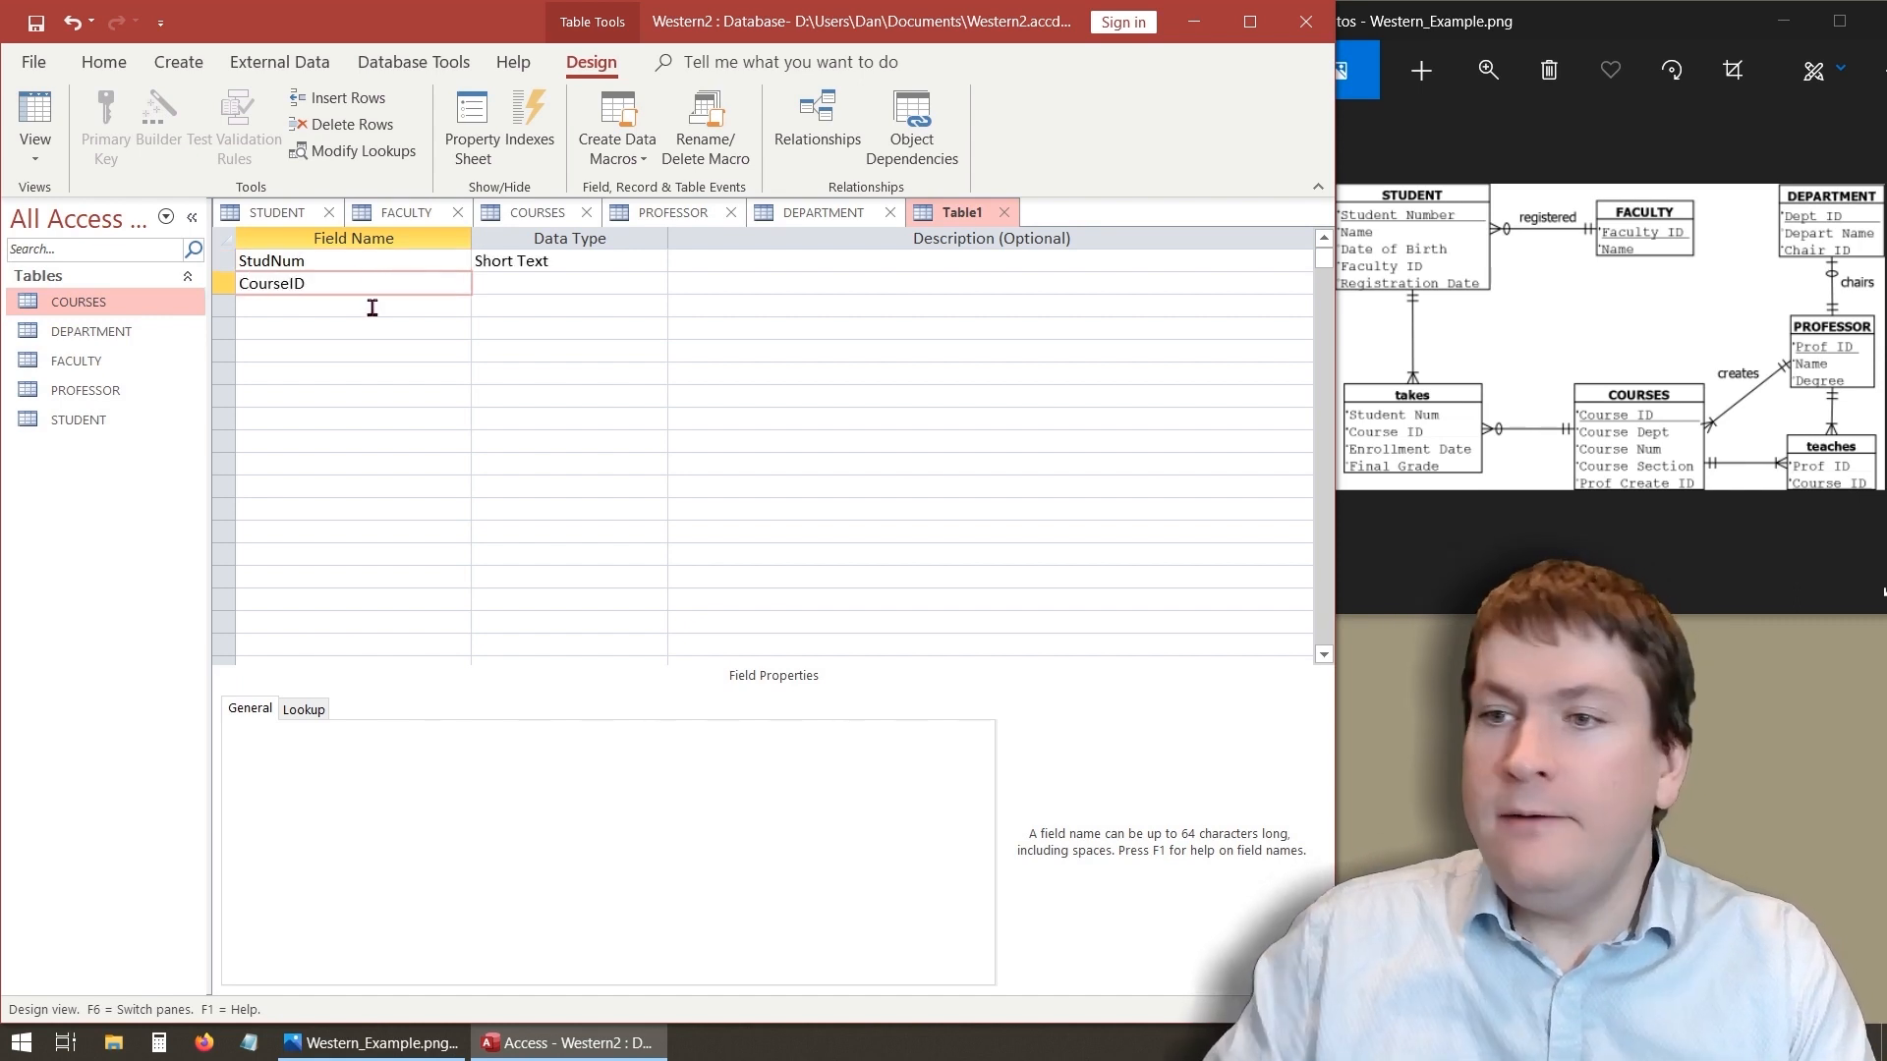
{"action": "key", "text": "Tab"}
- Set the data type of both StudNum and CourseID to Number
{"action": "left_click", "coordinate": [617, 261]}
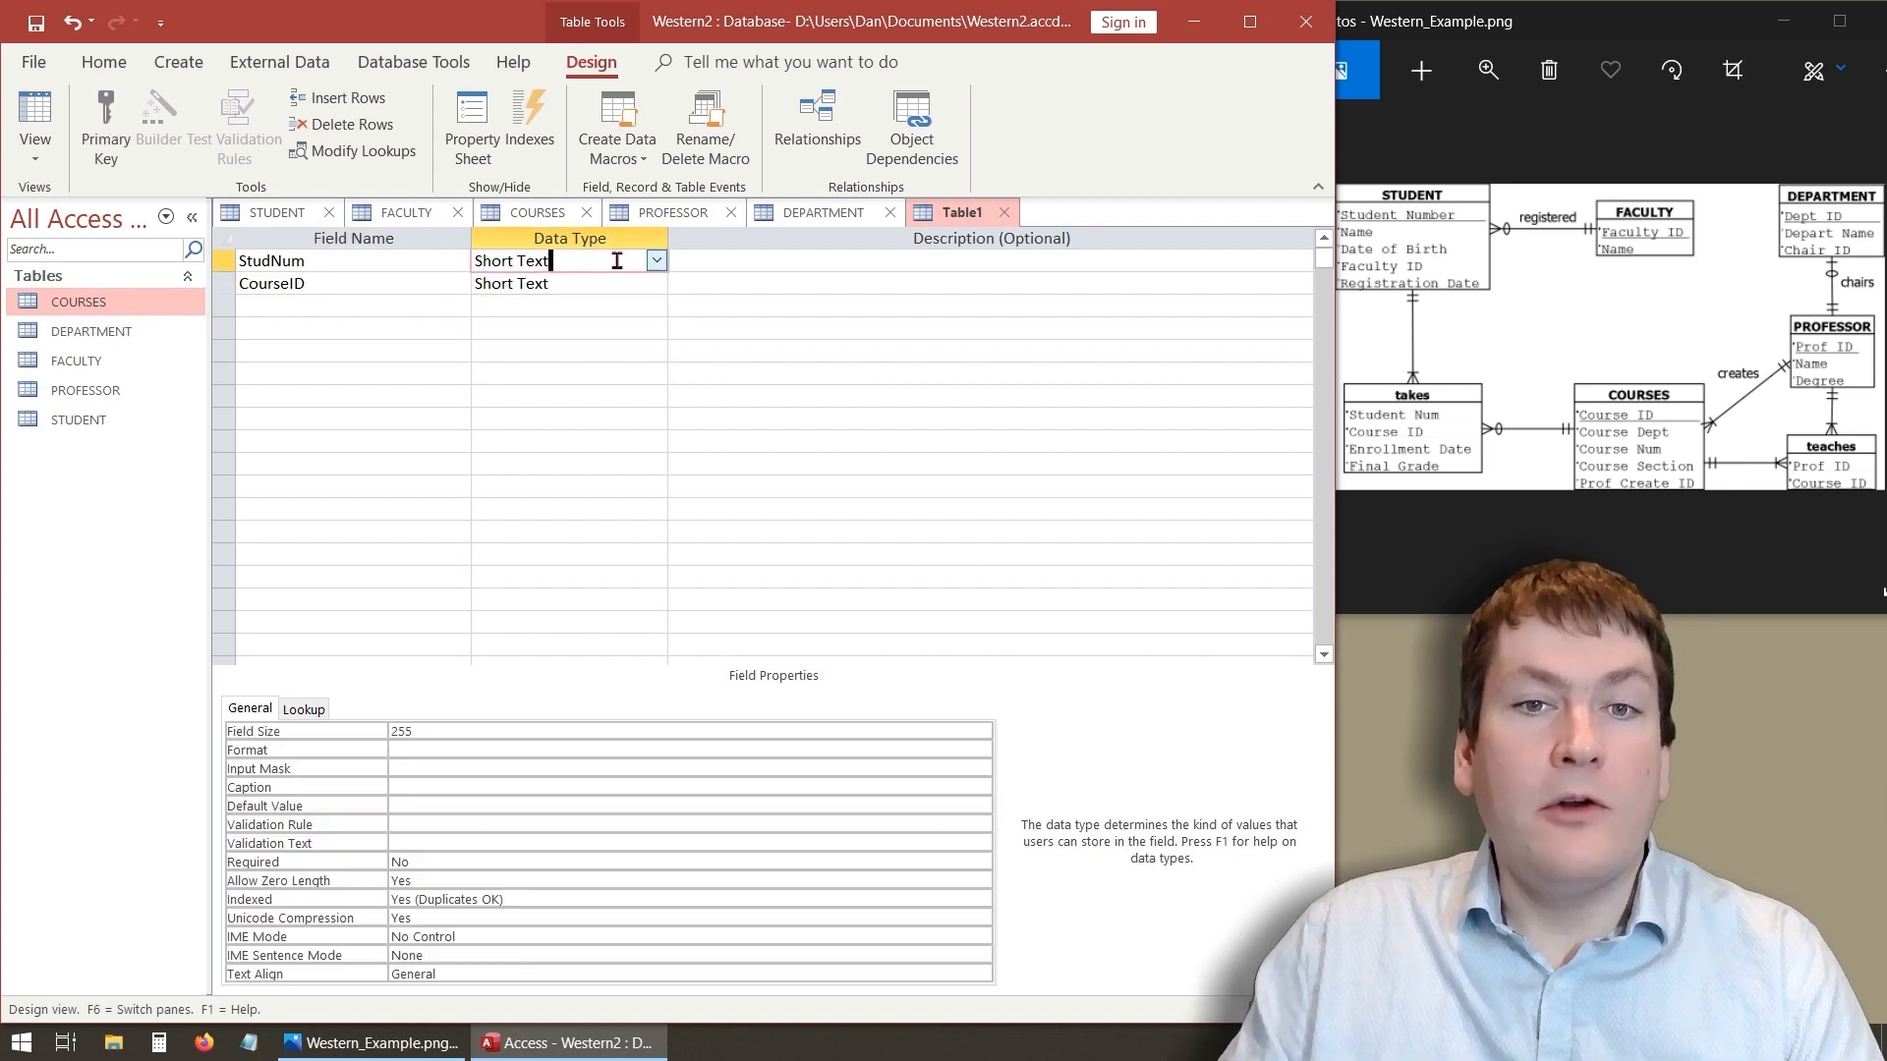
{"action": "left_click", "coordinate": [658, 262]}
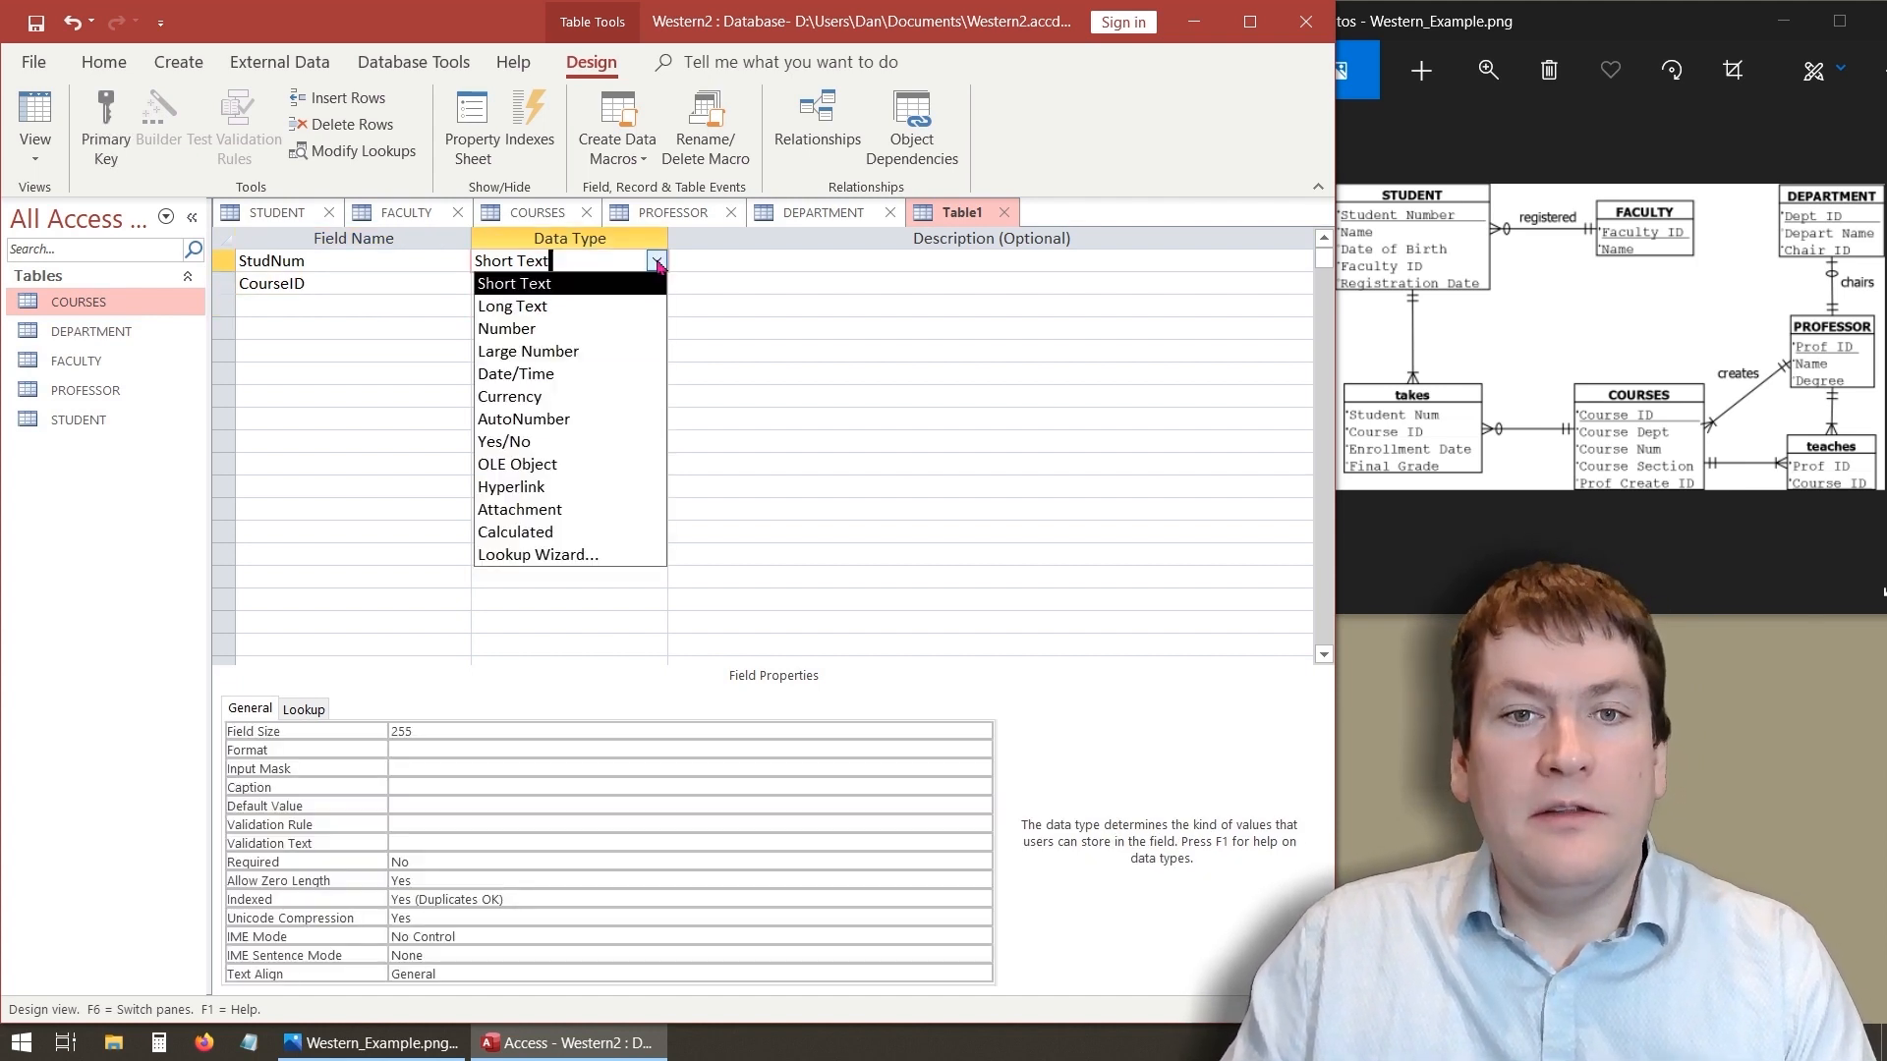
{"action": "left_click", "coordinate": [648, 328]}
{"action": "left_click", "coordinate": [658, 283]}
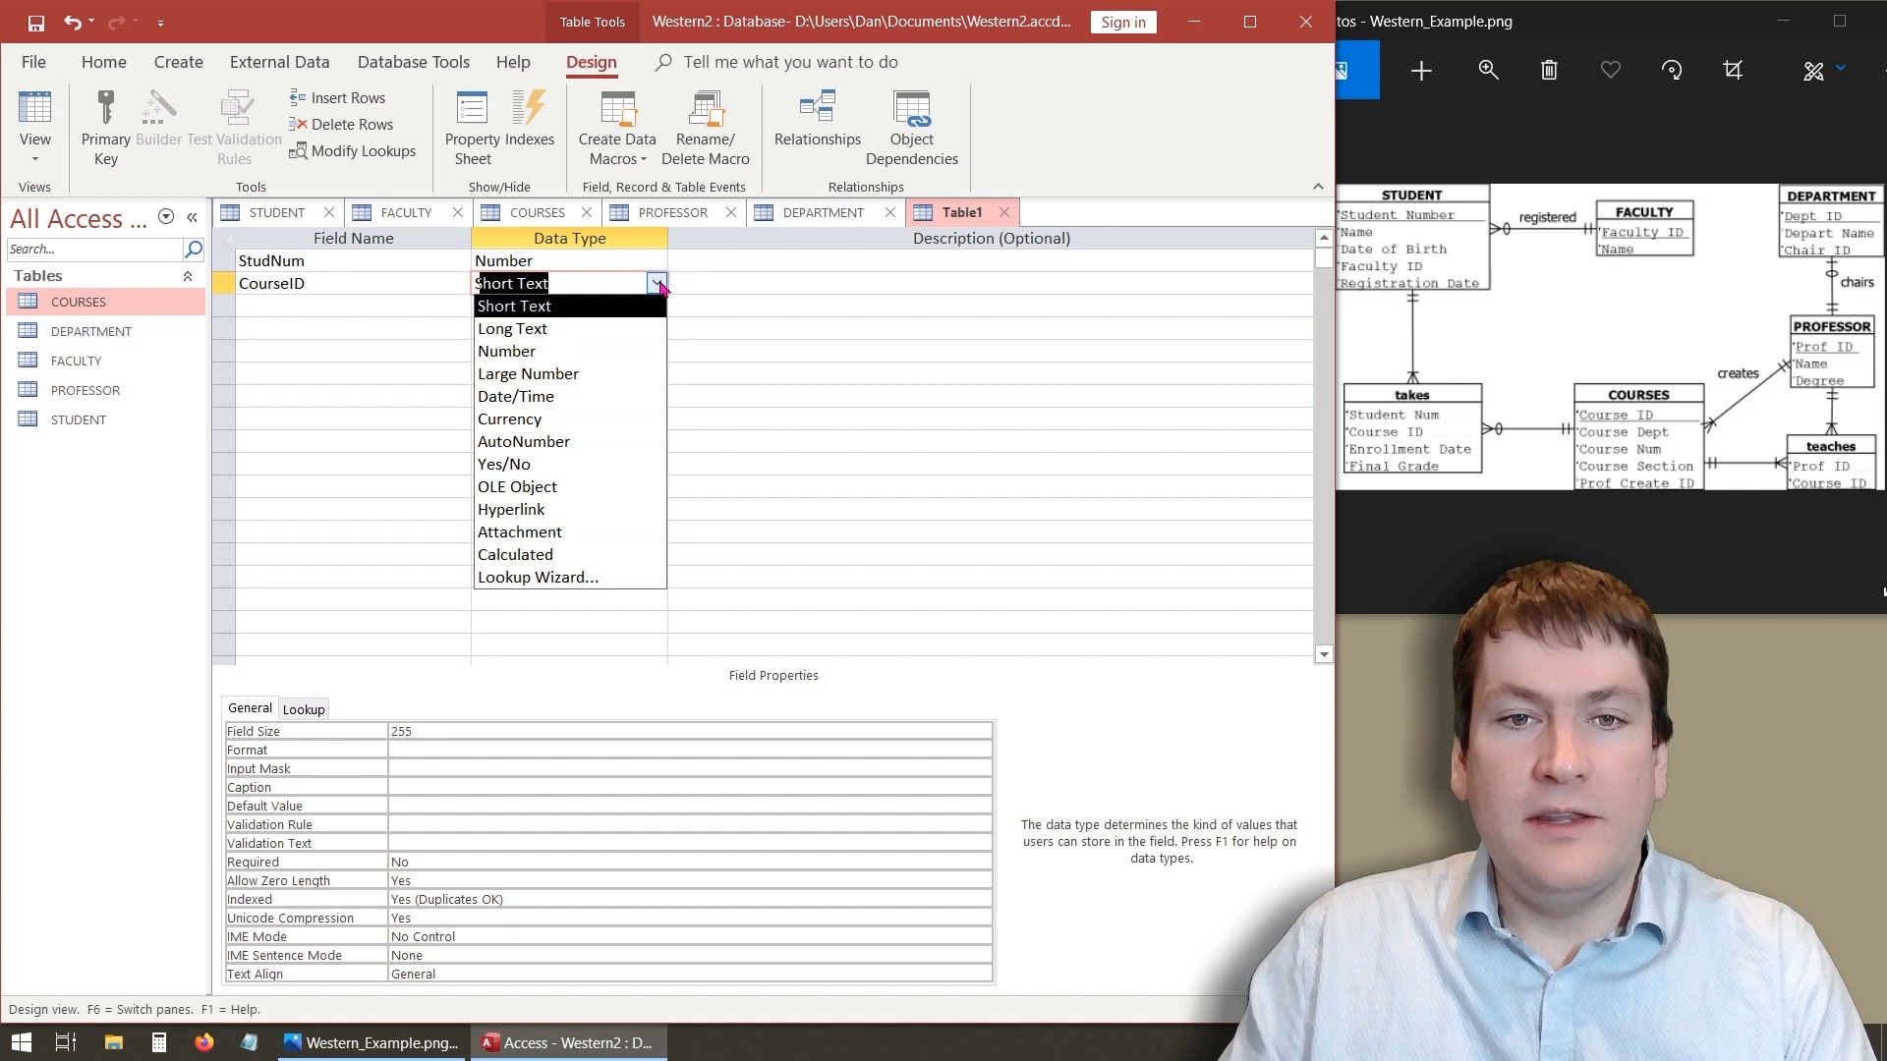
{"action": "left_click", "coordinate": [588, 351]}
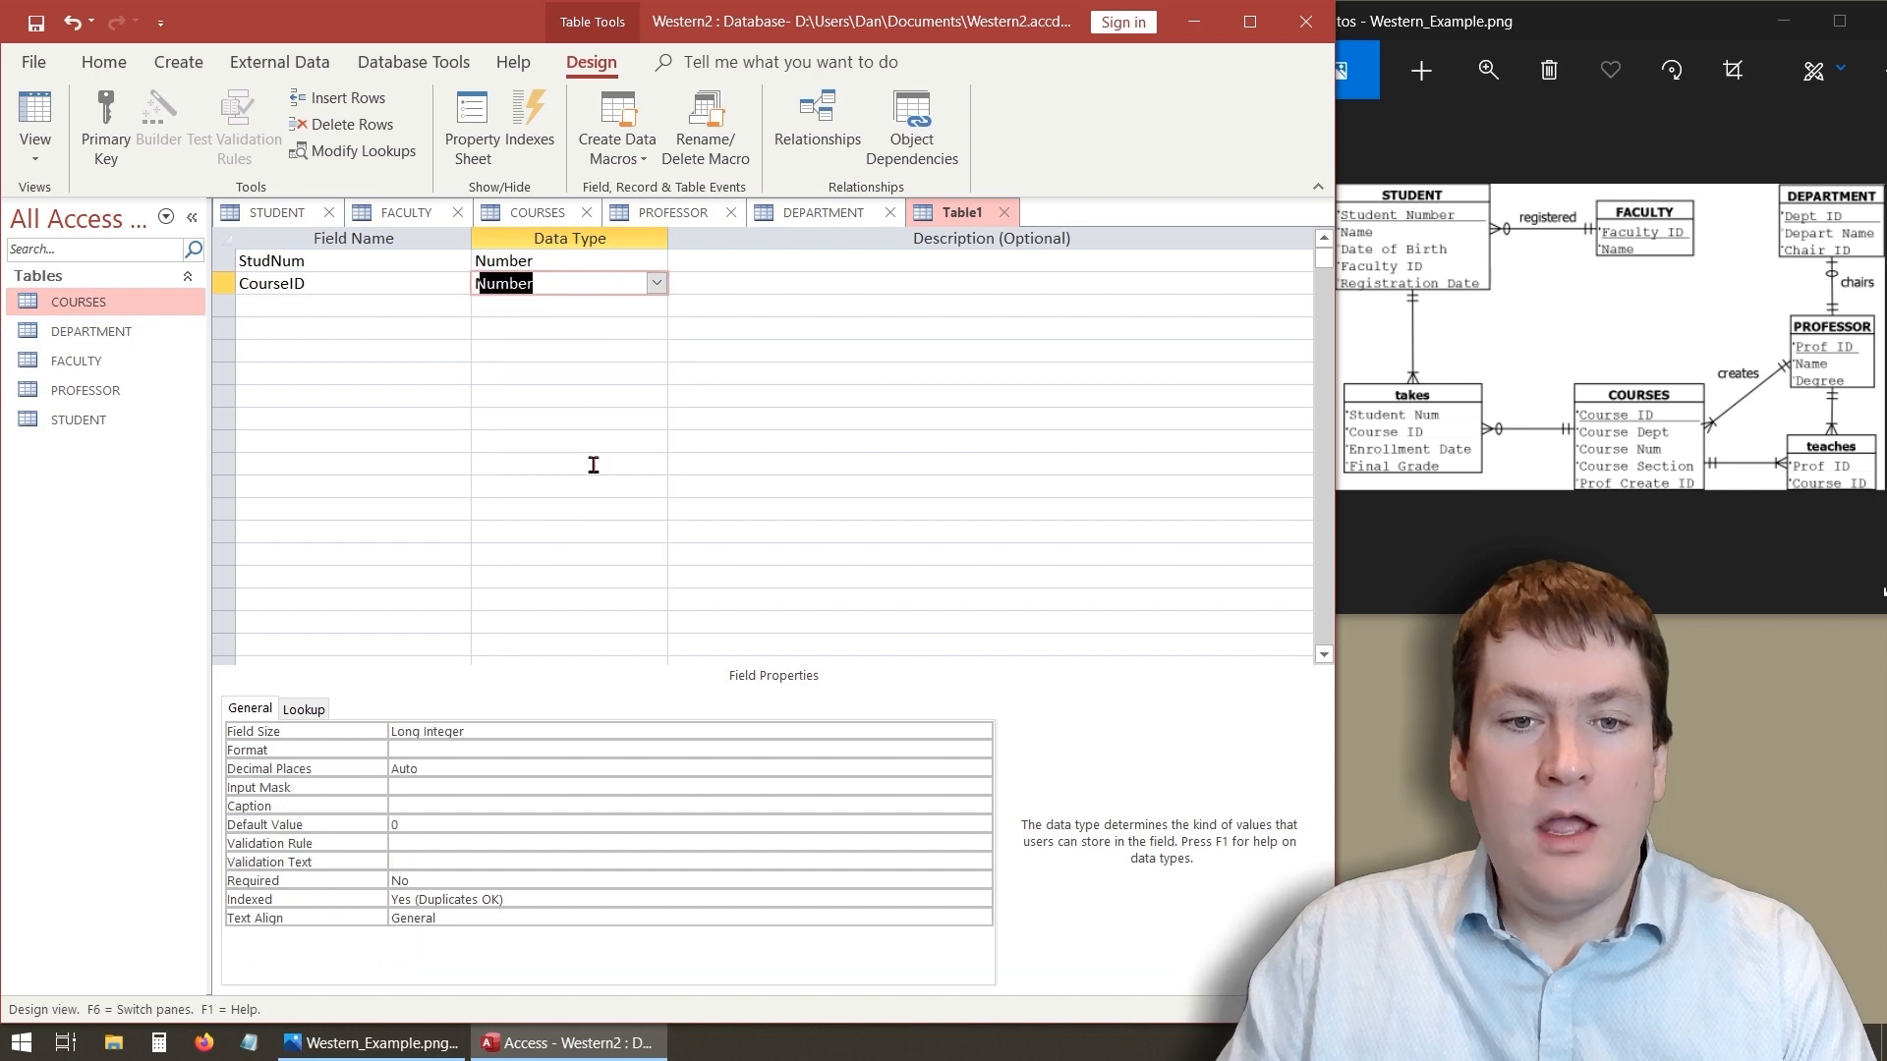
{"action": "left_click", "coordinate": [528, 259]}
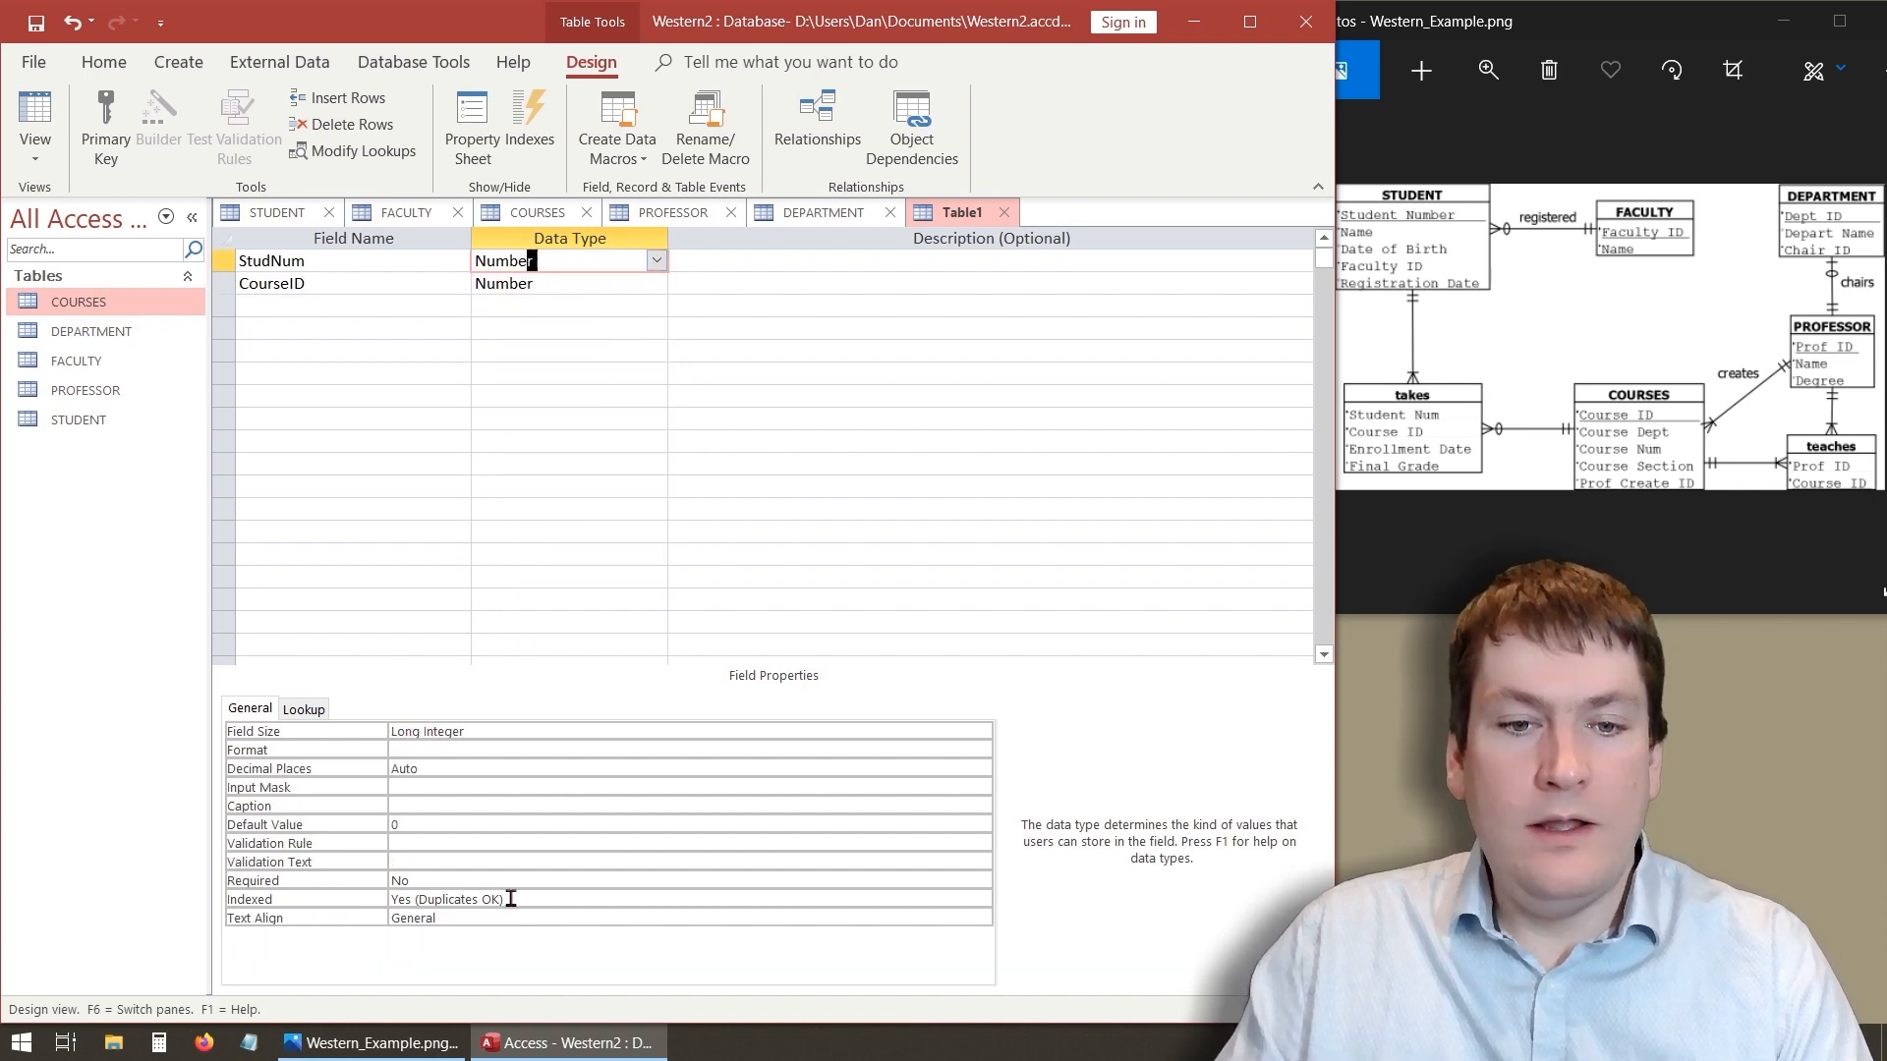
{"action": "left_click", "coordinate": [475, 888]}
{"action": "left_click", "coordinate": [984, 883]}
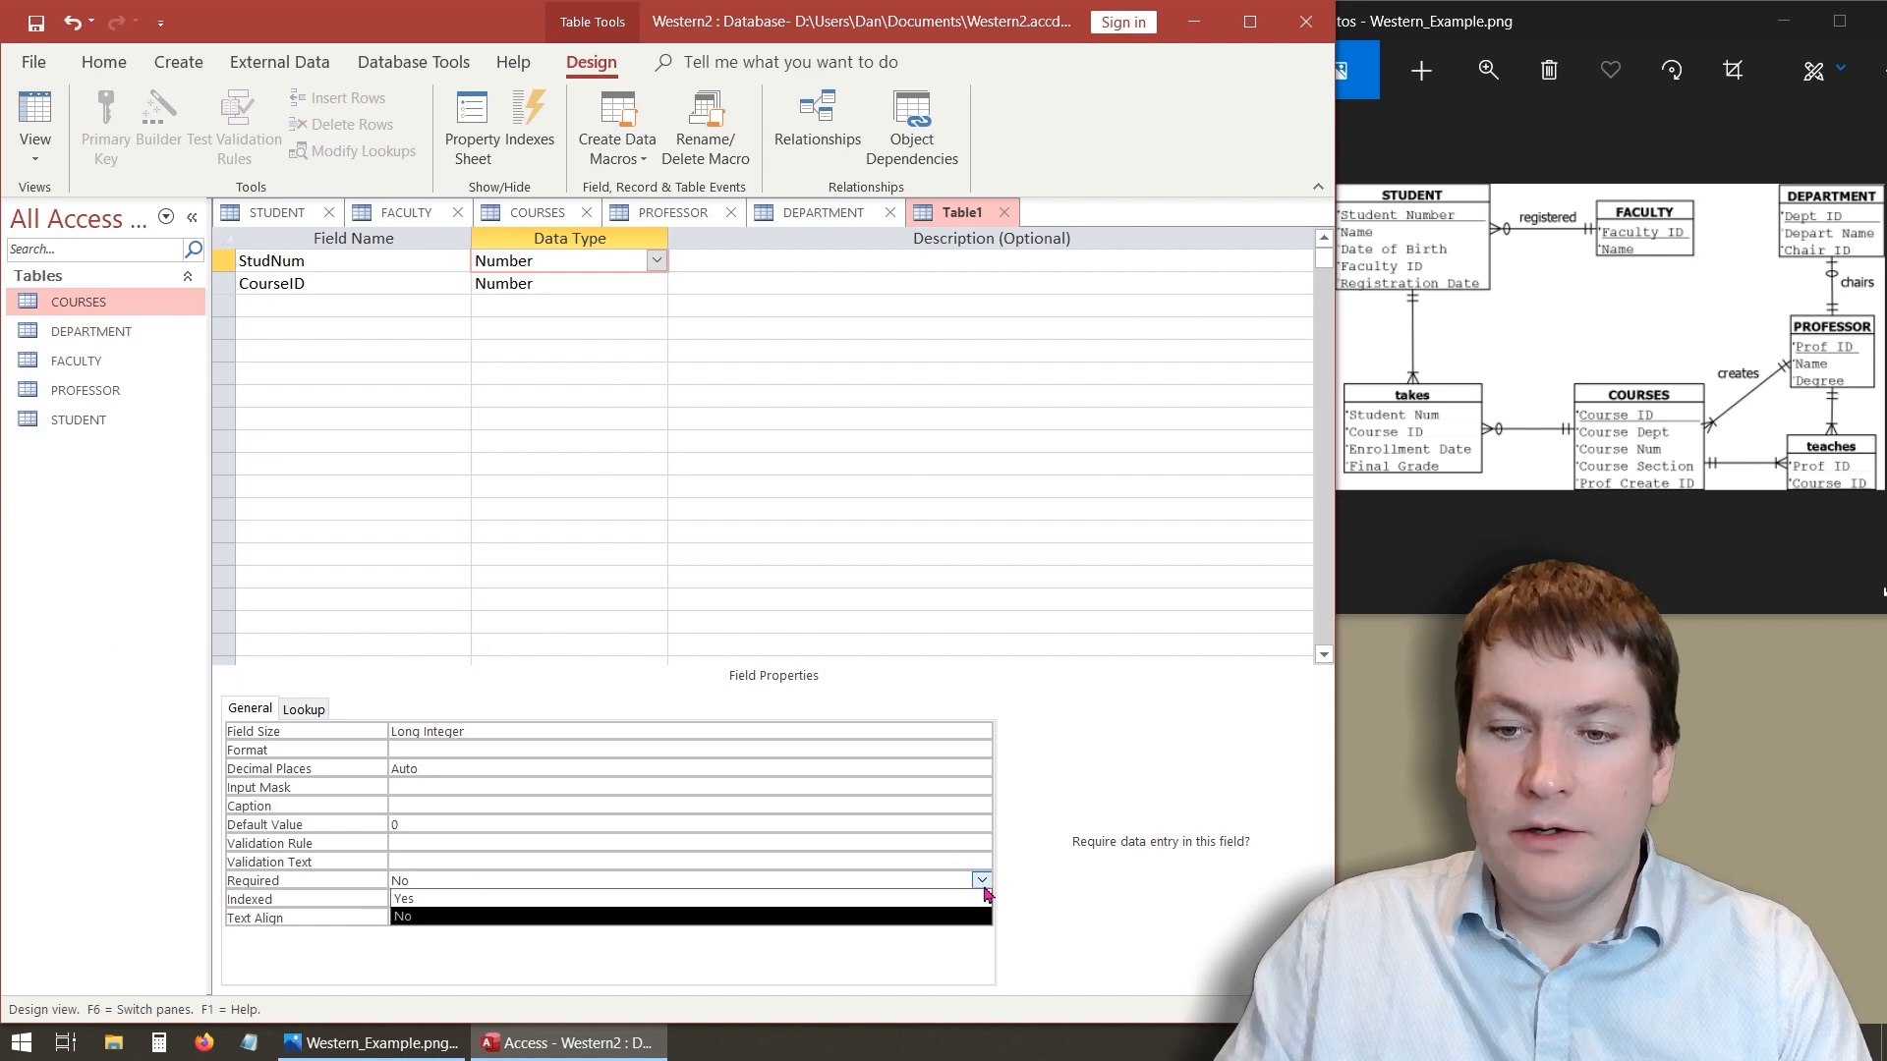
{"action": "left_click", "coordinate": [649, 916]}
- Set the CourseID field's Required property to Yes
{"action": "left_click", "coordinate": [541, 303]}
{"action": "left_click", "coordinate": [568, 291]}
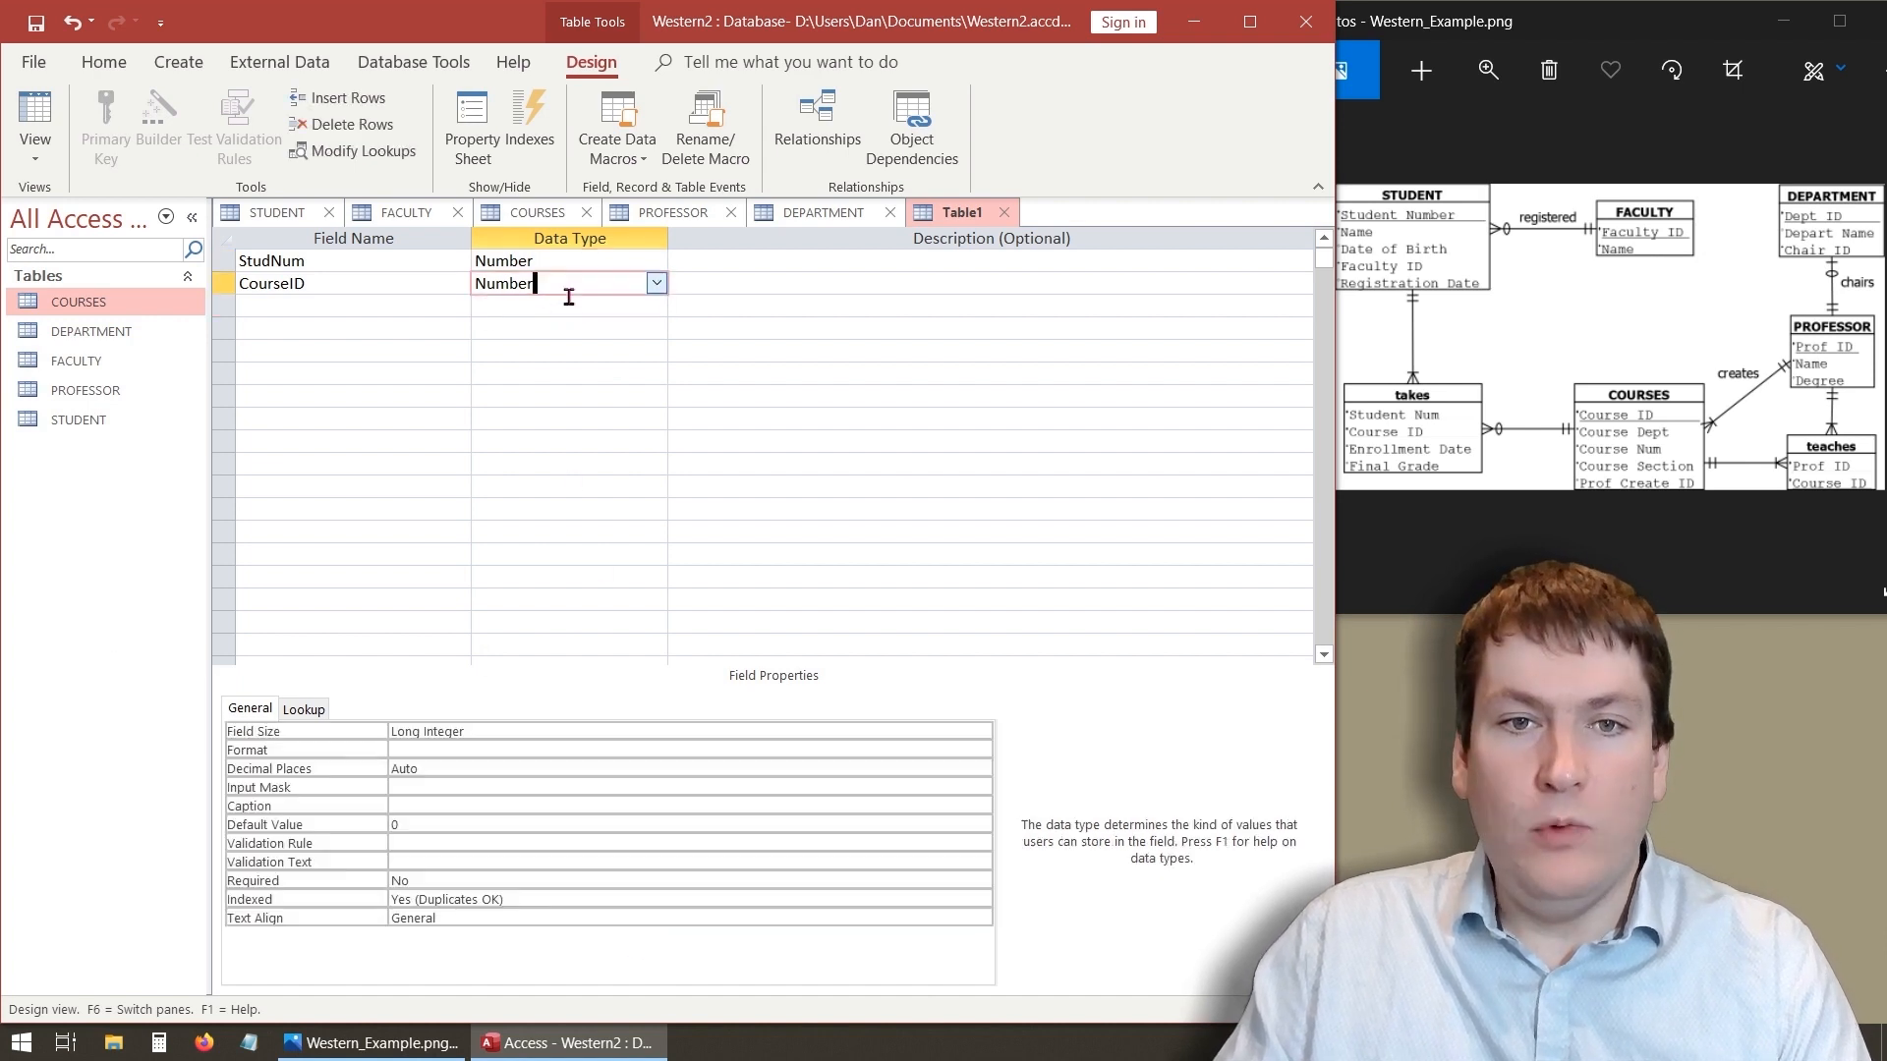
{"action": "left_click", "coordinate": [985, 881]}
{"action": "left_click", "coordinate": [985, 883]}
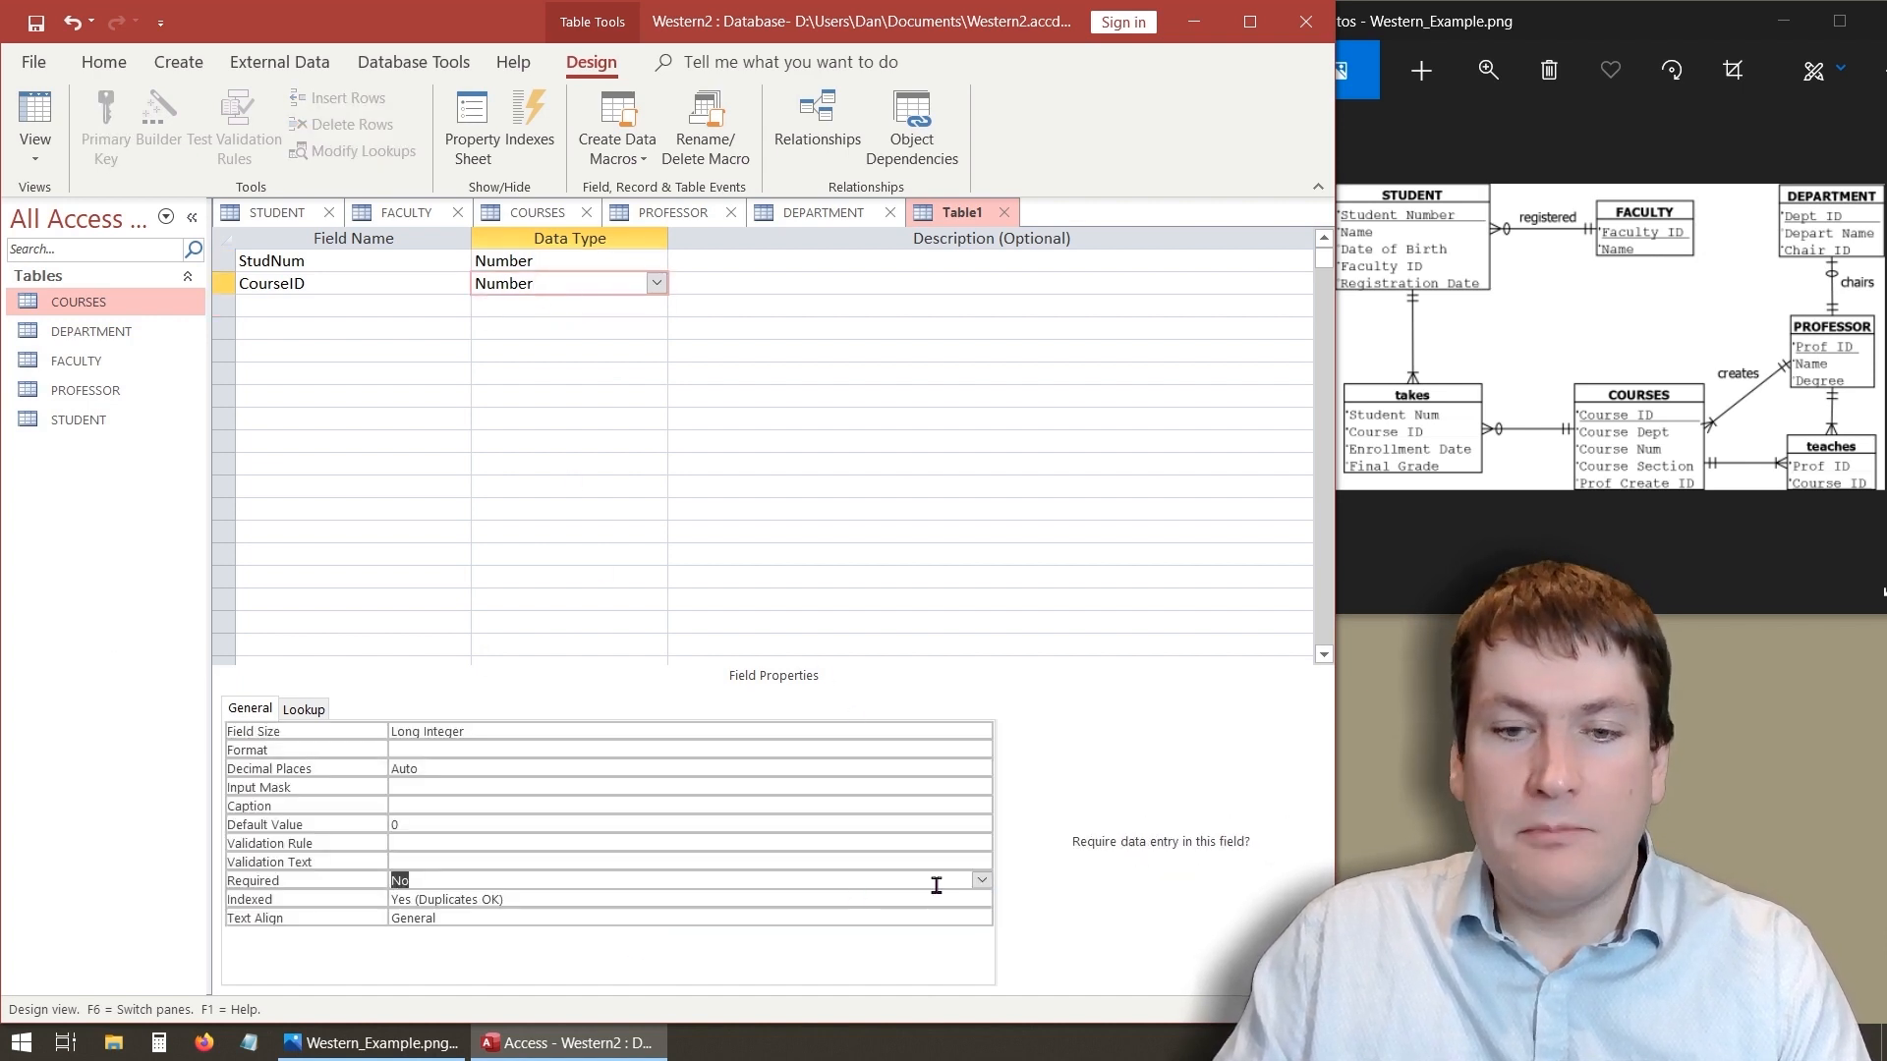
{"action": "left_click", "coordinate": [981, 881]}
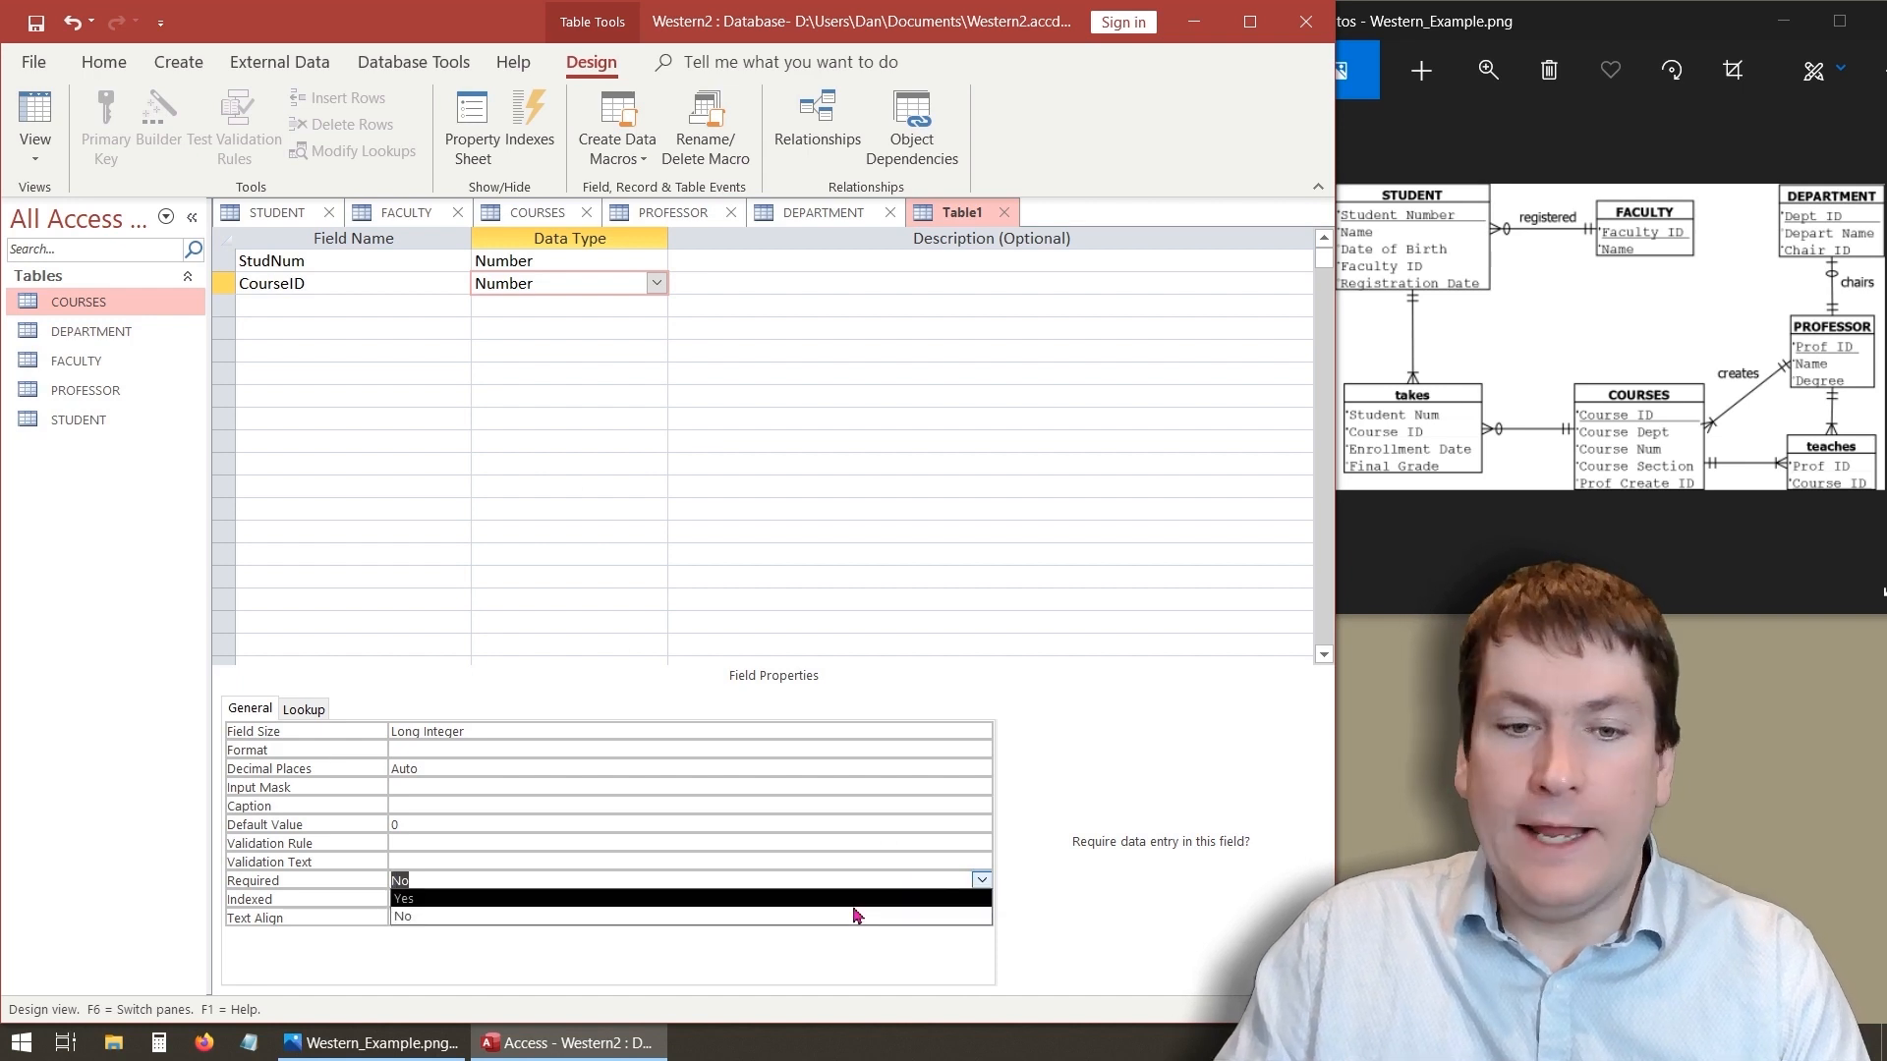
{"action": "left_click", "coordinate": [852, 899]}
- Add an EnrollDate field with the Date/Time data type
{"action": "left_click", "coordinate": [373, 303]}
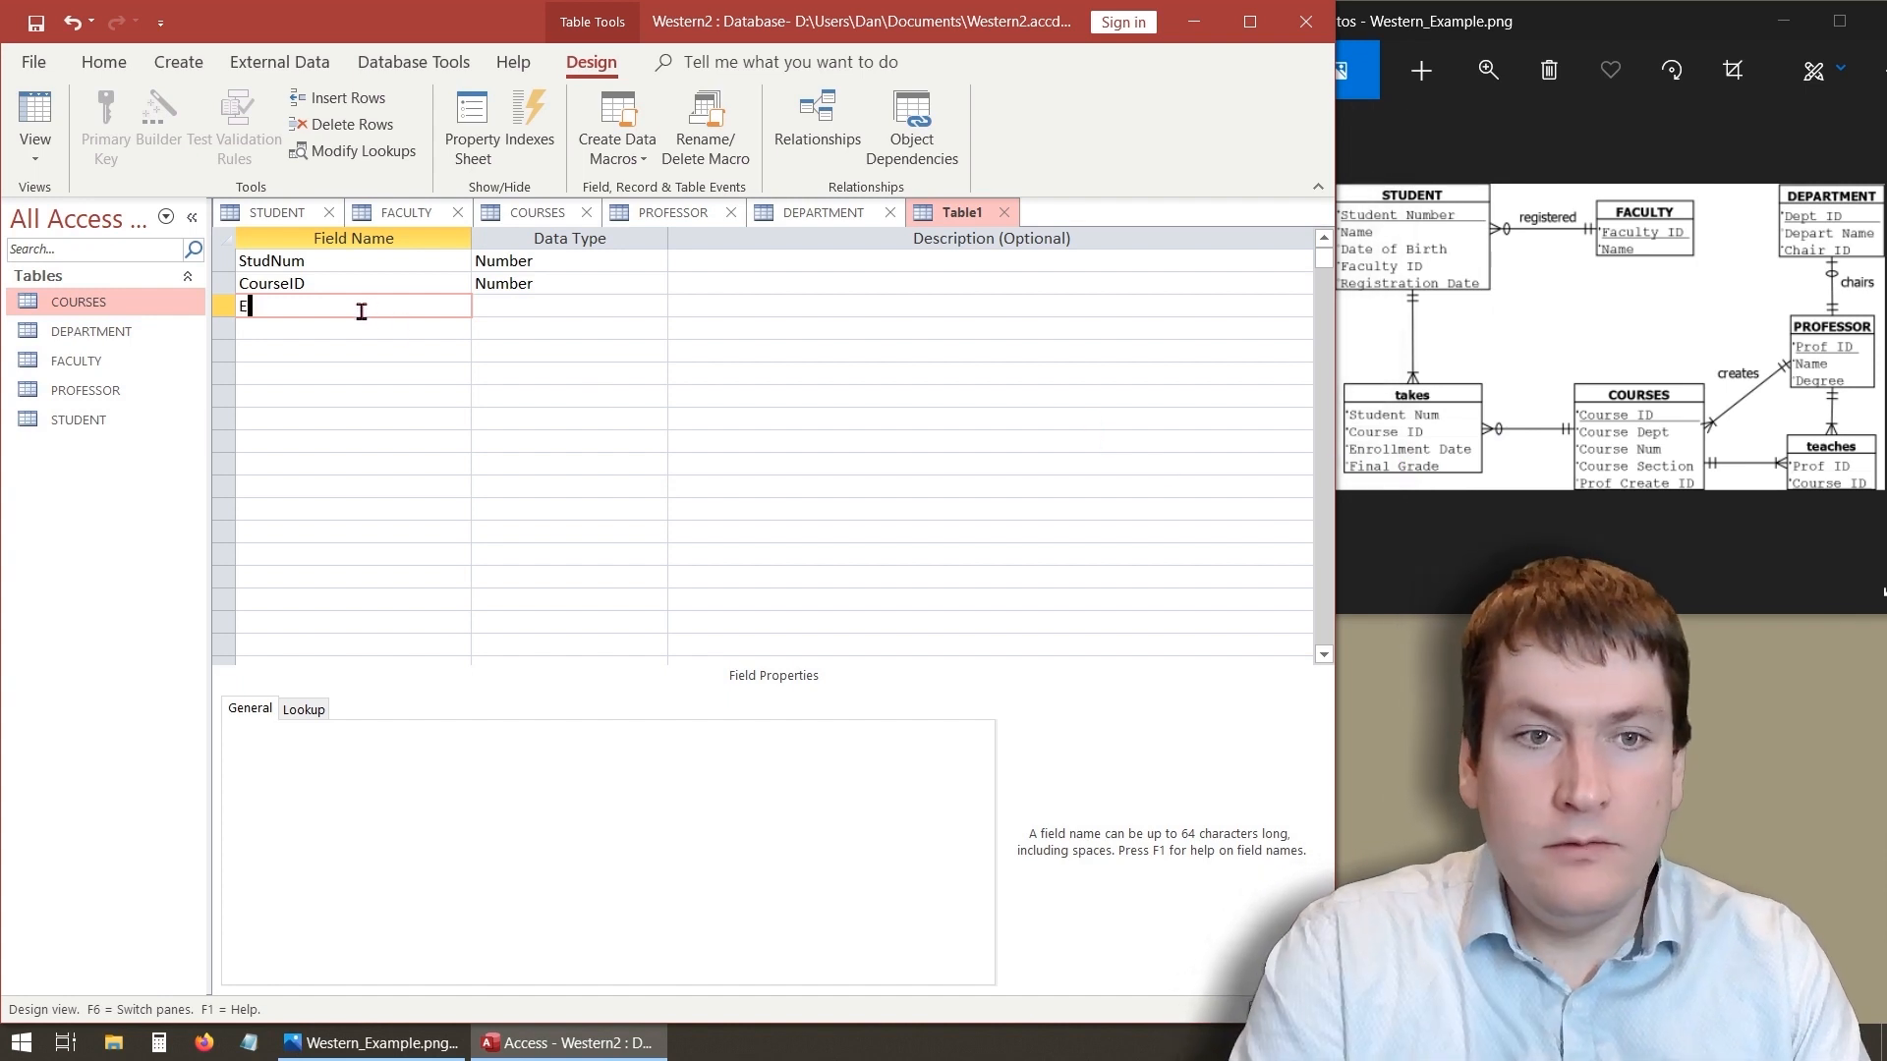
{"action": "type", "text": "EnrollDa"}
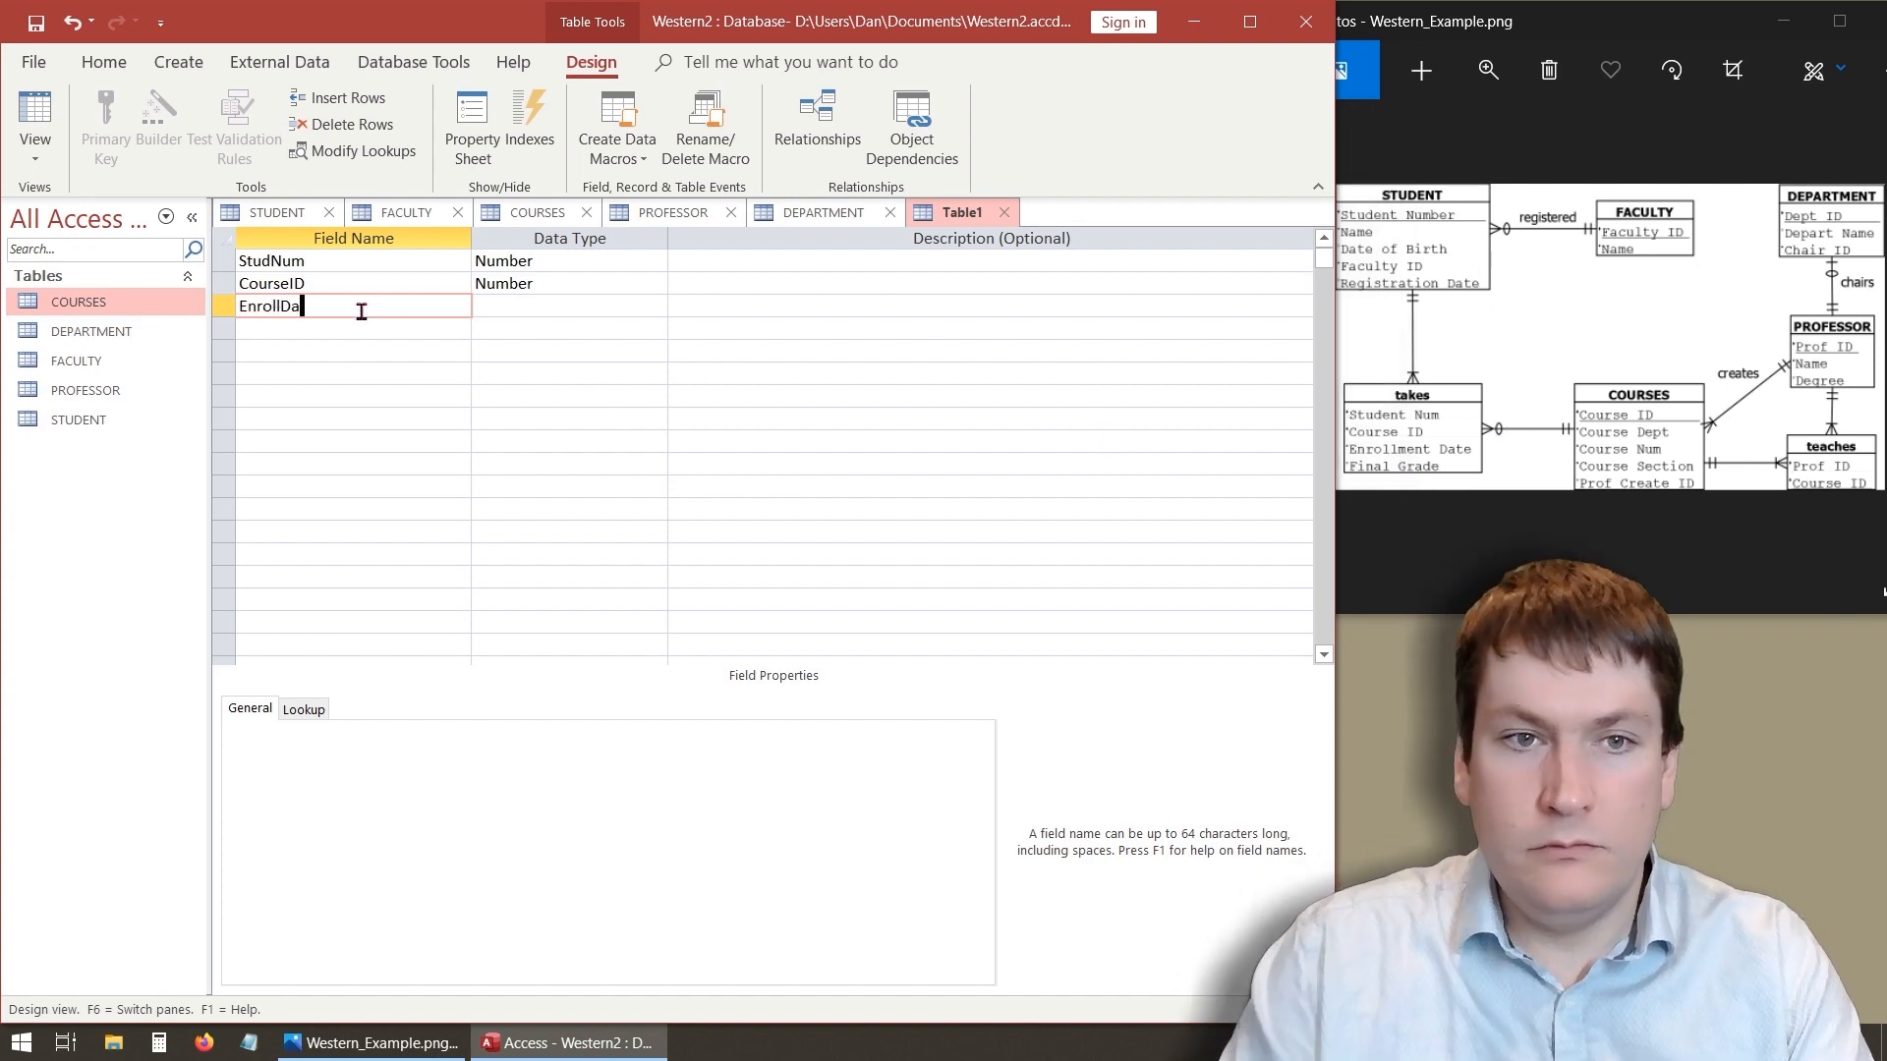
{"action": "type", "text": "te"}
{"action": "left_click", "coordinate": [586, 306]}
{"action": "left_click", "coordinate": [656, 307]}
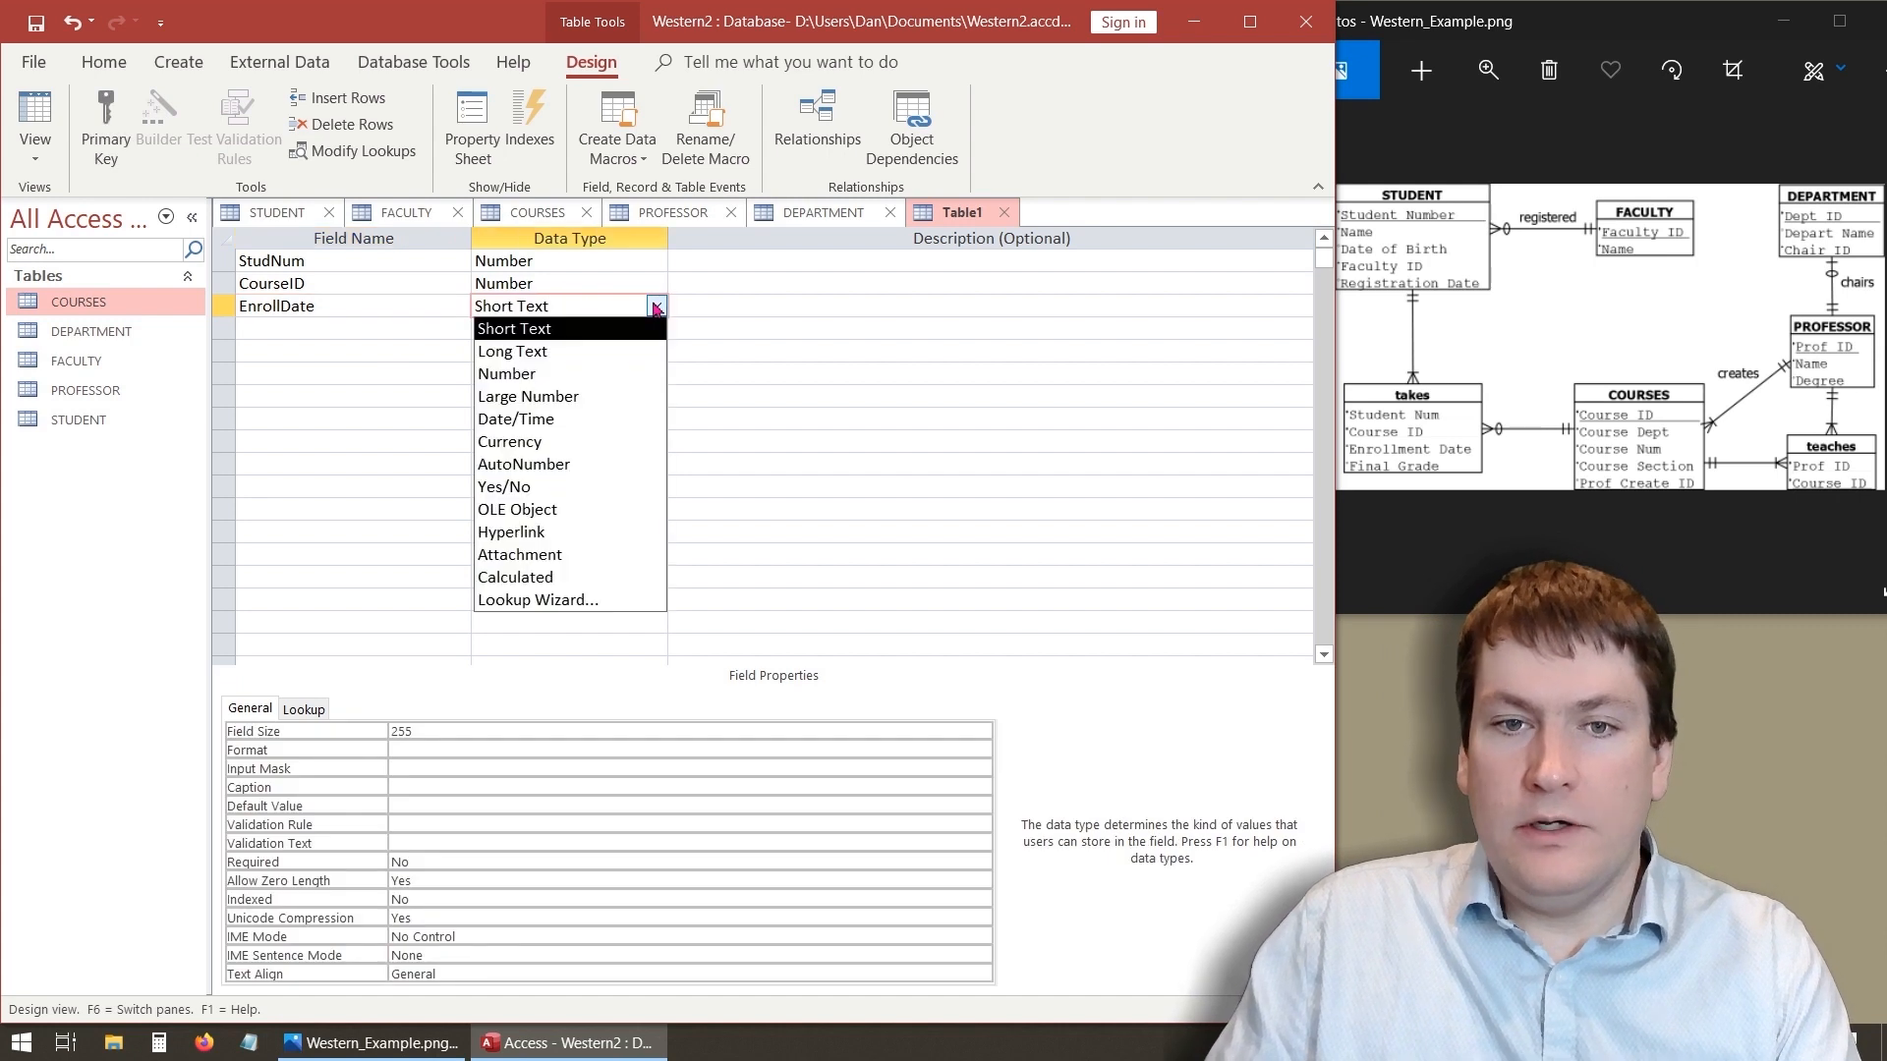
{"action": "left_click", "coordinate": [600, 420]}
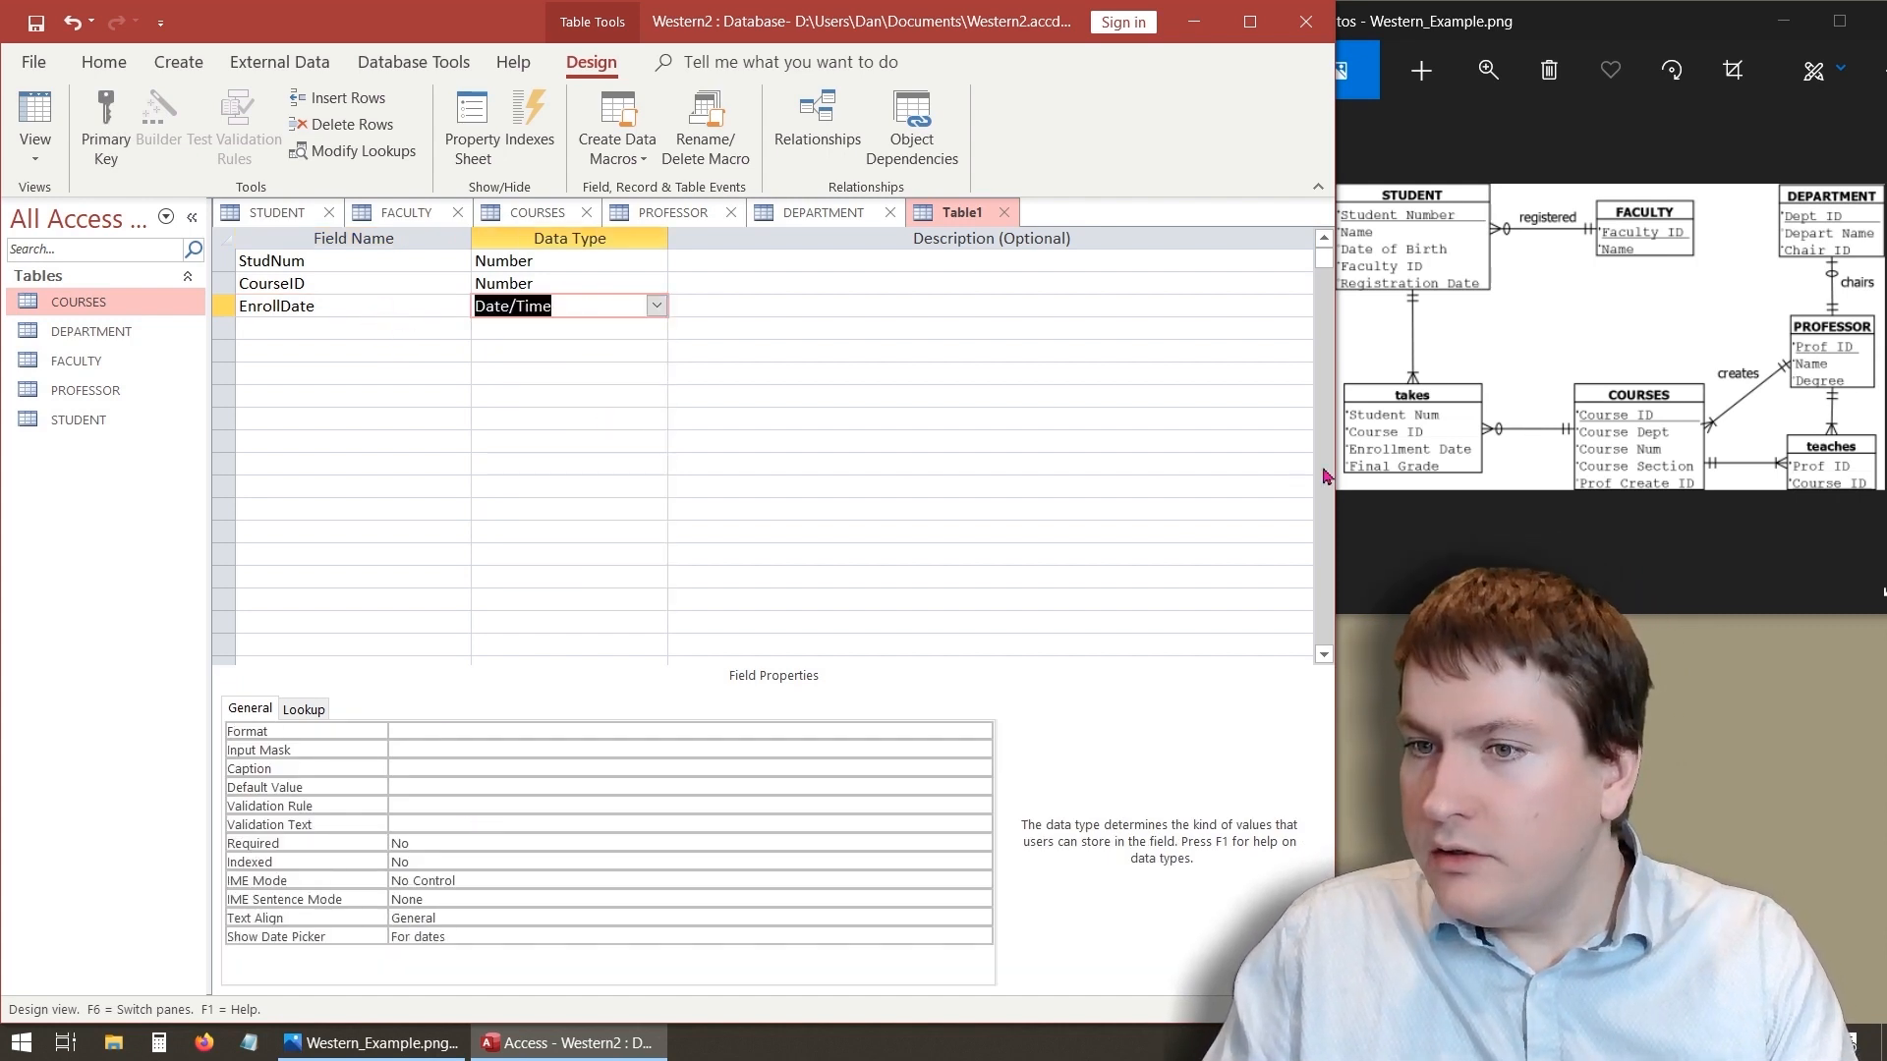
- Zoom into the takes entity in the ER diagram image to read its attributes
{"action": "left_click", "coordinate": [1488, 69]}
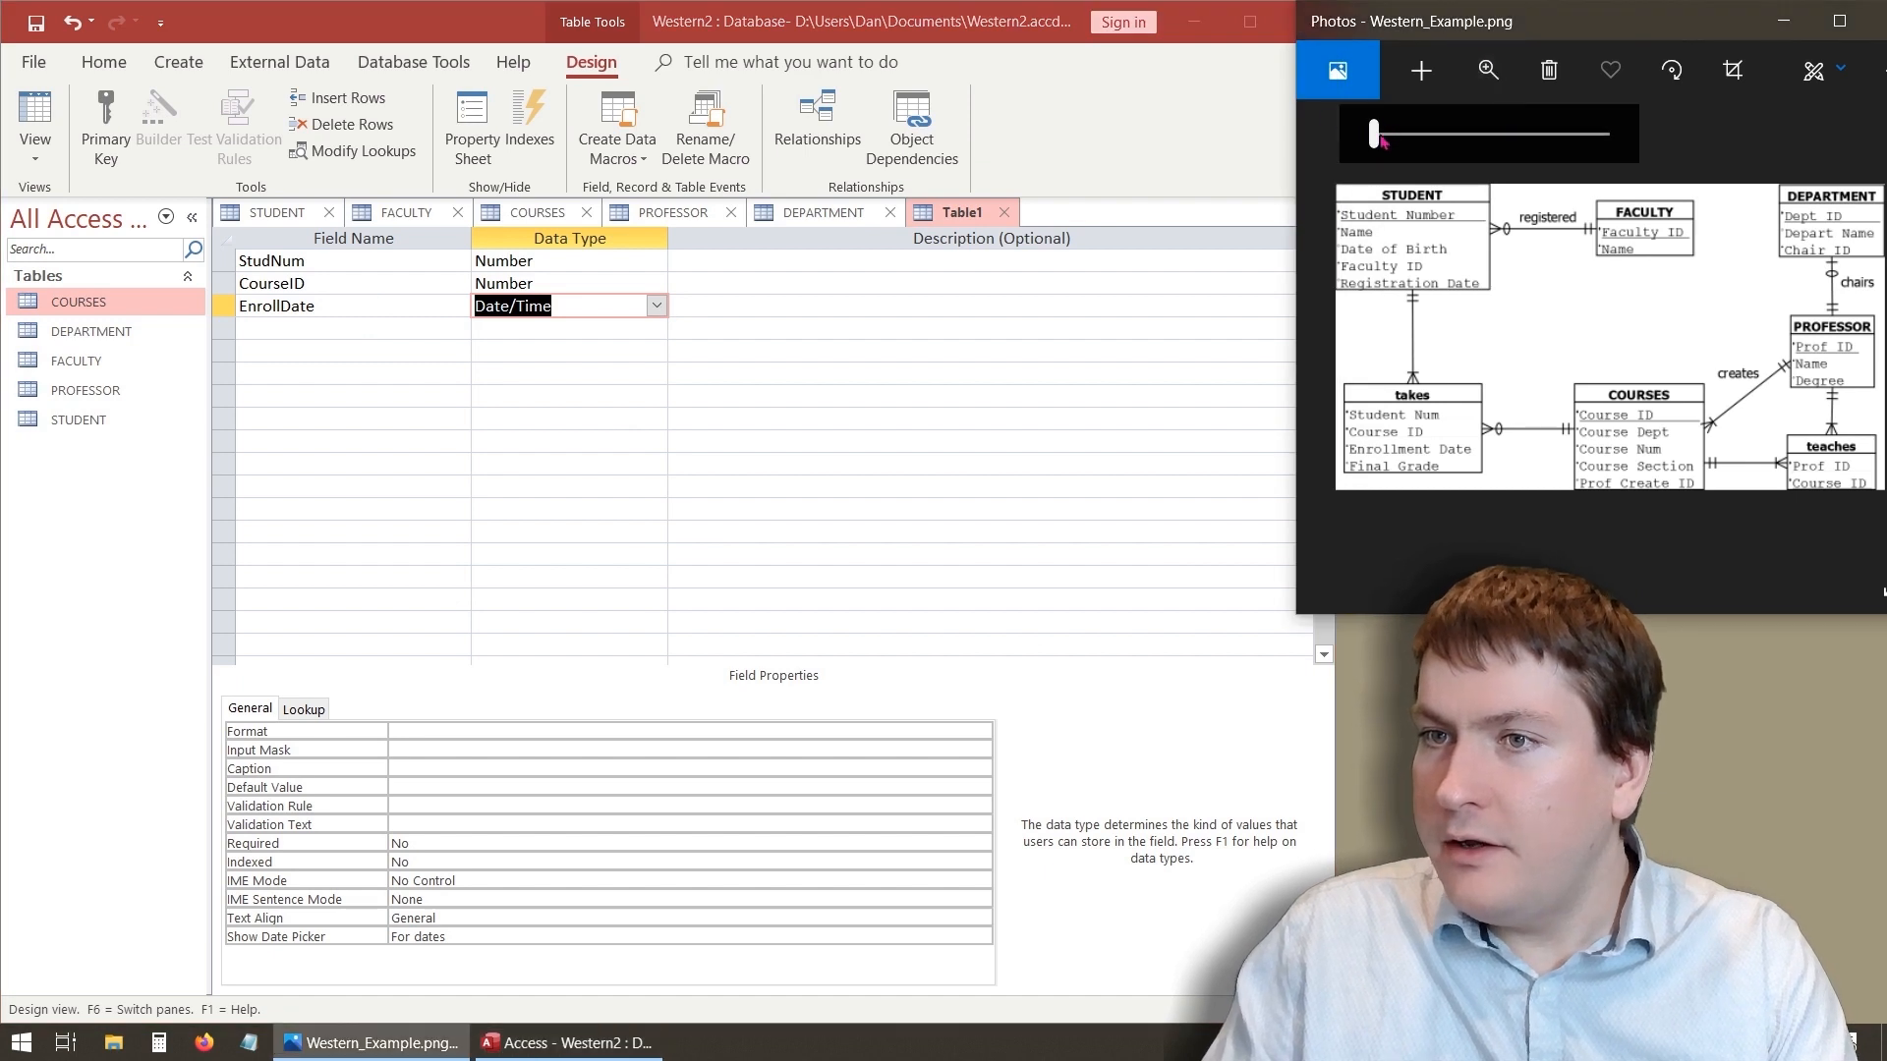
{"action": "left_click_drag", "start_coordinate": [1378, 136], "coordinate": [1405, 136]}
{"action": "left_click_drag", "start_coordinate": [1424, 455], "coordinate": [1879, 408]}
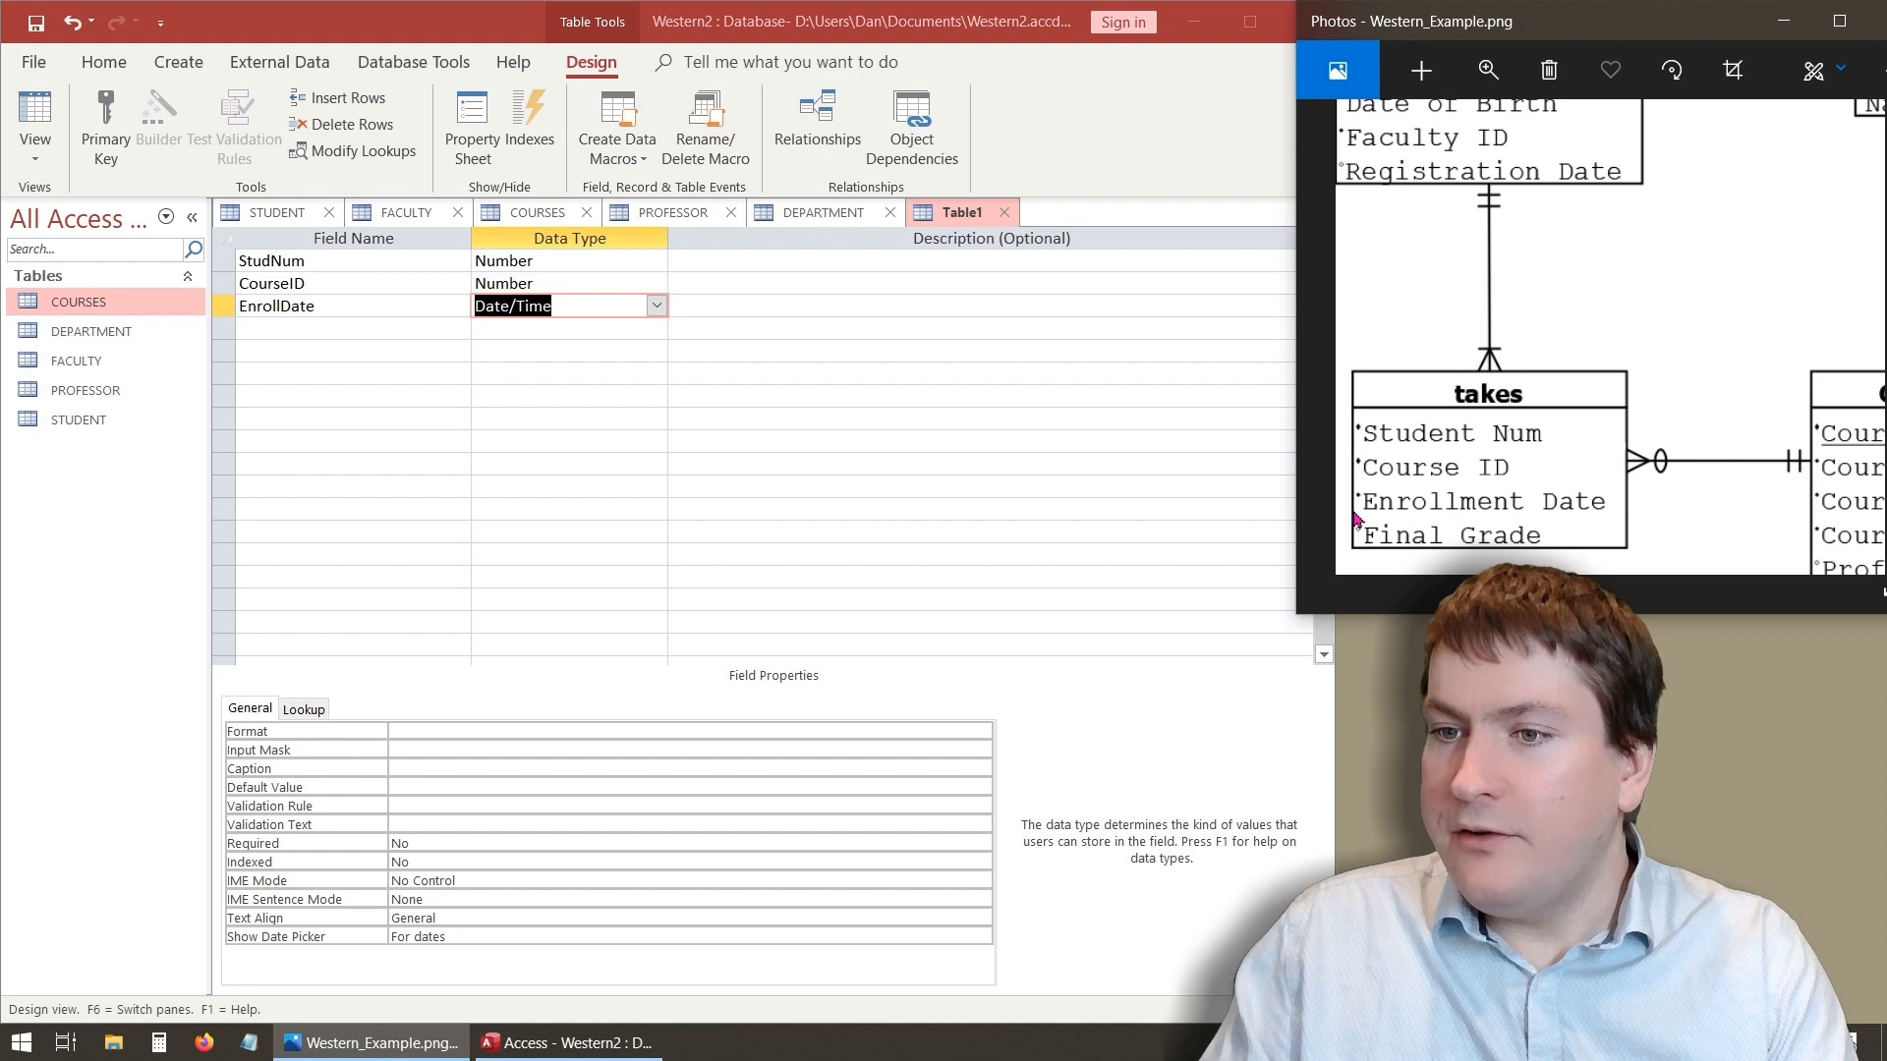
{"action": "left_click", "coordinate": [1488, 69]}
{"action": "left_click_drag", "start_coordinate": [1403, 136], "coordinate": [1374, 136]}
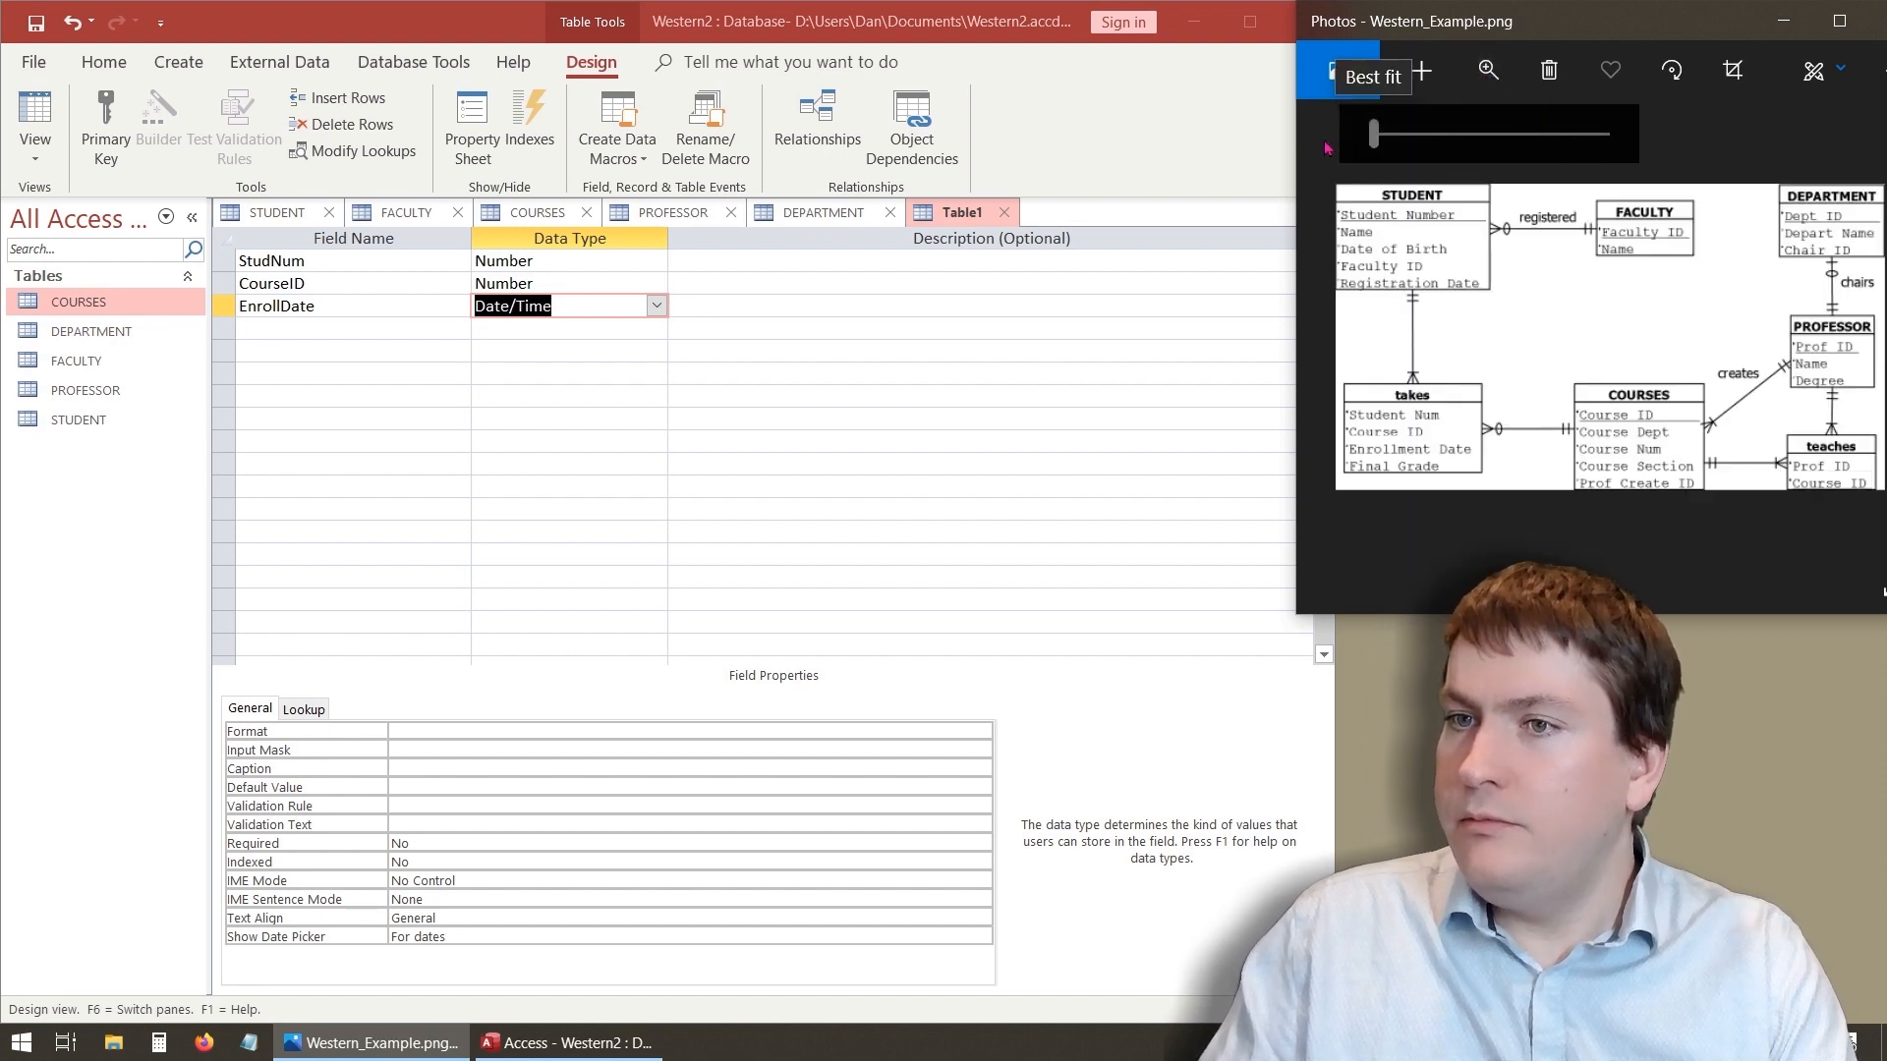
{"action": "key", "text": "Right"}
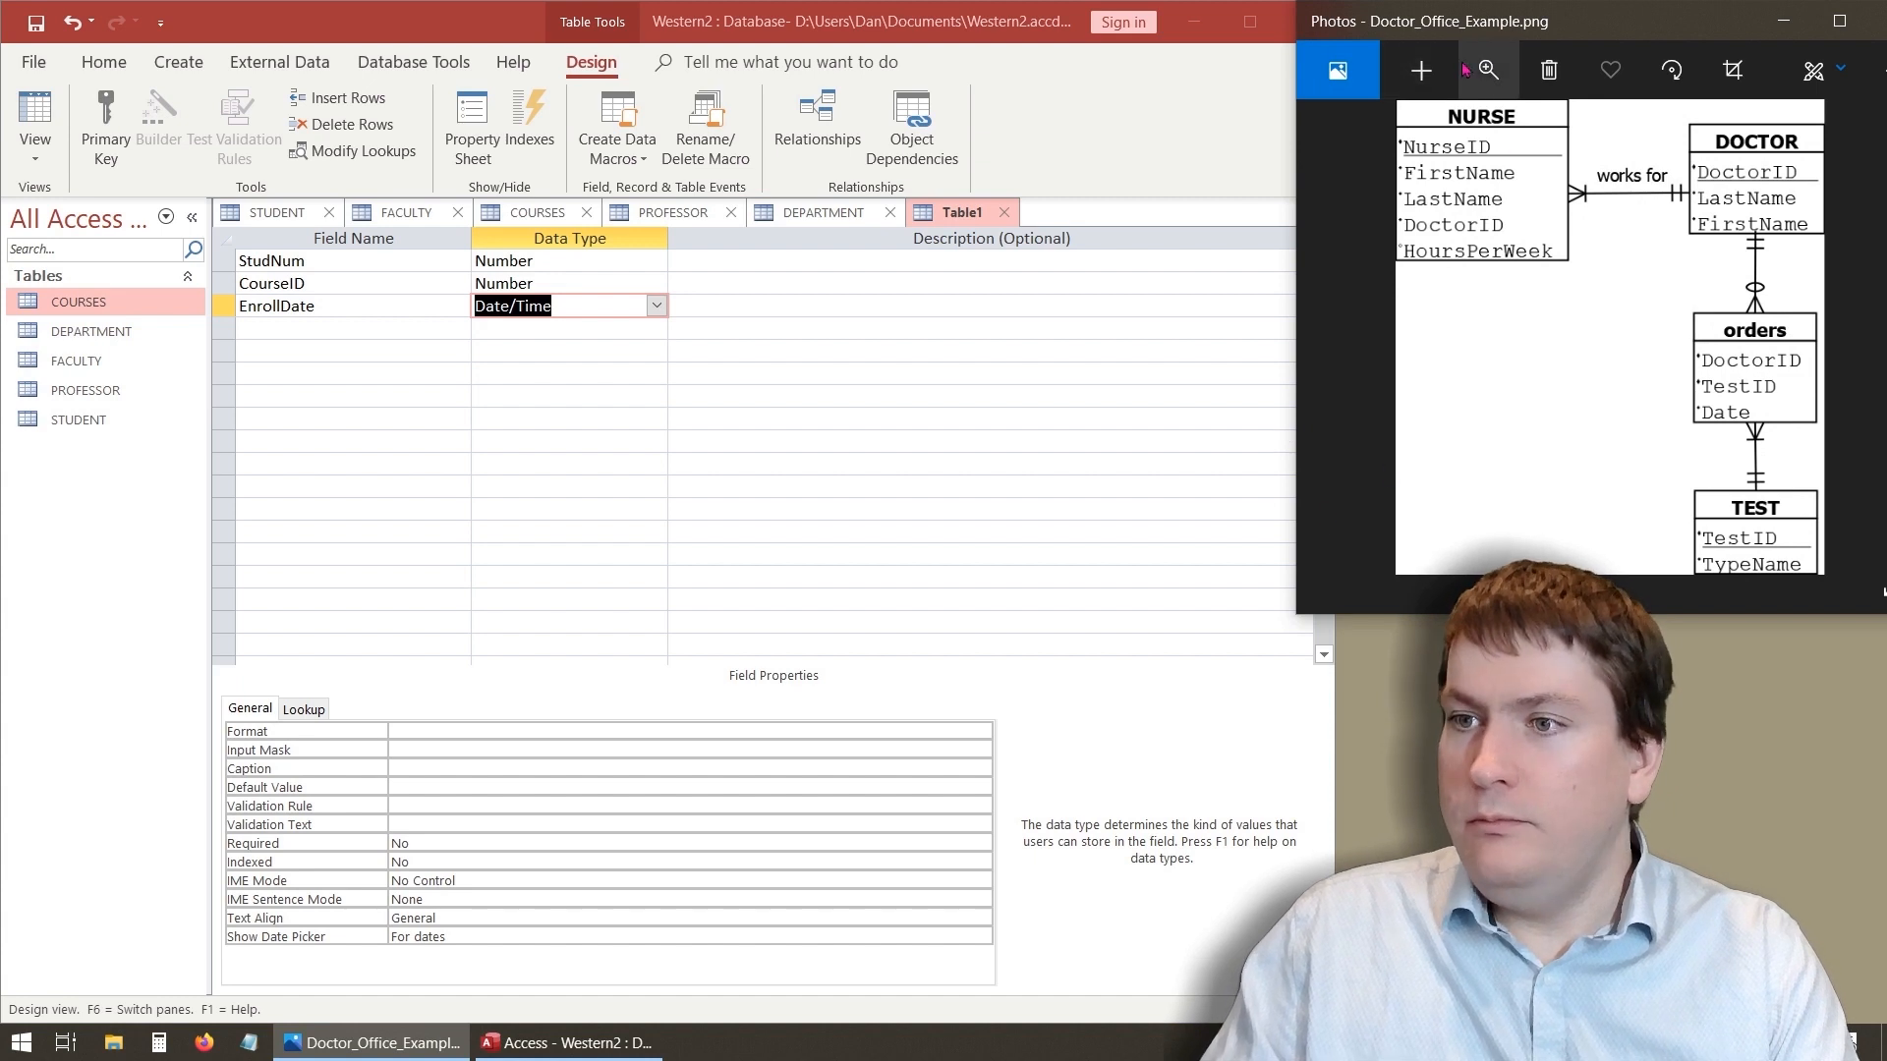
{"action": "key", "text": "Left"}
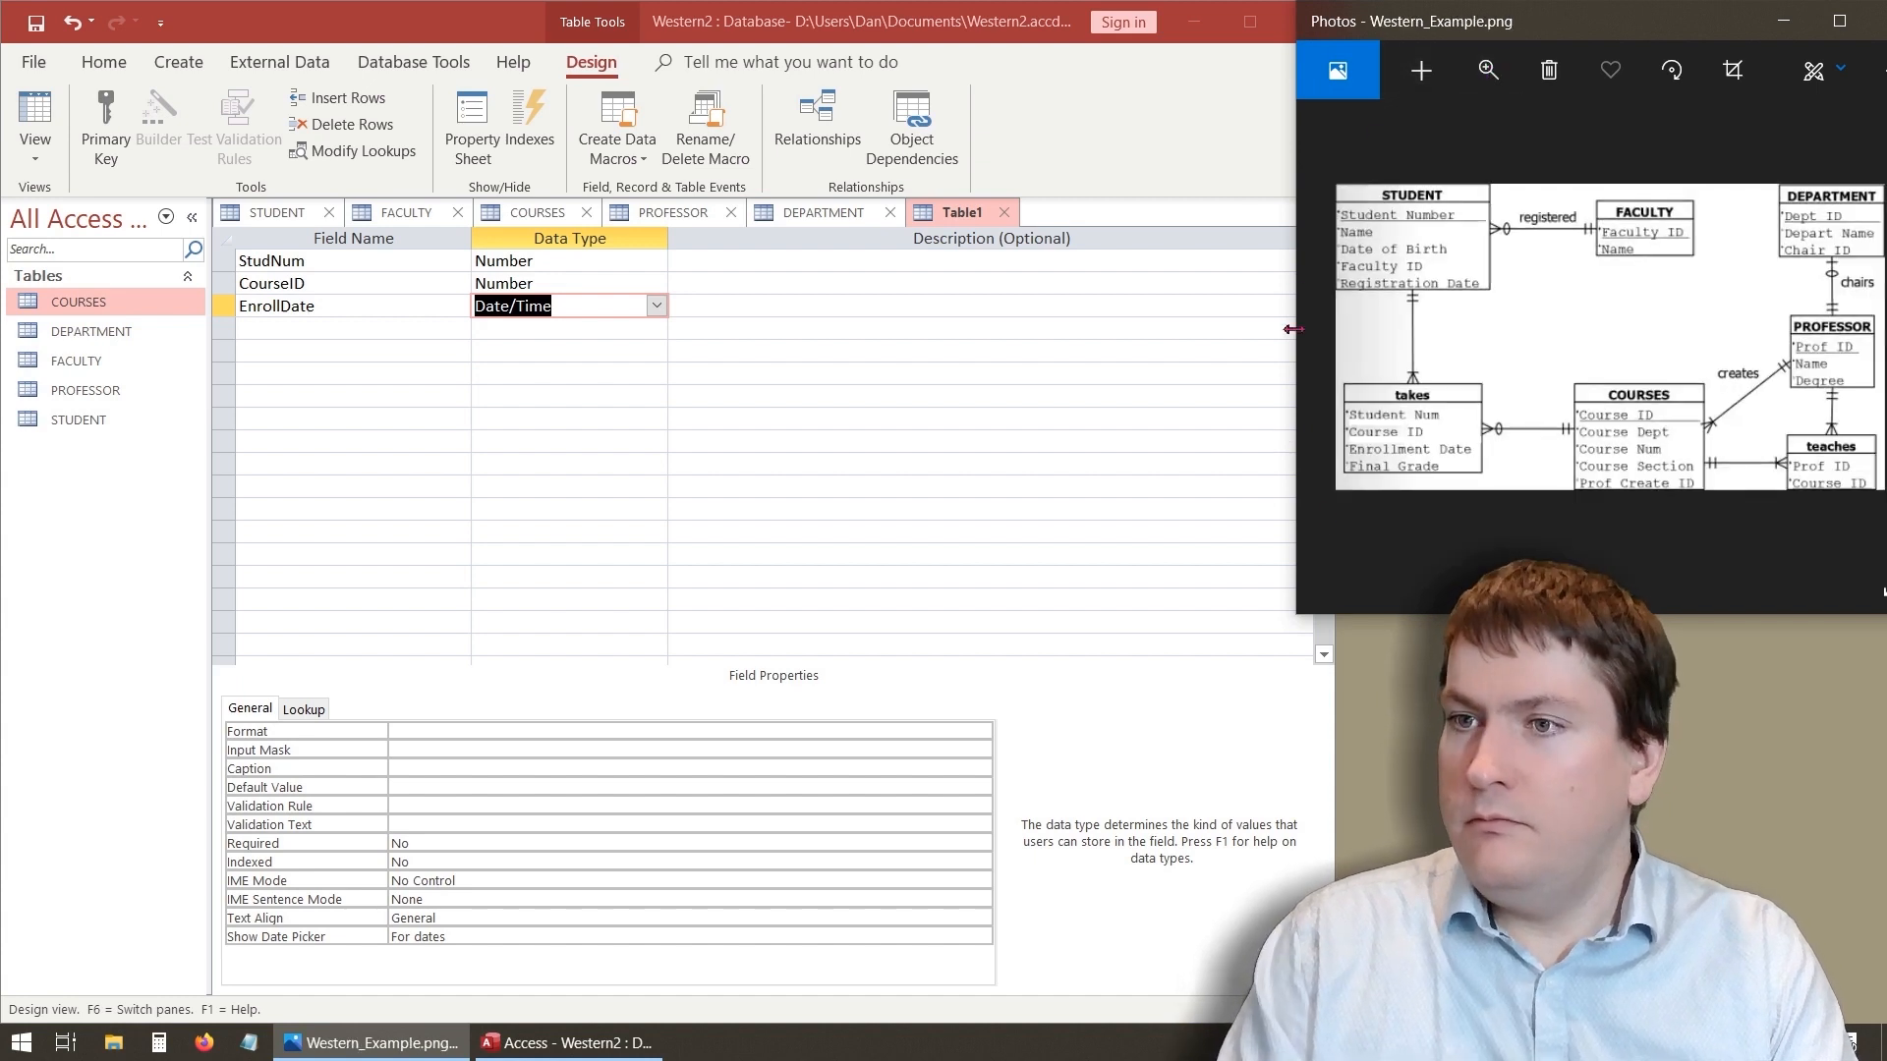
- Add a Grade field with the Number data type
{"action": "left_click", "coordinate": [510, 360]}
{"action": "left_click", "coordinate": [363, 333]}
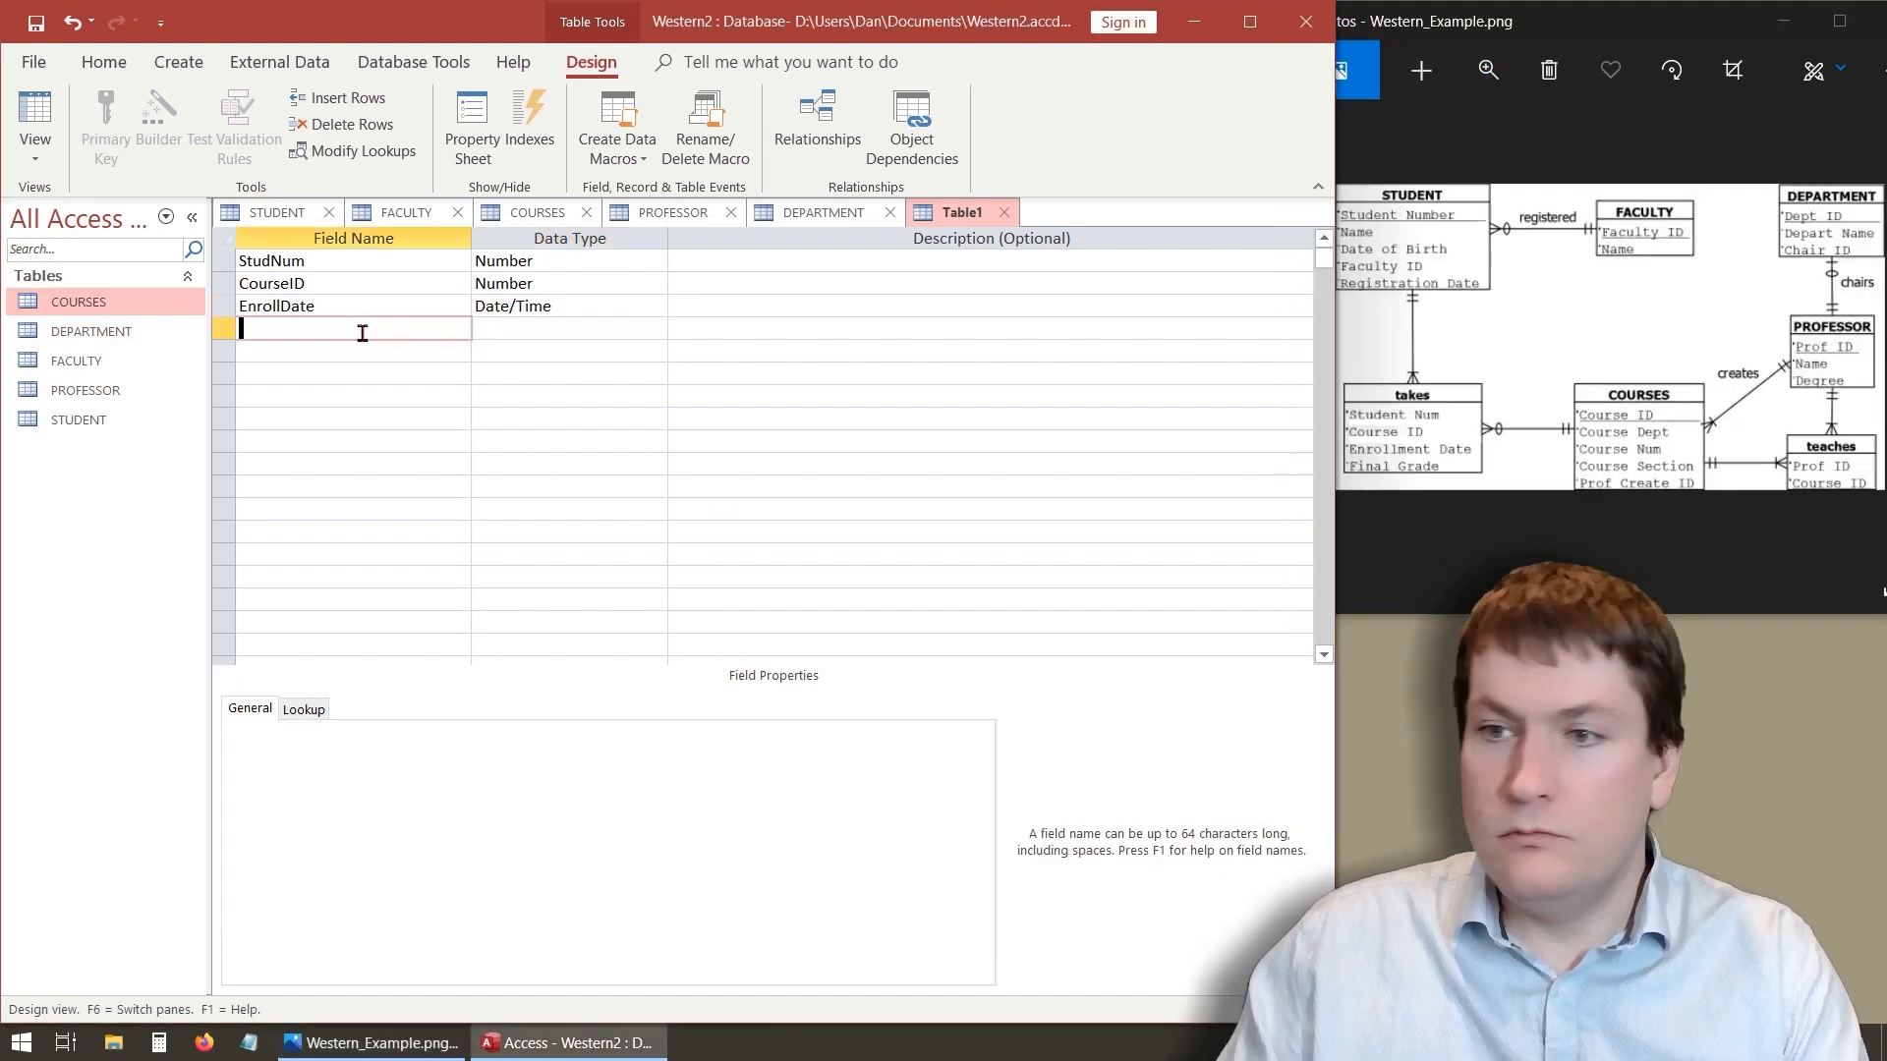
{"action": "type", "text": "Grade"}
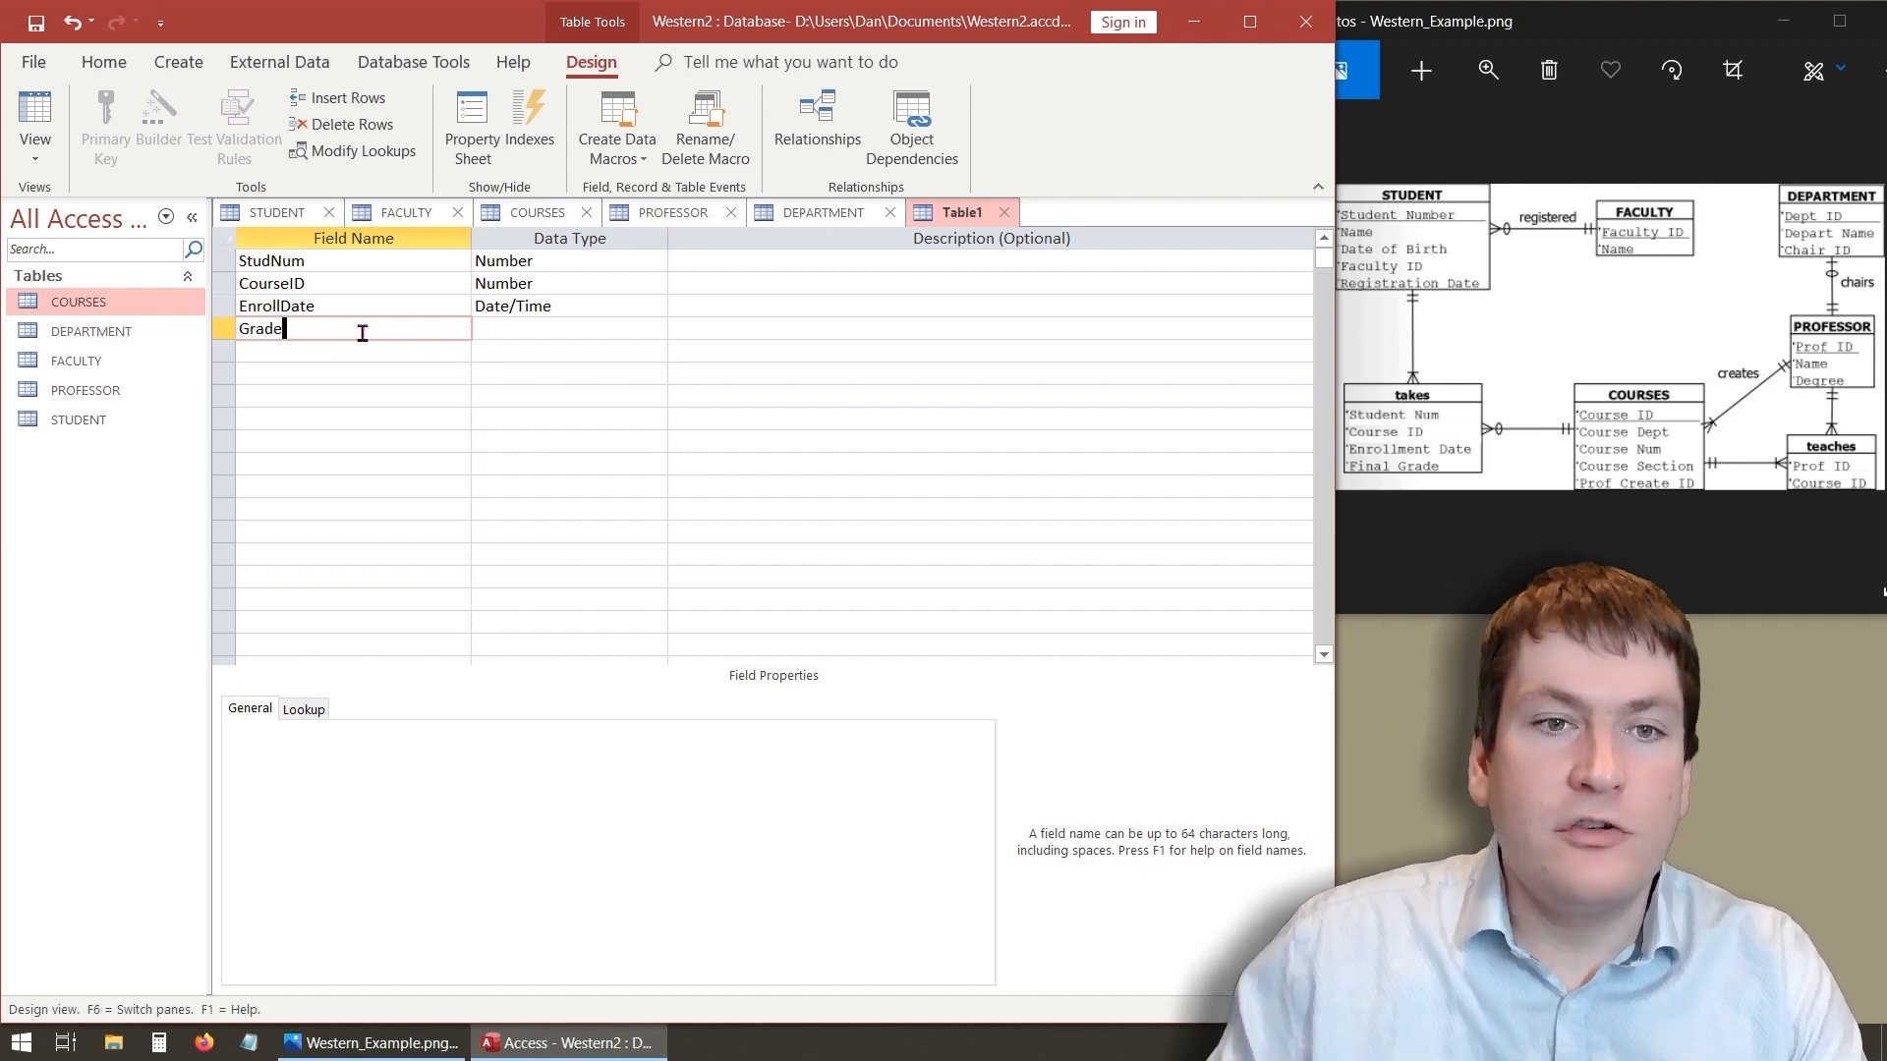
{"action": "left_click", "coordinate": [590, 328]}
{"action": "left_click", "coordinate": [655, 328]}
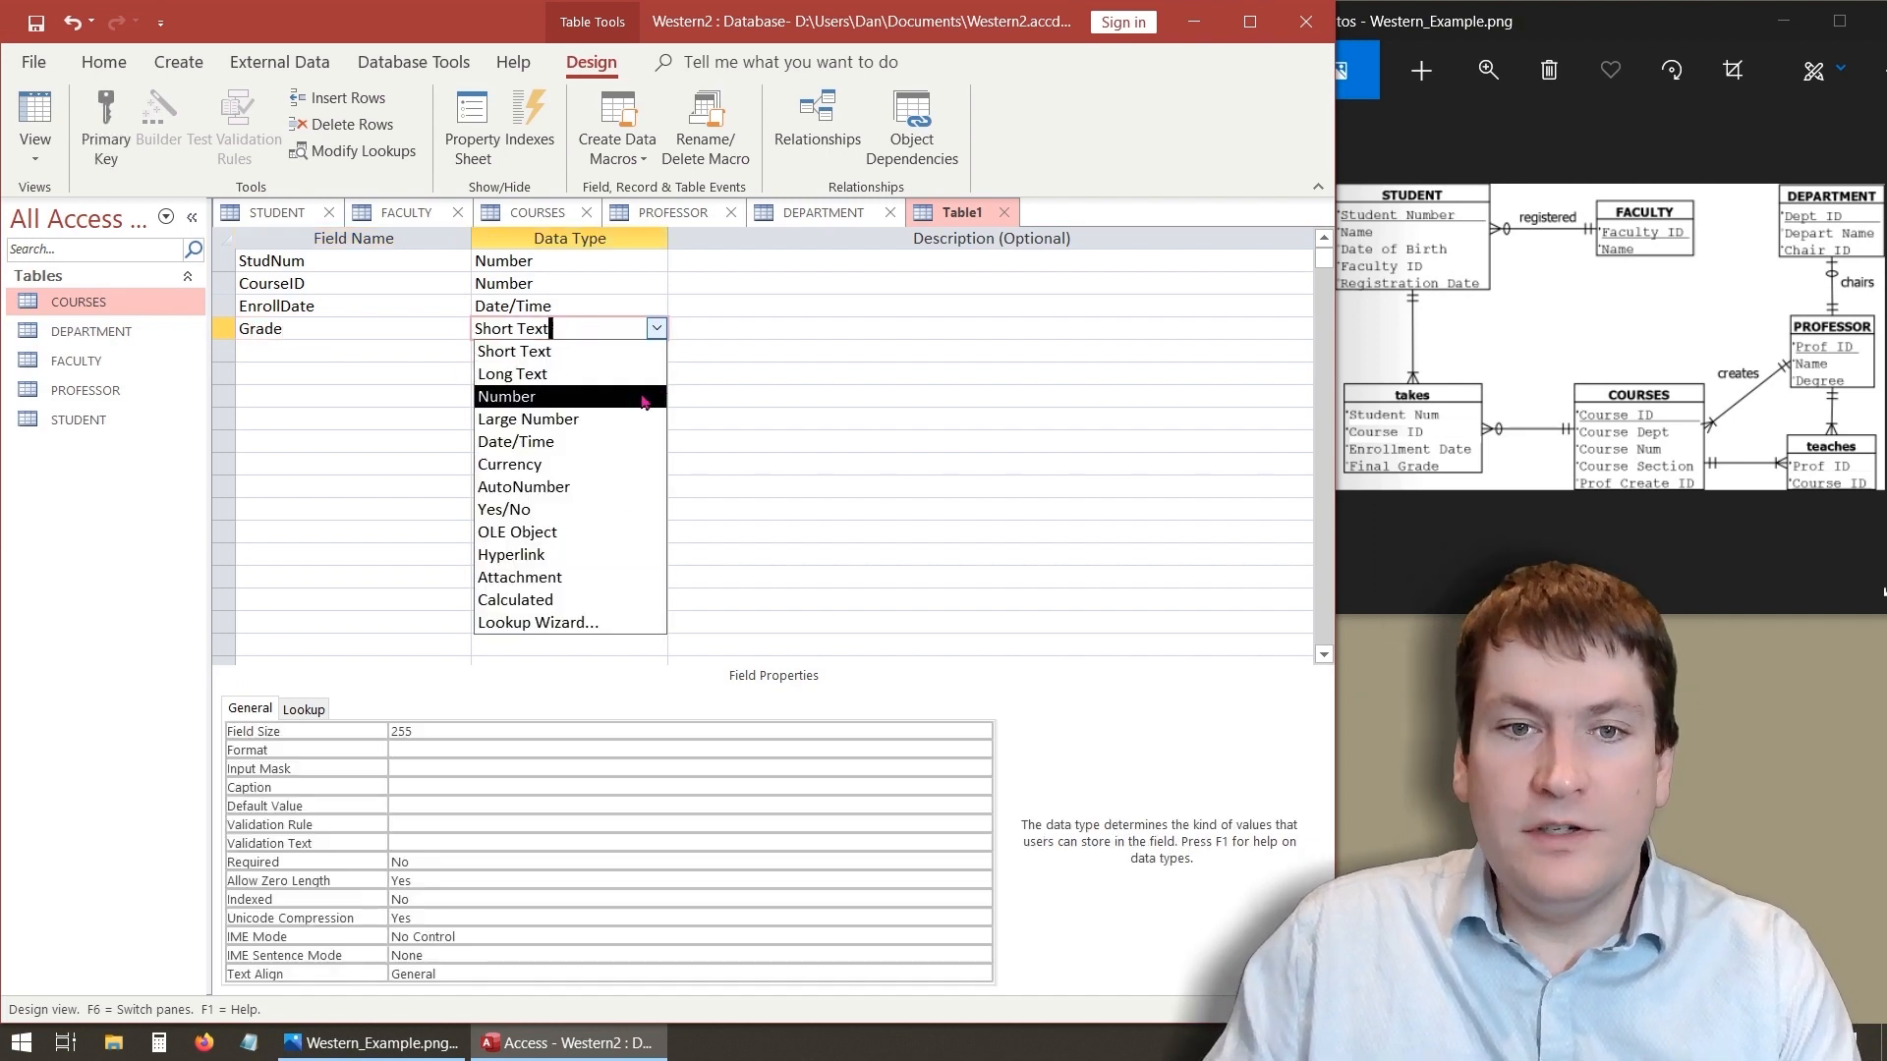
{"action": "left_click", "coordinate": [352, 326]}
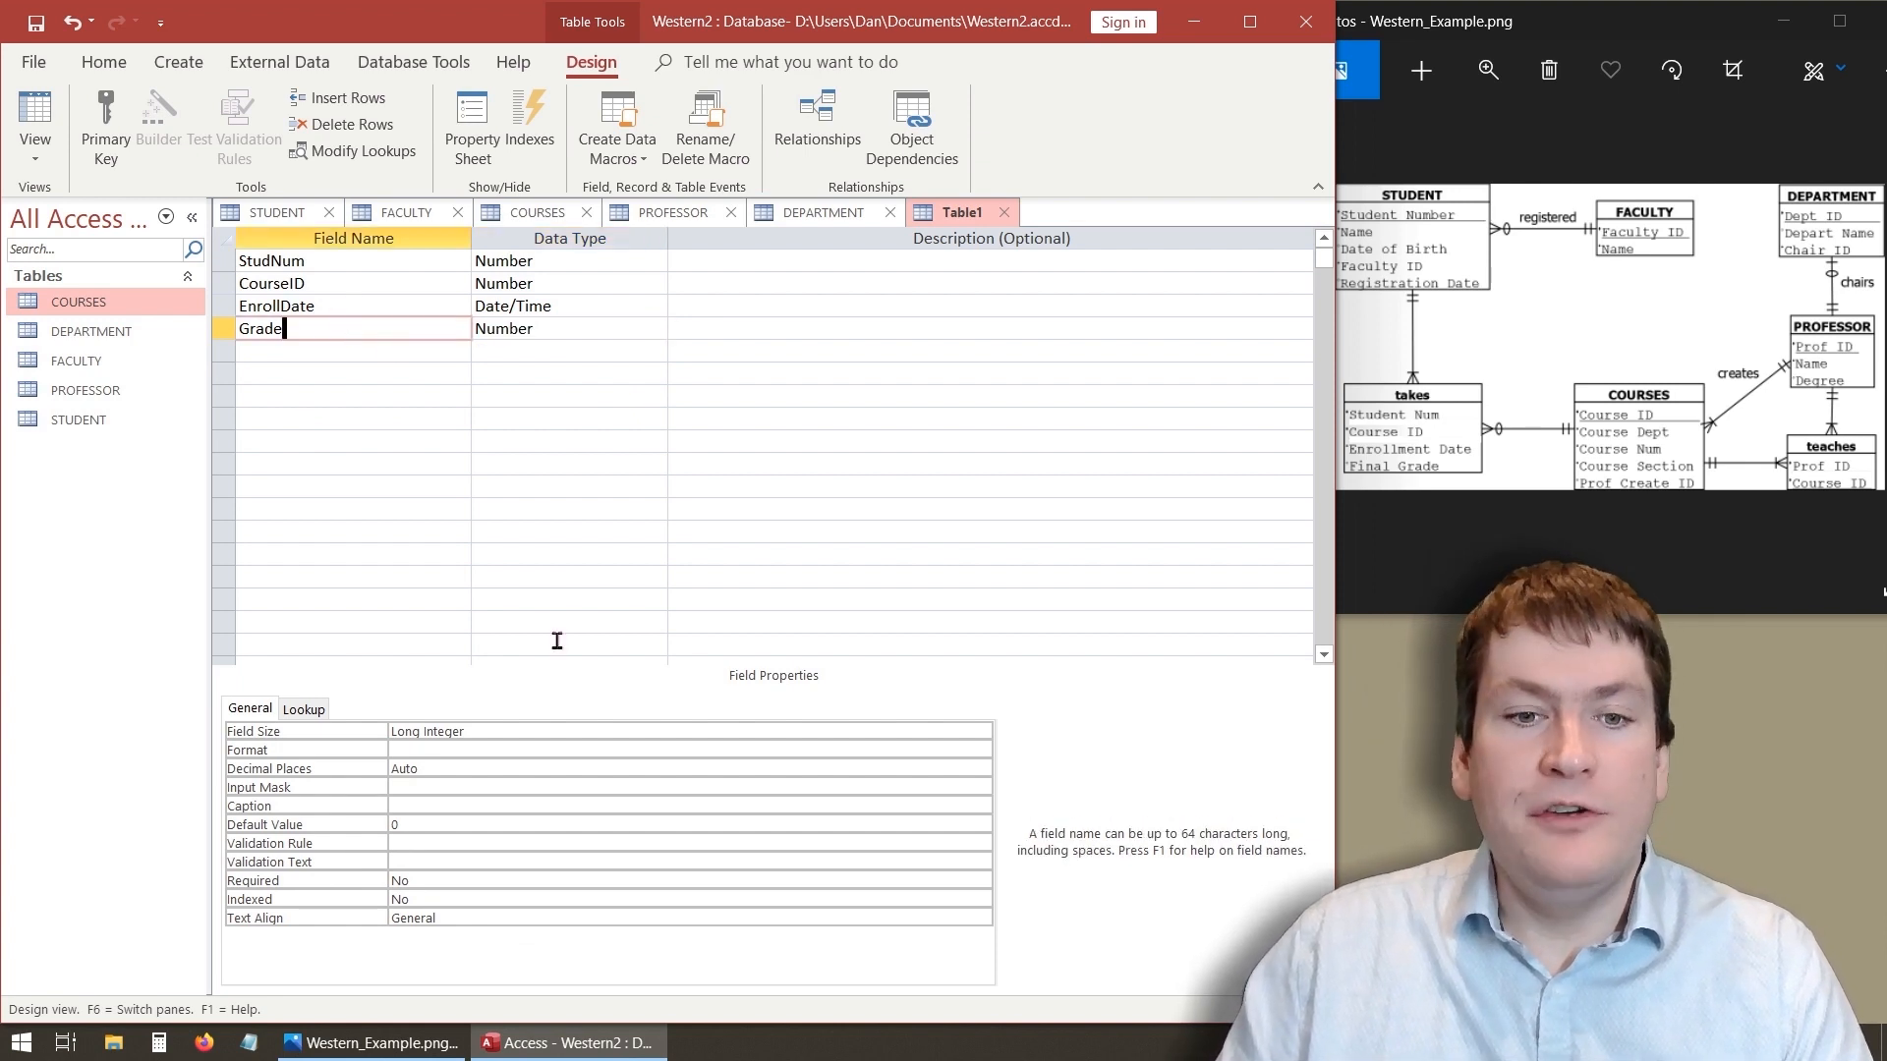
- Set the Grade field's size to Single
{"action": "left_click", "coordinate": [509, 727]}
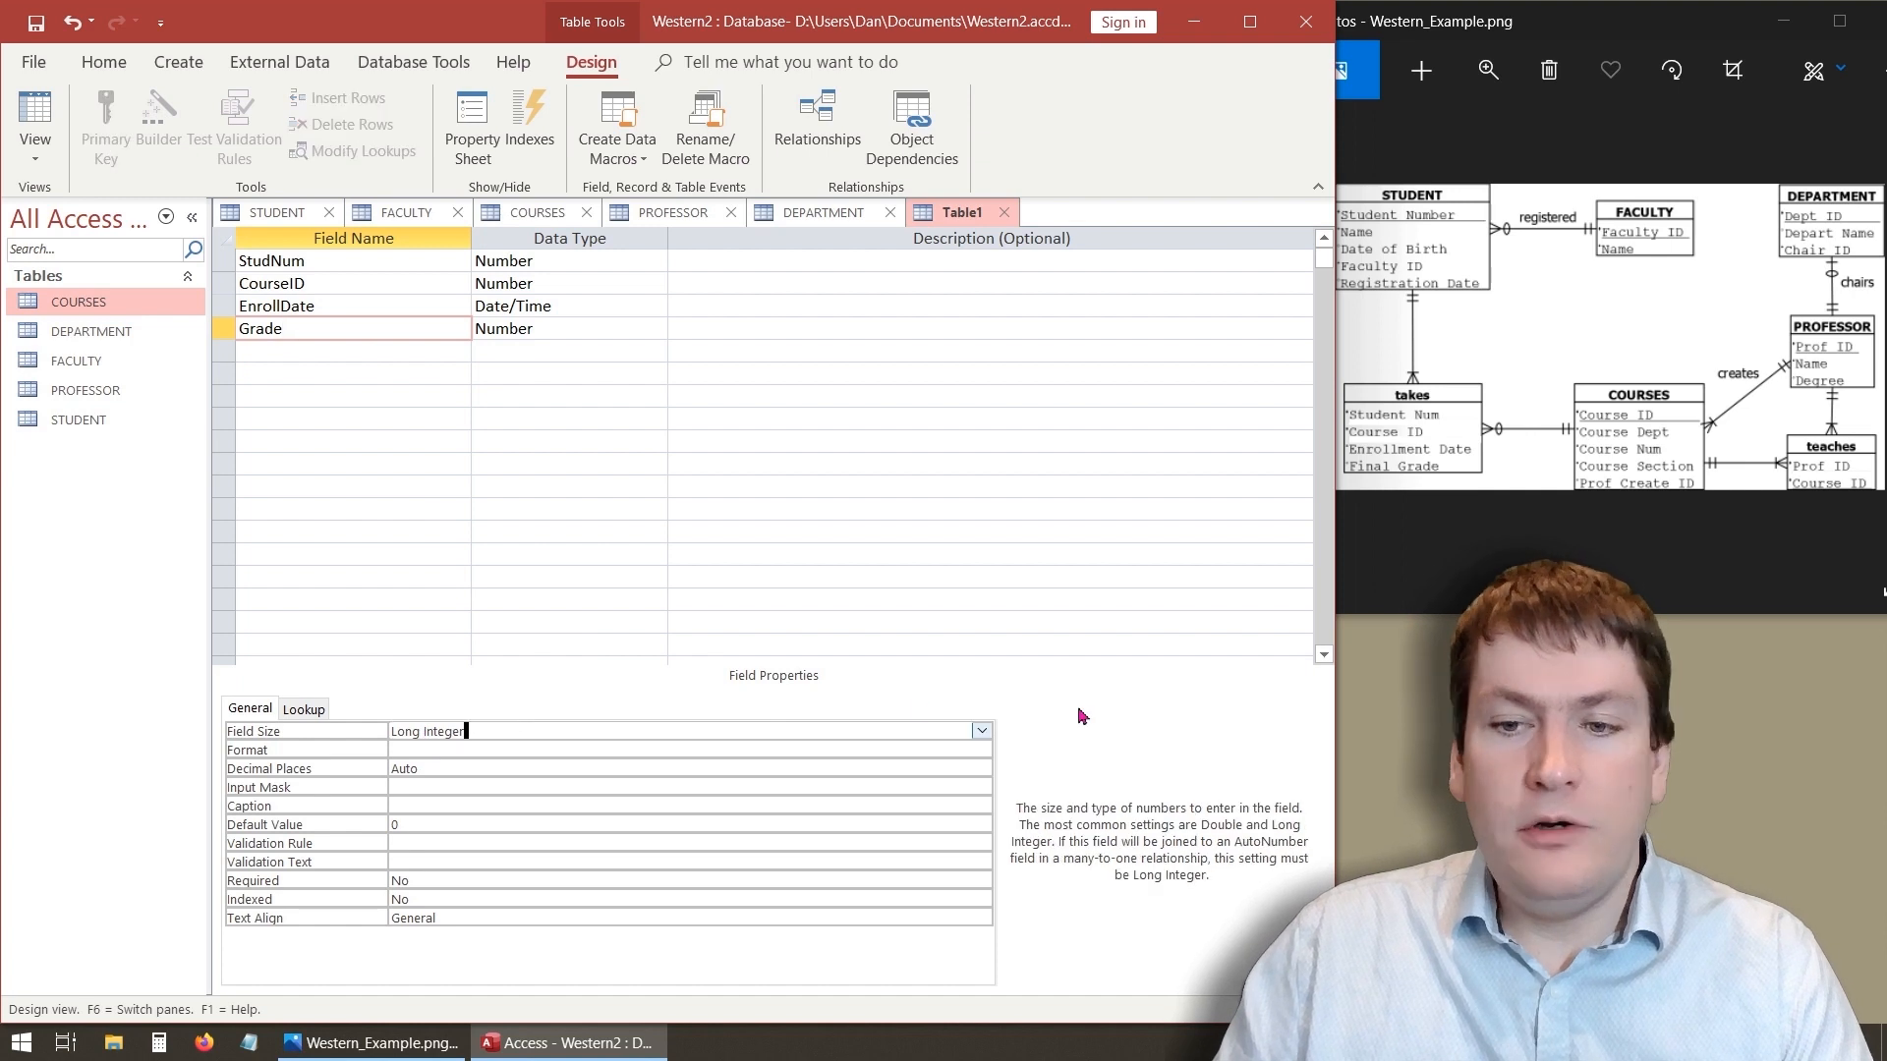
{"action": "left_click", "coordinate": [981, 732]}
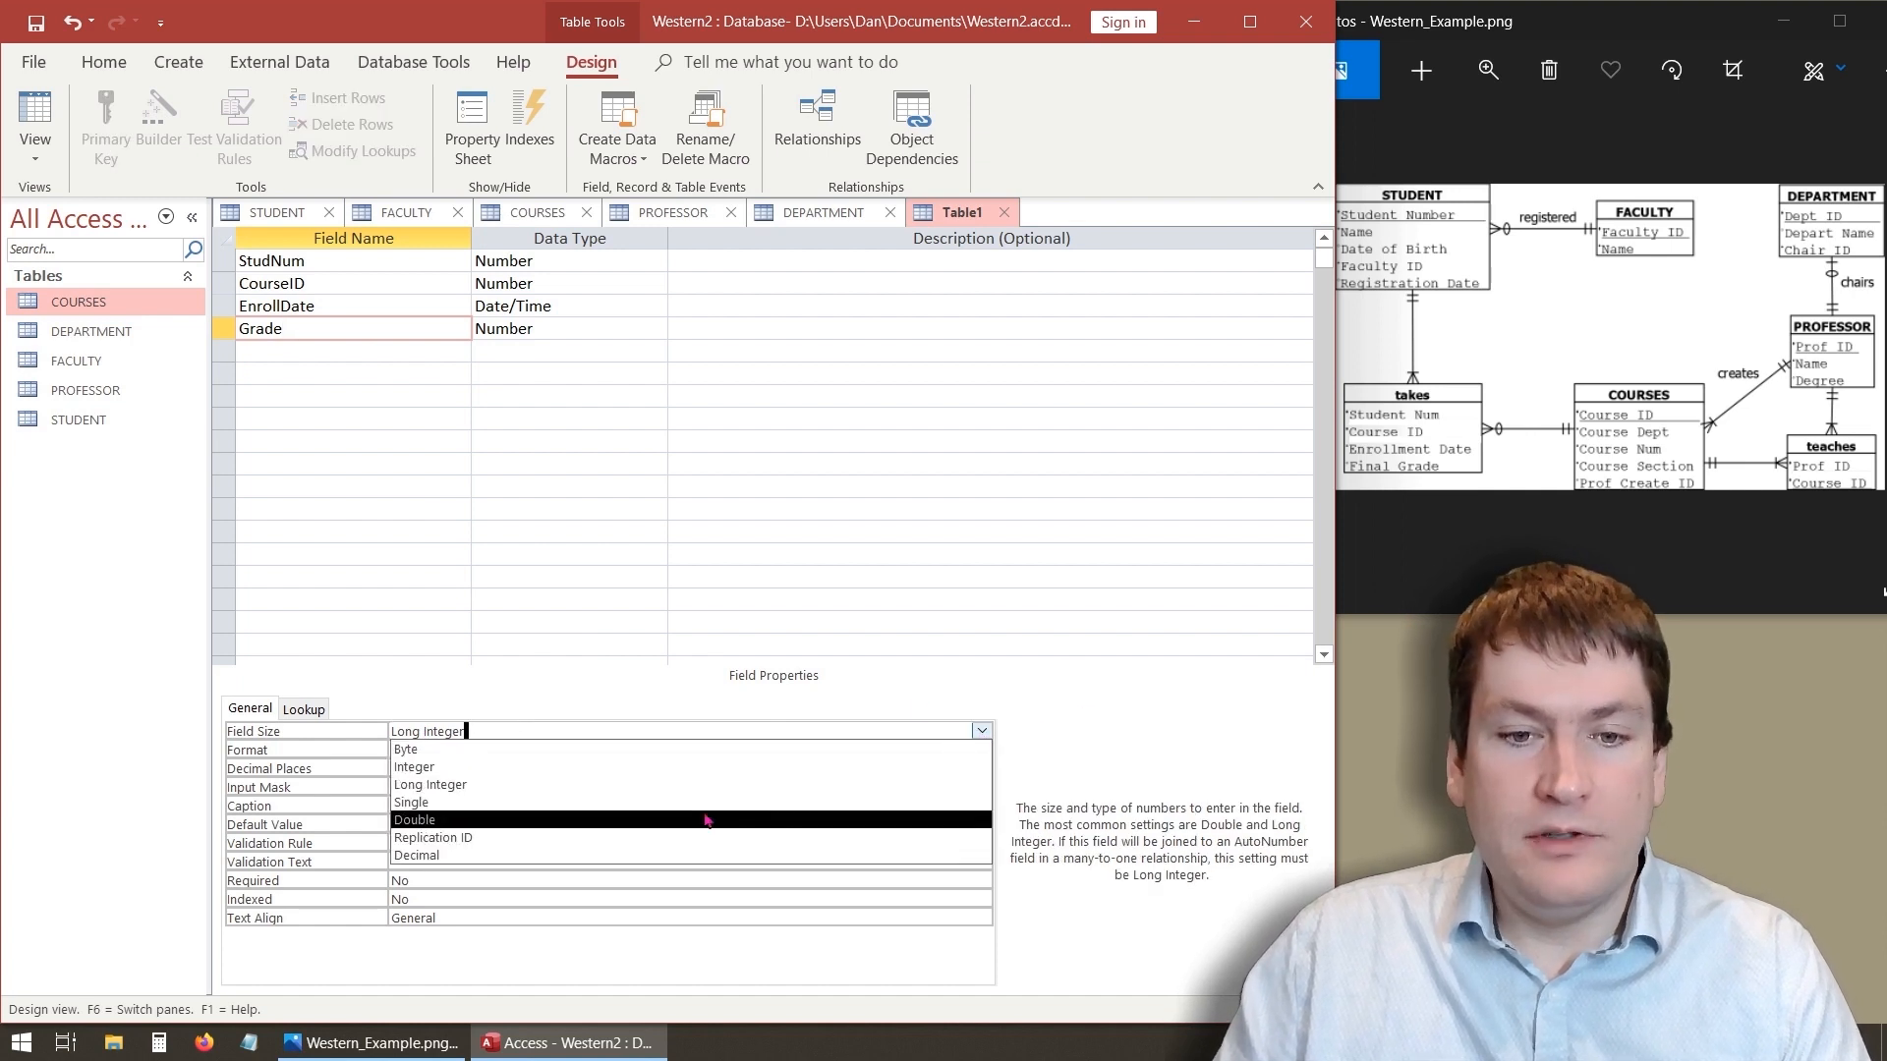
{"action": "left_click", "coordinate": [650, 821]}
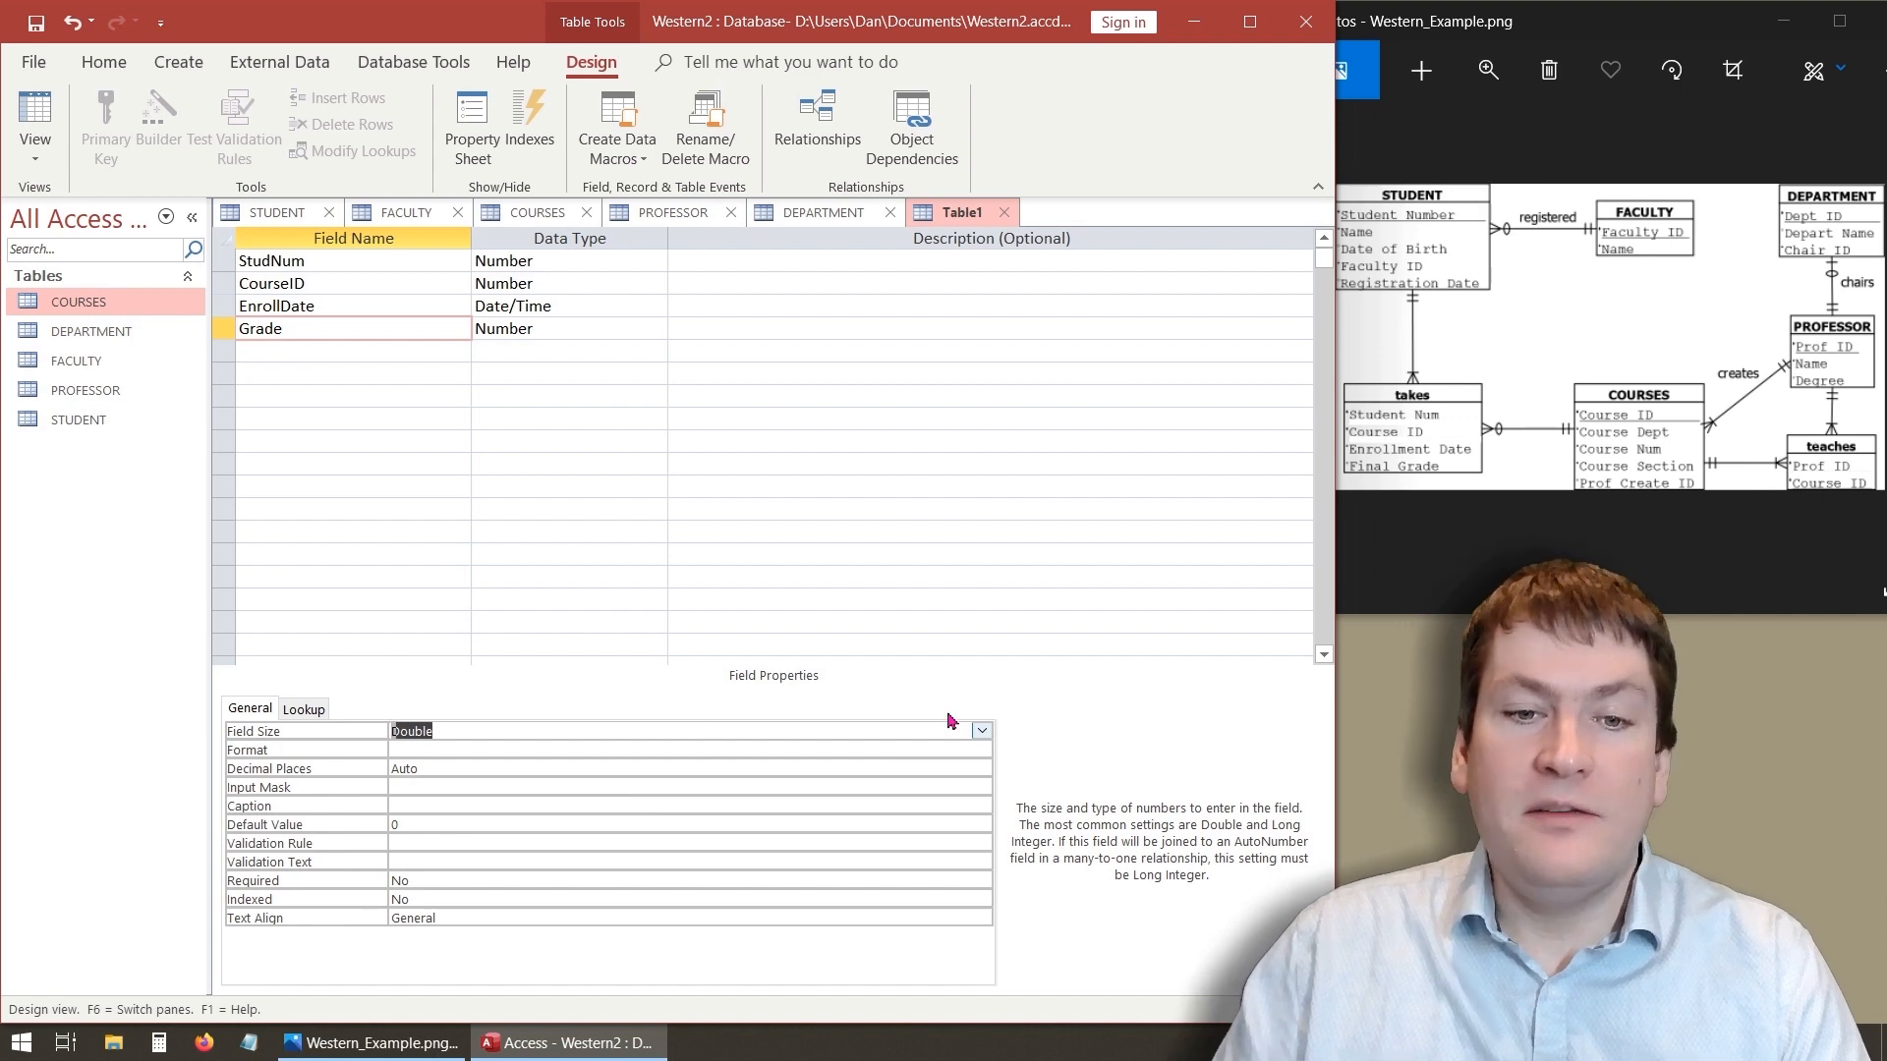
{"action": "left_click", "coordinate": [981, 732]}
{"action": "left_click", "coordinate": [808, 807]}
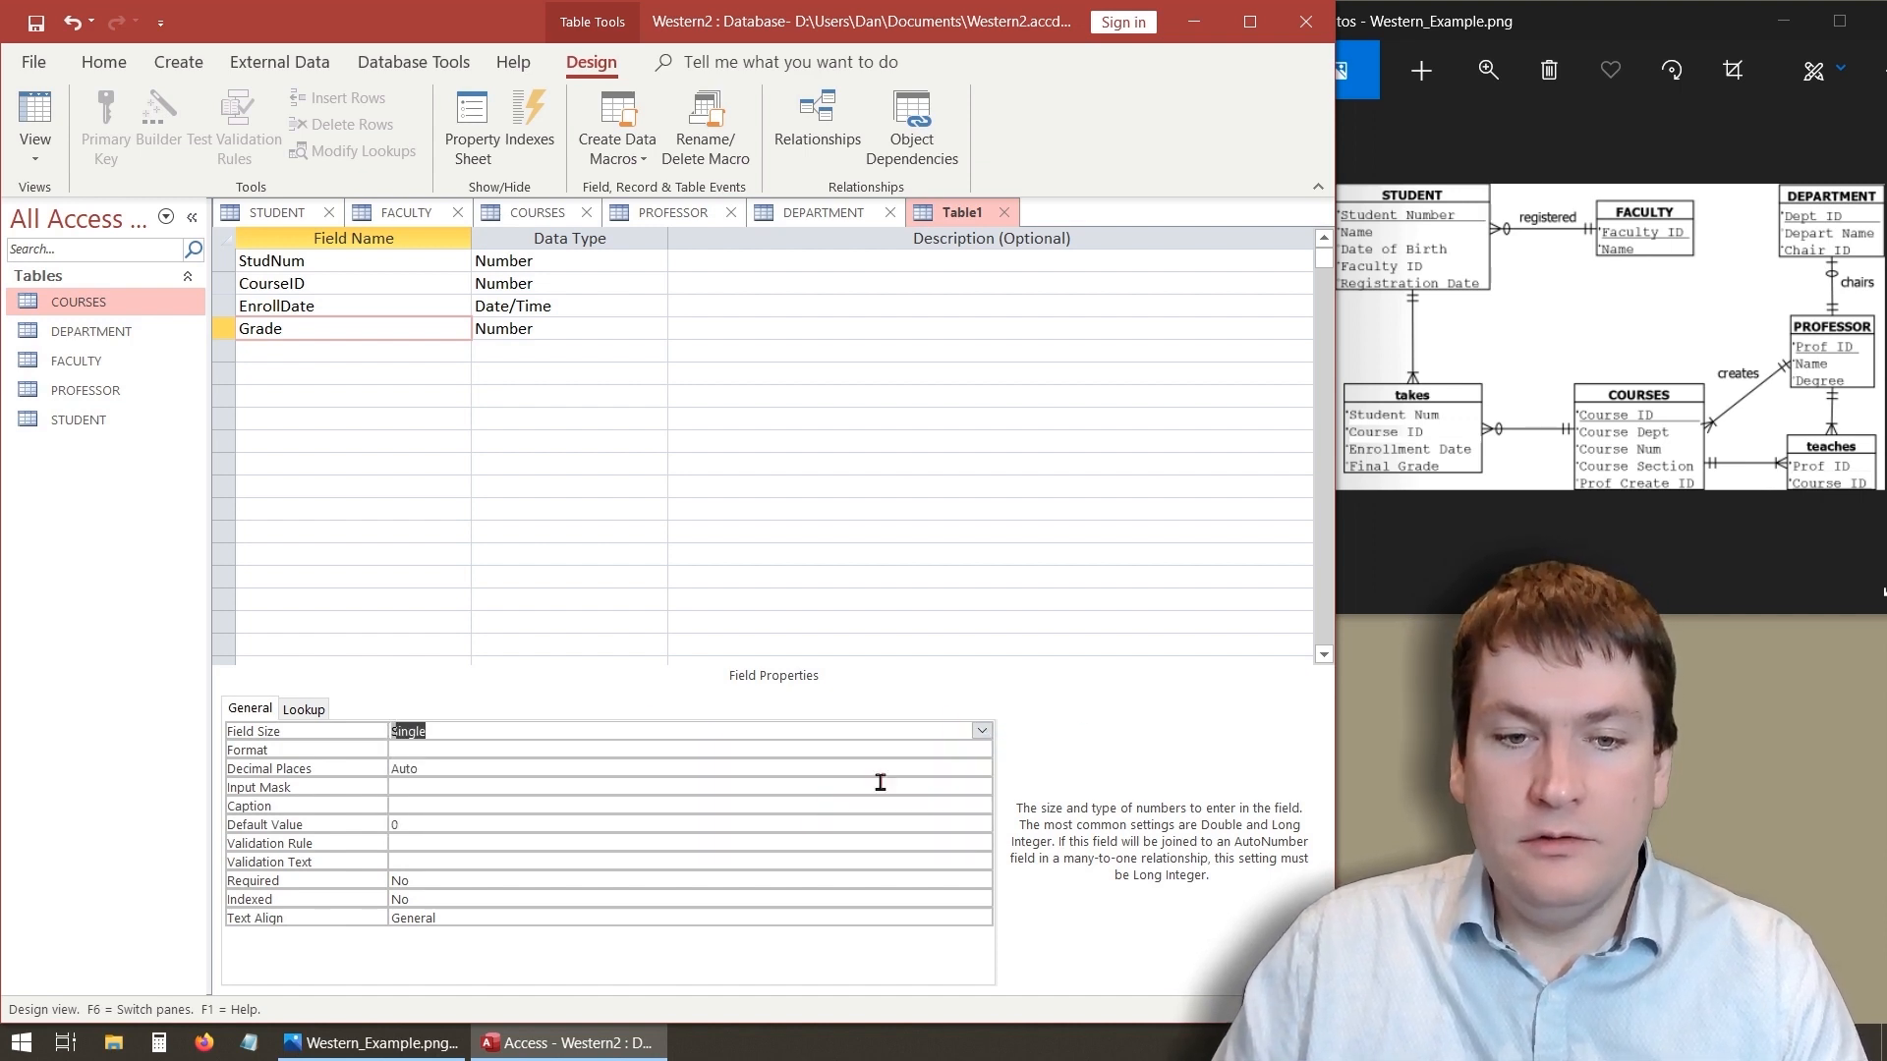
{"action": "left_click", "coordinate": [981, 732]}
{"action": "left_click", "coordinate": [785, 857]}
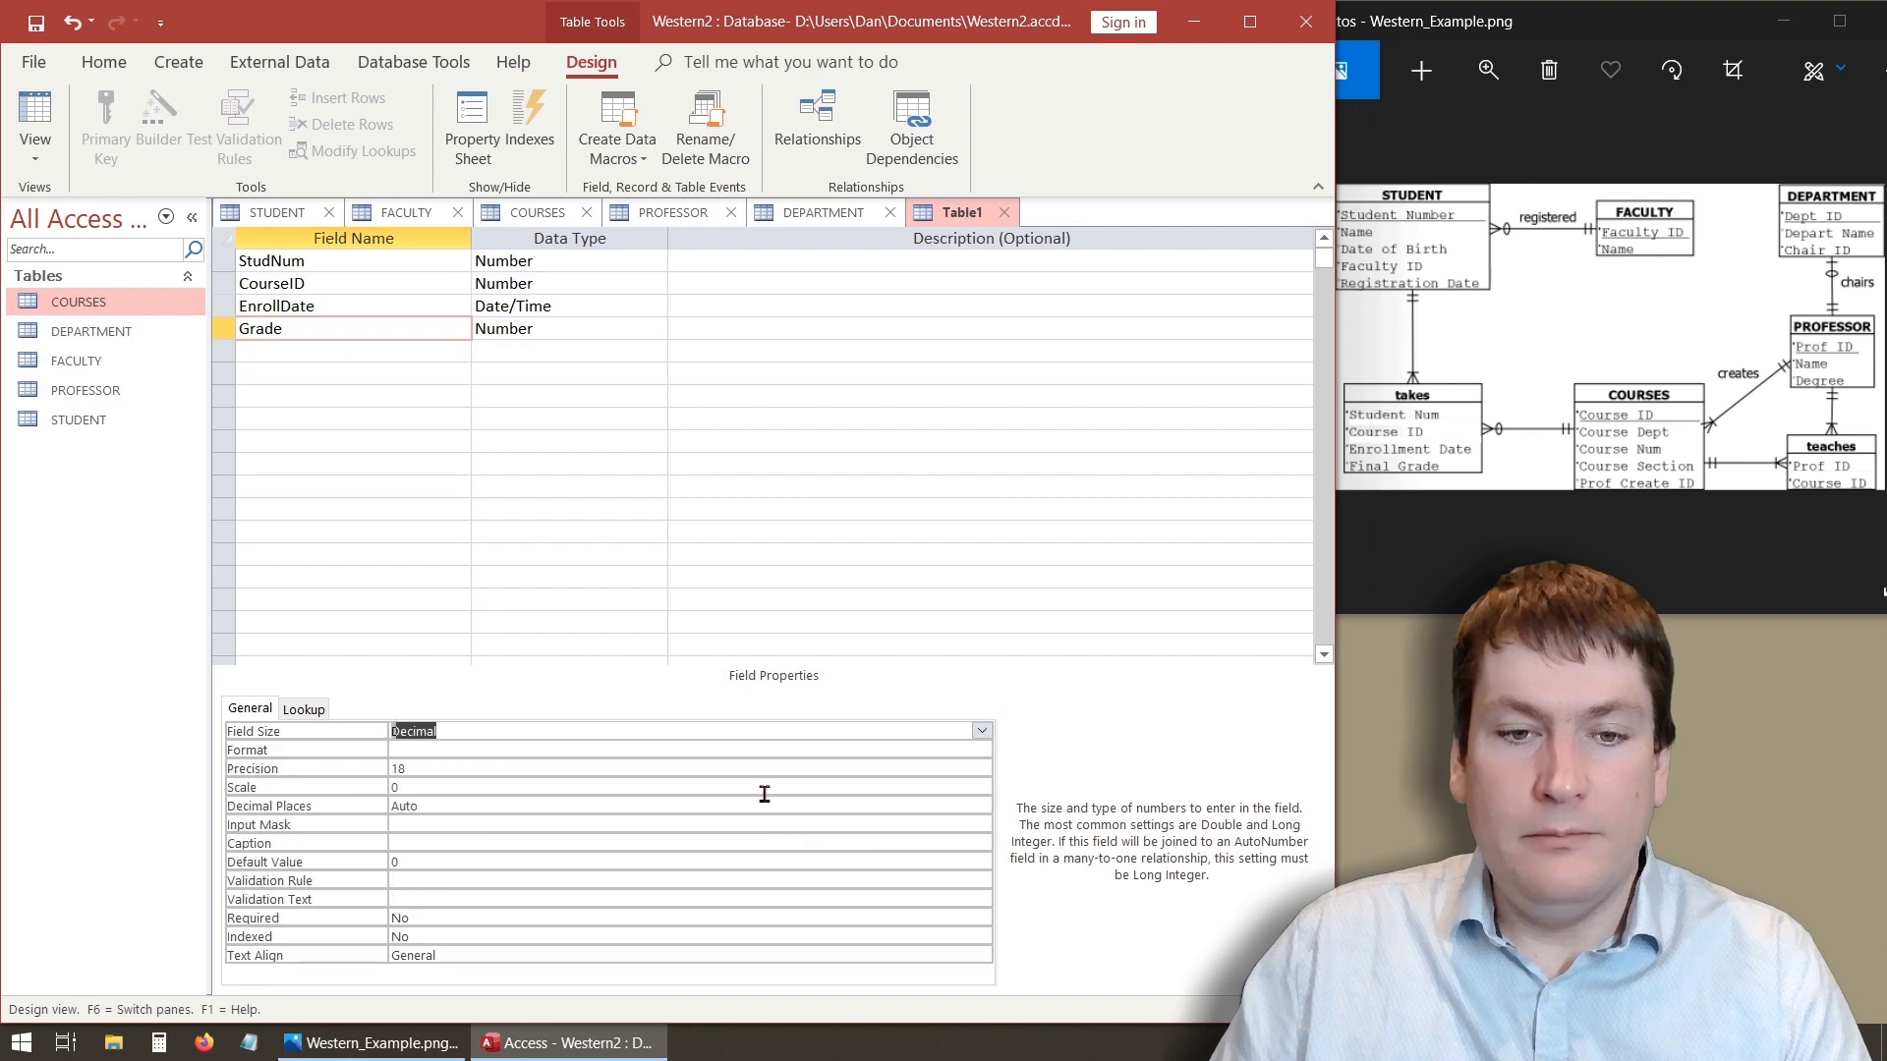
{"action": "left_click", "coordinate": [981, 733]}
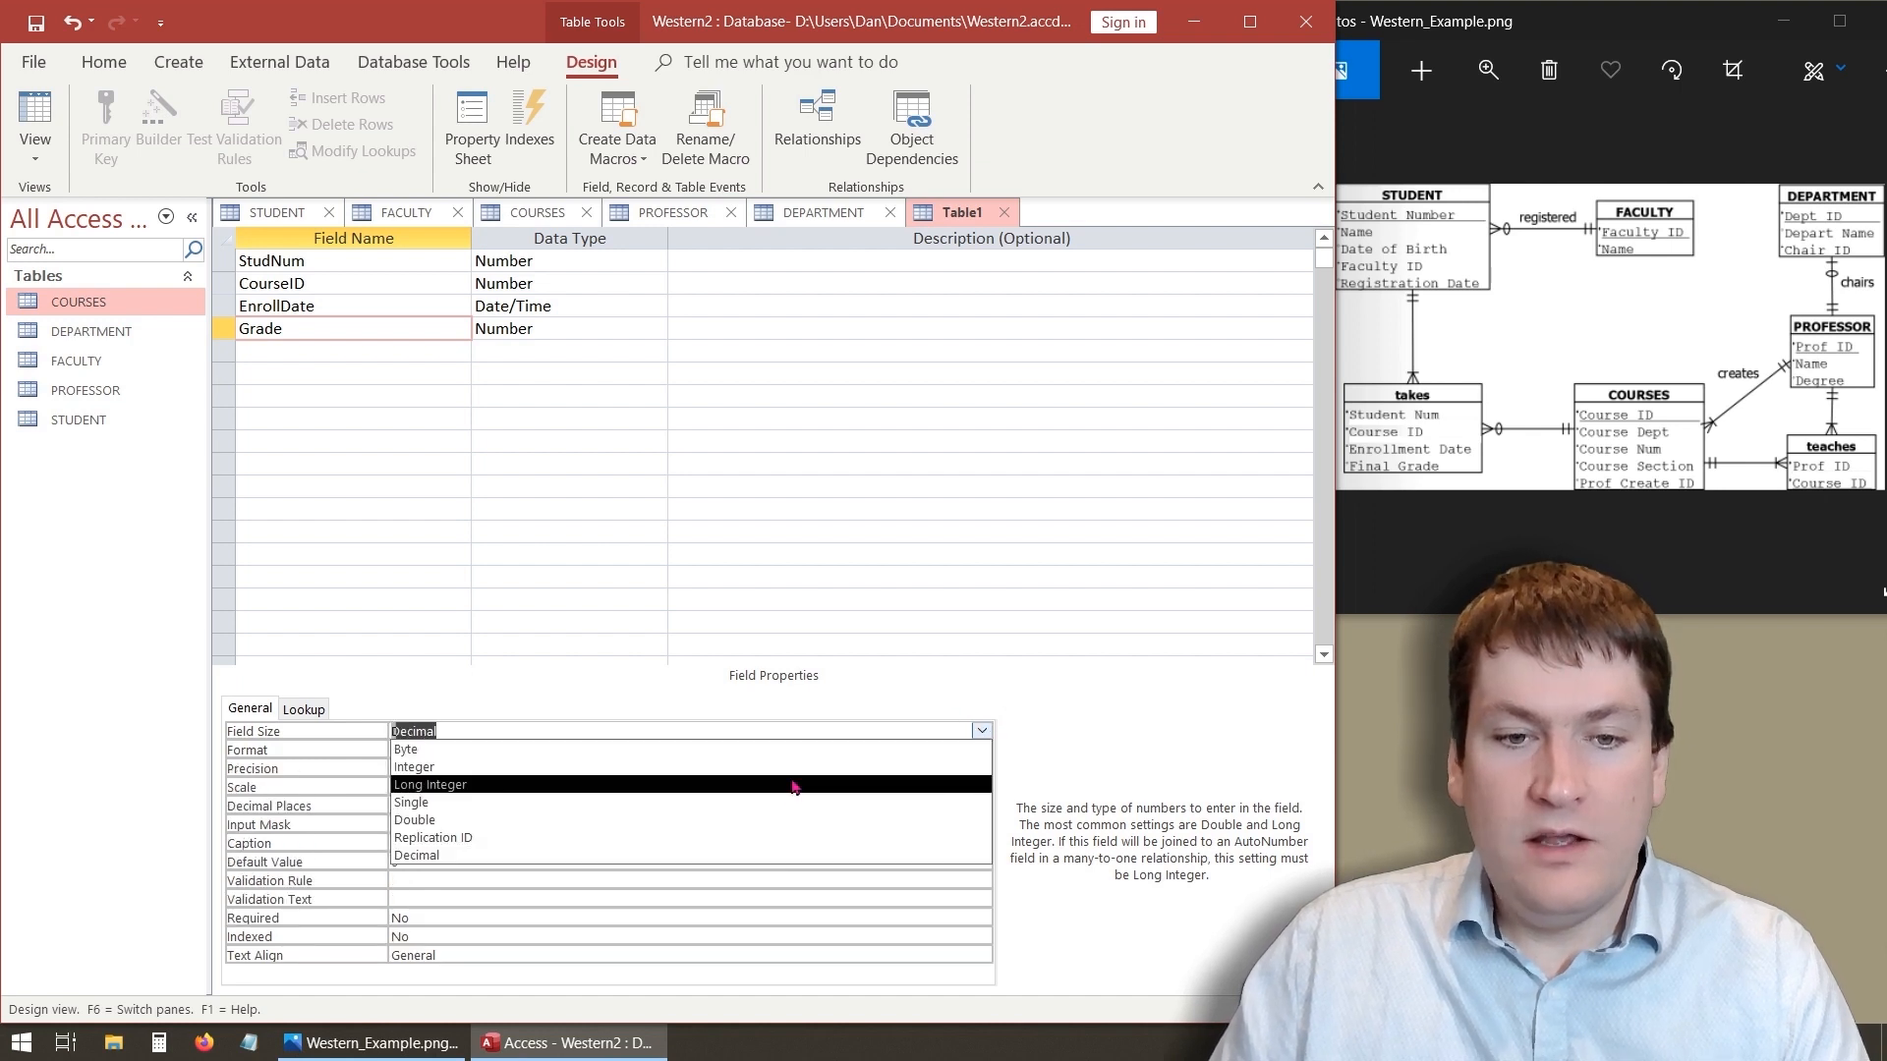
{"action": "left_click", "coordinate": [763, 804]}
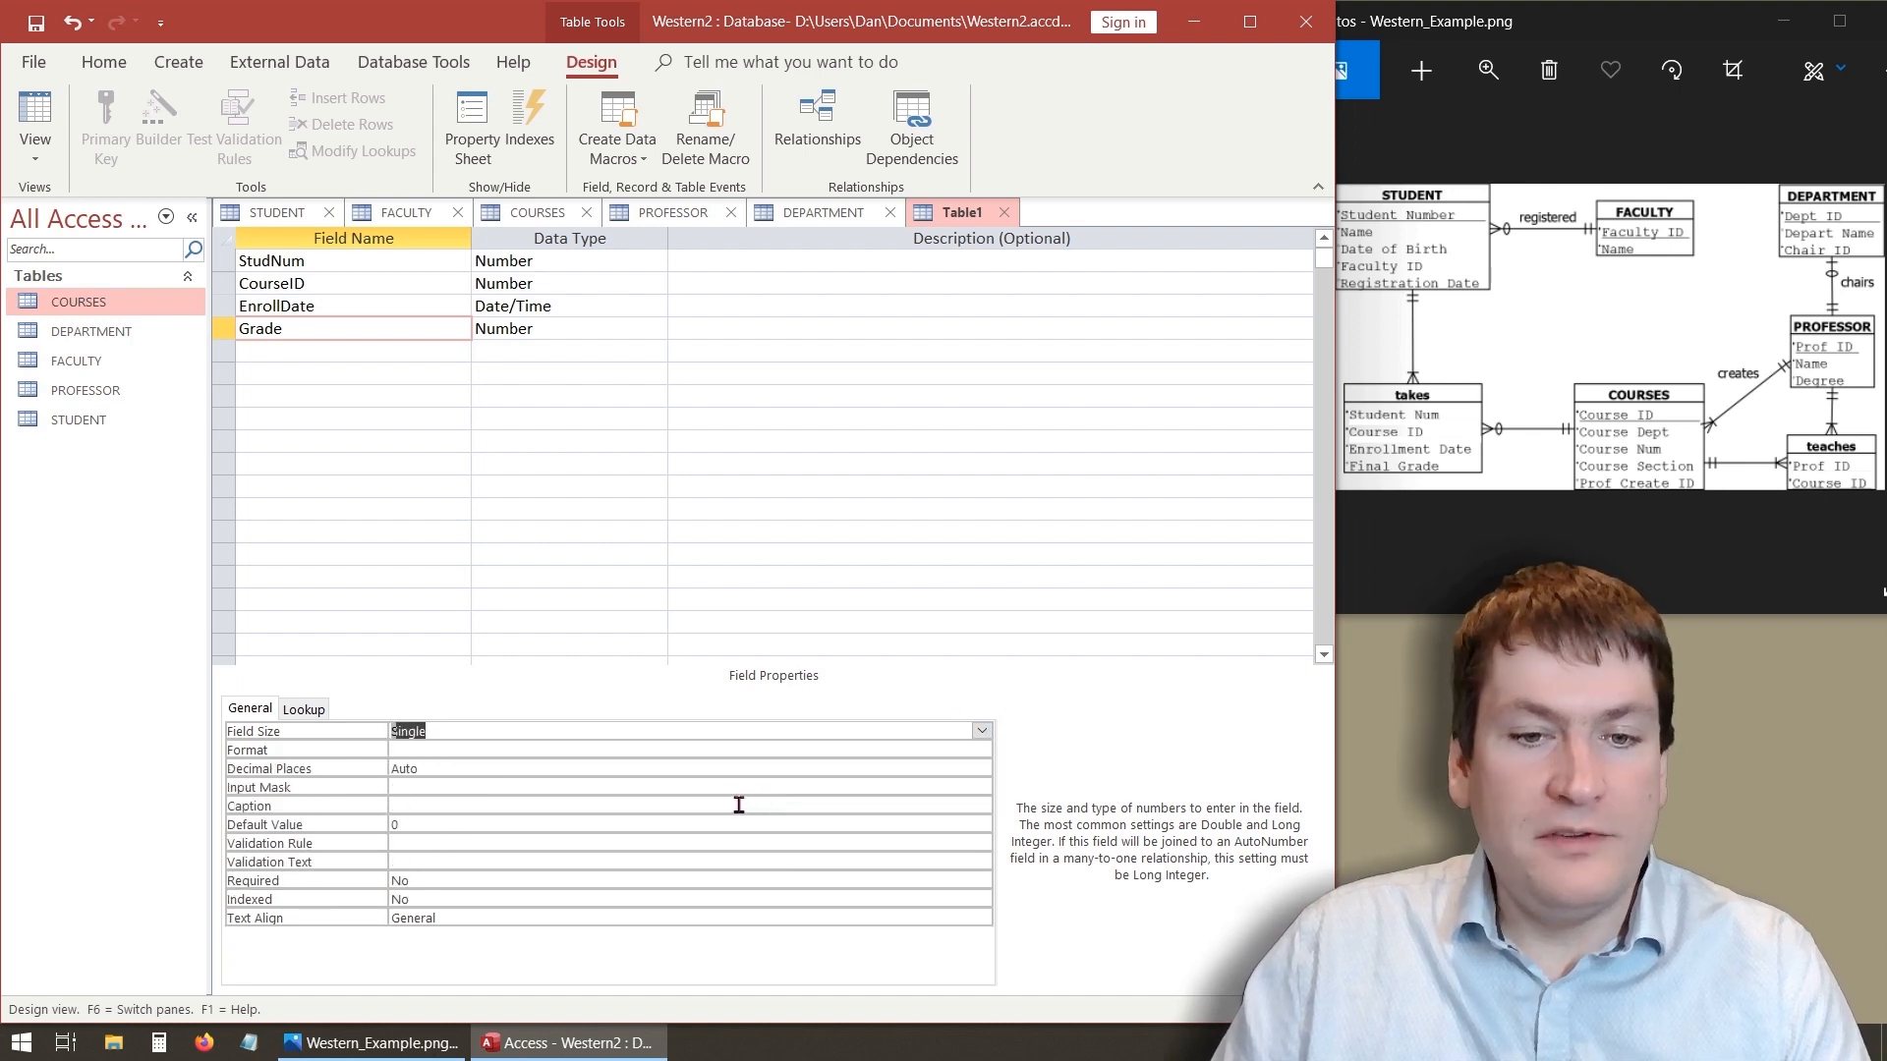
- Set the Grade field's decimal places to 2
{"action": "left_click", "coordinate": [450, 769]}
{"action": "left_click", "coordinate": [980, 768]}
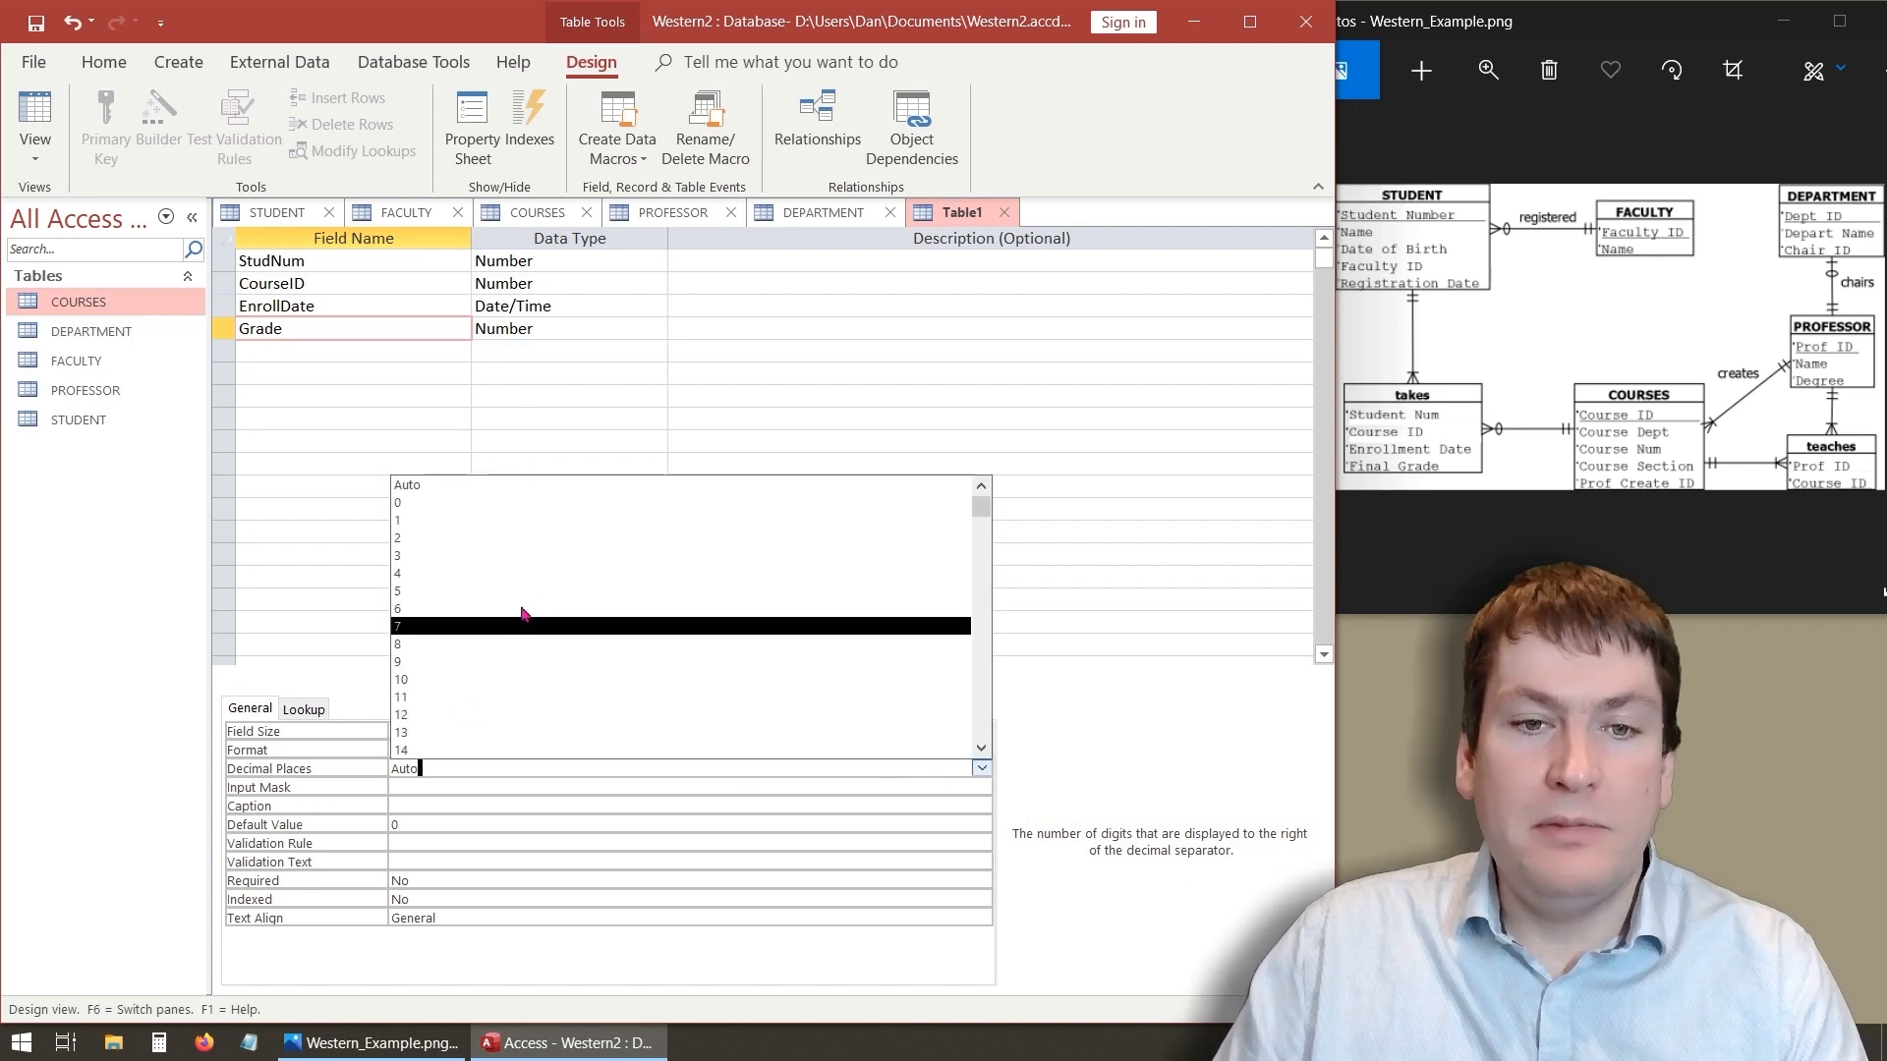
{"action": "left_click", "coordinate": [516, 538]}
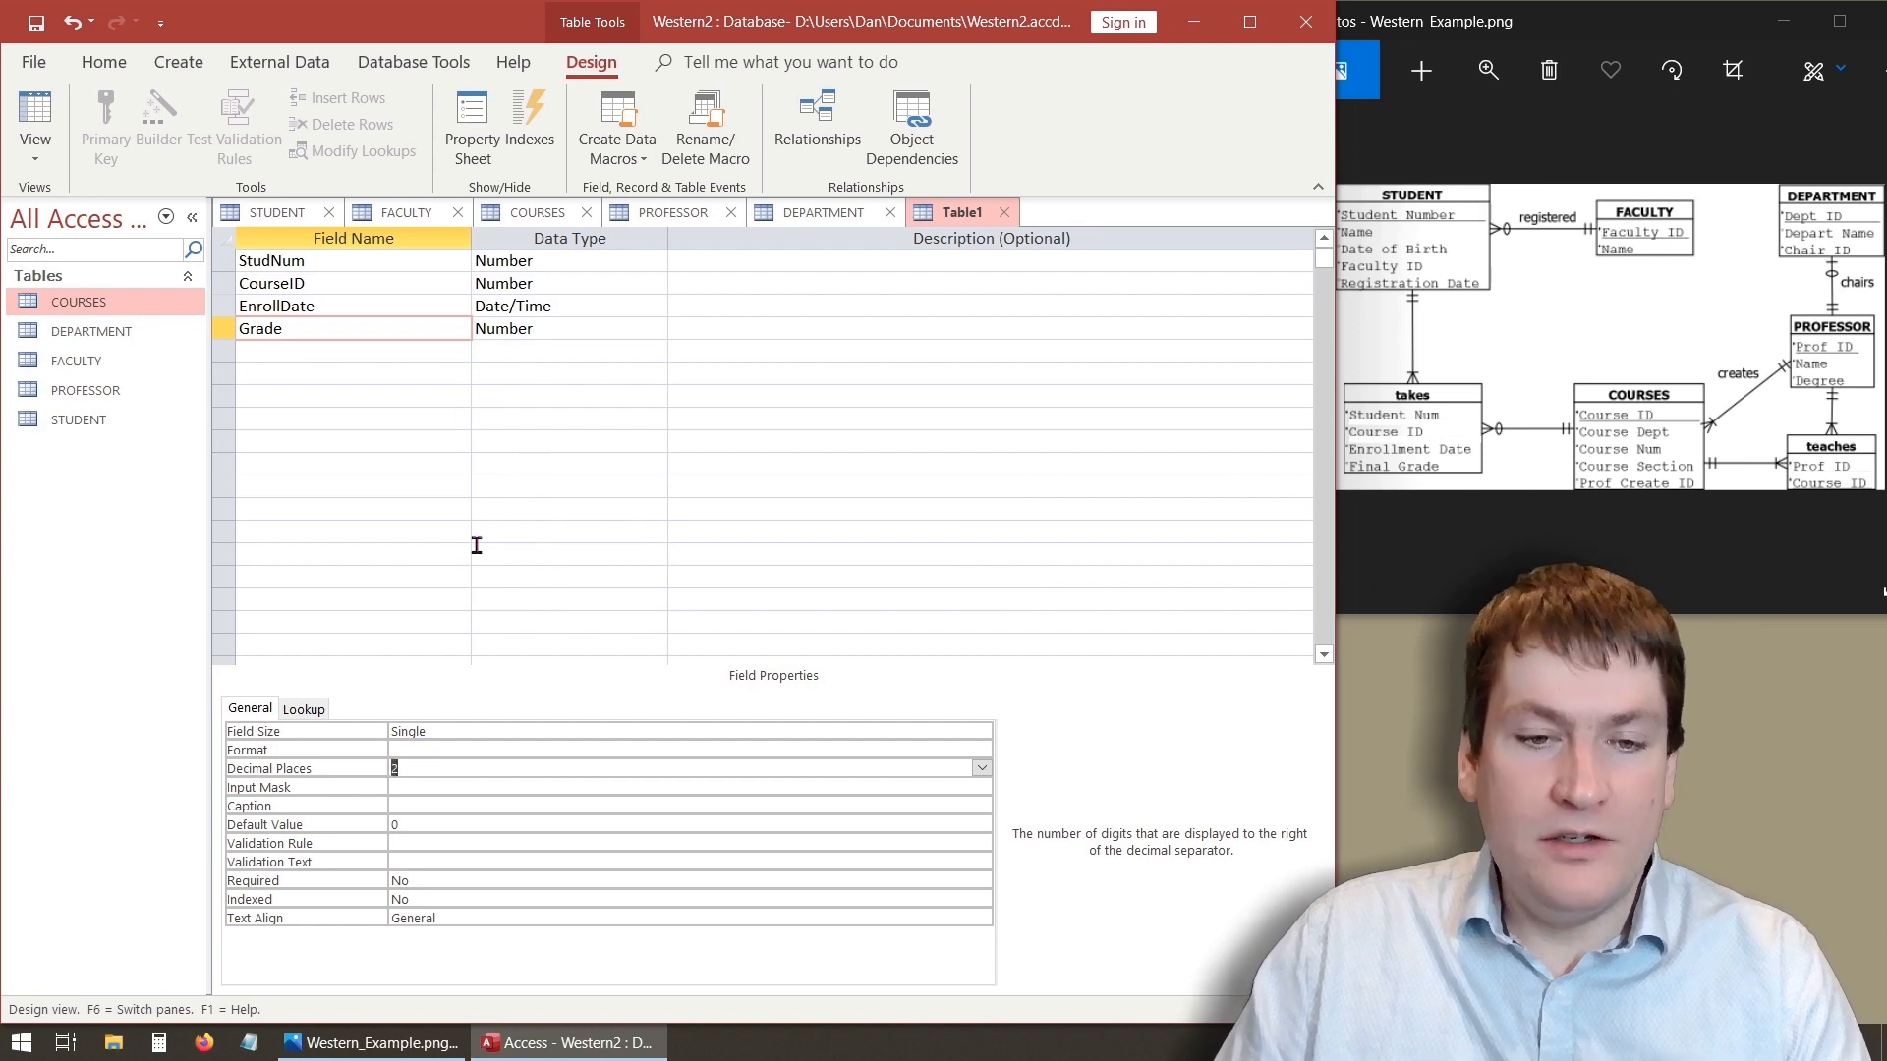
{"action": "left_click", "coordinate": [445, 730]}
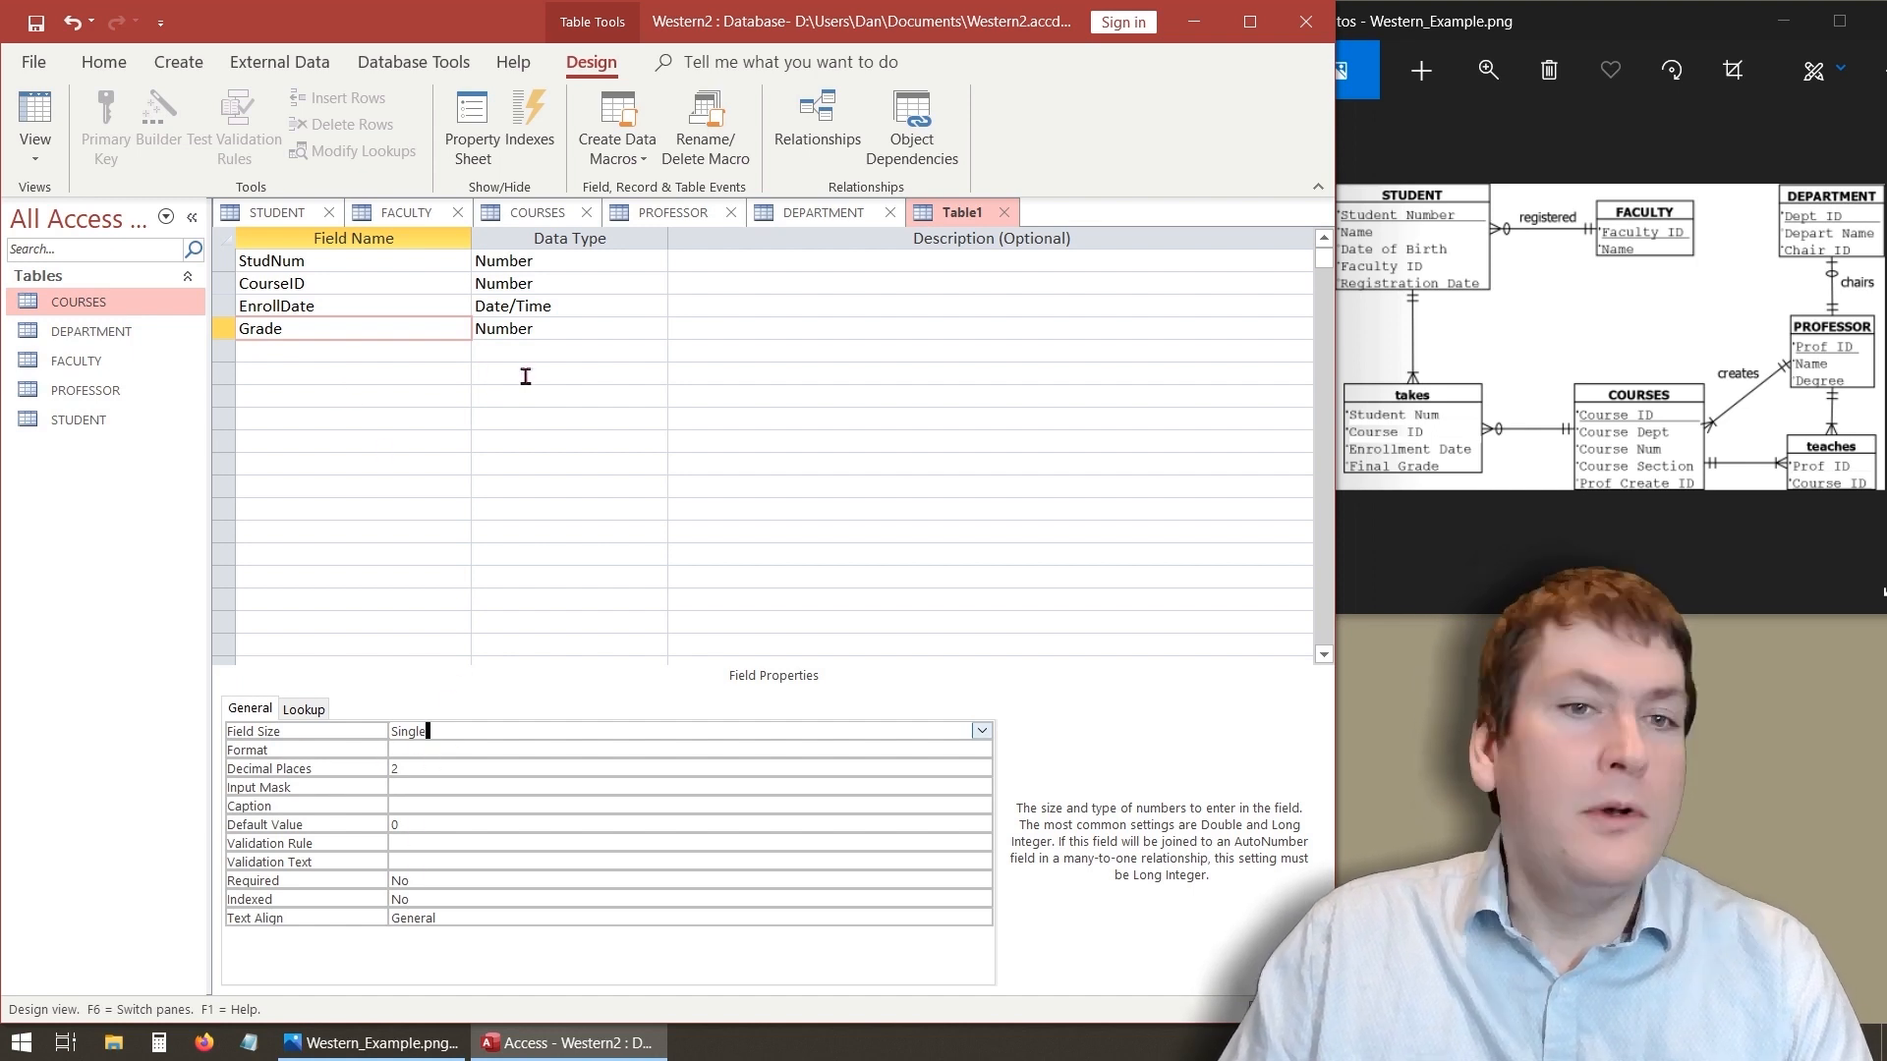
- Set the EnrollDate field's Required property to No
{"action": "left_click", "coordinate": [461, 314]}
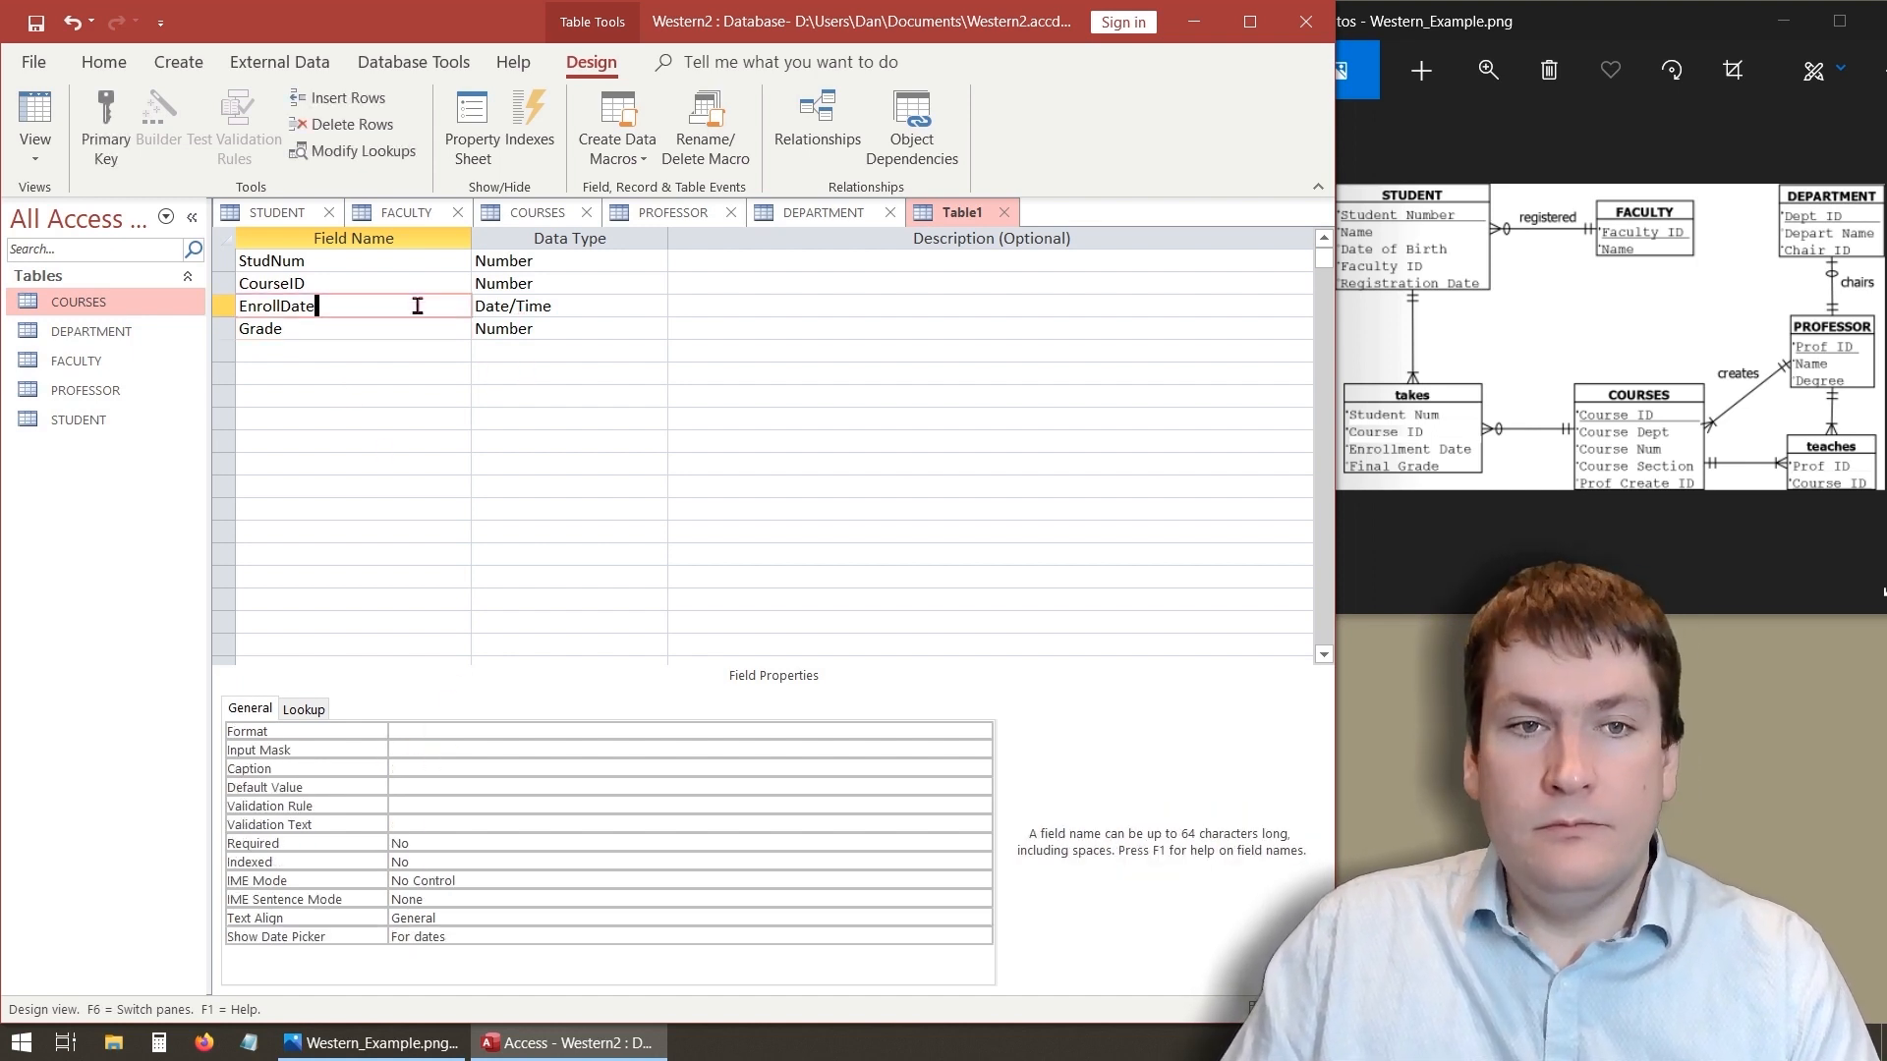
{"action": "left_click", "coordinate": [559, 849]}
{"action": "left_click", "coordinate": [981, 842]}
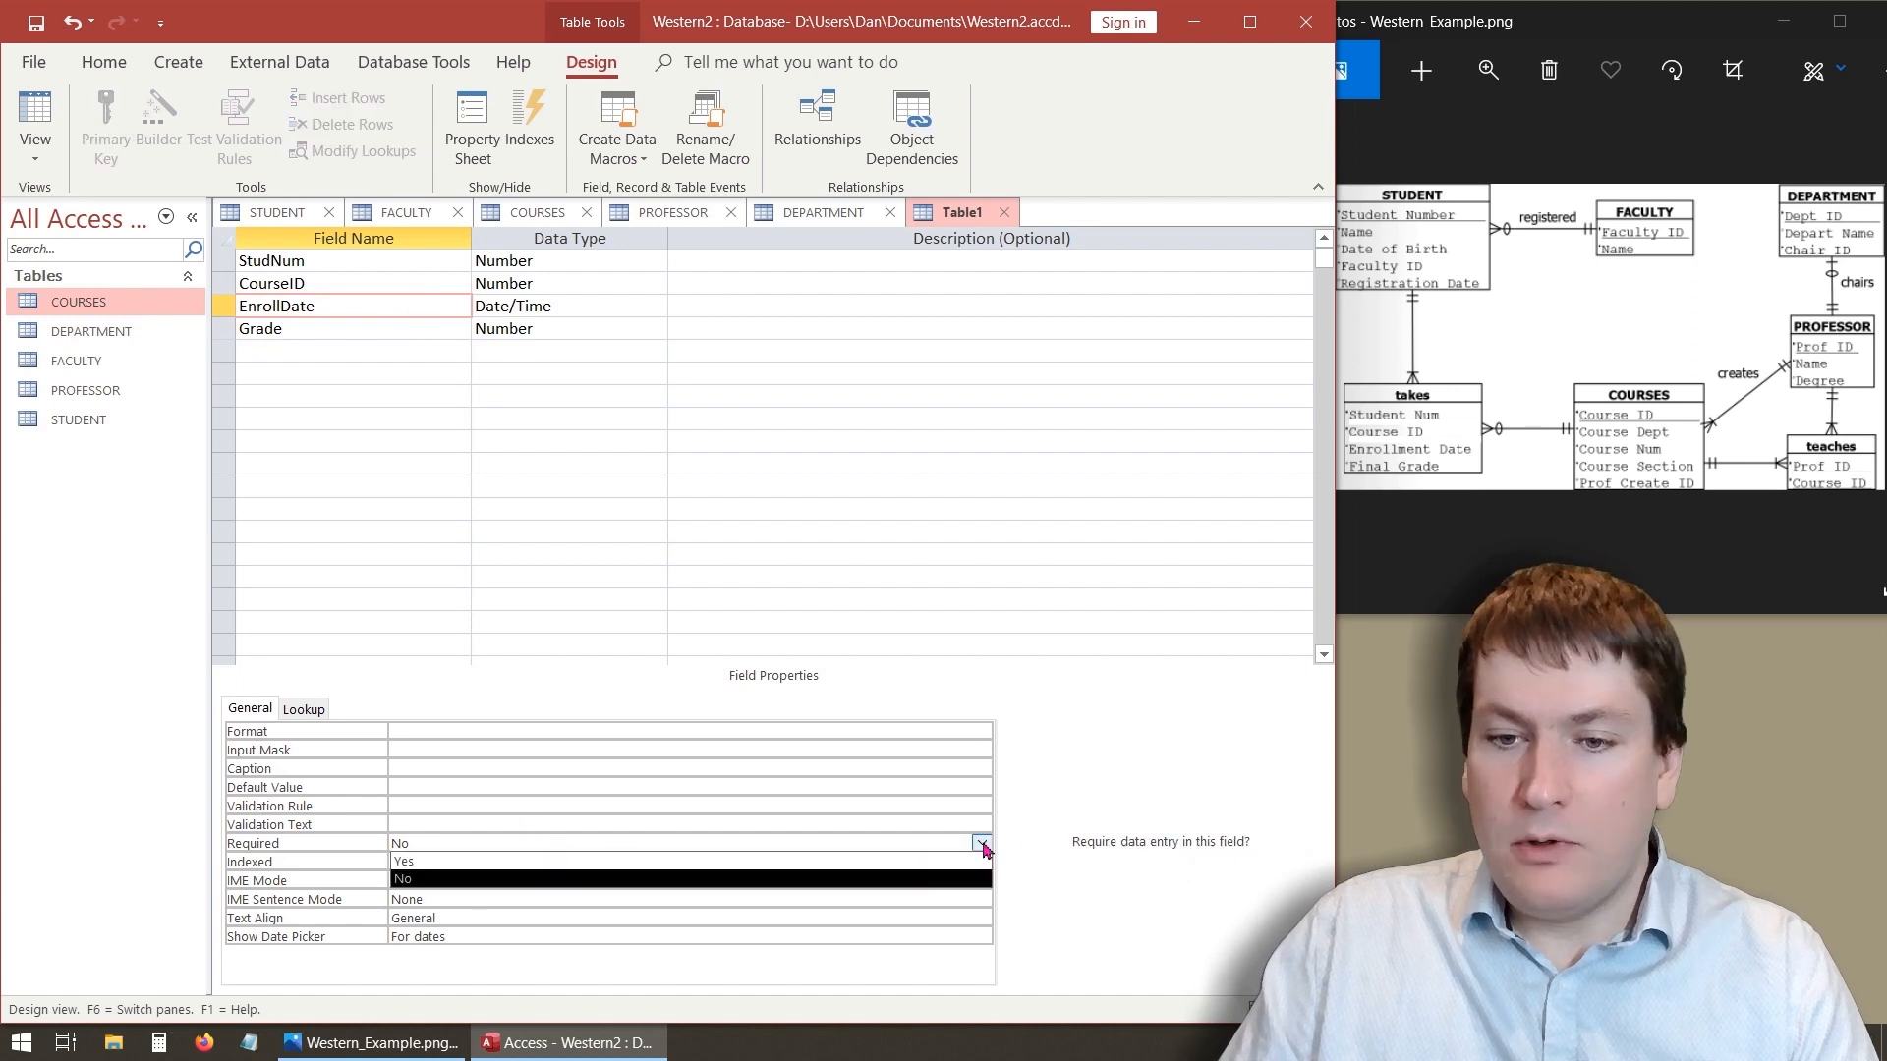
{"action": "left_click", "coordinate": [756, 871]}
{"action": "left_click", "coordinate": [845, 328]}
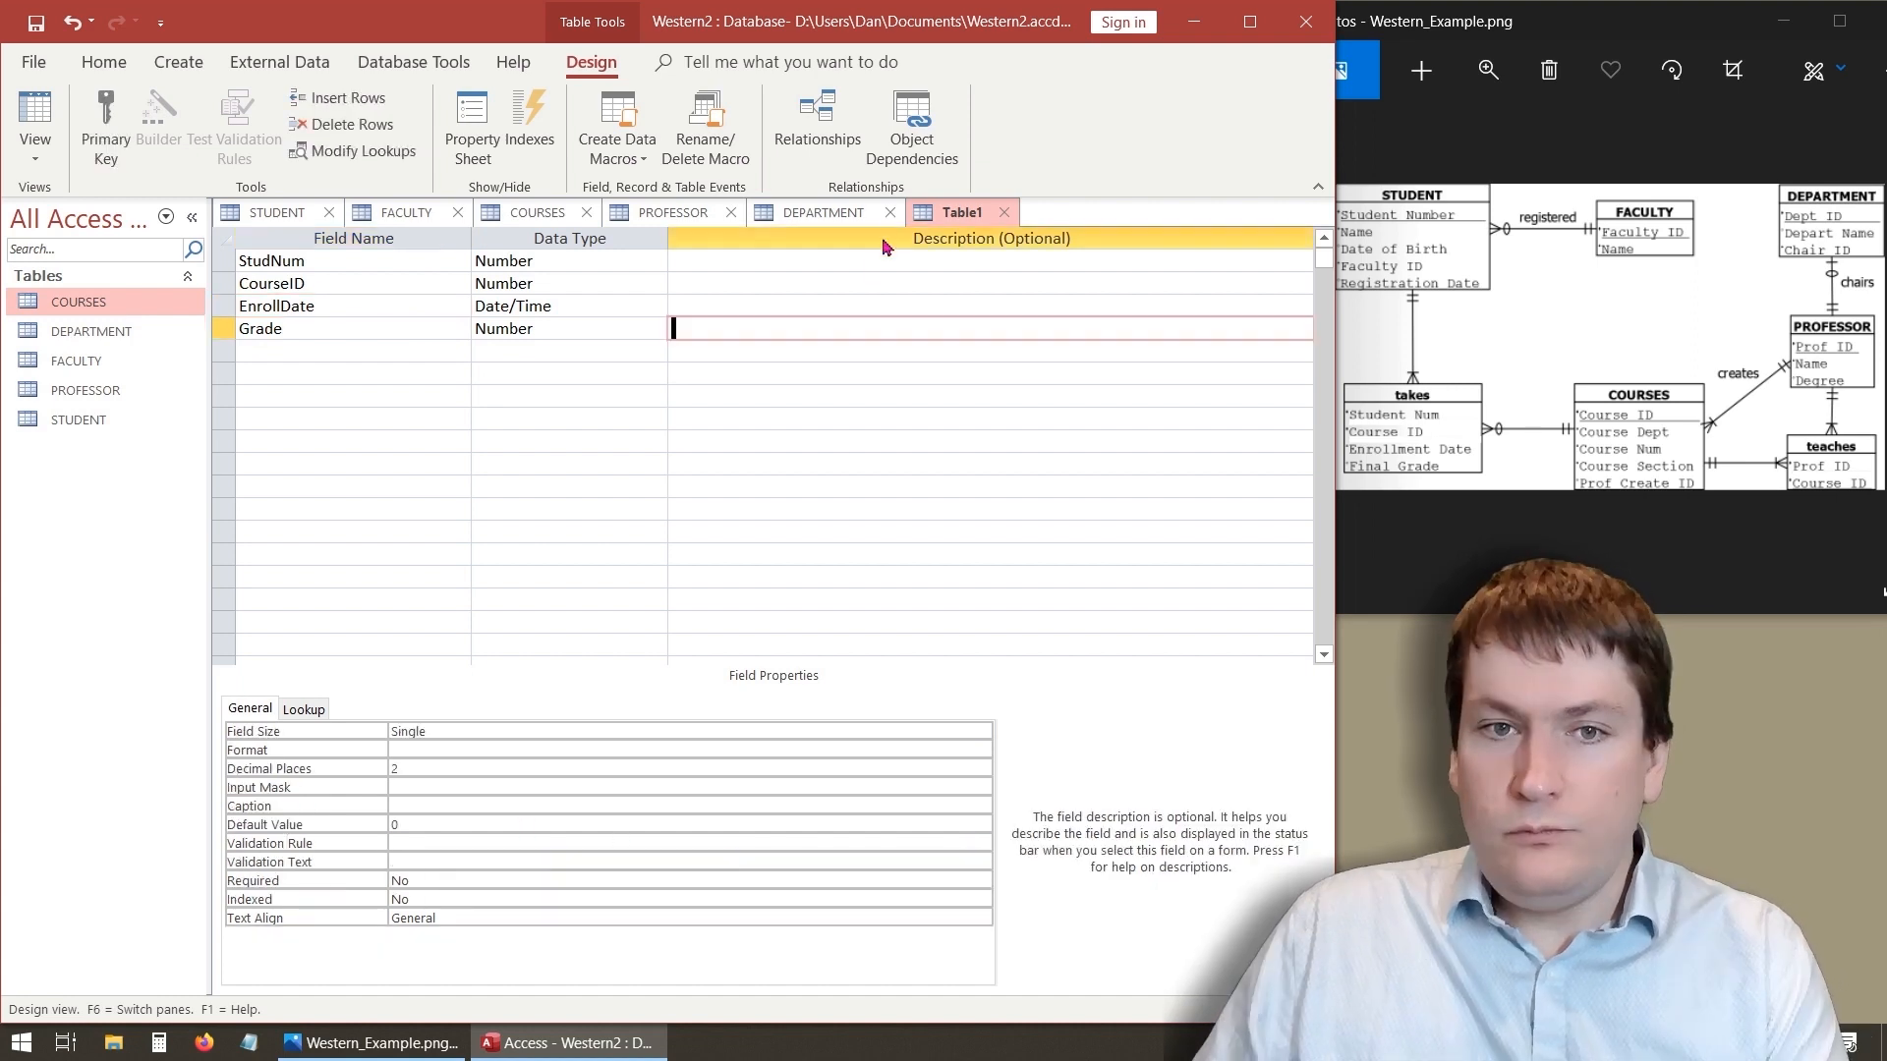
- Save the new table as takes
{"action": "right_click", "coordinate": [960, 214]}
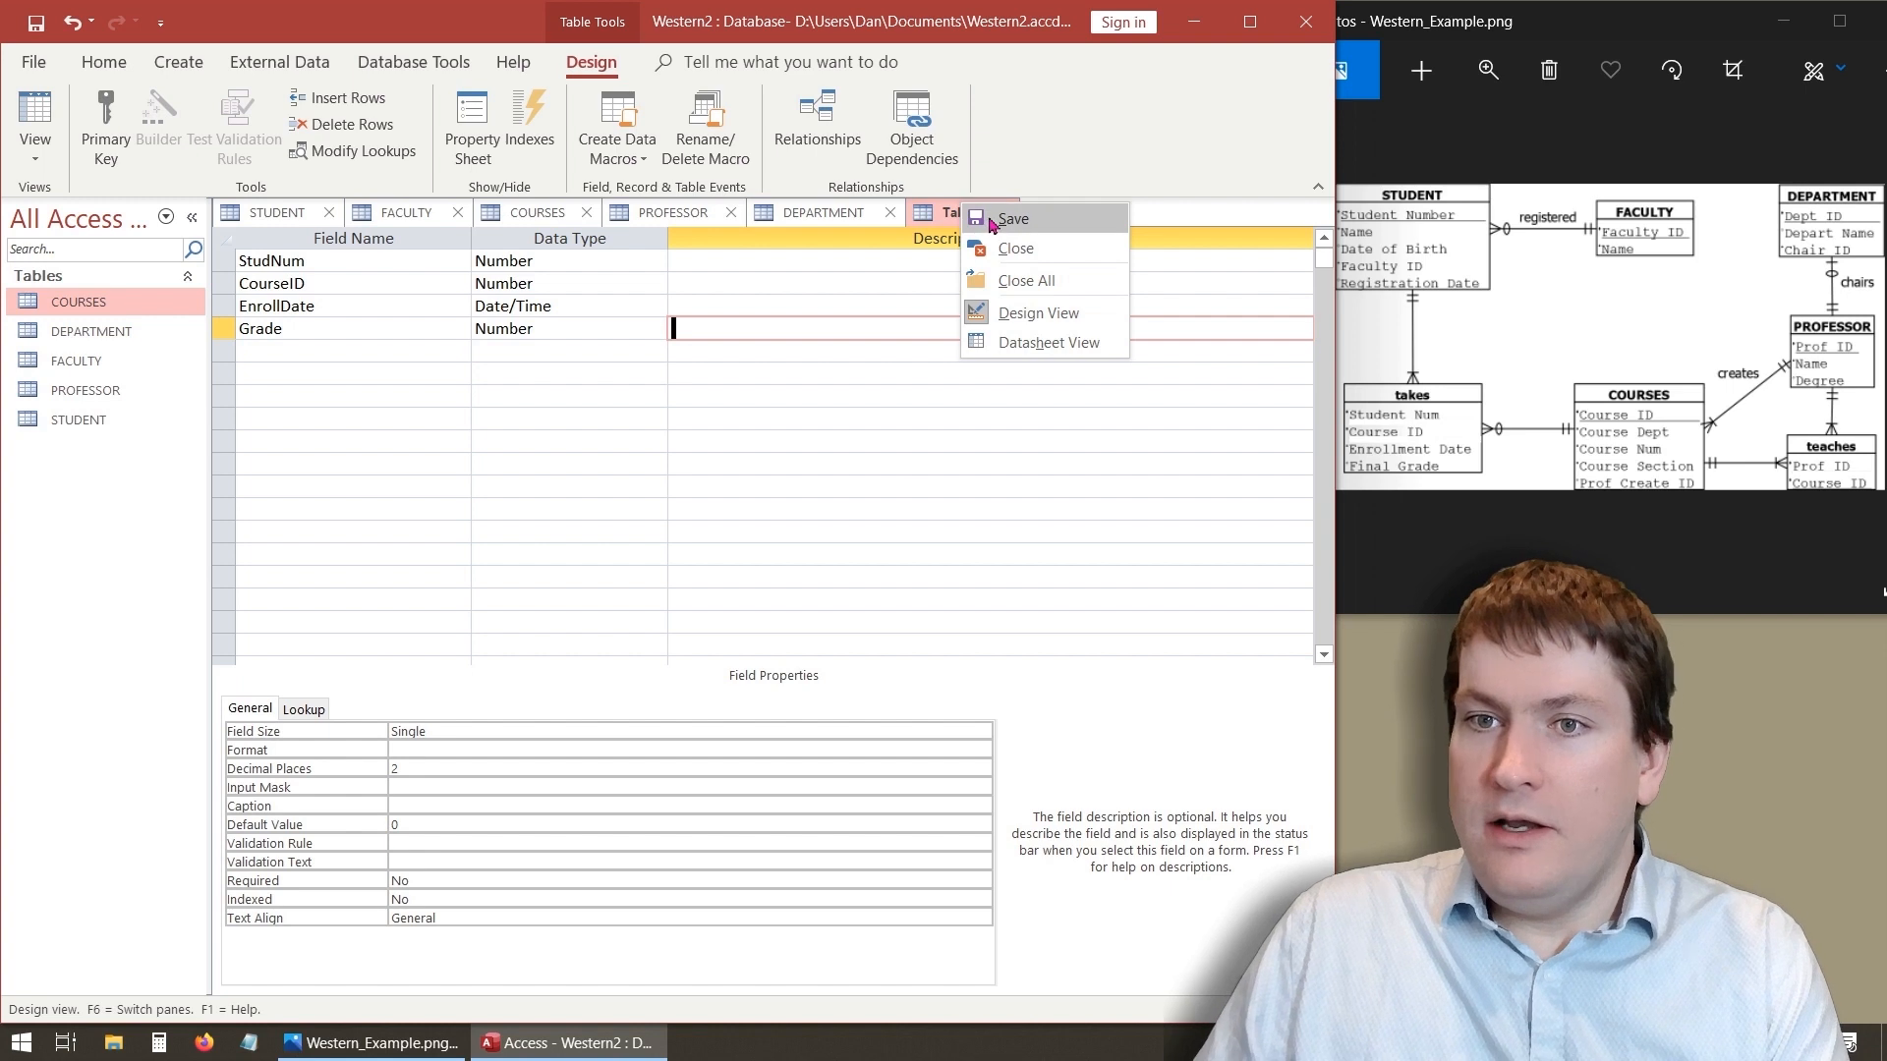
{"action": "left_click", "coordinate": [1011, 219]}
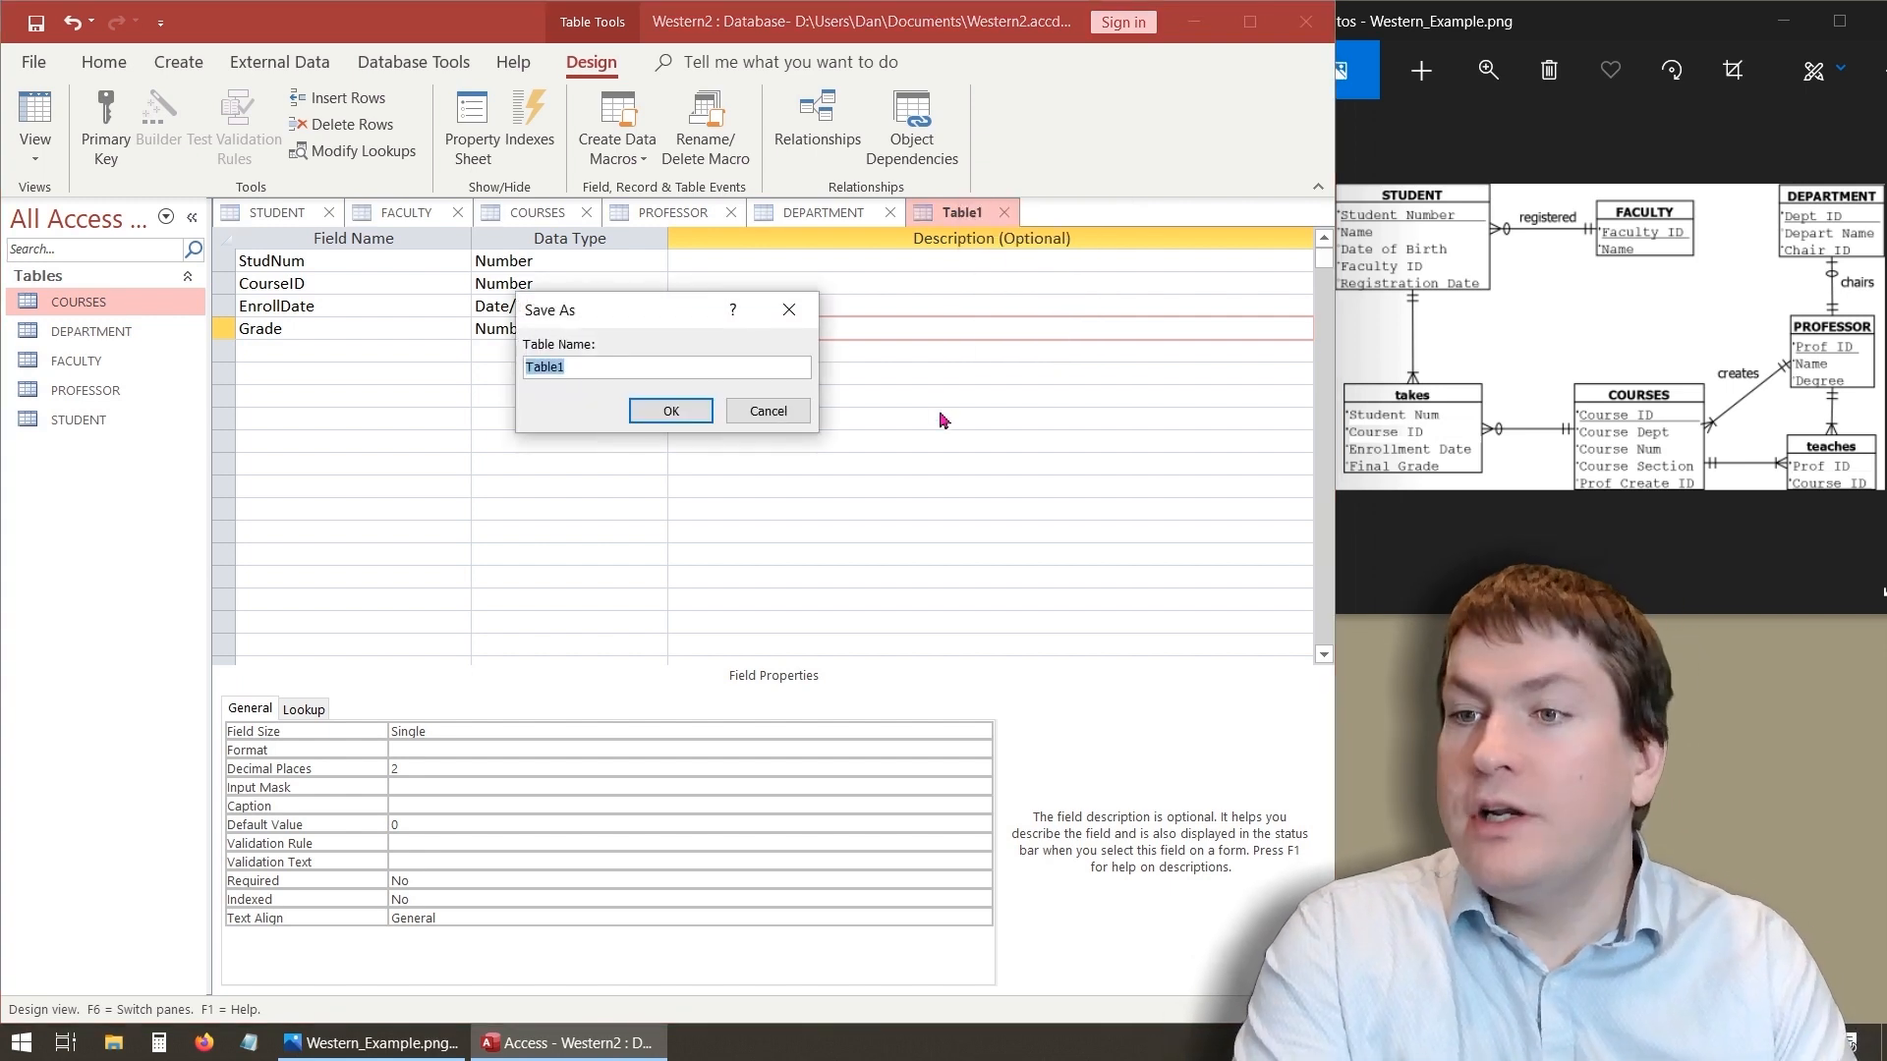
{"action": "type", "text": "takes"}
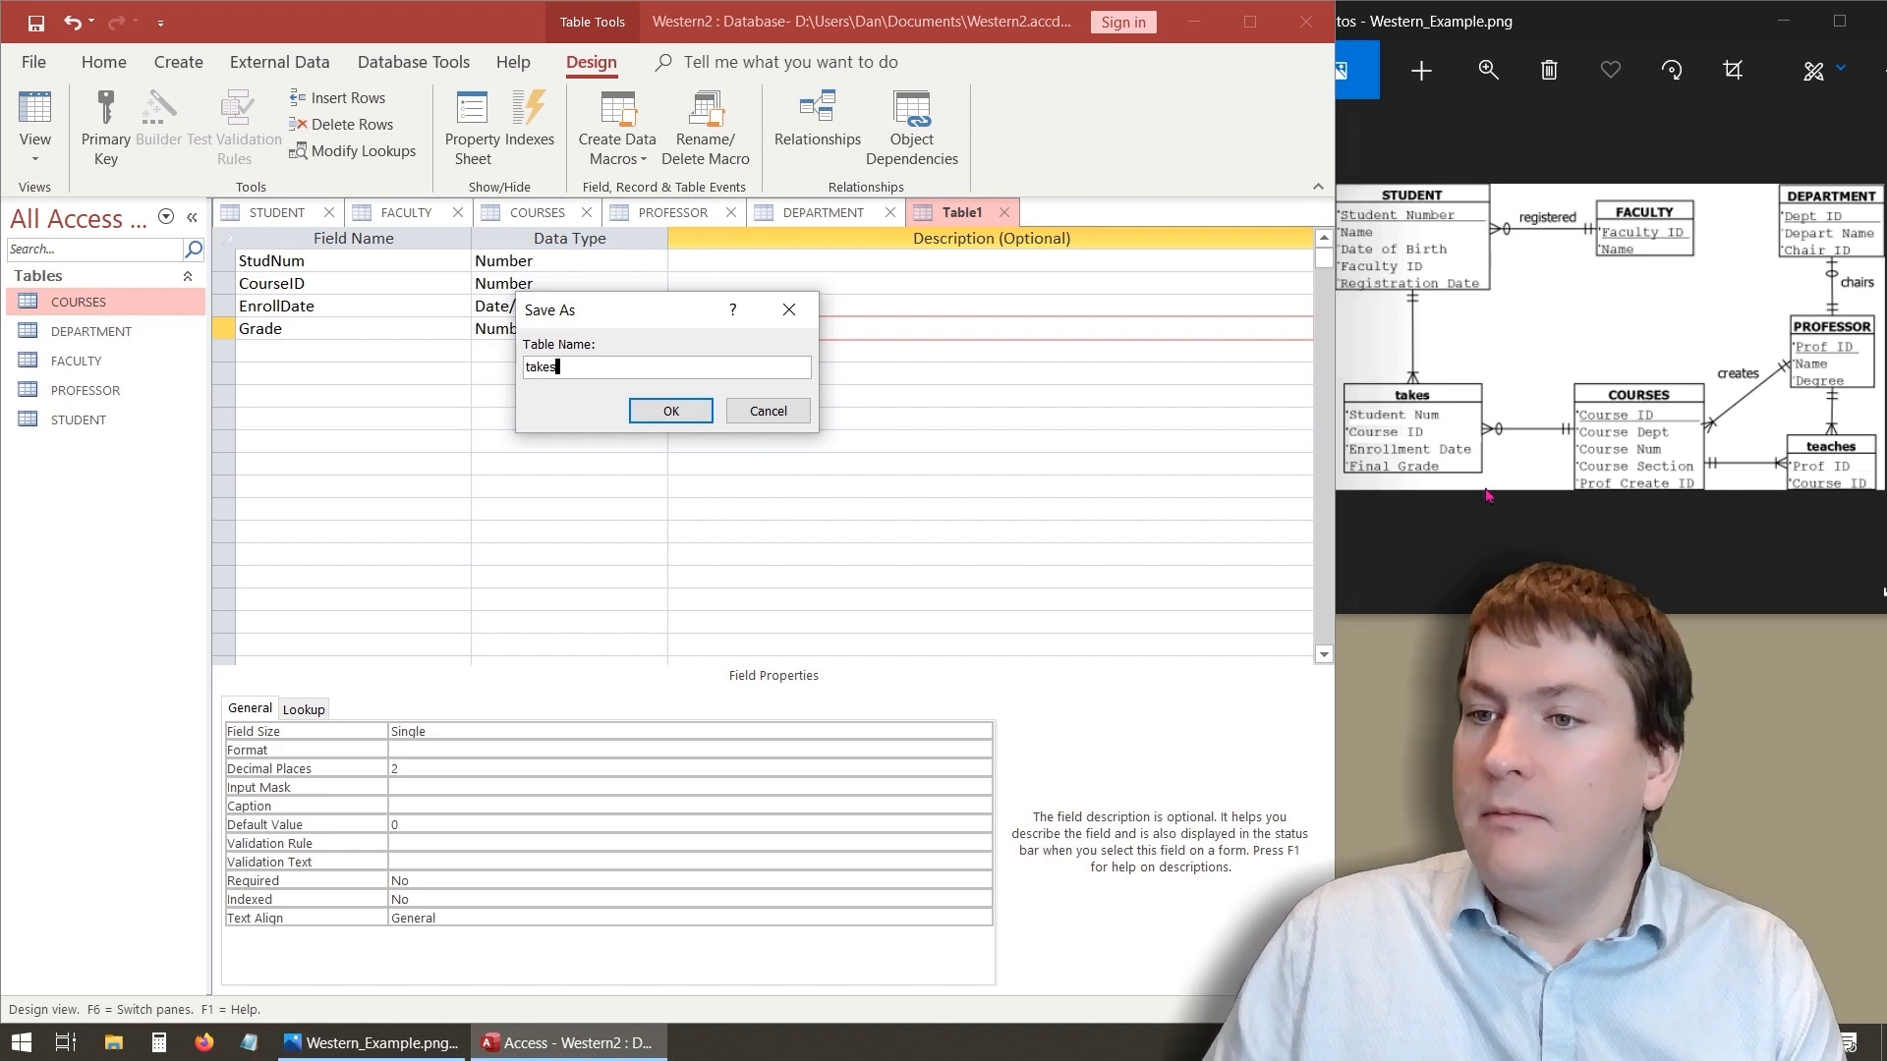
{"action": "left_click", "coordinate": [652, 412]}
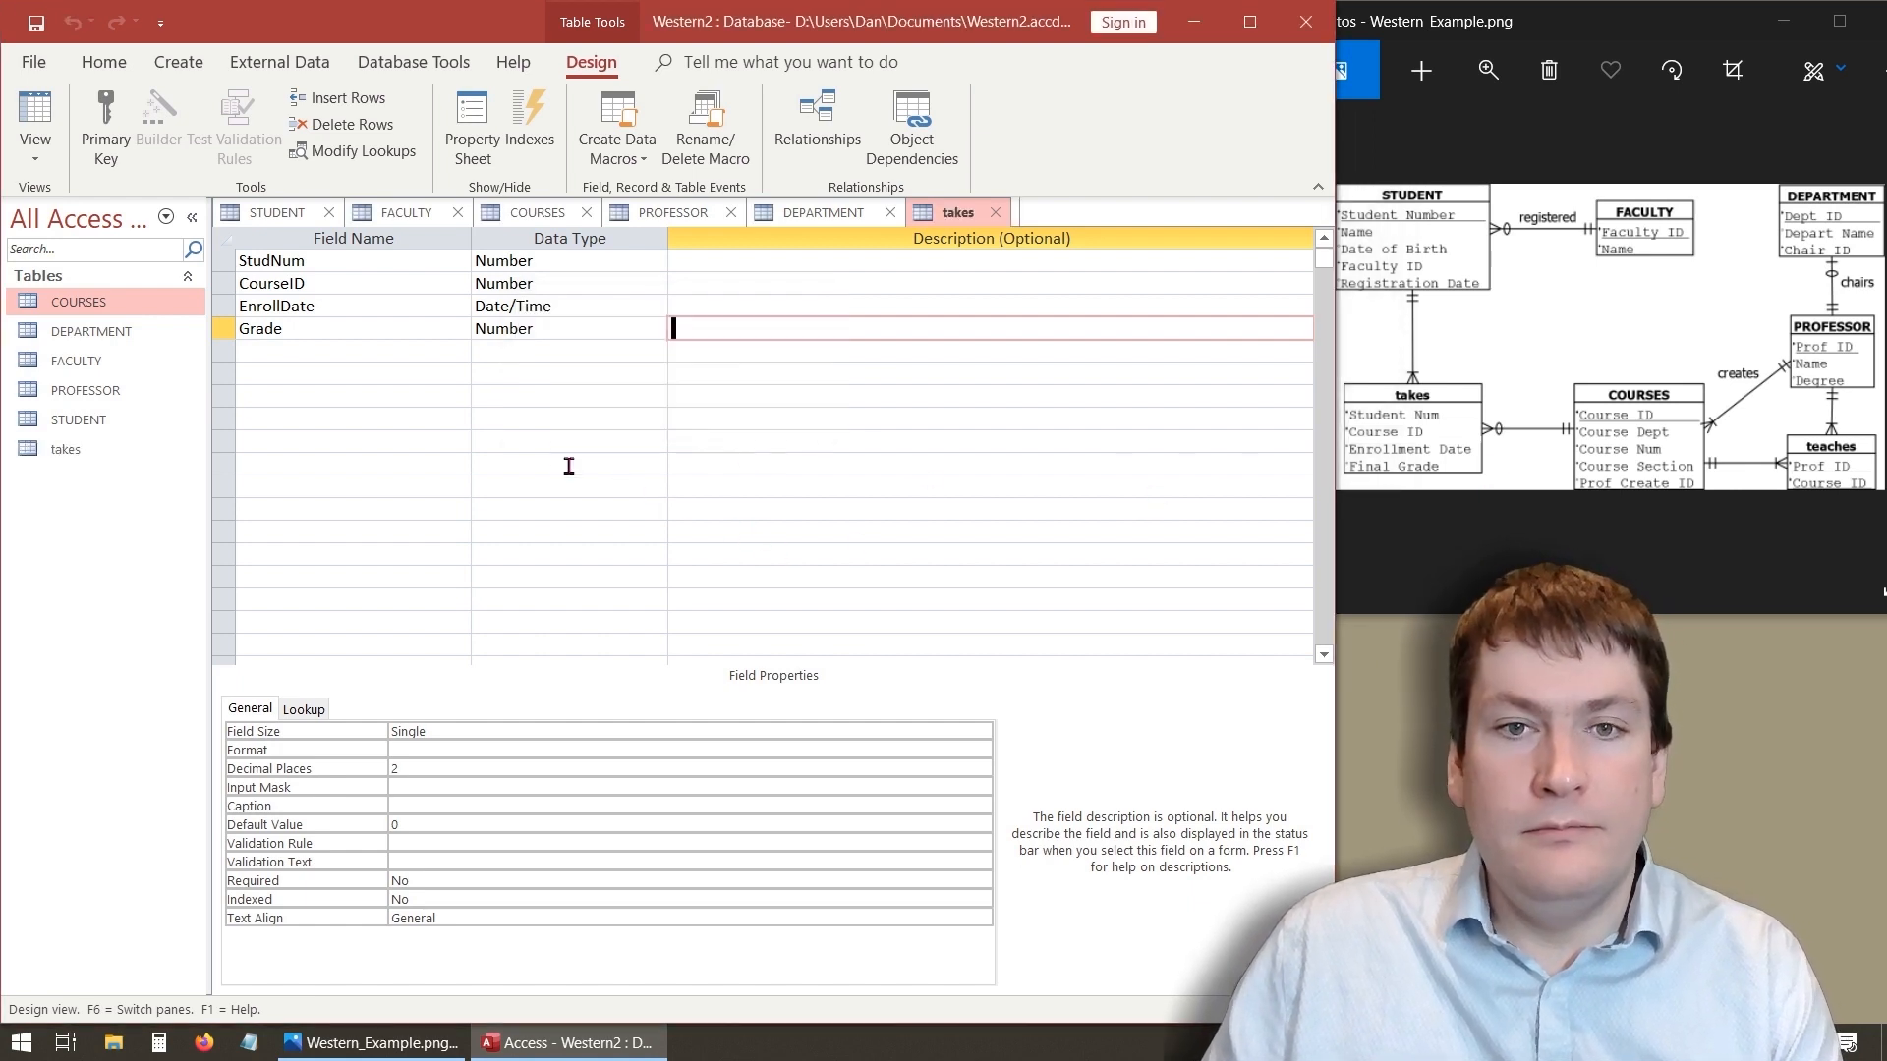
- Open the takes table and enter a record with StudNum 1, CourseID 2, EnrollDate 2020-05-13 and Grade 79.5
{"action": "left_click", "coordinate": [358, 418]}
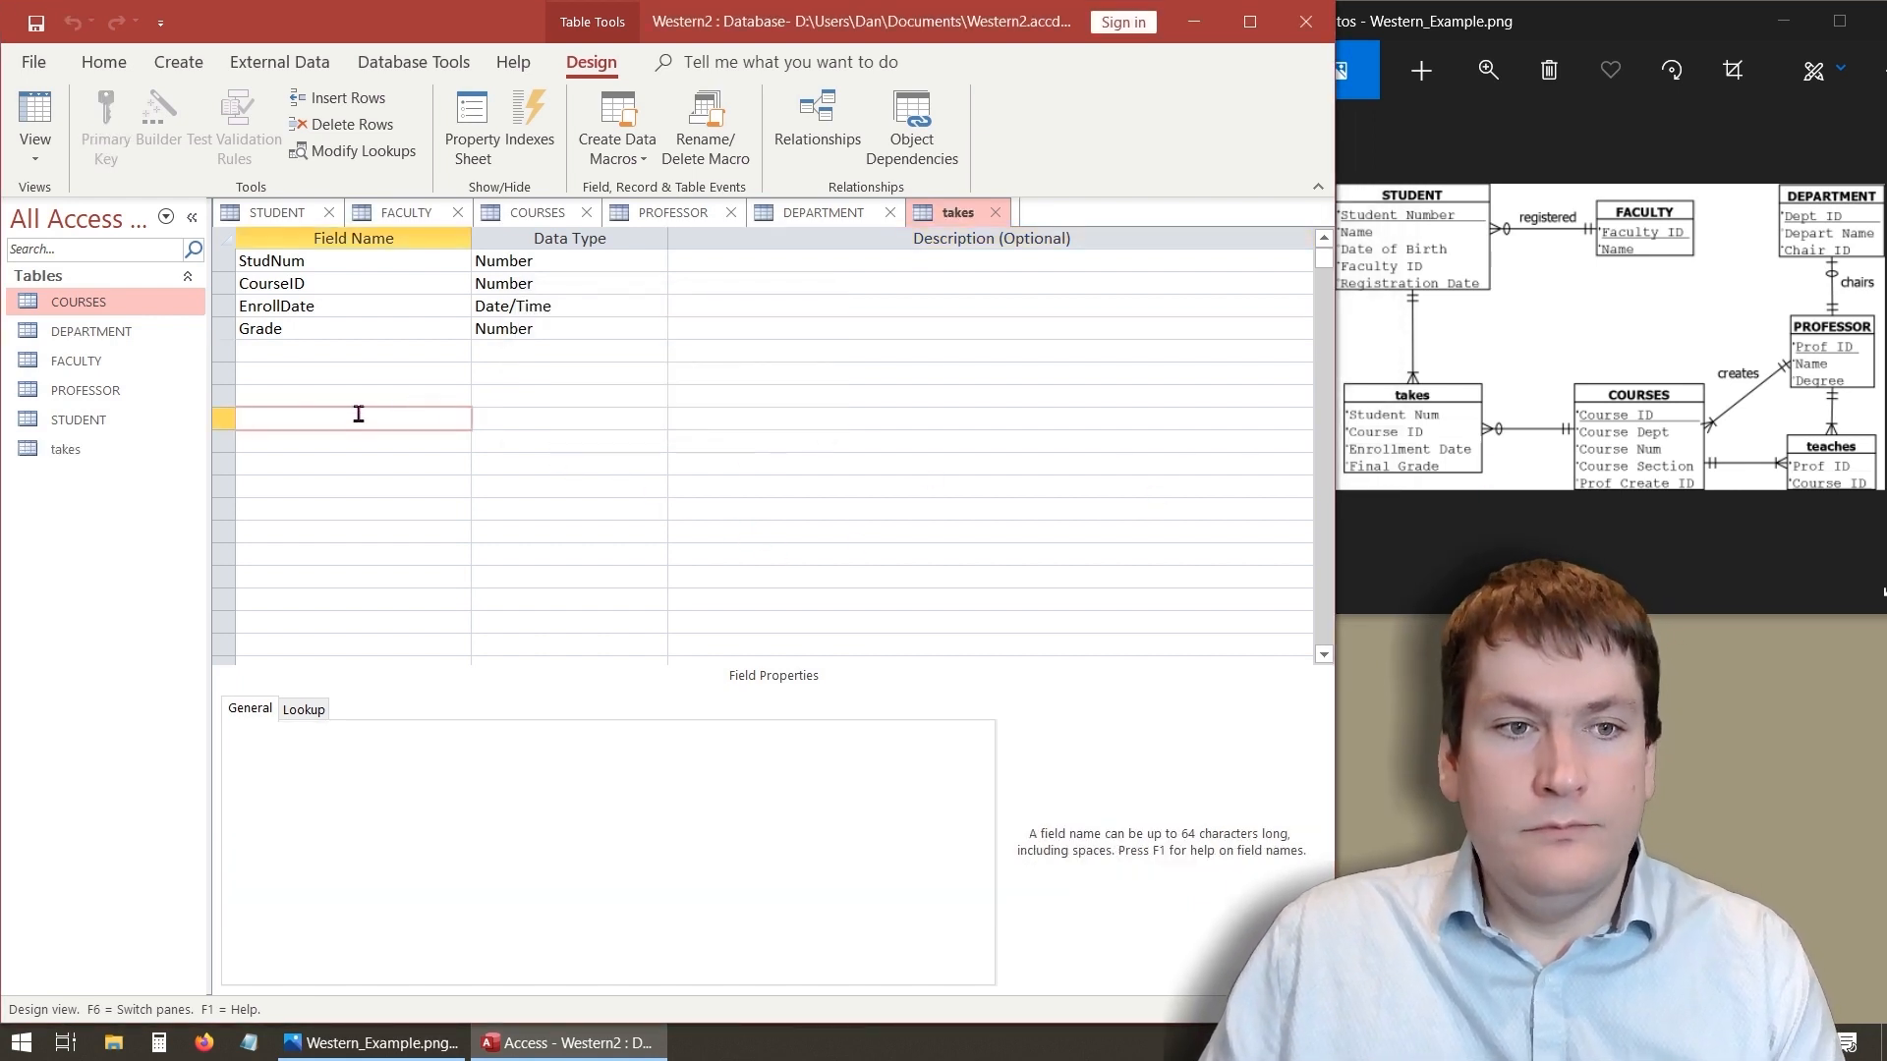
{"action": "double_click", "coordinate": [65, 449]}
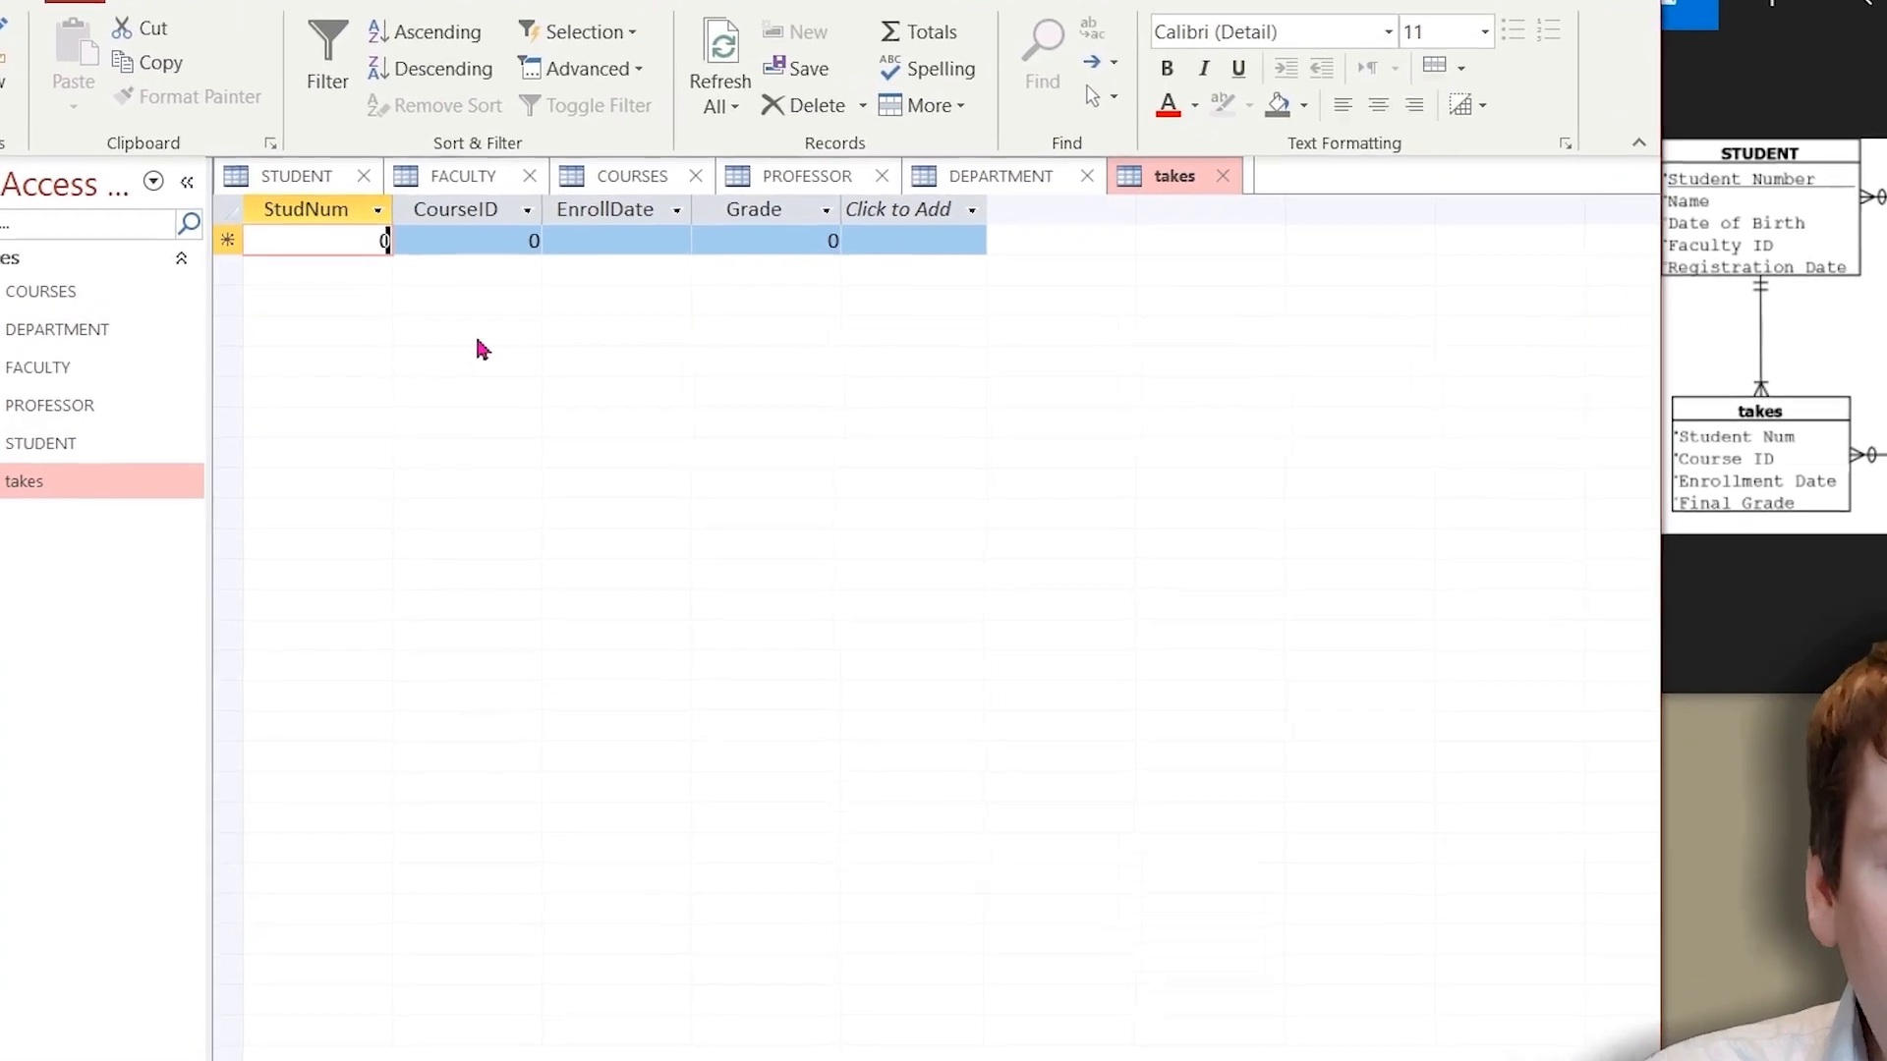
{"action": "type", "text": "1"}
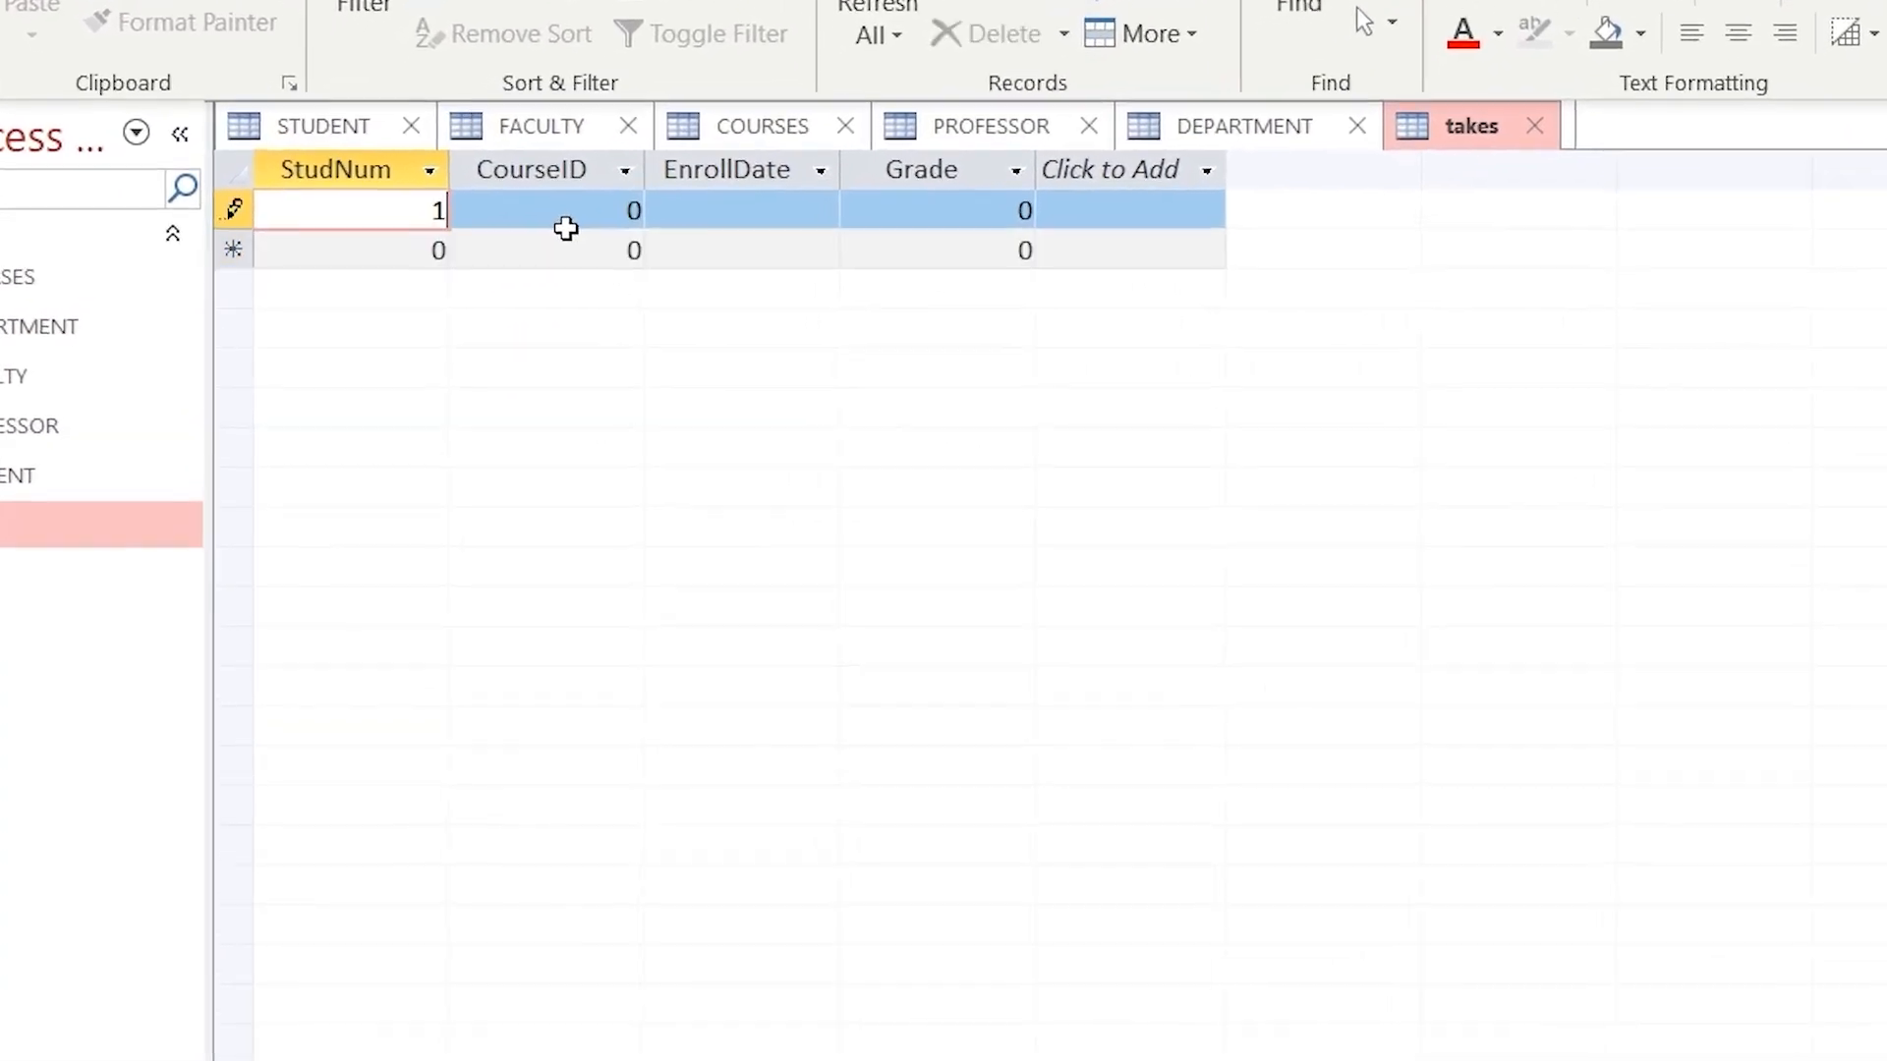
{"action": "key", "text": "Tab"}
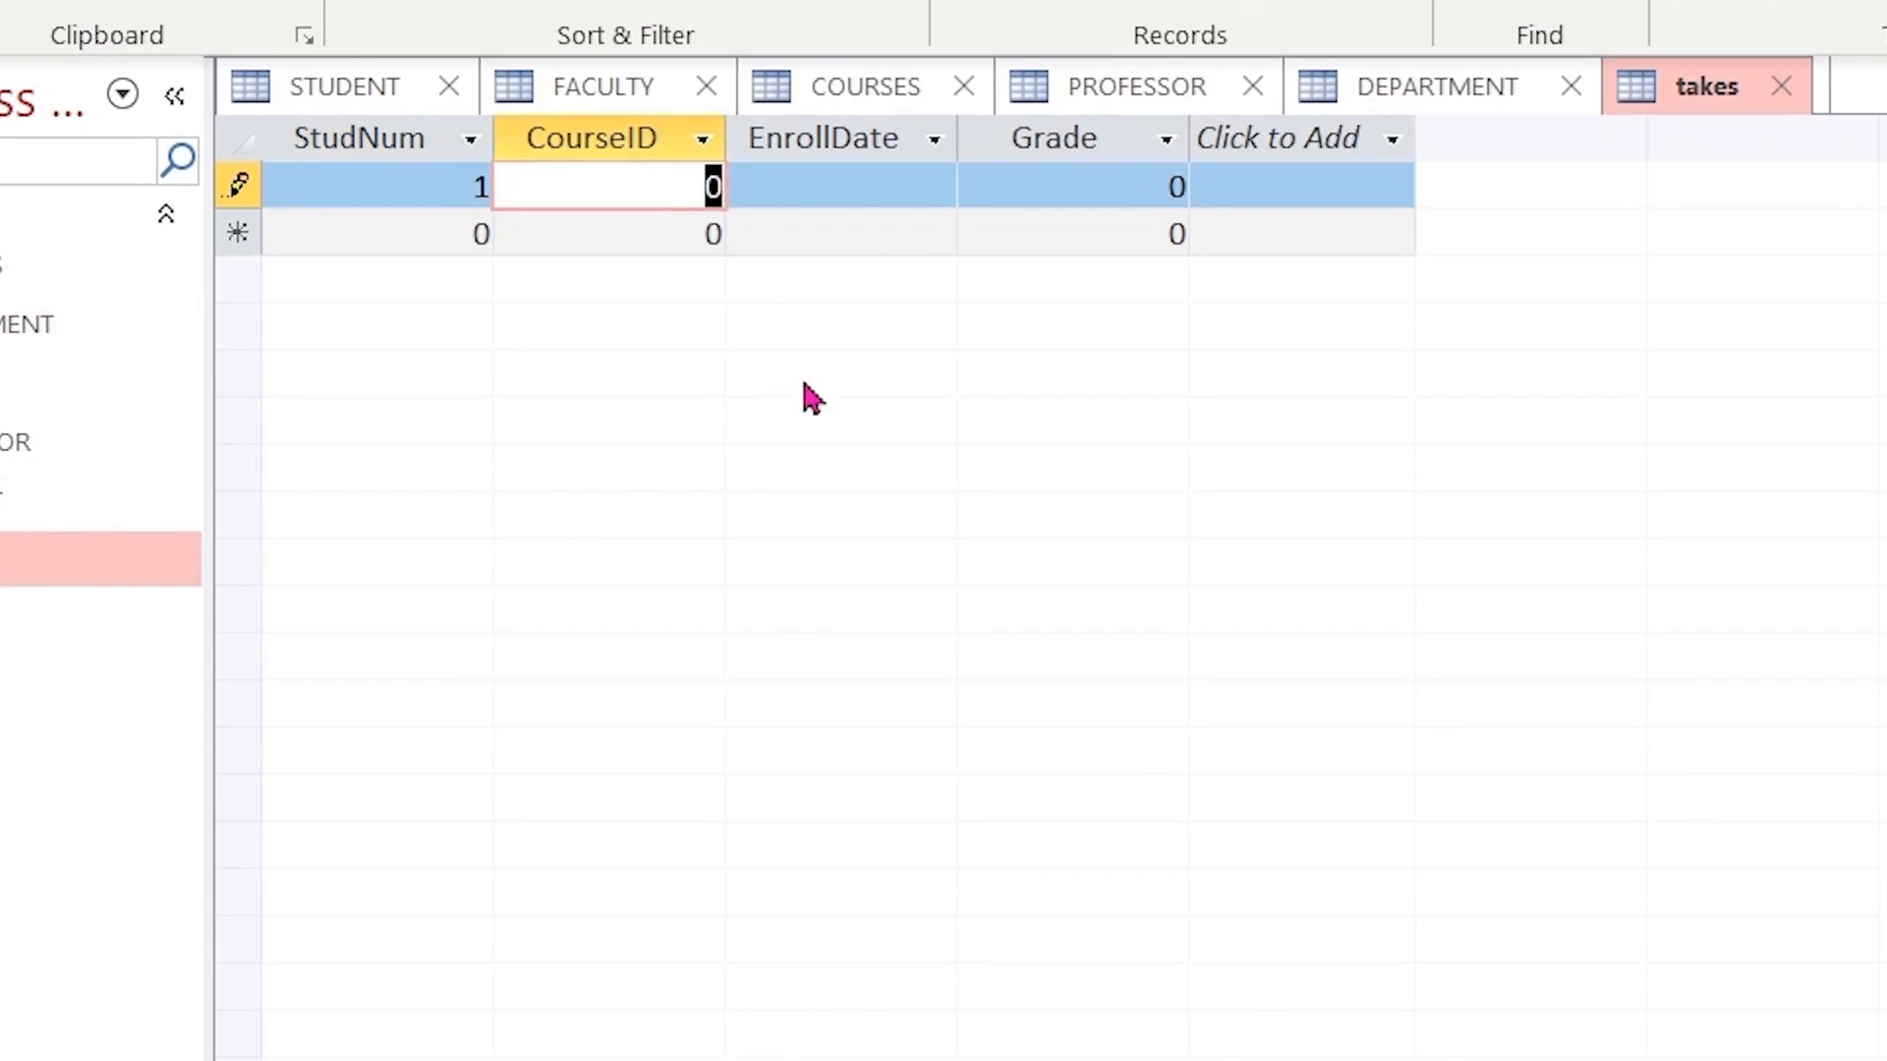
{"action": "type", "text": "2"}
{"action": "left_click", "coordinate": [885, 191]}
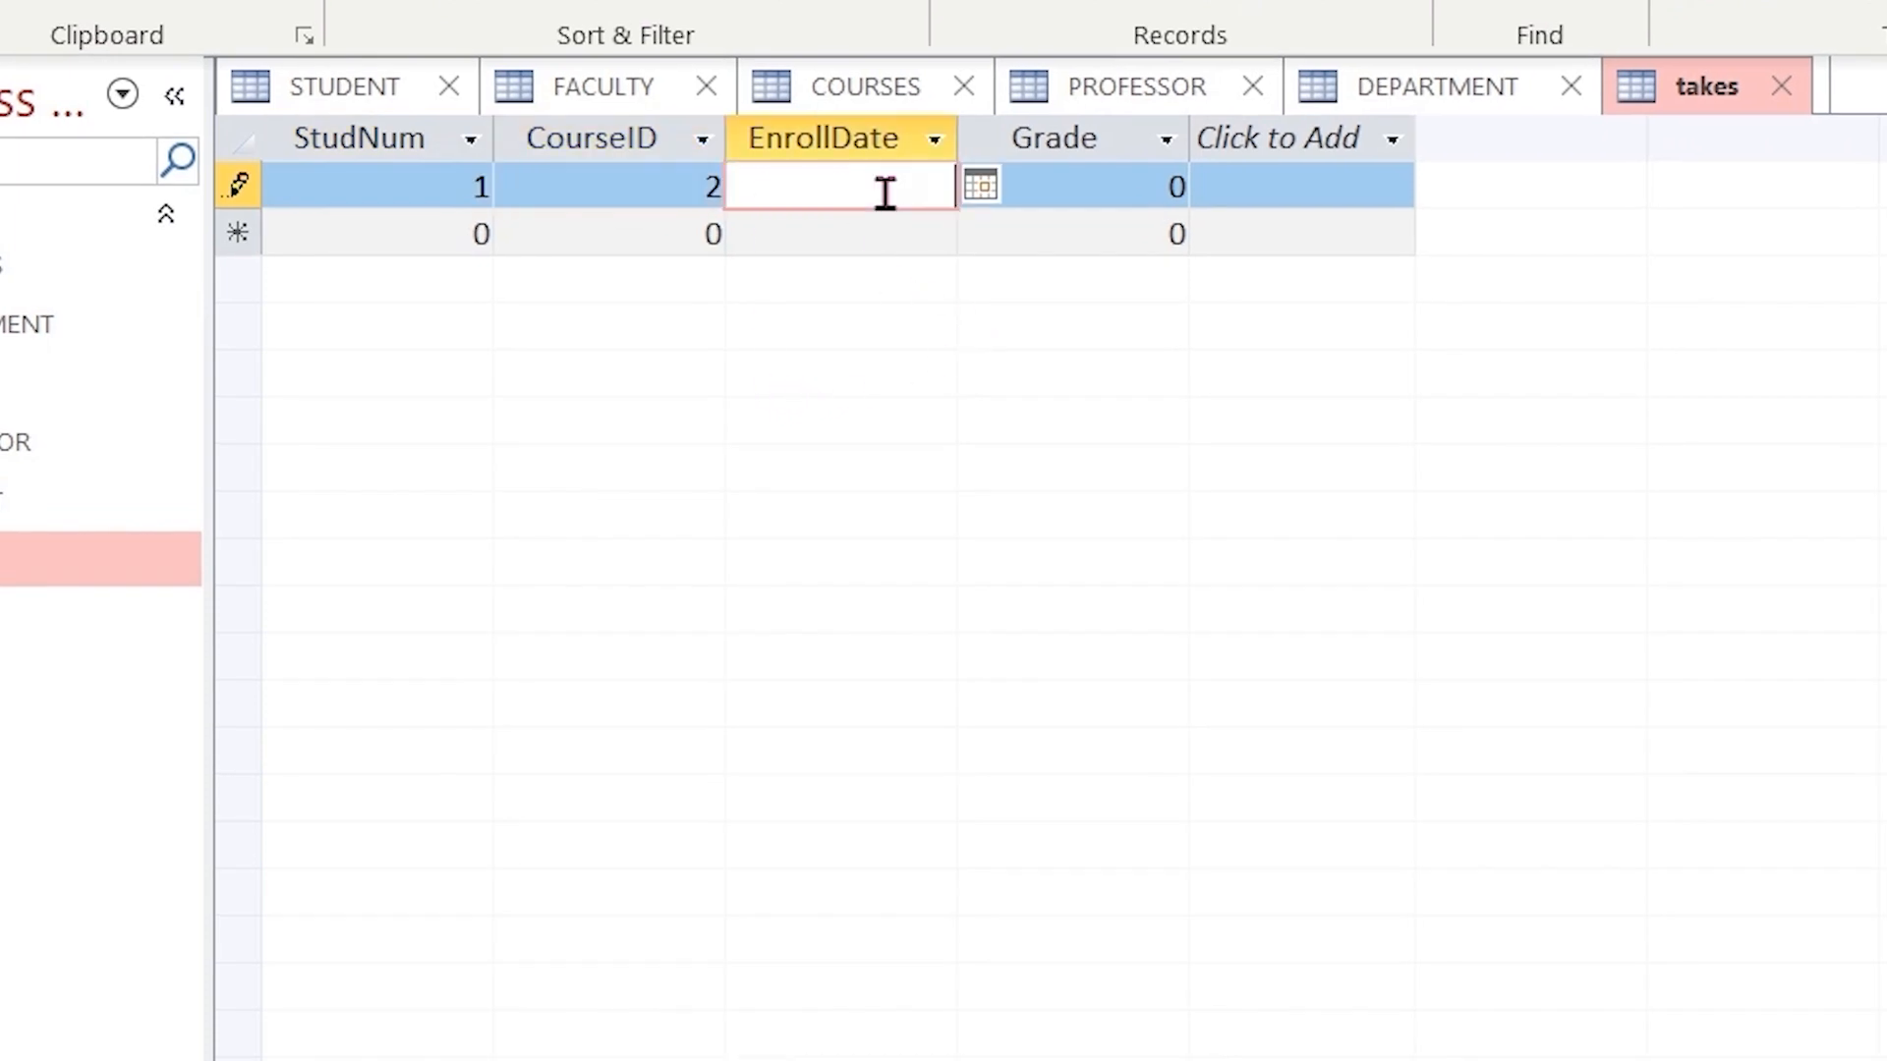
{"action": "left_click", "coordinate": [980, 184]}
{"action": "left_click", "coordinate": [798, 406]}
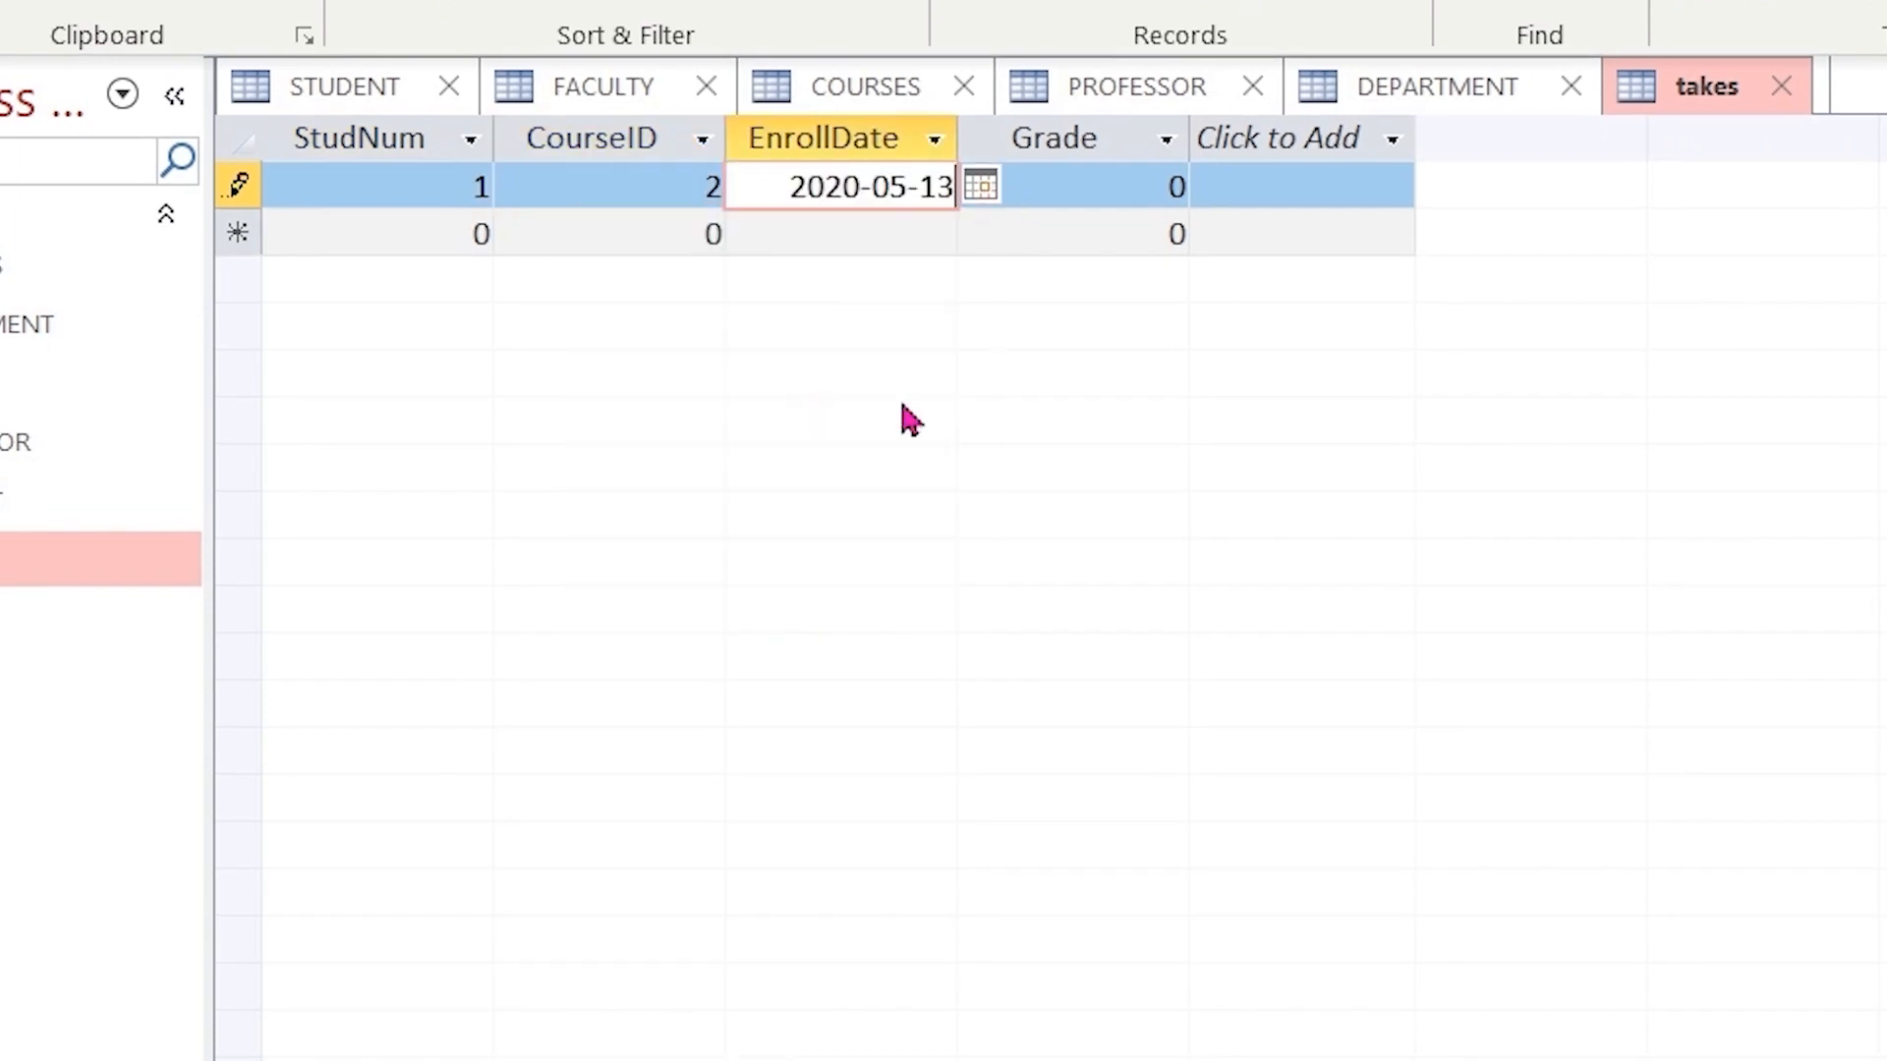
{"action": "left_click_drag", "start_coordinate": [1101, 185], "coordinate": [1179, 185]}
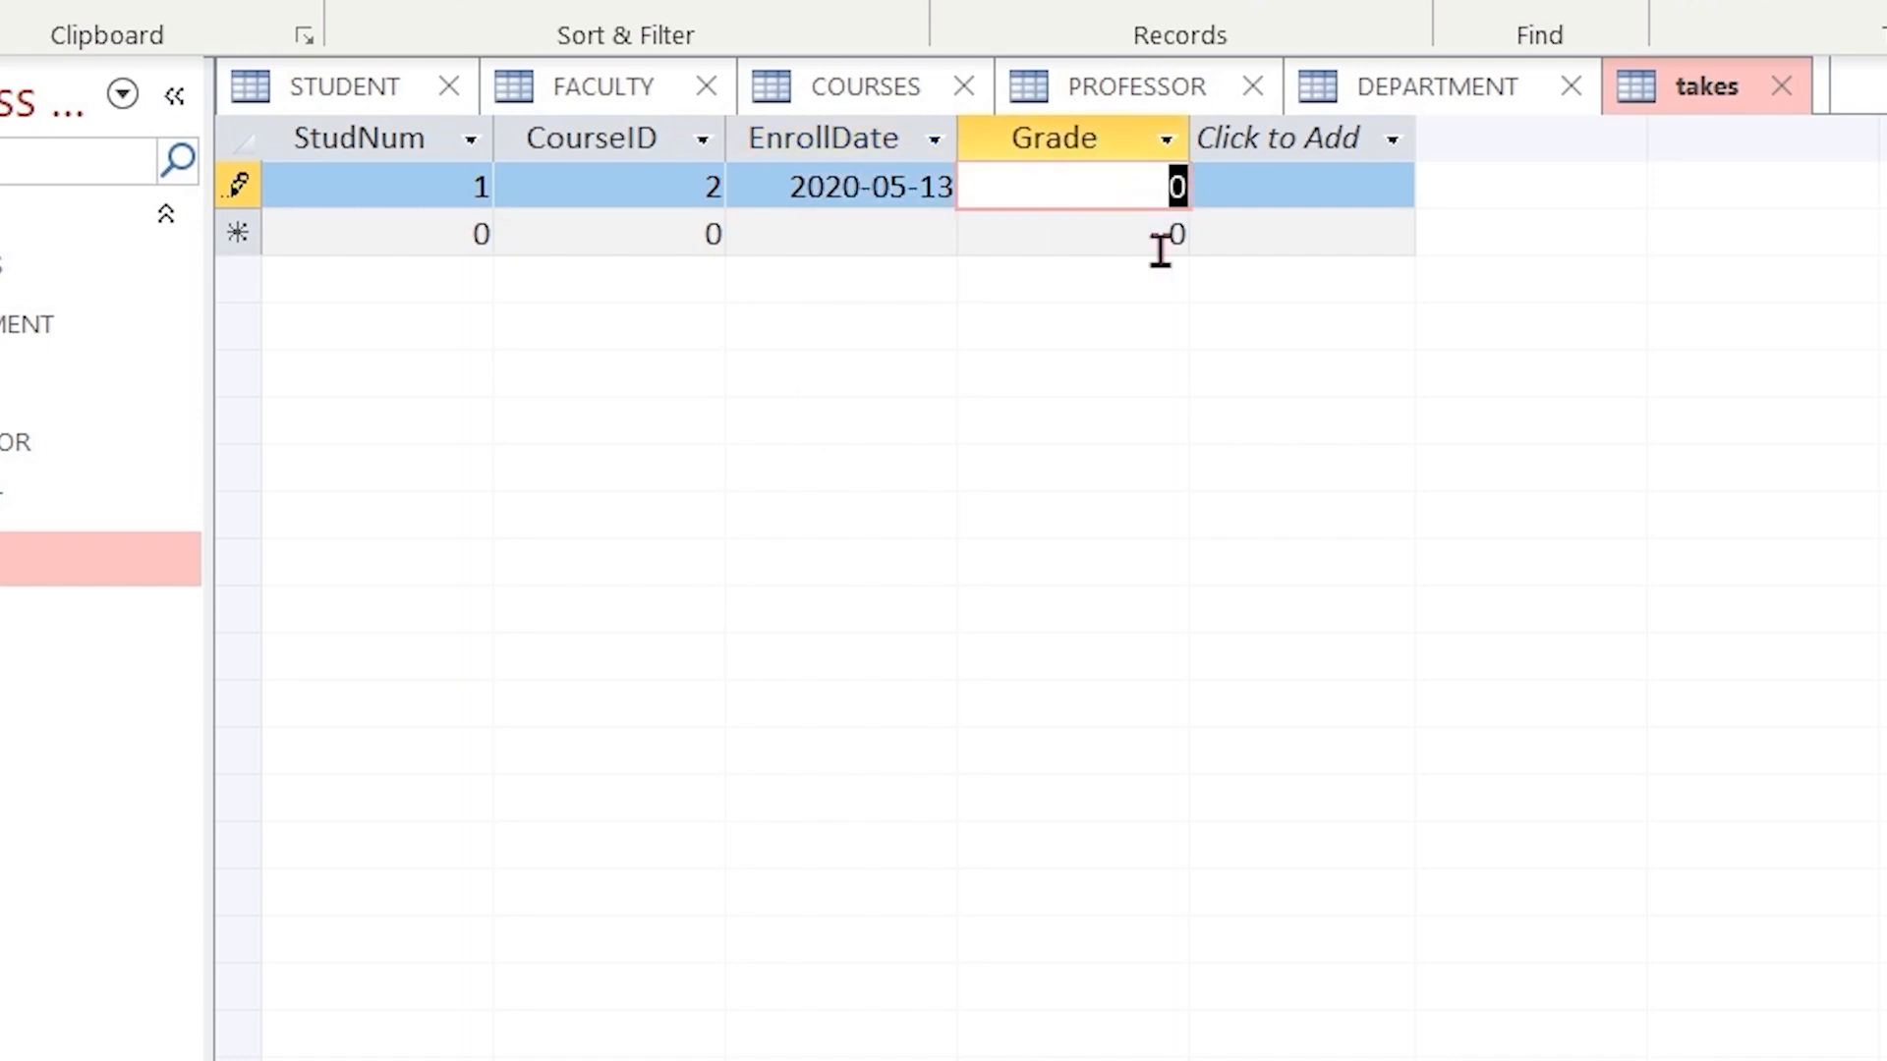
{"action": "type", "text": "79.5"}
- Add a record with StudNum 1, CourseID 1, EnrollDate 2020-05-07 picked from the calendar, and Grade 90.23
{"action": "left_click", "coordinate": [474, 232]}
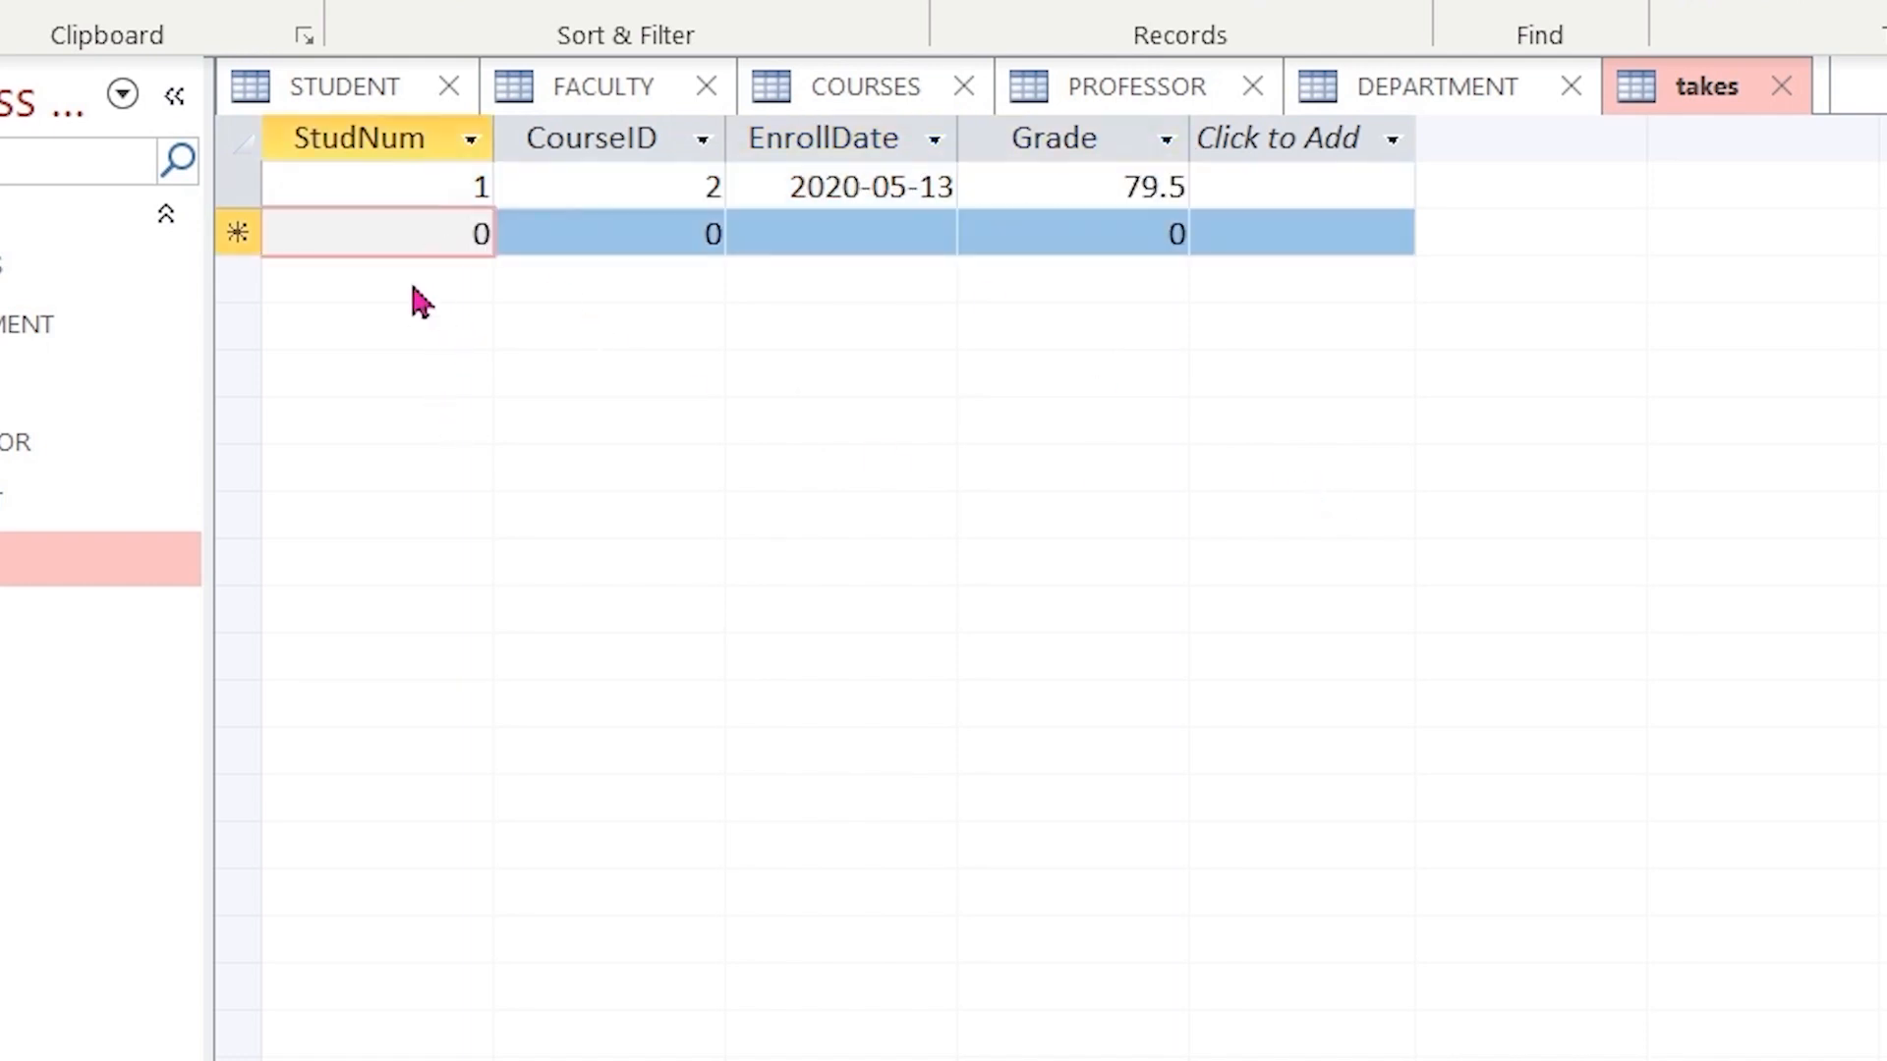
{"action": "type", "text": "1"}
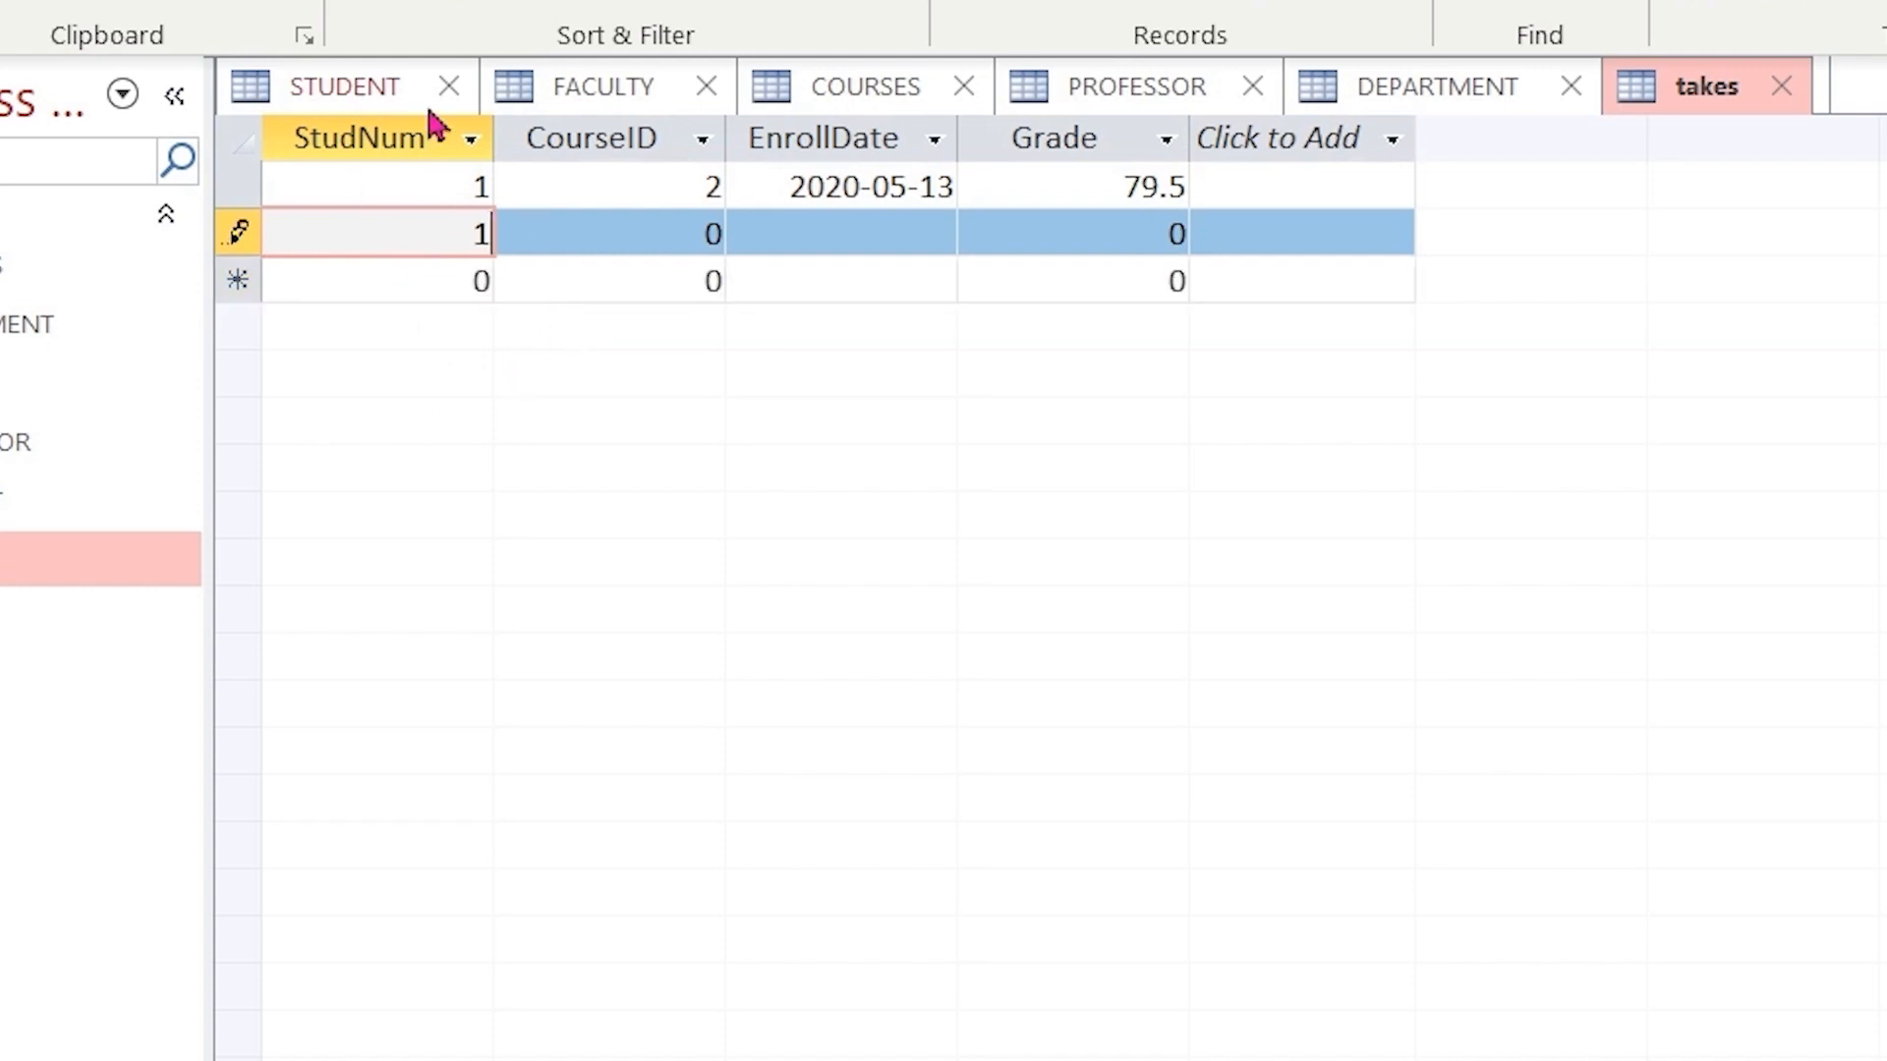
{"action": "key", "text": "Tab"}
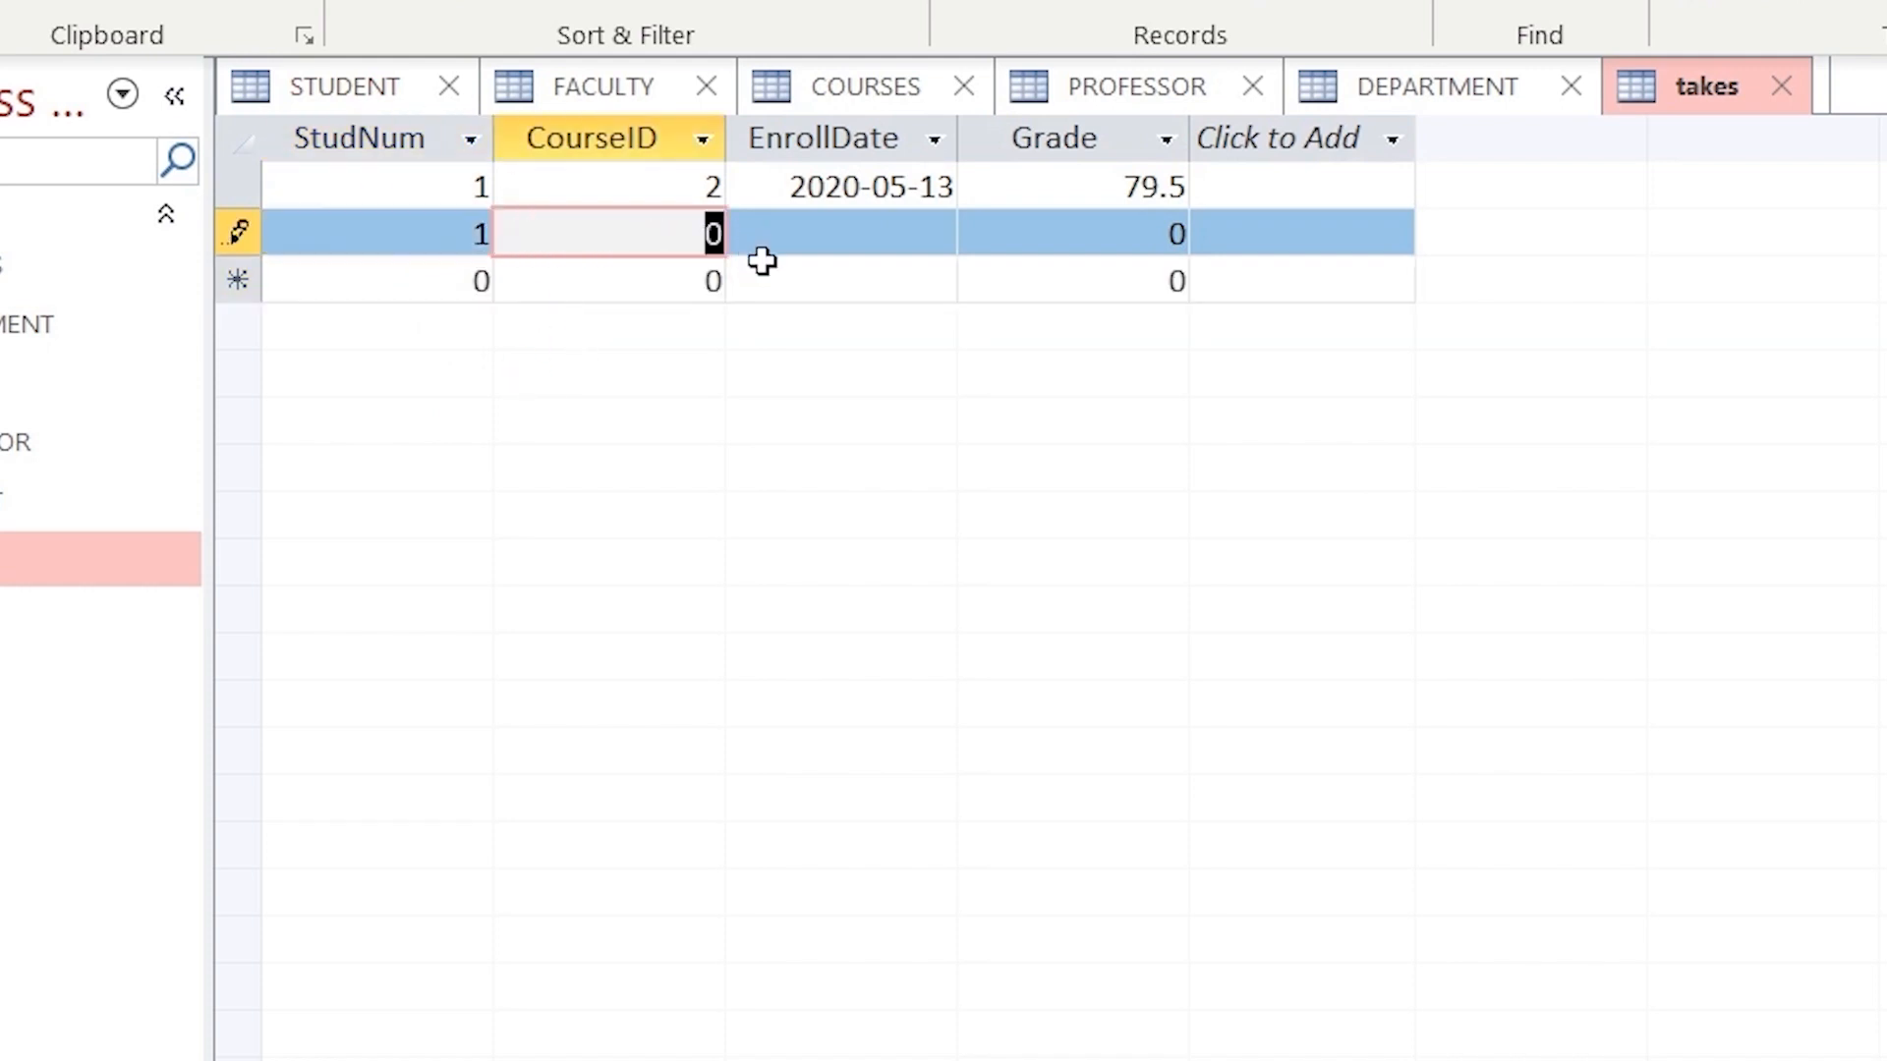
{"action": "type", "text": "1"}
{"action": "left_click", "coordinate": [904, 239]}
{"action": "left_click", "coordinate": [981, 236]}
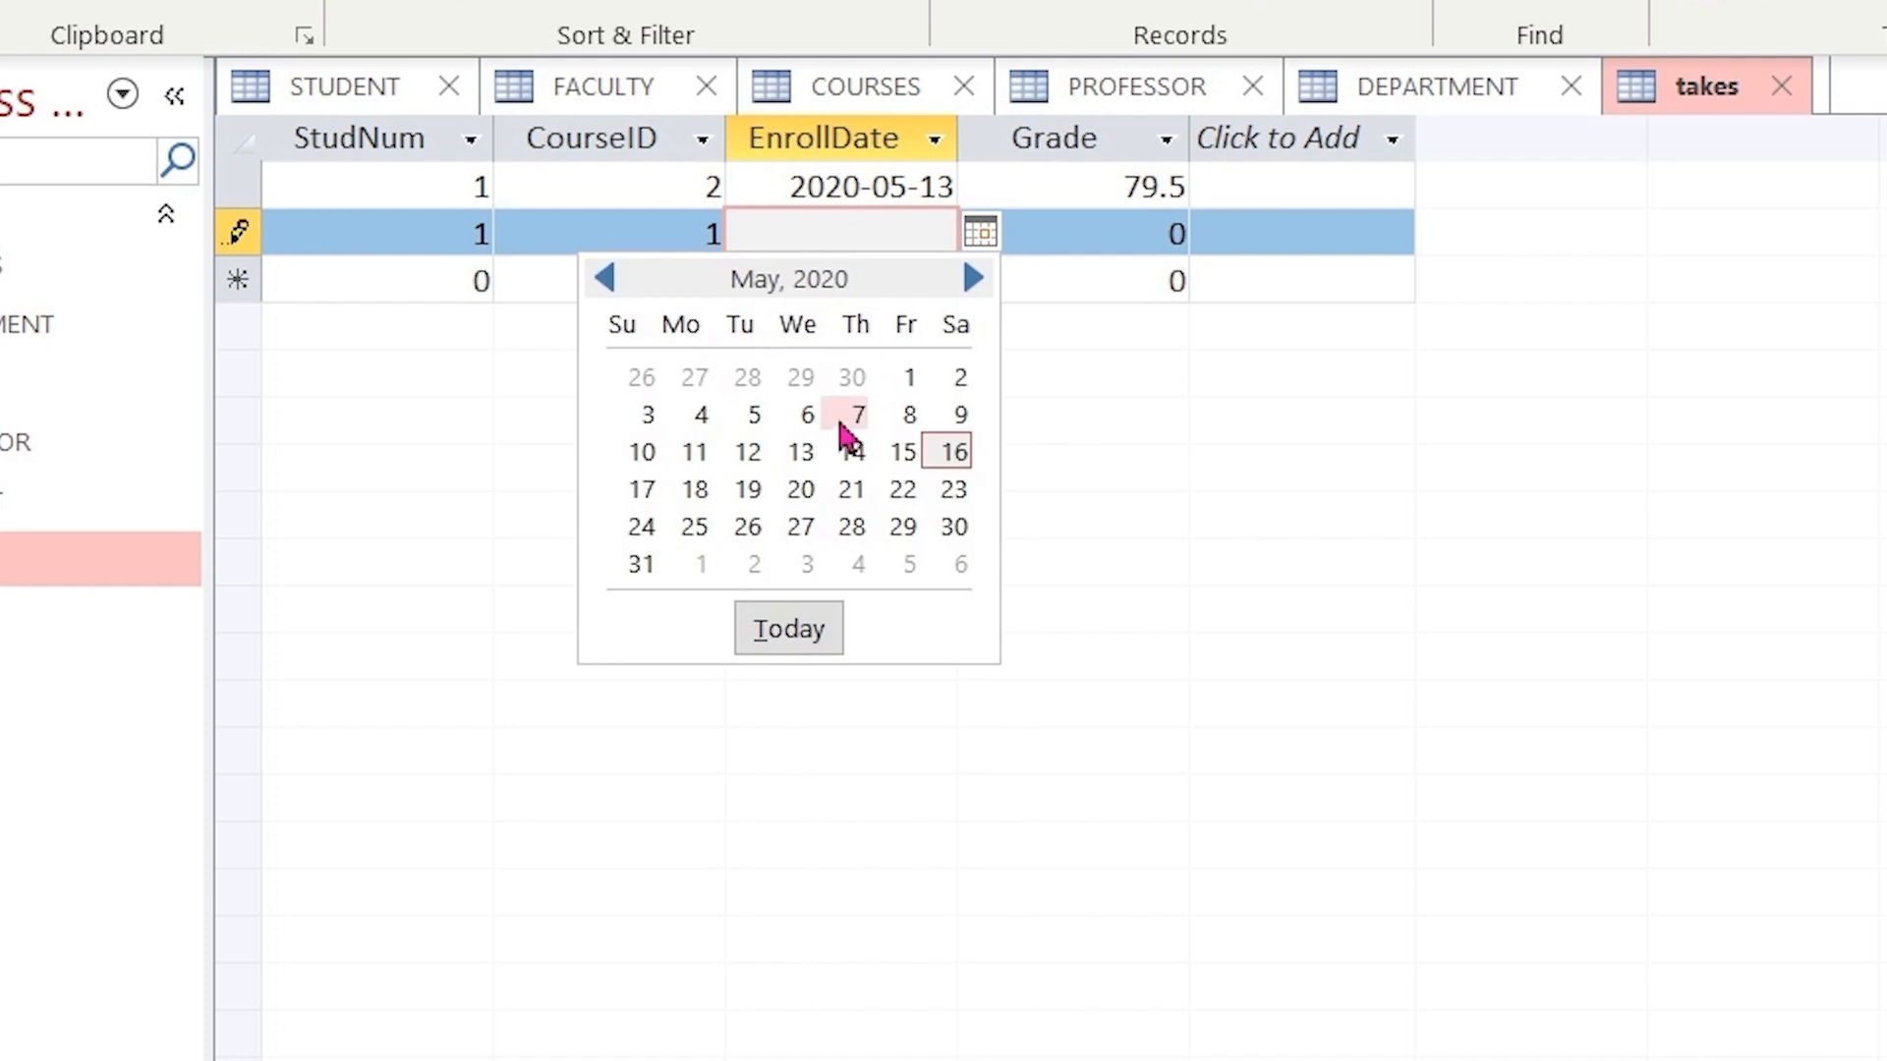
{"action": "left_click", "coordinate": [845, 417]}
{"action": "left_click_drag", "start_coordinate": [1141, 232], "coordinate": [1205, 236]}
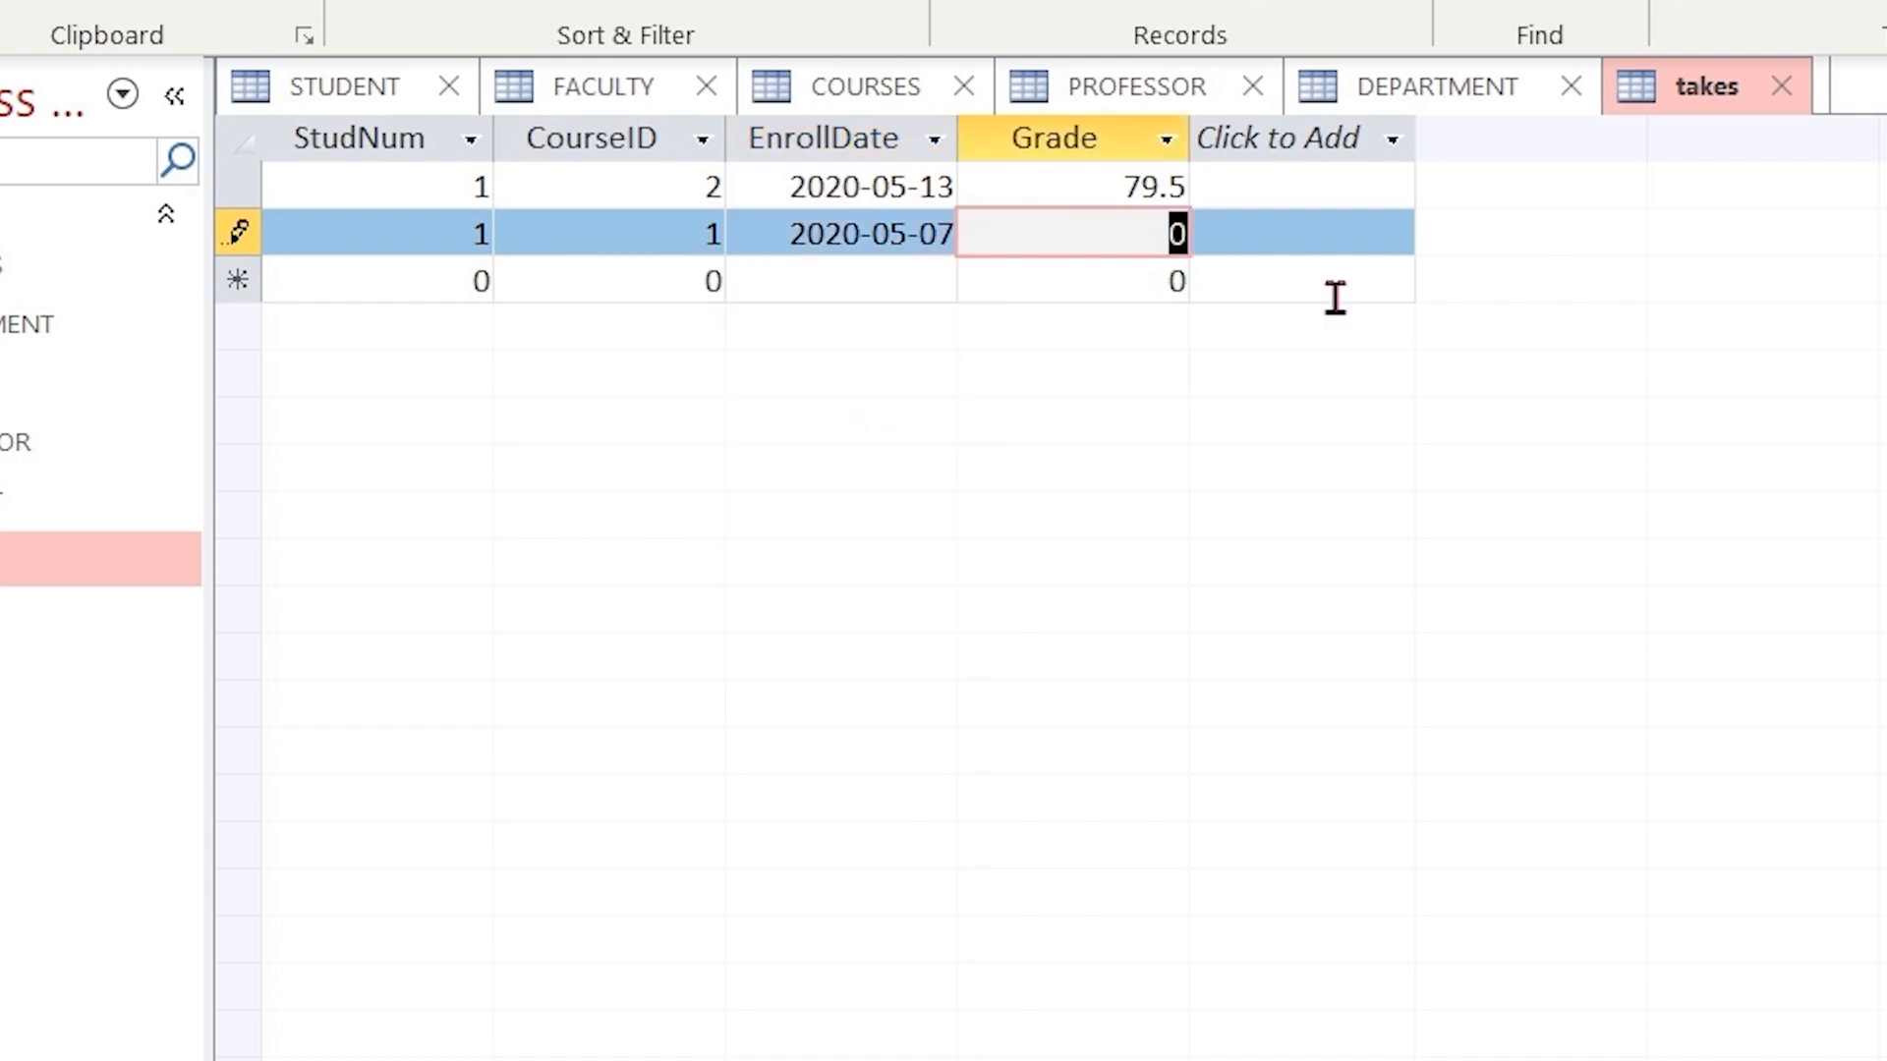
{"action": "type", "text": "90.23"}
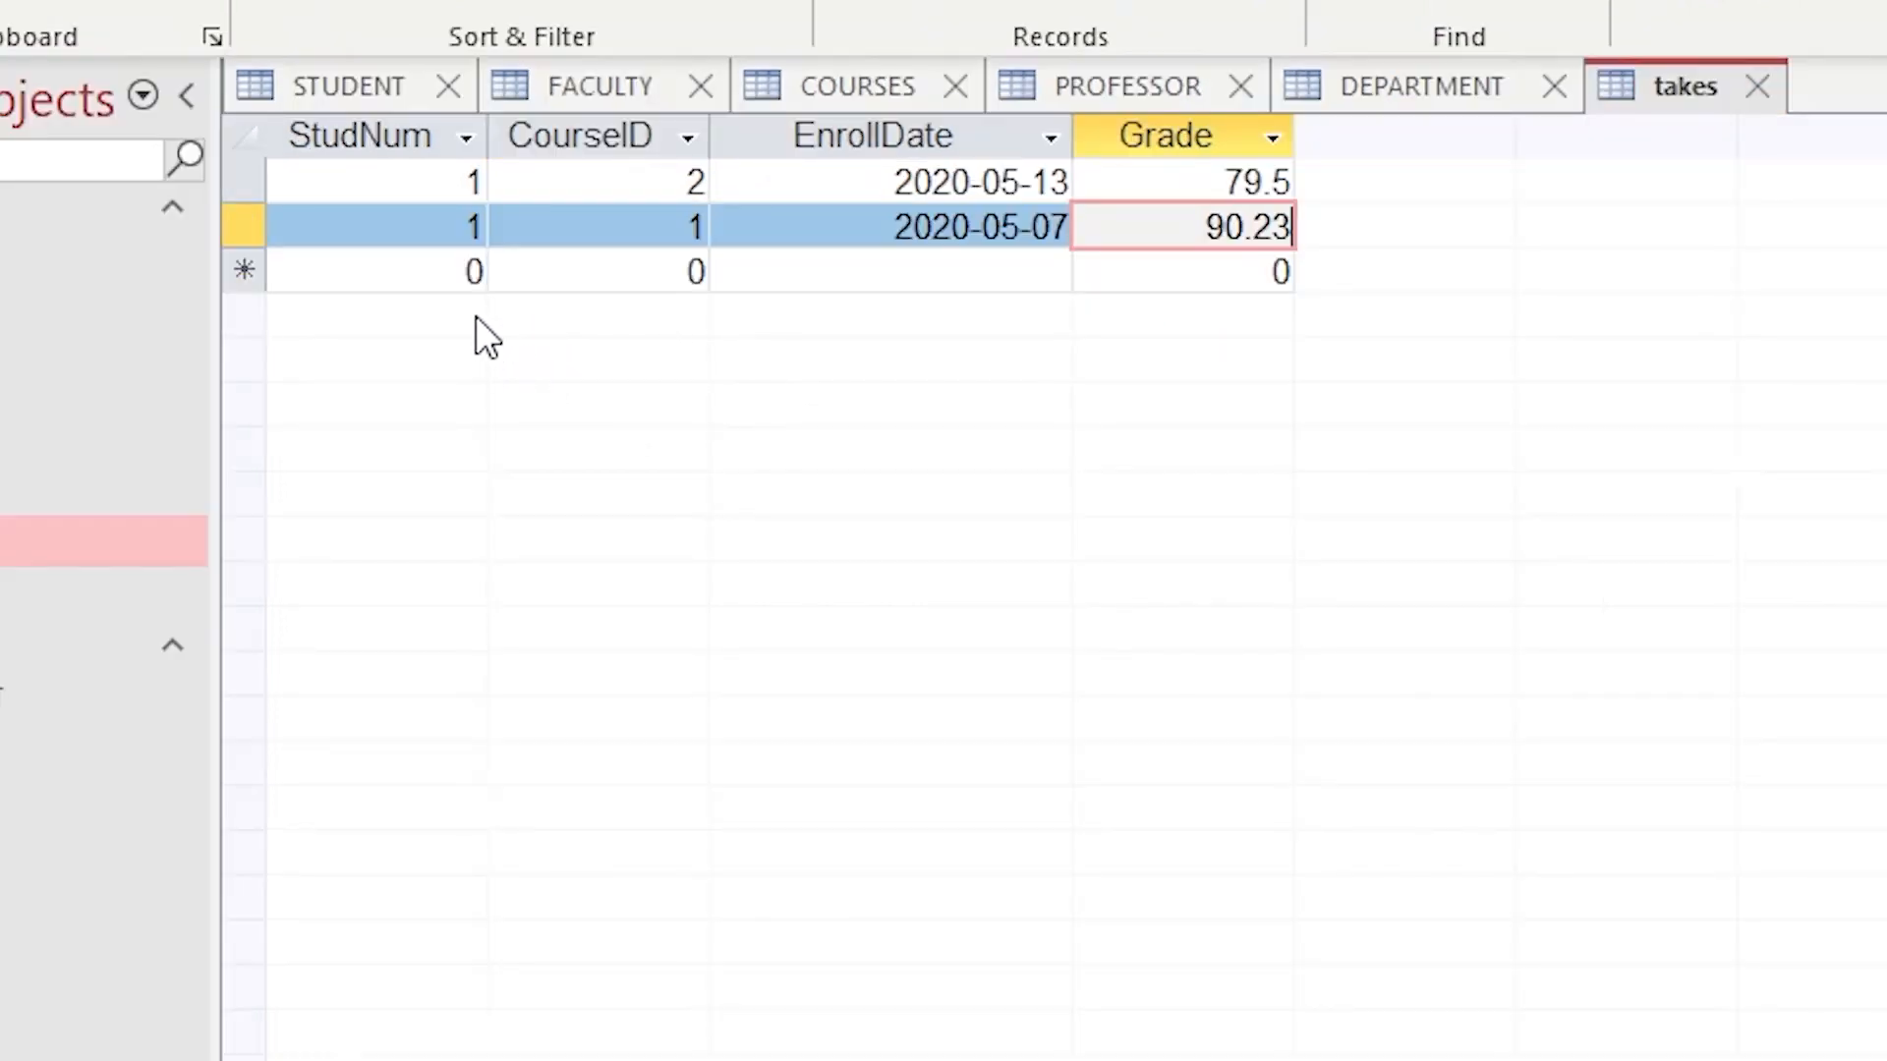
- Add a record with StudNum 2, CourseID 2 and EnrollDate 2020-05-13, leaving Grade unchanged
{"action": "left_click", "coordinate": [448, 272]}
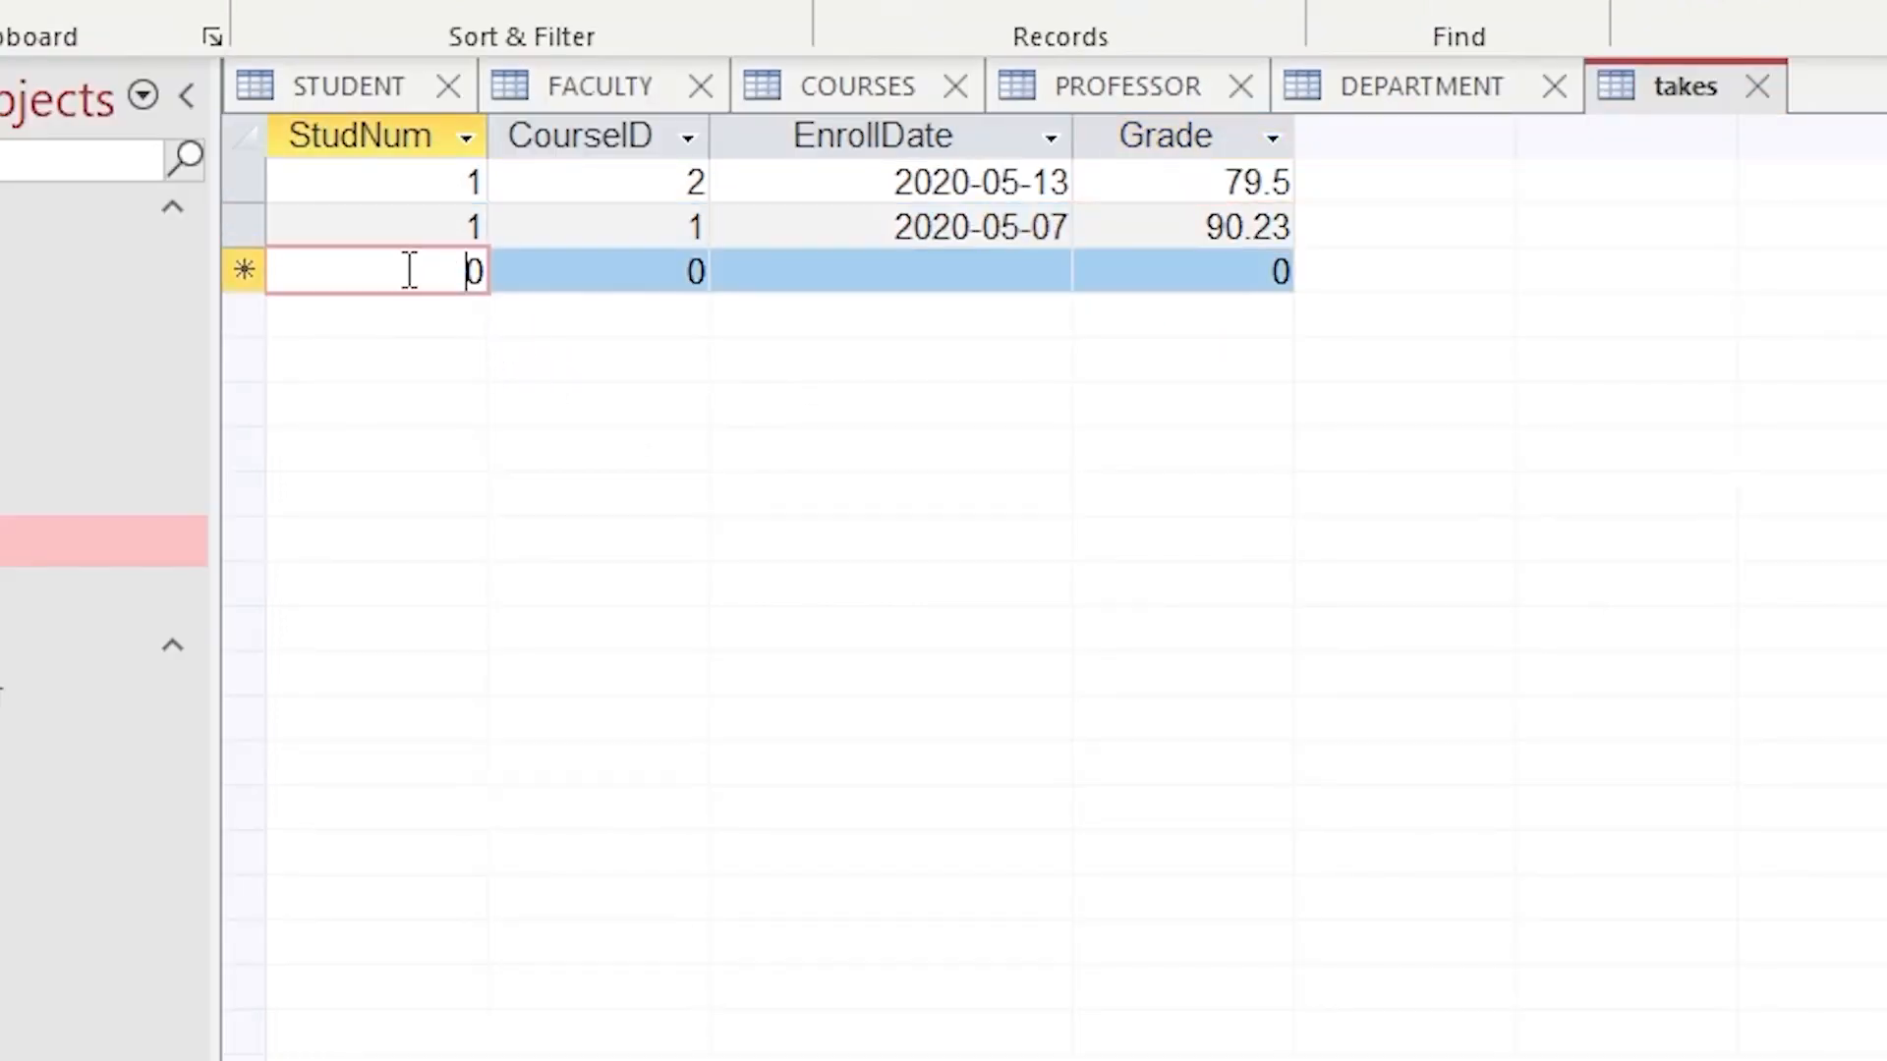
{"action": "key", "text": "shift+End"}
{"action": "type", "text": "2"}
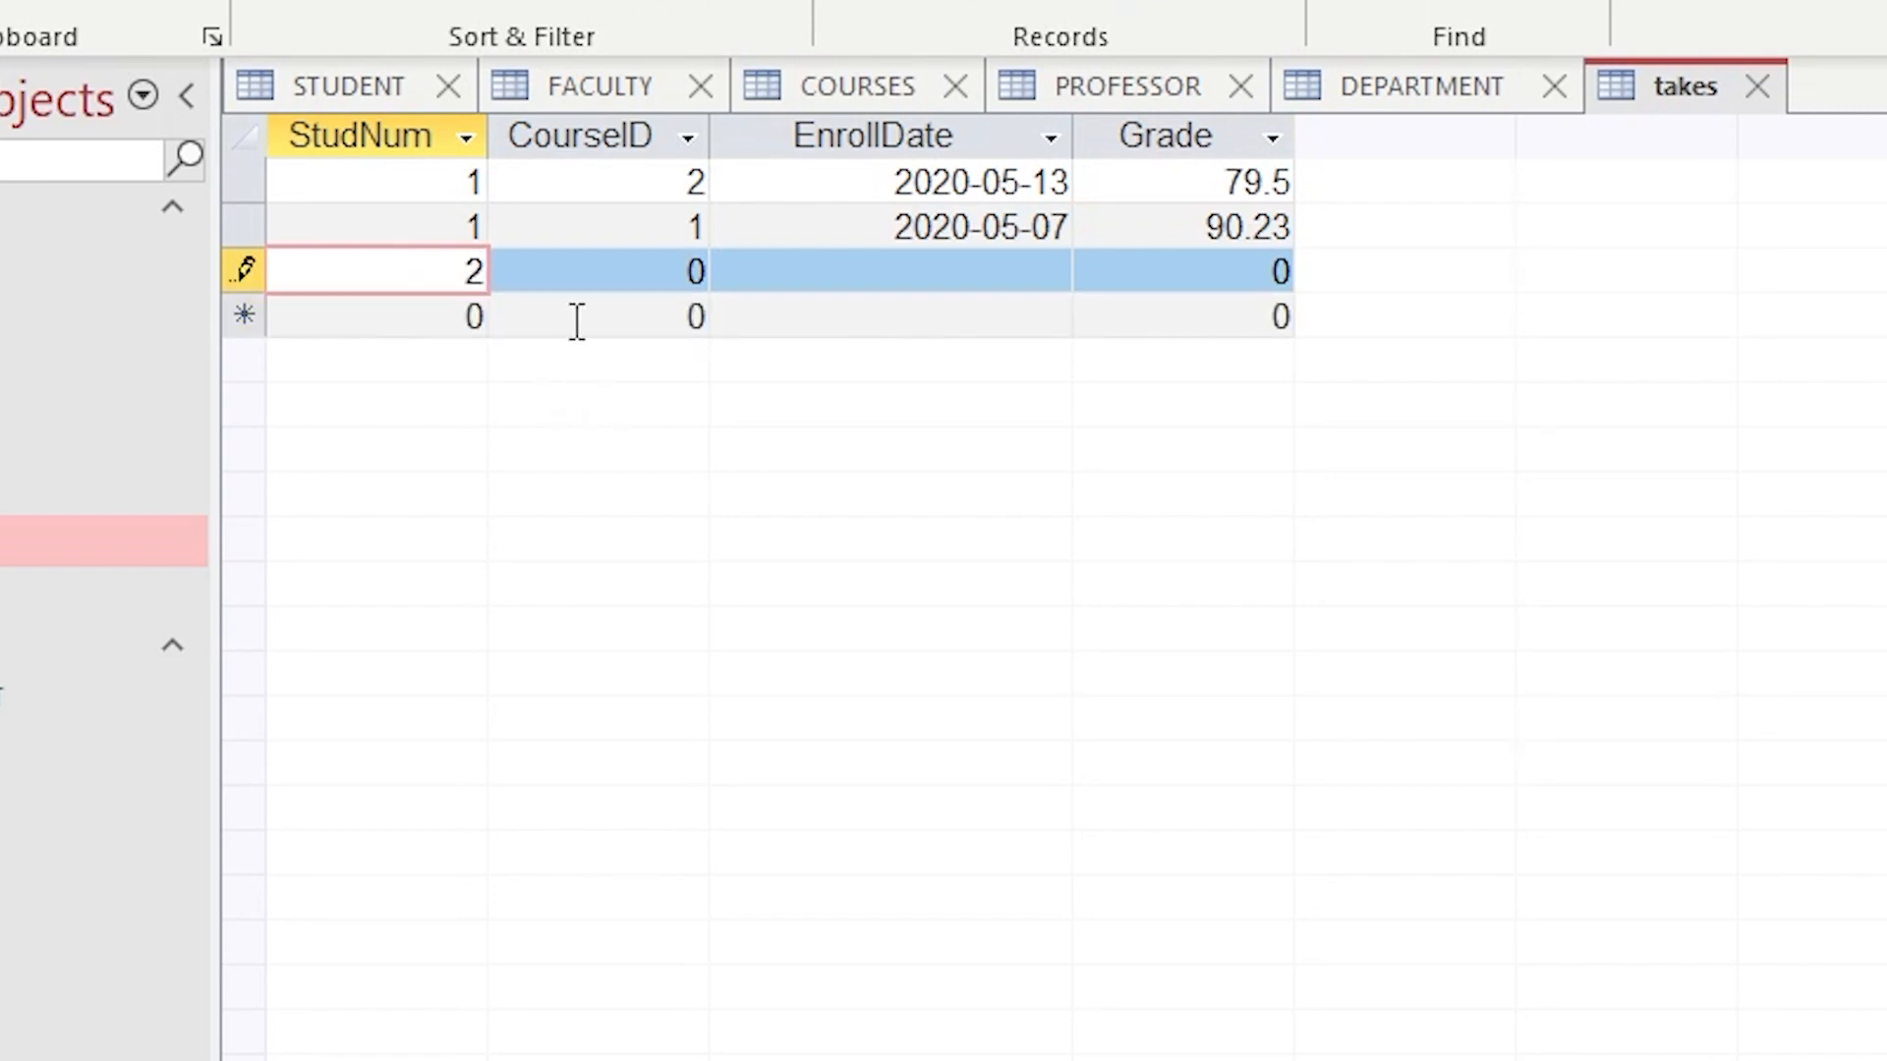
{"action": "left_click", "coordinate": [614, 280]}
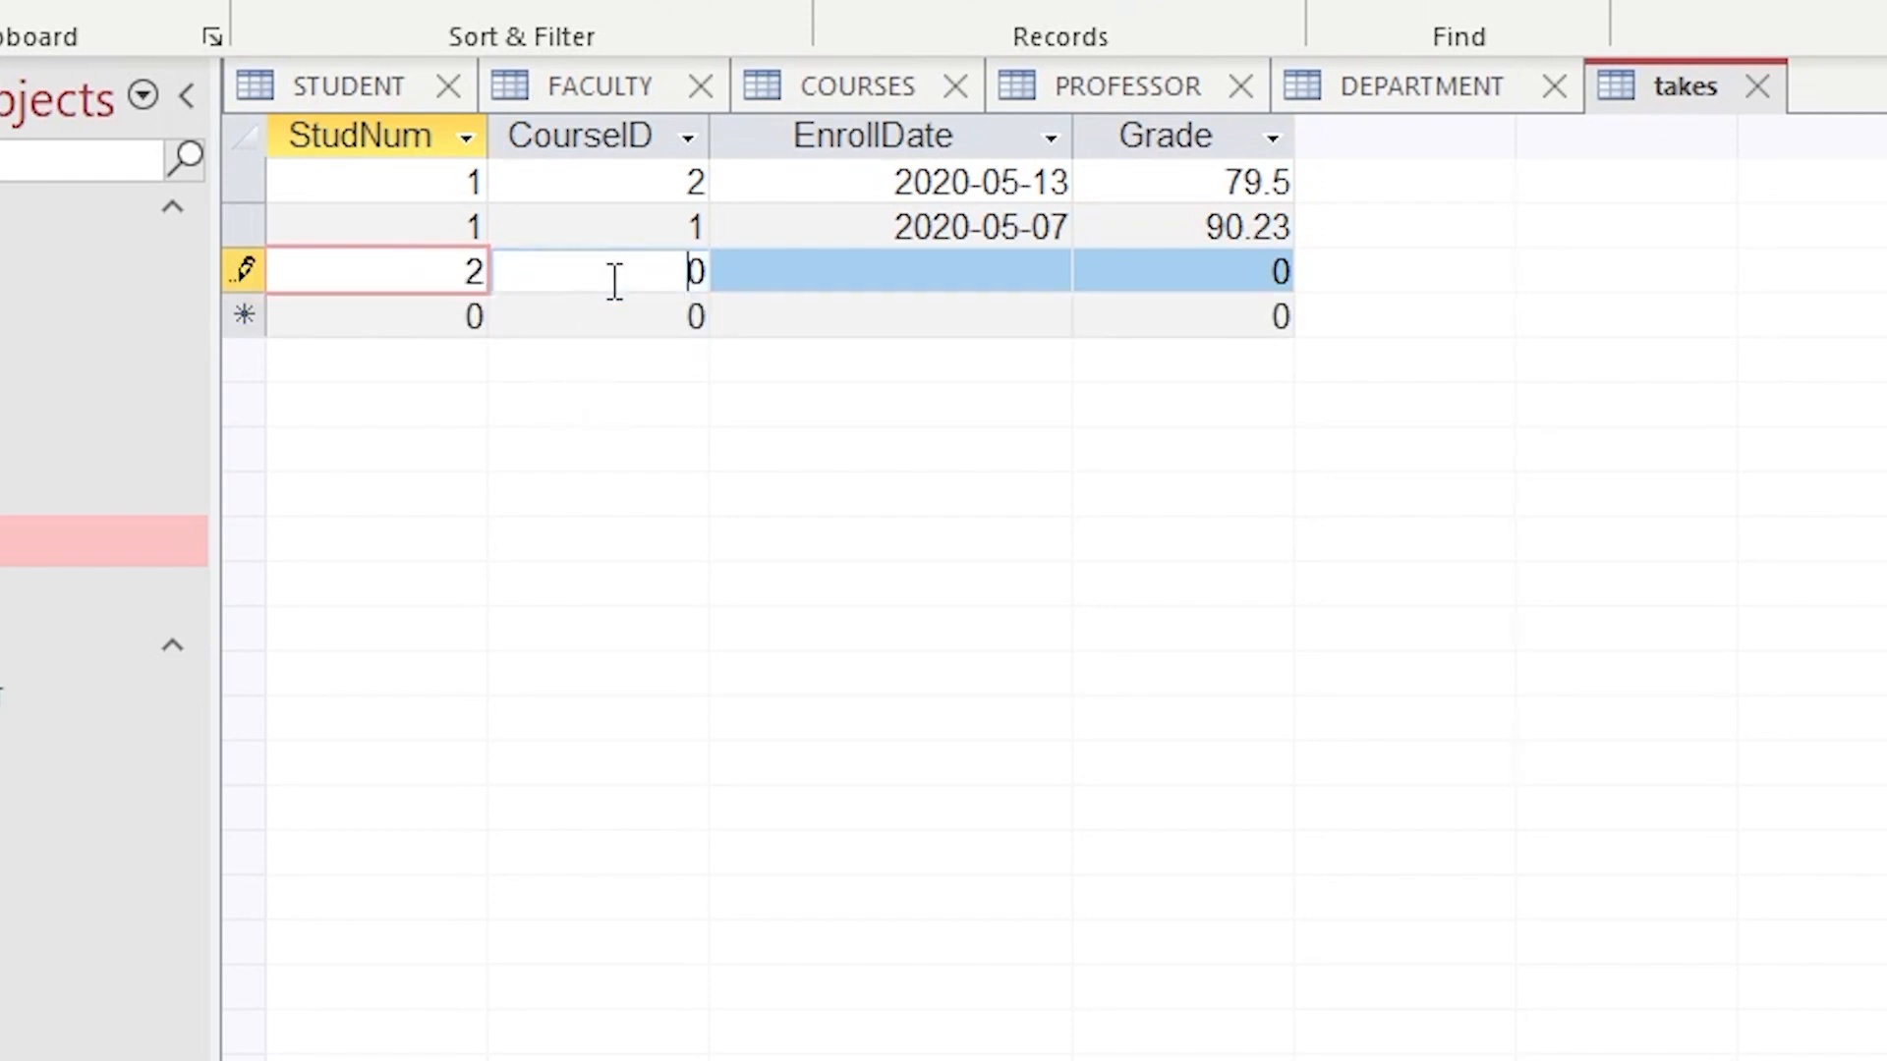
{"action": "left_click_drag", "start_coordinate": [632, 282], "coordinate": [725, 286]}
{"action": "type", "text": "2"}
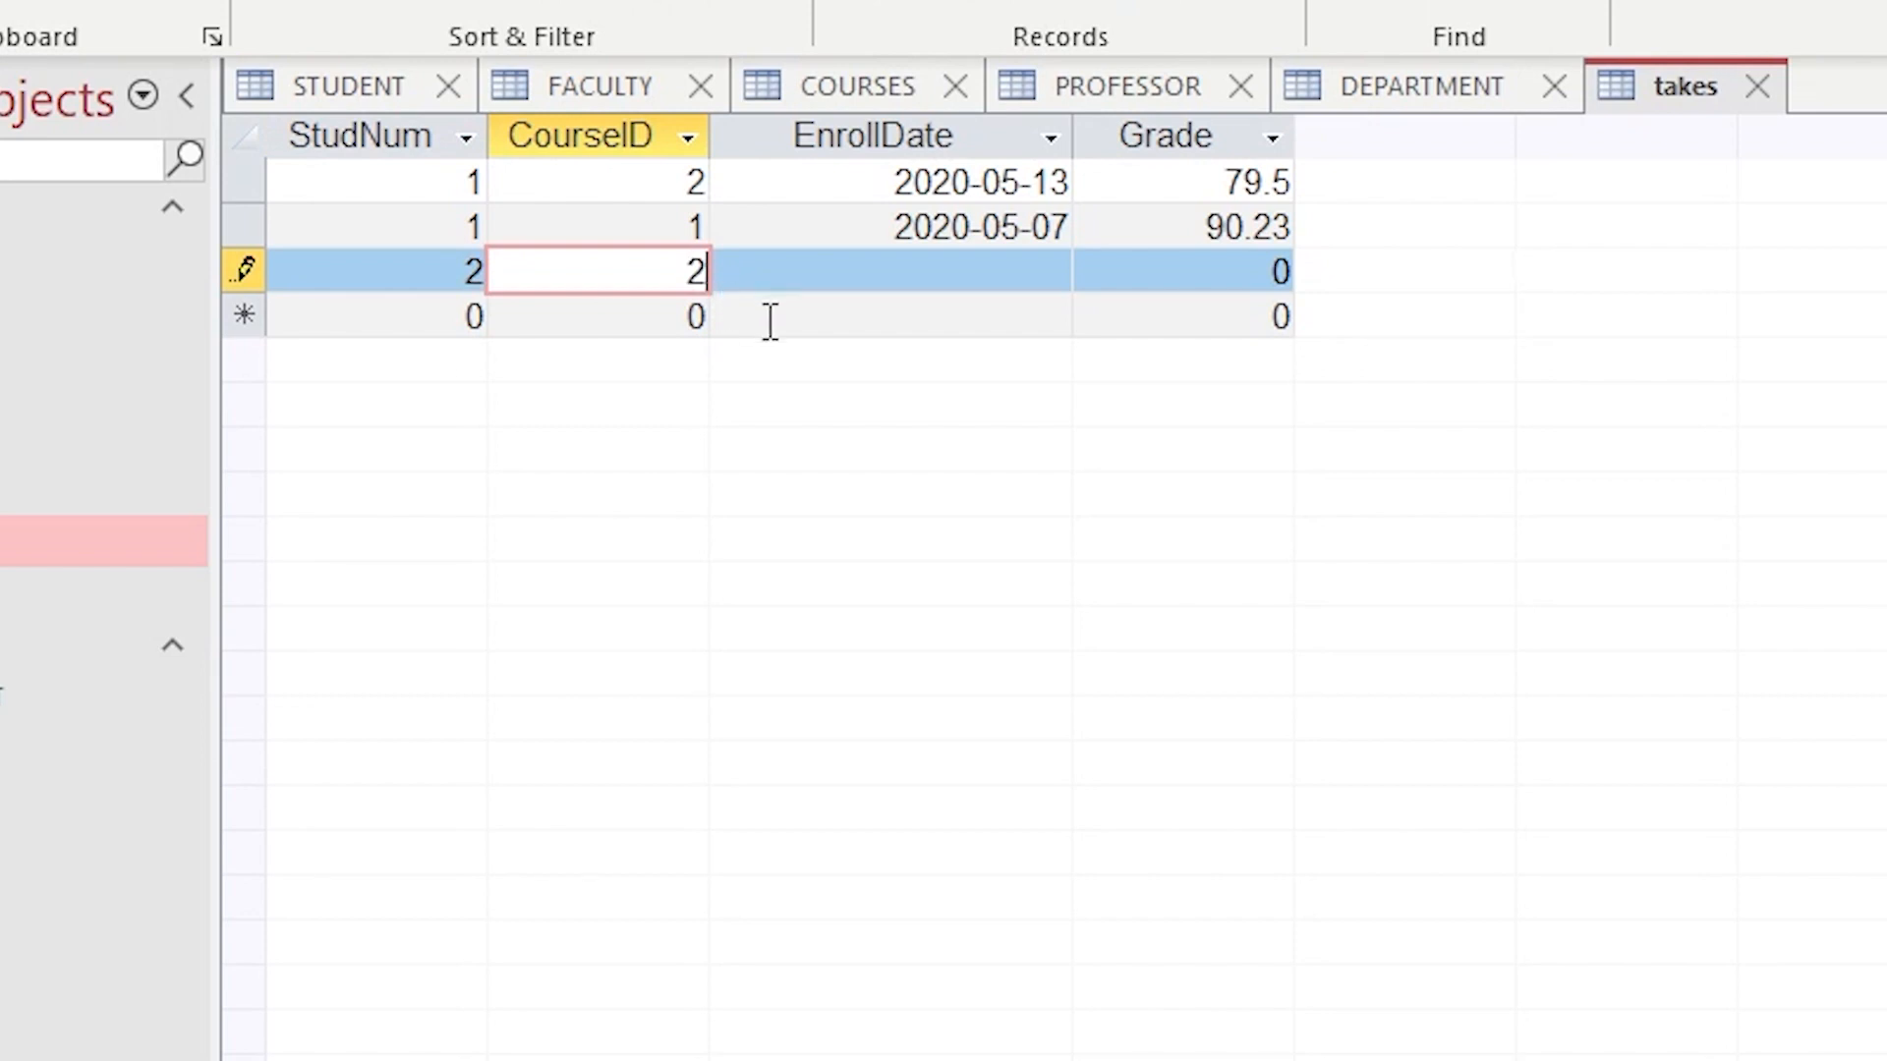
{"action": "left_click", "coordinate": [806, 285]}
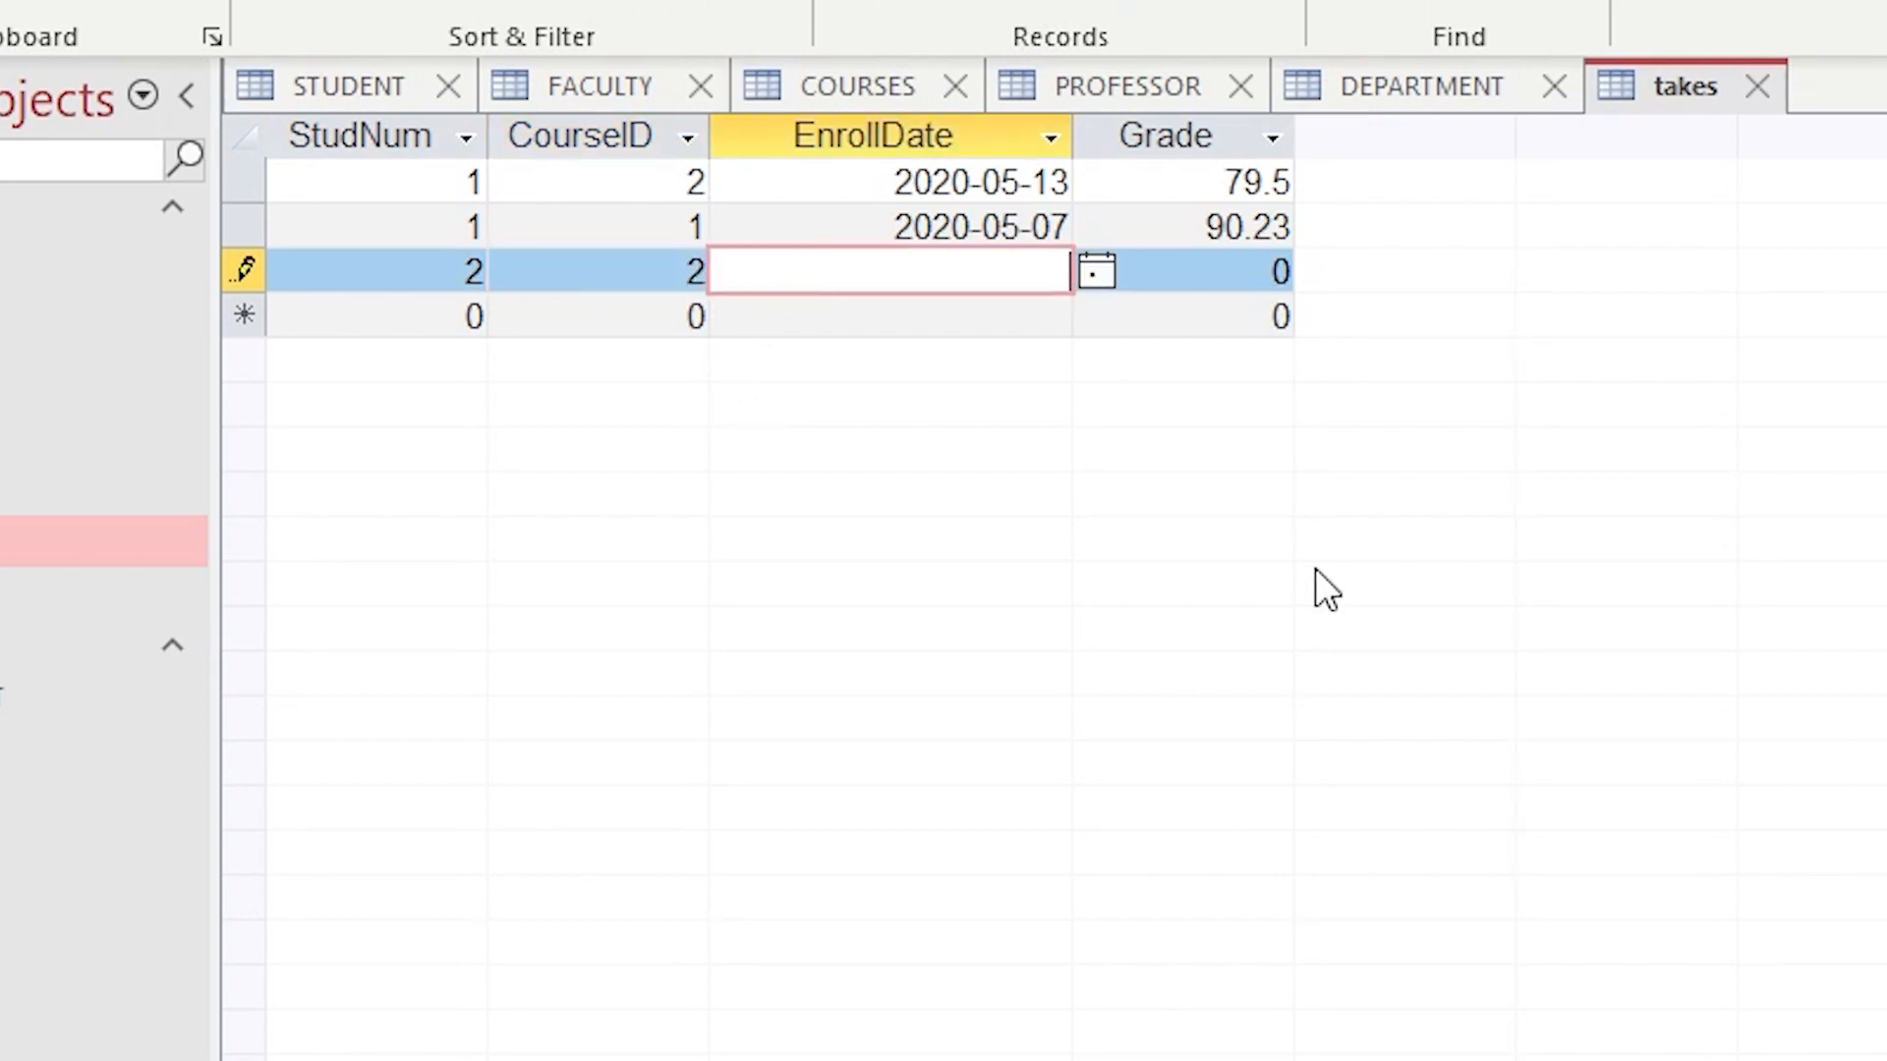
{"action": "type", "text": "2020-05"}
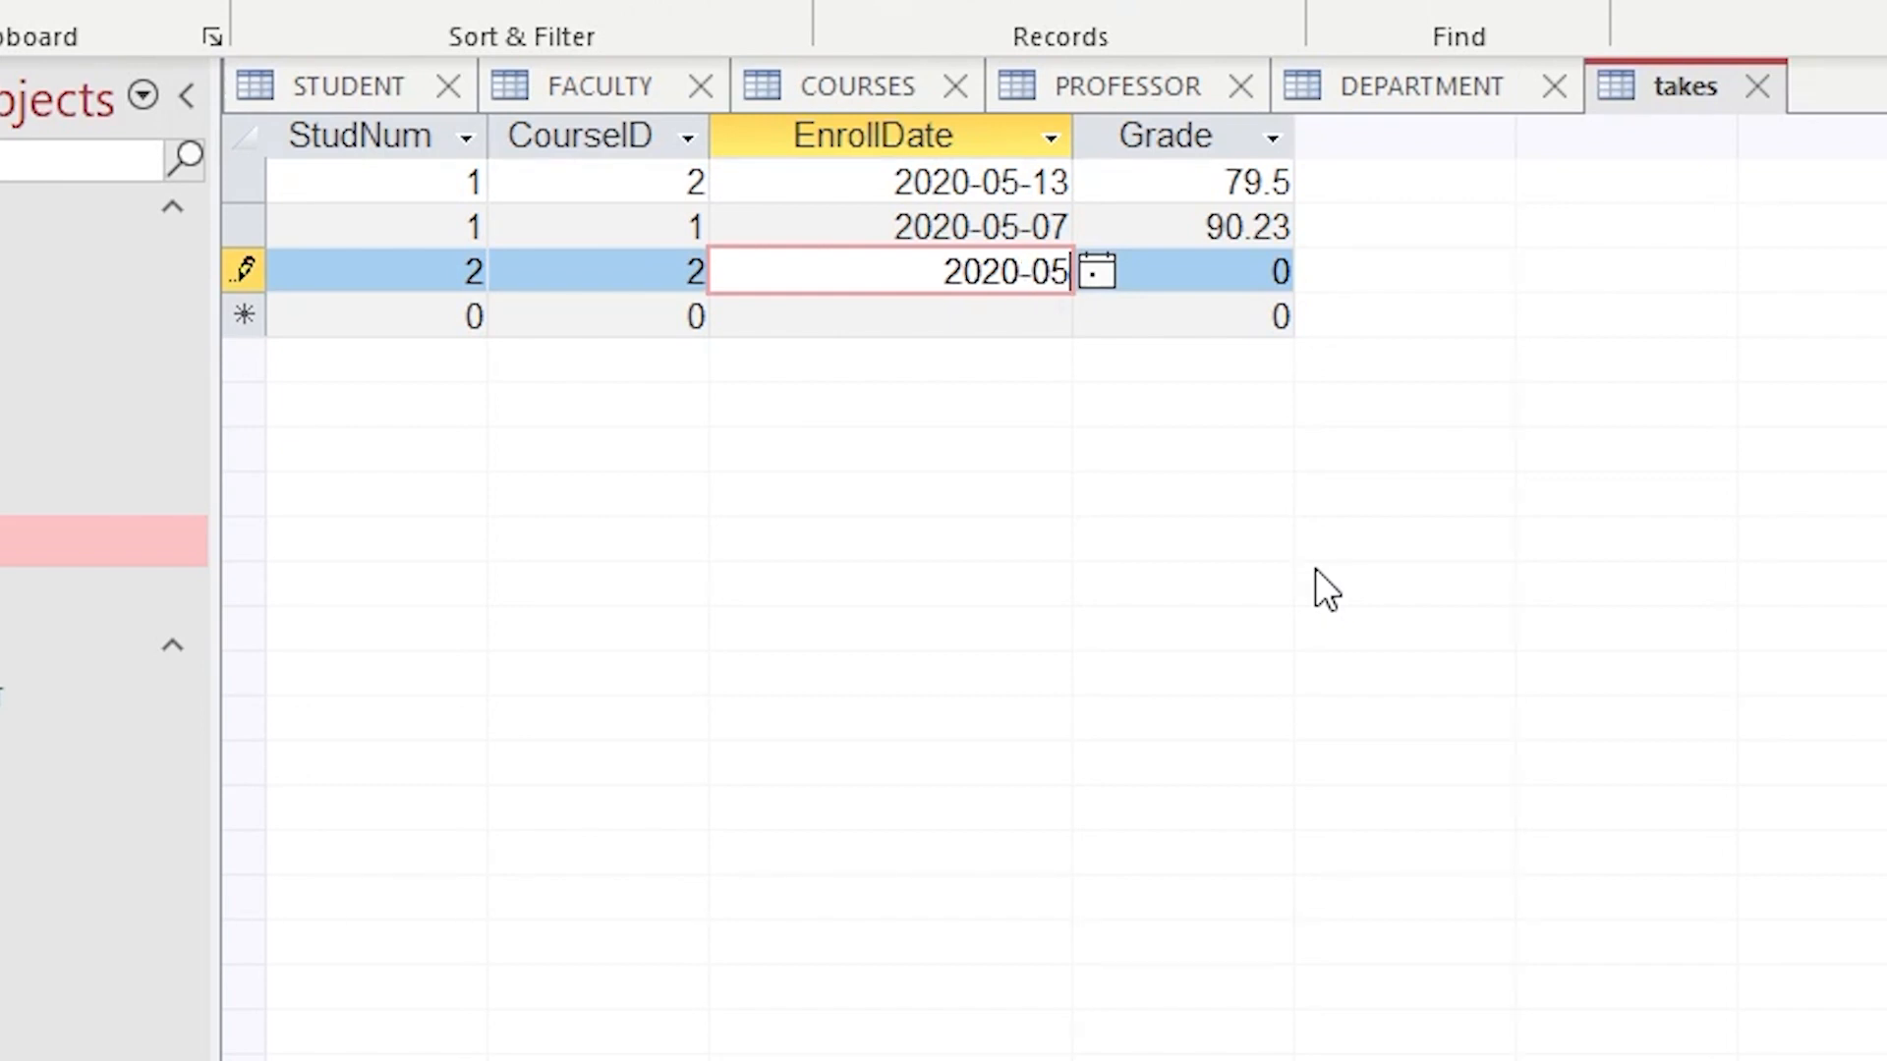
{"action": "type", "text": "-13"}
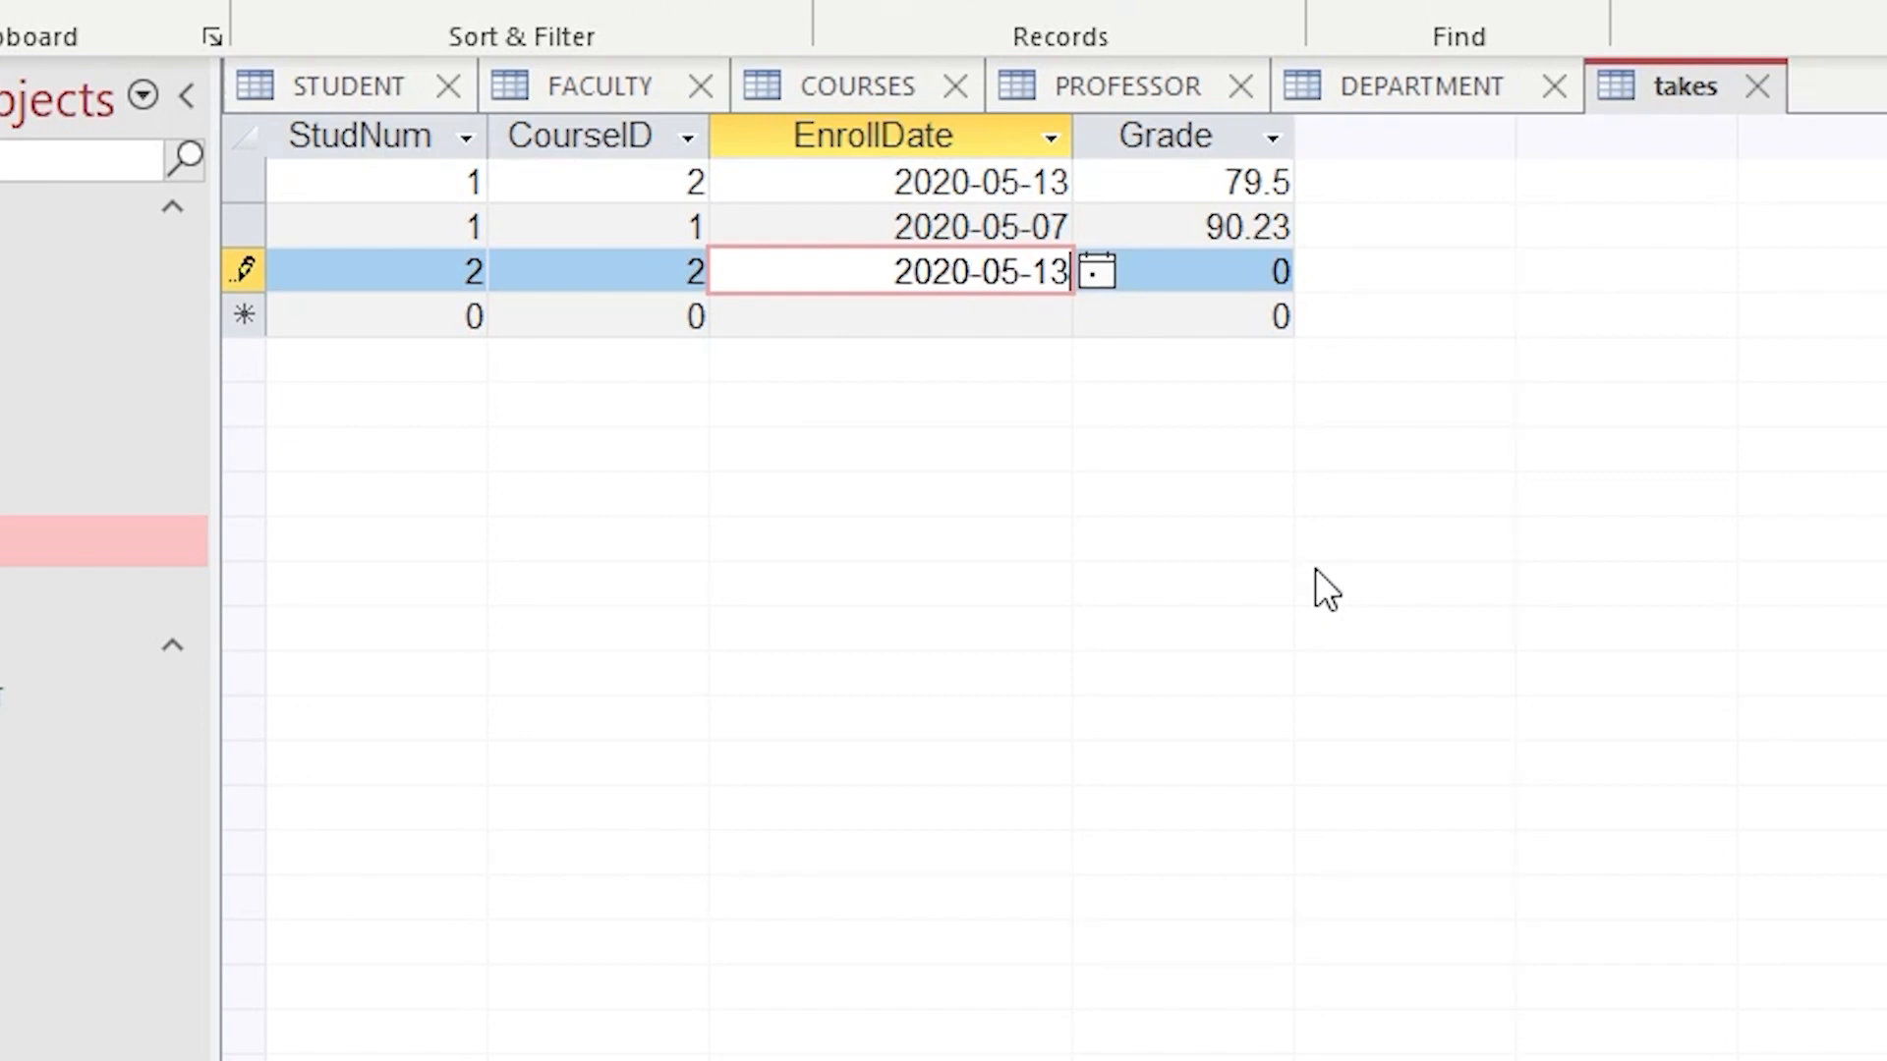
{"action": "left_click", "coordinate": [1230, 271]}
{"action": "key", "text": "Return"}
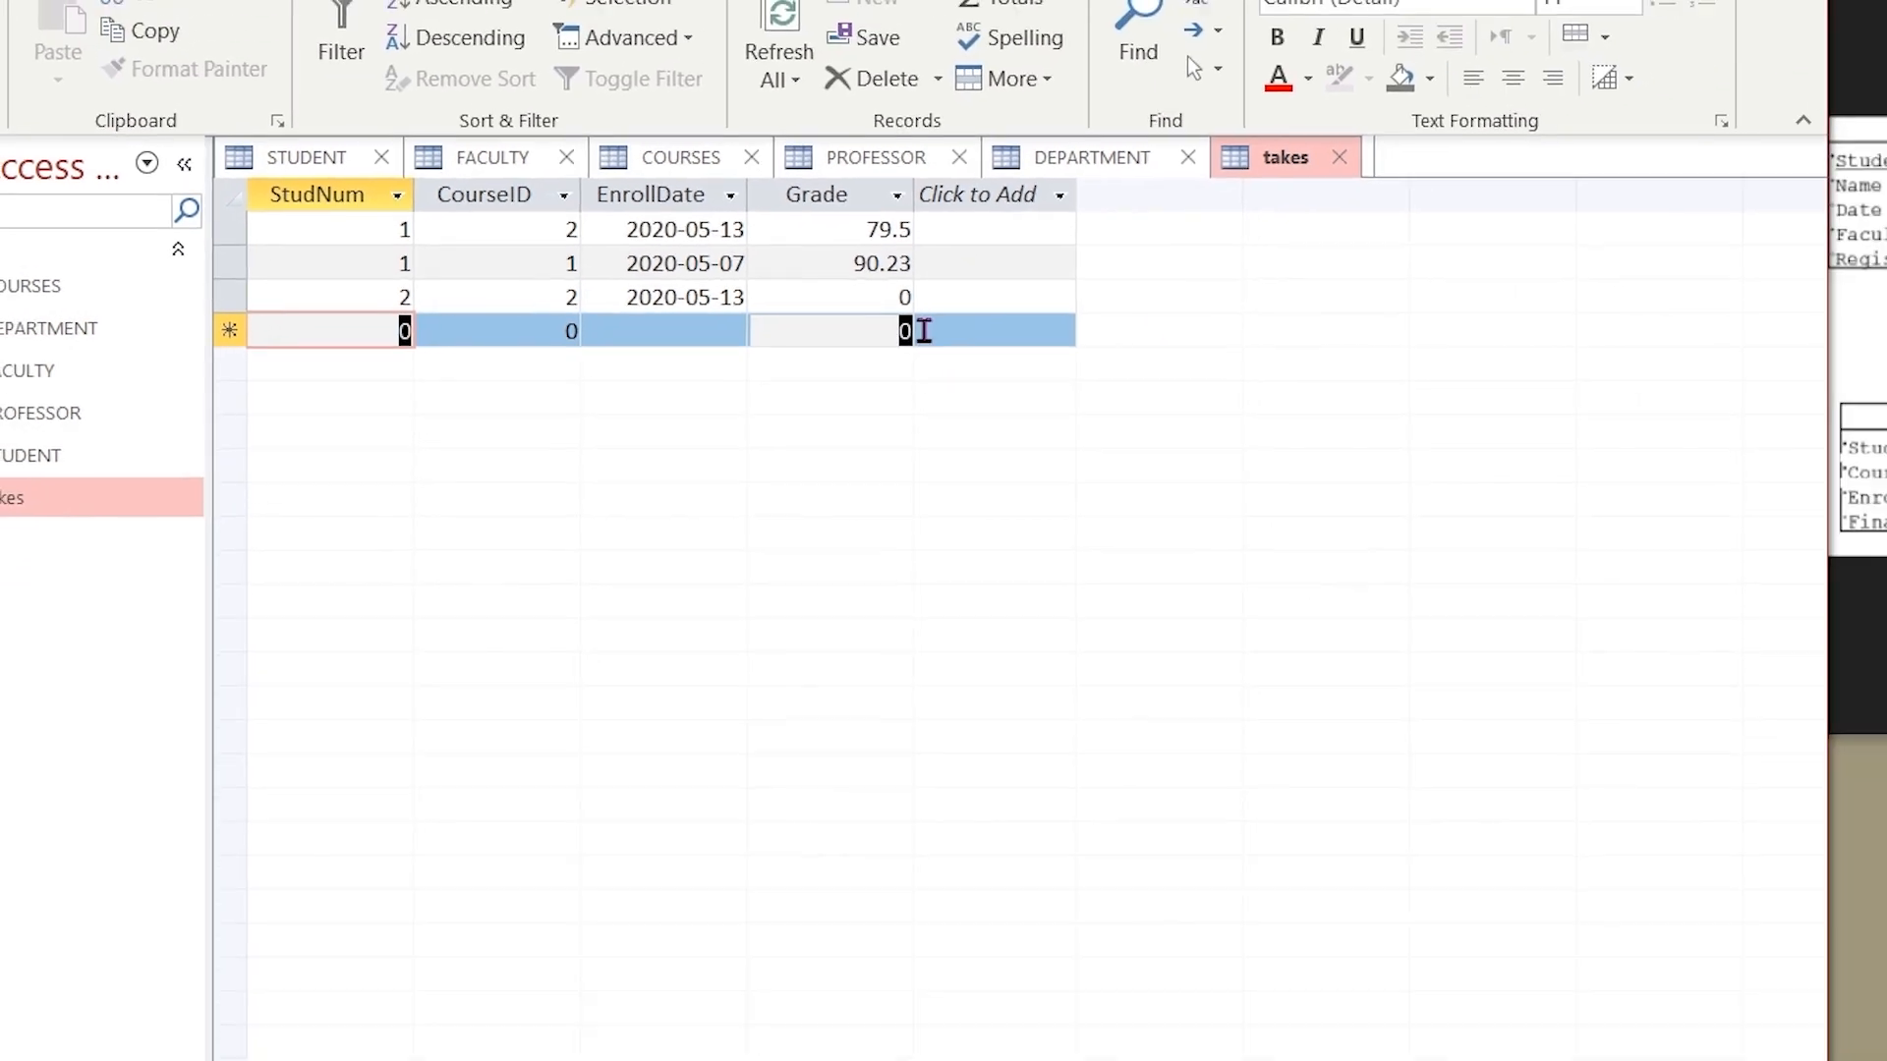
- Switch to design view and clear the Grade field's default value
{"action": "left_click", "coordinate": [899, 331]}
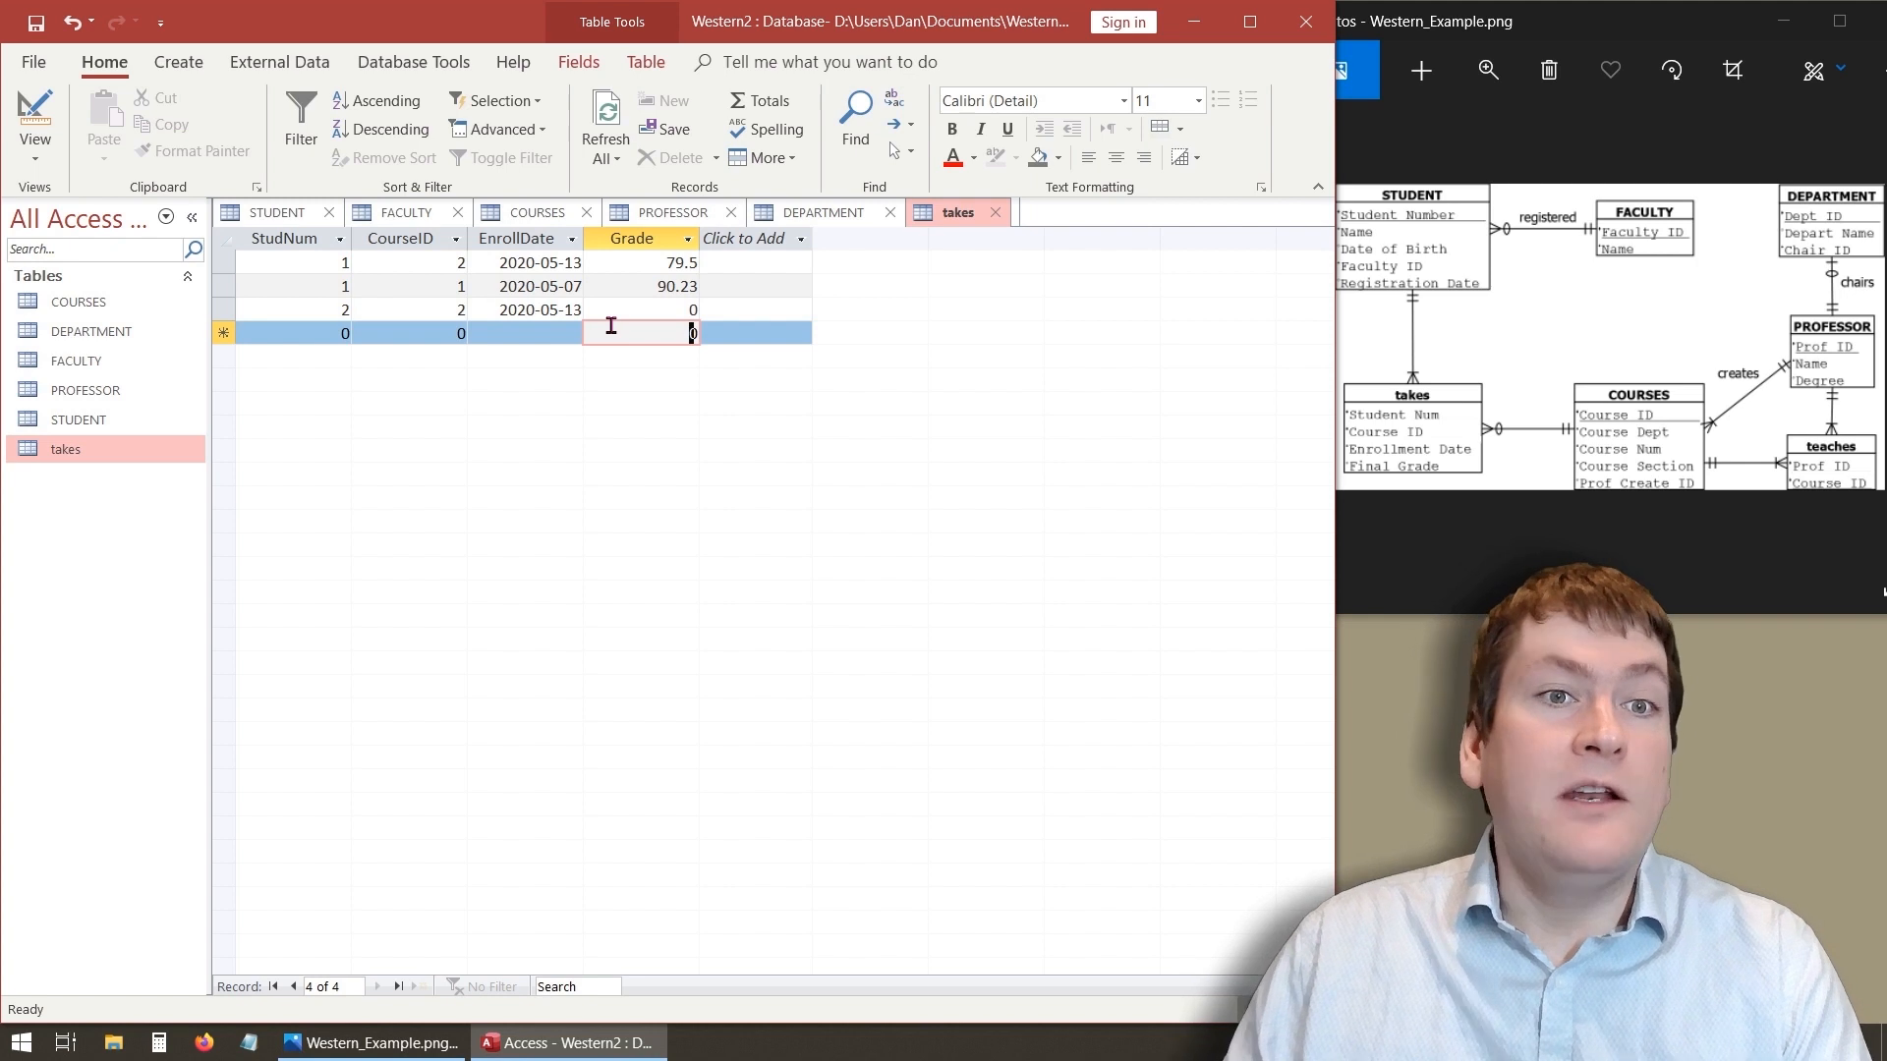
{"action": "left_click", "coordinate": [32, 111]}
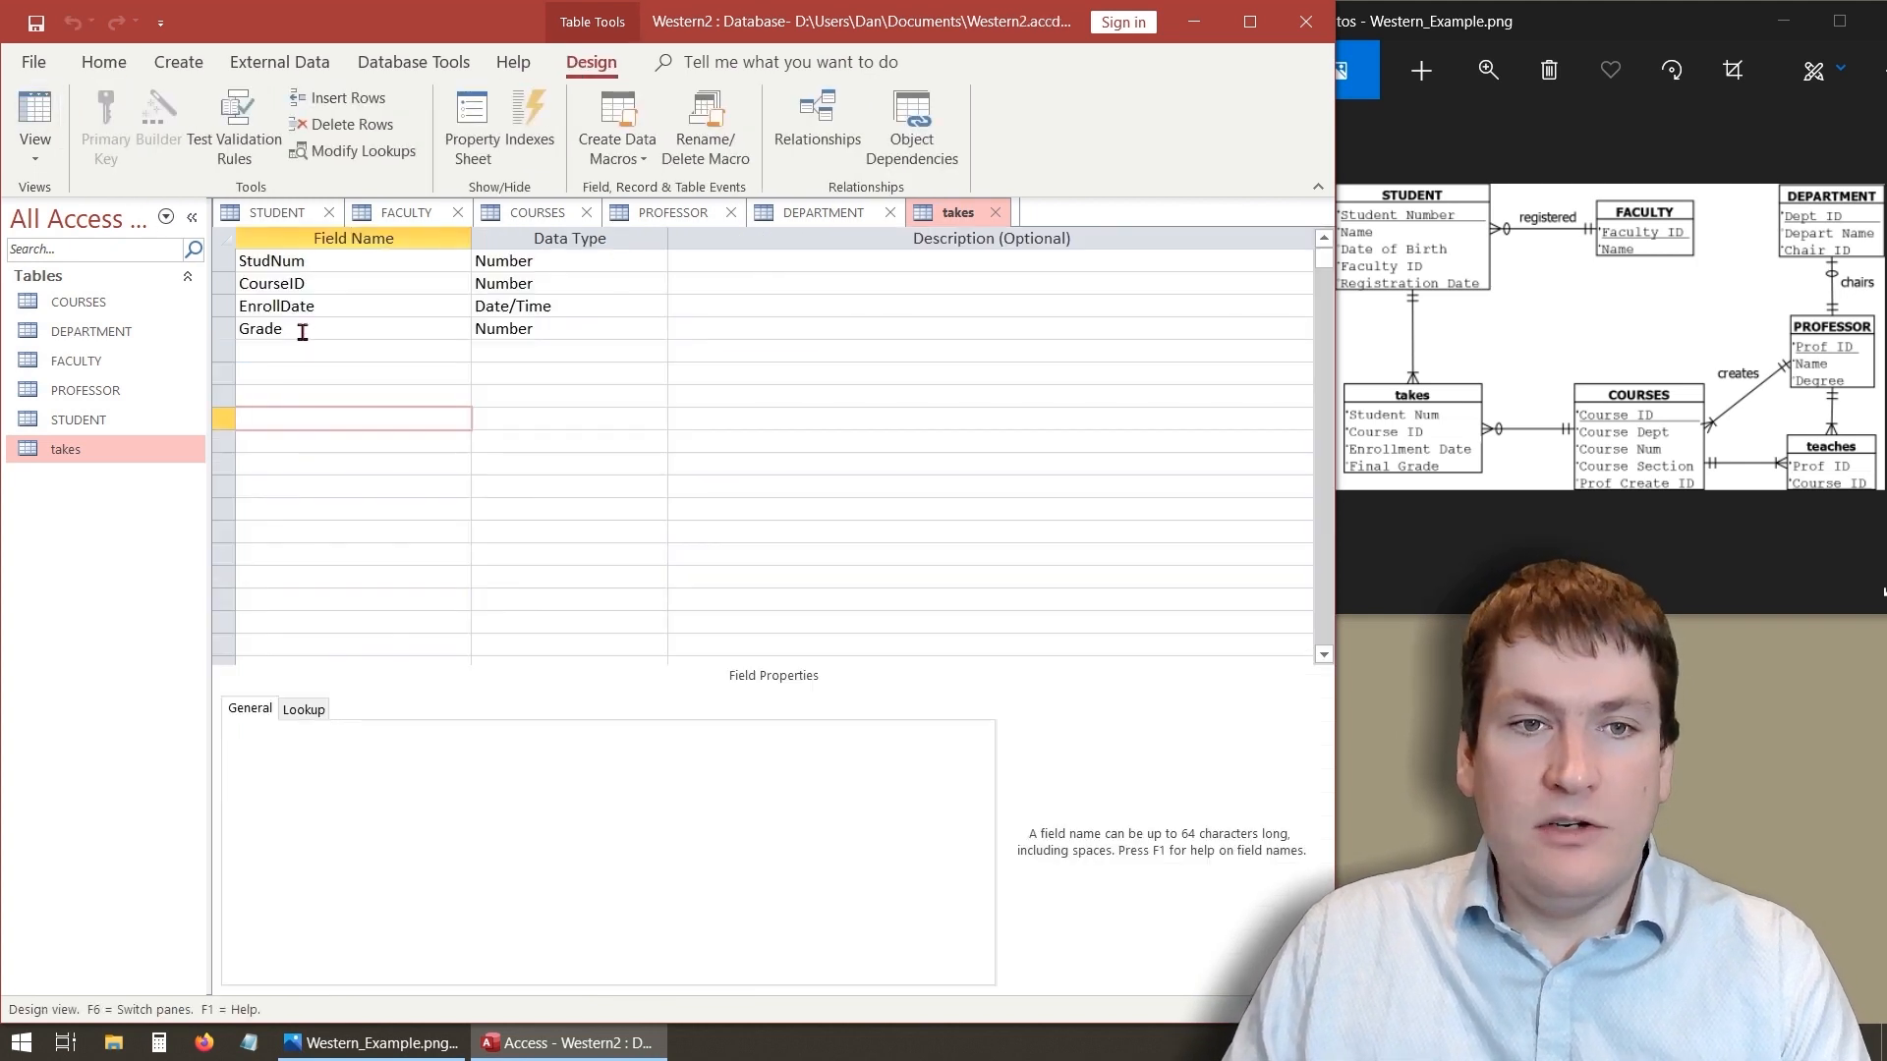
{"action": "left_click", "coordinate": [302, 332]}
{"action": "left_click", "coordinate": [363, 827]}
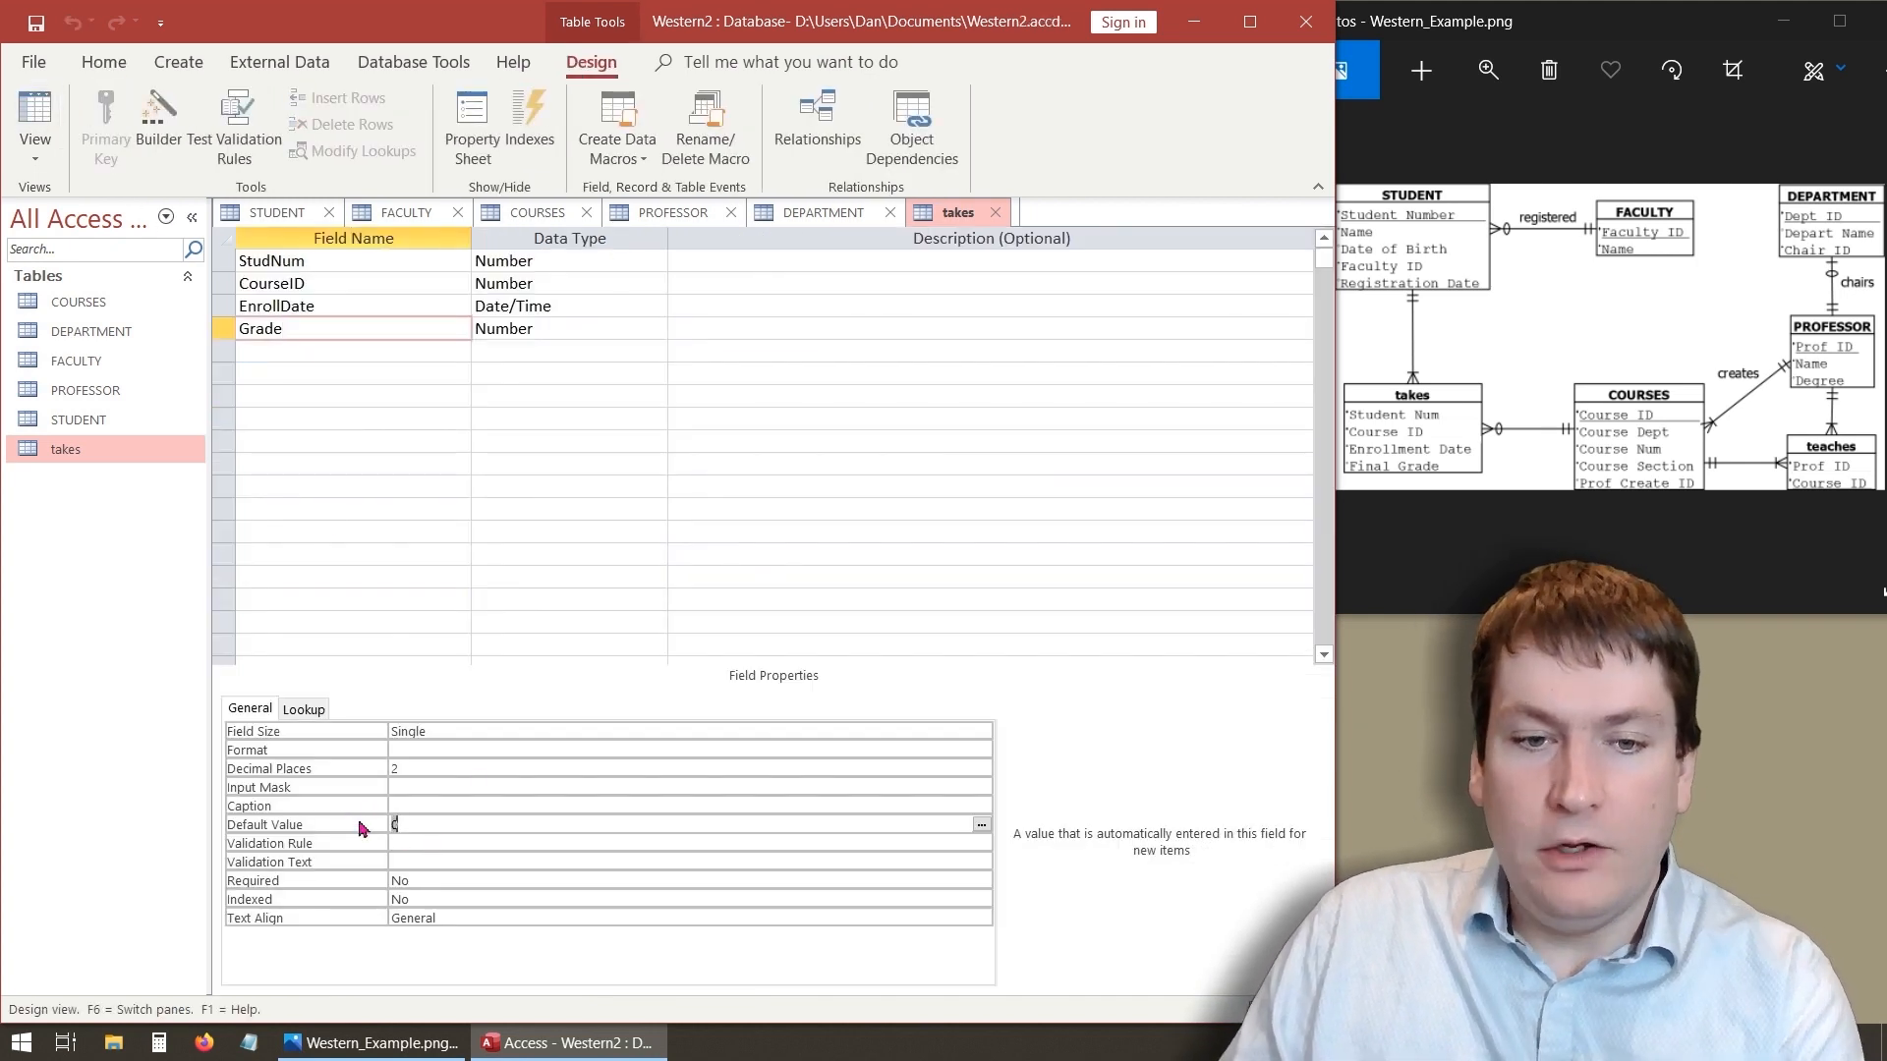
{"action": "key", "text": "BackSpace"}
{"action": "left_click", "coordinate": [441, 845]}
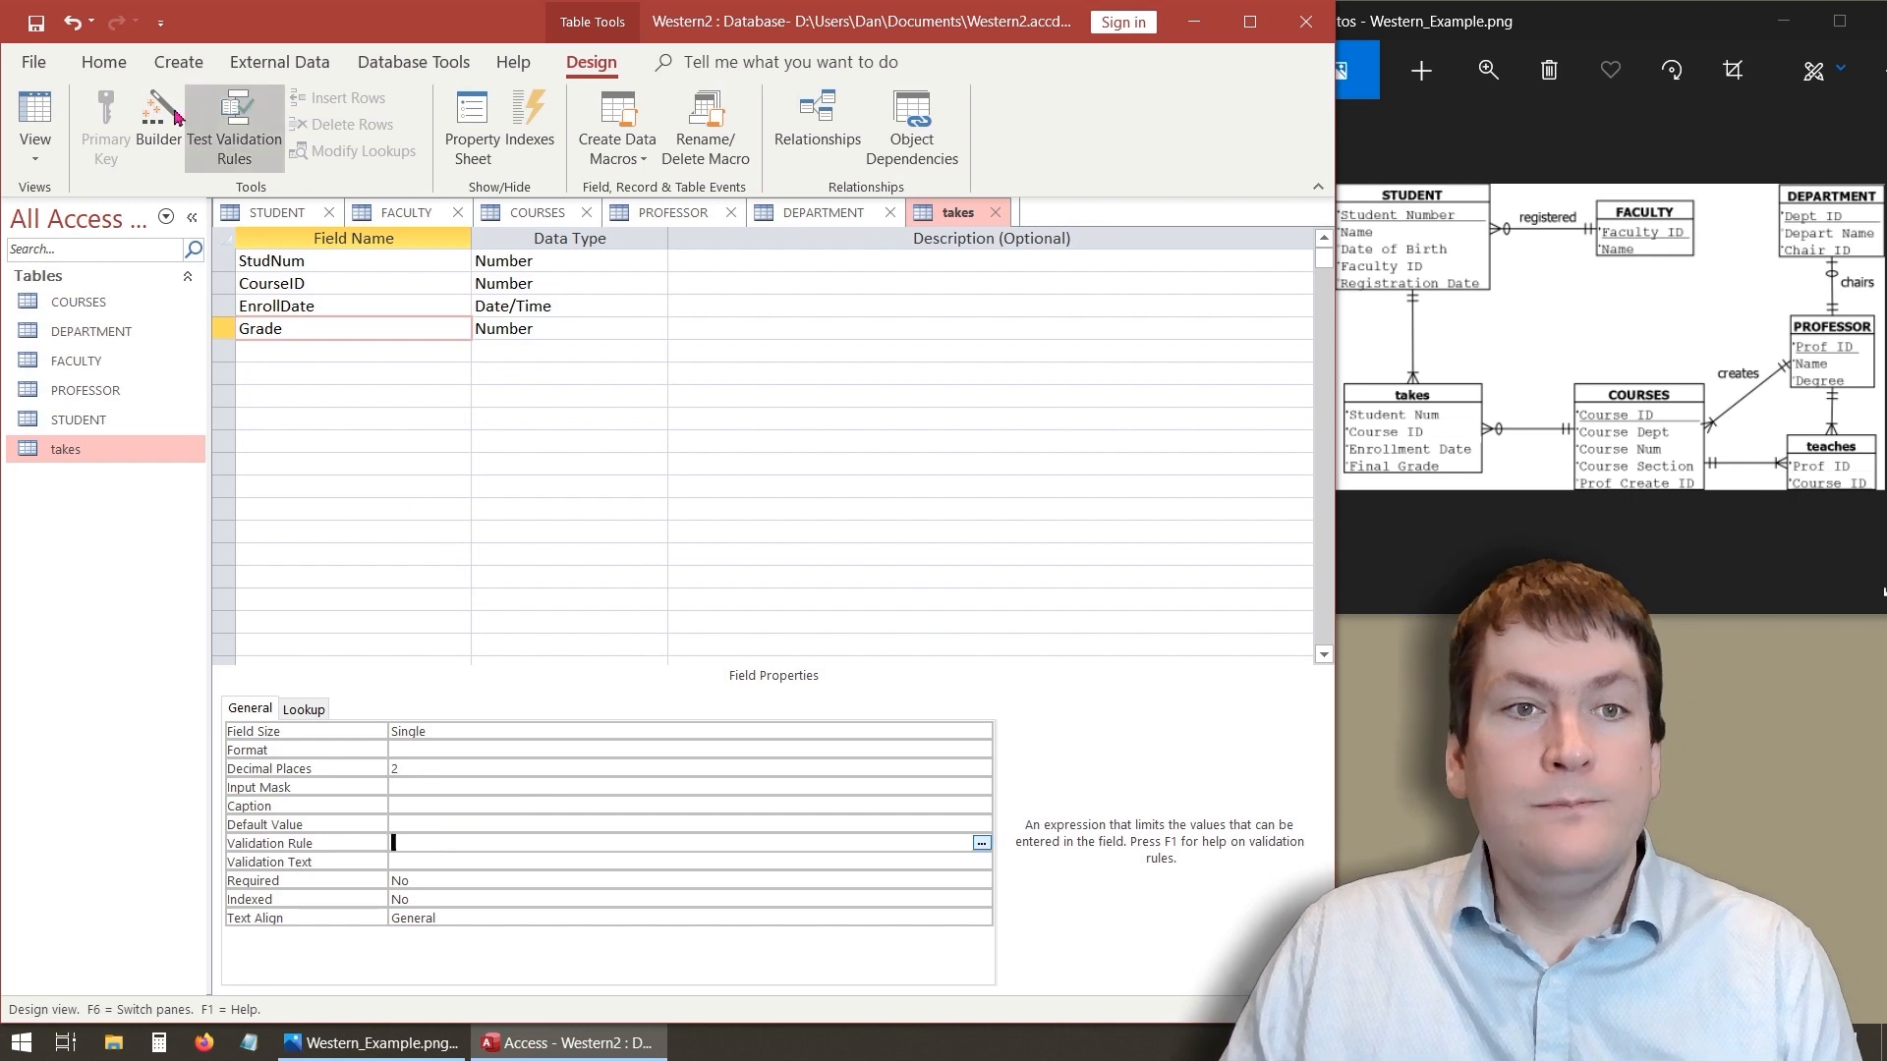
- Save the table and return to the takes datasheet
{"action": "left_click", "coordinate": [35, 120]}
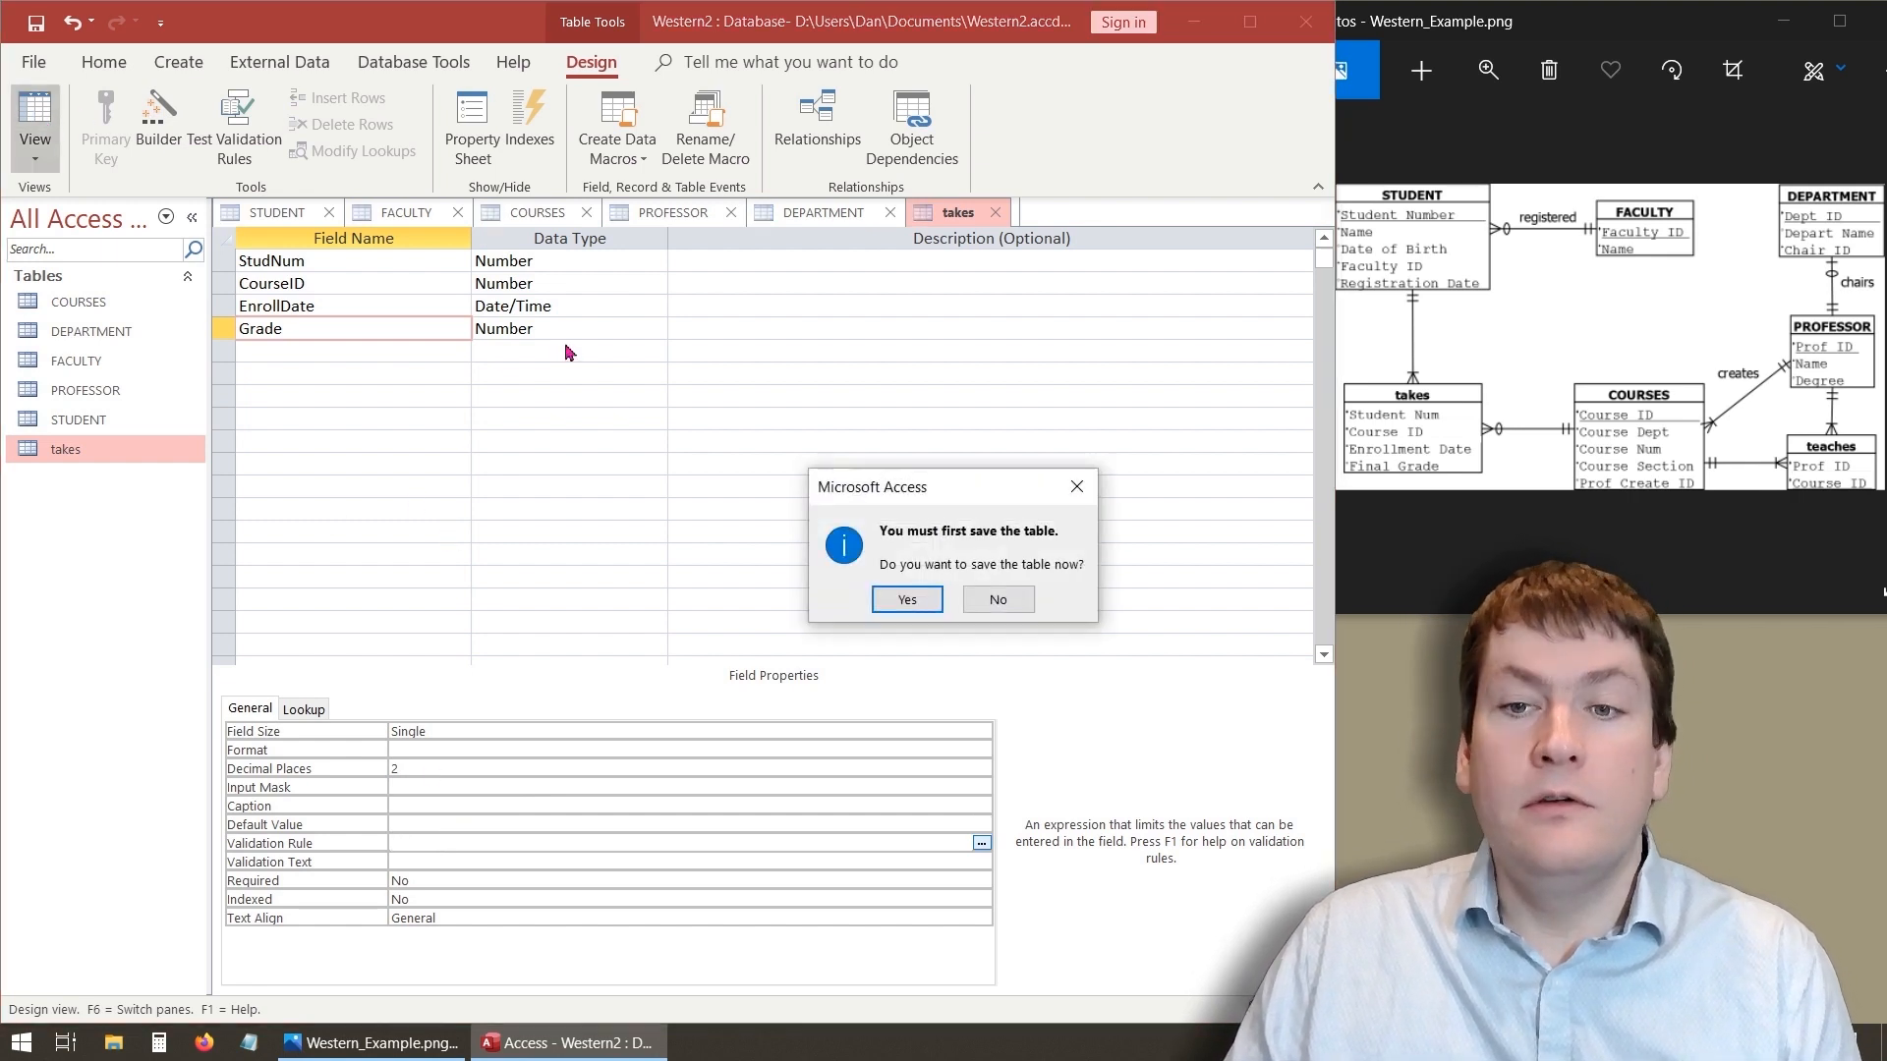
{"action": "left_click", "coordinate": [890, 606]}
{"action": "left_click", "coordinate": [694, 312]}
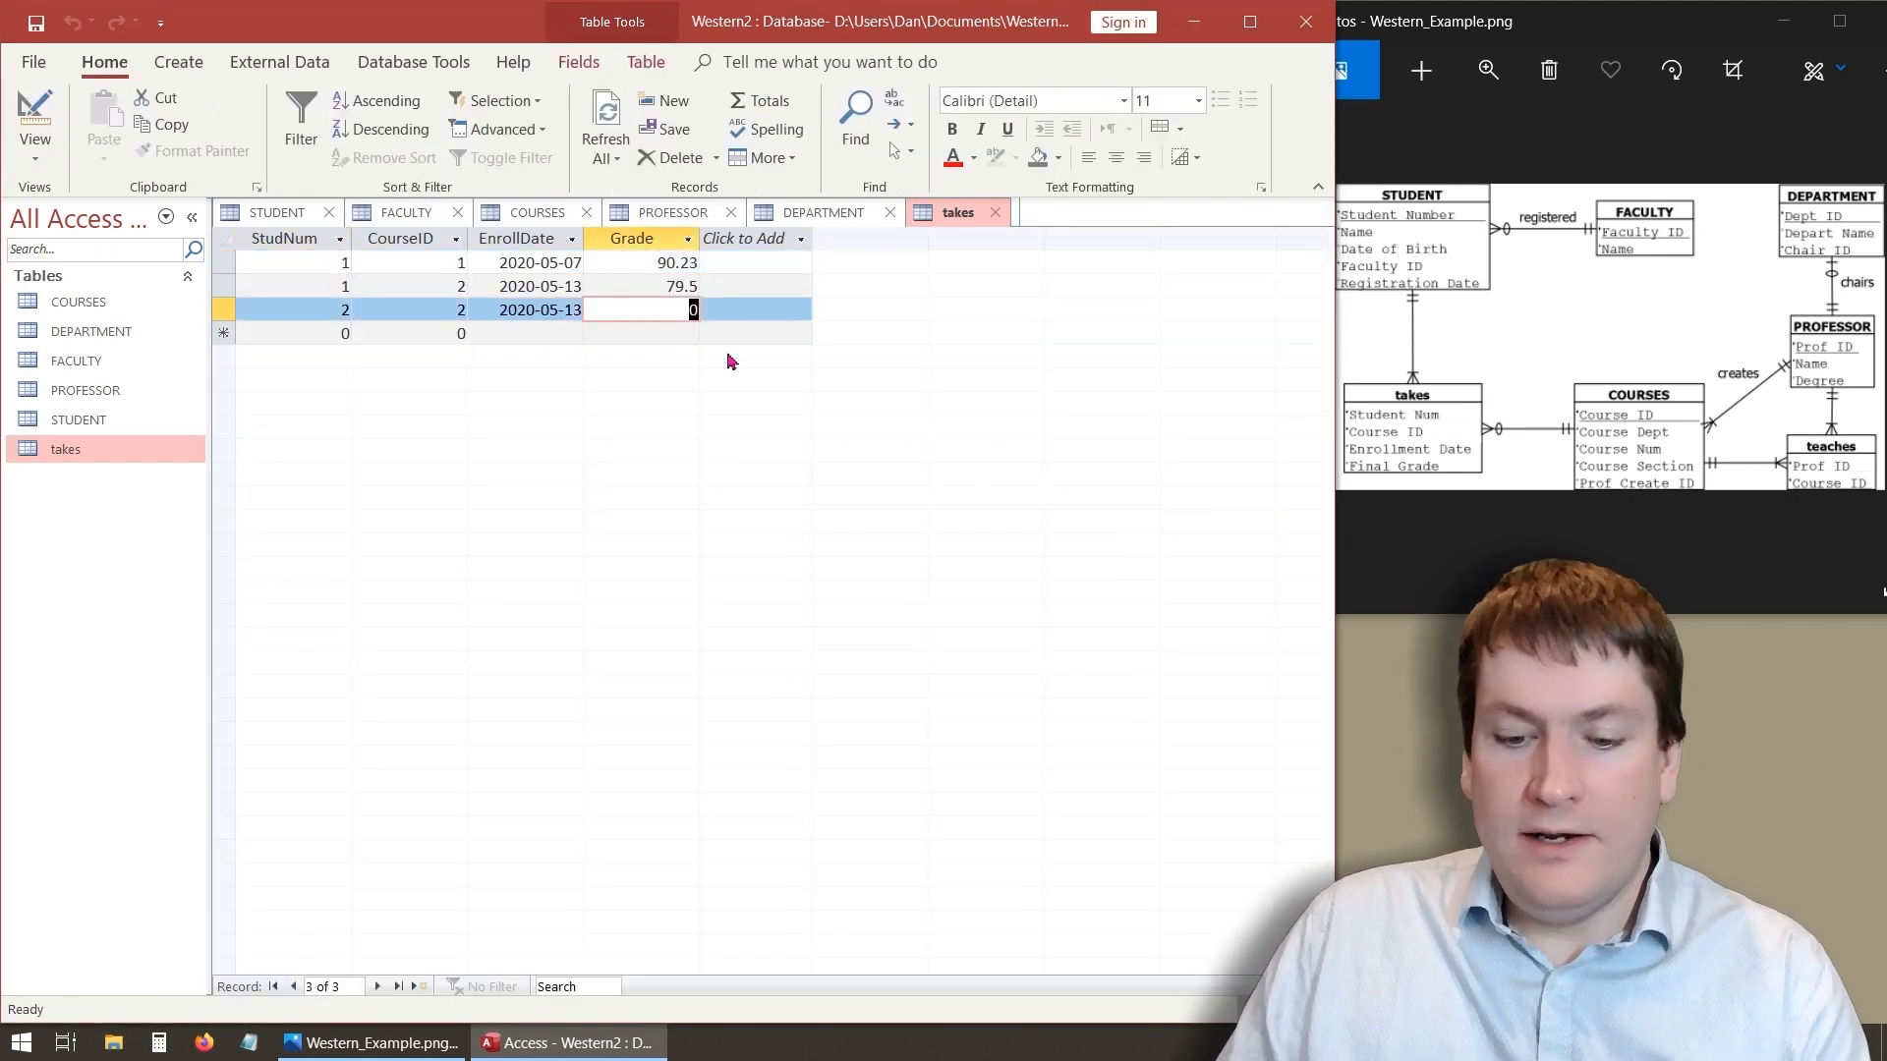
{"action": "left_click", "coordinate": [654, 335]}
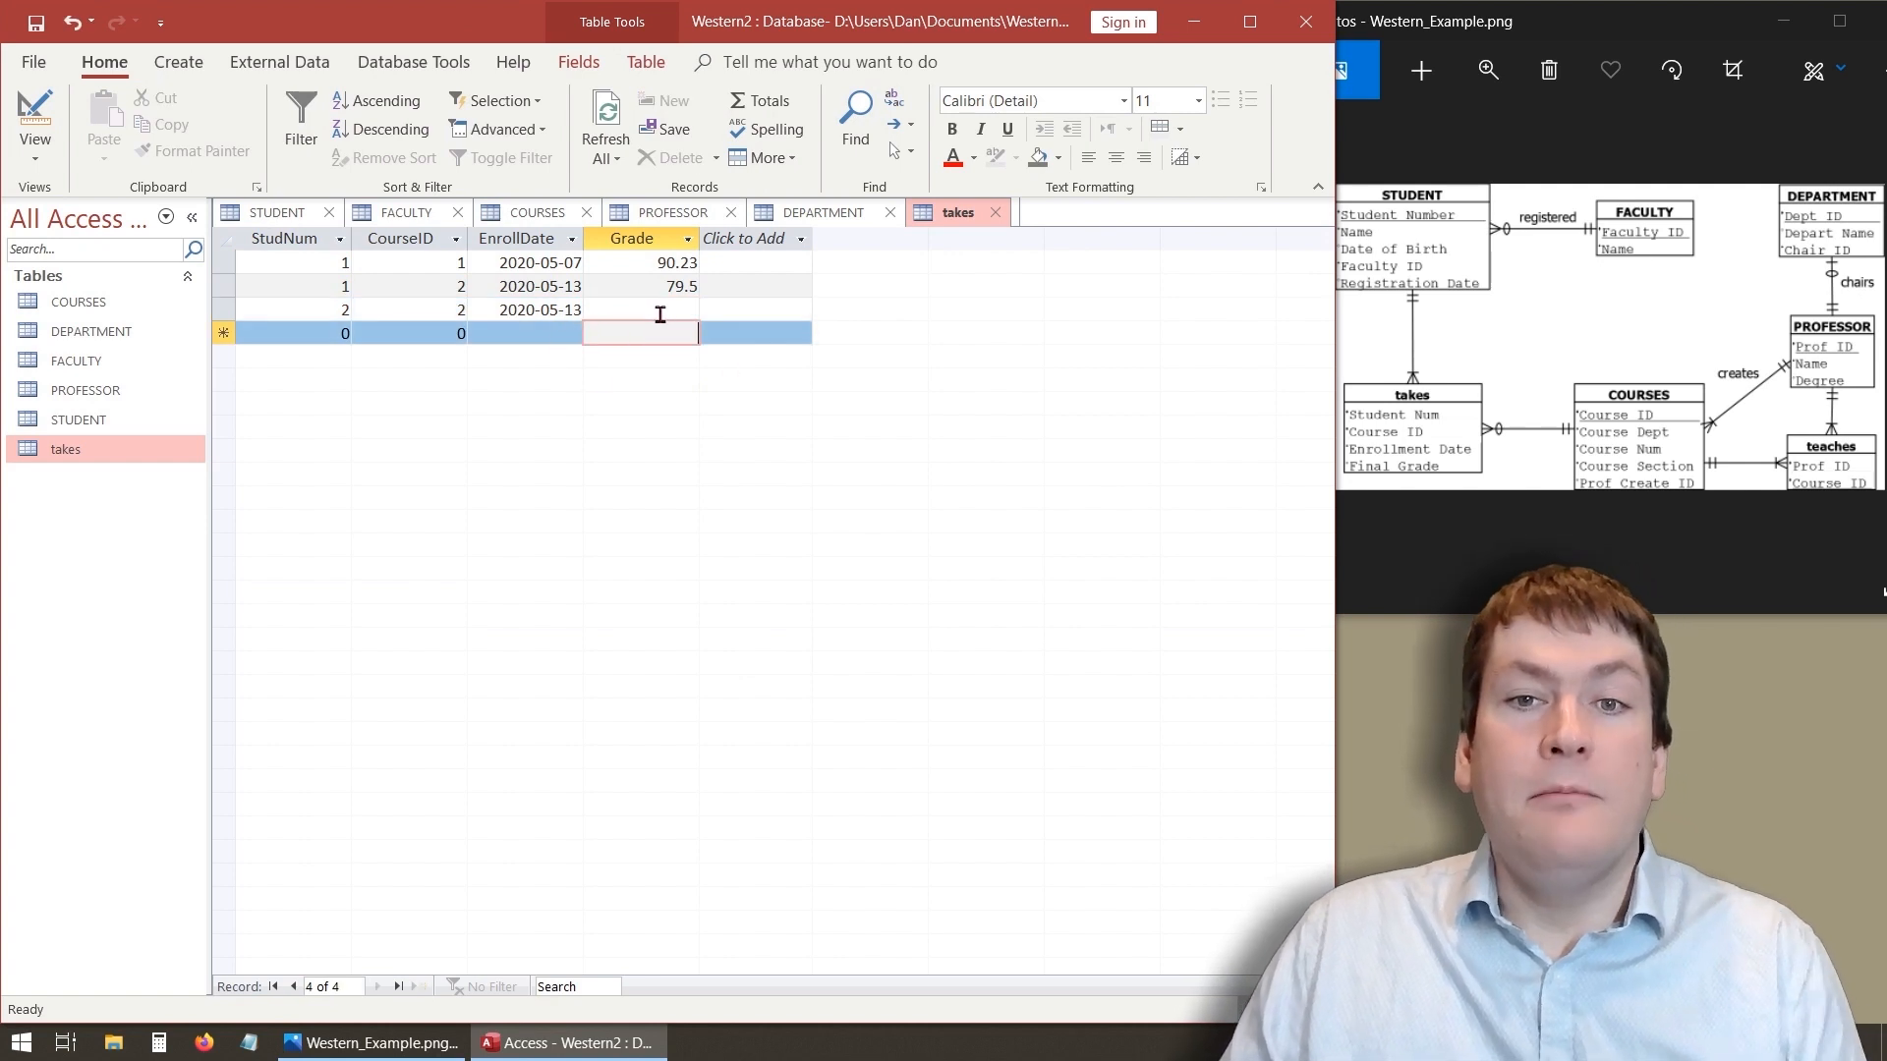
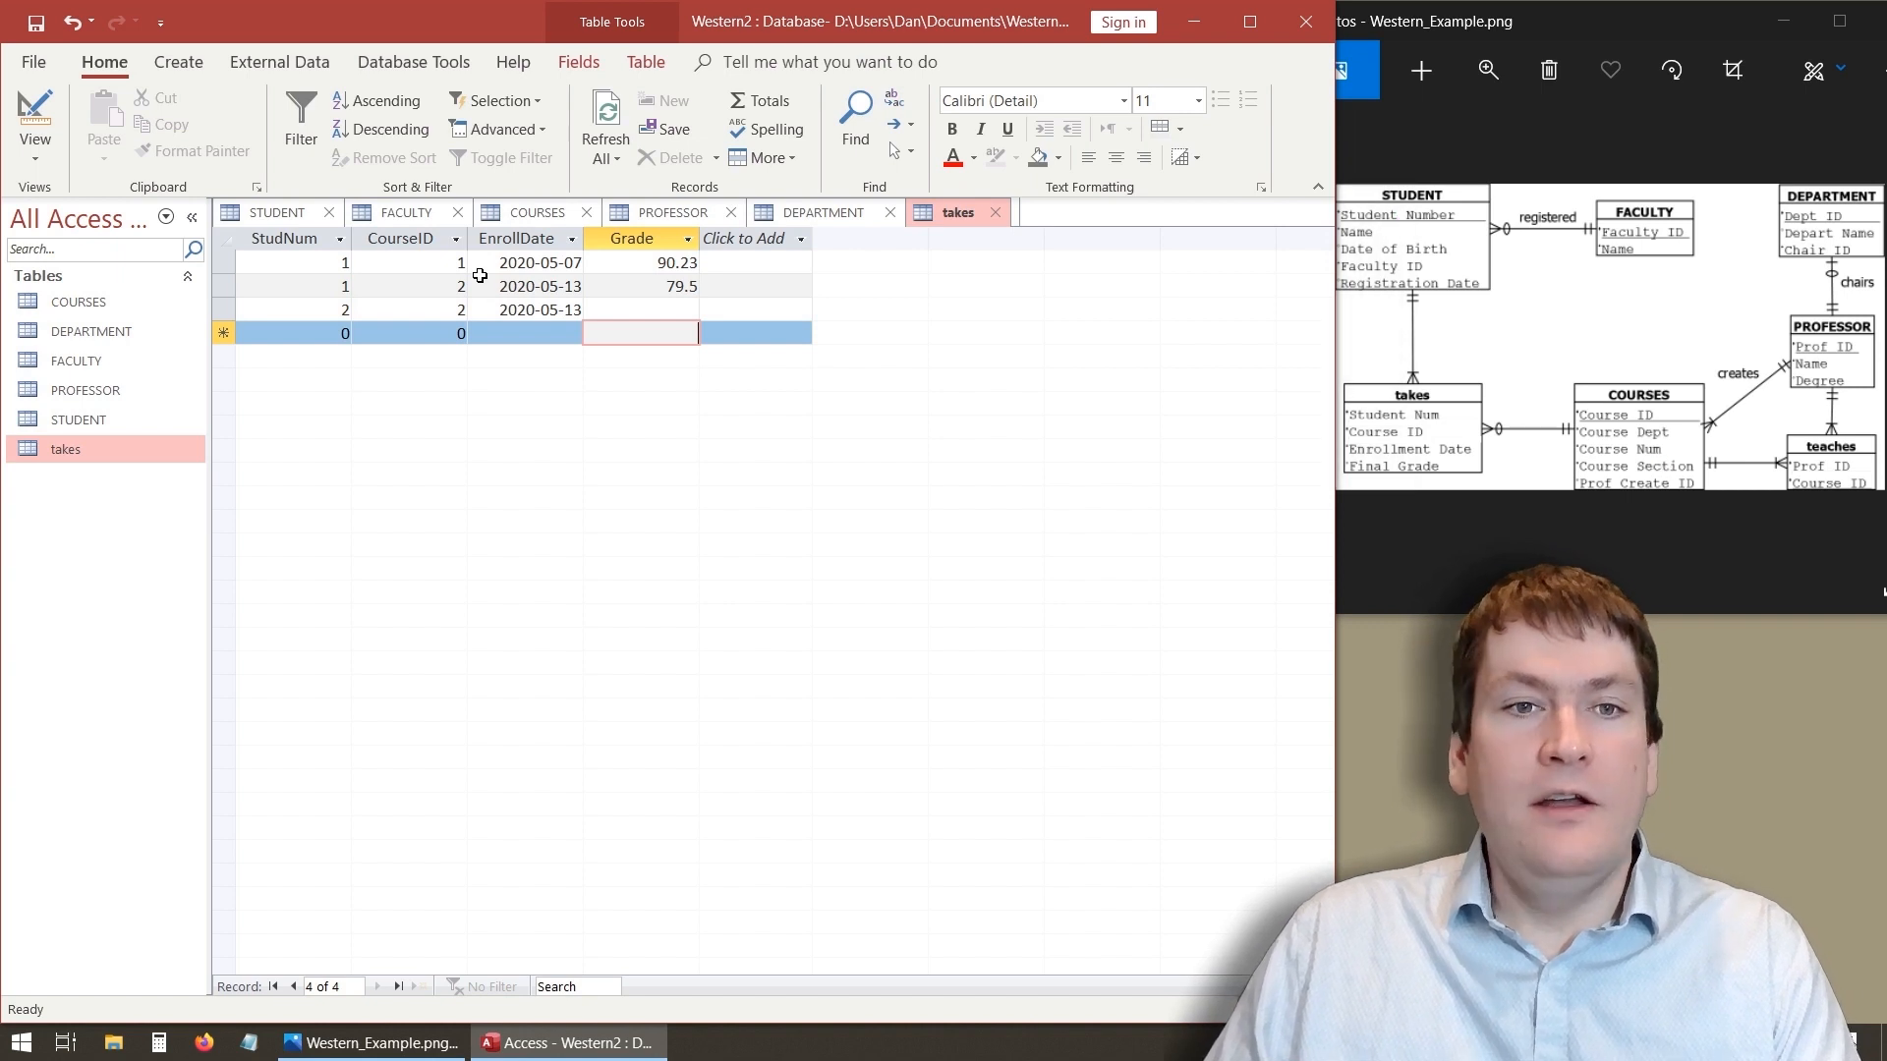
{"action": "left_click", "coordinate": [216, 268]}
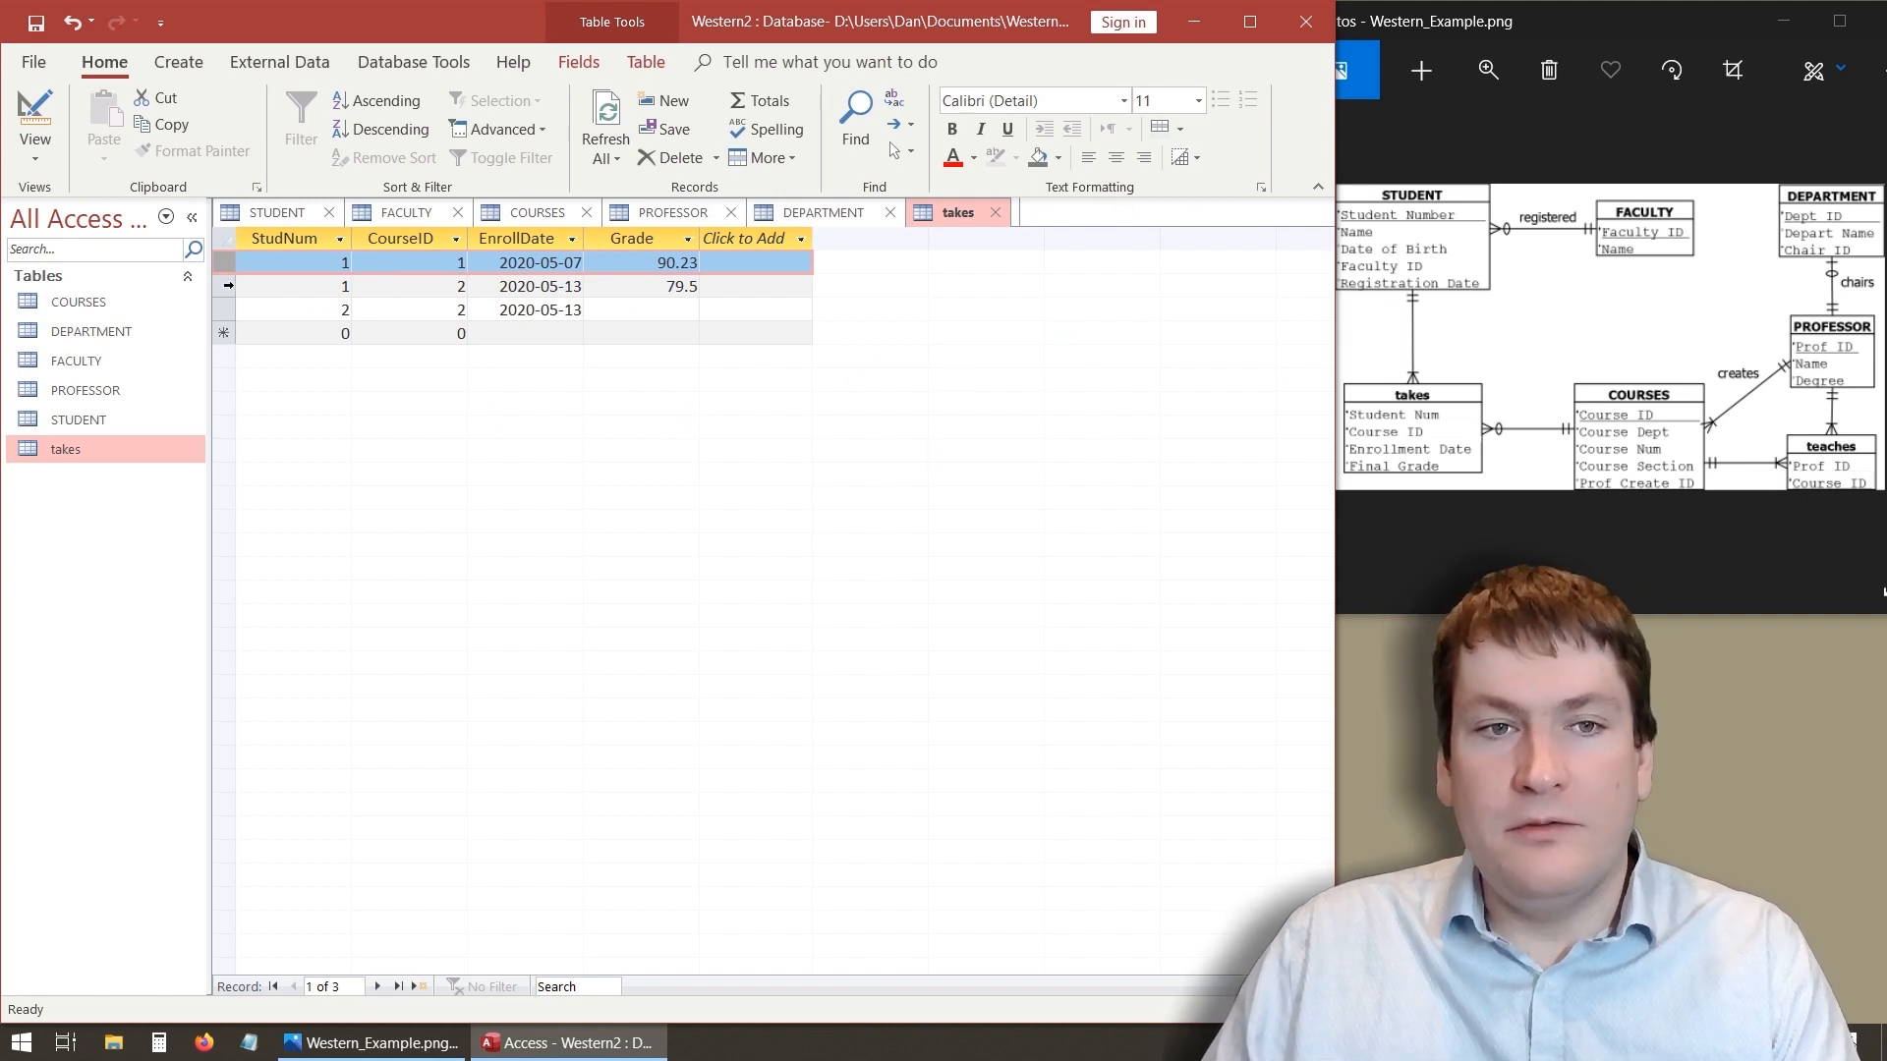
{"action": "left_click", "coordinate": [226, 286]}
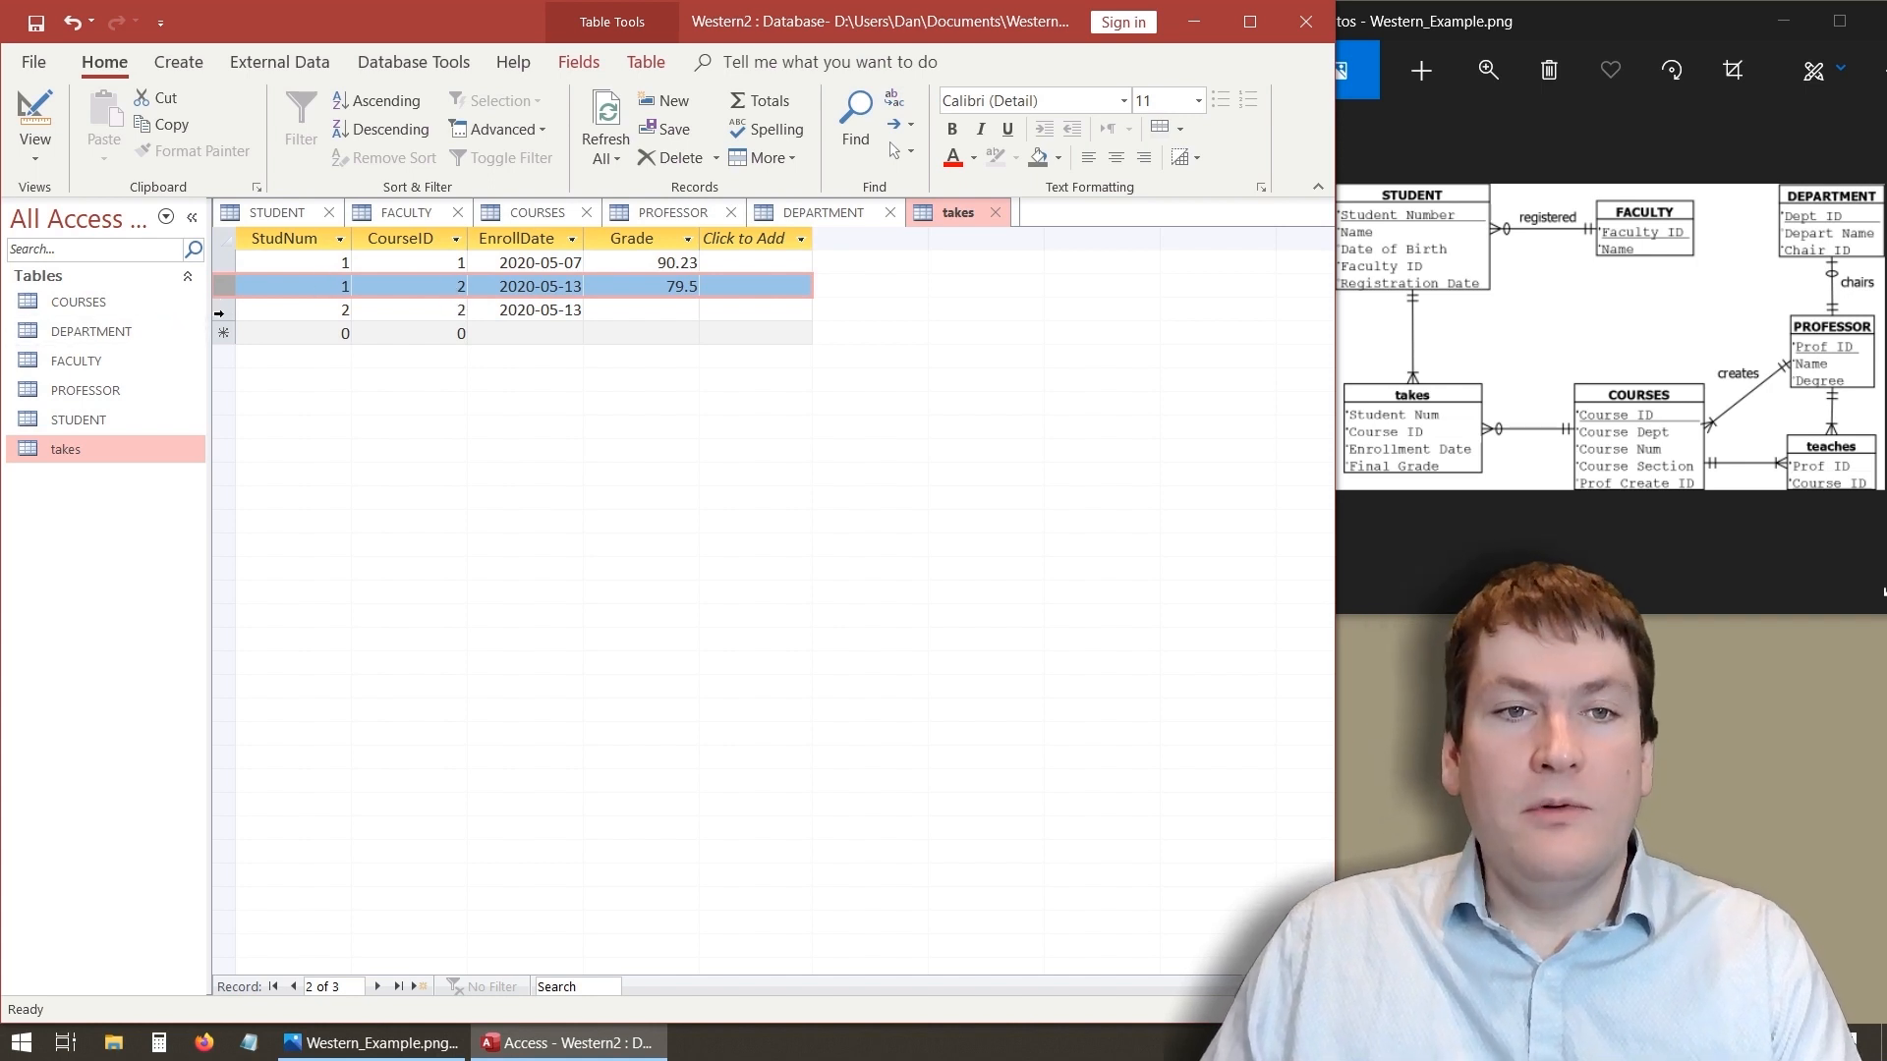
{"action": "left_click", "coordinate": [221, 312]}
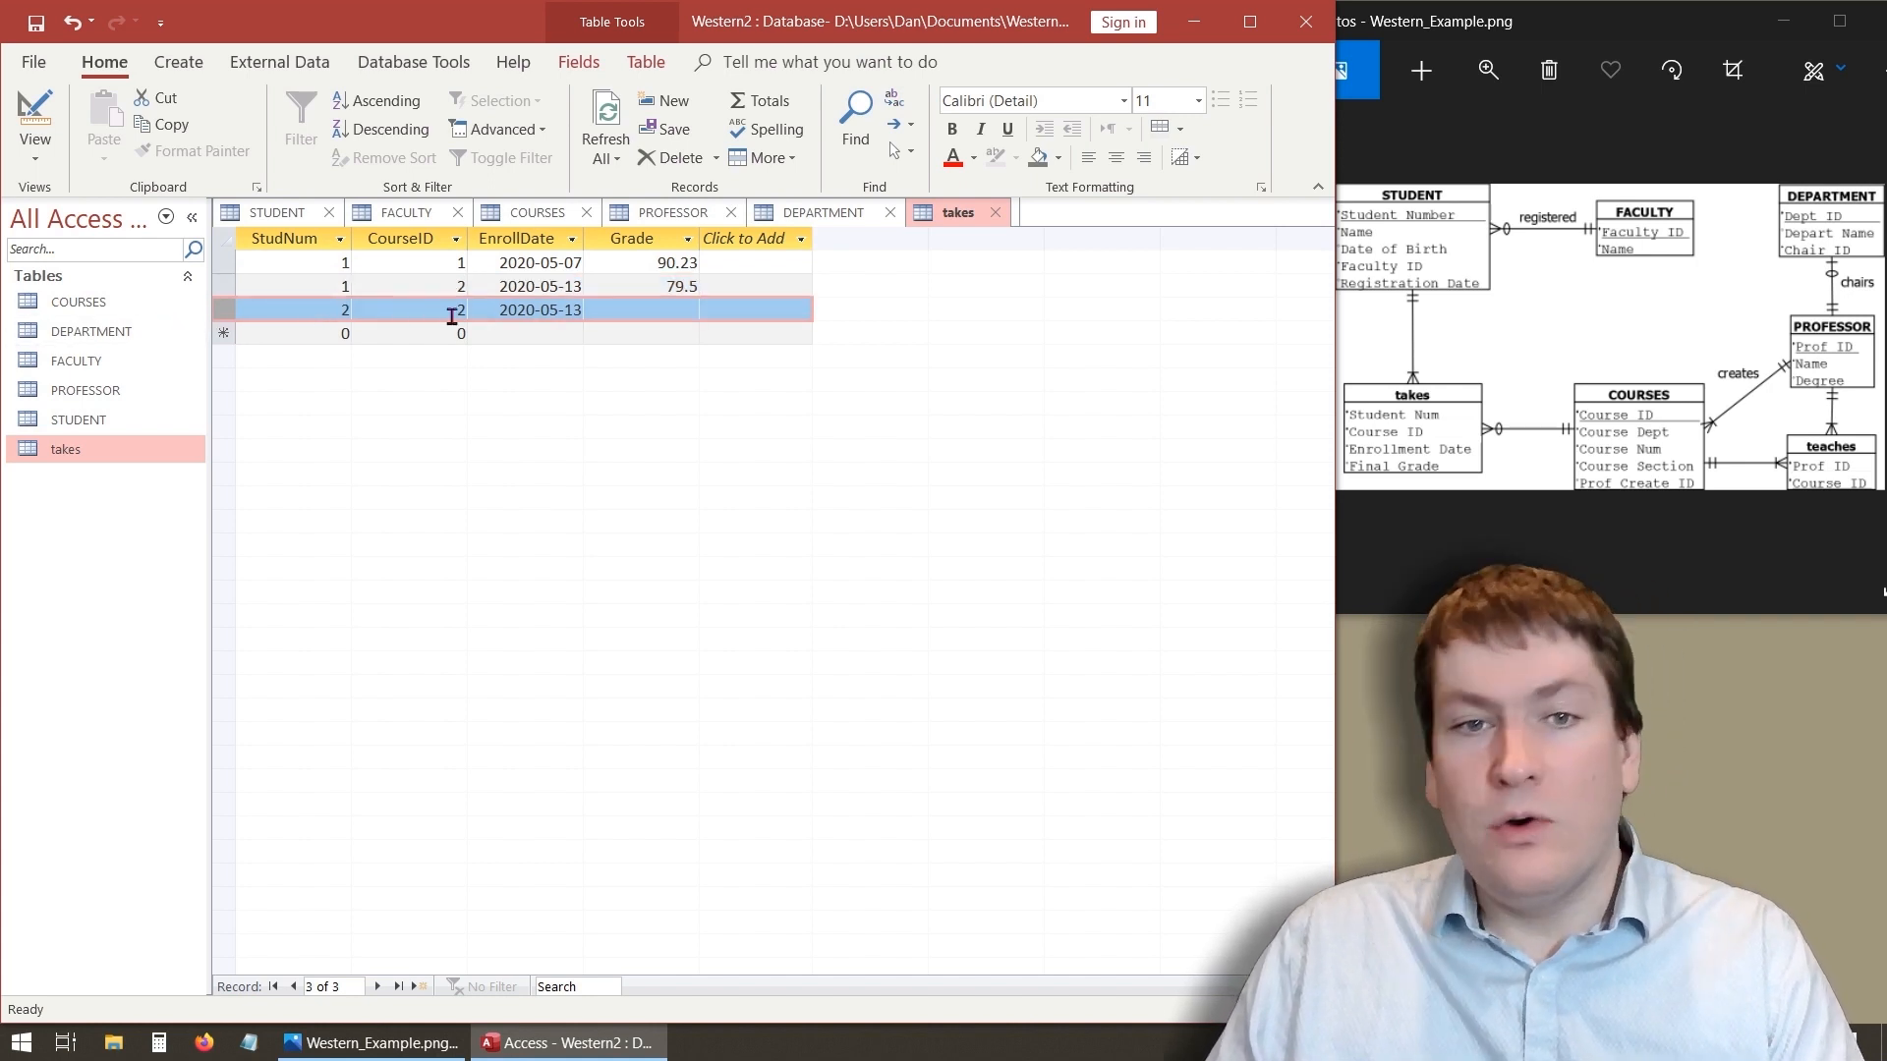
{"action": "left_click", "coordinate": [511, 333]}
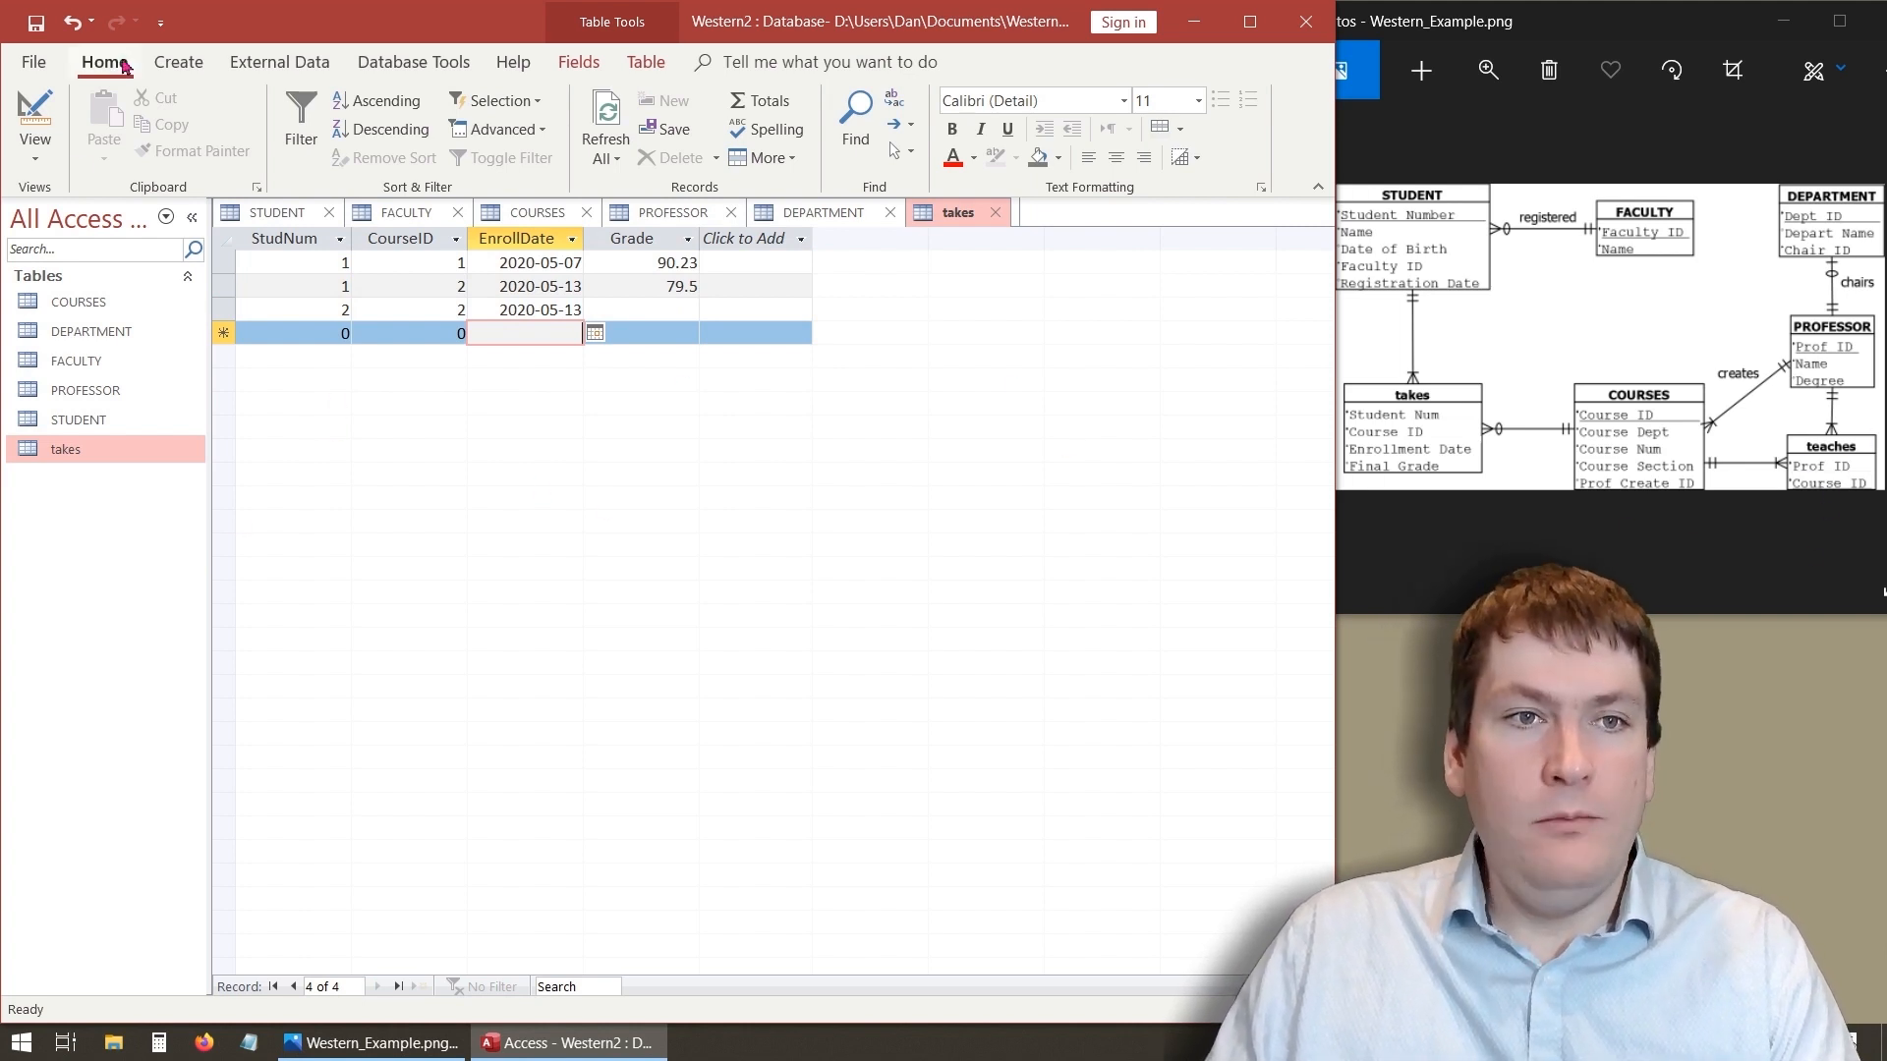
- Create a new table in design view with a ProfID field of Number data type
{"action": "left_click", "coordinate": [178, 62]}
{"action": "left_click", "coordinate": [185, 138]}
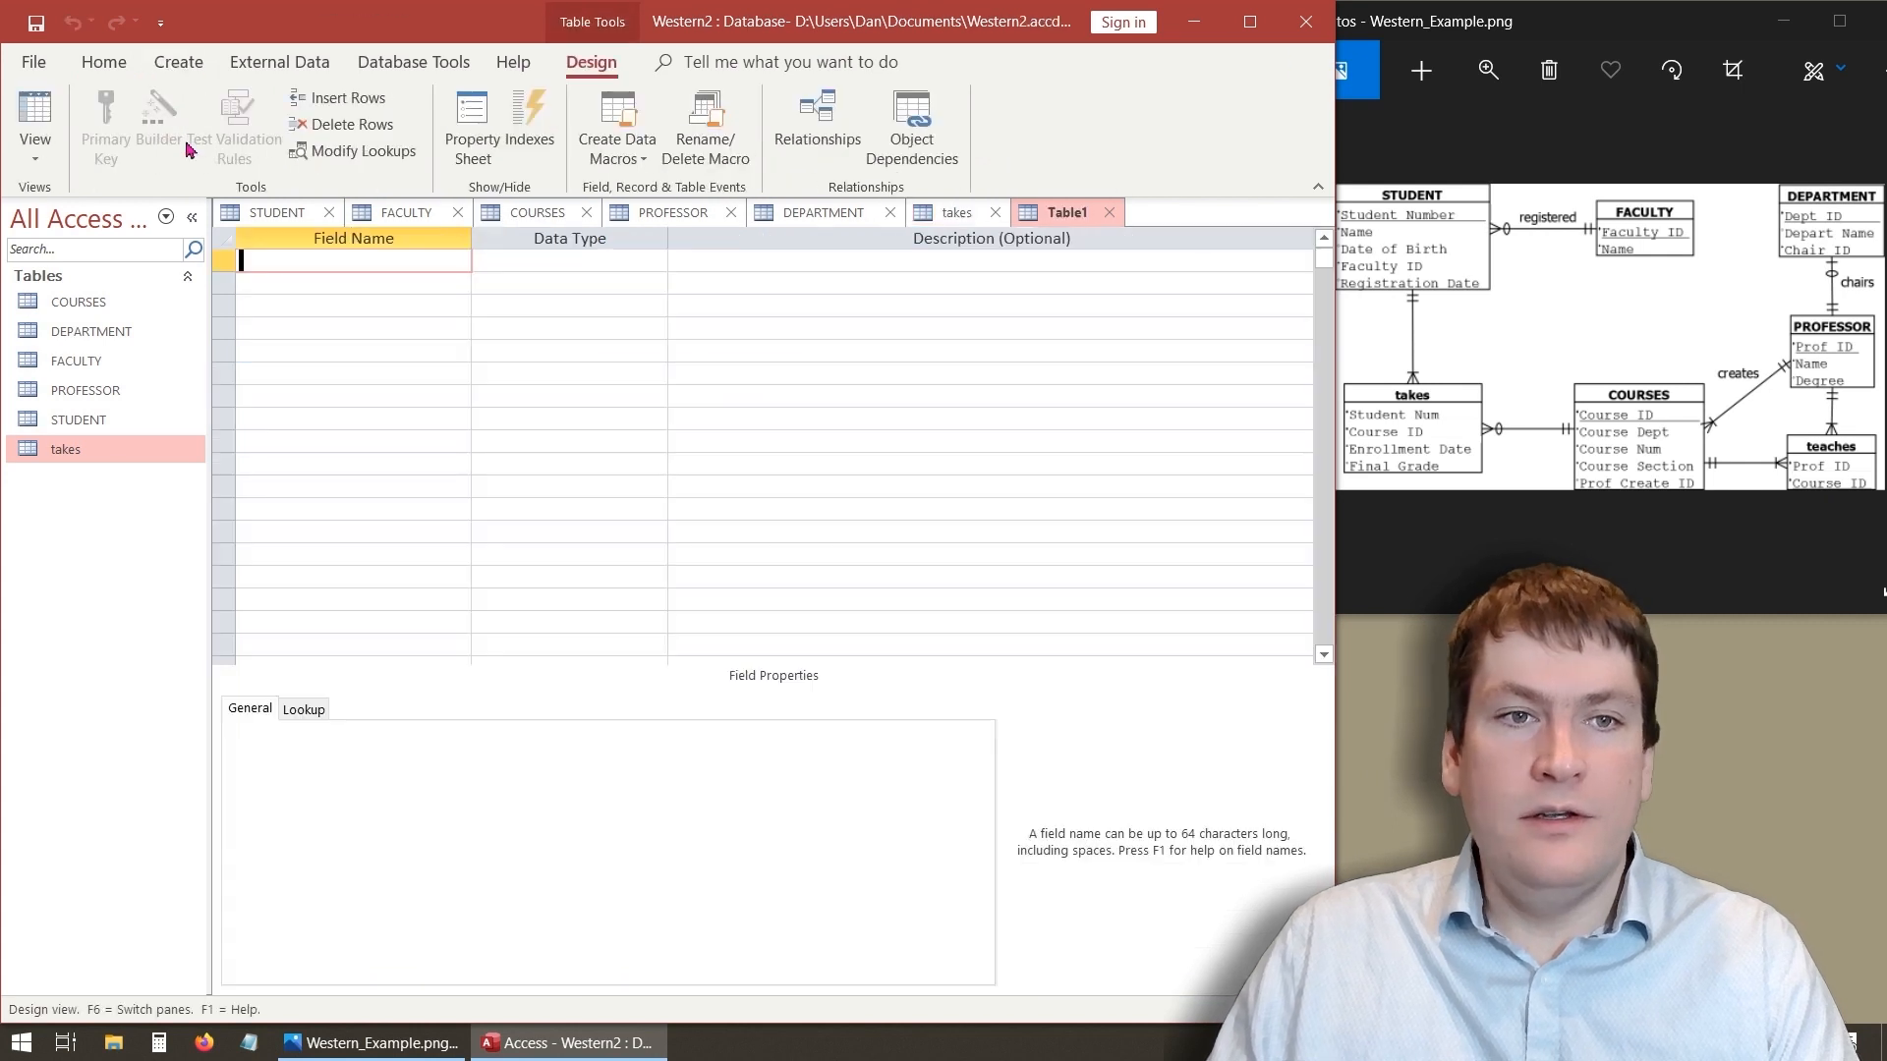
{"action": "type", "text": "P"}
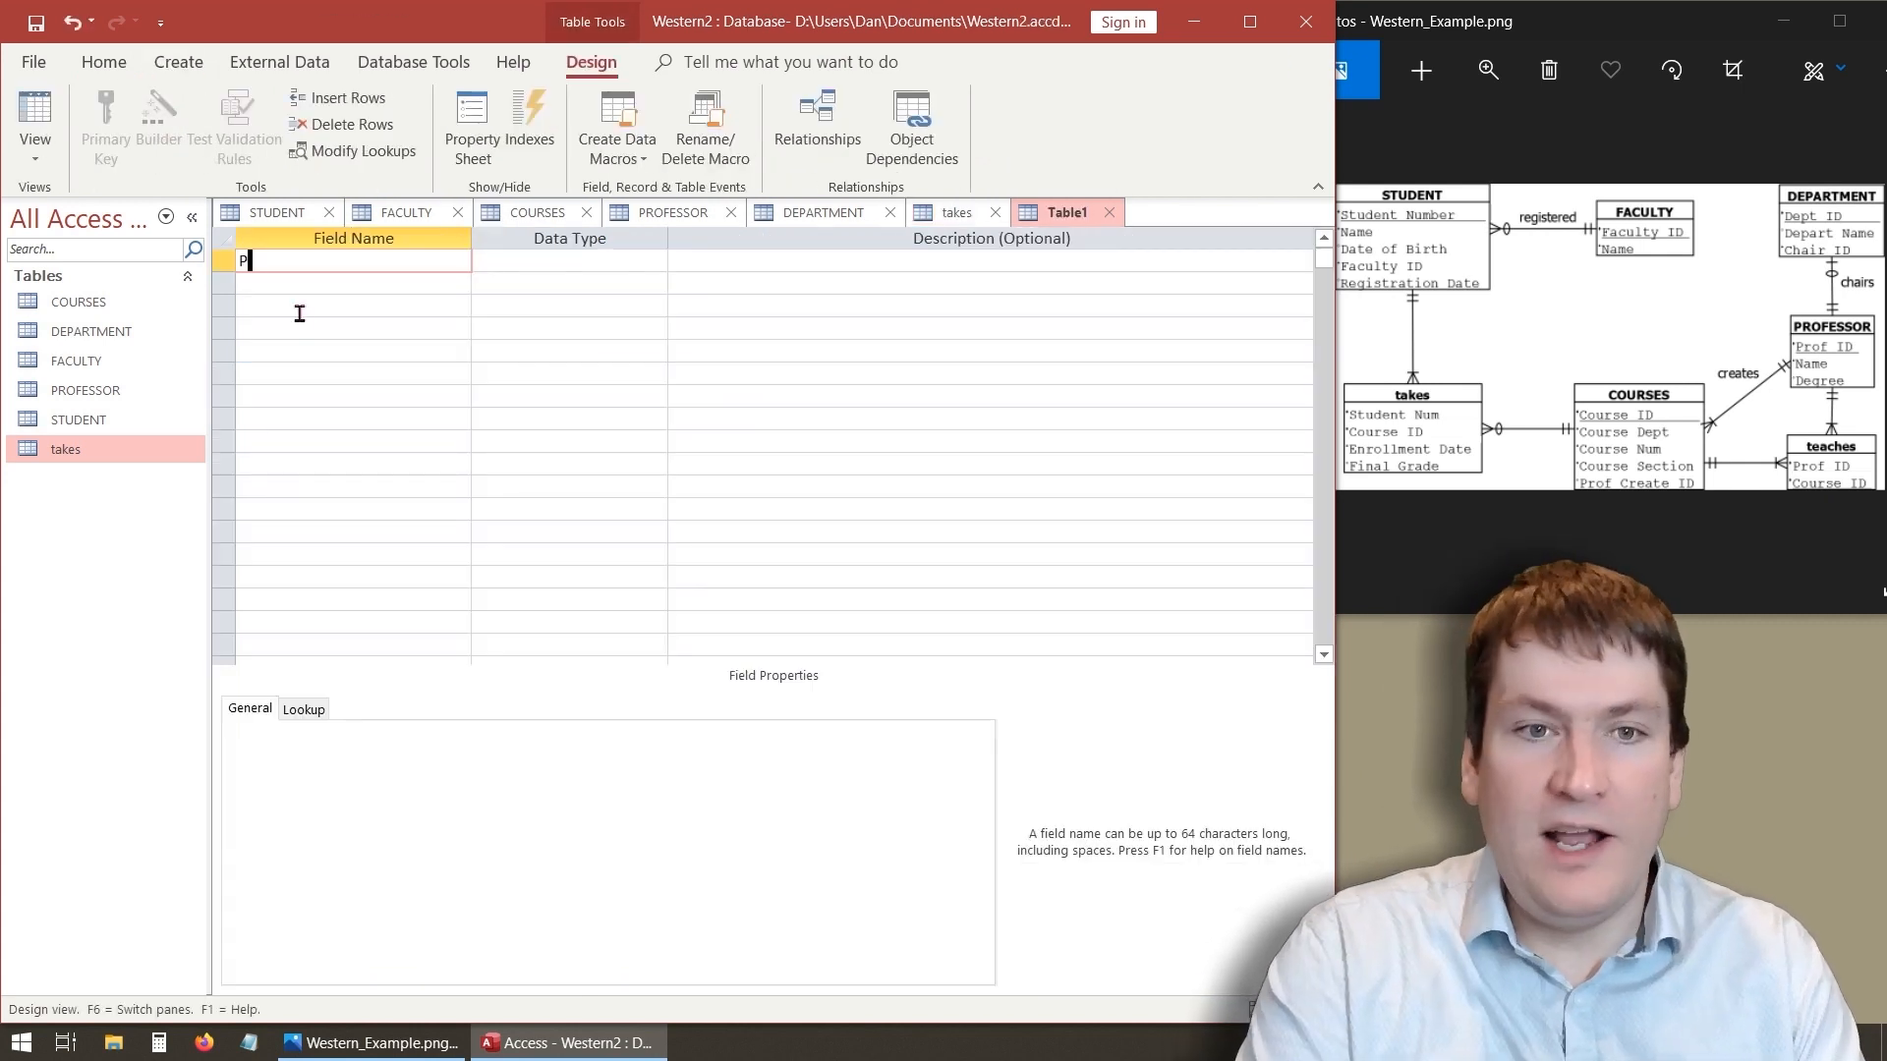
{"action": "type", "text": "rofID"}
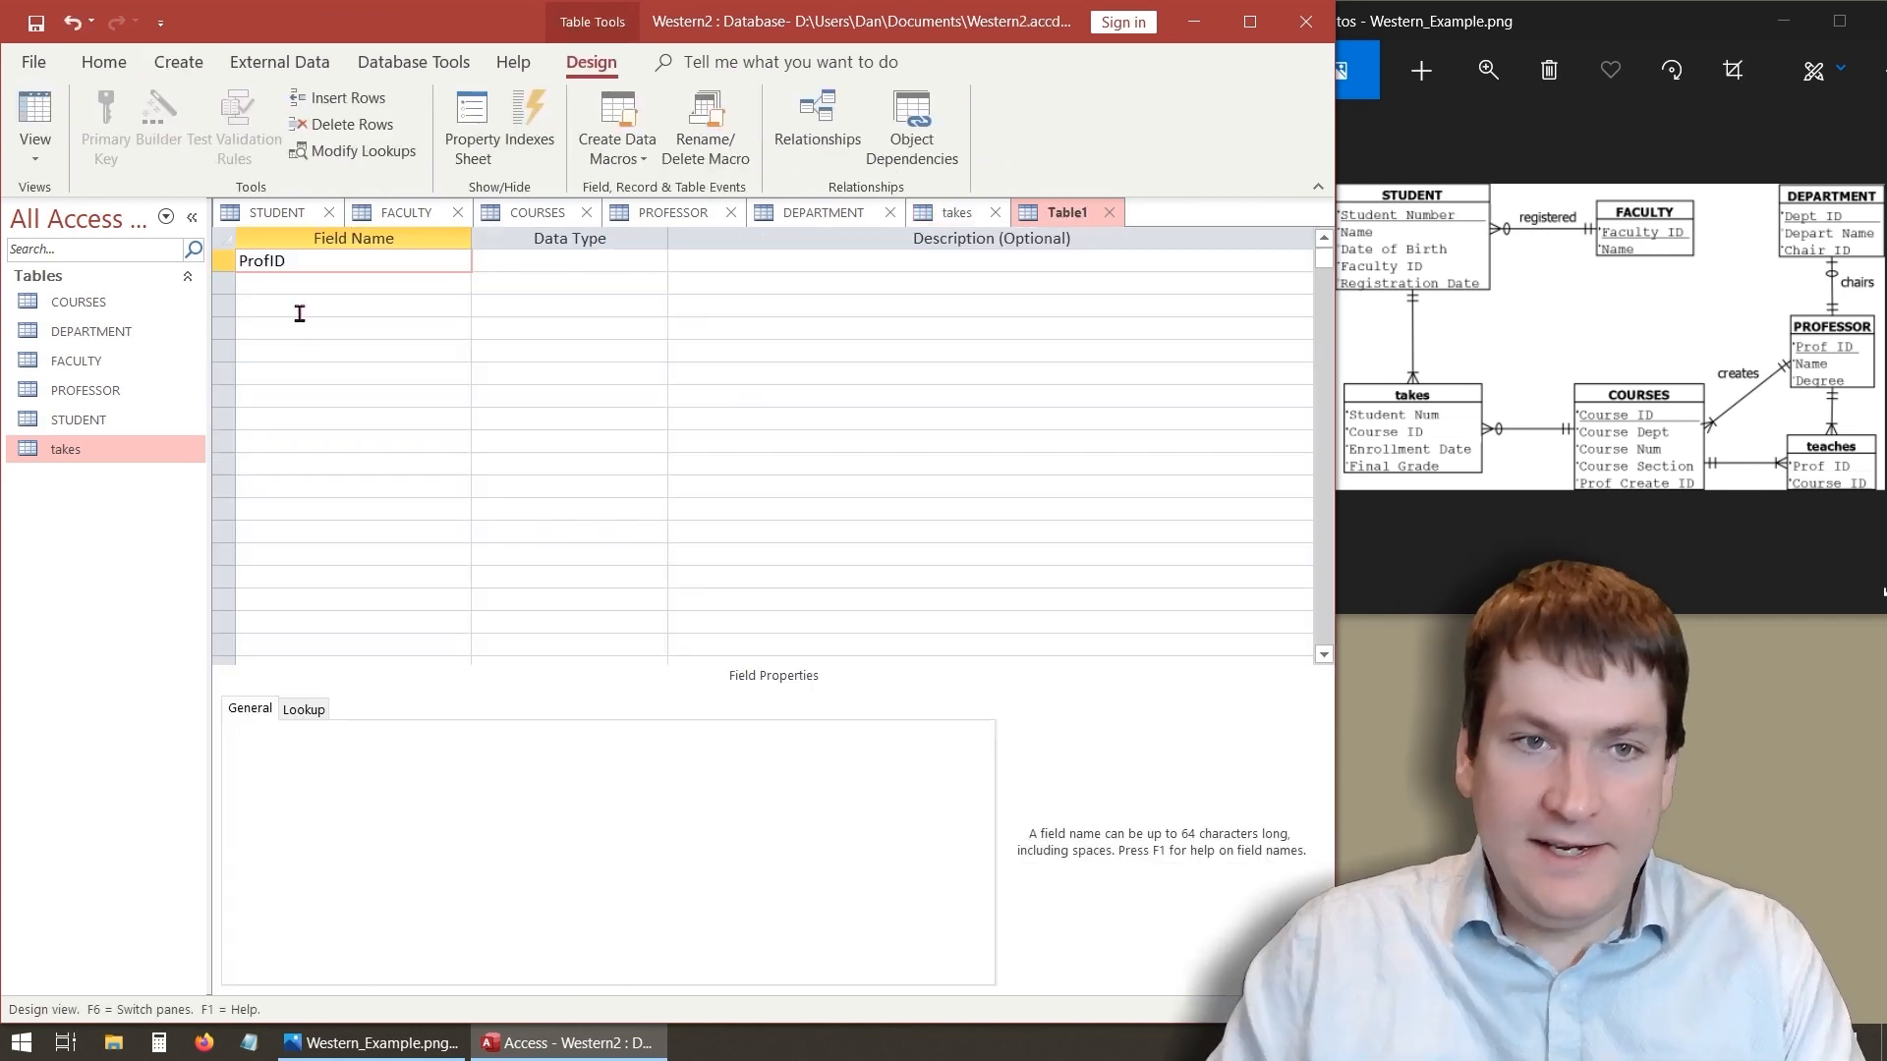
{"action": "left_click", "coordinate": [612, 264]}
{"action": "left_click", "coordinate": [655, 262]}
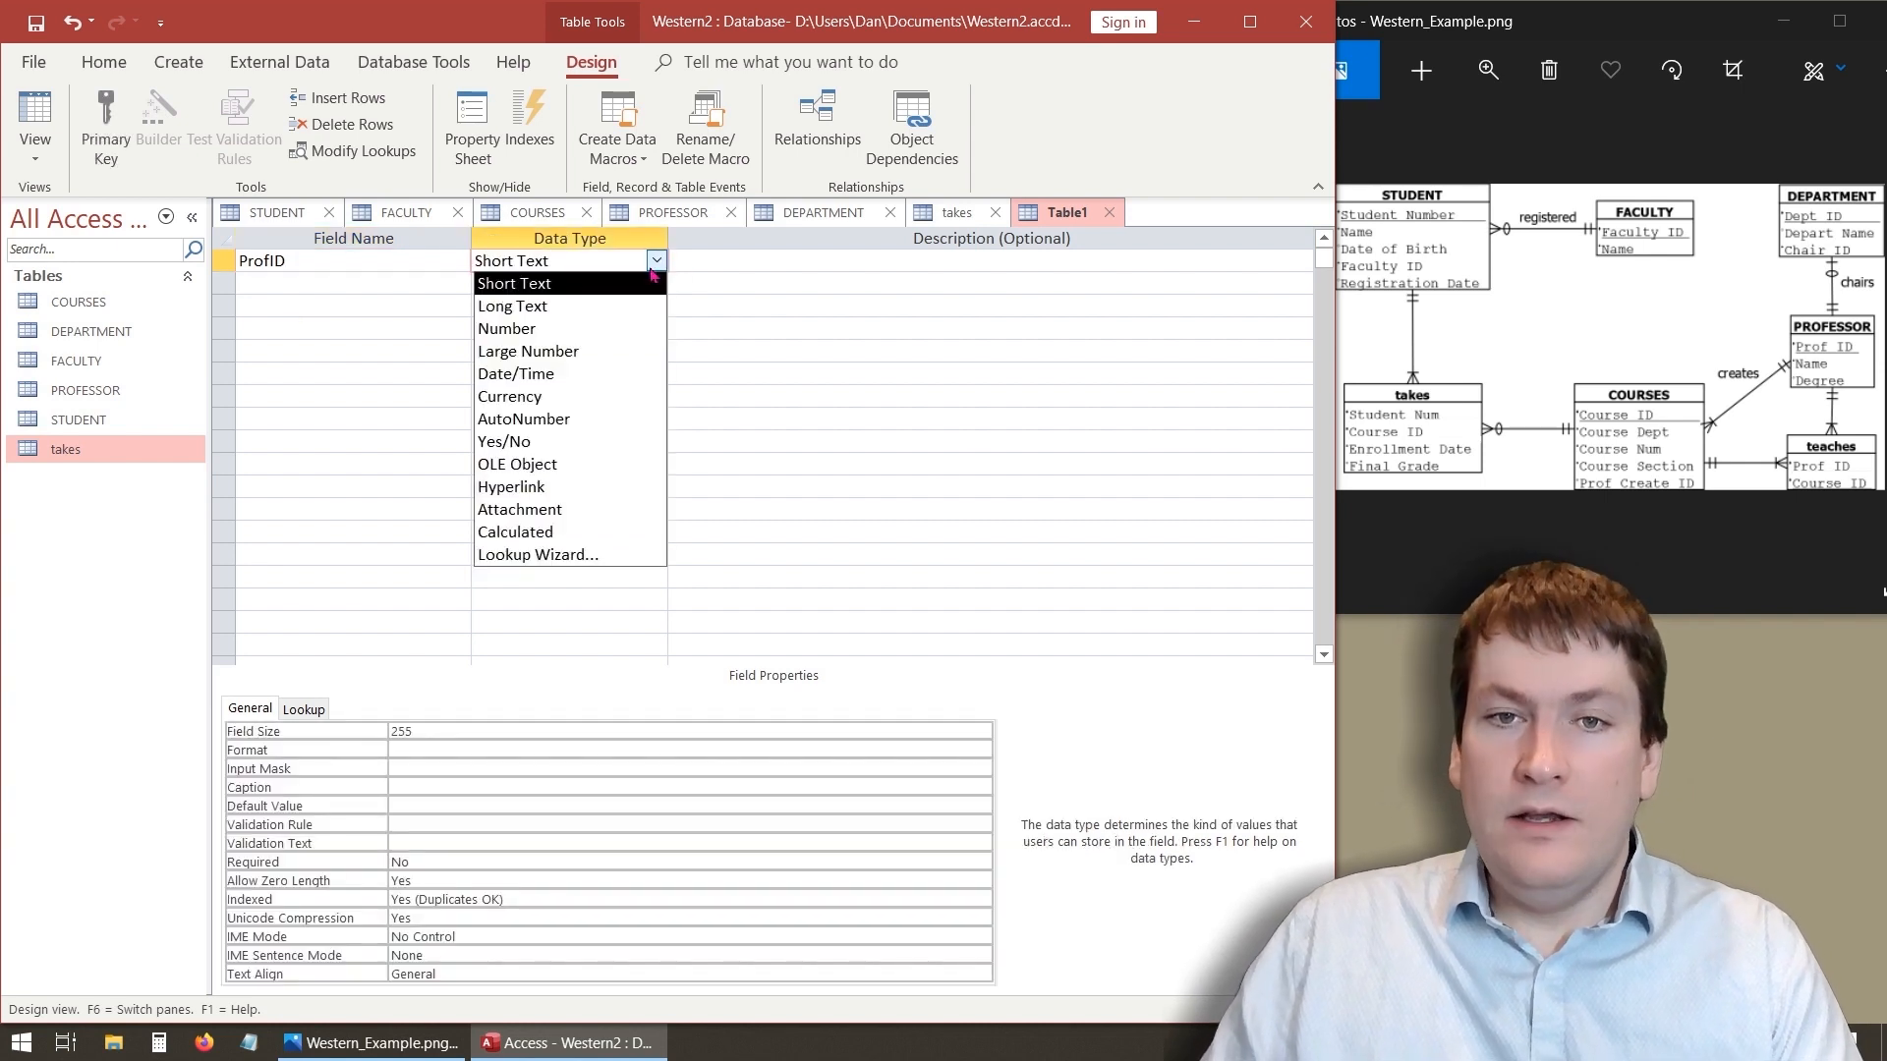
{"action": "left_click", "coordinate": [636, 336]}
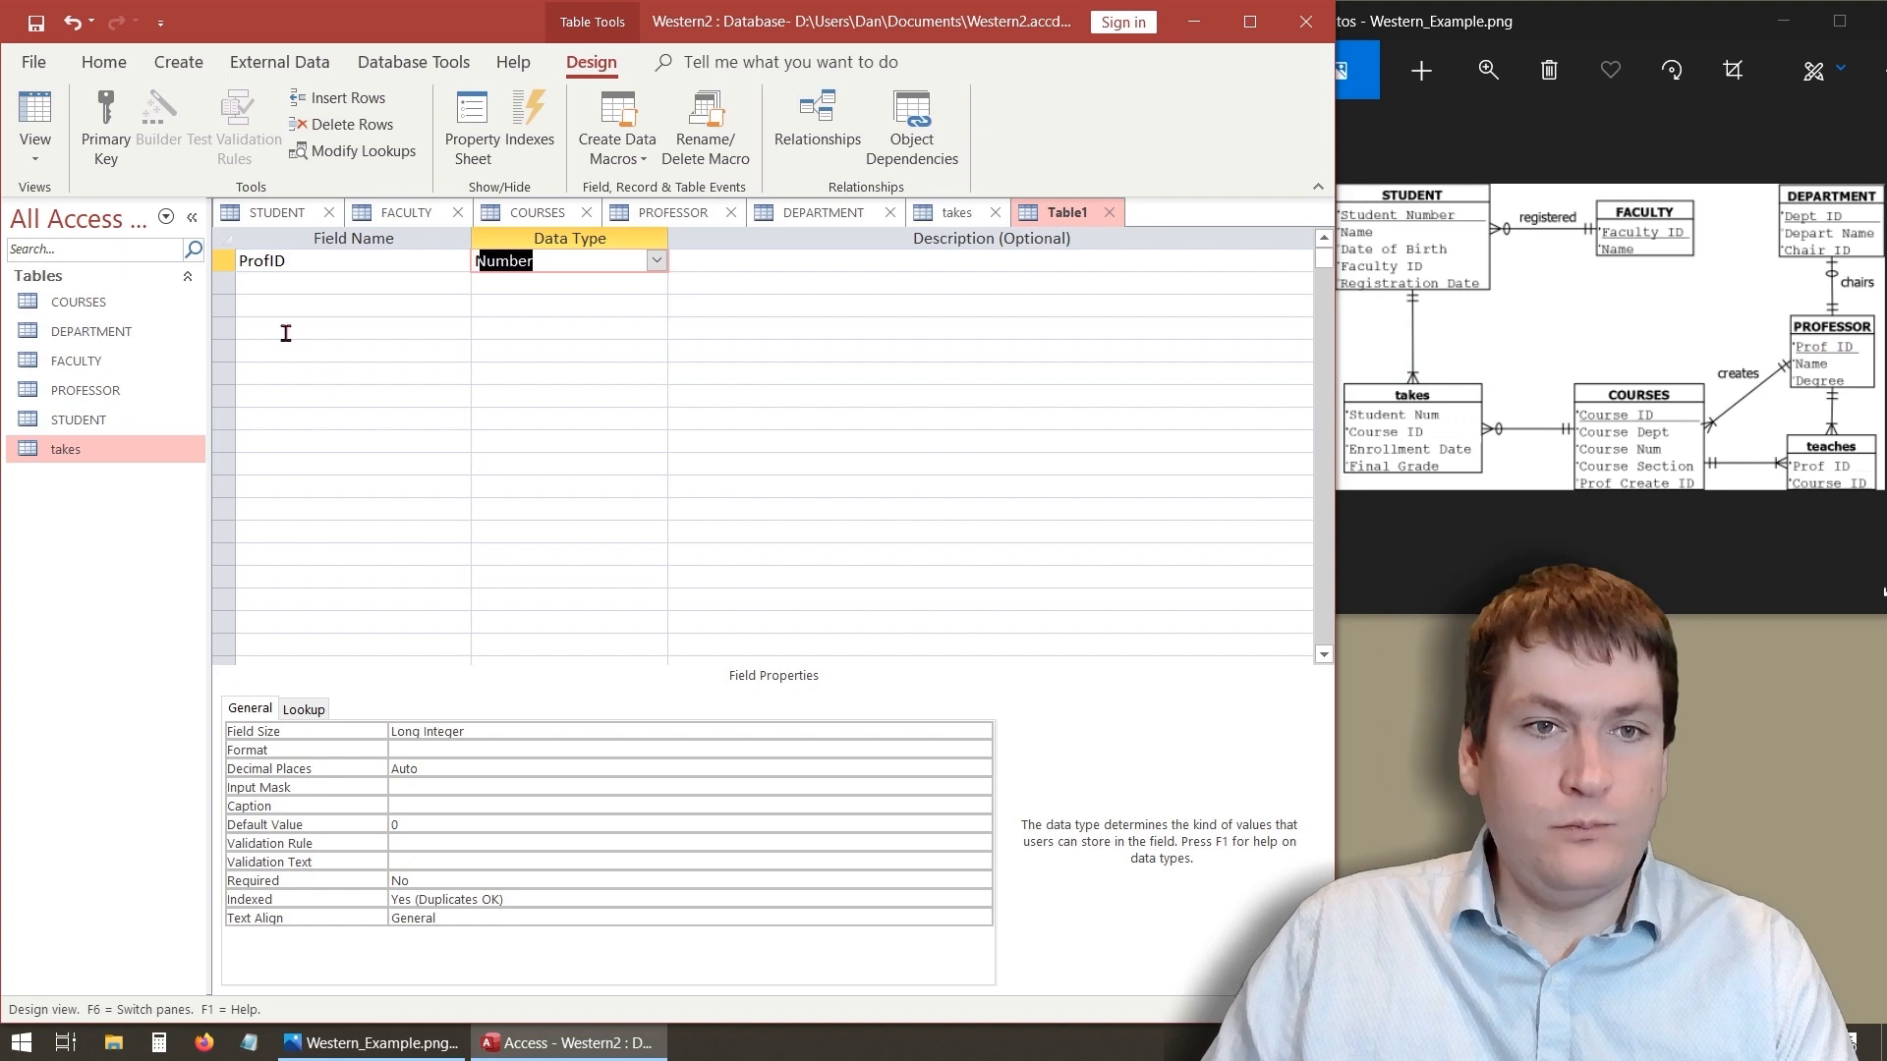
- Add a CourseID field with Number data type below ProfID
{"action": "left_click", "coordinate": [267, 284]}
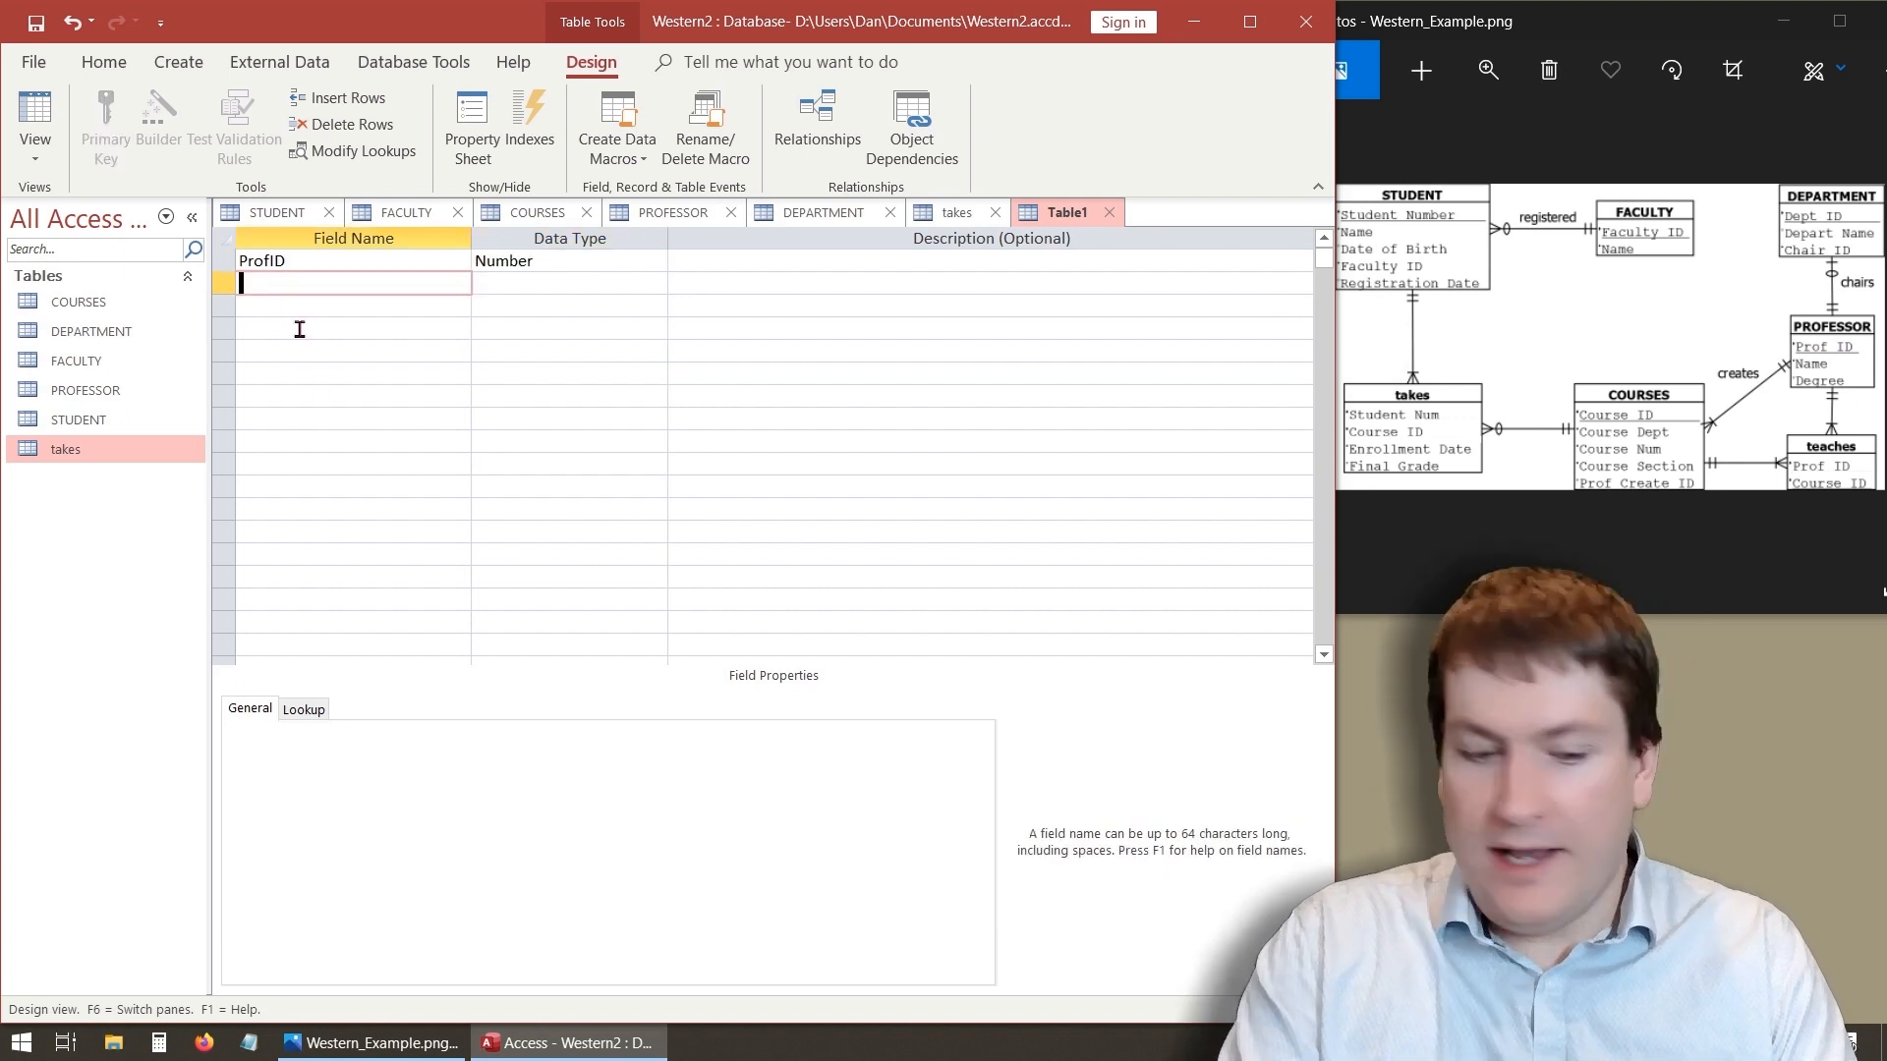
{"action": "type", "text": "CourseID"}
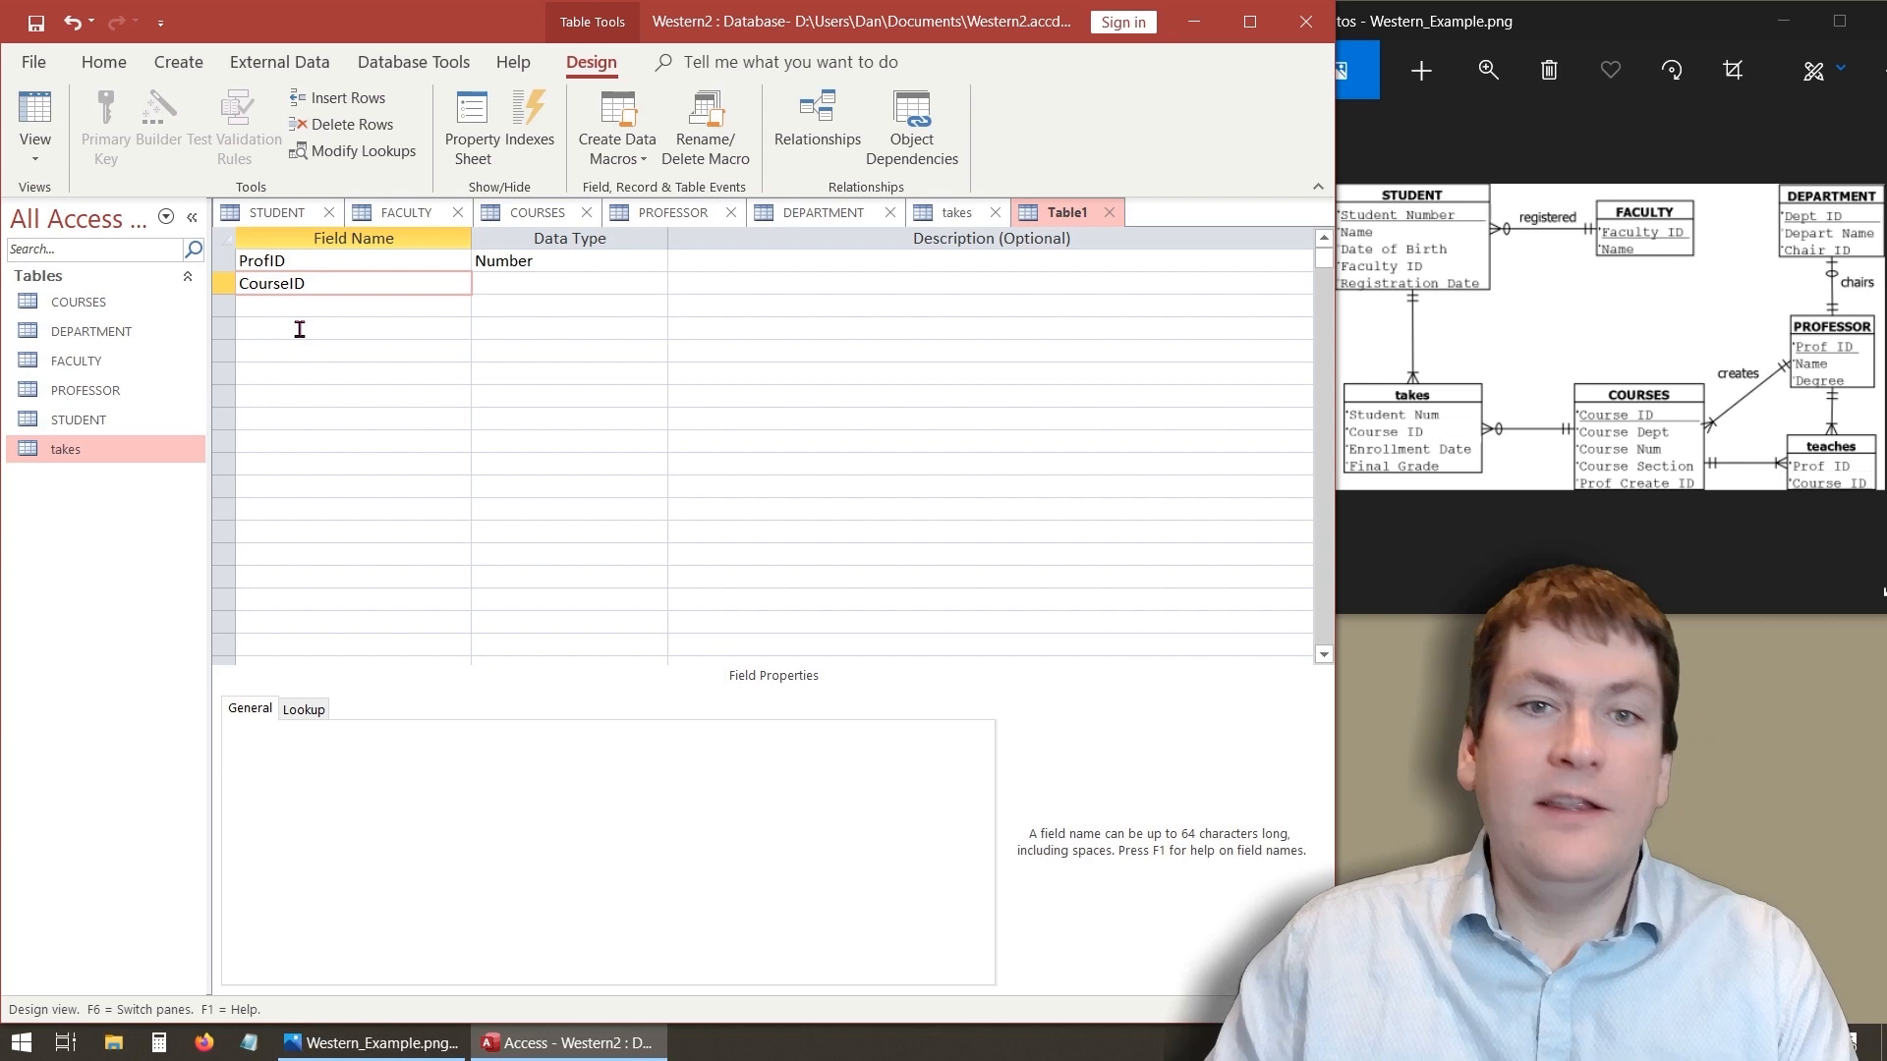
{"action": "left_click", "coordinate": [602, 285]}
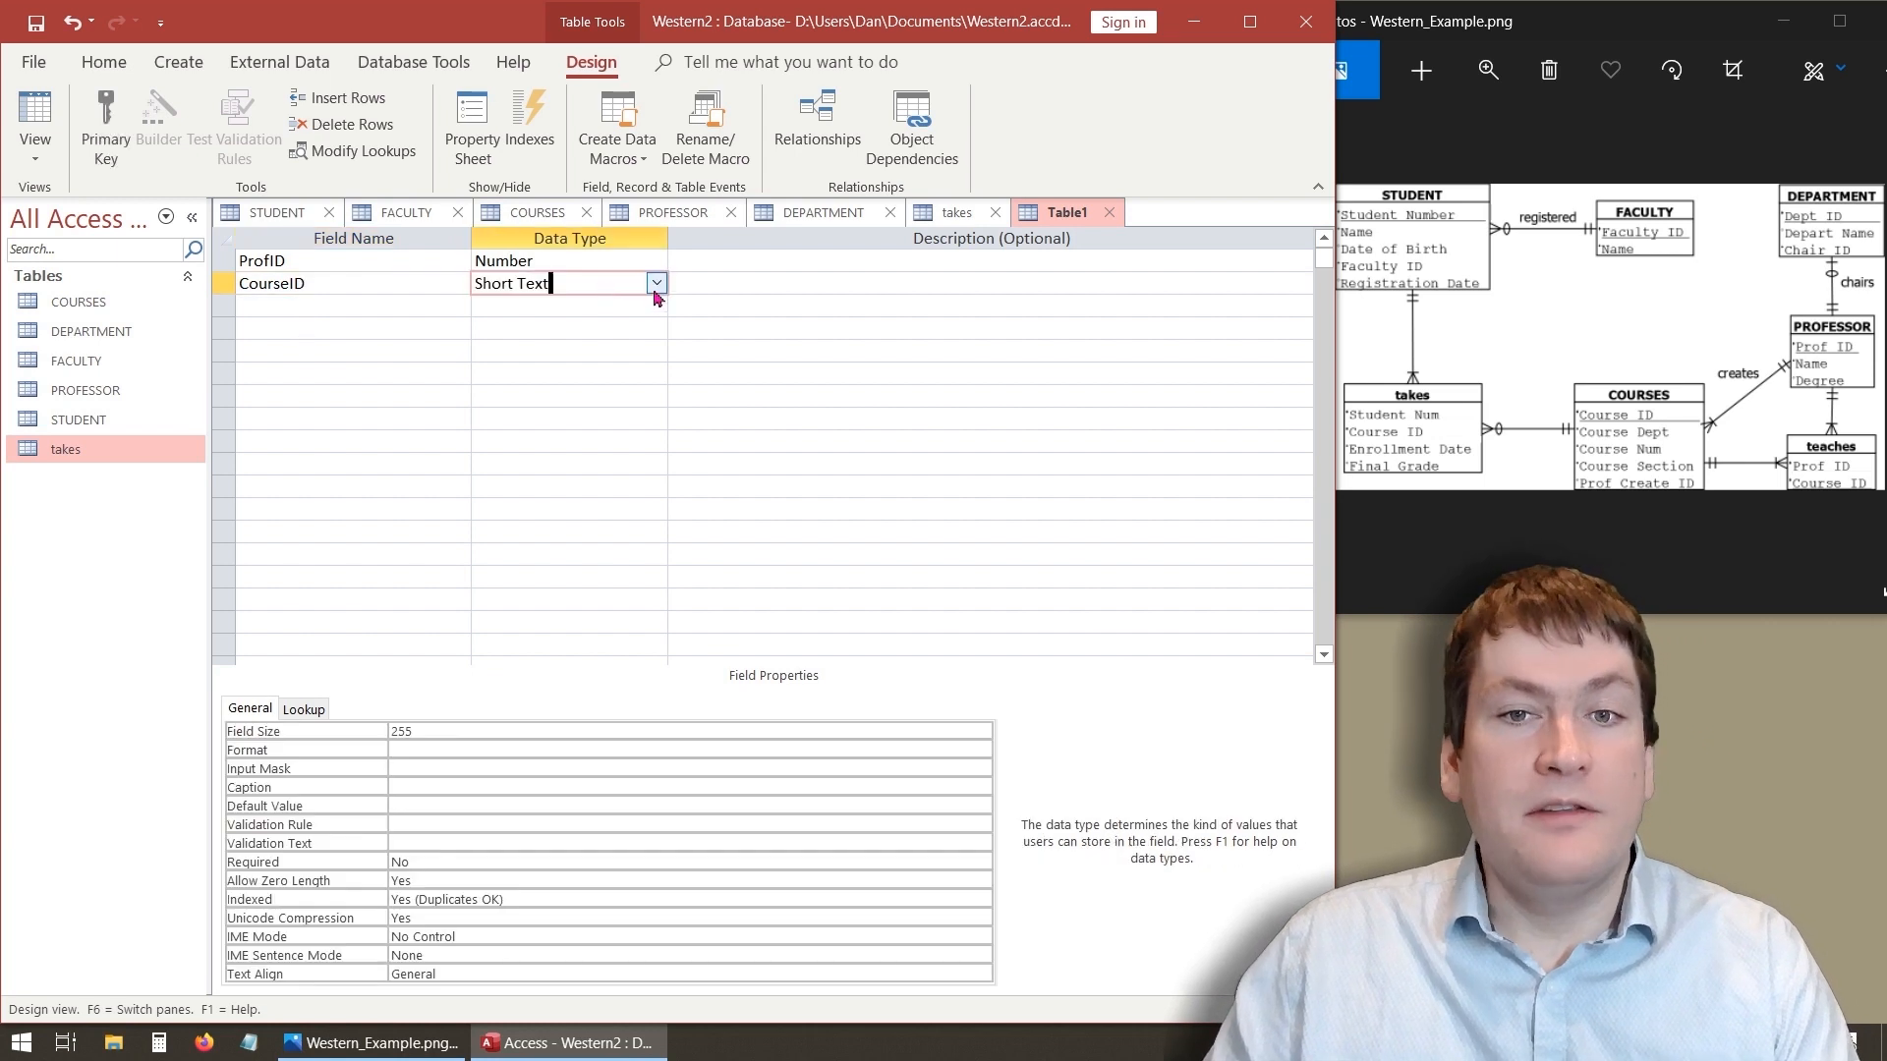
{"action": "left_click", "coordinate": [655, 284]}
{"action": "left_click", "coordinate": [609, 352]}
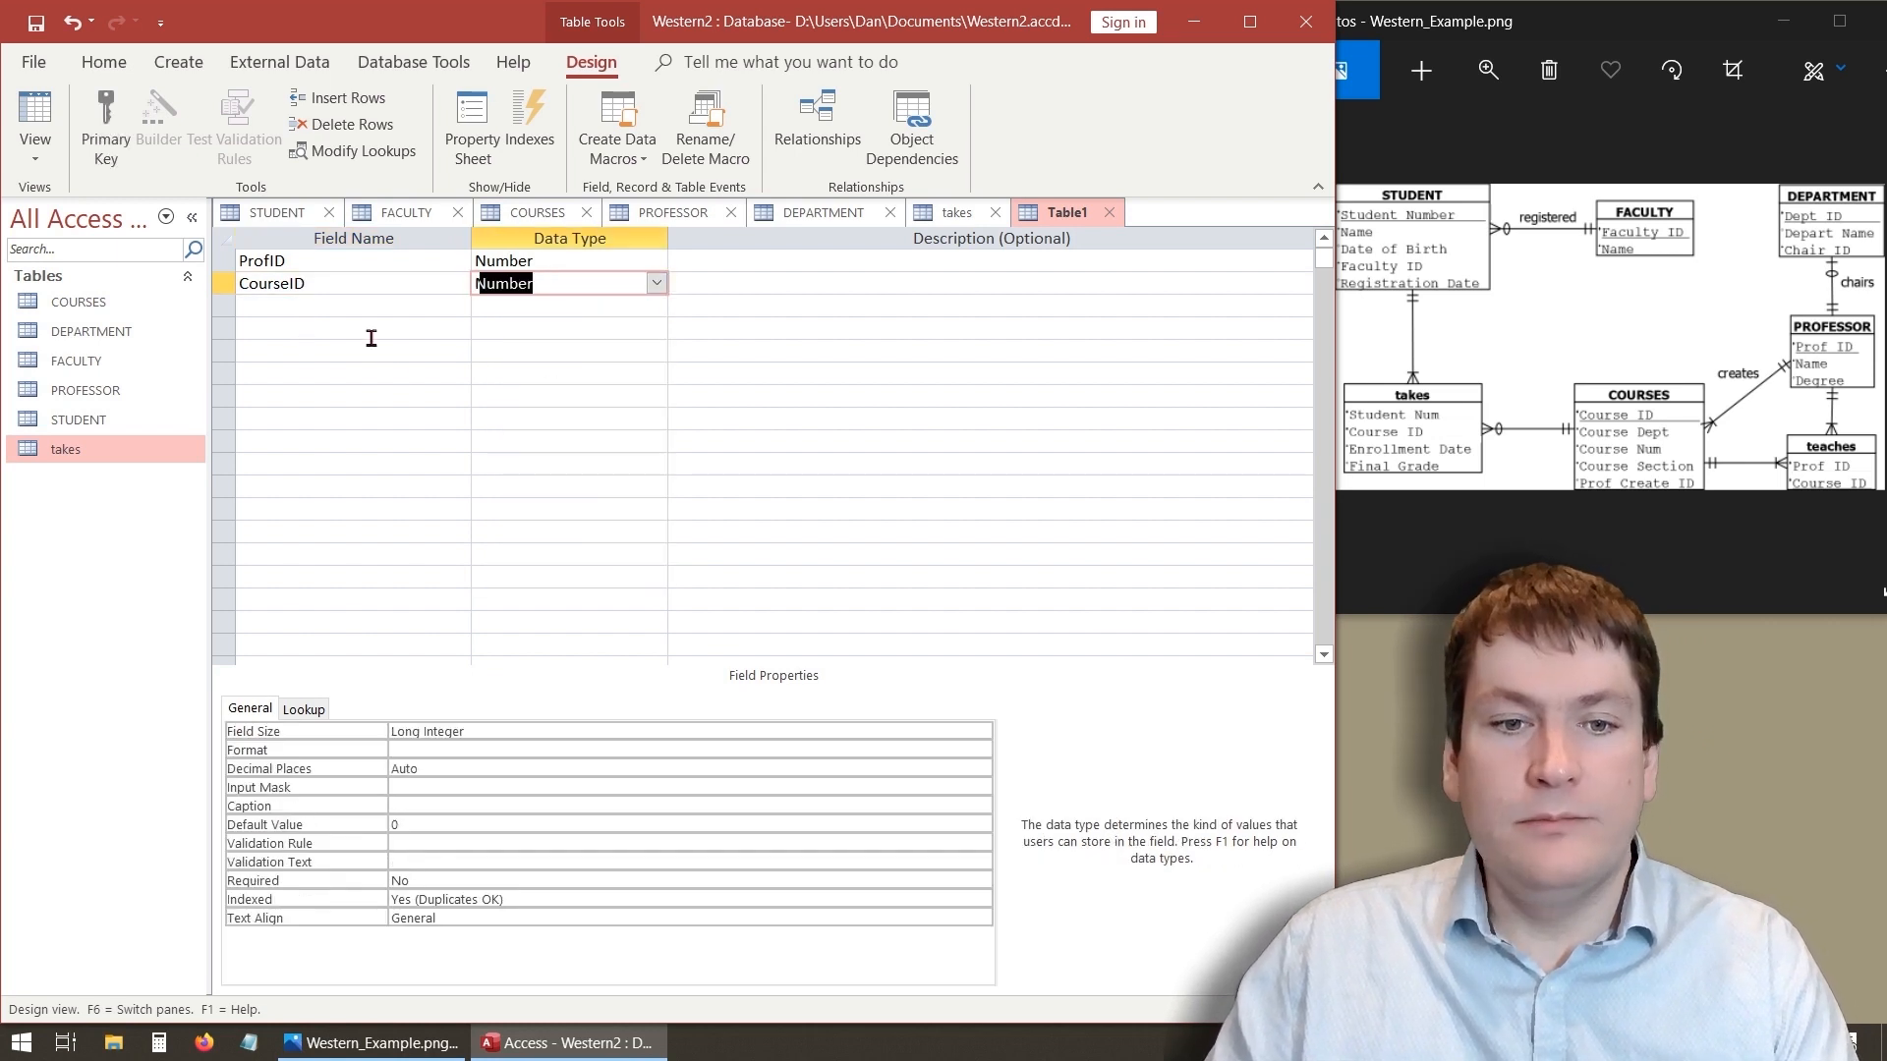
- Set the Required property to Yes for the ProfID and CourseID fields
{"action": "left_click", "coordinate": [345, 260]}
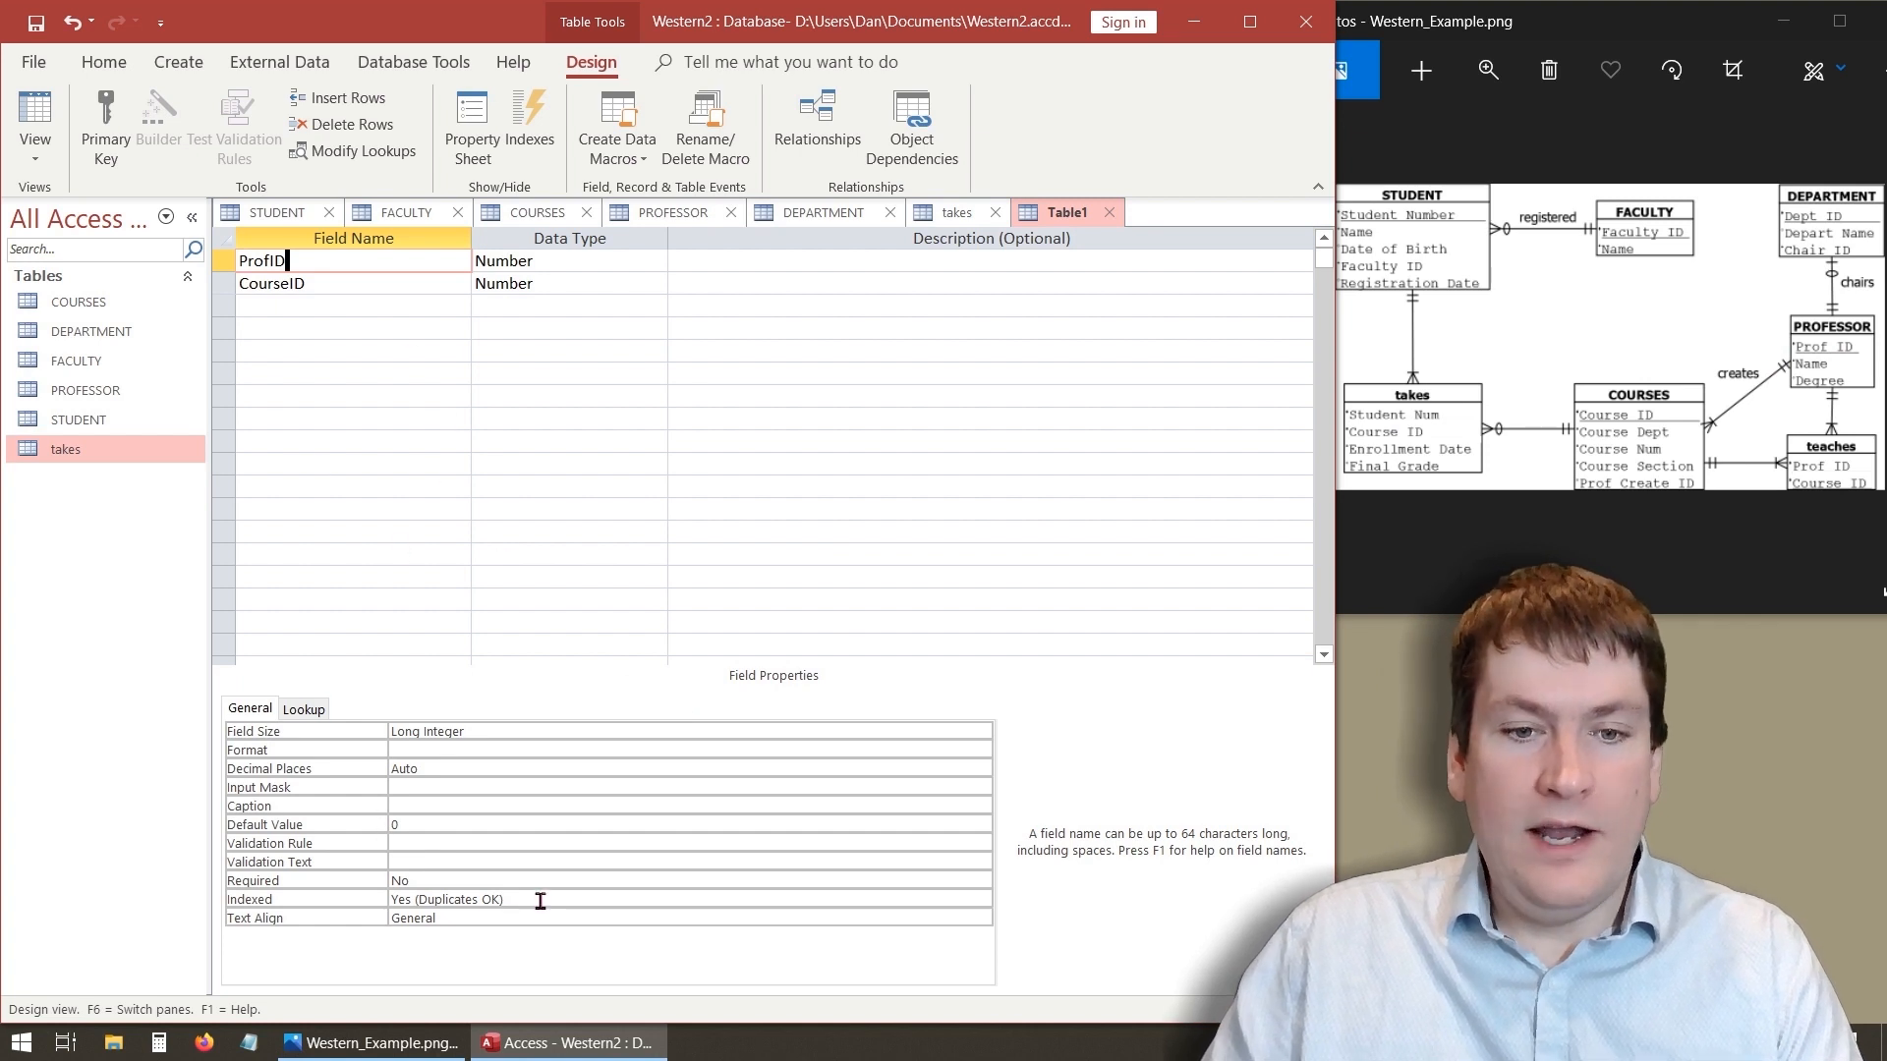
{"action": "left_click", "coordinate": [570, 882]}
{"action": "left_click", "coordinate": [982, 881]}
{"action": "left_click", "coordinate": [726, 902]}
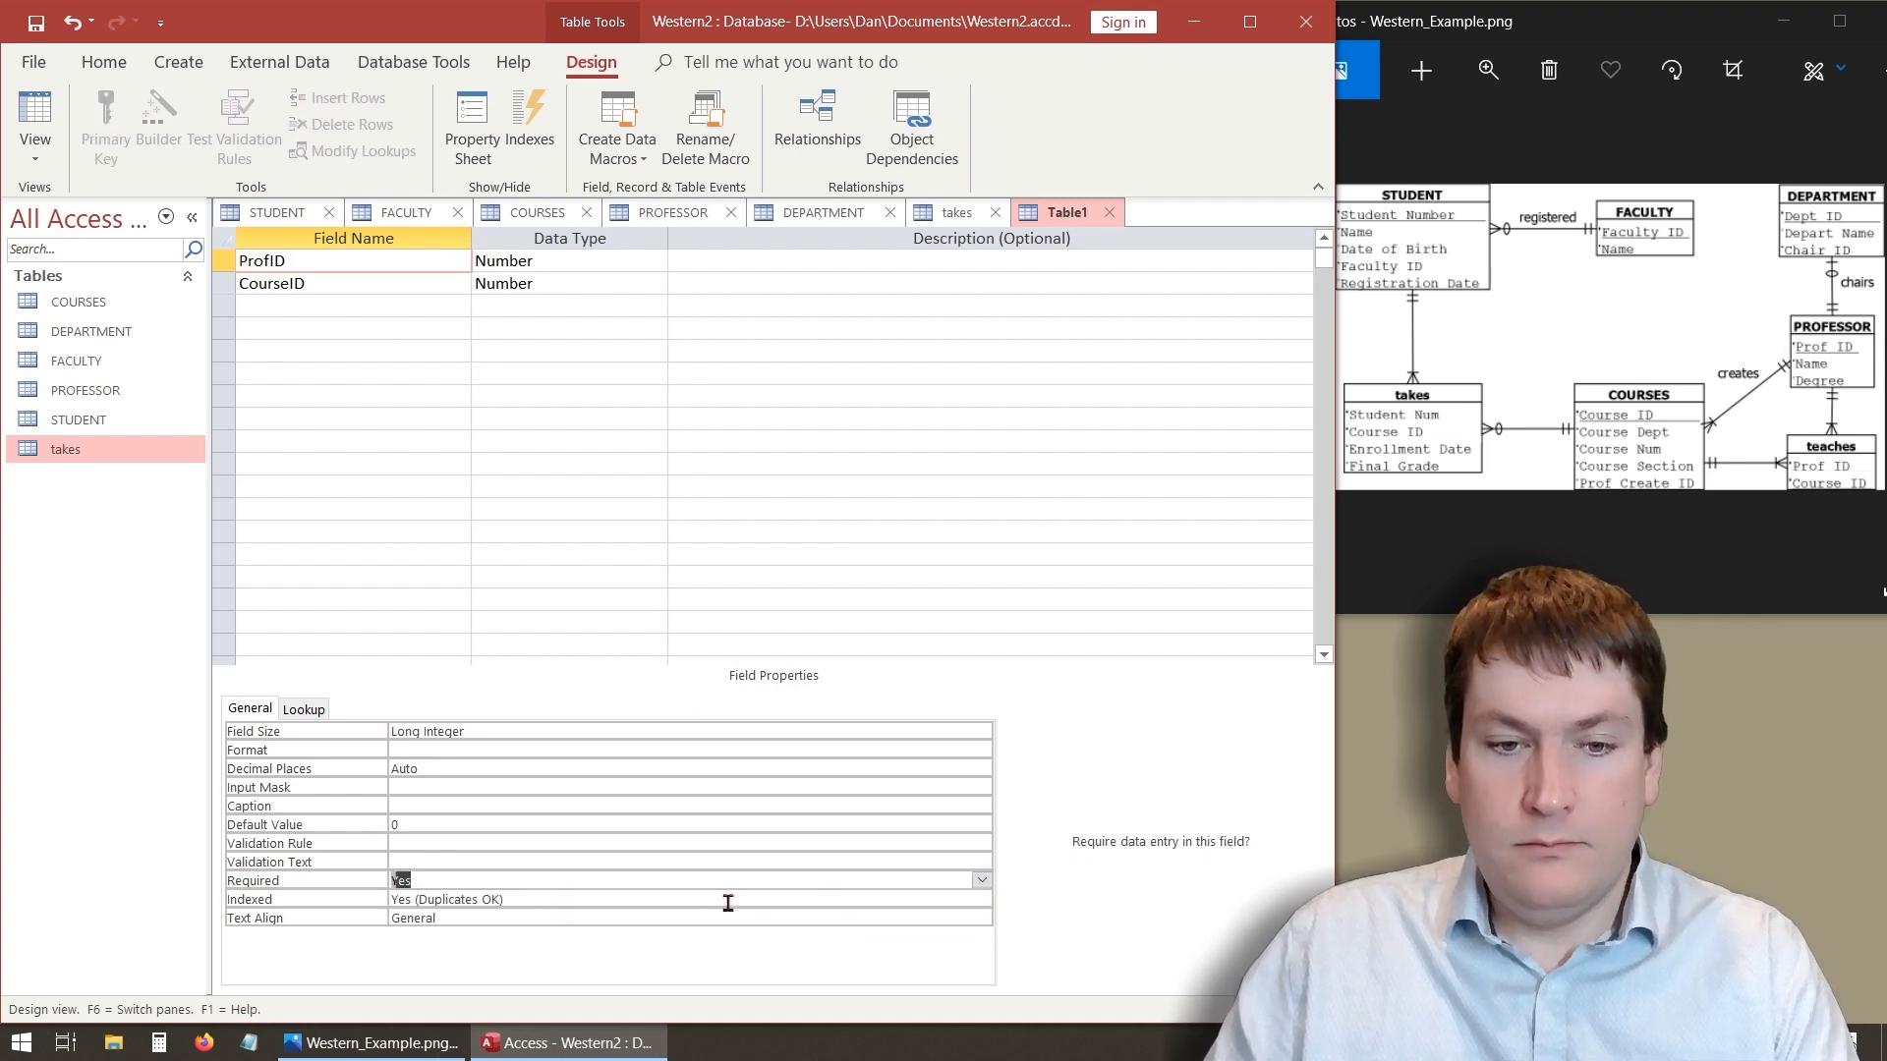
{"action": "left_click", "coordinate": [354, 285]}
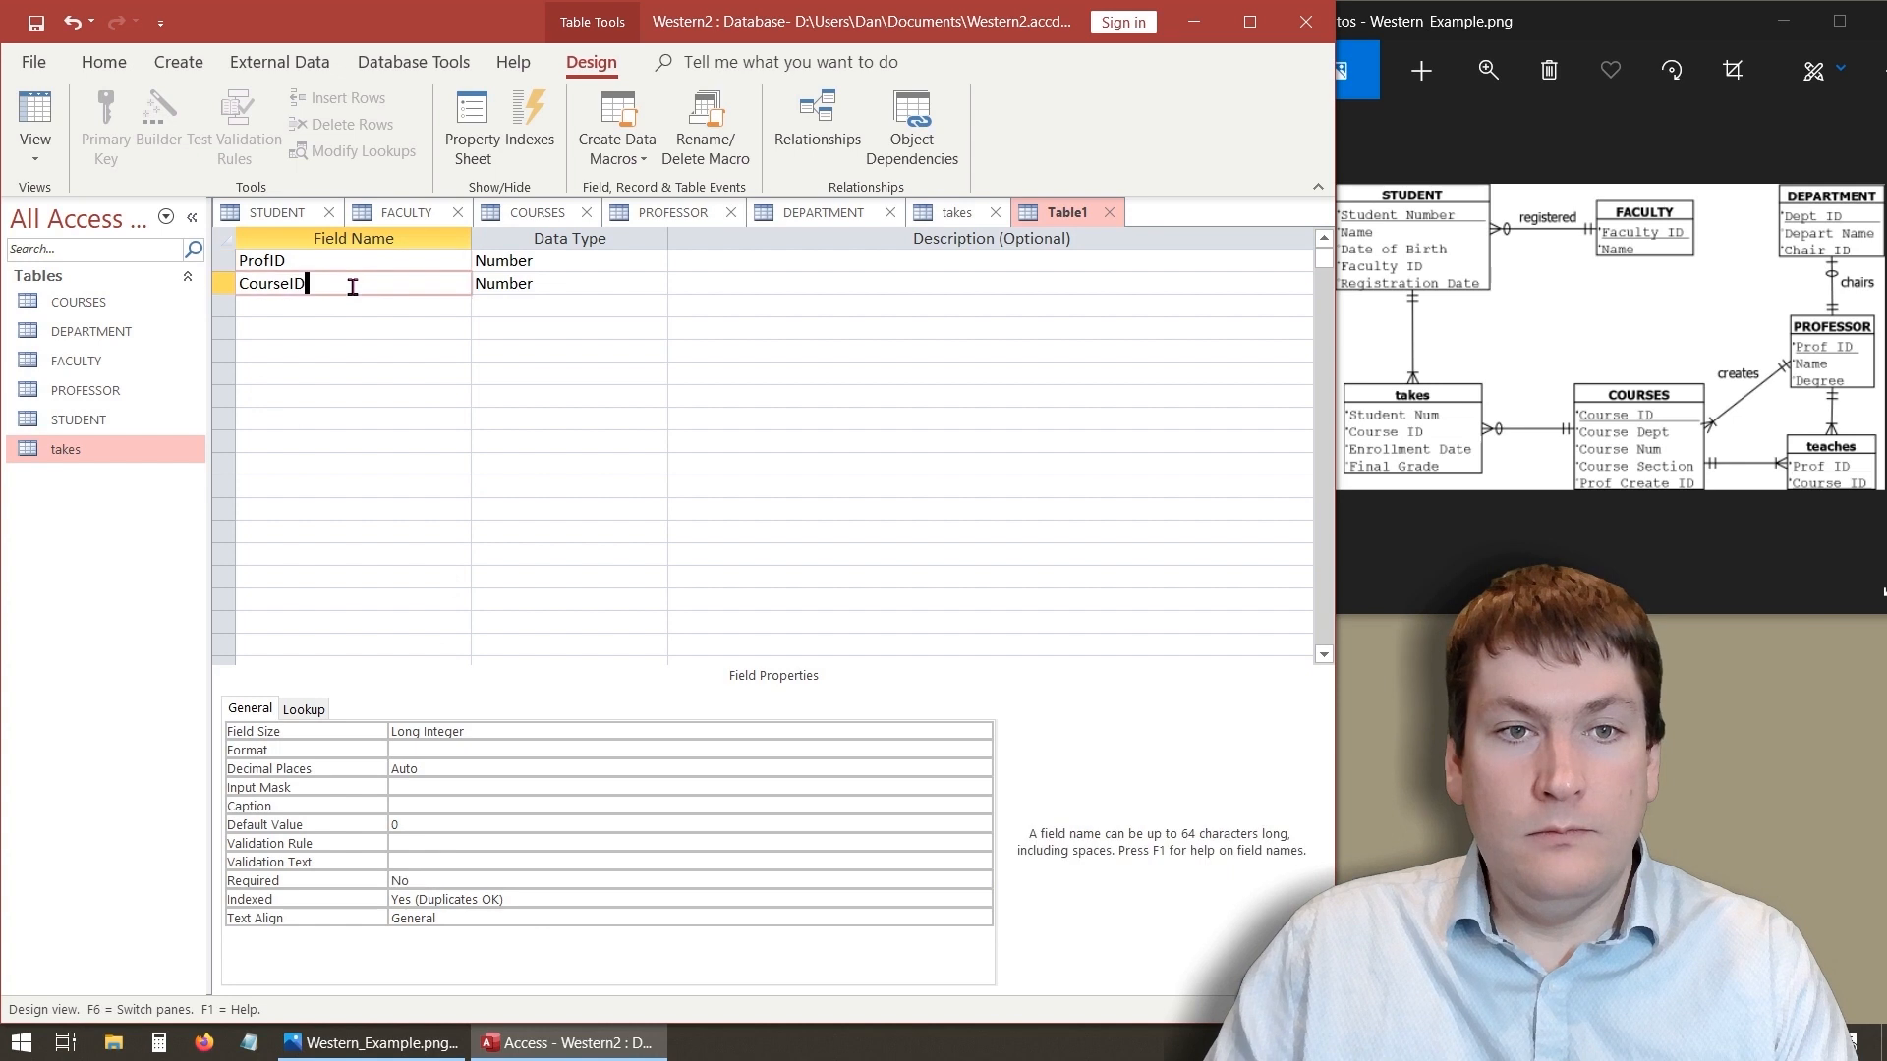
{"action": "left_click", "coordinate": [982, 880]}
{"action": "left_click", "coordinate": [981, 882]}
{"action": "left_click", "coordinate": [983, 880]}
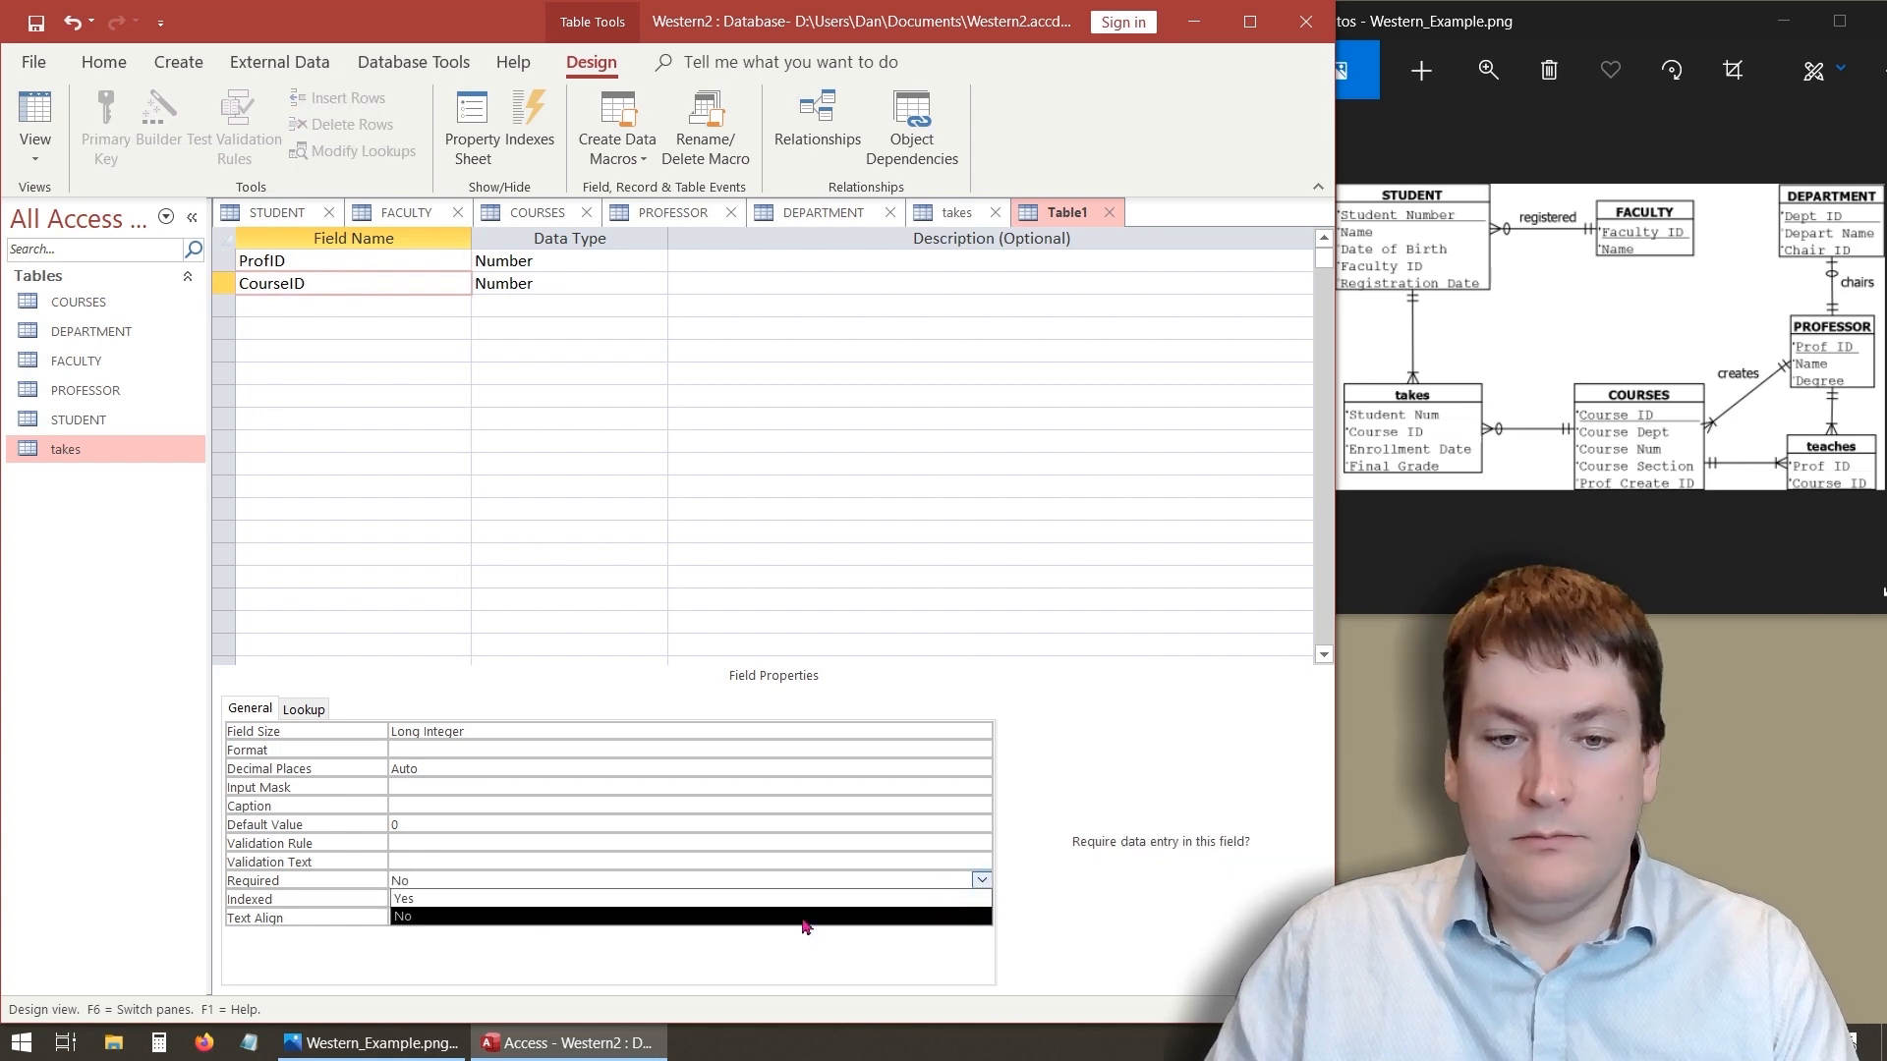
{"action": "left_click", "coordinate": [944, 334]}
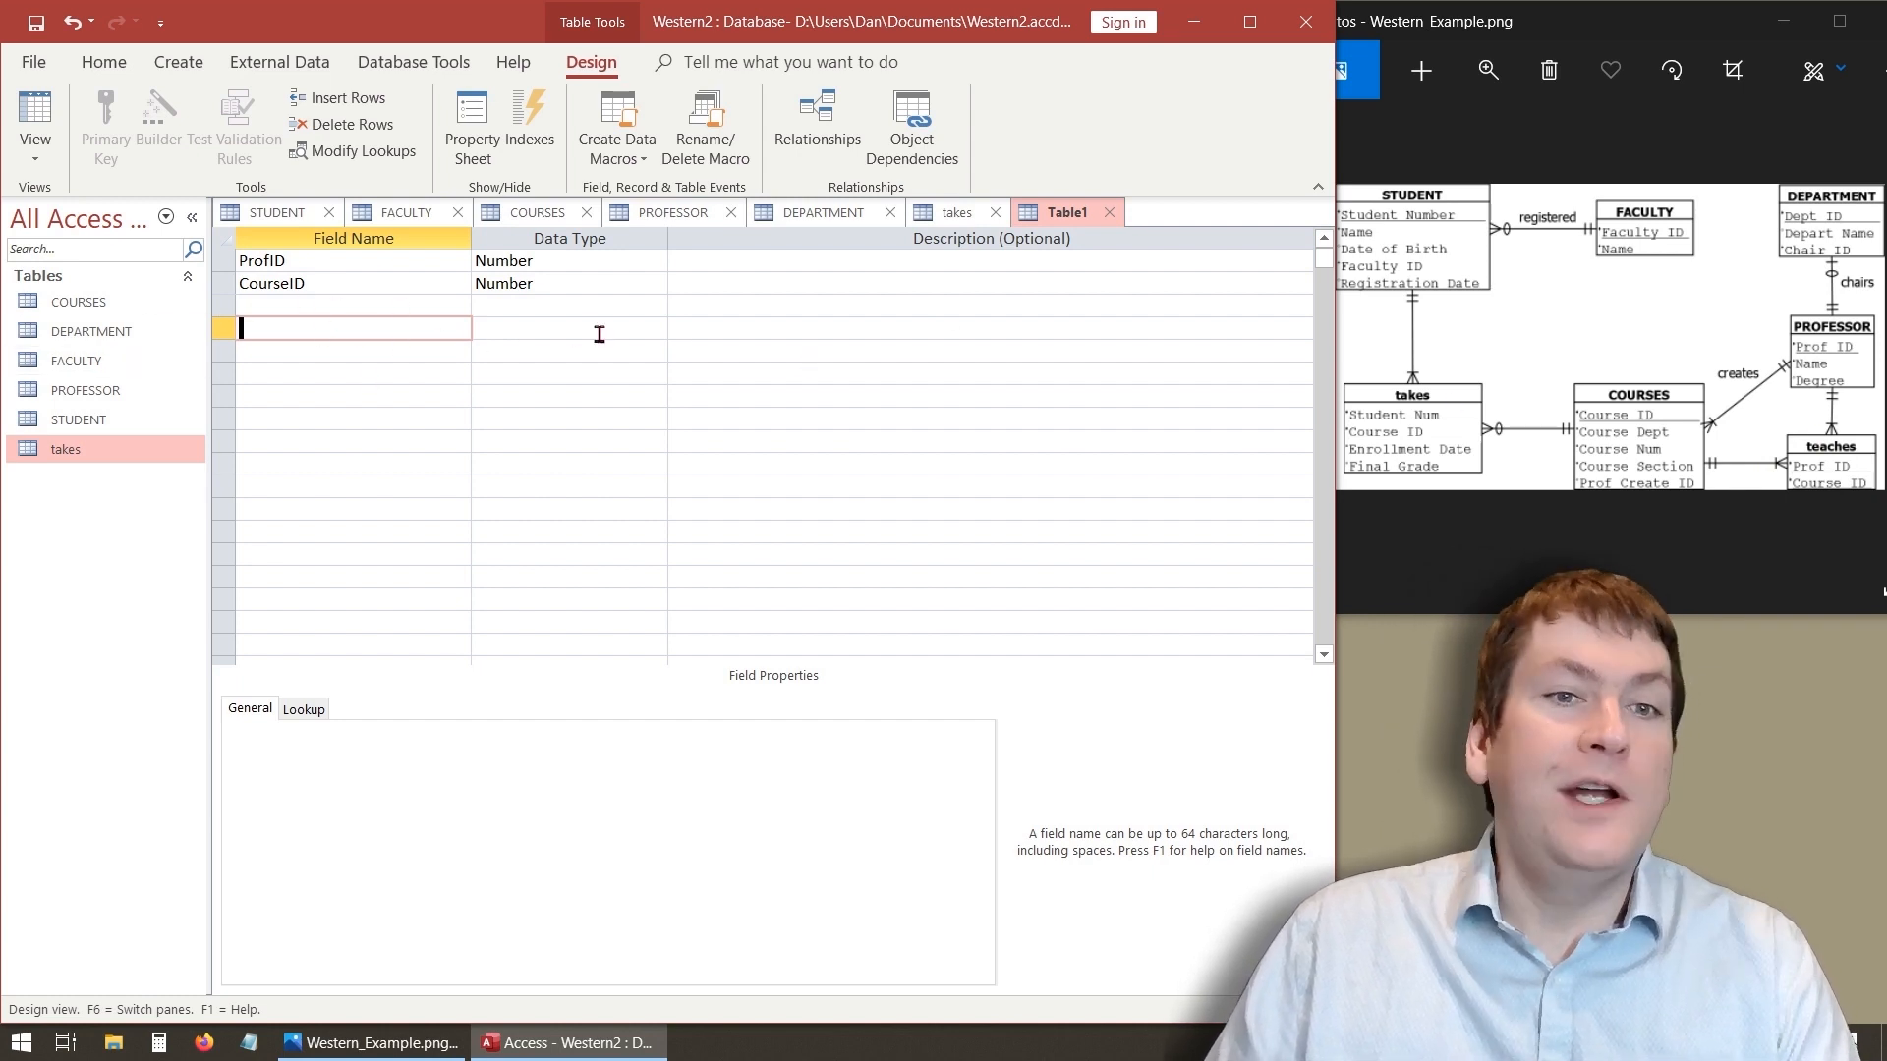
- Save the new table with the name teaches
{"action": "right_click", "coordinate": [1053, 217]}
{"action": "left_click", "coordinate": [1083, 237]}
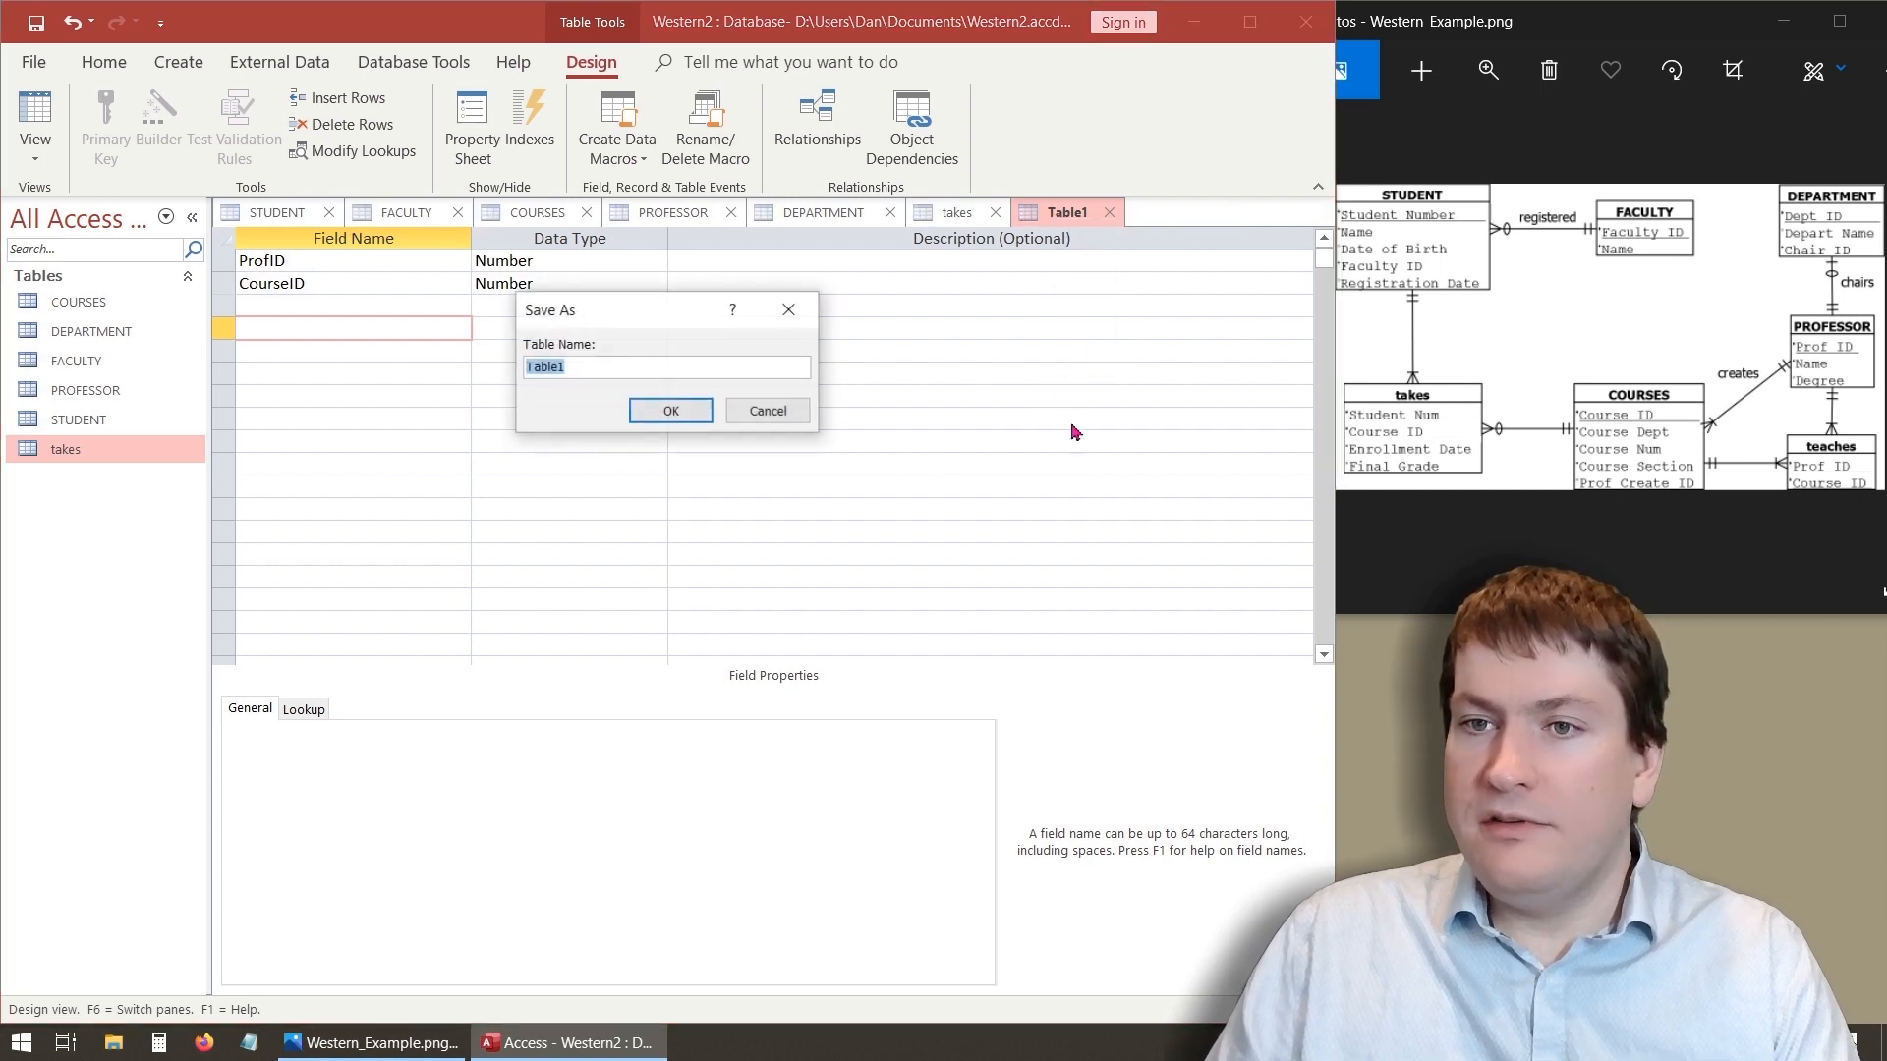
{"action": "type", "text": "tea"}
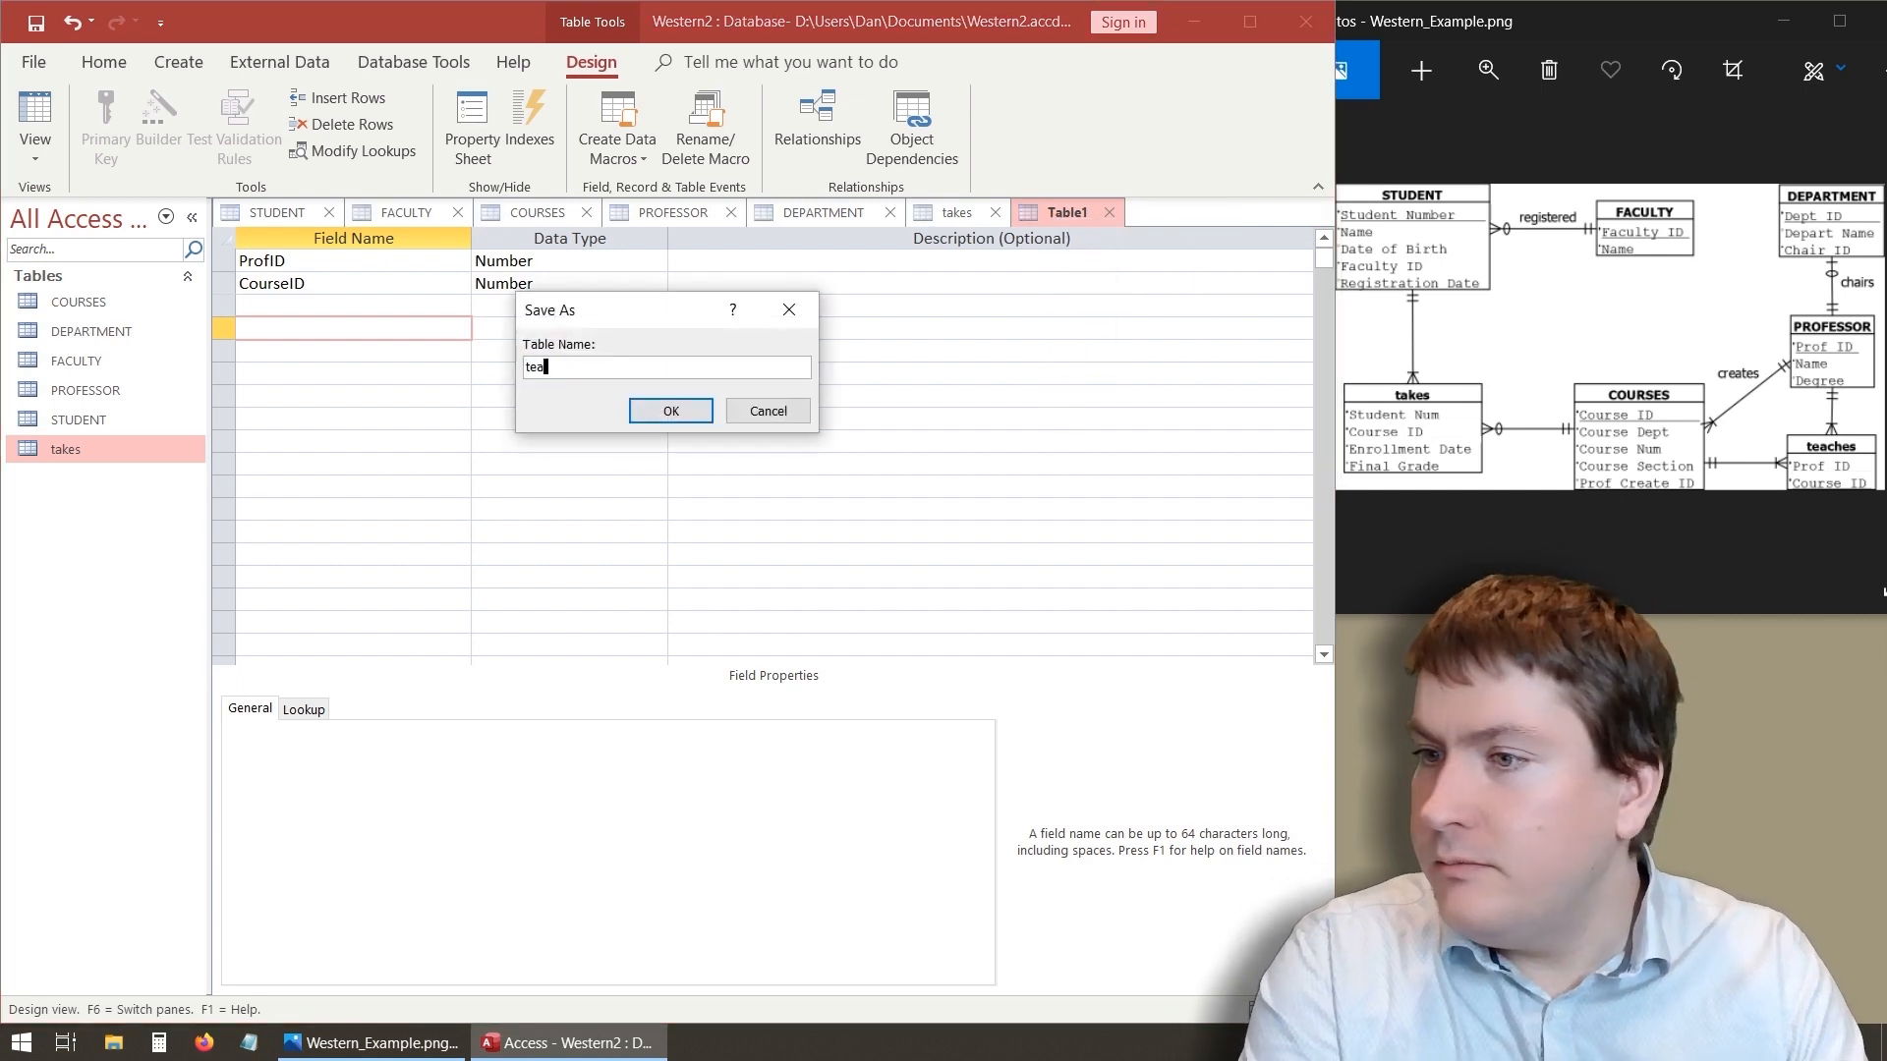
{"action": "type", "text": "ches"}
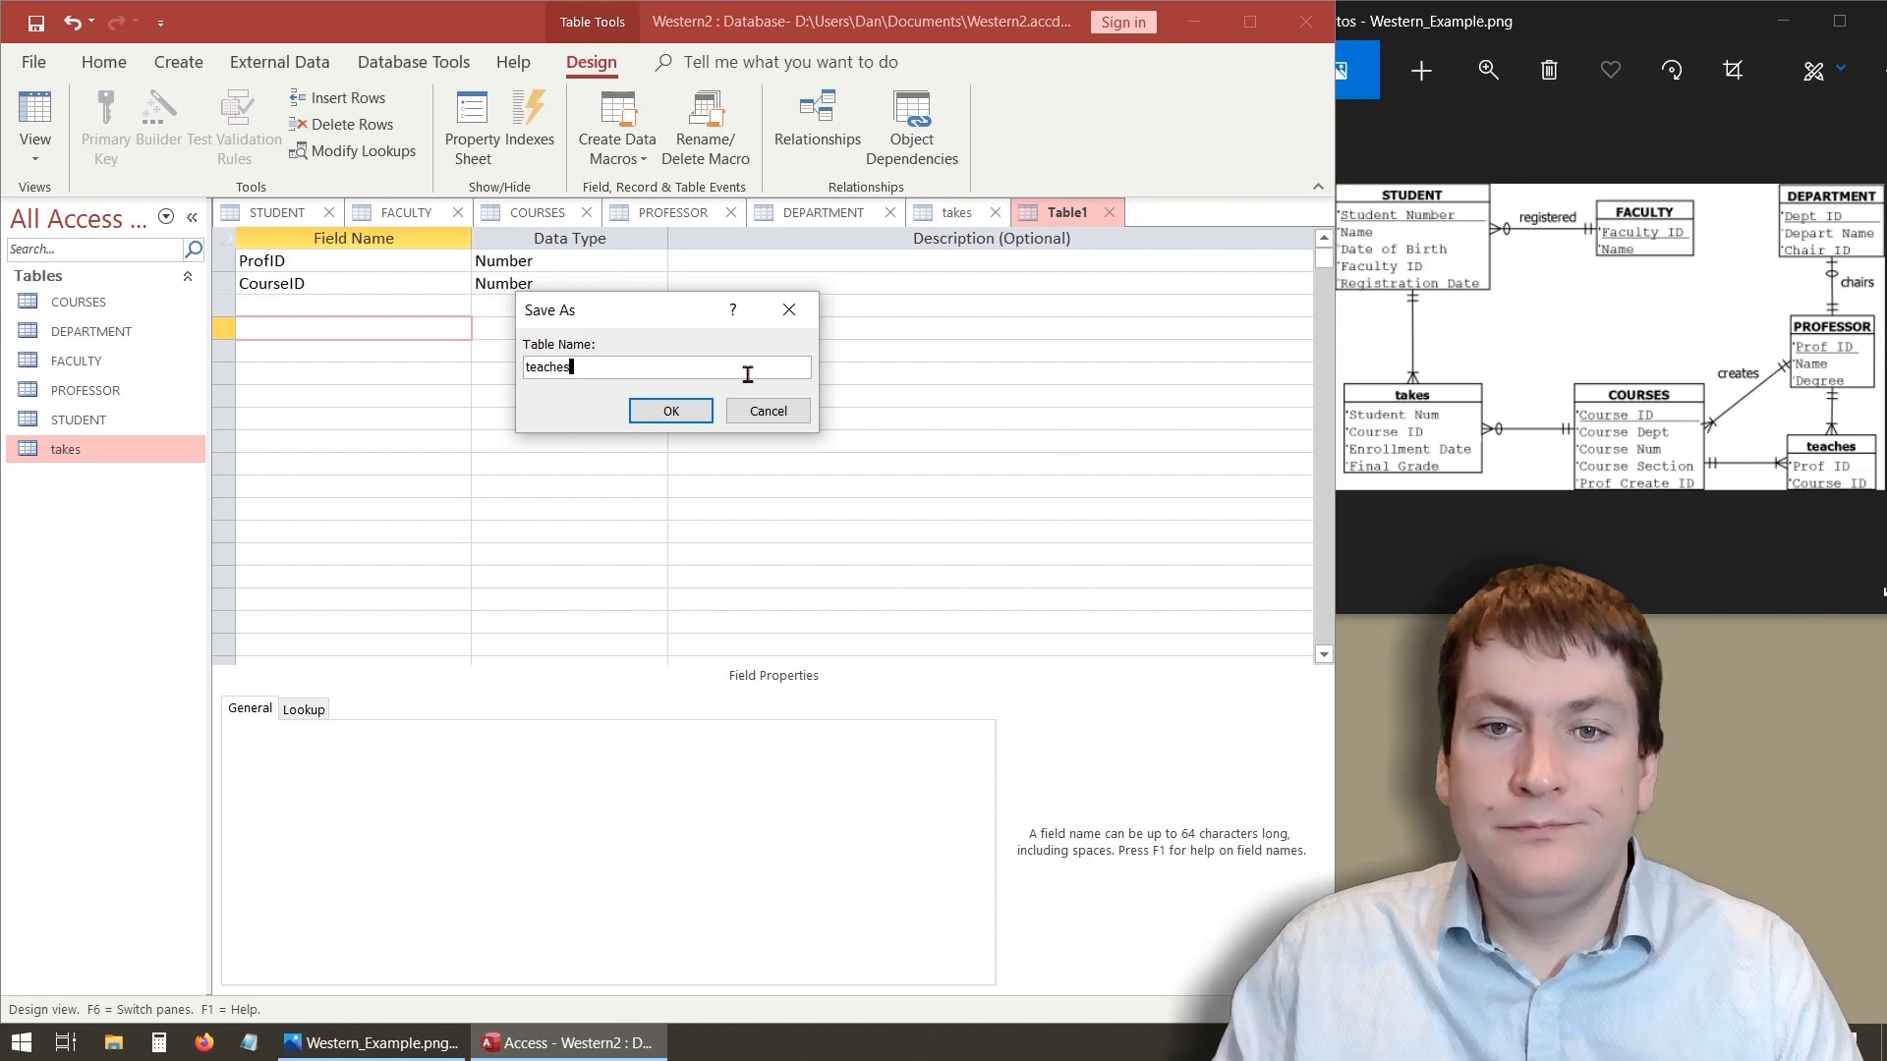
{"action": "left_click", "coordinate": [670, 411]}
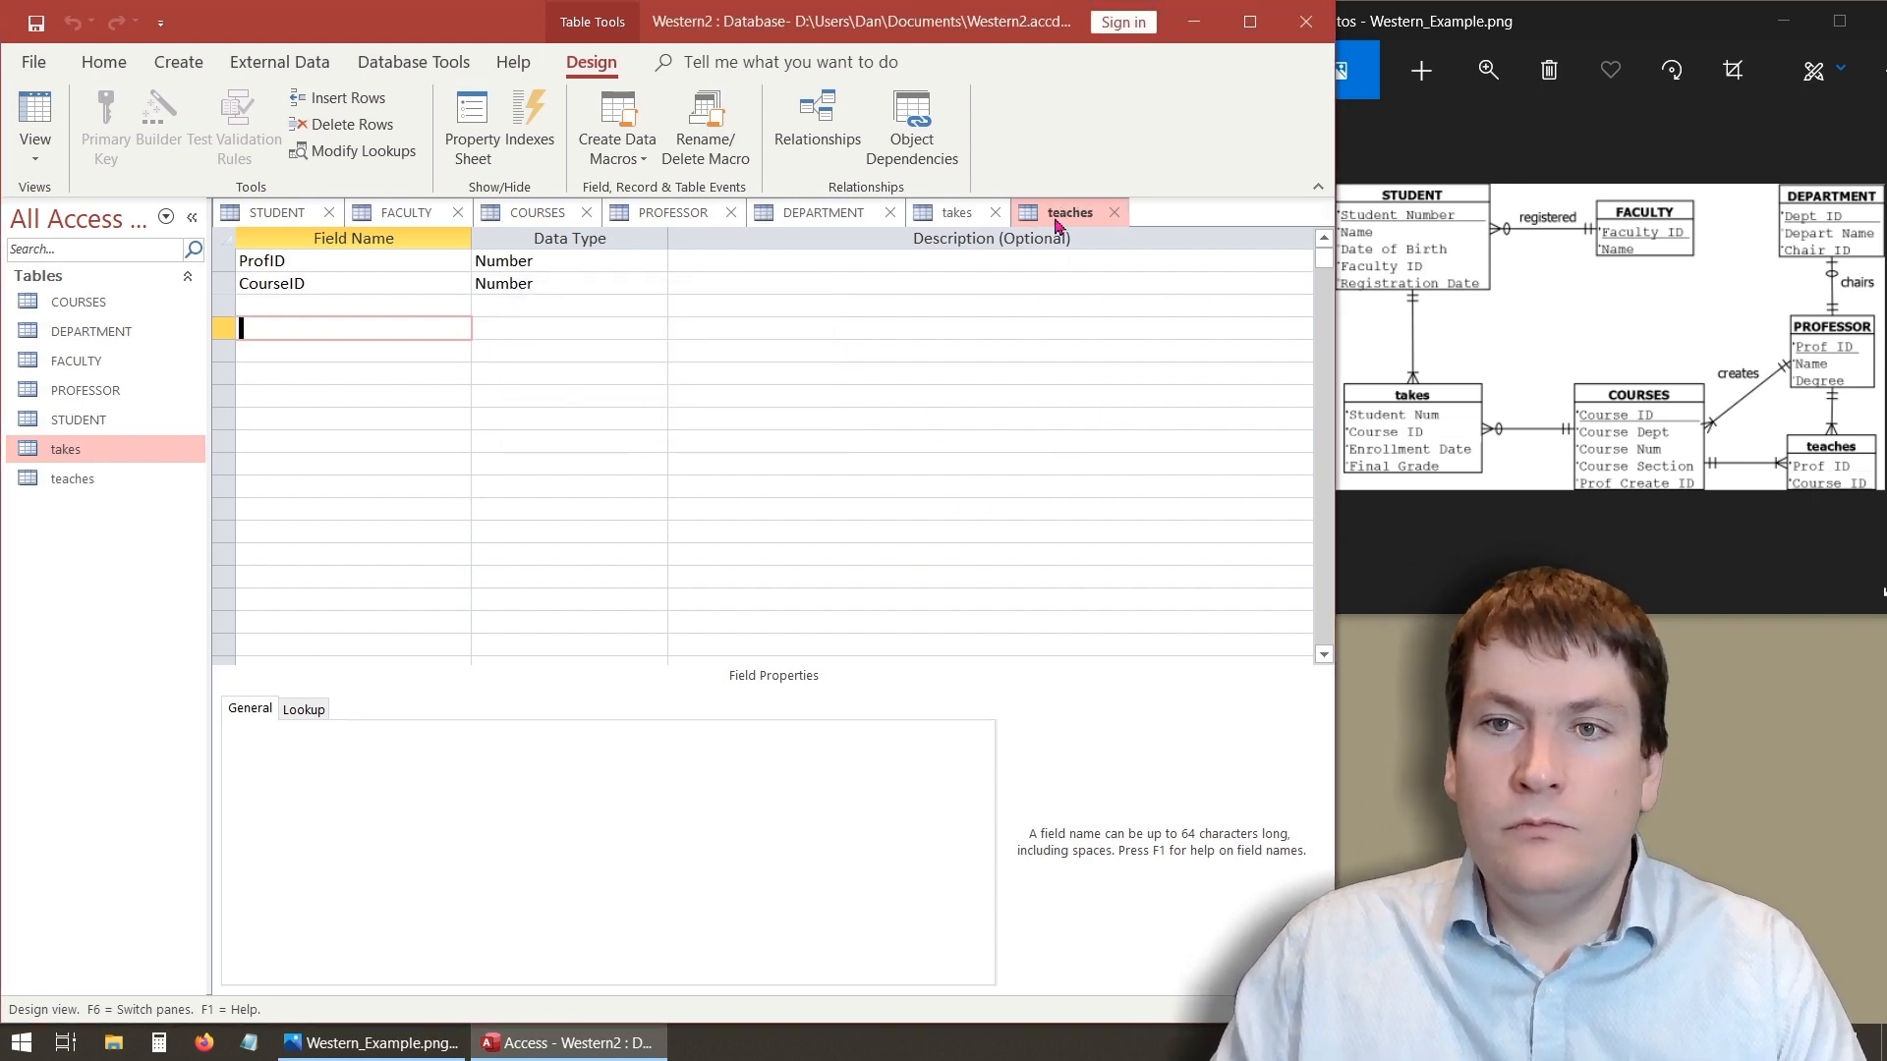
{"action": "left_click", "coordinate": [35, 116]}
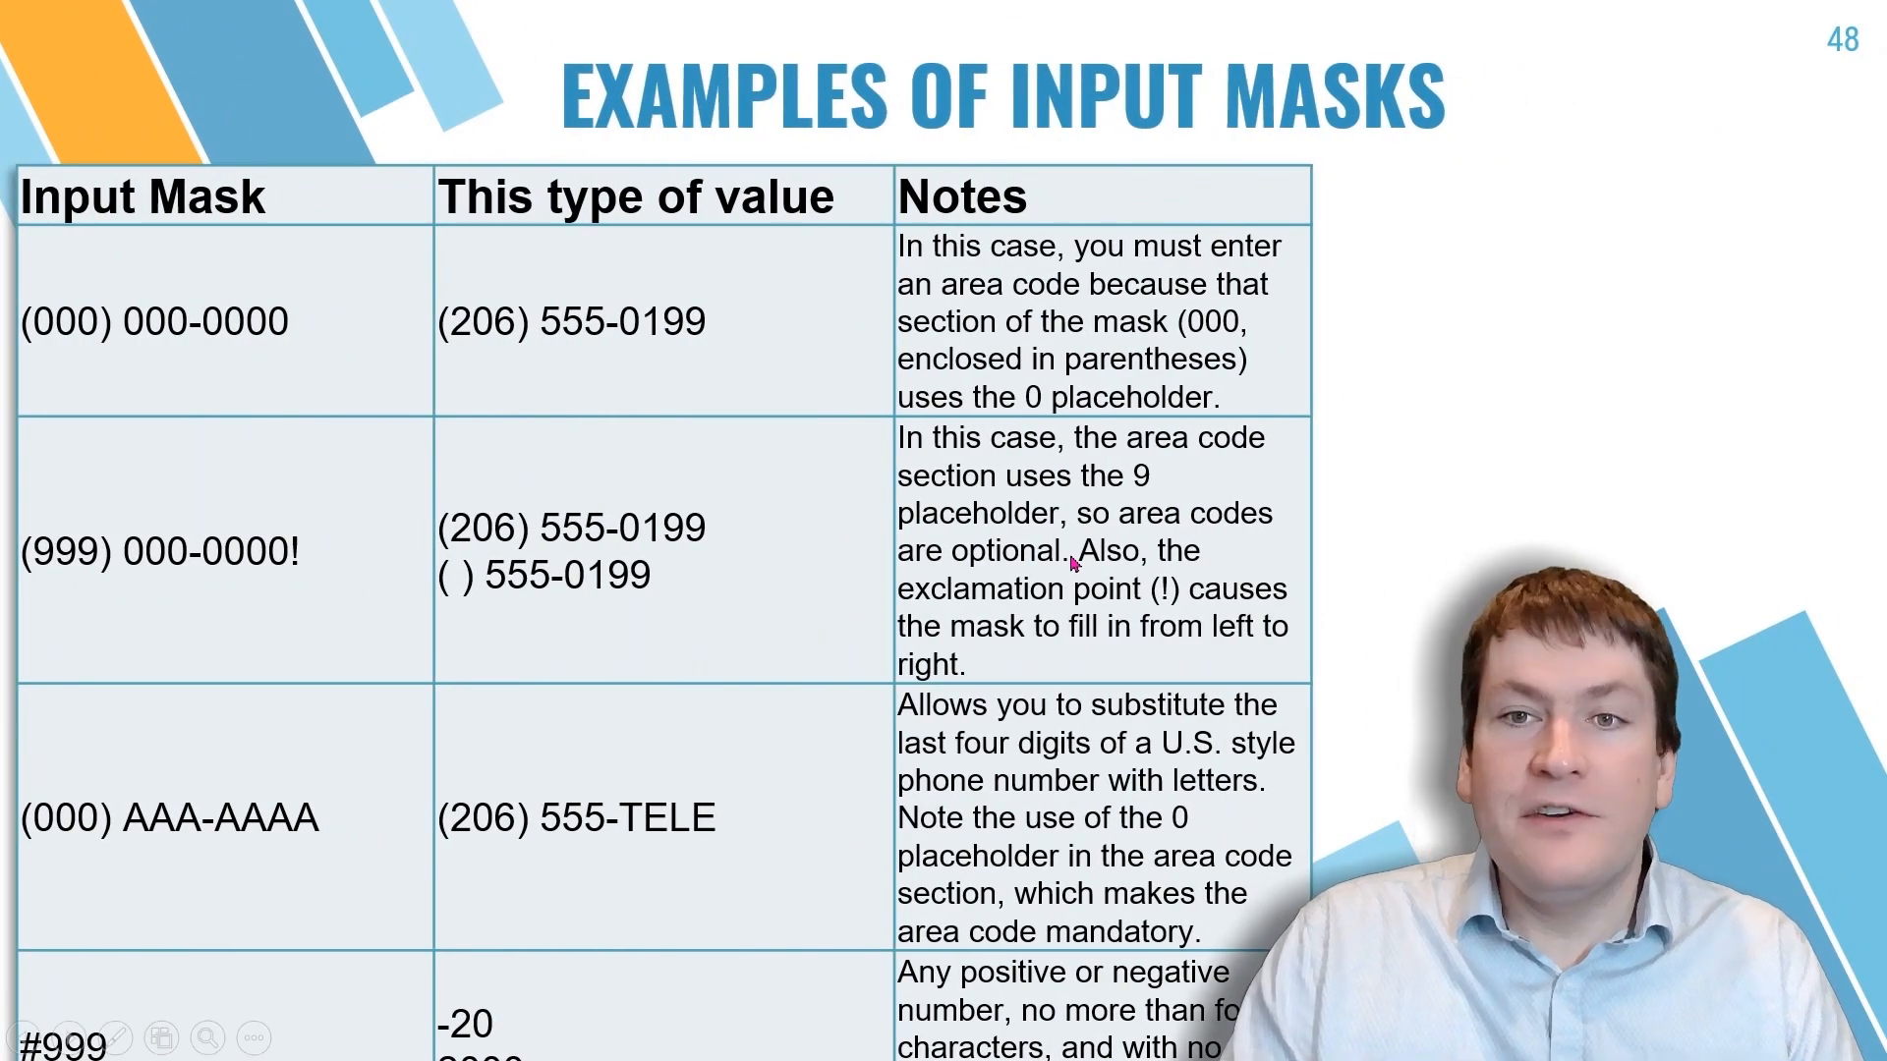
{"action": "key", "text": "Right"}
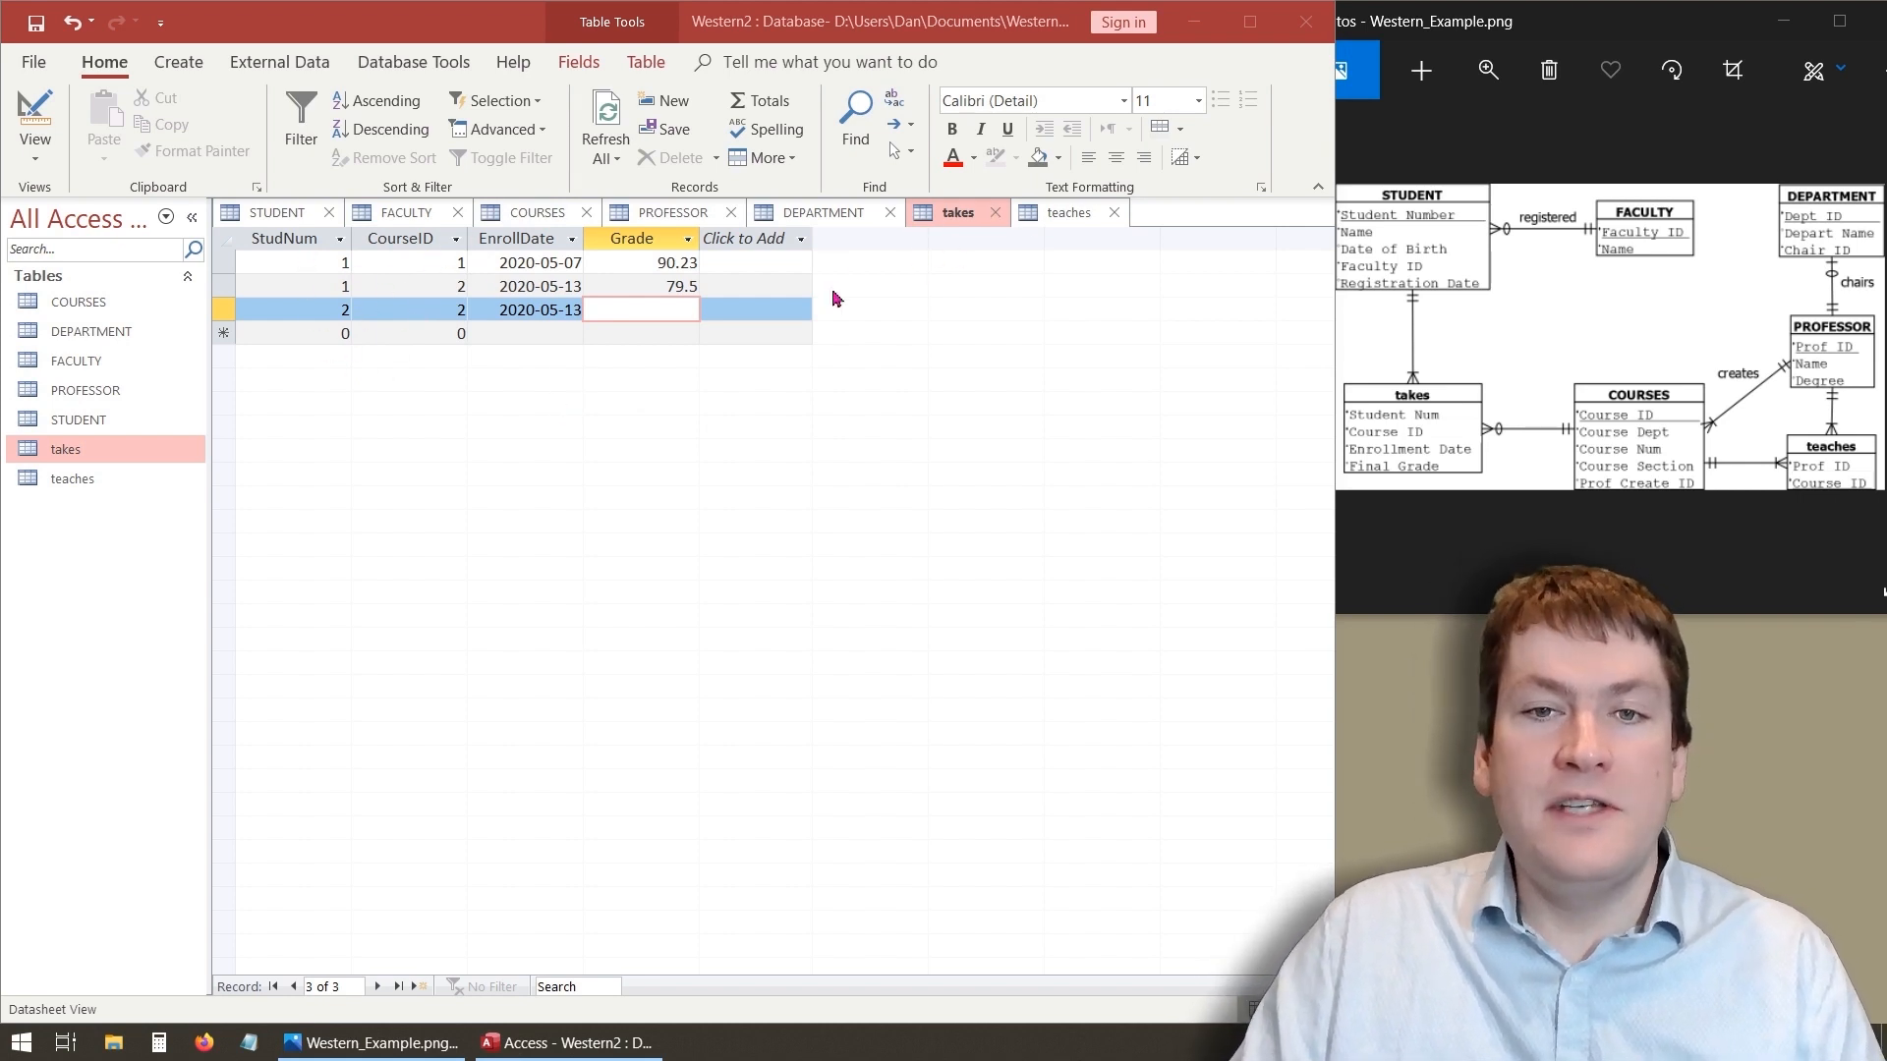
- Open the STUDENT, takes and COURSES tables to review their records
{"action": "left_click", "coordinate": [341, 308]}
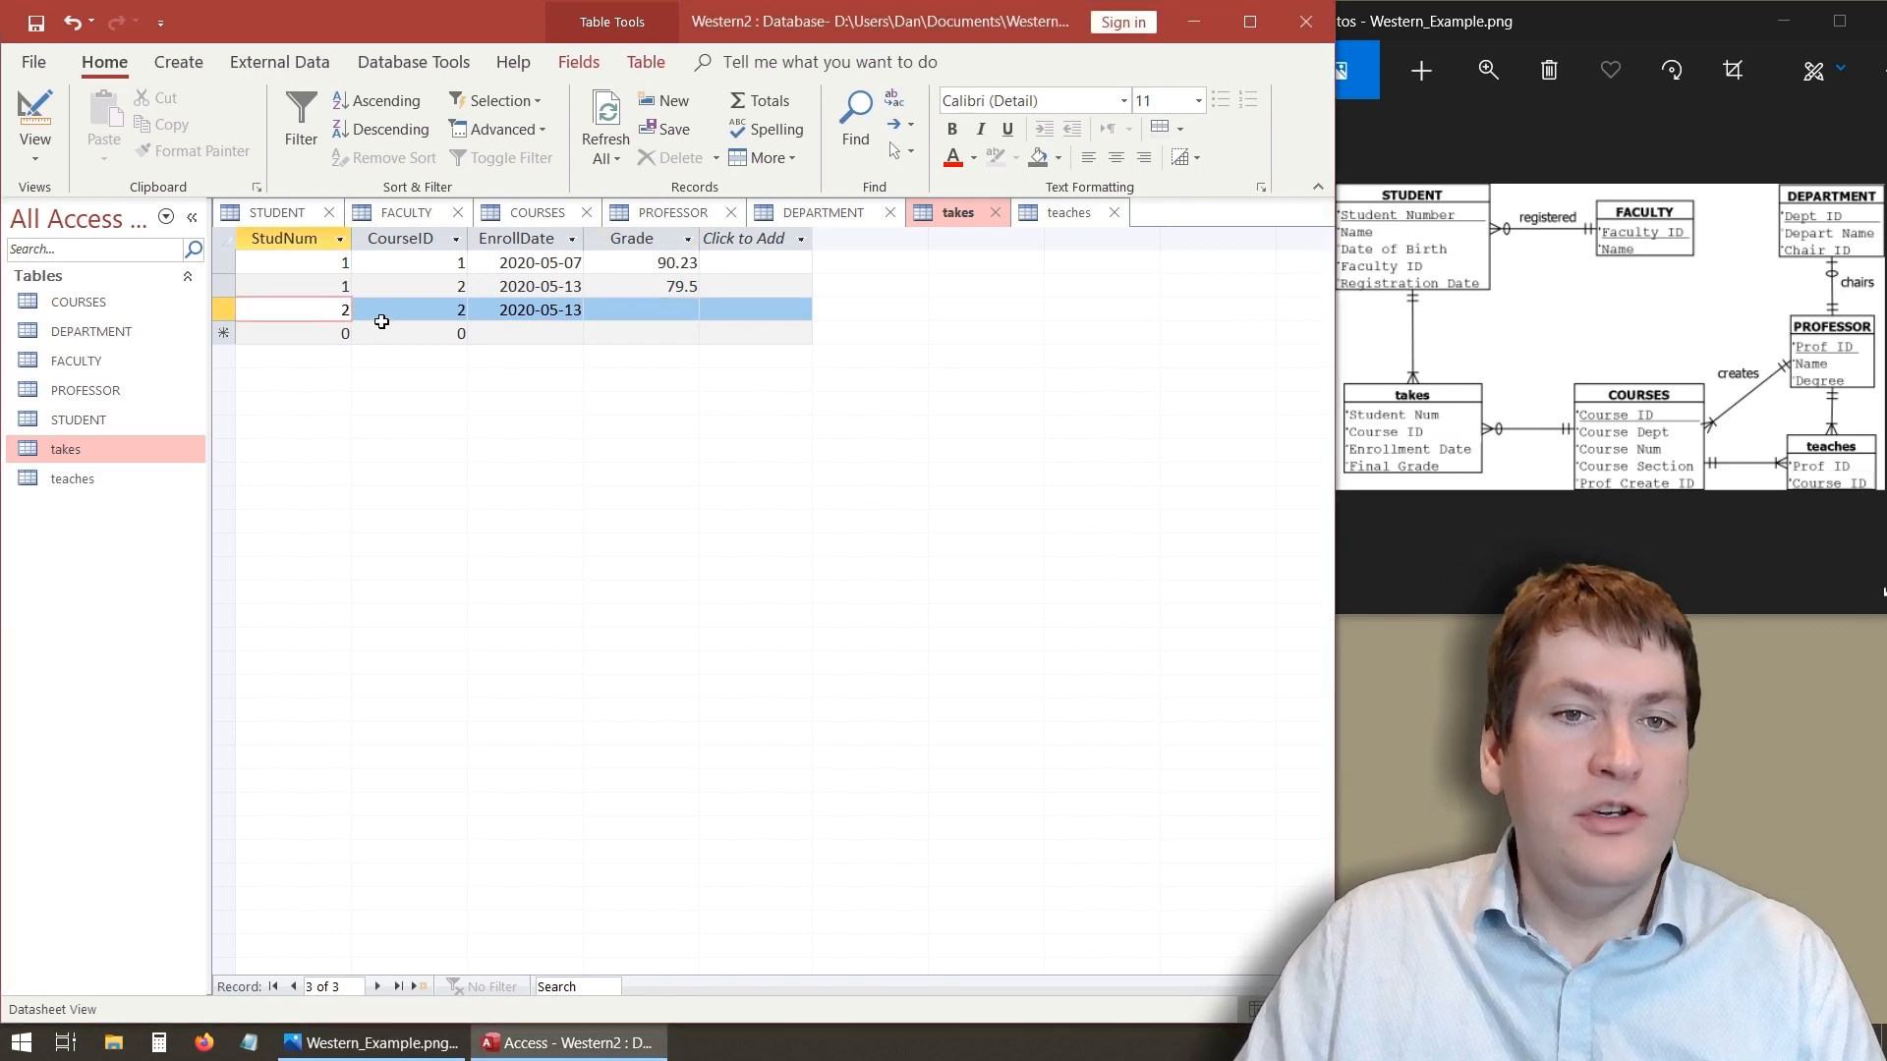
{"action": "left_click", "coordinate": [105, 423]}
{"action": "double_click", "coordinate": [105, 423]}
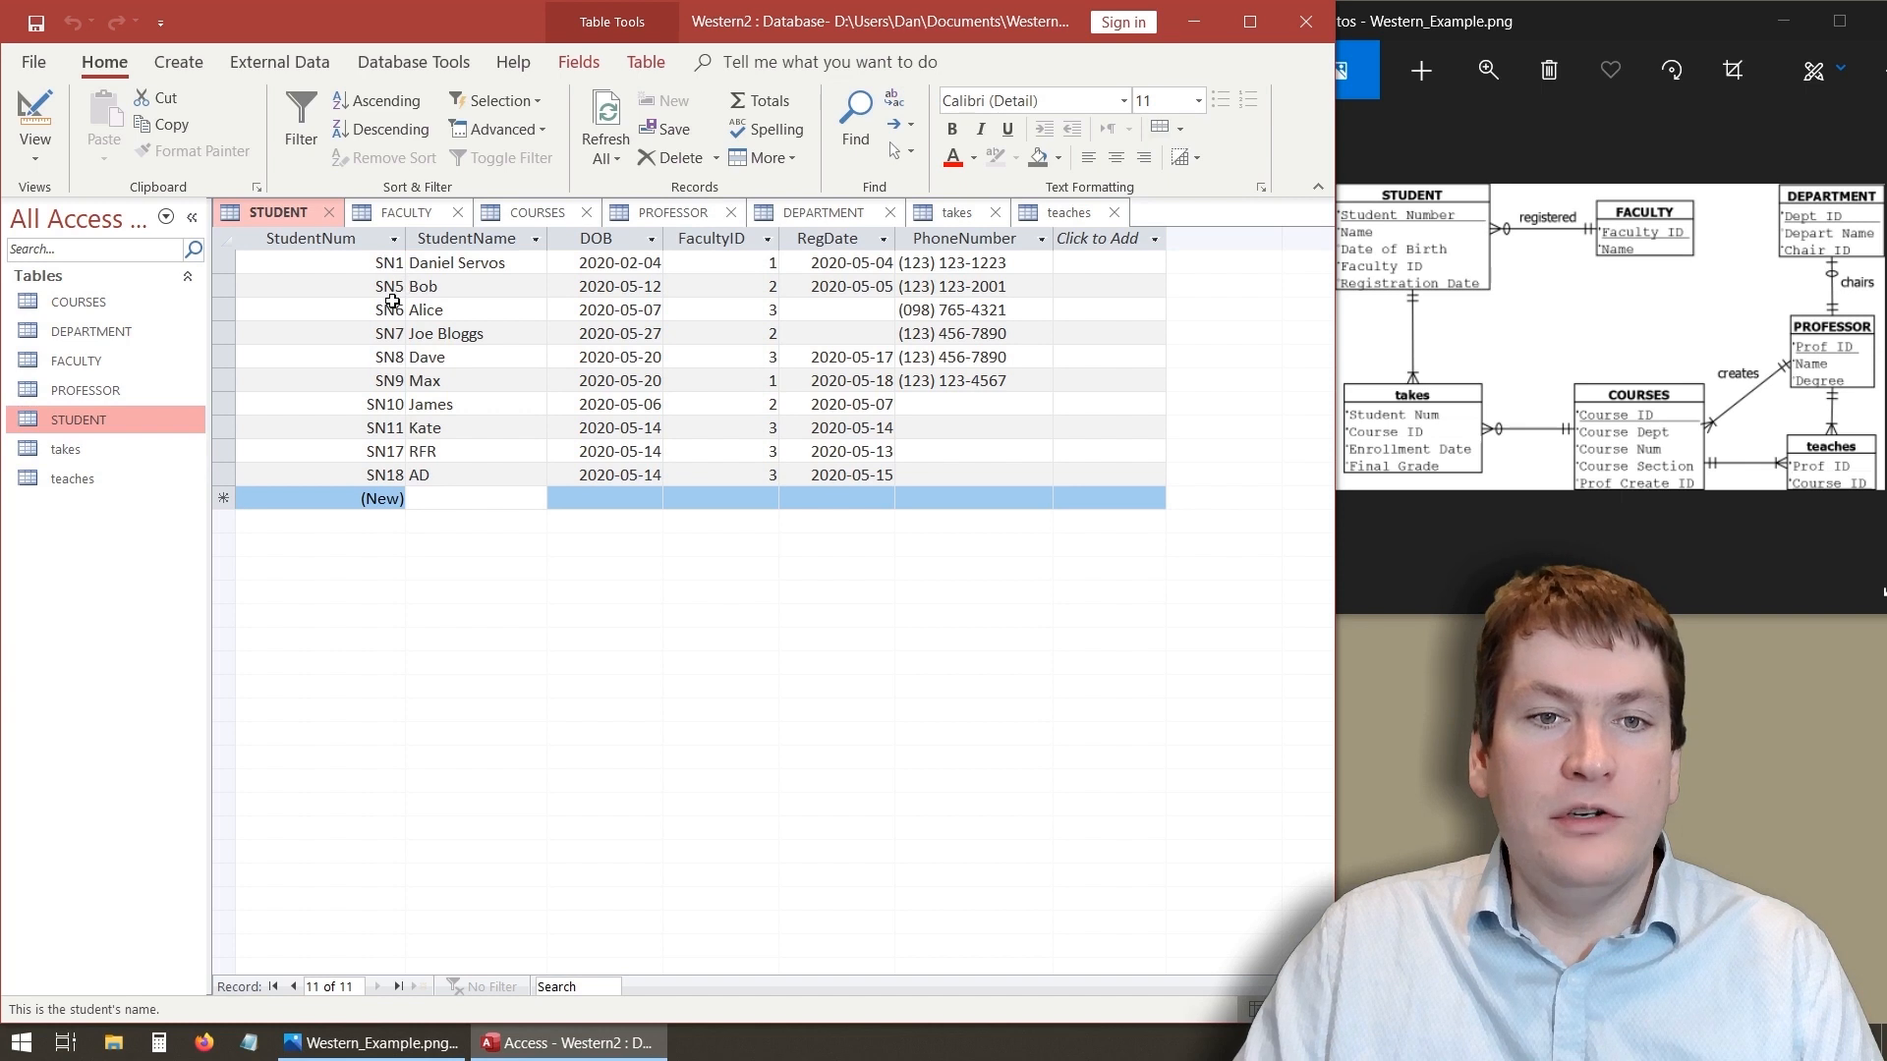
{"action": "double_click", "coordinate": [65, 450]}
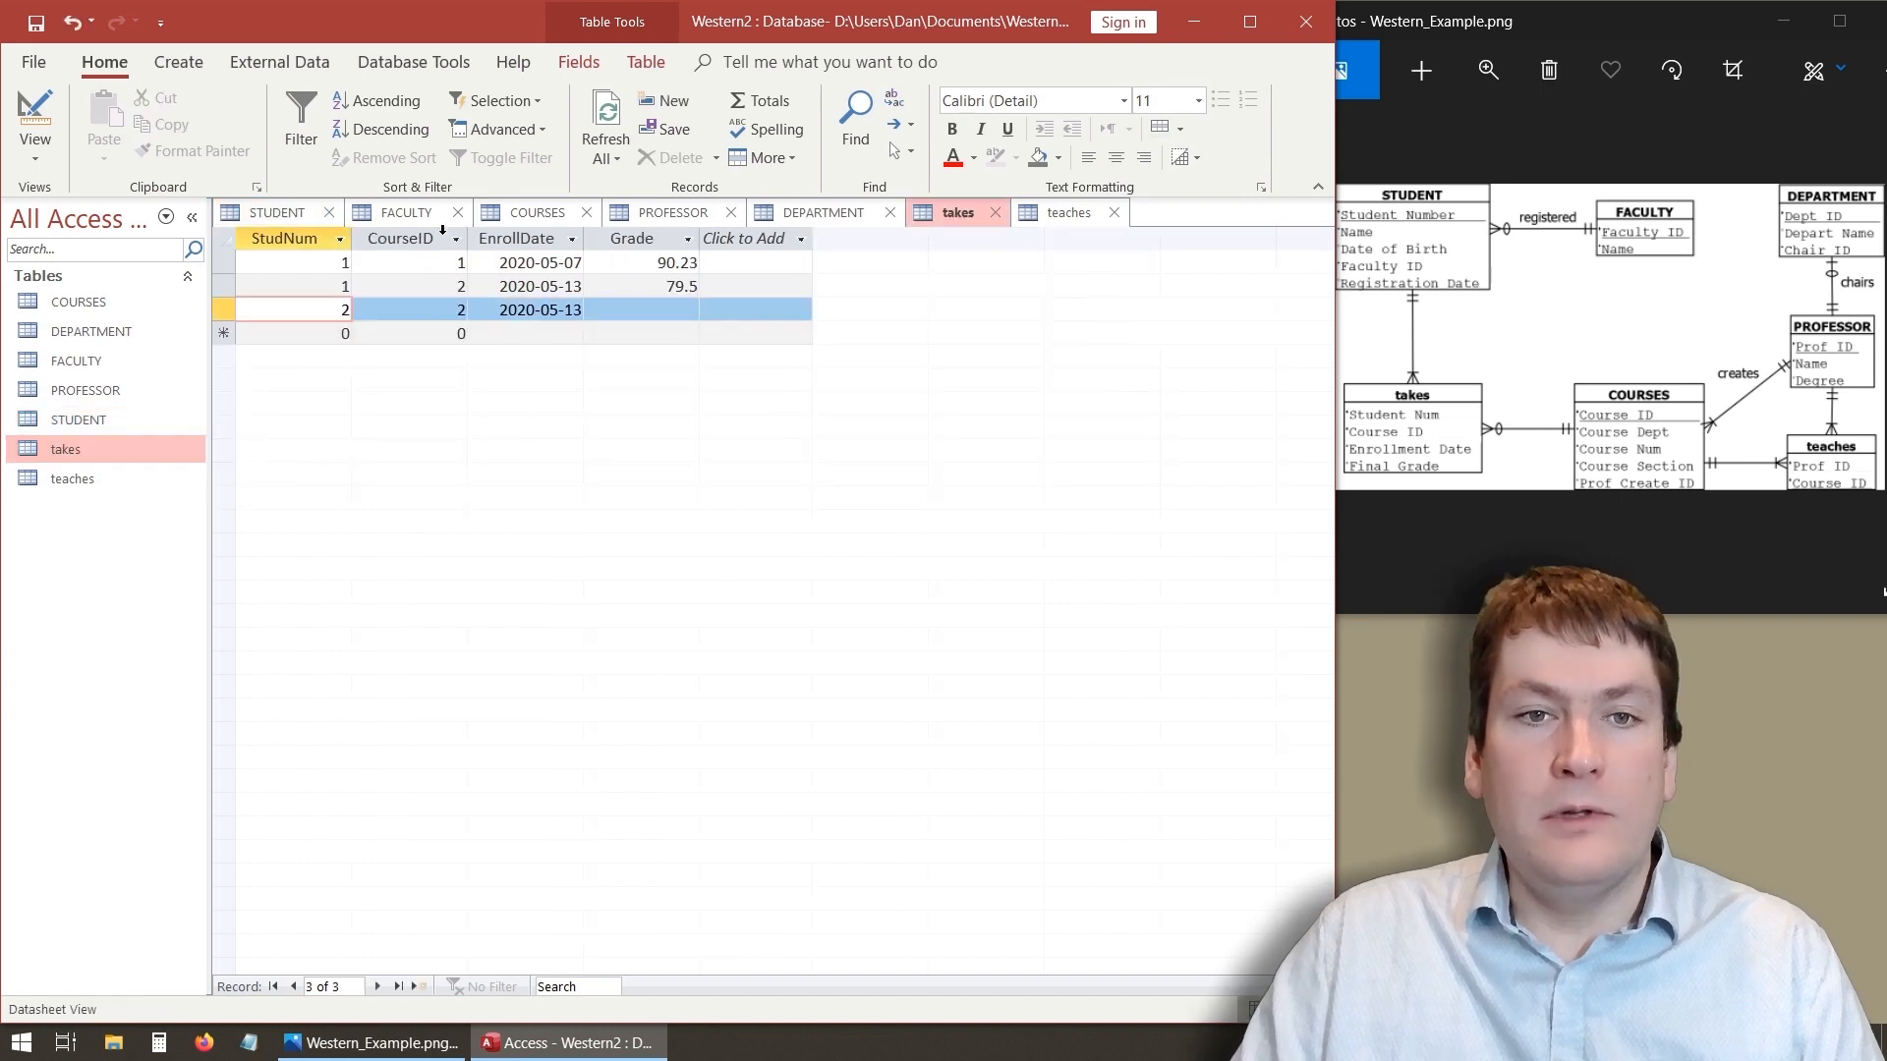
{"action": "left_click", "coordinate": [131, 304]}
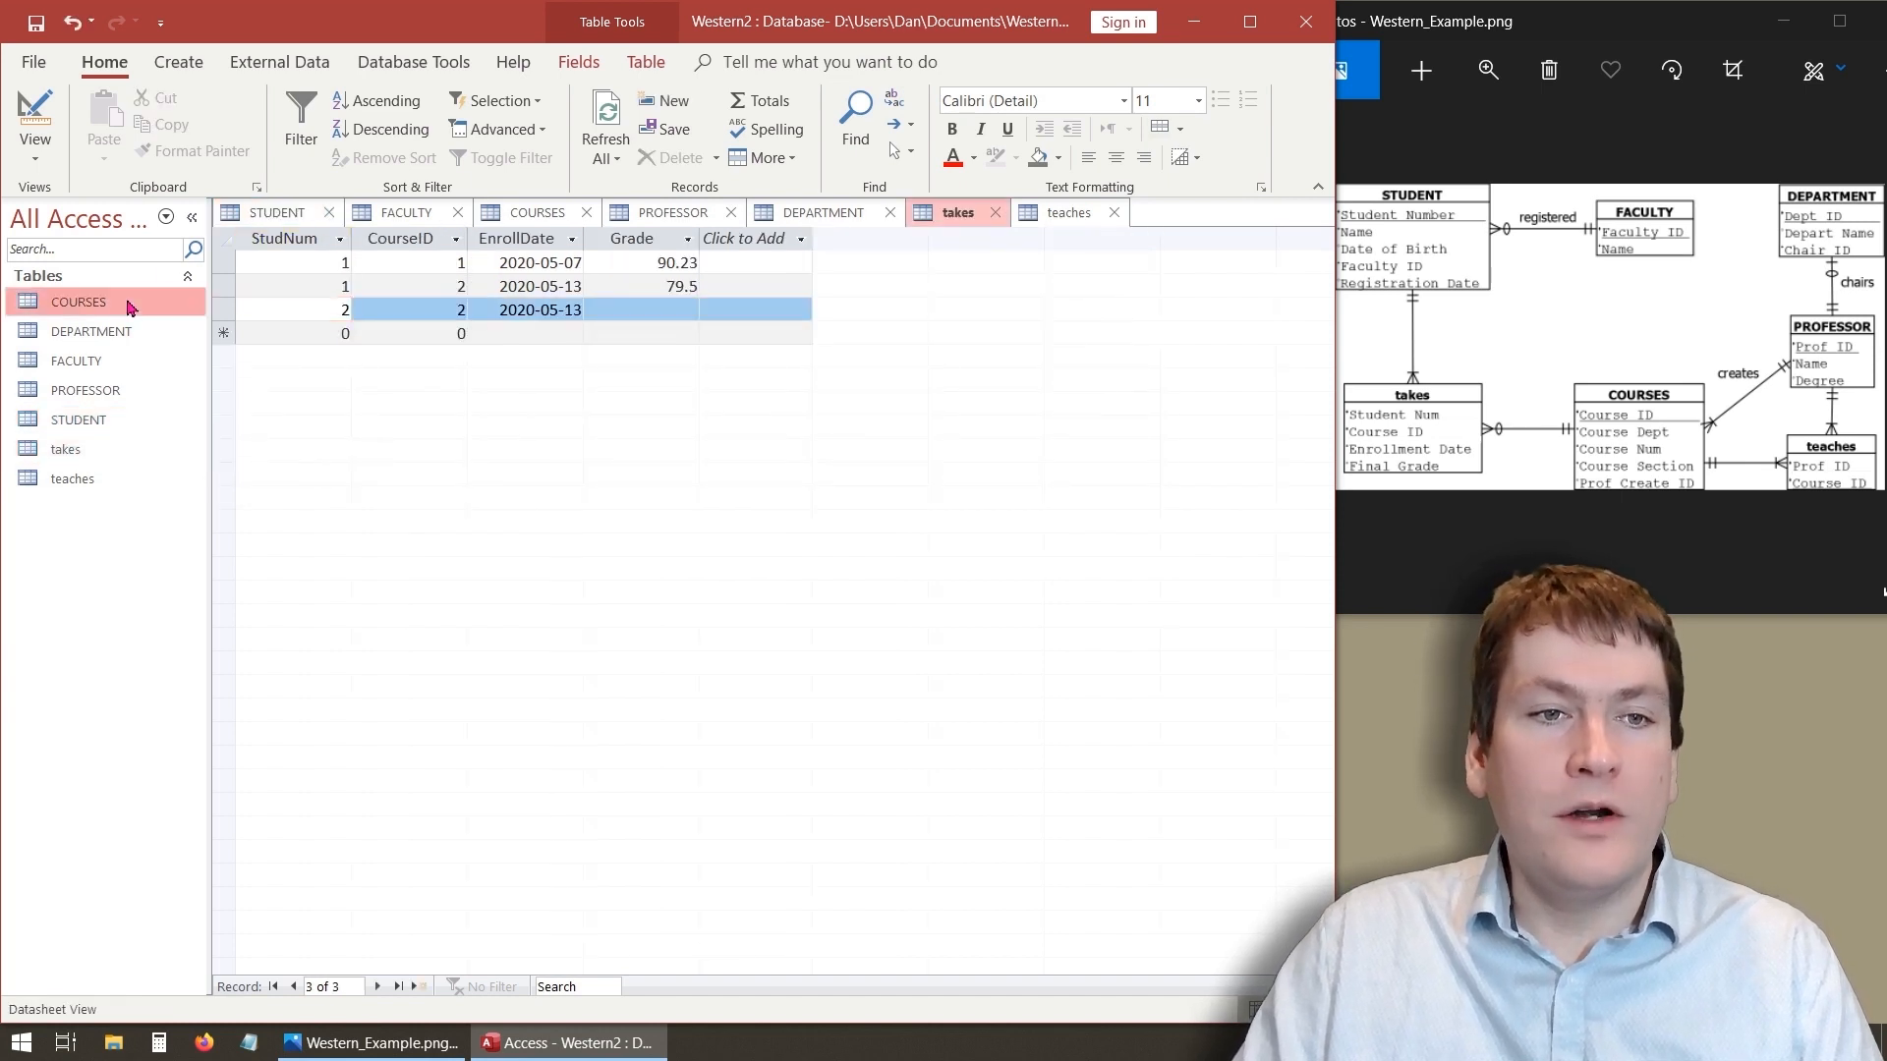
{"action": "double_click", "coordinate": [131, 304]}
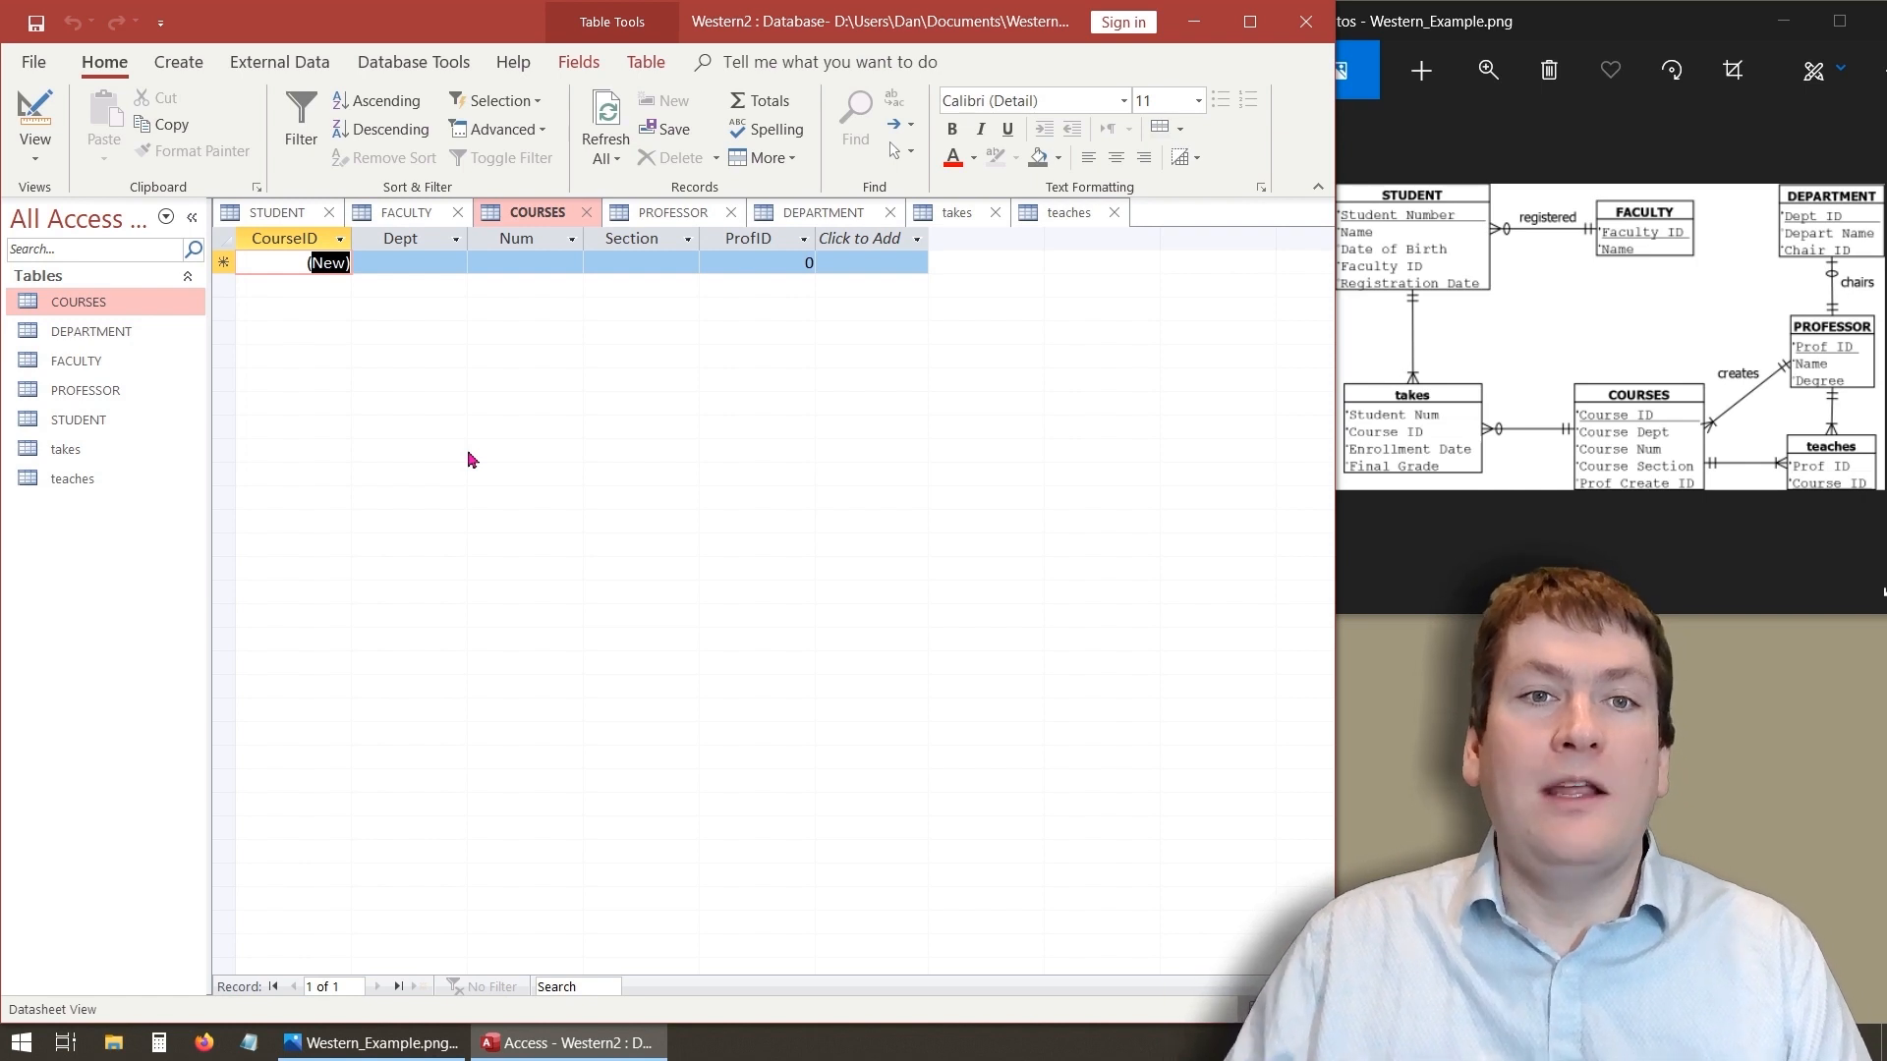
- Open the Relationships window and add the COURSES table to the layout
{"action": "left_click", "coordinate": [380, 66]}
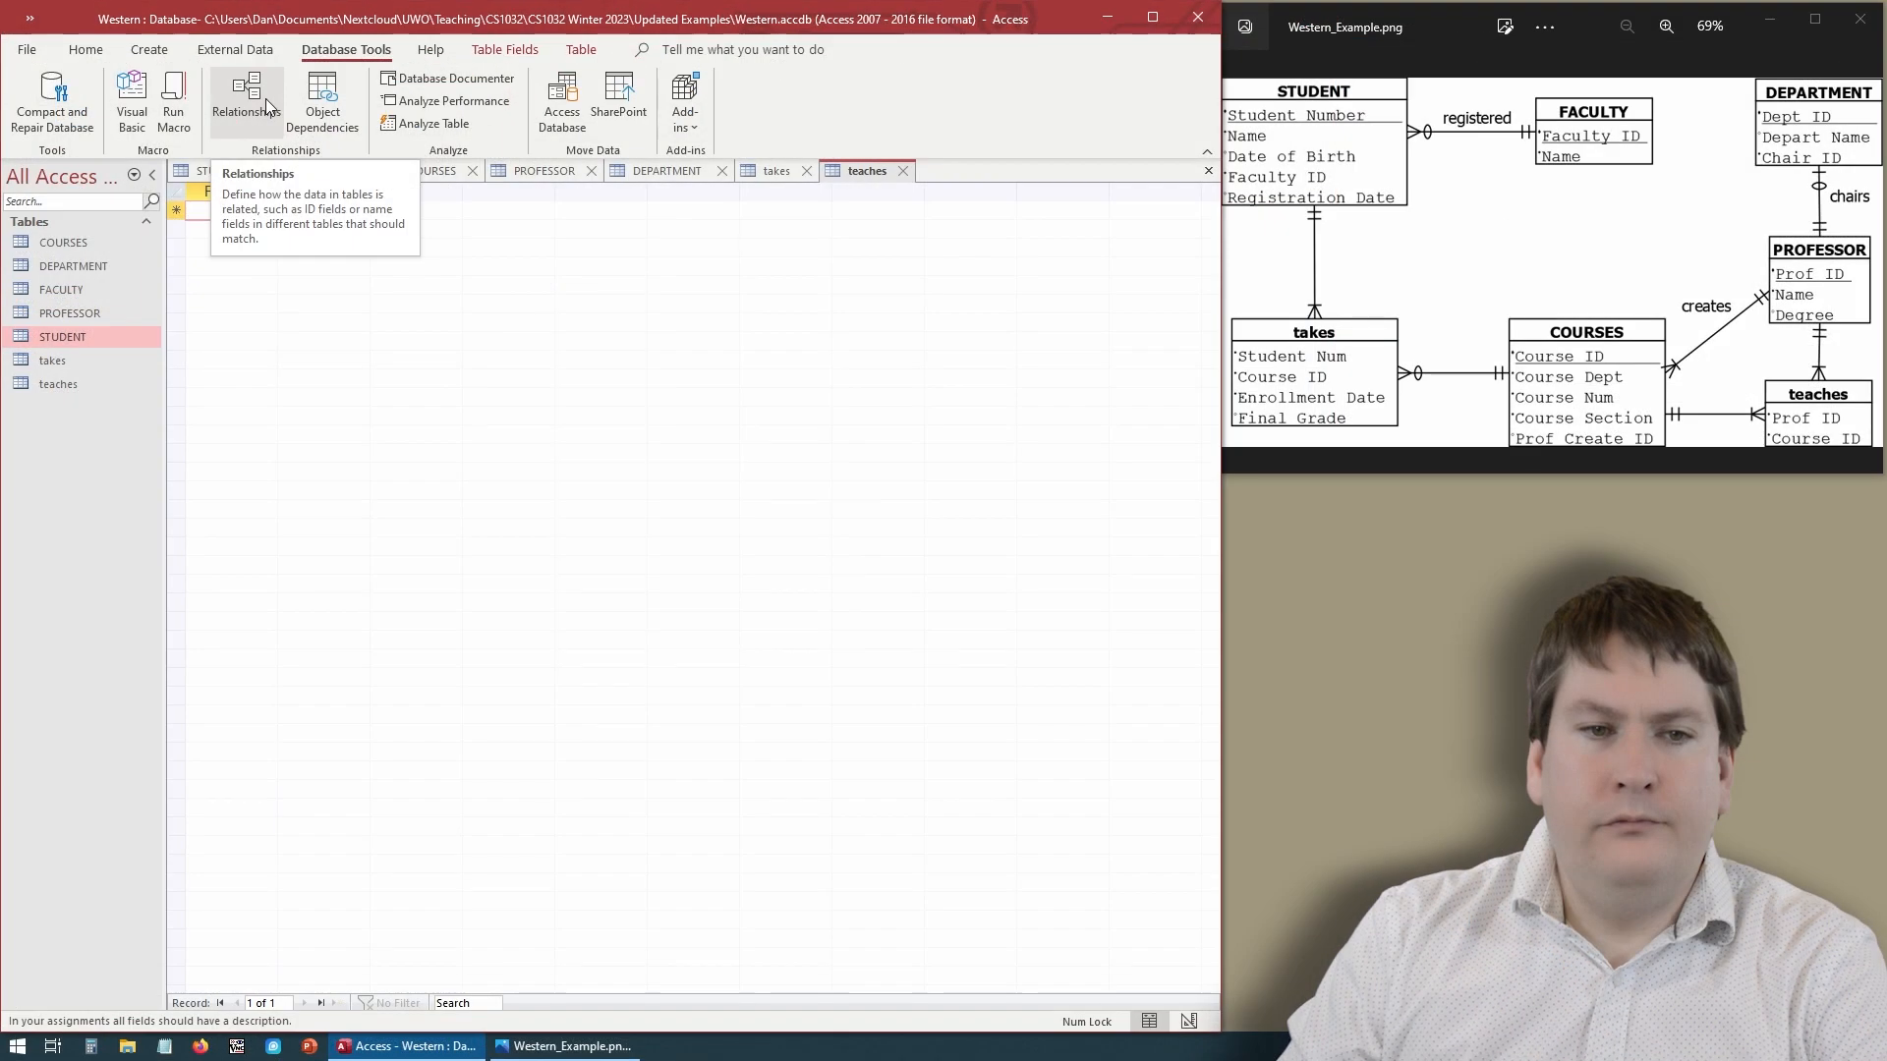
{"action": "left_click", "coordinate": [266, 98]}
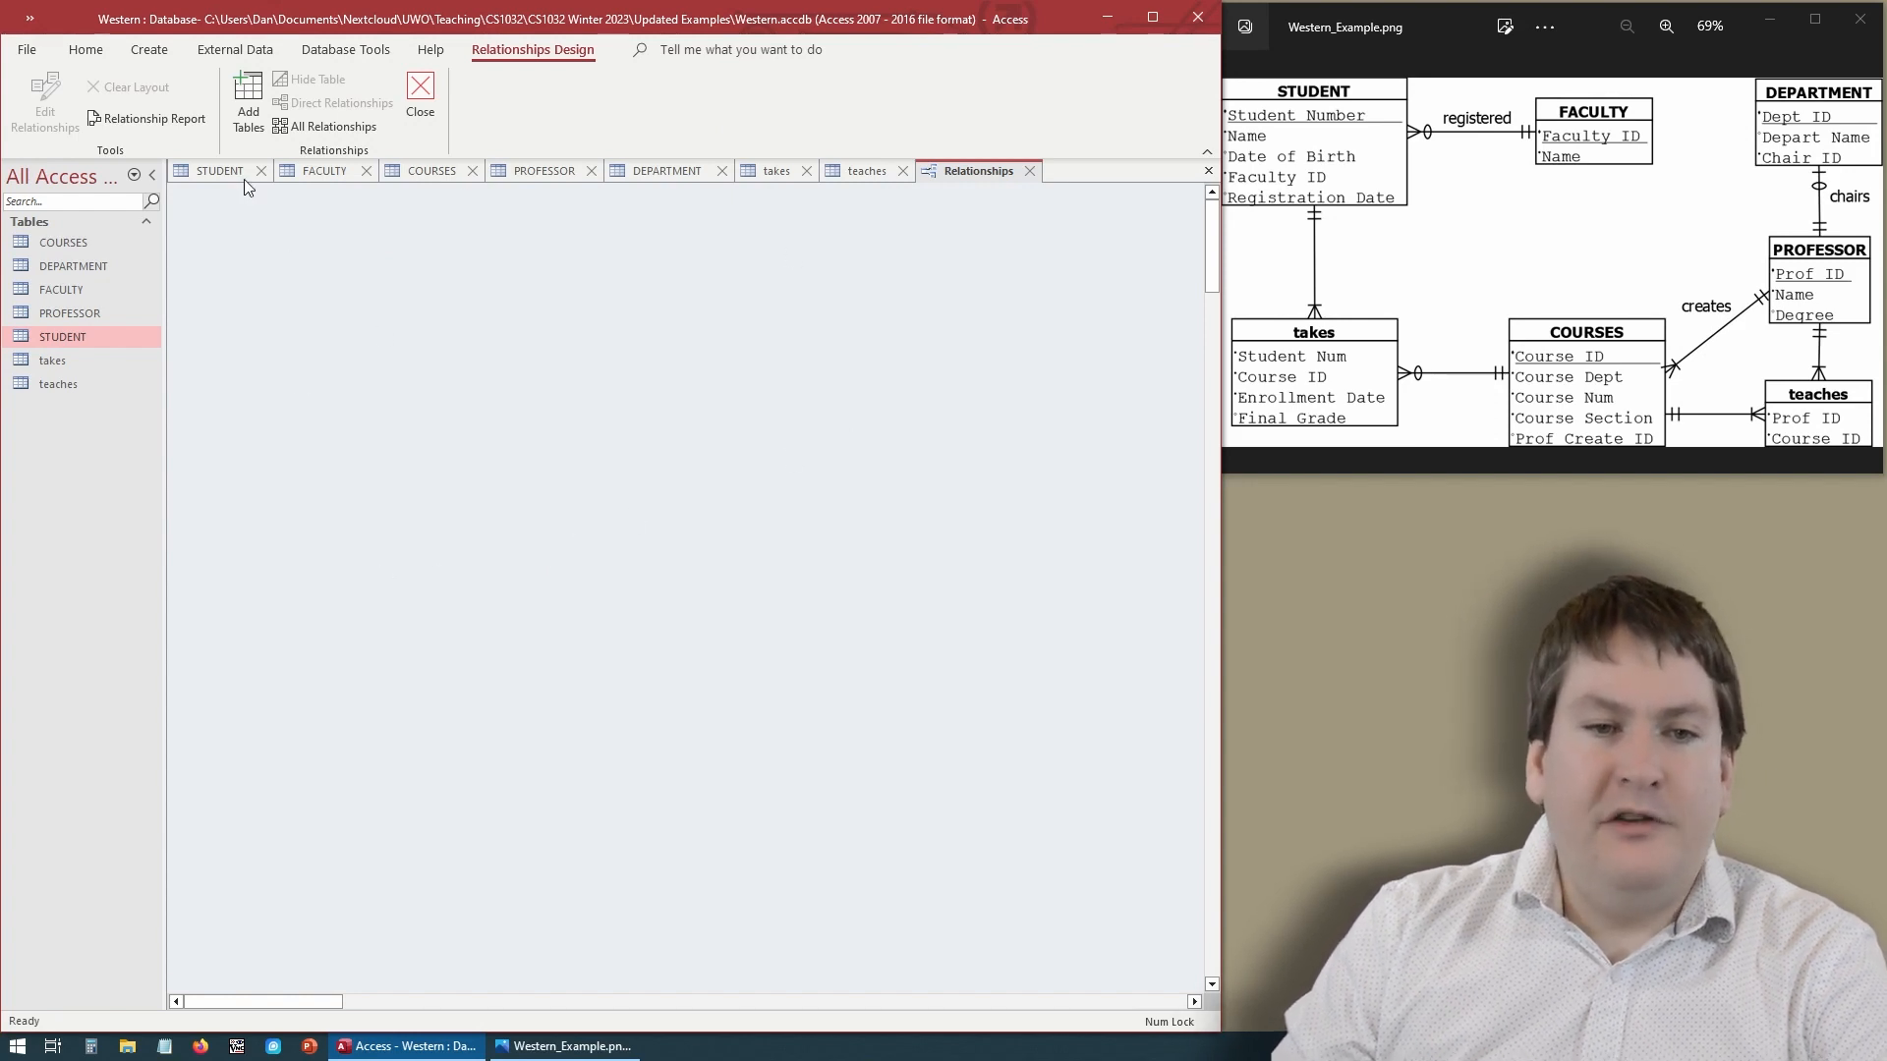
{"action": "left_click", "coordinate": [245, 91]}
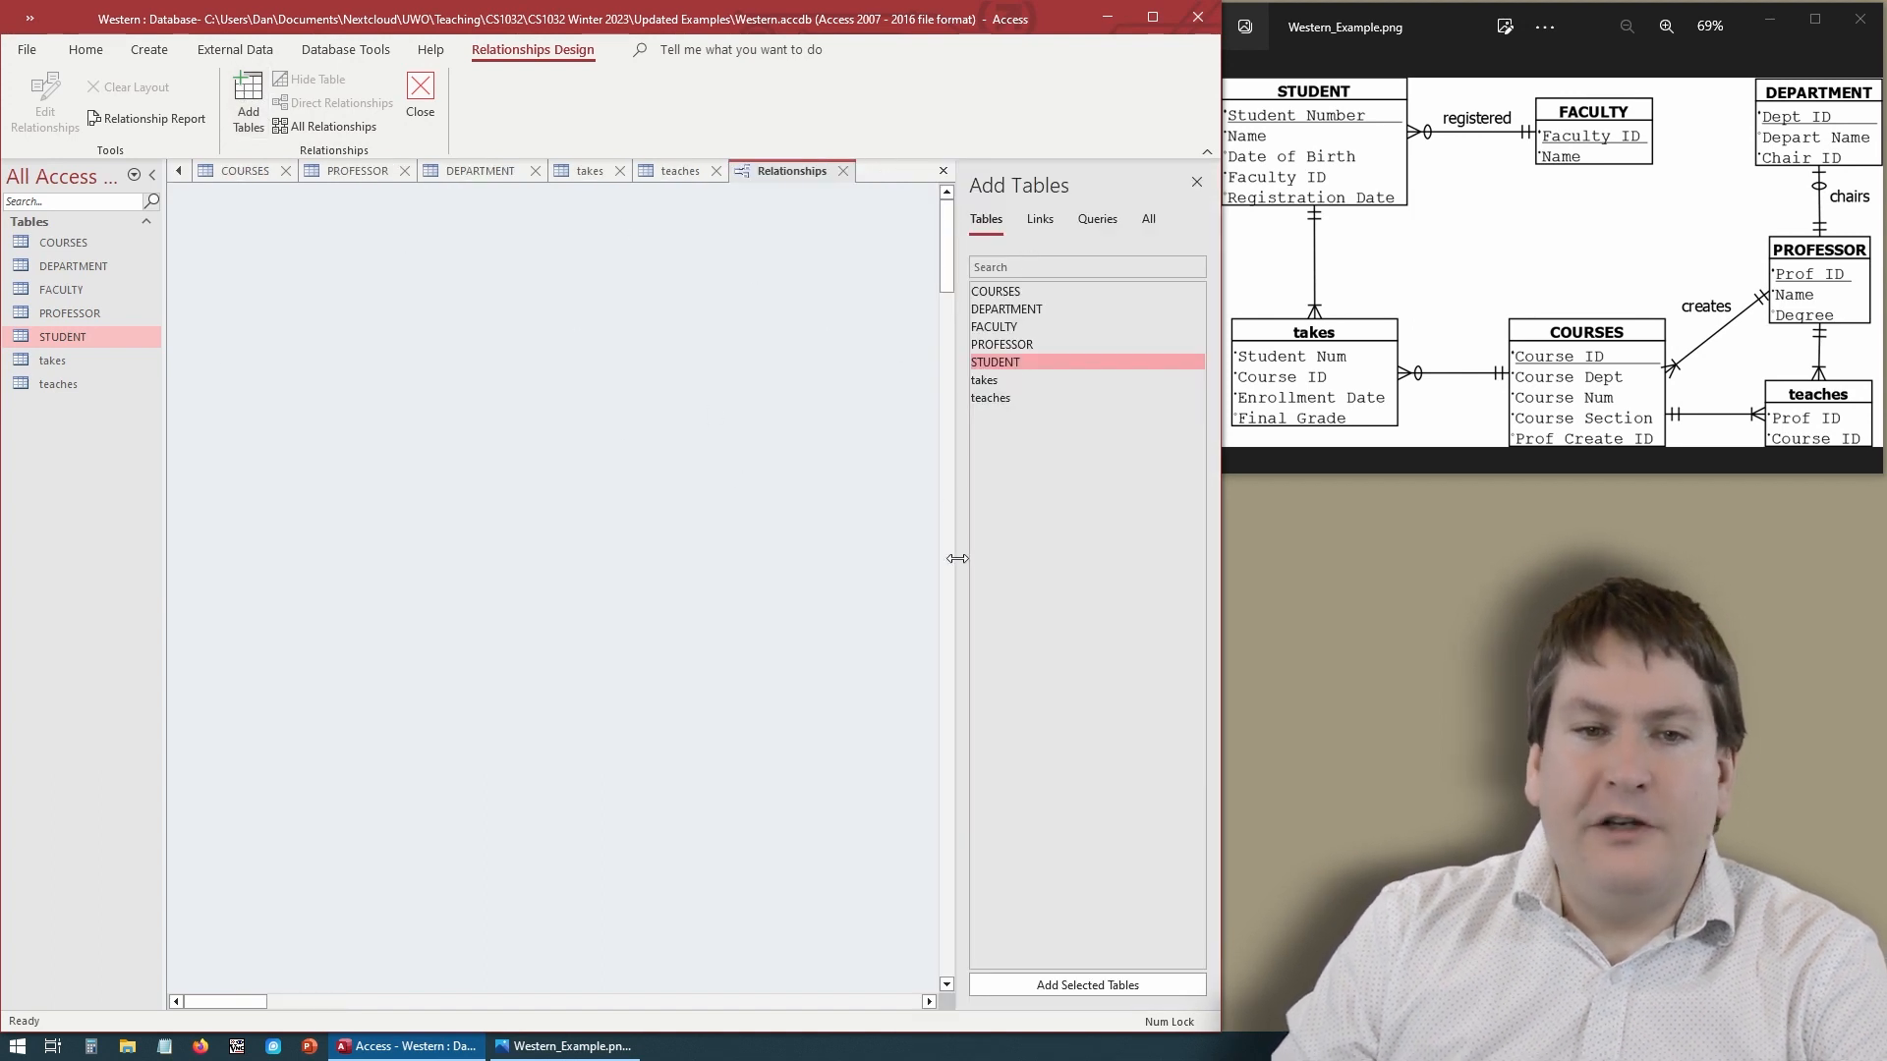
{"action": "left_click", "coordinate": [1018, 290]}
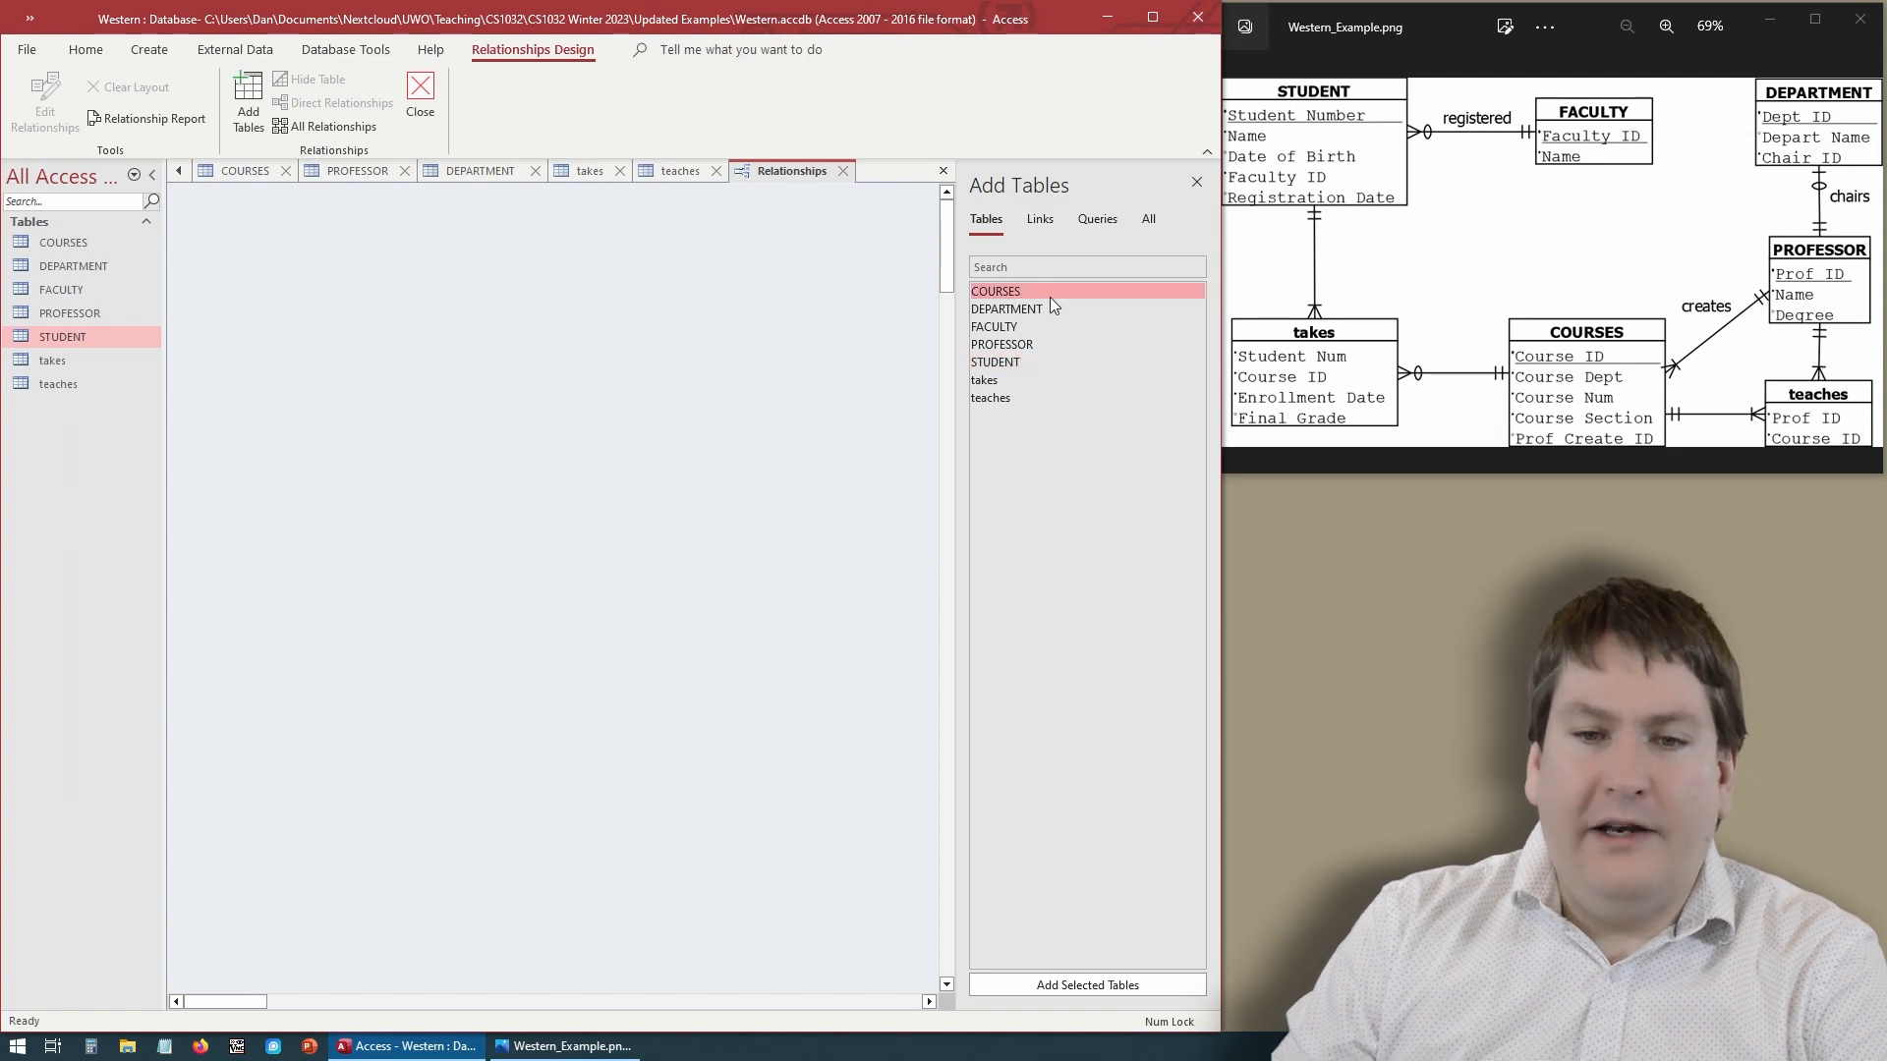
{"action": "left_click", "coordinate": [1099, 989]}
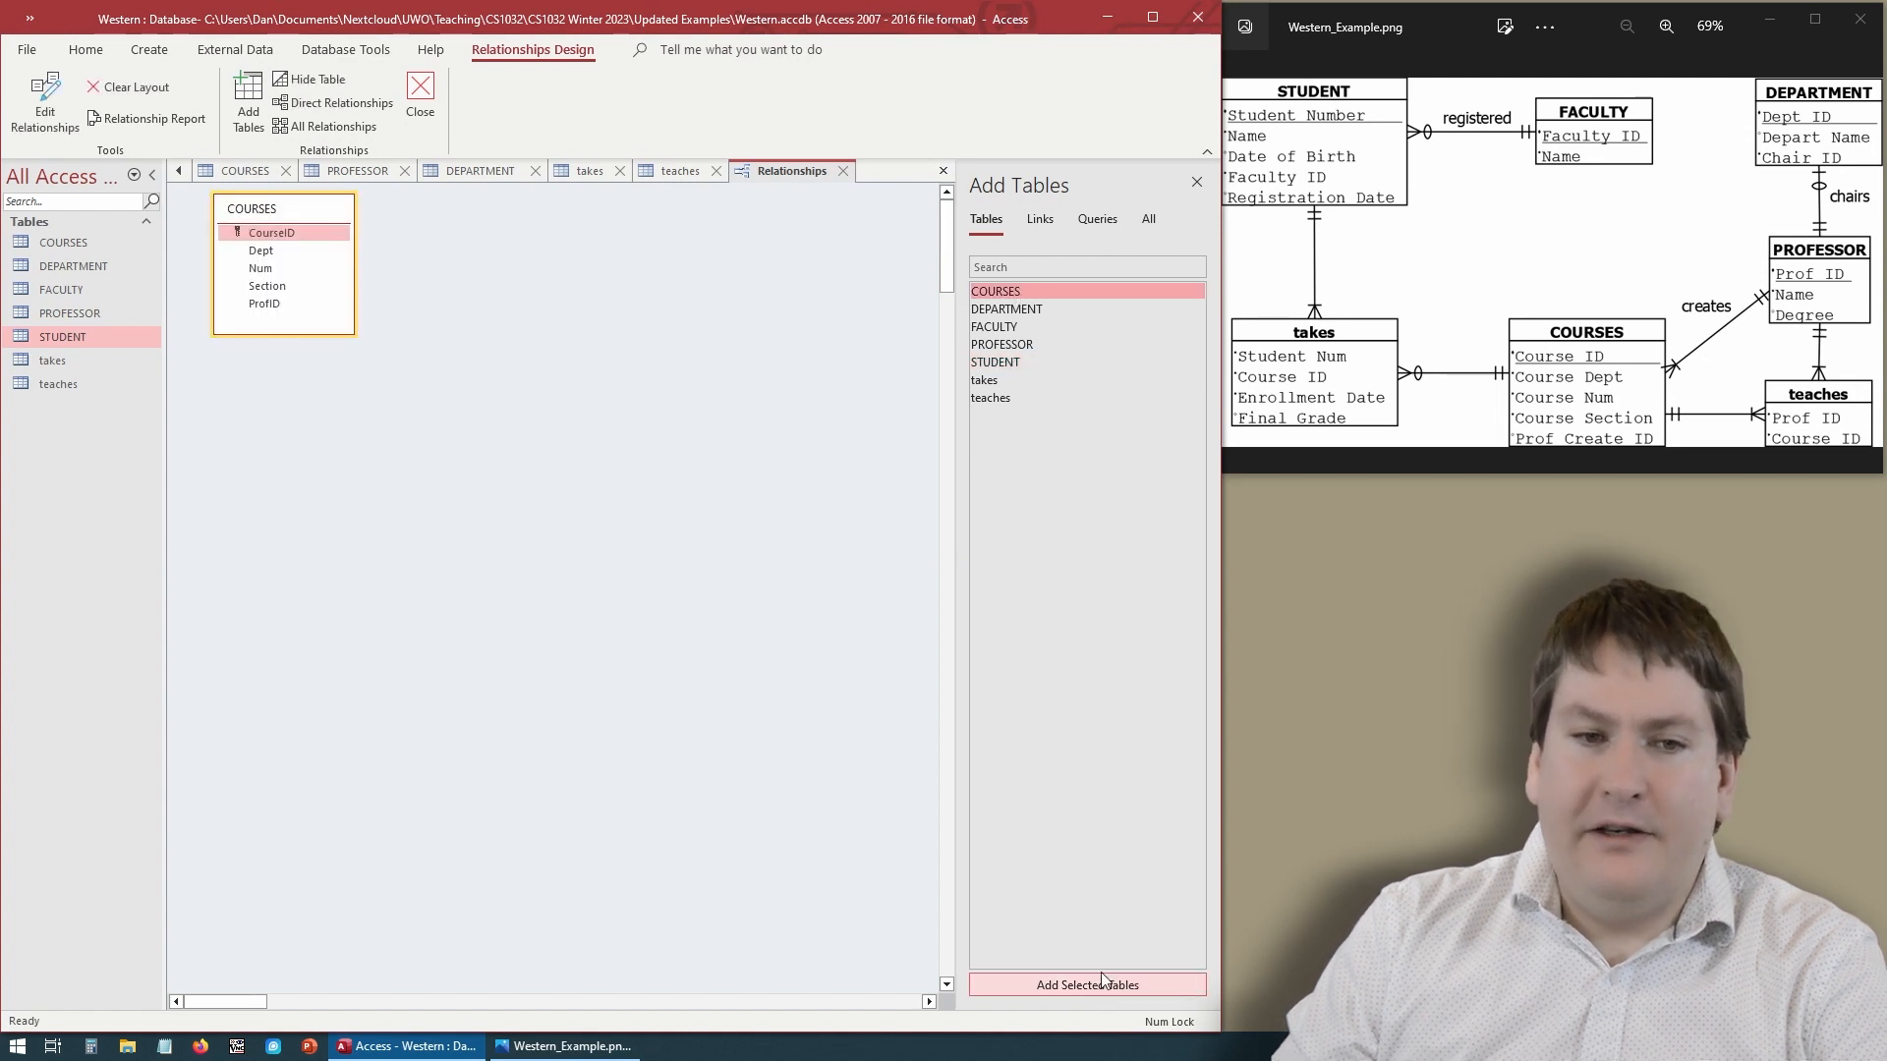
- Add the DEPARTMENT, FACULTY, PROFESSOR, STUDENT, takes and teaches tables to the relationships layout and close the Add Tables pane
{"action": "left_click", "coordinate": [1023, 311]}
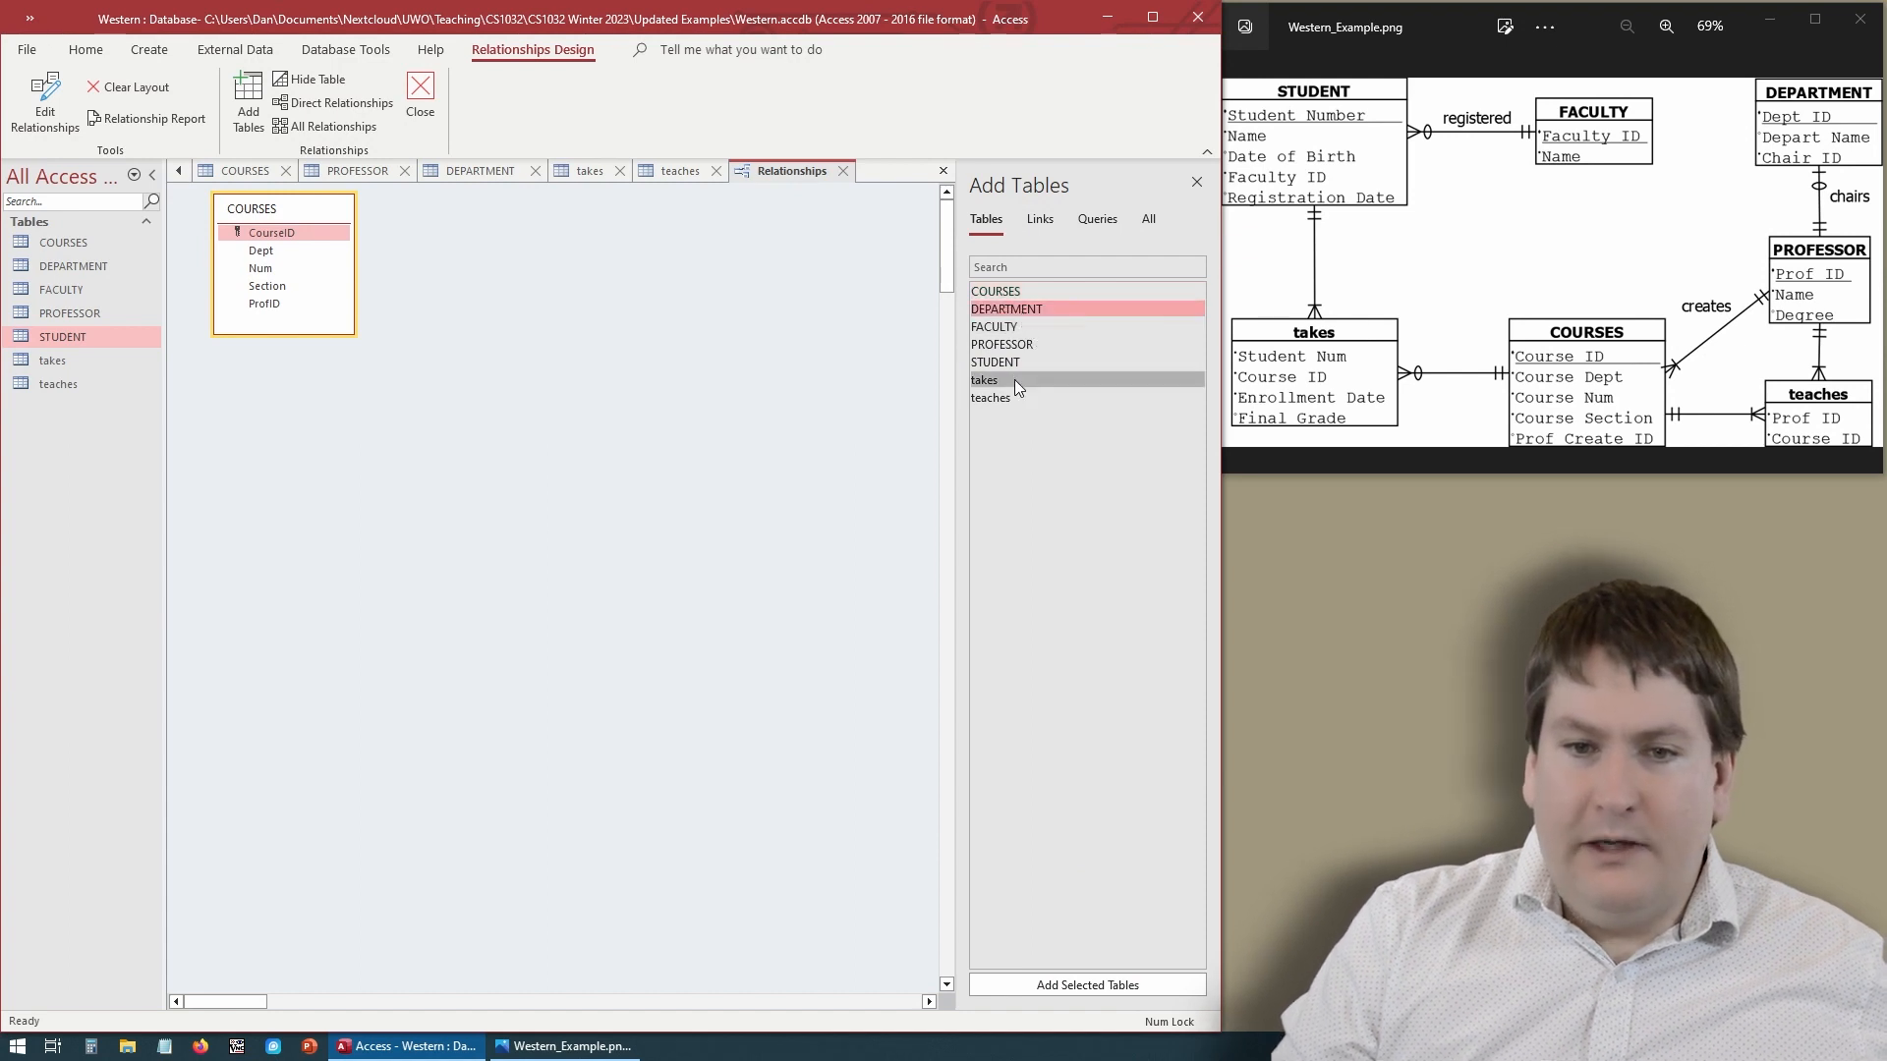
{"action": "left_click", "coordinate": [1015, 379], "text": "shift"}
{"action": "left_click", "coordinate": [1064, 983]}
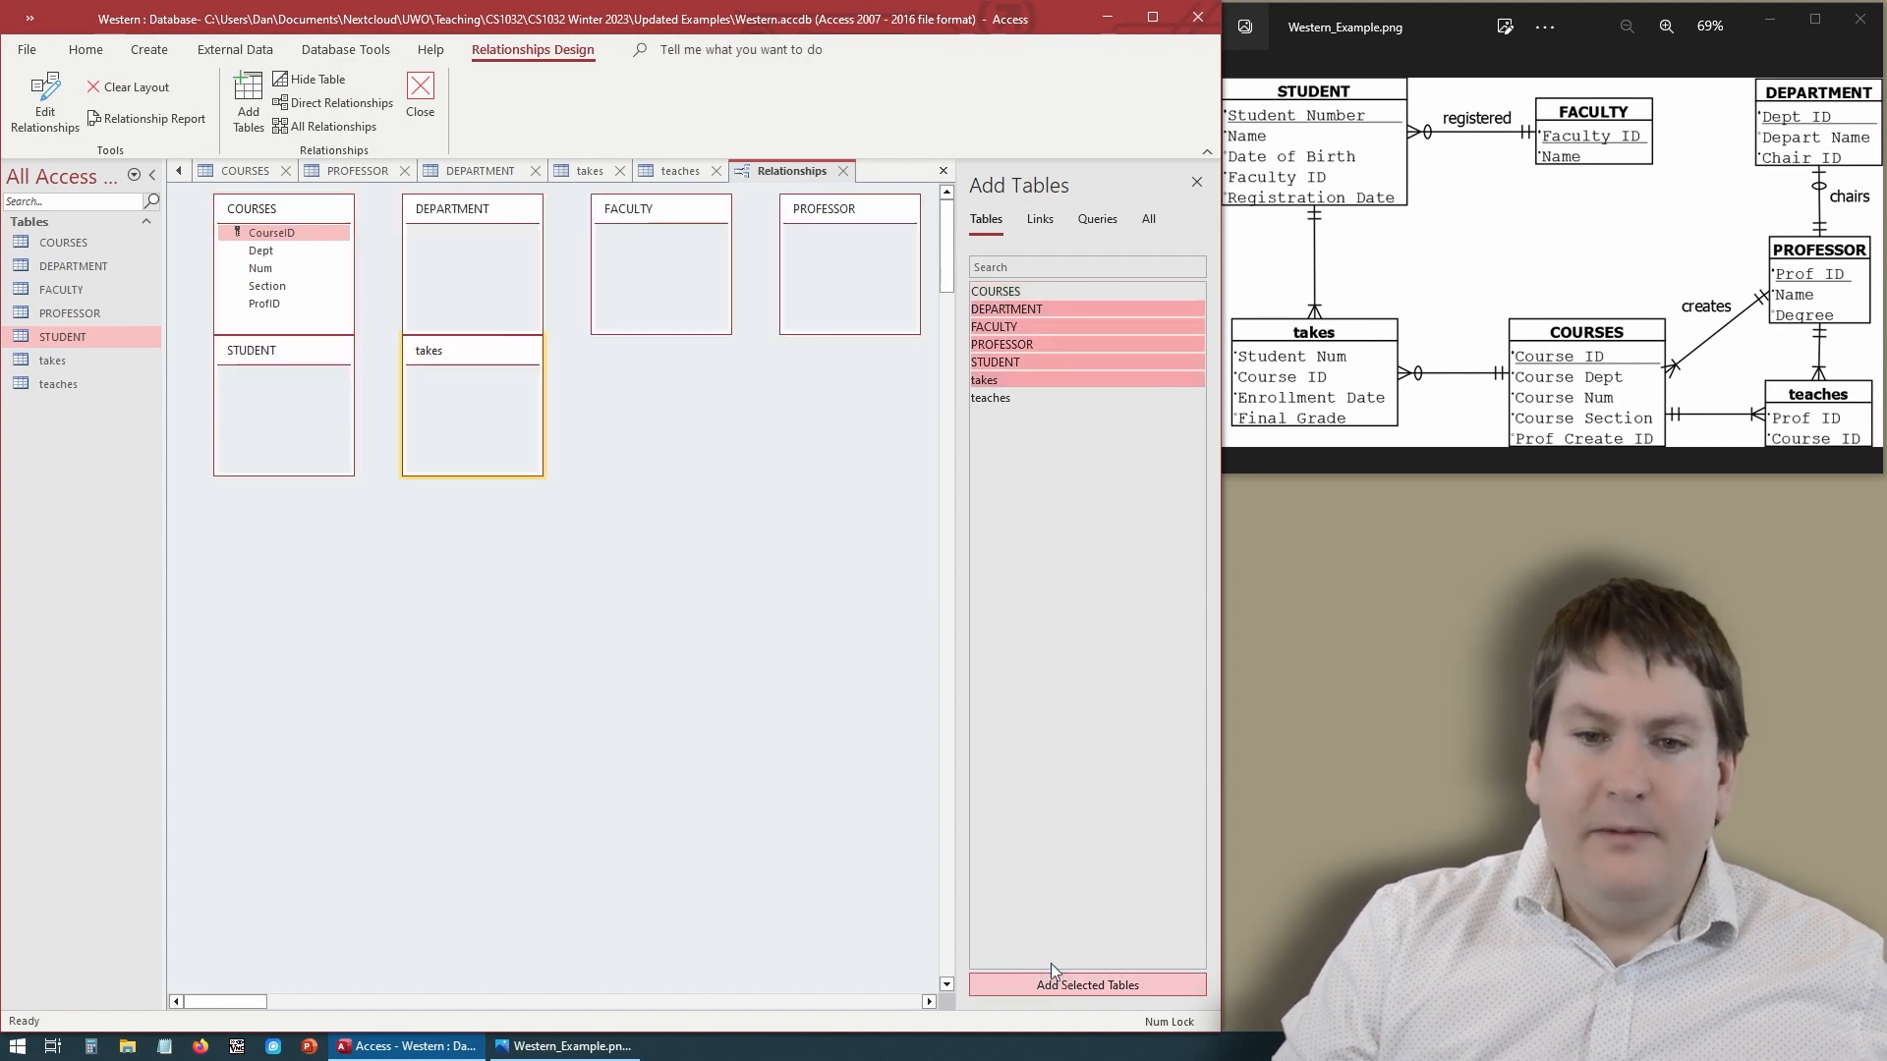
{"action": "double_click", "coordinate": [1003, 403]}
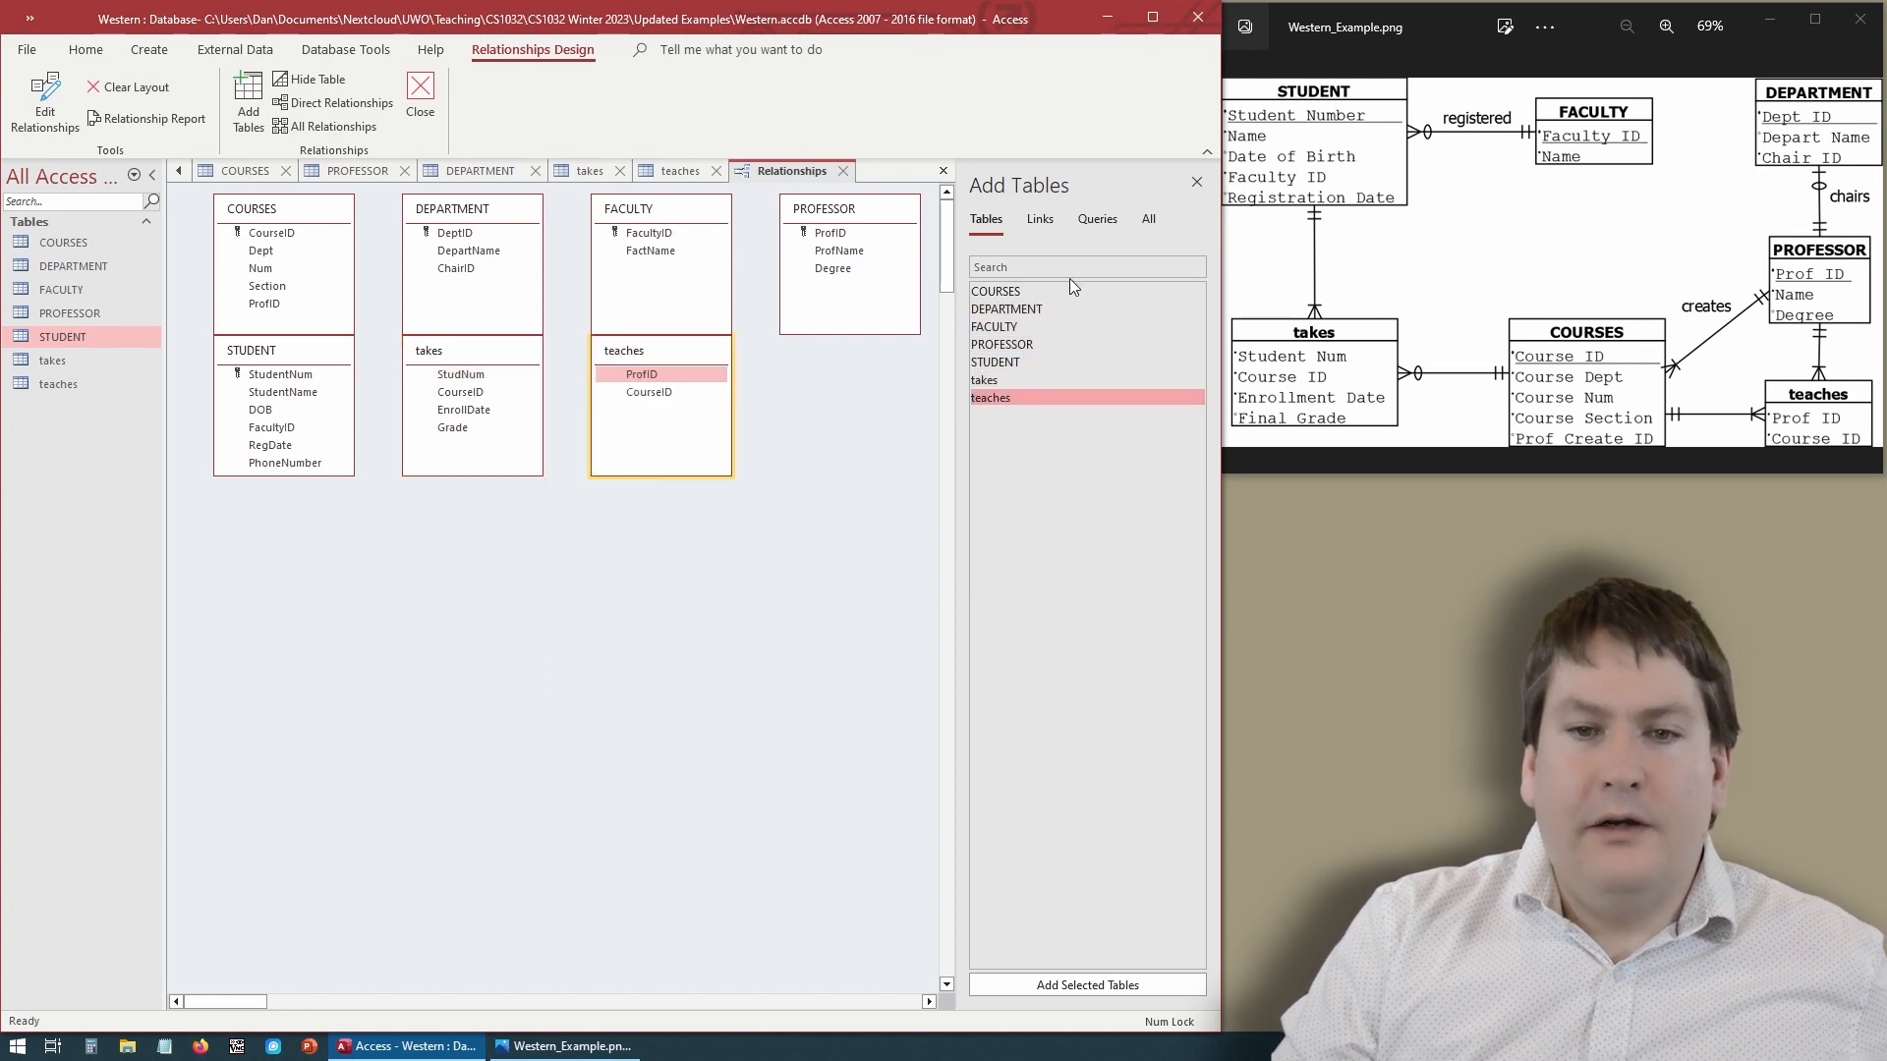
{"action": "left_click", "coordinate": [1196, 183]}
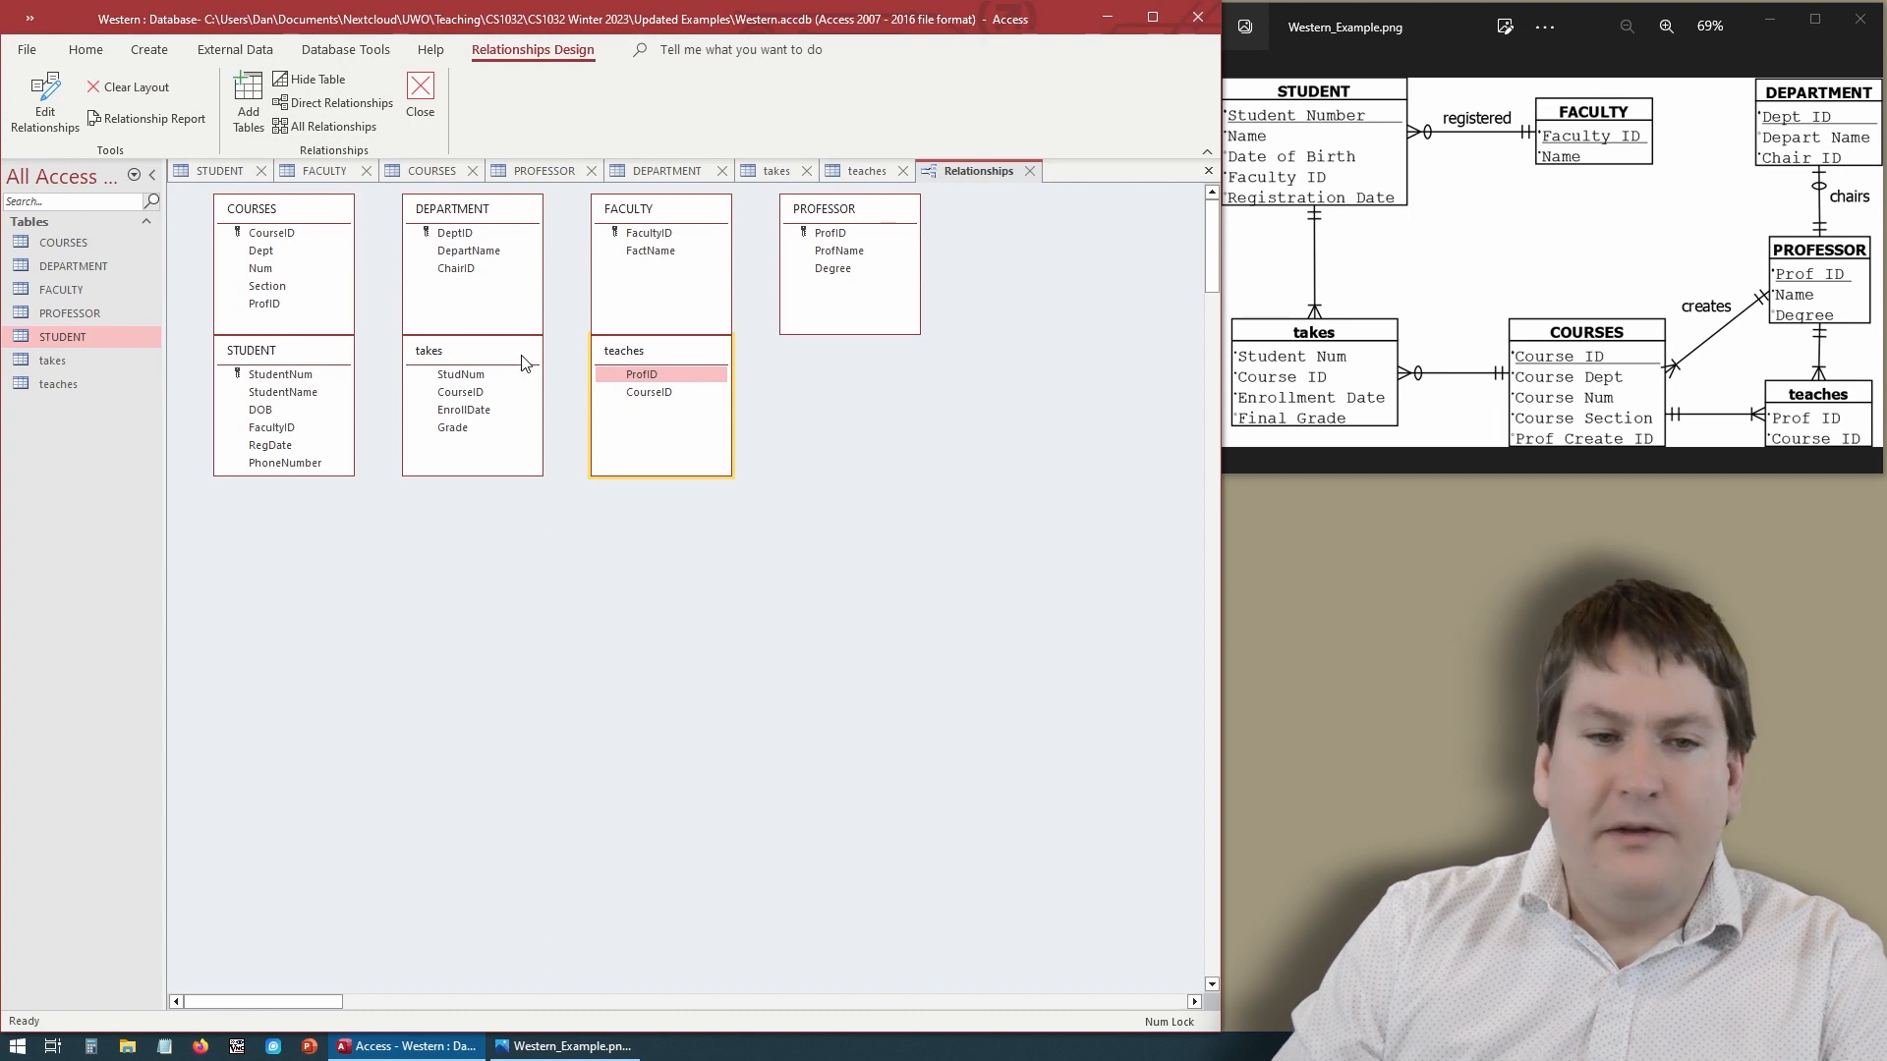
- Rearrange the table boxes in the layout to mirror the positions in the ER diagram
{"action": "left_click_drag", "start_coordinate": [523, 362], "coordinate": [334, 601]}
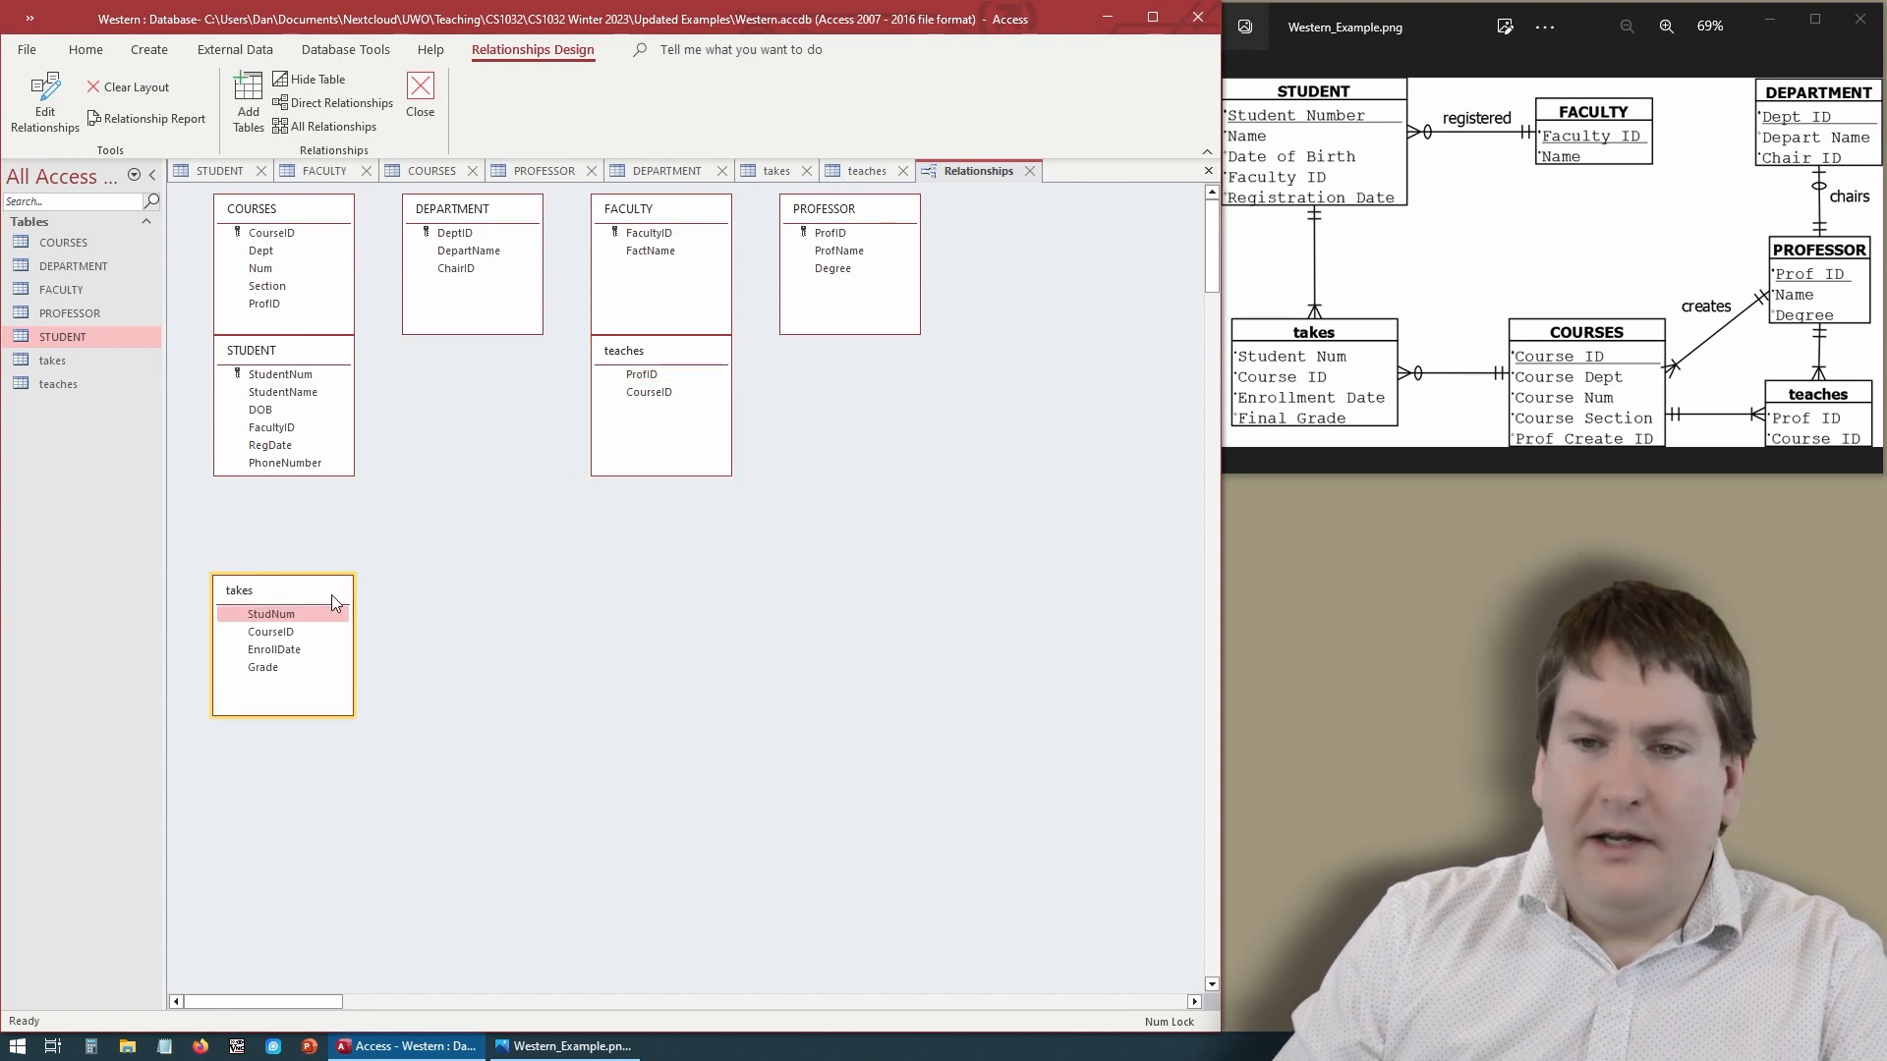
{"action": "left_click_drag", "start_coordinate": [286, 211], "coordinate": [575, 594]}
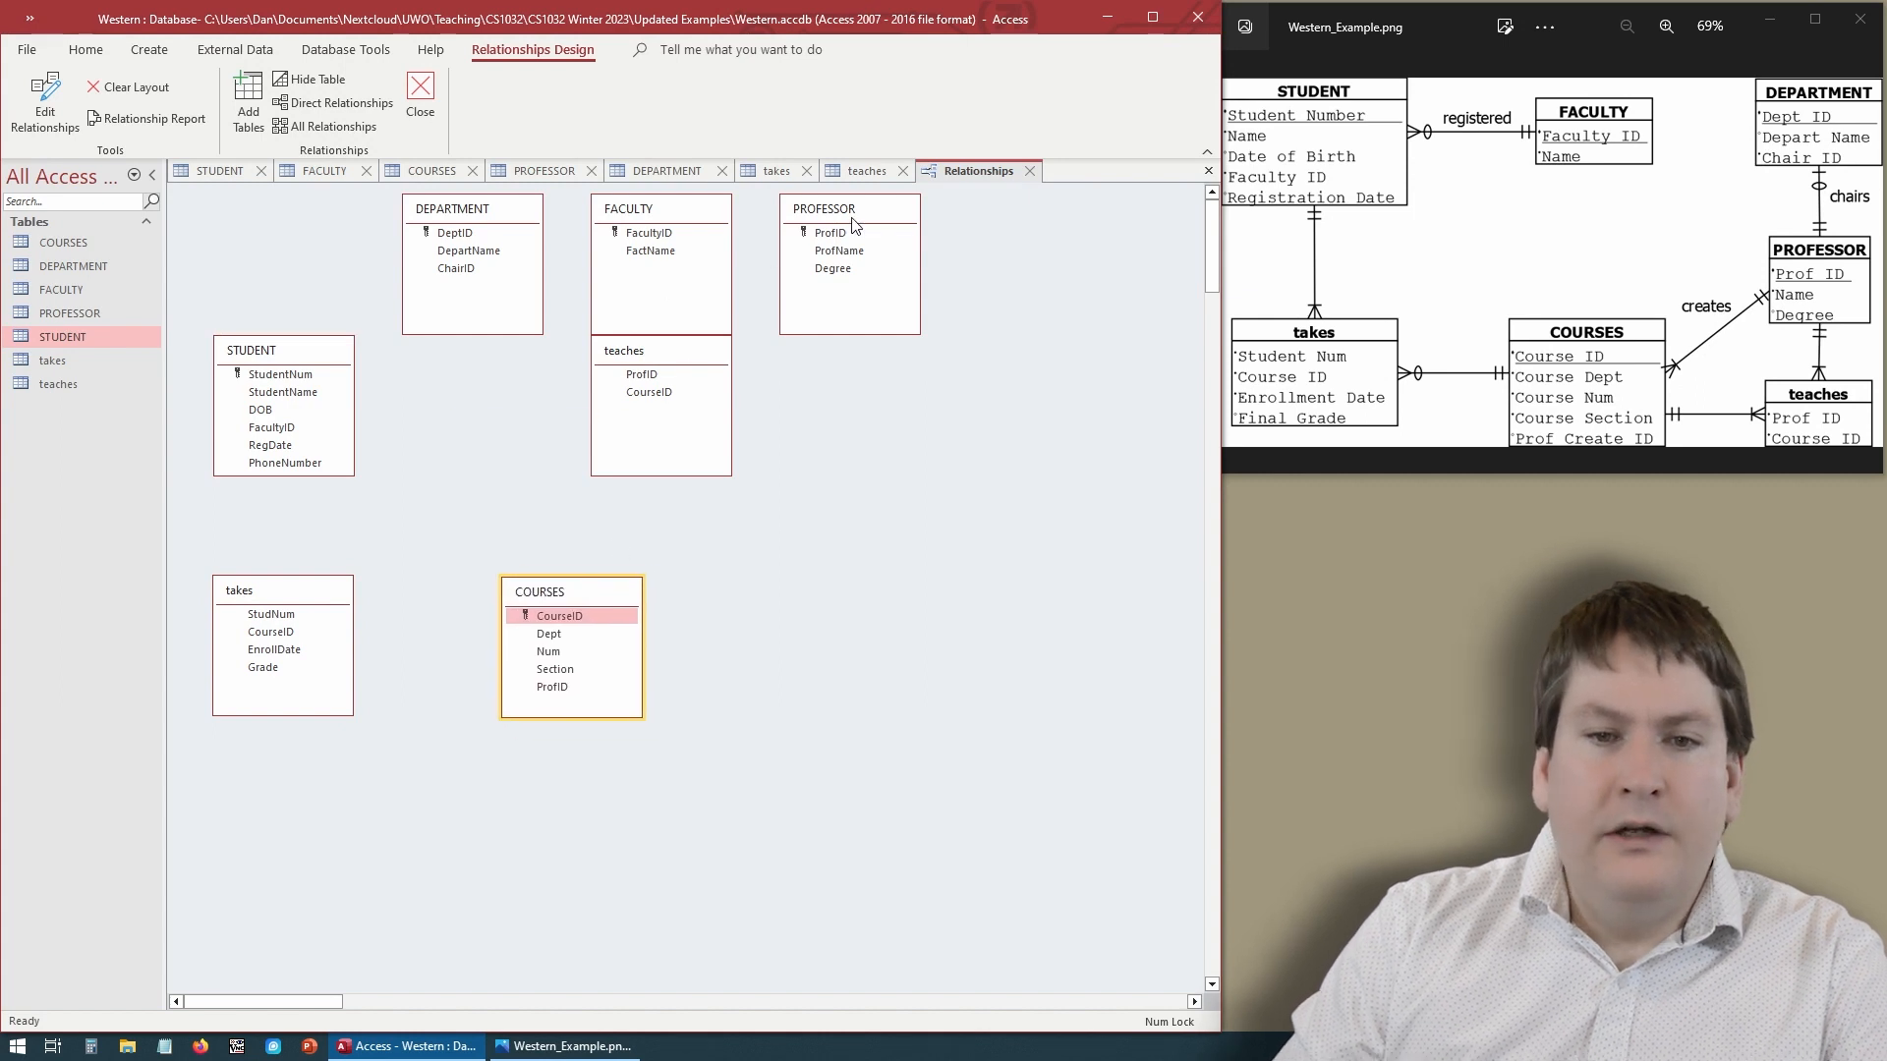
{"action": "left_click_drag", "start_coordinate": [853, 221], "coordinate": [895, 448]}
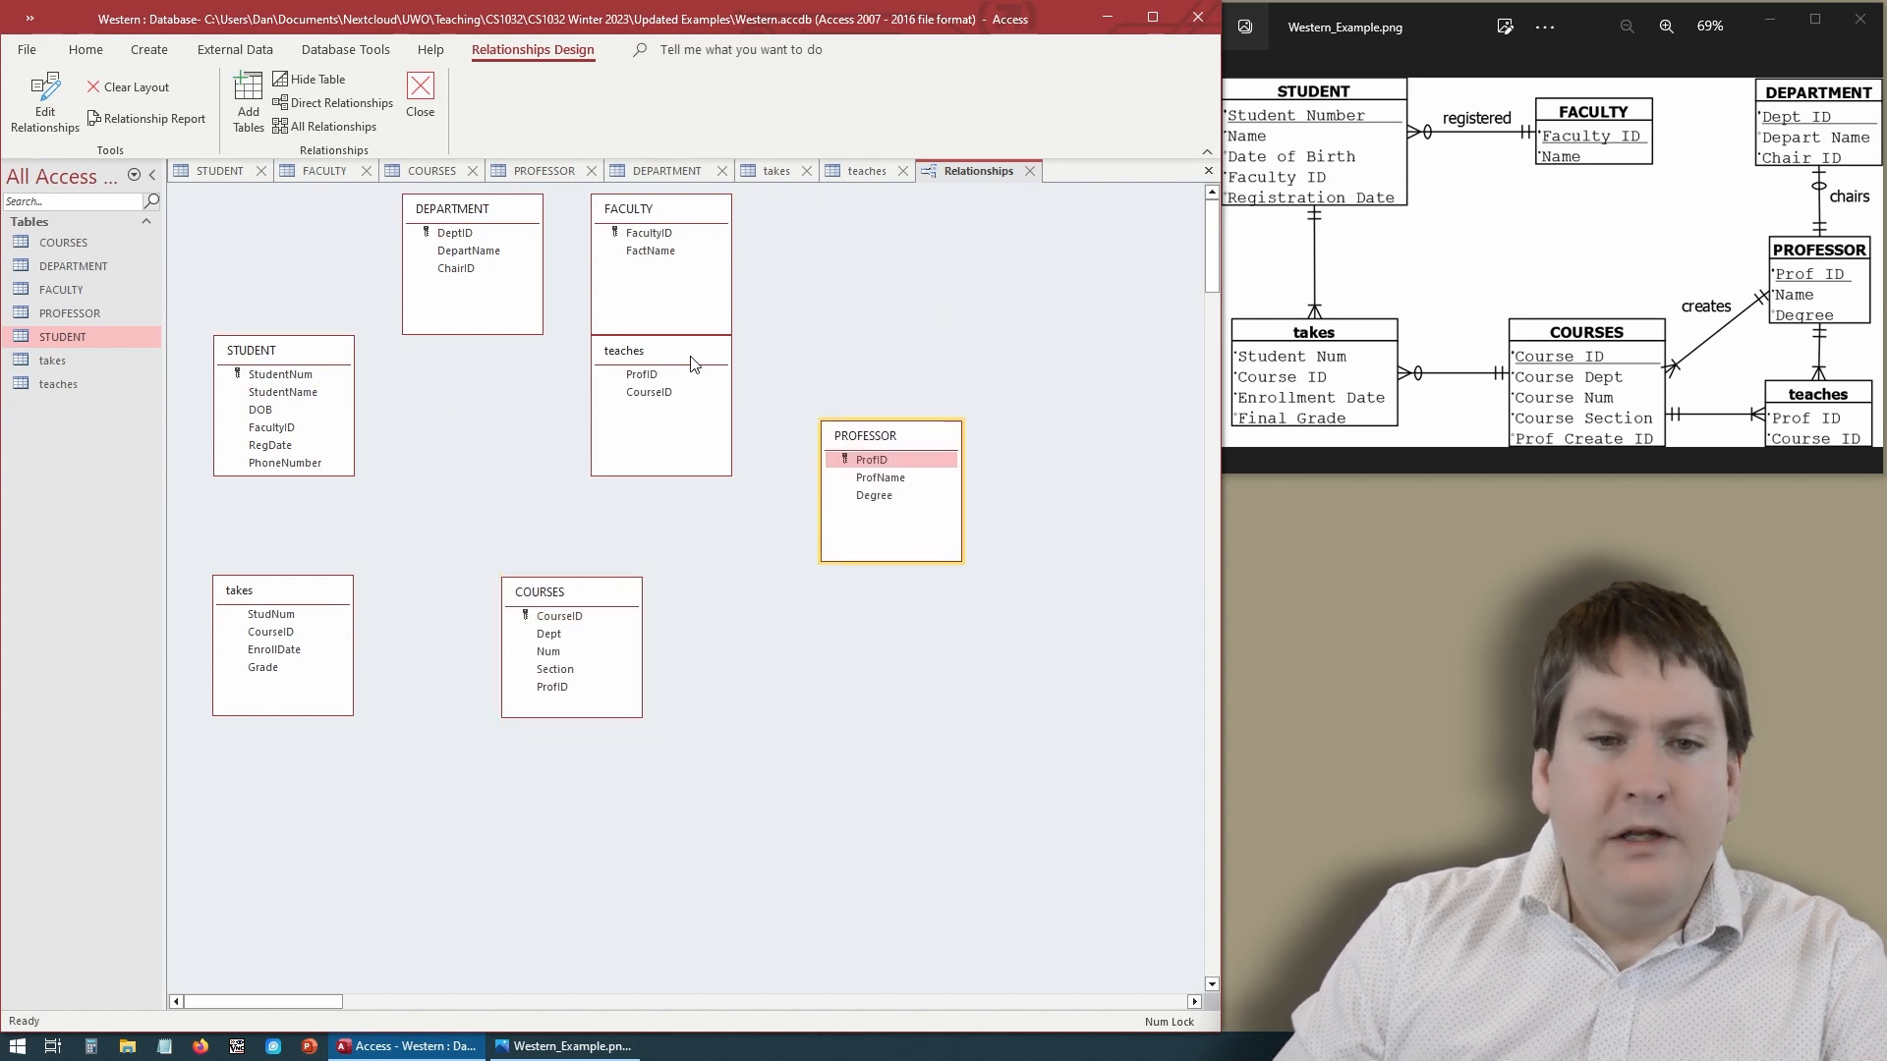
{"action": "left_click_drag", "start_coordinate": [692, 358], "coordinate": [916, 639]}
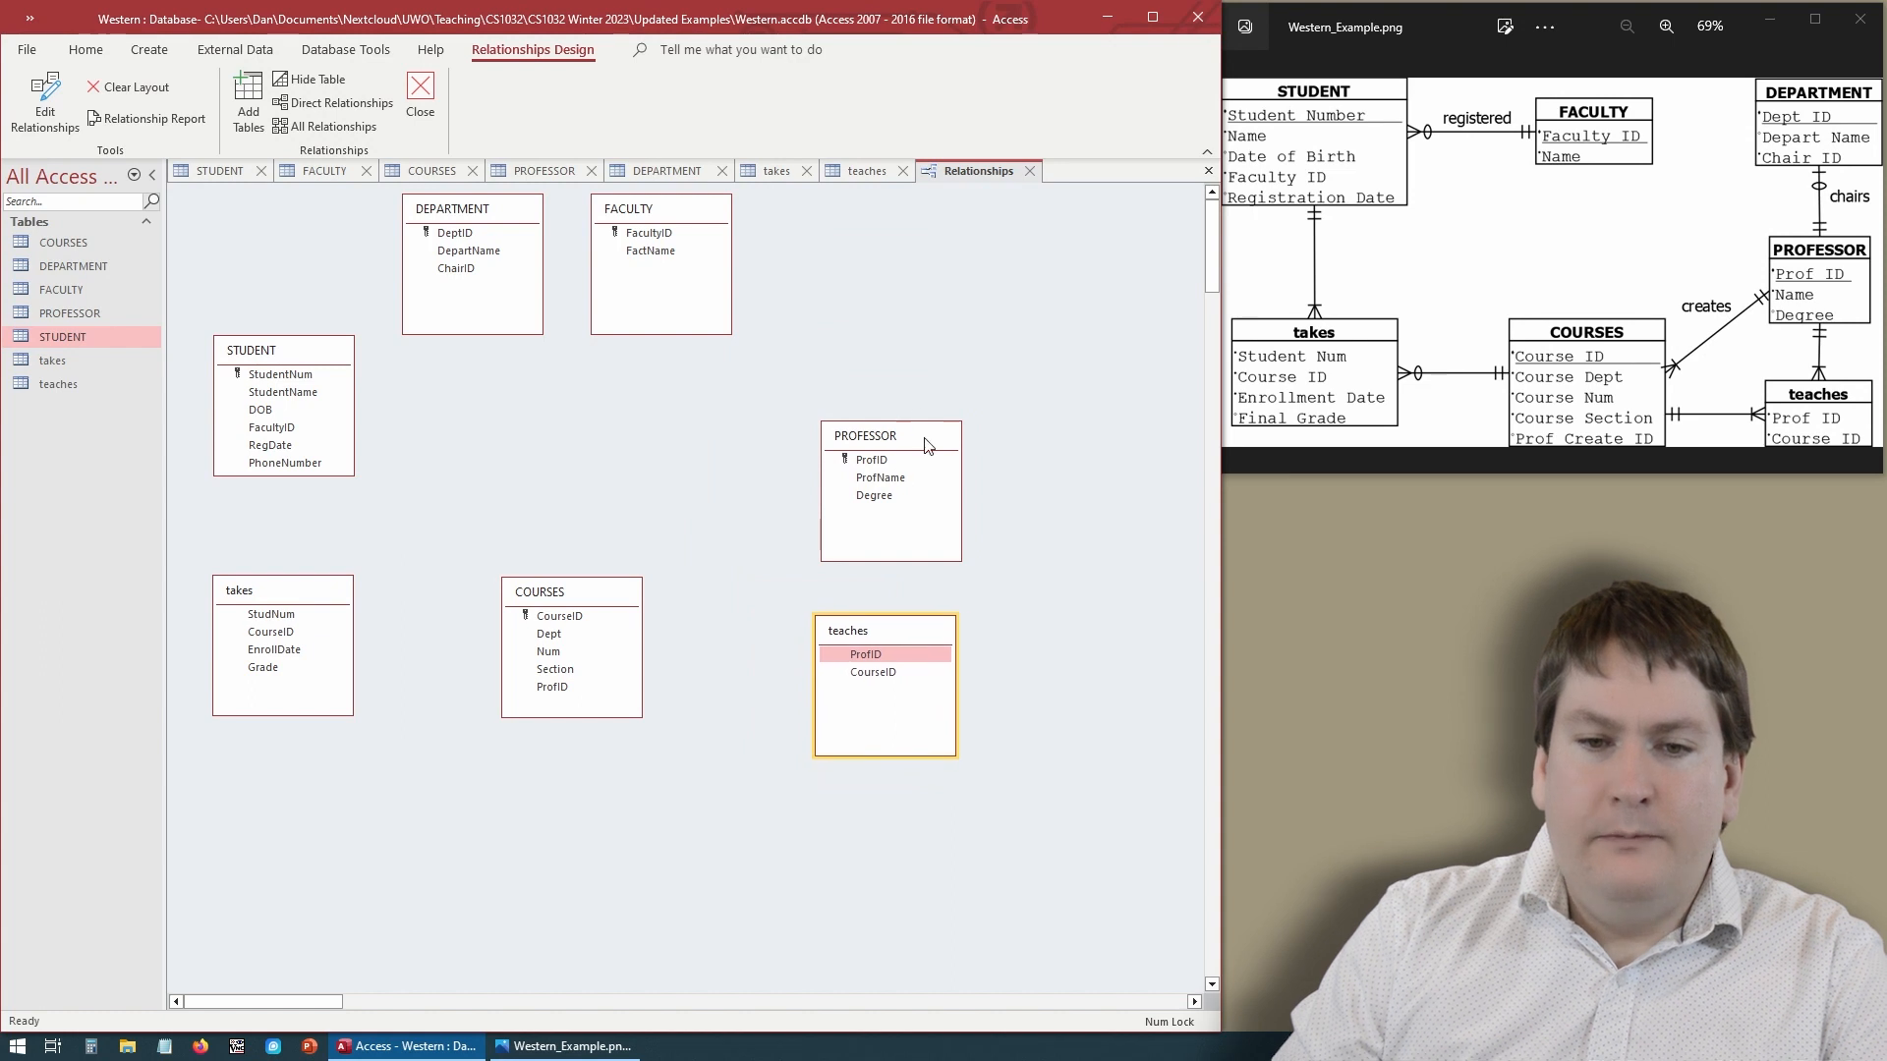
{"action": "left_click_drag", "start_coordinate": [926, 443], "coordinate": [926, 380]}
{"action": "mouse_move", "coordinate": [918, 632]}
{"action": "left_mouse_down"}
{"action": "mouse_move", "coordinate": [922, 576]}
{"action": "mouse_move", "coordinate": [925, 606]}
{"action": "left_mouse_up"}
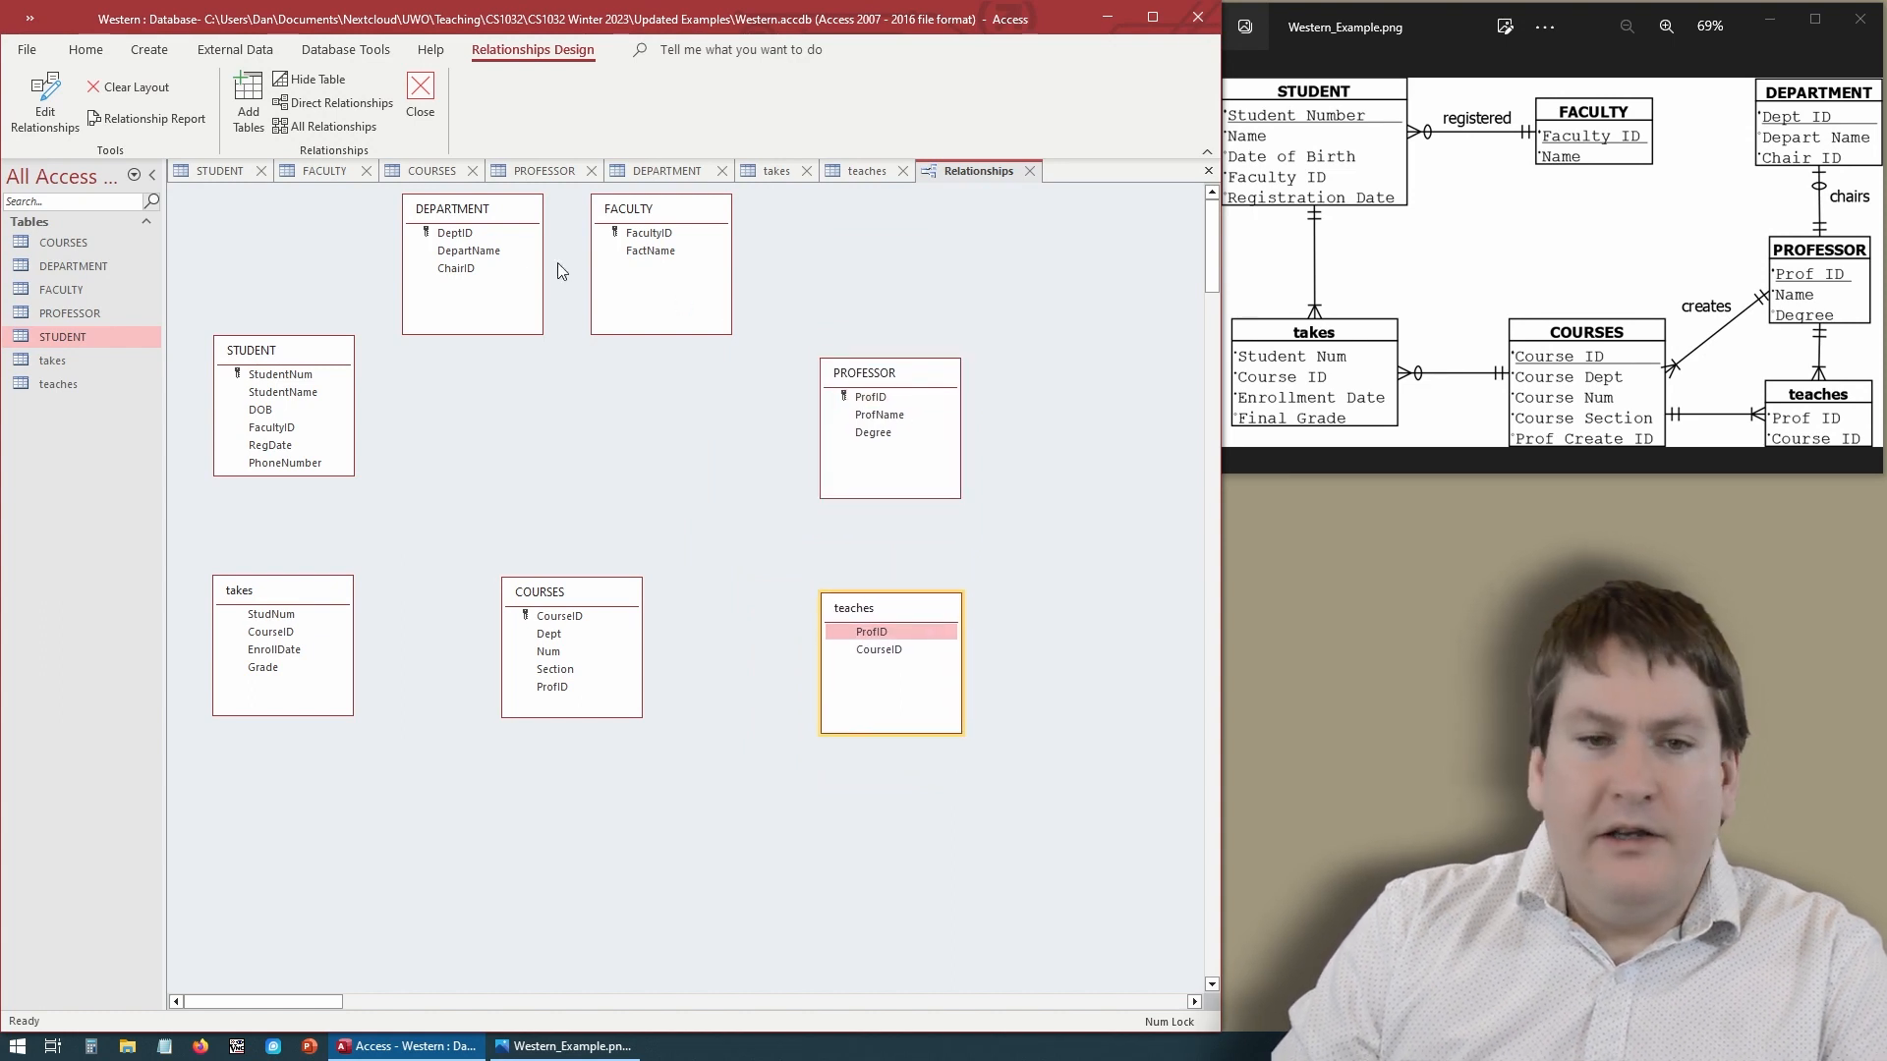
{"action": "left_click_drag", "start_coordinate": [510, 218], "coordinate": [901, 220]}
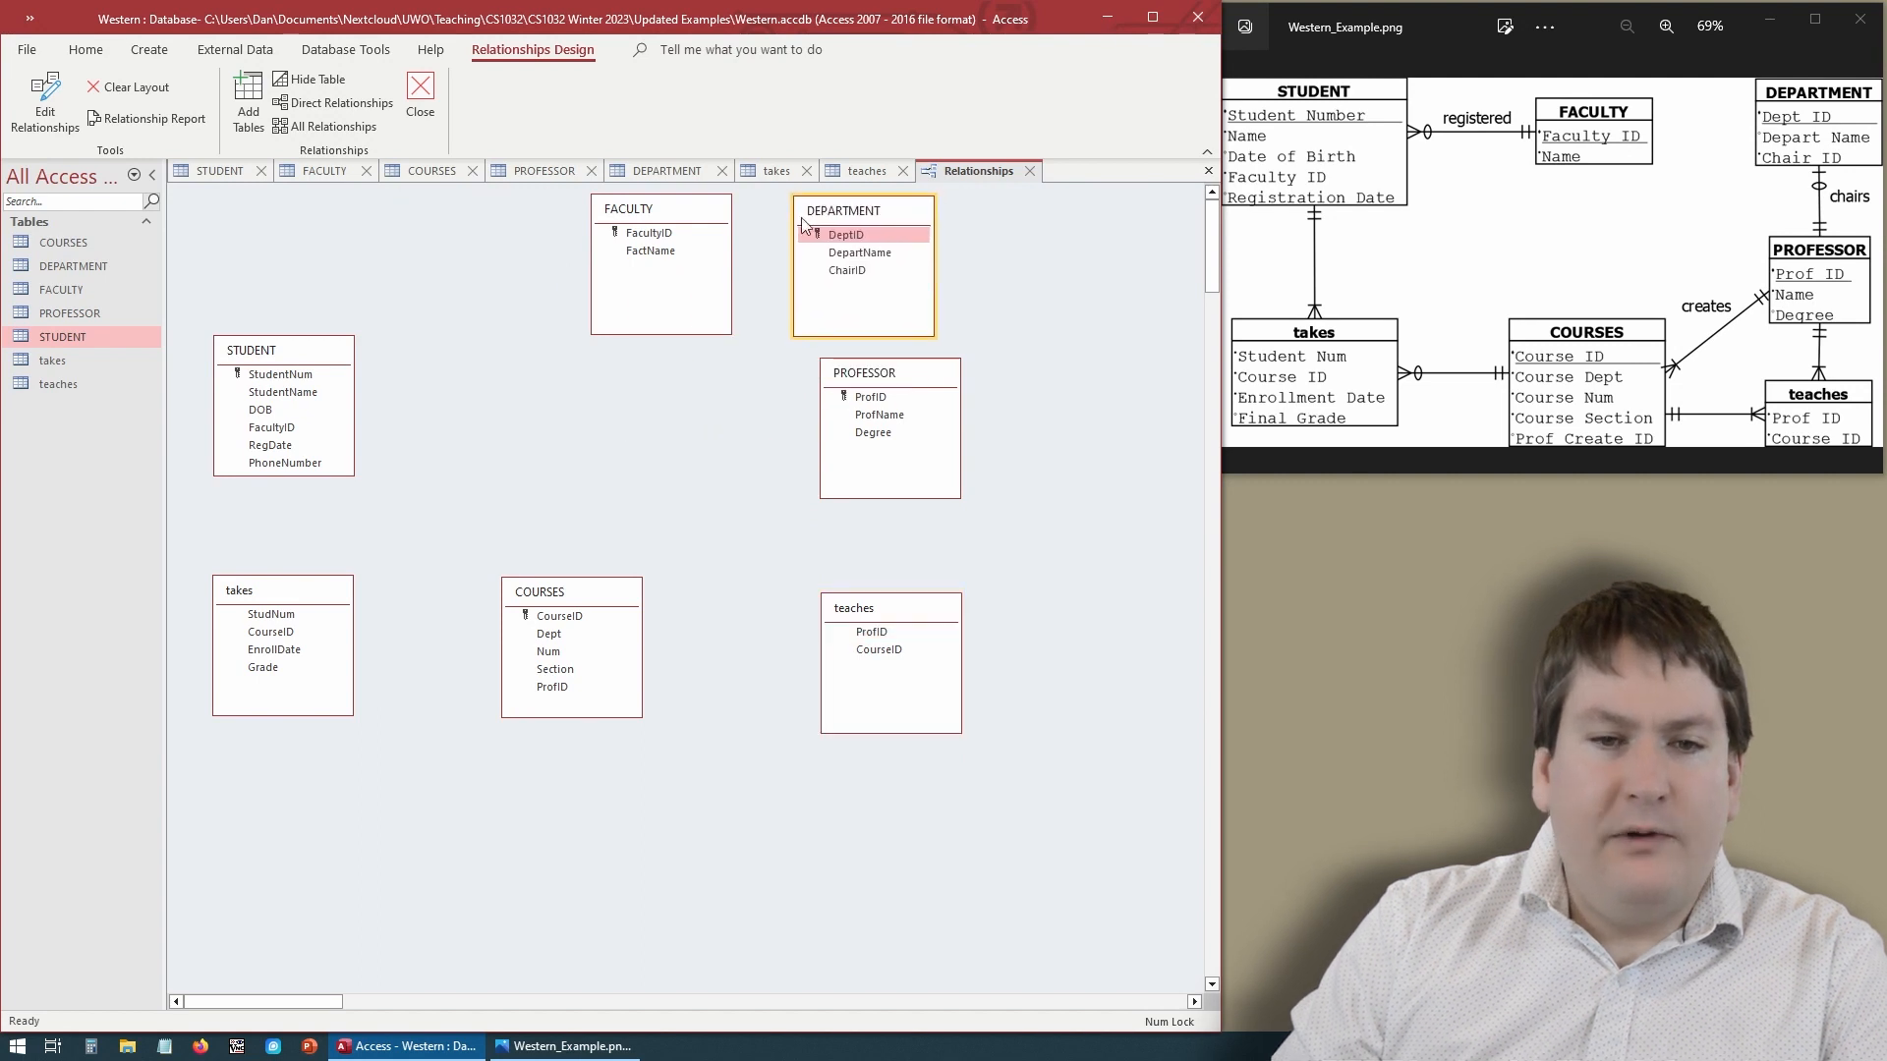
{"action": "left_click_drag", "start_coordinate": [691, 221], "coordinate": [558, 356]}
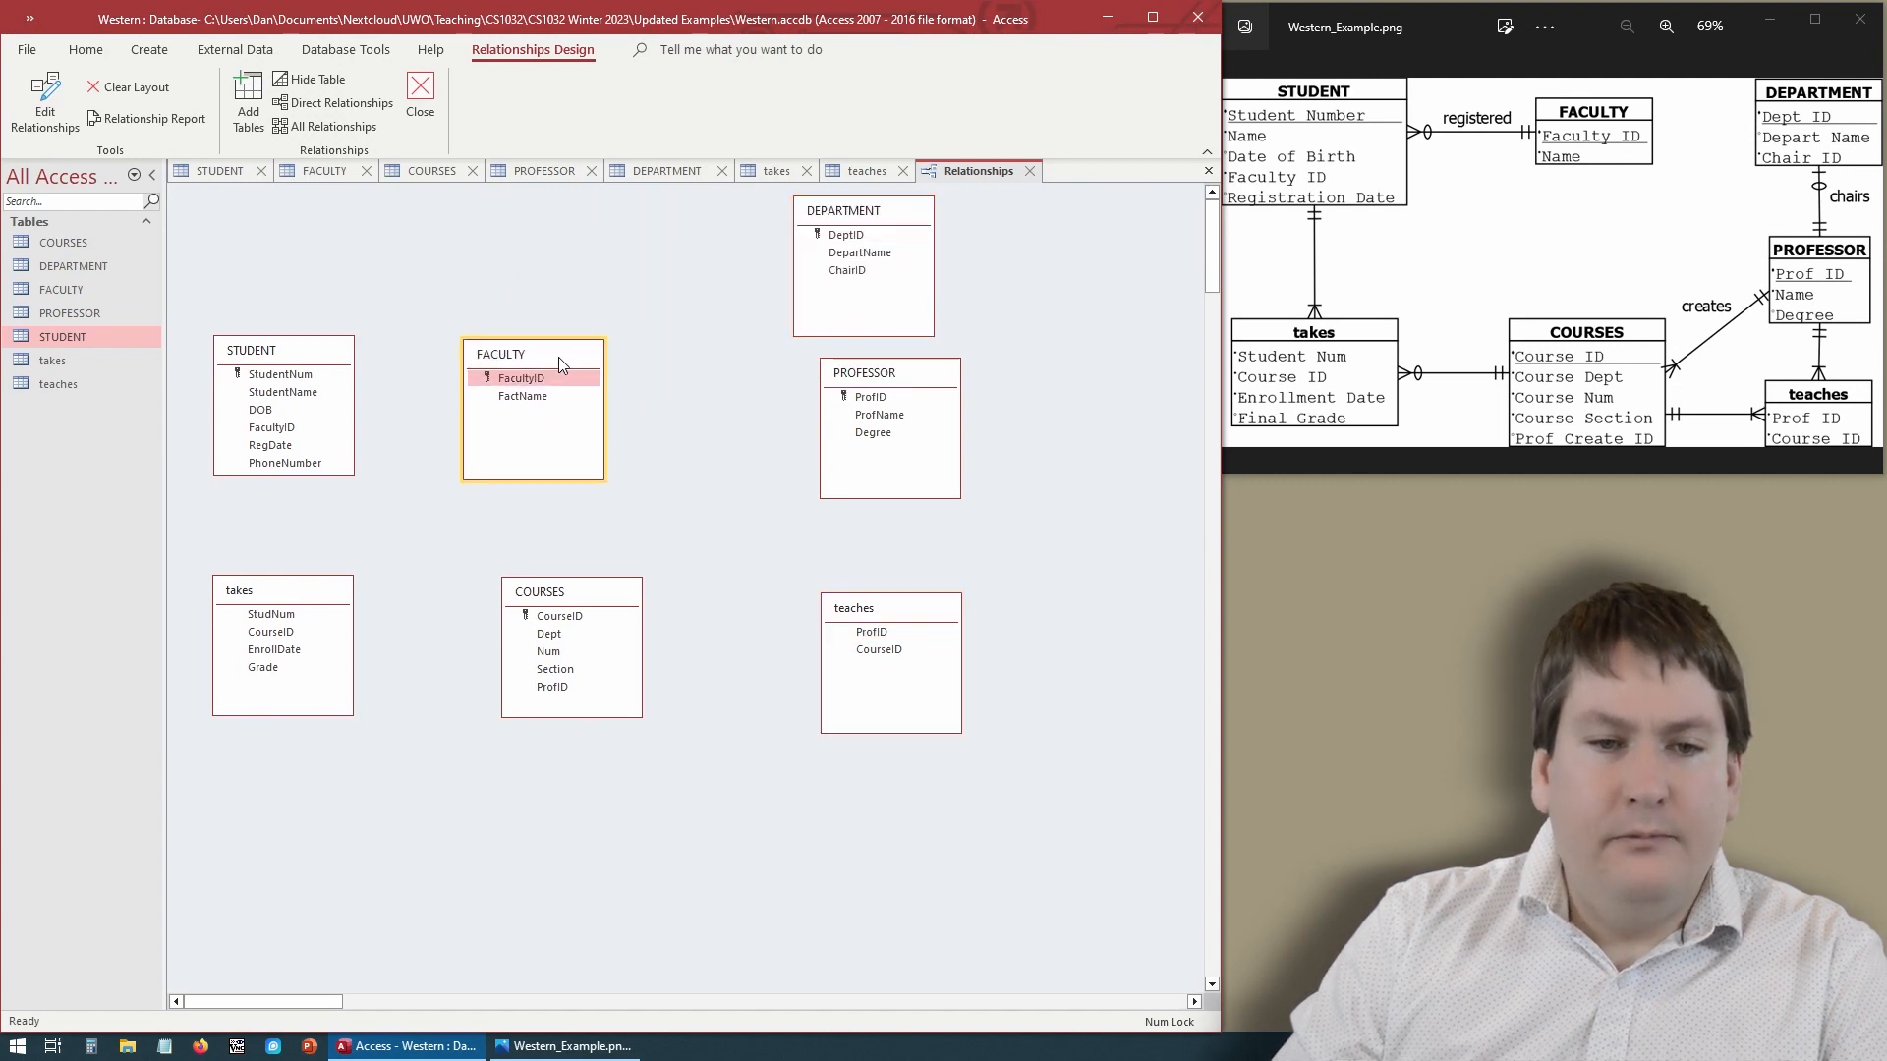
{"action": "left_click_drag", "start_coordinate": [863, 215], "coordinate": [750, 222]}
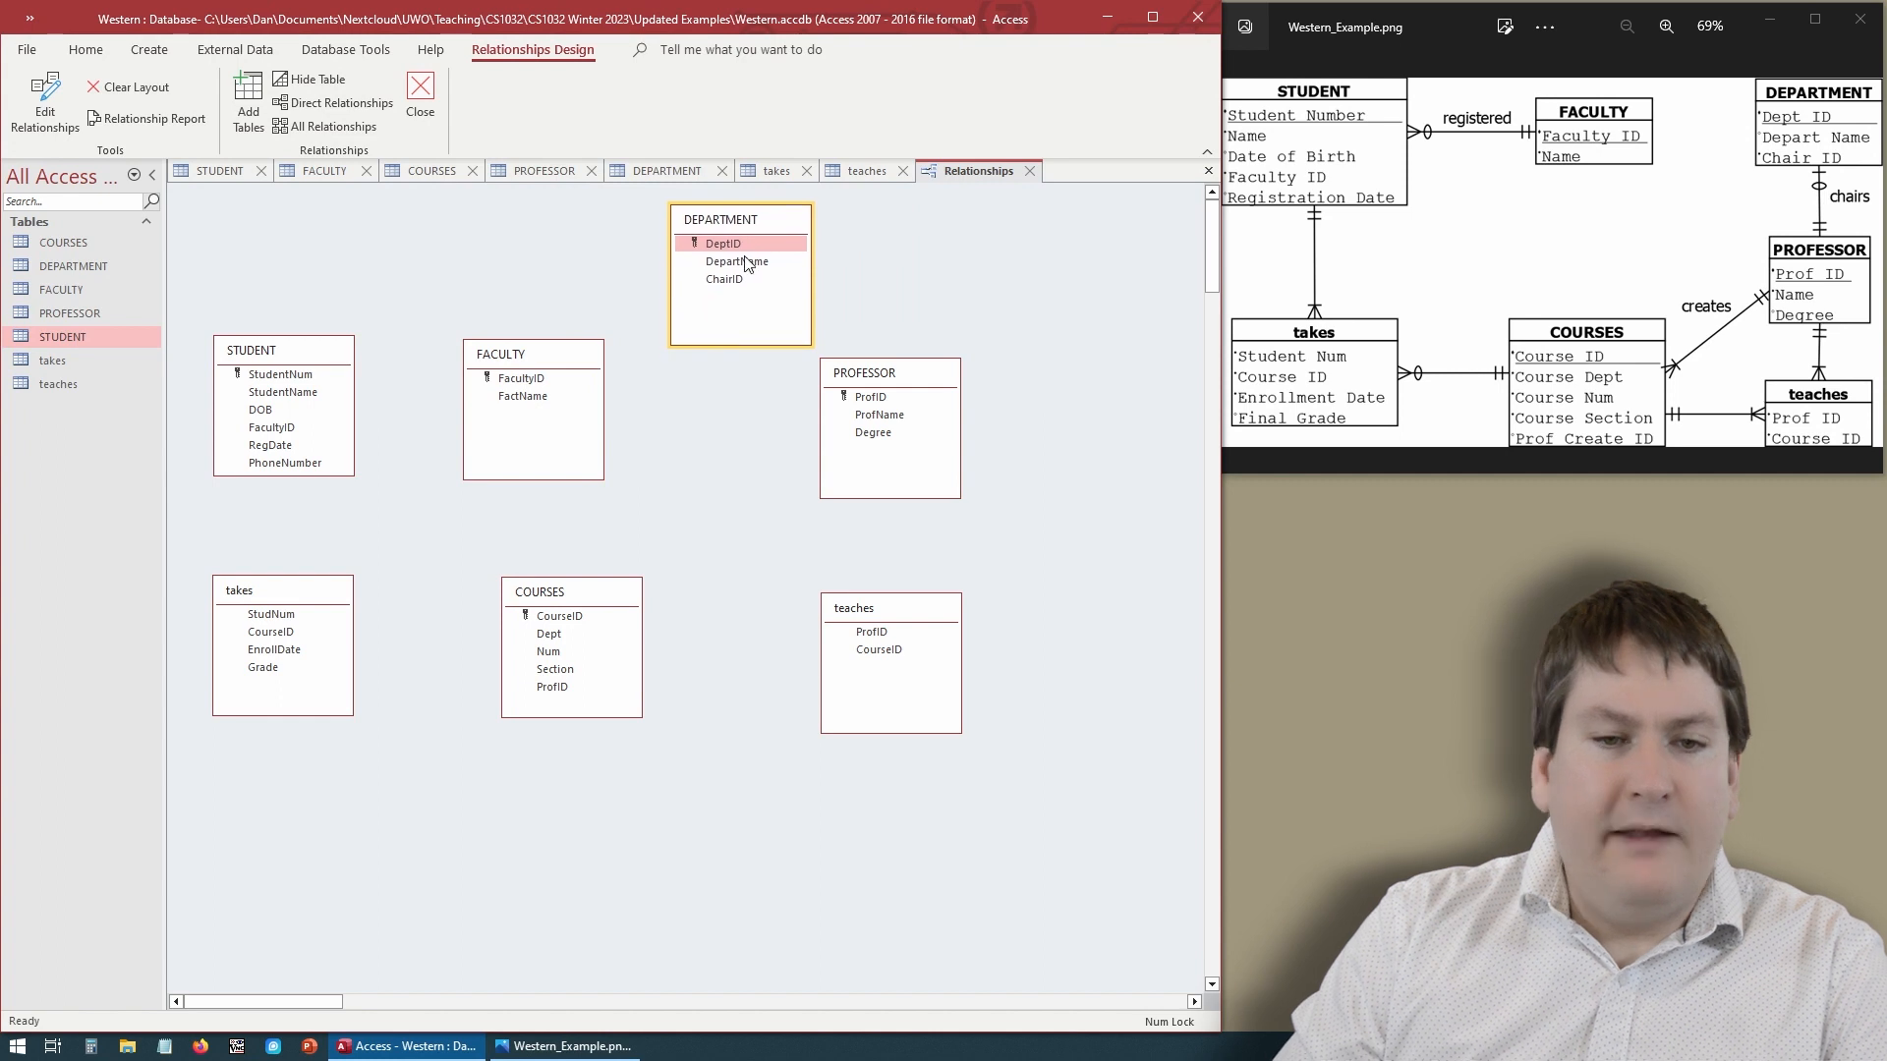
{"action": "left_click", "coordinate": [674, 512]}
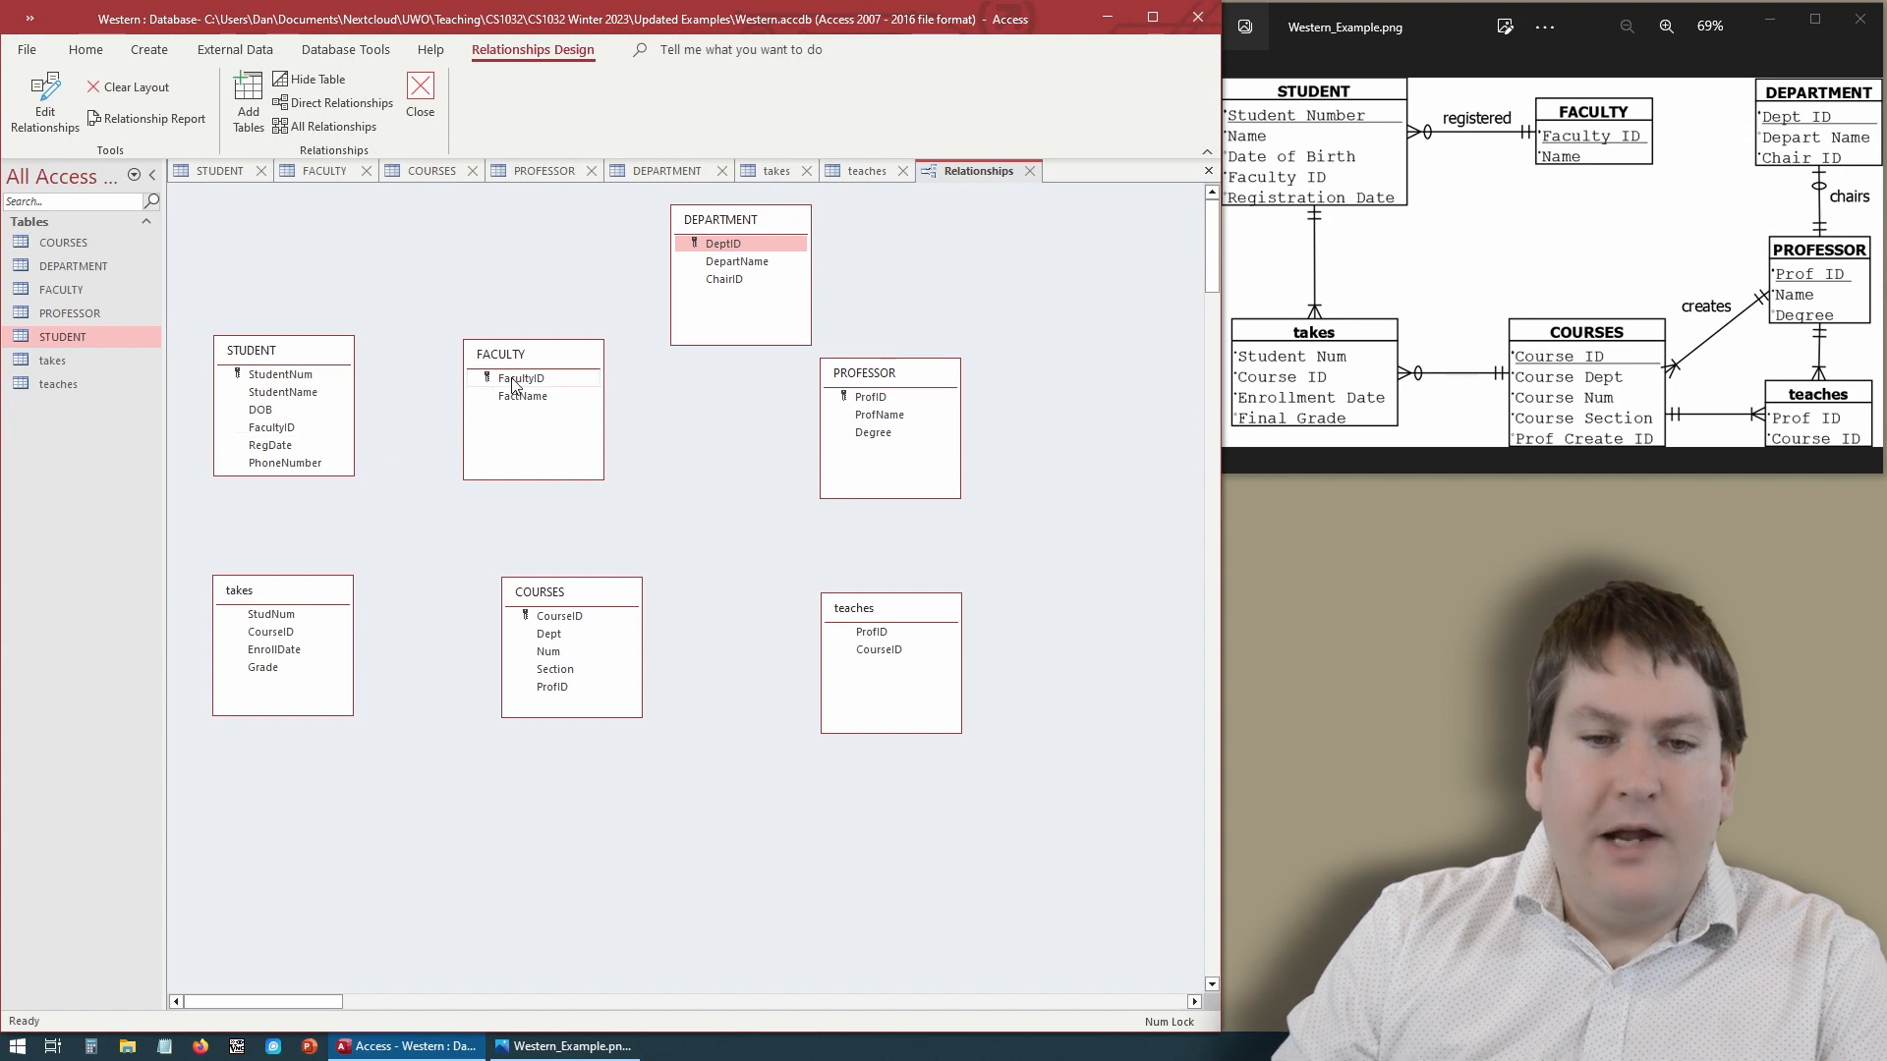
- Try to link FACULTY's FacultyID to STUDENT's FacultyID with referential integrity enforced, then close the dialog
{"action": "left_click_drag", "start_coordinate": [538, 378], "coordinate": [280, 434]}
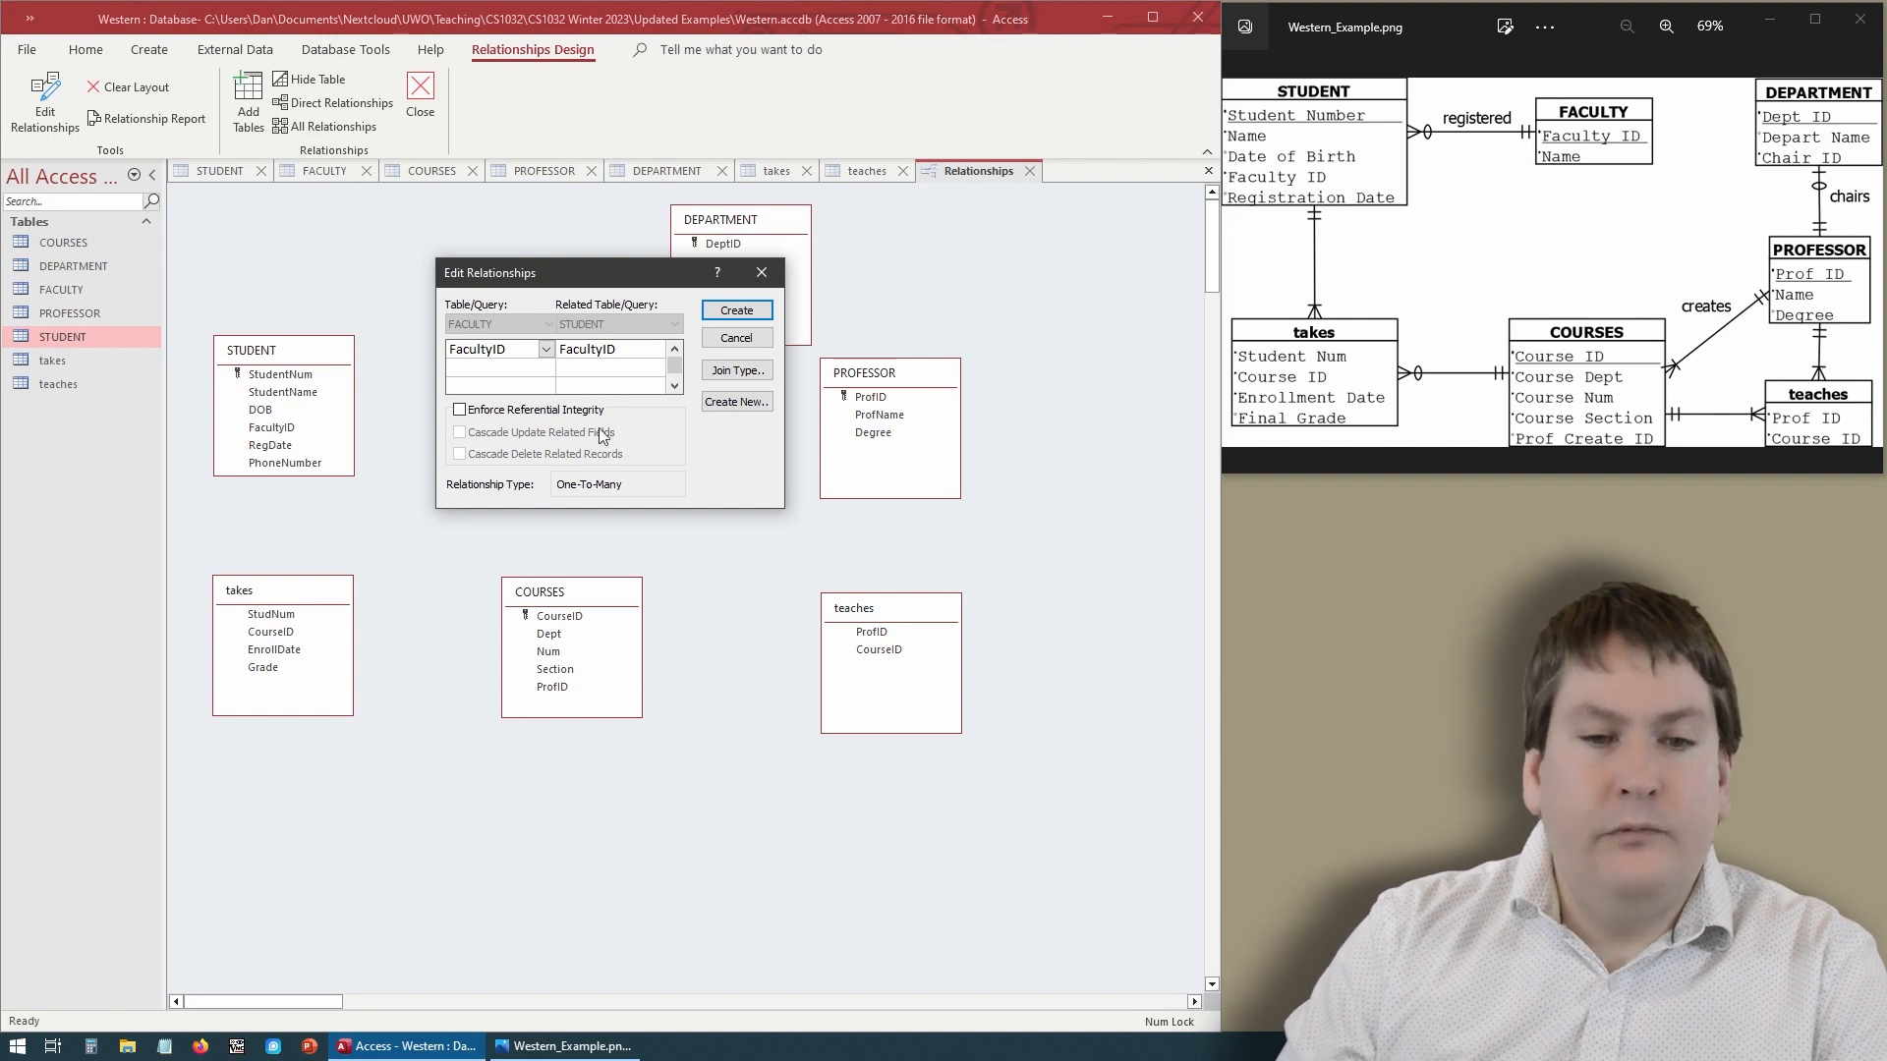
{"action": "left_click", "coordinate": [459, 411]}
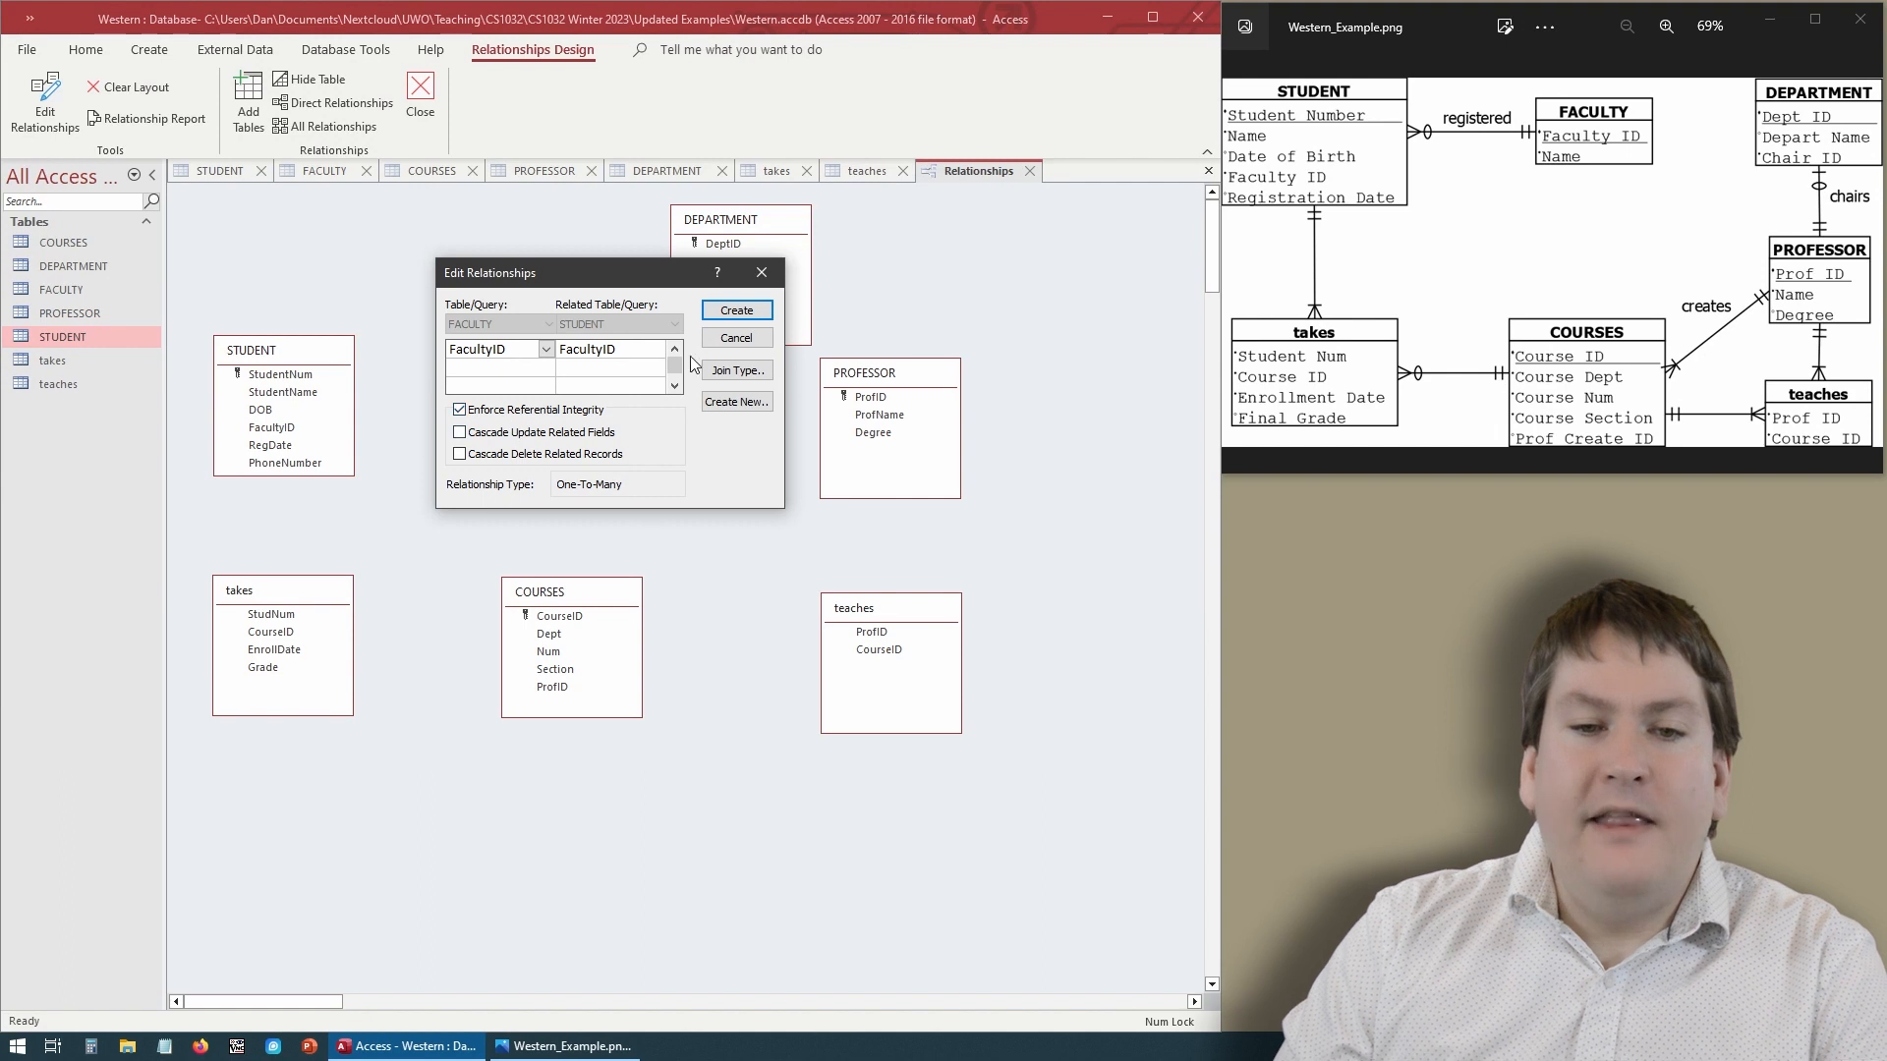
{"action": "left_click", "coordinate": [753, 313]}
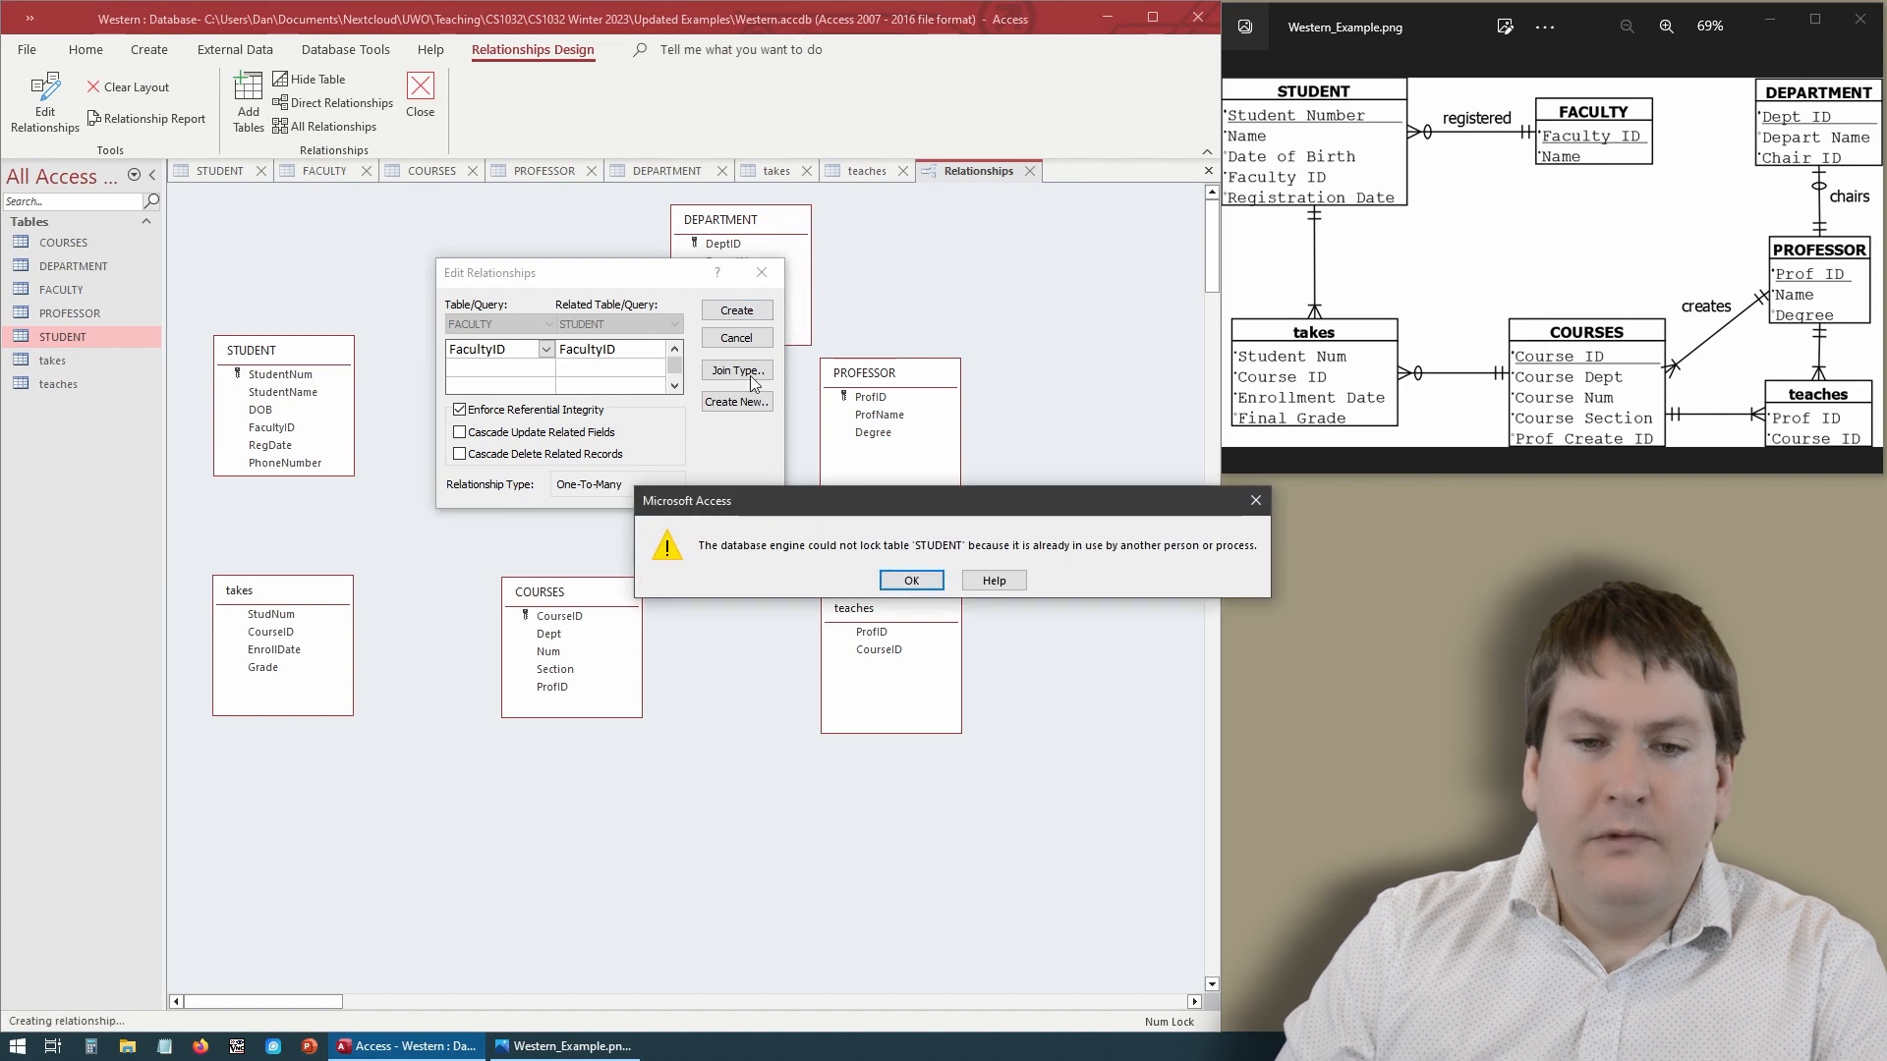
{"action": "left_click_drag", "start_coordinate": [911, 504], "coordinate": [712, 506]}
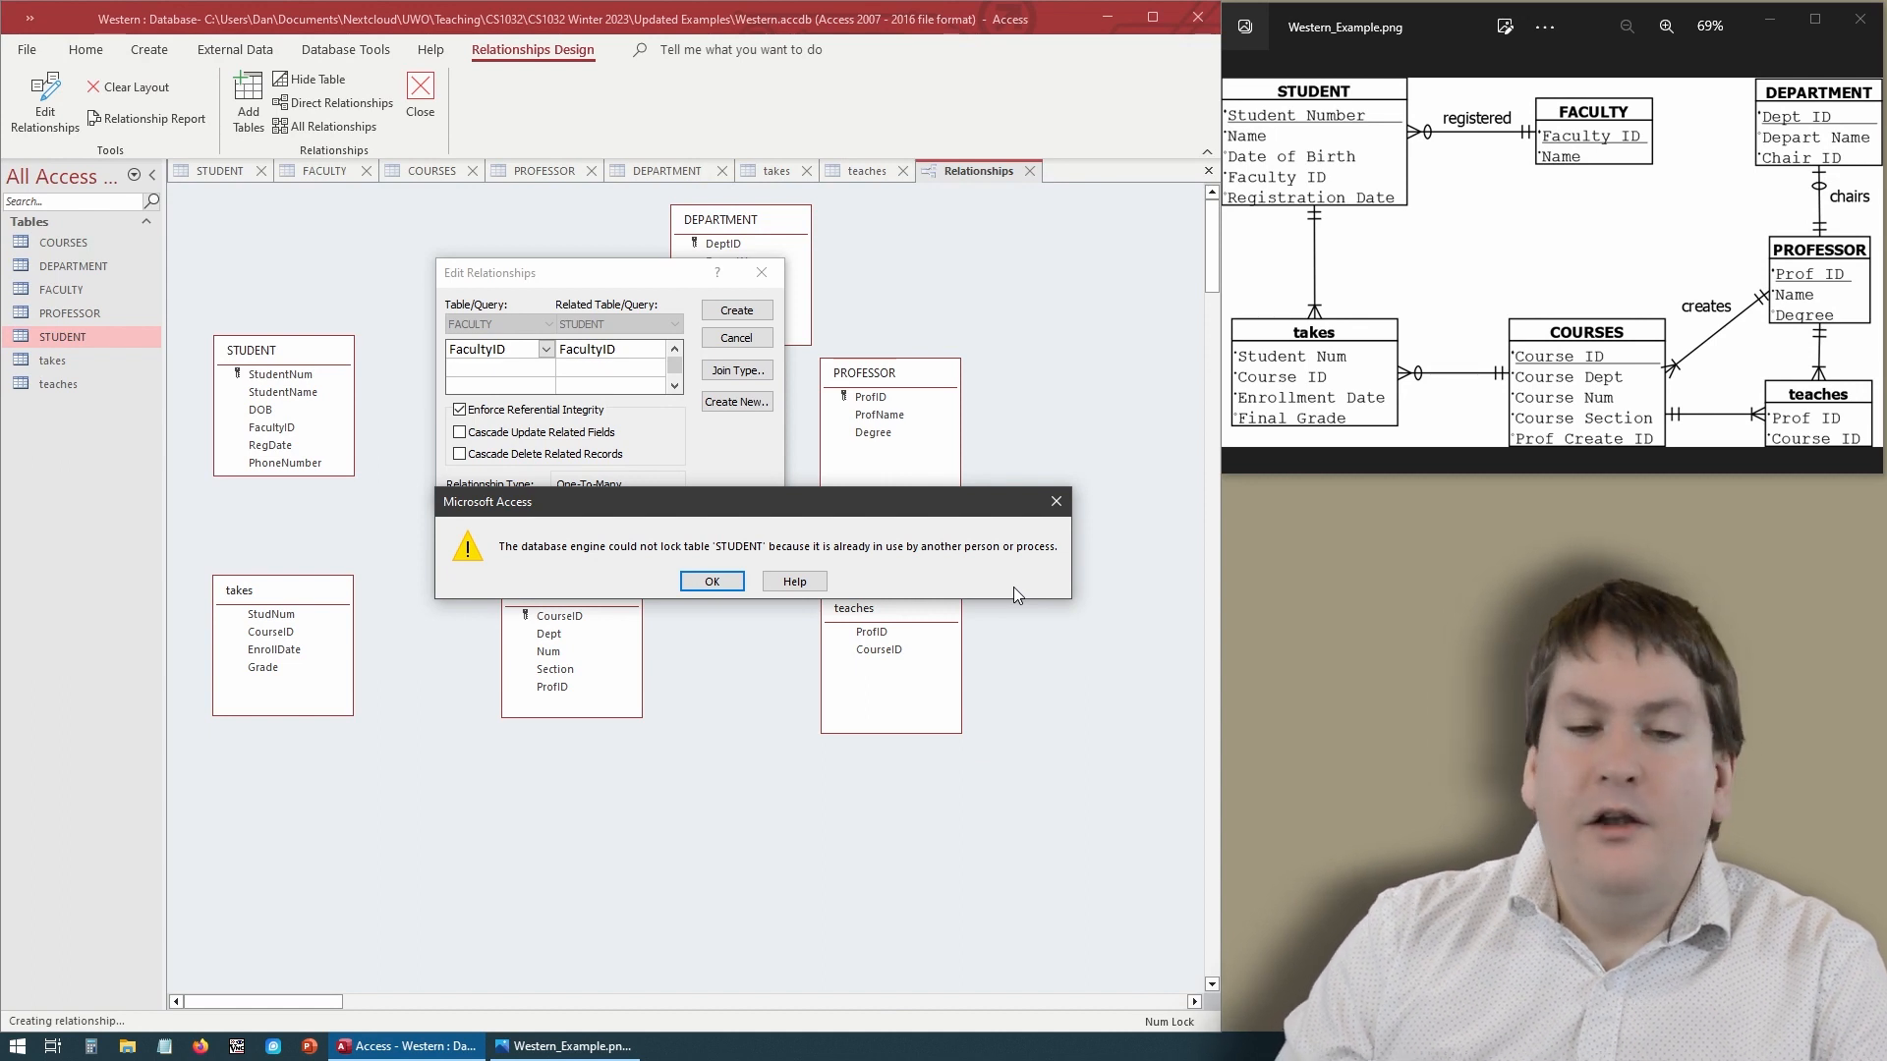
{"action": "left_click", "coordinate": [713, 582]}
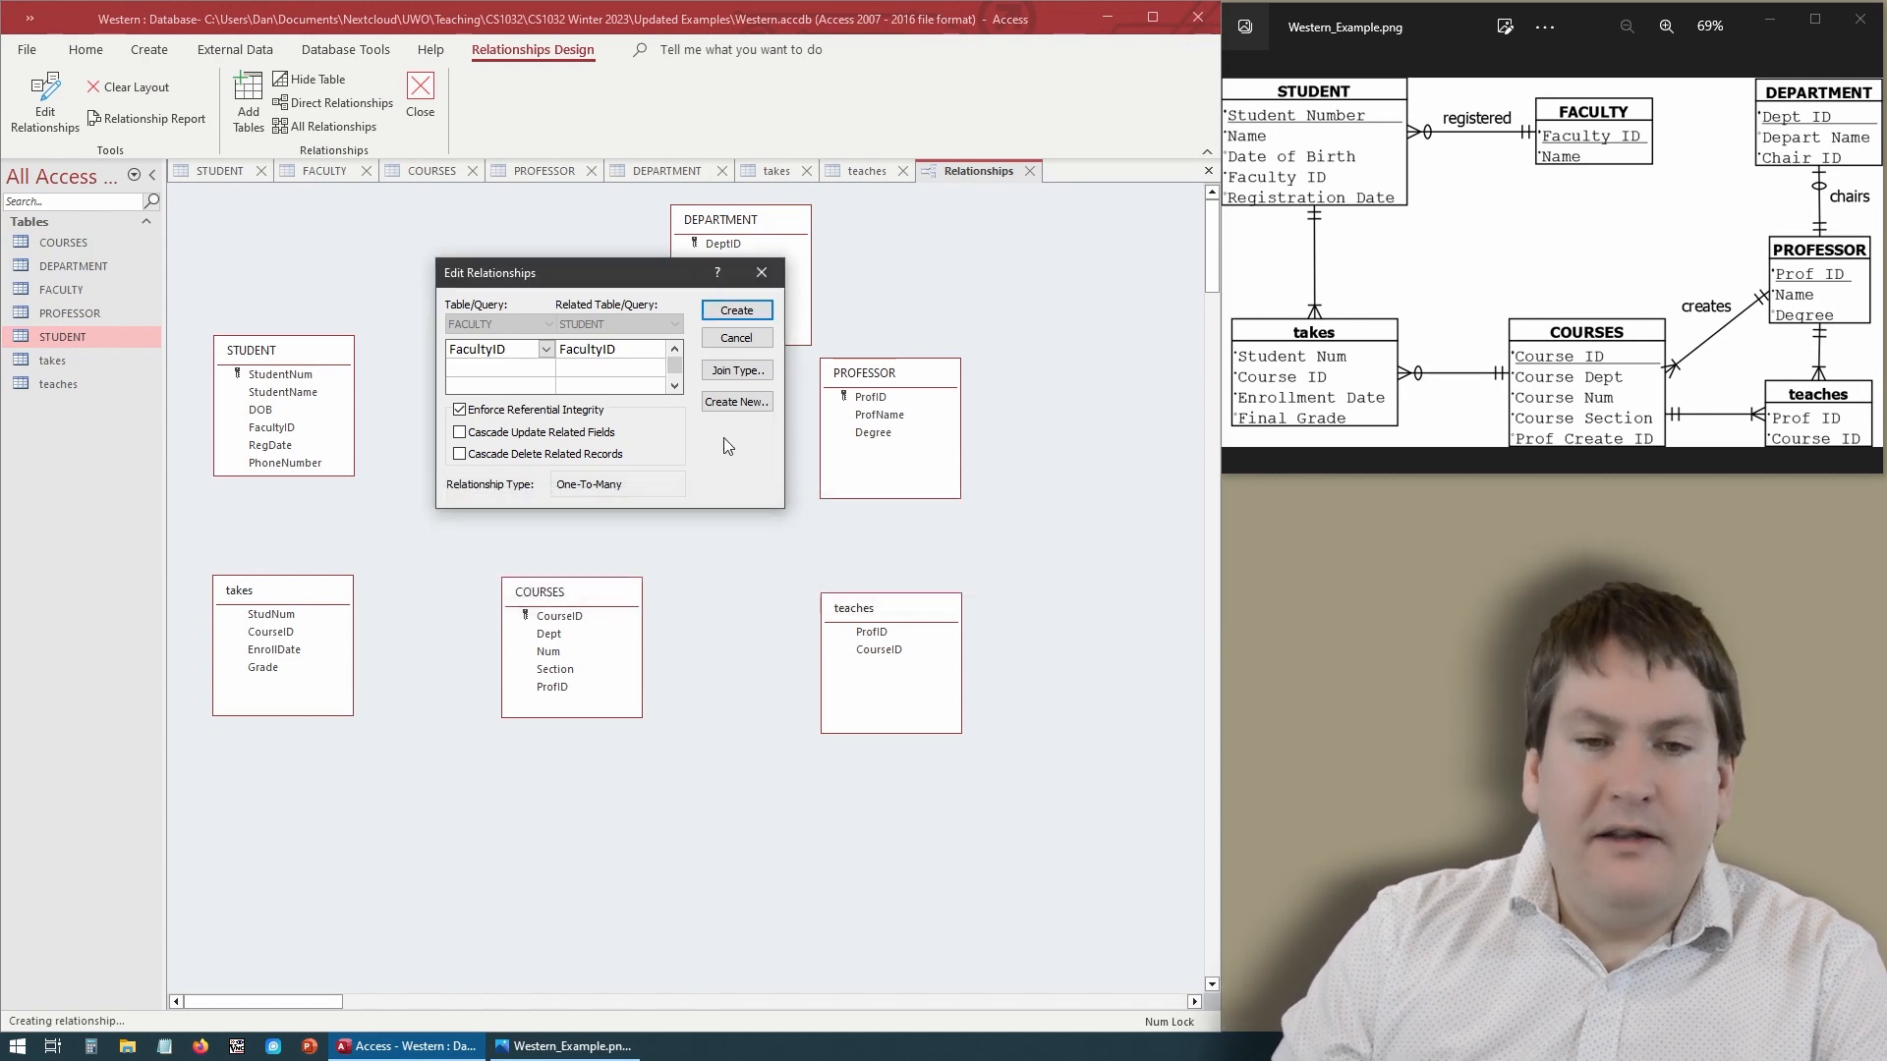
{"action": "left_click", "coordinate": [763, 275]}
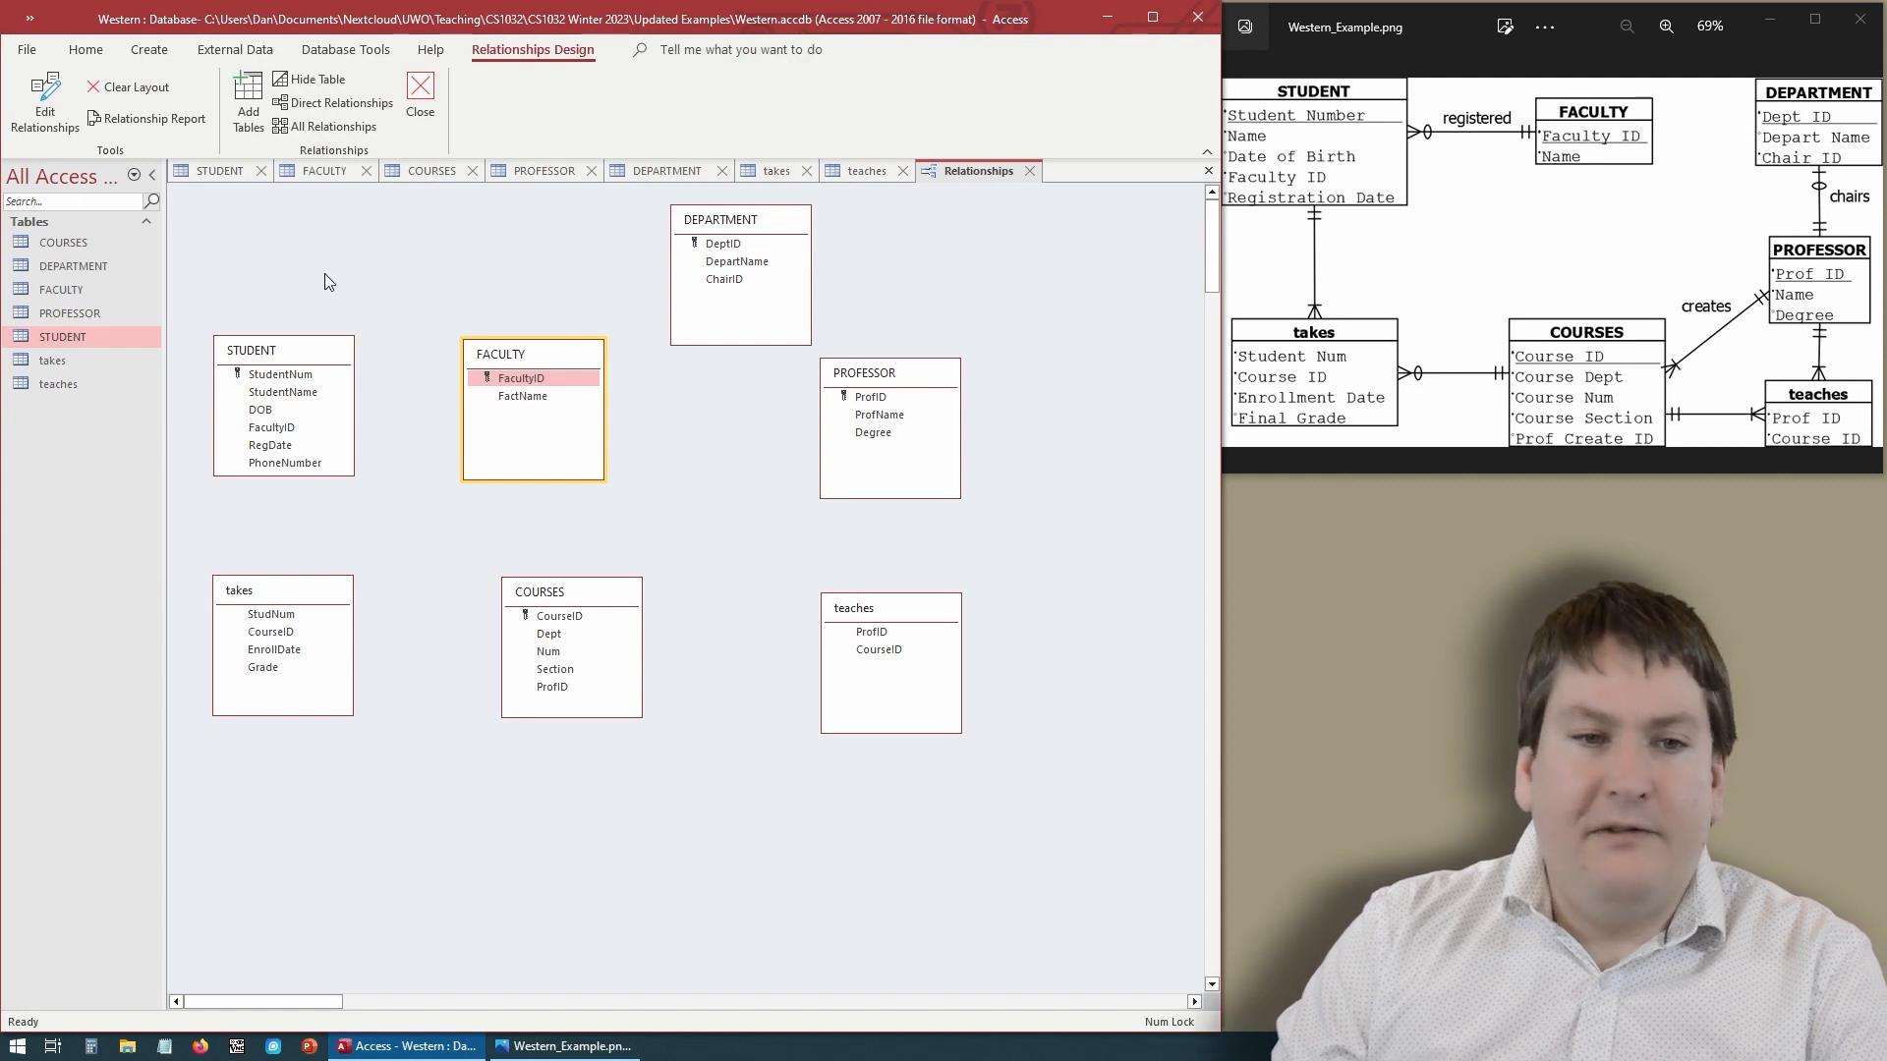
- Close all open table tabs except Relationships, saving the layout changes to COURSES
{"action": "left_click", "coordinate": [260, 171]}
{"action": "left_click", "coordinate": [260, 171]}
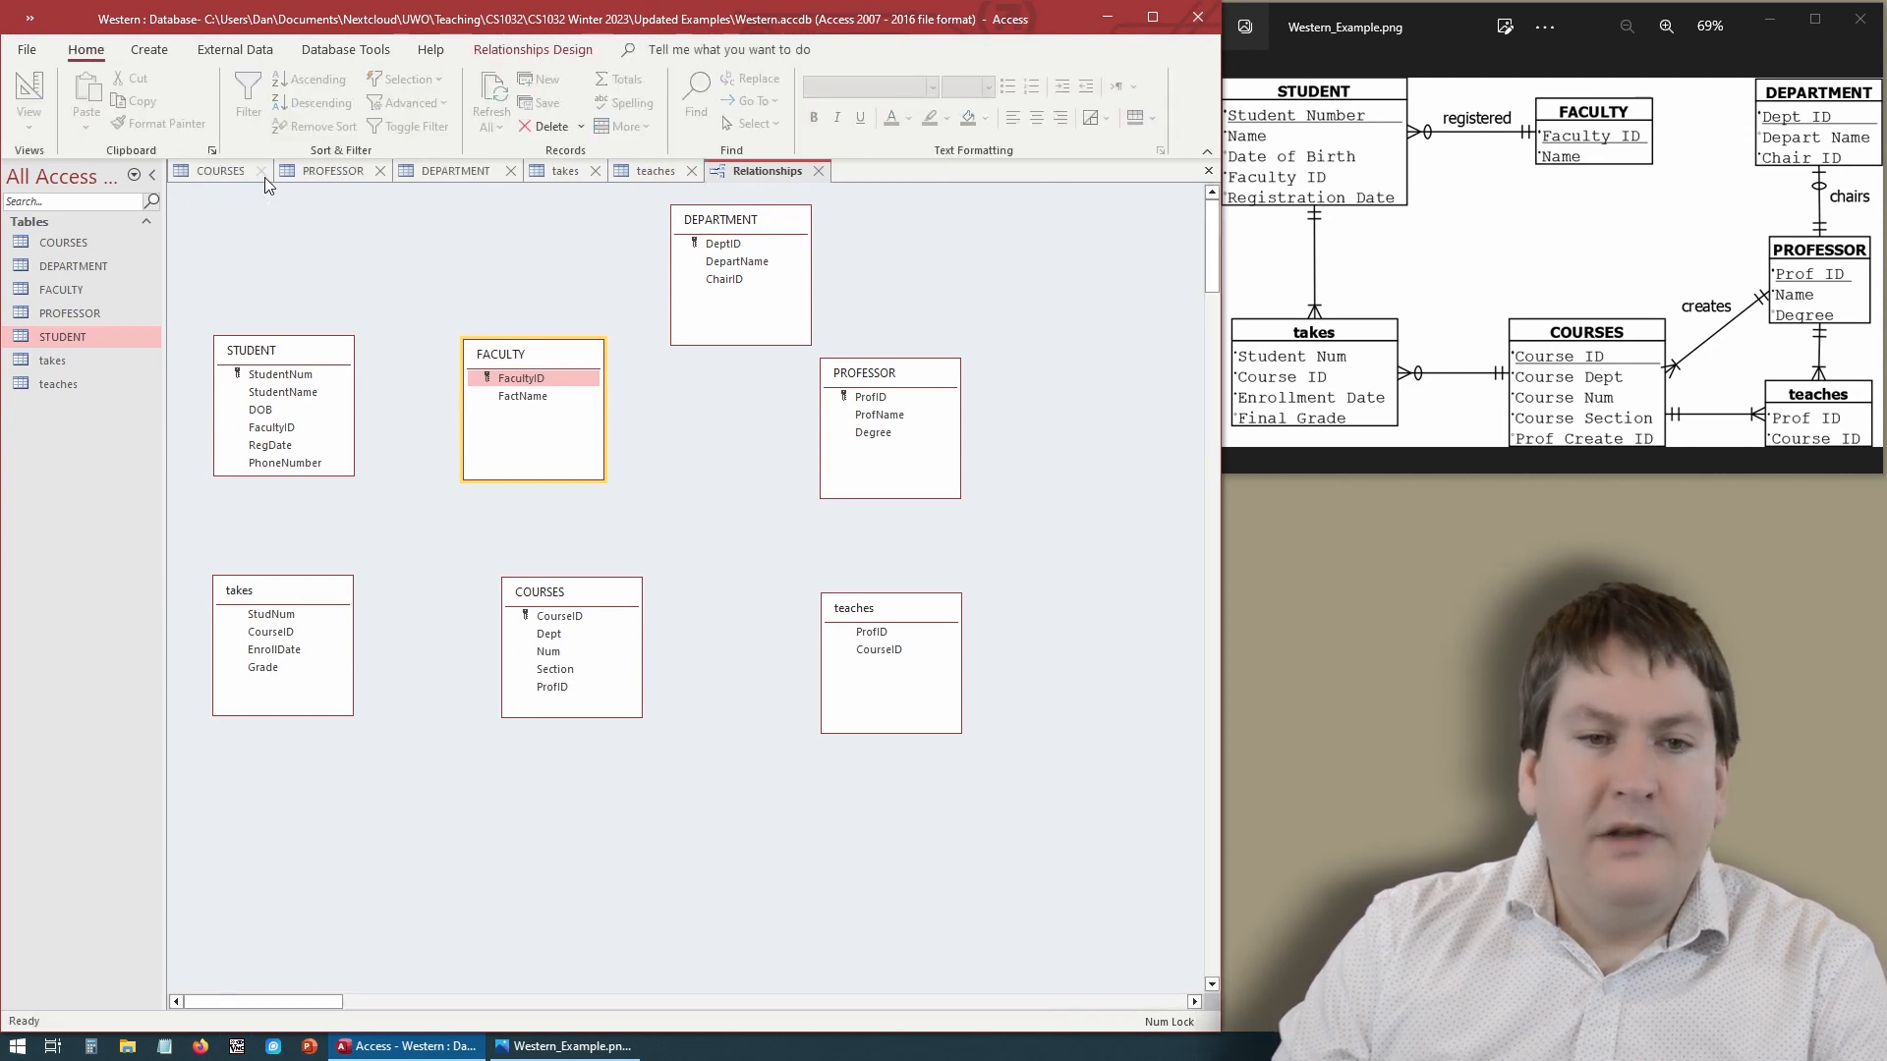
{"action": "left_click", "coordinate": [260, 171]}
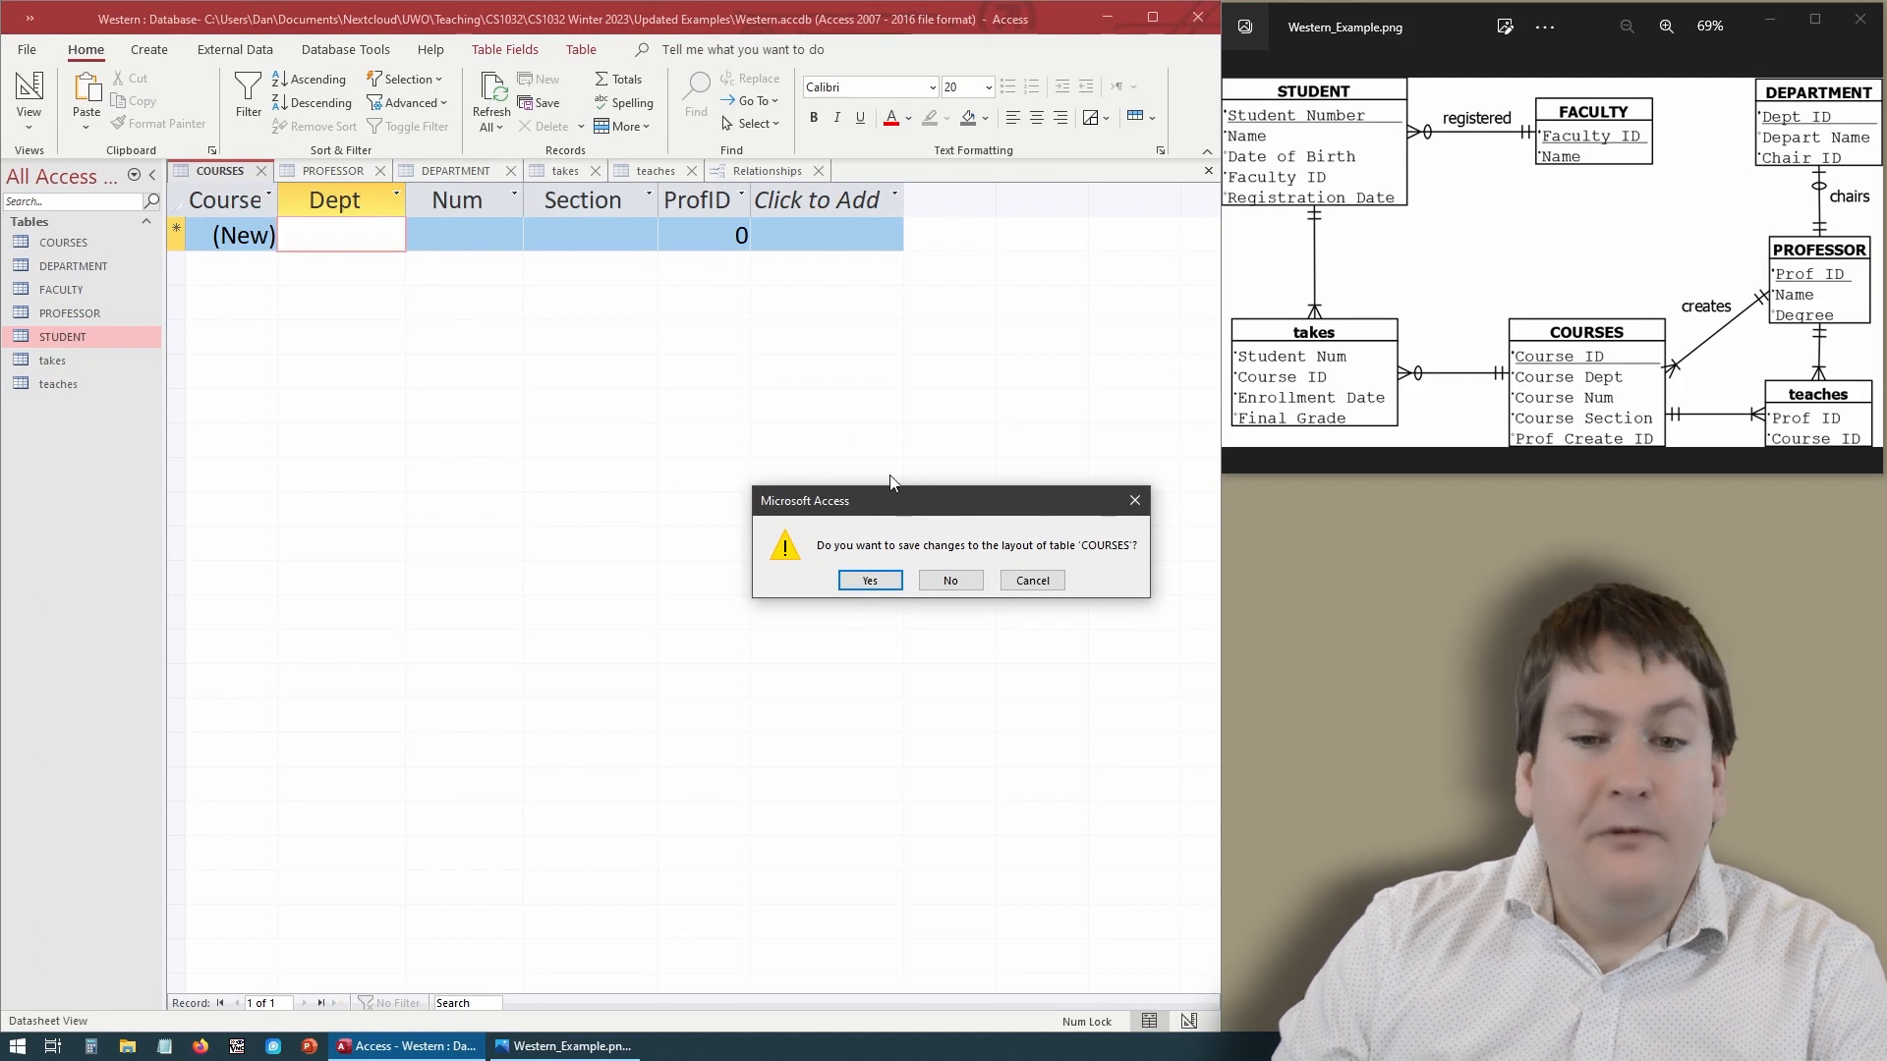
{"action": "left_click", "coordinate": [870, 581]}
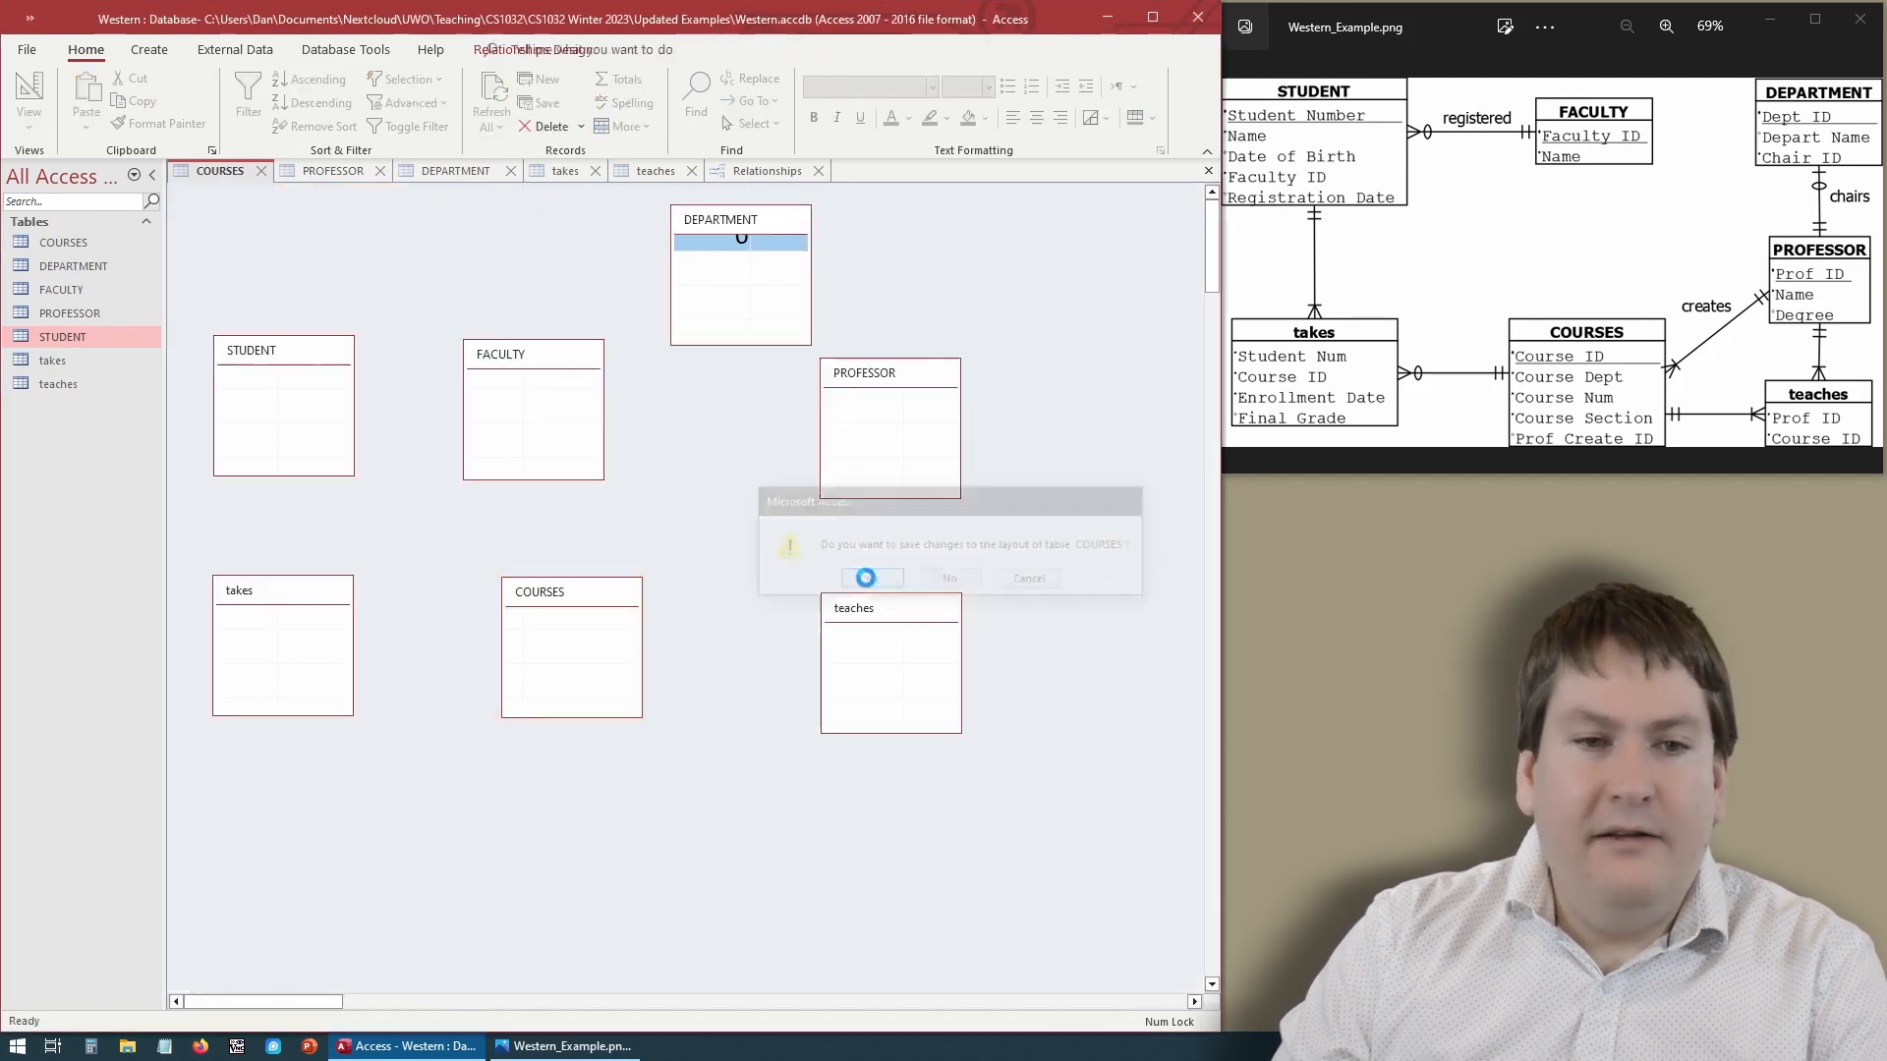
{"action": "left_click", "coordinate": [275, 171]}
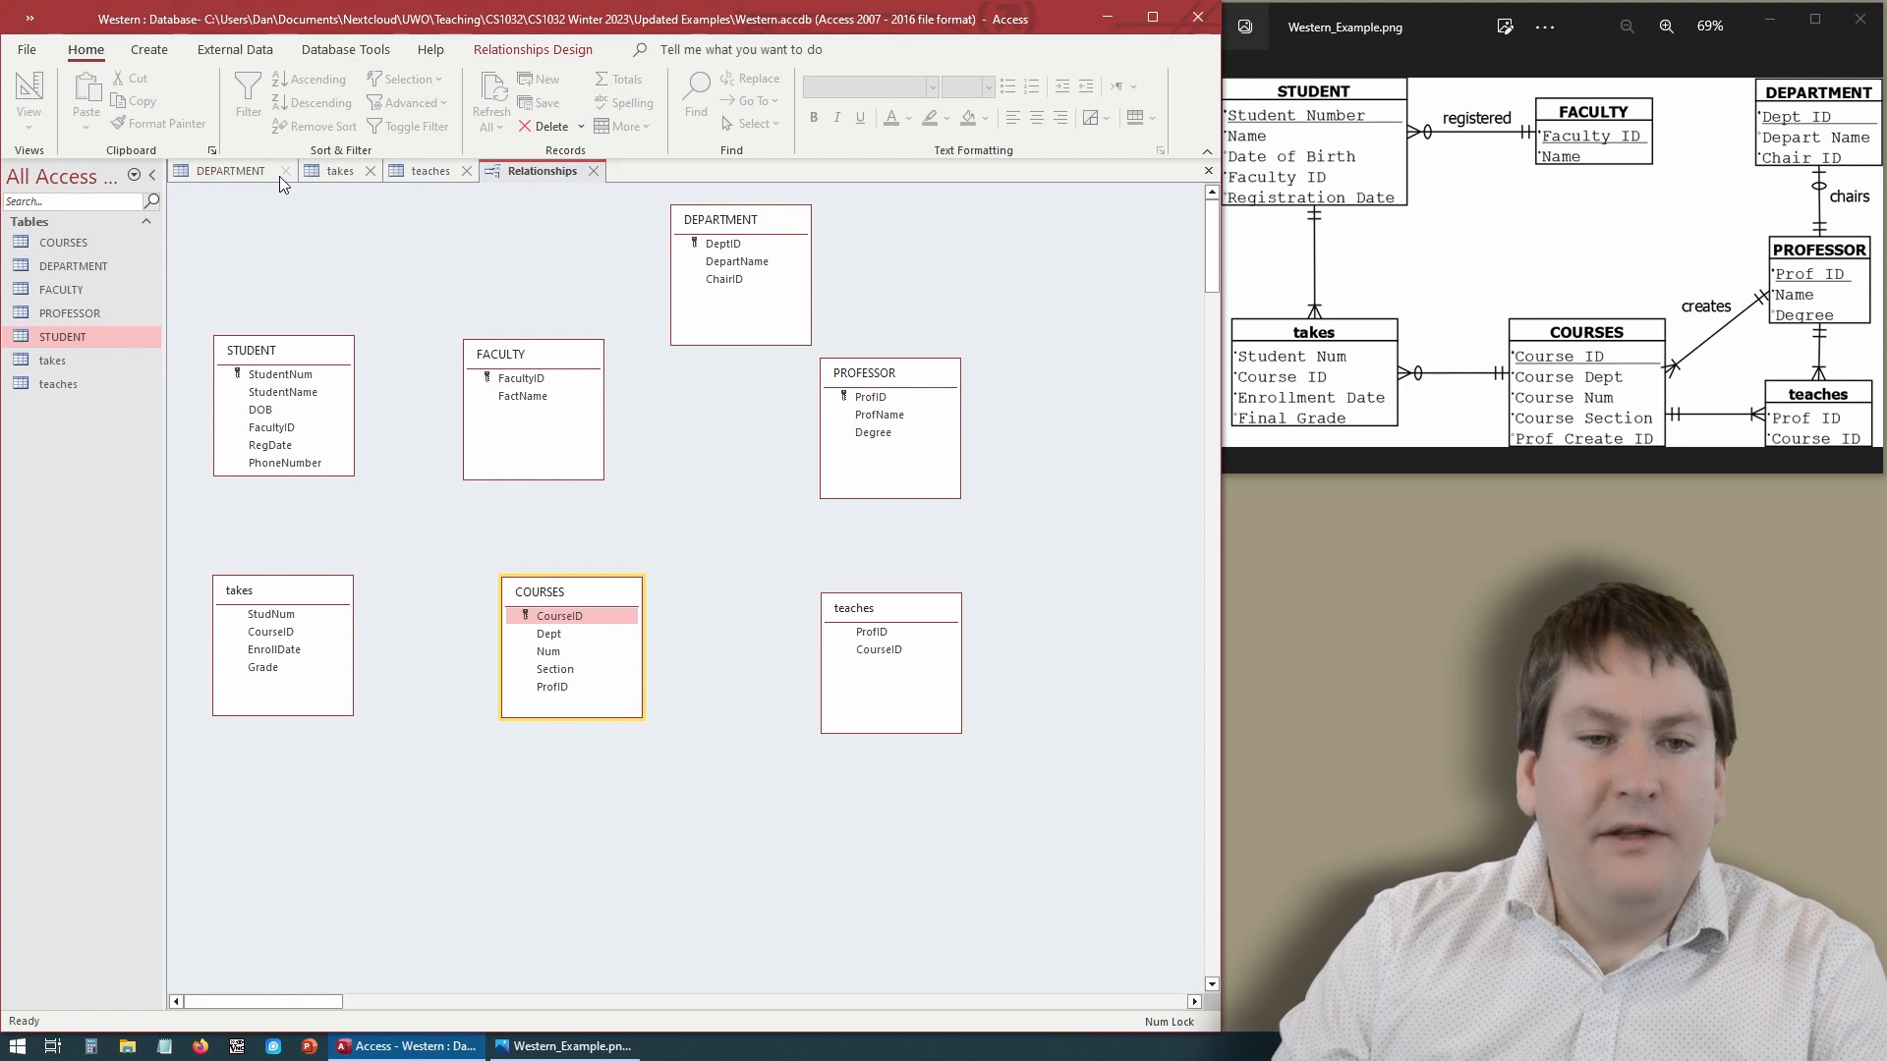
{"action": "left_click", "coordinate": [279, 173]}
{"action": "left_click", "coordinate": [239, 172]}
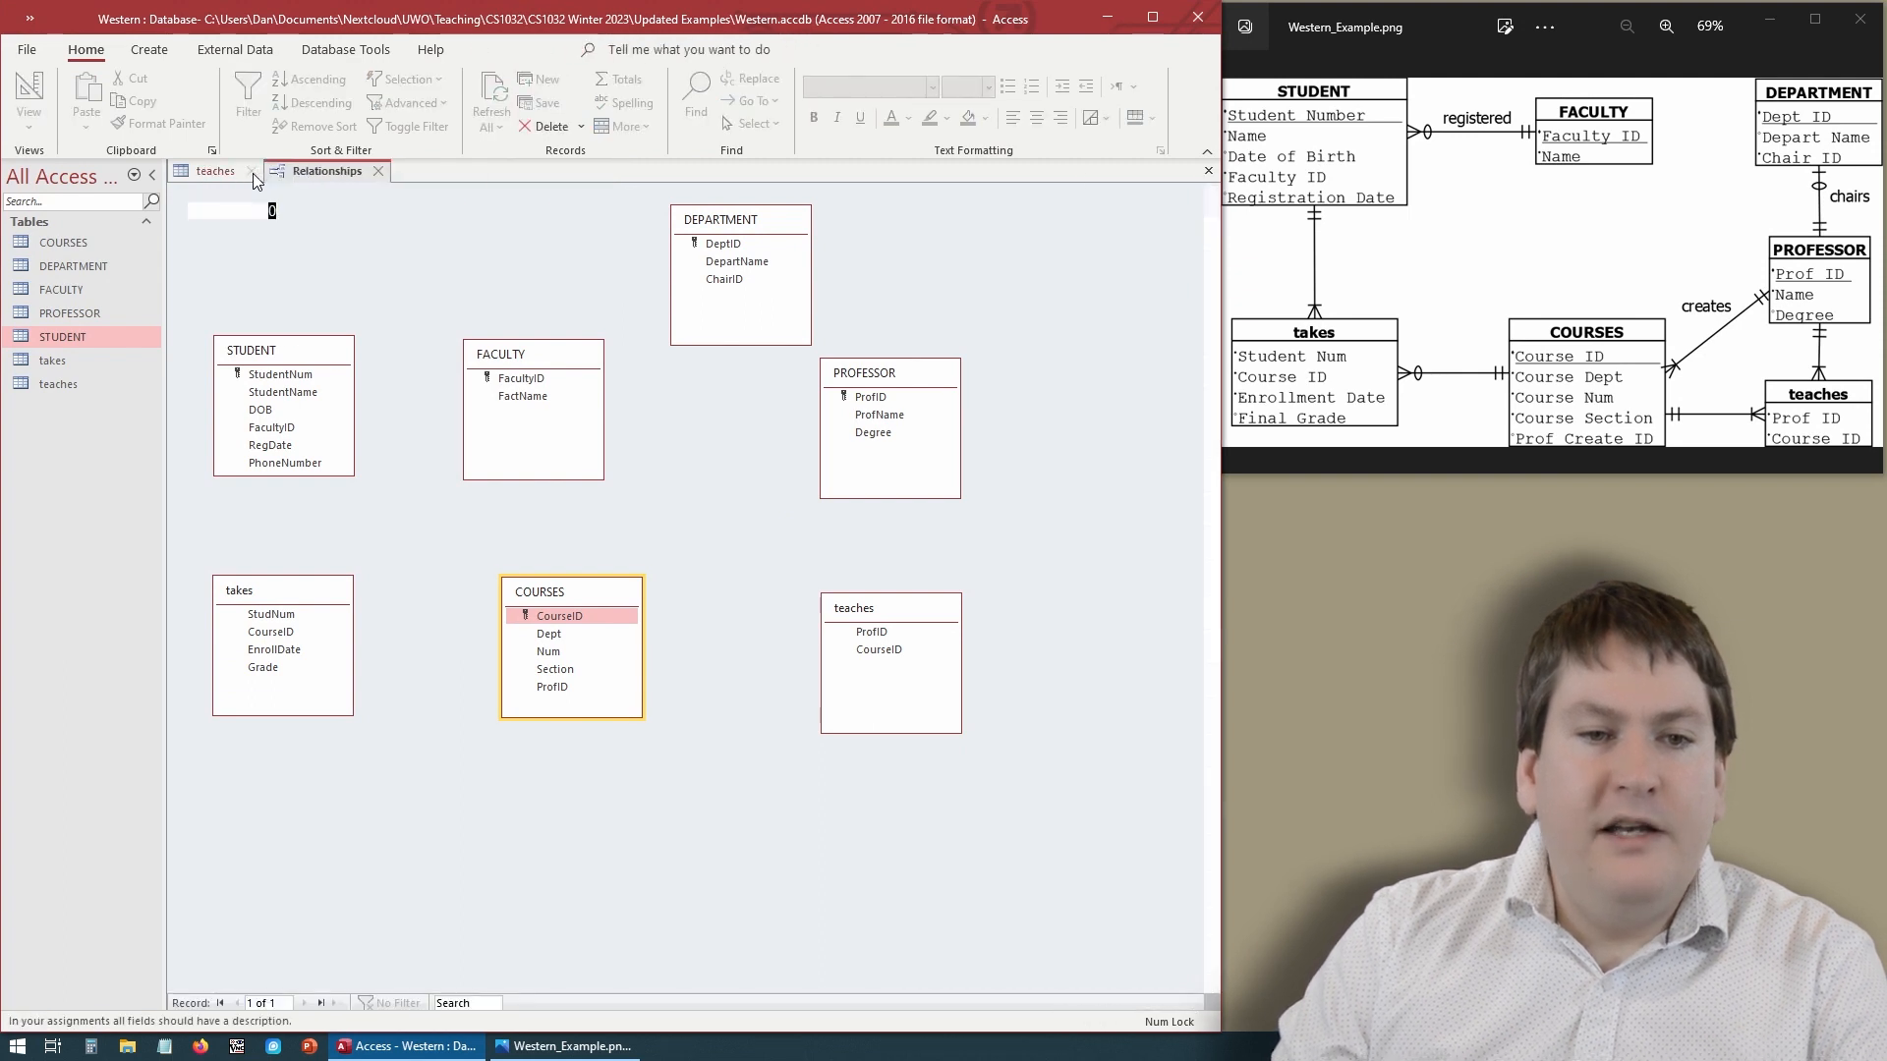
{"action": "left_click", "coordinate": [252, 173]}
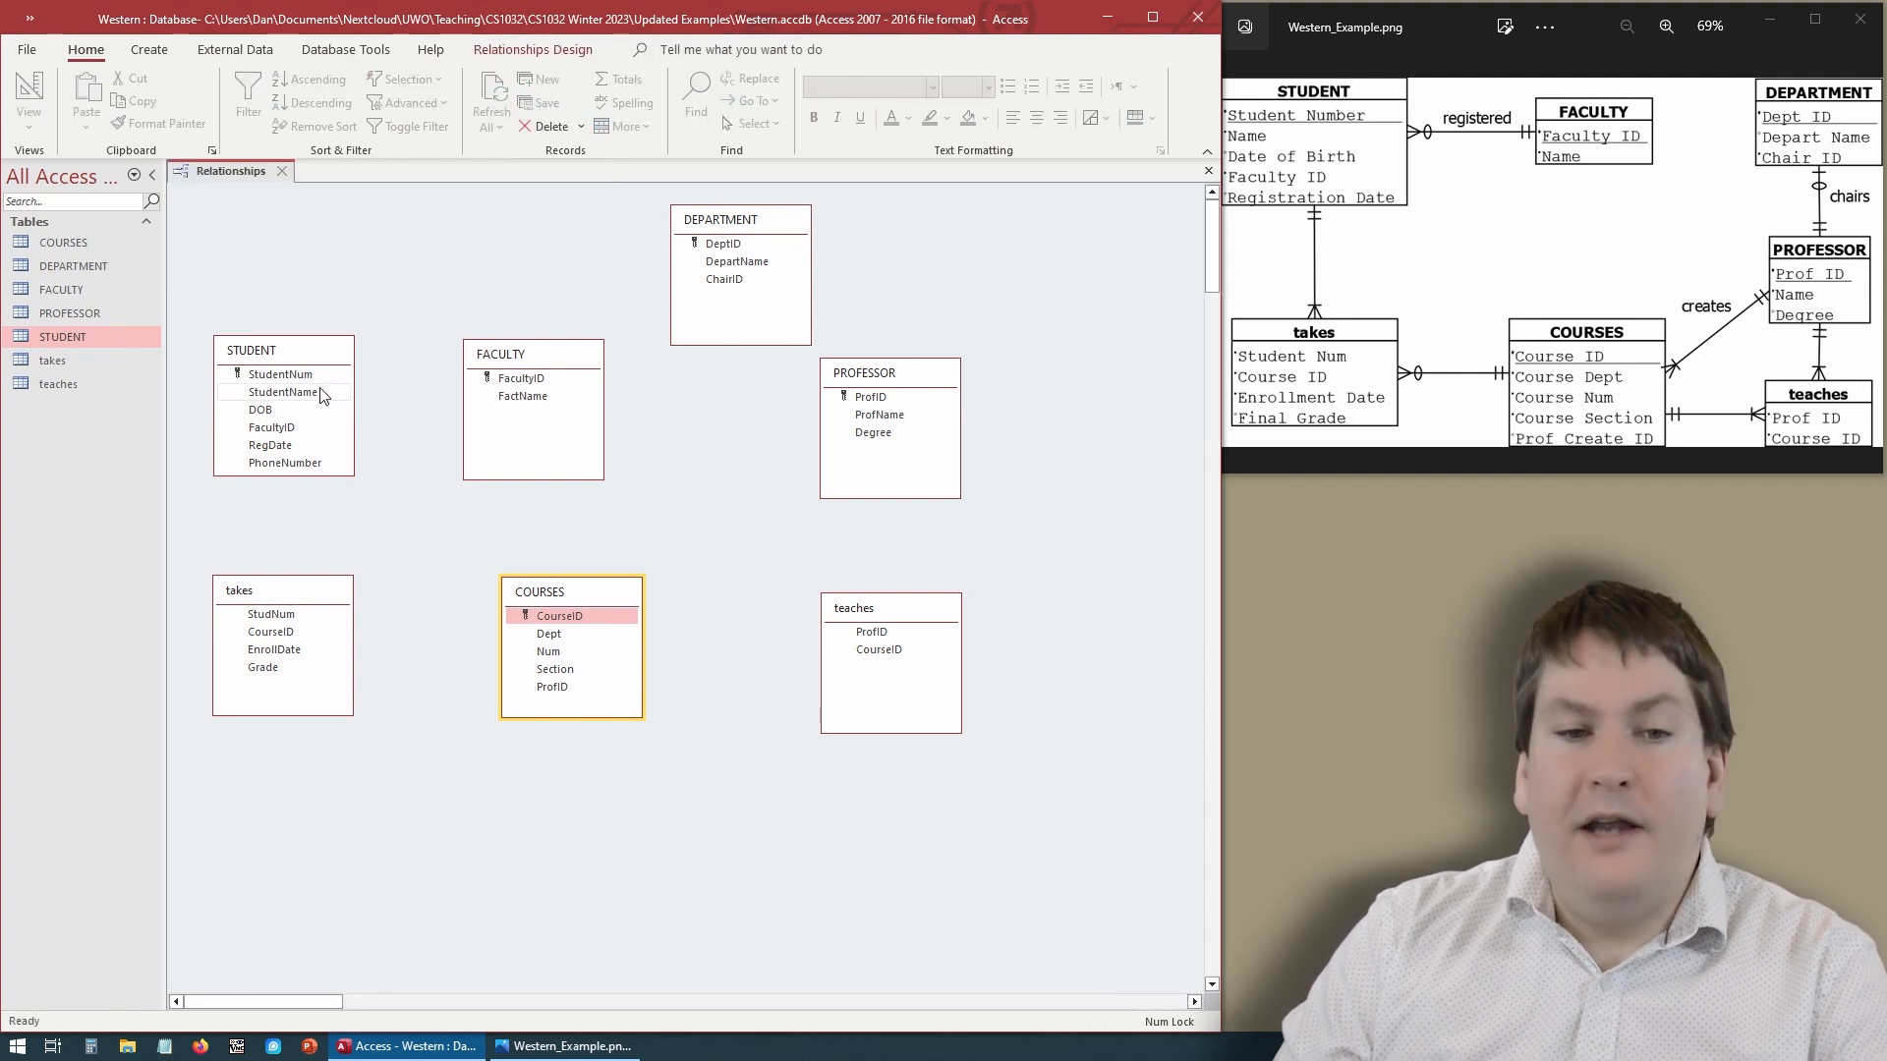
- Create a one-to-many relationship from FACULTY's FacultyID to STUDENT's FacultyID with referential integrity enforced
{"action": "left_click", "coordinate": [521, 380]}
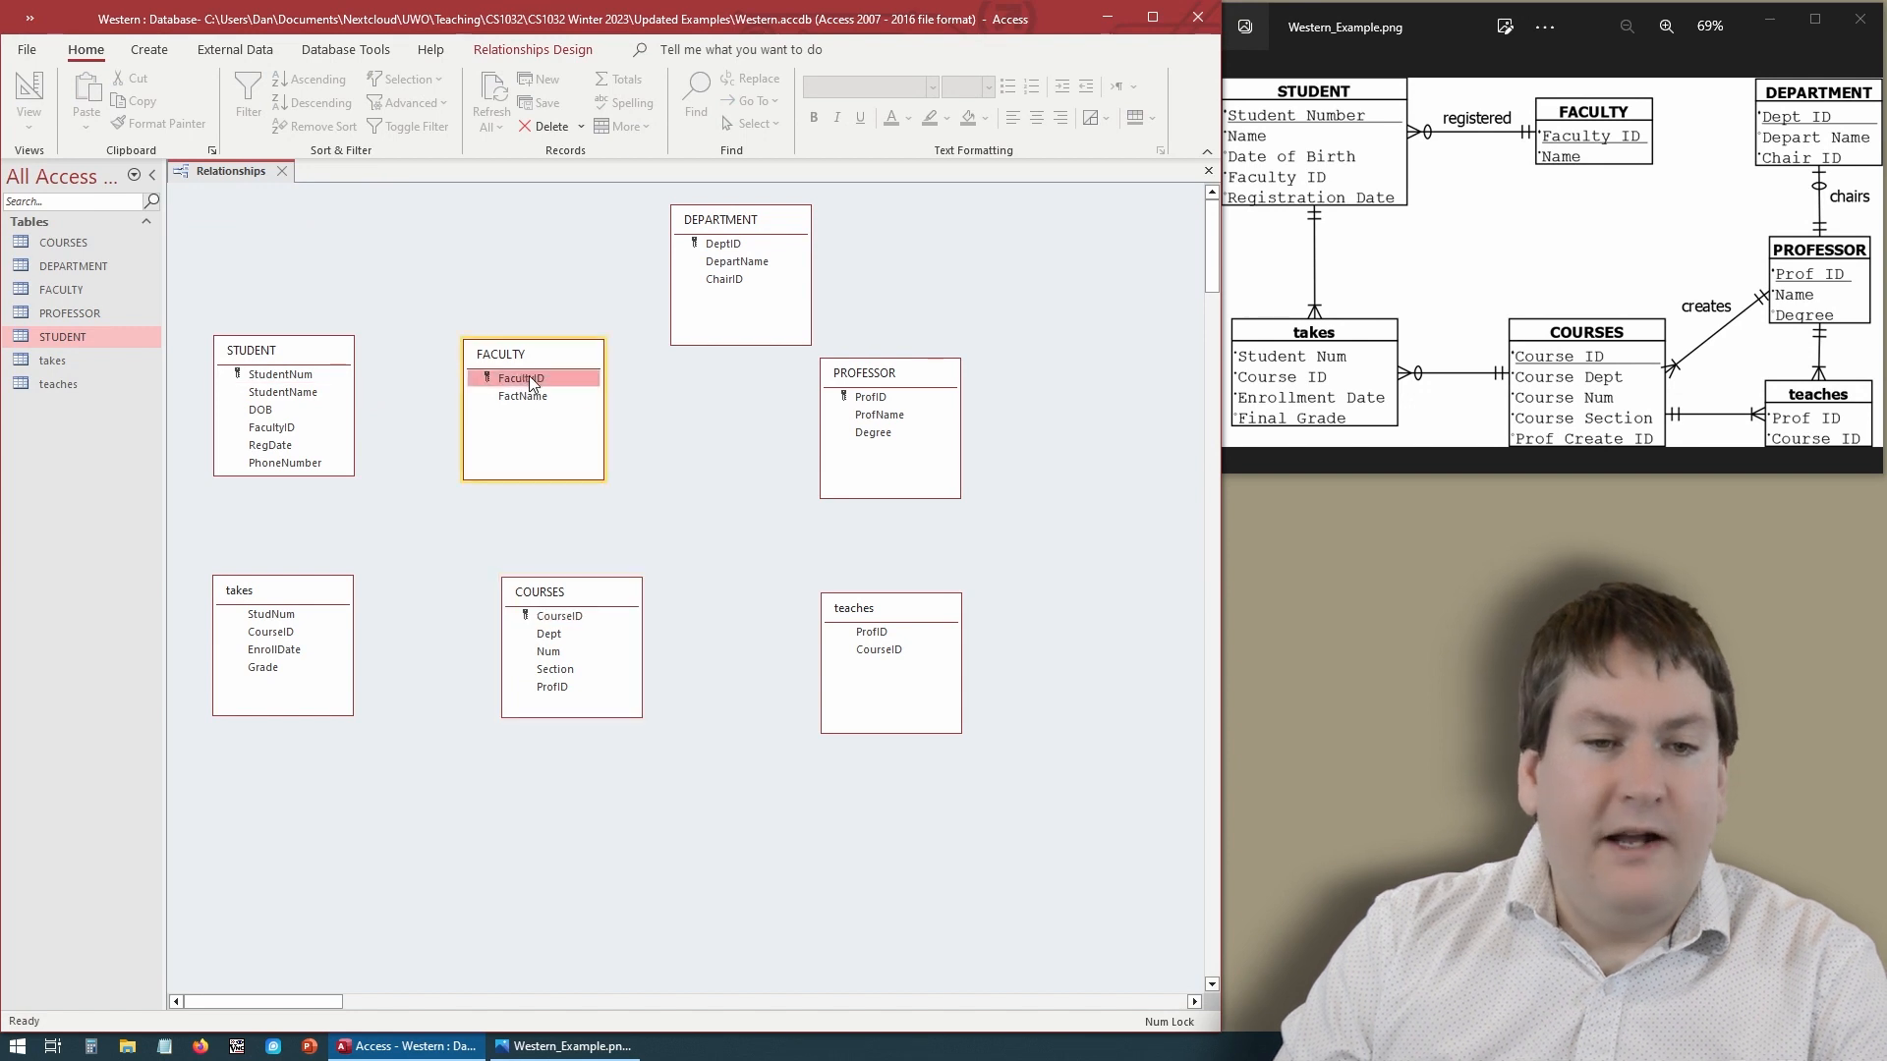
{"action": "left_click_drag", "start_coordinate": [531, 384], "coordinate": [300, 430]}
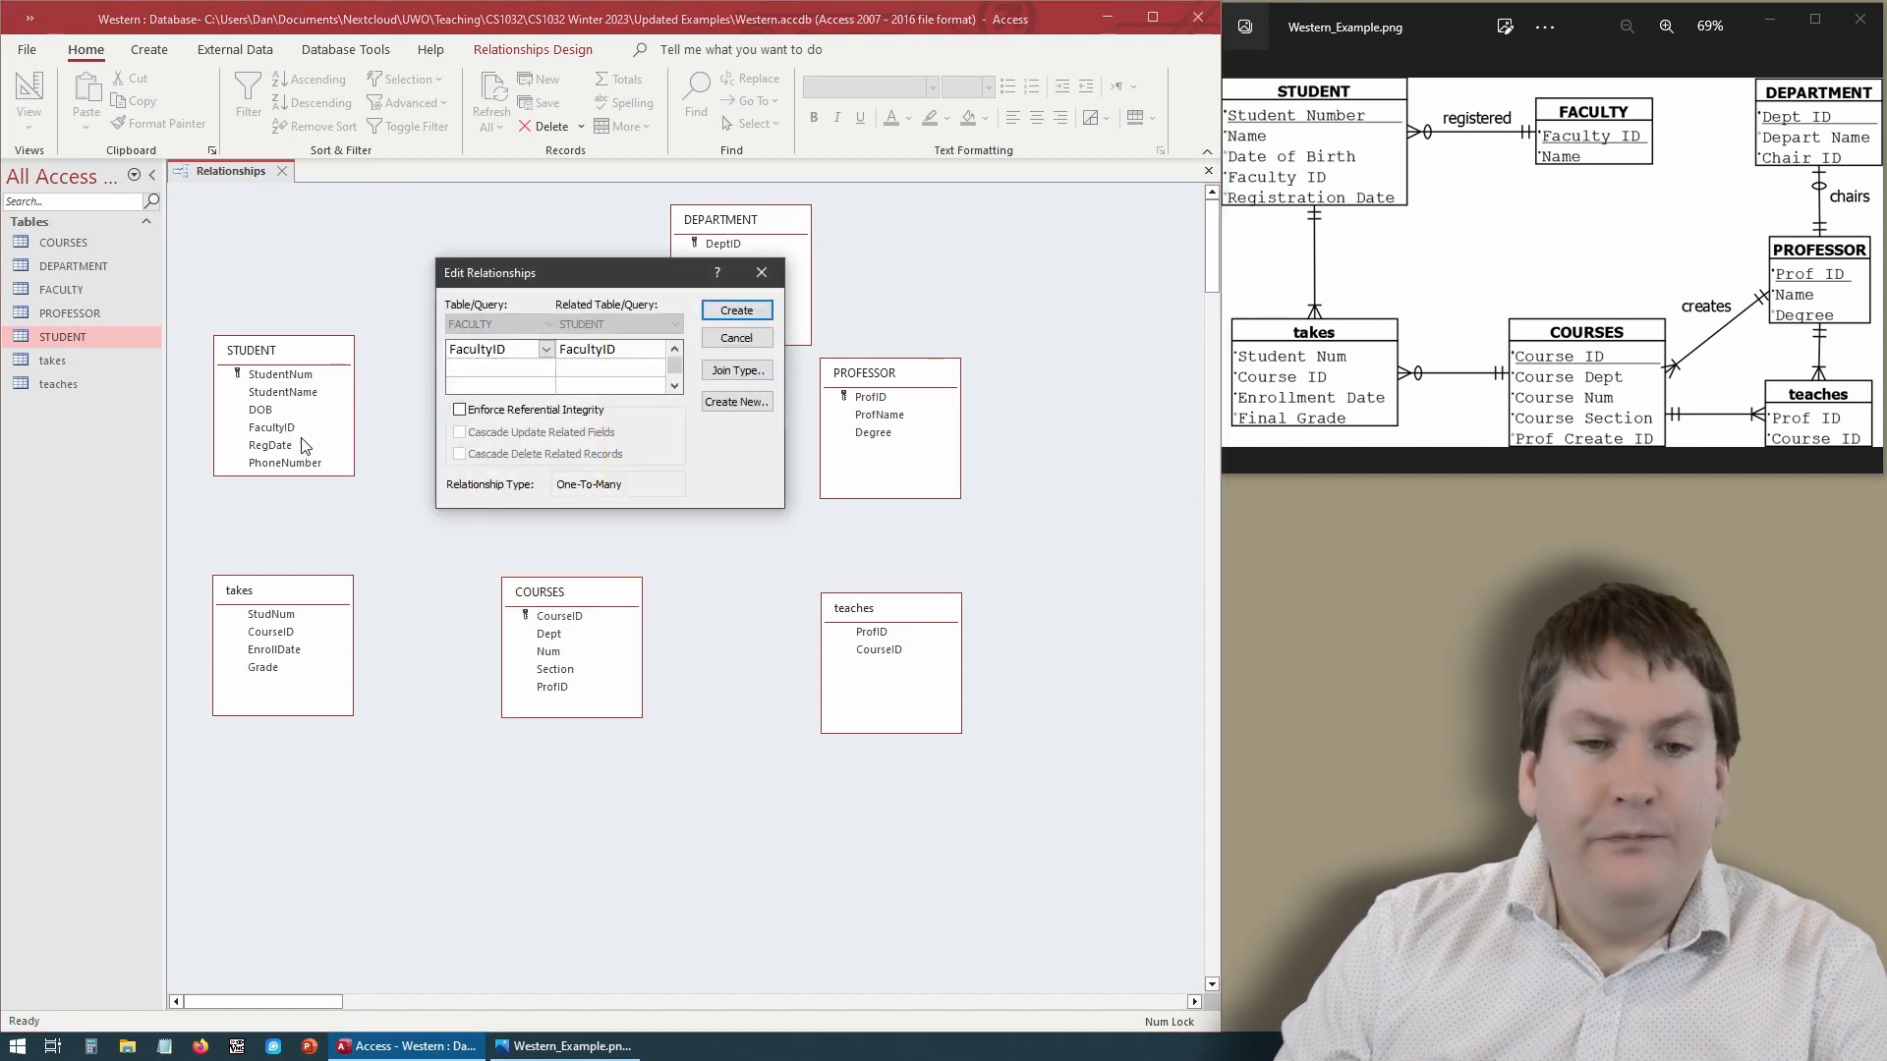
{"action": "left_click", "coordinate": [542, 411]}
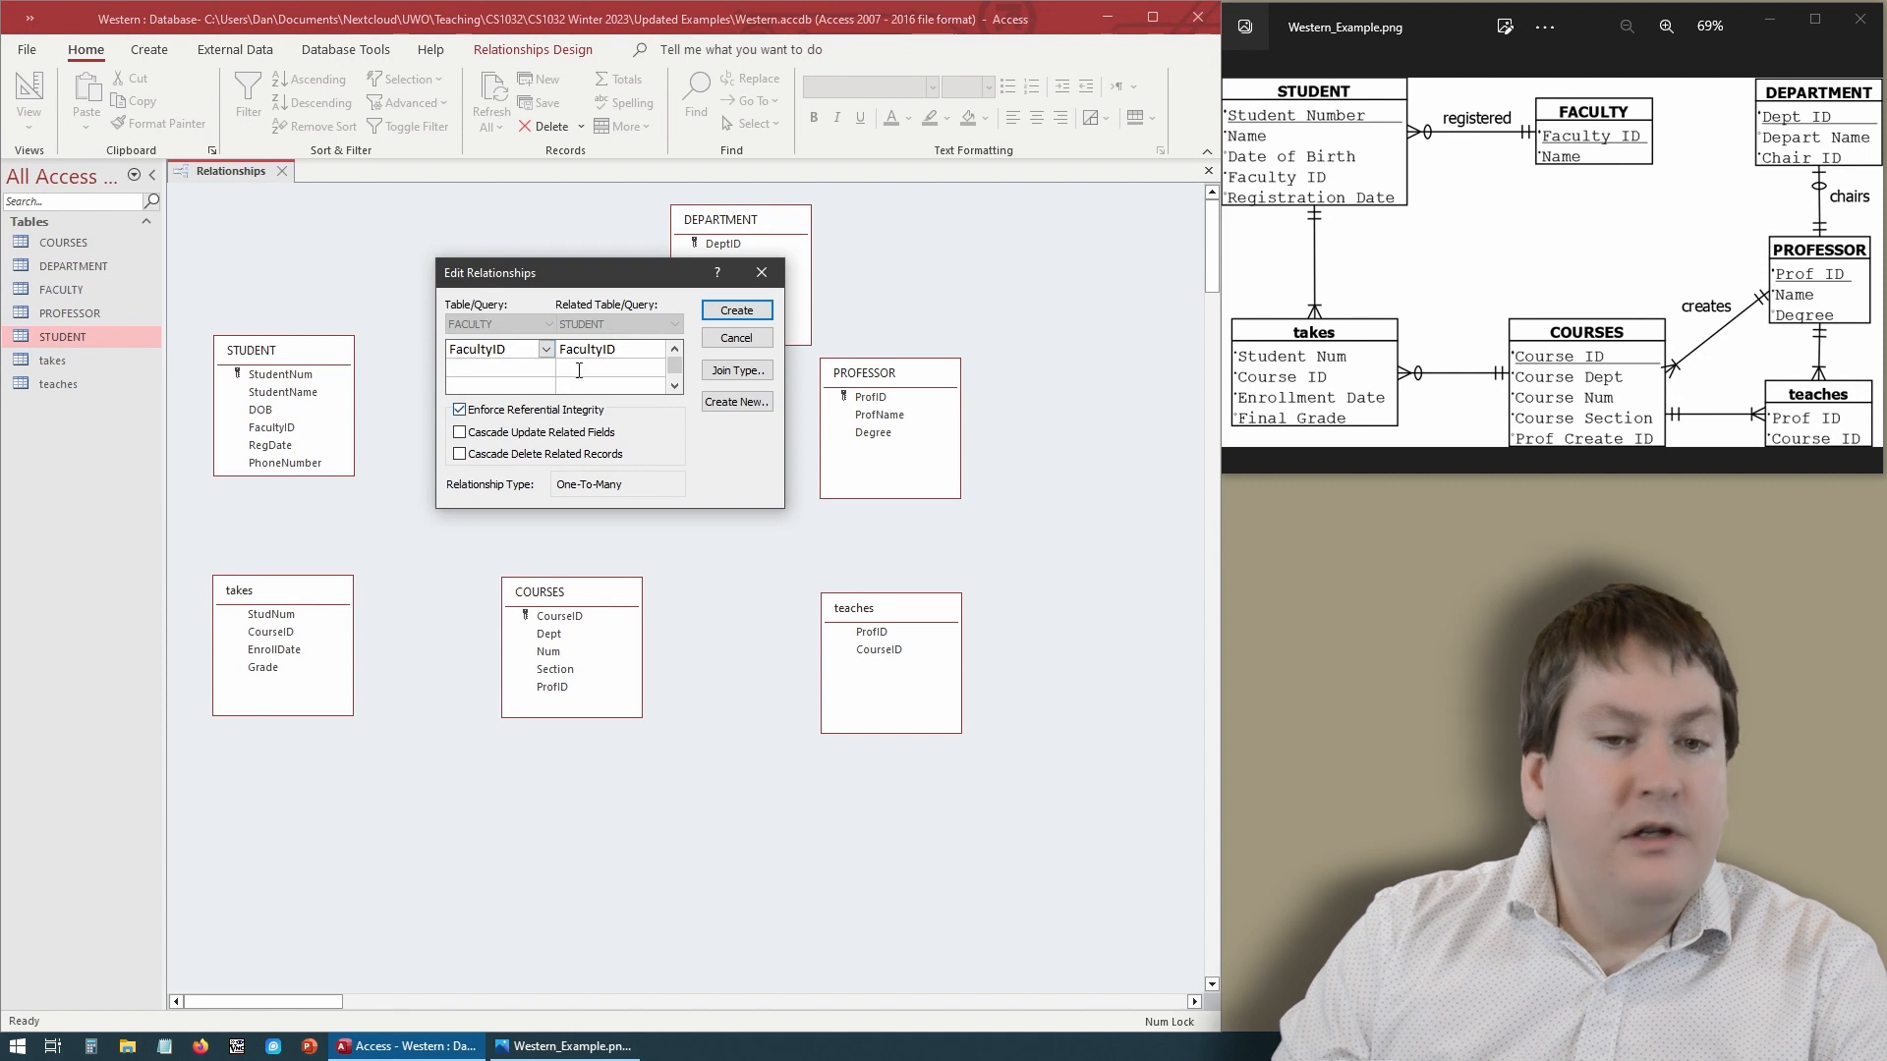
{"action": "left_click", "coordinate": [737, 311]}
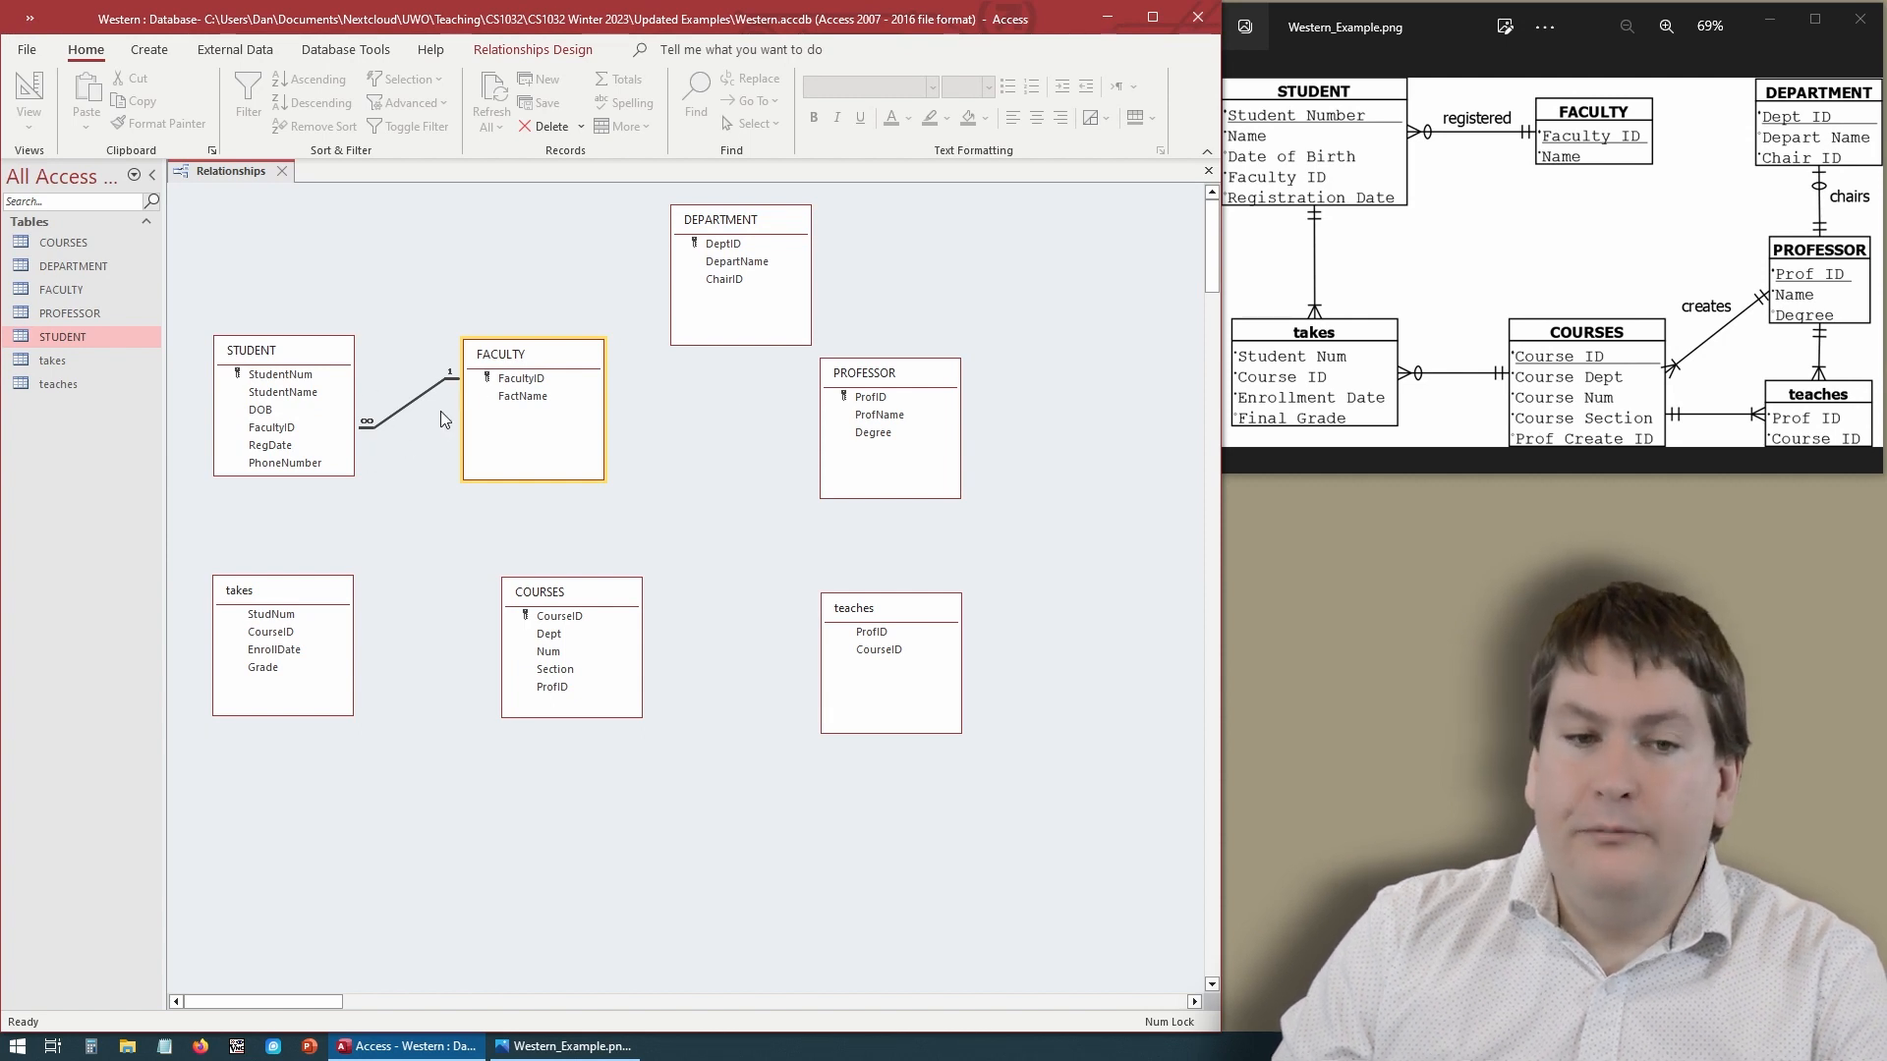
- Try to link STUDENT's StudentNum to takes' StudNum with referential integrity enforced, then close the dialog
{"action": "left_click", "coordinate": [295, 375]}
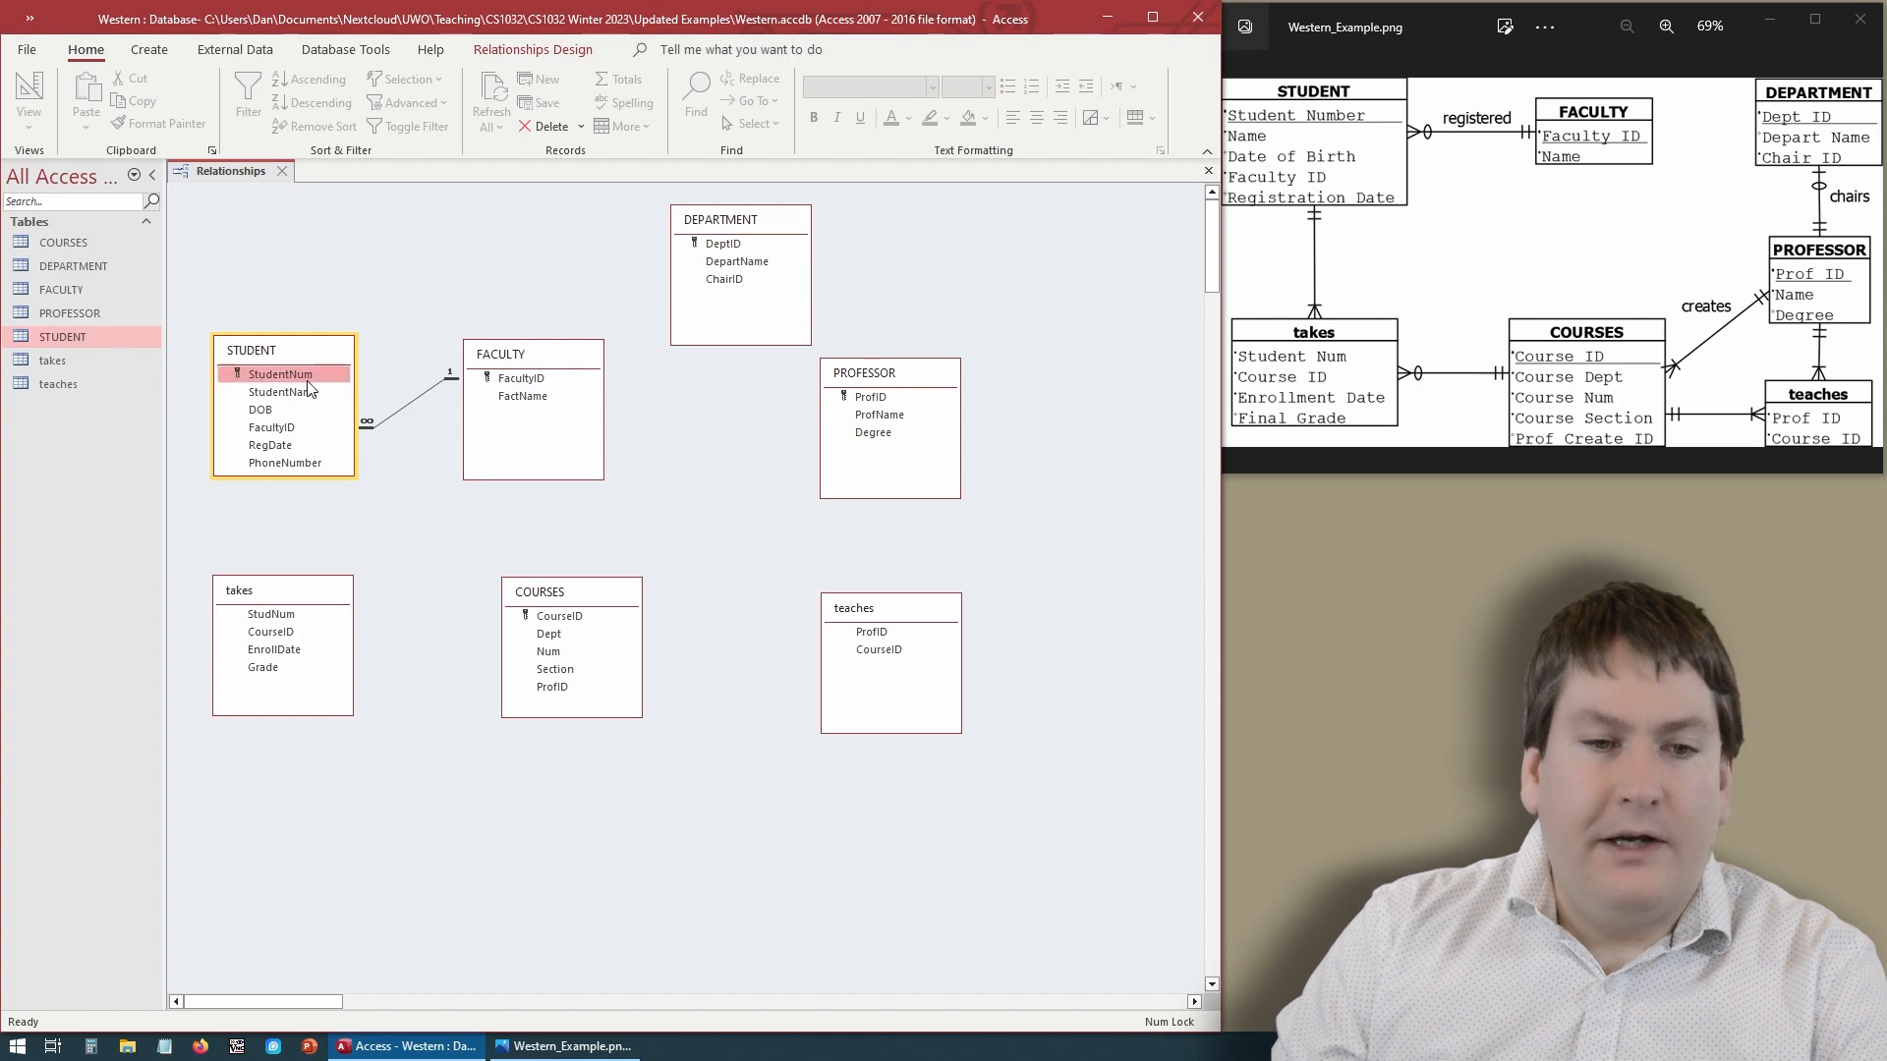
{"action": "left_click_drag", "start_coordinate": [293, 374], "coordinate": [284, 615]}
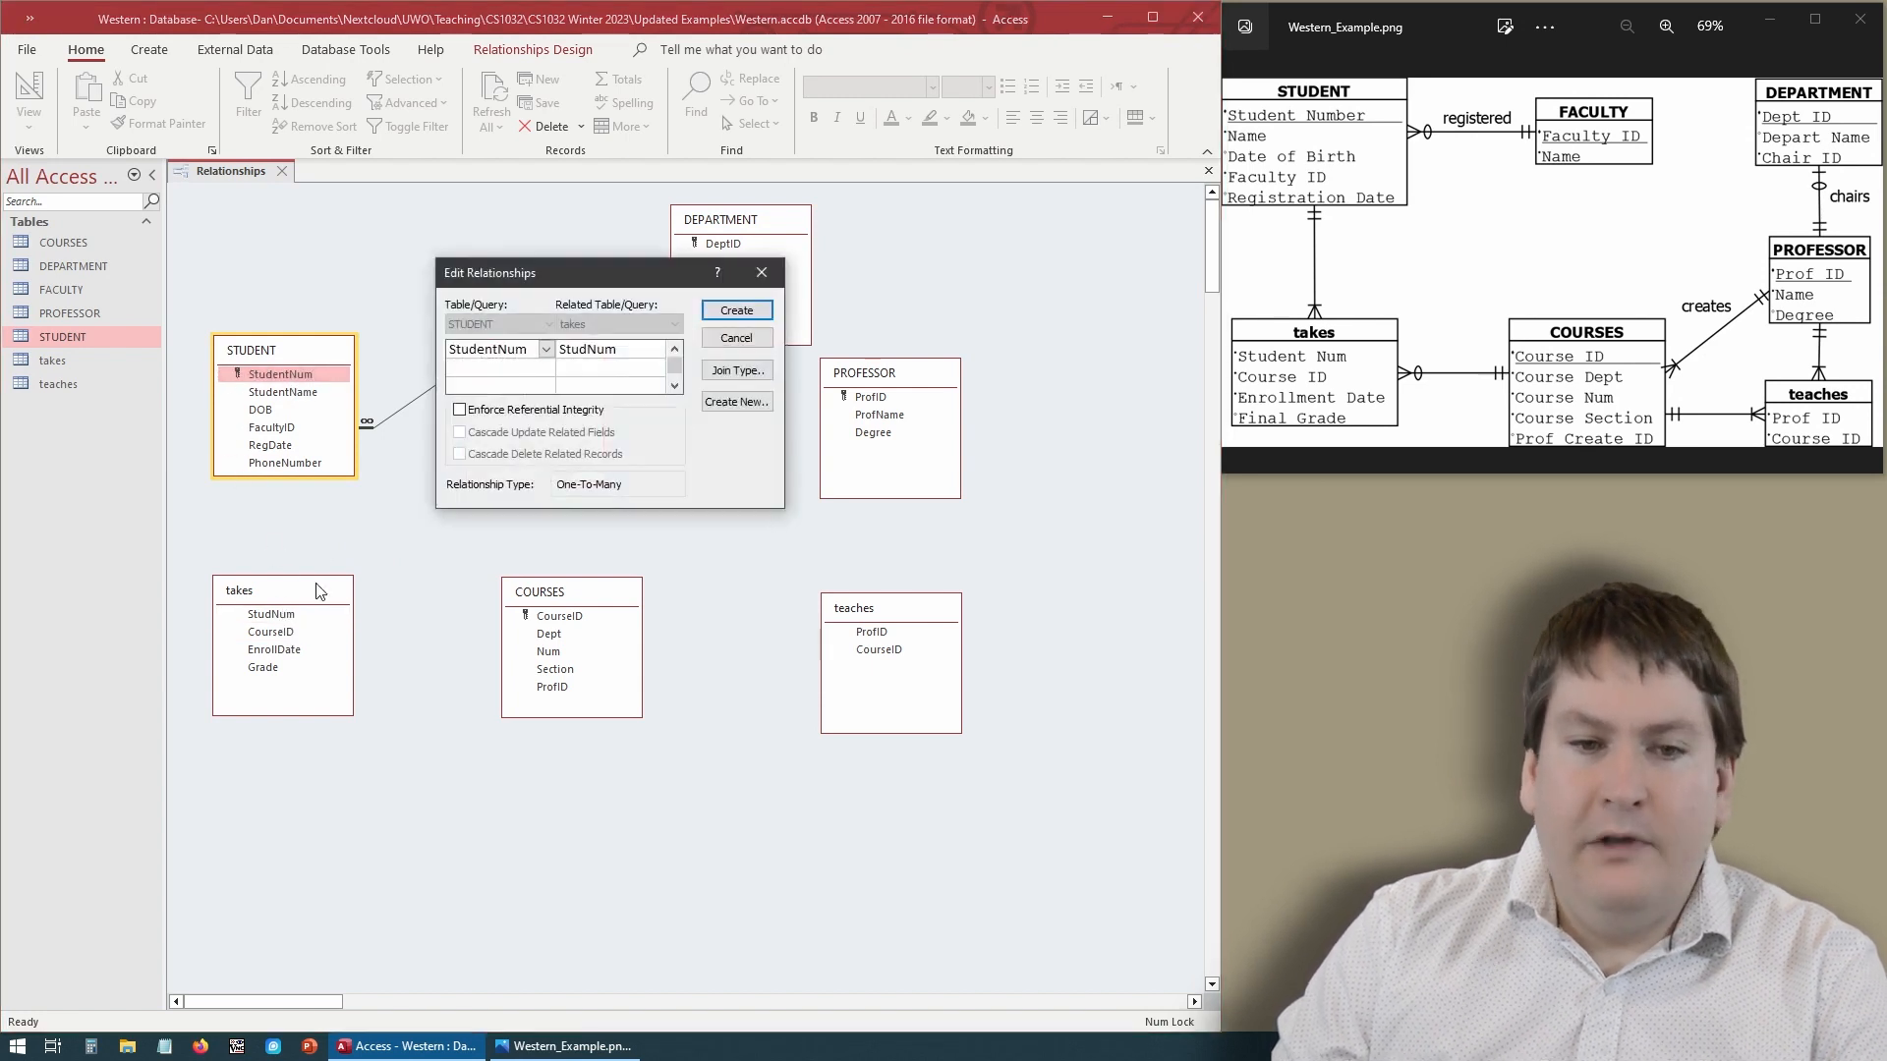
{"action": "left_click", "coordinate": [538, 416]}
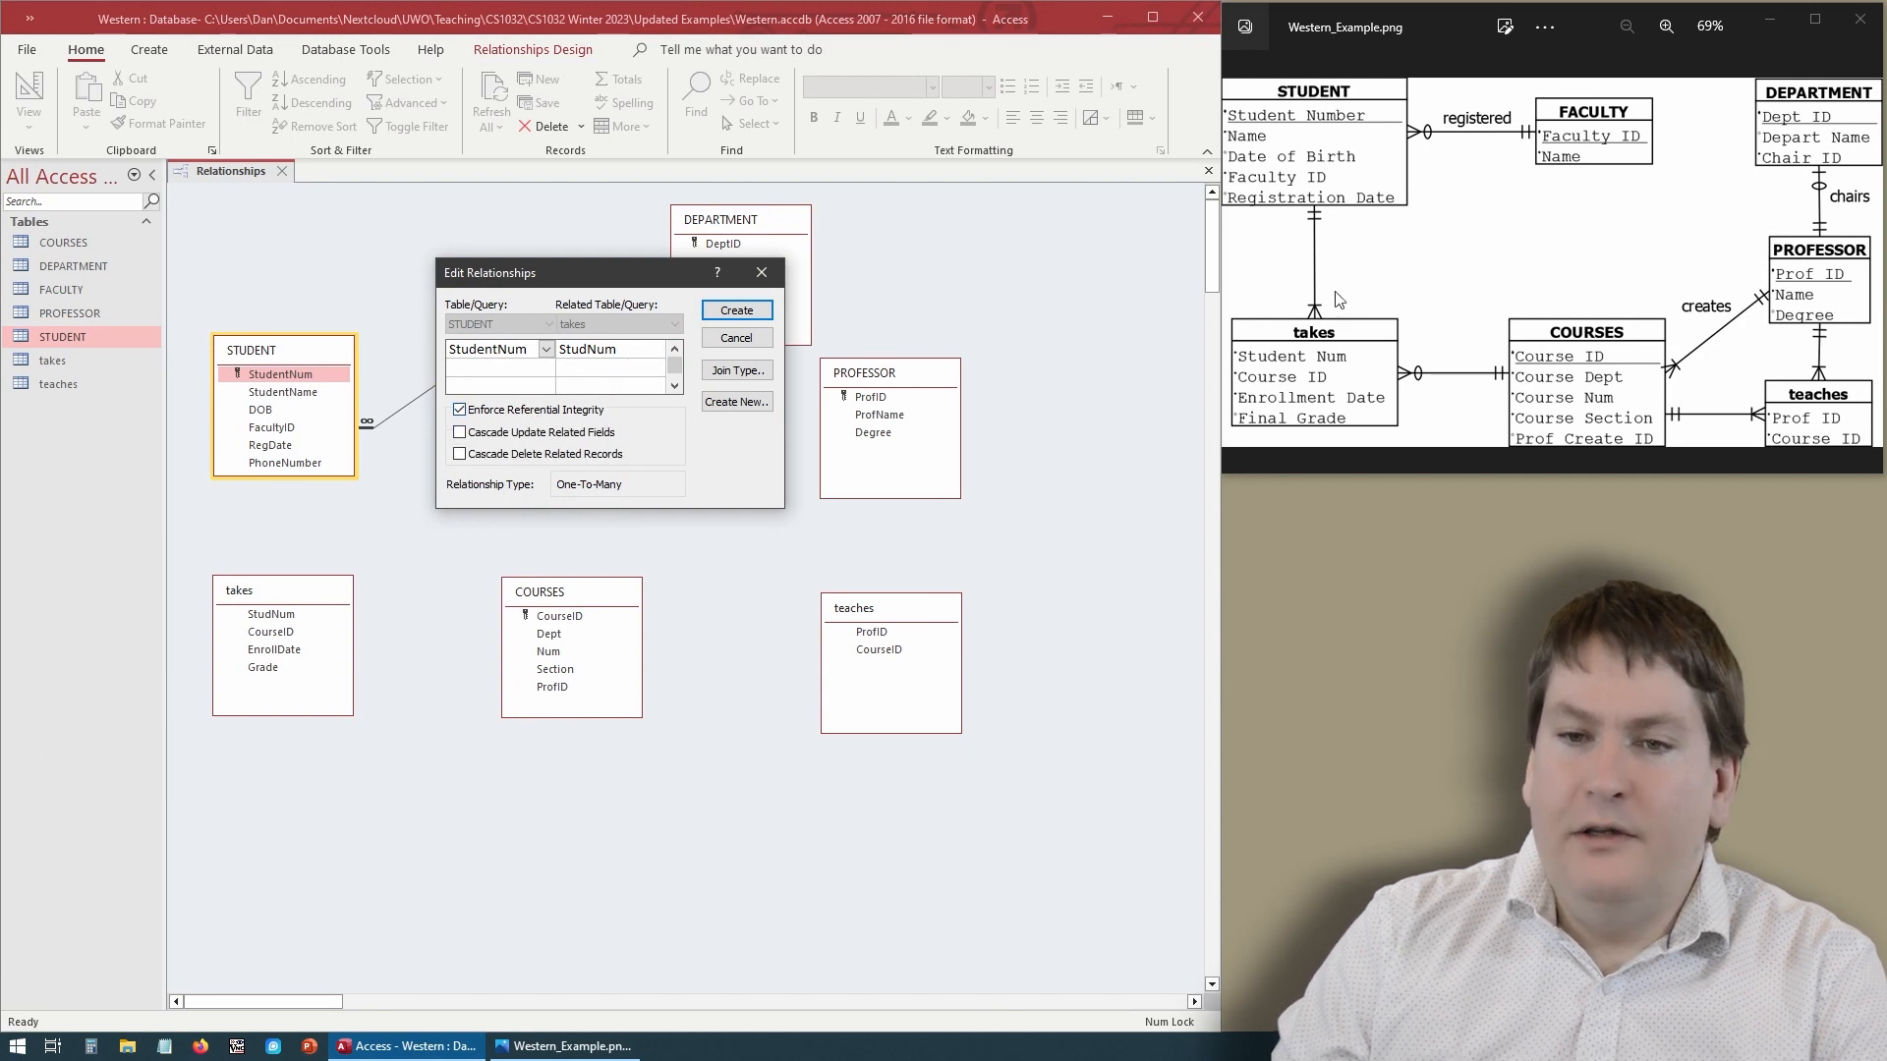
{"action": "left_click", "coordinate": [753, 311]}
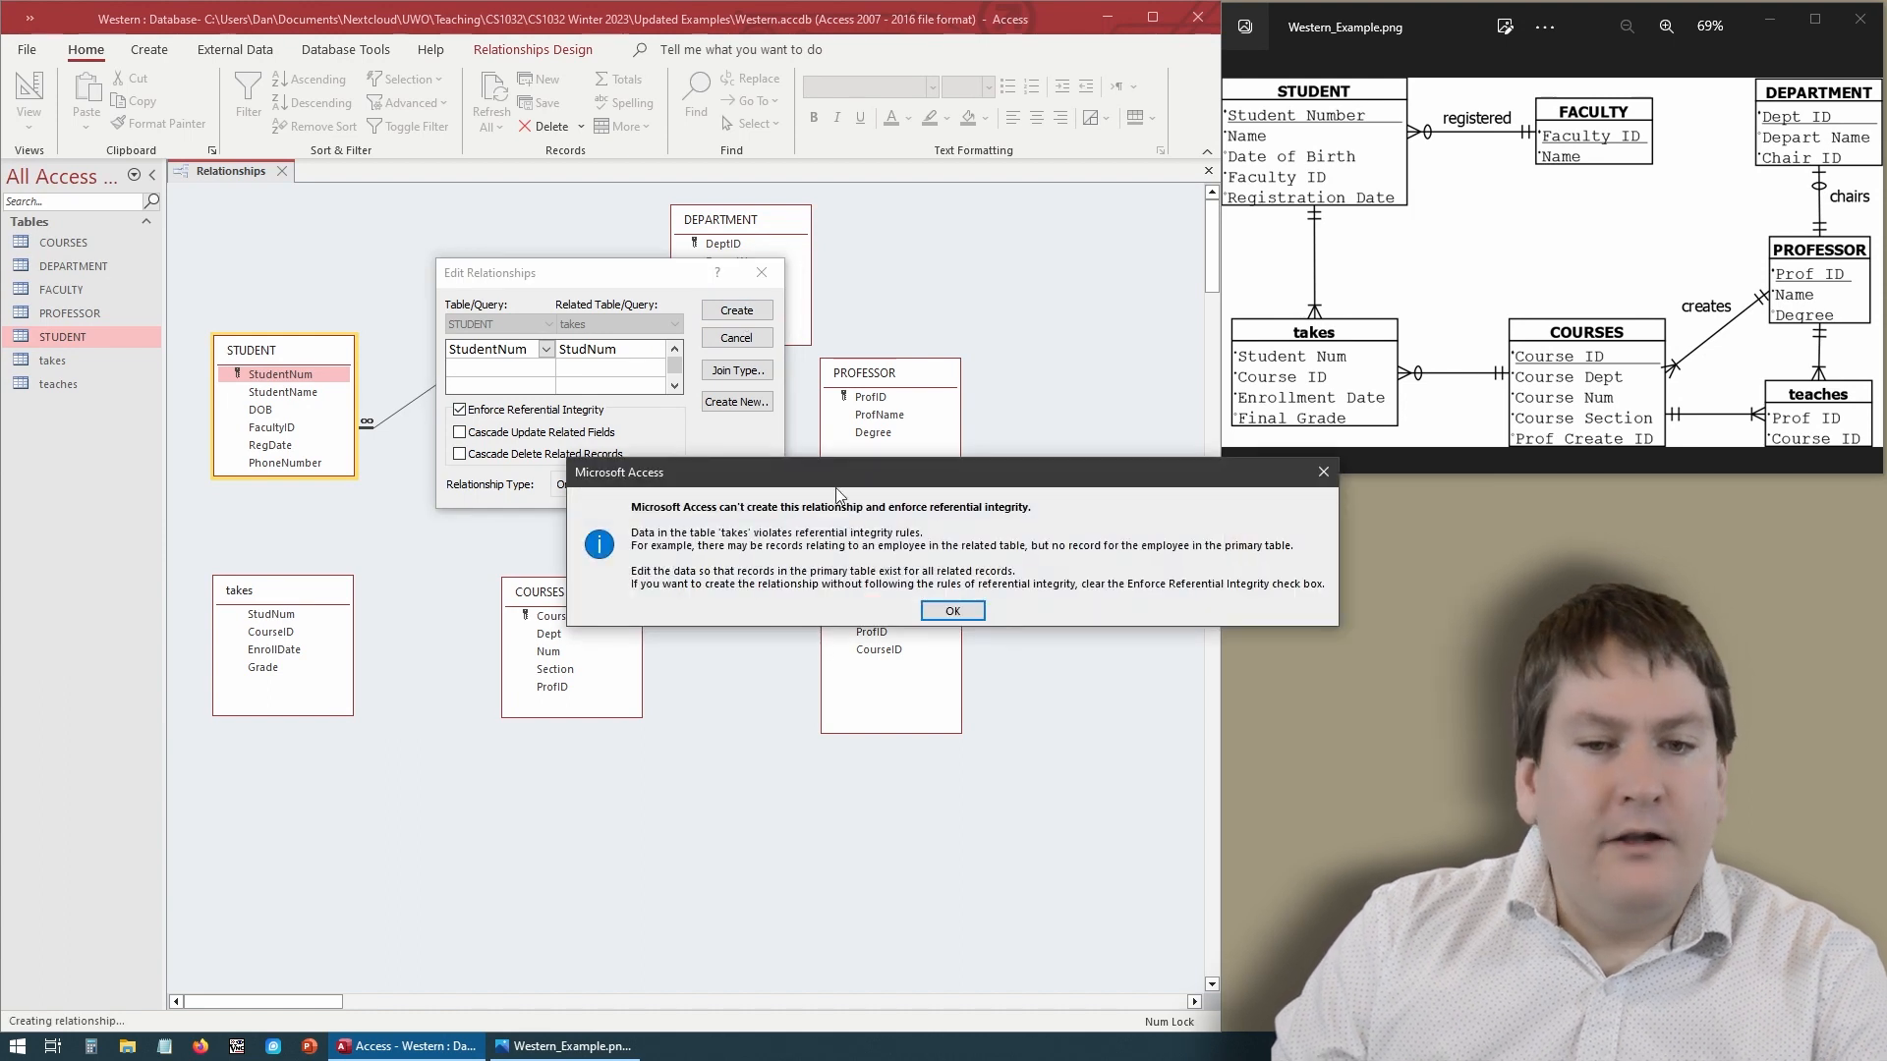
{"action": "left_click_drag", "start_coordinate": [840, 477], "coordinate": [667, 577]}
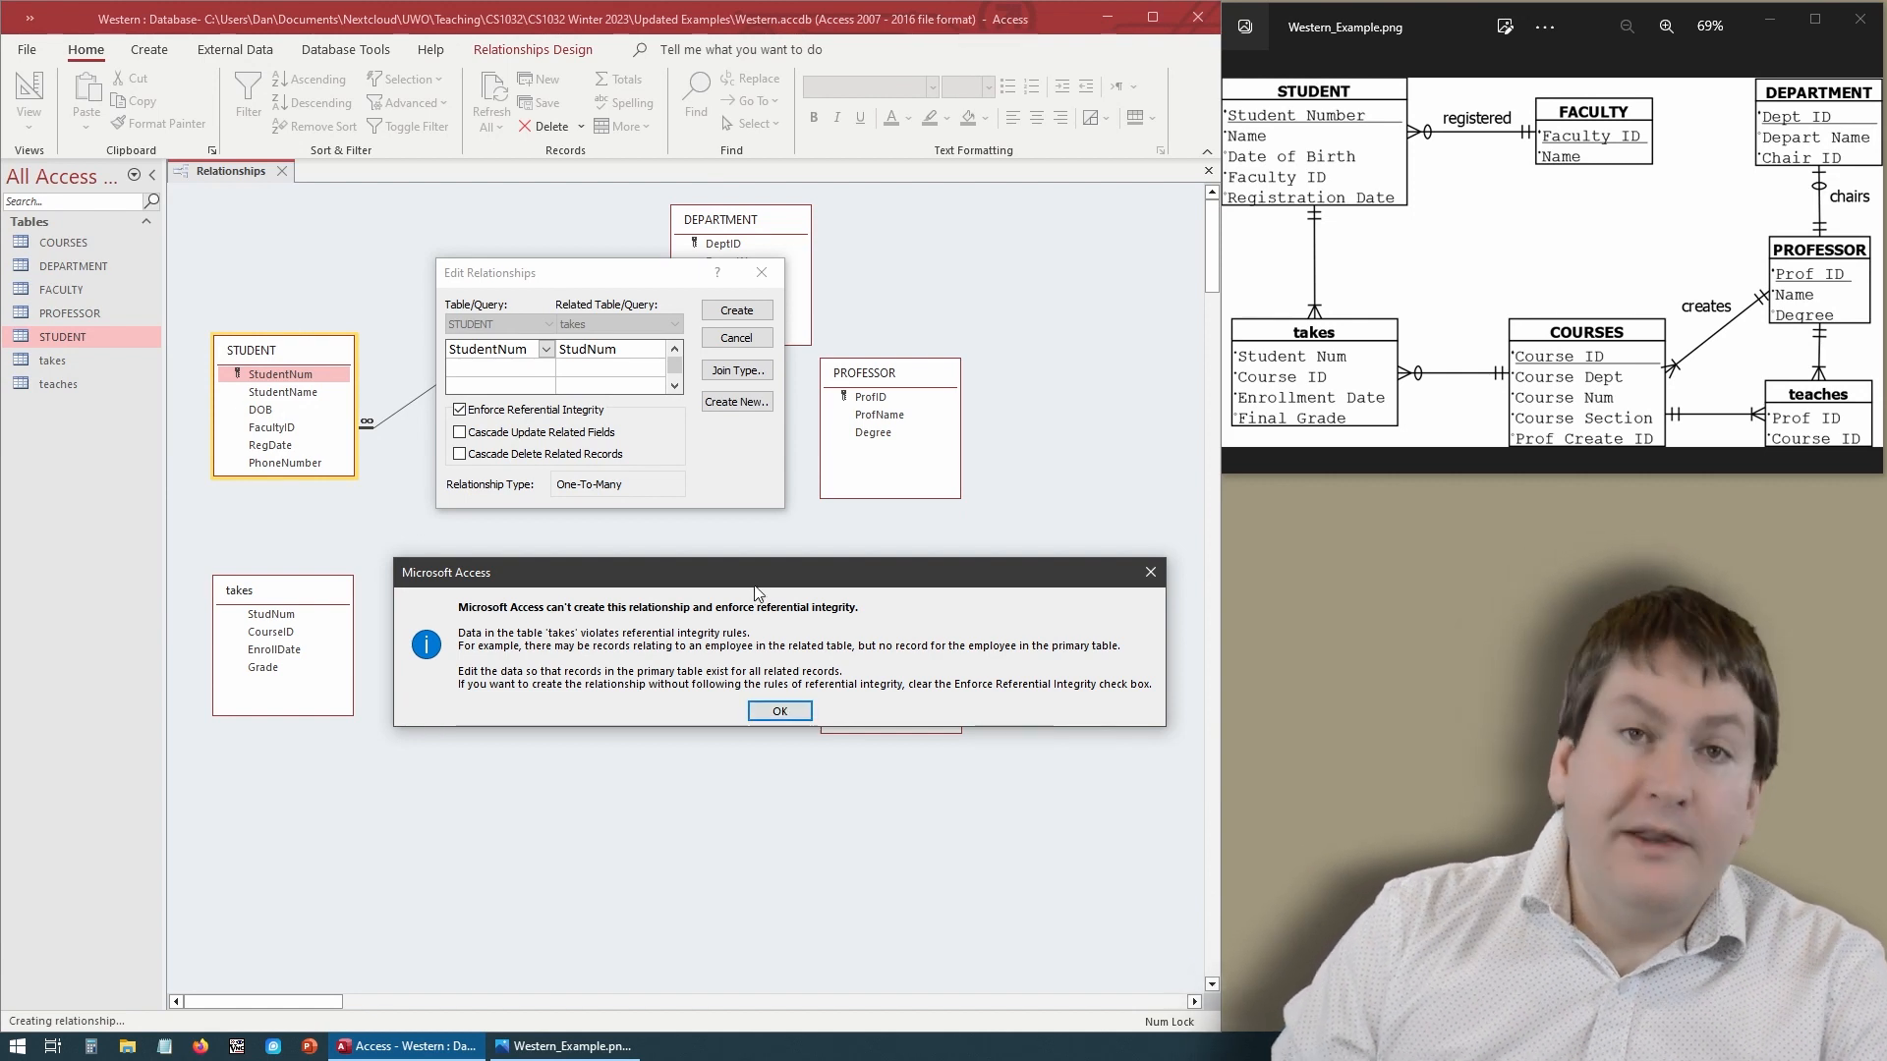
{"action": "left_click_drag", "start_coordinate": [755, 577], "coordinate": [713, 562]}
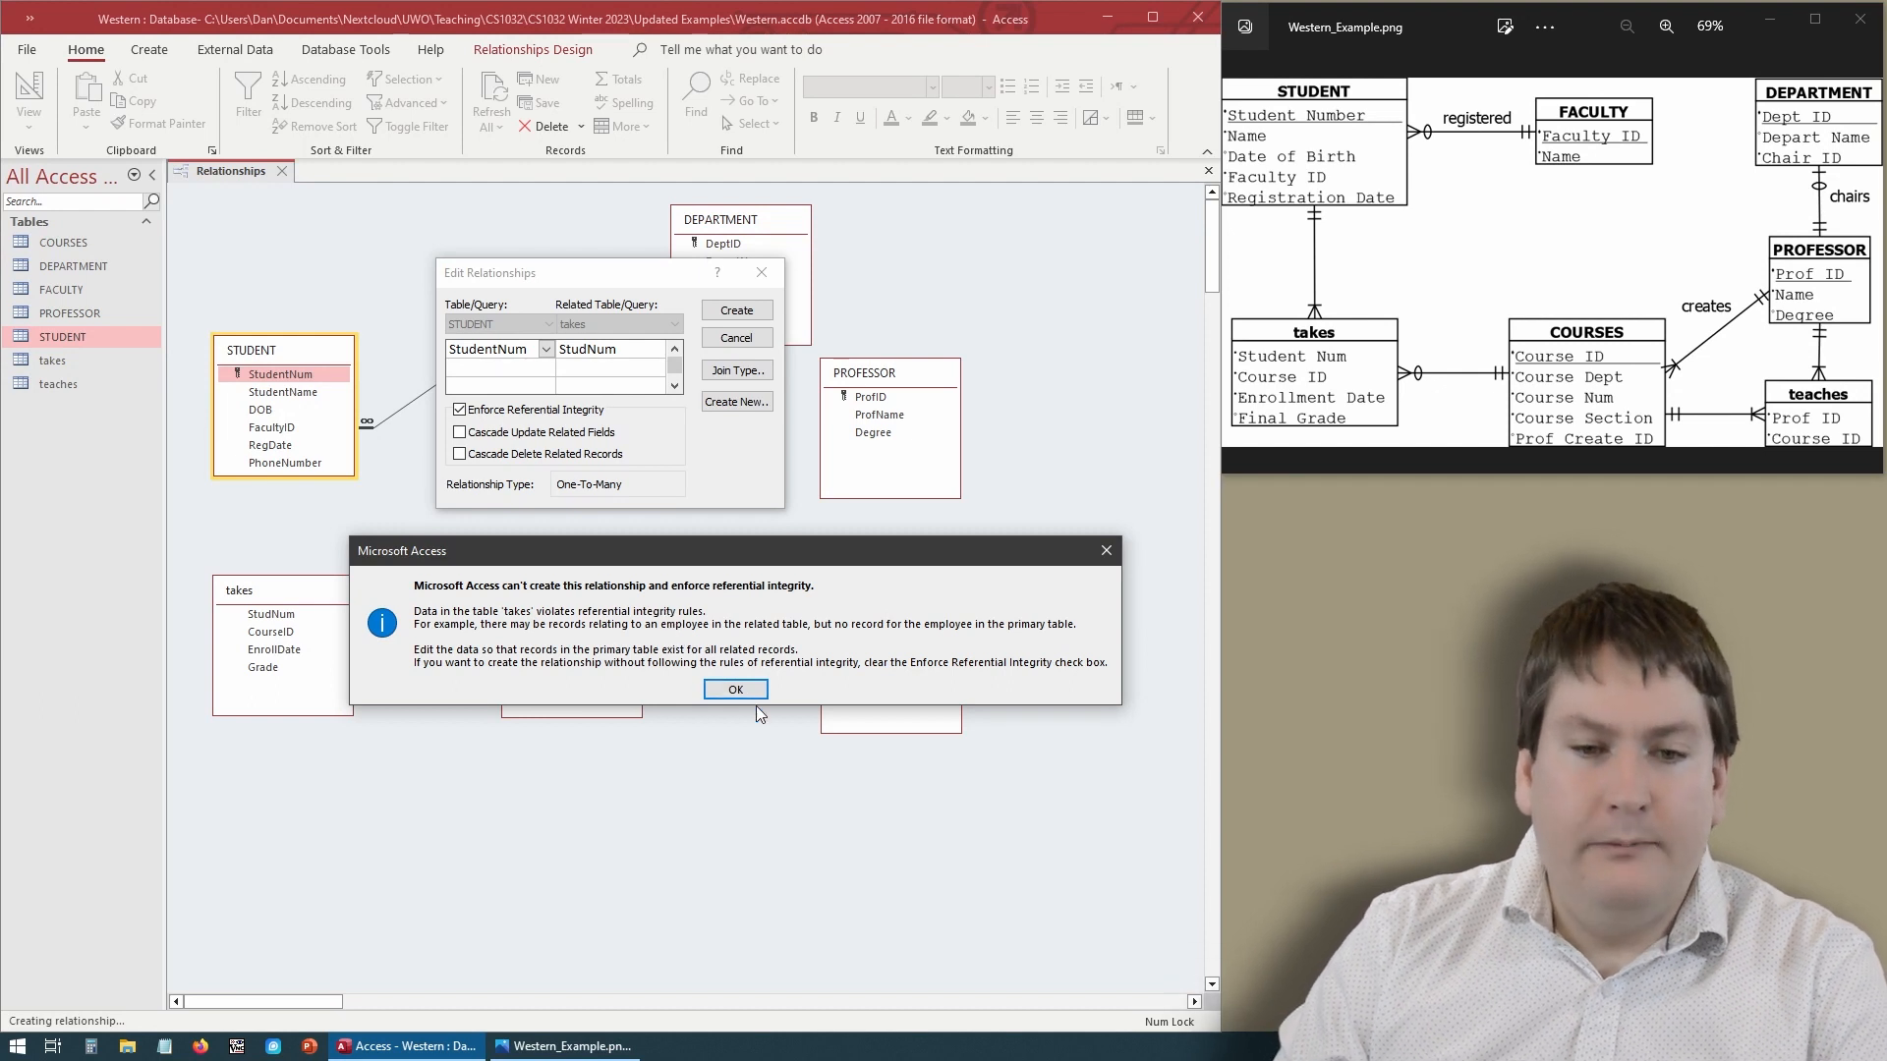
{"action": "left_click", "coordinate": [735, 690]}
{"action": "left_click", "coordinate": [767, 308]}
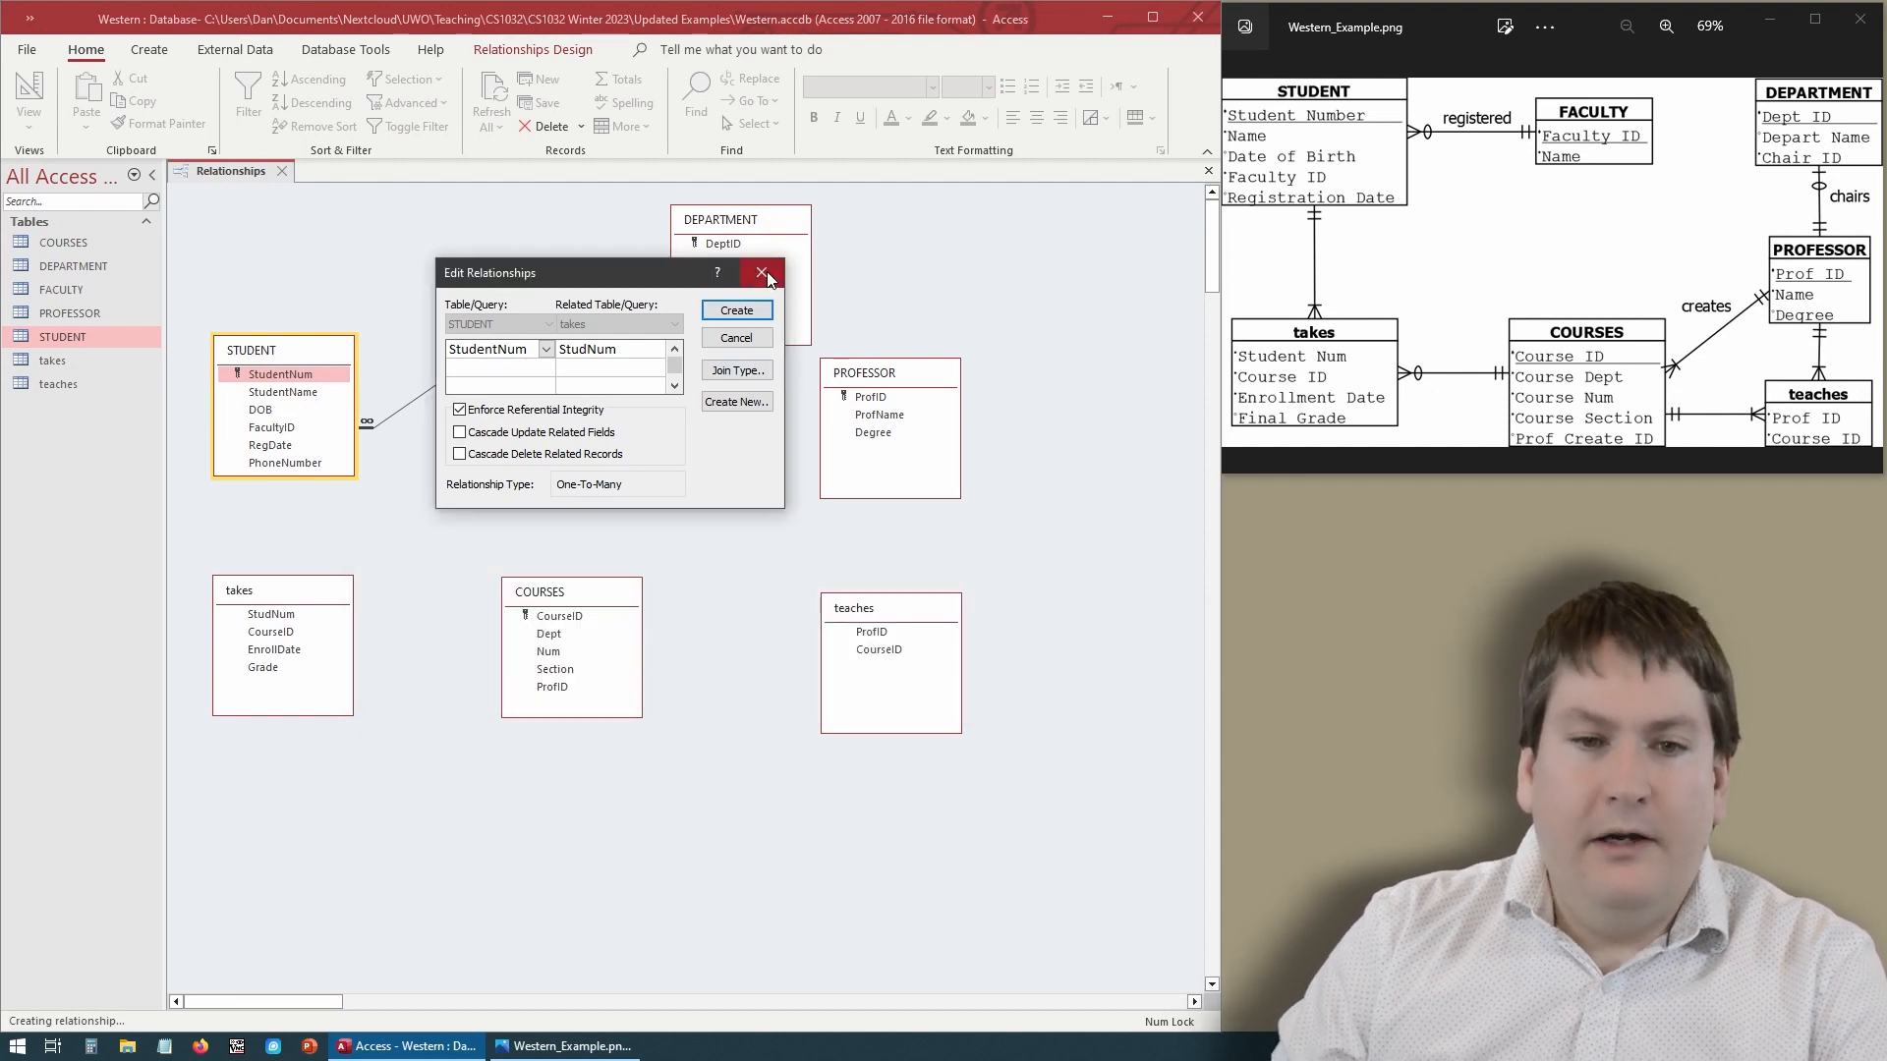
- Close the Relationships window
{"action": "right_click", "coordinate": [239, 163]}
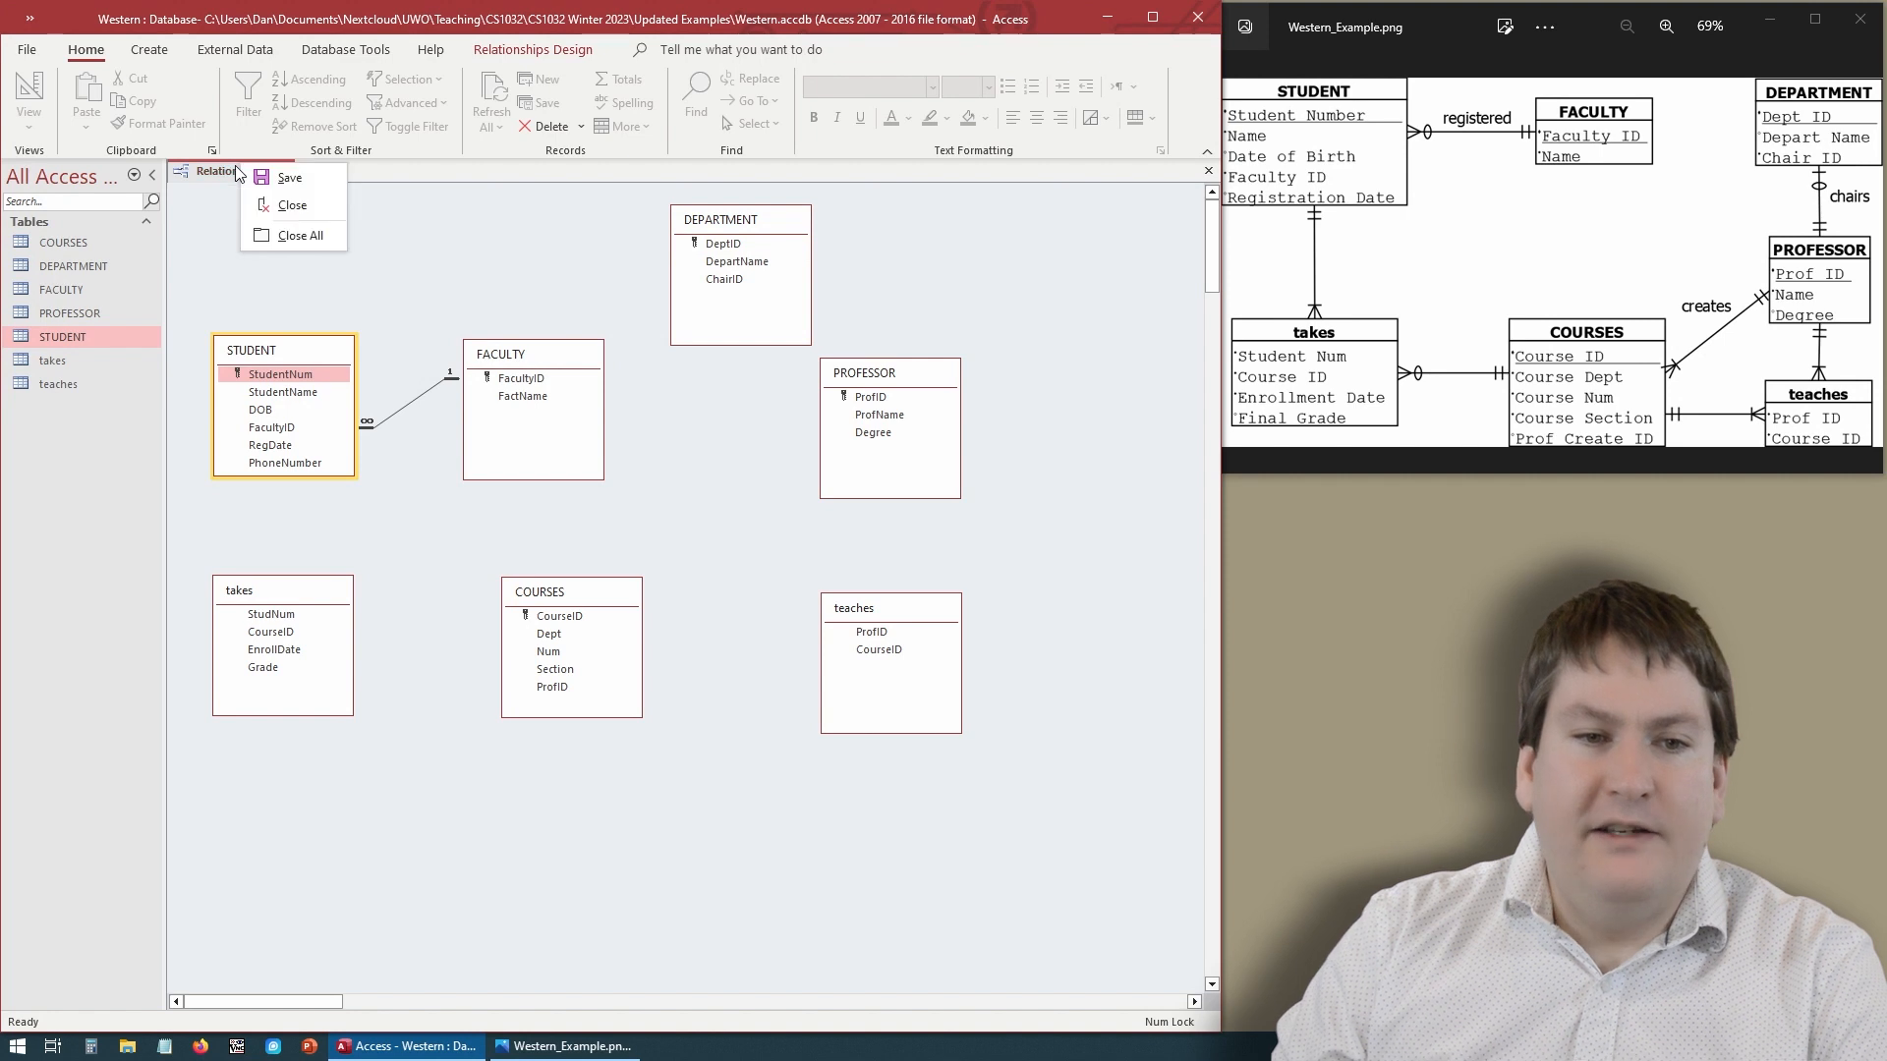
{"action": "left_click", "coordinate": [304, 183]}
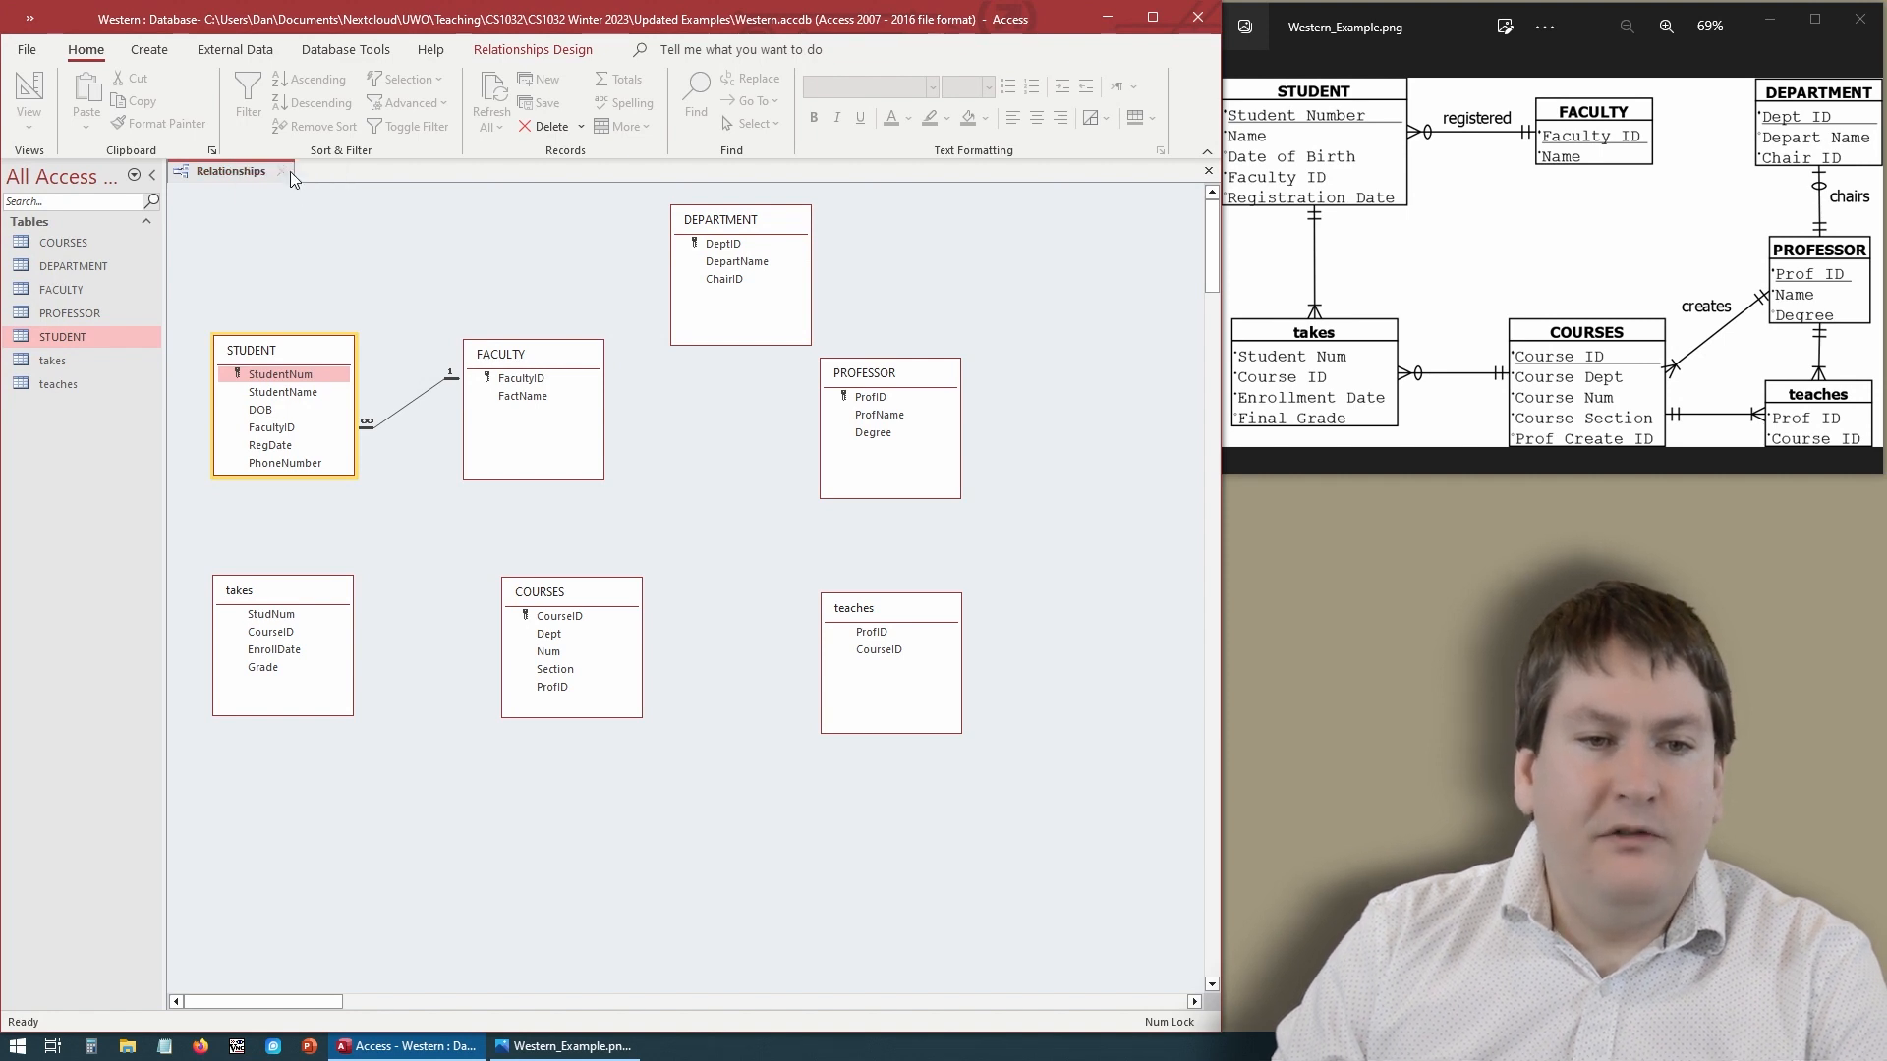
{"action": "left_click", "coordinate": [280, 173]}
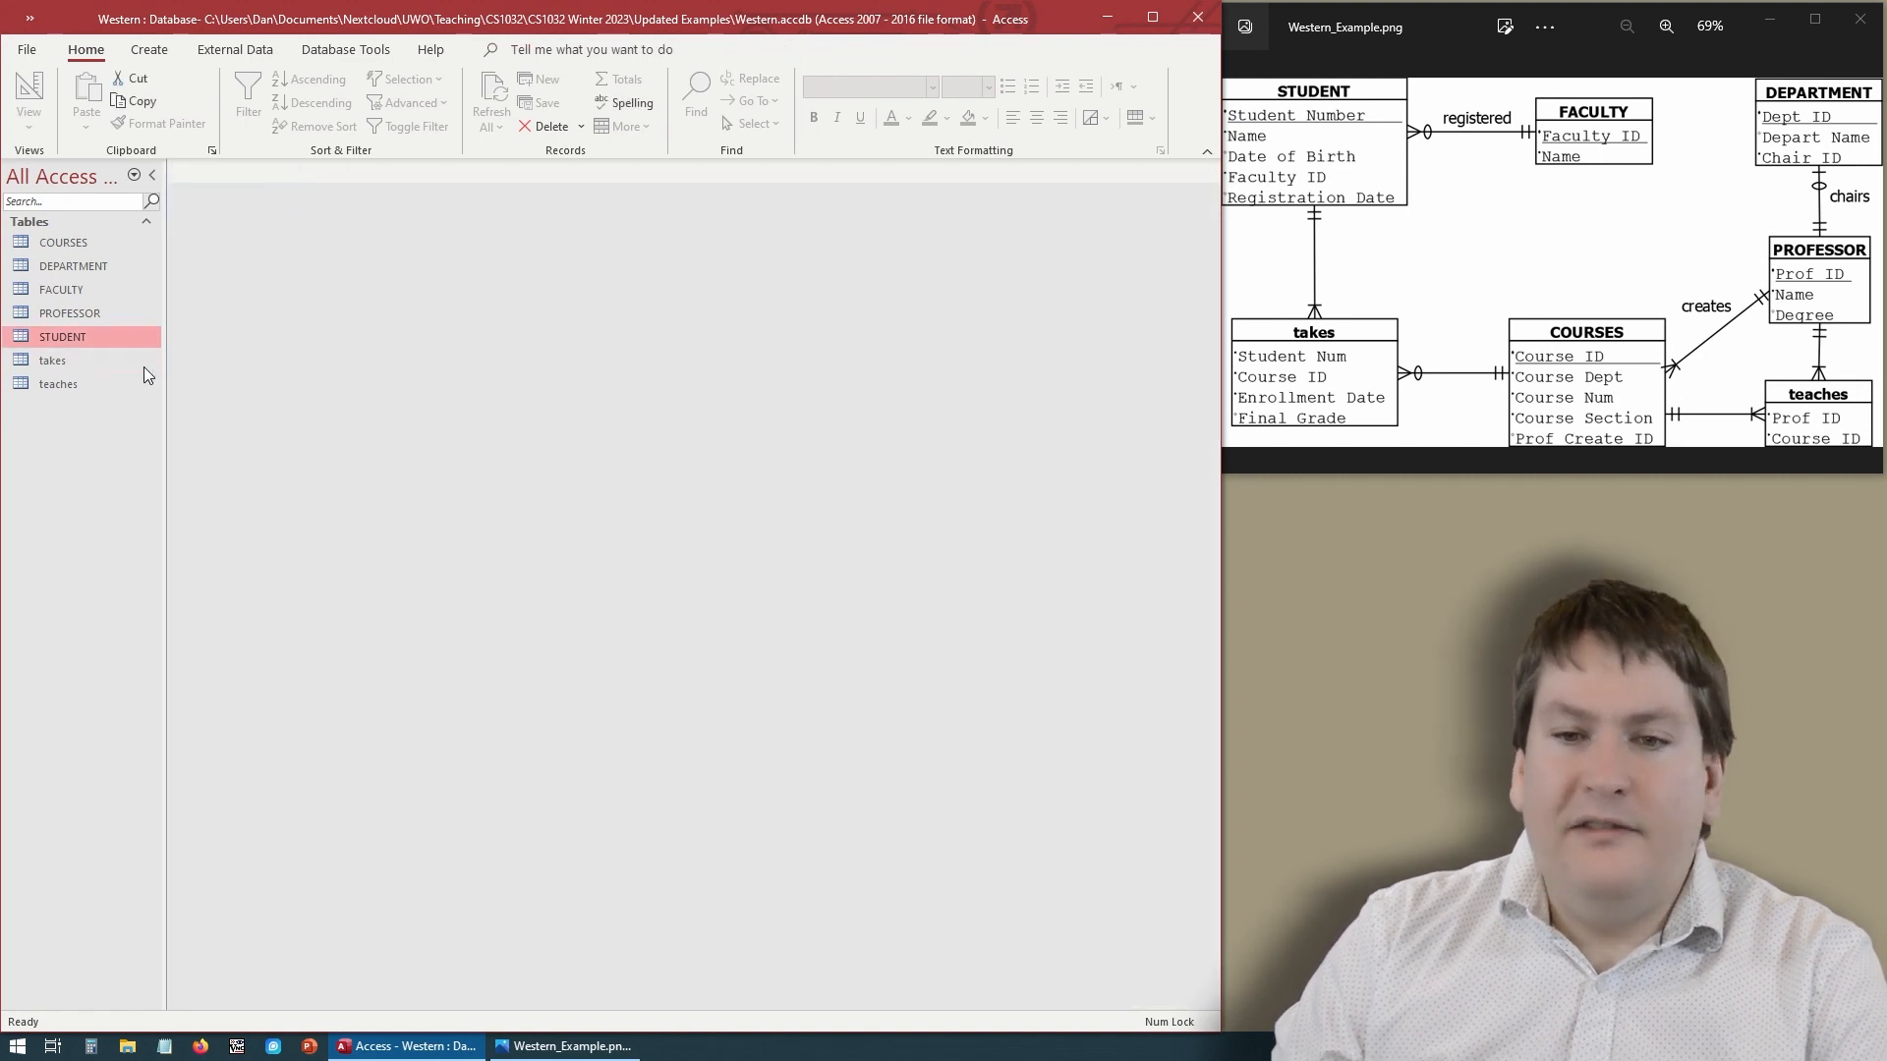
- Open the takes table and widen its StudNum, CourseID and EnrollDate columns
{"action": "double_click", "coordinate": [84, 362]}
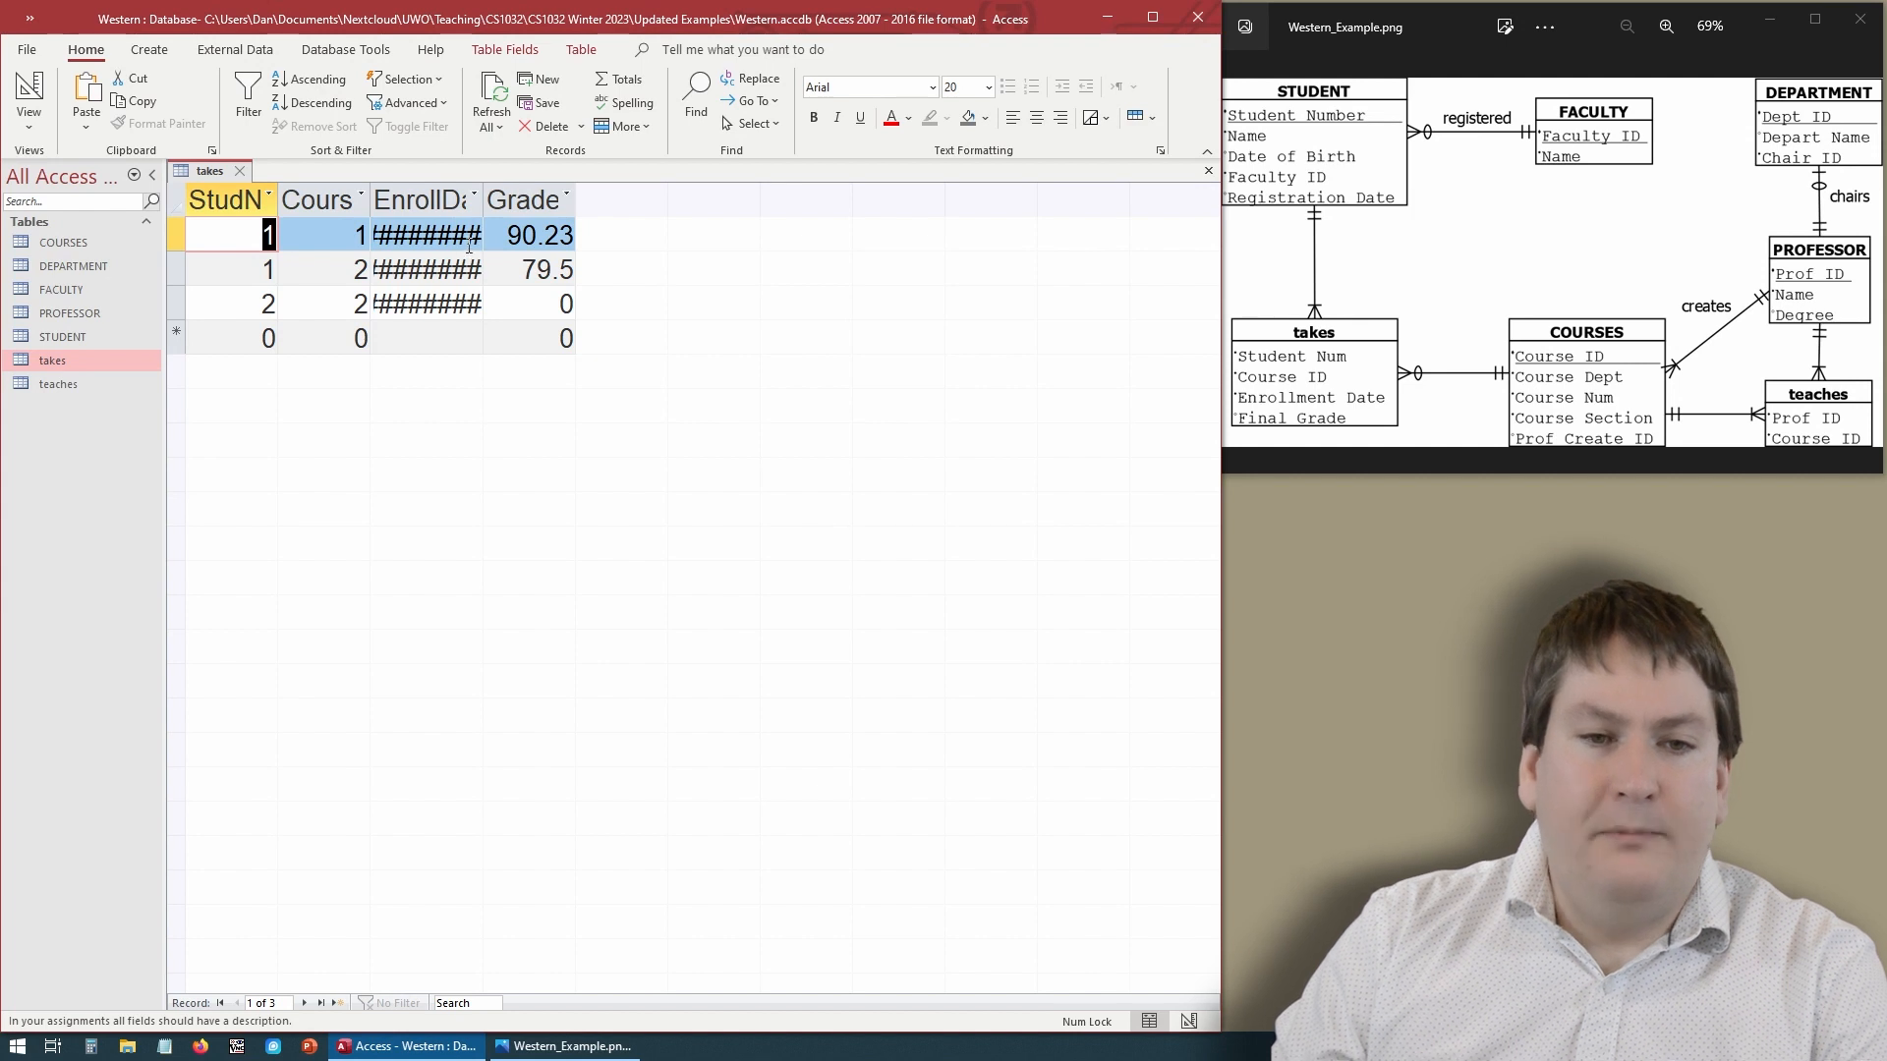
{"action": "left_click_drag", "start_coordinate": [482, 204], "coordinate": [544, 203]}
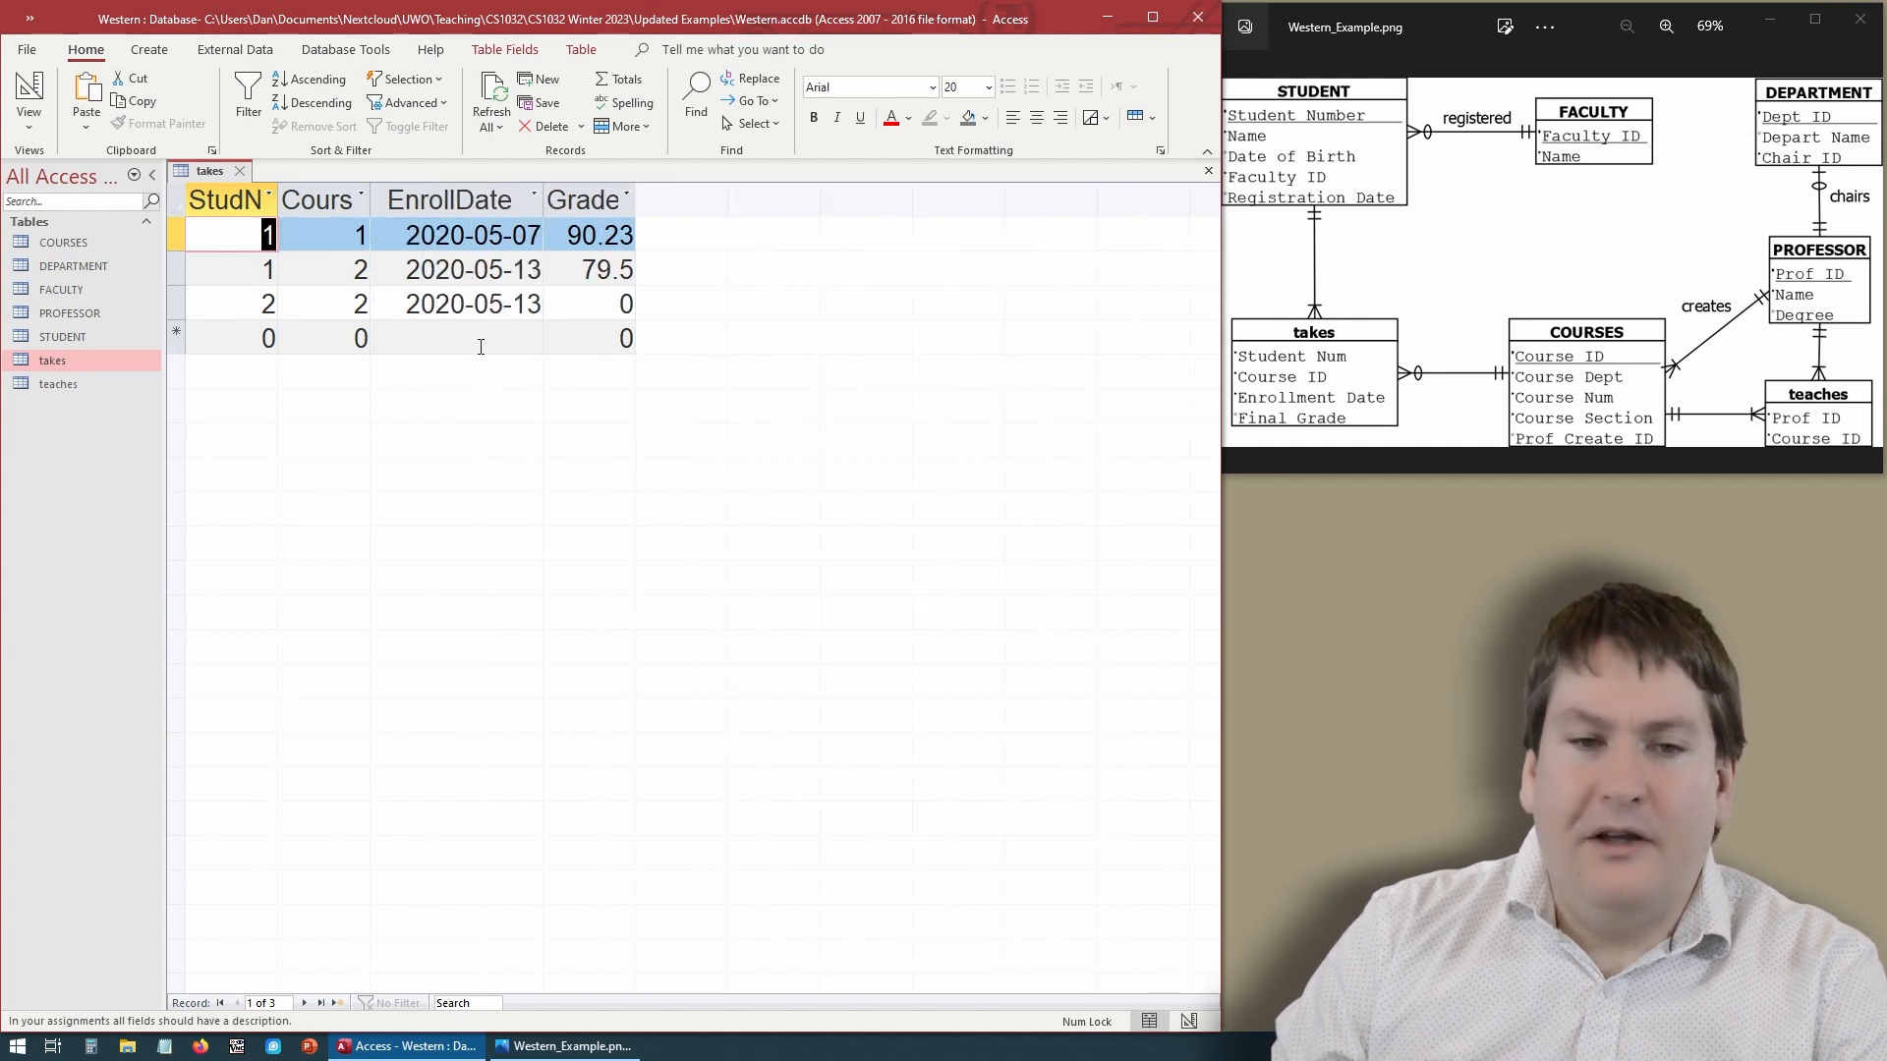
{"action": "left_click", "coordinate": [446, 344]}
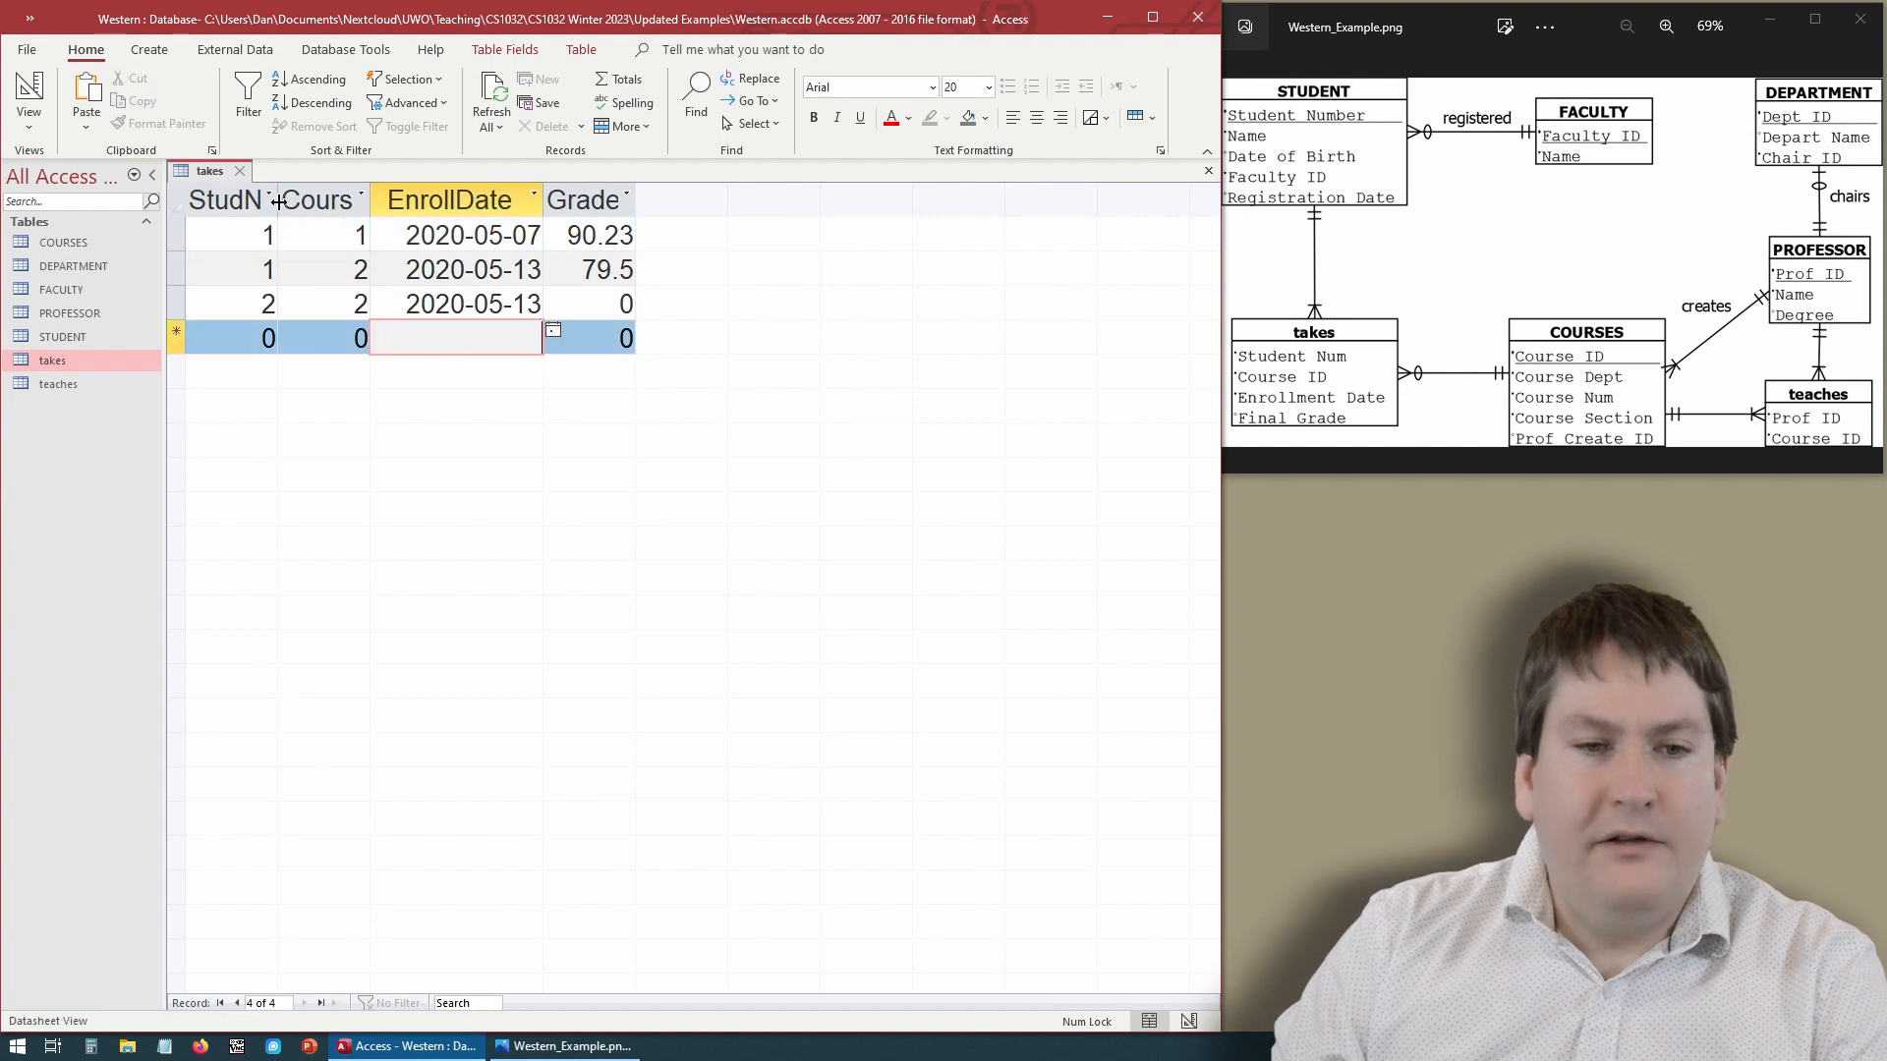
{"action": "left_click_drag", "start_coordinate": [279, 202], "coordinate": [313, 206]}
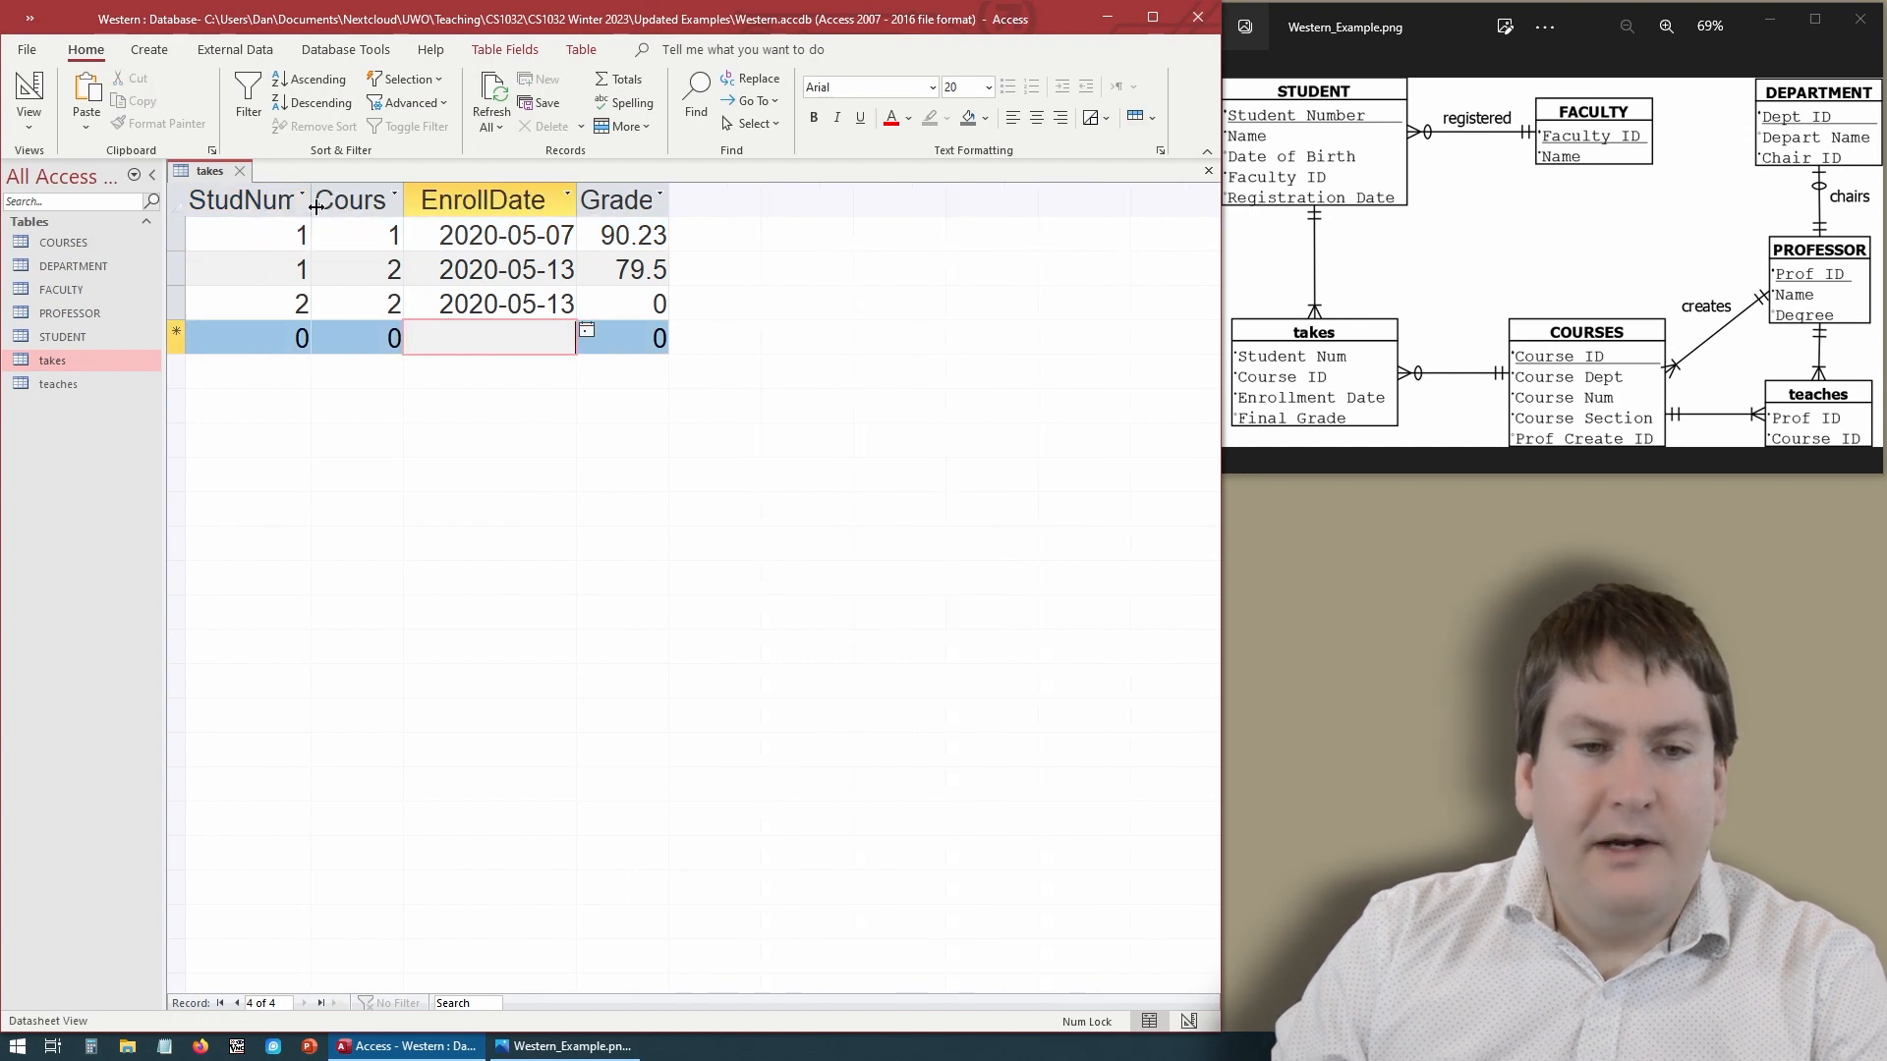
{"action": "double_click", "coordinate": [316, 205]}
{"action": "left_click_drag", "start_coordinate": [423, 203], "coordinate": [474, 202]}
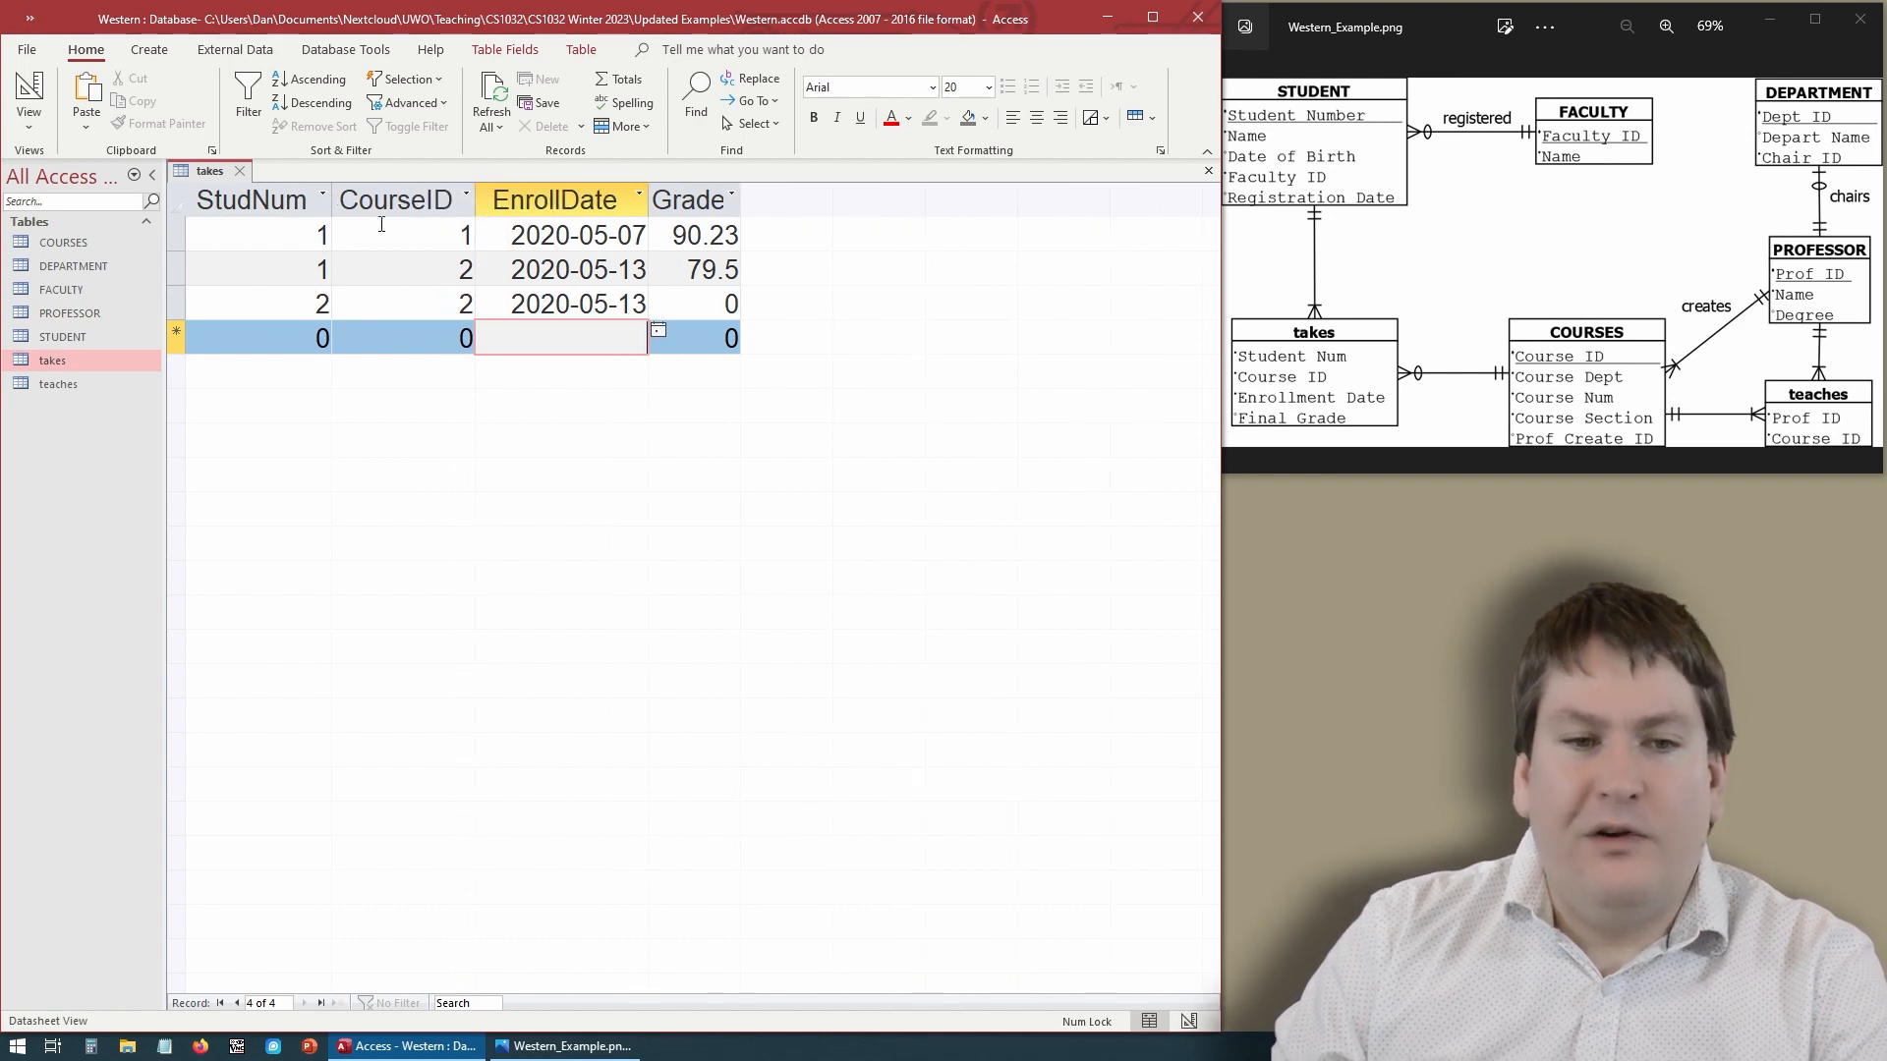
{"action": "left_click", "coordinate": [293, 234]}
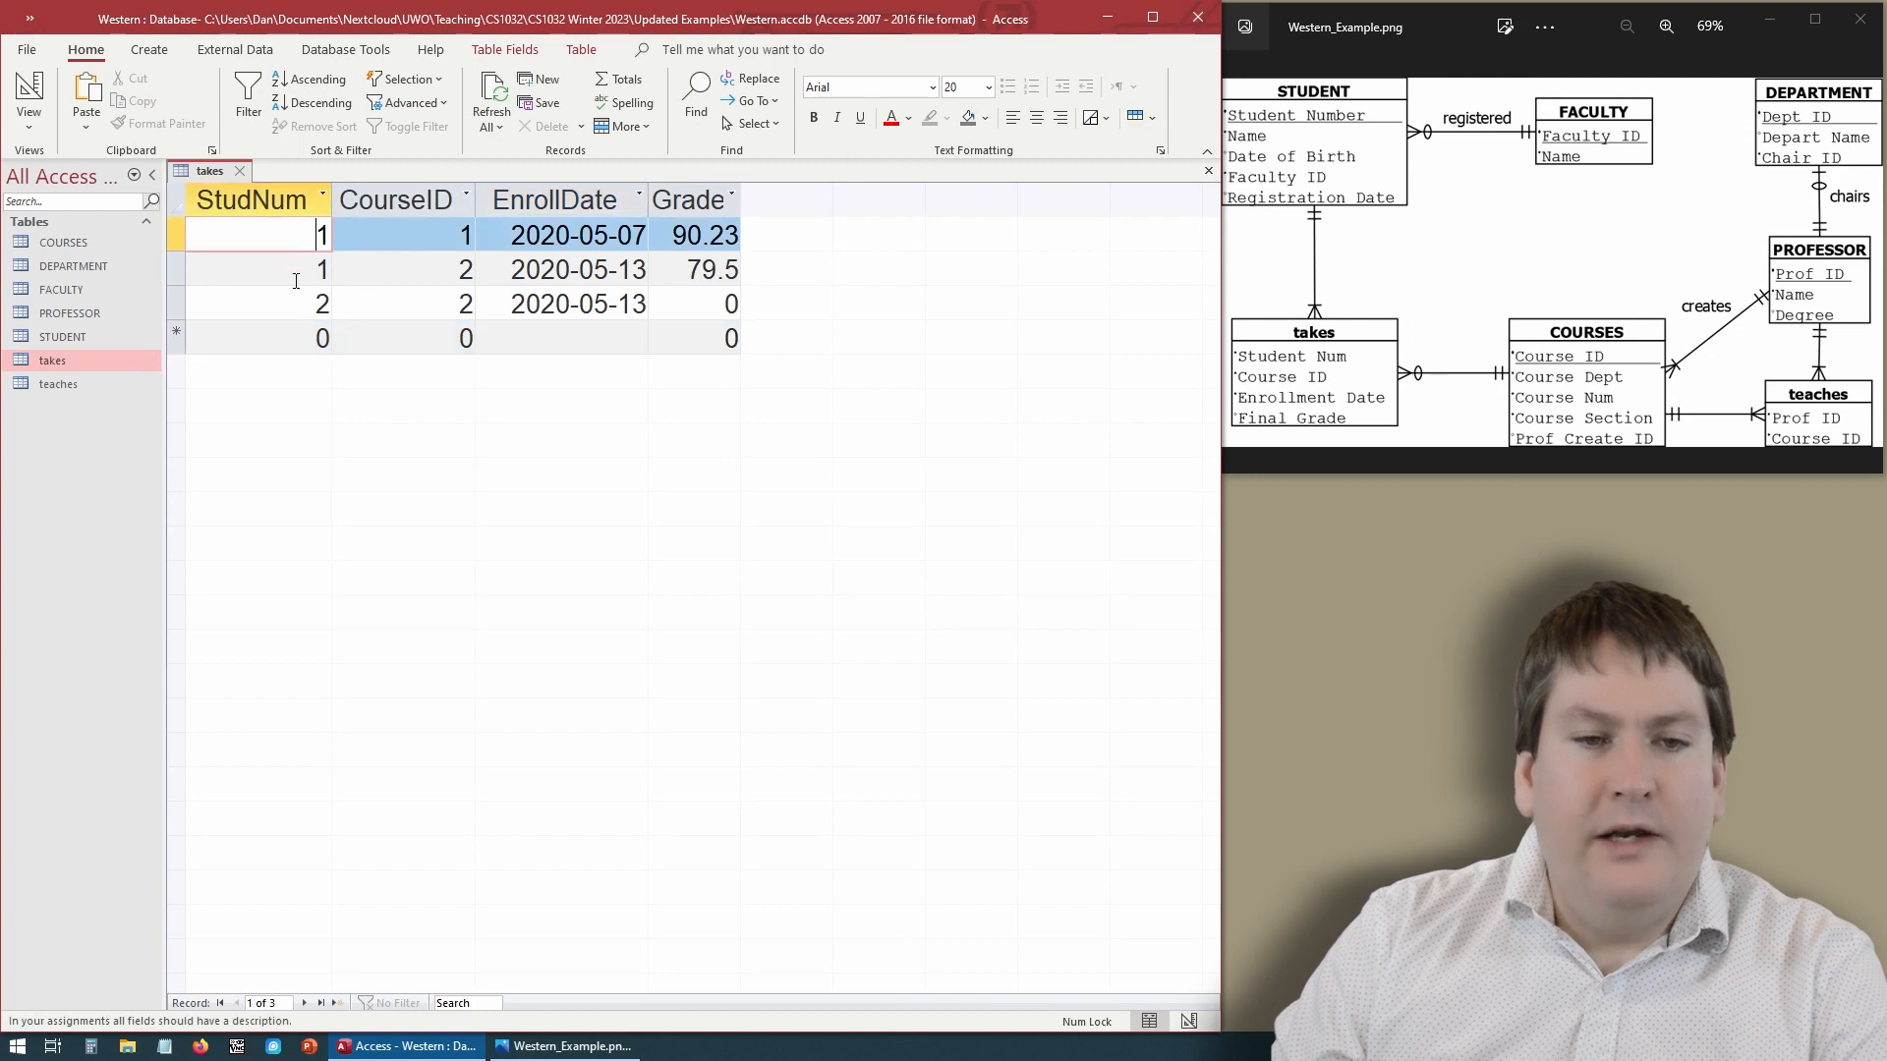
{"action": "left_click", "coordinate": [296, 306]}
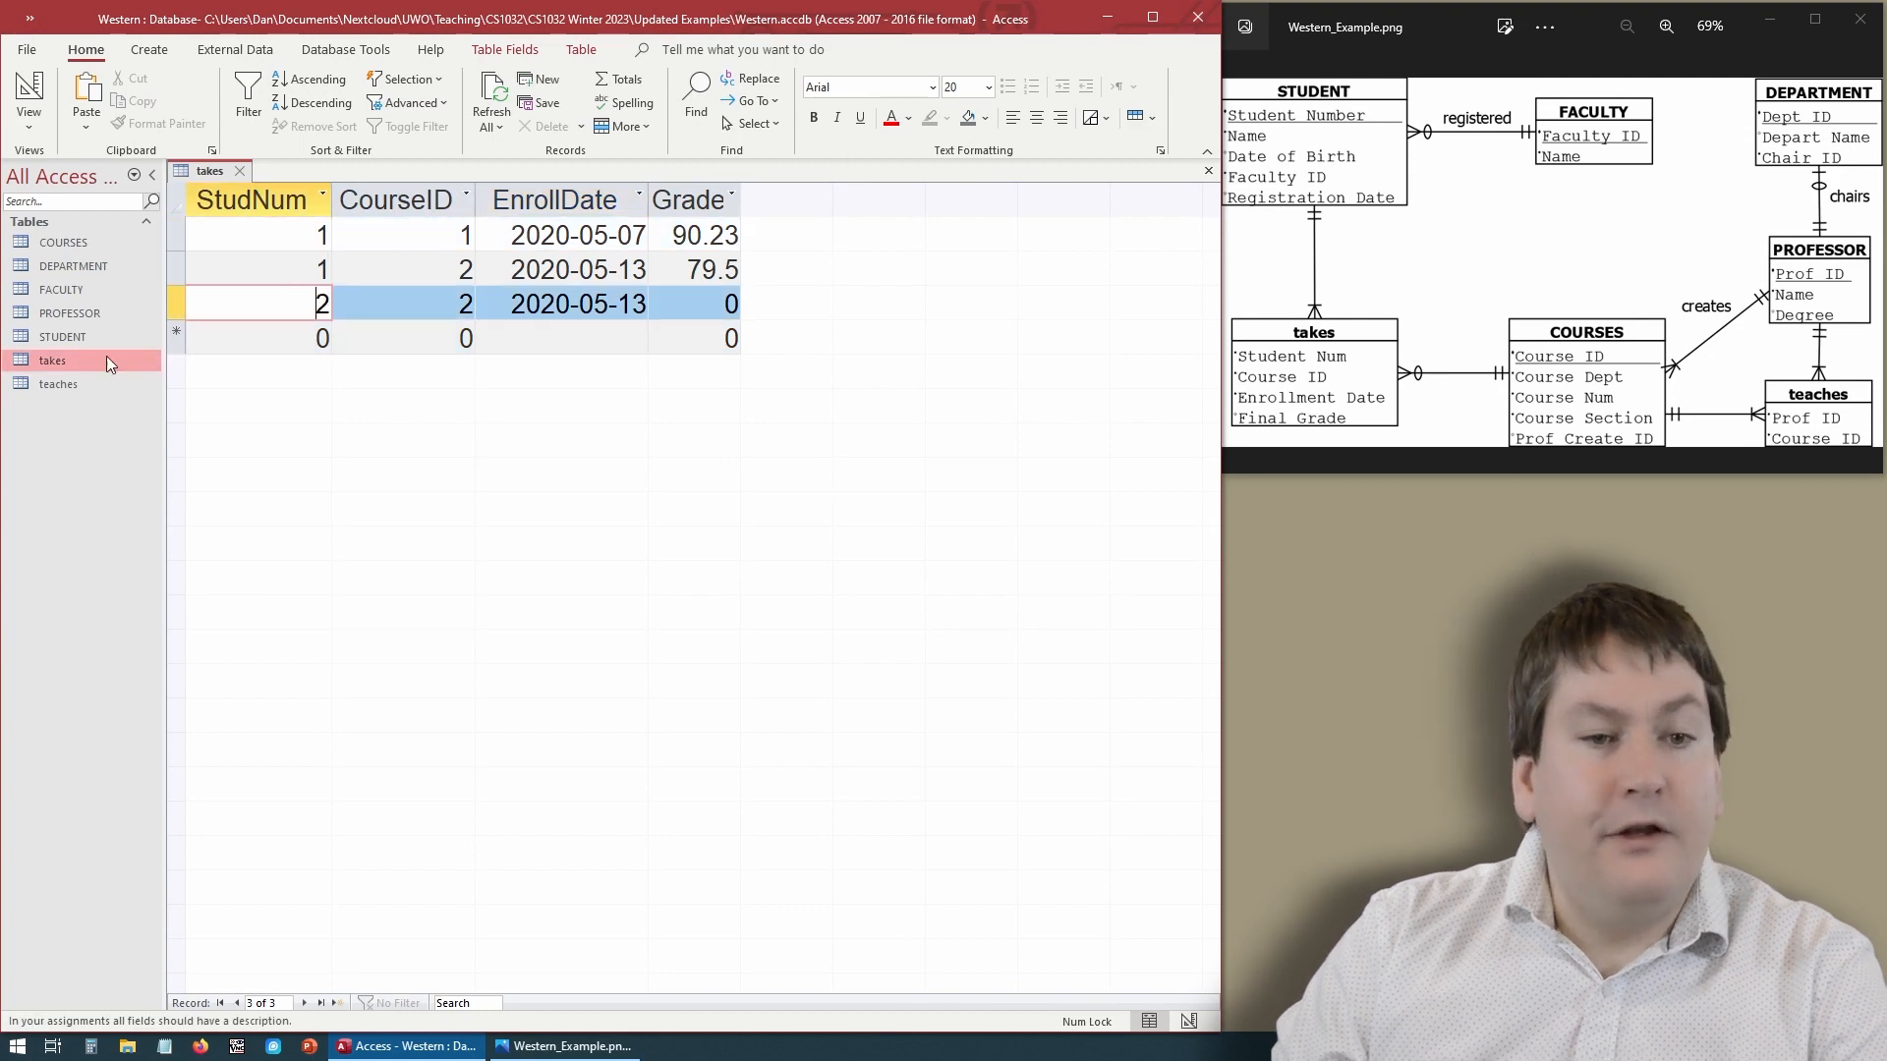
- Open the STUDENT table to examine its student numbers, then close it
{"action": "double_click", "coordinate": [106, 339]}
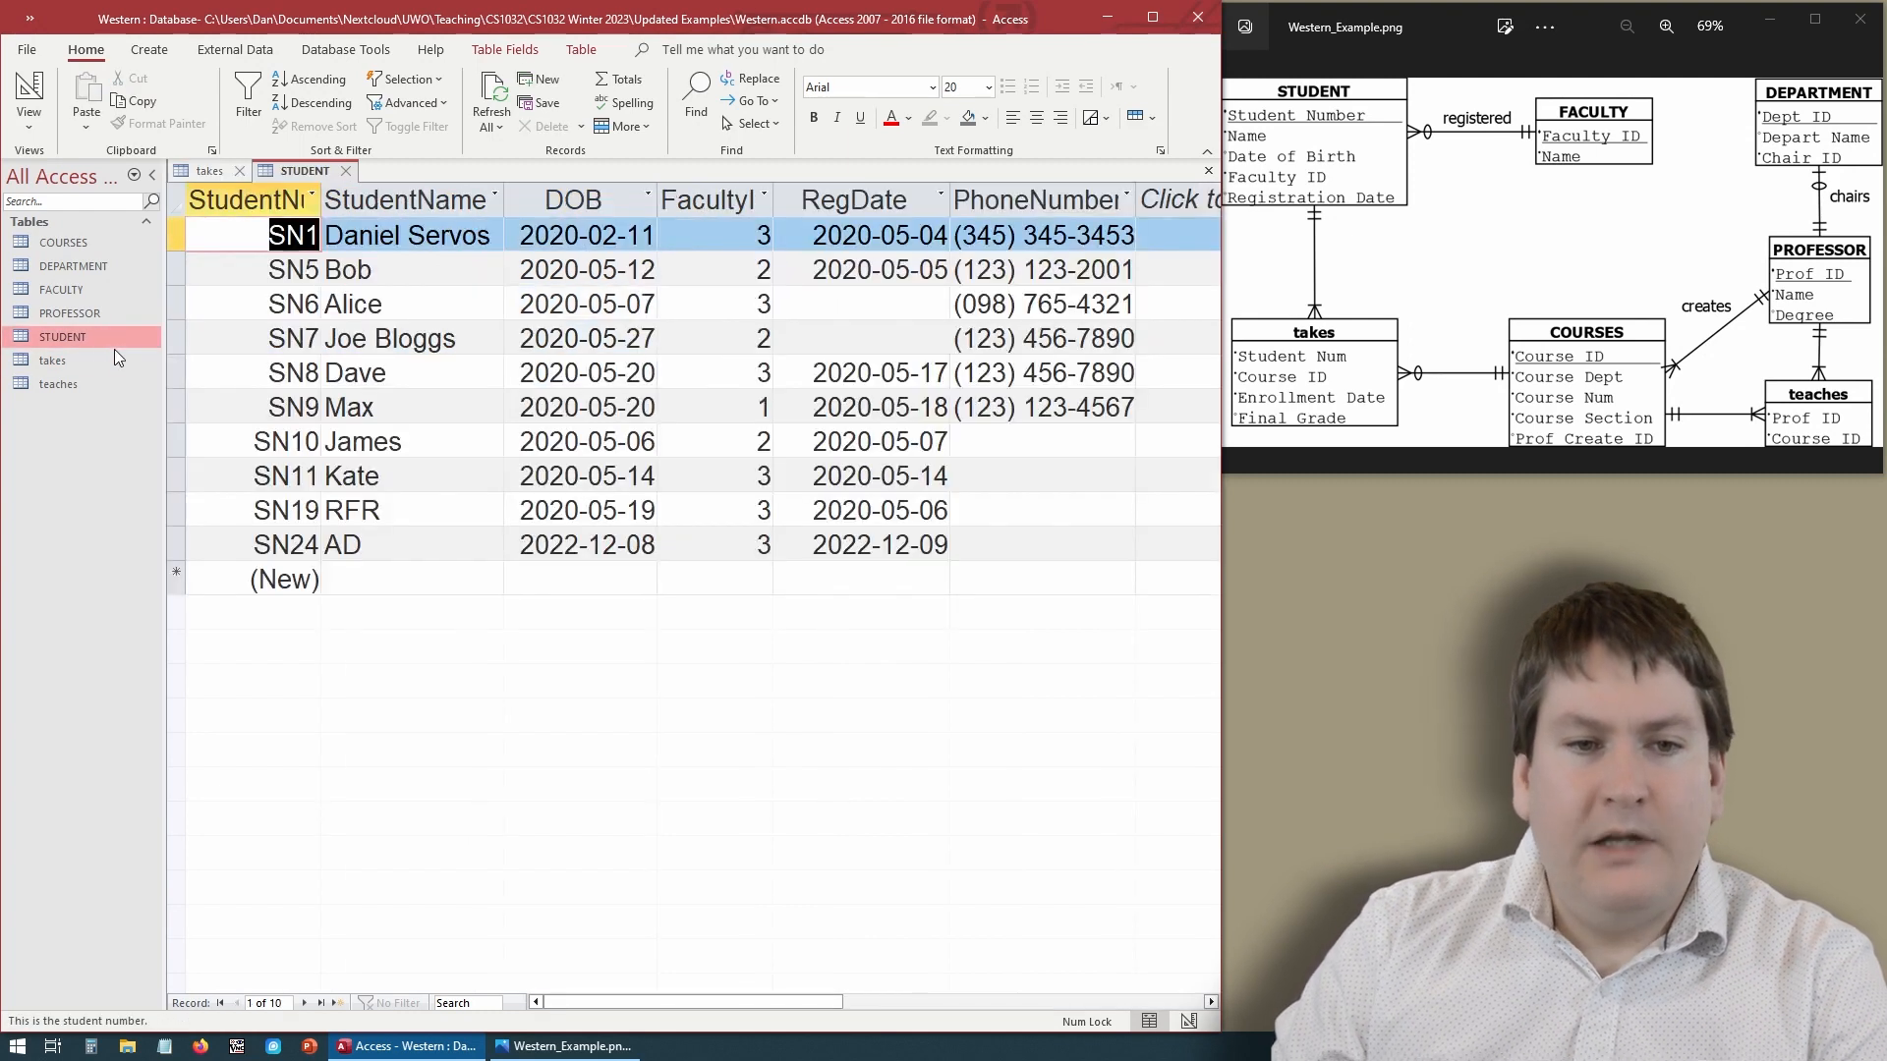
{"action": "left_click", "coordinate": [302, 272]}
{"action": "left_click", "coordinate": [299, 233]}
{"action": "left_click", "coordinate": [364, 261]}
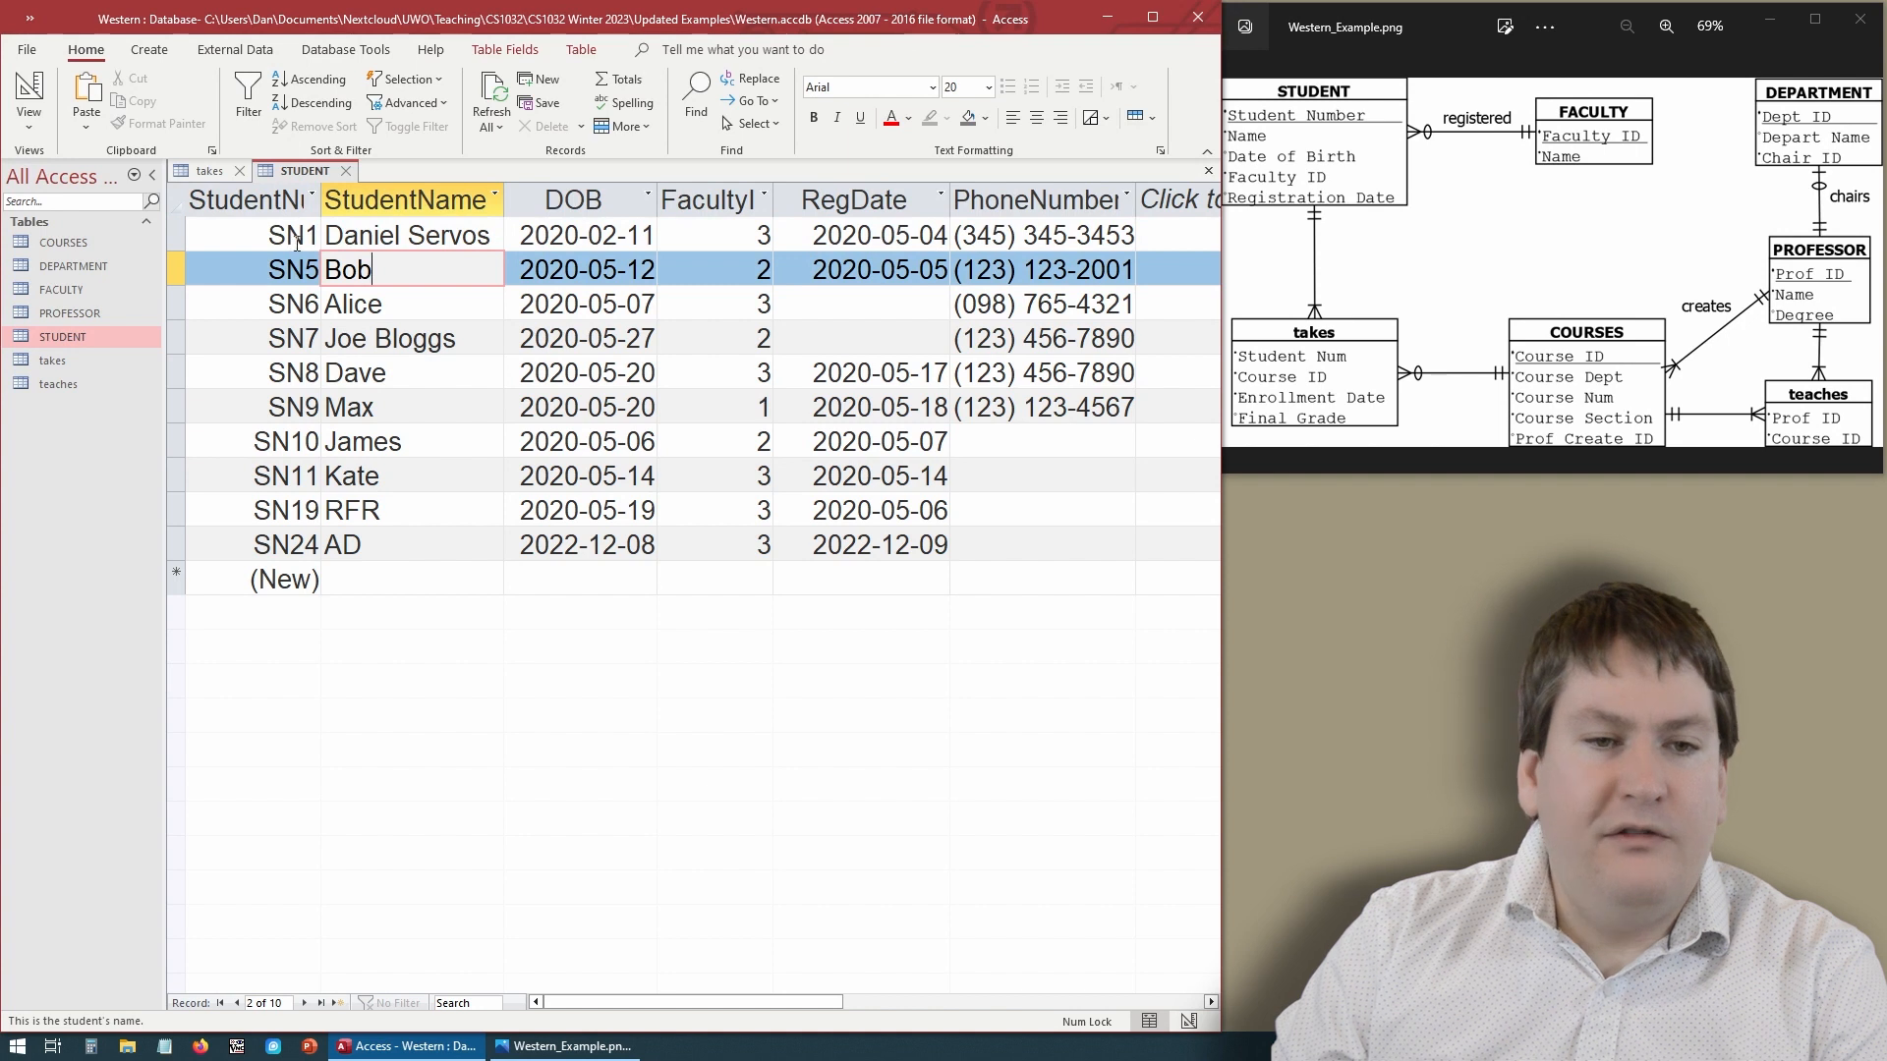
{"action": "left_click", "coordinate": [317, 236]}
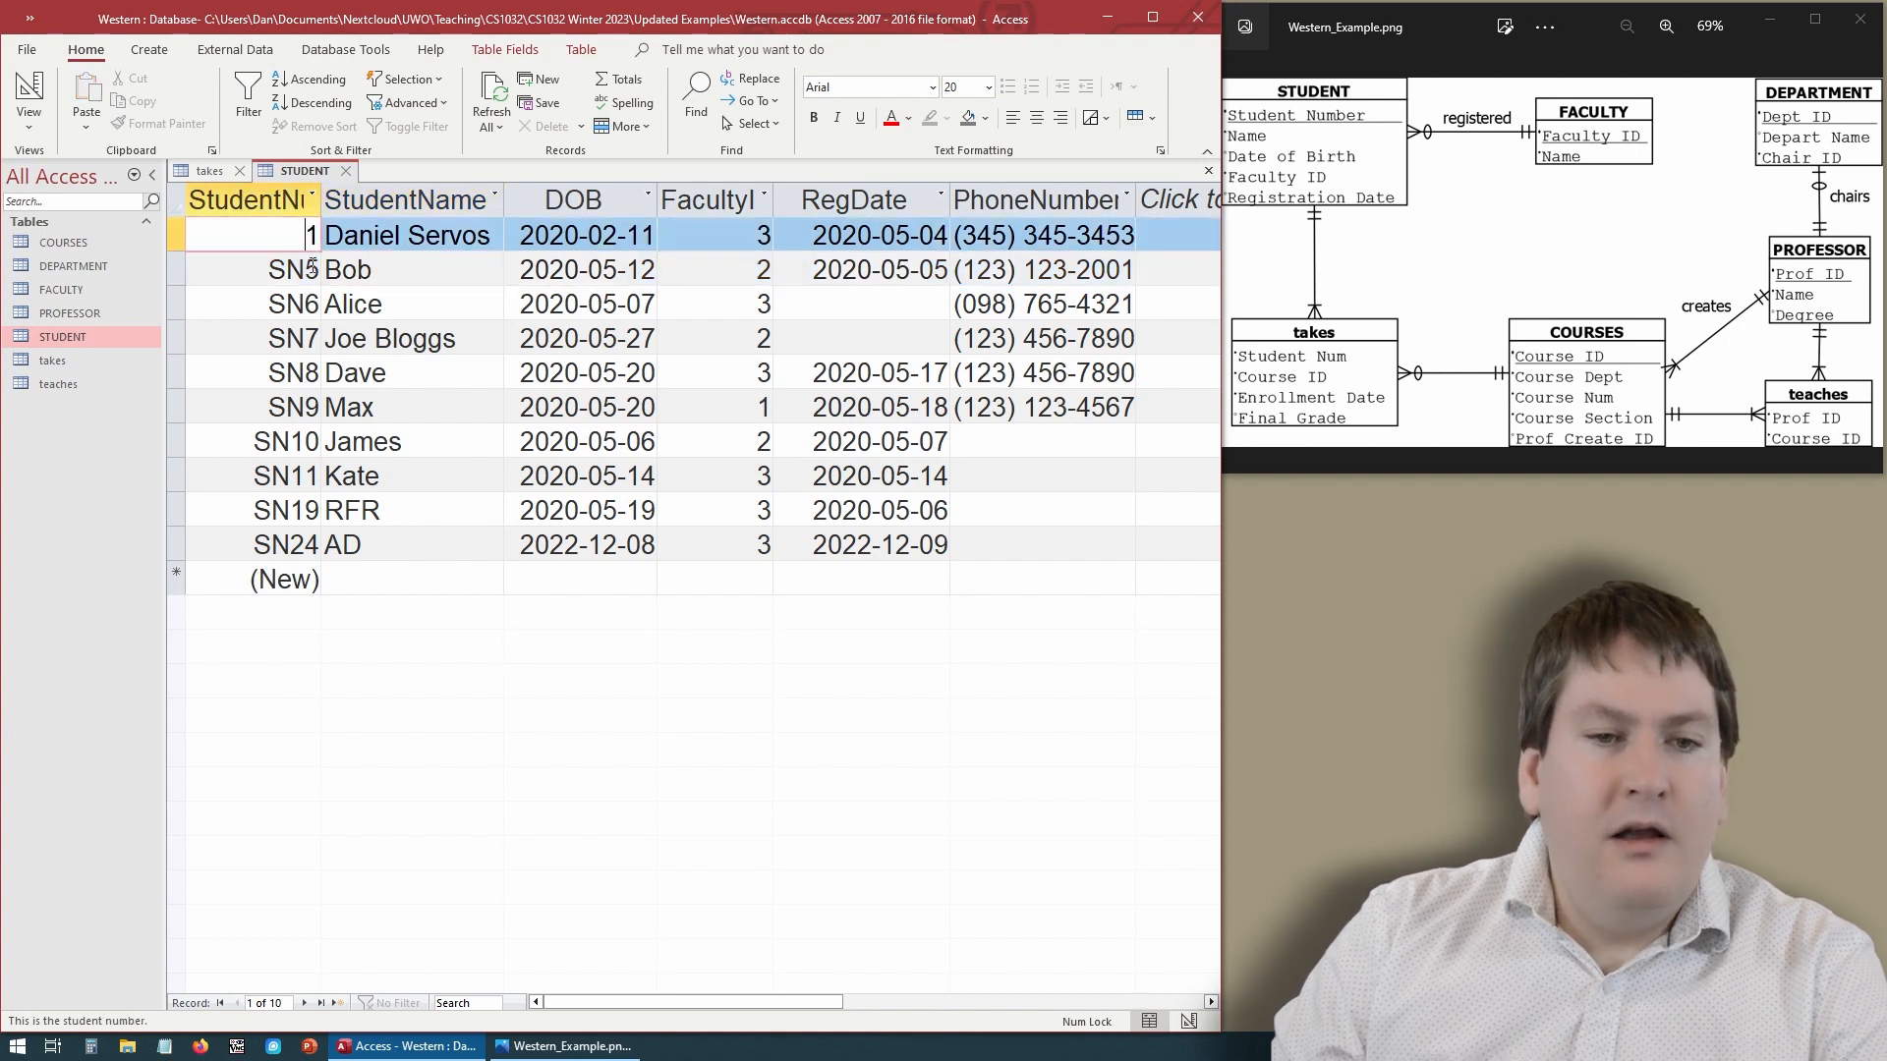
{"action": "left_click", "coordinate": [346, 172]}
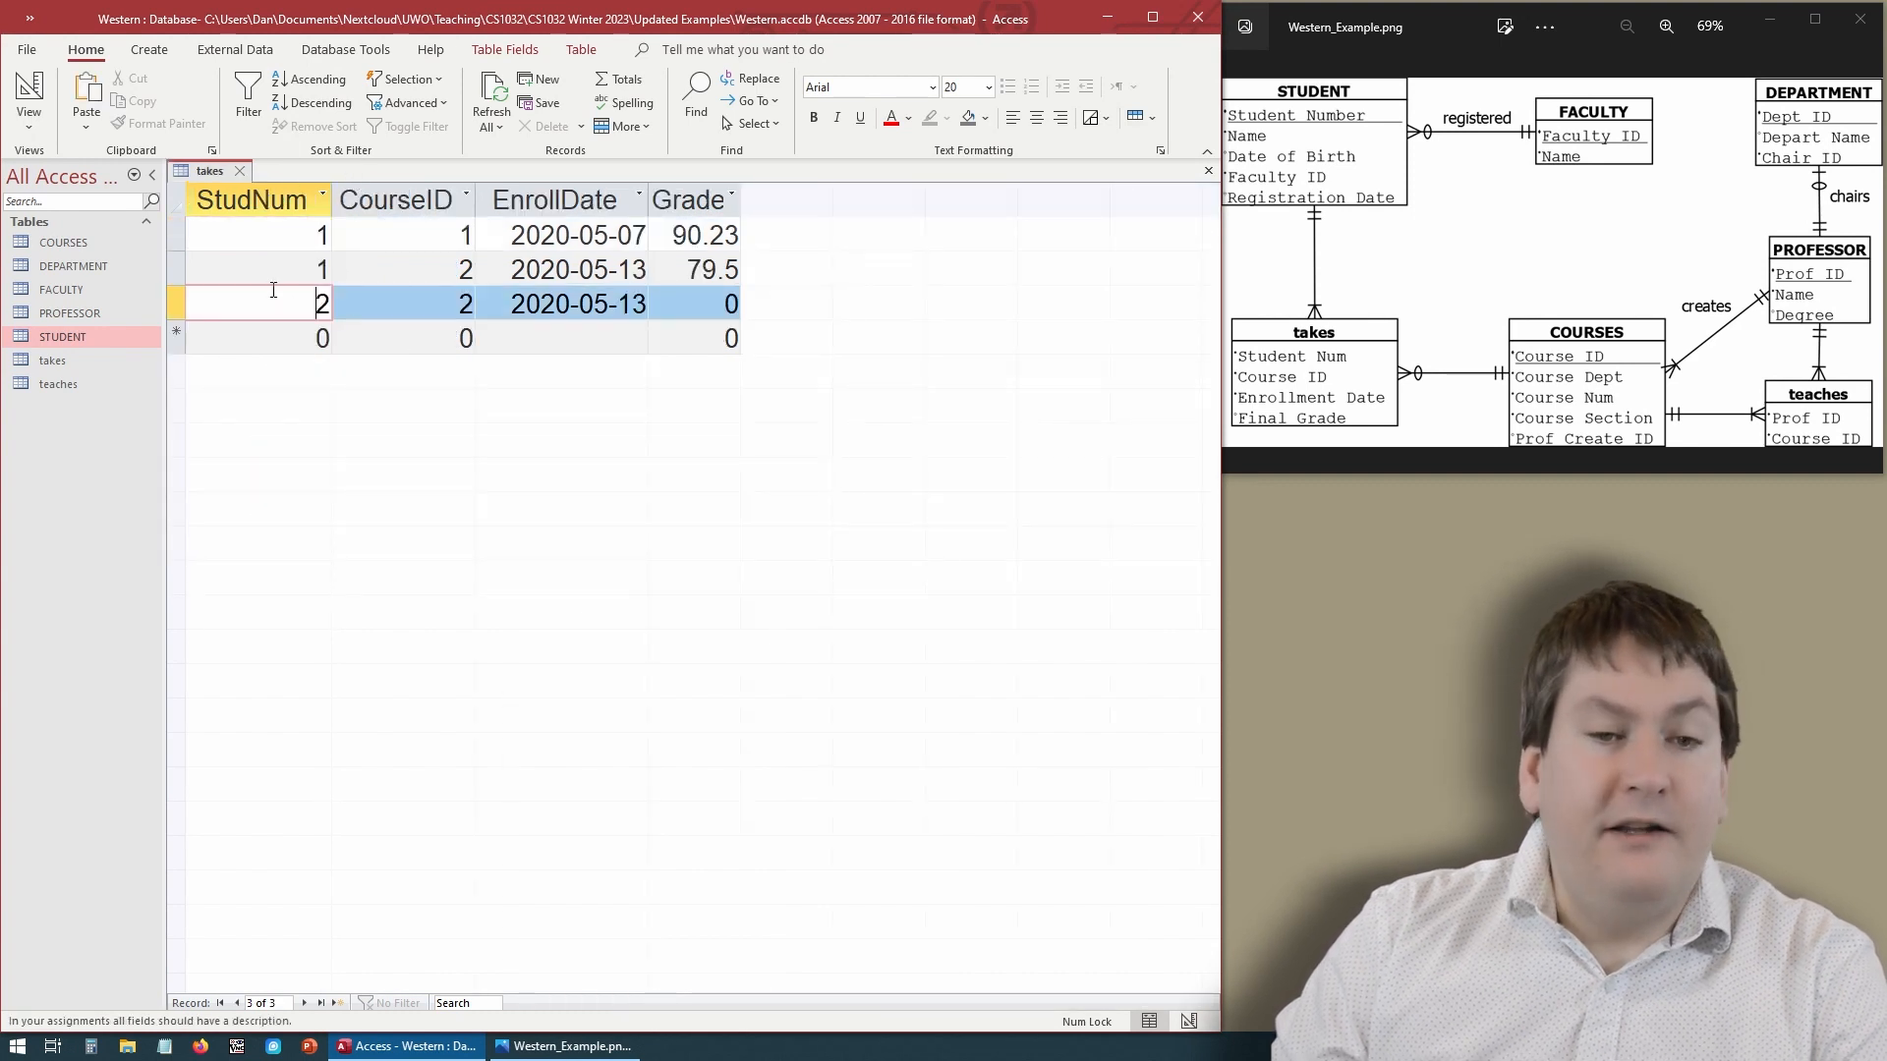
- Compare the takes records' StudNum and CourseID values against the COURSES and STUDENT tables
{"action": "double_click", "coordinate": [316, 303]}
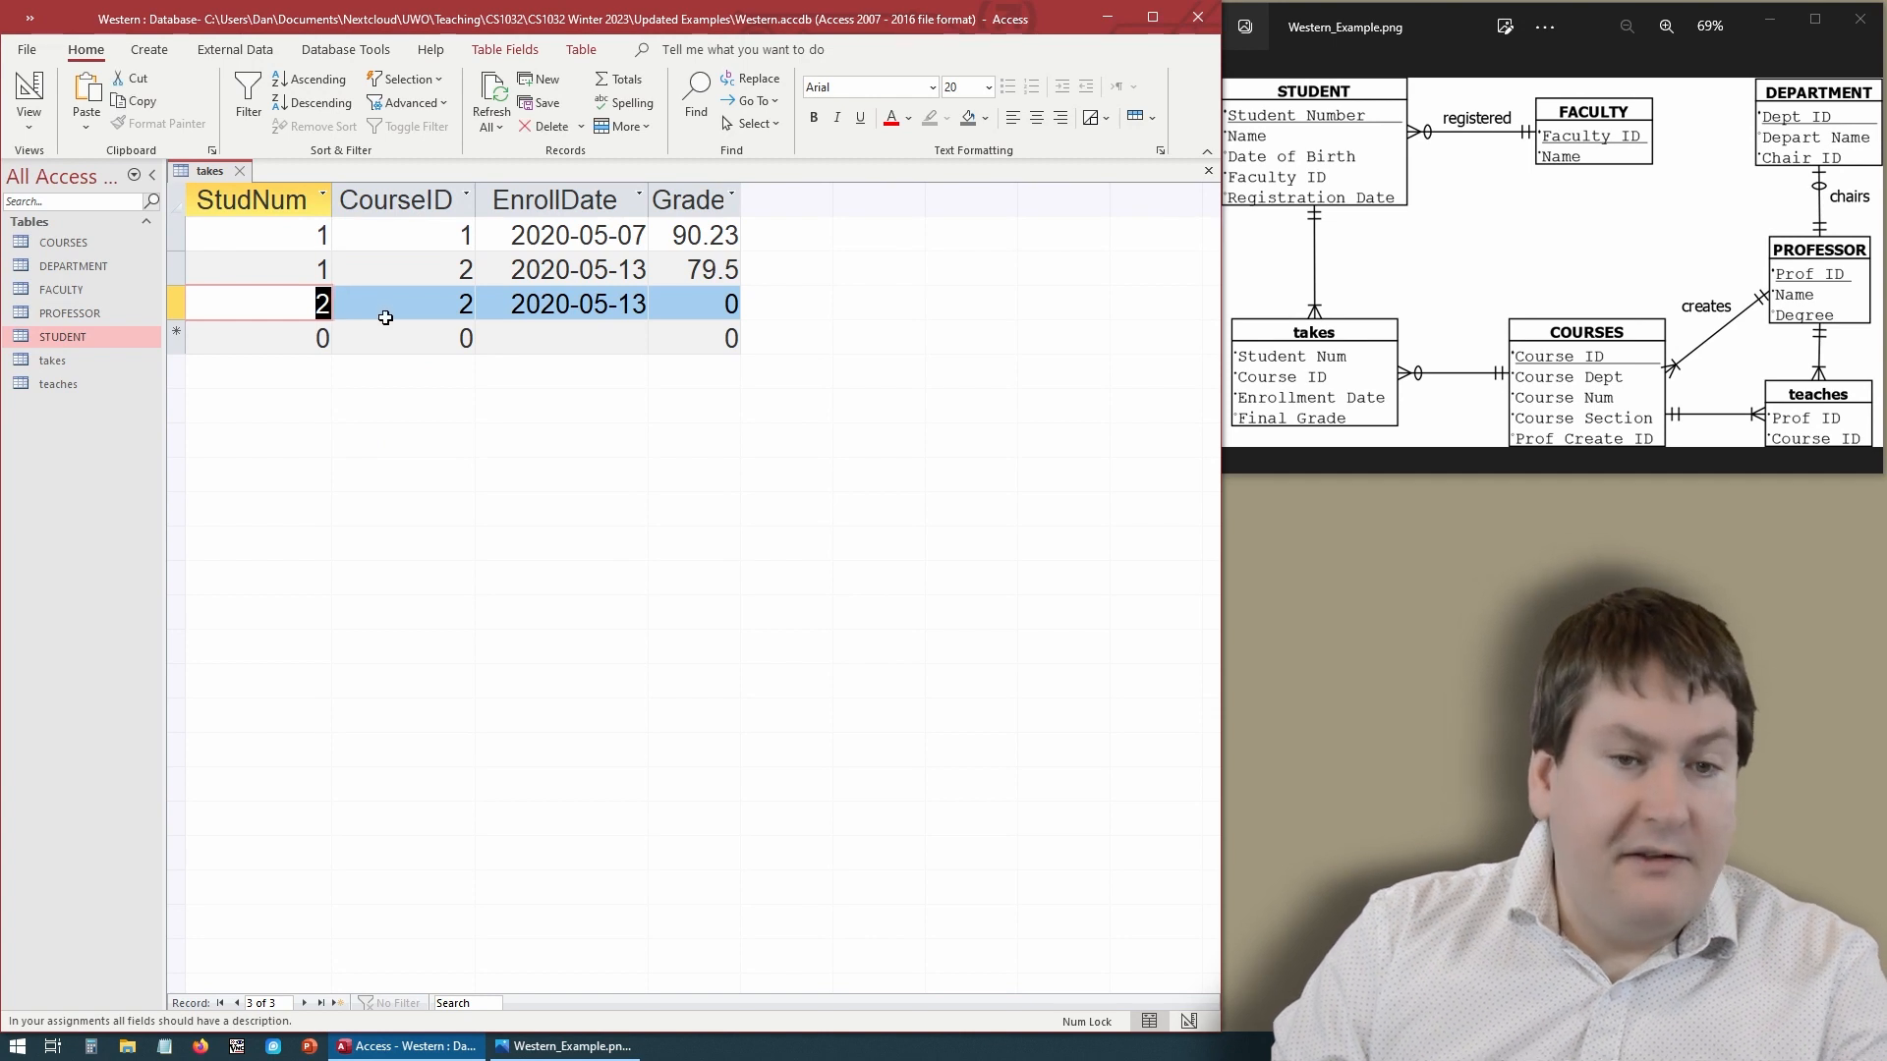
{"action": "left_click", "coordinate": [386, 318]}
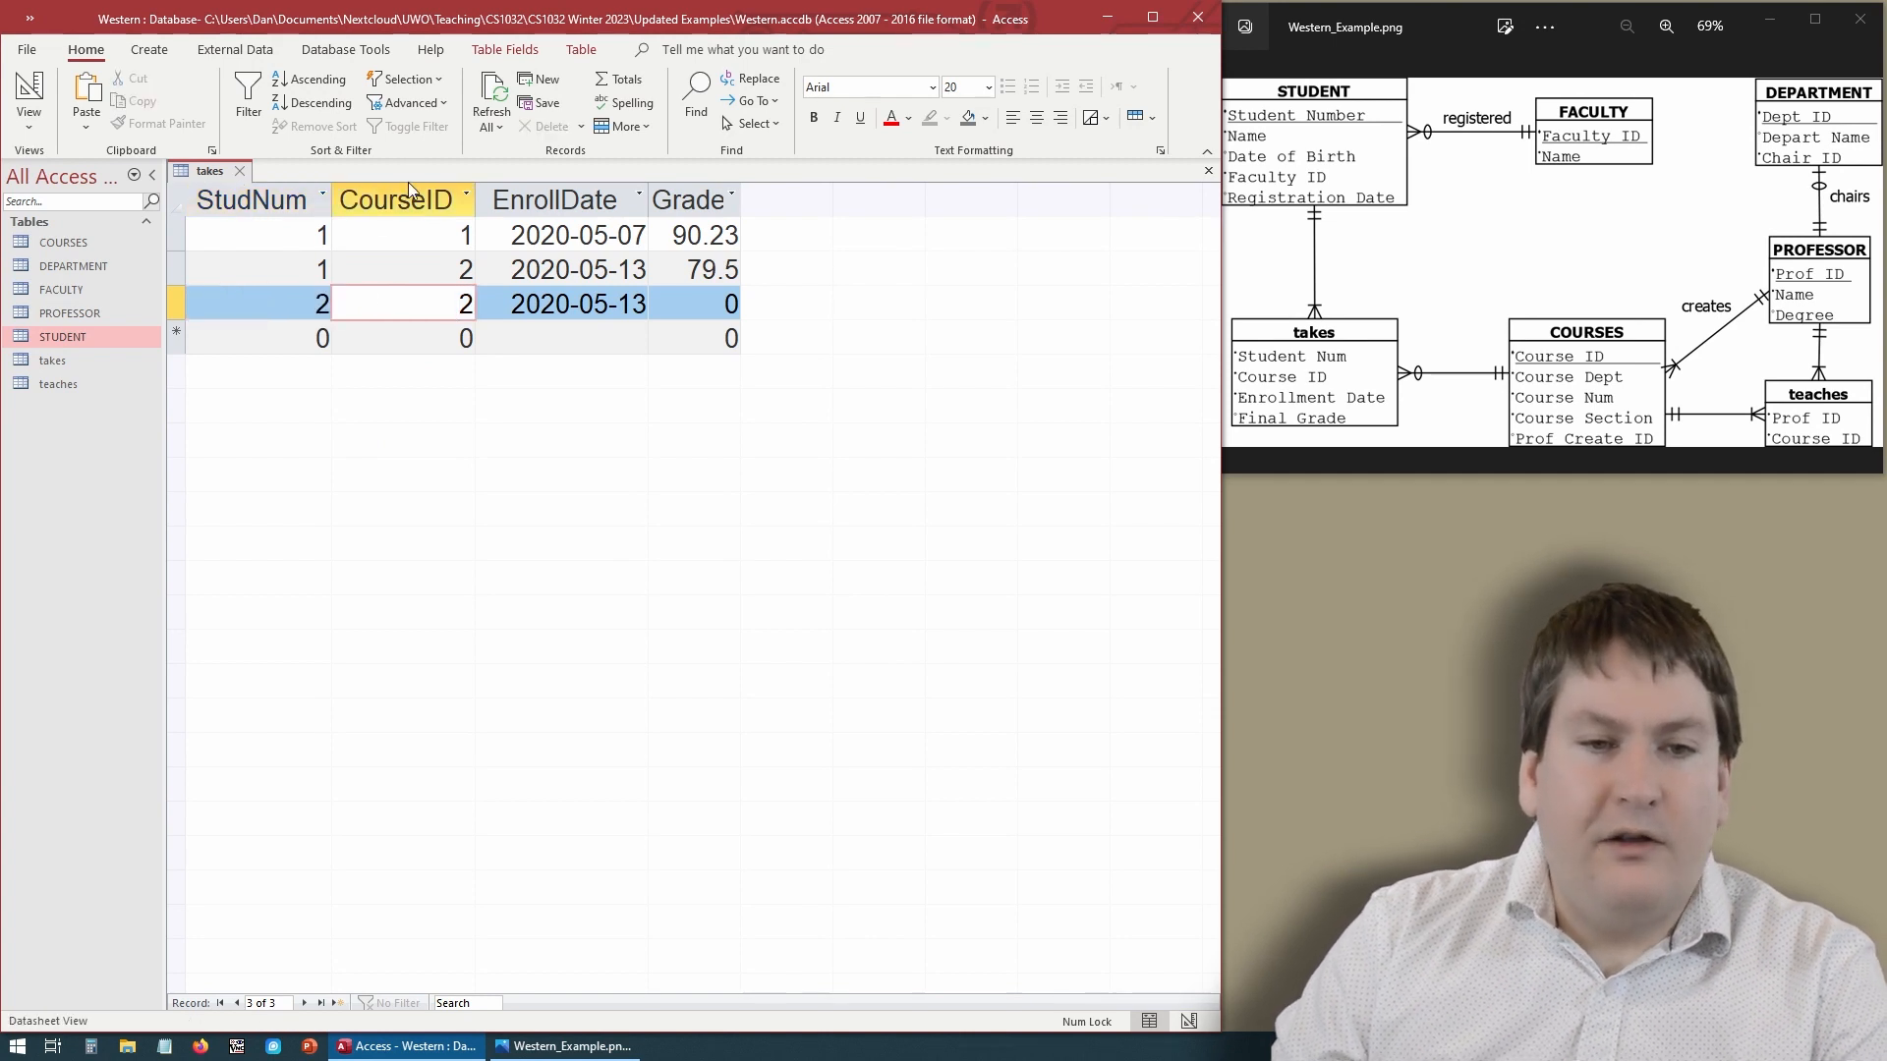
{"action": "double_click", "coordinate": [97, 245]}
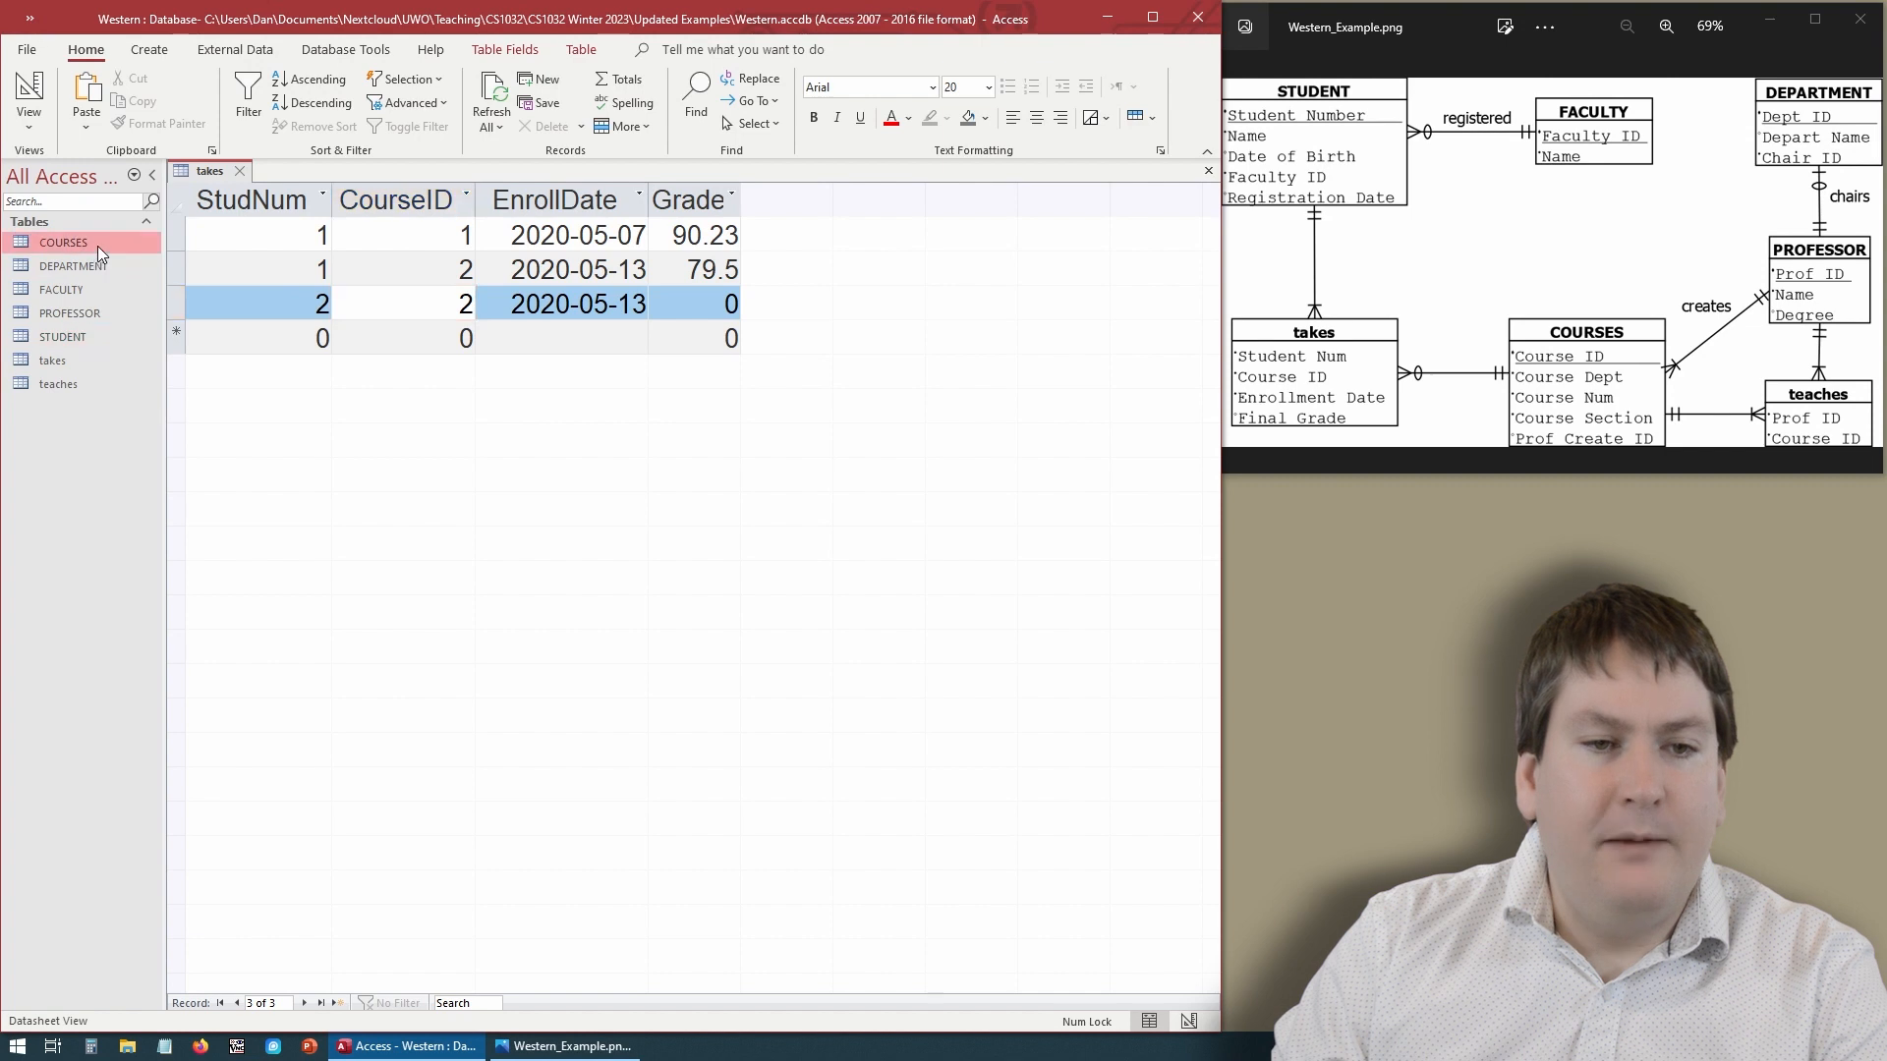
{"action": "left_click", "coordinate": [215, 175]}
{"action": "left_click", "coordinate": [421, 248]}
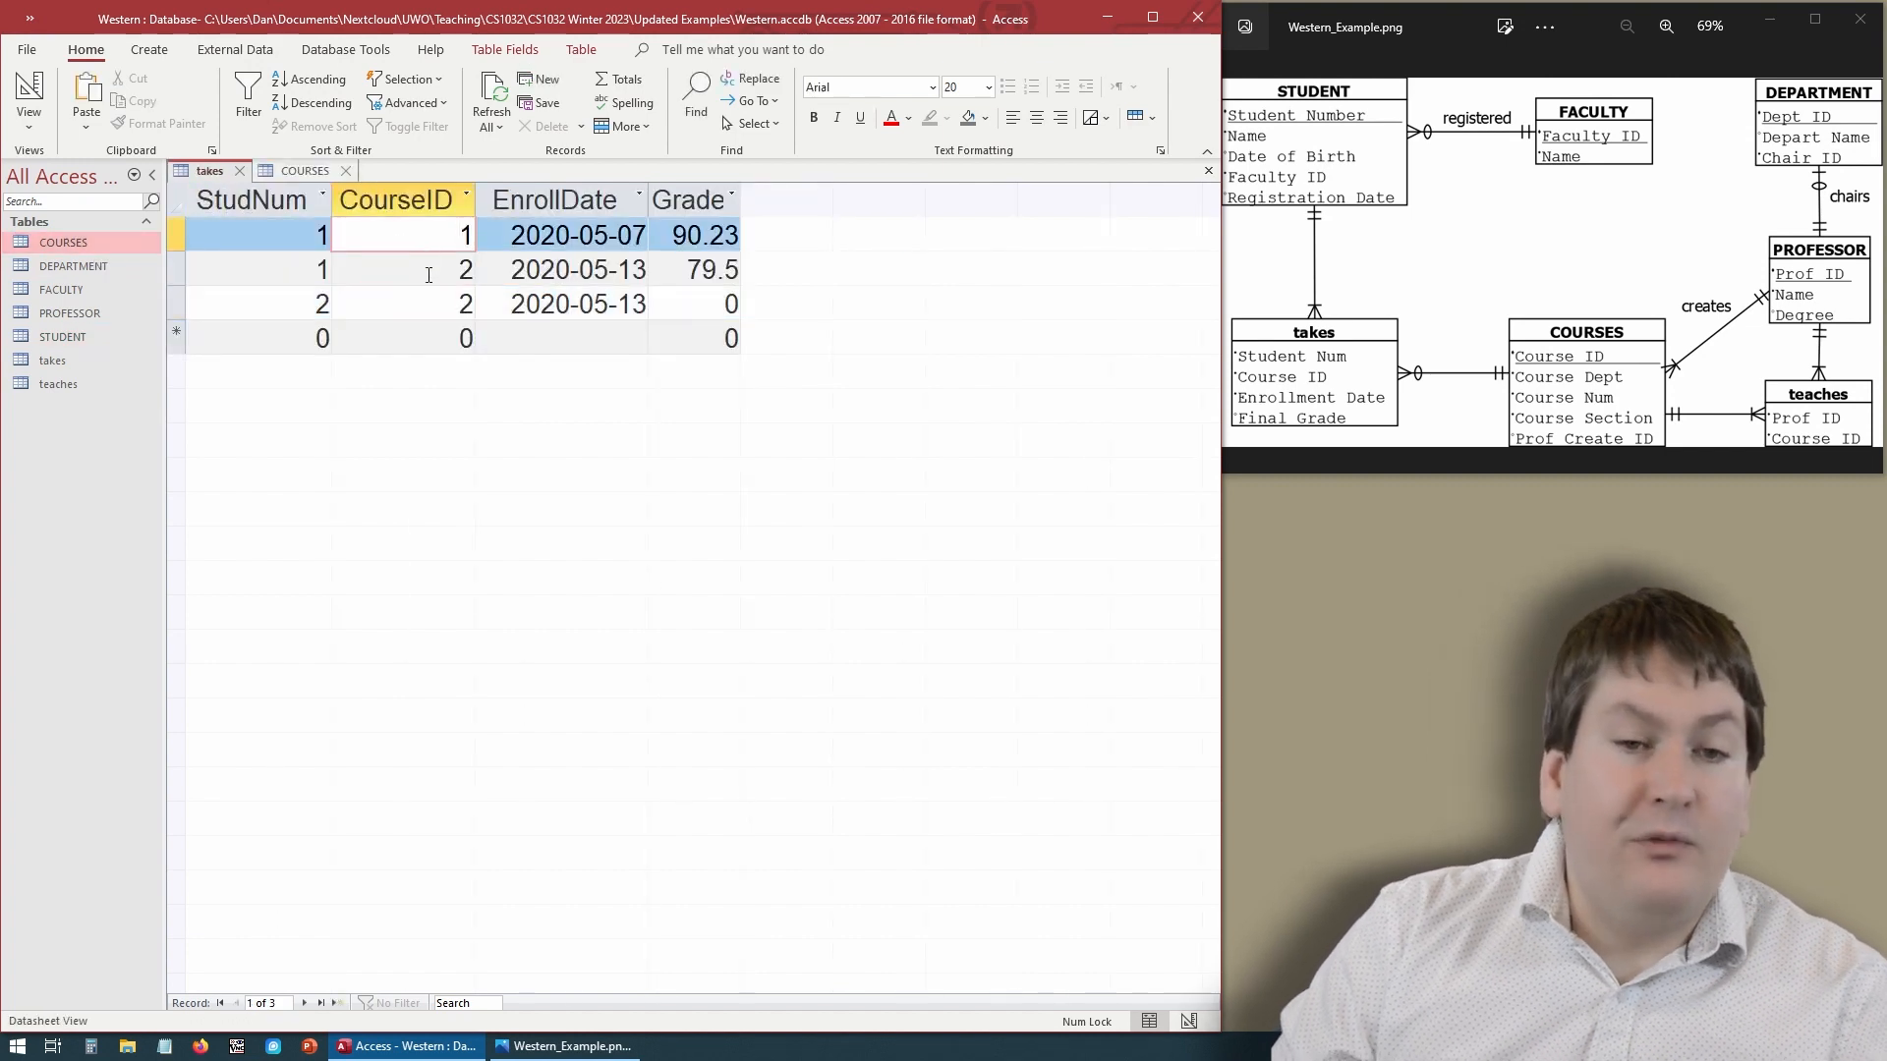
{"action": "left_click", "coordinate": [428, 275]}
{"action": "left_click", "coordinate": [302, 172]}
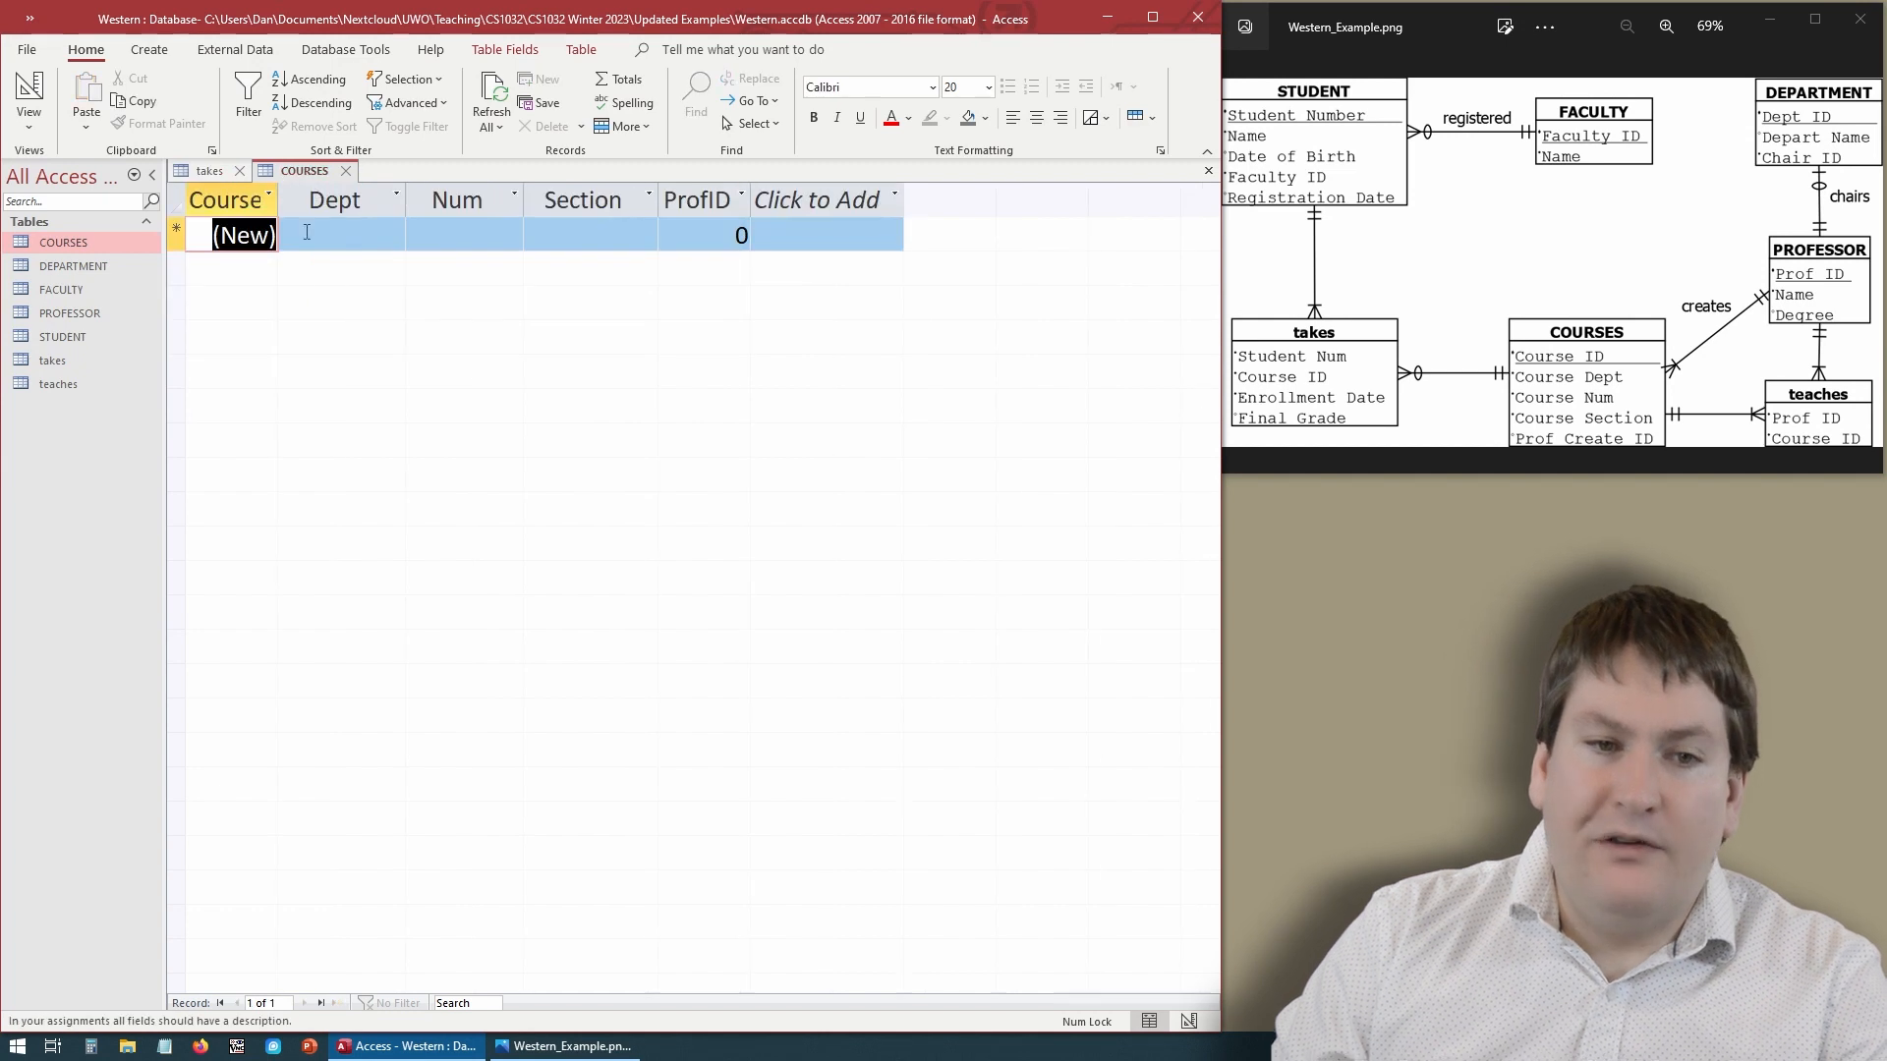
{"action": "left_click", "coordinate": [211, 170]}
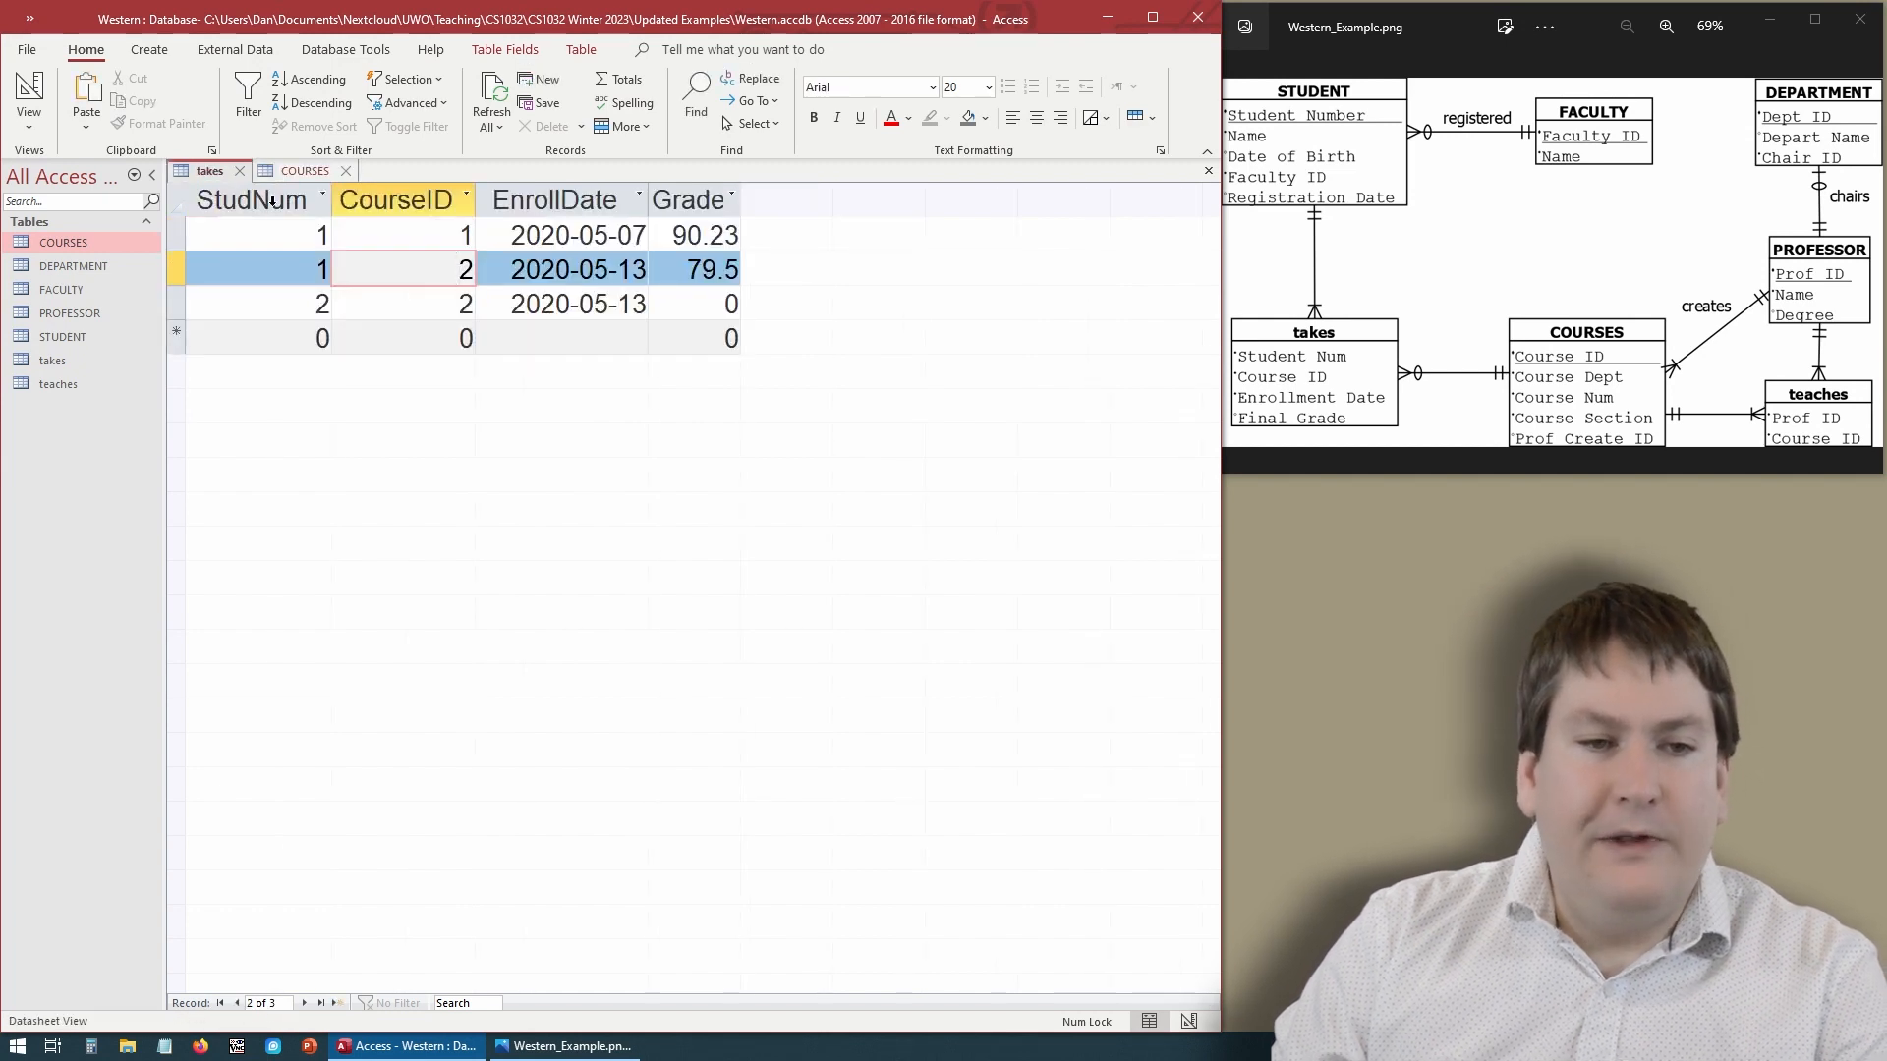
{"action": "double_click", "coordinate": [88, 336]}
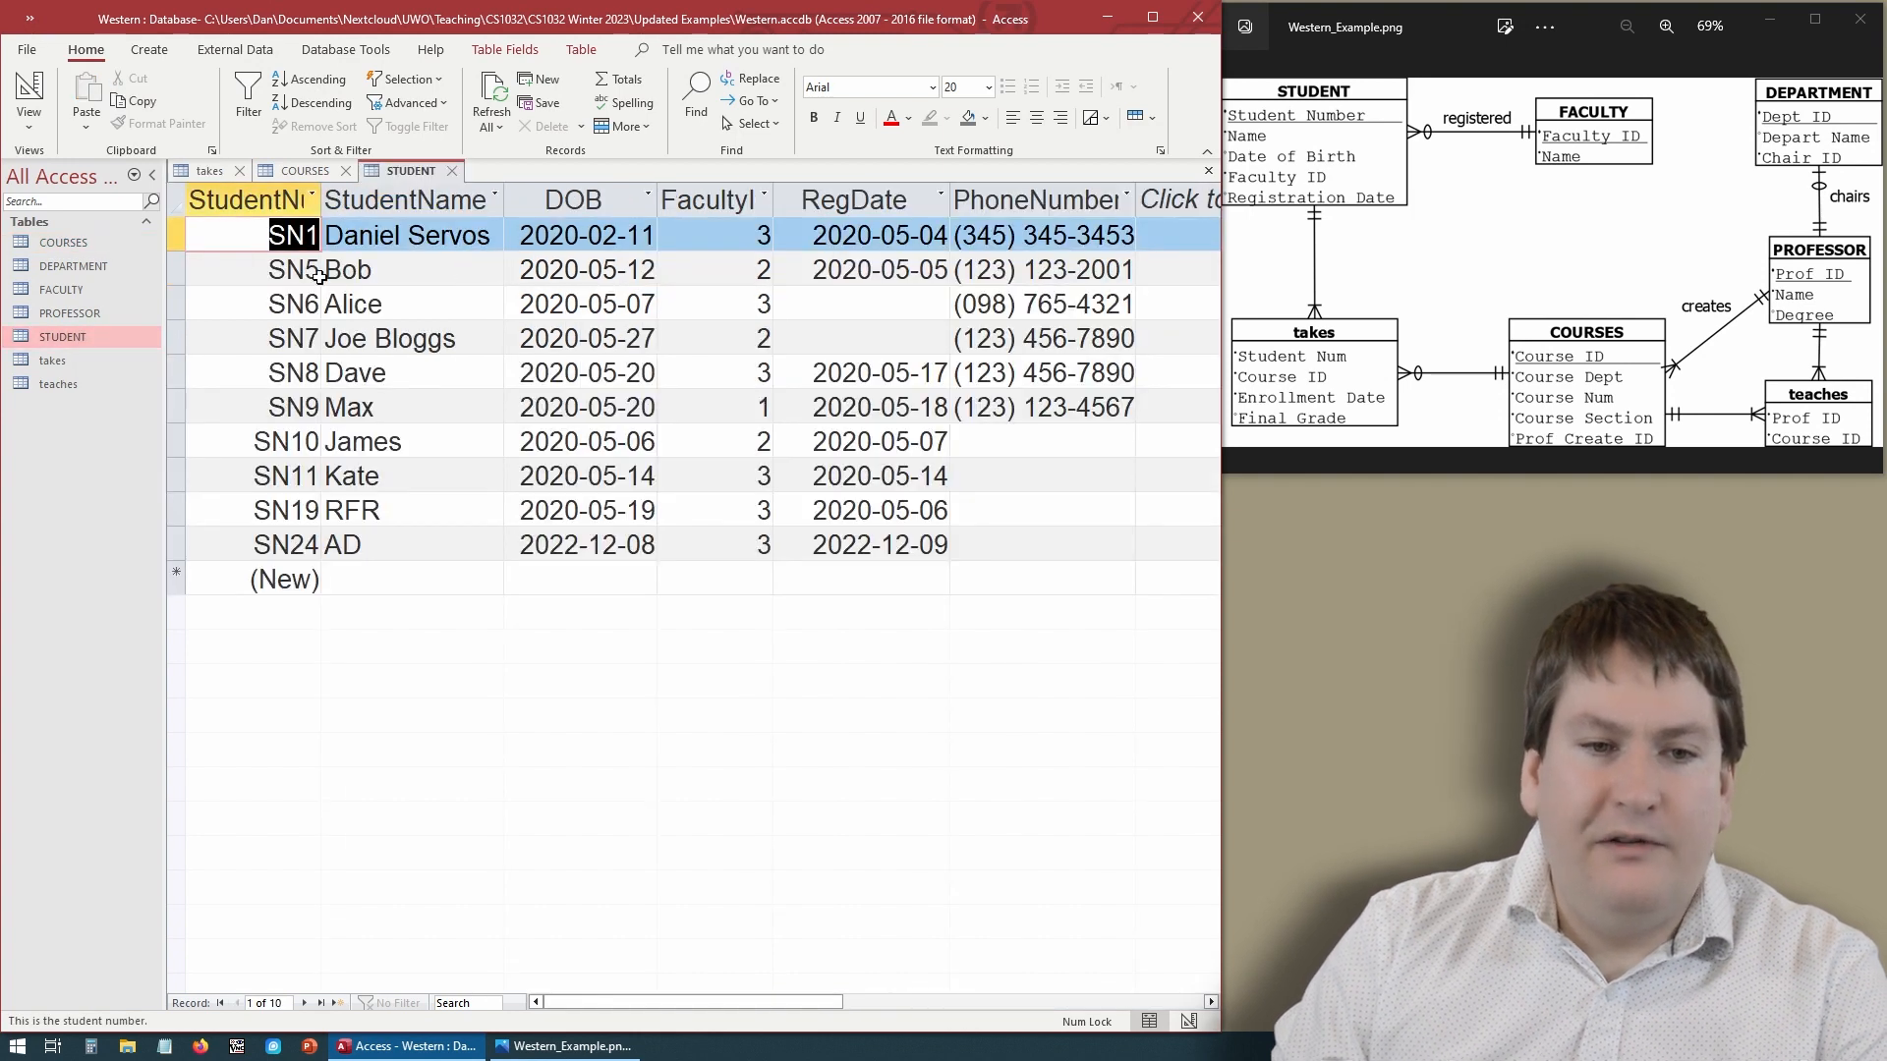
{"action": "left_click", "coordinate": [310, 269]}
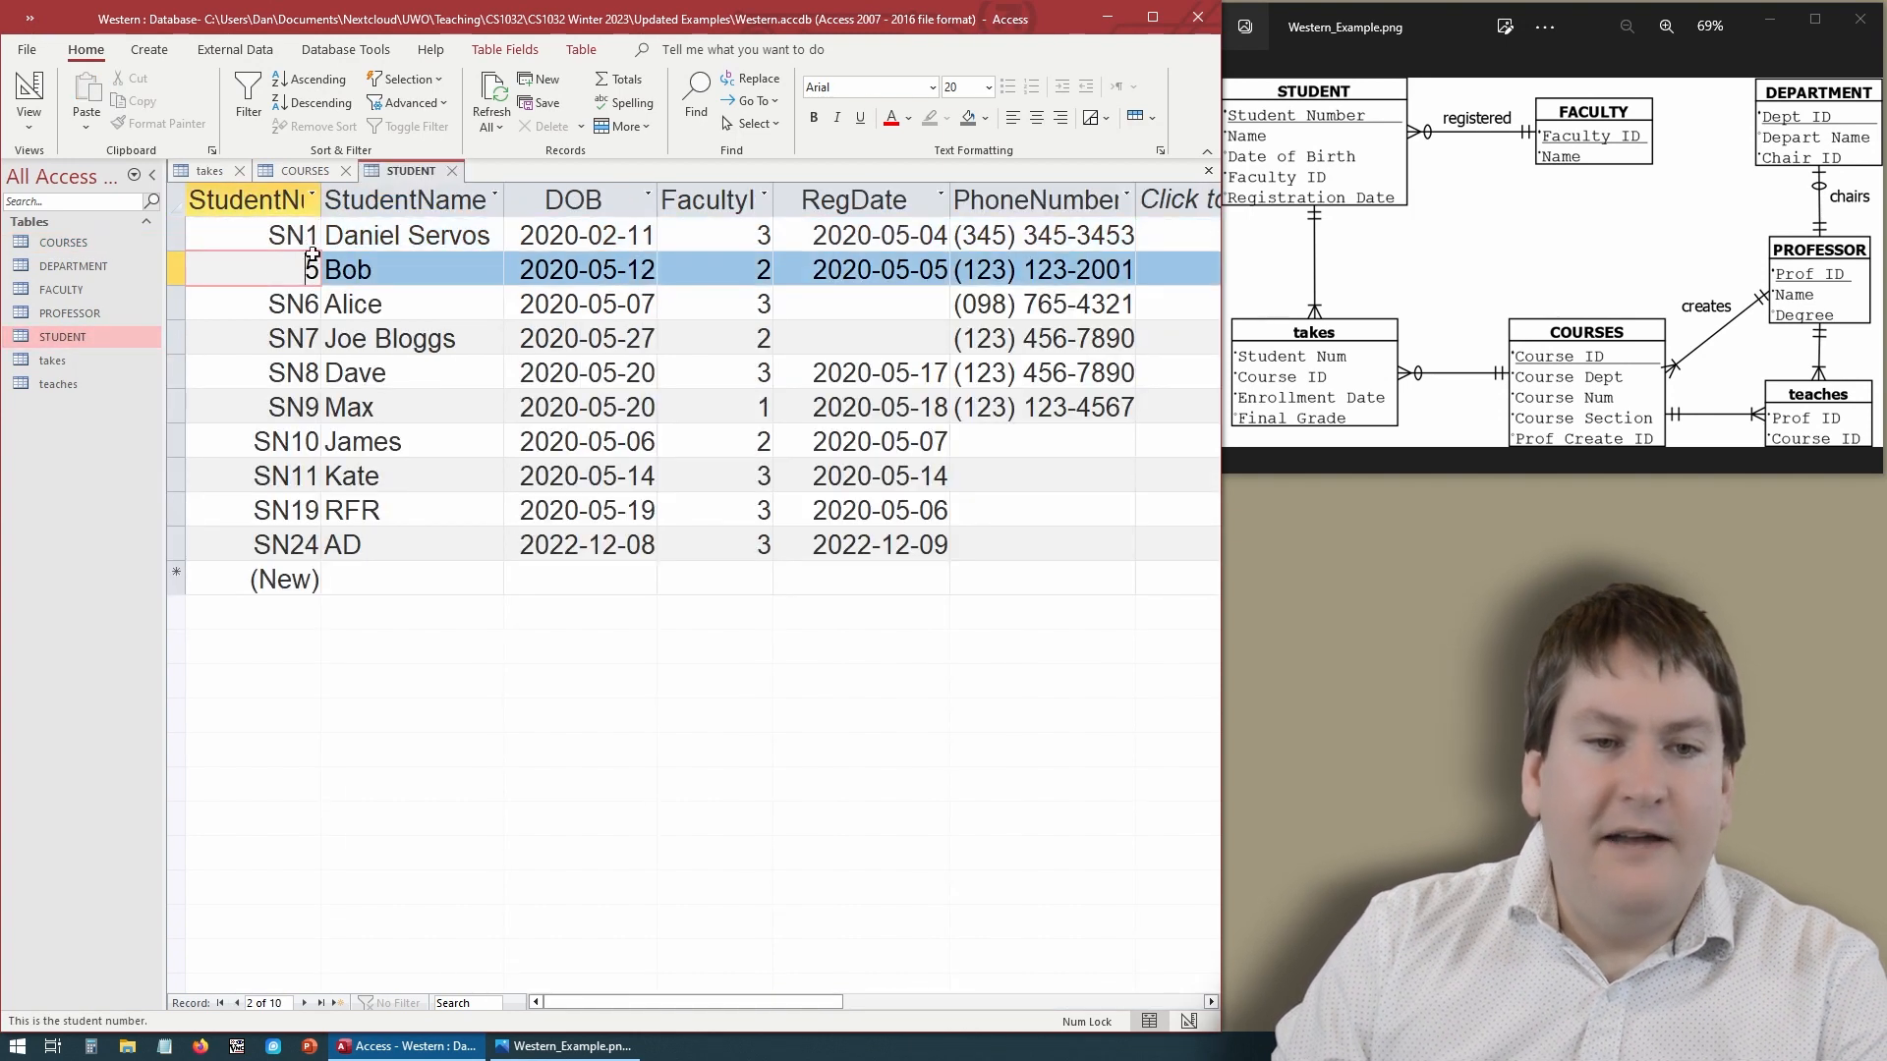
- Change the third takes record's StudNum to 5
{"action": "left_click", "coordinate": [210, 172]}
{"action": "left_click", "coordinate": [309, 304]}
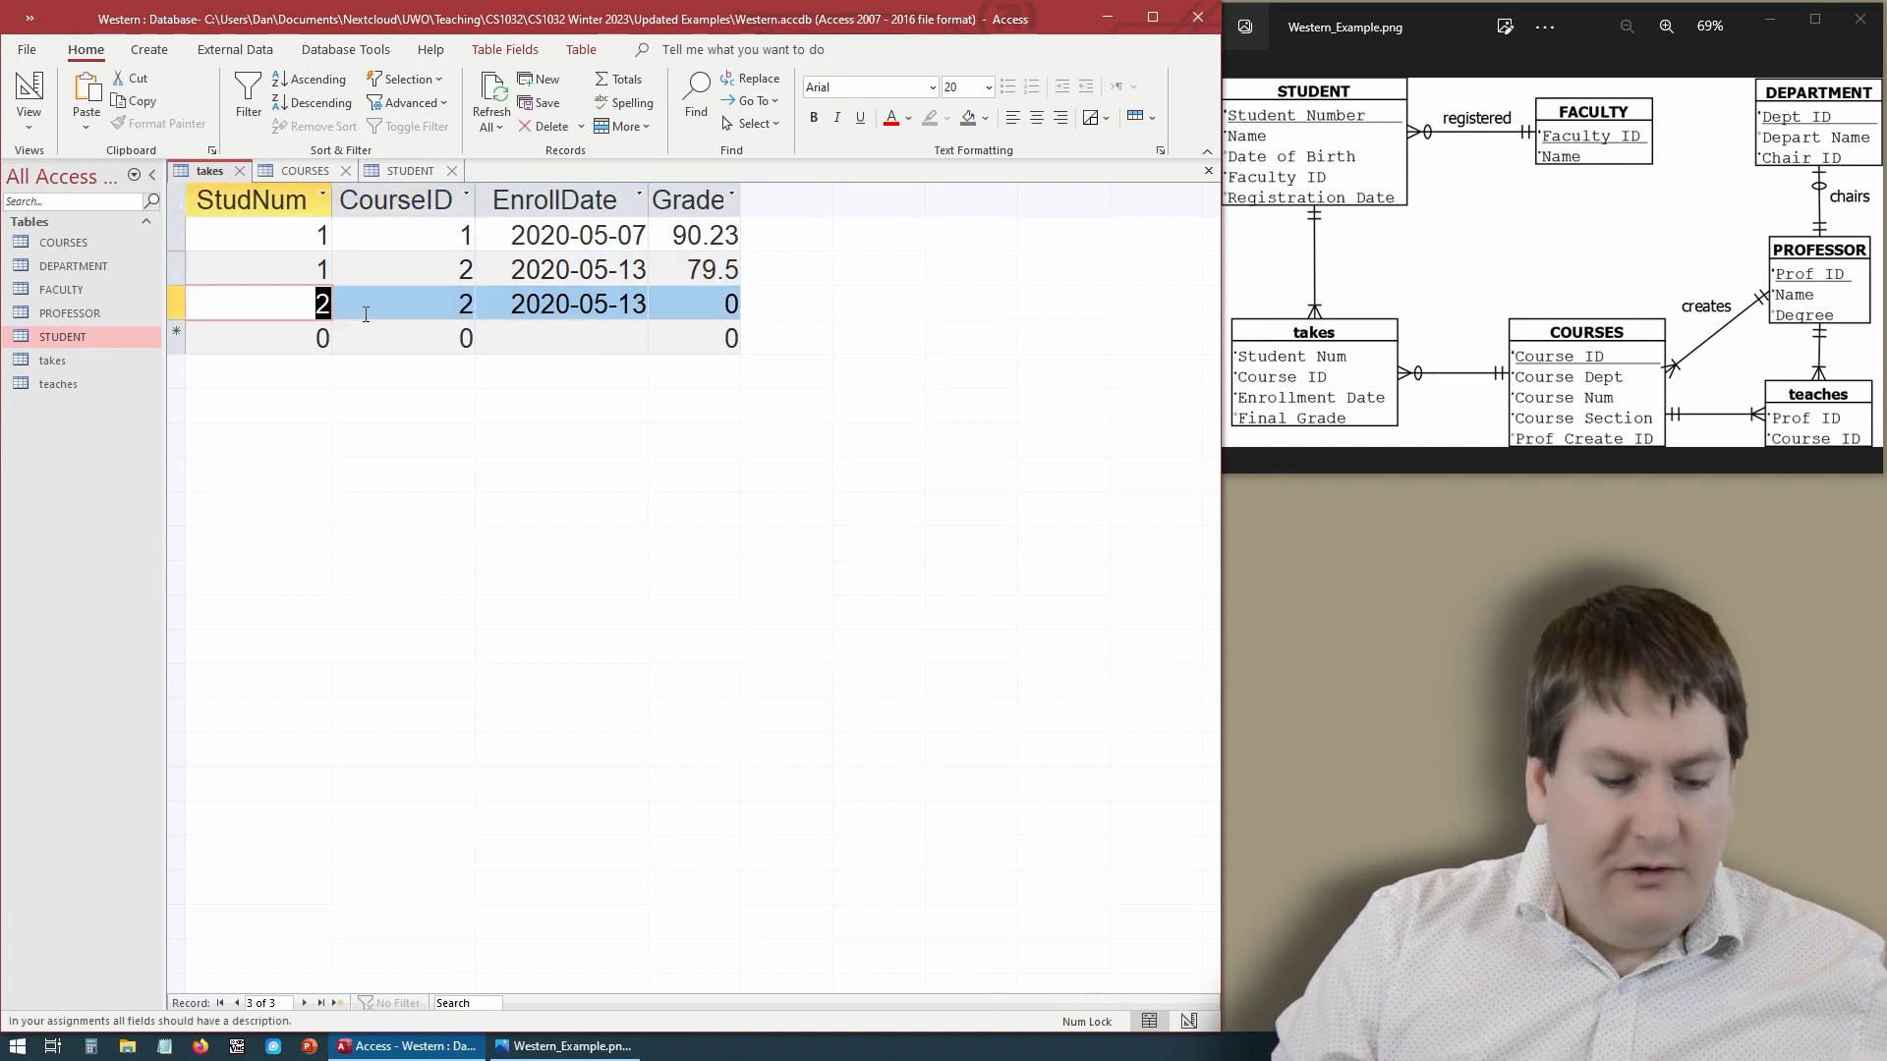
{"action": "type", "text": "5"}
{"action": "left_click", "coordinate": [379, 310]}
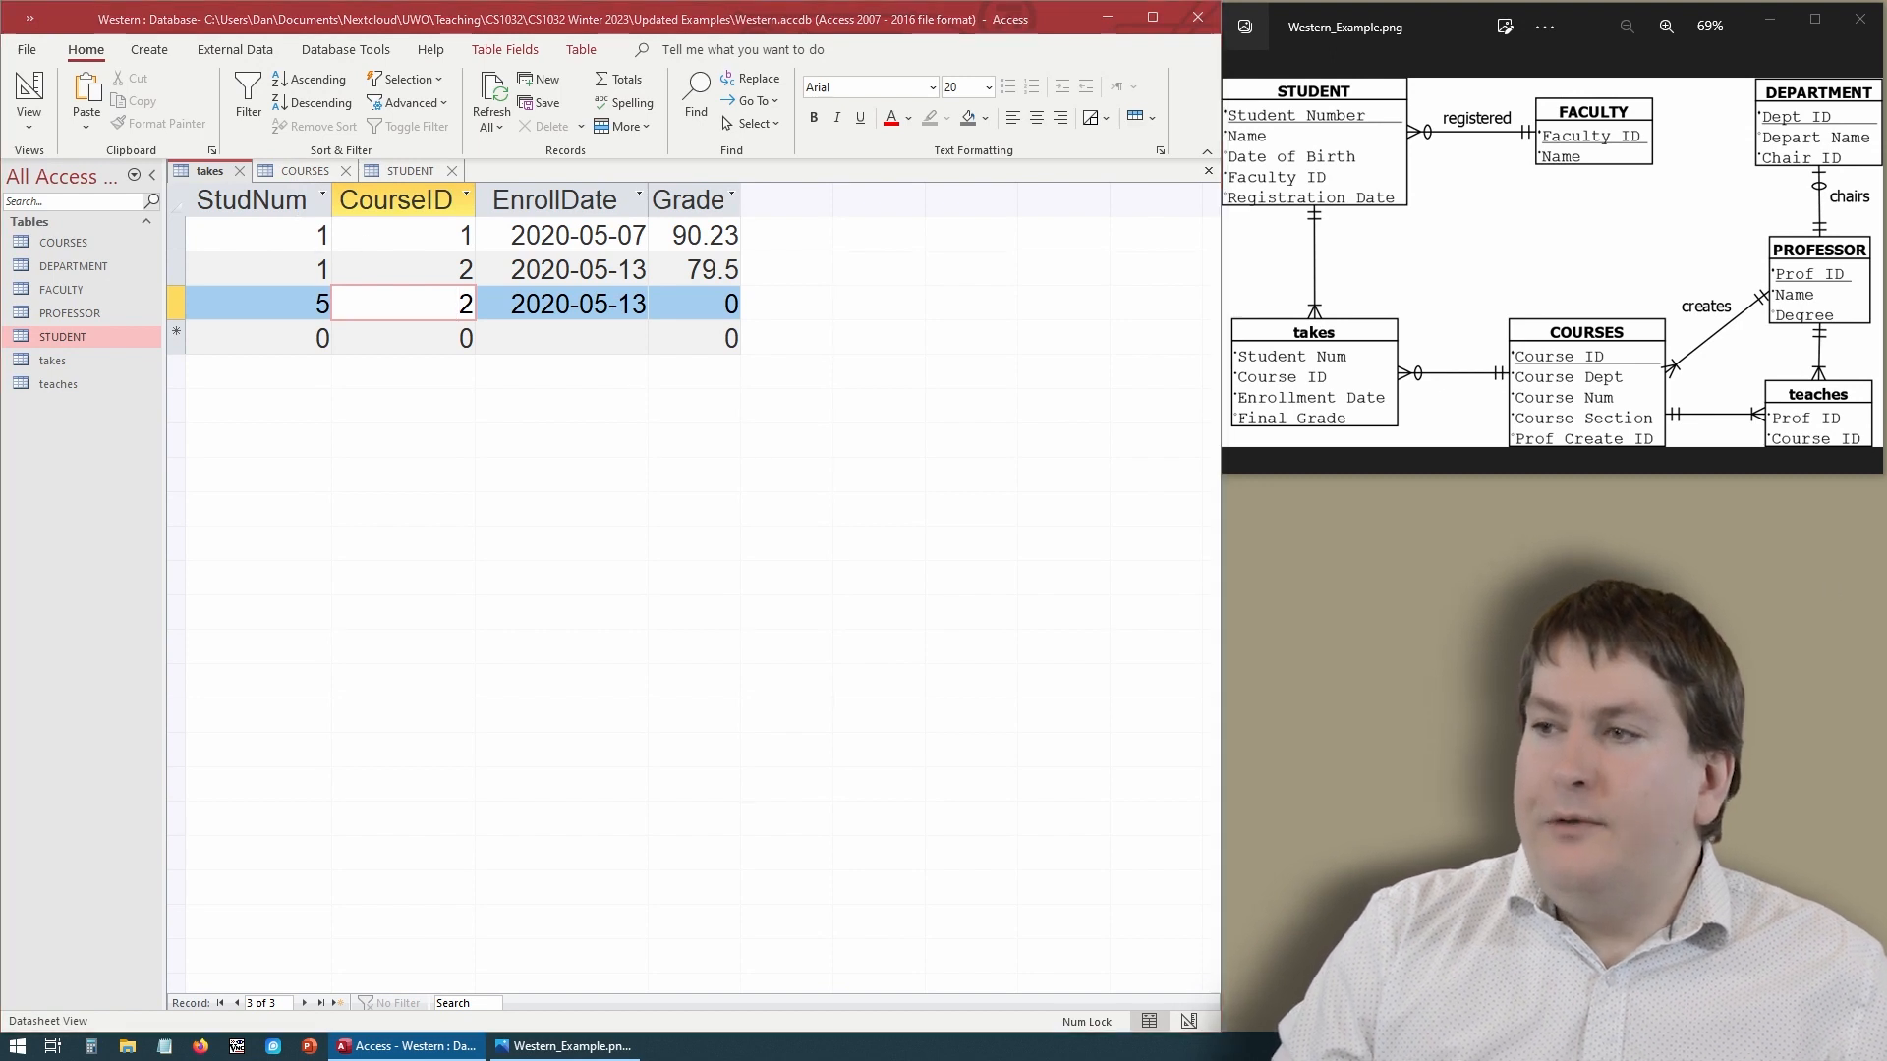
- Open the COURSES table and add a course record with Dept CompSci, Num 1032, Section 650 and ProfID 1
{"action": "left_click", "coordinate": [289, 173]}
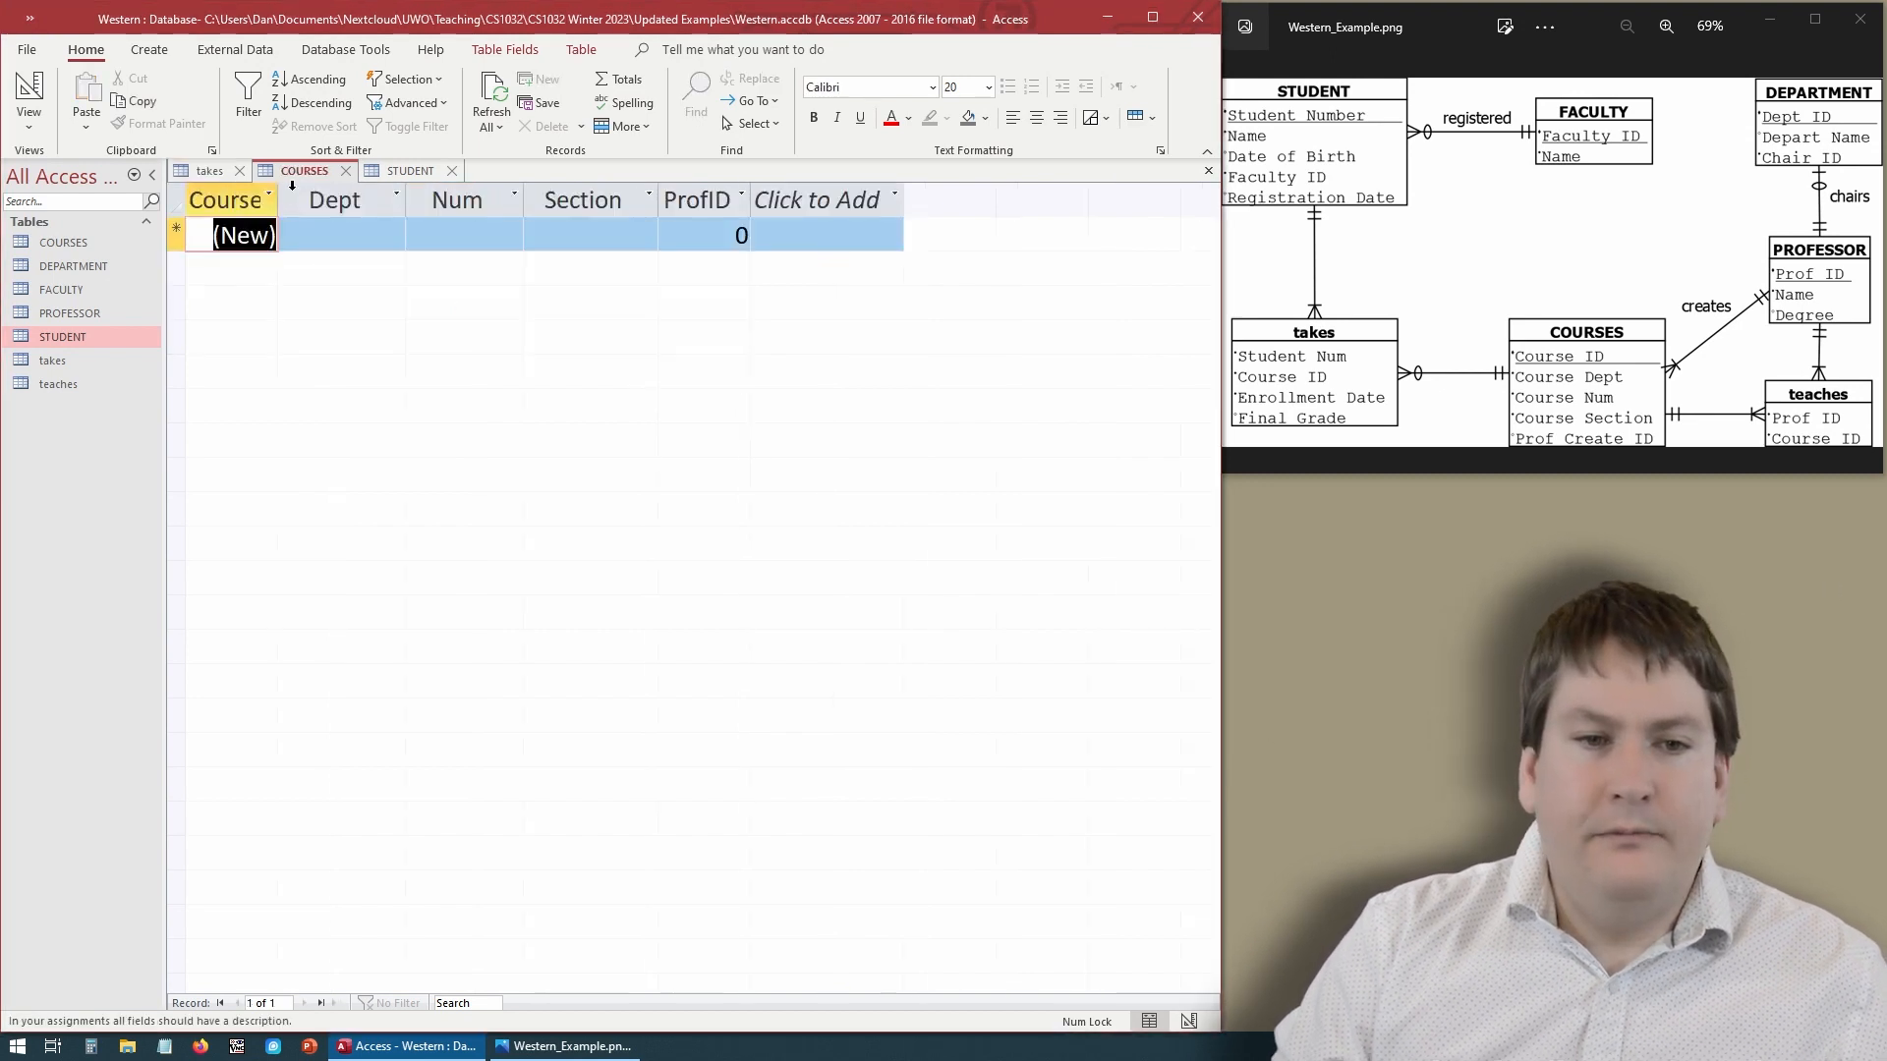
{"action": "left_click", "coordinate": [346, 234]}
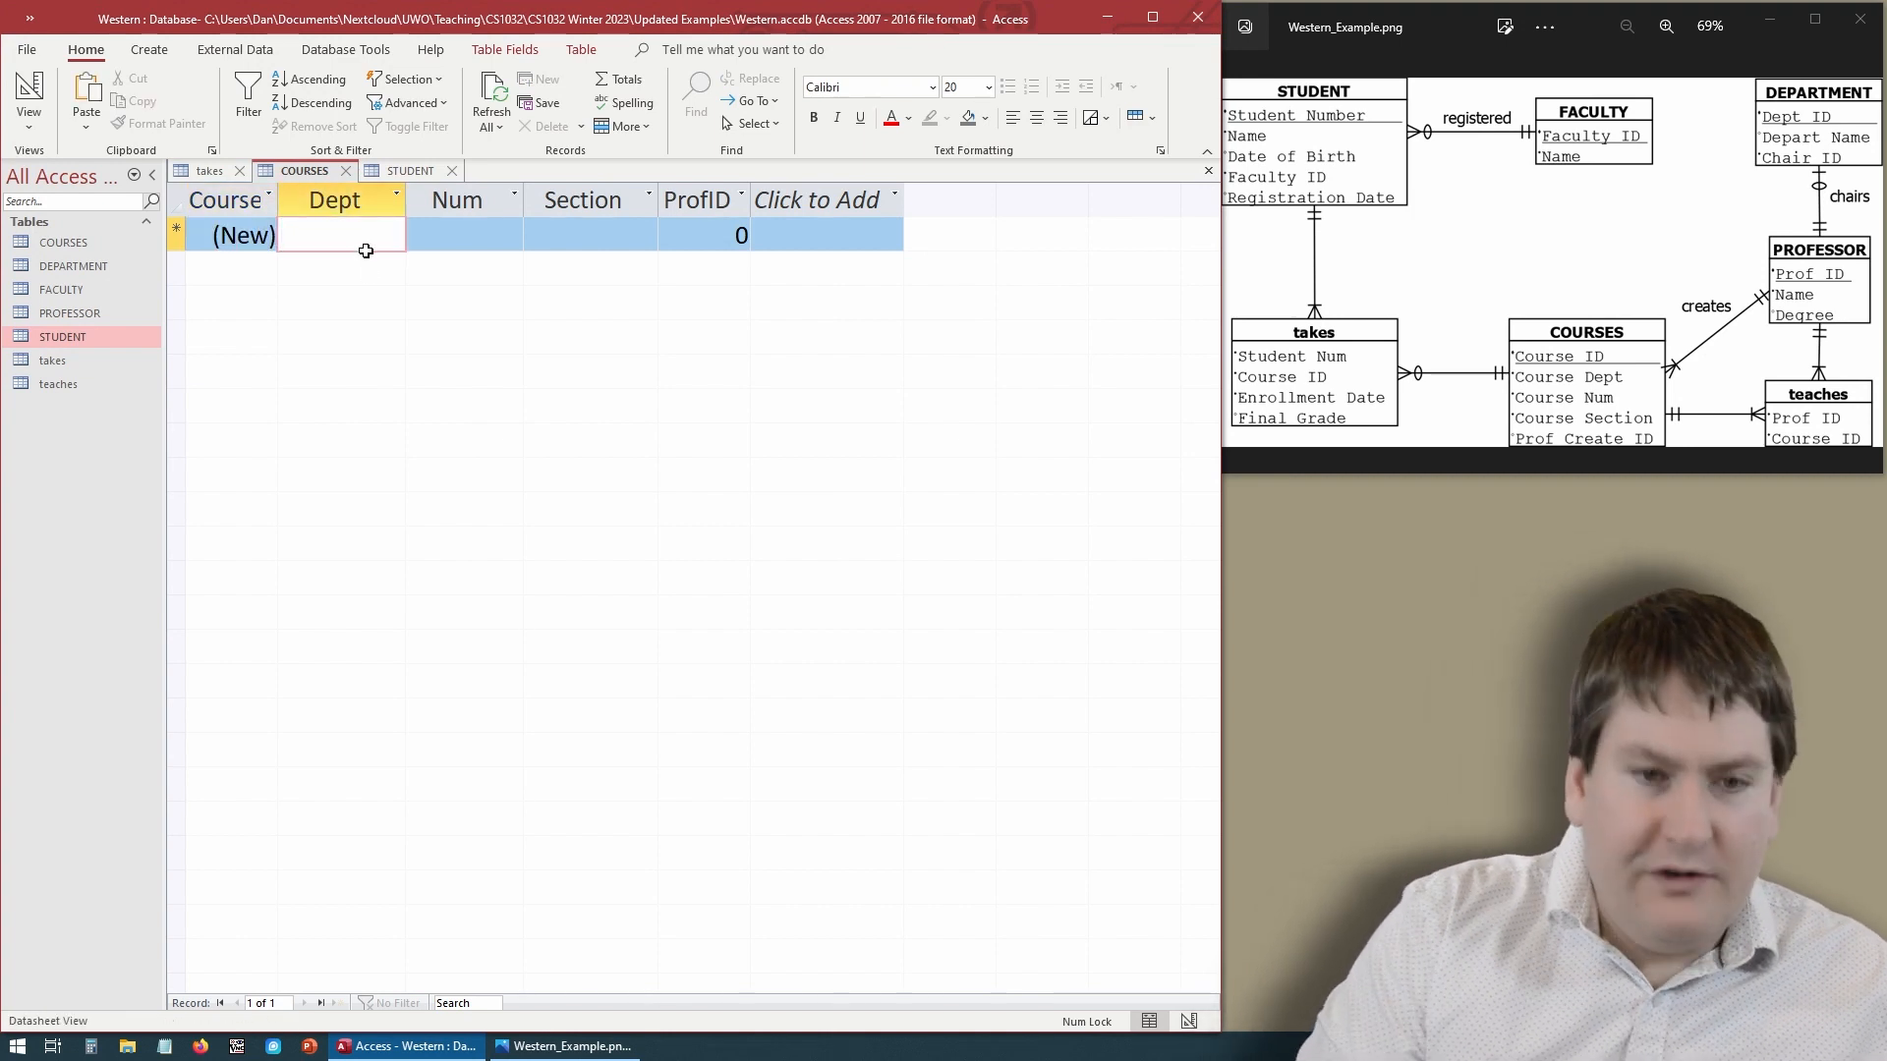
{"action": "type", "text": "CompSci"}
{"action": "key", "text": "Tab"}
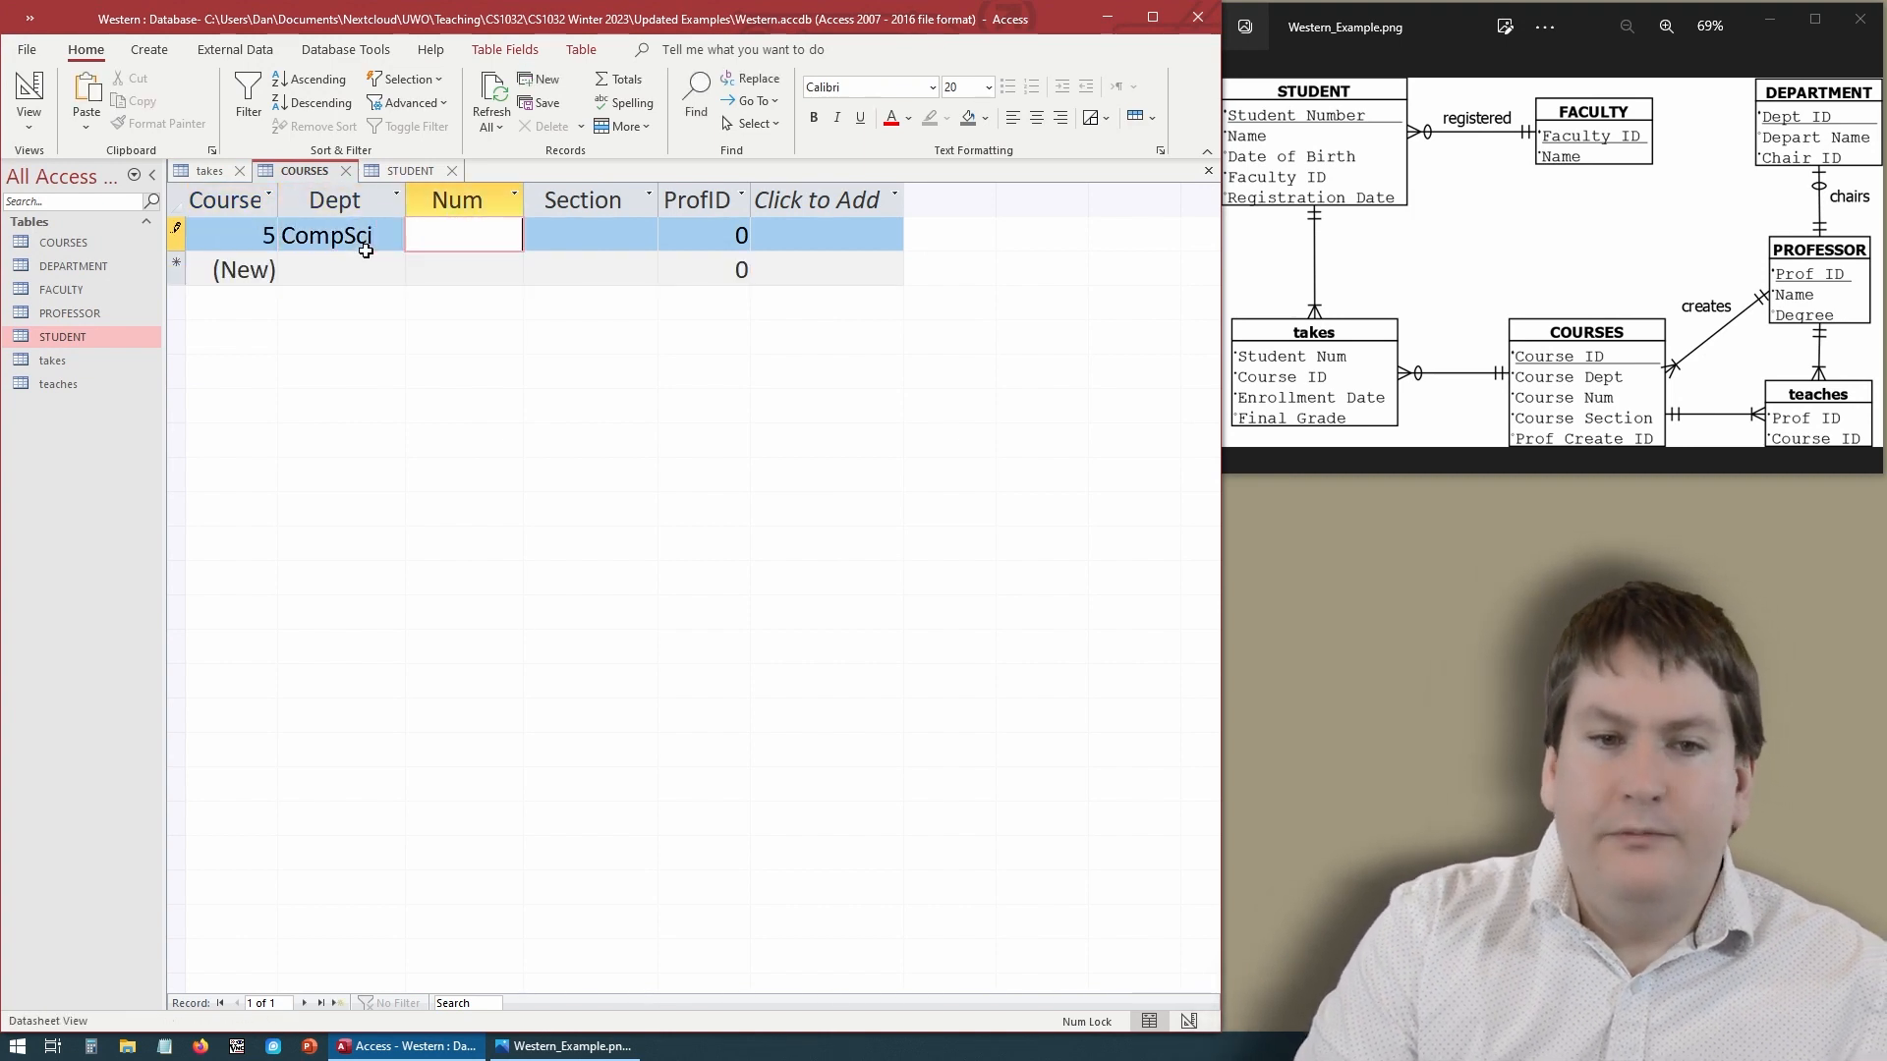
{"action": "type", "text": "1032"}
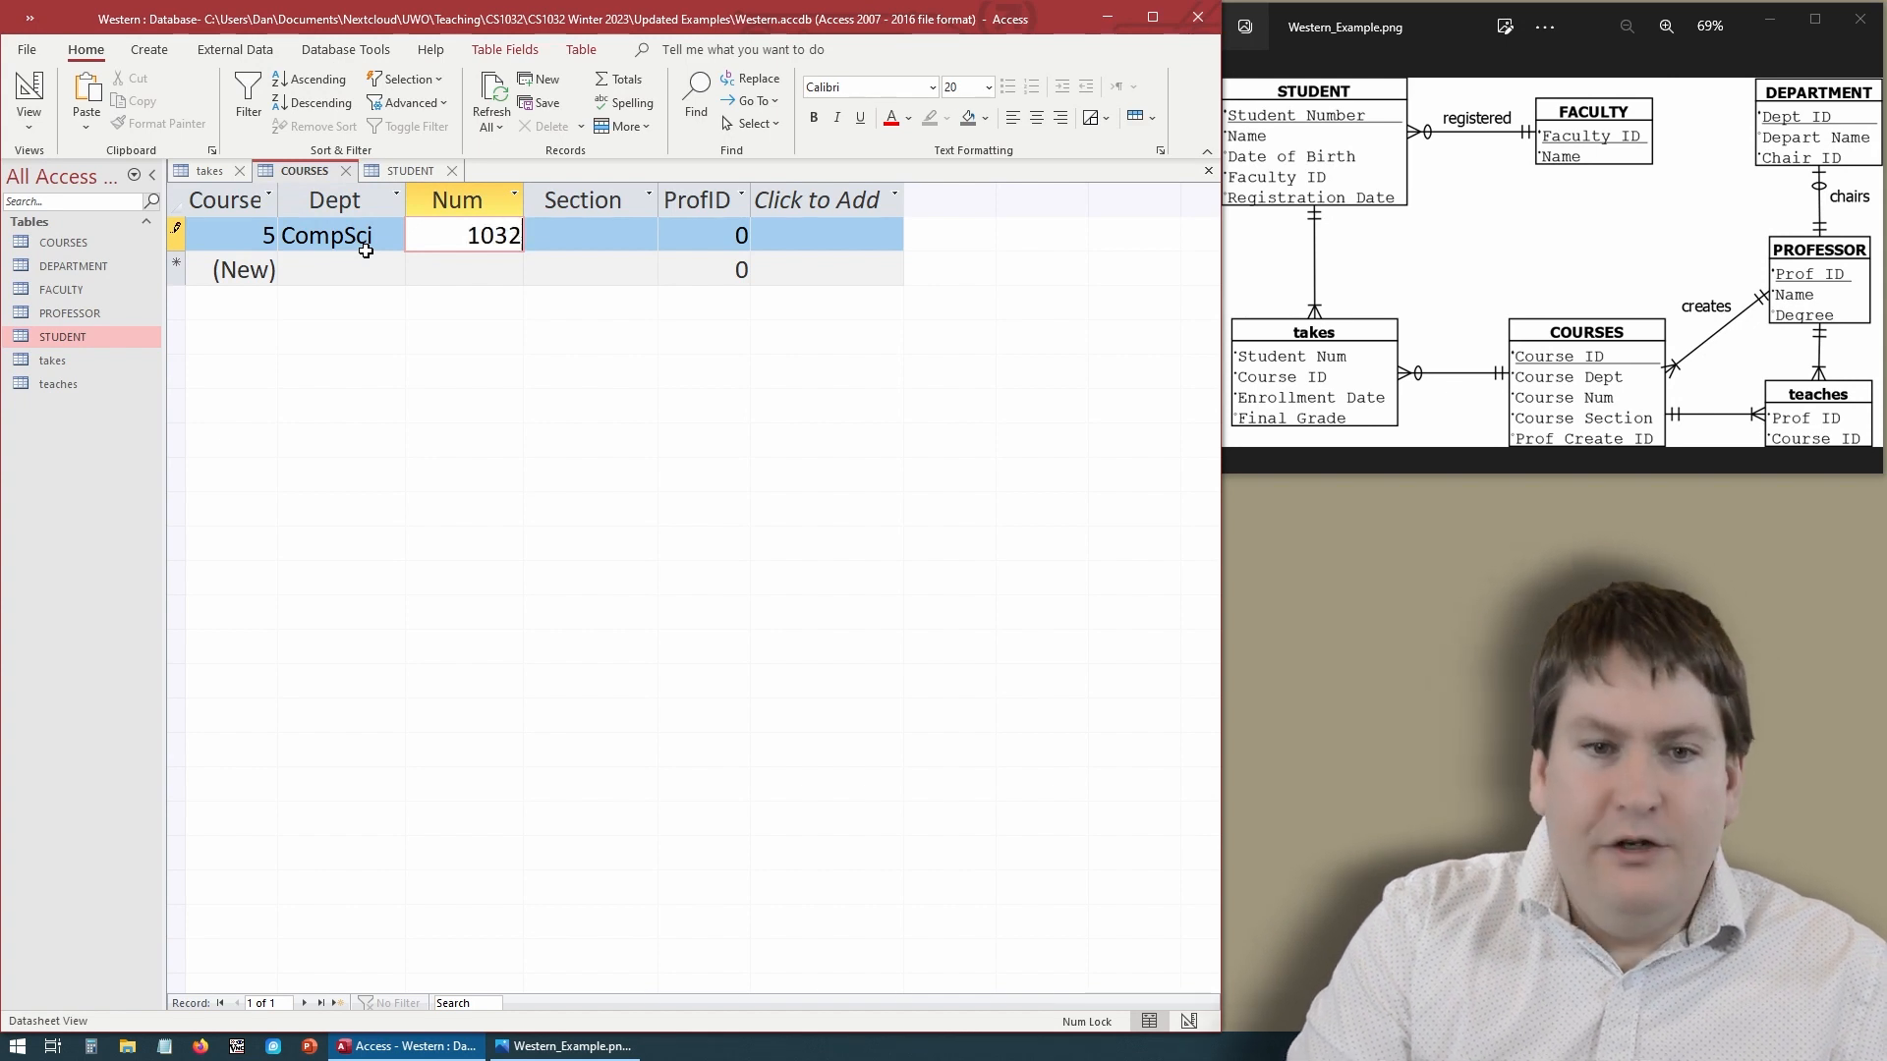
{"action": "key", "text": "Tab"}
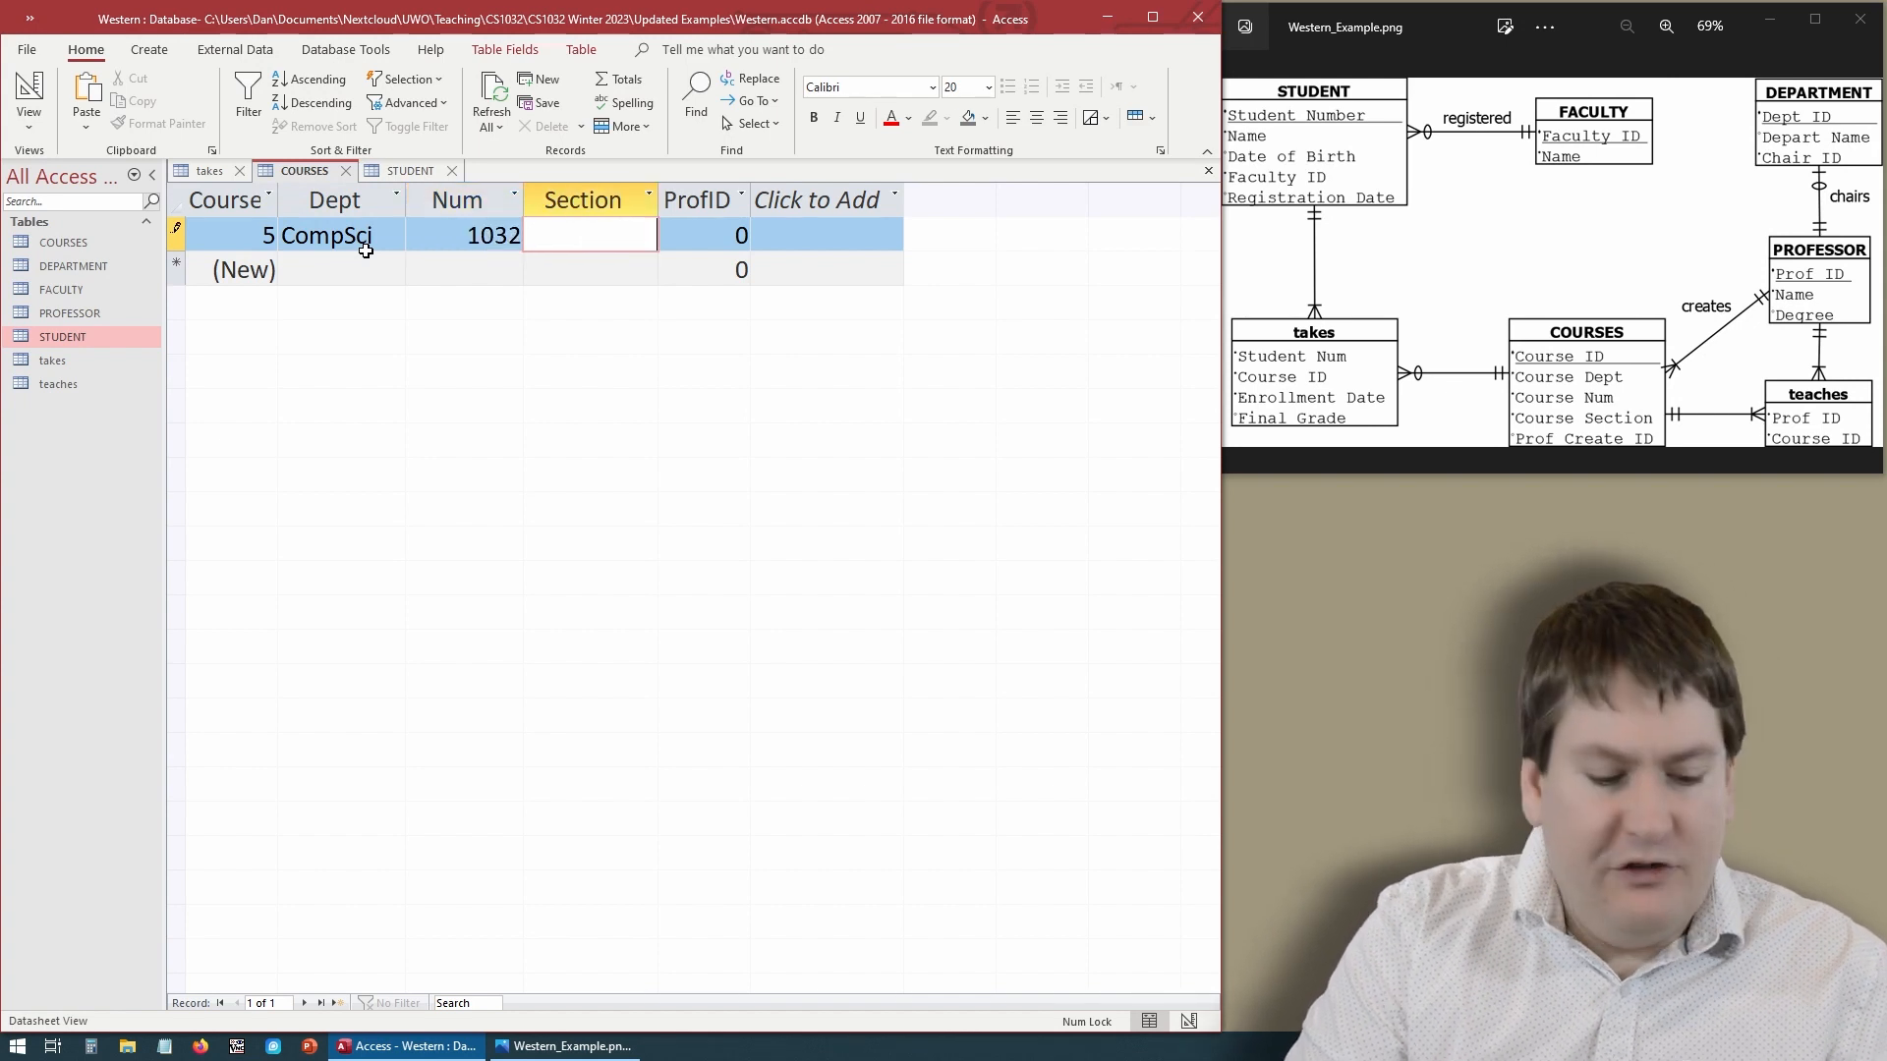
{"action": "type", "text": "650"}
{"action": "key", "text": "Tab"}
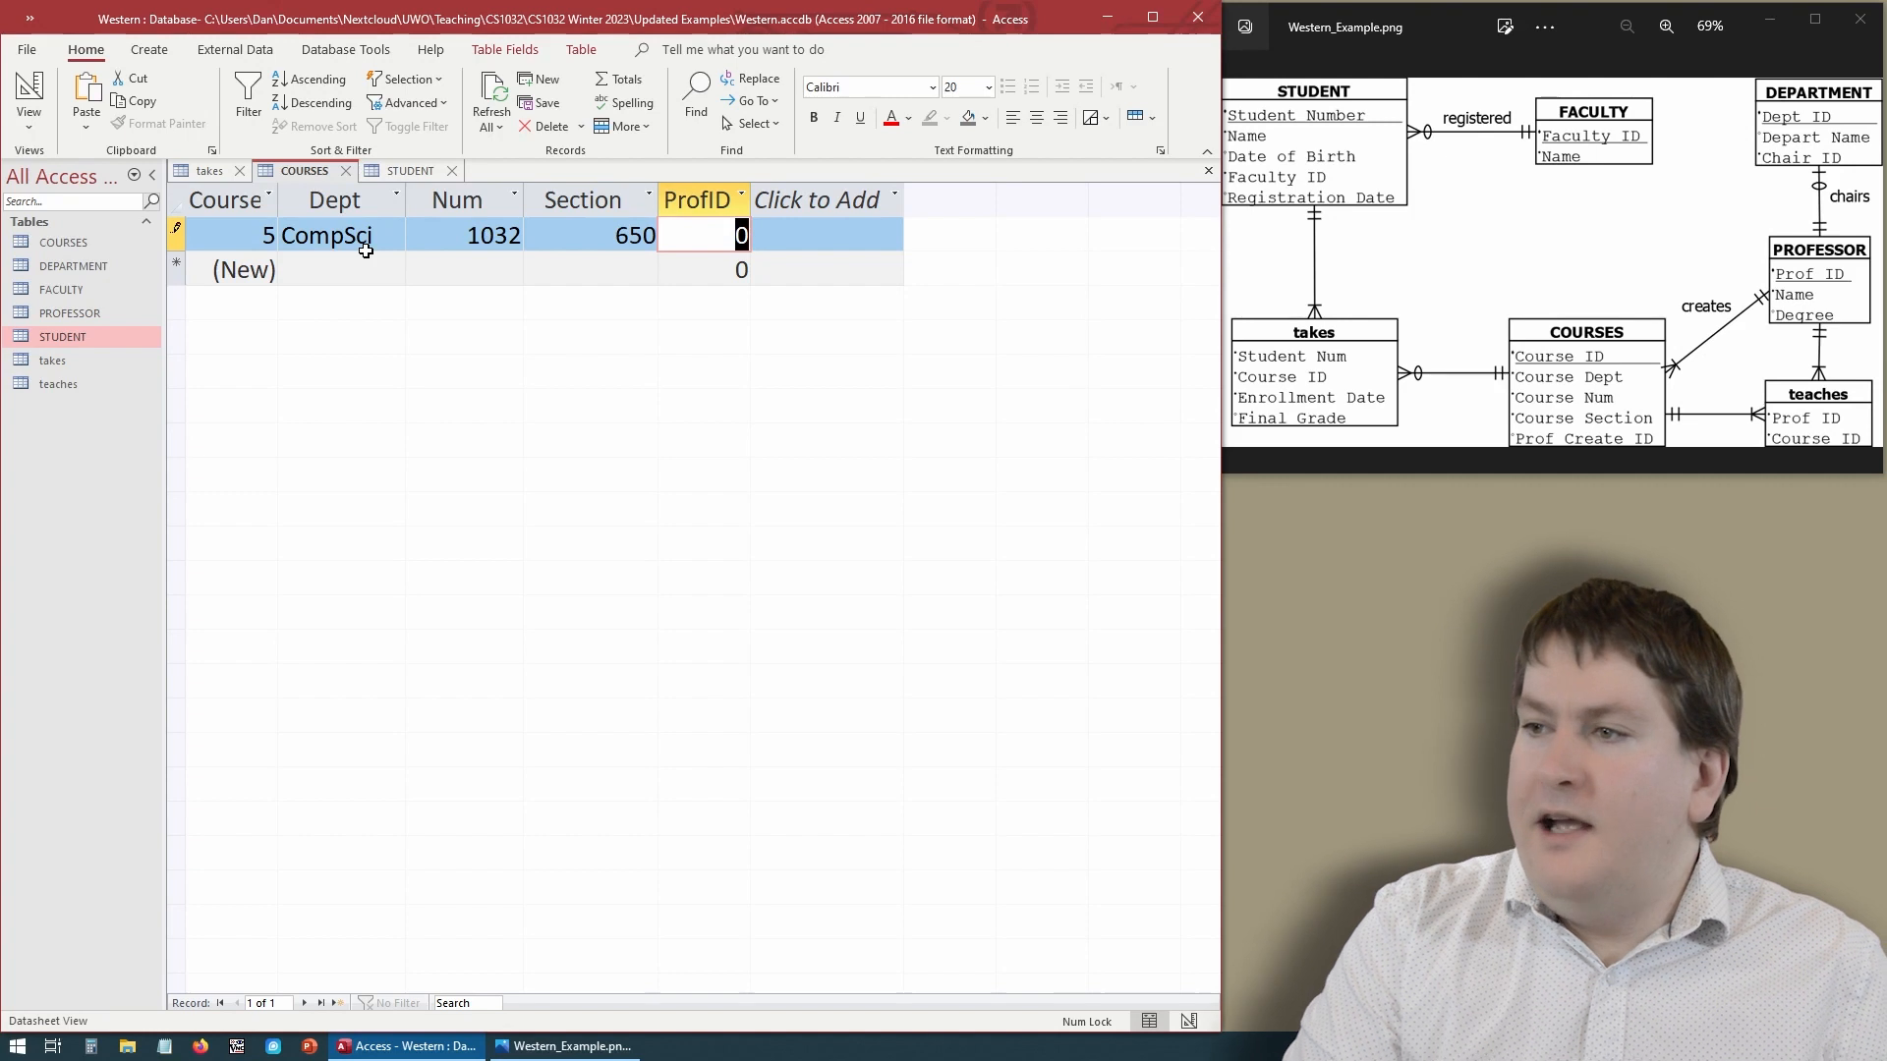
{"action": "type", "text": "1"}
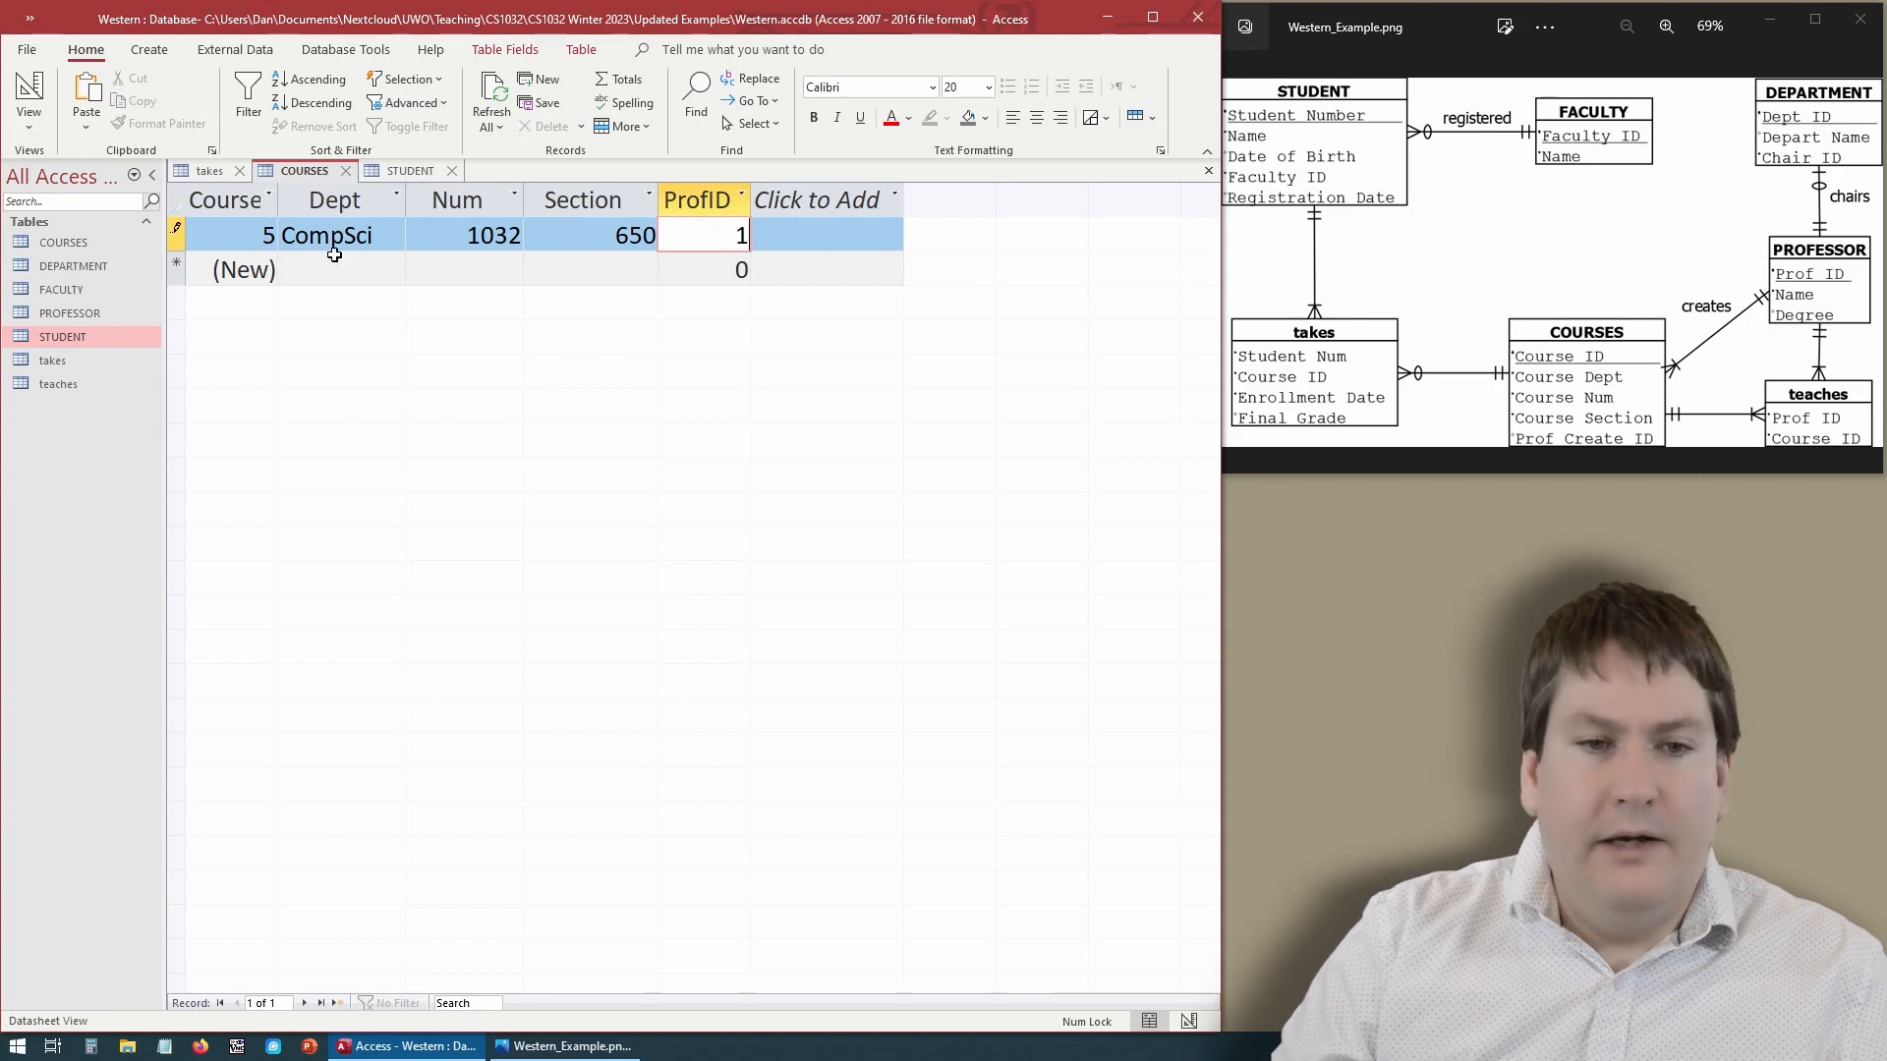
{"action": "key", "text": "Tab"}
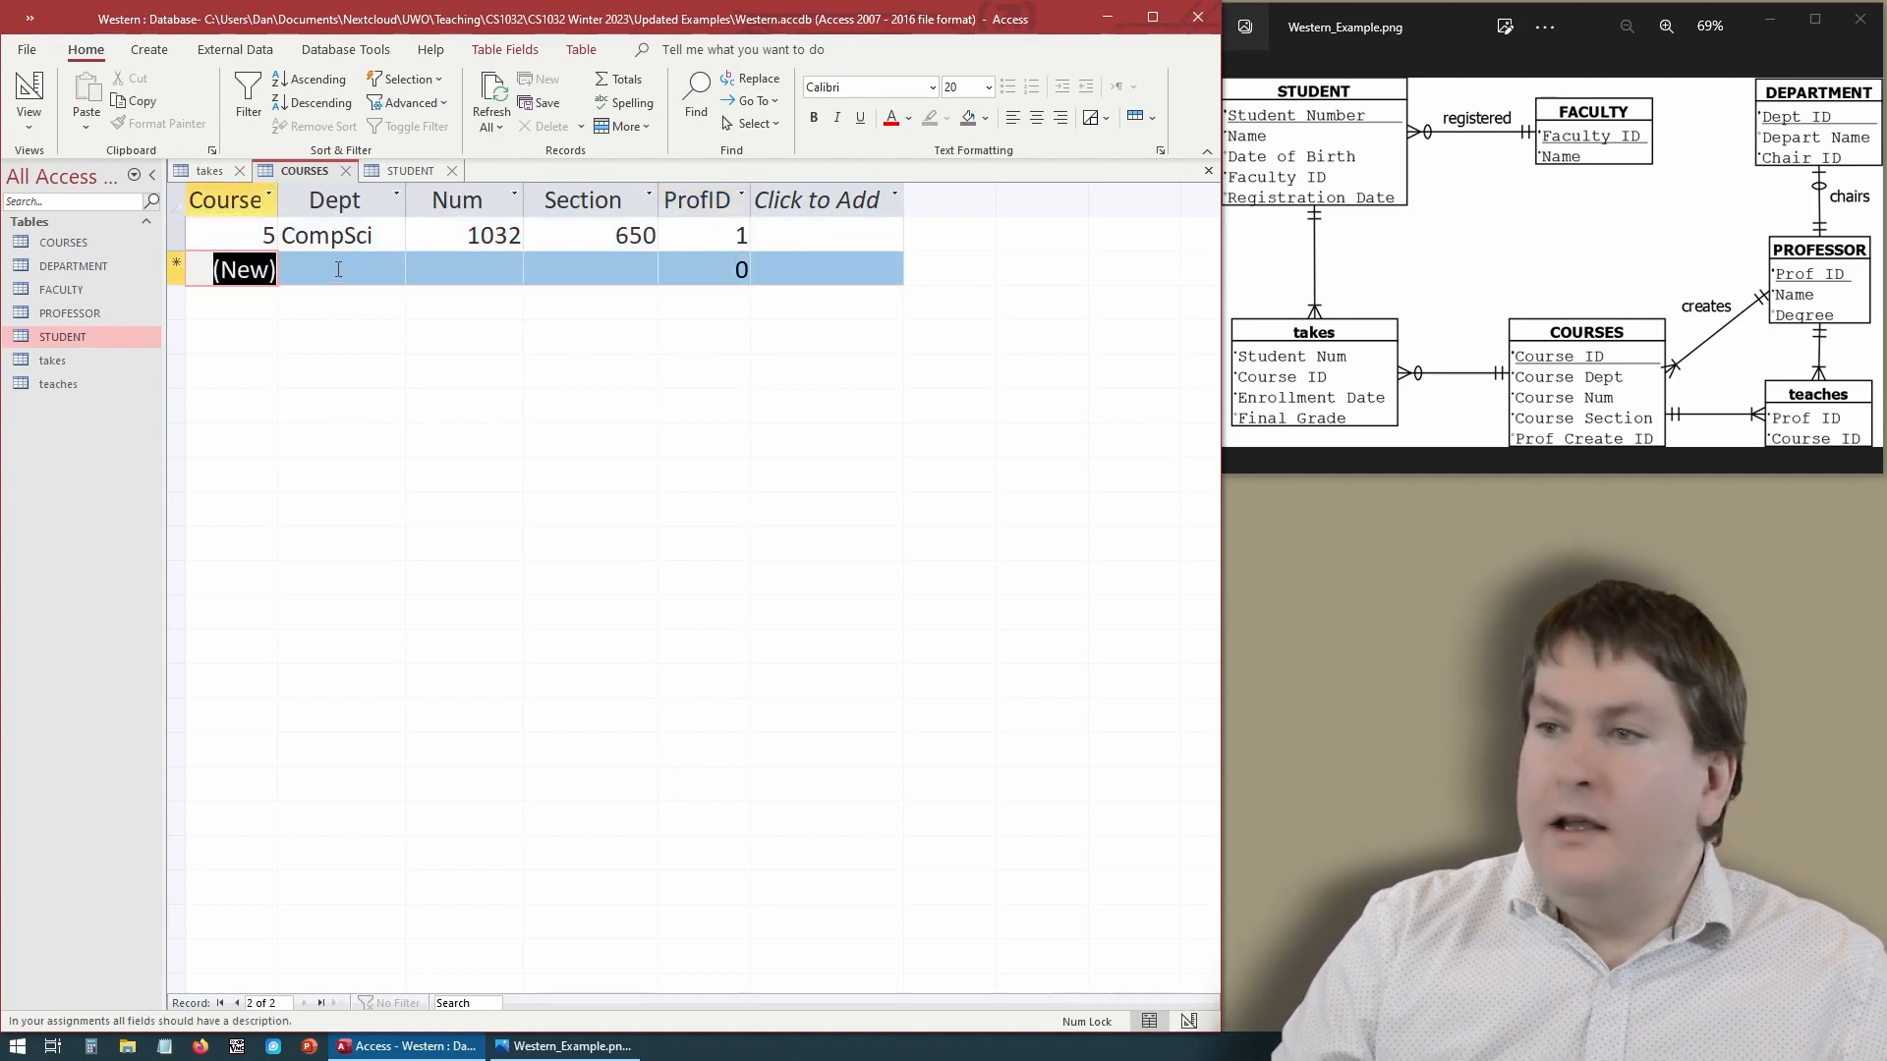
- Add a second course record with Dept CompSci, Num 2034, Section 1 and ProfID 1
{"action": "left_click", "coordinate": [336, 274]}
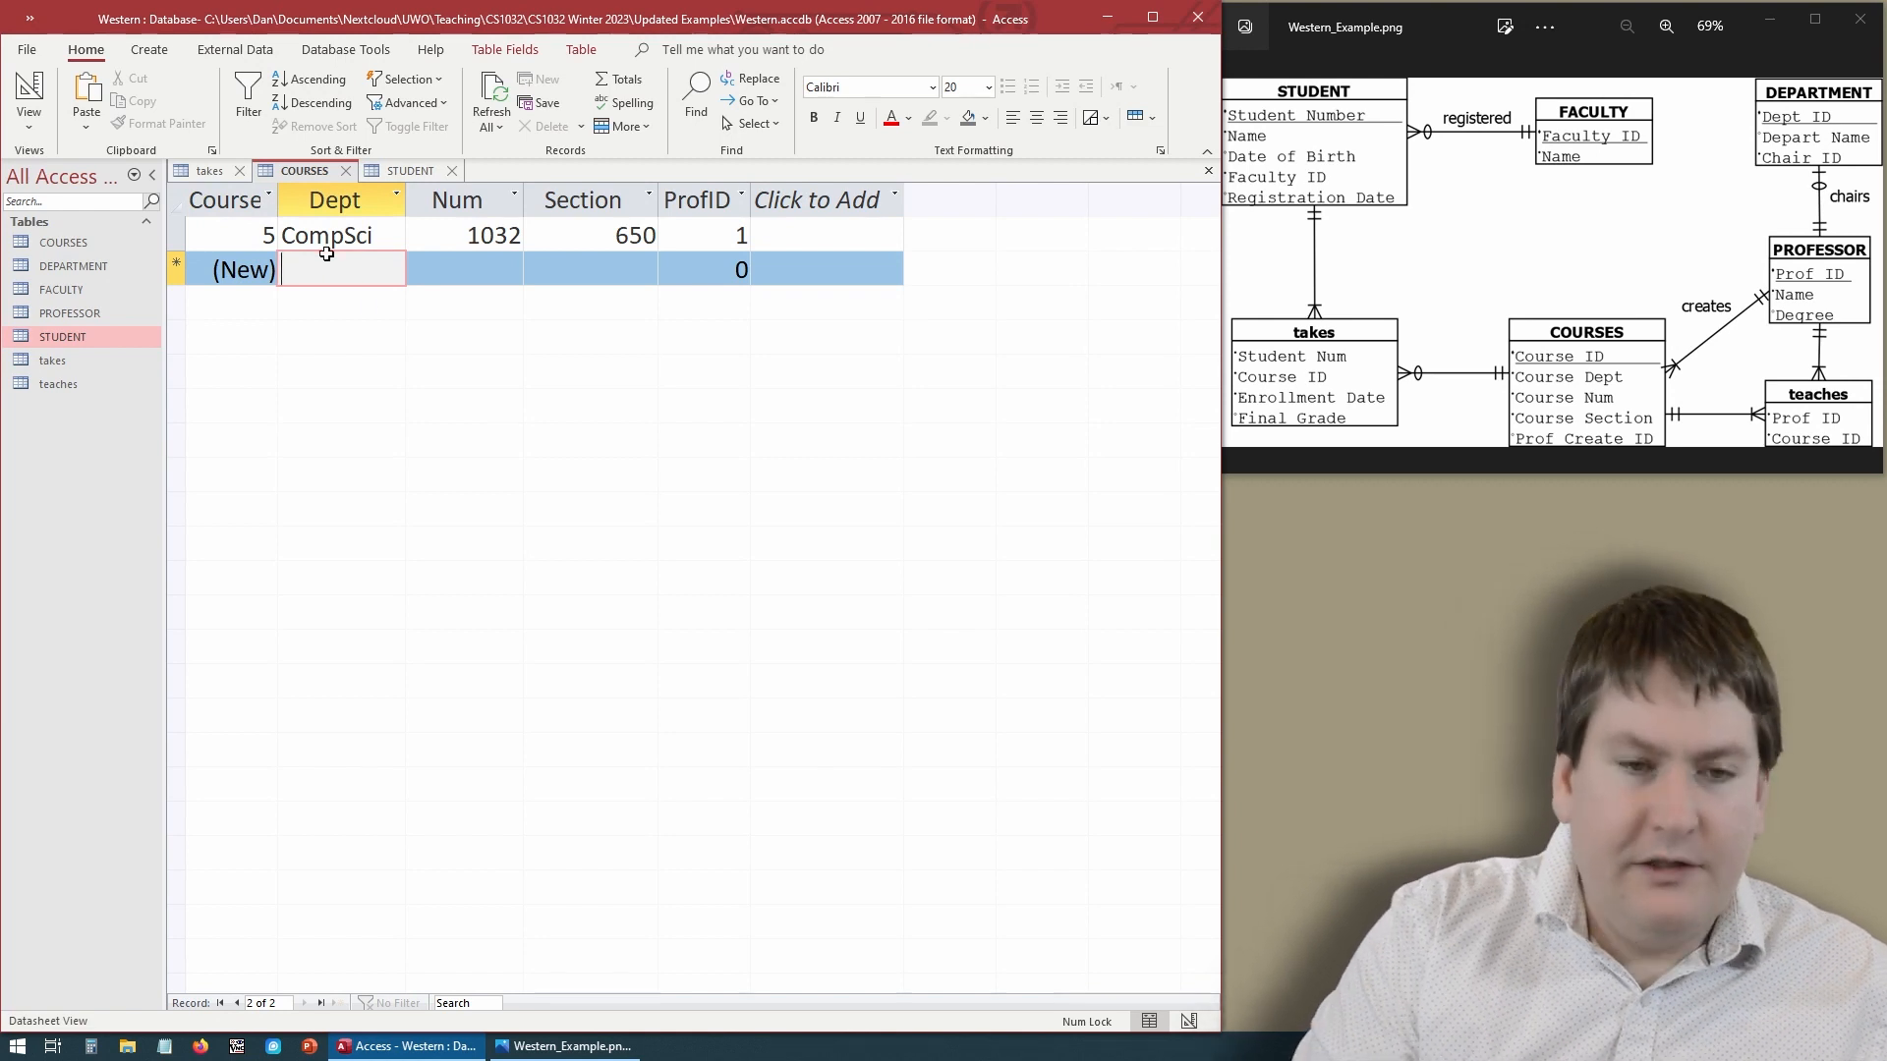
{"action": "type", "text": "CompSci"}
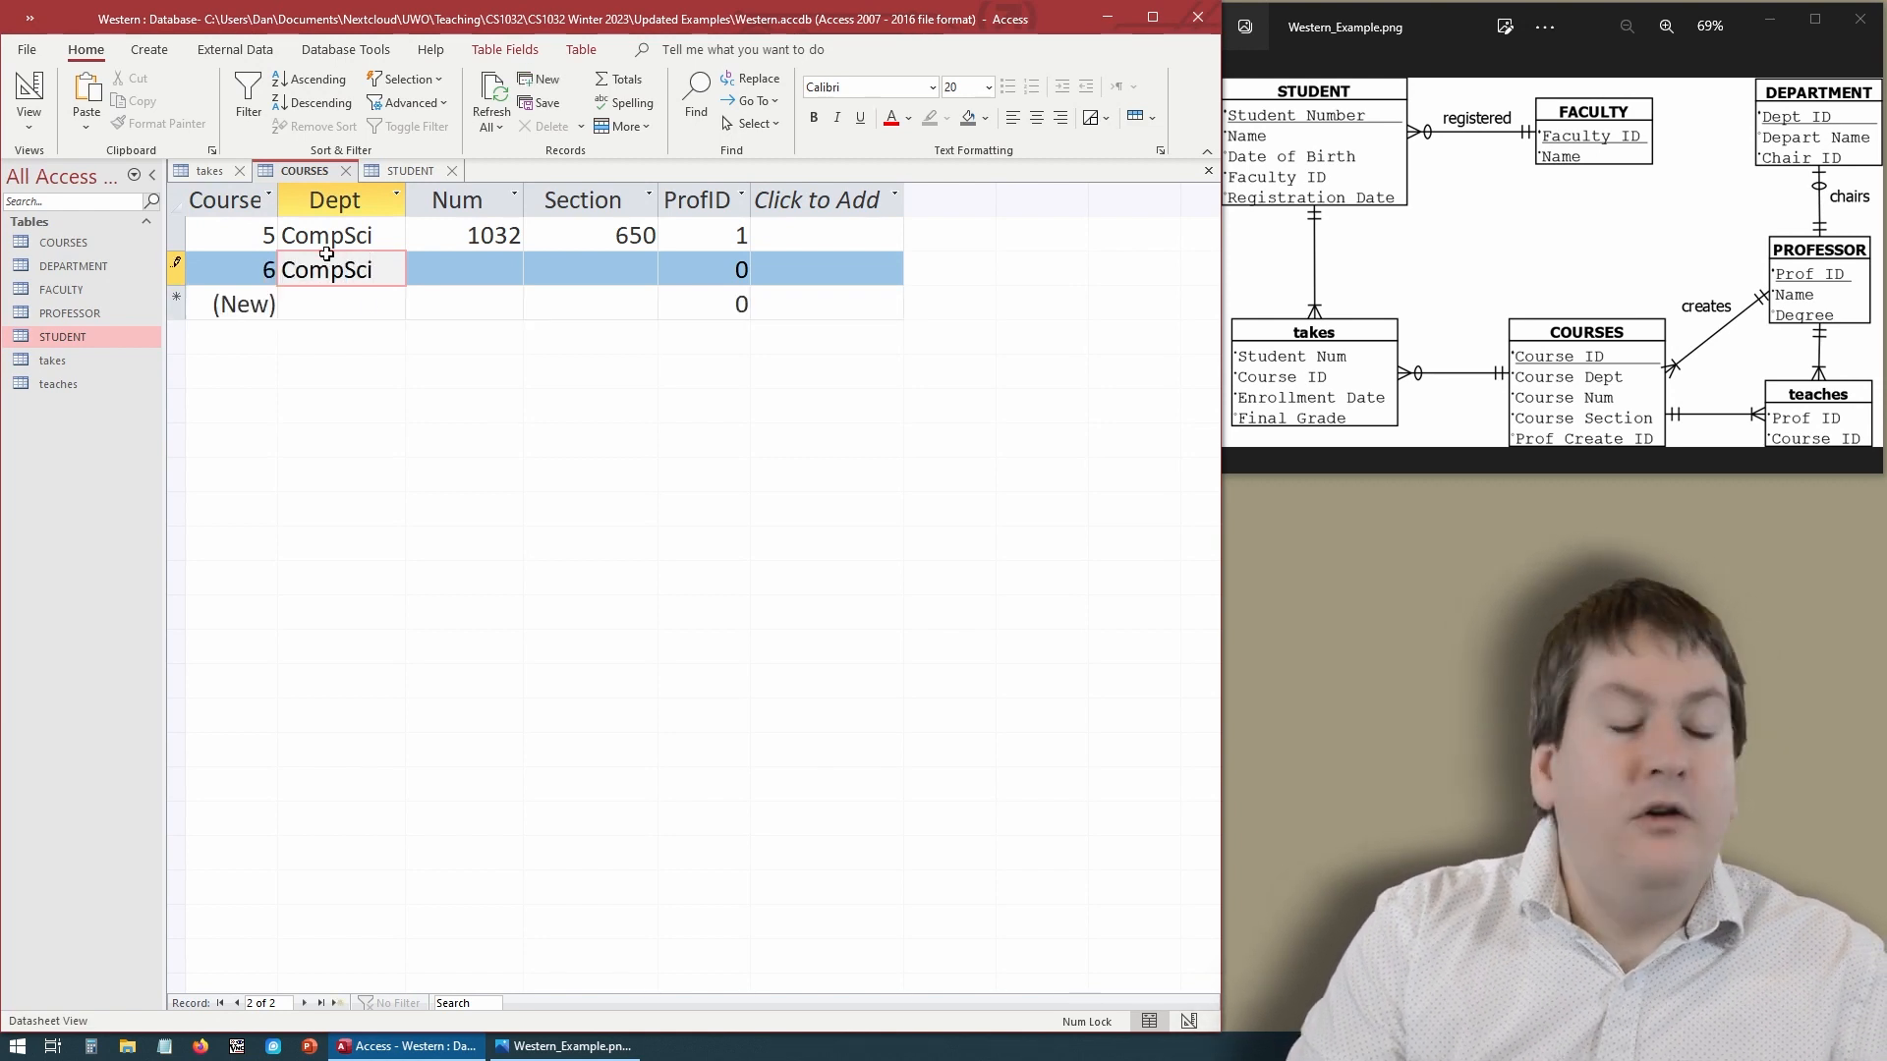
{"action": "key", "text": "Tab"}
{"action": "type", "text": "2"}
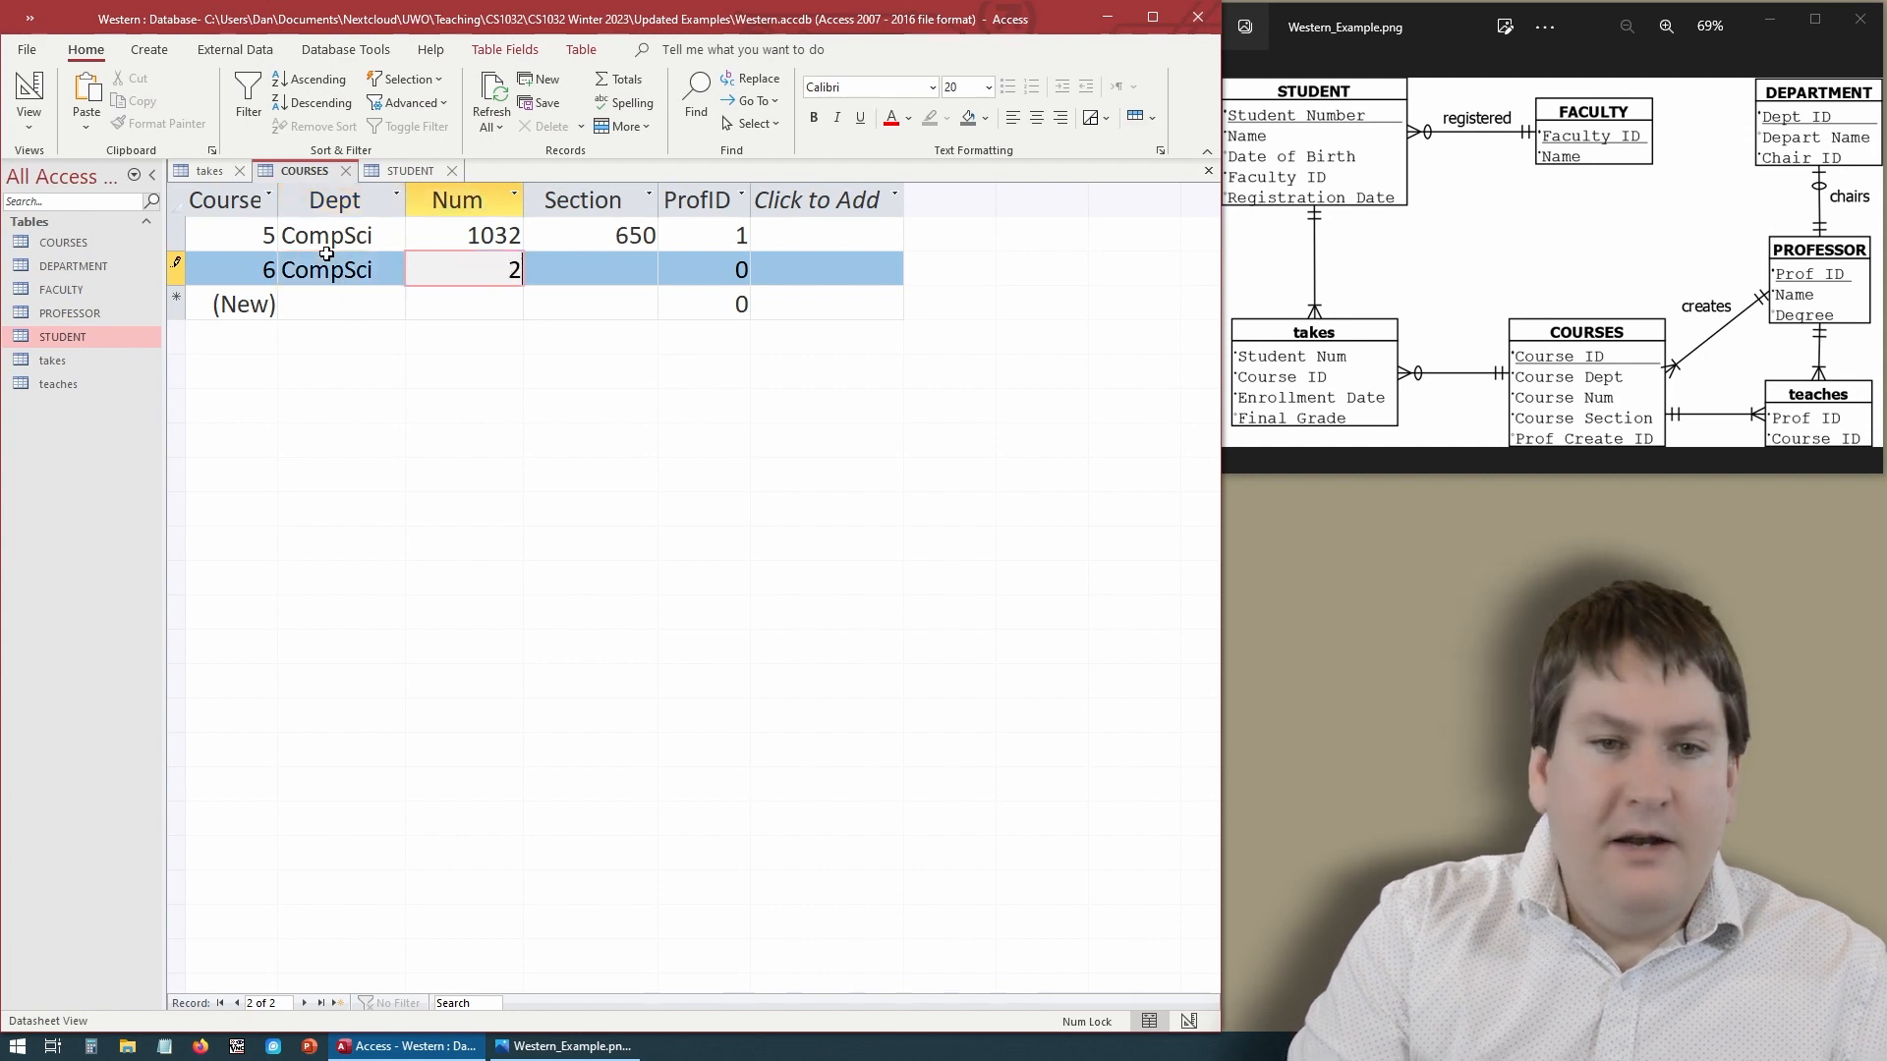
{"action": "type", "text": "034"}
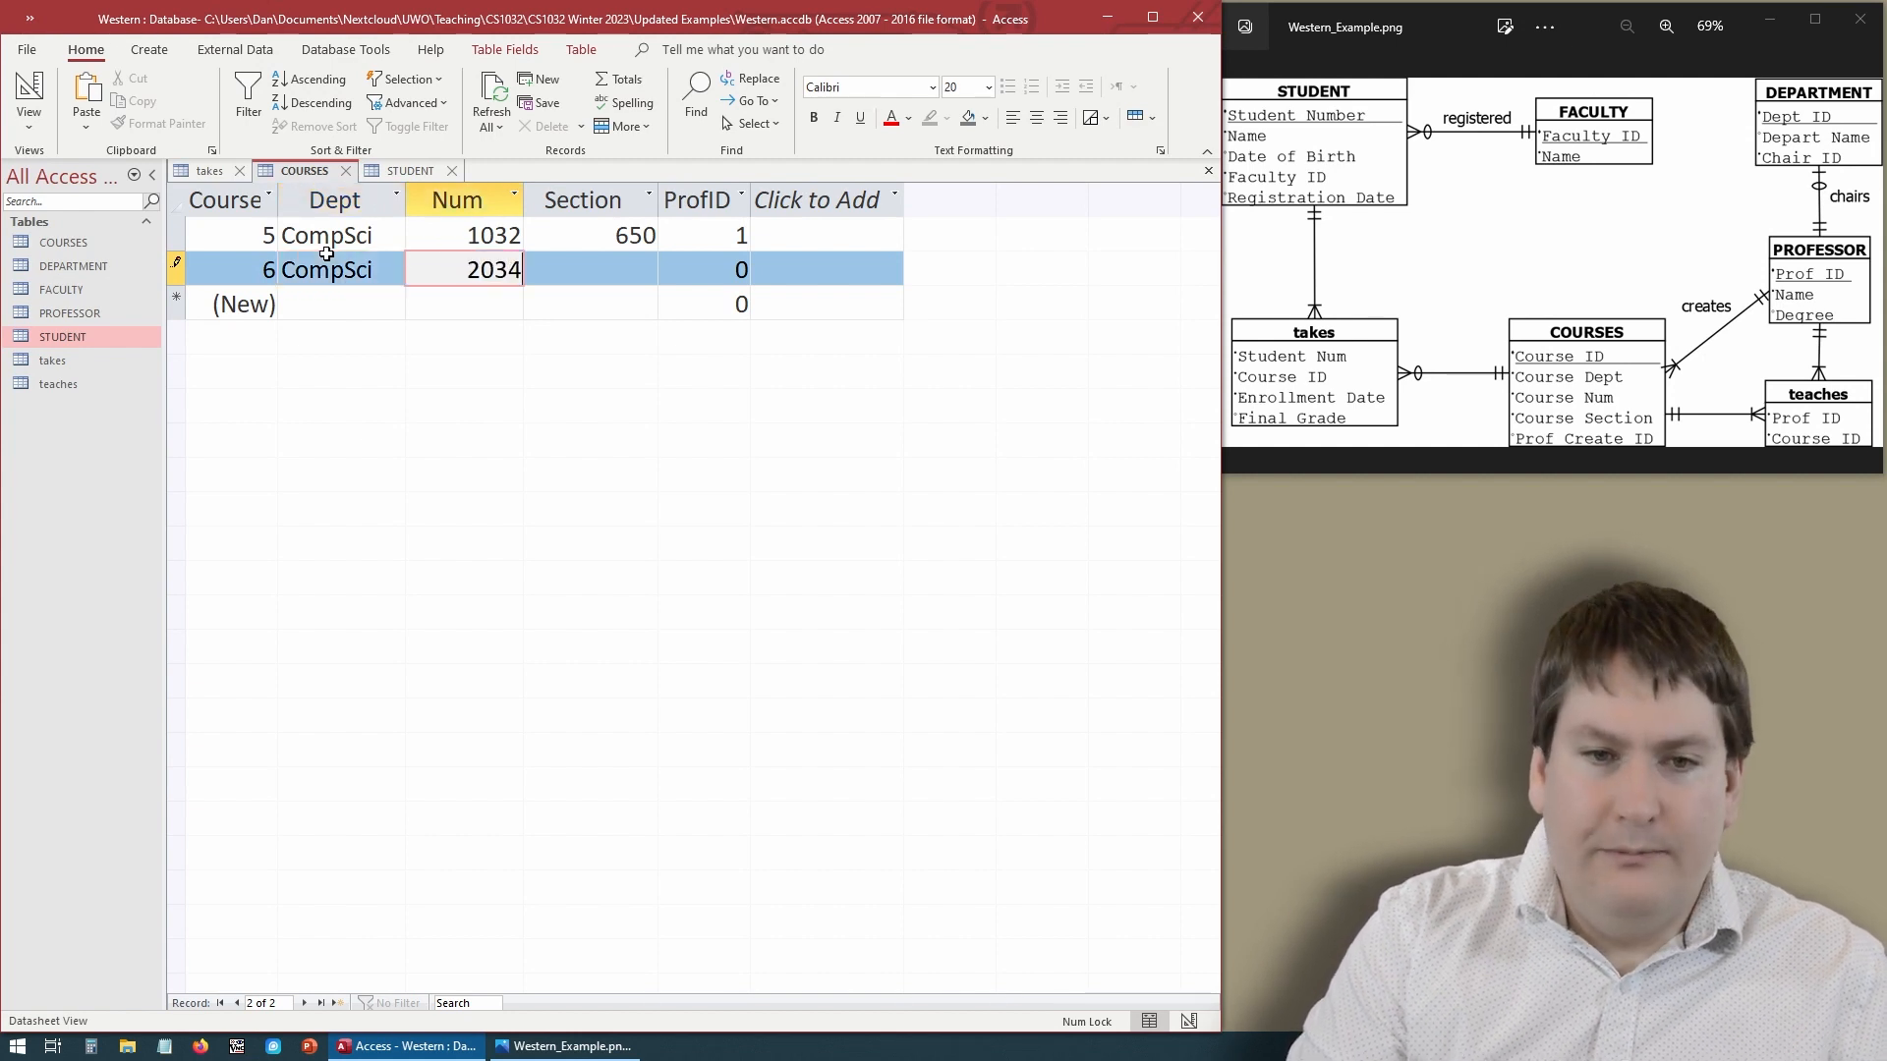
{"action": "key", "text": "Tab"}
{"action": "type", "text": "1"}
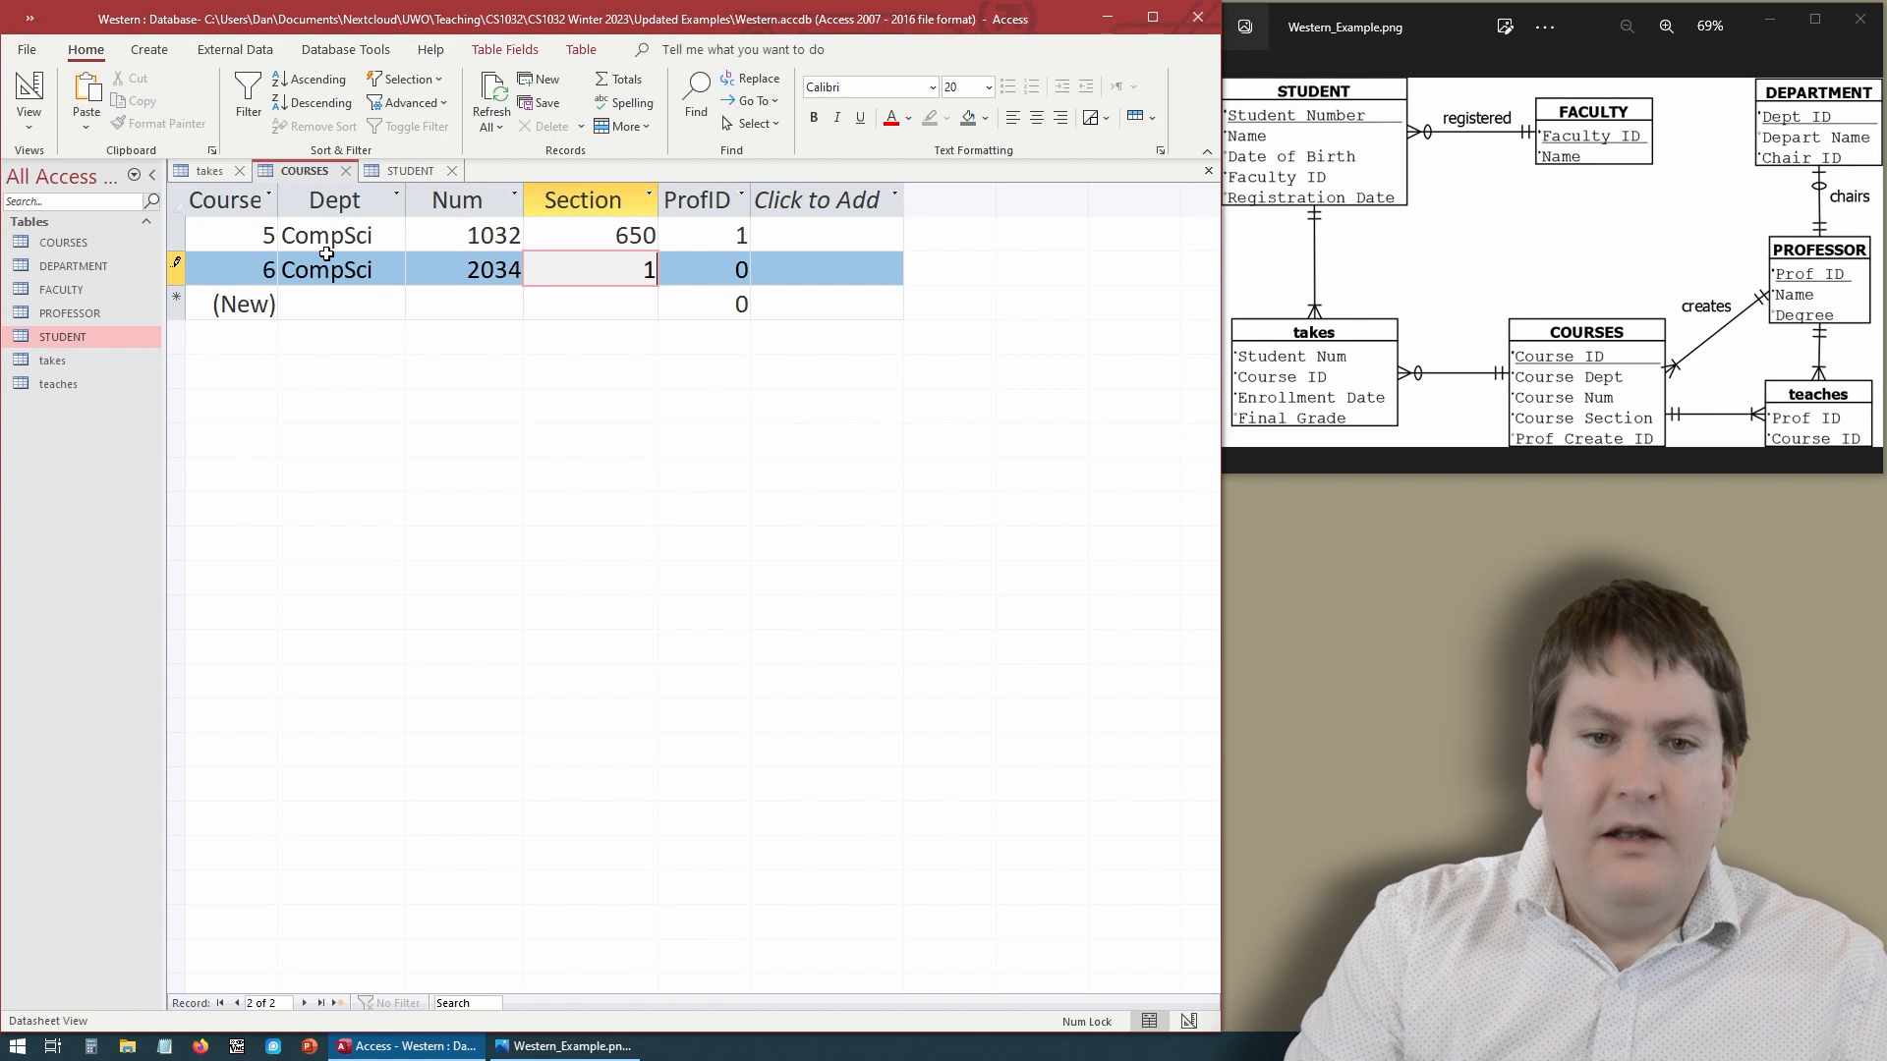
{"action": "key", "text": "Tab"}
{"action": "type", "text": "1"}
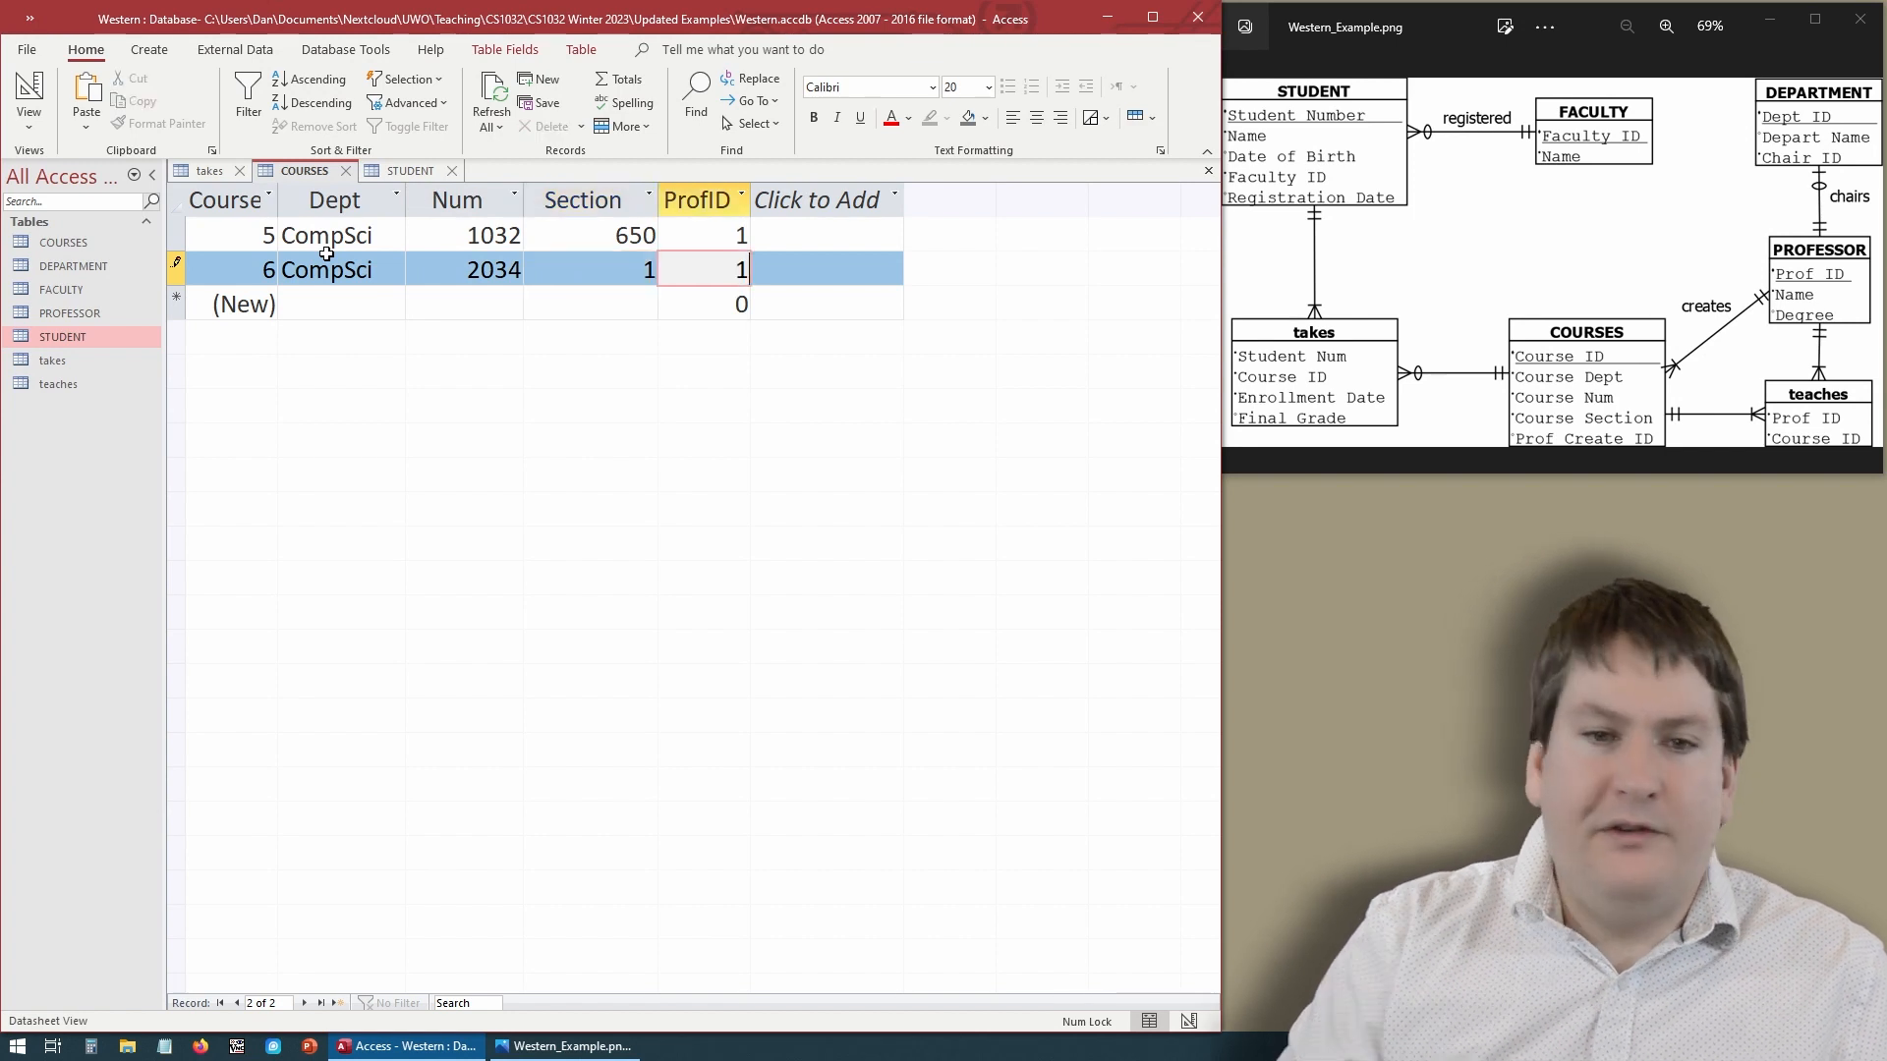
{"action": "left_click", "coordinate": [505, 308]}
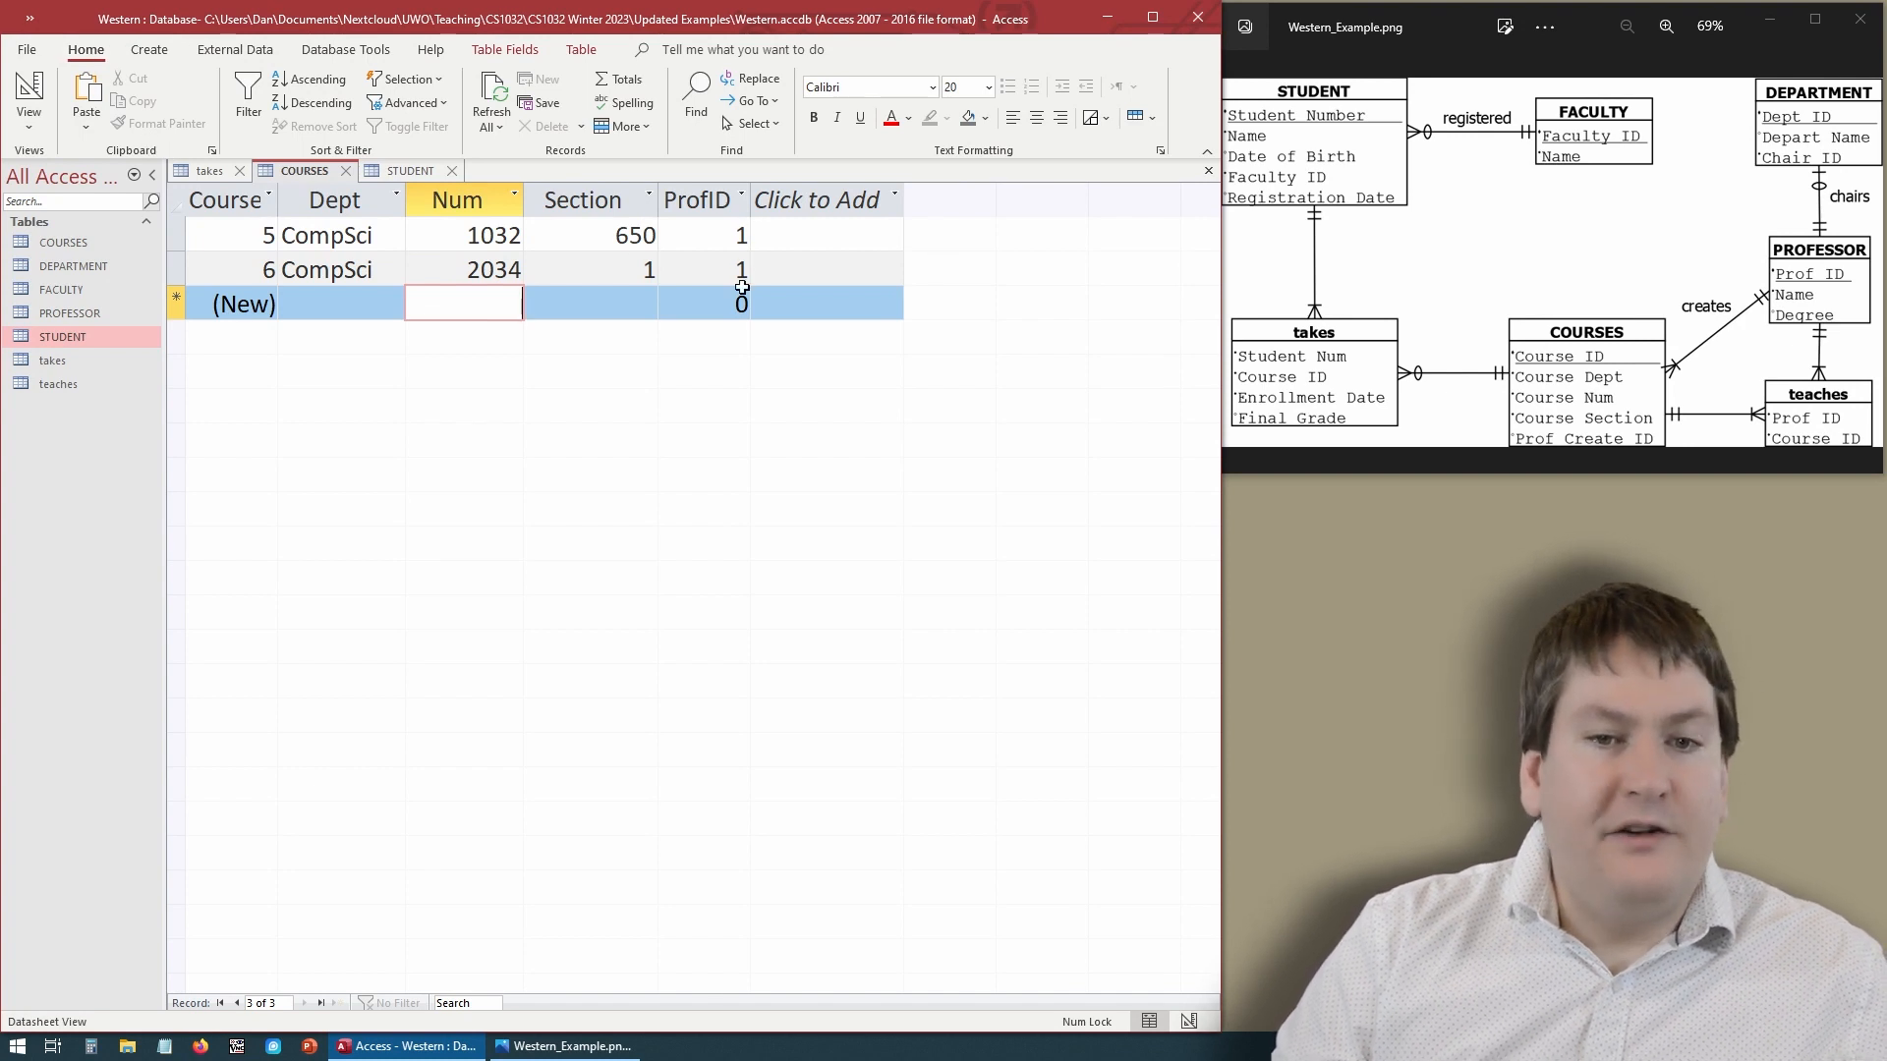
- Open the PROFESSOR table to check its IDs, then compare records across the takes, STUDENT and COURSES tables
{"action": "double_click", "coordinate": [84, 314]}
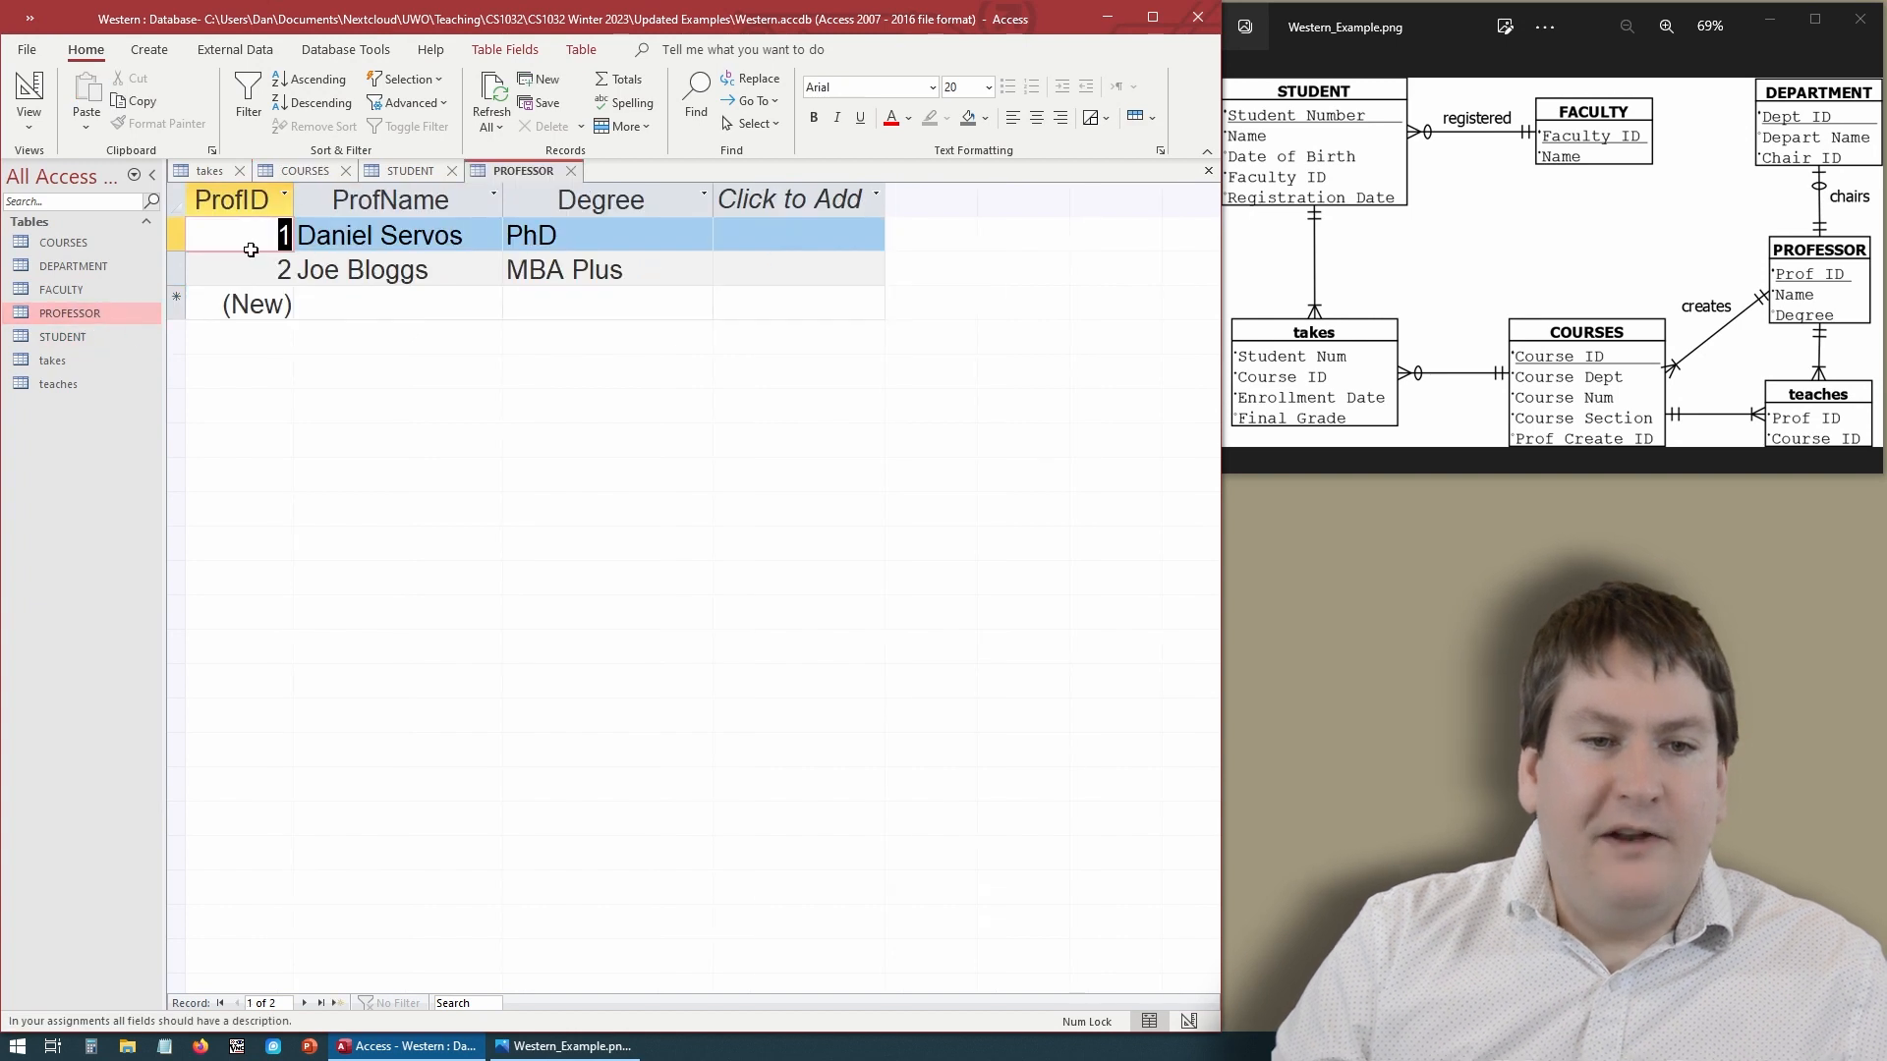
{"action": "left_click", "coordinate": [375, 276]}
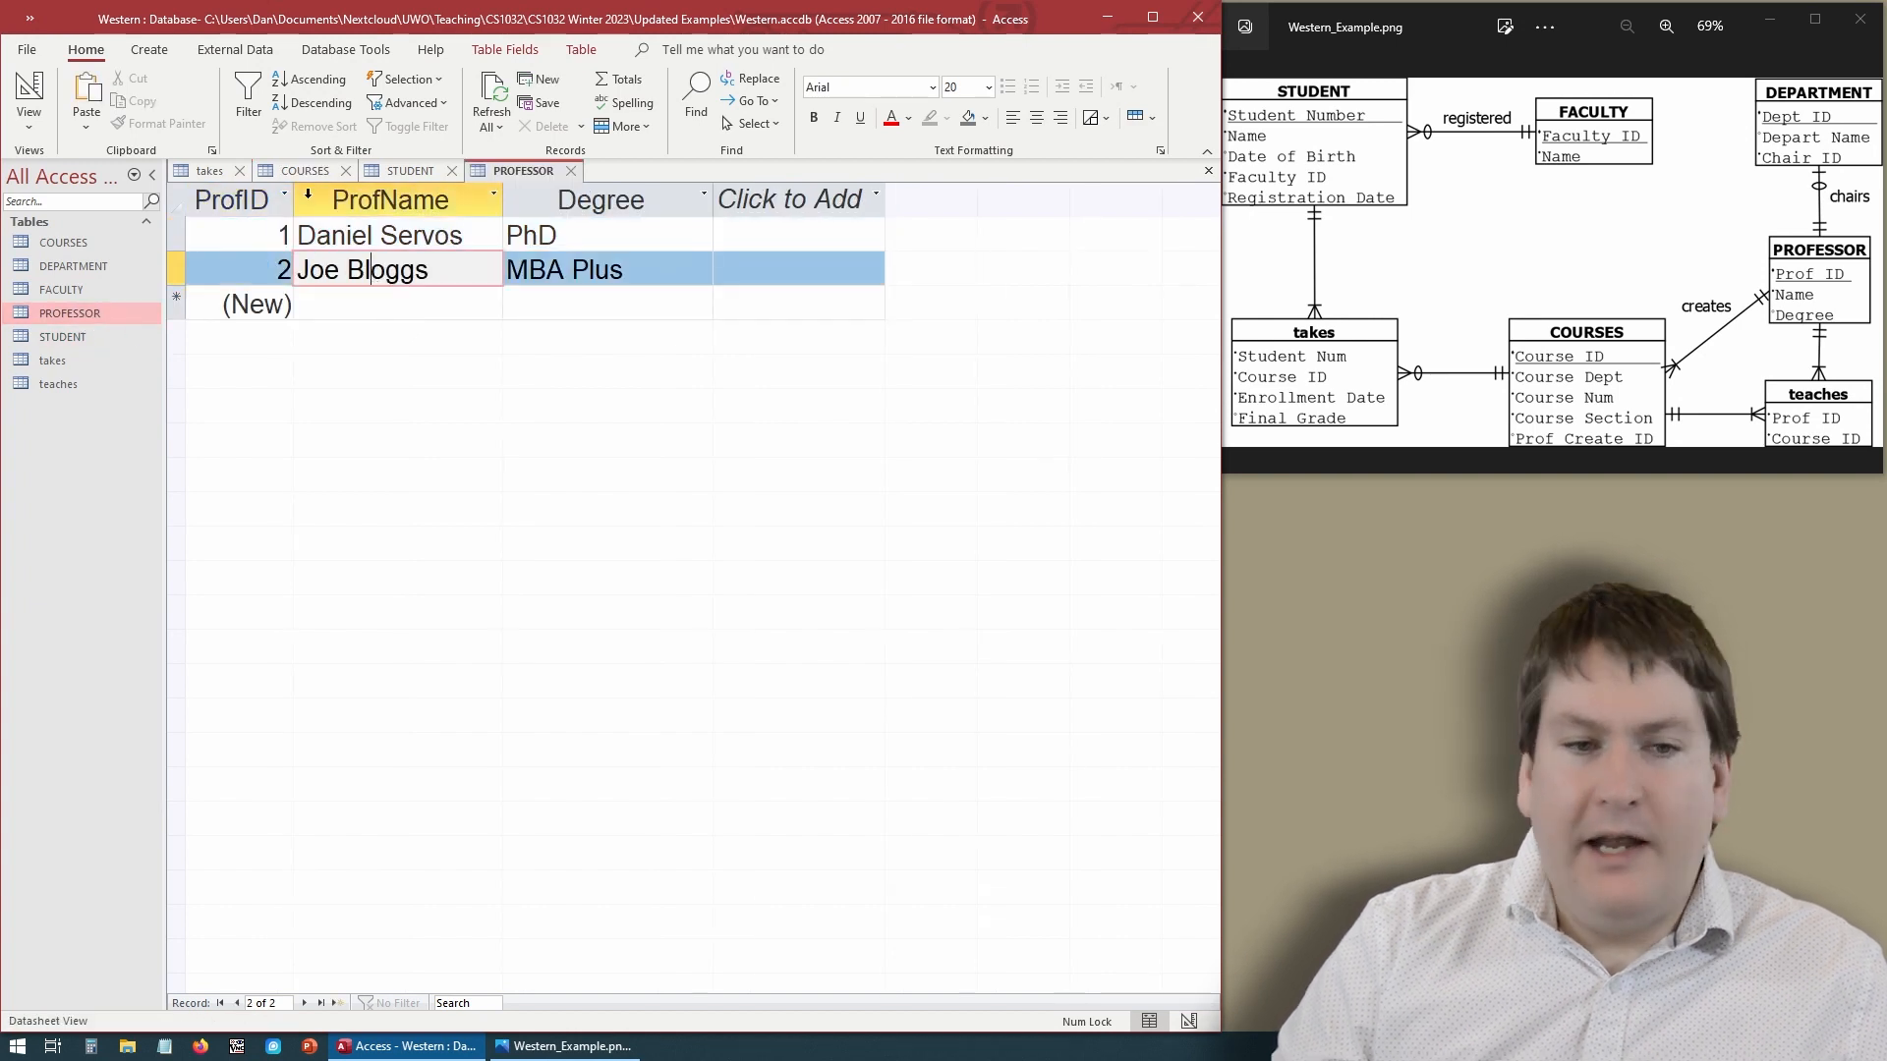
{"action": "left_click", "coordinate": [570, 171]}
{"action": "left_click", "coordinate": [396, 174]}
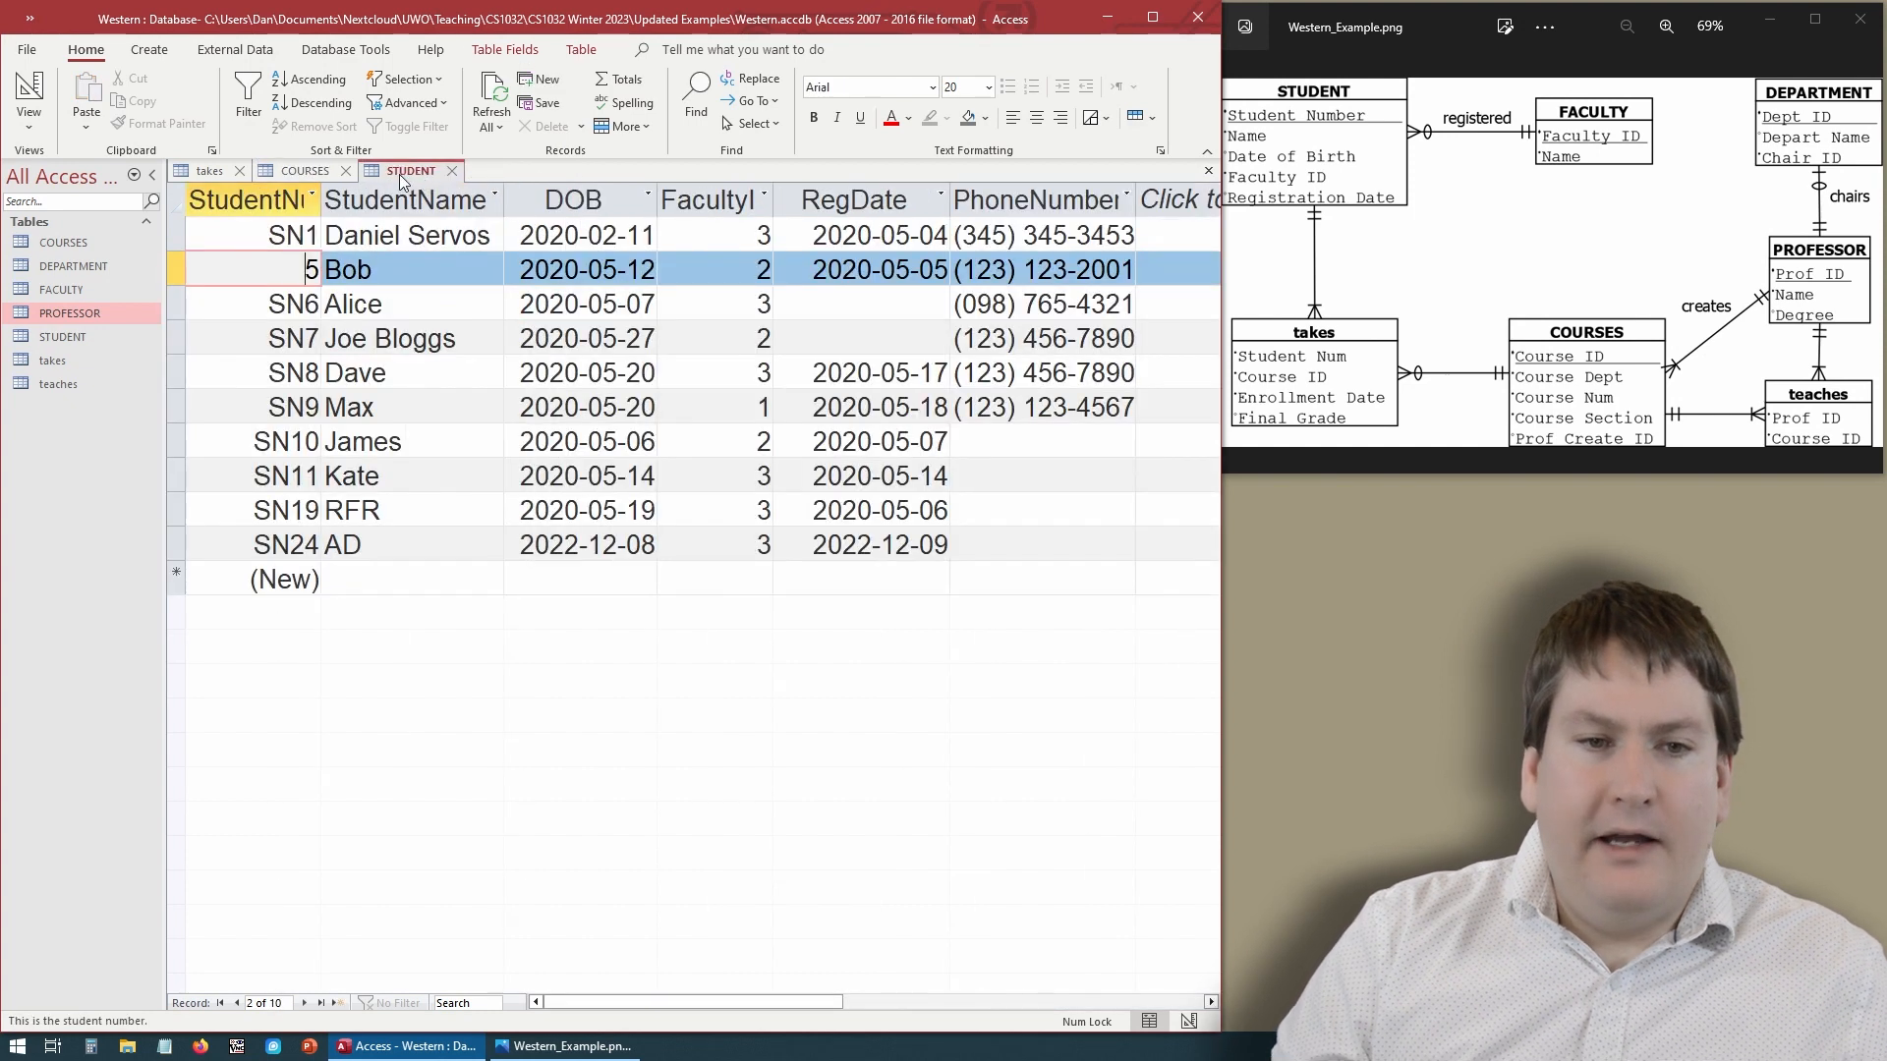
{"action": "left_click", "coordinate": [204, 177]}
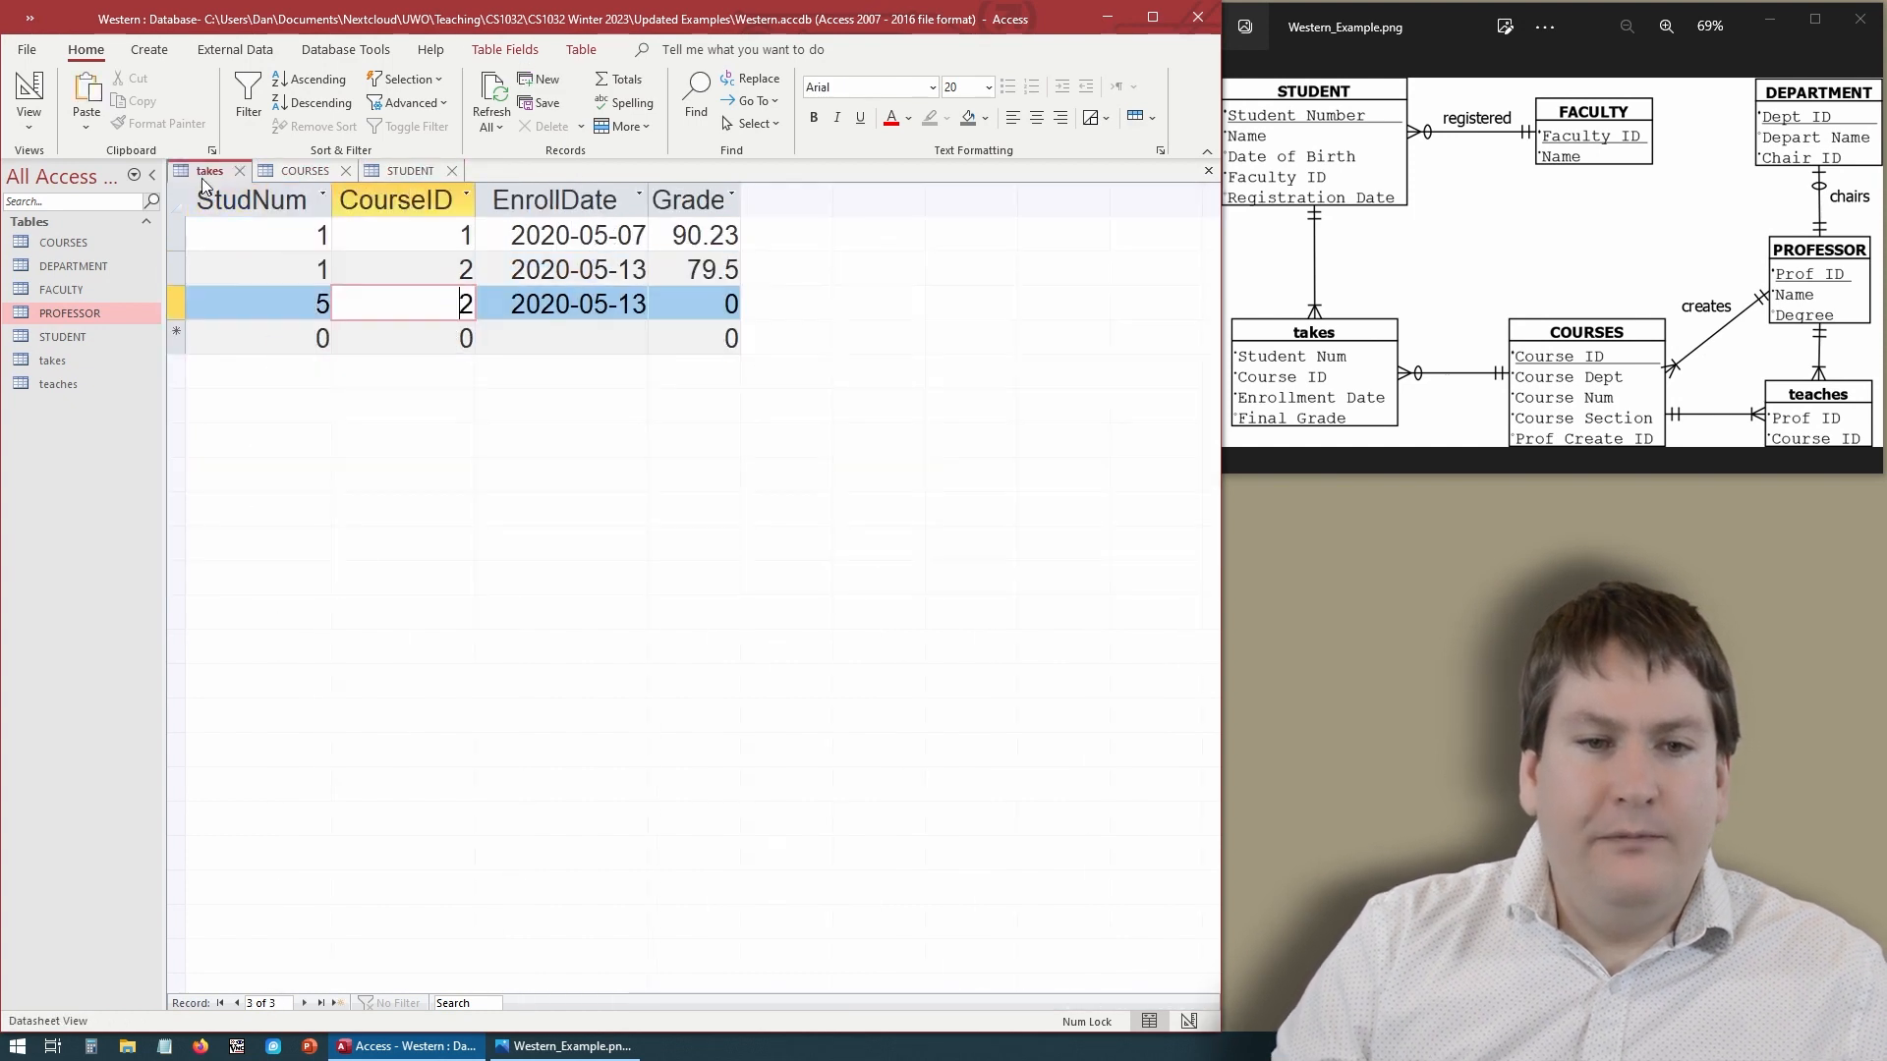
{"action": "left_click", "coordinate": [437, 240]}
{"action": "left_click", "coordinate": [437, 264]}
{"action": "left_click", "coordinate": [294, 171]}
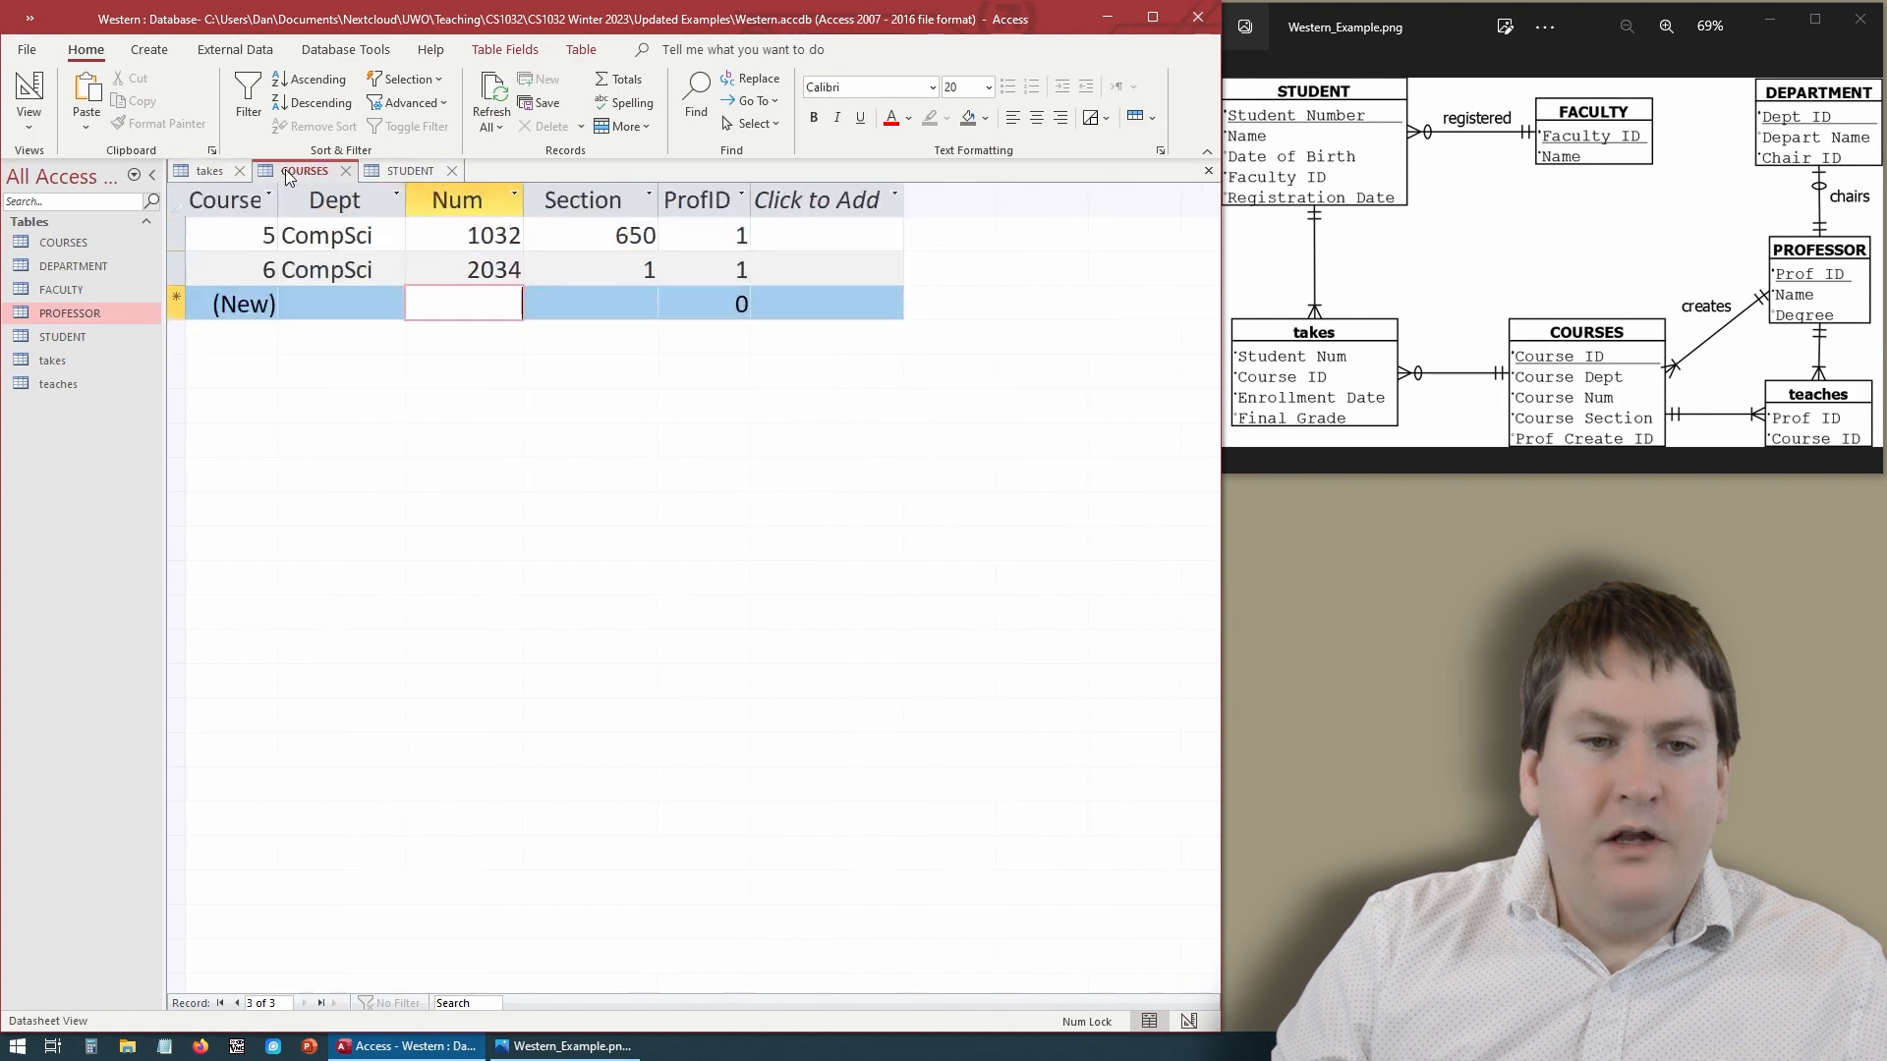
{"action": "left_click", "coordinate": [259, 228]}
{"action": "left_click", "coordinate": [257, 268]}
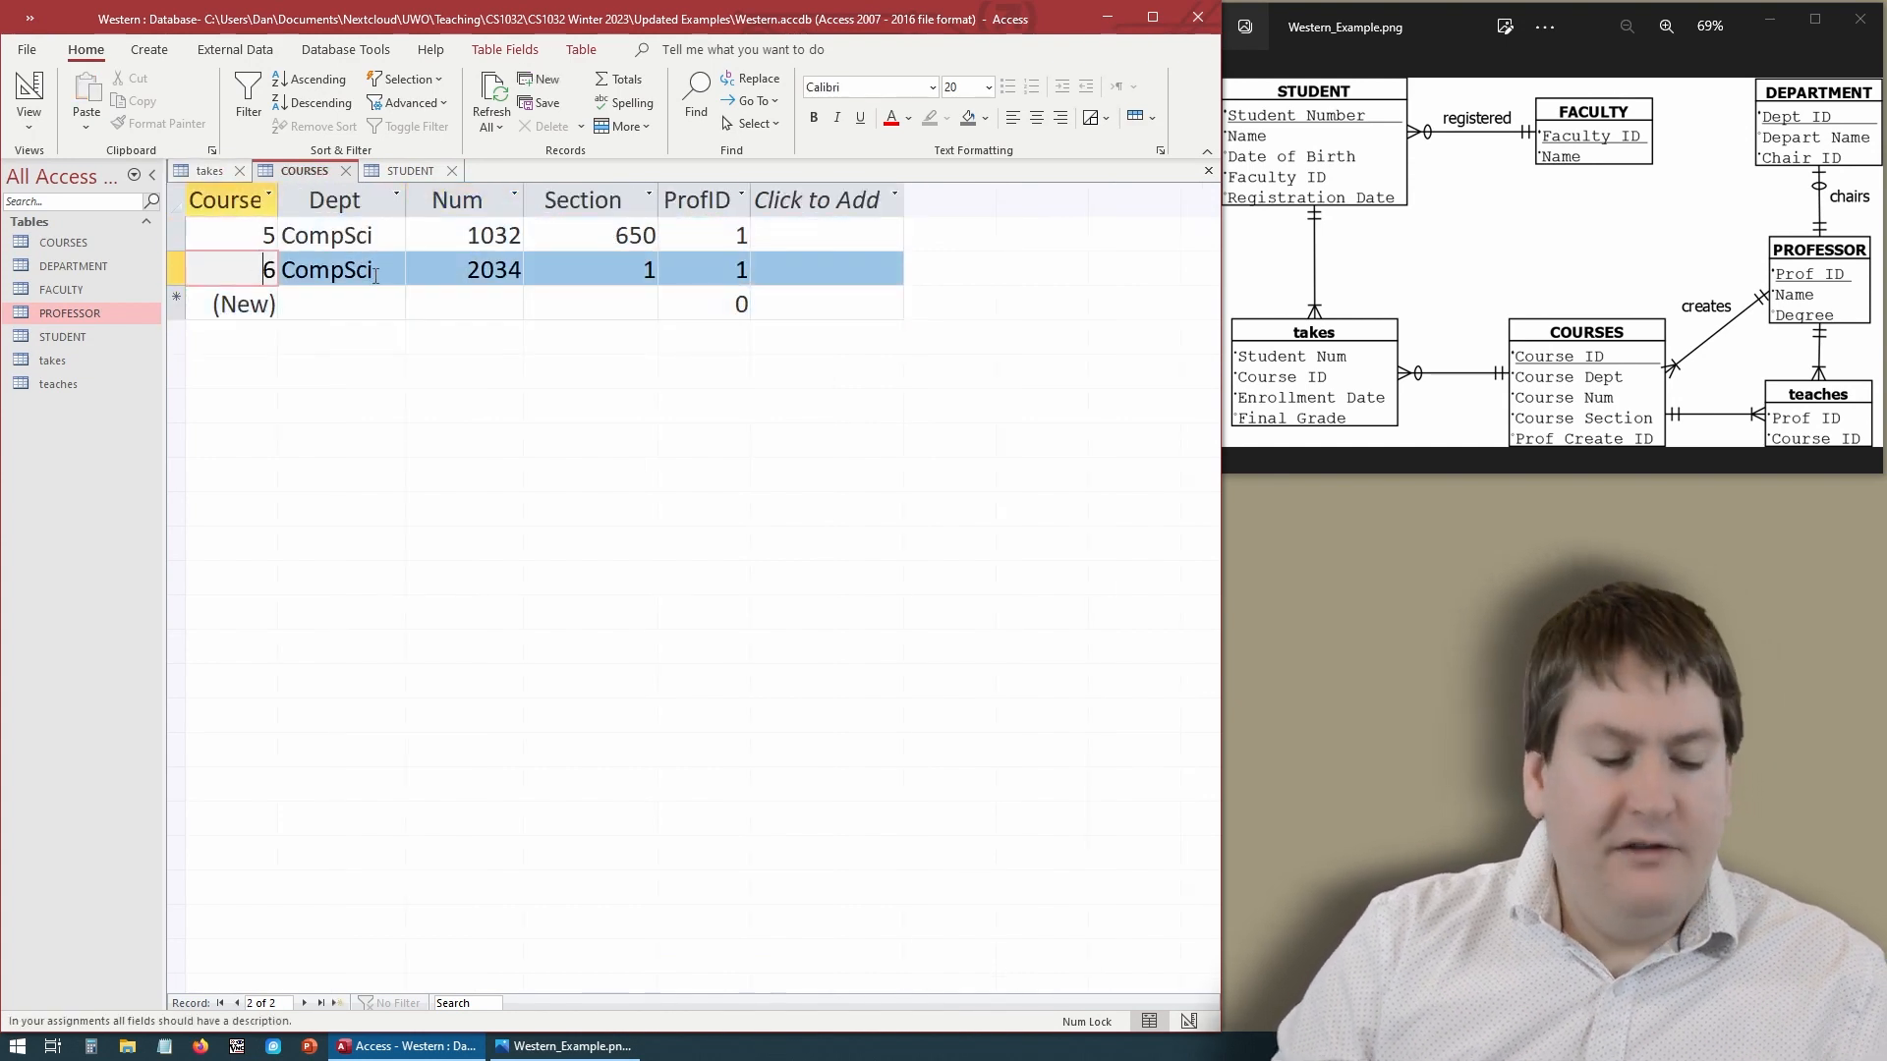
{"action": "left_click", "coordinate": [209, 171]}
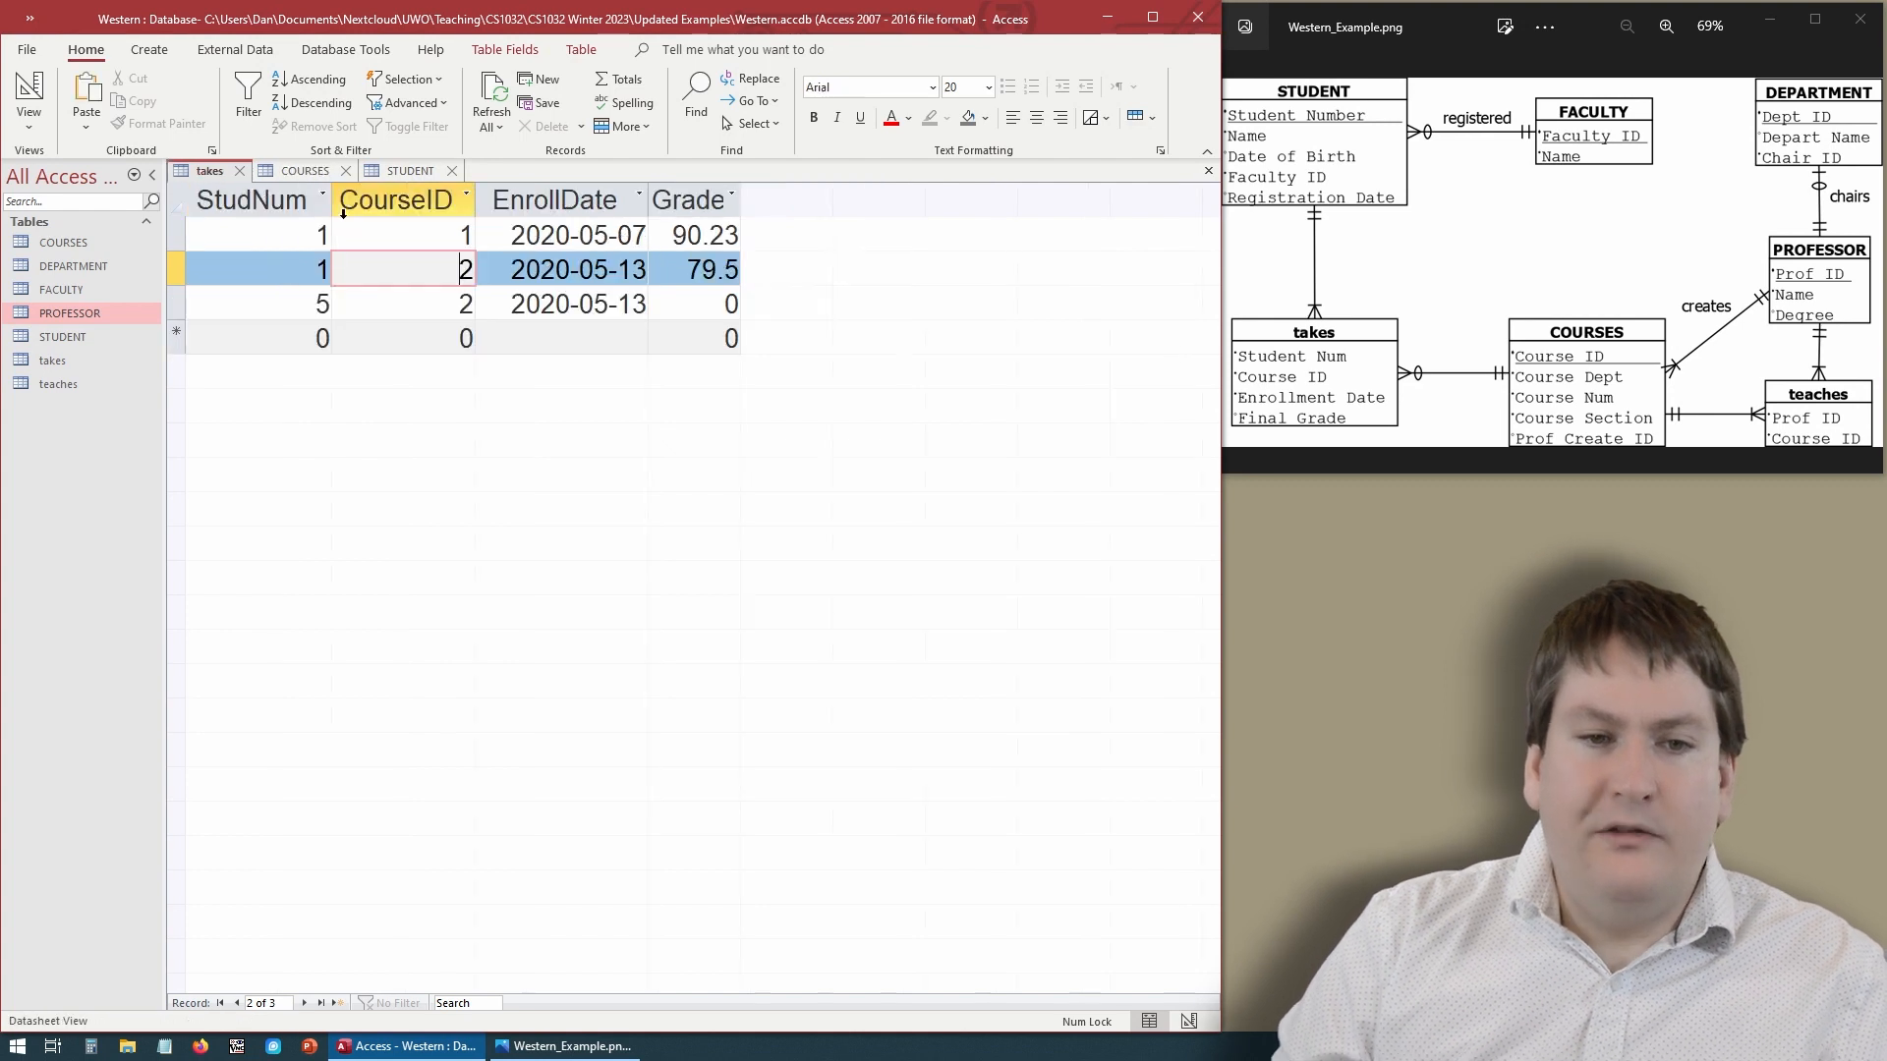
- Change the takes records' CourseID values to 5, 6 and 6 so they match existing courses
{"action": "double_click", "coordinate": [409, 241]}
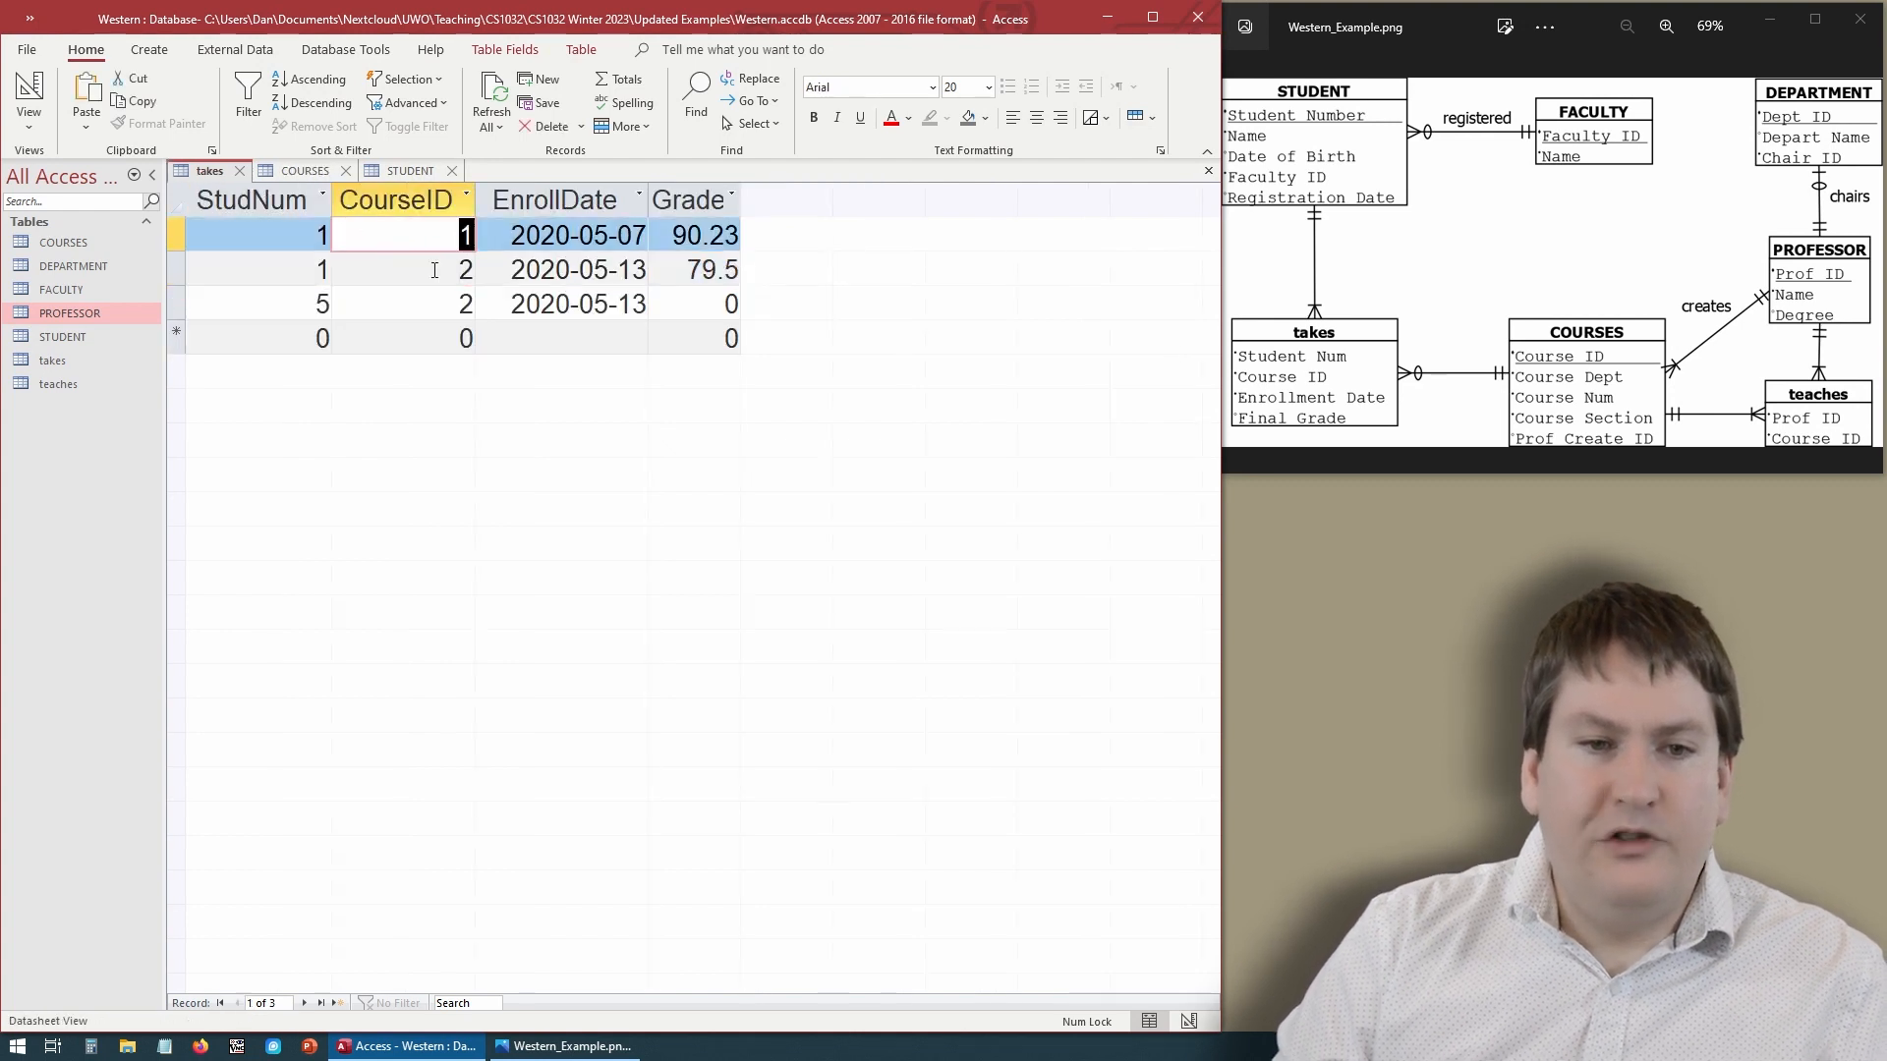
{"action": "type", "text": "5"}
{"action": "double_click", "coordinate": [466, 269]}
{"action": "type", "text": "6"}
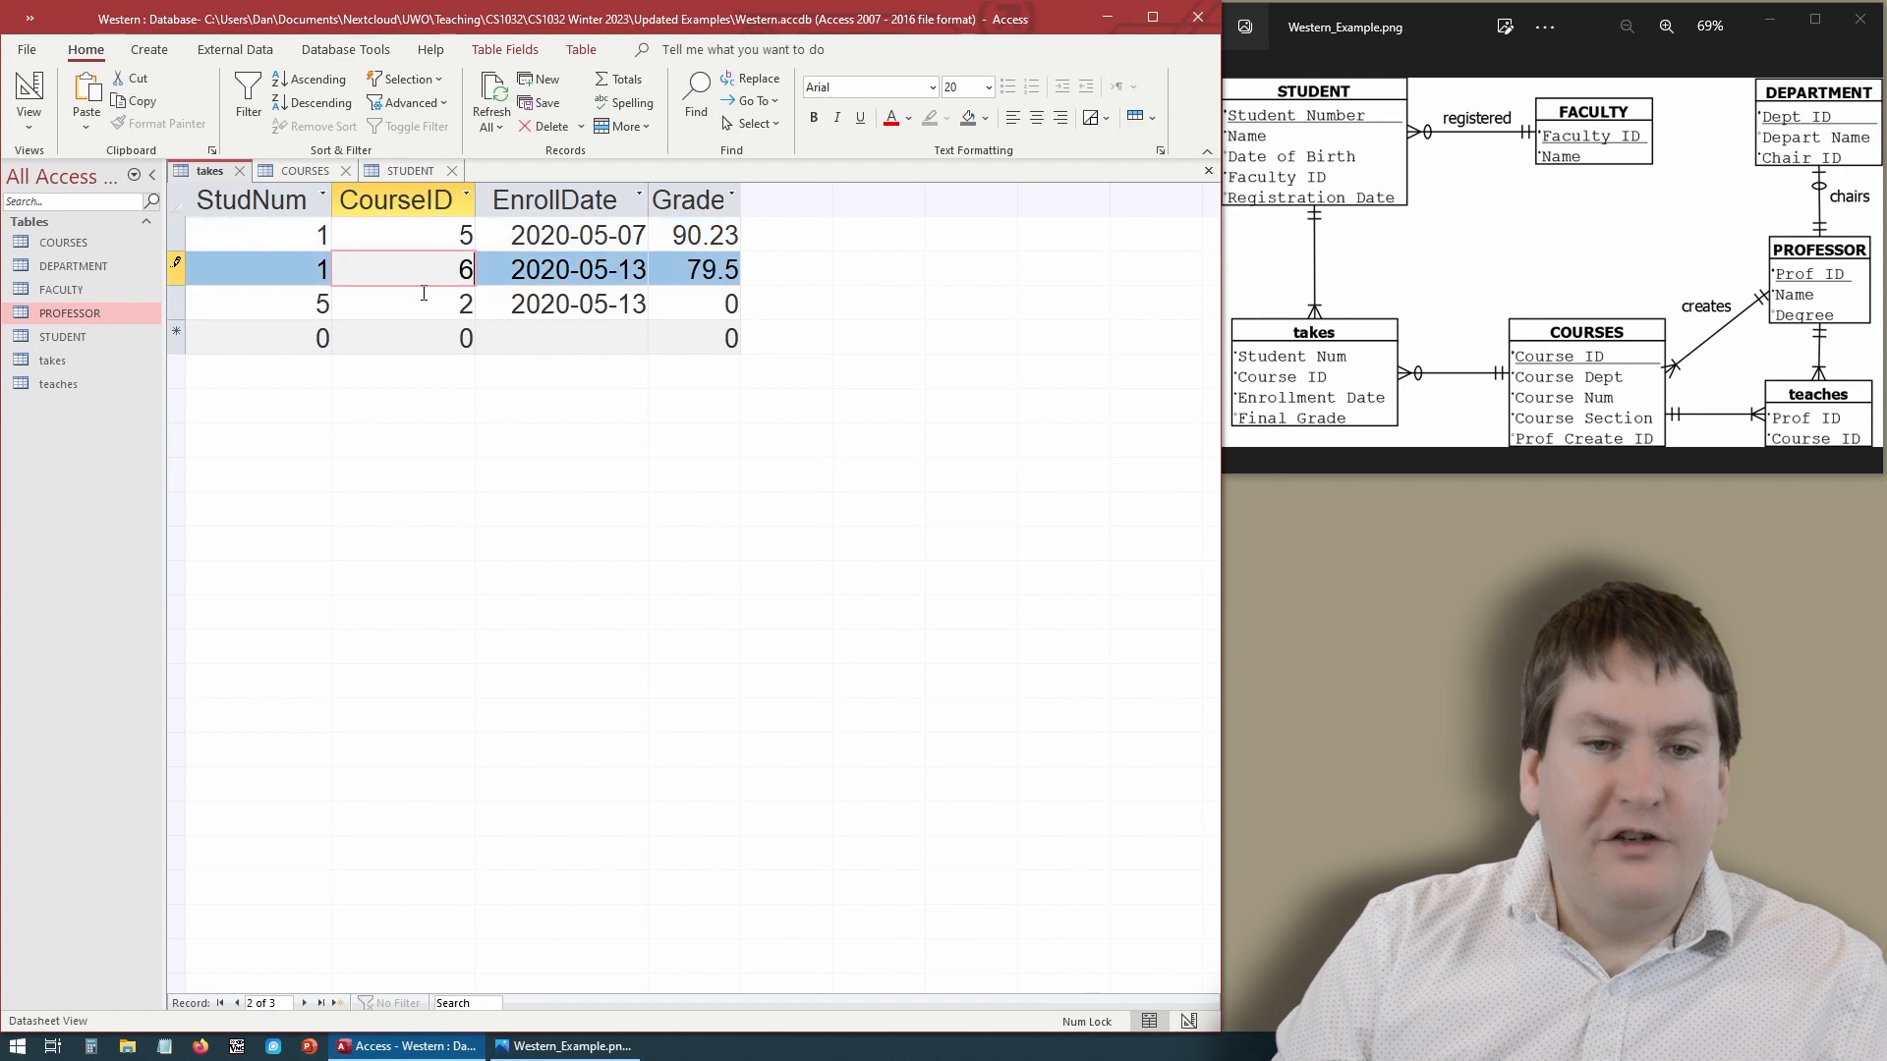
{"action": "double_click", "coordinate": [466, 304]}
{"action": "type", "text": "6"}
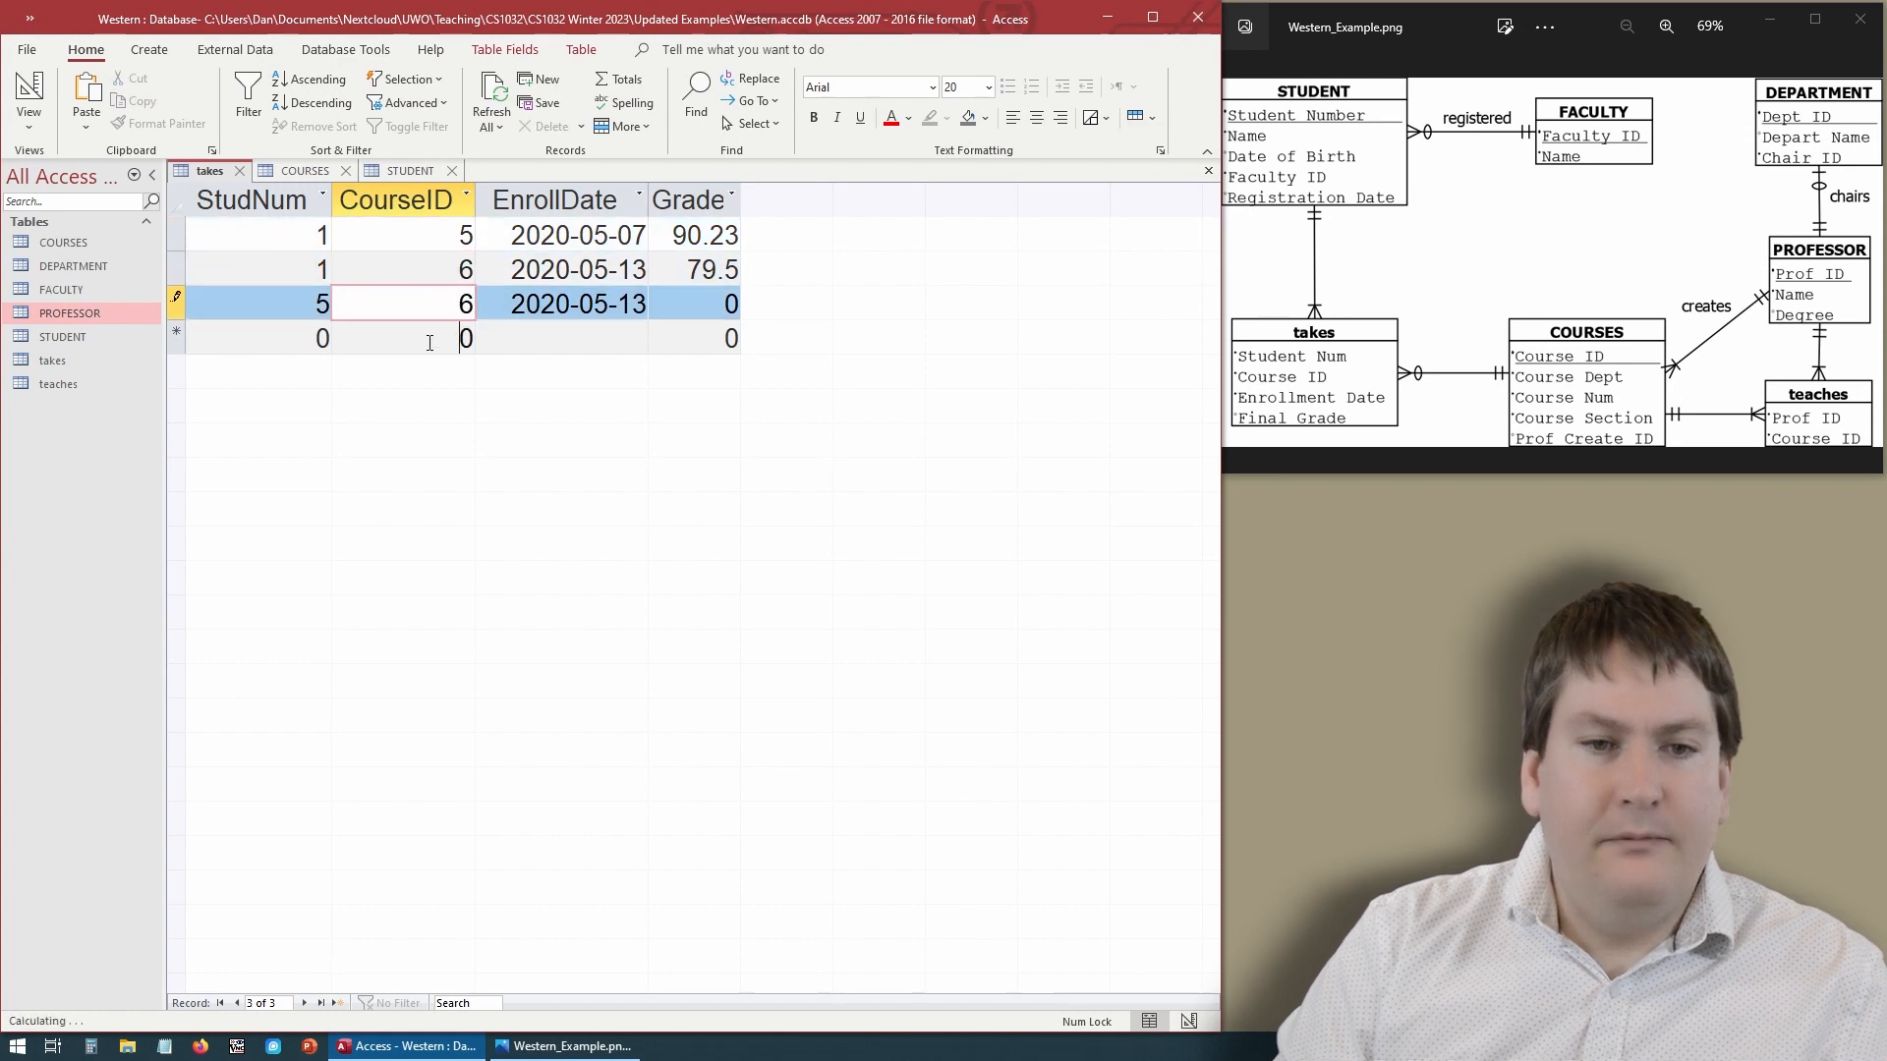
{"action": "left_click", "coordinate": [462, 338]}
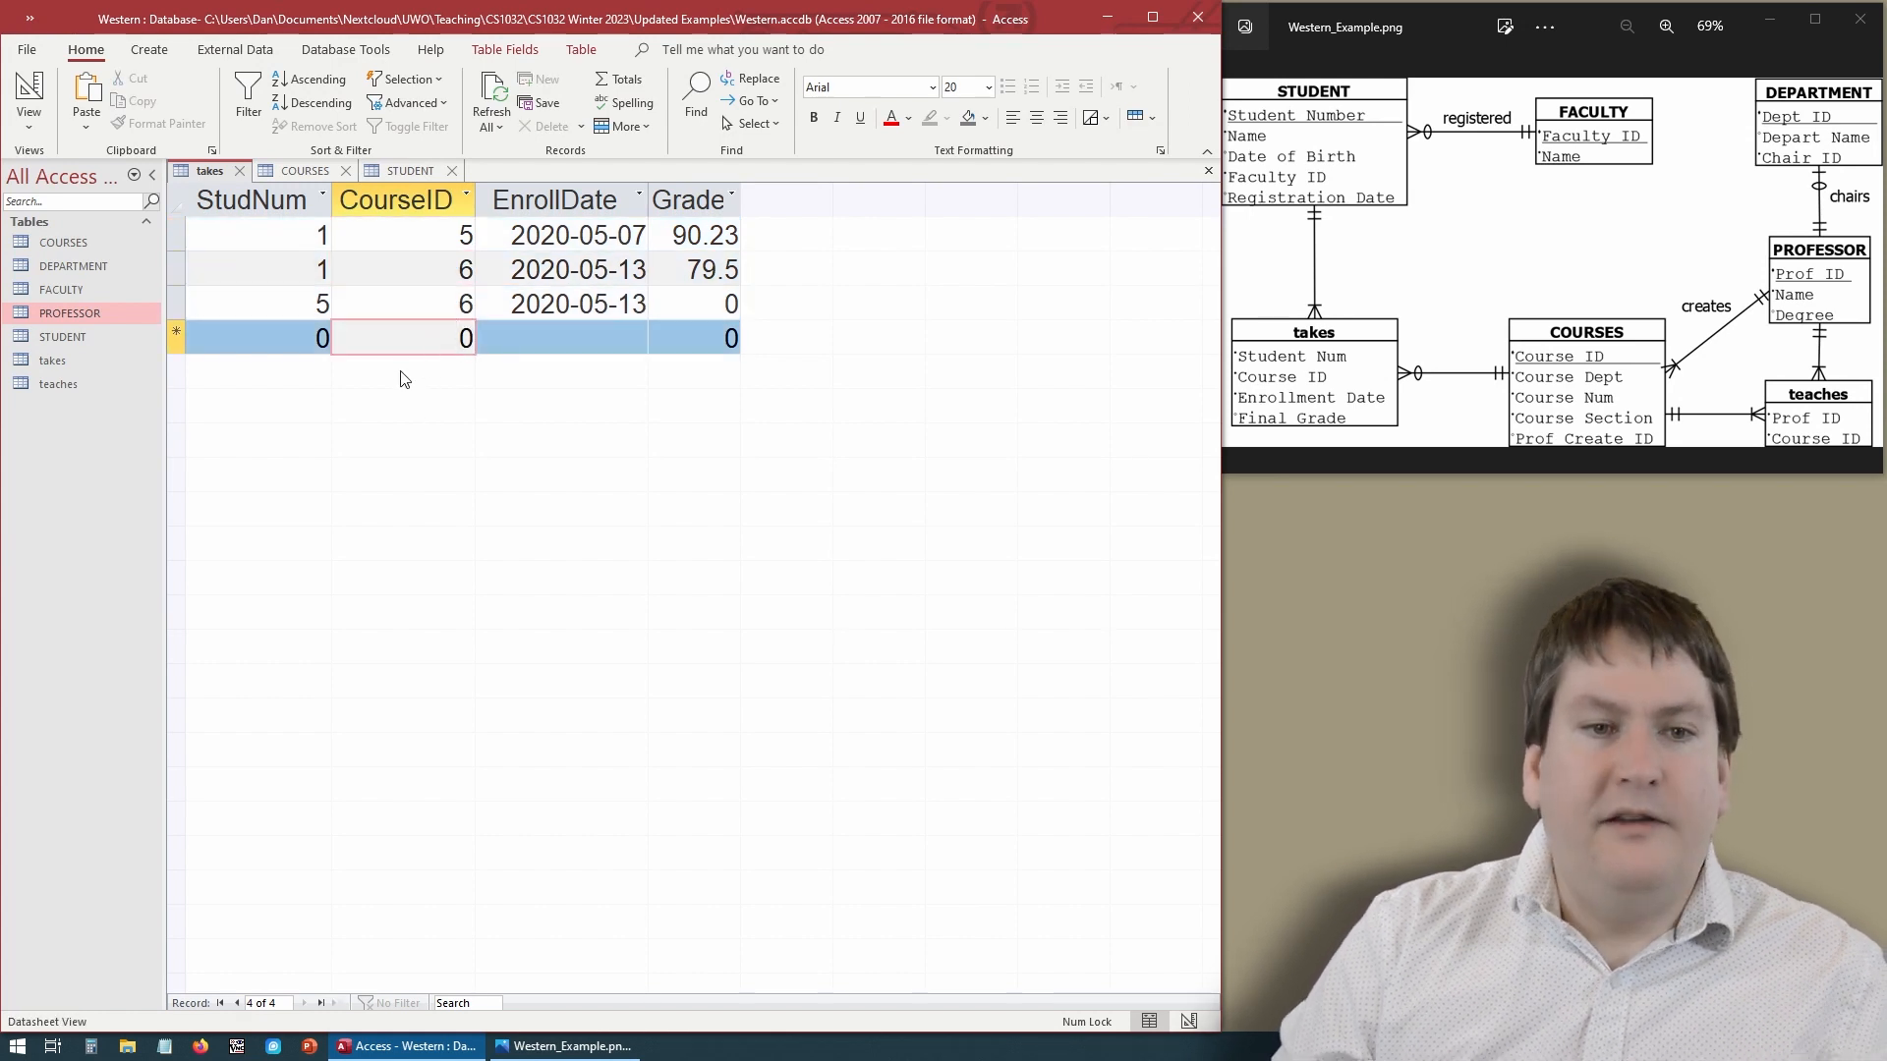
- Close the open tables and open the Relationships window
{"action": "left_click", "coordinate": [238, 169]}
{"action": "left_click", "coordinate": [262, 174]}
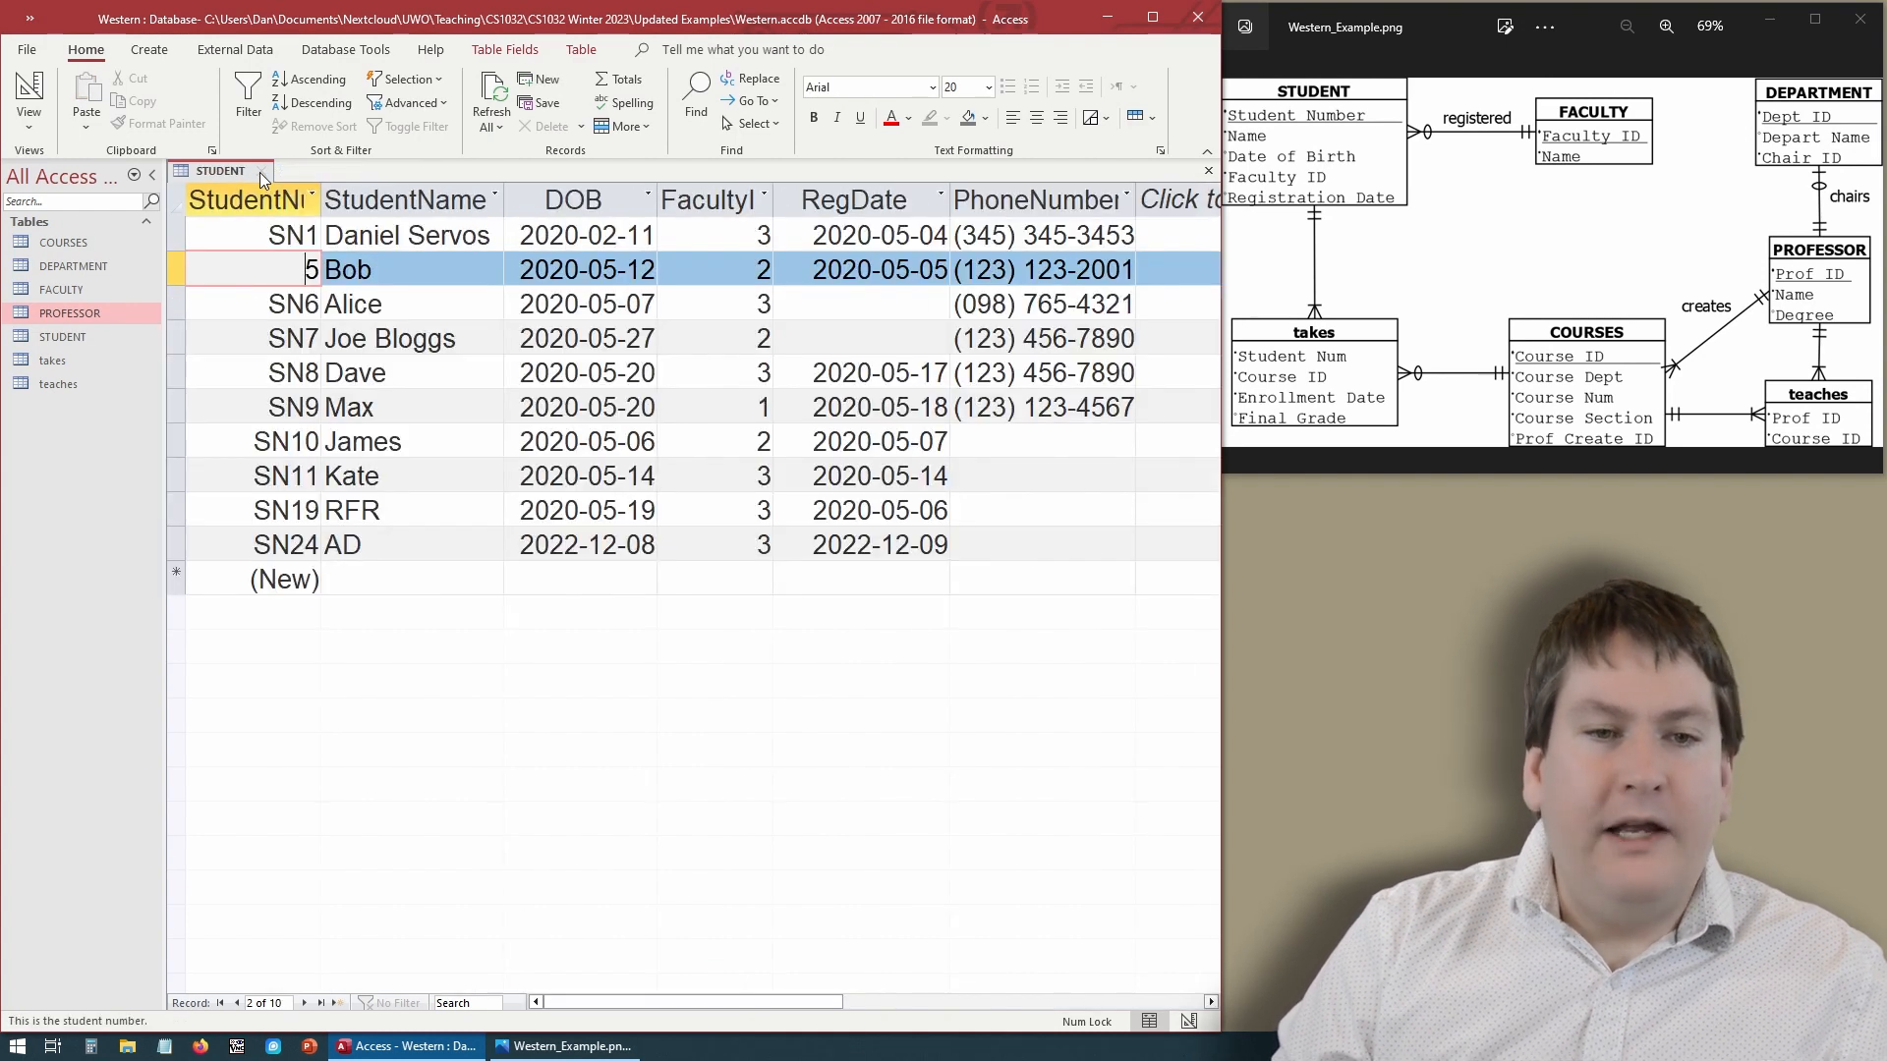
{"action": "left_click", "coordinate": [262, 173]}
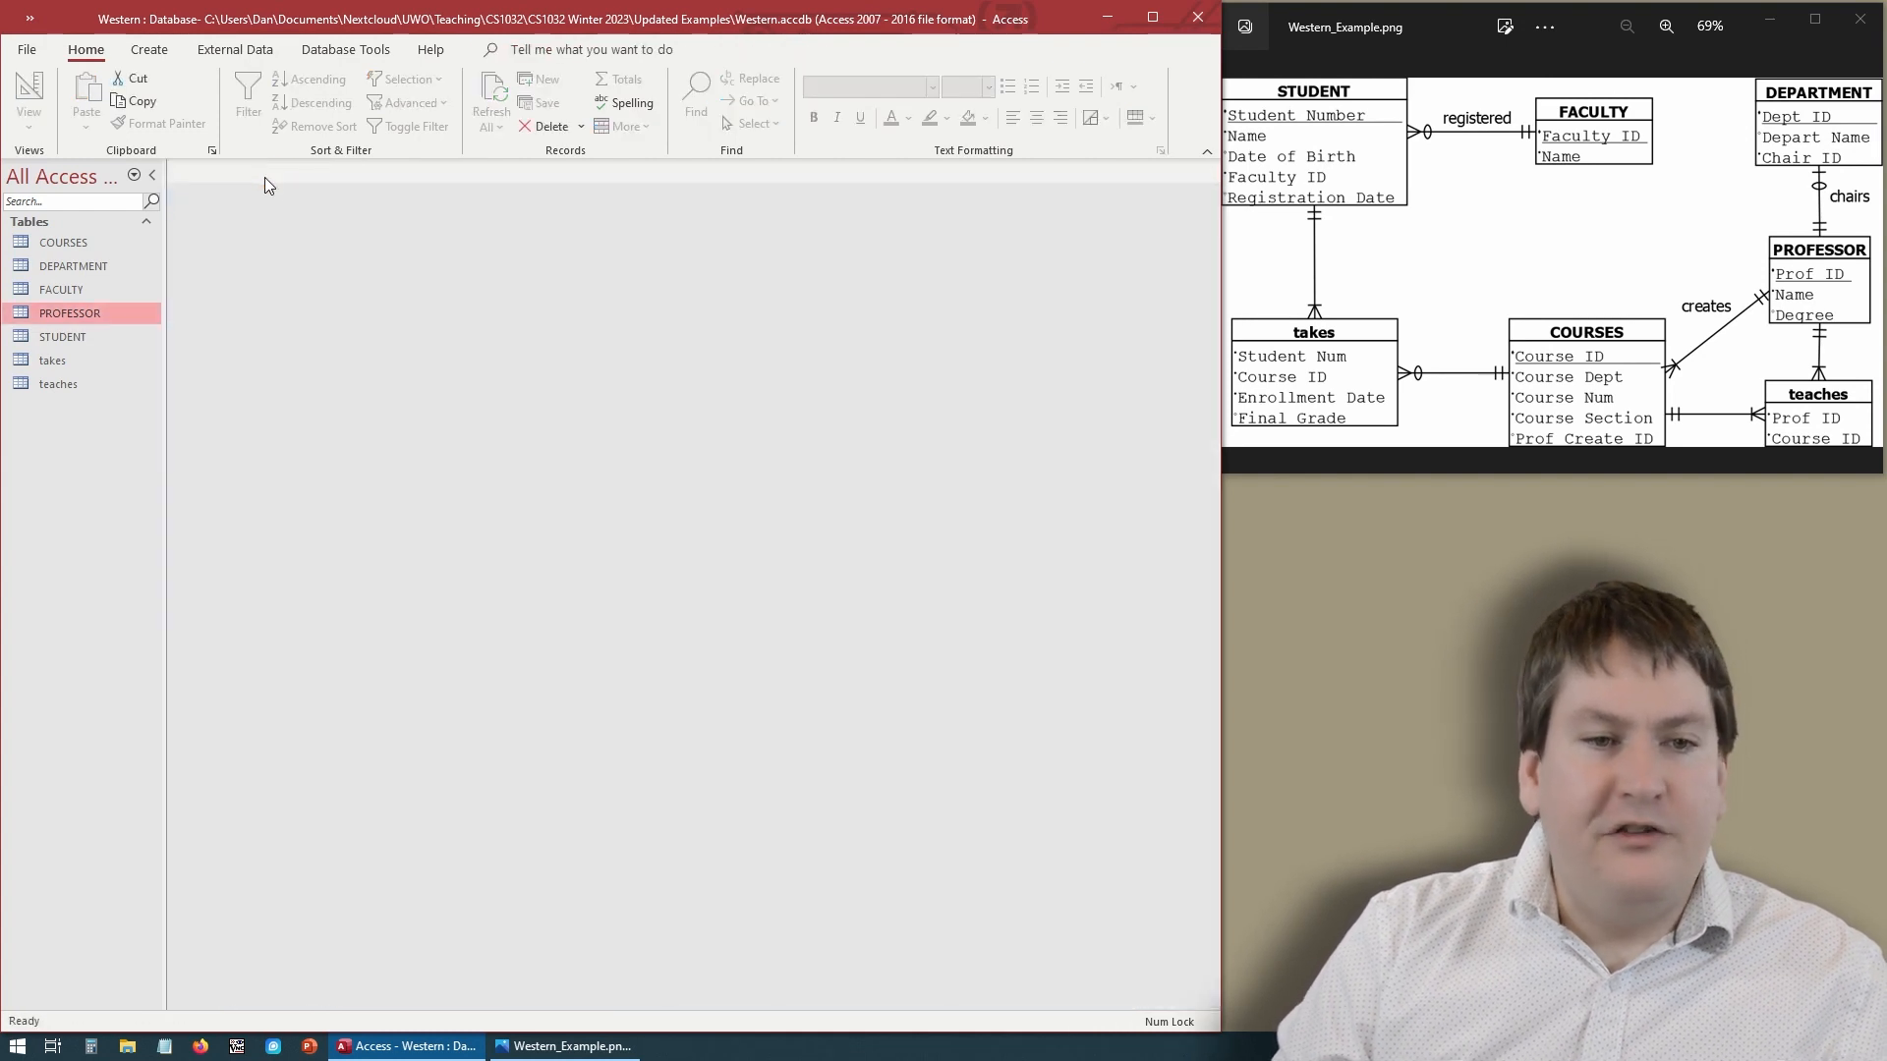
{"action": "left_click", "coordinate": [358, 56]}
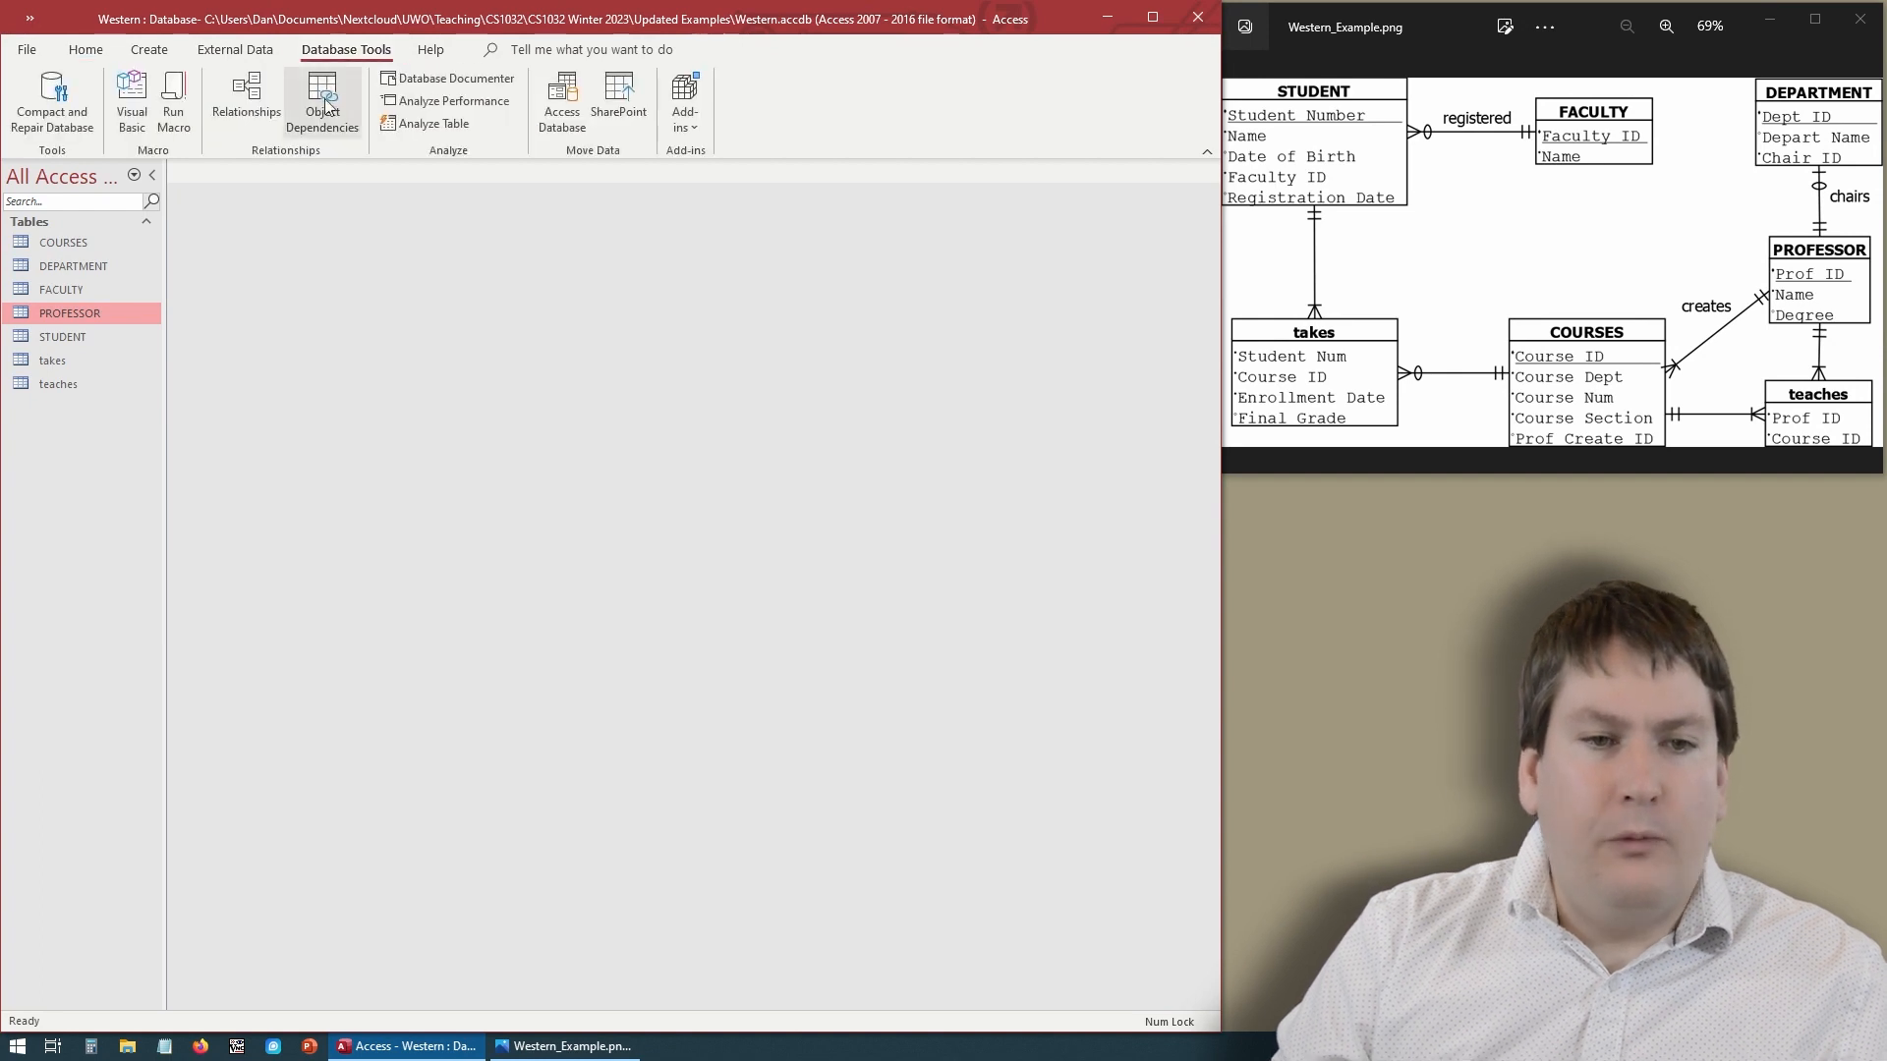
{"action": "left_click", "coordinate": [260, 111]}
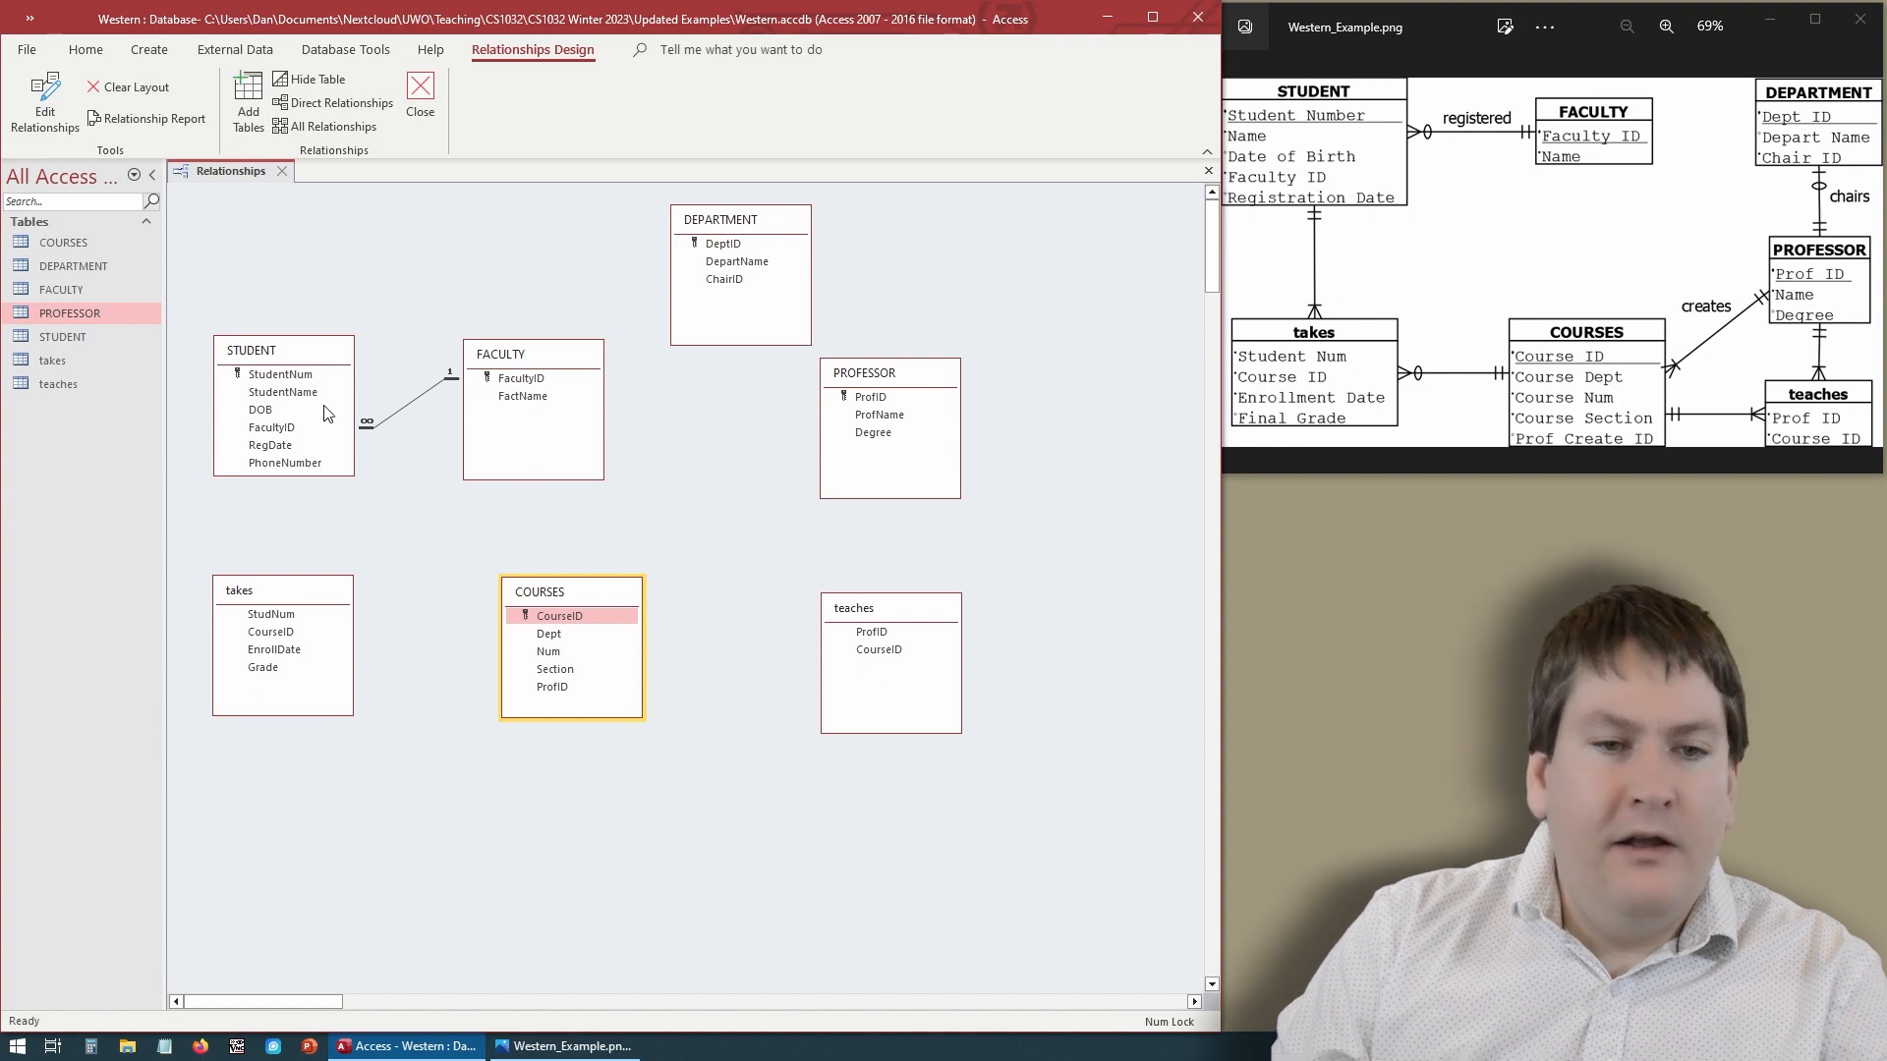
- Relate STUDENT's StudentNum to takes' StudNum with referential integrity enforced
{"action": "left_click_drag", "start_coordinate": [288, 381], "coordinate": [277, 614]}
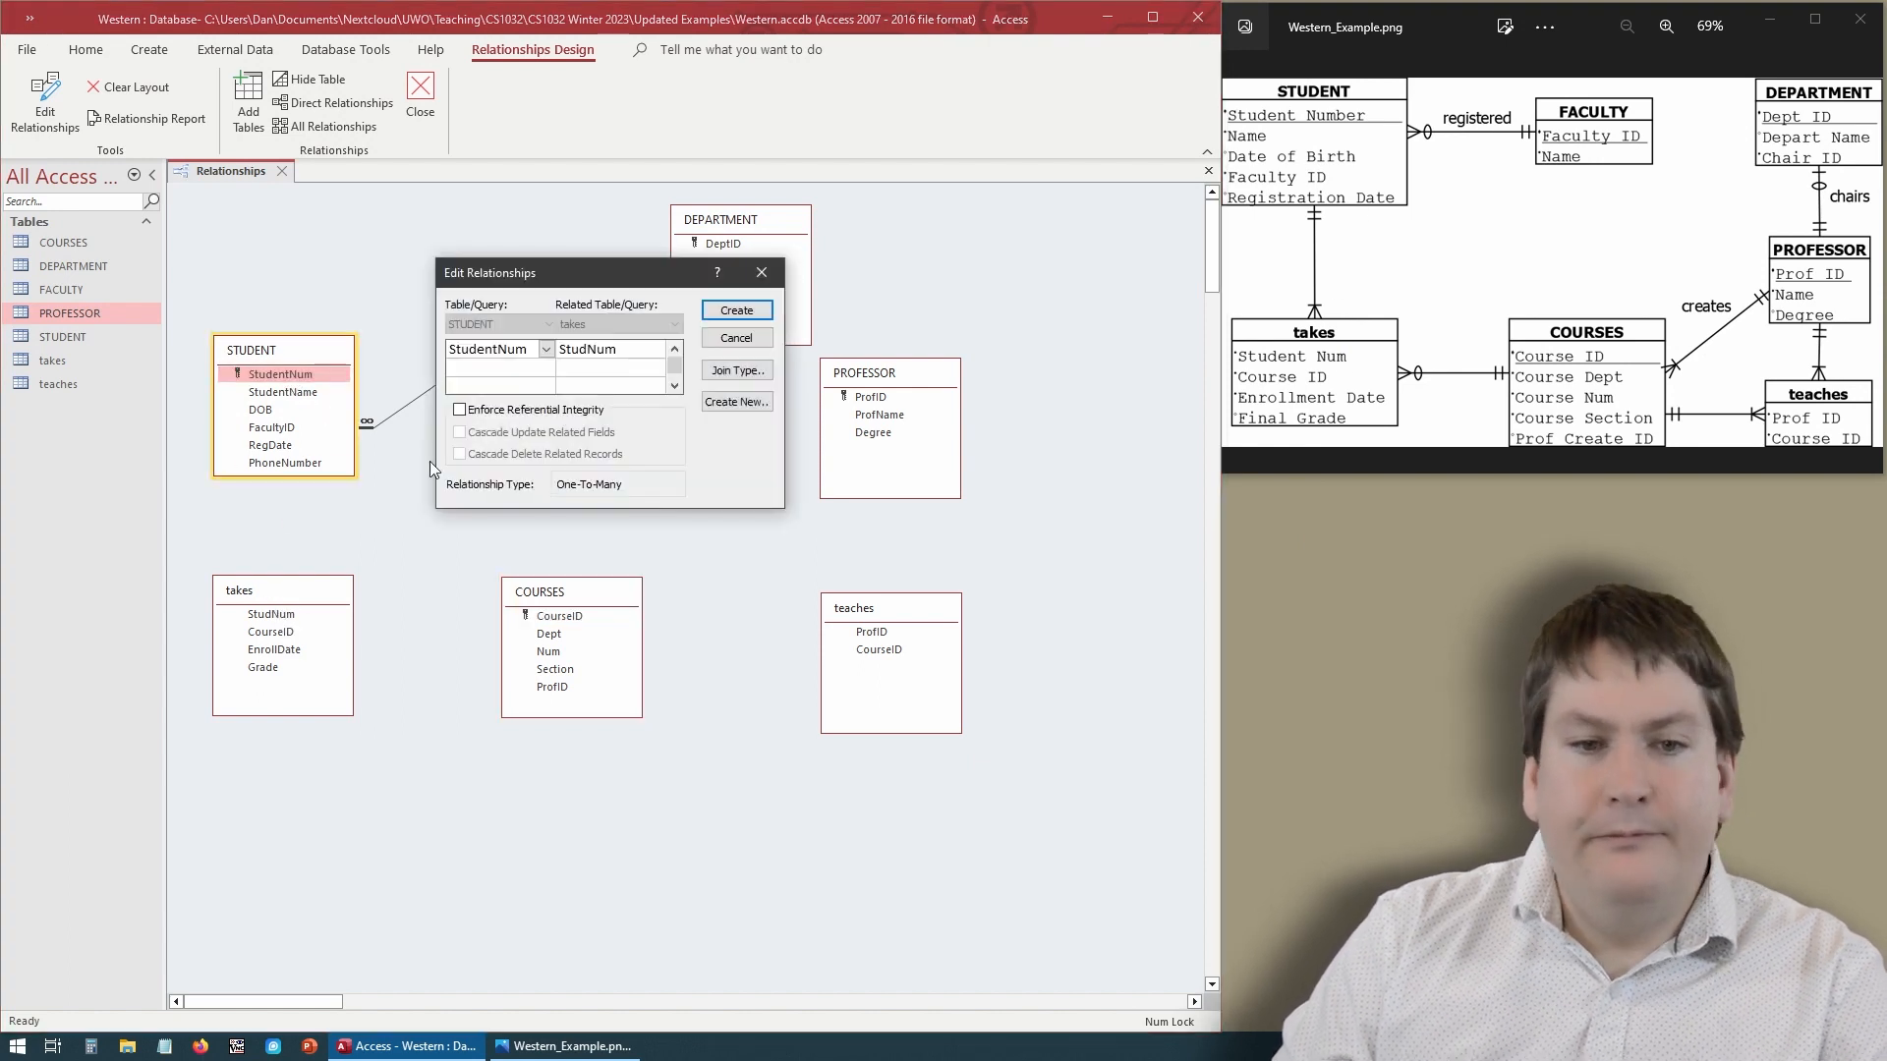
{"action": "left_click", "coordinate": [579, 411]}
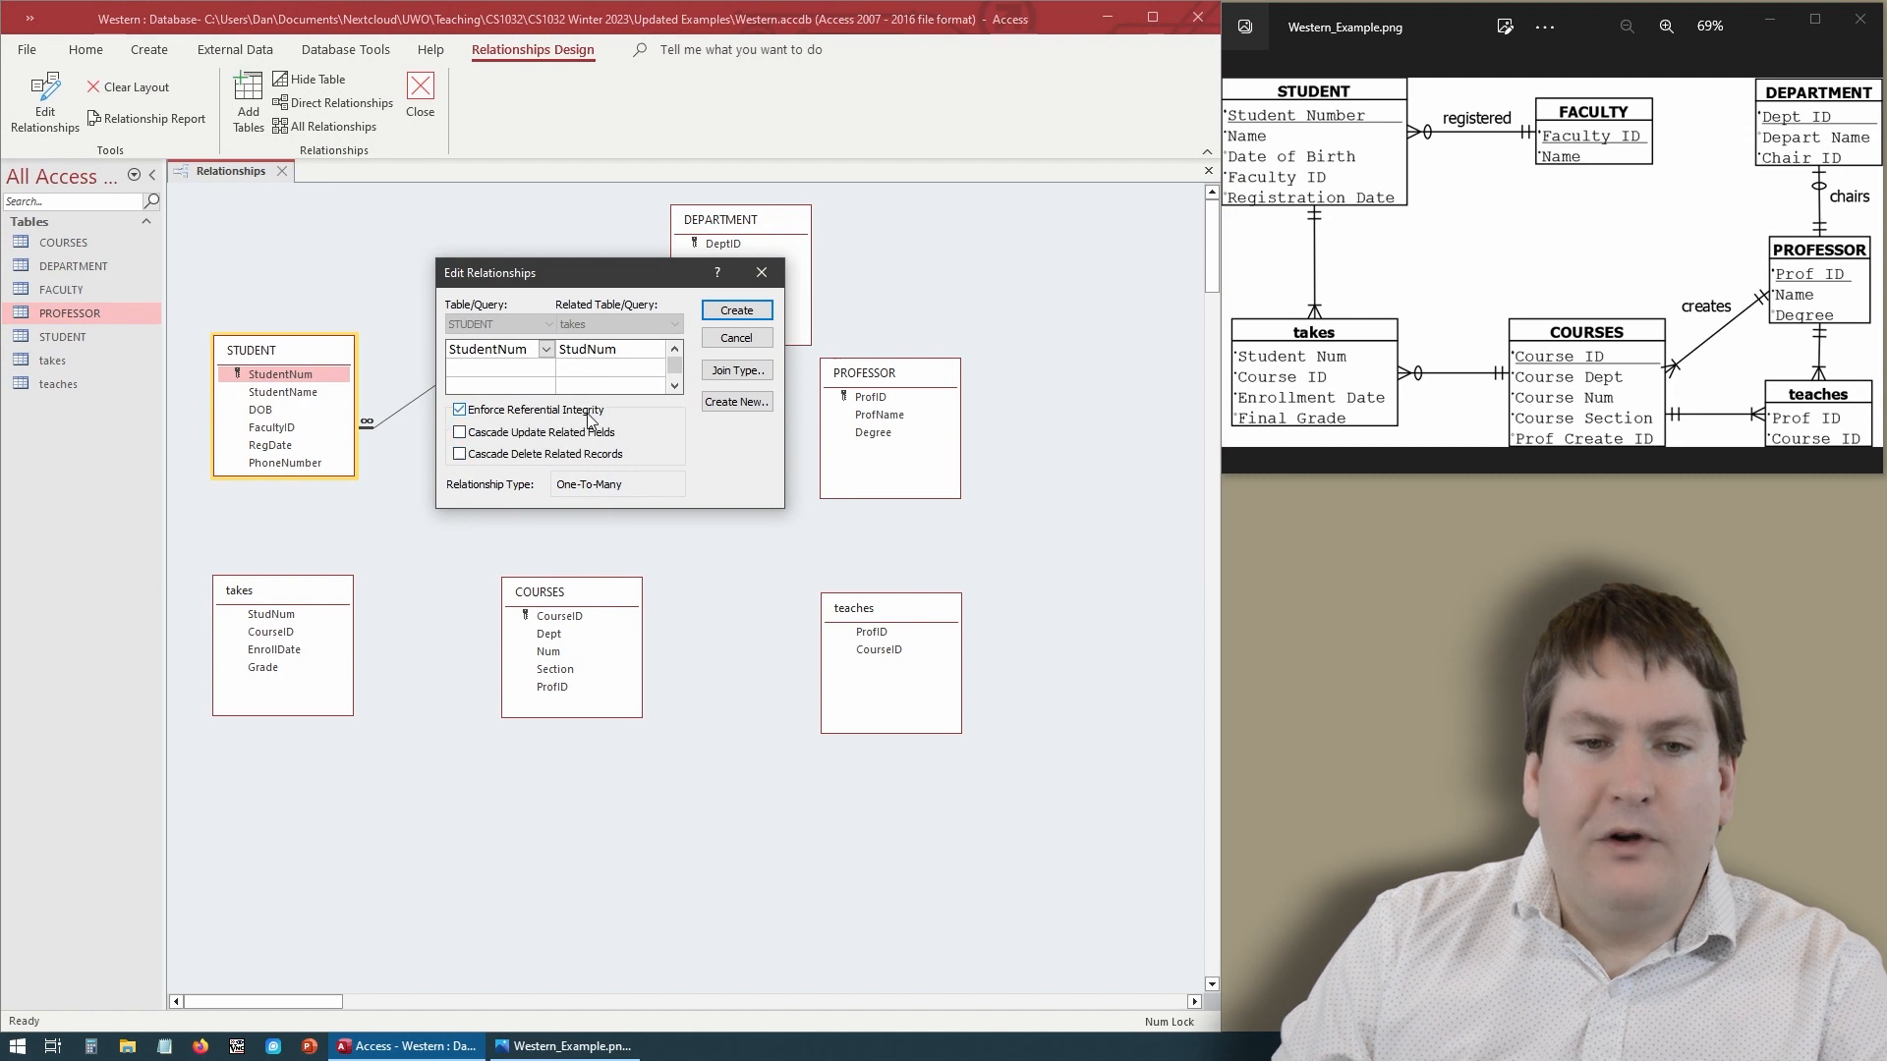
{"action": "left_click", "coordinate": [740, 312]}
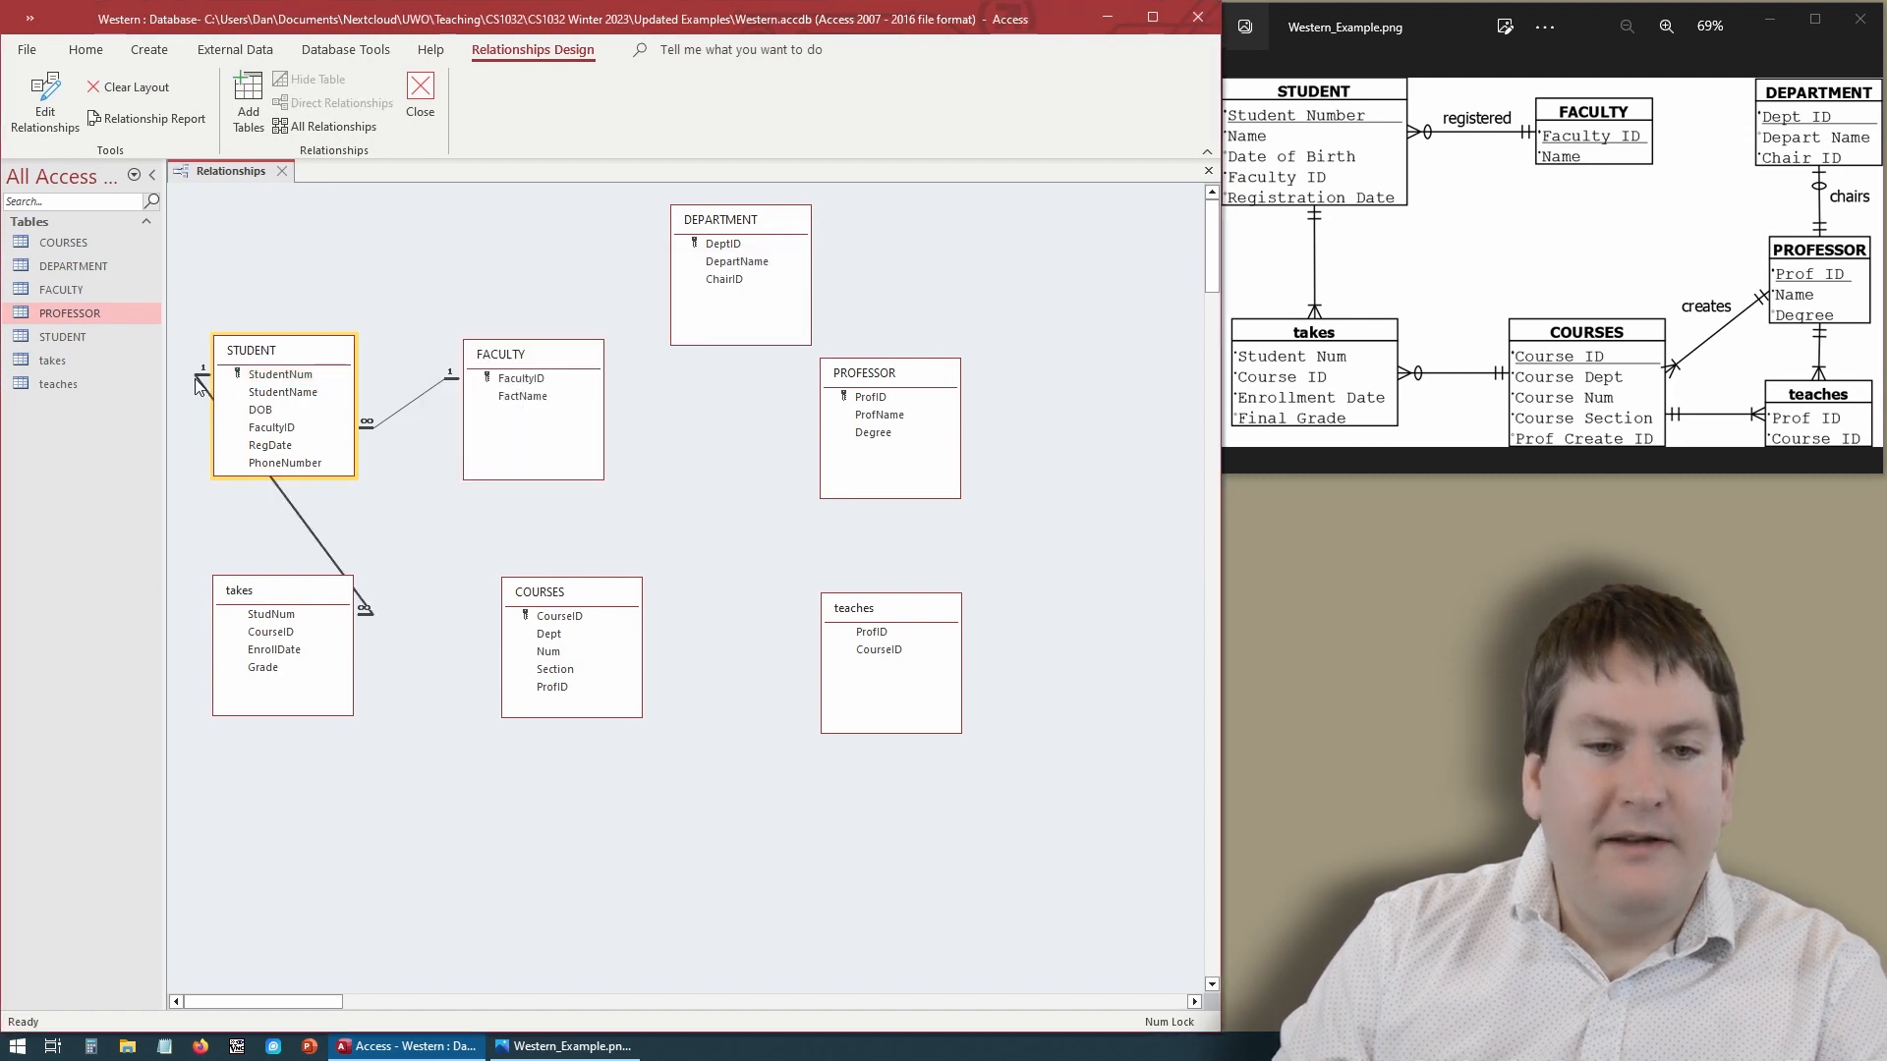
- Nudge the takes table slightly within the relationship layout
{"action": "mouse_move", "coordinate": [295, 600]}
{"action": "left_mouse_down"}
{"action": "mouse_move", "coordinate": [346, 593]}
{"action": "mouse_move", "coordinate": [313, 594]}
{"action": "left_mouse_up"}
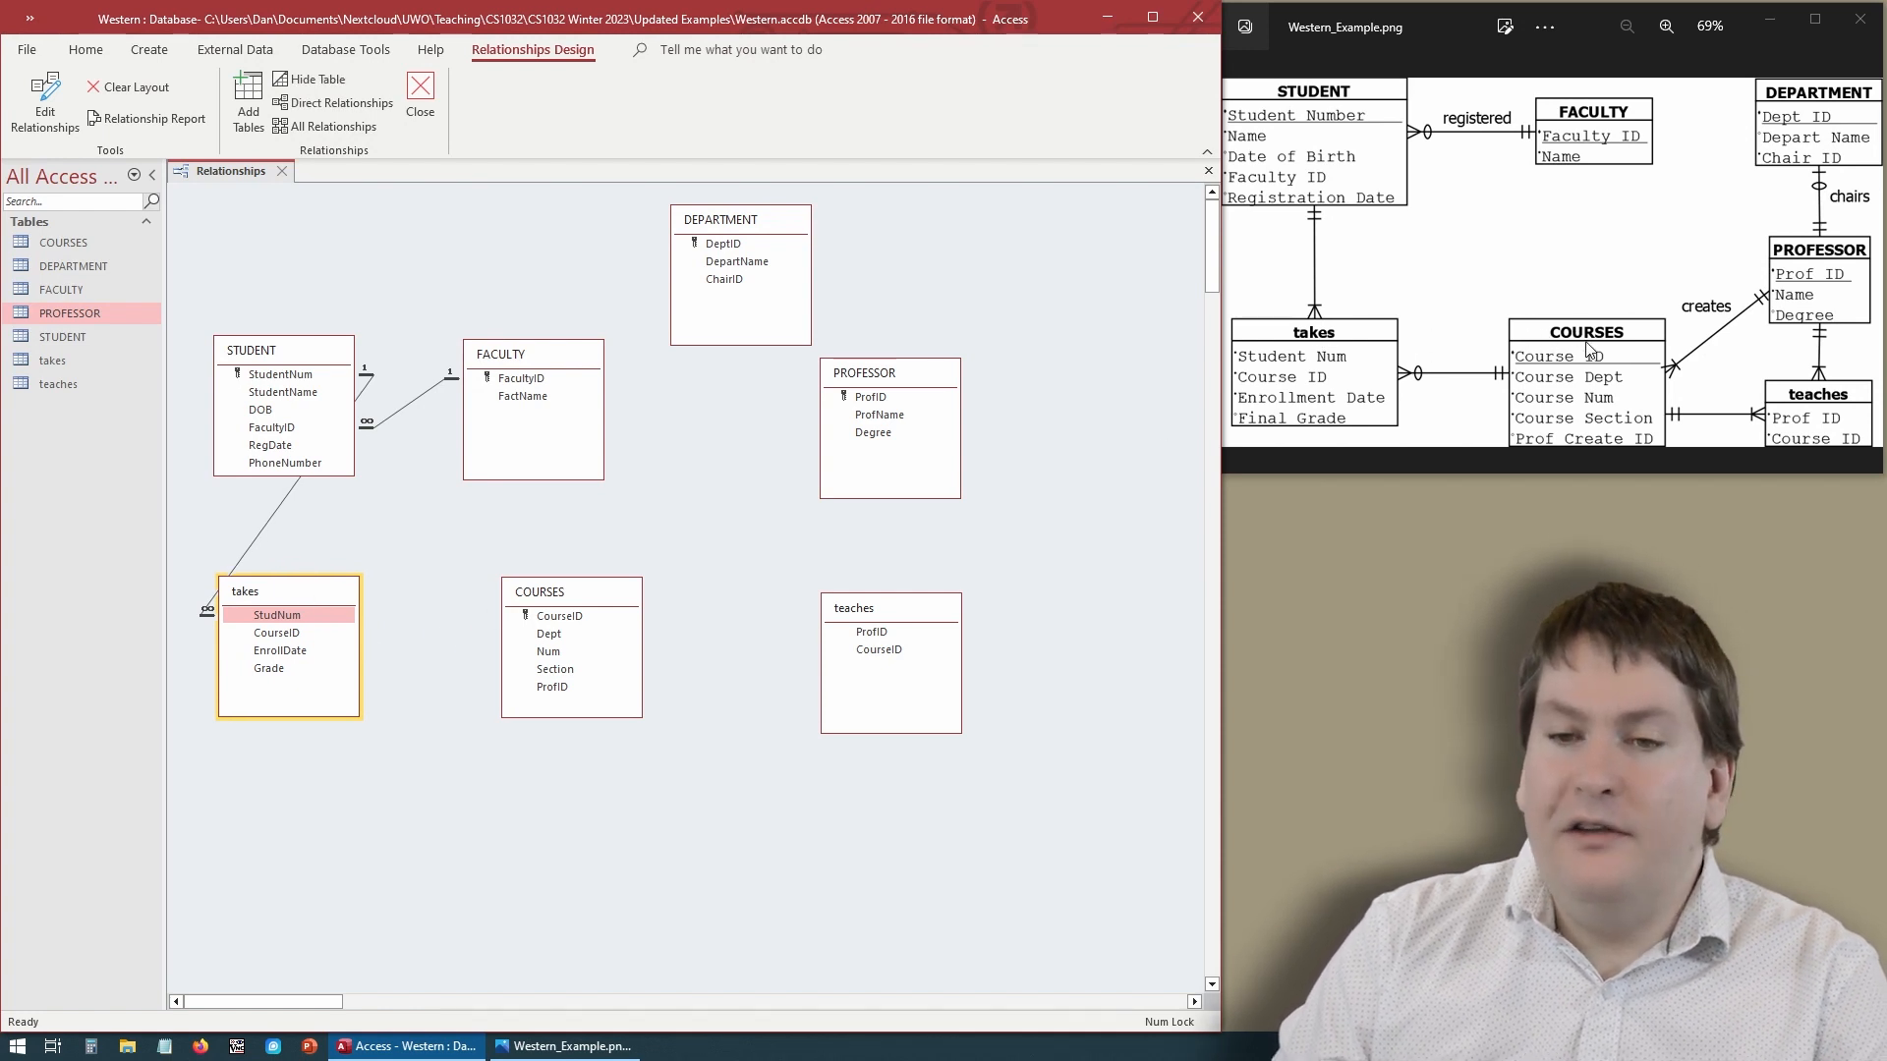
{"action": "left_click", "coordinate": [562, 617]}
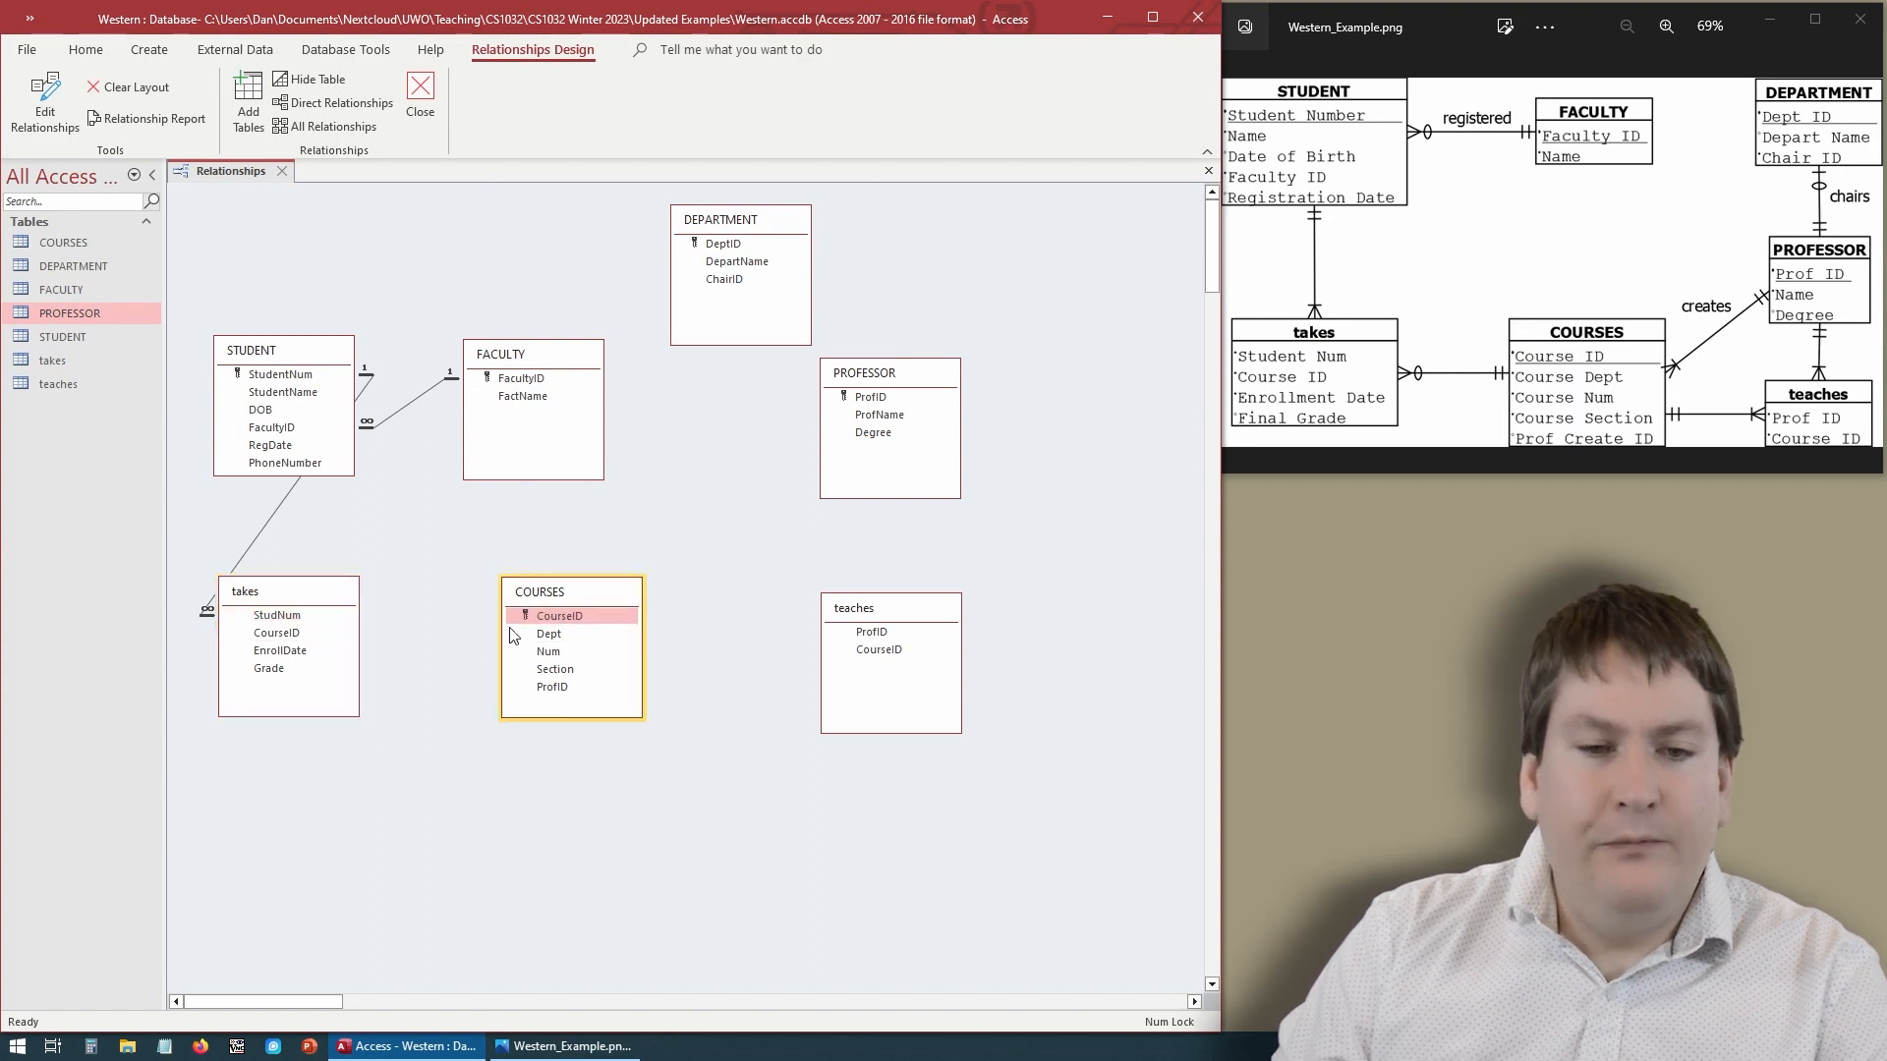
{"action": "left_click_drag", "start_coordinate": [557, 613], "coordinate": [292, 644]}
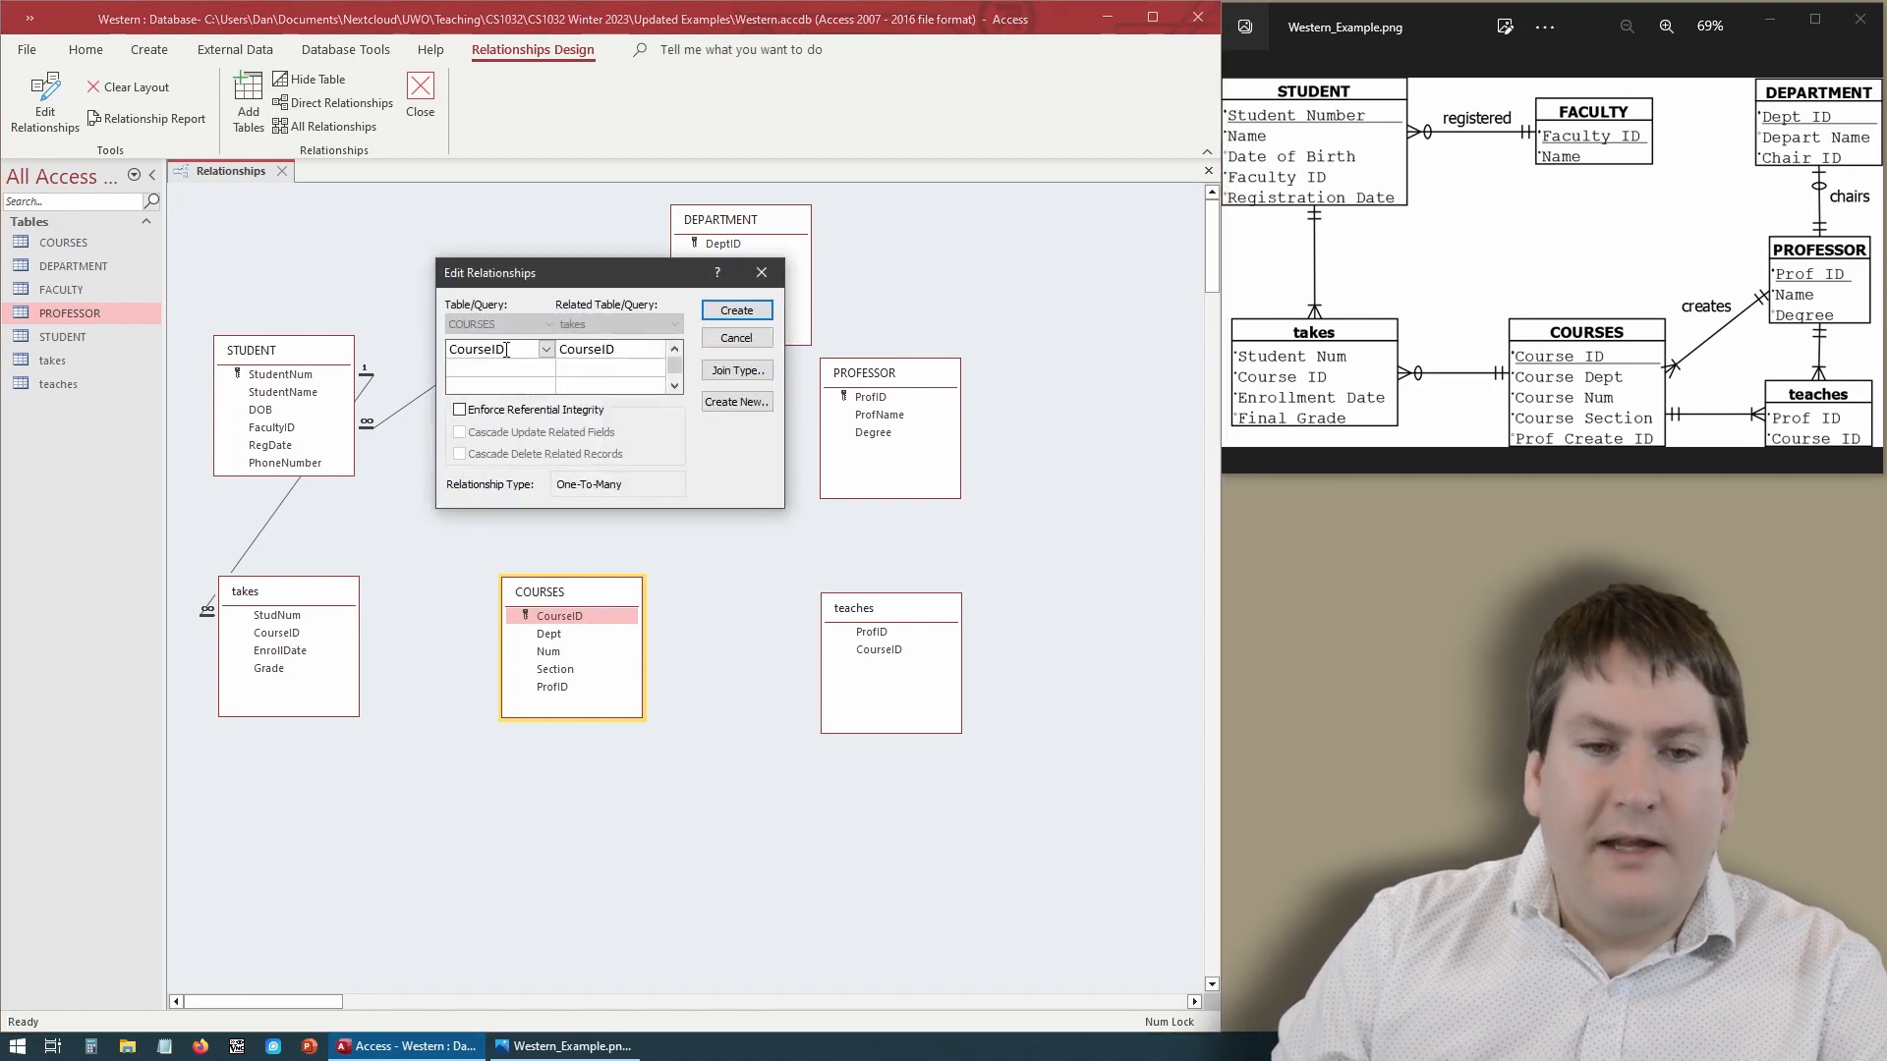
{"action": "left_click", "coordinate": [745, 338]}
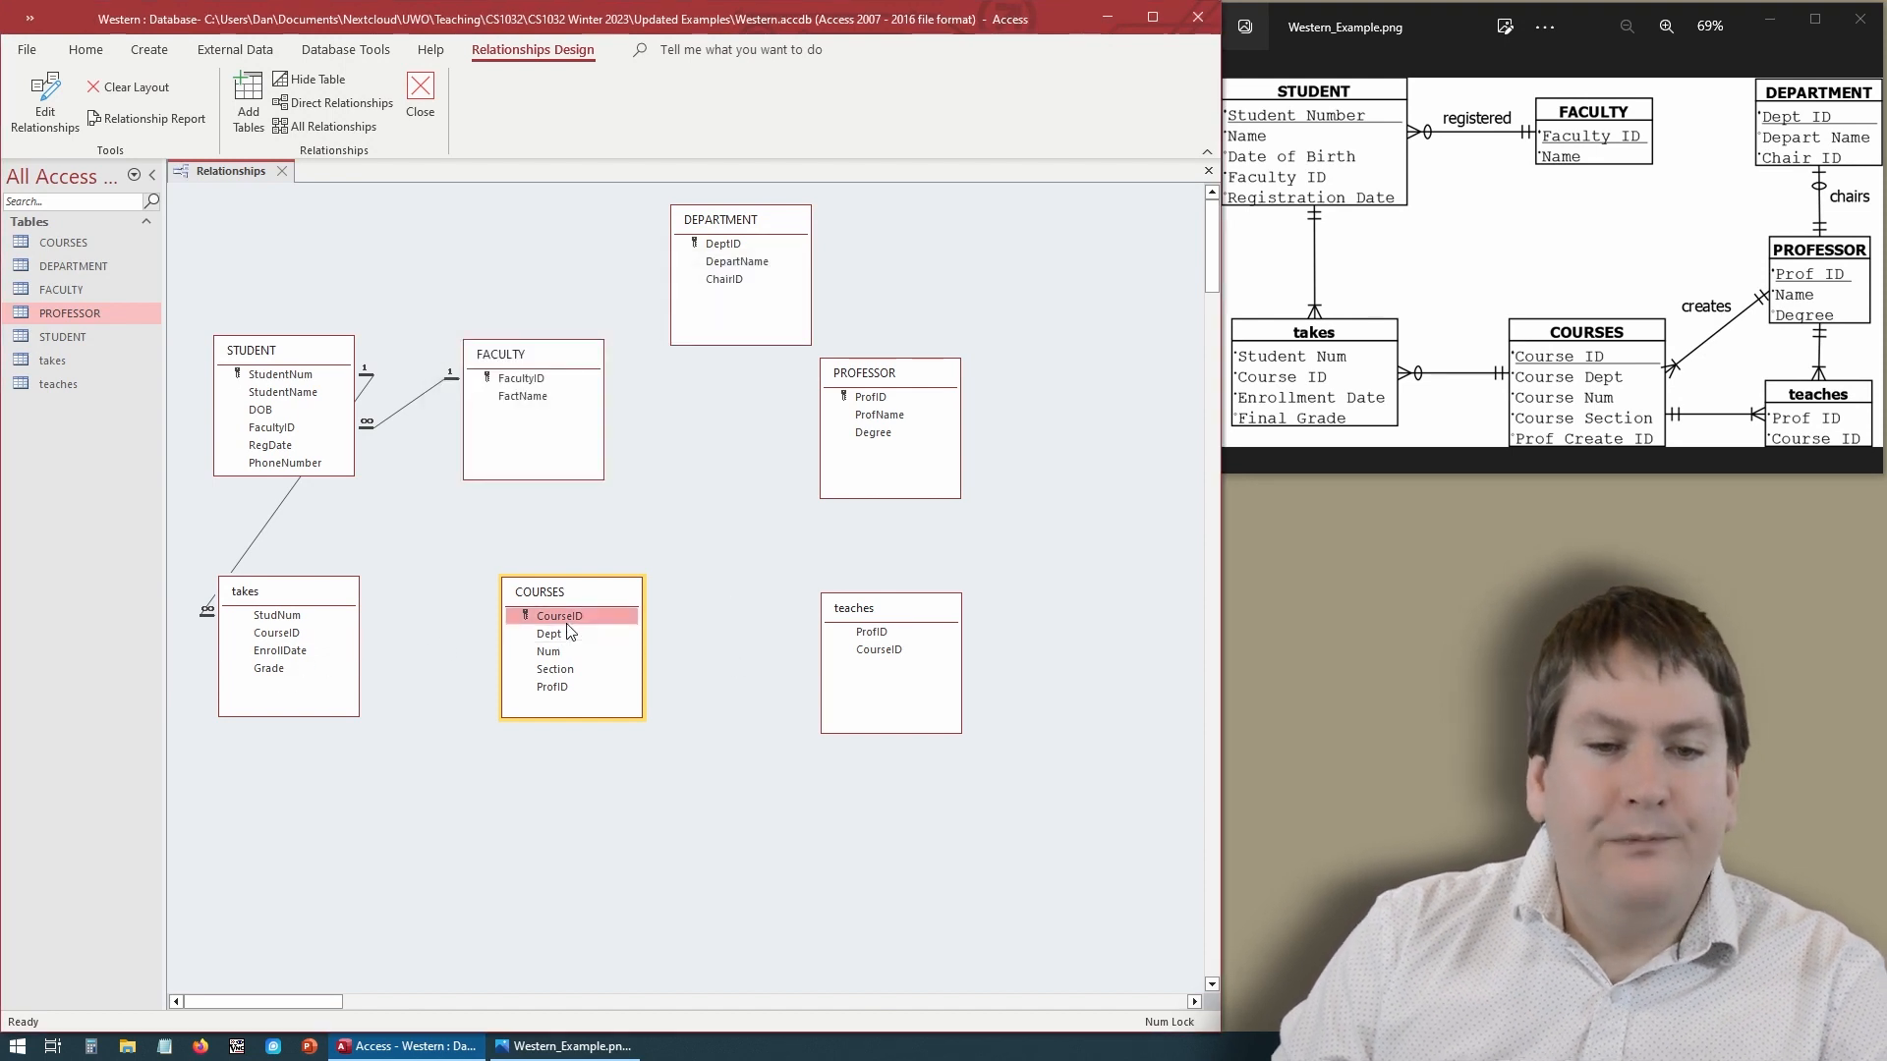
- Try to relate COURSES' CourseID to takes' EnrollDate with referential integrity enforced
{"action": "left_click_drag", "start_coordinate": [575, 619], "coordinate": [289, 655]}
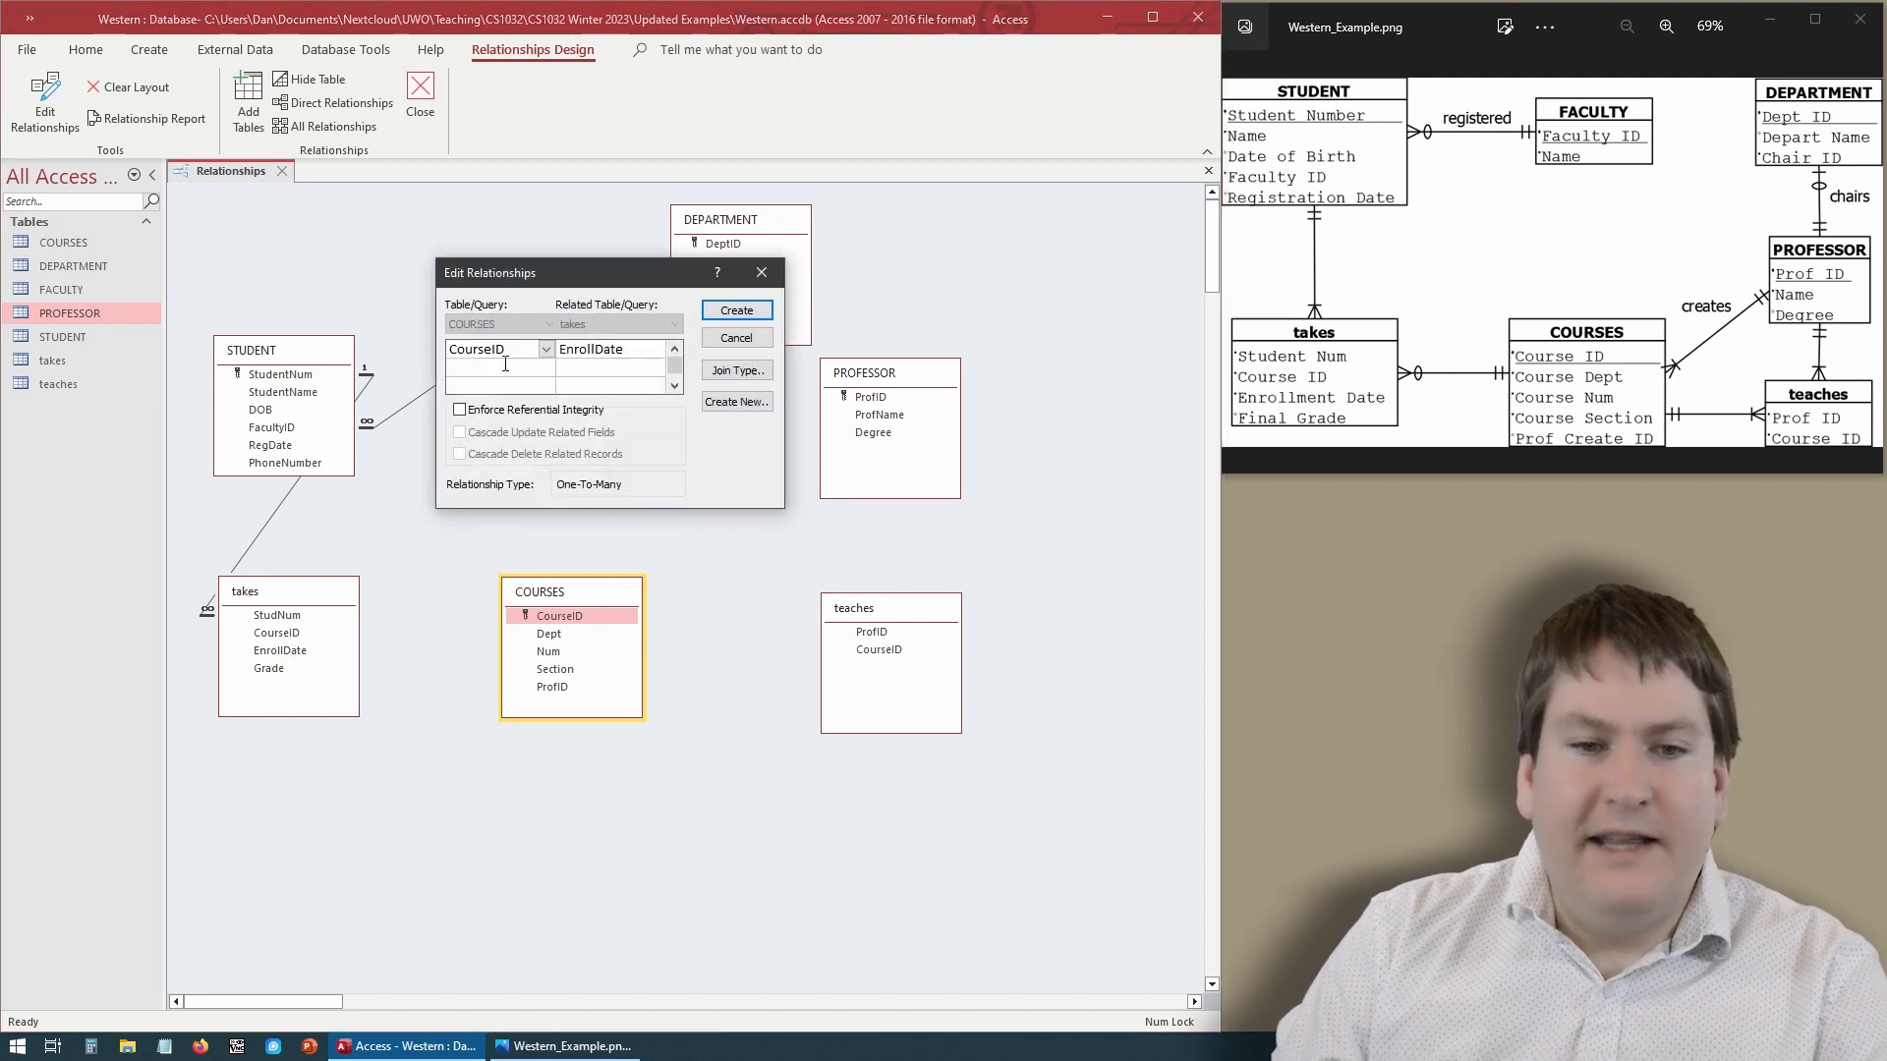
{"action": "left_click", "coordinate": [584, 411]}
{"action": "left_click", "coordinate": [735, 312]}
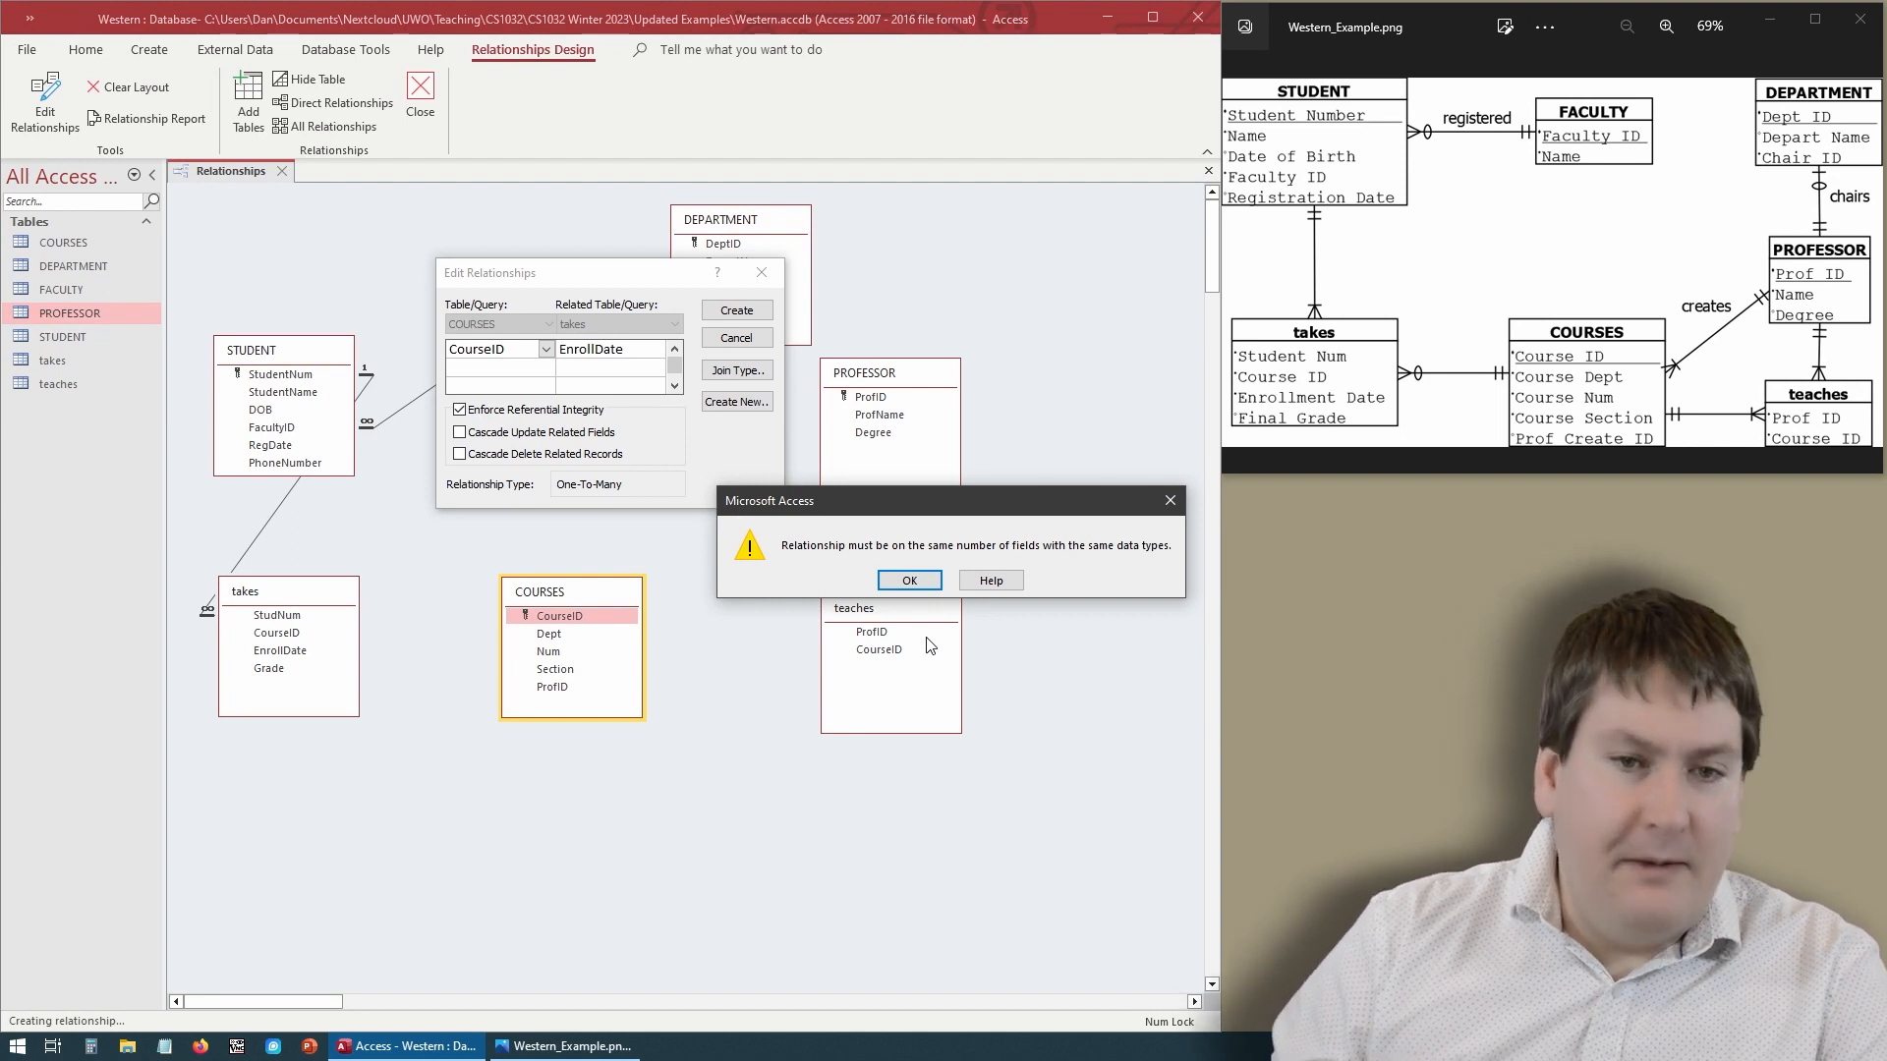
{"action": "left_click_drag", "start_coordinate": [853, 497], "coordinate": [685, 691]}
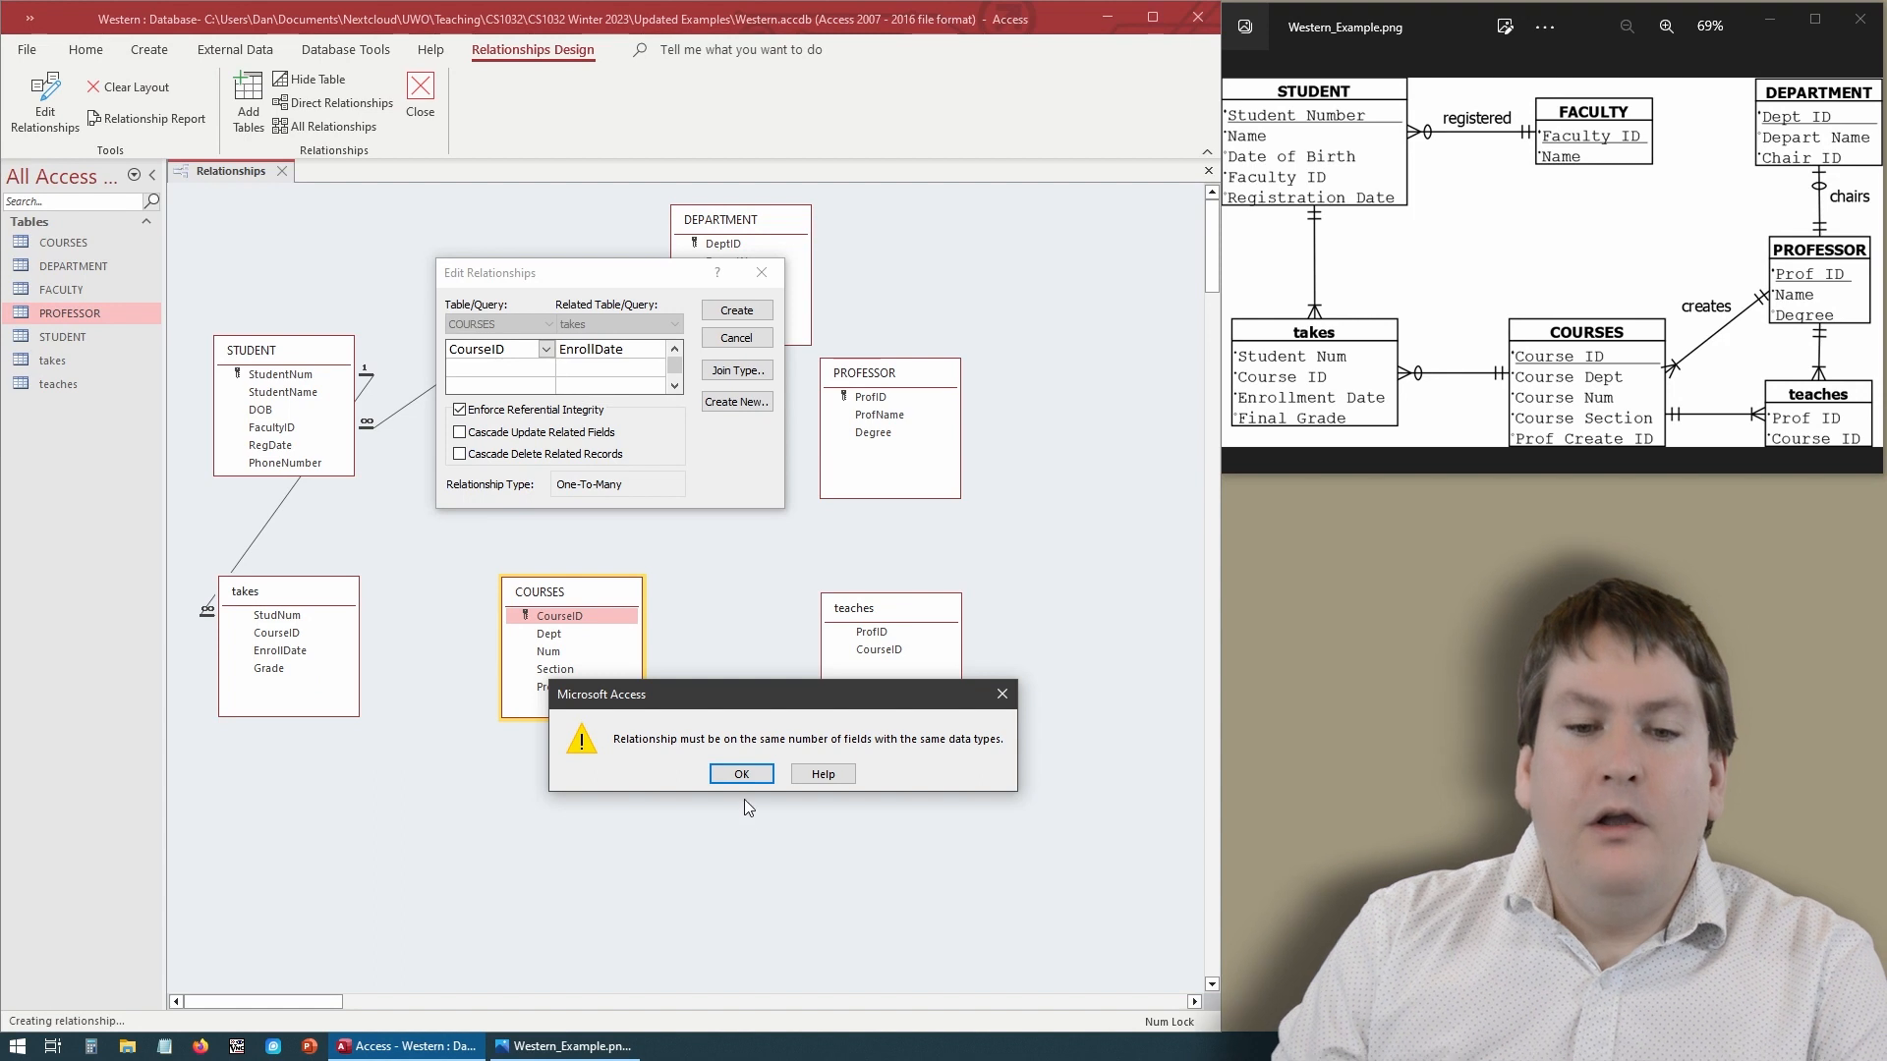
{"action": "left_click", "coordinate": [742, 774]}
{"action": "left_click", "coordinate": [733, 338]}
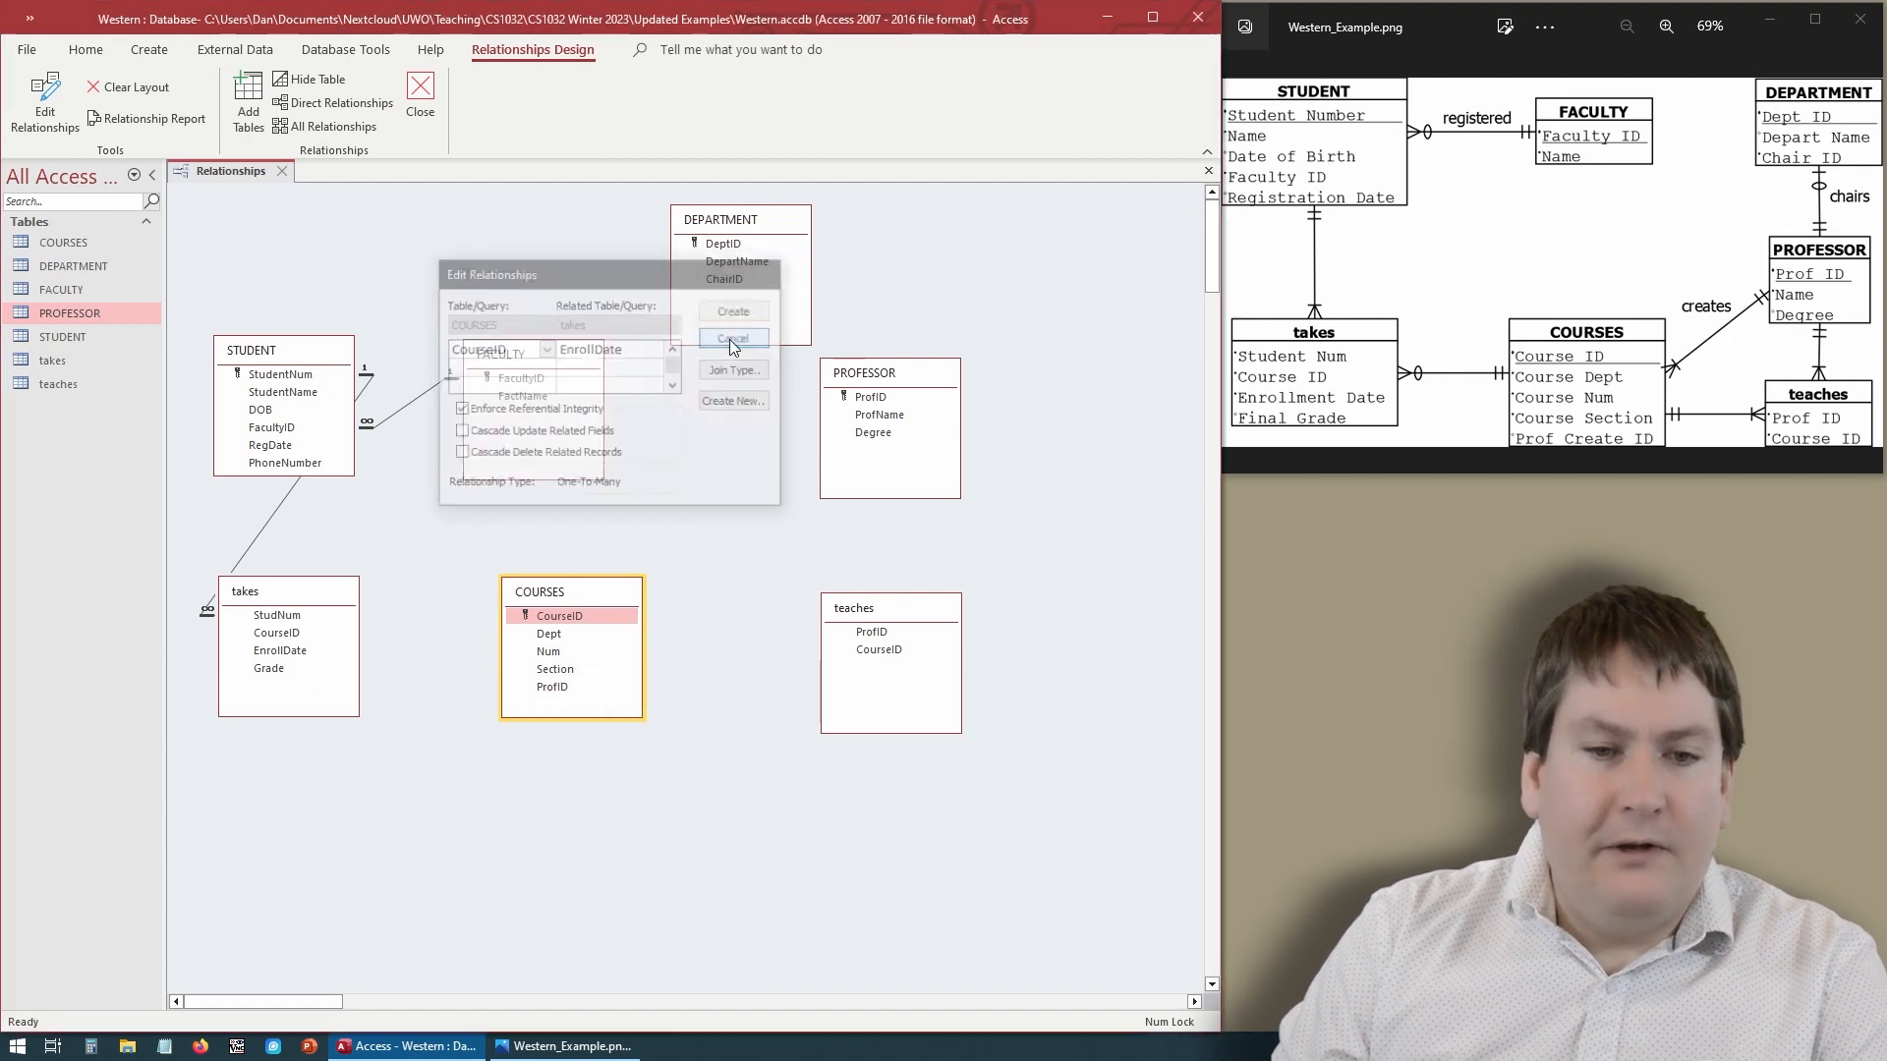
- Relate COURSES' CourseID to takes' CourseID with referential integrity enforced
{"action": "left_click_drag", "start_coordinate": [567, 619], "coordinate": [291, 639]}
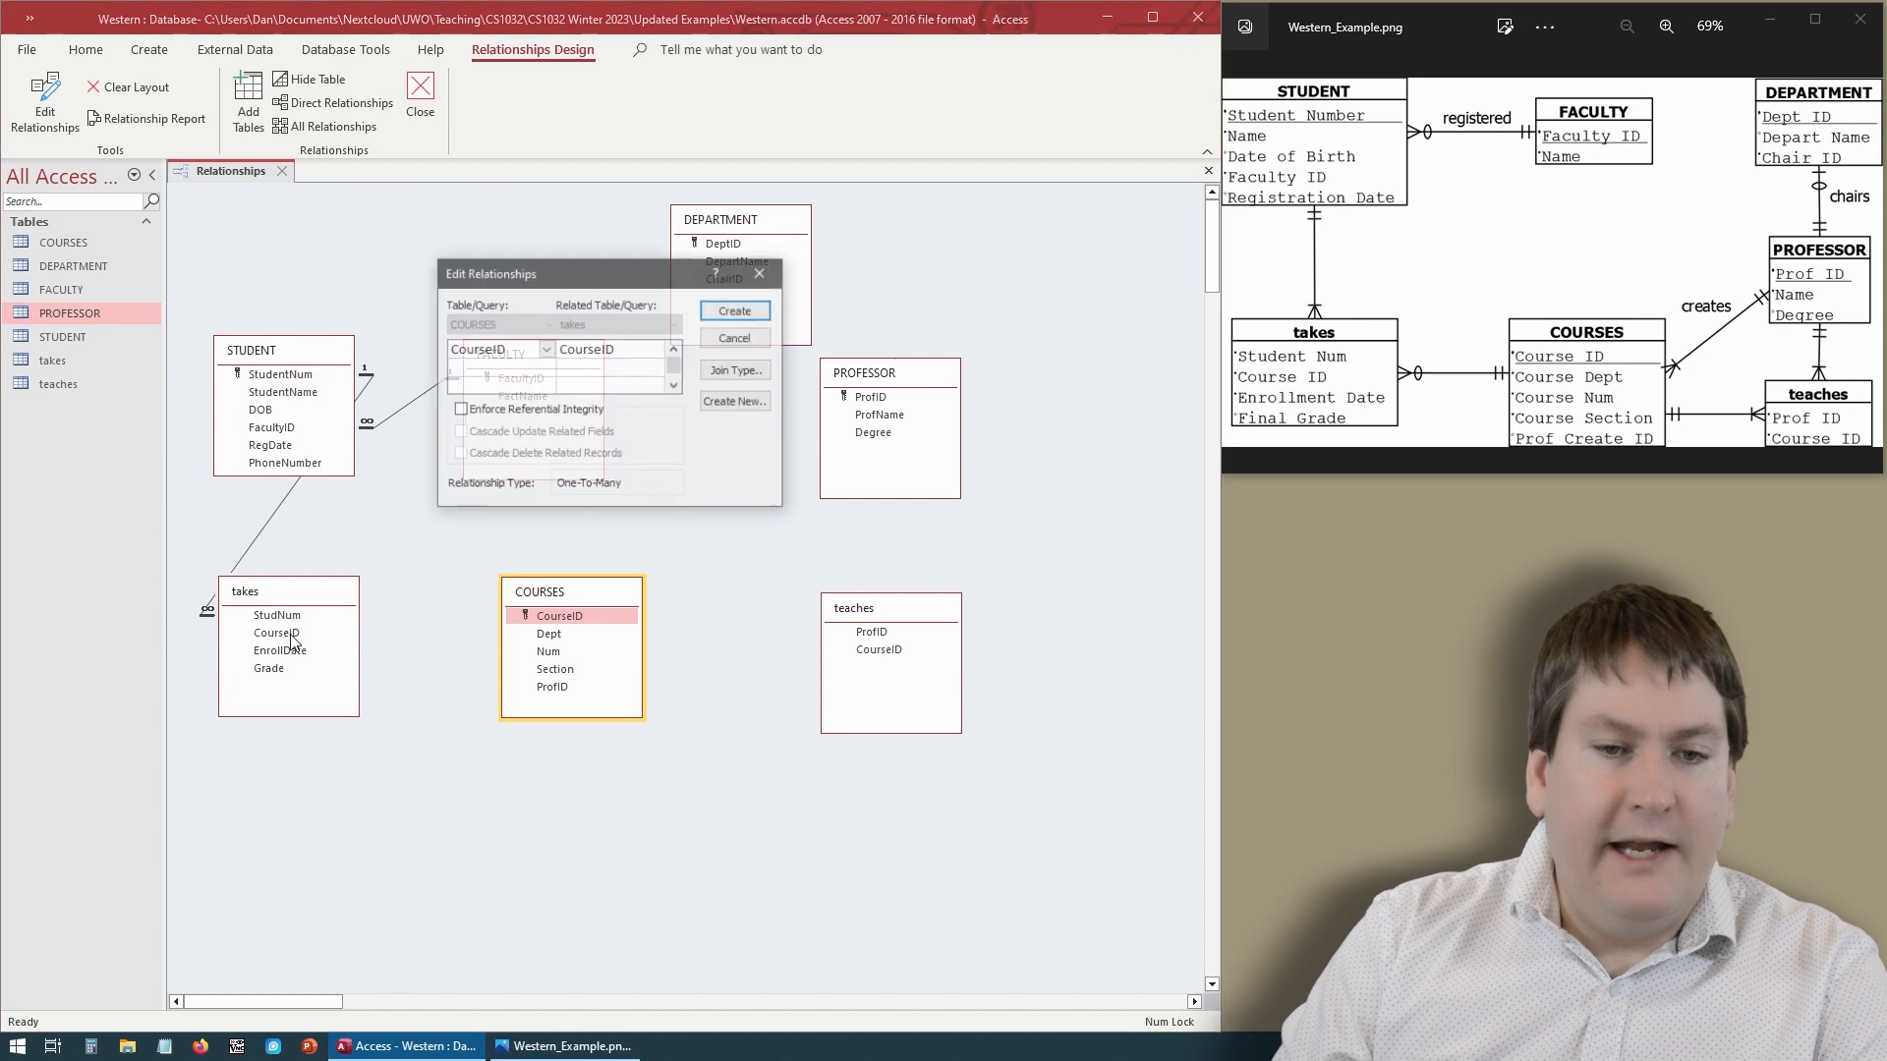
{"action": "left_click", "coordinate": [562, 410]}
{"action": "left_click", "coordinate": [736, 310]}
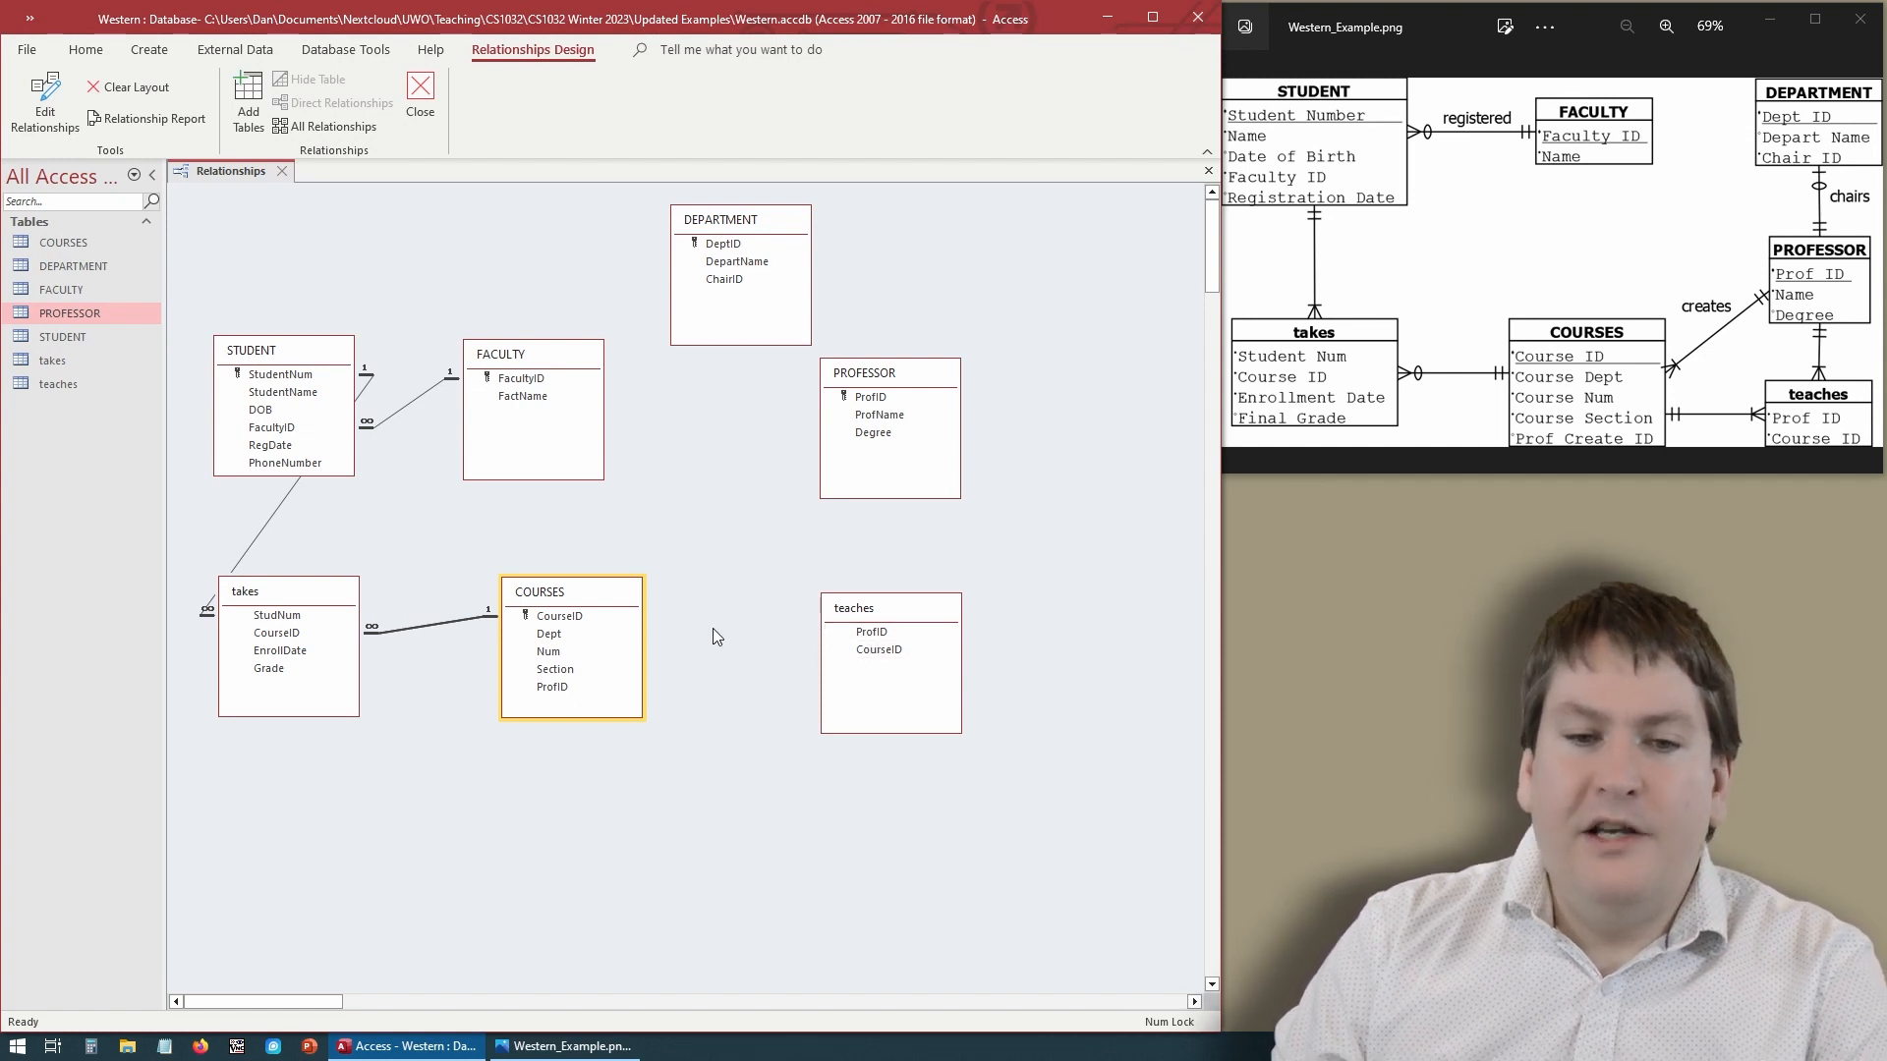
- Relate COURSES' CourseID to teaches' CourseID with referential integrity enforced
{"action": "left_click_drag", "start_coordinate": [603, 626], "coordinate": [871, 655]}
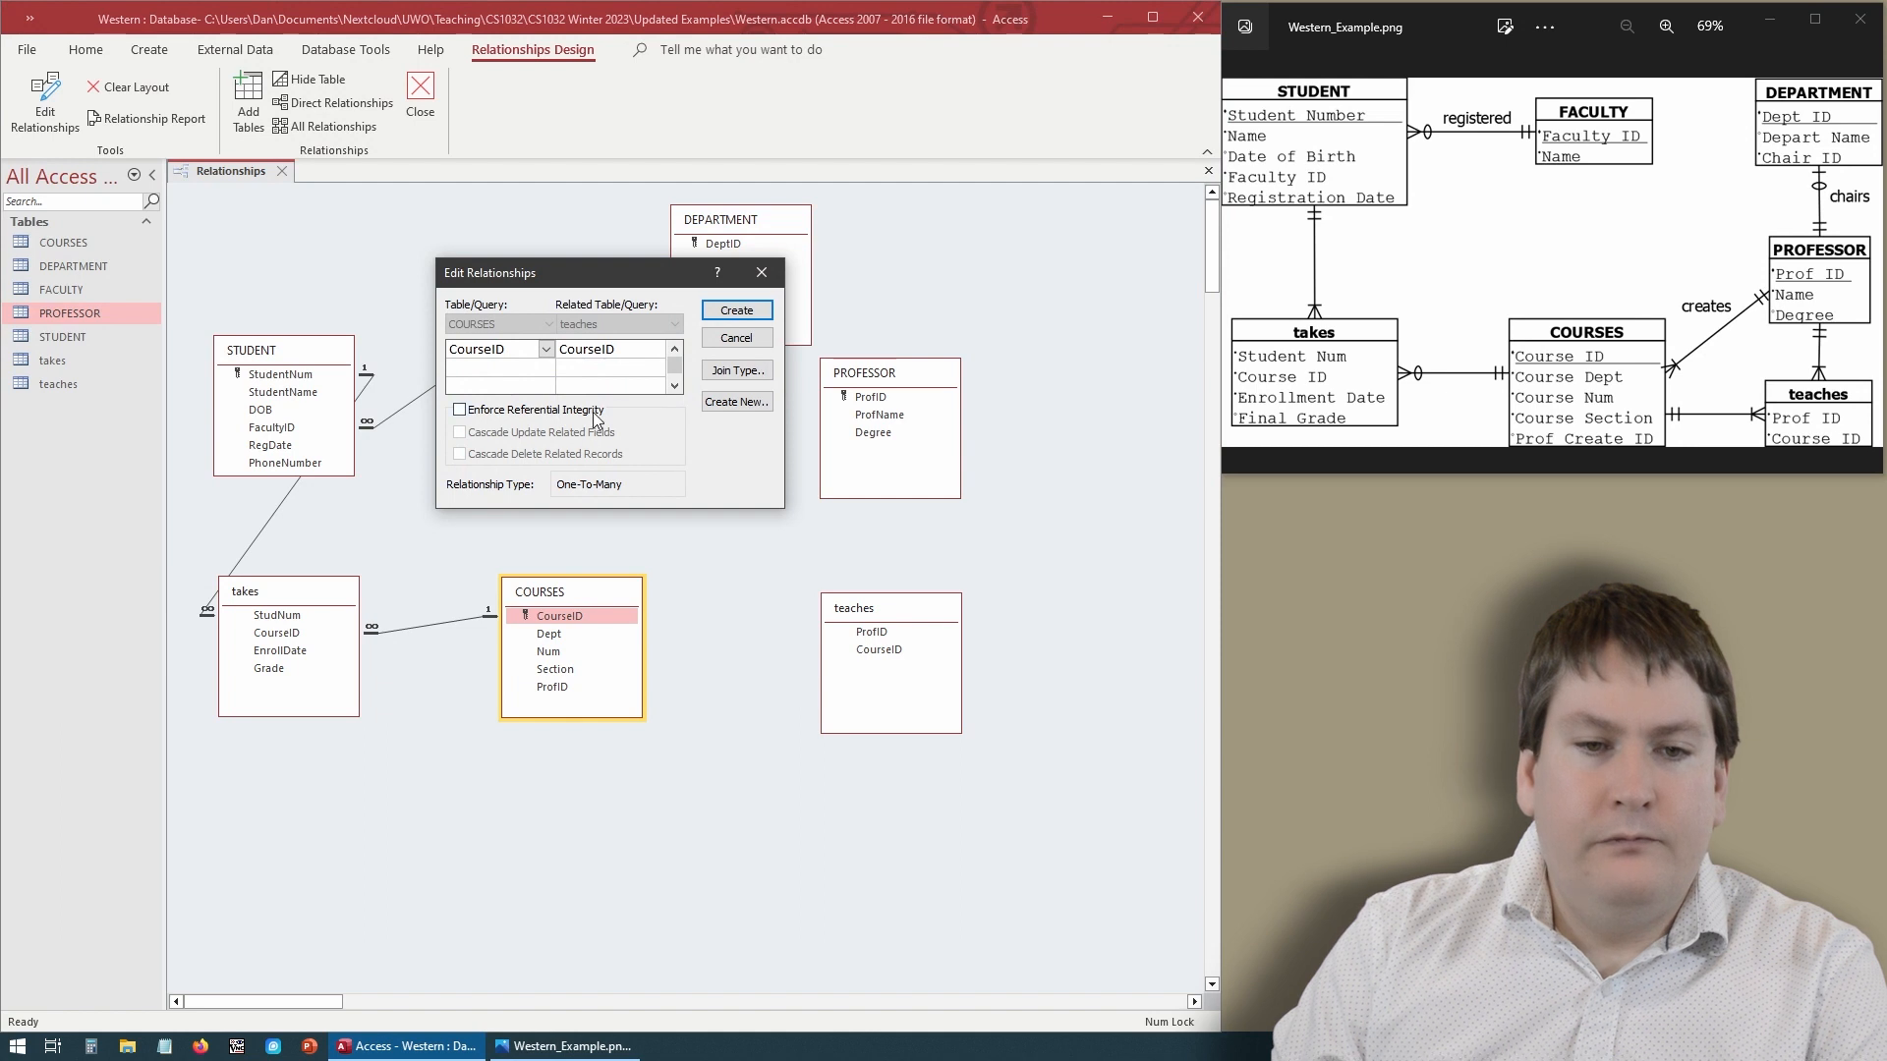
{"action": "left_click", "coordinate": [589, 411]}
{"action": "left_click", "coordinate": [734, 313]}
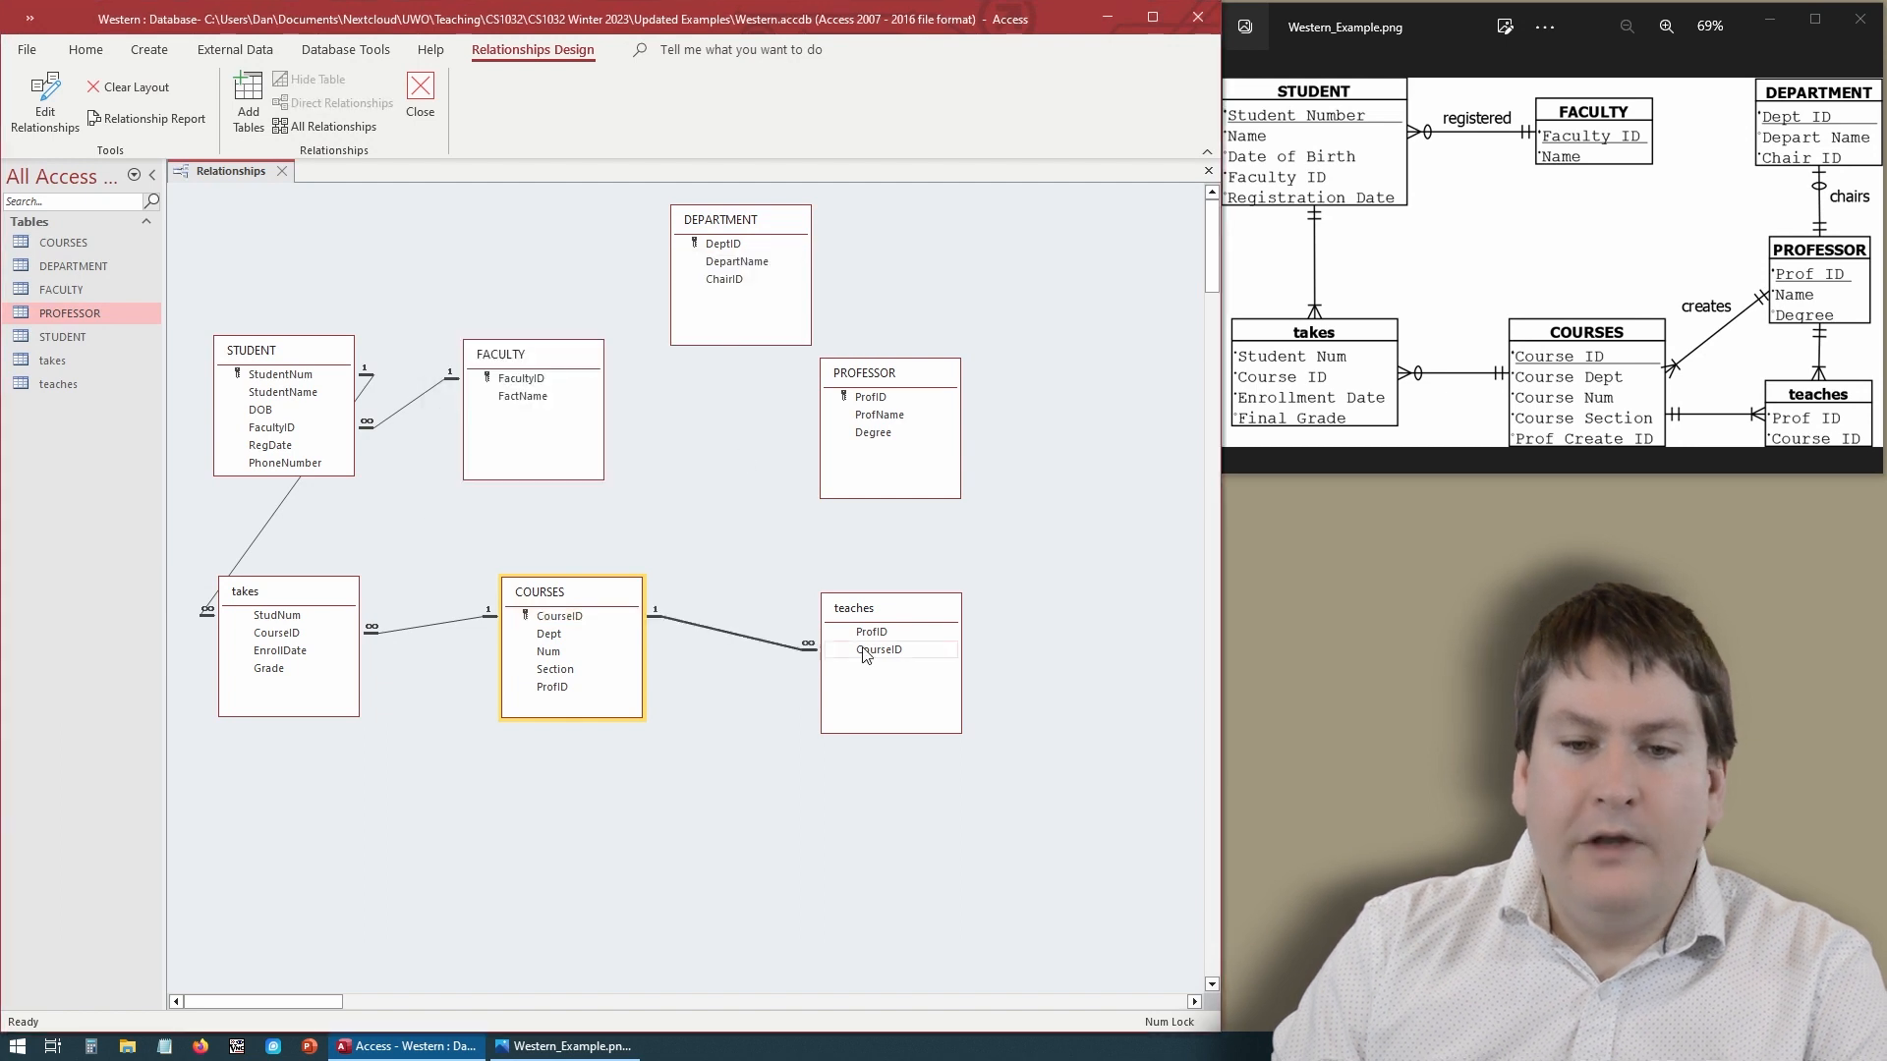
- Relate PROFESSOR's ProfID to teaches' ProfID with referential integrity enforced
{"action": "left_click", "coordinate": [880, 398]}
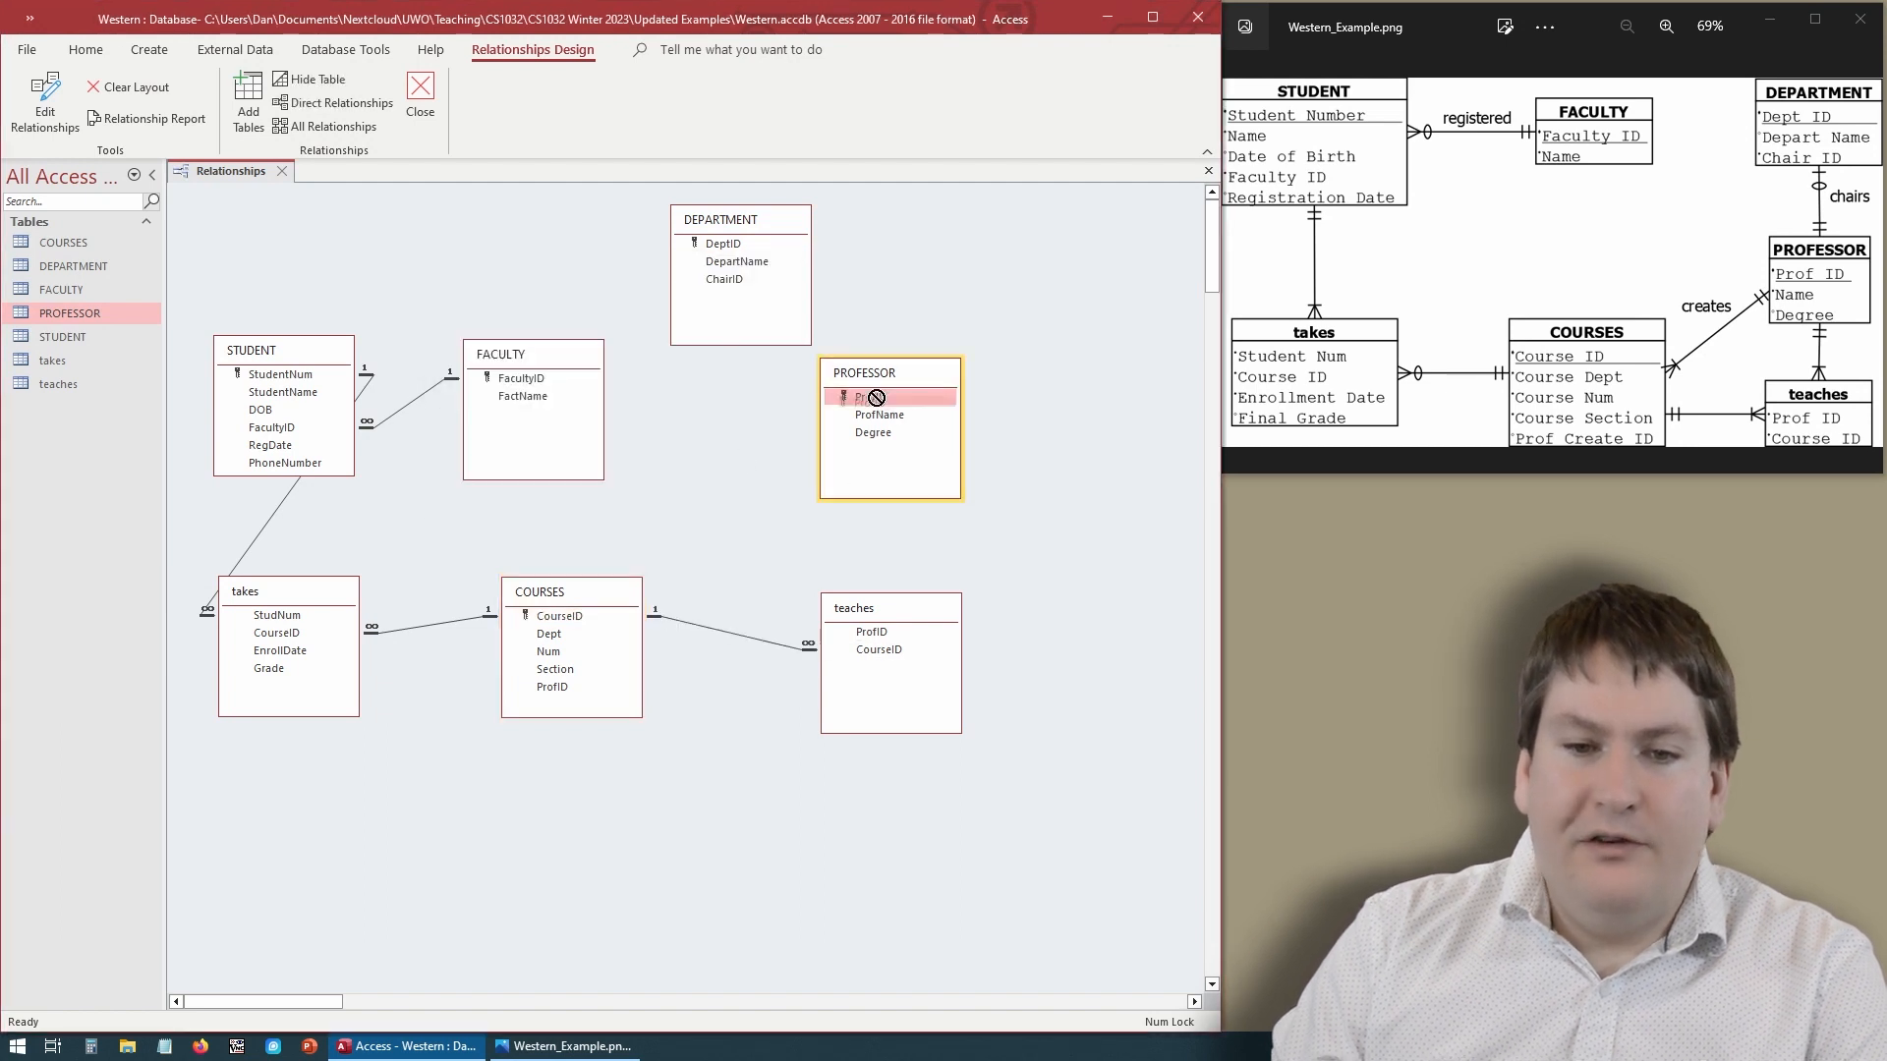
{"action": "left_click_drag", "start_coordinate": [876, 398], "coordinate": [880, 631]}
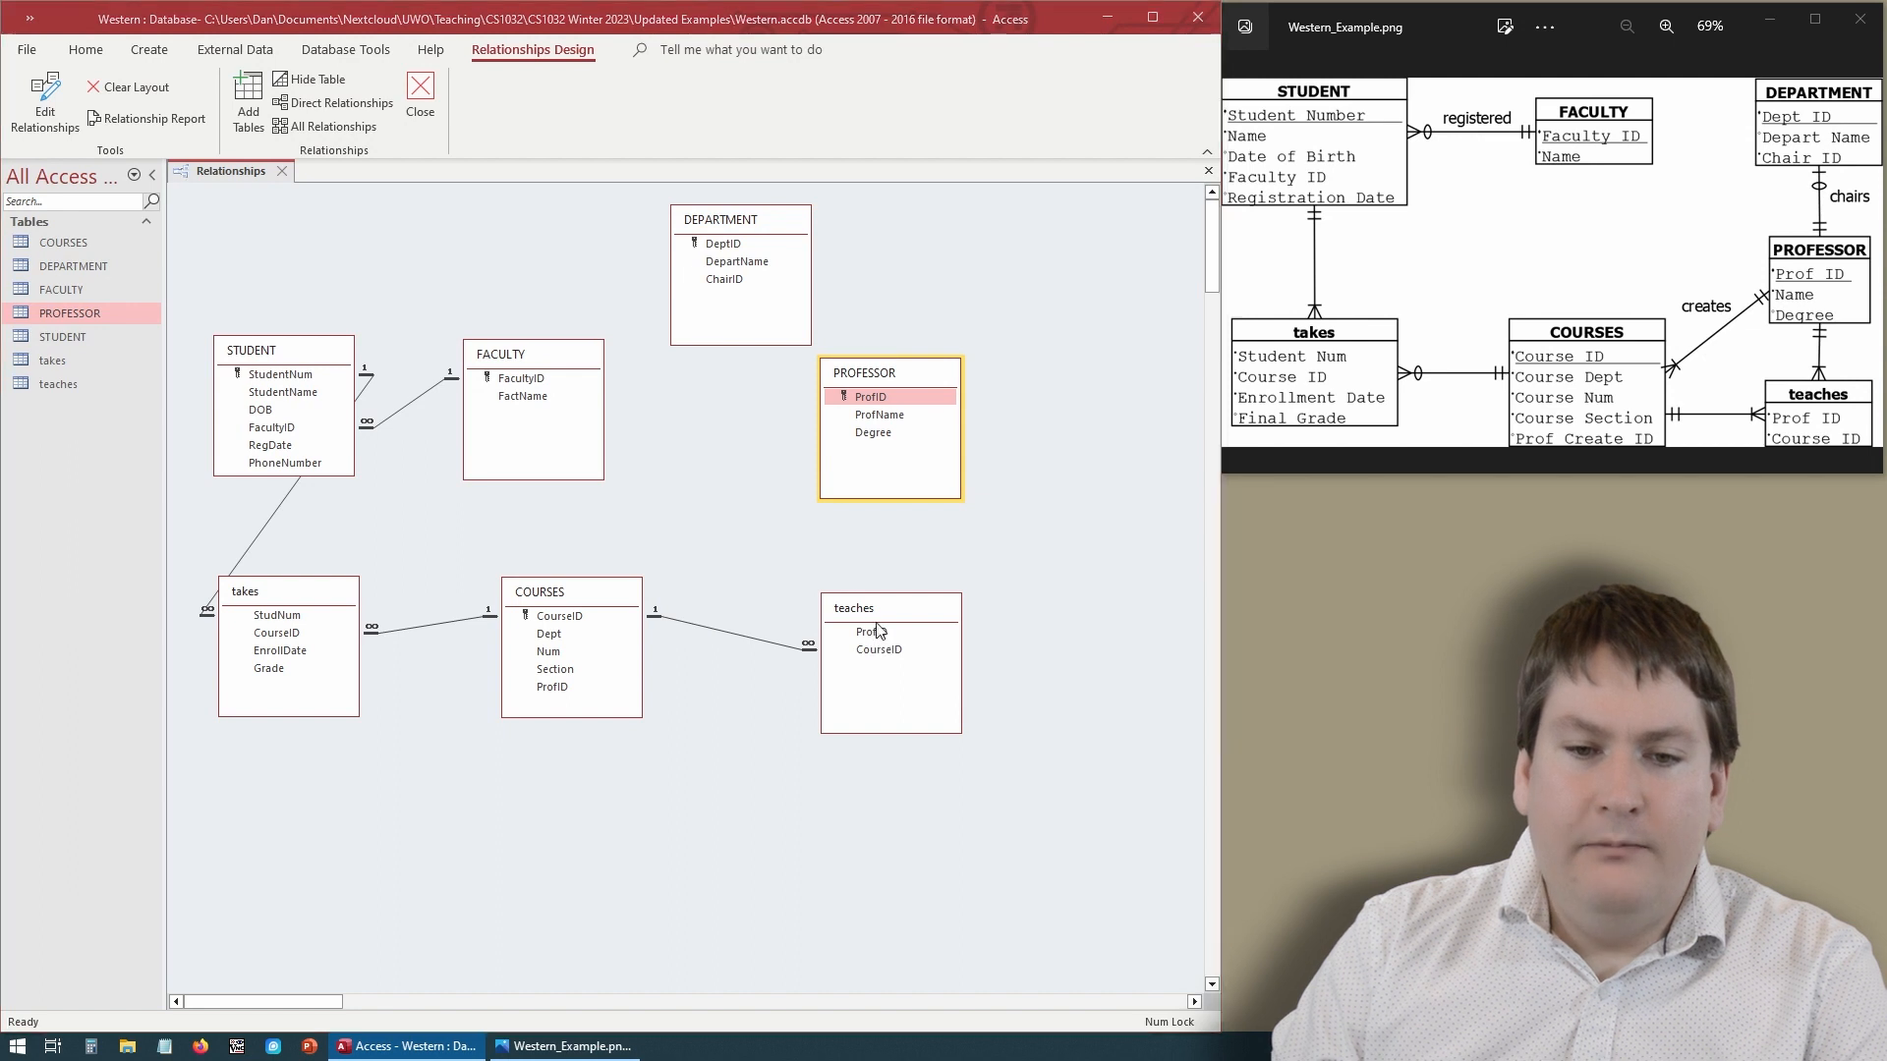
{"action": "left_click", "coordinate": [600, 414]}
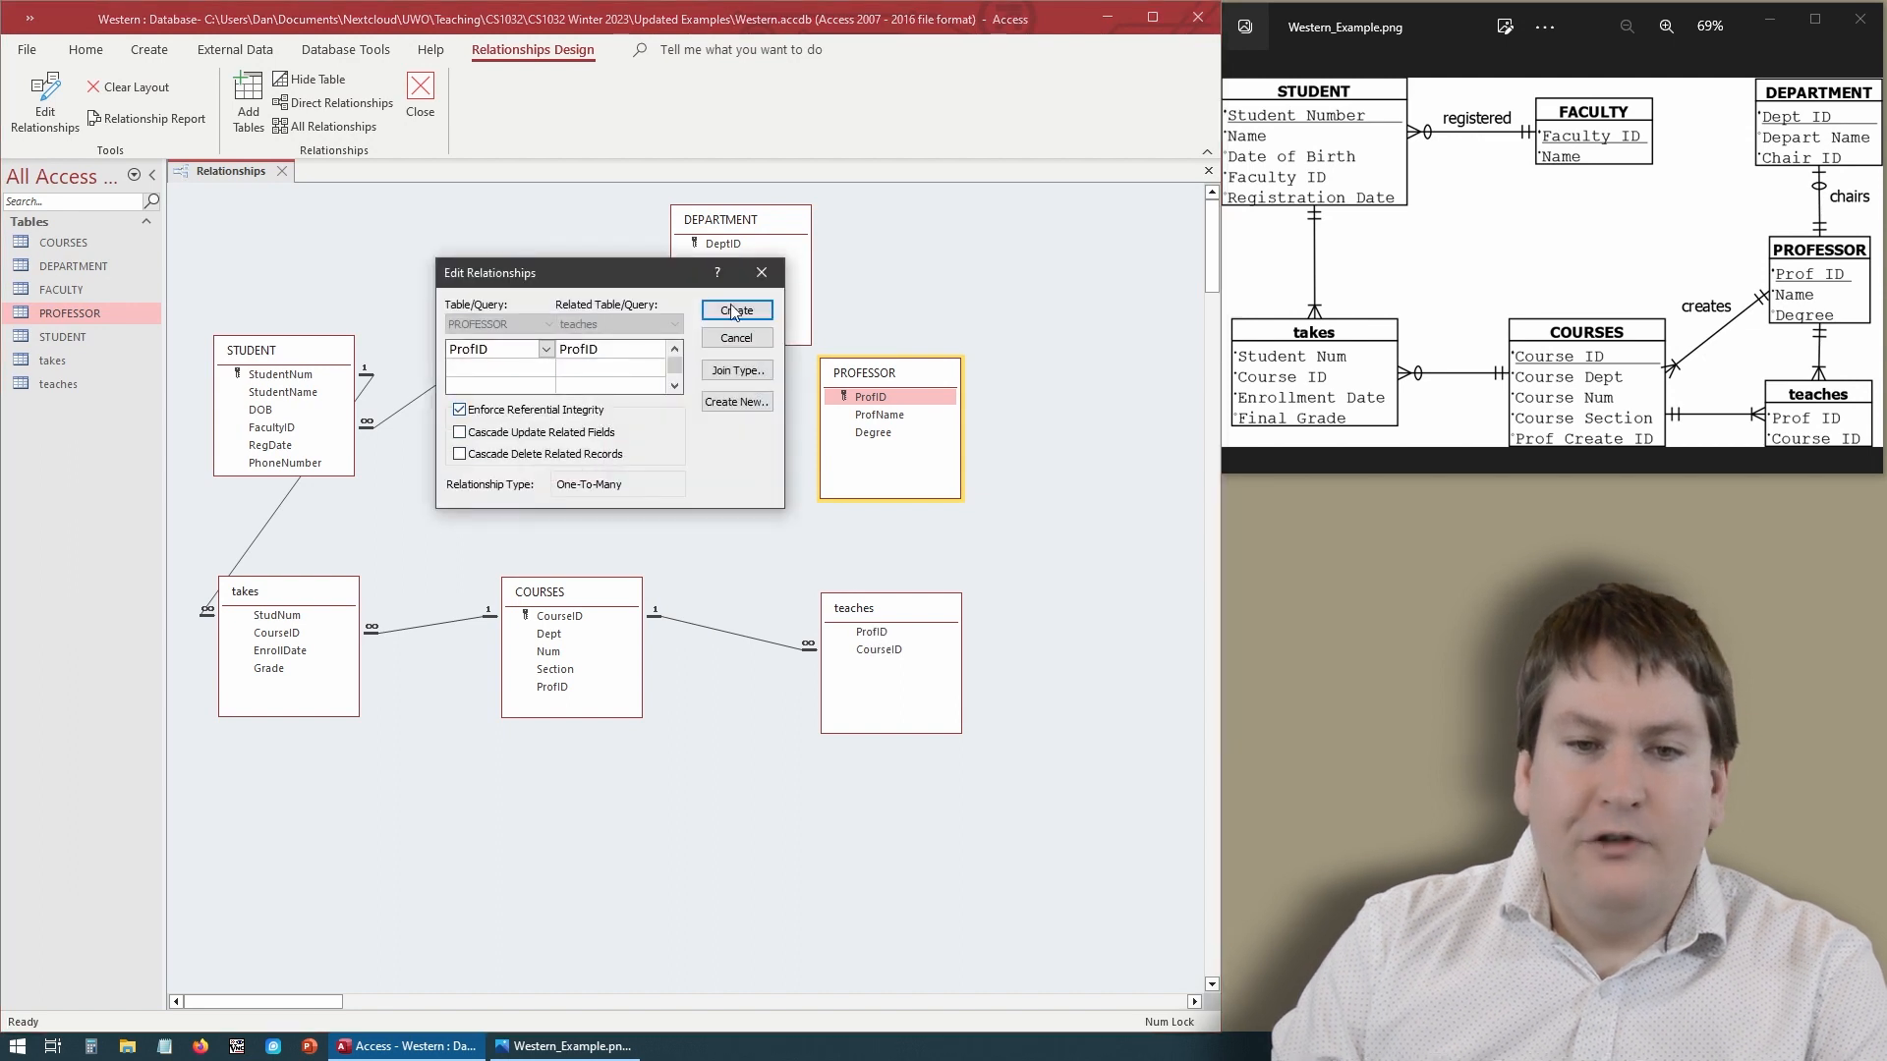
{"action": "left_click", "coordinate": [738, 310]}
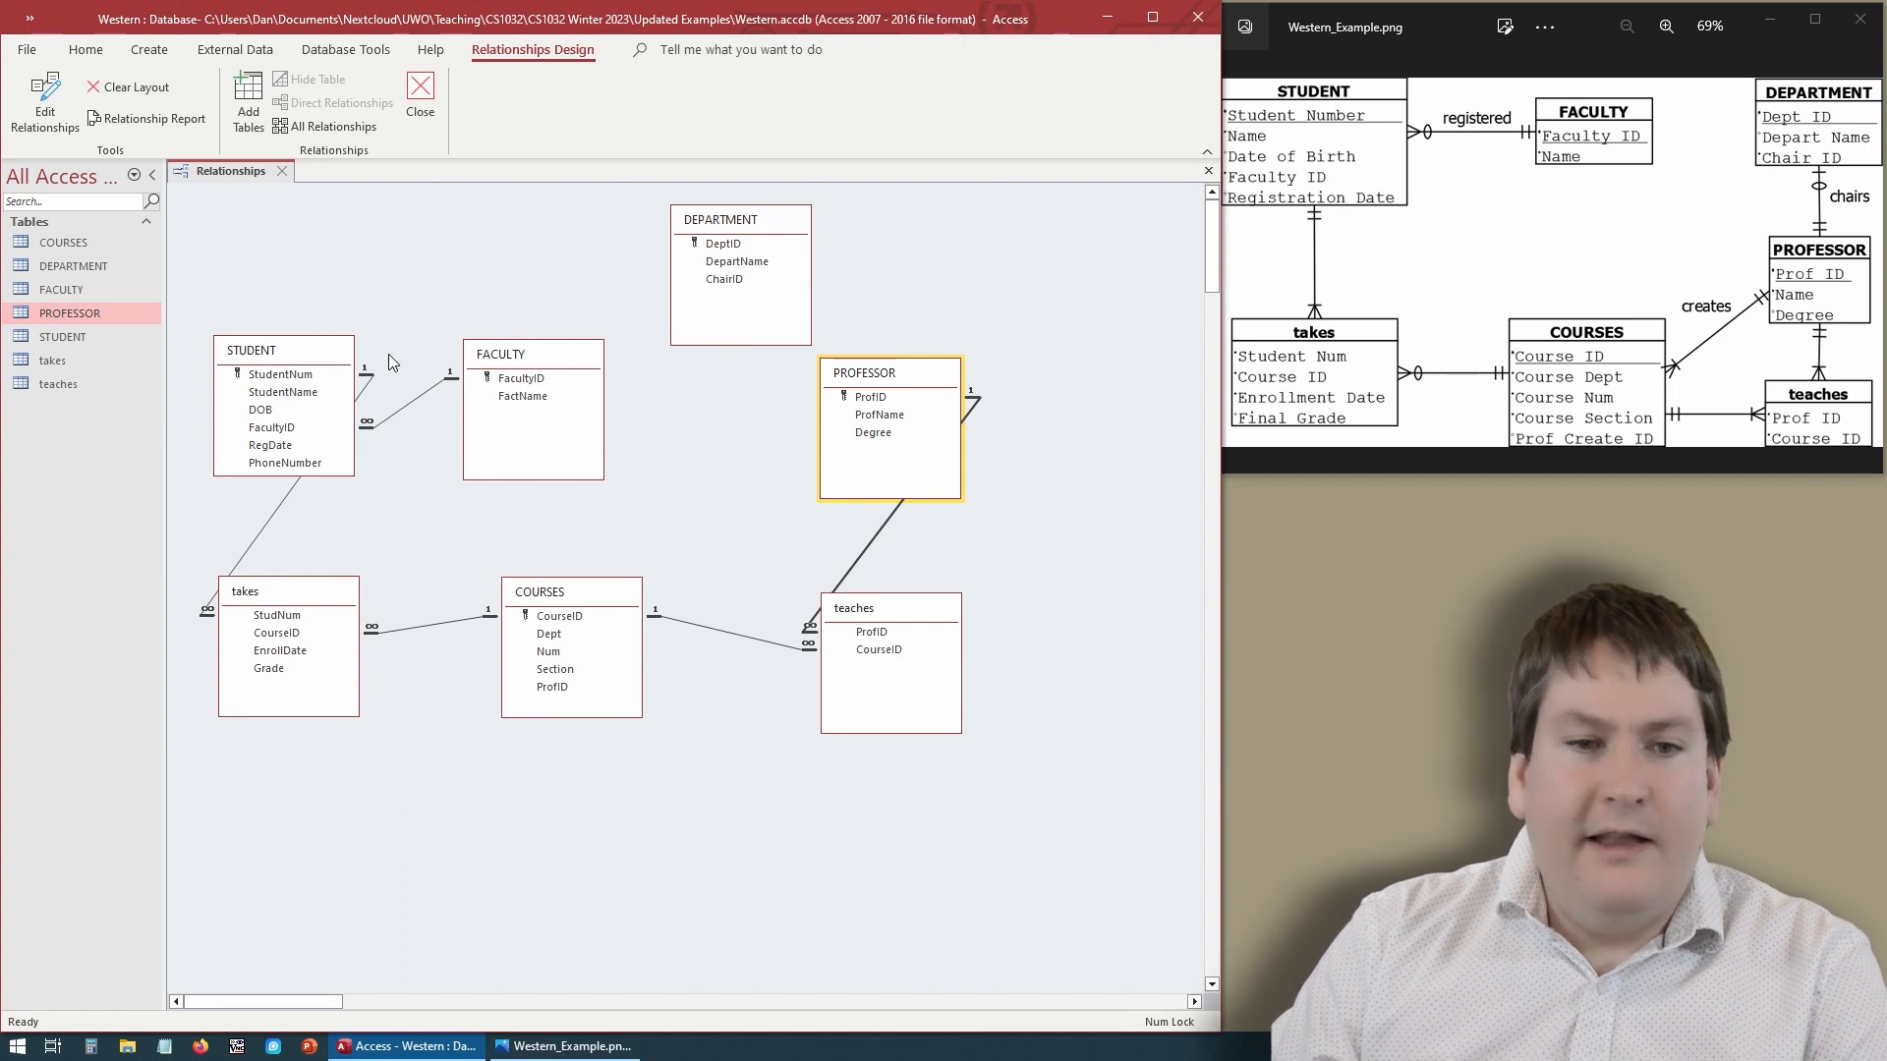
- Move the PROFESSOR table and relate its ProfID to DEPARTMENT's ChairID with referential integrity enforced
{"action": "left_click_drag", "start_coordinate": [898, 375], "coordinate": [1010, 395]}
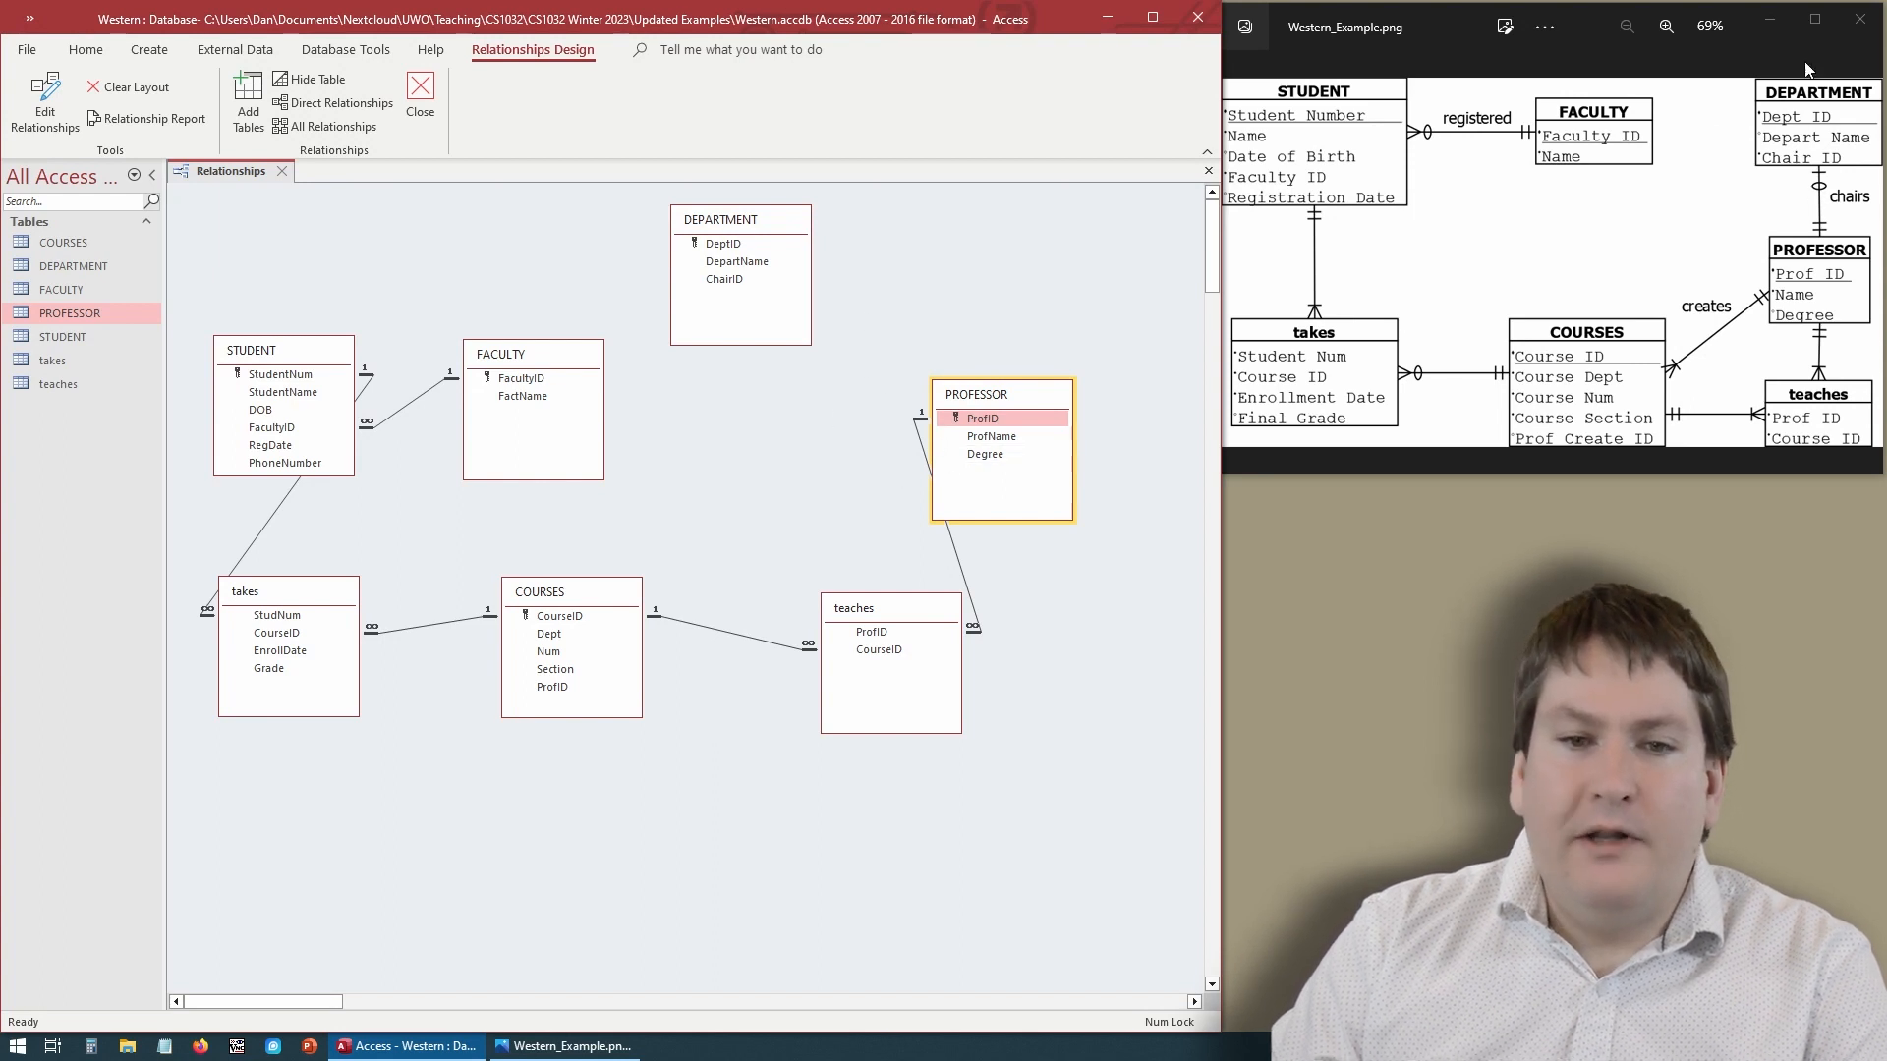
{"action": "left_click", "coordinate": [728, 281]}
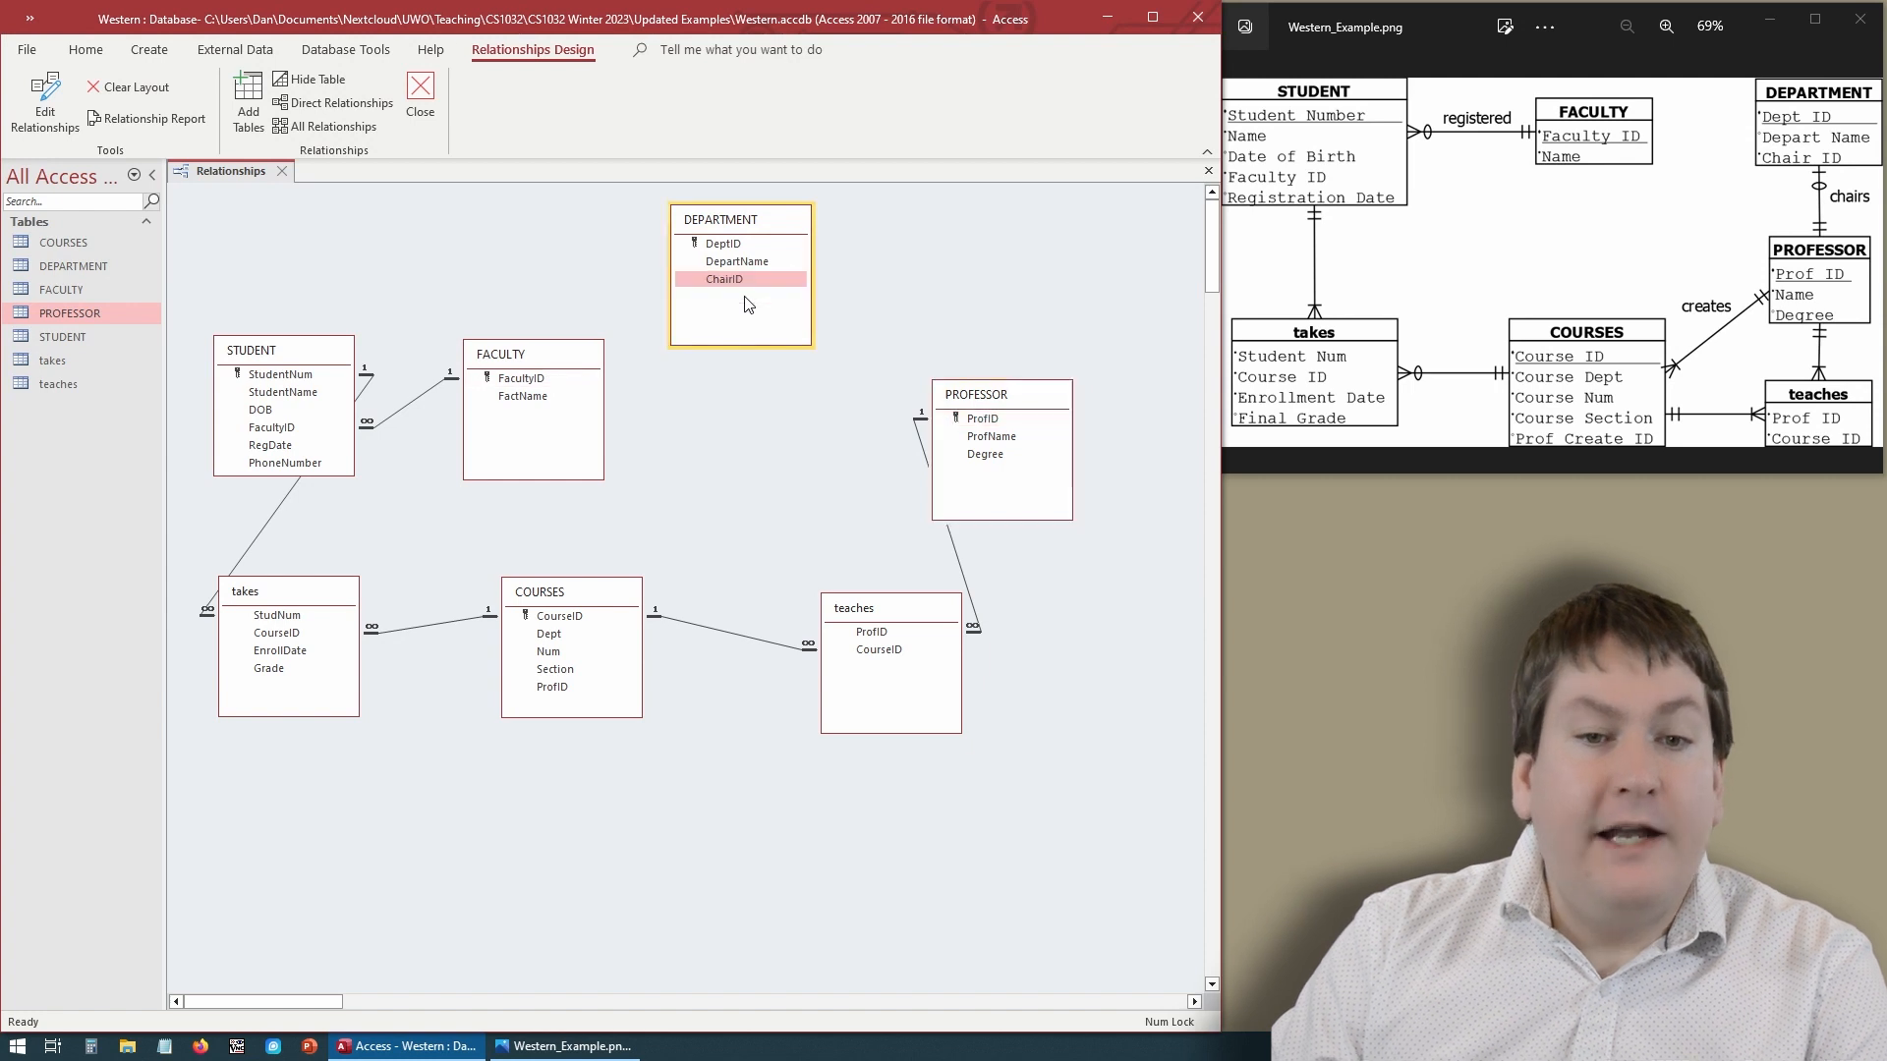
{"action": "left_click_drag", "start_coordinate": [732, 300], "coordinate": [955, 428]}
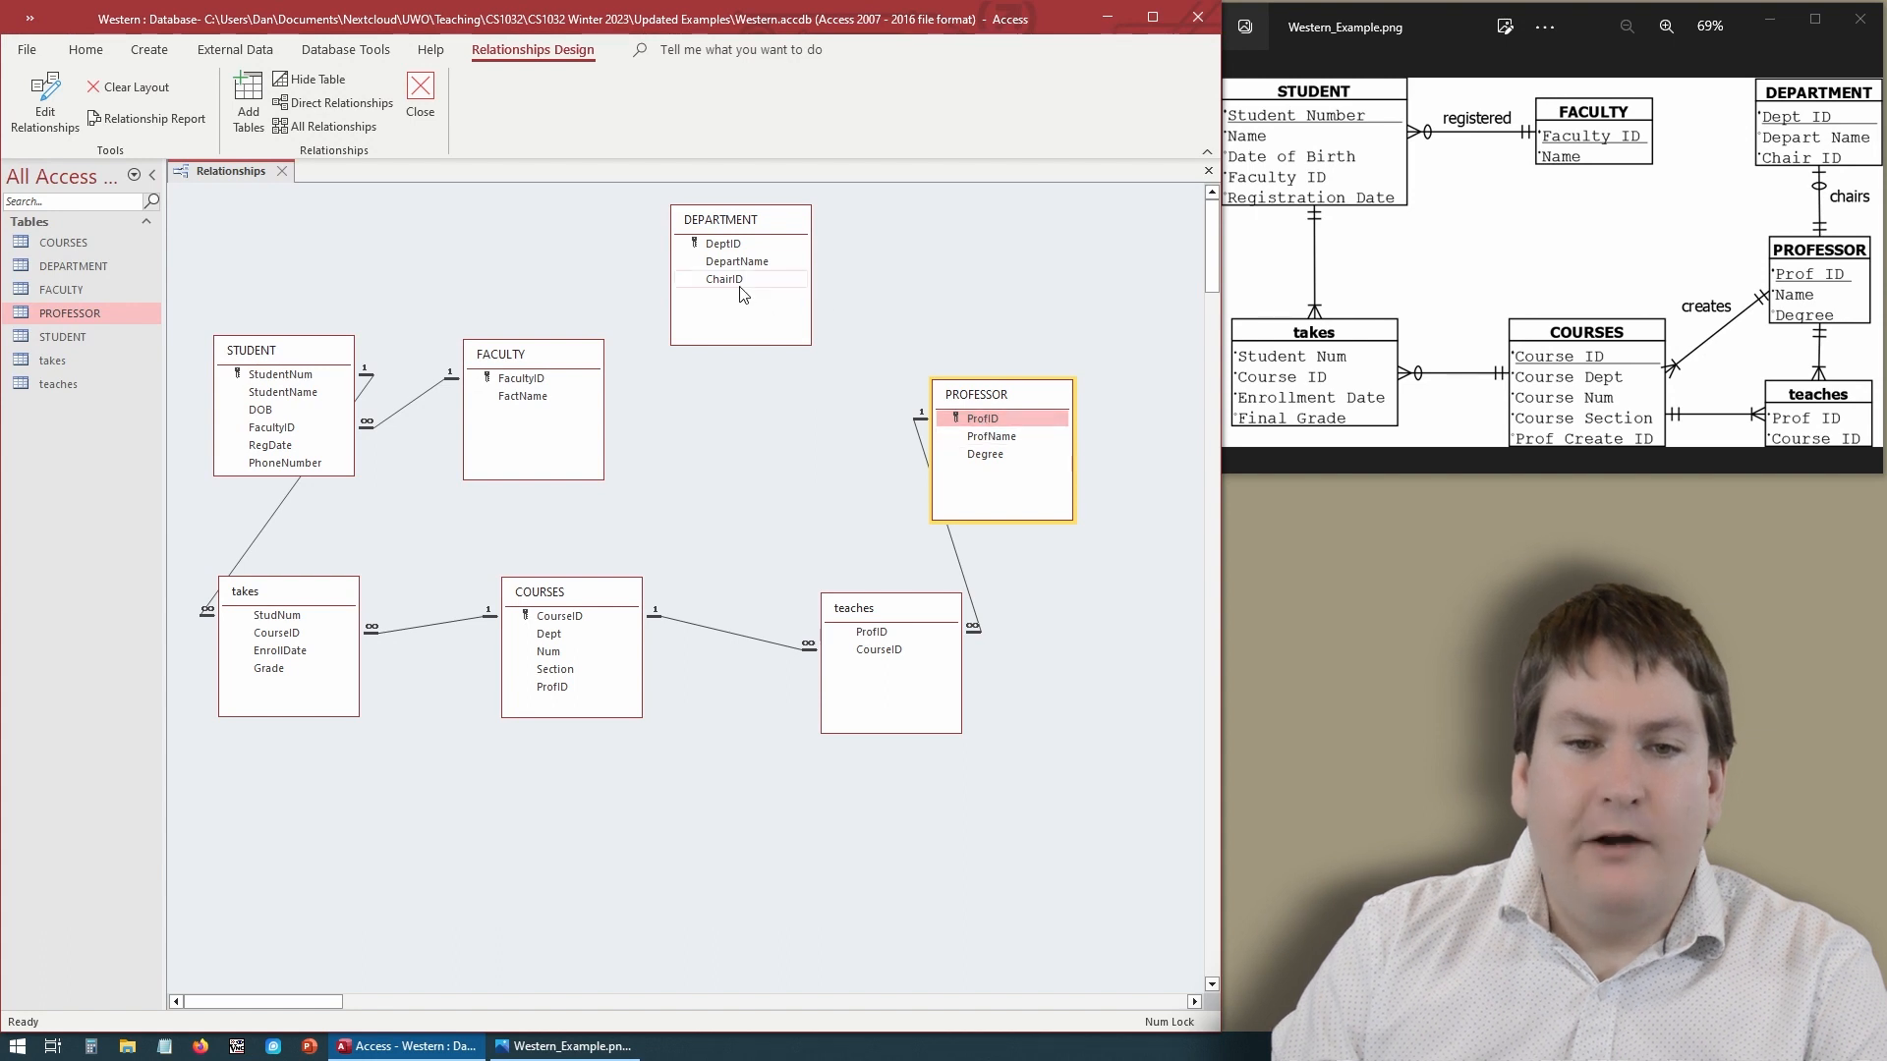
{"action": "left_click_drag", "start_coordinate": [987, 420], "coordinate": [736, 282]}
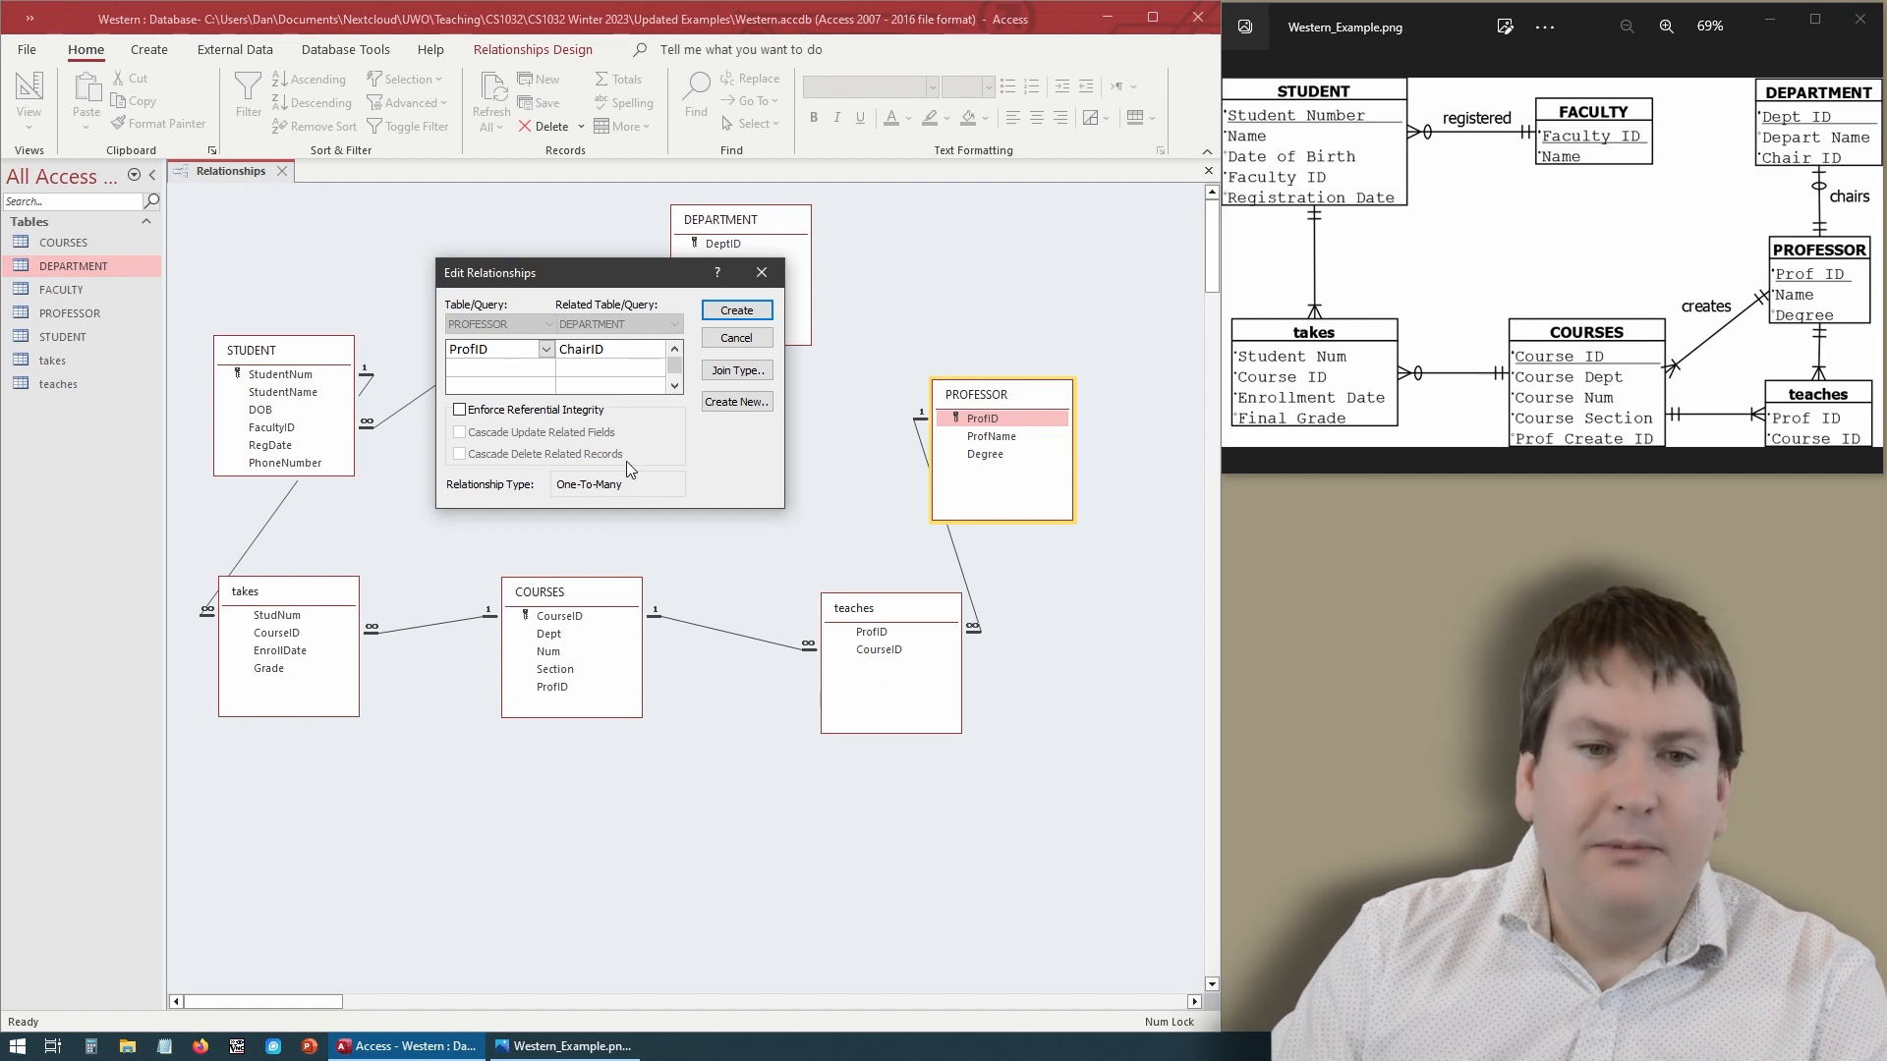
{"action": "left_click", "coordinate": [600, 408]}
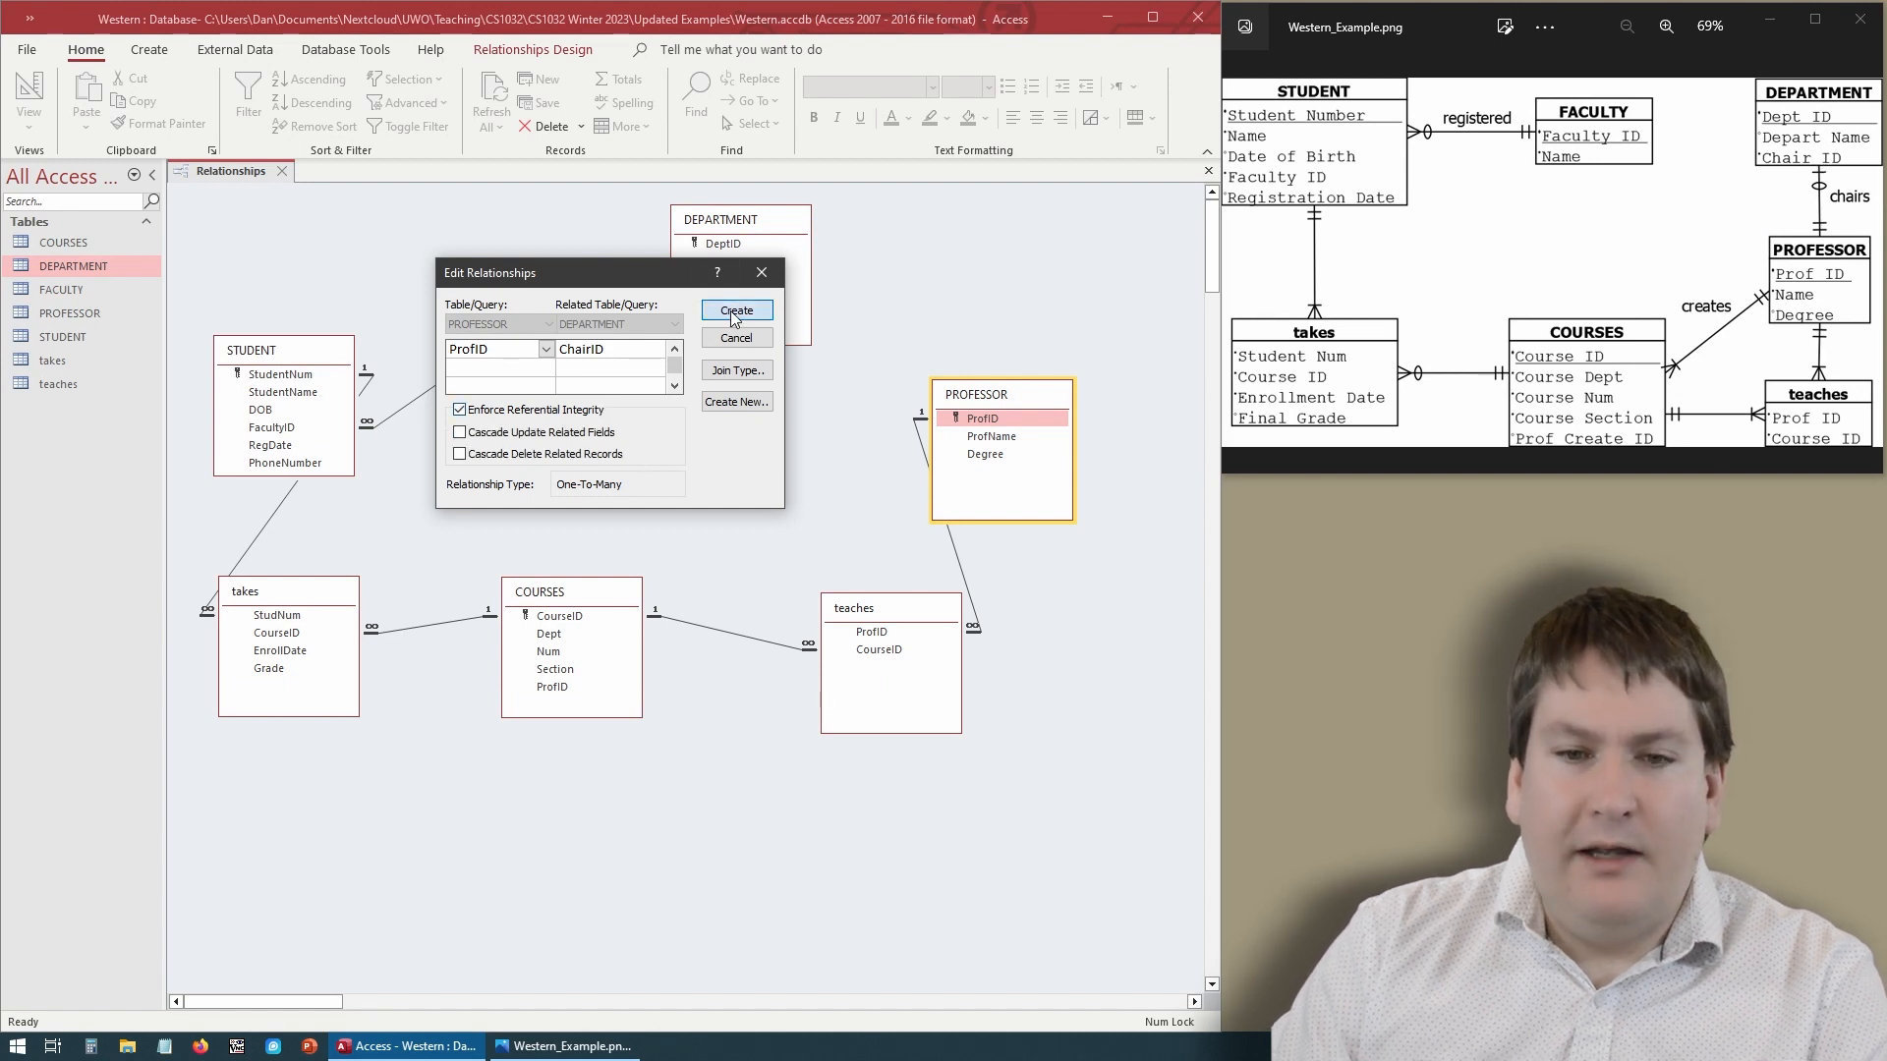
{"action": "left_click", "coordinate": [734, 311]}
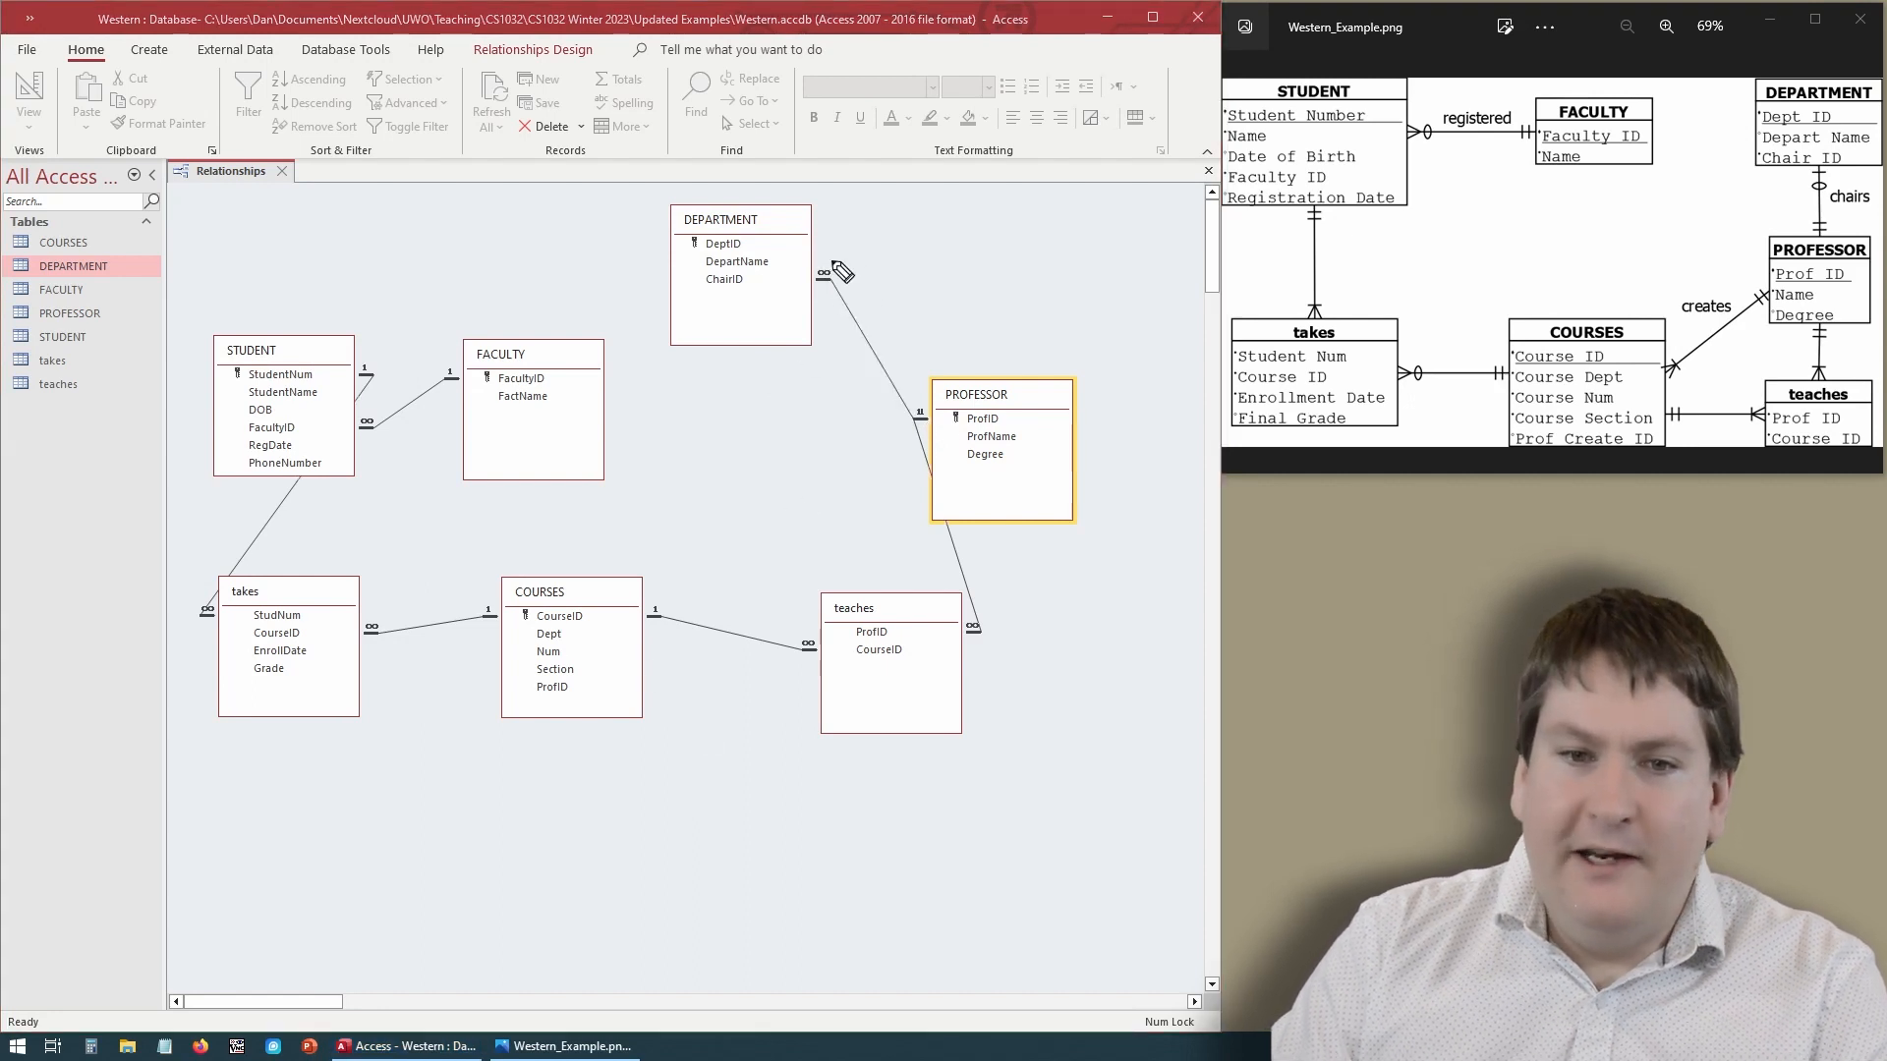
{"action": "mouse_move", "coordinate": [837, 257]}
{"action": "left_mouse_down"}
{"action": "mouse_move", "coordinate": [809, 277]}
{"action": "mouse_move", "coordinate": [833, 260]}
{"action": "left_mouse_up"}
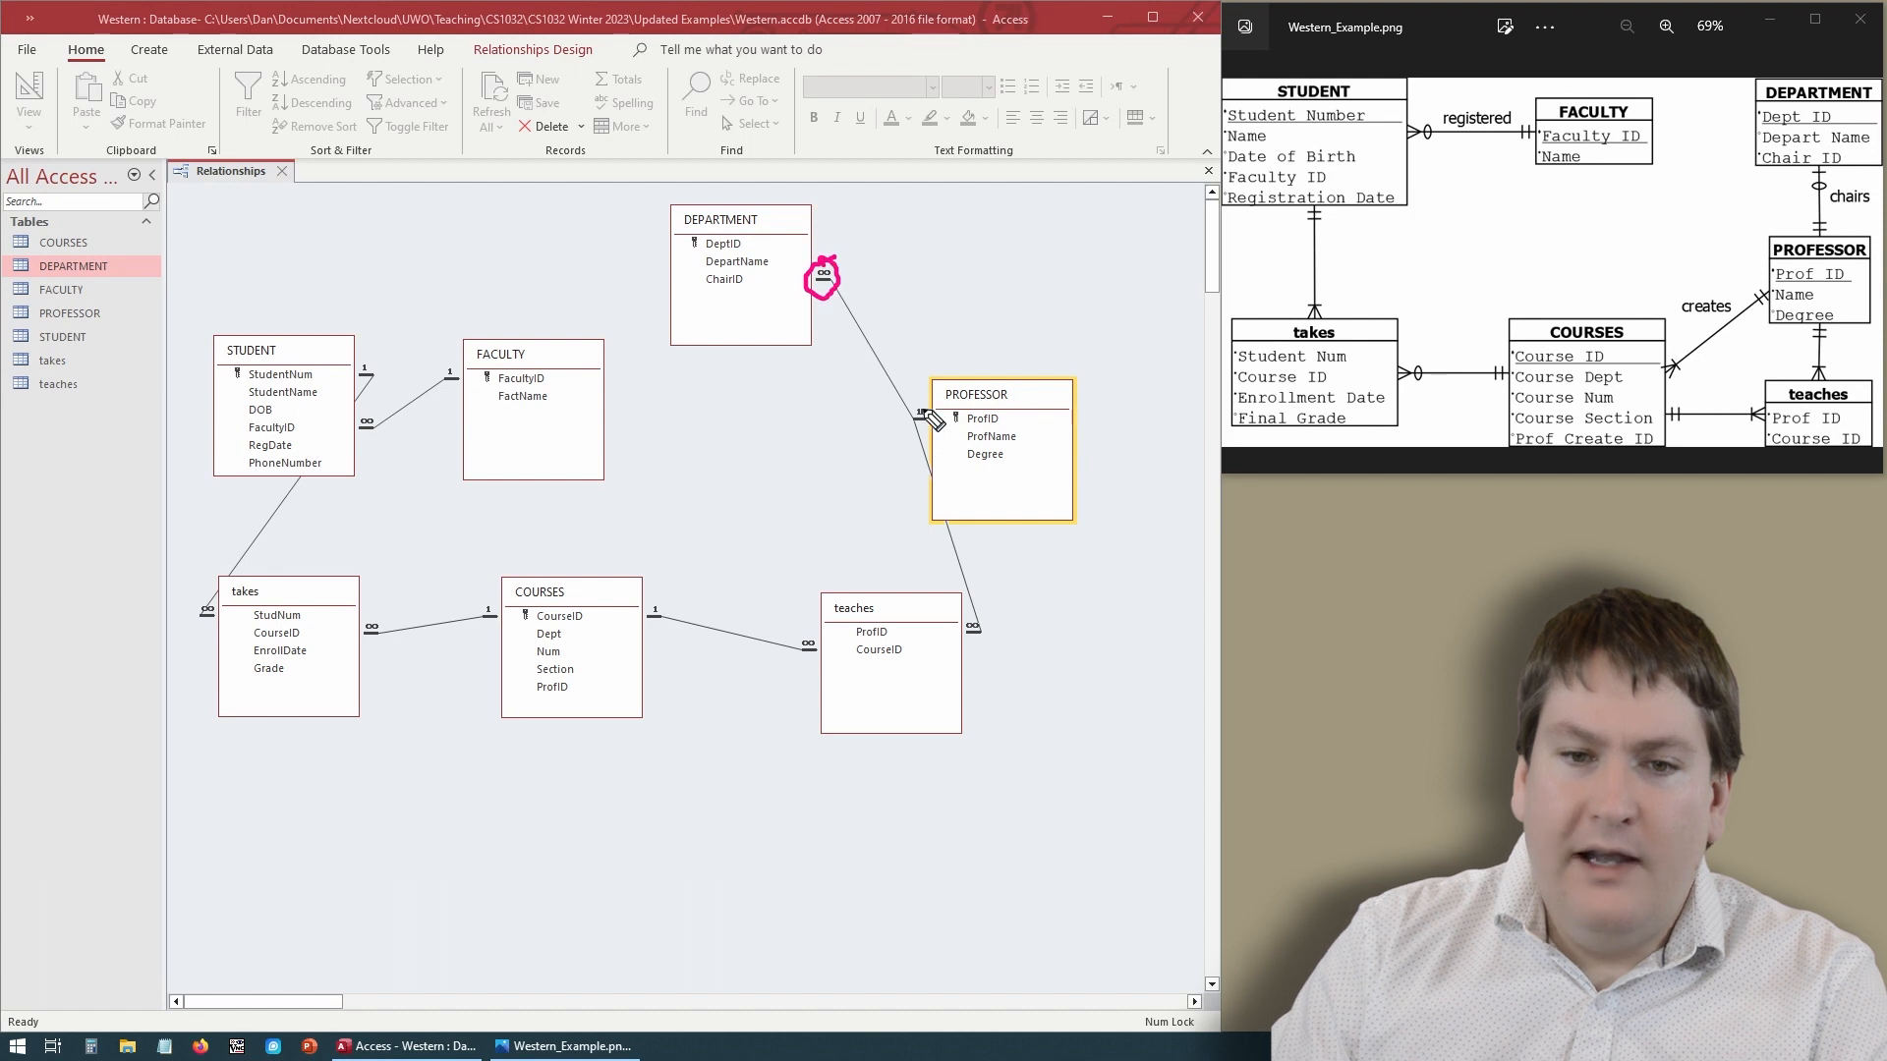
{"action": "left_click_drag", "start_coordinate": [919, 391], "coordinate": [918, 418]}
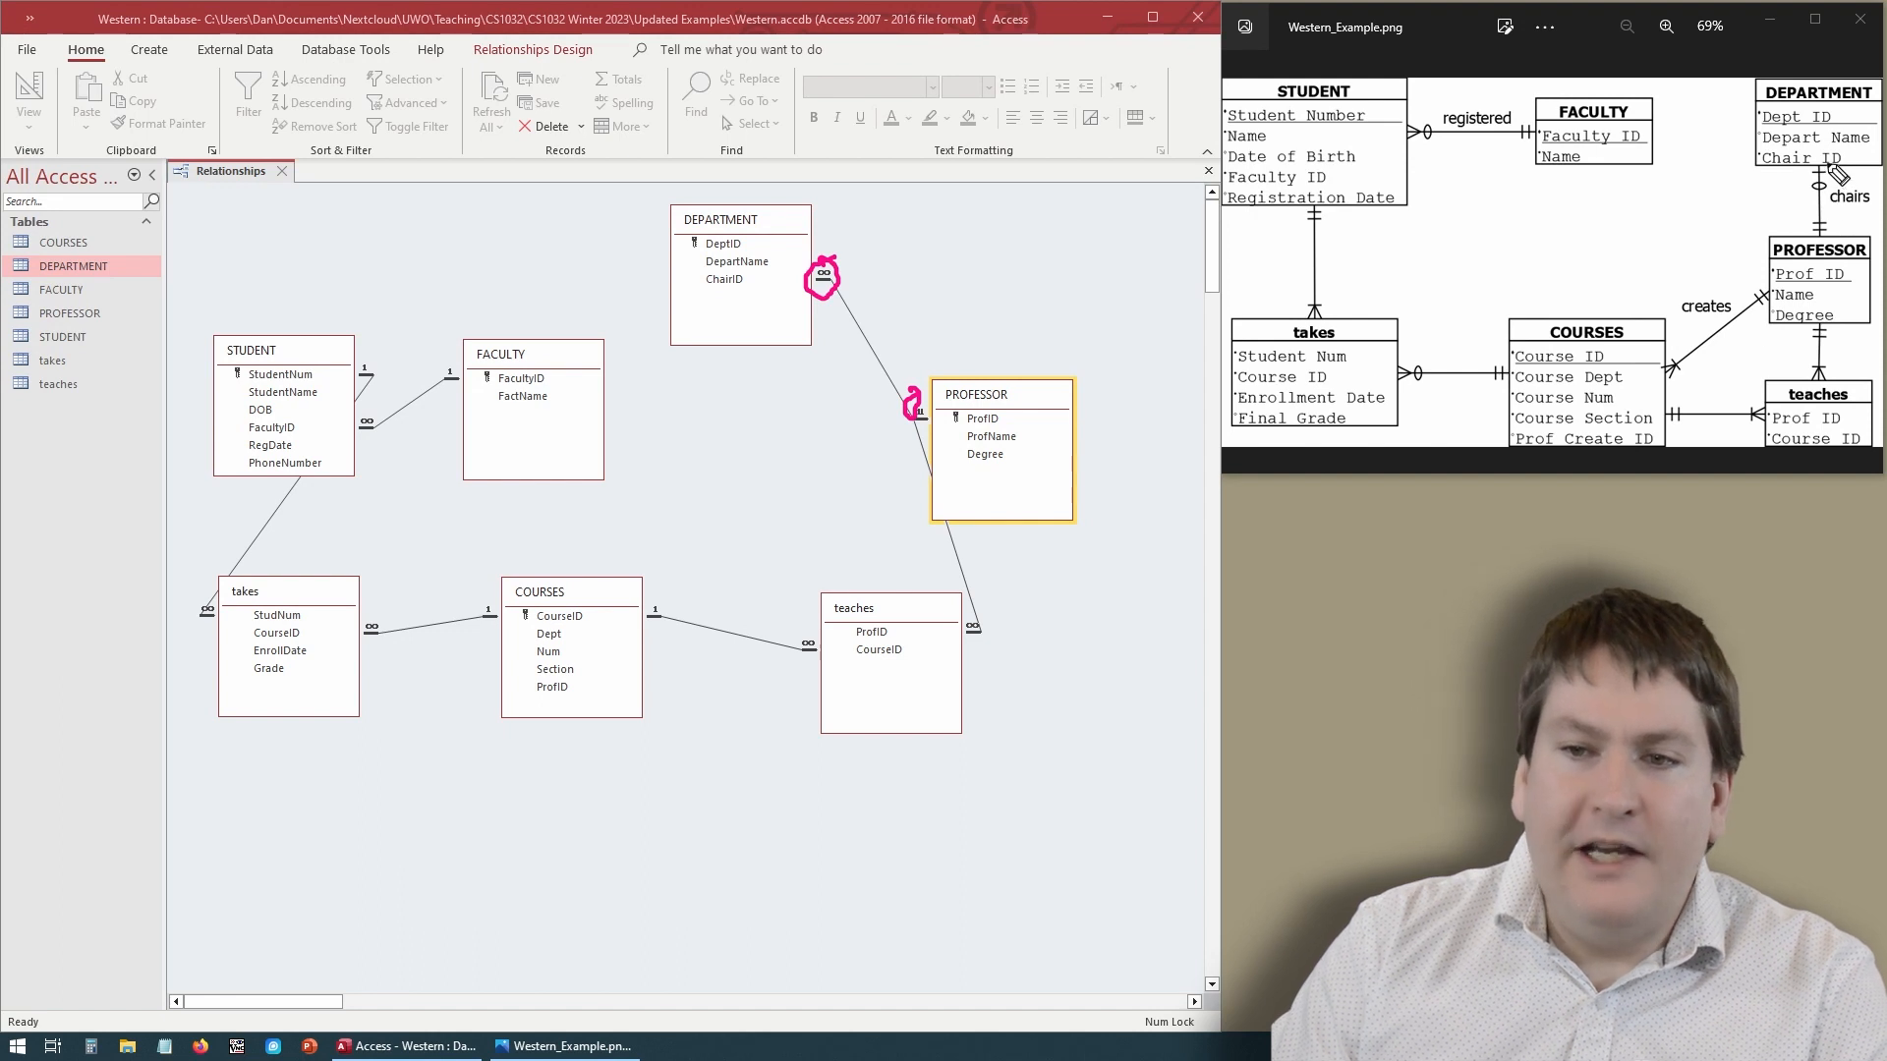
{"action": "mouse_move", "coordinate": [1829, 165]}
{"action": "left_mouse_down"}
{"action": "mouse_move", "coordinate": [1818, 241]}
{"action": "mouse_move", "coordinate": [1836, 239]}
{"action": "left_mouse_up"}
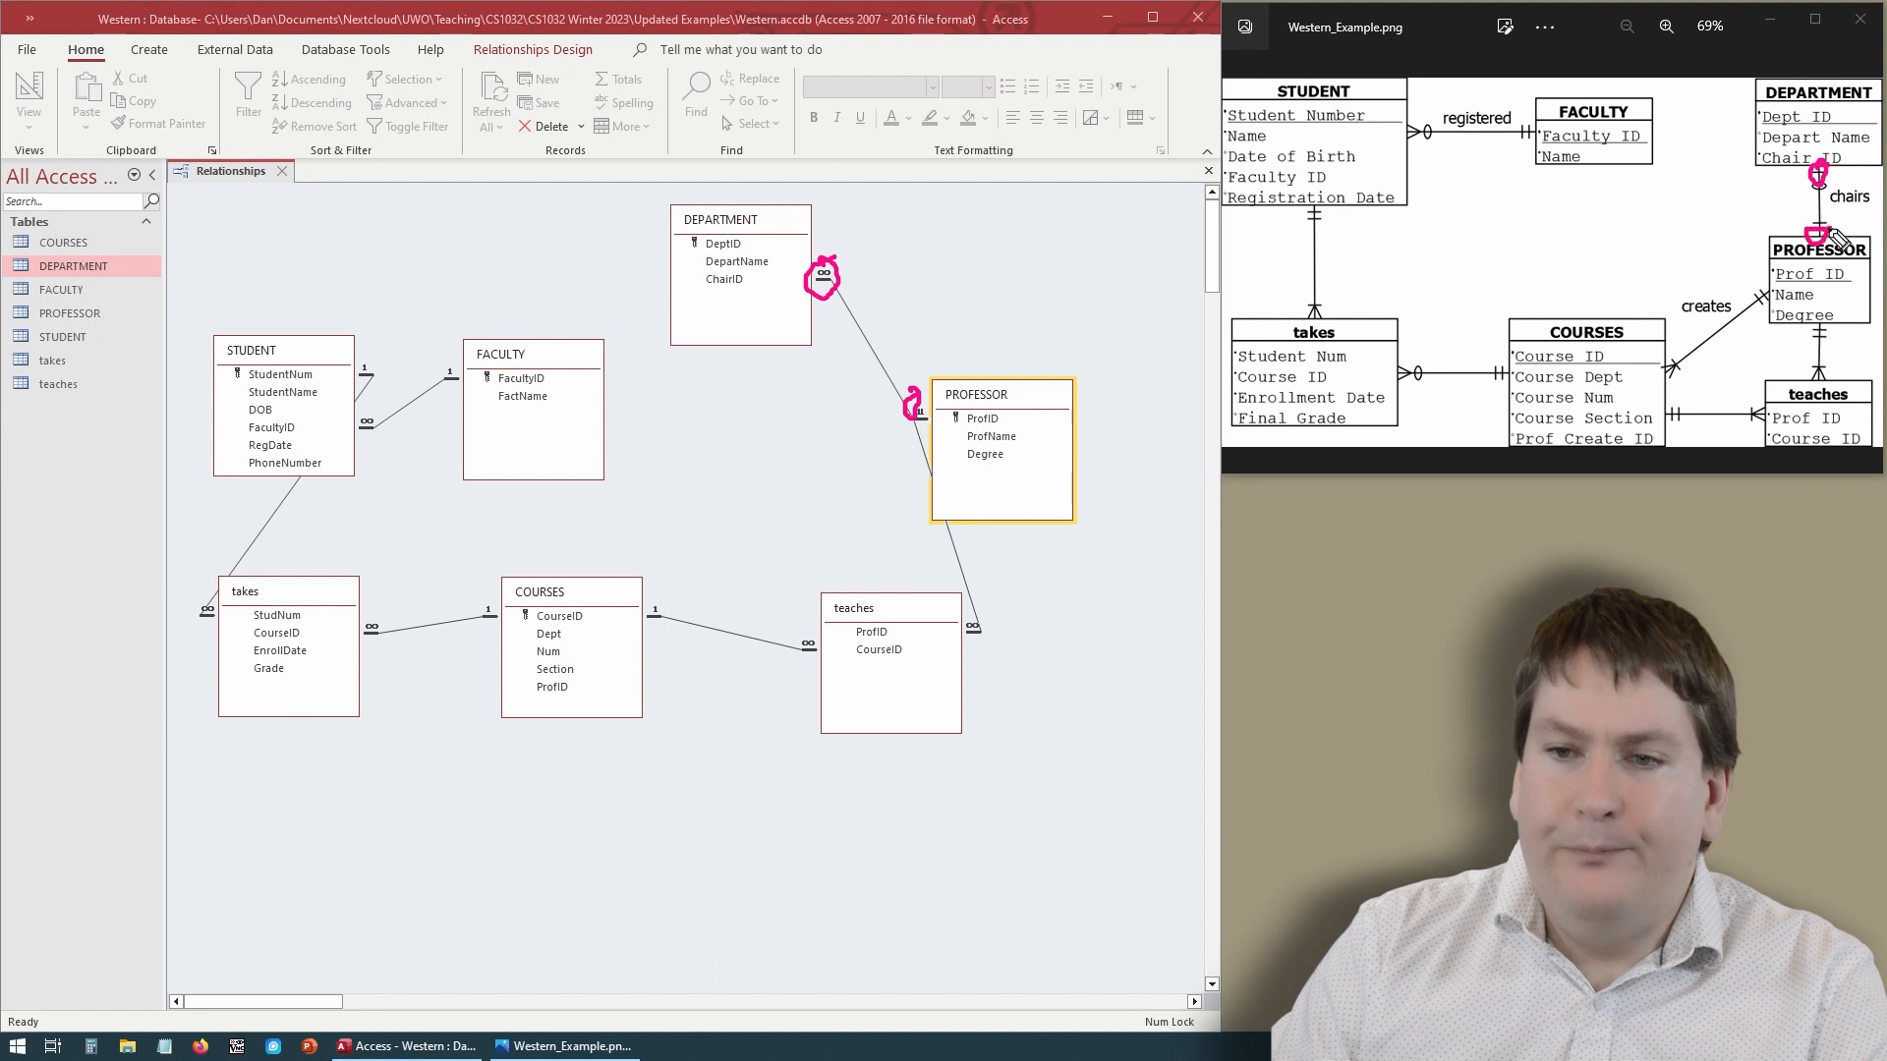
{"action": "key", "text": "Escape"}
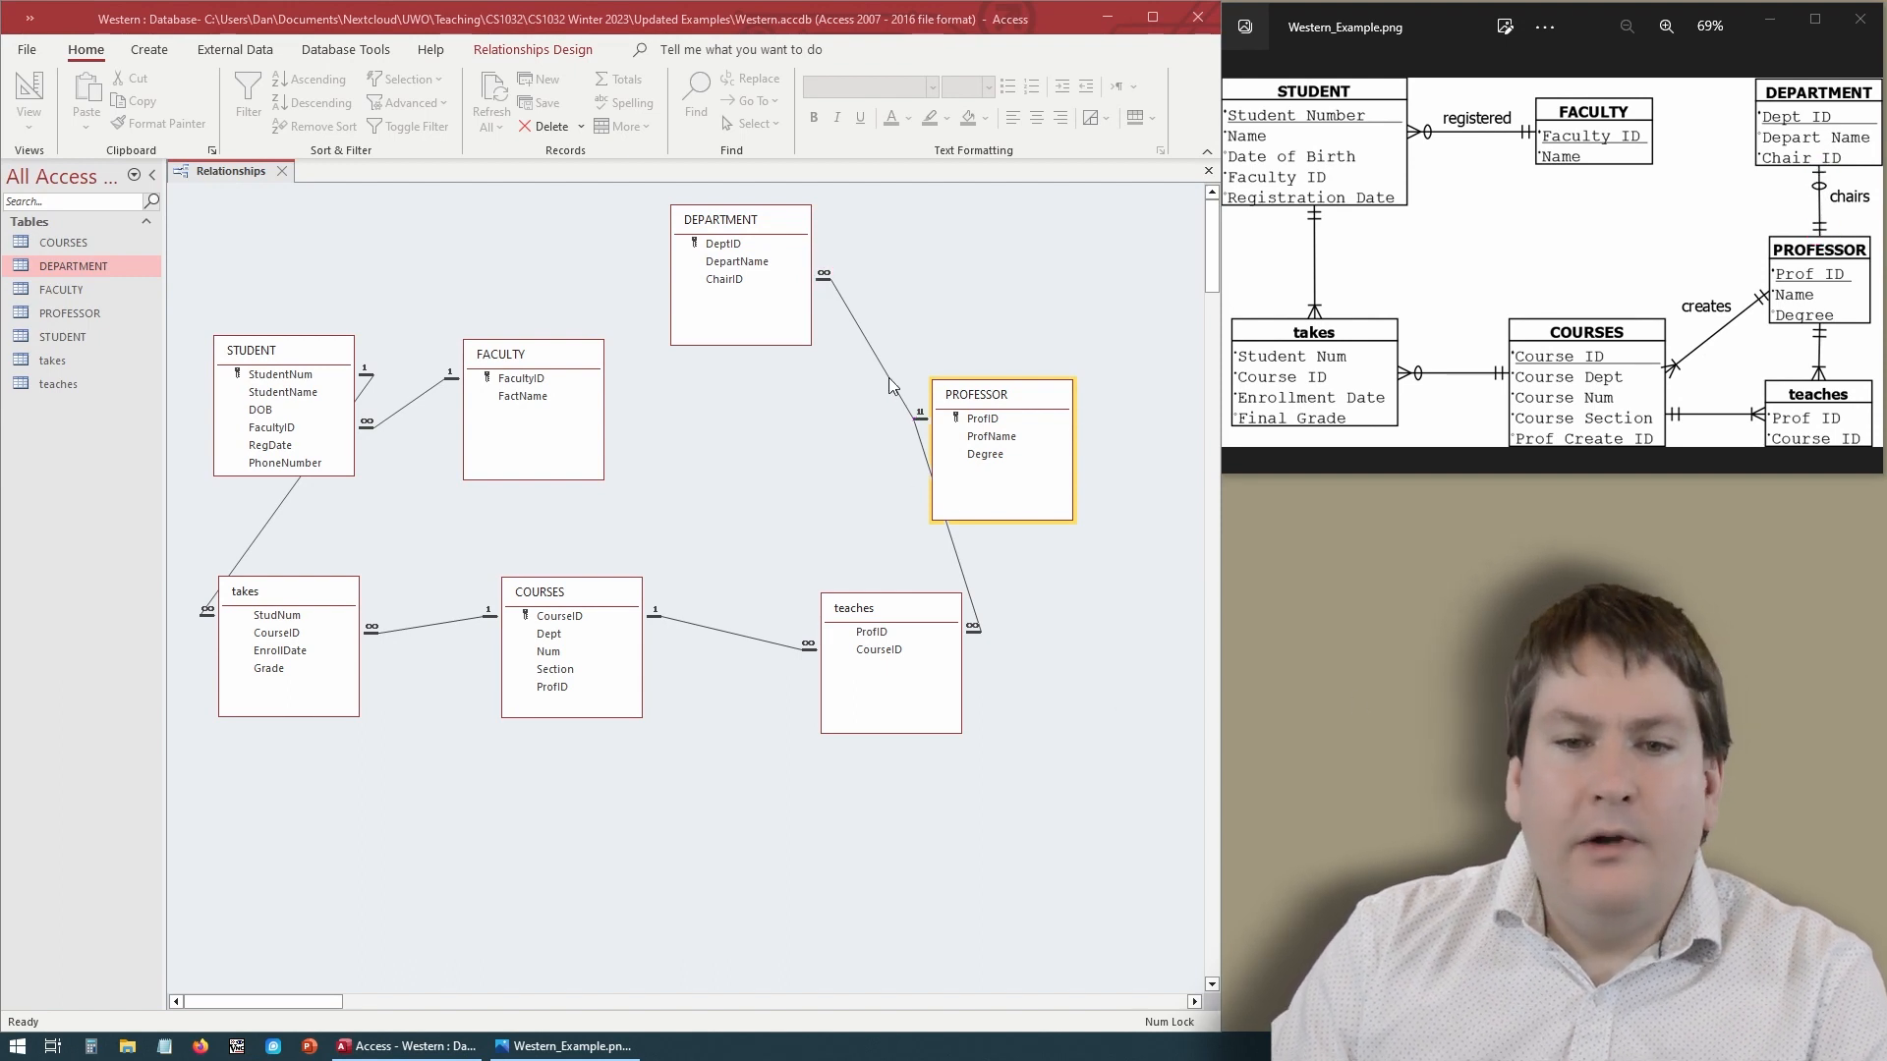
- Delete the relationship between PROFESSOR's ProfID and DEPARTMENT's ChairID
{"action": "left_click", "coordinate": [870, 352]}
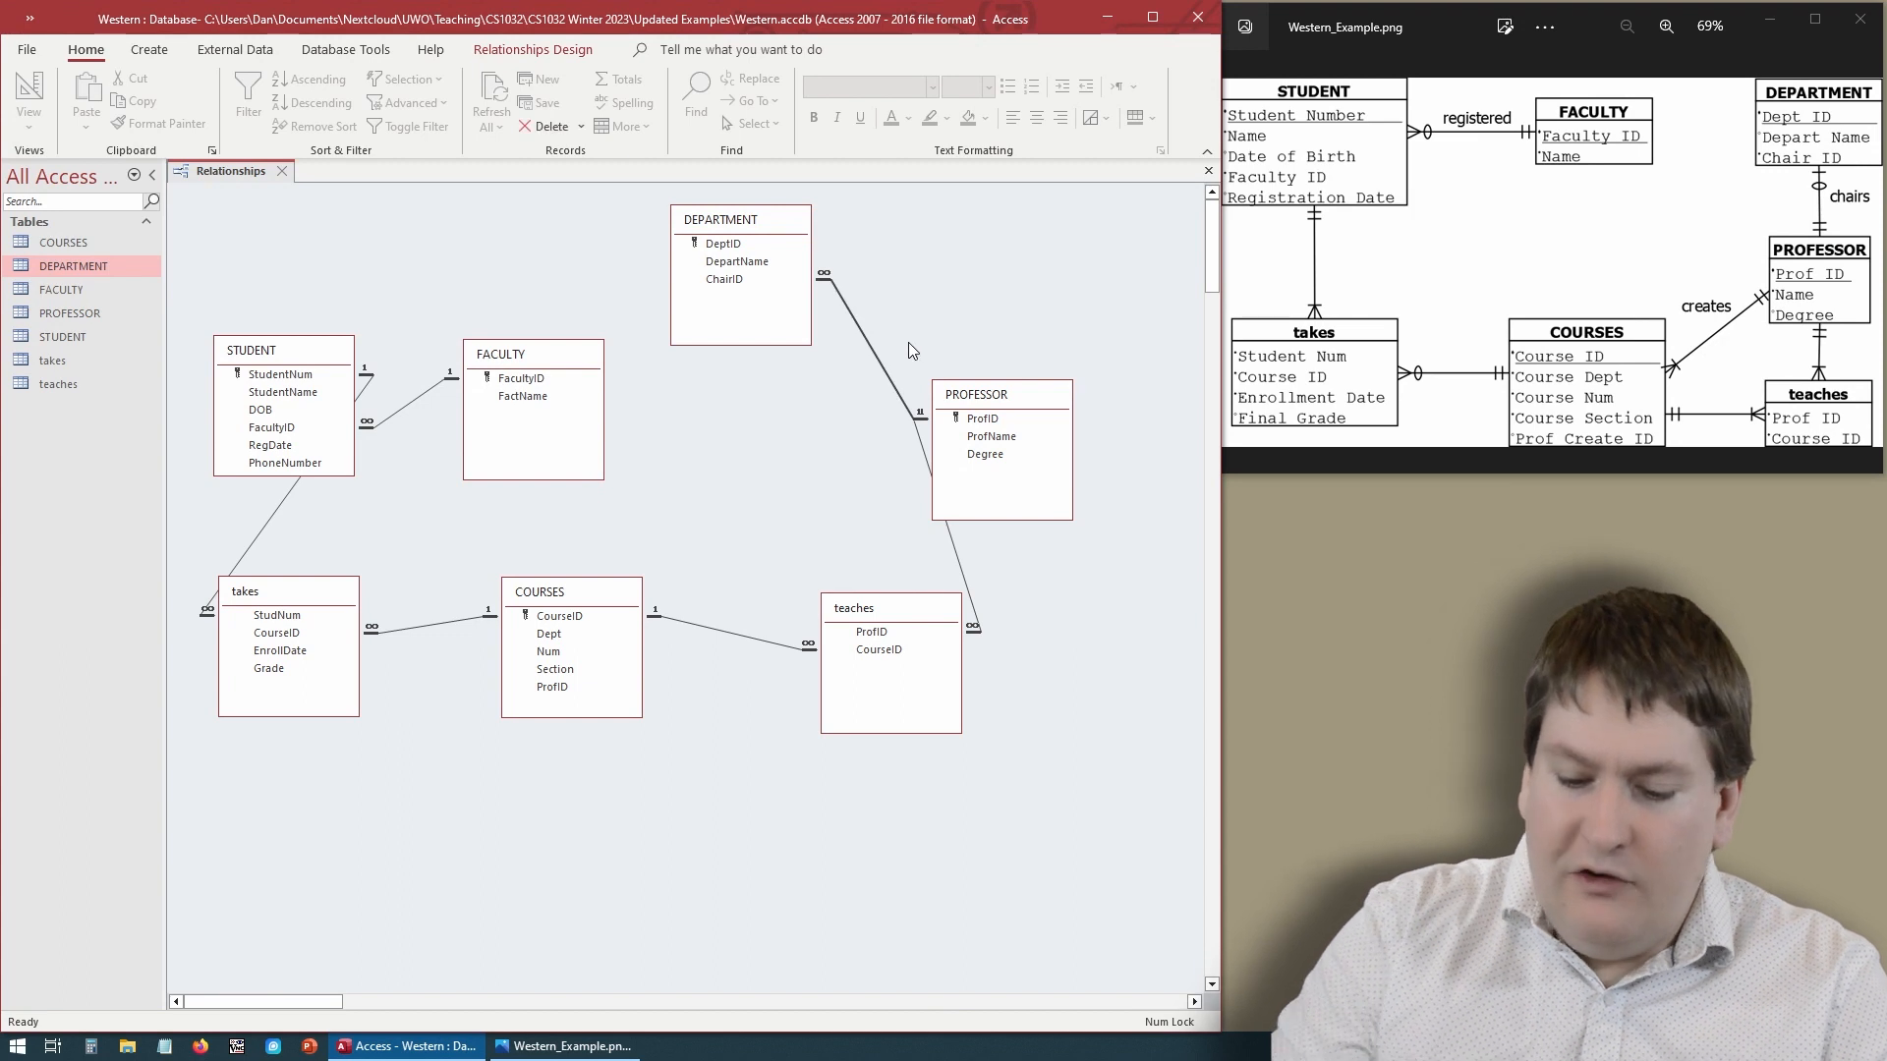
{"action": "key", "text": "Delete"}
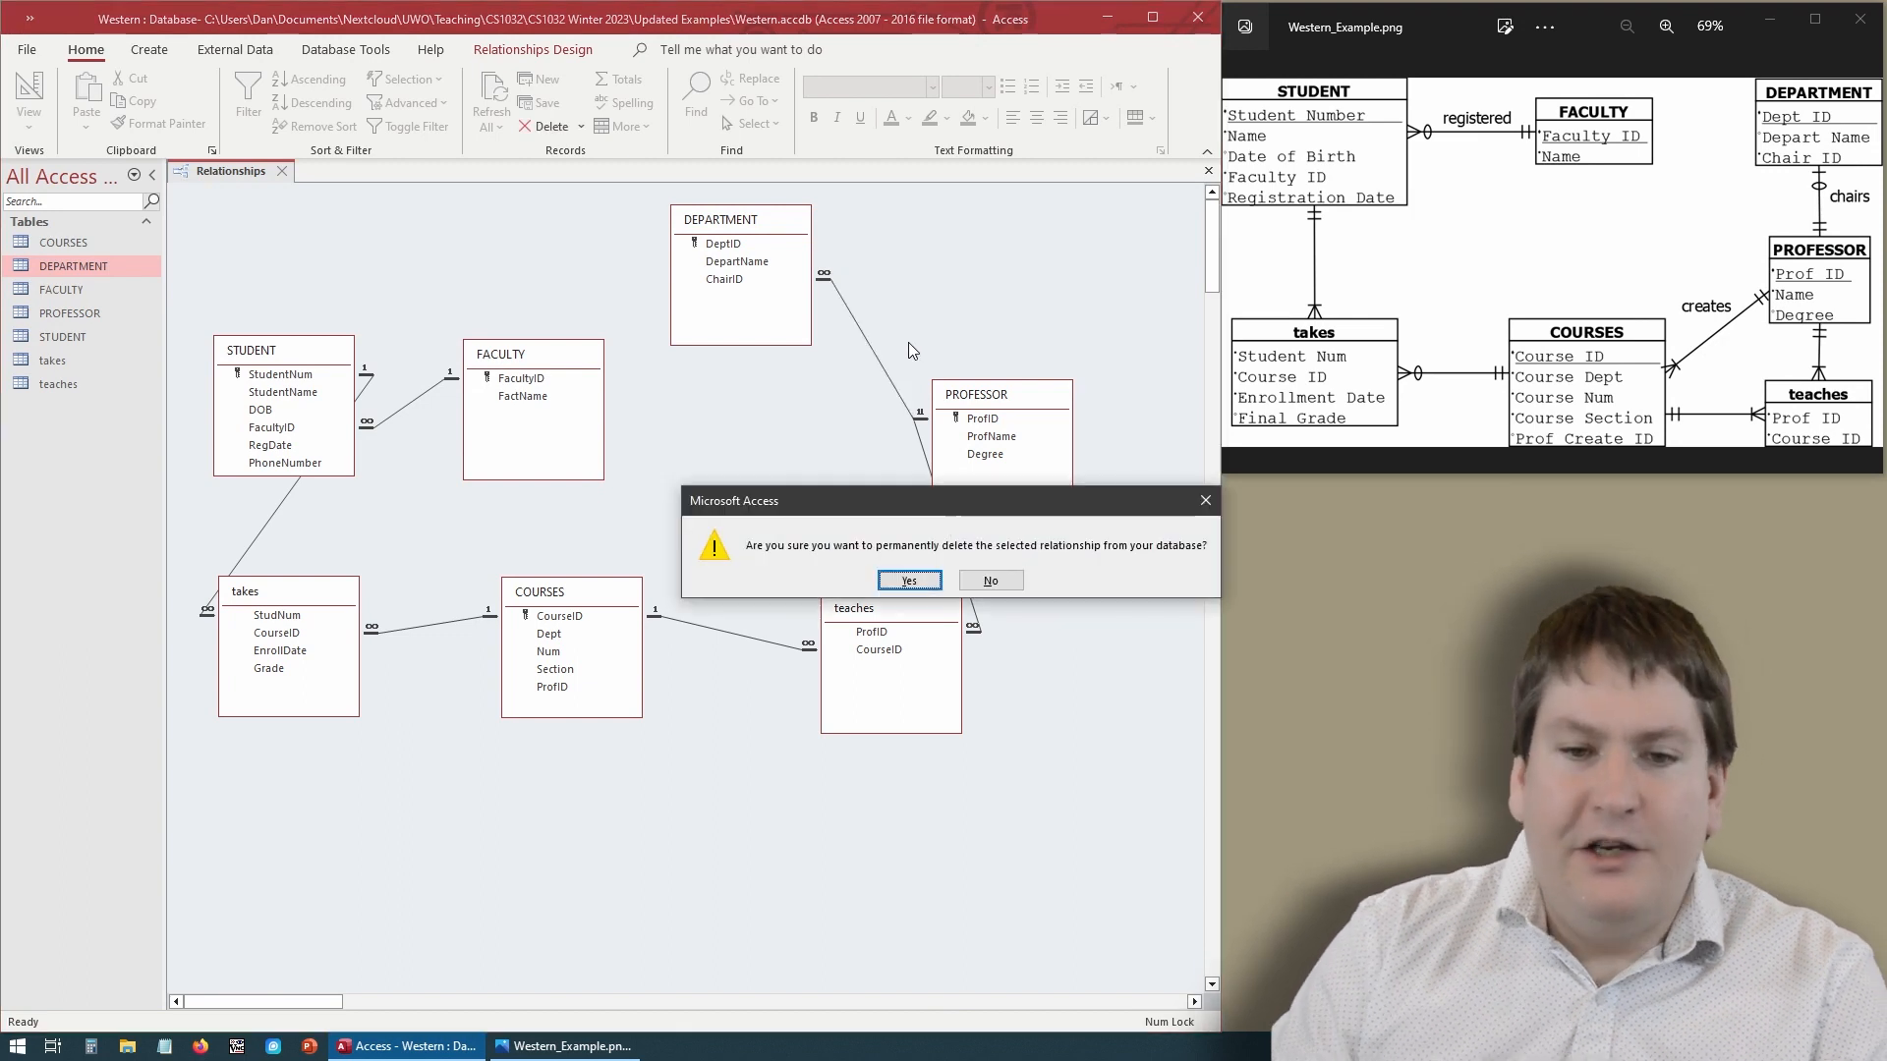
{"action": "left_click", "coordinate": [910, 581]}
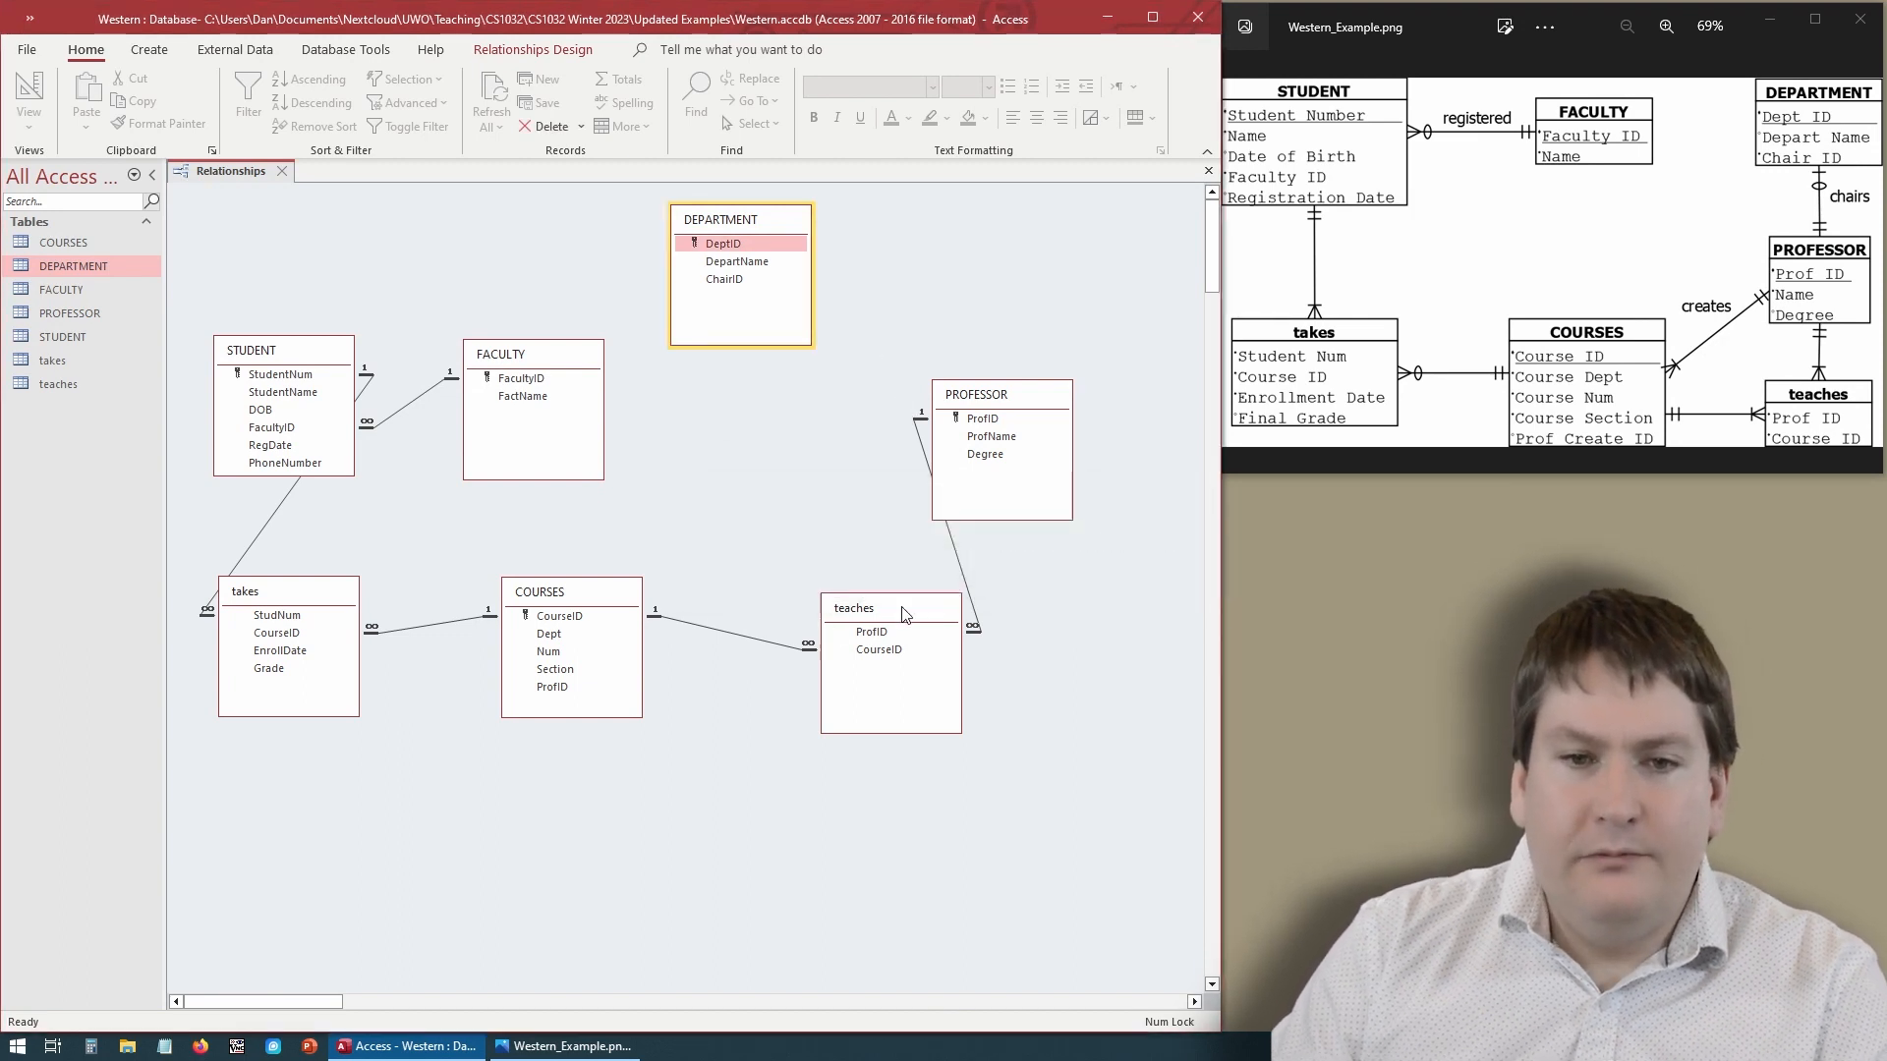
- Open the DEPARTMENT table in Design View, set ChairID's Indexed property to Yes (No Duplicates), then save and close it
{"action": "left_click", "coordinate": [900, 305]}
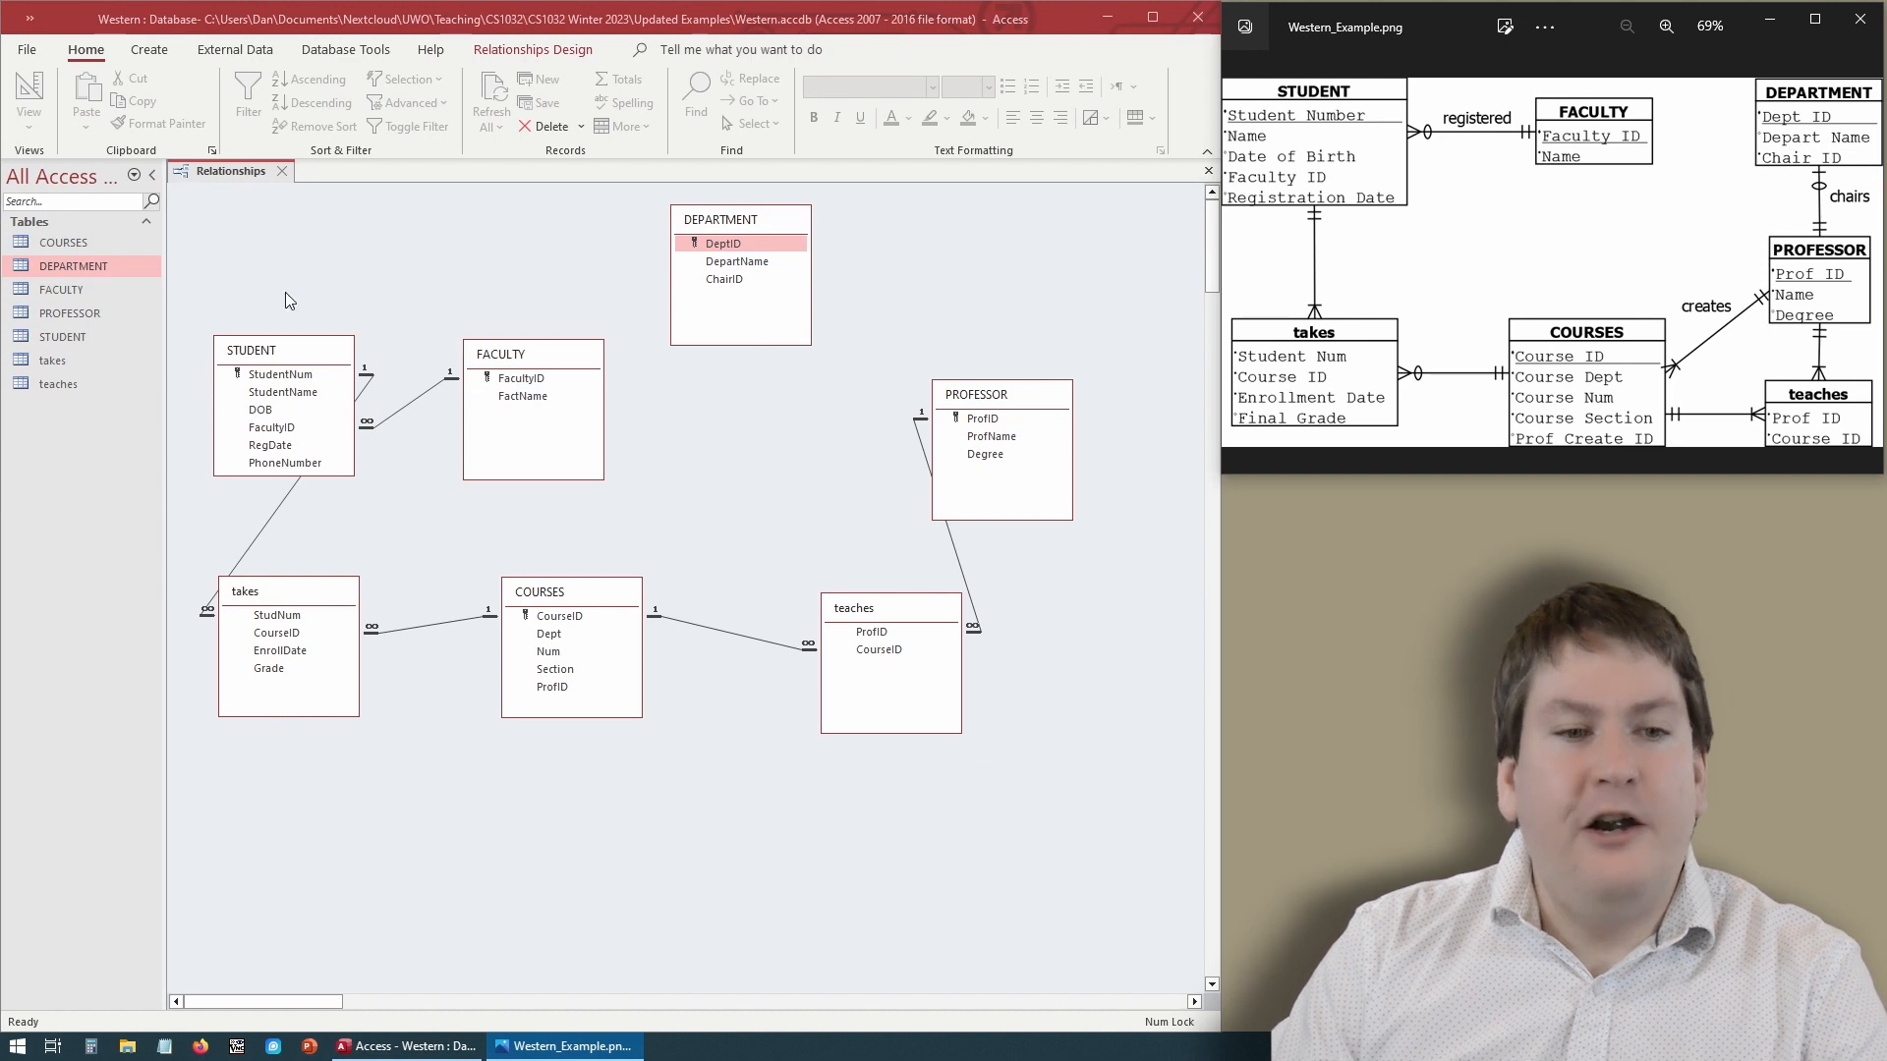
{"action": "double_click", "coordinate": [86, 266]}
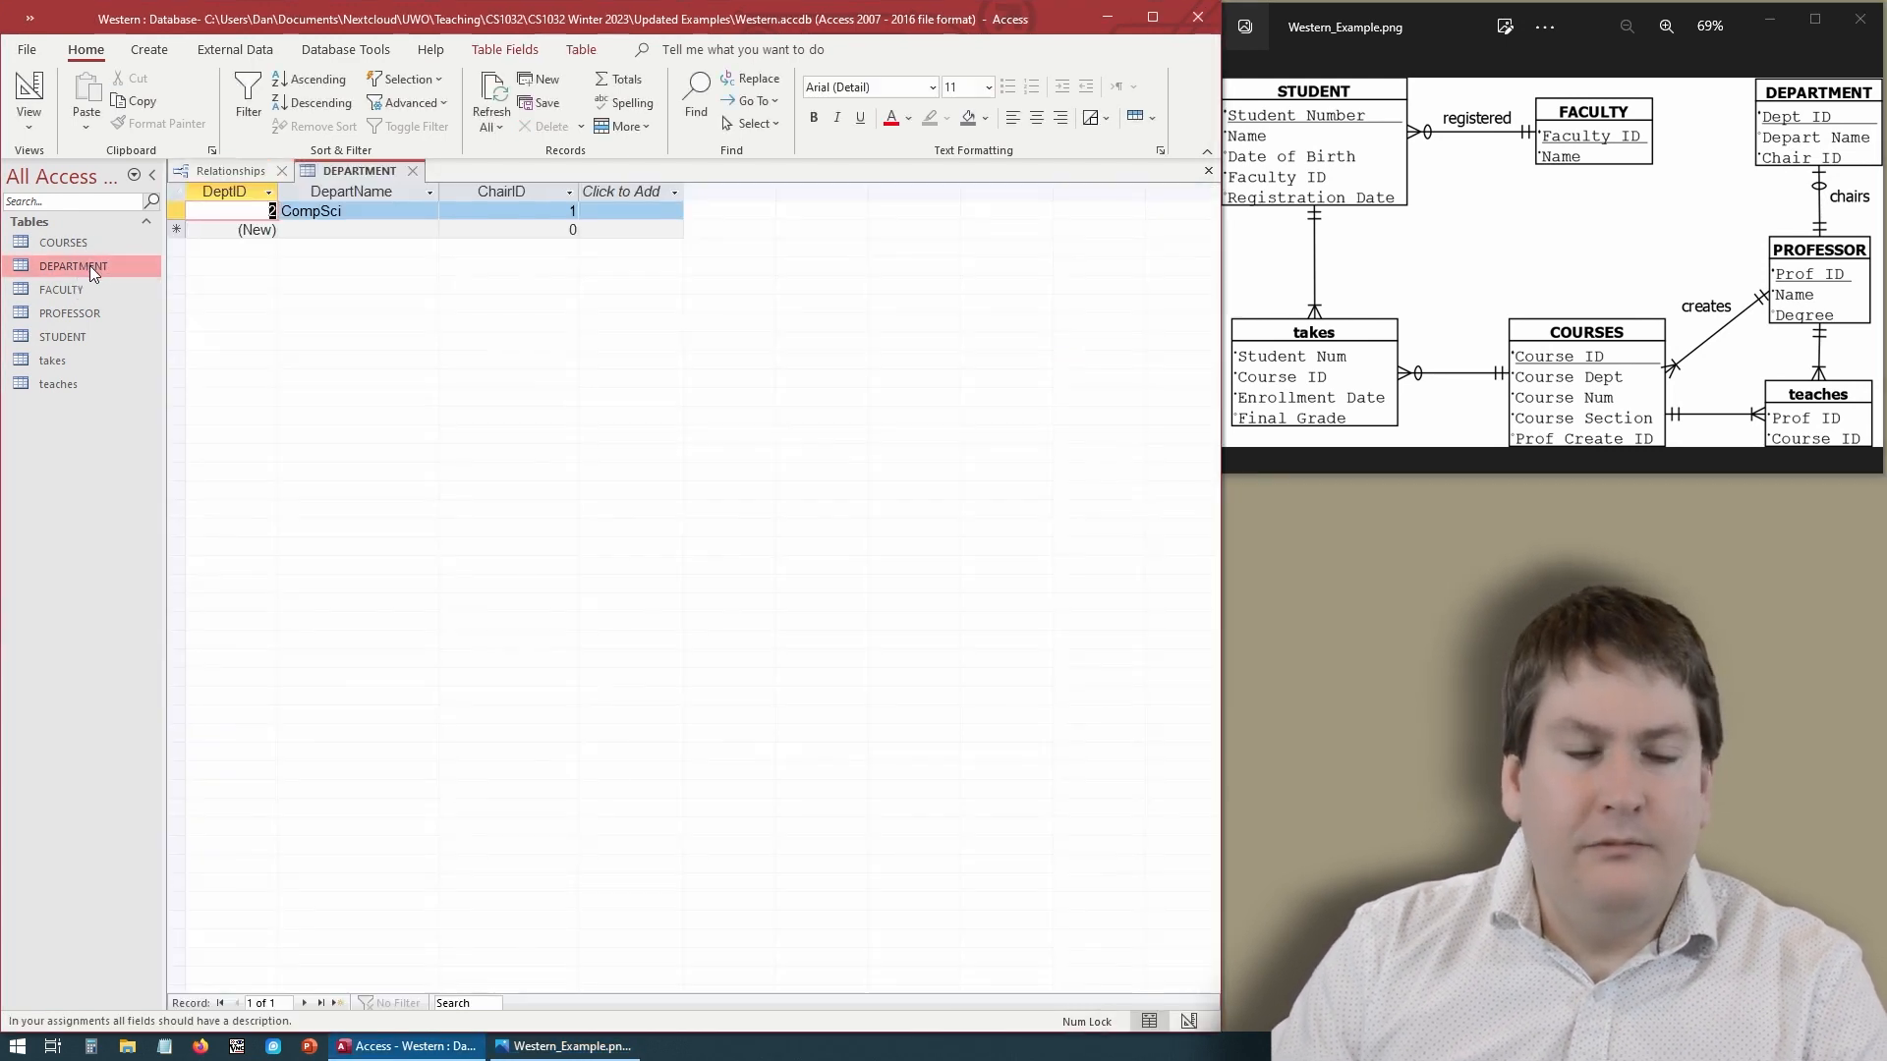
{"action": "left_click", "coordinate": [28, 93]}
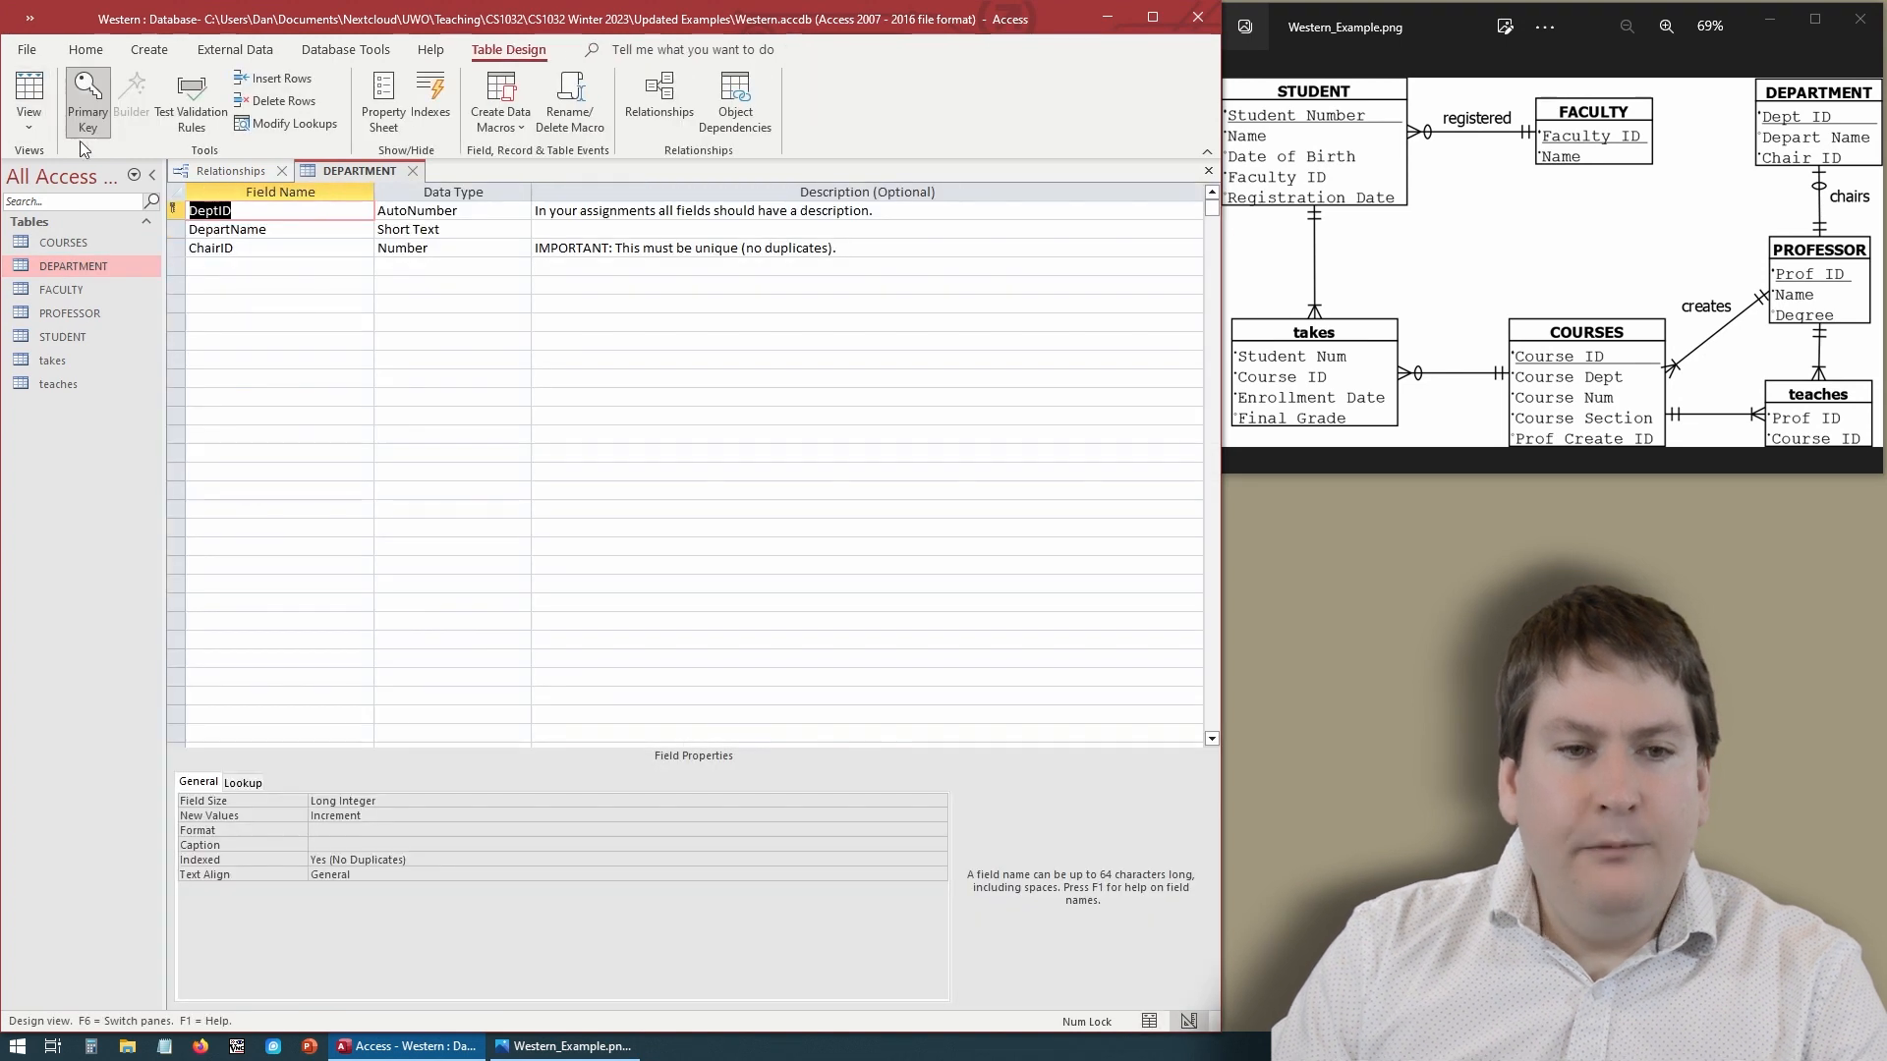
{"action": "left_click", "coordinate": [250, 247]}
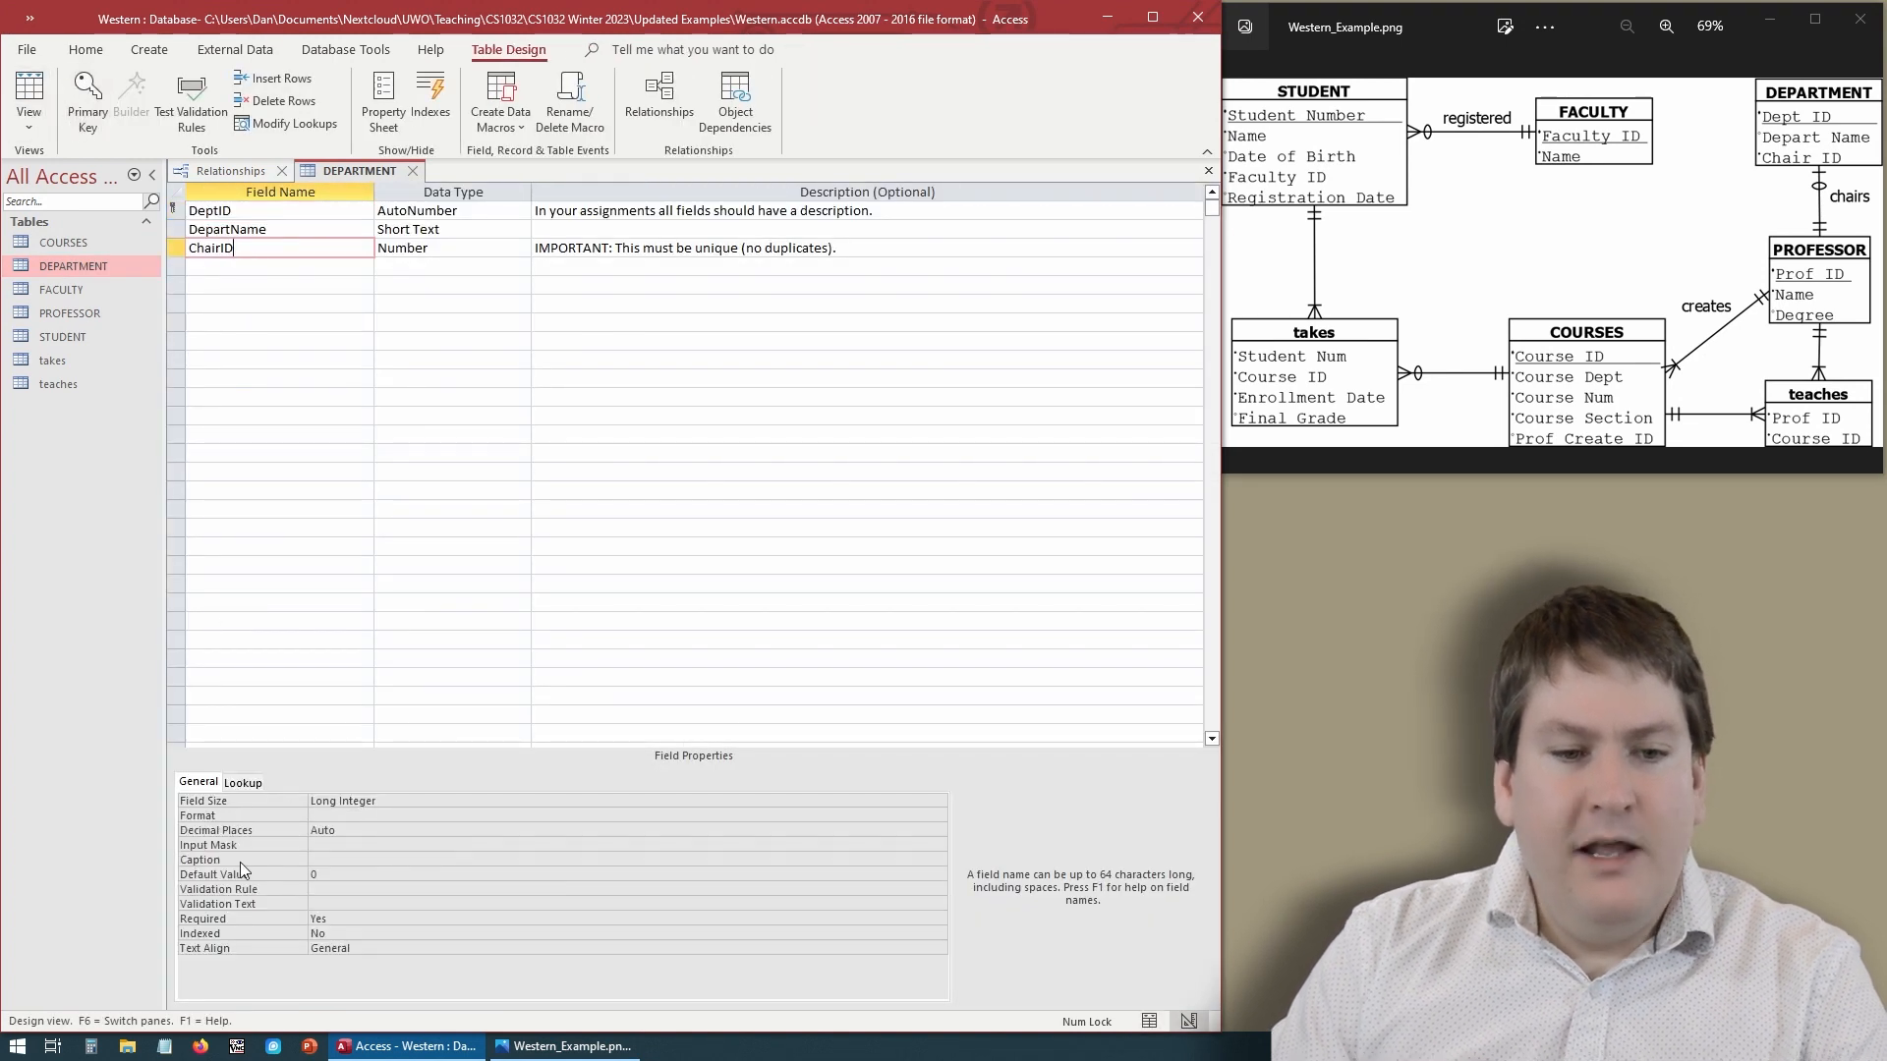
{"action": "left_click", "coordinate": [356, 934]}
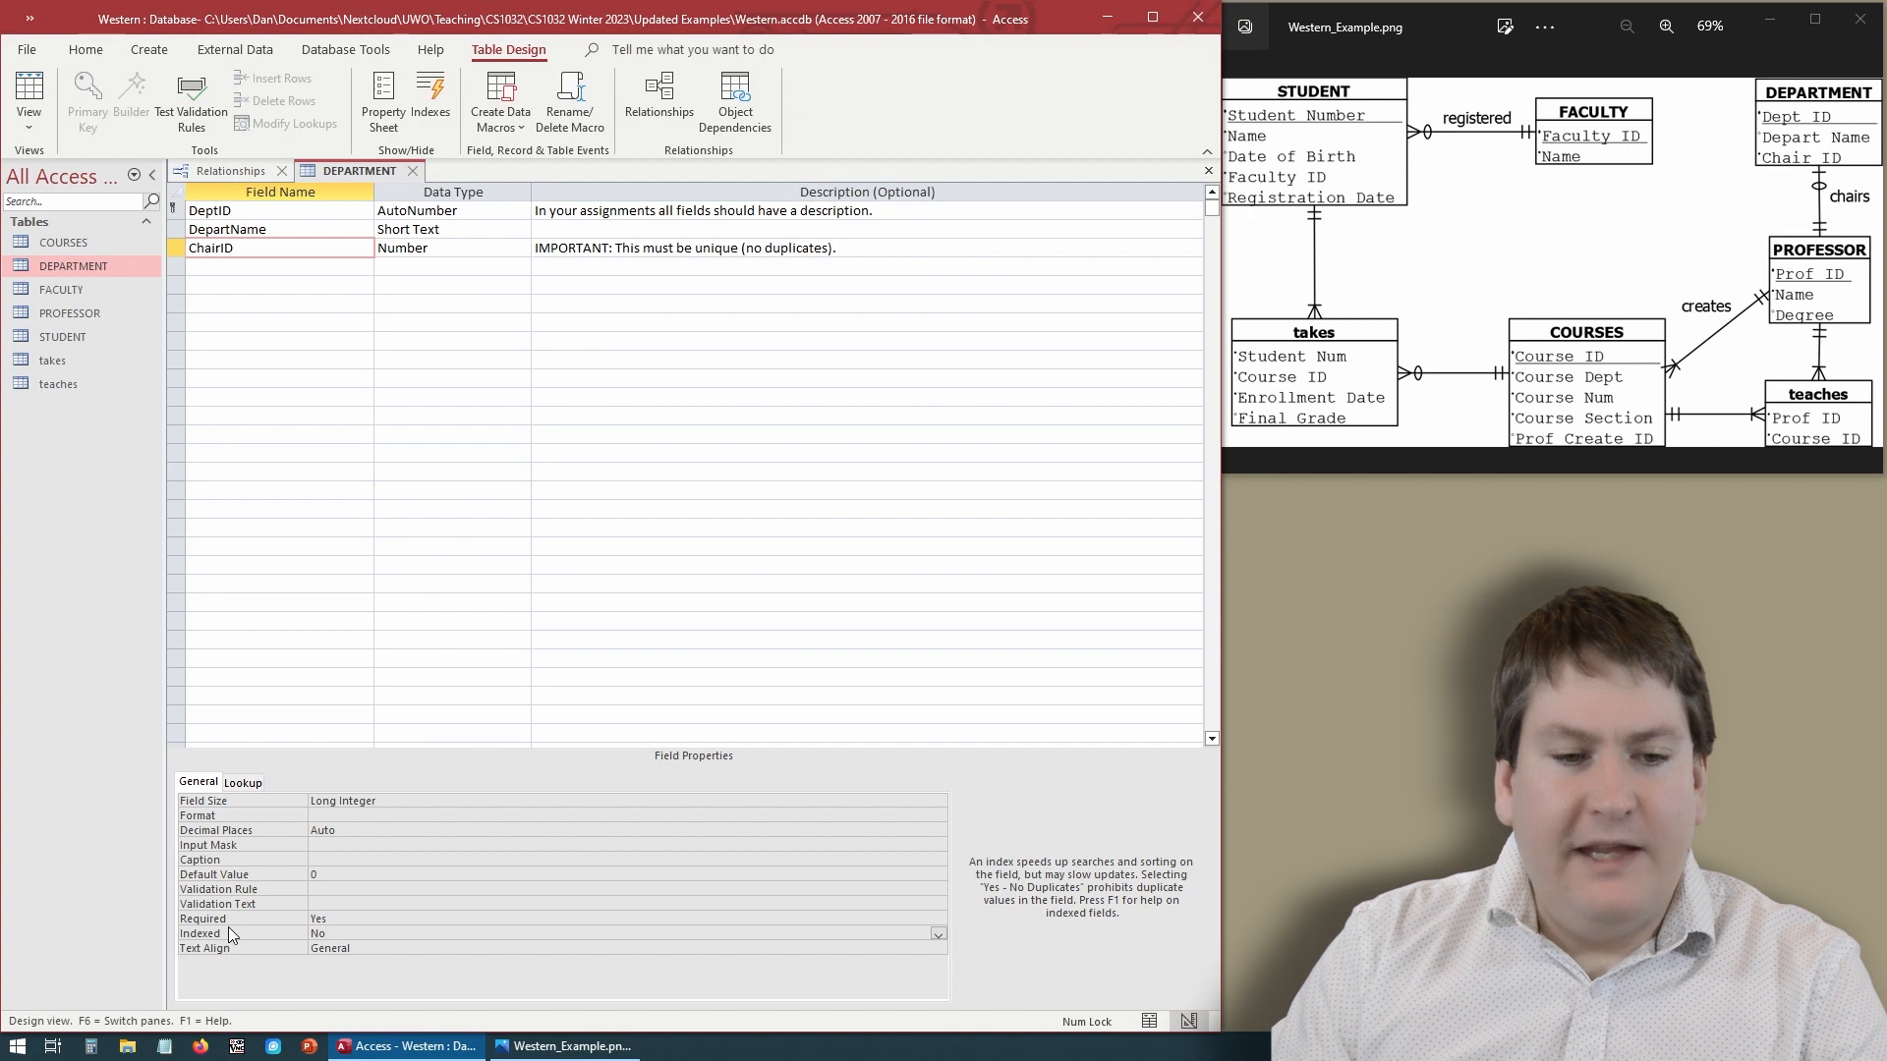
{"action": "left_click", "coordinate": [937, 932]}
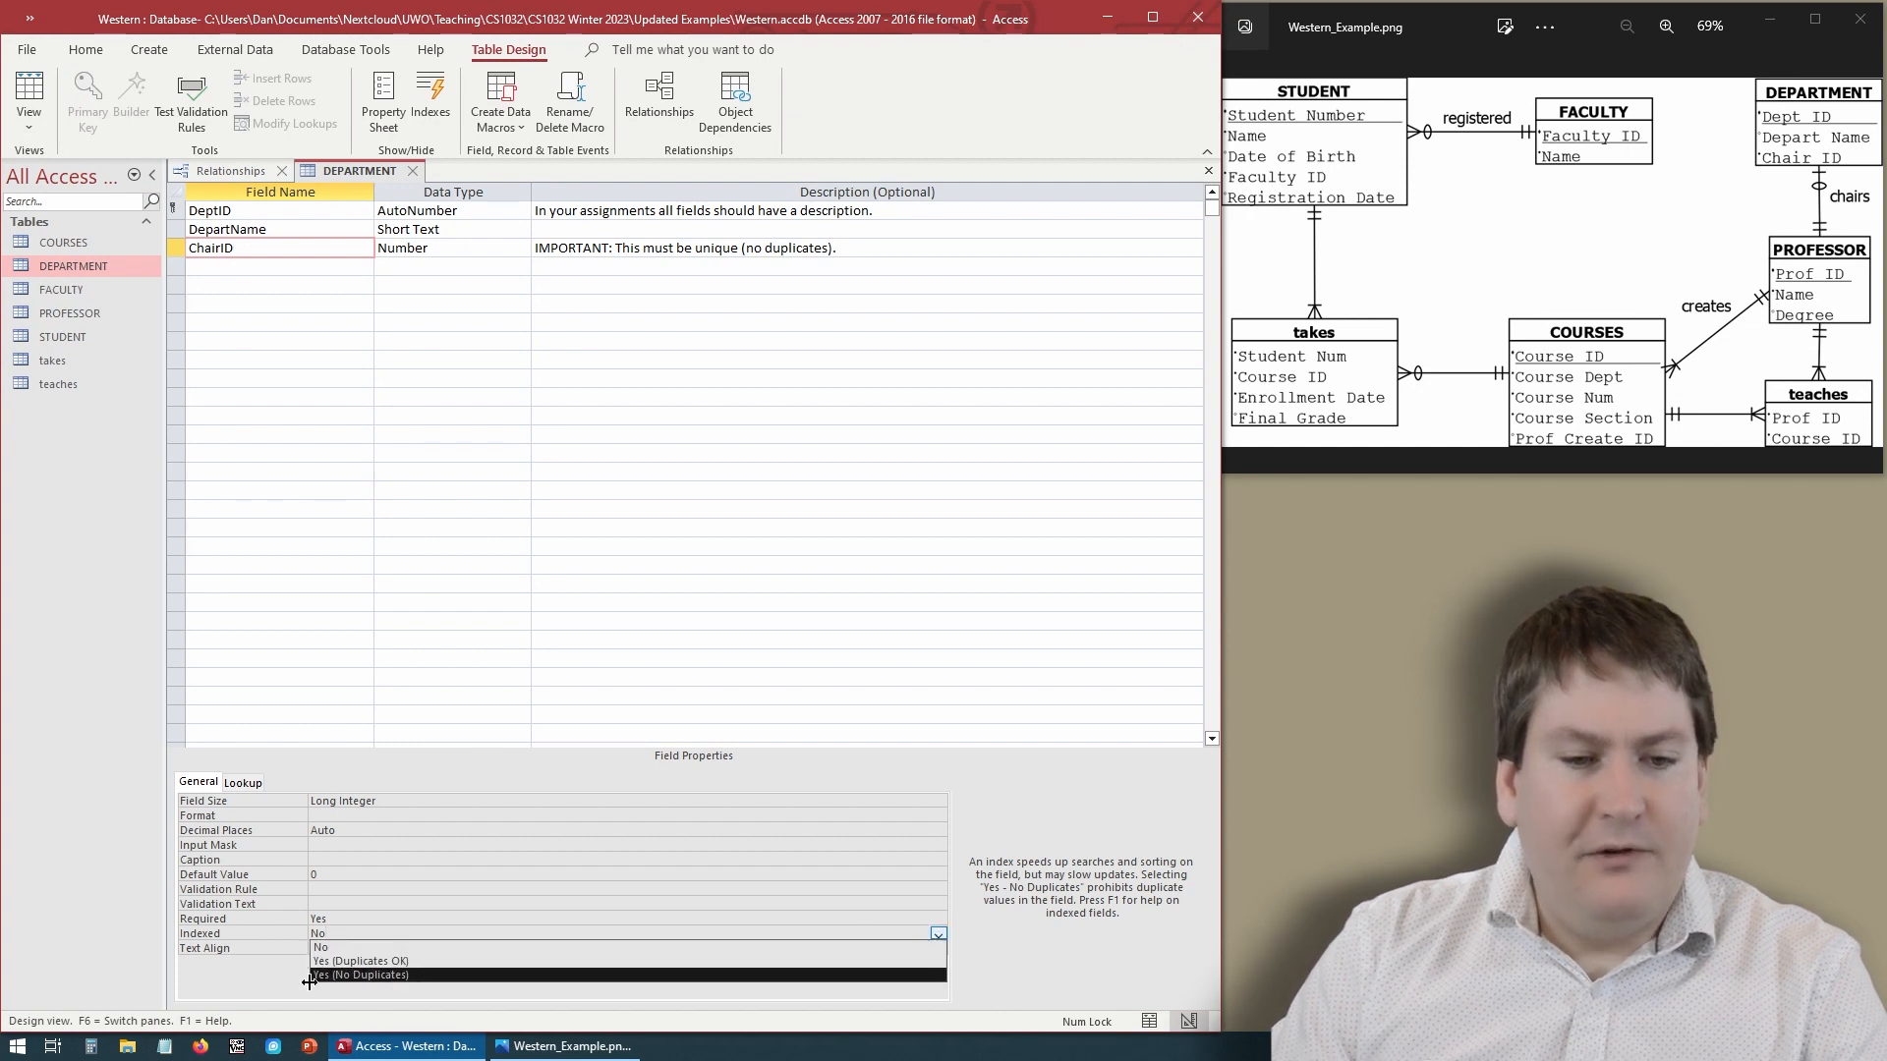
{"action": "left_click", "coordinate": [359, 975]}
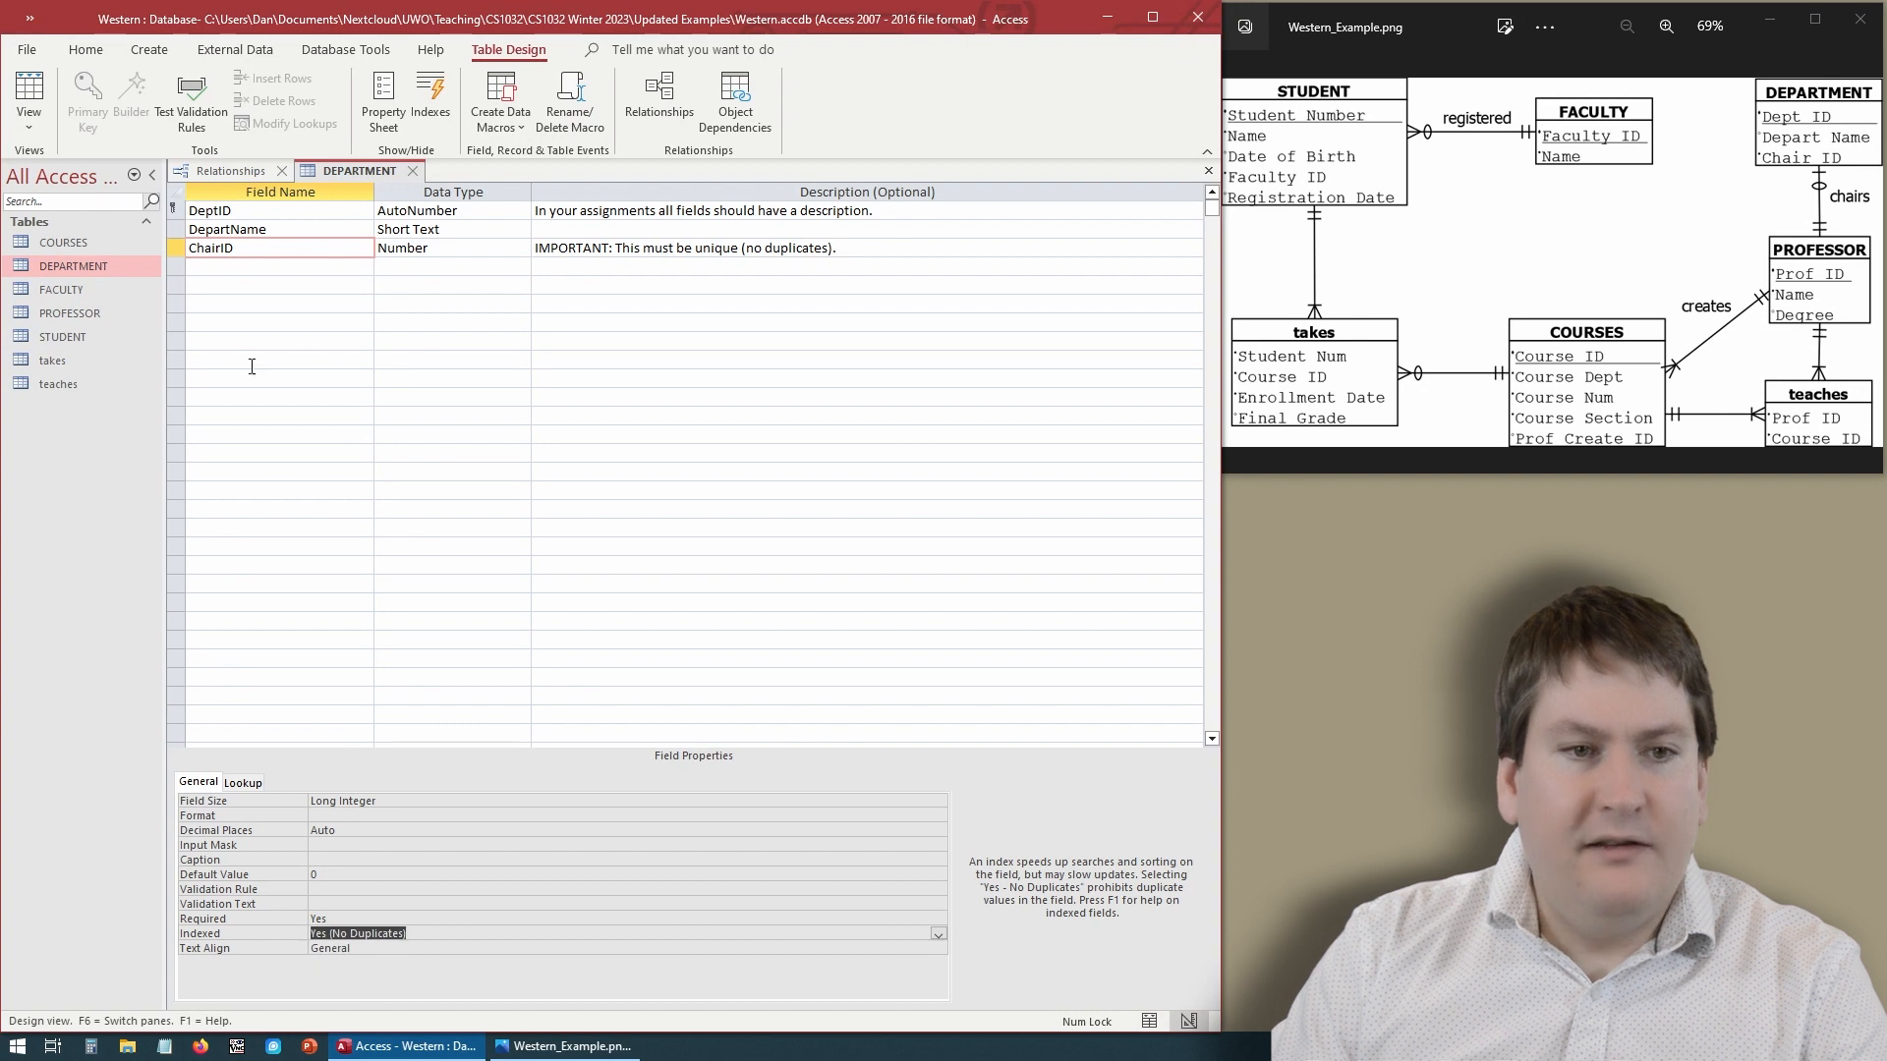
{"action": "right_click", "coordinate": [348, 173]}
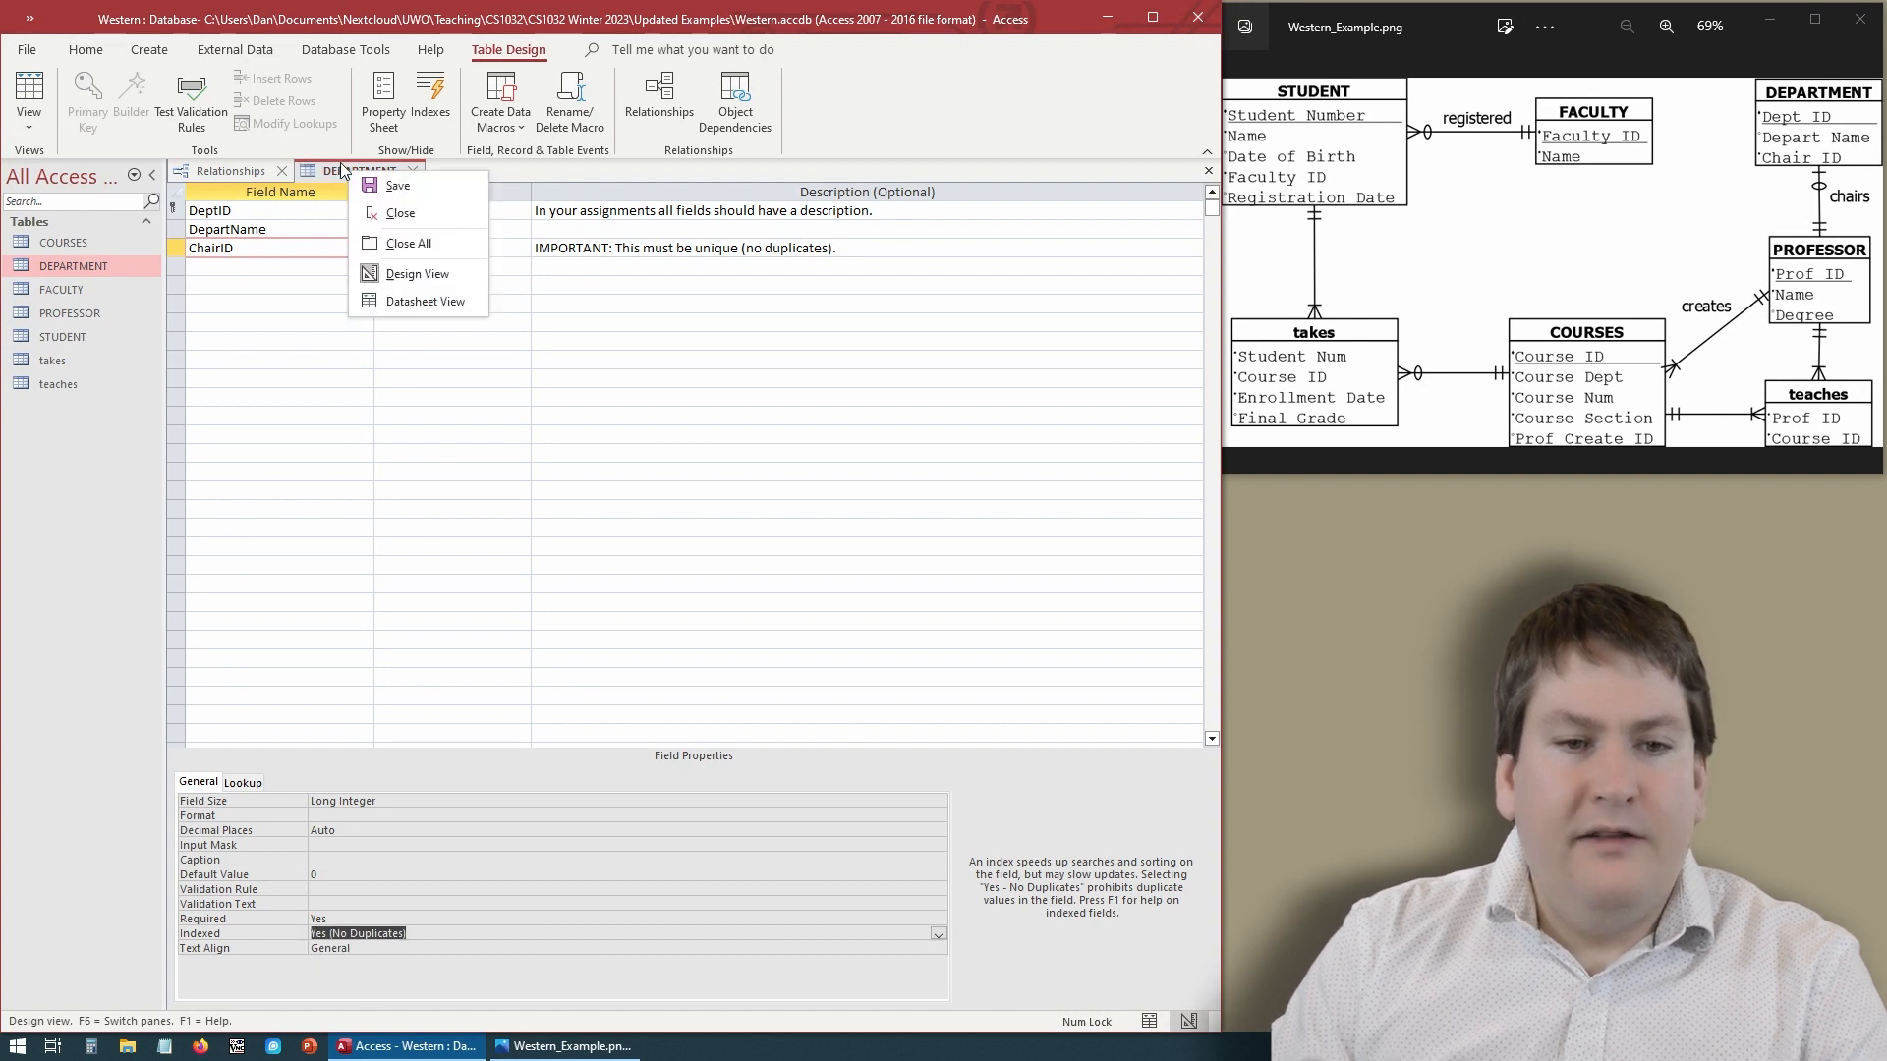
{"action": "left_click", "coordinate": [399, 187]}
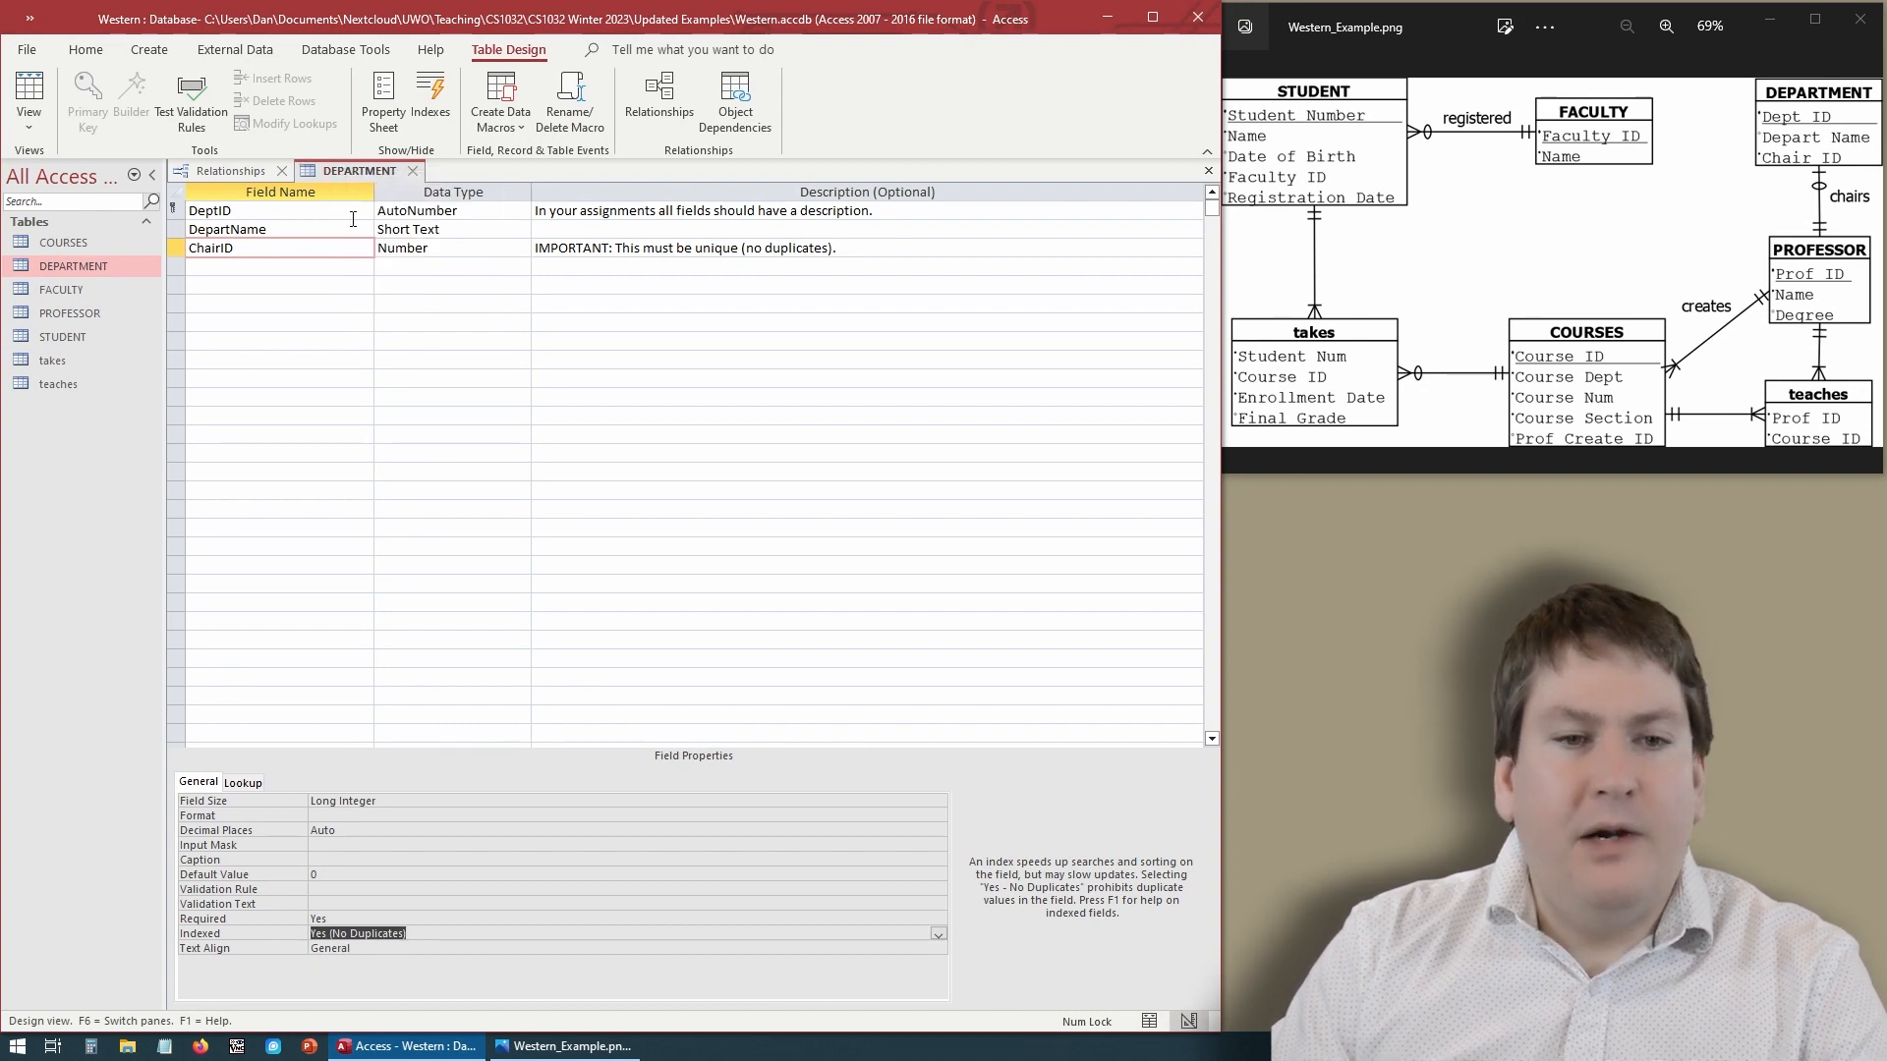
{"action": "left_click", "coordinate": [416, 173]}
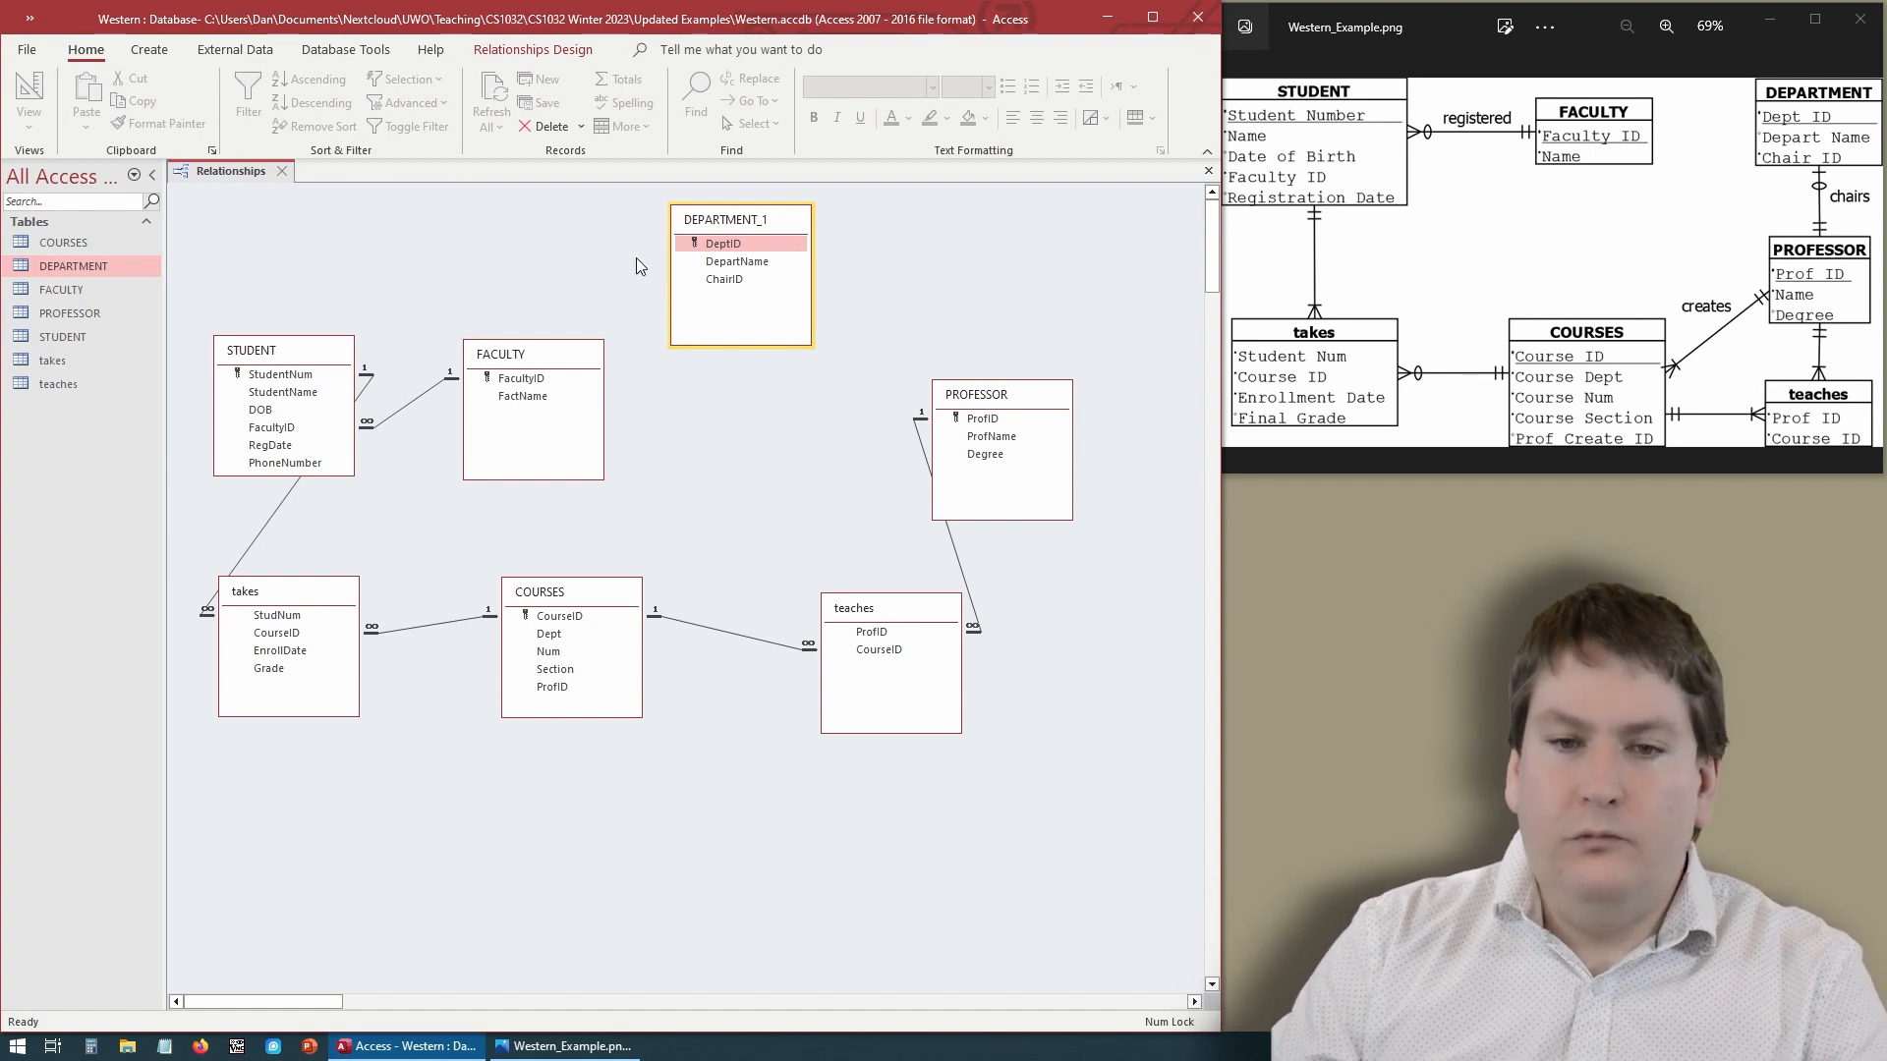
- Relate PROFESSOR's ProfID to DEPARTMENT_1's ChairID with referential integrity enforced
{"action": "left_click", "coordinate": [980, 421]}
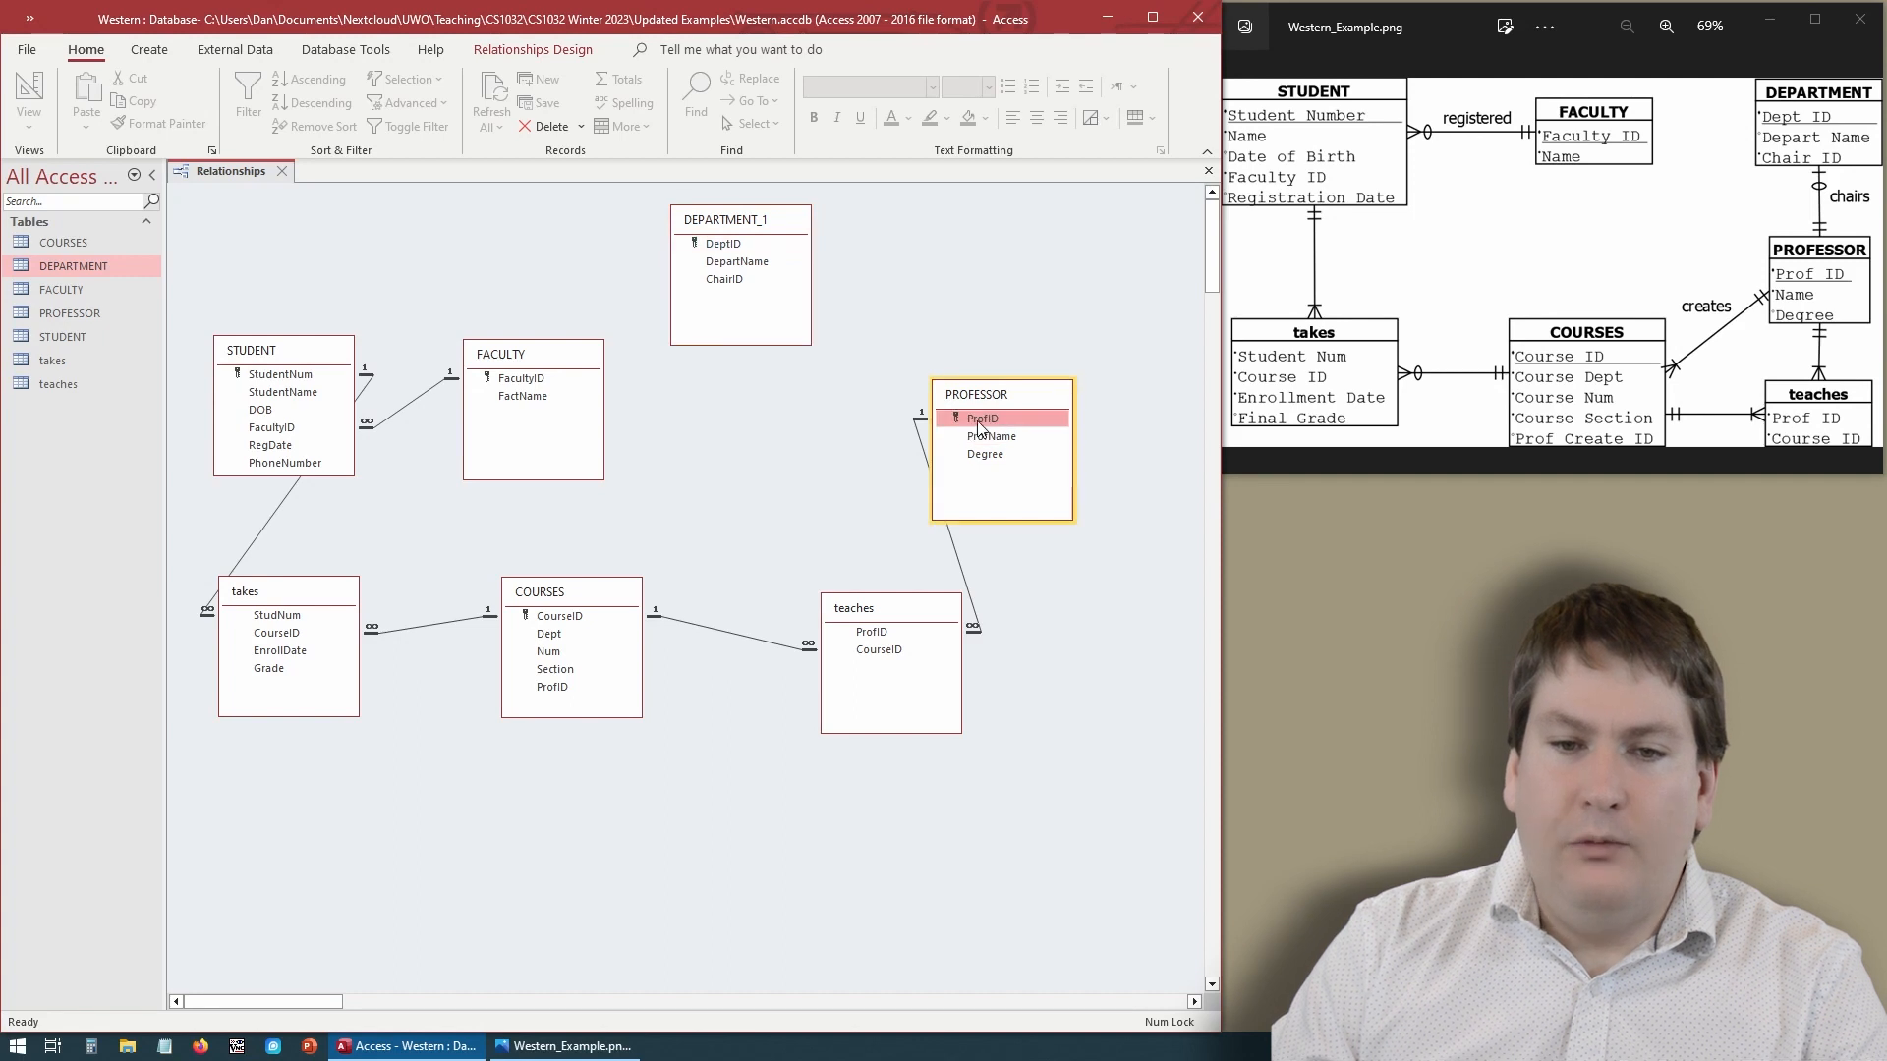
{"action": "left_click_drag", "start_coordinate": [983, 425], "coordinate": [727, 280]}
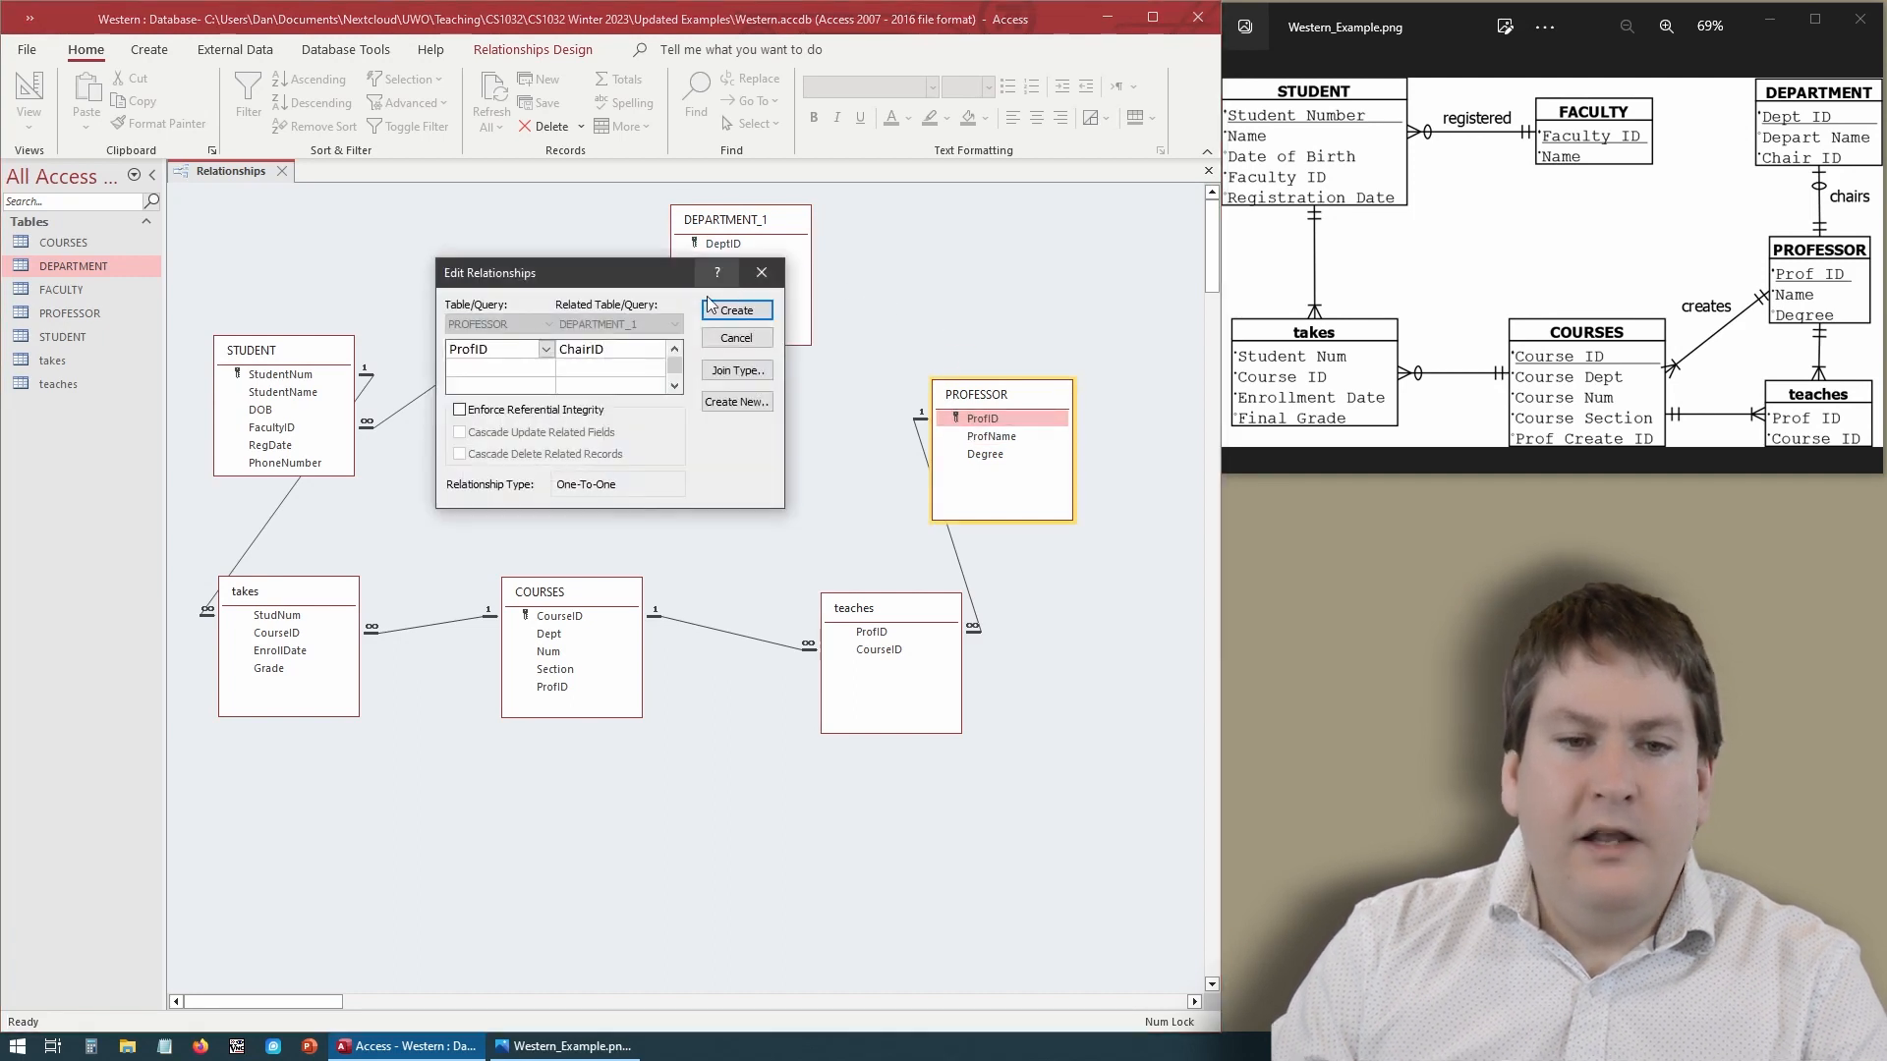
{"action": "left_click", "coordinate": [507, 411]}
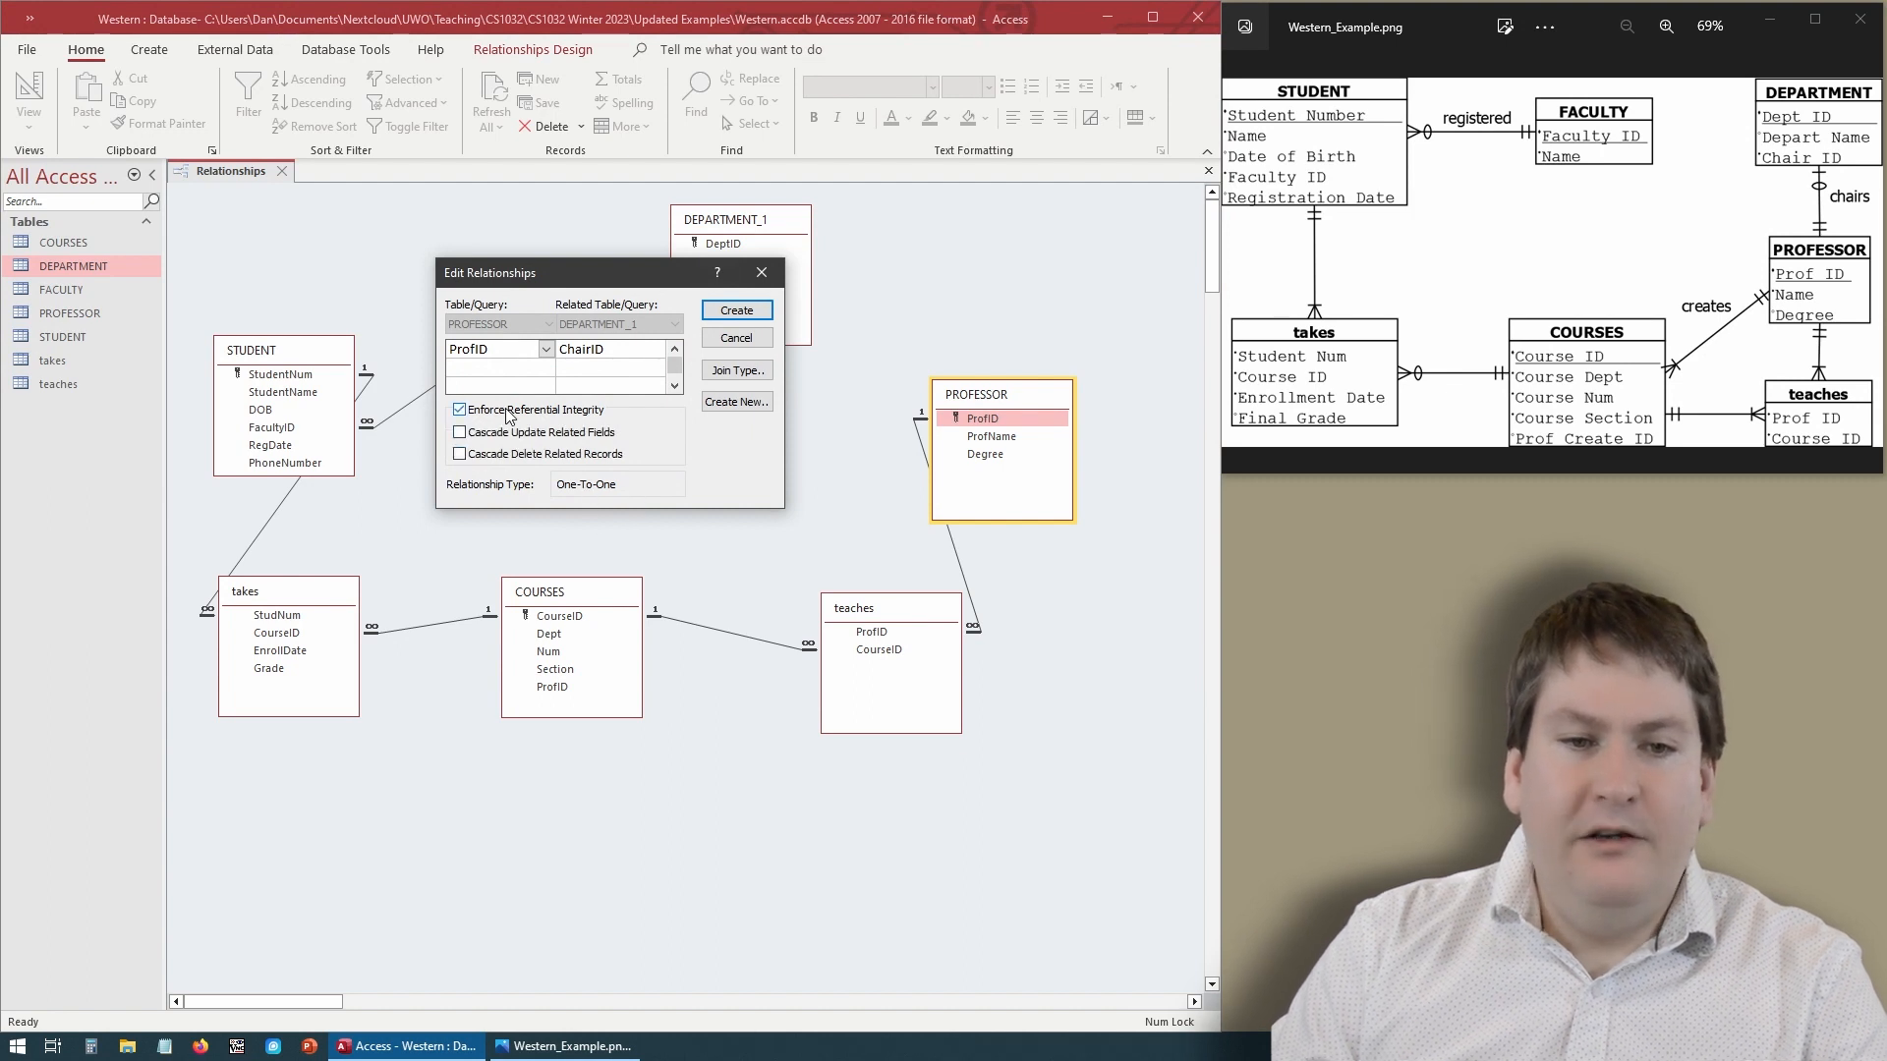
{"action": "left_click", "coordinate": [737, 310]}
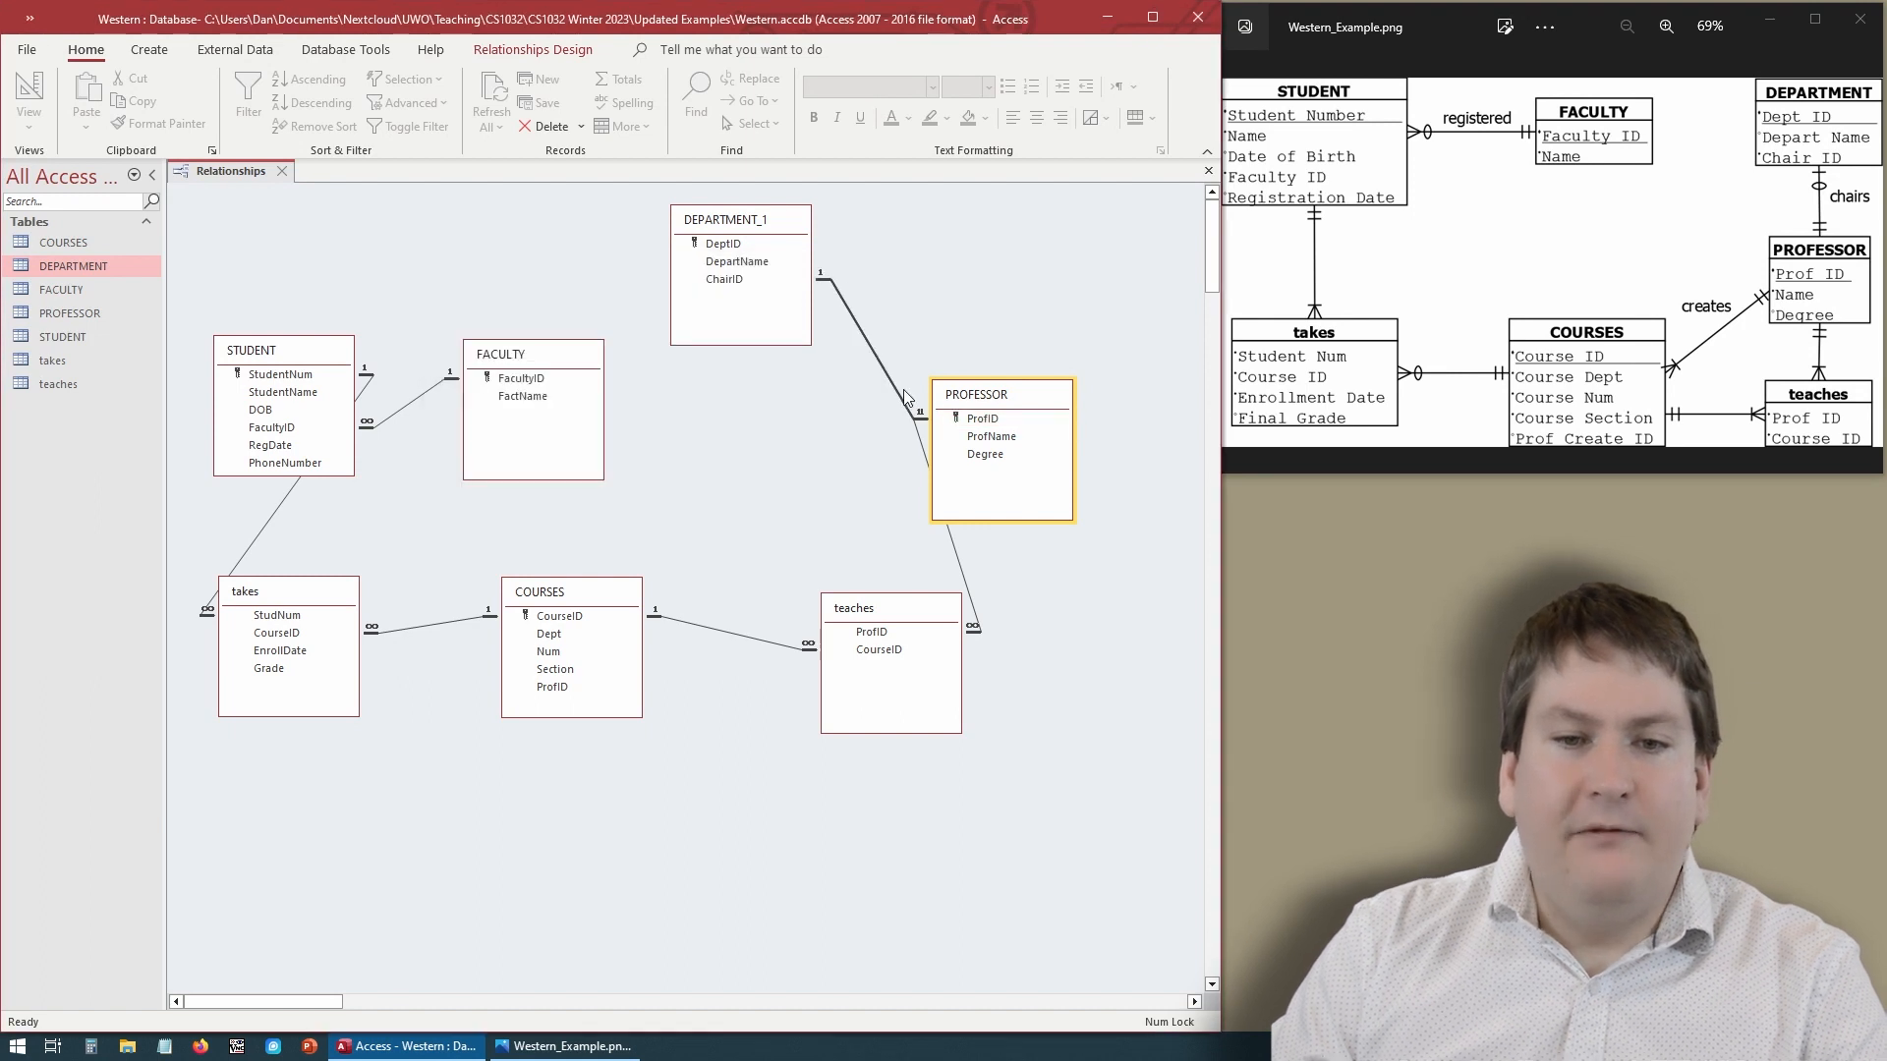
{"action": "left_click", "coordinate": [755, 468]}
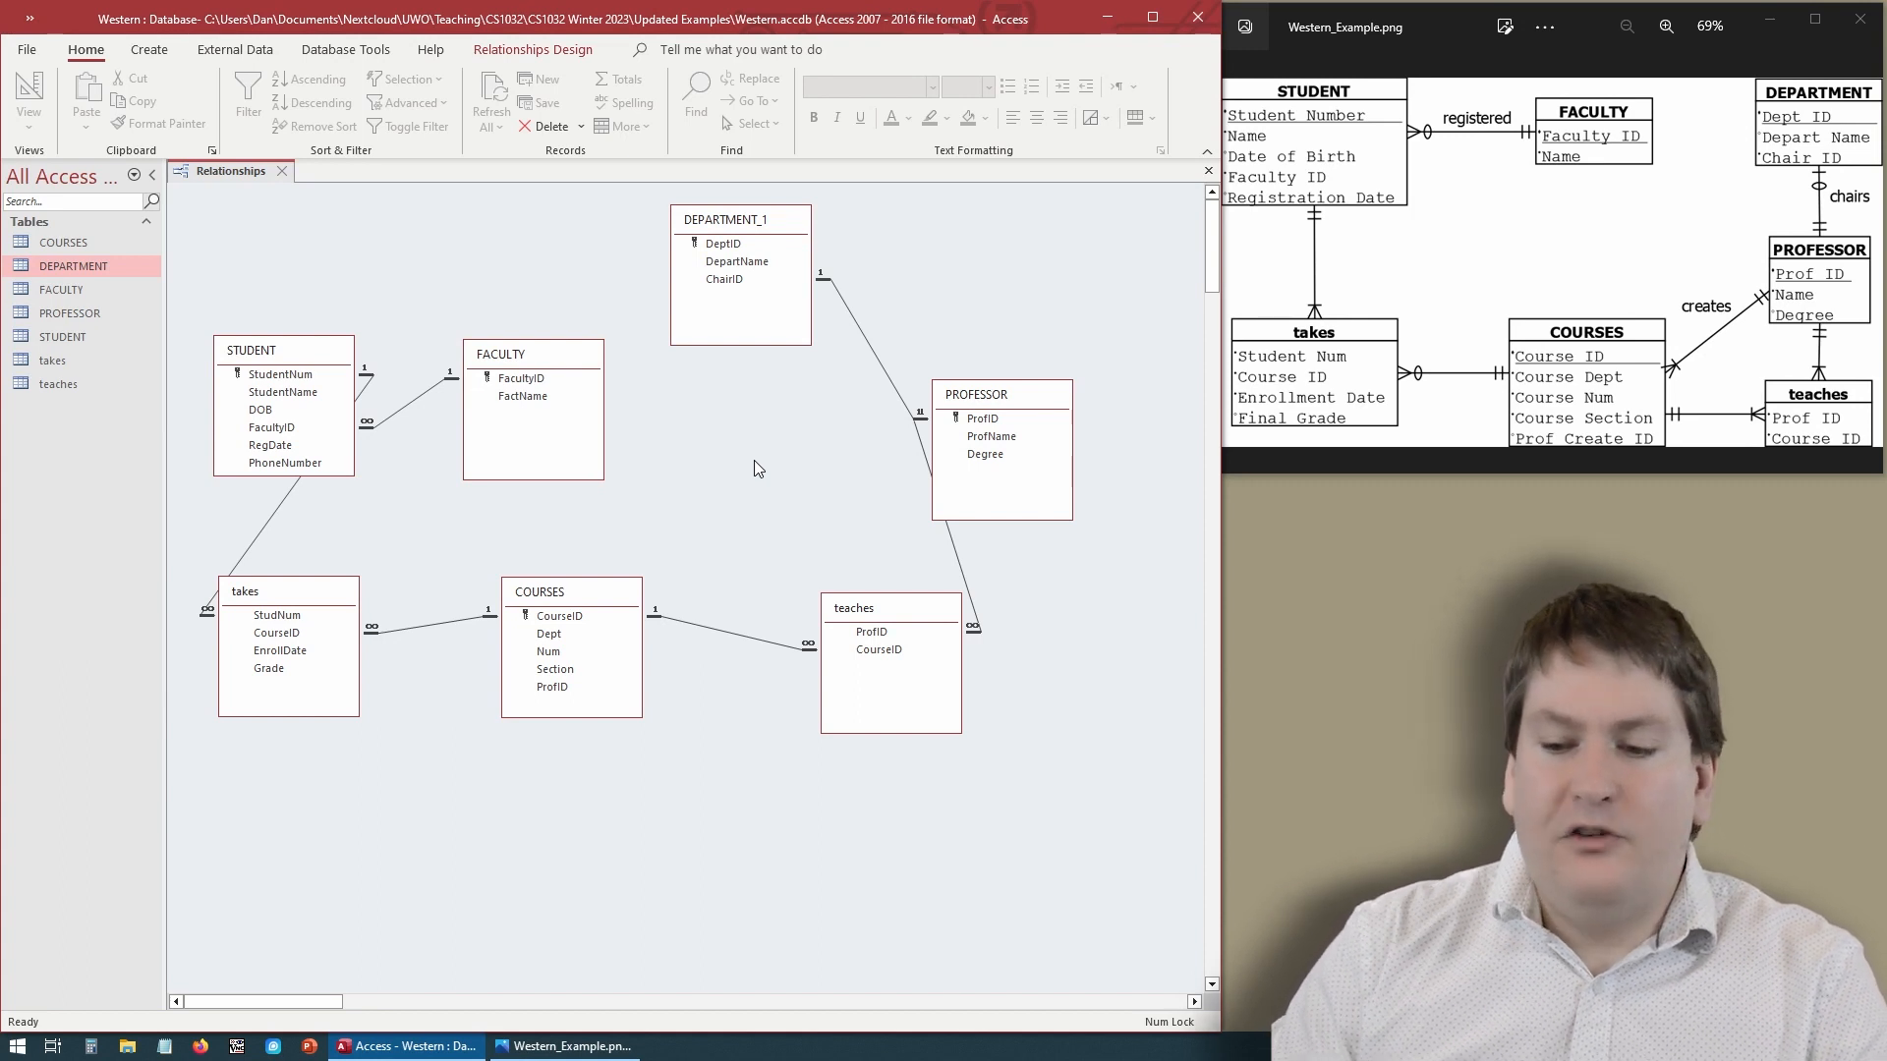
- Delete the newly created PROFESSOR ProfID to DEPARTMENT_1 ChairID relationship
{"action": "left_click", "coordinate": [852, 321]}
{"action": "key", "text": "Delete"}
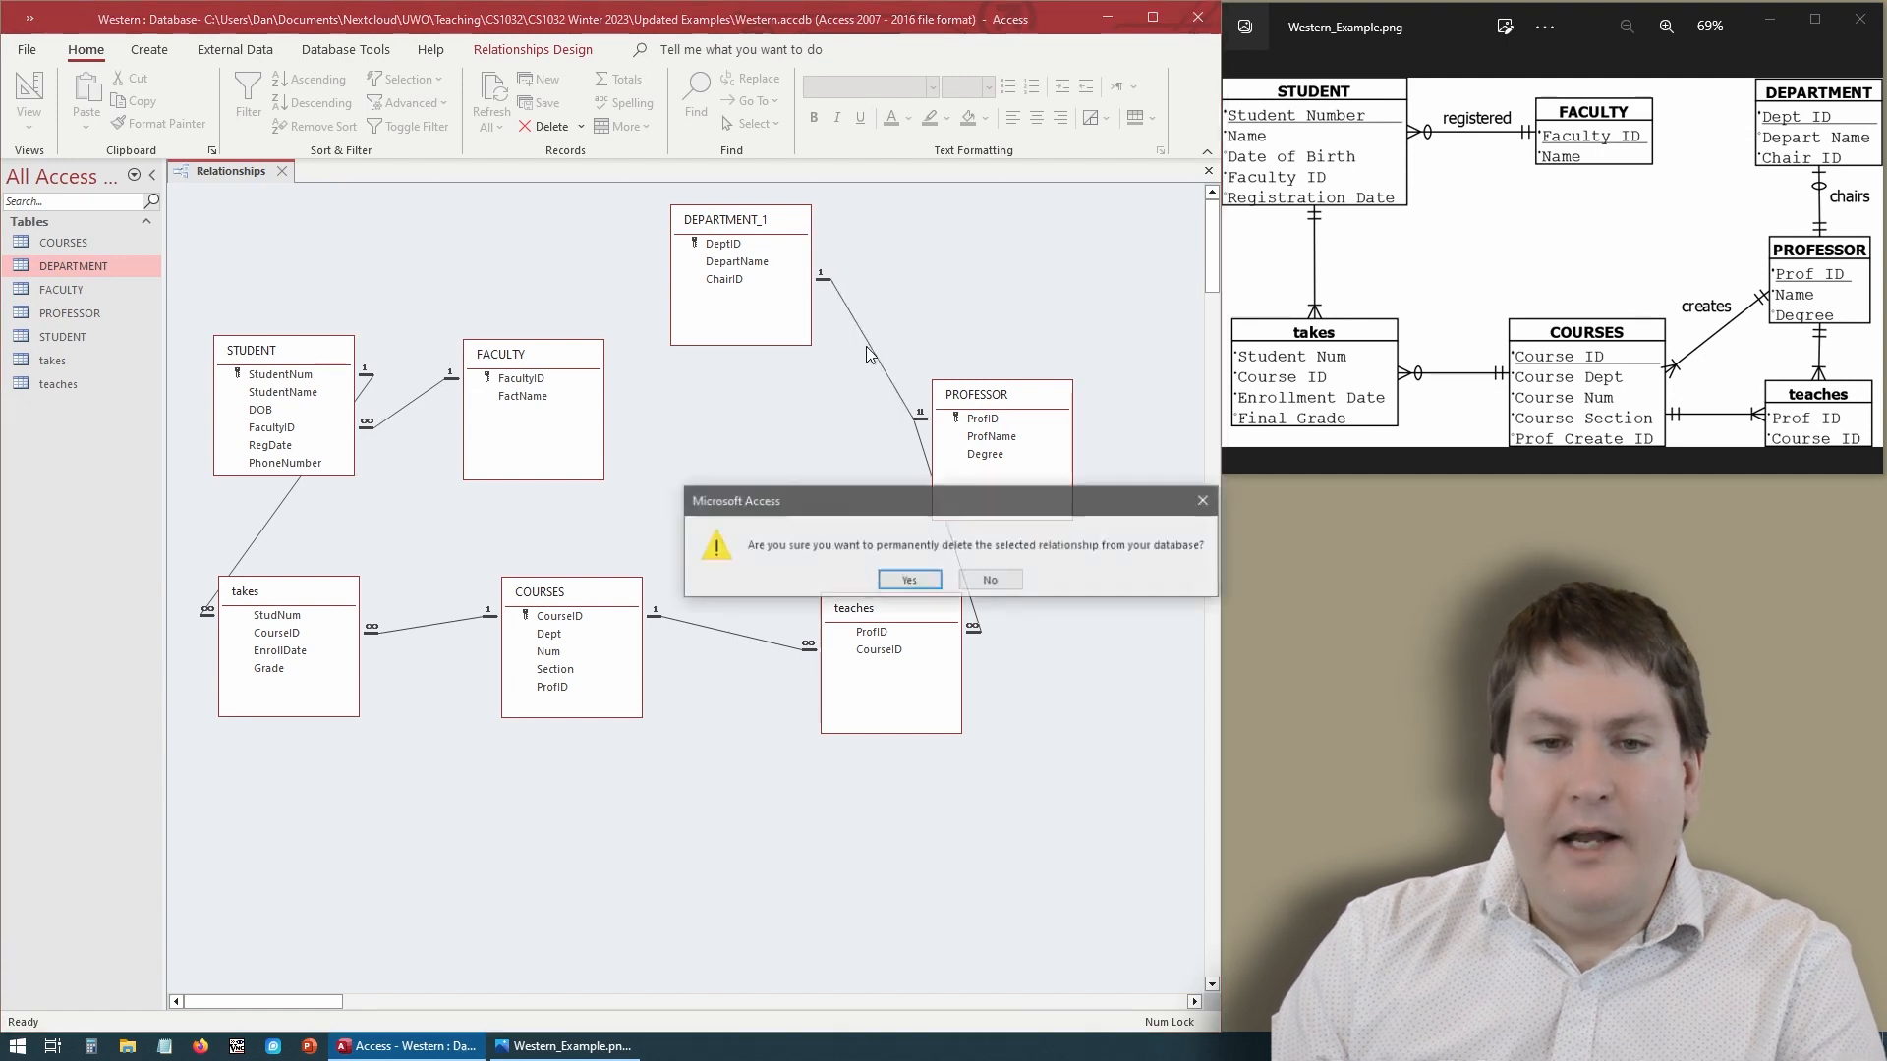
{"action": "left_click", "coordinate": [912, 582]}
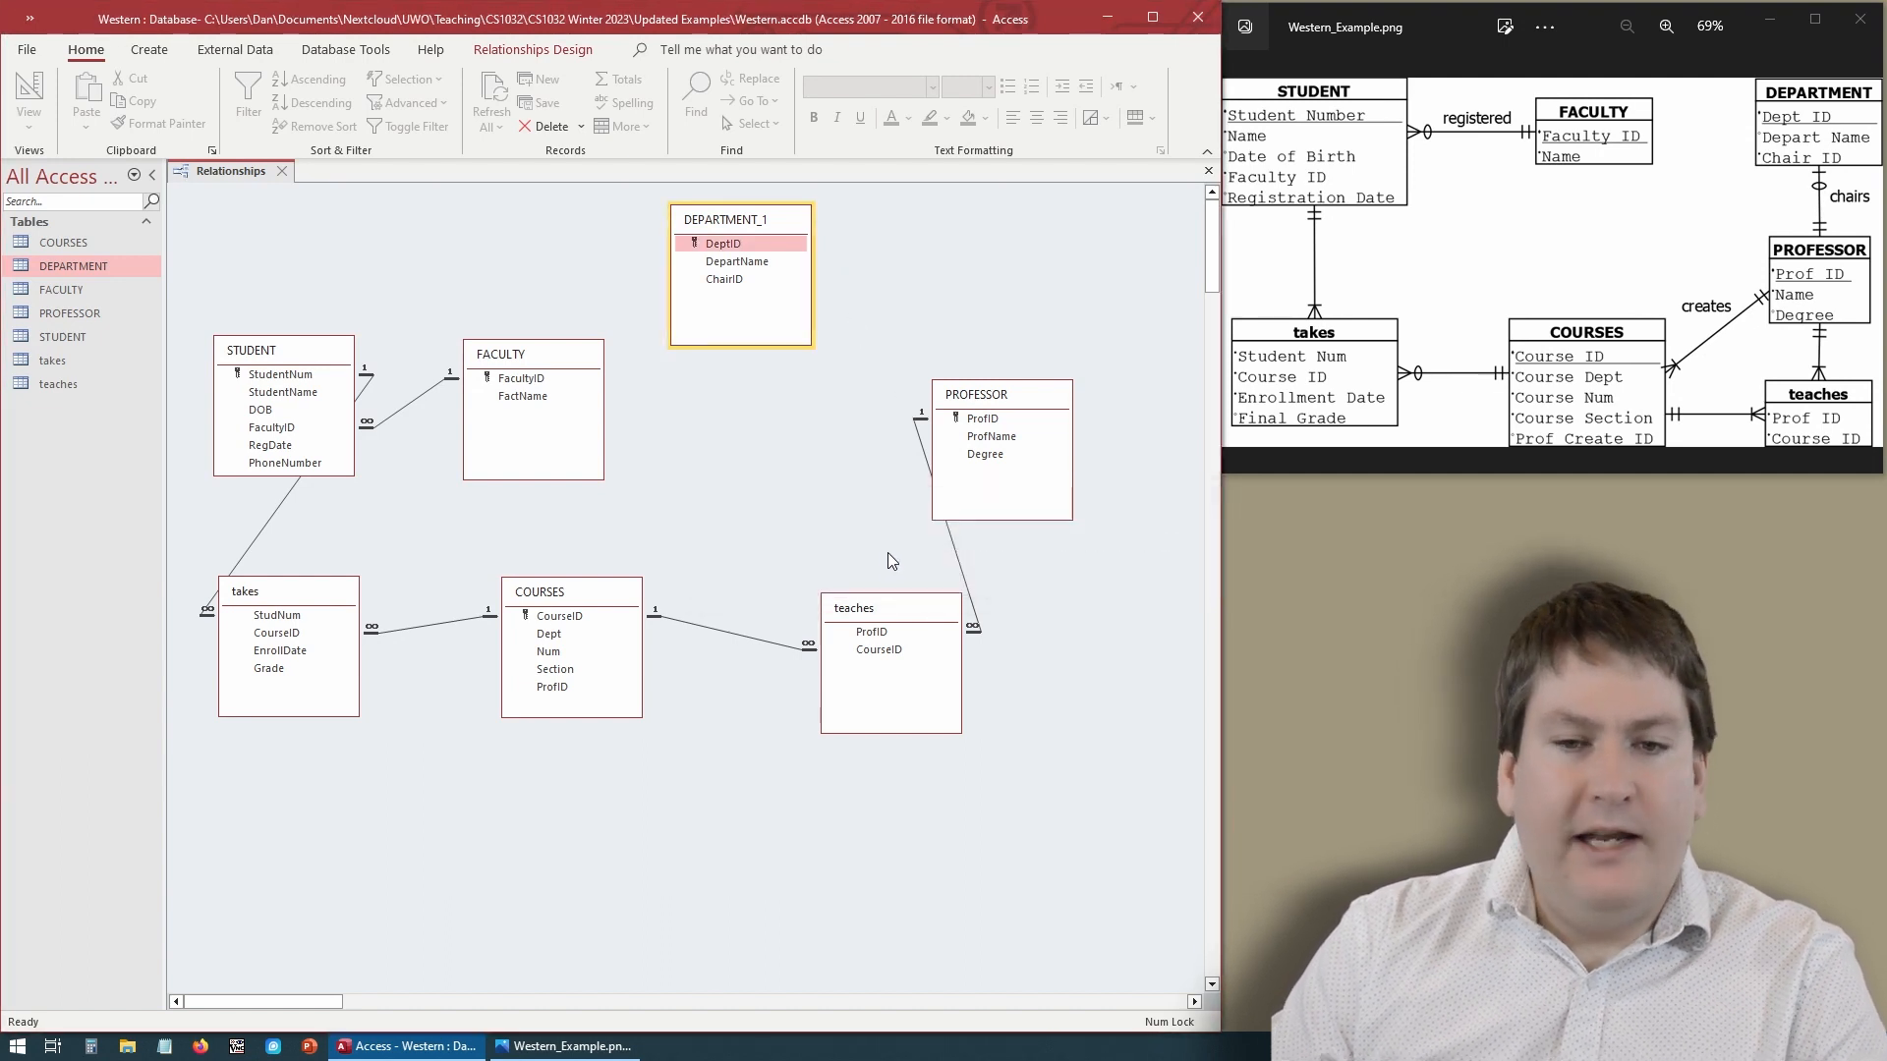
- Try to relate DEPARTMENT_1's ChairID to PROFESSOR's ProfID with referential integrity enforced, then cancel the dialog
{"action": "left_click_drag", "start_coordinate": [724, 279], "coordinate": [981, 425]}
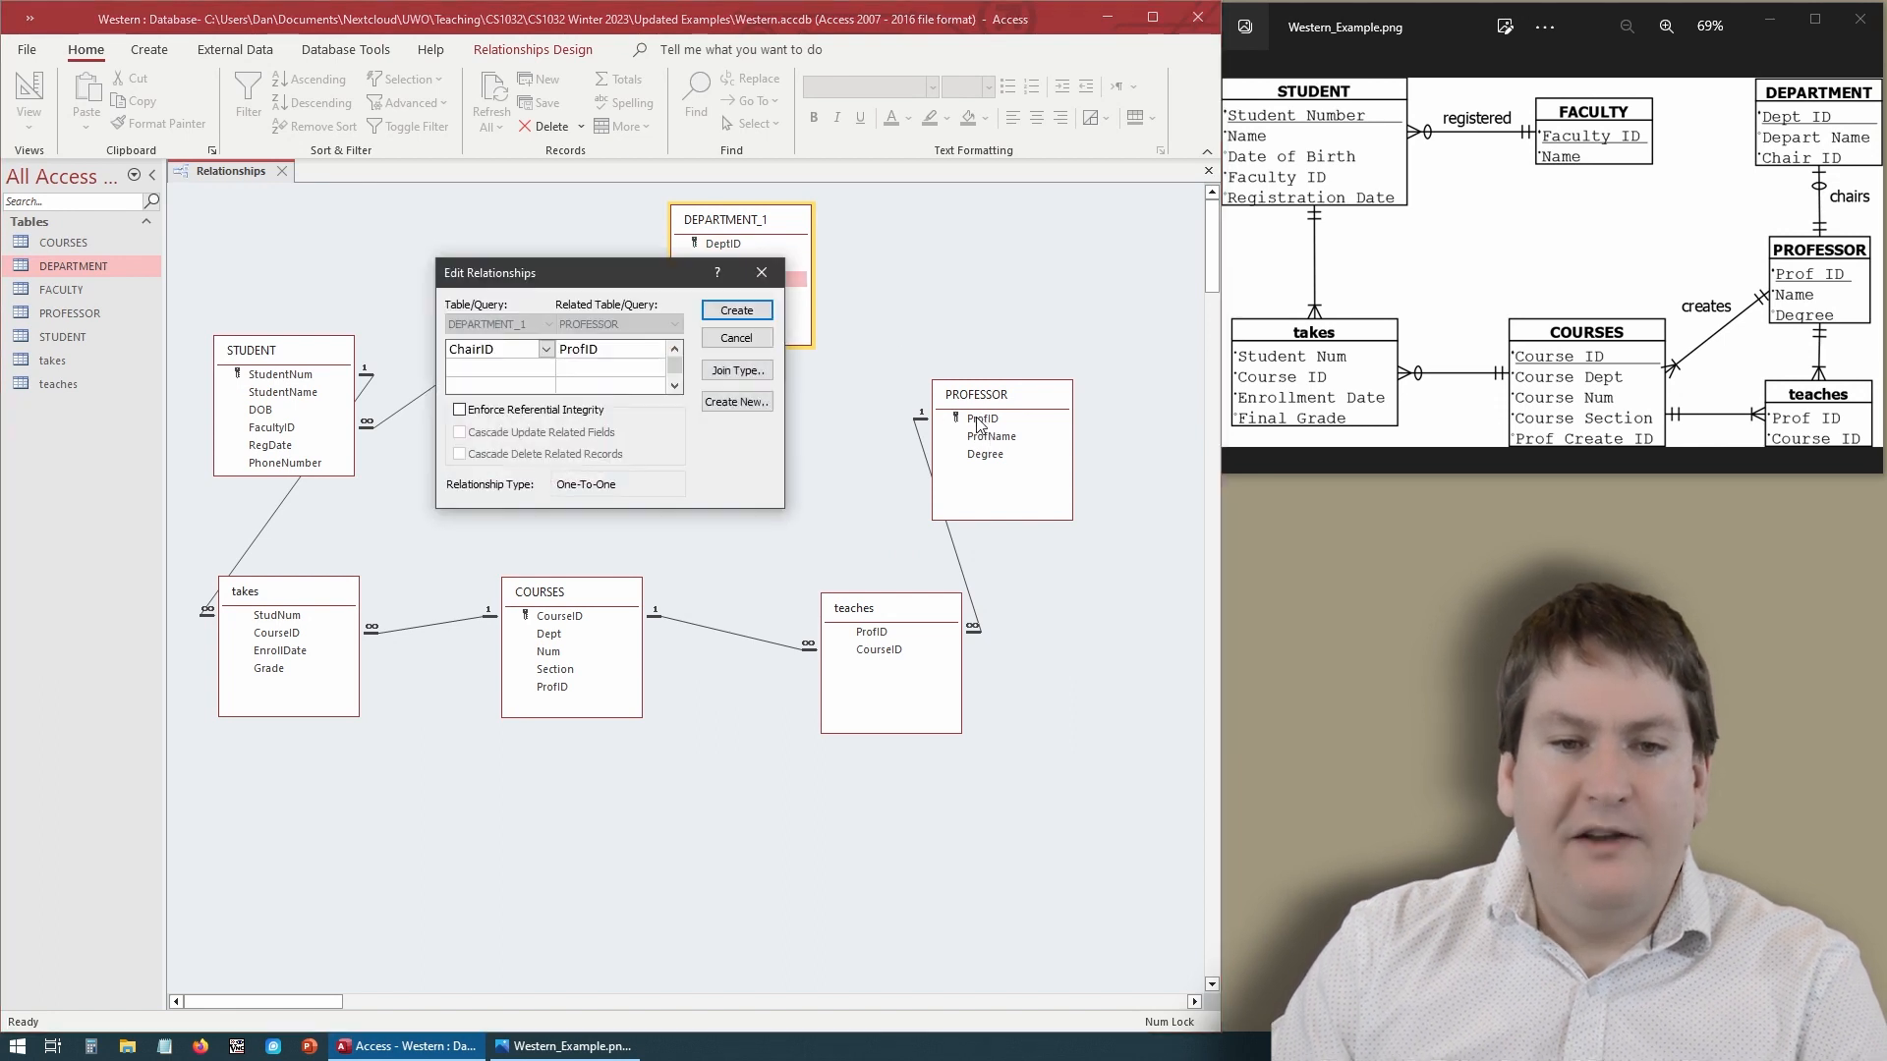
{"action": "left_click", "coordinate": [601, 411]}
{"action": "left_click", "coordinate": [737, 311]}
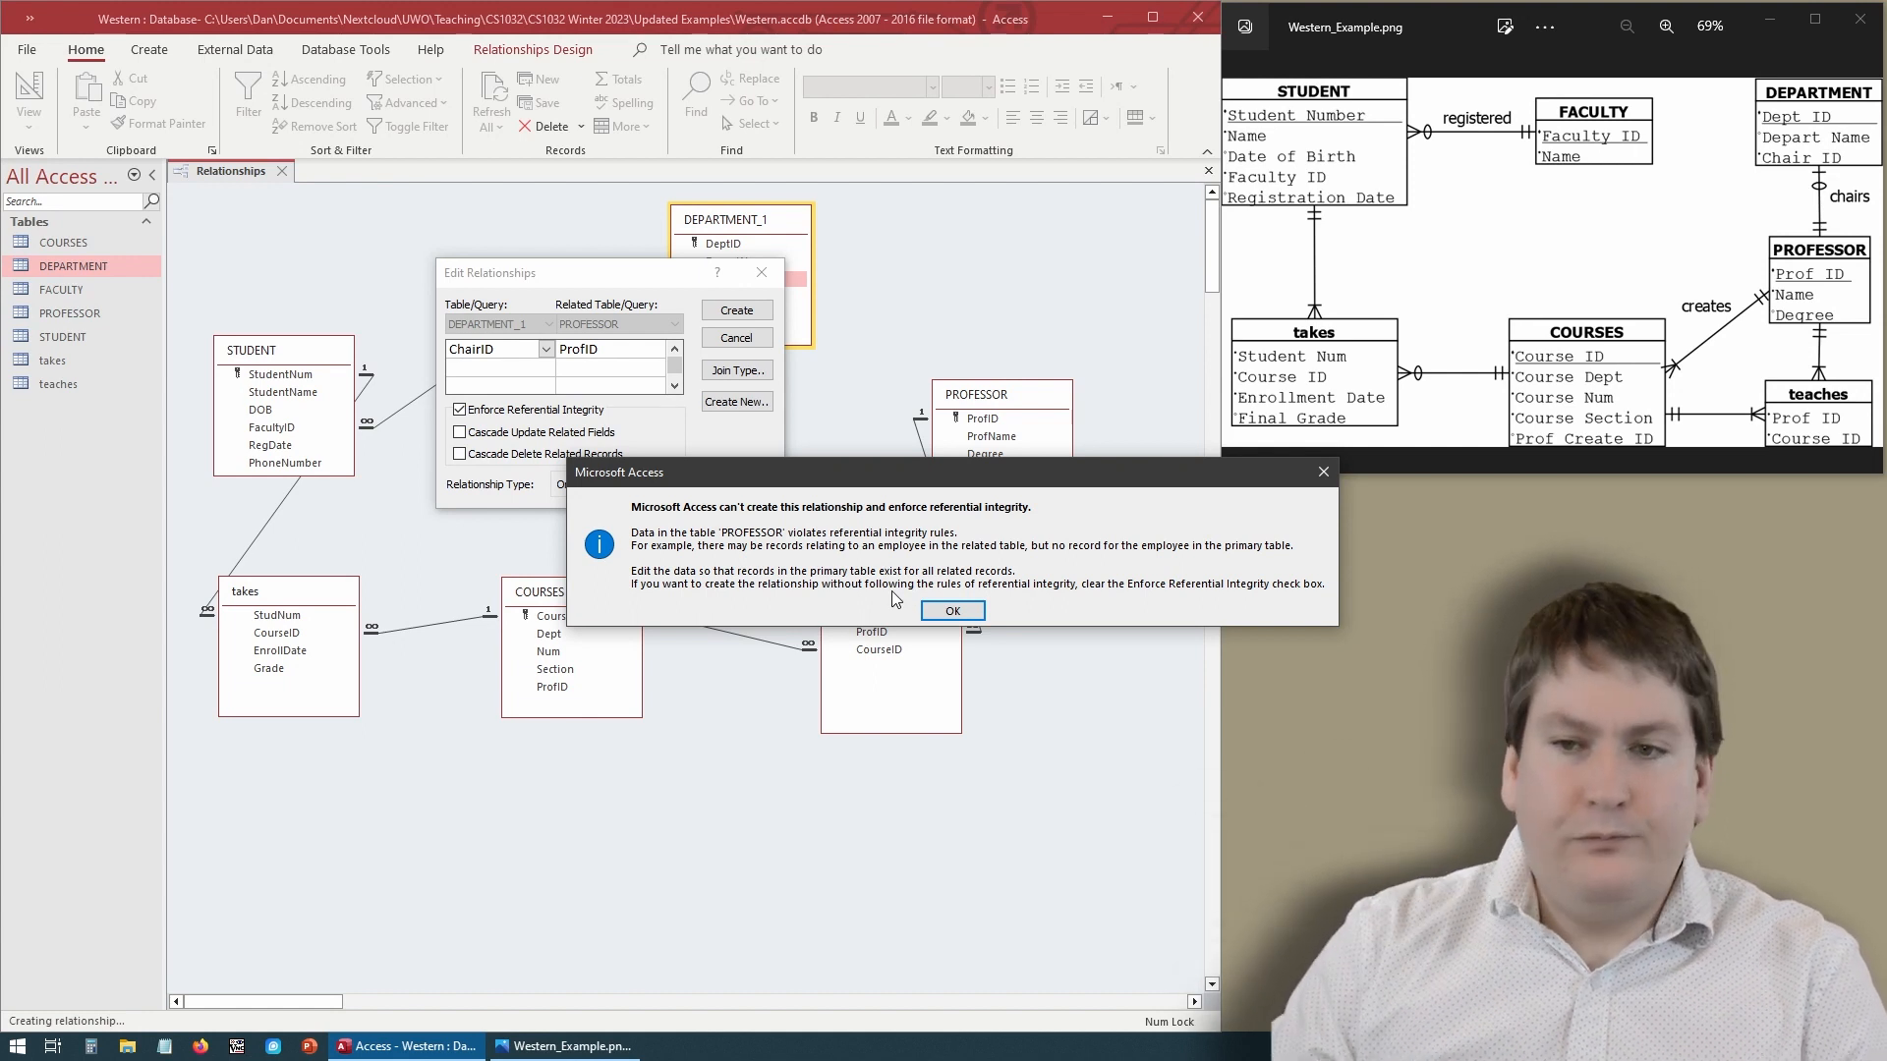
{"action": "left_click", "coordinate": [952, 610]}
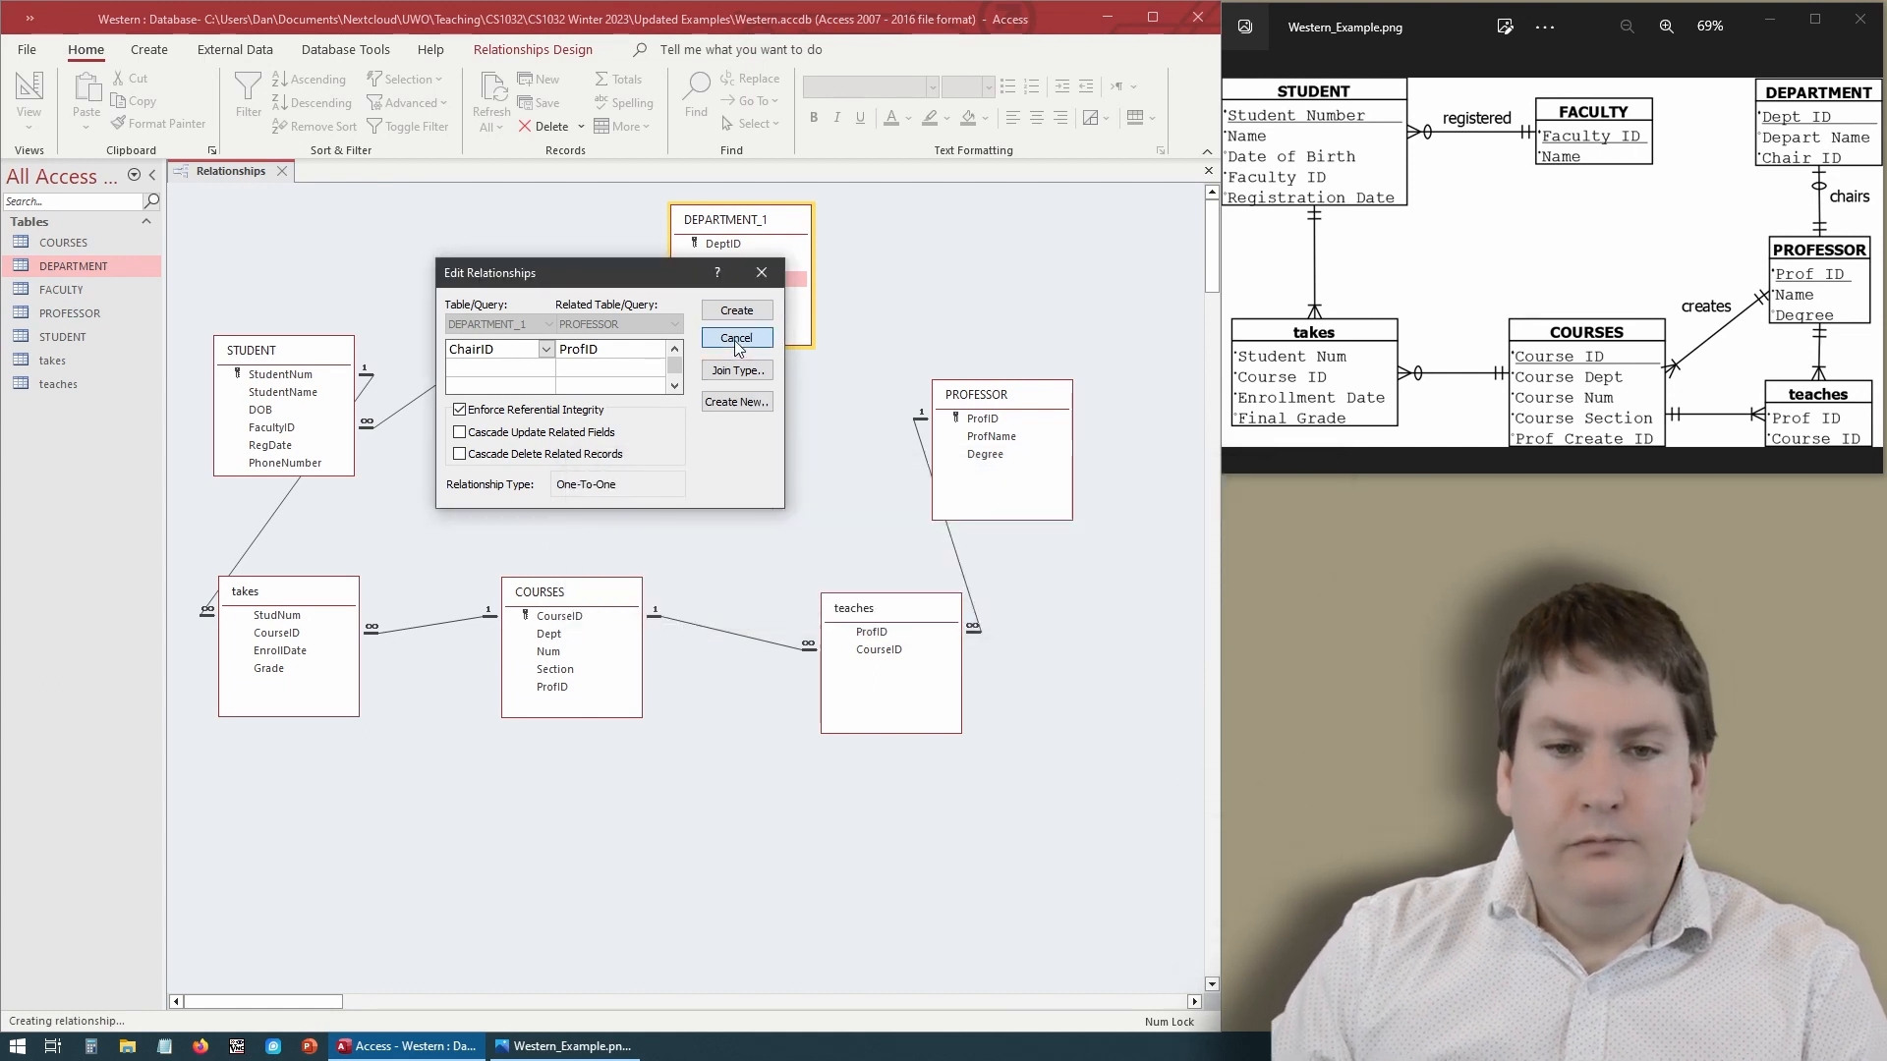
{"action": "left_click", "coordinate": [736, 337]}
- Relate PROFESSOR's ProfID to DEPARTMENT_1's ChairID without enforcing referential integrity
{"action": "left_click", "coordinate": [973, 424]}
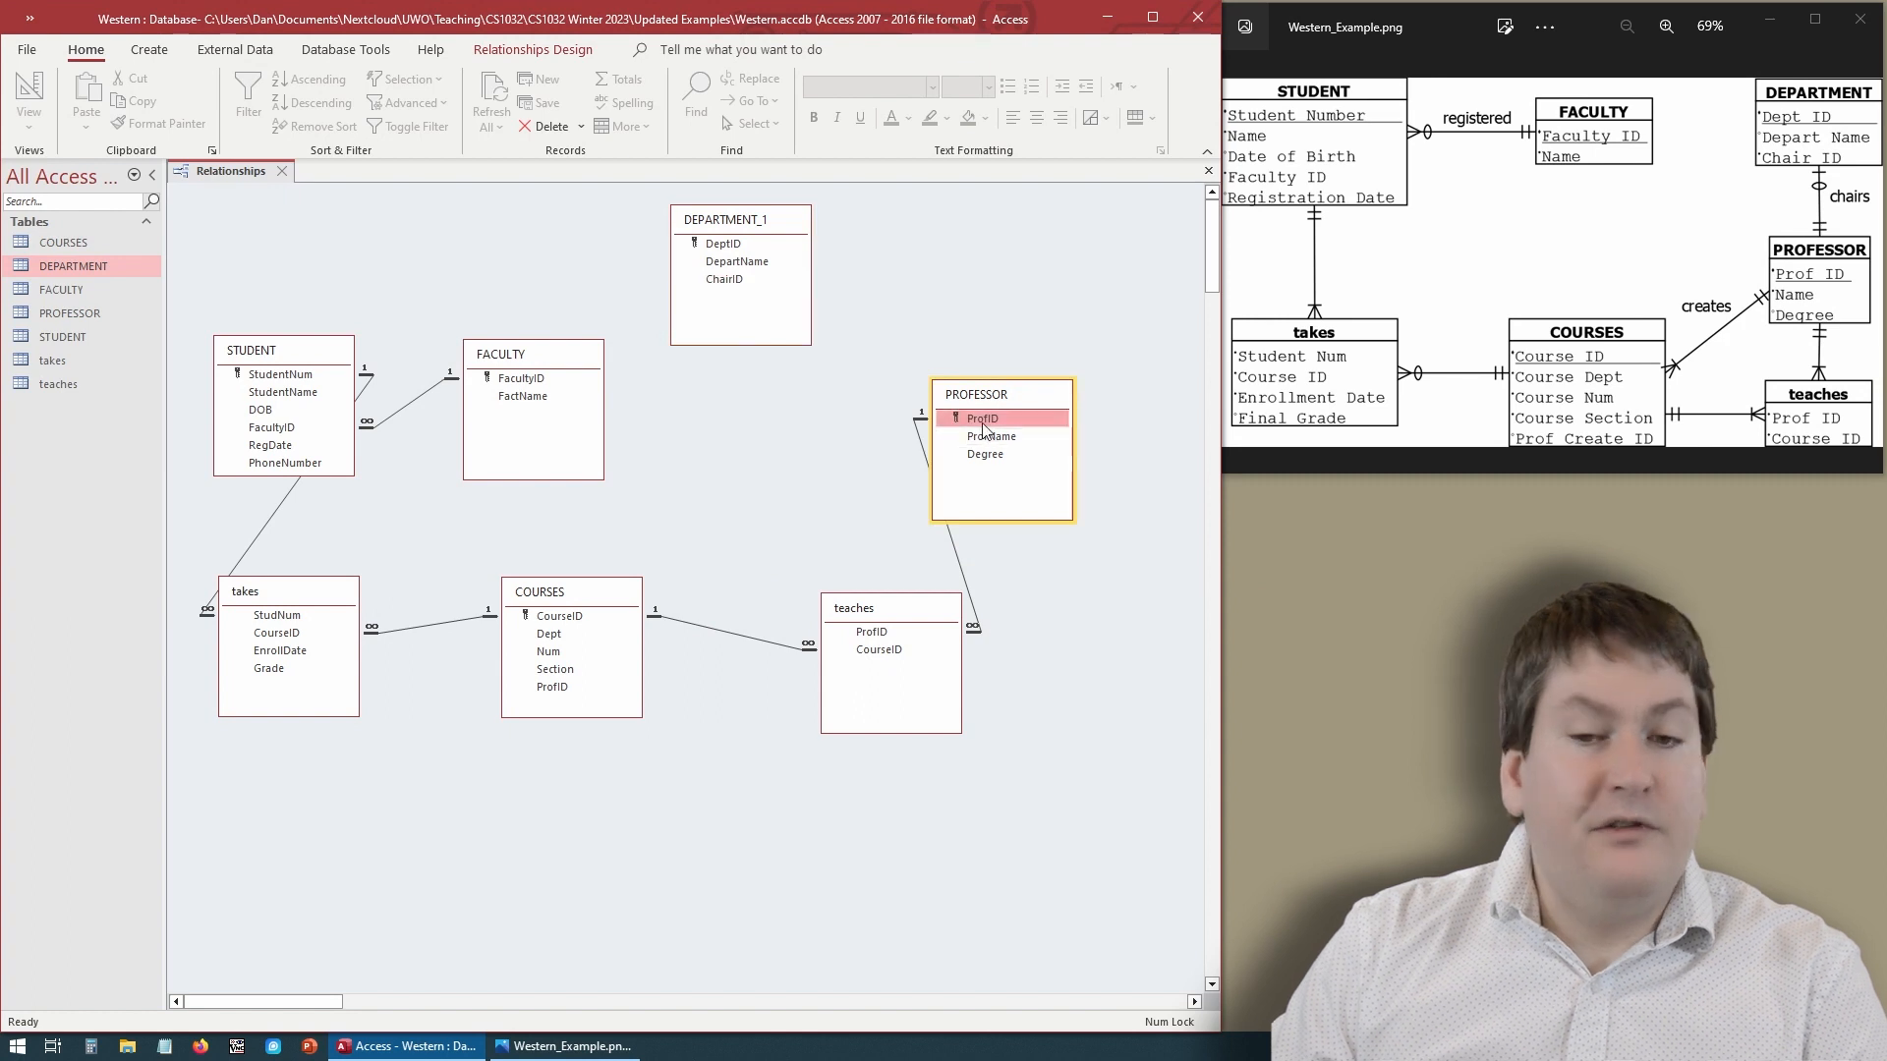
{"action": "left_click_drag", "start_coordinate": [982, 423], "coordinate": [735, 283]}
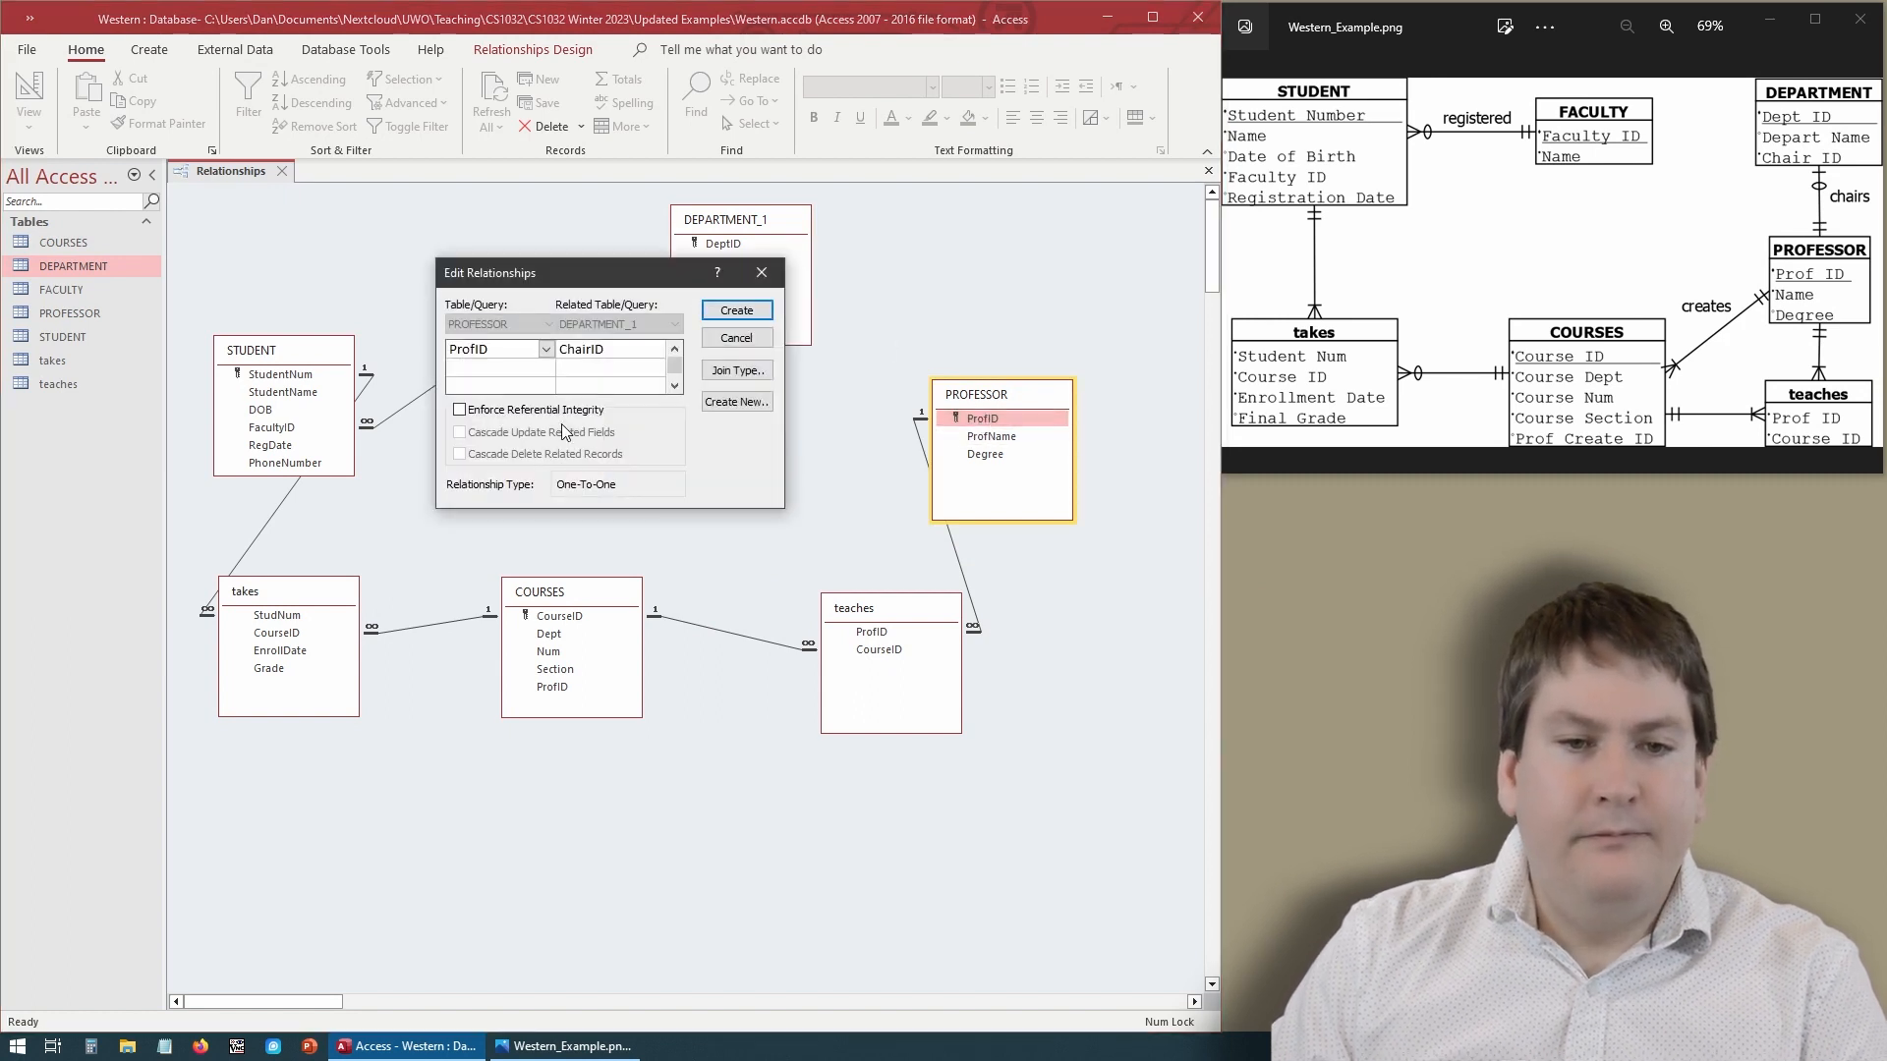
{"action": "left_click", "coordinate": [720, 313]}
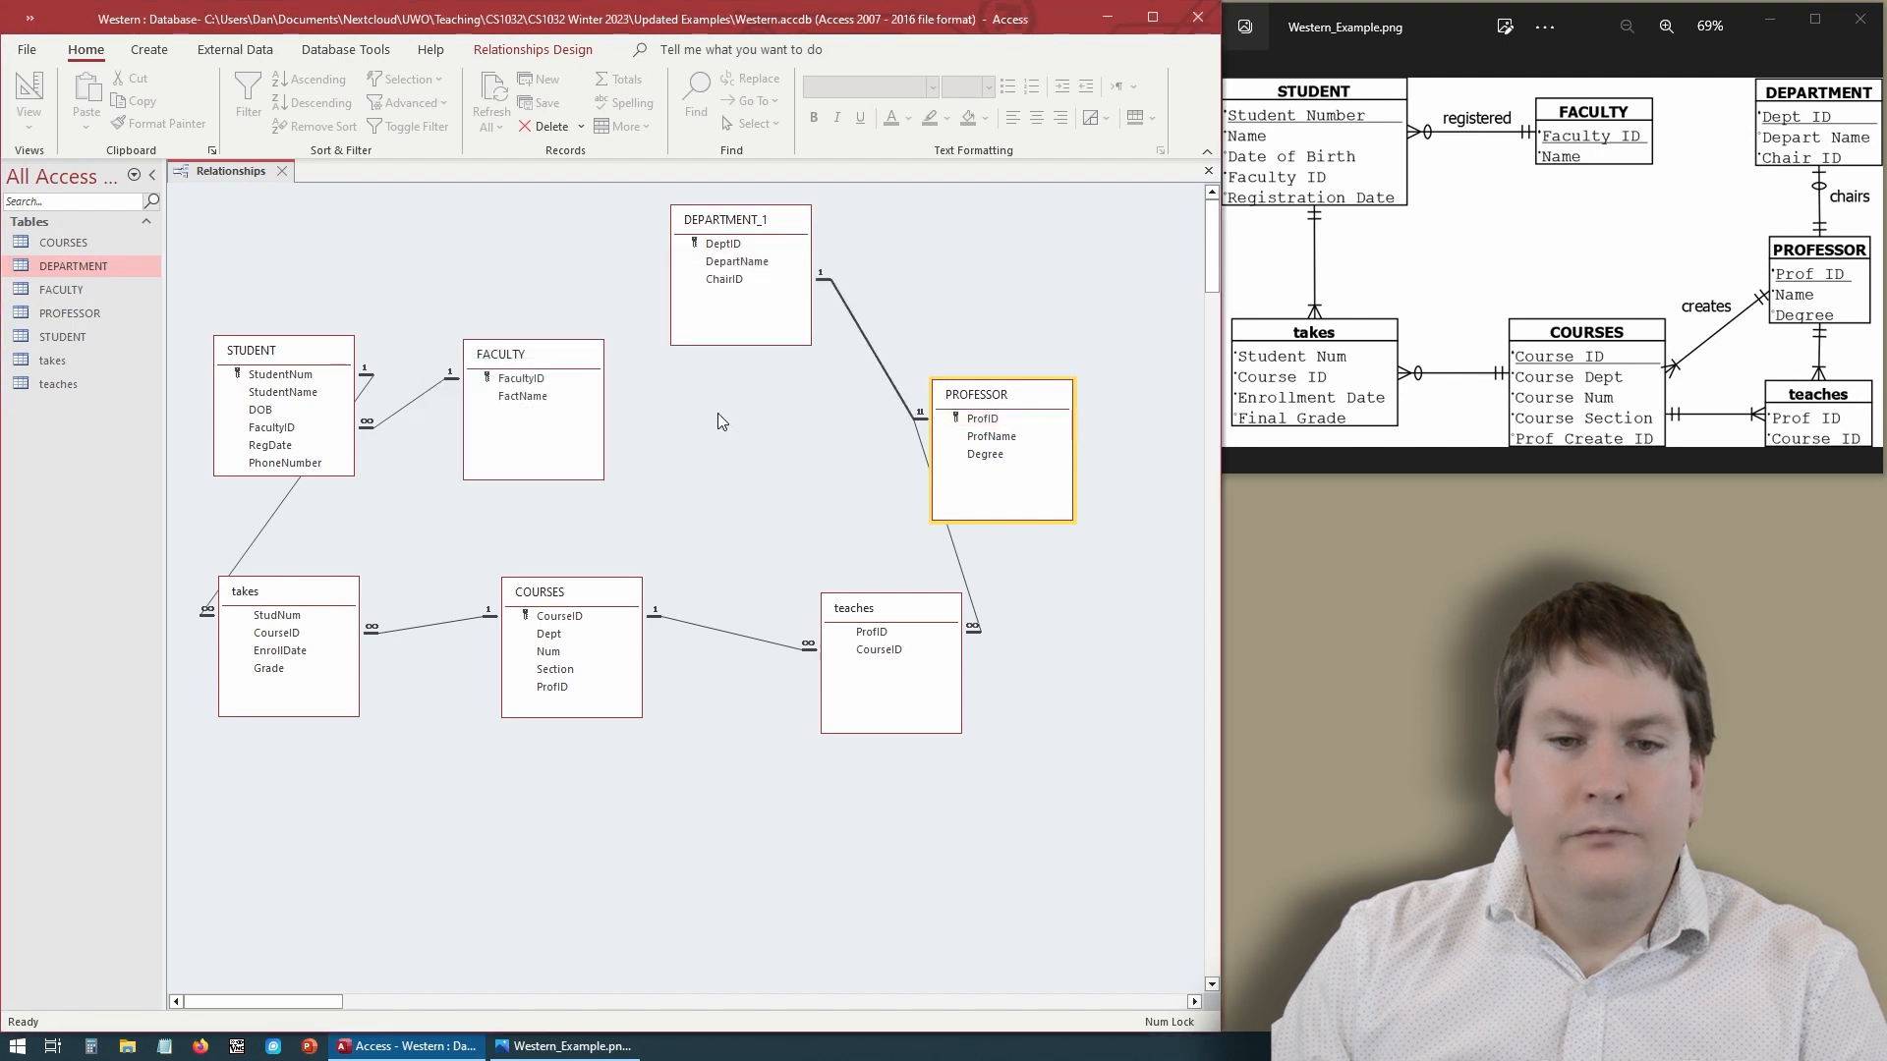
{"action": "left_click", "coordinate": [718, 414]}
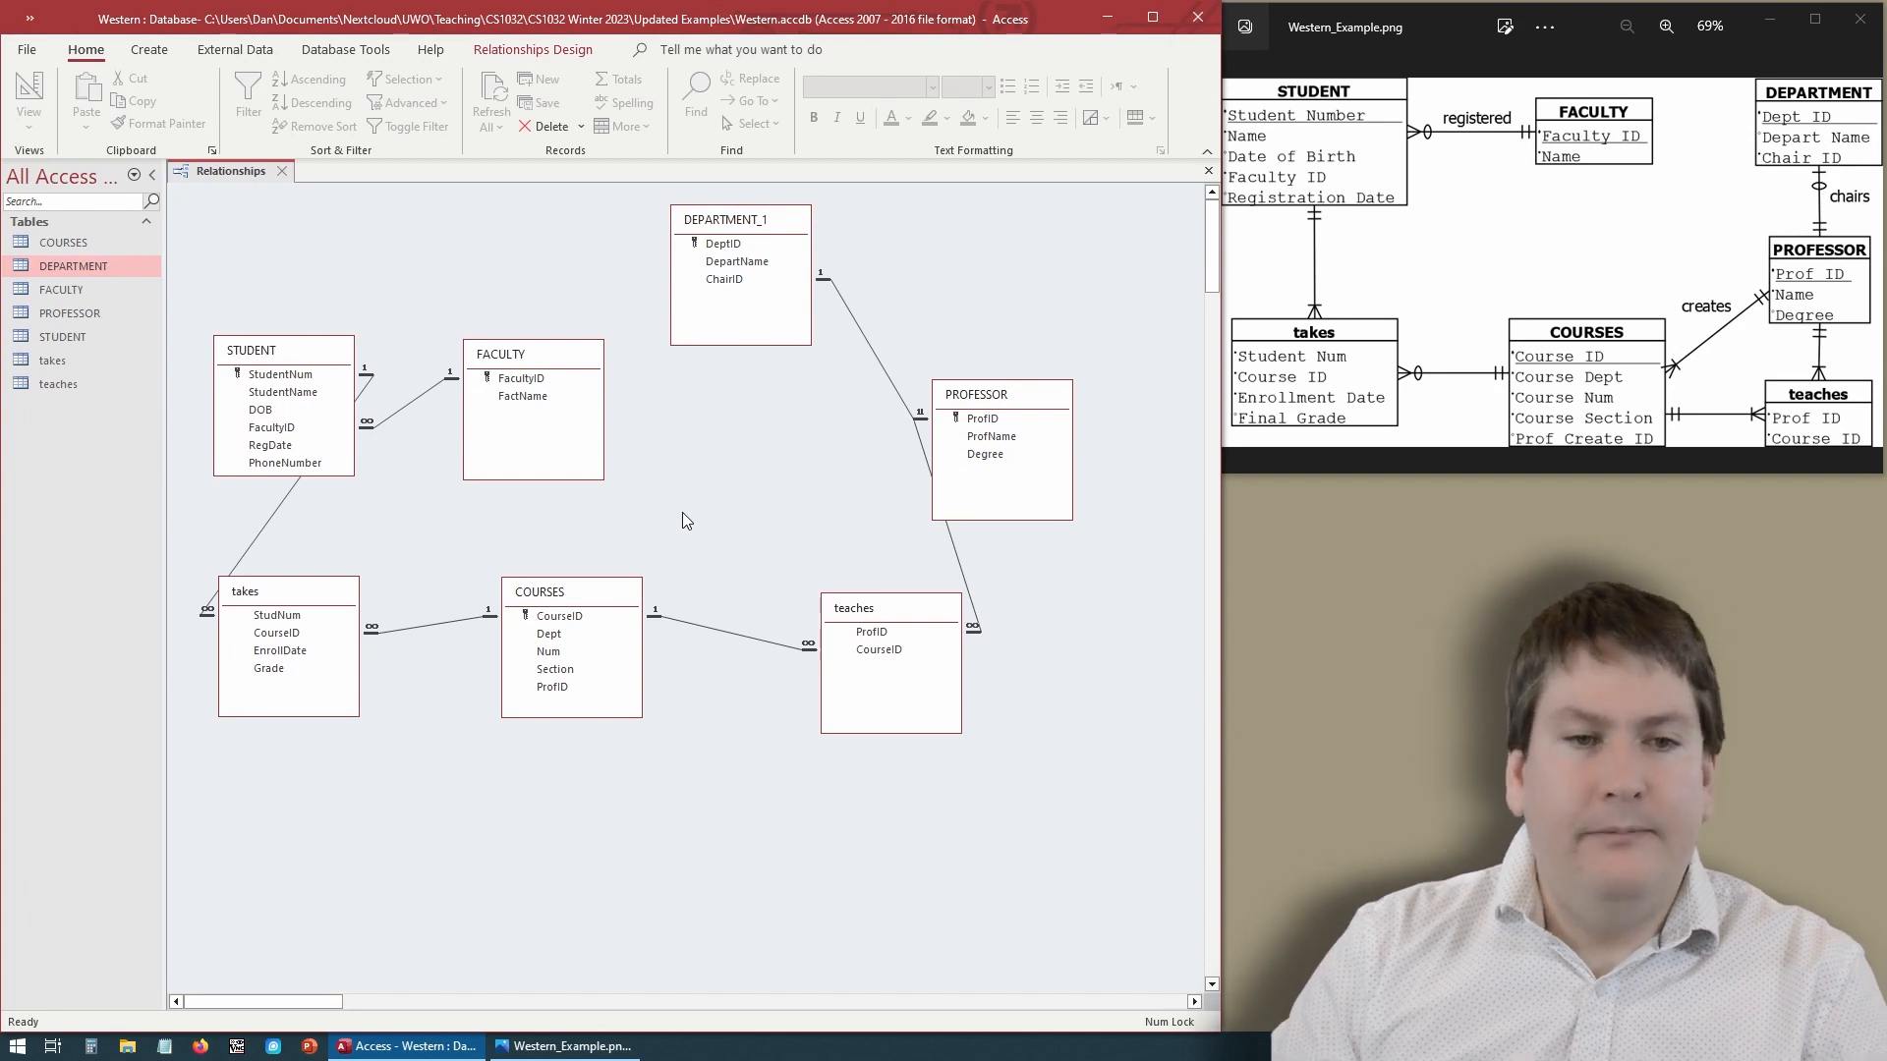
- Save the relationship layout and close the Relationships window
{"action": "right_click", "coordinate": [208, 173]}
{"action": "left_click", "coordinate": [242, 191]}
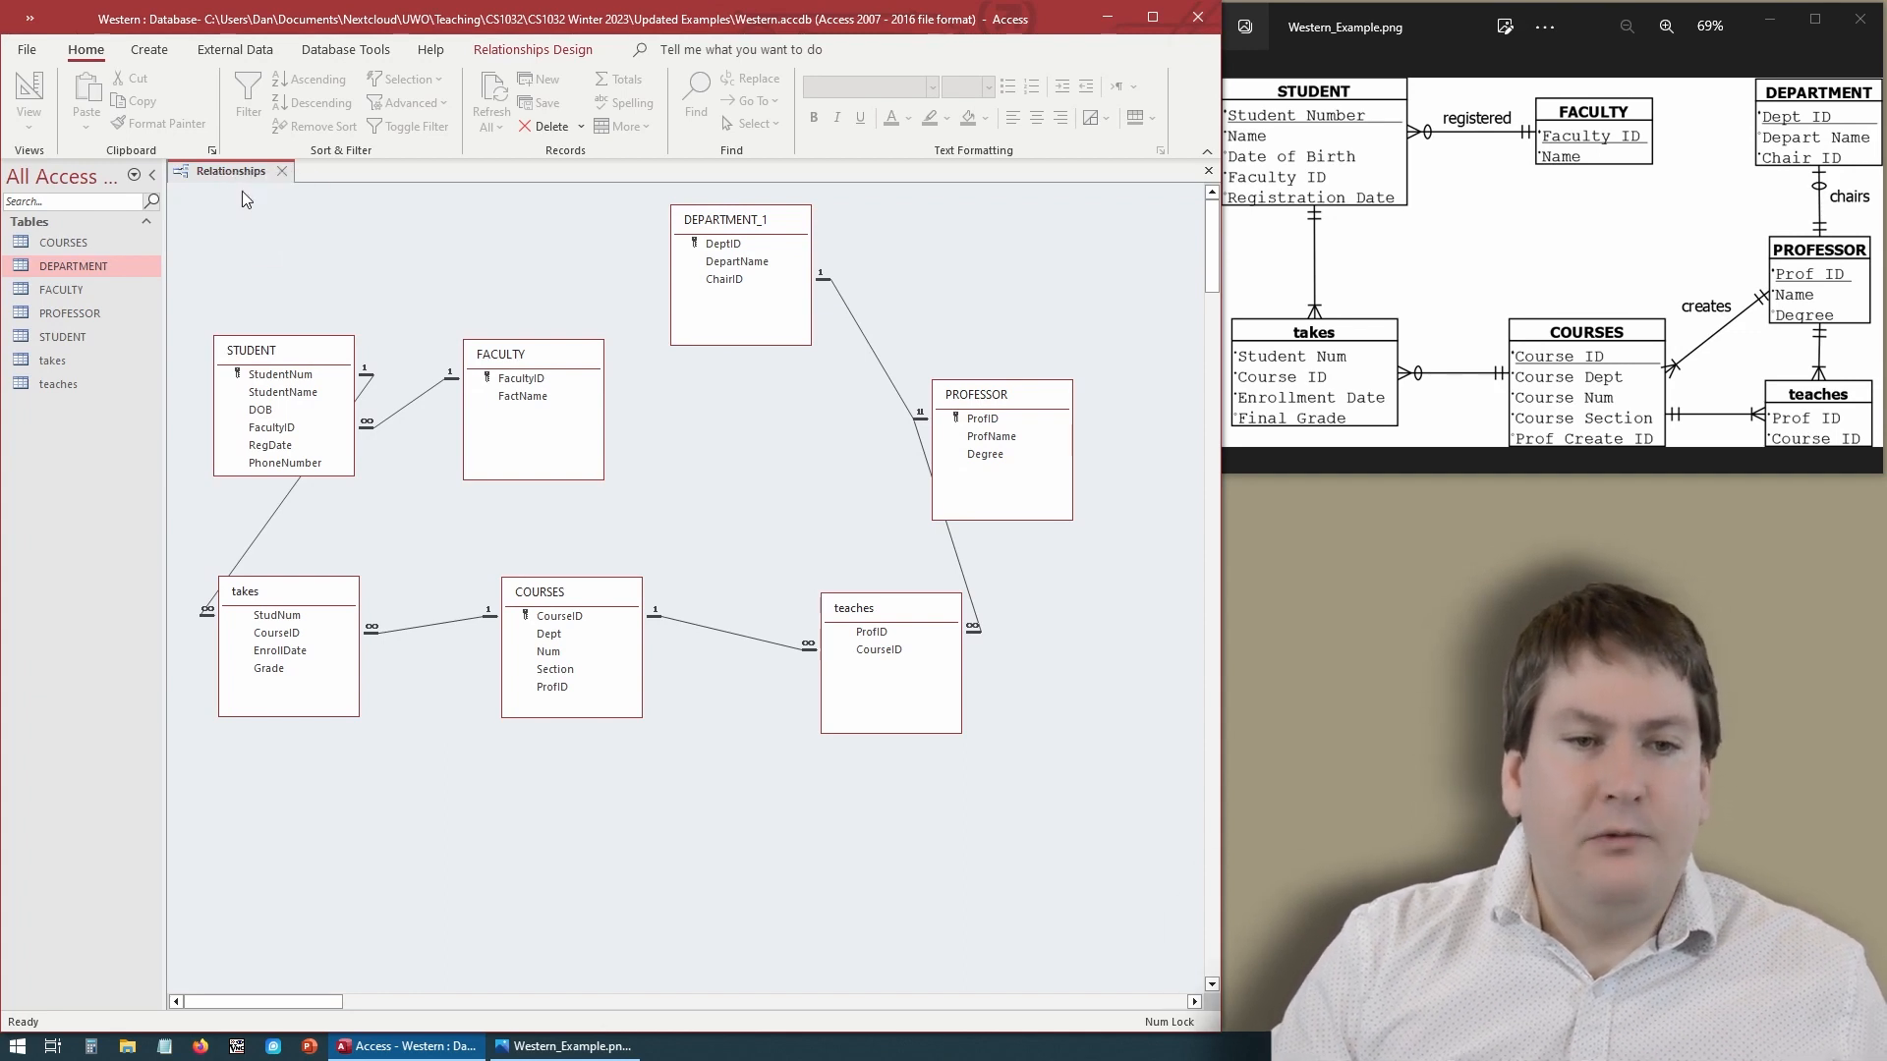
{"action": "left_click", "coordinate": [287, 173]}
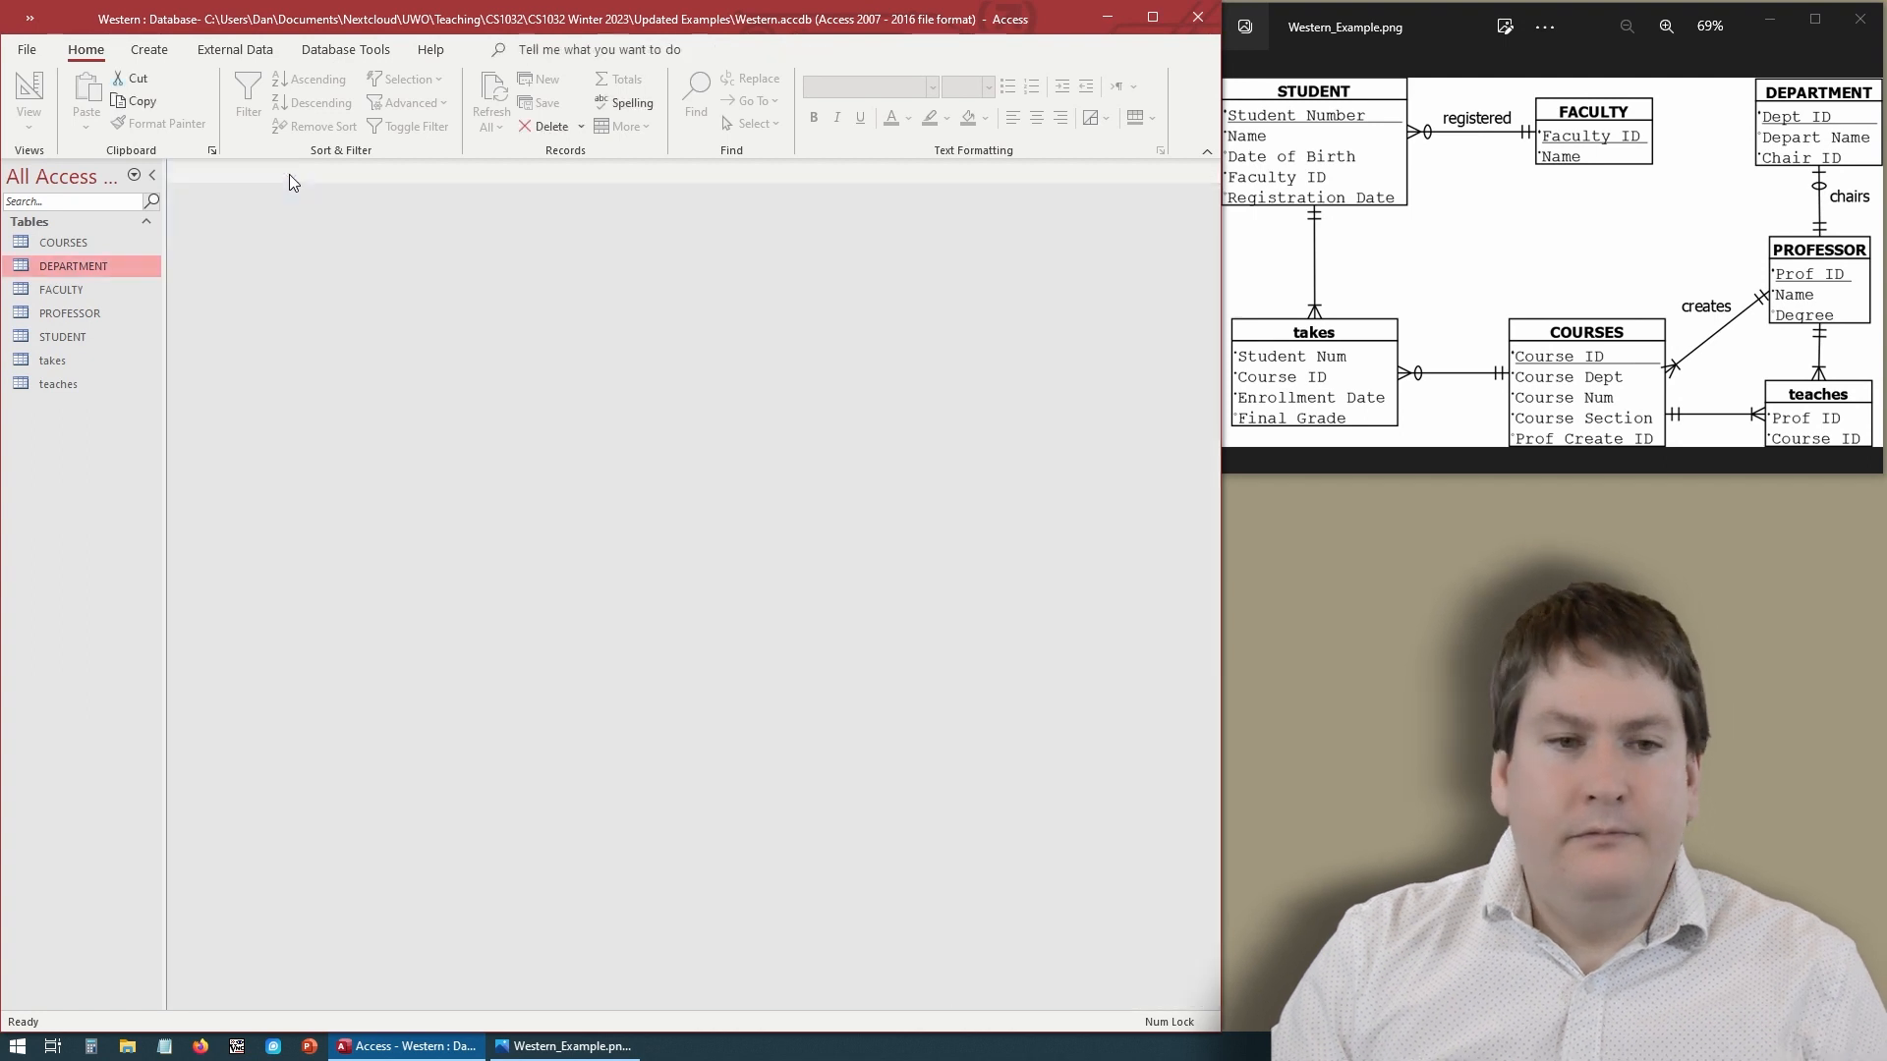
- Open the takes table and test referential integrity by changing the third record's StudNum to 2, then restore it to 5
{"action": "double_click", "coordinate": [67, 359]}
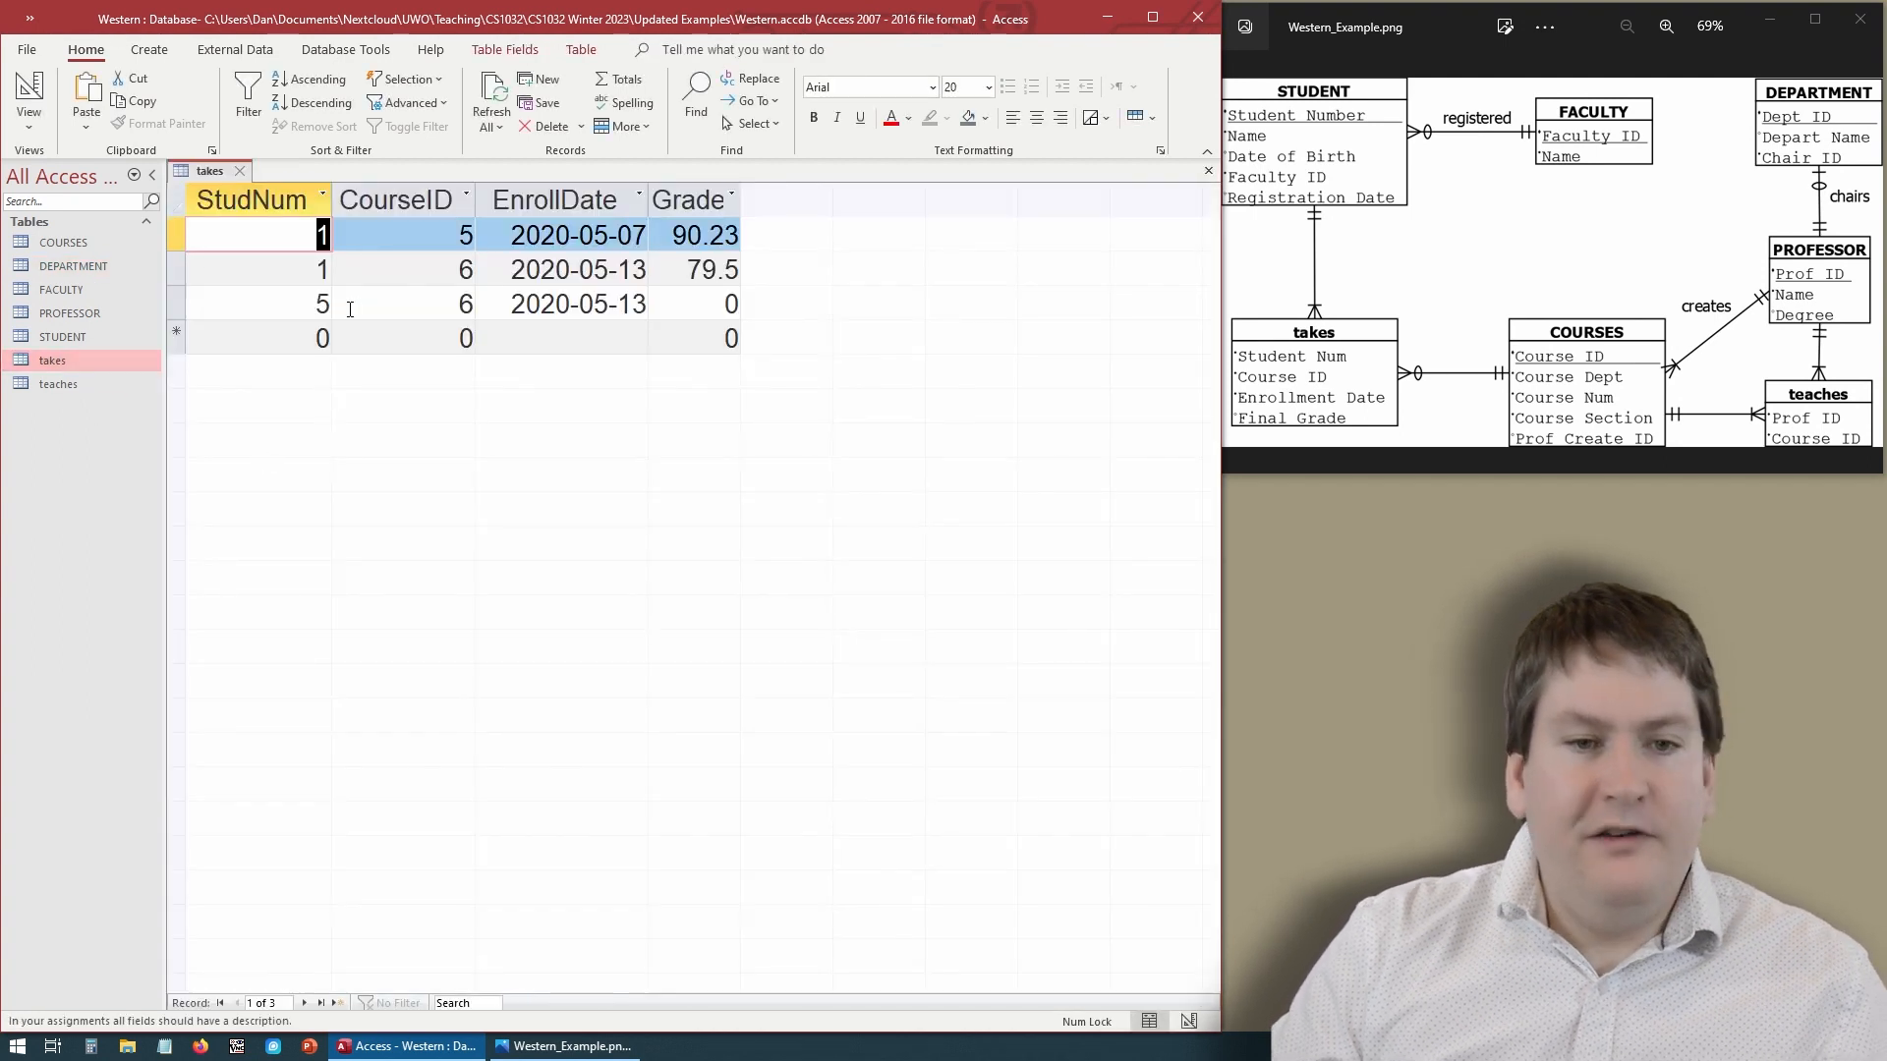
{"action": "double_click", "coordinate": [304, 308]}
{"action": "type", "text": "2"}
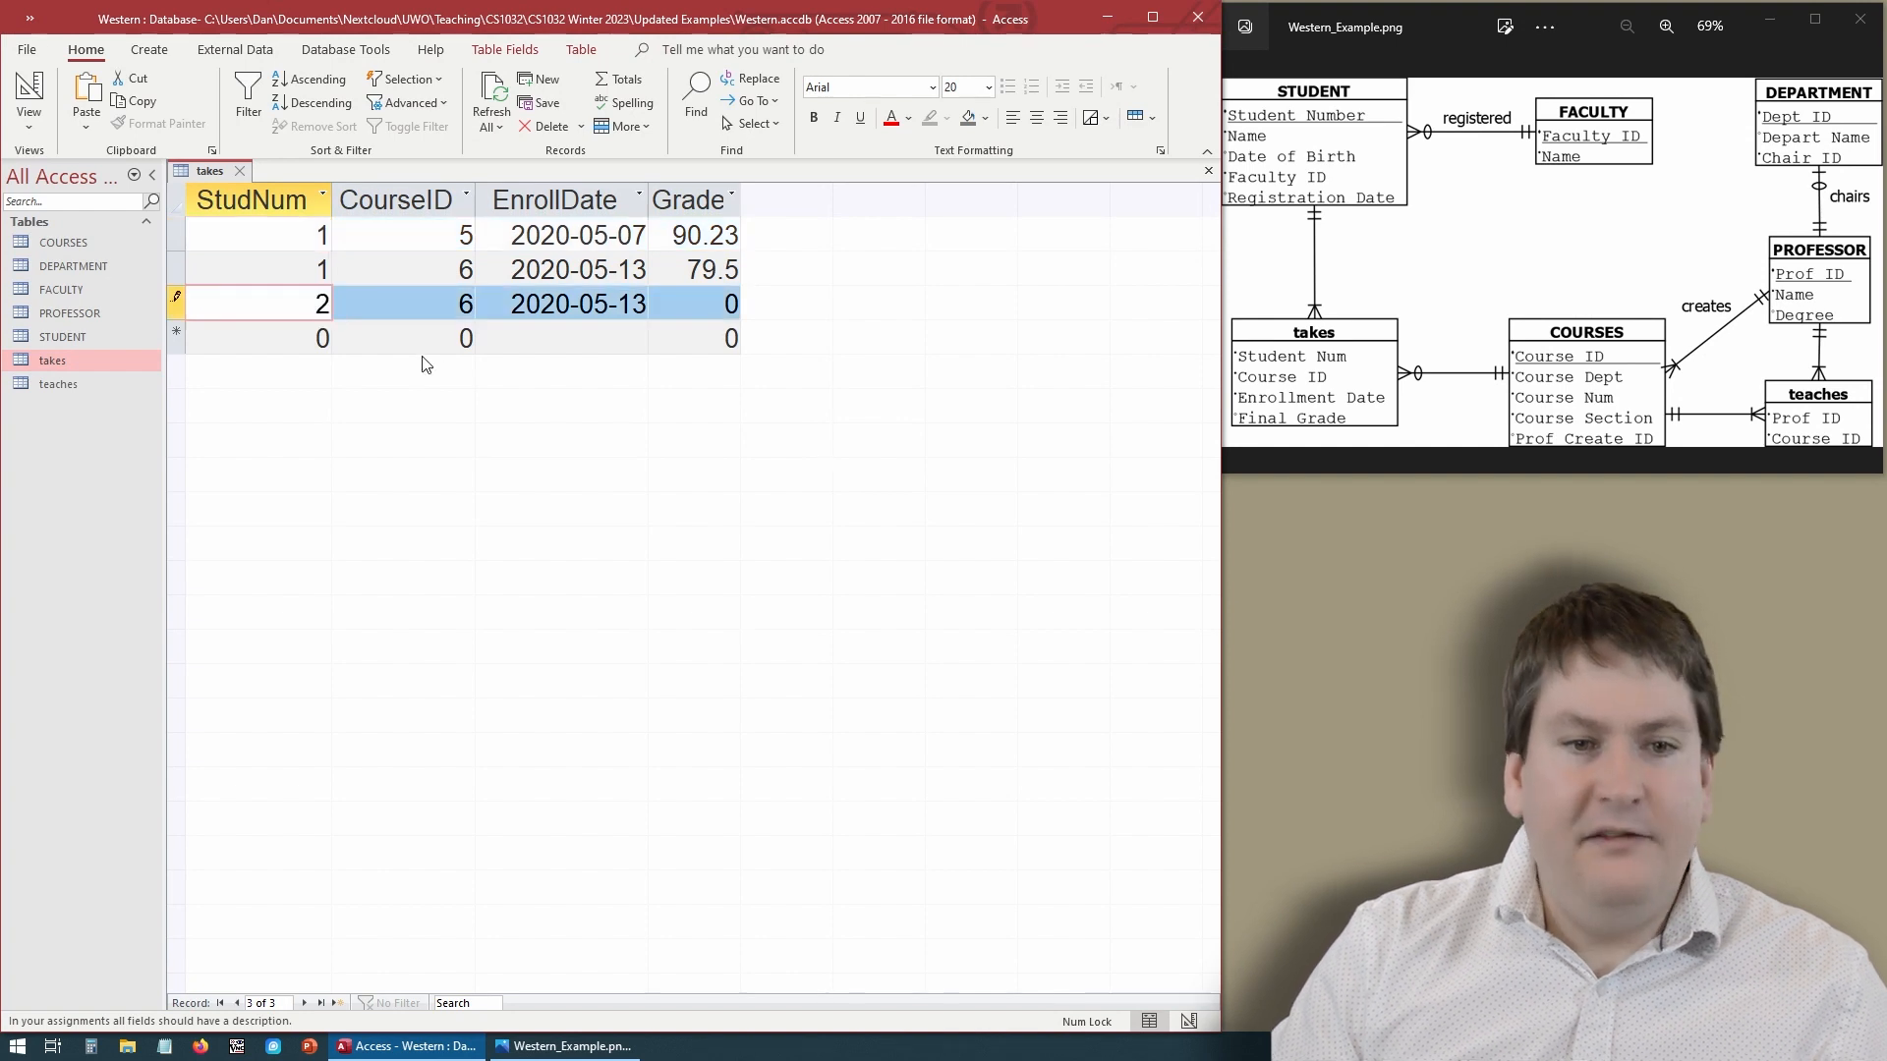
{"action": "left_click", "coordinate": [406, 342]}
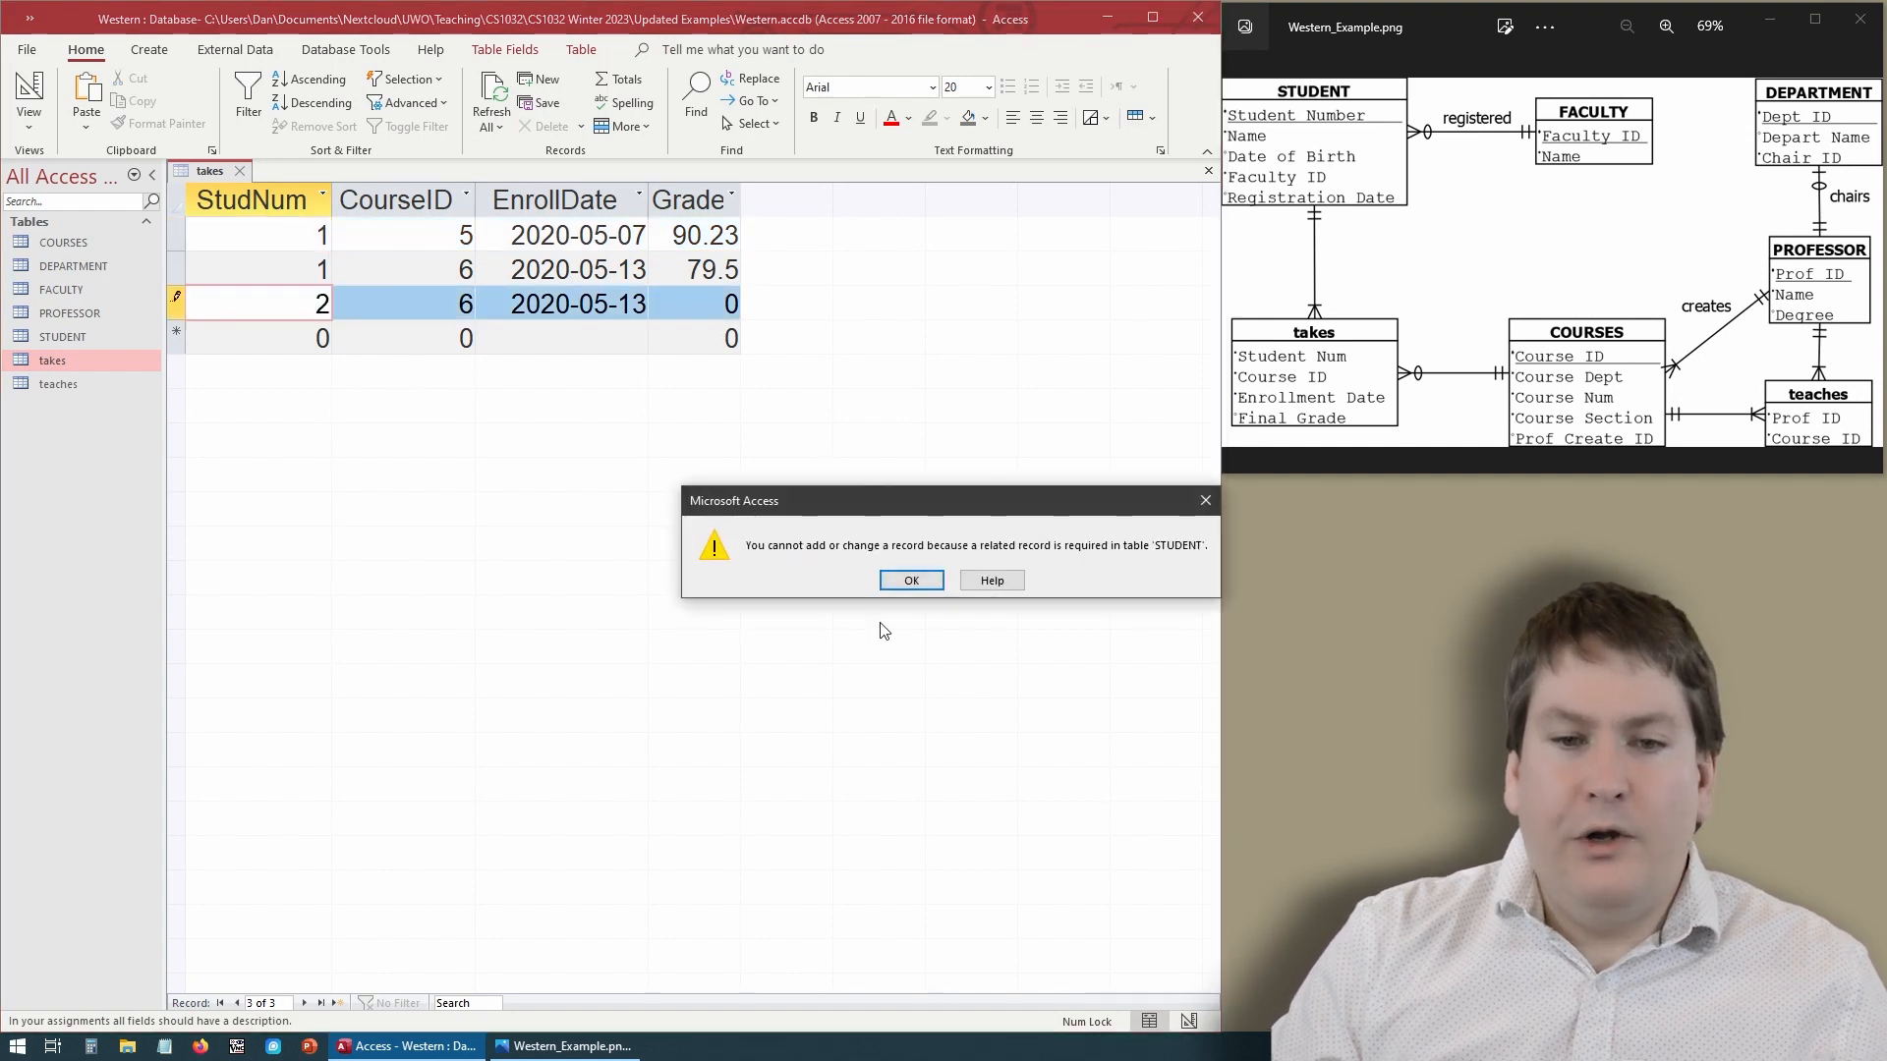
{"action": "left_click", "coordinate": [912, 581]}
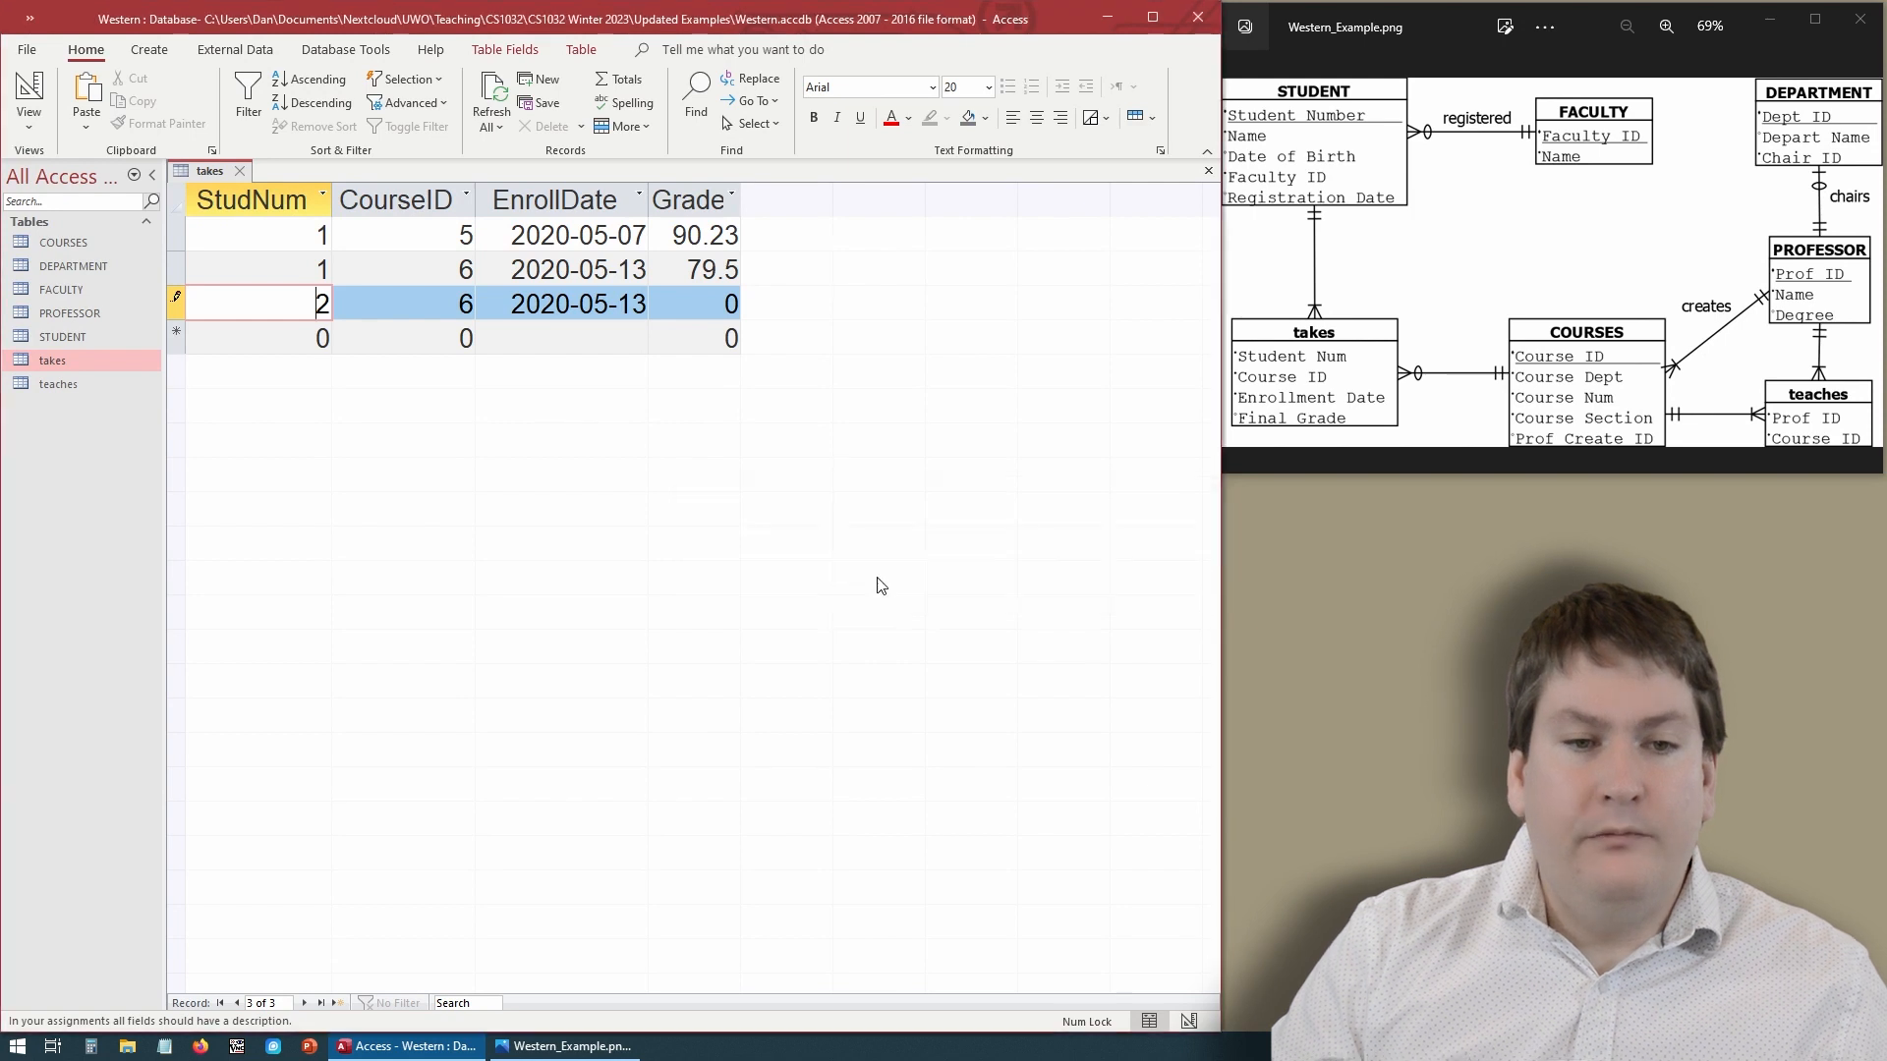
{"action": "type", "text": "5"}
{"action": "left_click", "coordinate": [418, 353]}
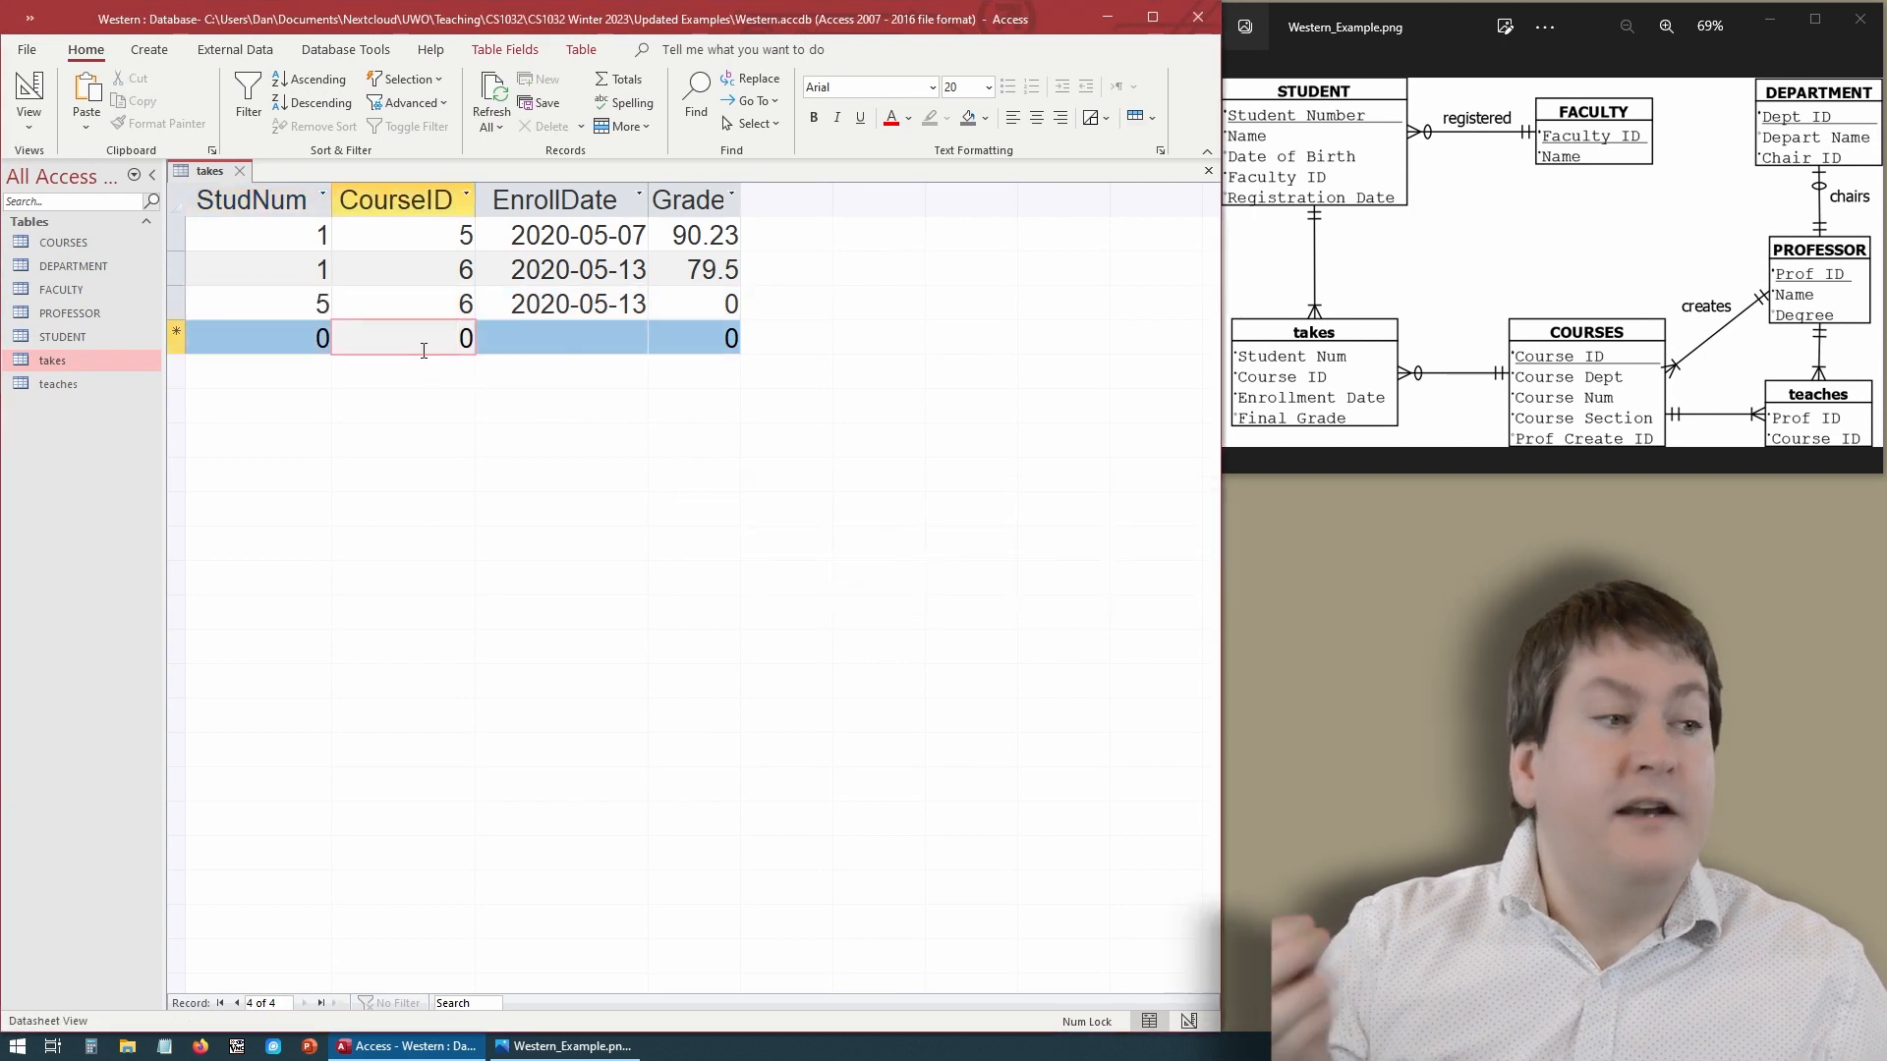